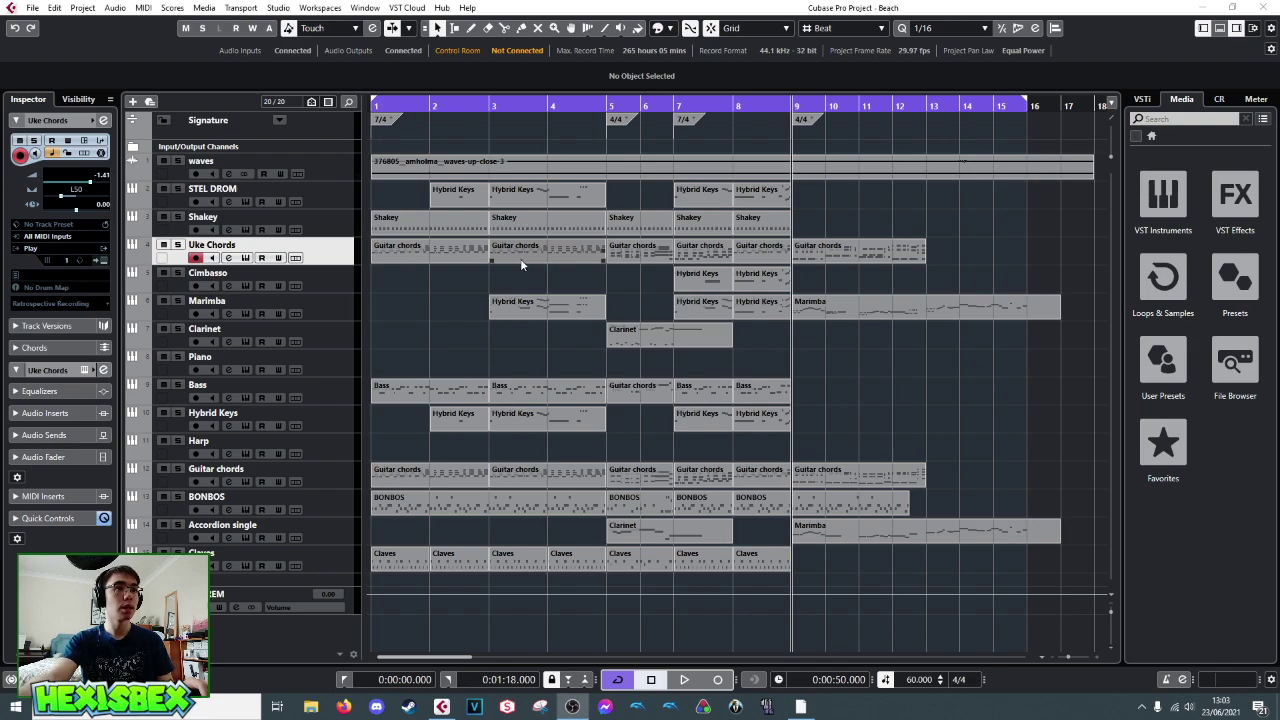
- Move the playhead to bar 1 and listen to the opening of the arrangement
{"action": "left_click", "coordinate": [376, 105]}
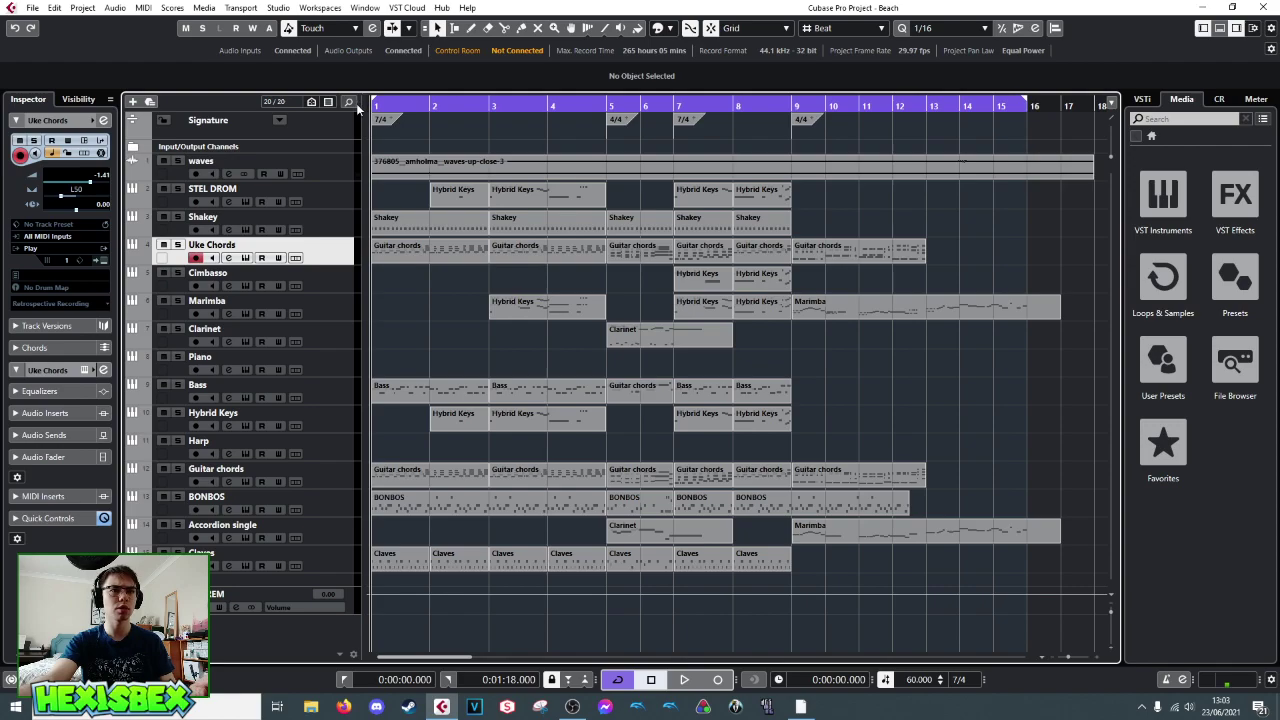
{"action": "key", "text": "space"}
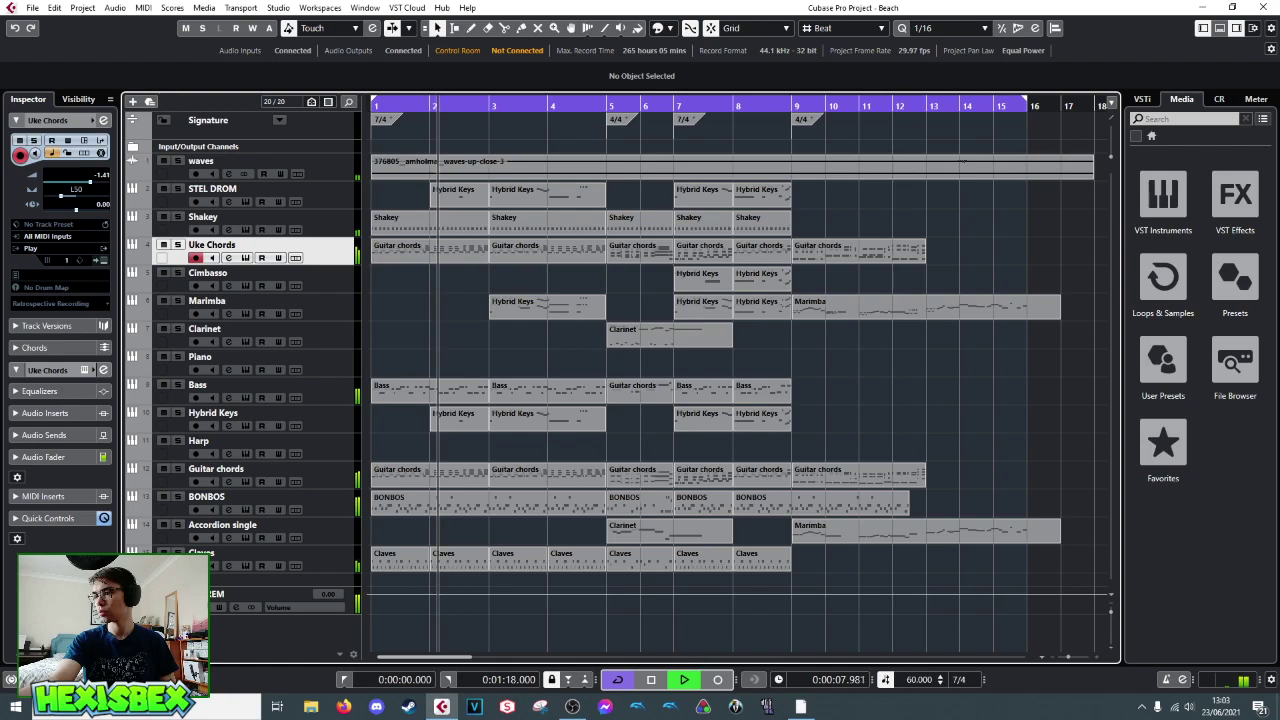
{"action": "key", "text": "space"}
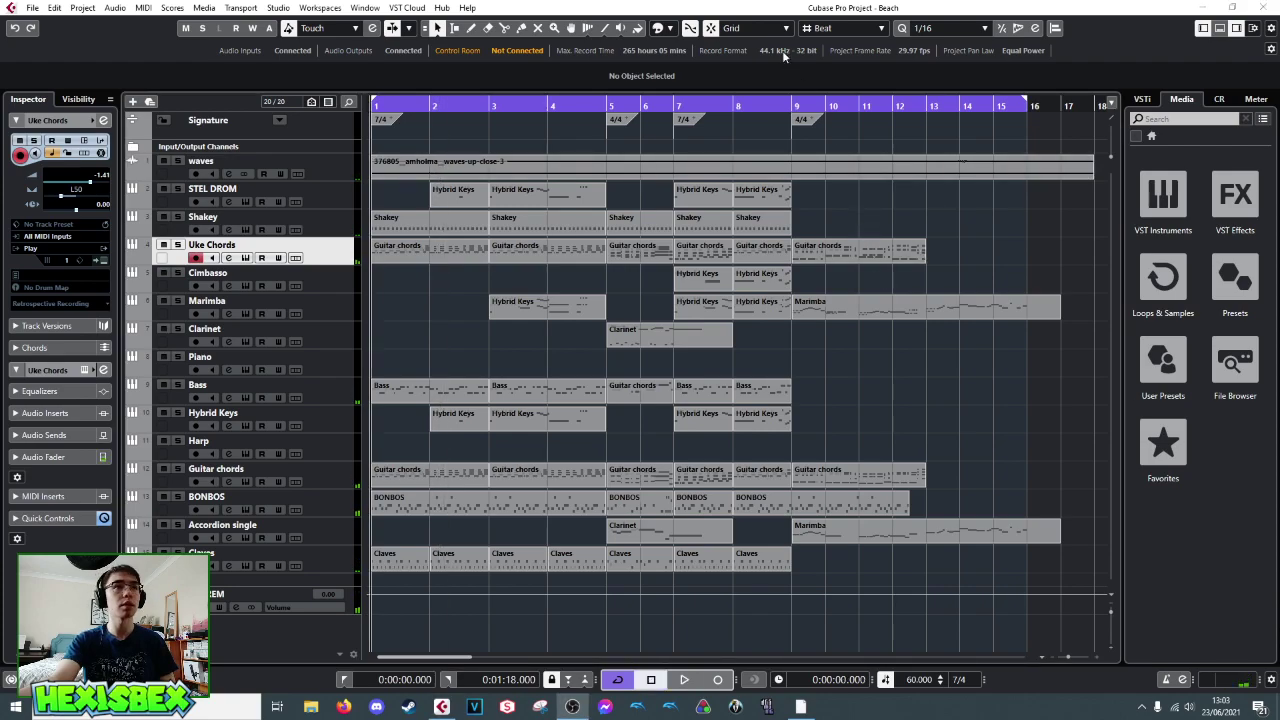
{"action": "key", "text": "space"}
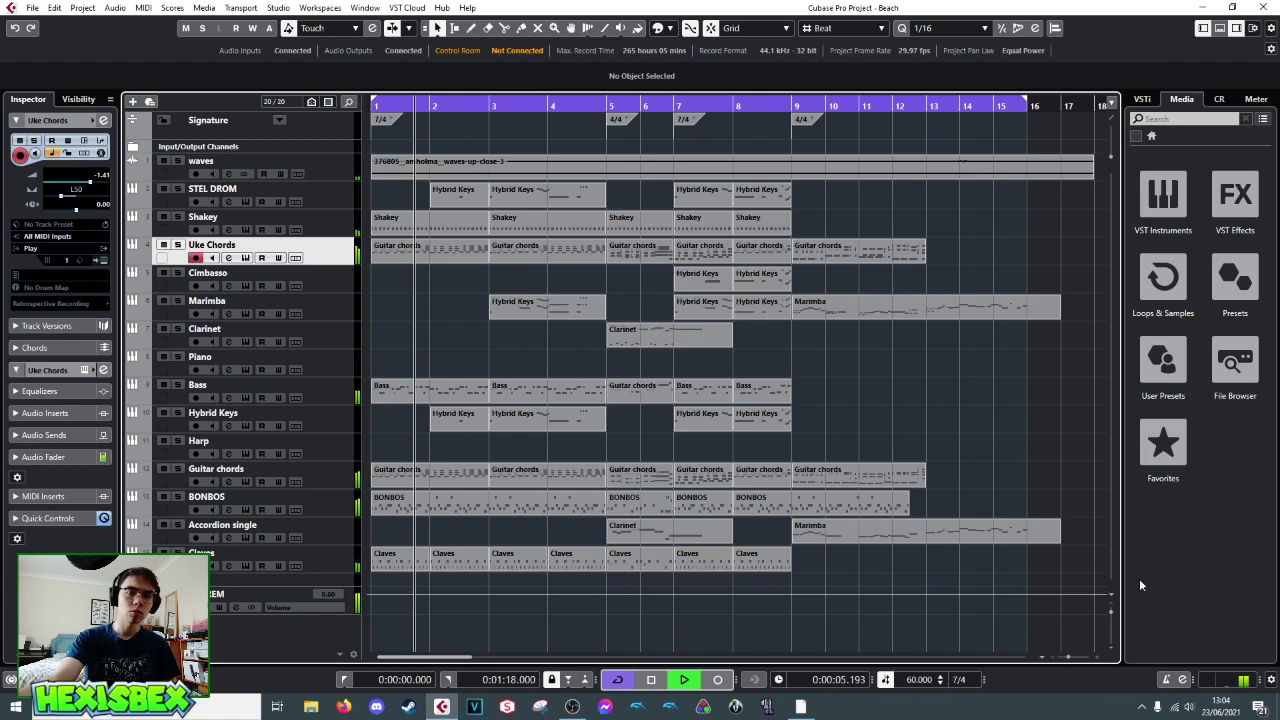
{"action": "key", "text": "space"}
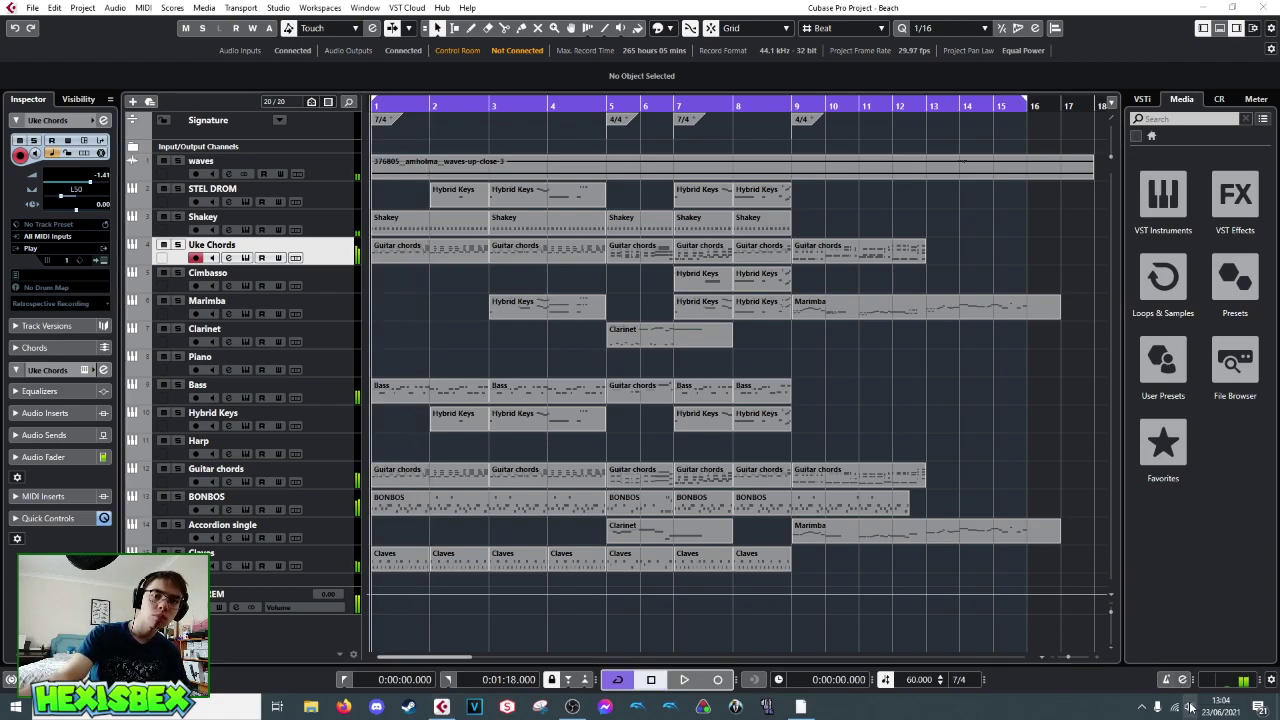
- Check the system speaker volume and replay the arrangement's opening
{"action": "left_click", "coordinate": [1173, 707]}
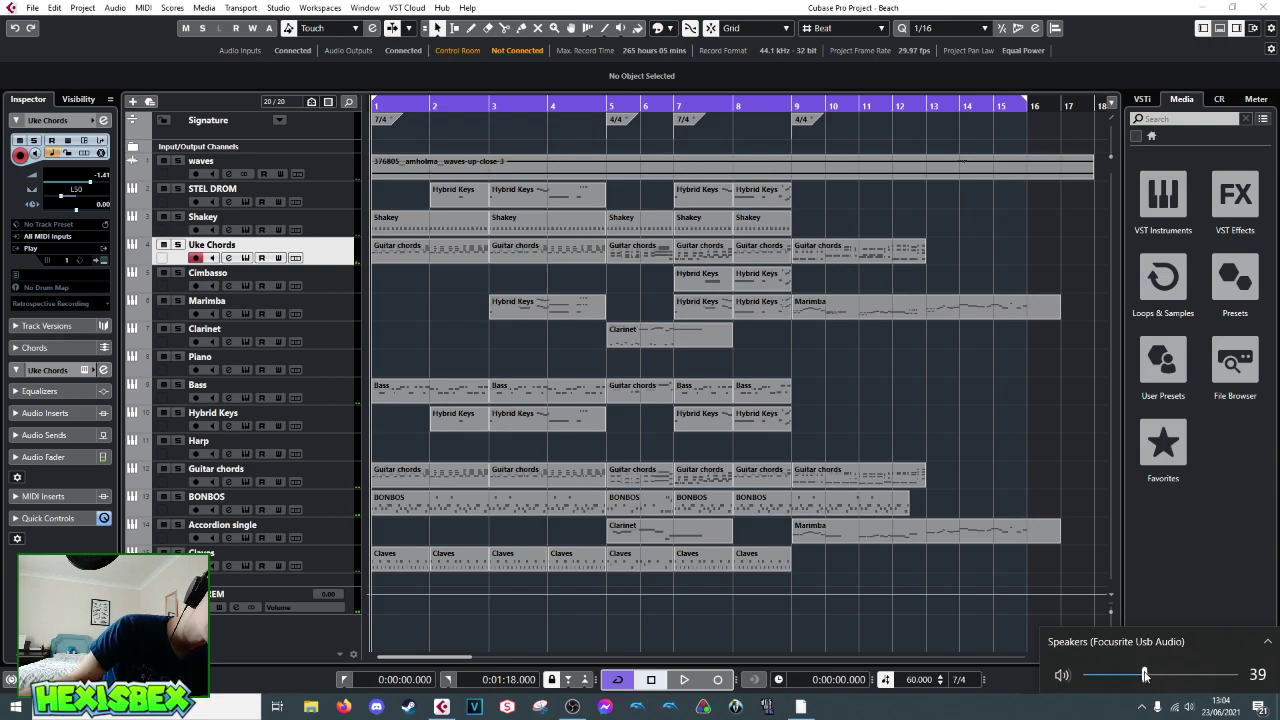
{"action": "left_click", "coordinate": [771, 6]}
{"action": "key", "text": "space"}
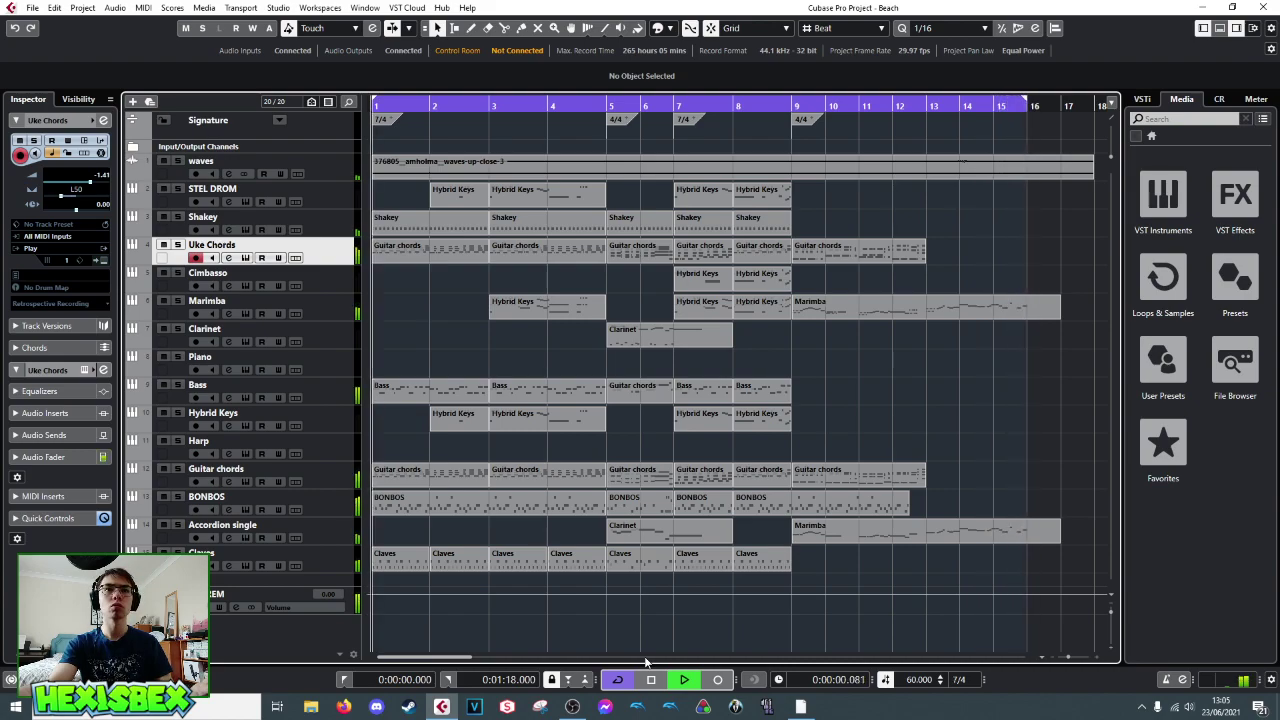
{"action": "left_click", "coordinate": [651, 679]}
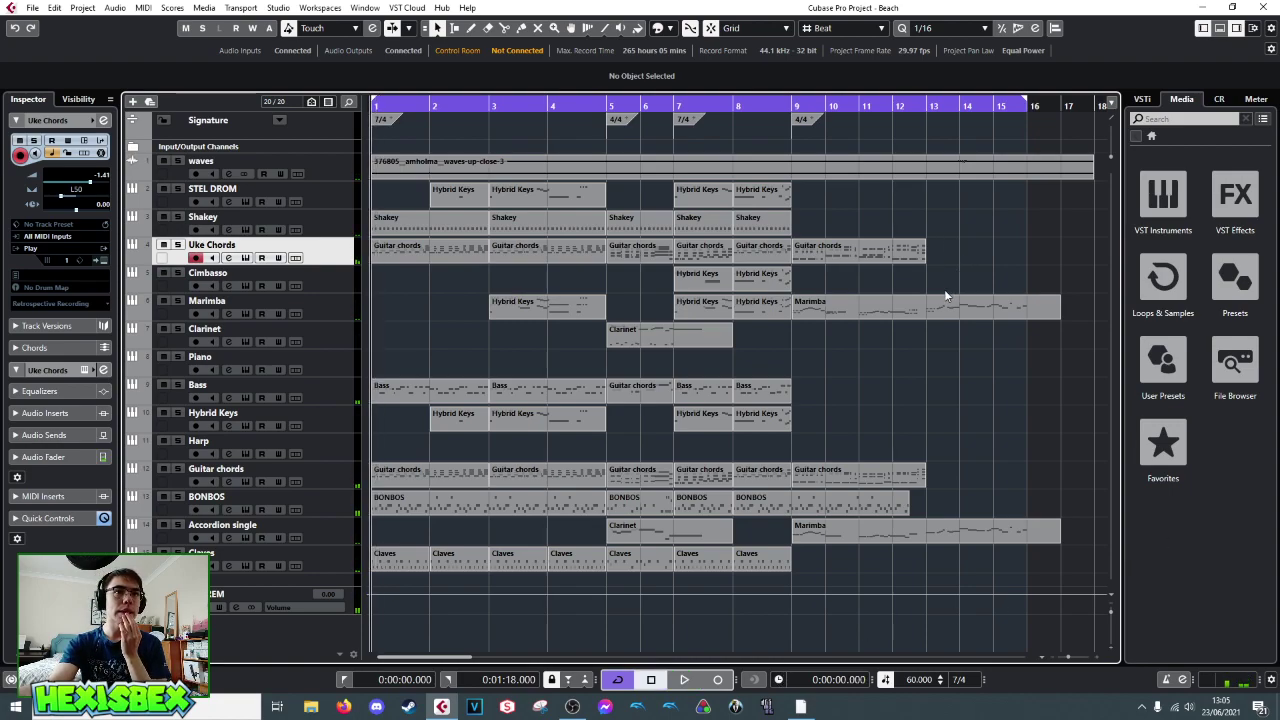
- Open the Uke Chords part starting at bar 9 for note editing, place the playhead just before bar 12, and solo the Uke Chords and Guitar chords tracks
{"action": "double_click", "coordinate": [893, 252]}
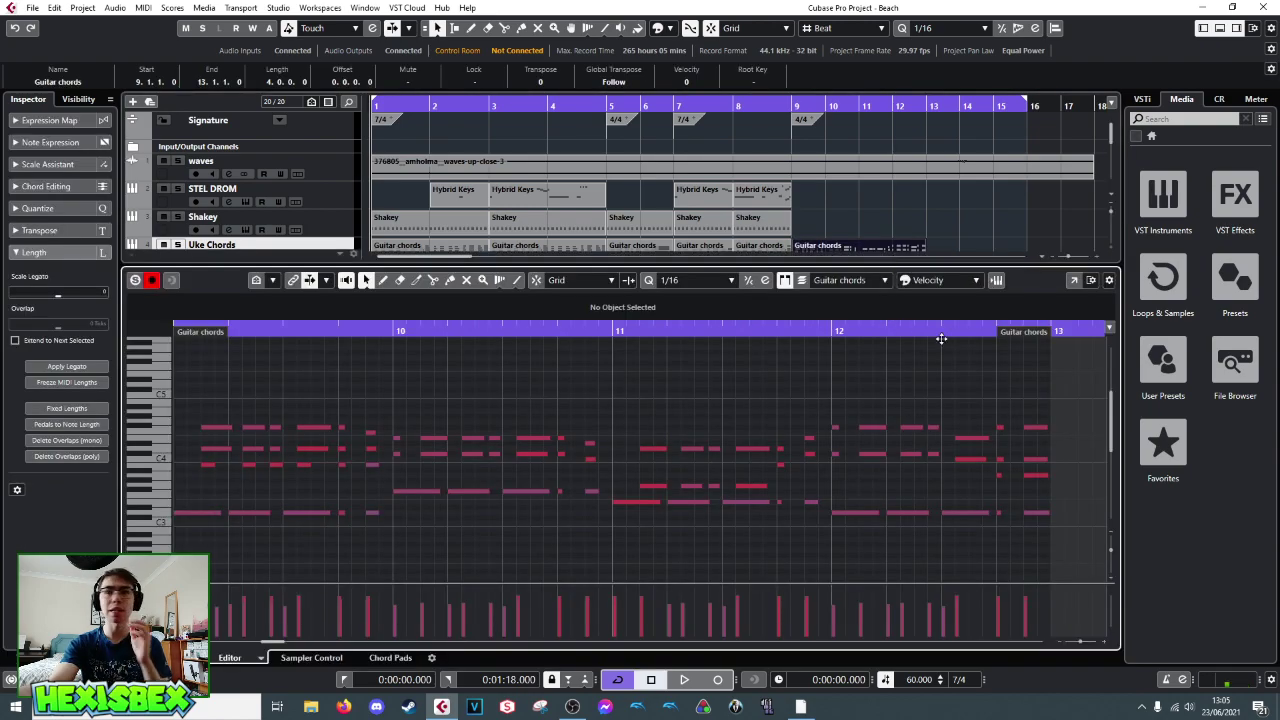
{"action": "left_click", "coordinate": [819, 331]}
{"action": "scroll", "coordinate": [305, 203], "scroll_direction": "down", "scroll_amount": 2}
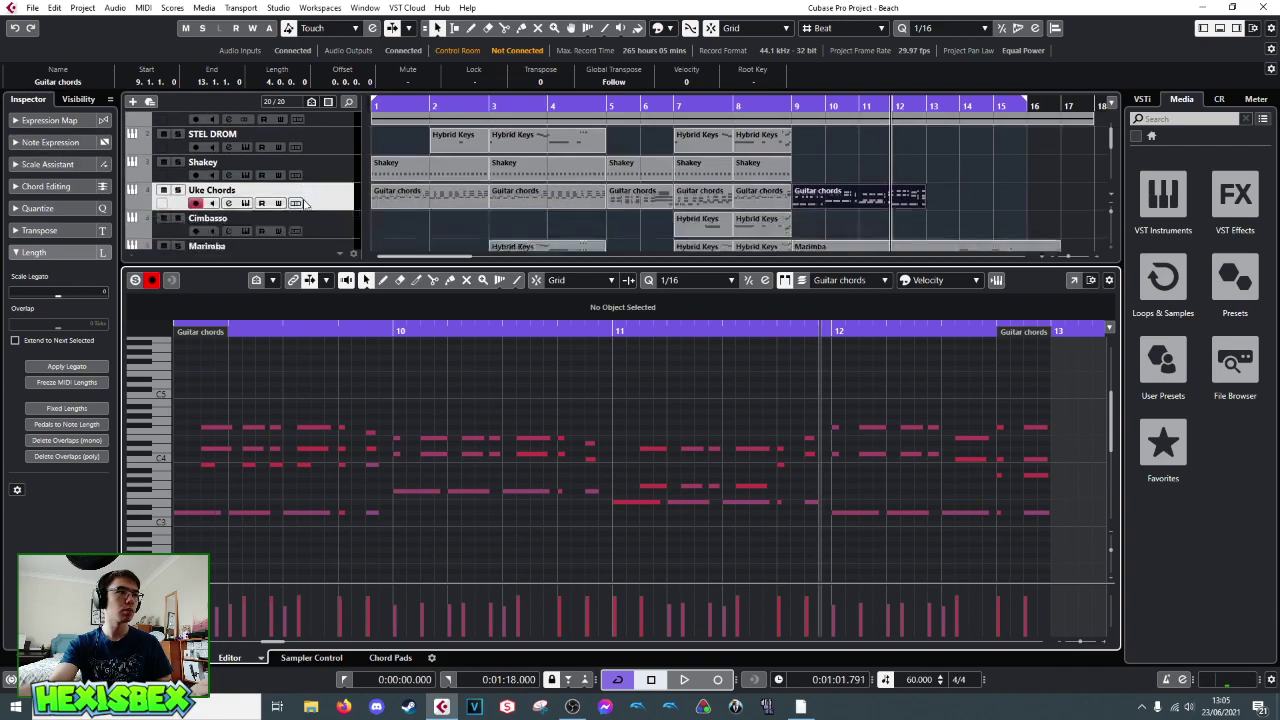
{"action": "left_click", "coordinate": [178, 191]}
{"action": "scroll", "coordinate": [329, 177], "scroll_direction": "down", "scroll_amount": 5}
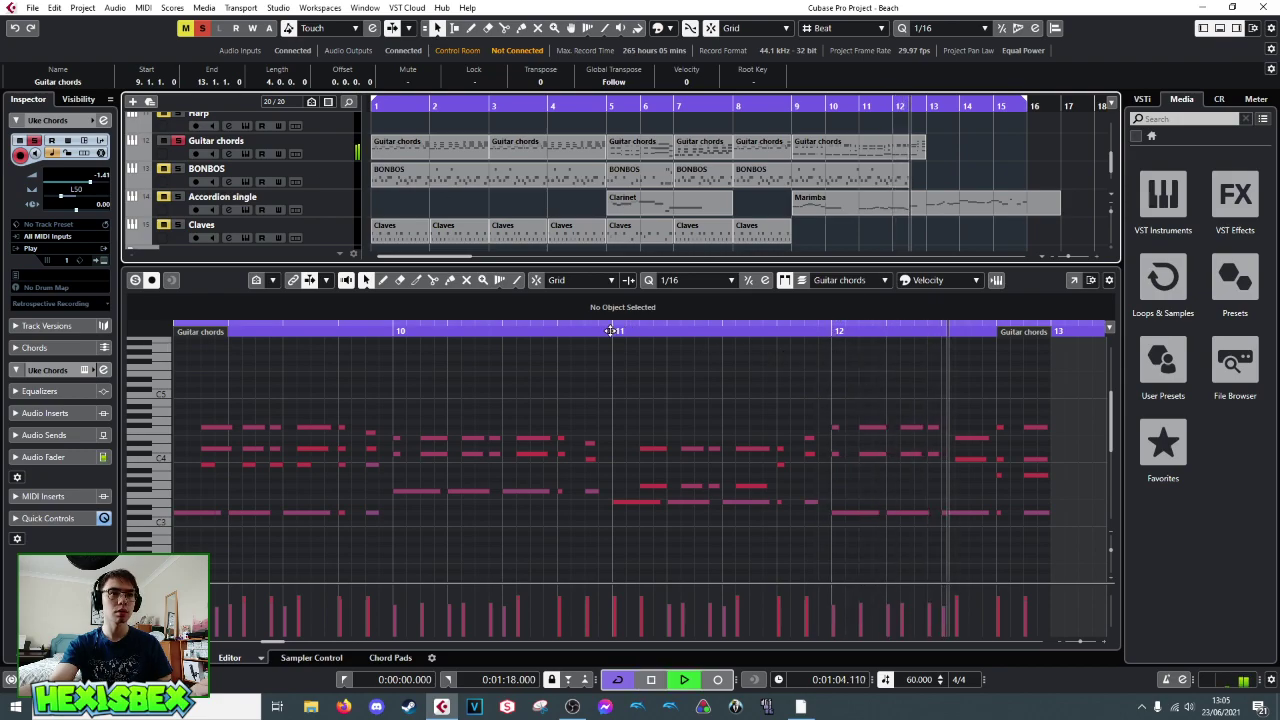
- Listen to the passage from just before bar 12 with both chord tracks soloed, and again with Guitar chords unsoloed
{"action": "key", "text": "space"}
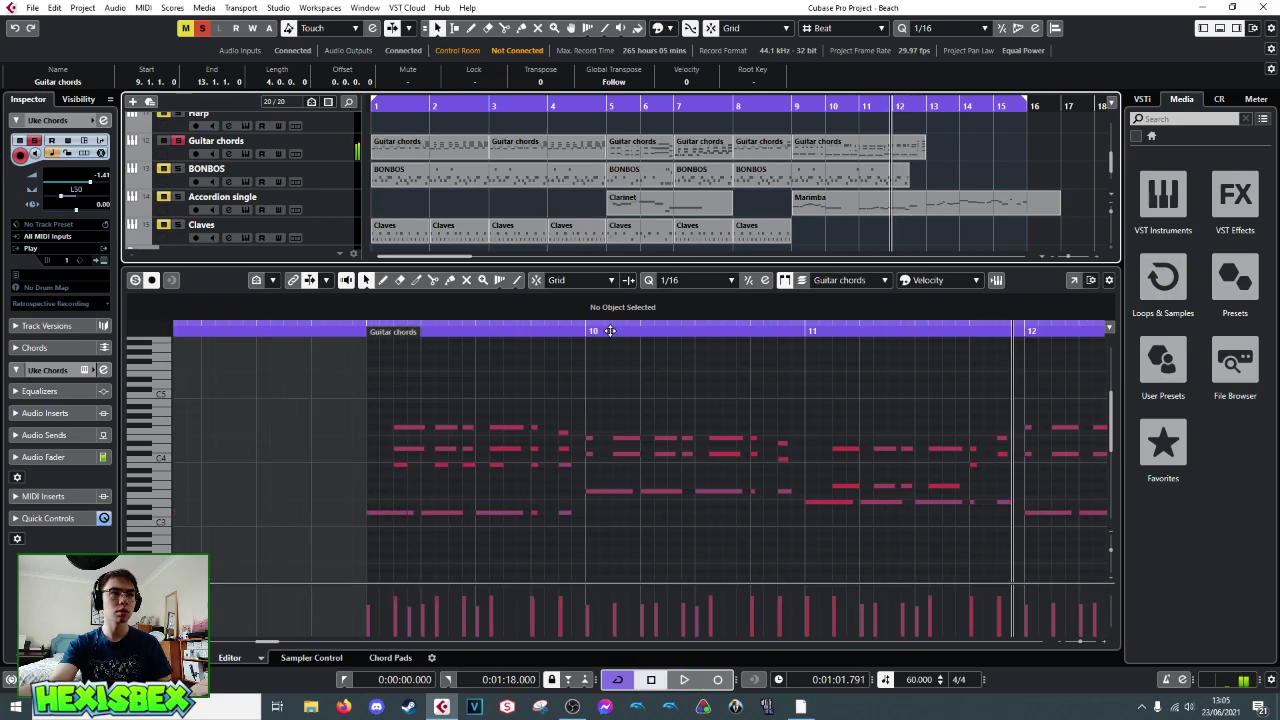
{"action": "key", "text": "space"}
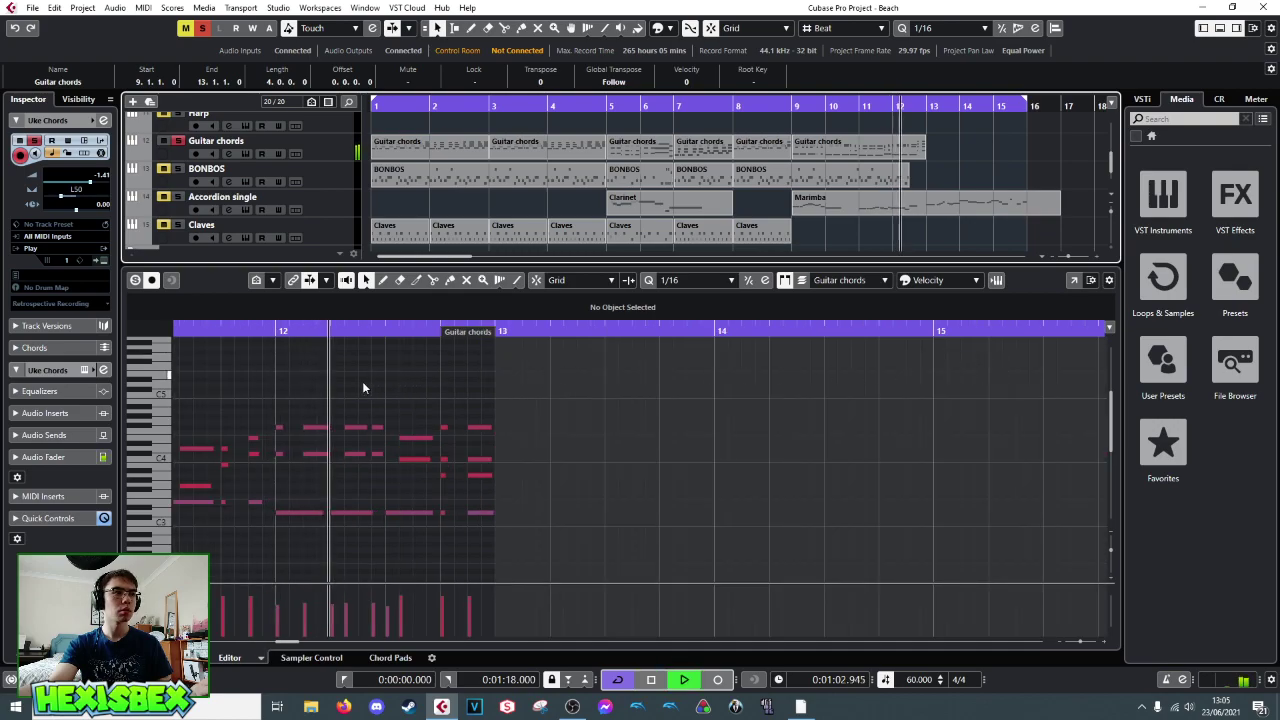
{"action": "key", "text": "space"}
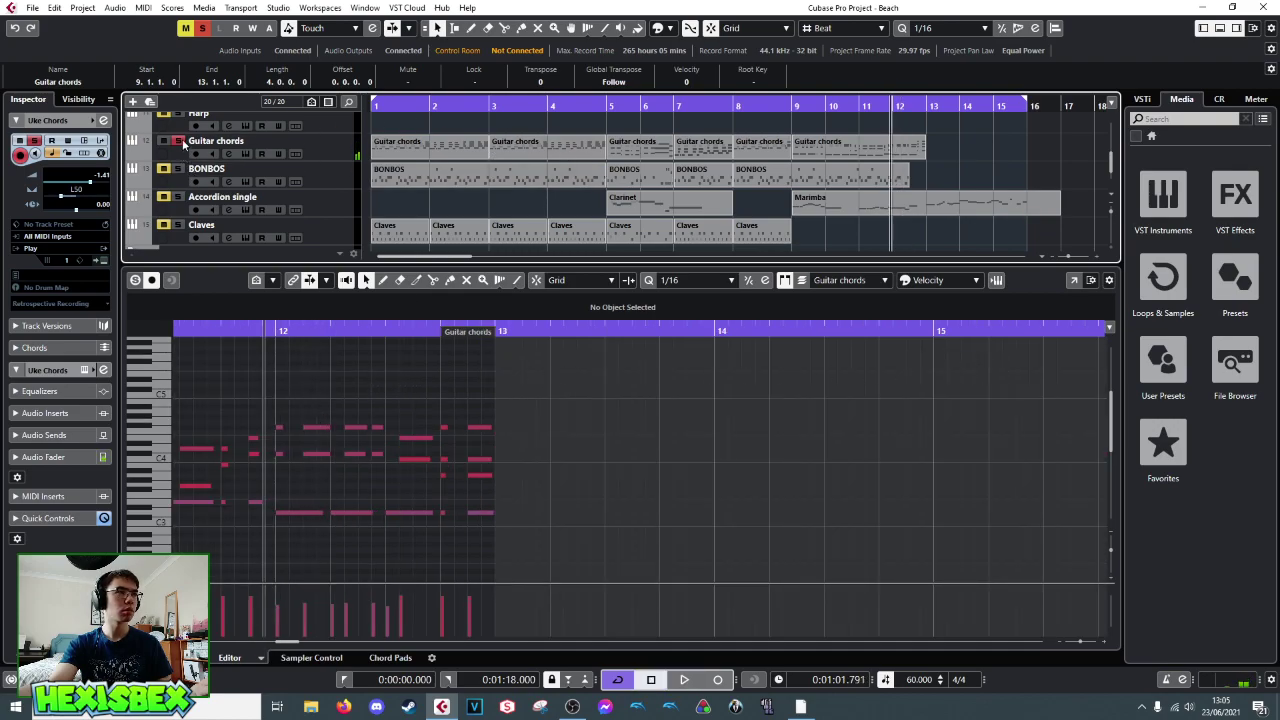
{"action": "key", "text": "space"}
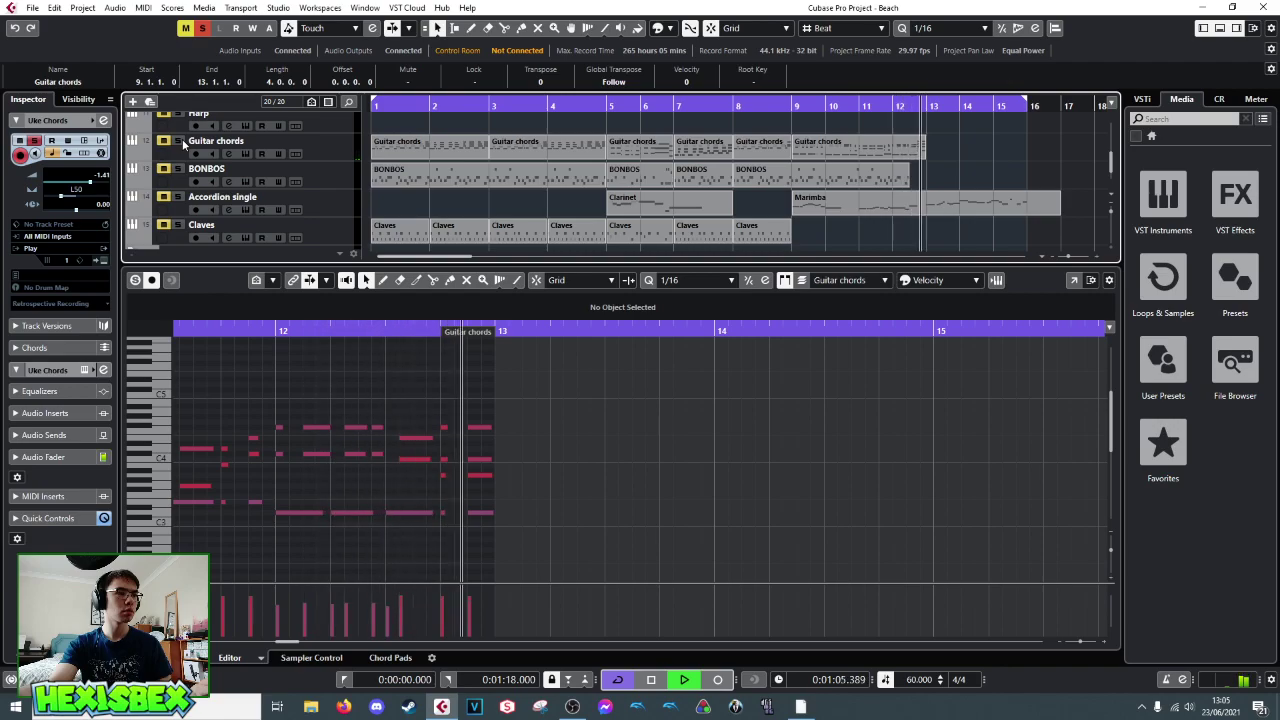
{"action": "key", "text": "space"}
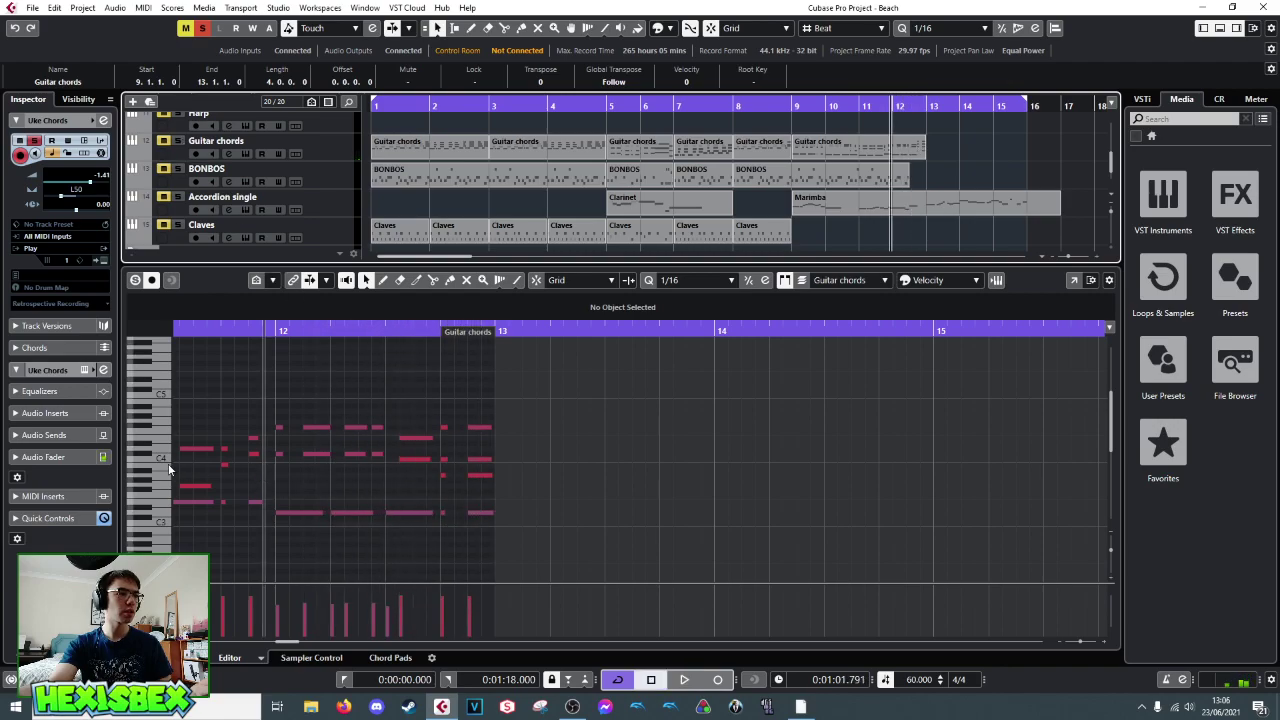
- Audition the individual notes of the first chords in bar 12, and listen to the passage with only Uke Chords soloed
{"action": "left_click", "coordinate": [137, 457]}
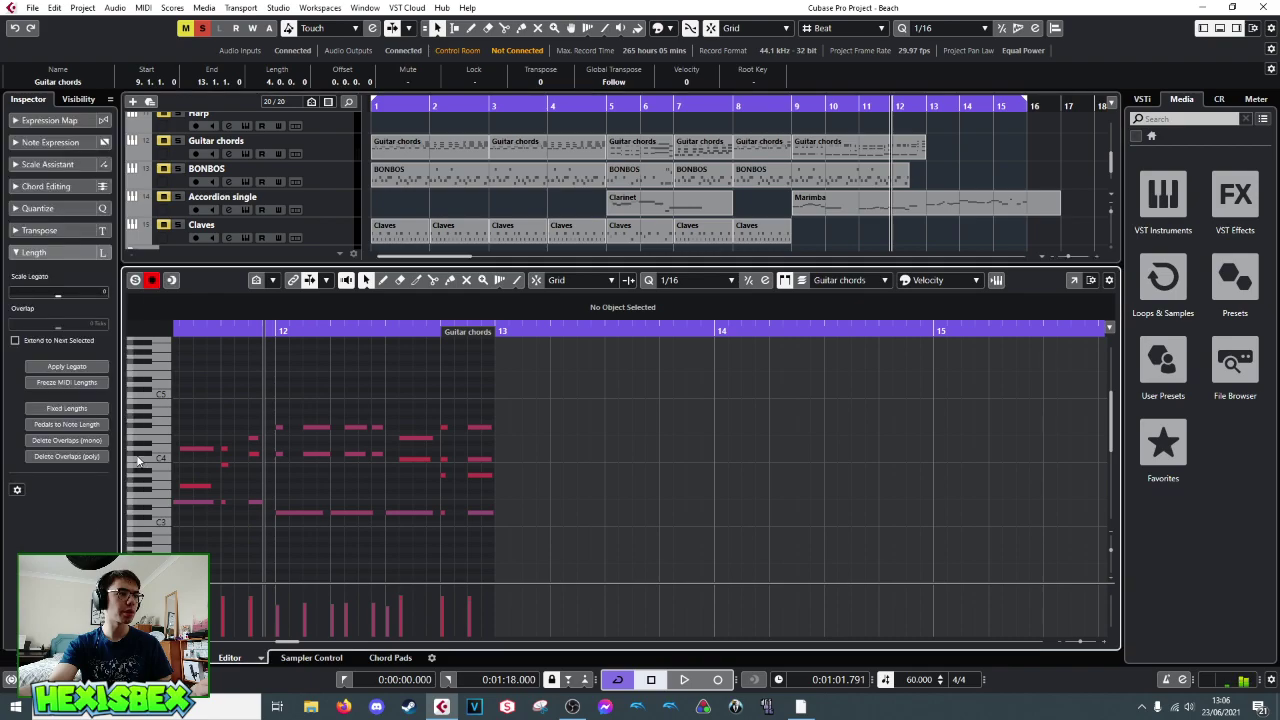
{"action": "left_click", "coordinate": [279, 456]}
{"action": "left_click", "coordinate": [309, 428]}
{"action": "left_click", "coordinate": [310, 514]}
{"action": "left_click", "coordinate": [319, 454]}
{"action": "left_click", "coordinate": [319, 429]}
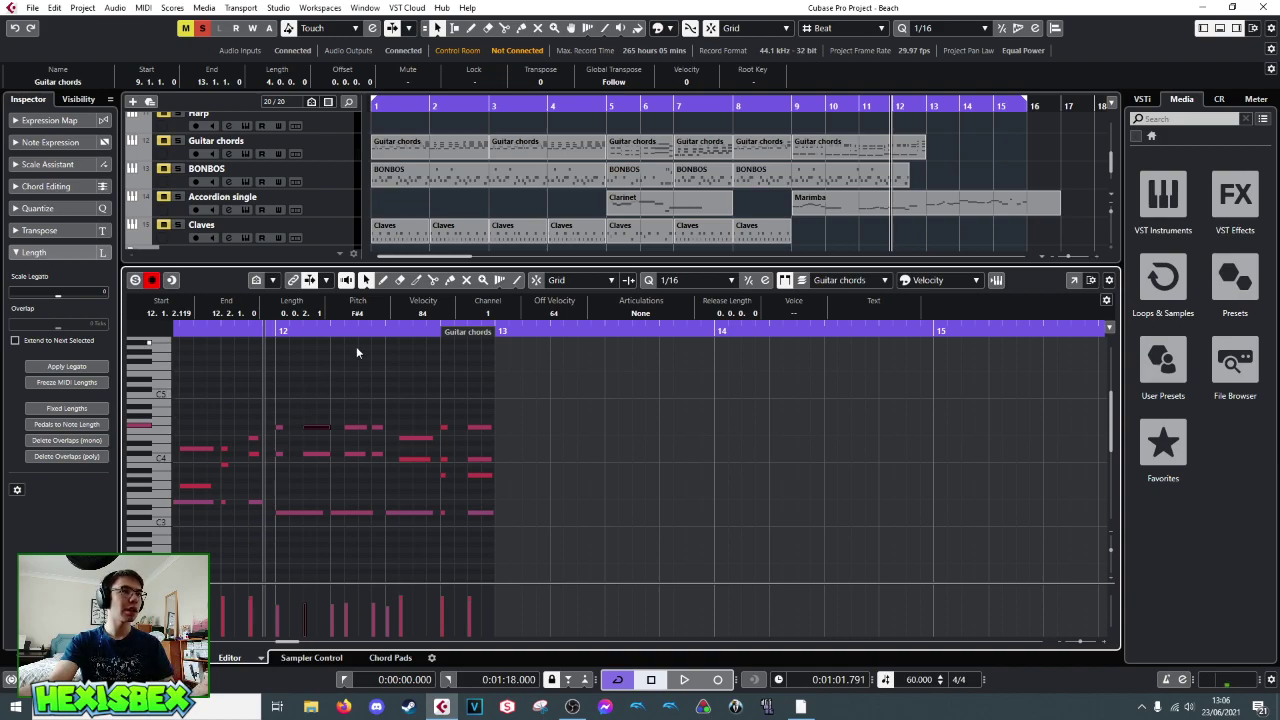
{"action": "key", "text": "space"}
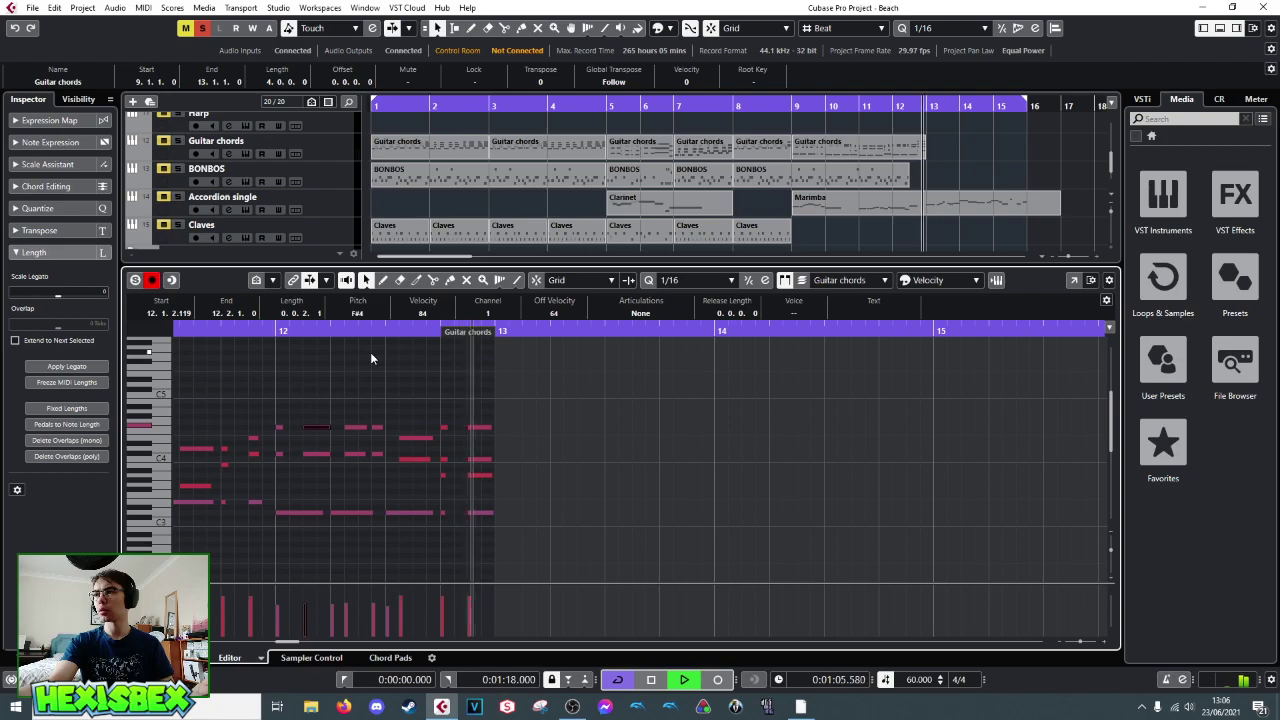
{"action": "key", "text": "space"}
- Lower the velocities of the early bar 12 notes, with the second chord's C#4 at 54, and listen to the passage
{"action": "left_click_drag", "start_coordinate": [297, 590], "coordinate": [321, 604]}
{"action": "key", "text": "space"}
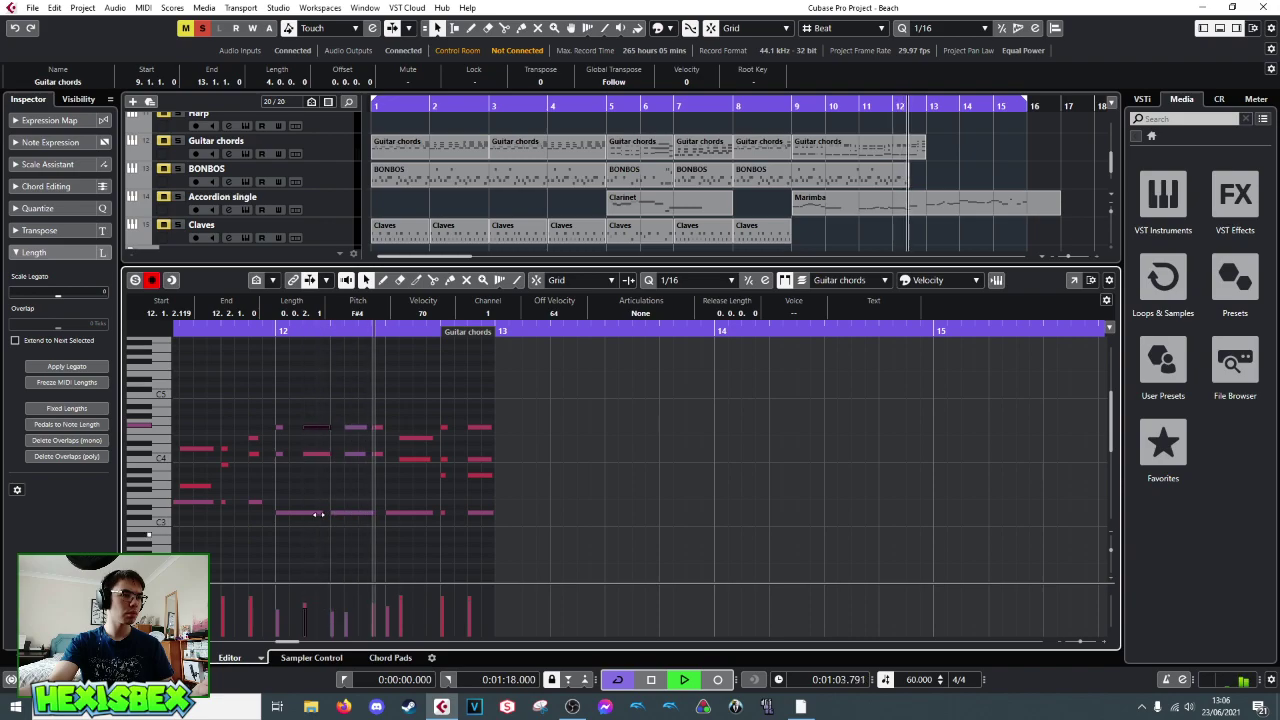
{"action": "left_click", "coordinate": [311, 605]}
{"action": "left_click_drag", "start_coordinate": [311, 605], "coordinate": [328, 609]}
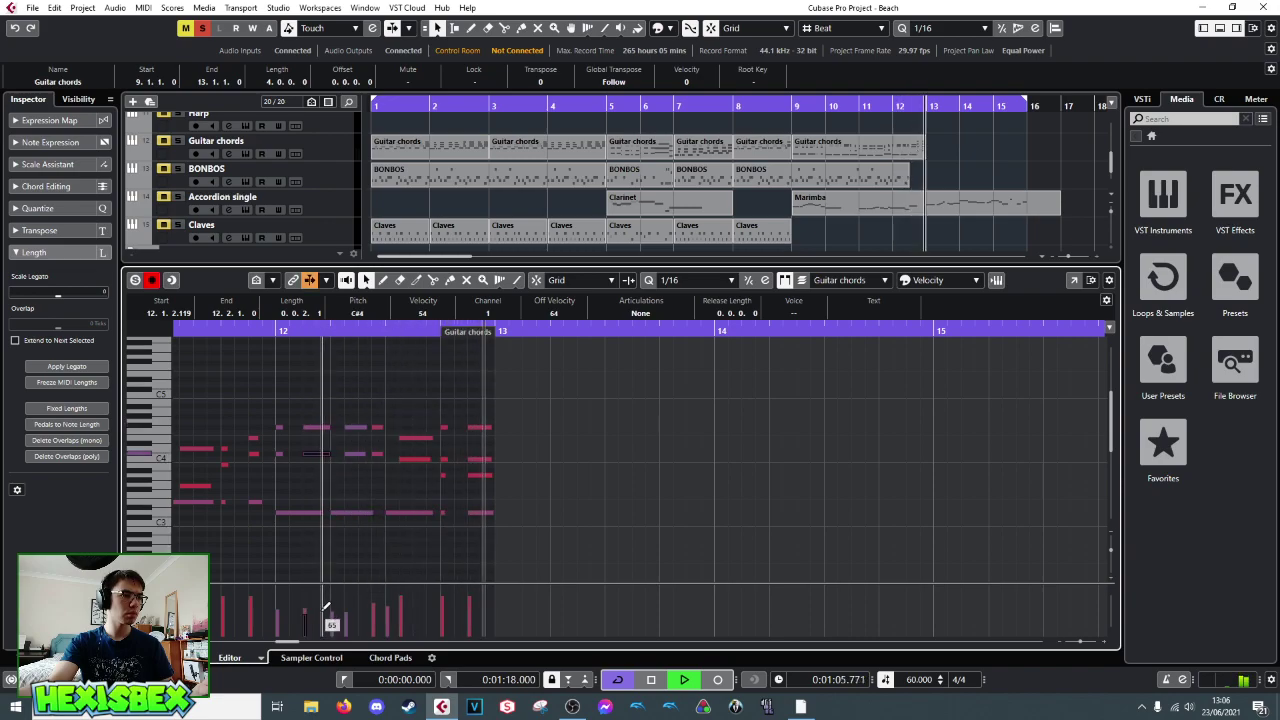
{"action": "key", "text": "space"}
{"action": "key", "text": "space"}
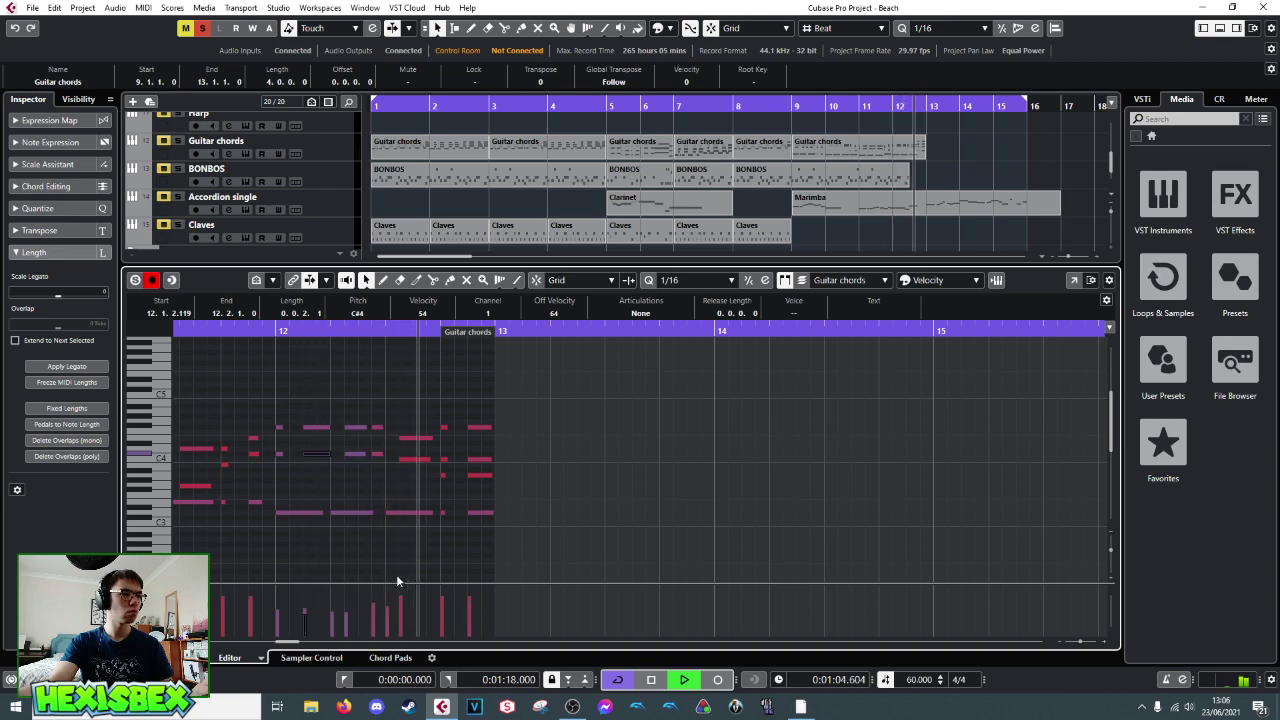
{"action": "key", "text": "space"}
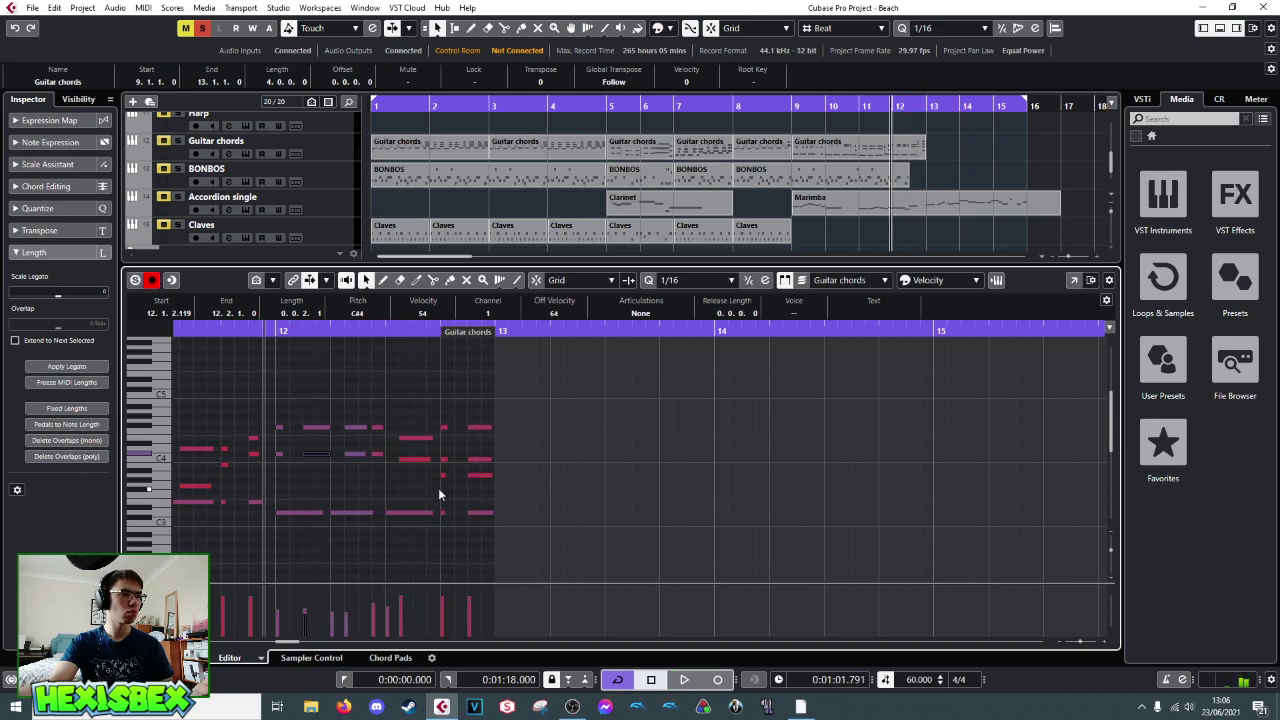
- Audition the C4, A3 and D3 notes in the last two chords of bar 12
{"action": "left_click_drag", "start_coordinate": [441, 511], "coordinate": [444, 459]}
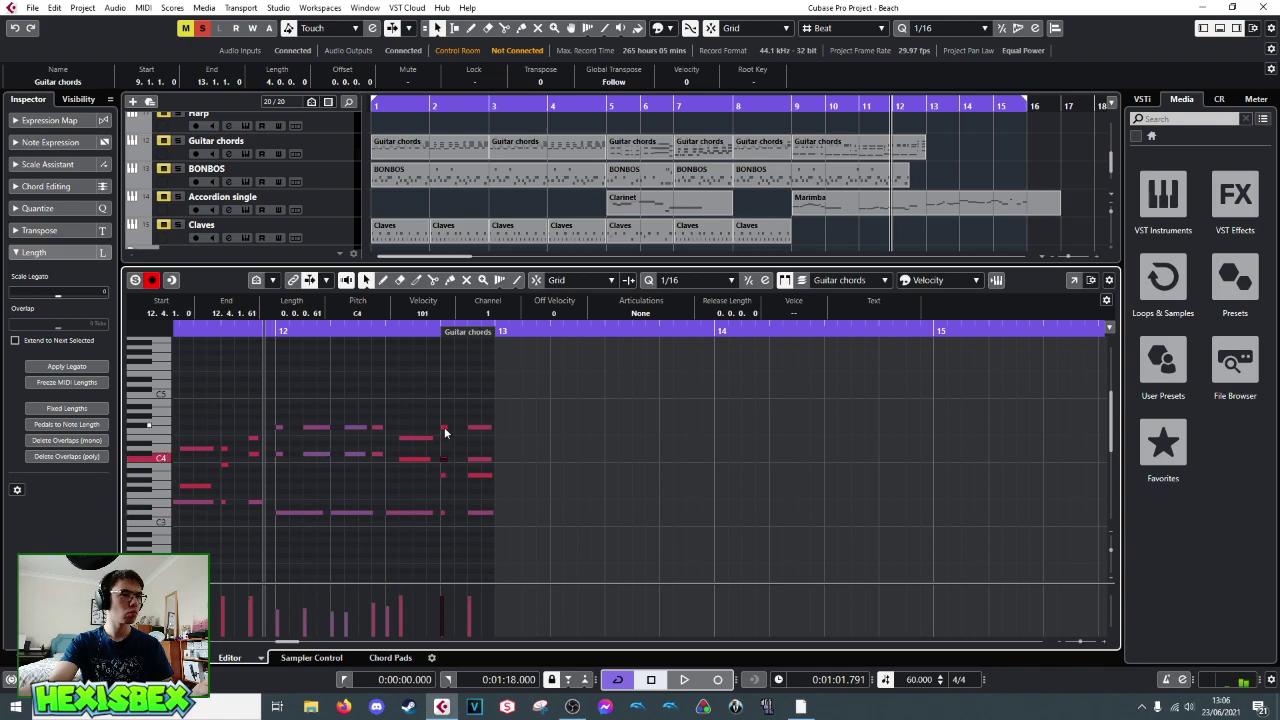
{"action": "left_click", "coordinate": [474, 474]}
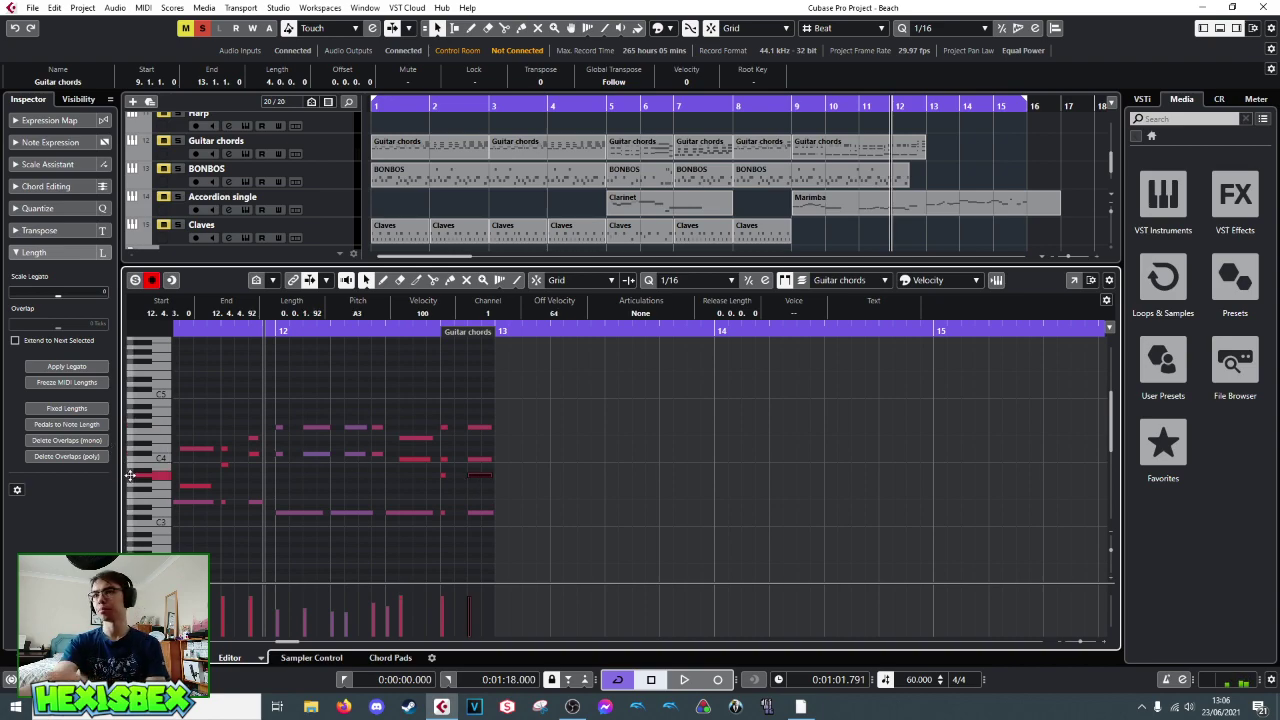
{"action": "left_click", "coordinate": [478, 513]}
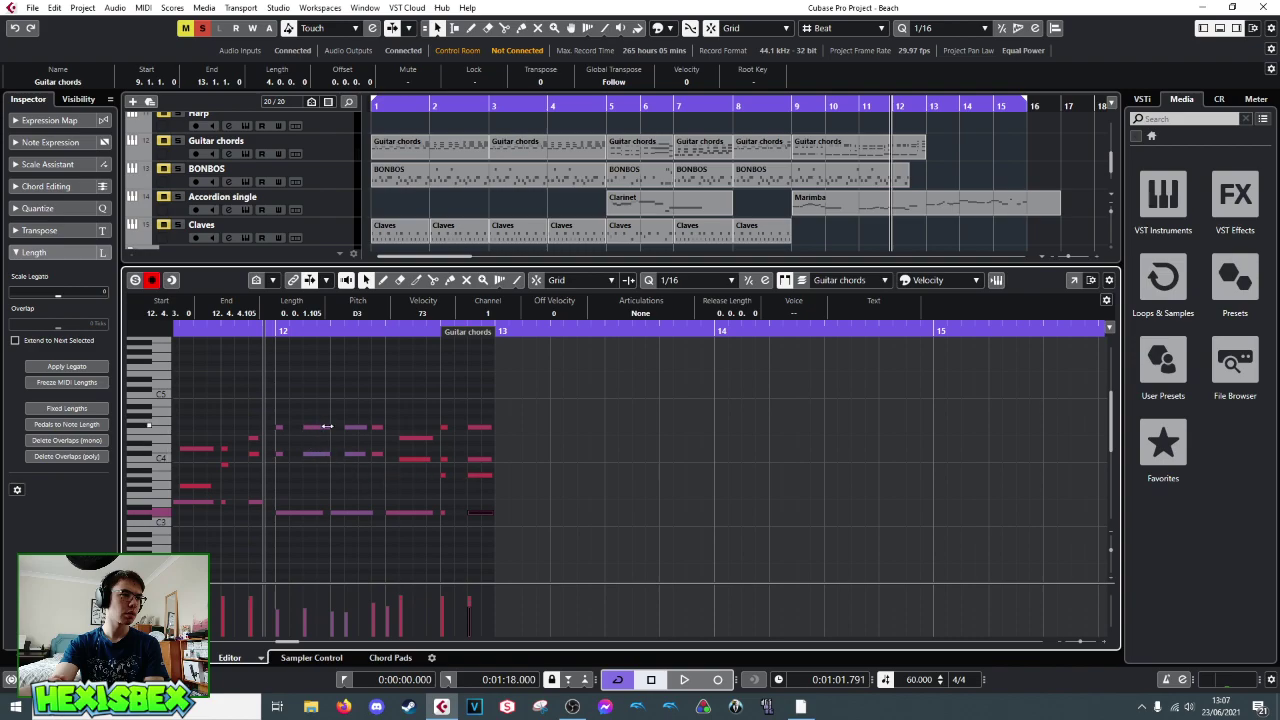
- Transpose the four F#4 notes in bar 12 down one octave to F#3 and listen to the passage
{"action": "left_click_drag", "start_coordinate": [275, 418], "coordinate": [382, 431]}
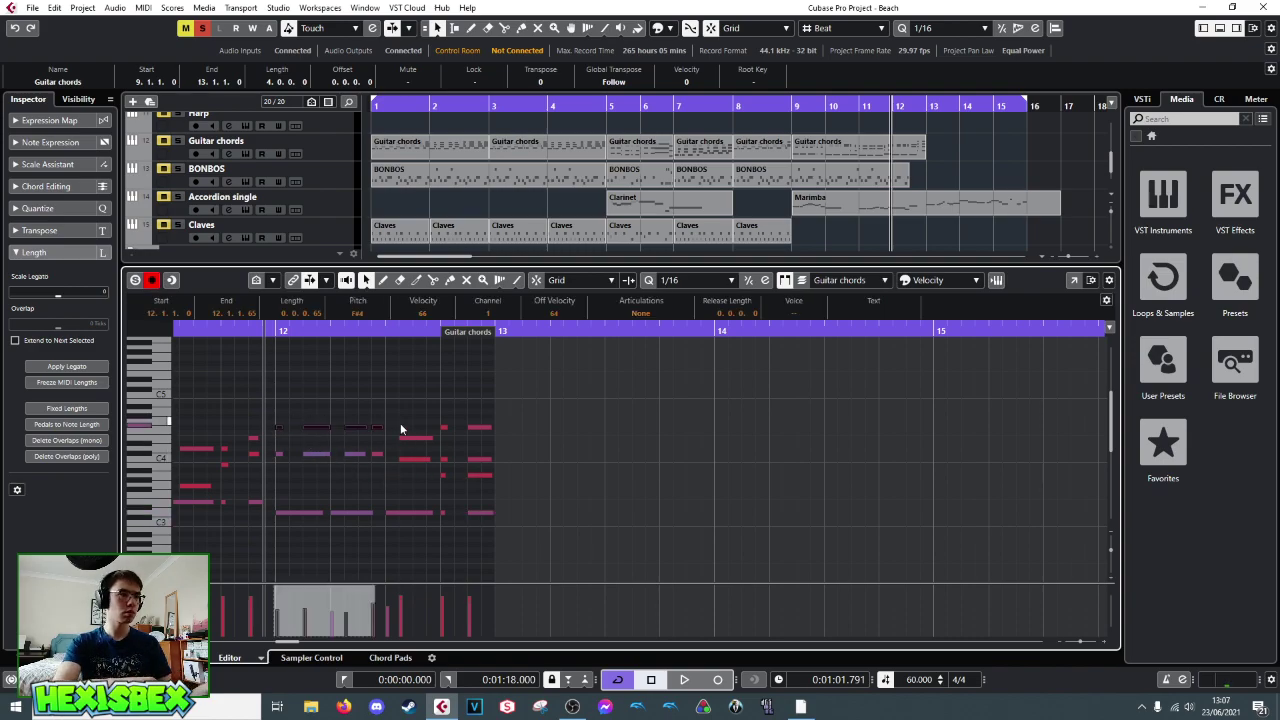
{"action": "key", "text": "shift+Down"}
{"action": "key", "text": "space"}
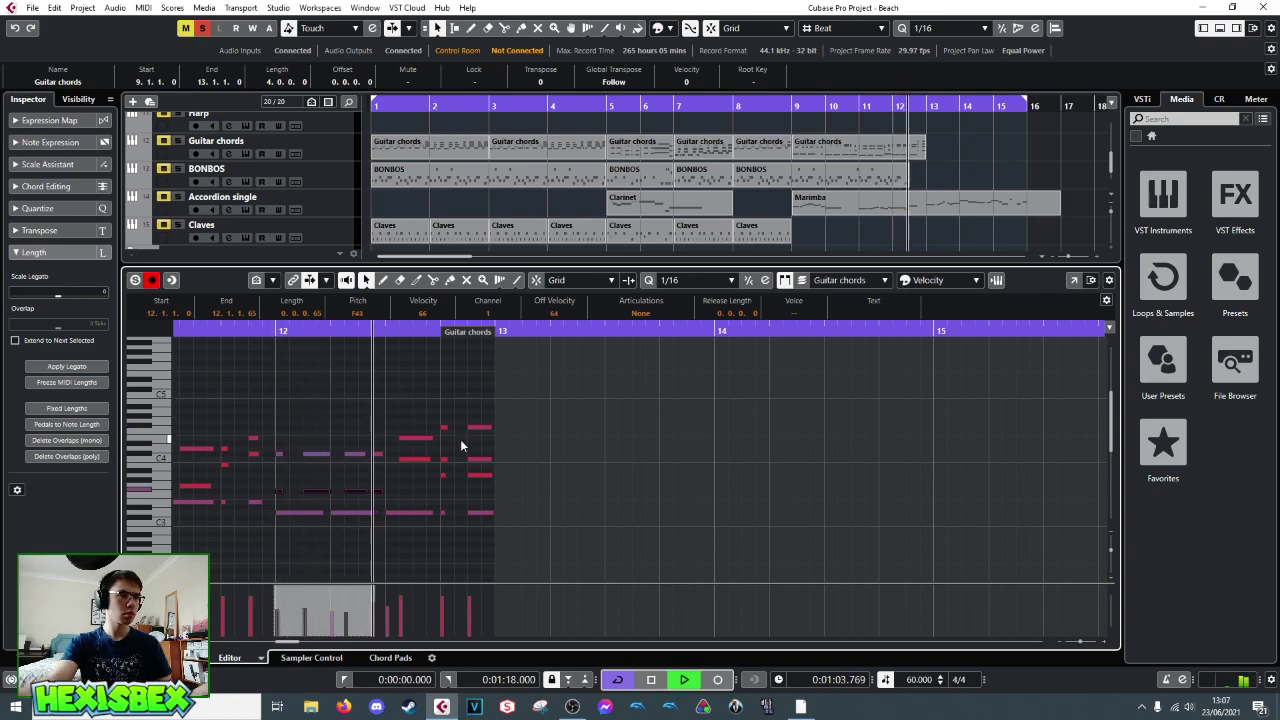
{"action": "key", "text": "space"}
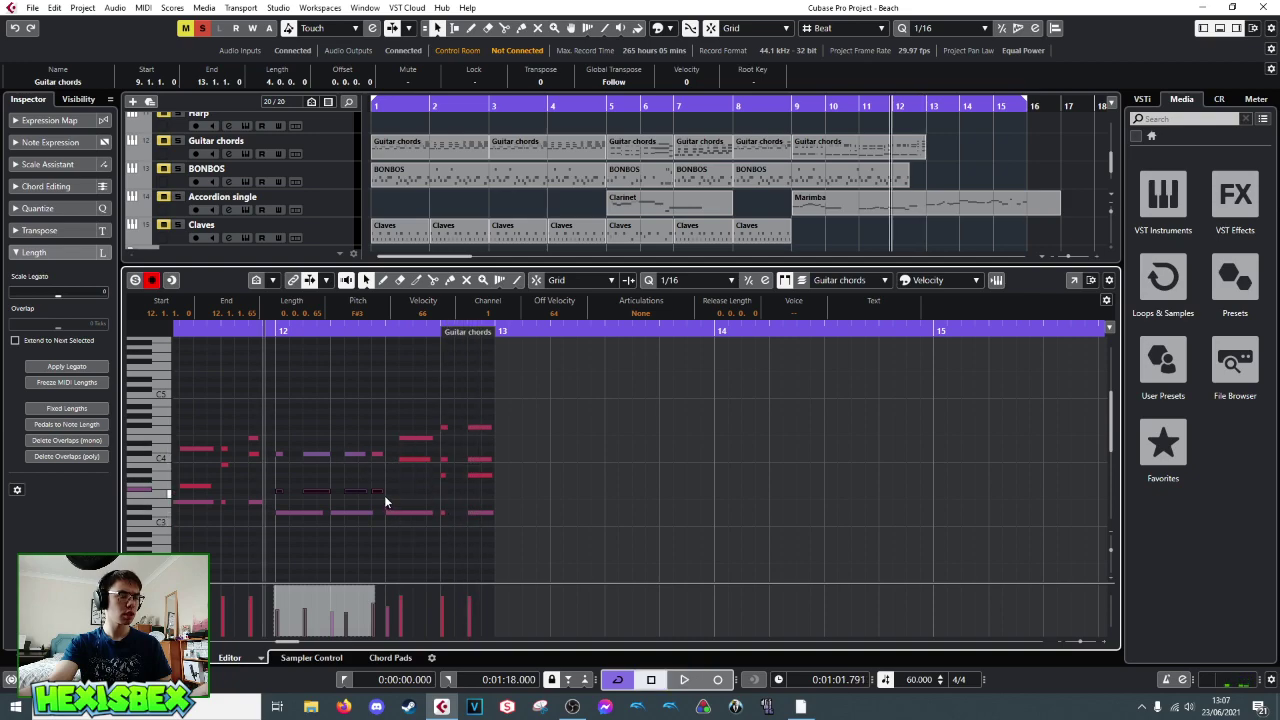
- Close the note editor and listen to the Uke Chords and Guitar chords tracks soloed together from just before bar 12
{"action": "key", "text": "ctrl+e"}
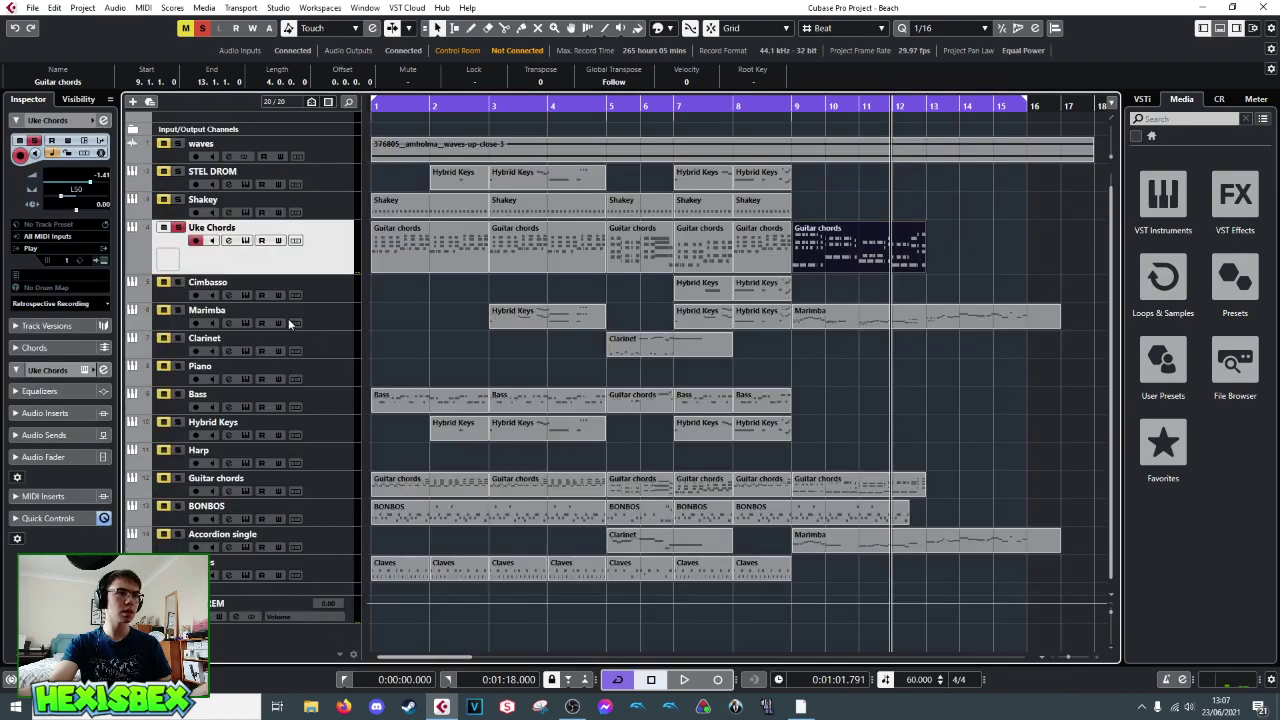
{"action": "key", "text": "space"}
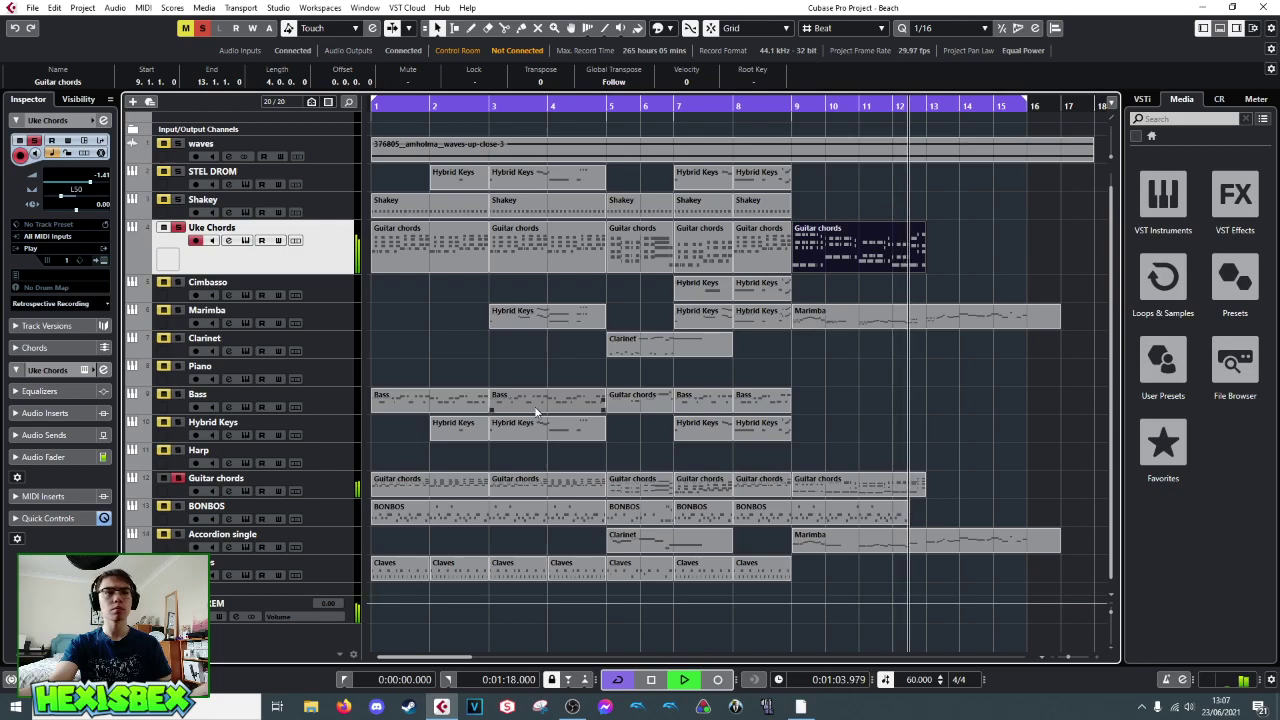
{"action": "key", "text": "space"}
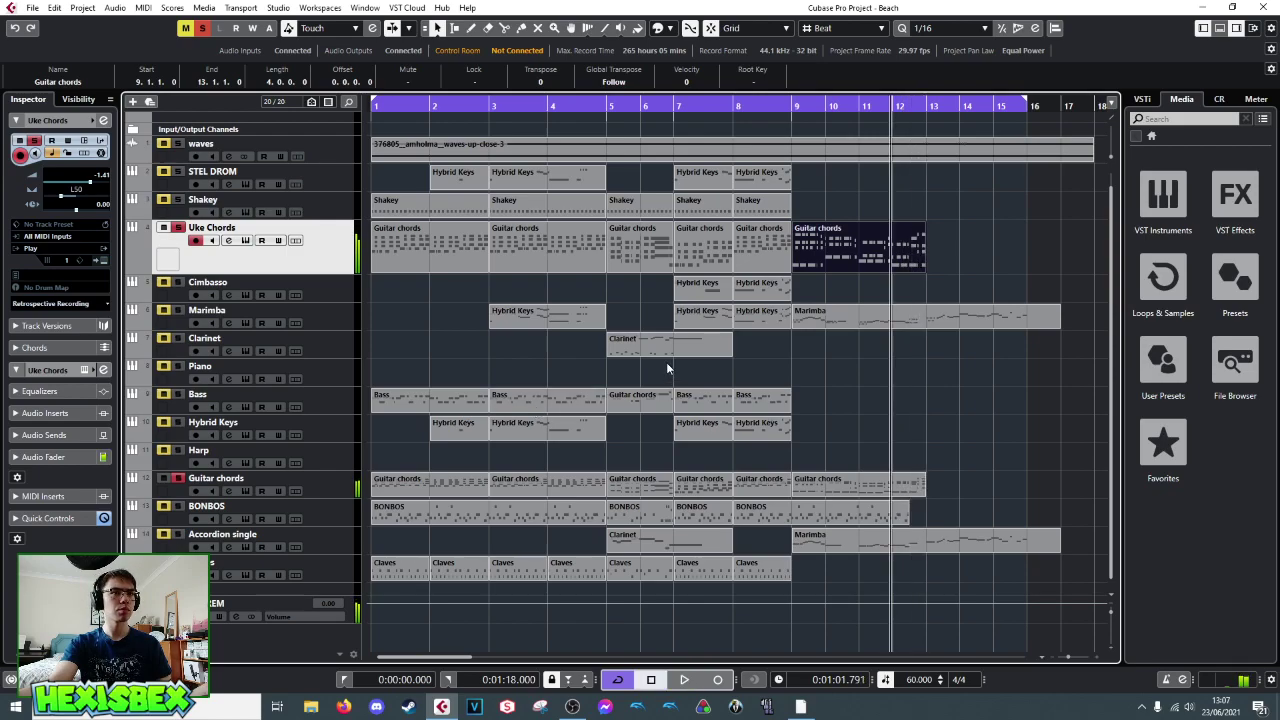
- Unsolo both chord tracks and listen to the full mix from just before bar 12
{"action": "left_click", "coordinate": [177, 478]}
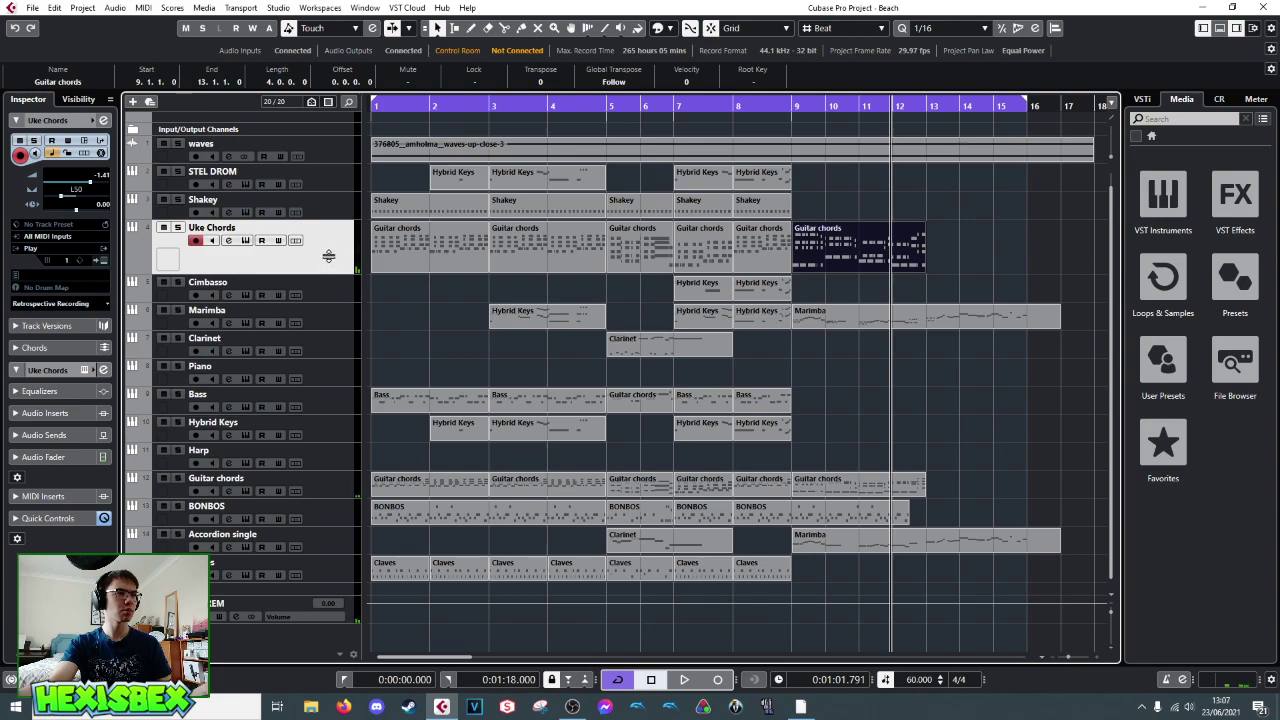
{"action": "scroll", "coordinate": [330, 264], "scroll_direction": "up", "scroll_amount": 1}
{"action": "key", "text": "space"}
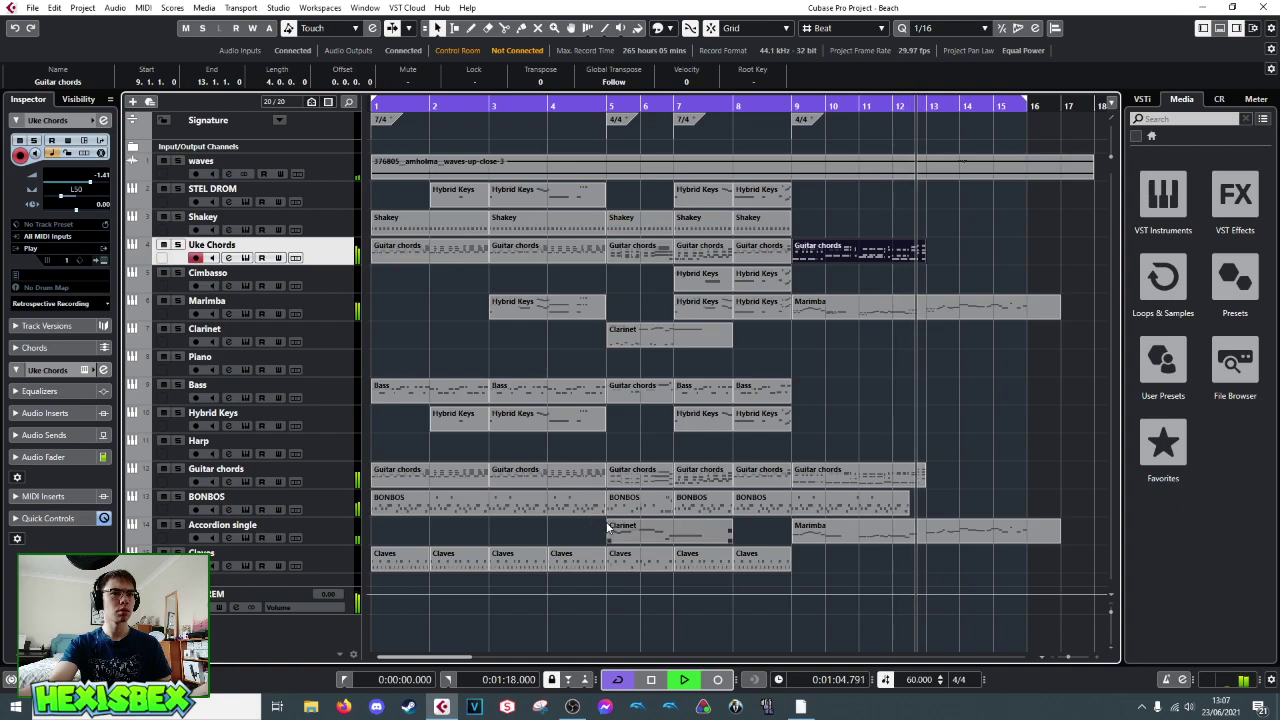
{"action": "key", "text": "space"}
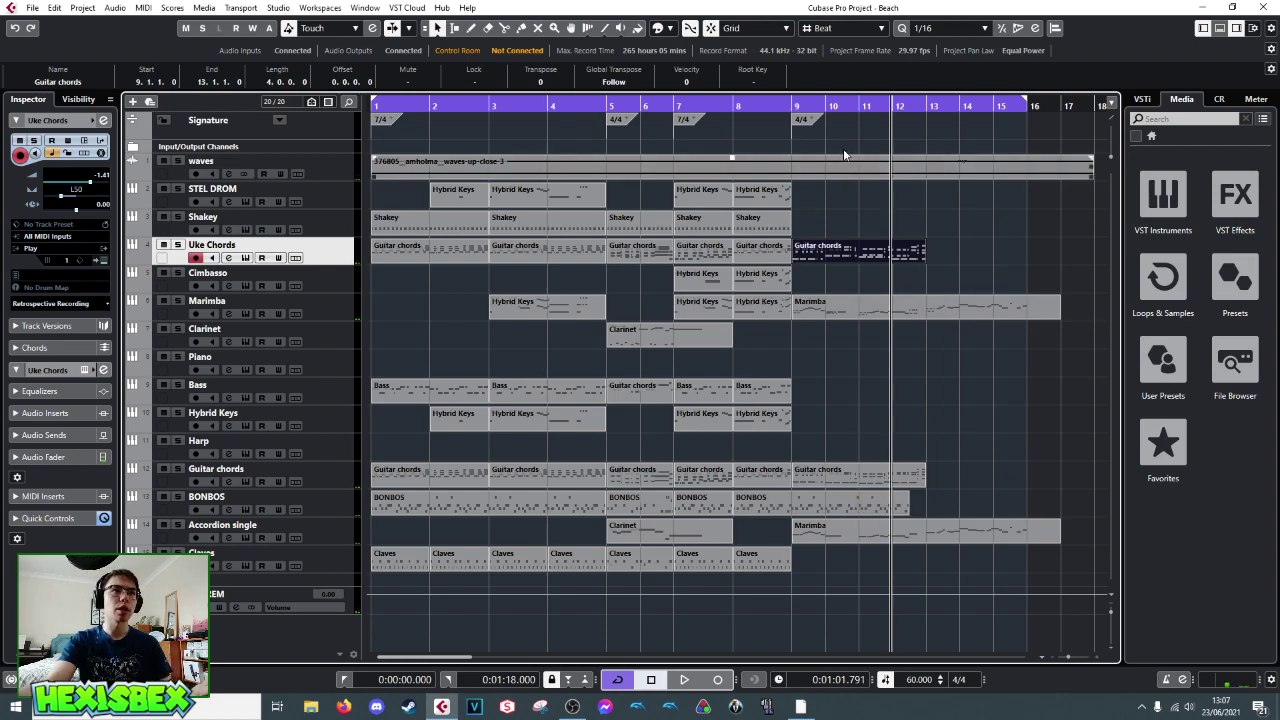
- Play the mix from bar 9 and open the Uke Chords part that starts there in the note editor while listening
{"action": "left_click", "coordinate": [793, 105]}
{"action": "key", "text": "space"}
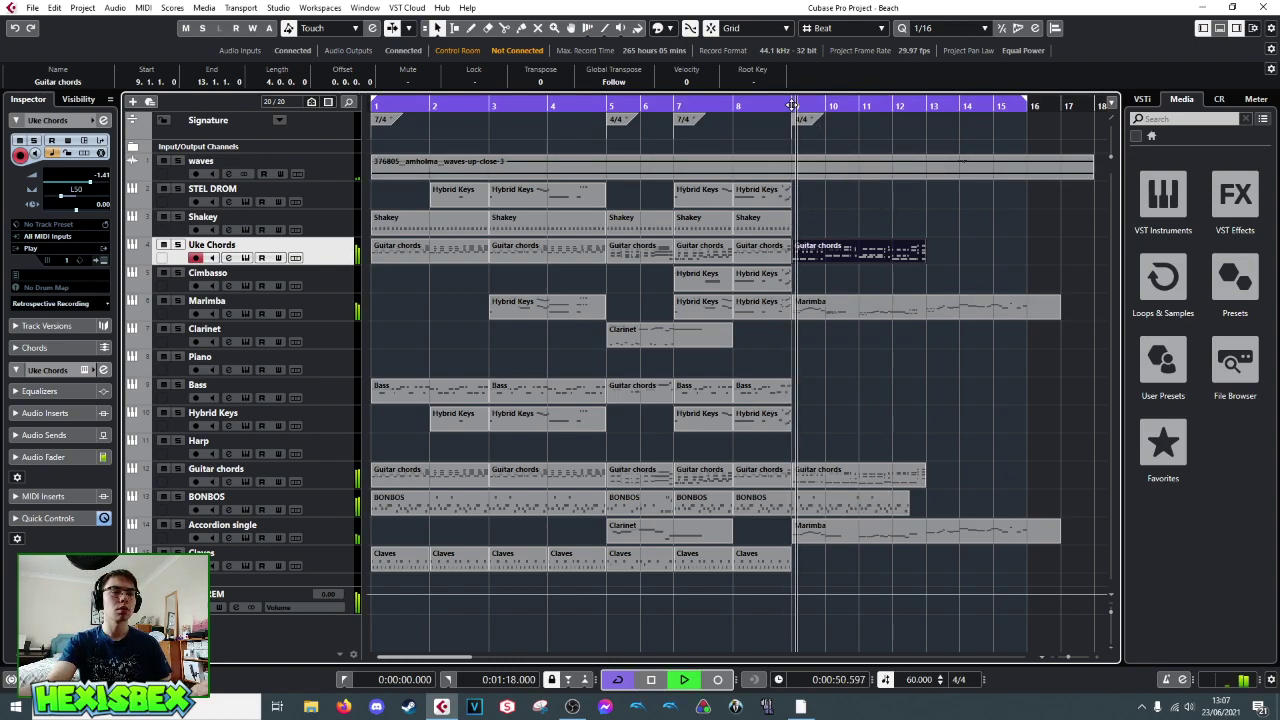
{"action": "double_click", "coordinate": [803, 257]}
{"action": "key", "text": "space"}
{"action": "key", "text": "space"}
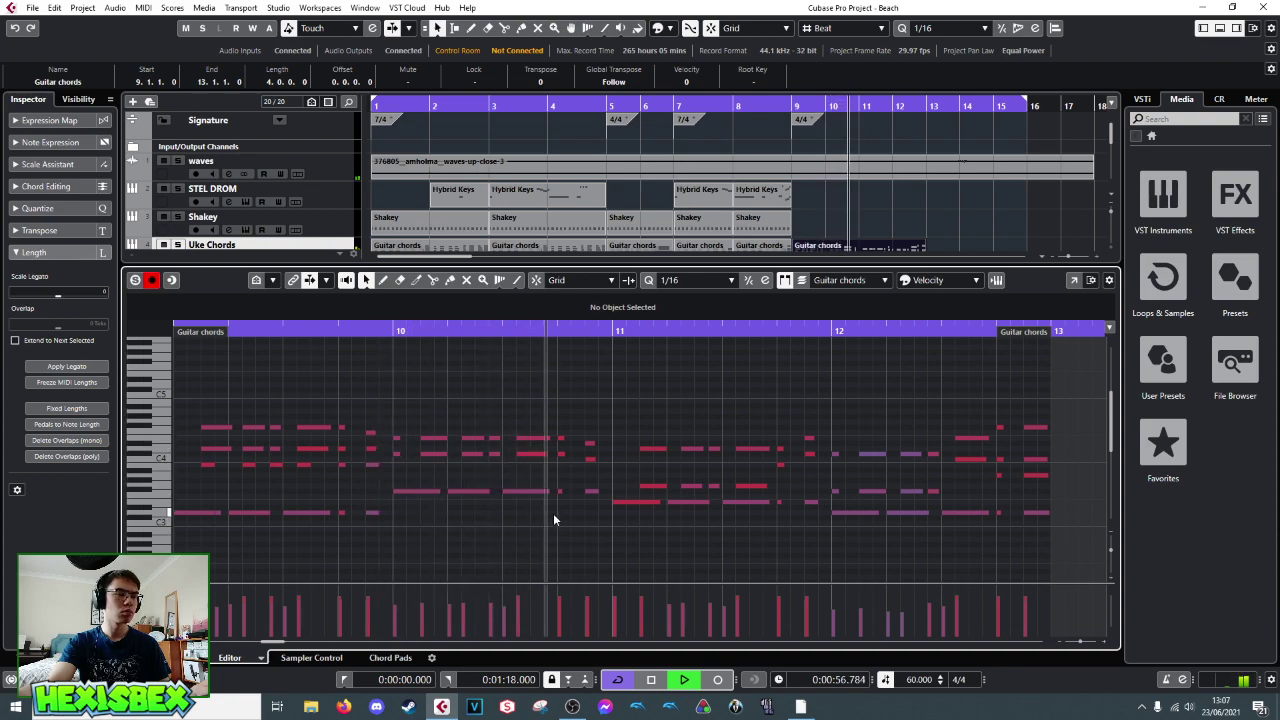
{"action": "key", "text": "space"}
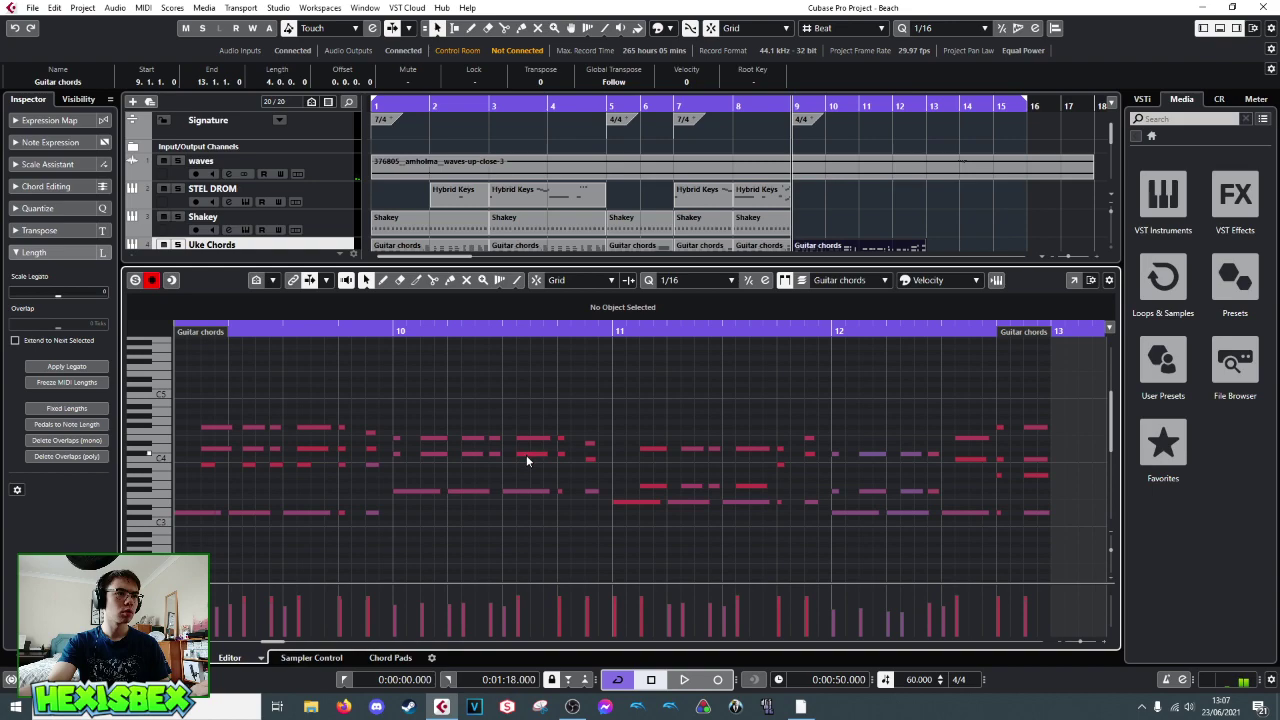
- Audition the individual F#3, C#4 and E4 notes at the start of bar 10
{"action": "left_click", "coordinate": [416, 491]}
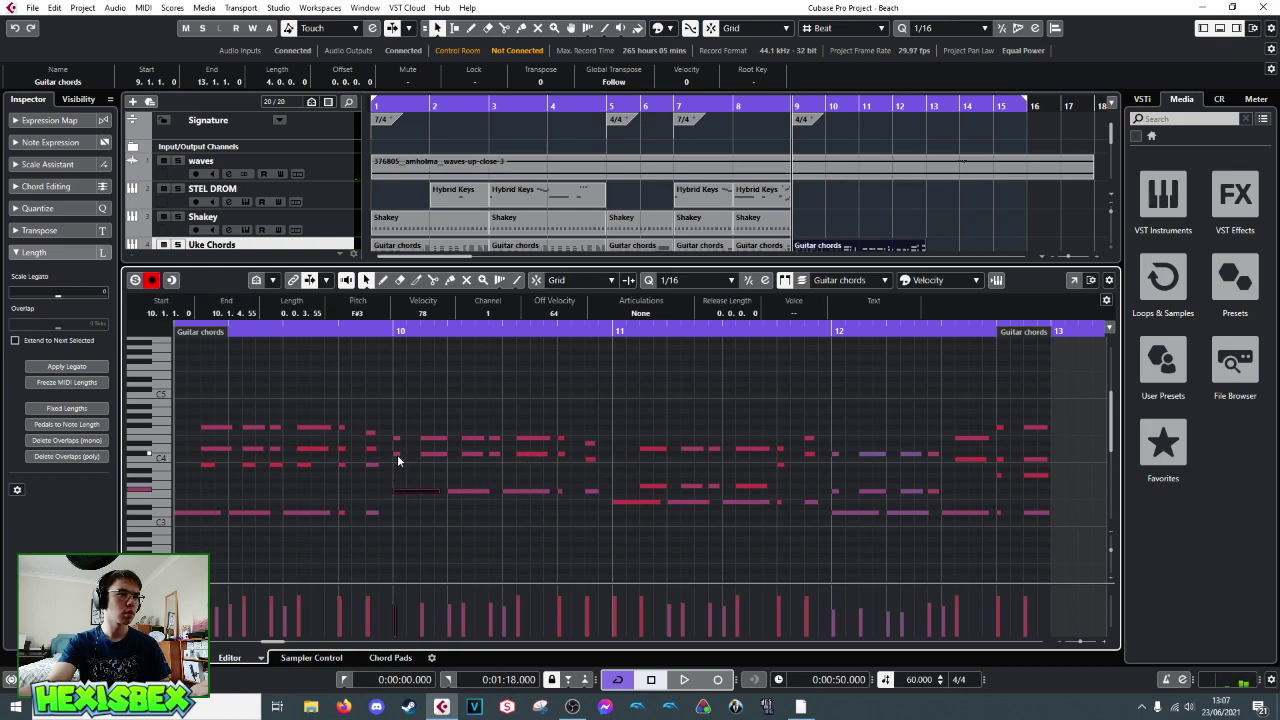
{"action": "left_click", "coordinate": [396, 437]}
{"action": "left_click_drag", "start_coordinate": [396, 458], "coordinate": [396, 460]}
{"action": "left_click", "coordinate": [399, 490]}
{"action": "left_click", "coordinate": [397, 453]}
{"action": "left_click", "coordinate": [396, 438]}
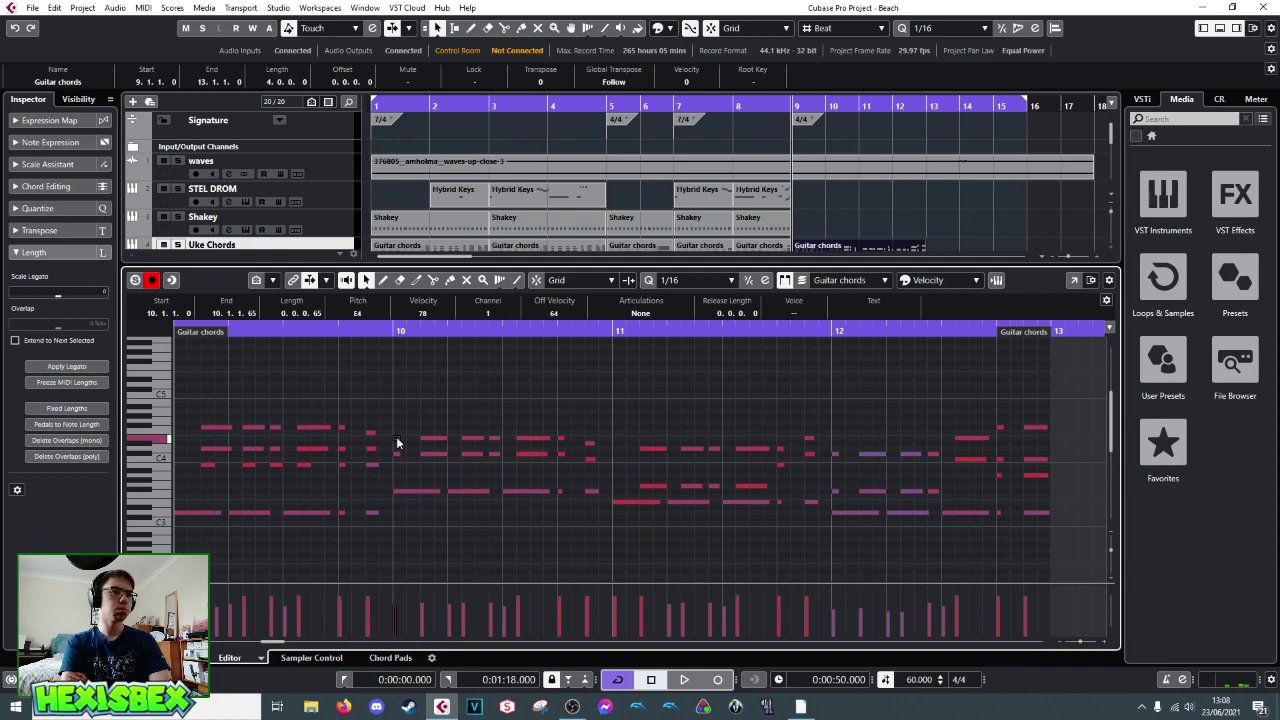
- Try raising the two C#4 notes around beat 3 of bar 10 to G#4 and listen from just before the bar
{"action": "left_click_drag", "start_coordinate": [530, 448], "coordinate": [564, 460]}
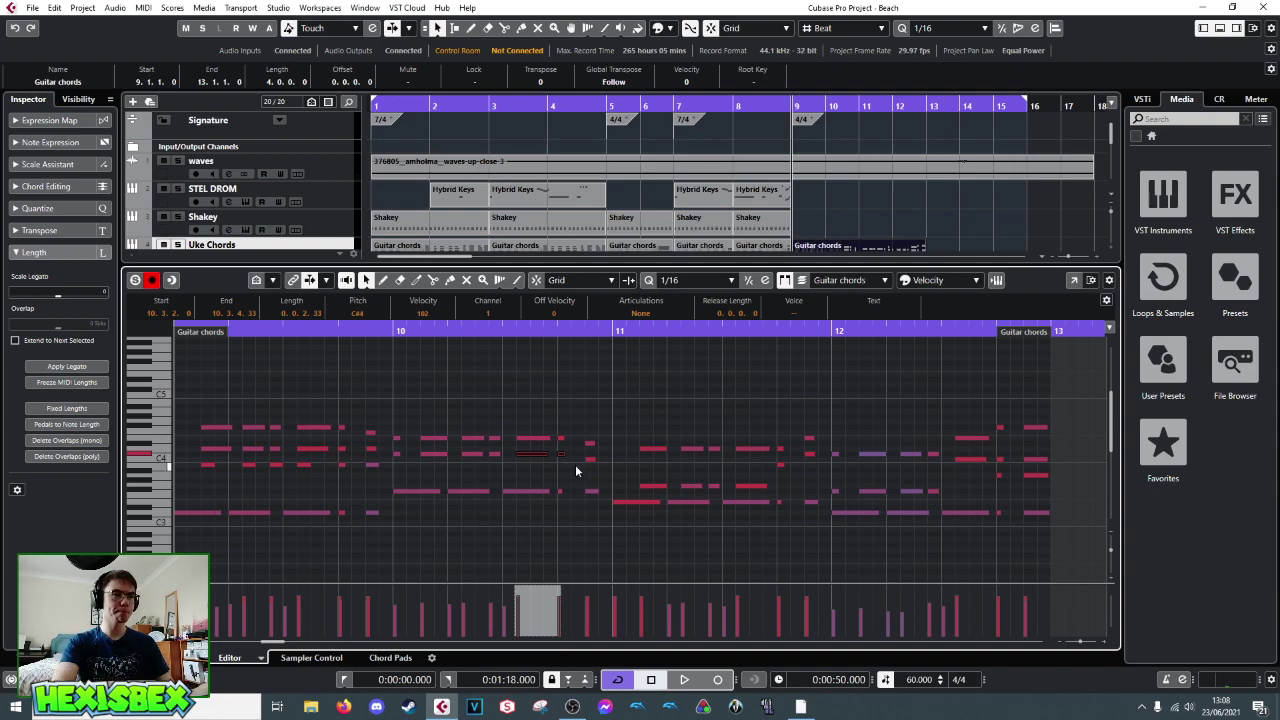
{"action": "key", "text": "Up"}
{"action": "key", "text": "Up"}
{"action": "key", "text": "Up"}
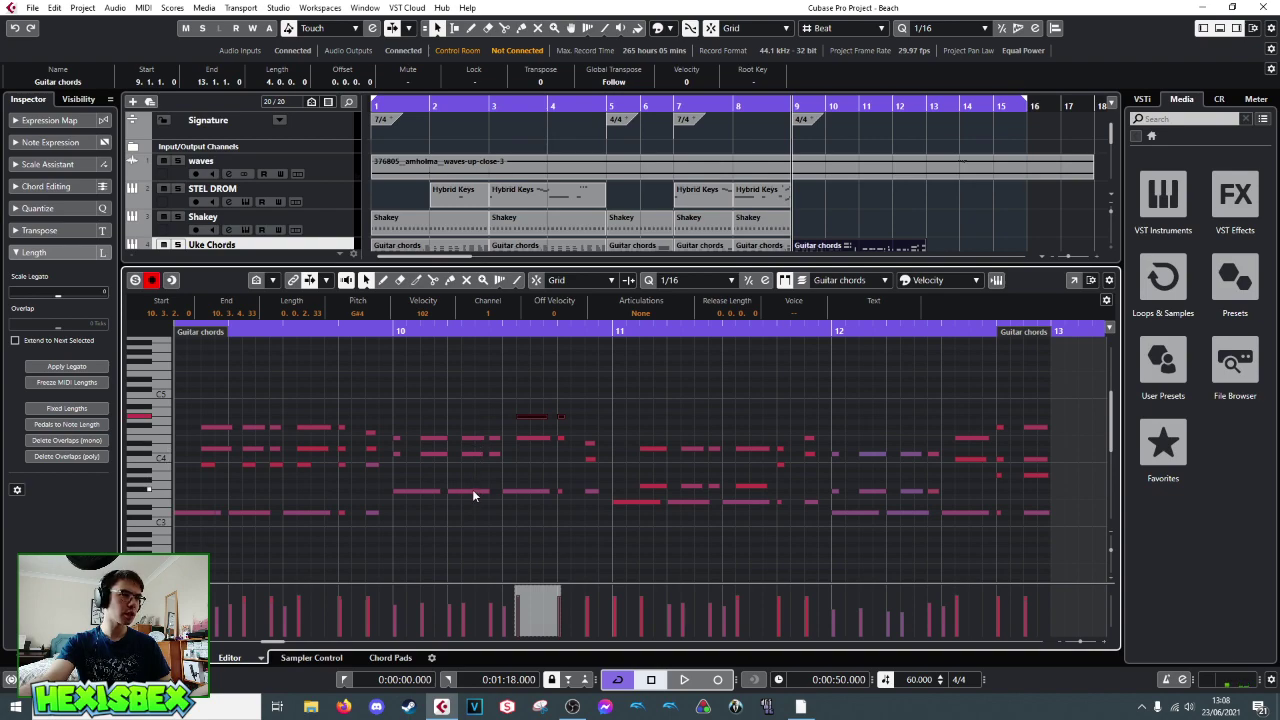
{"action": "left_click", "coordinate": [387, 330]}
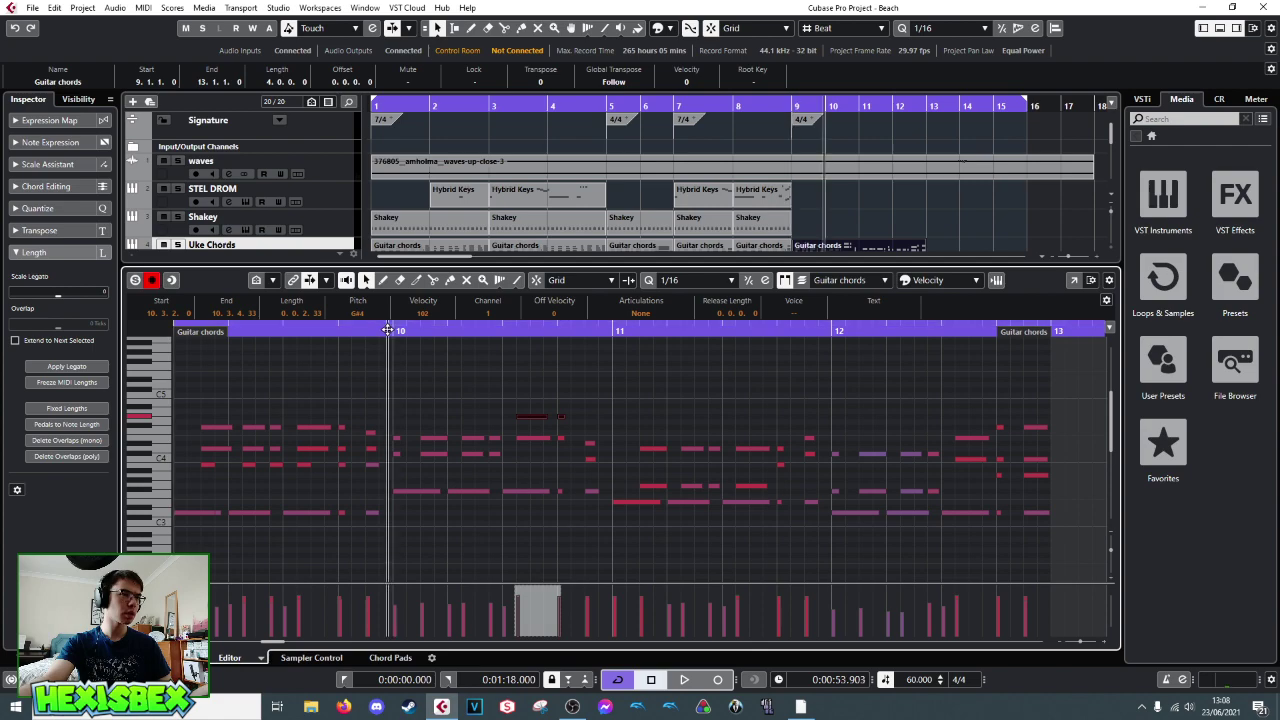
{"action": "key", "text": "space"}
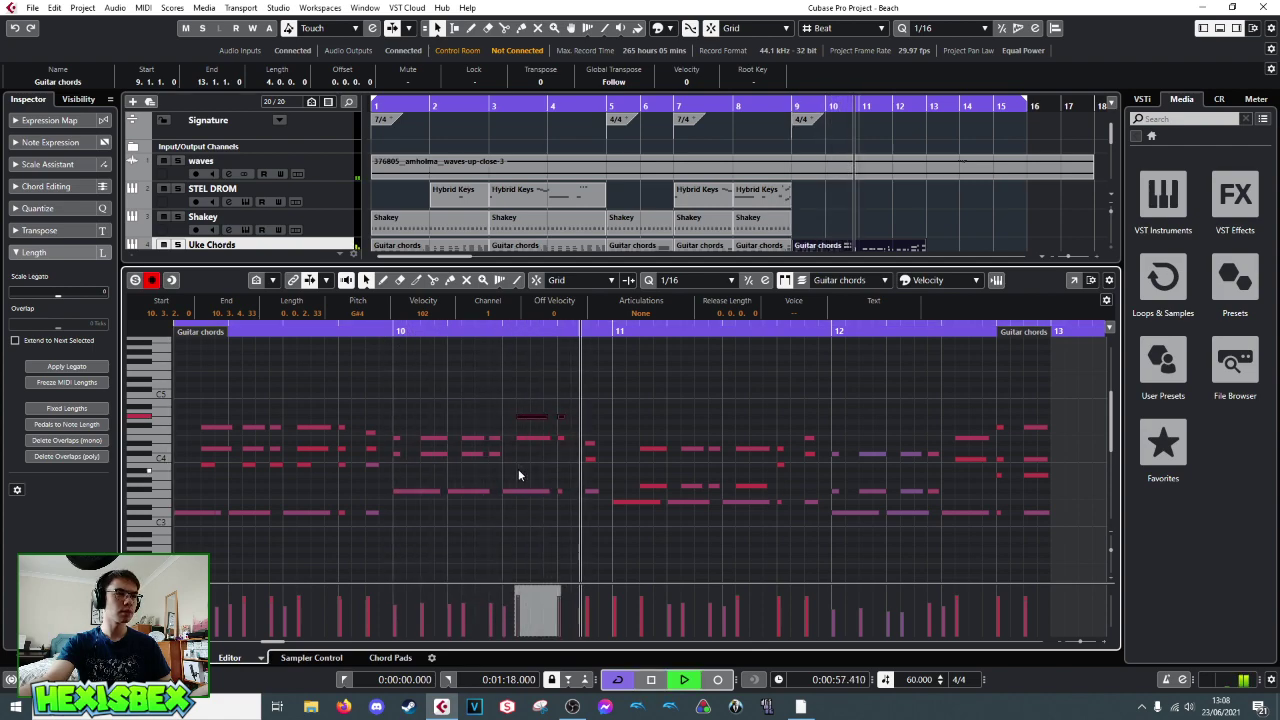
{"action": "key", "text": "space"}
- Move the two raised notes in bar 10 back down to C#4 and listen to the bar again
{"action": "key", "text": "Down"}
{"action": "key", "text": "Down"}
{"action": "key", "text": "Down"}
{"action": "key", "text": "Down"}
{"action": "key", "text": "Down"}
{"action": "key", "text": "Down"}
{"action": "key", "text": "Down"}
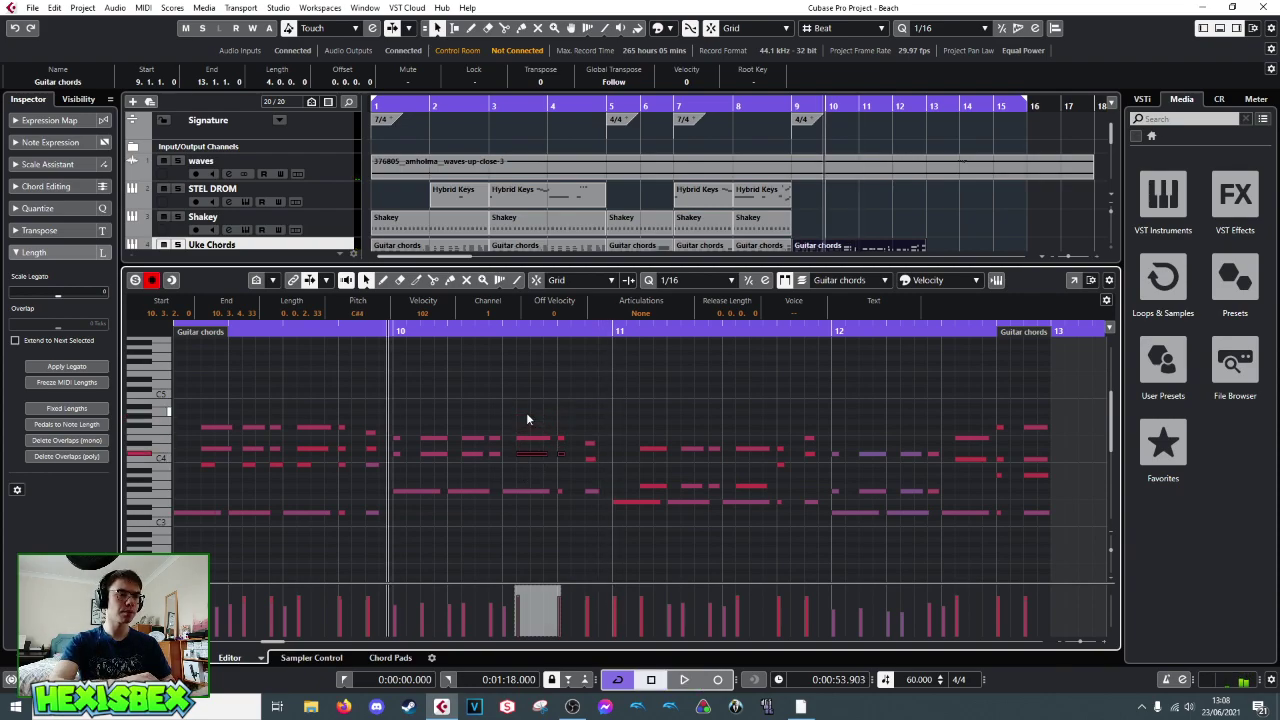
{"action": "key", "text": "space"}
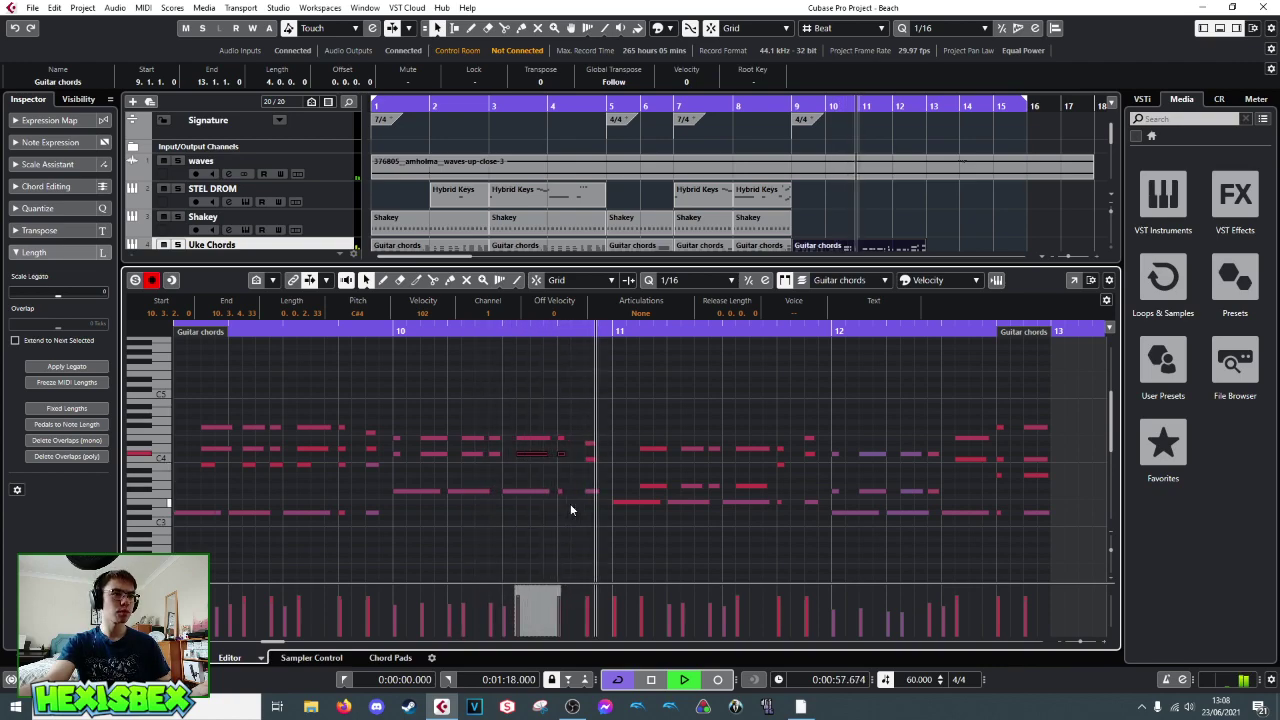
{"action": "key", "text": "space"}
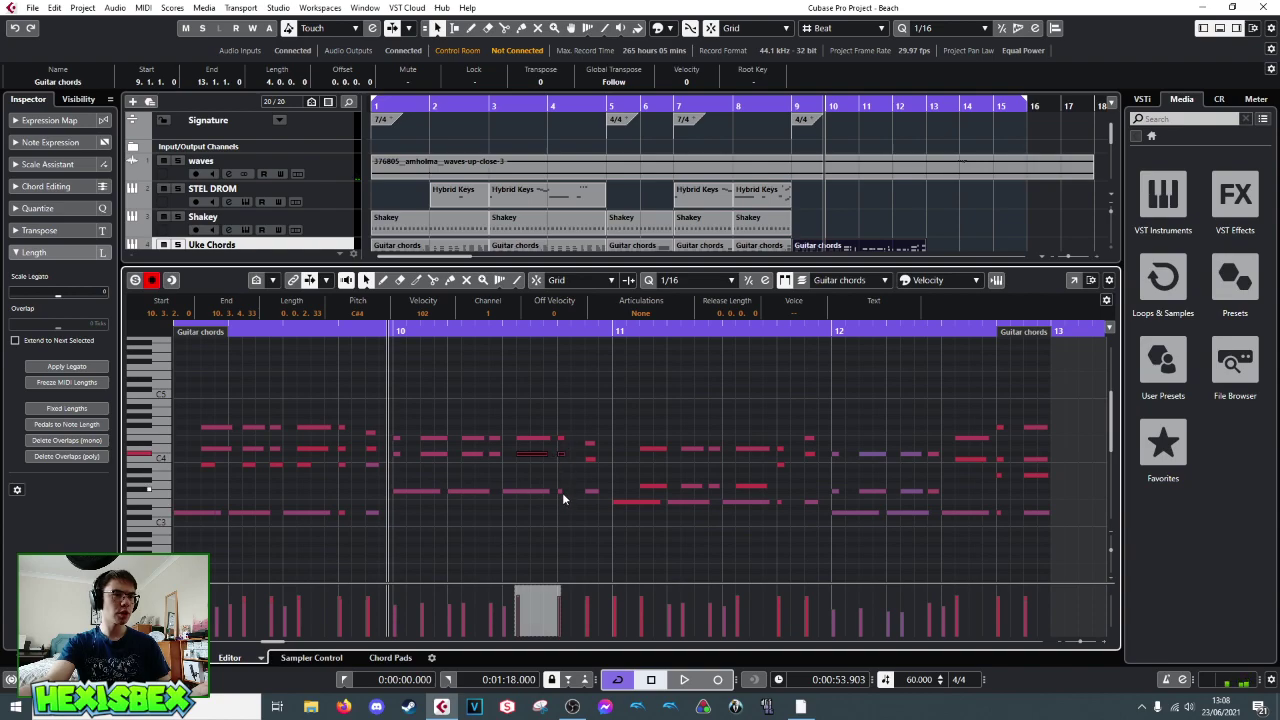
{"action": "left_click", "coordinate": [559, 455]}
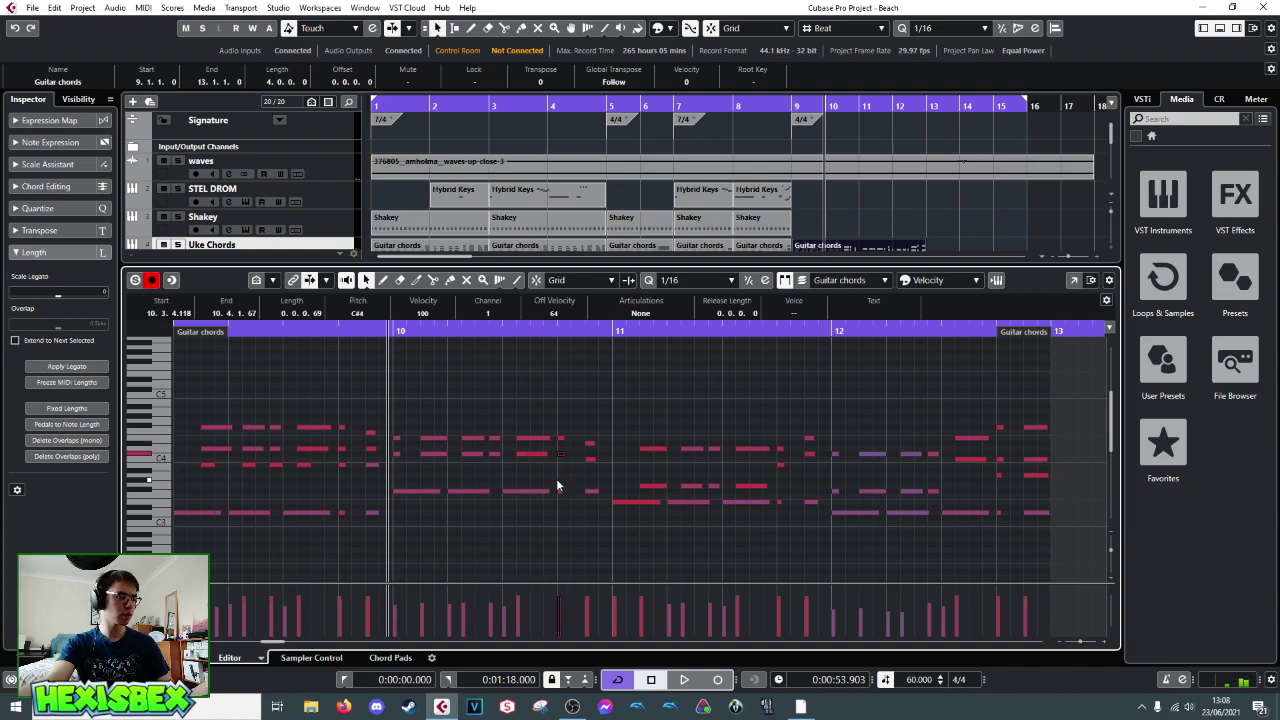
{"action": "right_click", "coordinate": [549, 422]}
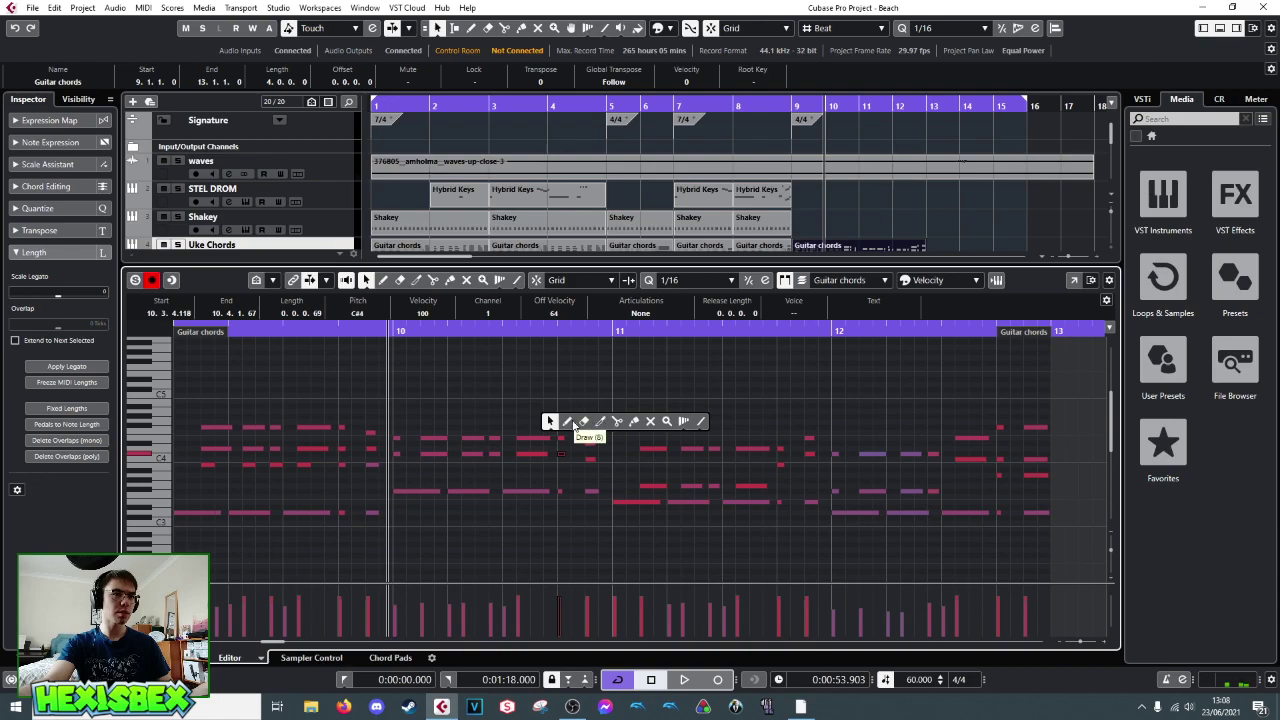
{"action": "left_click", "coordinate": [566, 421]}
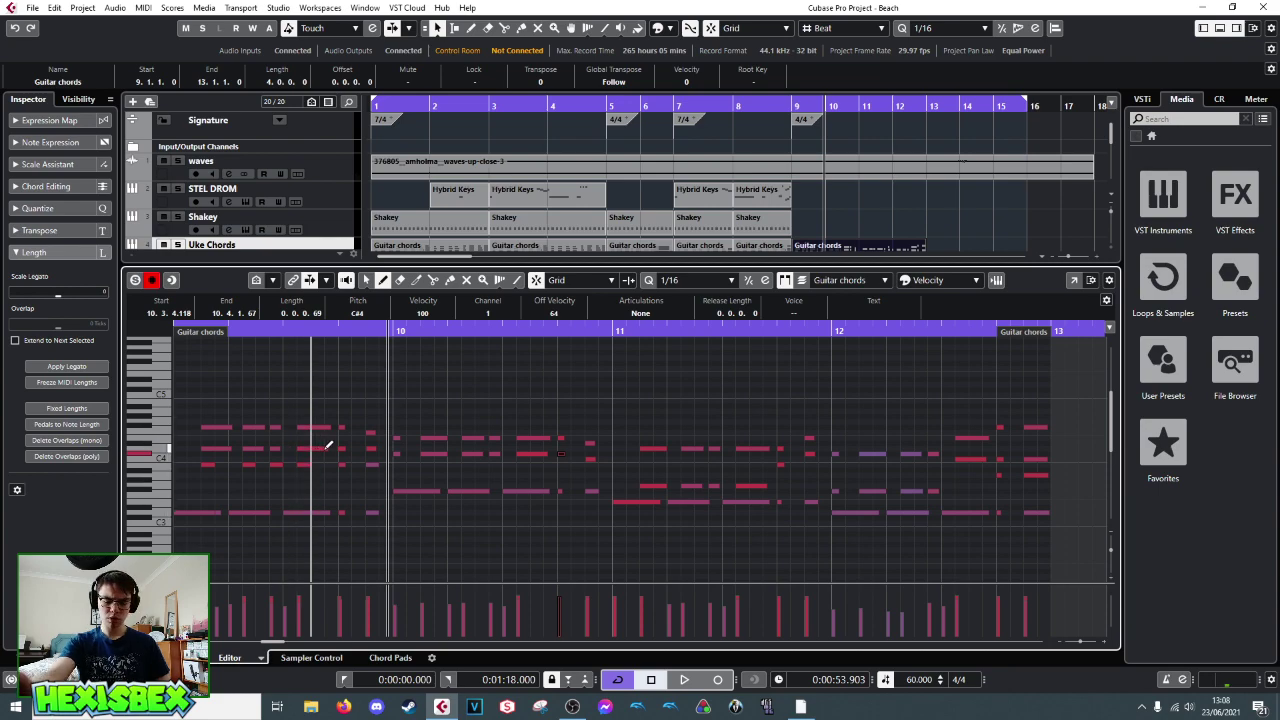
- Select the Uke Chords track and listen to the passage from just before bar 9
{"action": "left_click", "coordinate": [338, 245]}
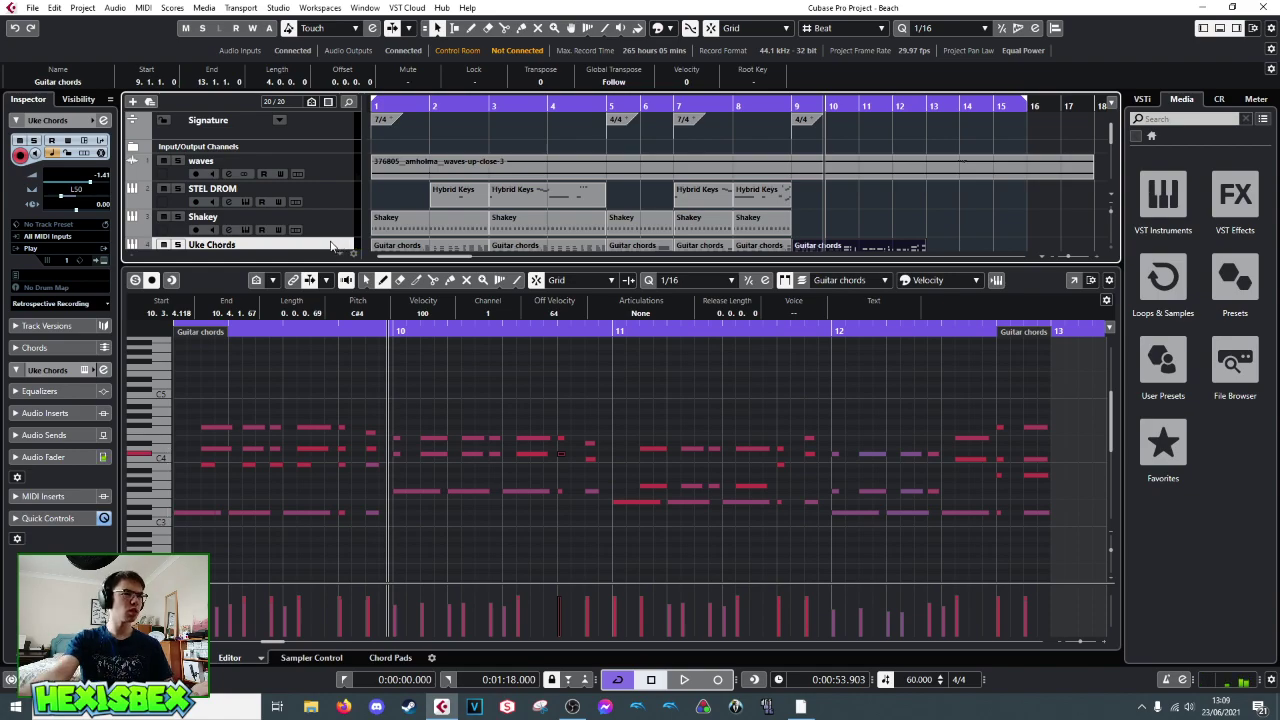
{"action": "left_click", "coordinate": [180, 333]}
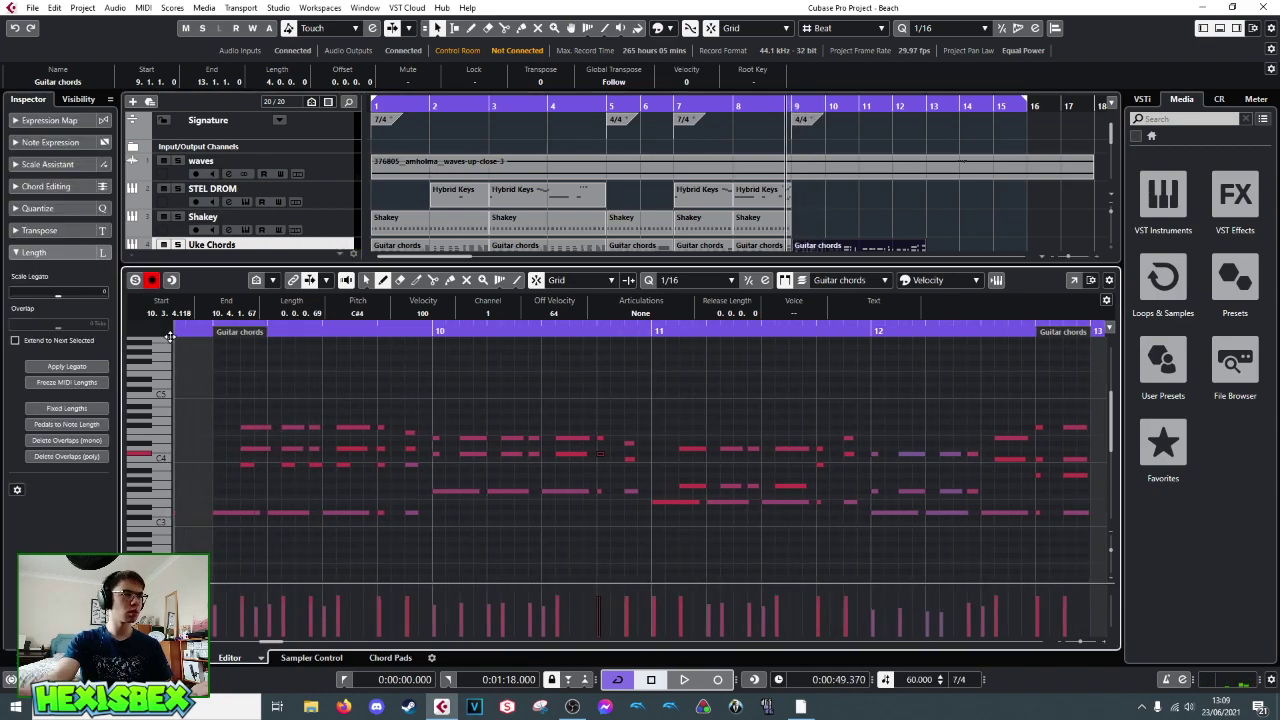
{"action": "key", "text": "space"}
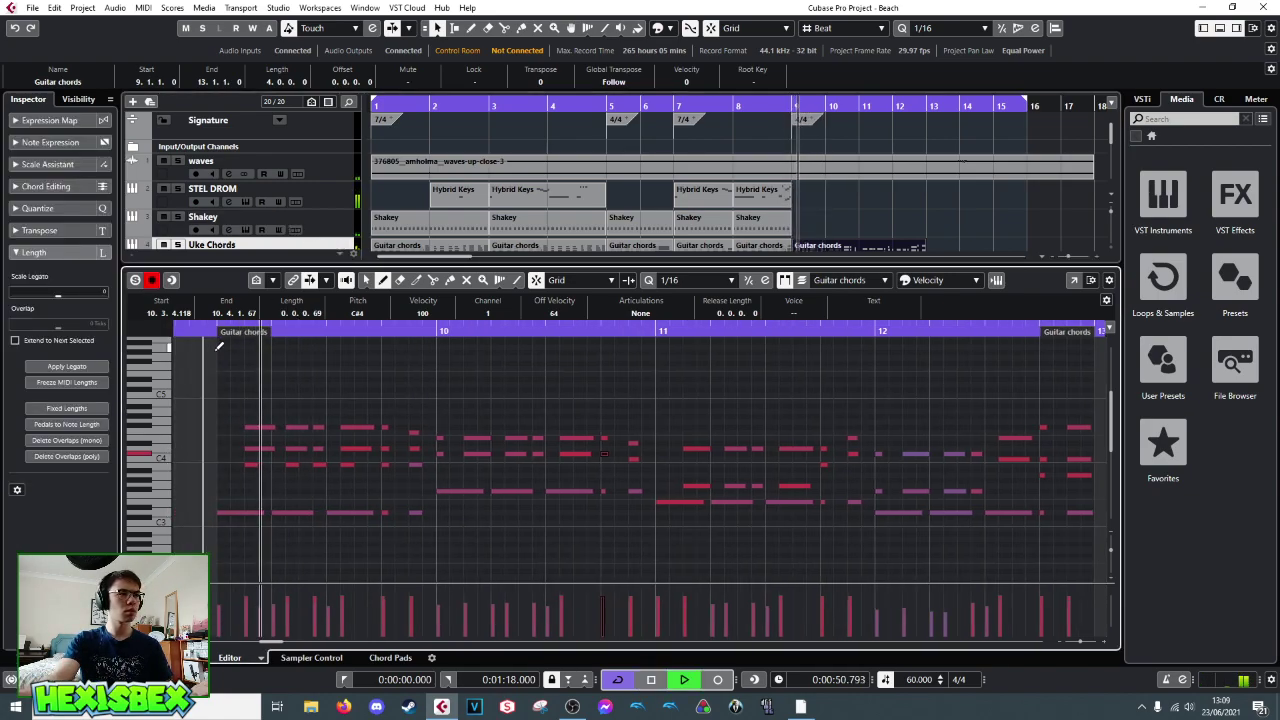
{"action": "key", "text": "space"}
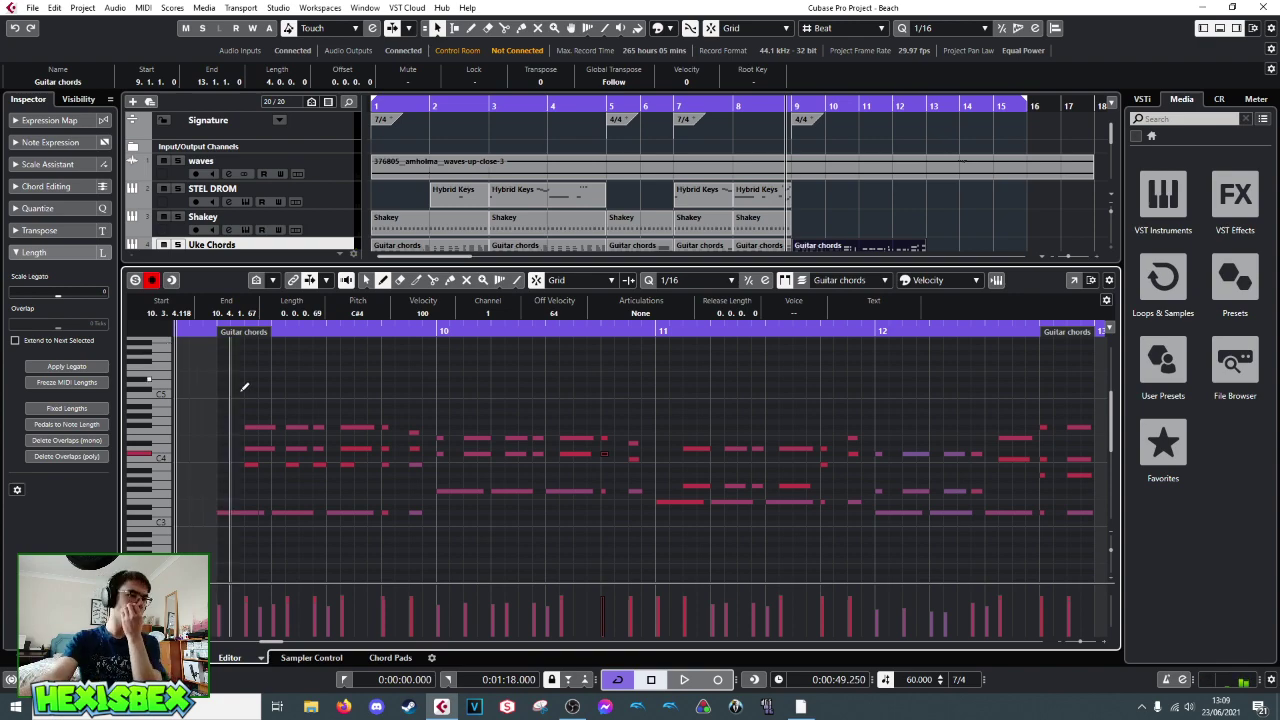
- Select all the D3 notes in bar 9 of the Uke Chords part, transpose them up to G3 and listen
{"action": "right_click", "coordinate": [241, 503]}
{"action": "left_click", "coordinate": [235, 509]}
{"action": "left_click_drag", "start_coordinate": [235, 509], "coordinate": [416, 532]}
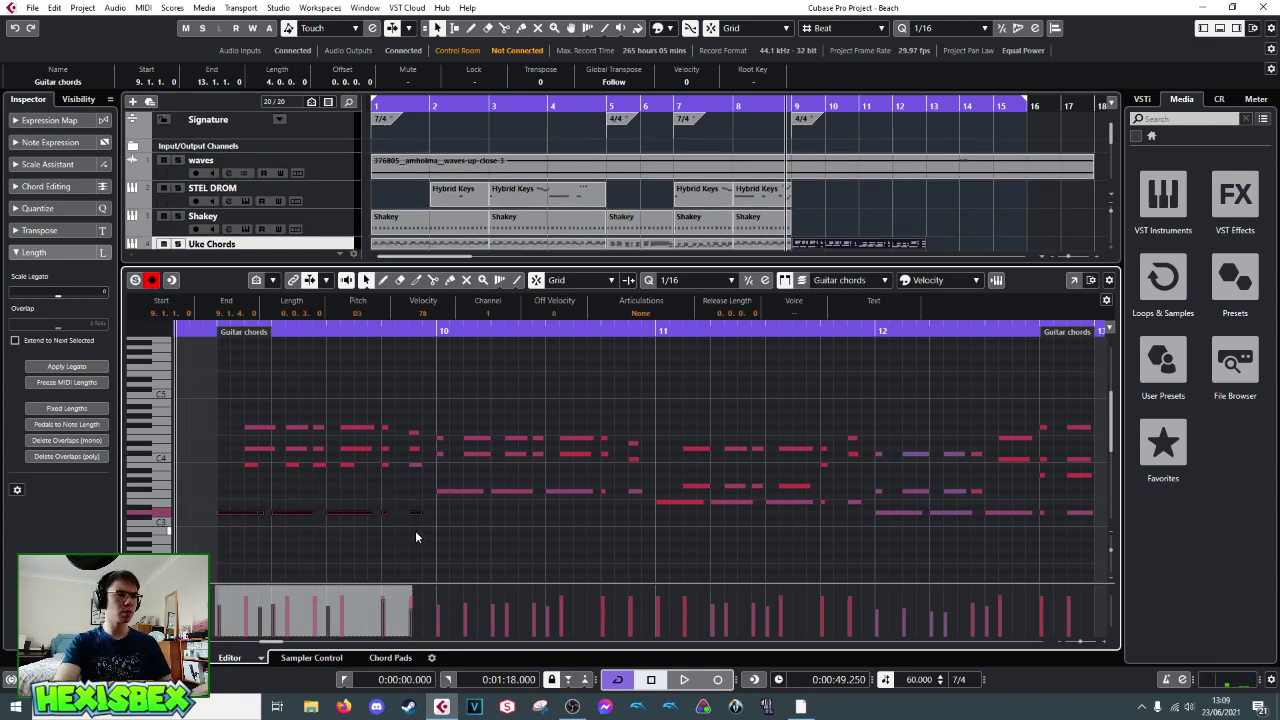
{"action": "key", "text": "Up"}
{"action": "key", "text": "Up"}
{"action": "key", "text": "Up"}
{"action": "key", "text": "Up"}
{"action": "key", "text": "Up"}
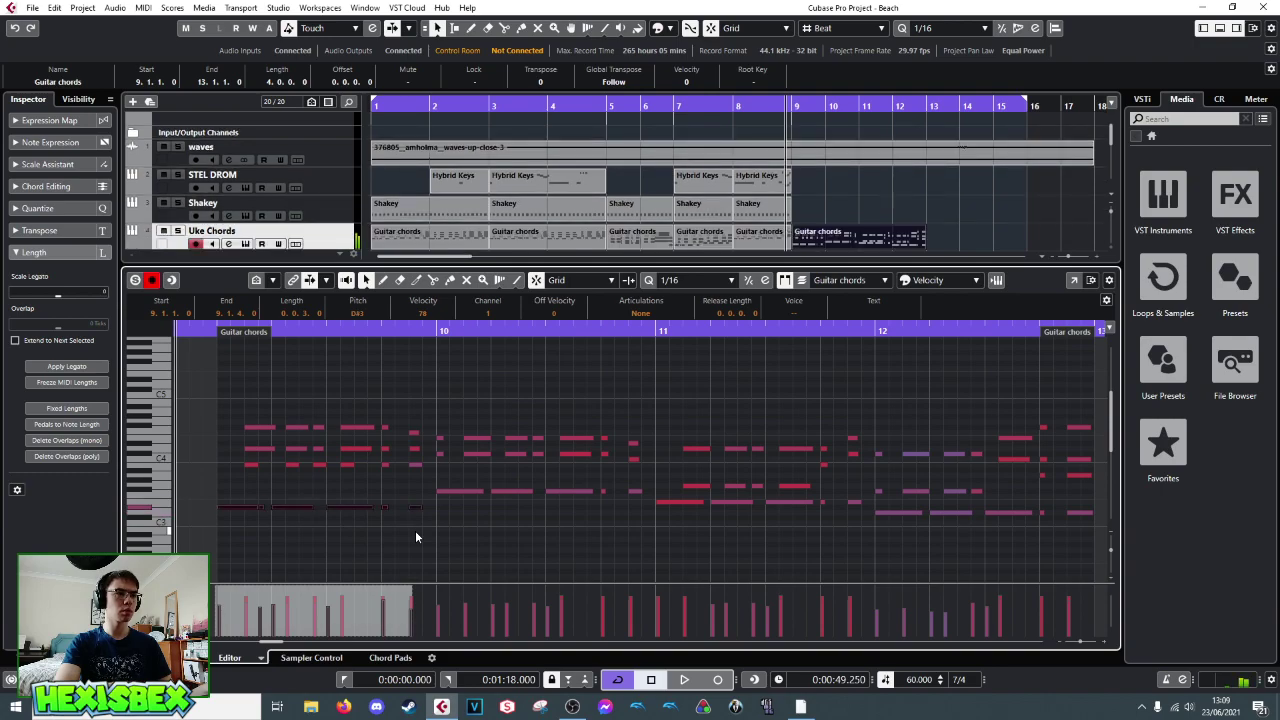
{"action": "key", "text": "space"}
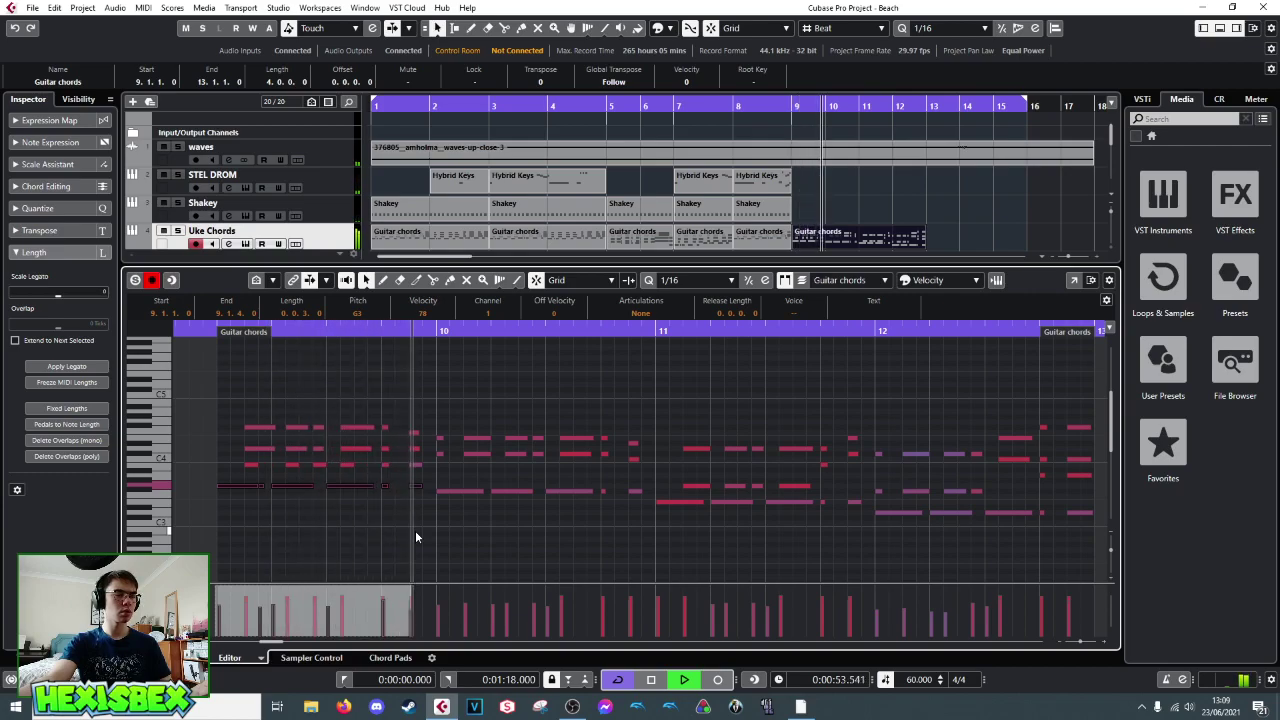
{"action": "key", "text": "space"}
- Lower the selected bar 9 notes to D3 for a comparison listen, then return them to G3
{"action": "key", "text": "Down"}
{"action": "key", "text": "Down"}
{"action": "key", "text": "Down"}
{"action": "key", "text": "Down"}
{"action": "key", "text": "Down"}
{"action": "key", "text": "space"}
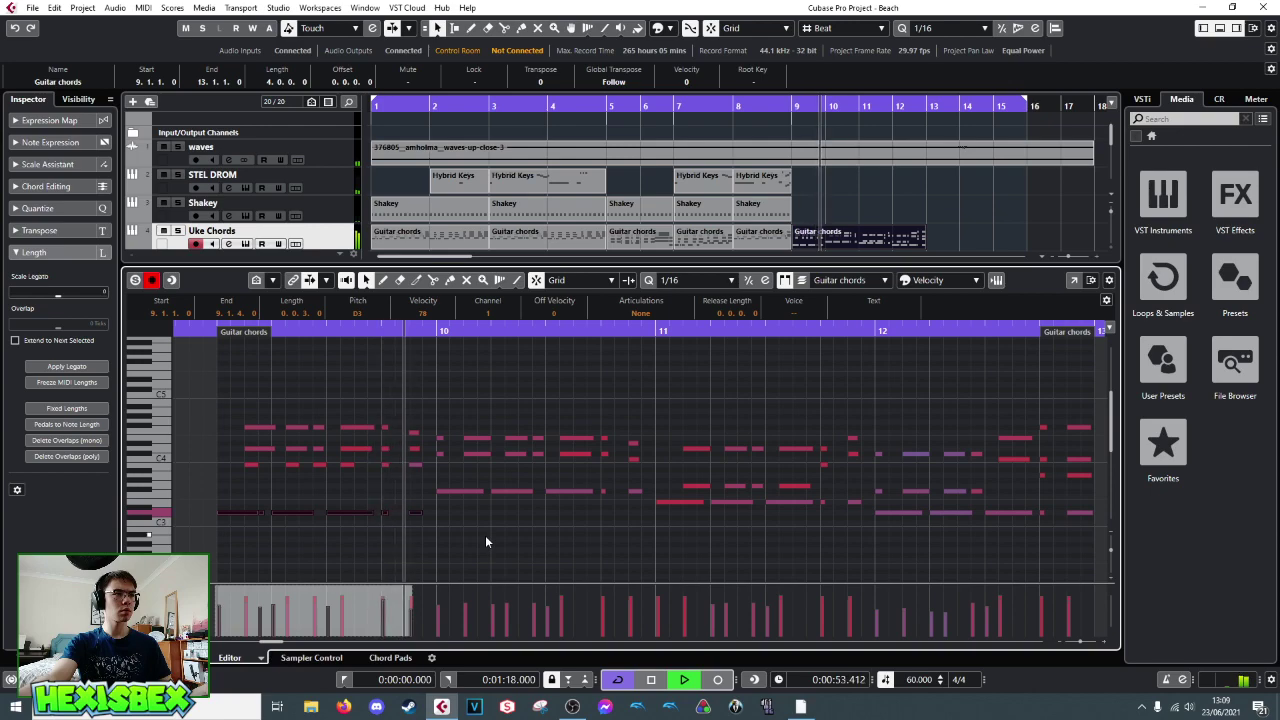
{"action": "key", "text": "space"}
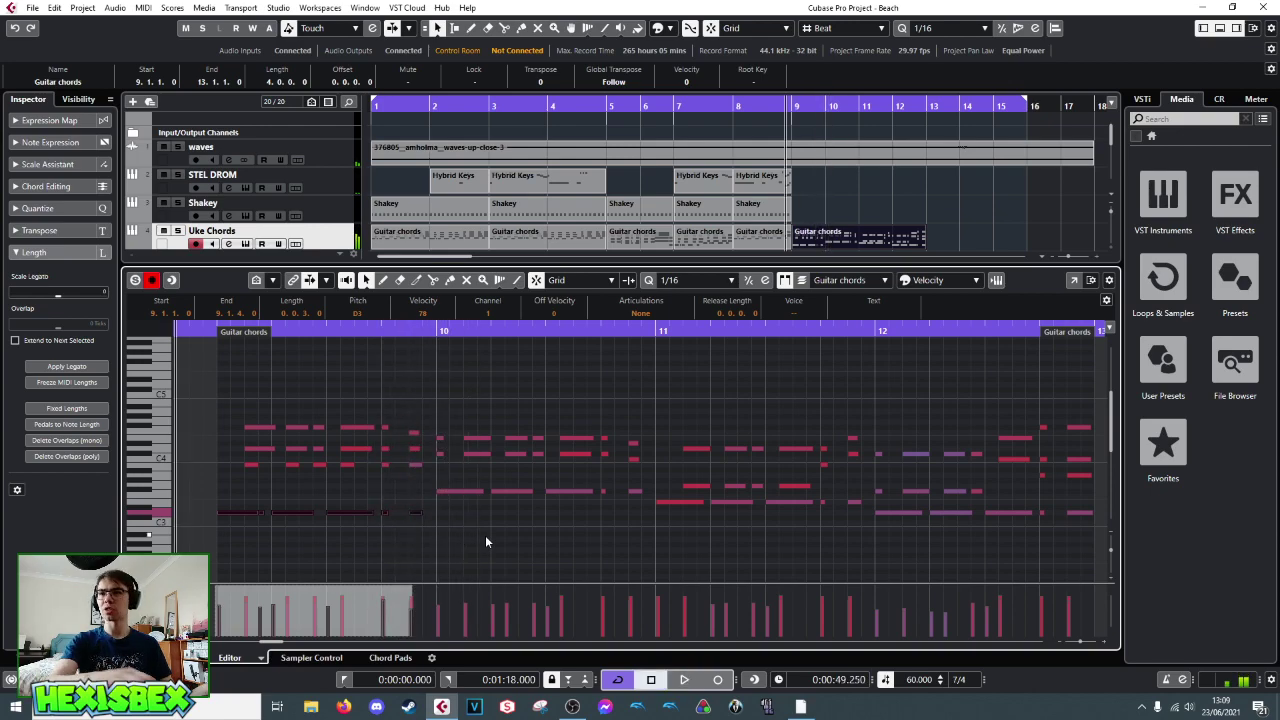
{"action": "key", "text": "Up"}
{"action": "key", "text": "Up"}
{"action": "key", "text": "Up"}
{"action": "key", "text": "Up"}
{"action": "key", "text": "Up"}
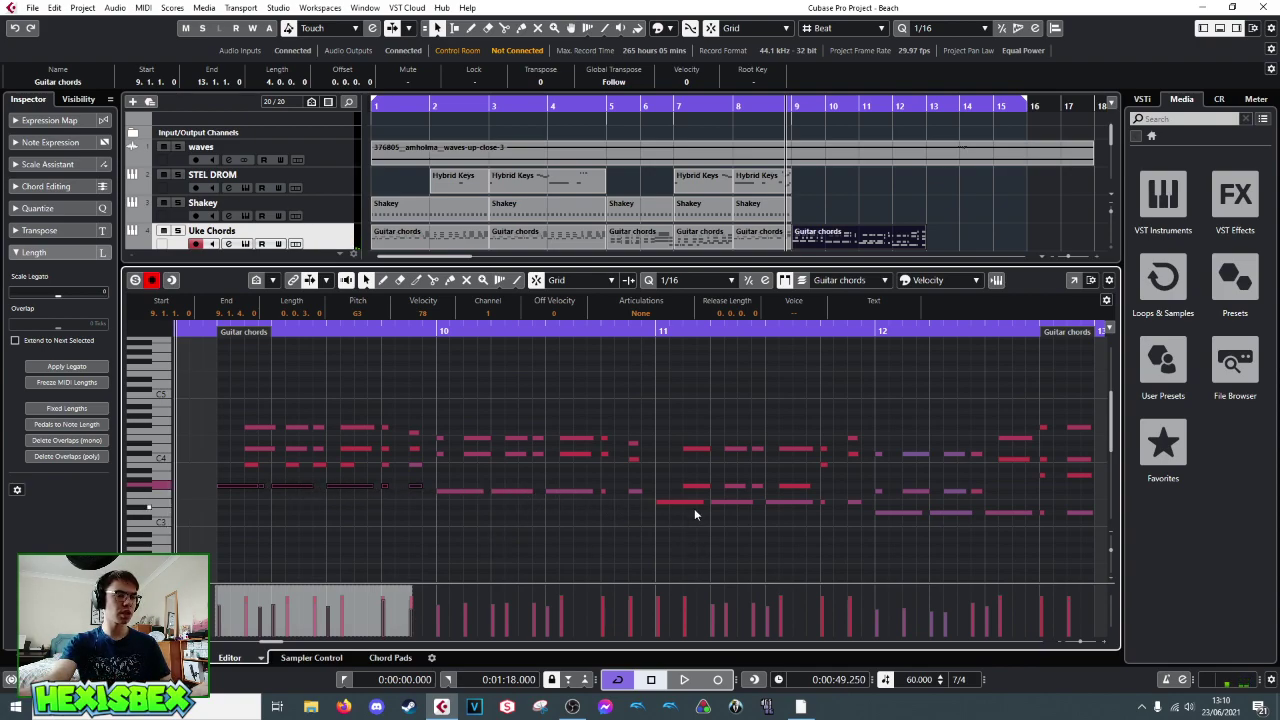
- Listen to the full mix from just before bar 9 through bar 12, closing the note editor during playback
{"action": "key", "text": "space"}
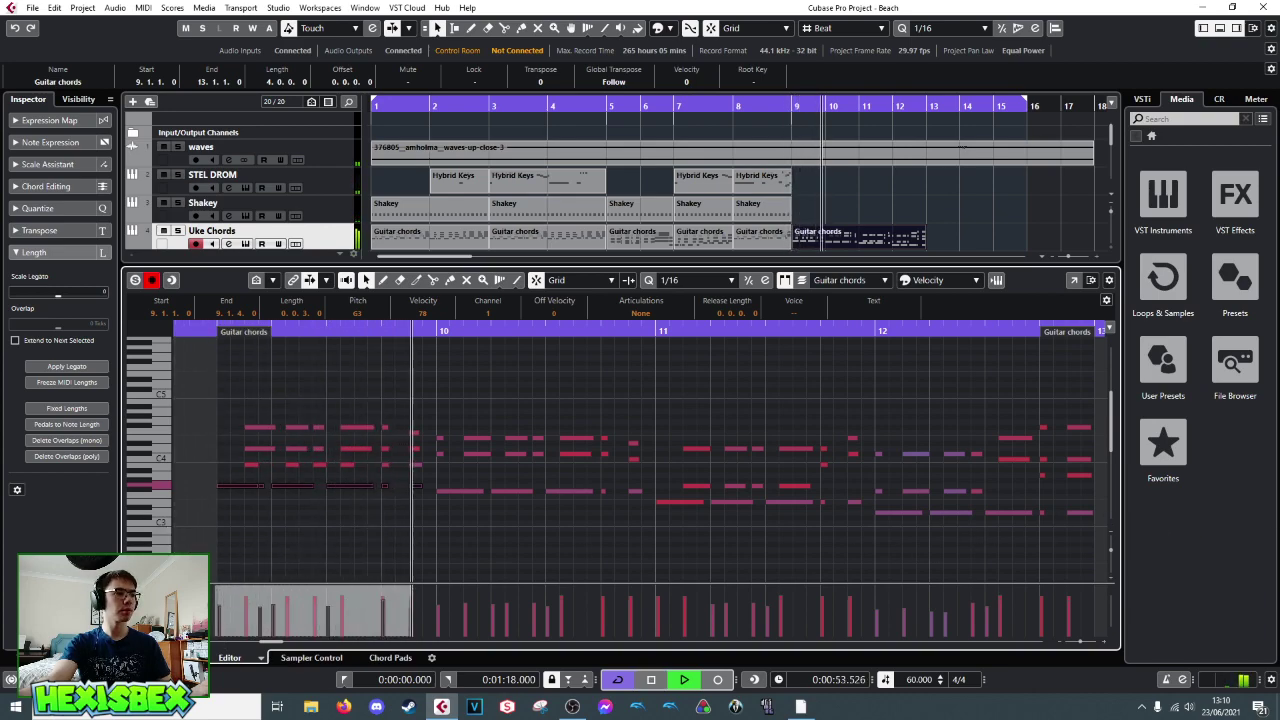
{"action": "key", "text": "ctrl+e"}
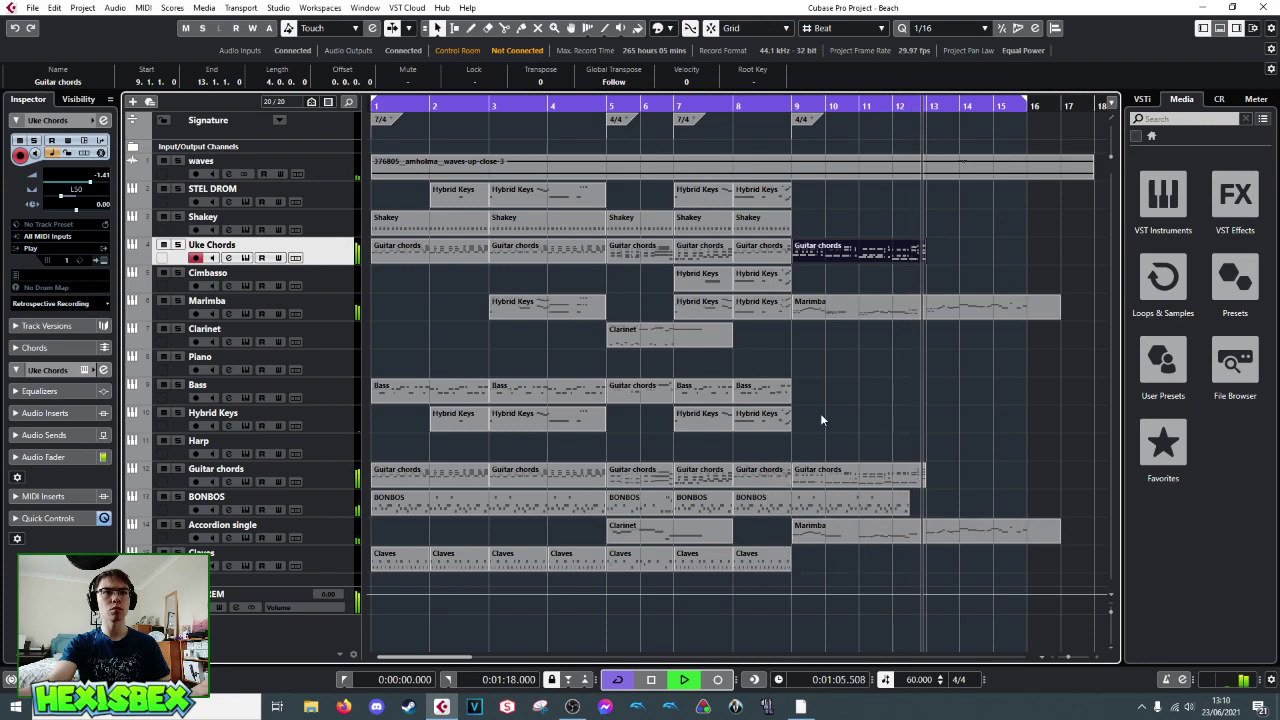
{"action": "key", "text": "space"}
- Open the Guitar chords part at bars 9 to 12 in the note editor, solo its track and play the end of bar 12
{"action": "left_click", "coordinate": [916, 481]}
{"action": "double_click", "coordinate": [916, 481]}
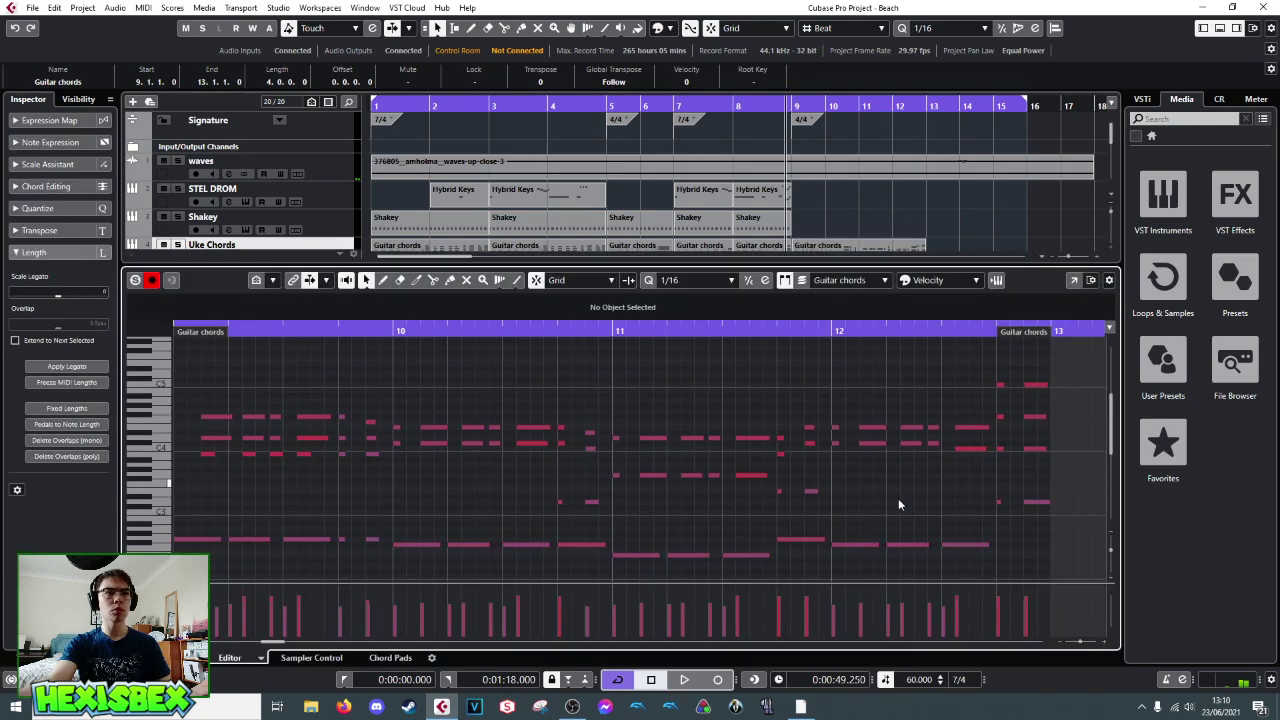
{"action": "left_click", "coordinate": [985, 333]}
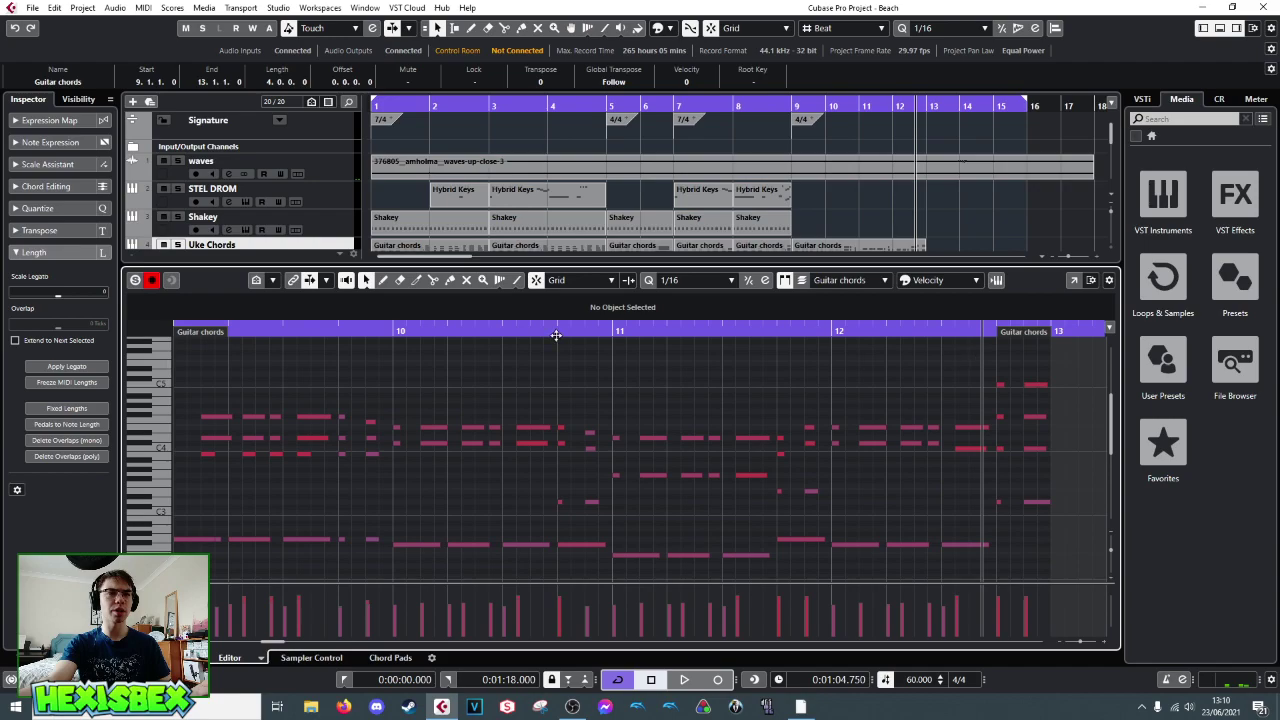
{"action": "scroll", "coordinate": [312, 201], "scroll_direction": "down", "scroll_amount": 5}
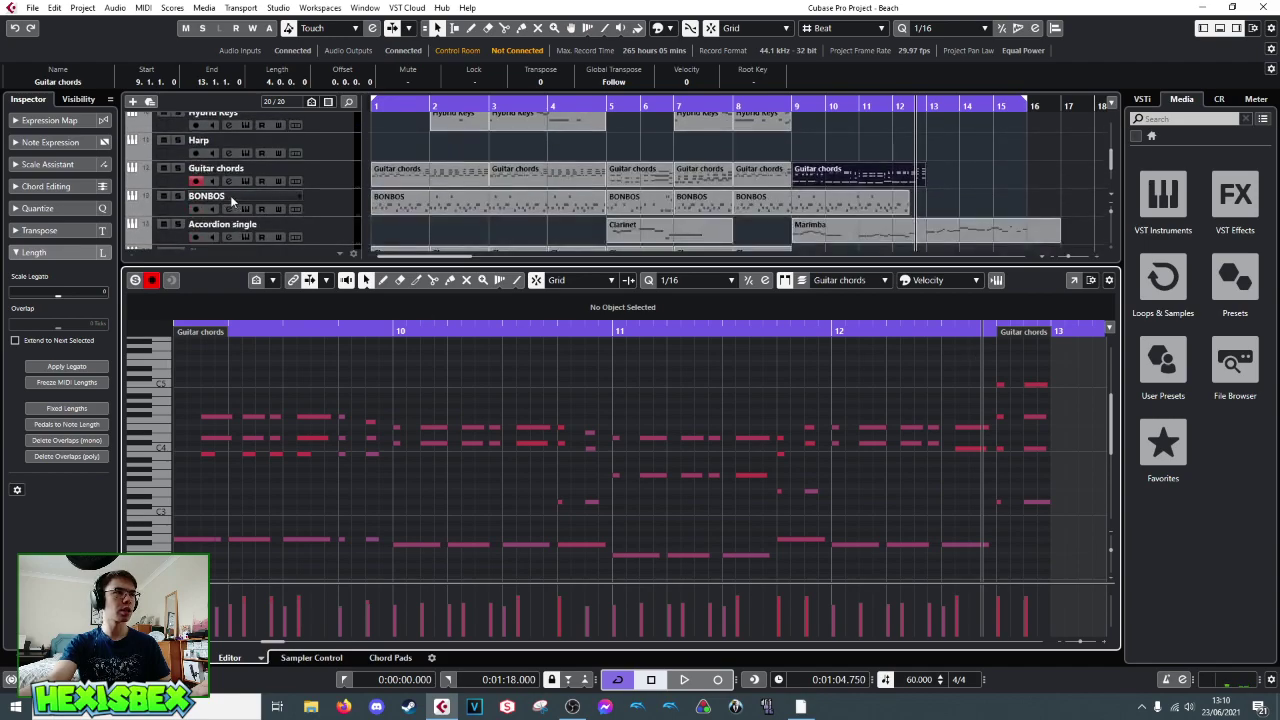
{"action": "left_click", "coordinate": [178, 169]}
{"action": "key", "text": "space"}
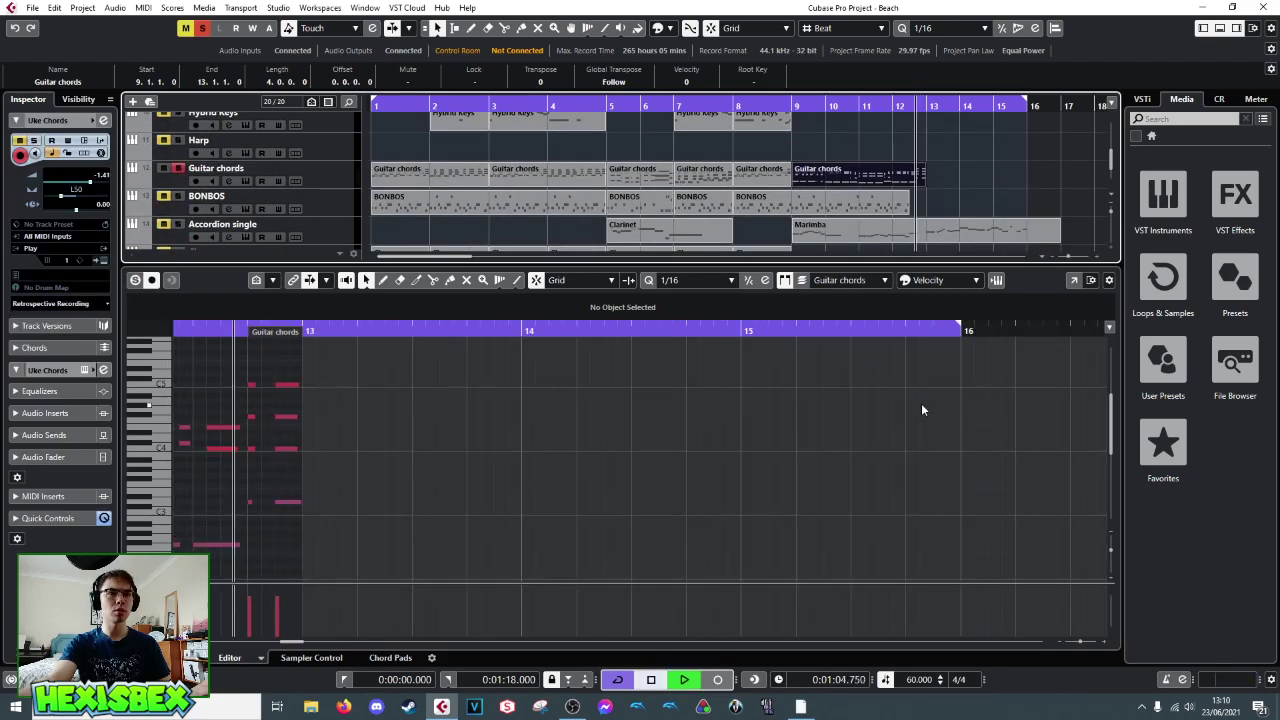
{"action": "key", "text": "space"}
- Select the second-to-last chord in bar 12 of the Guitar chords part and replay the ending
{"action": "left_click", "coordinate": [249, 377]}
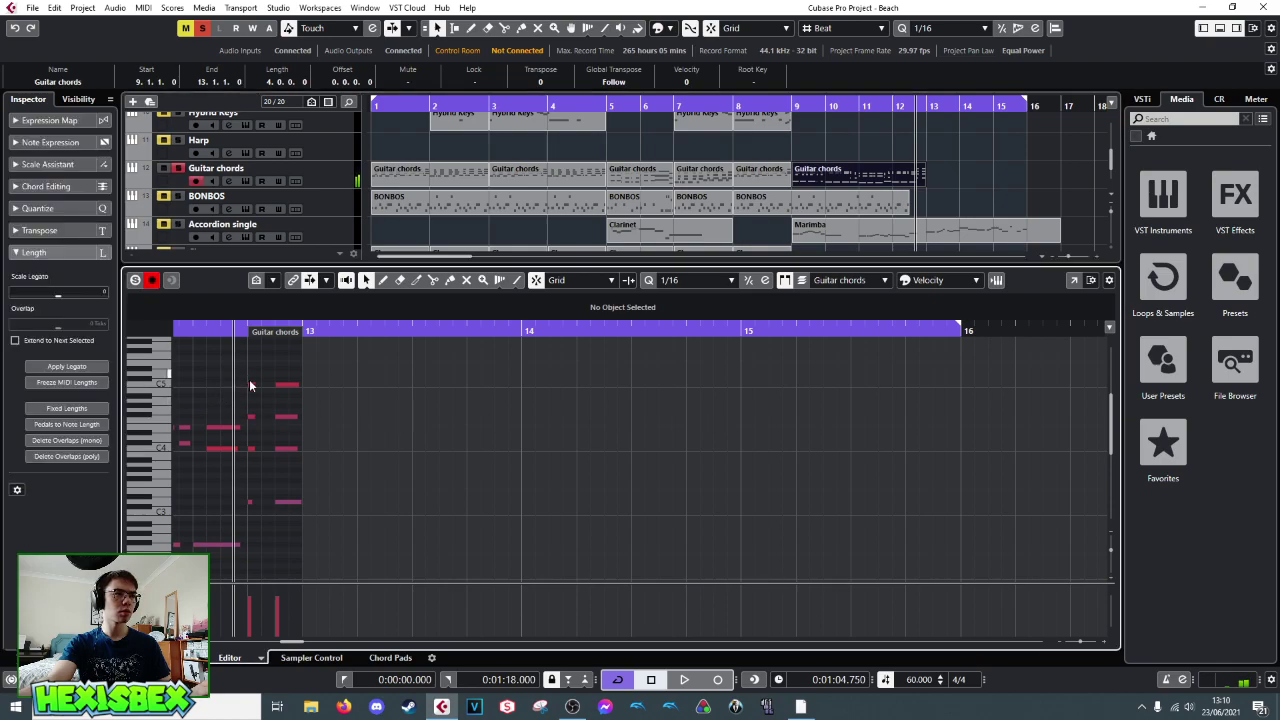
{"action": "left_click_drag", "start_coordinate": [261, 520], "coordinate": [261, 521]}
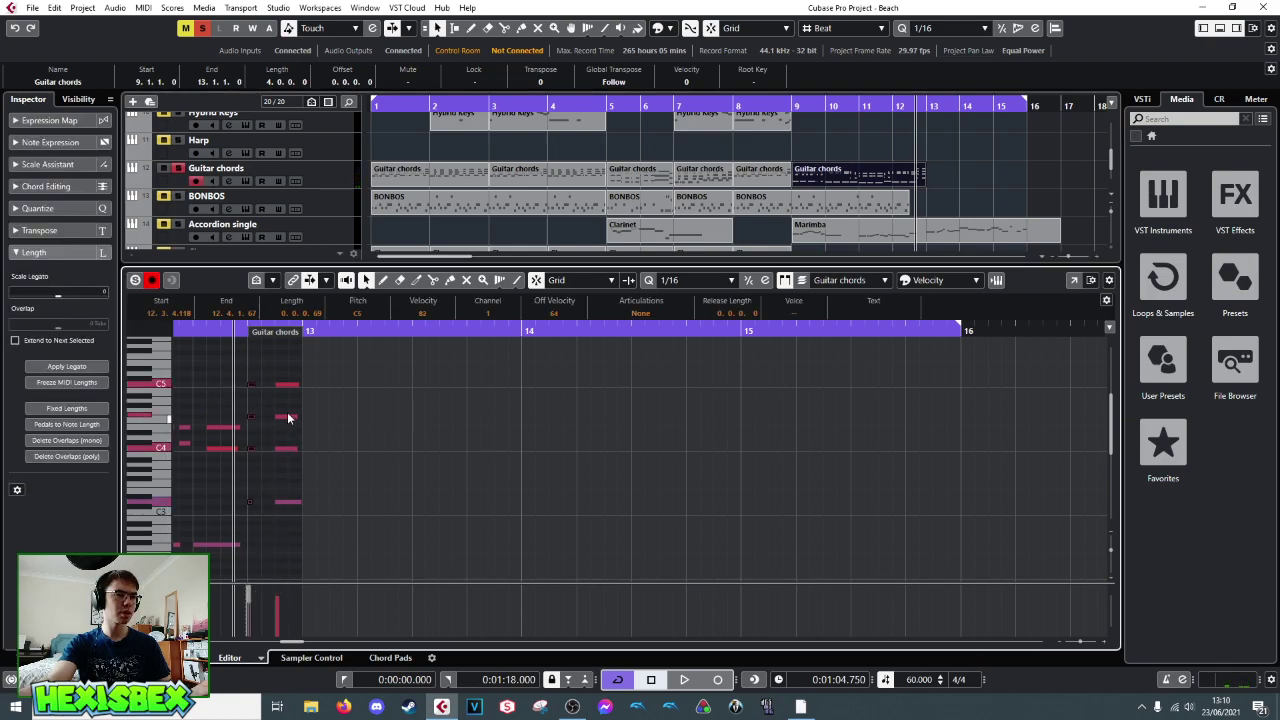
{"action": "key", "text": "space"}
{"action": "key", "text": "space"}
{"action": "key", "text": "space"}
{"action": "key", "text": "space"}
- Switch the note editor to the Uke Chords part covering bars 9 to 12
{"action": "key", "text": "ctrl+e"}
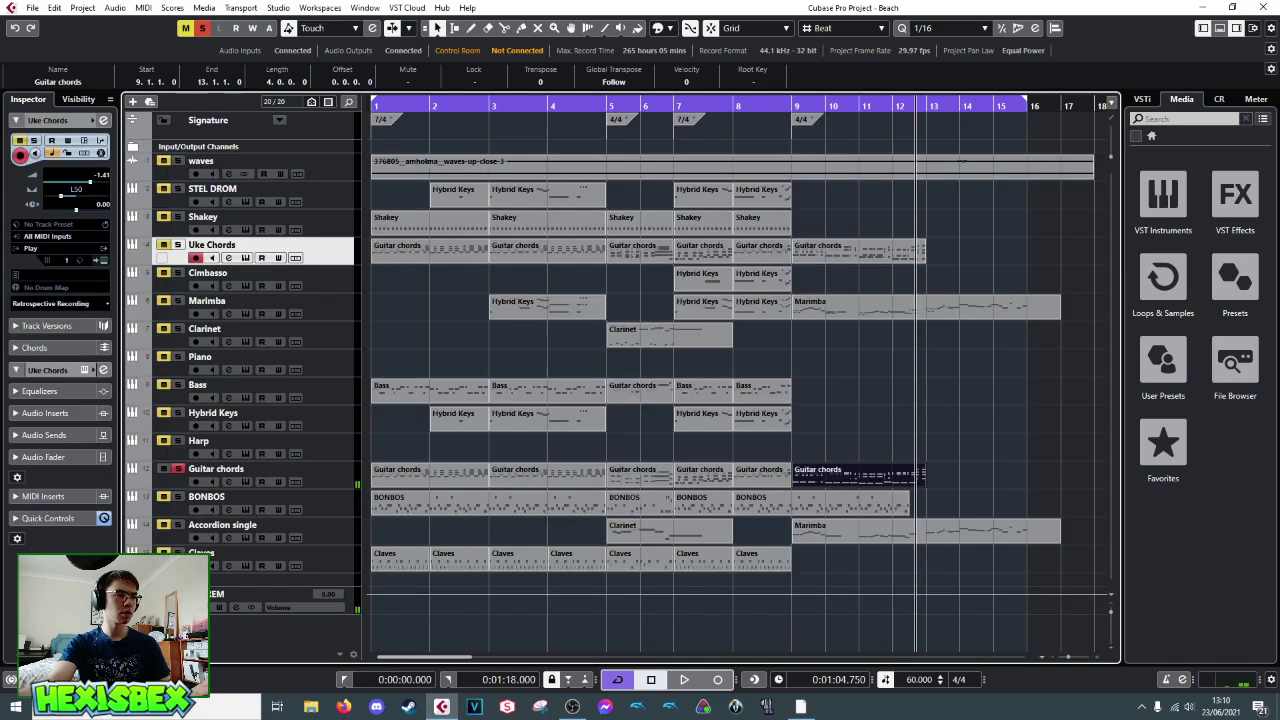
{"action": "left_click", "coordinate": [918, 252]}
{"action": "key", "text": "ctrl+e"}
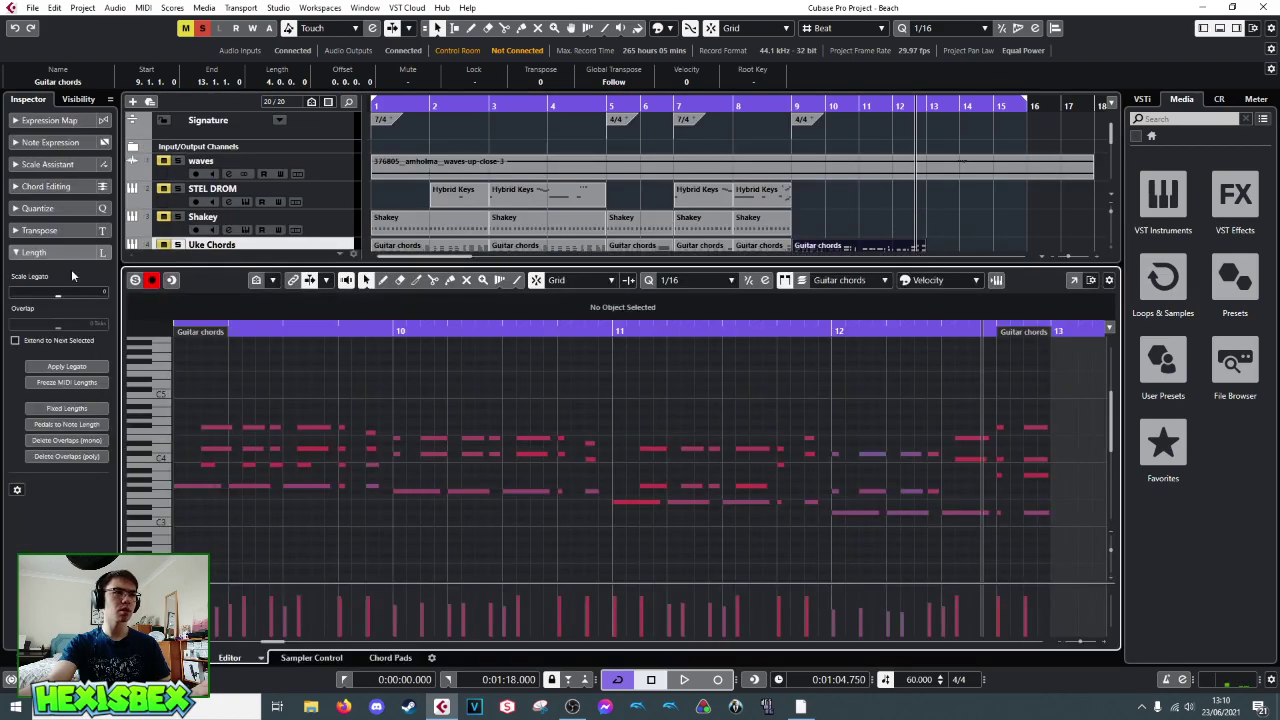
- Select the second-to-last chord in bar 12 of the Uke Chords part, solo its track and replay the ending
{"action": "left_click_drag", "start_coordinate": [1006, 517], "coordinate": [1006, 519]}
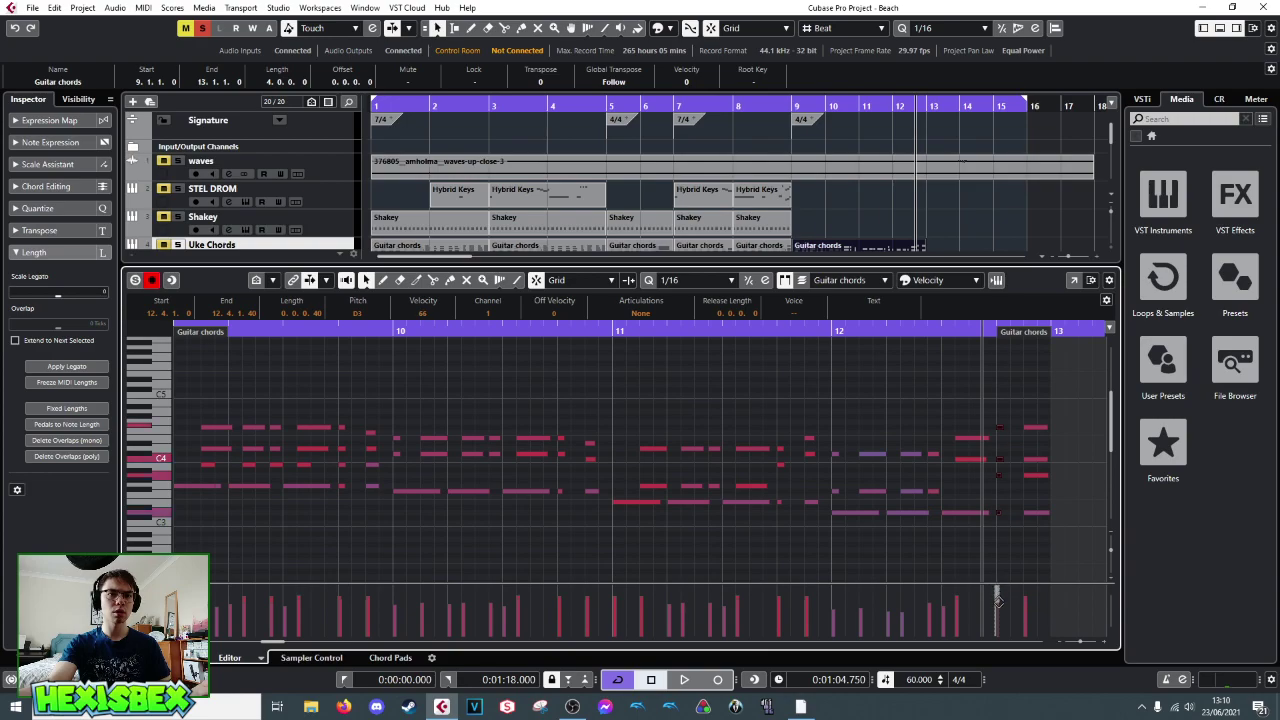
{"action": "key", "text": "space"}
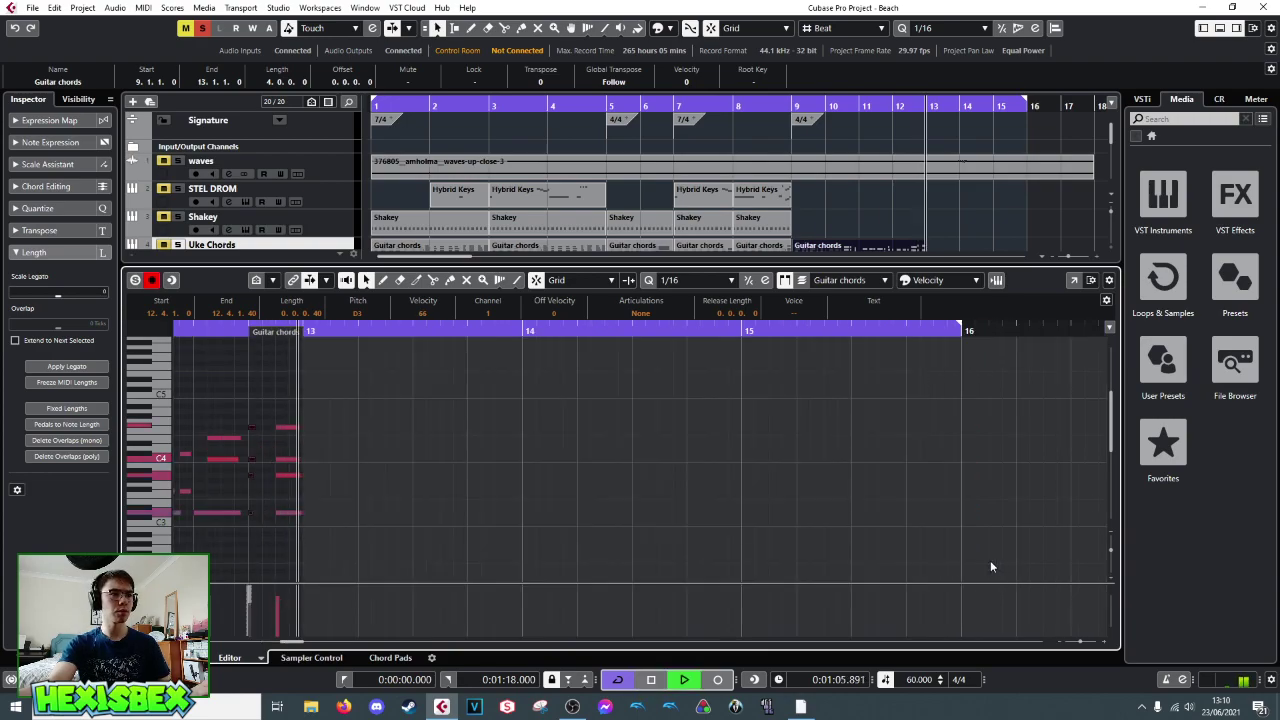
{"action": "key", "text": "space"}
{"action": "left_click", "coordinate": [178, 244]}
{"action": "key", "text": "space"}
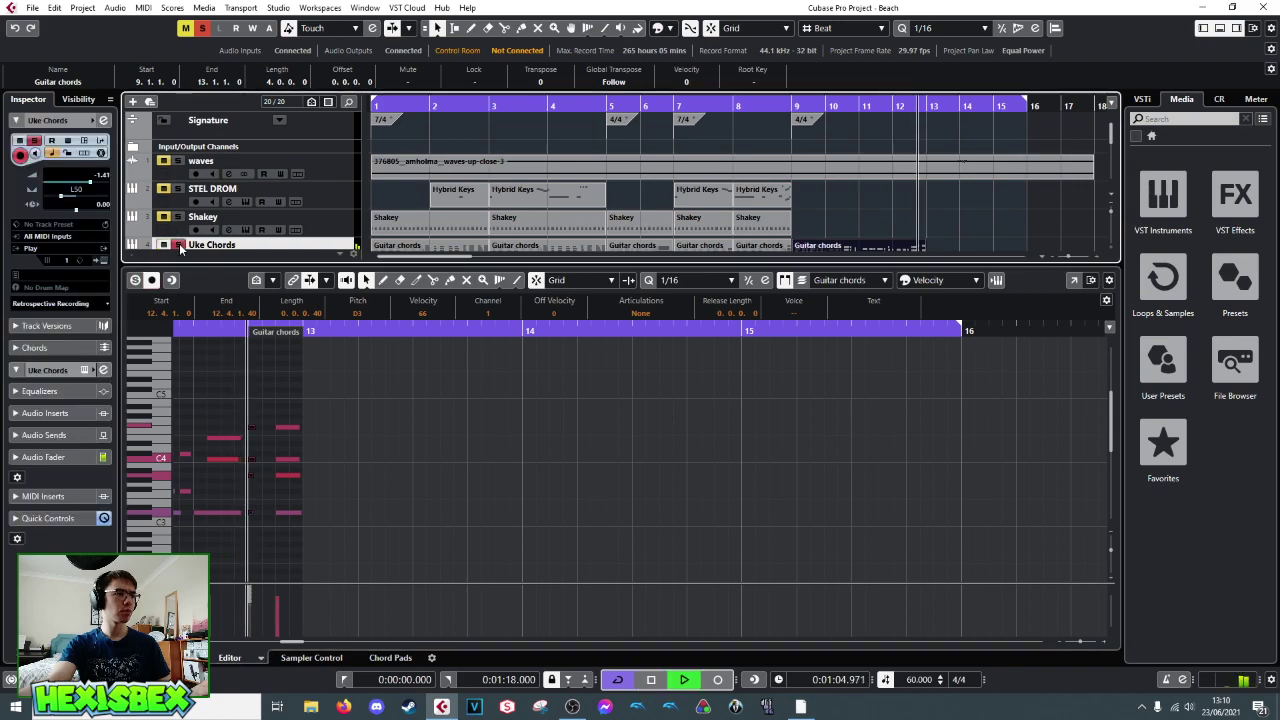
{"action": "key", "text": "space"}
{"action": "key", "text": "space"}
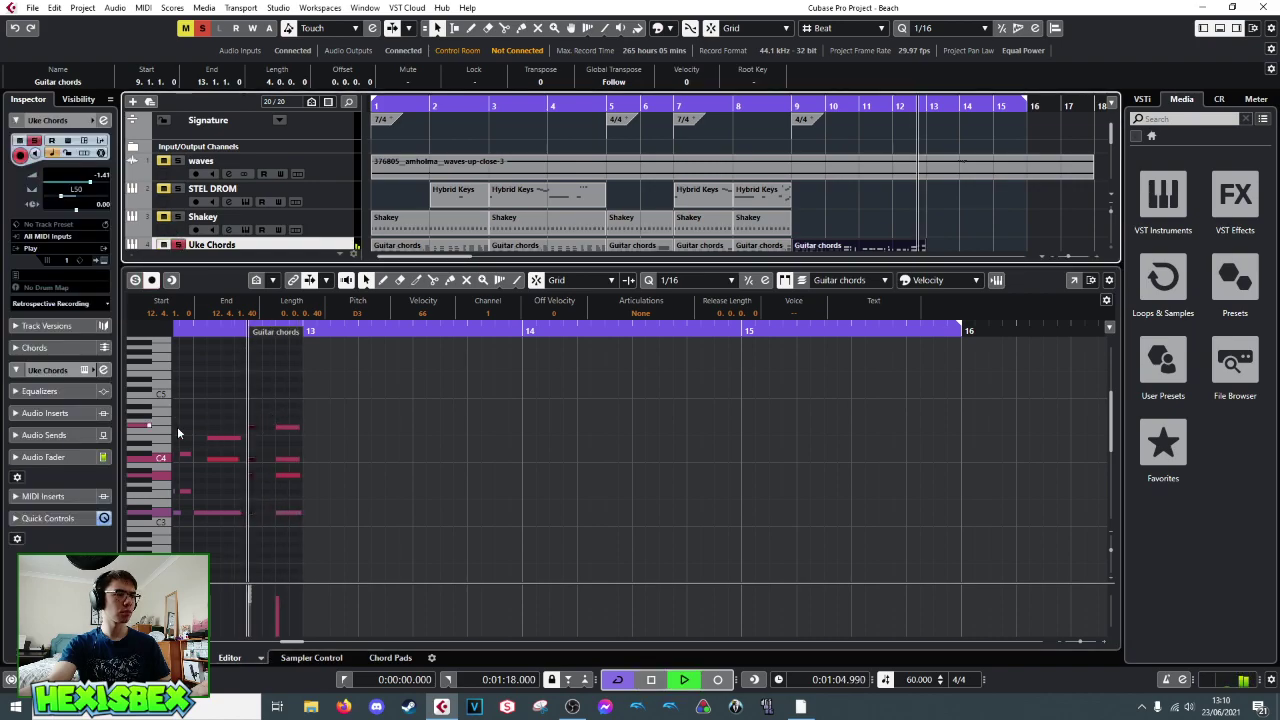
{"action": "left_click", "coordinate": [145, 434]}
- Raise the velocity of the last Uke chord in bar 12 to about 113, replay it and close the note editor
{"action": "key", "text": "space"}
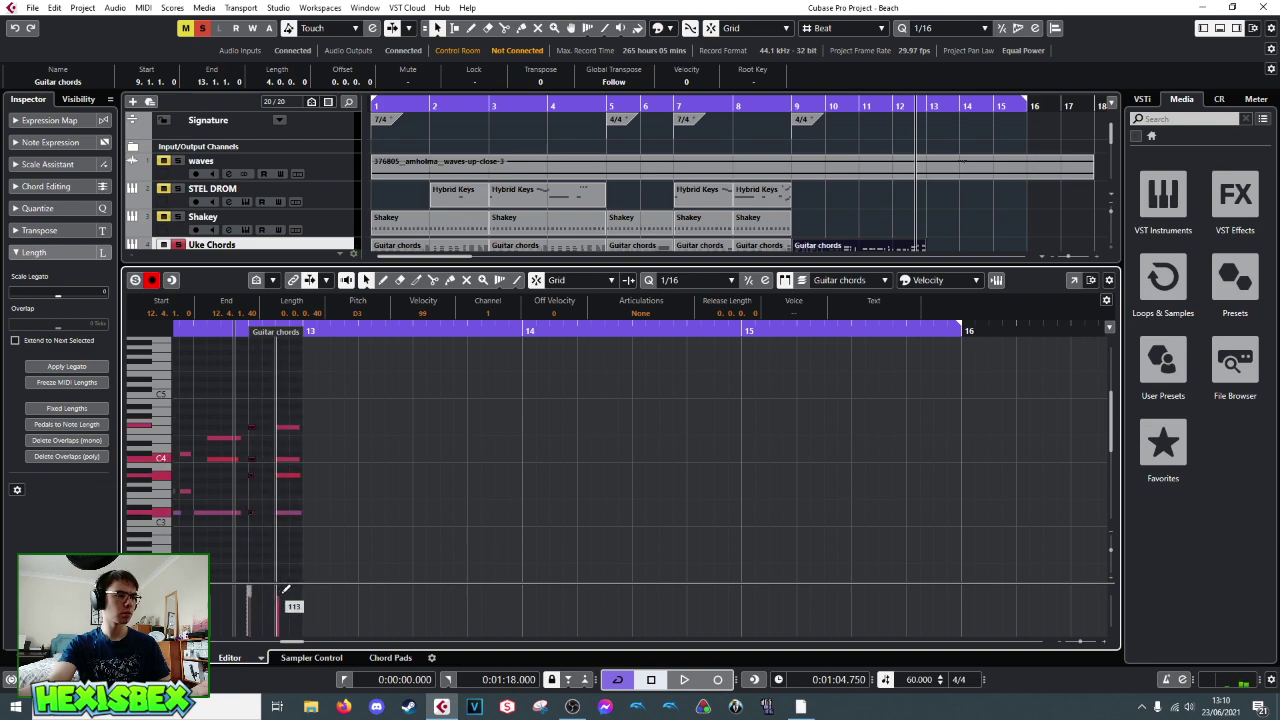
{"action": "key", "text": "space"}
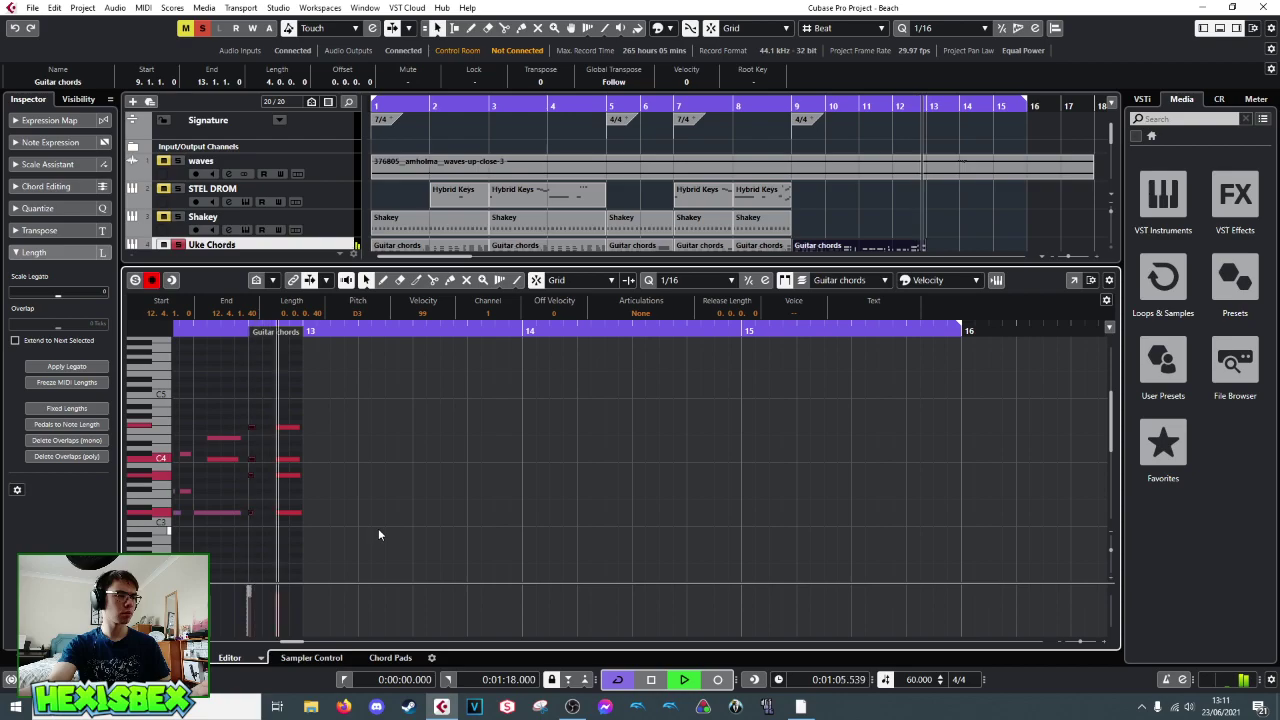
{"action": "key", "text": "space"}
{"action": "key", "text": "Return"}
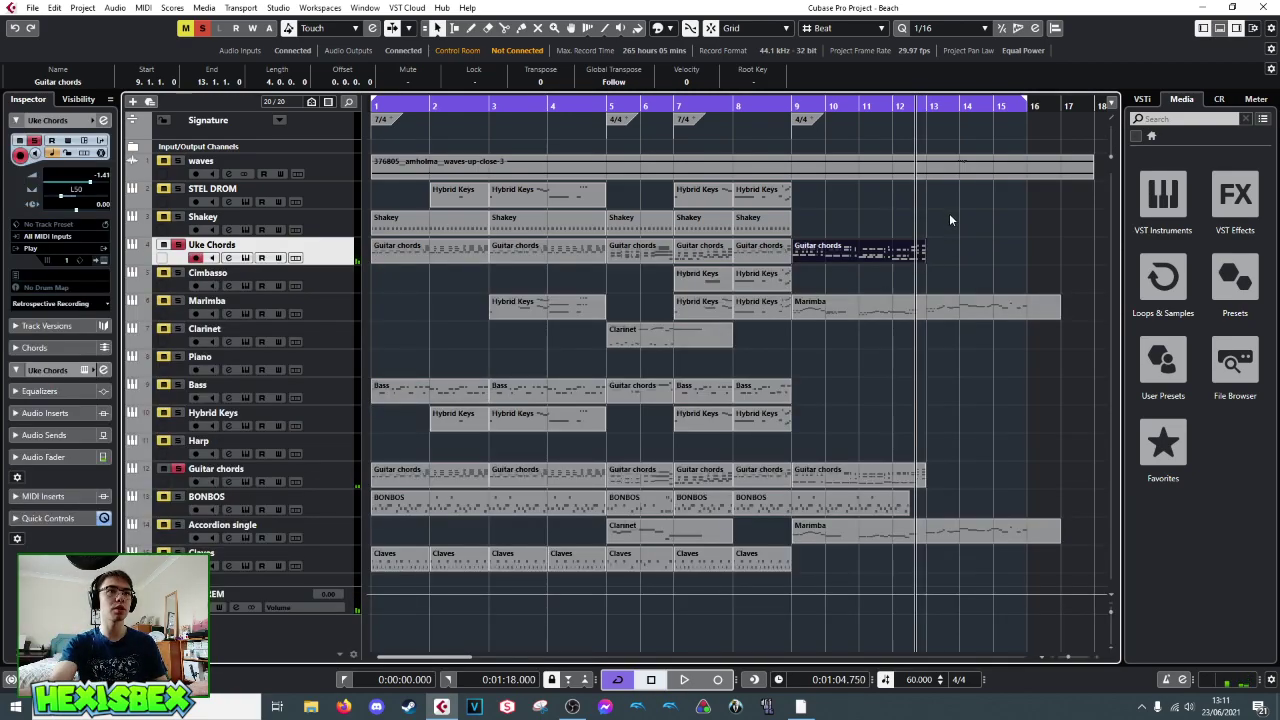
- Unsolo the Uke Chords and Guitar chords tracks and play the full mix from bar 9
{"action": "left_click", "coordinate": [799, 120]}
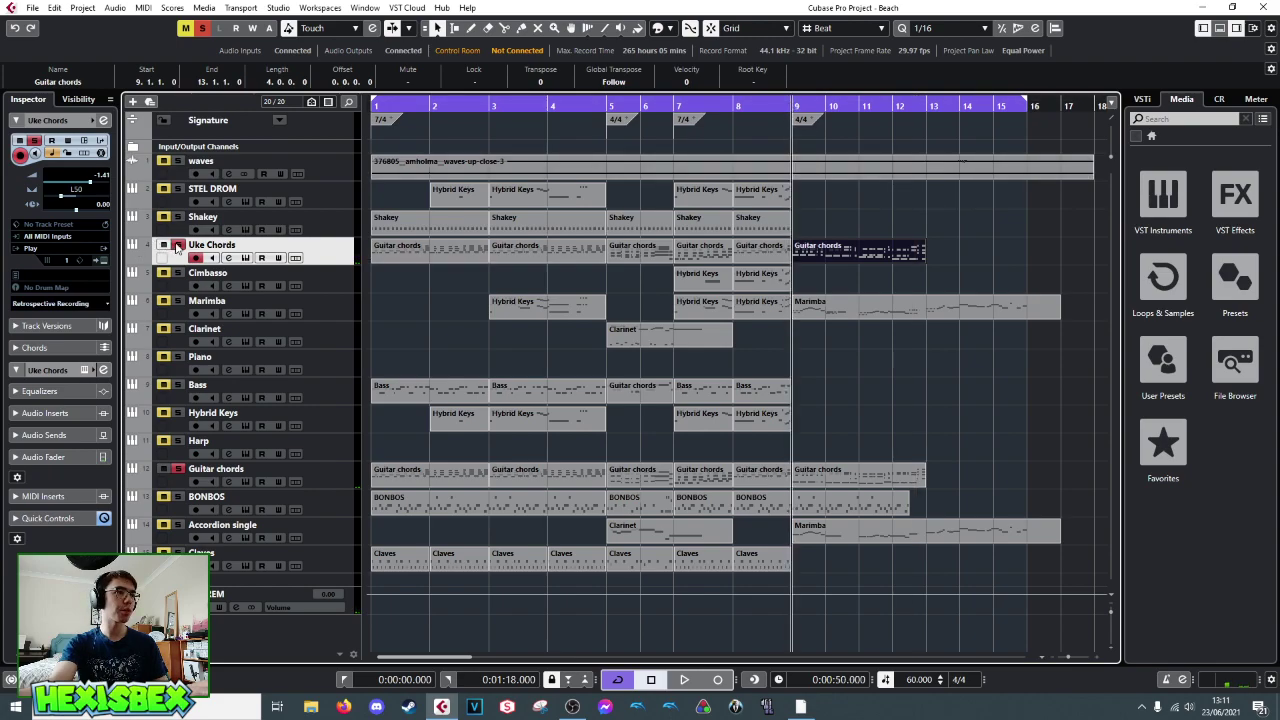
{"action": "left_click", "coordinate": [177, 468]}
{"action": "key", "text": "space"}
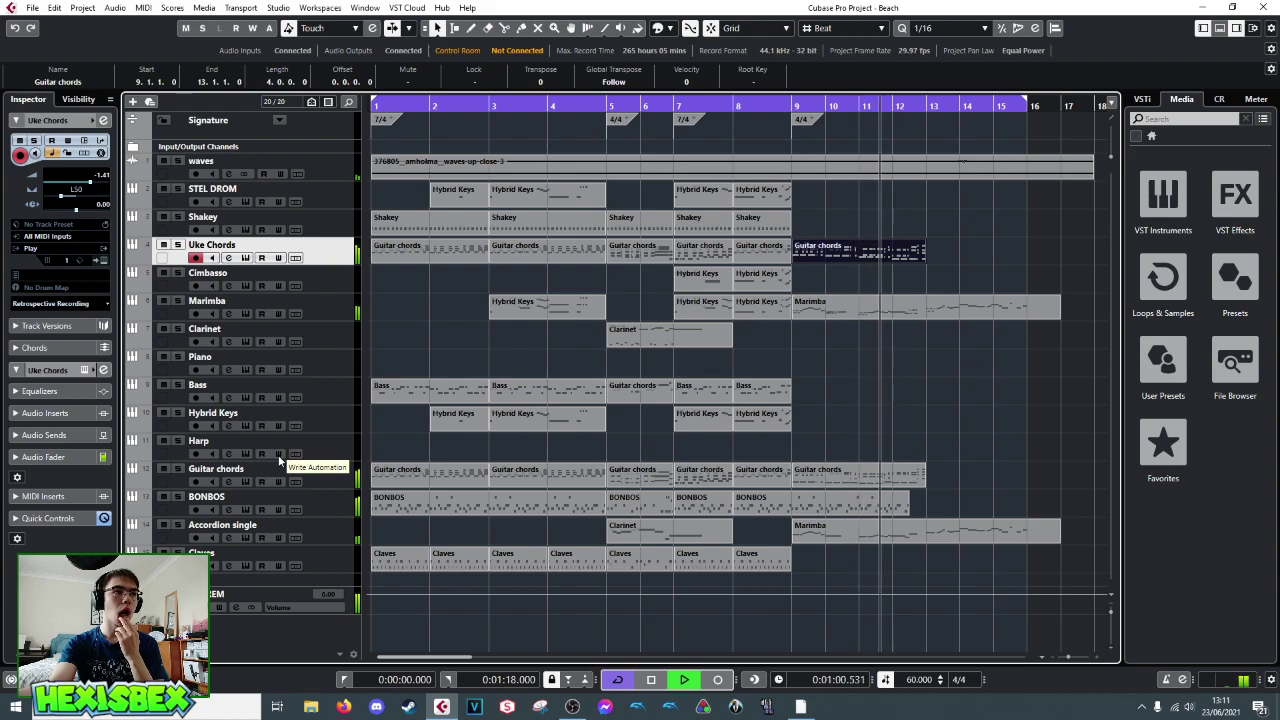
{"action": "key", "text": "space"}
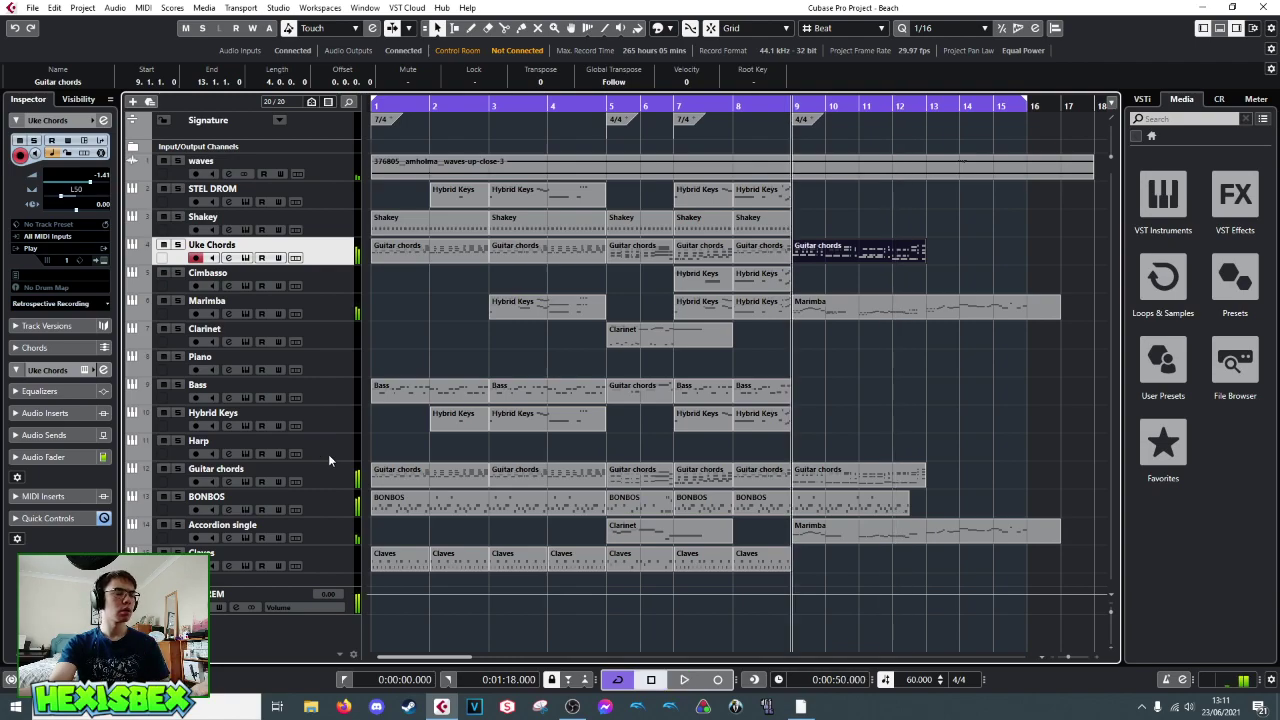
- Open the Harp track's instrument, shorten its envelope release to 2 s and close the instrument window
{"action": "left_click", "coordinate": [330, 449]}
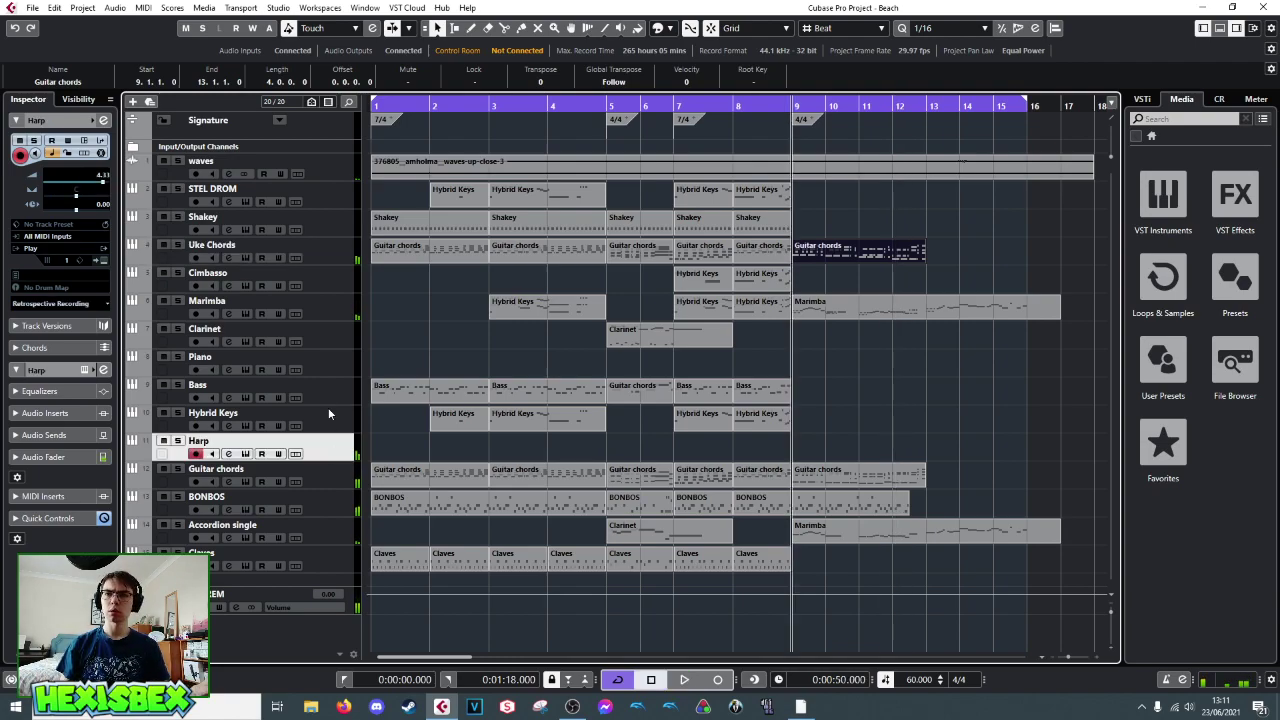
{"action": "left_click", "coordinate": [245, 453]}
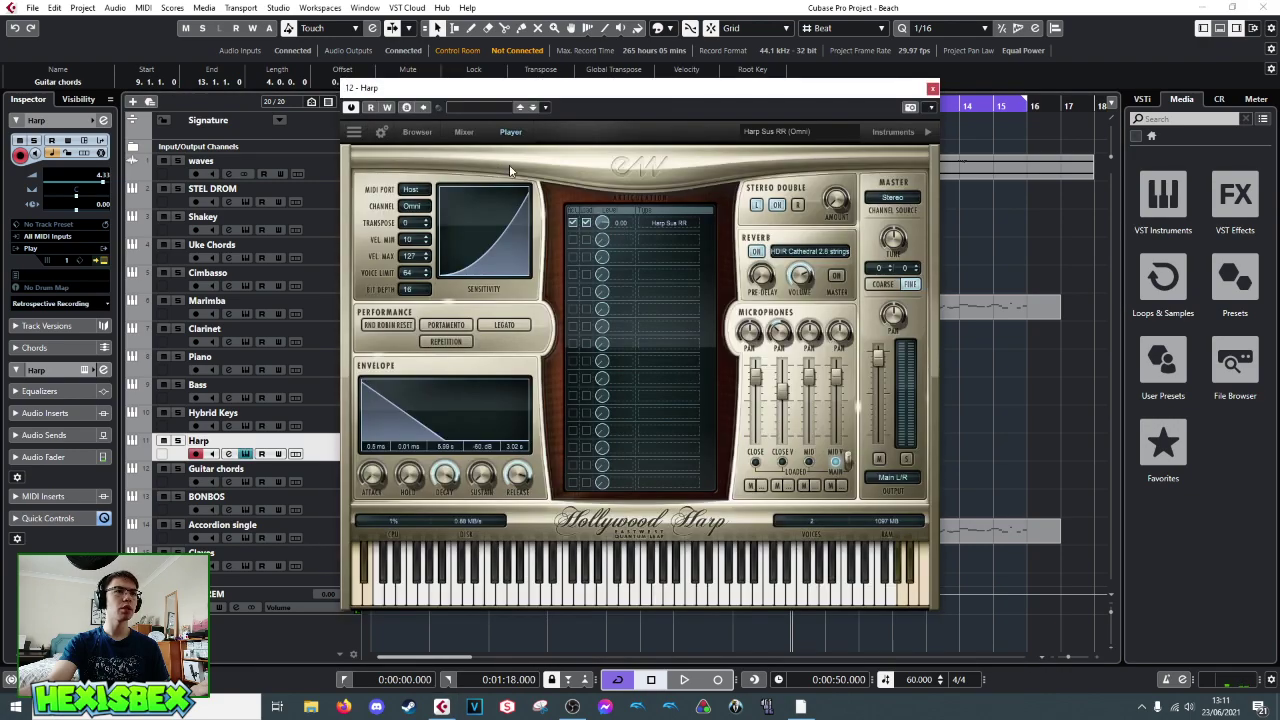
{"action": "left_click_drag", "start_coordinate": [512, 480], "coordinate": [509, 486]}
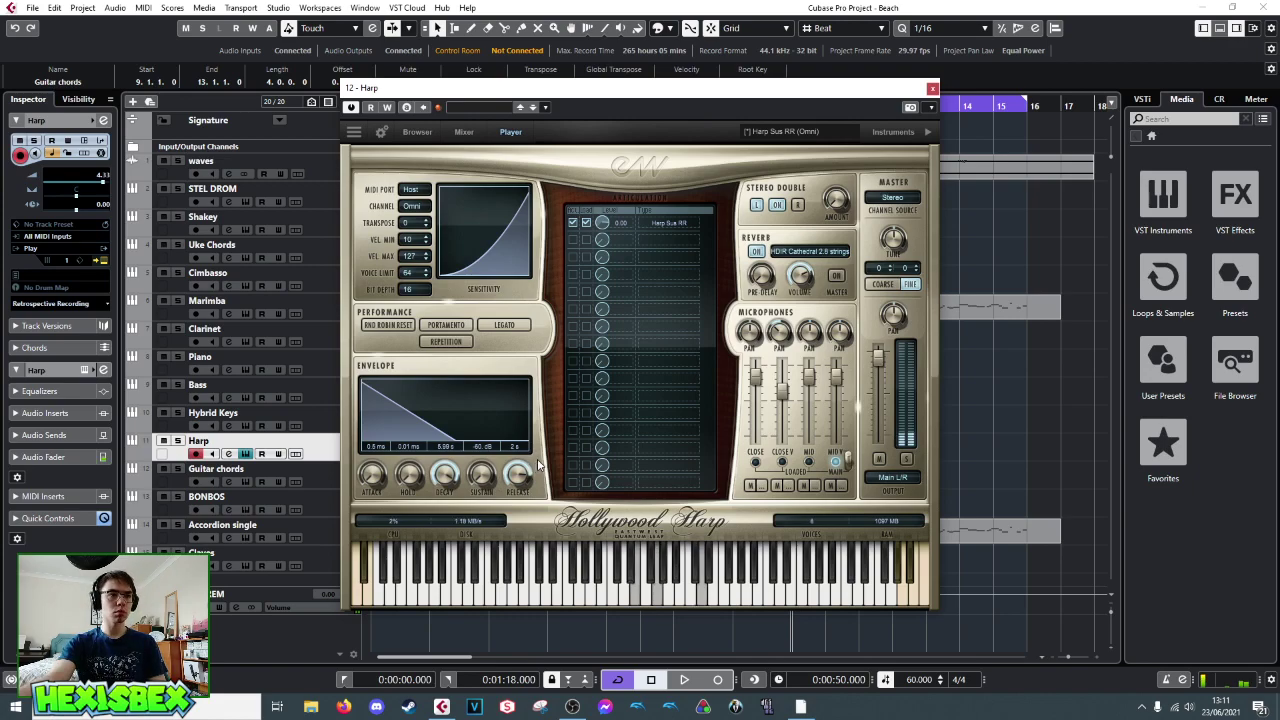
{"action": "left_click", "coordinate": [932, 88]}
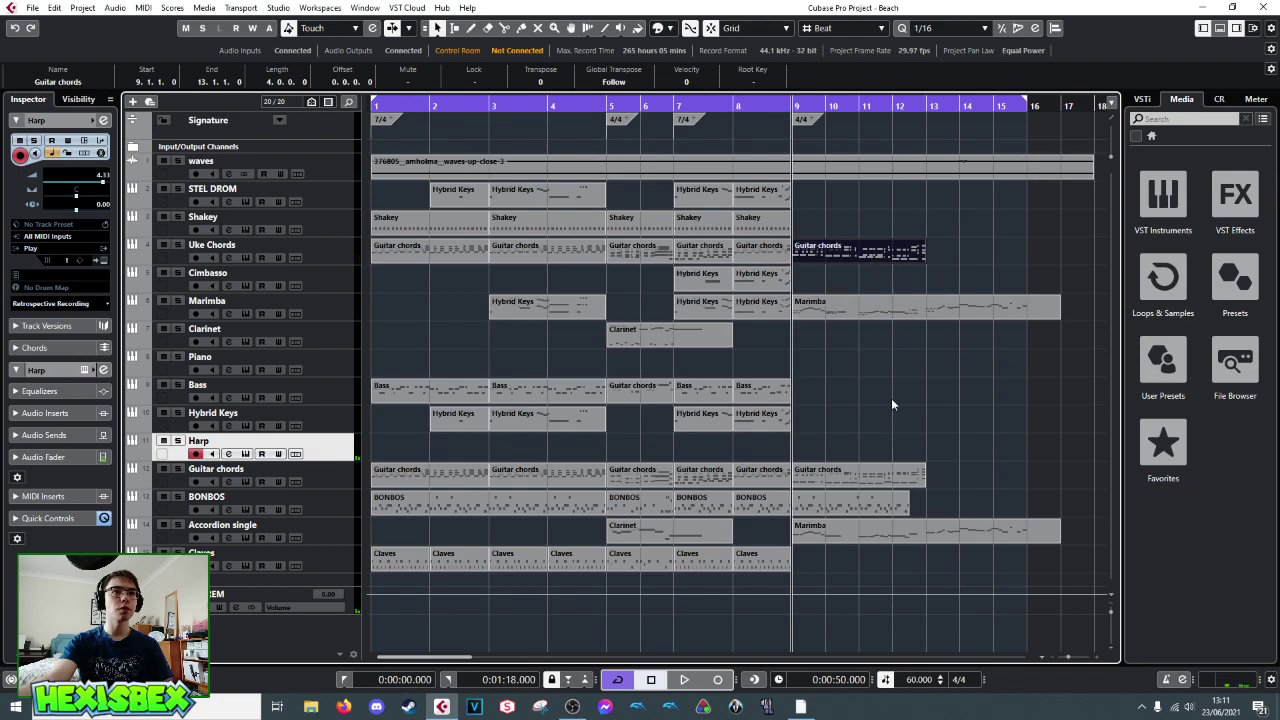
- Open the Uke Chords part for bars 9 to 12 and audition its notes and playback around the start of bar 11
{"action": "double_click", "coordinate": [828, 255]}
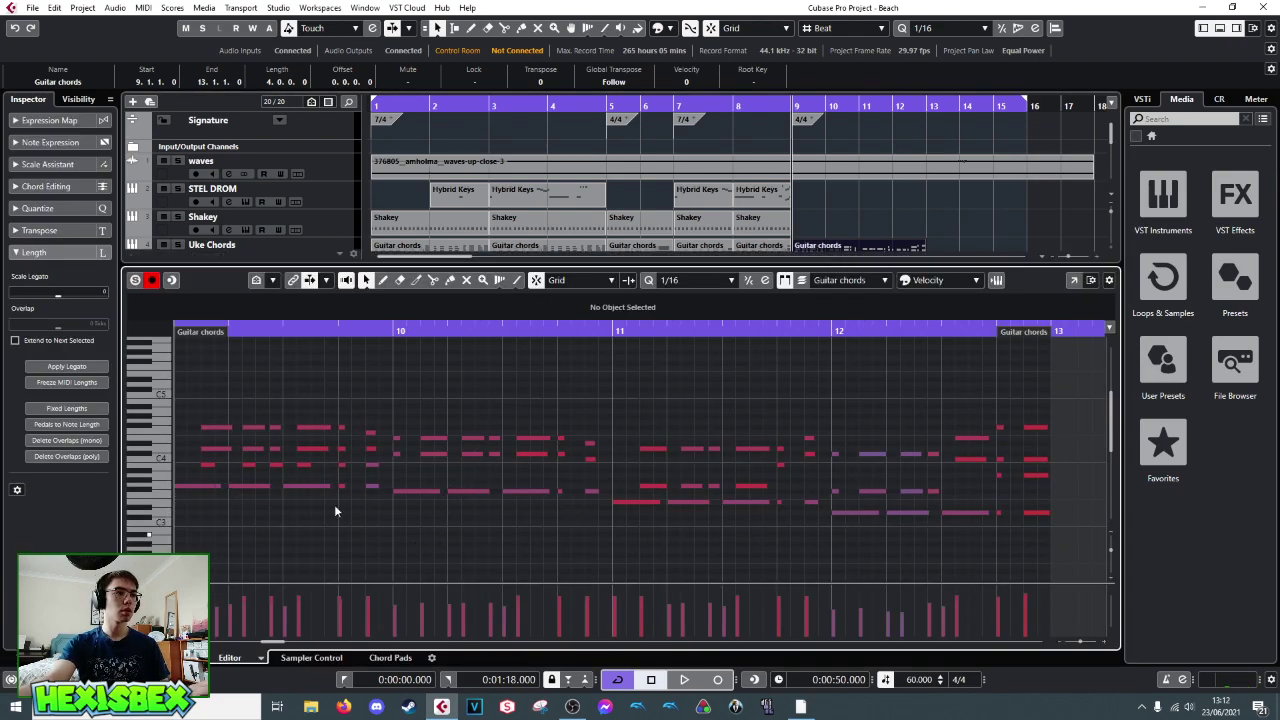
{"action": "left_click", "coordinate": [645, 502]}
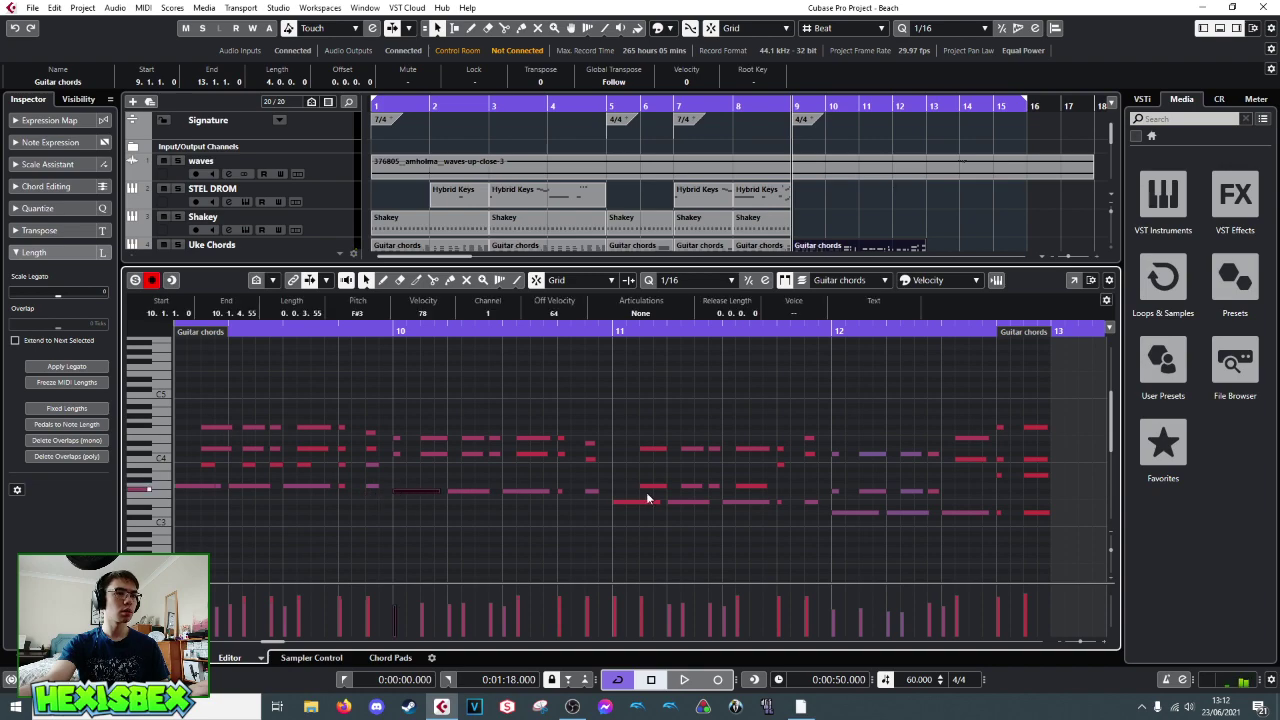
{"action": "left_click", "coordinate": [654, 487]}
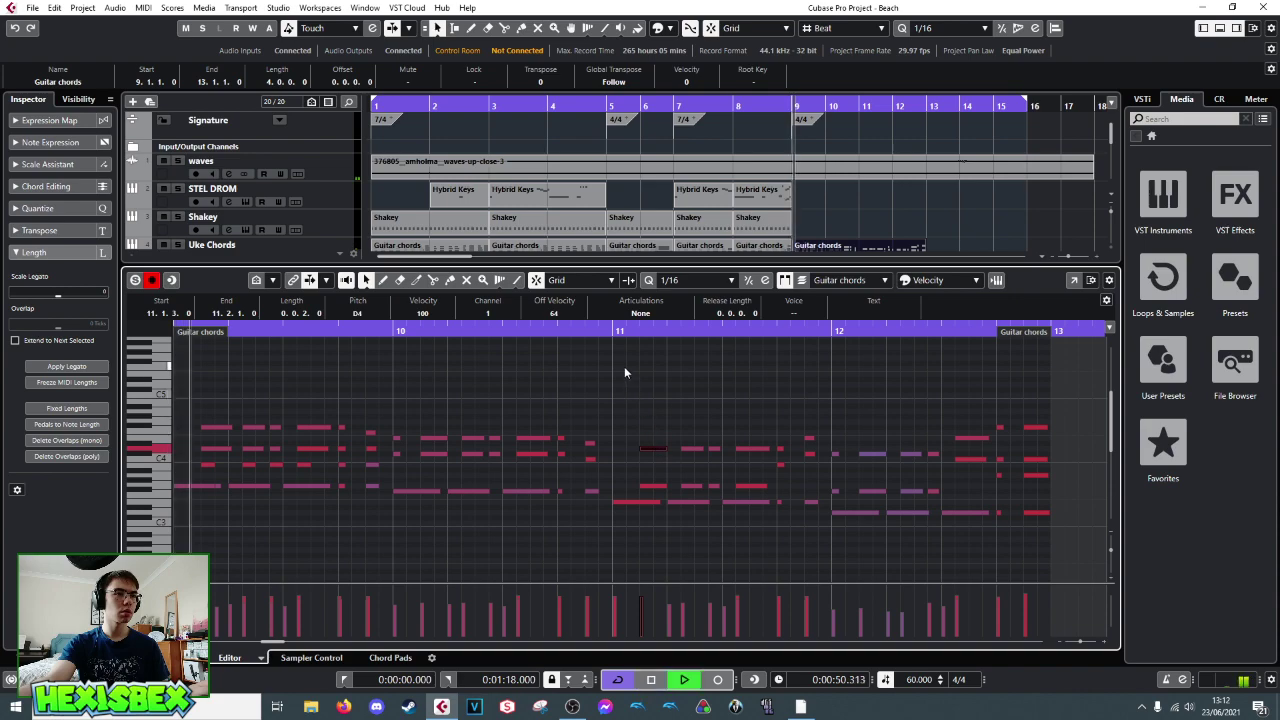
{"action": "key", "text": "space"}
{"action": "left_click", "coordinate": [613, 331]}
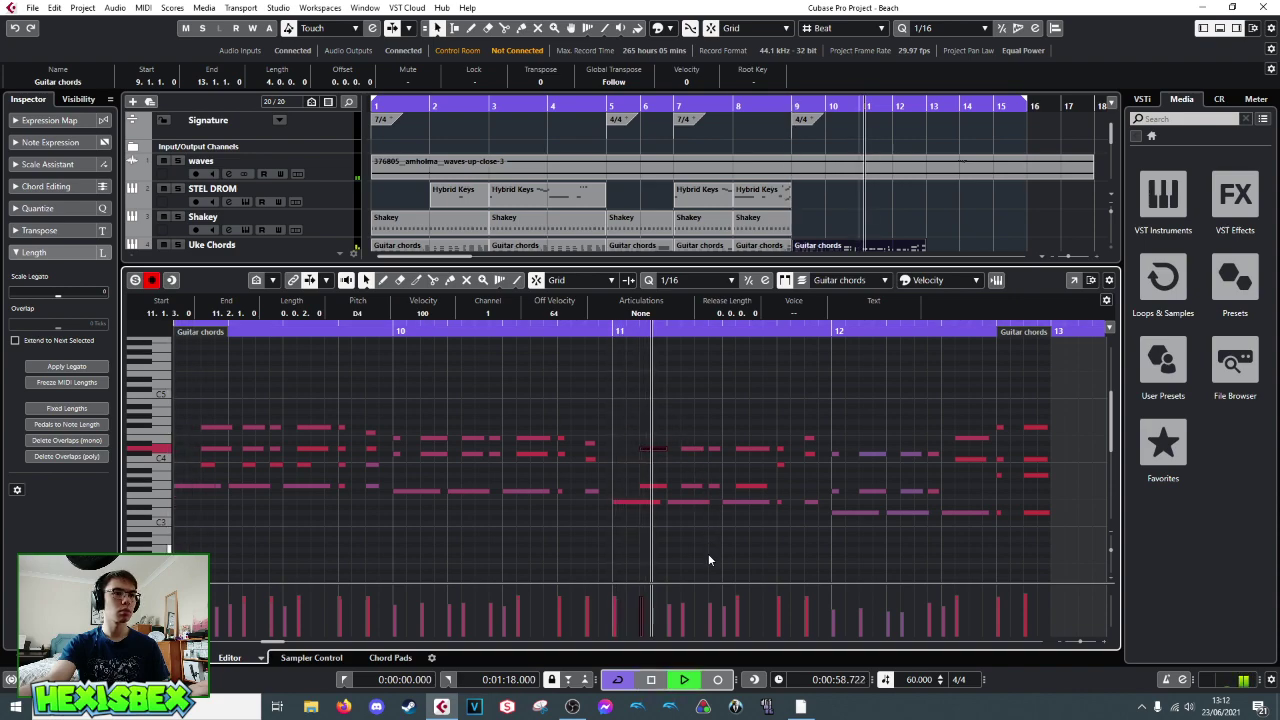
{"action": "key", "text": "space"}
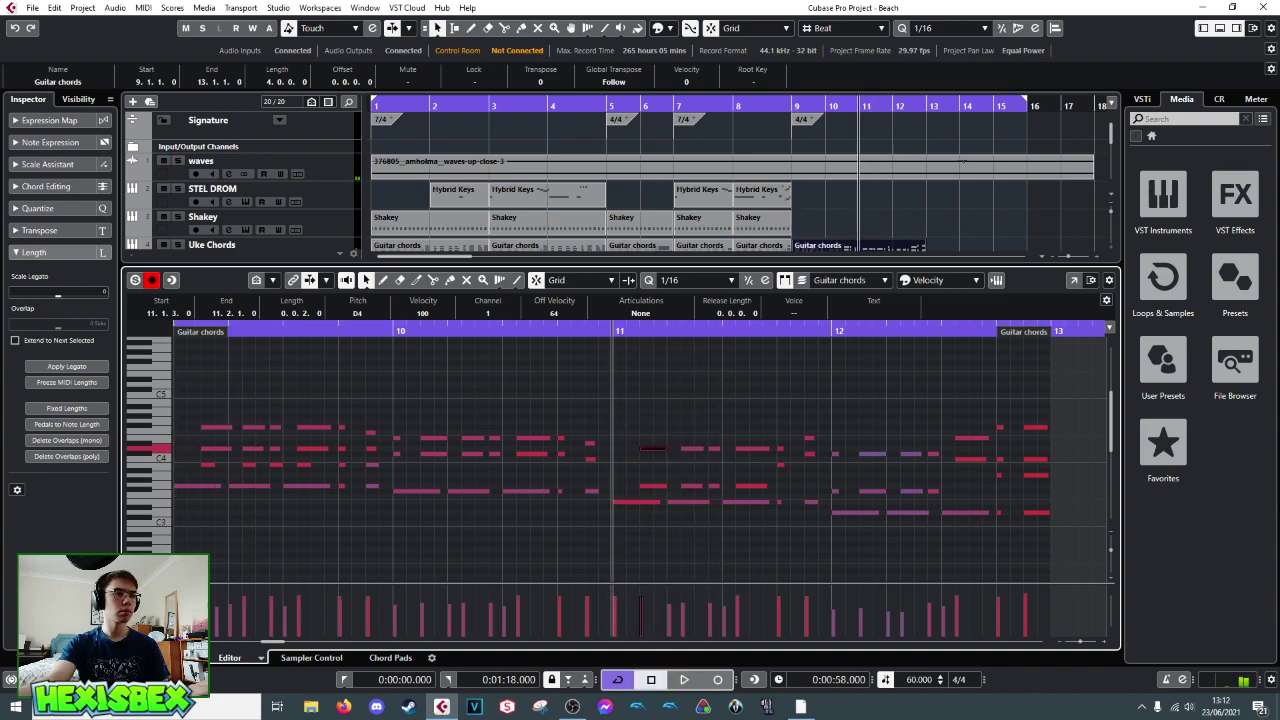
- Open the Guitar chords part for bars 9 to 12 in the note editor and play it from bar 11
{"action": "key", "text": "ctrl+e"}
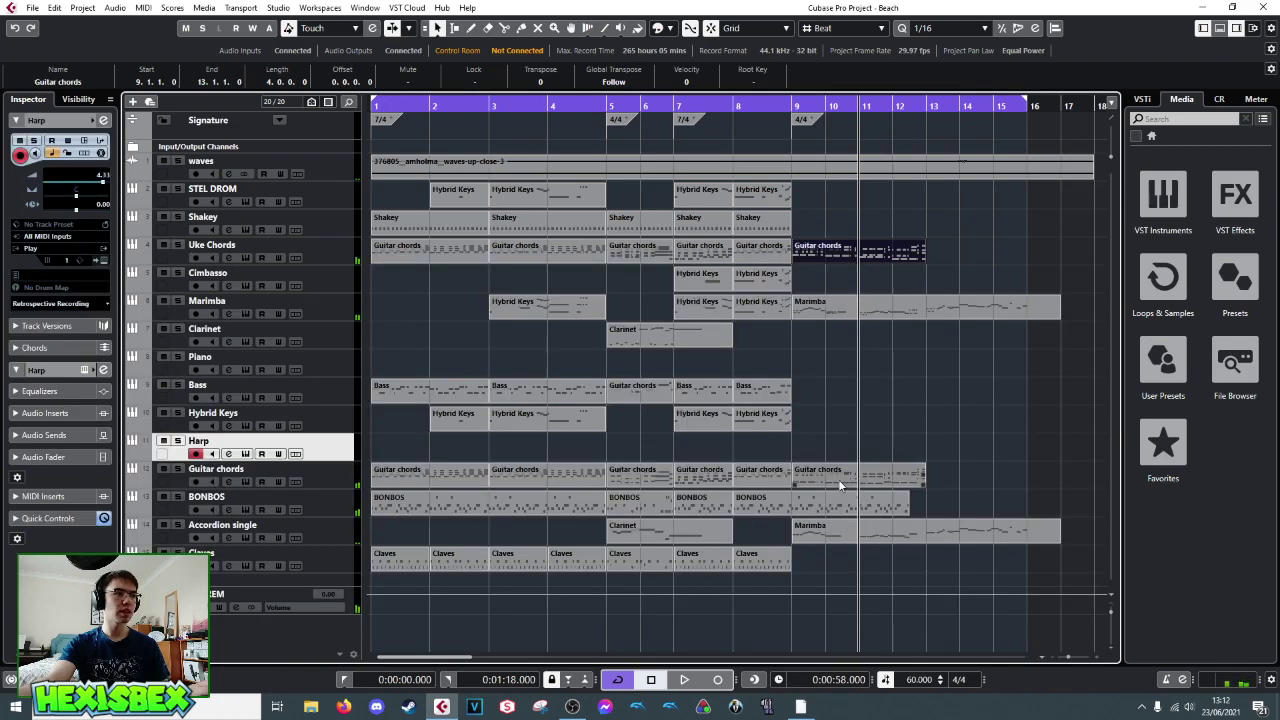
{"action": "left_click", "coordinate": [840, 485]}
{"action": "double_click", "coordinate": [843, 480]}
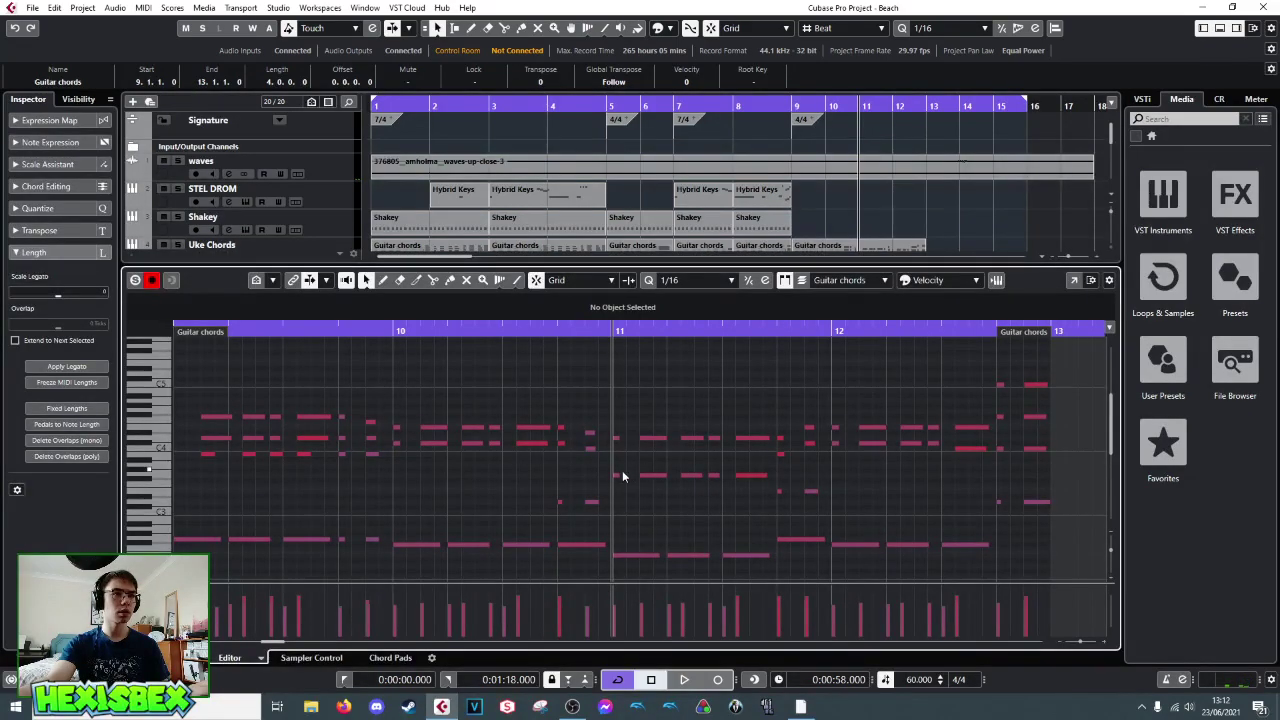
{"action": "key", "text": "space"}
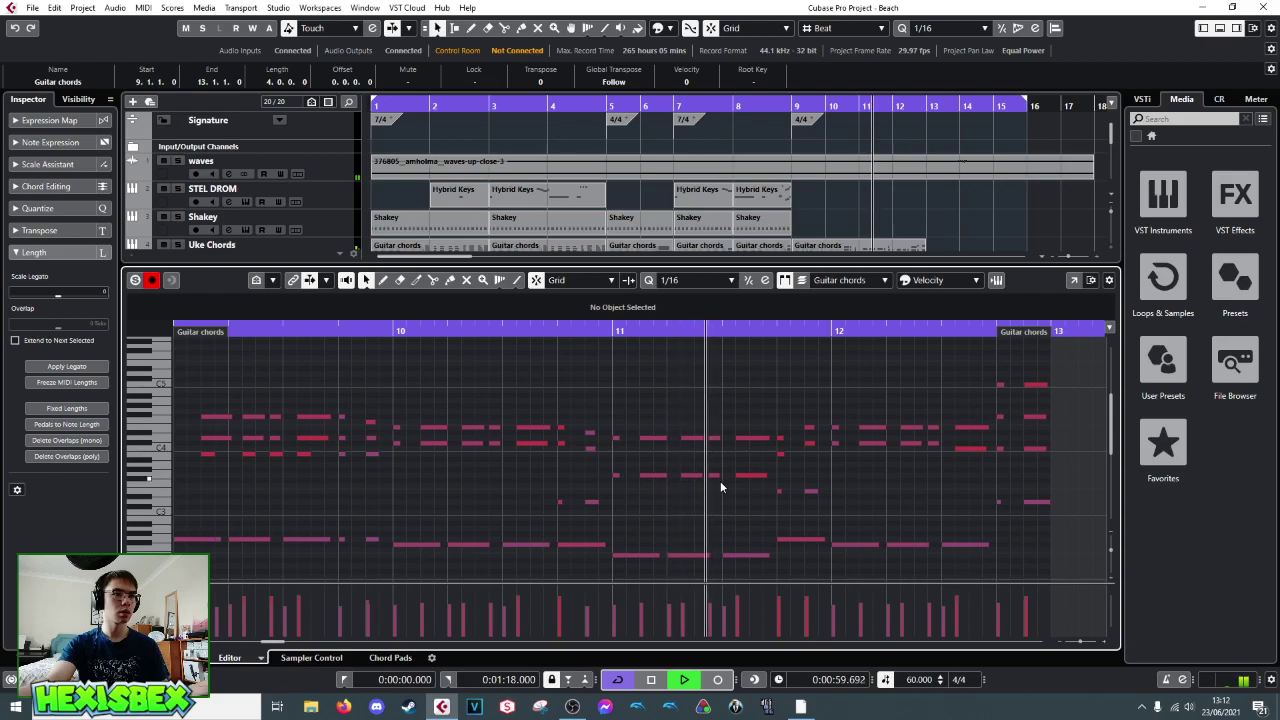
{"action": "key", "text": "space"}
- Try lowering the short B3 note just before beat 4 of bar 11 to A#3 and replay the bar
{"action": "left_click", "coordinate": [779, 454]}
{"action": "key", "text": "space"}
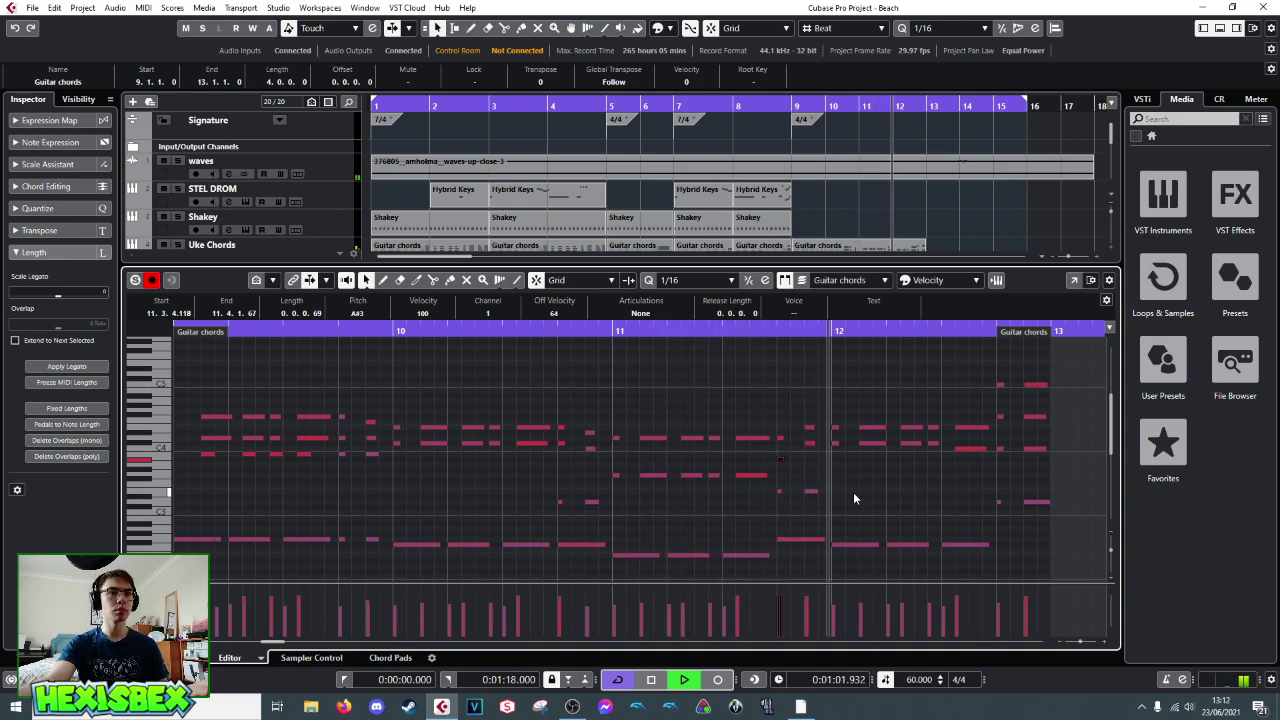
{"action": "key", "text": "space"}
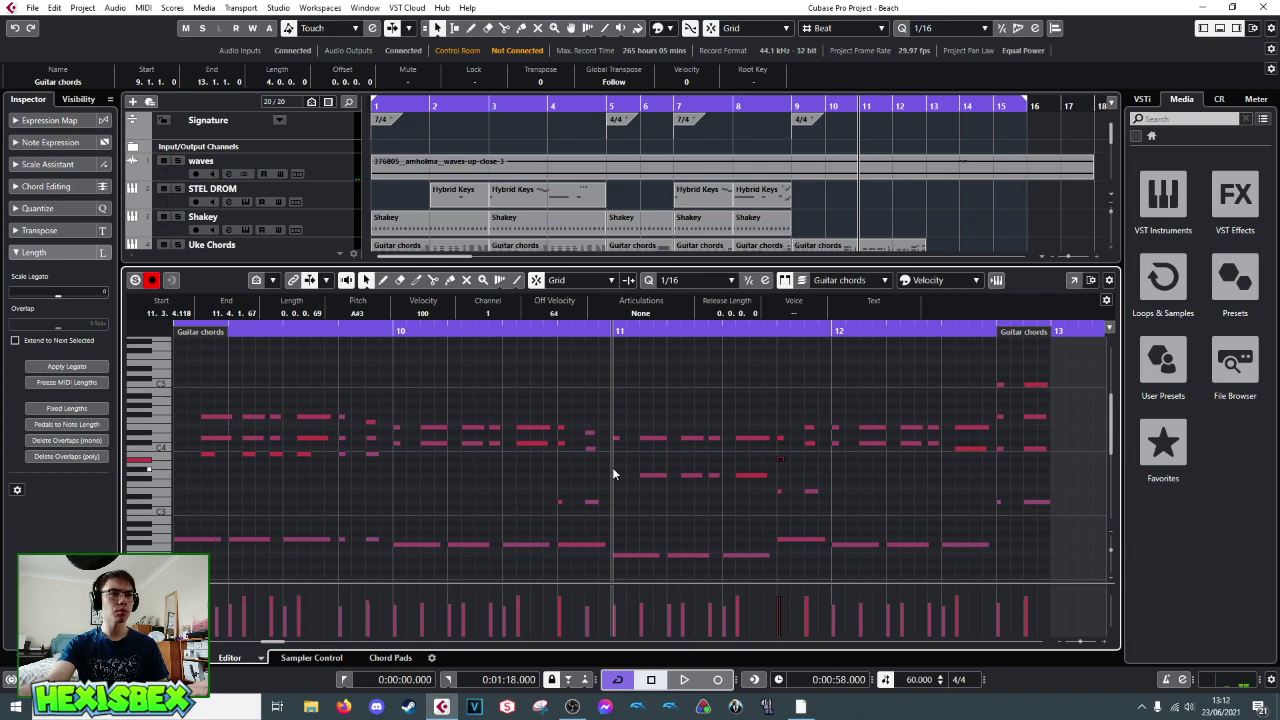
- Try raising the row of G3 notes in bar 11 of the Guitar chords part to A#3 and play the bar
{"action": "left_click_drag", "start_coordinate": [607, 462], "coordinate": [755, 507]}
{"action": "key", "text": "Up"}
{"action": "key", "text": "Up"}
{"action": "key", "text": "Up"}
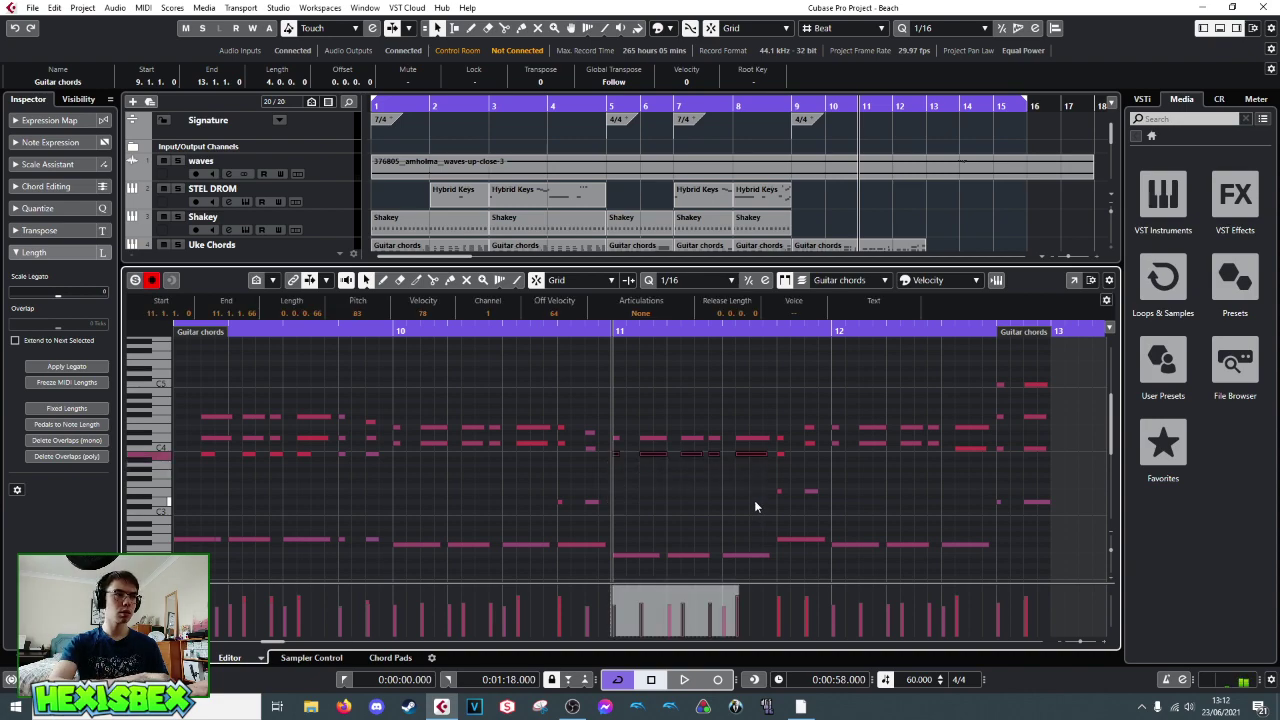
{"action": "key", "text": "space"}
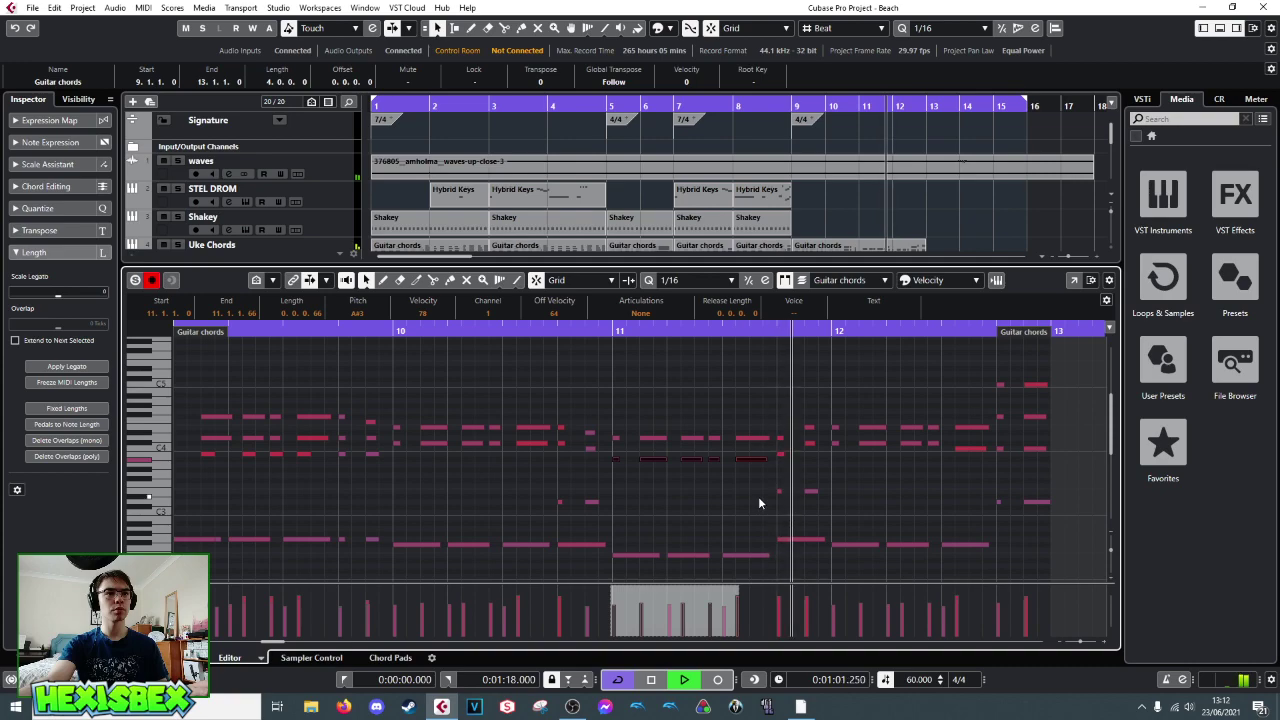
{"action": "key", "text": "space"}
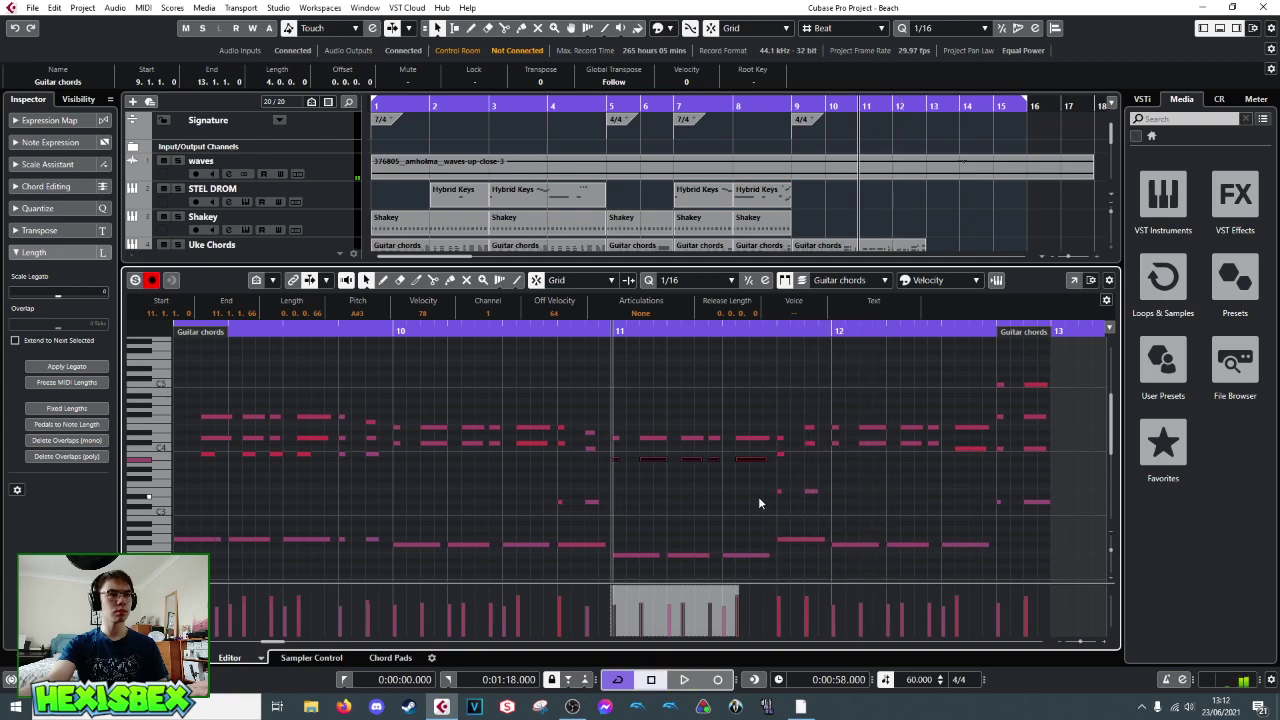
- Lower the selected row of bar 11 notes back to G3
{"action": "key", "text": "Down"}
{"action": "key", "text": "Down"}
{"action": "key", "text": "Down"}
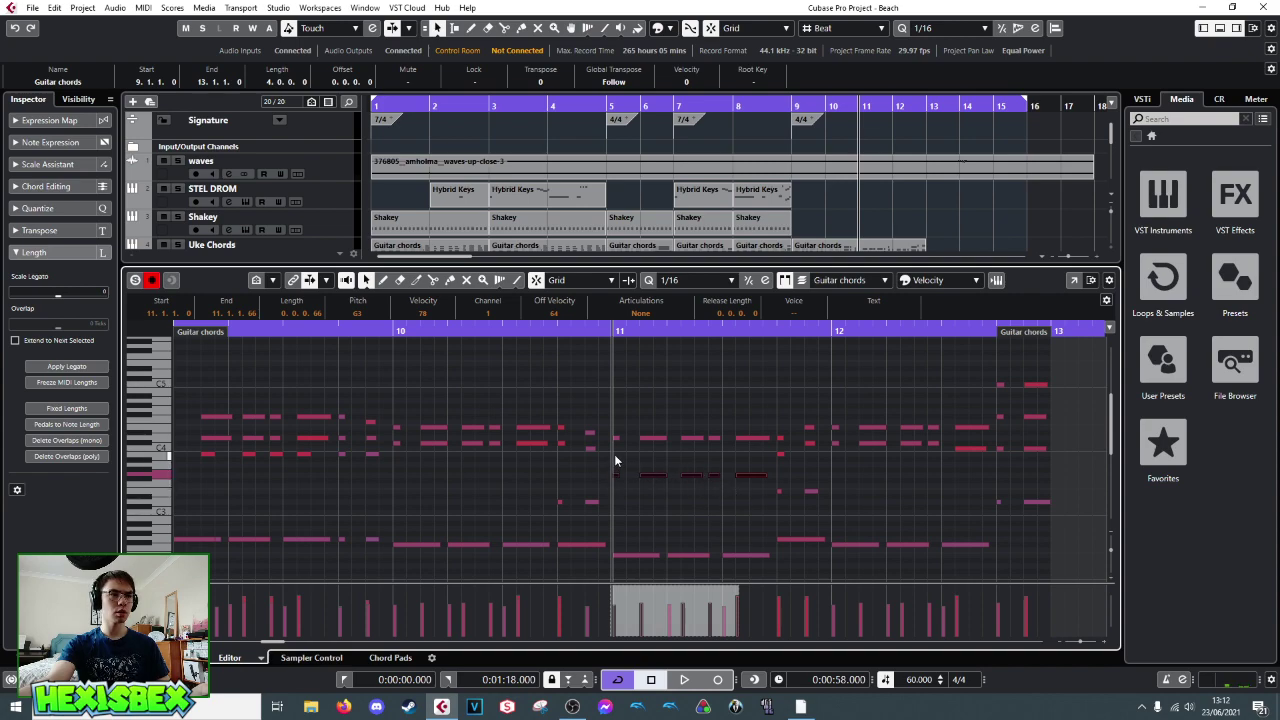
- Raise only the last G3 note in bar 11 of the Guitar chords part to A#3 and replay from bar 11
{"action": "left_click", "coordinate": [744, 475]}
{"action": "key", "text": "Up"}
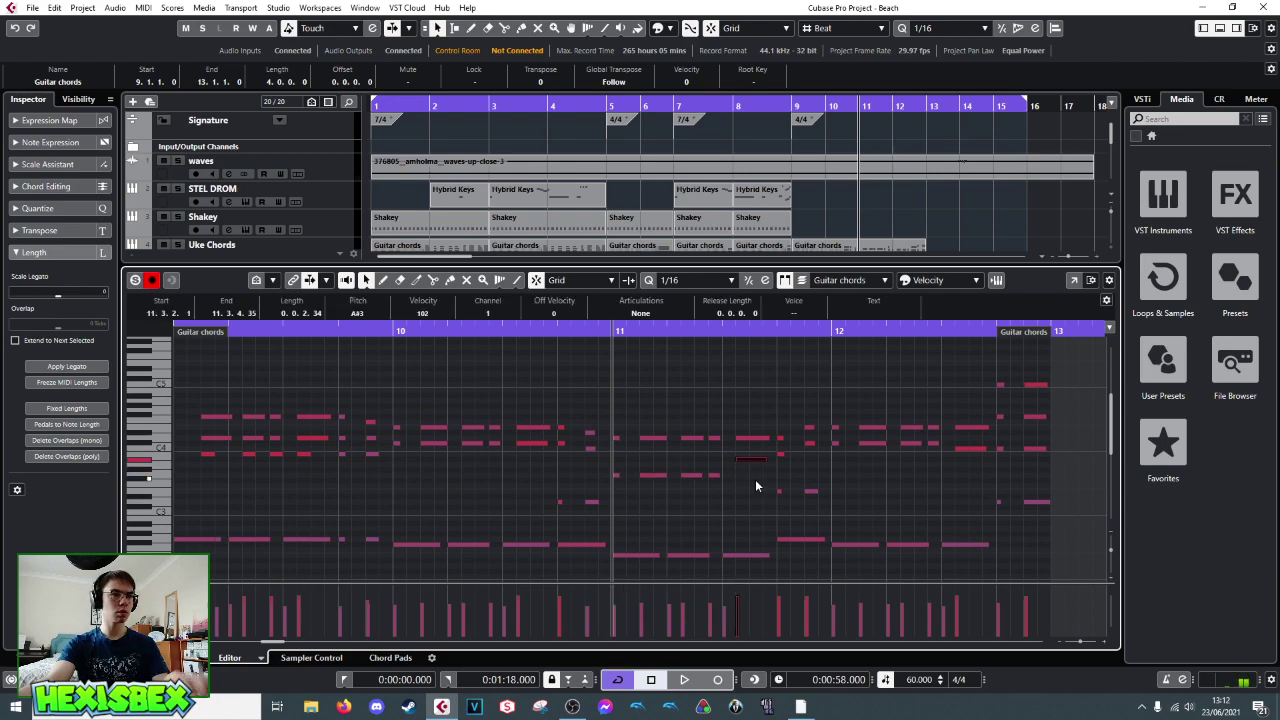
{"action": "key", "text": "space"}
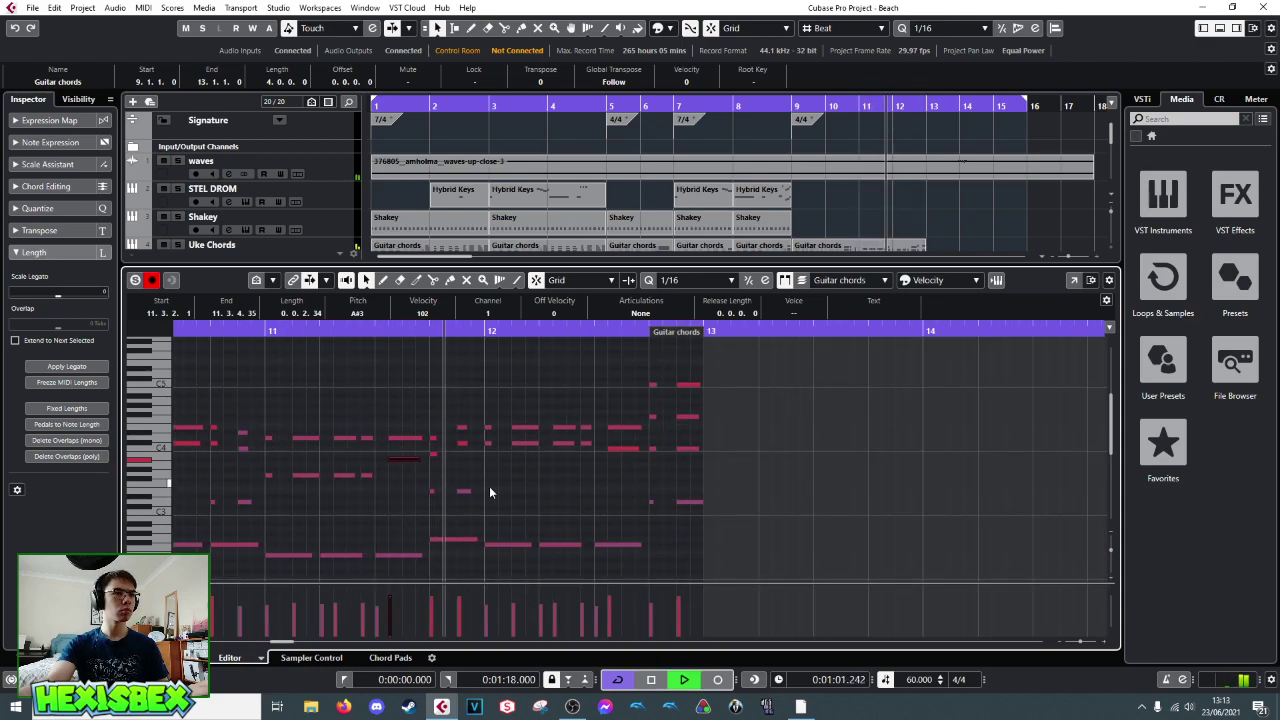
{"action": "key", "text": "space"}
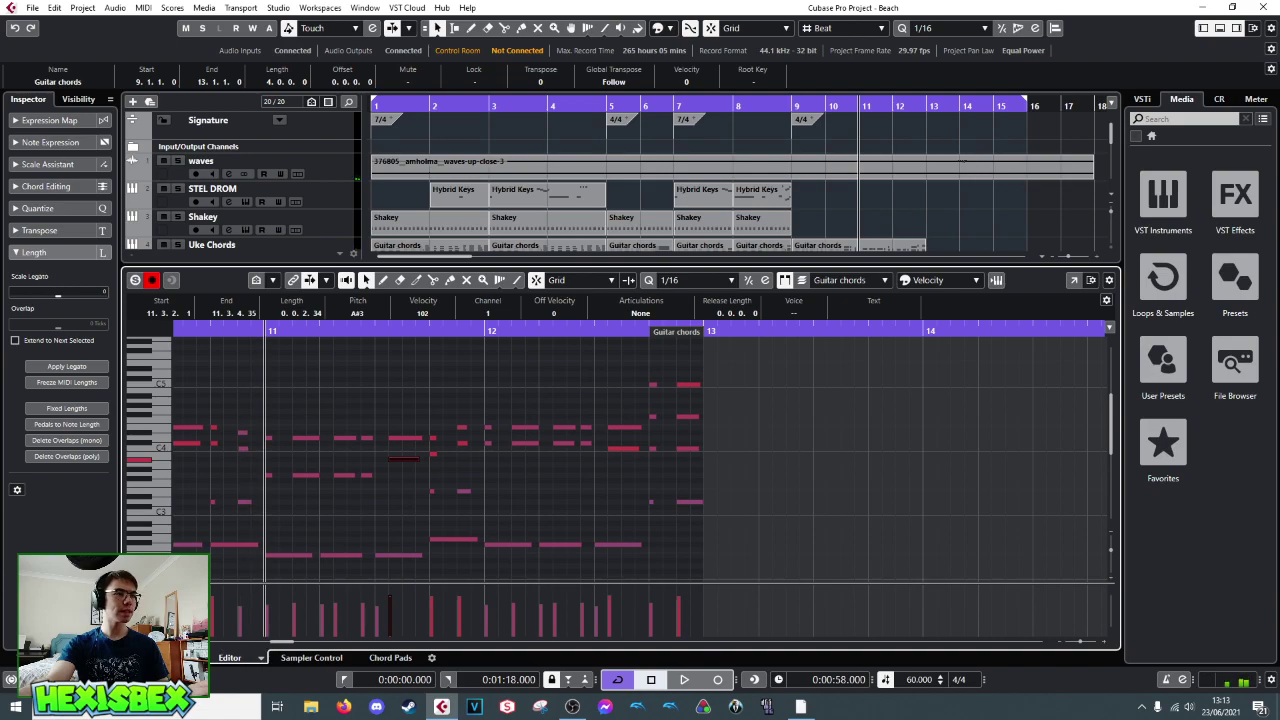
- Switch the note editor back to the Uke Chords part covering bars 9 to 12
{"action": "key", "text": "ctrl+e"}
{"action": "double_click", "coordinate": [858, 255]}
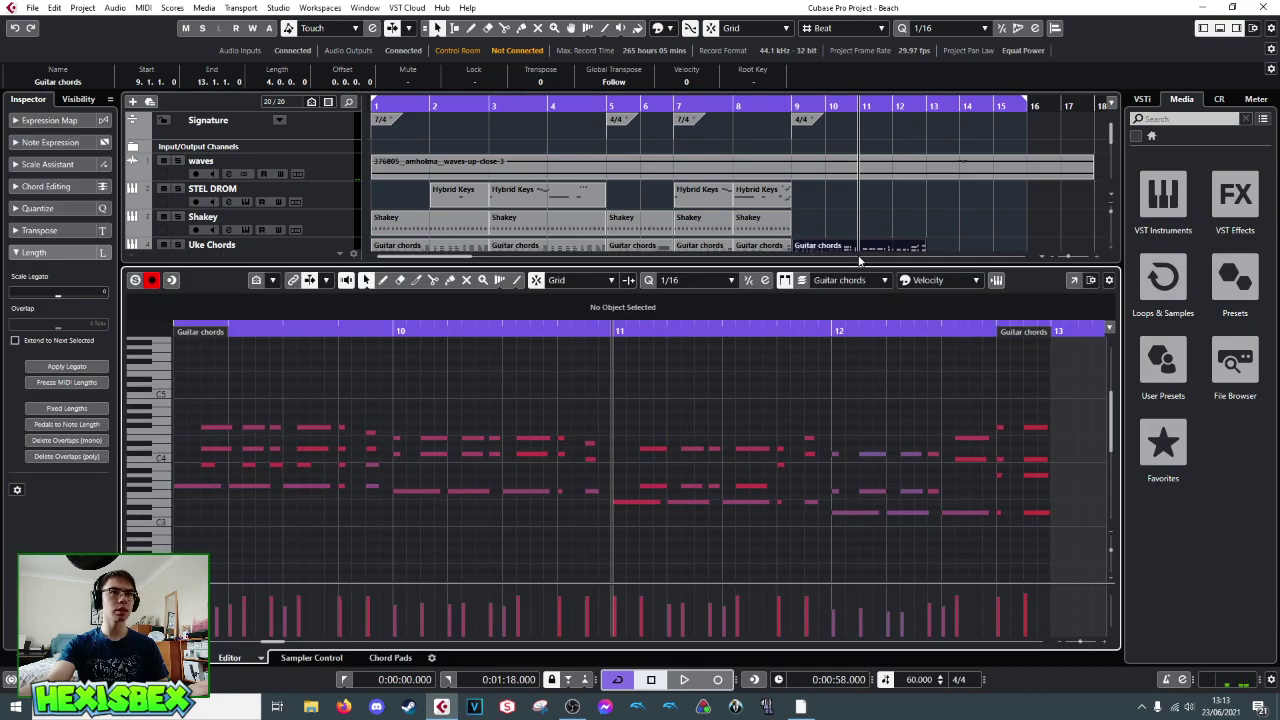
- Try lowering the short B3 note before beat 4 of bar 11 in the Uke Chords part to A#3 and replay
{"action": "left_click", "coordinate": [778, 466]}
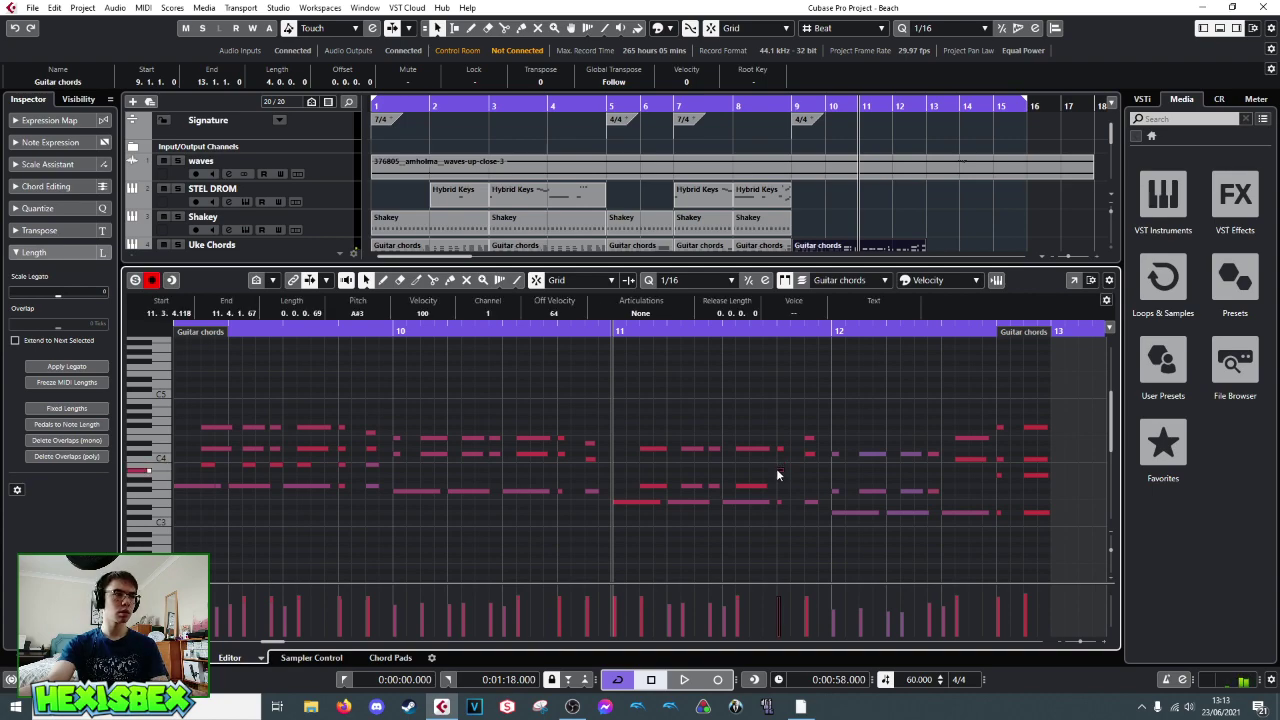
{"action": "key", "text": "space"}
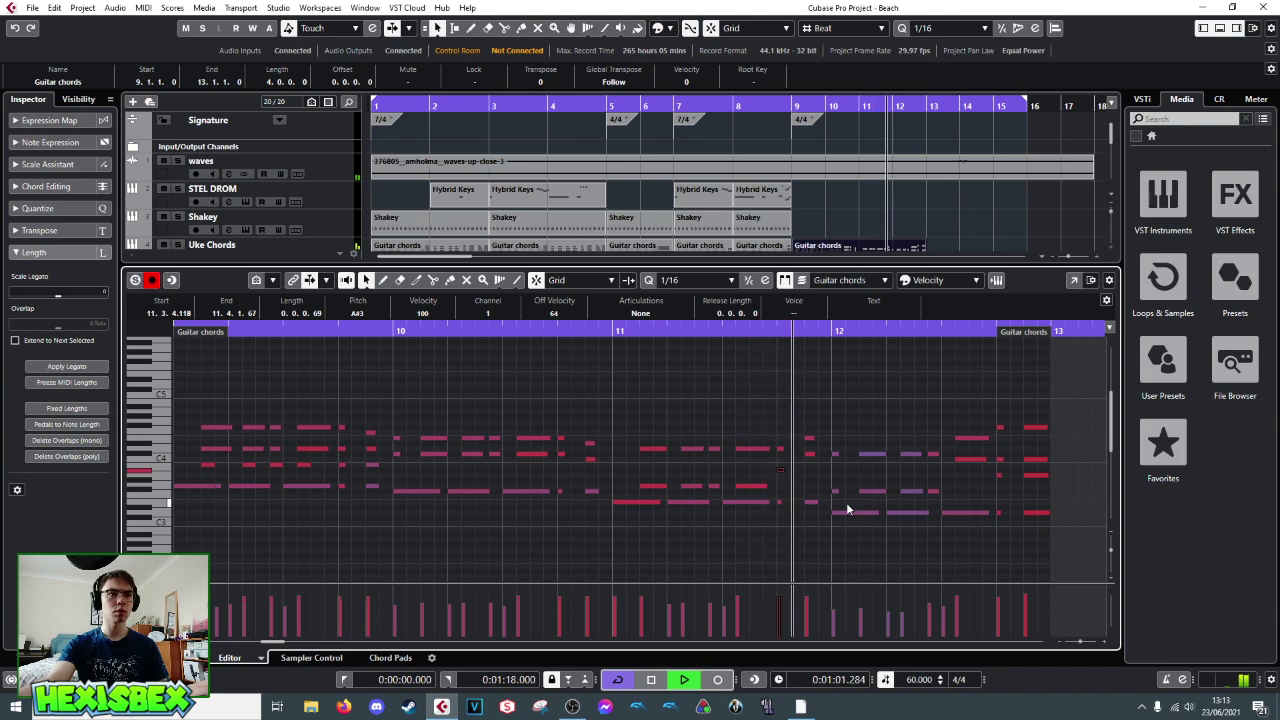
{"action": "key", "text": "space"}
- Raise the last G3 note in bar 11 of the Uke Chords part to A#3
{"action": "left_click", "coordinate": [755, 487]}
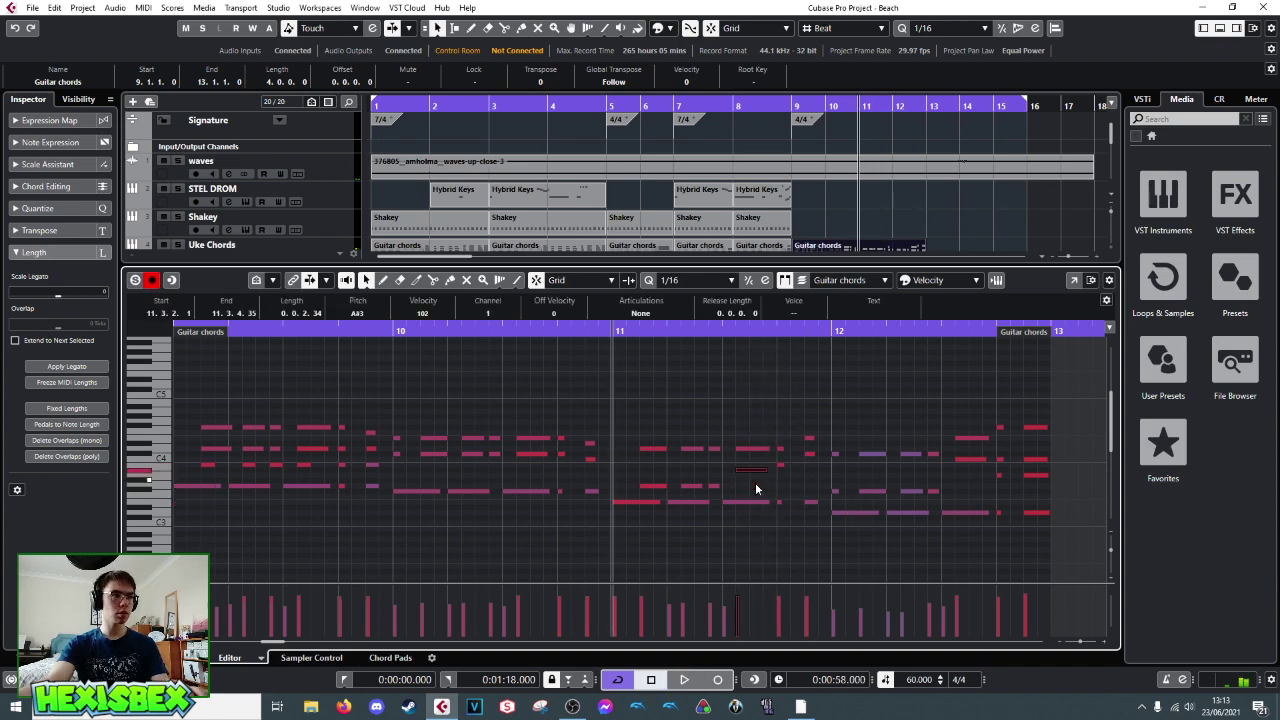
- Replay the edited Uke Chords part from bar 11 and close the note editor
{"action": "key", "text": "space"}
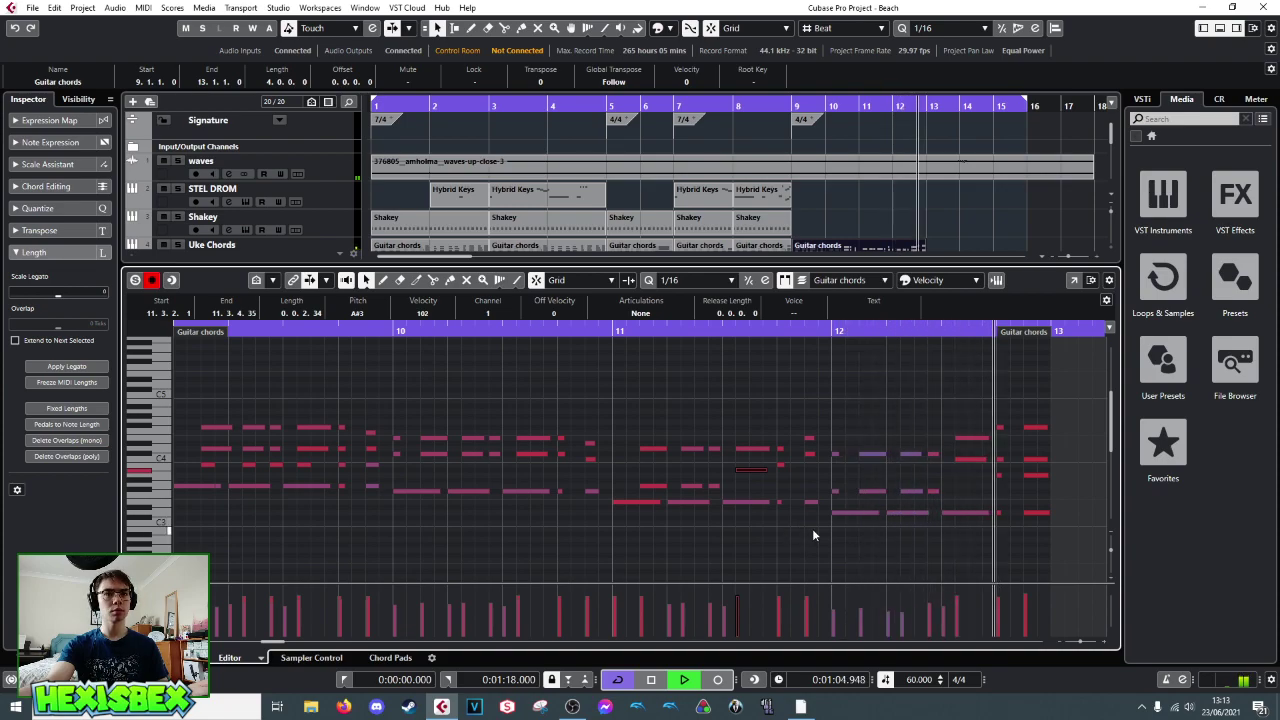
{"action": "key", "text": "space"}
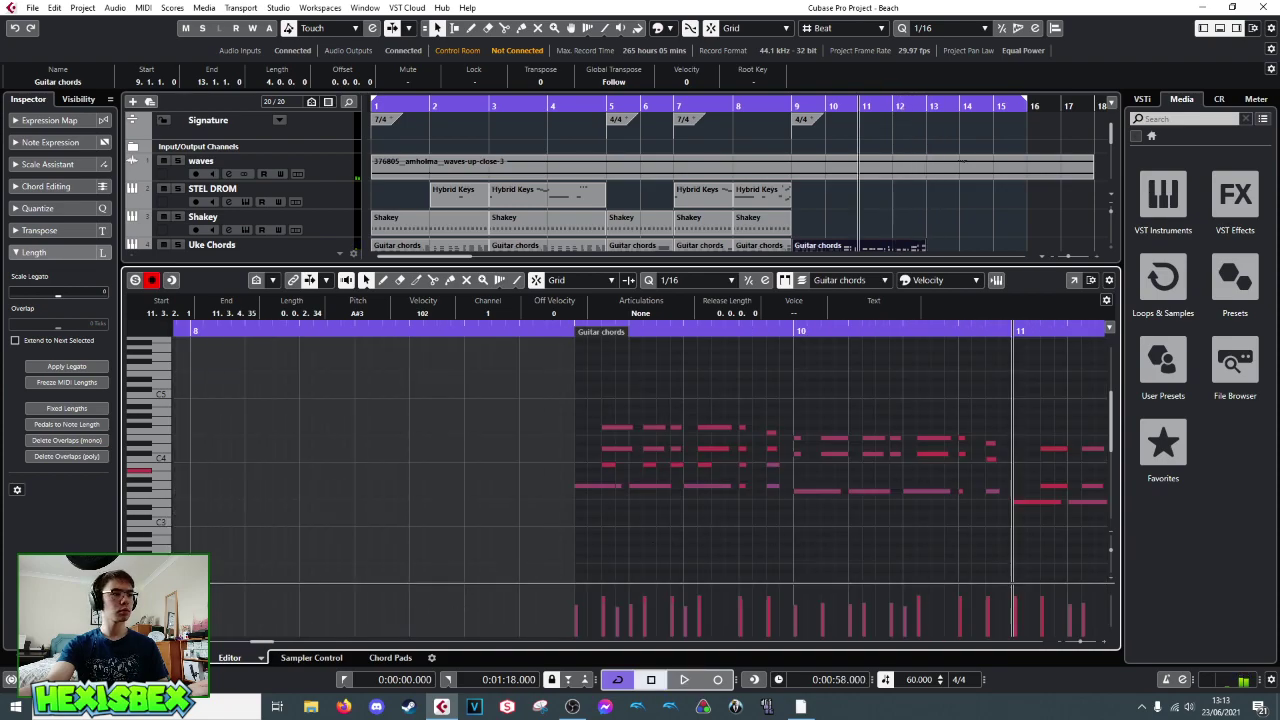
{"action": "key", "text": "ctrl+e"}
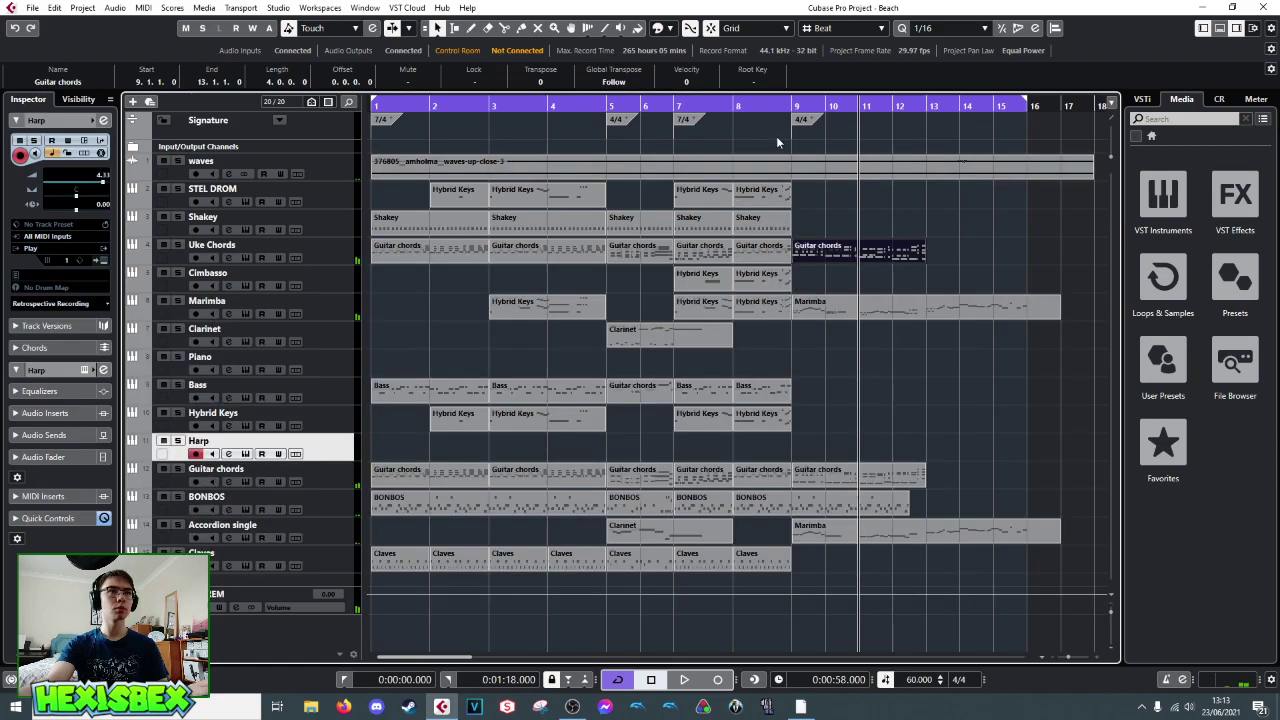
- Play the arrangement from bar 7 to hear the section leading into bar 9
{"action": "left_click", "coordinate": [790, 104]}
{"action": "left_click", "coordinate": [711, 104]}
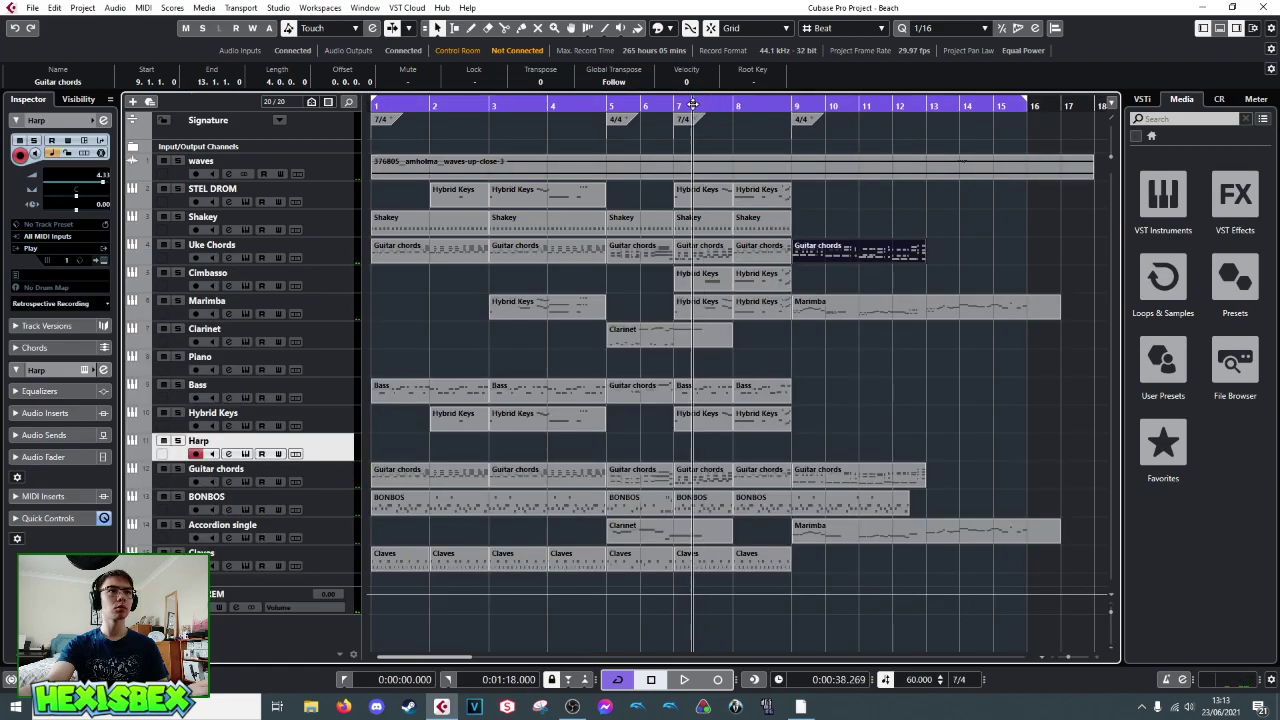
{"action": "left_click", "coordinate": [676, 106]}
{"action": "key", "text": "space"}
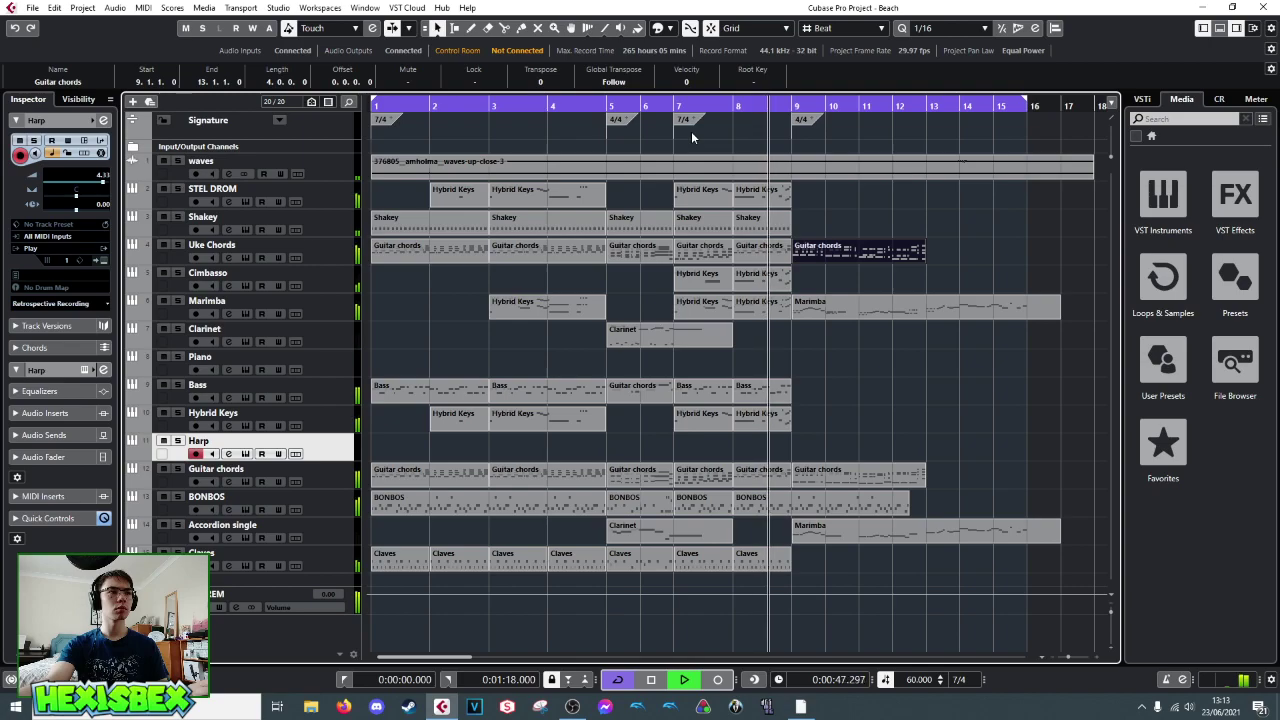
{"action": "key", "text": "space"}
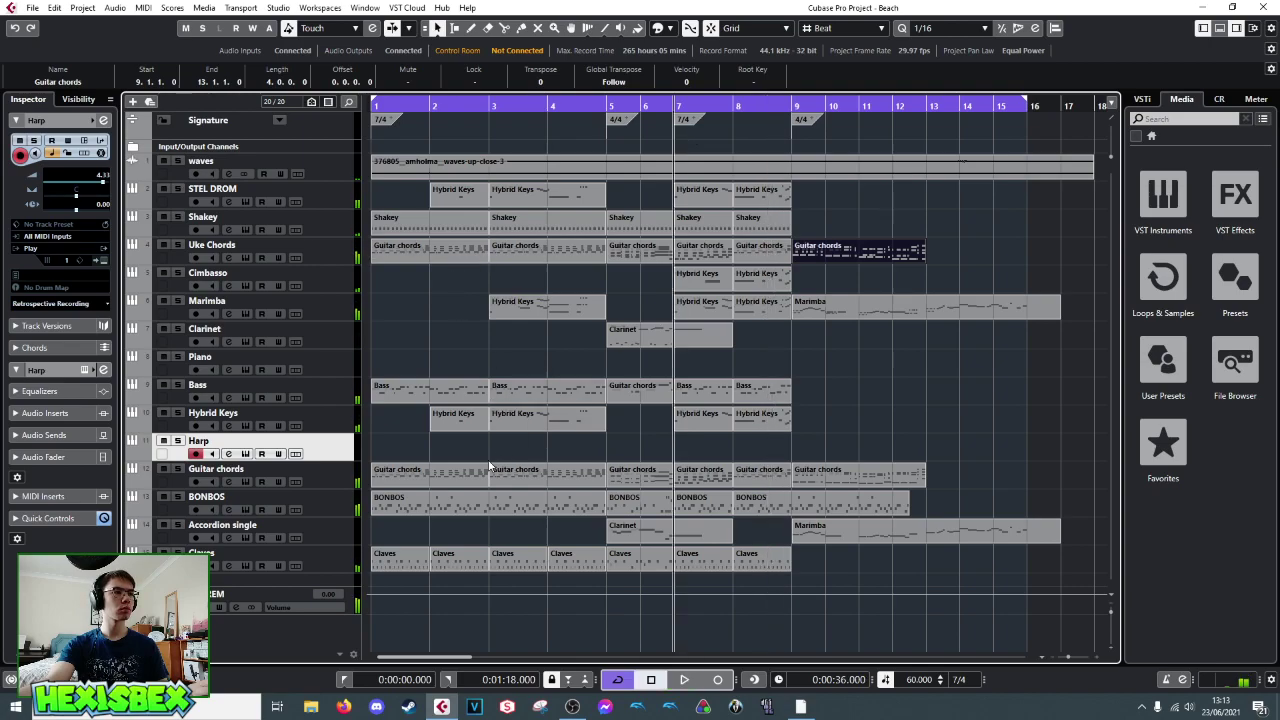
- Keep the Harp track selected for live playing and briefly replay from bar 7
{"action": "left_click", "coordinate": [308, 524]}
{"action": "left_click", "coordinate": [310, 426]}
{"action": "left_click", "coordinate": [322, 452]}
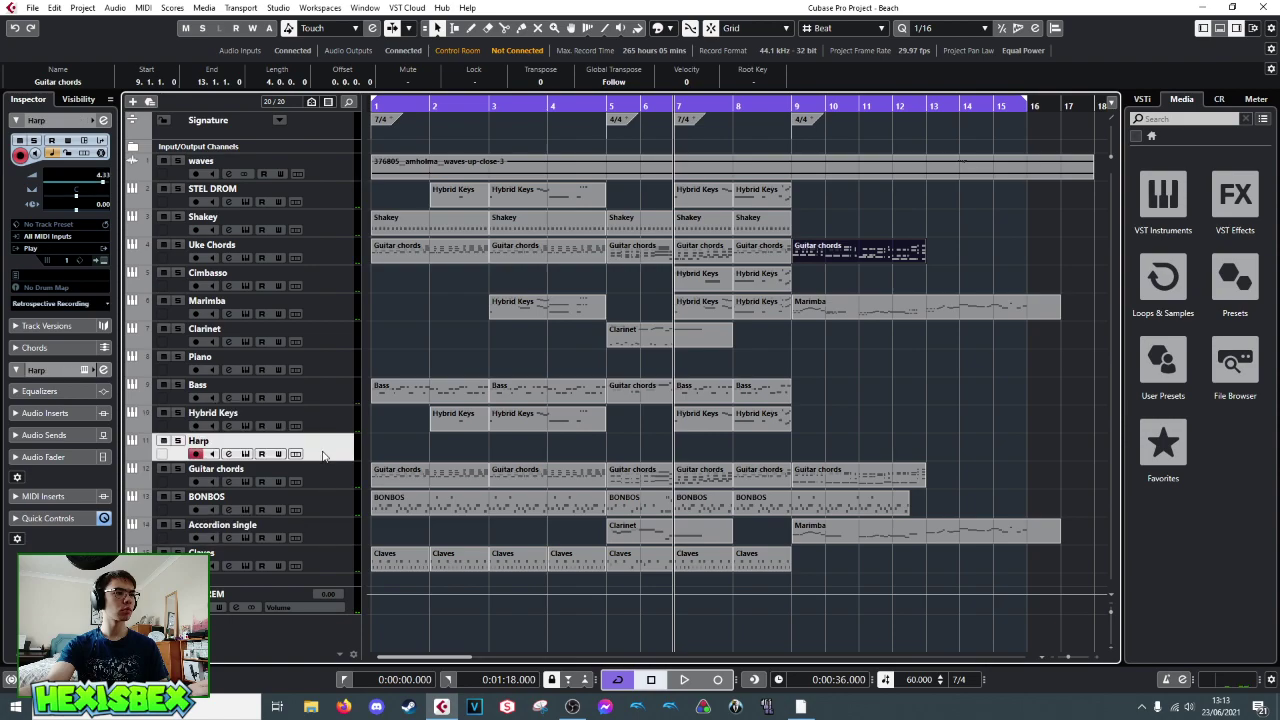
{"action": "key", "text": "space"}
{"action": "key", "text": "space"}
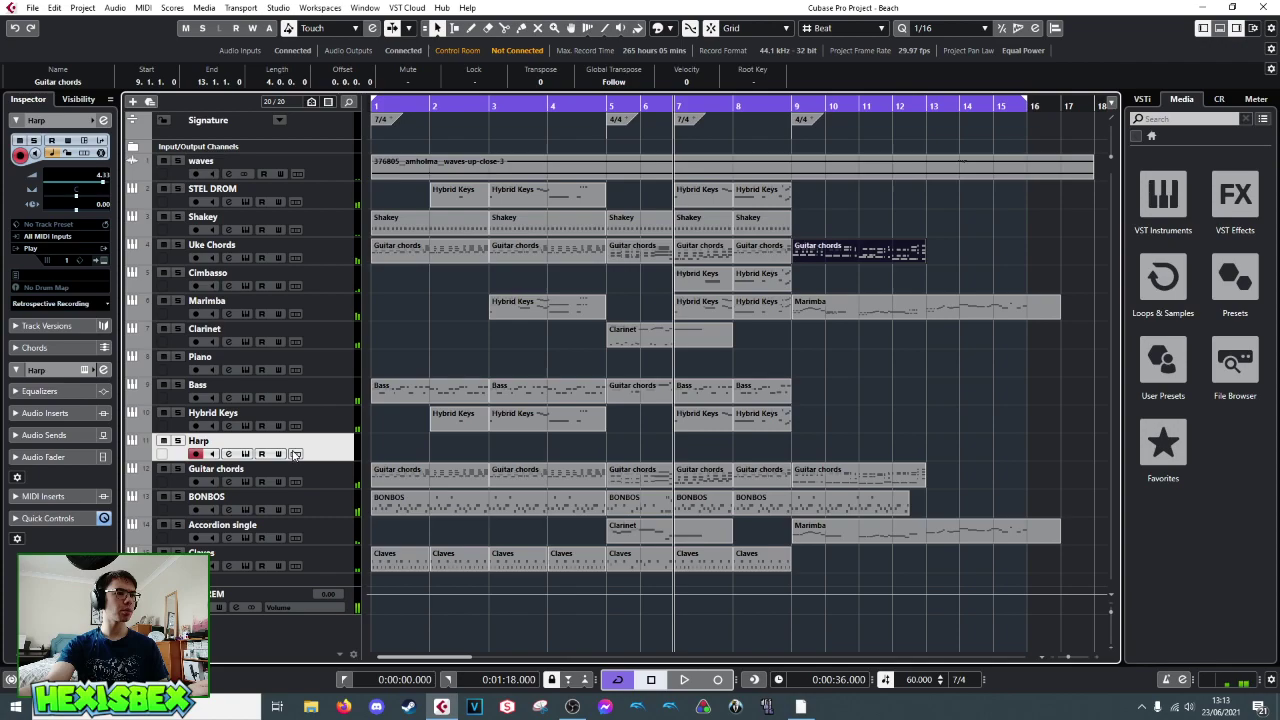
- Open the Harp track's instrument, try the Legato performance option, enable Repetition instead, and close the instrument
{"action": "left_click", "coordinate": [247, 455]}
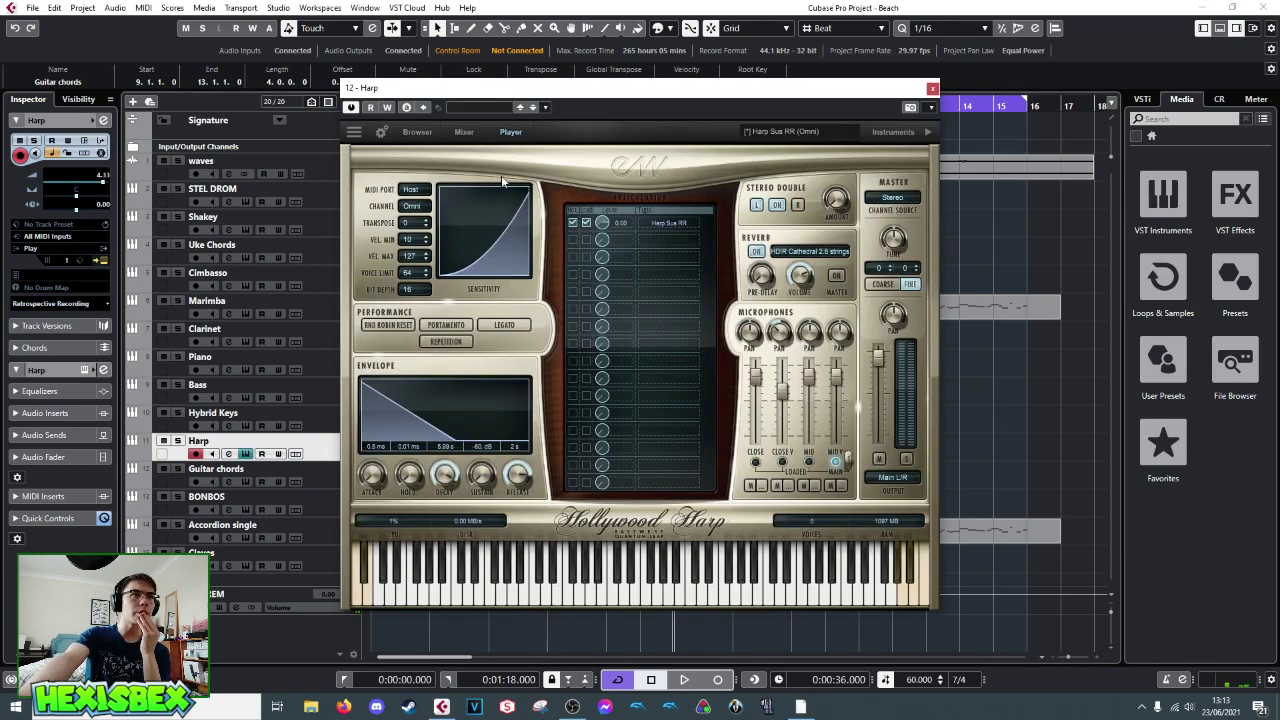
{"action": "left_click", "coordinate": [420, 133]}
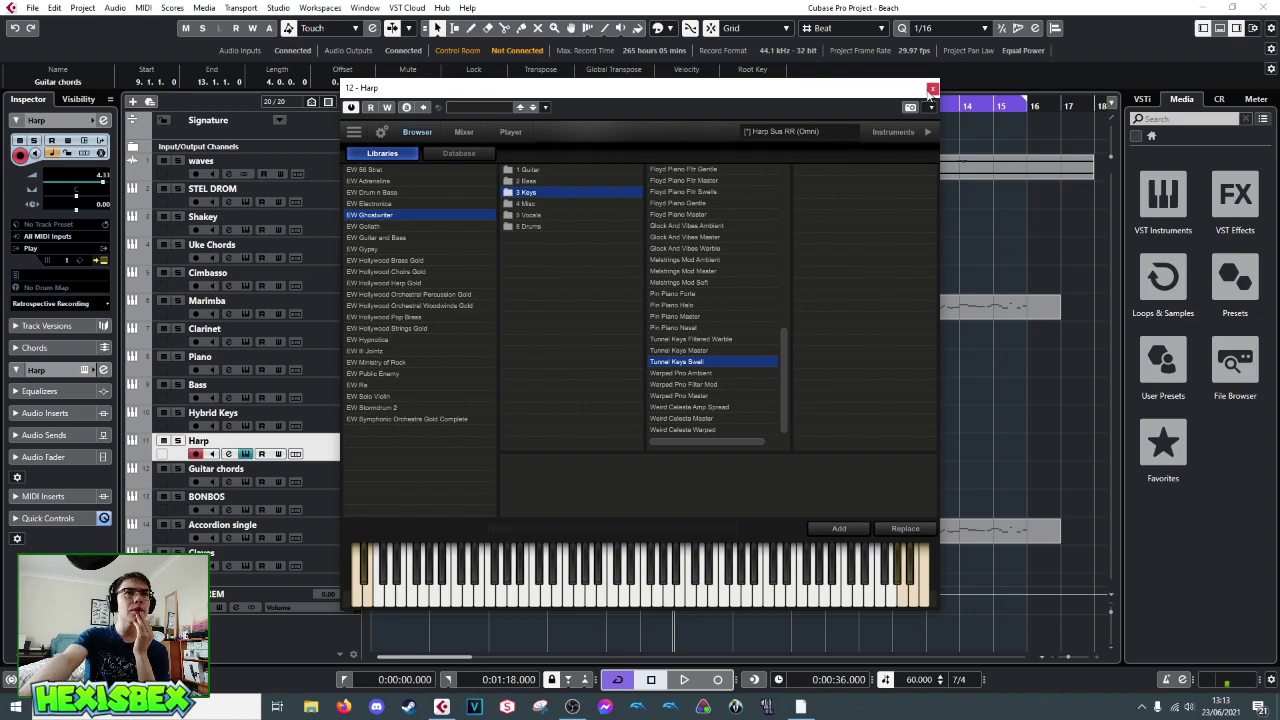
{"action": "left_click", "coordinate": [510, 133]}
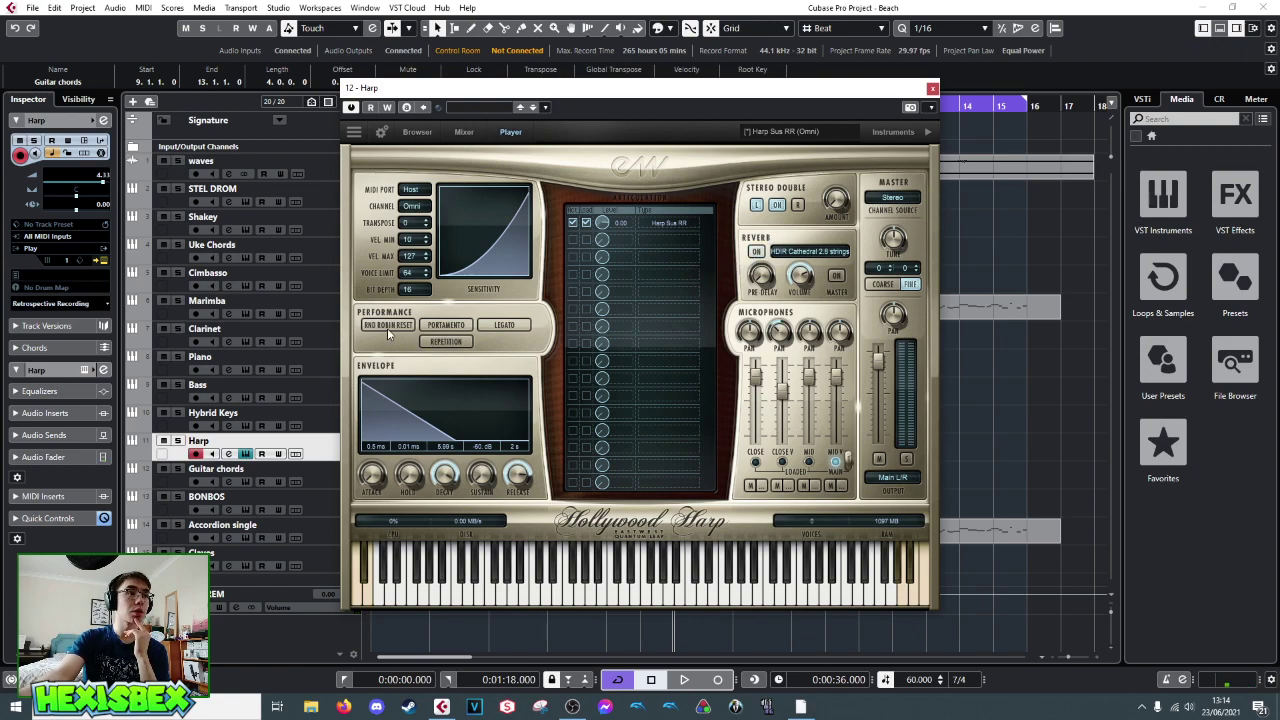
{"action": "left_click", "coordinate": [502, 327]}
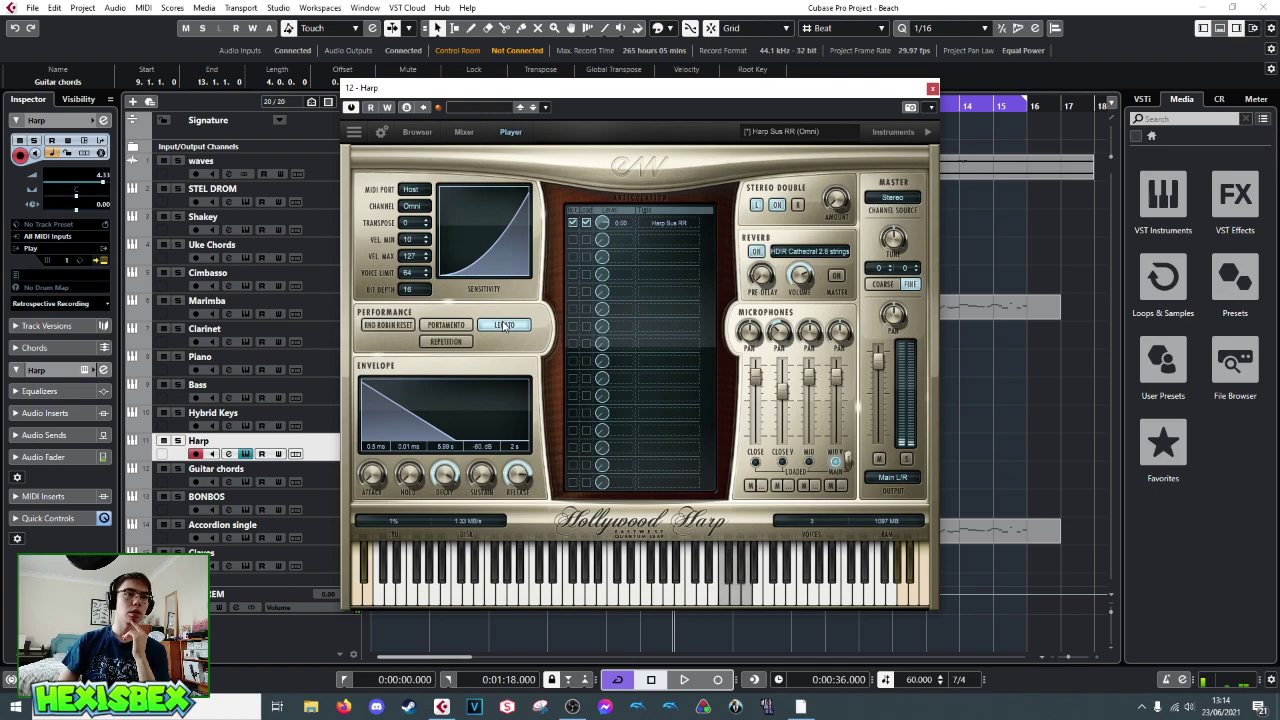
{"action": "left_click", "coordinate": [472, 344]}
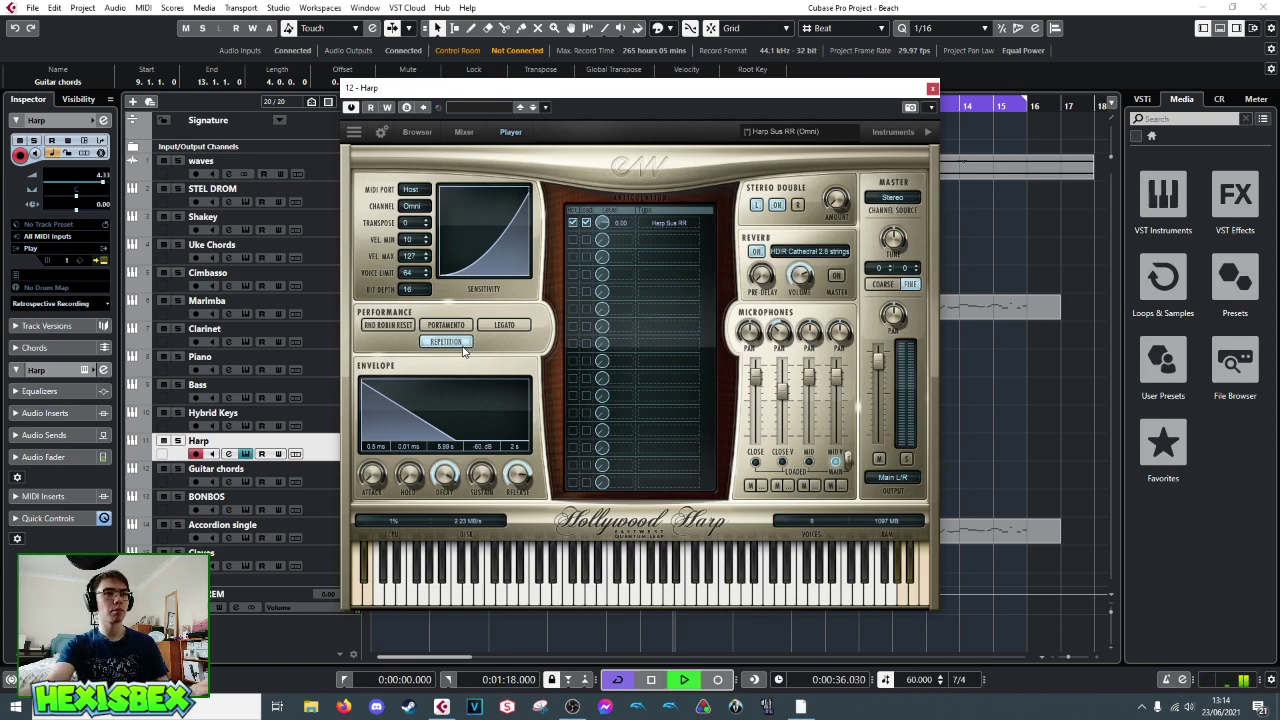
{"action": "left_click", "coordinate": [932, 88]}
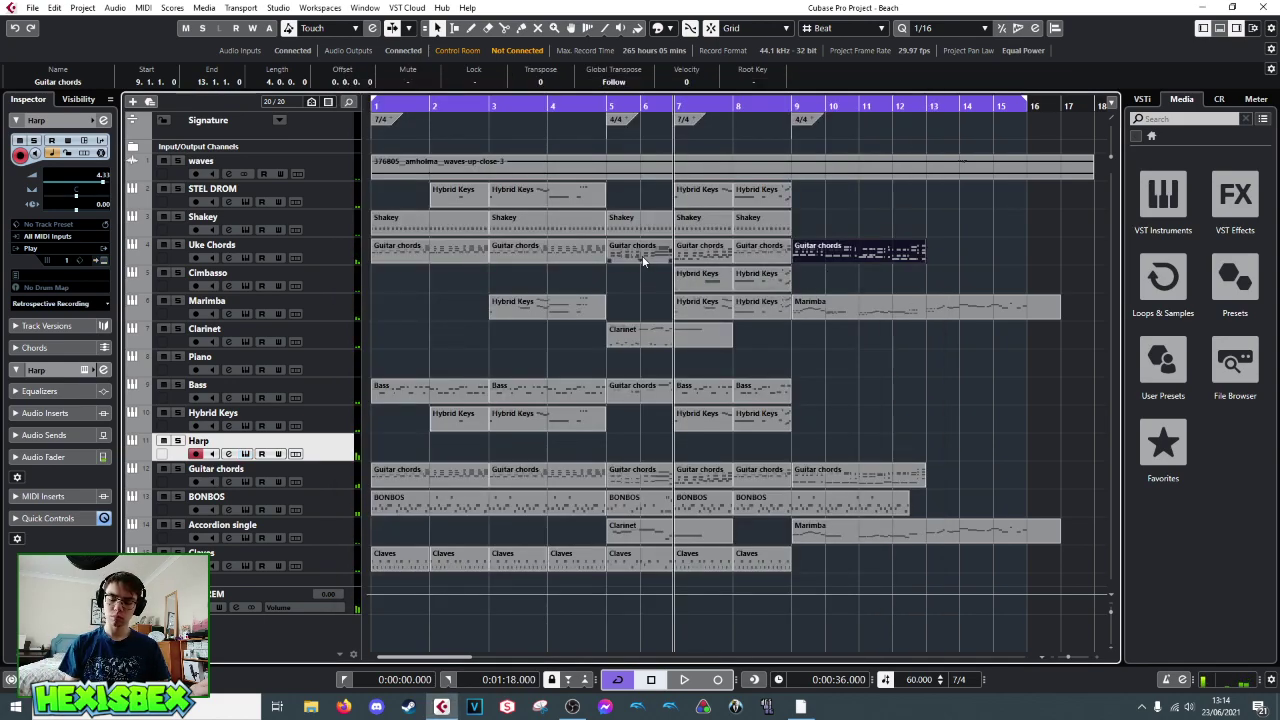
- Replay the arrangement from bar 7 and briefly from bar 9
{"action": "key", "text": "space"}
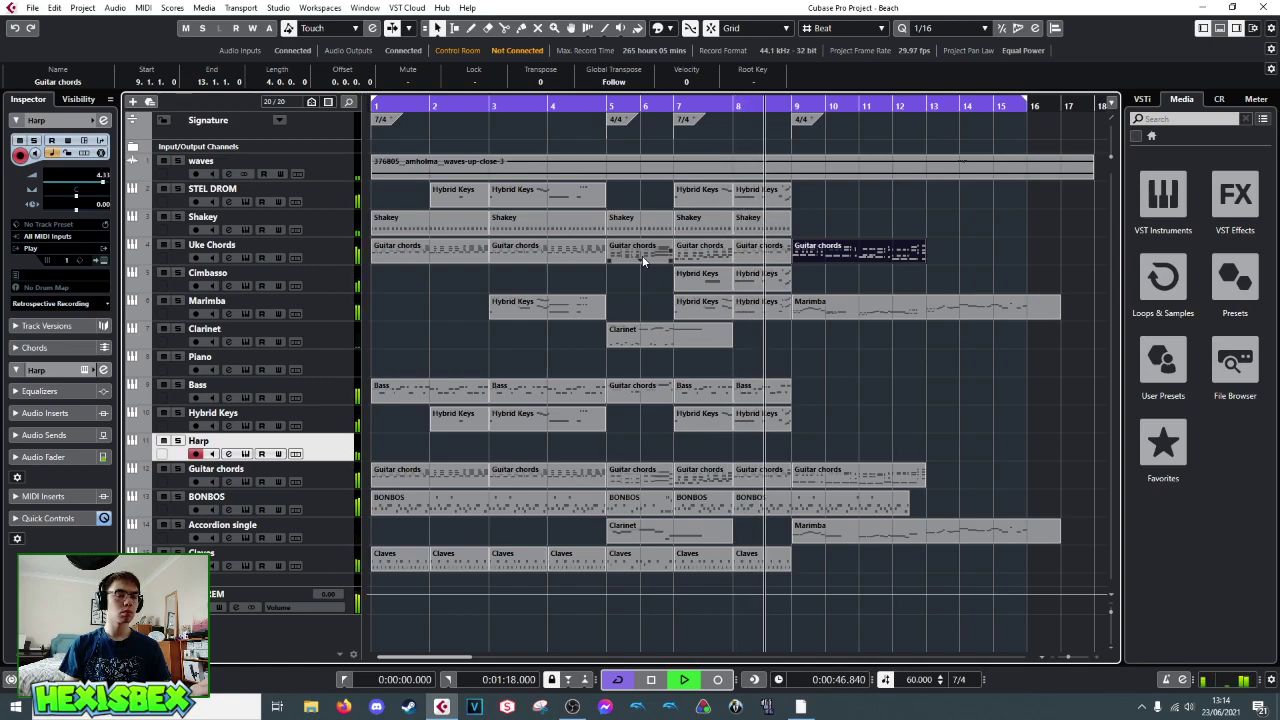
{"action": "key", "text": "space"}
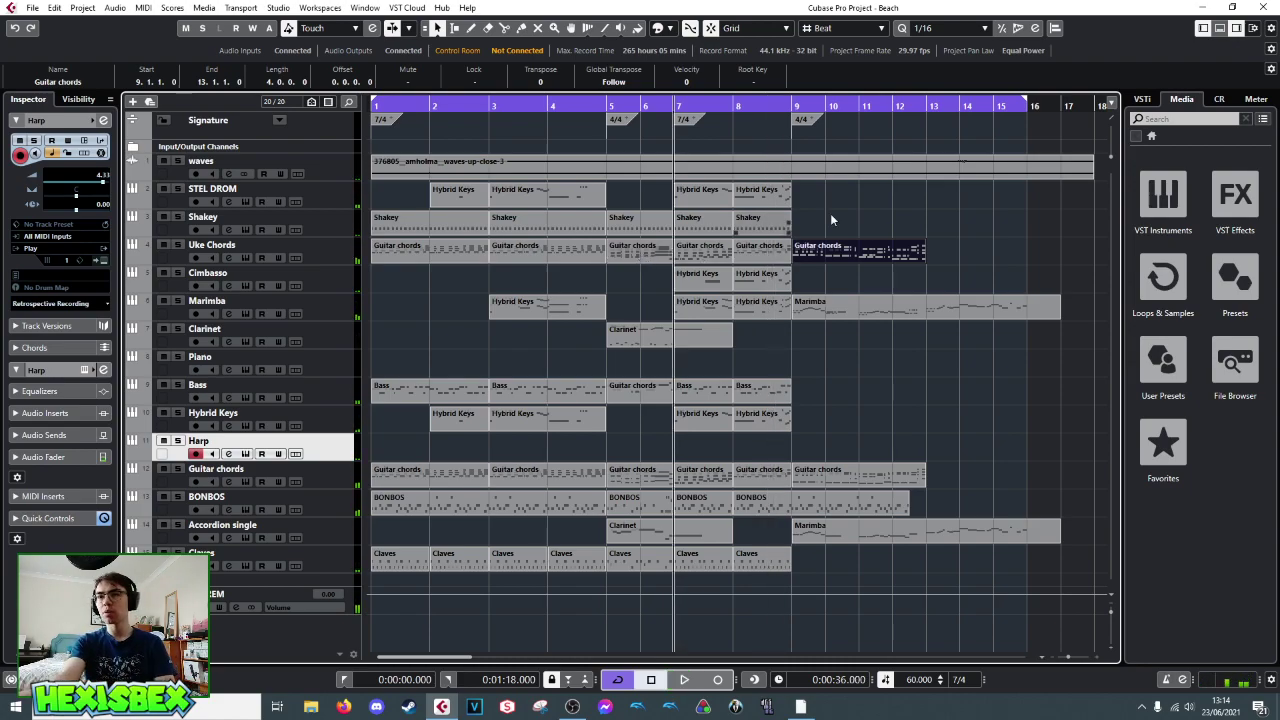
{"action": "left_click", "coordinate": [791, 104]}
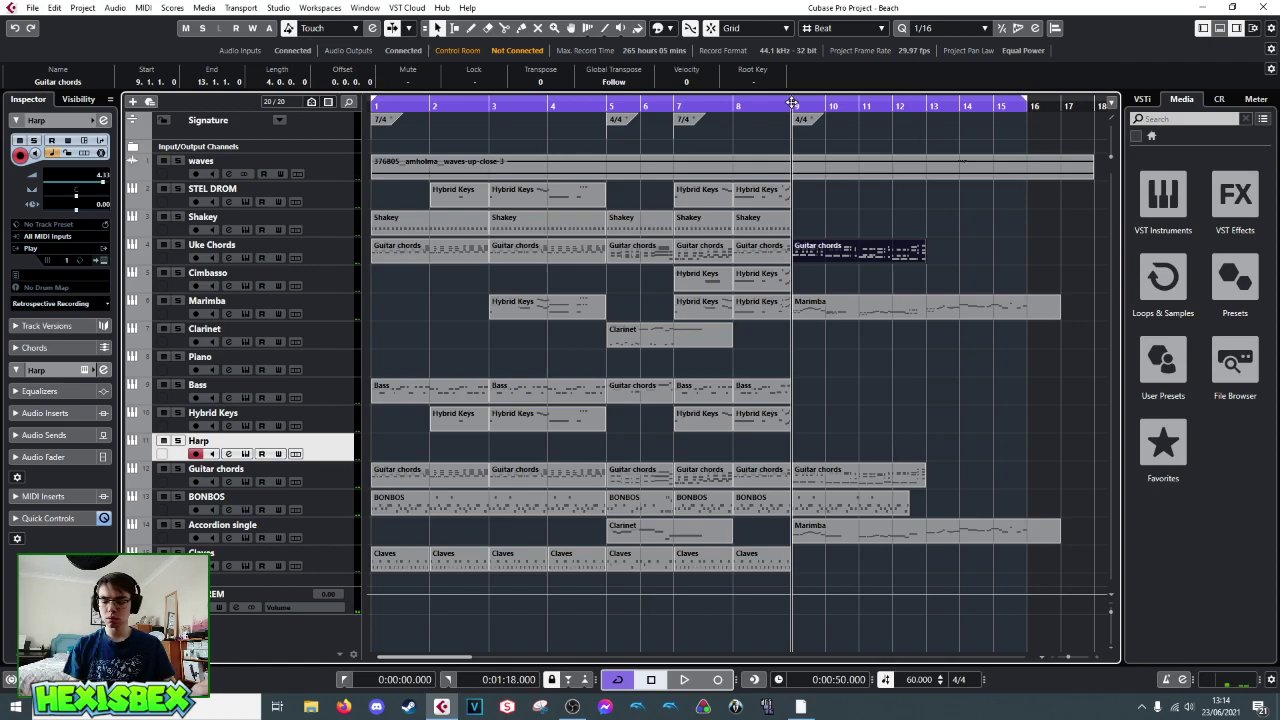
{"action": "key", "text": "space"}
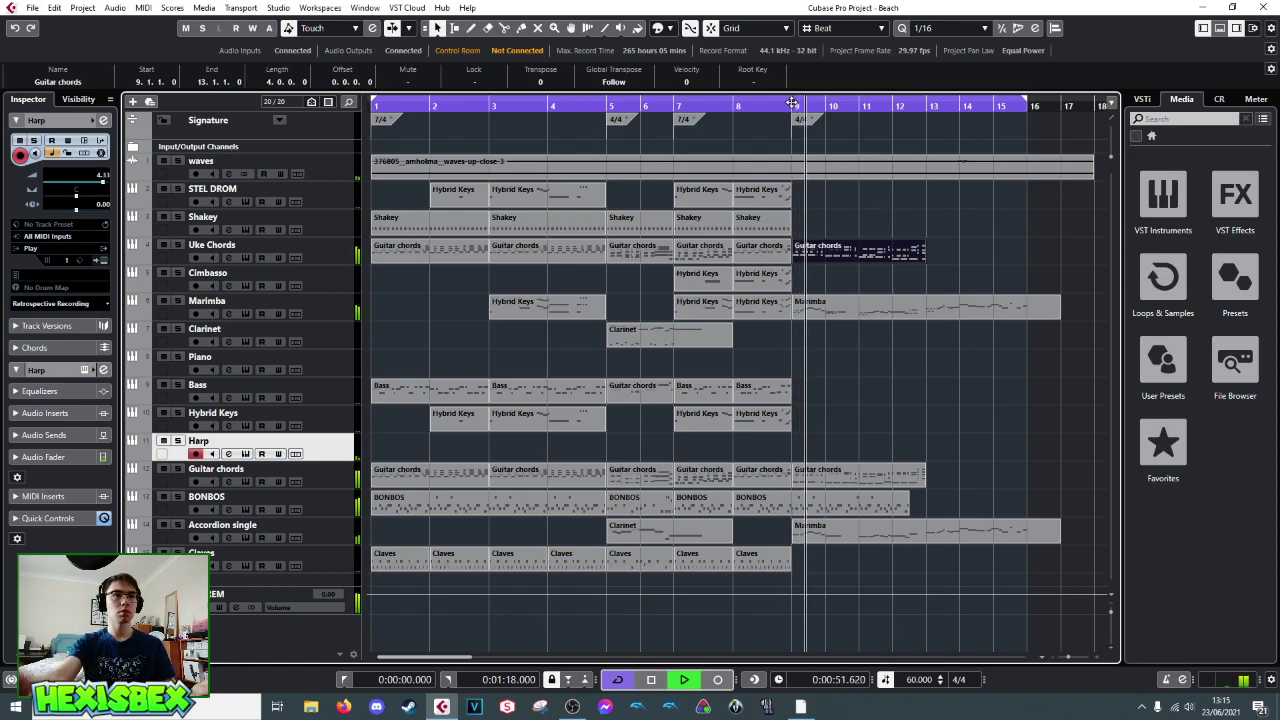
{"action": "key", "text": "space"}
- Open the Marimba part starting at bar 9 in the note editor and audition individual notes in bars 11 and 12
{"action": "left_click", "coordinate": [806, 313]}
{"action": "double_click", "coordinate": [806, 313]}
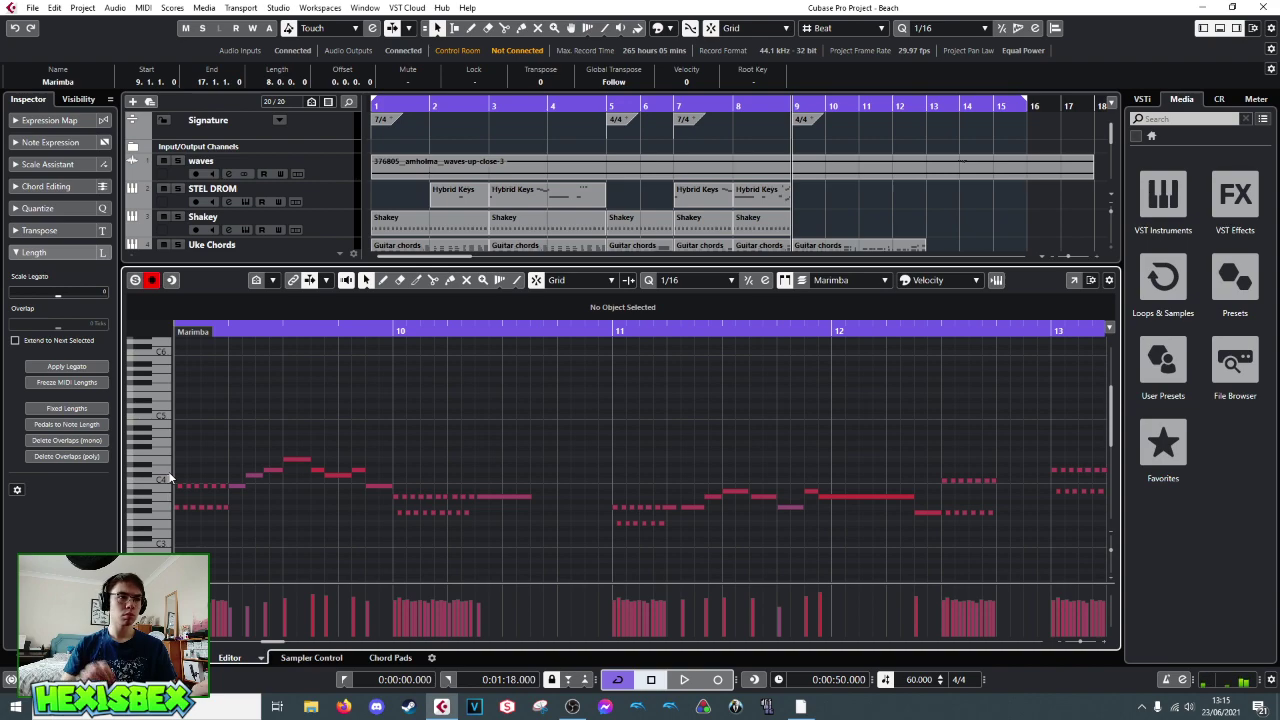
{"action": "left_click", "coordinate": [614, 506]}
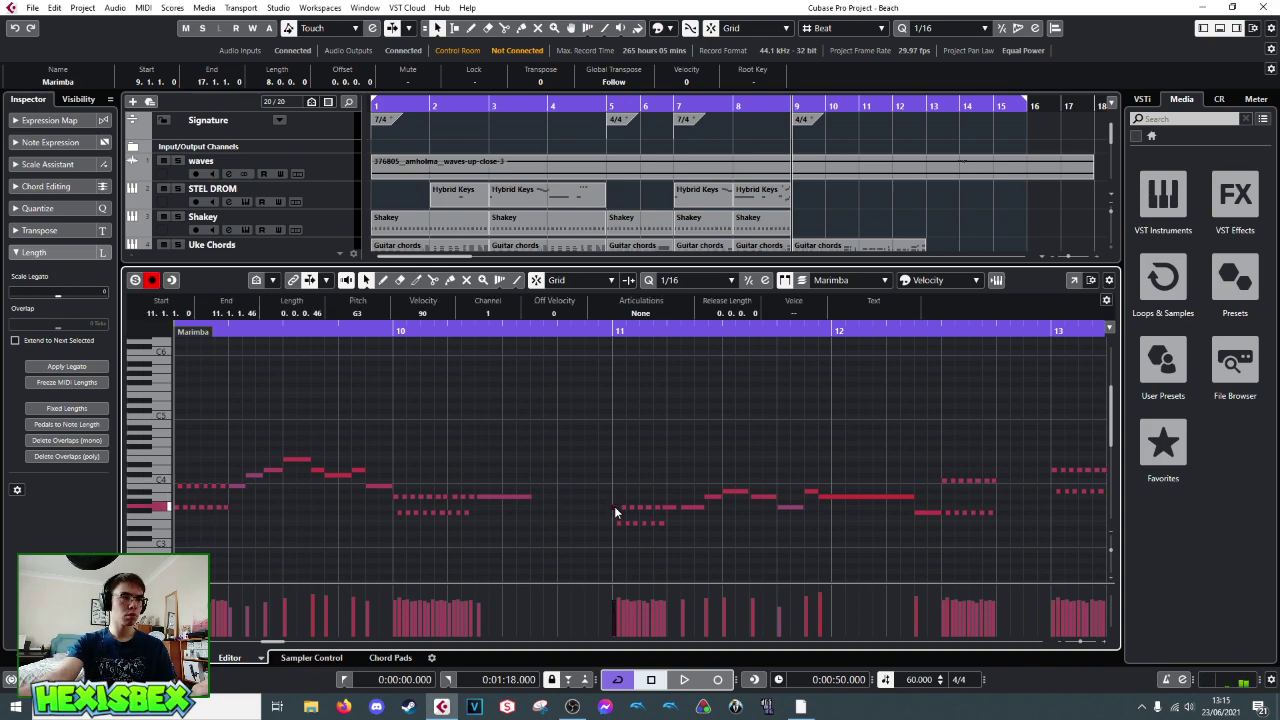
{"action": "left_click", "coordinate": [903, 496]}
{"action": "left_click", "coordinate": [922, 513]}
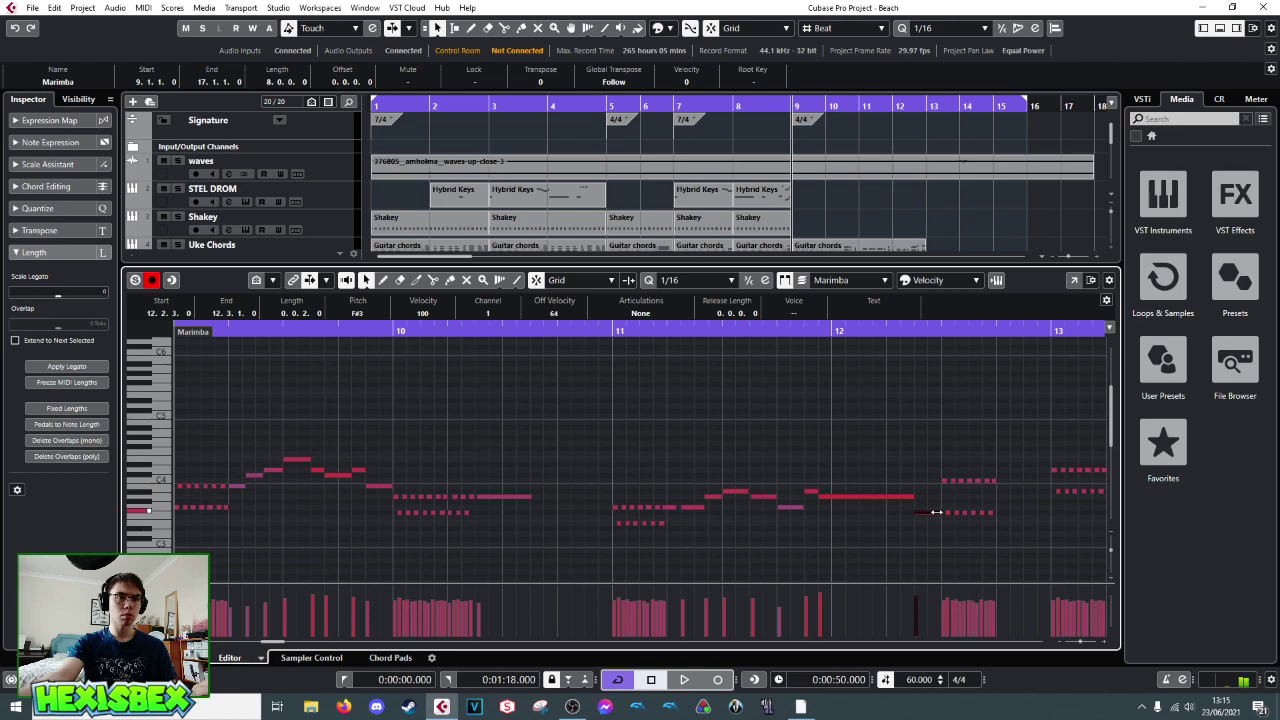
{"action": "left_click", "coordinate": [941, 481]}
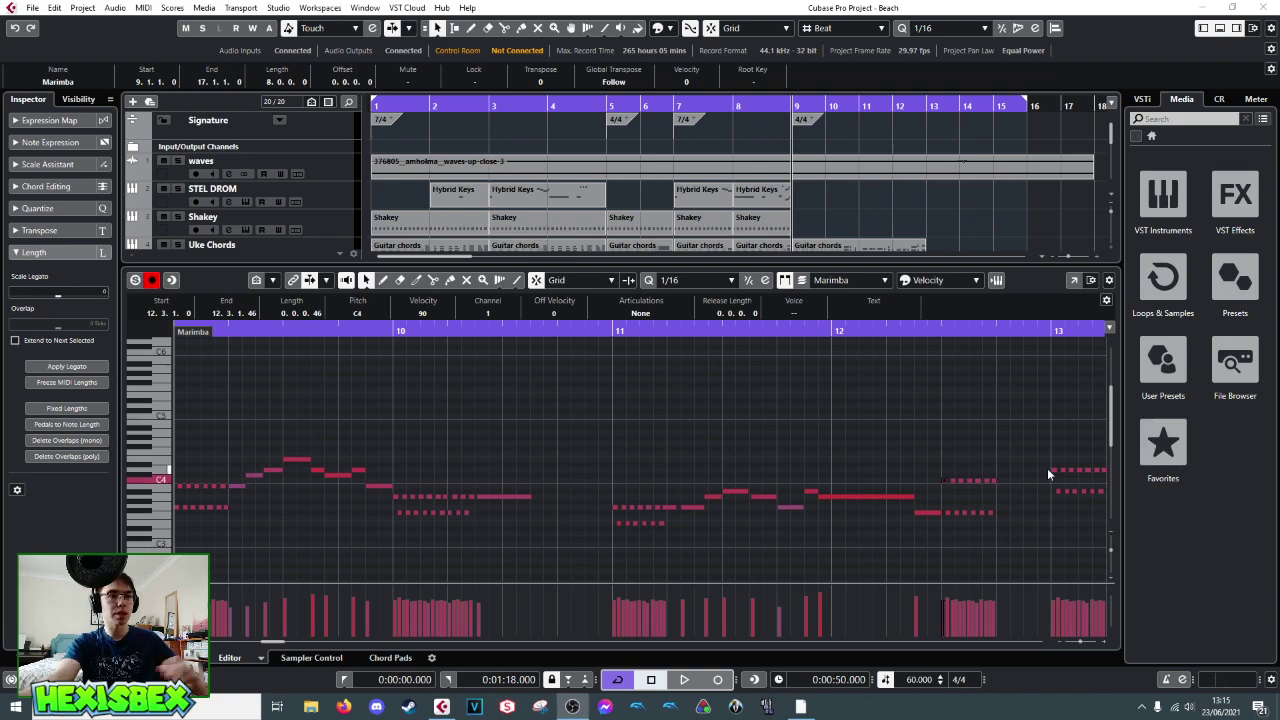
- Listen to the Marimba part with the arrangement from bar 9 and close the note editor
{"action": "left_click", "coordinate": [499, 7]}
{"action": "key", "text": "space"}
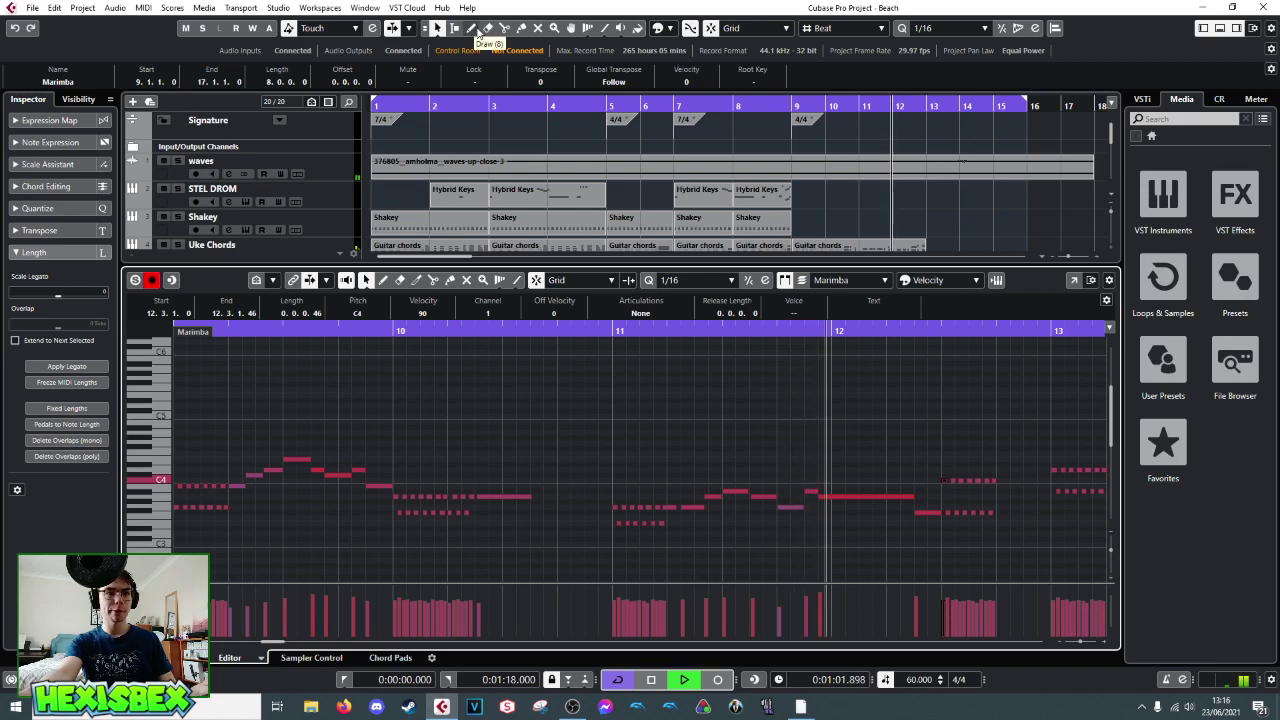
{"action": "key", "text": "space"}
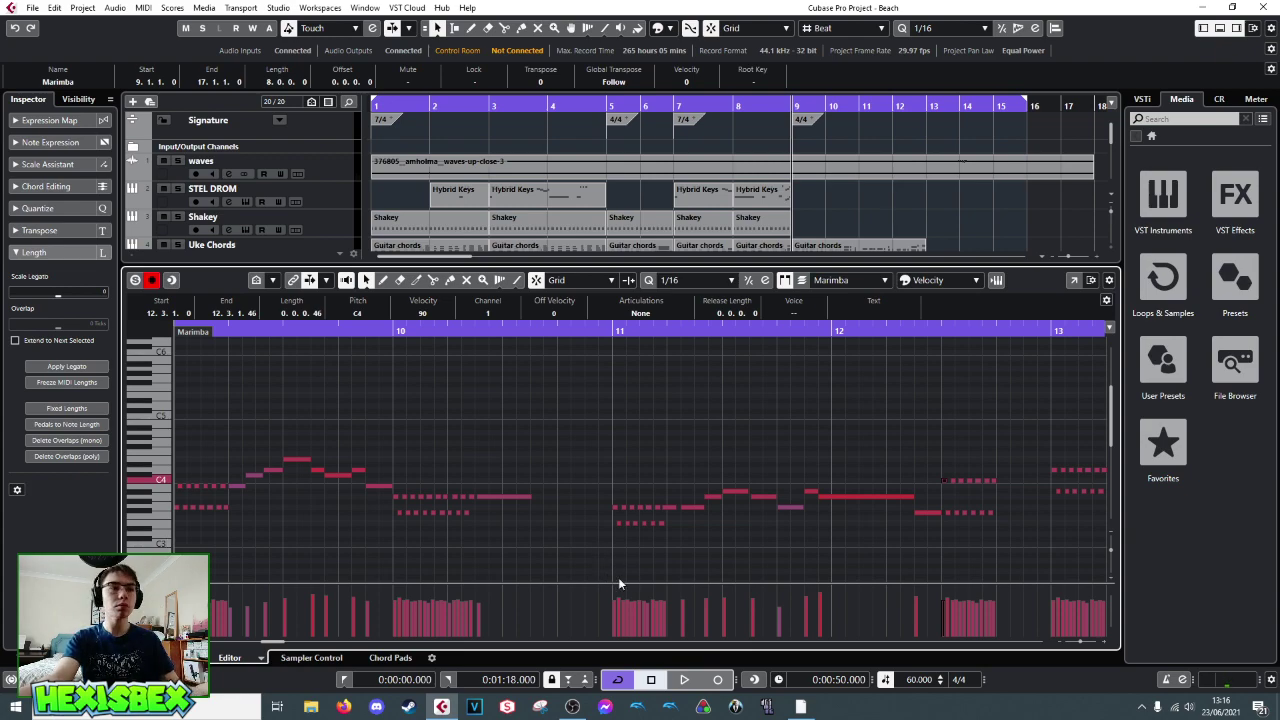
{"action": "key", "text": "ctrl+e"}
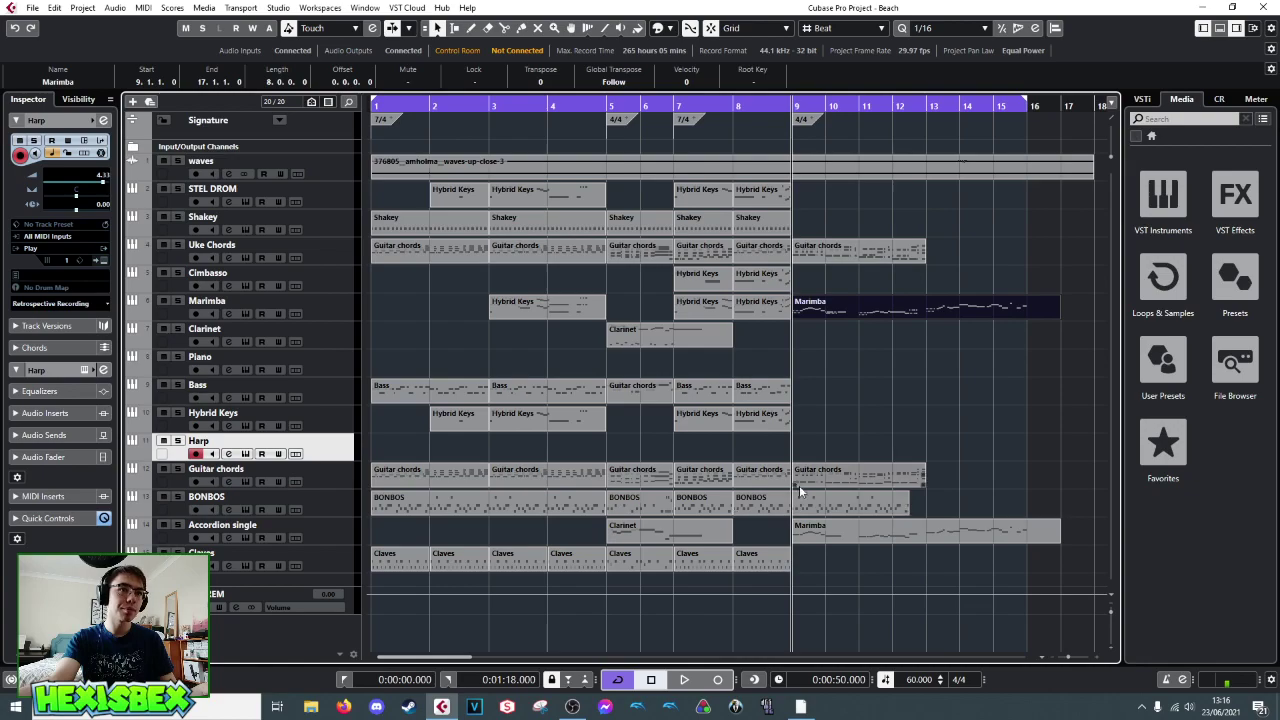
- Select the Hybrid Keys track for live playing and try it over playback from bar 9
{"action": "key", "text": "space"}
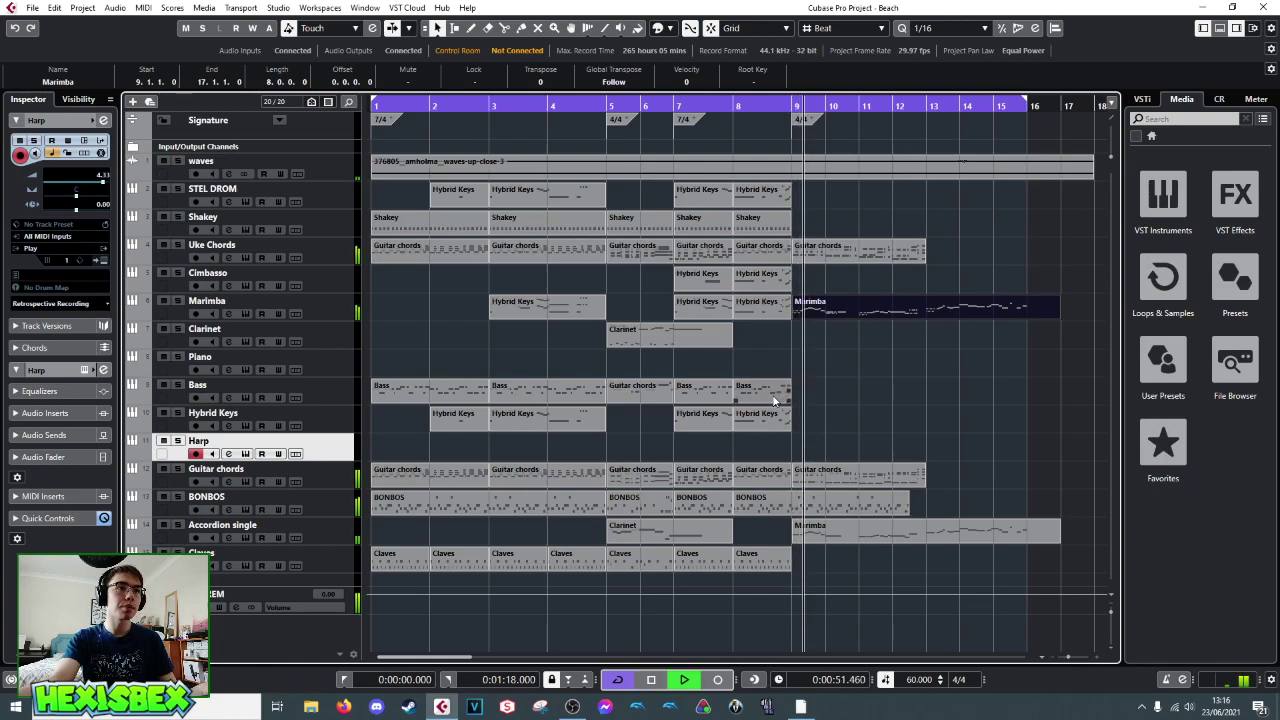
{"action": "key", "text": "space"}
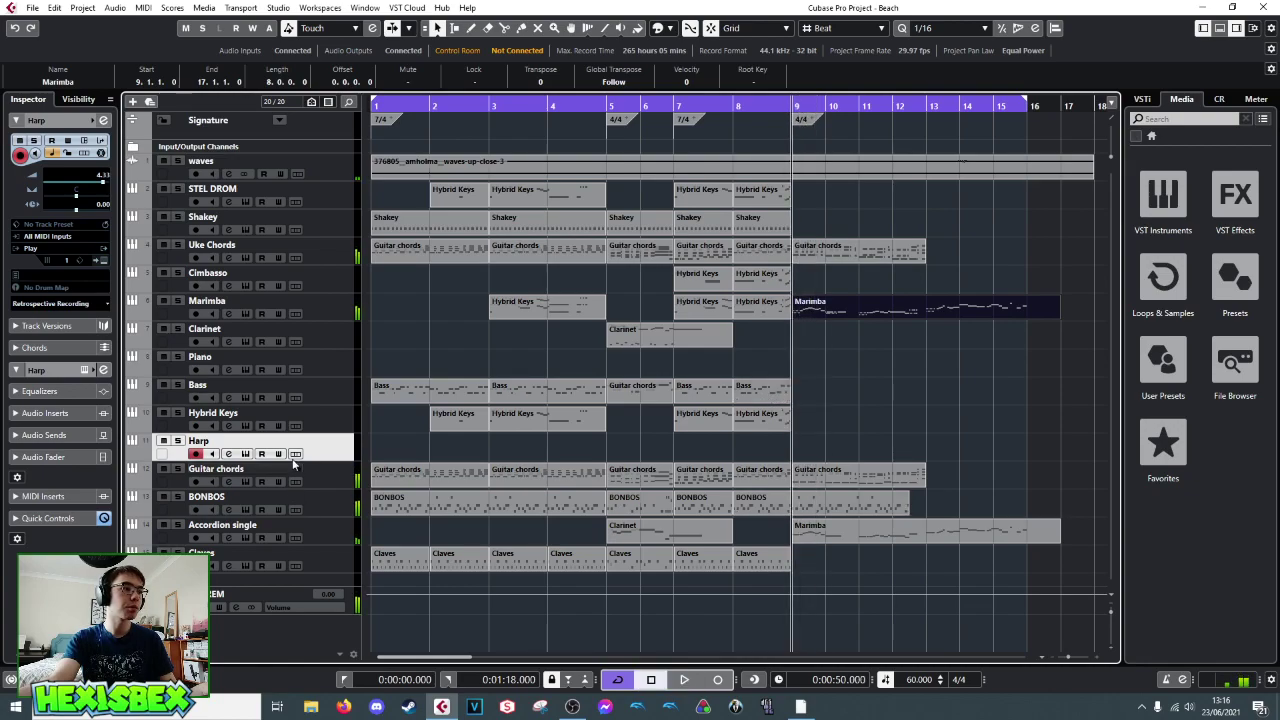
{"action": "left_click", "coordinate": [329, 418]}
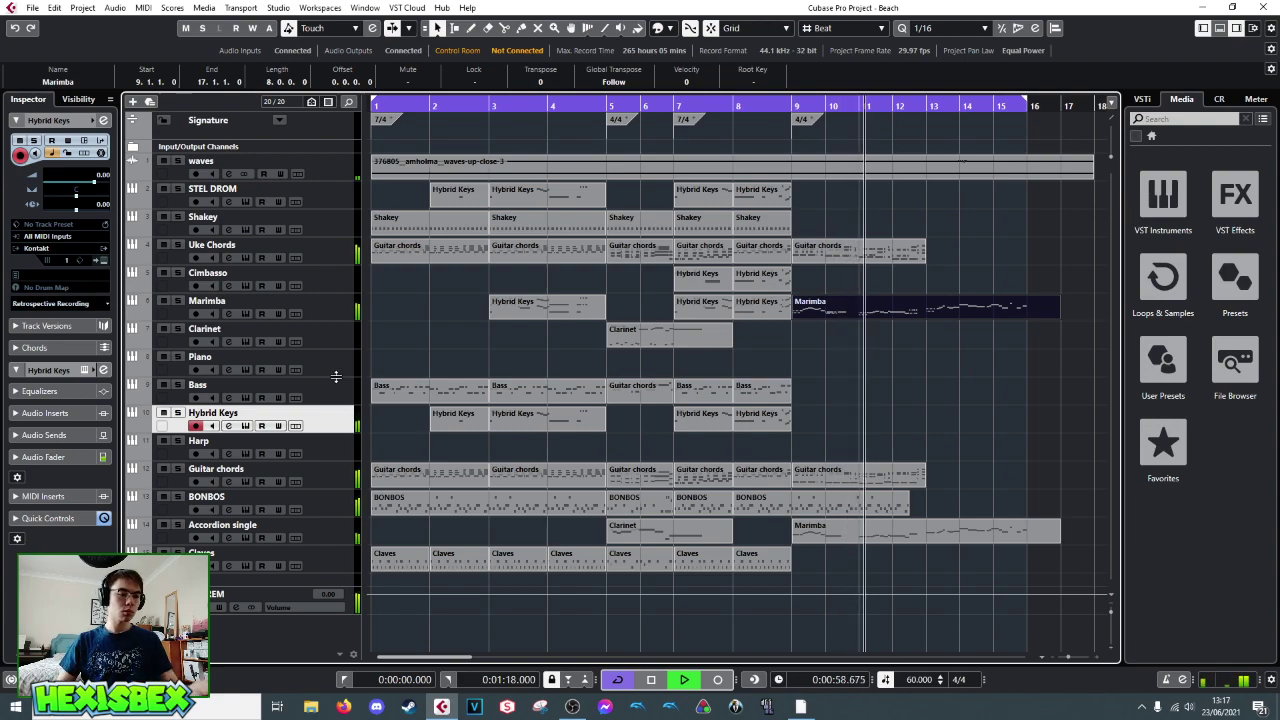
{"action": "key", "text": "space"}
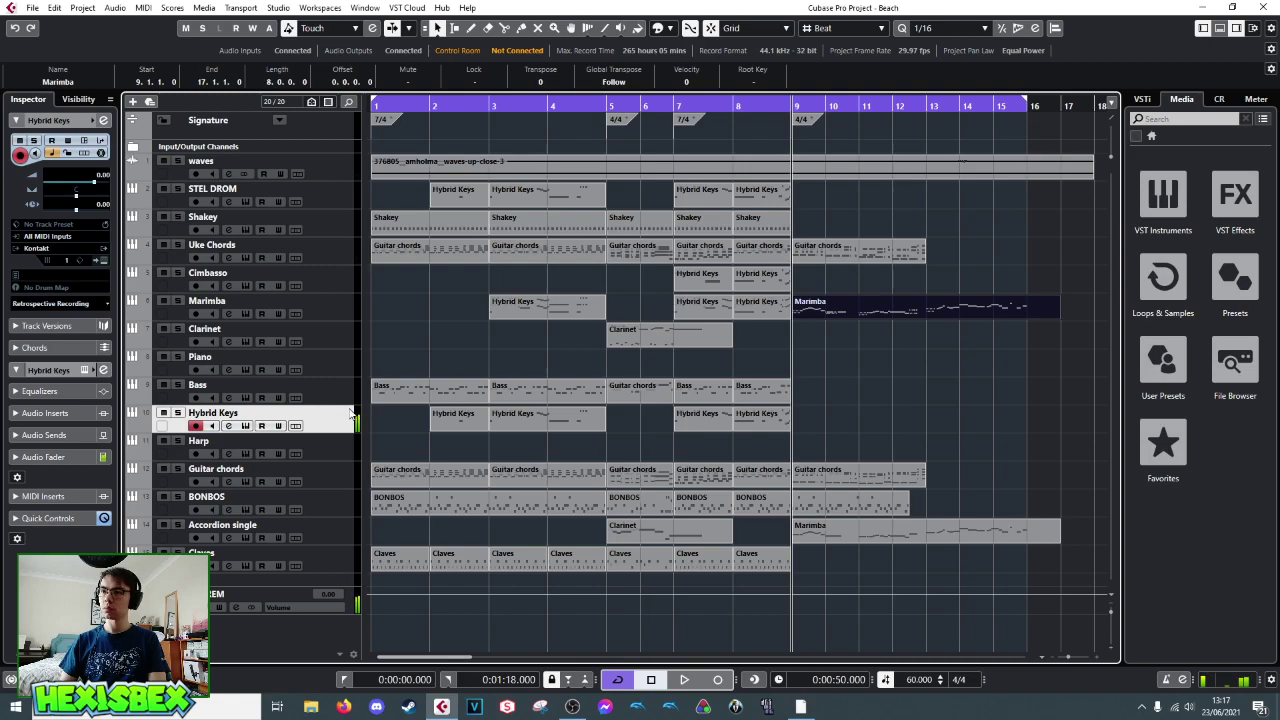
{"action": "key", "text": "space"}
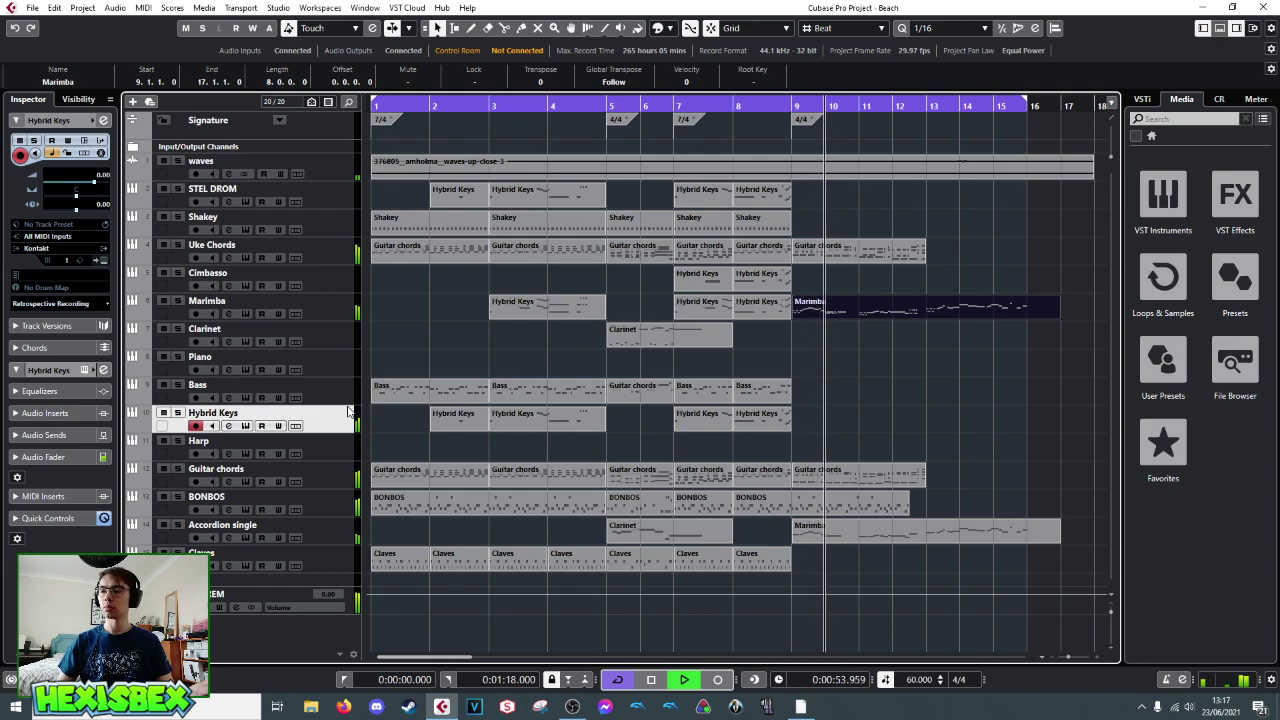
{"action": "key", "text": "space"}
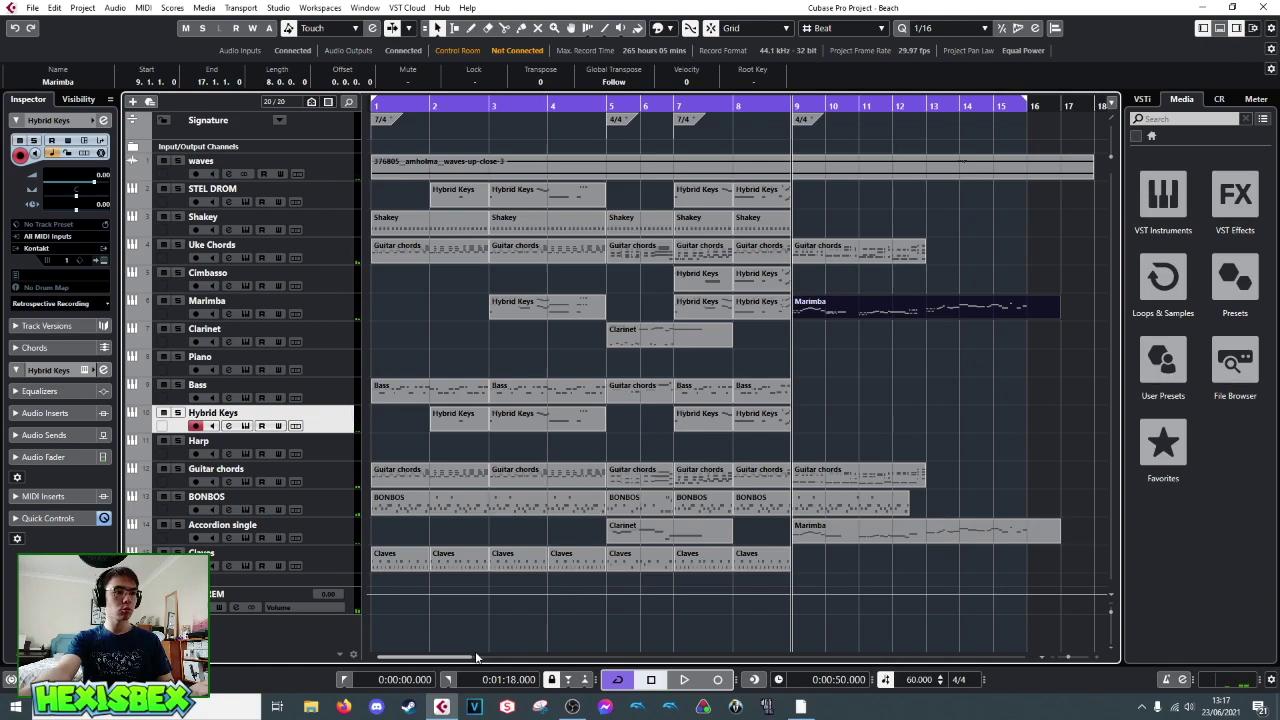
- Play the arrangement twice from bar 9 with the Hybrid Keys track armed to try parts over it
{"action": "left_click_drag", "start_coordinate": [478, 656], "coordinate": [499, 661]}
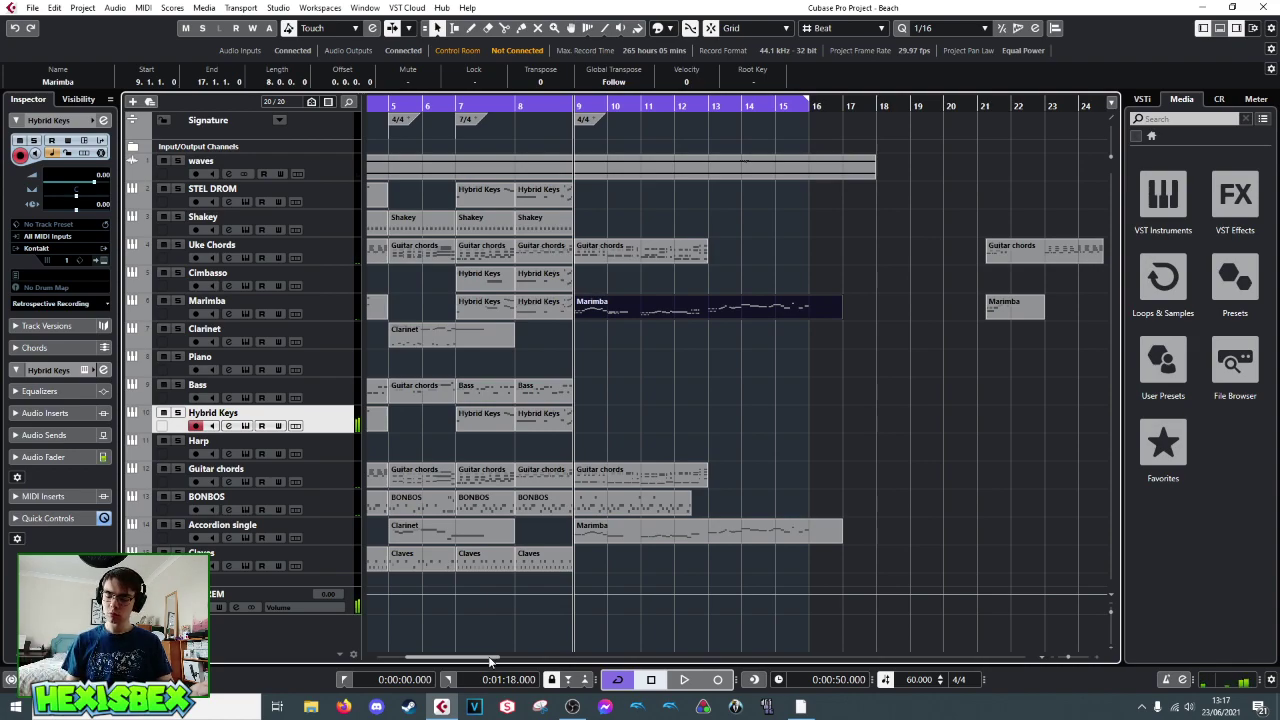
{"action": "key", "text": "space"}
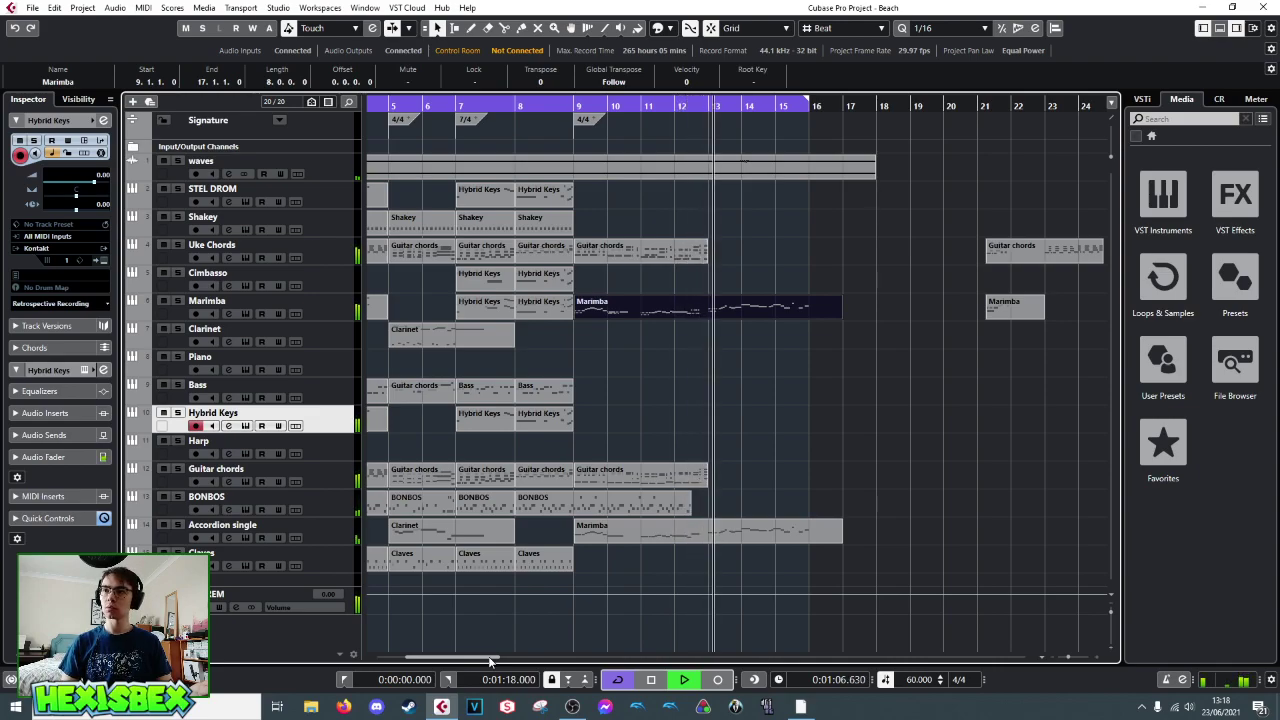
{"action": "key", "text": "space"}
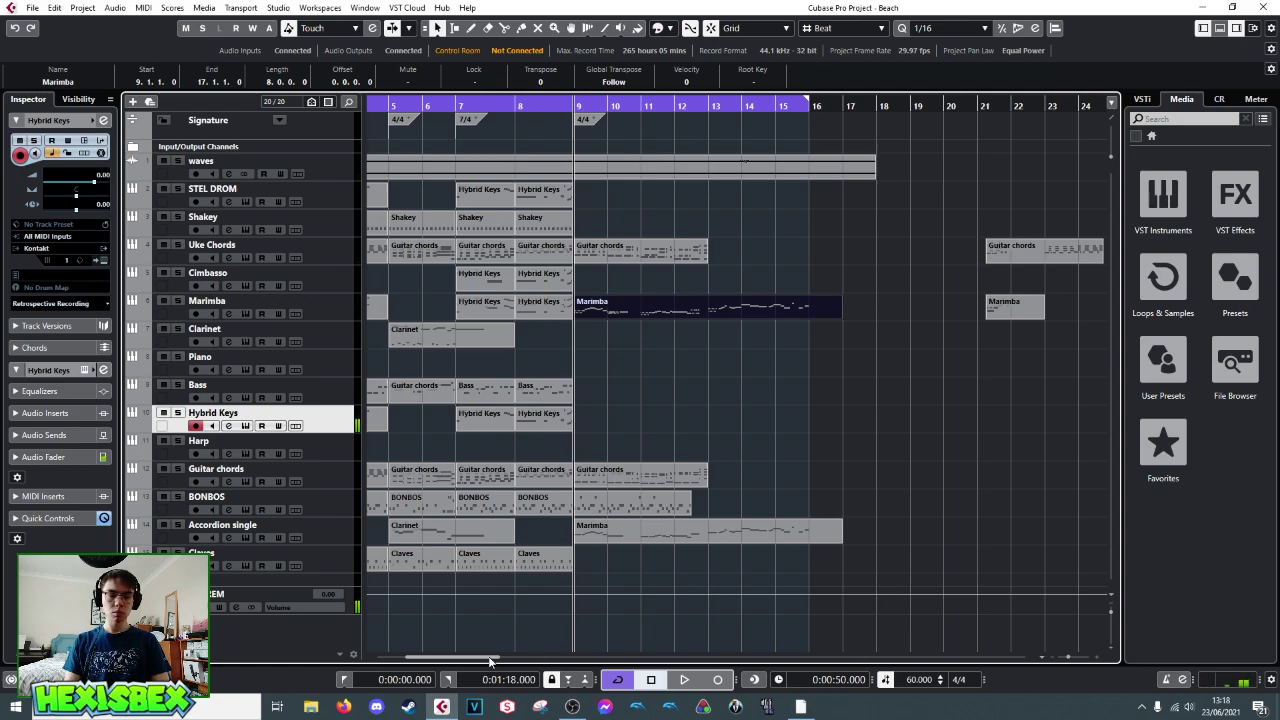
{"action": "key", "text": "space"}
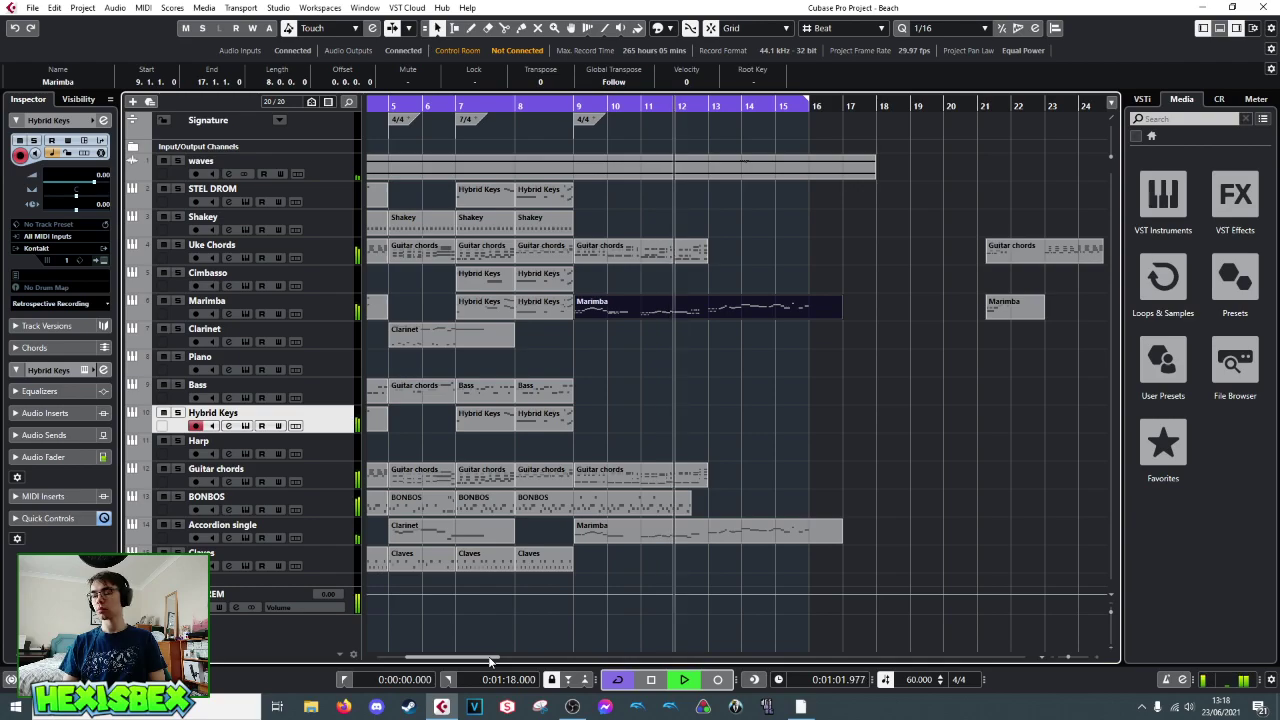
{"action": "key", "text": "space"}
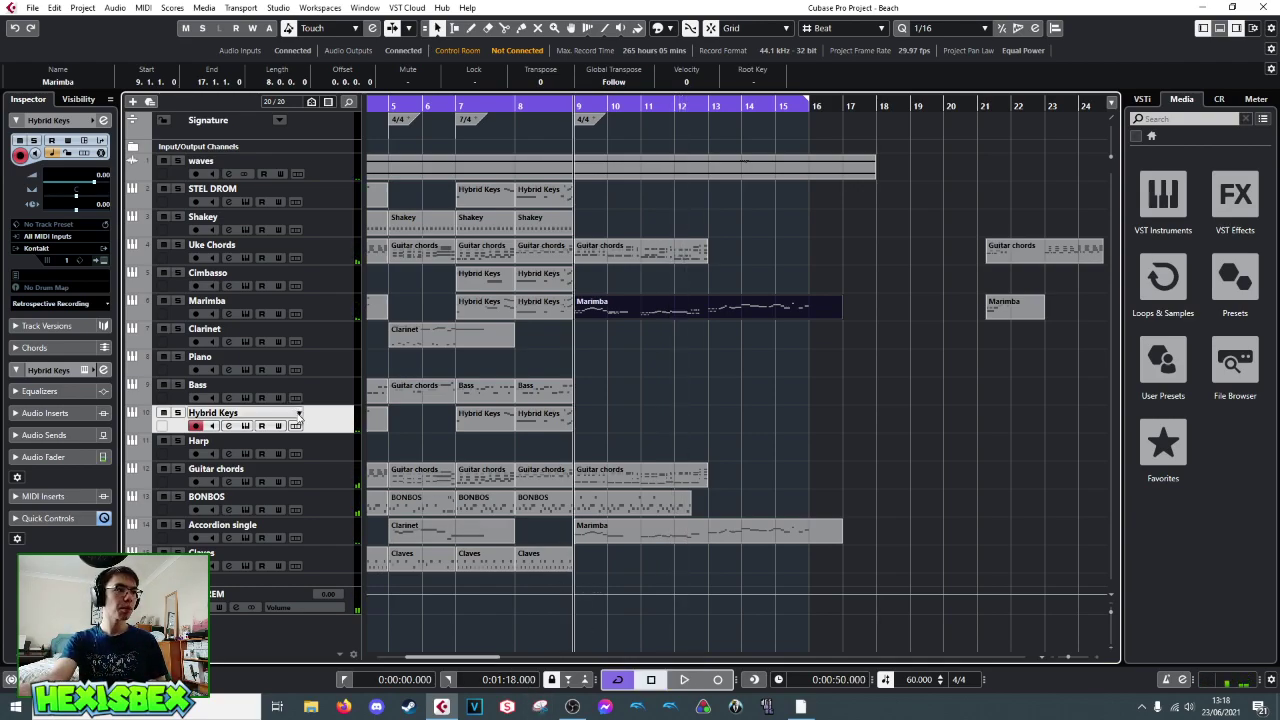
- Solo the Bass track, play it from the project start, and view its instrument's settings before closing them
{"action": "left_click", "coordinate": [336, 397]}
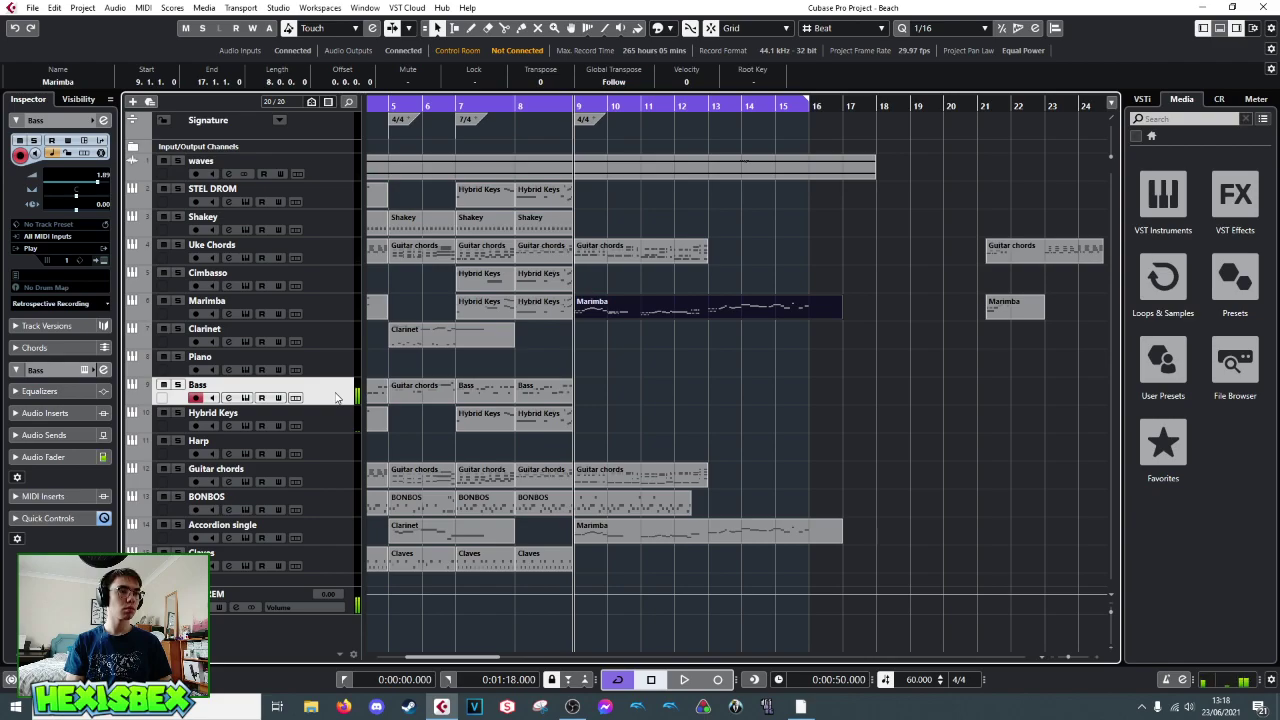
{"action": "key", "text": "Home"}
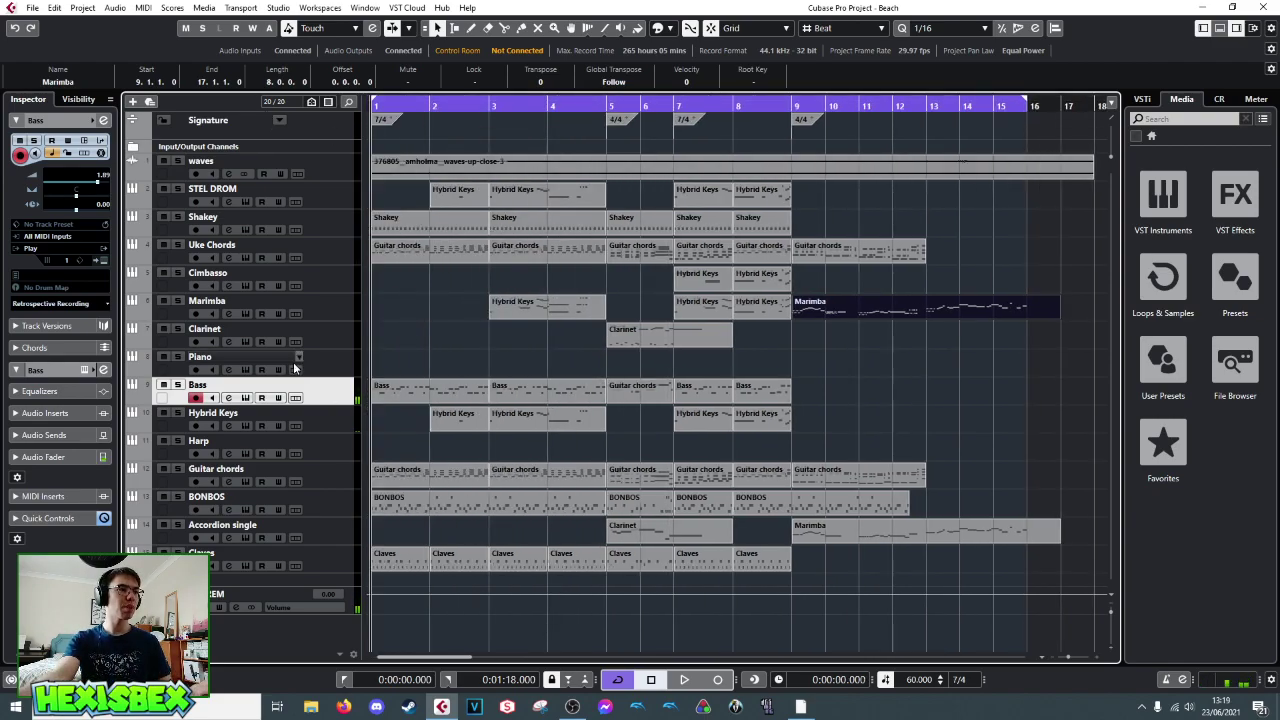
{"action": "left_click", "coordinate": [177, 385]}
{"action": "key", "text": "space"}
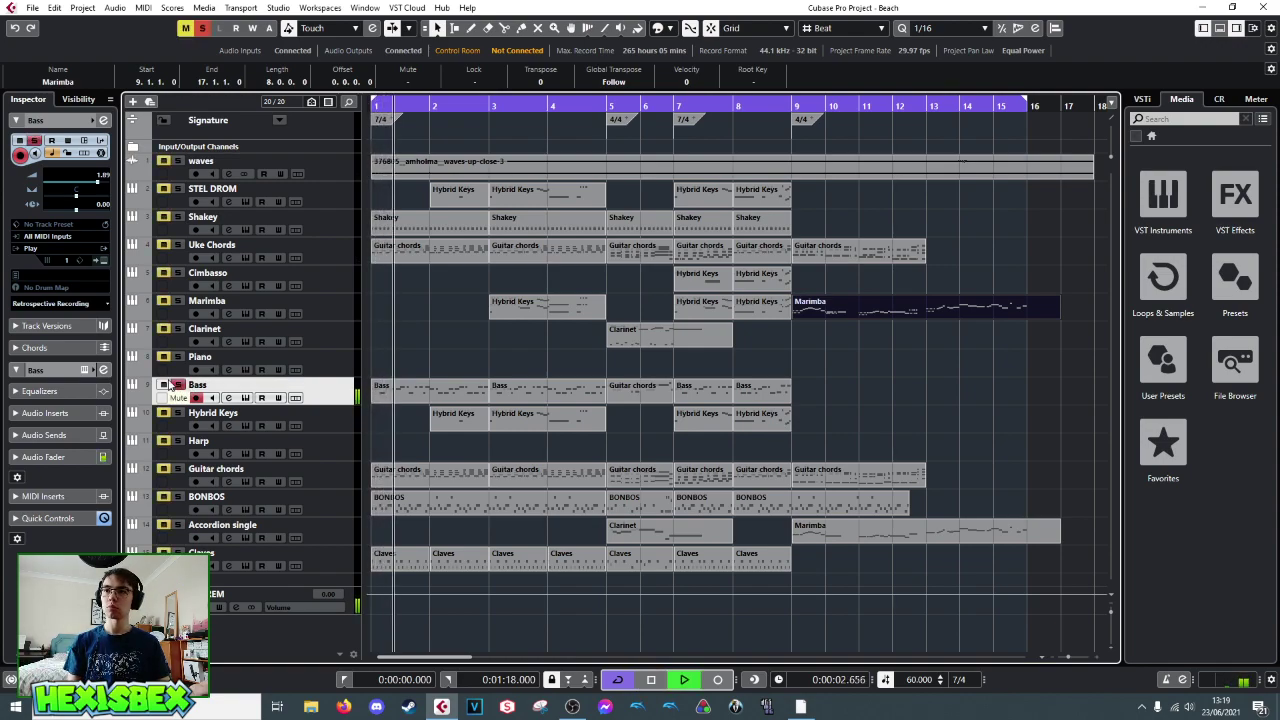
{"action": "left_click", "coordinate": [245, 398]}
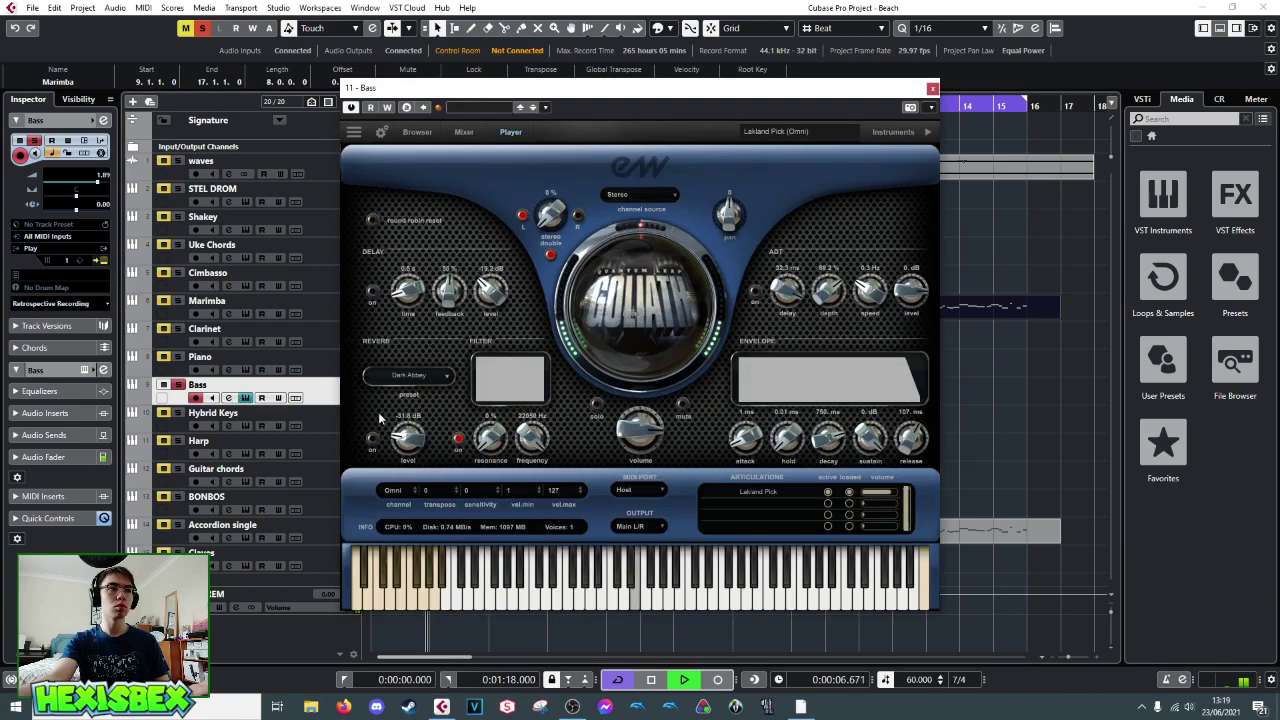
{"action": "key", "text": "space"}
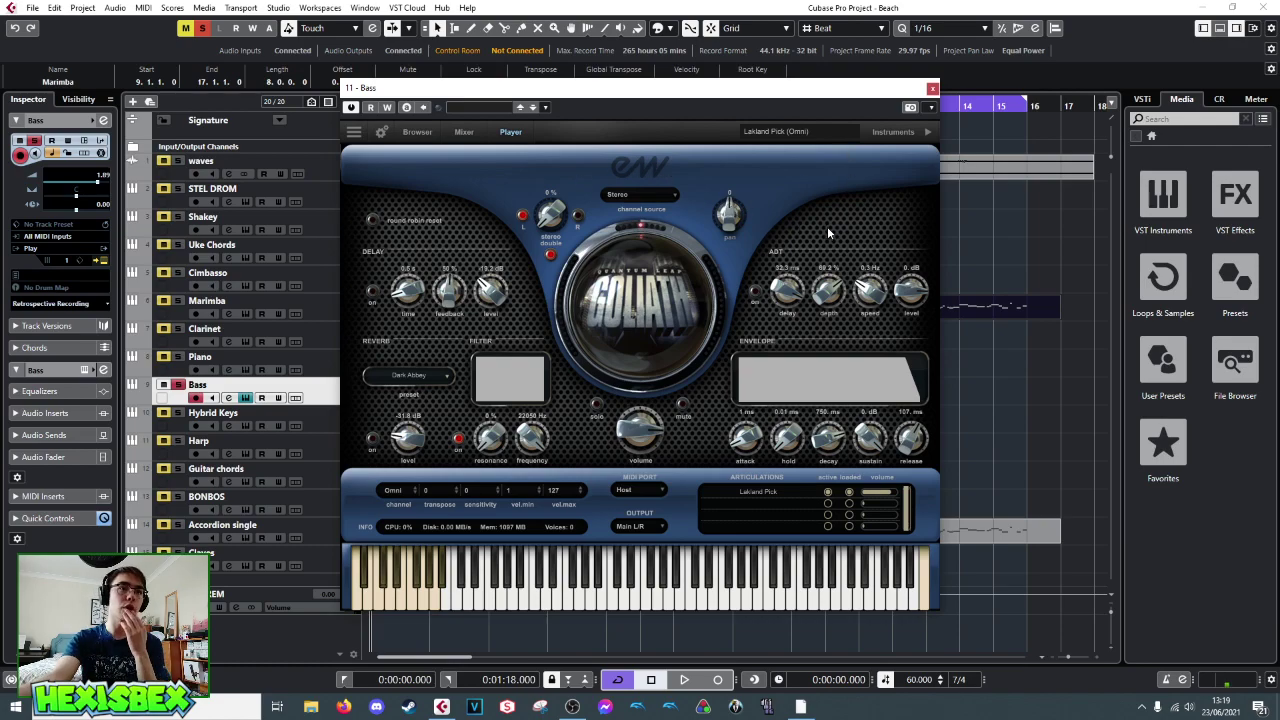
{"action": "left_click", "coordinate": [932, 90]}
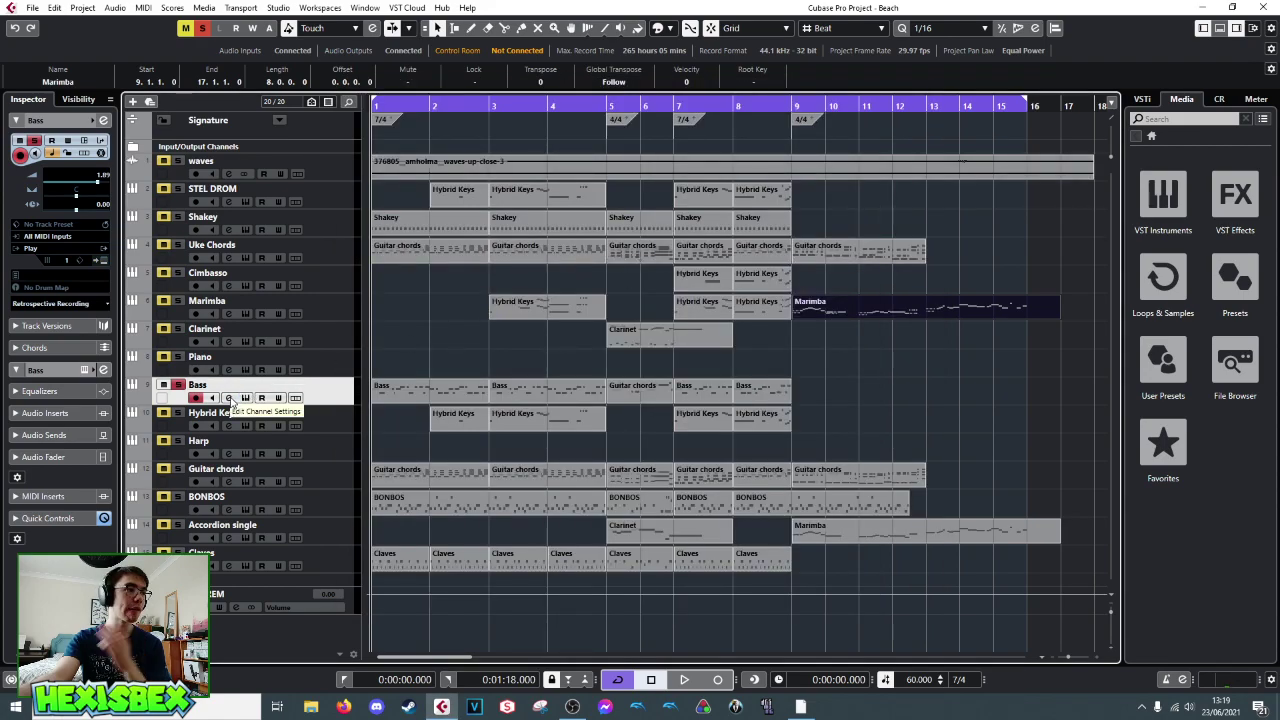
- Insert StudioEQ in the Bass track's first audio insert slot and look at its presets without loading one
{"action": "left_click", "coordinate": [23, 413]}
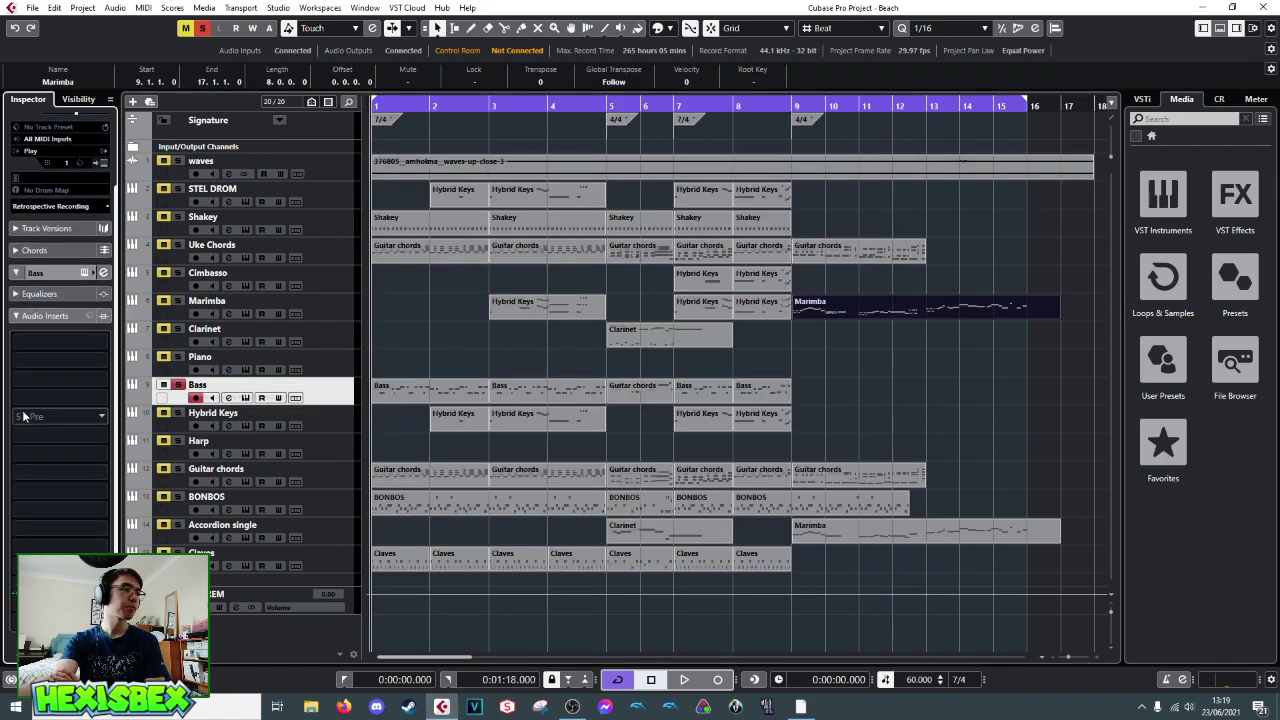
{"action": "left_click", "coordinate": [58, 342]}
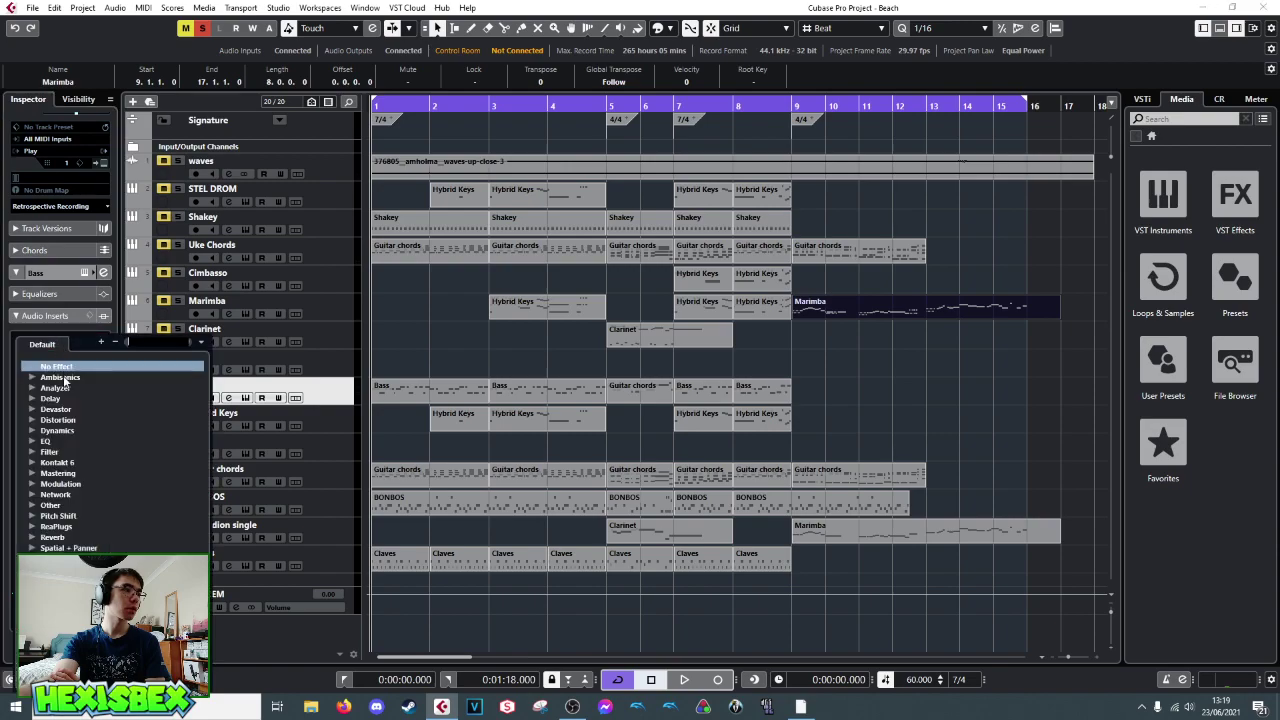
{"action": "left_click", "coordinate": [32, 452]}
{"action": "left_click", "coordinate": [32, 452]}
{"action": "left_click", "coordinate": [32, 441]}
{"action": "left_click", "coordinate": [69, 505]}
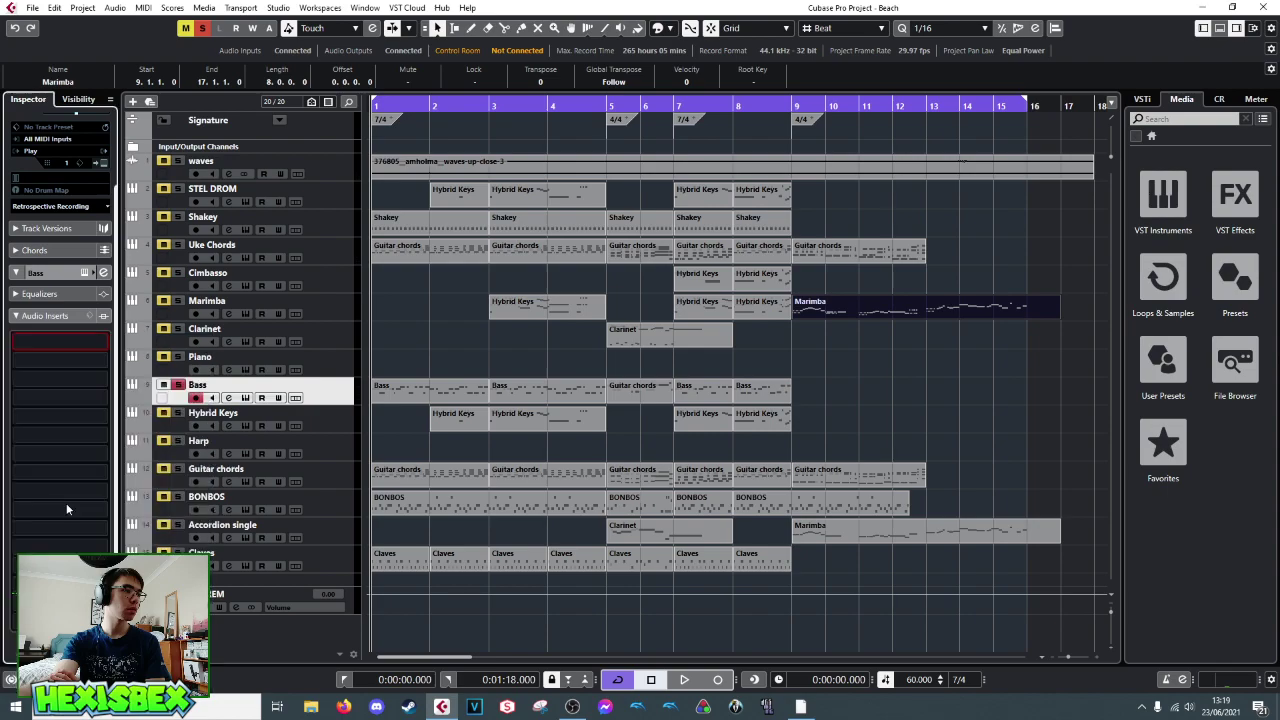
{"action": "left_click", "coordinate": [508, 186]}
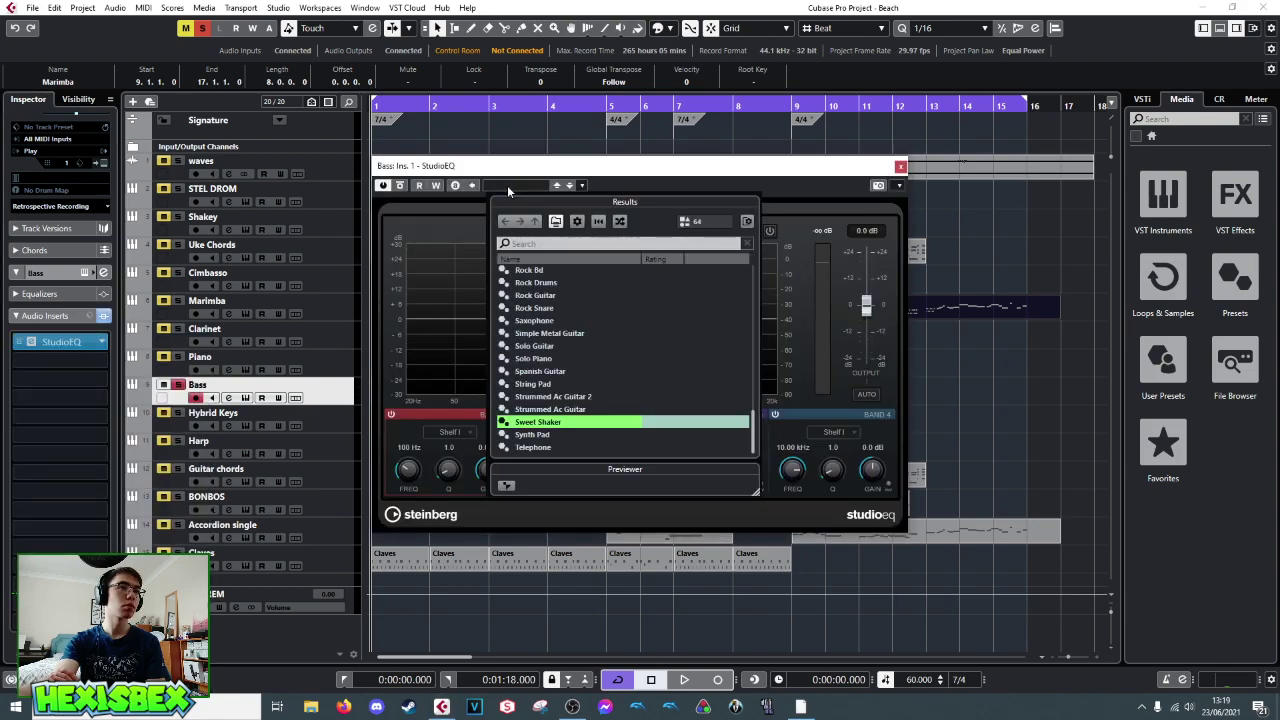
{"action": "left_click", "coordinate": [774, 196]}
- Try the Cut filter type on the Bass EQ's band 1, and change the band to Peak
{"action": "left_click", "coordinate": [468, 431]}
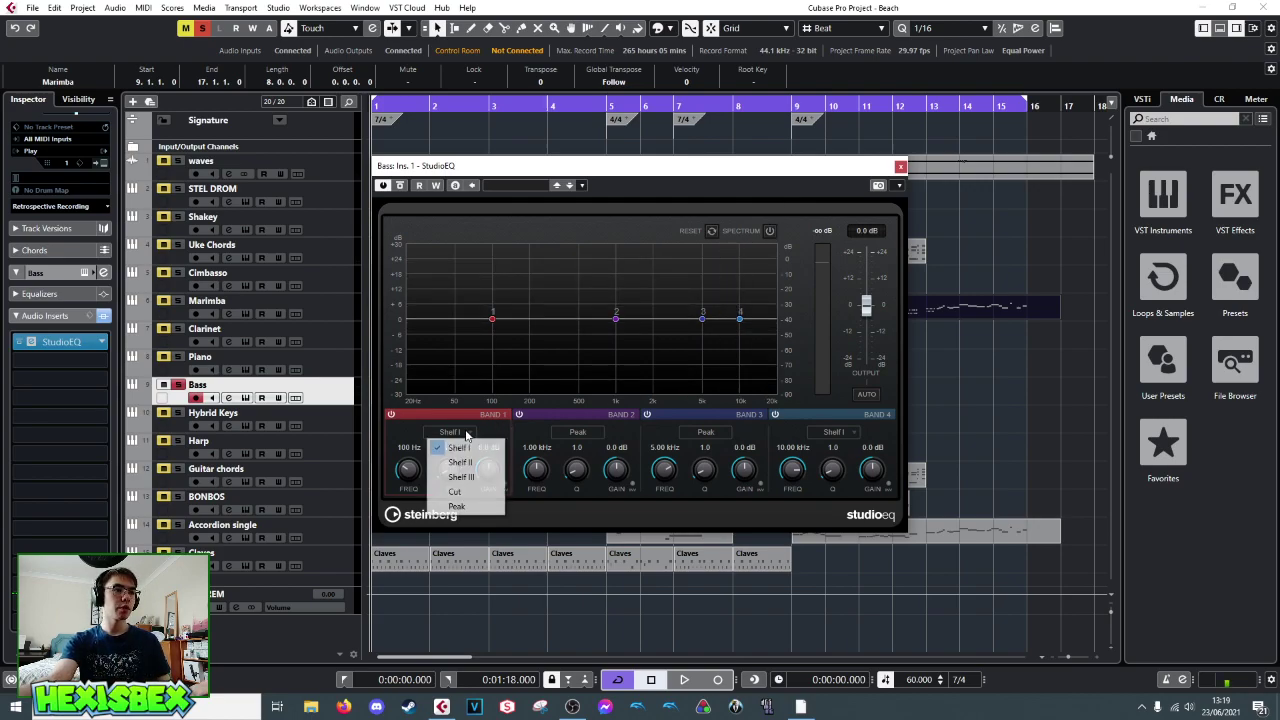
{"action": "left_click", "coordinate": [455, 492]}
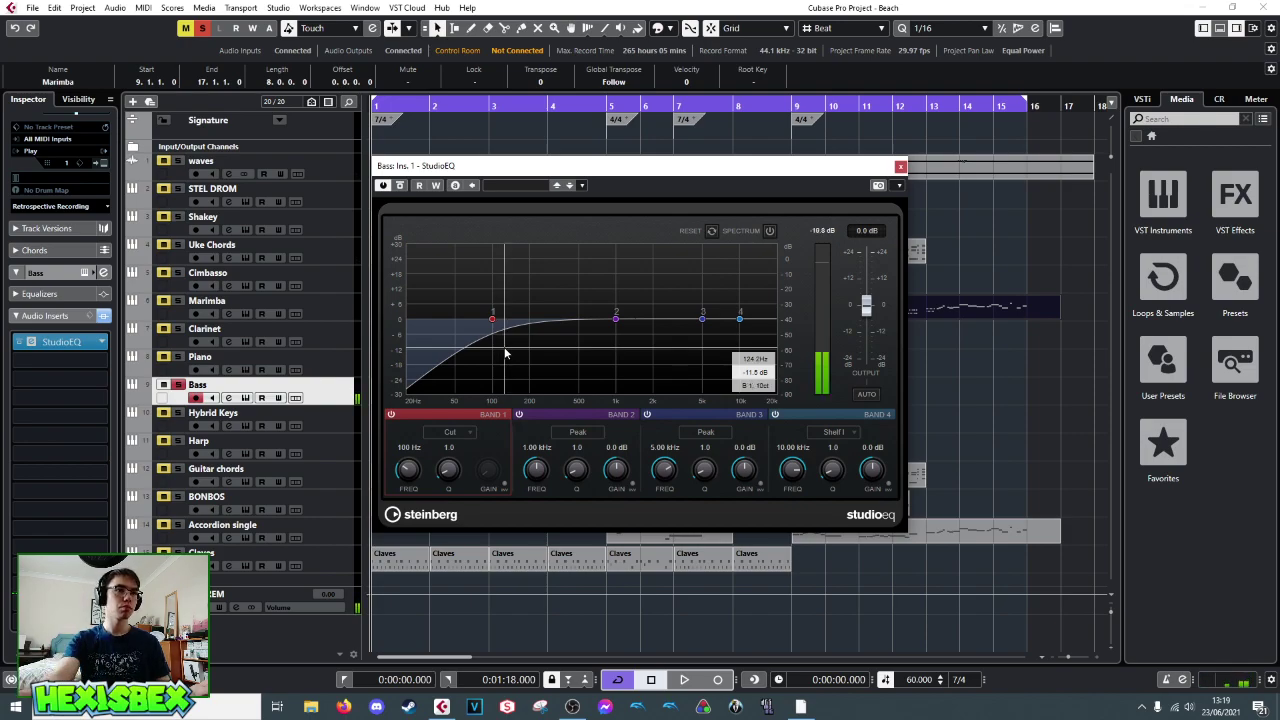
{"action": "left_click", "coordinate": [468, 432]}
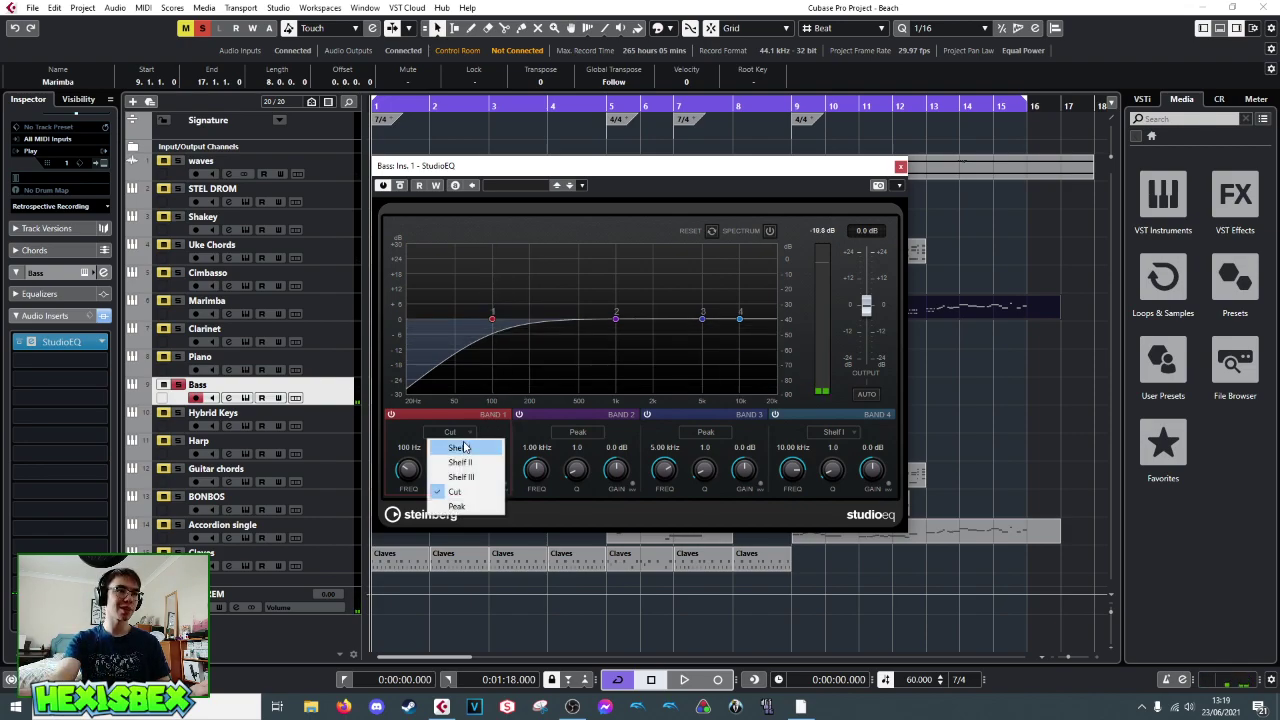
{"action": "left_click", "coordinate": [456, 506]}
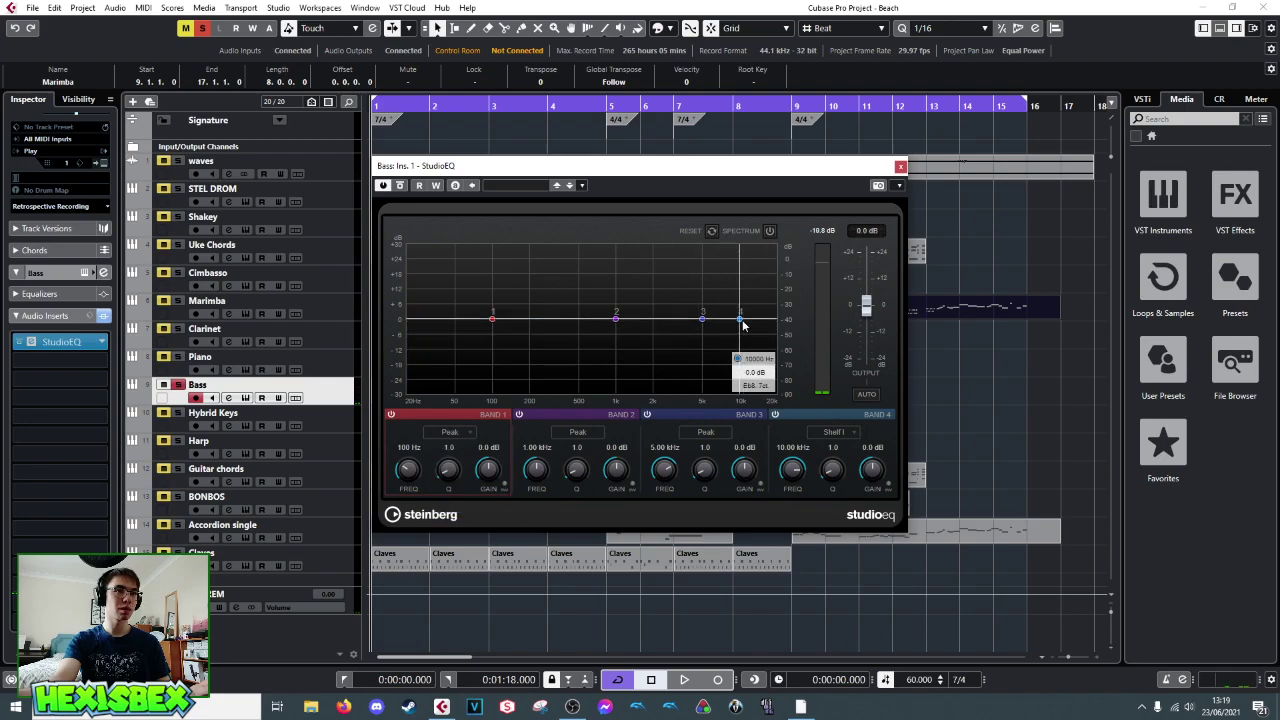
- Change band 4 of the Bass EQ to a Cut filter and lower its frequency to about 357 Hz
{"action": "left_click", "coordinate": [838, 437]}
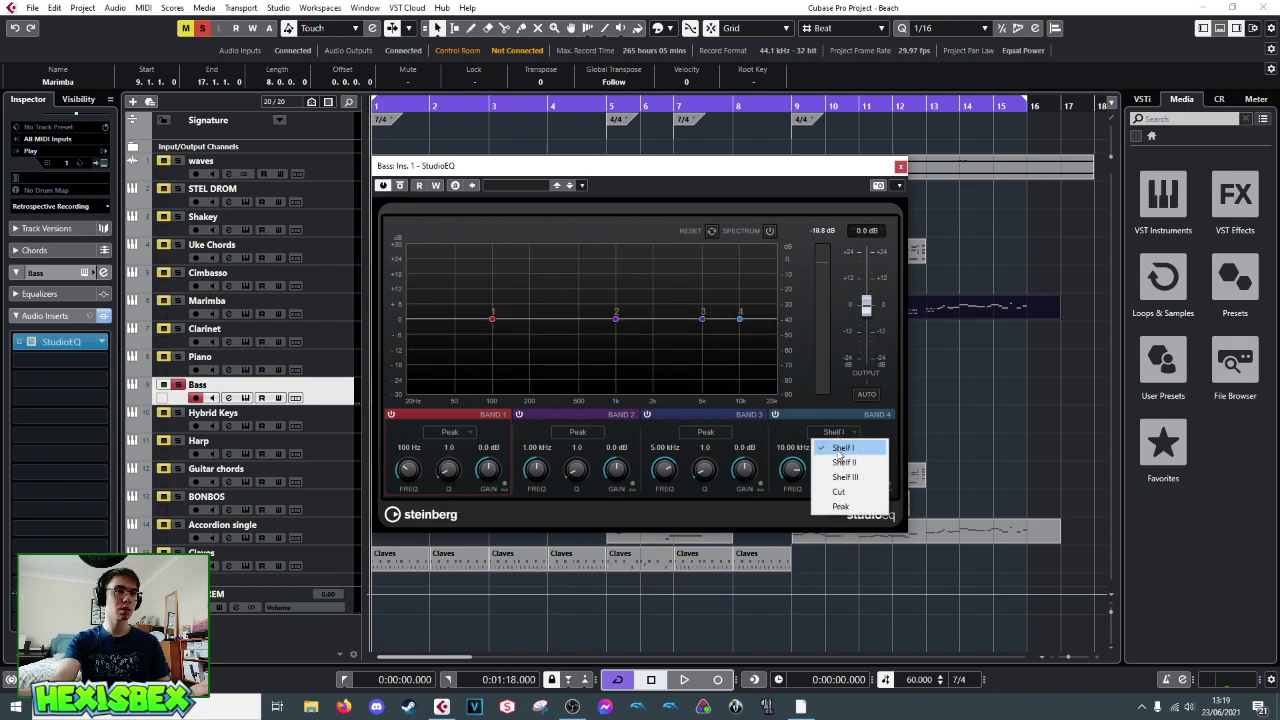
{"action": "left_click", "coordinate": [838, 495]}
{"action": "left_click_drag", "start_coordinate": [744, 328], "coordinate": [561, 323]}
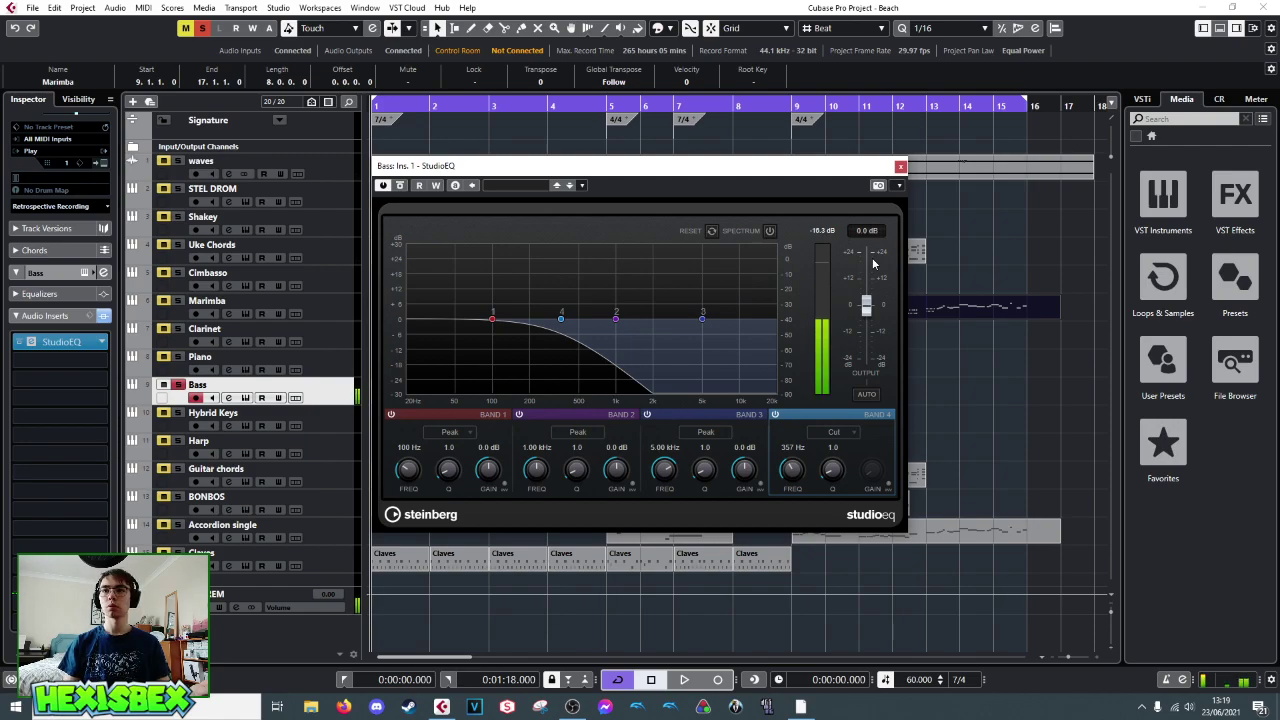
- Play the soloed Bass from the start and compare its sound with StudioEQ bypassed and active
{"action": "key", "text": "space"}
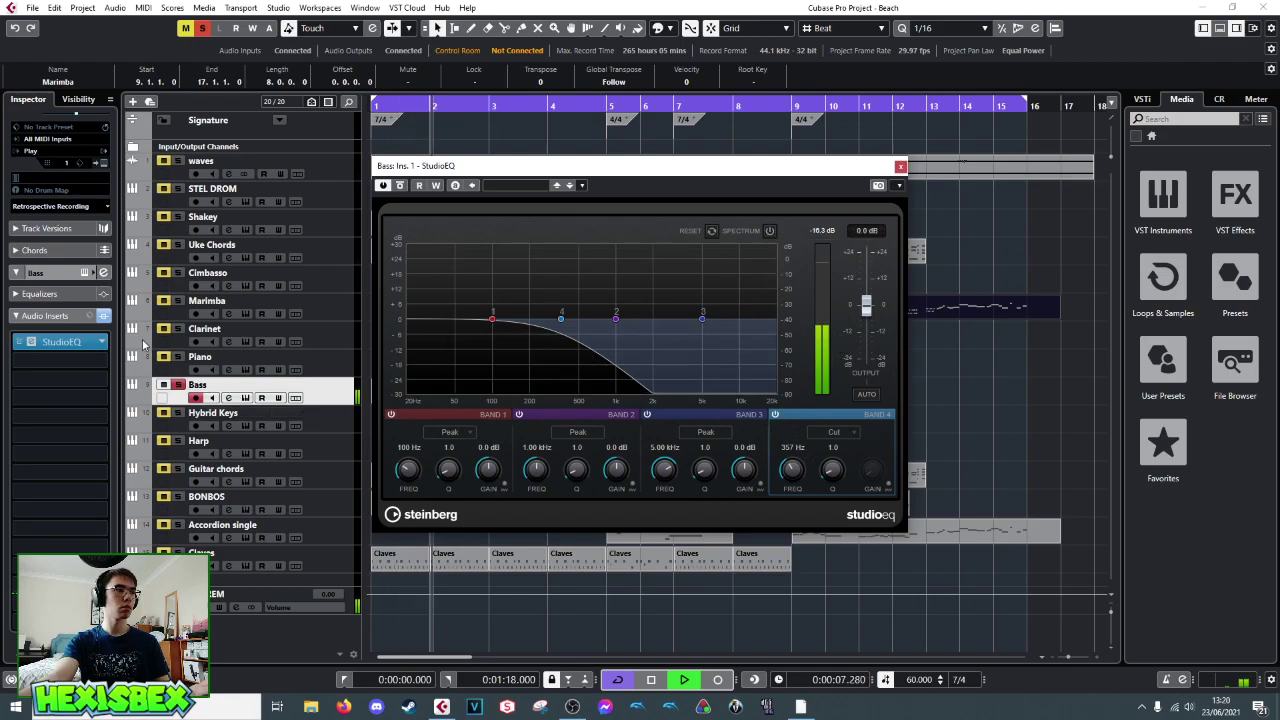
{"action": "left_click", "coordinate": [20, 343]}
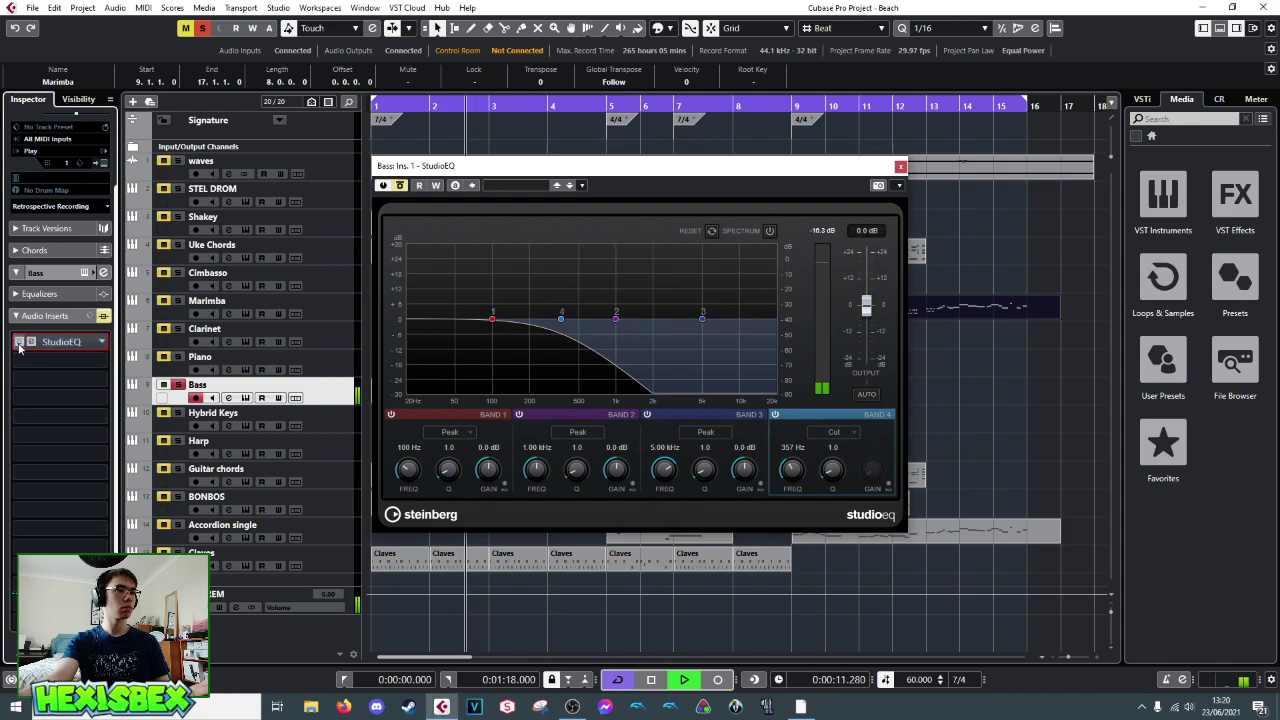
{"action": "left_click", "coordinate": [20, 343]}
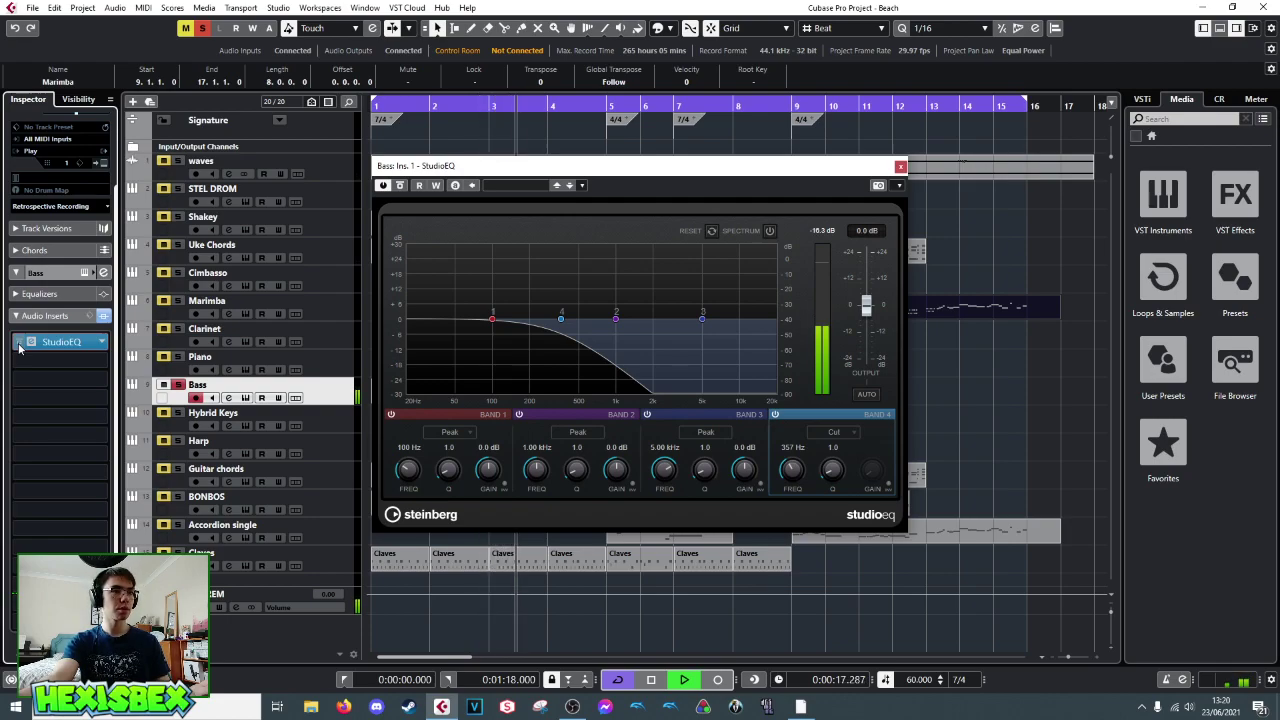
{"action": "left_click", "coordinate": [18, 345]}
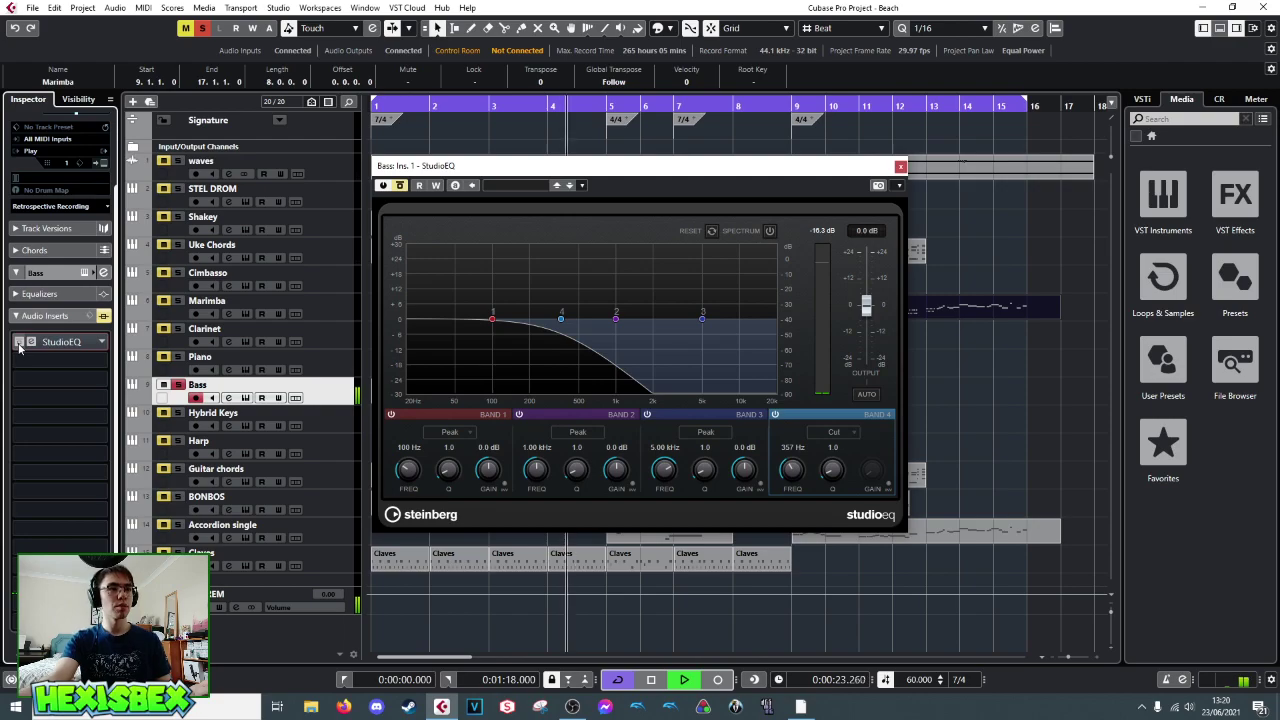
{"action": "left_click", "coordinate": [19, 343]}
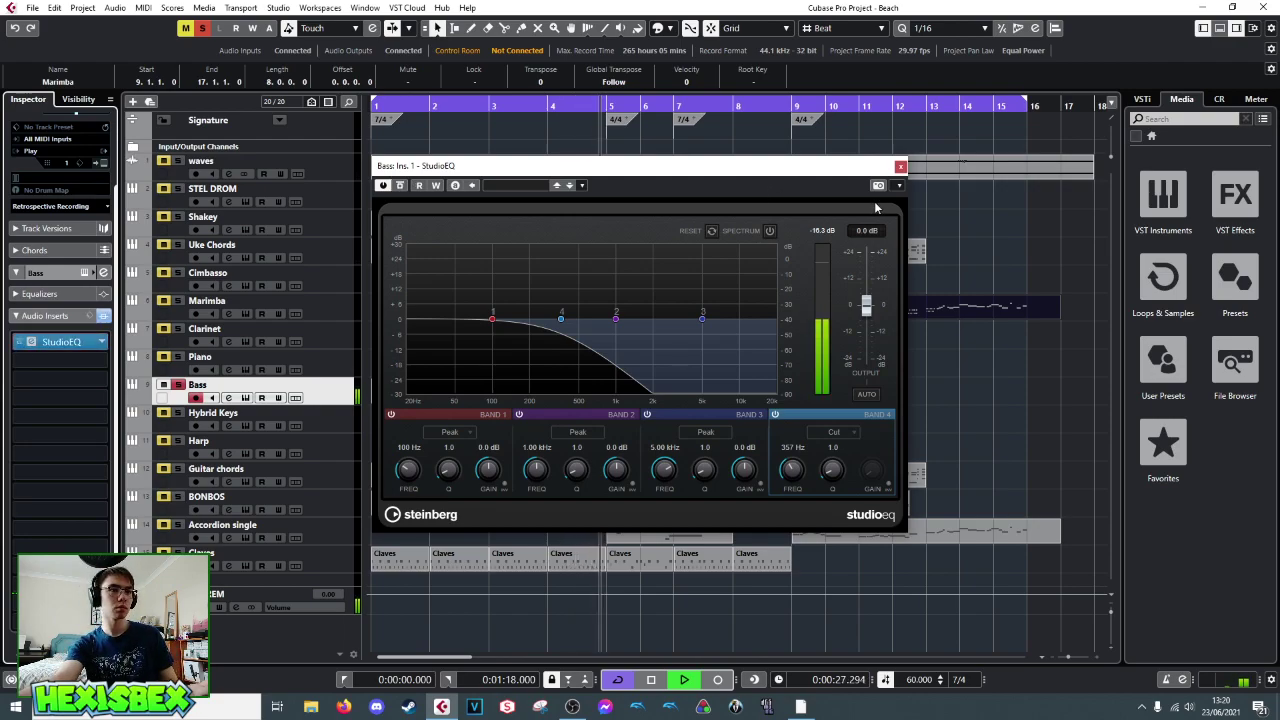
{"action": "key", "text": "space"}
- Move the Bass EQ's band 1 to about 48 Hz with a 4.3 dB boost and make it Shelf I
{"action": "left_click_drag", "start_coordinate": [492, 320], "coordinate": [455, 313]}
{"action": "left_click", "coordinate": [450, 431]}
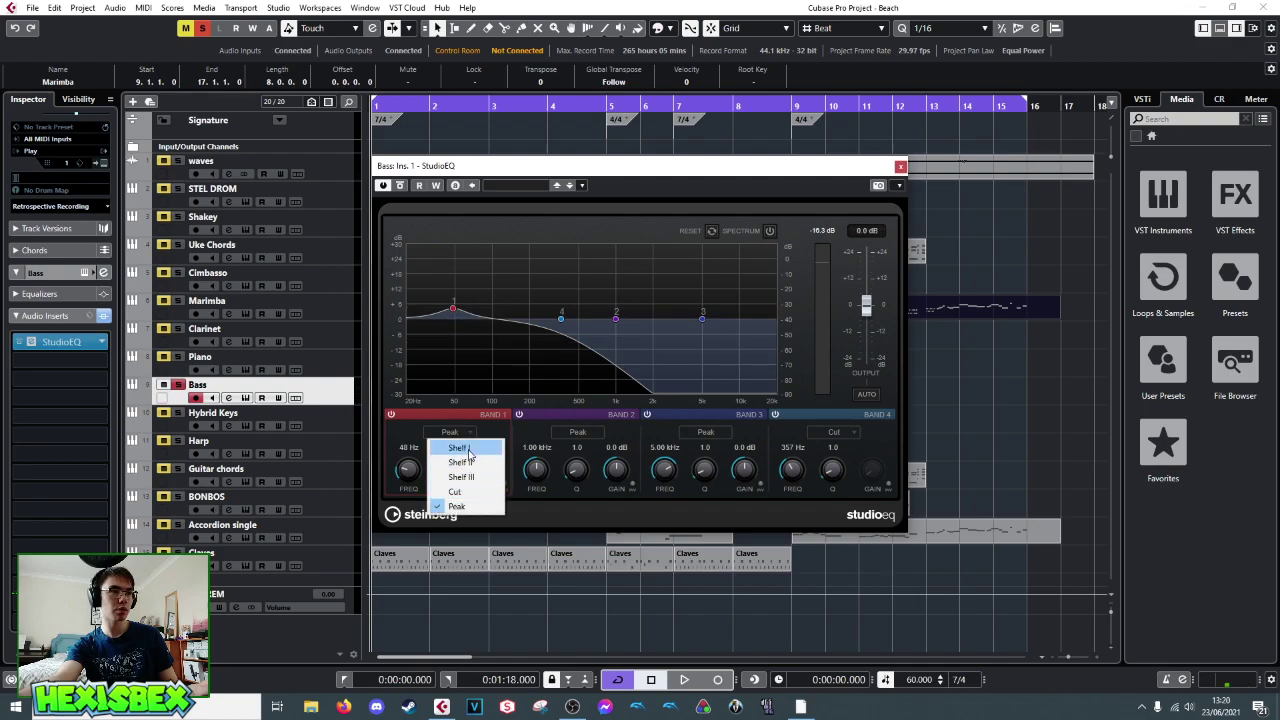
{"action": "left_click", "coordinate": [459, 447]}
- While the Bass plays, adjust band 1 to about 136 Hz at 2.9 dB and raise band 4's cutoff to about 977 Hz
{"action": "key", "text": "space"}
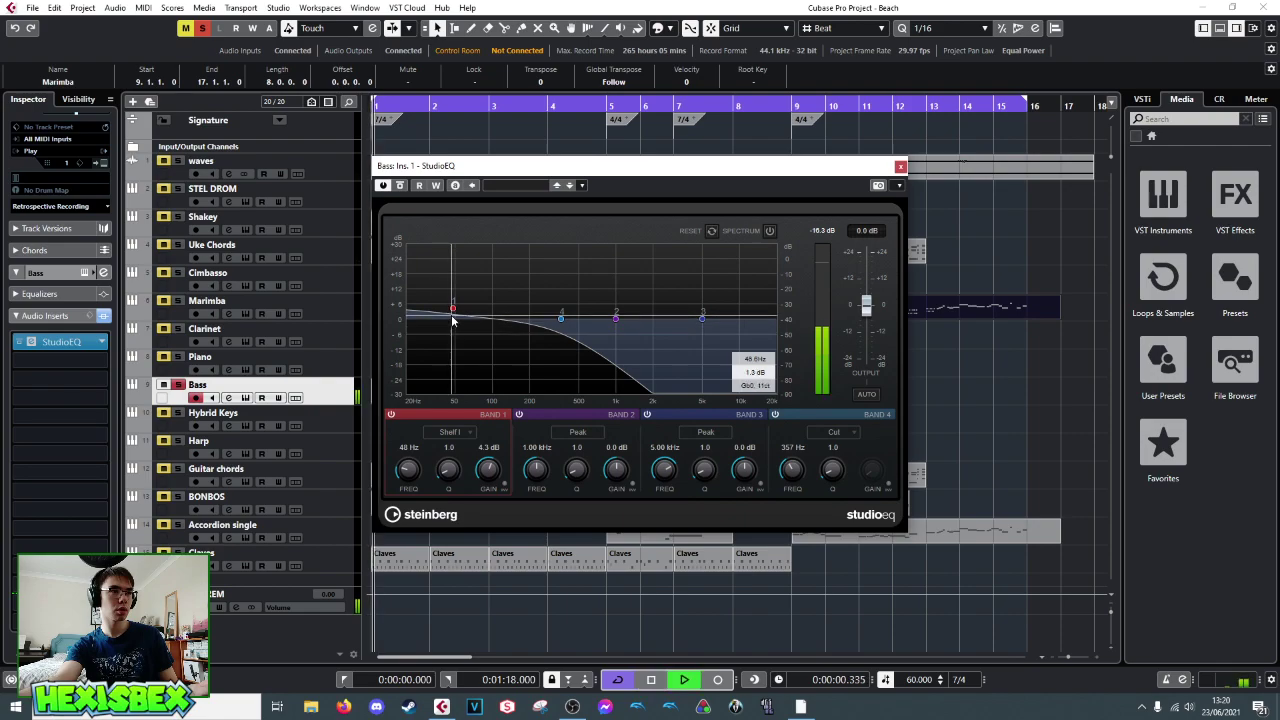
{"action": "left_click_drag", "start_coordinate": [454, 313], "coordinate": [617, 322]}
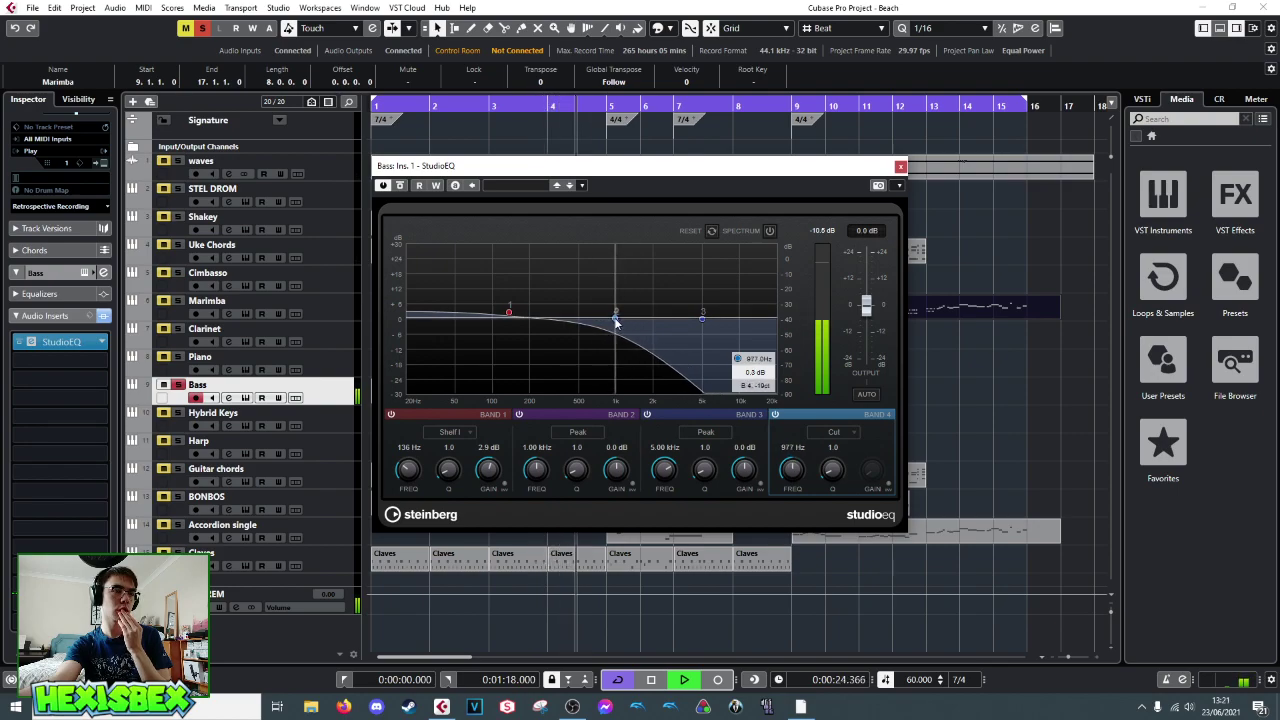
{"action": "key", "text": "space"}
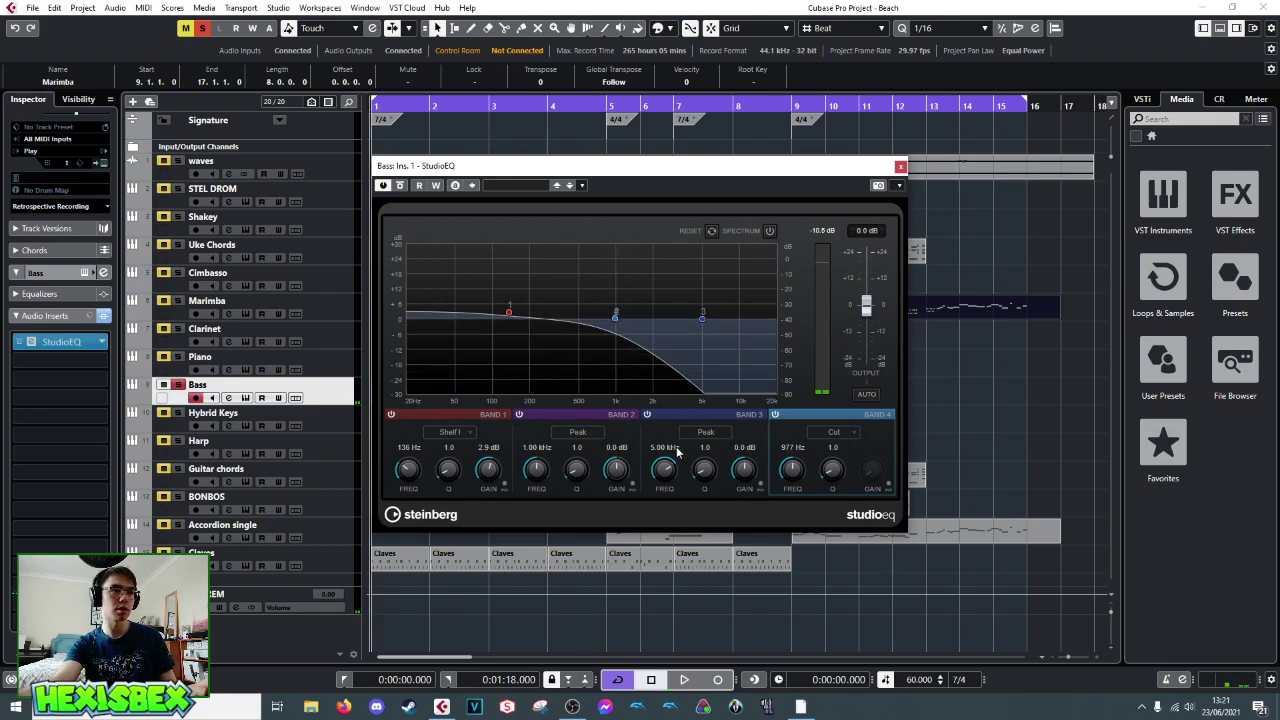
- Disable EQ bands 3 and 4, shift band 2 to about 1.04 kHz, re-enable both bands and play the Bass from the start
{"action": "left_click", "coordinate": [775, 414]}
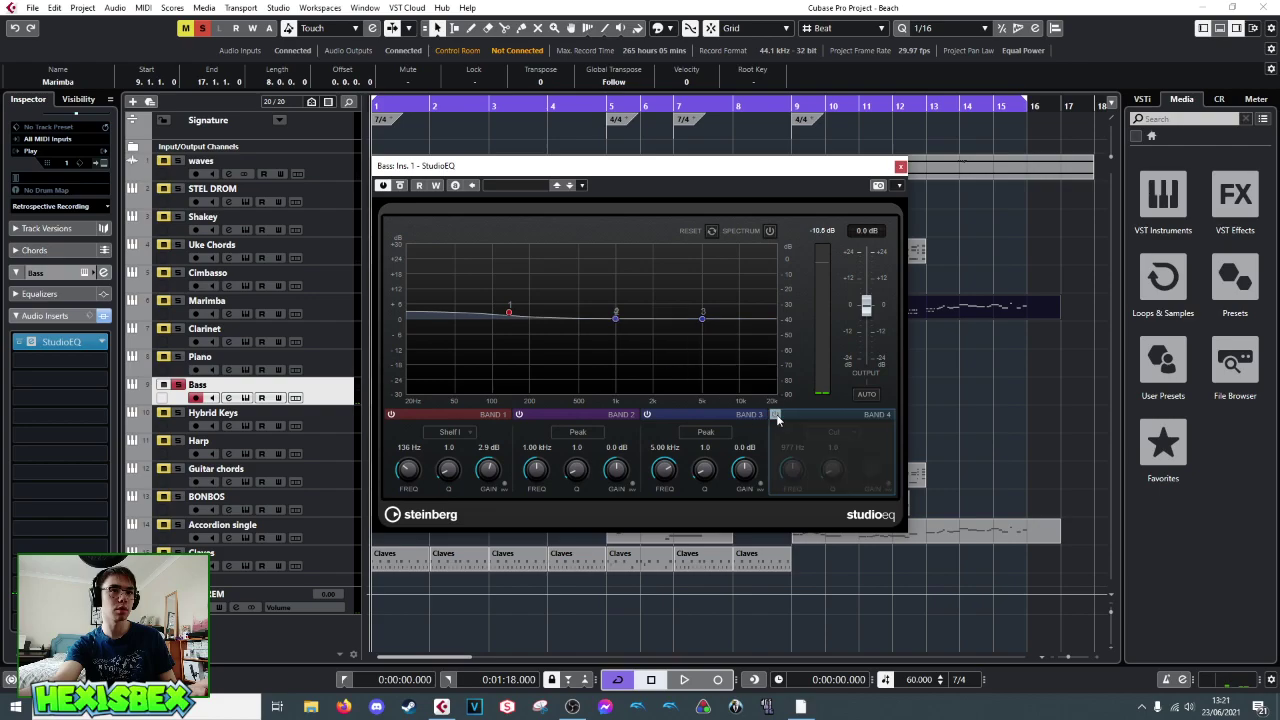
{"action": "left_click", "coordinate": [647, 414]}
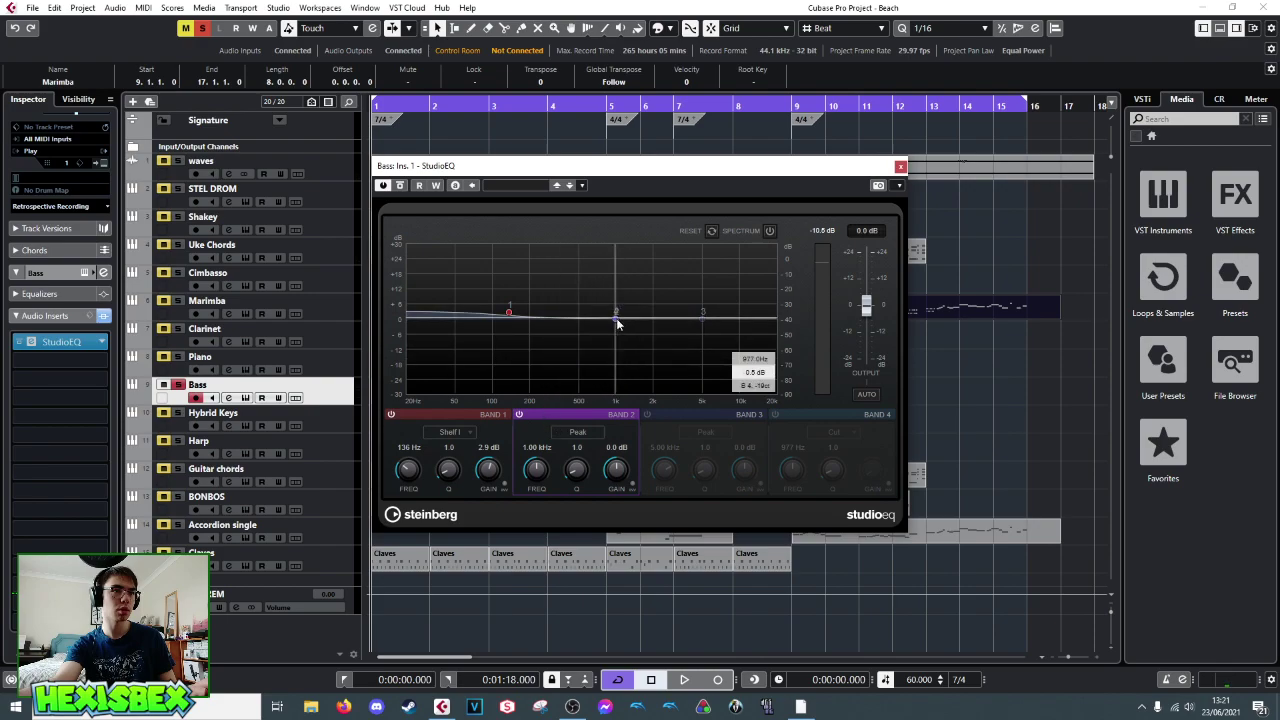
{"action": "left_click_drag", "start_coordinate": [617, 323], "coordinate": [619, 322]}
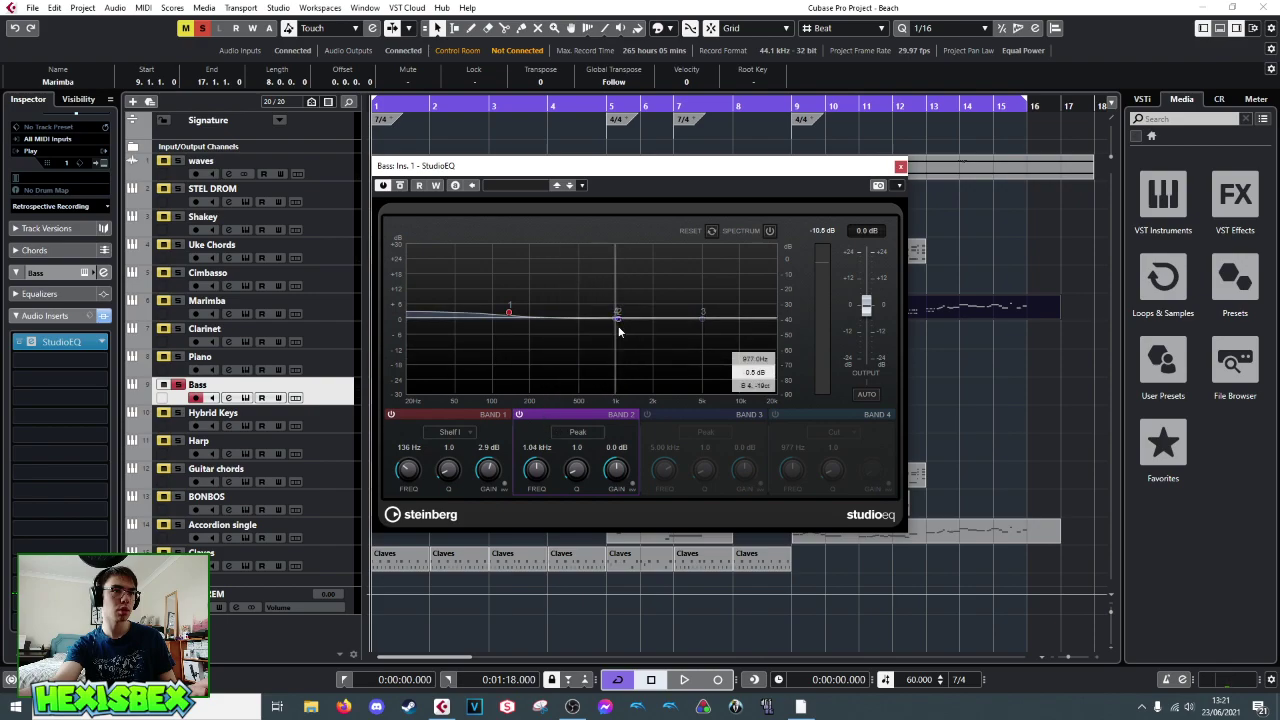
{"action": "left_click", "coordinate": [647, 414]}
{"action": "left_click", "coordinate": [774, 414]}
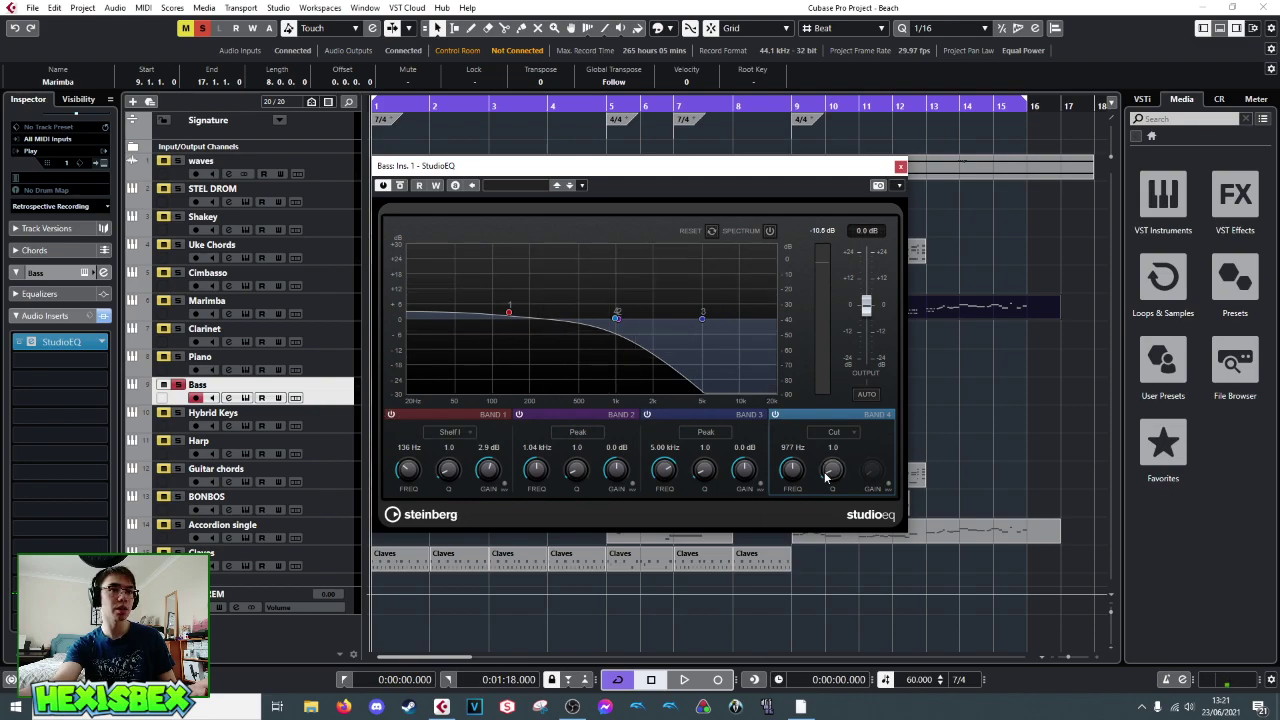
{"action": "key", "text": "space"}
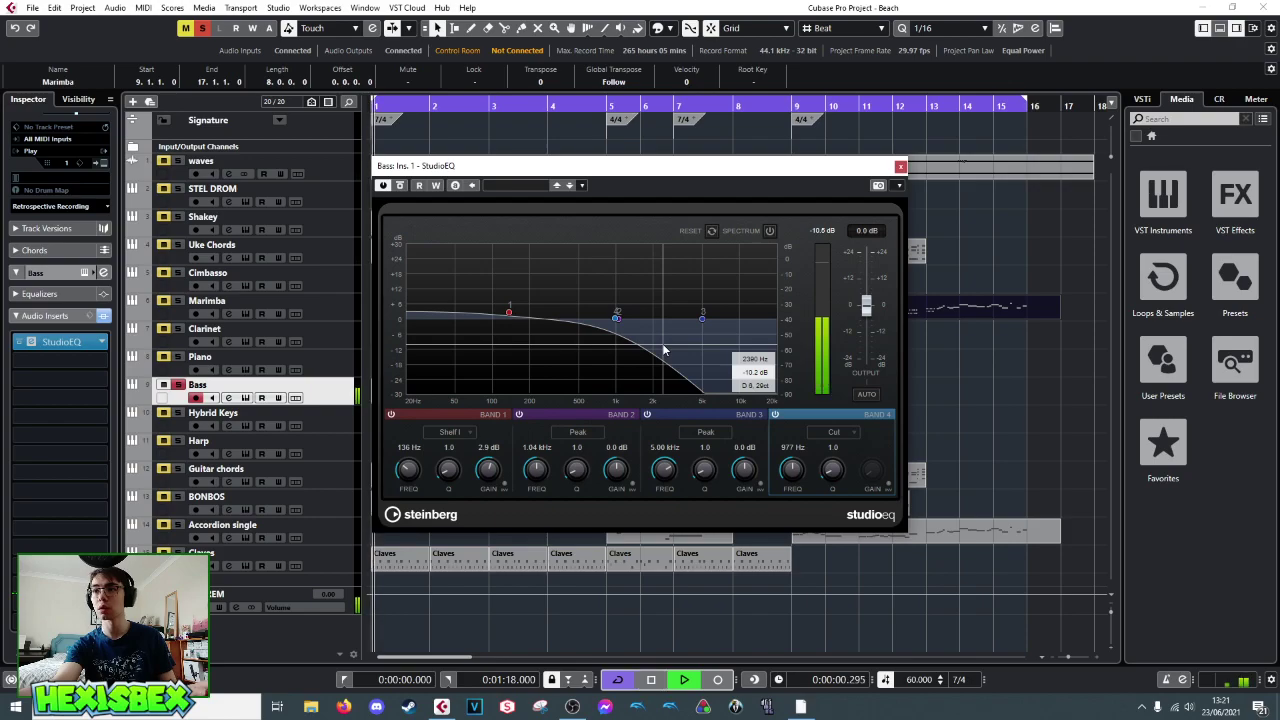
- Close the Bass EQ, unsolo the Bass and compare the full mix from the start with StudioEQ active and bypassed
{"action": "key", "text": "space"}
{"action": "left_click", "coordinate": [900, 166]}
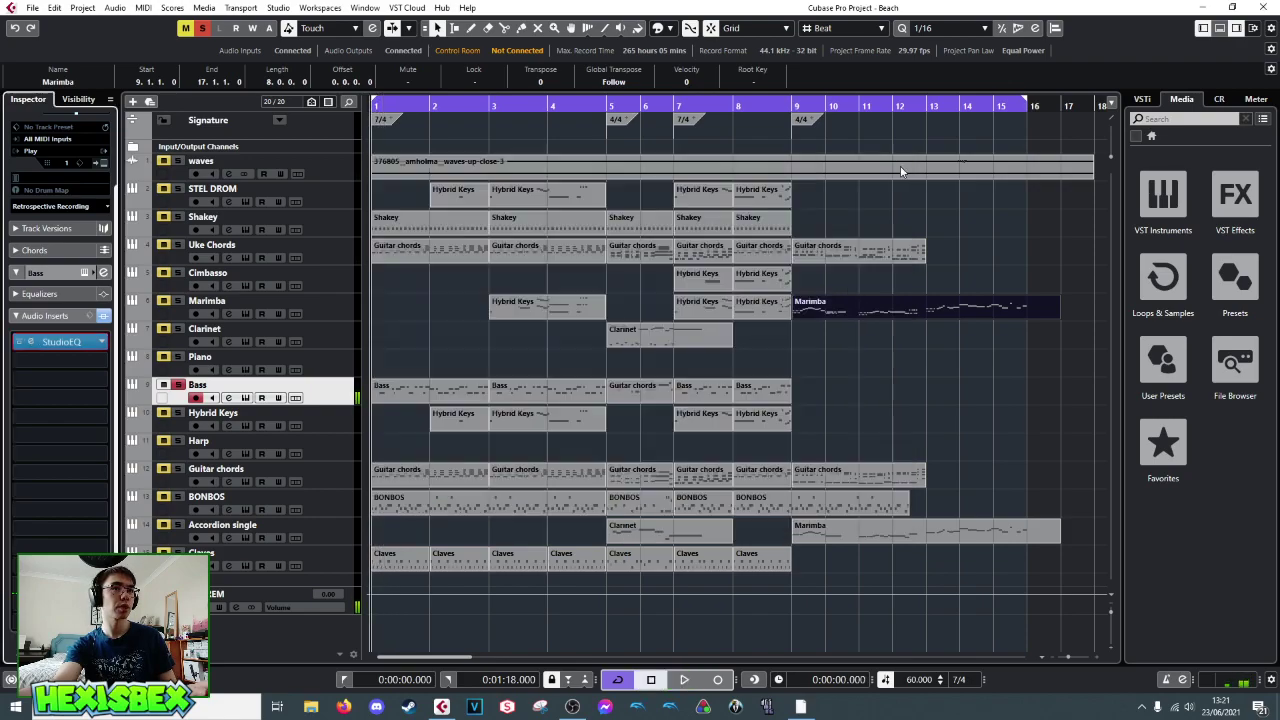
{"action": "left_click", "coordinate": [178, 385]}
{"action": "key", "text": "space"}
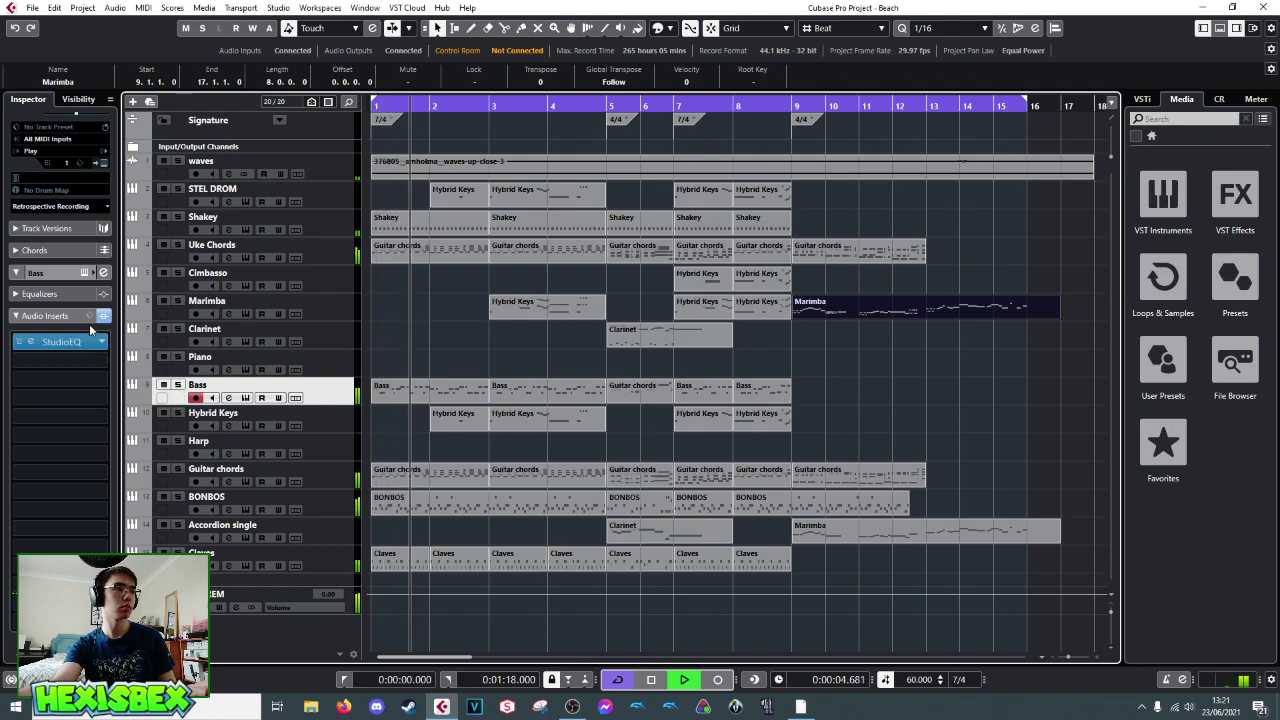
{"action": "left_click", "coordinate": [20, 343]}
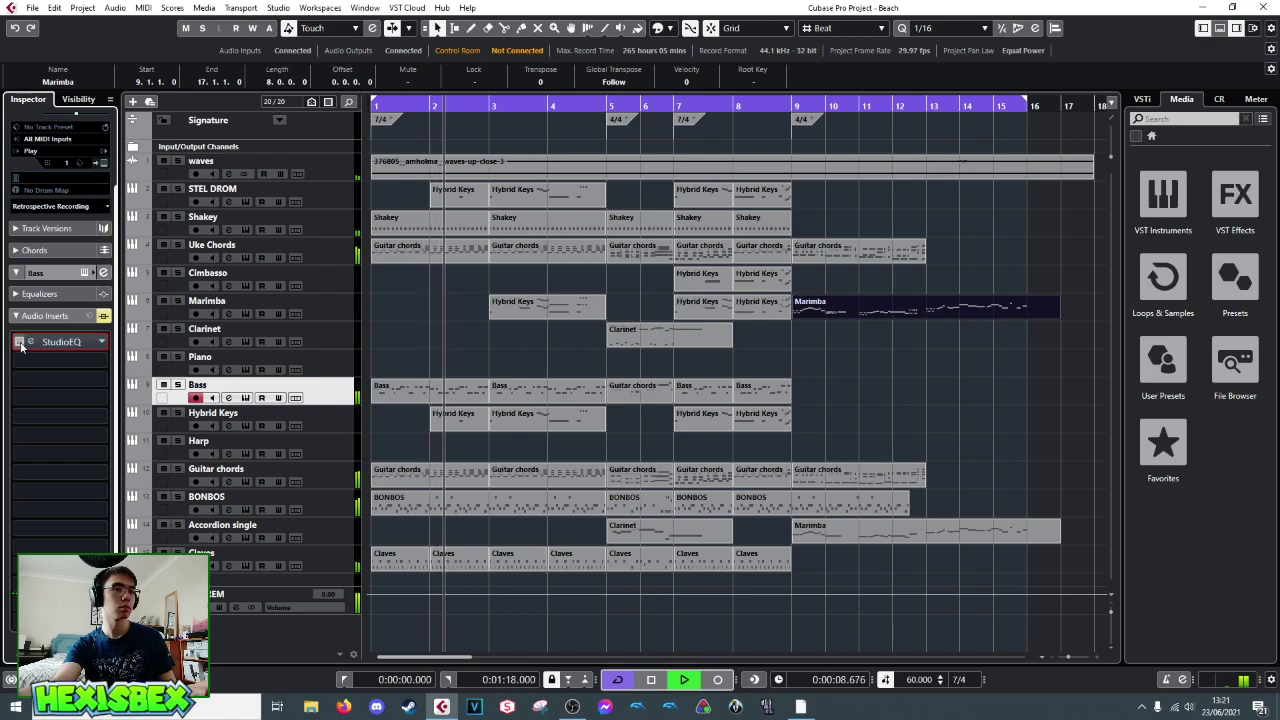
{"action": "left_click", "coordinate": [20, 343]}
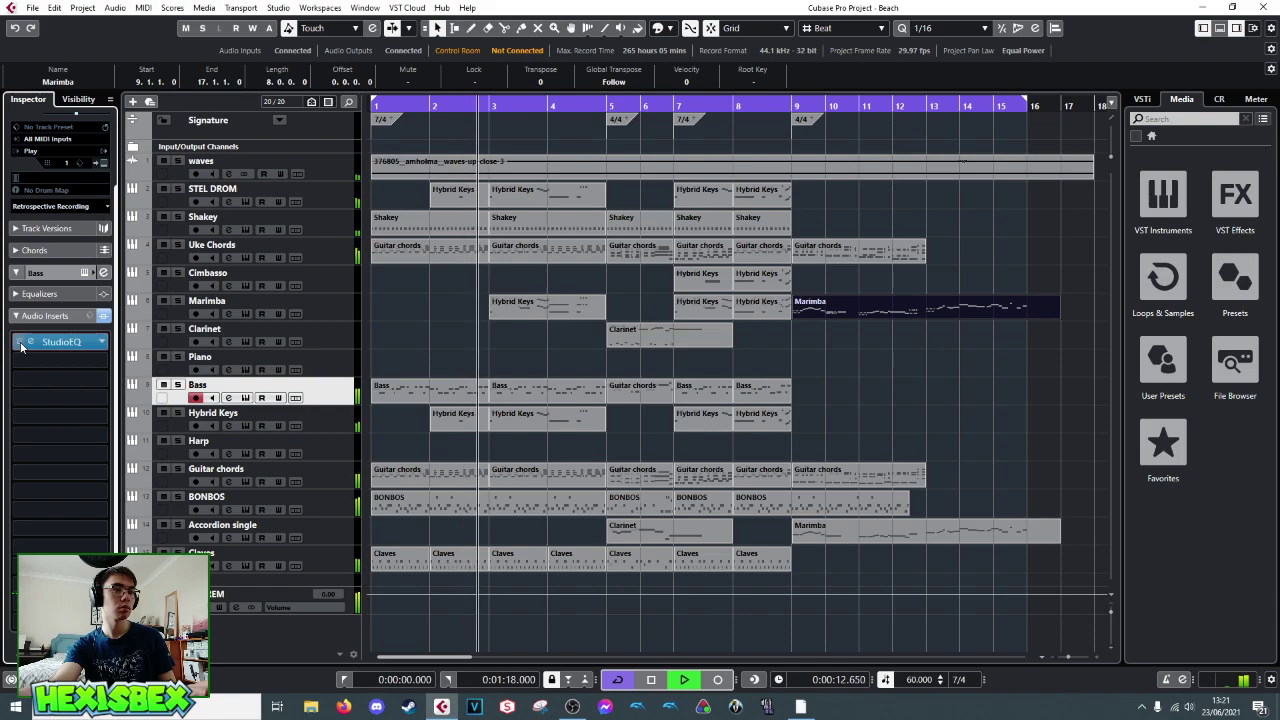
{"action": "left_click", "coordinate": [20, 343]}
{"action": "key", "text": "space"}
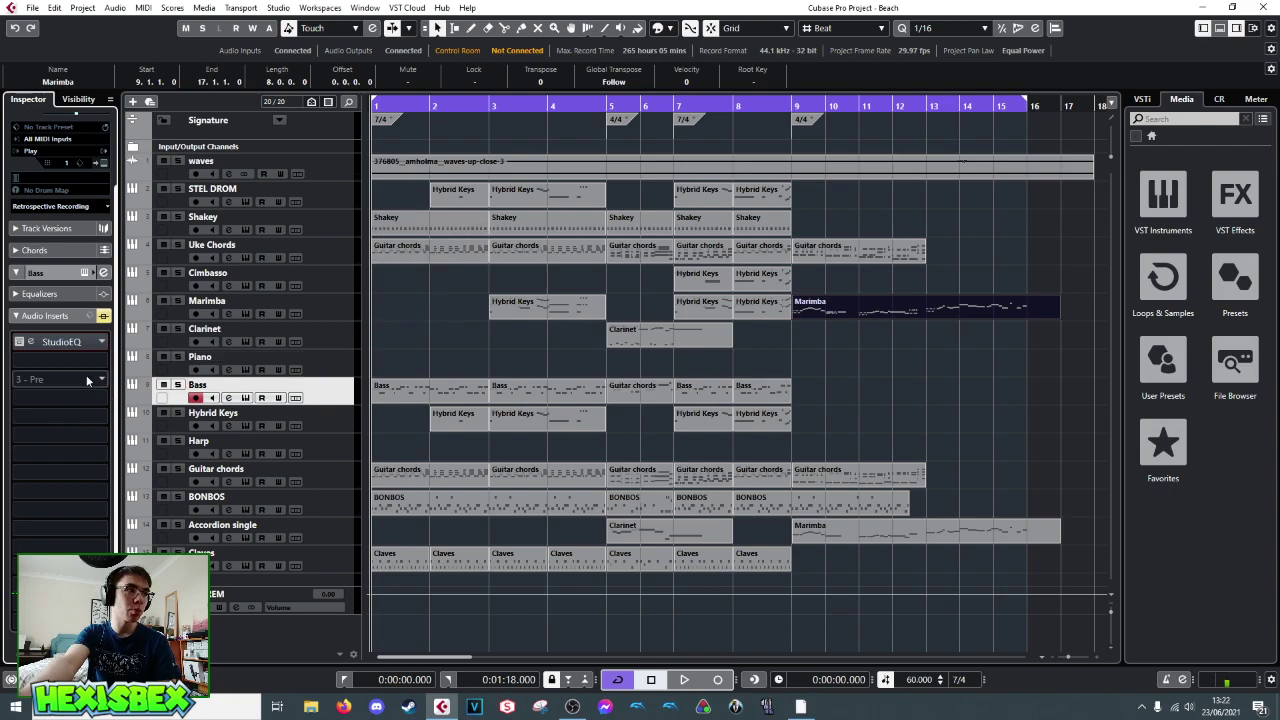
- Reopen the Bass StudioEQ and replay the full mix from the start, comparing the active and bypassed sound
{"action": "left_click", "coordinate": [65, 343]}
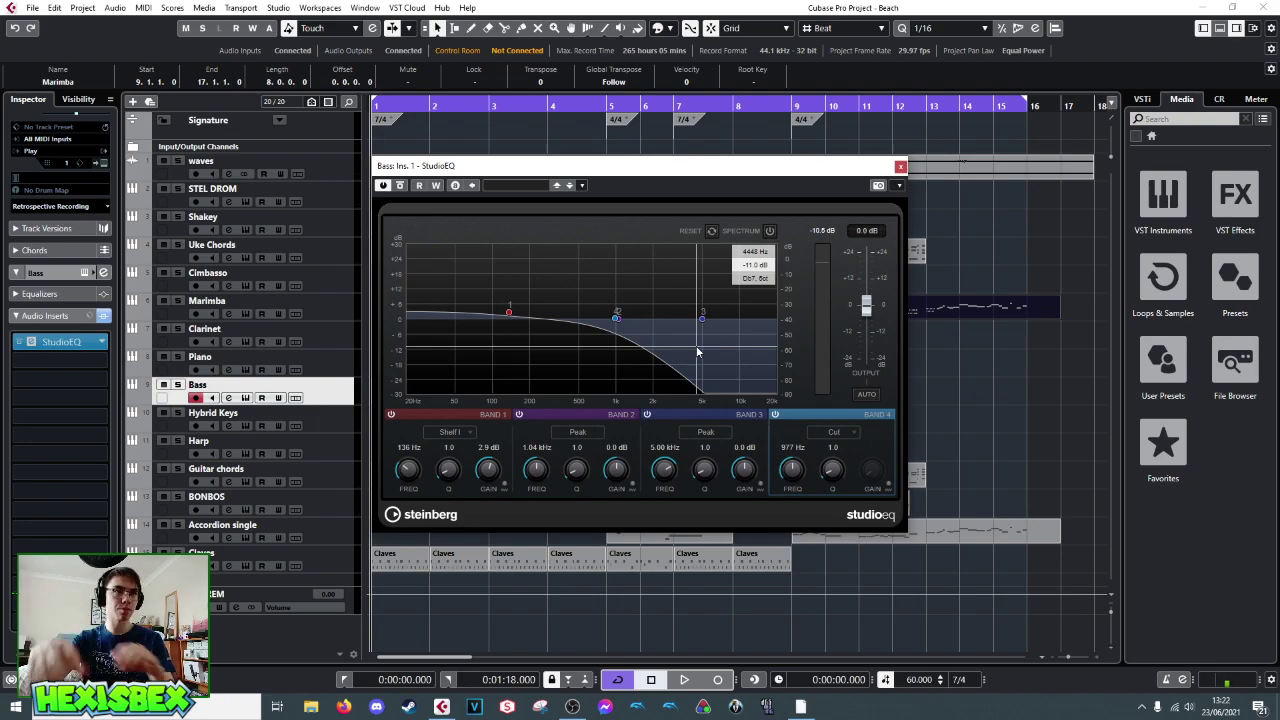
{"action": "key", "text": "space"}
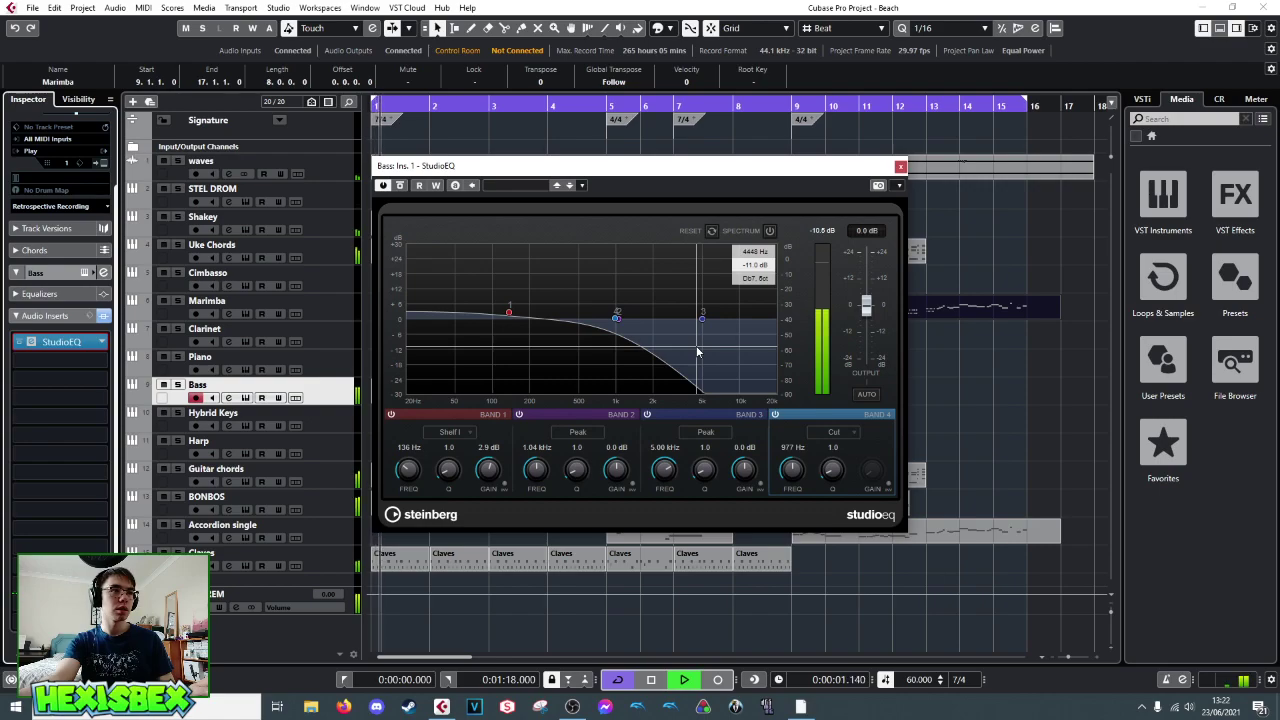
{"action": "left_click", "coordinate": [19, 342]}
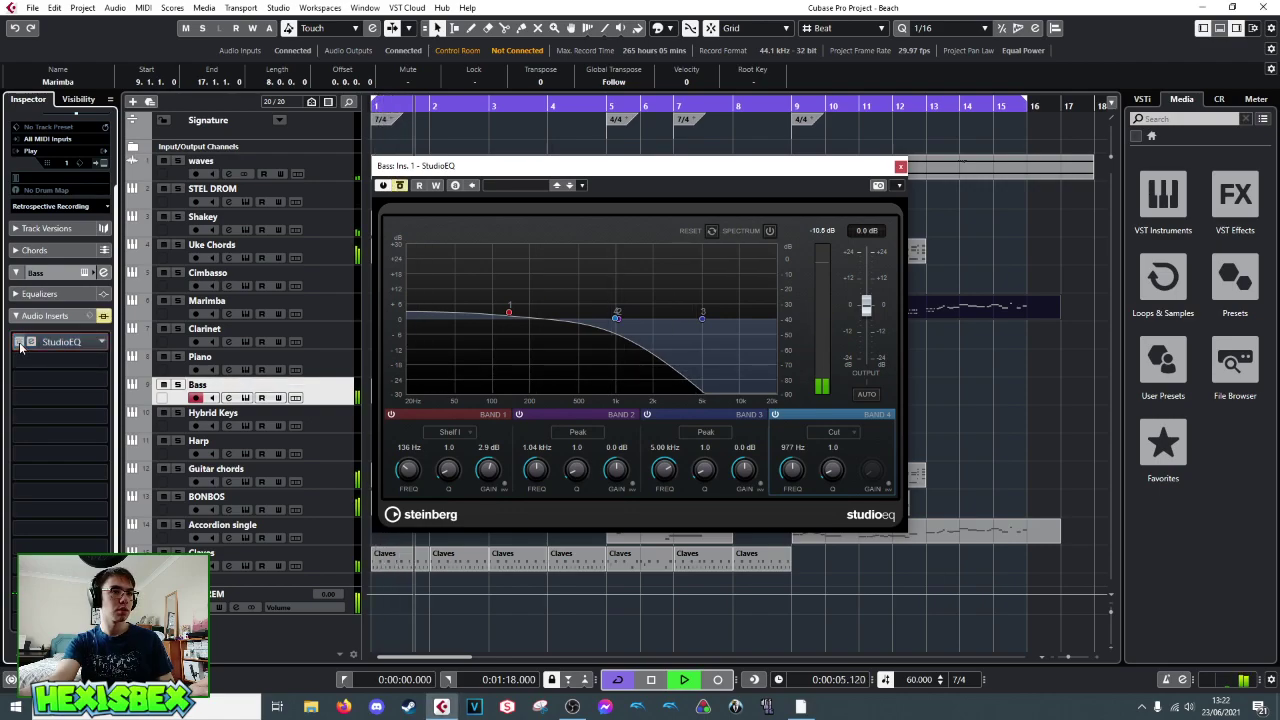
{"action": "key", "text": "space"}
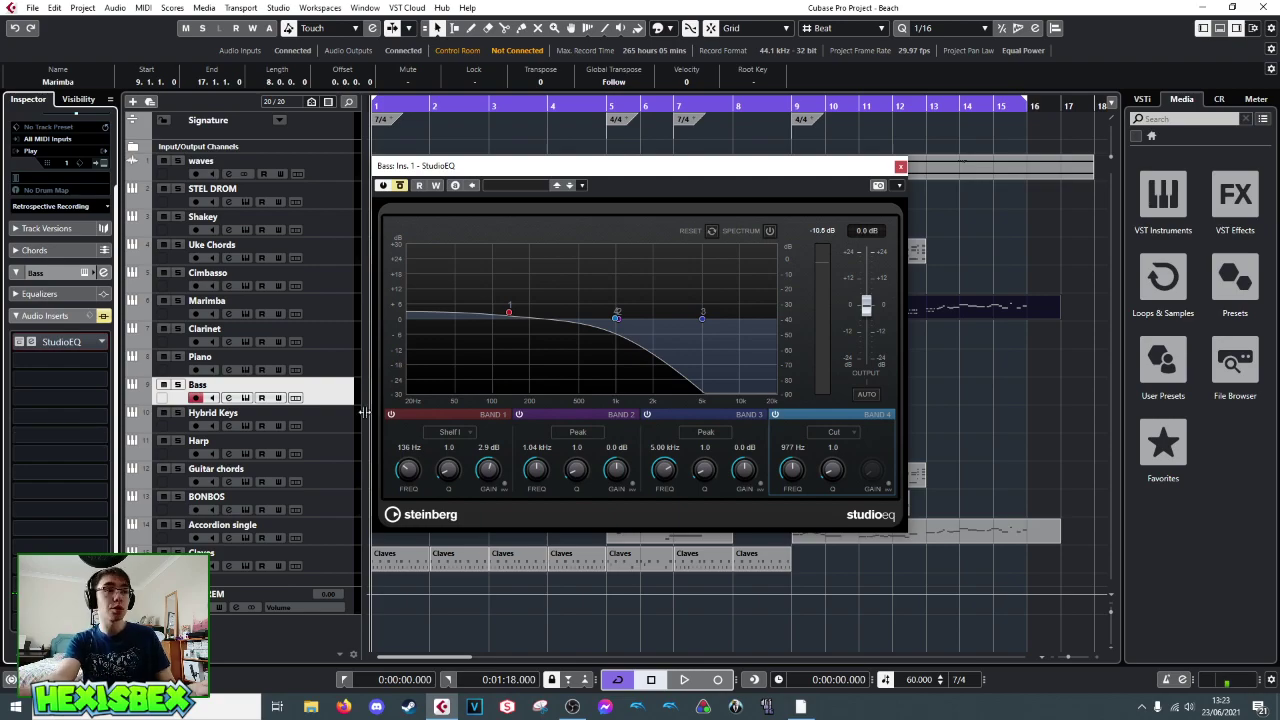
- Close the StudioEQ window and remove StudioEQ from the Bass track's inserts, discarding its changes
{"action": "left_click", "coordinate": [900, 167]}
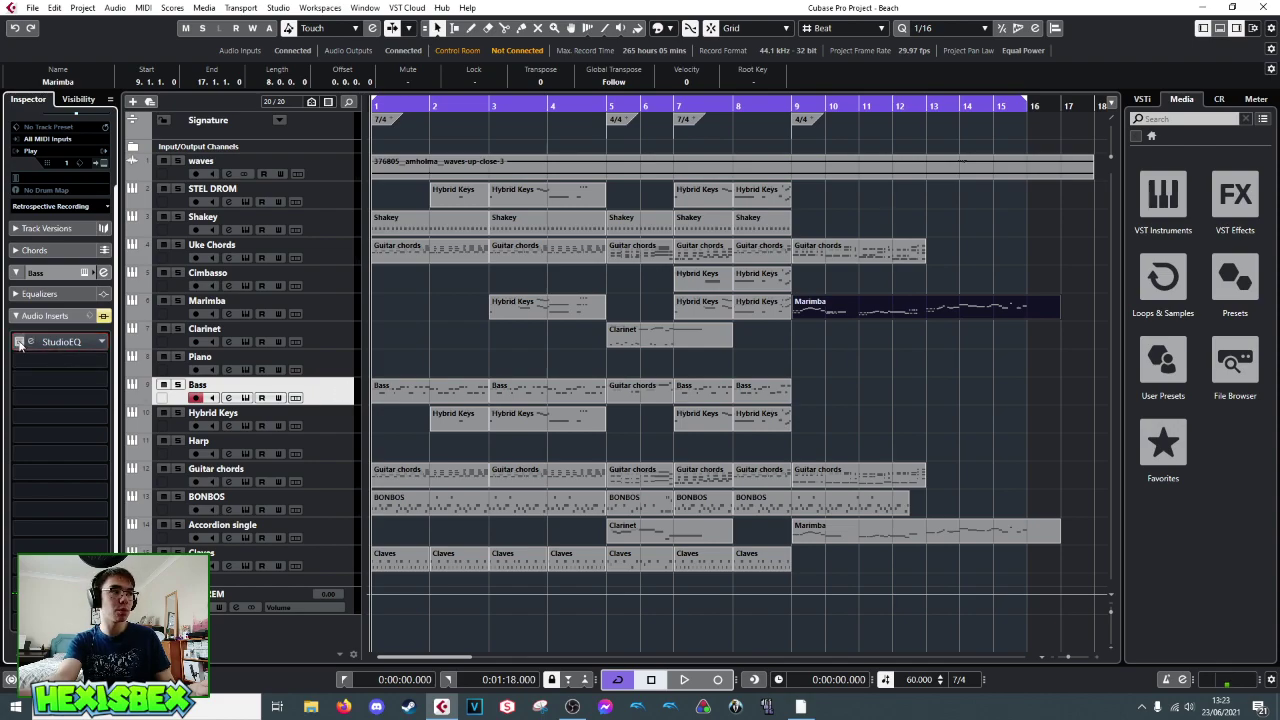
{"action": "left_click", "coordinate": [105, 343]}
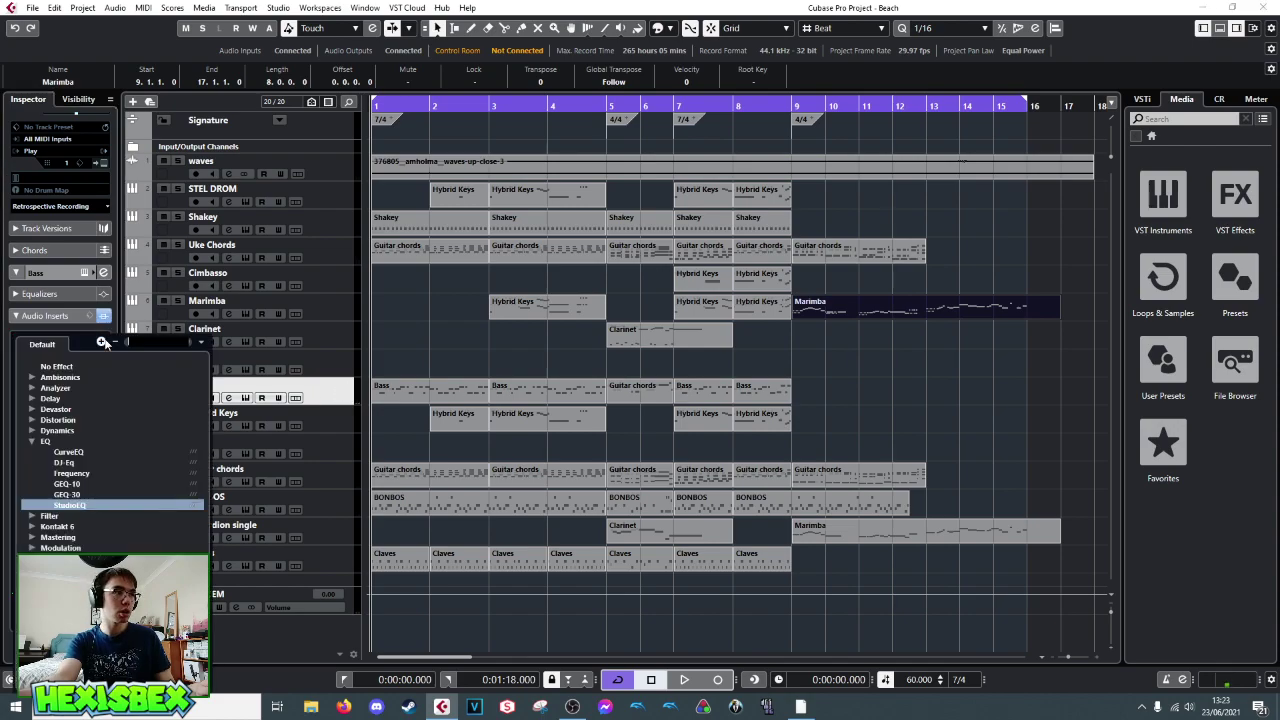
{"action": "left_click", "coordinate": [70, 367]}
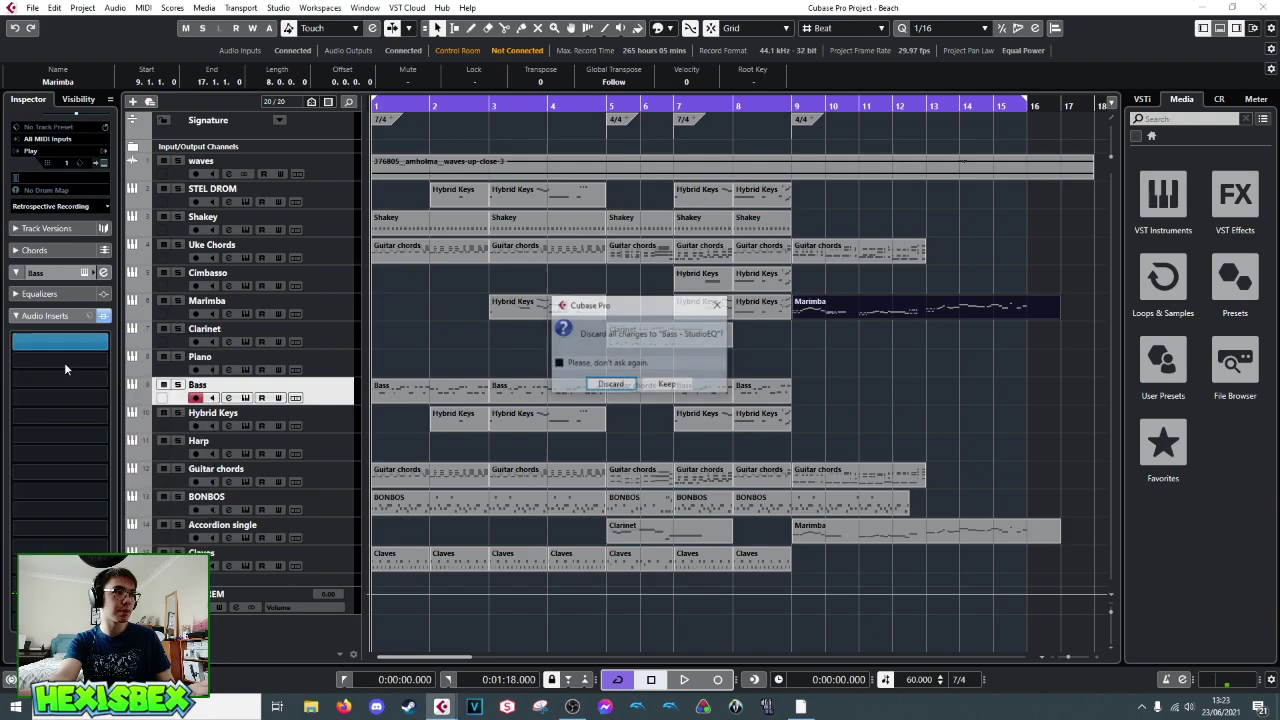
{"action": "left_click", "coordinate": [610, 384]}
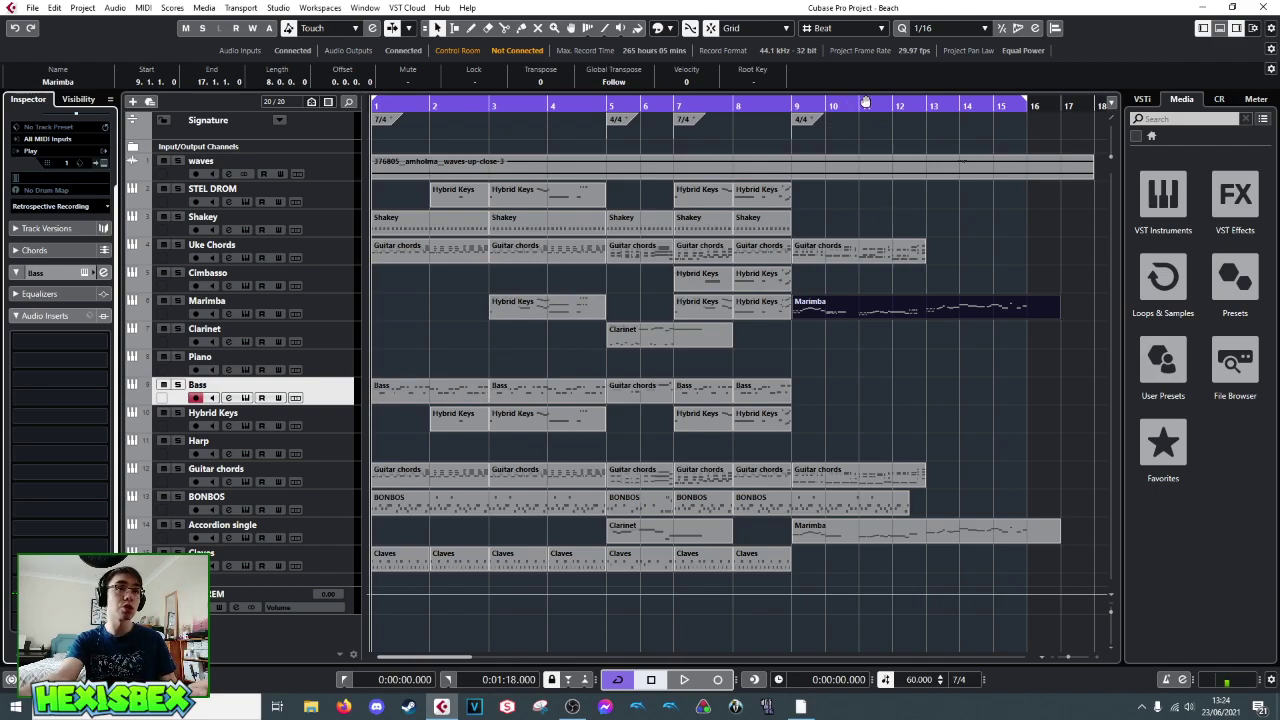
- Play the arrangement from bar 9 to hear the section up to about bar 13
{"action": "left_click", "coordinate": [792, 104]}
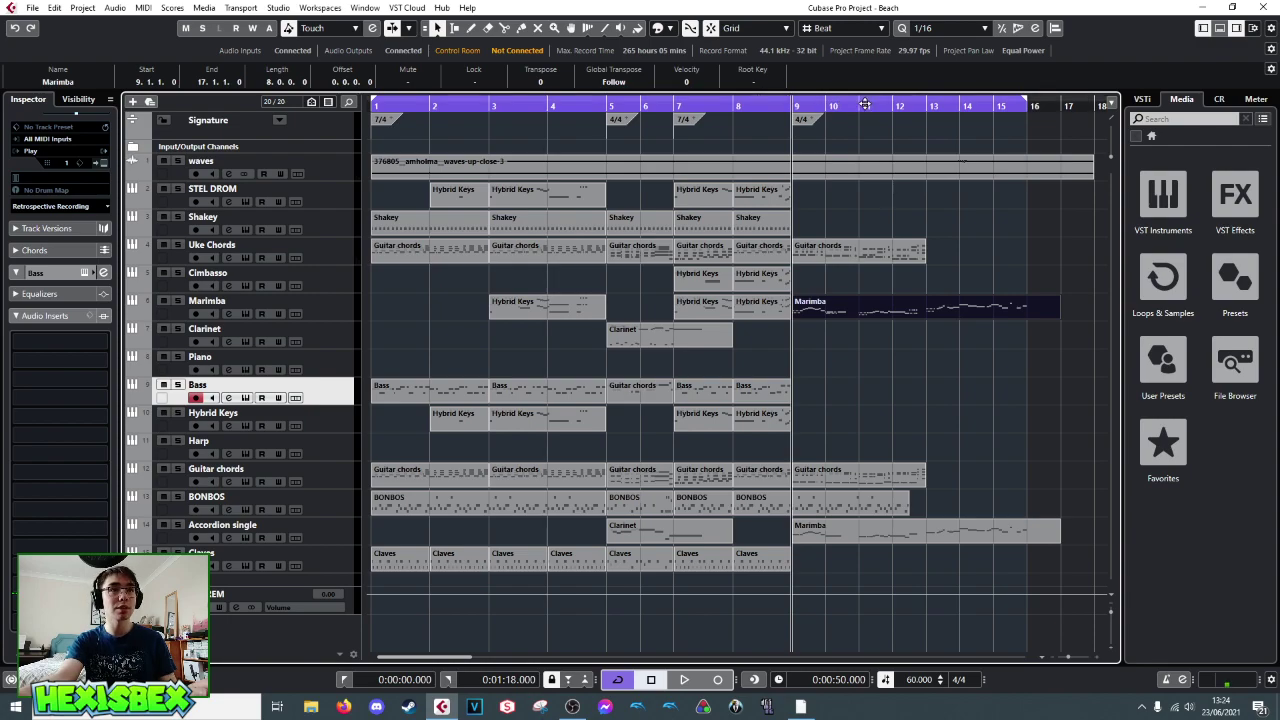
{"action": "key", "text": "space"}
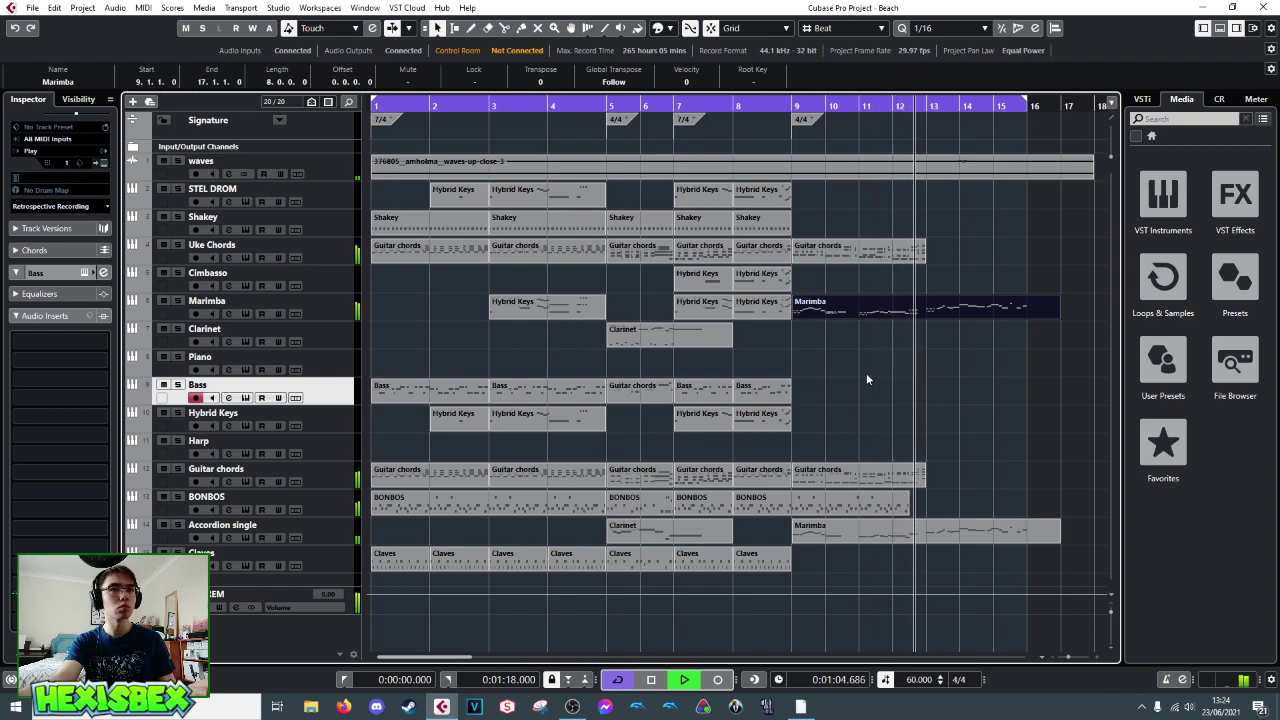
{"action": "key", "text": "space"}
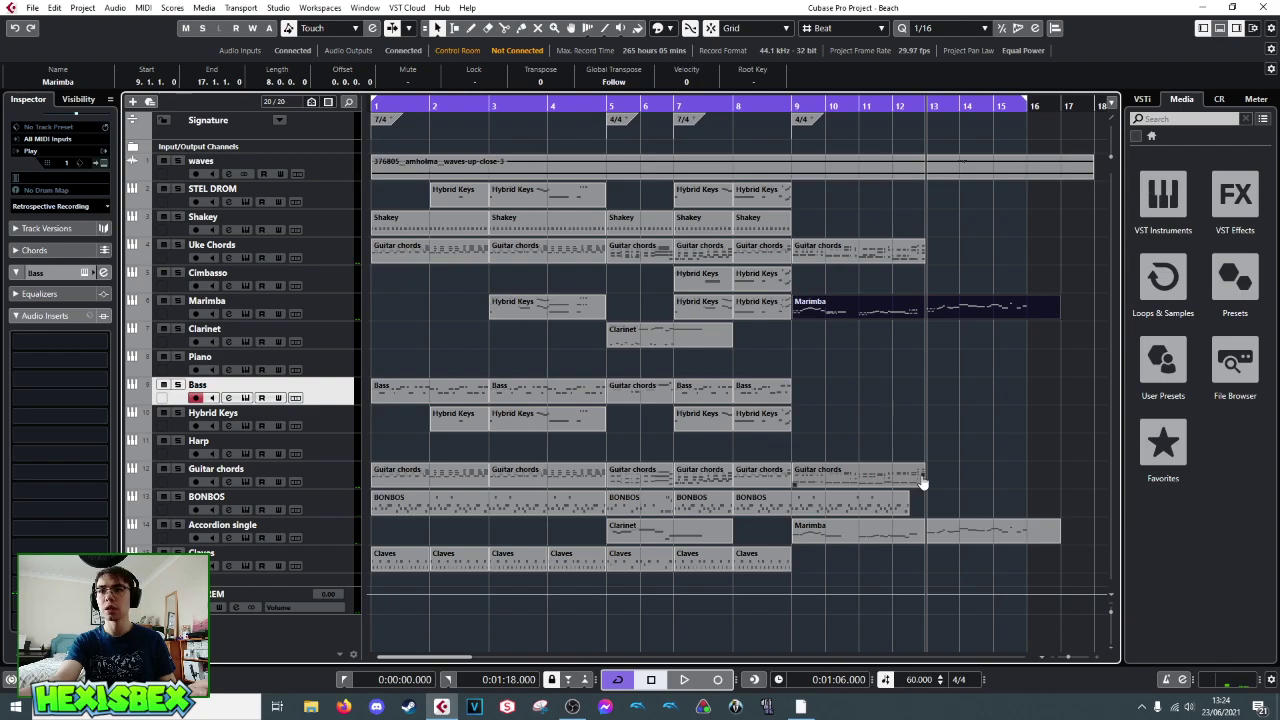
- Try repeating the bar 9 Guitar chords part at bar 13 and listen to it against the Marimba line
{"action": "left_click_drag", "start_coordinate": [924, 483], "coordinate": [1048, 487]}
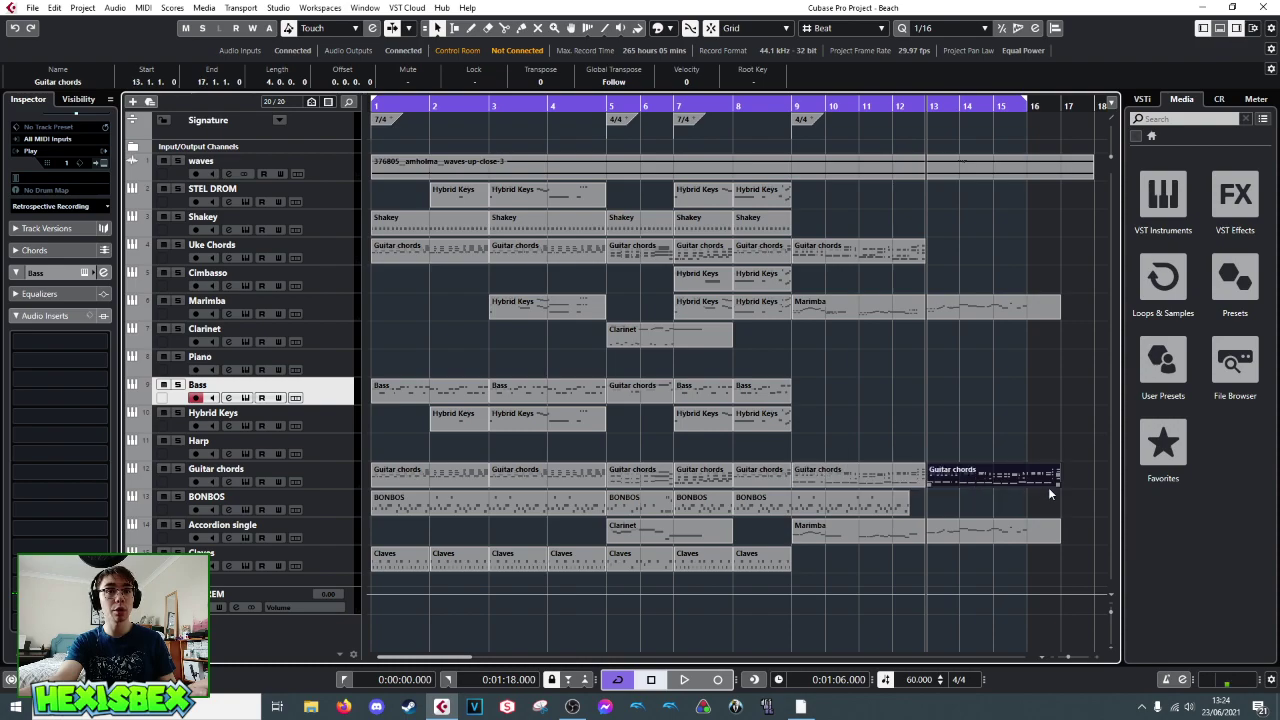
{"action": "key", "text": "space"}
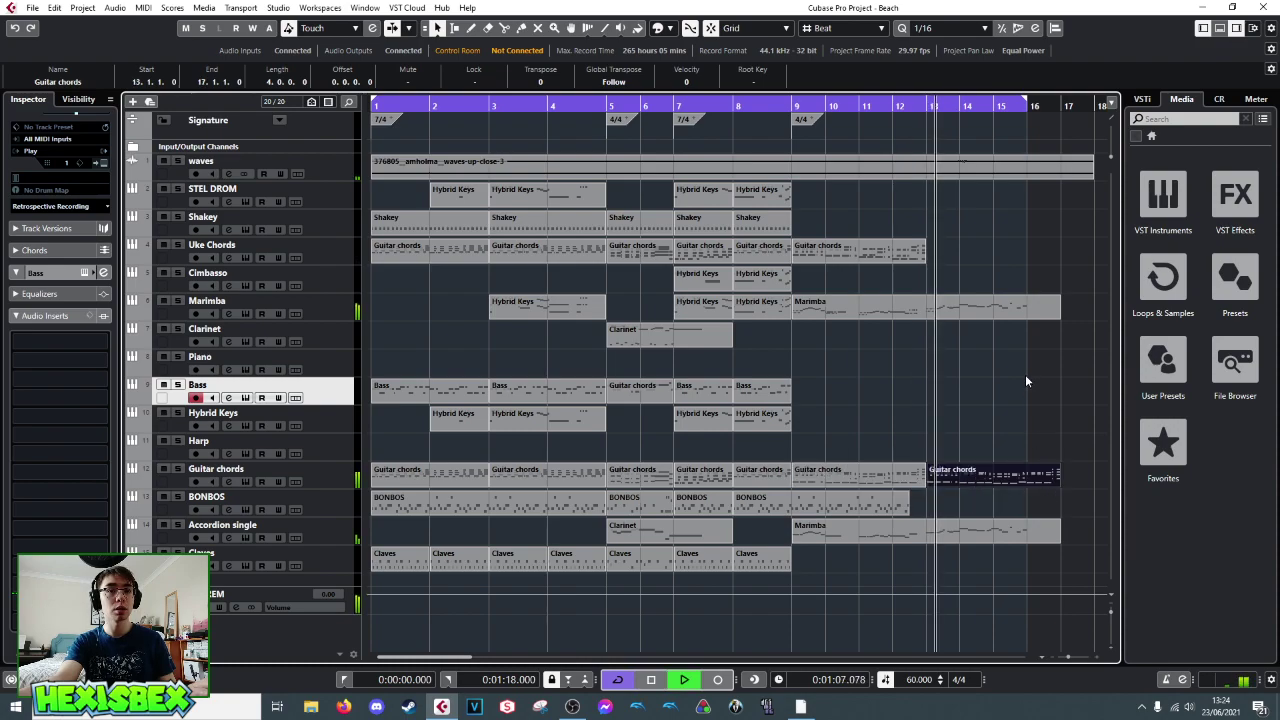
{"action": "key", "text": "space"}
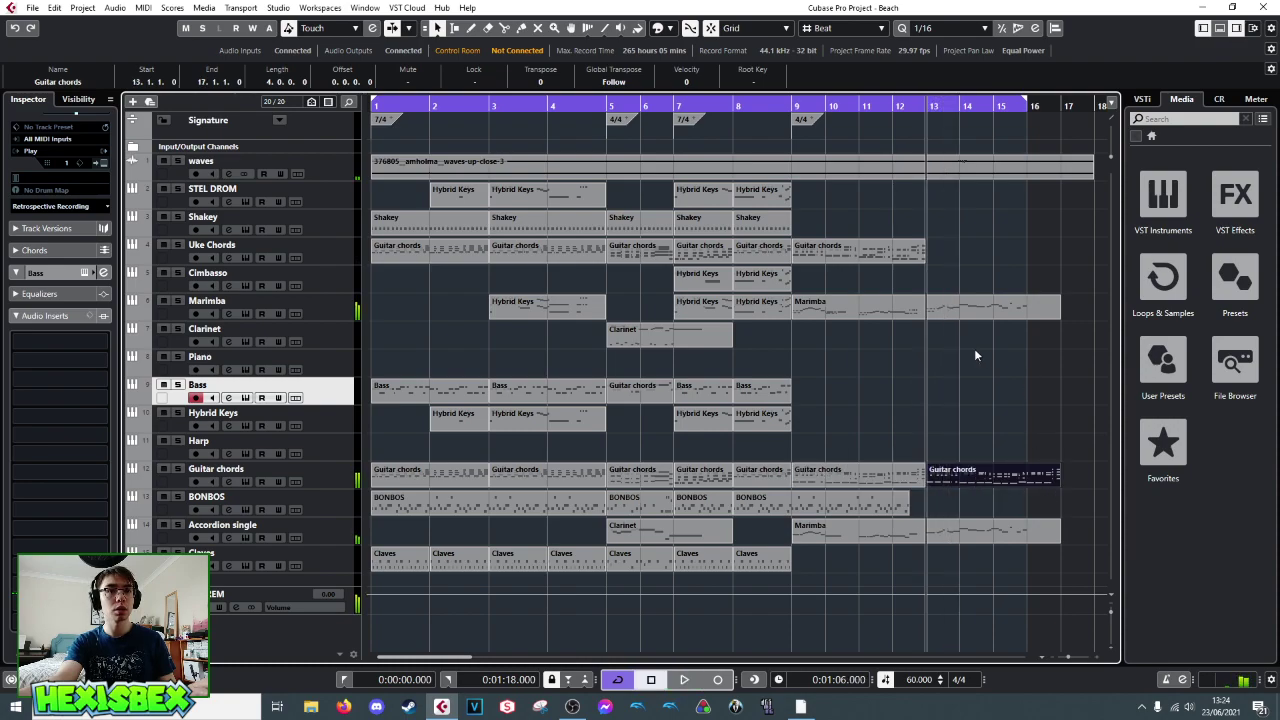
{"action": "key", "text": "Delete"}
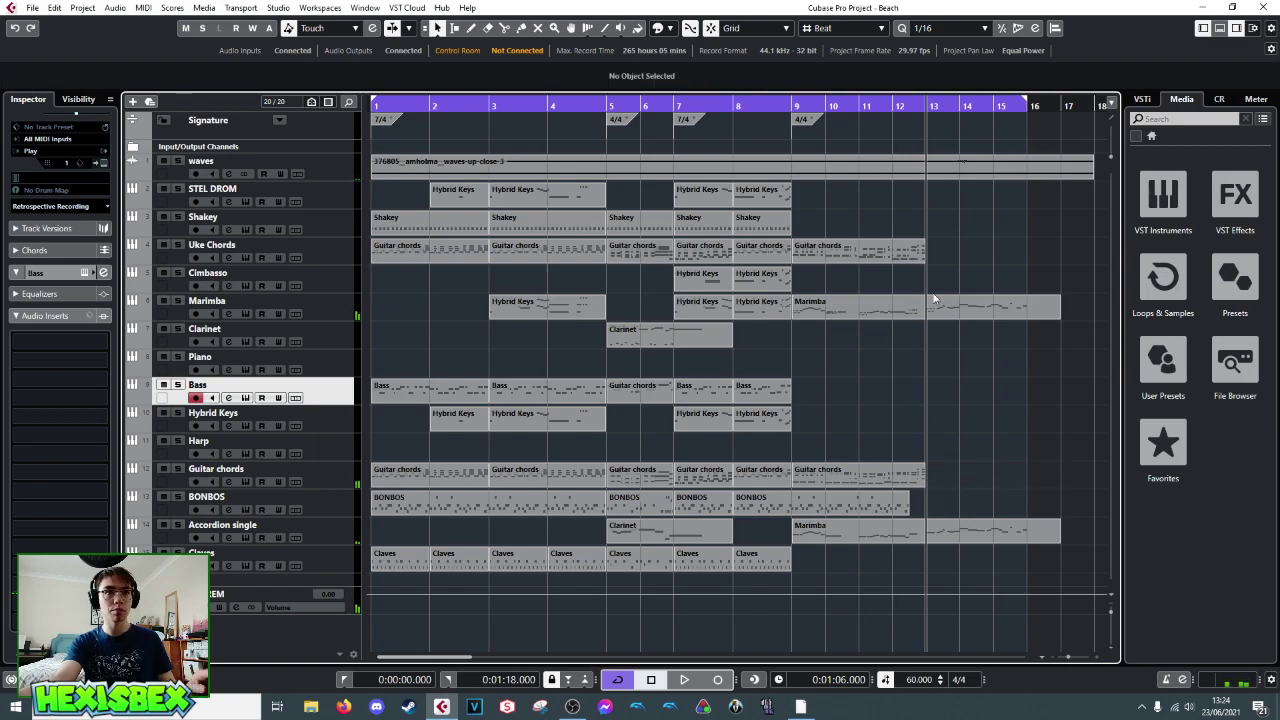
- Open the Marimba part starting at bar 9 to examine its notes, play it from bar 13, and close the note editor
{"action": "double_click", "coordinate": [925, 310]}
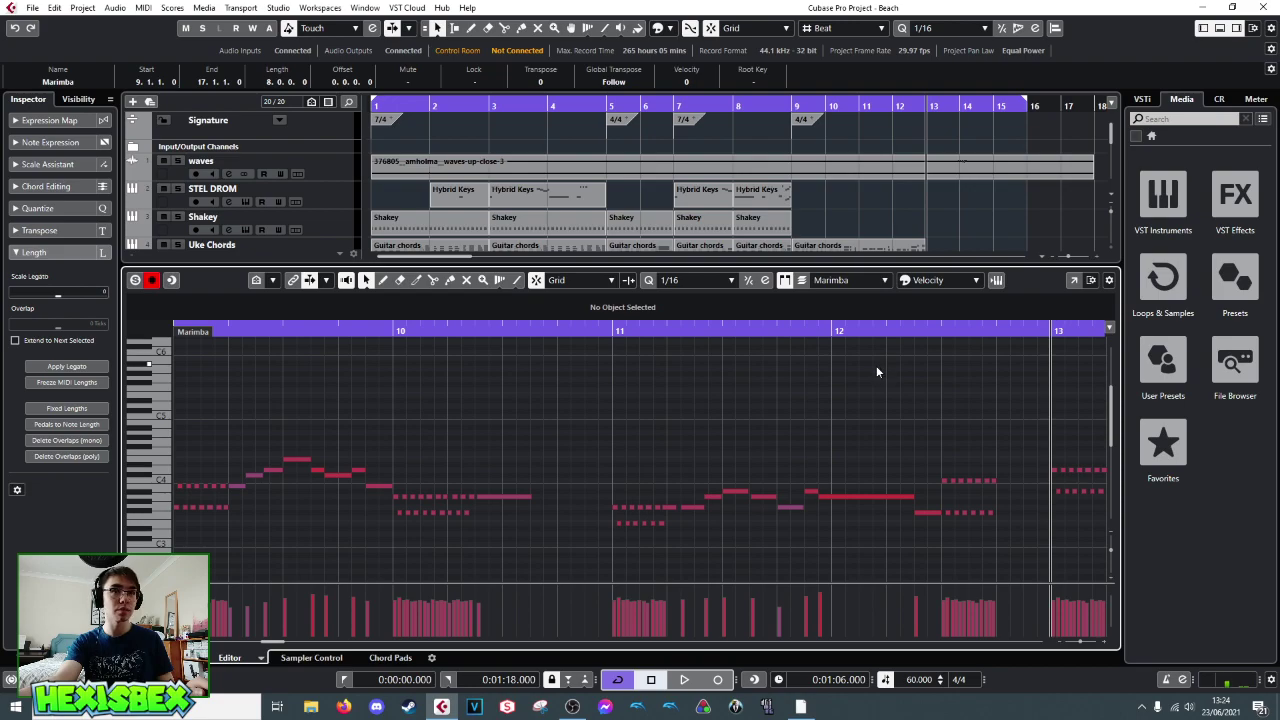
{"action": "left_click_drag", "start_coordinate": [1048, 331], "coordinate": [496, 334]}
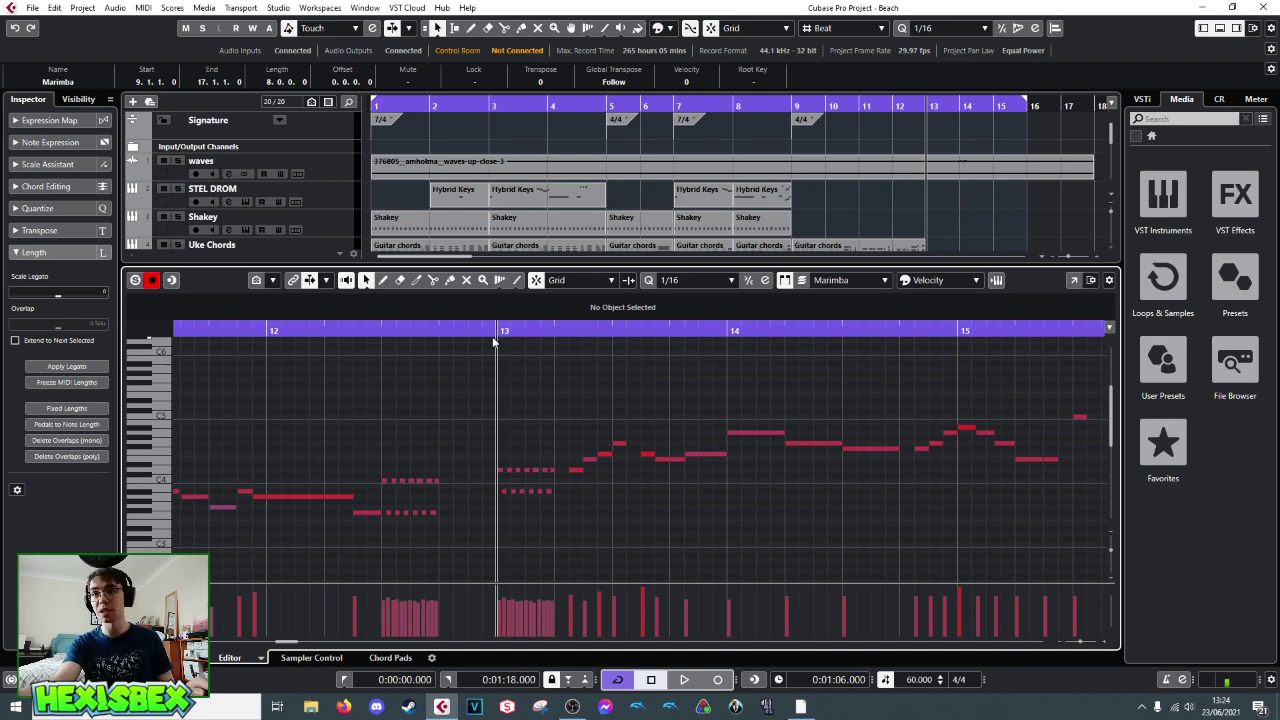
{"action": "scroll", "coordinate": [496, 333], "scroll_direction": "up", "scroll_amount": 2}
{"action": "left_click", "coordinate": [496, 336]}
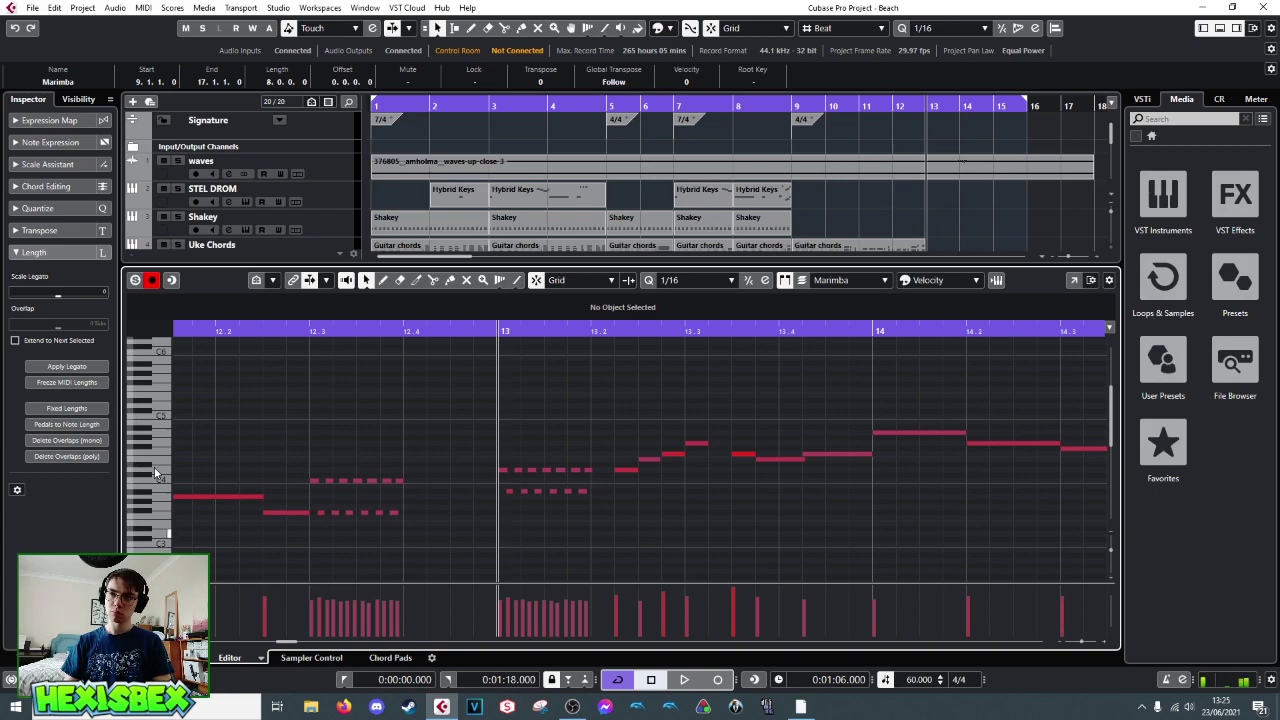
{"action": "key", "text": "space"}
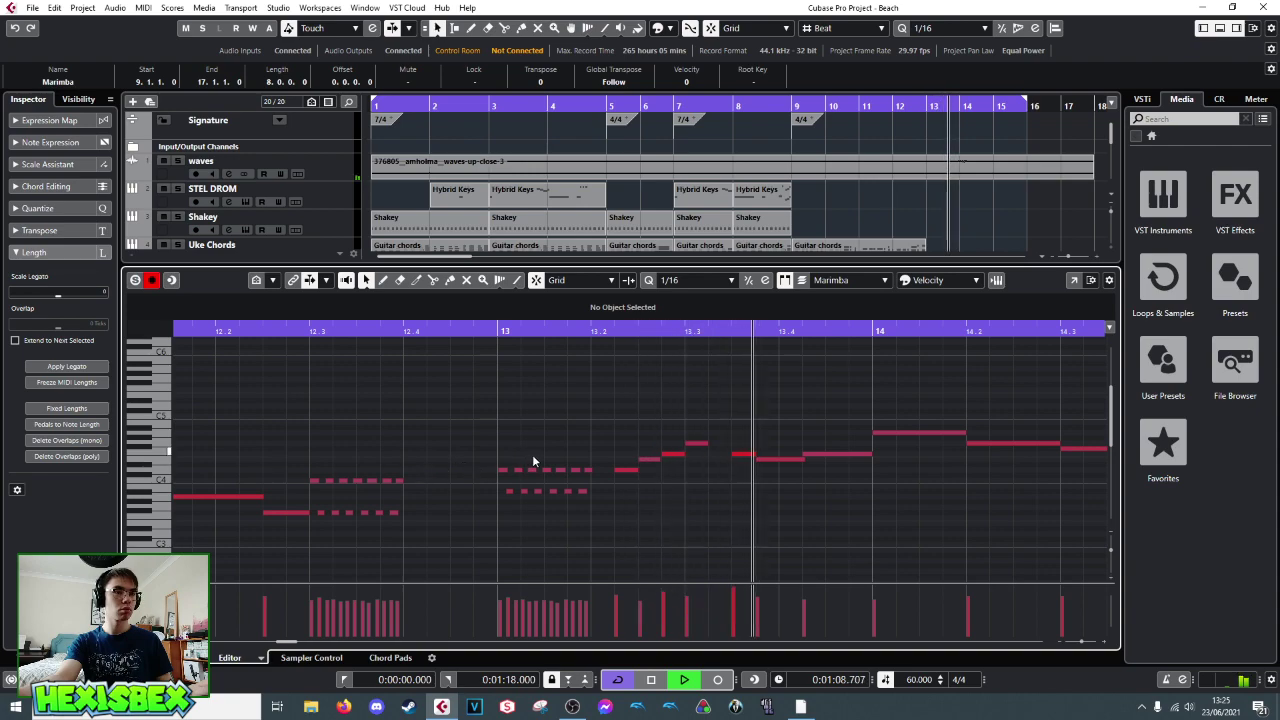
{"action": "key", "text": "space"}
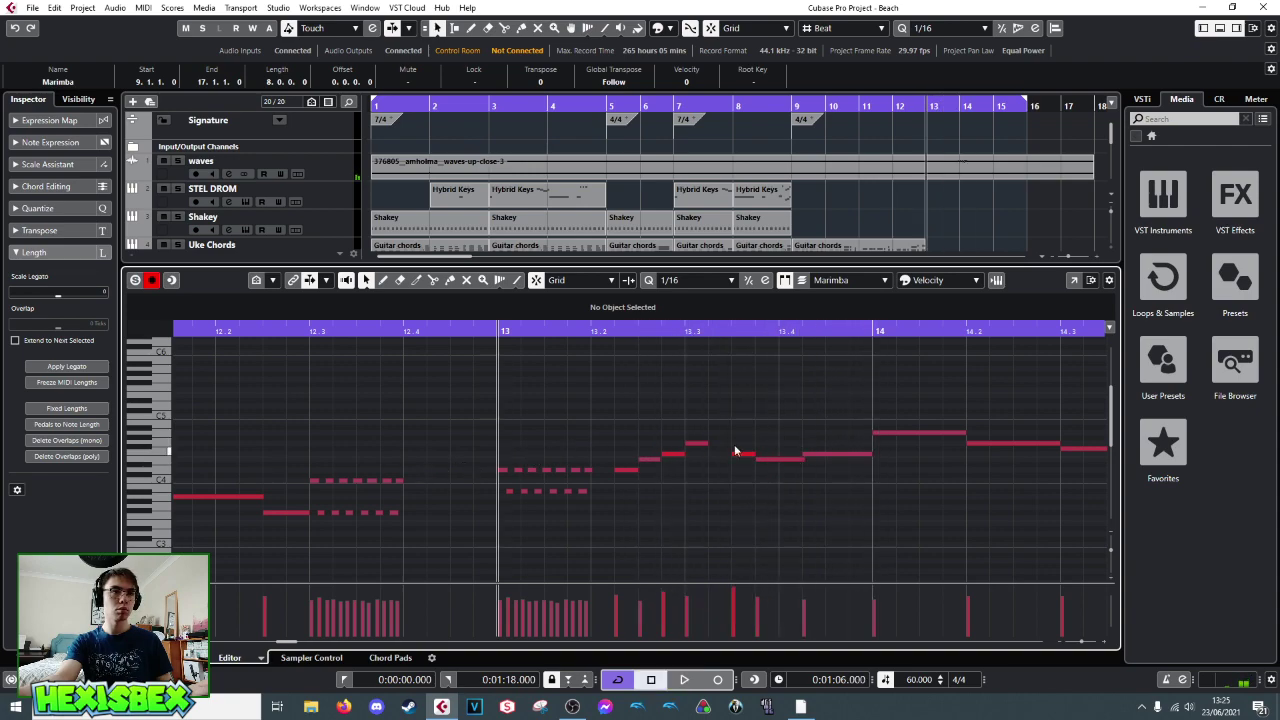
{"action": "left_click_drag", "start_coordinate": [483, 335], "coordinate": [297, 395]}
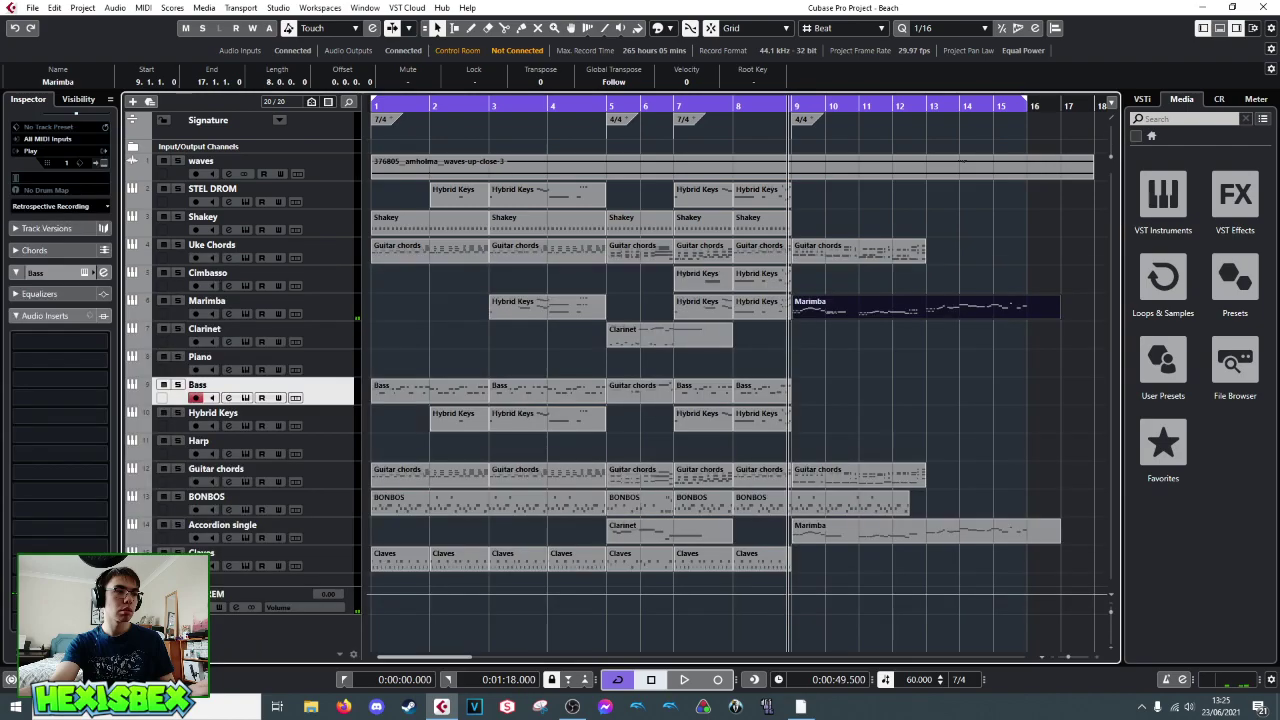
{"action": "left_click", "coordinate": [252, 659]}
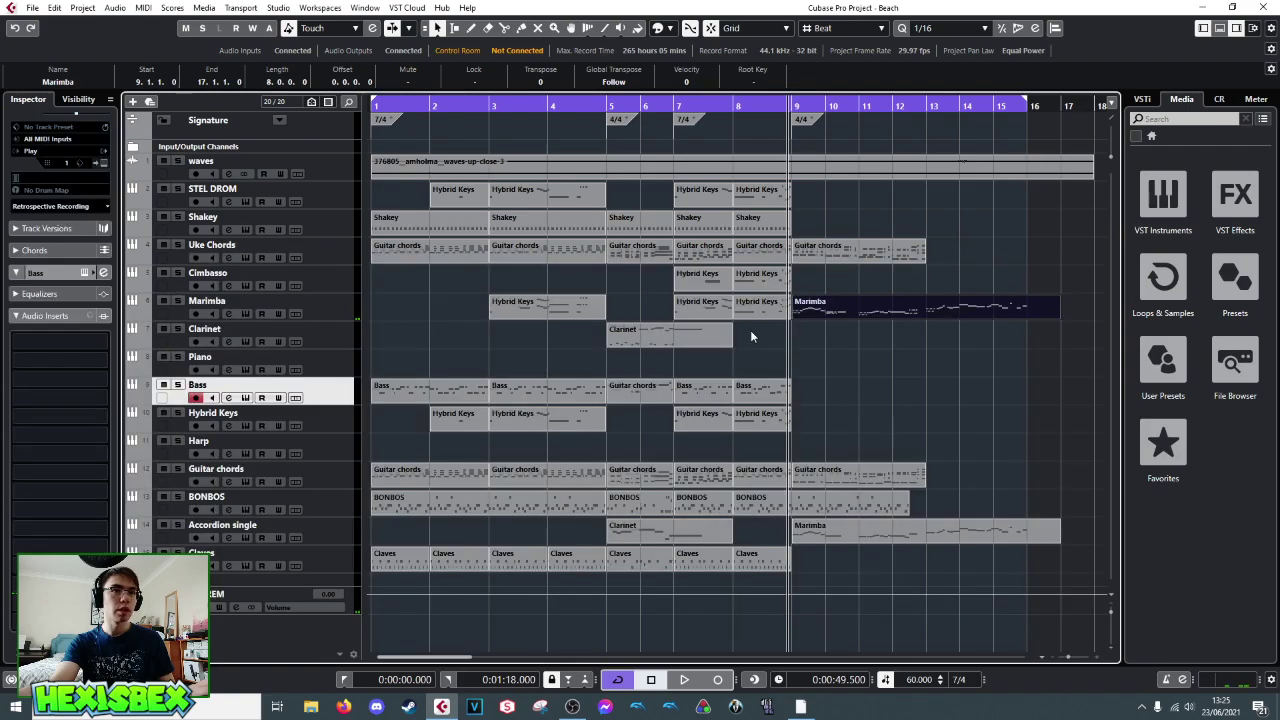
- Reopen the bar 9 Marimba part in the note editor and set the playback position to bar 13
{"action": "double_click", "coordinate": [927, 315]}
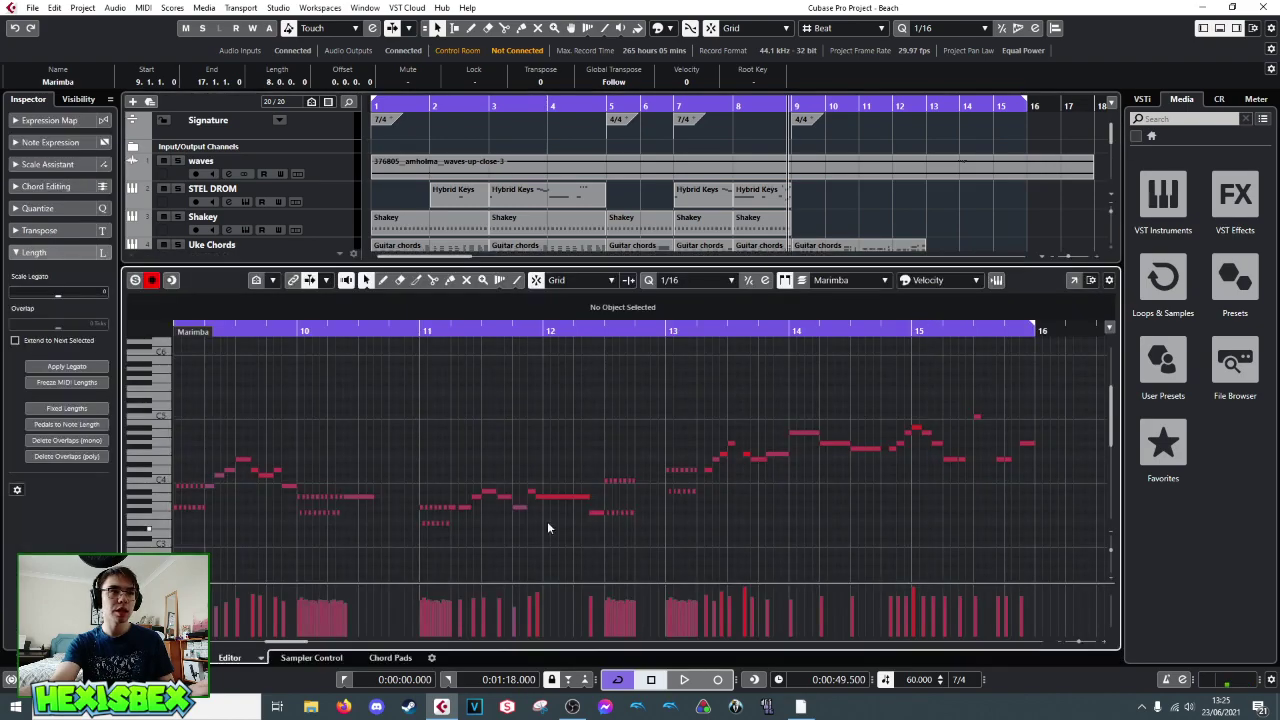
{"action": "left_click", "coordinate": [667, 331]}
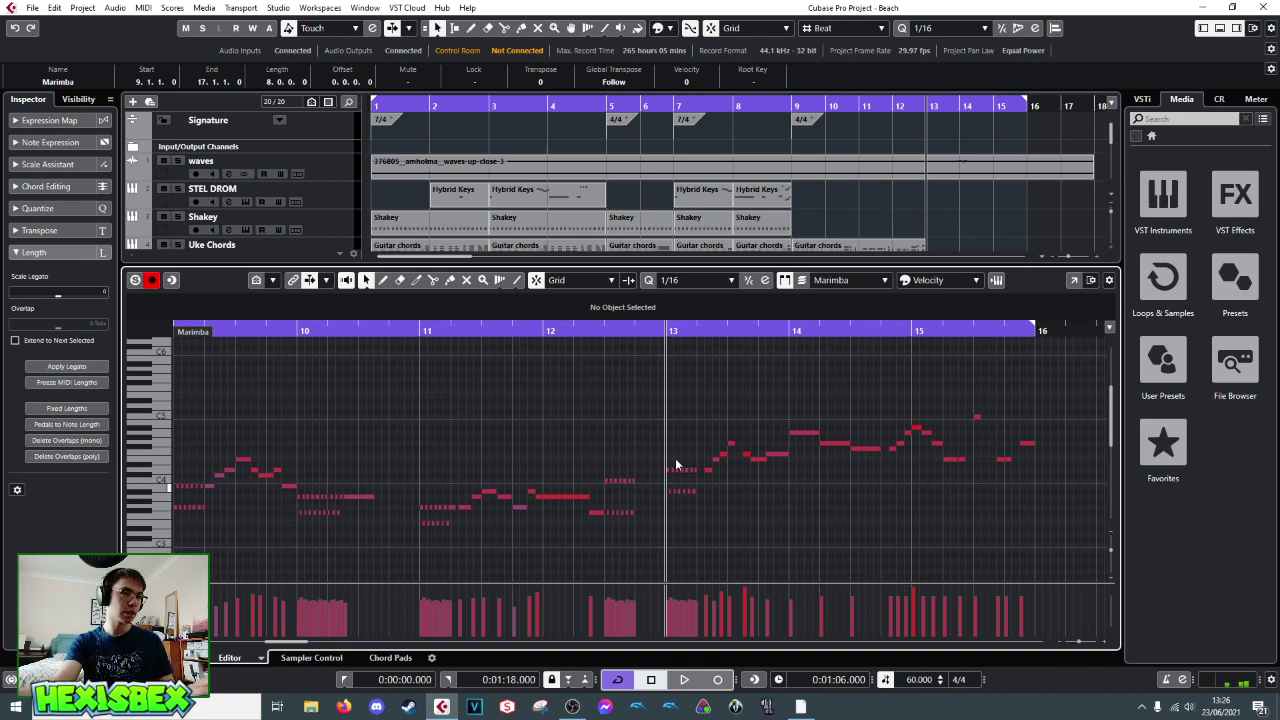
{"action": "left_click_drag", "start_coordinate": [667, 330], "coordinate": [729, 444]}
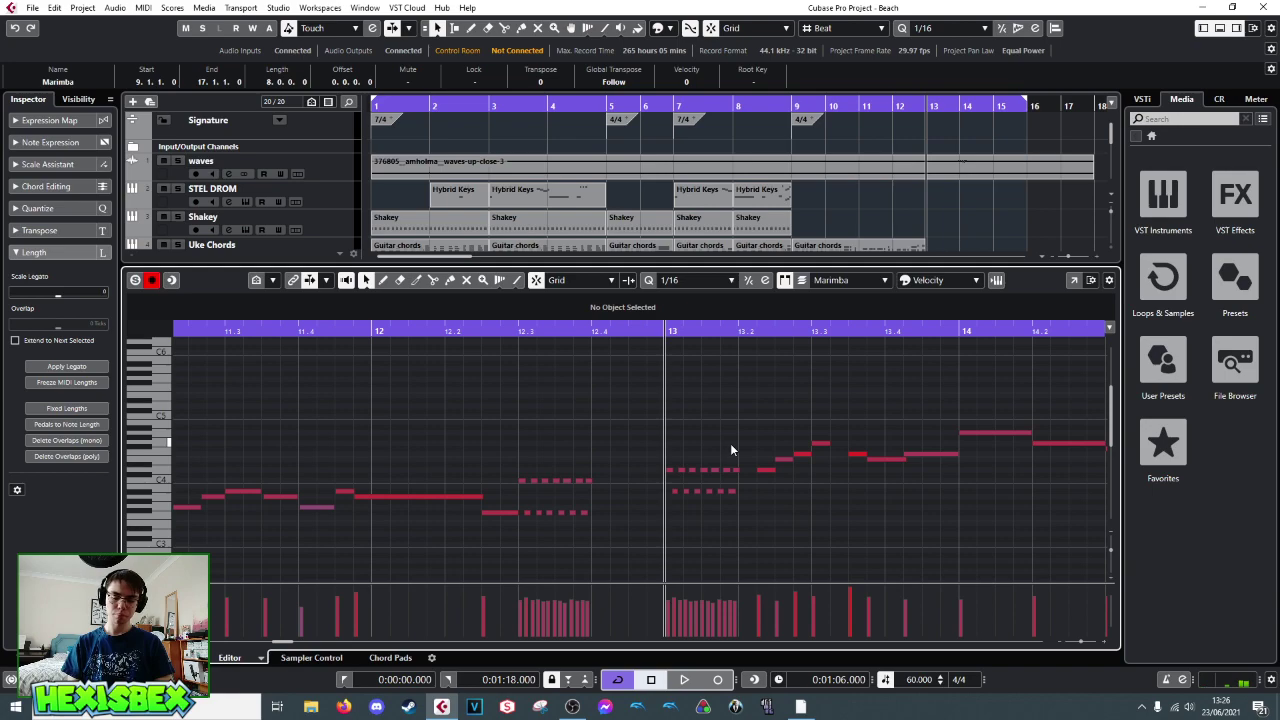
- Select the Piano track for live playing and play the project from bar 13 to audition piano against the Marimba
{"action": "scroll", "coordinate": [323, 184], "scroll_direction": "down", "scroll_amount": 5}
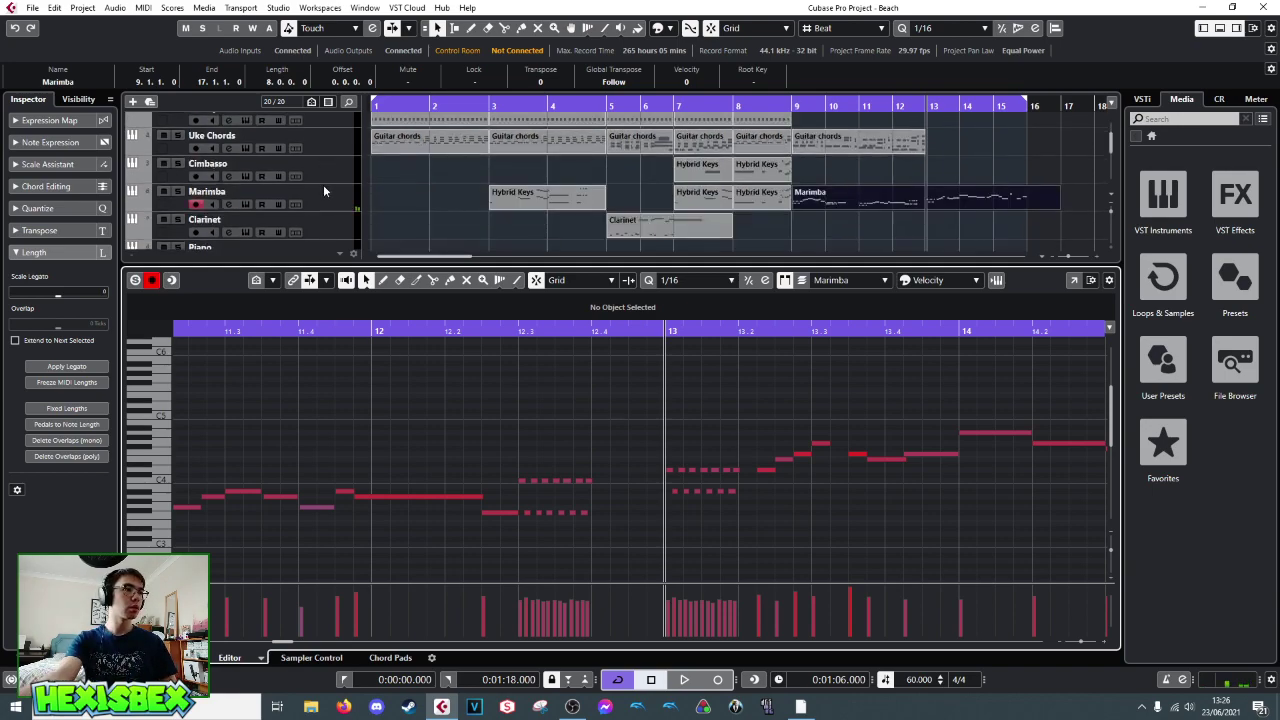
{"action": "left_click", "coordinate": [335, 168]}
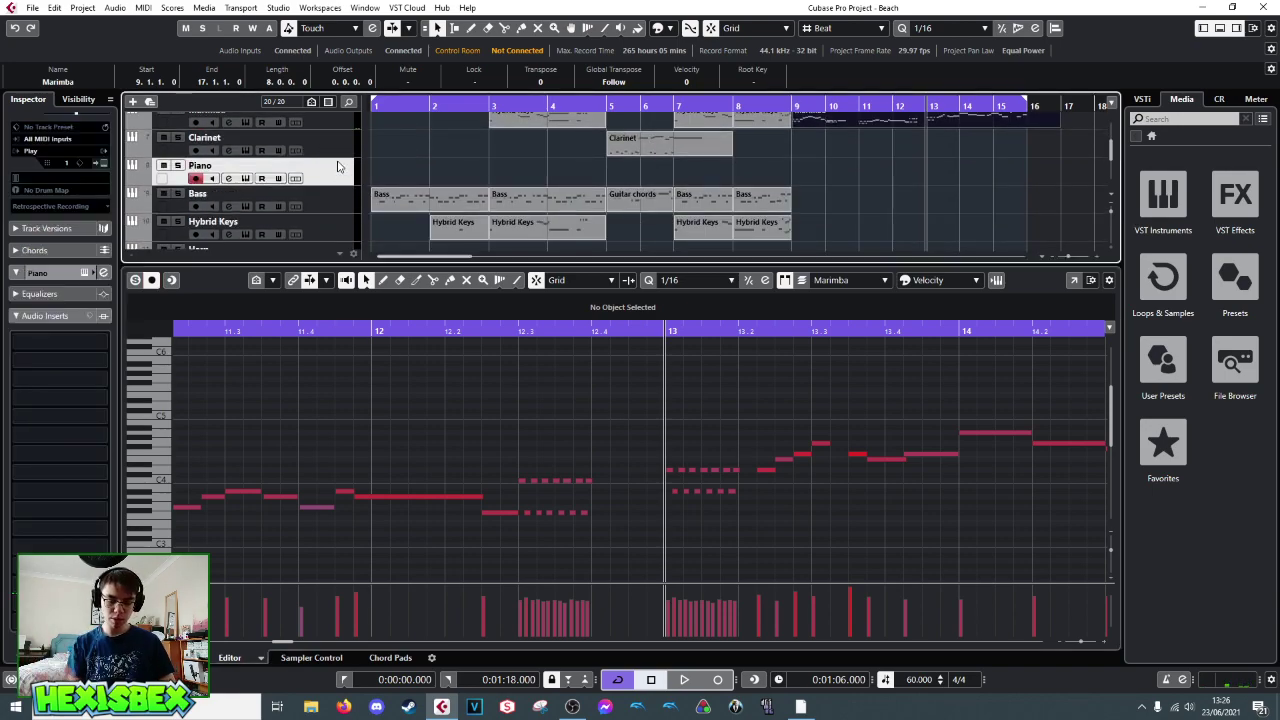
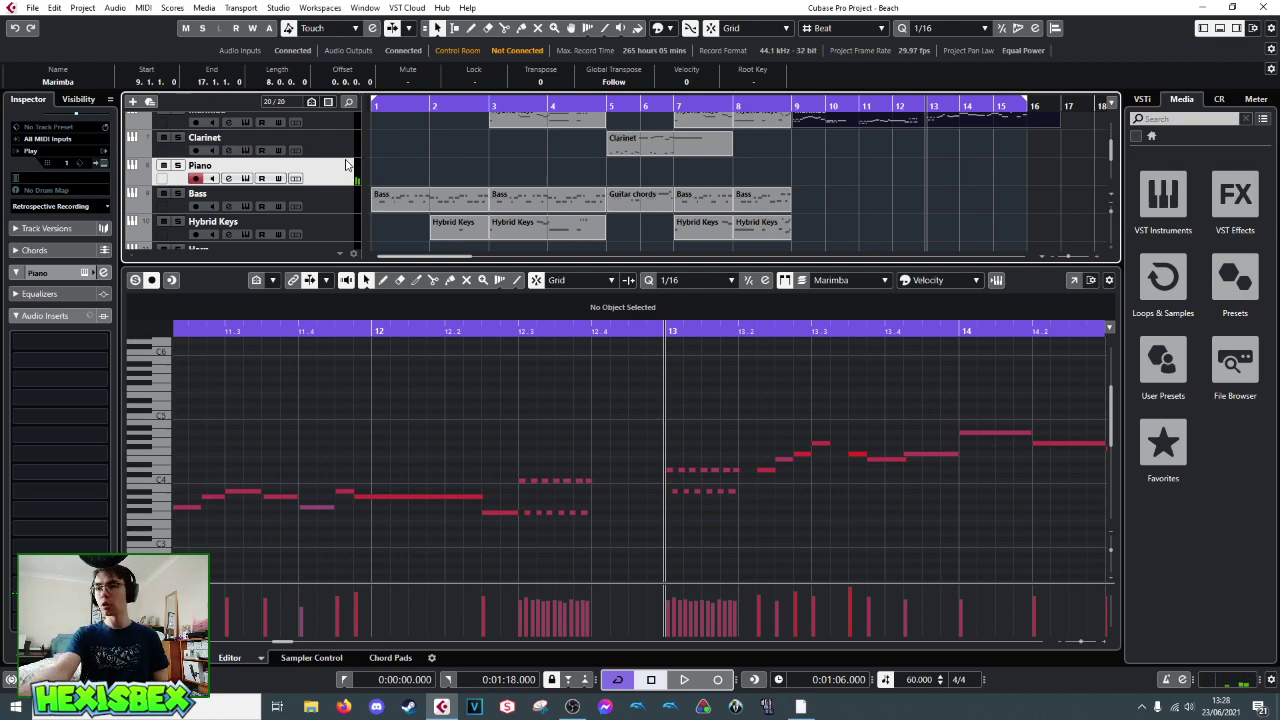
{"action": "key", "text": "space"}
{"action": "key", "text": "space"}
{"action": "key", "text": "space"}
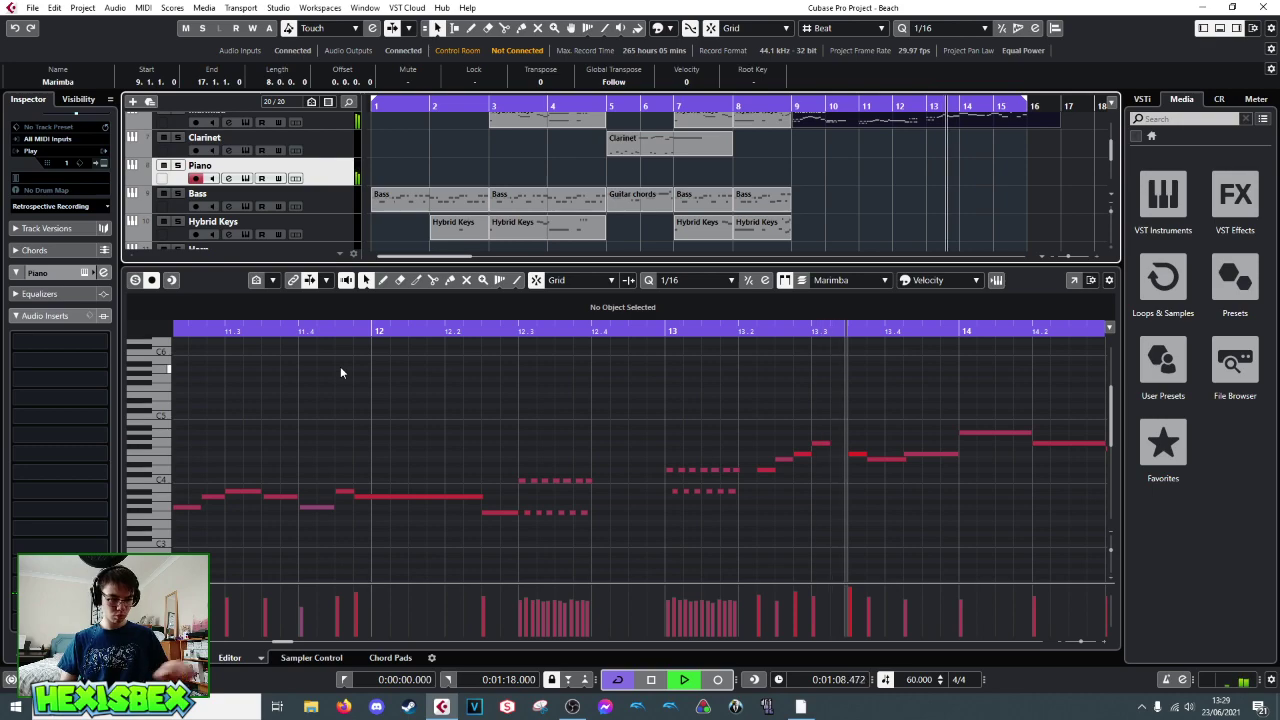
{"action": "key", "text": "space"}
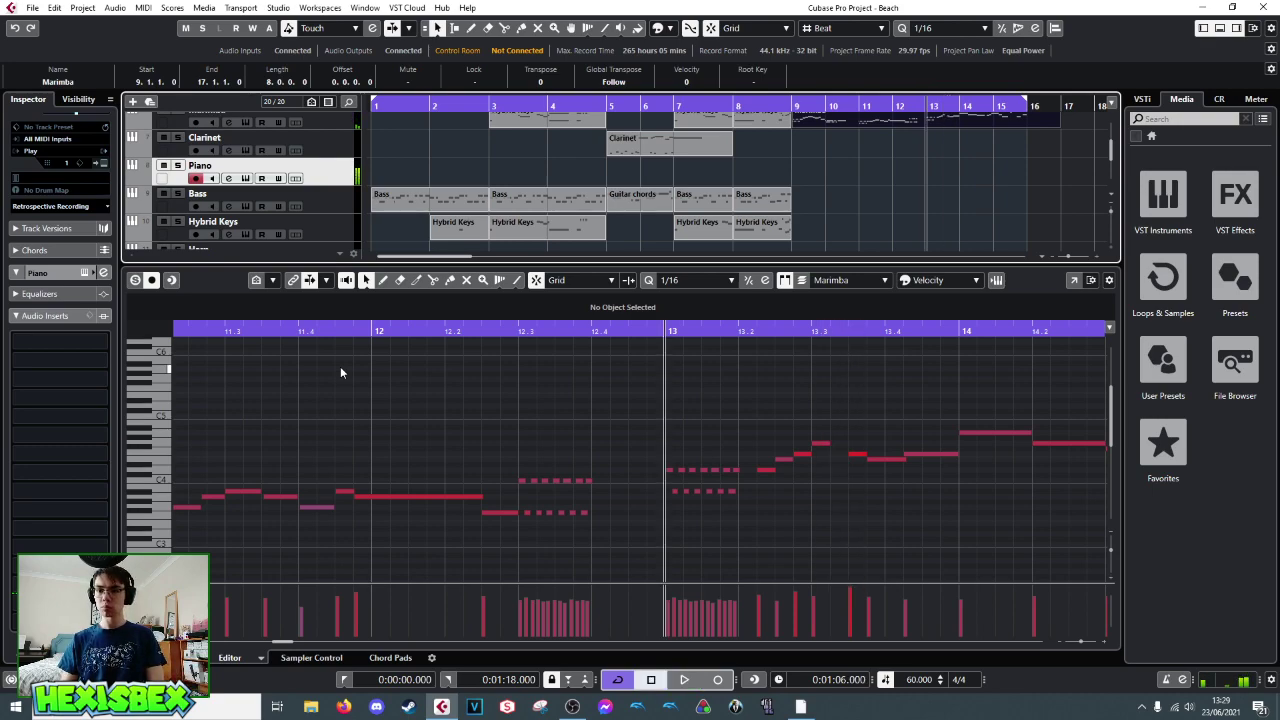
- Play the project repeatedly from bar 13 while trying out piano accompaniment against the Marimba line
{"action": "key", "text": "space"}
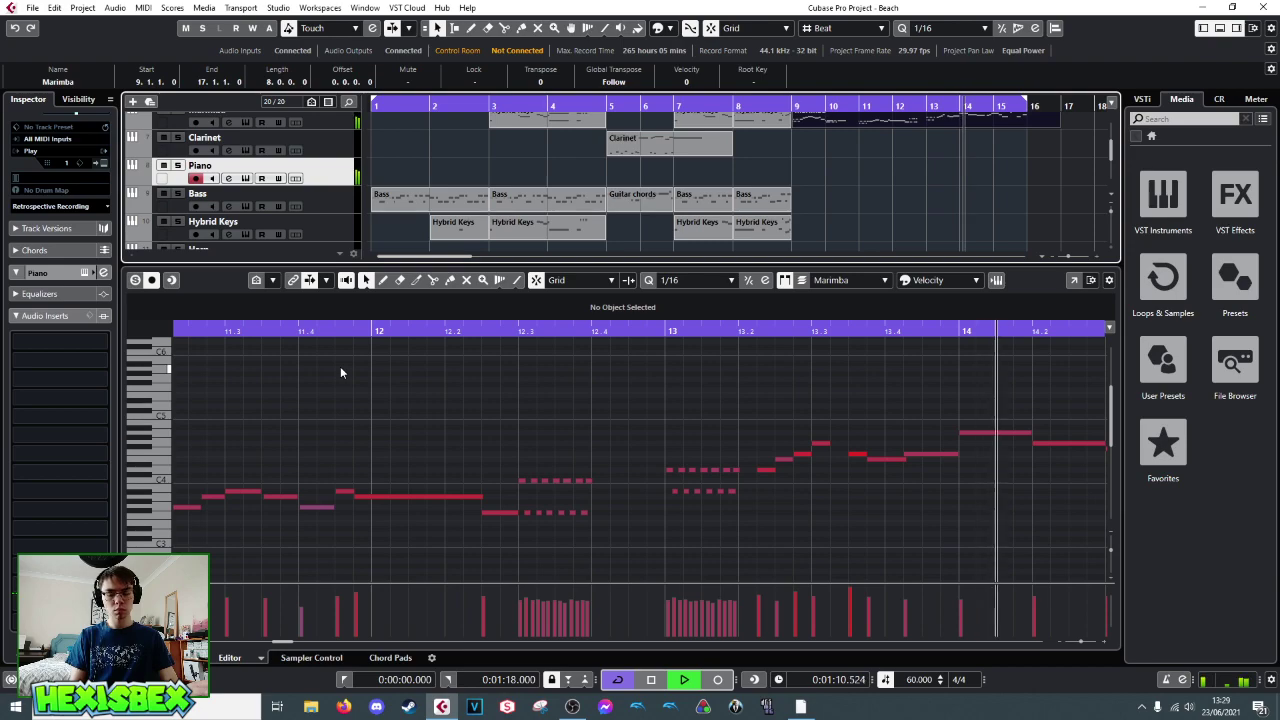
{"action": "key", "text": "space"}
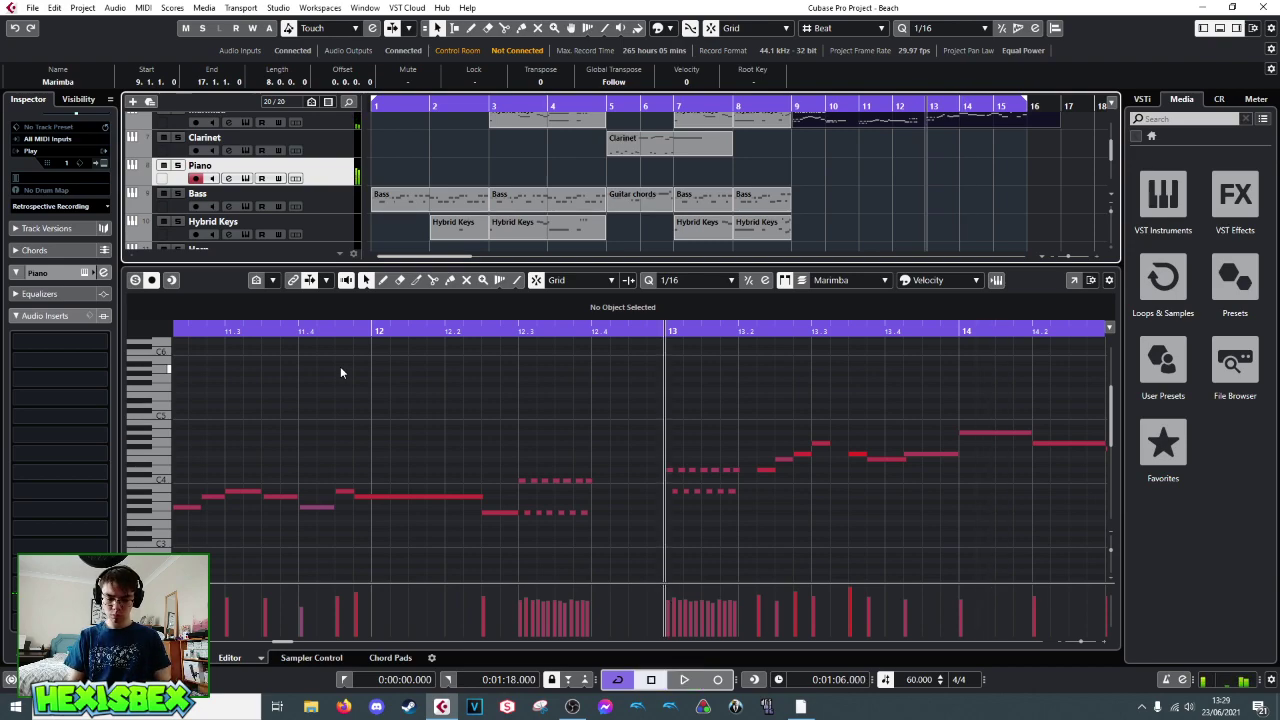
{"action": "key", "text": "space"}
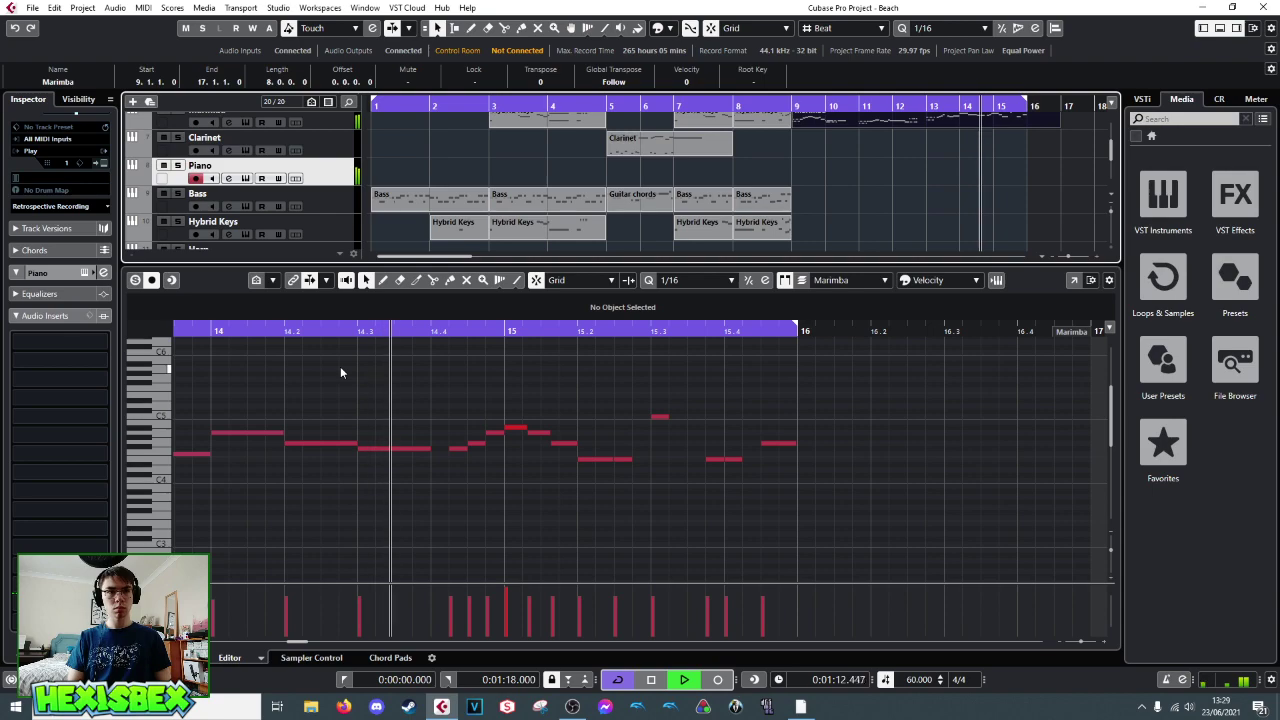
{"action": "key", "text": "space"}
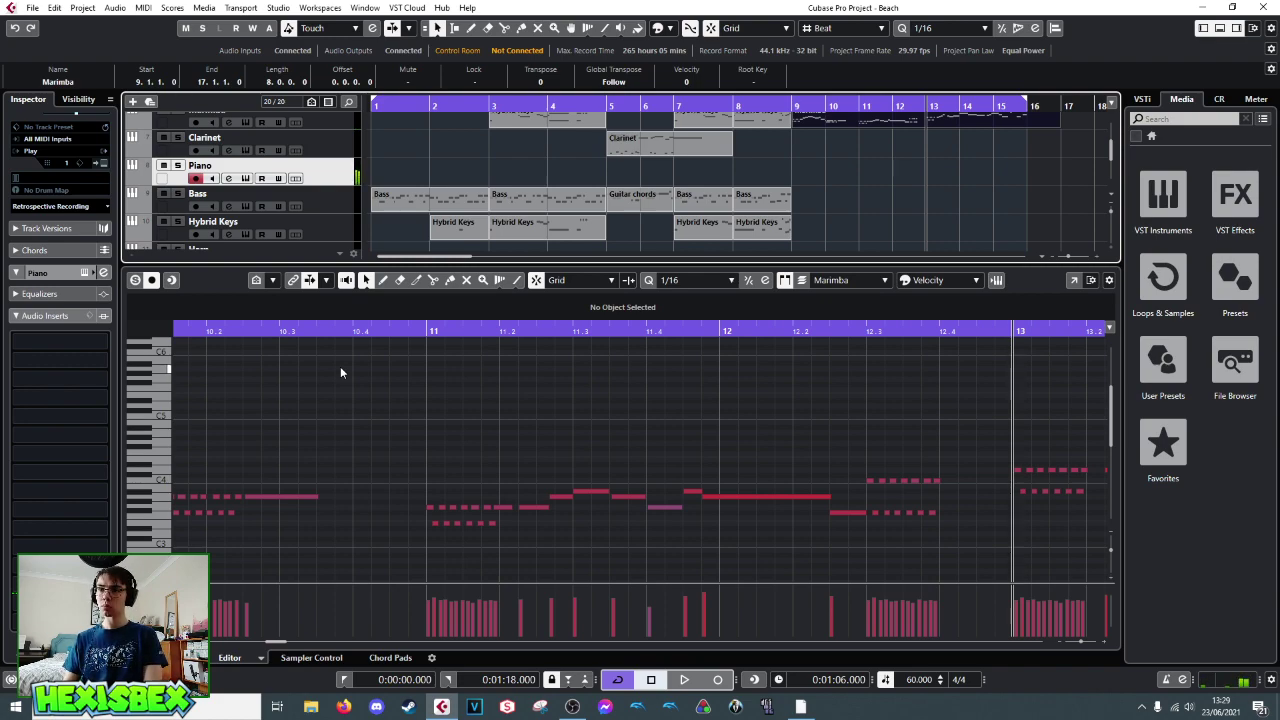
{"action": "key", "text": "space"}
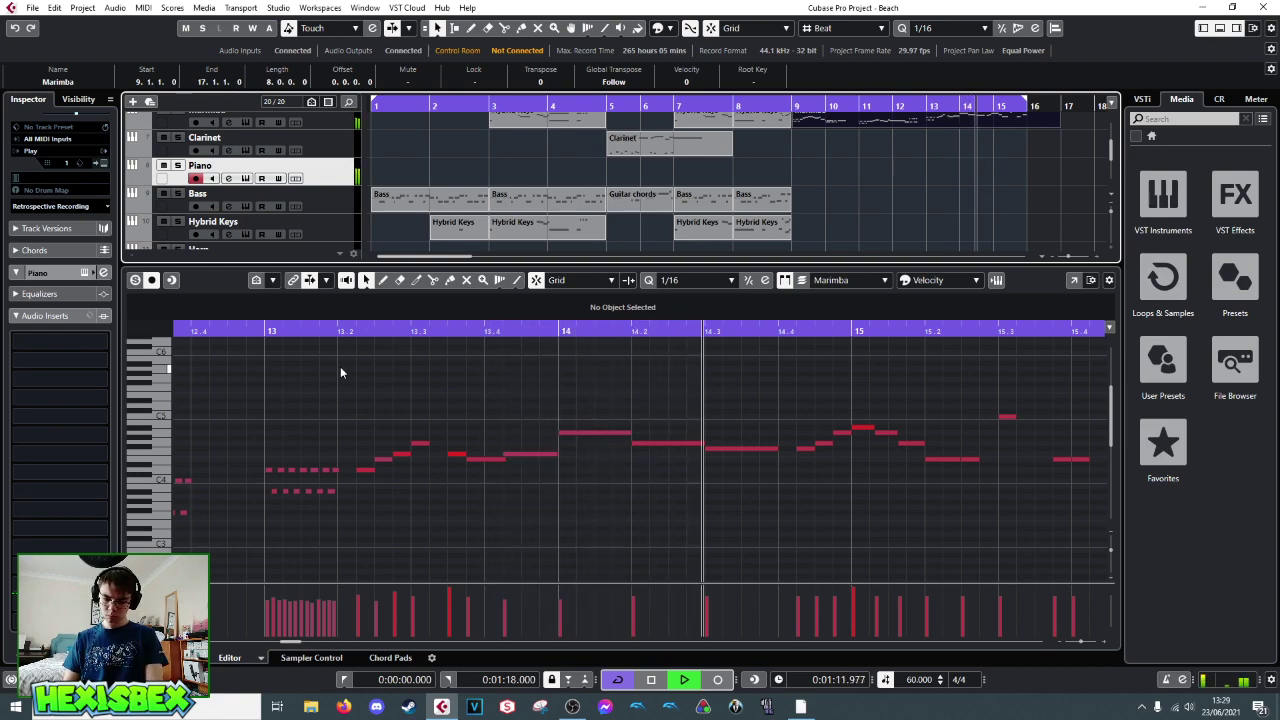
{"action": "key", "text": "space"}
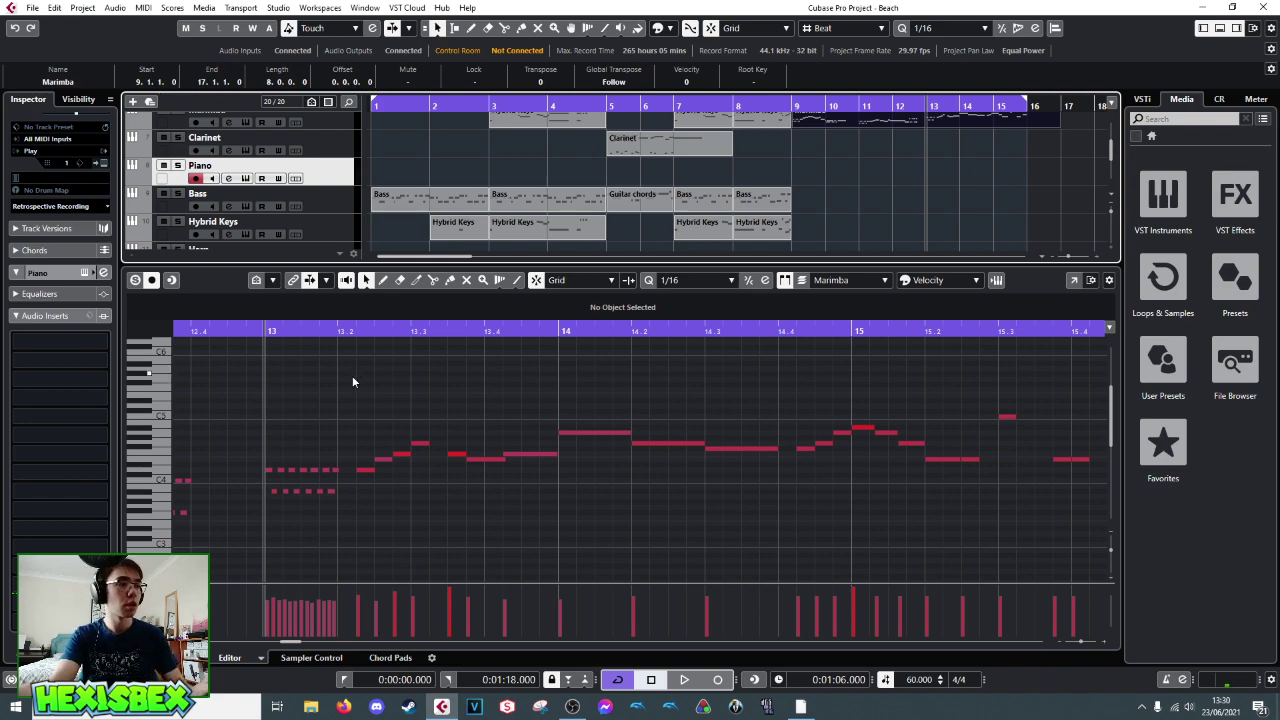
{"action": "key", "text": "space"}
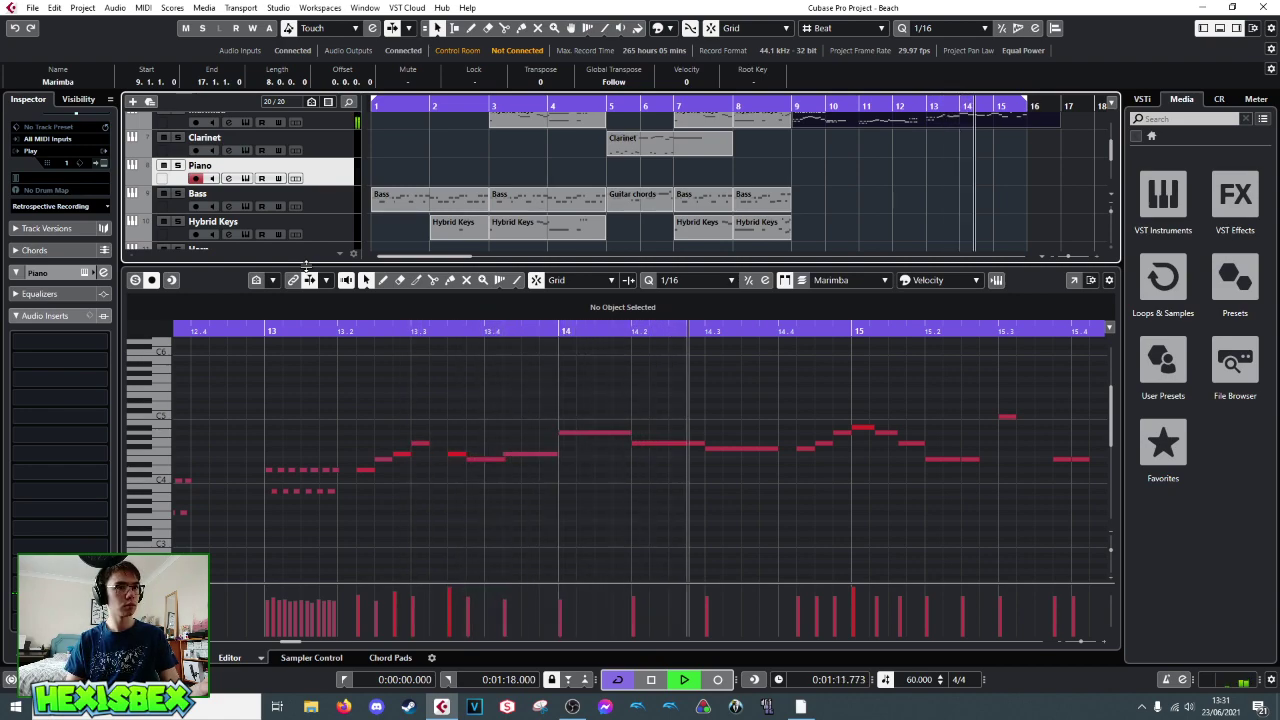
{"action": "key", "text": "space"}
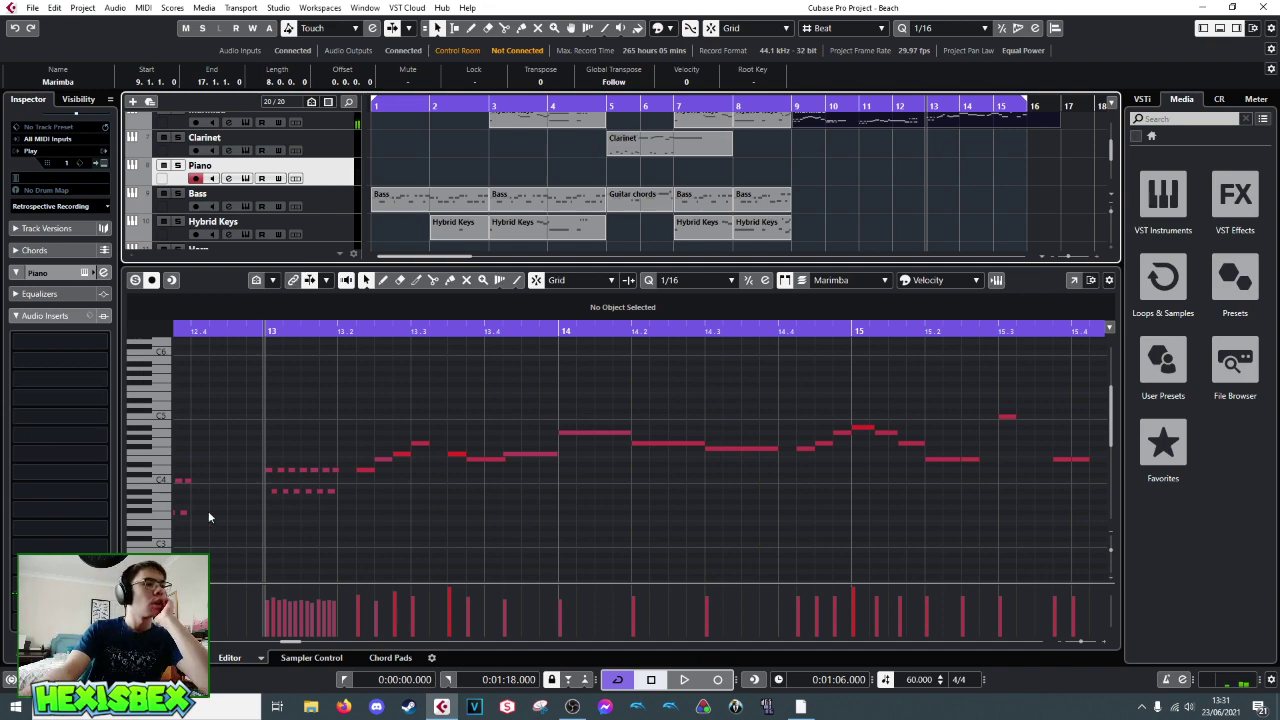
- Switch live input to the Marimba part and play from bar 13 to try out notes against the melody
{"action": "left_click", "coordinate": [164, 476]}
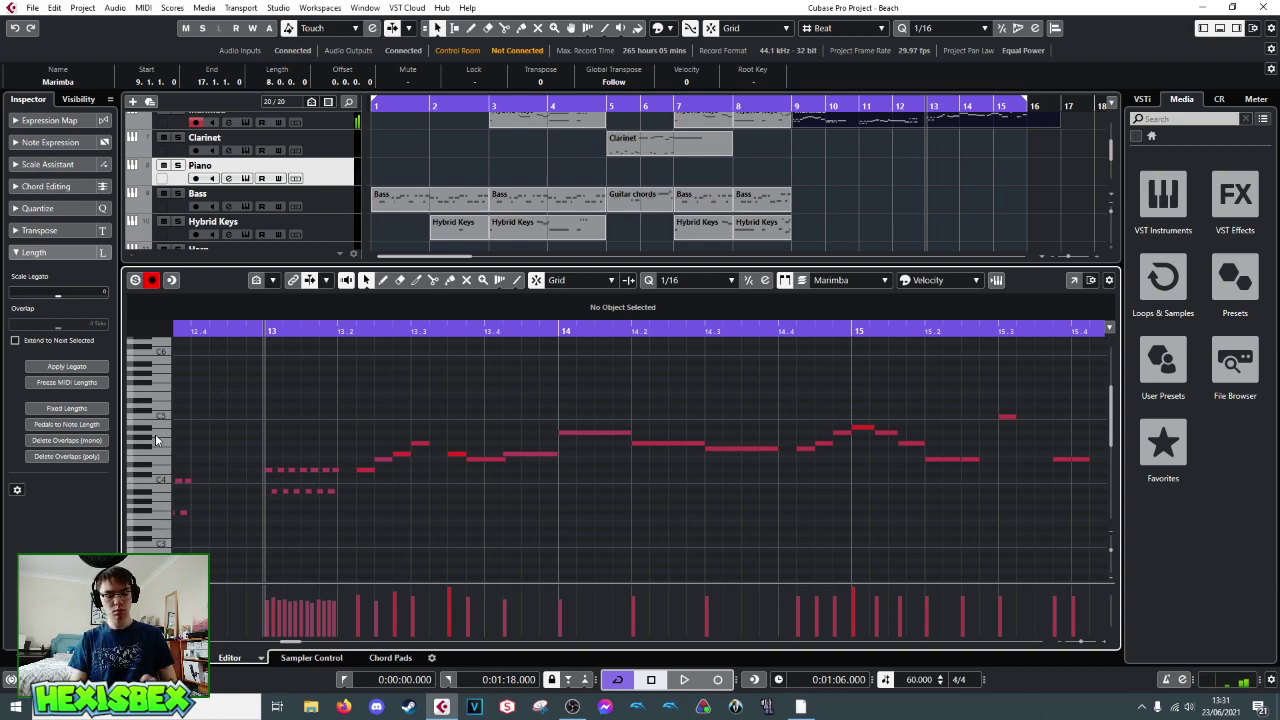
{"action": "key", "text": "space"}
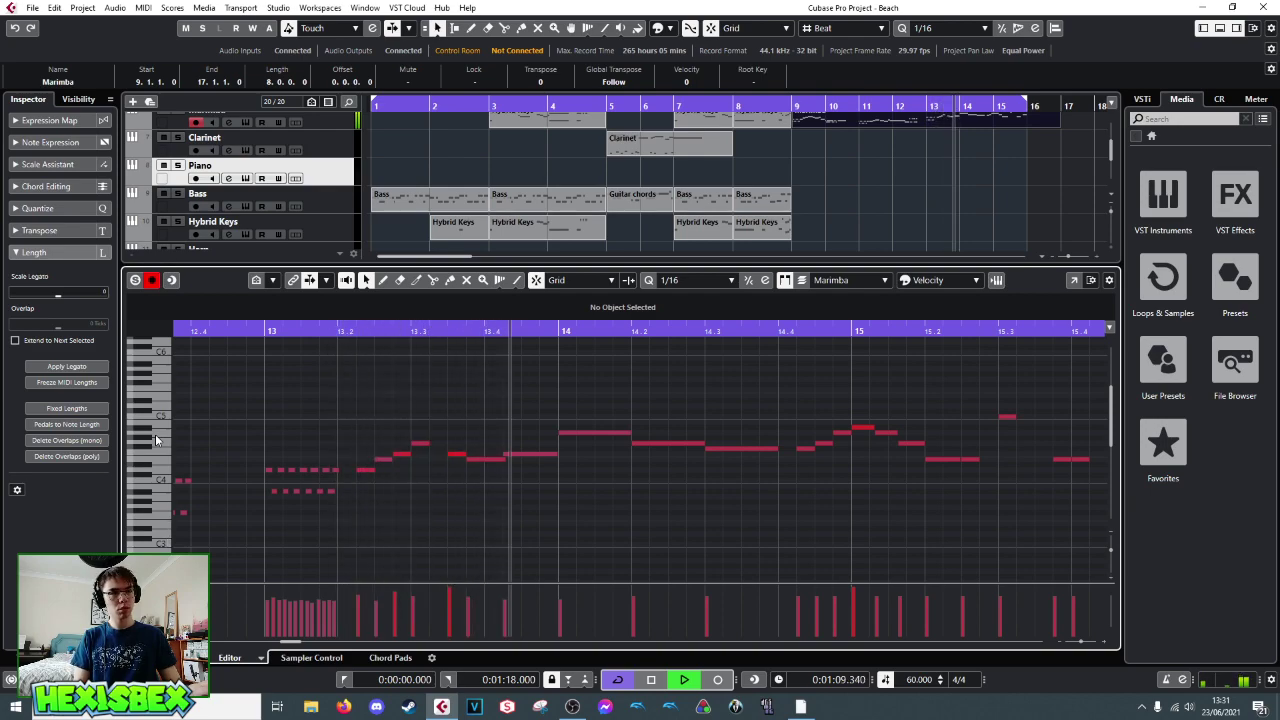
{"action": "key", "text": "space"}
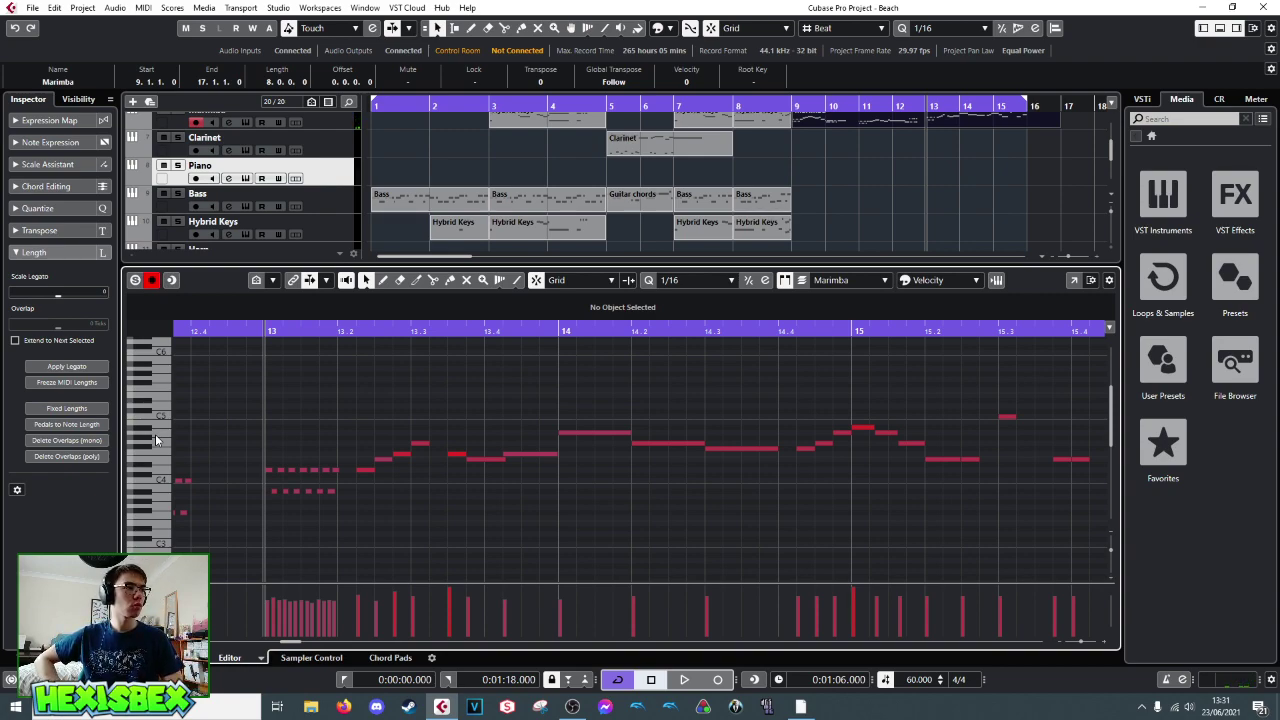
{"action": "key", "text": "space"}
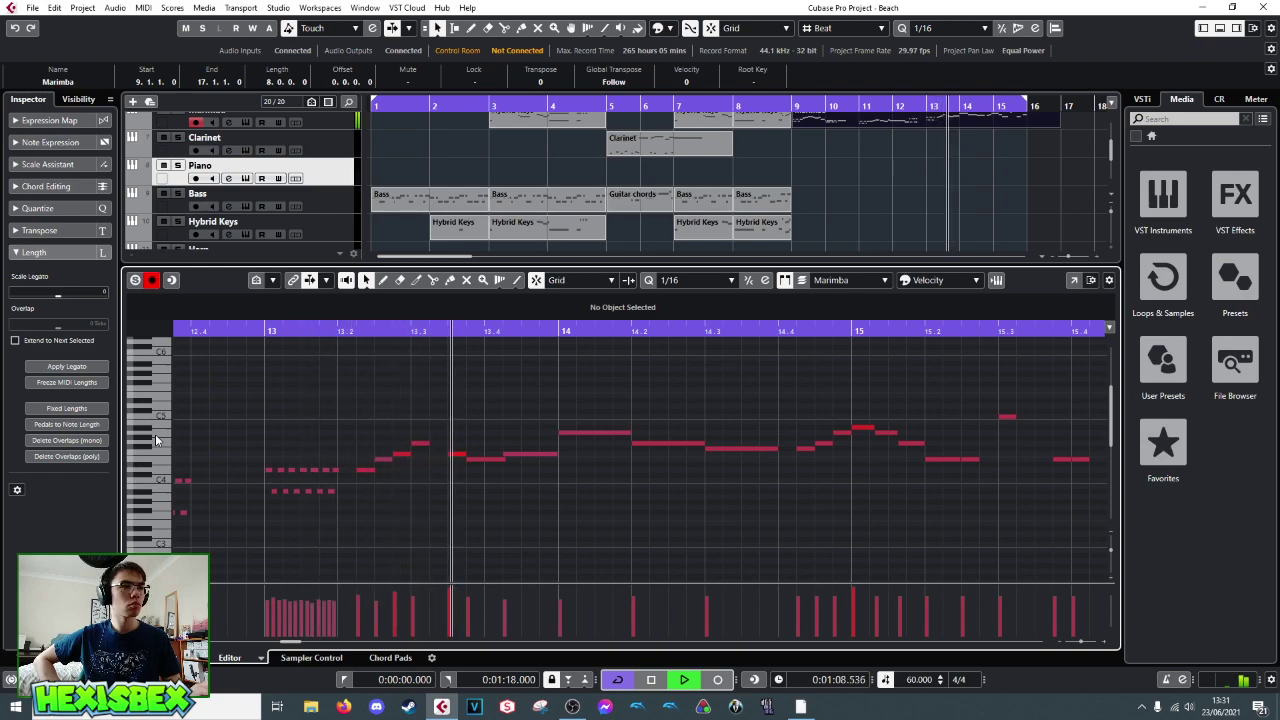
{"action": "key", "text": "space"}
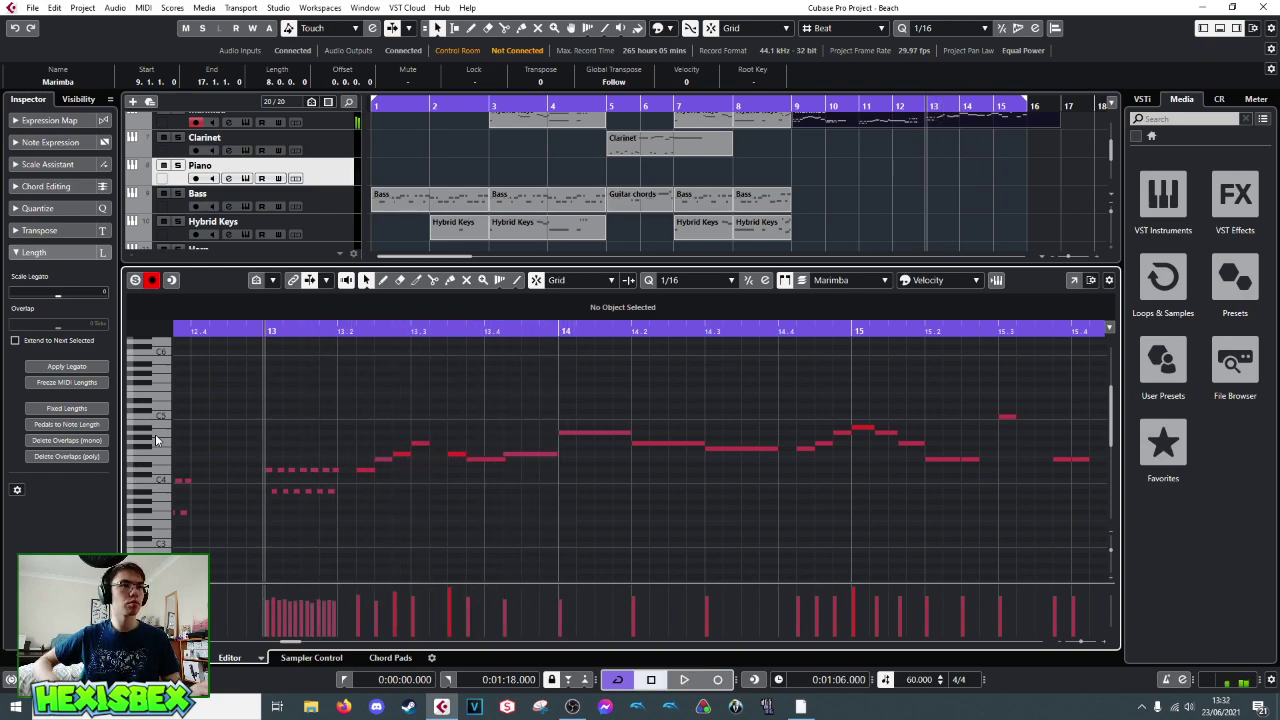
- Repeat the bar 9 Guitar chords part at bar 13 on the Guitar chords track and open the copy for note editing
{"action": "key", "text": "ctrl+e"}
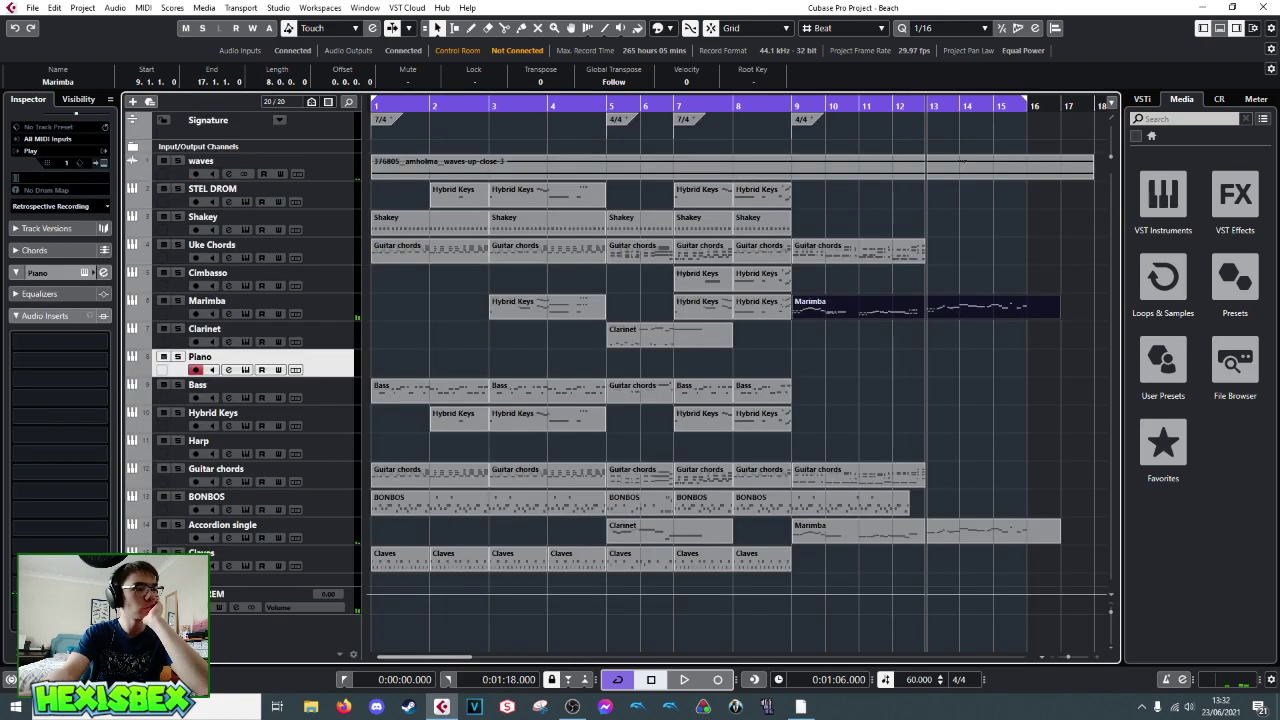
{"action": "left_click_drag", "start_coordinate": [925, 483], "coordinate": [986, 482]}
{"action": "double_click", "coordinate": [942, 479]}
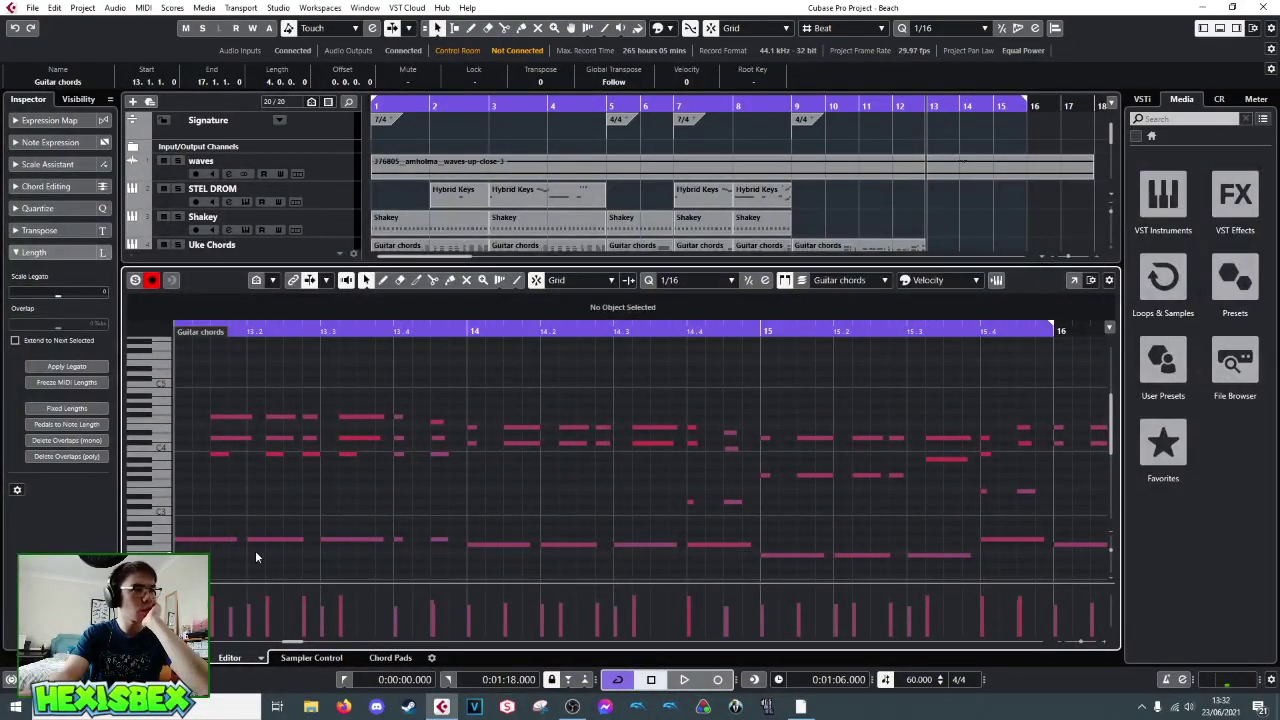
- Raise the top note of the last chord in bar 13, at 13.4.3, to F#4
{"action": "left_click_drag", "start_coordinate": [193, 533], "coordinate": [387, 548]}
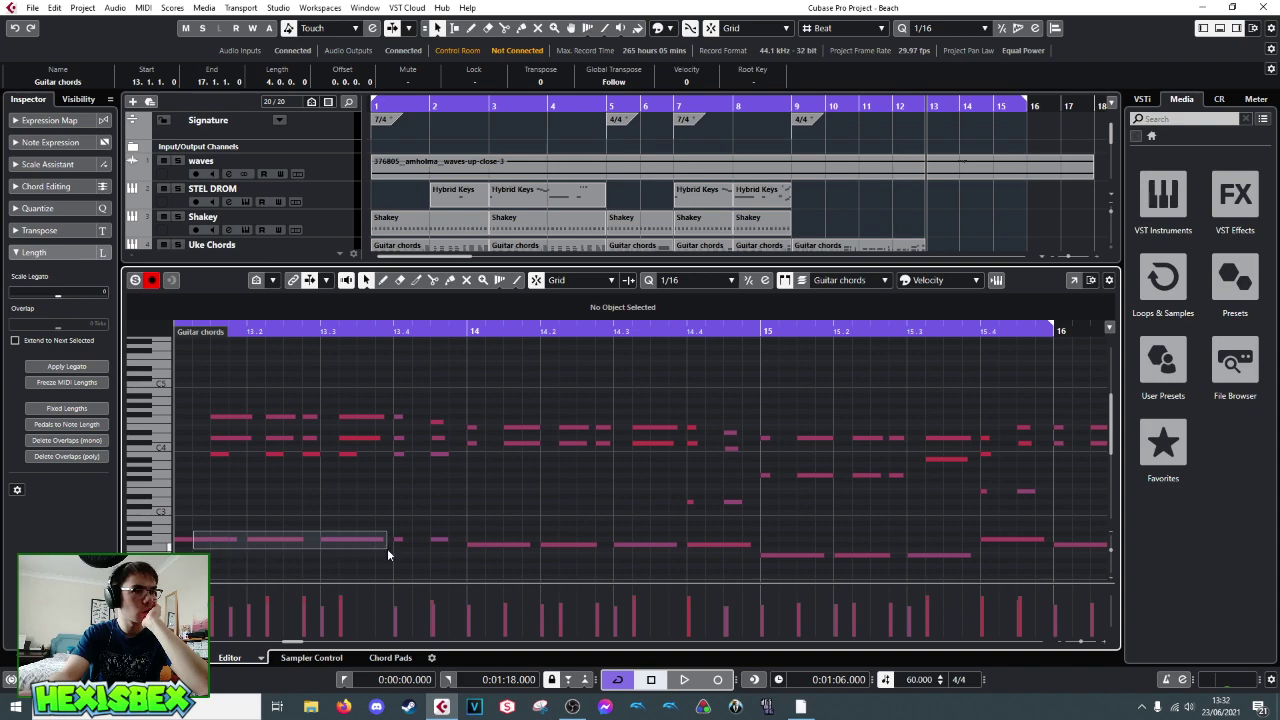
{"action": "left_click_drag", "start_coordinate": [387, 548], "coordinate": [387, 548]}
{"action": "left_click_drag", "start_coordinate": [433, 403], "coordinate": [437, 561]}
{"action": "left_click_drag", "start_coordinate": [424, 412], "coordinate": [439, 452]}
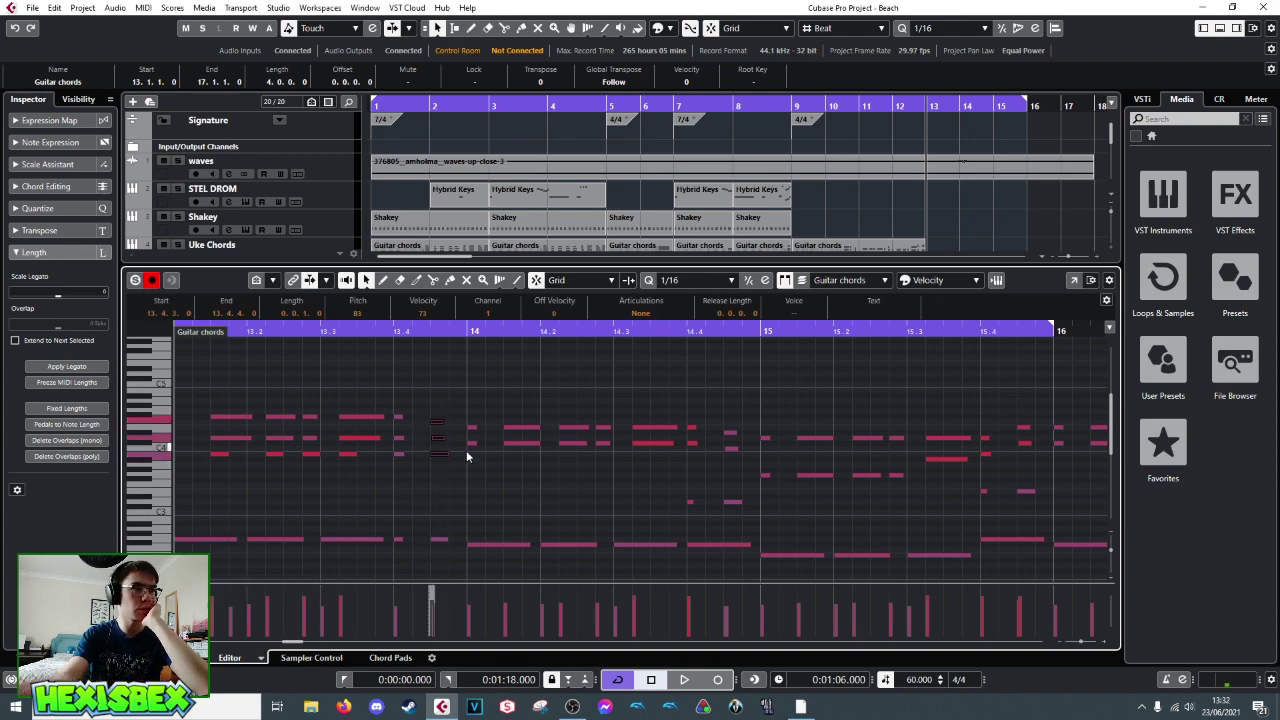
{"action": "left_click", "coordinate": [437, 421]}
{"action": "key", "text": "Up"}
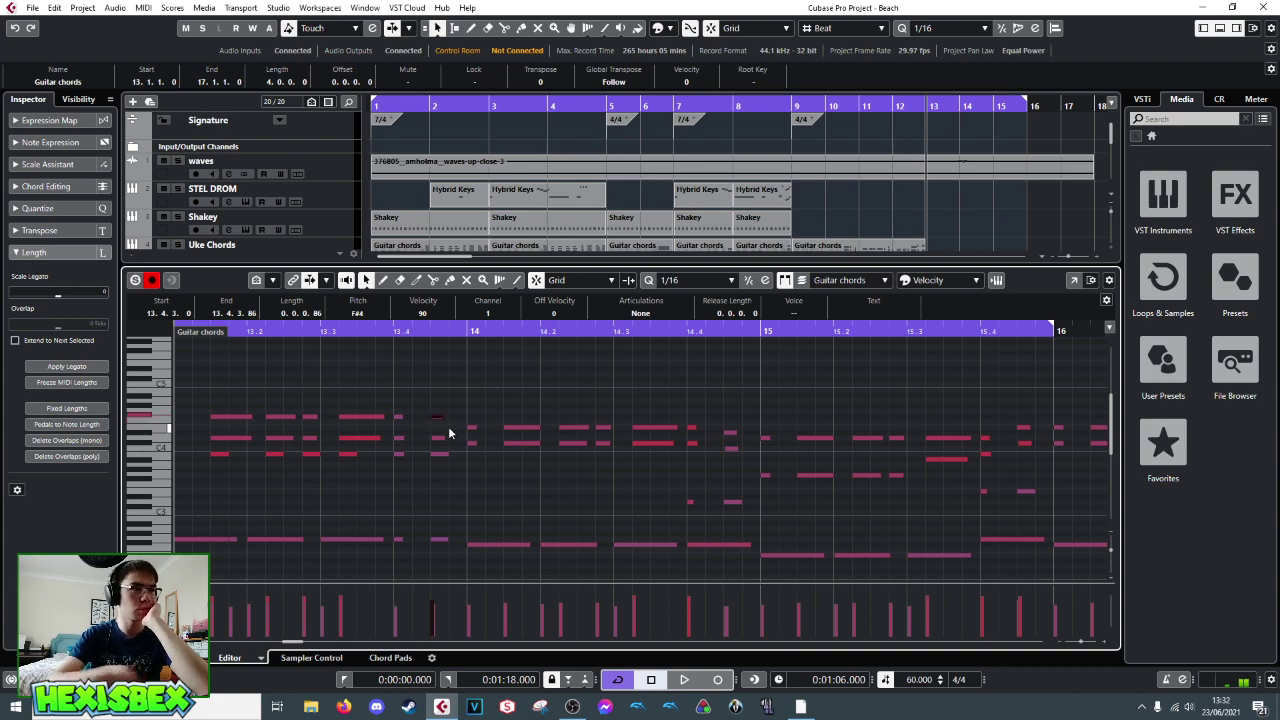
- Set the playback position to 12.4 and listen to the Guitar chords in bar 13
{"action": "left_click", "coordinate": [242, 334]}
{"action": "key", "text": "space"}
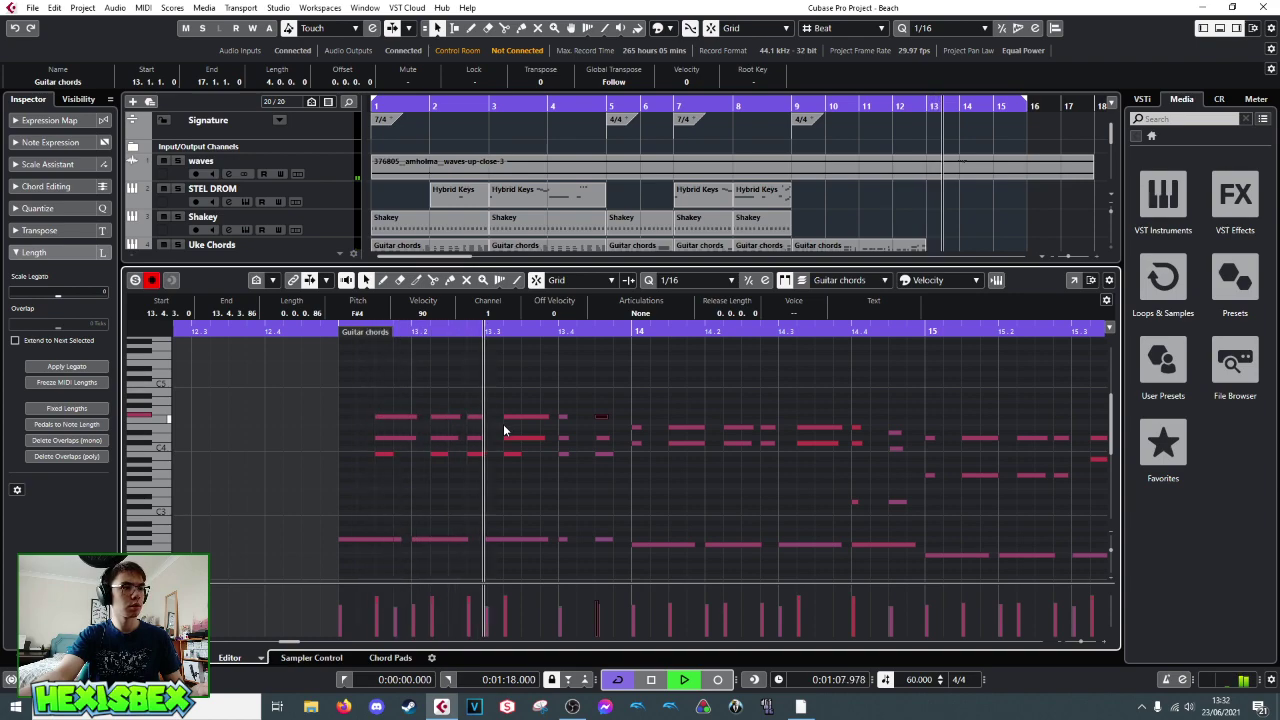
{"action": "key", "text": "space"}
{"action": "key", "text": "space"}
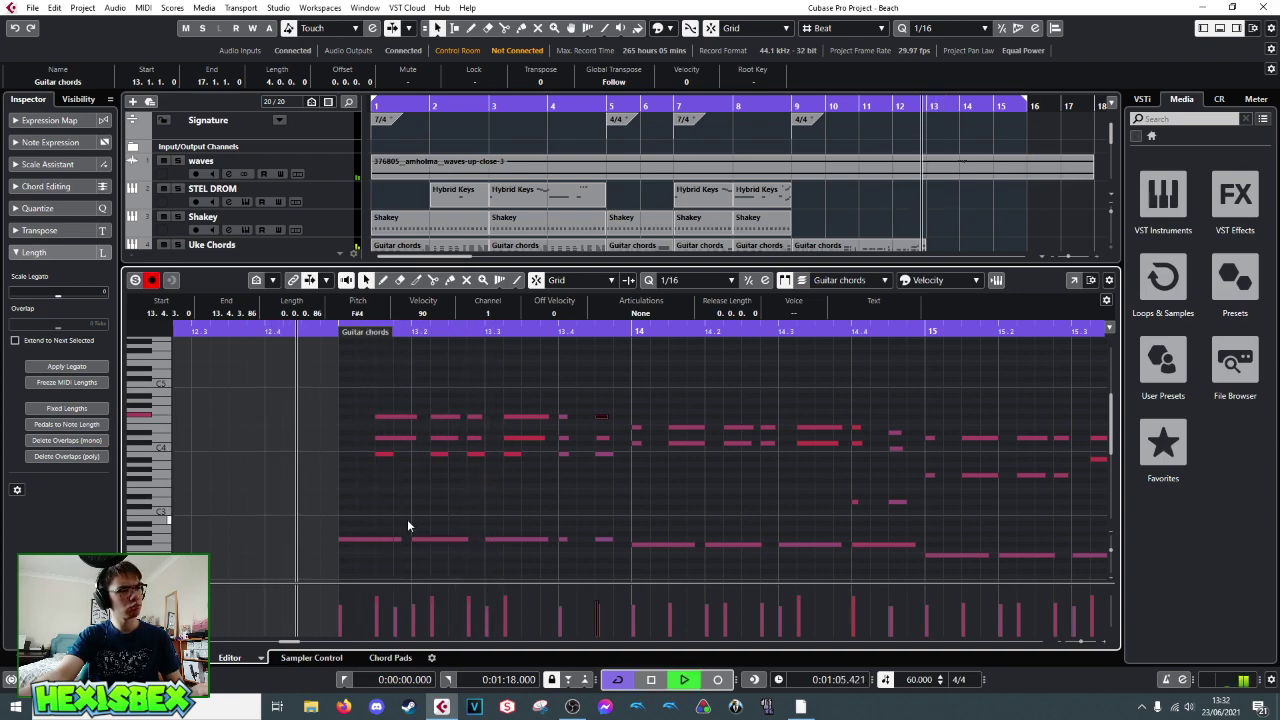
{"action": "key", "text": "space"}
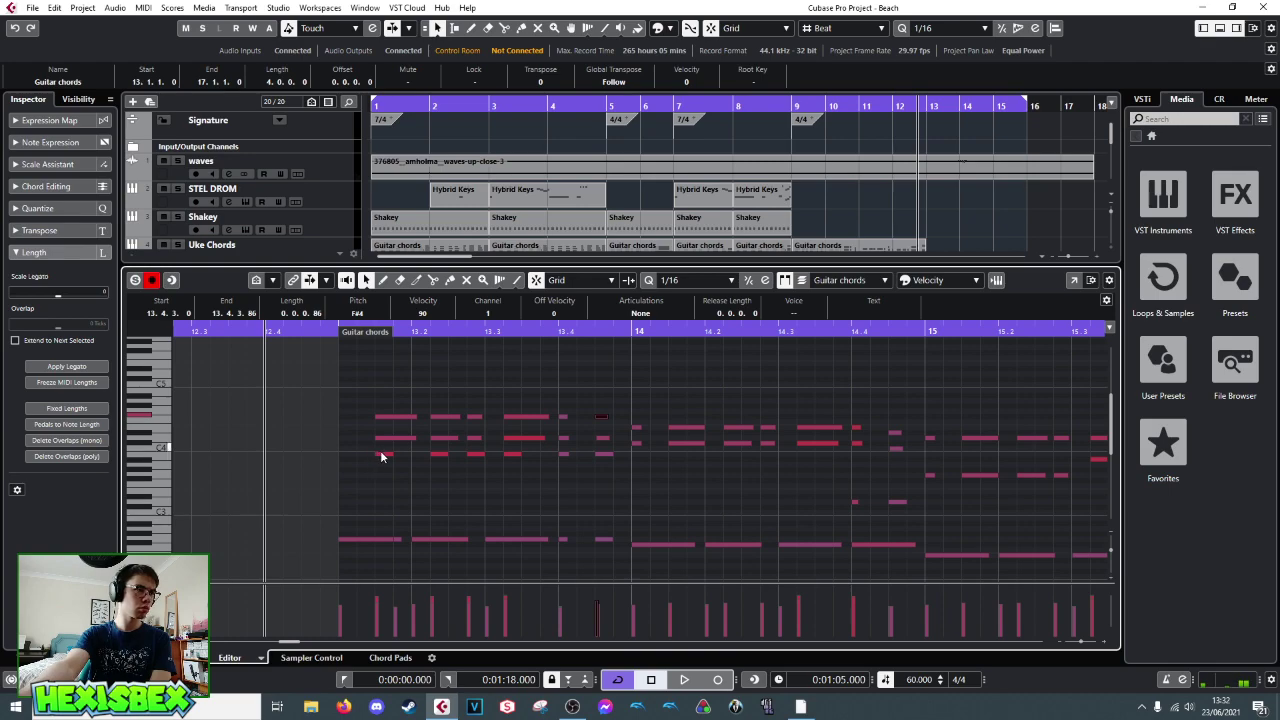
- Lower the top note of every Guitar chord in bar 13 to F4 and listen to the result up to bar 14
{"action": "left_click", "coordinate": [394, 418]}
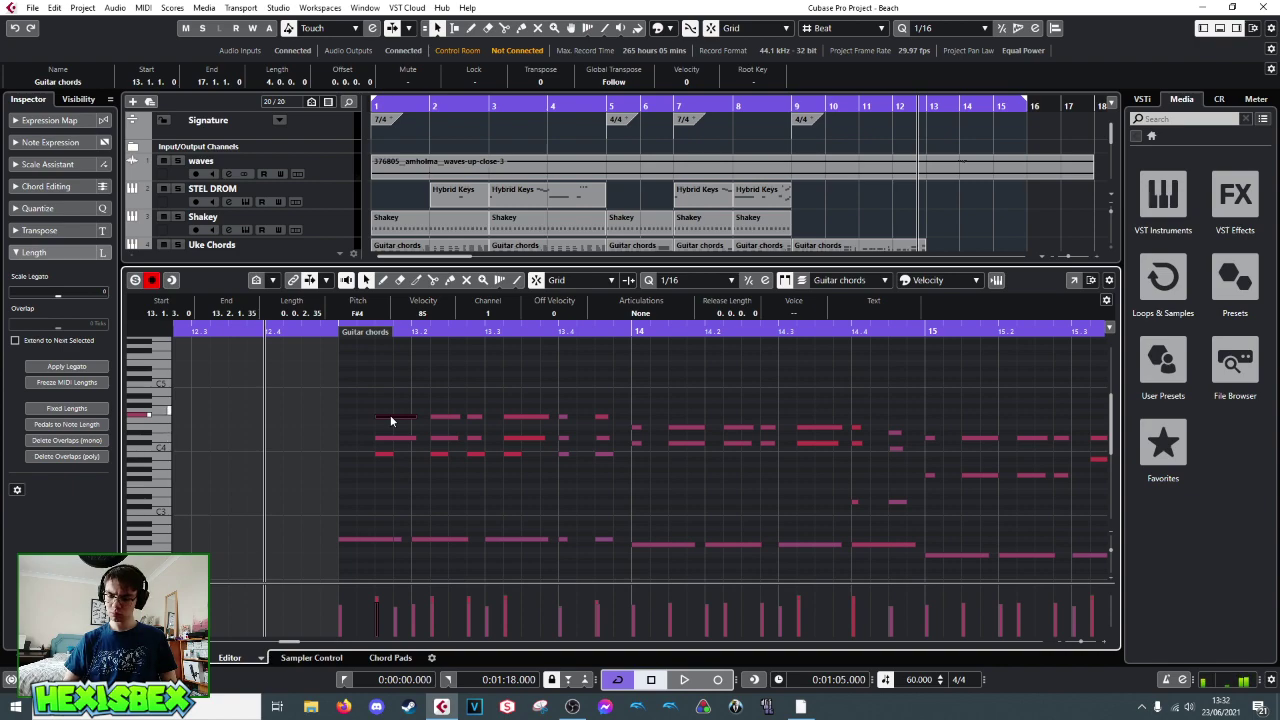
{"action": "left_click_drag", "start_coordinate": [364, 404], "coordinate": [613, 426]}
{"action": "key", "text": "Down"}
{"action": "key", "text": "space"}
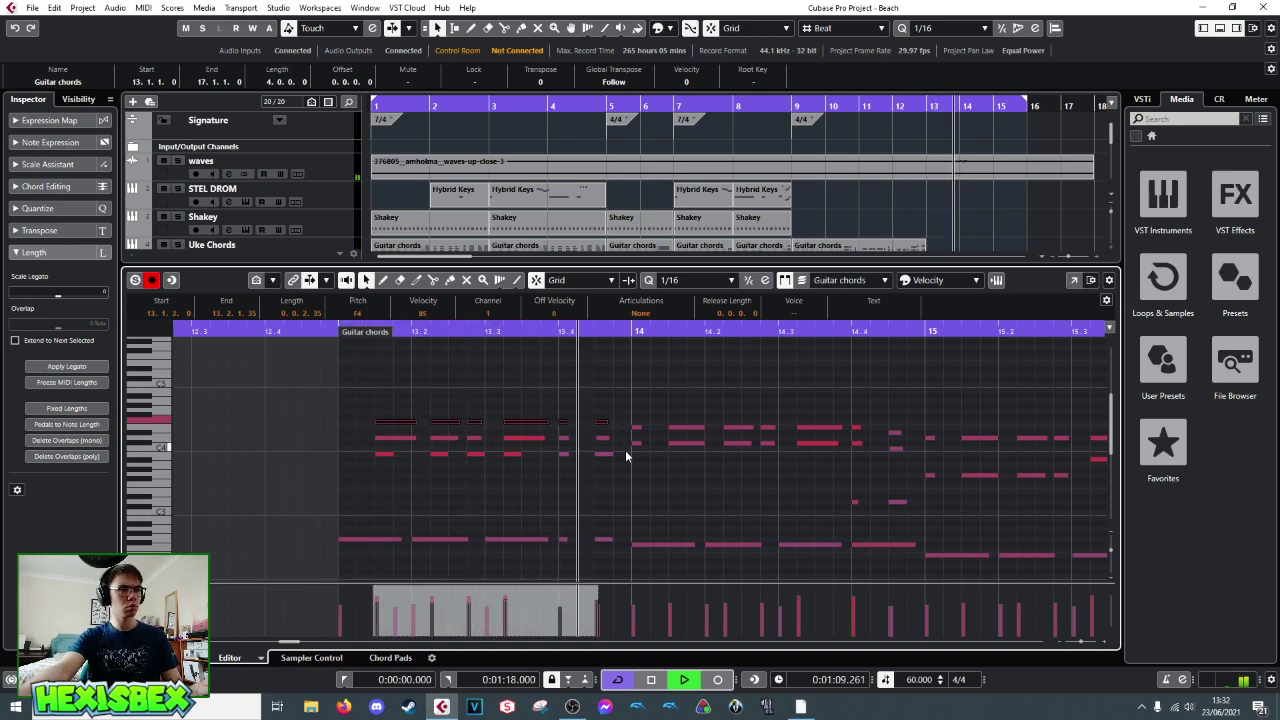
{"action": "key", "text": "space"}
{"action": "key", "text": "space"}
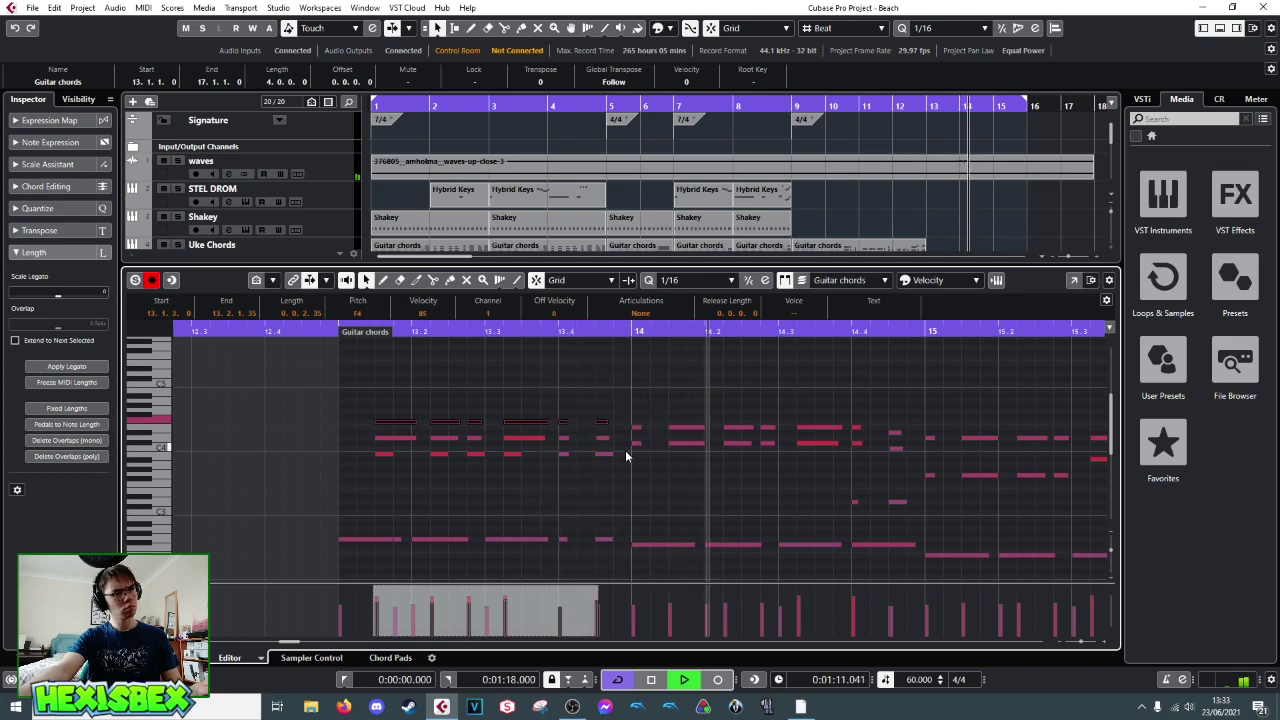
{"action": "key", "text": "space"}
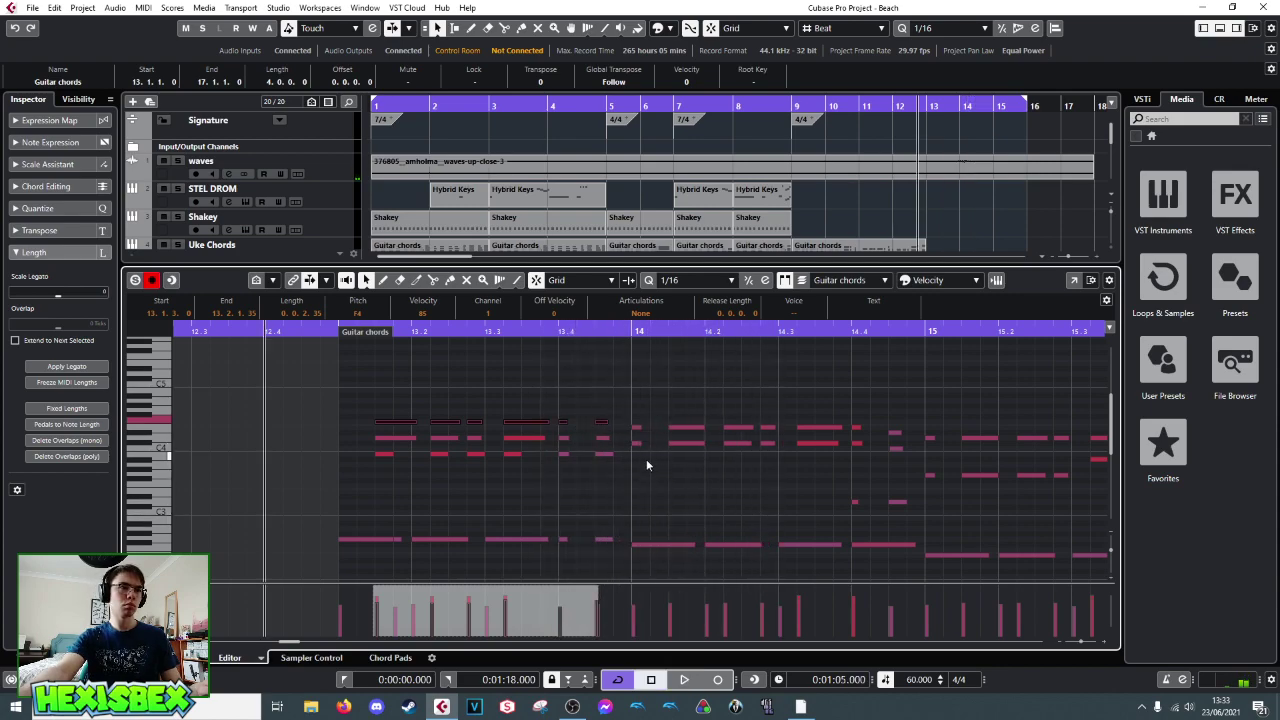
- Raise all the bass notes of the Guitar chords in bar 13 by three semitones to A#2
{"action": "left_click", "coordinate": [662, 543]}
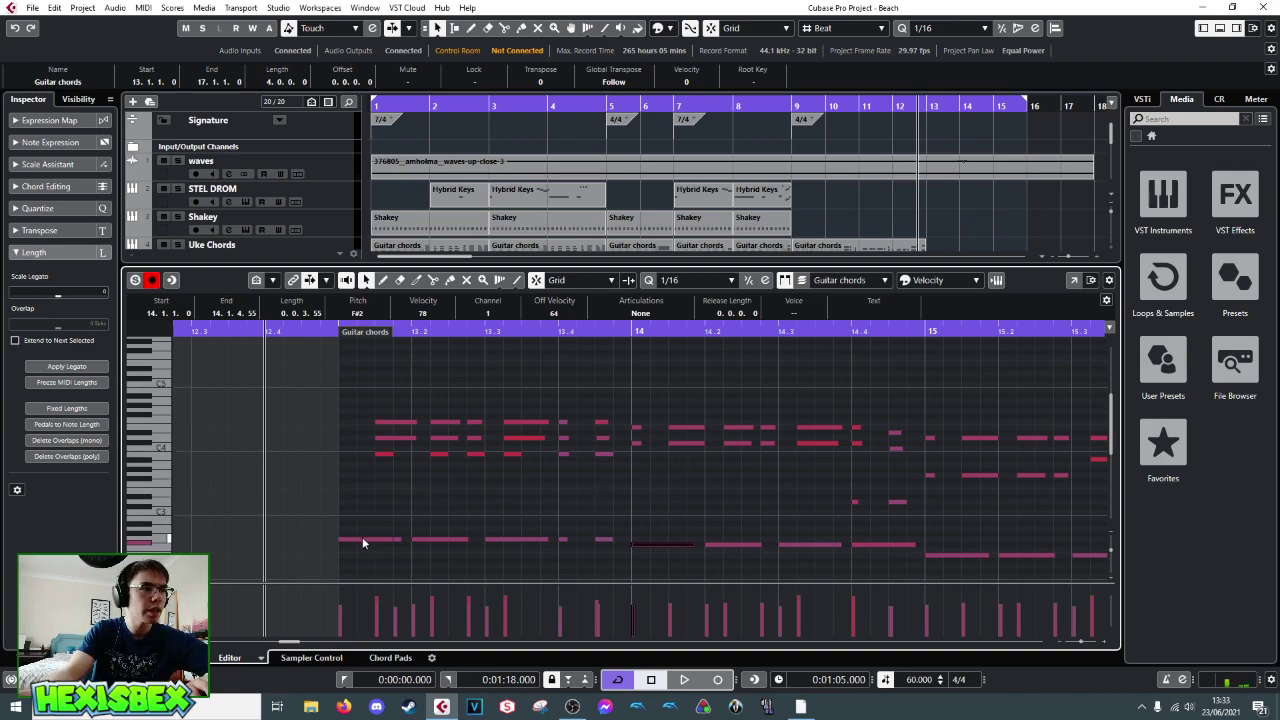
{"action": "left_click_drag", "start_coordinate": [355, 529], "coordinate": [616, 549]}
{"action": "key", "text": "Up"}
{"action": "key", "text": "Up"}
{"action": "key", "text": "Up"}
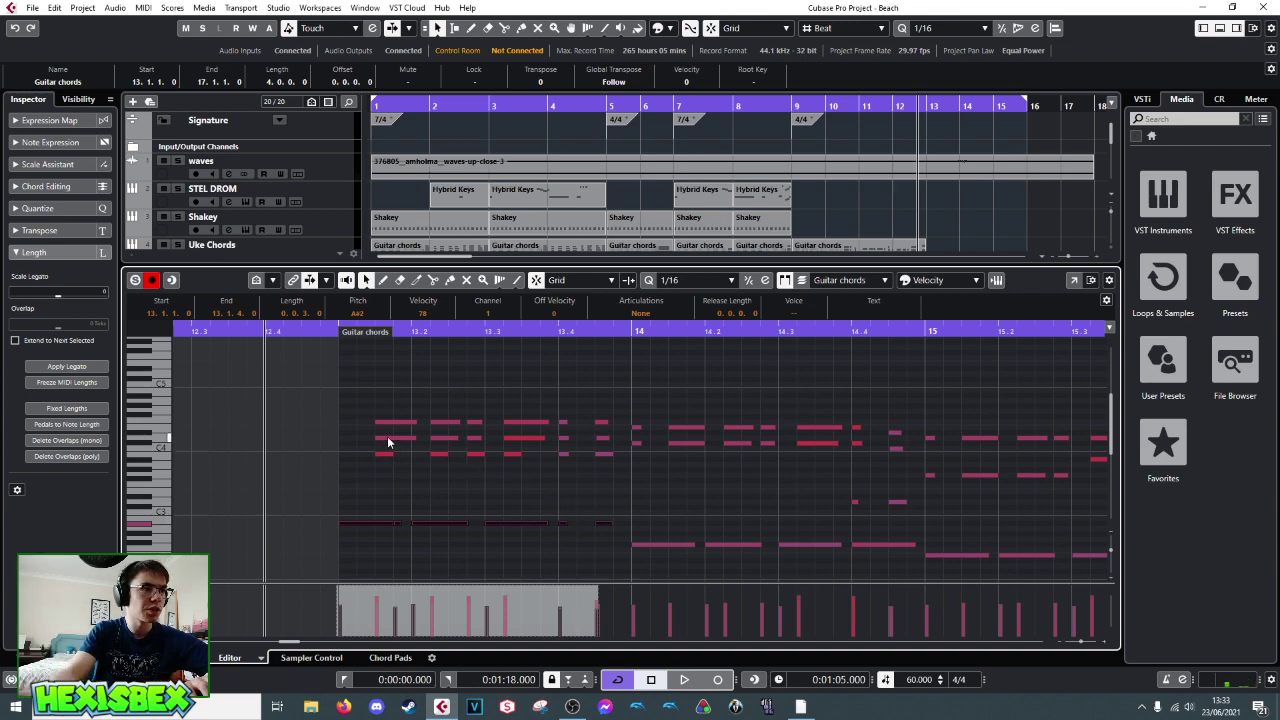
- Transpose the upper chord notes in bar 13 up three semitones, and lower their bottom voice to A3
{"action": "left_click_drag", "start_coordinate": [376, 418], "coordinate": [612, 477]}
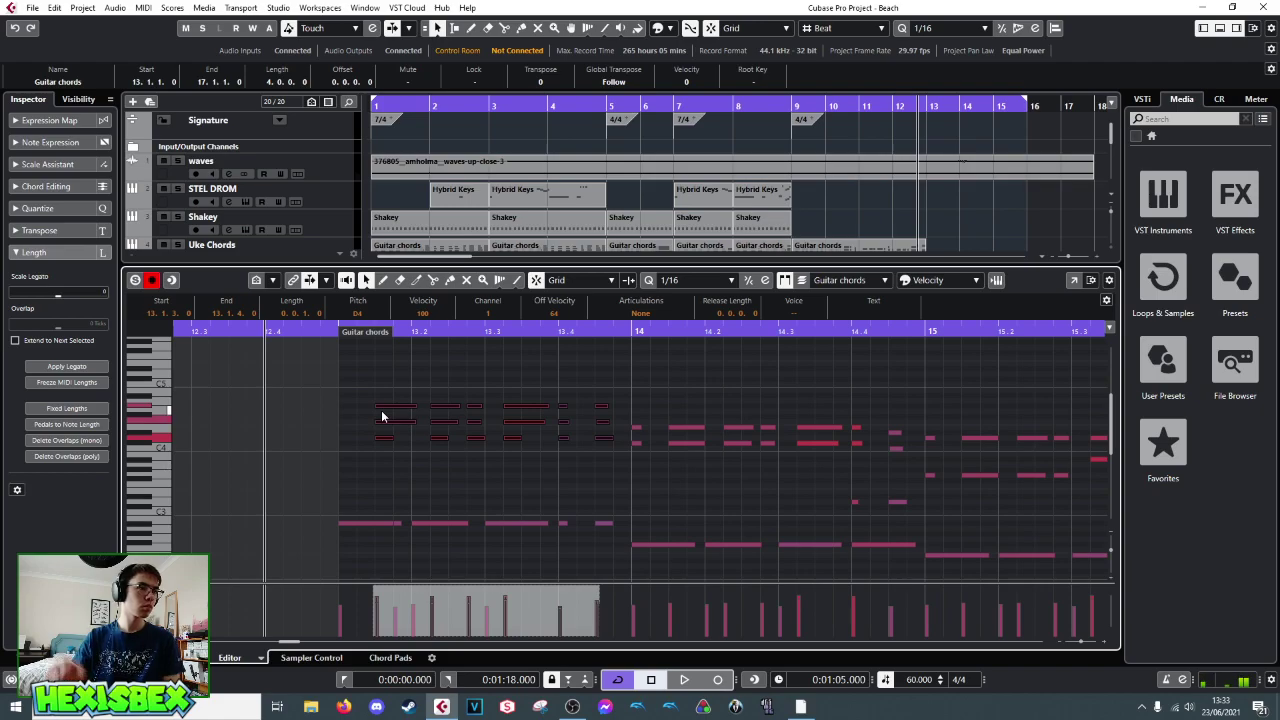
{"action": "left_click_drag", "start_coordinate": [373, 432], "coordinate": [599, 448]}
{"action": "key", "text": "Down"}
{"action": "key", "text": "Down"}
{"action": "key", "text": "Down"}
{"action": "key", "text": "Down"}
{"action": "key", "text": "Down"}
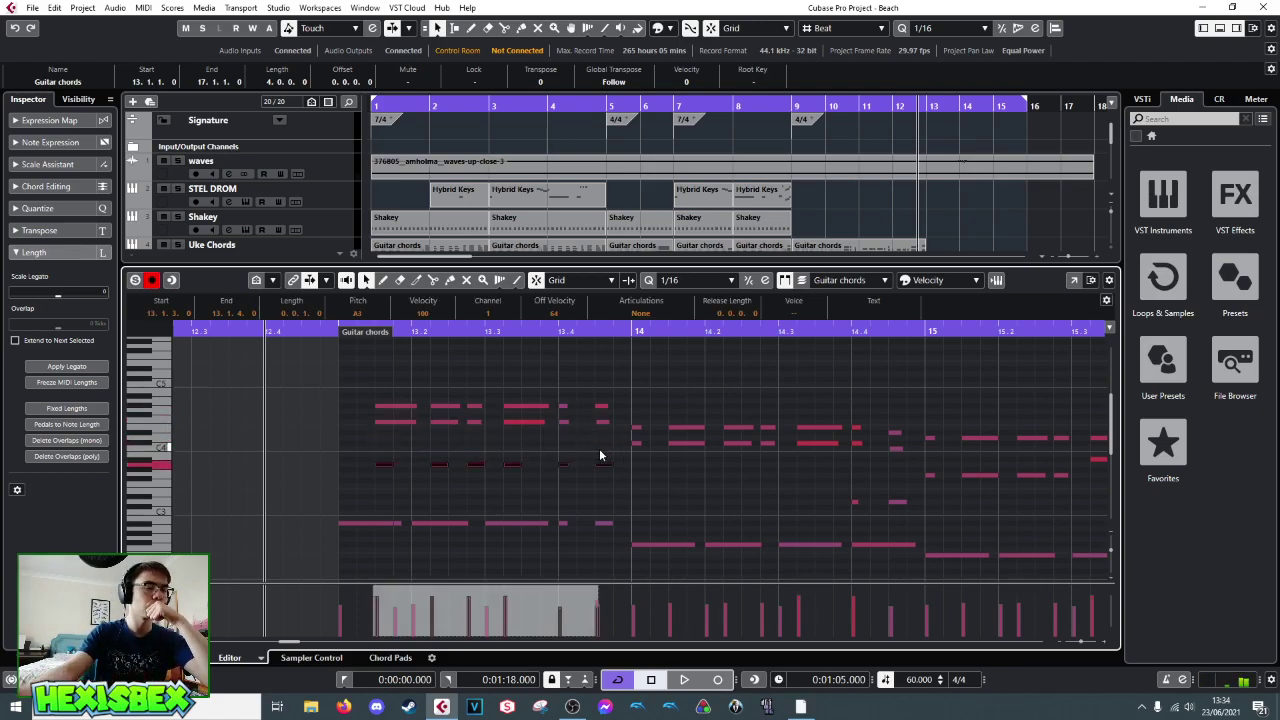
- Lower the middle voice of the bar 13 chords to D4 and the top voice to F4, and listen to the change
{"action": "left_click_drag", "start_coordinate": [374, 413], "coordinate": [612, 435]}
{"action": "key", "text": "Down"}
{"action": "key", "text": "Down"}
{"action": "key", "text": "Down"}
{"action": "left_click_drag", "start_coordinate": [383, 404], "coordinate": [604, 414]}
{"action": "key", "text": "Down"}
{"action": "key", "text": "Down"}
{"action": "key", "text": "Down"}
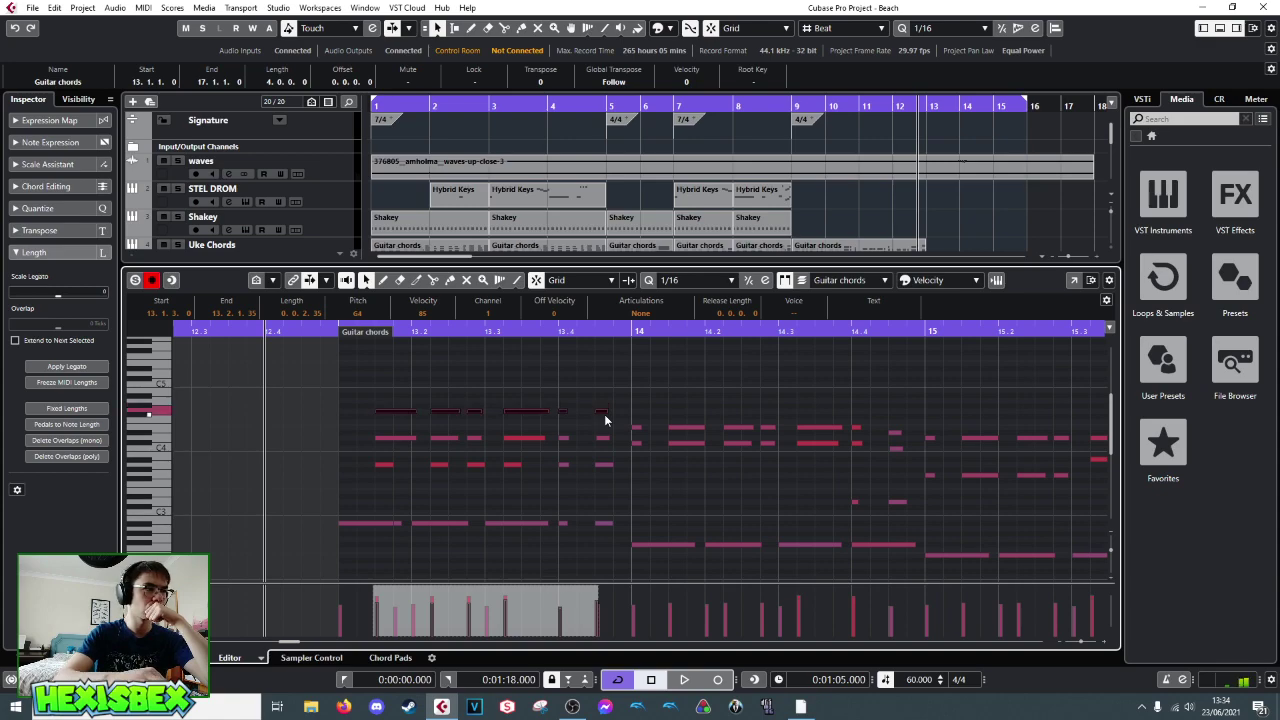
{"action": "key", "text": "space"}
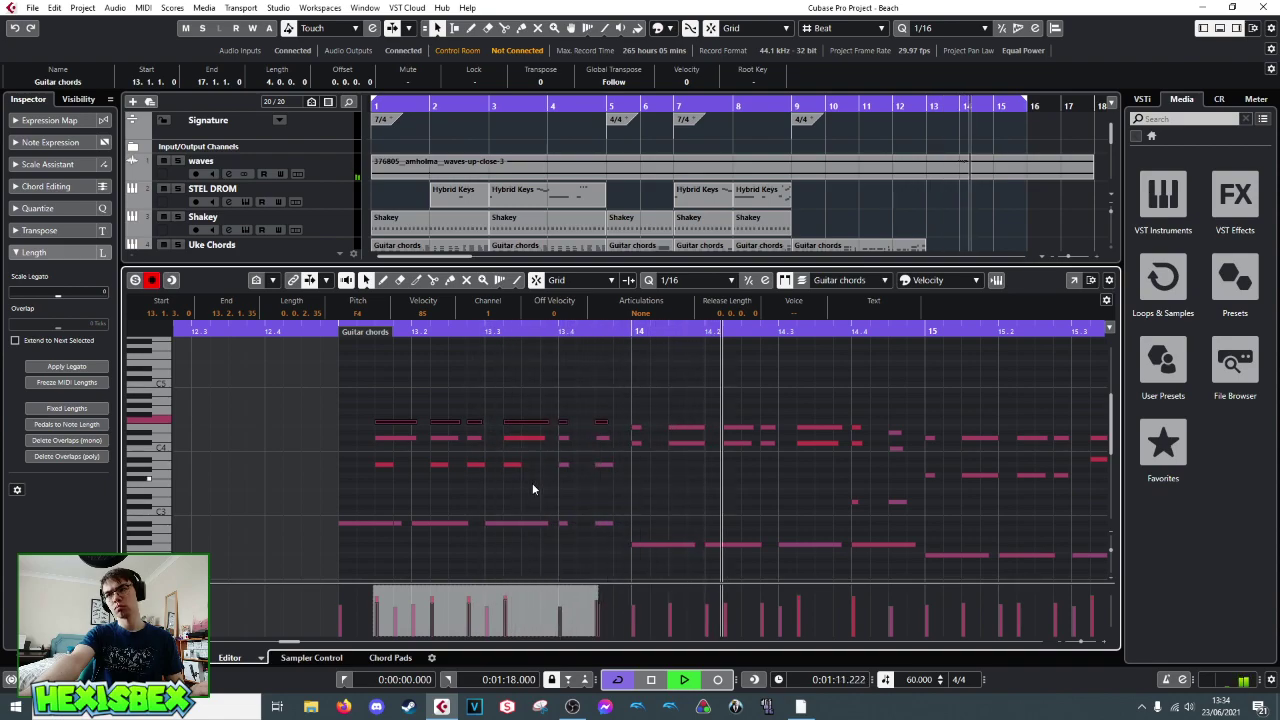
{"action": "key", "text": "space"}
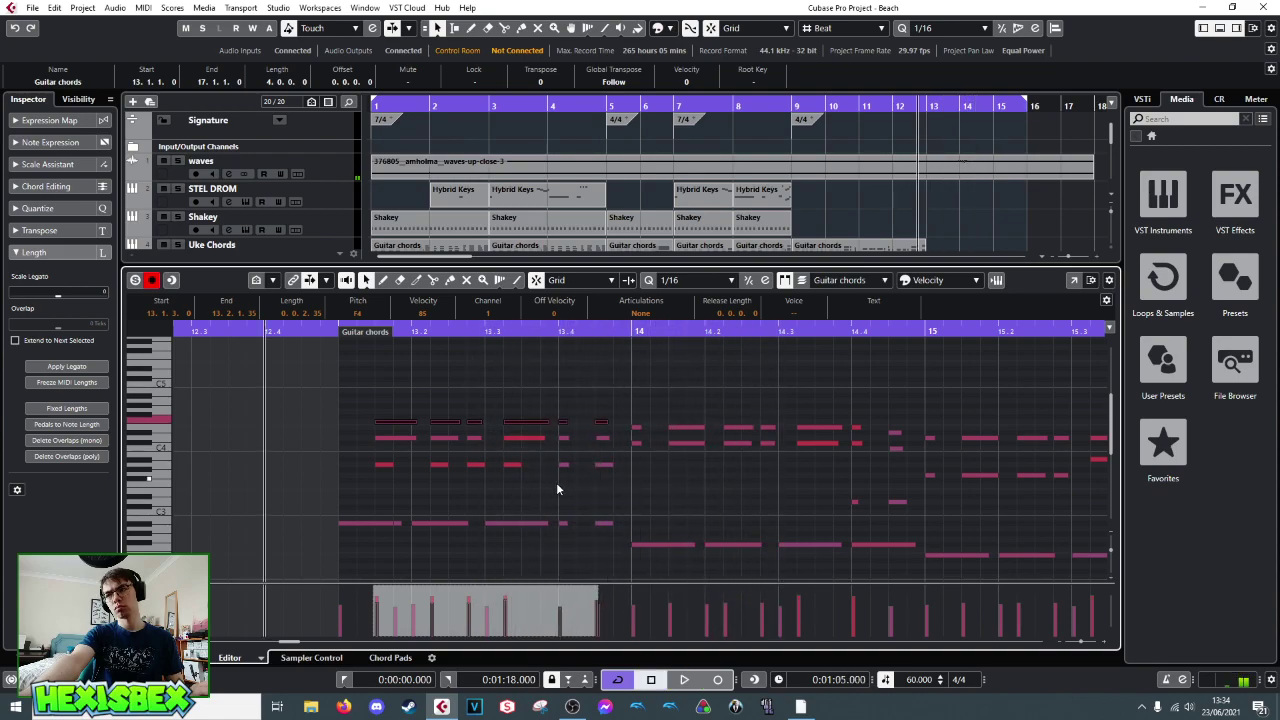
- Raise the Guitar chords bass note on beat 3 of bar 14 to A2
{"action": "left_click", "coordinate": [810, 543]}
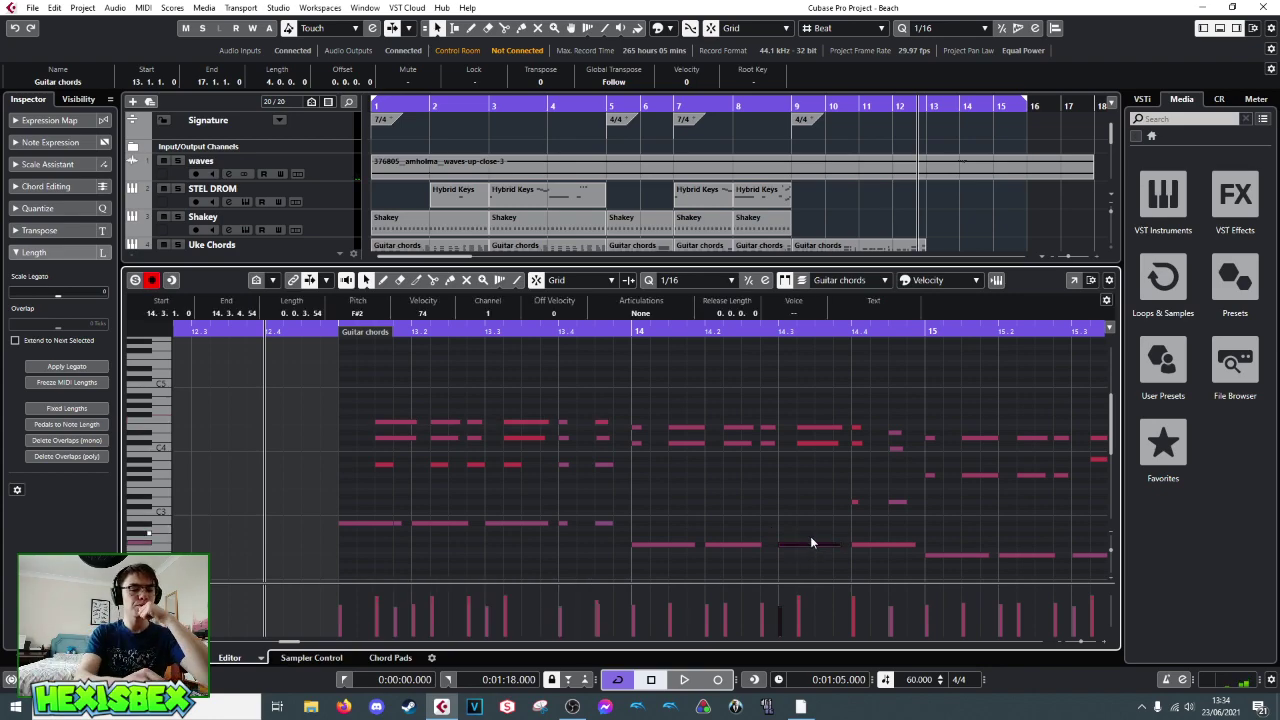
{"action": "key", "text": "Down"}
{"action": "key", "text": "Up"}
{"action": "key", "text": "Up"}
{"action": "key", "text": "Up"}
{"action": "key", "text": "Up"}
{"action": "key", "text": "Up"}
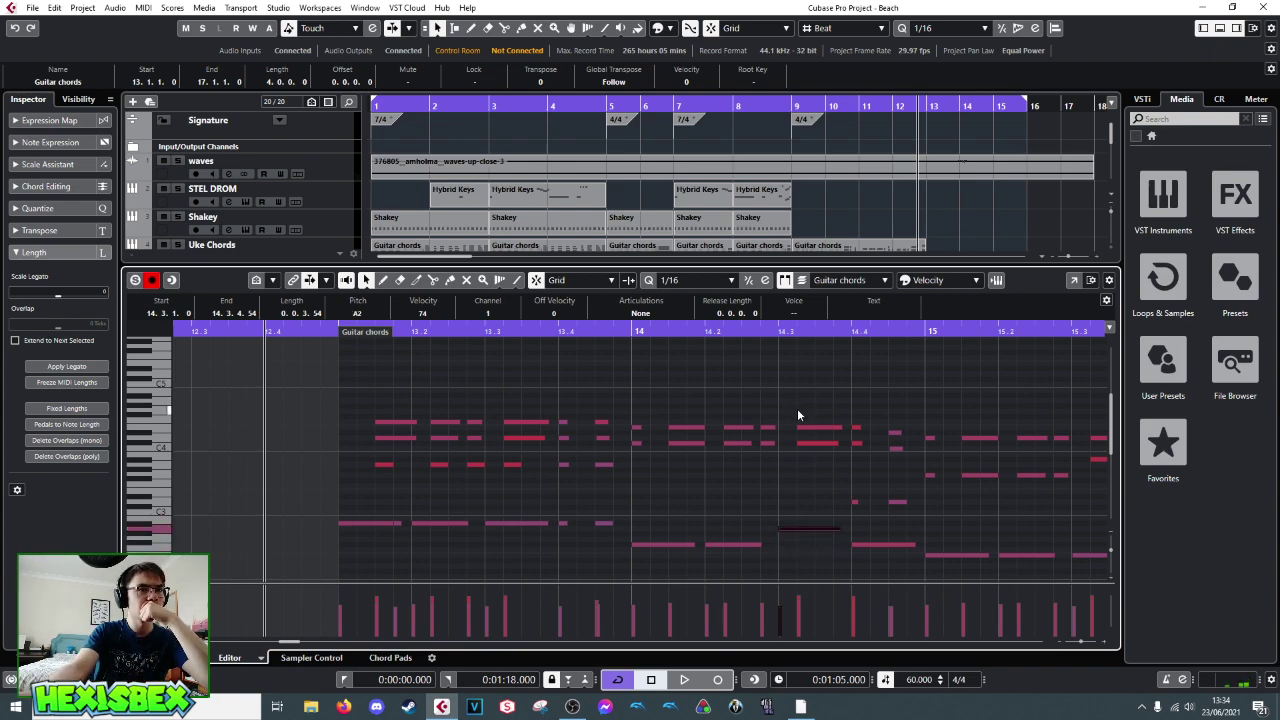
- Raise the two upper chord notes on beat 3 of bar 14 to D#4 and F#4, and listen from bar 14
{"action": "left_click_drag", "start_coordinate": [797, 409], "coordinate": [816, 446]}
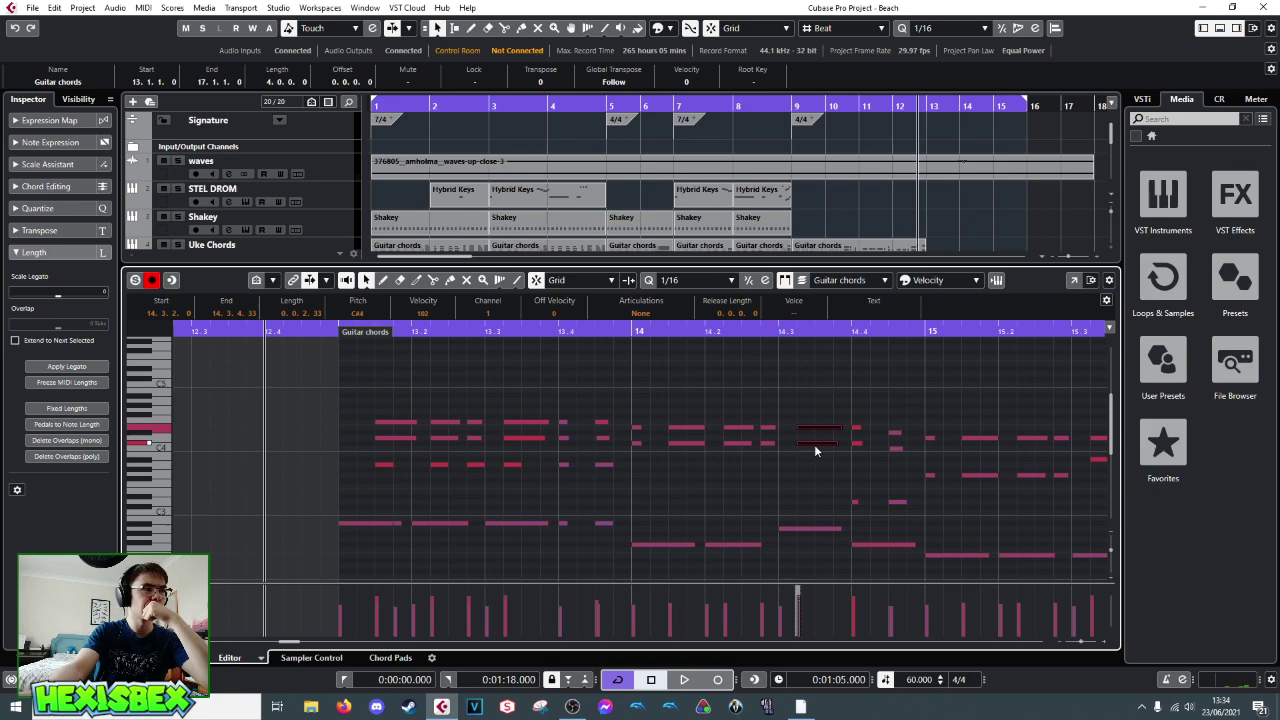
{"action": "key", "text": "Up"}
{"action": "key", "text": "Up"}
{"action": "key", "text": "Up"}
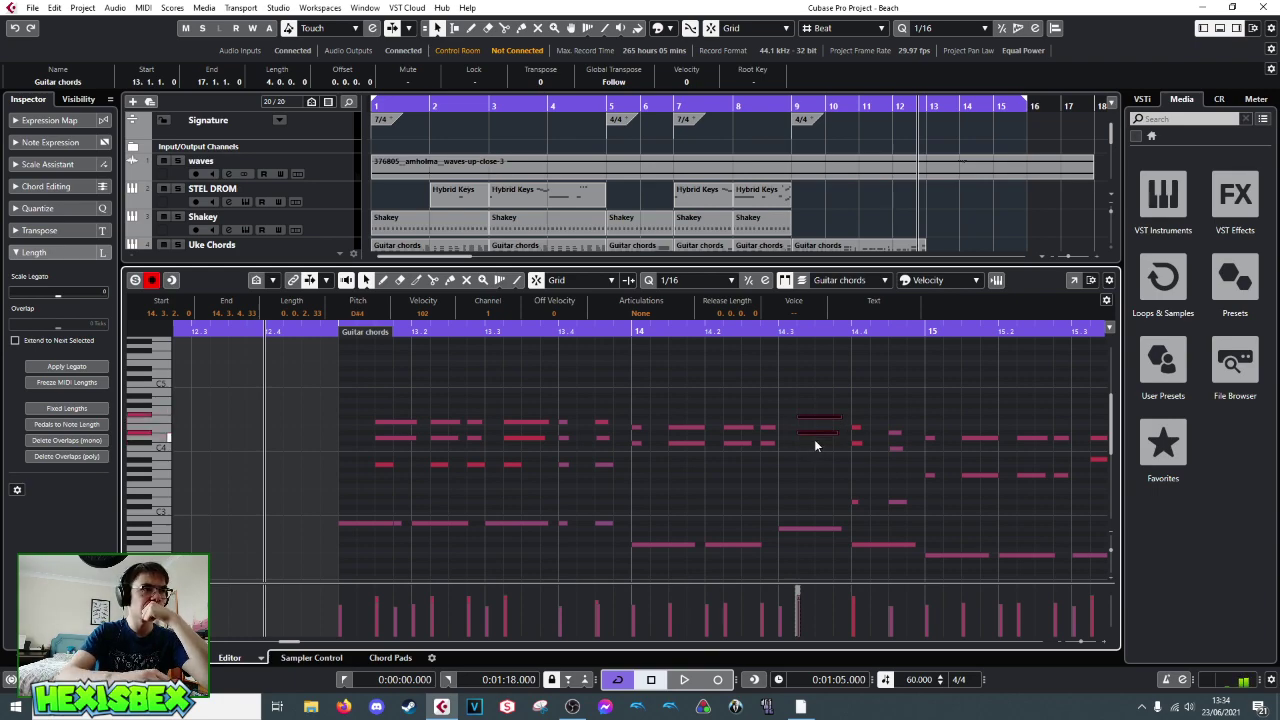
{"action": "left_click", "coordinate": [828, 426]}
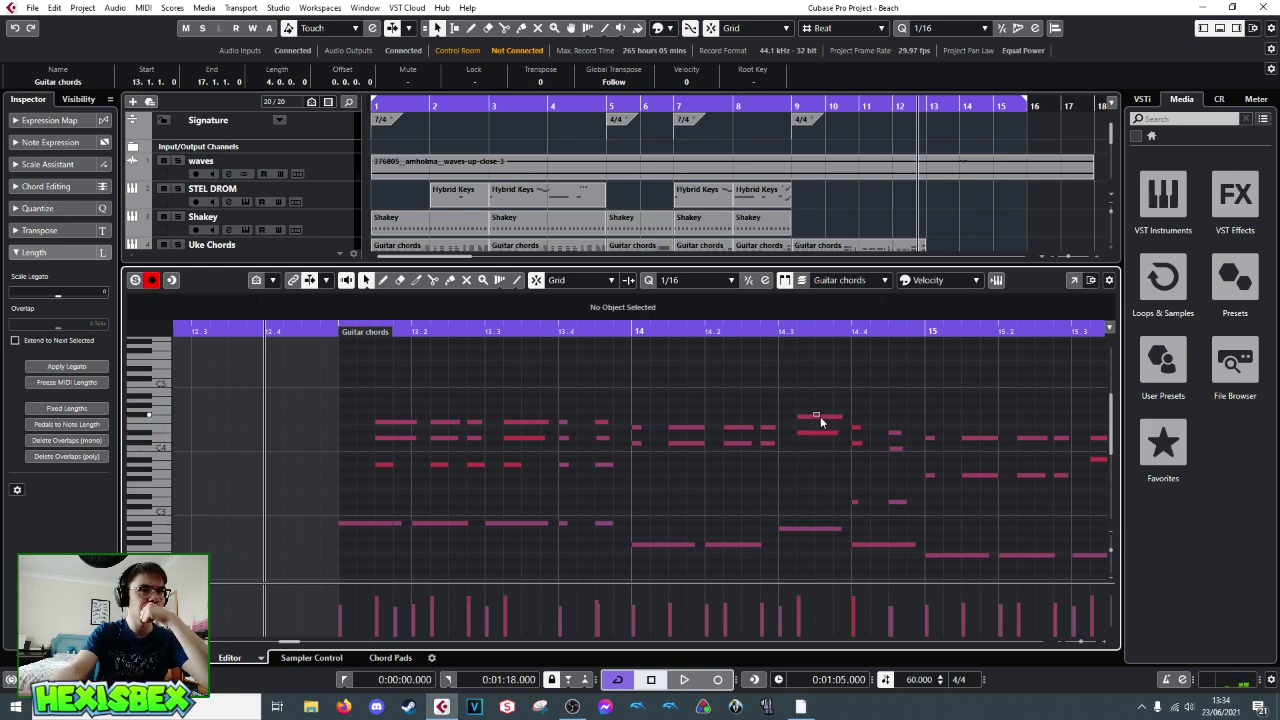
{"action": "left_click", "coordinate": [820, 416]}
{"action": "left_click", "coordinate": [629, 332]}
{"action": "key", "text": "space"}
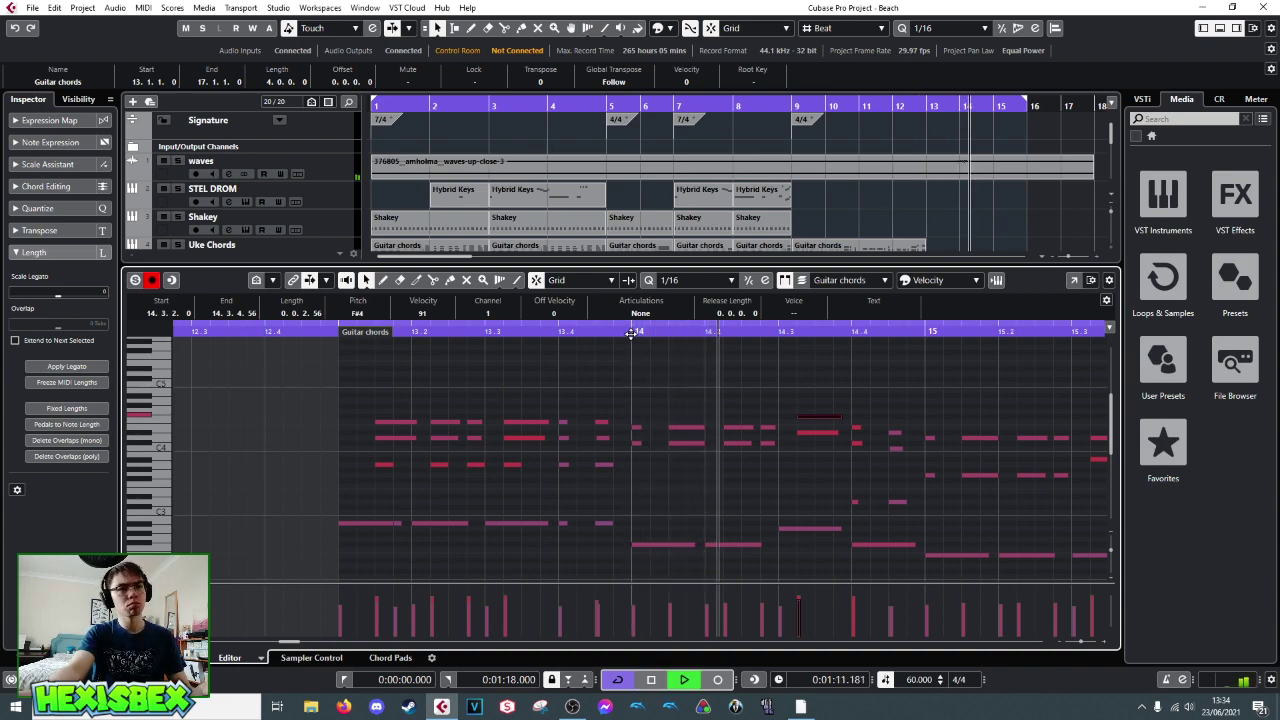
{"action": "key", "text": "space"}
{"action": "key", "text": "space"}
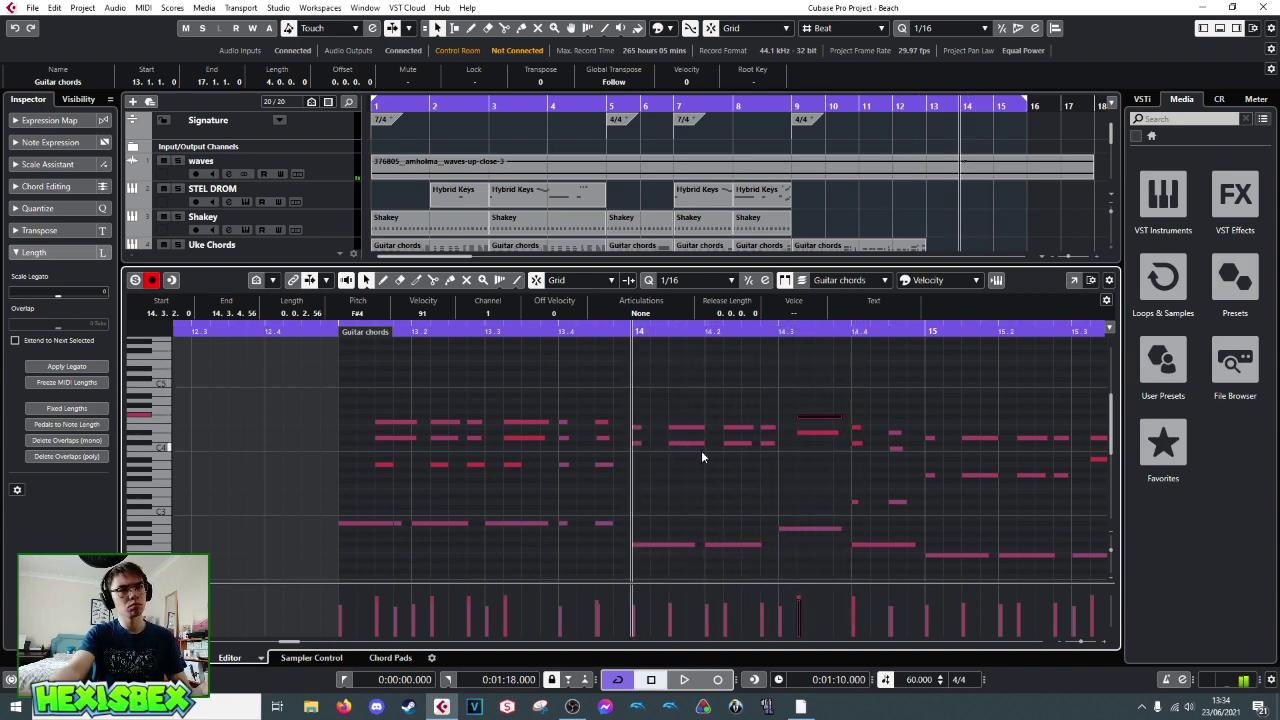
- Raise the upper notes of both chords on beat 4 of bar 14 to D#4 and F#4, and play the bar
{"action": "left_click_drag", "start_coordinate": [854, 420], "coordinate": [894, 423]}
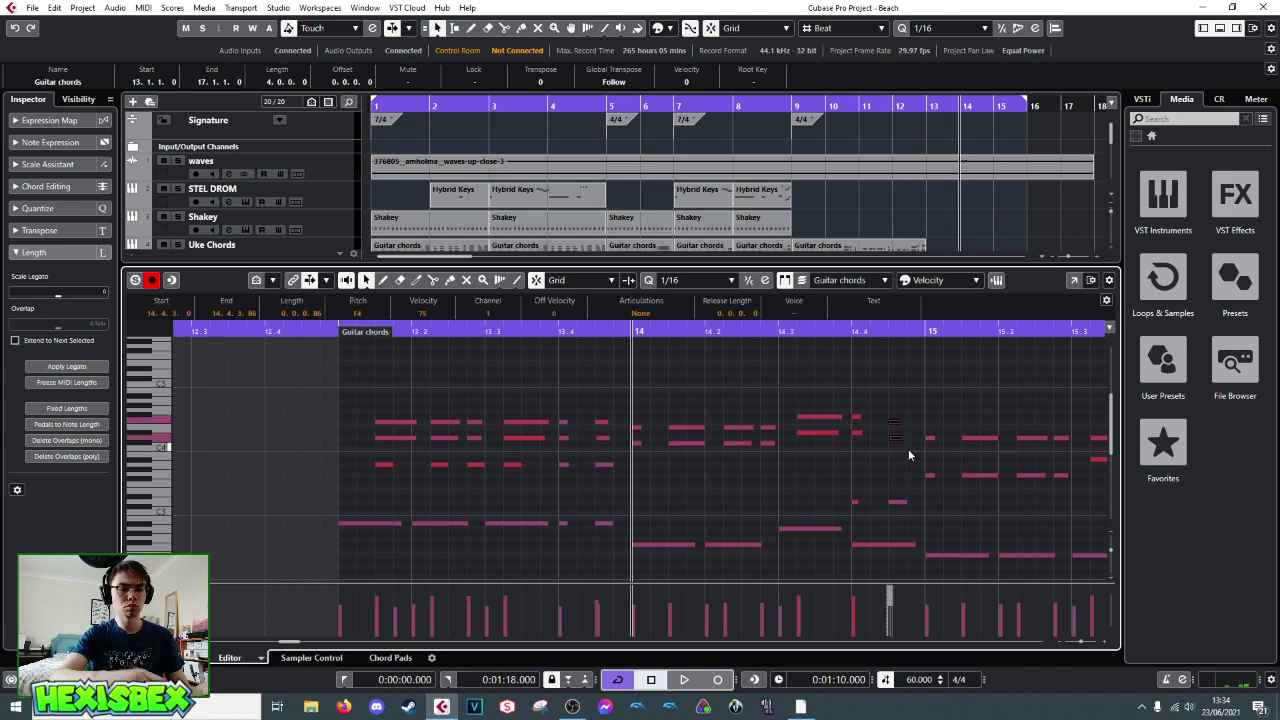
{"action": "key", "text": "Up"}
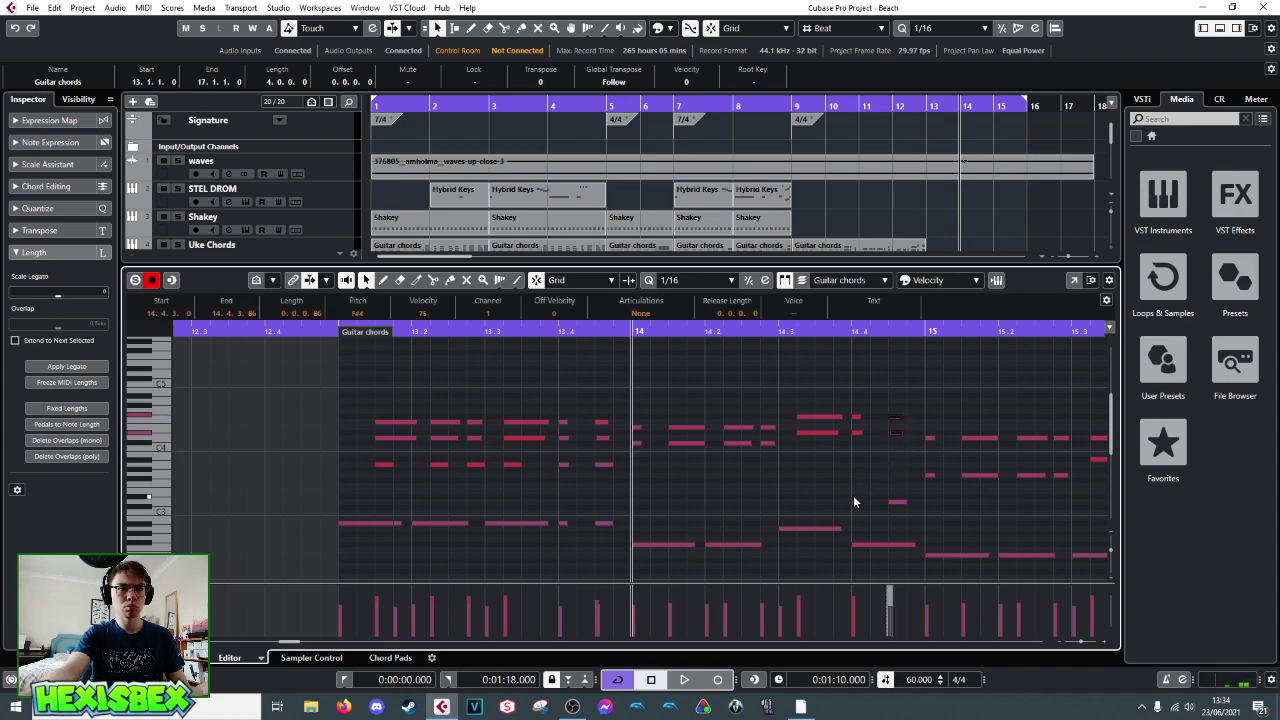
{"action": "left_click", "coordinate": [878, 545]}
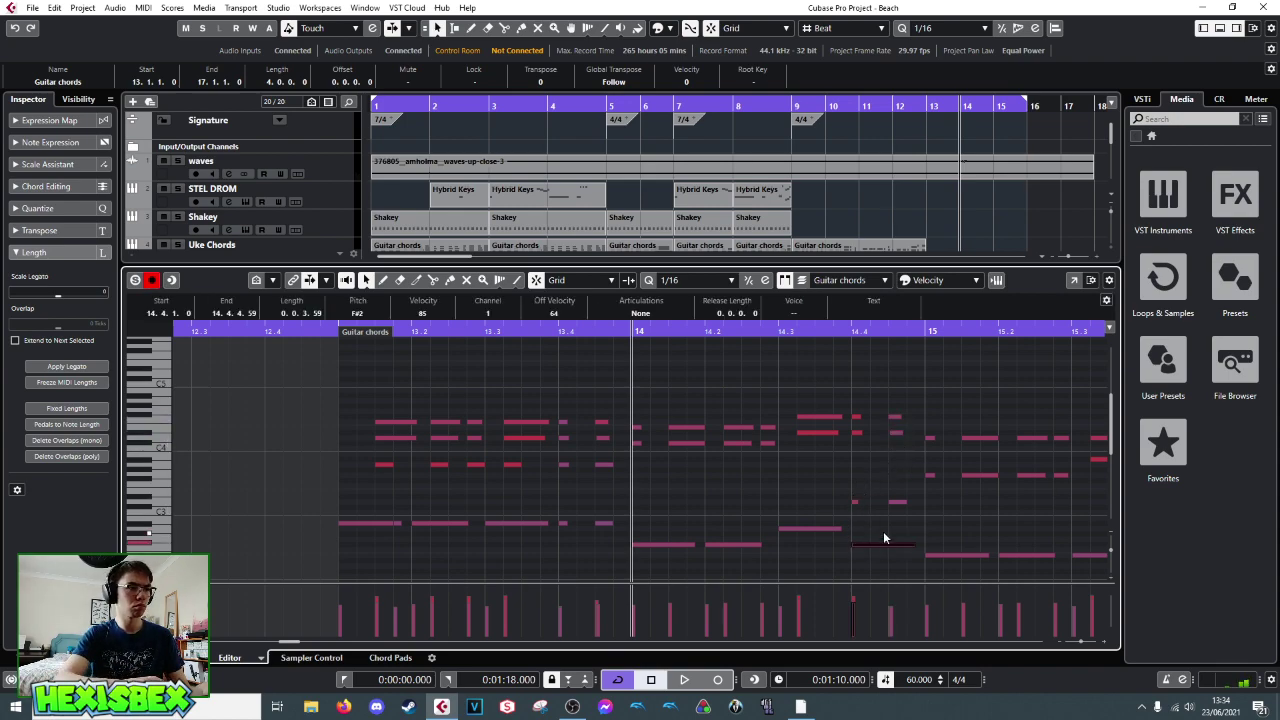
{"action": "key", "text": "space"}
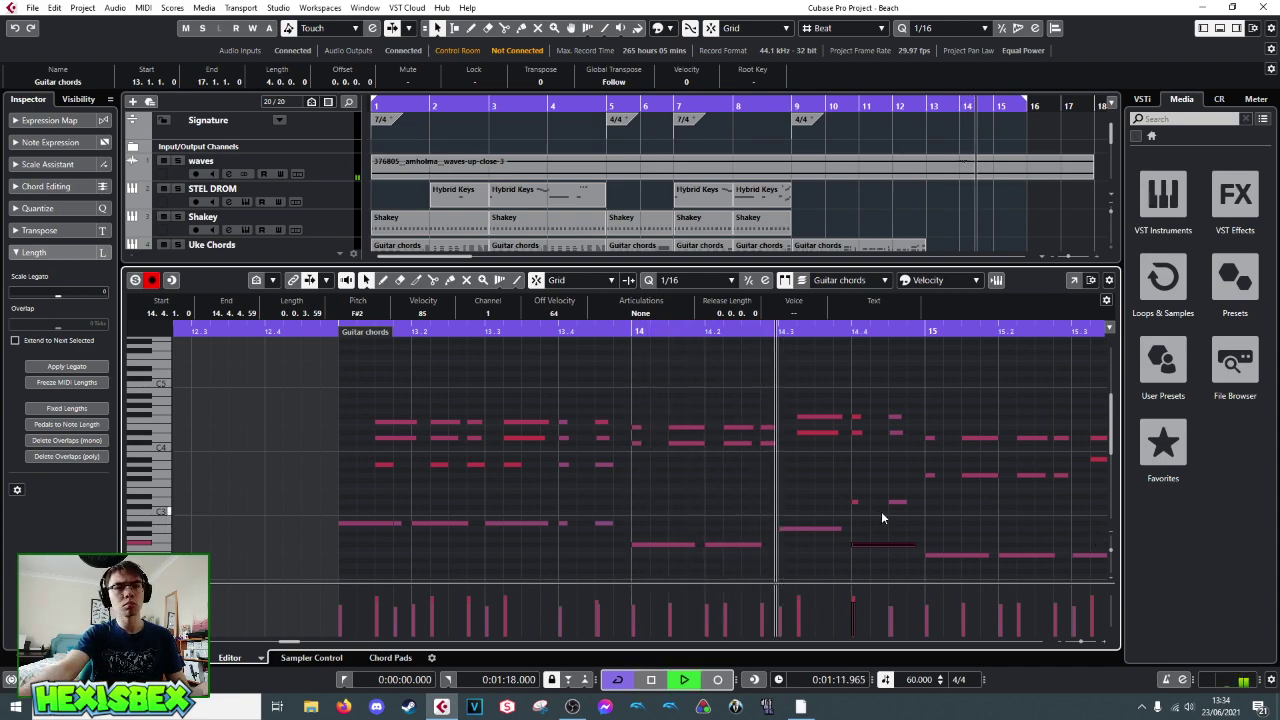
{"action": "key", "text": "space"}
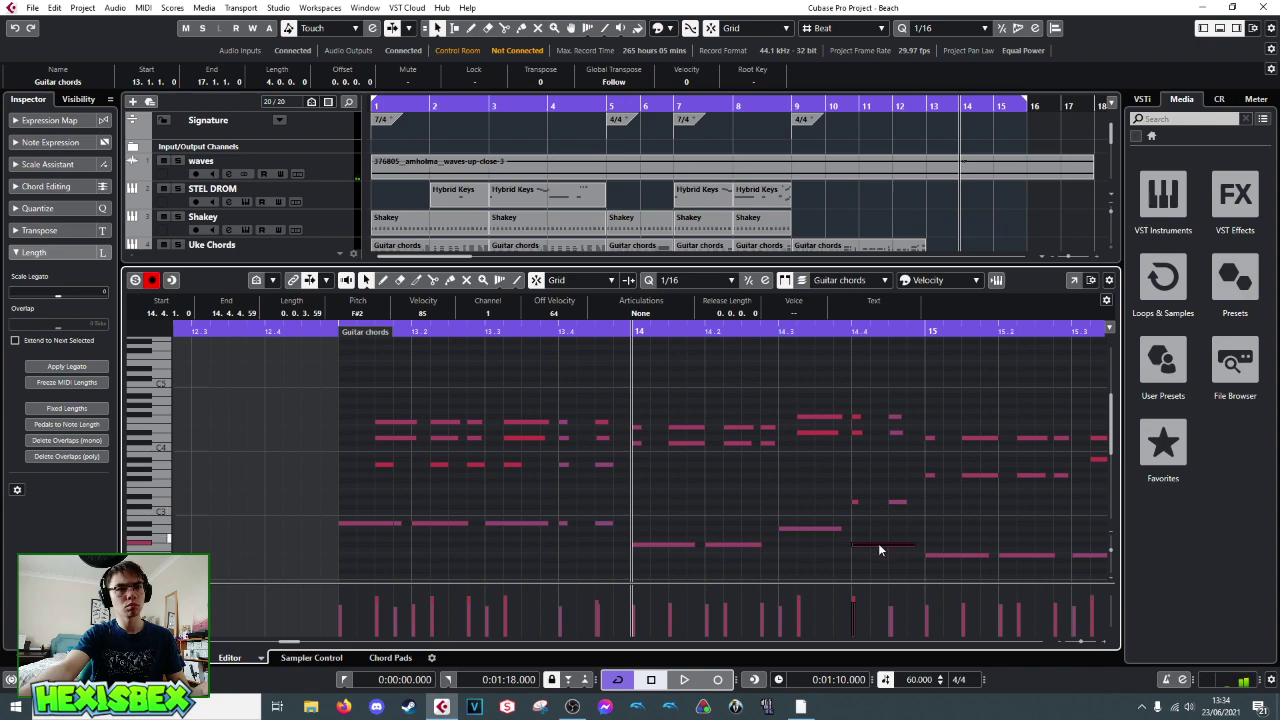
- Raise the bass notes on beats 3 and 4 of bar 14 to B2
{"action": "key", "text": "Up"}
{"action": "key", "text": "Up"}
{"action": "key", "text": "Up"}
{"action": "key", "text": "Up"}
{"action": "key", "text": "Up"}
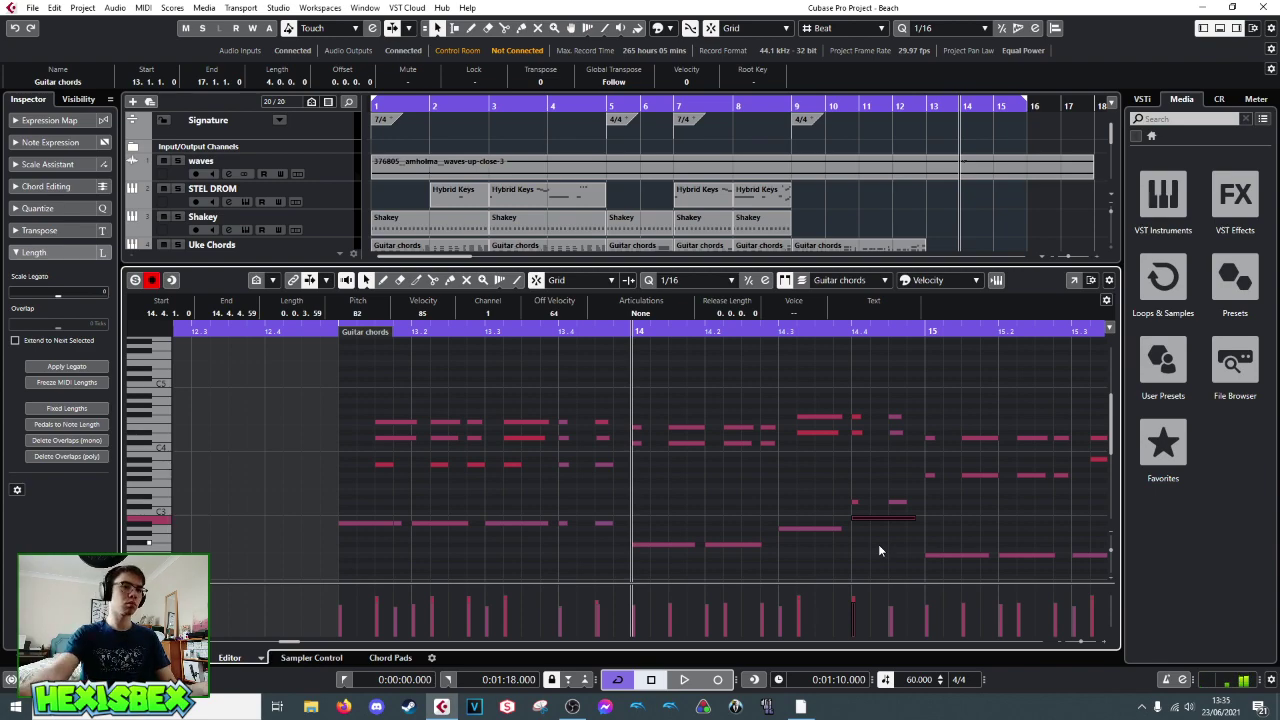
{"action": "left_click", "coordinate": [812, 524]}
{"action": "key", "text": "Up"}
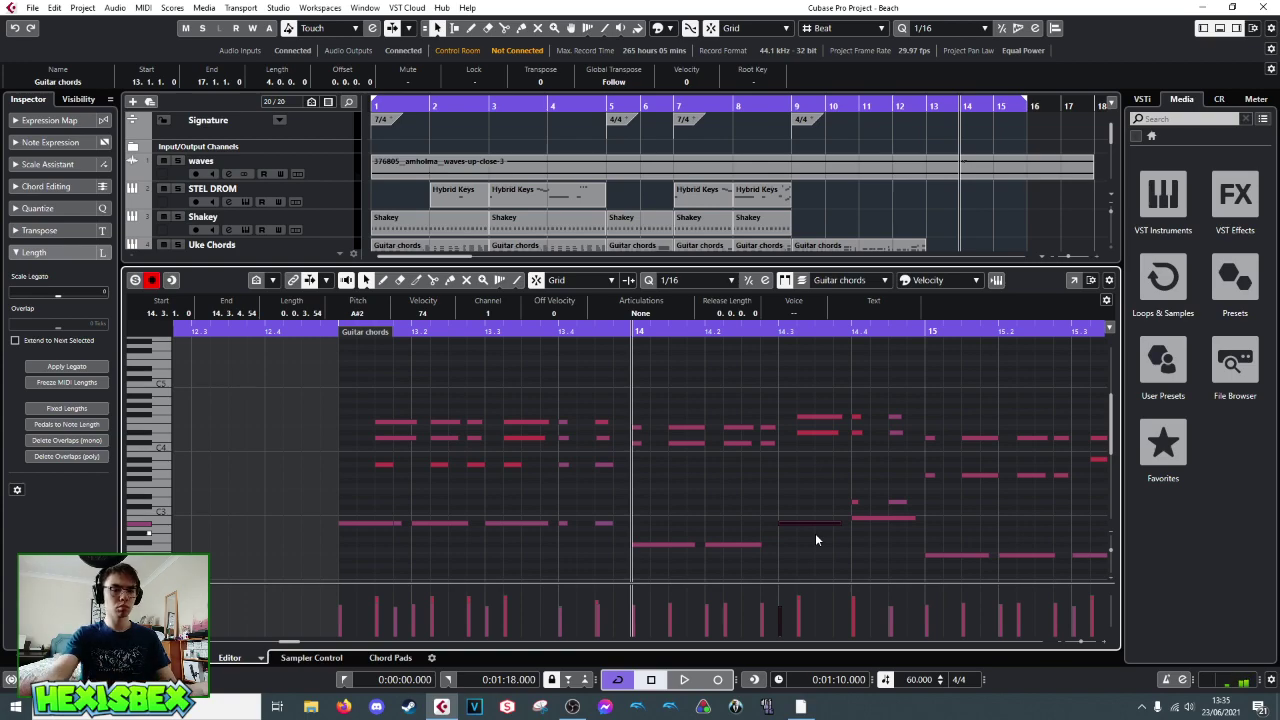
- Add an A4 note two sixteenths long on top of the beat 3 chord in bar 14, and listen to it
{"action": "left_click", "coordinate": [814, 429]}
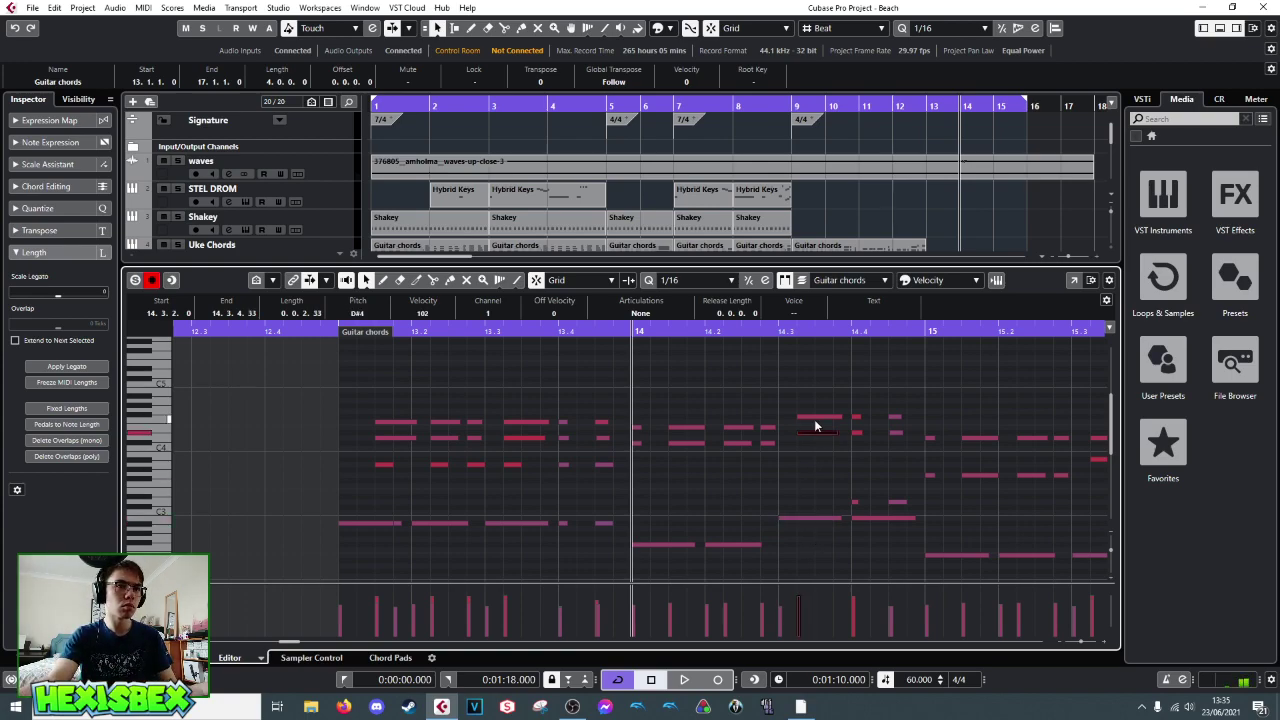
{"action": "left_click", "coordinate": [815, 417]}
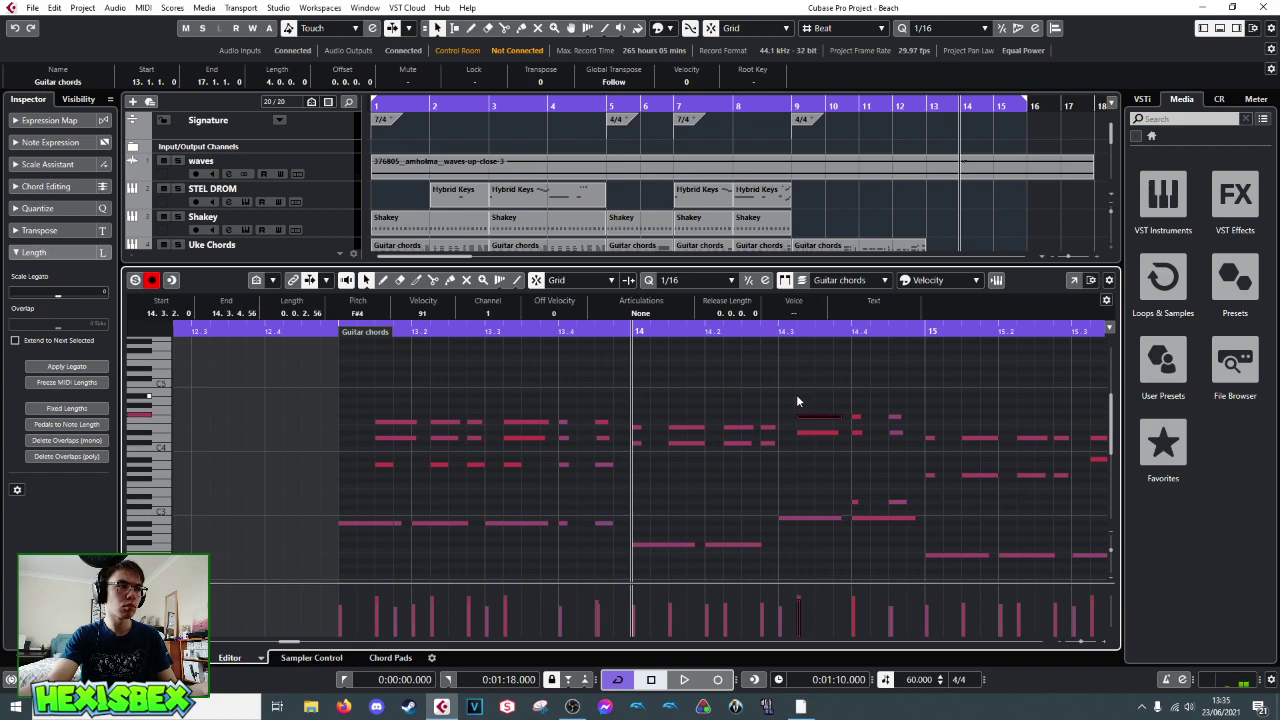
{"action": "left_click", "coordinate": [799, 400]}
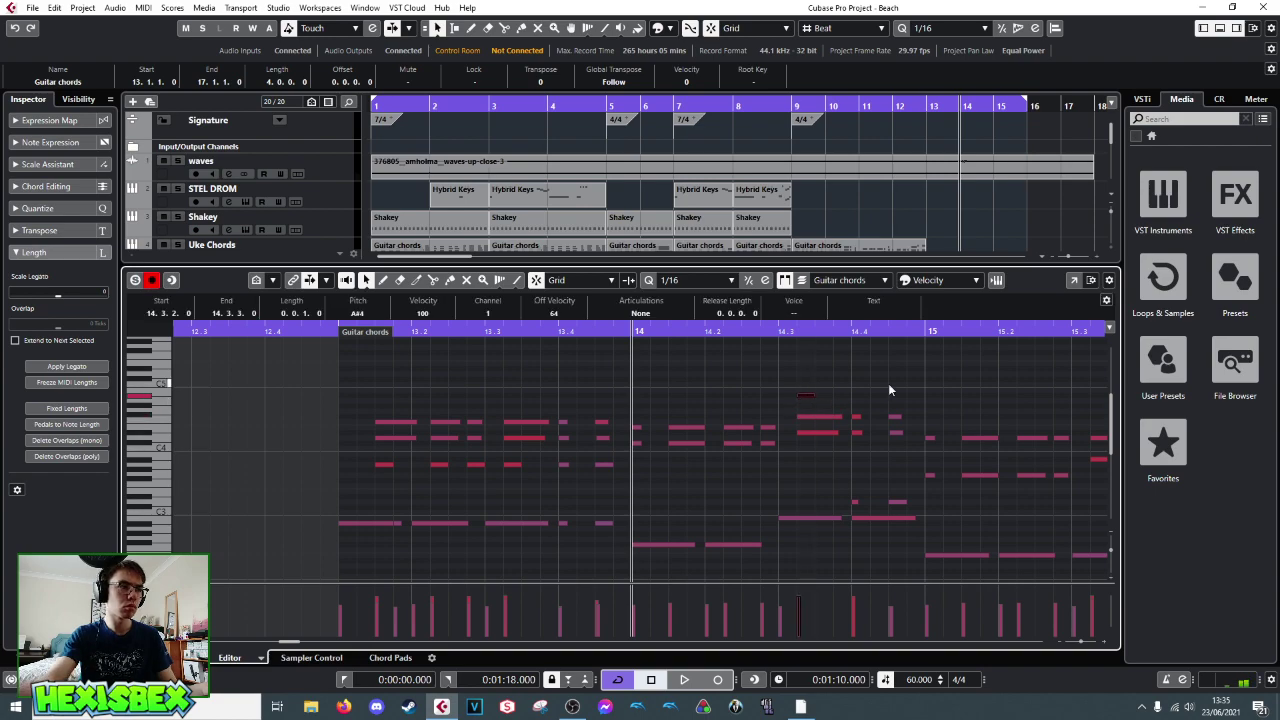
{"action": "left_click_drag", "start_coordinate": [815, 399], "coordinate": [833, 398]}
{"action": "key", "text": "space"}
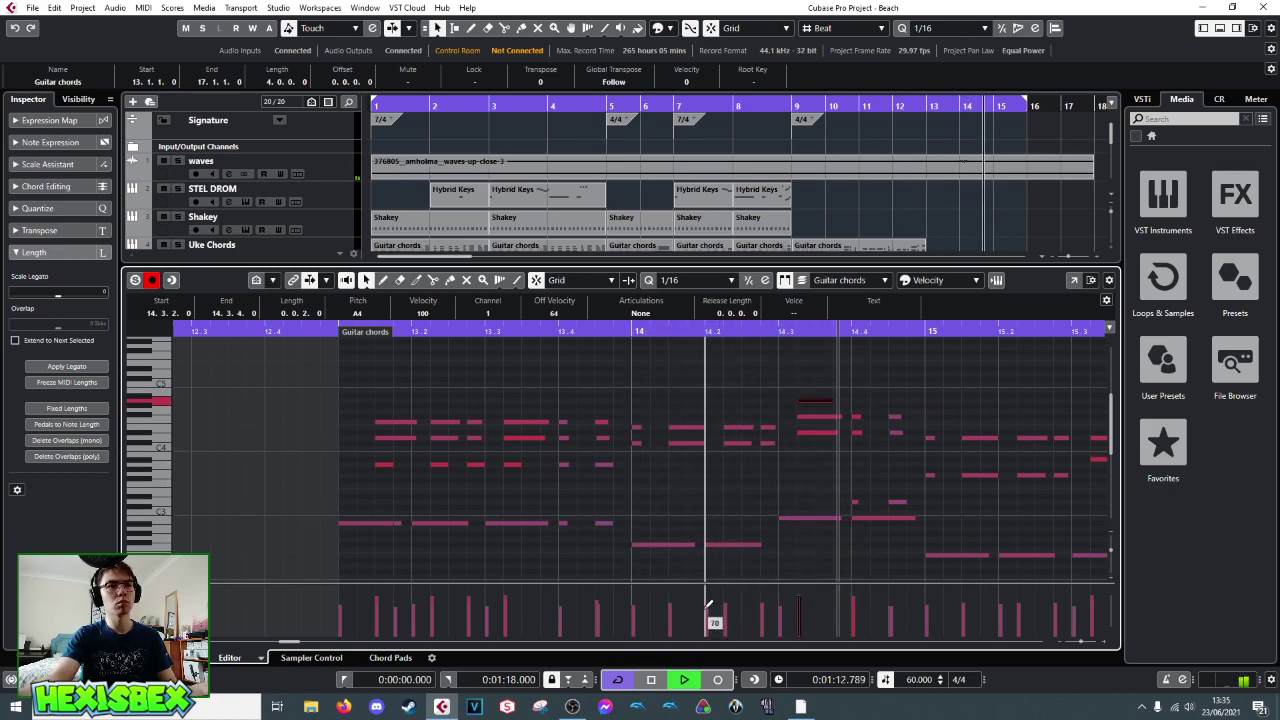
{"action": "key", "text": "space"}
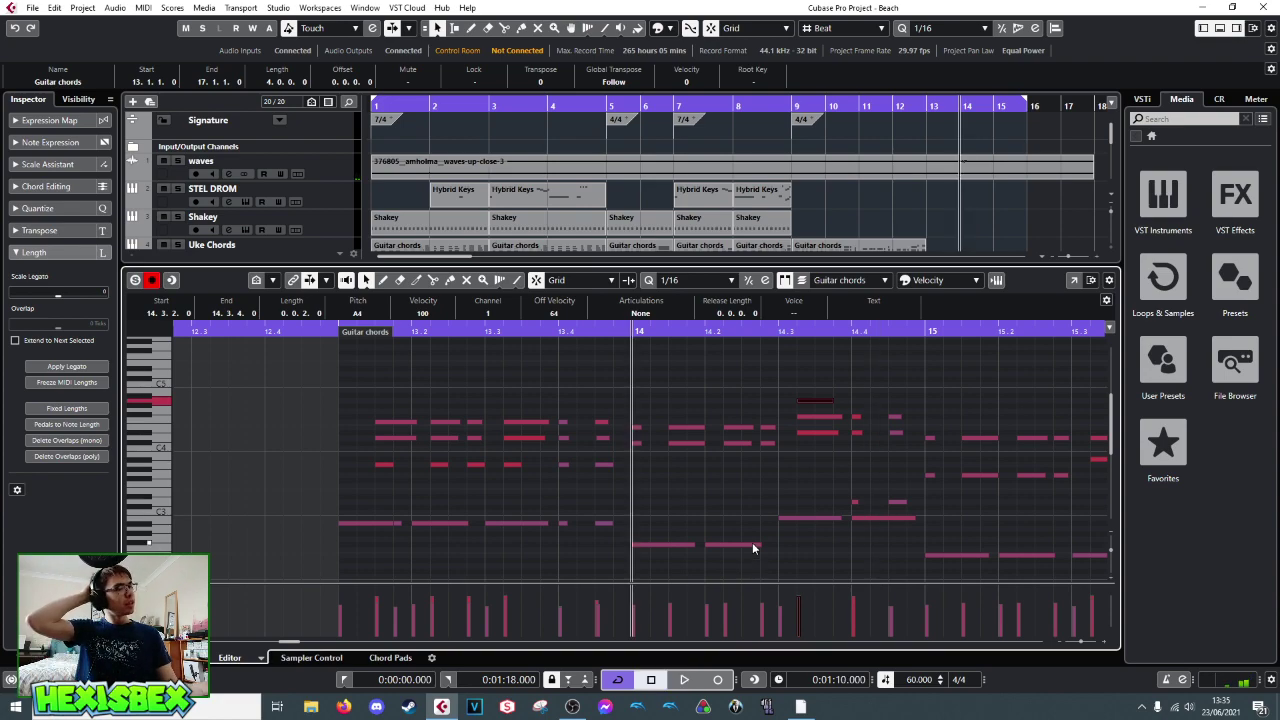
- Raise the first two bass notes of bar 14 to A2 and listen to the bar
{"action": "left_click", "coordinate": [648, 545]}
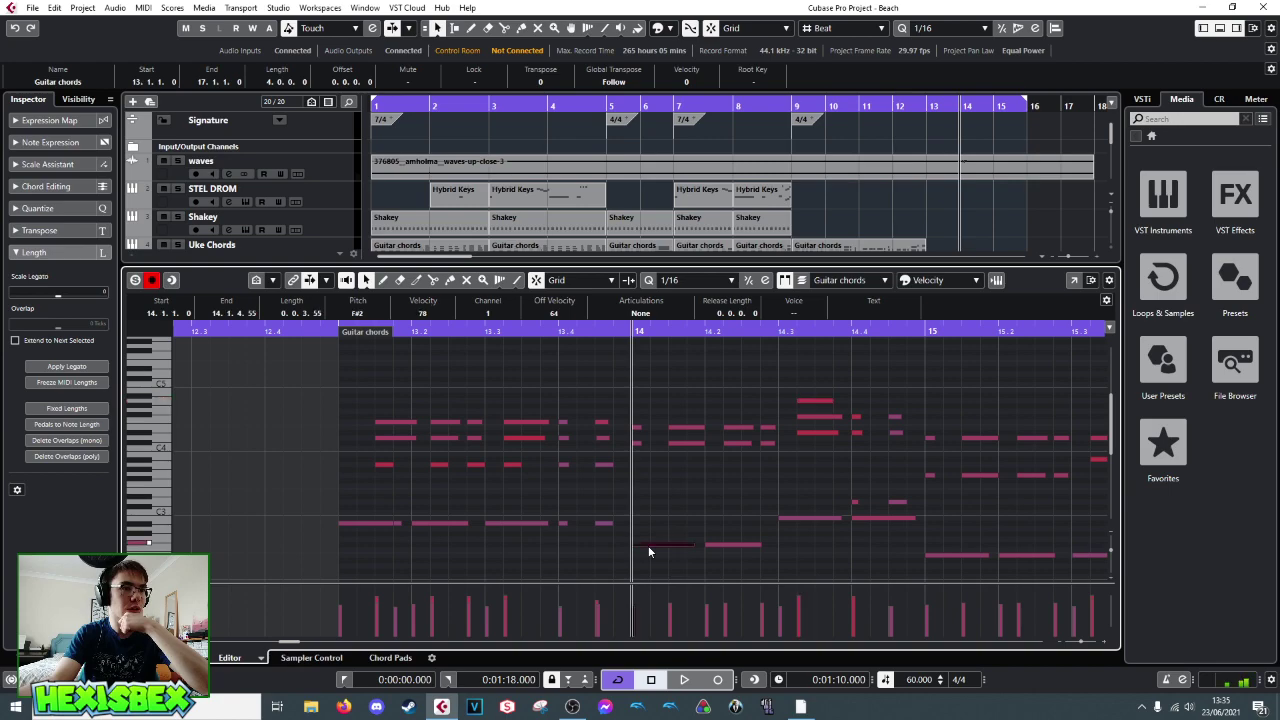
{"action": "left_click", "coordinate": [737, 545]}
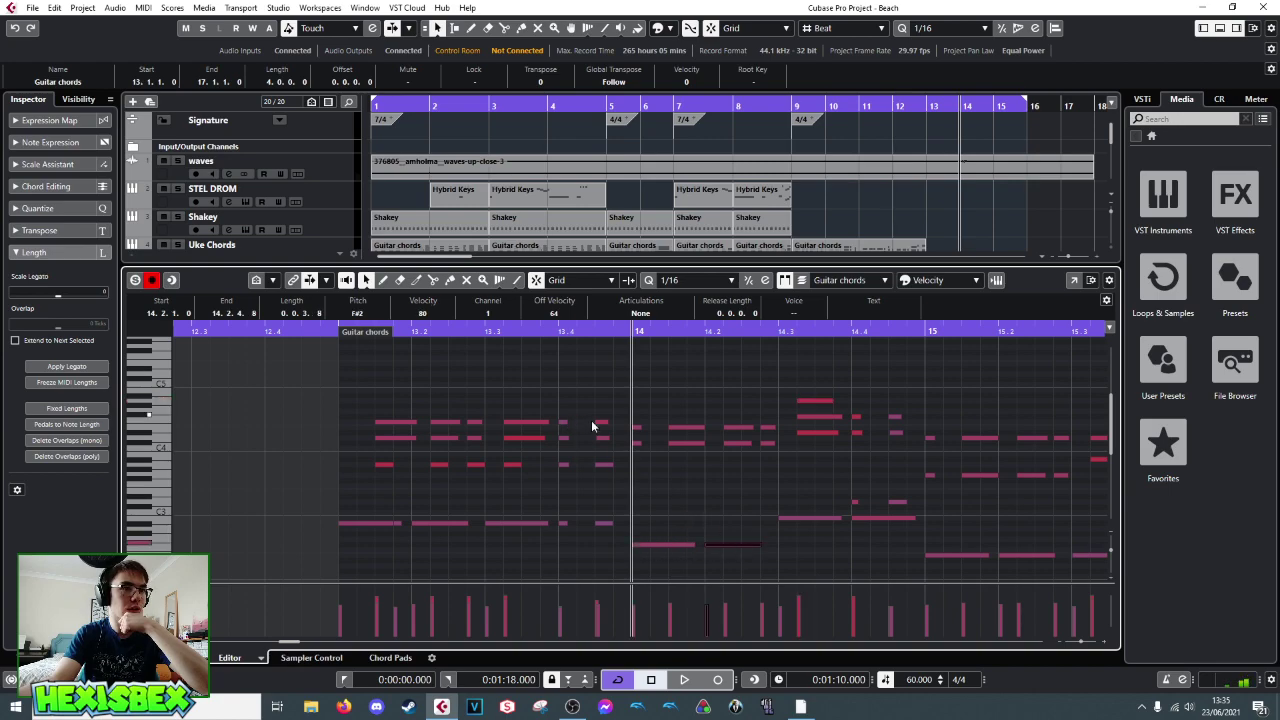
{"action": "left_click", "coordinate": [637, 428]}
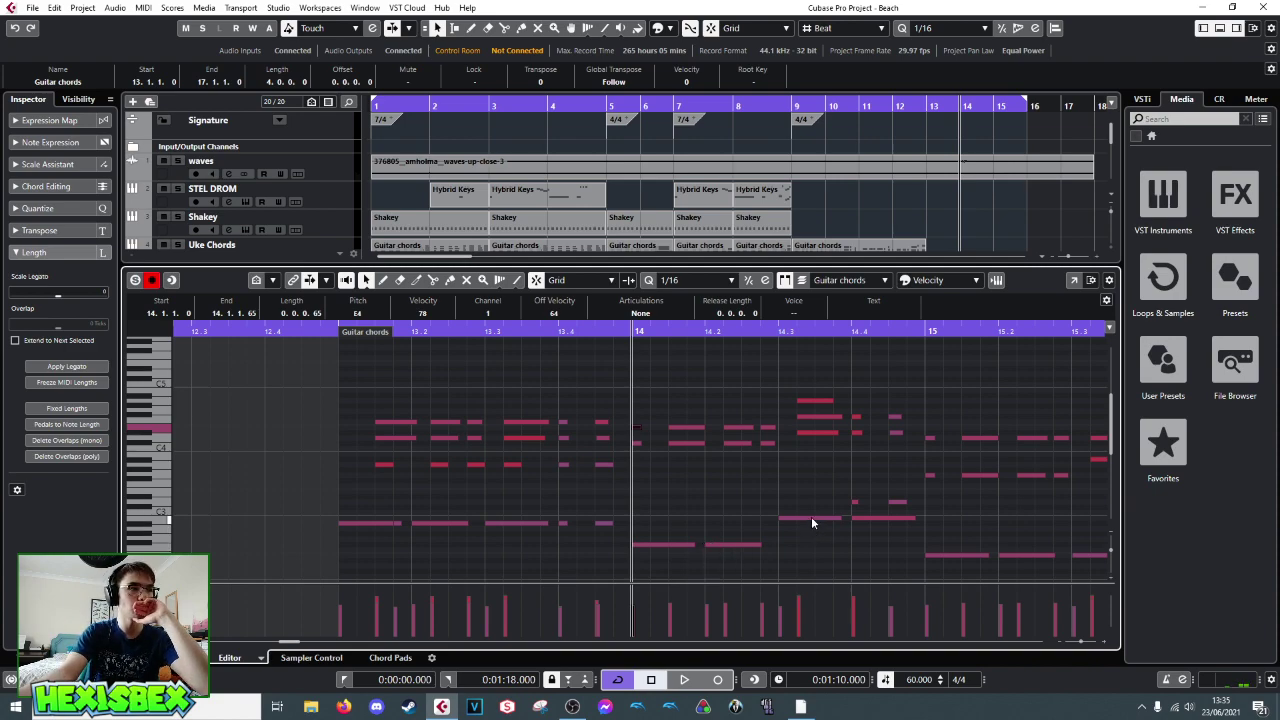
{"action": "left_click_drag", "start_coordinate": [688, 537], "coordinate": [760, 546]}
{"action": "key", "text": "Up"}
{"action": "key", "text": "Up"}
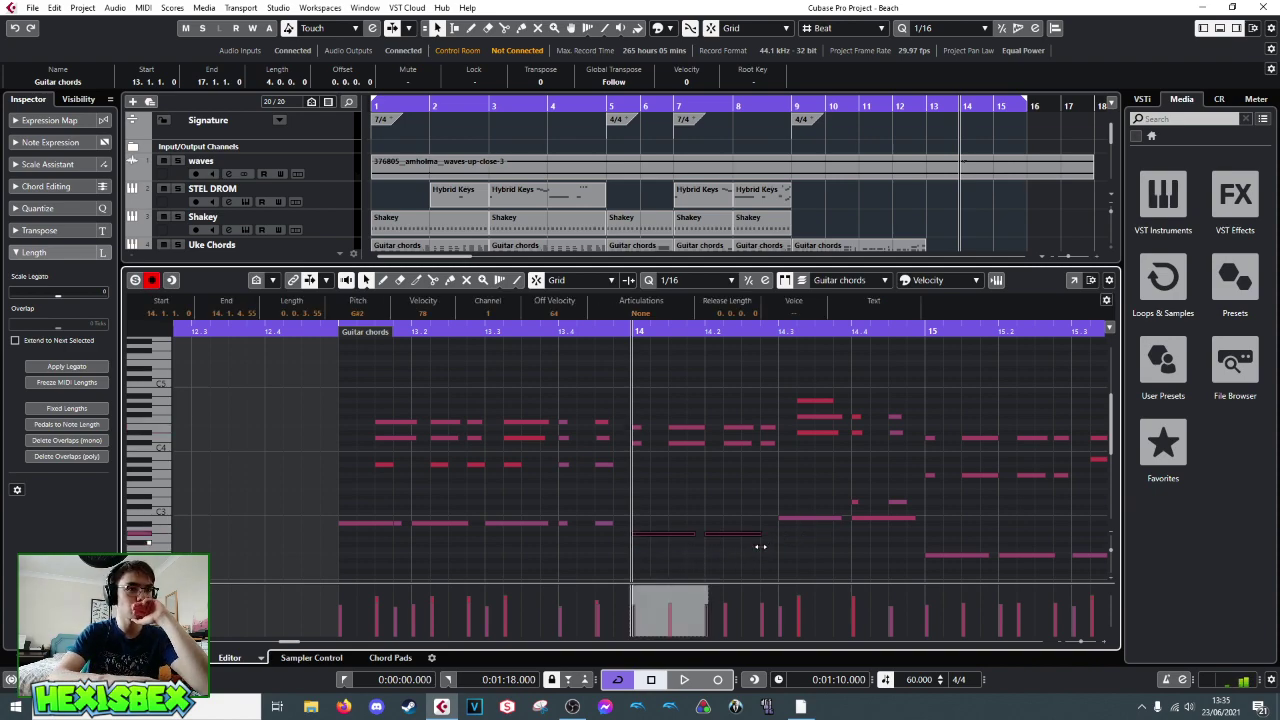
{"action": "key", "text": "Up"}
{"action": "key", "text": "space"}
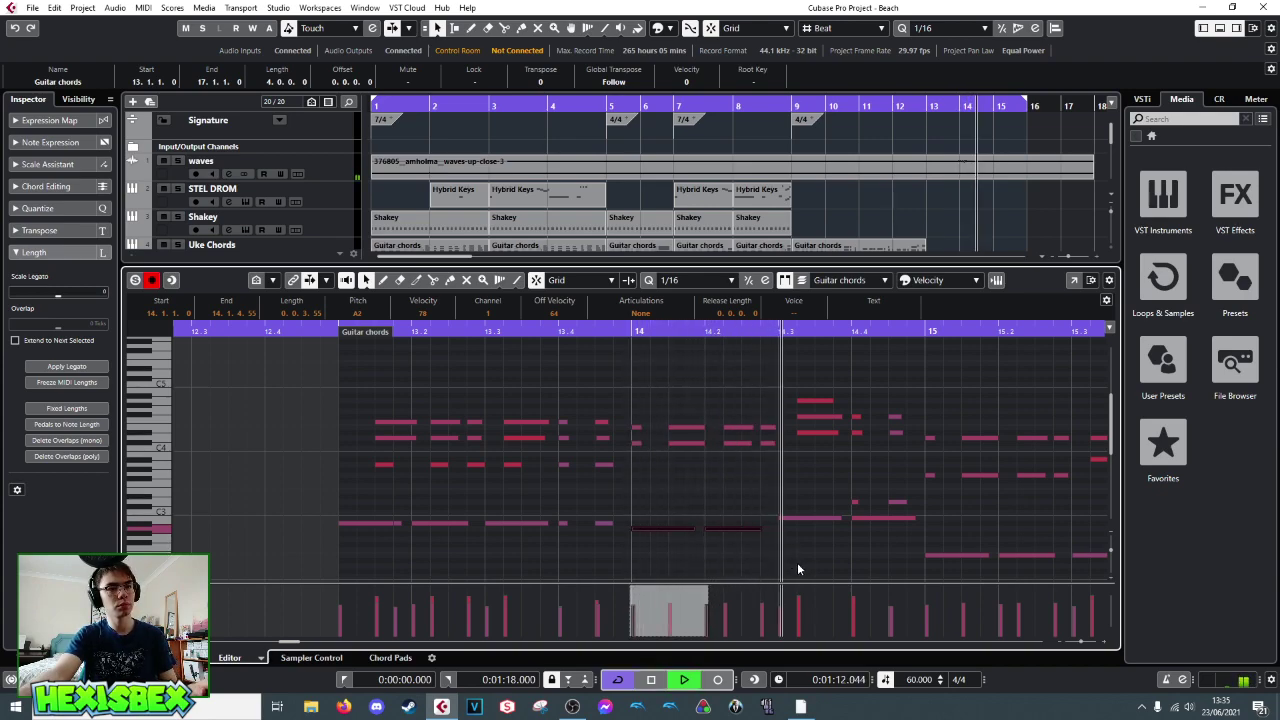
{"action": "key", "text": "space"}
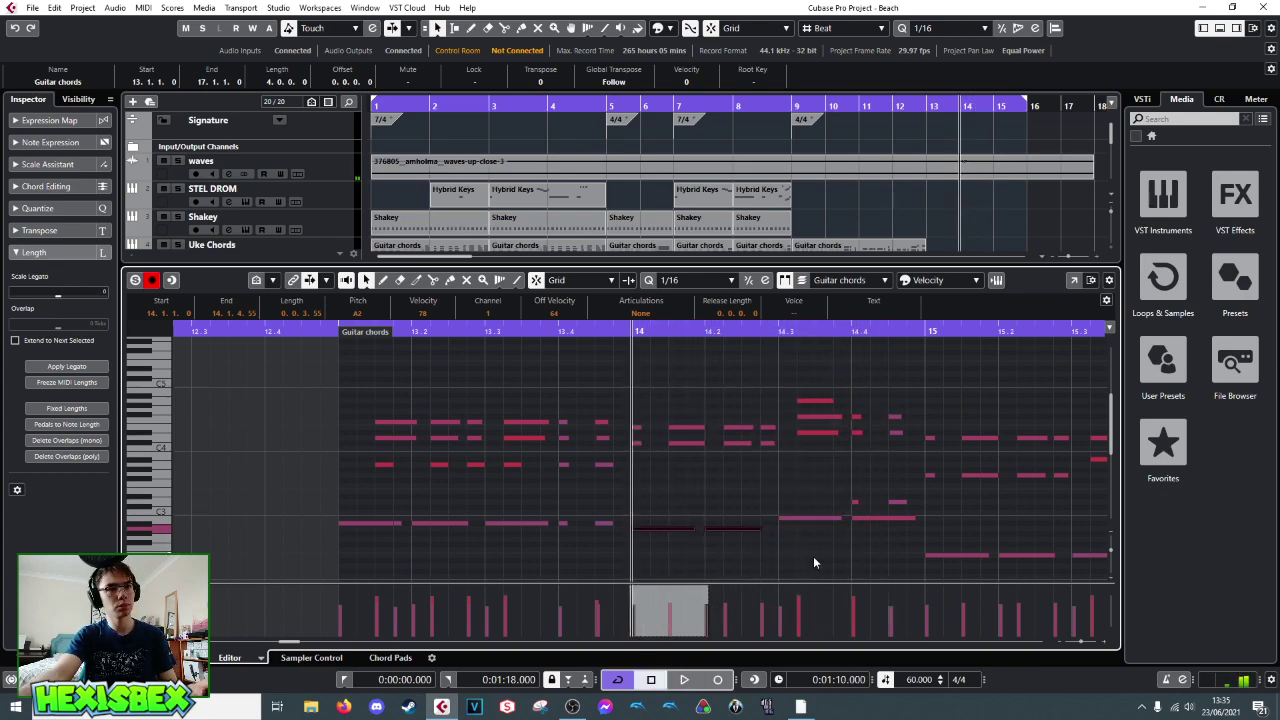
- Check the individual chord notes in the first half of bar 14, and play the arrangement back from bar 9
{"action": "left_click", "coordinate": [637, 440]}
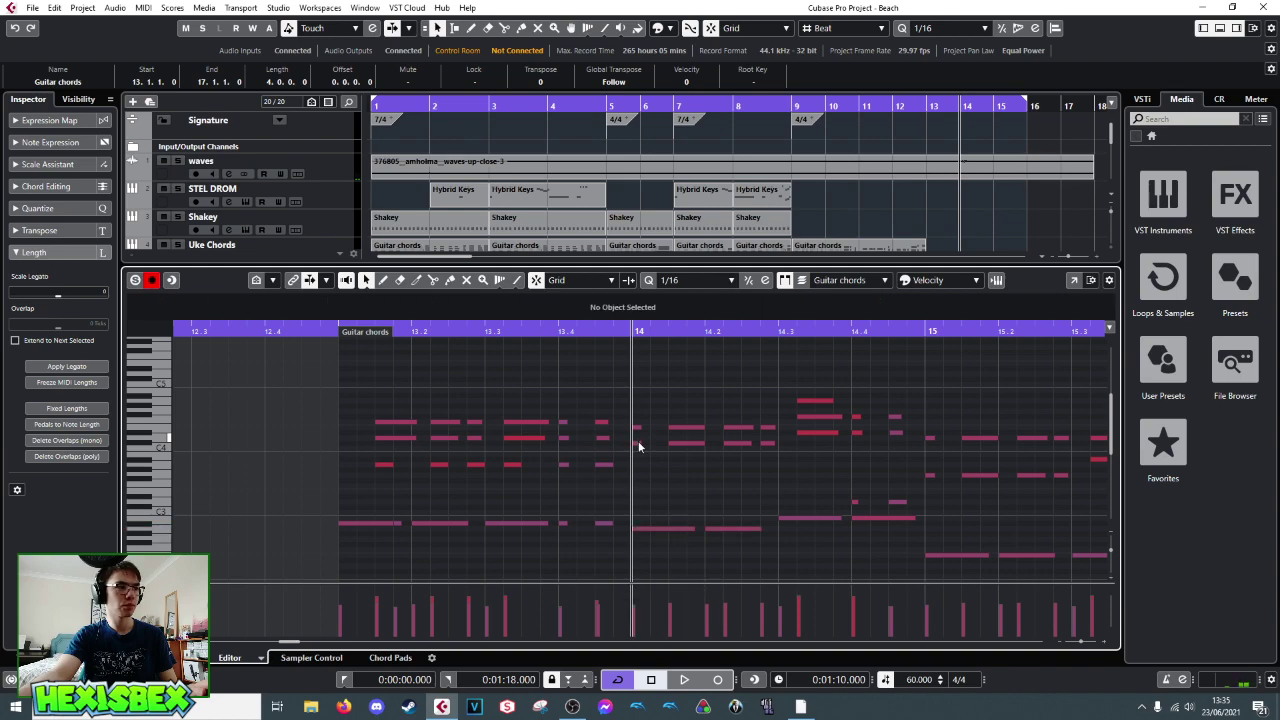
{"action": "left_click_drag", "start_coordinate": [640, 424], "coordinate": [637, 424]}
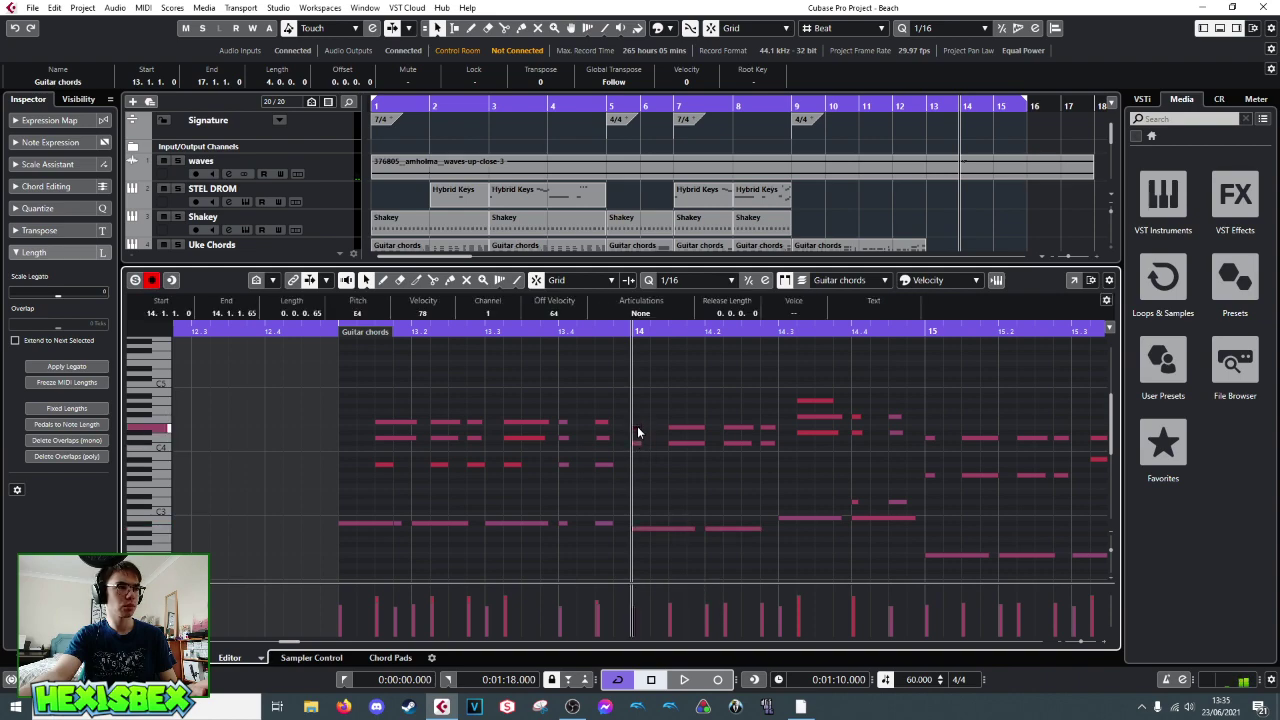
{"action": "left_click", "coordinate": [732, 530]}
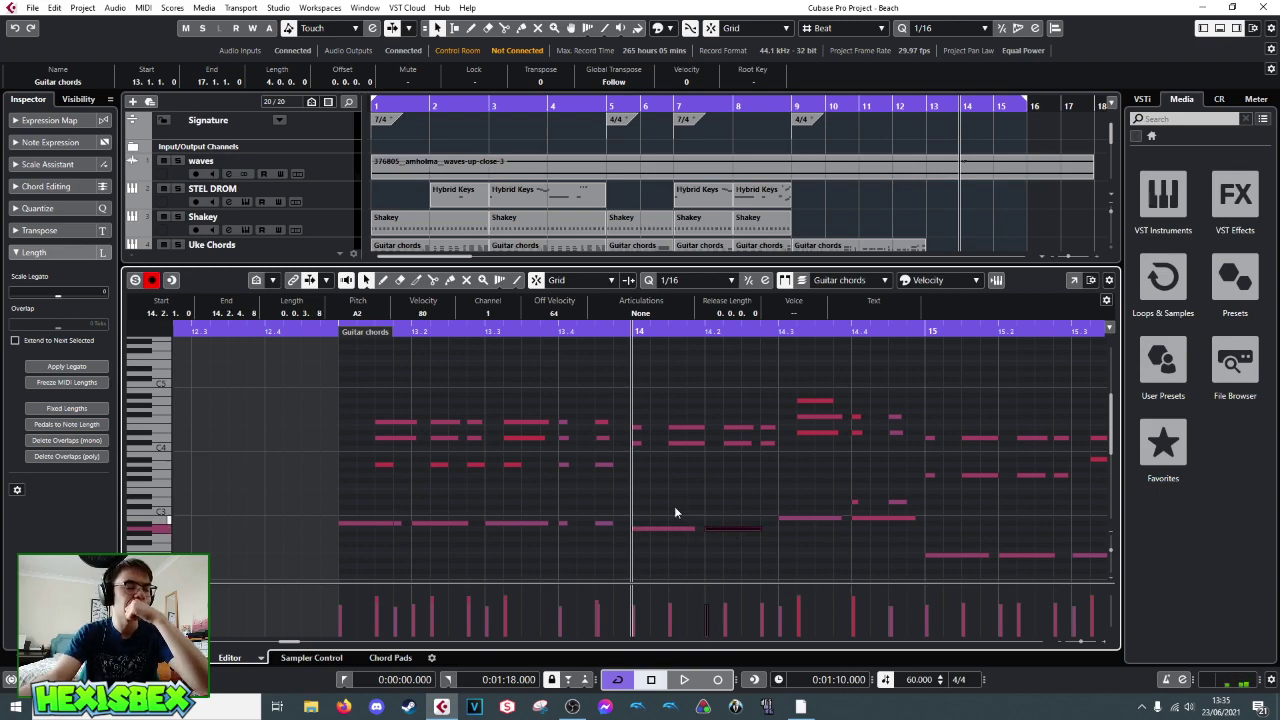
{"action": "left_click_drag", "start_coordinate": [622, 436], "coordinate": [770, 458]}
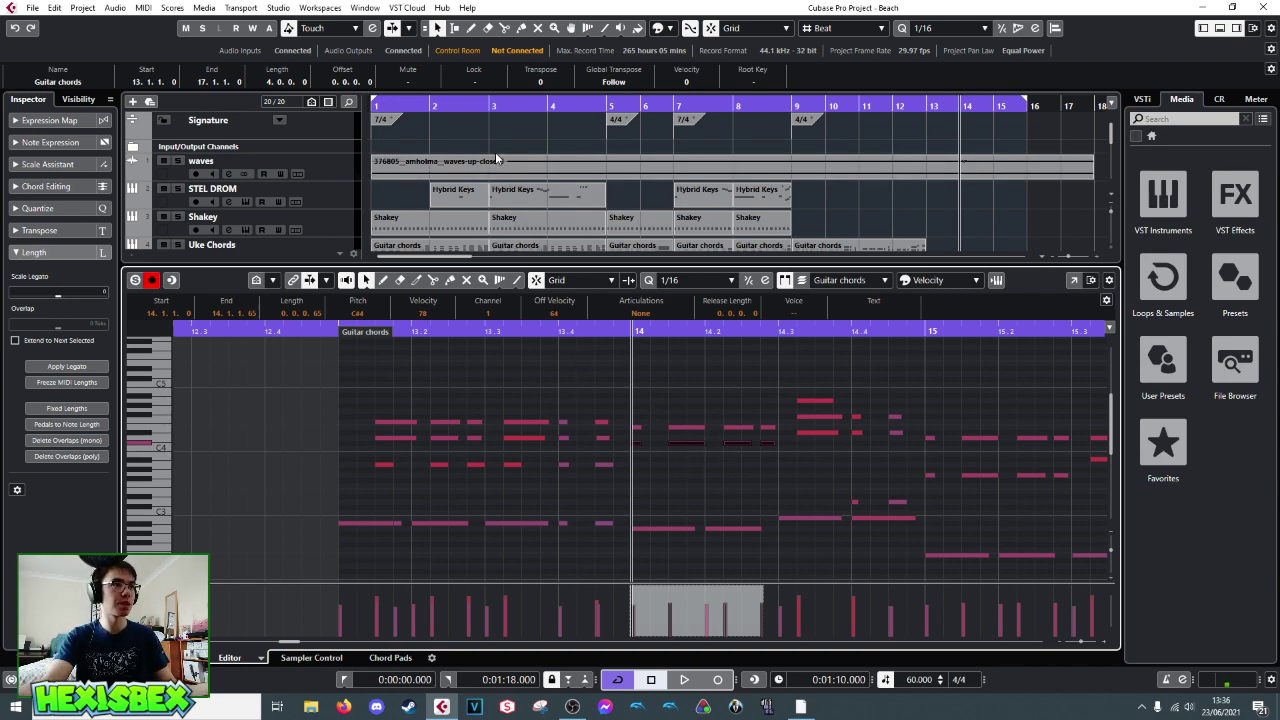
{"action": "left_click", "coordinate": [792, 105]}
{"action": "key", "text": "space"}
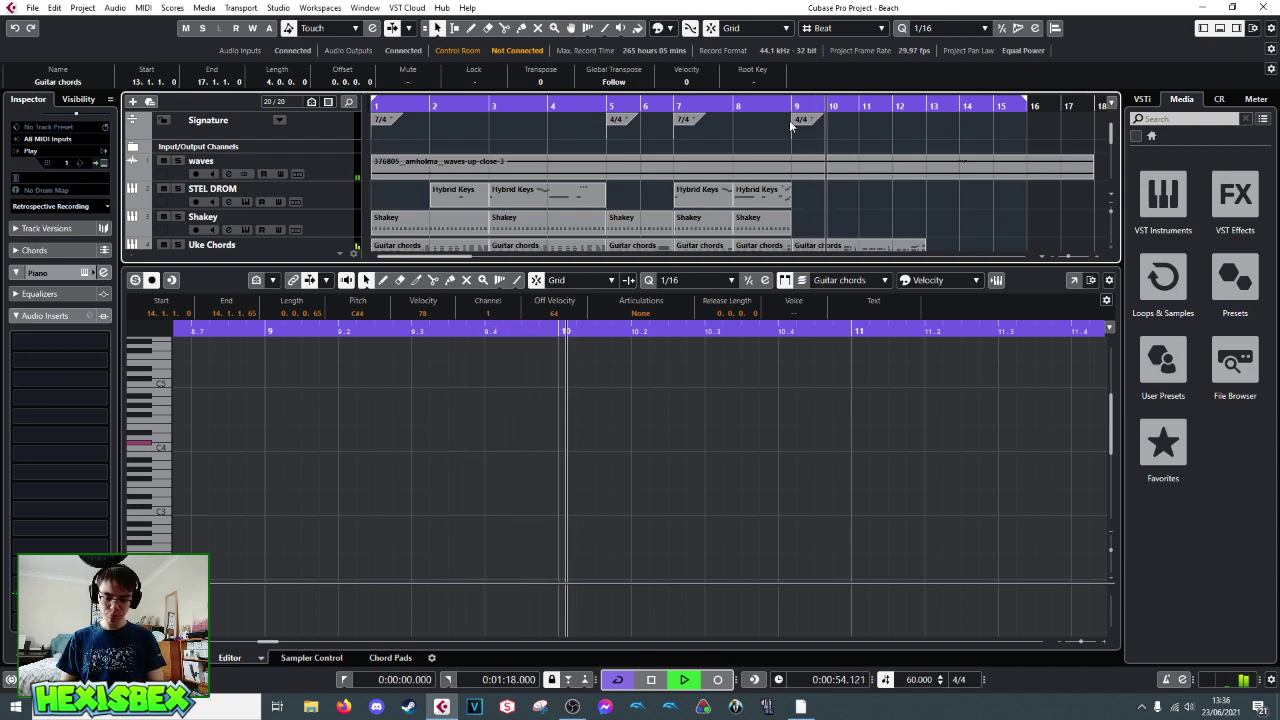
{"action": "key", "text": "space"}
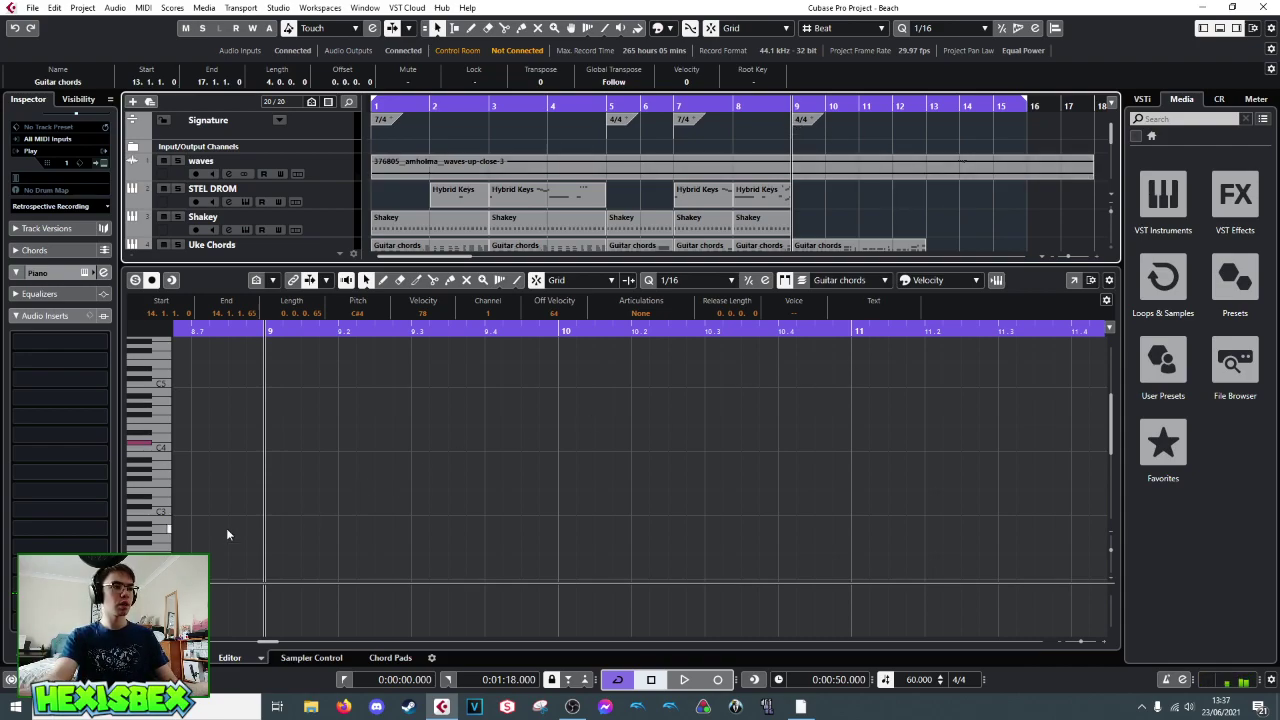
- Move the playback position to bar 13, reopen the Guitar chords part there for editing and select the bass note on beat 3 of bar 14
{"action": "key", "text": "ctrl+alt+e"}
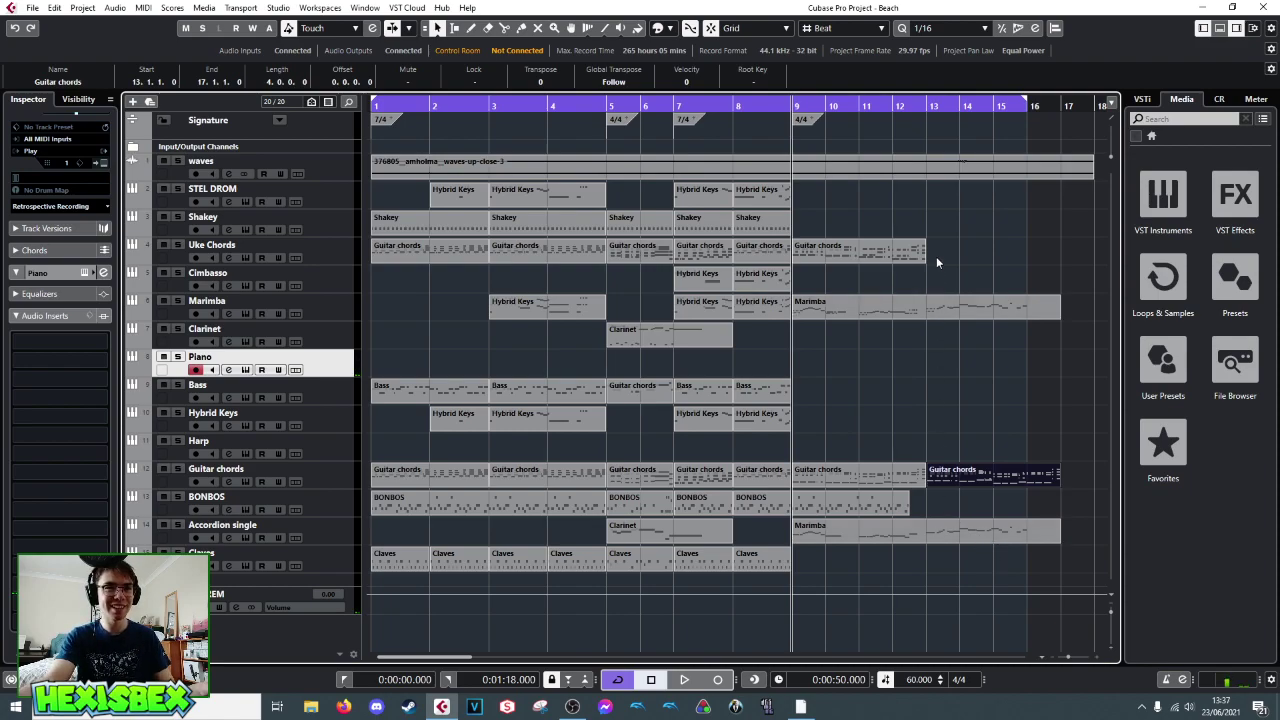
{"action": "left_click", "coordinate": [926, 105]}
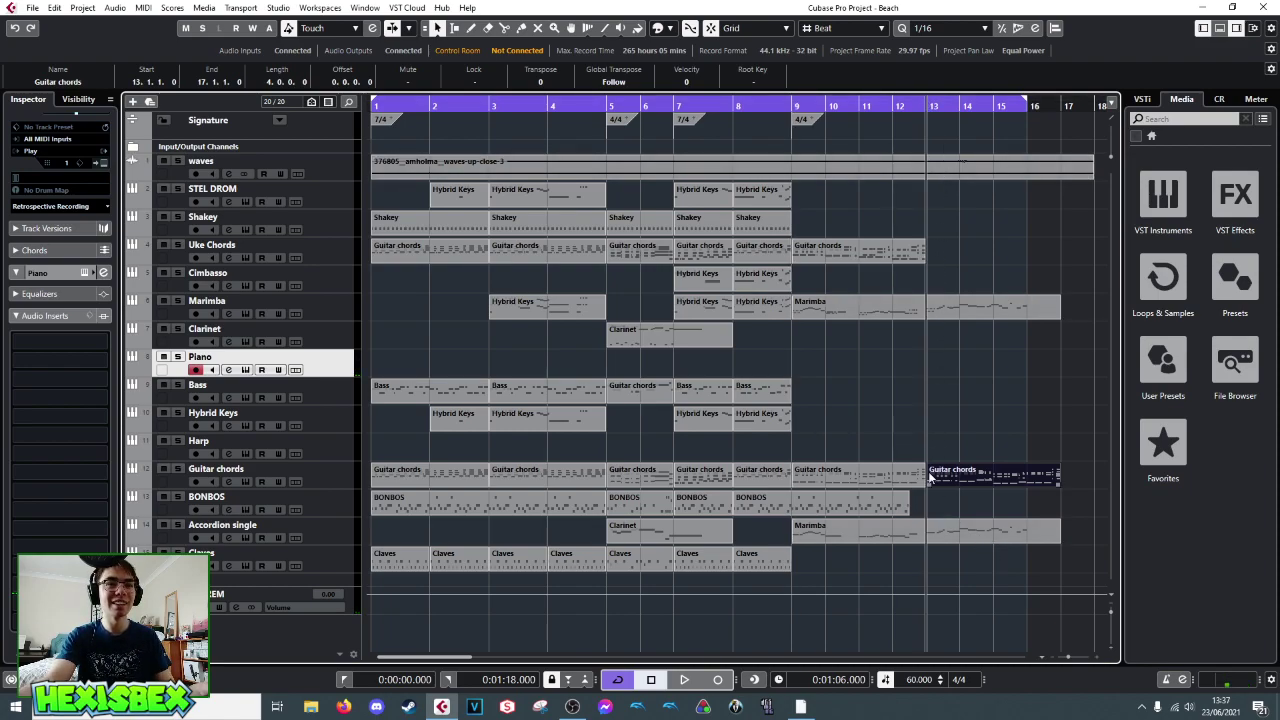
{"action": "double_click", "coordinate": [930, 475]}
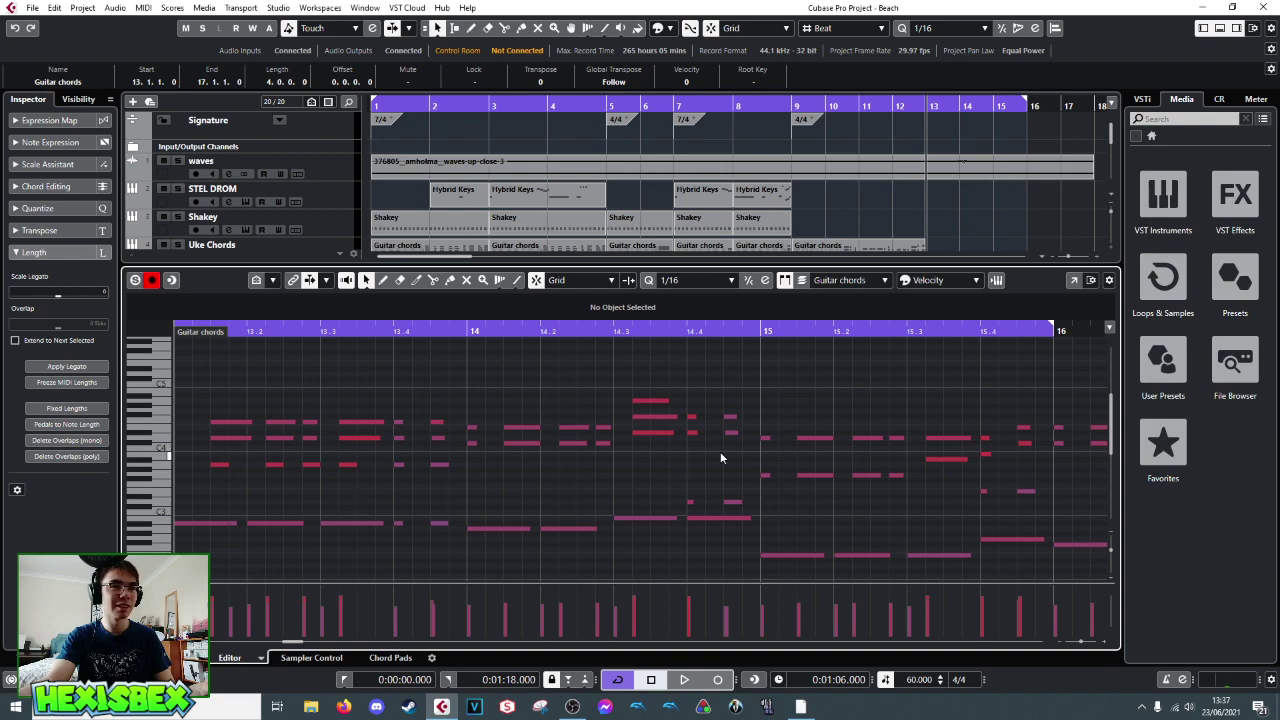
{"action": "left_click", "coordinate": [644, 517]}
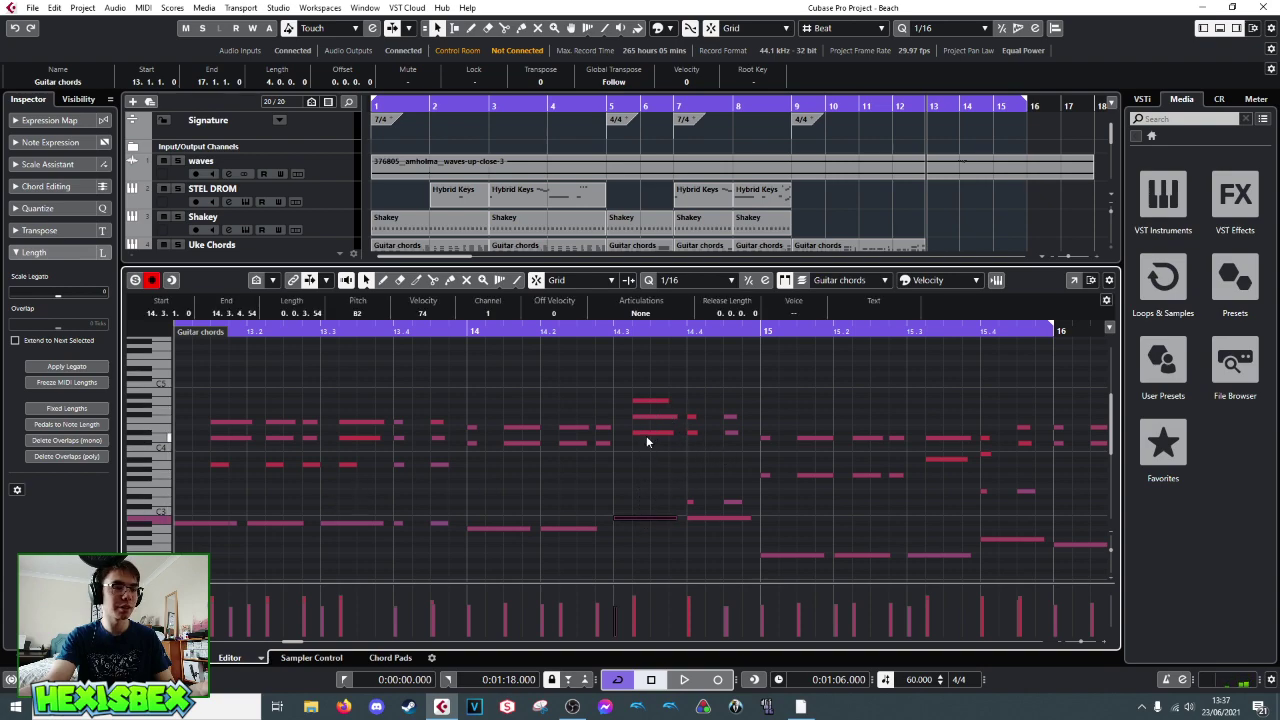
- Raise the four upper chord notes in the first half of bar 14 to F#4 and play the passage back from bar 13
{"action": "left_click", "coordinate": [505, 529]}
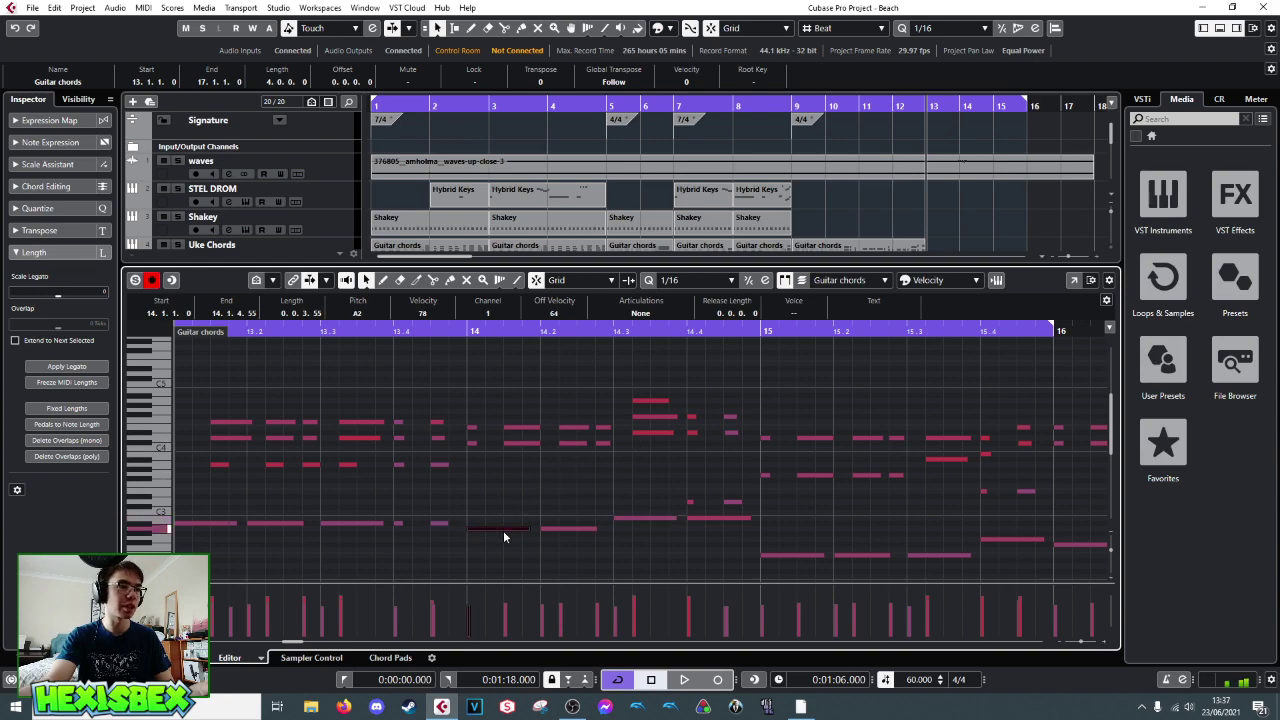
{"action": "left_click", "coordinate": [472, 444]}
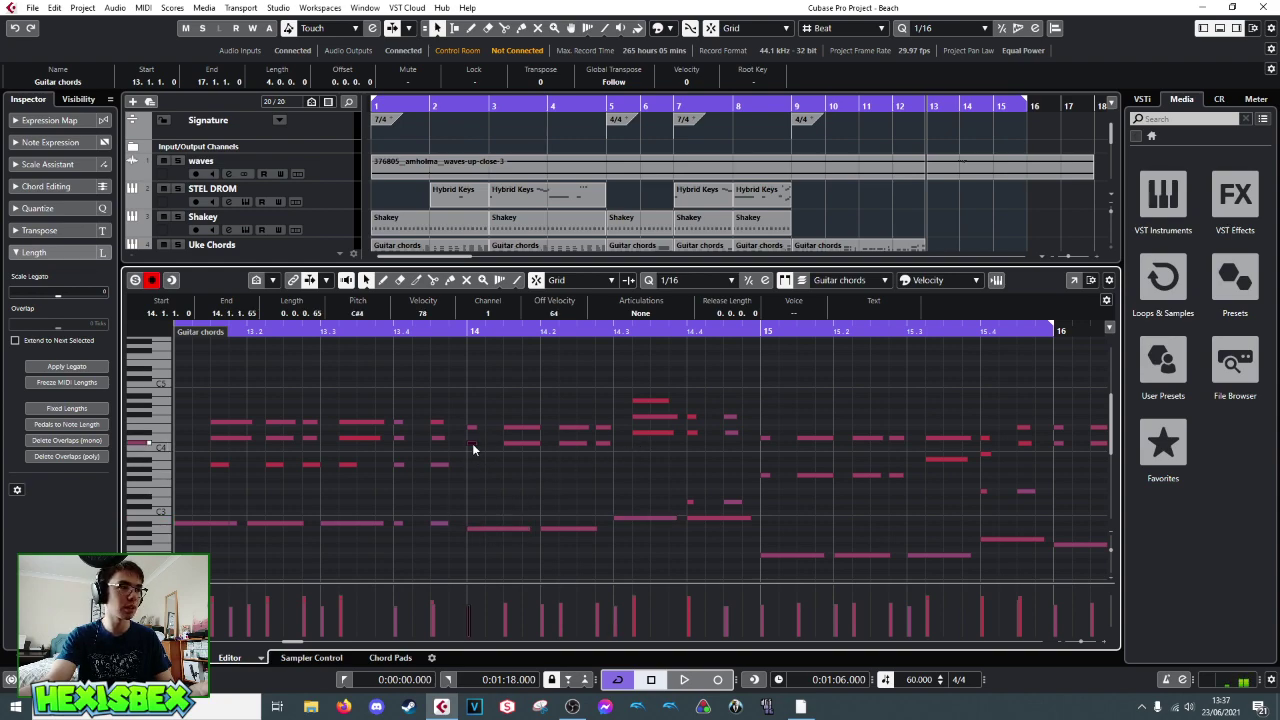
{"action": "left_click_drag", "start_coordinate": [476, 429], "coordinate": [605, 432]}
{"action": "key", "text": "Up"}
{"action": "key", "text": "Up"}
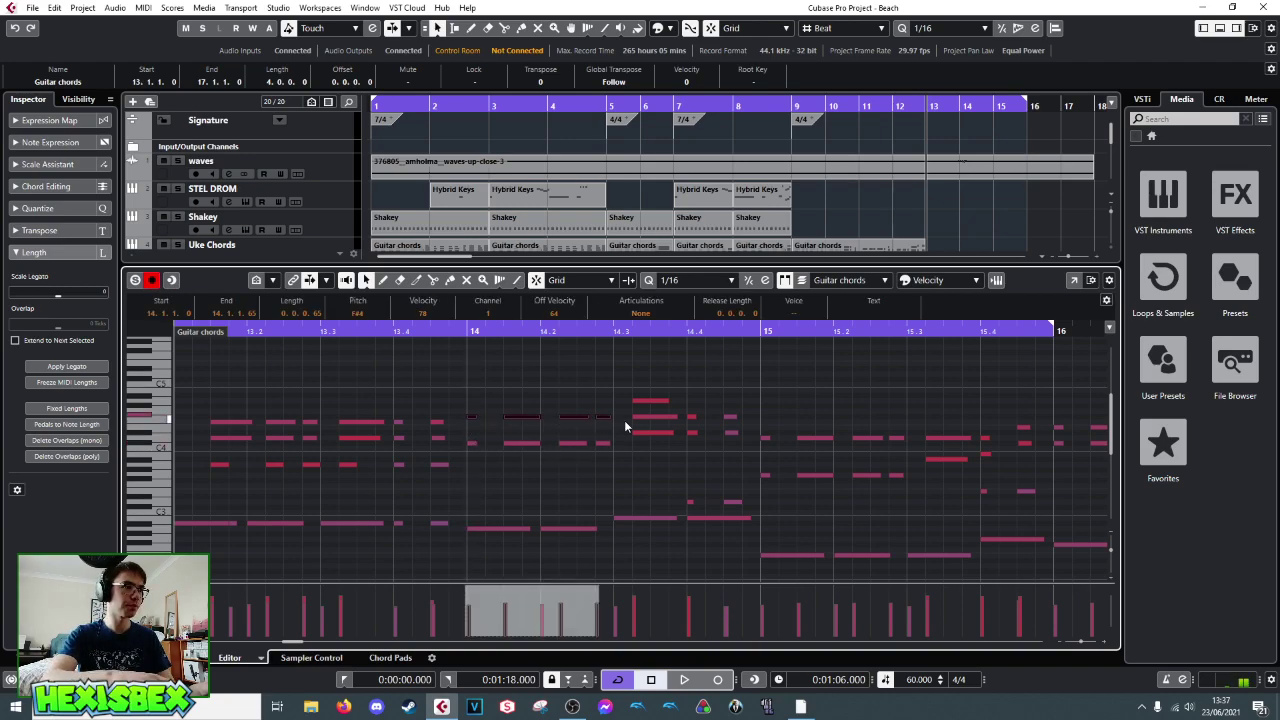
{"action": "key", "text": "space"}
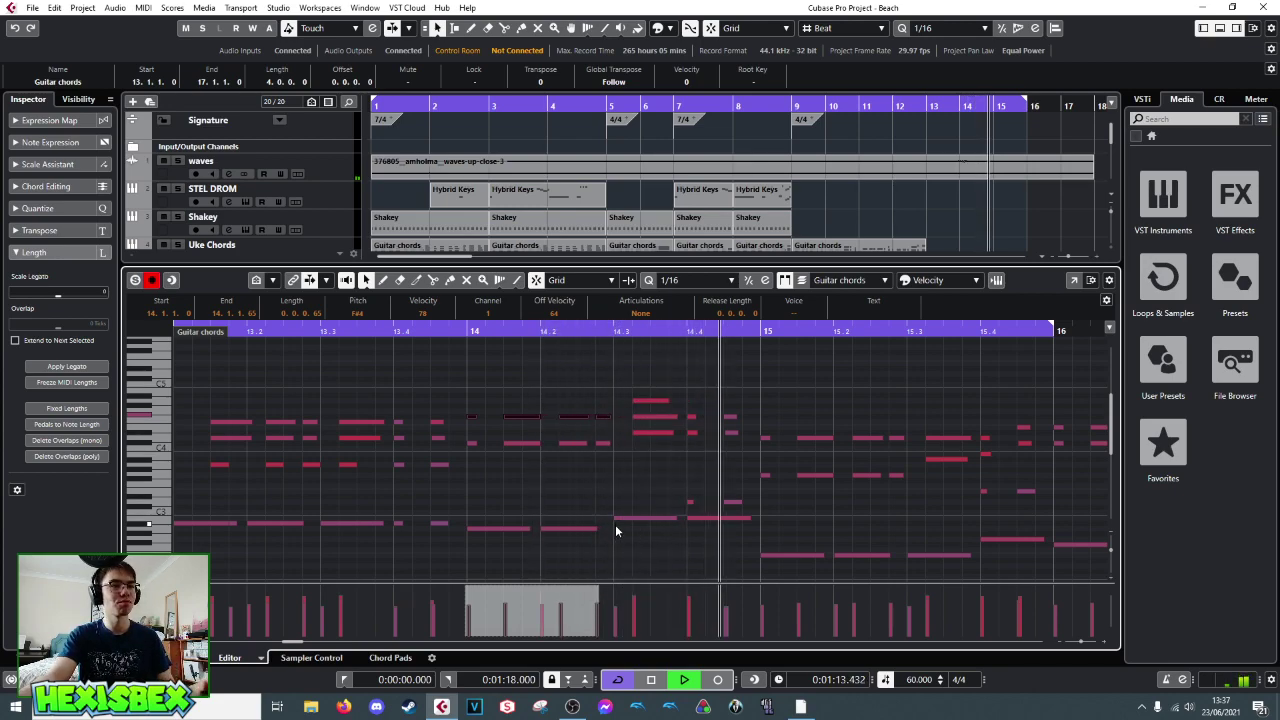
{"action": "key", "text": "space"}
- Try the four lower chord notes in the first half of bar 14 at E4 and listen to the change
{"action": "left_click_drag", "start_coordinate": [464, 440], "coordinate": [604, 463]}
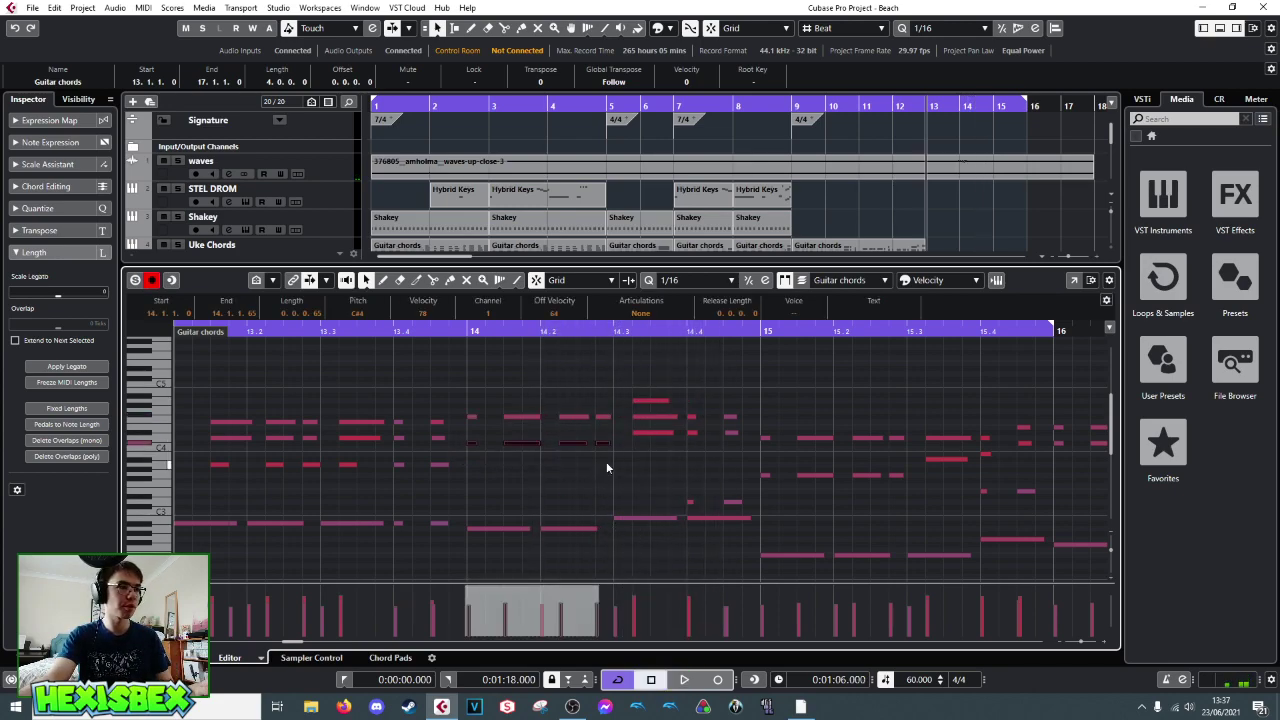
{"action": "key", "text": "Up"}
{"action": "key", "text": "Up"}
{"action": "key", "text": "Up"}
{"action": "key", "text": "space"}
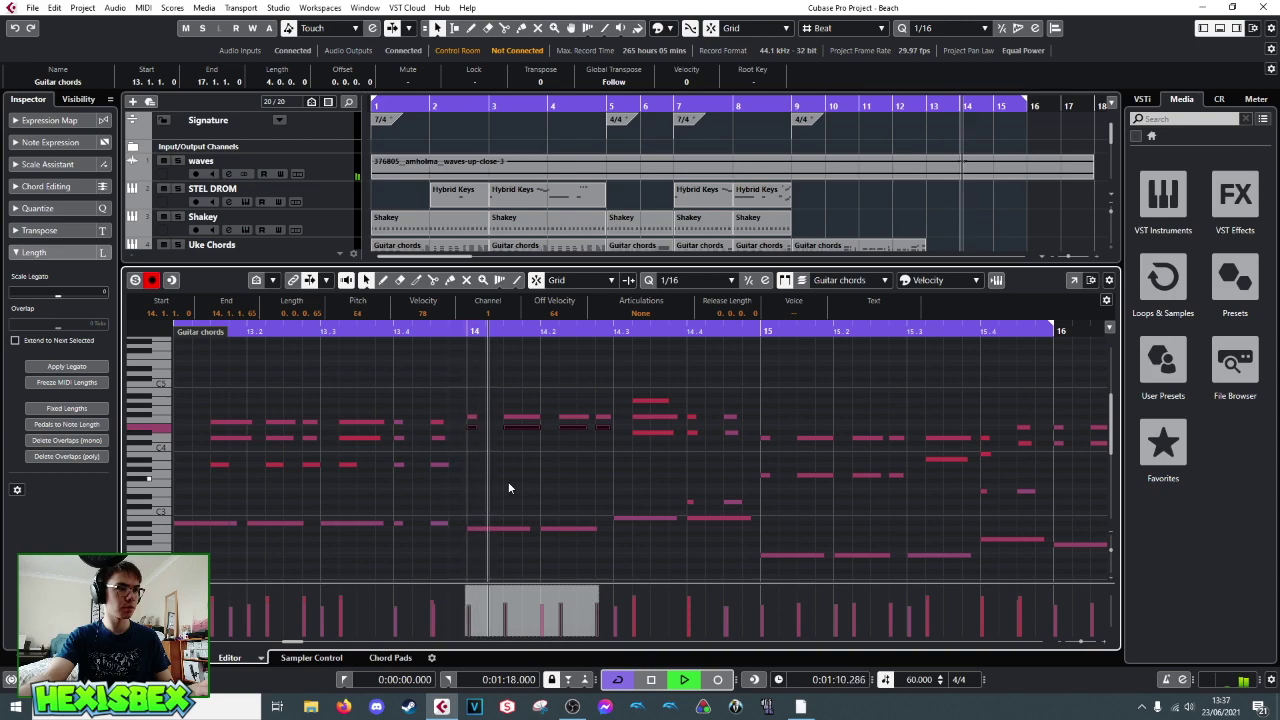
{"action": "key", "text": "space"}
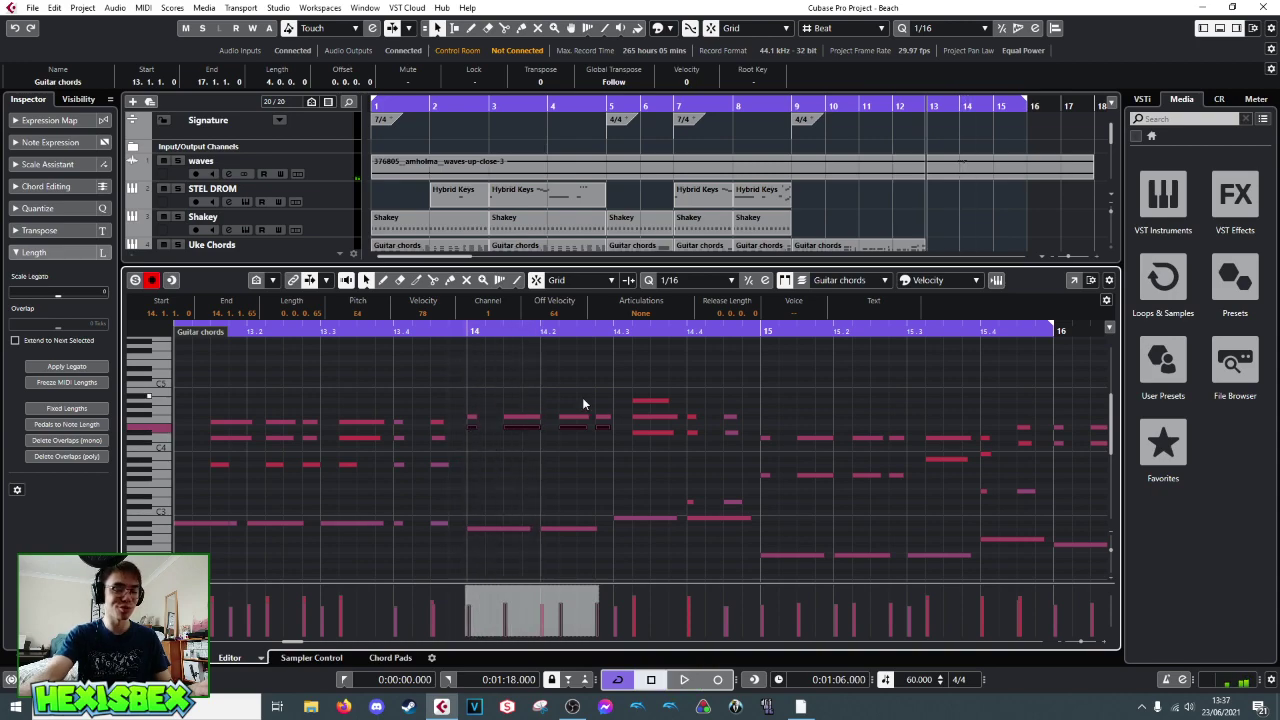
- Try lowering the lower chord notes in the first half of bar 14 to G3, and return them to C#4
{"action": "key", "text": "Down"}
{"action": "key", "text": "Down"}
{"action": "key", "text": "Down"}
{"action": "key", "text": "Down"}
{"action": "key", "text": "Down"}
{"action": "key", "text": "Down"}
{"action": "key", "text": "Down"}
{"action": "key", "text": "Down"}
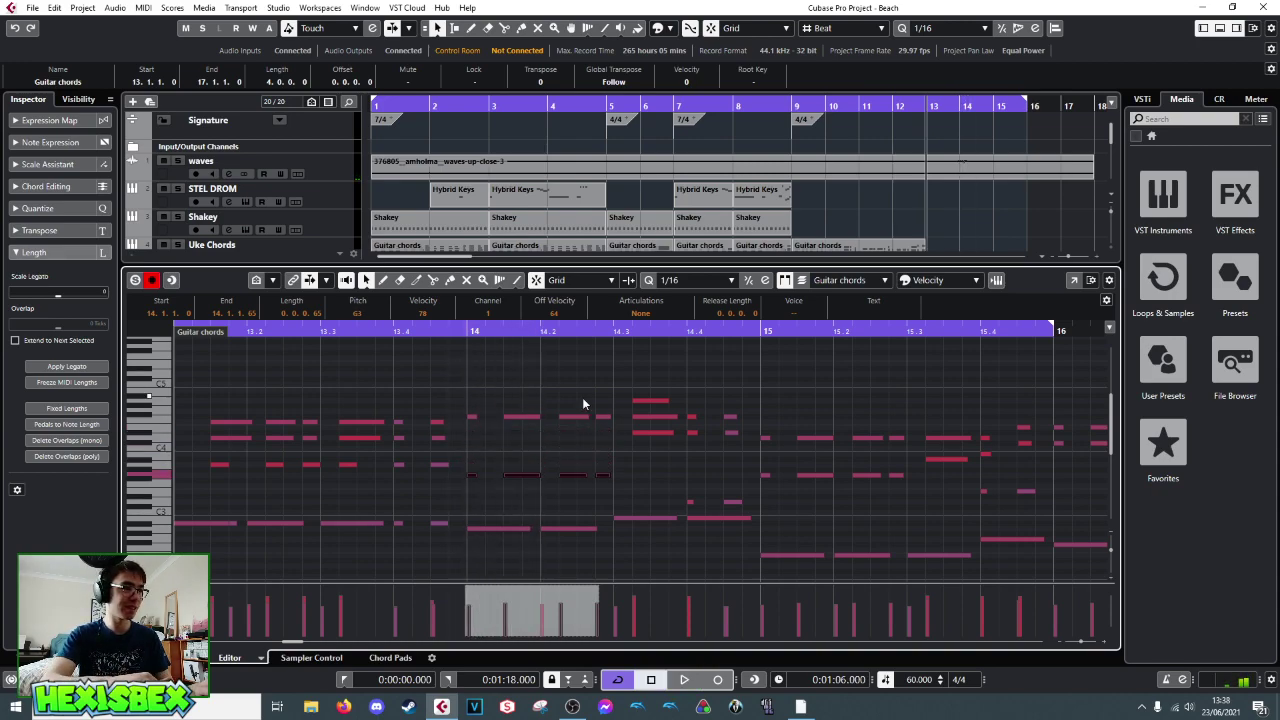
{"action": "key", "text": "Up"}
{"action": "key", "text": "Up"}
{"action": "key", "text": "Up"}
{"action": "key", "text": "Up"}
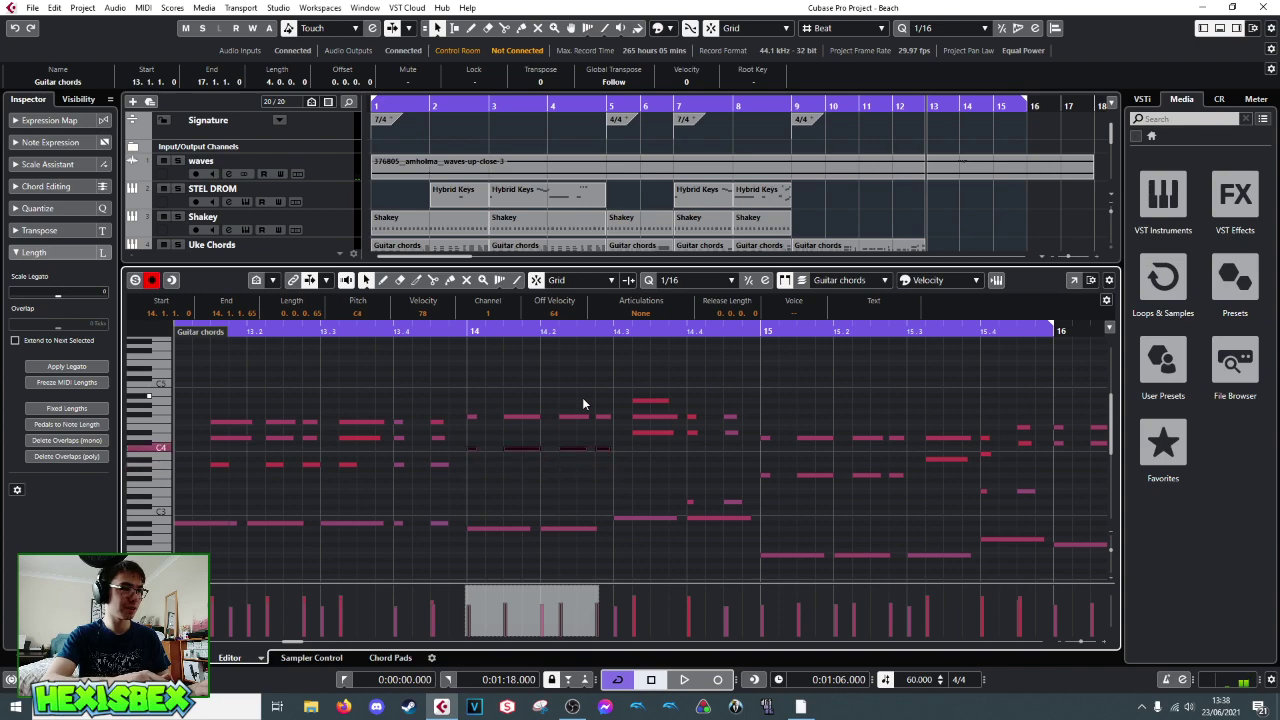
{"action": "key", "text": "Up"}
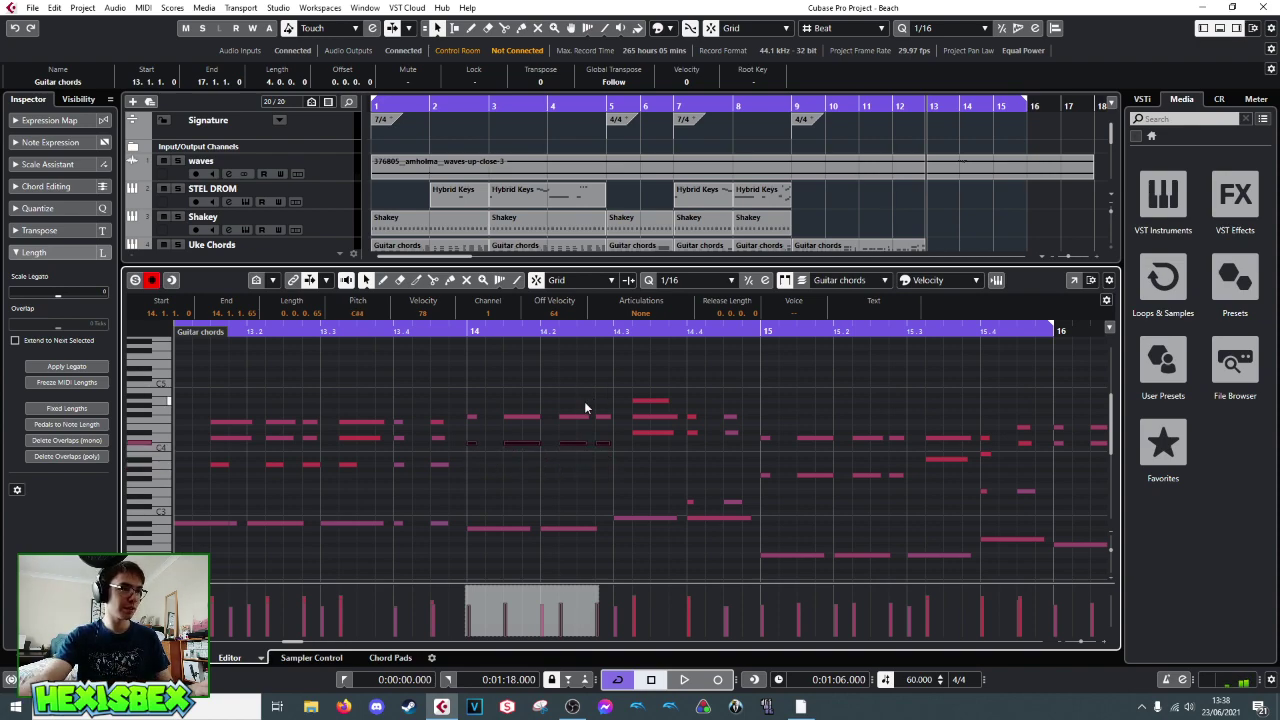
{"action": "key", "text": "Up"}
{"action": "key", "text": "Up"}
{"action": "key", "text": "Up"}
{"action": "key", "text": "Up"}
{"action": "key", "text": "Up"}
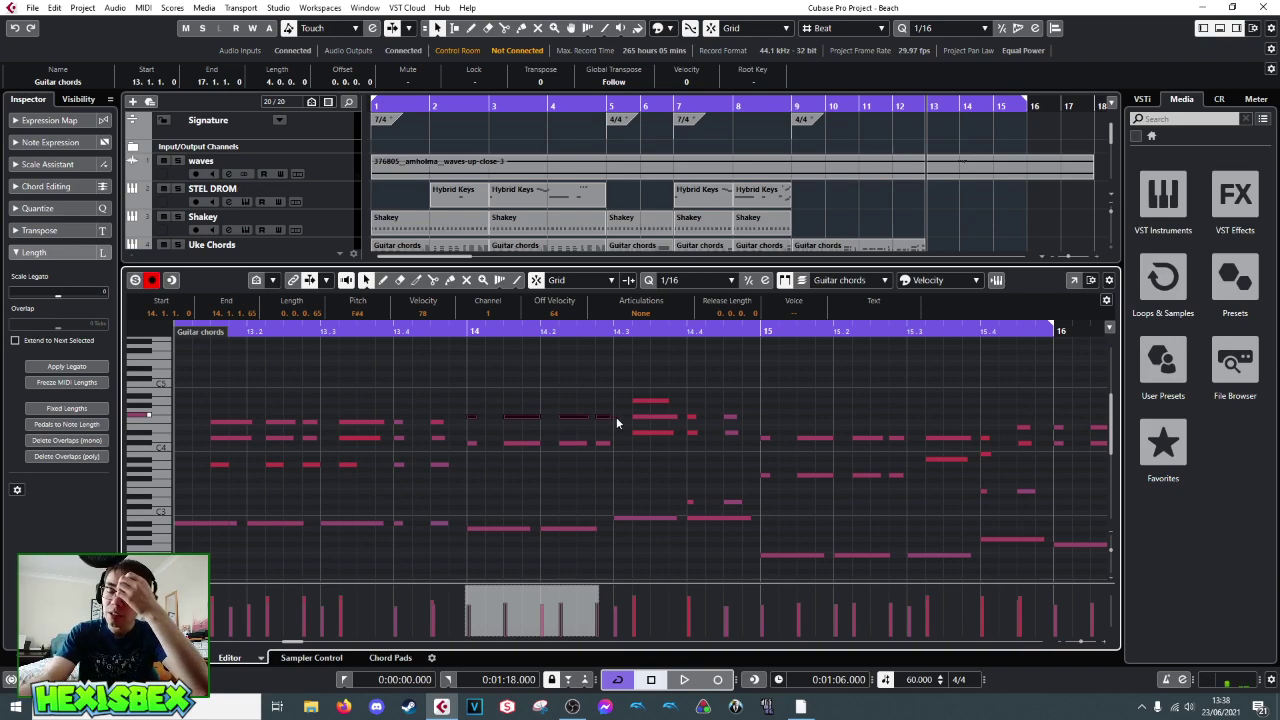
- Raise the first two bass notes of bar 14 to C#3
{"action": "left_click_drag", "start_coordinate": [462, 522], "coordinate": [575, 530]}
{"action": "key", "text": "Up"}
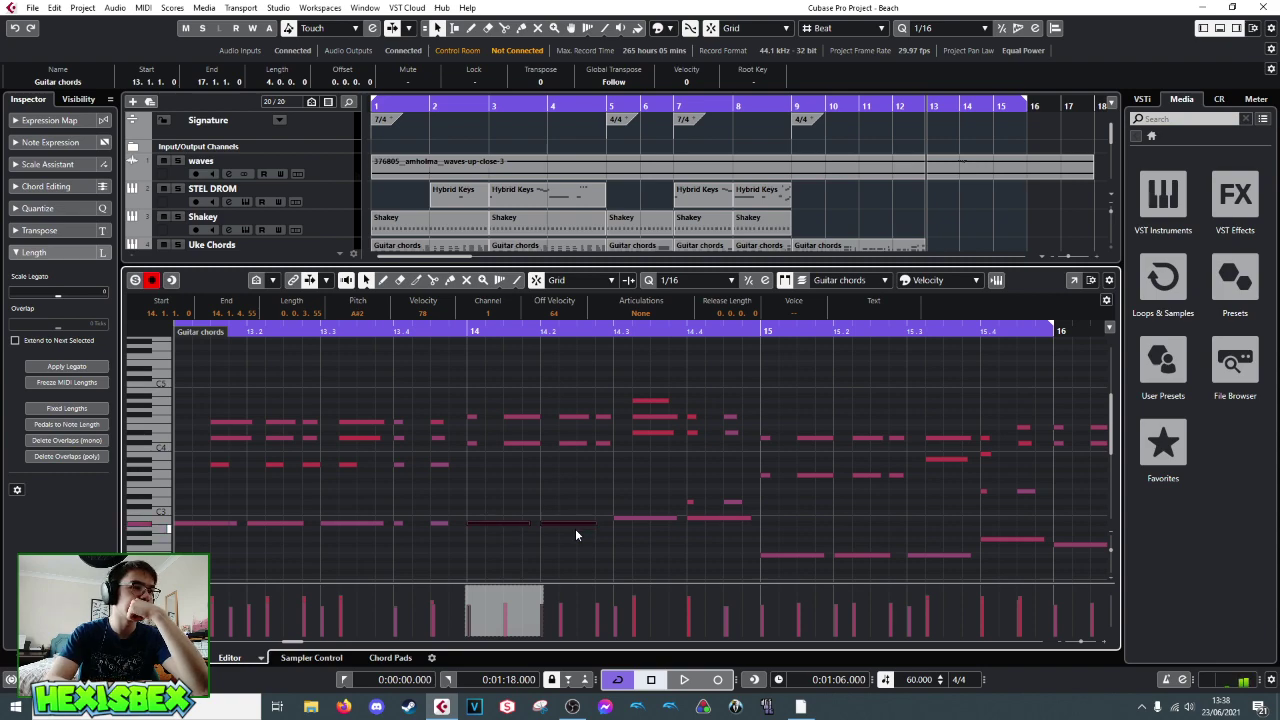
{"action": "key", "text": "Up"}
{"action": "key", "text": "Up"}
{"action": "key", "text": "Up"}
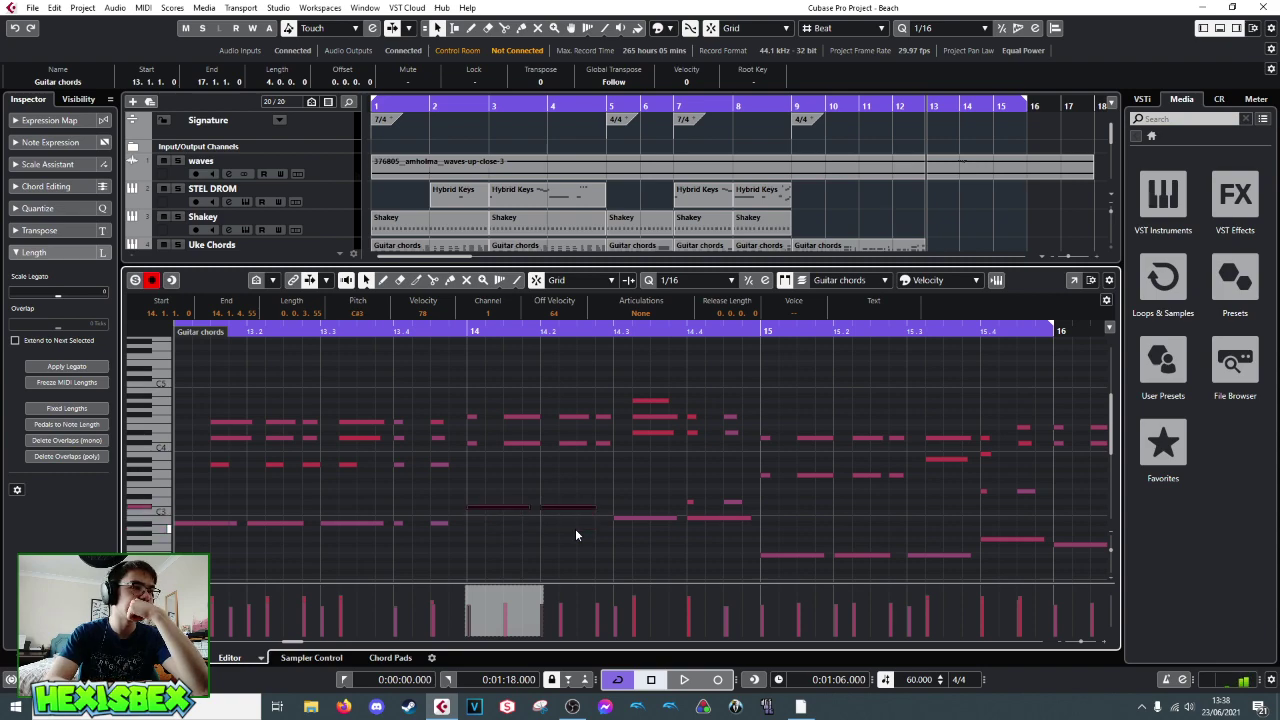
- Raise the four lower chord notes over beats 1 and 2 of bar 14 to E4
{"action": "left_click", "coordinate": [464, 436]}
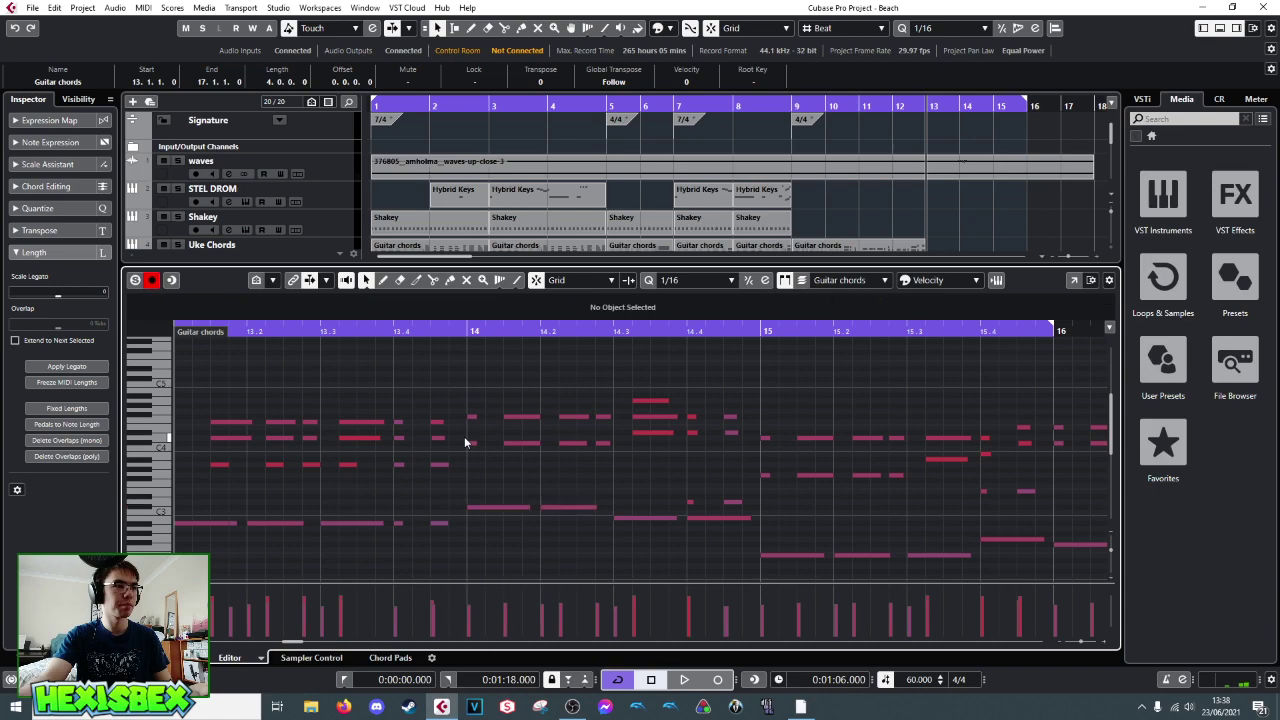
{"action": "left_click_drag", "start_coordinate": [552, 452], "coordinate": [608, 454]}
{"action": "key", "text": "Down"}
{"action": "key", "text": "Down"}
{"action": "key", "text": "Up"}
{"action": "key", "text": "Up"}
{"action": "key", "text": "Up"}
{"action": "key", "text": "Up"}
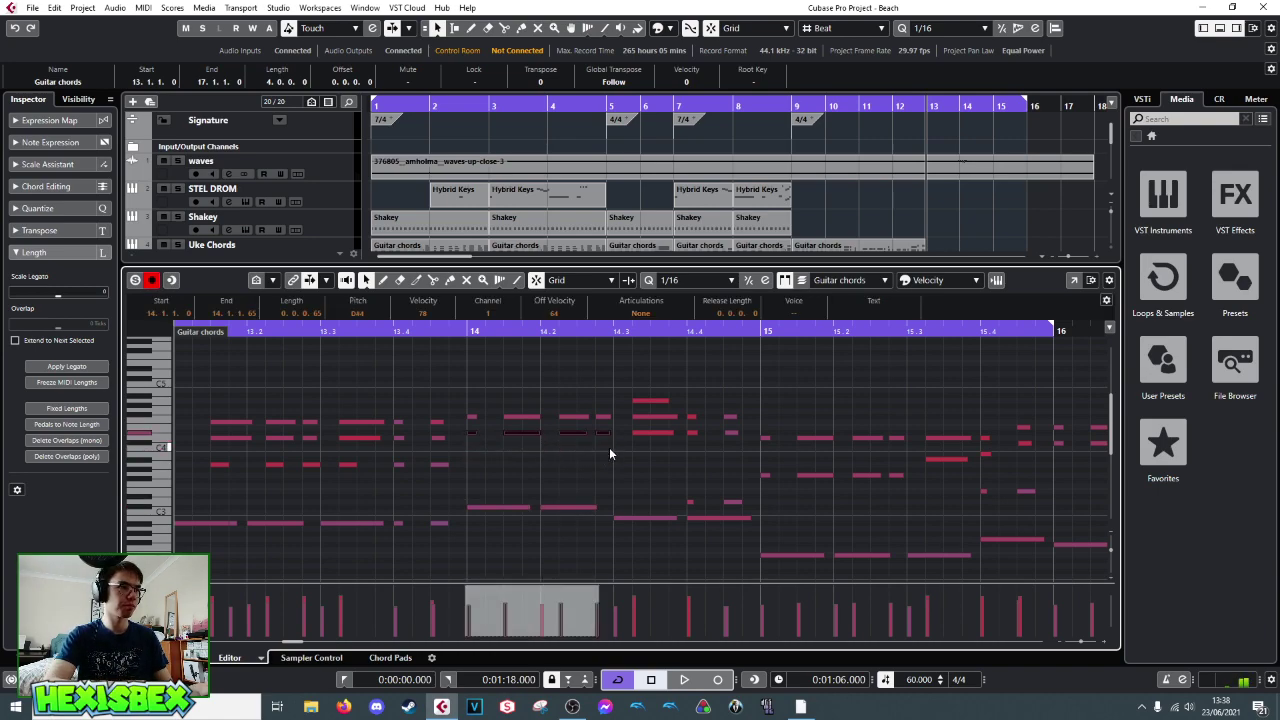
{"action": "key", "text": "Up"}
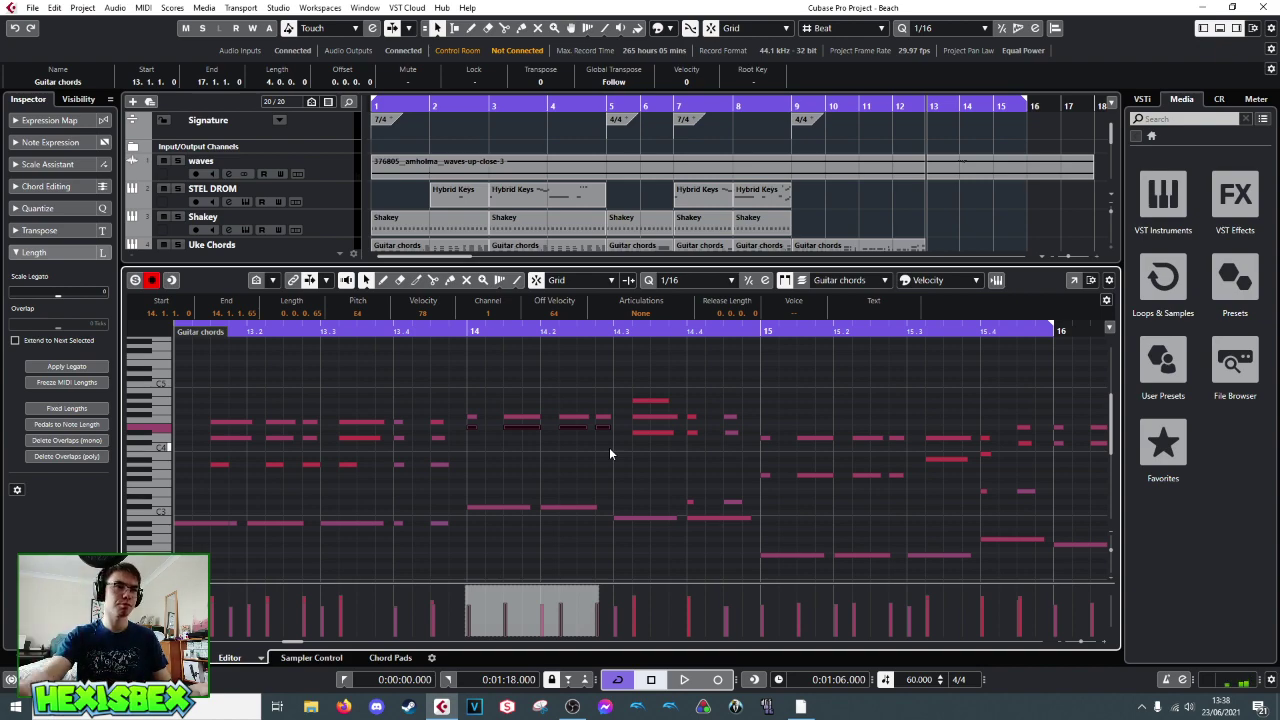
- Raise the four upper chord notes over beats 1 and 2 of bar 14 to A4 and listen from bar 13
{"action": "left_click_drag", "start_coordinate": [478, 405], "coordinate": [606, 416]}
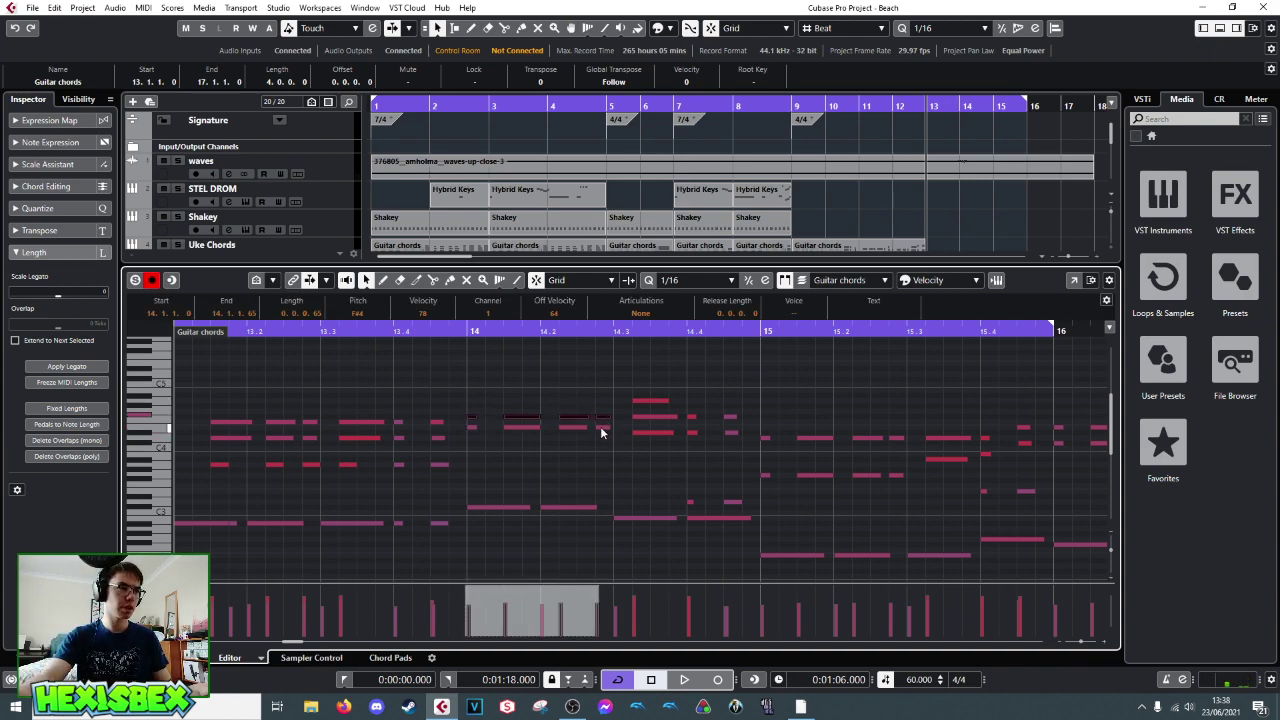
{"action": "key", "text": "Up"}
{"action": "key", "text": "Up"}
{"action": "key", "text": "Up"}
{"action": "key", "text": "space"}
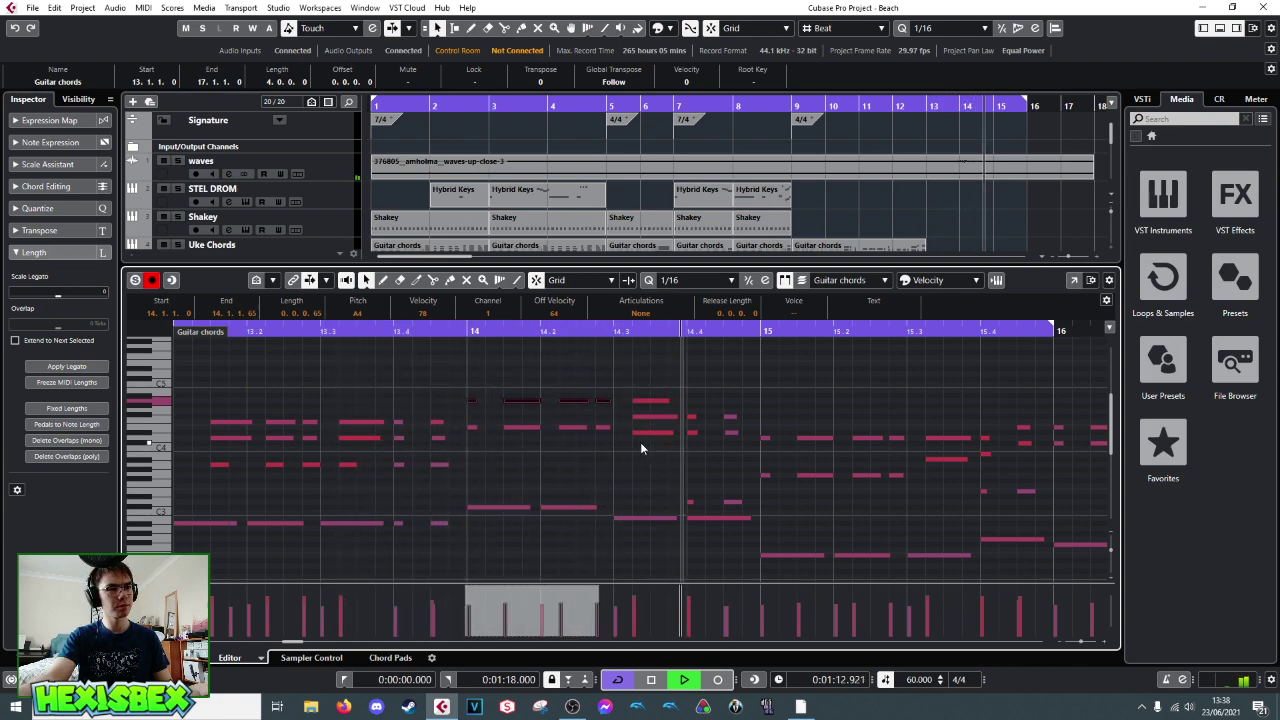
{"action": "key", "text": "space"}
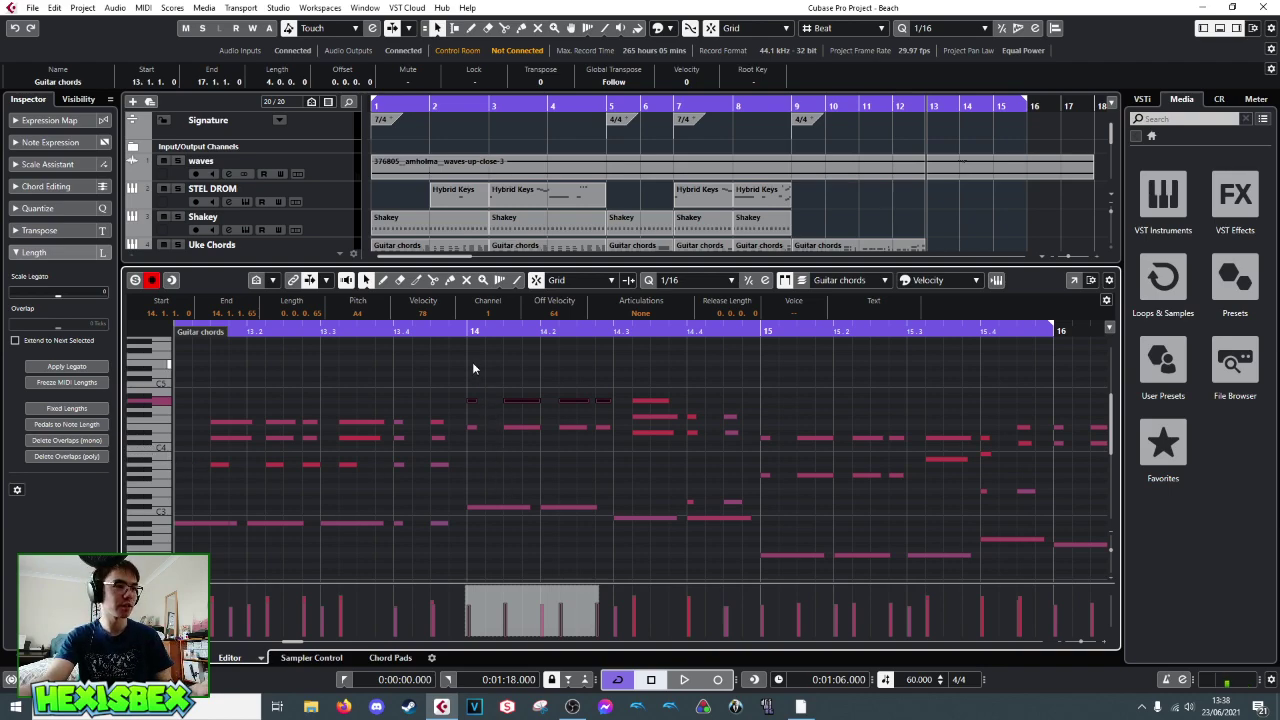
- Move the playback position to the last sixteenth before bar 14 and play the chords back from there
{"action": "left_click", "coordinate": [447, 331]}
{"action": "key", "text": "space"}
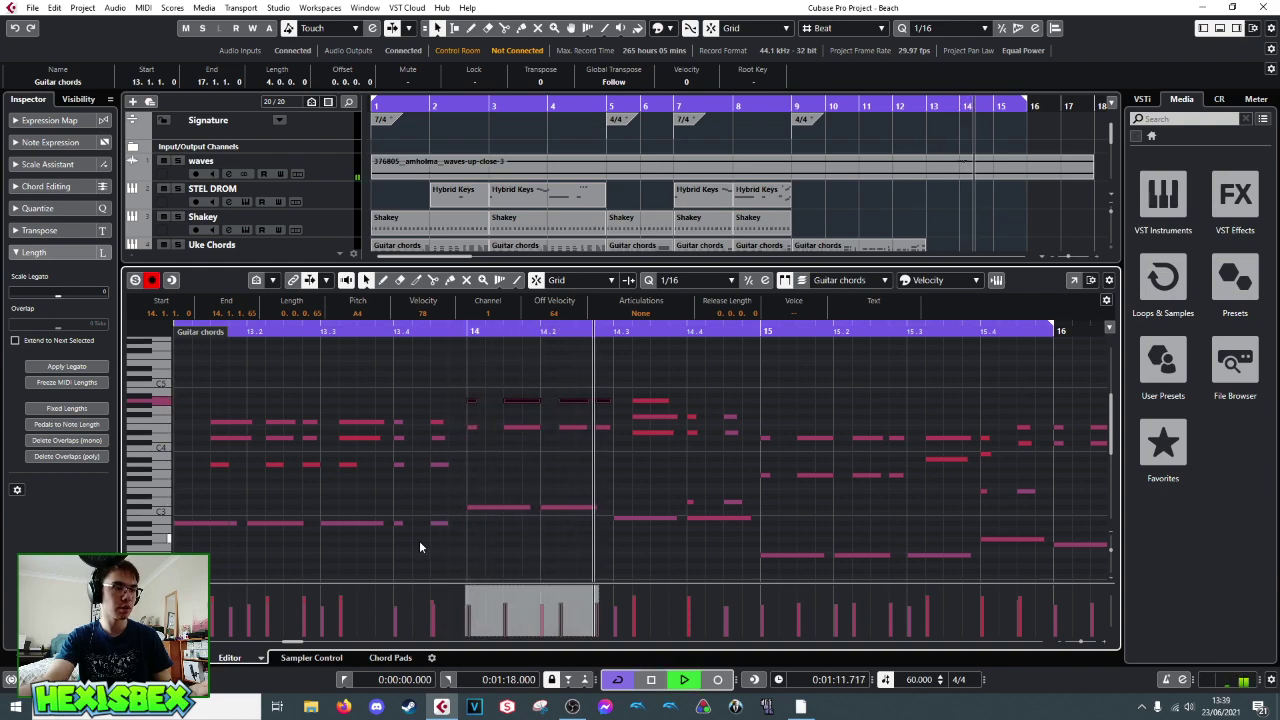
{"action": "key", "text": "space"}
- Try the two upper chord notes on beat 2 of bar 14 at F#4 and listen to the transition
{"action": "left_click", "coordinate": [566, 401]}
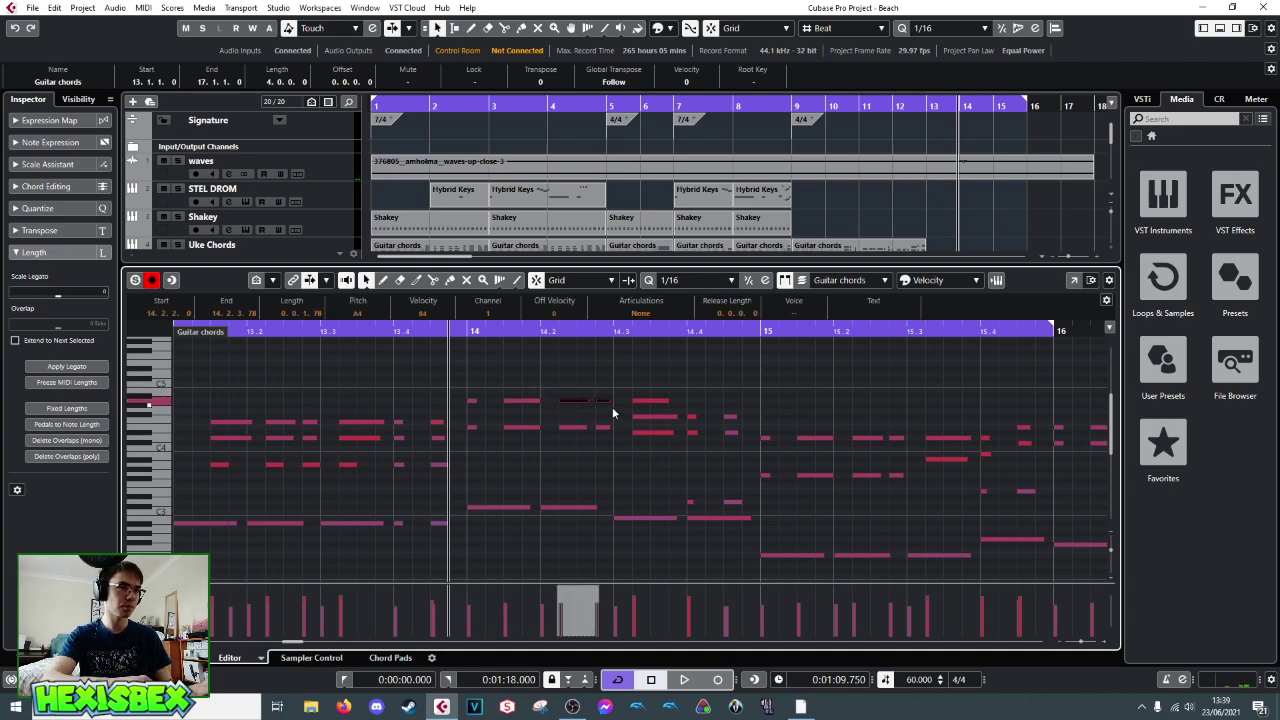
{"action": "key", "text": "Down"}
{"action": "key", "text": "Down"}
{"action": "key", "text": "Down"}
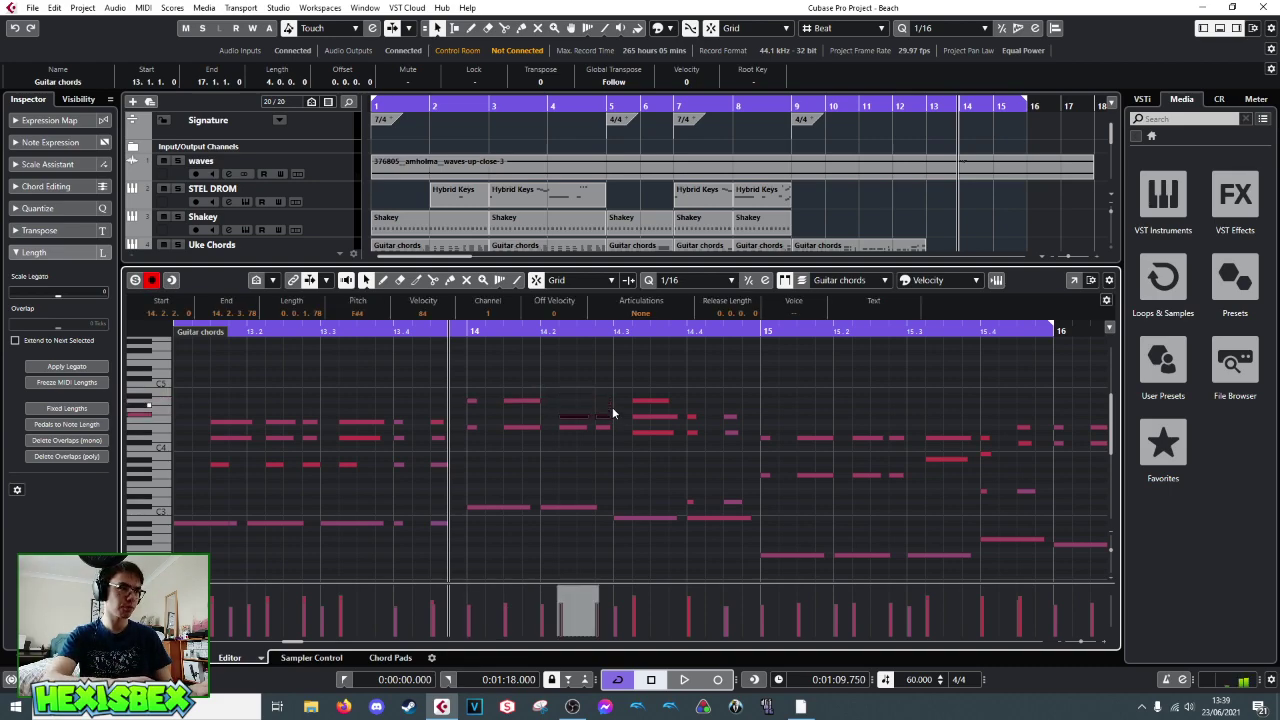
{"action": "key", "text": "space"}
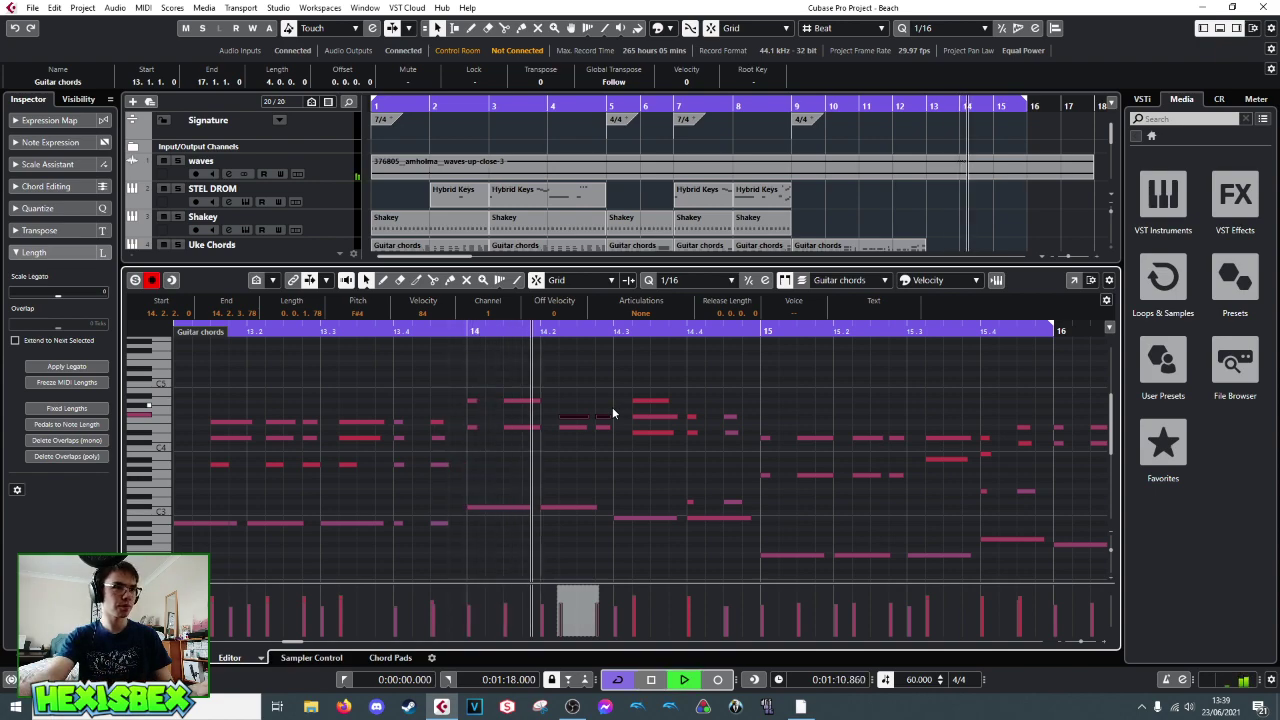
{"action": "key", "text": "space"}
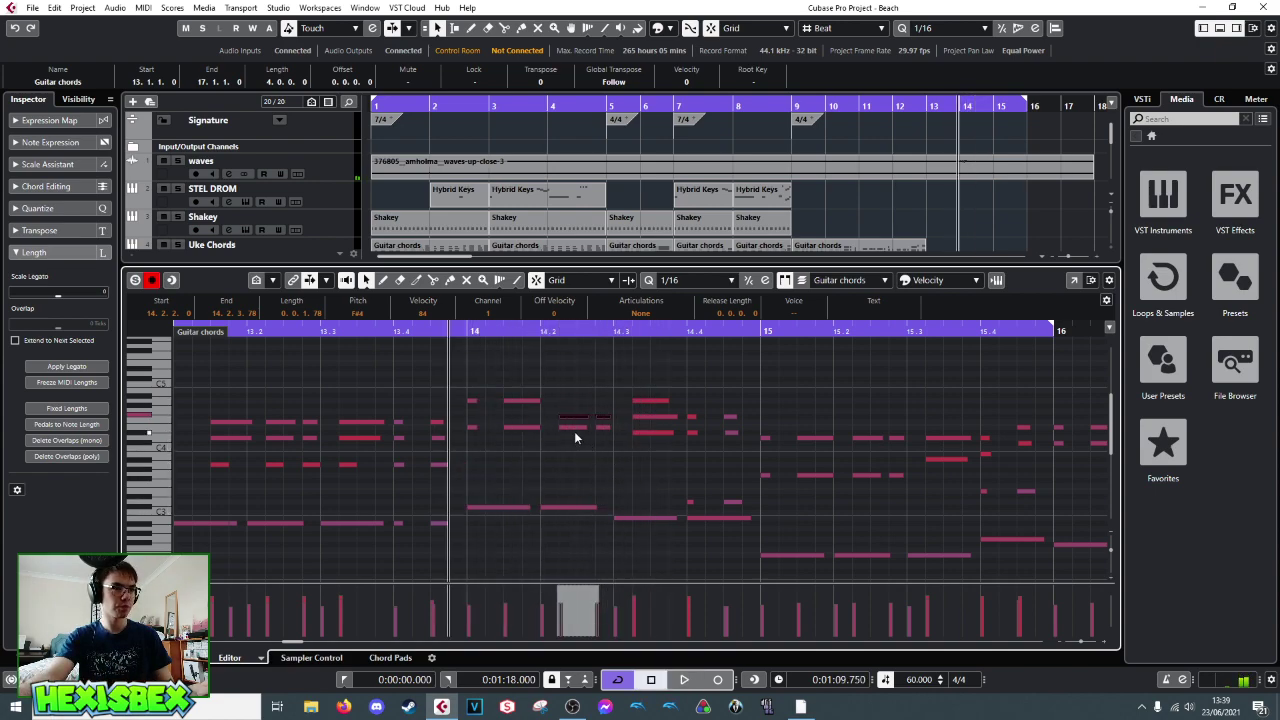
- Try the two lower chord notes on beat 2 of bar 14 at A3 and play the bar back
{"action": "left_click", "coordinate": [565, 426]}
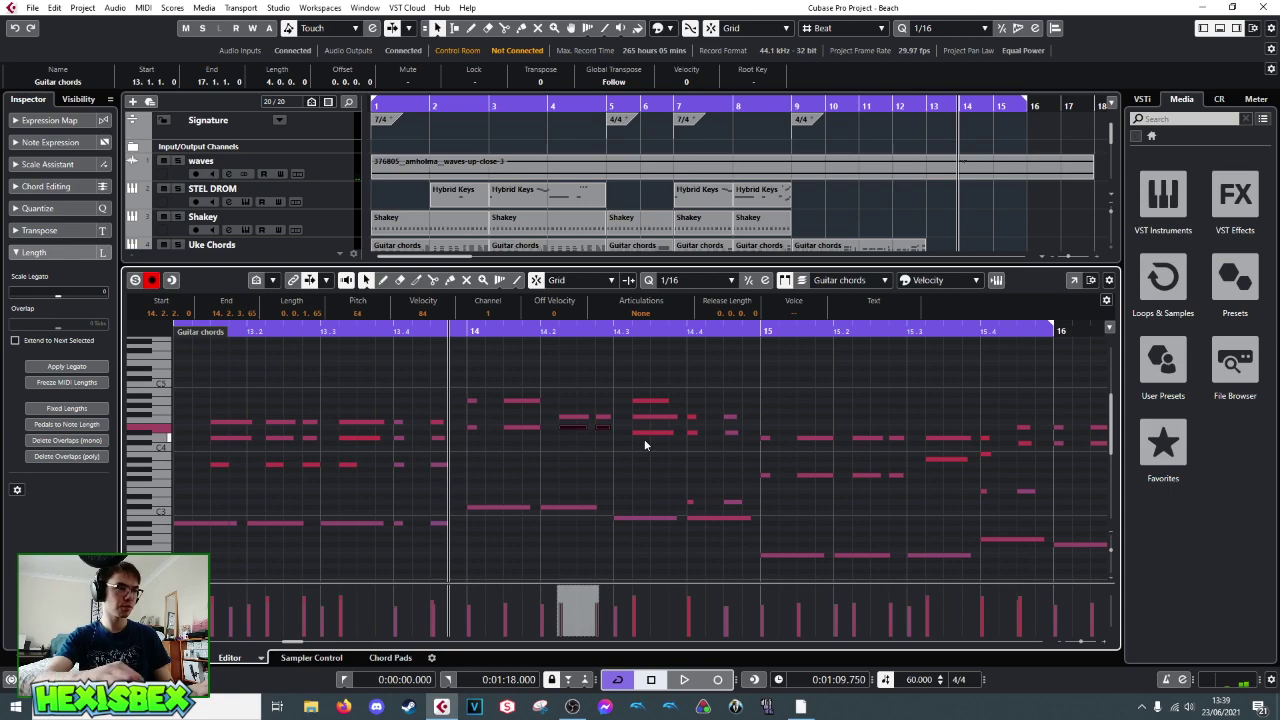
{"action": "key", "text": "Down"}
{"action": "key", "text": "Down"}
{"action": "key", "text": "Down"}
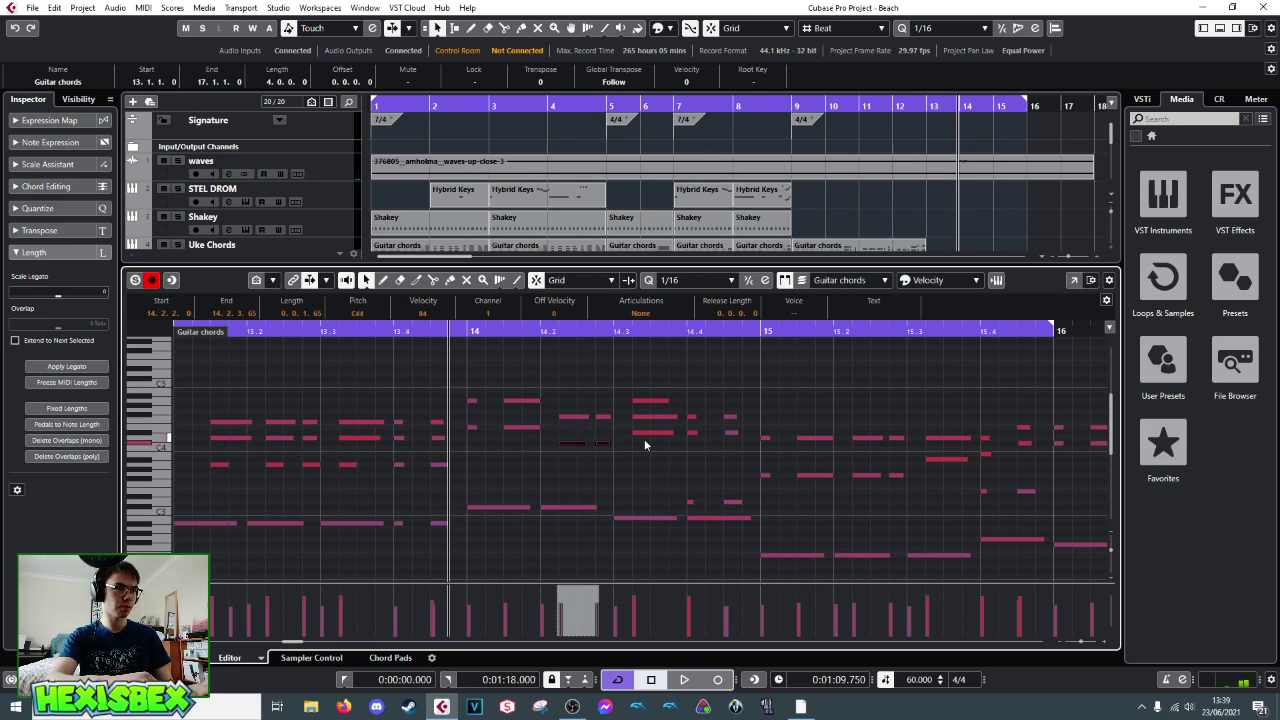
{"action": "key", "text": "Down"}
{"action": "key", "text": "Down"}
{"action": "key", "text": "Down"}
{"action": "key", "text": "Down"}
{"action": "key", "text": "space"}
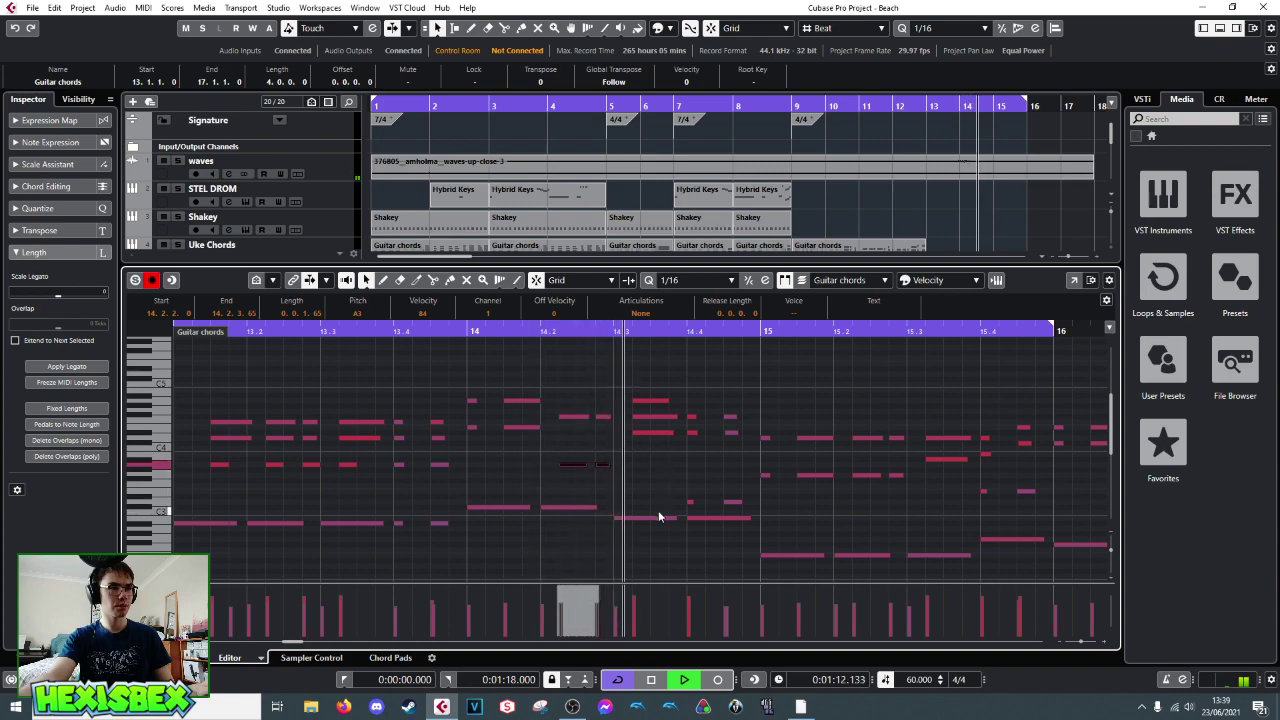
{"action": "key", "text": "space"}
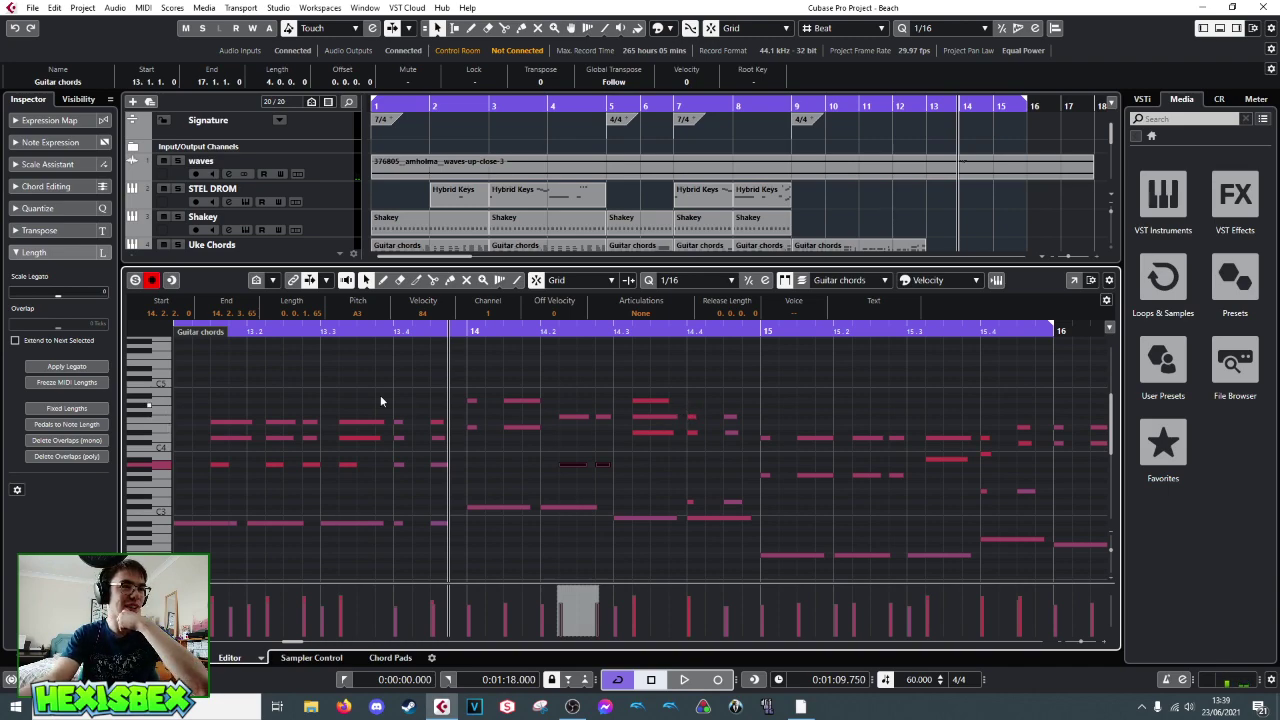
- Move the playback position to the start of bar 13 and listen to the chords leading into bar 14
{"action": "left_click", "coordinate": [178, 331]}
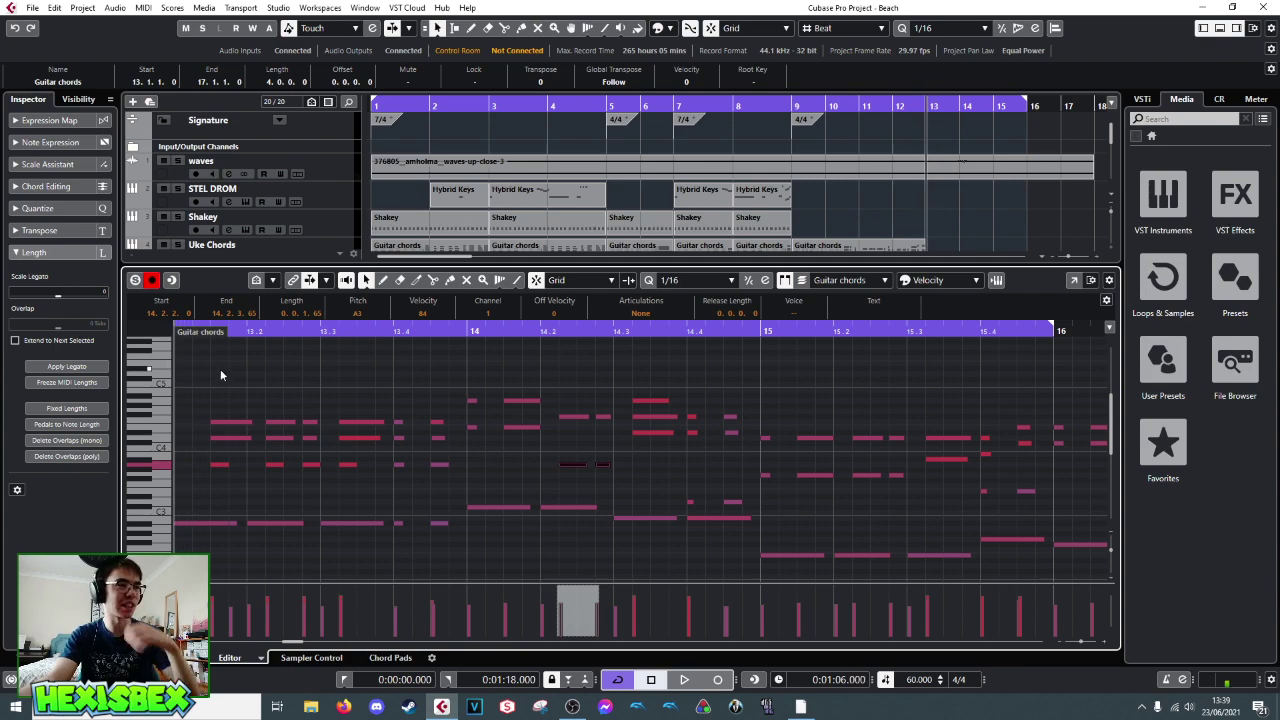
{"action": "key", "text": "space"}
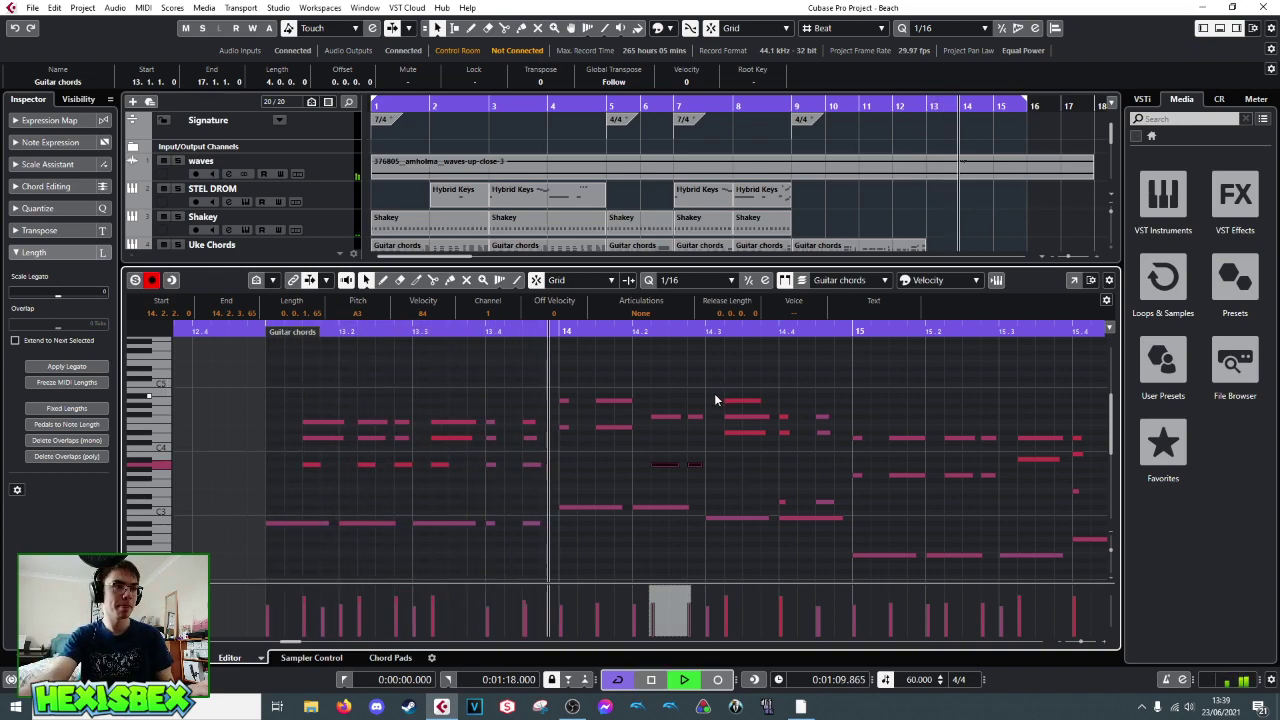
{"action": "key", "text": "space"}
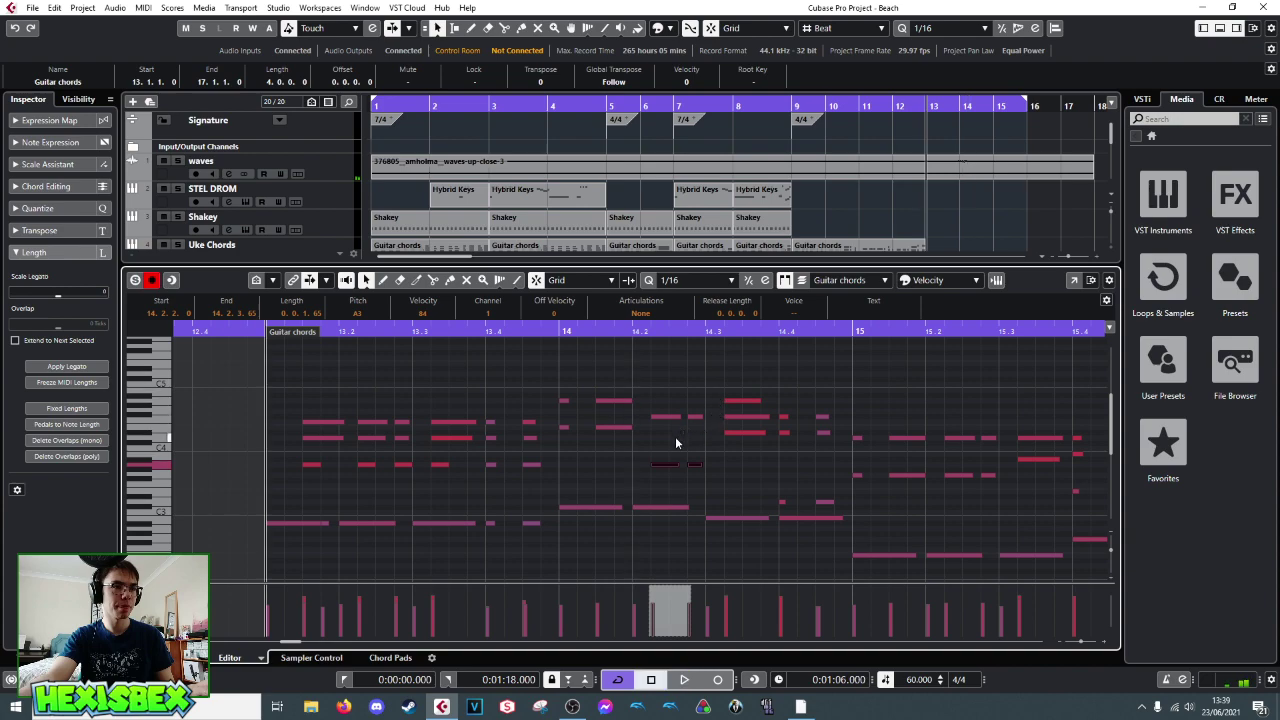
- Return the beat 2 chord notes in bar 14 to E4 for the lower pair and A4 for the upper pair
{"action": "left_click_drag", "start_coordinate": [655, 446], "coordinate": [710, 477]}
{"action": "left_click_drag", "start_coordinate": [660, 405], "coordinate": [705, 472]}
{"action": "key", "text": "Up"}
{"action": "key", "text": "Up"}
{"action": "key", "text": "Up"}
{"action": "key", "text": "Up"}
{"action": "key", "text": "Up"}
{"action": "key", "text": "Up"}
{"action": "key", "text": "Up"}
- Lower the two upper chord notes on beat 2 of bar 14 to G4 and play the passage back from bar 13
{"action": "left_click_drag", "start_coordinate": [664, 381], "coordinate": [697, 399]}
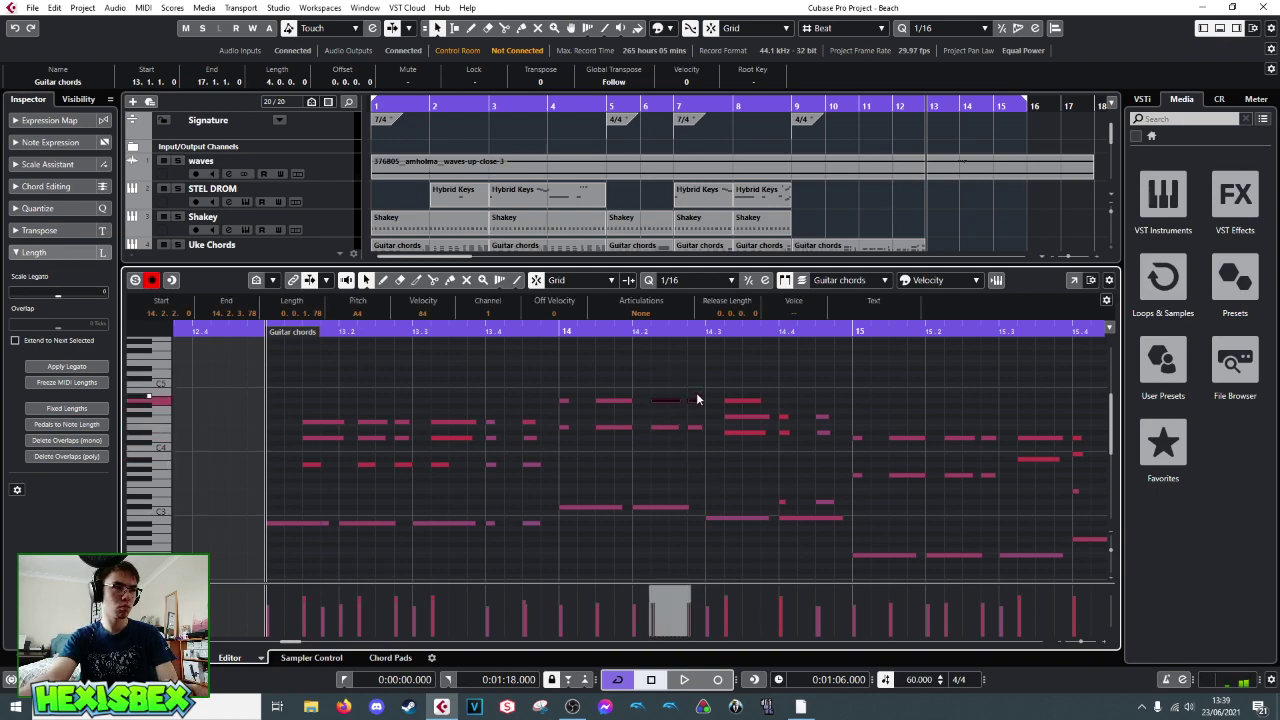
{"action": "key", "text": "Down"}
{"action": "key", "text": "Down"}
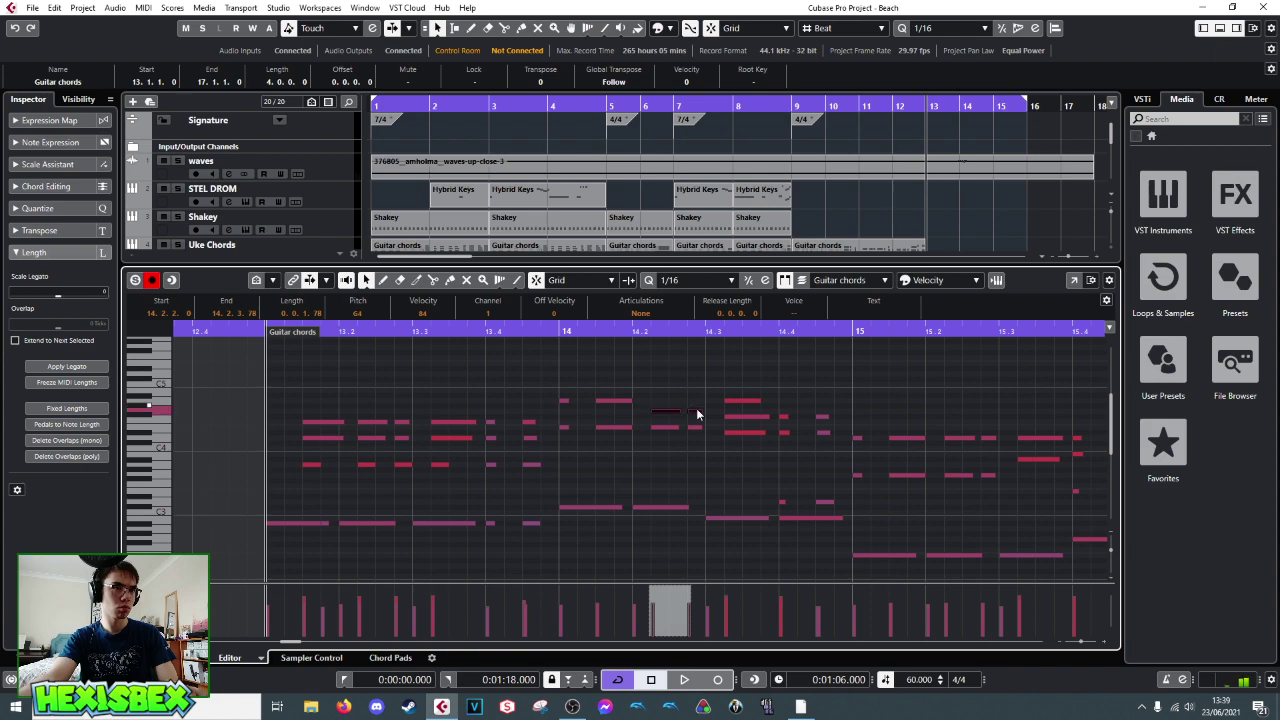
{"action": "key", "text": "space"}
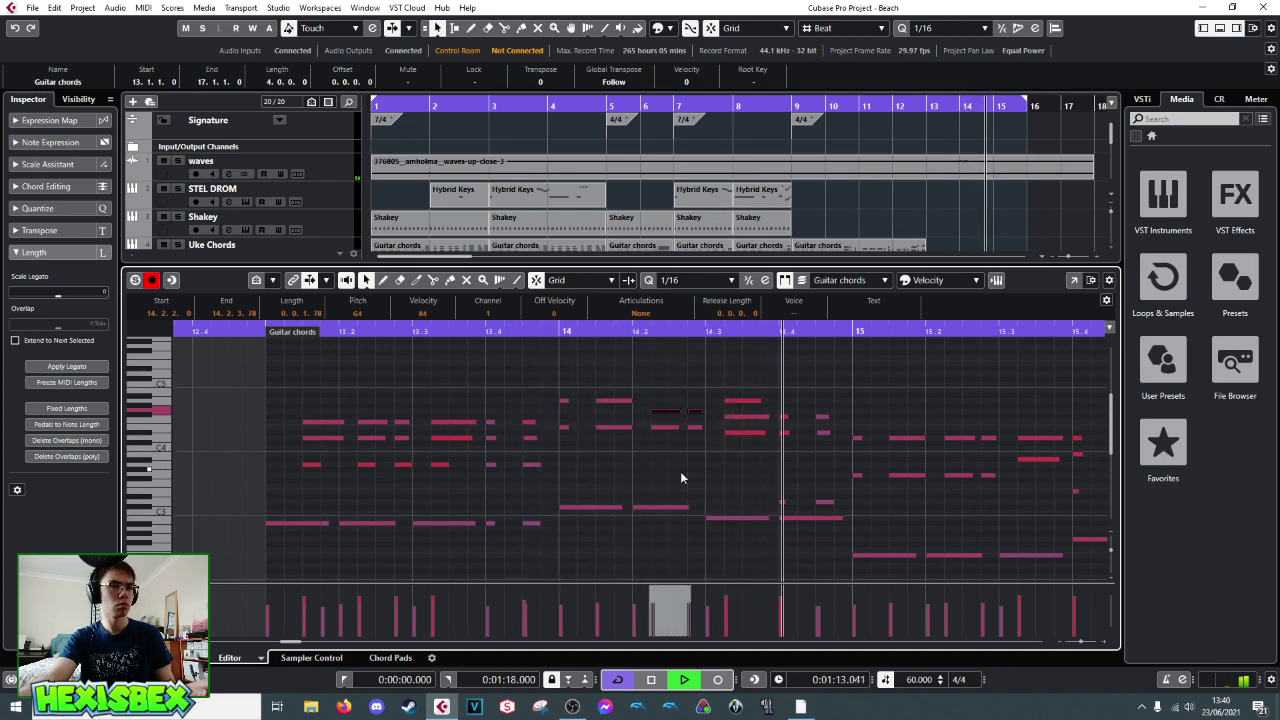
{"action": "key", "text": "space"}
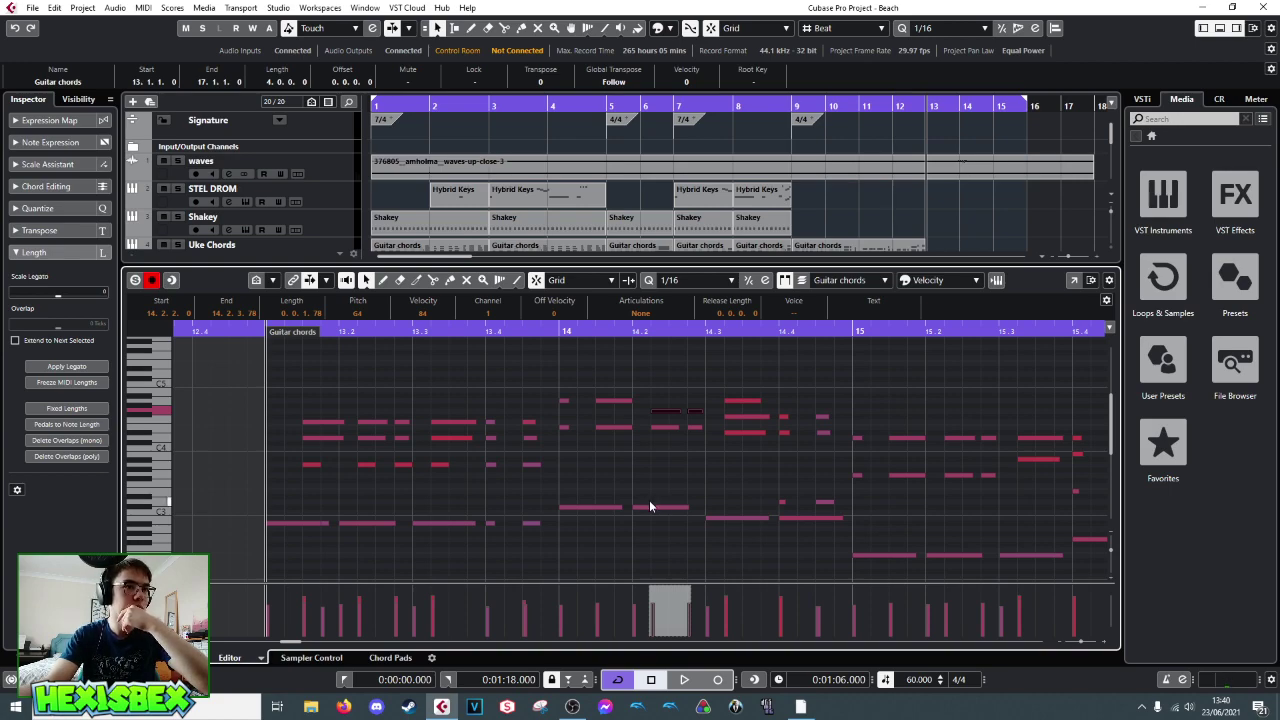
- Listen from the start of bar 14, return the two upper beat 2 chord notes to A4 and play the bar again
{"action": "left_click", "coordinate": [550, 330]}
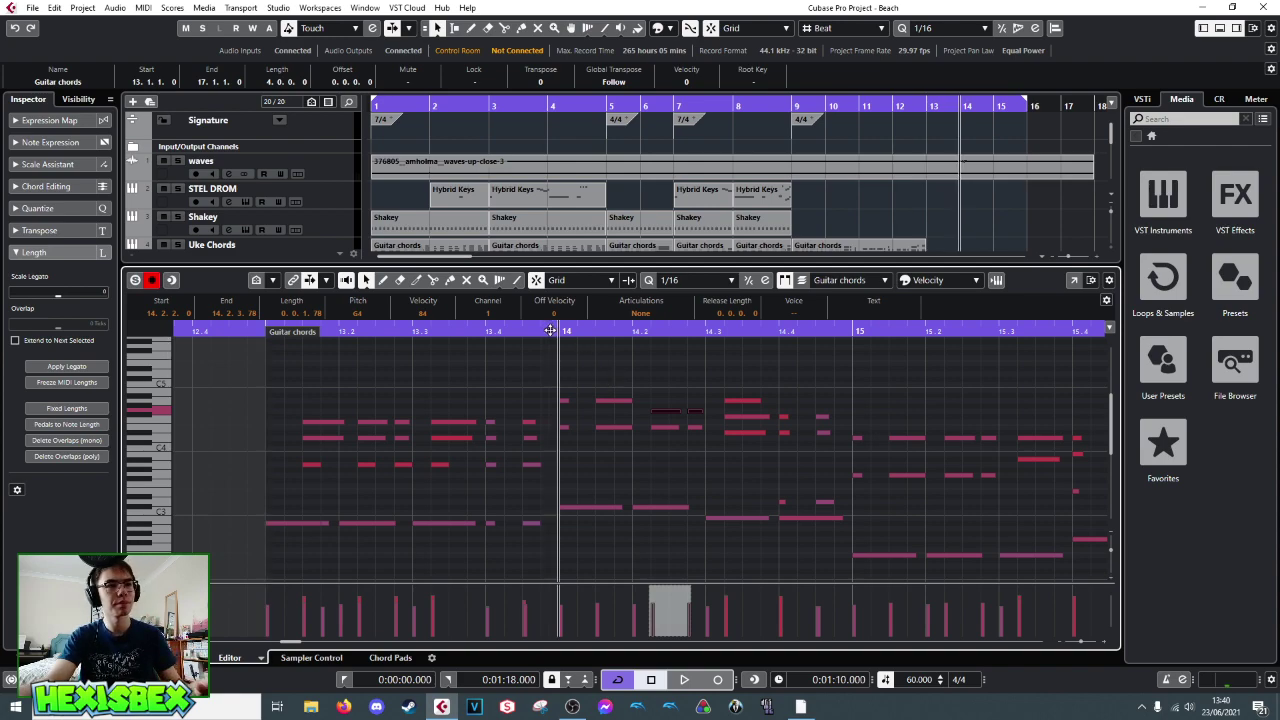
{"action": "key", "text": "space"}
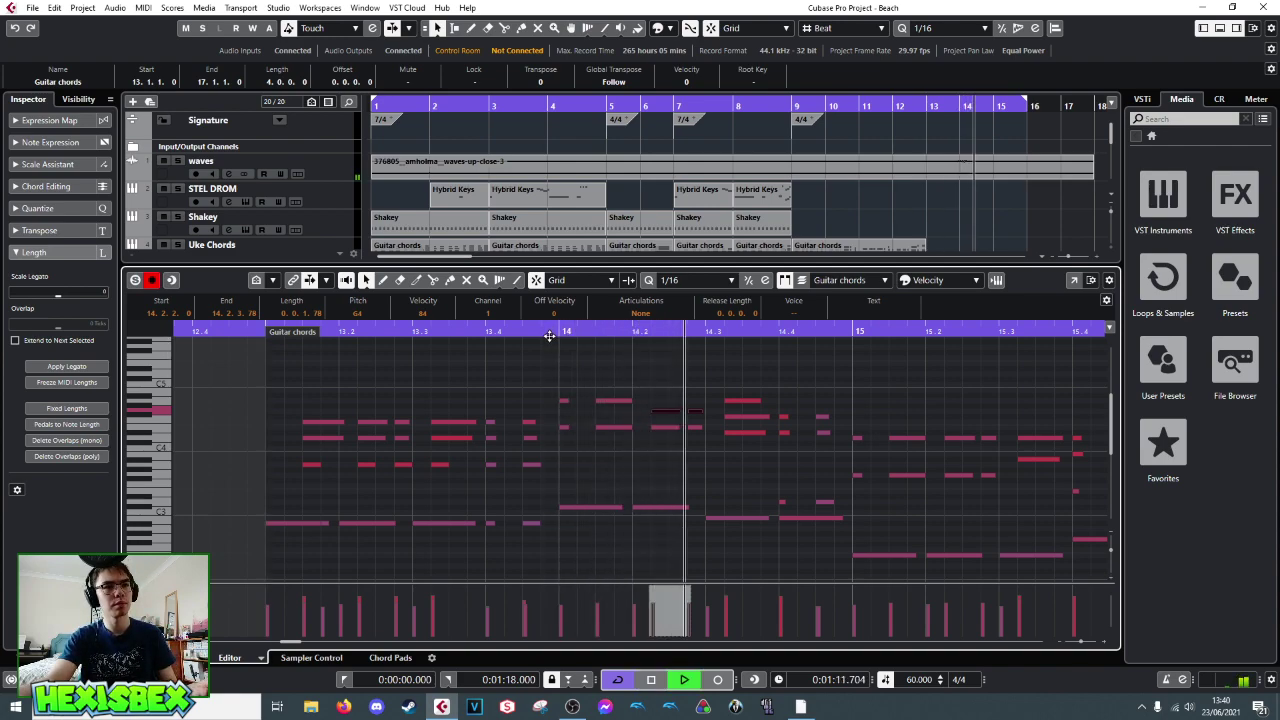
{"action": "key", "text": "space"}
{"action": "key", "text": "Delete"}
{"action": "key", "text": "ctrl+z"}
{"action": "key", "text": "space"}
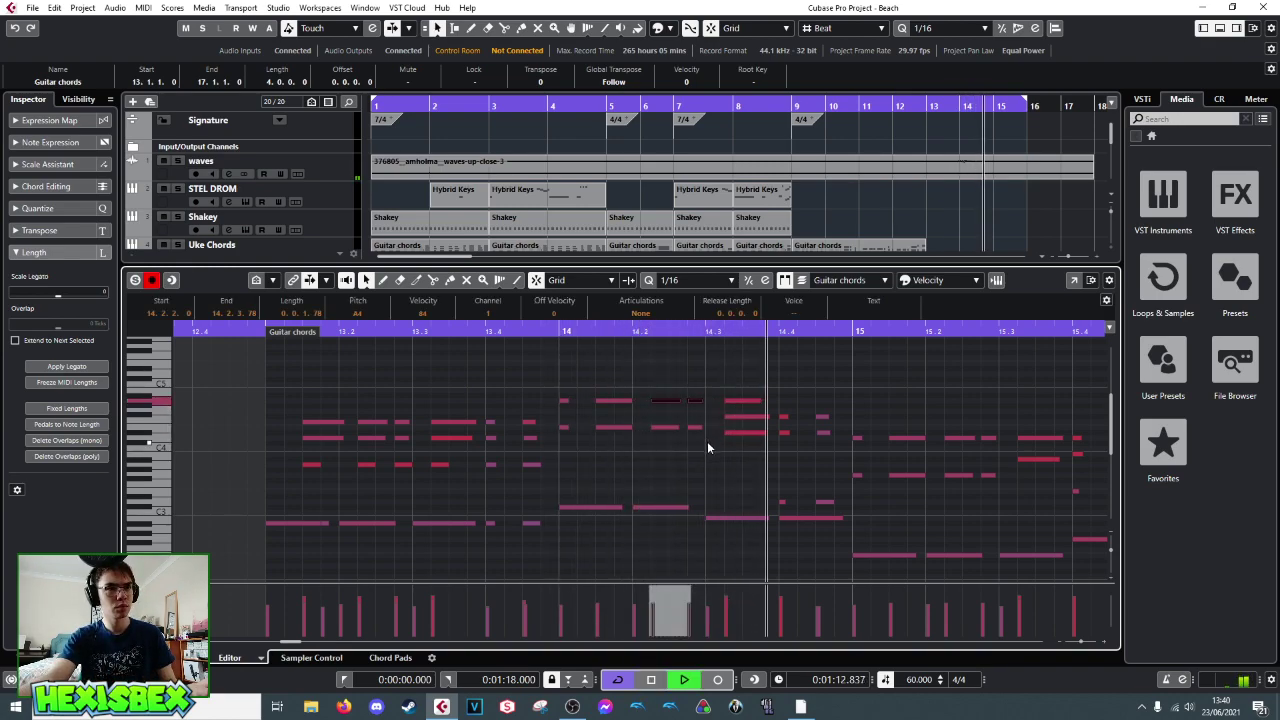
{"action": "key", "text": "space"}
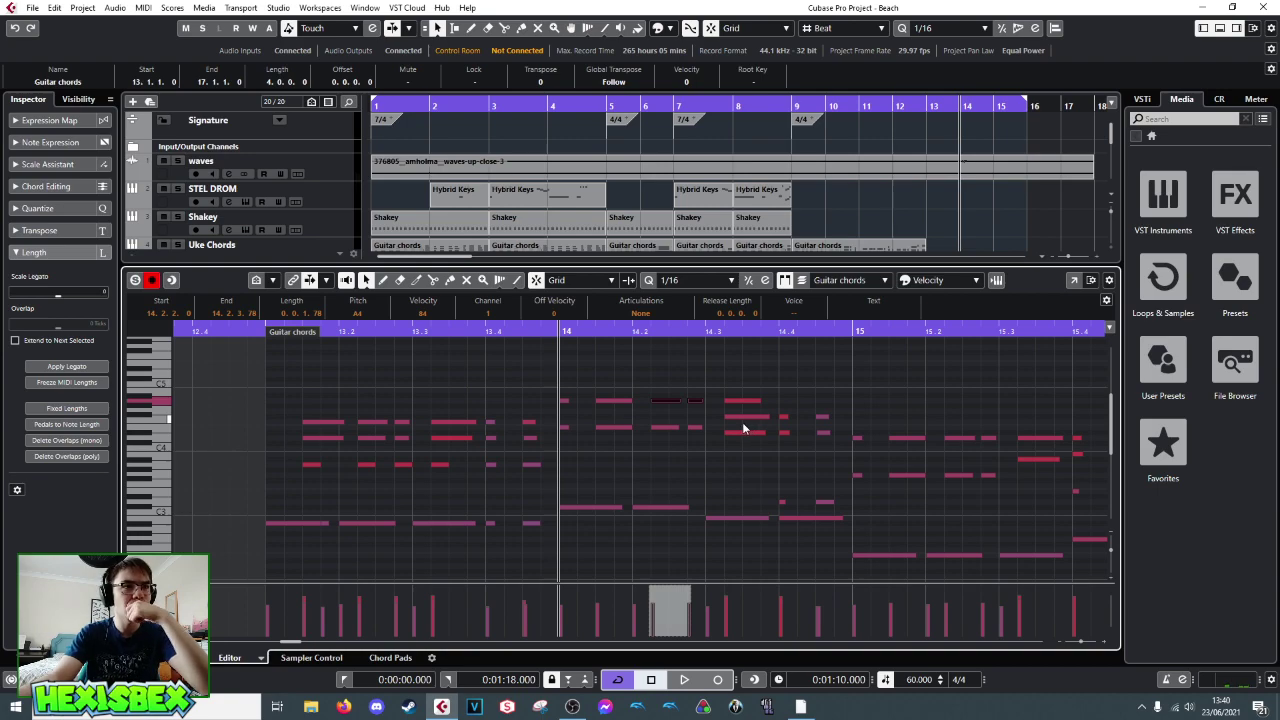
{"action": "key", "text": "space"}
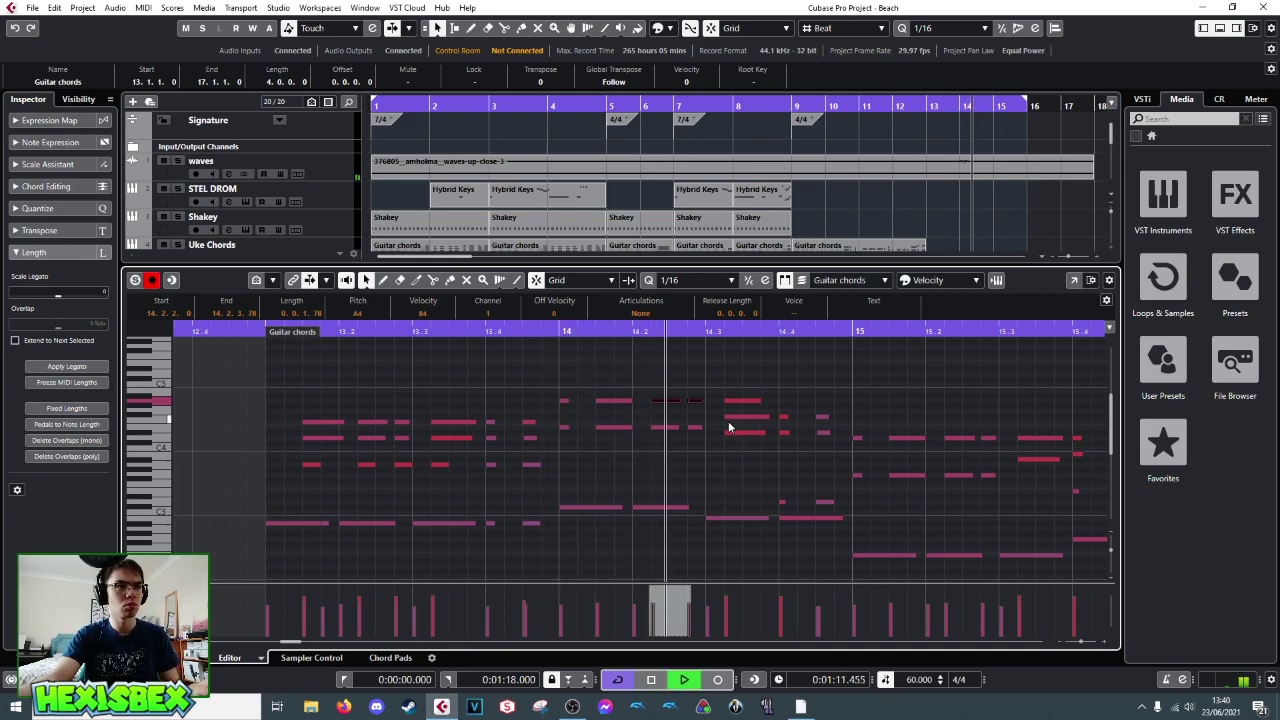
{"action": "key", "text": "space"}
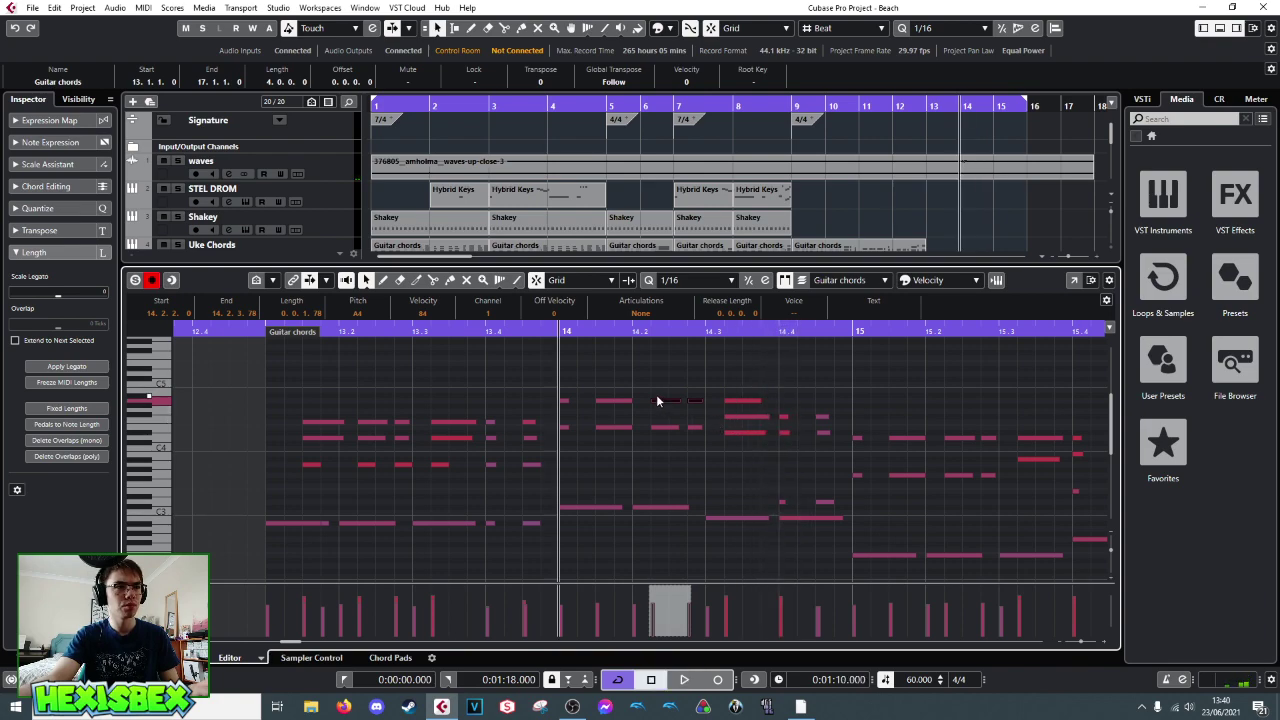
- Try the two upper beat 2 notes of bar 14 at G4, play the bar back, and return them to A4
{"action": "key", "text": "Down"}
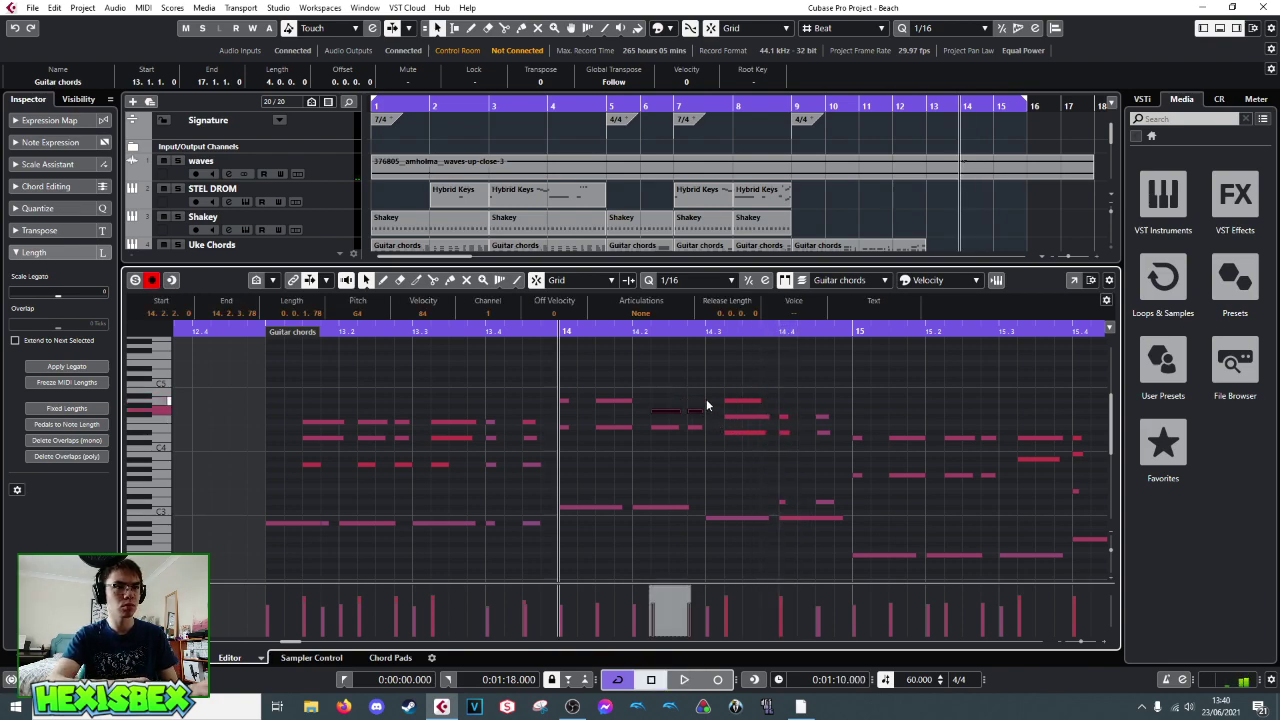
{"action": "key", "text": "space"}
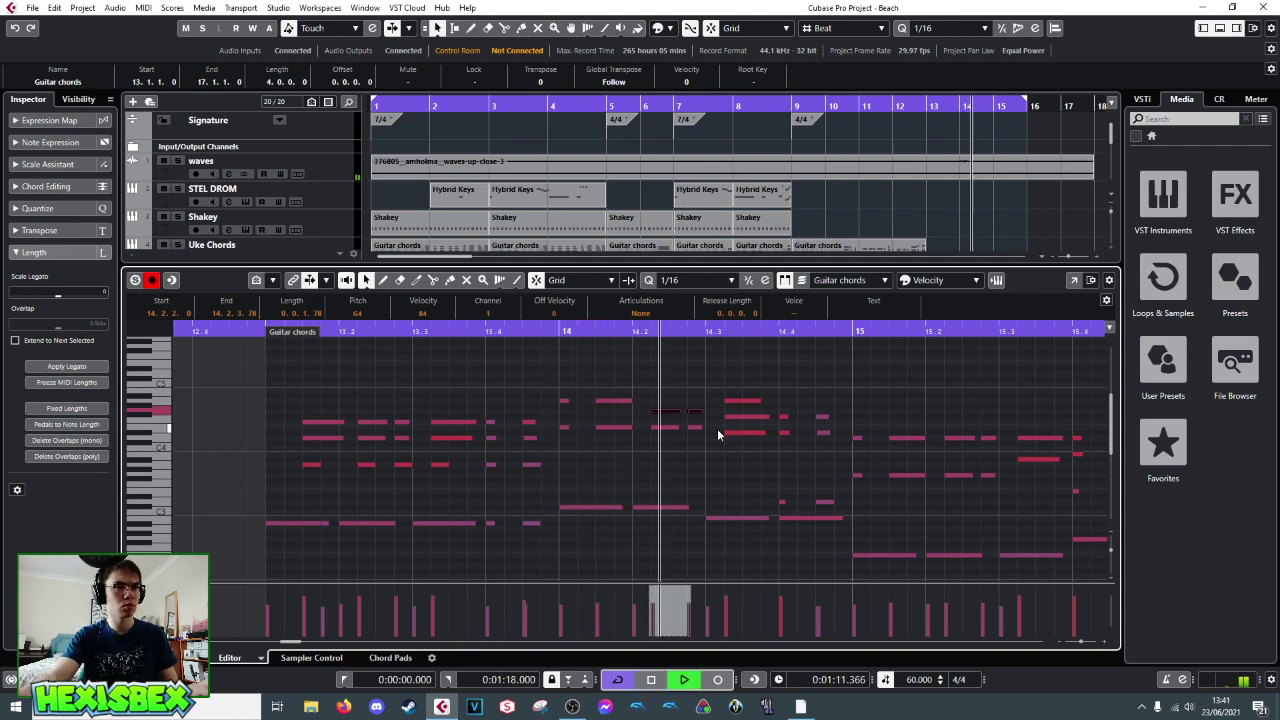
{"action": "key", "text": "space"}
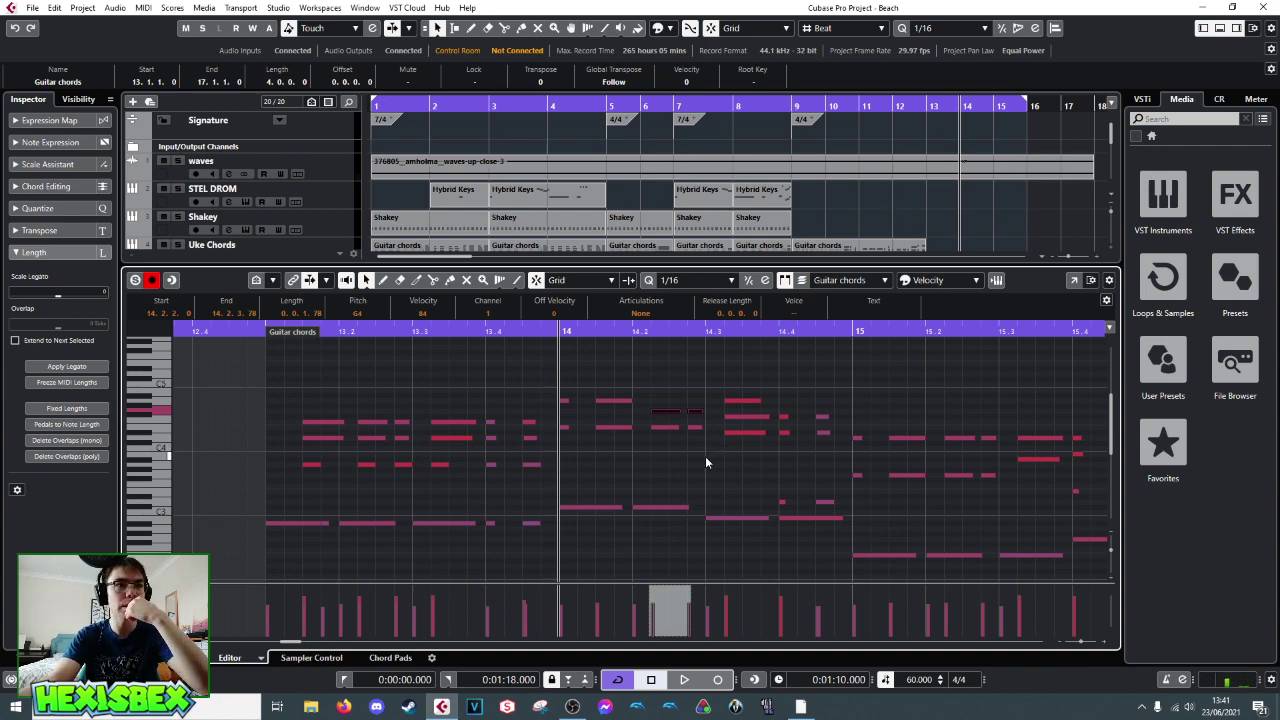
{"action": "key", "text": "Up"}
{"action": "key", "text": "Up"}
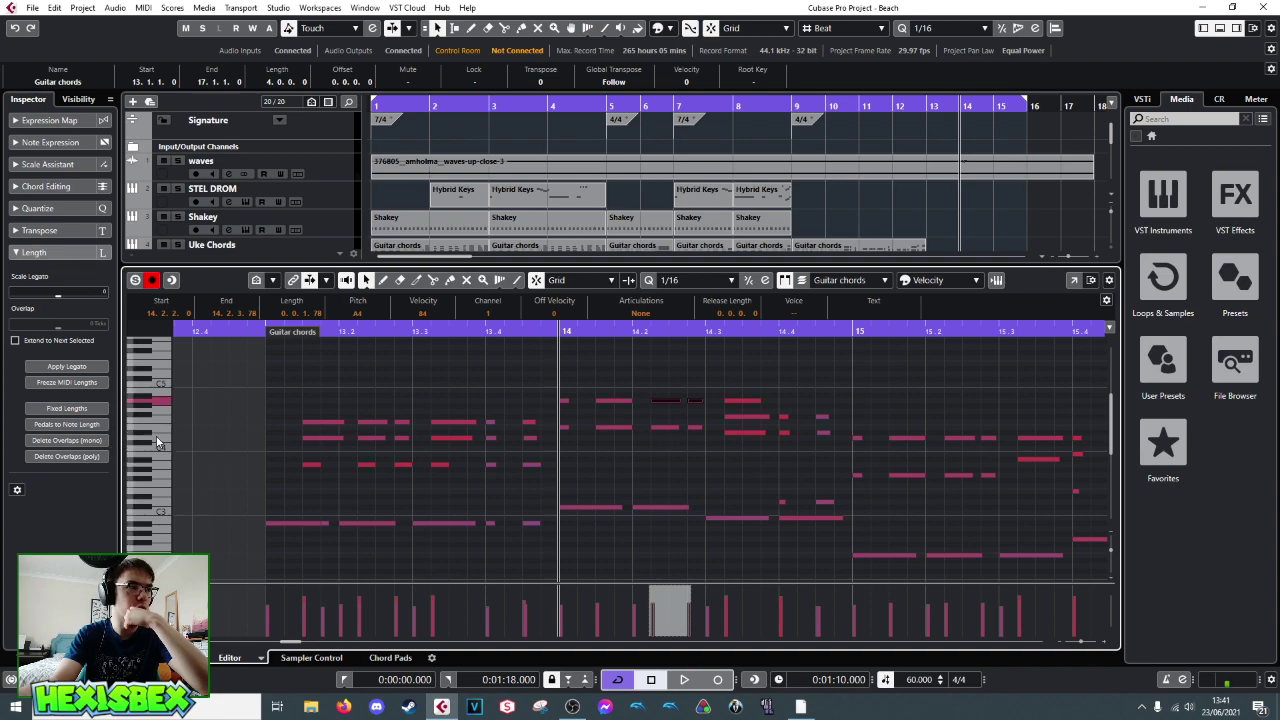
- Audition the C#3 bass note and the E4 and A4 chord notes in the first half of bar 14
{"action": "left_click", "coordinate": [158, 402]}
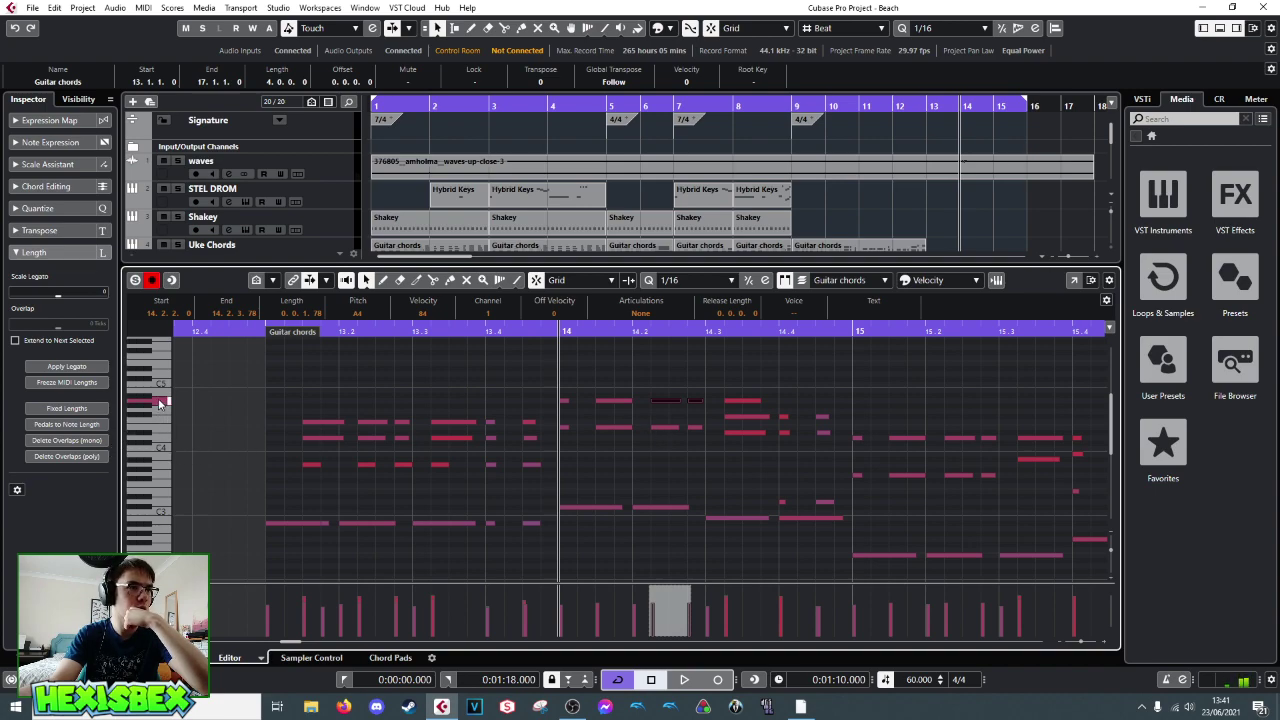
{"action": "left_click", "coordinate": [583, 508]}
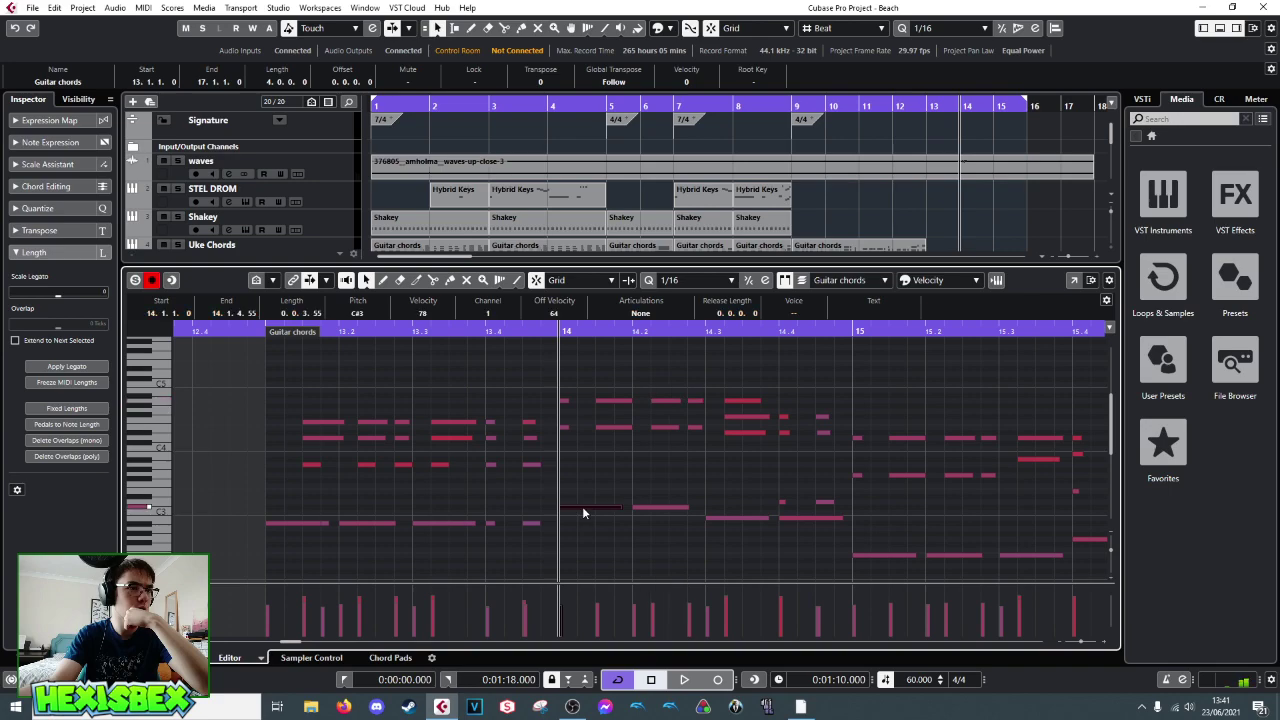
{"action": "left_click", "coordinate": [585, 508]}
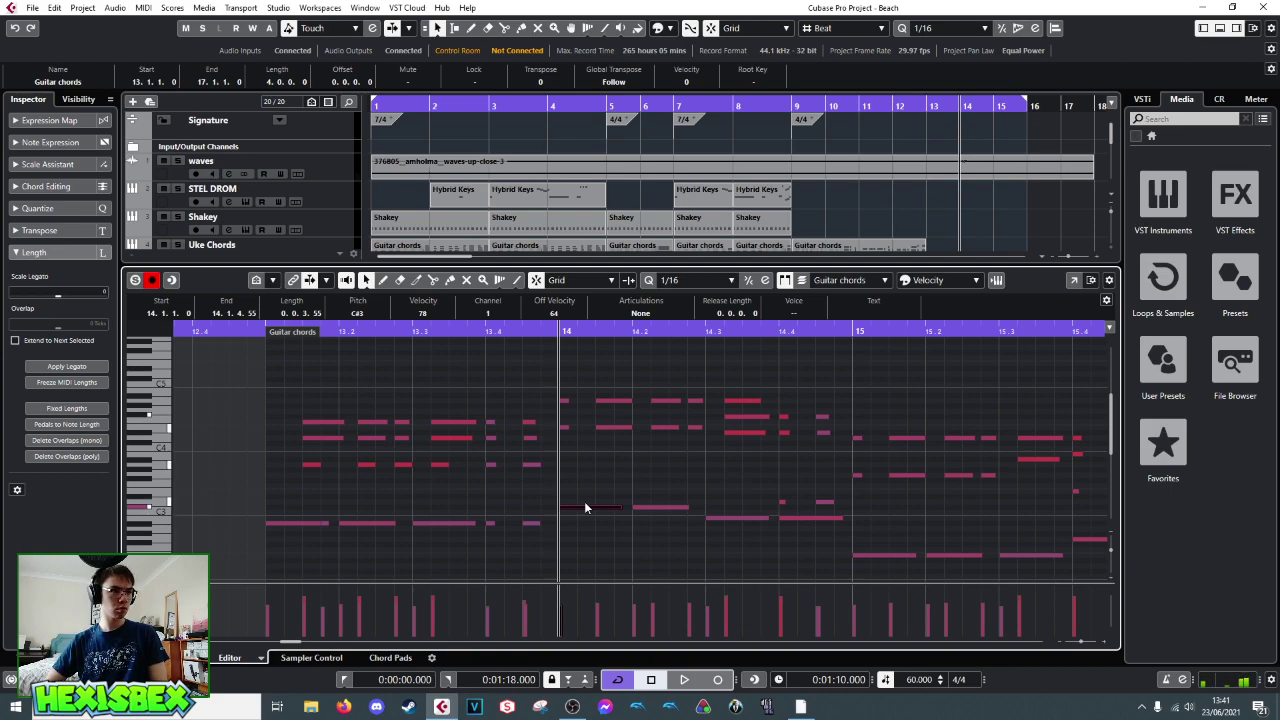
{"action": "left_click", "coordinate": [563, 428]}
{"action": "left_click", "coordinate": [611, 429]}
{"action": "left_click", "coordinate": [661, 427]}
{"action": "left_click", "coordinate": [692, 428]}
{"action": "left_click", "coordinate": [669, 400]}
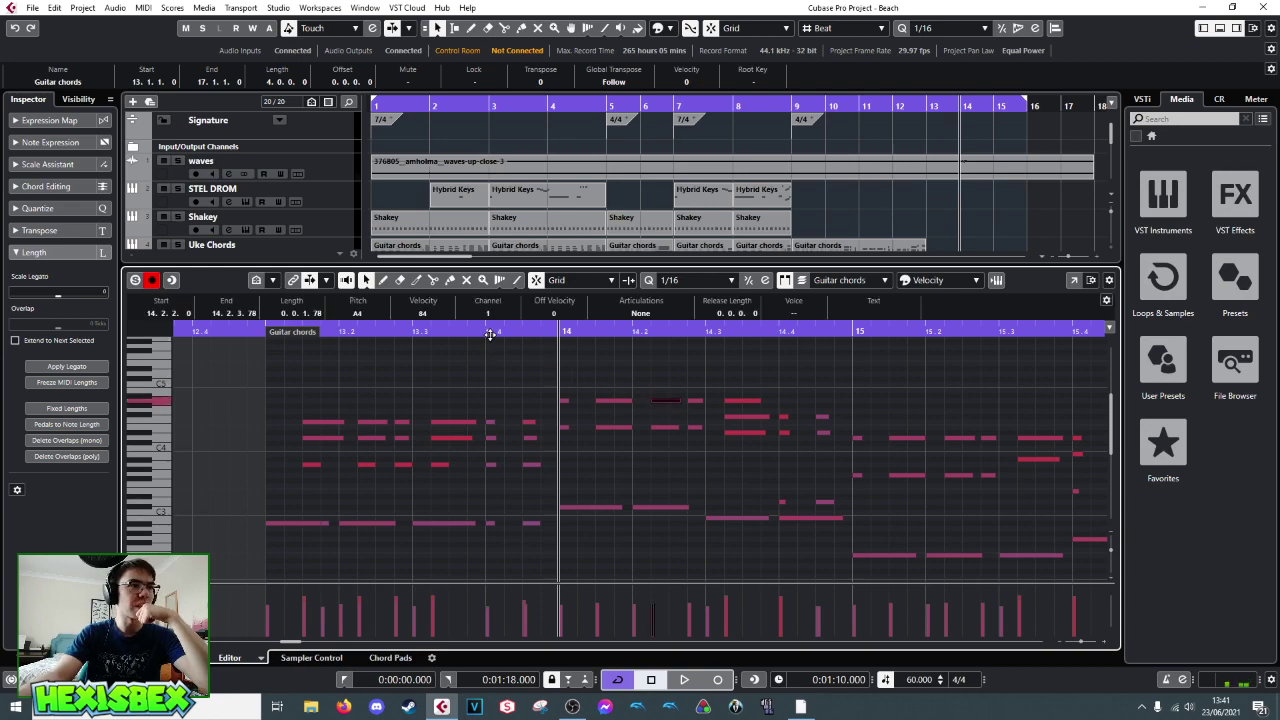
- Try a sixteenth-note F#3 at the start of bar 14, play it back, delete it and replay the bar
{"action": "left_click", "coordinate": [555, 480]}
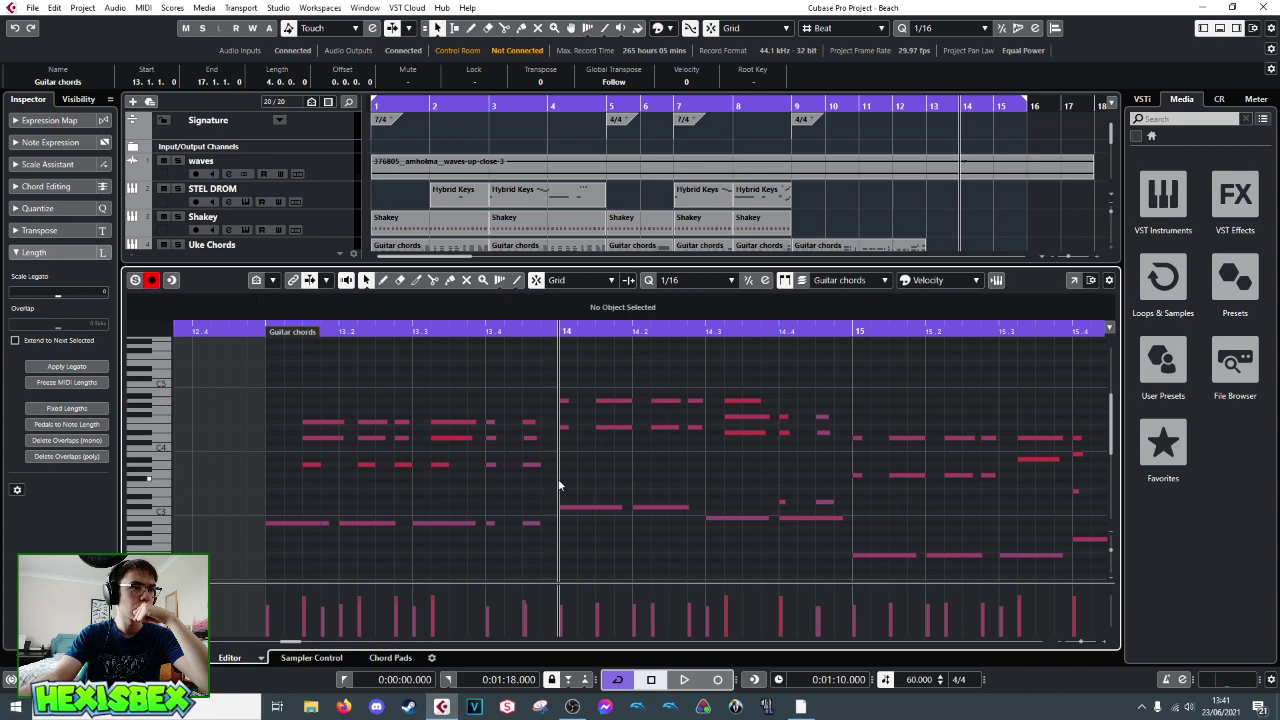
{"action": "left_click_drag", "start_coordinate": [548, 478], "coordinate": [573, 481]}
{"action": "key", "text": "space"}
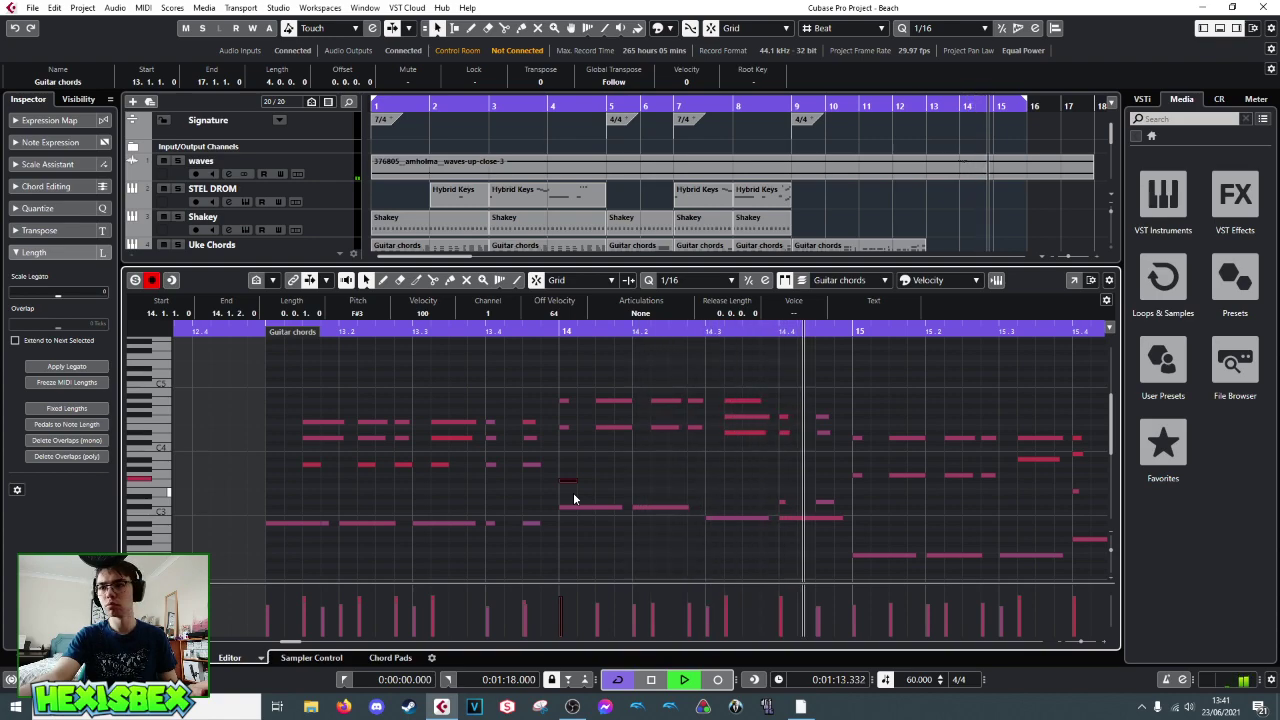
{"action": "key", "text": "space"}
{"action": "key", "text": "Delete"}
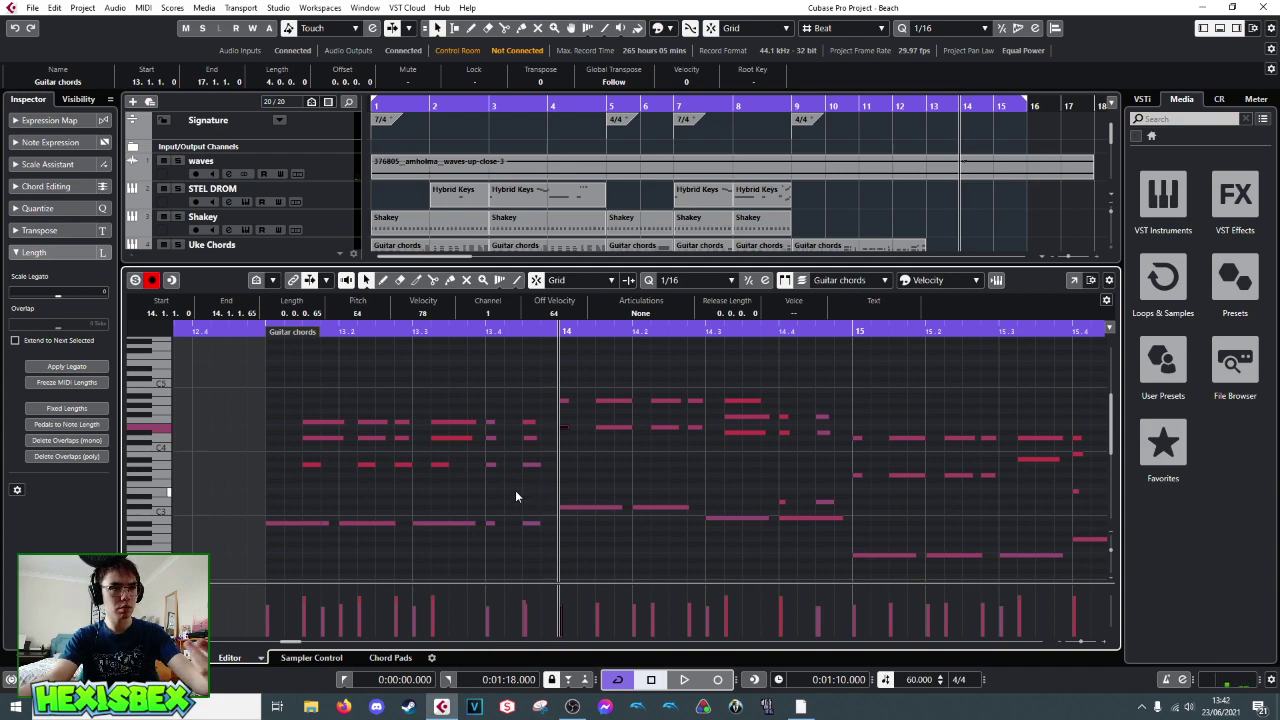
{"action": "key", "text": "space"}
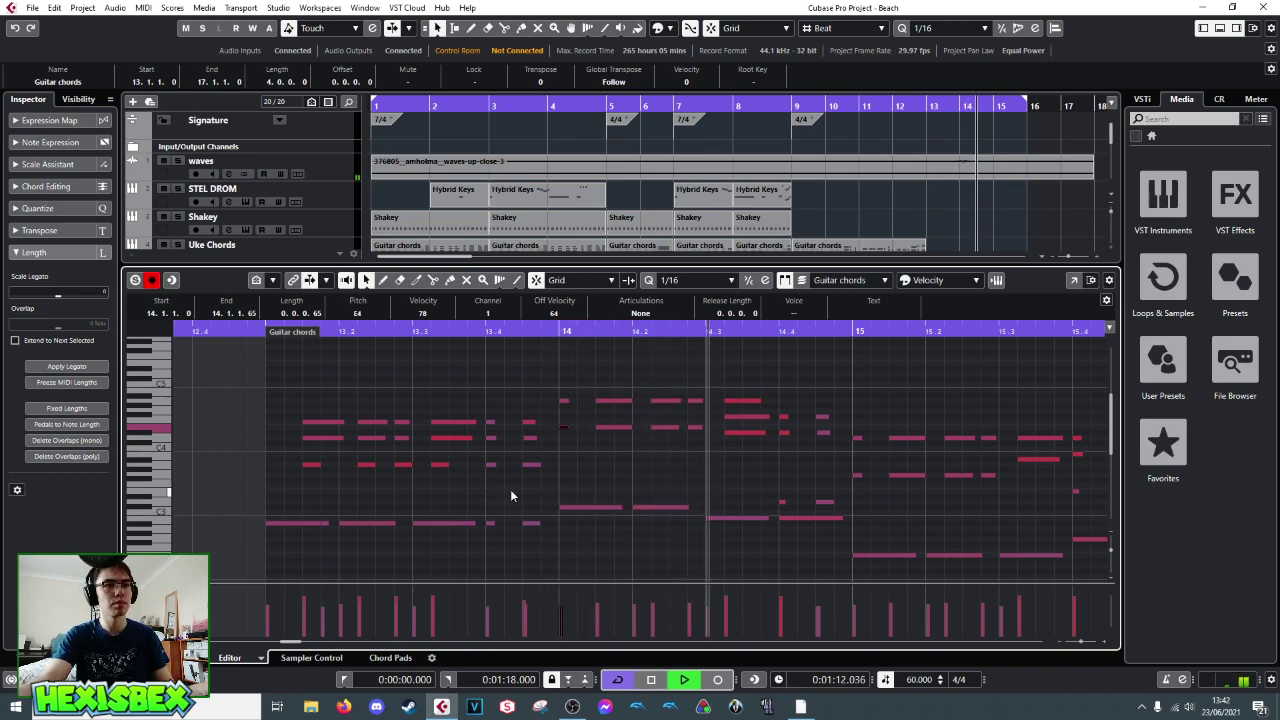
{"action": "key", "text": "space"}
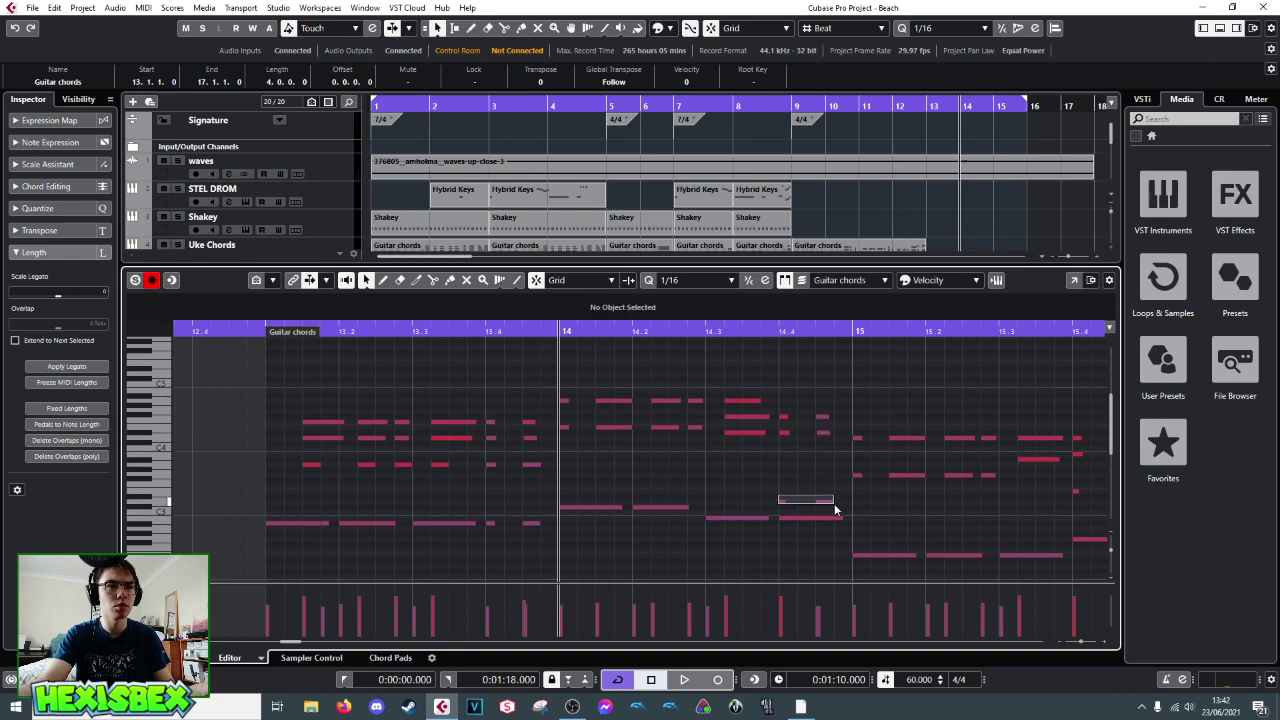
- Replace the two low chord notes on beat 4 of bar 14 with A4 notes above the chord and play it back
{"action": "left_click_drag", "start_coordinate": [824, 501], "coordinate": [822, 416]}
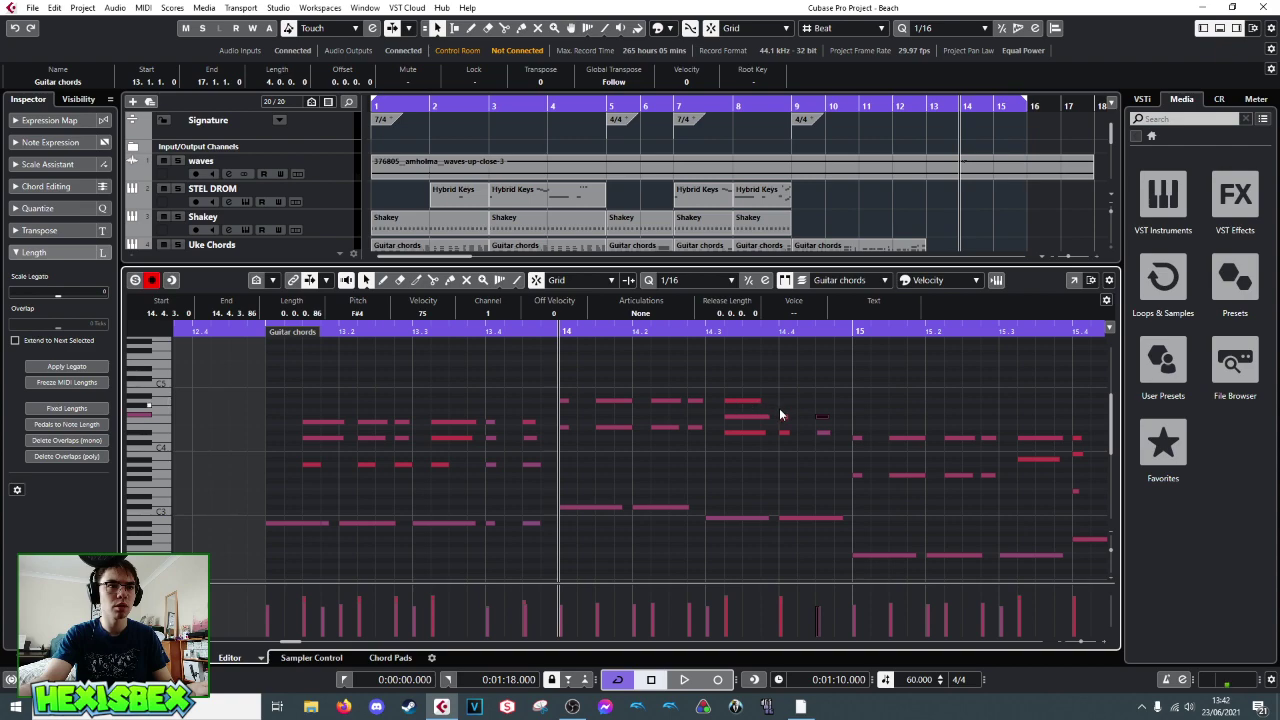
{"action": "left_click", "coordinate": [783, 415]}
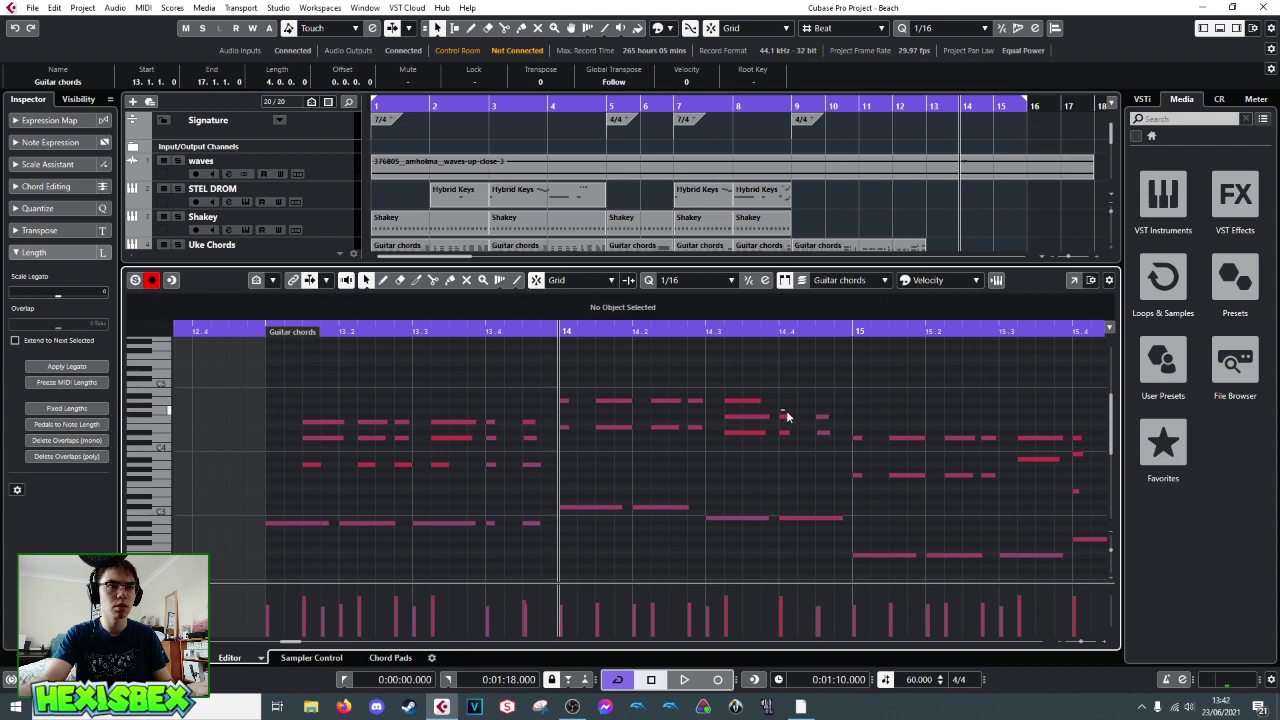
{"action": "left_click", "coordinate": [843, 416]}
{"action": "left_click_drag", "start_coordinate": [833, 414], "coordinate": [790, 408]}
{"action": "key", "text": "space"}
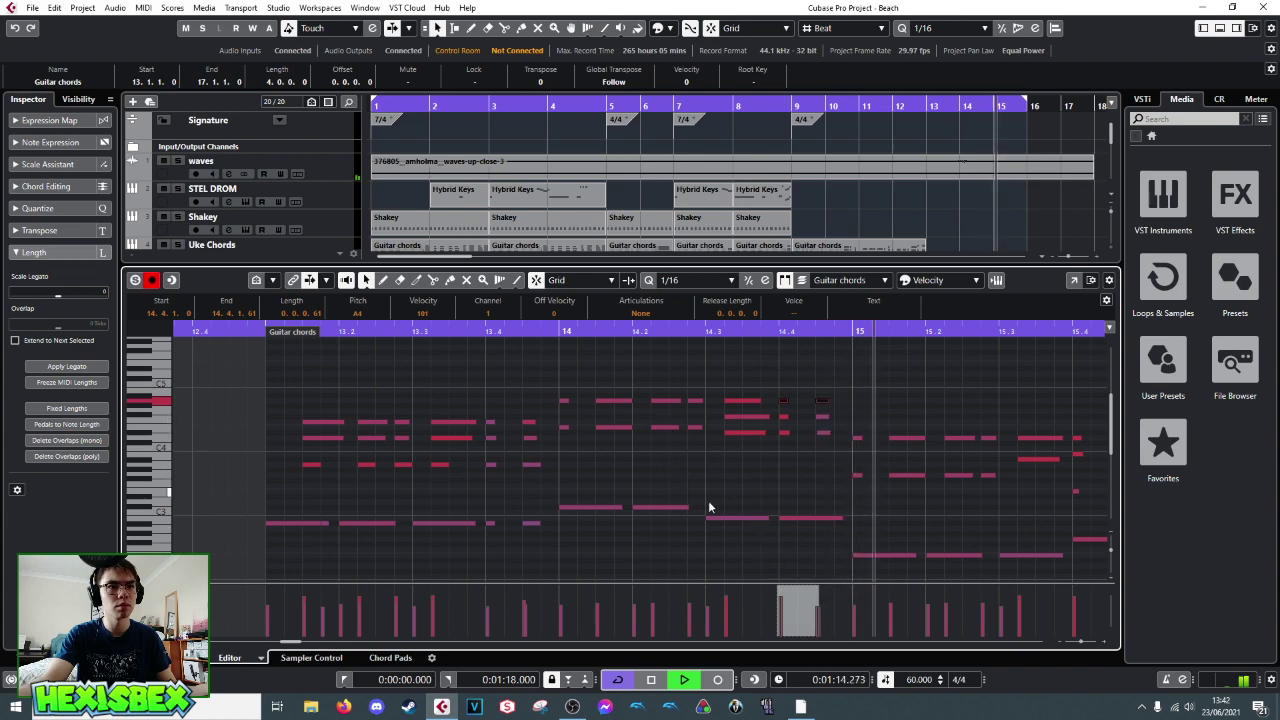
{"action": "key", "text": "space"}
- Shorten the B2 bass note on beat 4 of bar 14 to a sixteenth, add another B2 sixteenth at 14.4.3, and play back
{"action": "left_click_drag", "start_coordinate": [841, 518], "coordinate": [796, 519]}
{"action": "double_click", "coordinate": [816, 518]}
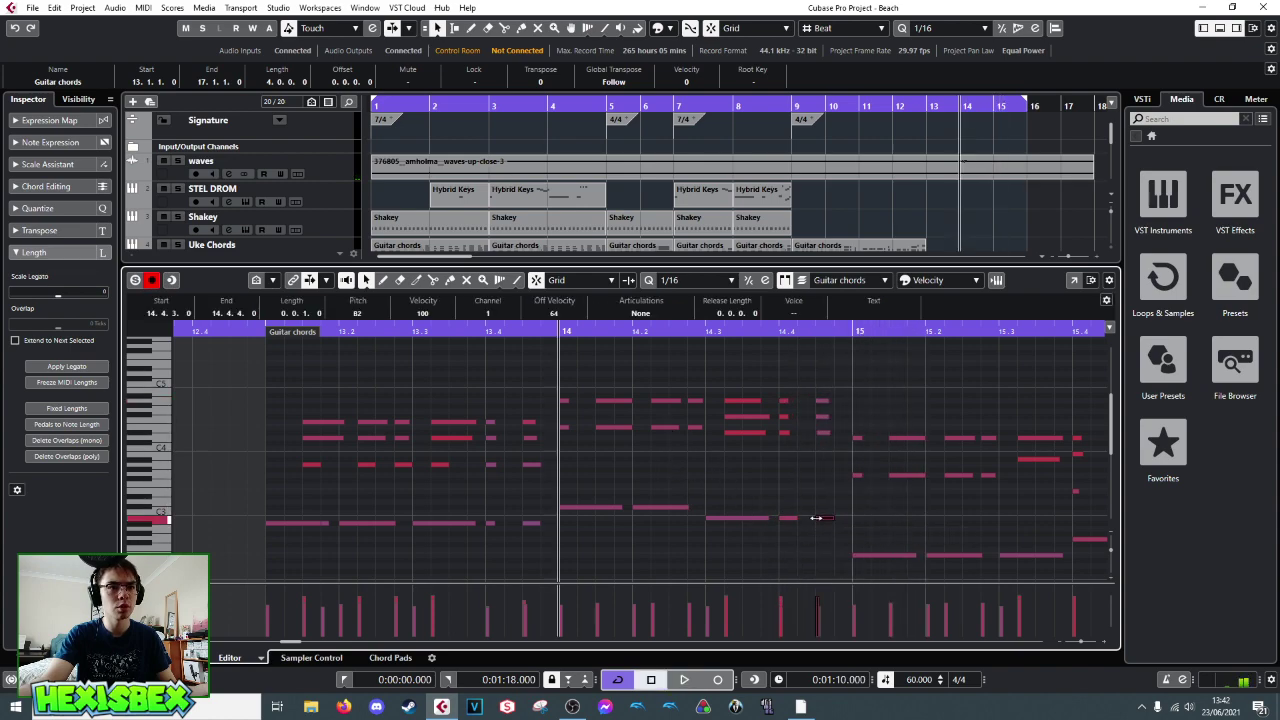
{"action": "key", "text": "space"}
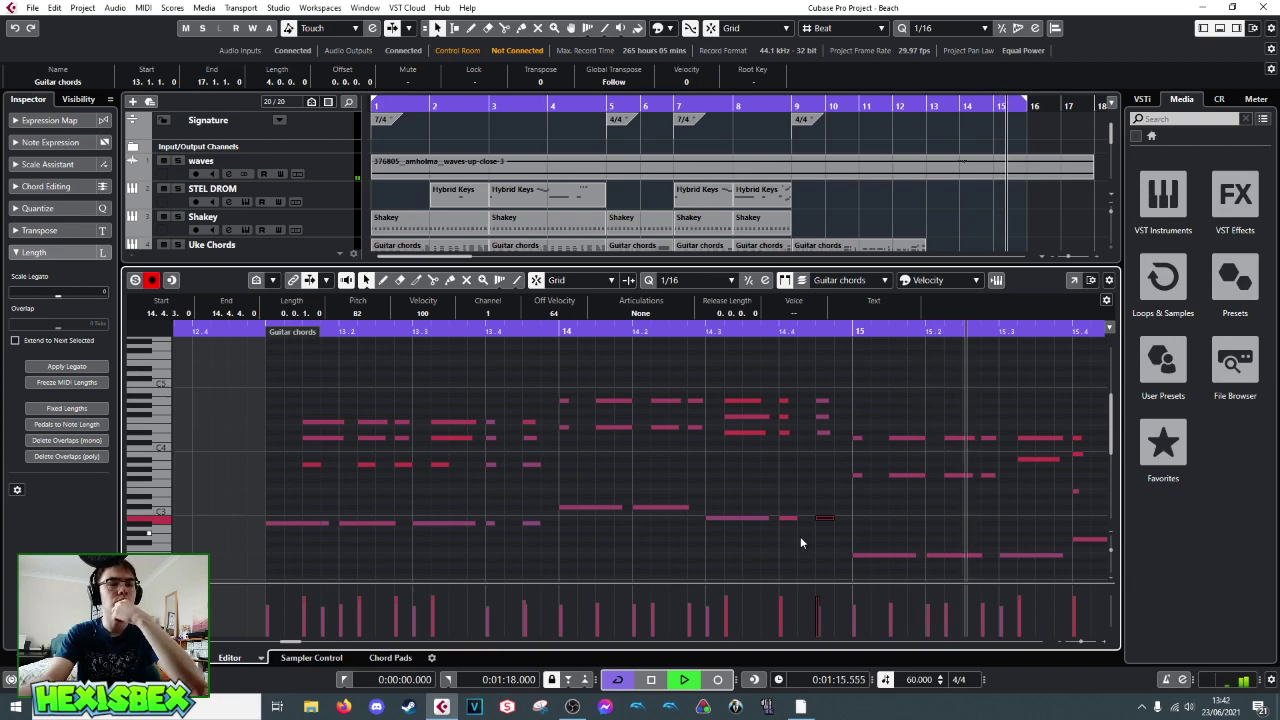
{"action": "key", "text": "space"}
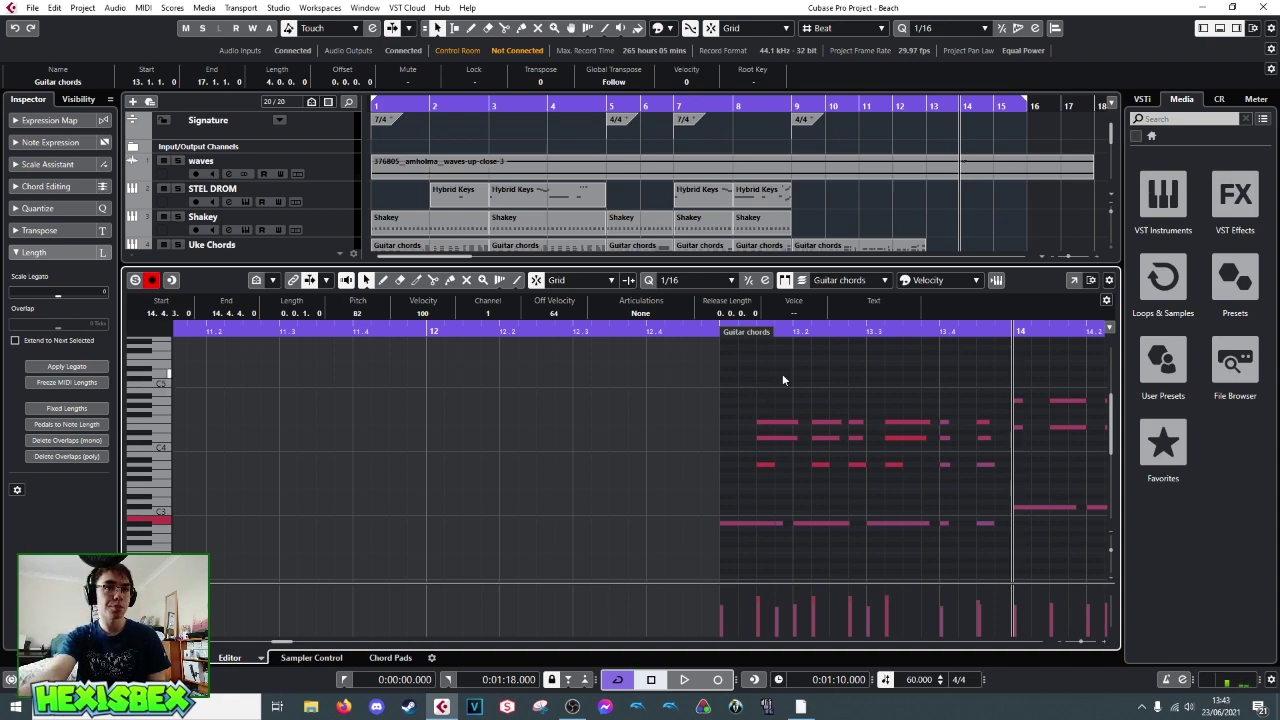
- Move the playback position to the start of bar 13 and listen through the revised chords into bar 15
{"action": "left_click", "coordinate": [793, 331]}
{"action": "left_click_drag", "start_coordinate": [793, 331], "coordinate": [675, 340]}
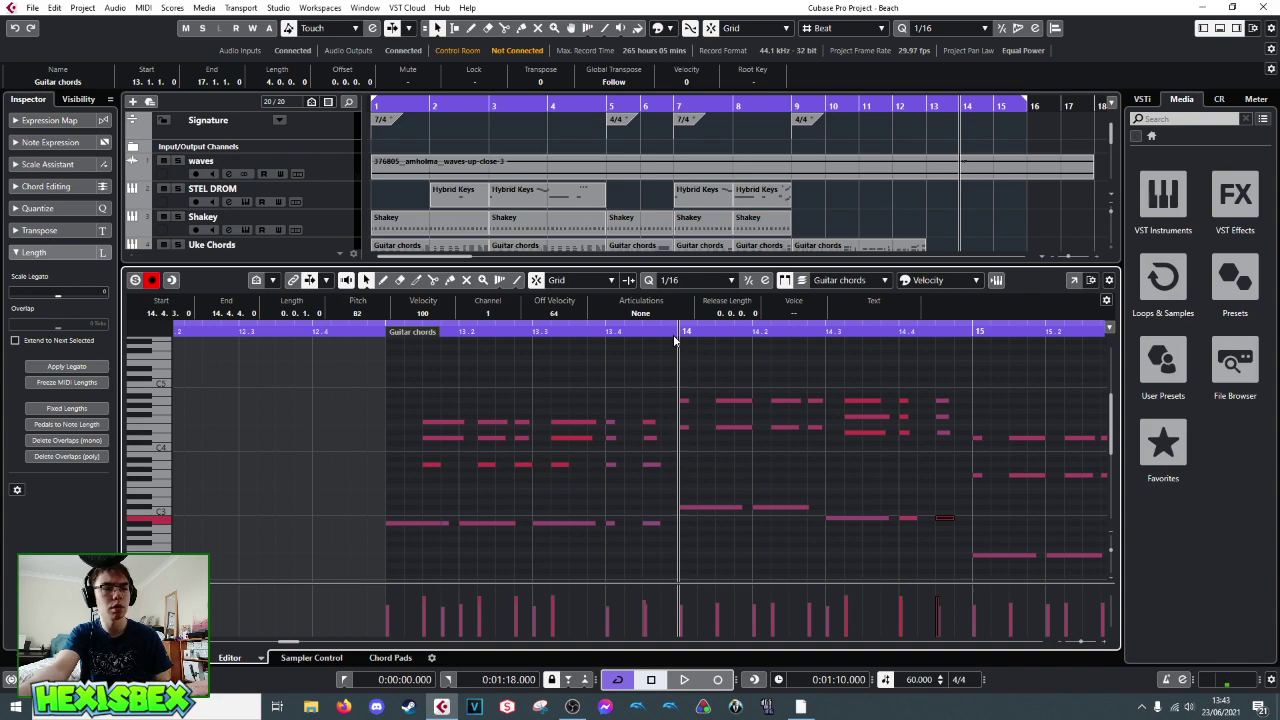
{"action": "left_click_drag", "start_coordinate": [403, 331], "coordinate": [388, 331]}
{"action": "key", "text": "space"}
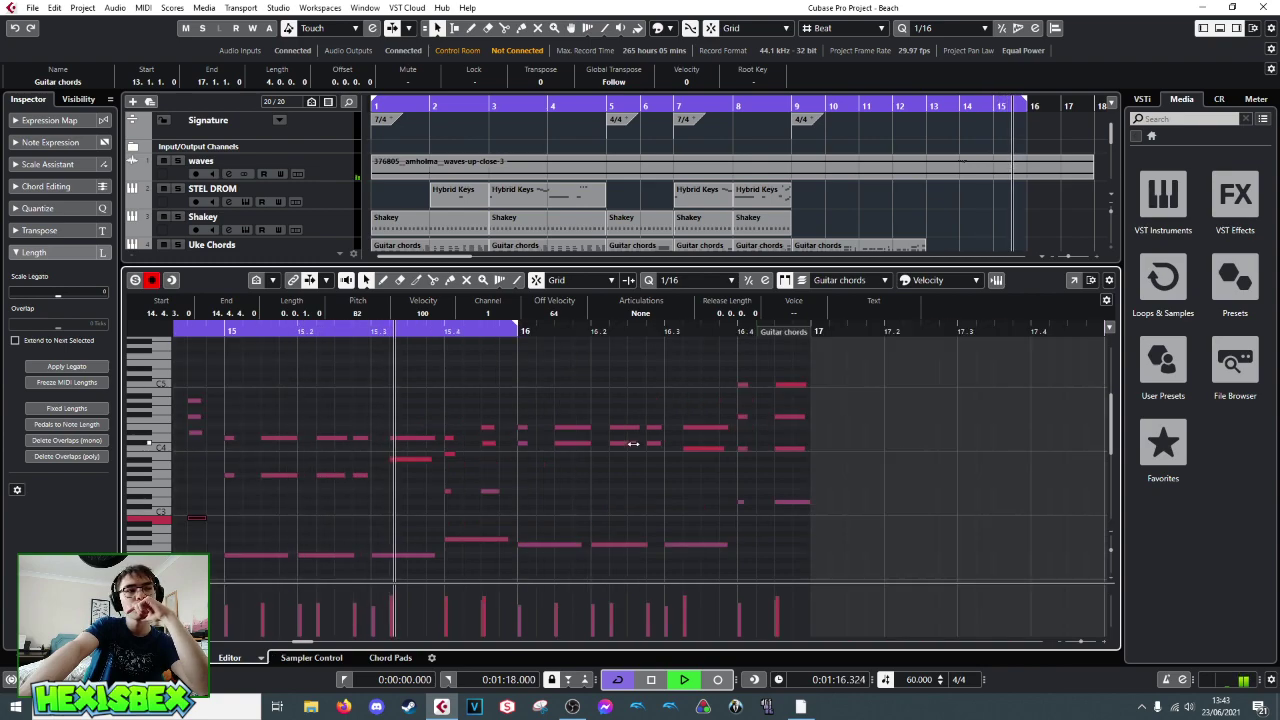
{"action": "key", "text": "space"}
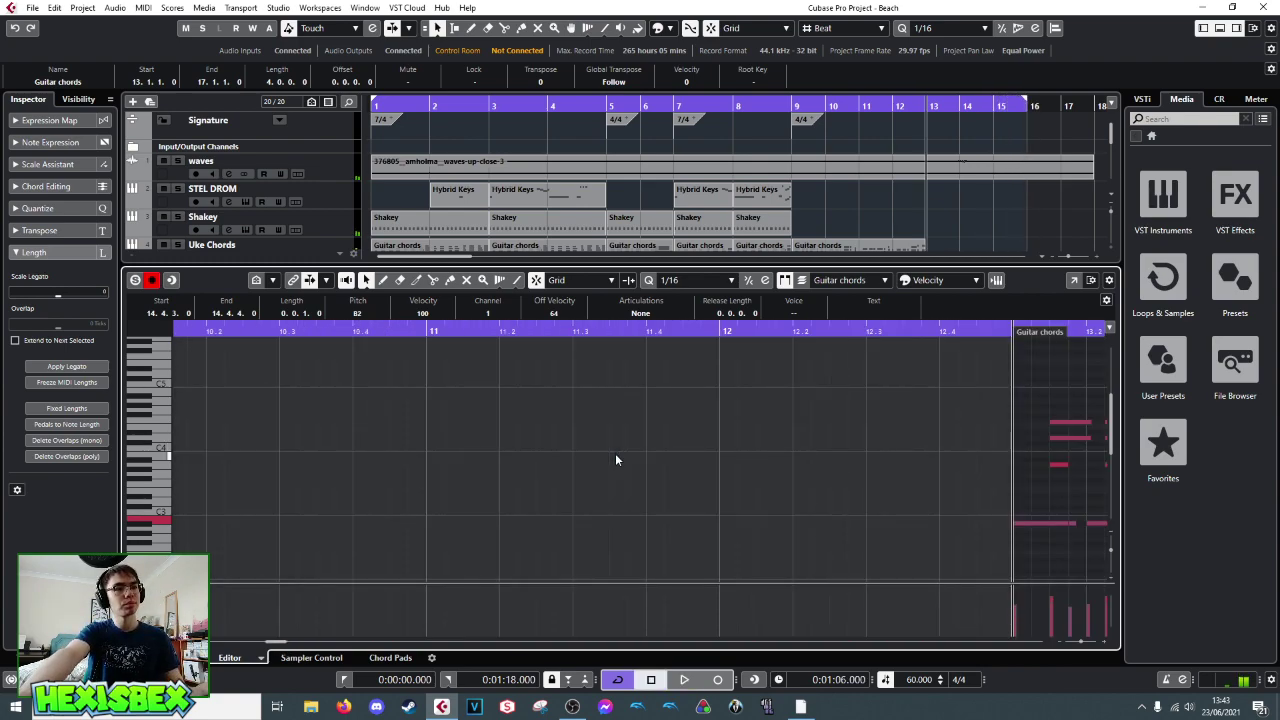
{"action": "scroll", "coordinate": [625, 460], "scroll_direction": "right", "scroll_amount": 5}
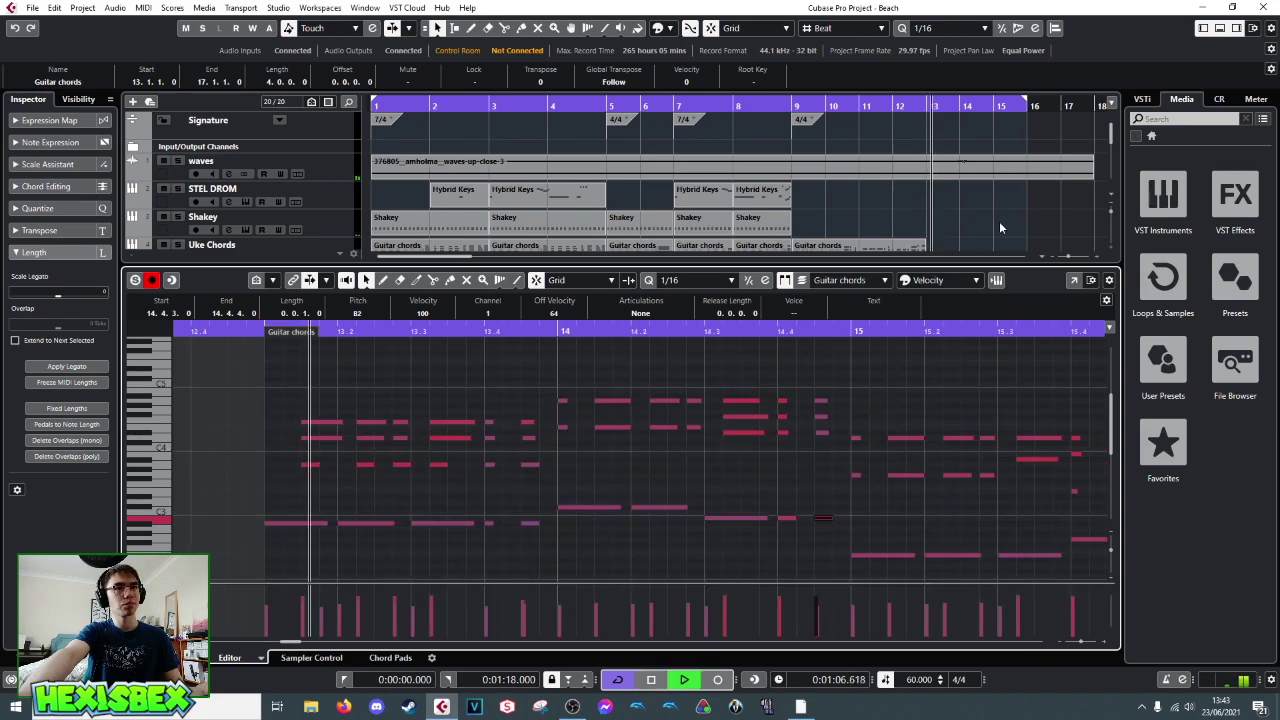
- Turn off cycle playback and play the guitar chords from bar 13
{"action": "left_click", "coordinate": [617, 679]}
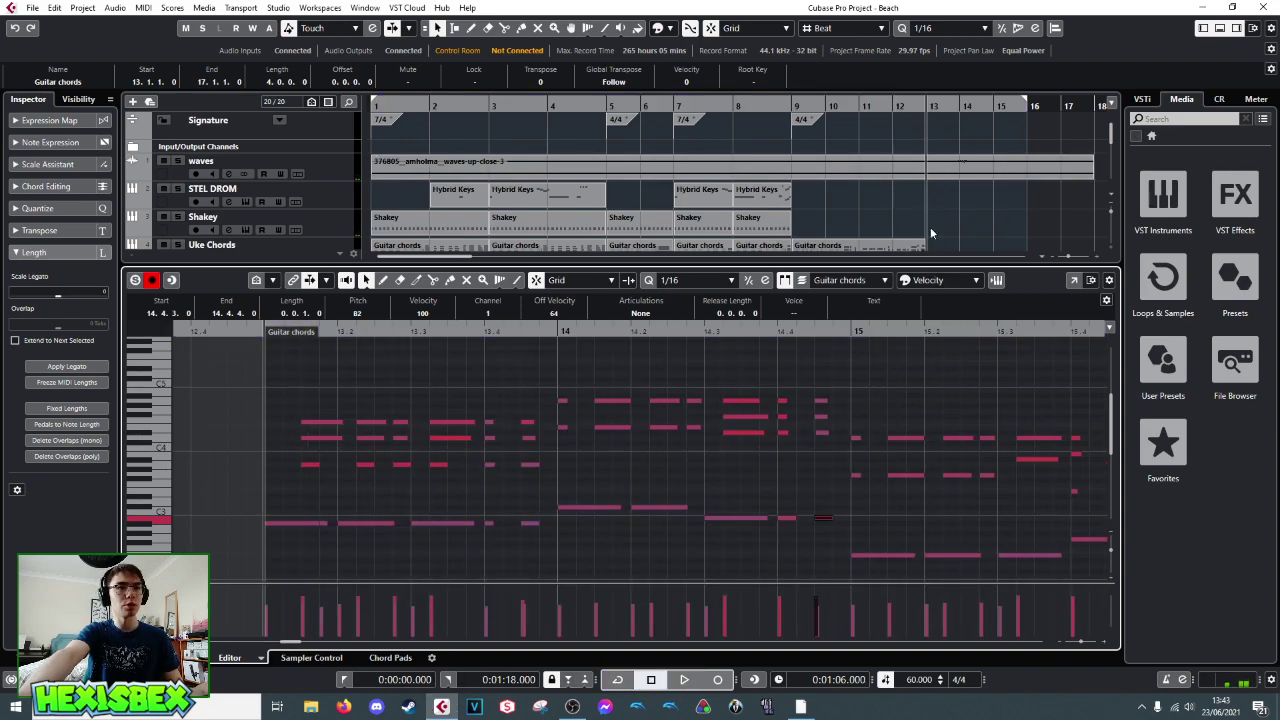
{"action": "key", "text": "space"}
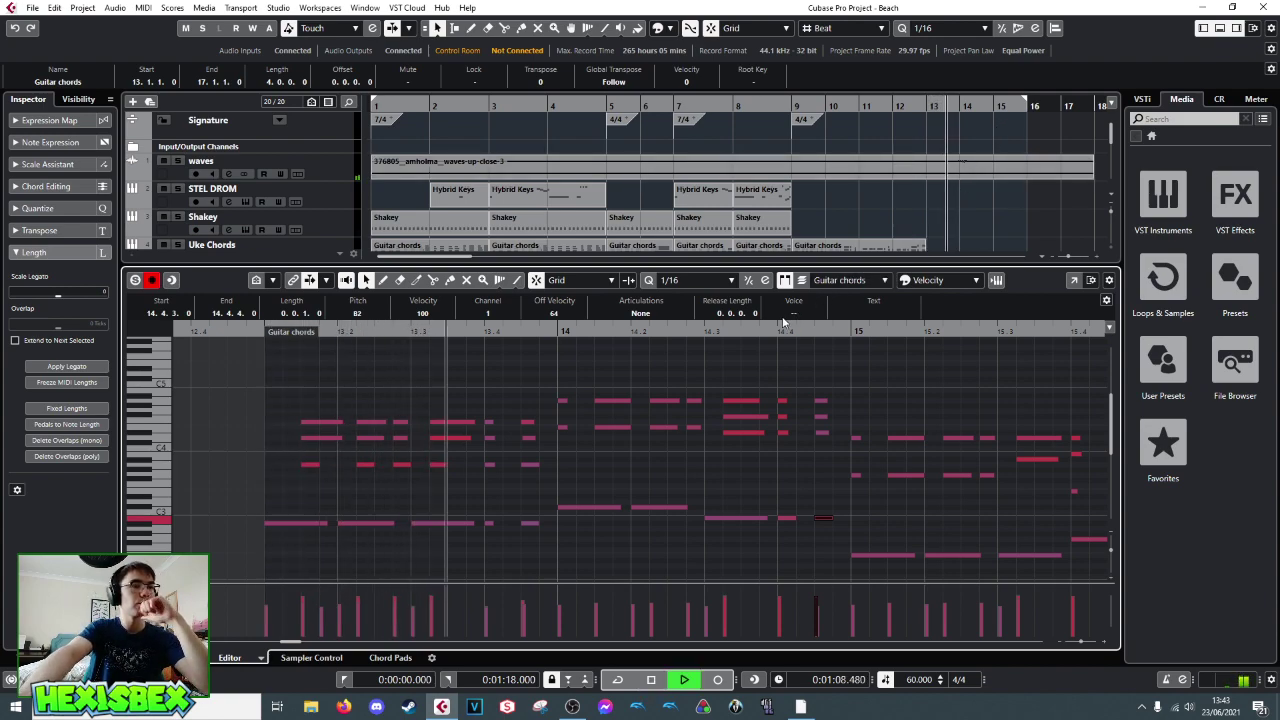
{"action": "key", "text": "space"}
- Transpose the A3 note at the end of bar 13 in the guitar chords up one octave to A4
{"action": "left_click", "coordinate": [526, 465]}
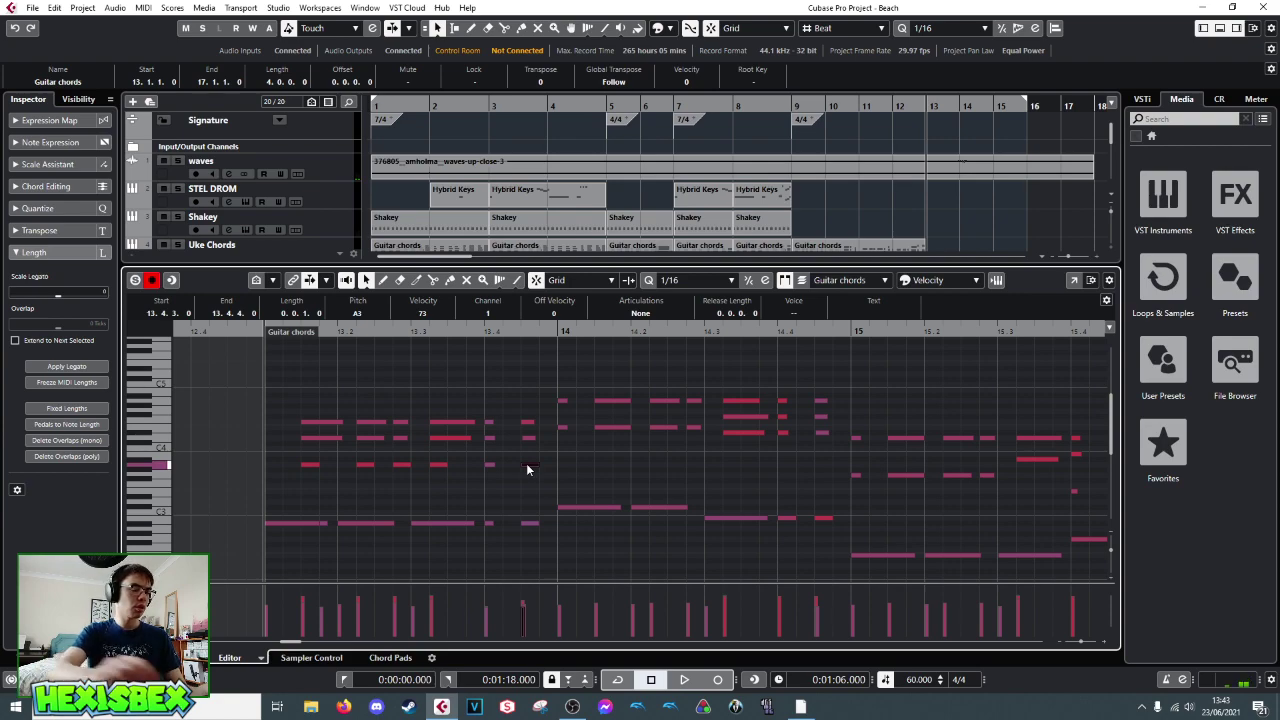
{"action": "key", "text": "Up"}
{"action": "key", "text": "Up"}
{"action": "key", "text": "Up"}
{"action": "key", "text": "Up"}
{"action": "key", "text": "Up"}
{"action": "key", "text": "Up"}
{"action": "key", "text": "Up"}
{"action": "key", "text": "Up"}
{"action": "key", "text": "Up"}
{"action": "key", "text": "Up"}
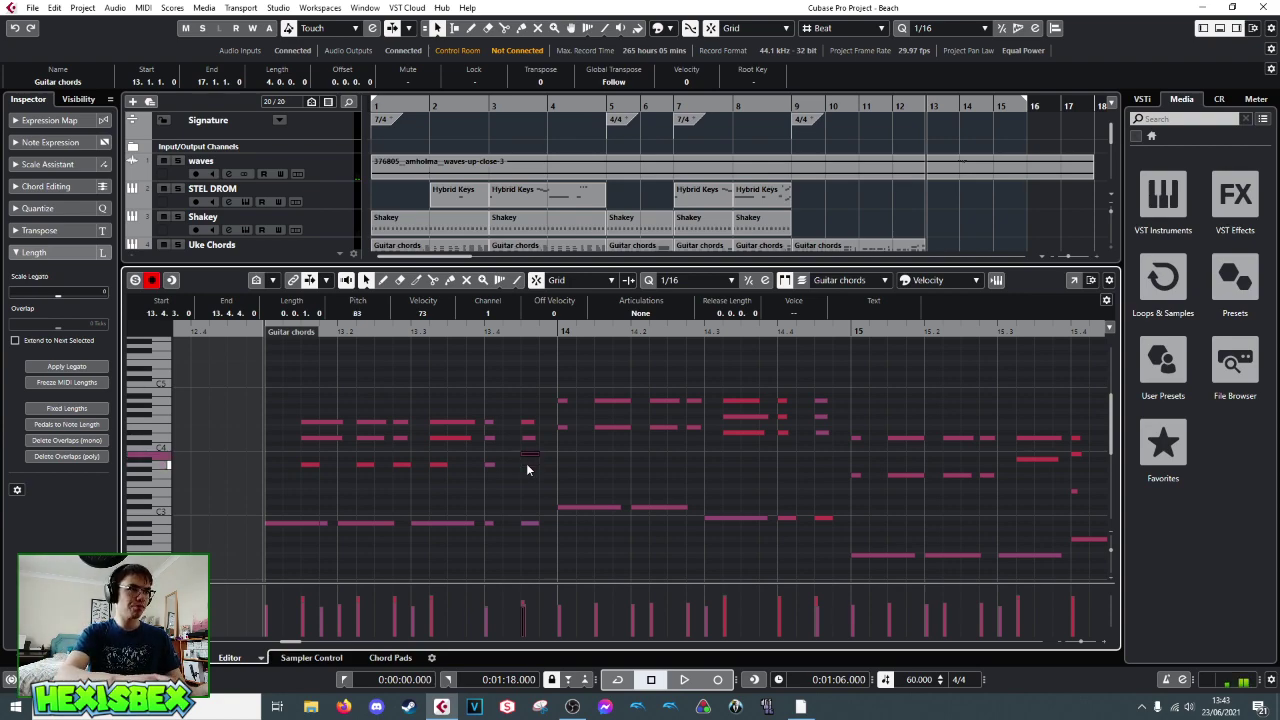
{"action": "key", "text": "Up"}
{"action": "key", "text": "Up"}
{"action": "key", "text": "Up"}
{"action": "key", "text": "Up"}
{"action": "key", "text": "Up"}
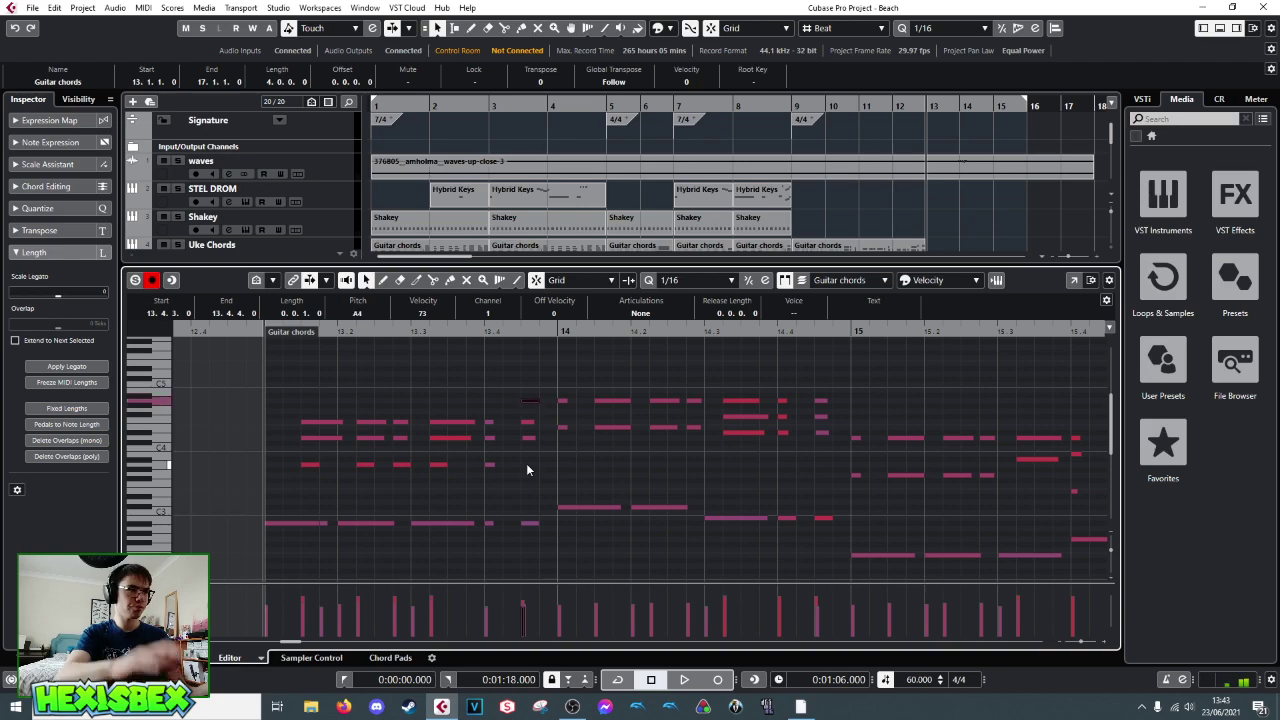
- Listen to the guitar chords from bar 13, and again from bar 15
{"action": "key", "text": "space"}
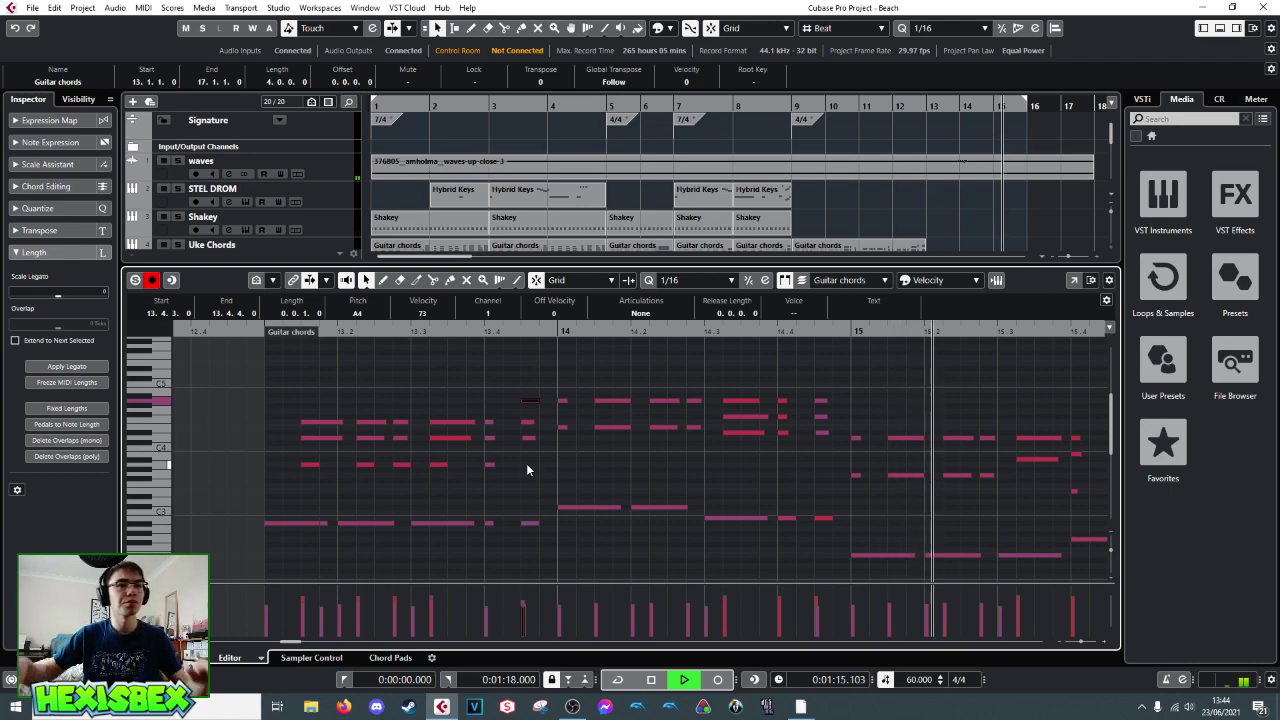
{"action": "key", "text": "space"}
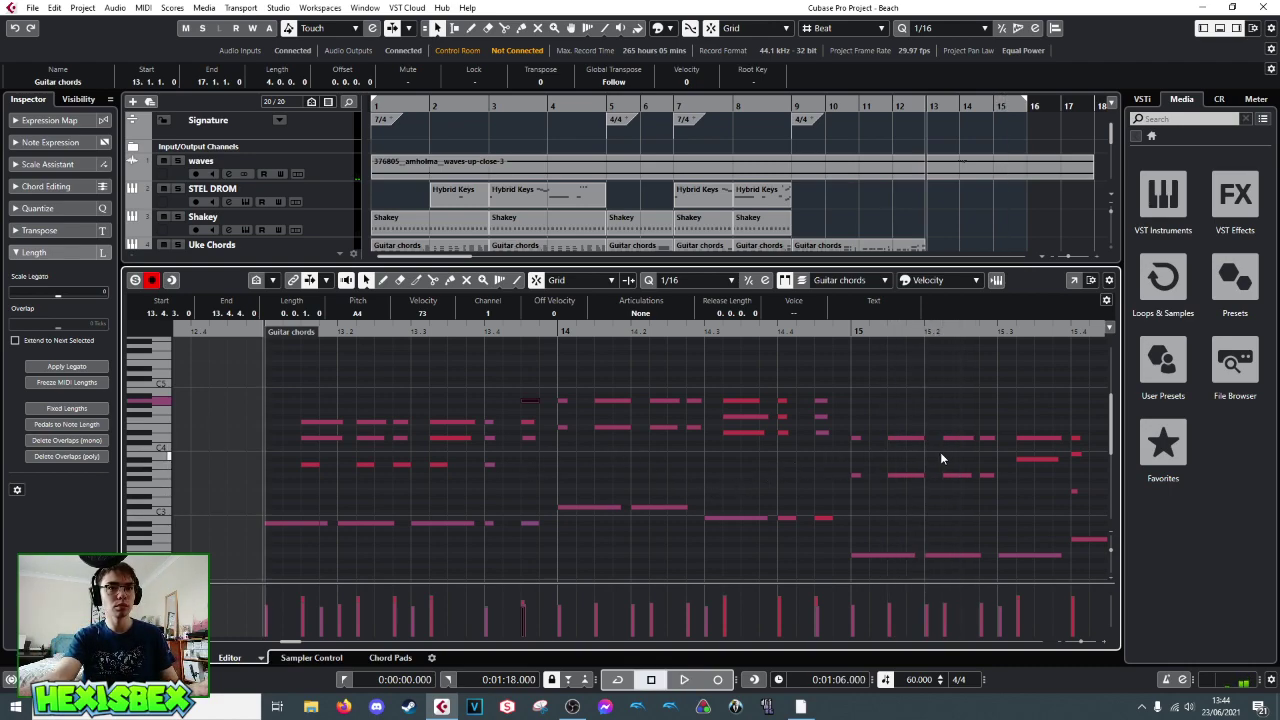
{"action": "left_click", "coordinate": [852, 331]}
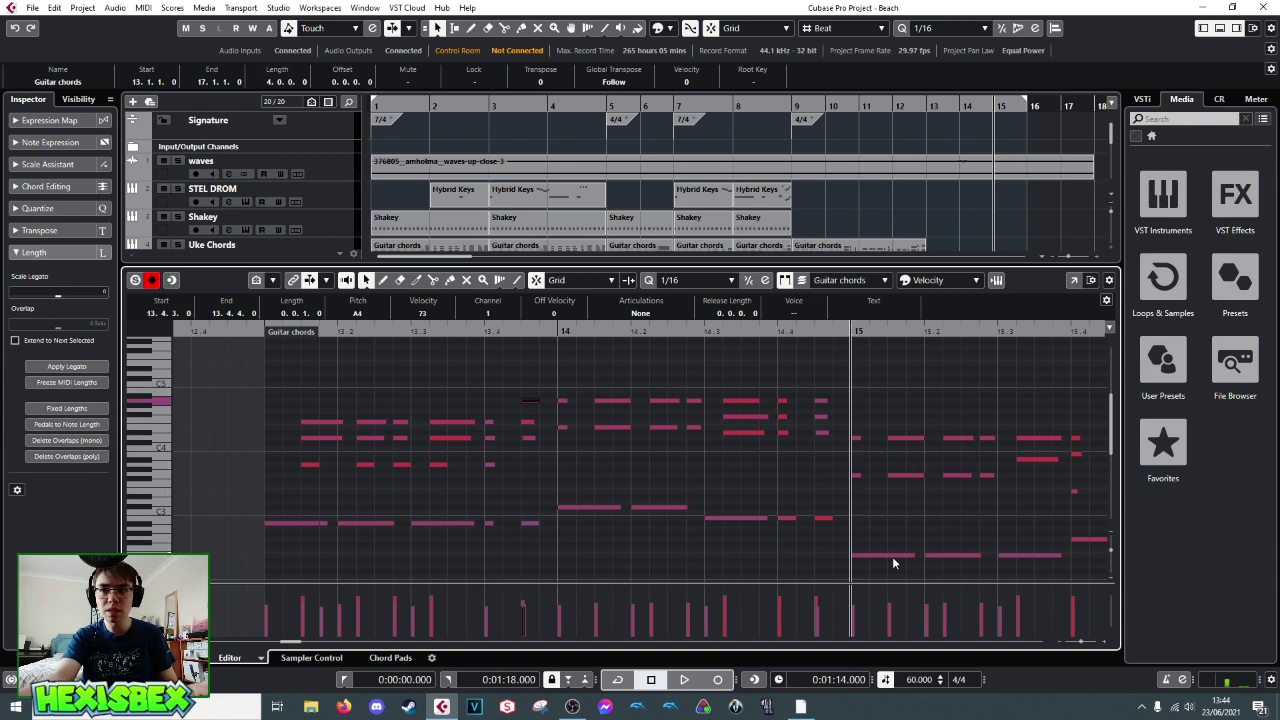
{"action": "key", "text": "space"}
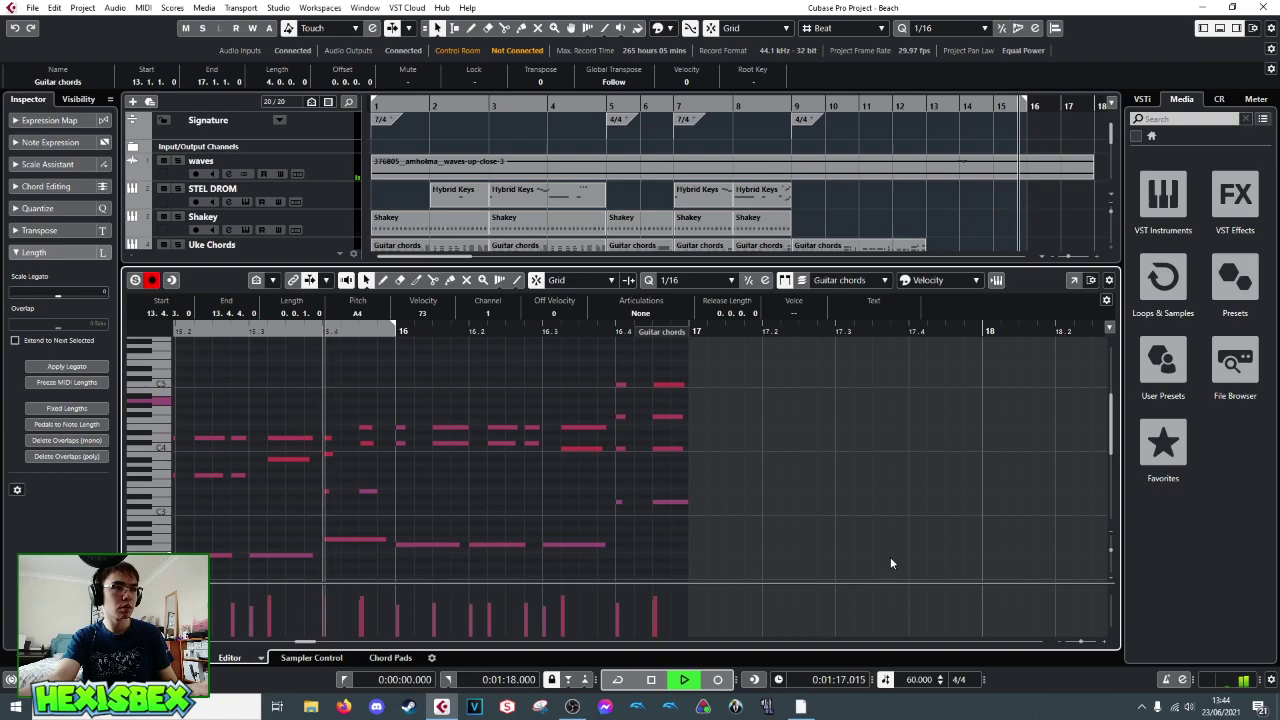
{"action": "key", "text": "space"}
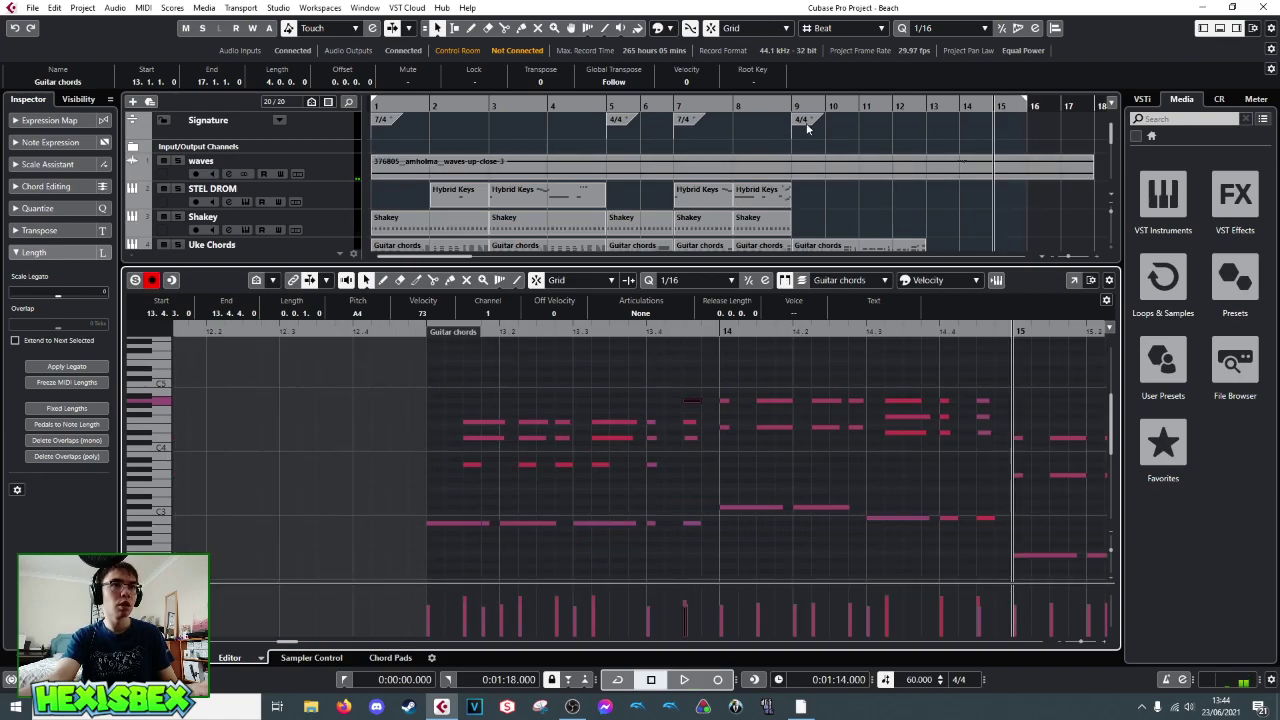
- Show the Marimba part that starts at bar 9 in the note editor and play it from bar 14
{"action": "scroll", "coordinate": [901, 167], "scroll_direction": "down", "scroll_amount": 5}
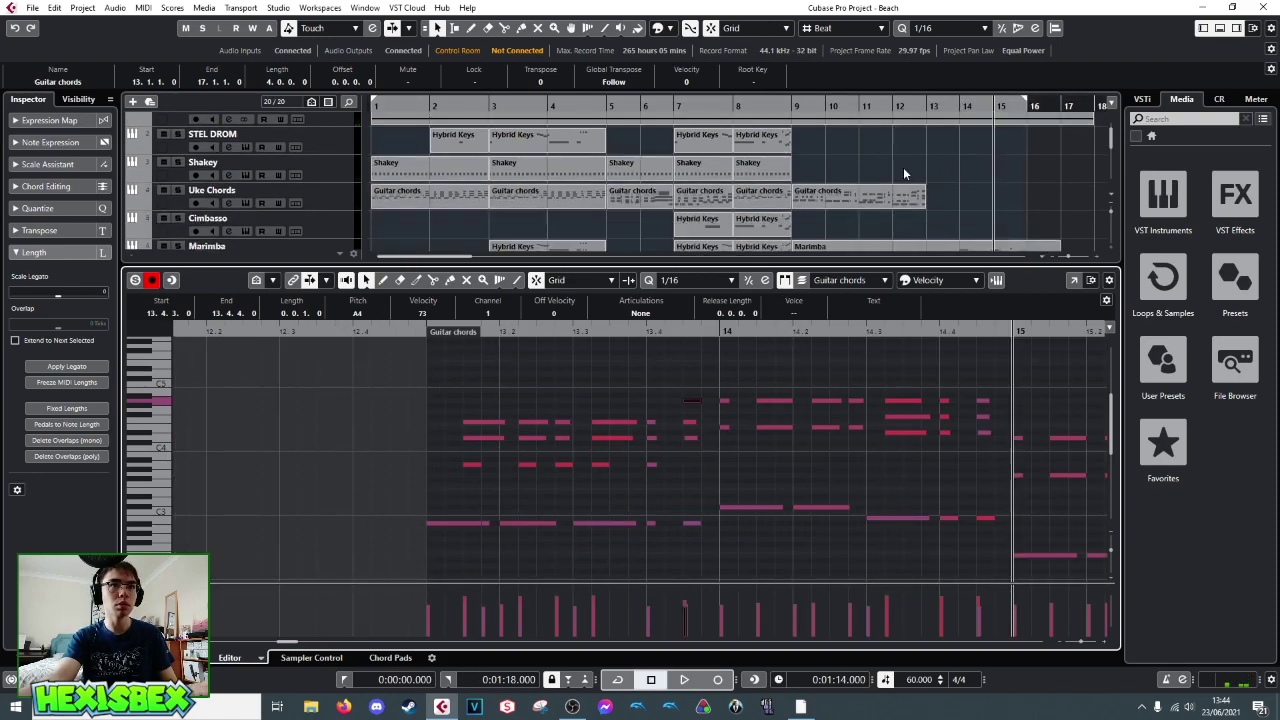
{"action": "left_click", "coordinate": [959, 172]}
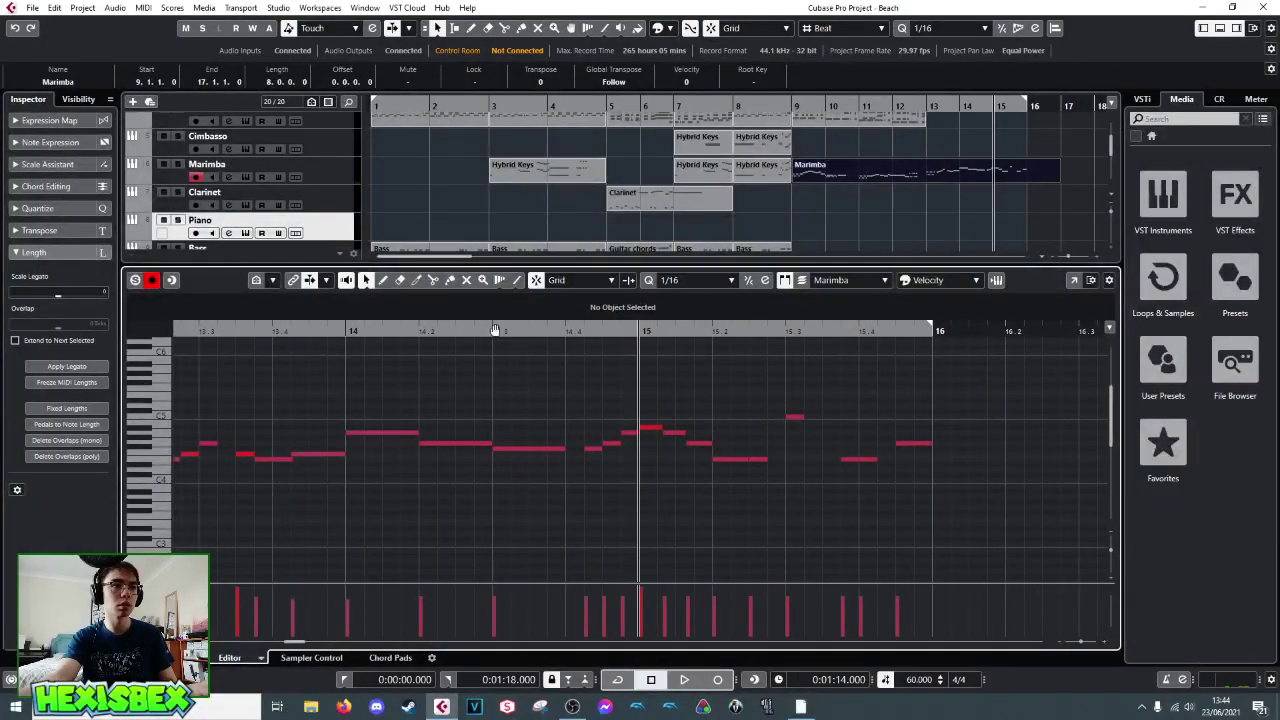
{"action": "left_click", "coordinate": [430, 341]}
{"action": "key", "text": "space"}
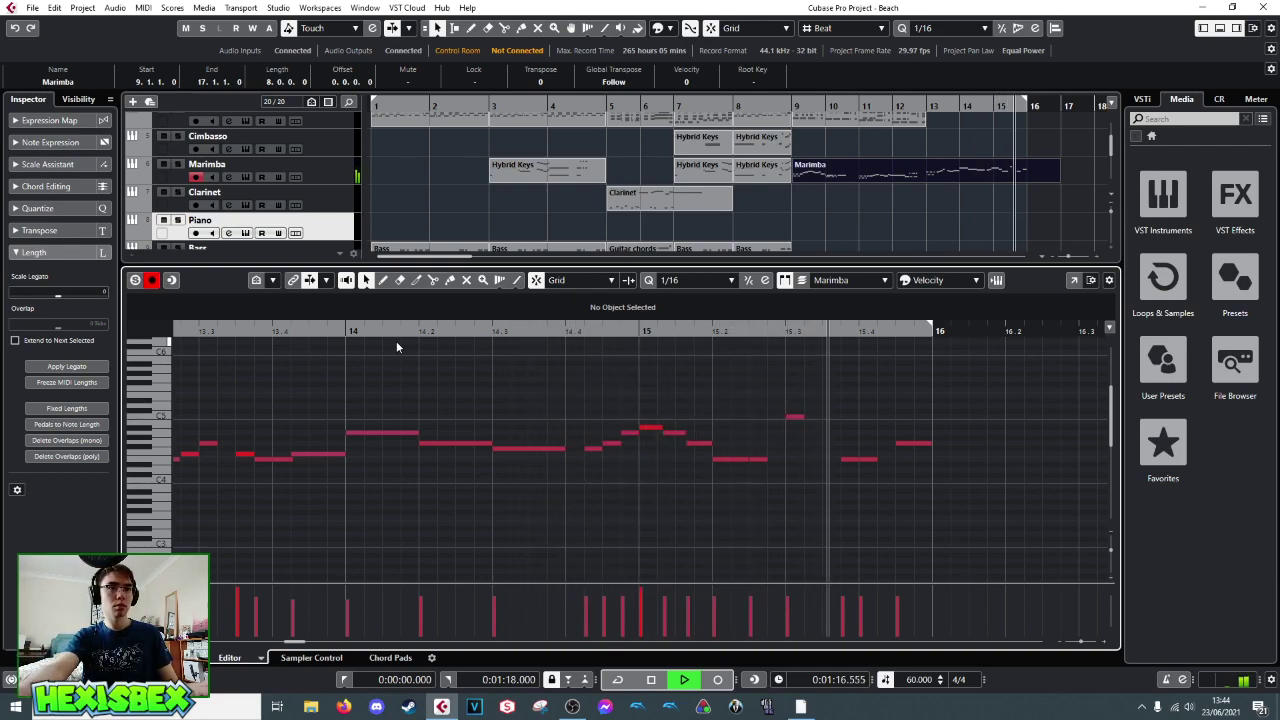
{"action": "key", "text": "space"}
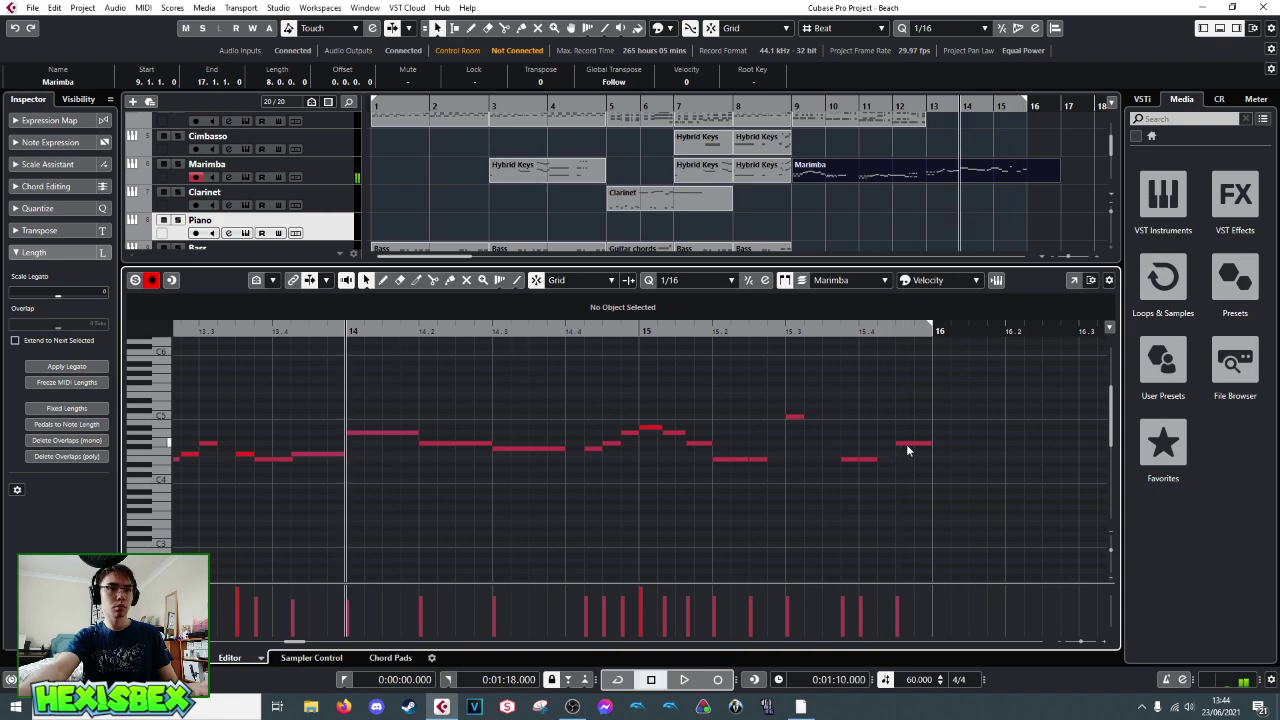
- Audition the last Marimba note in bar 15 and play the passage from bar 15 onward
{"action": "left_click", "coordinate": [907, 444]}
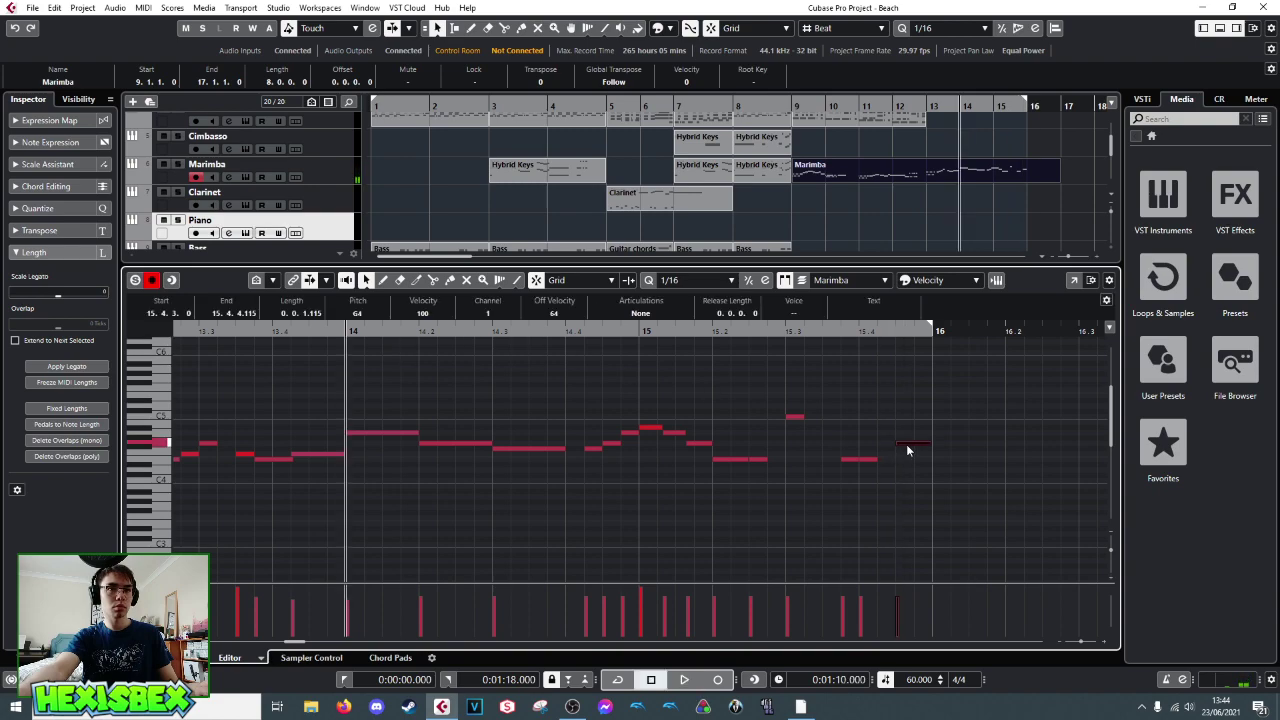
{"action": "left_click", "coordinate": [638, 330]}
{"action": "key", "text": "space"}
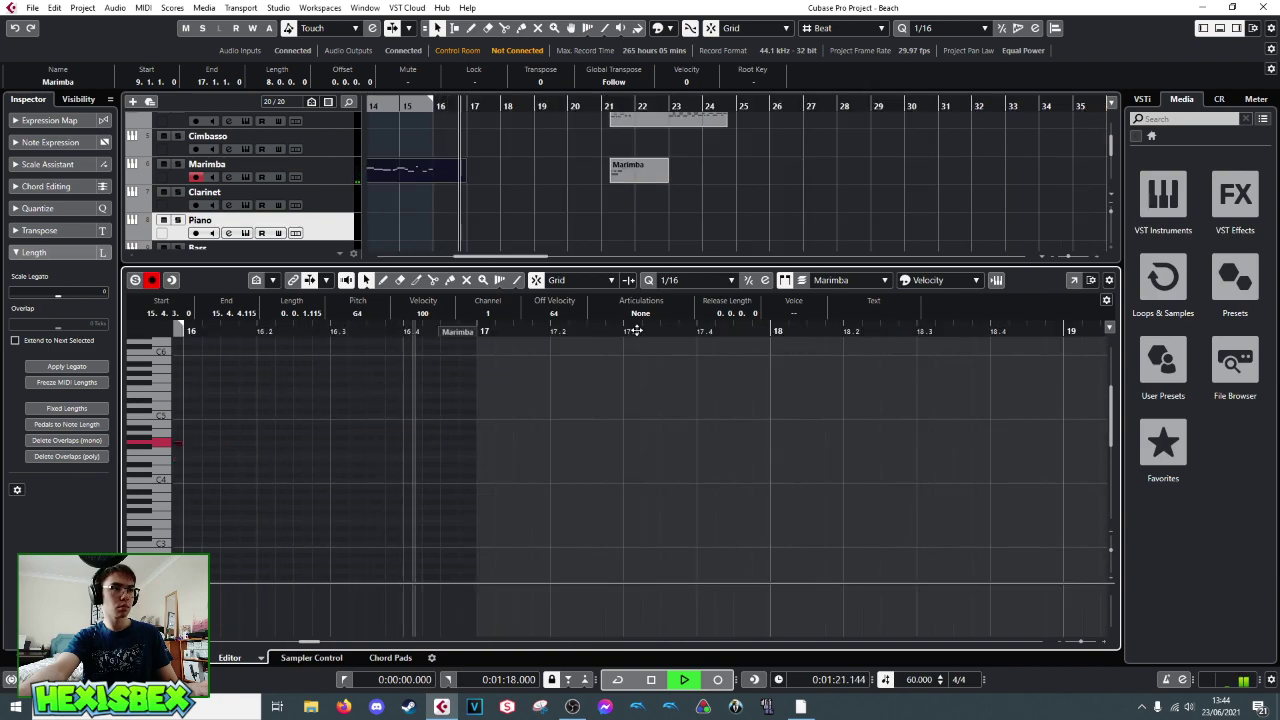
{"action": "key", "text": "space"}
- Hide the note editor to view the full arrangement, play the section around bar 14, and place the playback cursor at bar 15
{"action": "scroll", "coordinate": [437, 200], "scroll_direction": "down", "scroll_amount": 4}
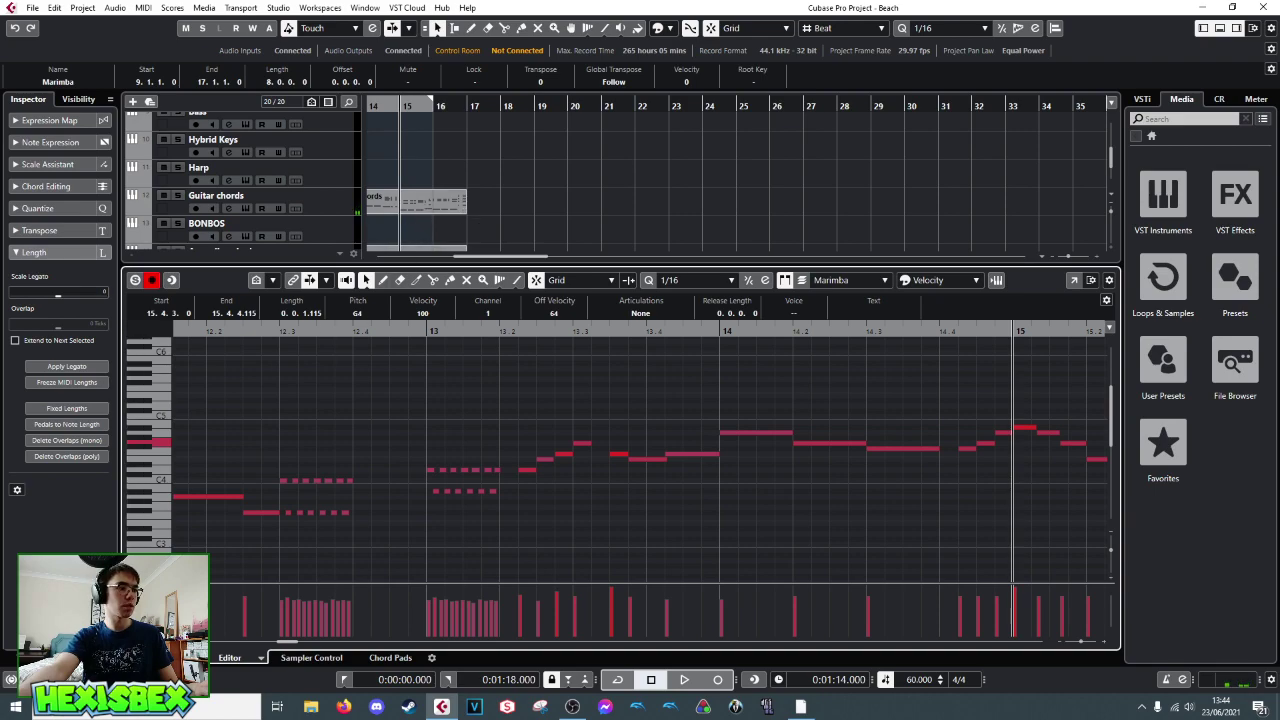
{"action": "key", "text": "ctrl+e"}
{"action": "scroll", "coordinate": [560, 200], "scroll_direction": "left", "scroll_amount": 7}
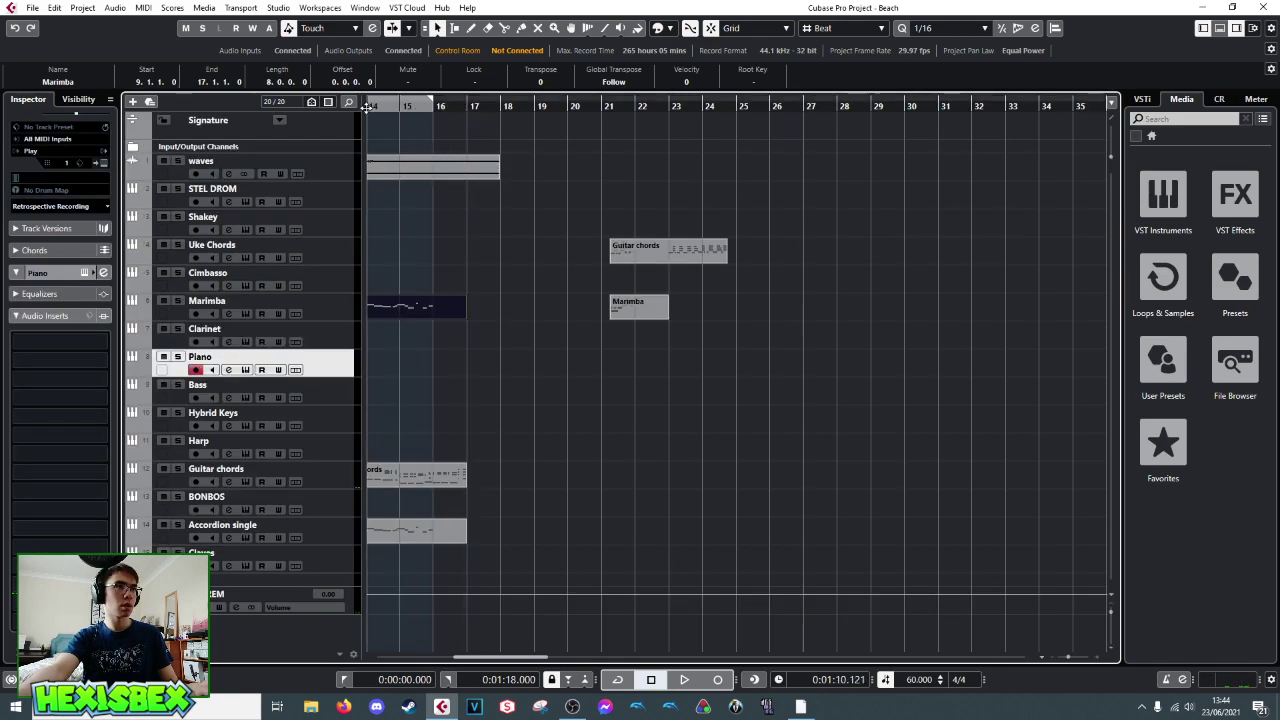
{"action": "left_click", "coordinate": [594, 140]}
{"action": "left_click", "coordinate": [563, 141]}
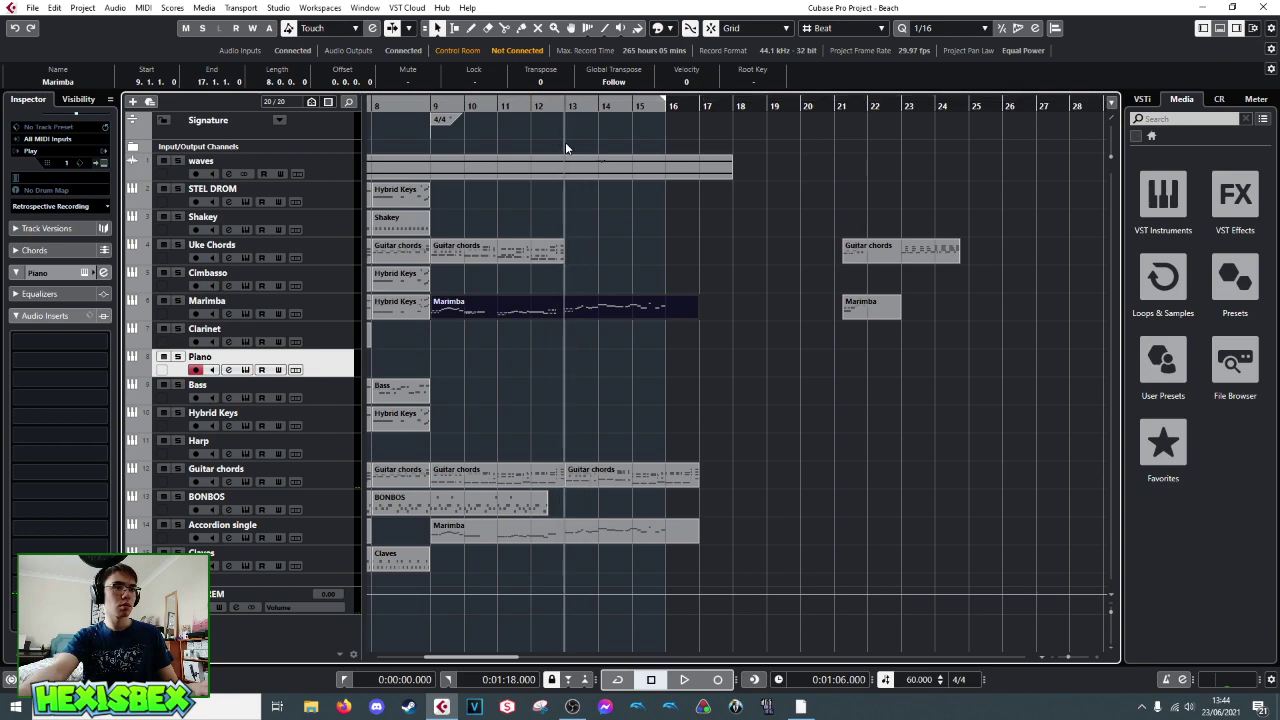
{"action": "left_click", "coordinate": [623, 104]}
{"action": "key", "text": "space"}
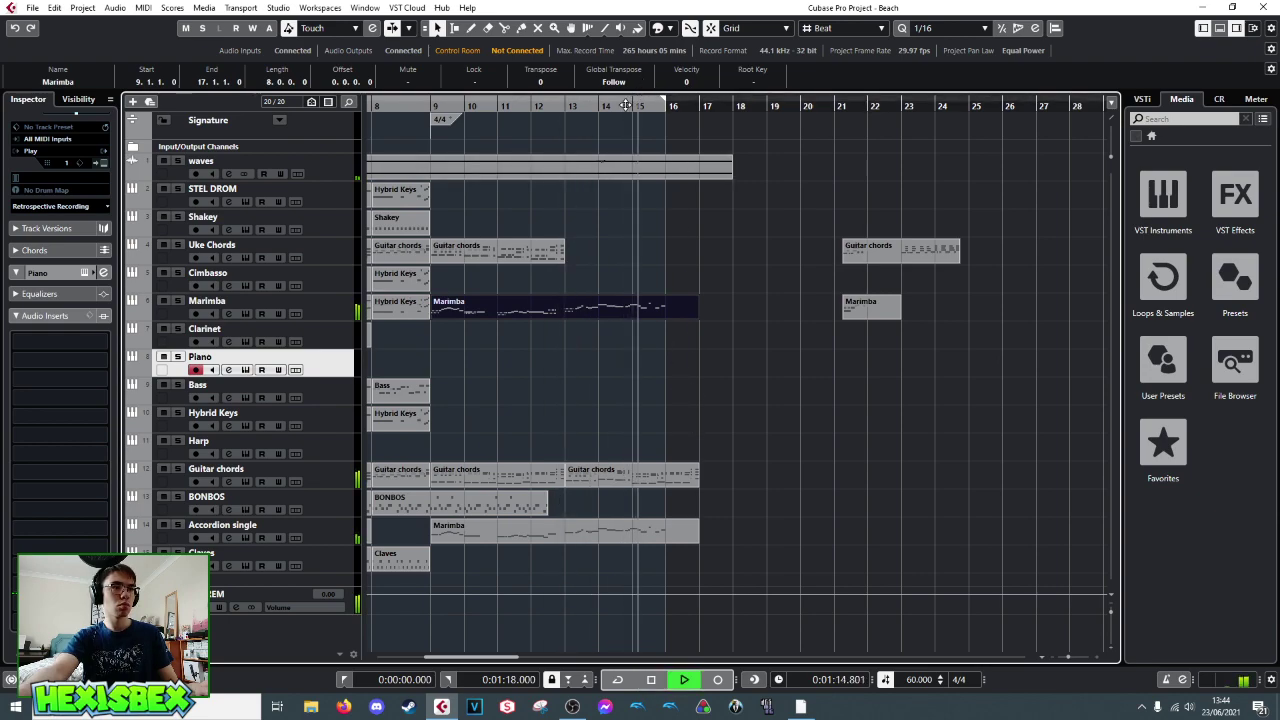
{"action": "key", "text": "space"}
{"action": "left_click", "coordinate": [632, 105]}
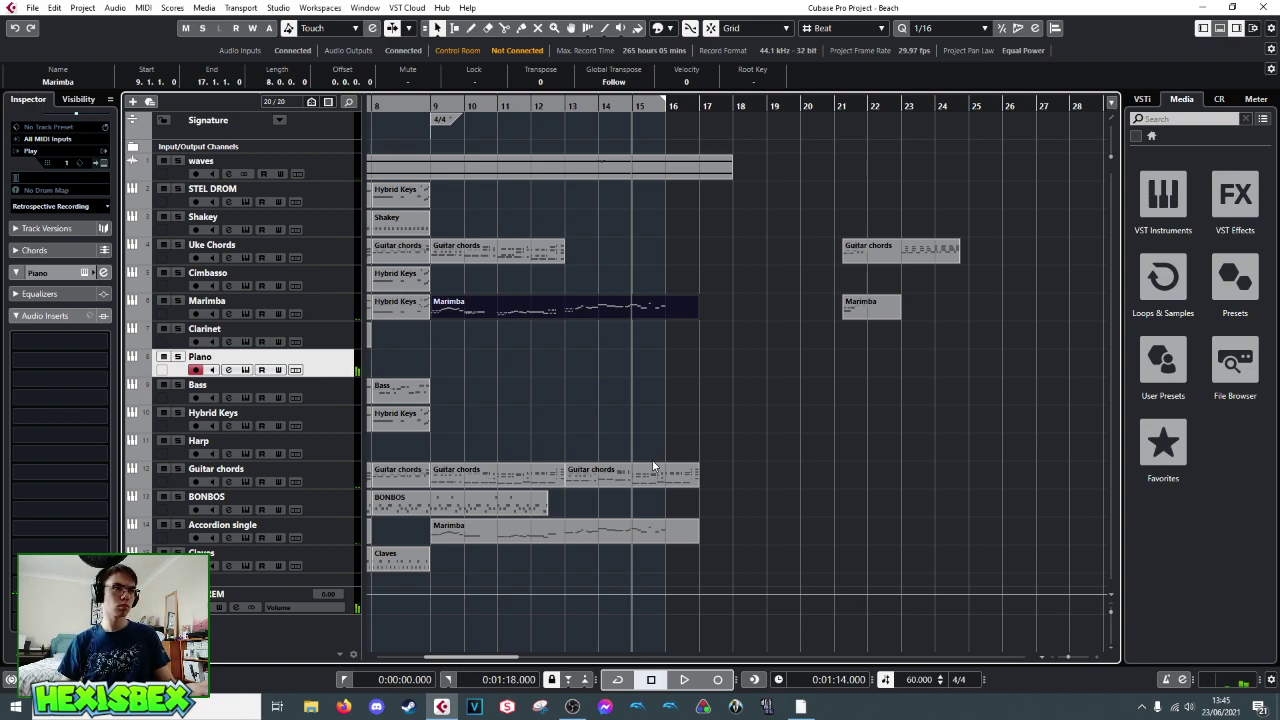
- Reopen the Marimba part in the note editor and listen twice to the melody from bar 15
{"action": "double_click", "coordinate": [623, 308]}
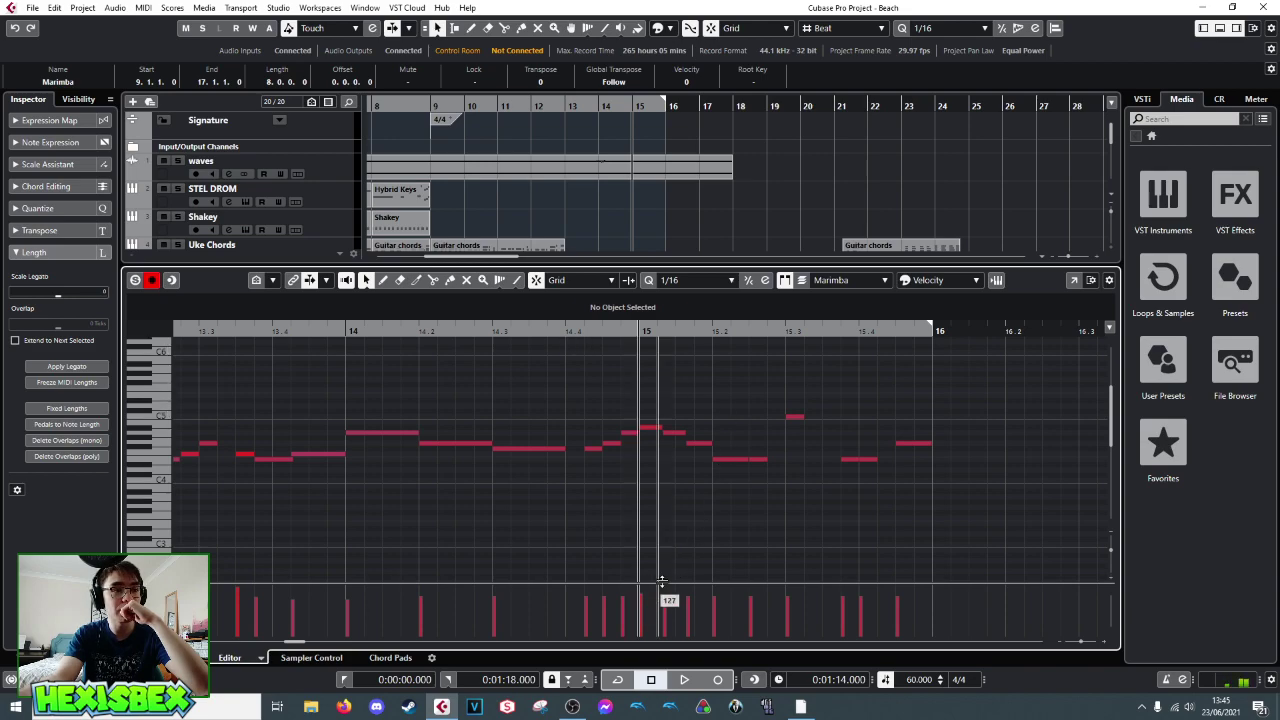
{"action": "key", "text": "space"}
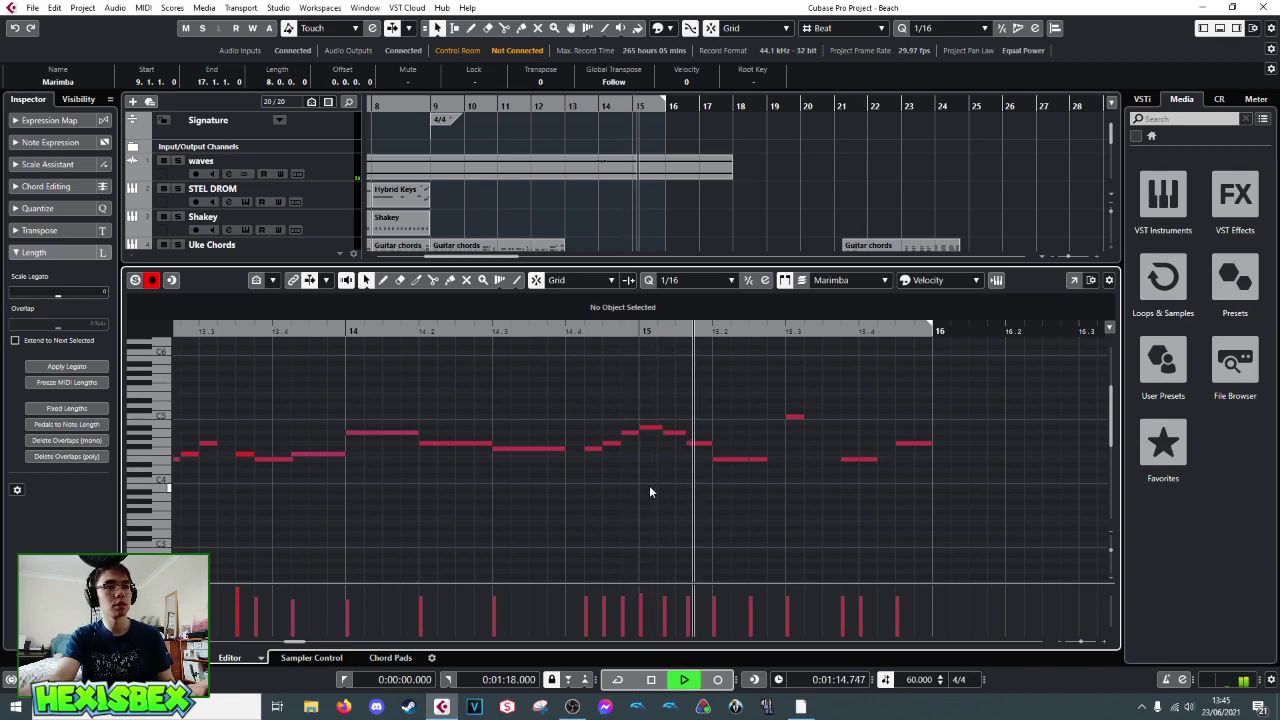
{"action": "key", "text": "space"}
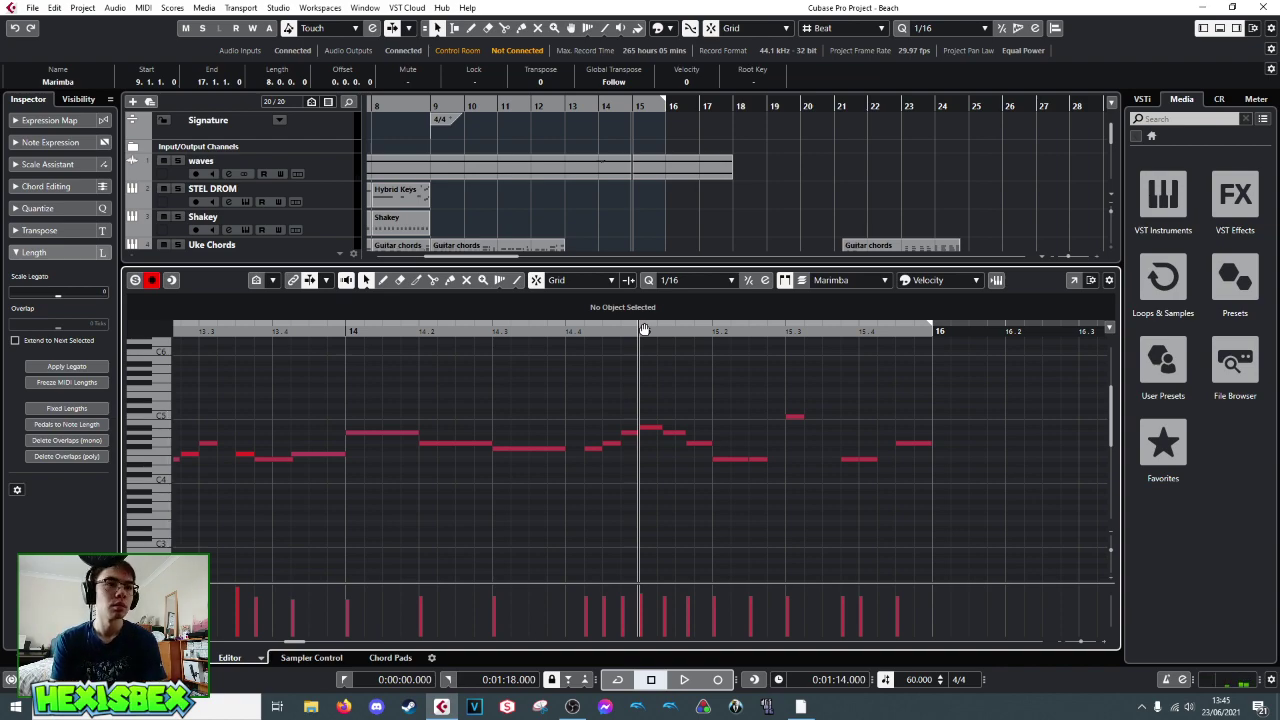
{"action": "key", "text": "space"}
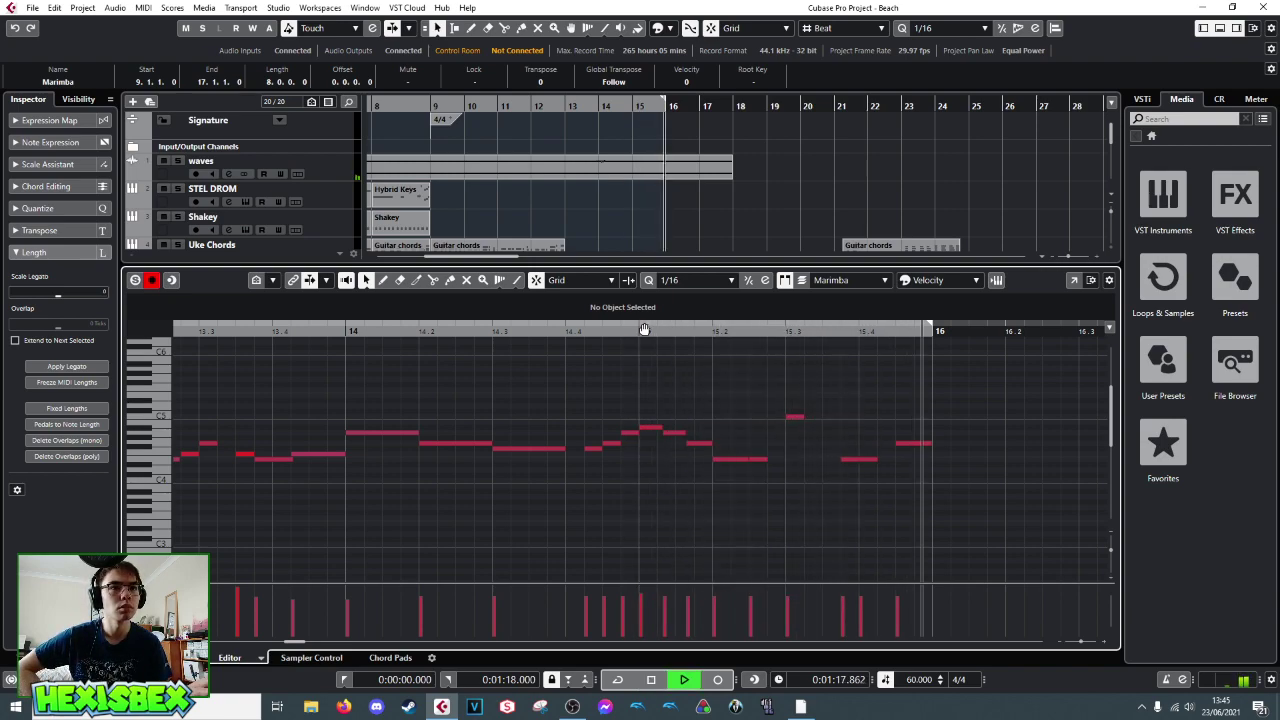
{"action": "key", "text": "space"}
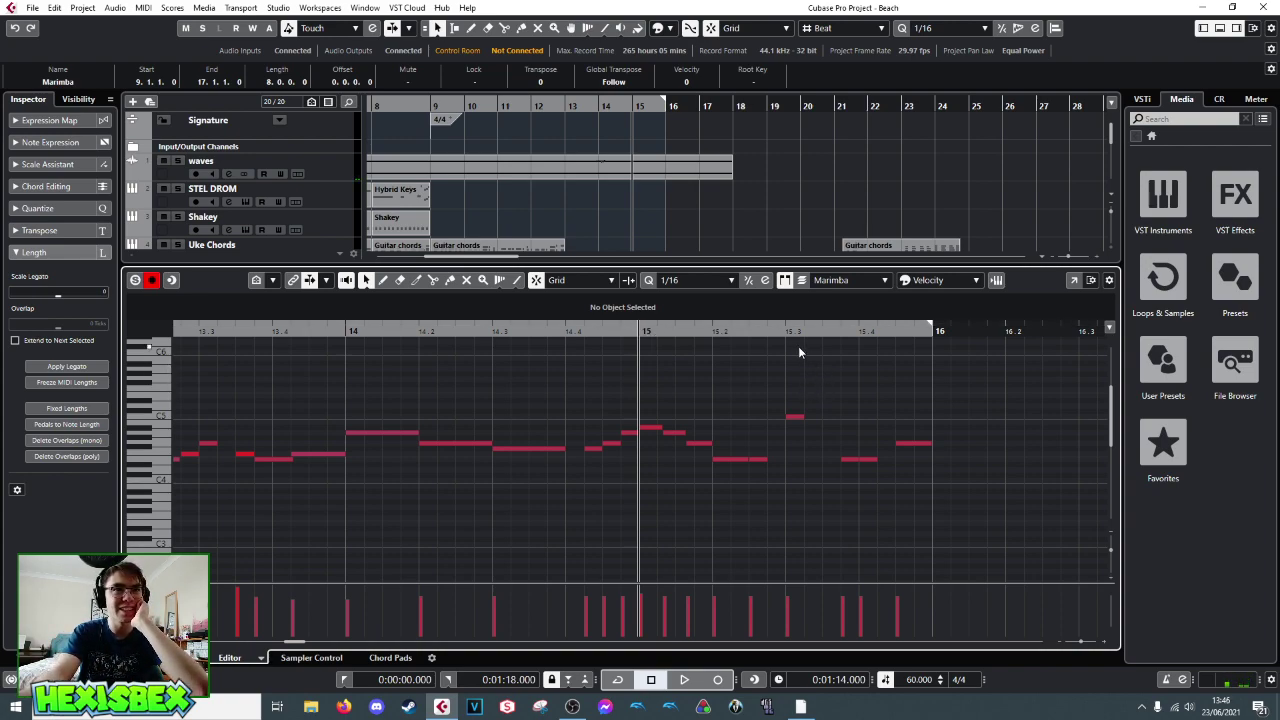
- Audition individually the high C5 note and the following notes at the end of bar 15 in the Marimba part
{"action": "left_click", "coordinate": [797, 418]}
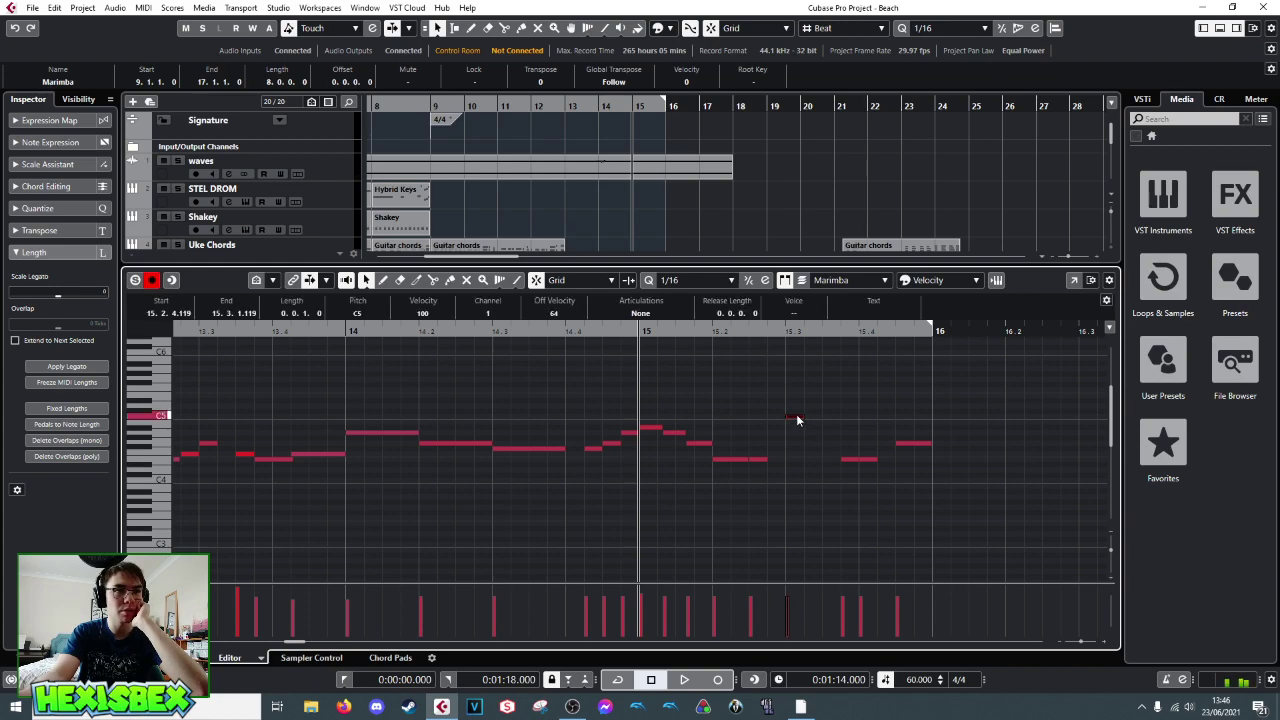
{"action": "left_click", "coordinate": [852, 459]}
{"action": "left_click", "coordinate": [904, 445]}
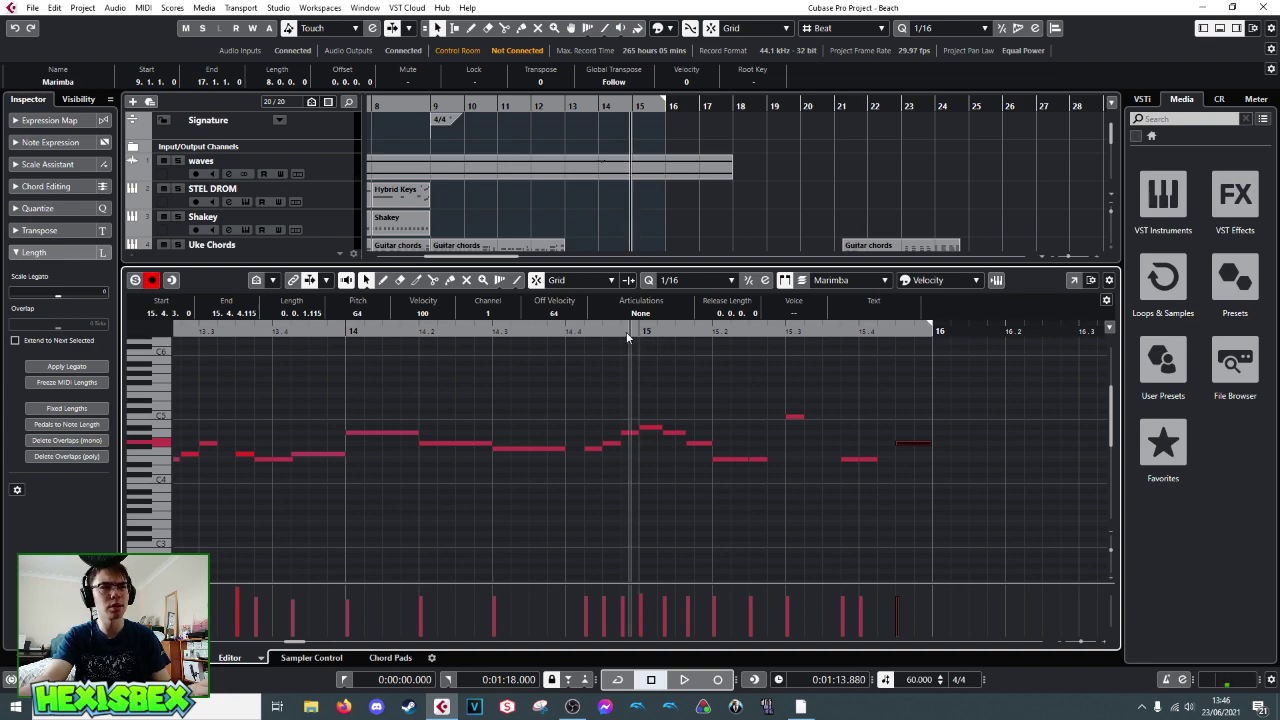
- Play the Marimba melody leading into bar 15
{"action": "left_click", "coordinate": [571, 336]}
{"action": "left_click", "coordinate": [330, 337]}
{"action": "left_click", "coordinate": [312, 337]}
{"action": "key", "text": "space"}
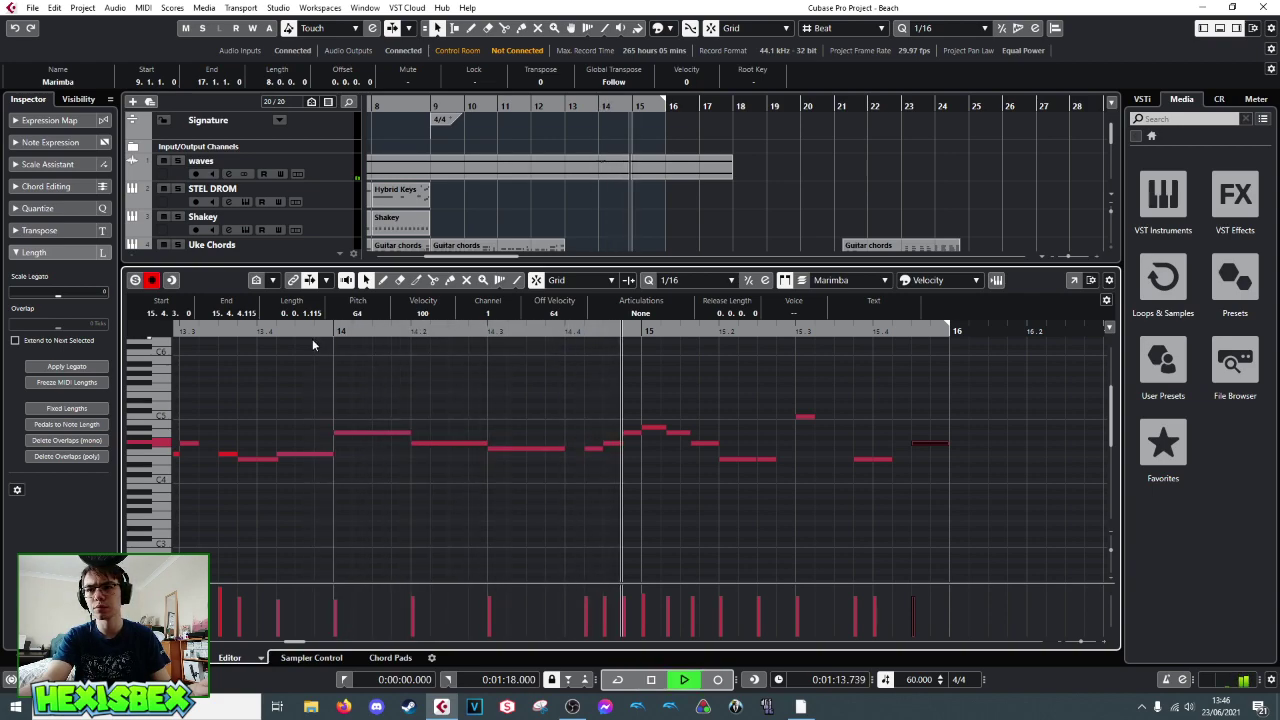
{"action": "key", "text": "space"}
- Deselect the Marimba note and play the melody from bar 14 into bar 15
{"action": "left_click", "coordinate": [641, 331]}
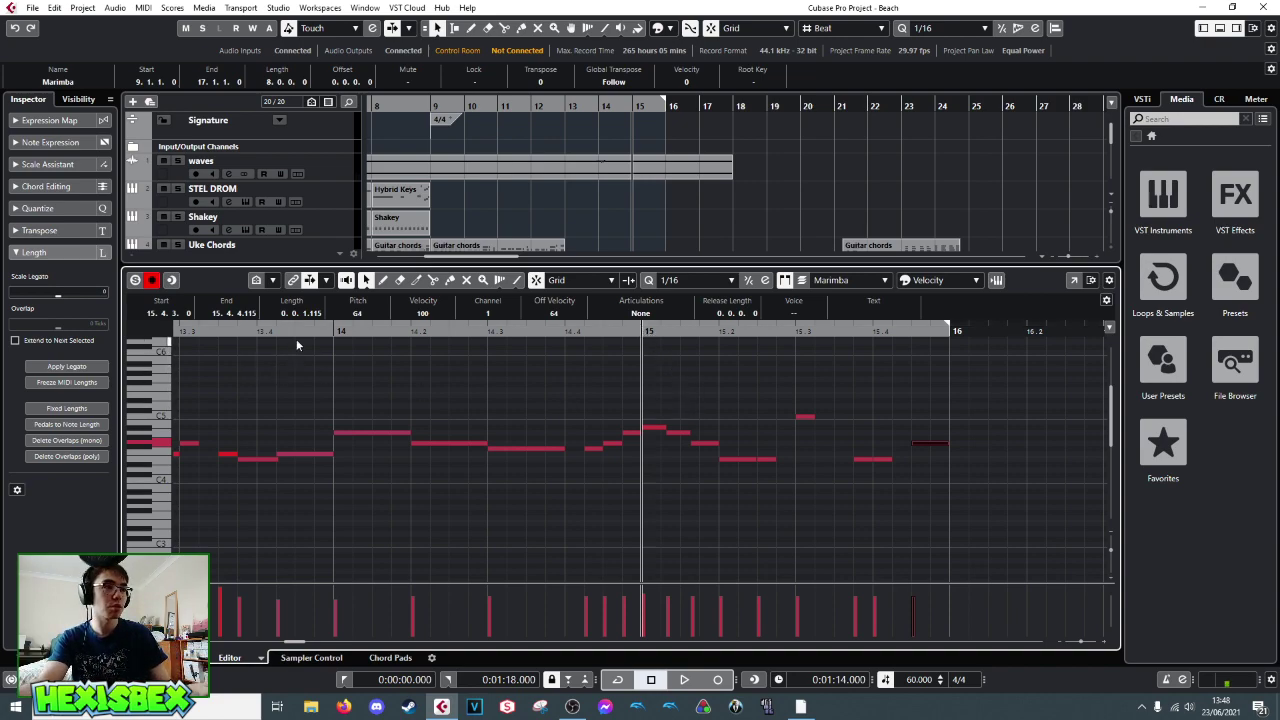
{"action": "left_click", "coordinate": [331, 344]}
{"action": "key", "text": "space"}
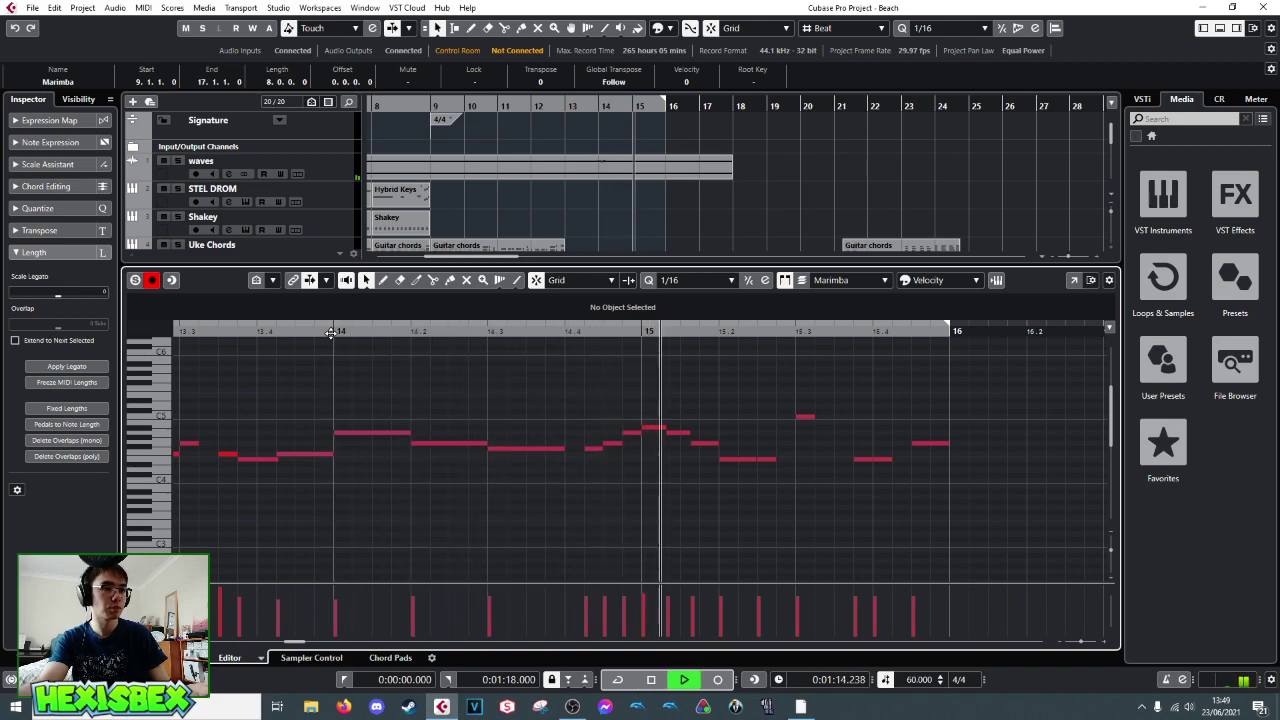
{"action": "key", "text": "space"}
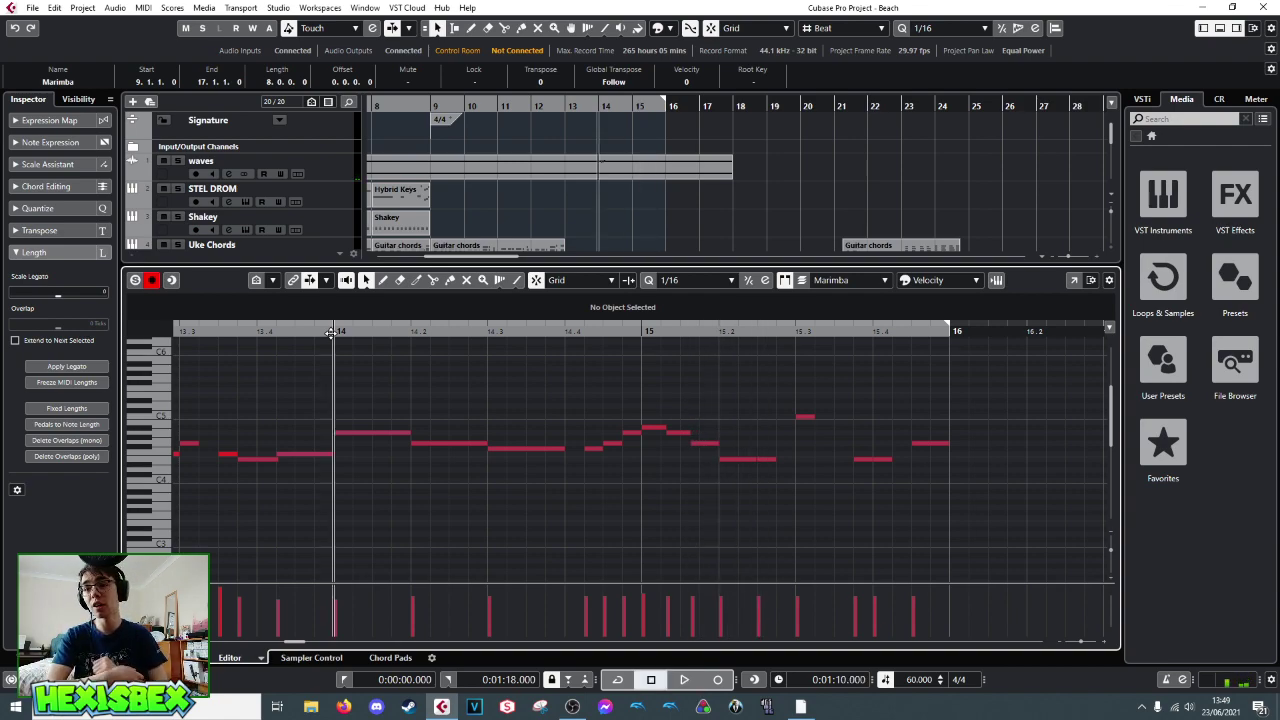
{"action": "scroll", "coordinate": [344, 349], "scroll_direction": "down", "scroll_amount": 5}
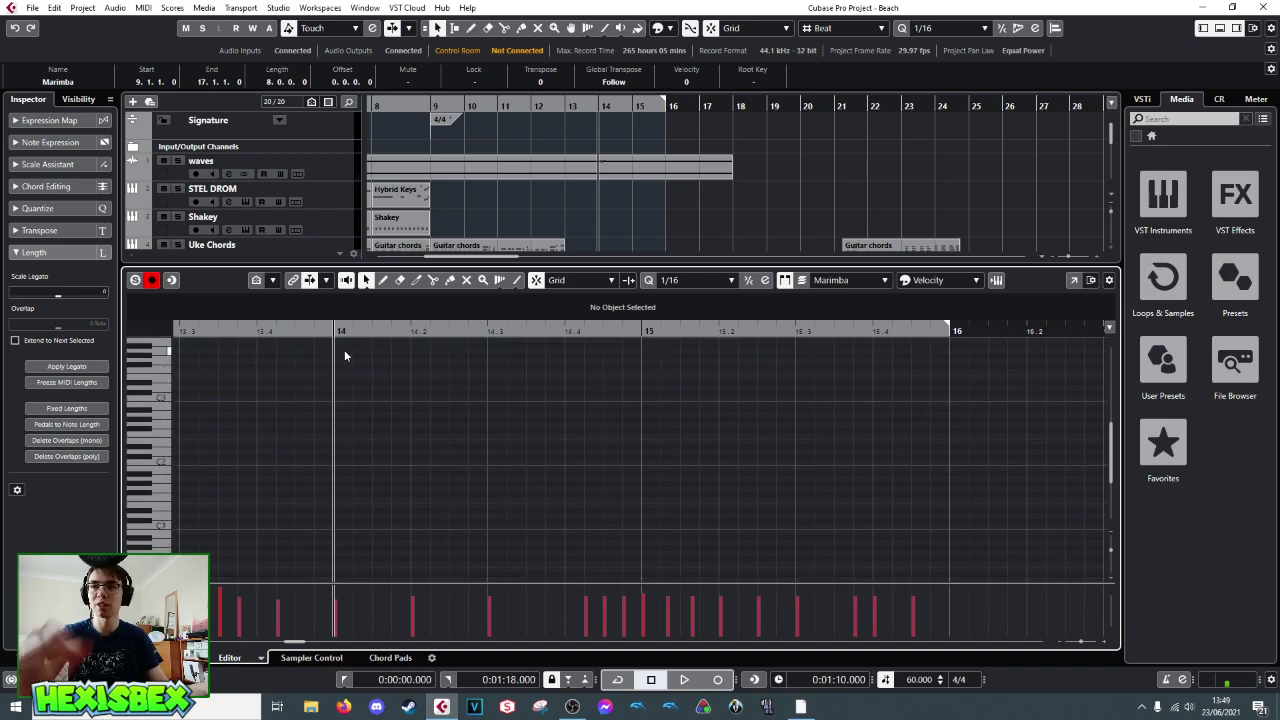
{"action": "scroll", "coordinate": [386, 385], "scroll_direction": "up", "scroll_amount": 10}
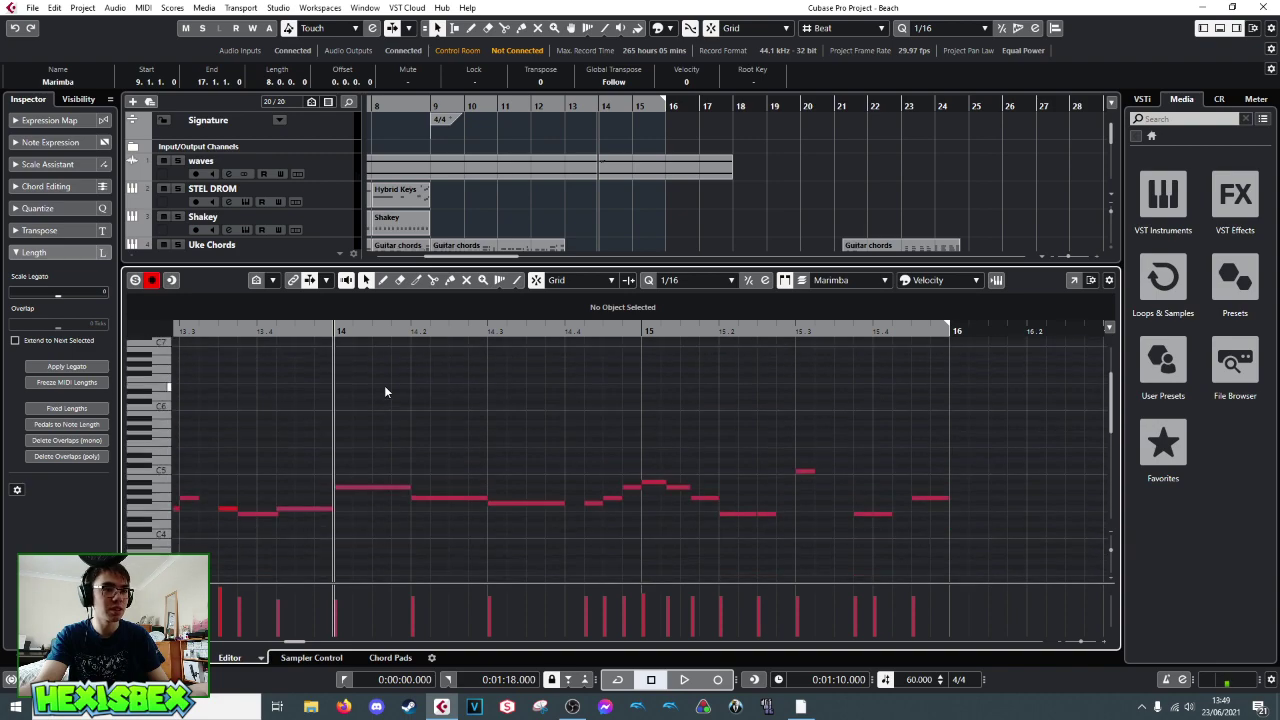
{"action": "scroll", "coordinate": [385, 391], "scroll_direction": "down", "scroll_amount": 2}
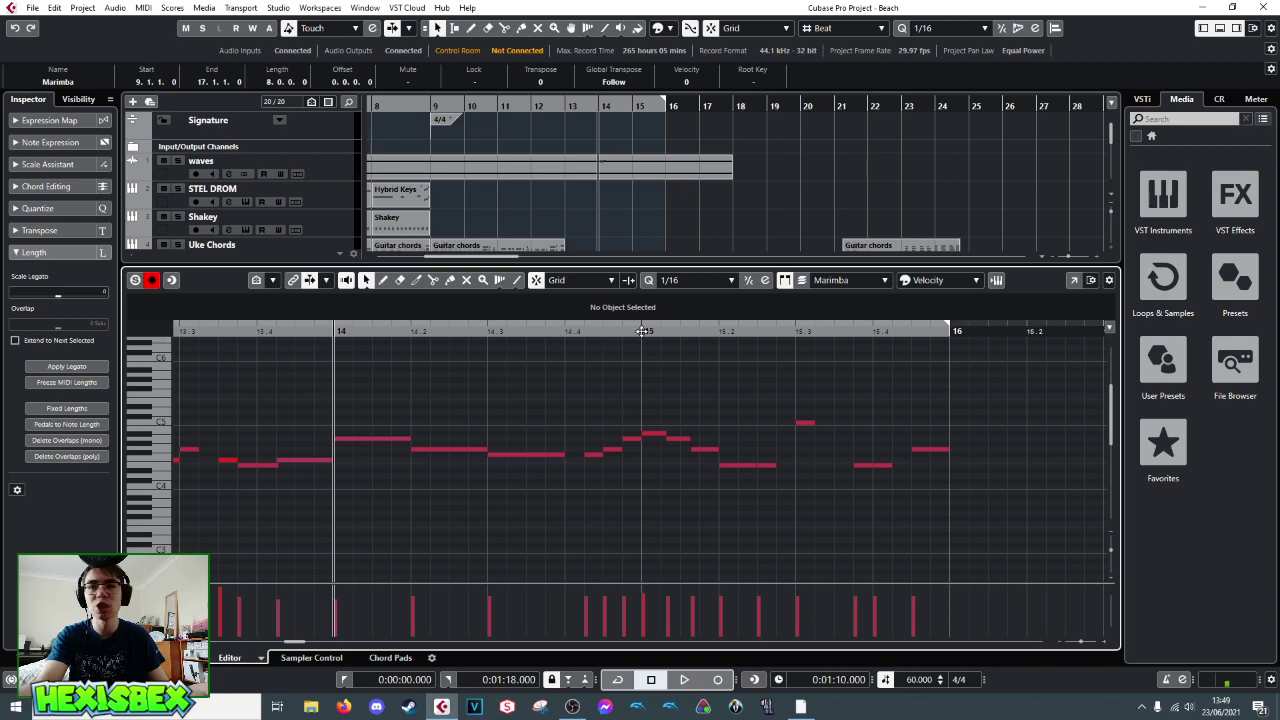
- Audition the Marimba A#4 note at bar 15, close the note editor and play the arrangement into bar 15
{"action": "left_click", "coordinate": [656, 432]}
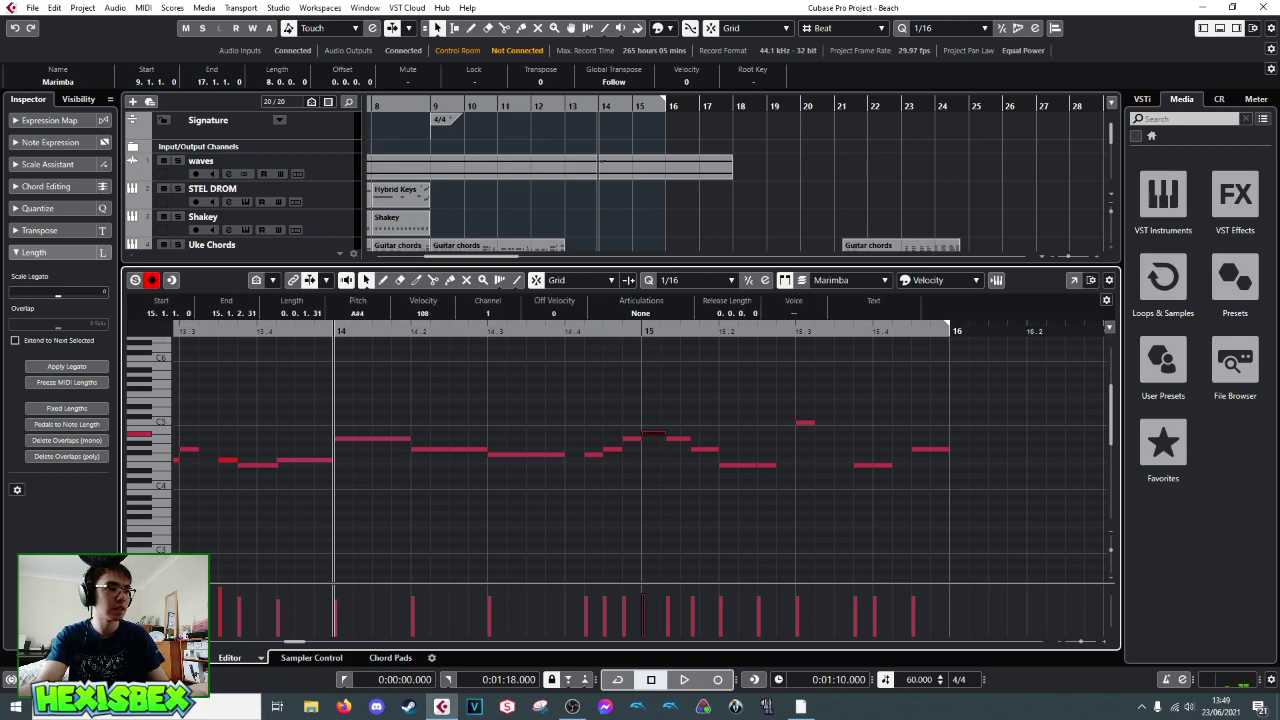
{"action": "key", "text": "ctrl+alt+e"}
{"action": "key", "text": "space"}
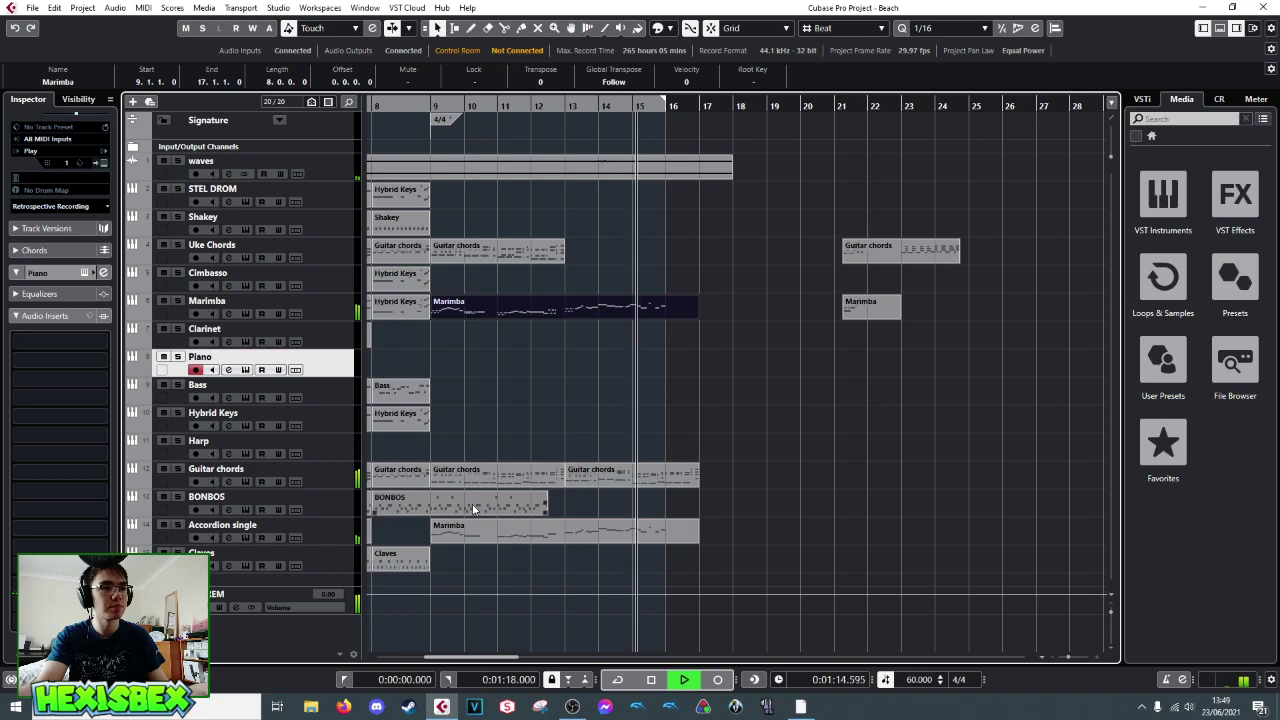
{"action": "key", "text": "space"}
- Open the Guitar chords part starting at bar 13 in the note editor and play it, setting the playback position to bar 15
{"action": "double_click", "coordinate": [629, 482]}
{"action": "key", "text": "space"}
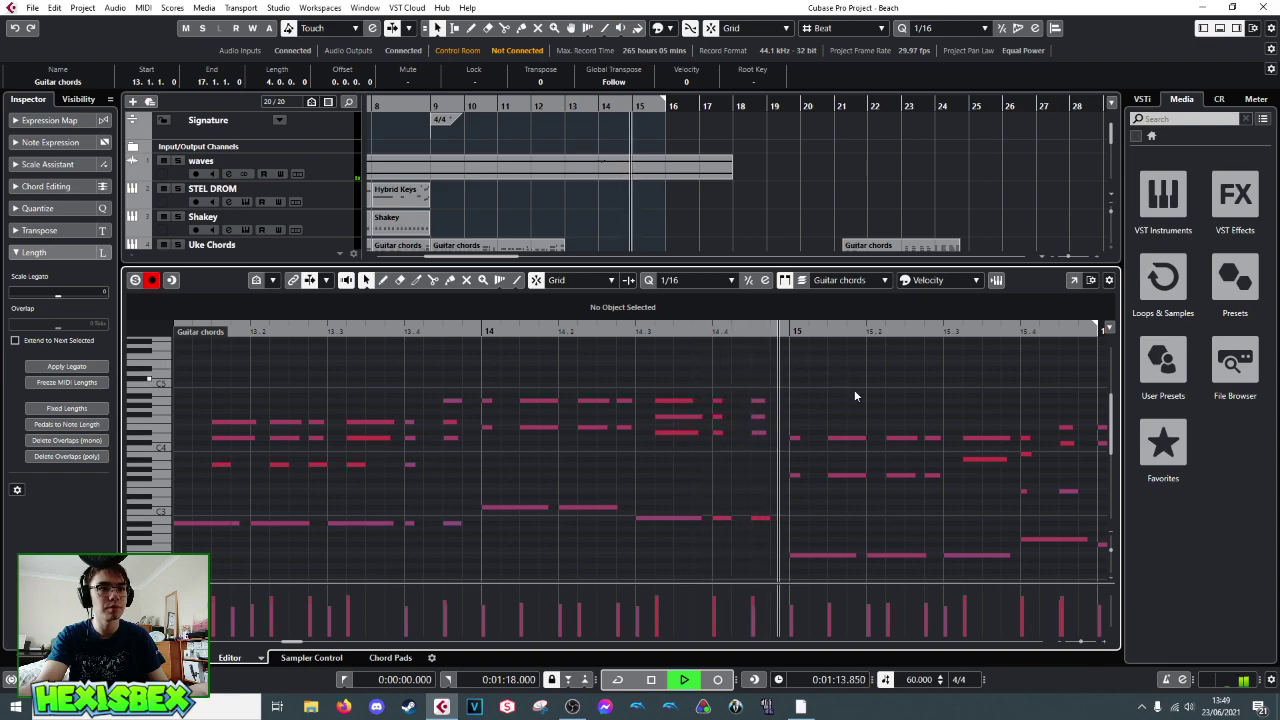
{"action": "key", "text": "space"}
{"action": "left_click", "coordinate": [792, 351]}
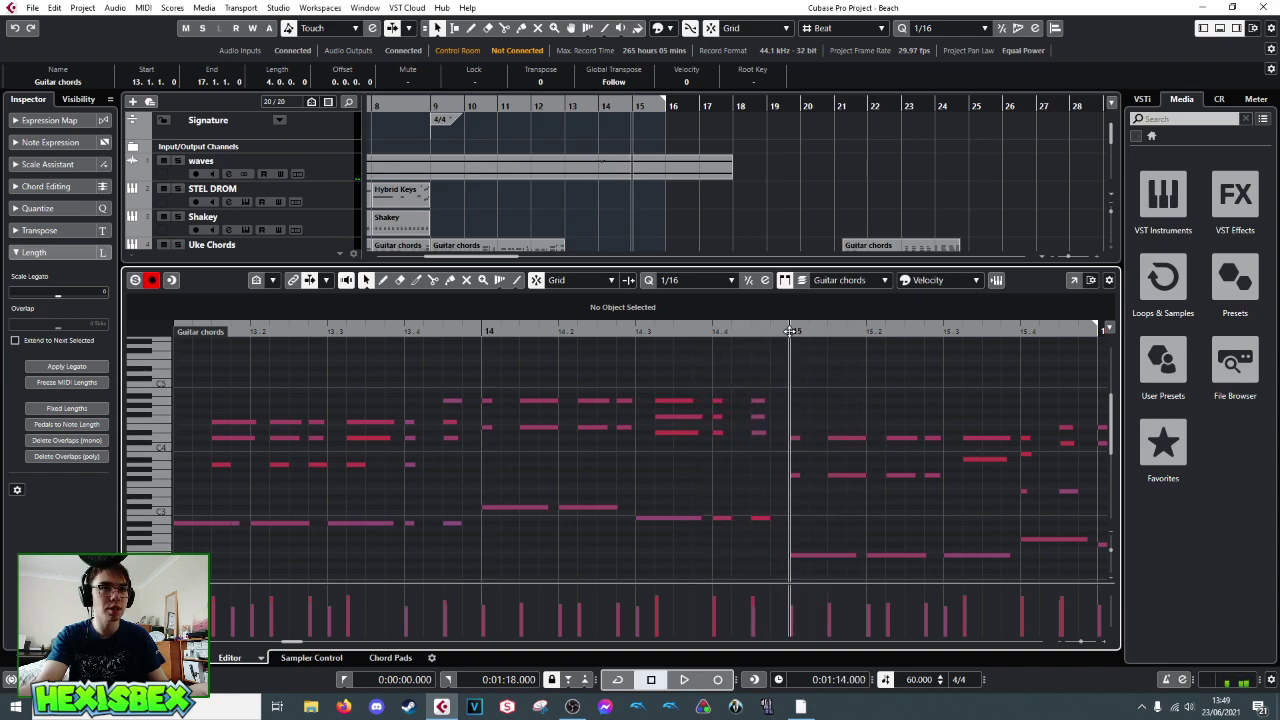
- Audition individually the bass notes and the lower chord notes in the first half of bar 15
{"action": "left_click", "coordinate": [819, 556]}
{"action": "left_click", "coordinate": [890, 556]}
{"action": "left_click", "coordinate": [984, 556]}
{"action": "left_click", "coordinate": [798, 475]}
{"action": "left_click", "coordinate": [837, 476]}
{"action": "left_click", "coordinate": [900, 476]}
- Raise the first three guitar bass notes in bar 15 to G2 and play them from the start of the bar
{"action": "left_click_drag", "start_coordinate": [814, 540], "coordinate": [969, 563]}
{"action": "key", "text": "Up"}
{"action": "key", "text": "Up"}
{"action": "key", "text": "Up"}
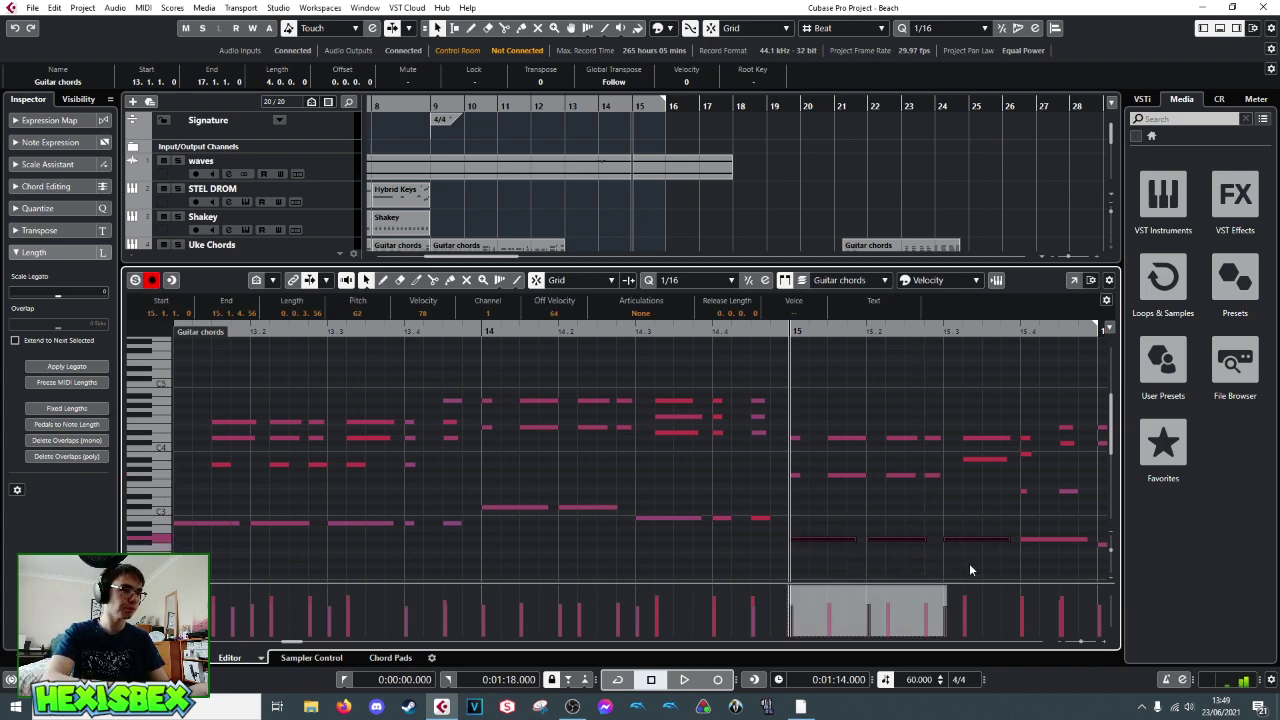
{"action": "key", "text": "space"}
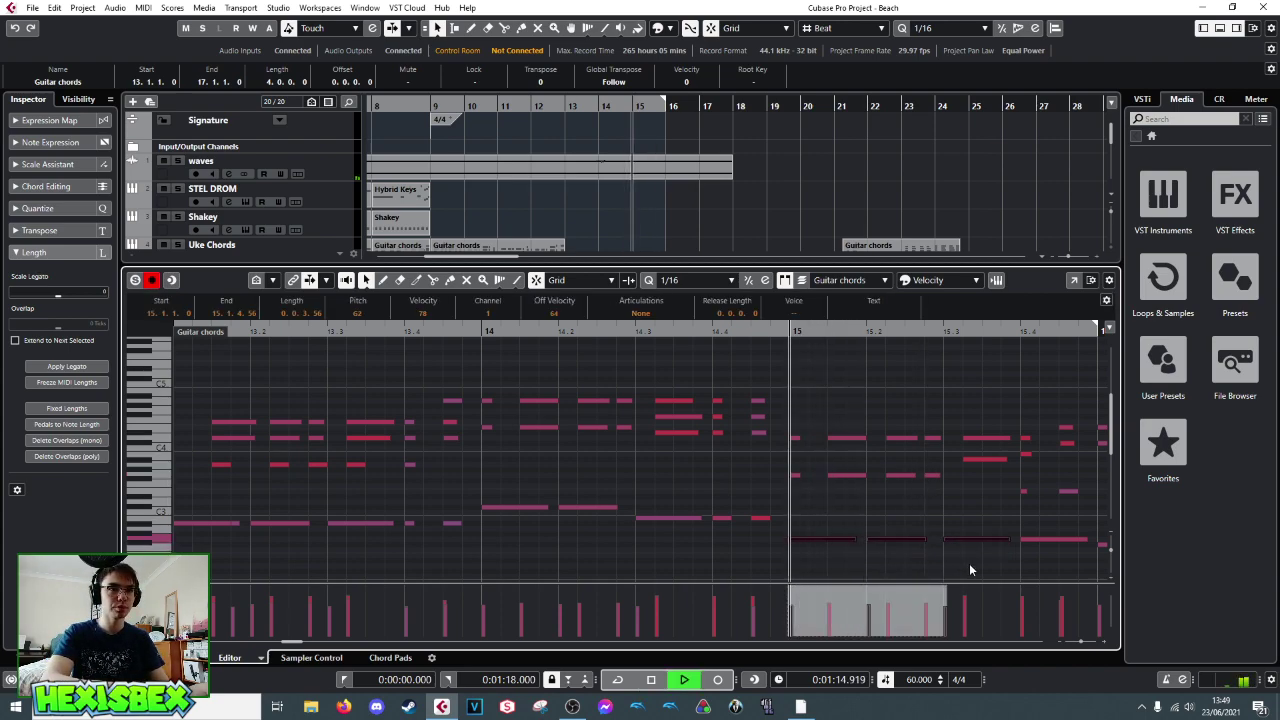
{"action": "key", "text": "space"}
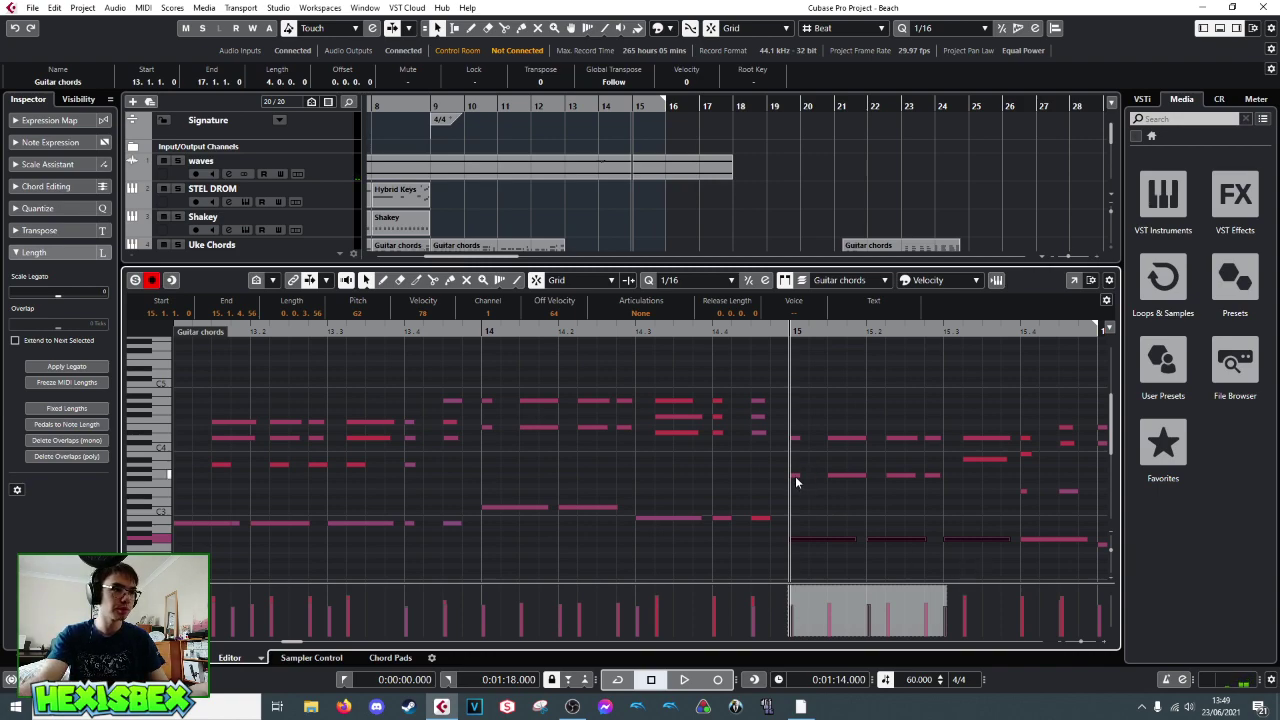
- Raise the four G3 chord notes at the start of bar 15 to A#3 and play the result
{"action": "left_click_drag", "start_coordinate": [792, 466], "coordinate": [939, 485]}
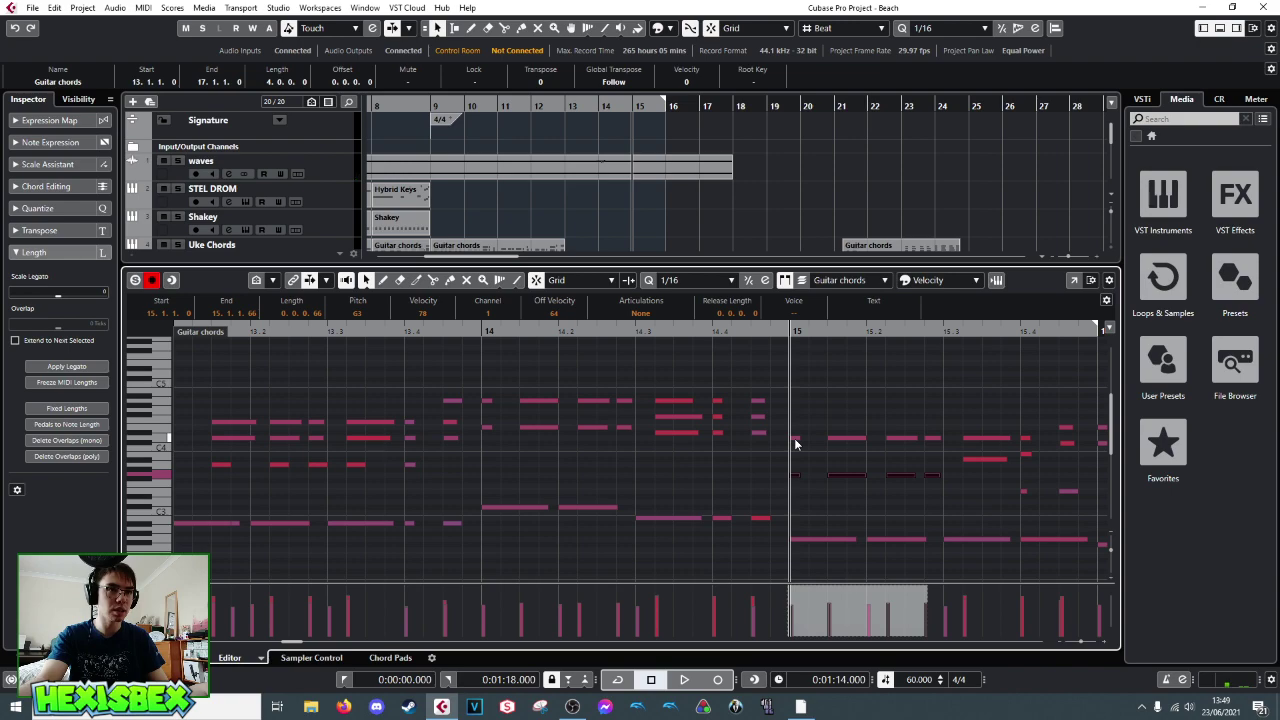
{"action": "key", "text": "Up"}
{"action": "key", "text": "Up"}
{"action": "key", "text": "Up"}
{"action": "key", "text": "Up"}
{"action": "key", "text": "Down"}
{"action": "key", "text": "space"}
{"action": "key", "text": "space"}
- Select the D4 chord notes at the start of bar 15 and play the guitar part from beat 14.4
{"action": "left_click_drag", "start_coordinate": [790, 433], "coordinate": [945, 443]}
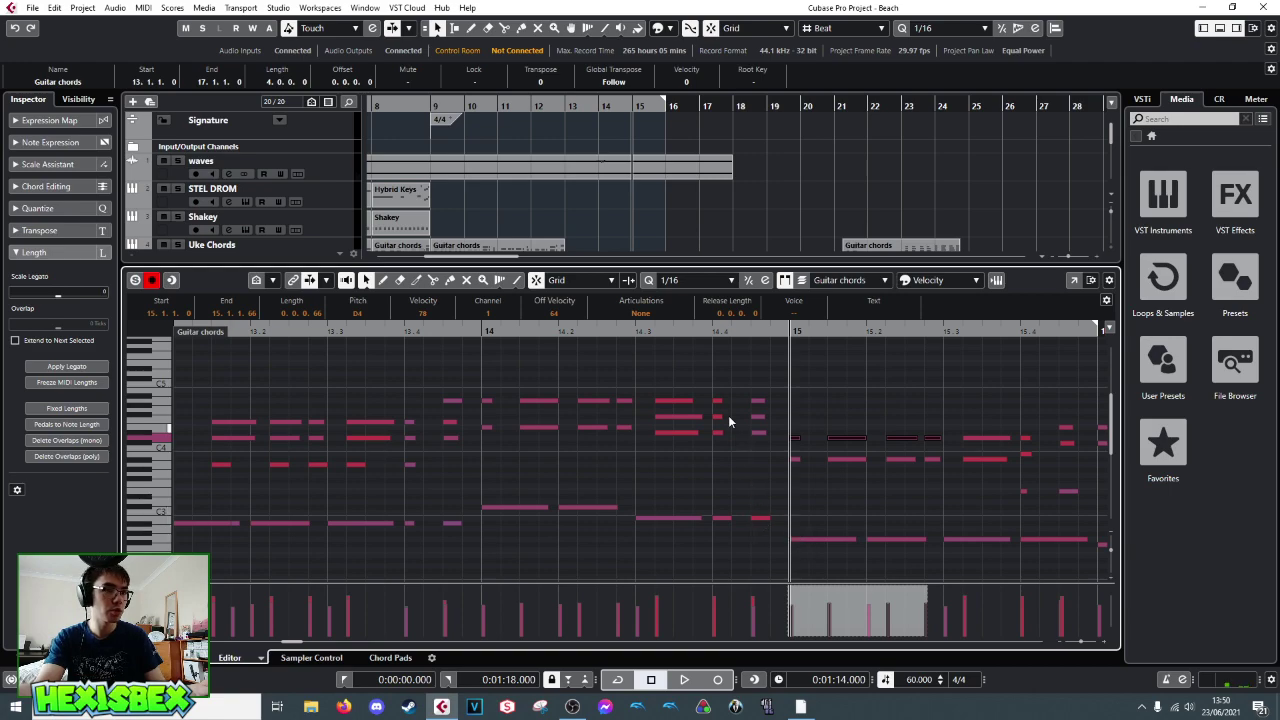
{"action": "left_click", "coordinate": [710, 333]}
{"action": "key", "text": "space"}
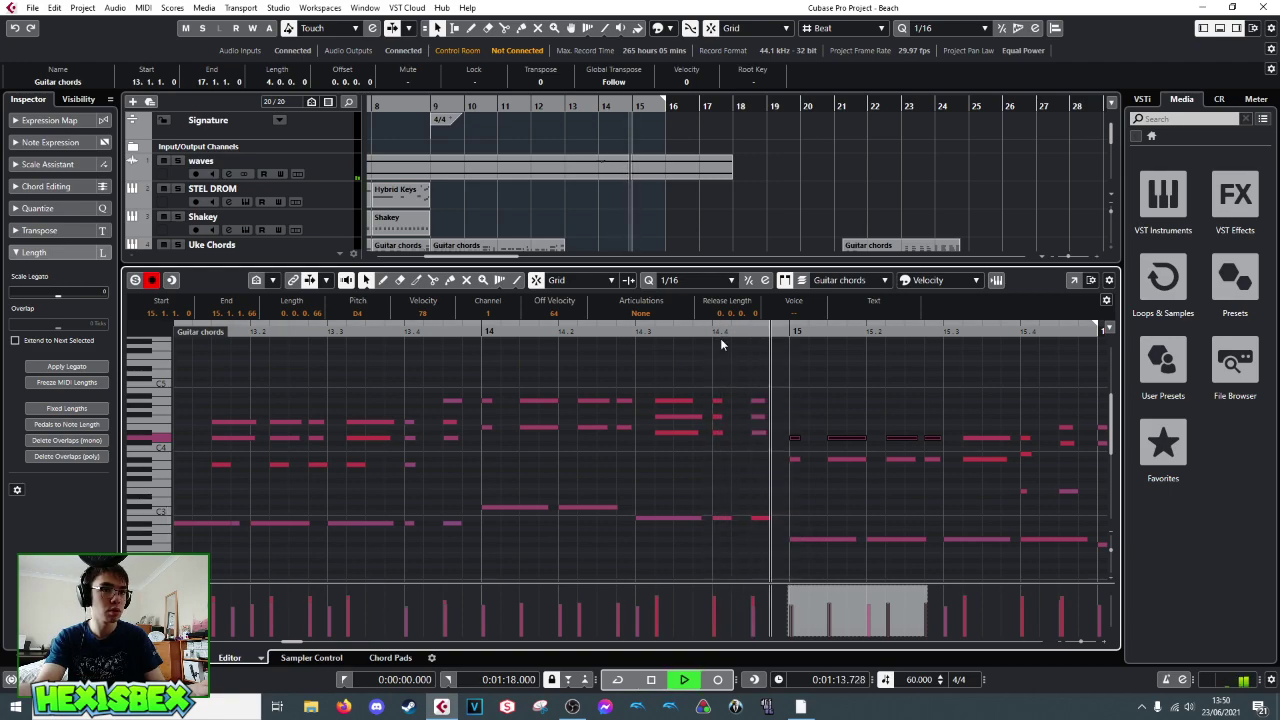
{"action": "key", "text": "space"}
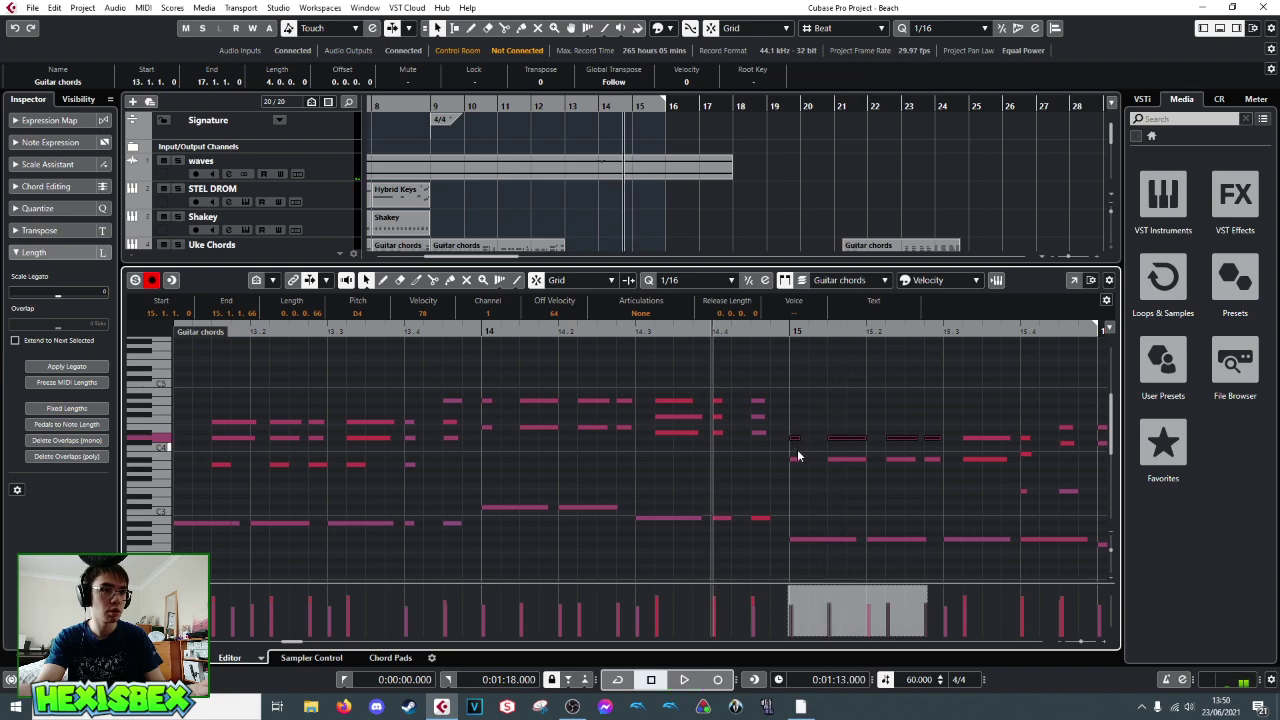
- Try other pitches for the middle chord notes at the start of bar 15 and return them to A#3
{"action": "key", "text": "Down"}
{"action": "key", "text": "Down"}
{"action": "key", "text": "Down"}
{"action": "key", "text": "Down"}
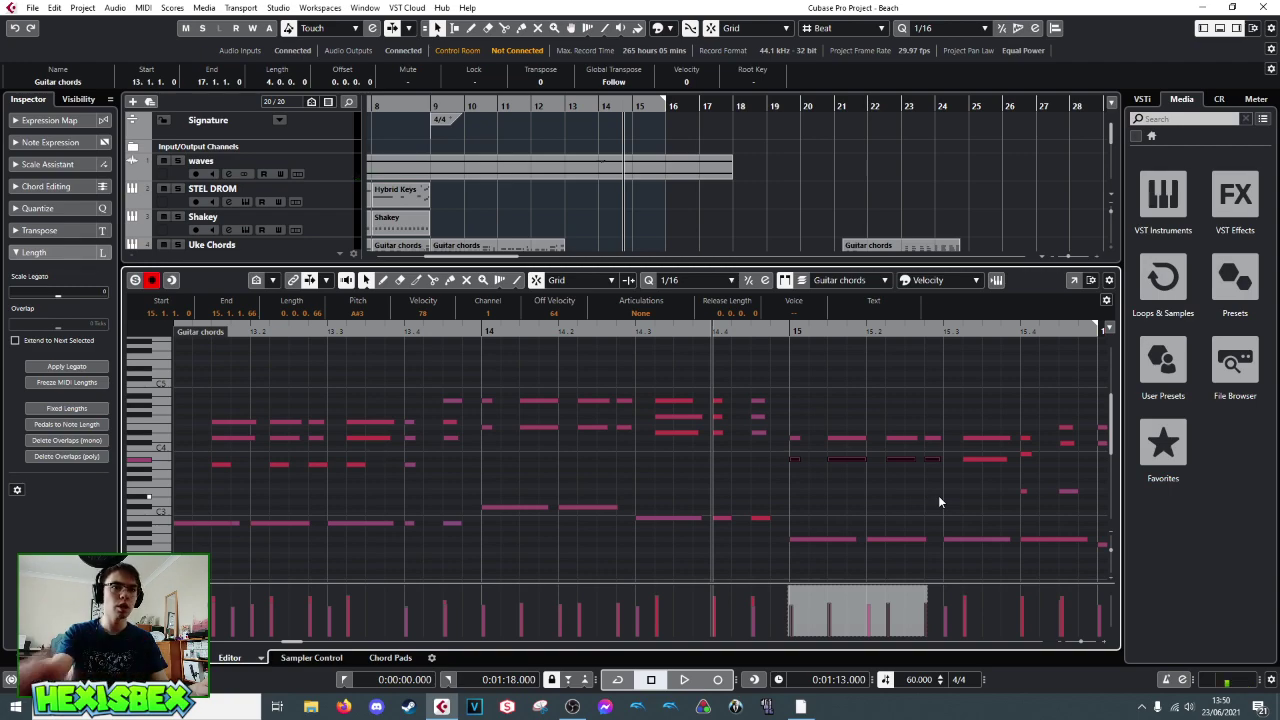
- Raise the first three bass notes in bar 15 to A#2 and play from beat 14.4
{"action": "left_click_drag", "start_coordinate": [800, 533], "coordinate": [1014, 545]}
{"action": "key", "text": "Up"}
{"action": "key", "text": "Up"}
{"action": "key", "text": "Up"}
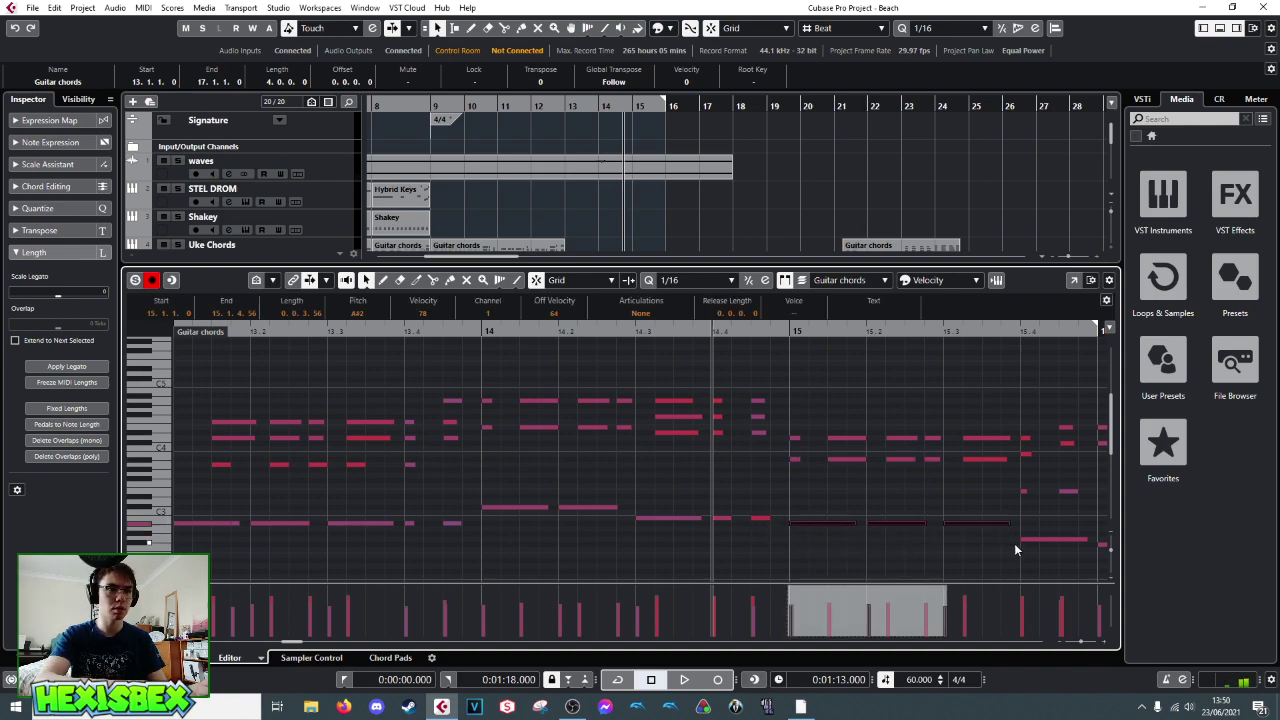
{"action": "key", "text": "space"}
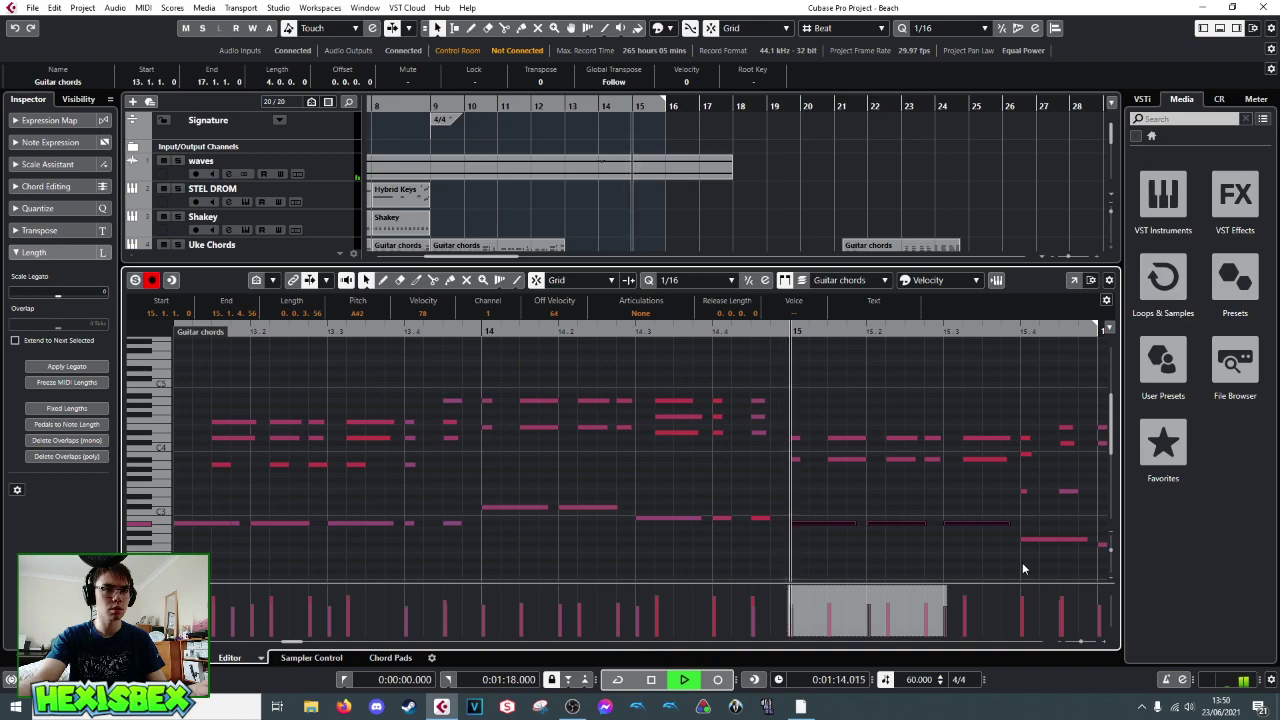
{"action": "key", "text": "space"}
- Move the five A#3 chord notes in bar 15 up above the D4 notes to G4
{"action": "left_click_drag", "start_coordinate": [792, 455], "coordinate": [999, 476]}
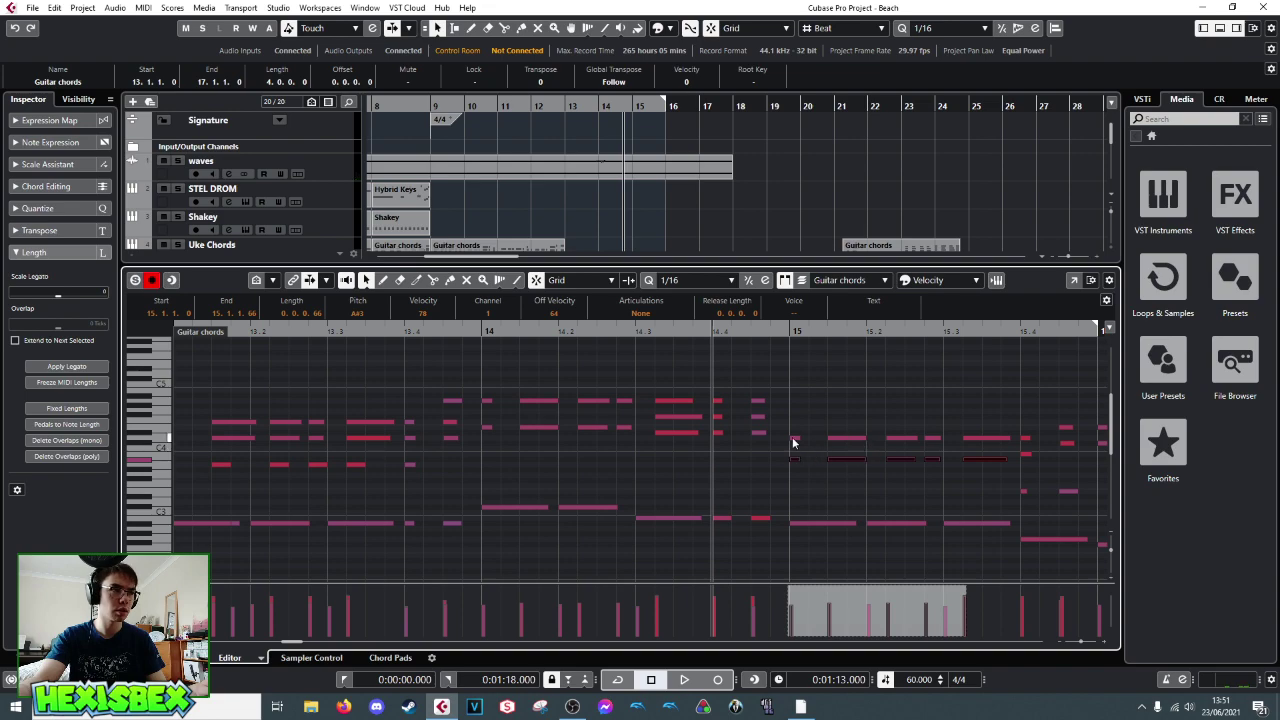
{"action": "key", "text": "Up"}
{"action": "key", "text": "Up"}
{"action": "key", "text": "Up"}
{"action": "key", "text": "Up"}
{"action": "key", "text": "Up"}
{"action": "key", "text": "Up"}
{"action": "key", "text": "Up"}
{"action": "key", "text": "Up"}
{"action": "key", "text": "Up"}
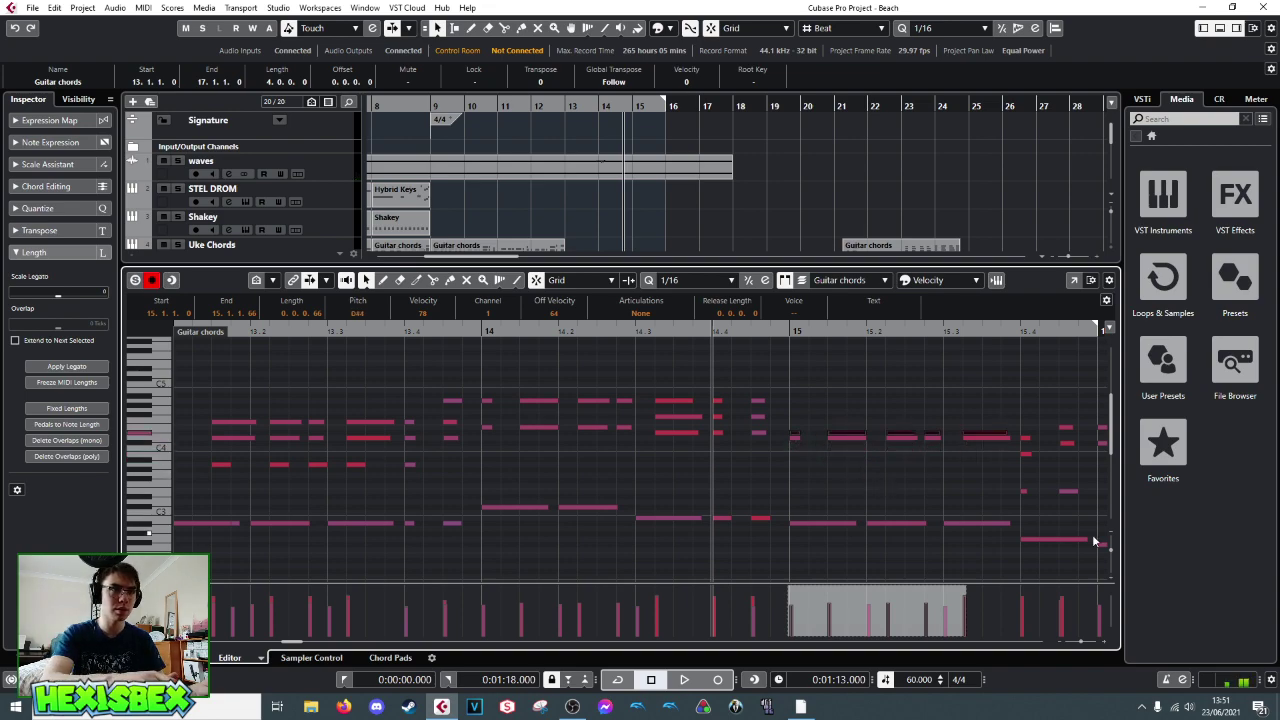
- Play the revised guitar chords into bar 15 and replay them from the start of that bar
{"action": "key", "text": "space"}
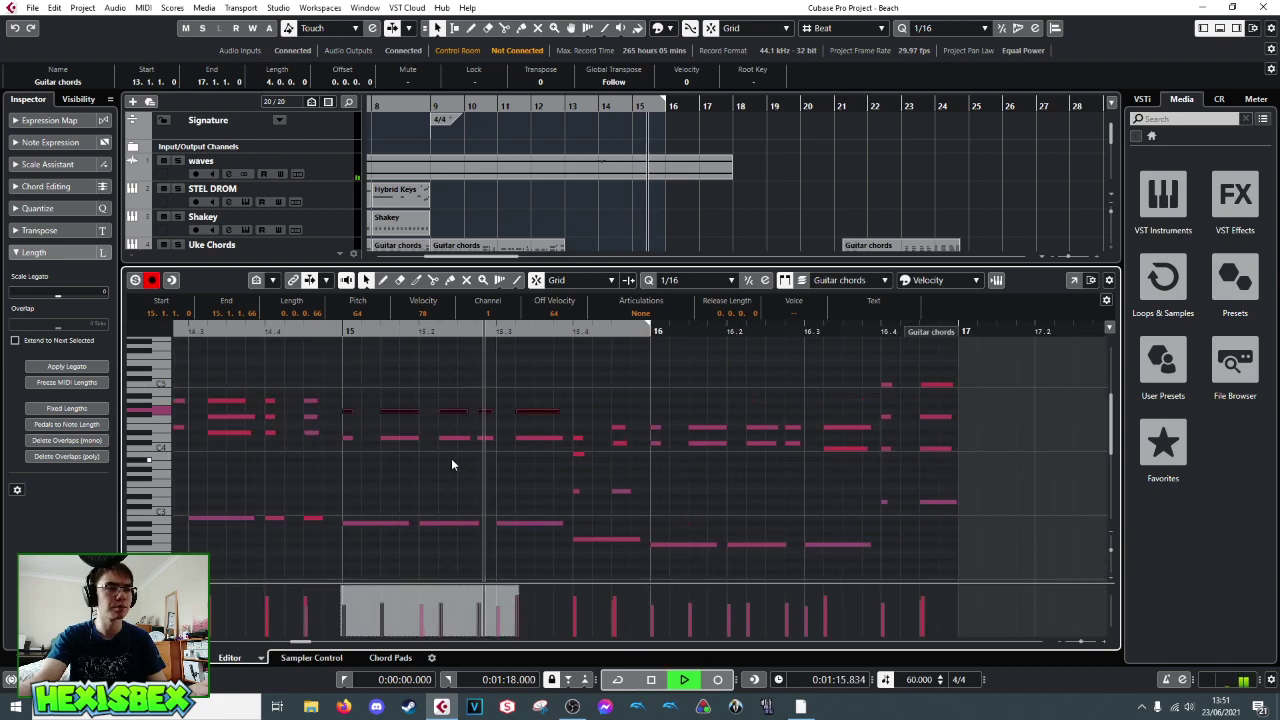
{"action": "key", "text": "space"}
{"action": "left_click", "coordinate": [336, 332]}
{"action": "key", "text": "space"}
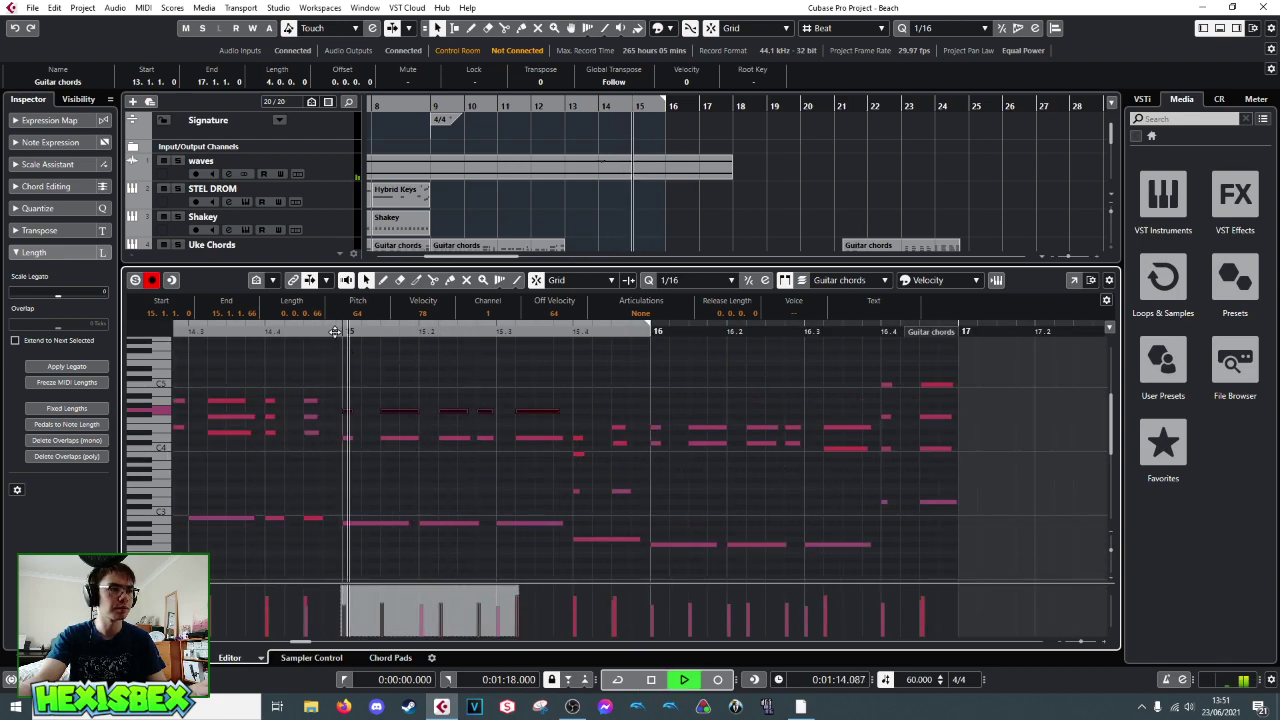
{"action": "key", "text": "space"}
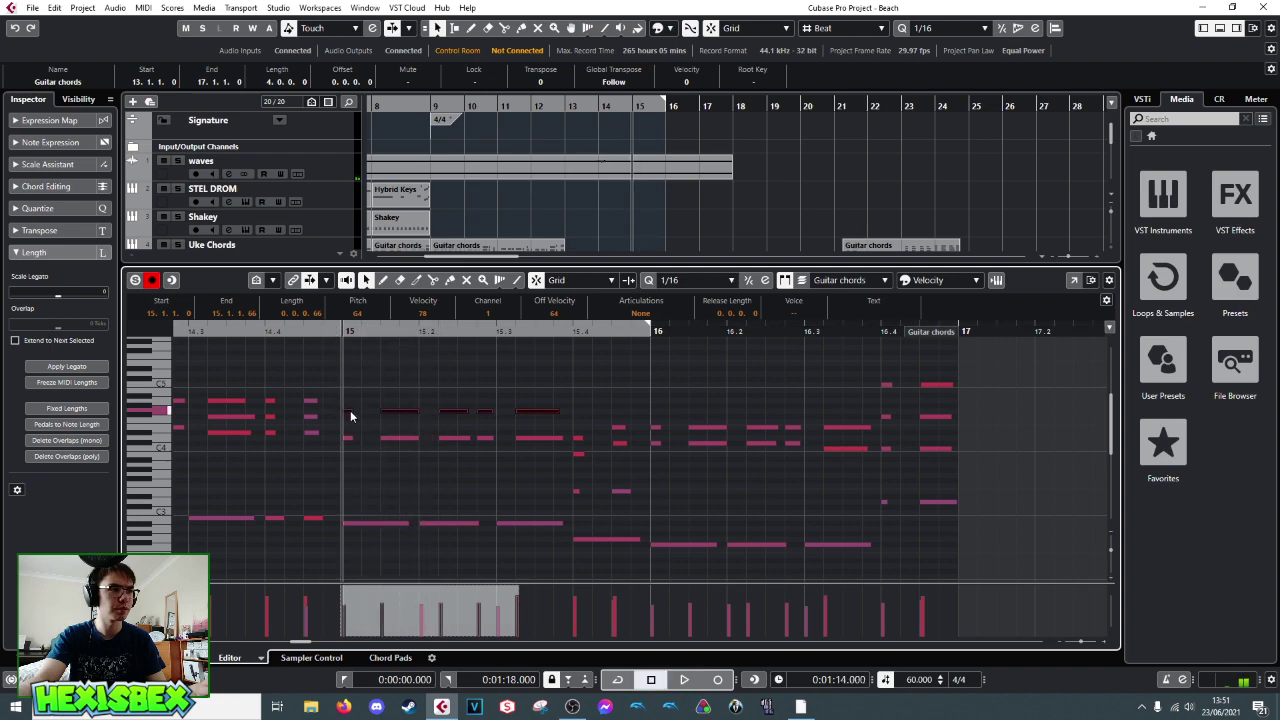
- Audition a G4 and a D4 chord note in bar 15 individually and listen twice to the bar's guitar chords
{"action": "left_click", "coordinate": [350, 410]}
{"action": "left_click", "coordinate": [405, 438]}
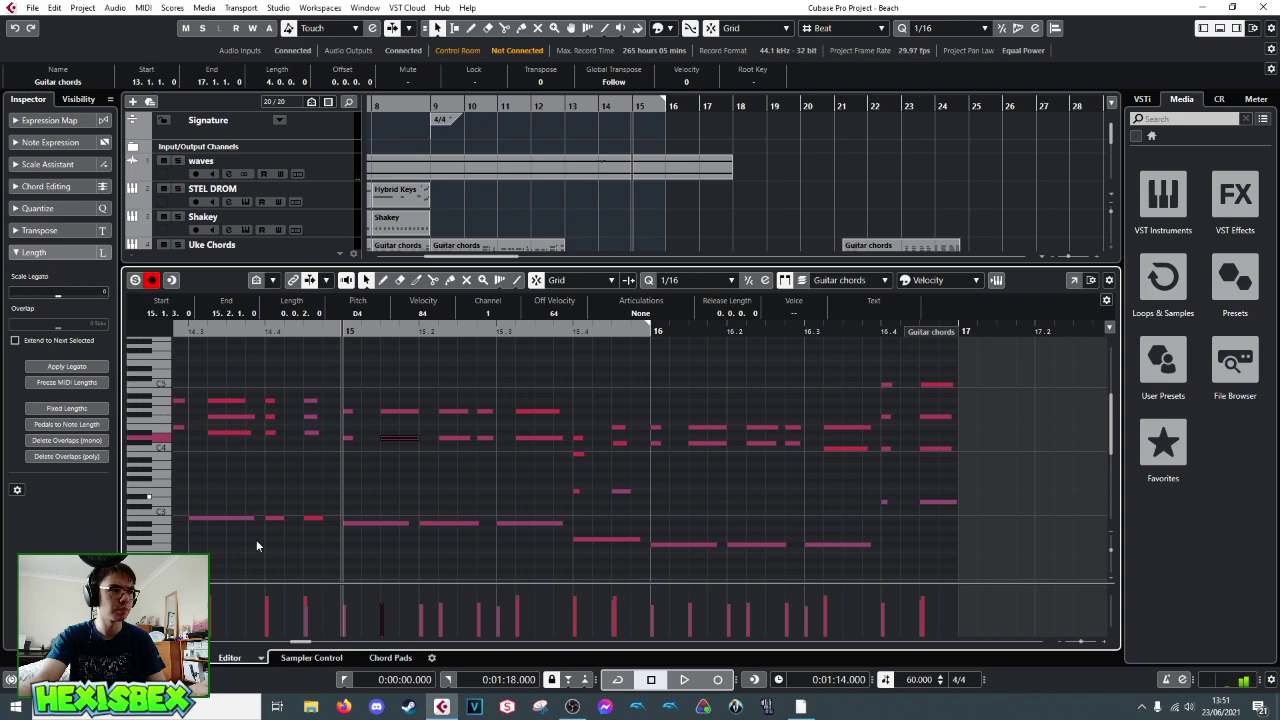
{"action": "key", "text": "space"}
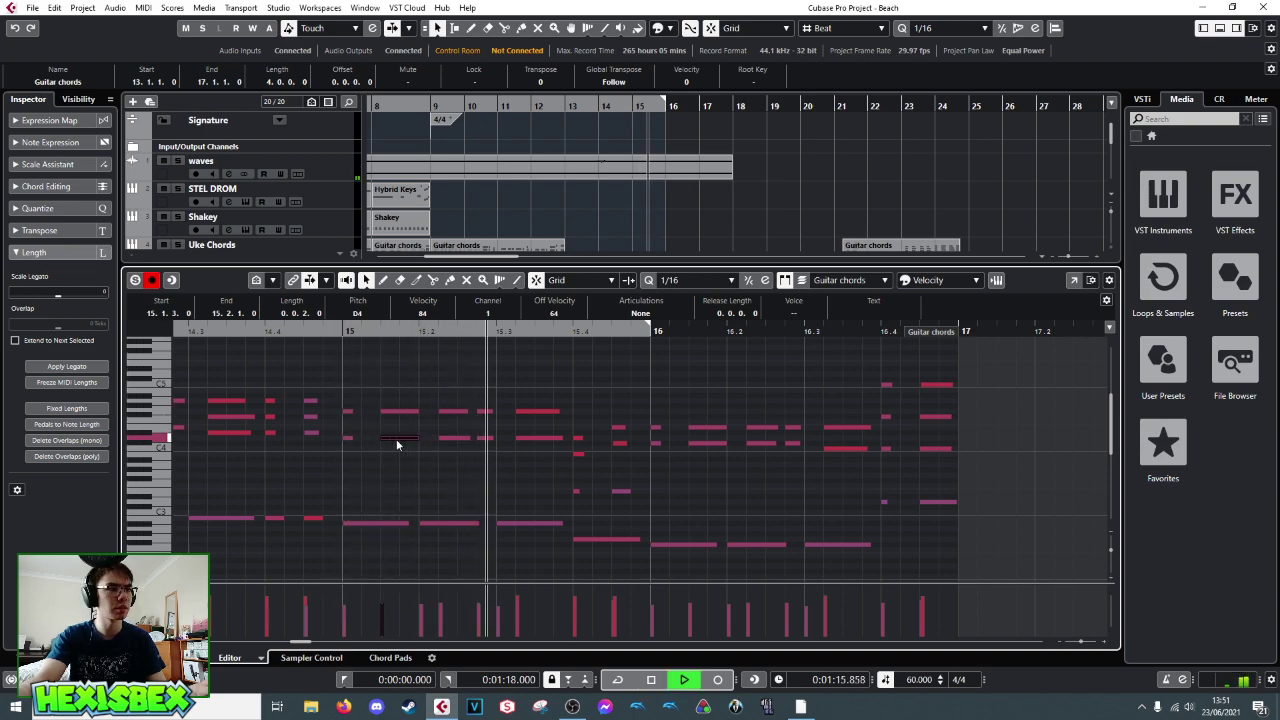
{"action": "key", "text": "space"}
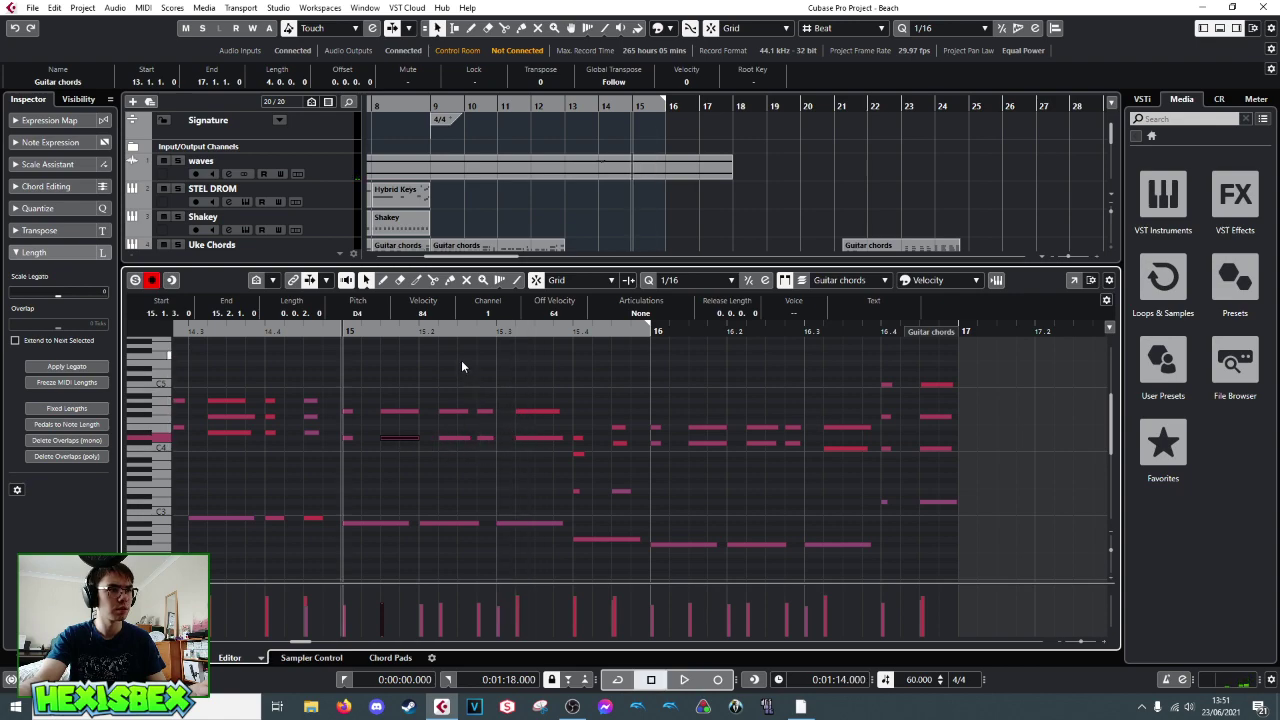
{"action": "key", "text": "space"}
{"action": "key", "text": "space"}
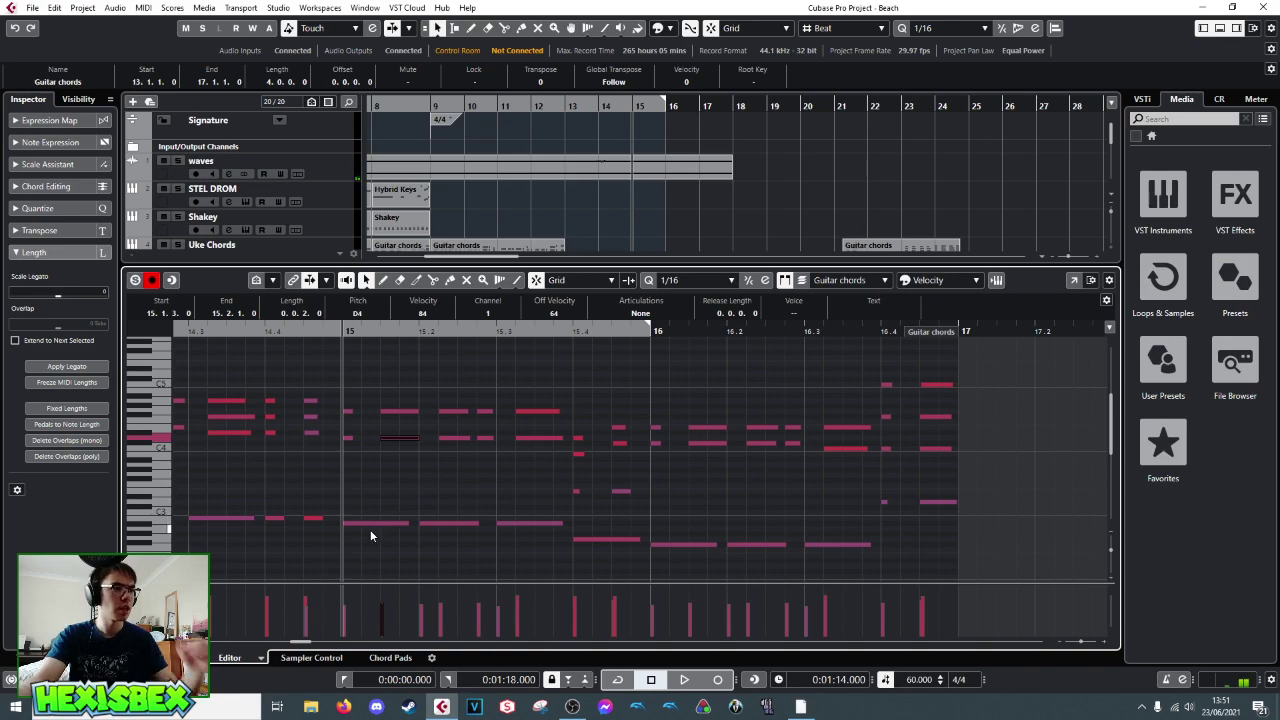
- Raise the first three bass notes in bar 15 to D3 and play the bar
{"action": "left_click_drag", "start_coordinate": [364, 522], "coordinate": [540, 535]}
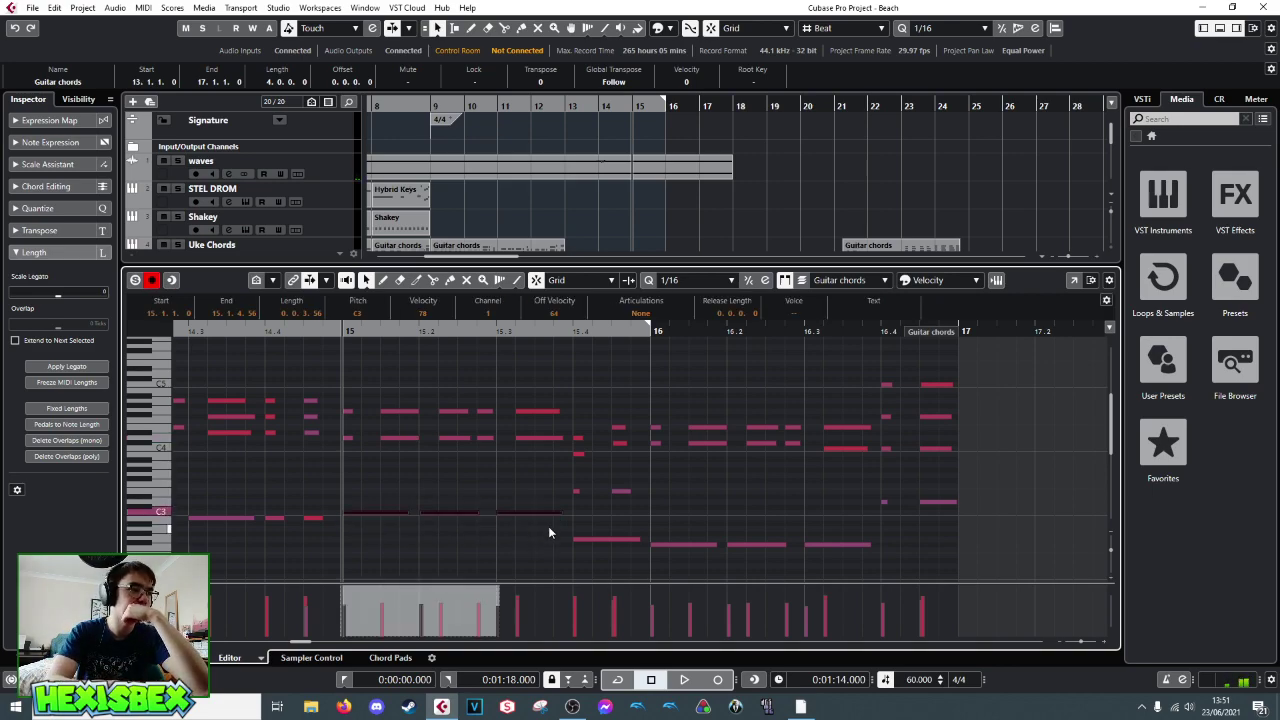
{"action": "key", "text": "Up"}
{"action": "key", "text": "Up"}
{"action": "key", "text": "space"}
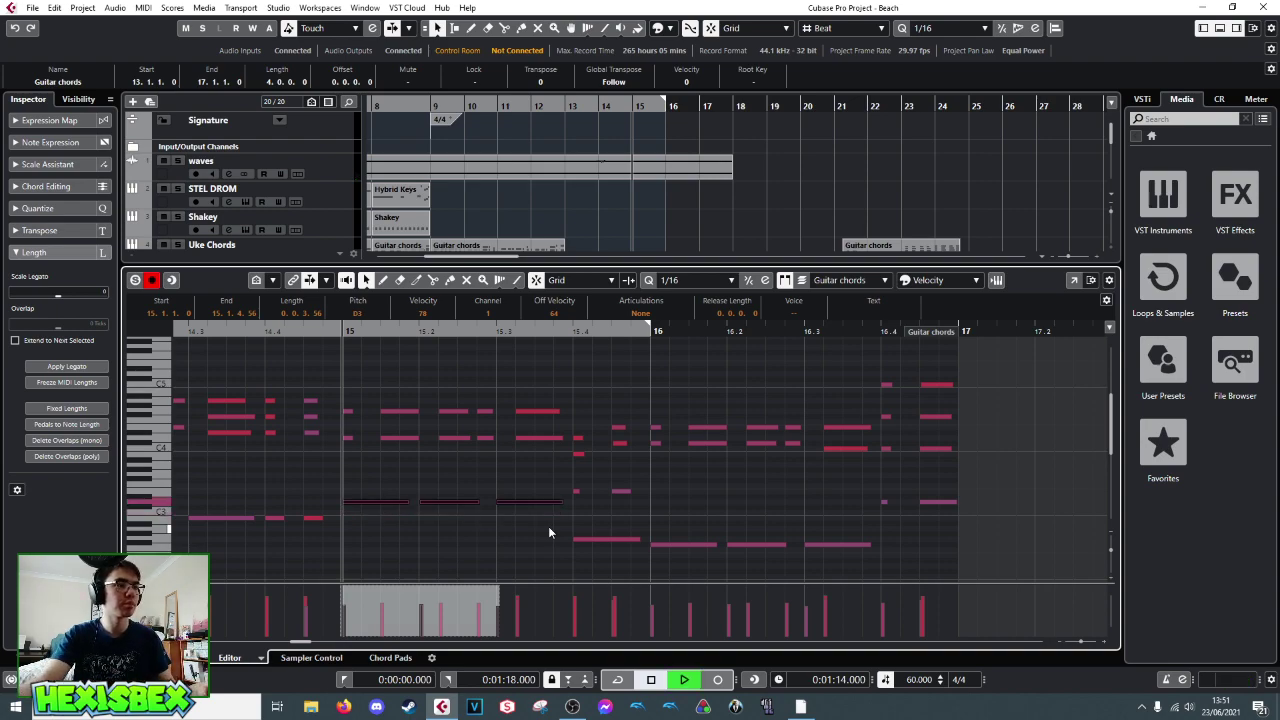
{"action": "key", "text": "space"}
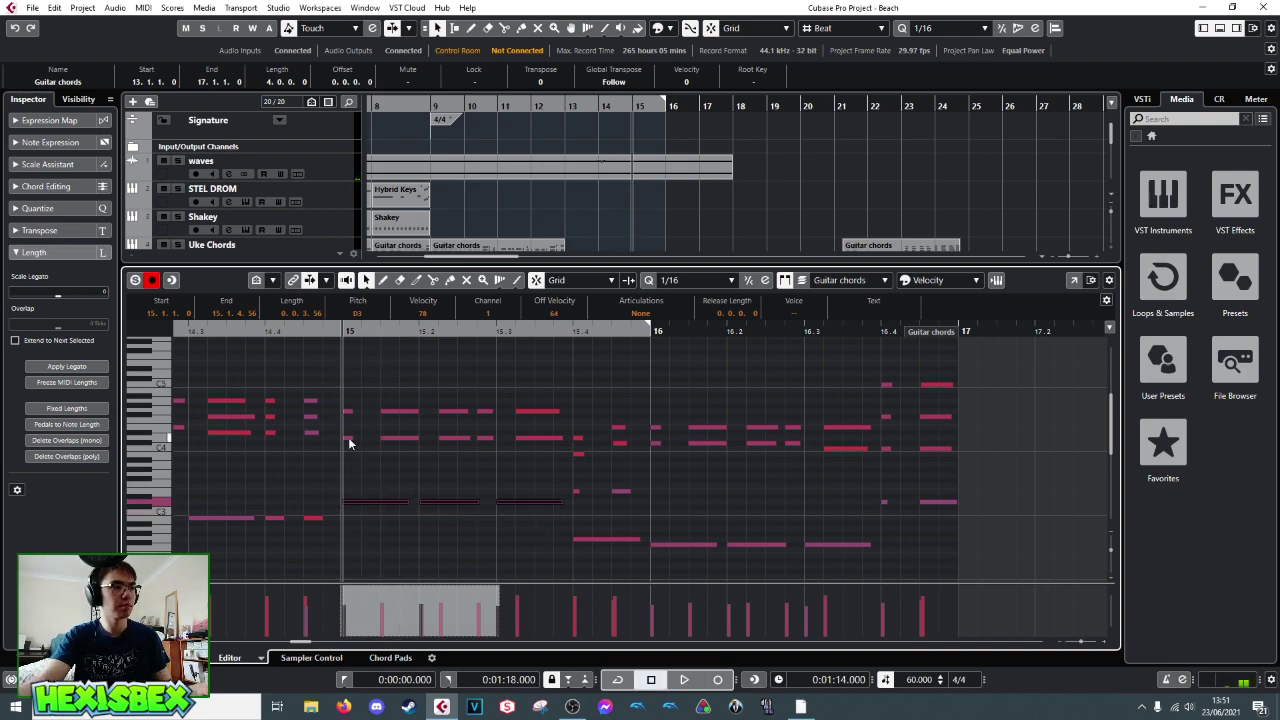
- Lower the five D4 chord notes in bar 15 to A#3
{"action": "left_click_drag", "start_coordinate": [344, 433], "coordinate": [553, 455]}
{"action": "key", "text": "Down"}
{"action": "key", "text": "Down"}
{"action": "key", "text": "Down"}
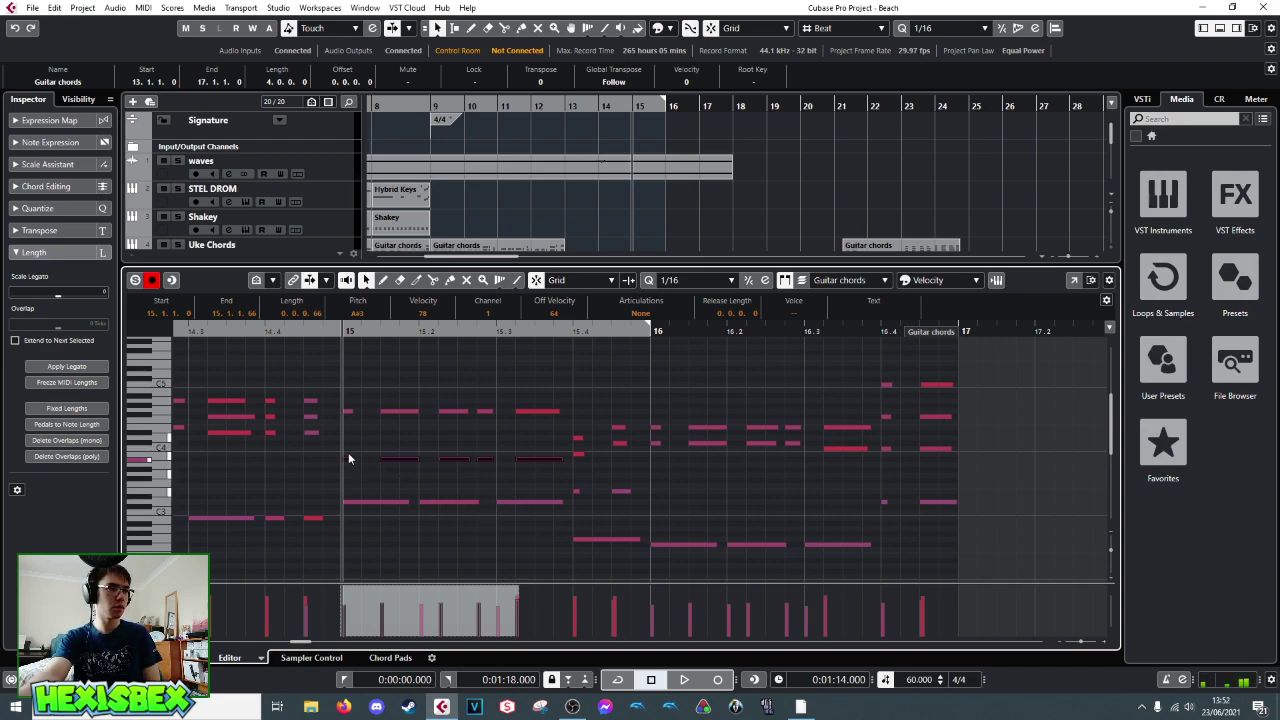
- Lower the five G4 chord notes in bar 15 to E4, keeping the notes below at A#3, and play the bar
{"action": "left_click_drag", "start_coordinate": [345, 405], "coordinate": [552, 416]}
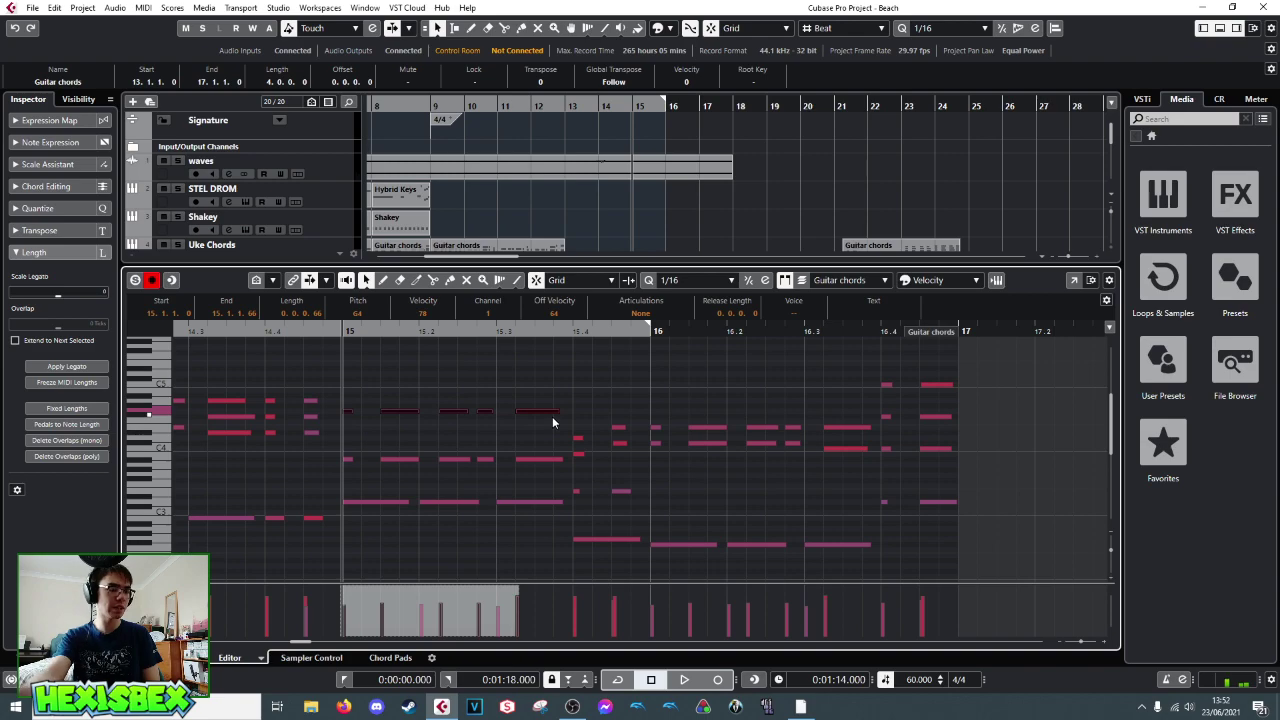
{"action": "key", "text": "Down"}
{"action": "key", "text": "Down"}
{"action": "key", "text": "ctrl+Down"}
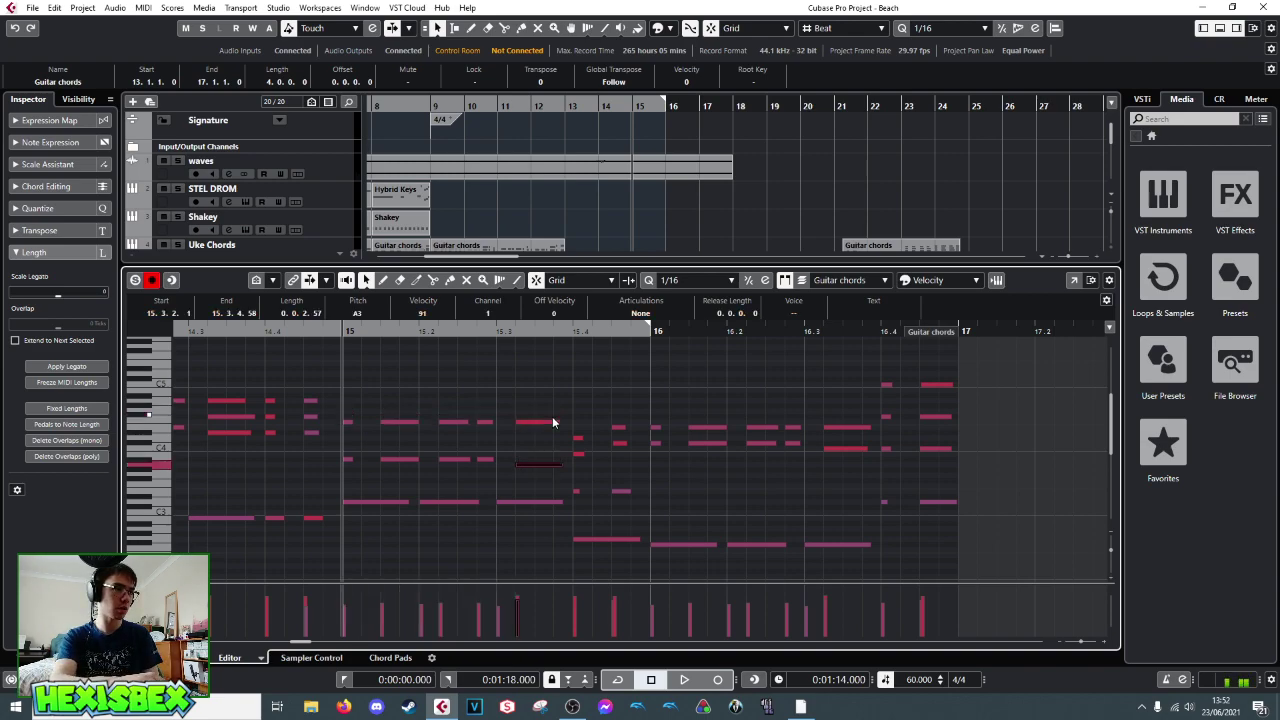
{"action": "key", "text": "Up"}
{"action": "left_click_drag", "start_coordinate": [351, 413], "coordinate": [522, 428]}
{"action": "key", "text": "Down"}
{"action": "key", "text": "Down"}
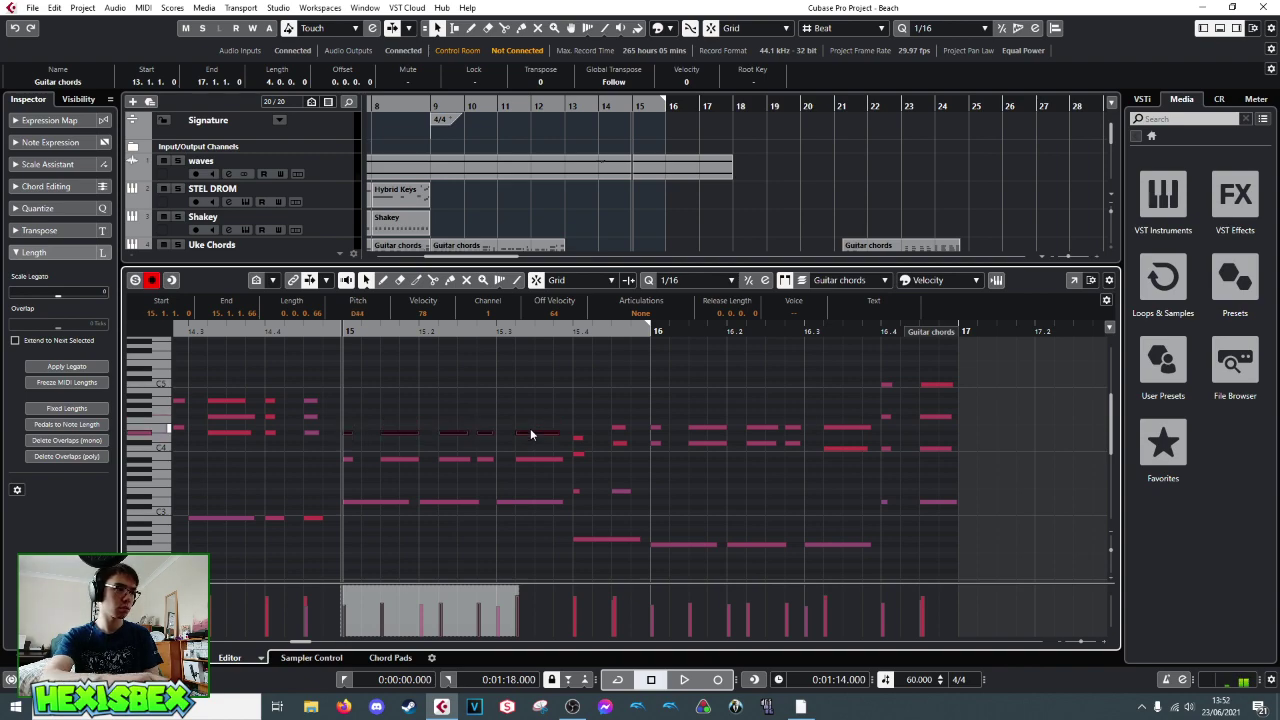
{"action": "key", "text": "Up"}
{"action": "key", "text": "space"}
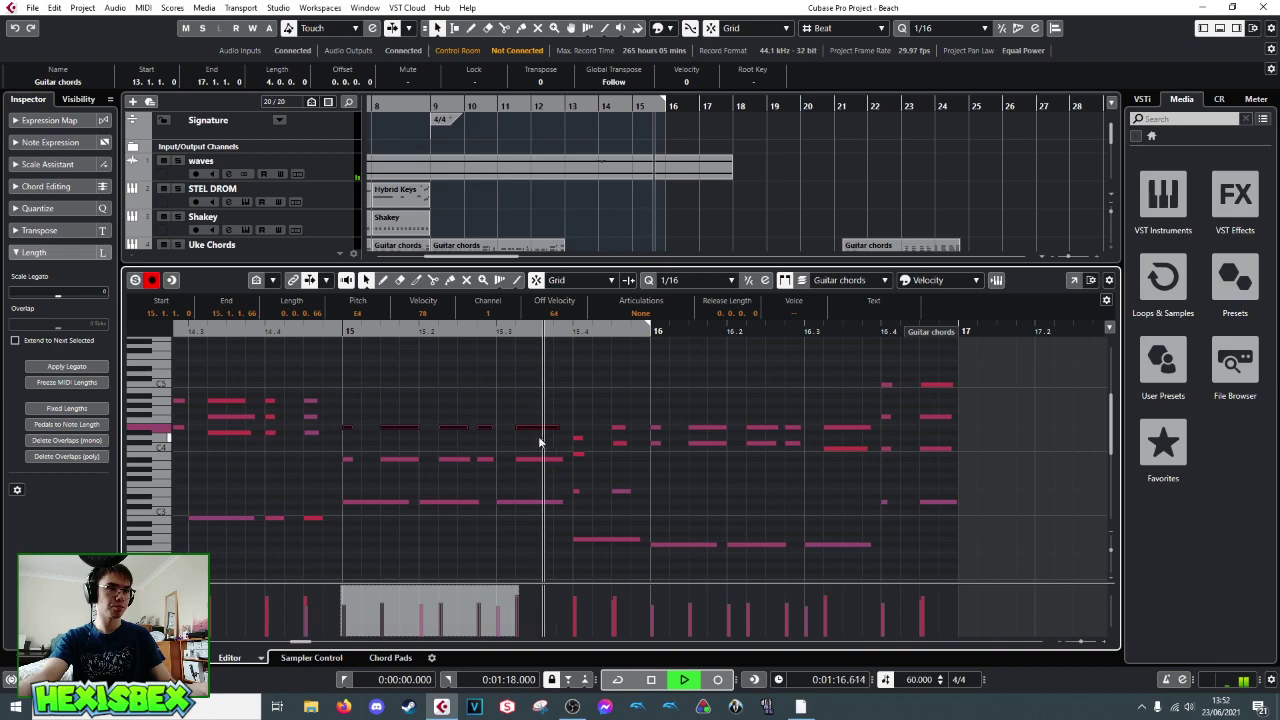
{"action": "key", "text": "space"}
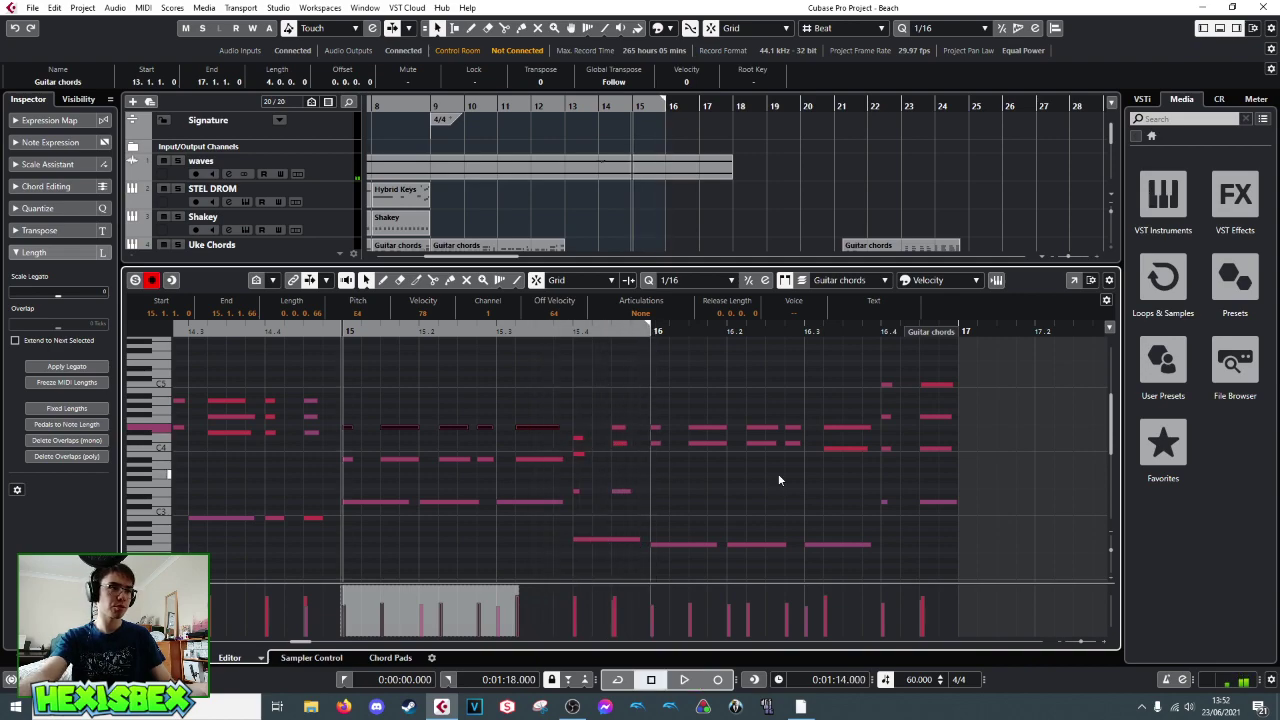
- Lower the first three bass notes in bar 15 to G2 and listen to the revised chord twice from the bar's start
{"action": "left_click_drag", "start_coordinate": [354, 492], "coordinate": [530, 515]}
{"action": "key", "text": "Down"}
{"action": "key", "text": "Down"}
{"action": "key", "text": "Down"}
{"action": "key", "text": "Down"}
{"action": "key", "text": "Down"}
{"action": "key", "text": "Down"}
{"action": "key", "text": "Down"}
{"action": "key", "text": "space"}
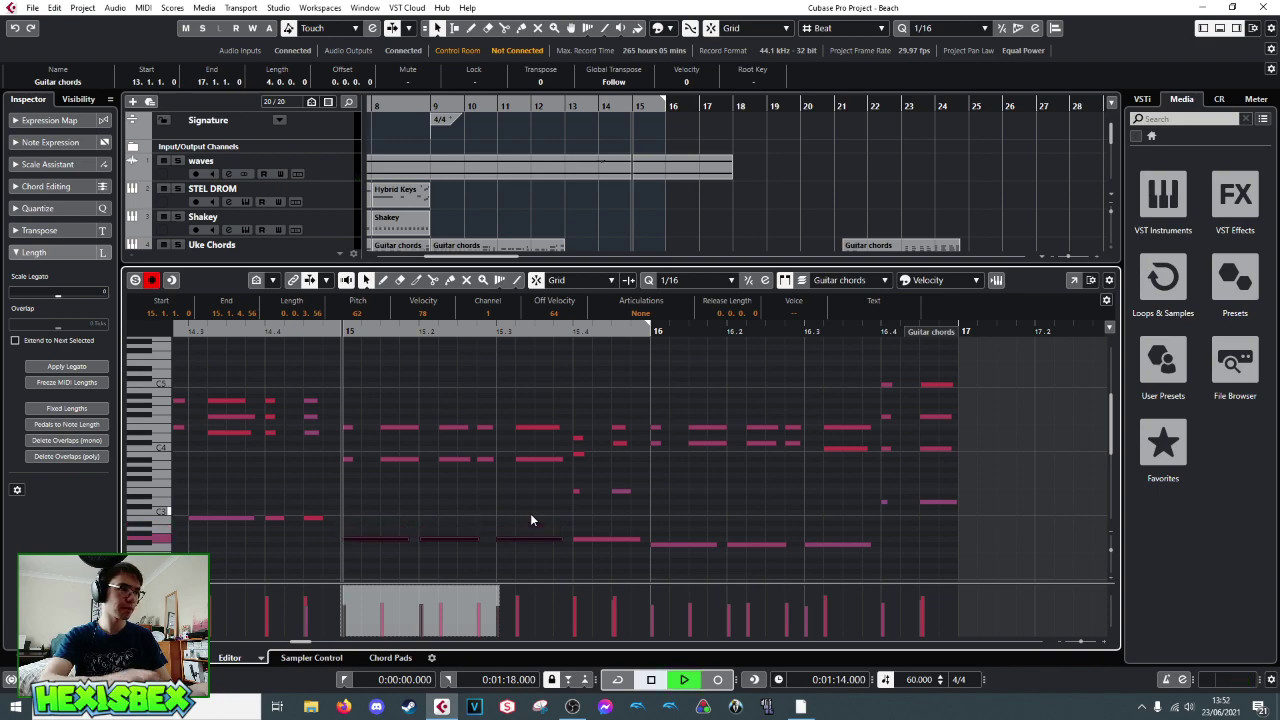
{"action": "key", "text": "space"}
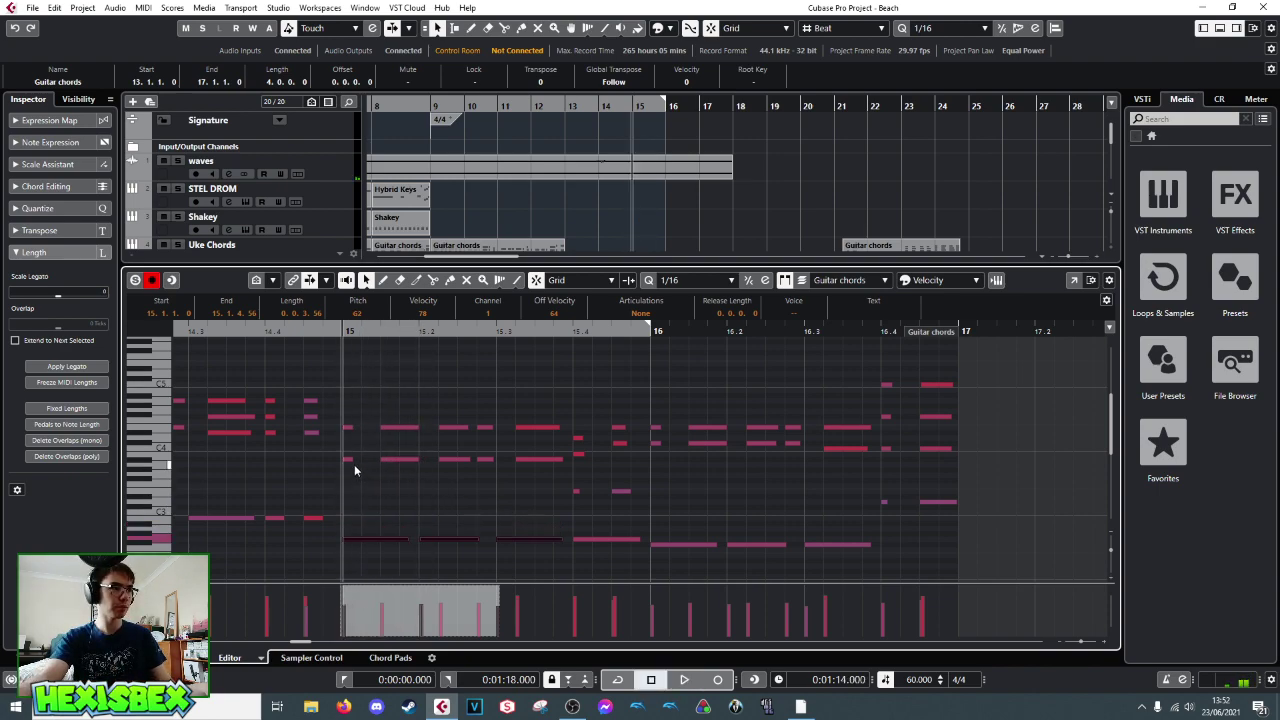
{"action": "key", "text": "space"}
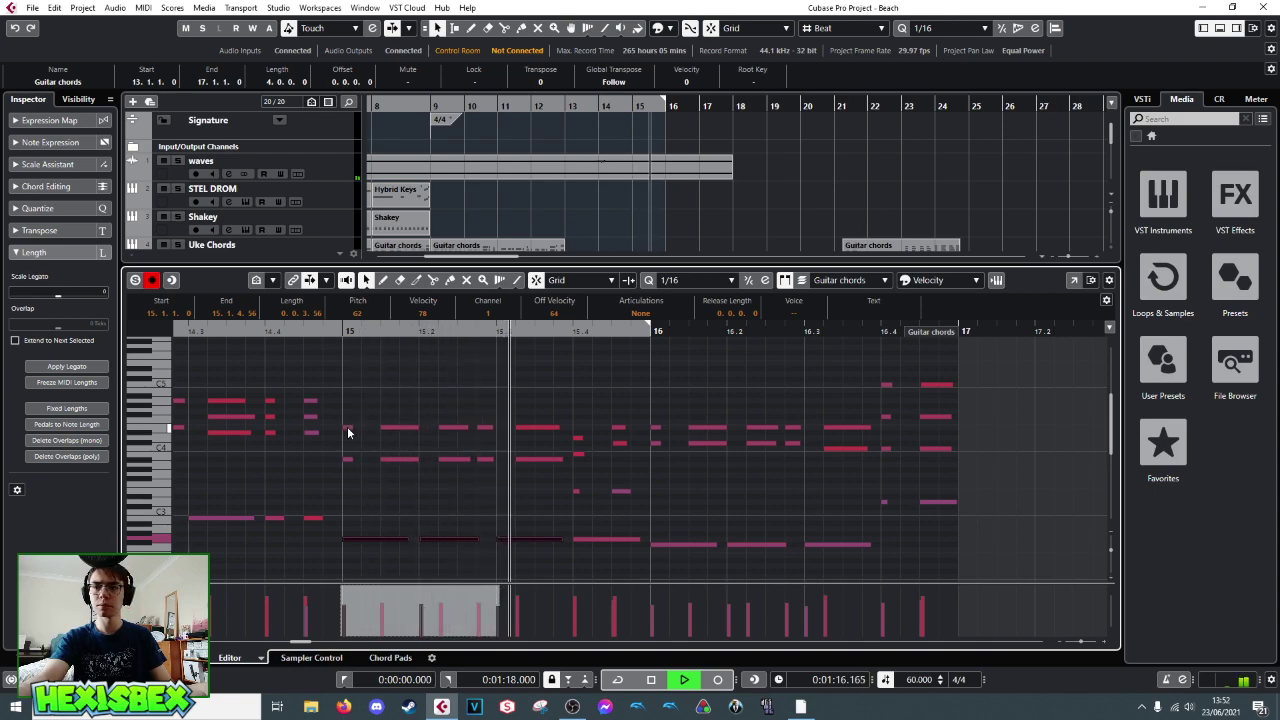
- Select the five A#3 guitar chord notes in bar 15 and listen to the revised chord twice from the bar's start
{"action": "key", "text": "space"}
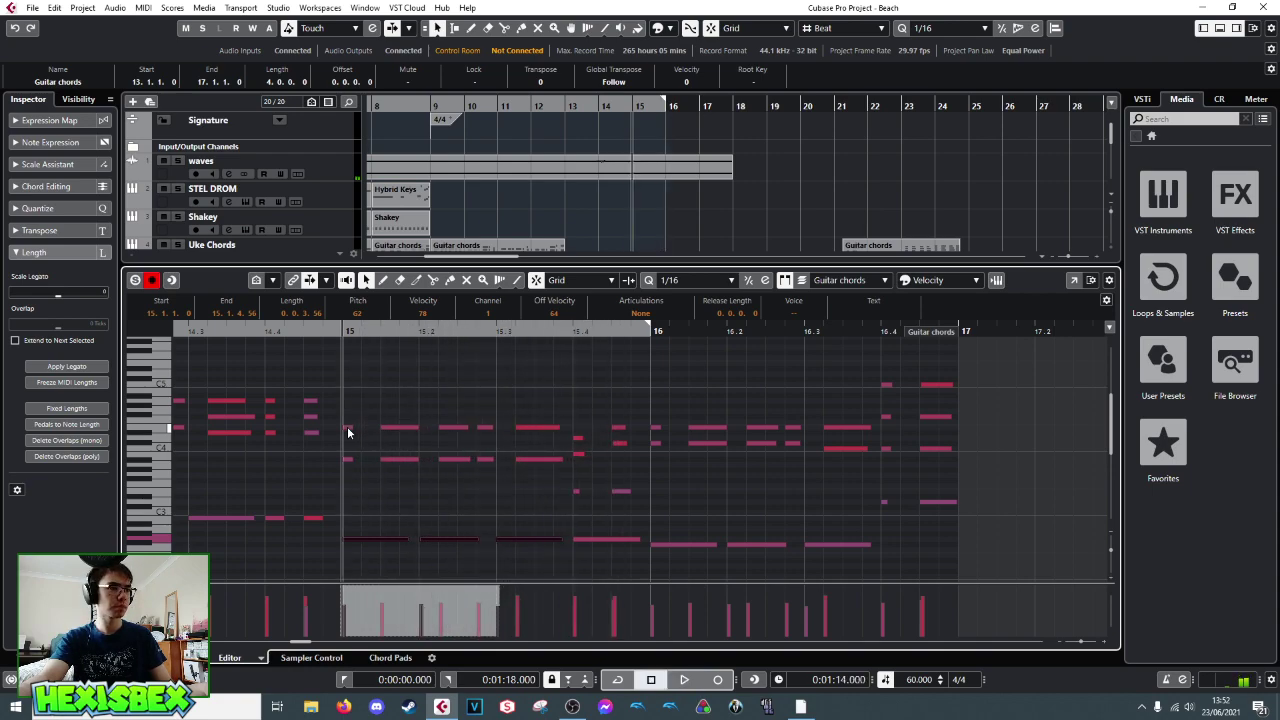
{"action": "left_click_drag", "start_coordinate": [346, 453], "coordinate": [539, 469]}
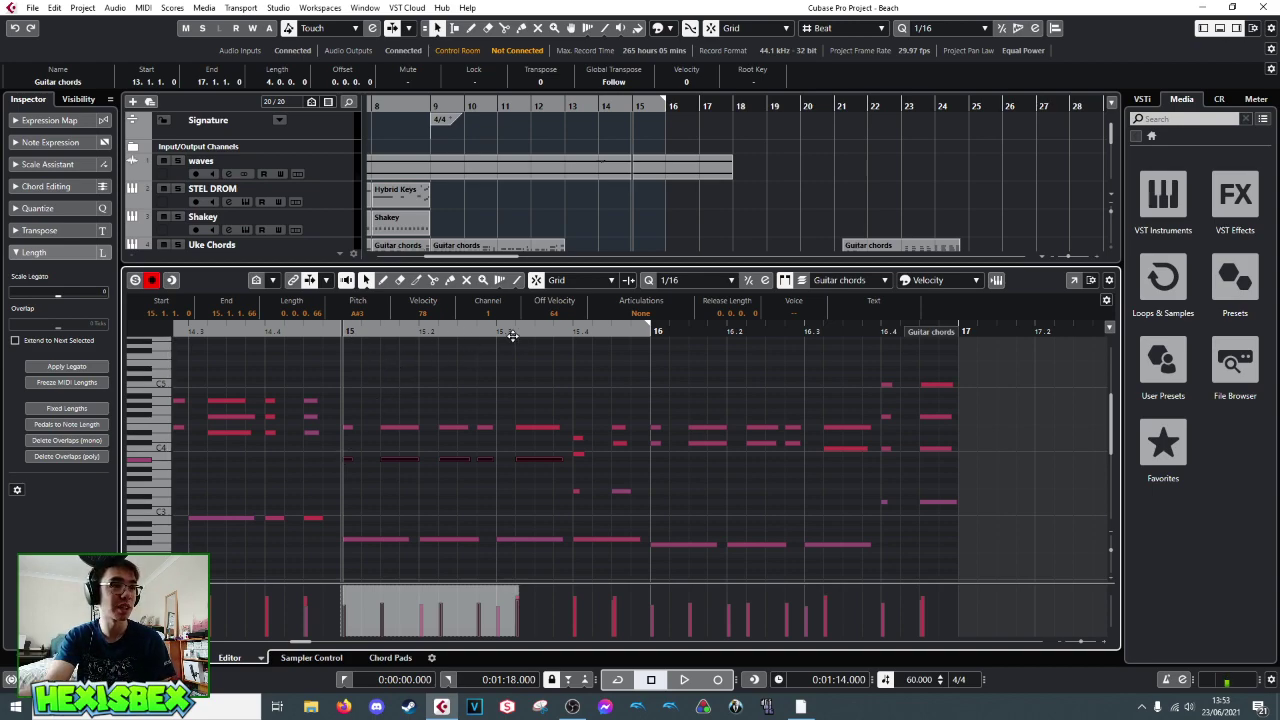
{"action": "key", "text": "space"}
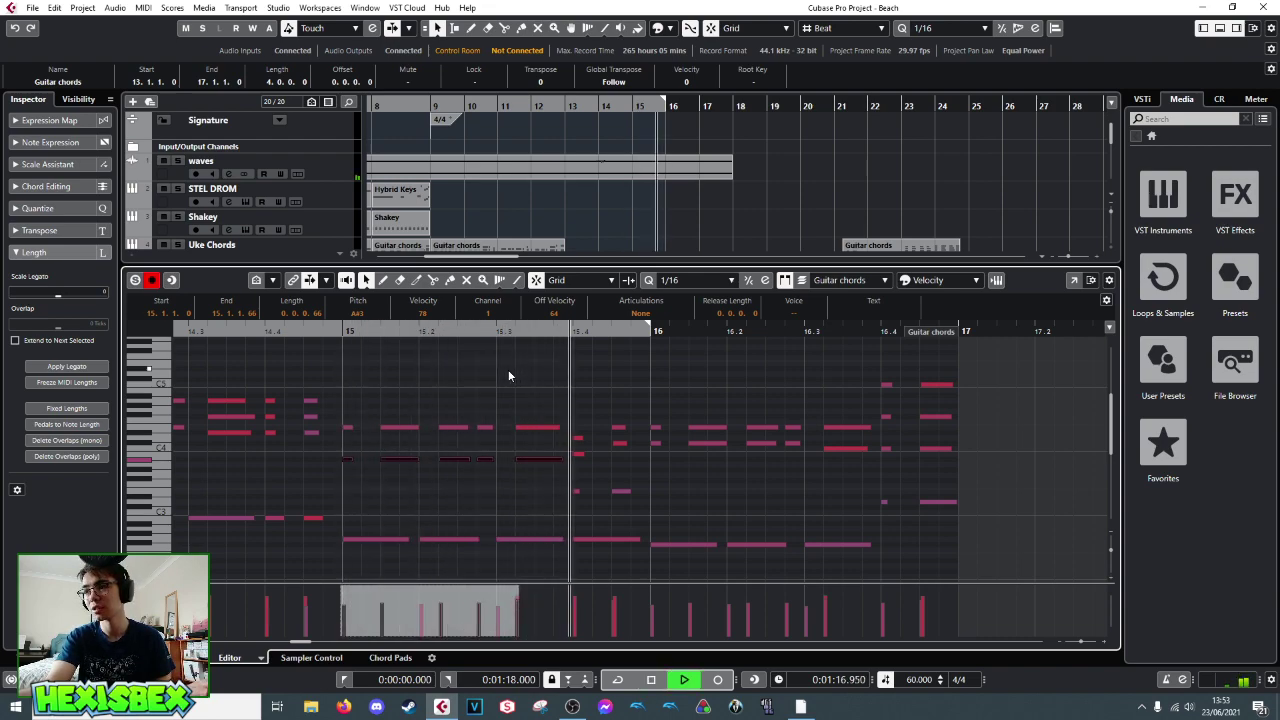
{"action": "key", "text": "space"}
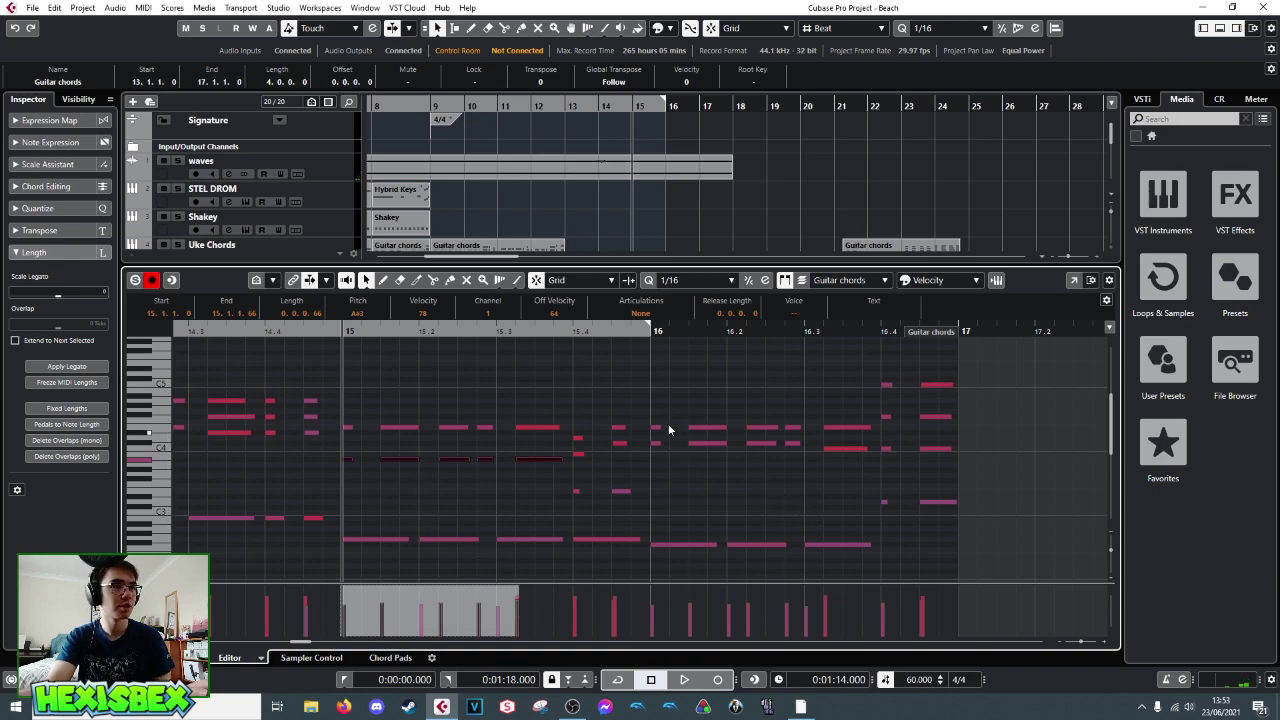
{"action": "key", "text": "space"}
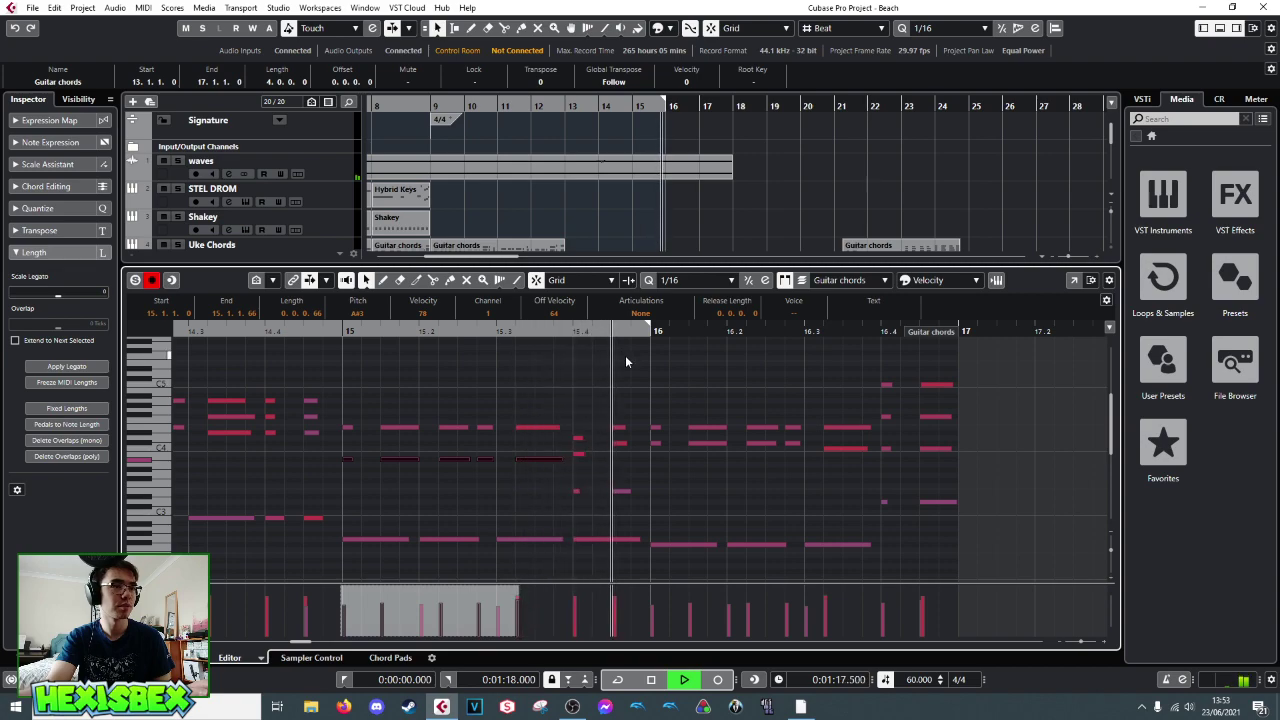
{"action": "key", "text": "space"}
- Open the Marimba part spanning bars 9 to 16 in the key editor and play its bar 15 melody twice
{"action": "key", "text": "ctrl+e"}
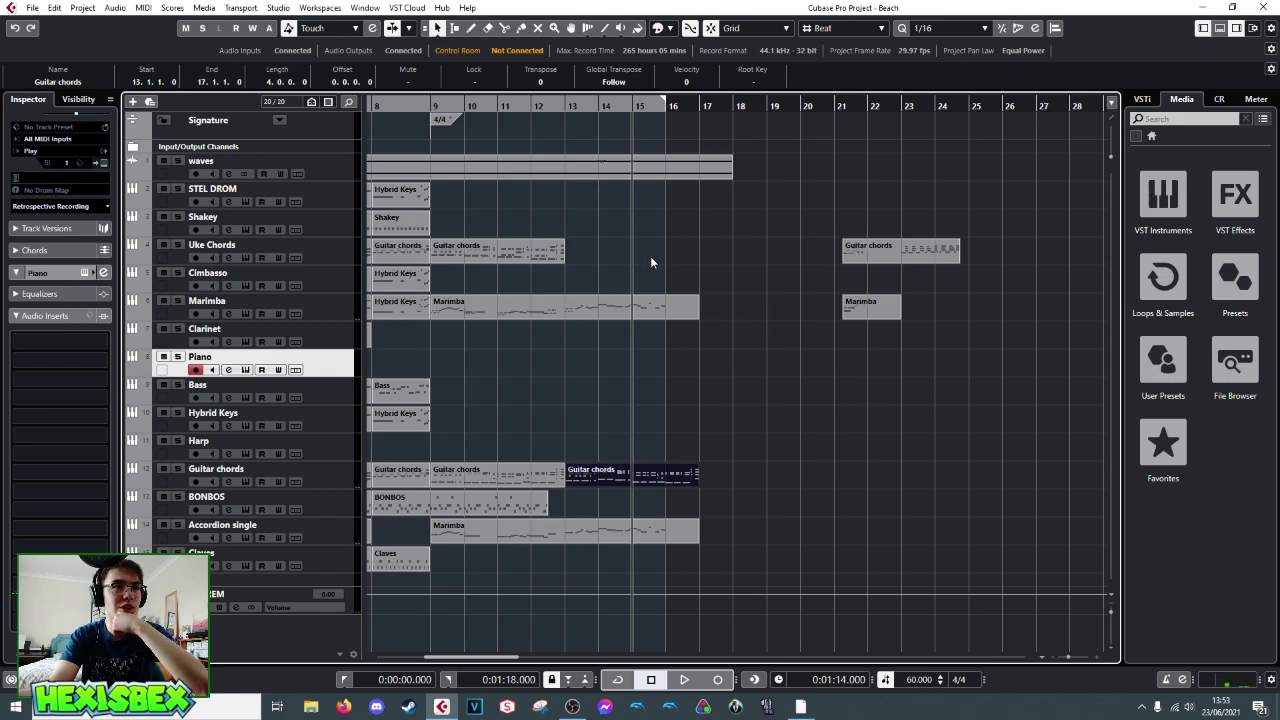
{"action": "double_click", "coordinate": [630, 310]}
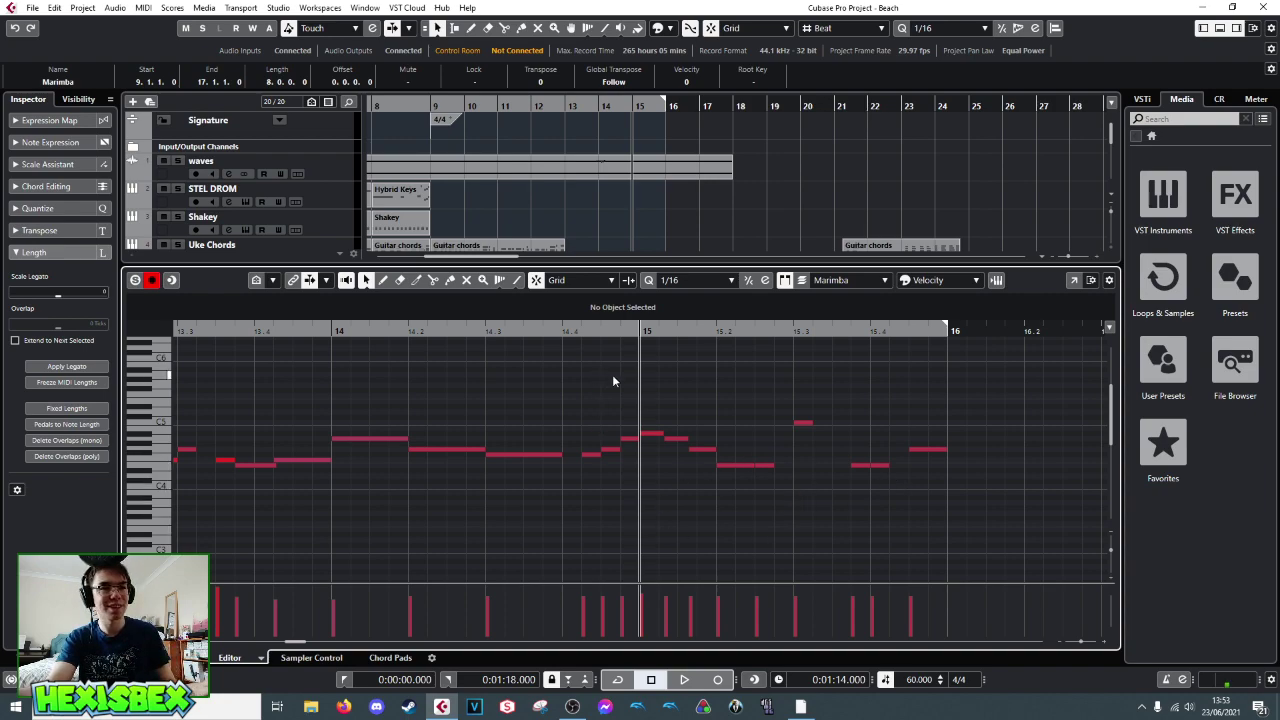
{"action": "key", "text": "space"}
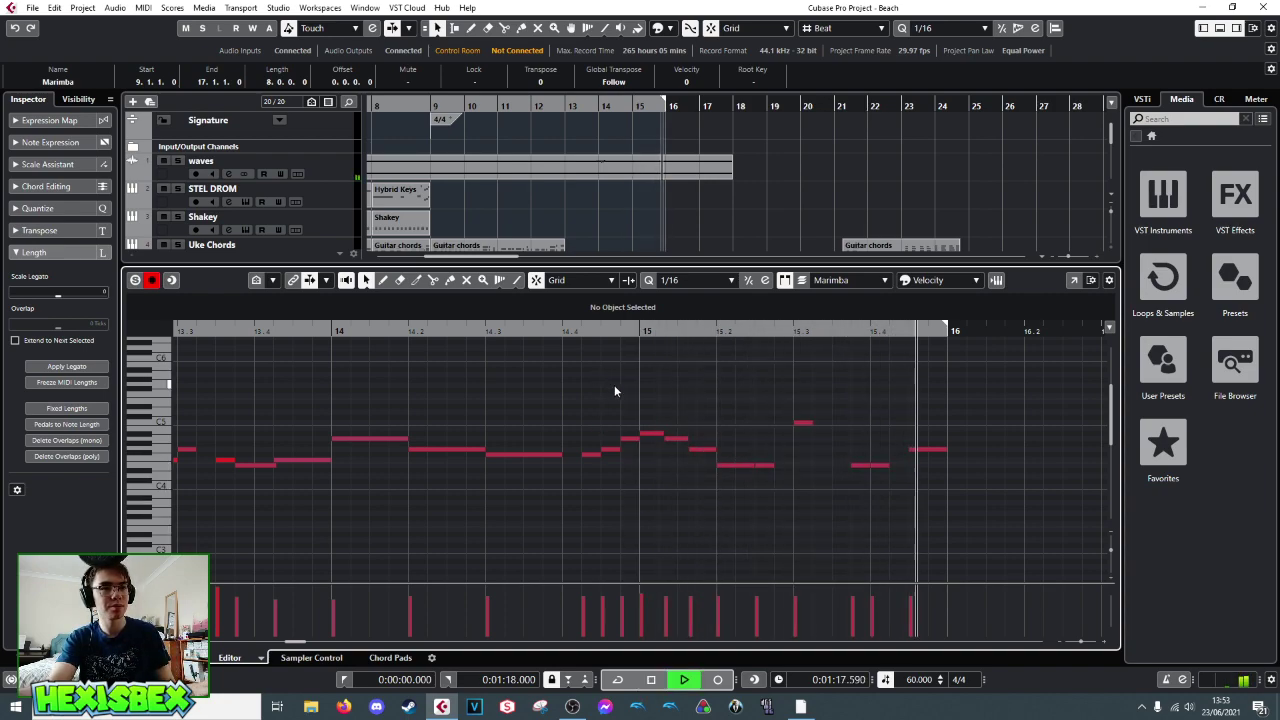
{"action": "key", "text": "space"}
{"action": "left_click", "coordinate": [855, 465]}
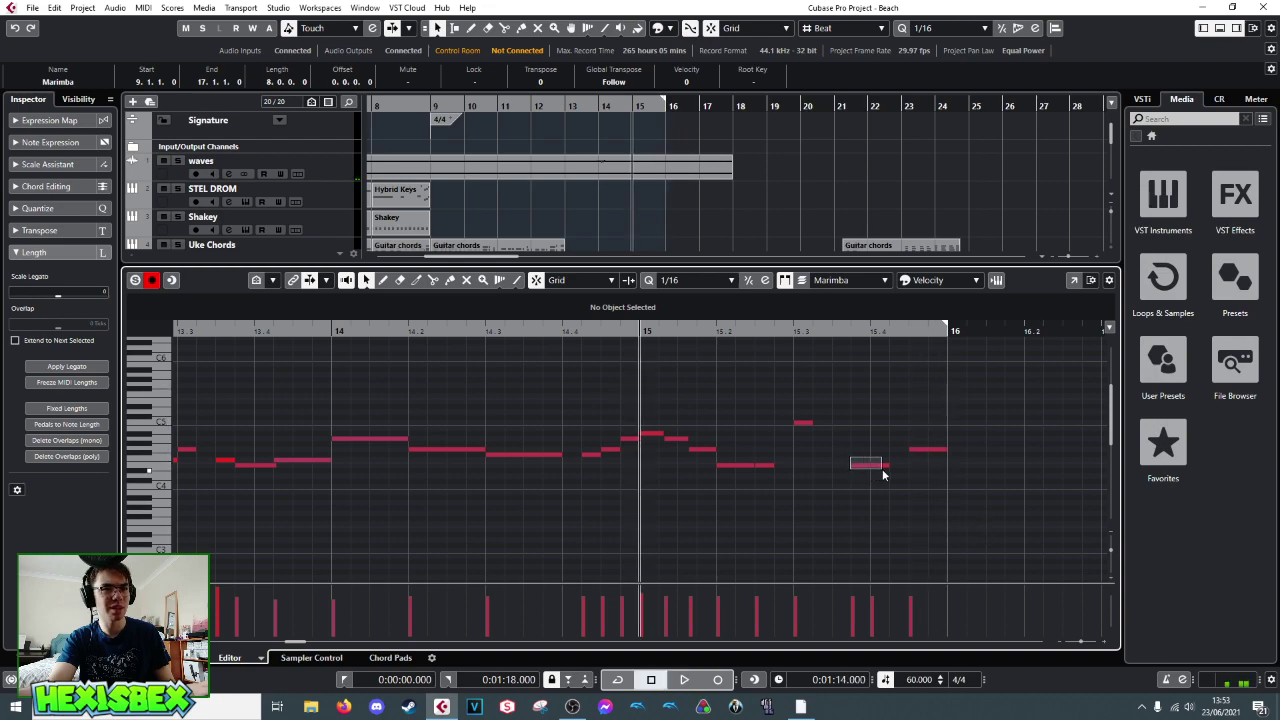
{"action": "key", "text": "space"}
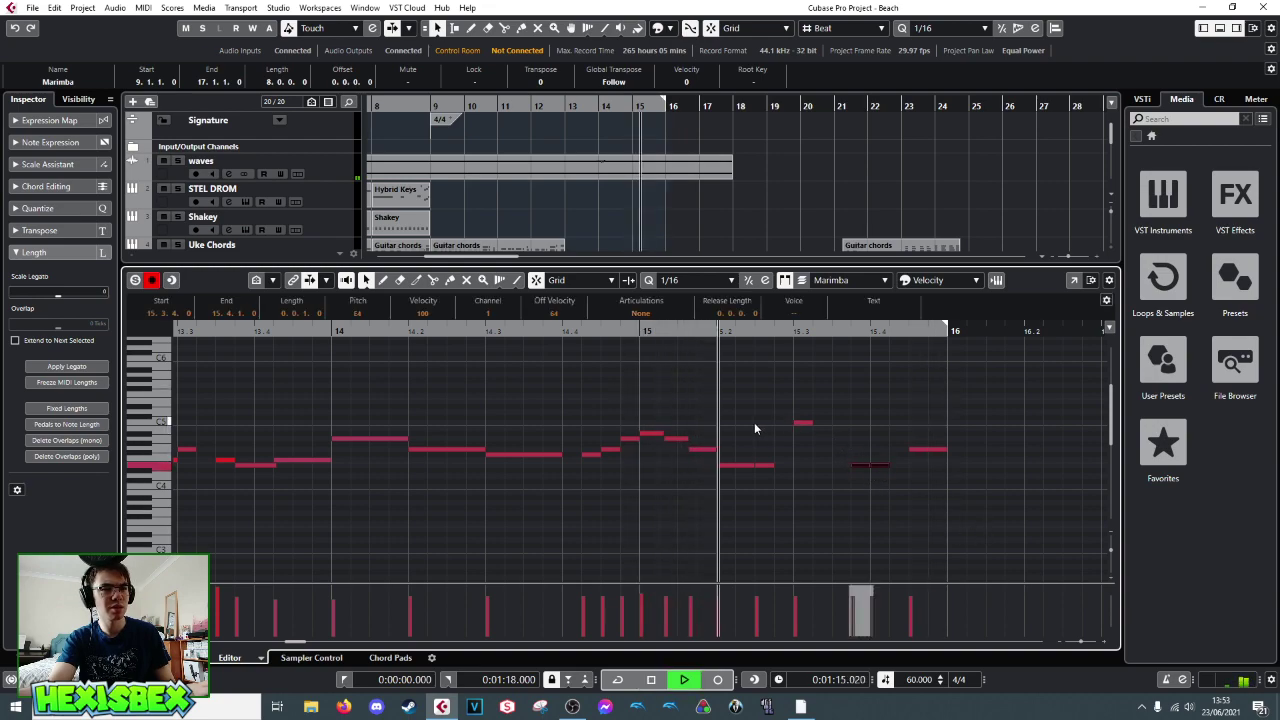
{"action": "key", "text": "space"}
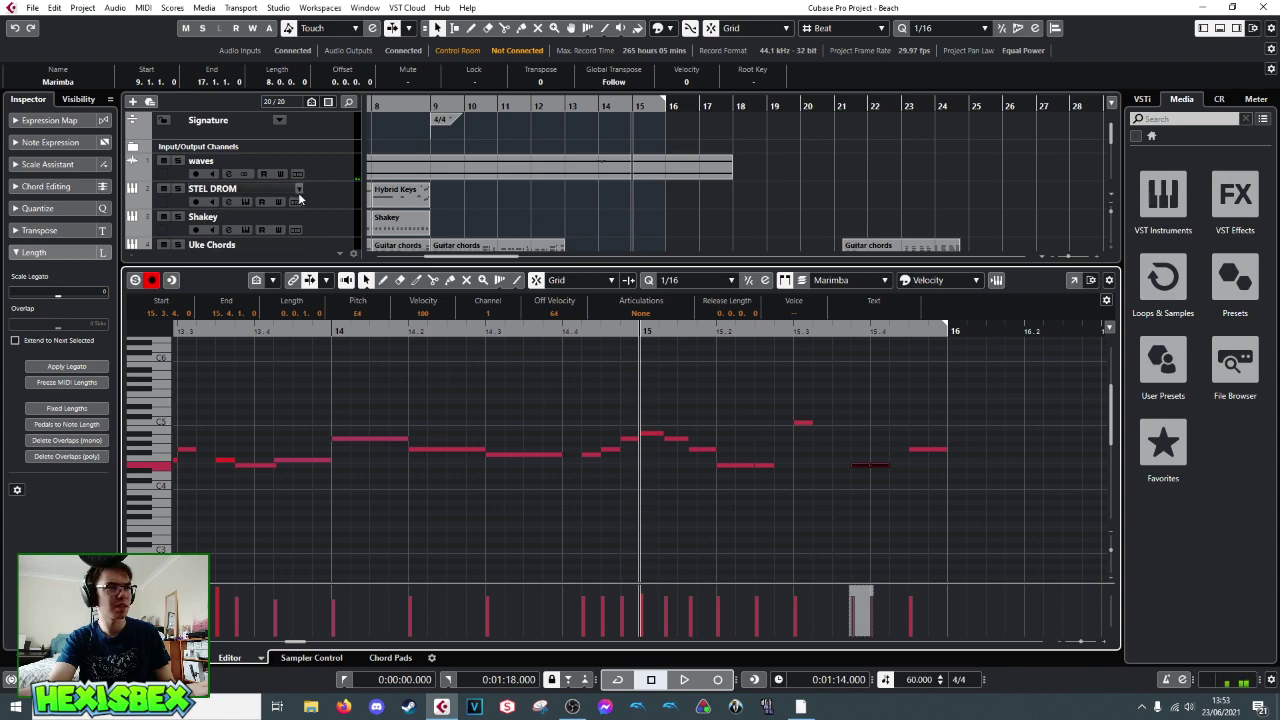
- Solo the Marimba track, select it, and listen to its bar 15 melody on its own twice
{"action": "scroll", "coordinate": [320, 201], "scroll_direction": "down", "scroll_amount": 3}
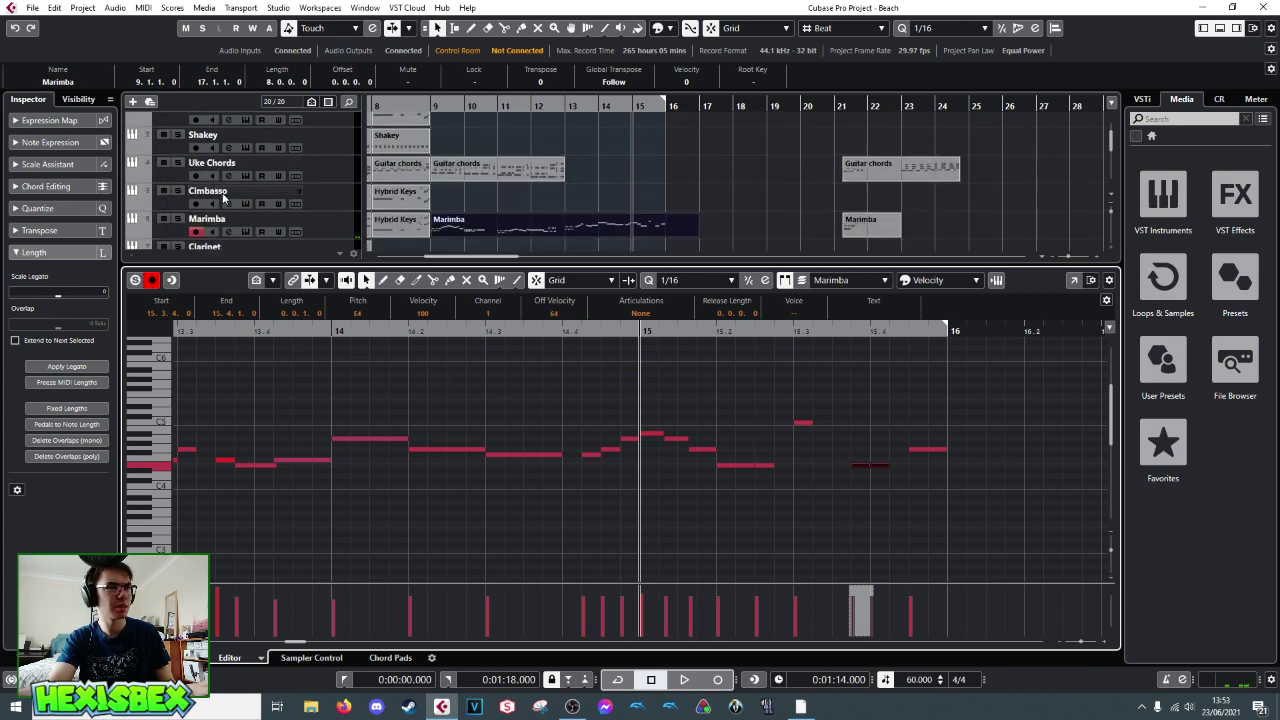
{"action": "left_click", "coordinate": [177, 218]}
{"action": "key", "text": "space"}
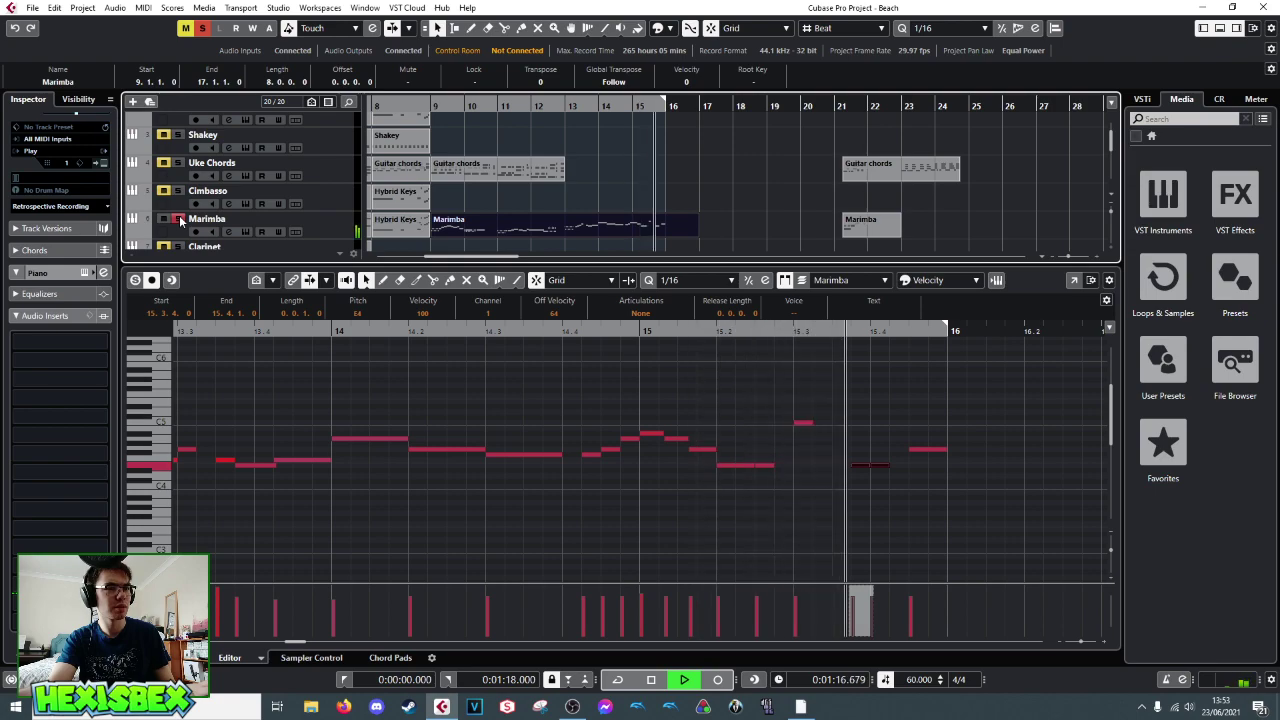
{"action": "key", "text": "space"}
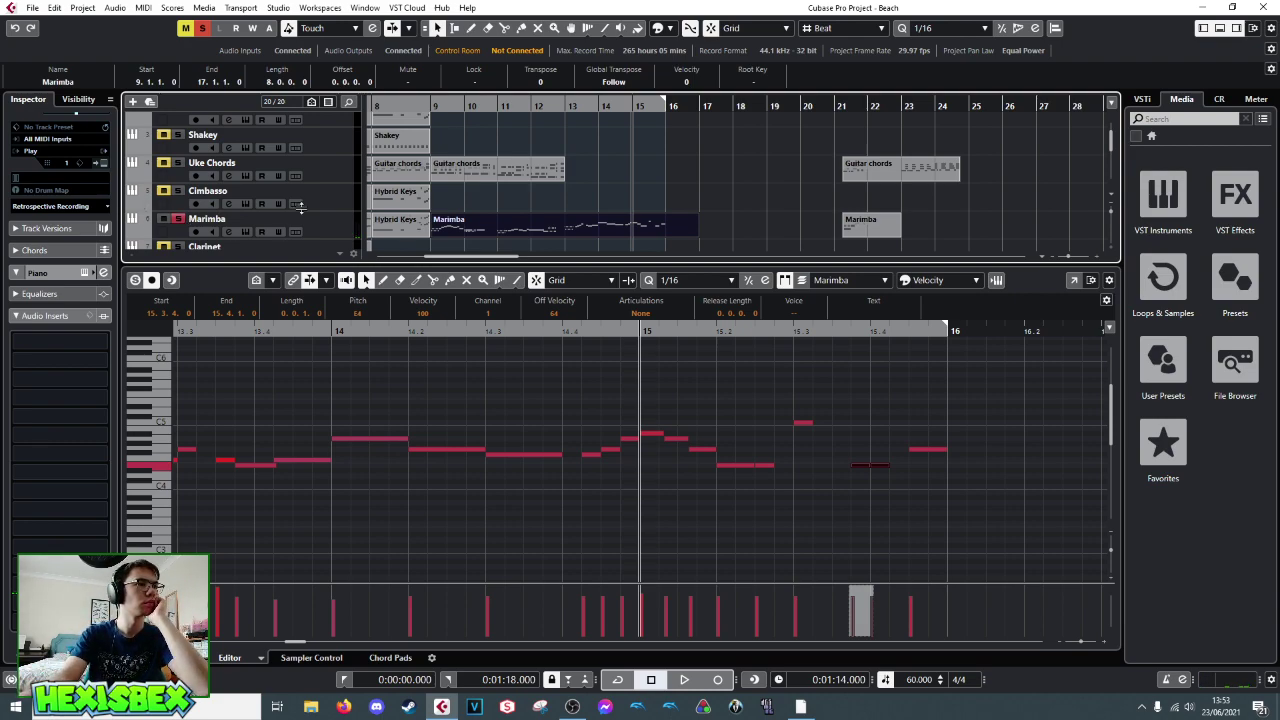
{"action": "left_click", "coordinate": [332, 233]}
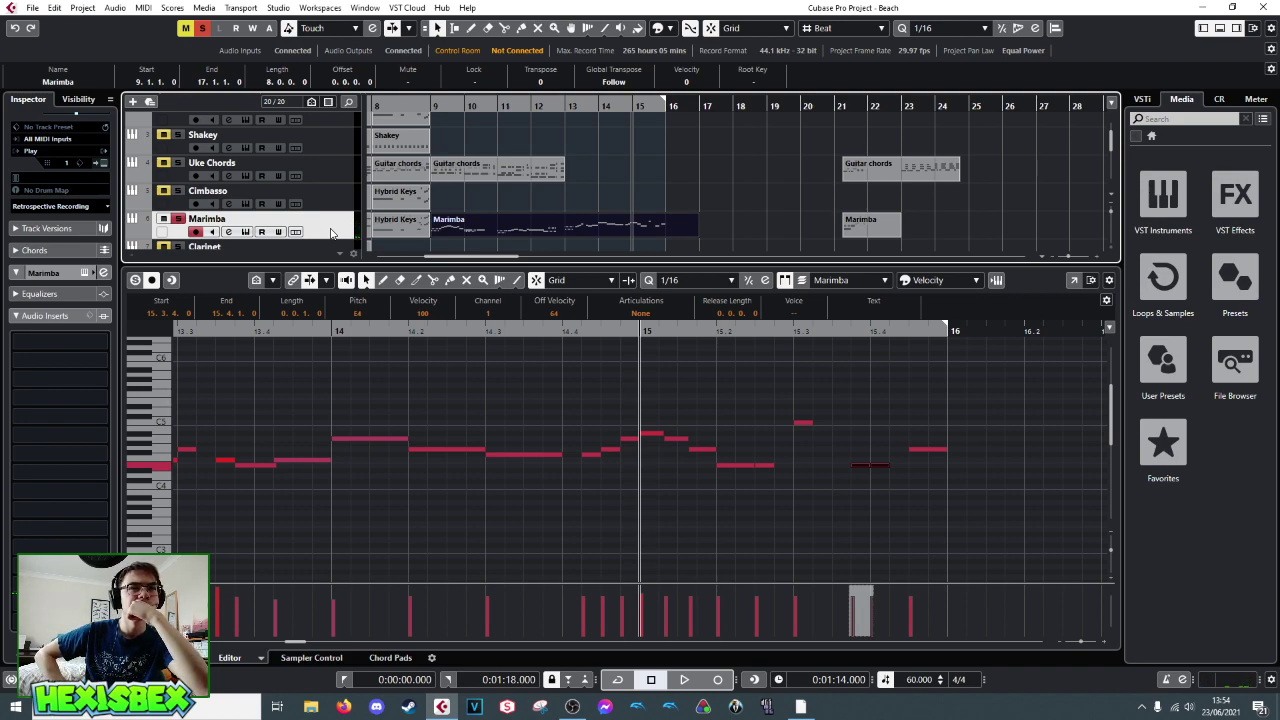
{"action": "key", "text": "space"}
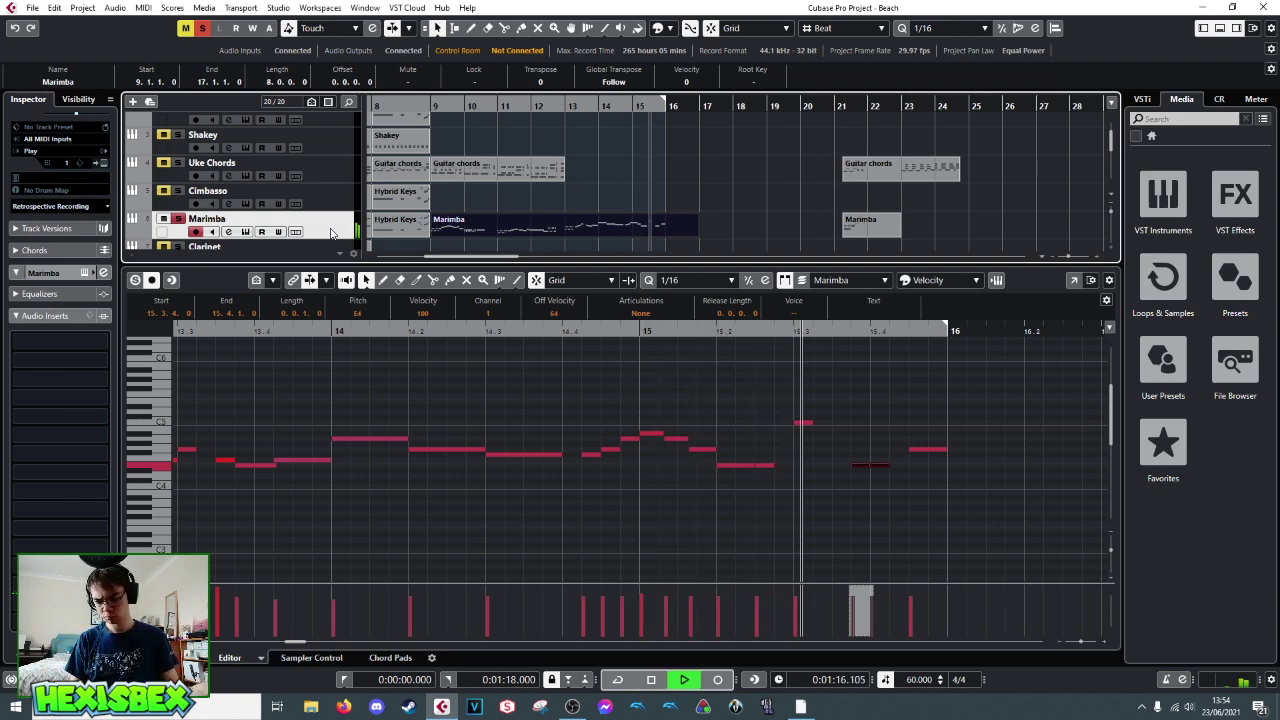
{"action": "key", "text": "space"}
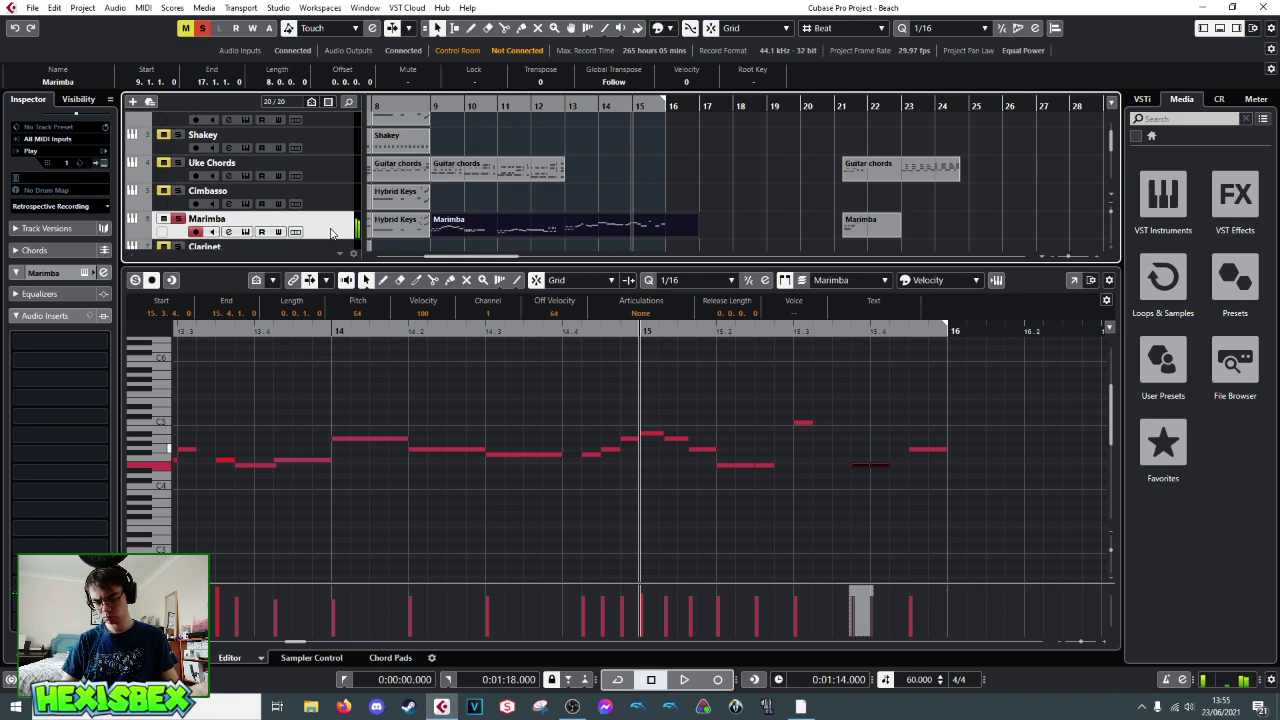
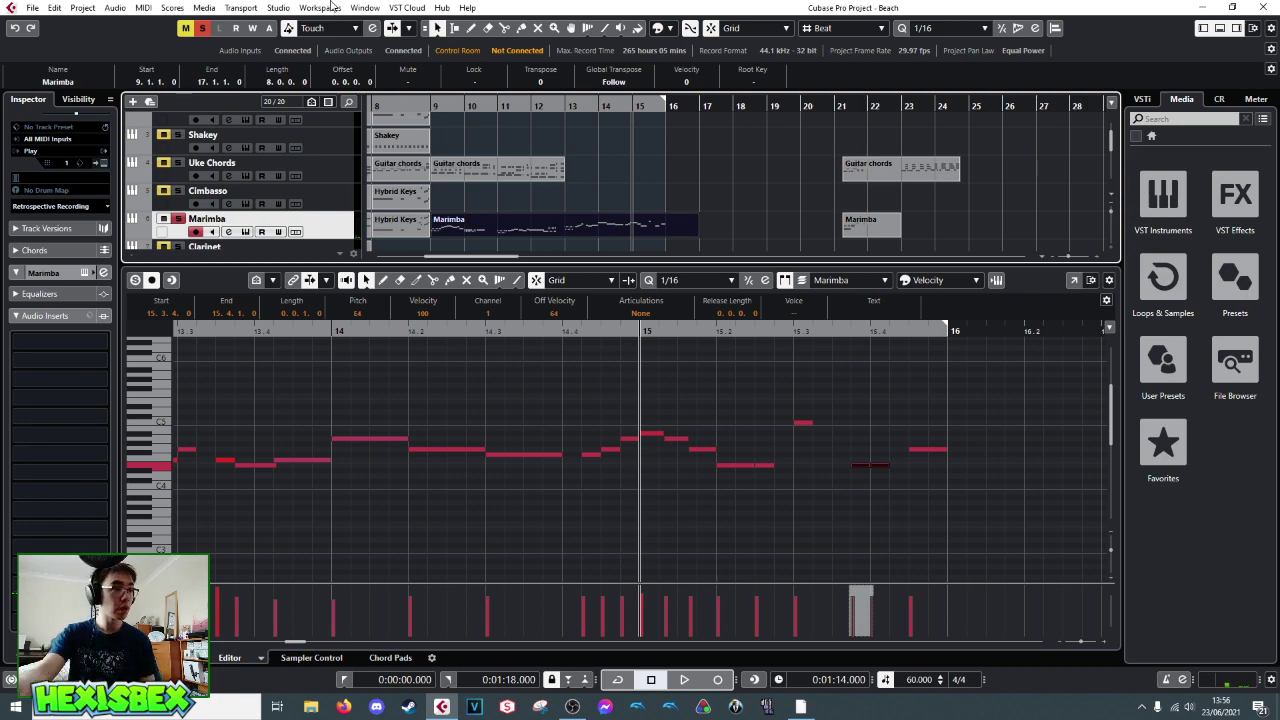
- Take the Marimba track out of solo, select the Piano track, and play bar 15 twice with all tracks
{"action": "left_click", "coordinate": [177, 218]}
{"action": "scroll", "coordinate": [322, 190], "scroll_direction": "down", "scroll_amount": 3}
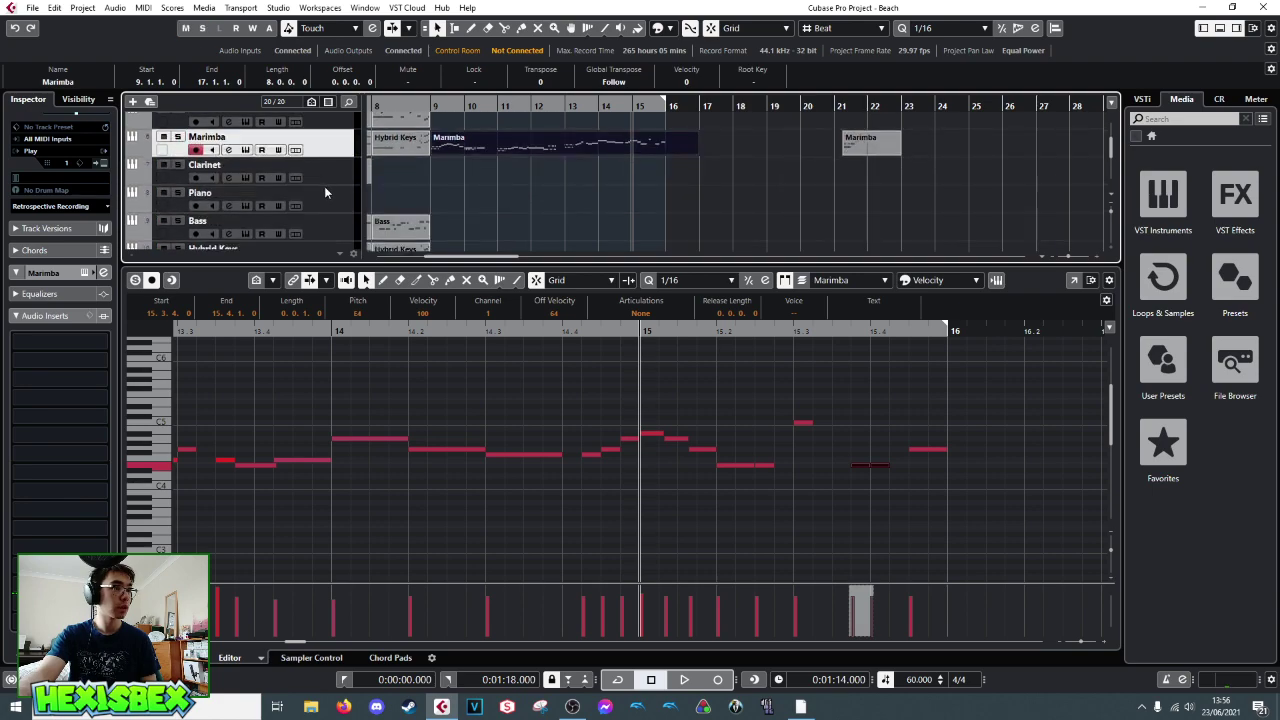
{"action": "left_click", "coordinate": [323, 191]}
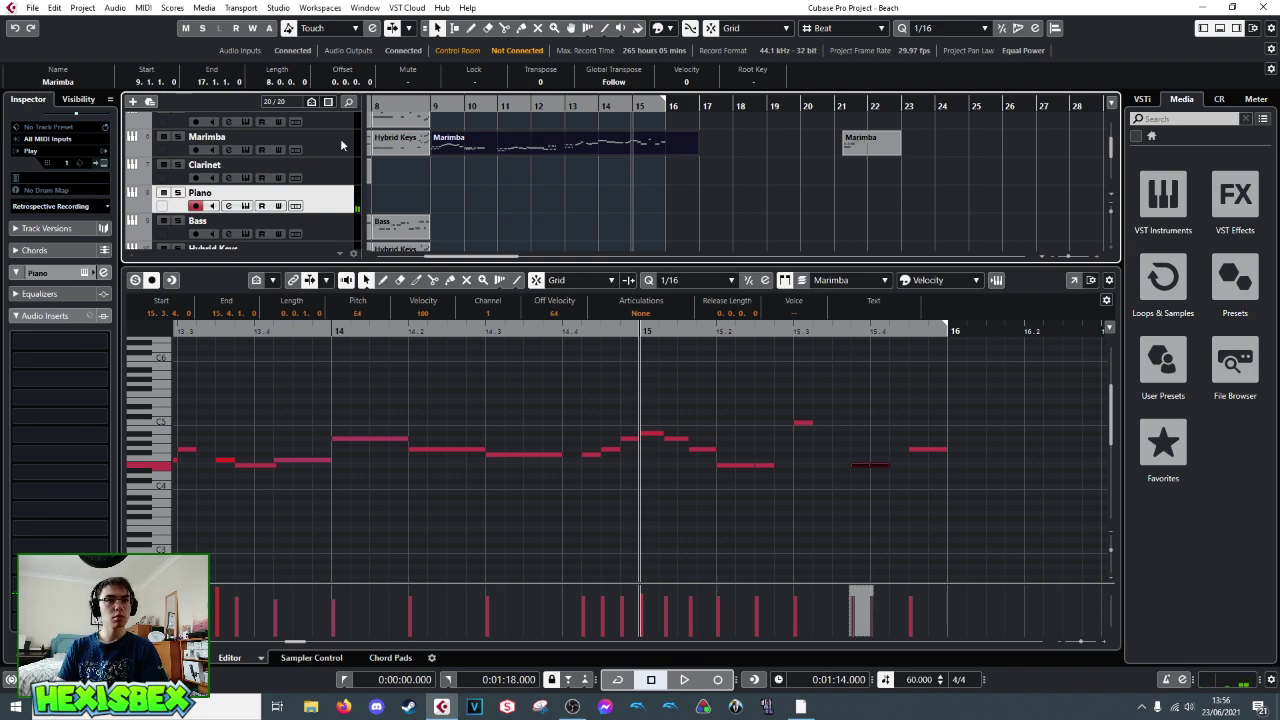
{"action": "key", "text": "space"}
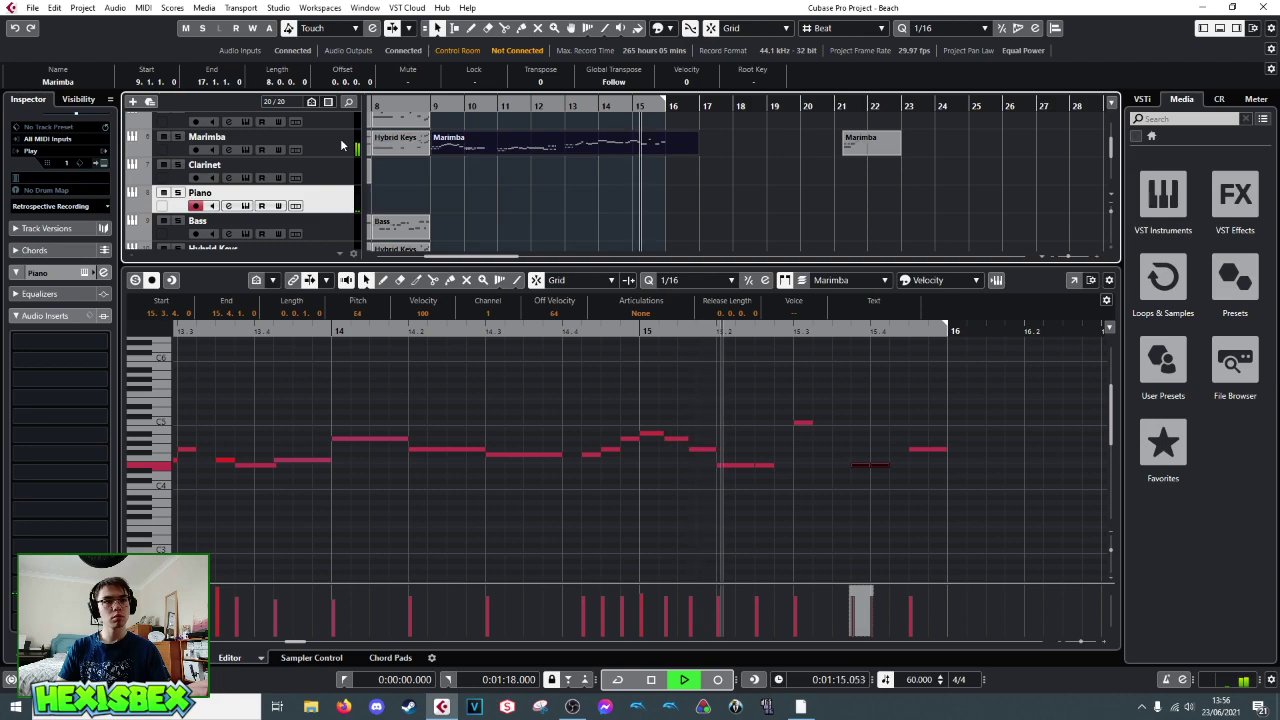
{"action": "key", "text": "space"}
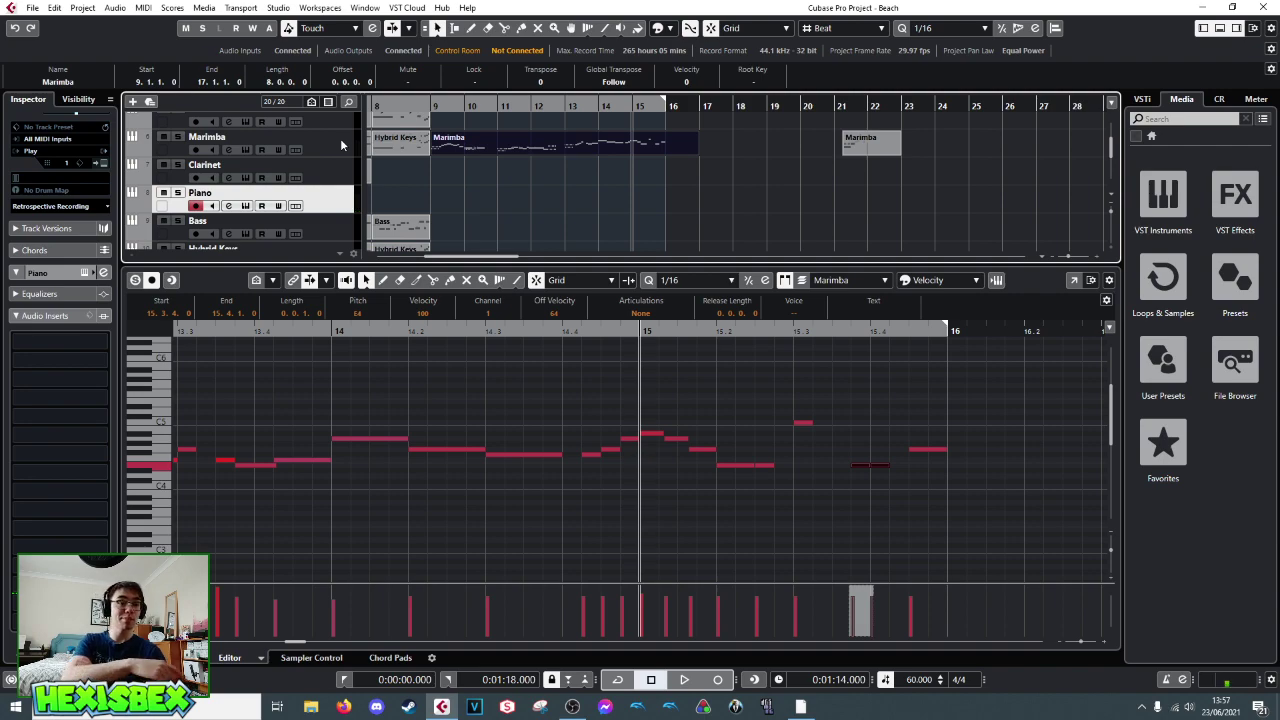
{"action": "key", "text": "space"}
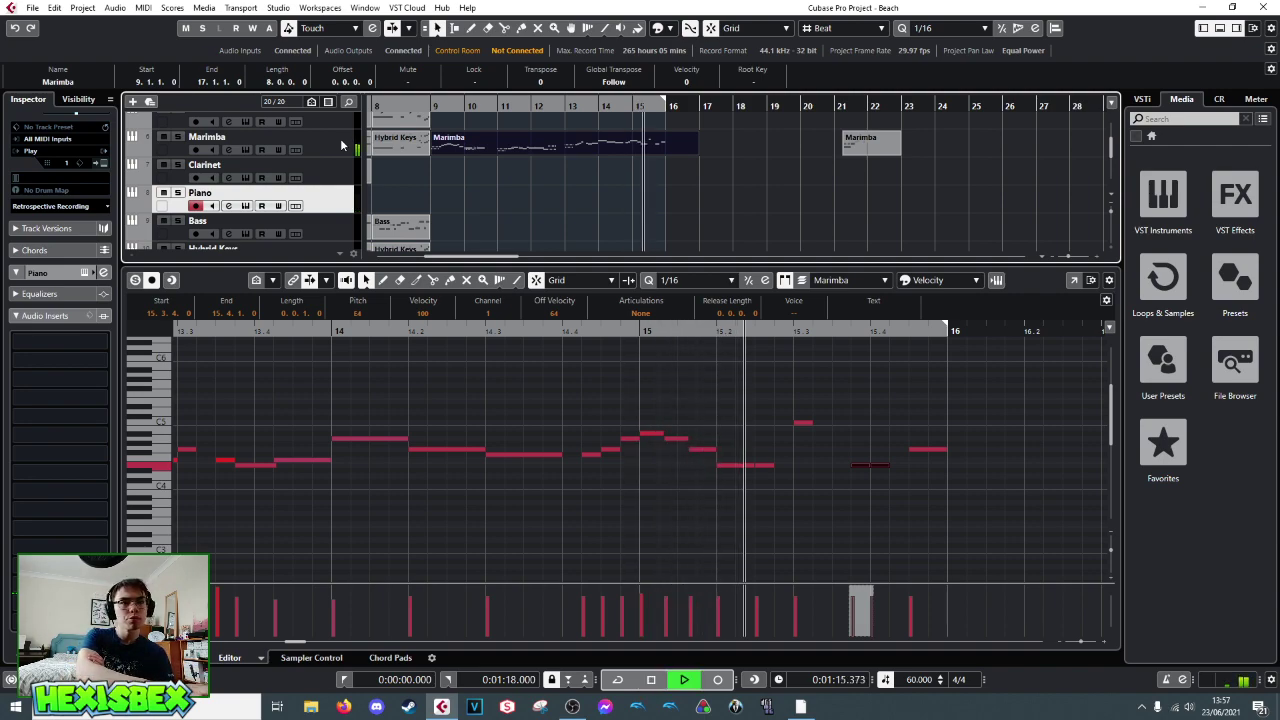
{"action": "key", "text": "space"}
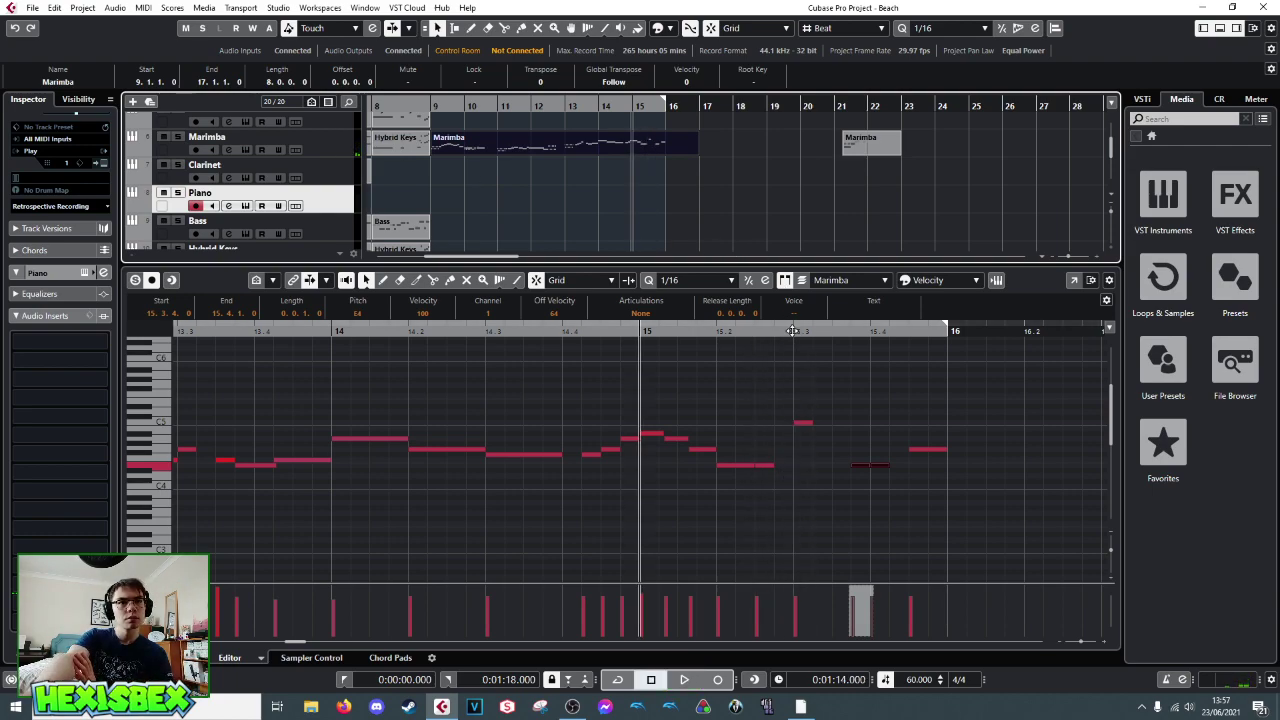
- Play bar 15 once more, and delete the four Marimba notes from beat 15.3 to the end of the bar
{"action": "left_click", "coordinate": [803, 424]}
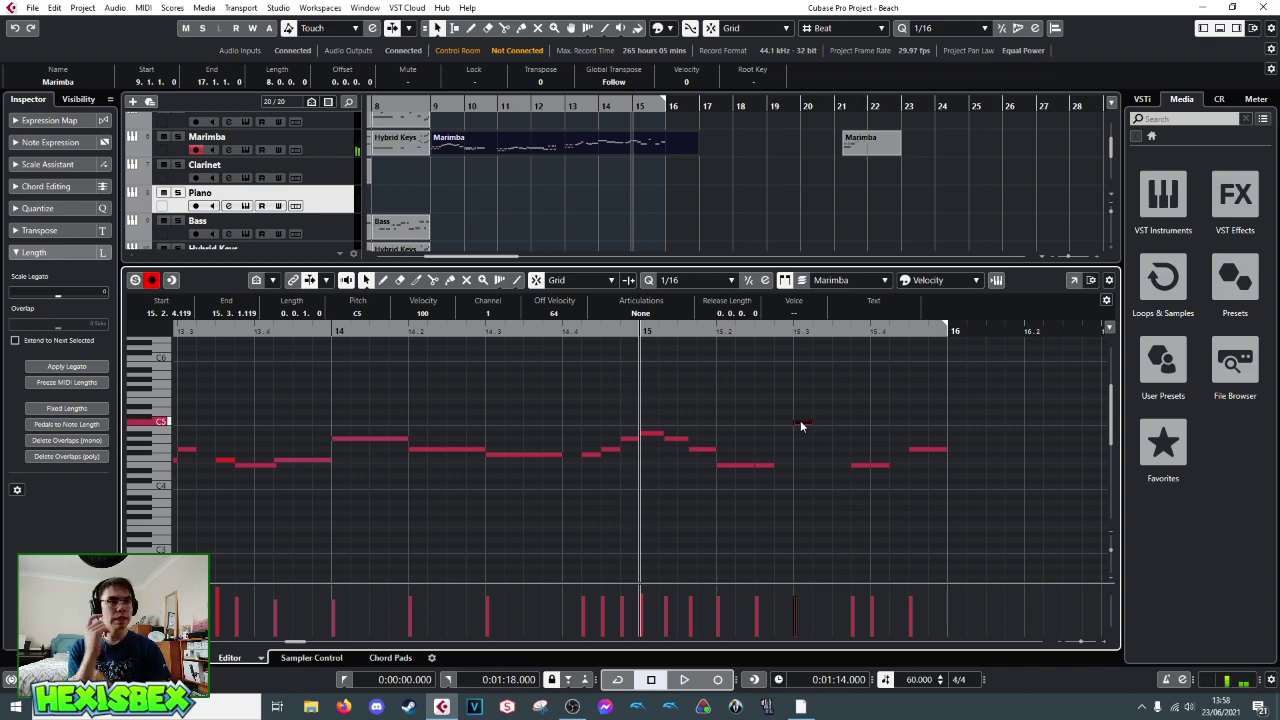
{"action": "key", "text": "space"}
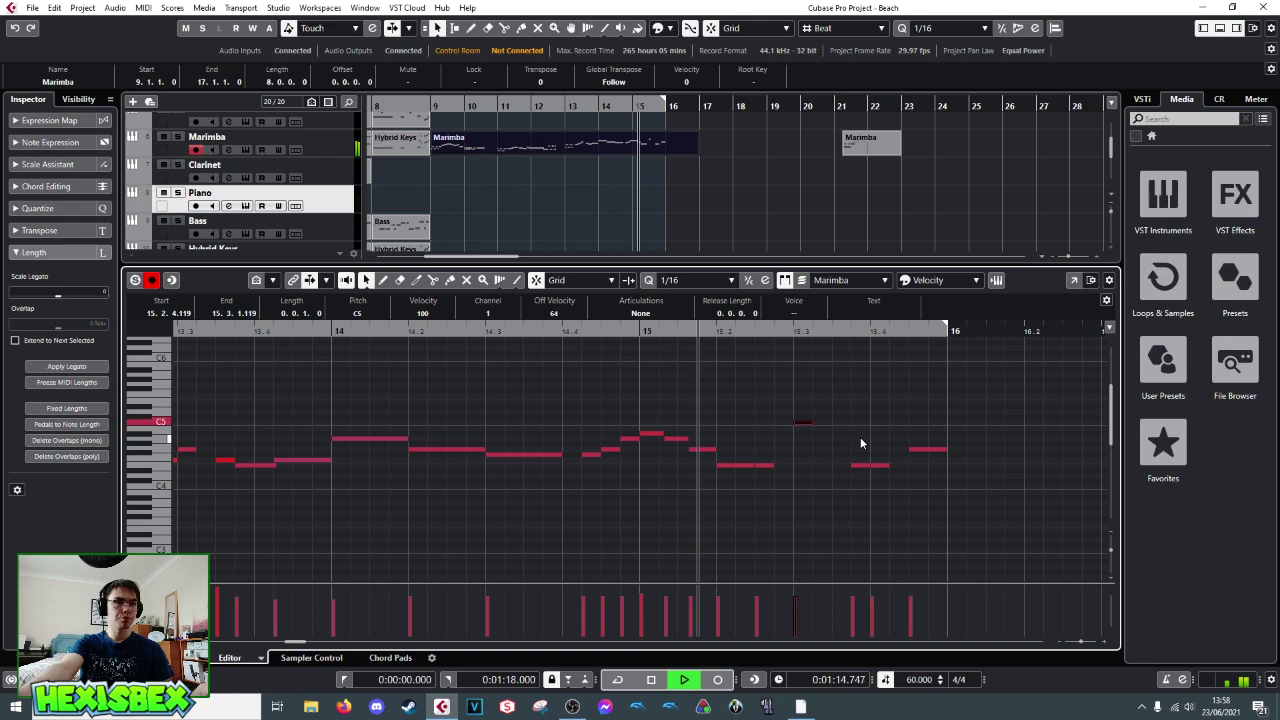
{"action": "key", "text": "space"}
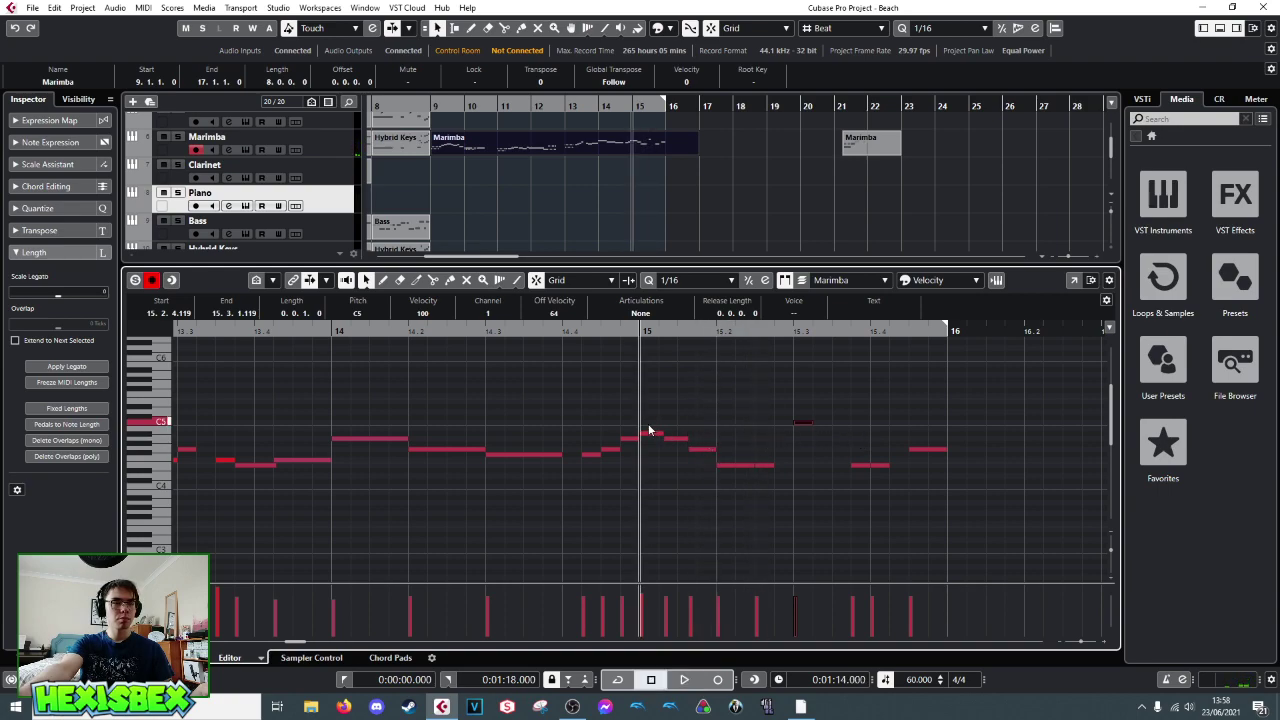
{"action": "left_click_drag", "start_coordinate": [648, 430], "coordinate": [760, 483]}
{"action": "left_click_drag", "start_coordinate": [801, 412], "coordinate": [918, 501]}
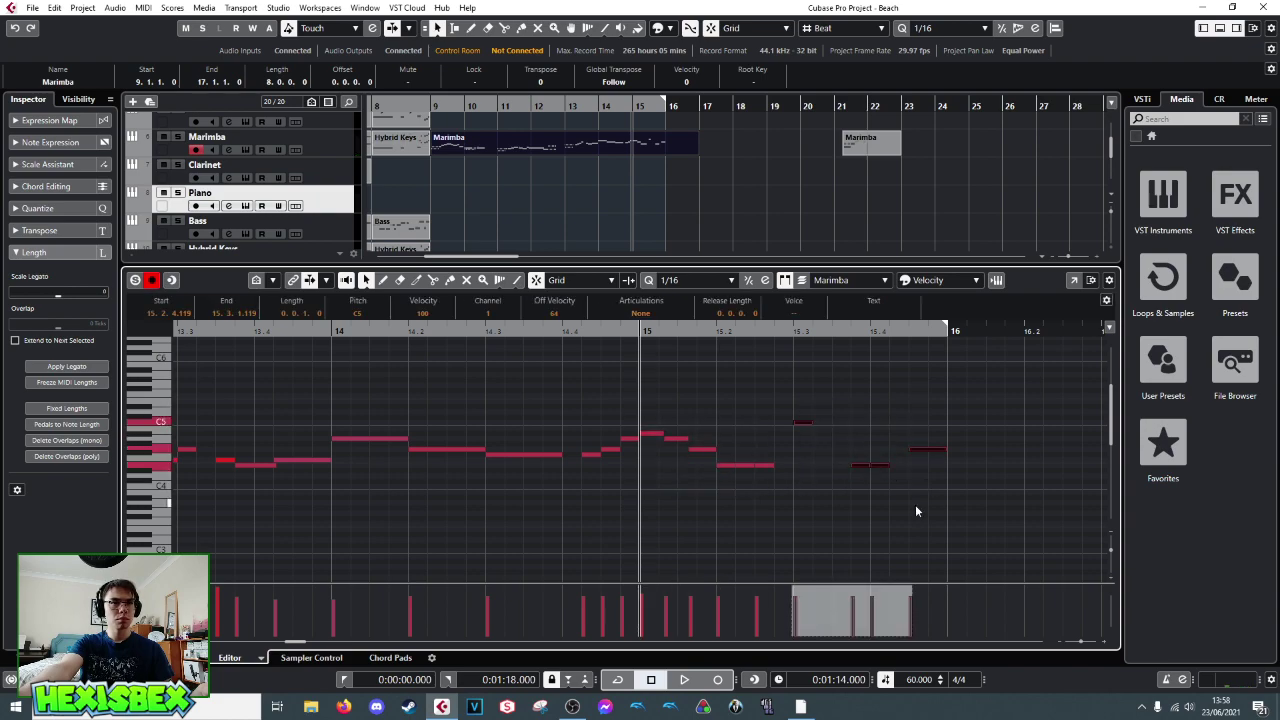
{"action": "key", "text": "Delete"}
- Copy the five-note descending Marimba phrase from the start of bar 15 to beat 15.3 and play it
{"action": "left_click_drag", "start_coordinate": [645, 418], "coordinate": [773, 494]}
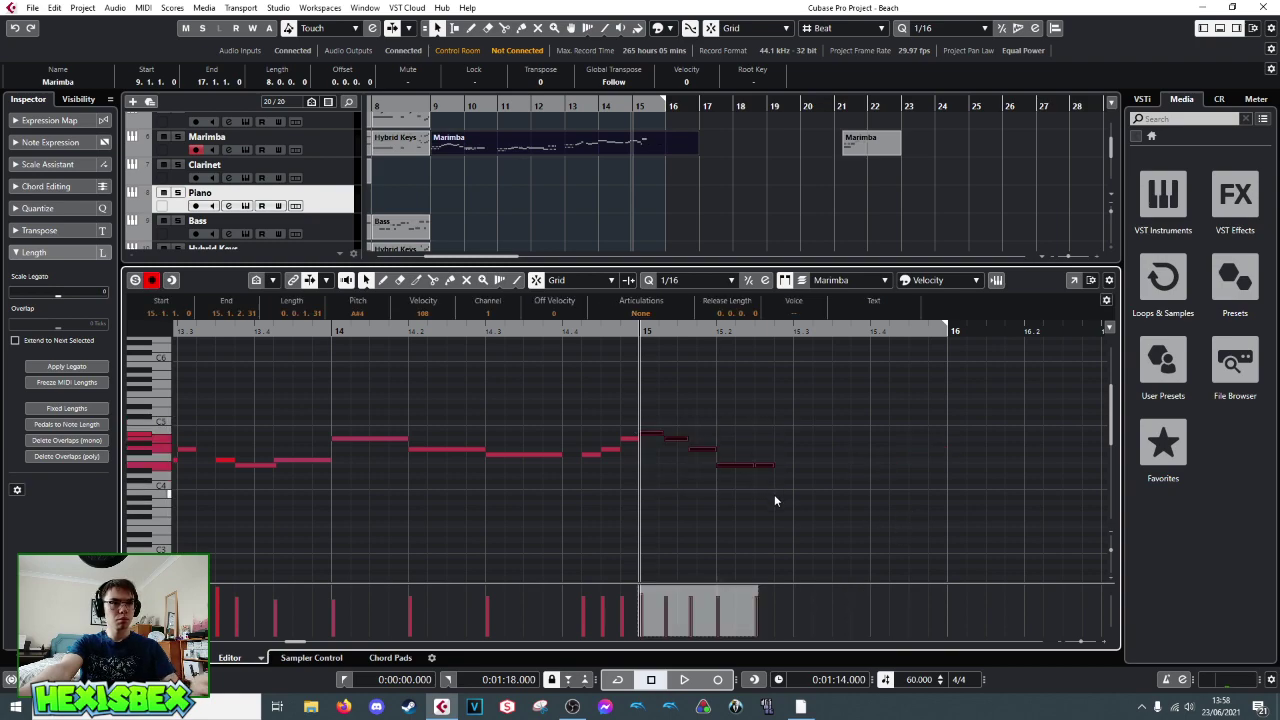
{"action": "key", "text": "alt+d"}
{"action": "left_click_drag", "start_coordinate": [790, 437], "coordinate": [802, 437]}
{"action": "key", "text": "space"}
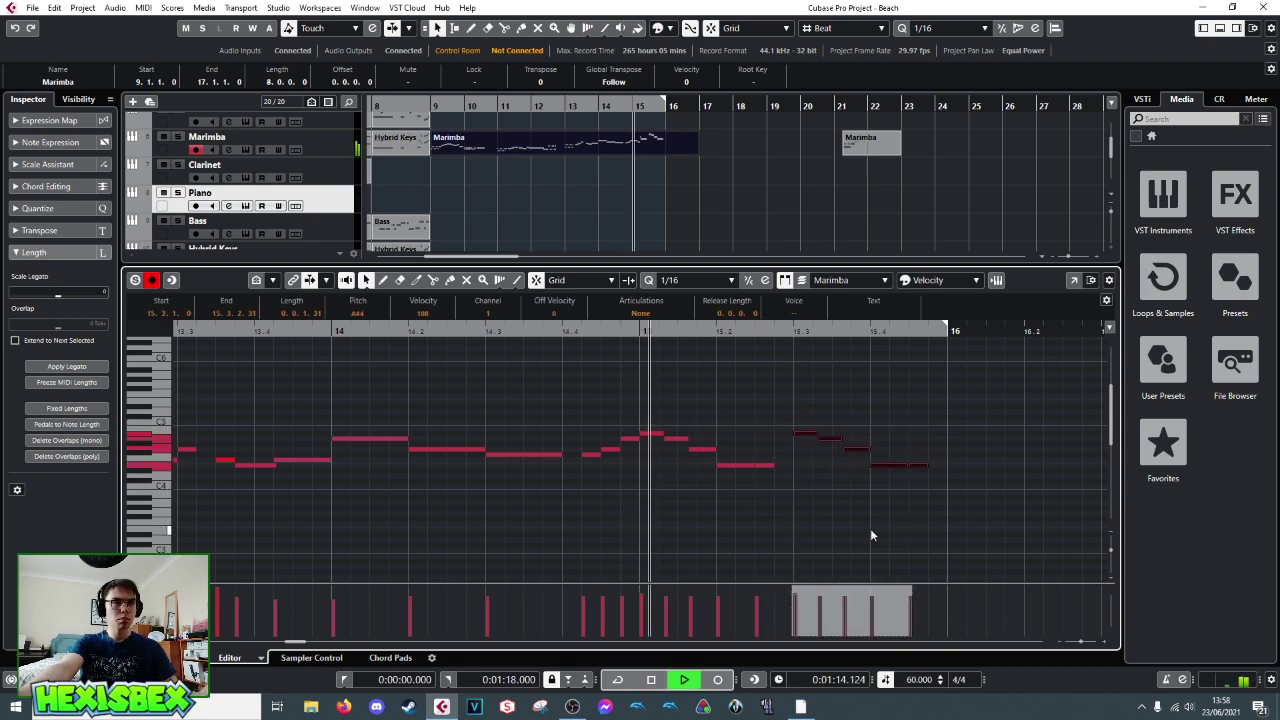
{"action": "key", "text": "space"}
- Raise the first three notes of the copied Marimba phrase to C5, A#4 and A4, and play bar 15
{"action": "left_click", "coordinate": [806, 443]}
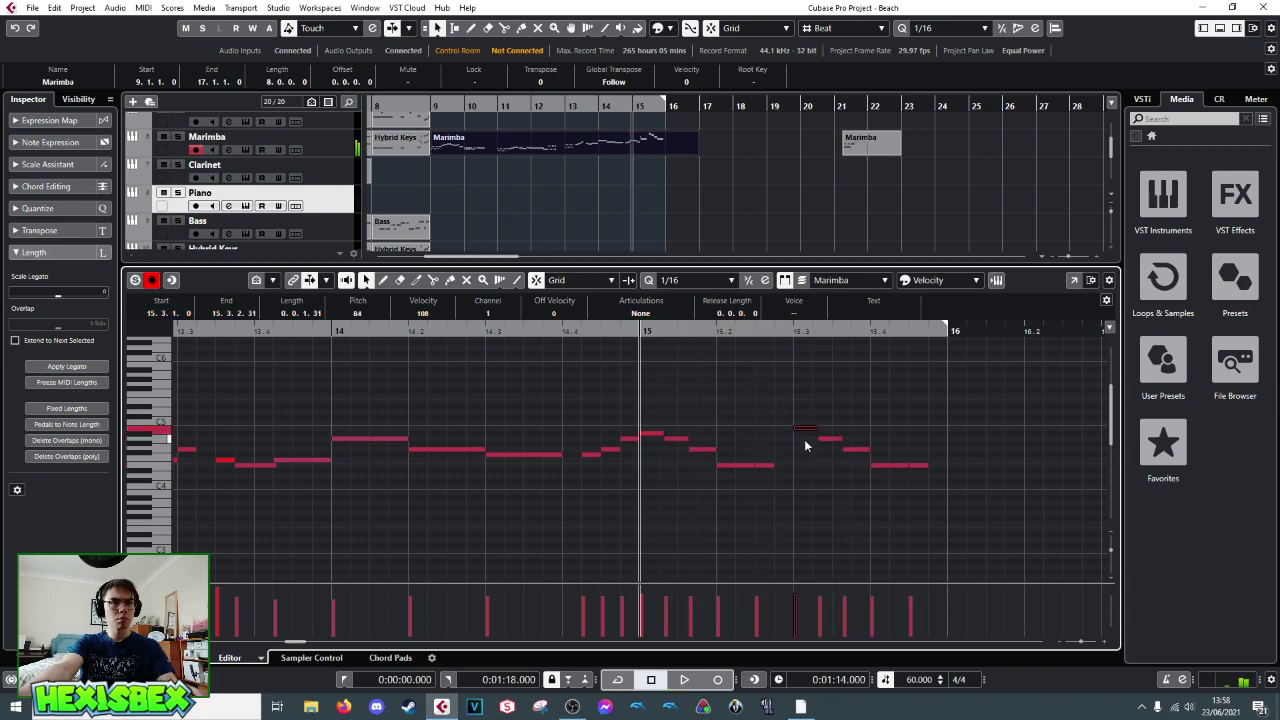
{"action": "left_click_drag", "start_coordinate": [804, 440], "coordinate": [851, 438]}
{"action": "left_click", "coordinate": [850, 451]}
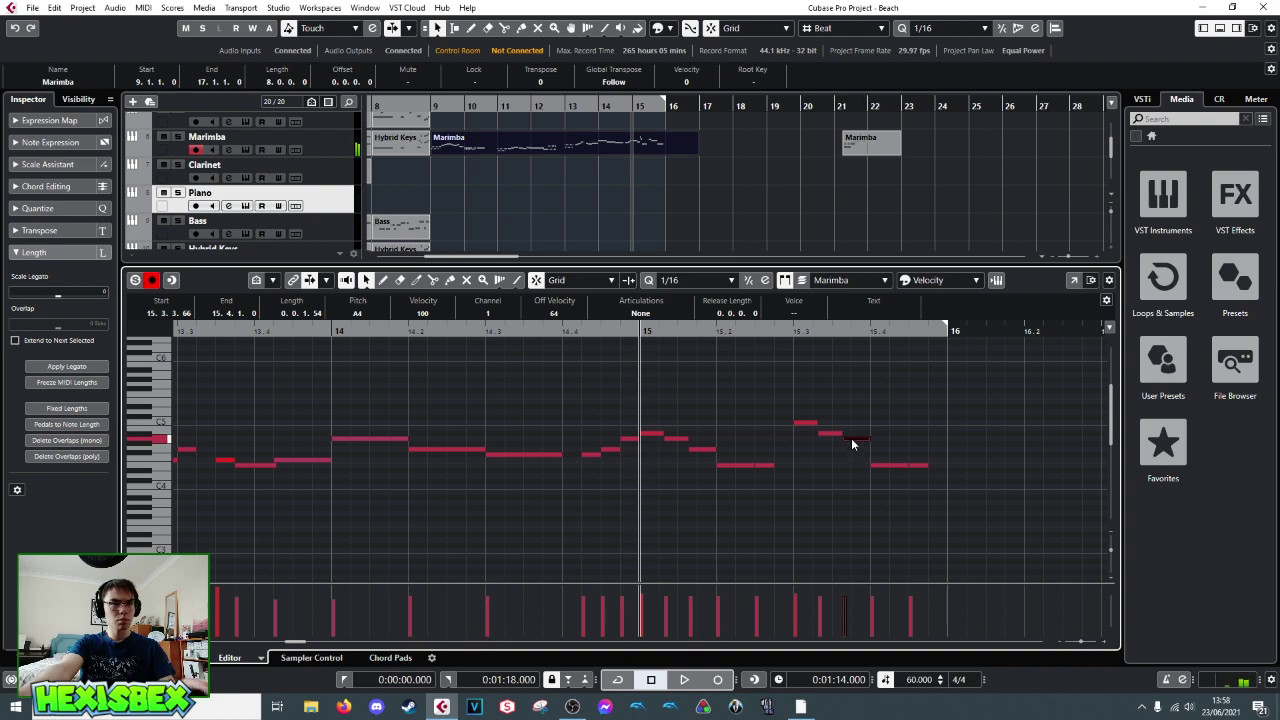
{"action": "key", "text": "space"}
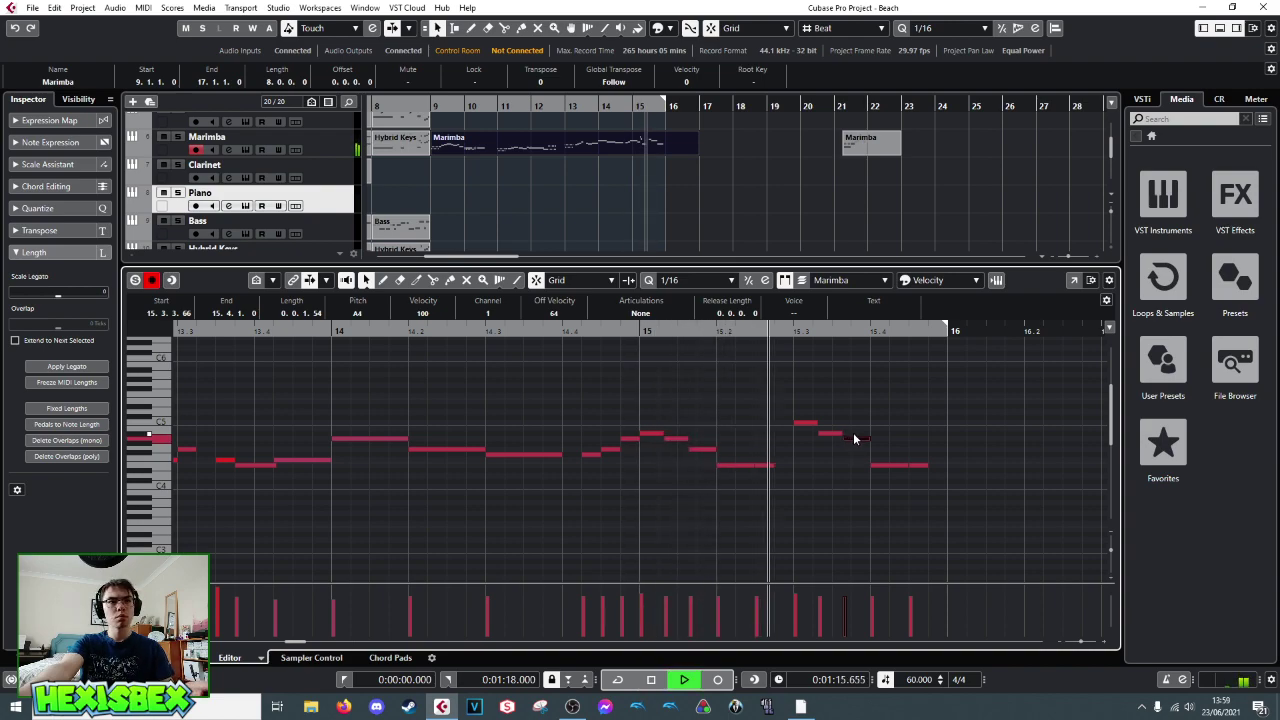
{"action": "key", "text": "space"}
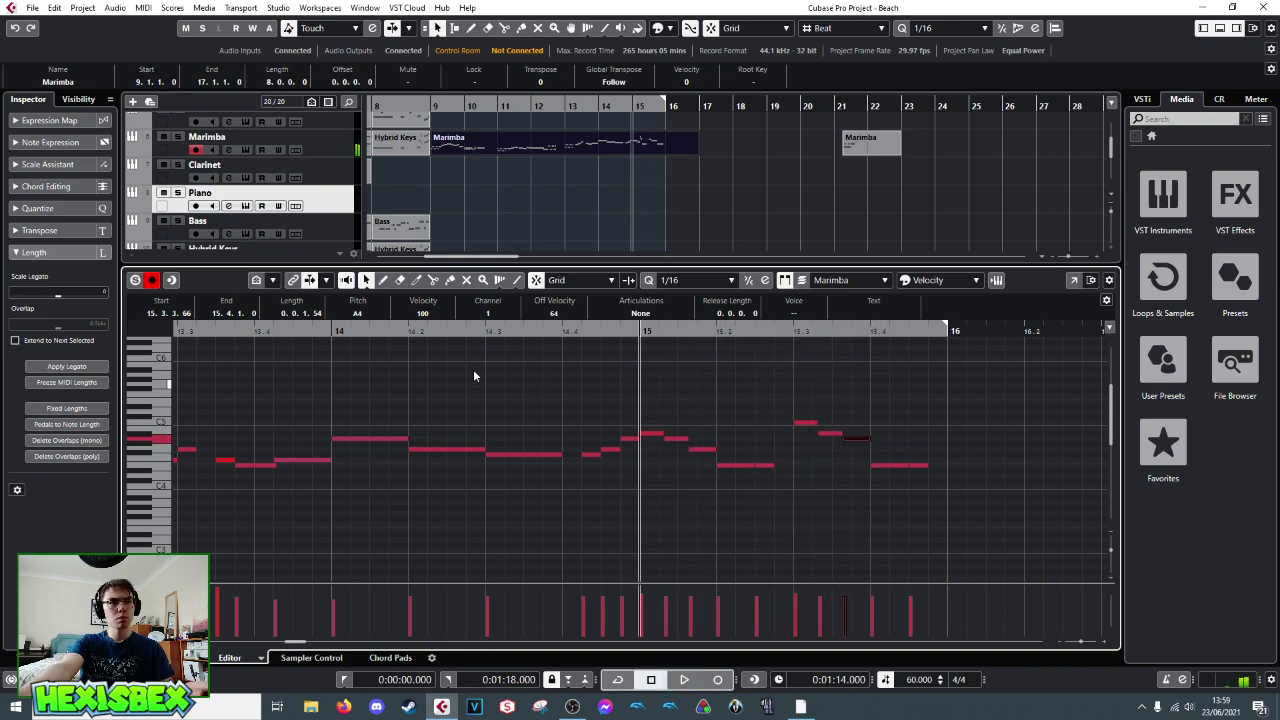
- Solo the Marimba track, play bar 15, audition the notes around beat 15.3, and take the track out of solo
{"action": "left_click", "coordinate": [179, 137]}
{"action": "key", "text": "space"}
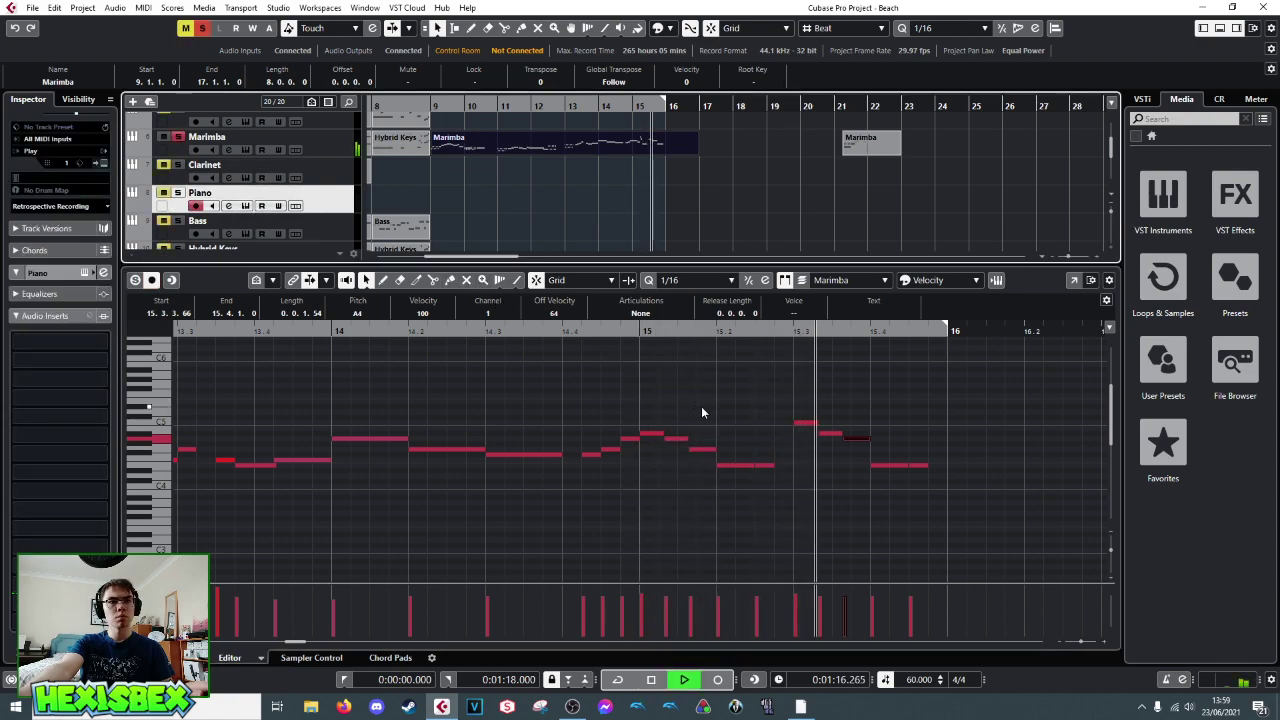
{"action": "key", "text": "space"}
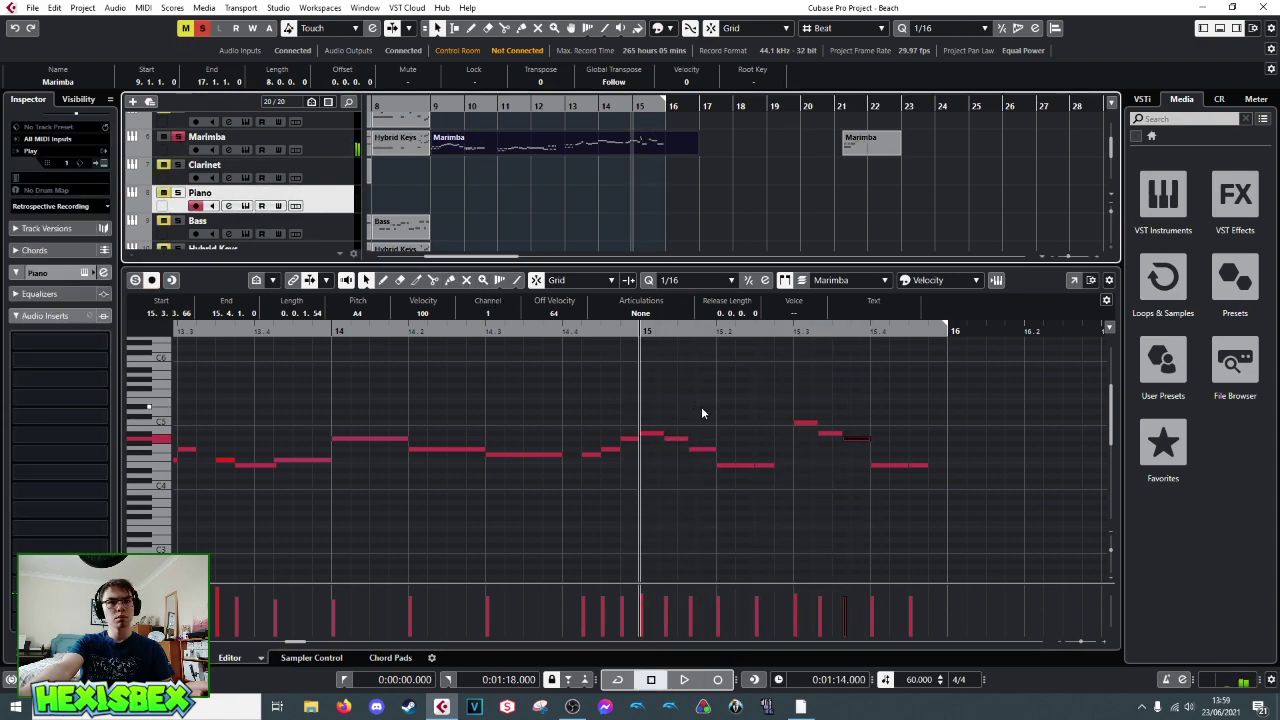
{"action": "left_click", "coordinate": [830, 428]}
{"action": "left_click", "coordinate": [810, 426]}
{"action": "left_click", "coordinate": [857, 440]}
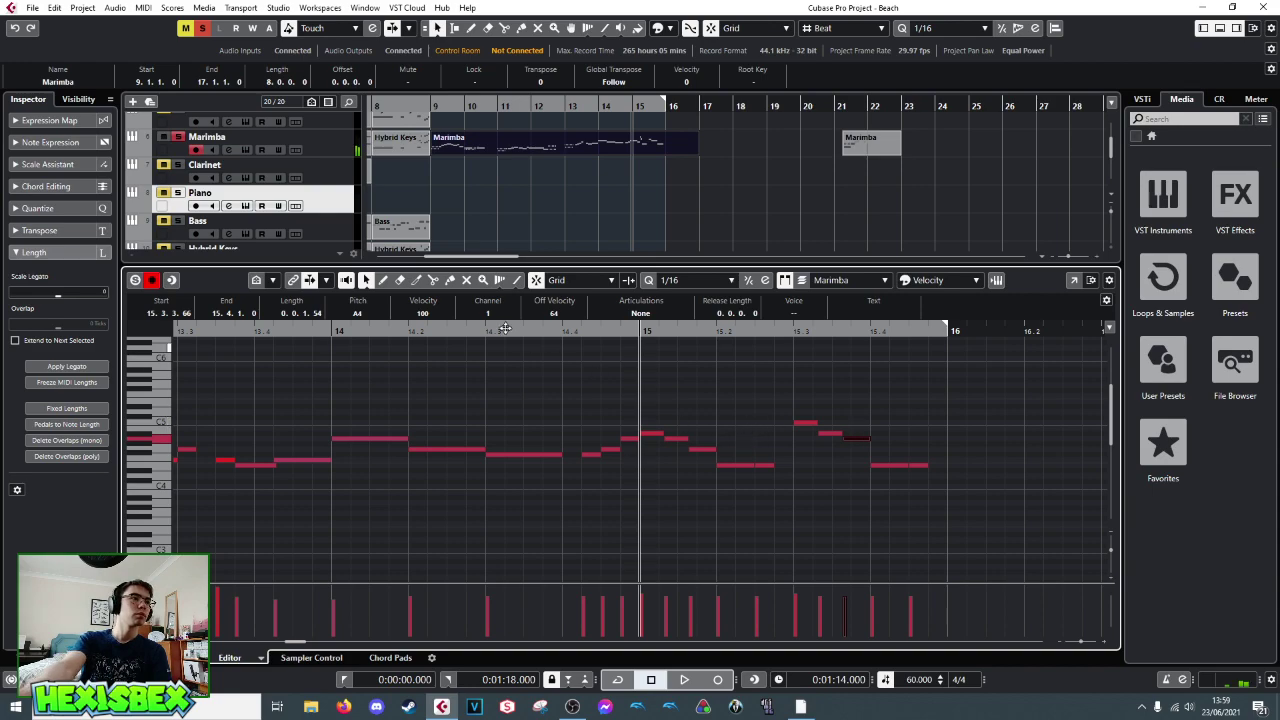
{"action": "left_click", "coordinate": [186, 138]}
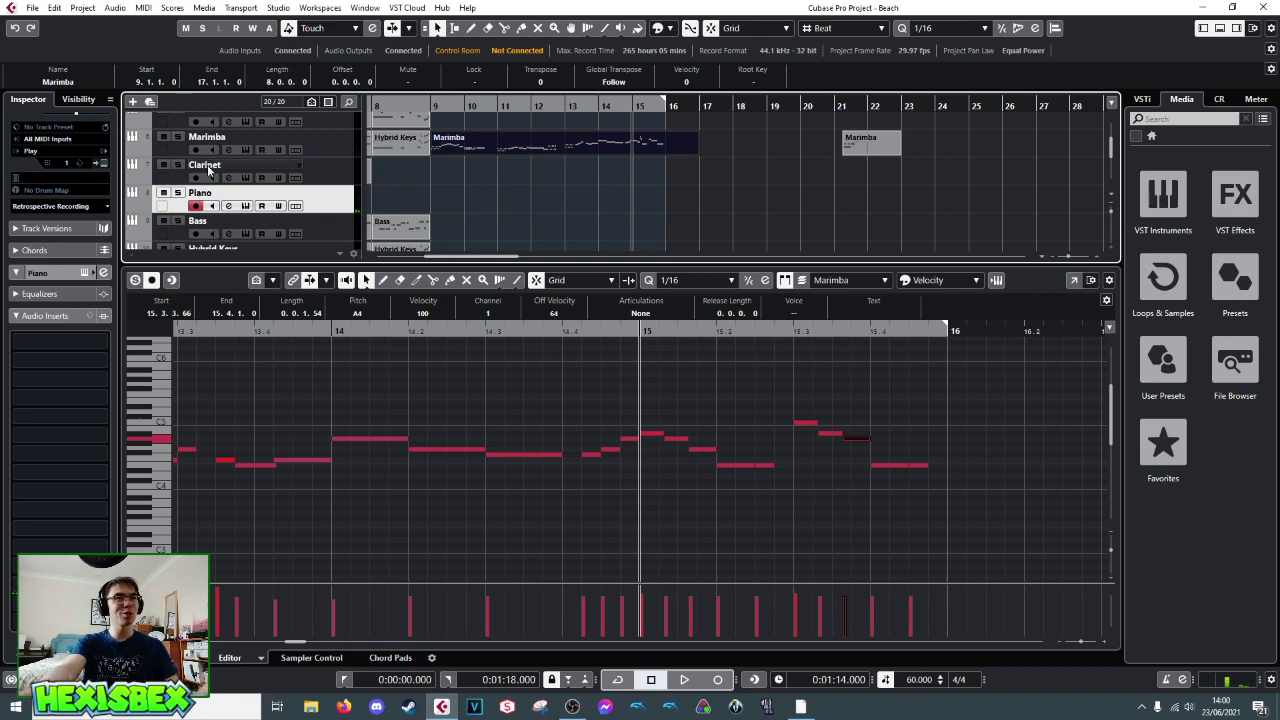
- Play the earlier section from bar 5 with all tracks, and jump ahead to bar 7 during playback
{"action": "left_click", "coordinate": [448, 103]}
{"action": "left_click_drag", "start_coordinate": [448, 103], "coordinate": [522, 118]}
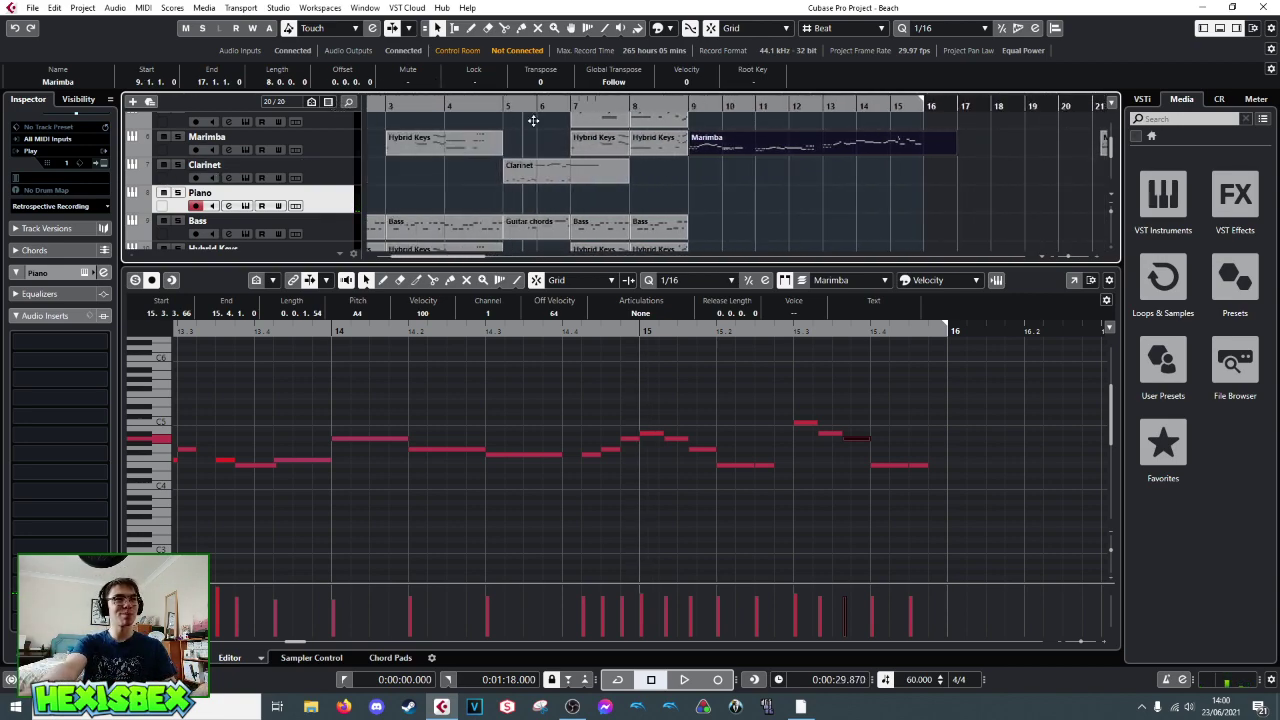
{"action": "key", "text": "space"}
{"action": "left_click", "coordinate": [573, 105]}
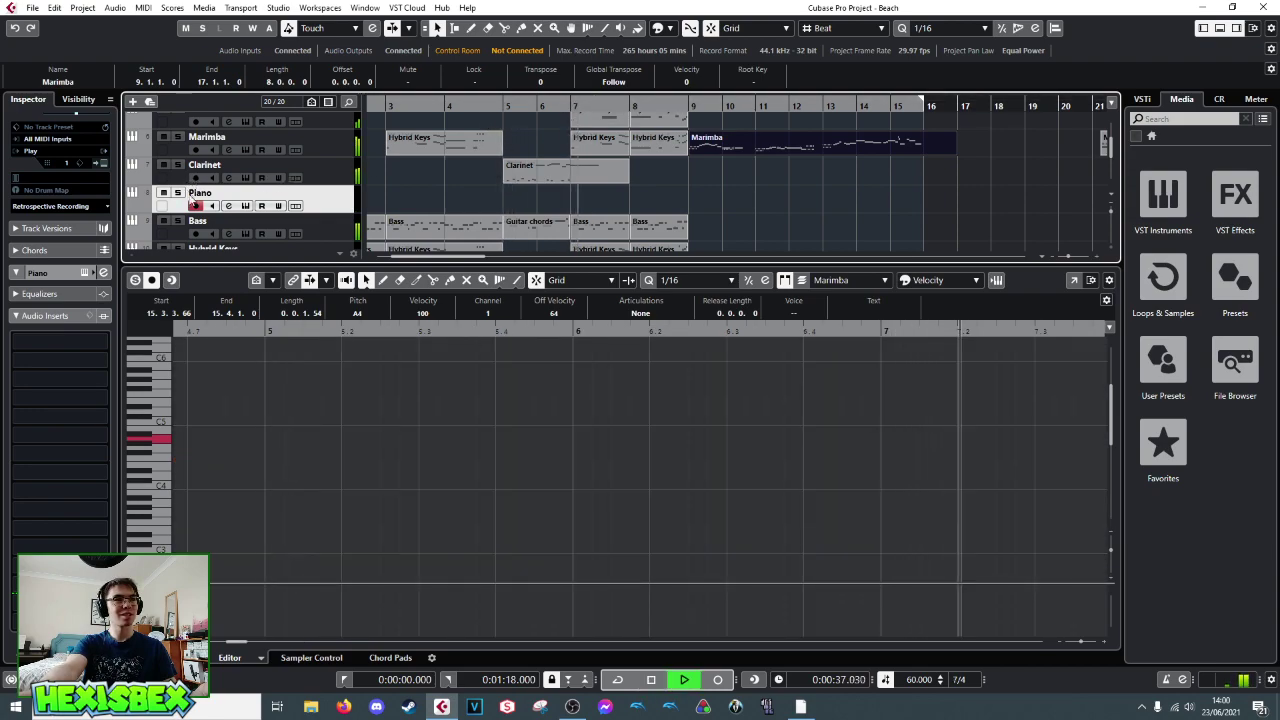
- Solo the Cimbasso track to listen to bars 7 and 8, stop playback, unsolo it, and close the editor
{"action": "scroll", "coordinate": [264, 204], "scroll_direction": "down", "scroll_amount": 1}
{"action": "scroll", "coordinate": [264, 204], "scroll_direction": "up", "scroll_amount": 3}
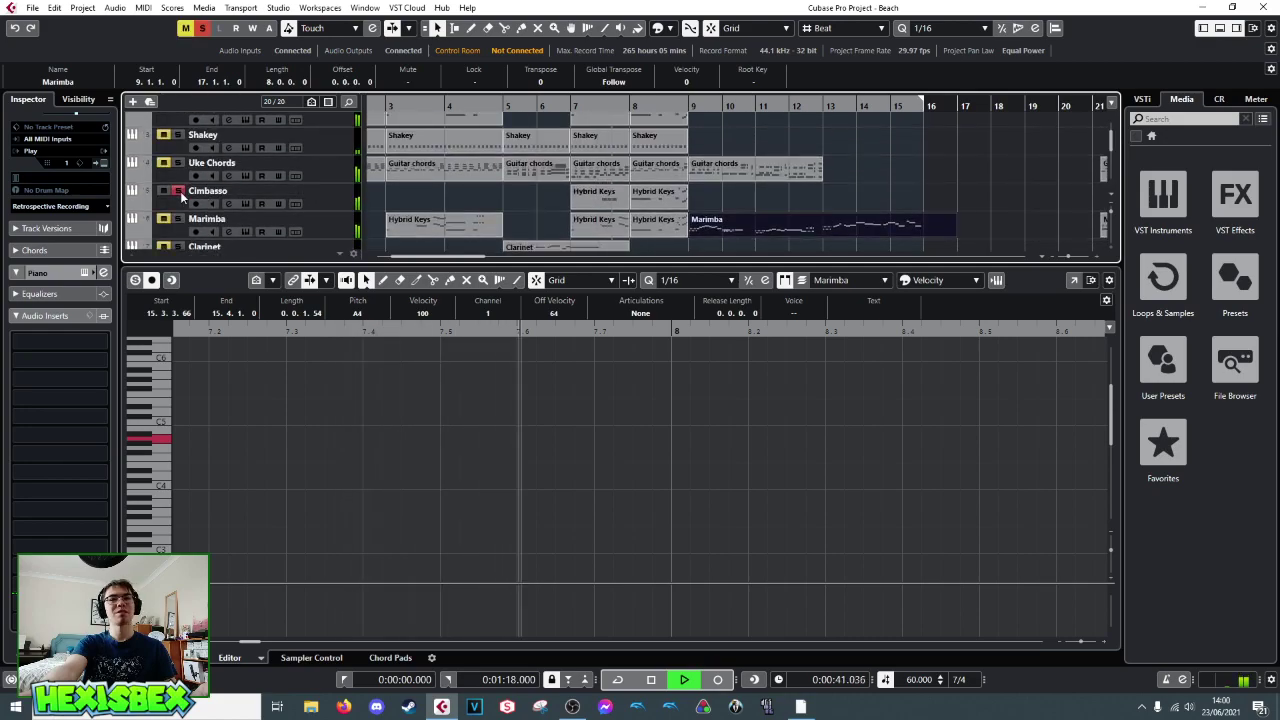
{"action": "left_click", "coordinate": [179, 191]}
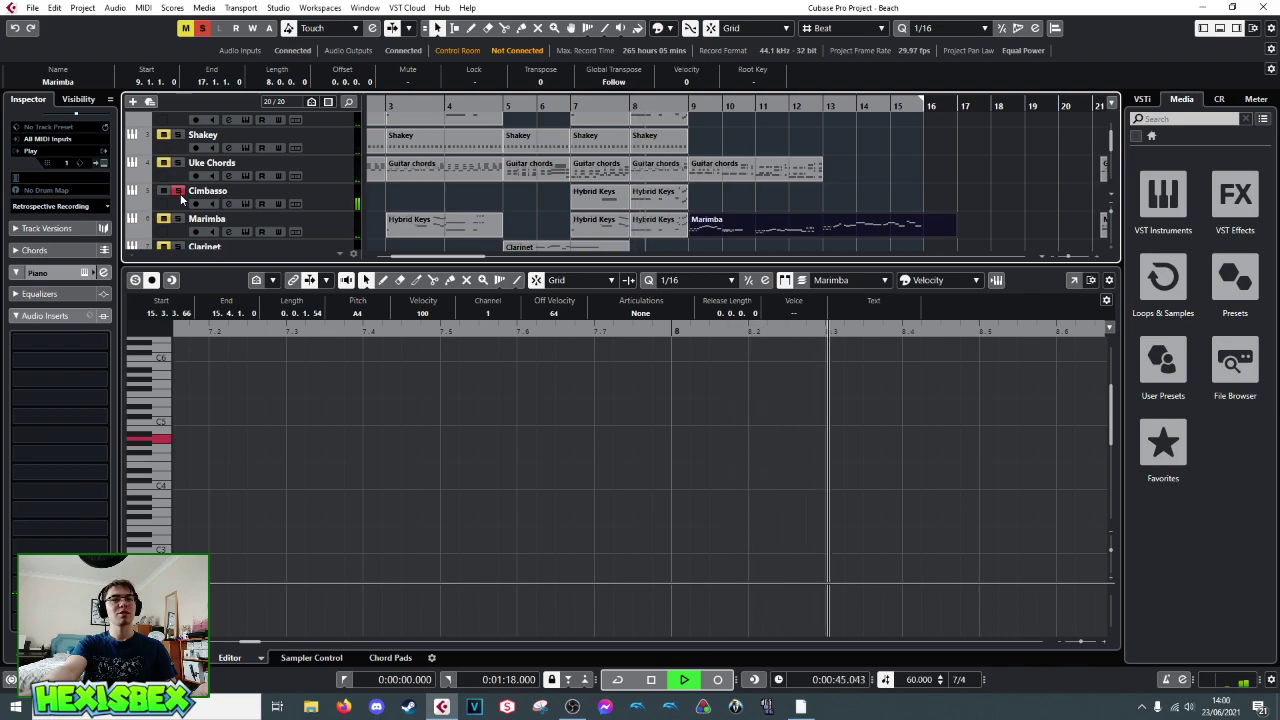
{"action": "key", "text": "space"}
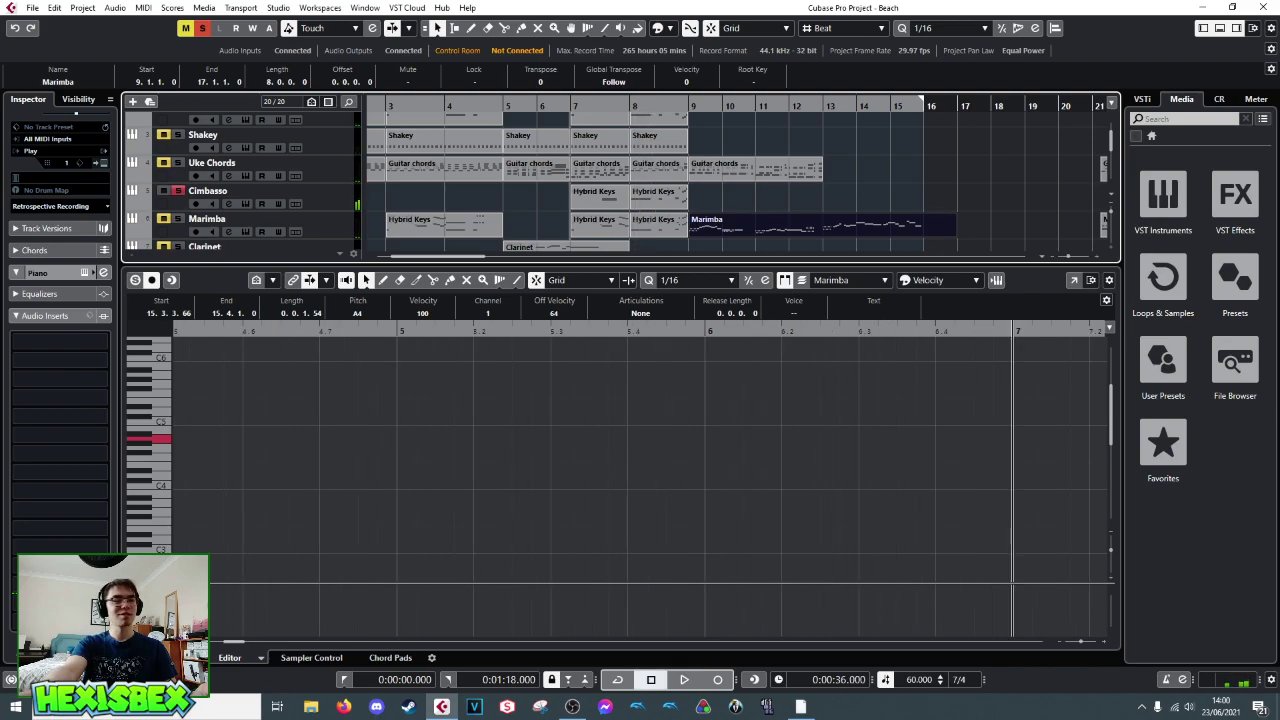
{"action": "key", "text": "ctrl+alt+e"}
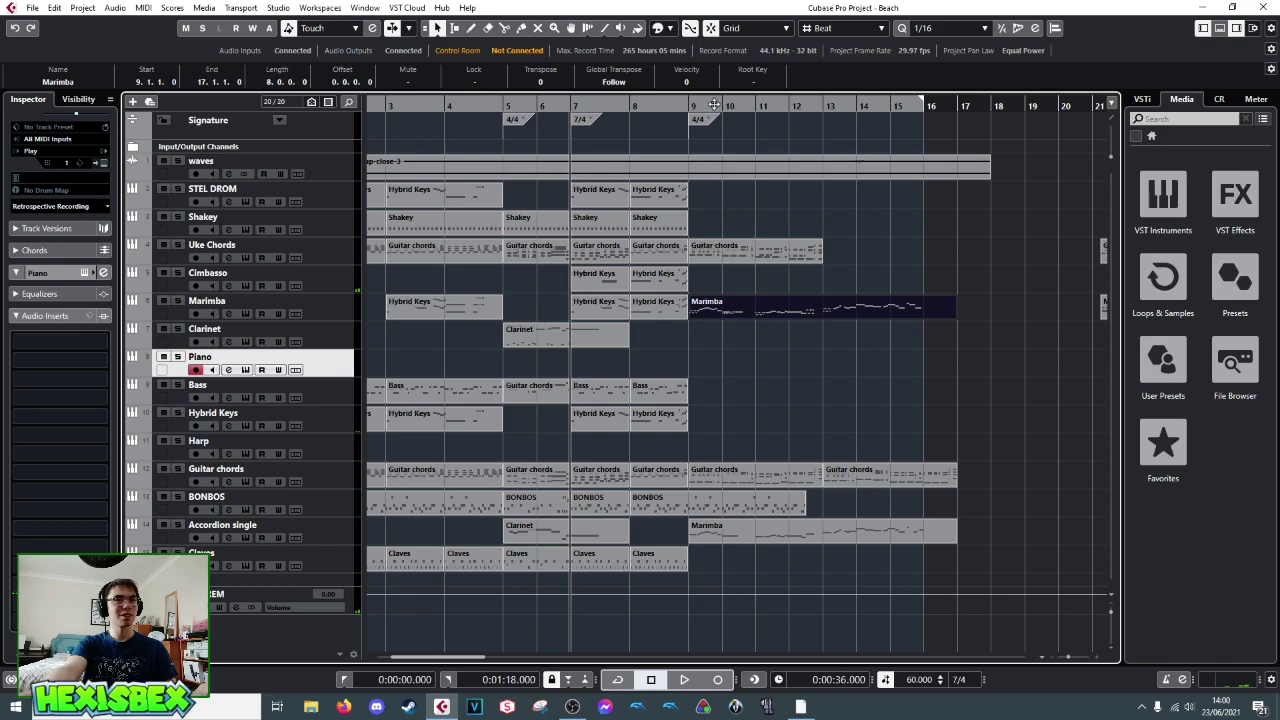
- Play the arrangement with all tracks from bar 9 through bar 15
{"action": "left_click", "coordinate": [689, 105]}
{"action": "left_click", "coordinate": [689, 105]}
{"action": "left_click", "coordinate": [700, 105]}
{"action": "left_click", "coordinate": [702, 105]}
{"action": "left_click", "coordinate": [686, 105]}
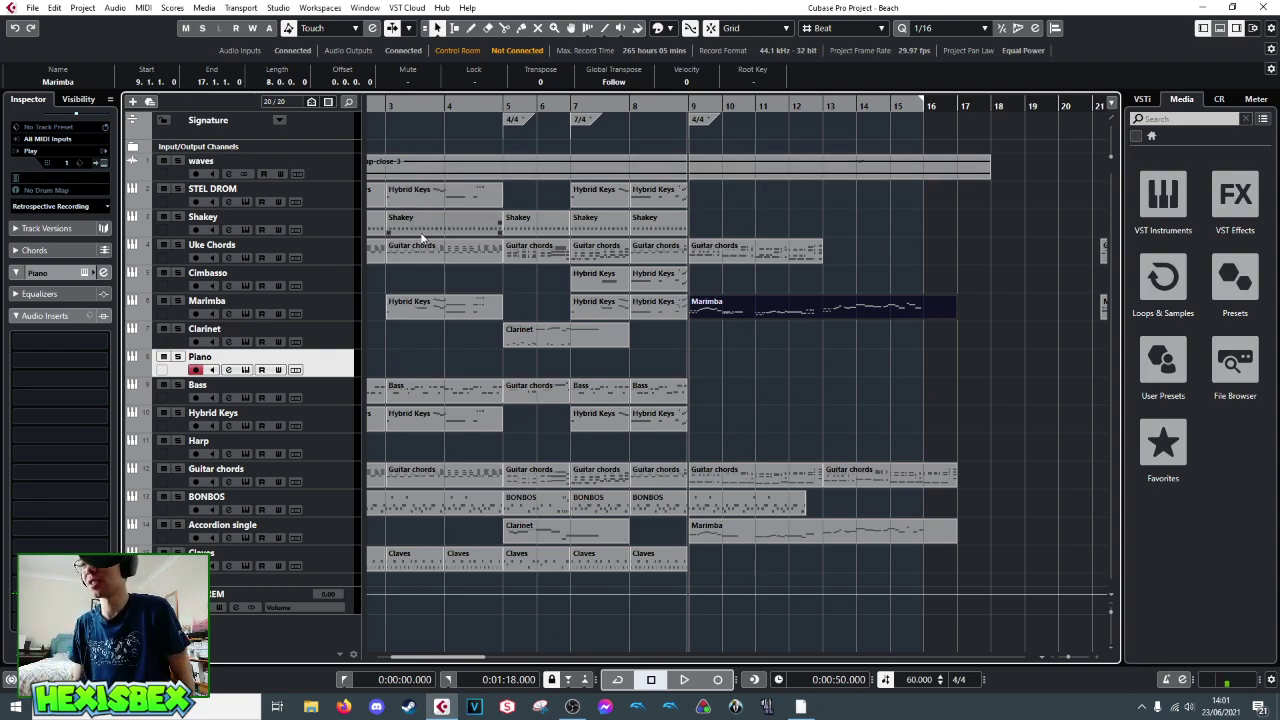
{"action": "key", "text": "space"}
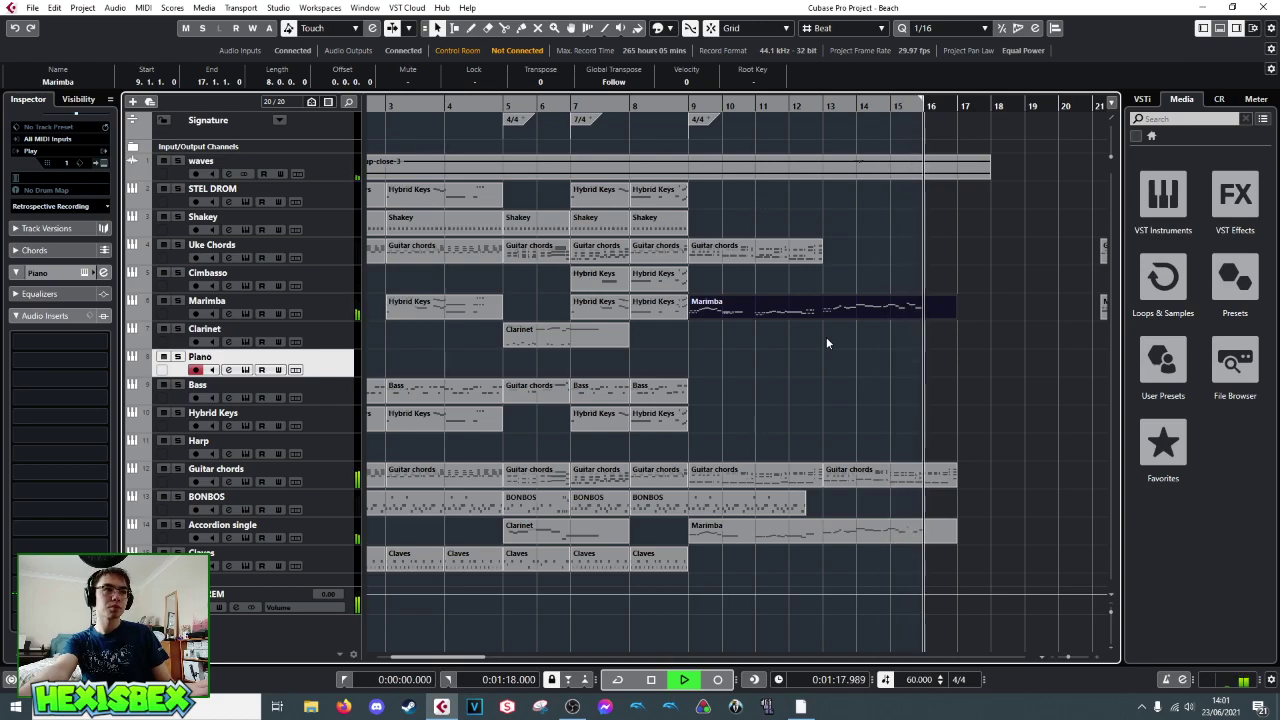
{"action": "key", "text": "space"}
- Open the Marimba part that starts at bar 9 in the editor, solo its track, and play bar 15
{"action": "left_click", "coordinate": [338, 315]}
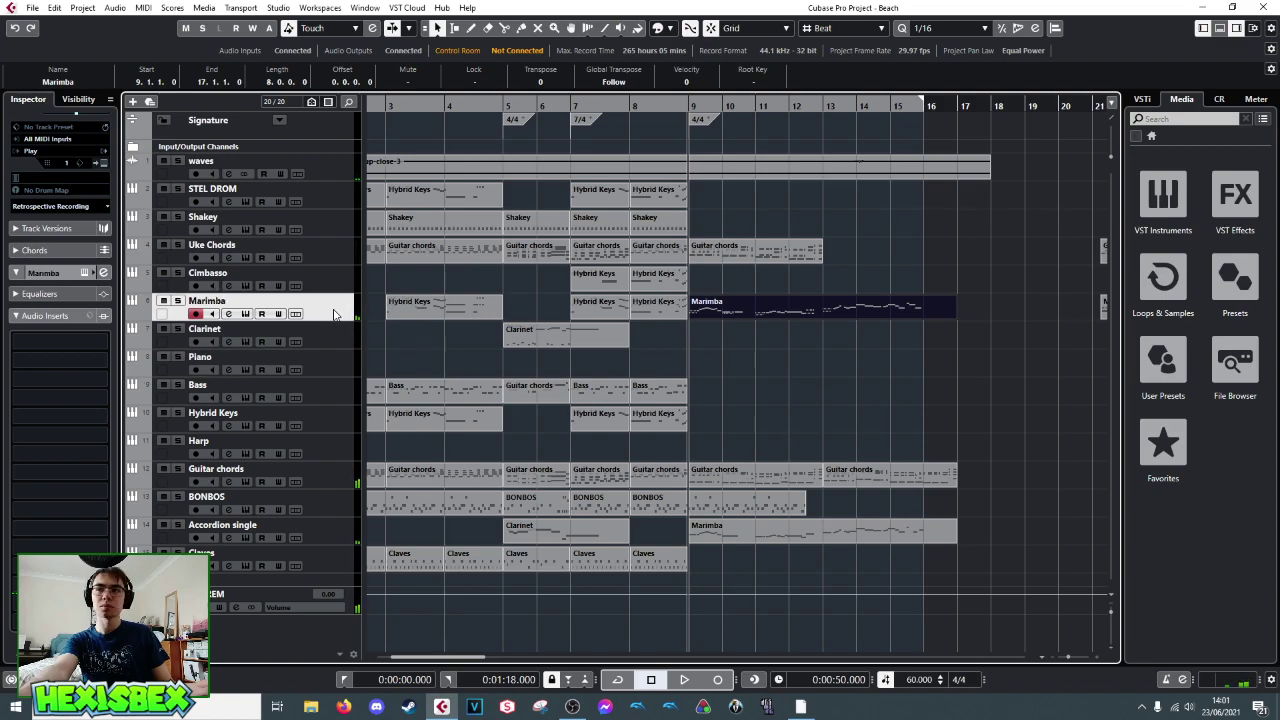
{"action": "double_click", "coordinate": [894, 309]}
{"action": "key", "text": "KP_Add"}
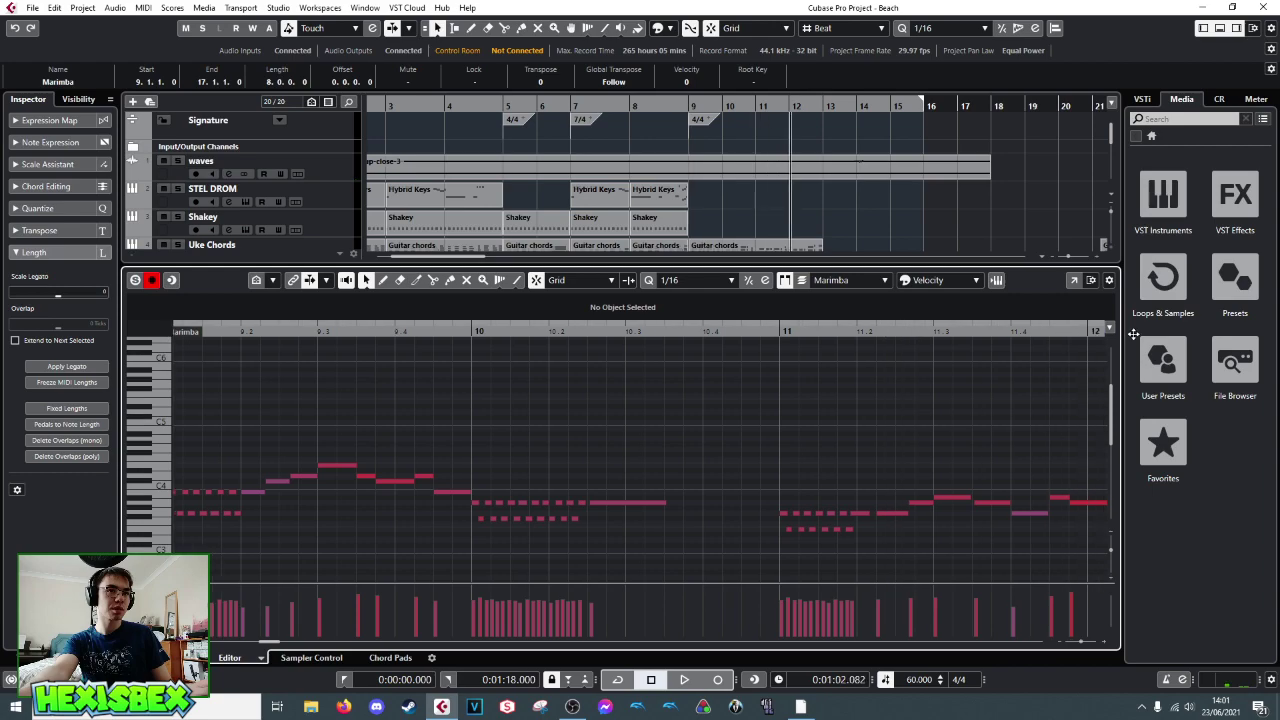
{"action": "key", "text": "space"}
{"action": "scroll", "coordinate": [185, 216], "scroll_direction": "down", "scroll_amount": 3}
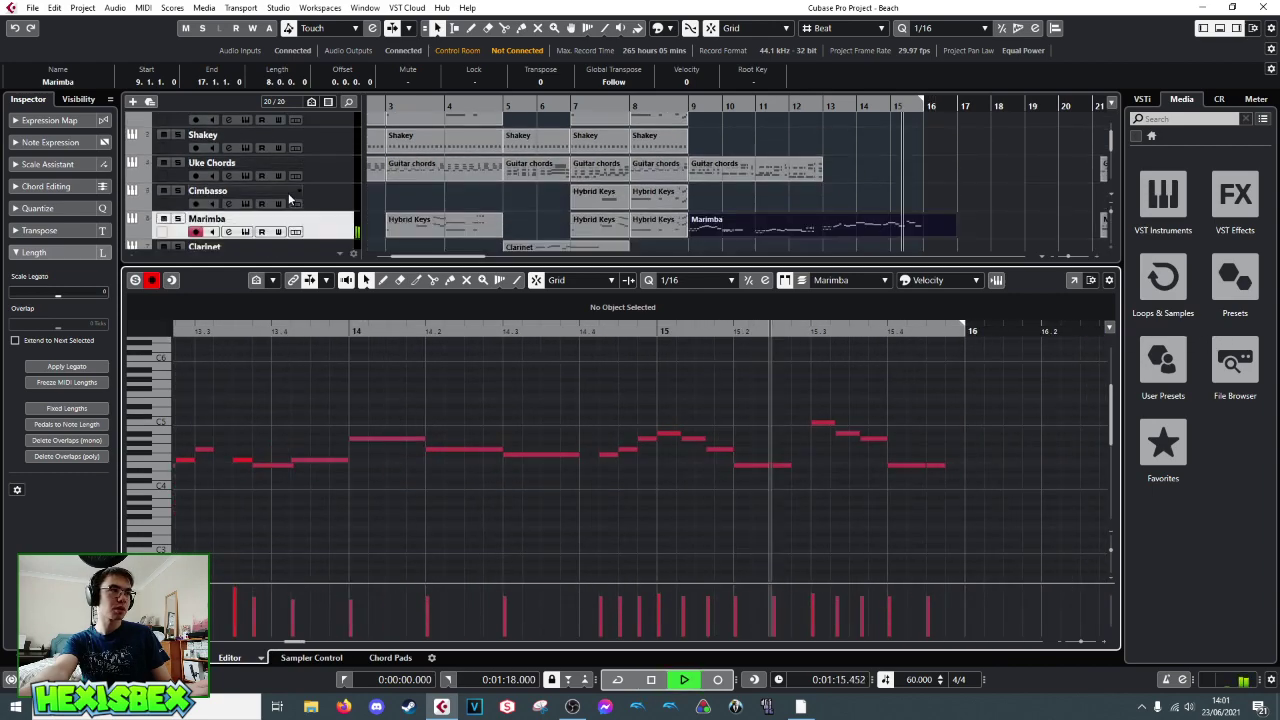
{"action": "left_click", "coordinate": [179, 218]}
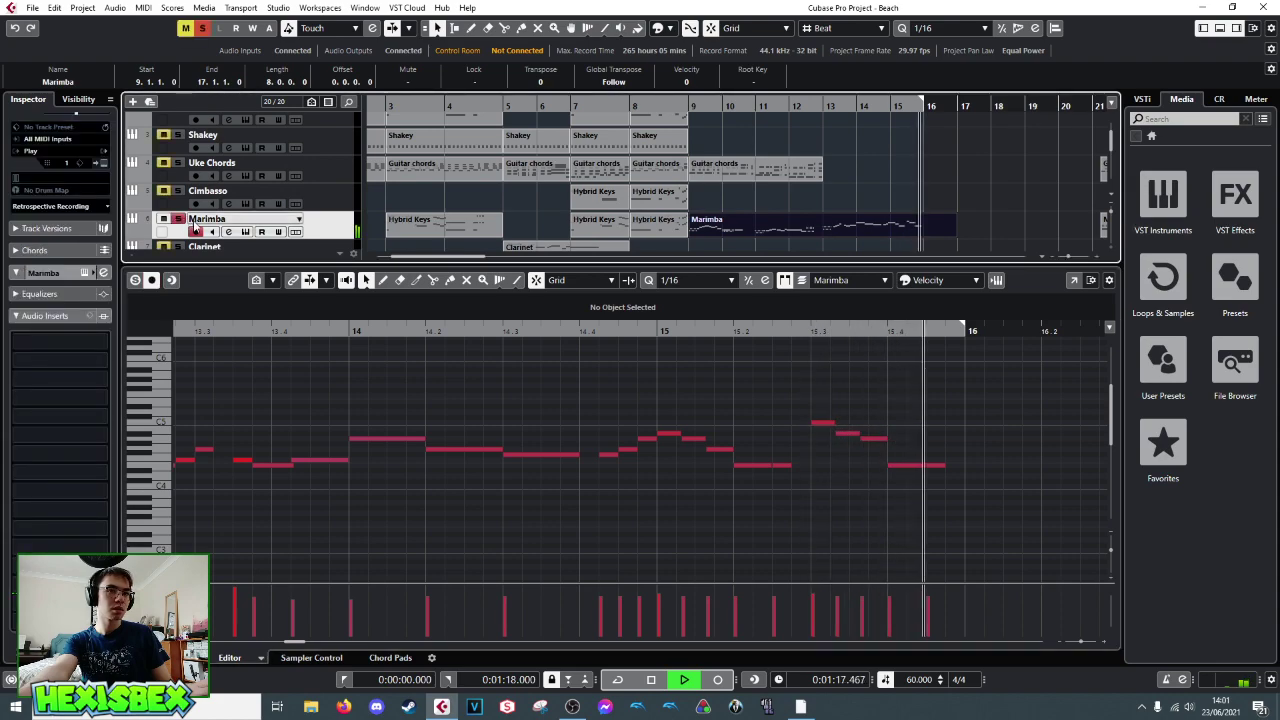
{"action": "key", "text": "space"}
- Raise the Marimba note on beat 15.4 from E4 to G4, and play bar 15
{"action": "left_click", "coordinate": [907, 466]}
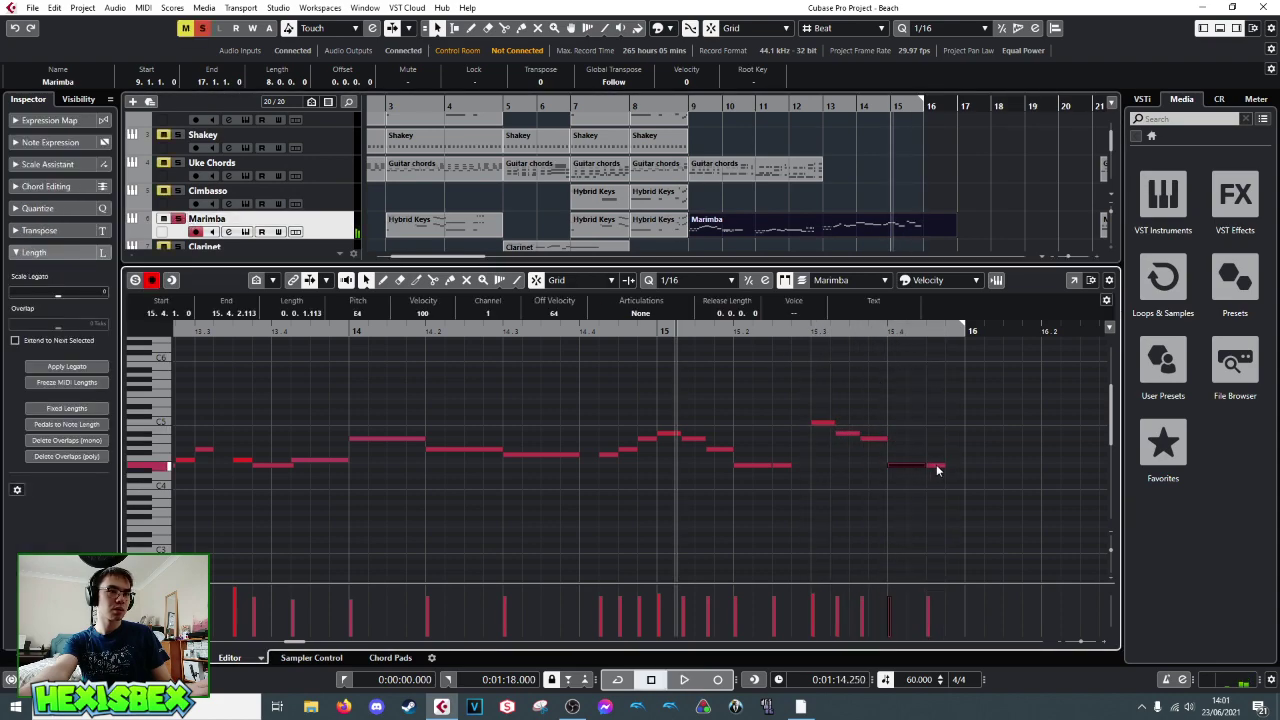
{"action": "left_click", "coordinate": [845, 433]}
{"action": "left_click_drag", "start_coordinate": [866, 437], "coordinate": [893, 454]}
{"action": "left_click", "coordinate": [900, 465]}
{"action": "key", "text": "Up"}
{"action": "key", "text": "Up"}
{"action": "key", "text": "Up"}
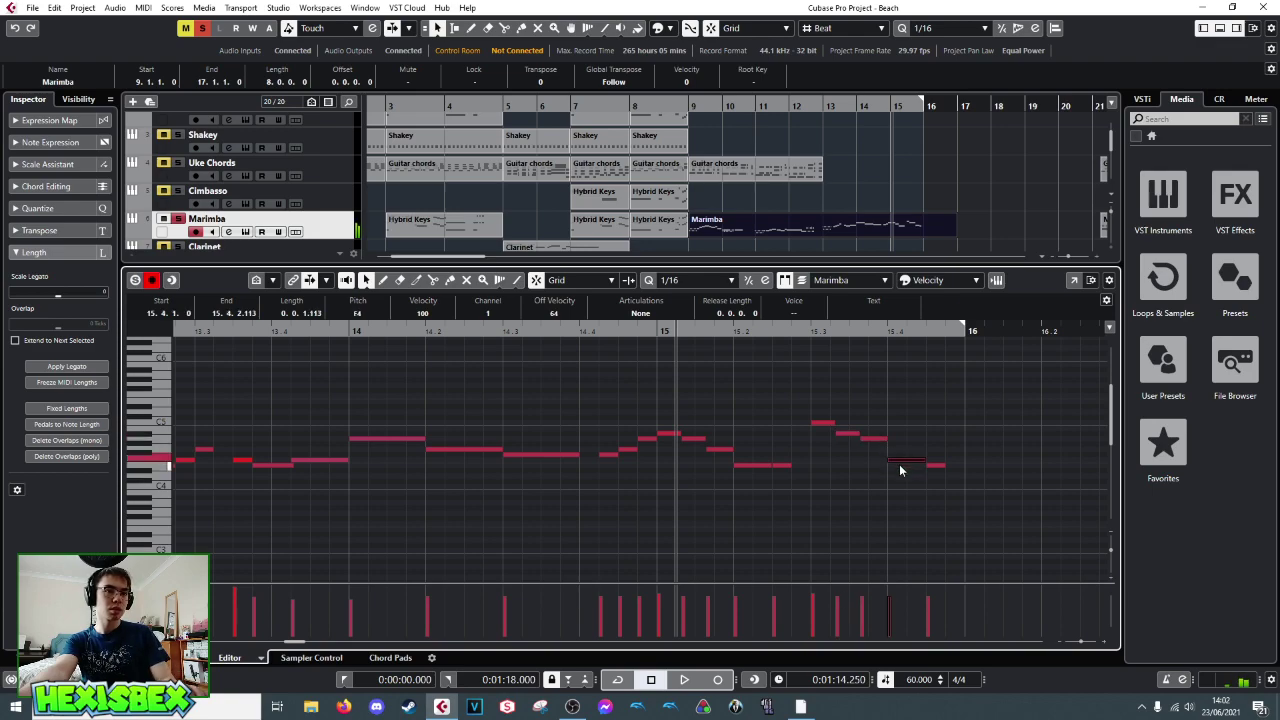
{"action": "left_click", "coordinate": [936, 466]}
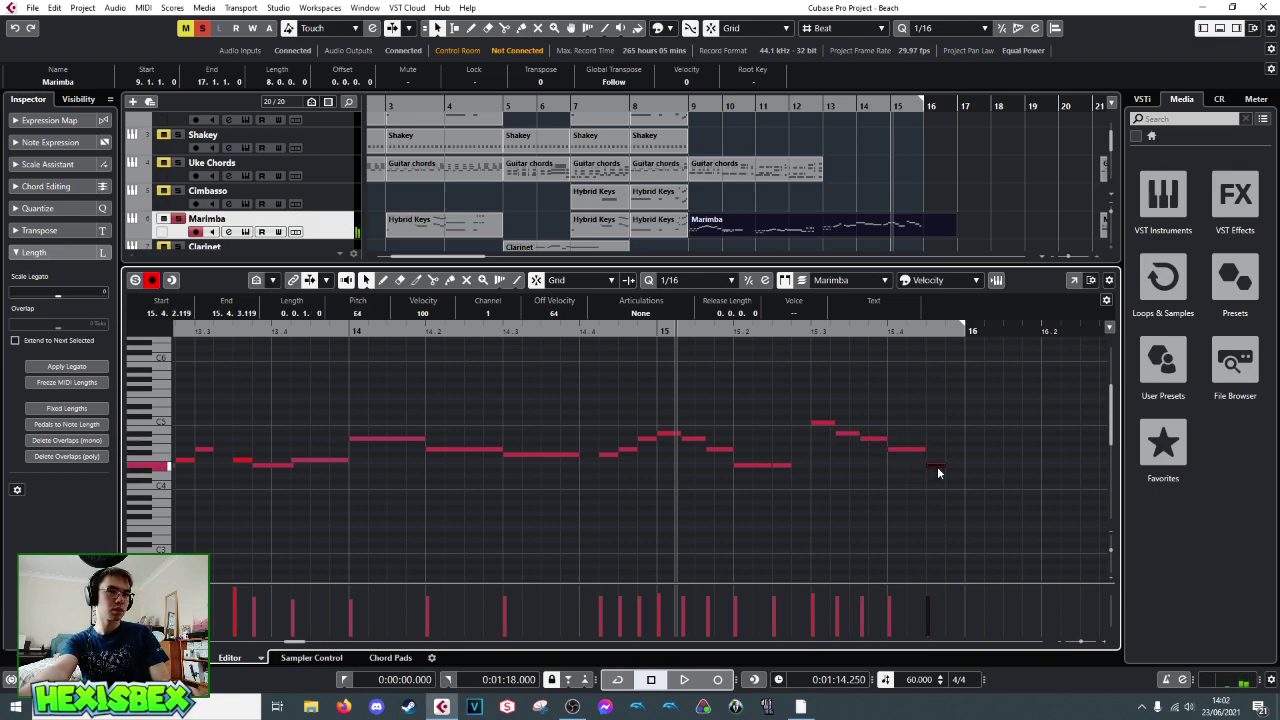
{"action": "key", "text": "space"}
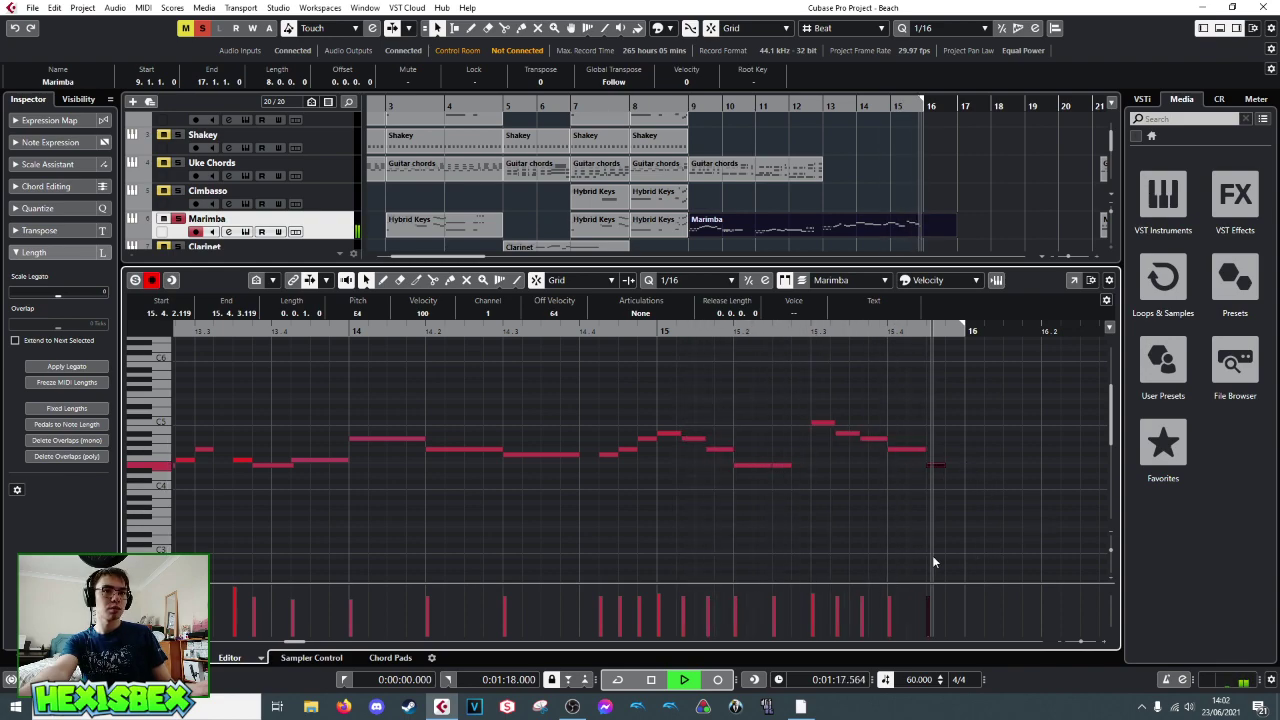
{"action": "key", "text": "space"}
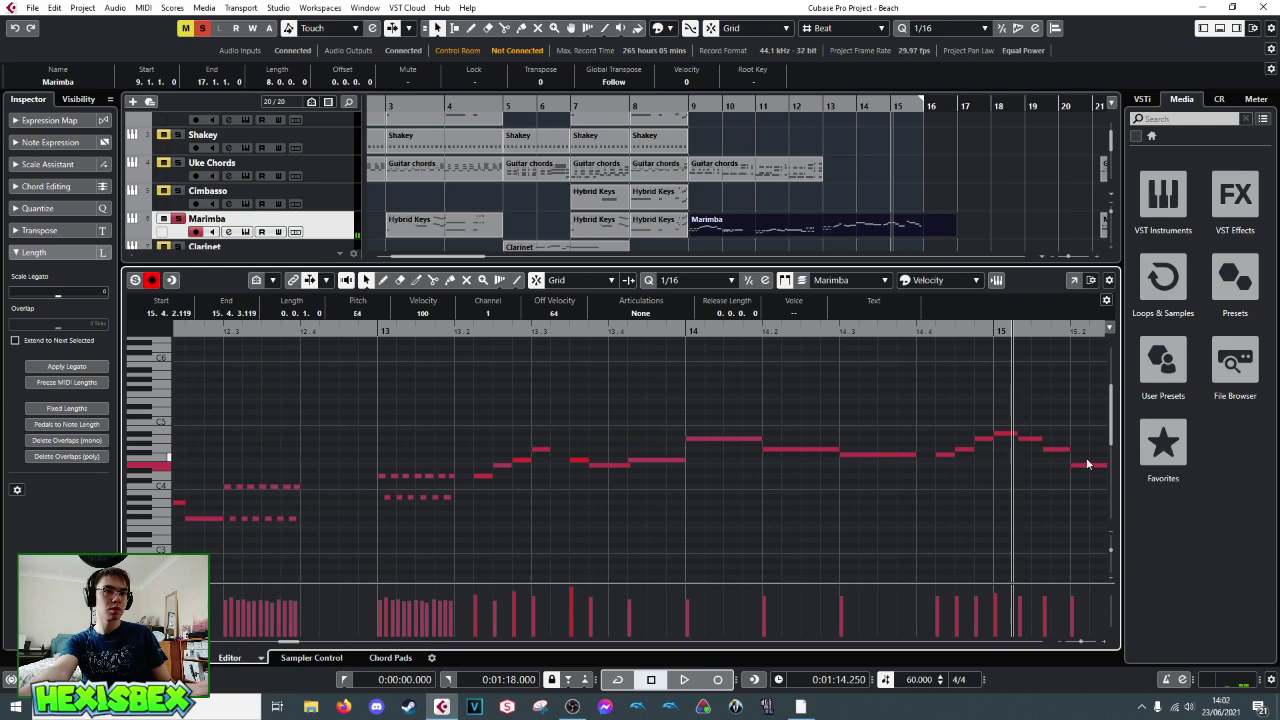
- Copy the last E4 Marimba note of bar 15 to the start of bar 16, and close the editor
{"action": "left_click", "coordinate": [1064, 333]}
{"action": "left_click_drag", "start_coordinate": [1064, 333], "coordinate": [721, 356]}
{"action": "left_click", "coordinate": [722, 465], "text": "alt"}
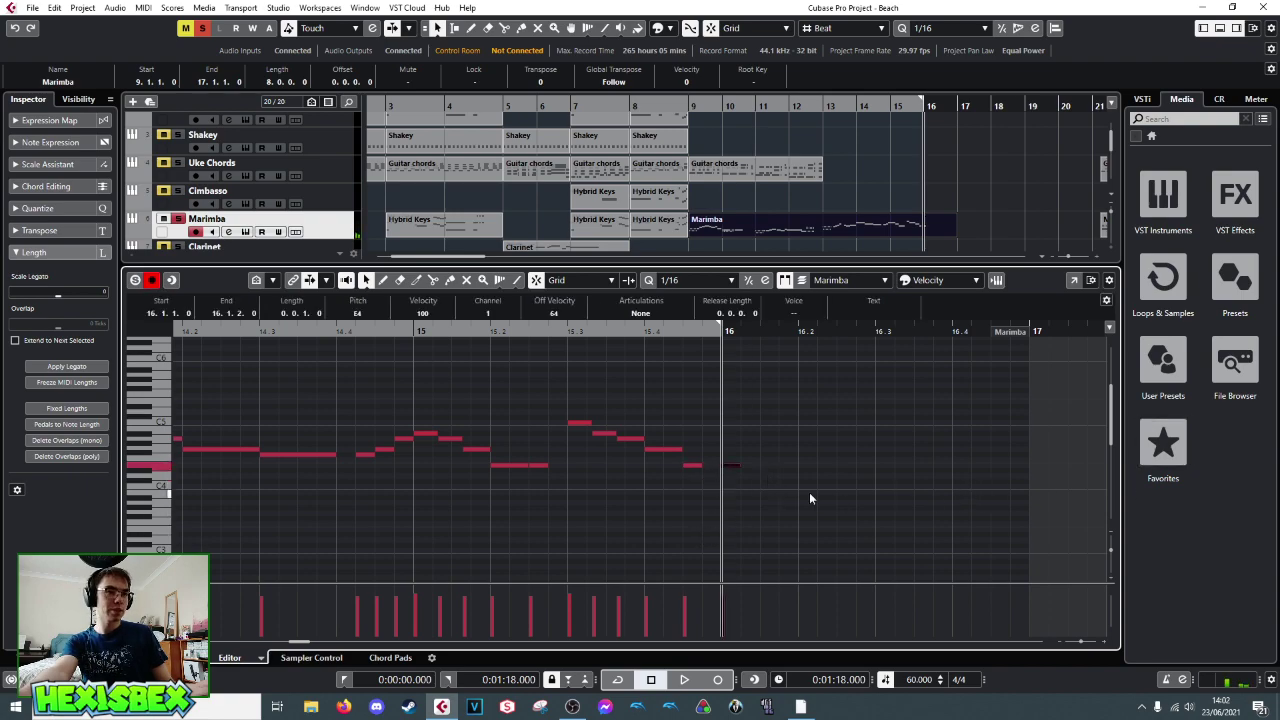
{"action": "key", "text": "ctrl+e"}
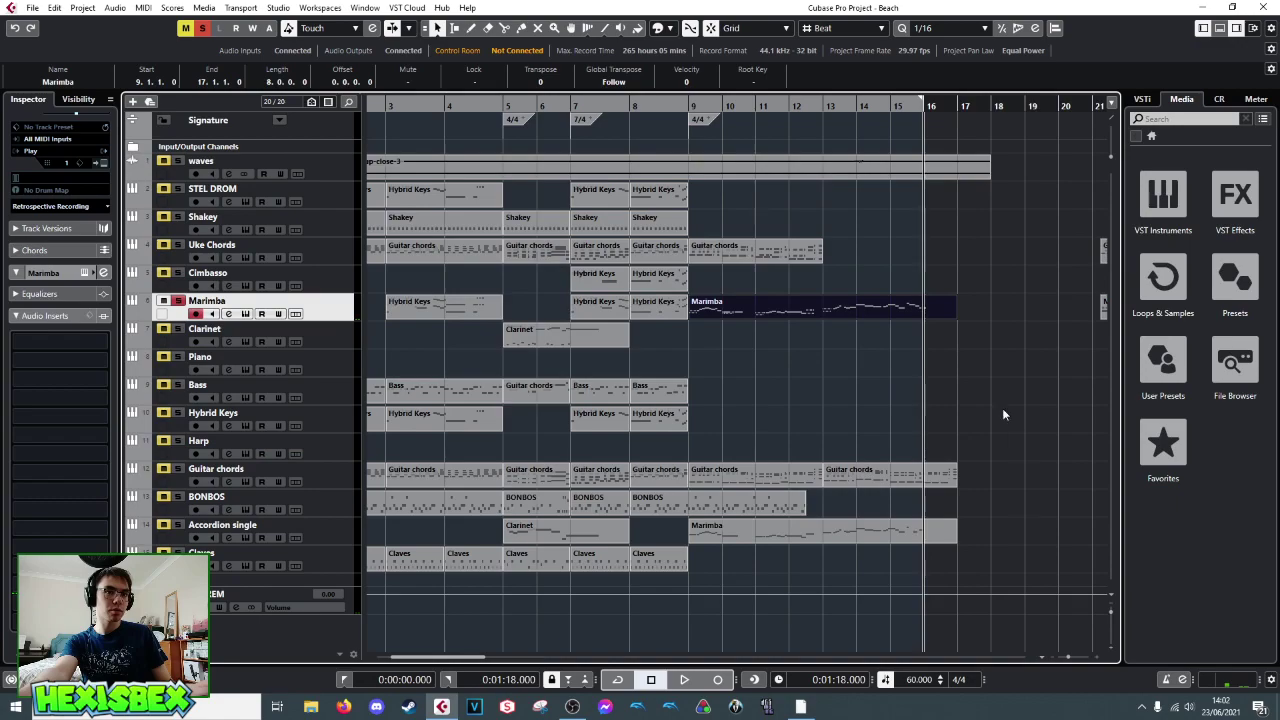
- Check bar 16 of the Guitar chords part, and copy the Marimba notes from bar 15 through the start of bar 16
{"action": "double_click", "coordinate": [893, 486]}
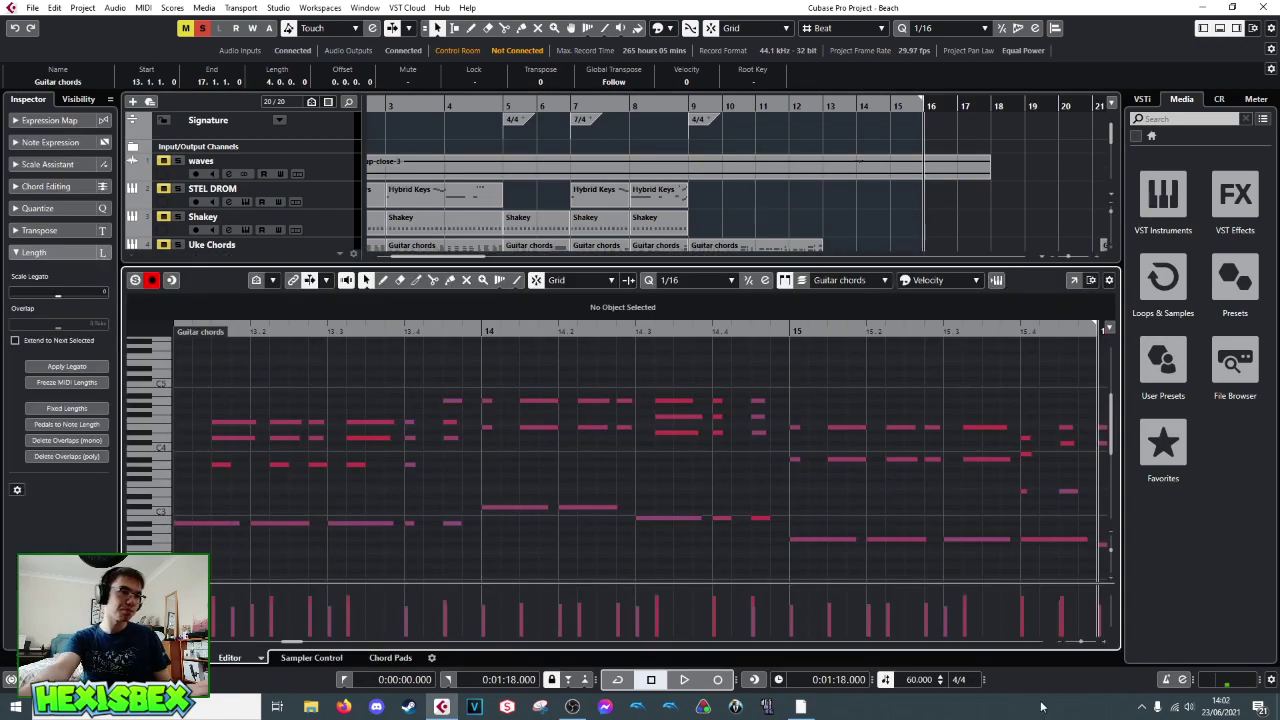
{"action": "scroll", "coordinate": [865, 208], "scroll_direction": "down", "scroll_amount": 8}
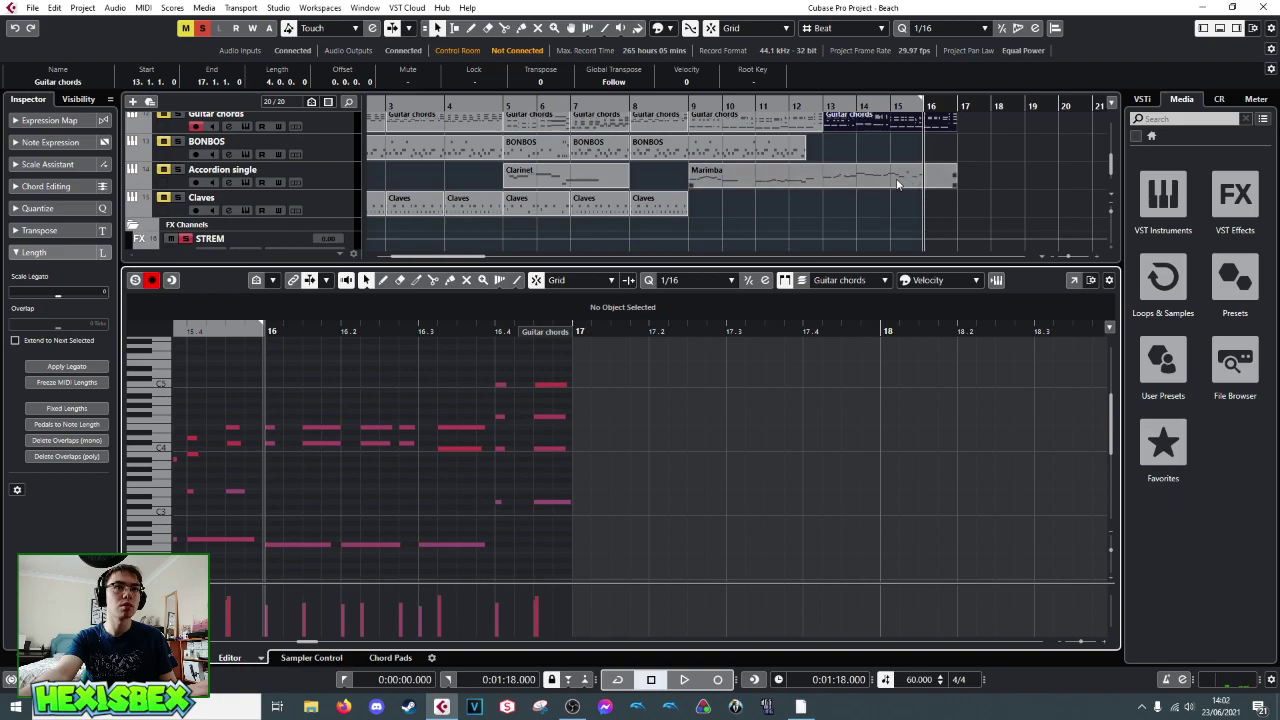
{"action": "scroll", "coordinate": [1005, 202], "scroll_direction": "up", "scroll_amount": 3}
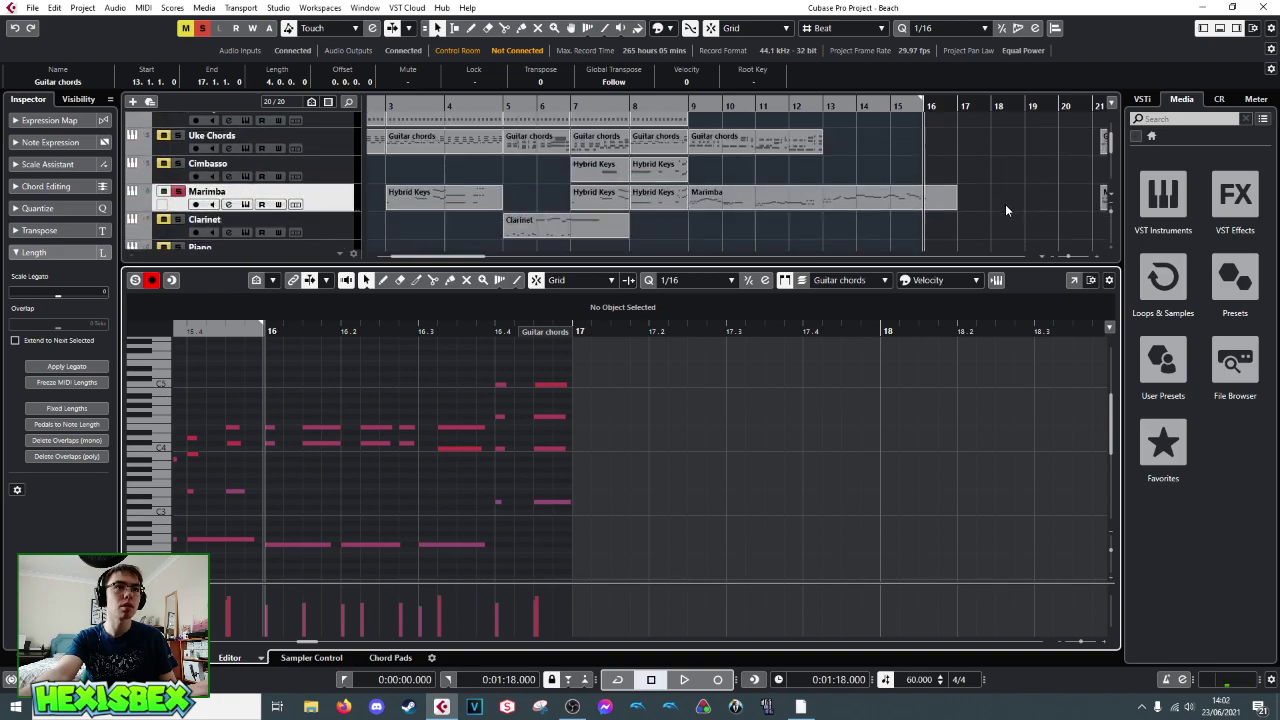
{"action": "left_click", "coordinate": [909, 201]}
{"action": "left_click_drag", "start_coordinate": [499, 409], "coordinate": [815, 512]}
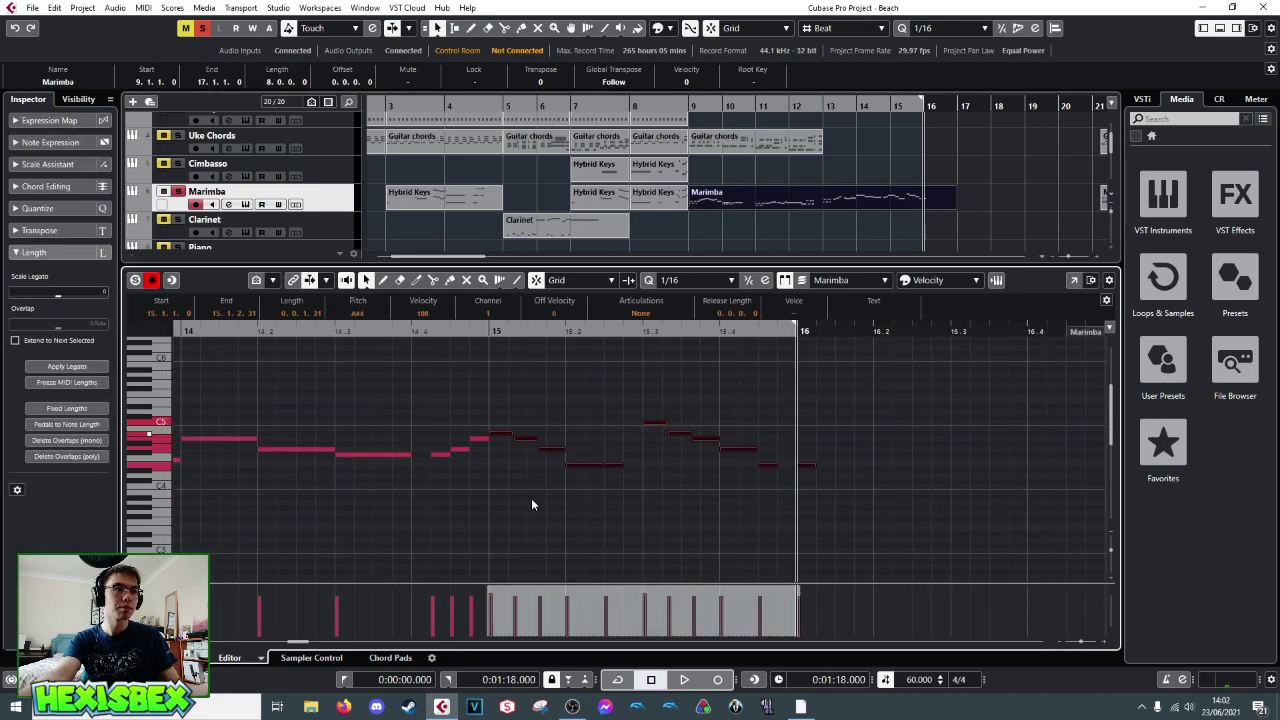
{"action": "key", "text": "ctrl+alt+e"}
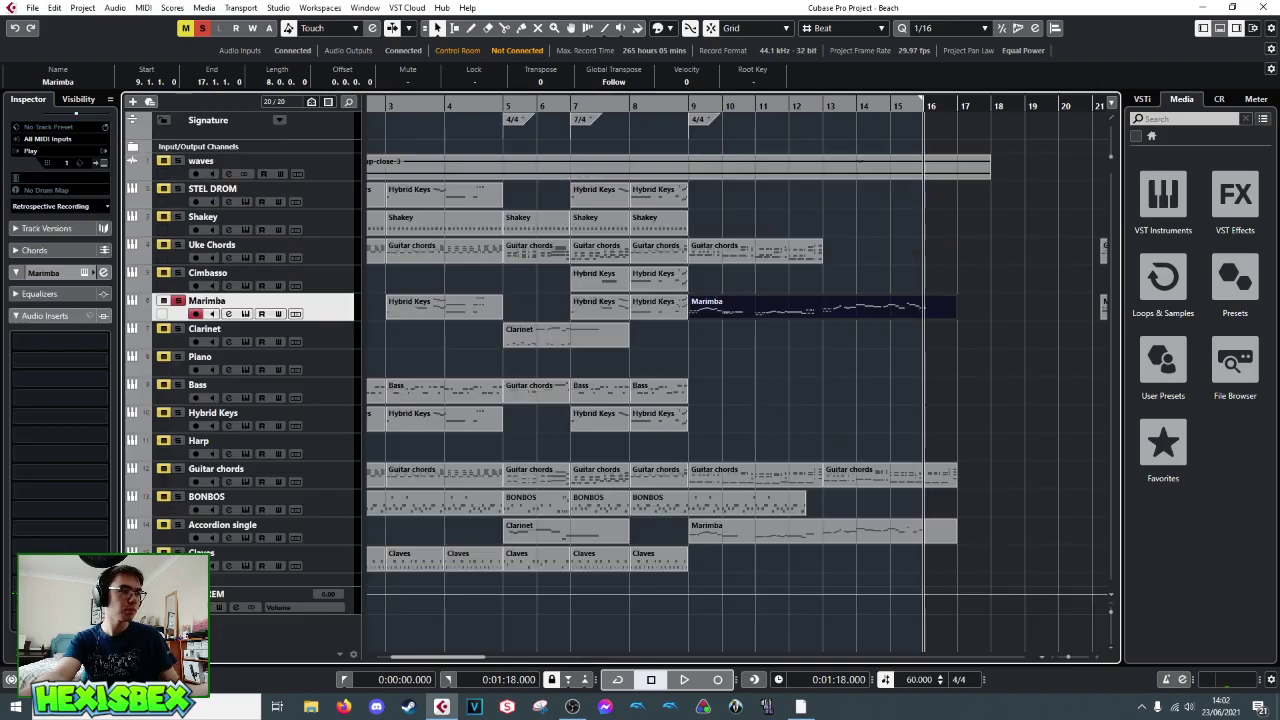
- Replace the notes from bar 15 onward in the Accordion single track's Marimba part with the copied phrase, and play bar 15
{"action": "double_click", "coordinate": [888, 537]}
{"action": "left_click", "coordinate": [500, 336]}
{"action": "left_click_drag", "start_coordinate": [498, 415], "coordinate": [819, 534]}
{"action": "key", "text": "Delete"}
{"action": "key", "text": "ctrl+z"}
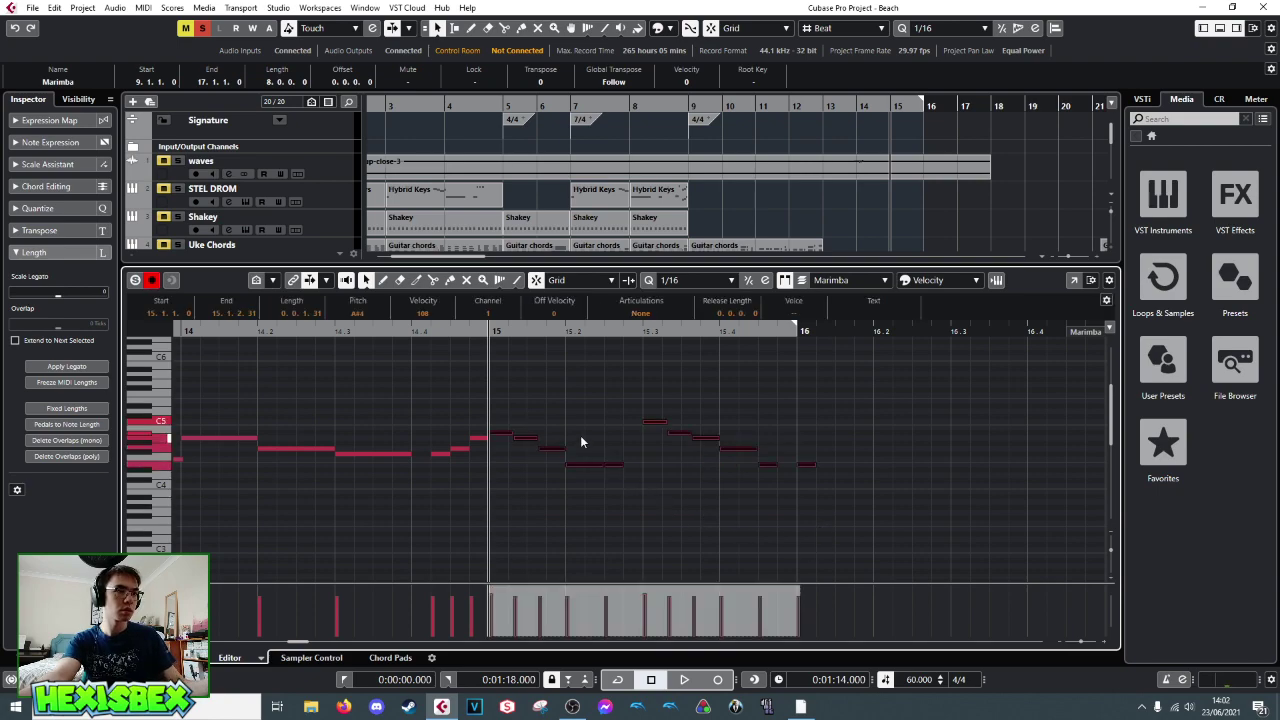
{"action": "key", "text": "space"}
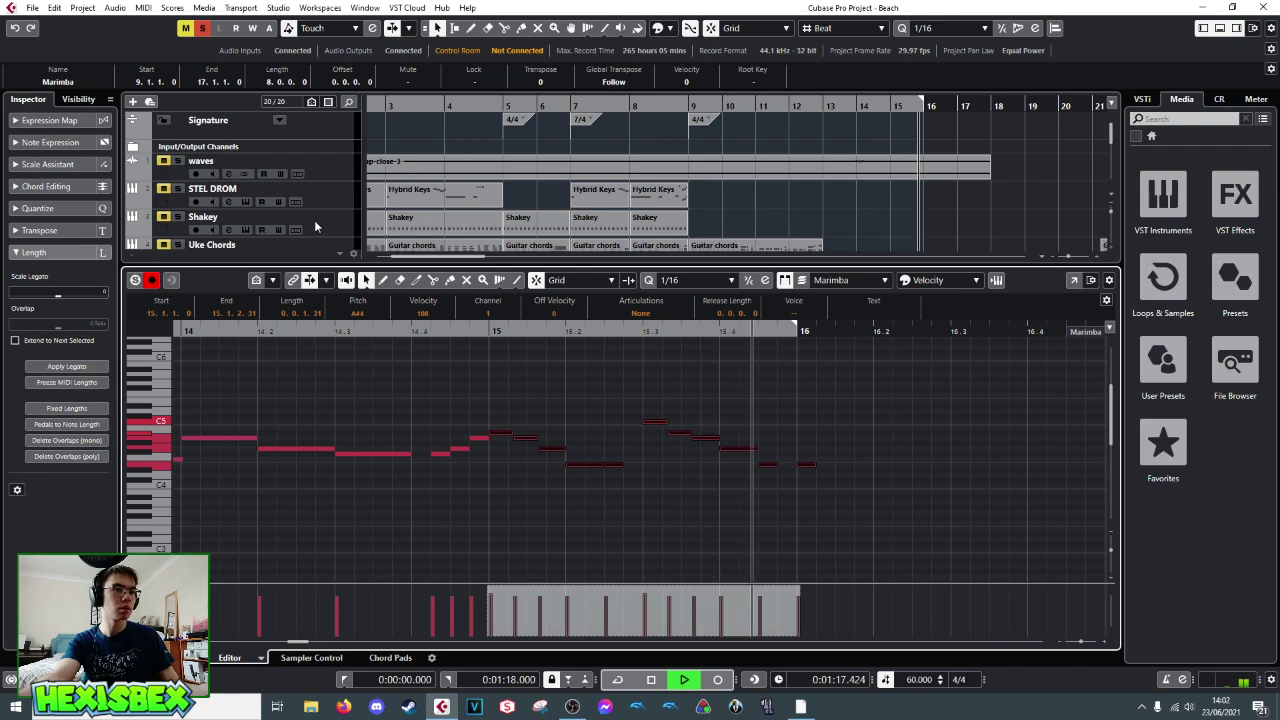
{"action": "key", "text": "space"}
{"action": "key", "text": "ctrl+e"}
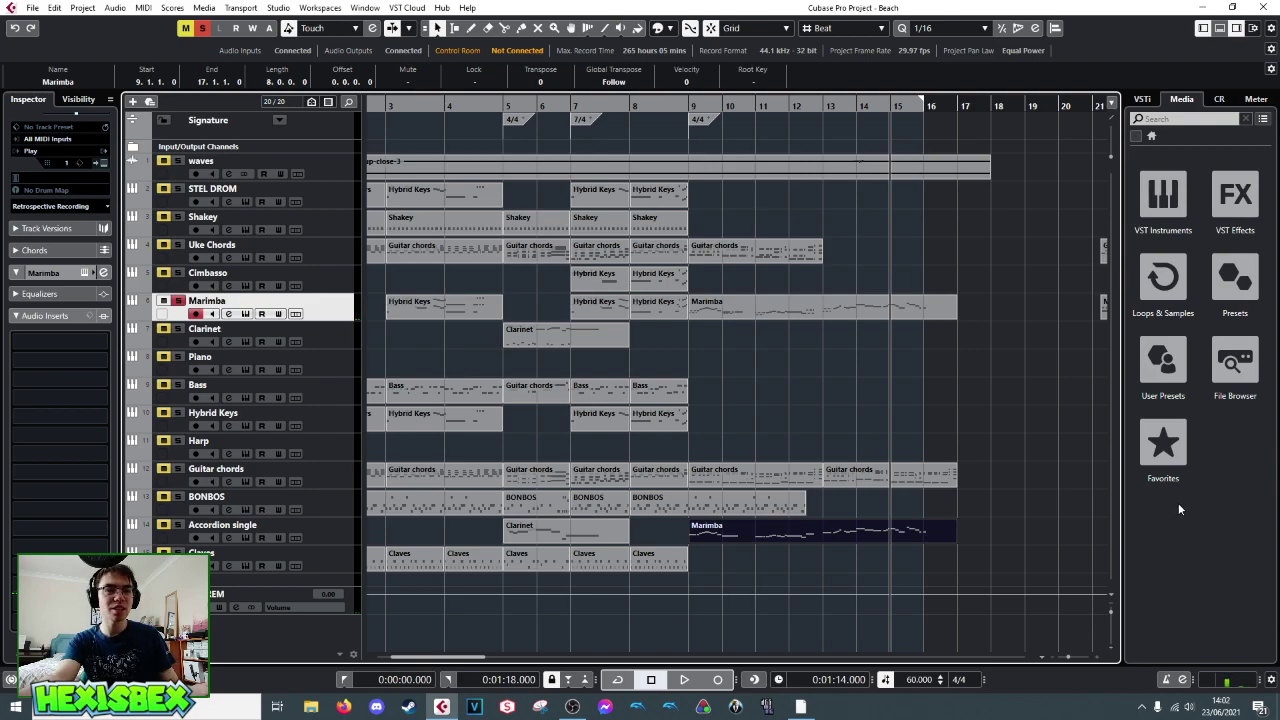
- Move the playback position to bar 13, take the Marimba track out of solo, and play with all tracks
{"action": "left_click", "coordinate": [830, 105]}
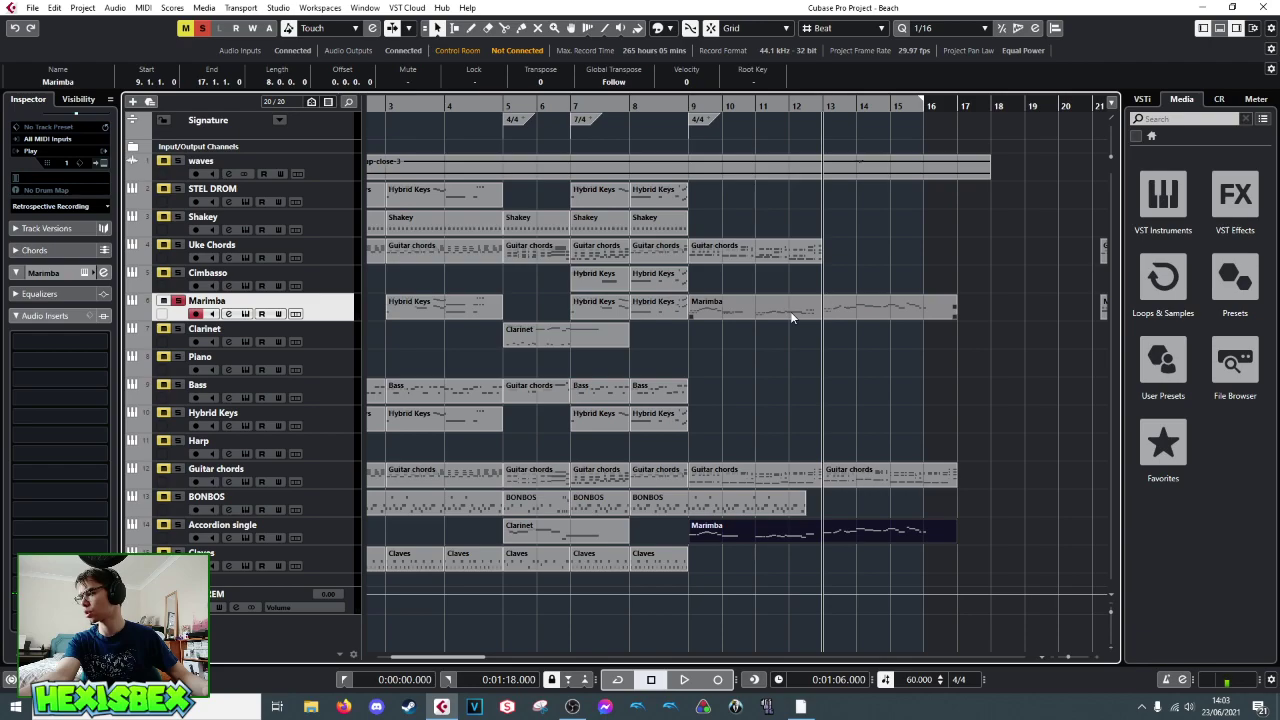
{"action": "key", "text": "space"}
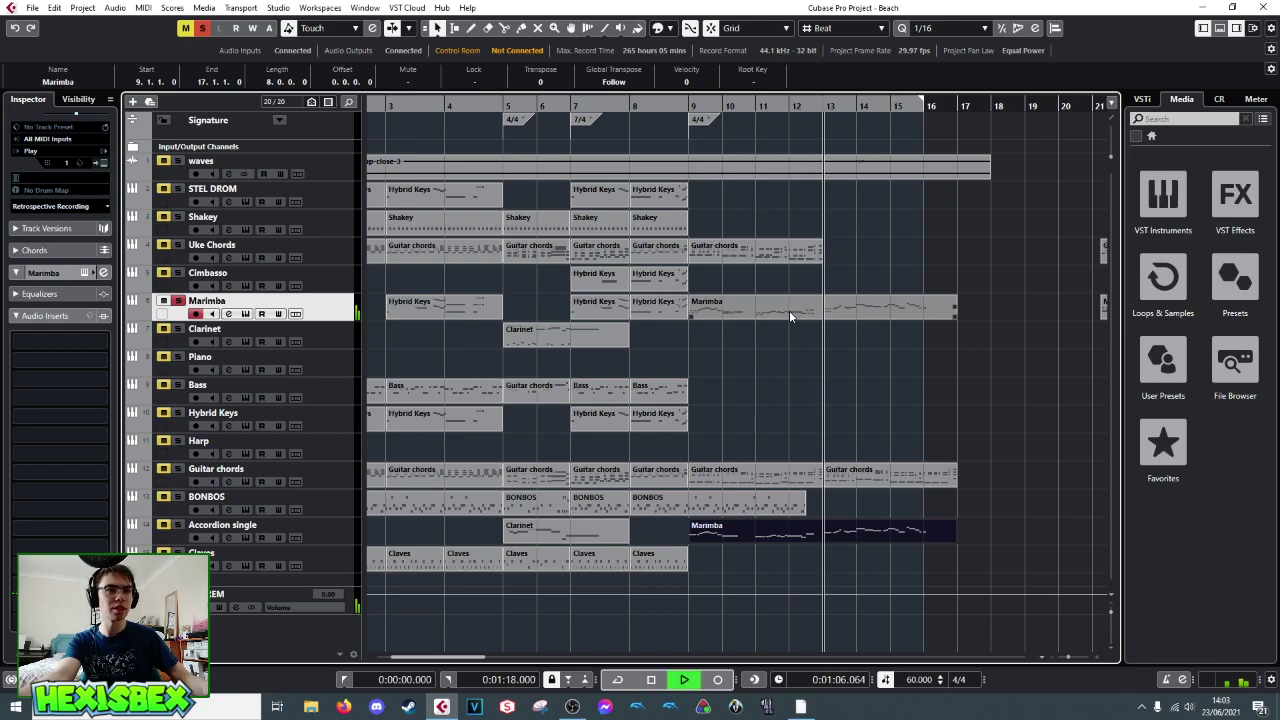
{"action": "key", "text": "space"}
{"action": "left_click", "coordinate": [178, 301]}
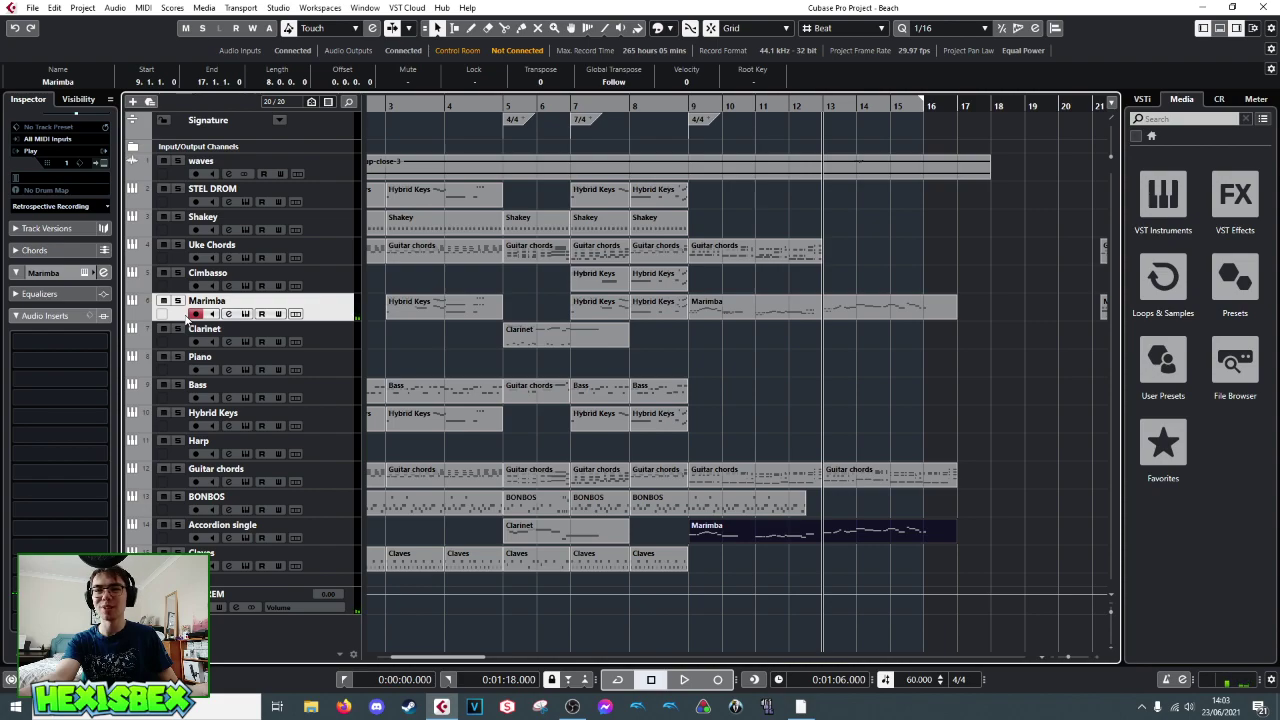
{"action": "key", "text": "space"}
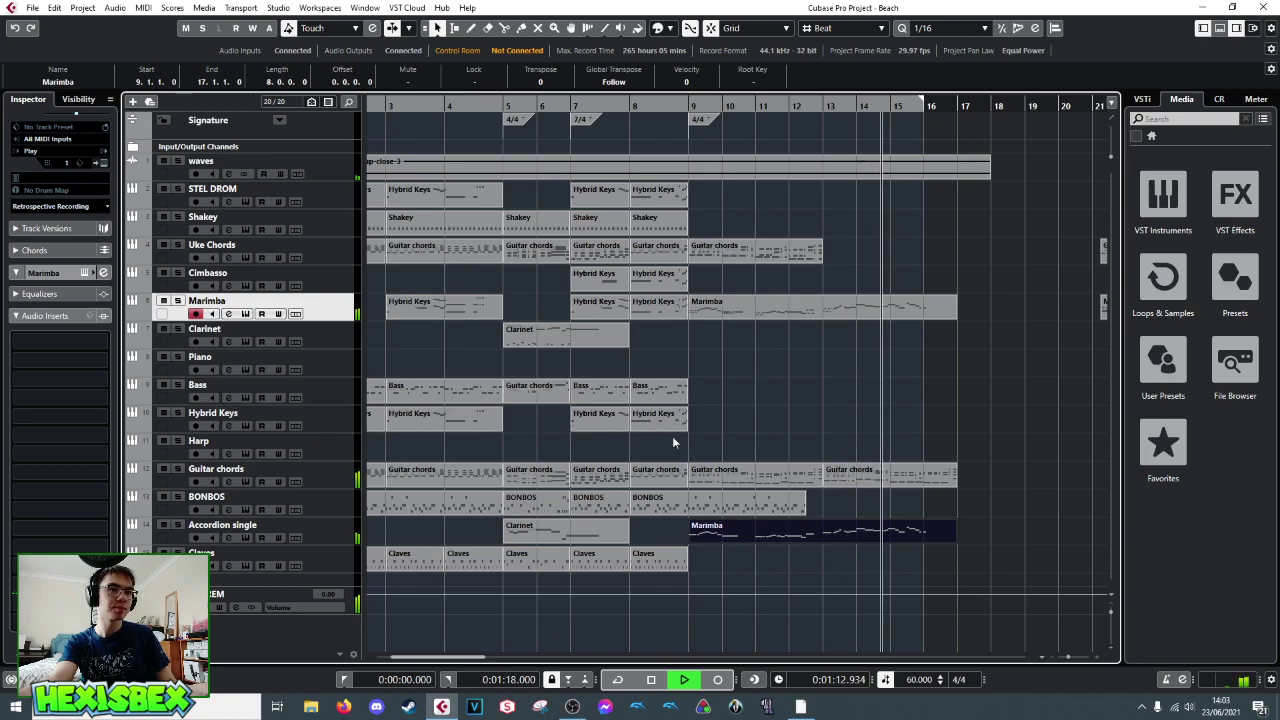
- Stop playback, open the Guitar chords part that starts at bar 13, and move the playback position to bar 15
{"action": "key", "text": "space"}
{"action": "double_click", "coordinate": [893, 479]}
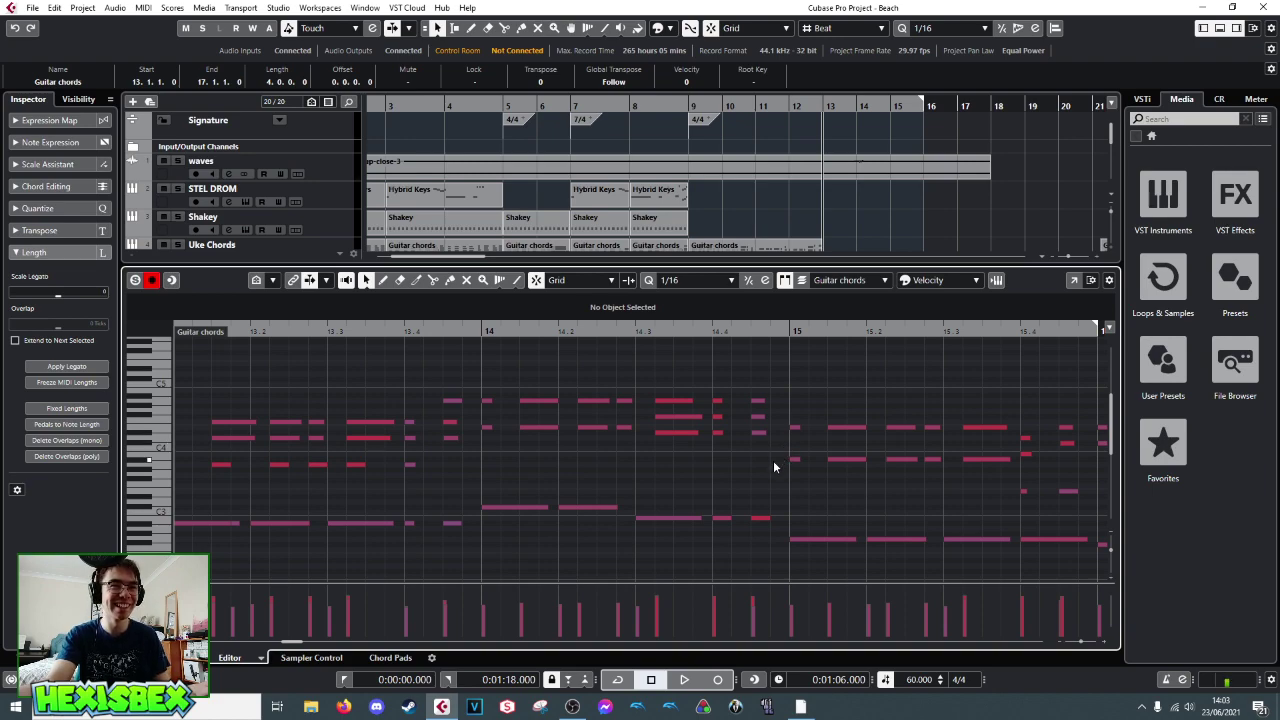
{"action": "left_click_drag", "start_coordinate": [780, 451], "coordinate": [983, 478]}
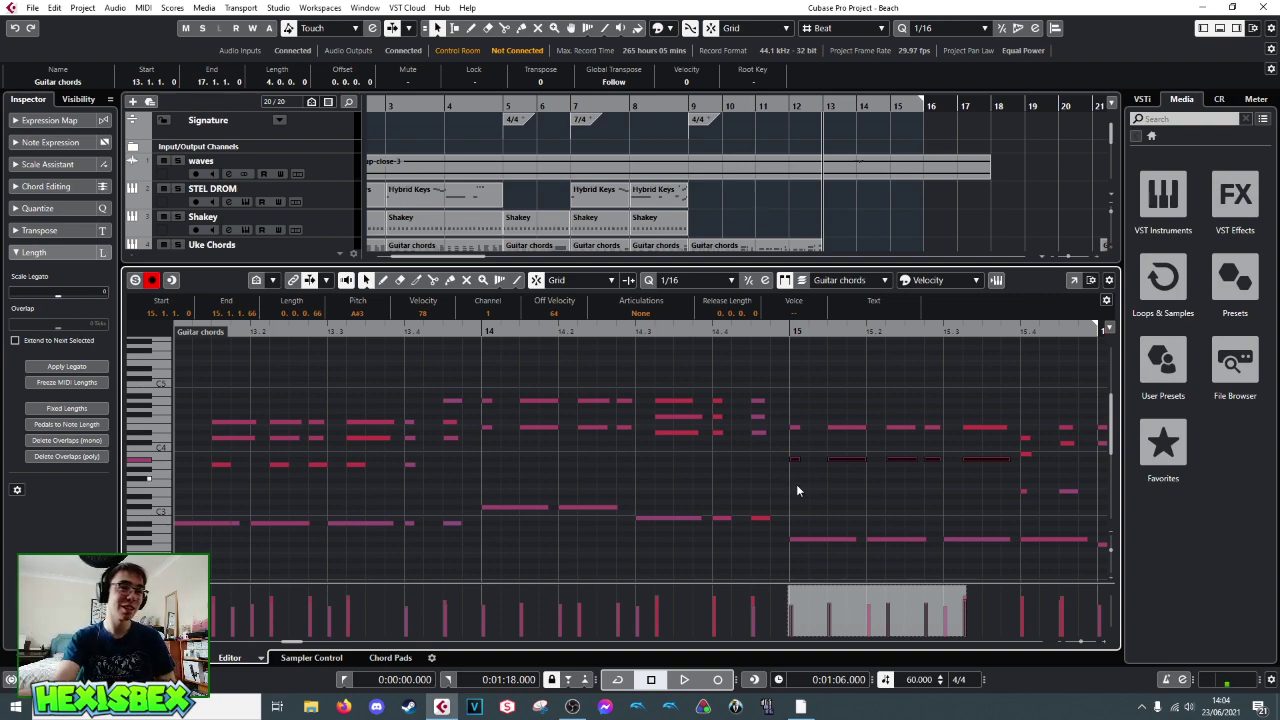
{"action": "left_click", "coordinate": [790, 331]}
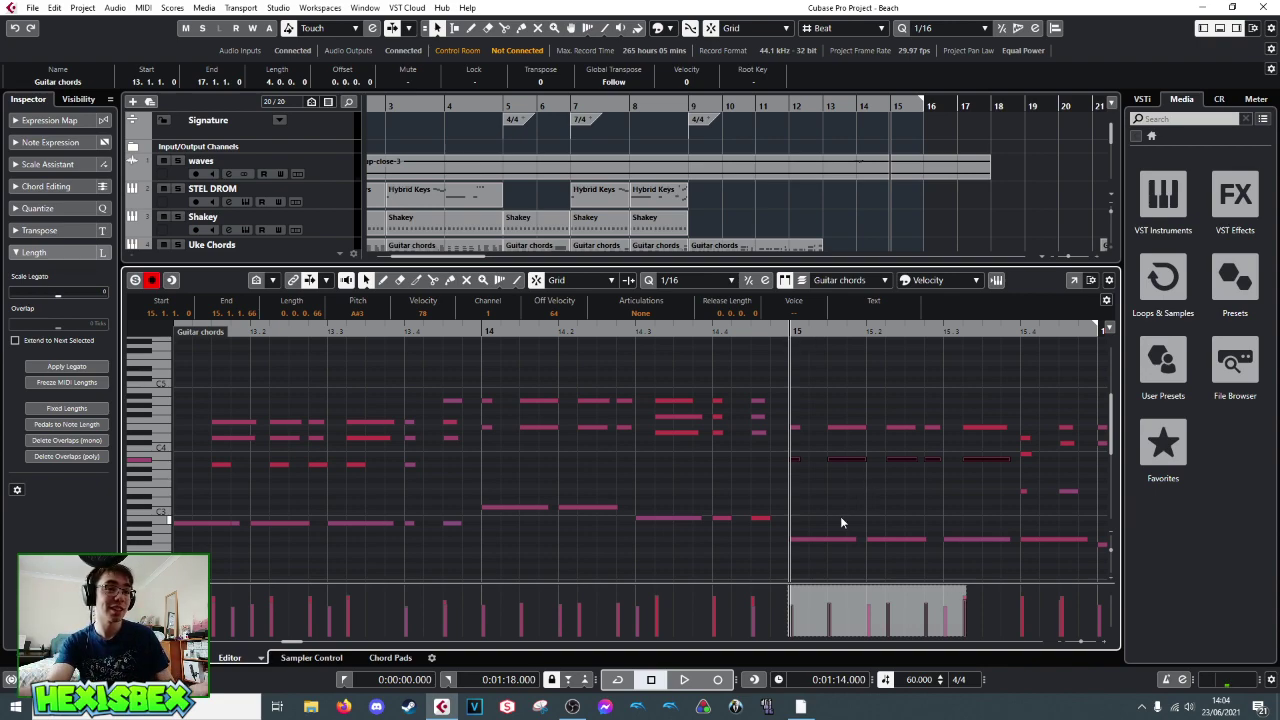
{"action": "left_click", "coordinate": [813, 540]}
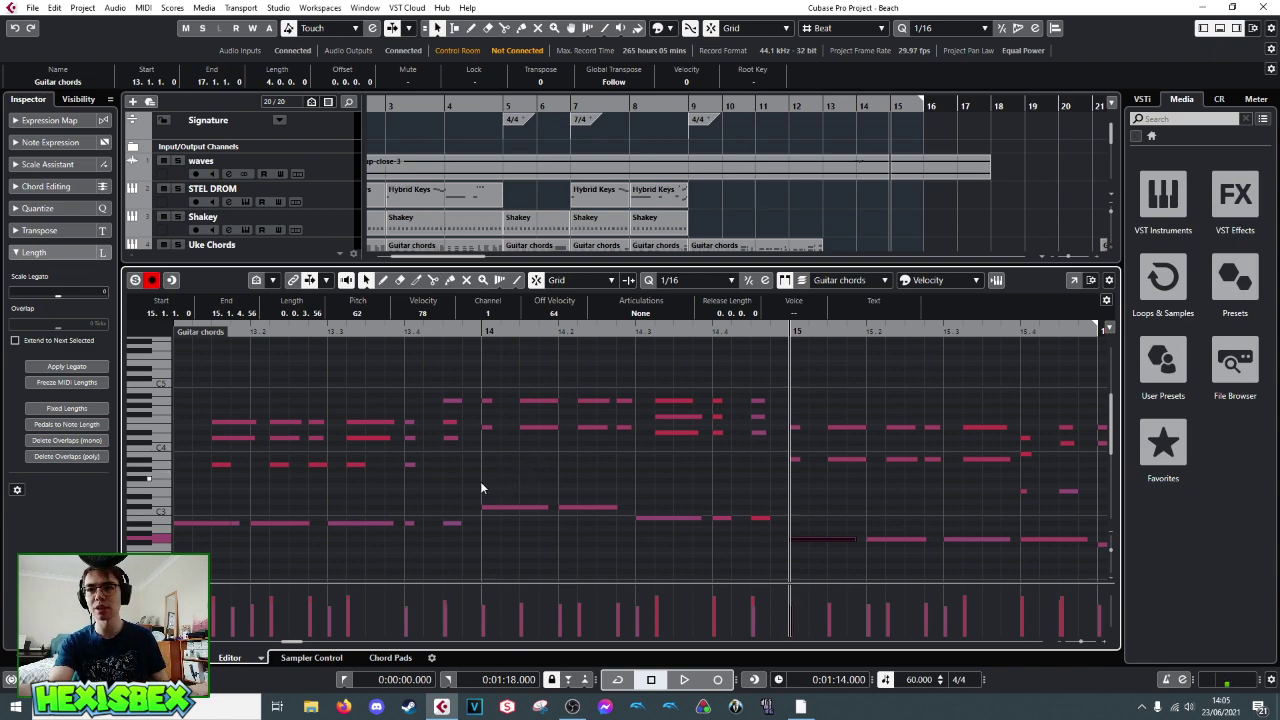
{"action": "left_click", "coordinate": [790, 331]}
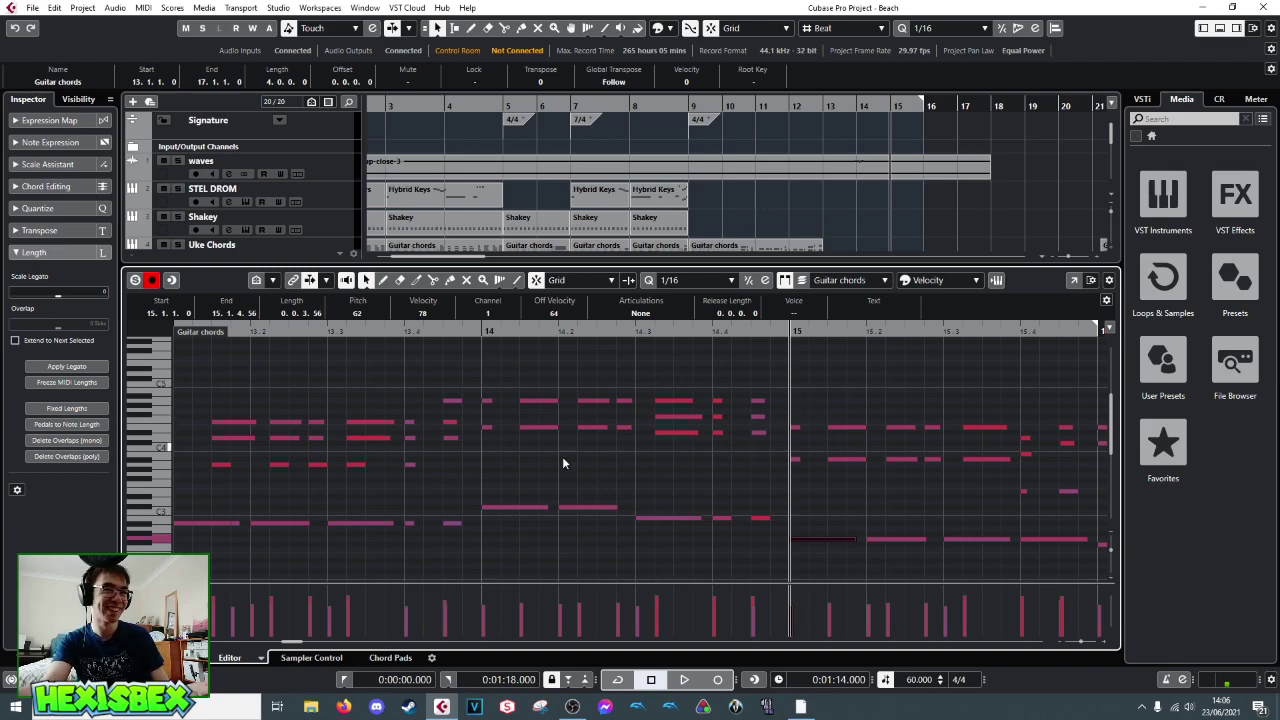
- Audition individual notes of the bar 15 guitar chord and play from bar 15 to check the harmony
{"action": "left_click", "coordinate": [796, 460]}
{"action": "left_click", "coordinate": [840, 458]}
{"action": "left_click", "coordinate": [905, 460]}
{"action": "left_click", "coordinate": [935, 460]}
{"action": "left_click", "coordinate": [909, 427]}
{"action": "key", "text": "space"}
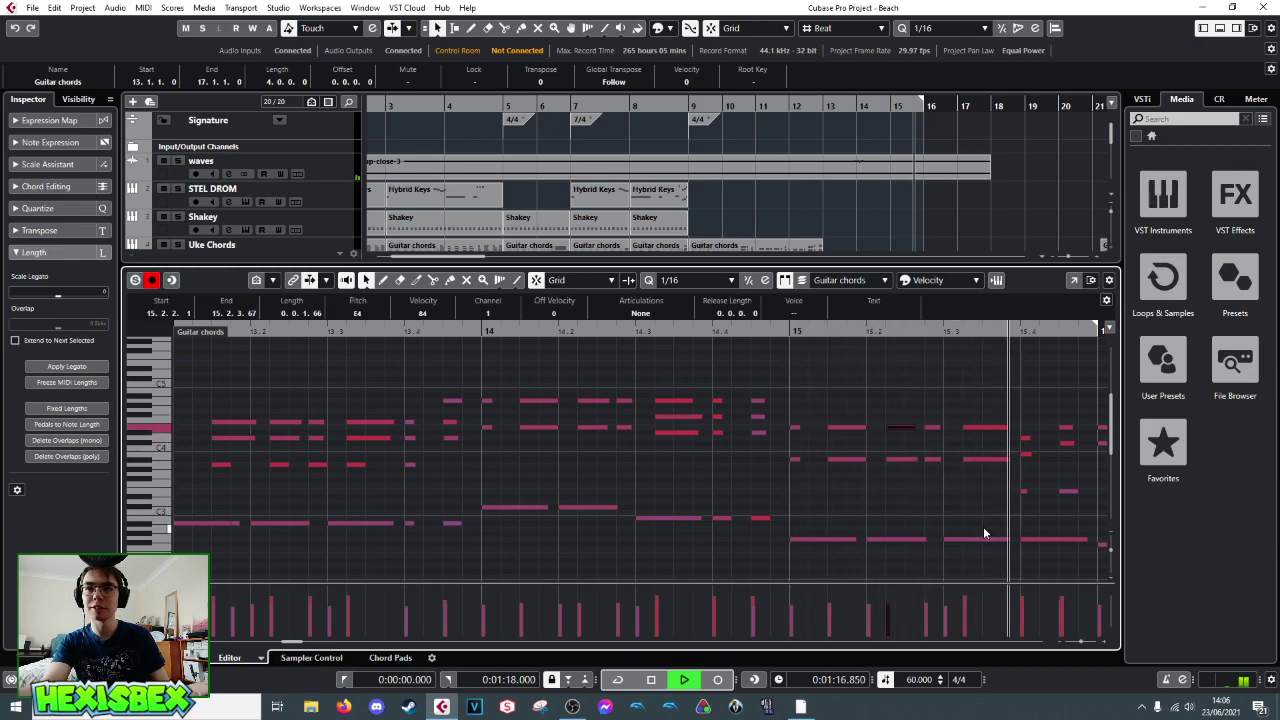
{"action": "key", "text": "space"}
{"action": "key", "text": "space"}
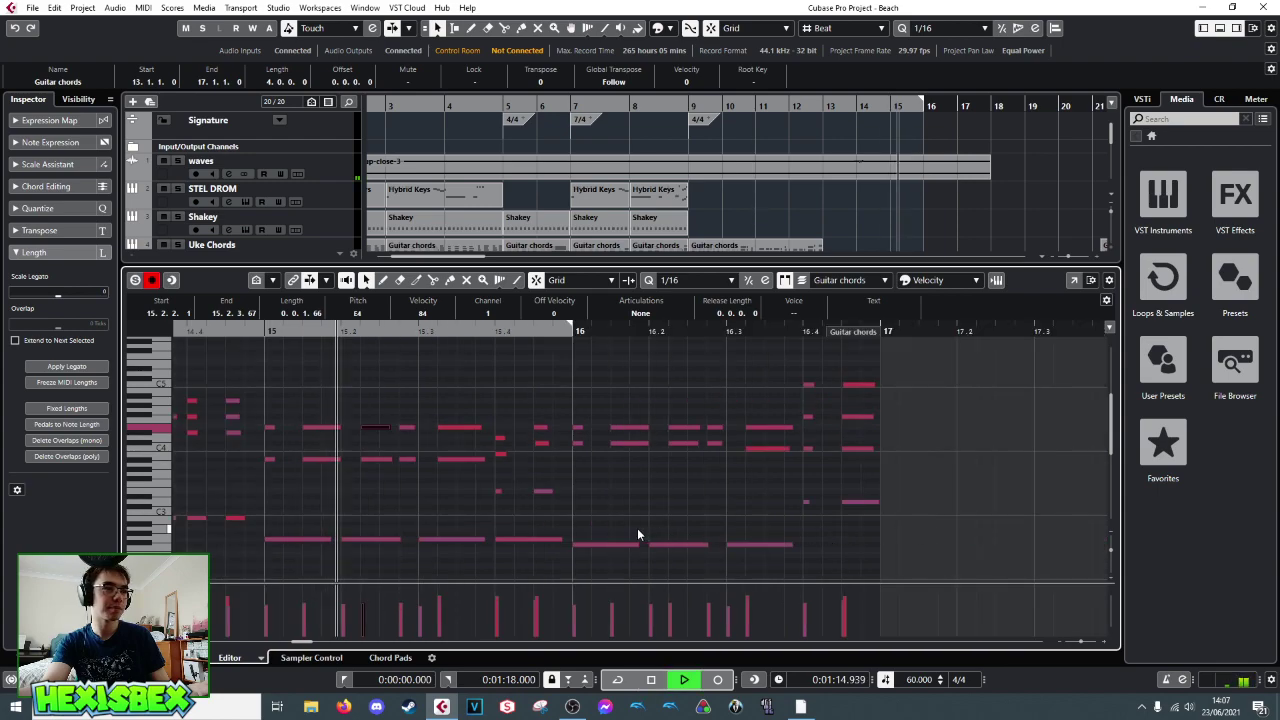
{"action": "key", "text": "space"}
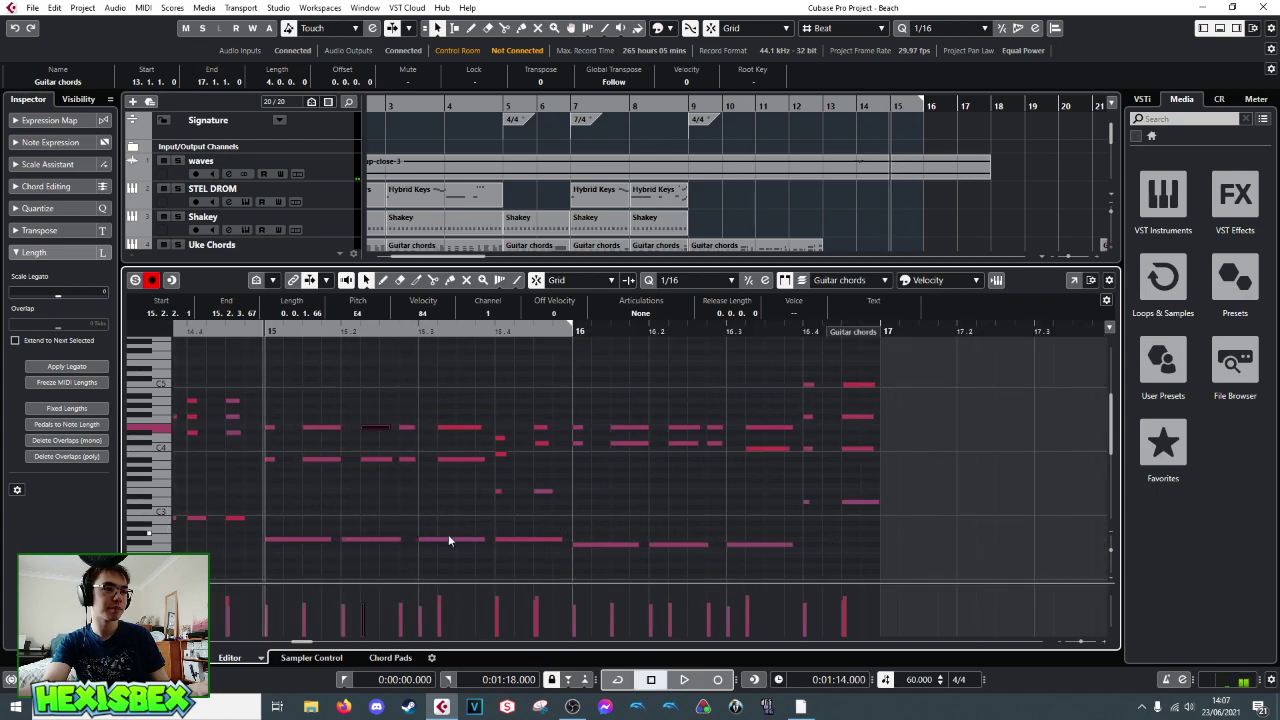
{"action": "left_click", "coordinate": [444, 539]}
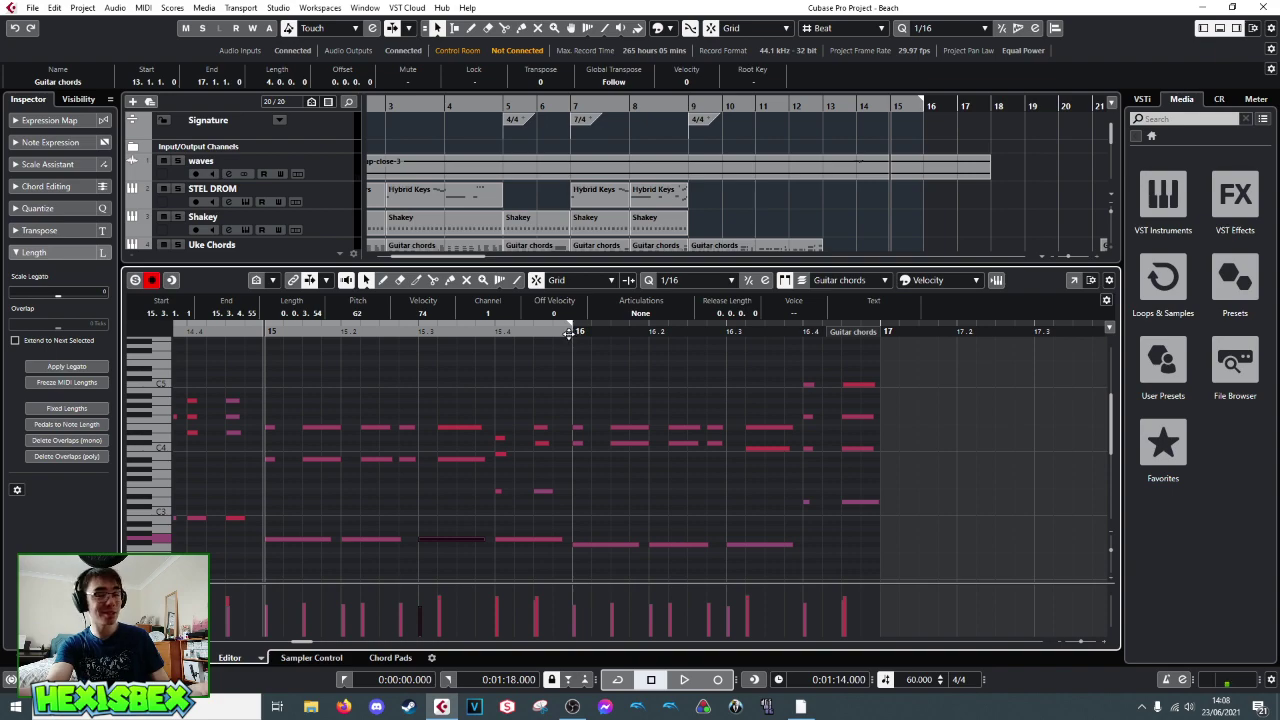
{"action": "key", "text": "space"}
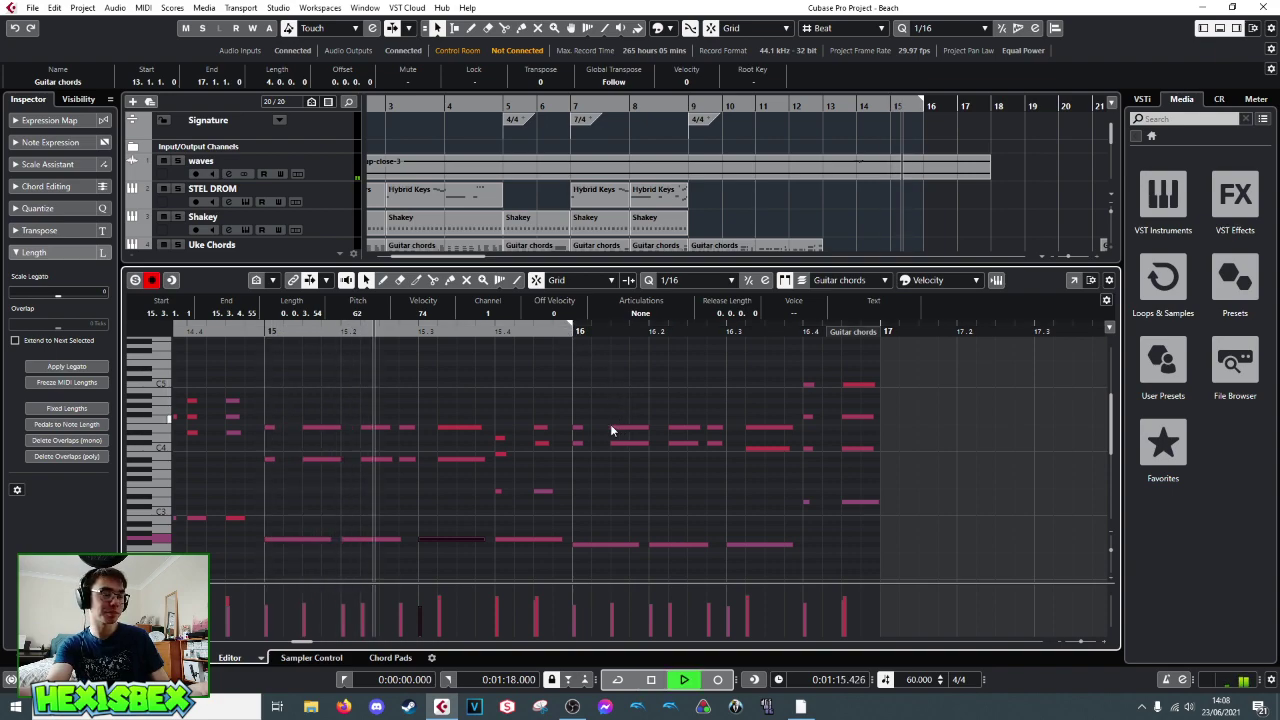
{"action": "key", "text": "space"}
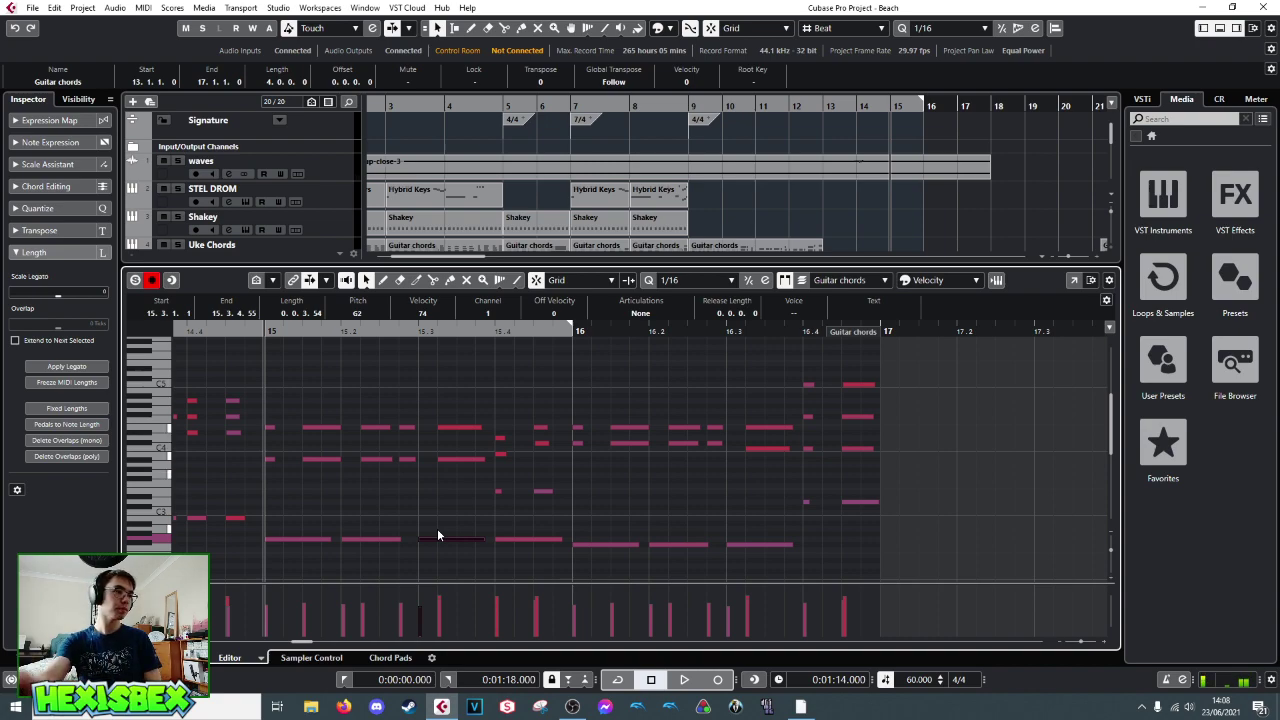
- Raise the repeated top notes of the bar 15 guitar chords two semitones to F#4, and play from bar 15
{"action": "left_click_drag", "start_coordinate": [269, 427], "coordinate": [459, 444]}
{"action": "key", "text": "Up"}
{"action": "key", "text": "Up"}
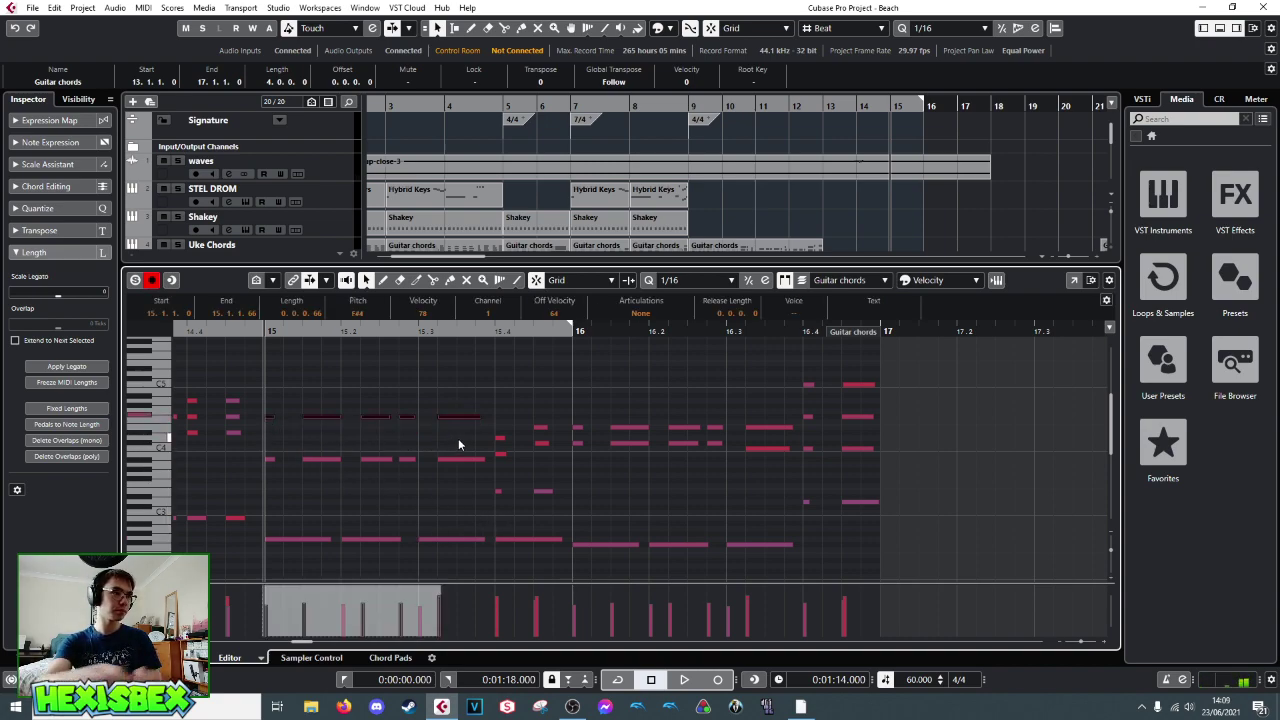
{"action": "key", "text": "space"}
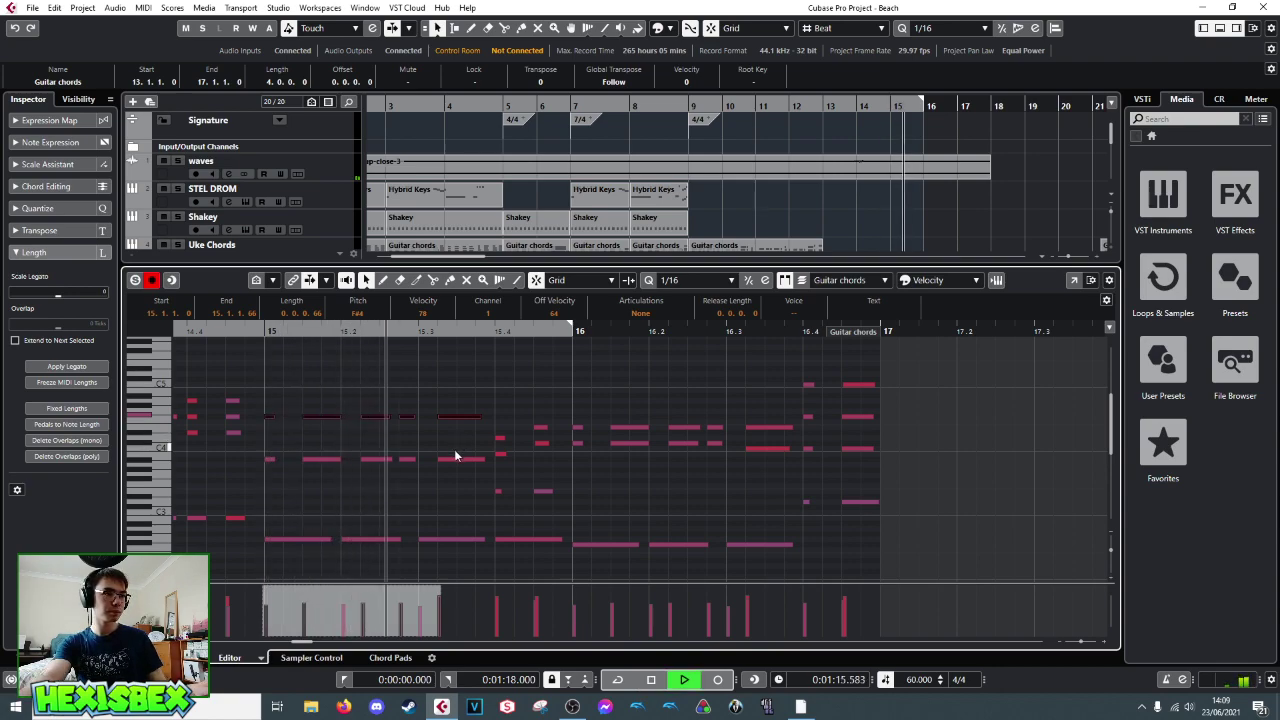
{"action": "key", "text": "space"}
- Raise the repeated A#3 notes of the bar 15 guitar chords four semitones to D4, and play from bar 15
{"action": "left_click_drag", "start_coordinate": [264, 449], "coordinate": [476, 480]}
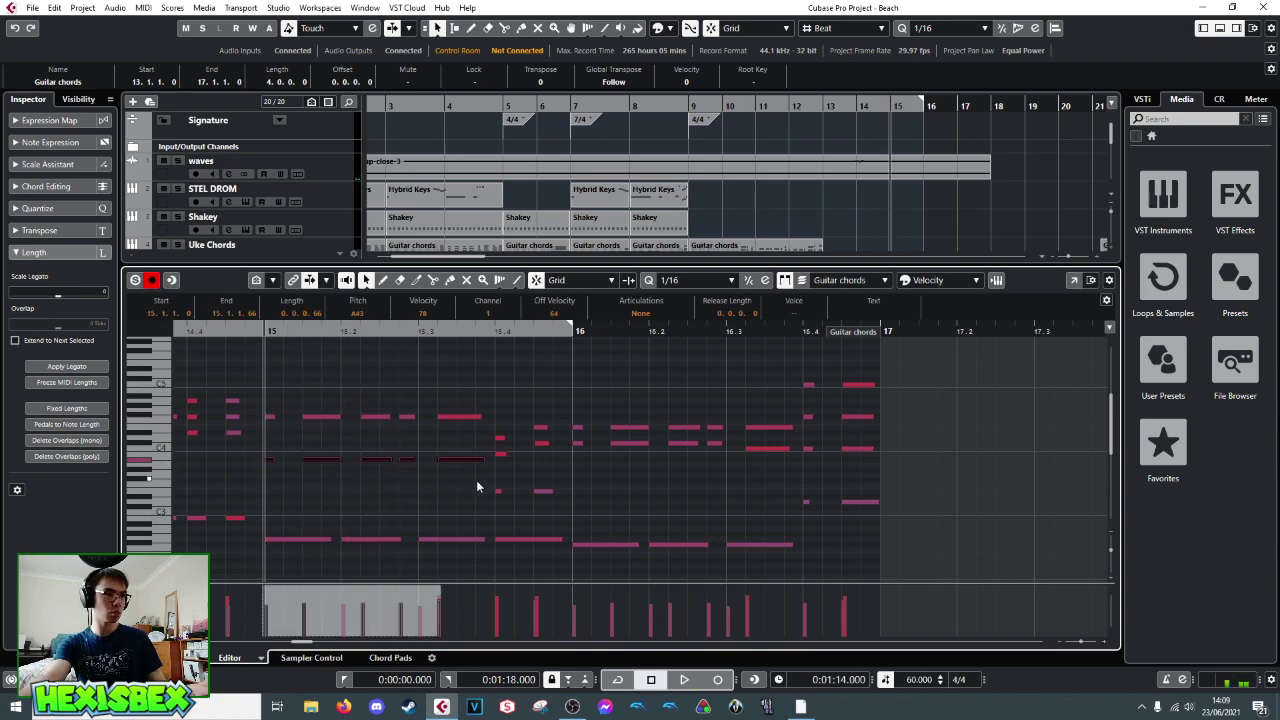
{"action": "key", "text": "Up"}
{"action": "key", "text": "Up"}
{"action": "key", "text": "Up"}
{"action": "key", "text": "Up"}
{"action": "key", "text": "space"}
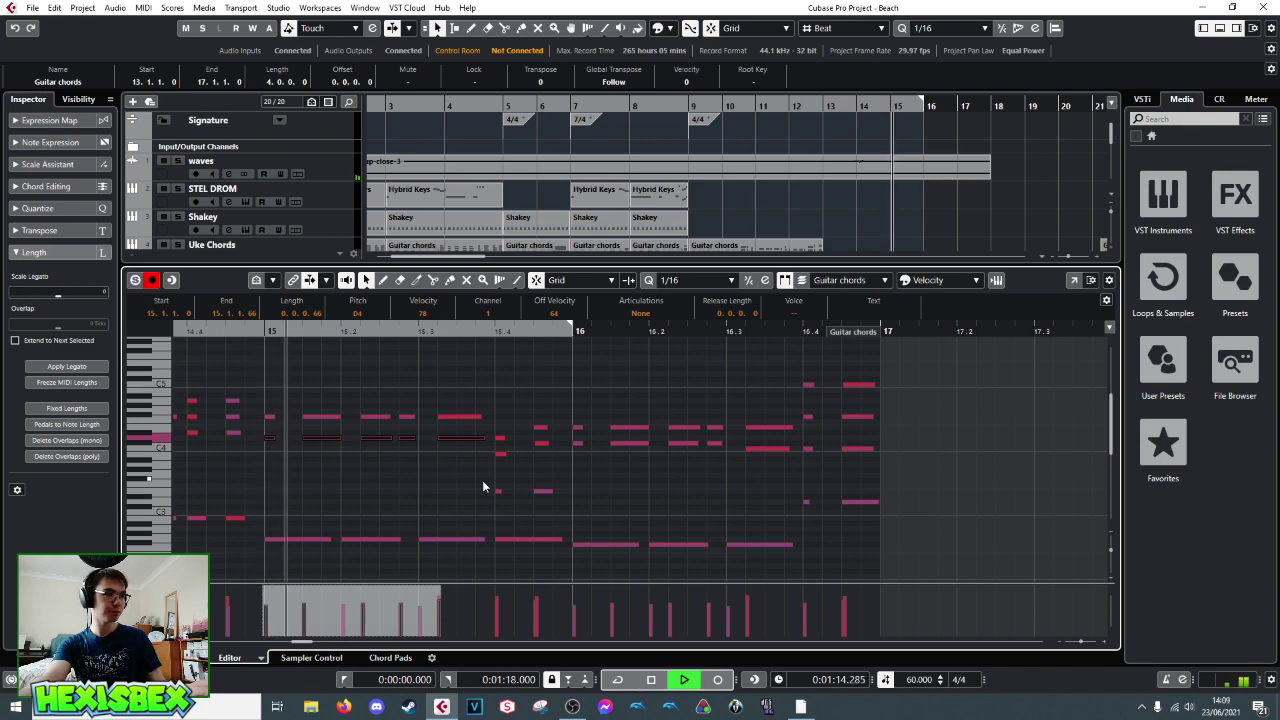
{"action": "key", "text": "space"}
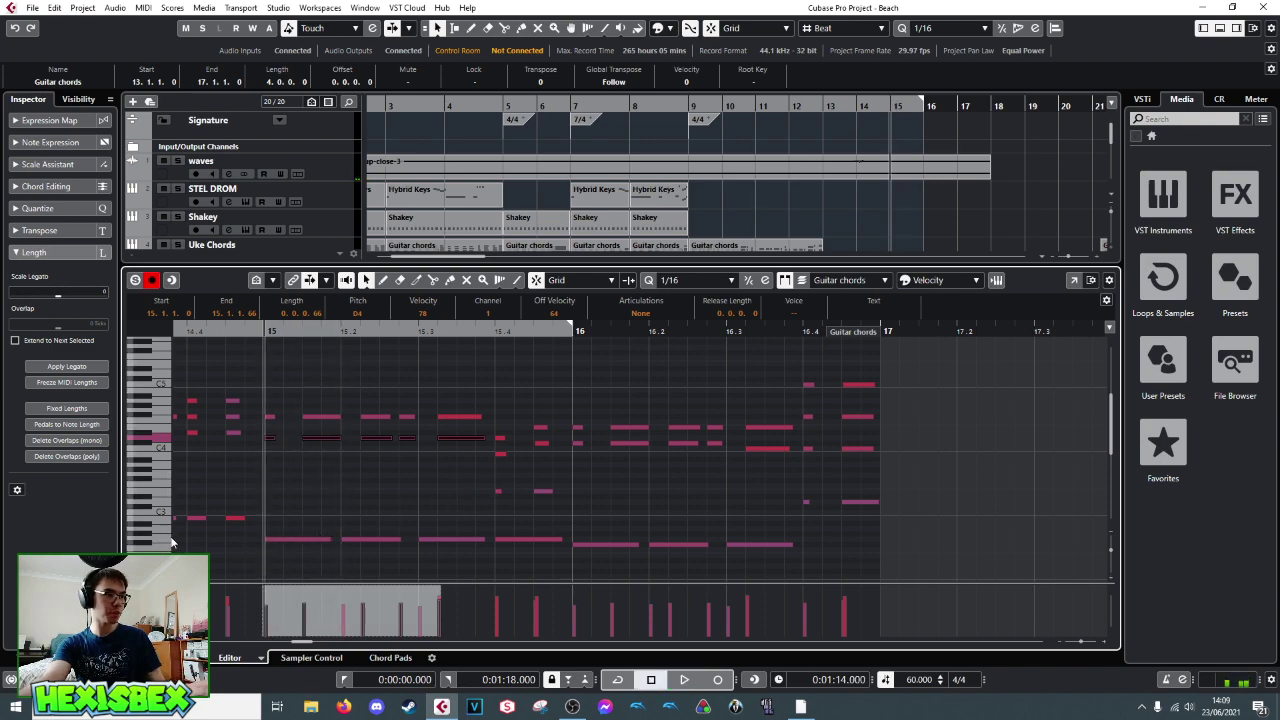
{"action": "key", "text": "space"}
{"action": "key", "text": "space"}
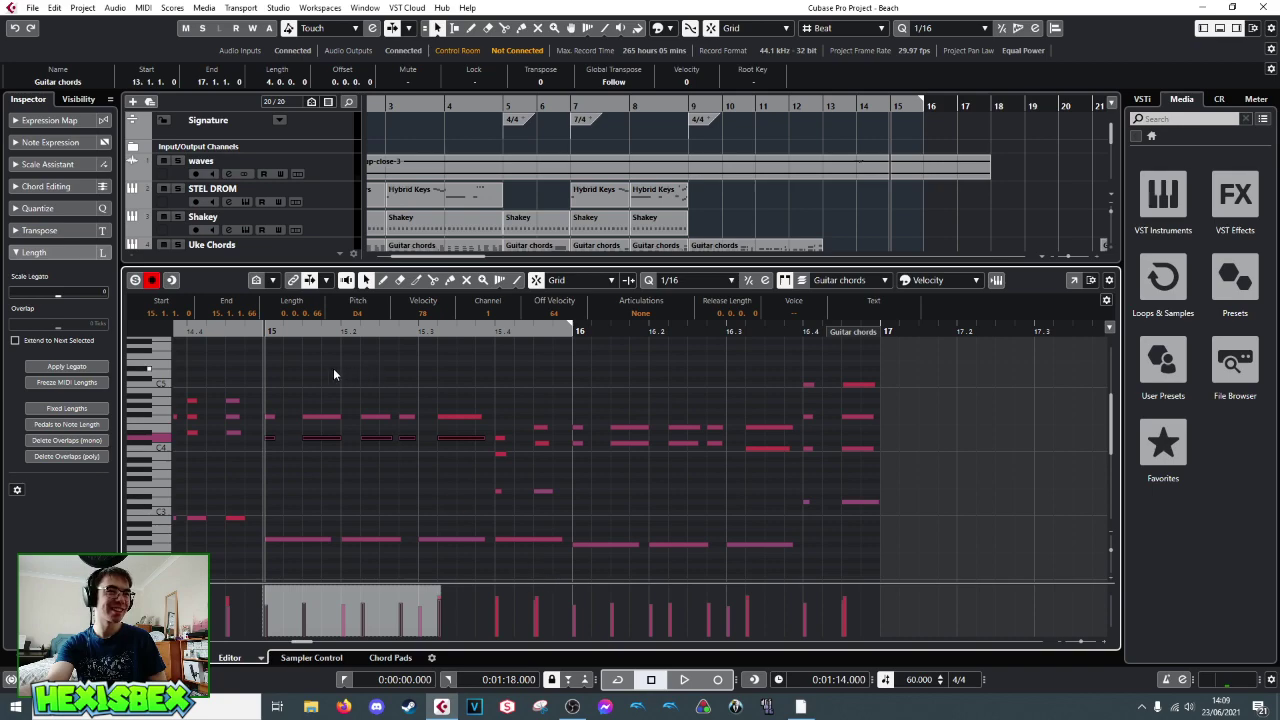
- Move the playback position to bar 13 and play the passage
{"action": "left_click_drag", "start_coordinate": [265, 336], "coordinate": [311, 346]}
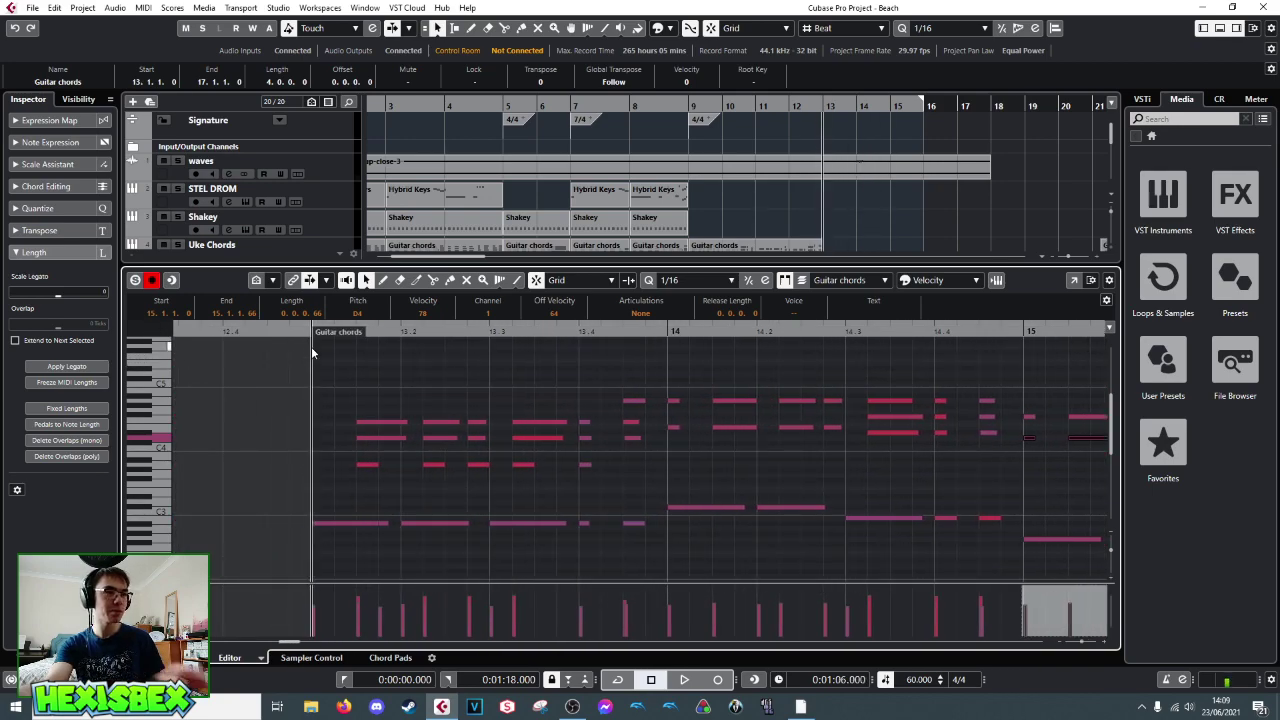
{"action": "key", "text": "space"}
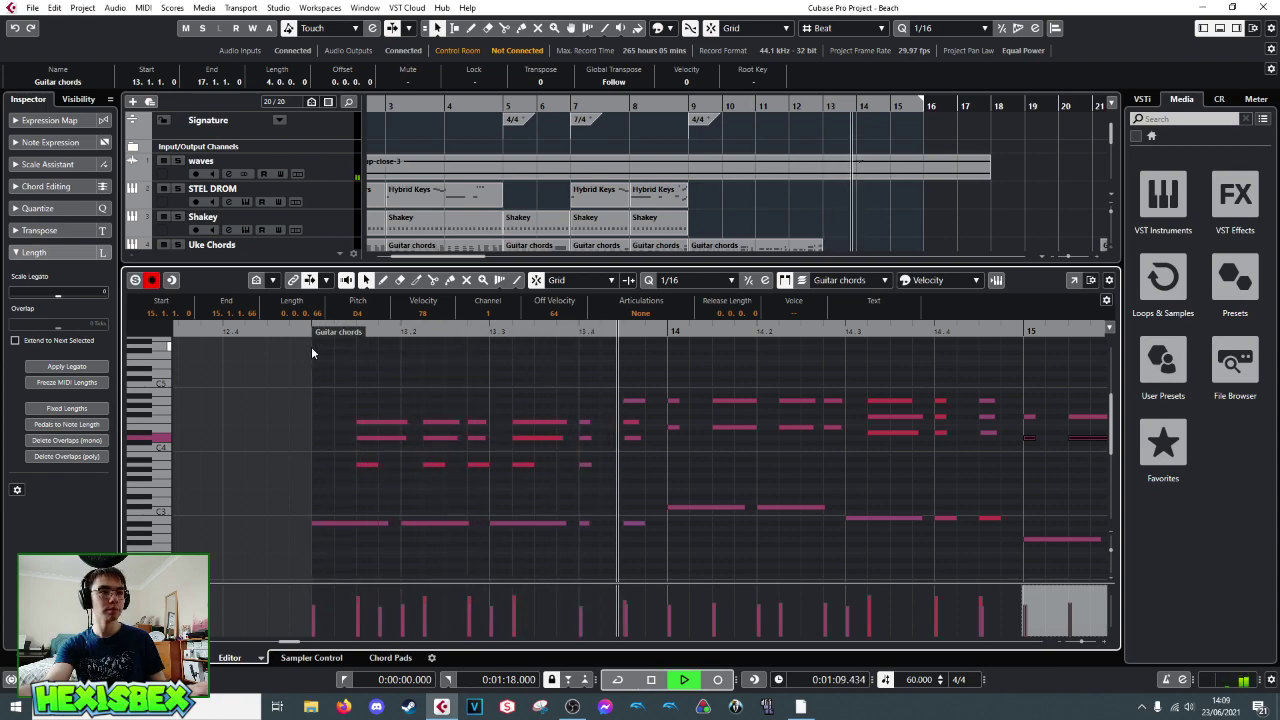
{"action": "key", "text": "space"}
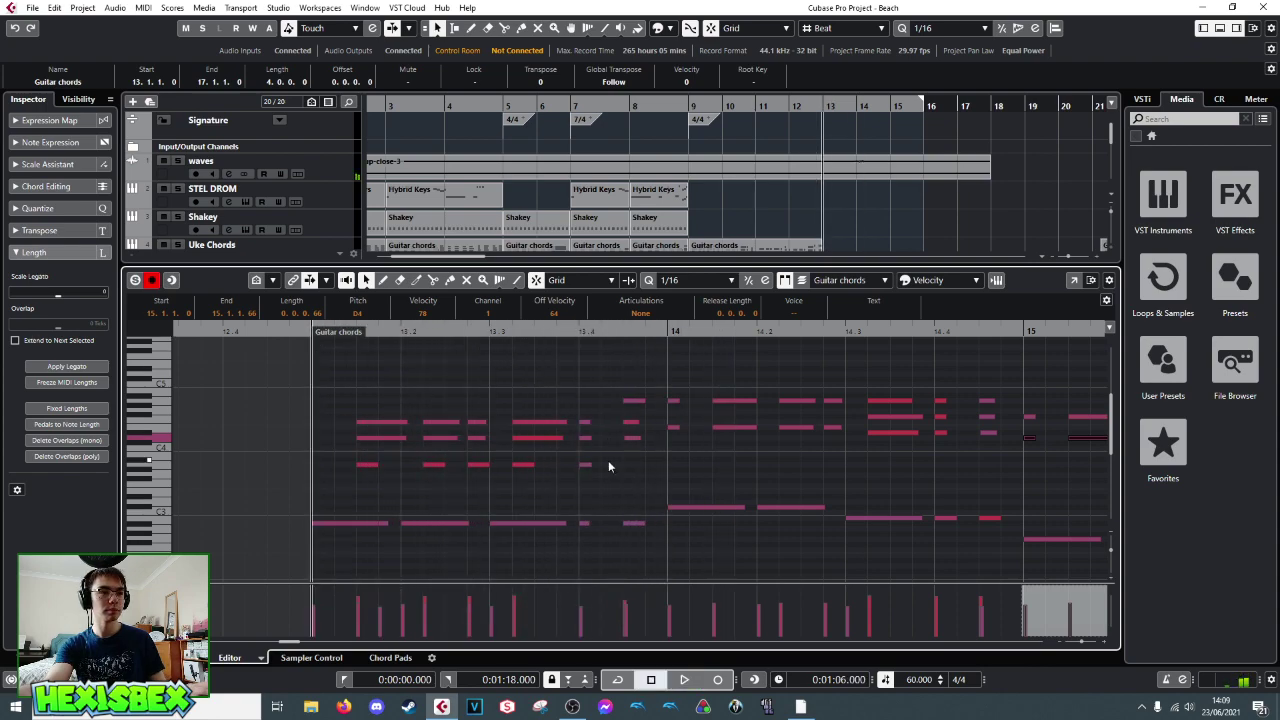
- Lower the top note of the last guitar chord in bar 13 by an octave to A3, and play from bar 13
{"action": "left_click", "coordinate": [628, 400]}
{"action": "key", "text": "Down"}
{"action": "key", "text": "Down"}
{"action": "key", "text": "Down"}
{"action": "key", "text": "Down"}
{"action": "key", "text": "Down"}
{"action": "key", "text": "Down"}
{"action": "key", "text": "Down"}
{"action": "key", "text": "Down"}
{"action": "key", "text": "Down"}
{"action": "key", "text": "Down"}
{"action": "key", "text": "Down"}
{"action": "key", "text": "Down"}
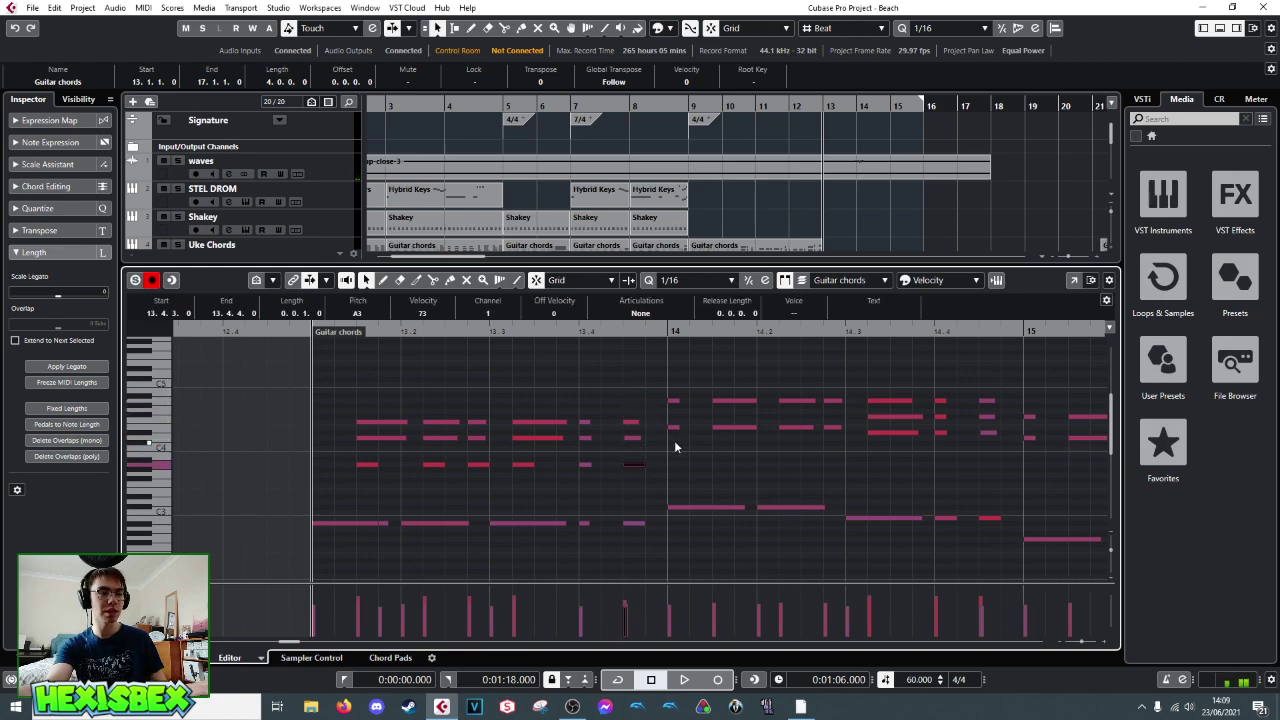
{"action": "key", "text": "space"}
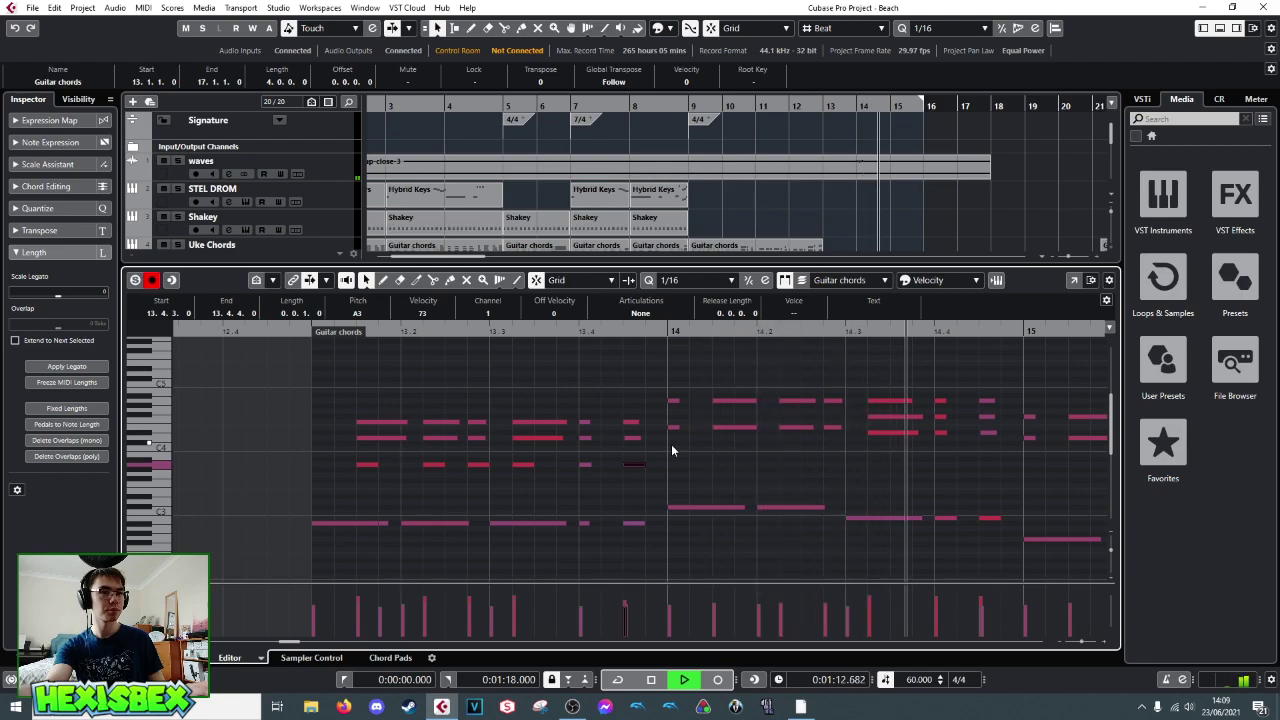
{"action": "key", "text": "space"}
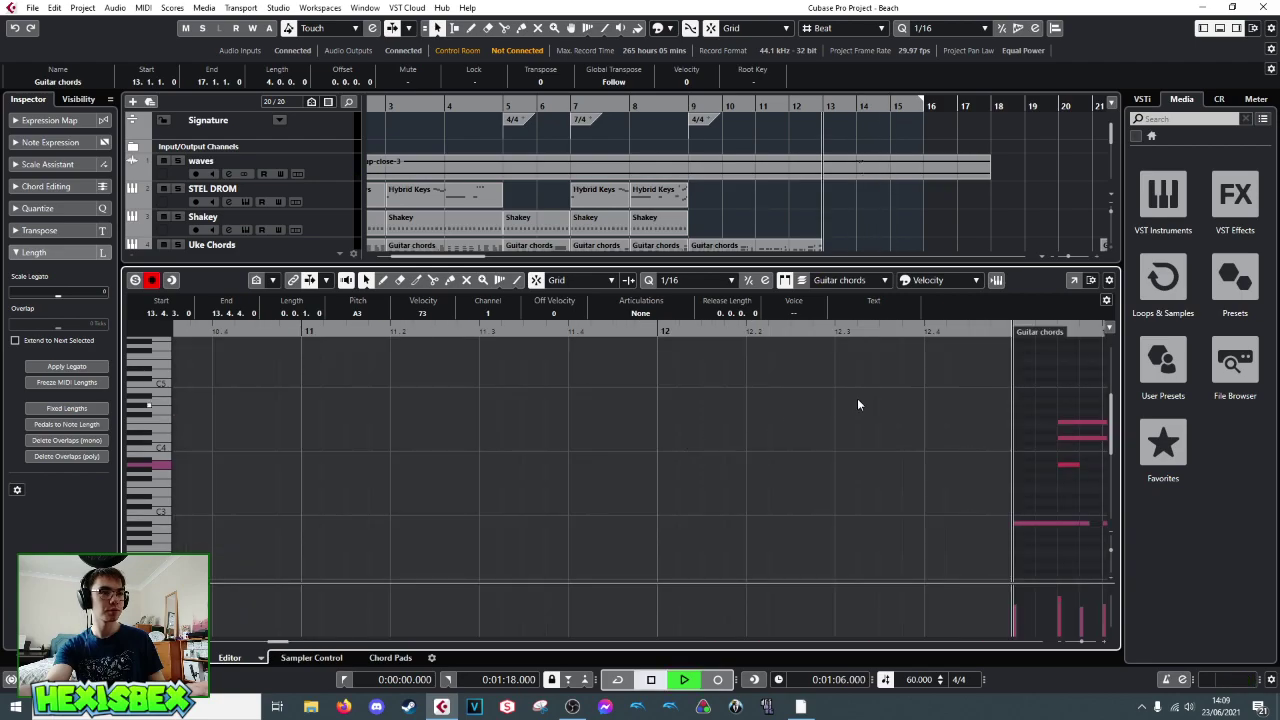
- Try the last guitar chord of bar 14 one semitone lower, playing from beat 3 of that bar
{"action": "left_click_drag", "start_coordinate": [931, 391], "coordinate": [960, 444]}
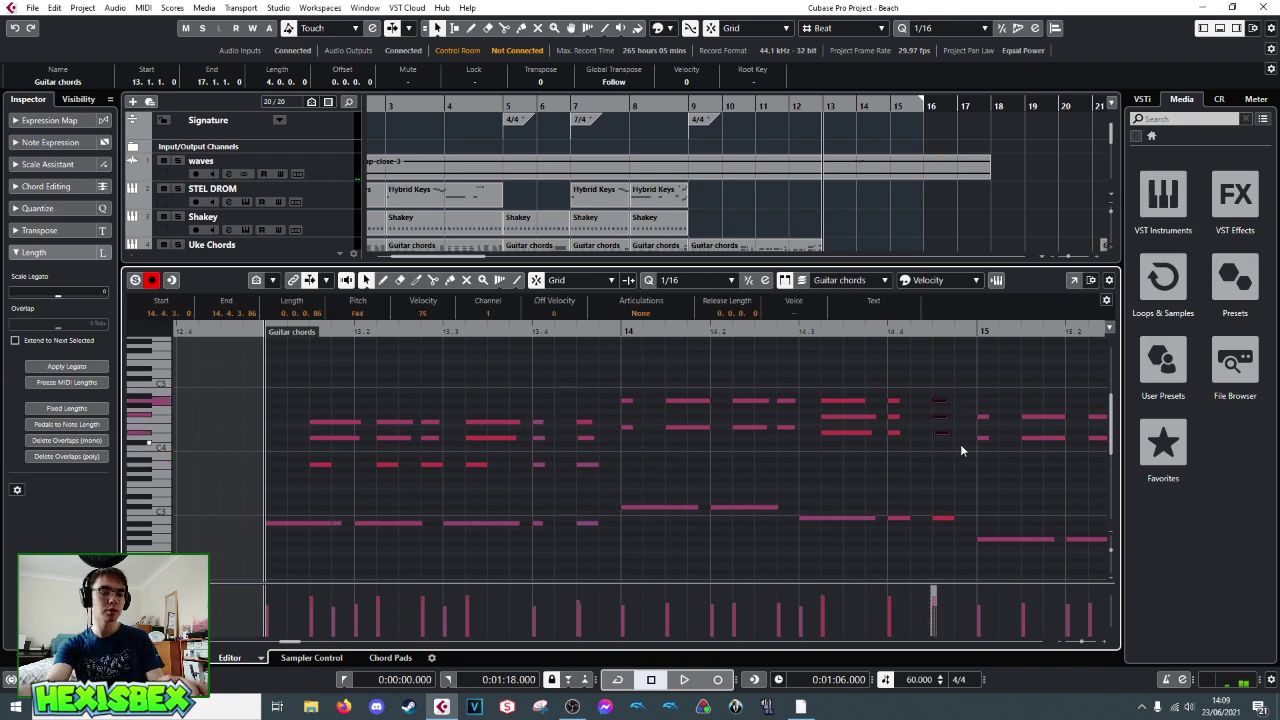
{"action": "left_click", "coordinate": [800, 333]}
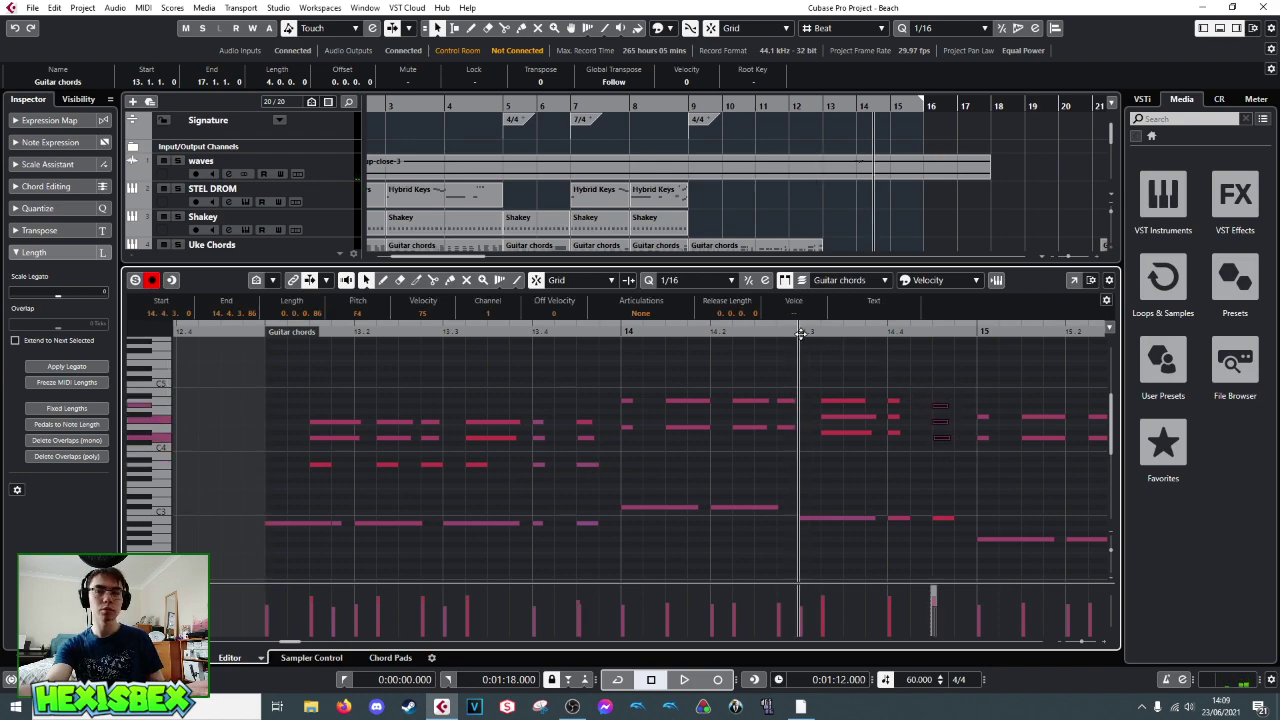
{"action": "key", "text": "space"}
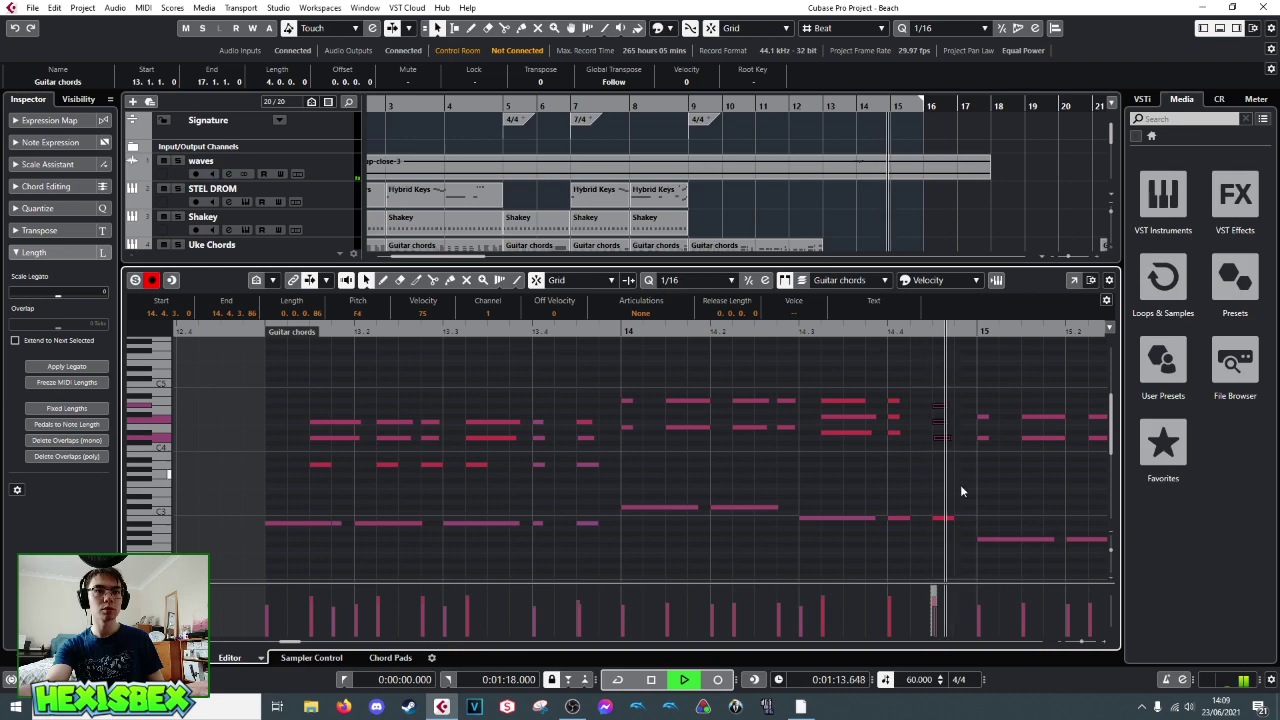
{"action": "key", "text": "space"}
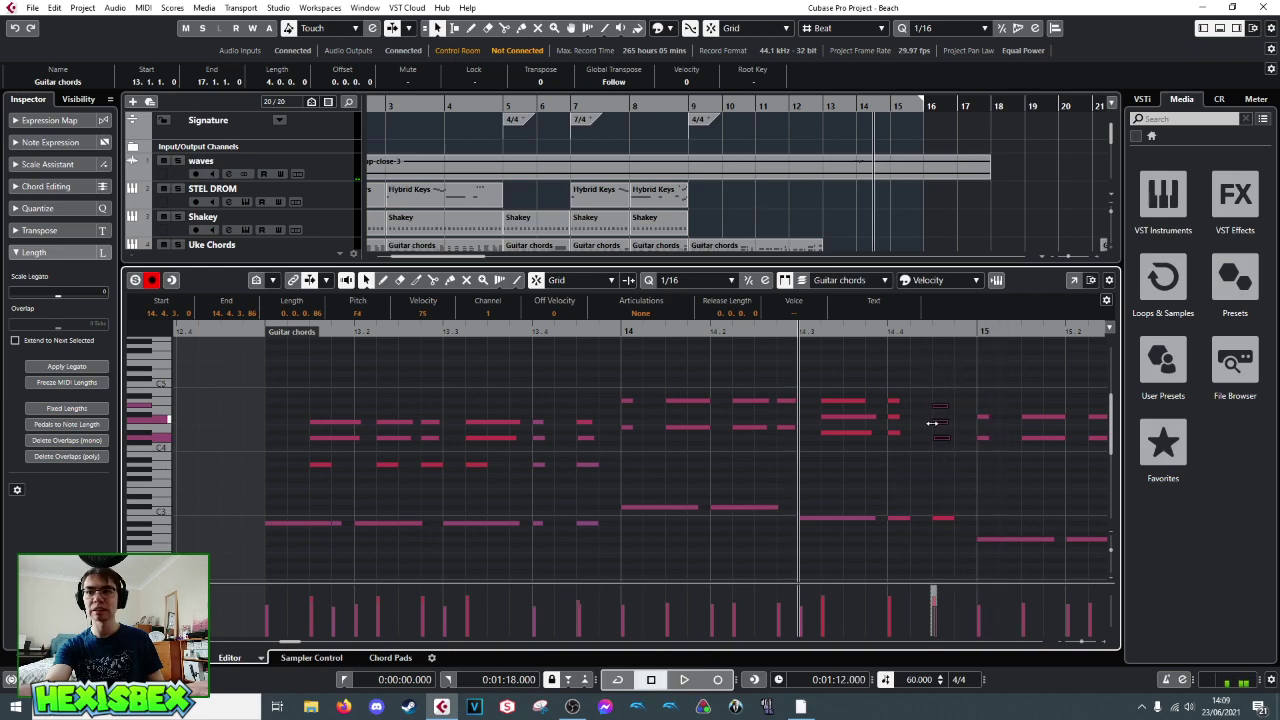
{"action": "key", "text": "Up"}
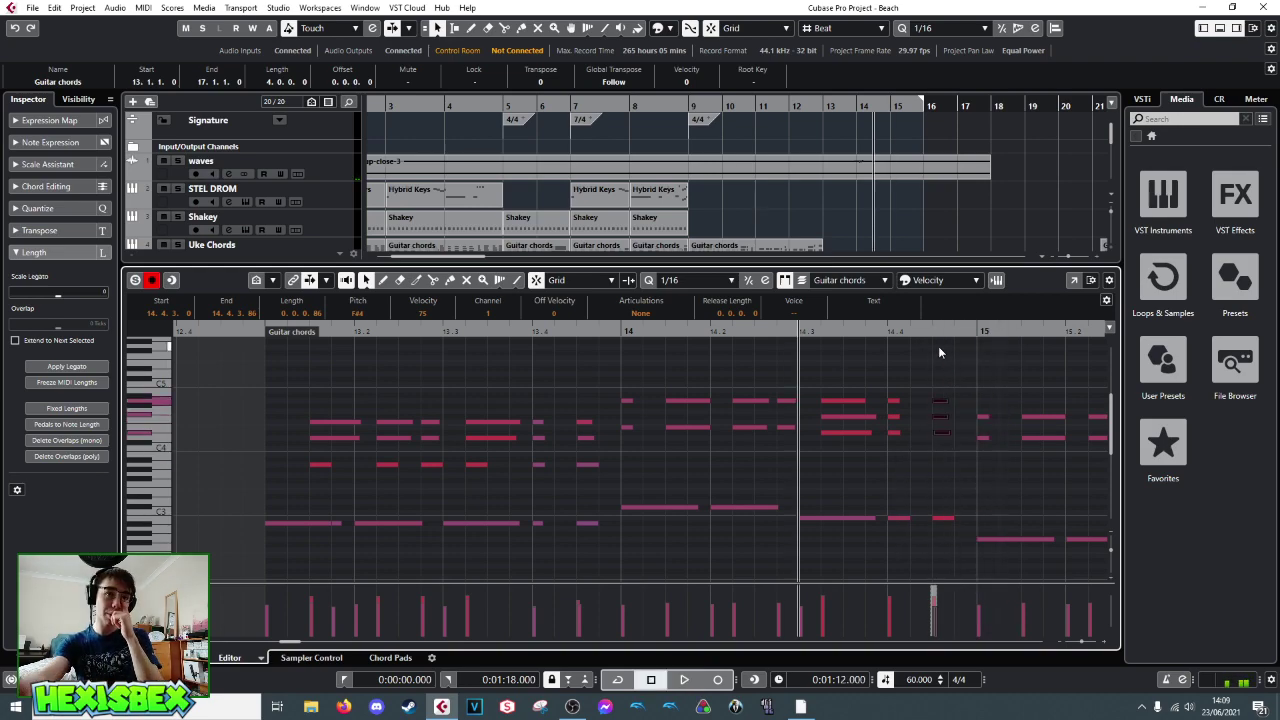
- Move the playback position to the start of bar 14 and play the bar
{"action": "left_click", "coordinate": [972, 332]}
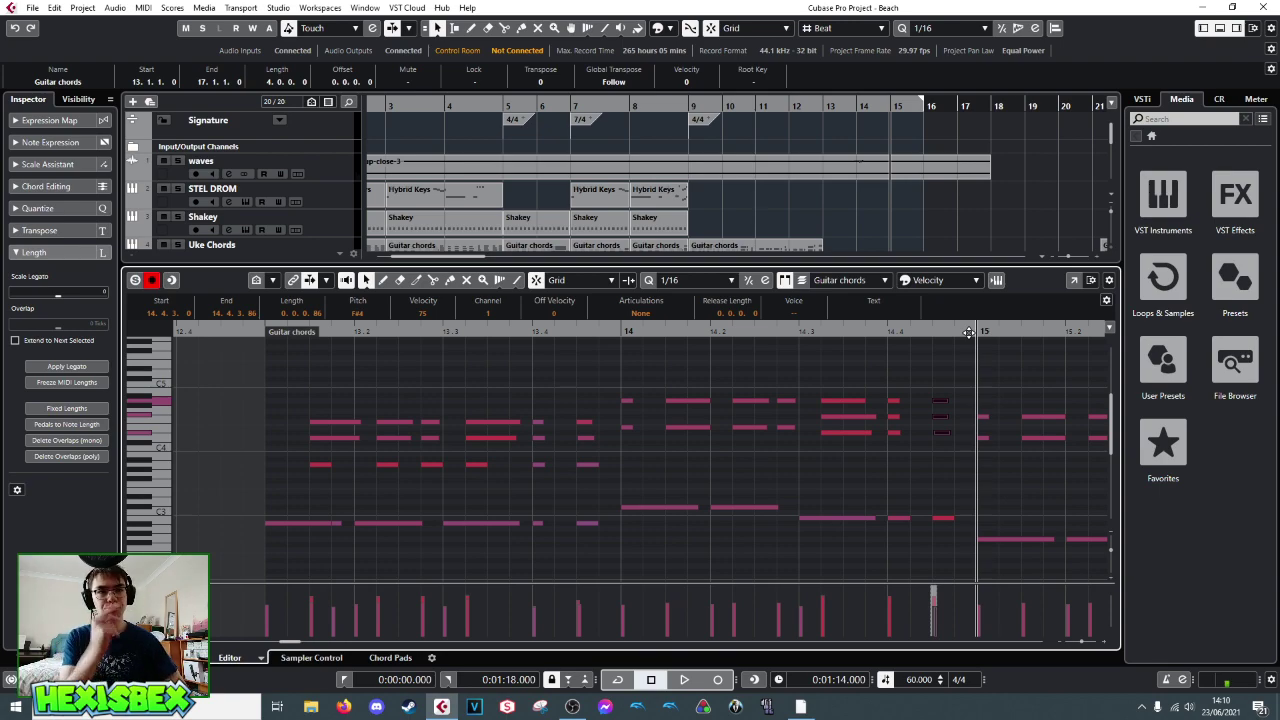
{"action": "left_click", "coordinate": [622, 331]}
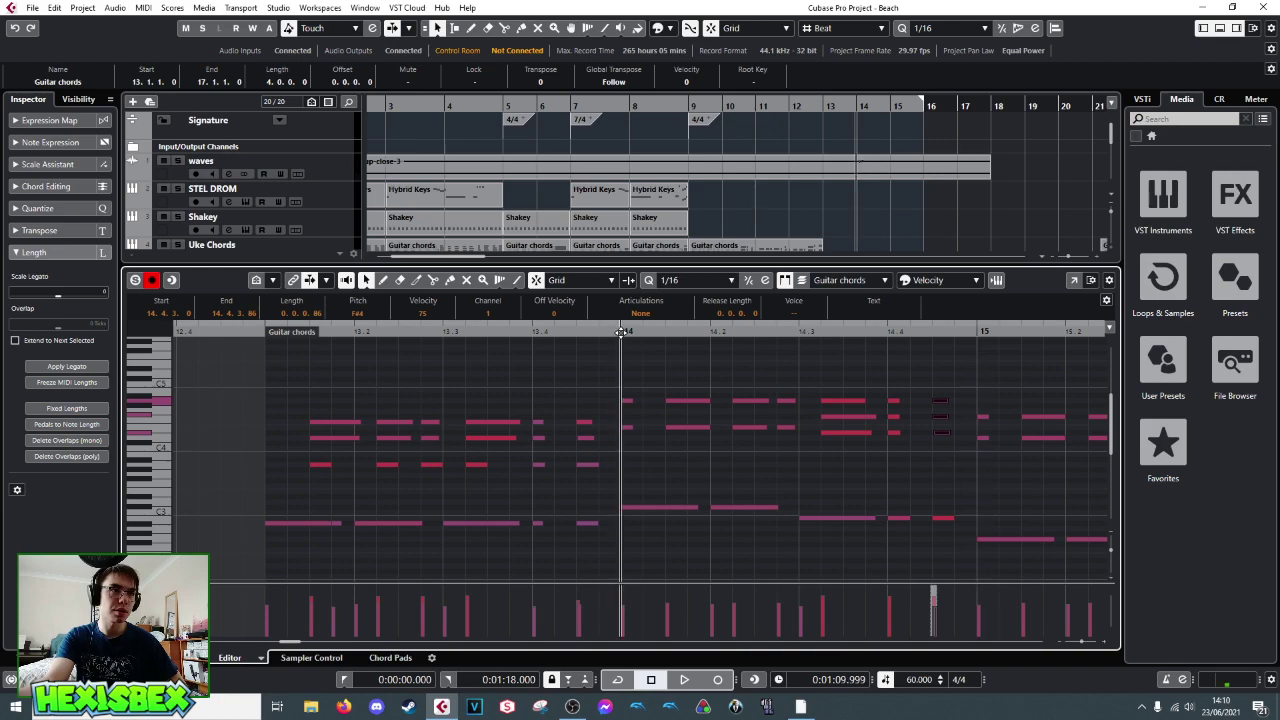
{"action": "key", "text": "space"}
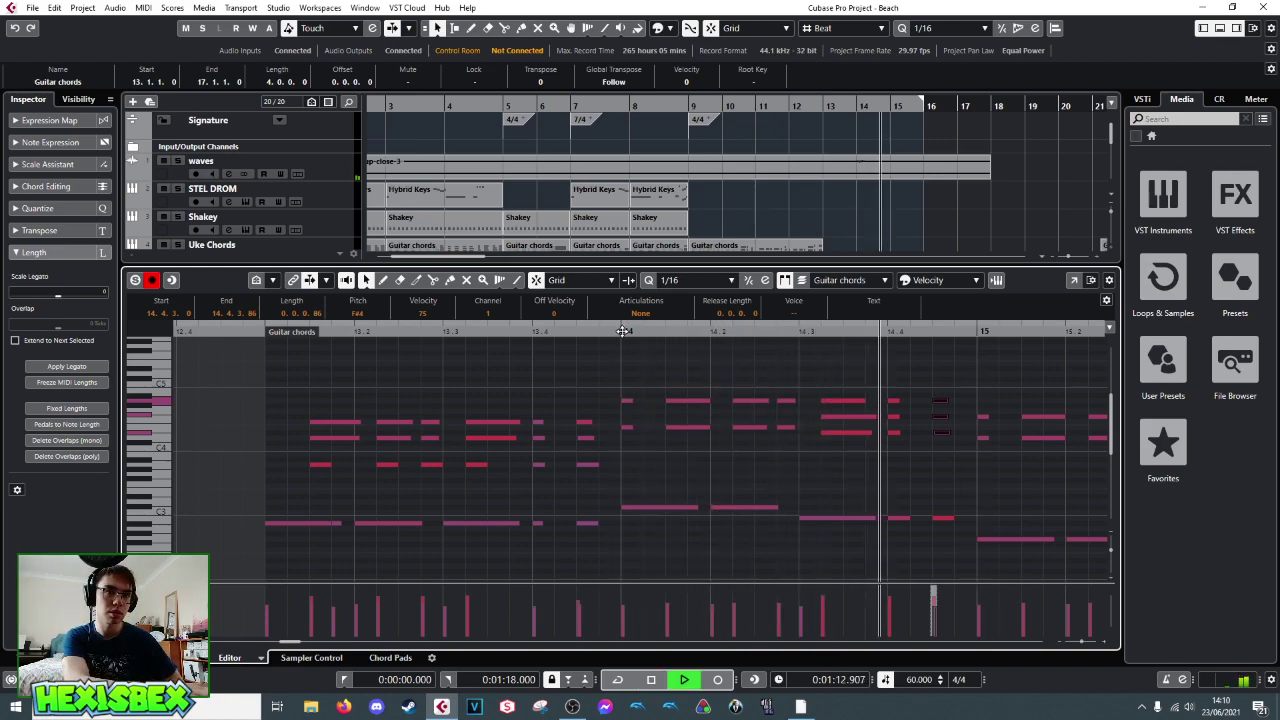
{"action": "key", "text": "space"}
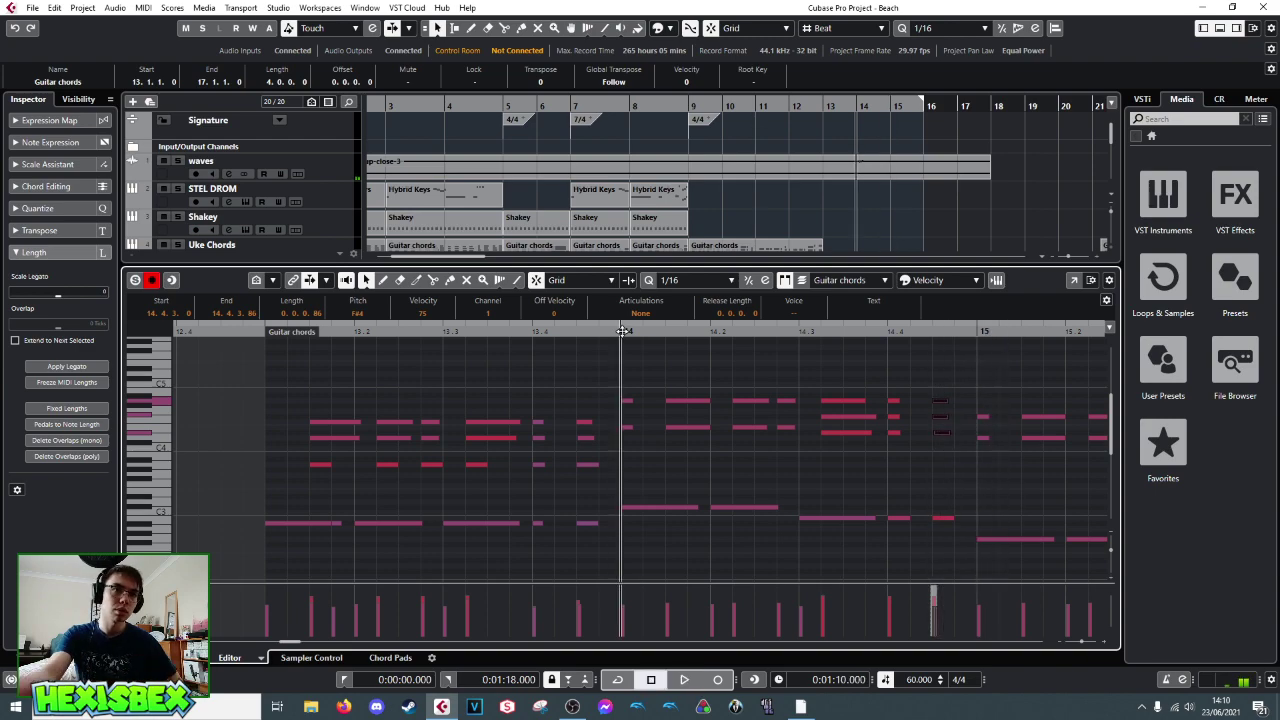
- Lower the top note of the last guitar chord in bar 14 to B3, and play from bar 14
{"action": "left_click", "coordinate": [940, 400]}
{"action": "key", "text": "Down"}
{"action": "key", "text": "Down"}
{"action": "key", "text": "Down"}
{"action": "key", "text": "Down"}
{"action": "key", "text": "Down"}
{"action": "key", "text": "Down"}
{"action": "key", "text": "Down"}
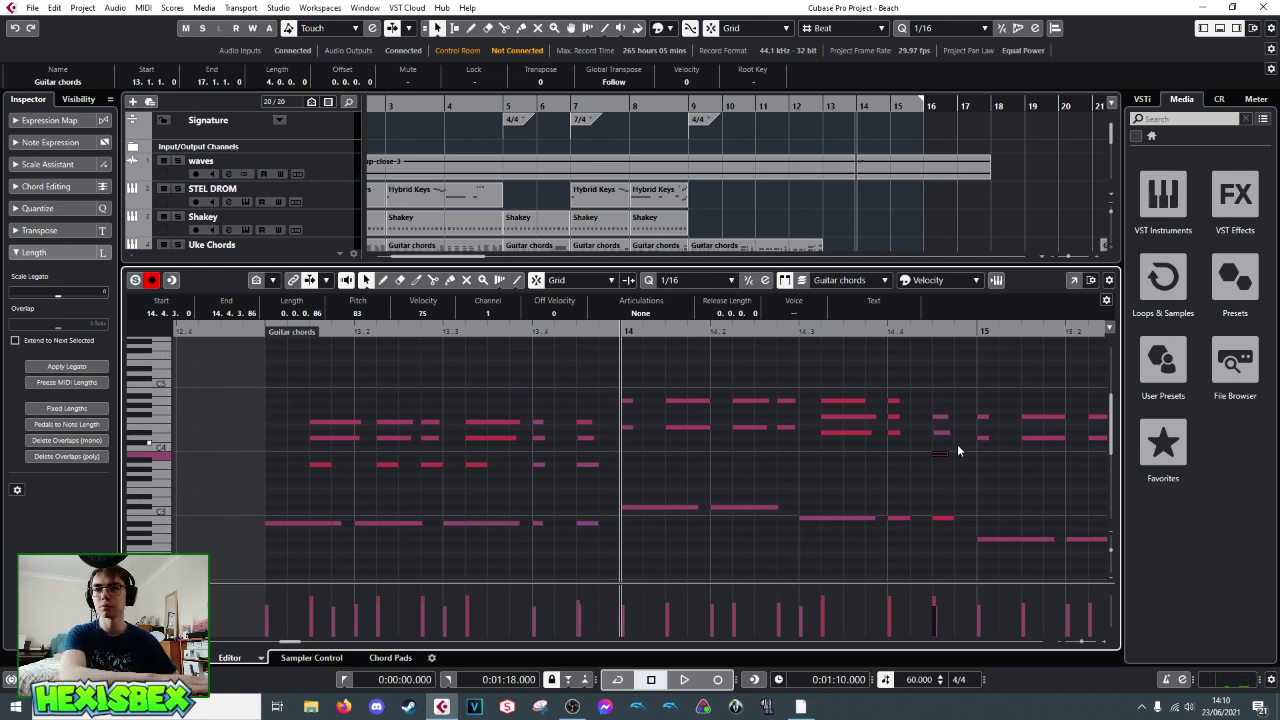
{"action": "key", "text": "space"}
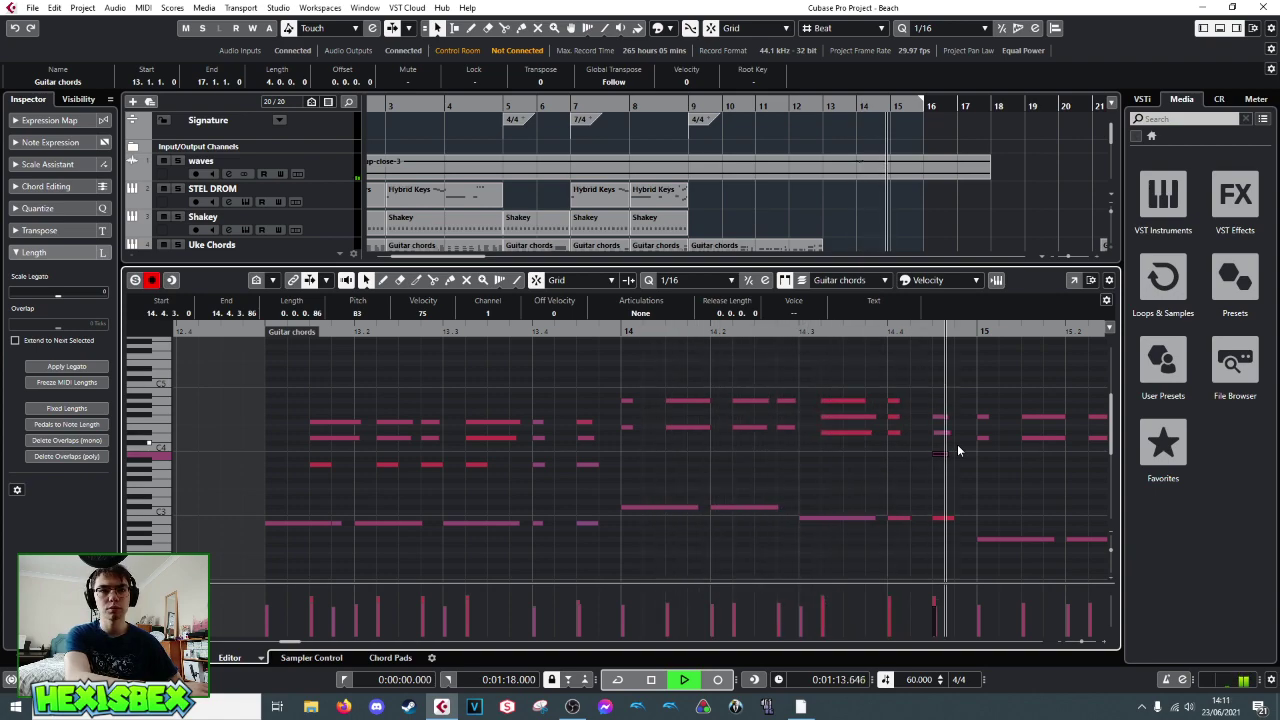
{"action": "key", "text": "space"}
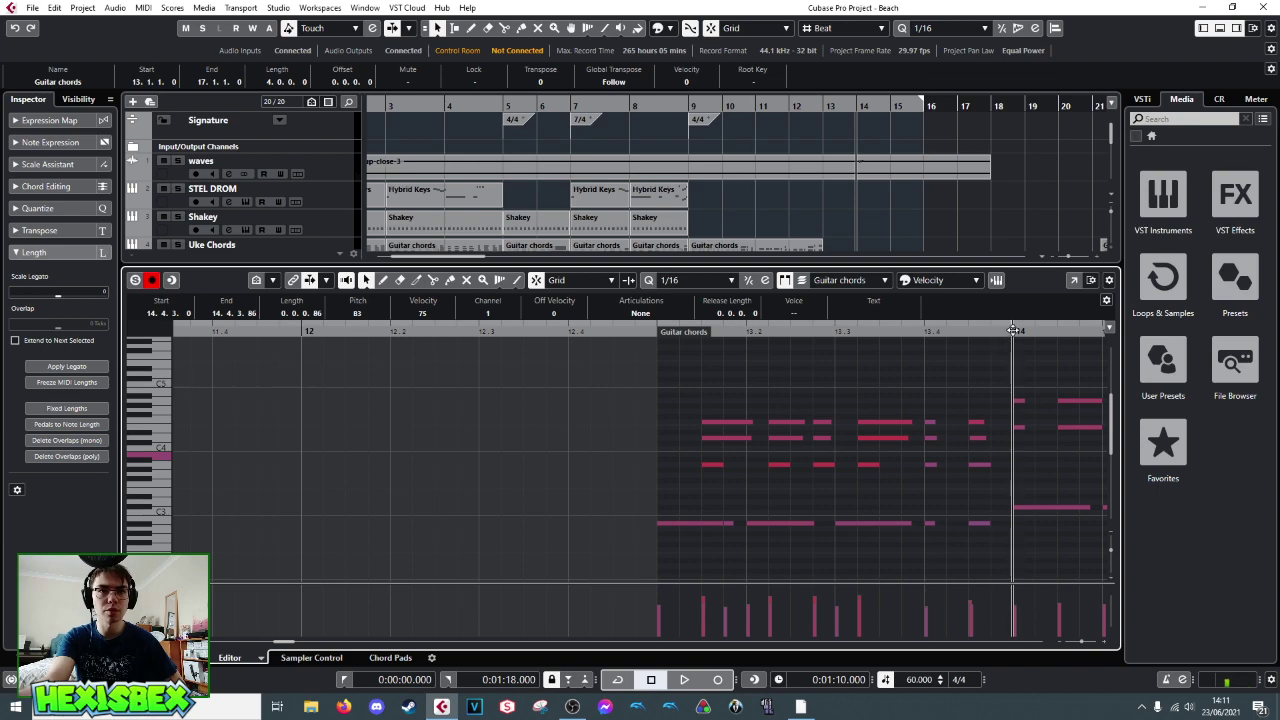
- Play the guitar chords from the start of bar 14 to hear the revised voicings
{"action": "left_click_drag", "start_coordinate": [1013, 331], "coordinate": [669, 331]}
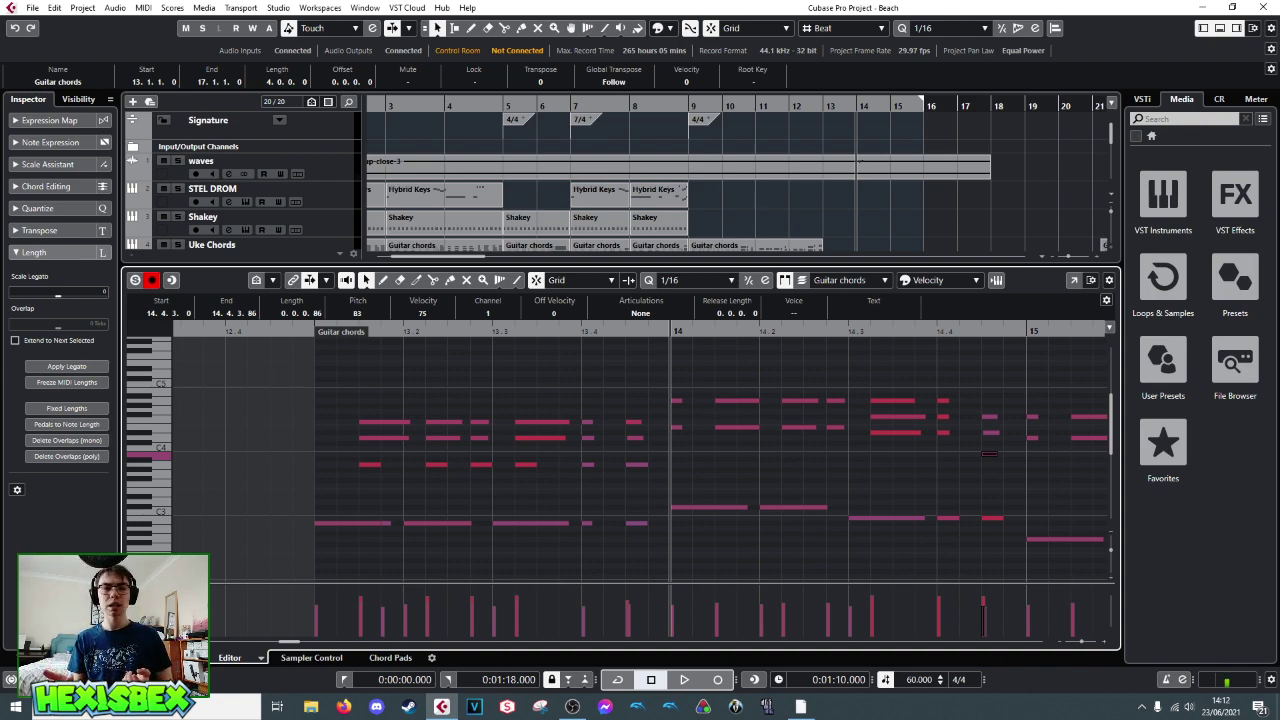
{"action": "key", "text": "space"}
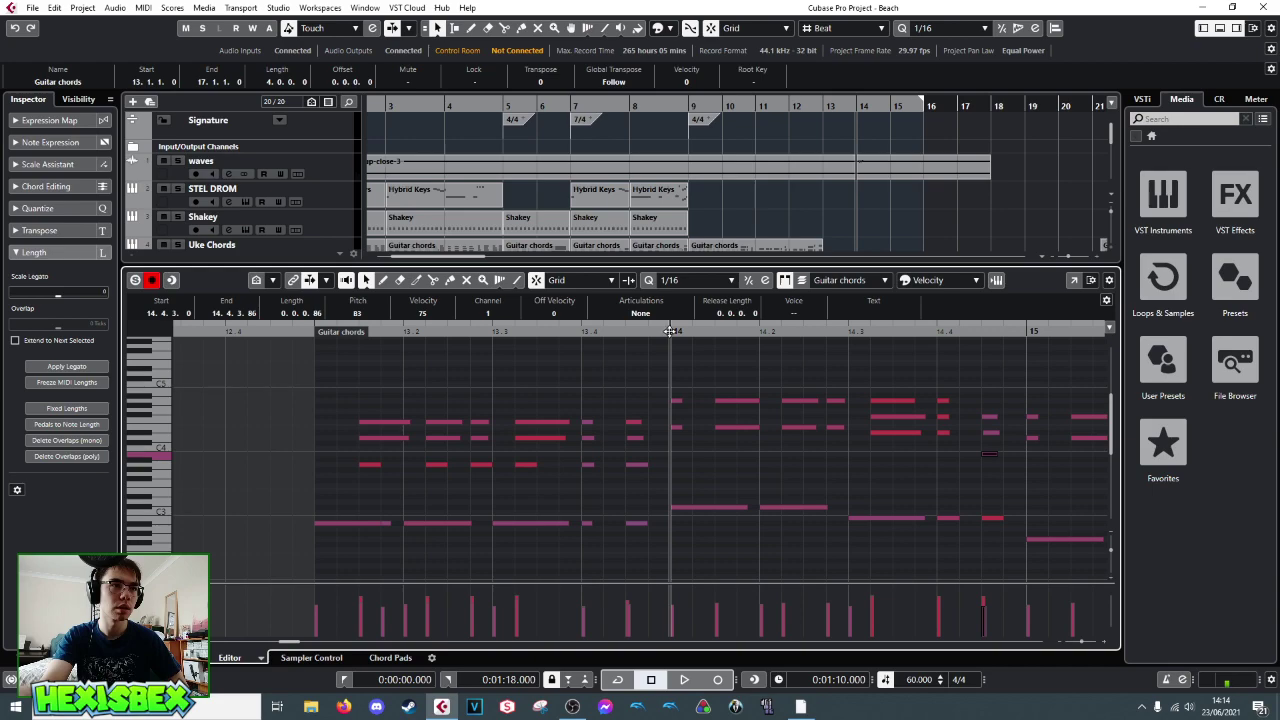
{"action": "key", "text": "space"}
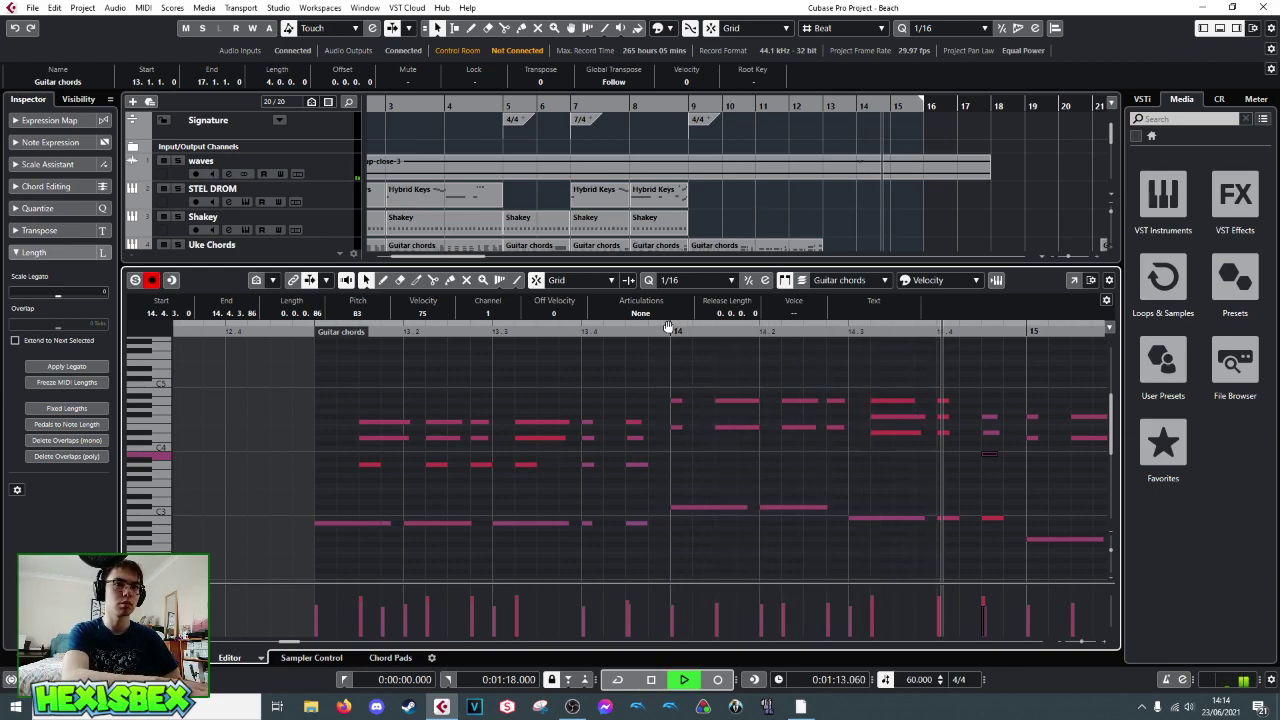
{"action": "key", "text": "space"}
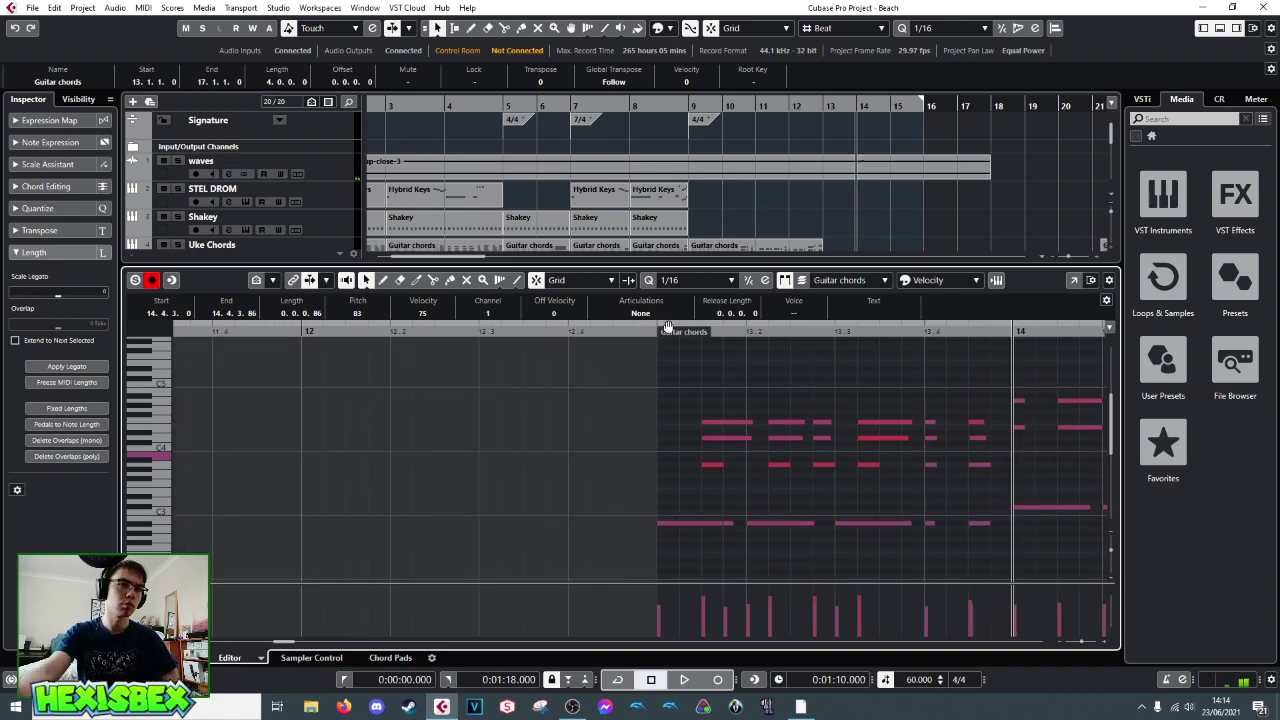
- Move the playback position to the start of bar 15 and play through that bar
{"action": "key", "text": "KP_2"}
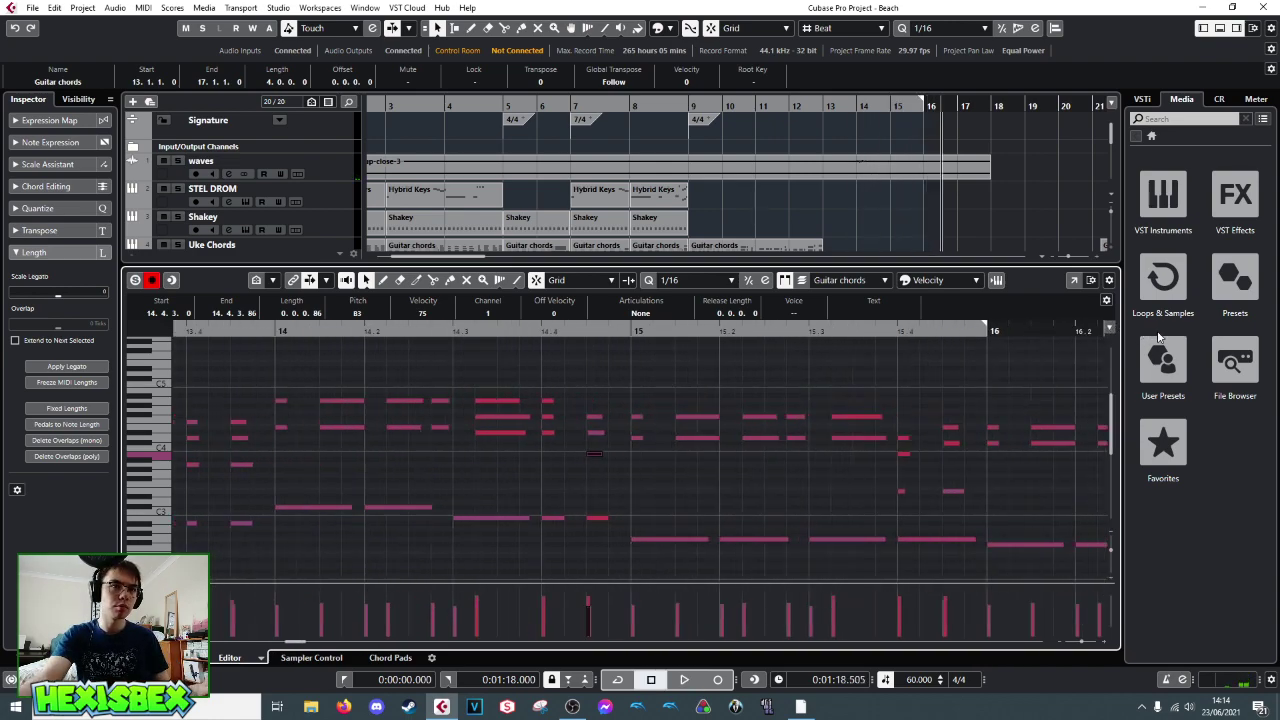
{"action": "key", "text": "space"}
{"action": "left_click", "coordinate": [546, 333]}
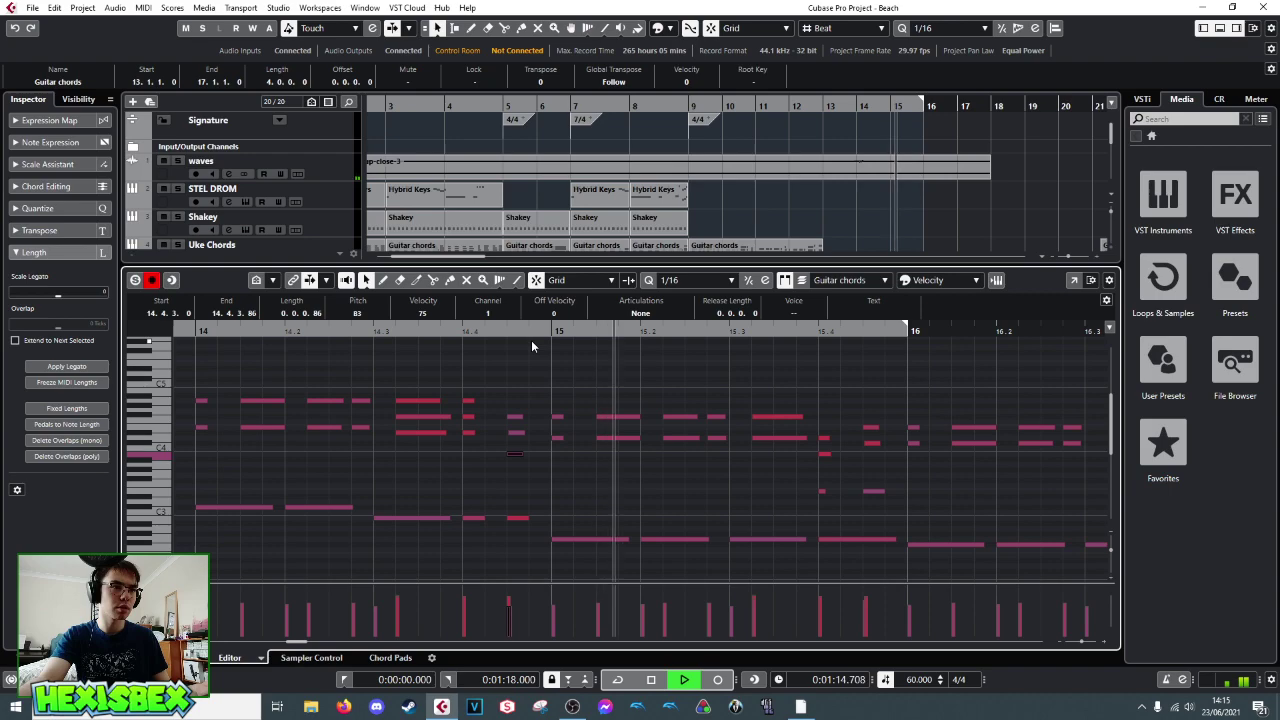
{"action": "key", "text": "space"}
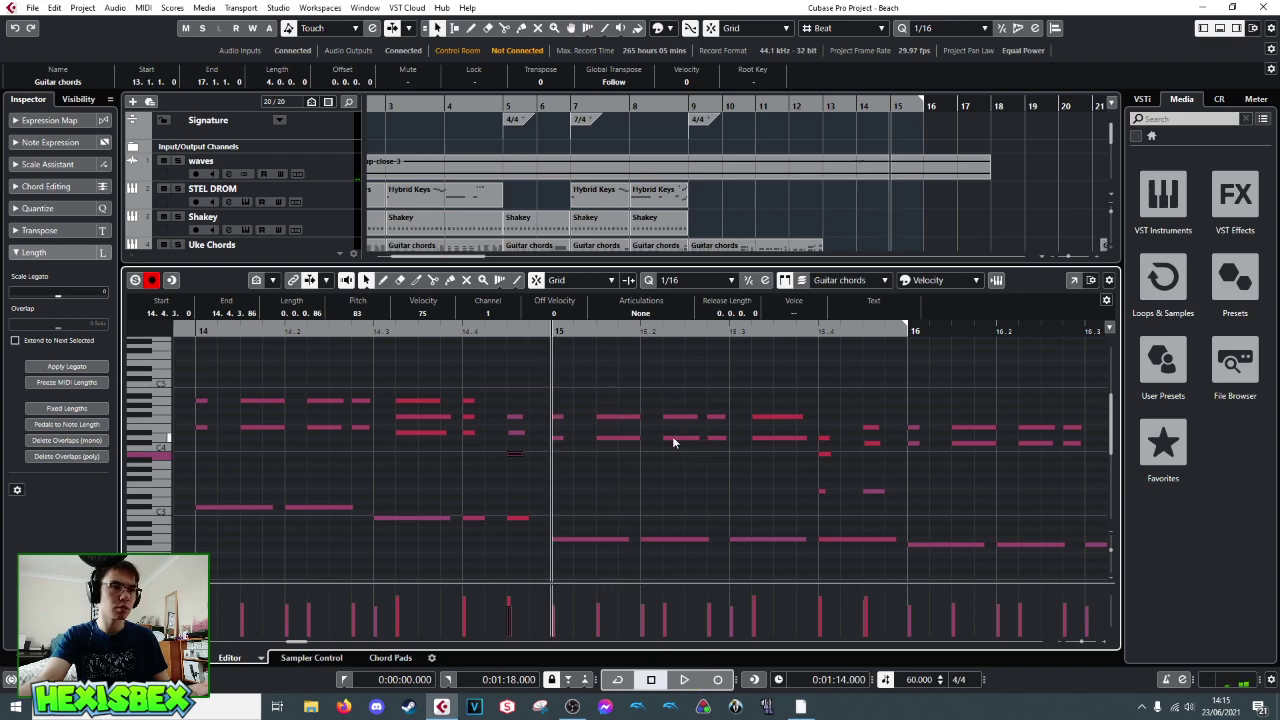
{"action": "key", "text": "space"}
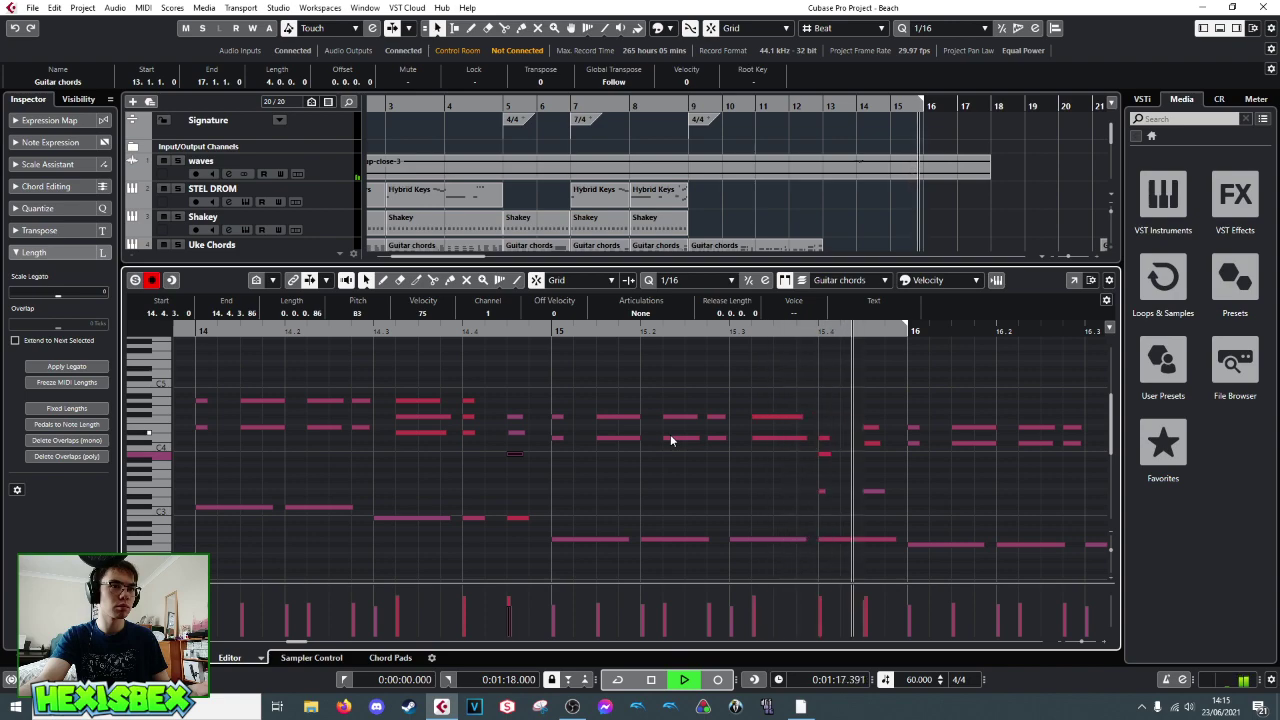
{"action": "key", "text": "space"}
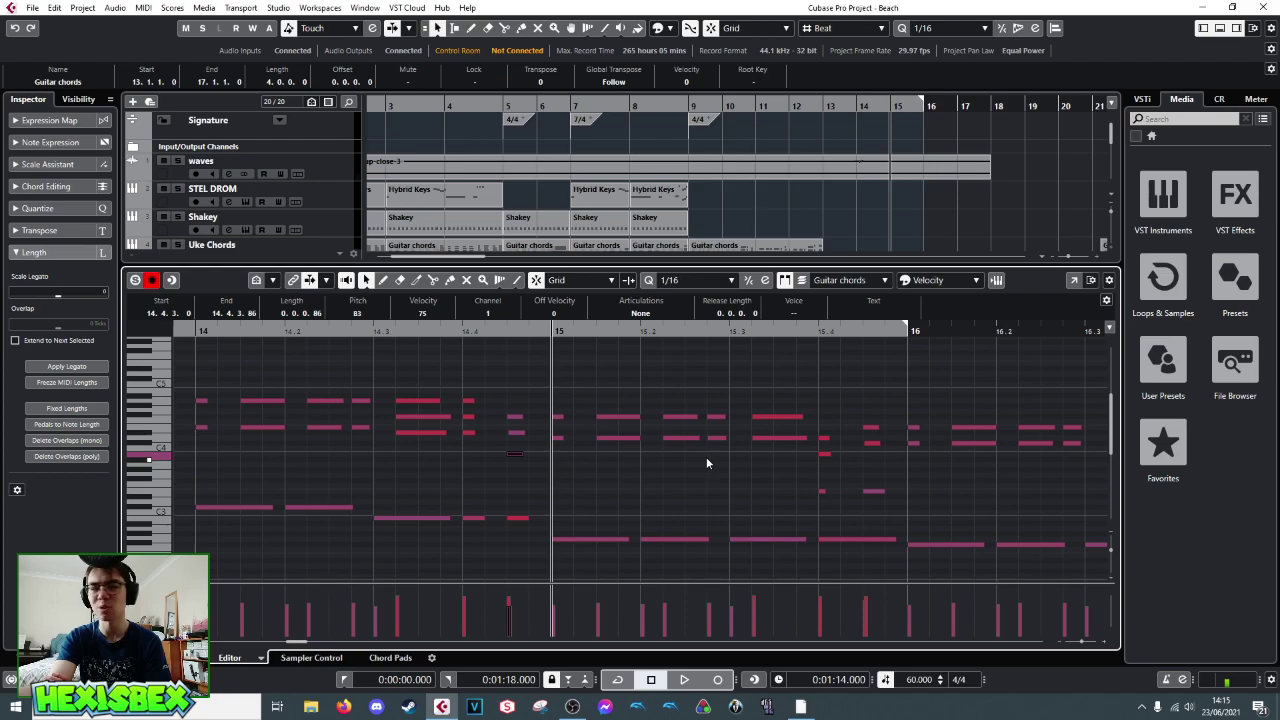
- Play the arrangement from bar 9 through the new section, with the note editor closed to show all tracks
{"action": "left_click", "coordinate": [386, 332]}
{"action": "left_click_drag", "start_coordinate": [380, 333], "coordinate": [217, 420]}
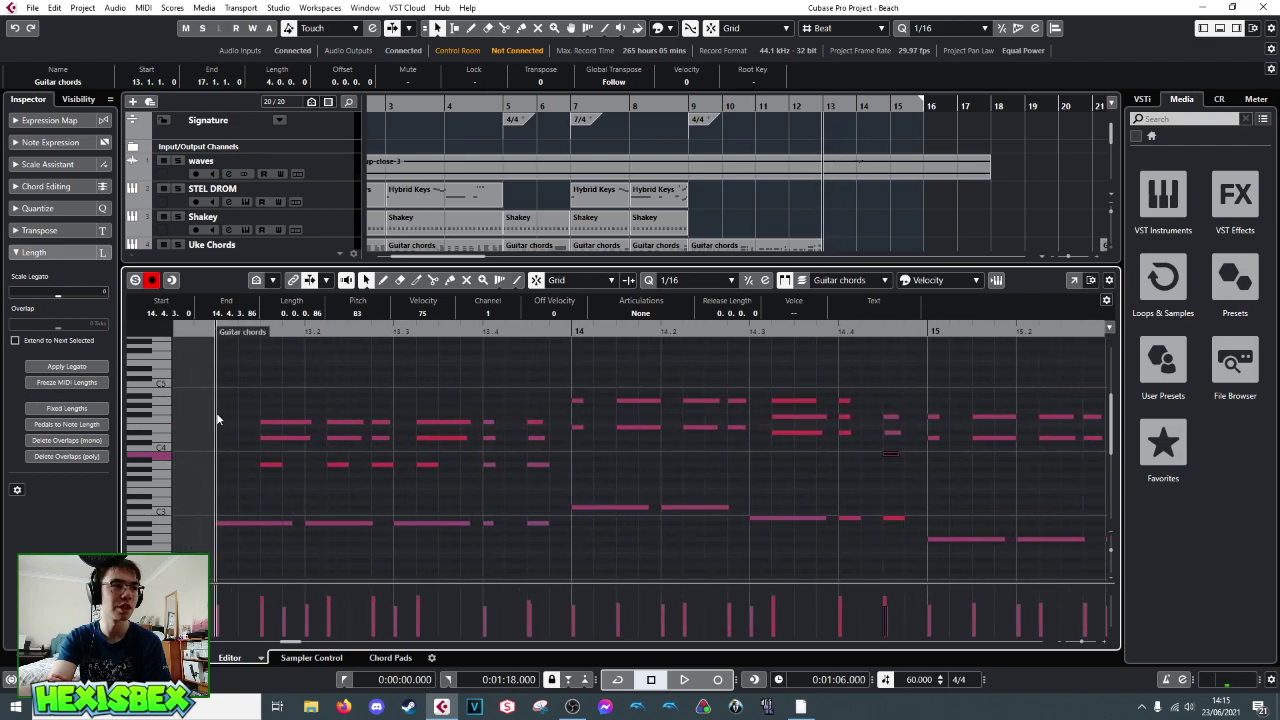
{"action": "left_click", "coordinate": [691, 105]}
{"action": "key", "text": "space"}
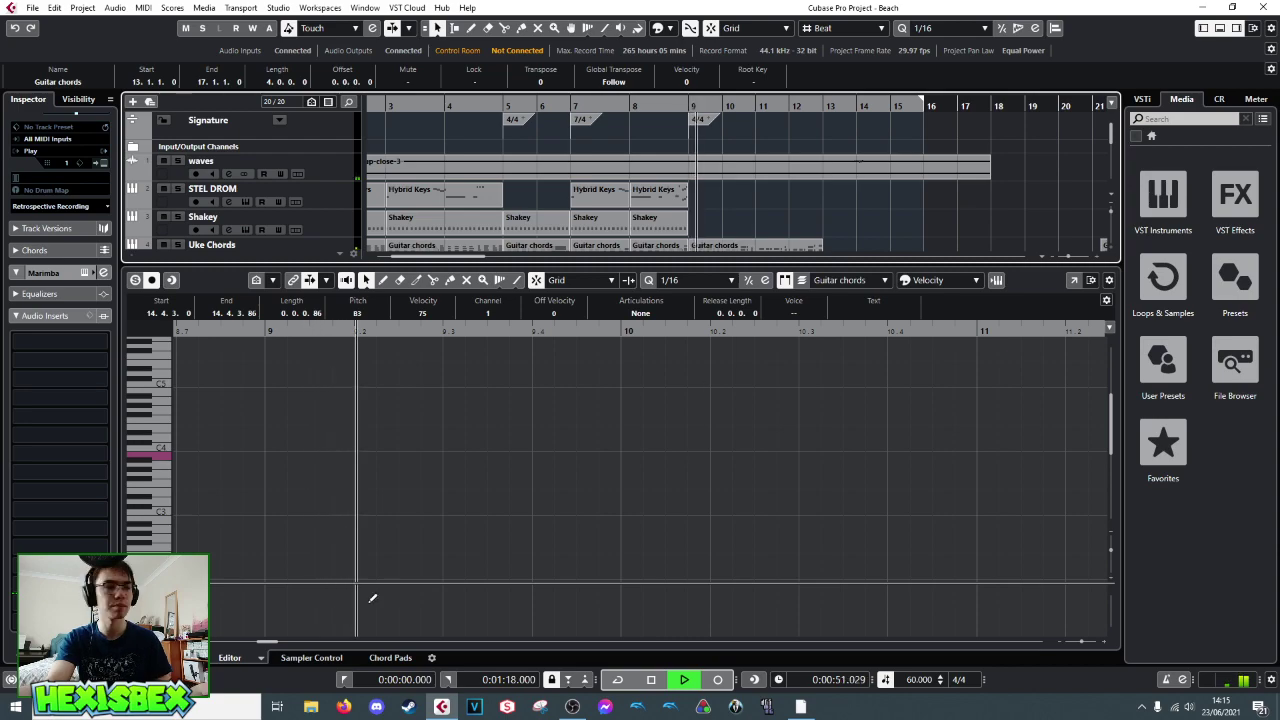
{"action": "key", "text": "ctrl+alt+e"}
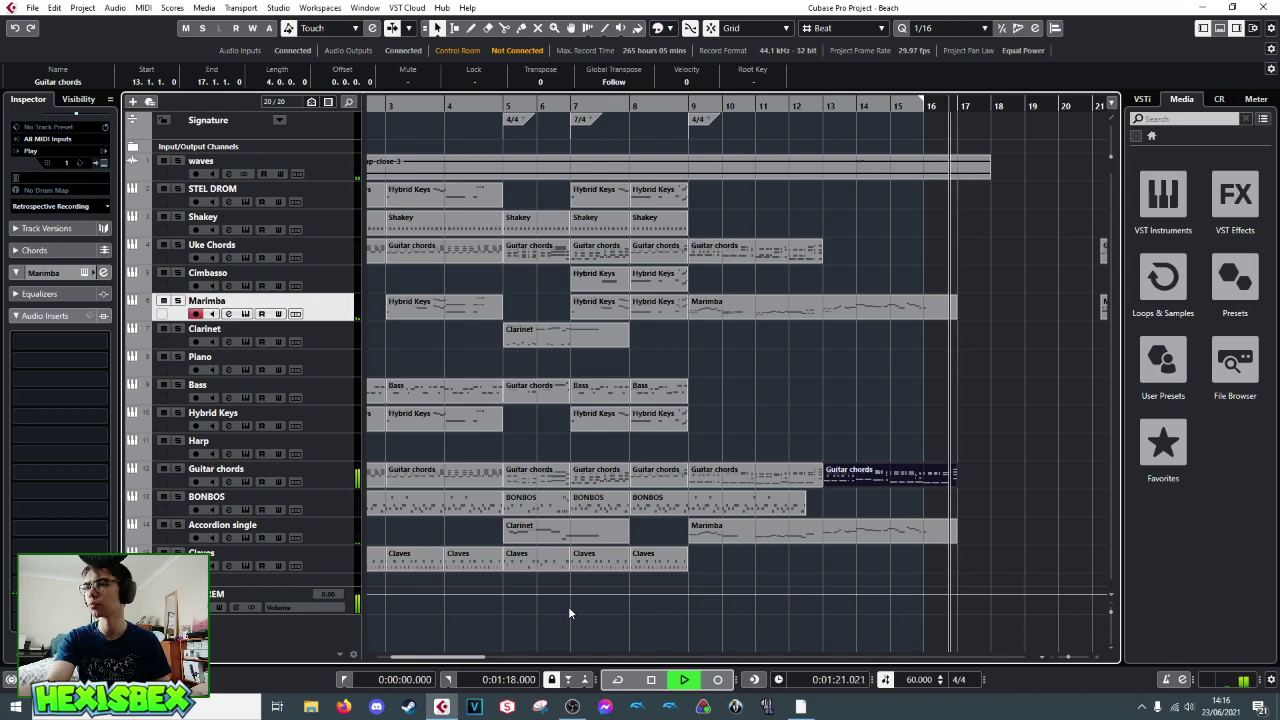
{"action": "key", "text": "space"}
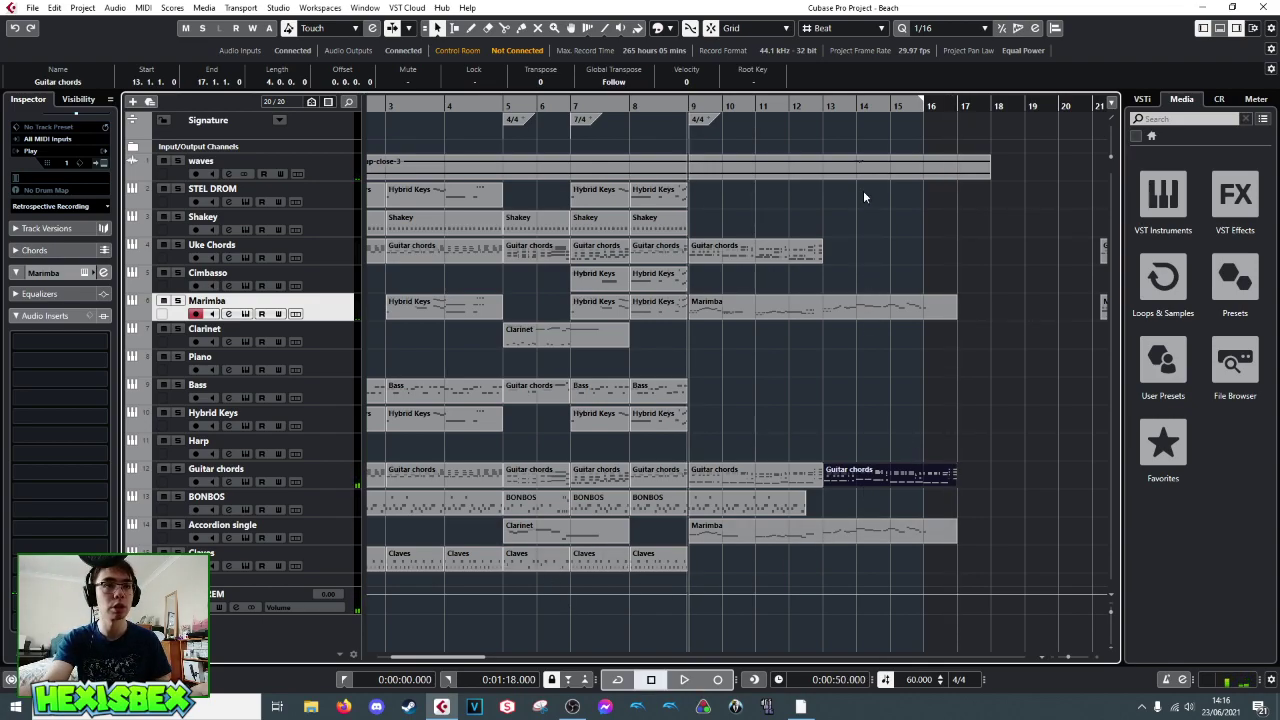
- Play the arrangement from beat 3 of bar 14
{"action": "left_click", "coordinate": [867, 105]}
{"action": "left_click", "coordinate": [874, 104]}
{"action": "key", "text": "space"}
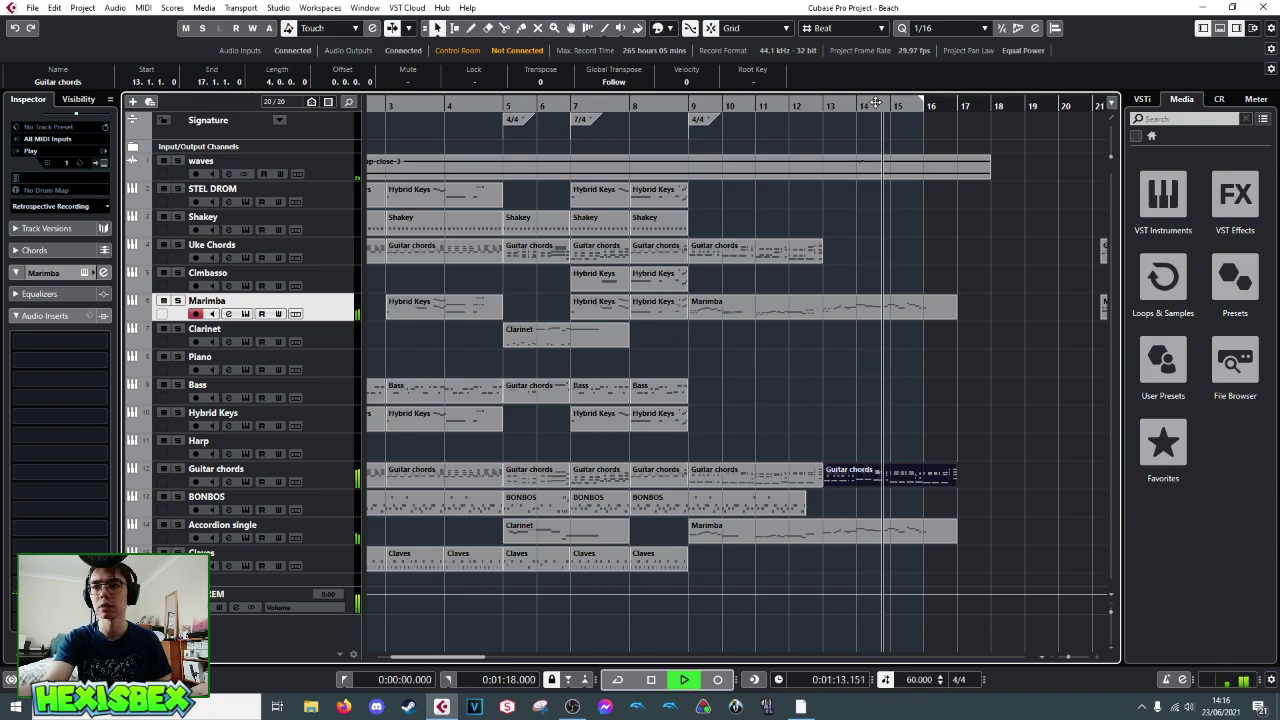
{"action": "key", "text": "space"}
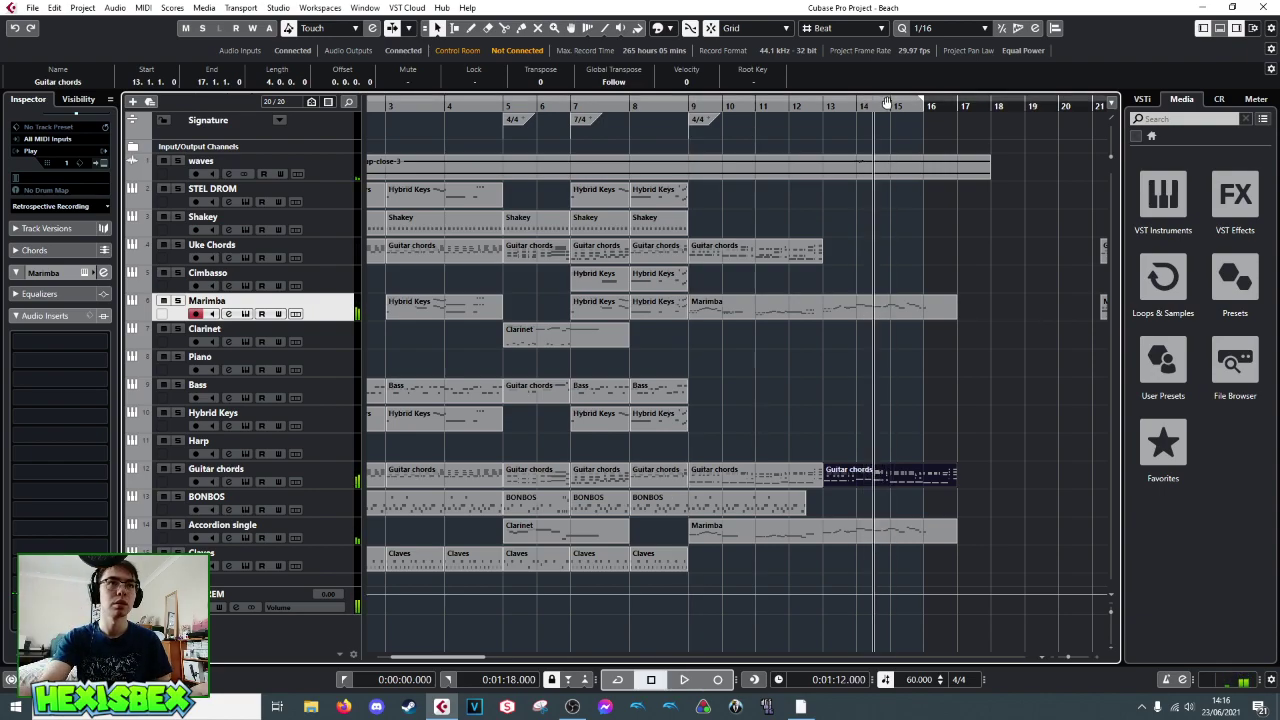
- Move the playback position to bar 15, reopen the last Guitar chords part for note editing and play from there
{"action": "key", "text": "KP_Divide"}
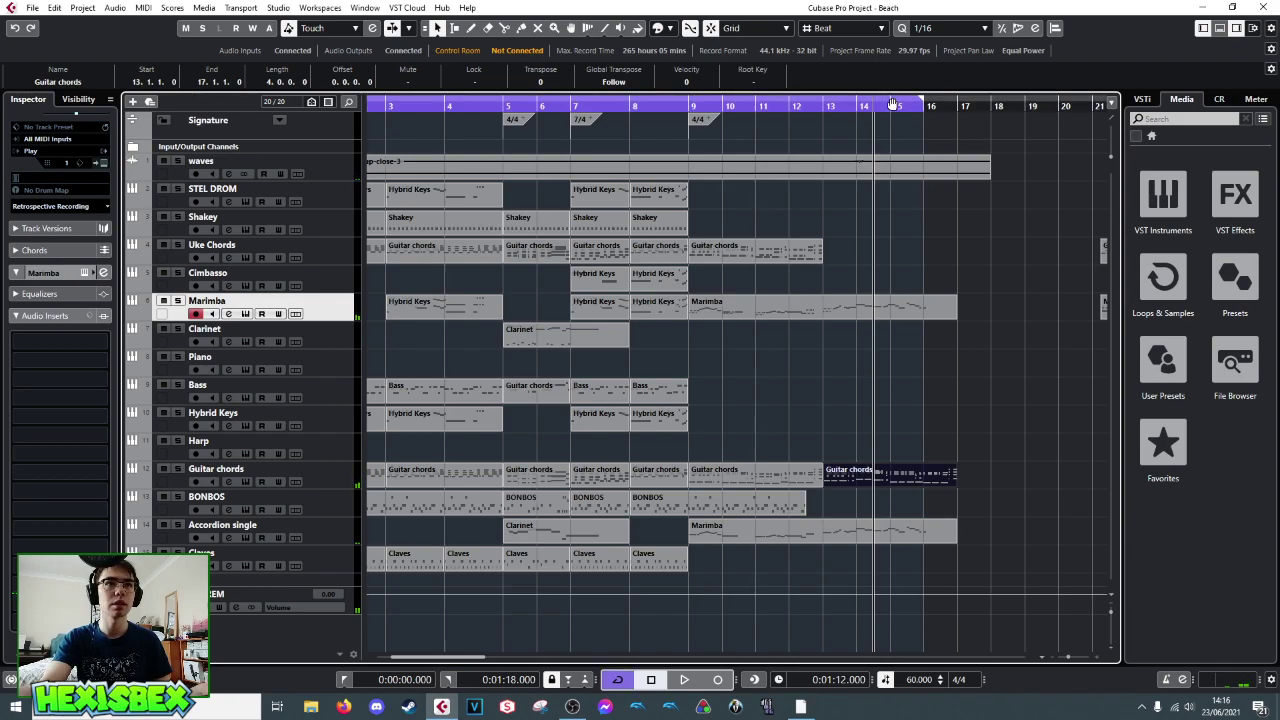
{"action": "key", "text": "KP_Divide"}
{"action": "left_click", "coordinate": [893, 105]}
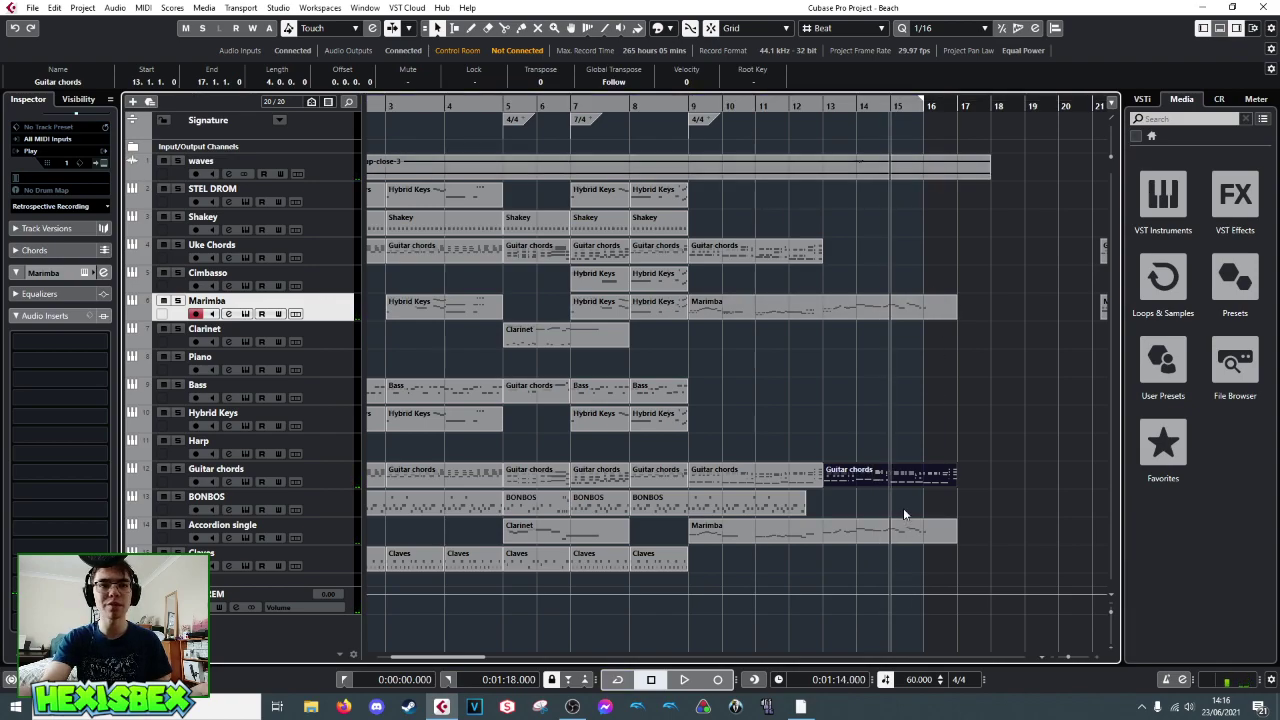
{"action": "double_click", "coordinate": [889, 479]}
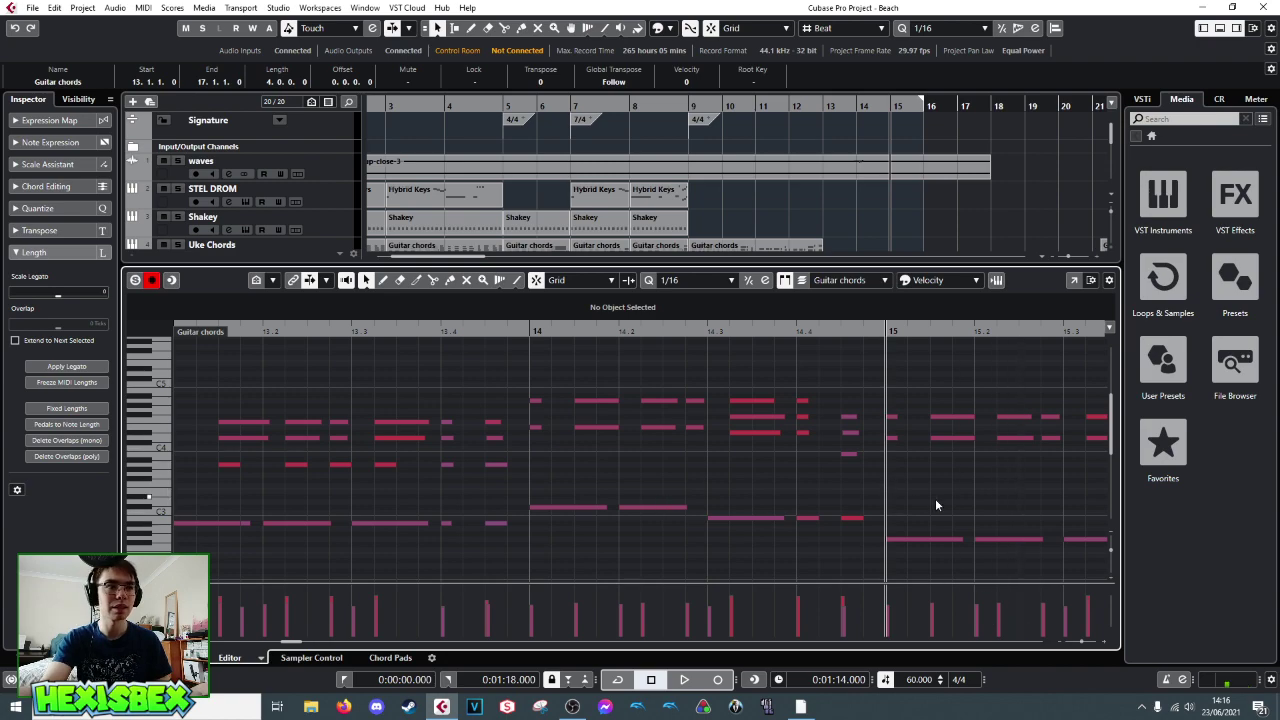
{"action": "key", "text": "space"}
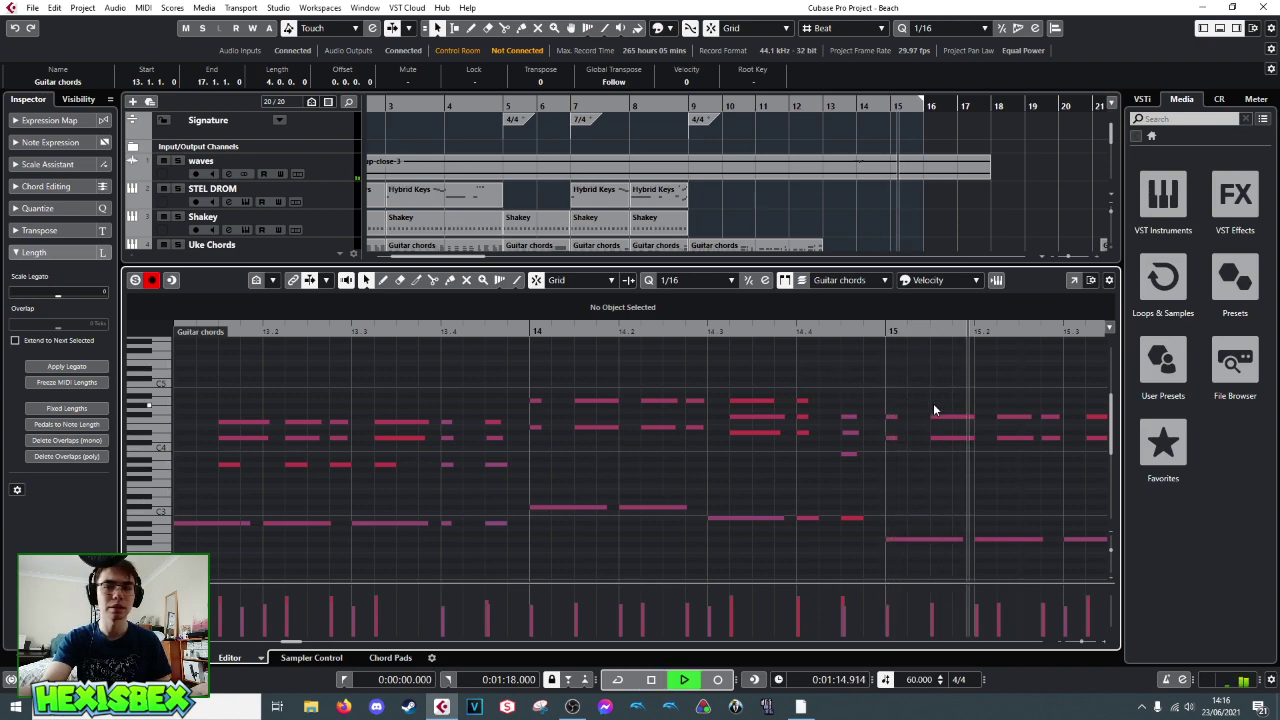
{"action": "key", "text": "space"}
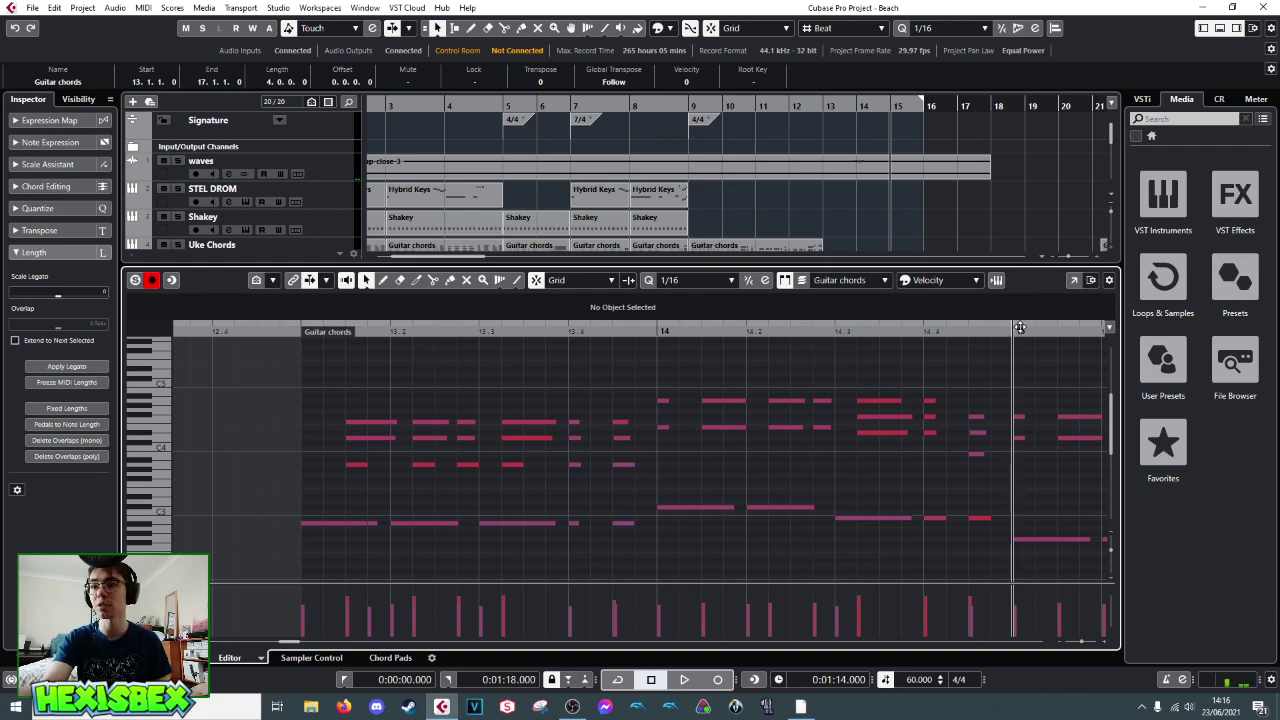
- Audition the low bass notes of the guitar part across bars 14 and 15, and play from bar 15
{"action": "scroll", "coordinate": [1020, 400], "scroll_direction": "right", "scroll_amount": 5}
{"action": "left_click", "coordinate": [812, 332]}
{"action": "left_click", "coordinate": [544, 332]}
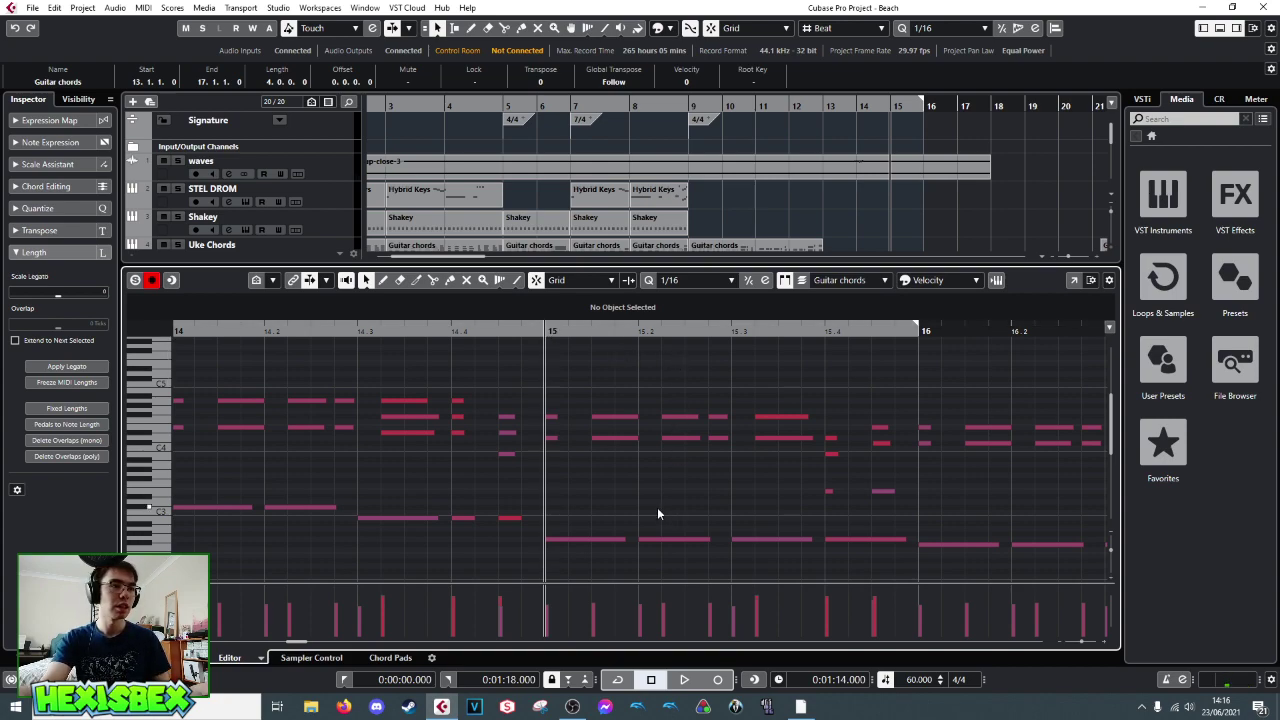
{"action": "left_click", "coordinate": [550, 540]}
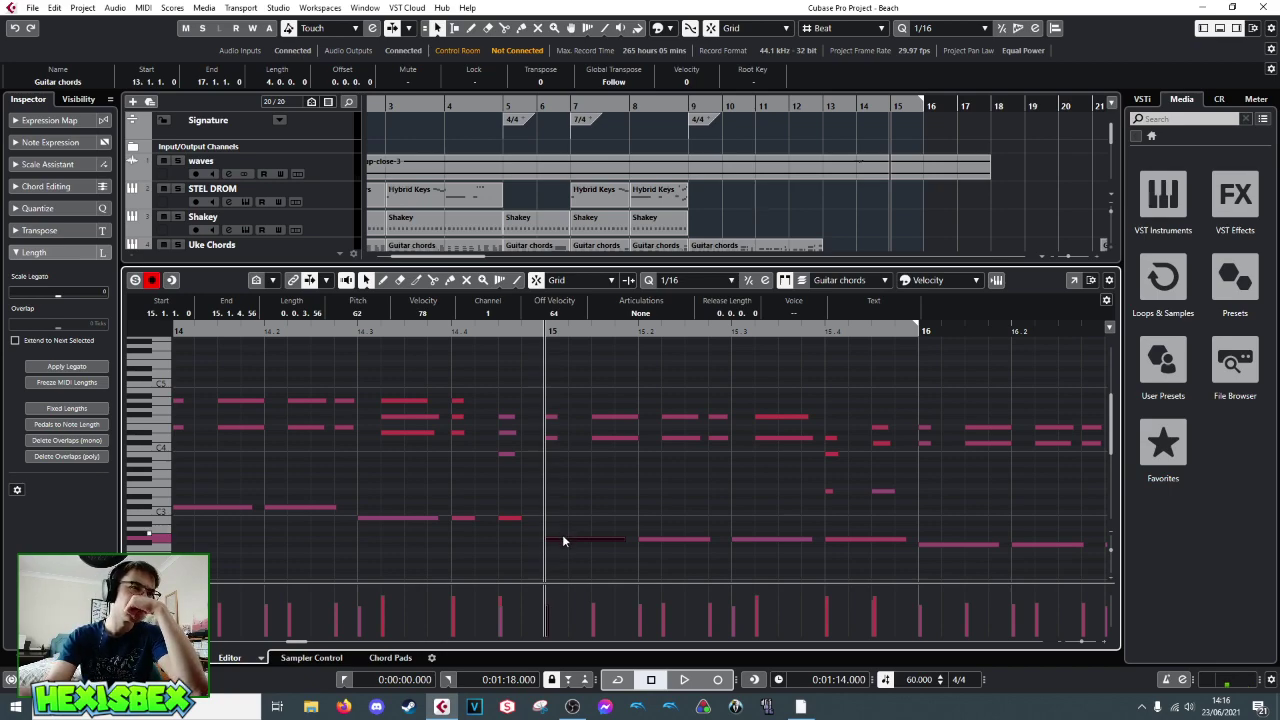
{"action": "left_click", "coordinate": [290, 508]}
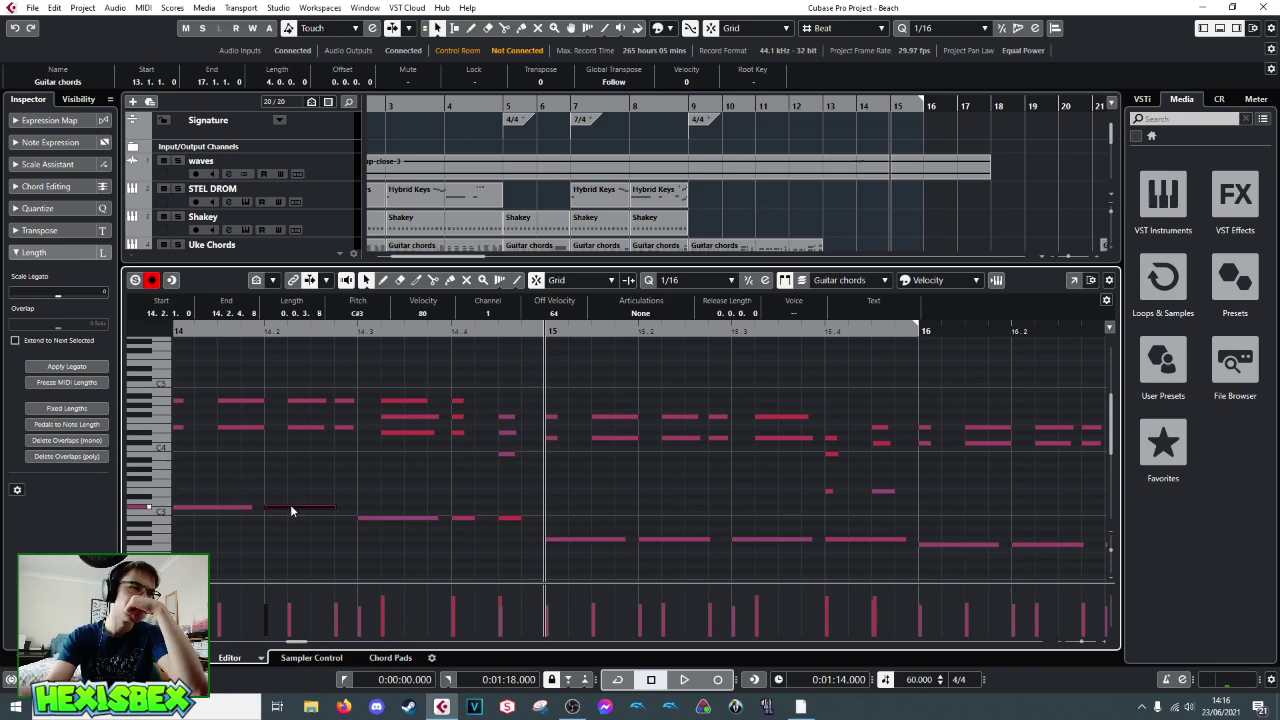
{"action": "left_click", "coordinate": [388, 518]}
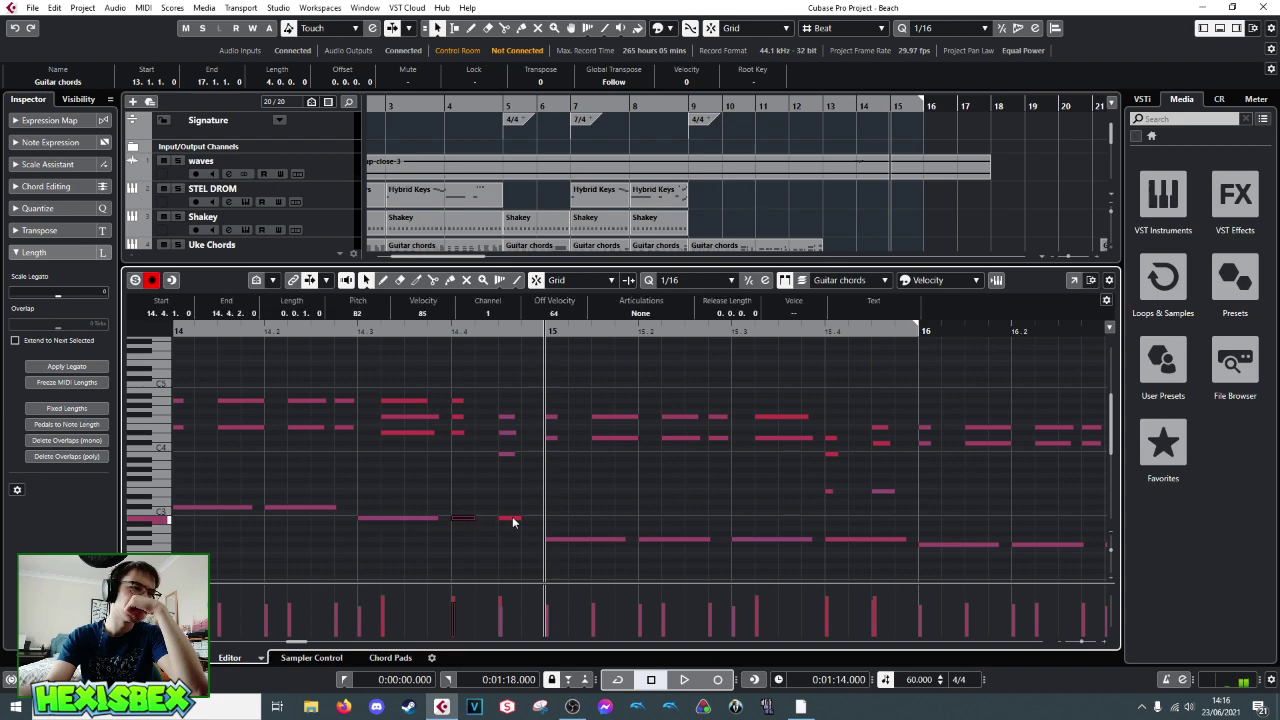
{"action": "left_click", "coordinate": [569, 541]}
{"action": "left_click", "coordinate": [700, 540]}
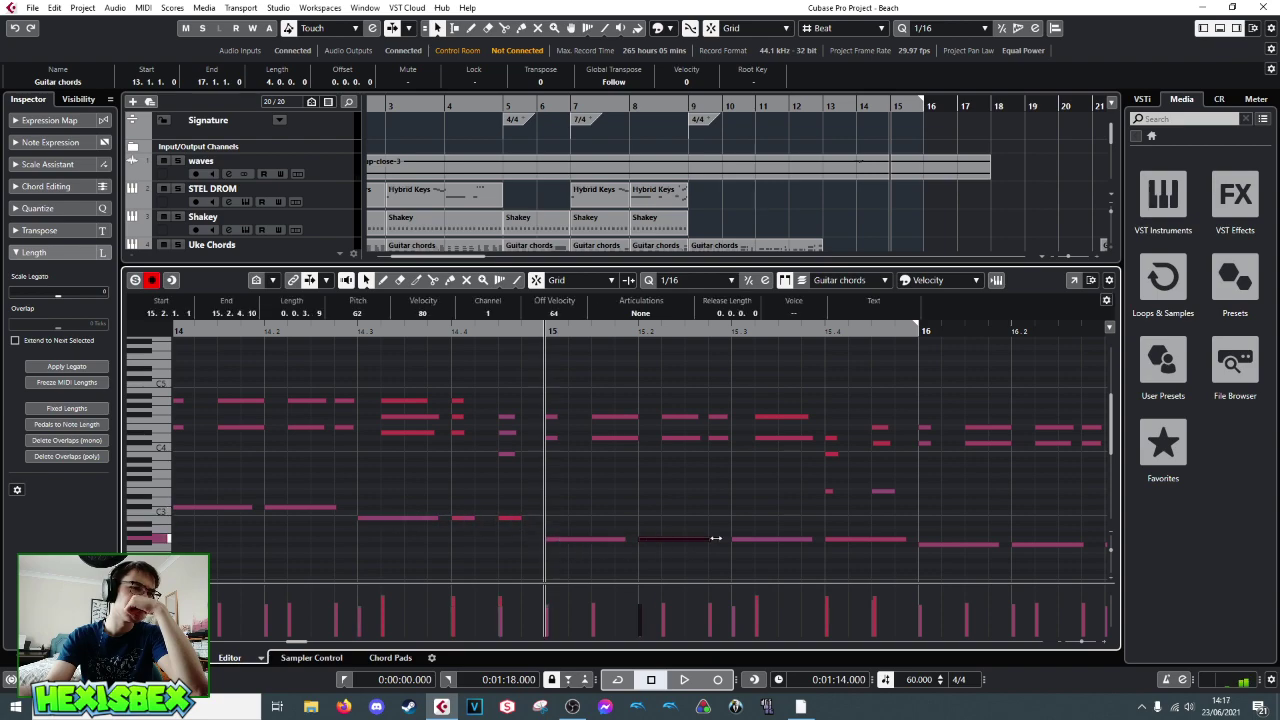
{"action": "left_click", "coordinate": [758, 541]}
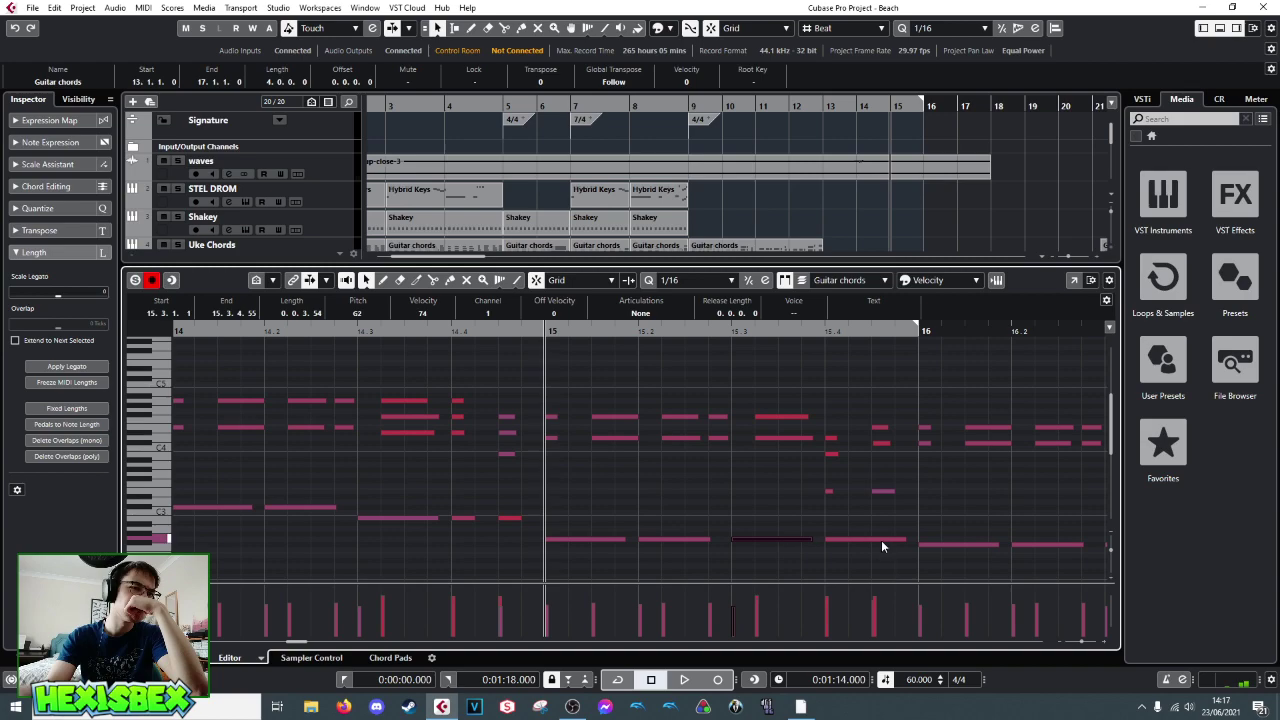
{"action": "key", "text": "space"}
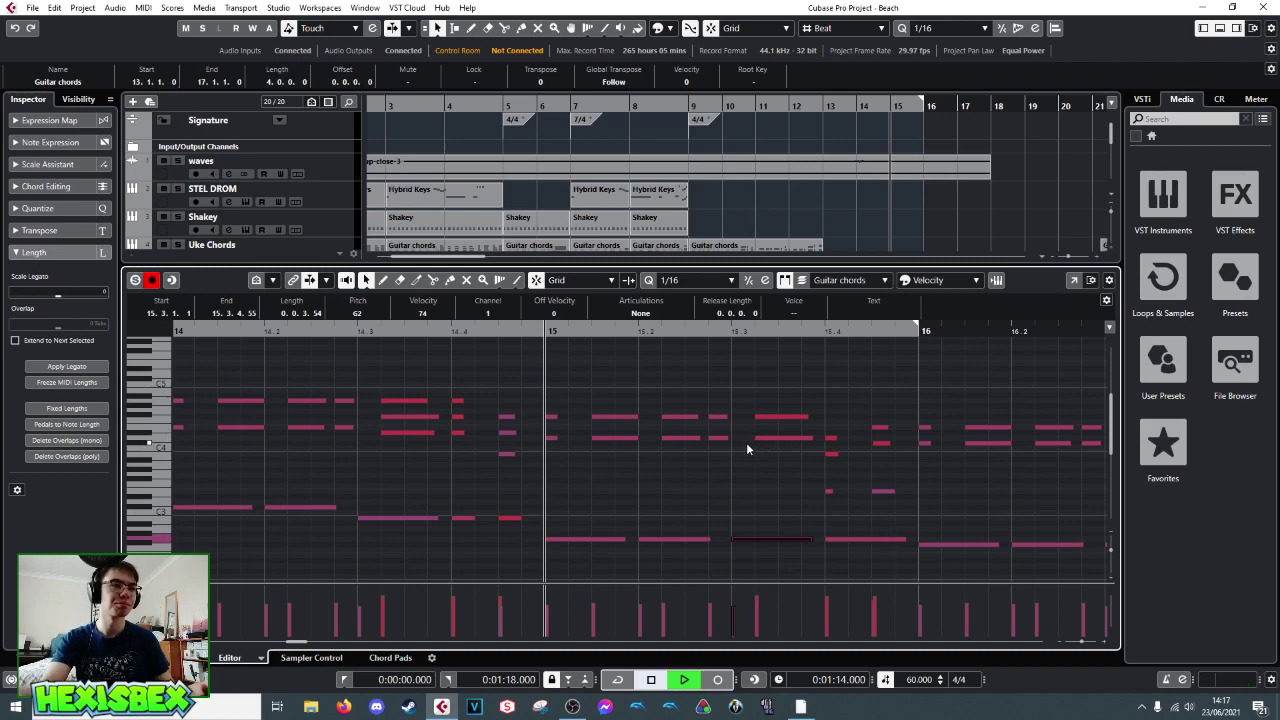
{"action": "key", "text": "space"}
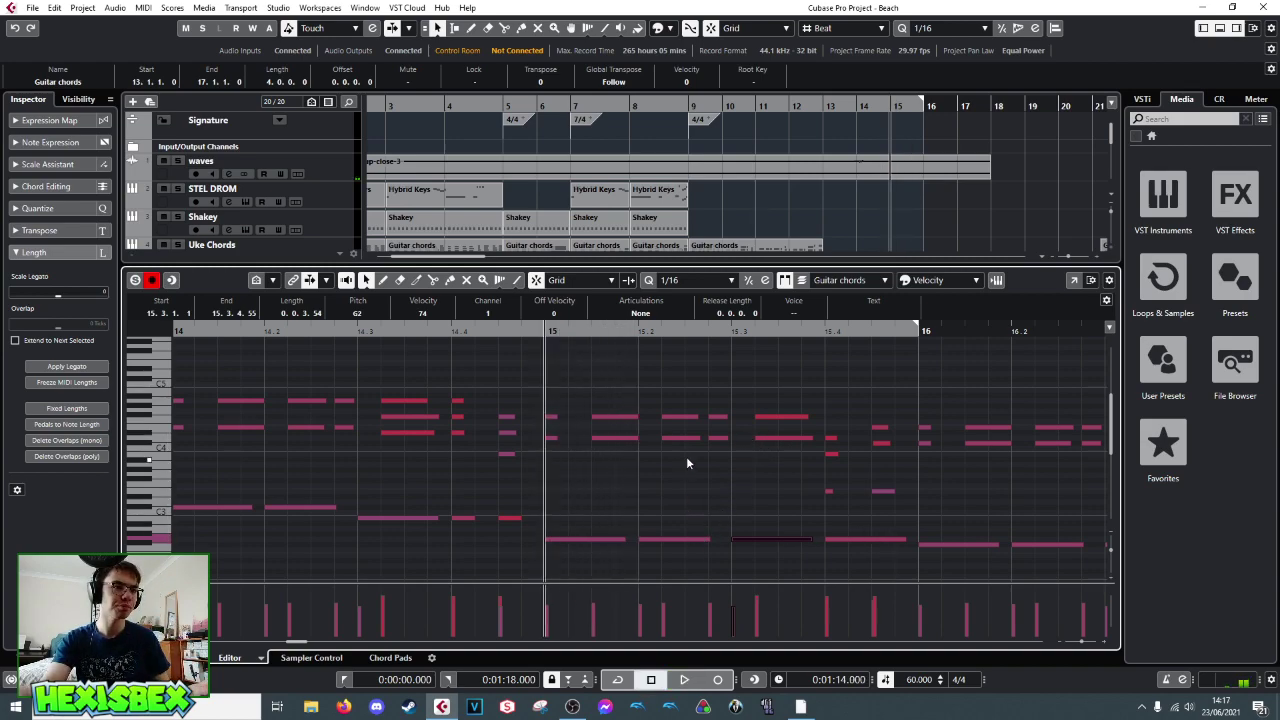
- Lower the two guitar chords on beat 2 of bar 15 to B3 and D4, and play from bar 15
{"action": "left_click_drag", "start_coordinate": [664, 407], "coordinate": [724, 444]}
{"action": "key", "text": "Down"}
{"action": "key", "text": "Down"}
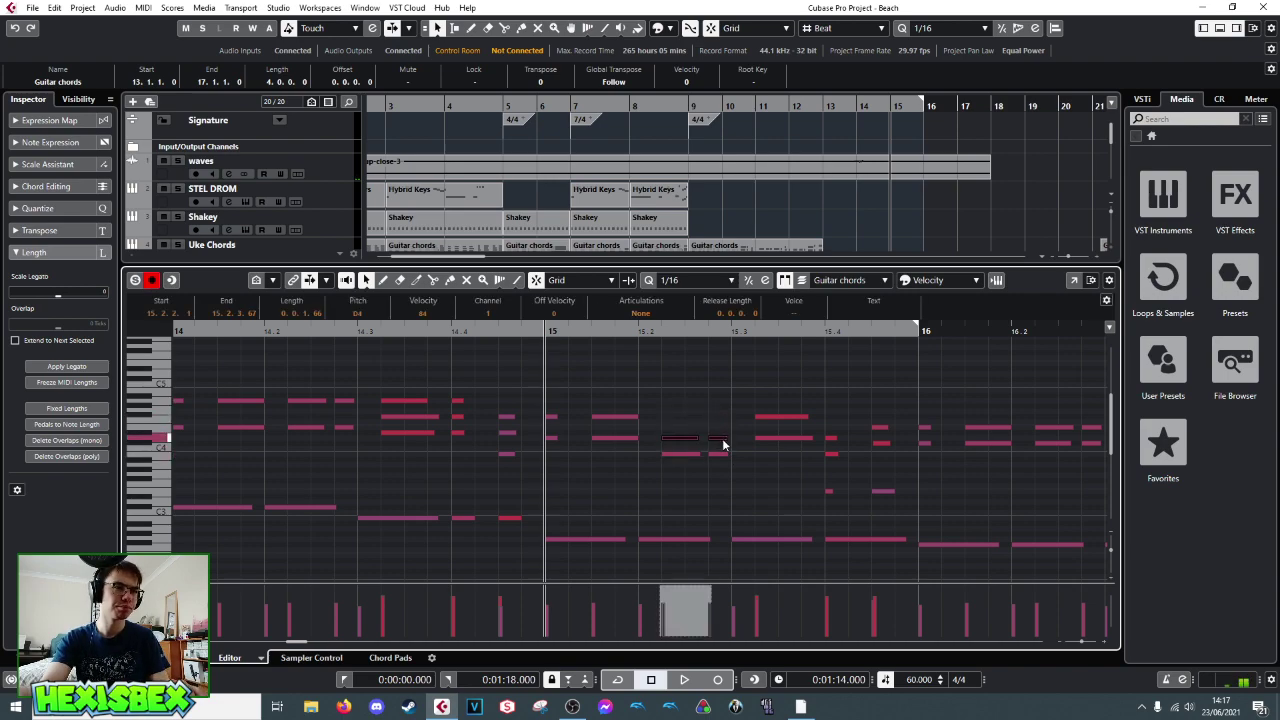
{"action": "key", "text": "space"}
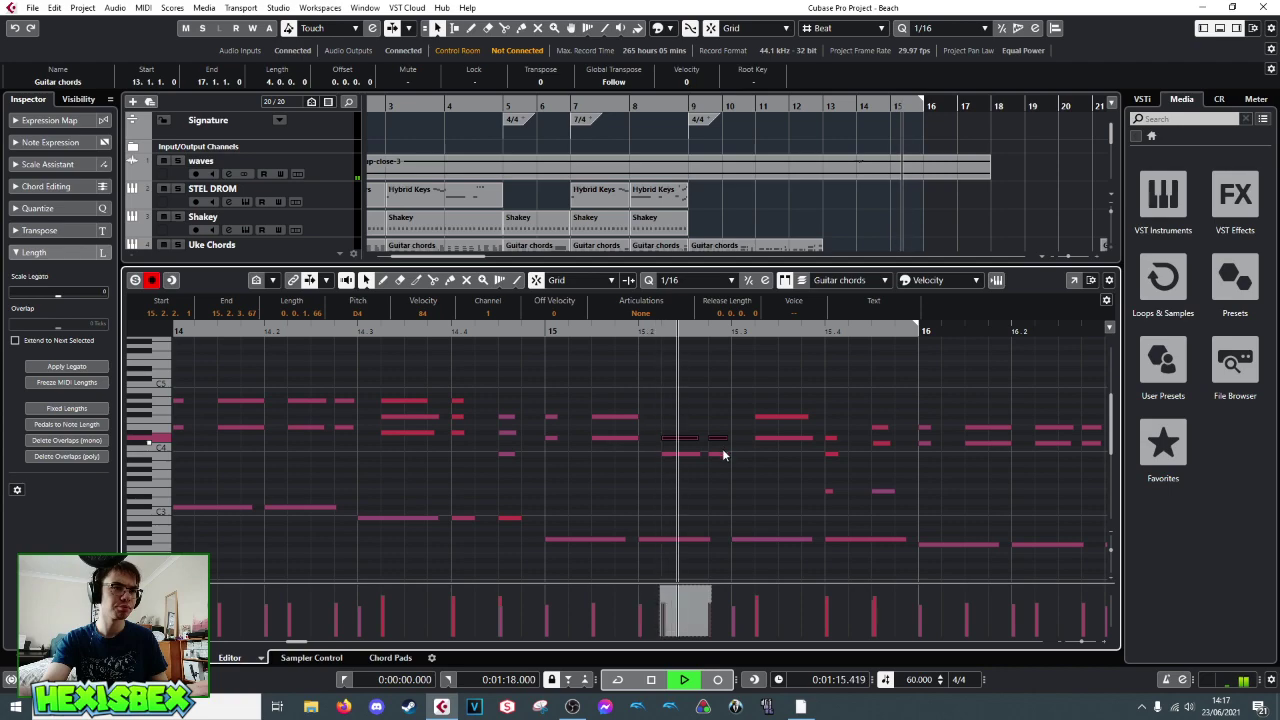
{"action": "key", "text": "space"}
- Lower the guitar chord on beat 3 of bar 15 to B3 and D4, and replay the bar
{"action": "left_click", "coordinate": [789, 428]}
{"action": "left_click_drag", "start_coordinate": [789, 428], "coordinate": [798, 449]}
{"action": "left_click", "coordinate": [784, 427]}
{"action": "left_click", "coordinate": [785, 433]}
{"action": "key", "text": "space"}
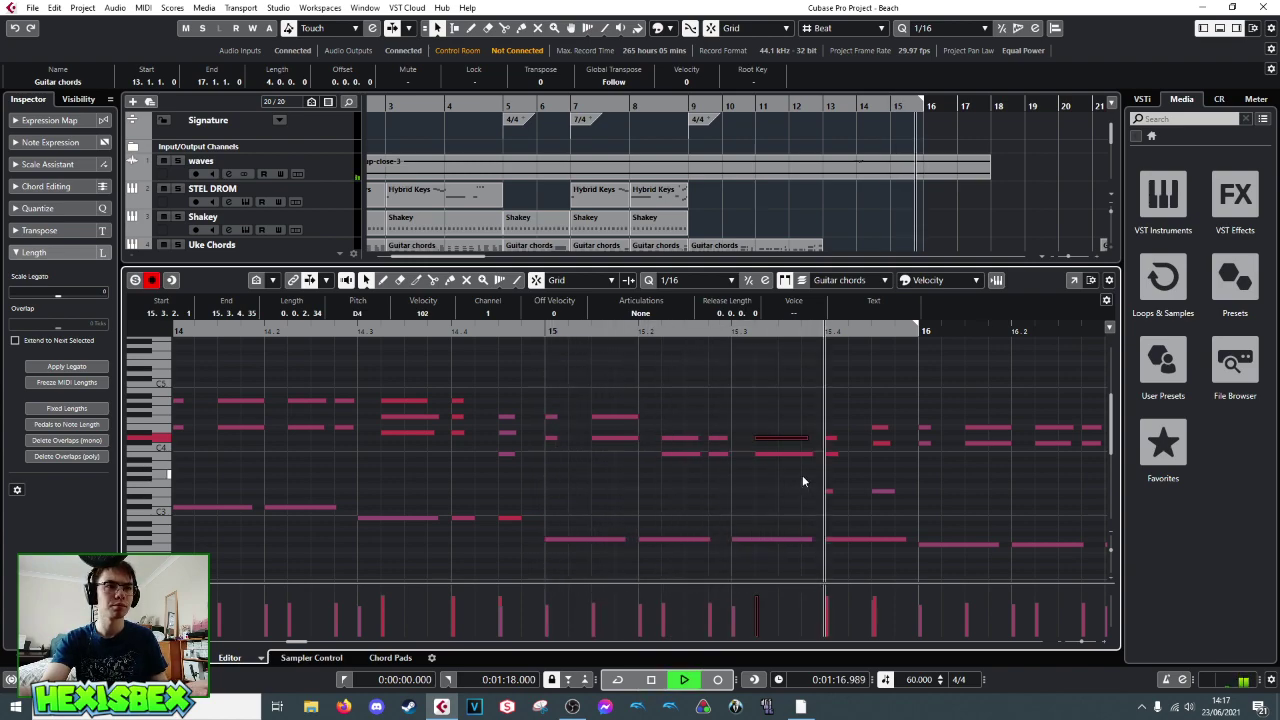
{"action": "key", "text": "space"}
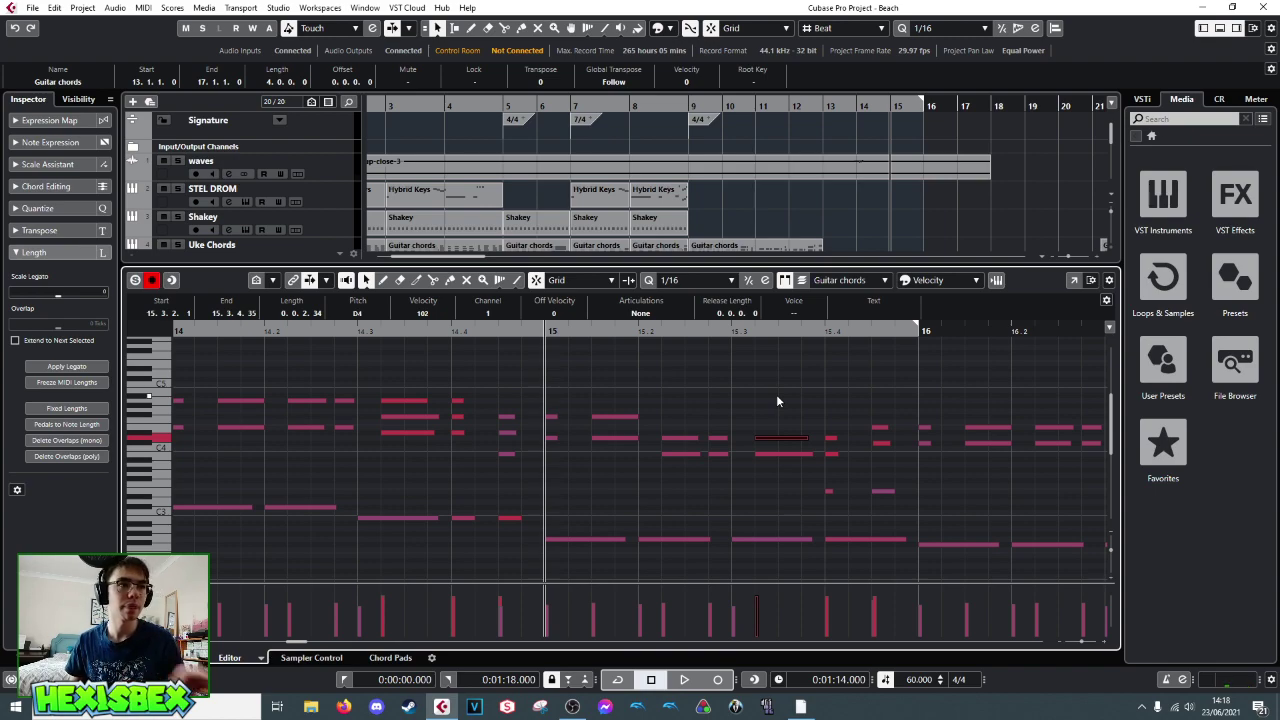
{"action": "key", "text": "space"}
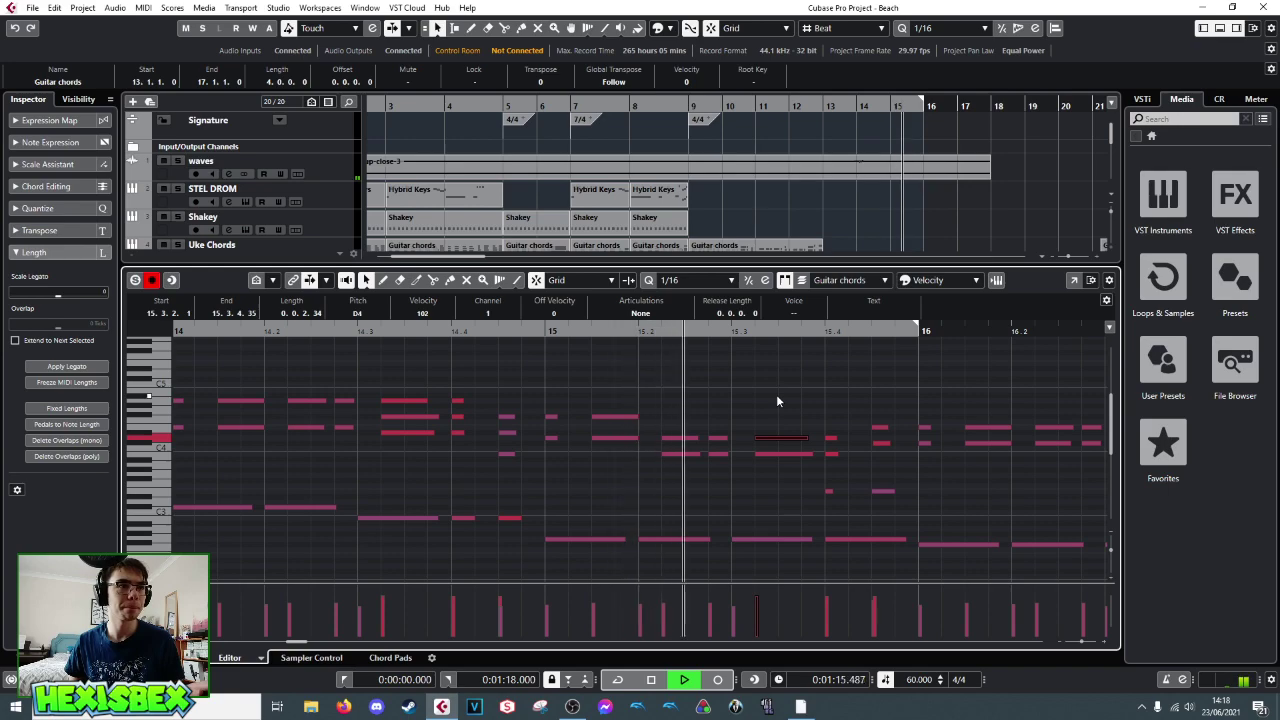
{"action": "key", "text": "space"}
- Lower the two guitar chords on beat 1 of bar 15 to B3 and D4, and play from bar 15
{"action": "left_click_drag", "start_coordinate": [548, 405], "coordinate": [628, 443]}
{"action": "key", "text": "Down"}
{"action": "key", "text": "Down"}
{"action": "key", "text": "Down"}
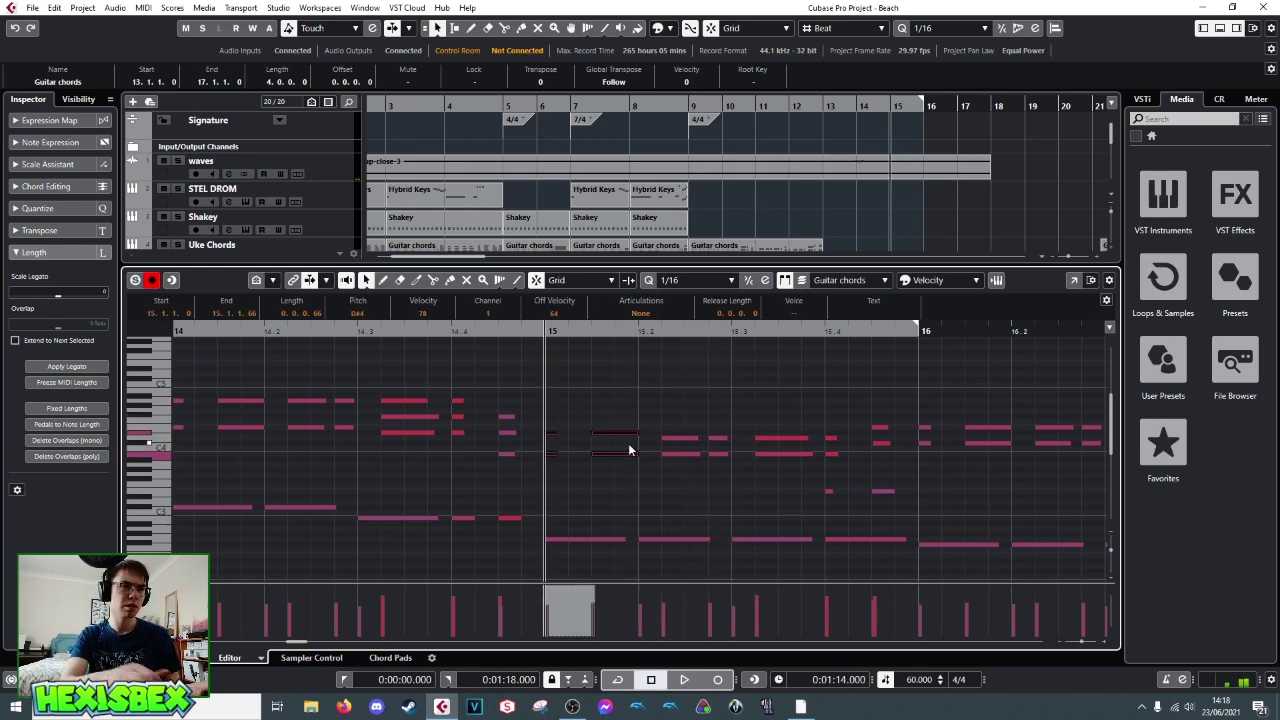
{"action": "left_click_drag", "start_coordinate": [550, 417], "coordinate": [628, 437]}
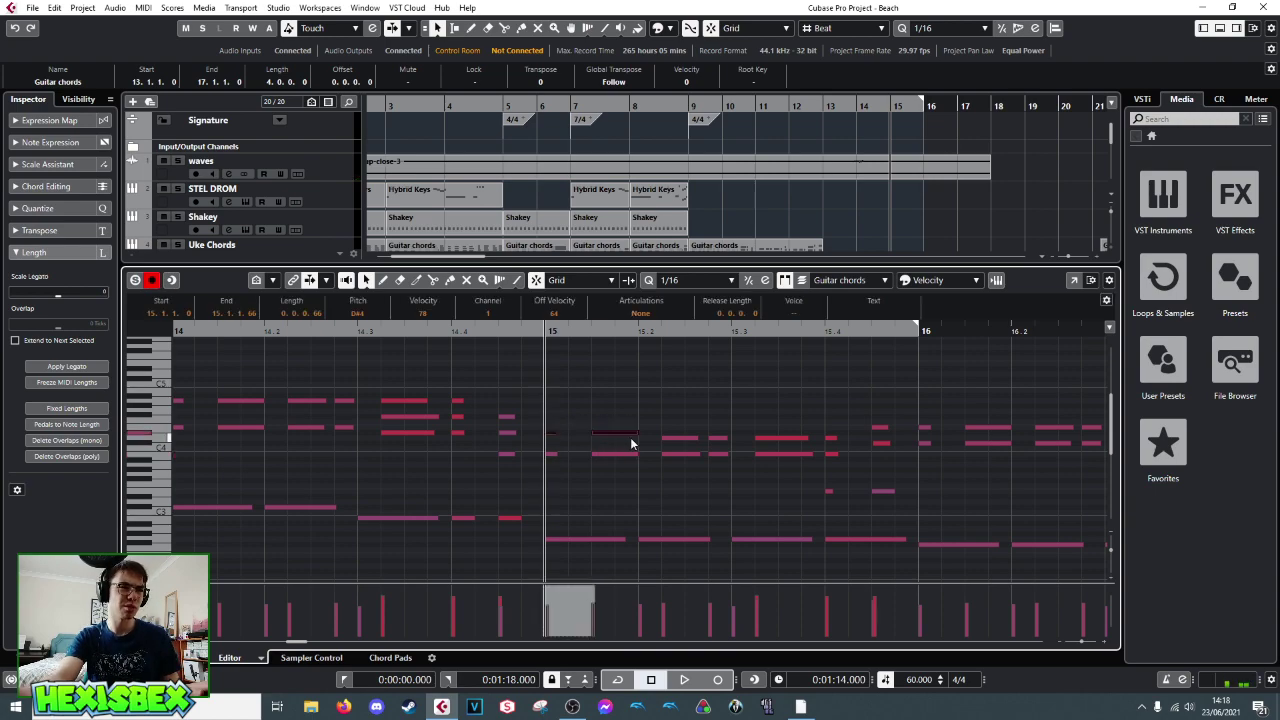
{"action": "key", "text": "Down"}
{"action": "key", "text": "space"}
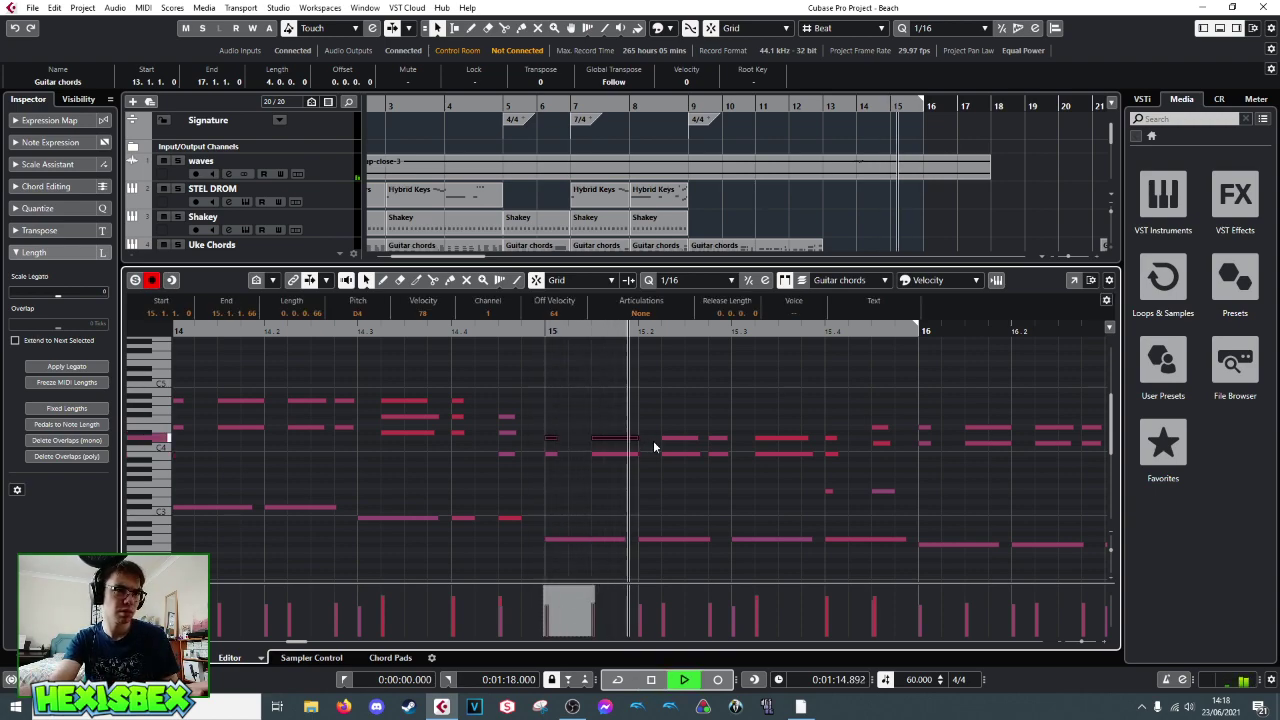
{"action": "key", "text": "space"}
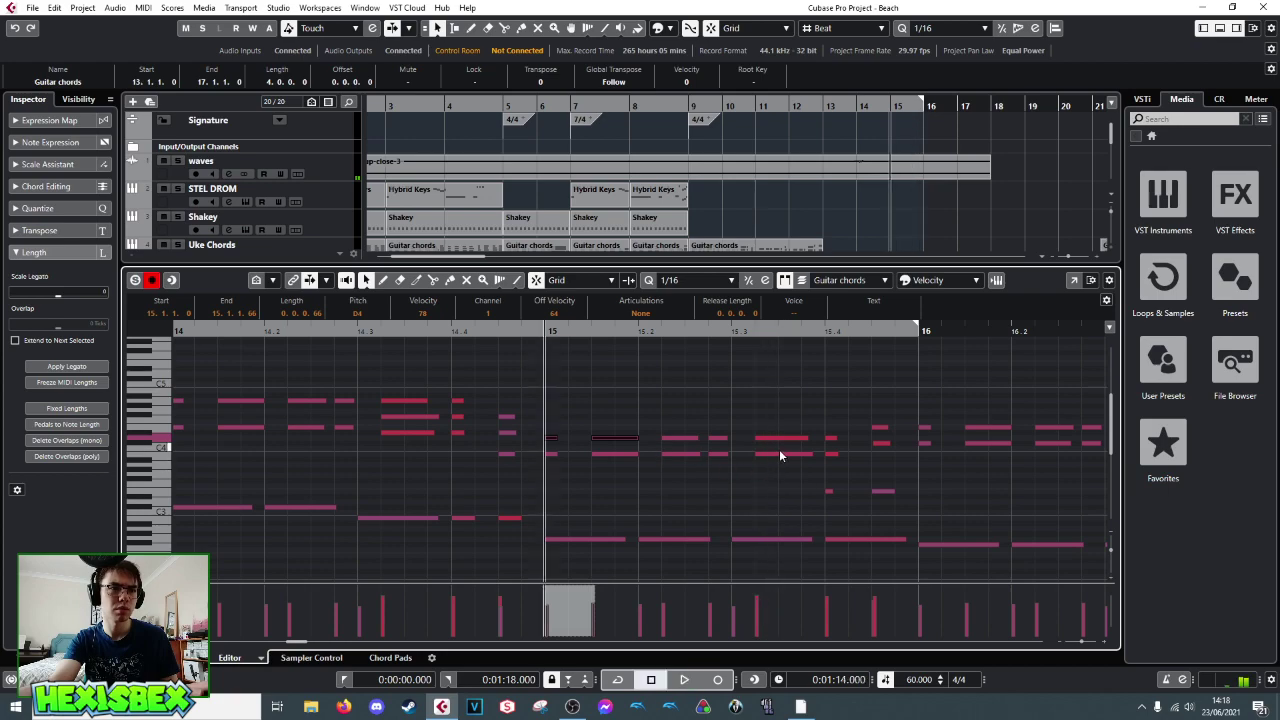
- Lower the bottom notes of the guitar chords across beats 1 to 3 of bar 15 to A#3, and replay the bar
{"action": "left_click_drag", "start_coordinate": [767, 449], "coordinate": [818, 462]}
{"action": "key", "text": "Down"}
{"action": "left_click_drag", "start_coordinate": [545, 451], "coordinate": [721, 470]}
{"action": "key", "text": "space"}
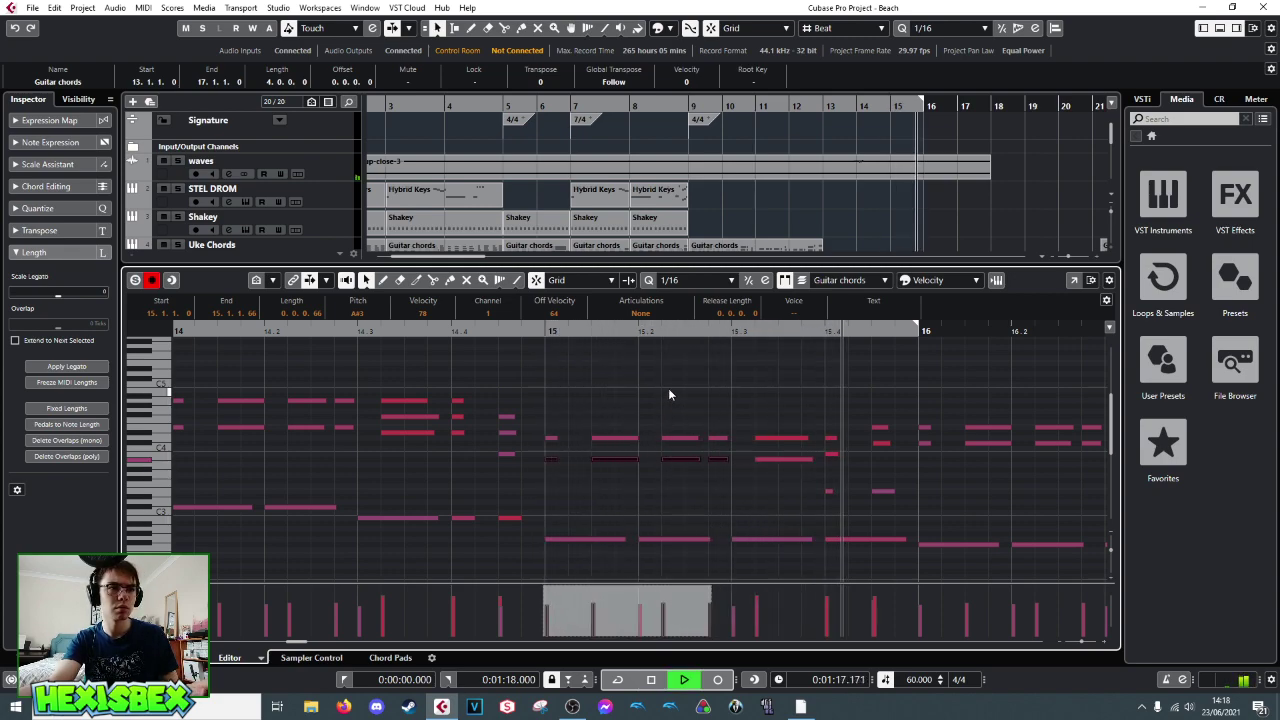
{"action": "key", "text": "space"}
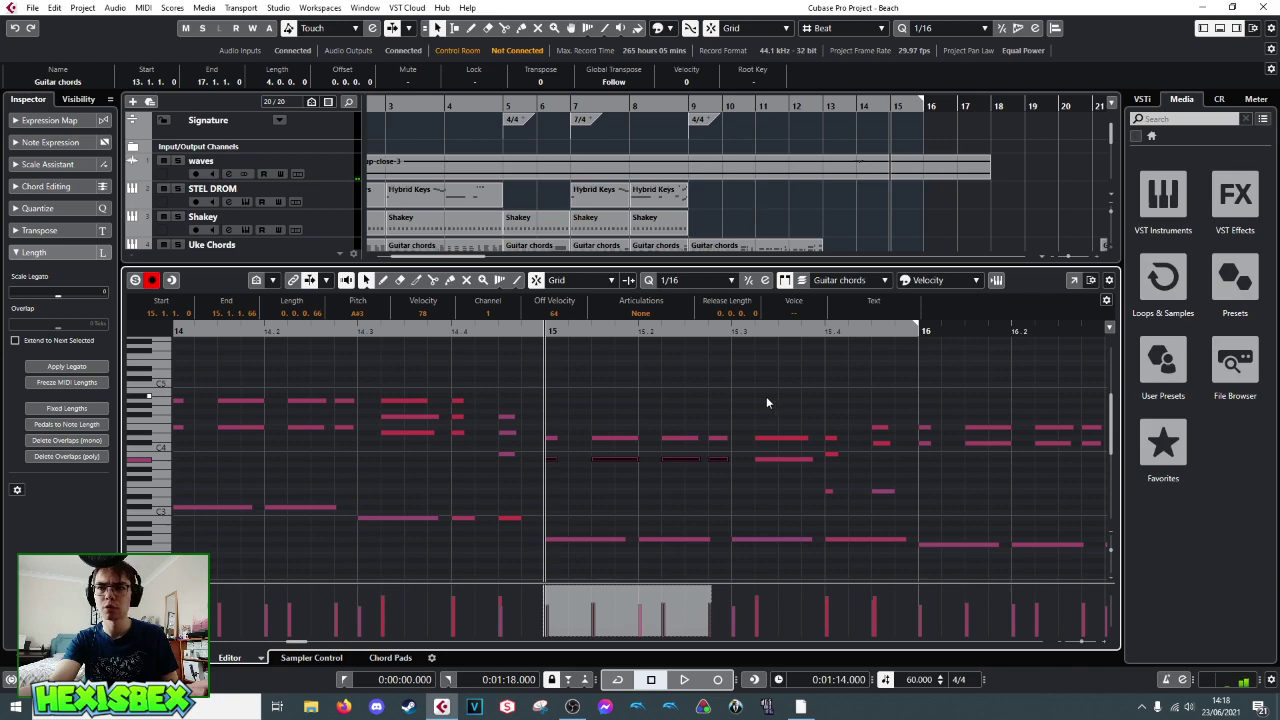
- Play from beat 3 of bar 15 and audition the bass note on beat 2
{"action": "left_click", "coordinate": [747, 331]}
{"action": "key", "text": "space"}
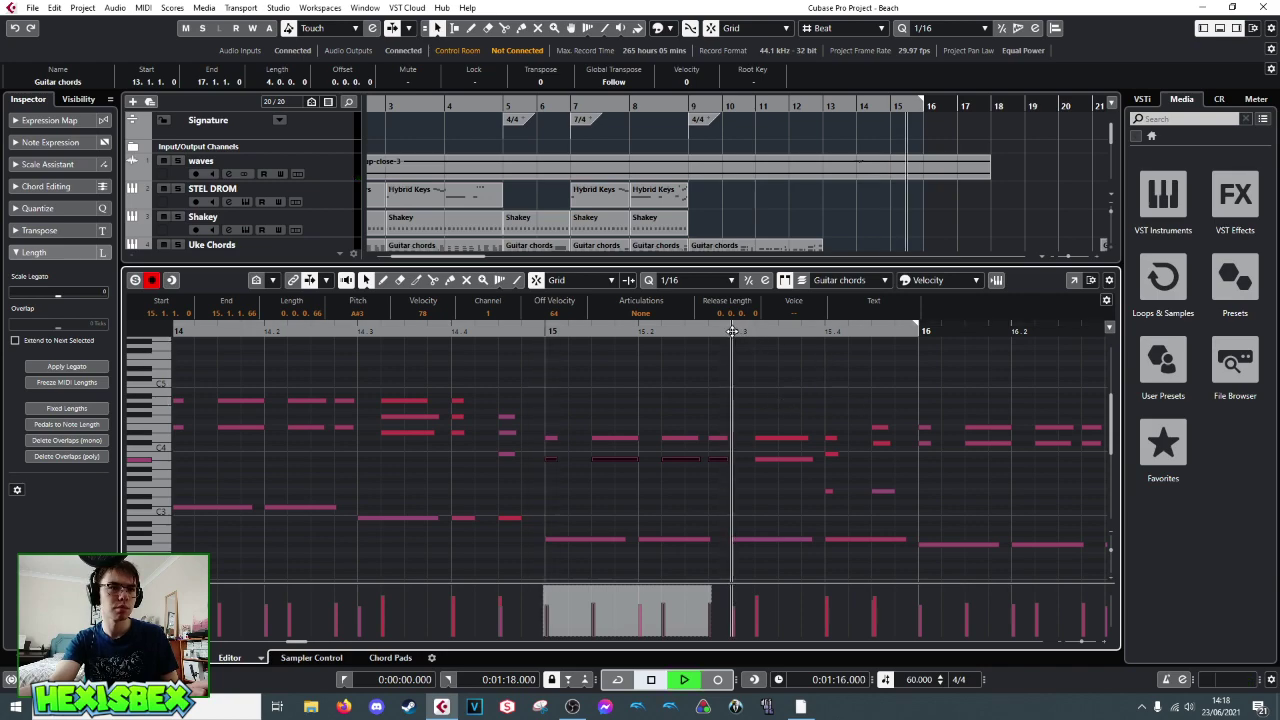
{"action": "key", "text": "space"}
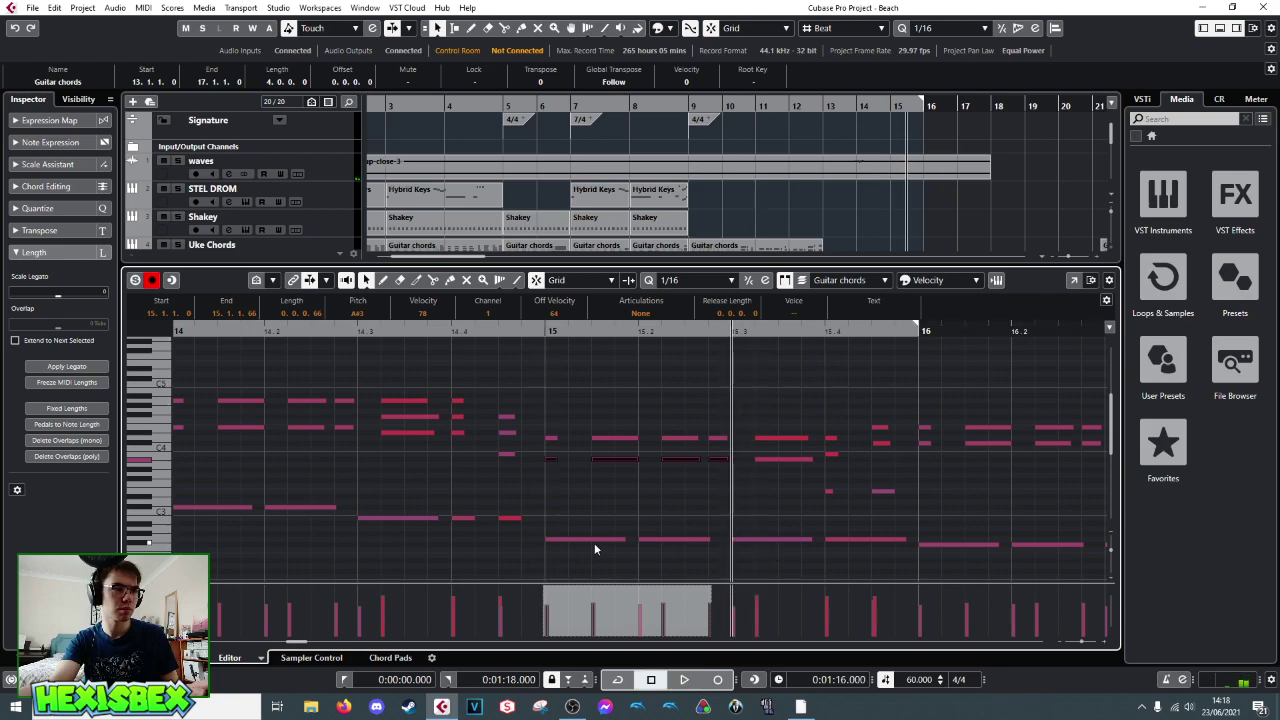
{"action": "left_click", "coordinate": [655, 538]}
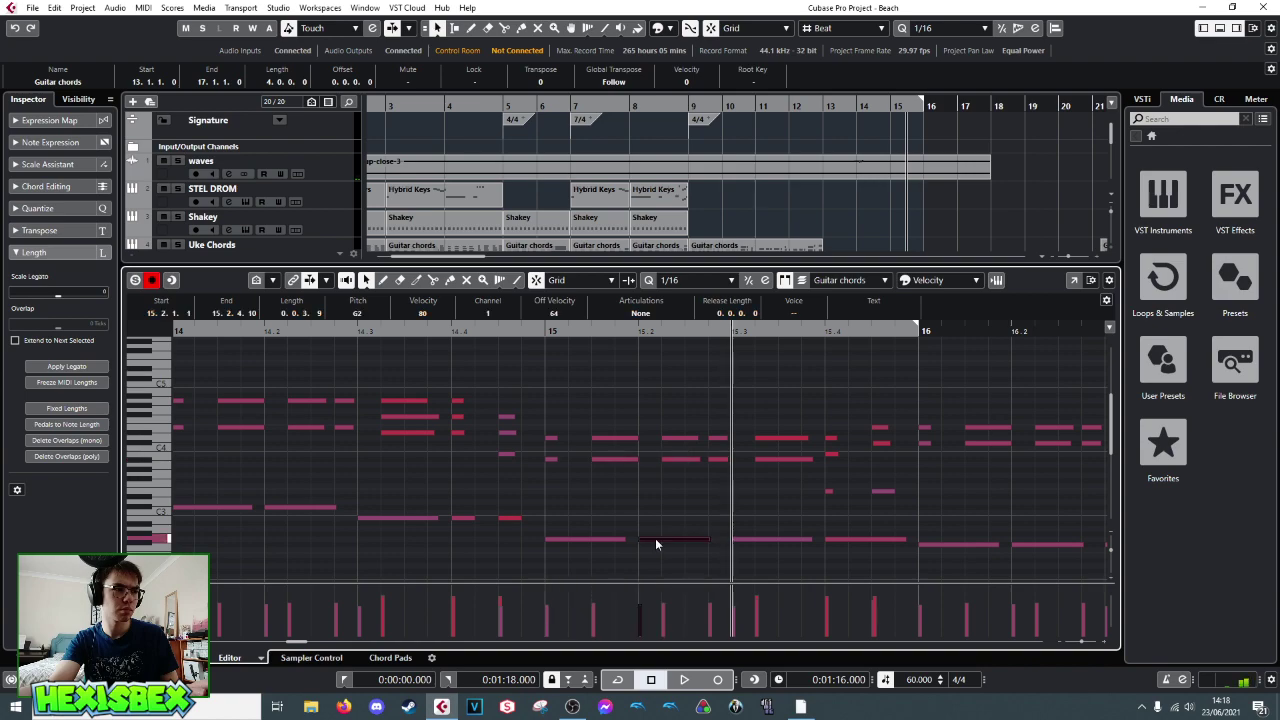
- Raise the guitar bass note on beat 3 of bar 15 to C3 and play from that beat
{"action": "left_click", "coordinate": [743, 538]}
{"action": "key", "text": "Up"}
{"action": "key", "text": "Up"}
{"action": "key", "text": "Up"}
{"action": "key", "text": "Up"}
{"action": "key", "text": "Up"}
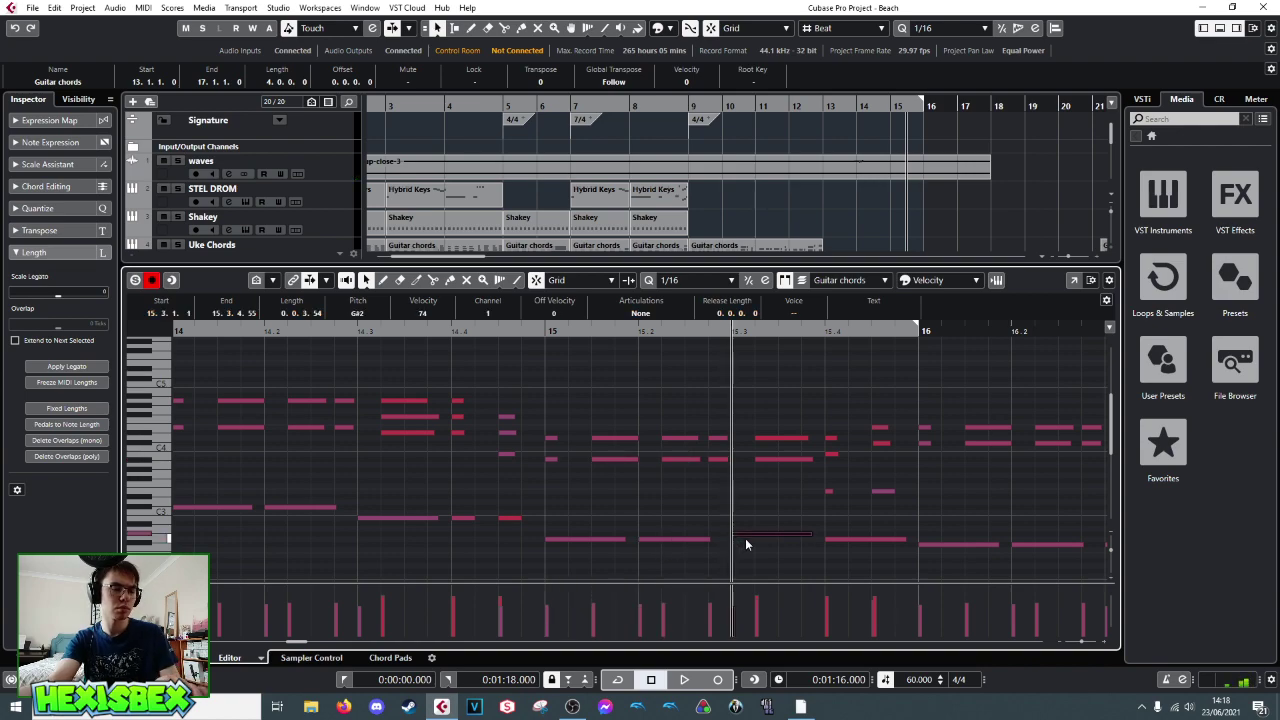
{"action": "key", "text": "space"}
{"action": "key", "text": "space"}
{"action": "key", "text": "space"}
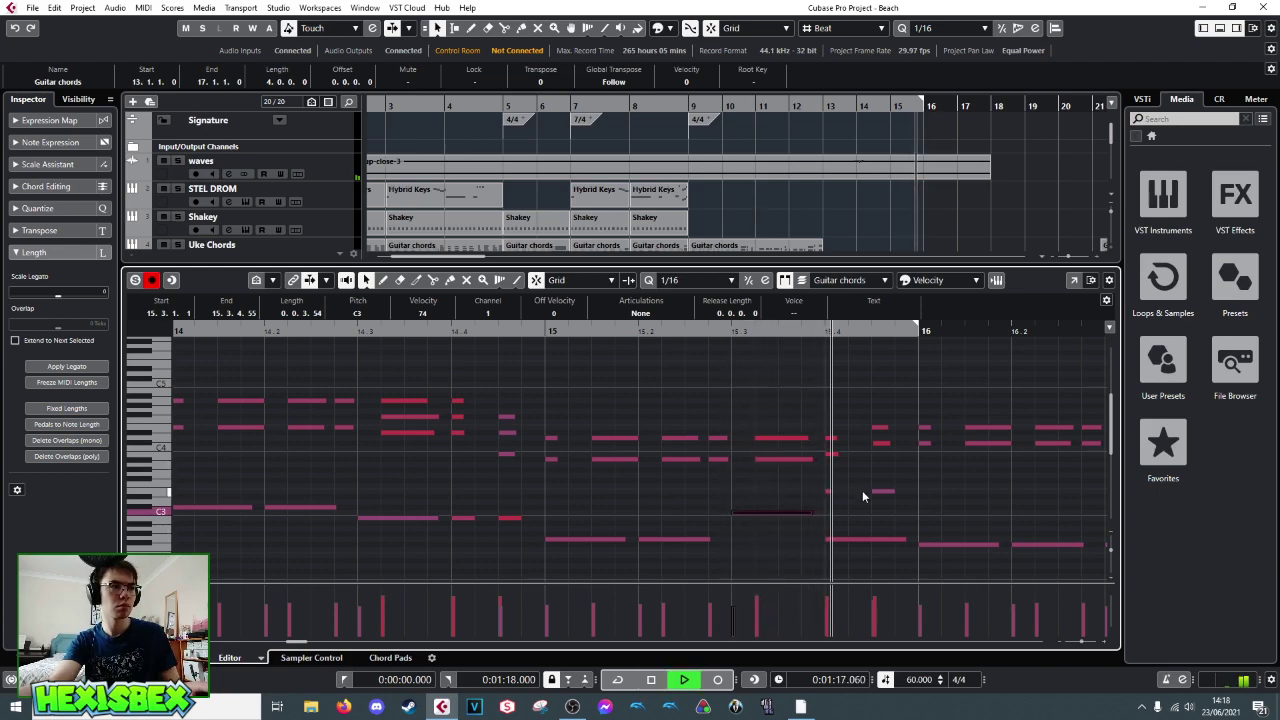
{"action": "key", "text": "space"}
- Raise the guitar chord on beat 3 of bar 15 to C4 and E4, and play from that beat
{"action": "left_click", "coordinate": [780, 459]}
{"action": "left_click", "coordinate": [780, 439]}
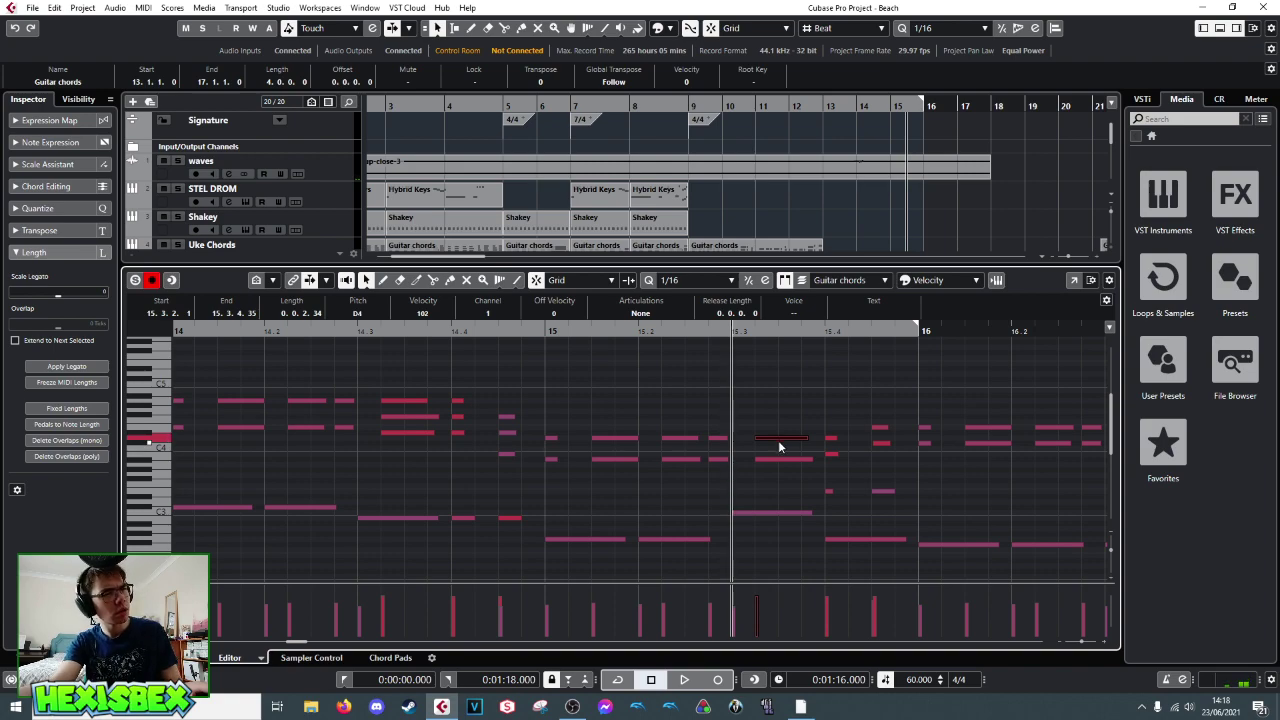
{"action": "key", "text": "space"}
{"action": "key", "text": "space"}
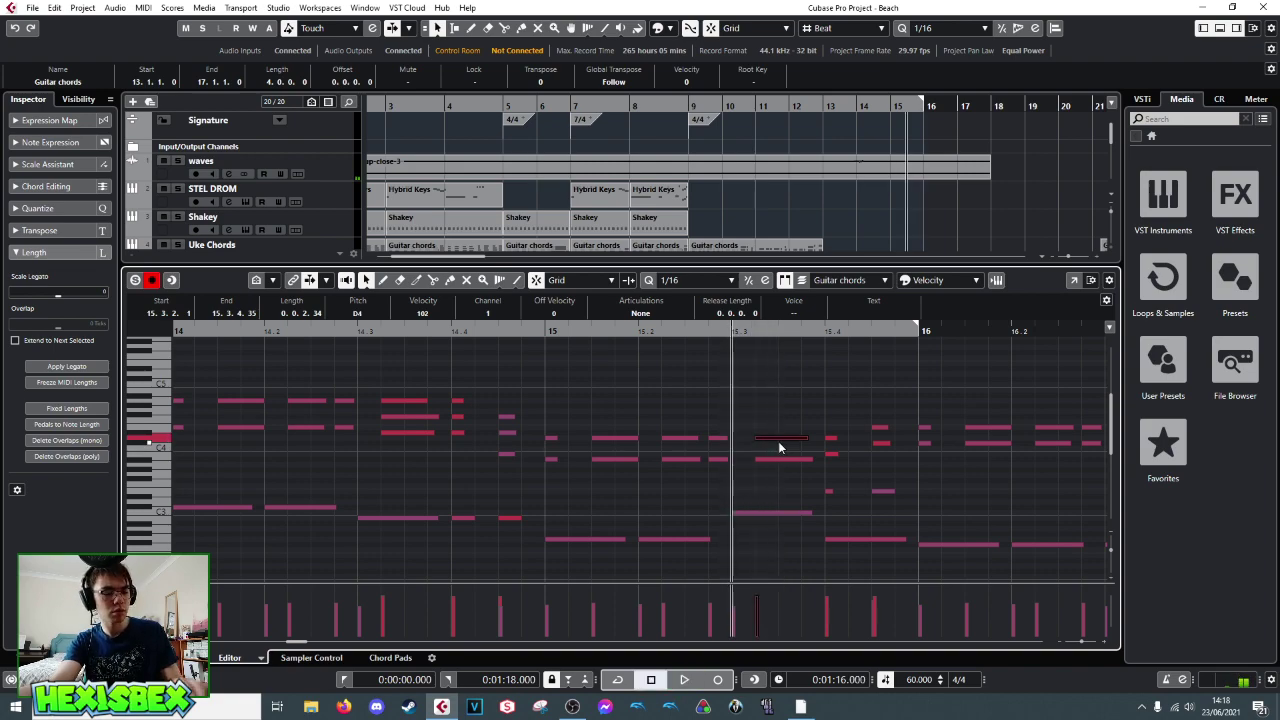
{"action": "key", "text": "Up"}
{"action": "key", "text": "Up"}
{"action": "left_click", "coordinate": [787, 460]}
{"action": "key", "text": "Up"}
{"action": "key", "text": "space"}
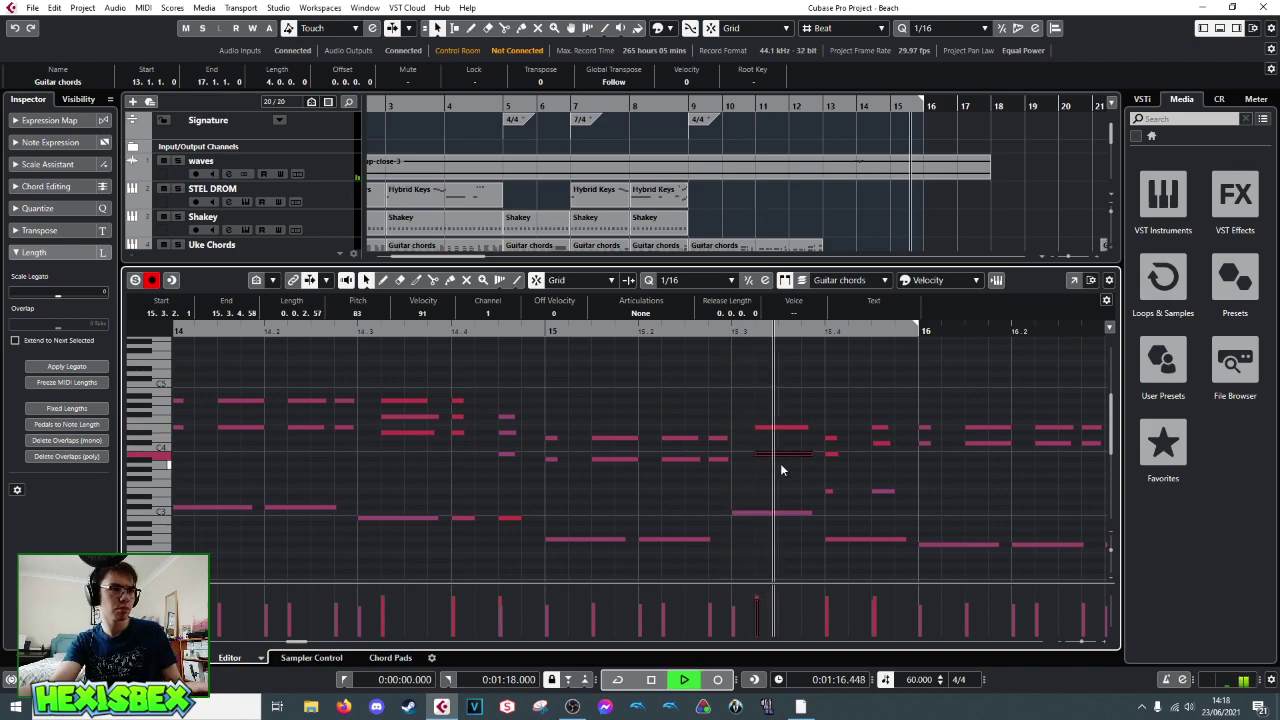
{"action": "key", "text": "space"}
{"action": "key", "text": "Up"}
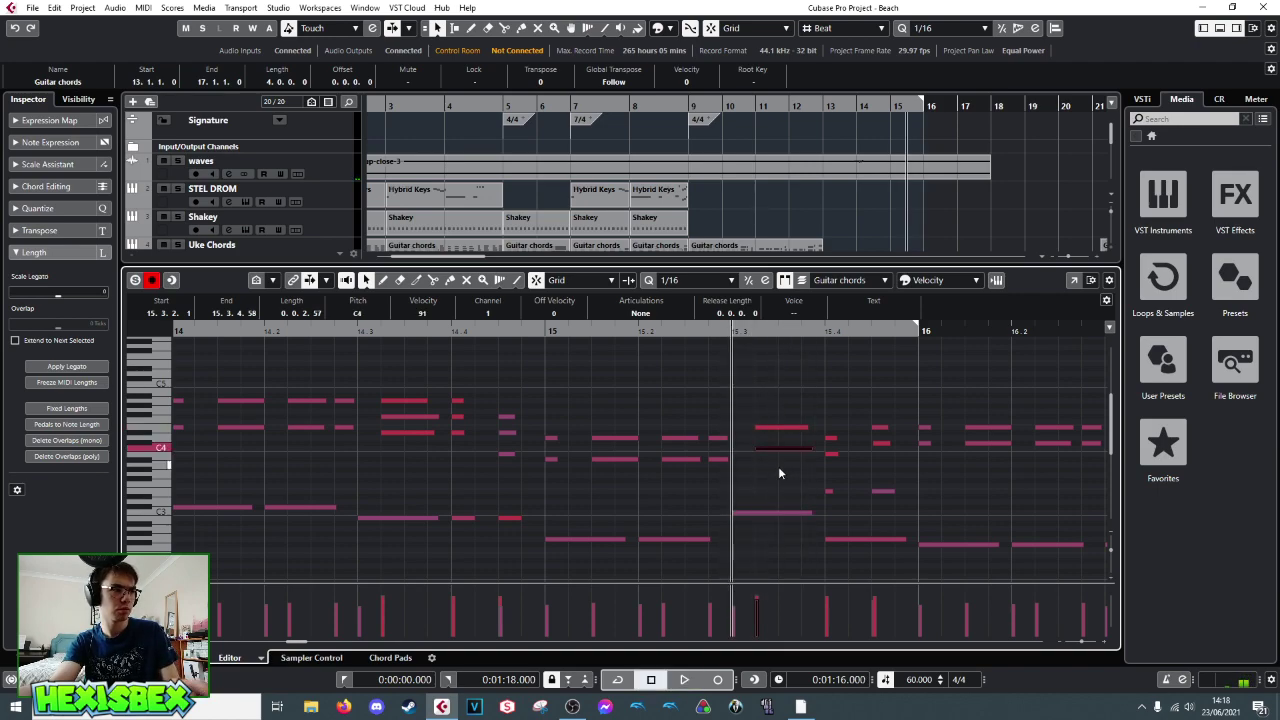
{"action": "key", "text": "space"}
{"action": "key", "text": "space"}
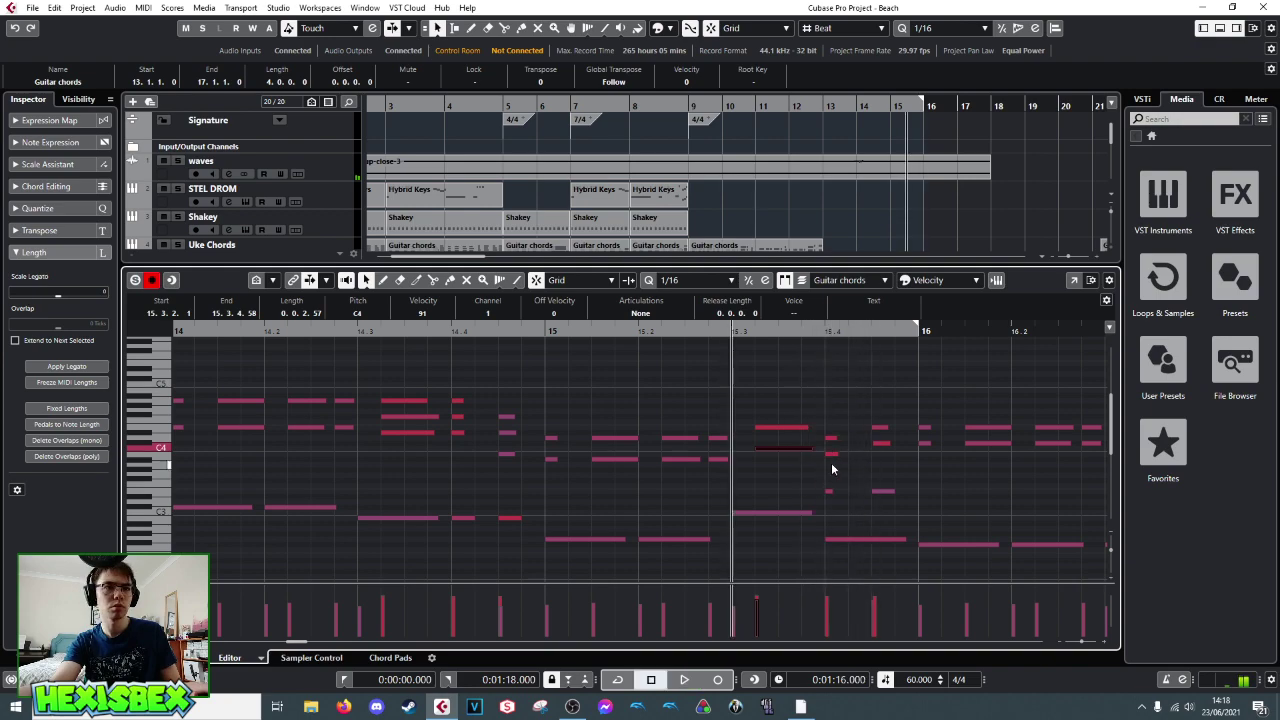
- Raise all guitar notes on beat 4 of bar 15 by five semitones, bringing the bass note to C3
{"action": "left_click_drag", "start_coordinate": [828, 429], "coordinate": [900, 549]}
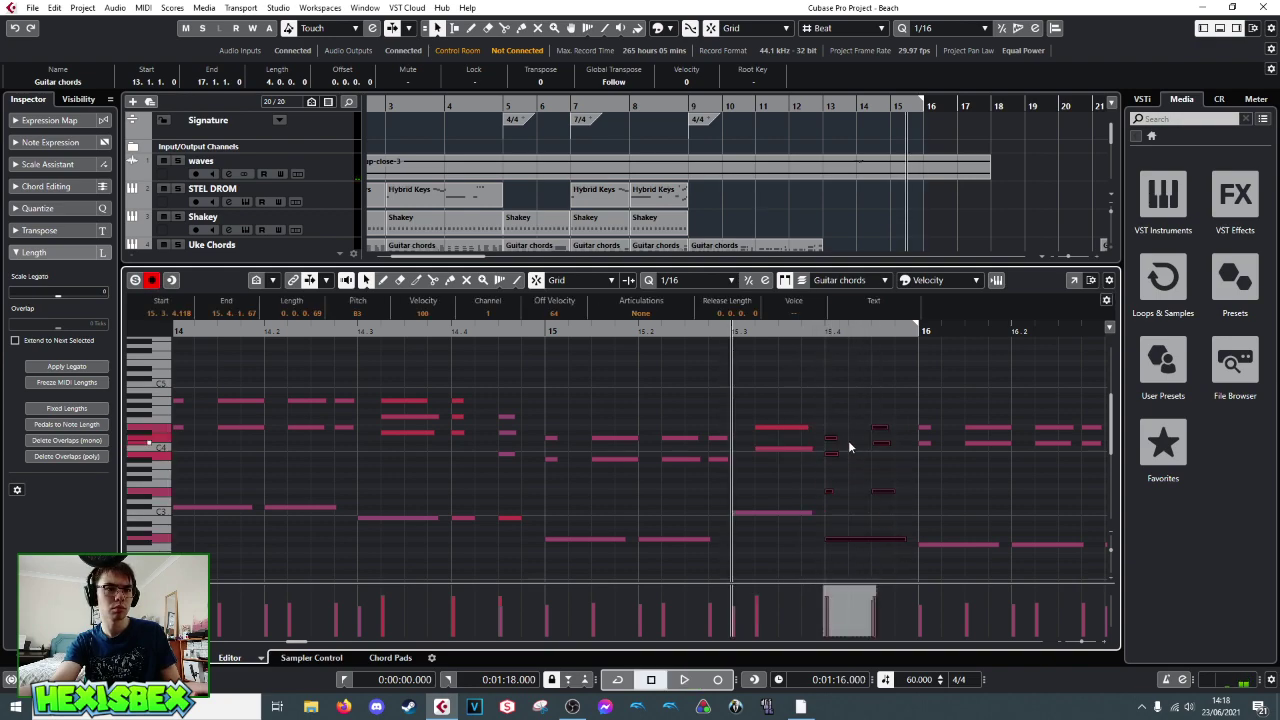
{"action": "key", "text": "Up"}
{"action": "key", "text": "Up"}
{"action": "key", "text": "Up"}
{"action": "key", "text": "Up"}
{"action": "key", "text": "Up"}
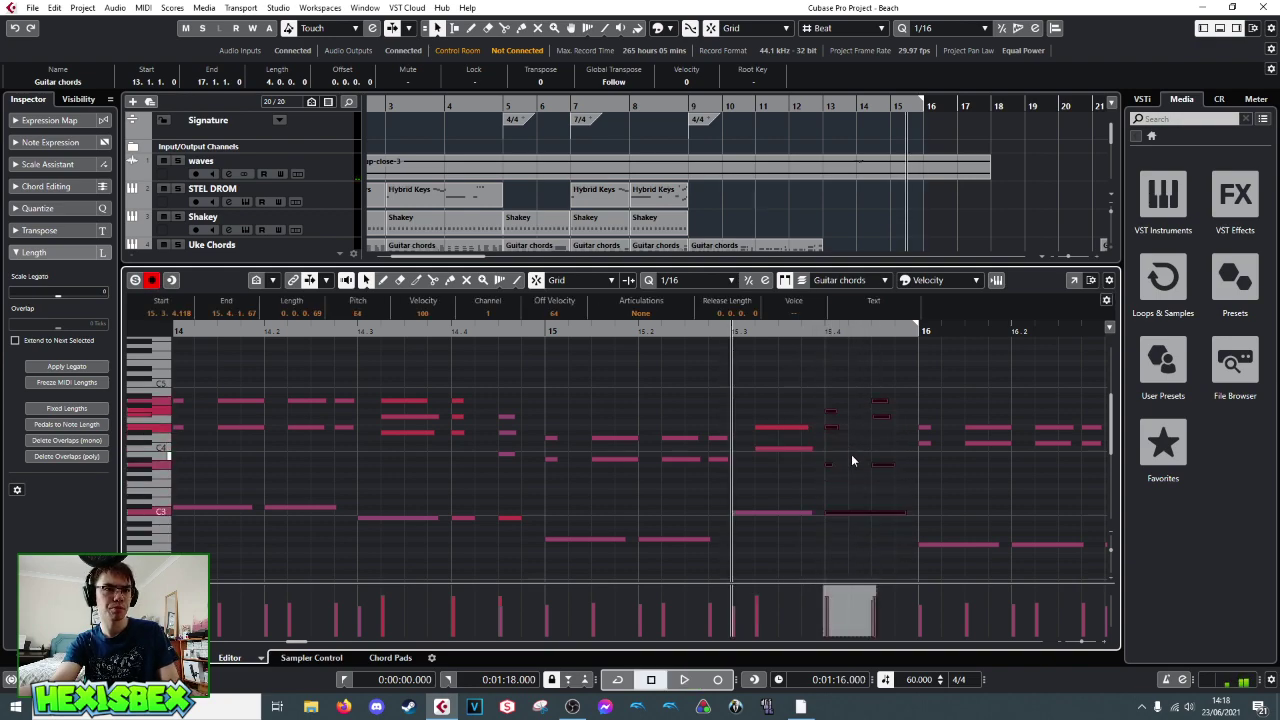
- Revoice the two beat 4 chords of bar 15 as C4, E4, A#4 and C4, E4, C5, and play from beat 3
{"action": "left_click_drag", "start_coordinate": [816, 391], "coordinate": [892, 487]}
{"action": "key", "text": "Up"}
{"action": "key", "text": "Up"}
{"action": "key", "text": "Up"}
{"action": "left_click", "coordinate": [826, 406]}
{"action": "left_click_drag", "start_coordinate": [830, 410], "coordinate": [888, 424]}
{"action": "left_click", "coordinate": [874, 410]}
{"action": "key", "text": "space"}
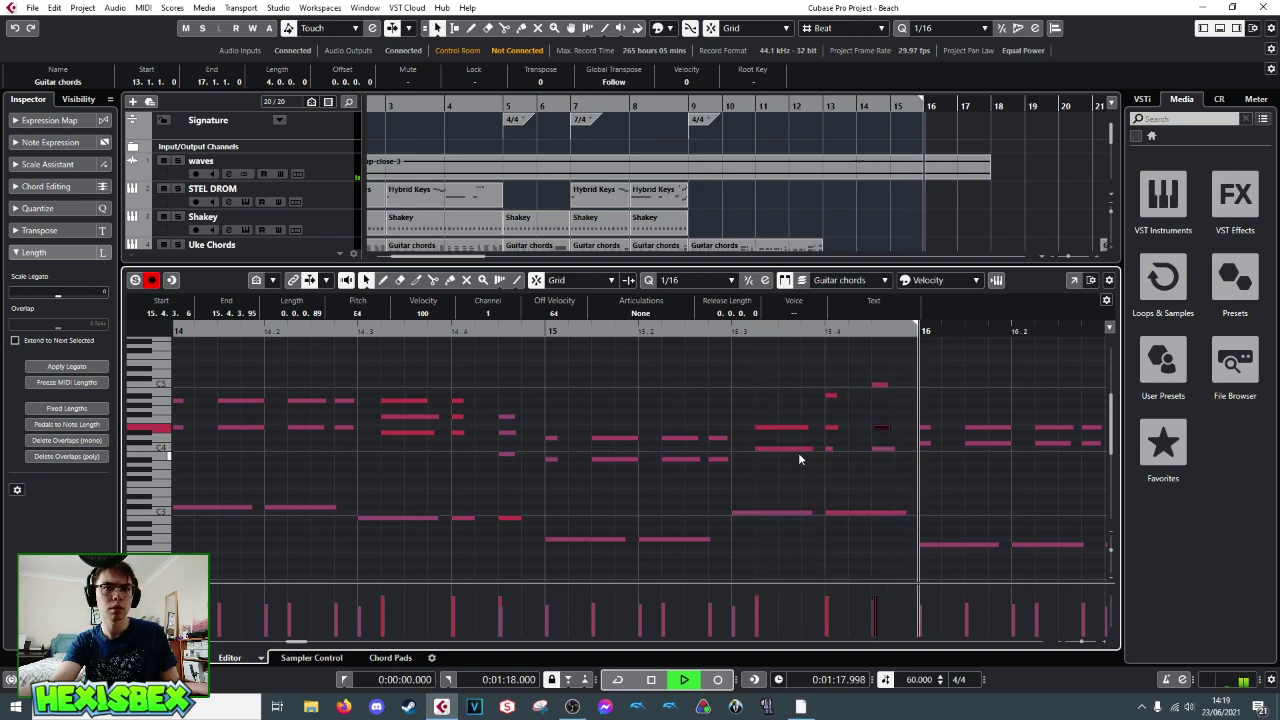
{"action": "key", "text": "space"}
- Lower the first guitar bass note of bar 16 to E2
{"action": "left_click", "coordinate": [960, 546]}
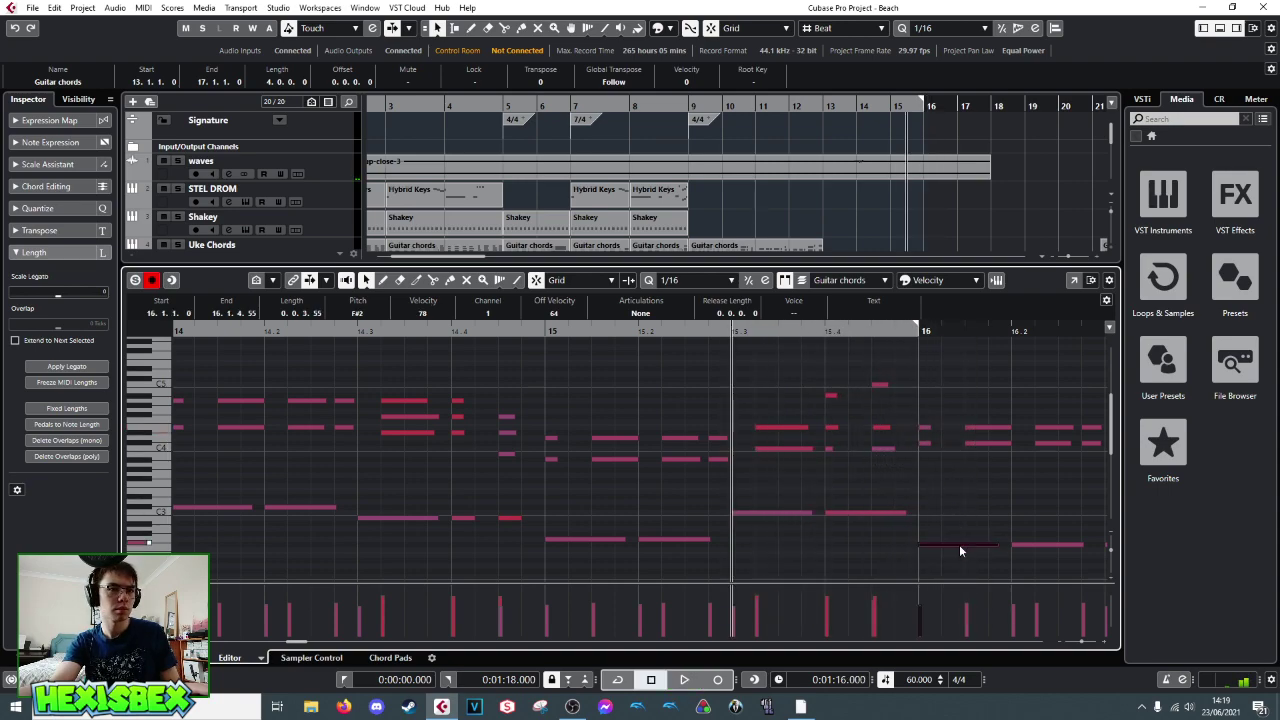
{"action": "key", "text": "Down"}
{"action": "key", "text": "Down"}
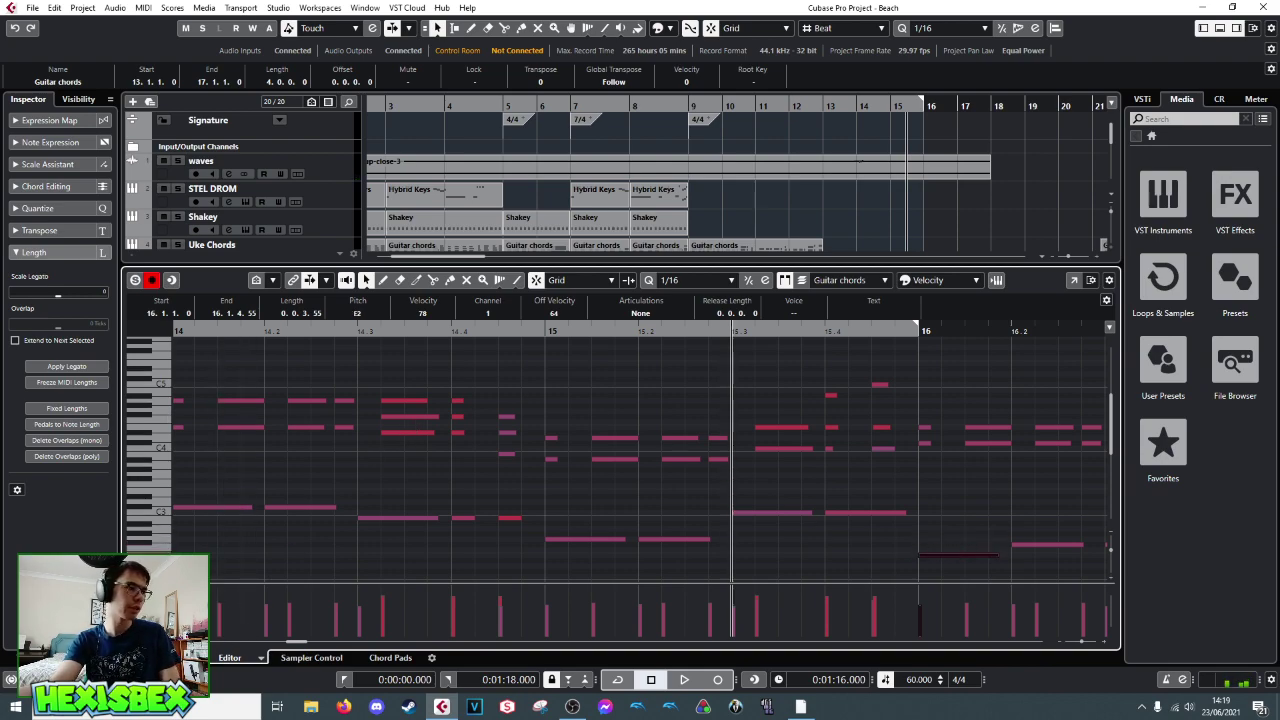
- Open the first Guitar chords part and audition the bass note just before beat 5 of bar 1
{"action": "key", "text": "ctrl+e"}
{"action": "left_click", "coordinate": [555, 445]}
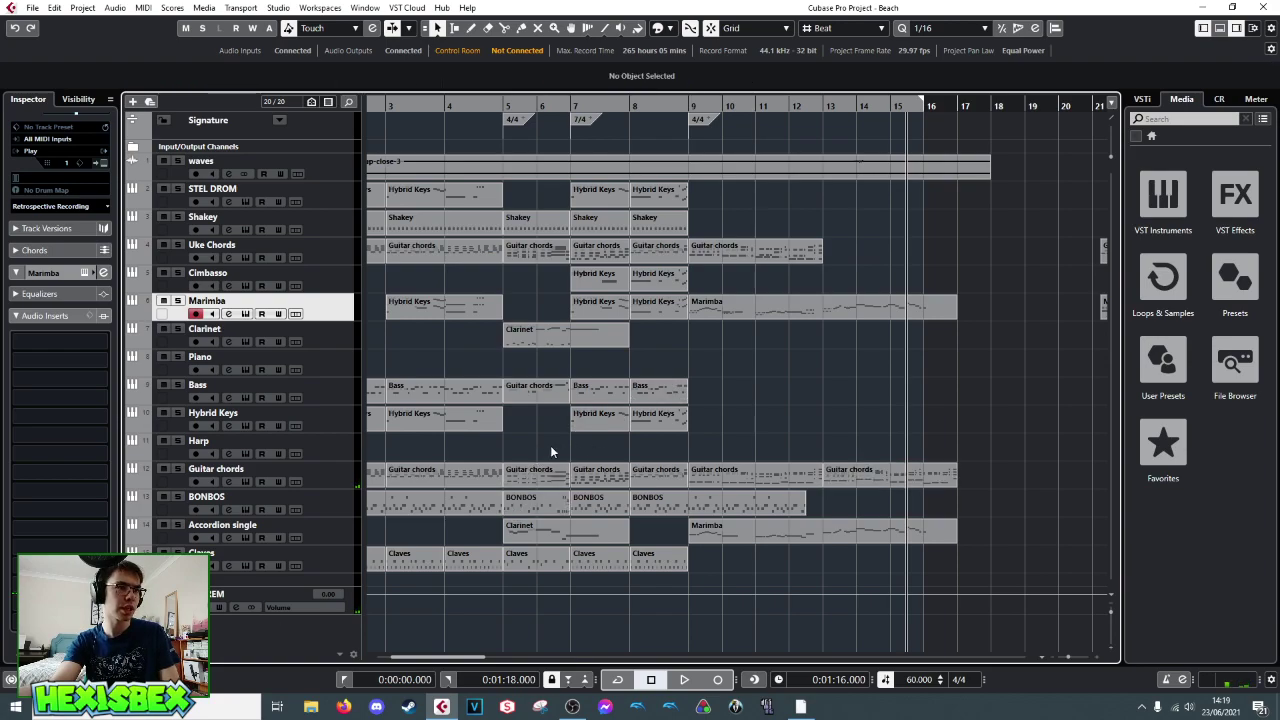
{"action": "scroll", "coordinate": [550, 445], "scroll_direction": "left", "scroll_amount": 3}
{"action": "double_click", "coordinate": [498, 472]}
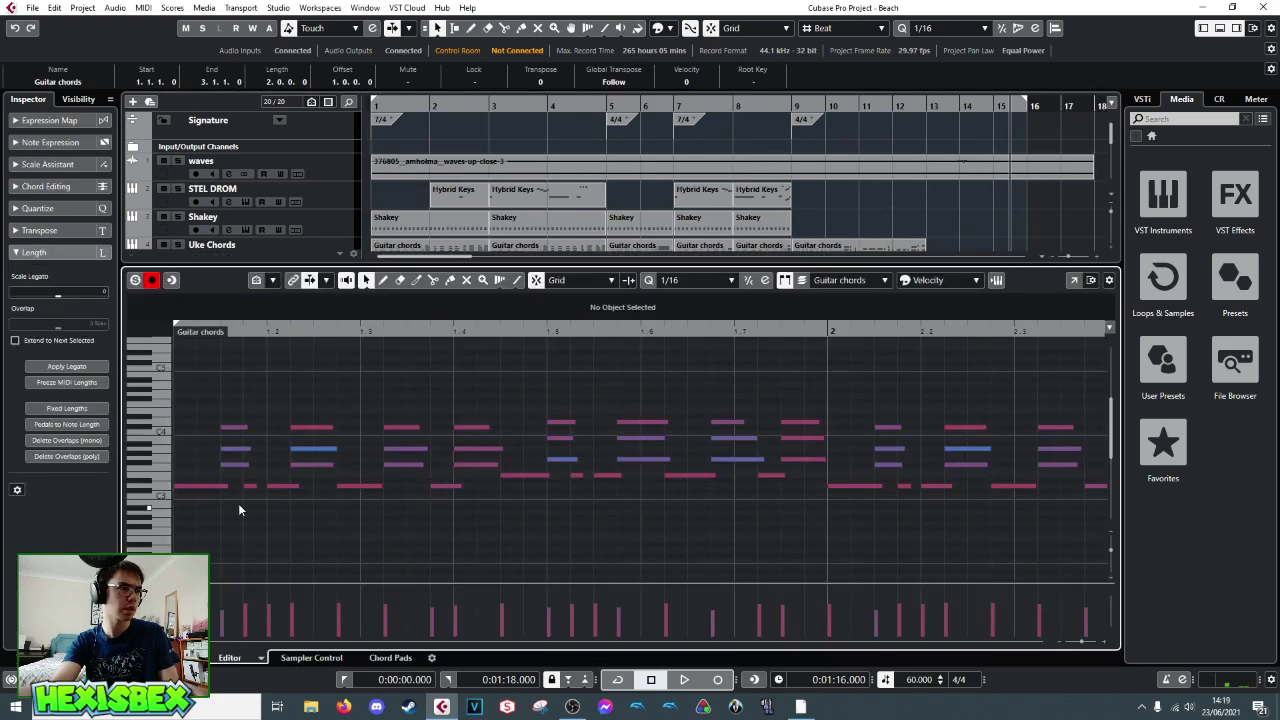
{"action": "left_click", "coordinate": [532, 477]}
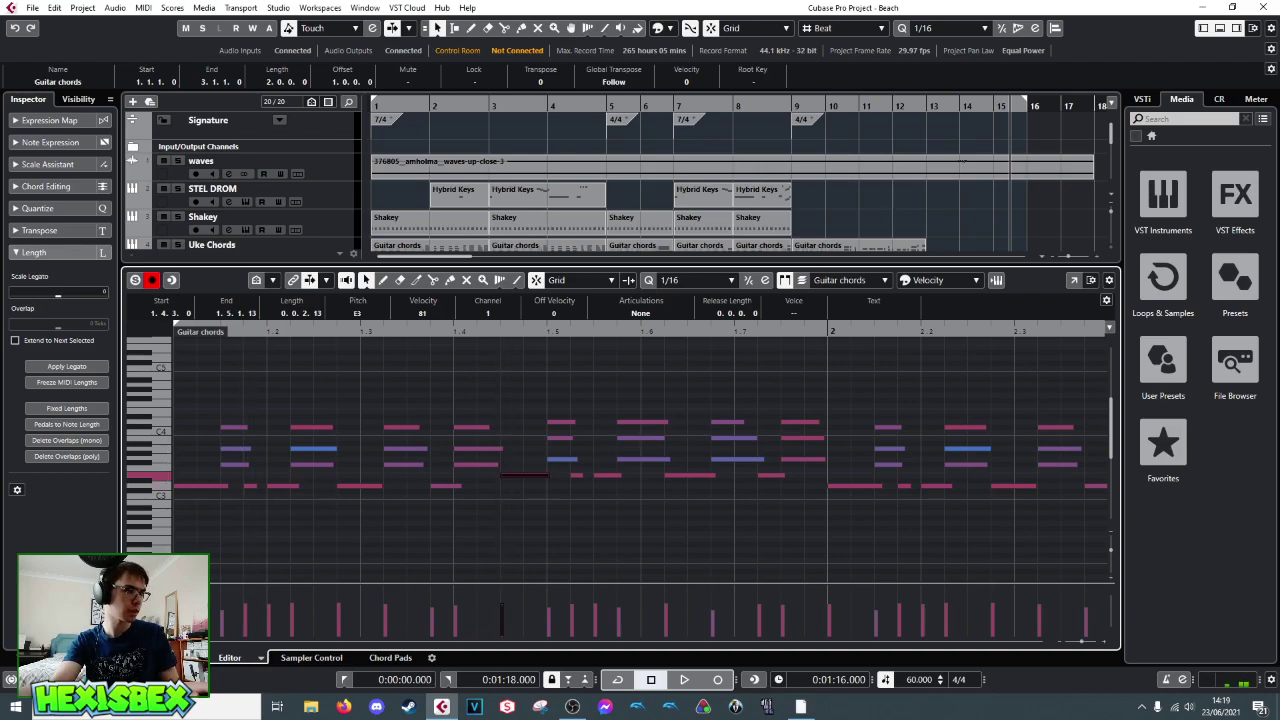
{"action": "key", "text": "ctrl+e"}
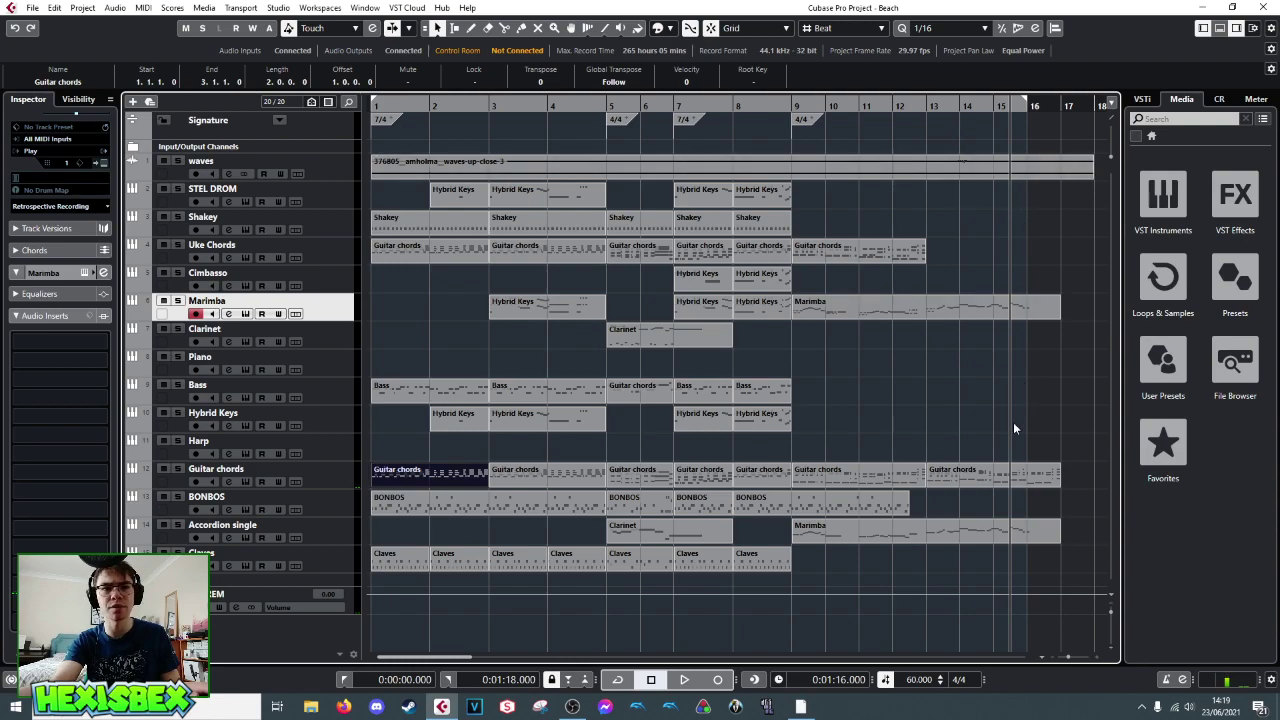
- Reopen the last Guitar chords part, audition the first two bass notes of bar 16 and play from beat 3 of bar 15
{"action": "double_click", "coordinate": [1009, 474]}
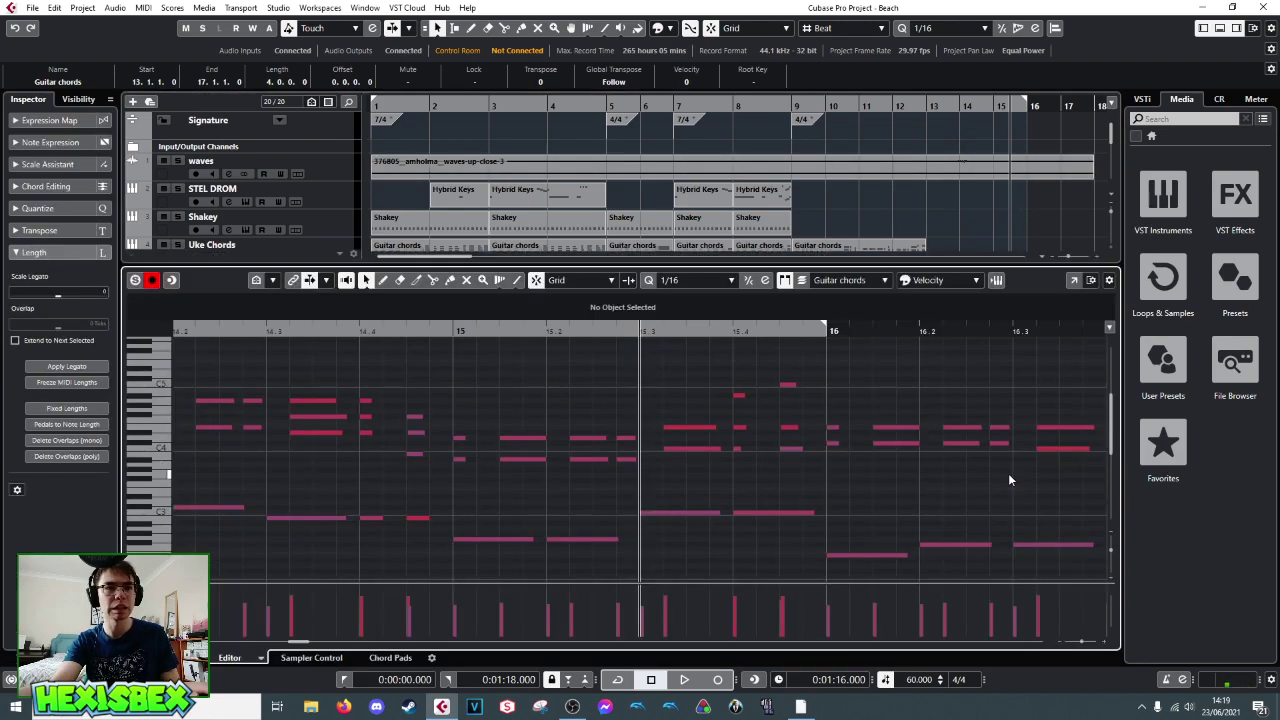
{"action": "left_click", "coordinate": [864, 556]}
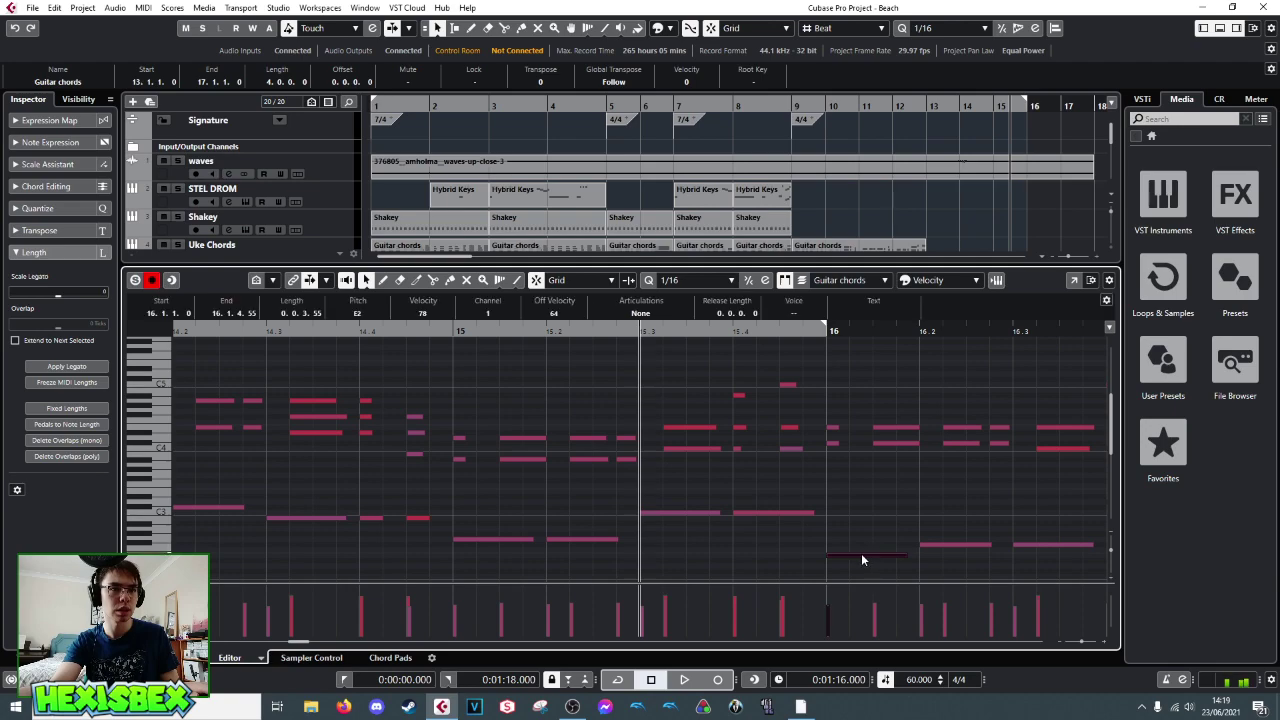
{"action": "left_click", "coordinate": [945, 544]}
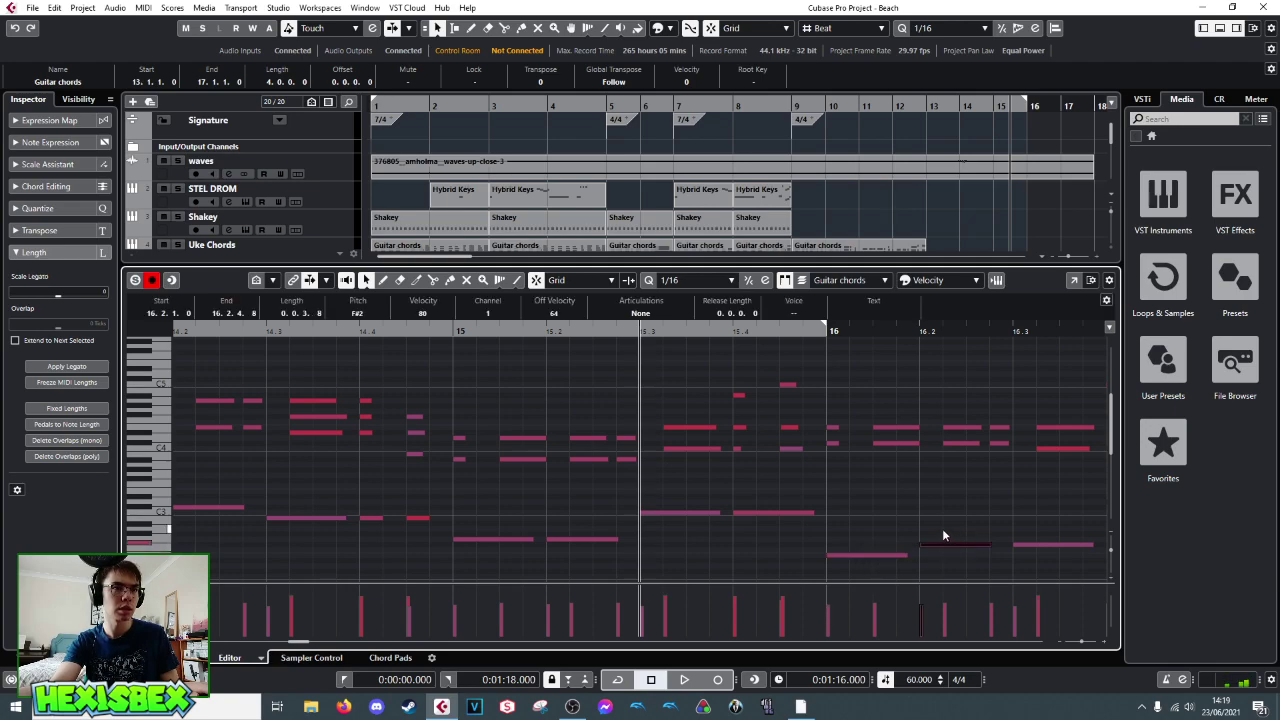
{"action": "key", "text": "space"}
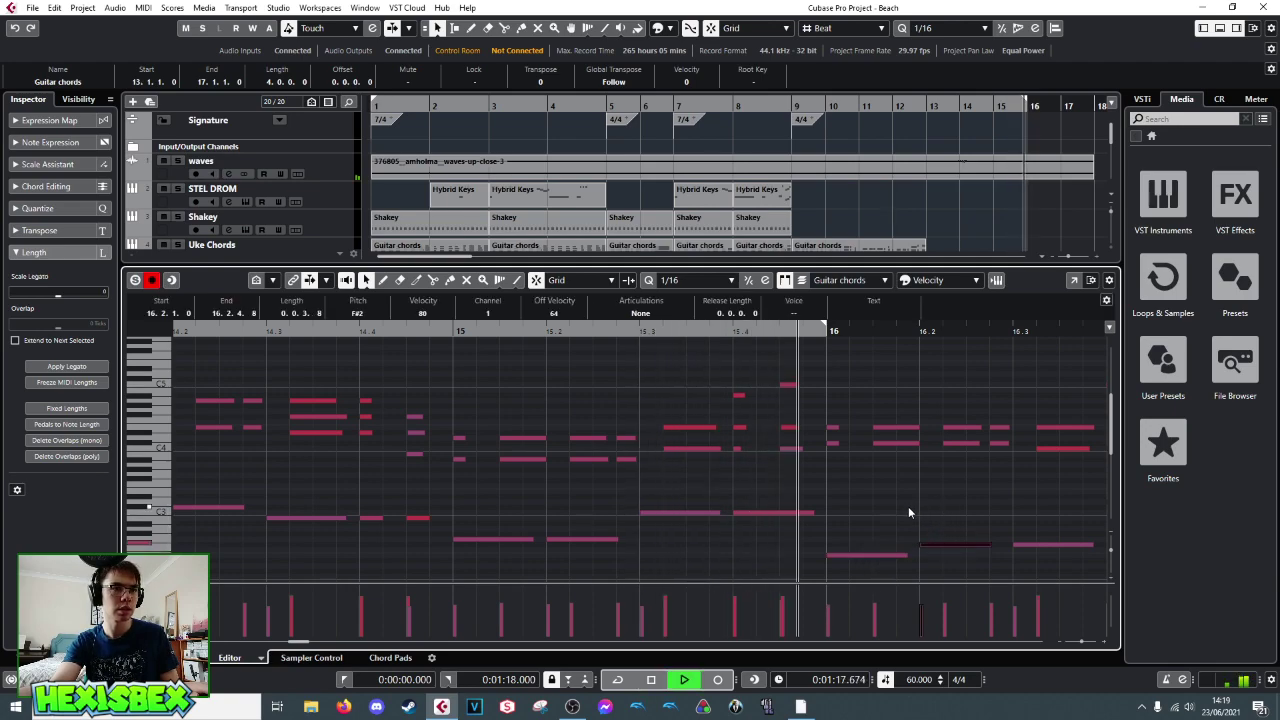
{"action": "key", "text": "space"}
- Raise the first guitar bass note of bar 16 to E3
{"action": "left_click", "coordinate": [871, 556]}
{"action": "key", "text": "Up"}
{"action": "key", "text": "Up"}
{"action": "key", "text": "Up"}
{"action": "key", "text": "Up"}
{"action": "key", "text": "Up"}
{"action": "key", "text": "Up"}
{"action": "key", "text": "Up"}
{"action": "key", "text": "Up"}
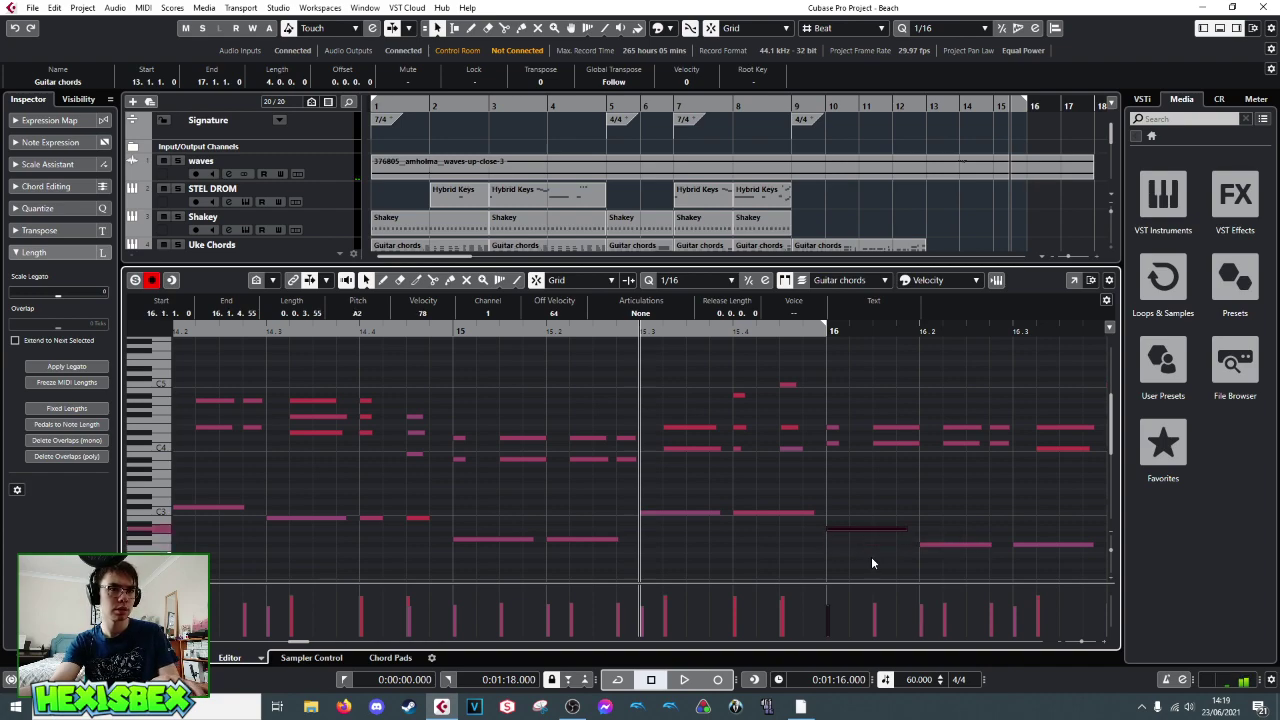
{"action": "key", "text": "Up"}
{"action": "key", "text": "Up"}
{"action": "key", "text": "Up"}
{"action": "key", "text": "Up"}
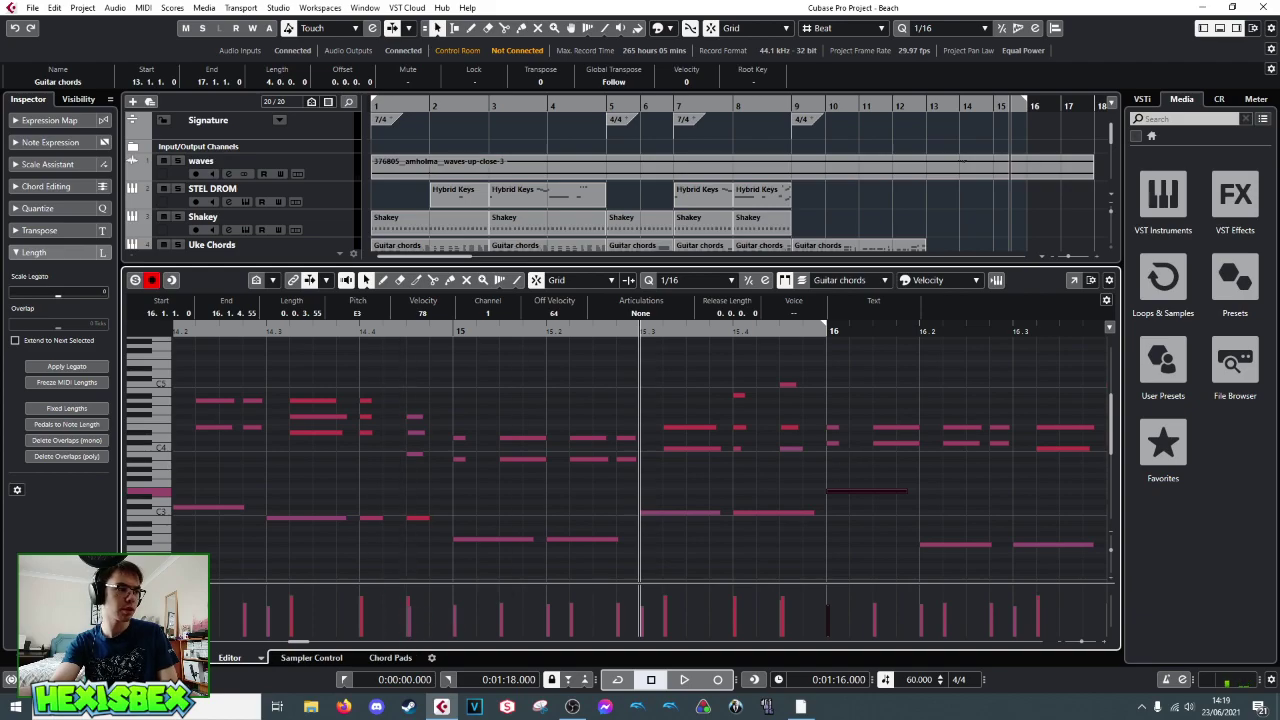
- Open the first Guitar chords part and play it from beat 4 of bar 1
{"action": "key", "text": "ctrl+e"}
{"action": "double_click", "coordinate": [380, 471]}
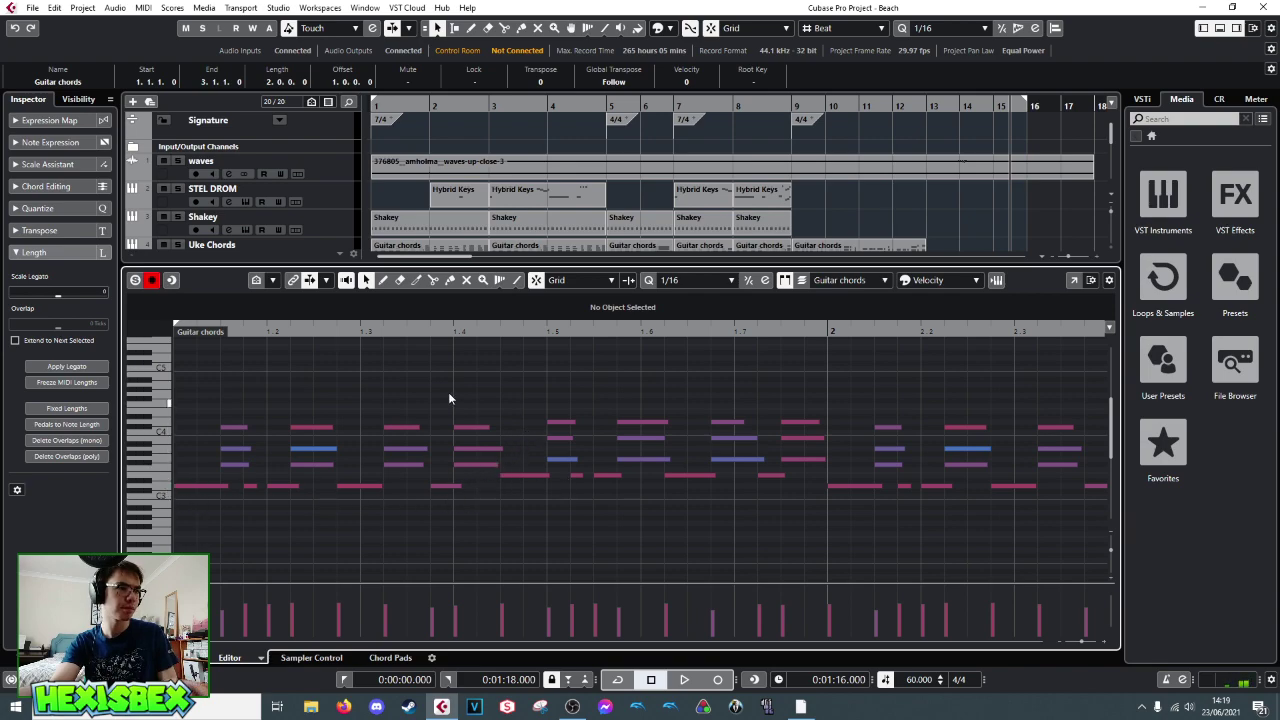
{"action": "double_click", "coordinate": [455, 333]}
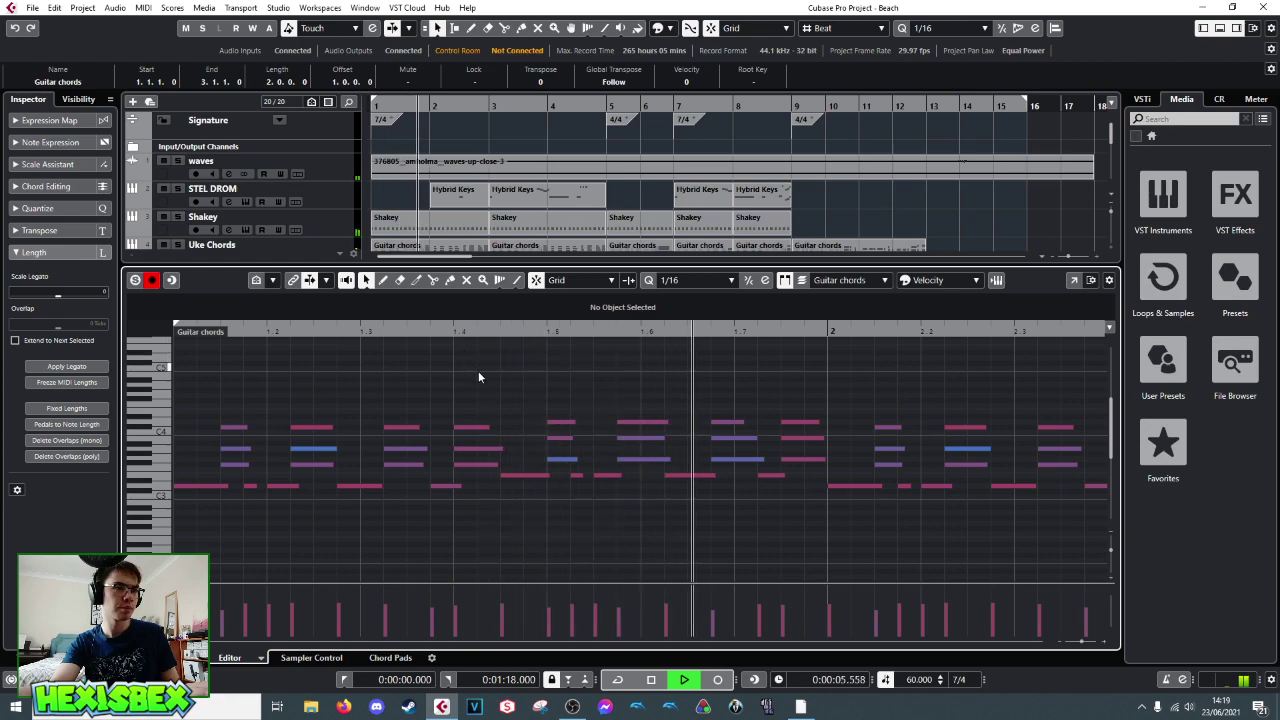
{"action": "key", "text": "space"}
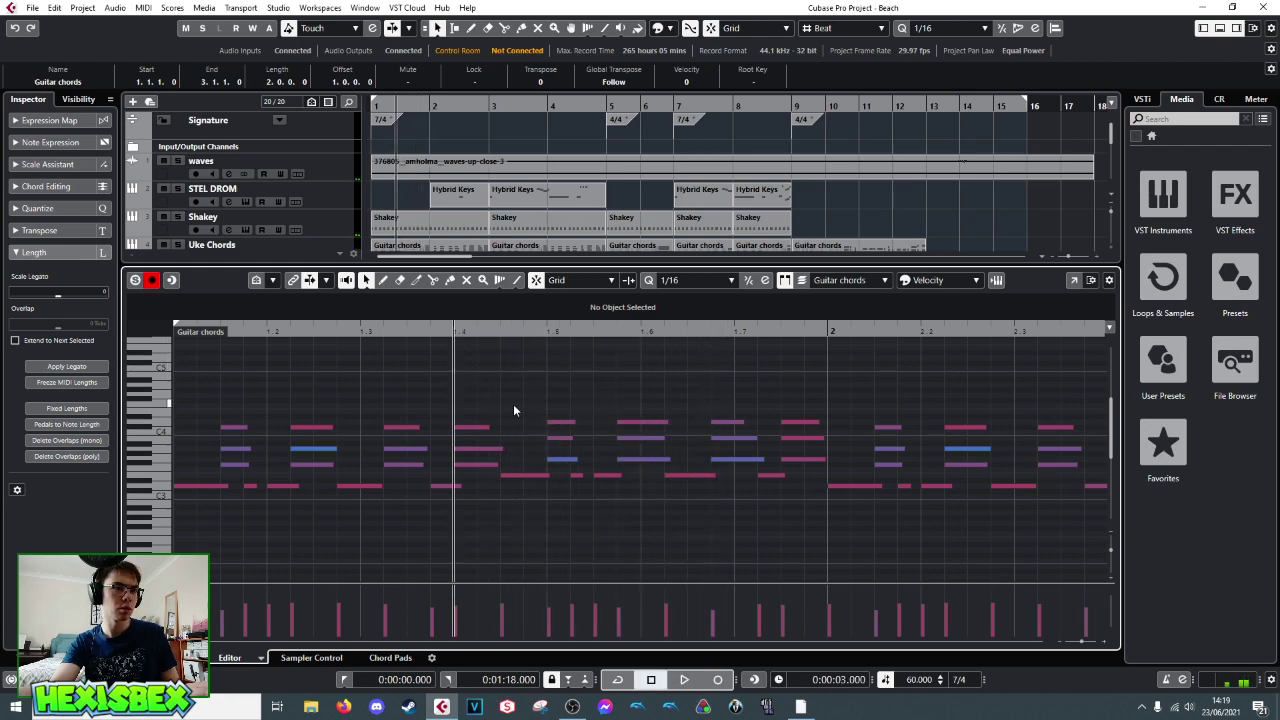
- Replace all bar 16 notes in the last Guitar chords part with the bar 1 phrase copied from 1.4.3 through beat 7
{"action": "left_click_drag", "start_coordinate": [514, 405], "coordinate": [724, 498]}
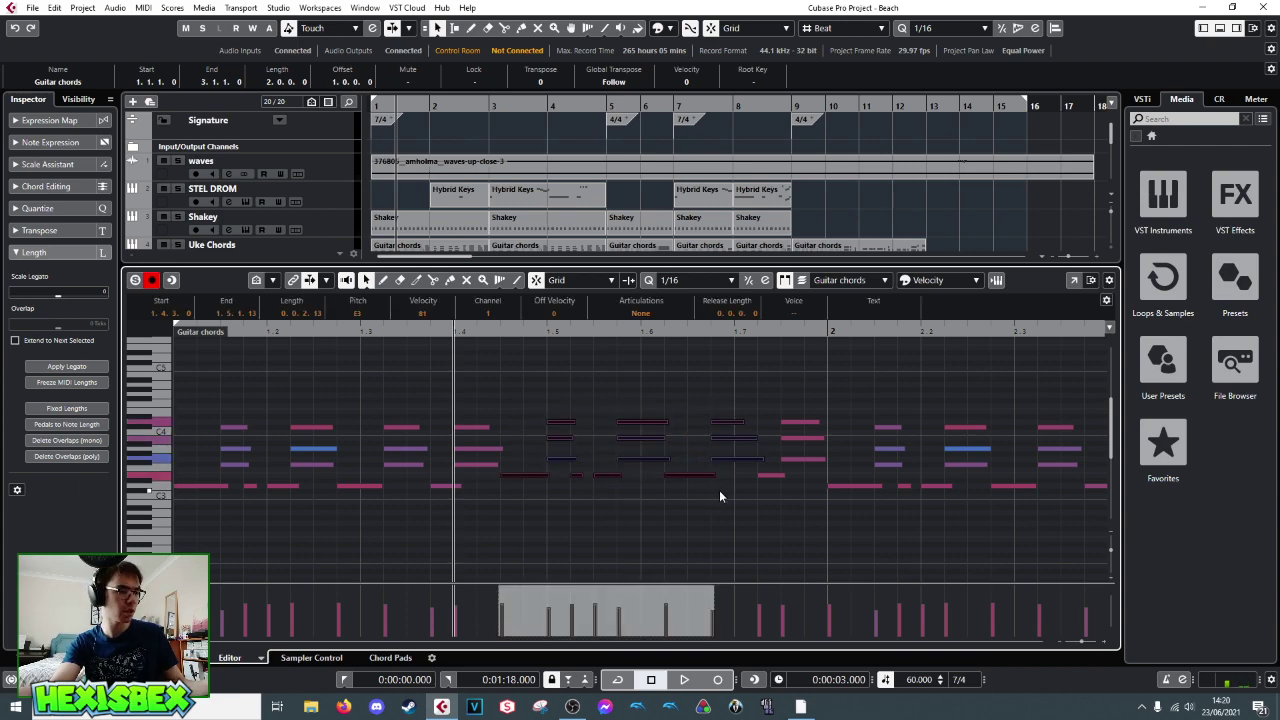
{"action": "key", "text": "ctrl+alt+e"}
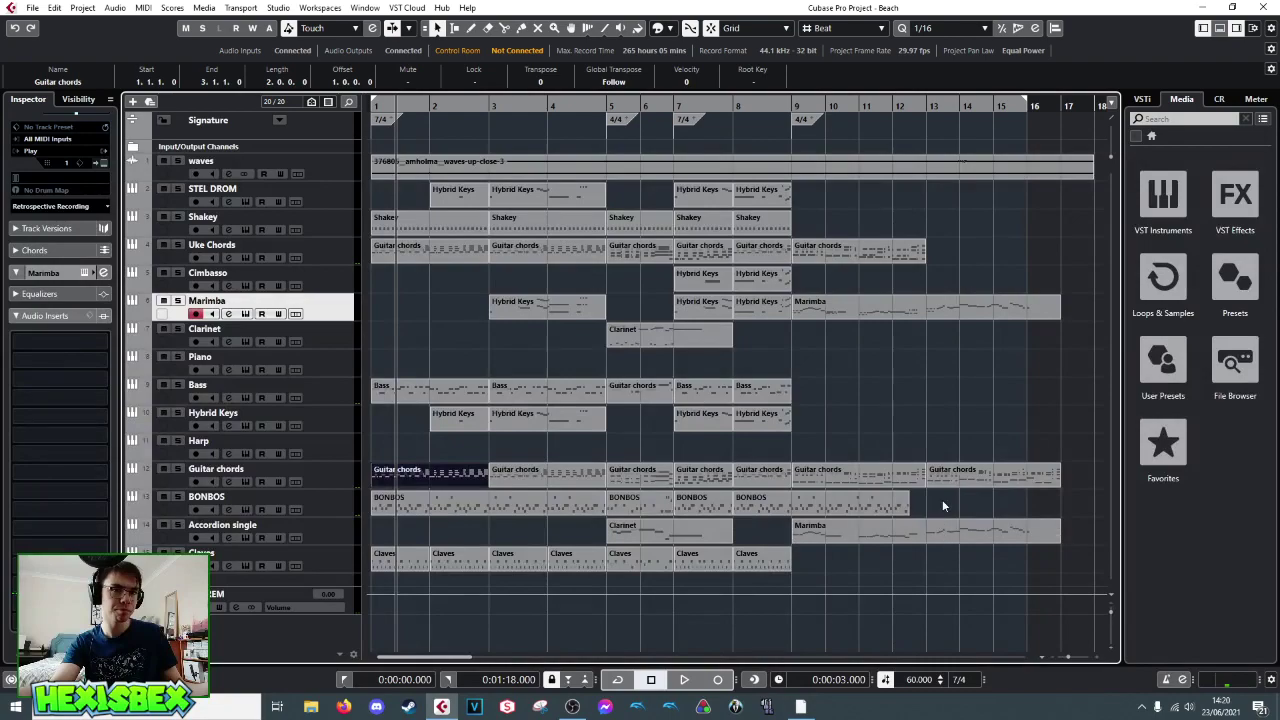
{"action": "double_click", "coordinate": [992, 478]}
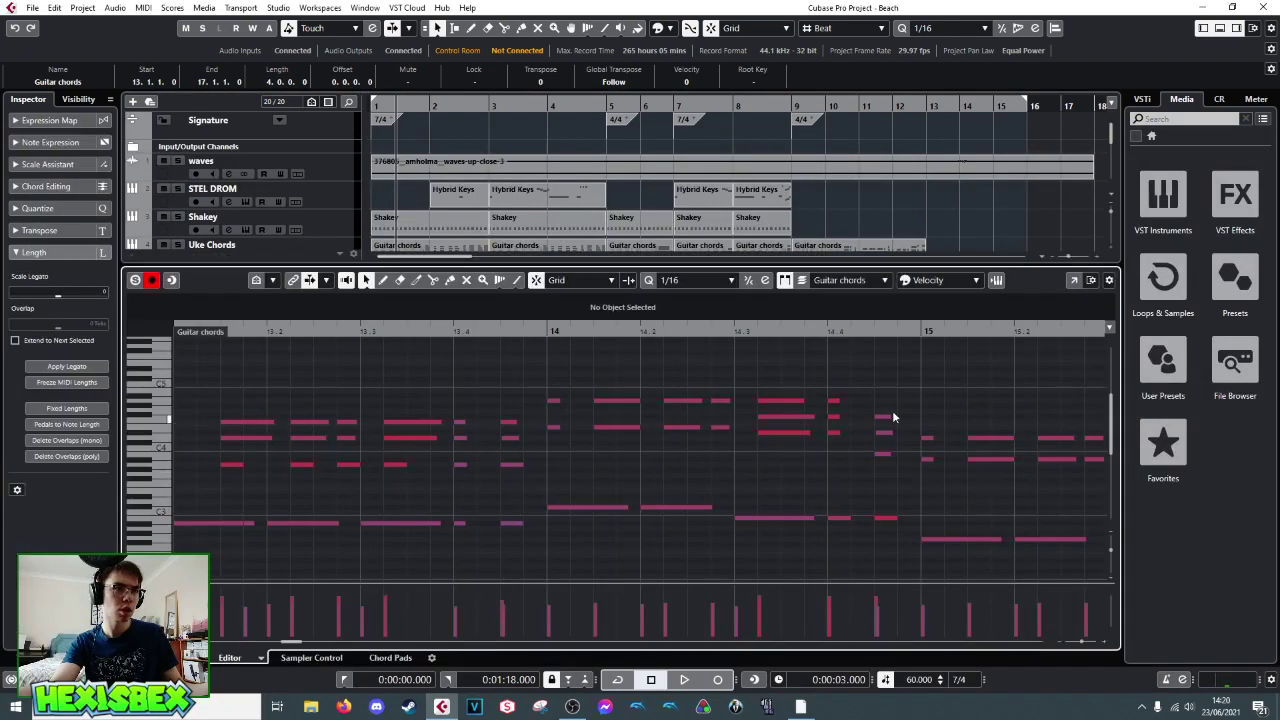
{"action": "left_click", "coordinate": [828, 420]}
{"action": "left_click_drag", "start_coordinate": [828, 420], "coordinate": [1050, 547]}
{"action": "left_click_drag", "start_coordinate": [1038, 547], "coordinate": [1035, 540]}
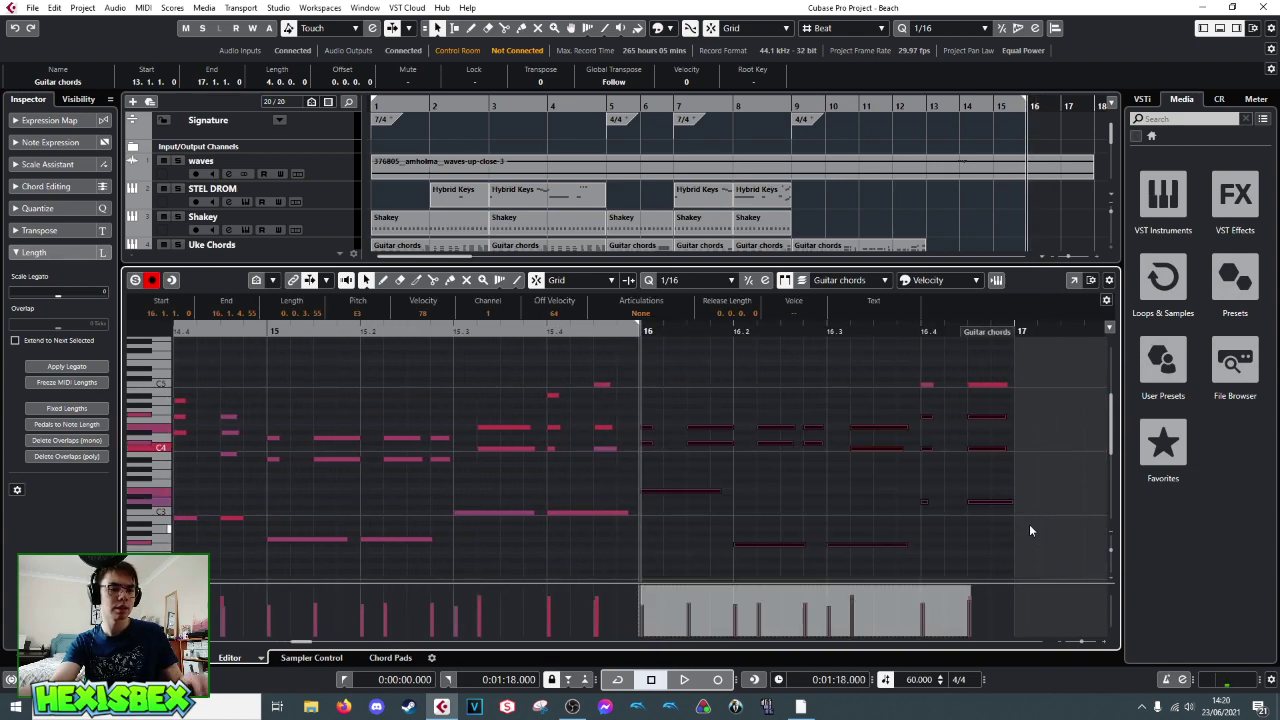
{"action": "key", "text": "Delete"}
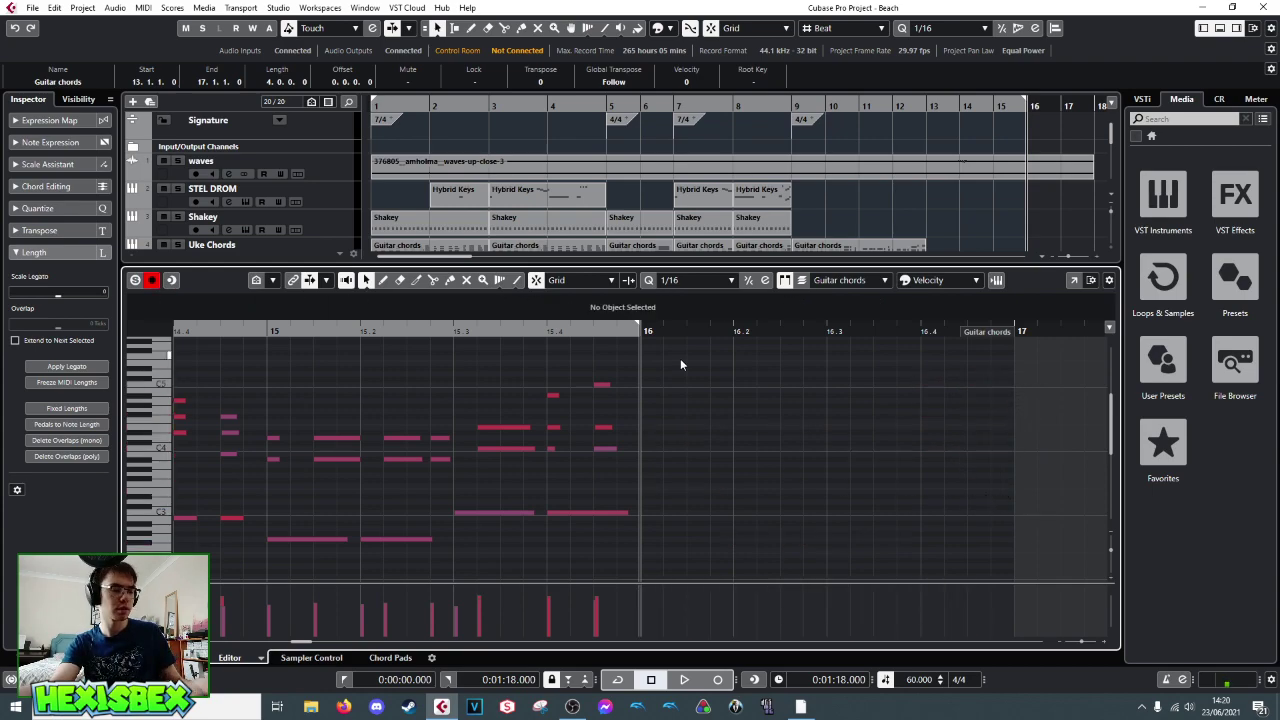
{"action": "key", "text": "ctrl+z"}
- Play the pasted guitar phrase from the start of bar 16 and again from beat 3 of bar 15
{"action": "key", "text": "space"}
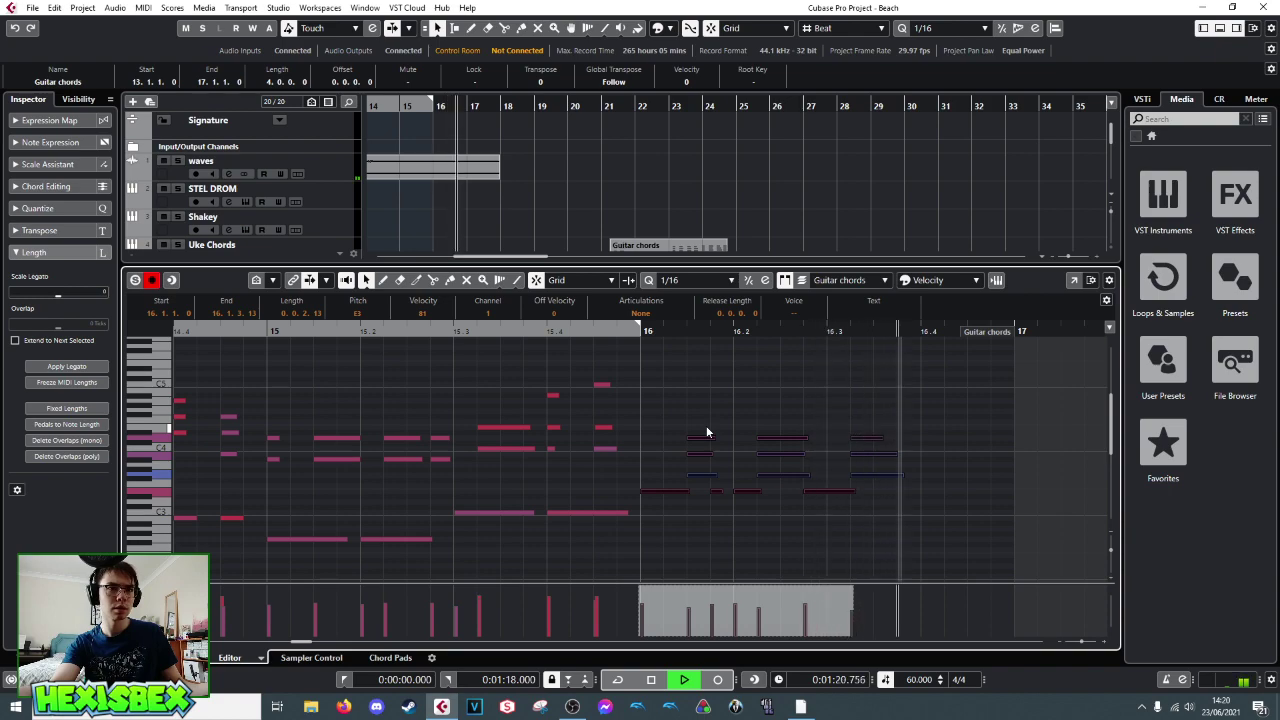
{"action": "key", "text": "space"}
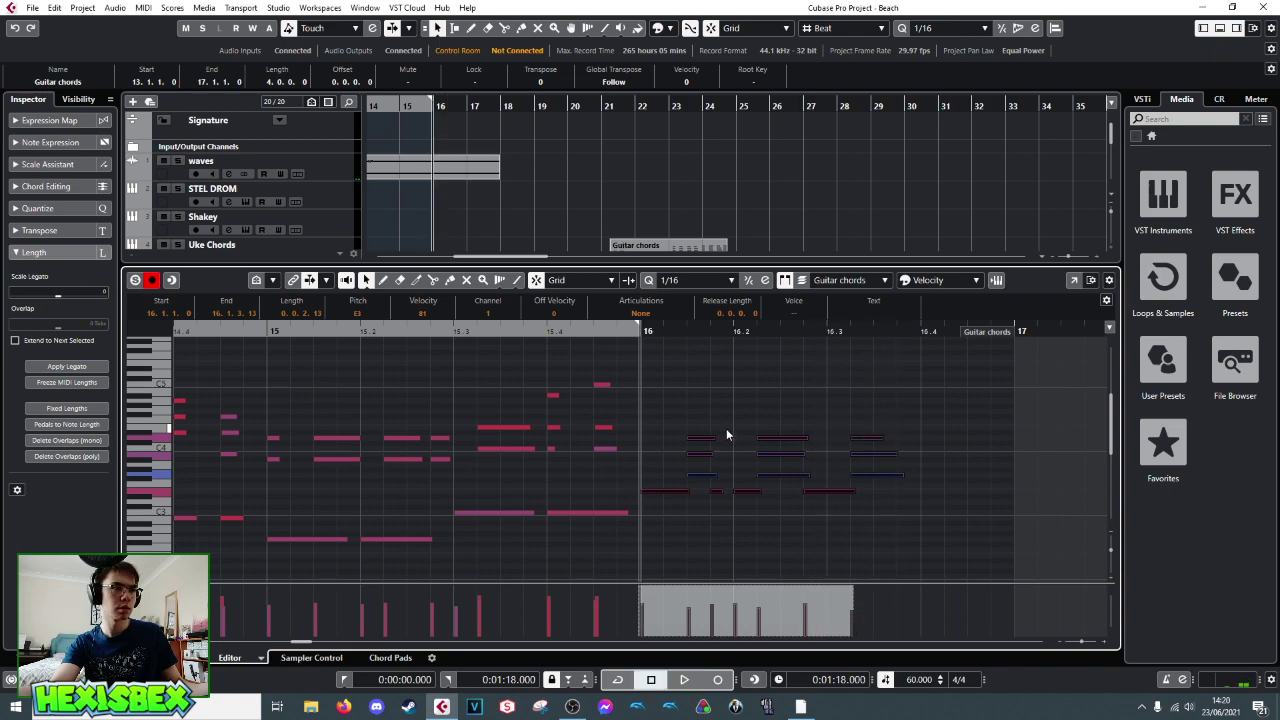
{"action": "left_click", "coordinate": [454, 331]}
{"action": "key", "text": "space"}
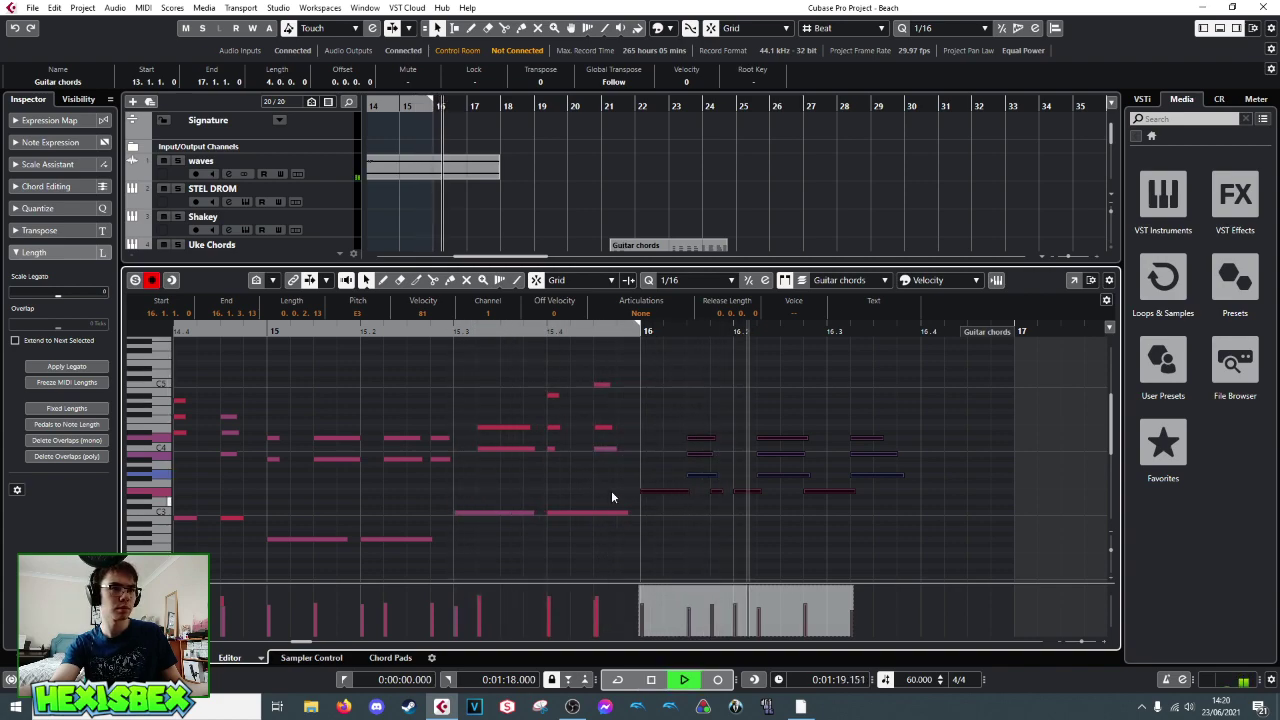
{"action": "key", "text": "space"}
{"action": "scroll", "coordinate": [638, 428], "scroll_direction": "up", "scroll_amount": 3}
{"action": "scroll", "coordinate": [642, 446], "scroll_direction": "down", "scroll_amount": 3}
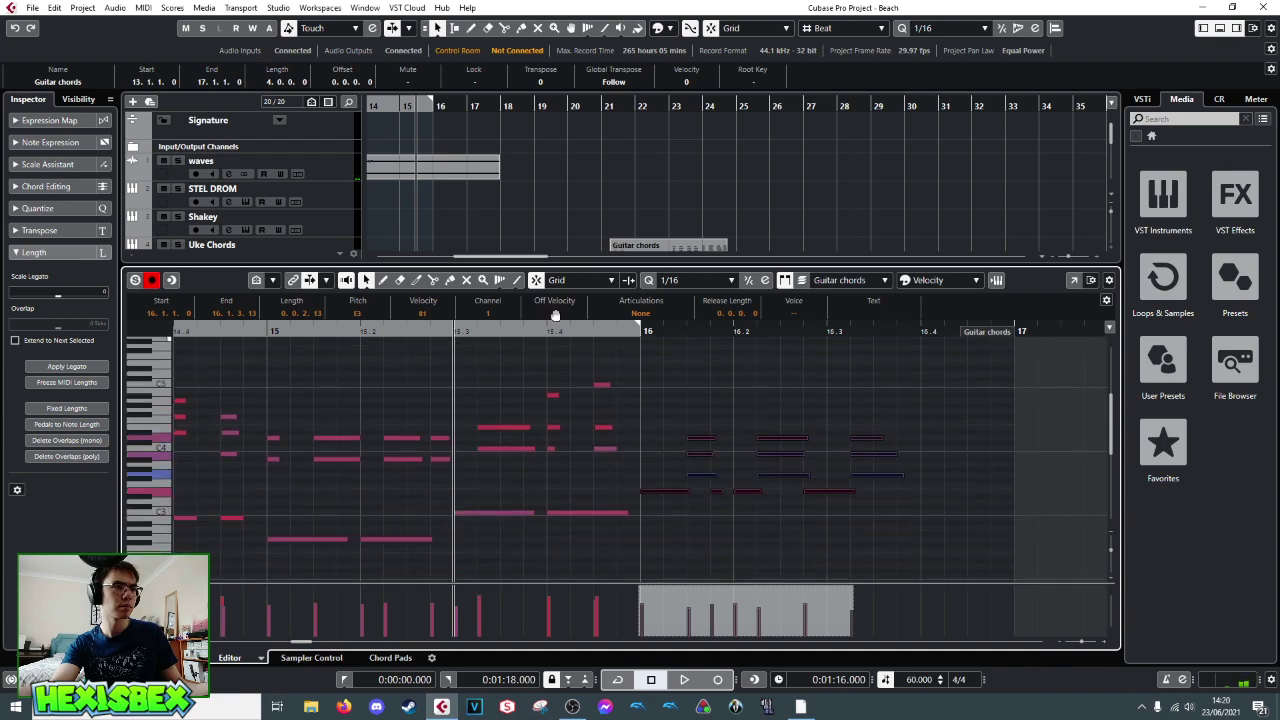
- Play the arrangement from beat 4 of bar 15, open the Marimba part and audition its last note of bar 15
{"action": "left_click", "coordinate": [564, 188]}
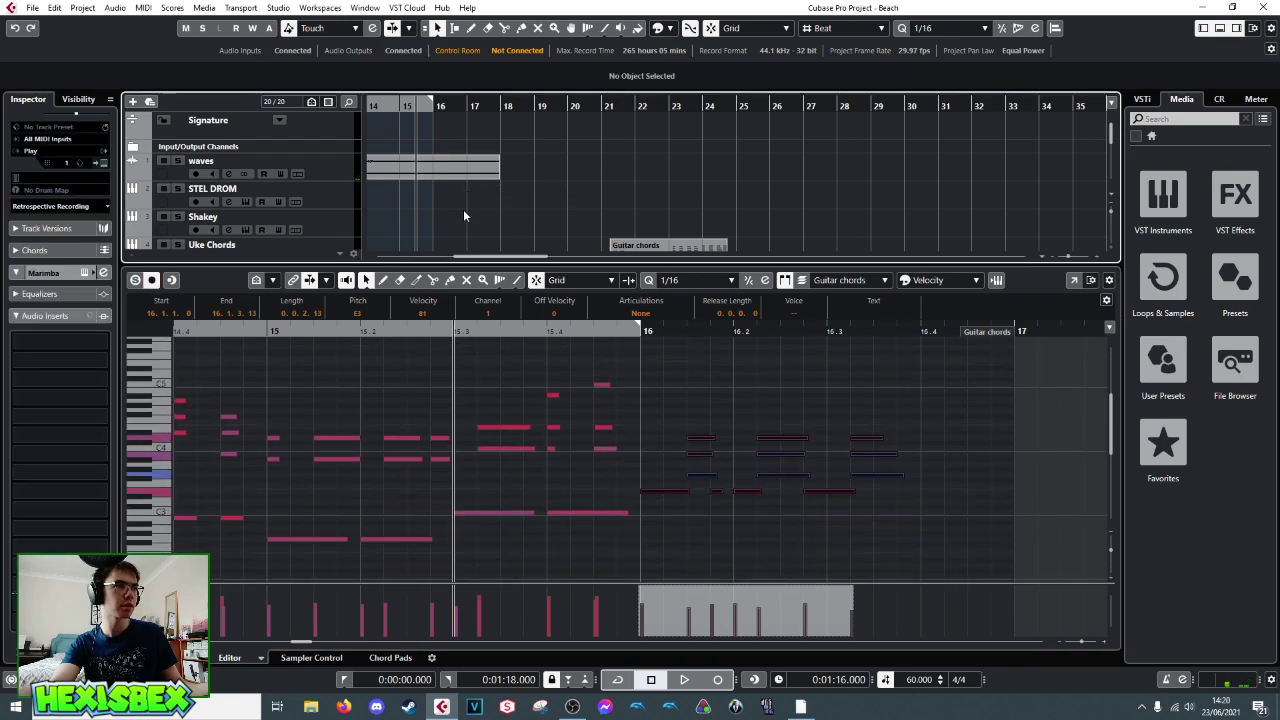
{"action": "key", "text": "ctrl+alt+e"}
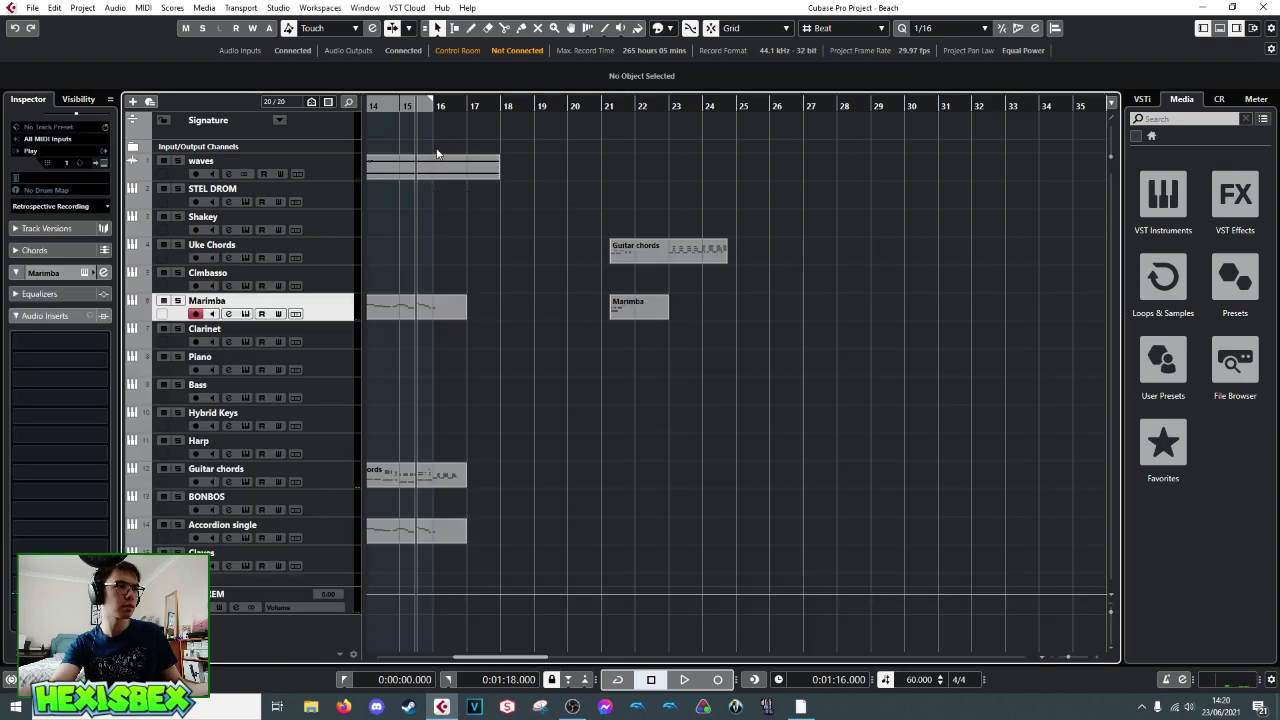
{"action": "left_click", "coordinate": [402, 106]}
{"action": "left_click_drag", "start_coordinate": [402, 106], "coordinate": [578, 198]}
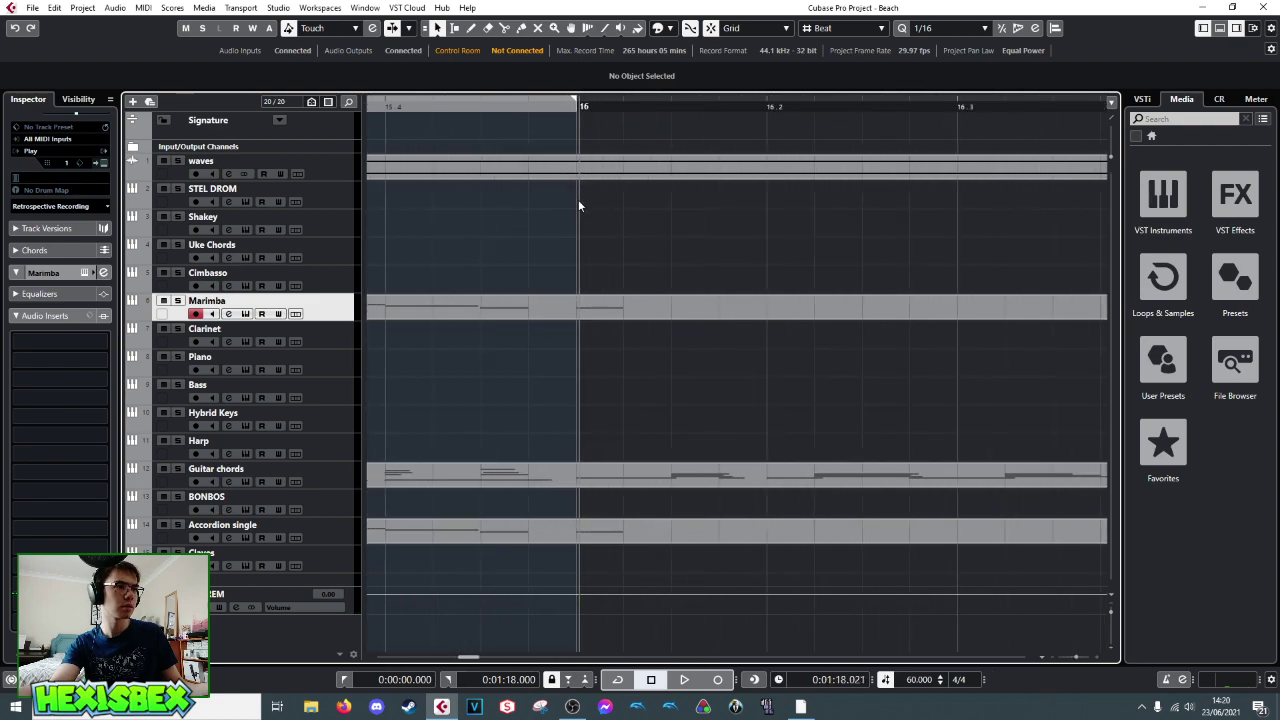
{"action": "key", "text": "space"}
{"action": "key", "text": "space"}
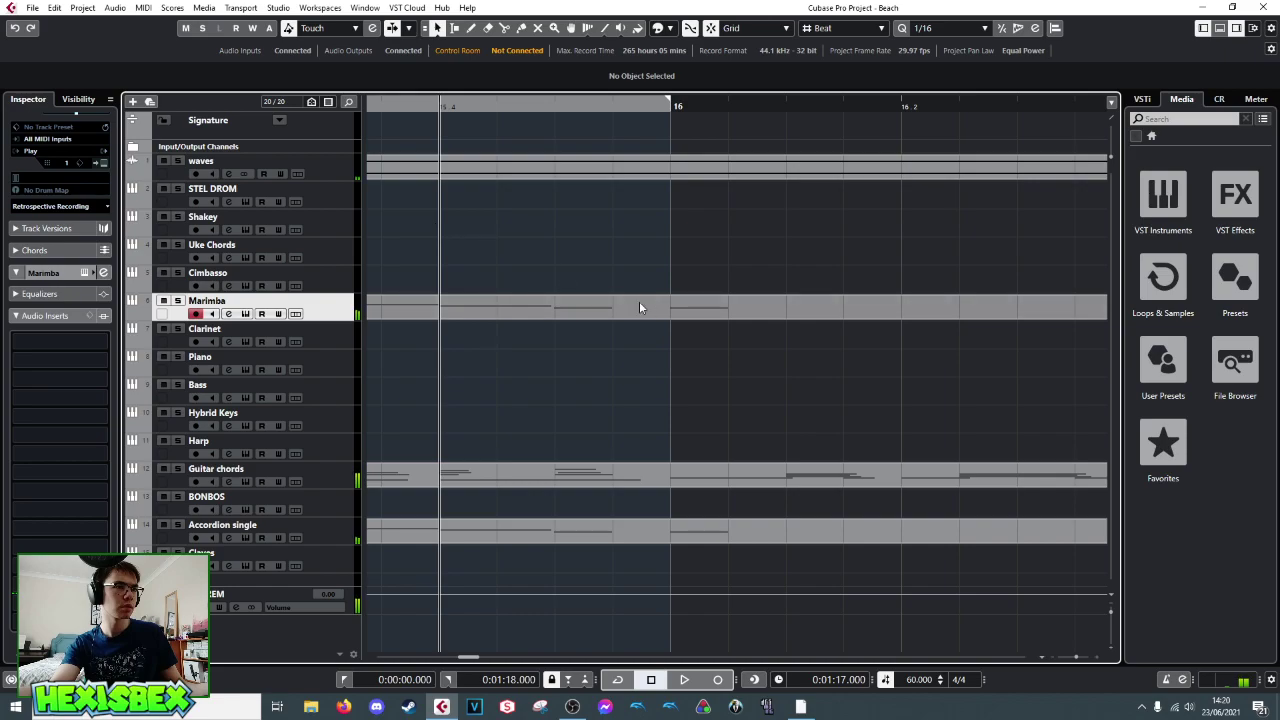
{"action": "key", "text": "space"}
{"action": "key", "text": "space"}
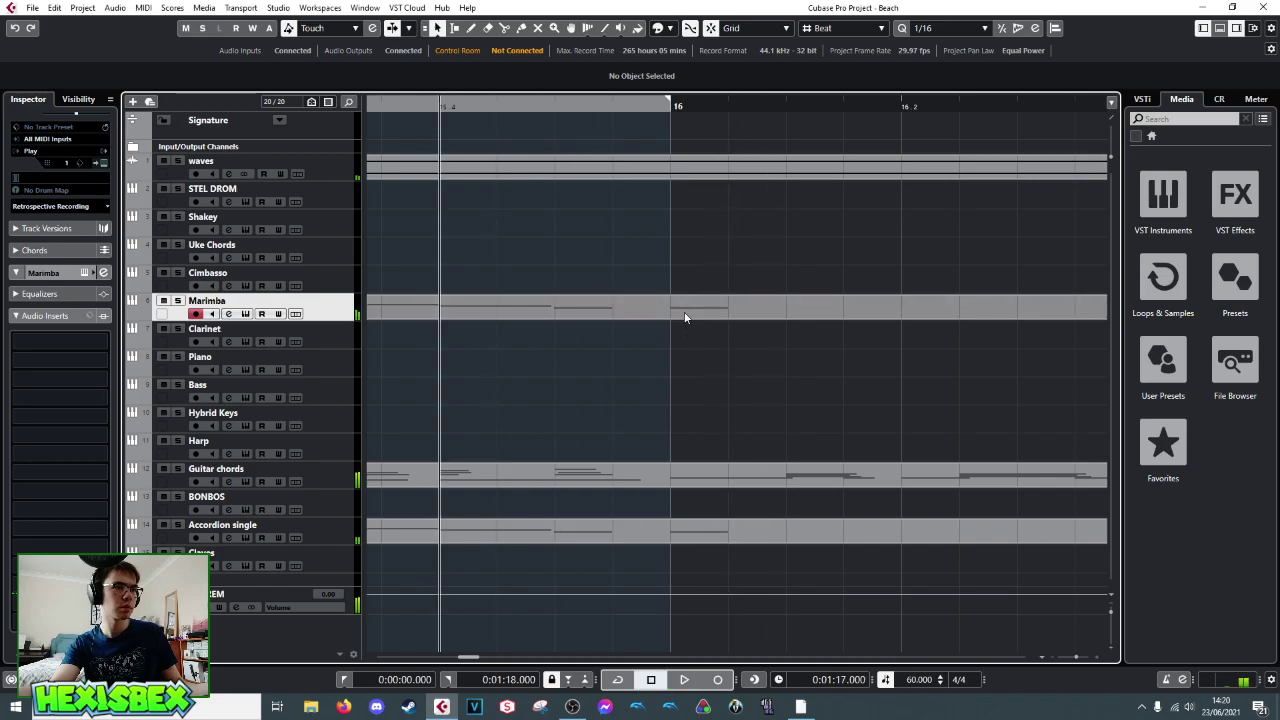
{"action": "double_click", "coordinate": [671, 310]}
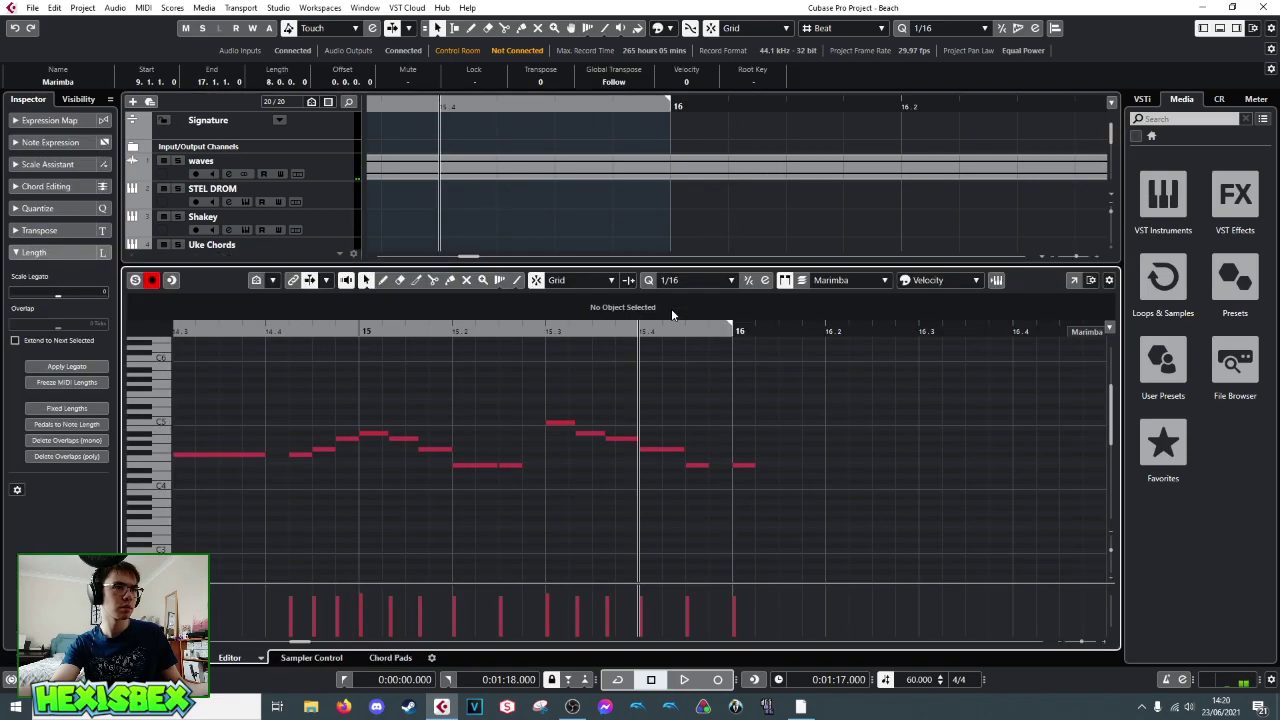
{"action": "left_click", "coordinate": [705, 466]}
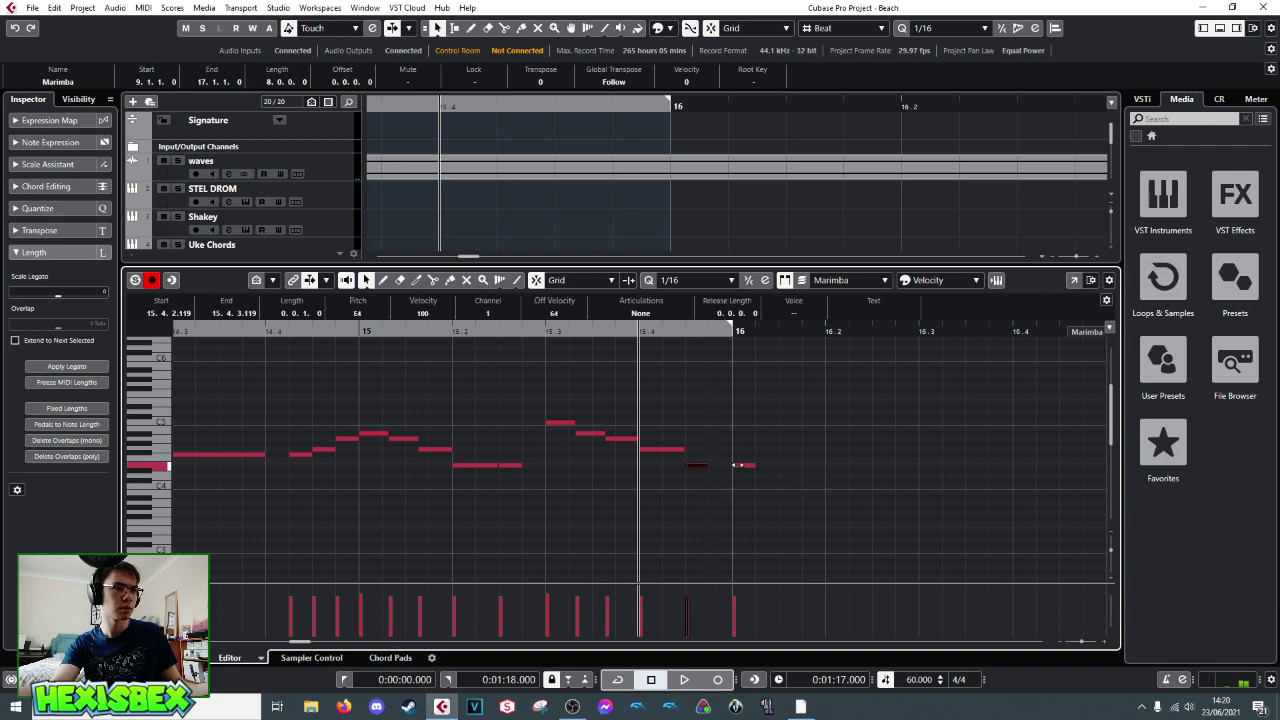
- Try the Marimba note at the start of bar 16 at G4 and play from beat 4 of bar 15
{"action": "left_click", "coordinate": [741, 466]}
{"action": "key", "text": "Up"}
{"action": "key", "text": "Up"}
{"action": "key", "text": "Up"}
{"action": "key", "text": "space"}
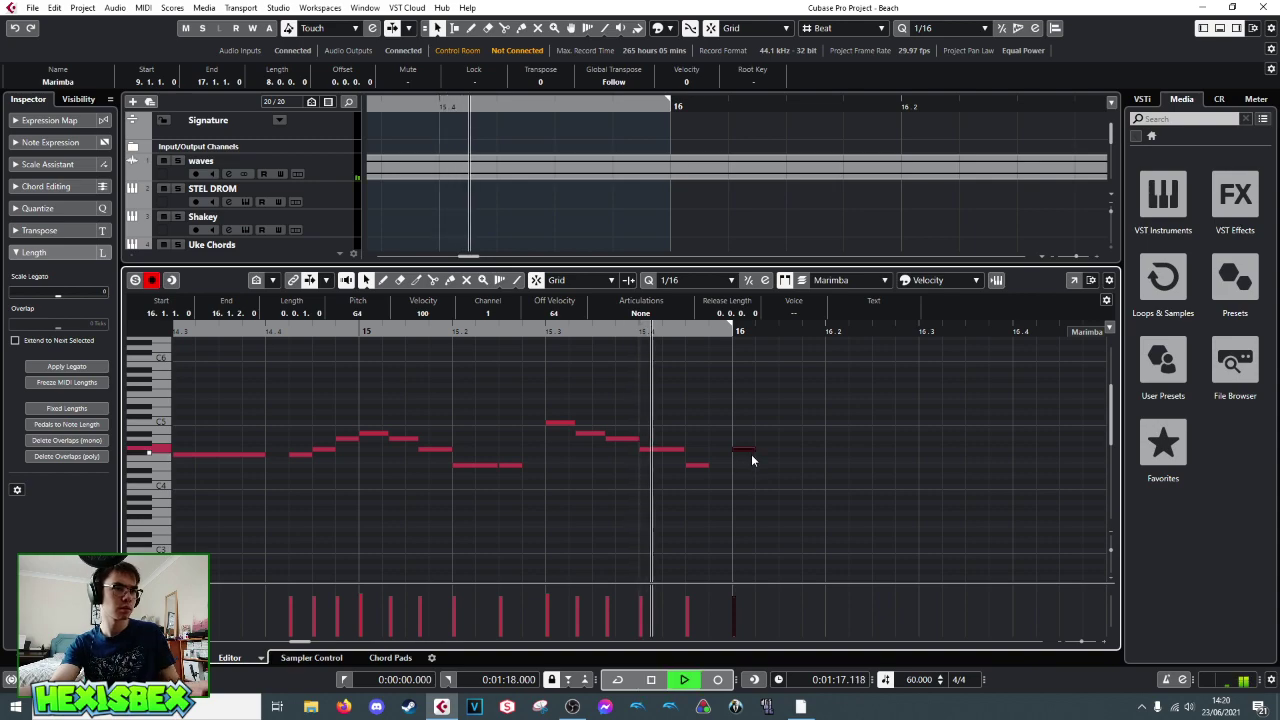
{"action": "key", "text": "space"}
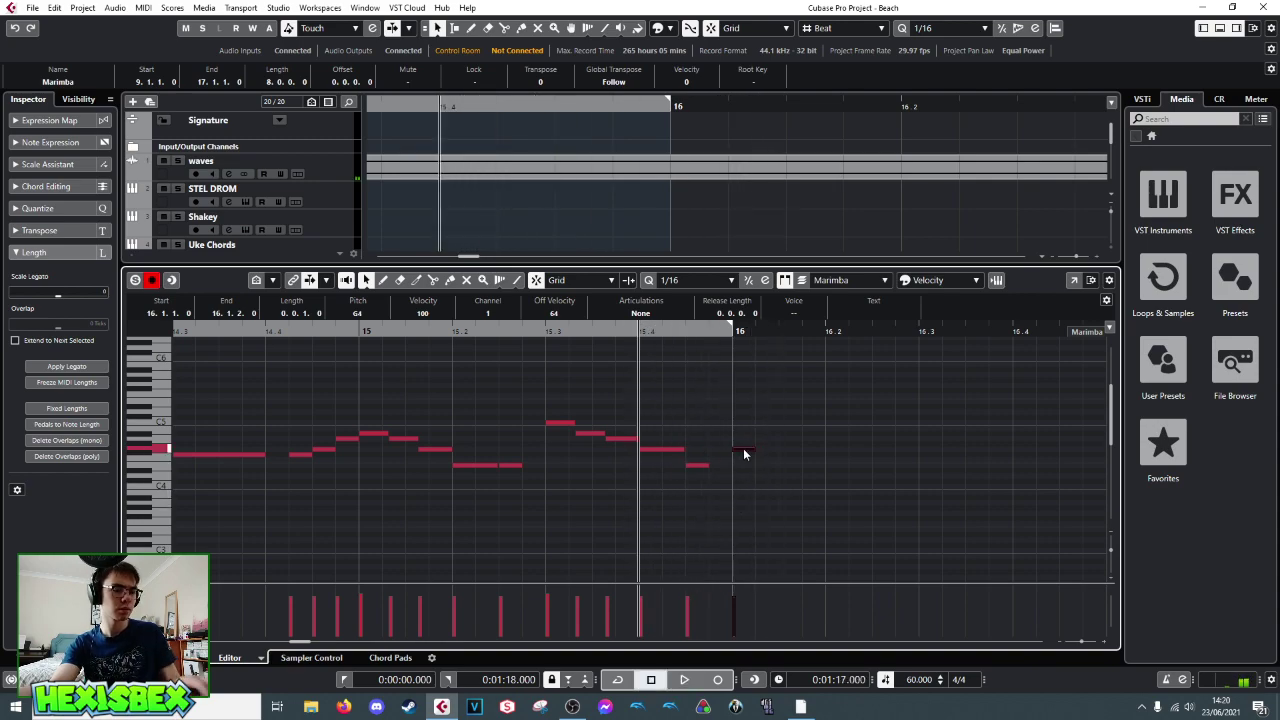
- Delete the melody note at the start of bar 16 from both the Marimba and Accordion single tracks
{"action": "key", "text": "Delete"}
{"action": "key", "text": "ctrl+e"}
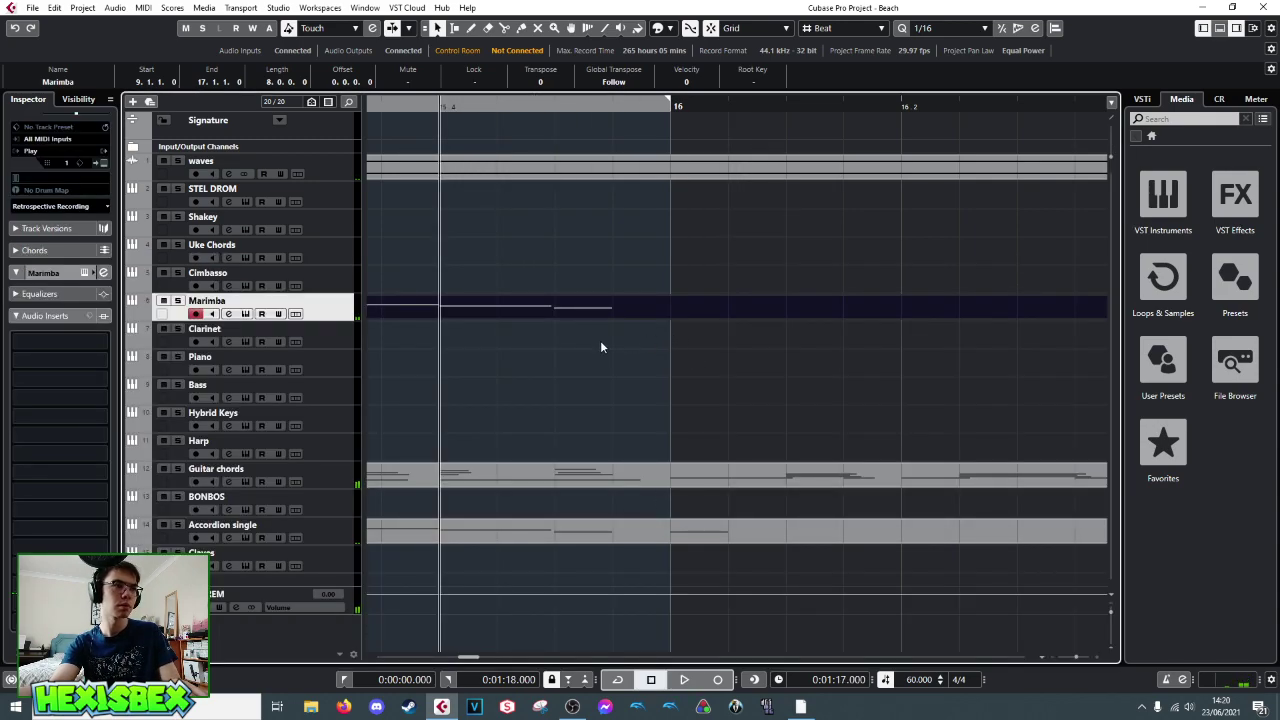
{"action": "key", "text": "ctrl+e"}
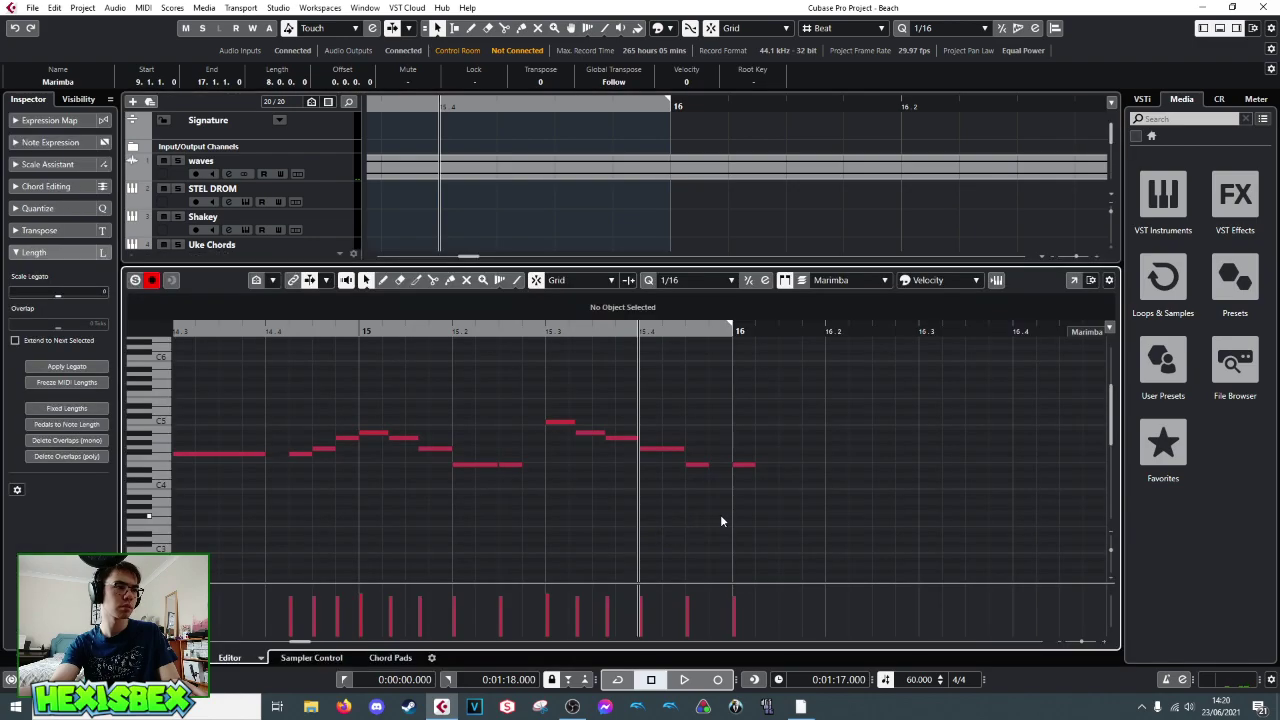
{"action": "left_click", "coordinate": [745, 464]}
{"action": "key", "text": "Delete"}
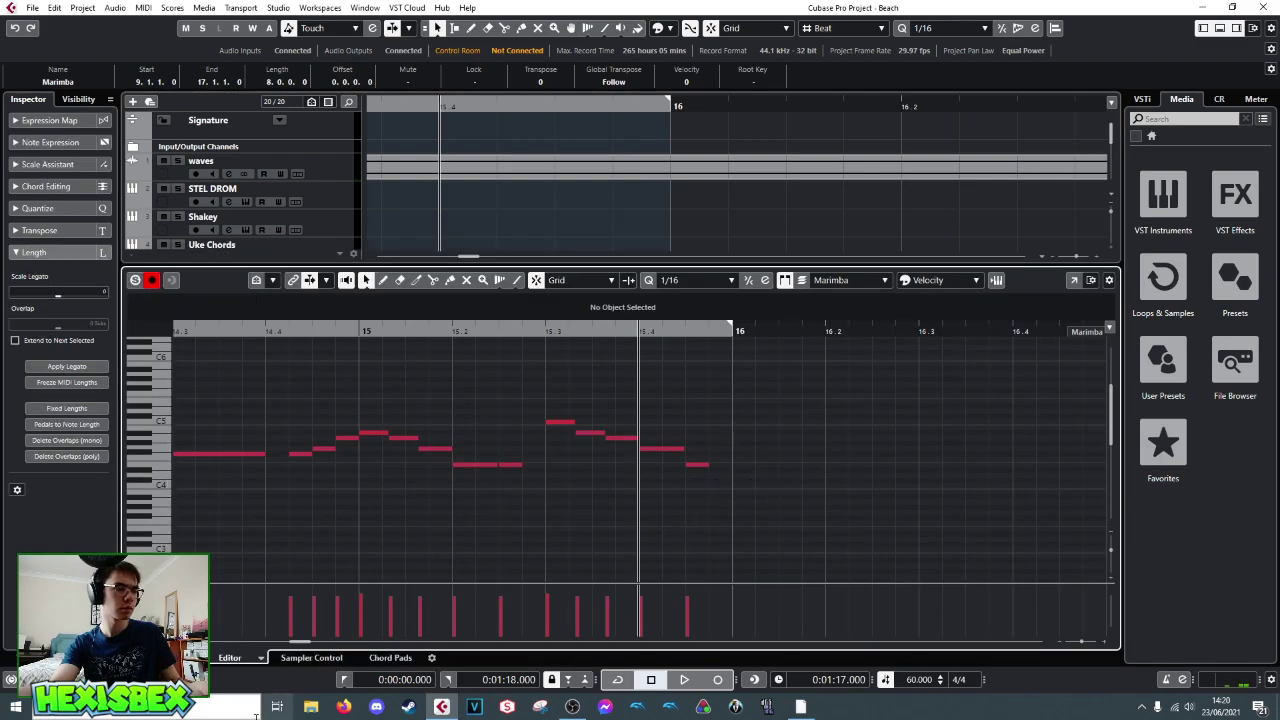
{"action": "key", "text": "ctrl+e"}
- Play the arrangement from beat 4 of bar 13, select the Accordion single track and replay the passage
{"action": "left_click_drag", "start_coordinate": [637, 112], "coordinate": [503, 100]}
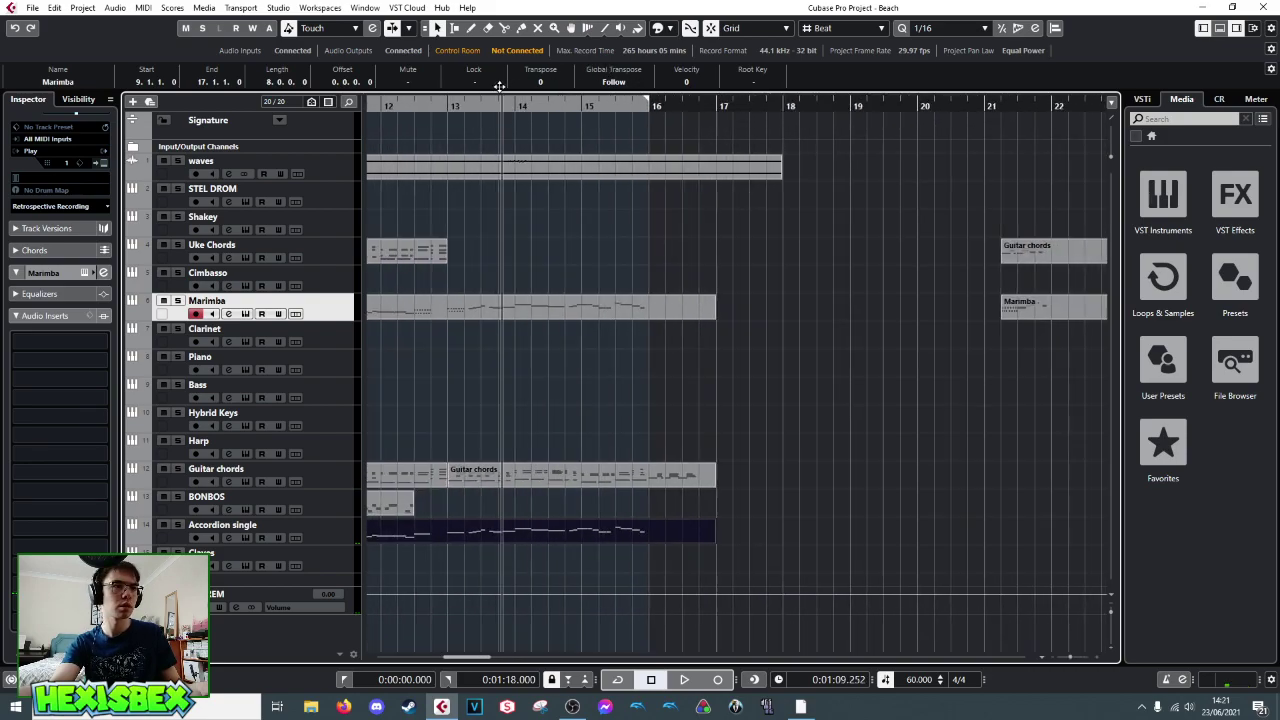
{"action": "key", "text": "space"}
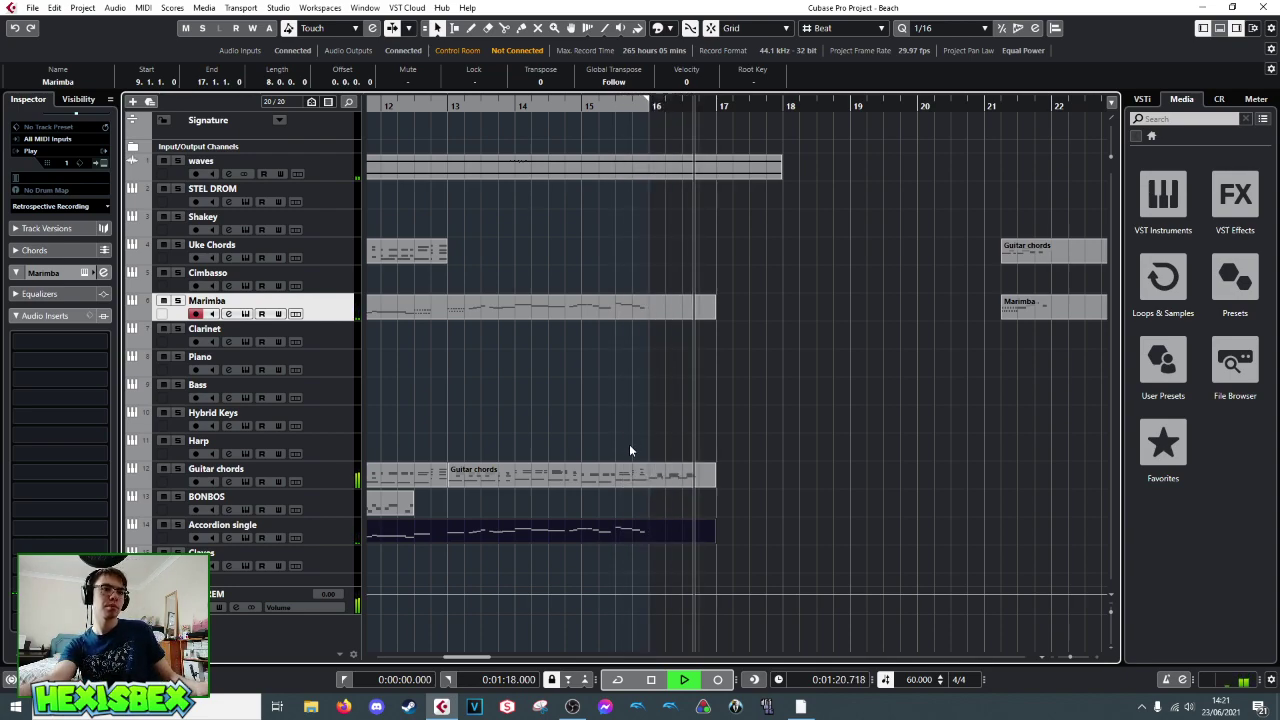
{"action": "key", "text": "space"}
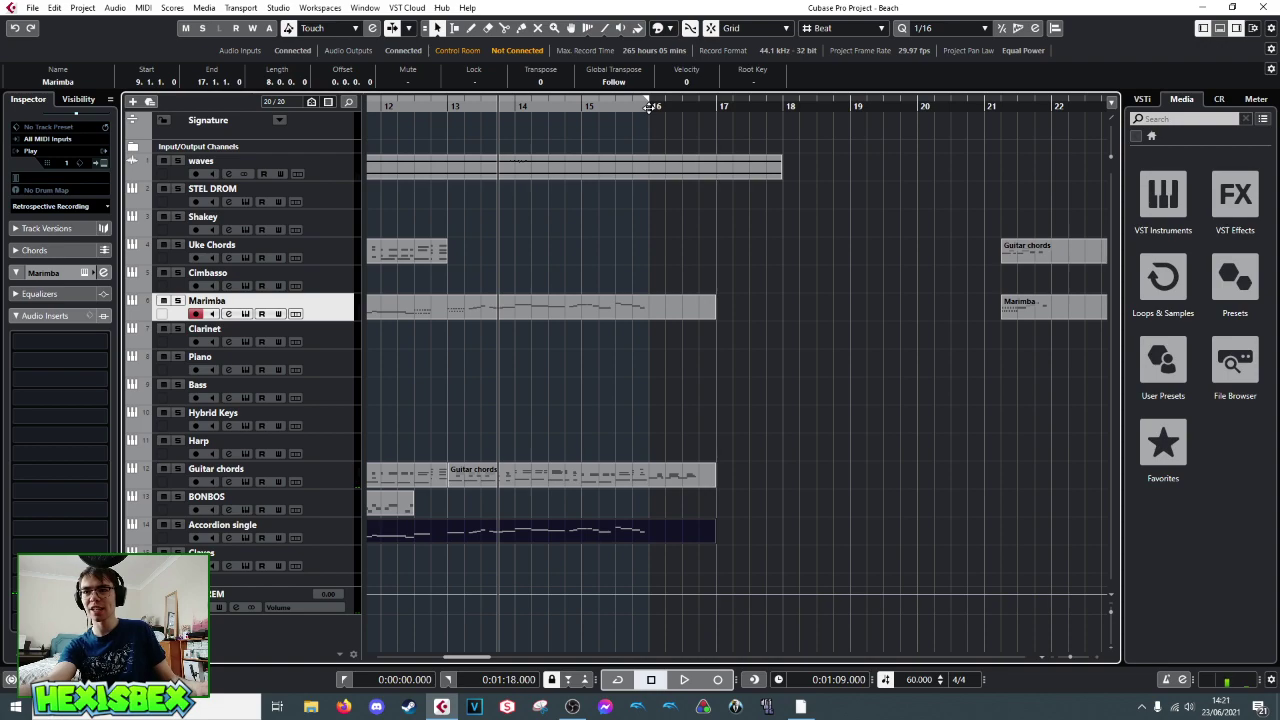
{"action": "left_click", "coordinate": [325, 532]}
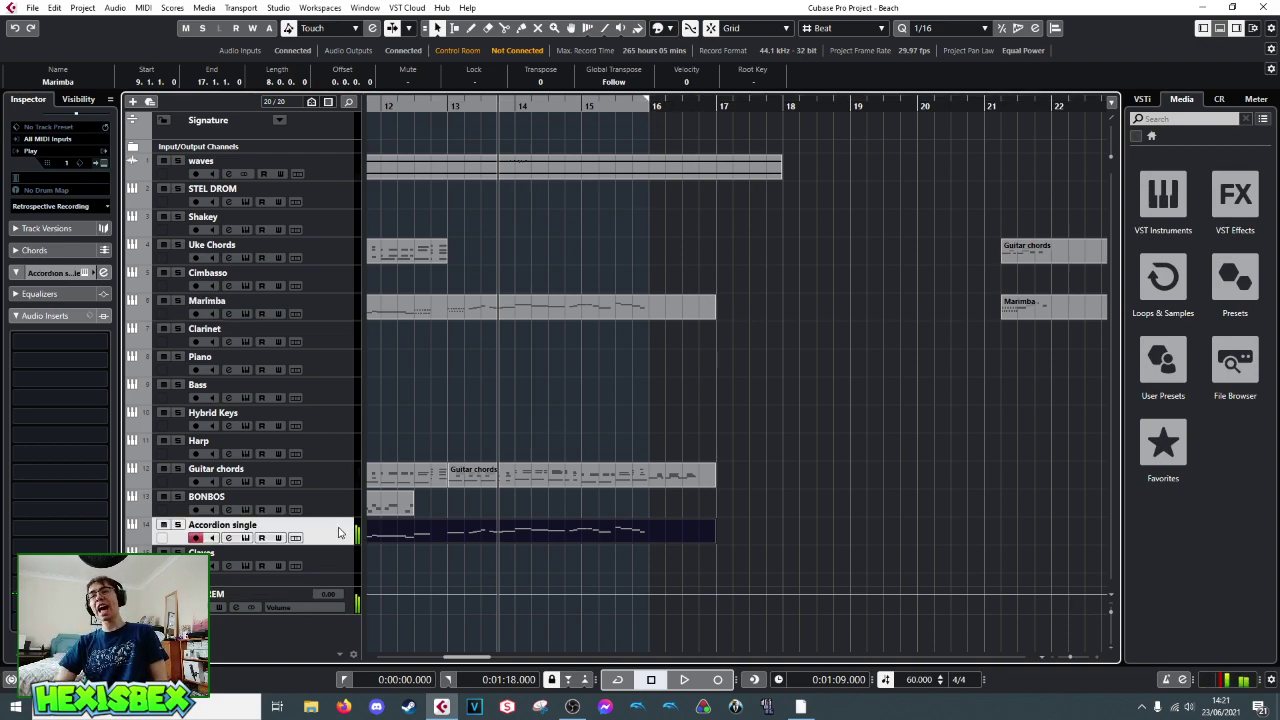
{"action": "key", "text": "space"}
{"action": "key", "text": "space"}
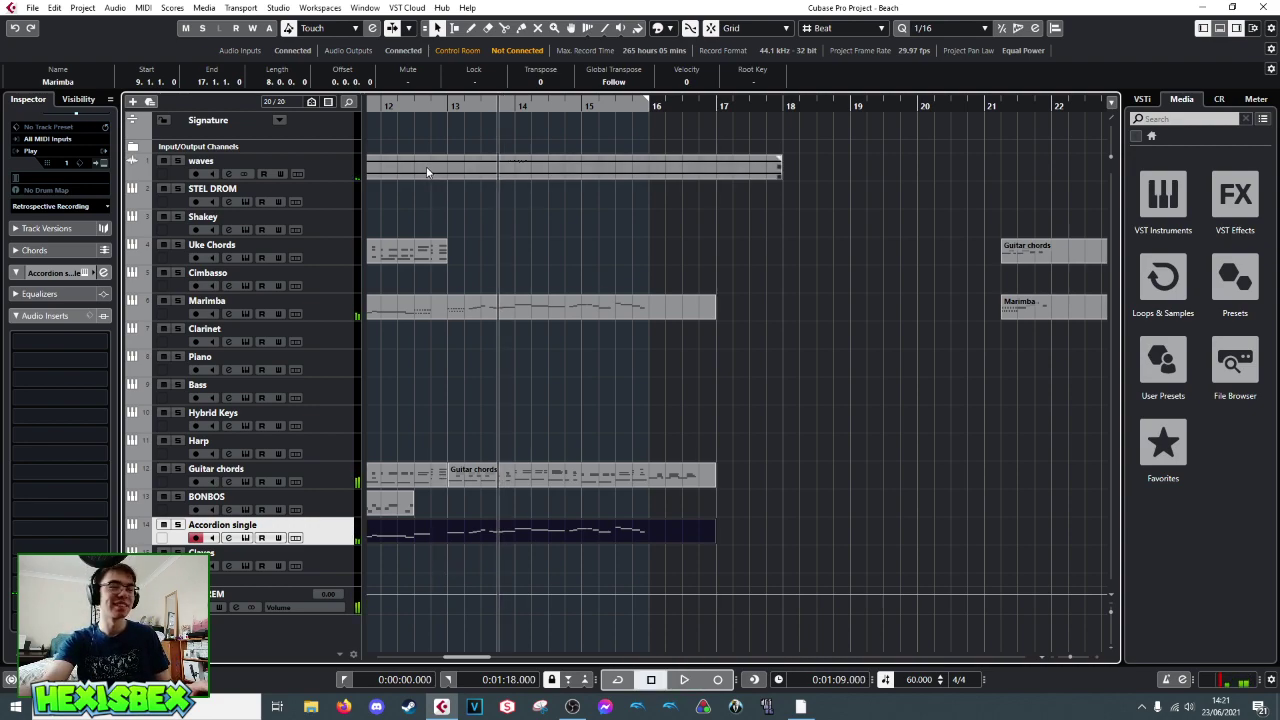
- Play the arrangement from bar 9 into bar 16, and place the playhead at the start of bar 15
{"action": "left_click", "coordinate": [381, 107]}
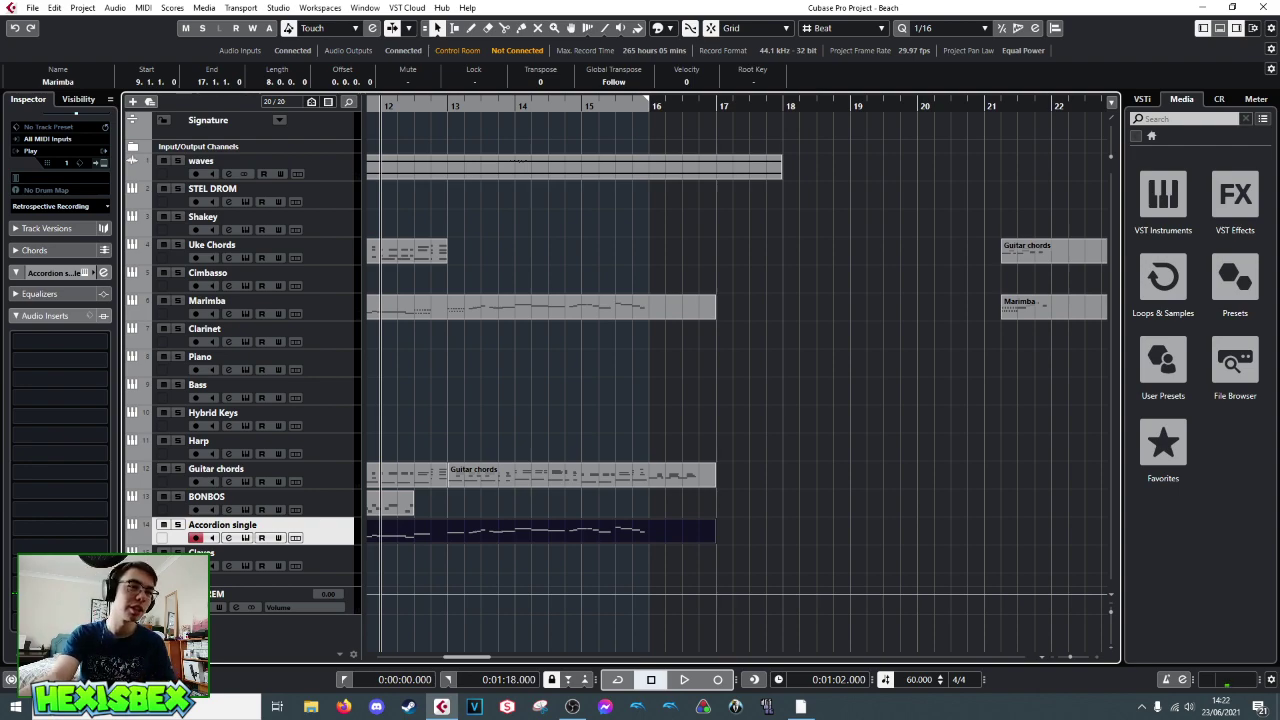
{"action": "left_click", "coordinate": [581, 107]}
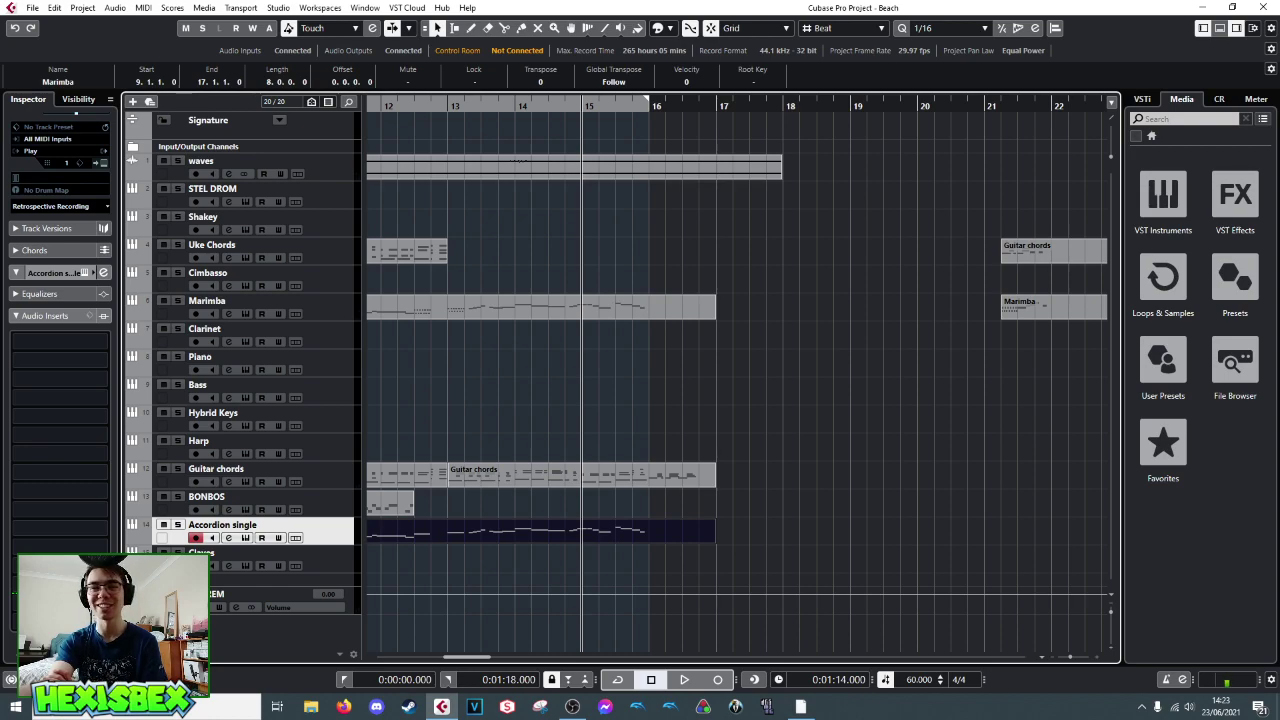
{"action": "left_click_drag", "start_coordinate": [548, 106], "coordinate": [594, 127]}
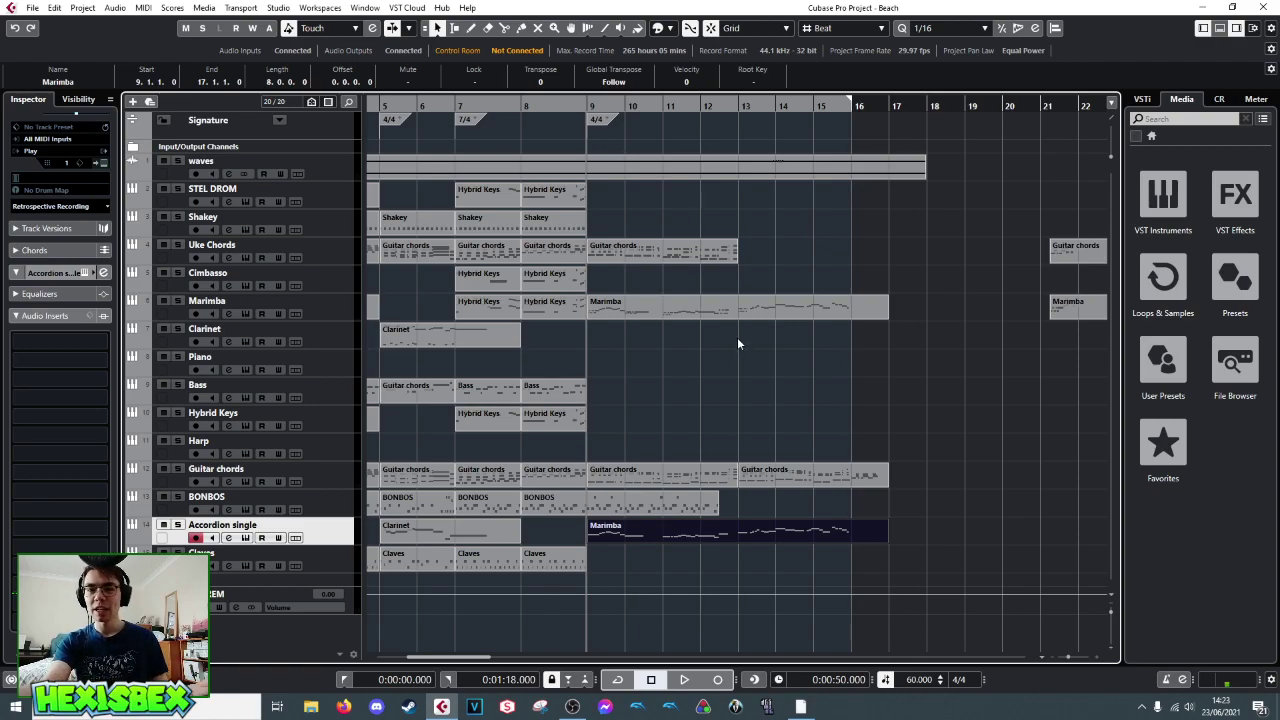
{"action": "key", "text": "space"}
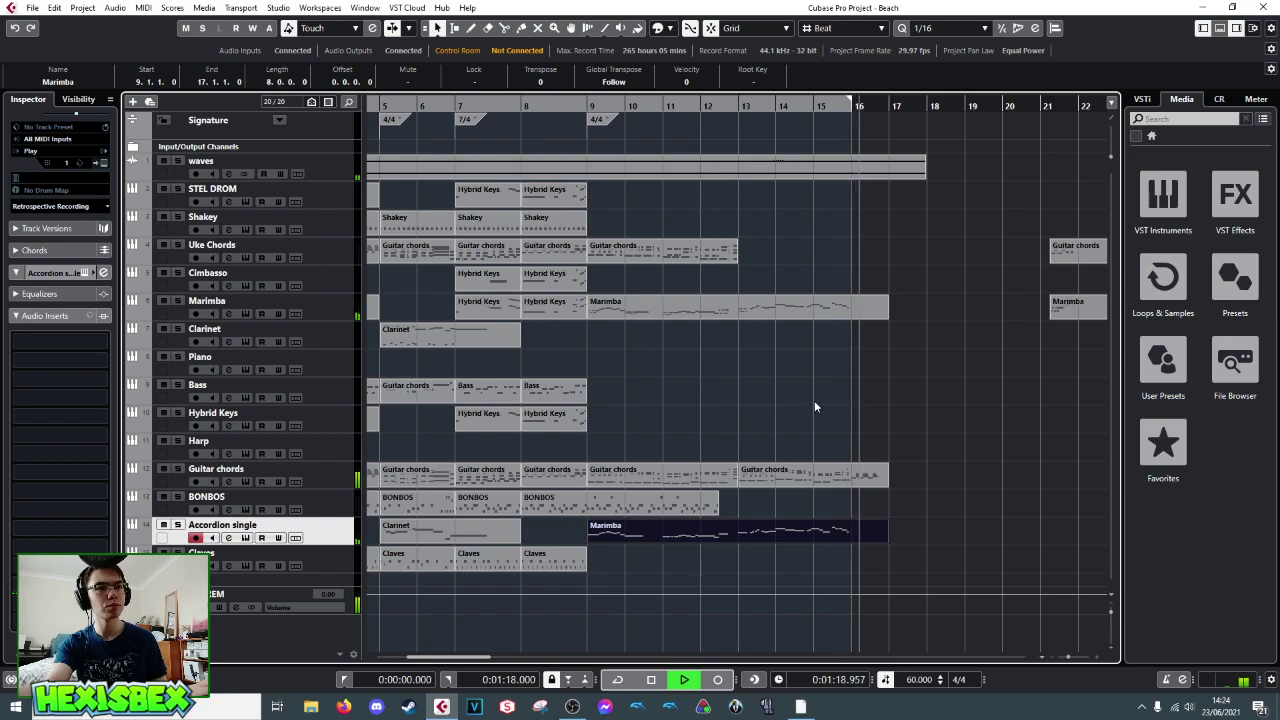
{"action": "key", "text": "space"}
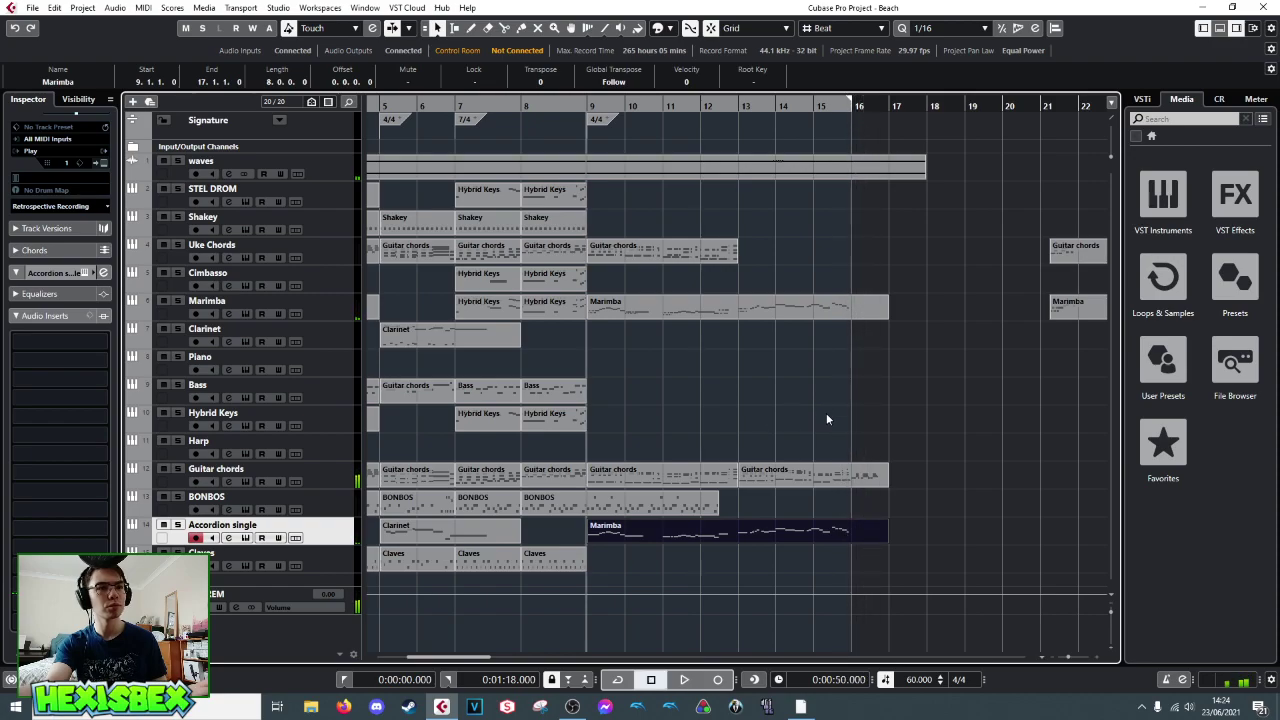
{"action": "left_click", "coordinate": [810, 104]}
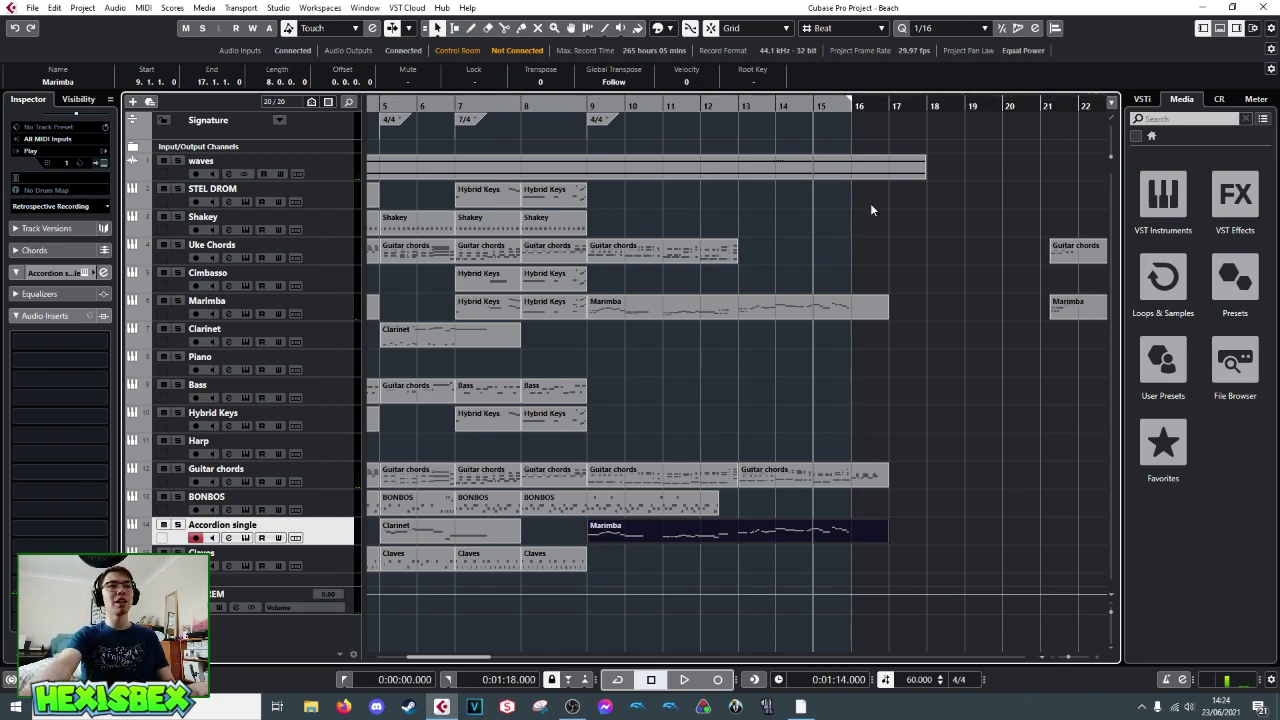
- Open the Guitar chords part covering bars 13 to 16 for note editing and play from beat 3 of bar 15
{"action": "double_click", "coordinate": [837, 470]}
{"action": "left_click", "coordinate": [986, 331]}
{"action": "left_click_drag", "start_coordinate": [986, 331], "coordinate": [422, 386]}
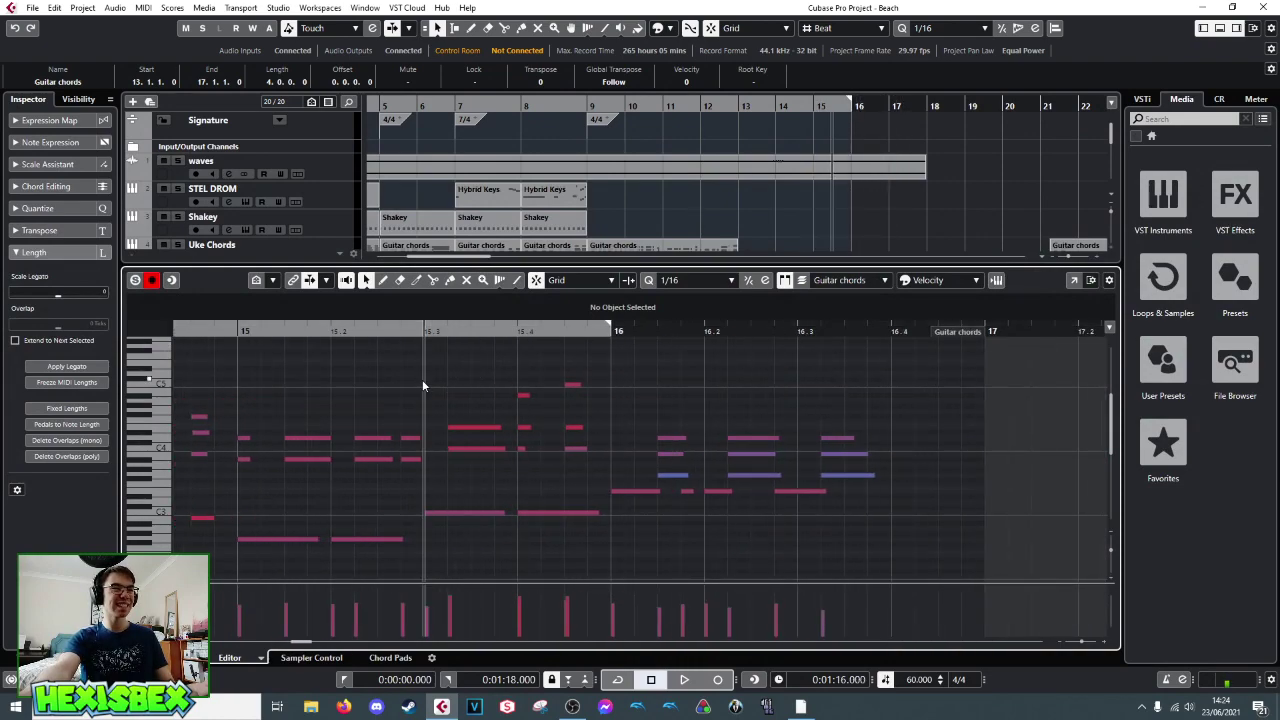
{"action": "key", "text": "space"}
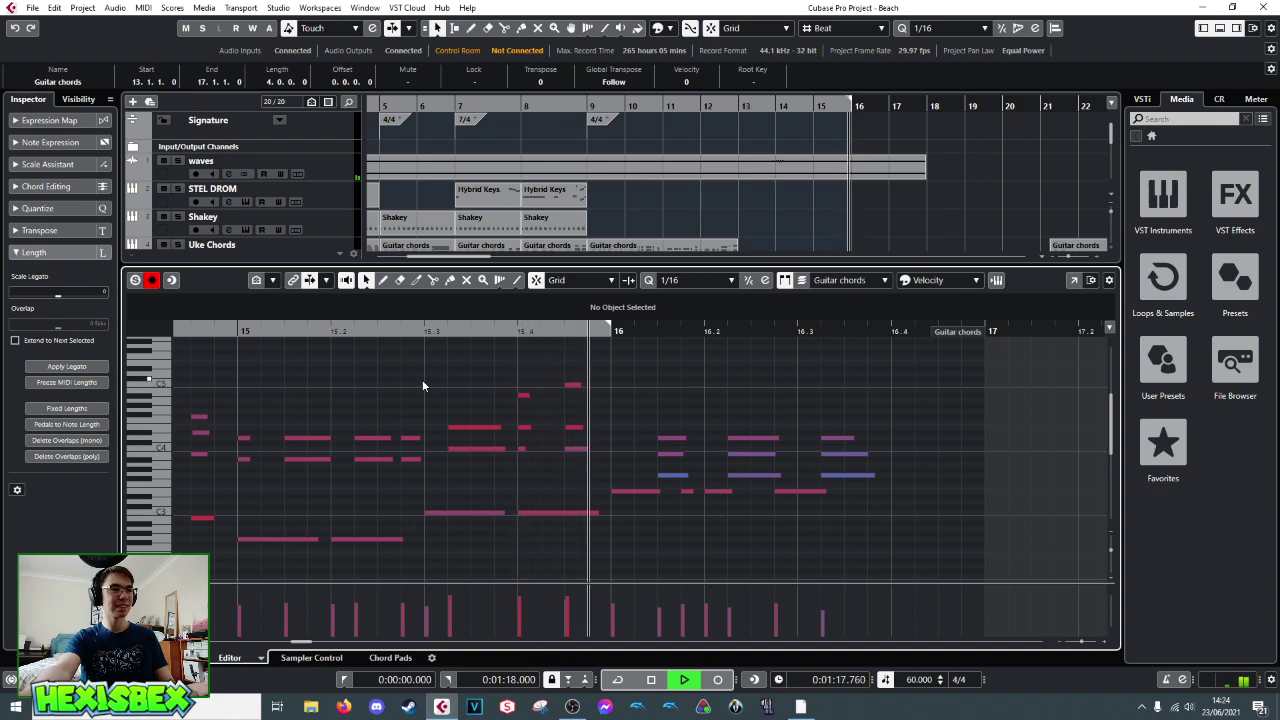
{"action": "key", "text": "space"}
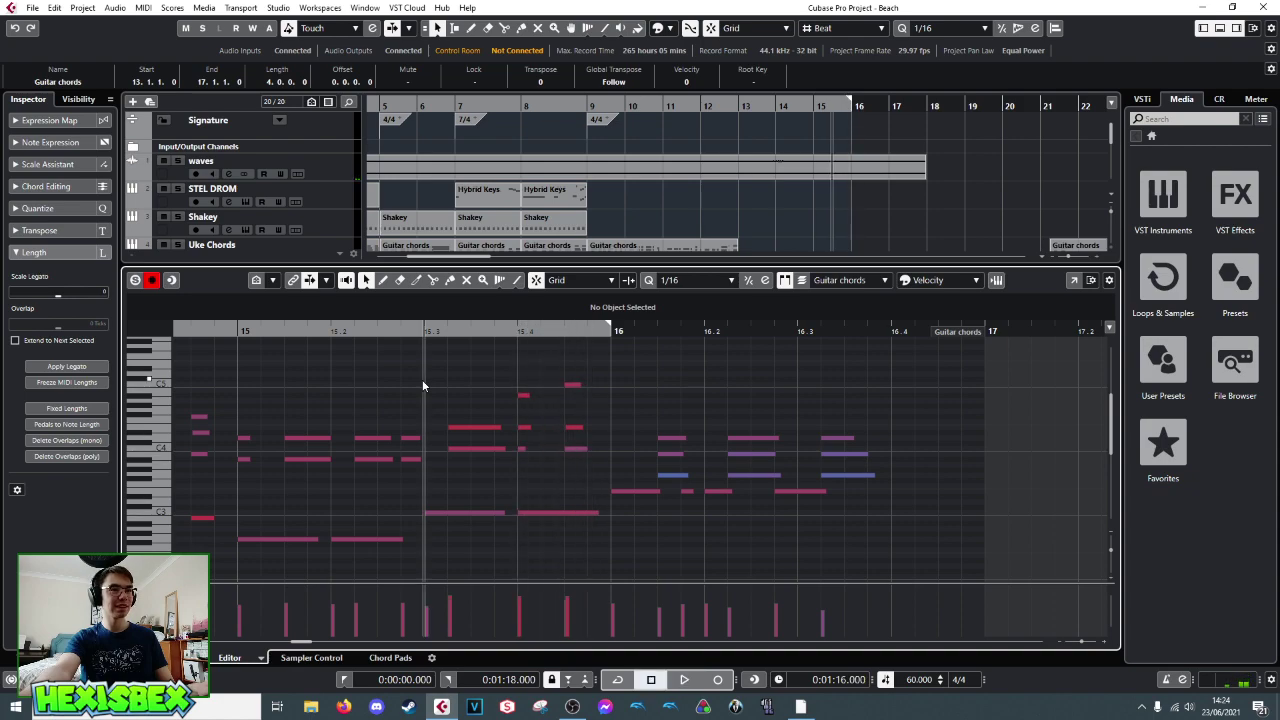
- Replay the guitar chord on beat 3 of bar 15 several times and audition its E4 and C3 notes
{"action": "key", "text": "space"}
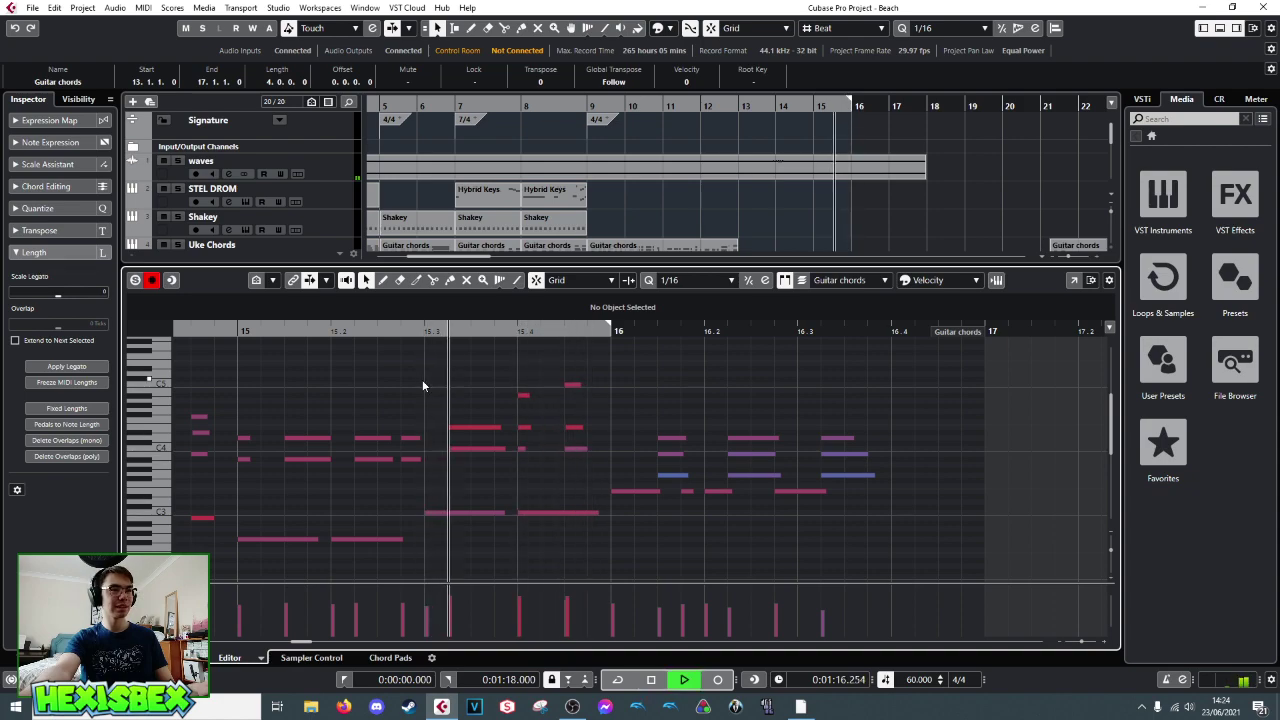
{"action": "key", "text": "space"}
{"action": "key", "text": "space"}
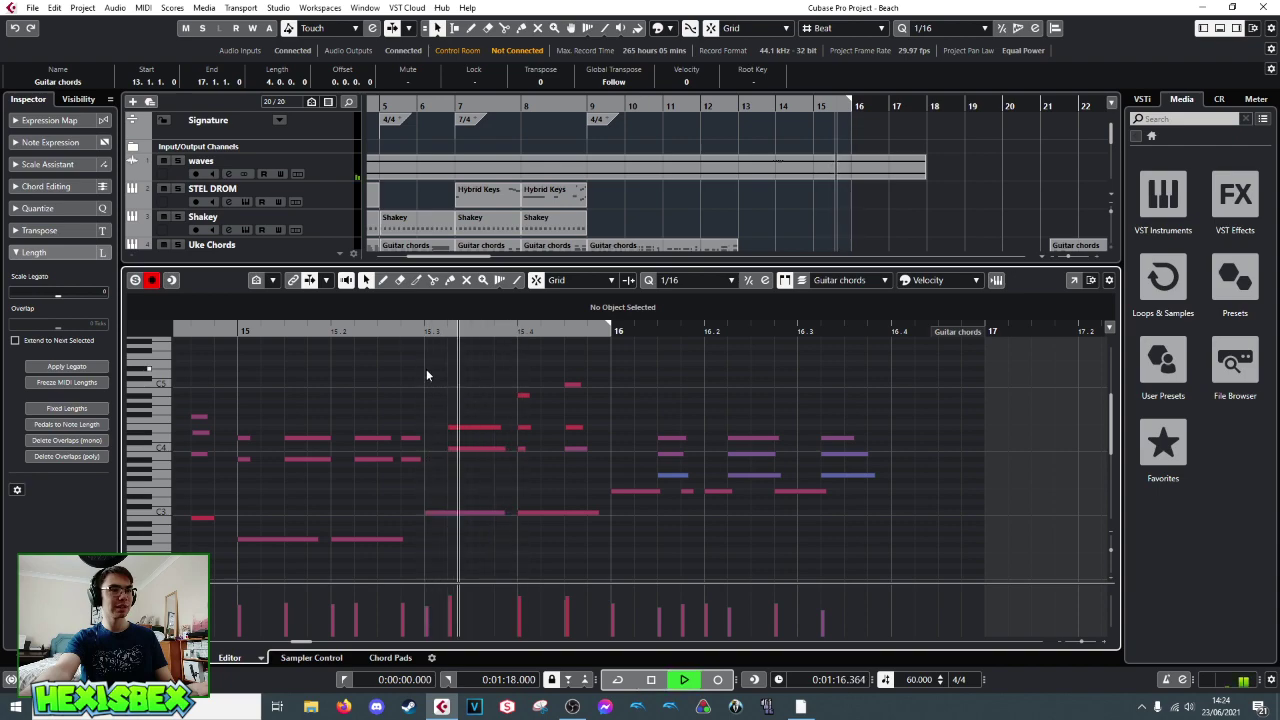
{"action": "key", "text": "space"}
{"action": "key", "text": "space"}
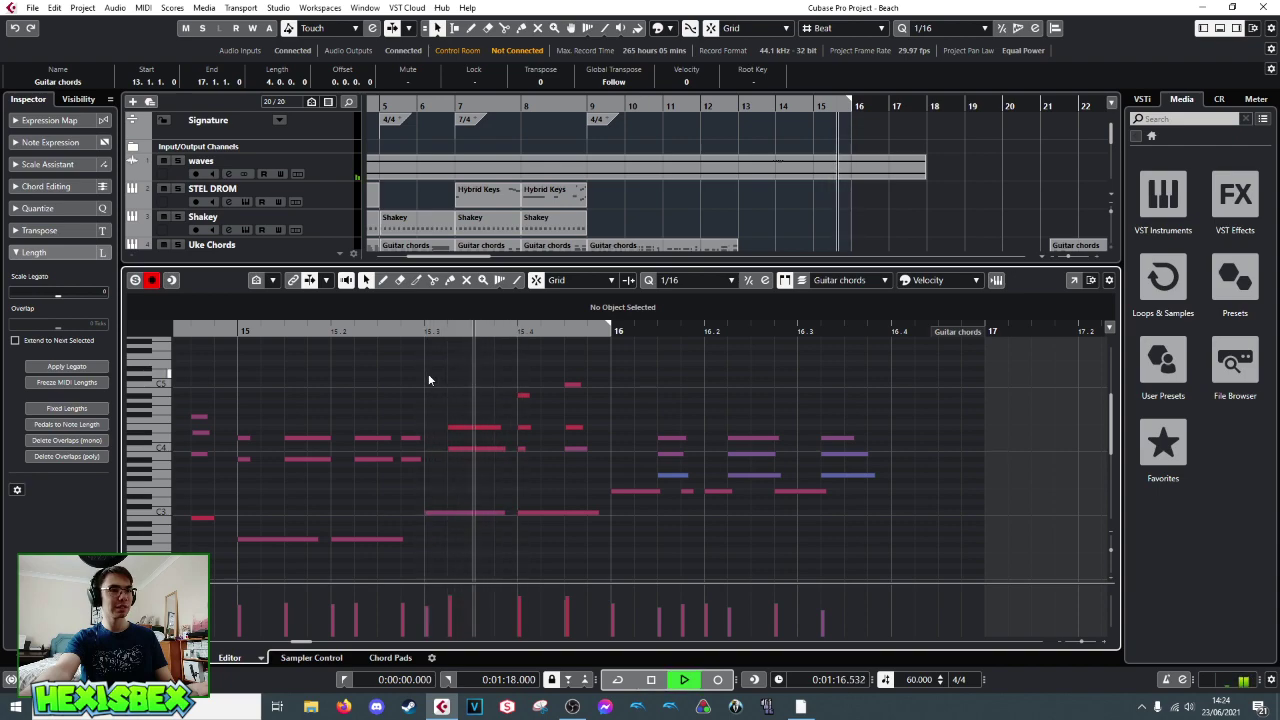
{"action": "key", "text": "space"}
{"action": "left_click", "coordinate": [471, 448]}
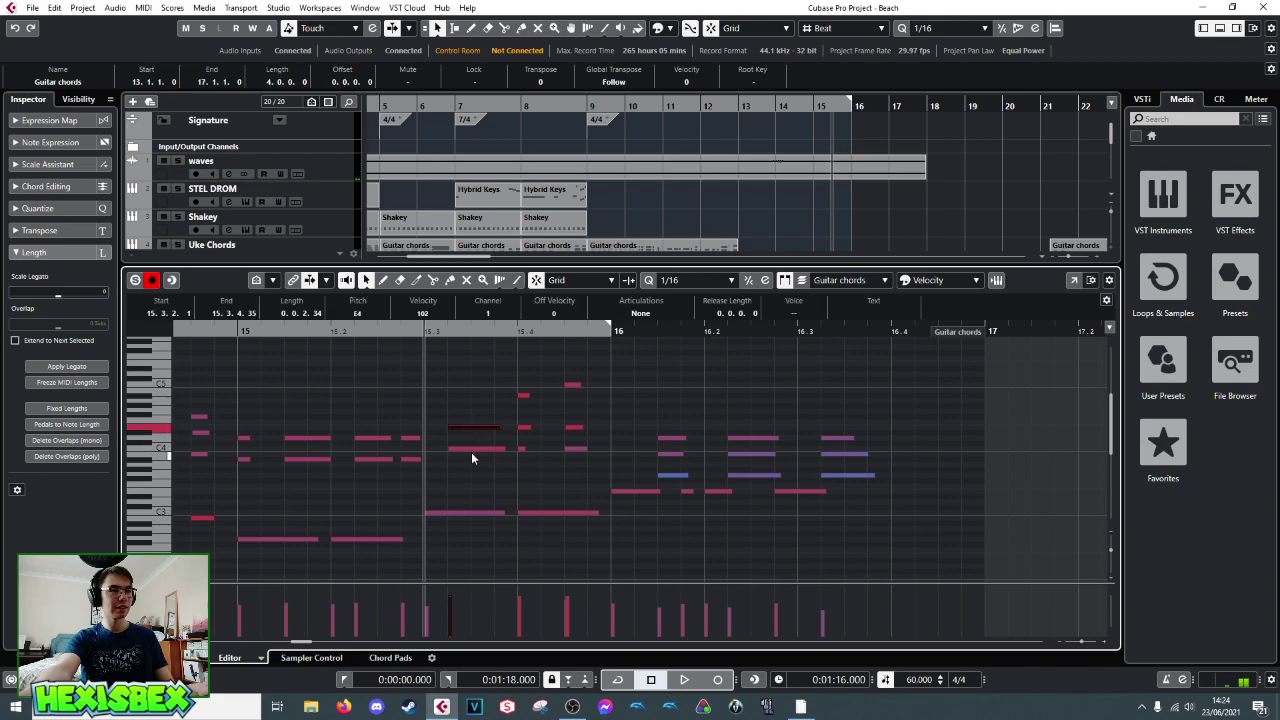
{"action": "left_click", "coordinate": [462, 513]}
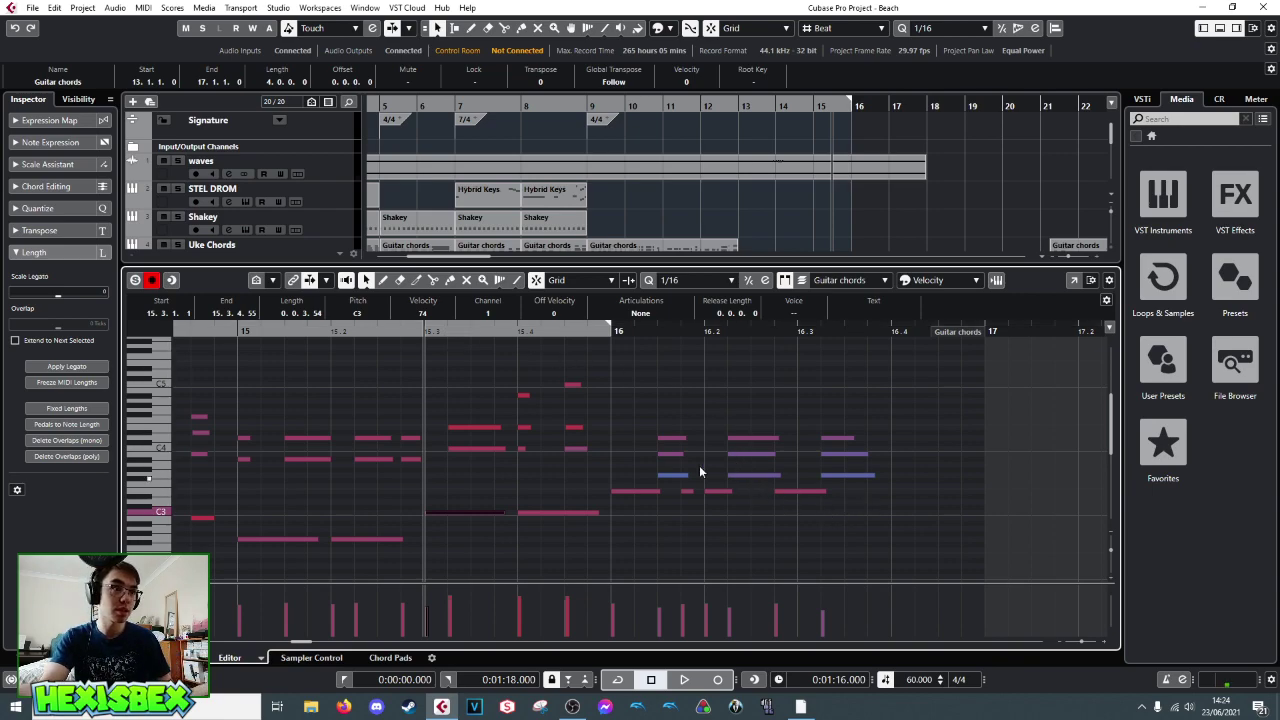
- Play the guitar part from beat 3 of bar 15 into bar 16 and audition the bass note on beat 4
{"action": "key", "text": "space"}
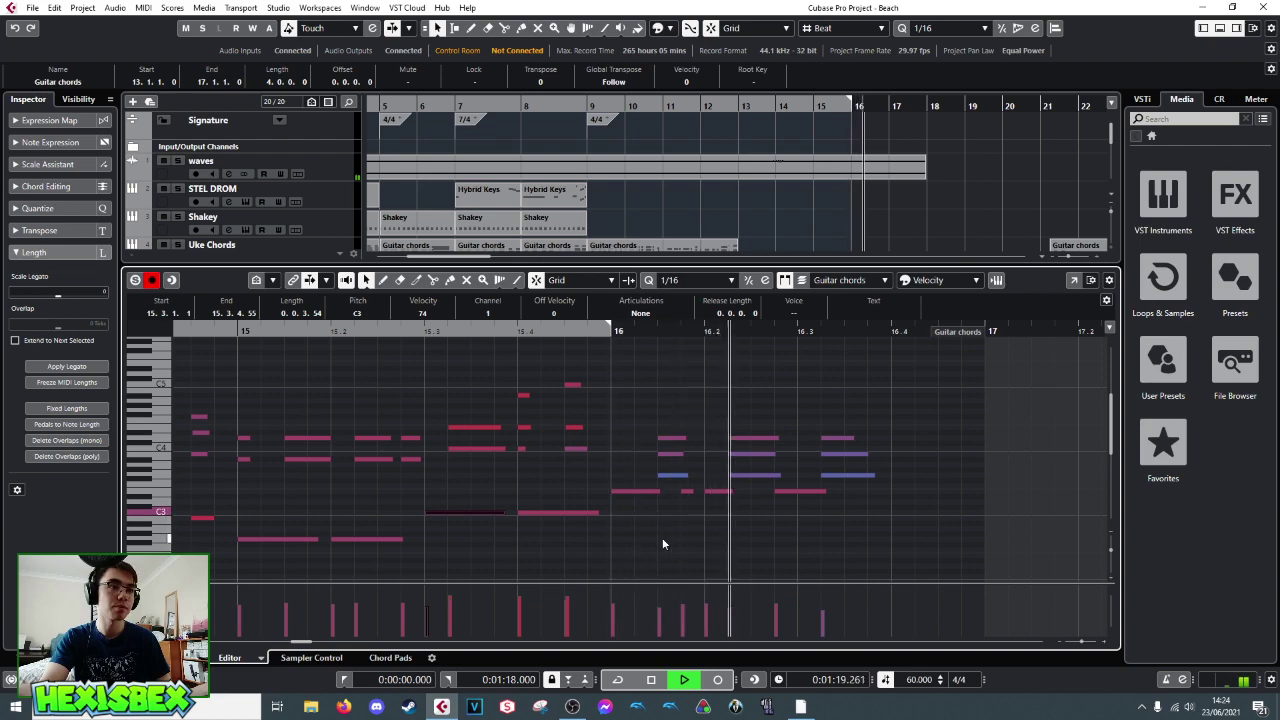
{"action": "key", "text": "space"}
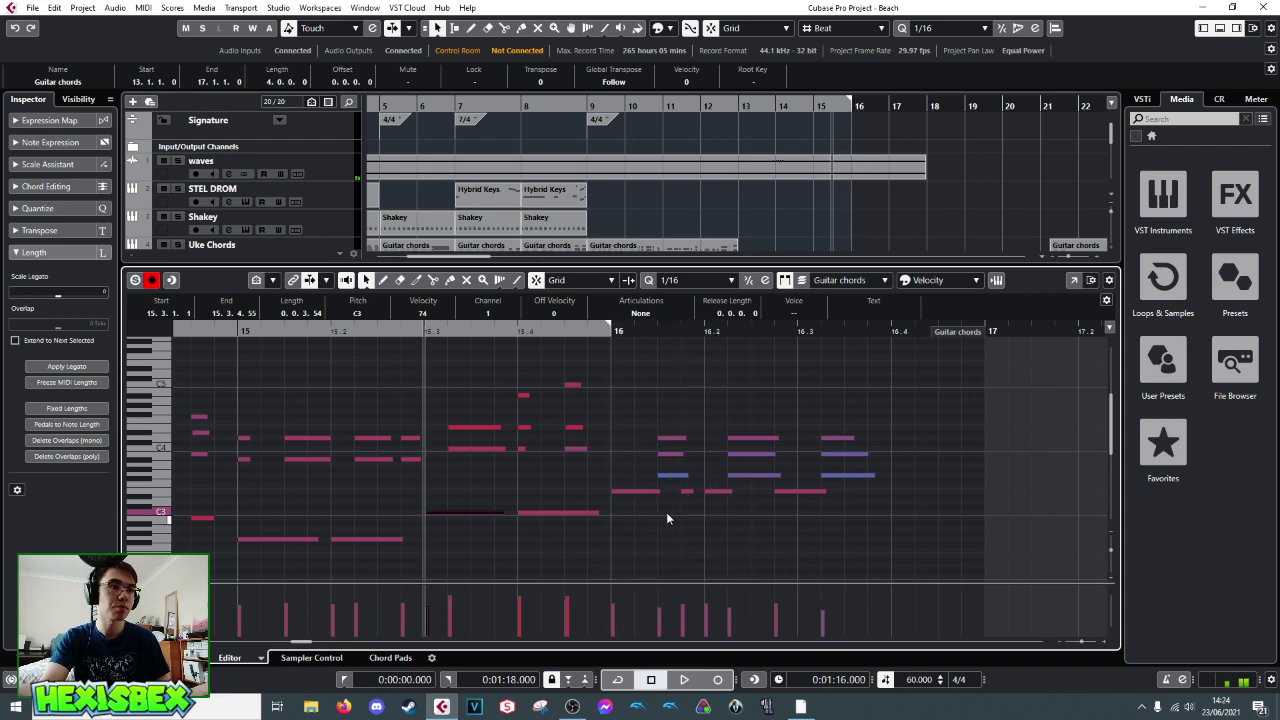
{"action": "left_click", "coordinate": [520, 447]}
{"action": "left_click", "coordinate": [587, 513]}
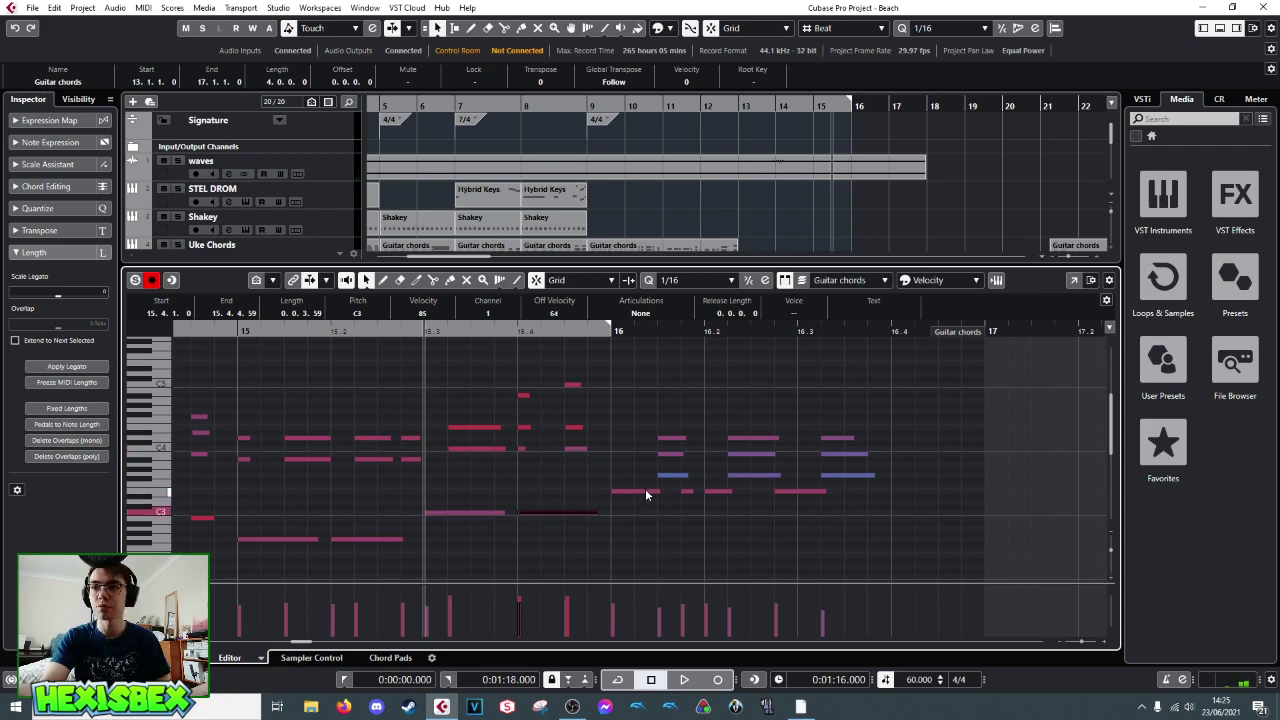
- Try the four guitar bass notes of bar 16 at B2 and play the passage from beat 3 of bar 15
{"action": "left_click_drag", "start_coordinate": [634, 486], "coordinate": [846, 508]}
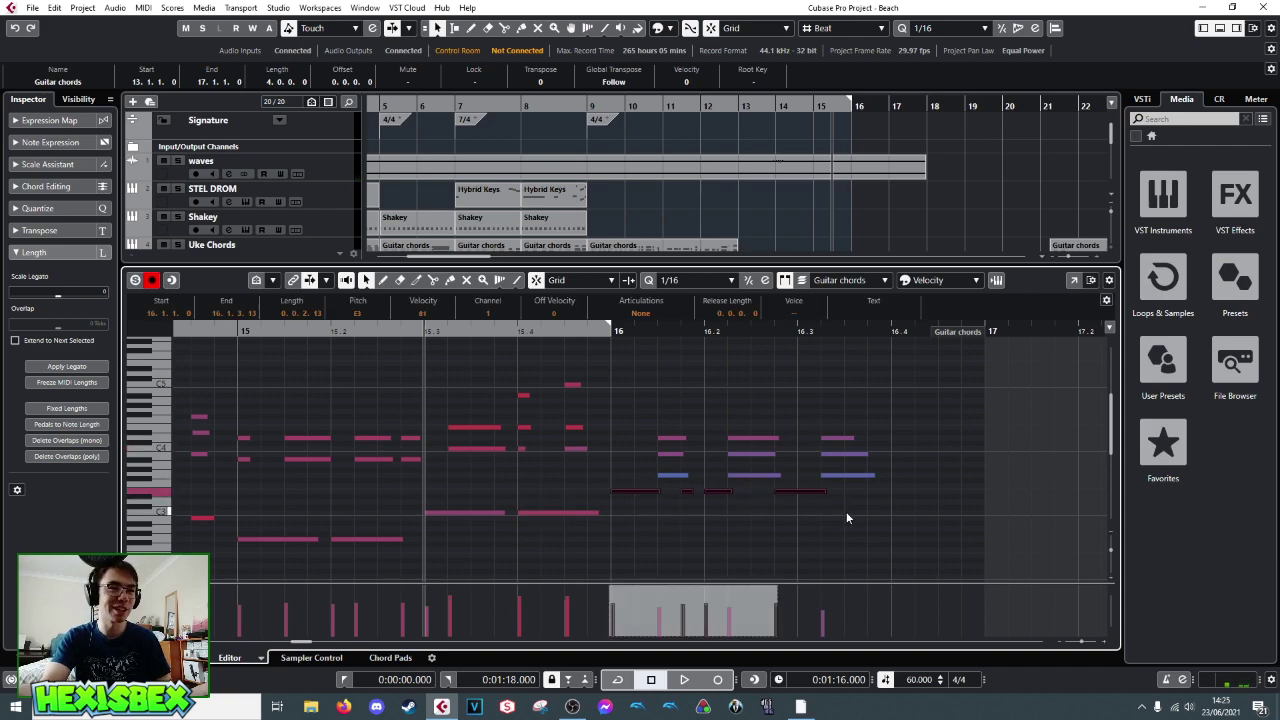
{"action": "key", "text": "Down"}
{"action": "key", "text": "Down"}
{"action": "key", "text": "Down"}
{"action": "key", "text": "Down"}
{"action": "key", "text": "Down"}
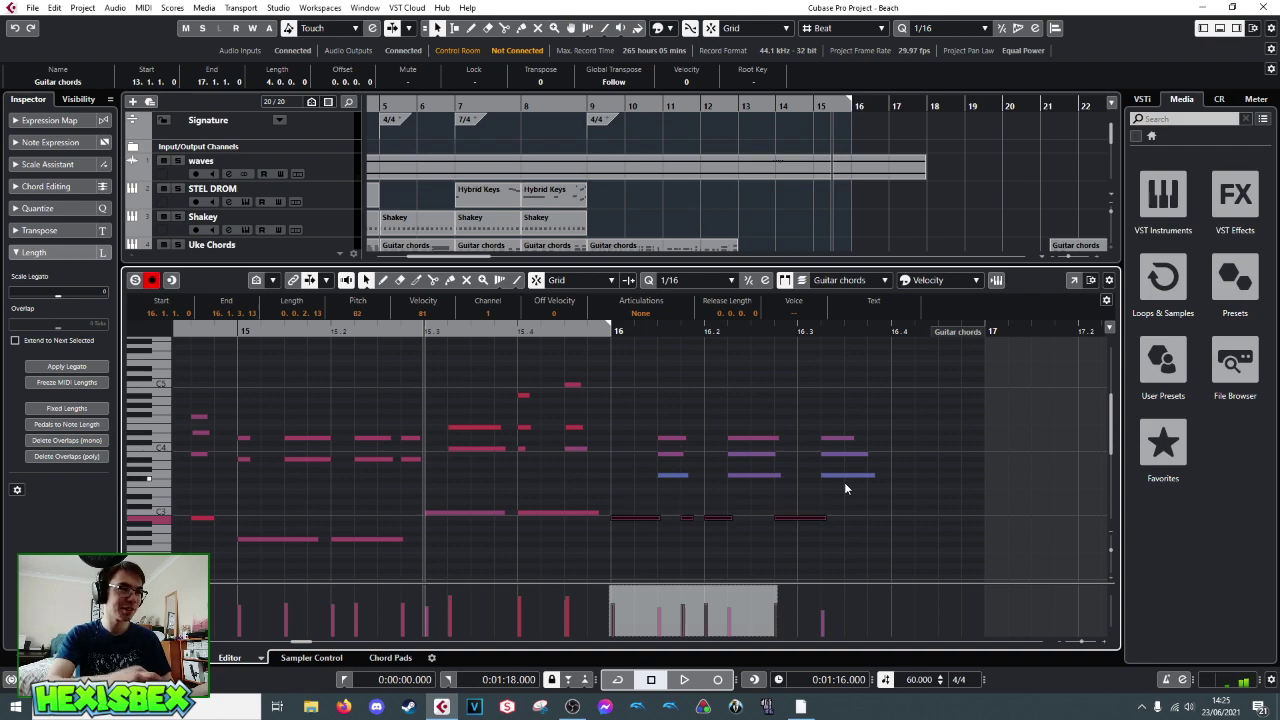
{"action": "key", "text": "space"}
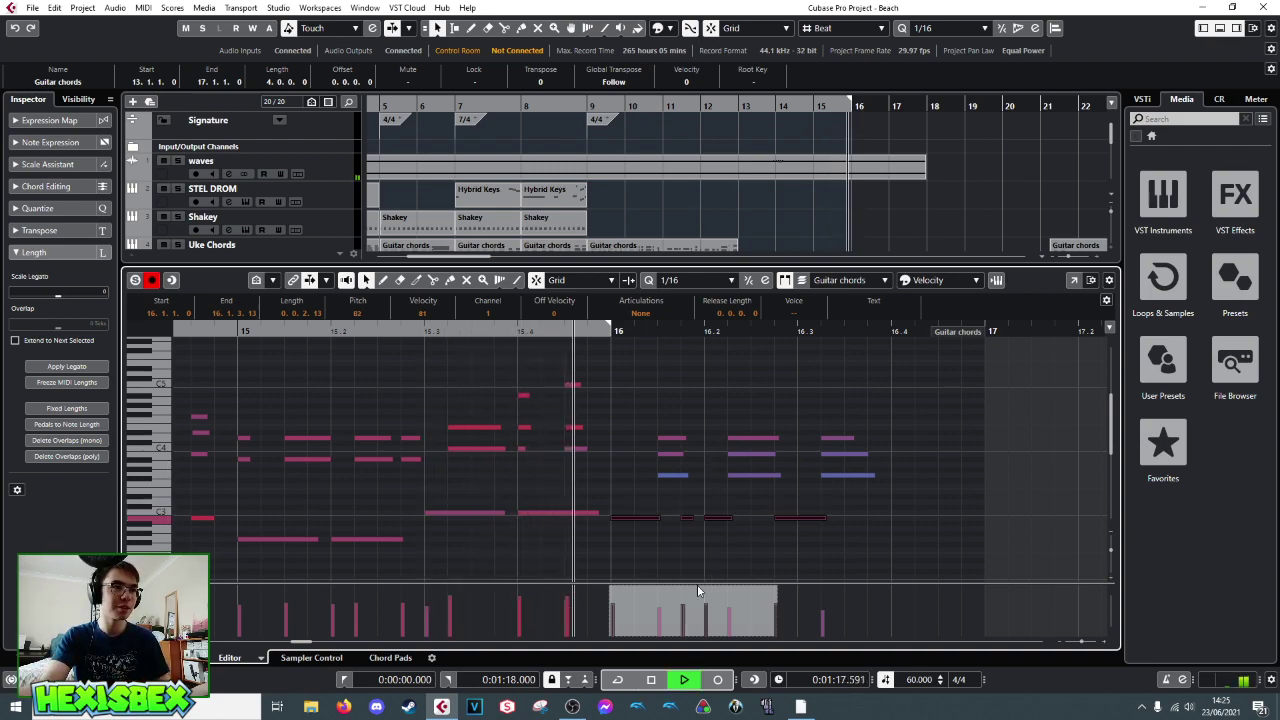
{"action": "key", "text": "space"}
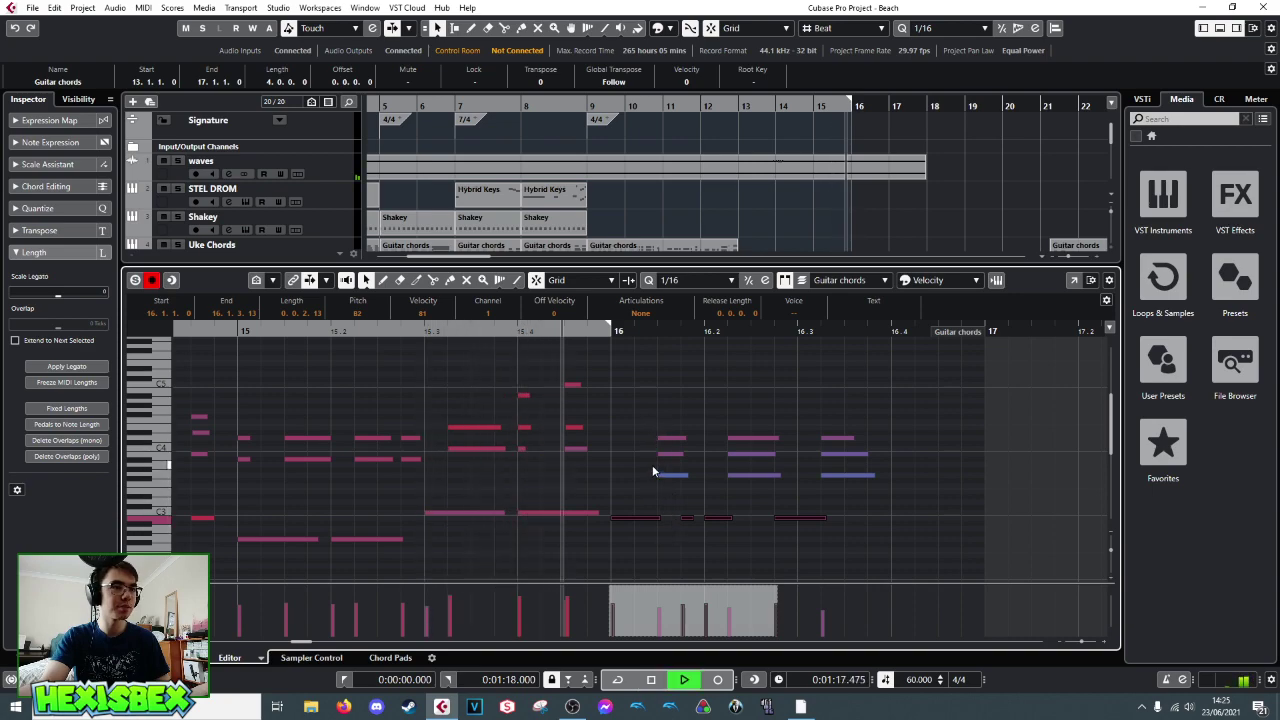
{"action": "key", "text": "space"}
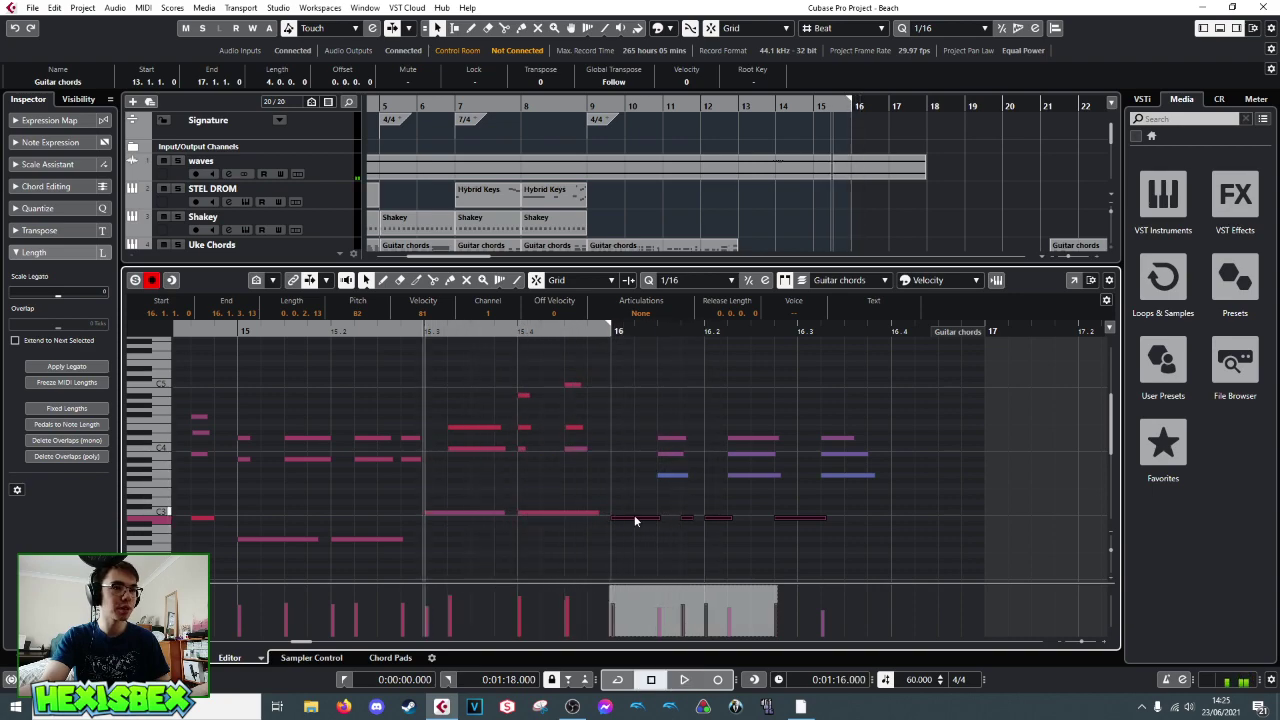
- Move the four guitar bass notes of bar 16 back up to E3 and replay the passage
{"action": "key", "text": "Up"}
{"action": "key", "text": "Up"}
{"action": "key", "text": "Up"}
{"action": "key", "text": "Up"}
{"action": "key", "text": "Up"}
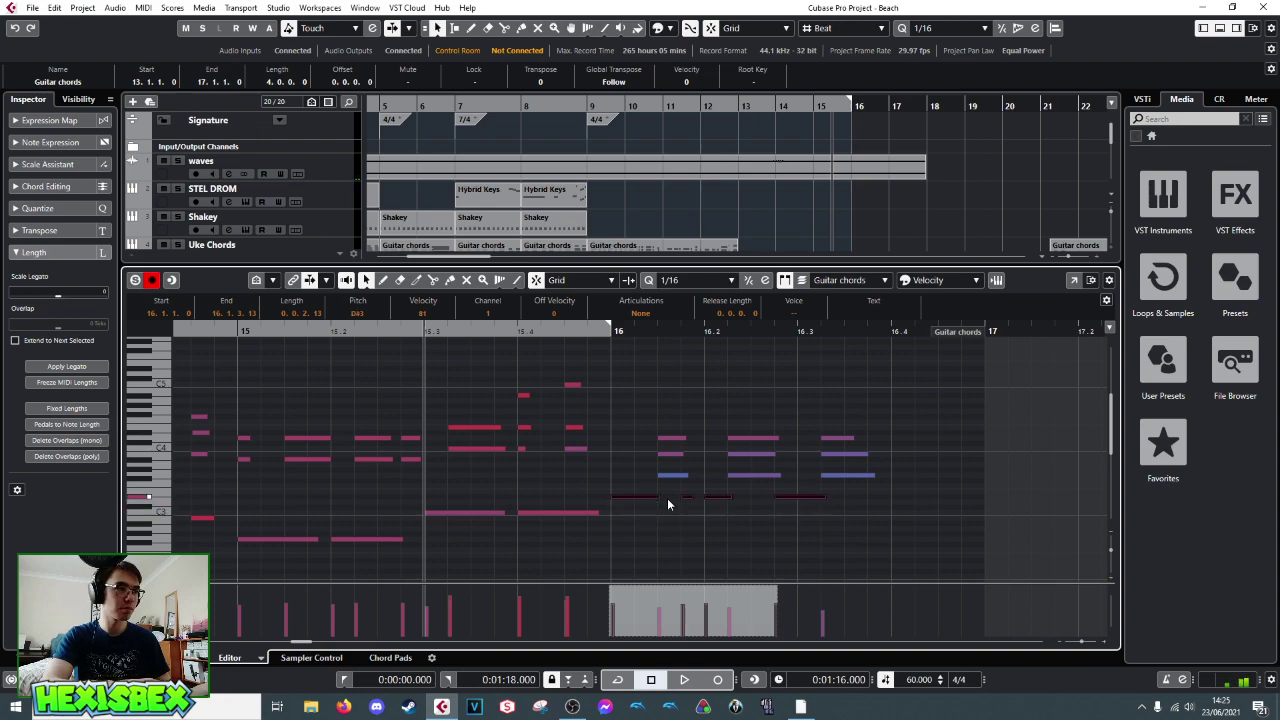
{"action": "key", "text": "space"}
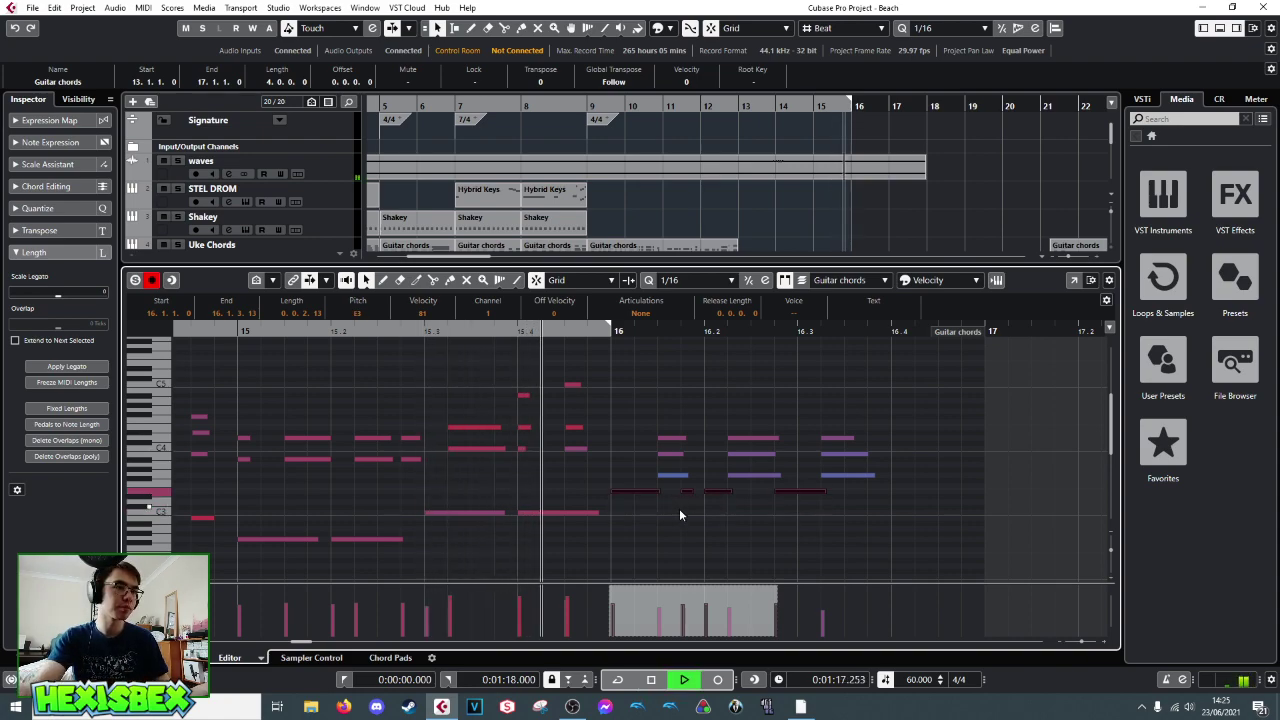
{"action": "key", "text": "space"}
- Lengthen the last three-note guitar chord of bar 15 with snap off, giving its C4 a length of 0.0.1.67, and replay
{"action": "left_click_drag", "start_coordinate": [575, 378], "coordinate": [598, 449]}
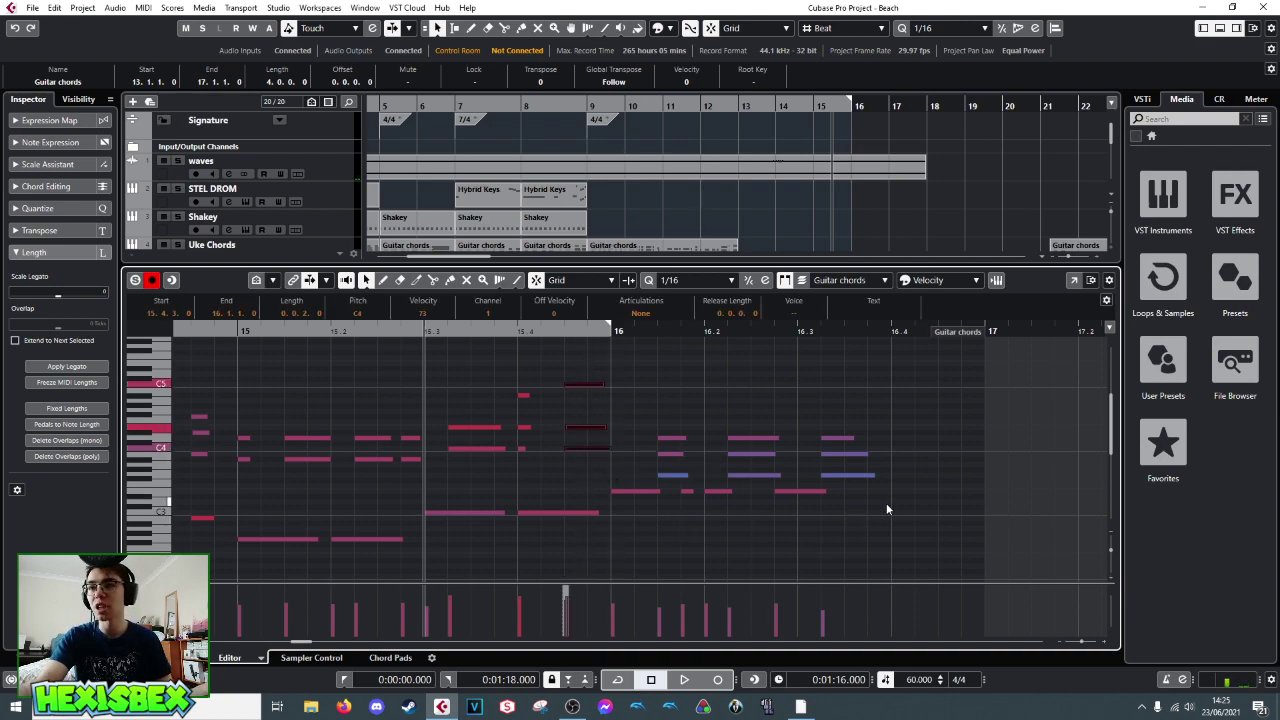
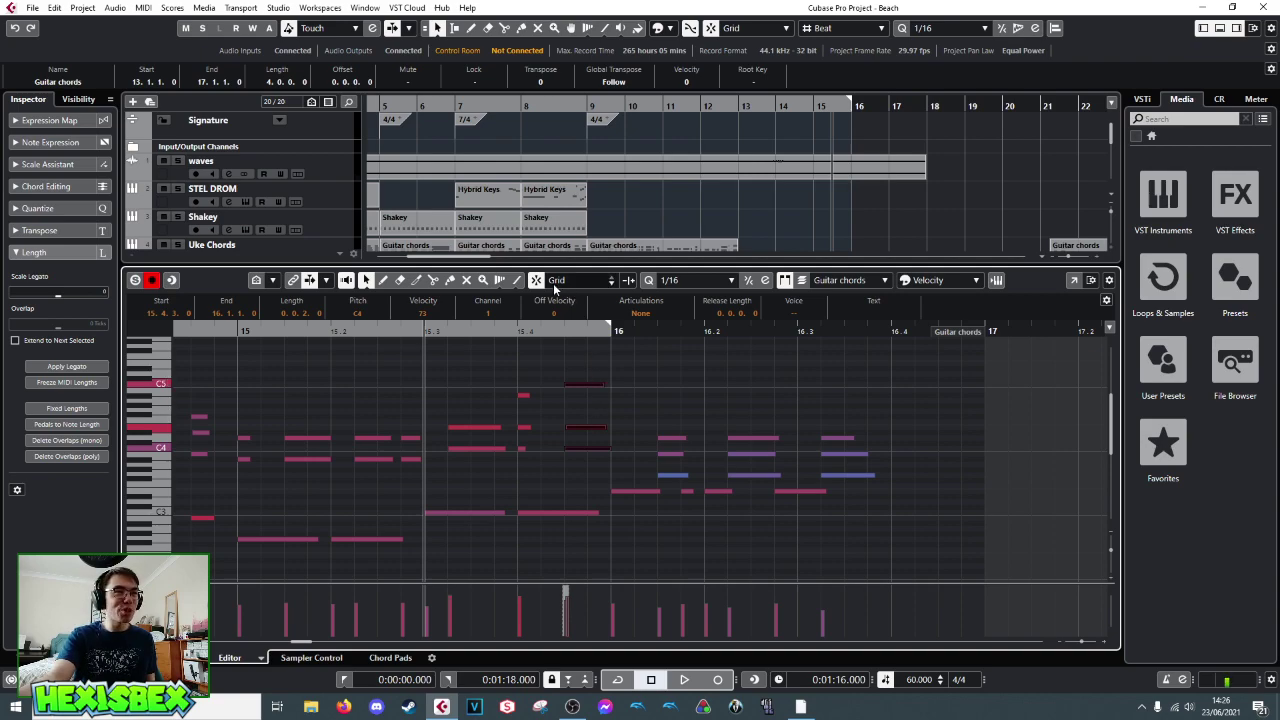
{"action": "left_click_drag", "start_coordinate": [602, 386], "coordinate": [592, 386]}
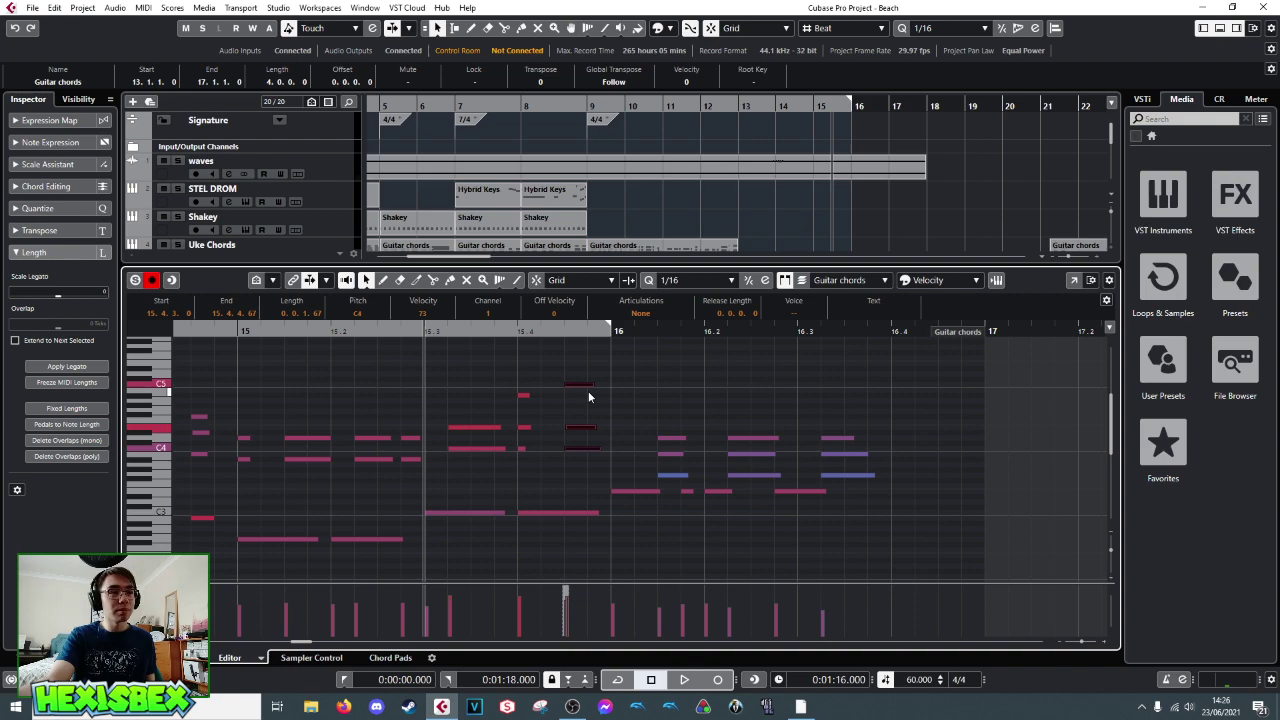
{"action": "key", "text": "space"}
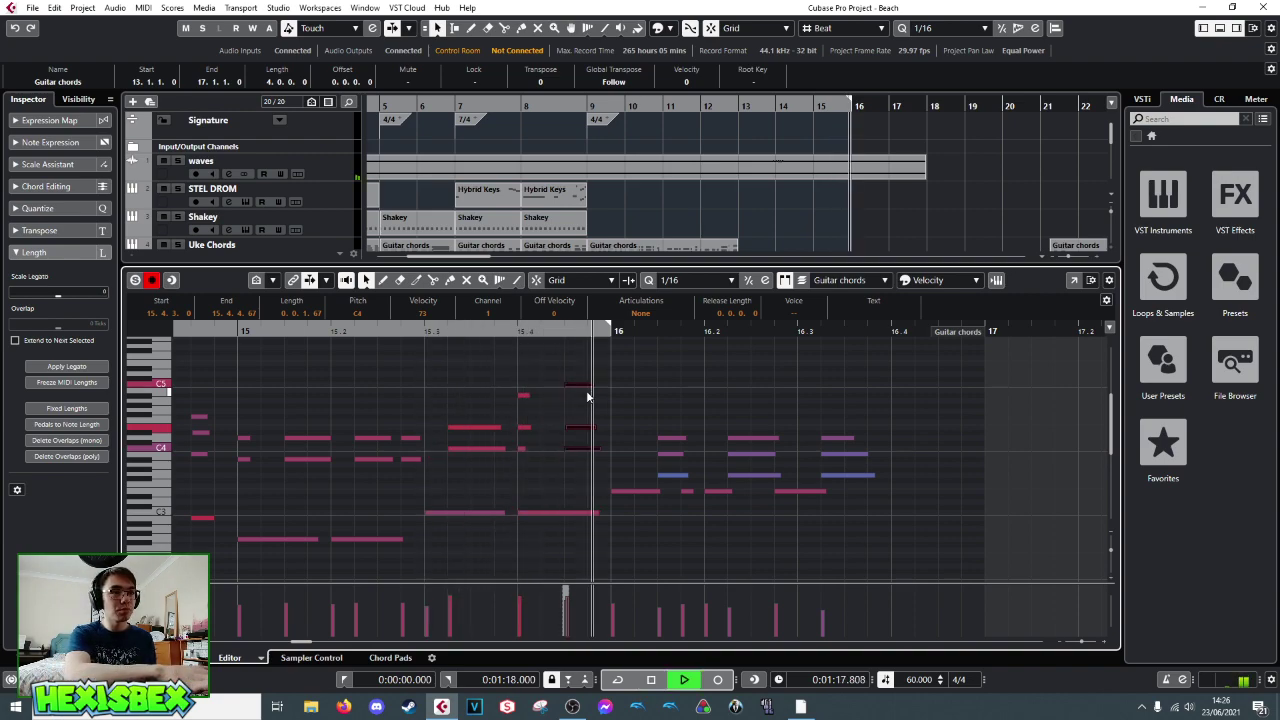
{"action": "key", "text": "space"}
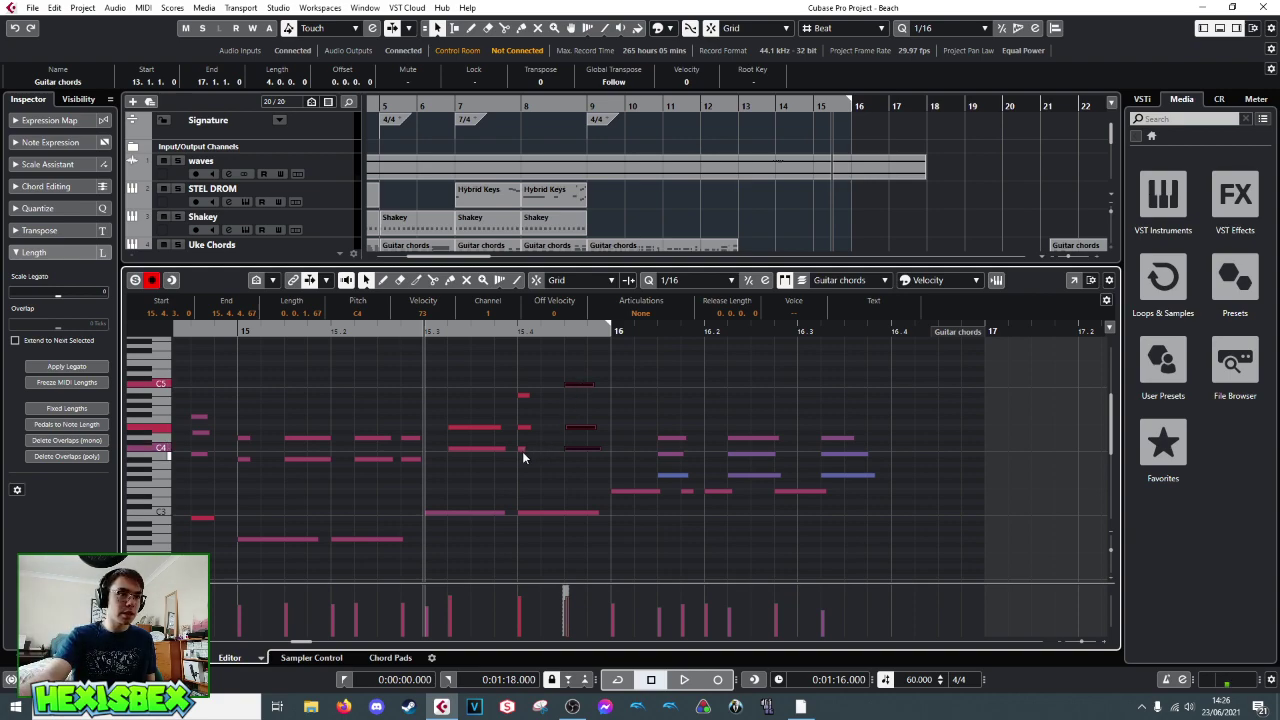
- Audition the C3, C4 and A#4 guitar notes in beat 4 of bar 15 and play from beat 3
{"action": "left_click", "coordinate": [555, 513]}
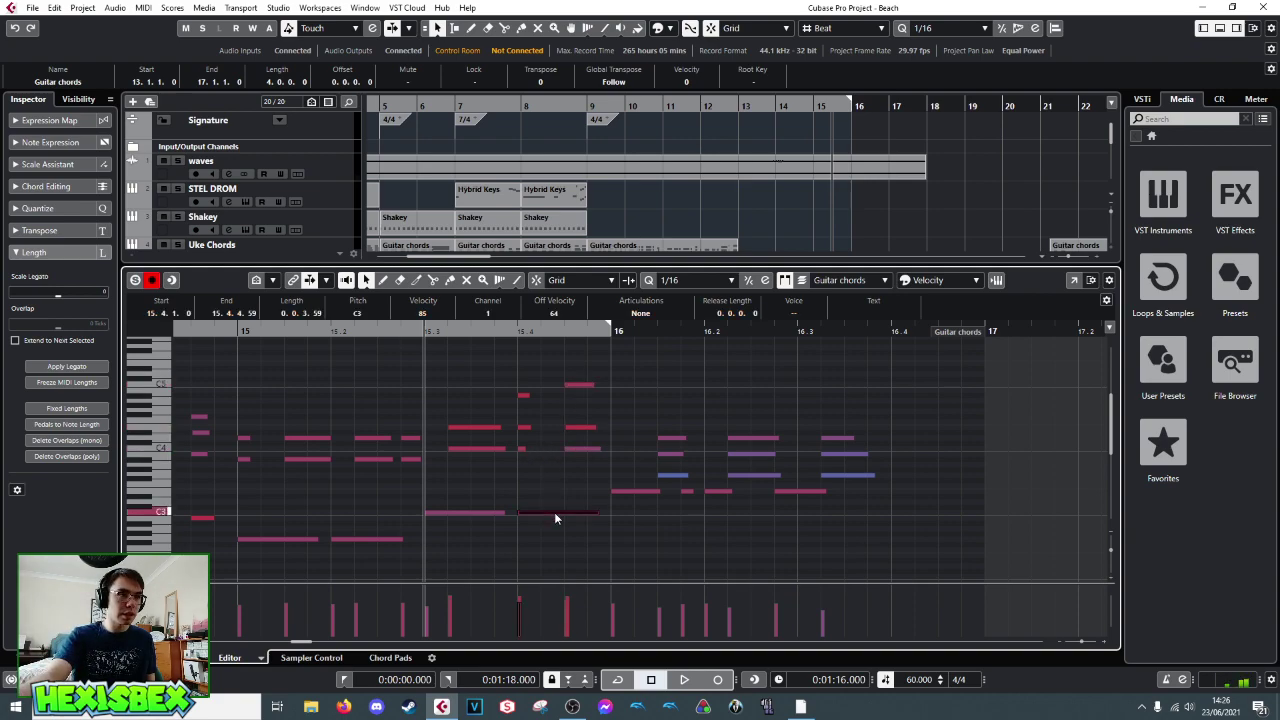
{"action": "left_click", "coordinate": [572, 450]}
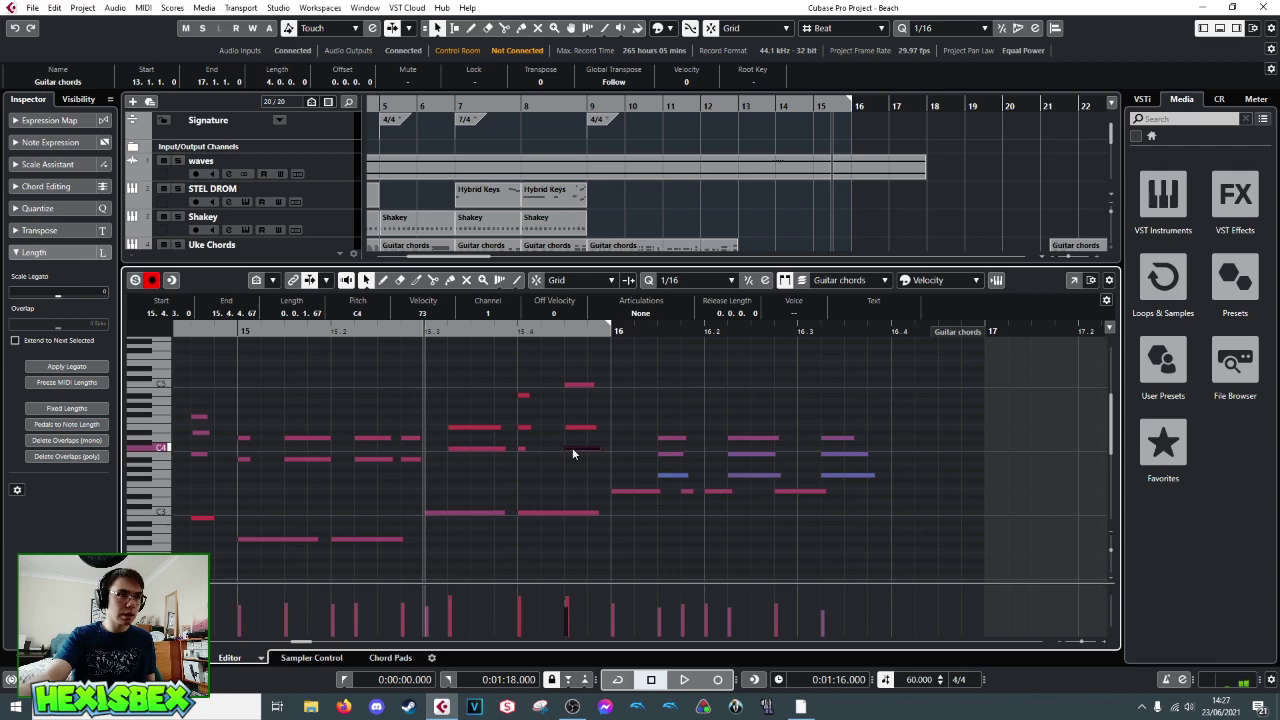
{"action": "left_click", "coordinate": [523, 396]}
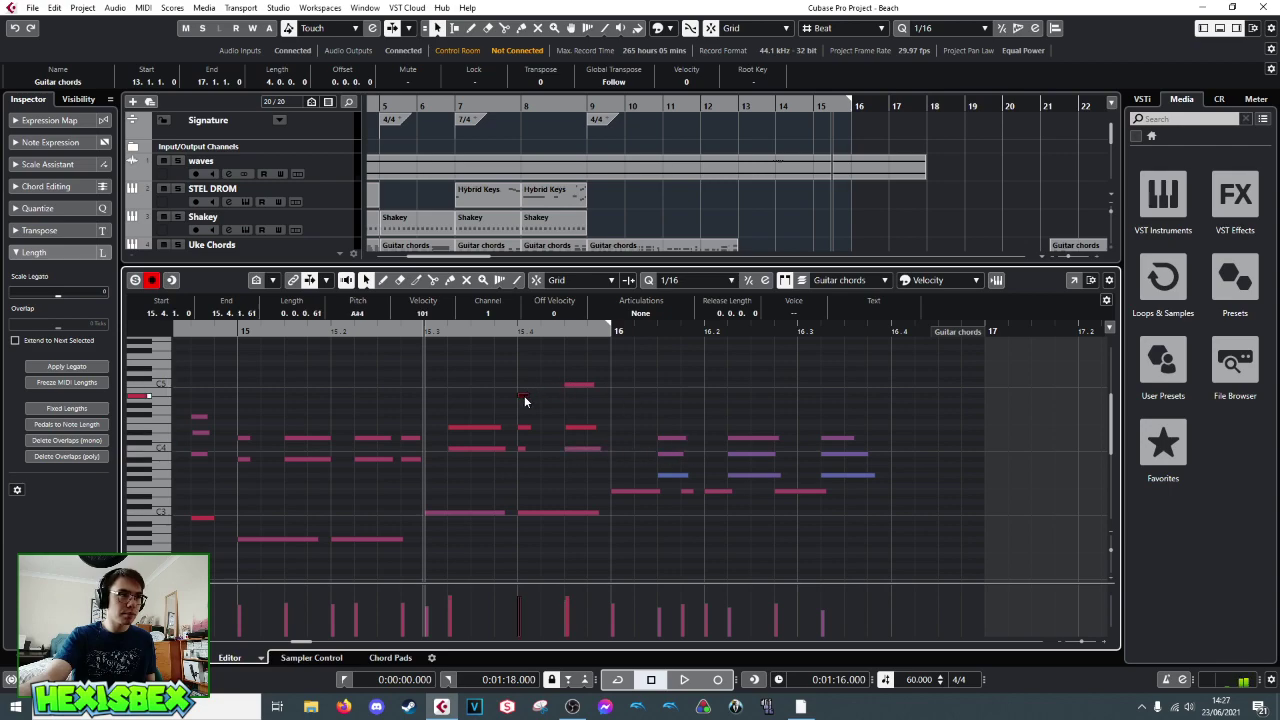
{"action": "key", "text": "space"}
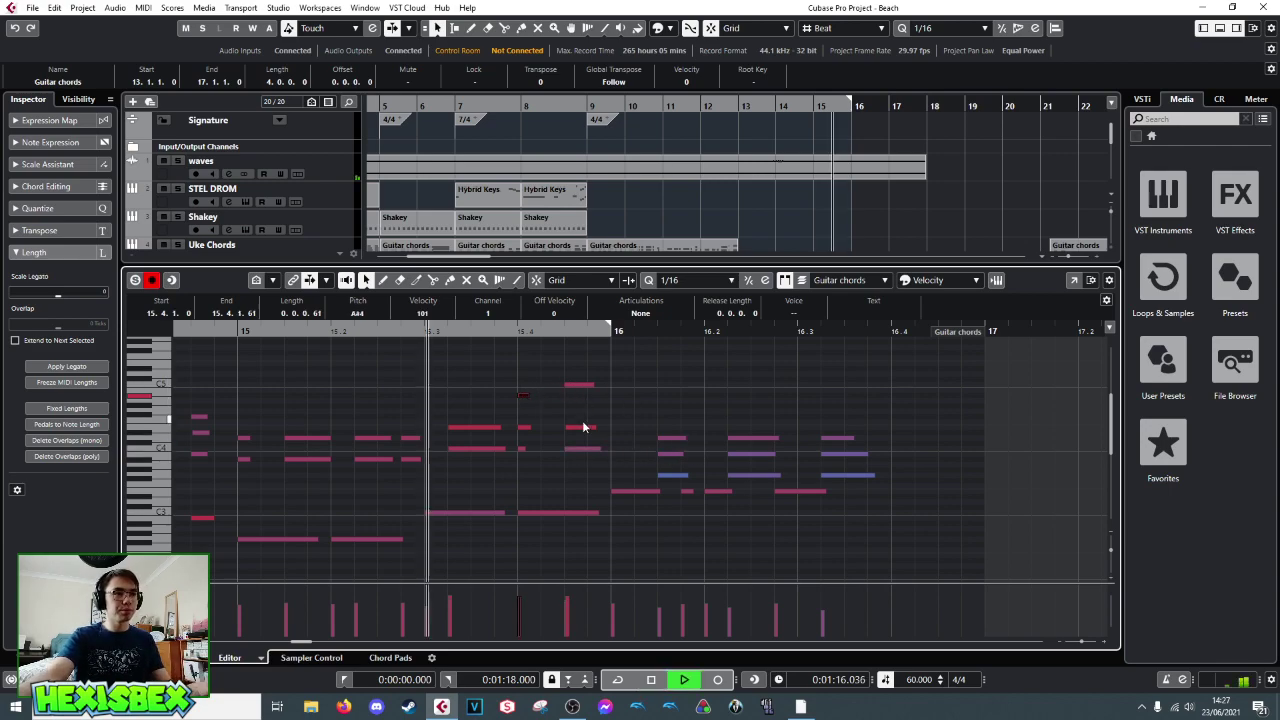
{"action": "key", "text": "space"}
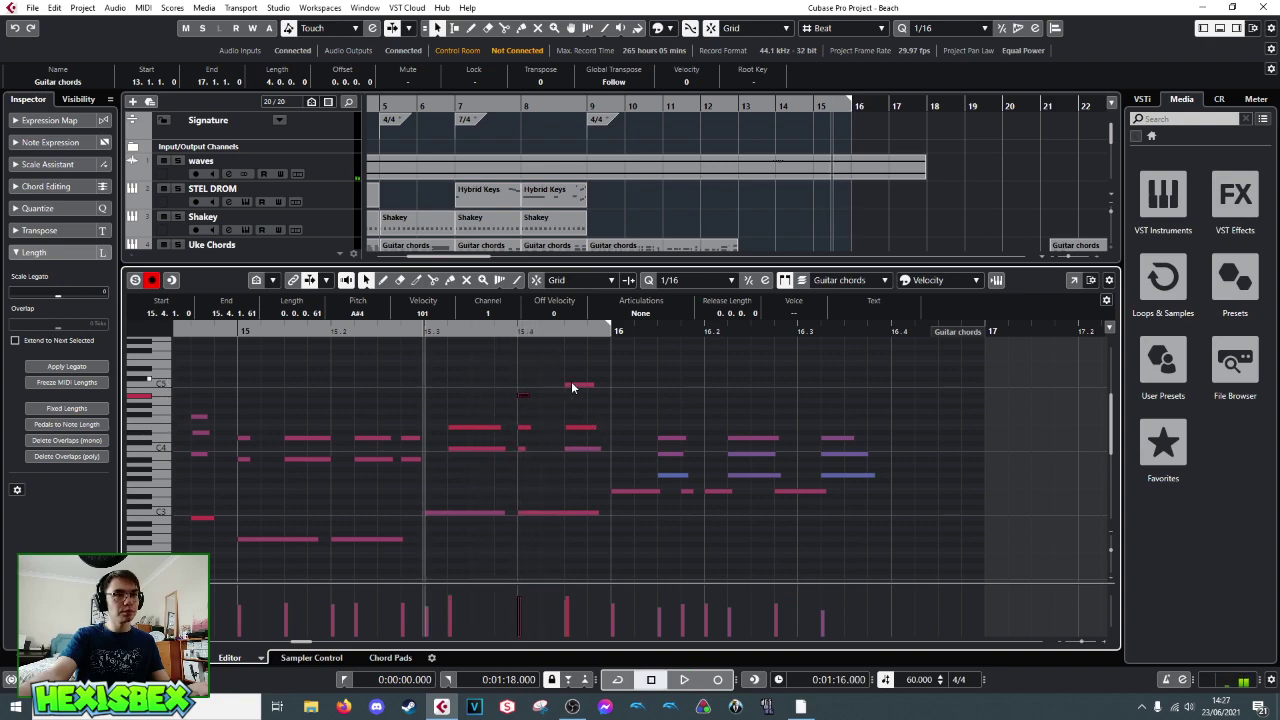
- Audition the first B3 of bar 16, play up to that bar, and compare the A#4 and C5 top notes before it
{"action": "left_click", "coordinate": [672, 453]}
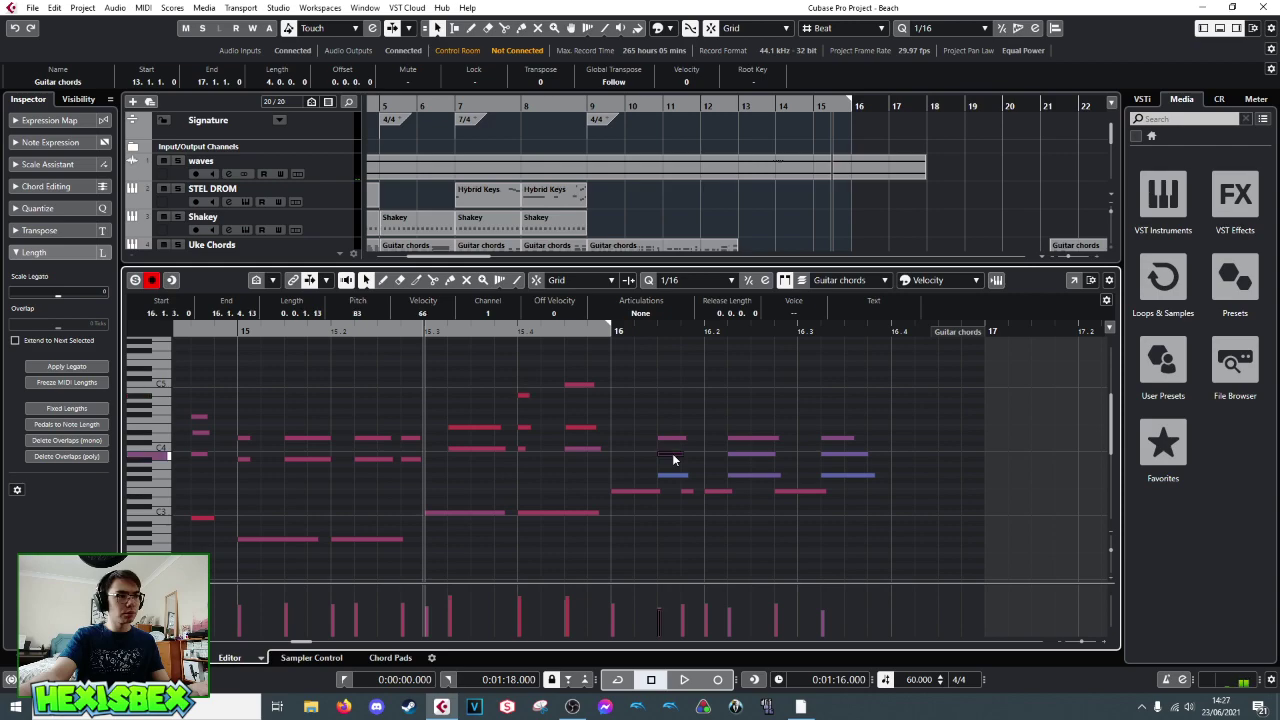
{"action": "key", "text": "space"}
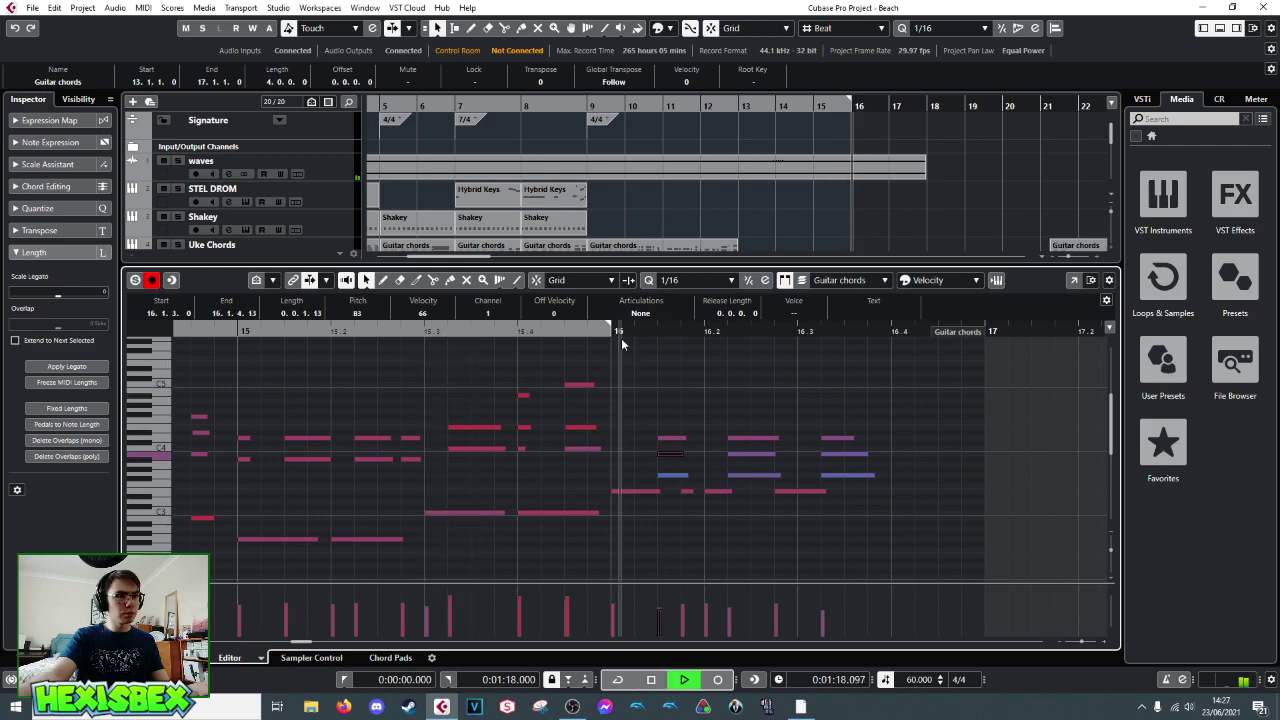
{"action": "key", "text": "space"}
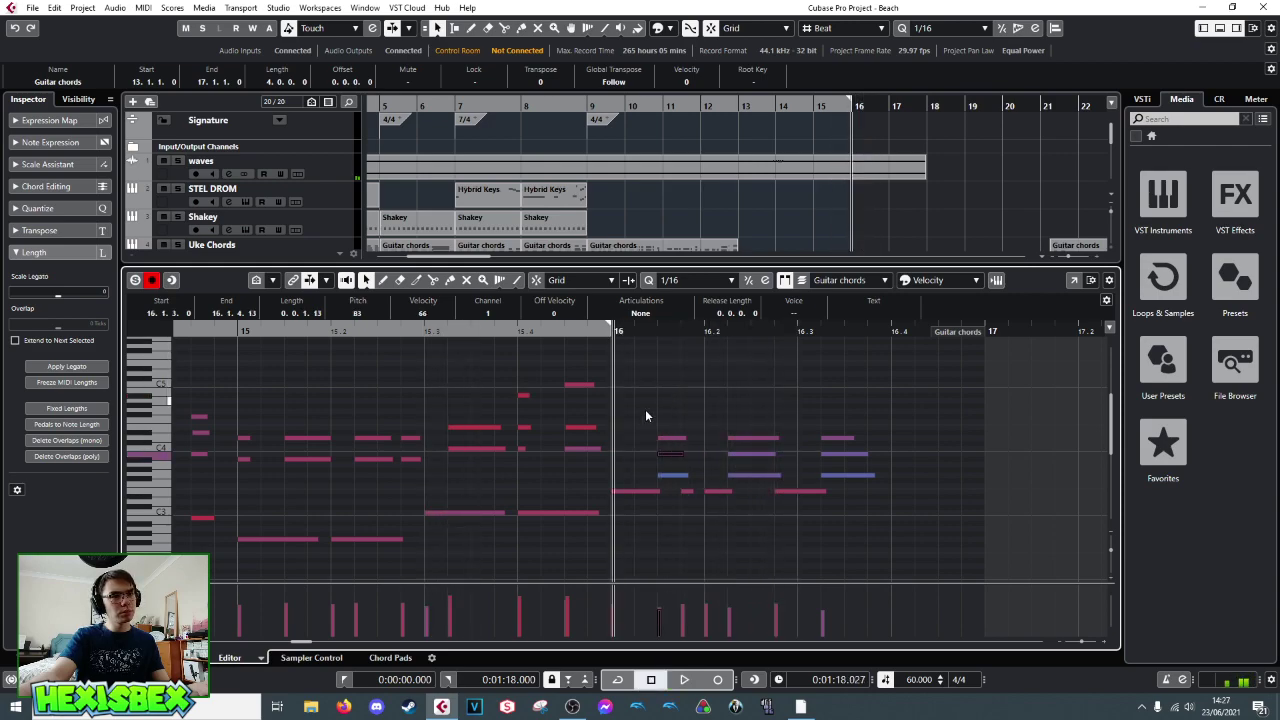
{"action": "left_click", "coordinate": [523, 396]}
{"action": "left_click", "coordinate": [568, 387]}
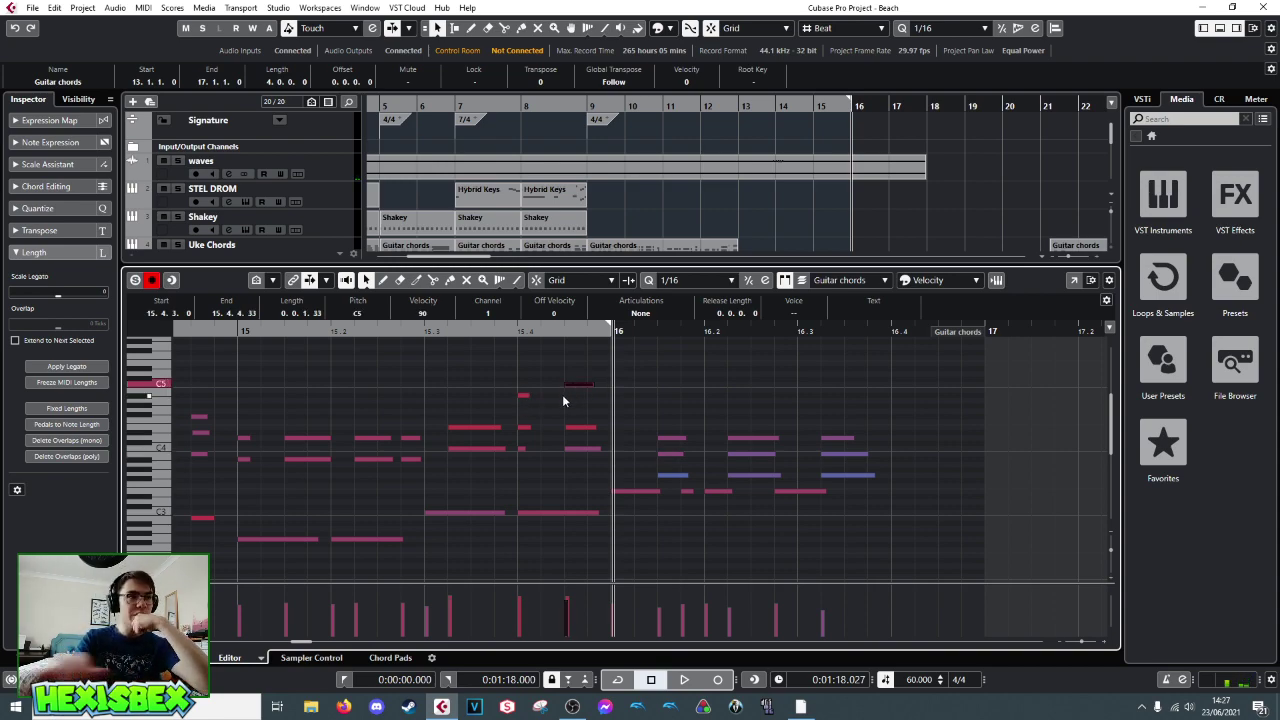
- Transpose the last three-note guitar chord of bar 15 down five semitones to G4, B3 and G3, and audition its lowest note
{"action": "left_click_drag", "start_coordinate": [577, 376], "coordinate": [611, 457]}
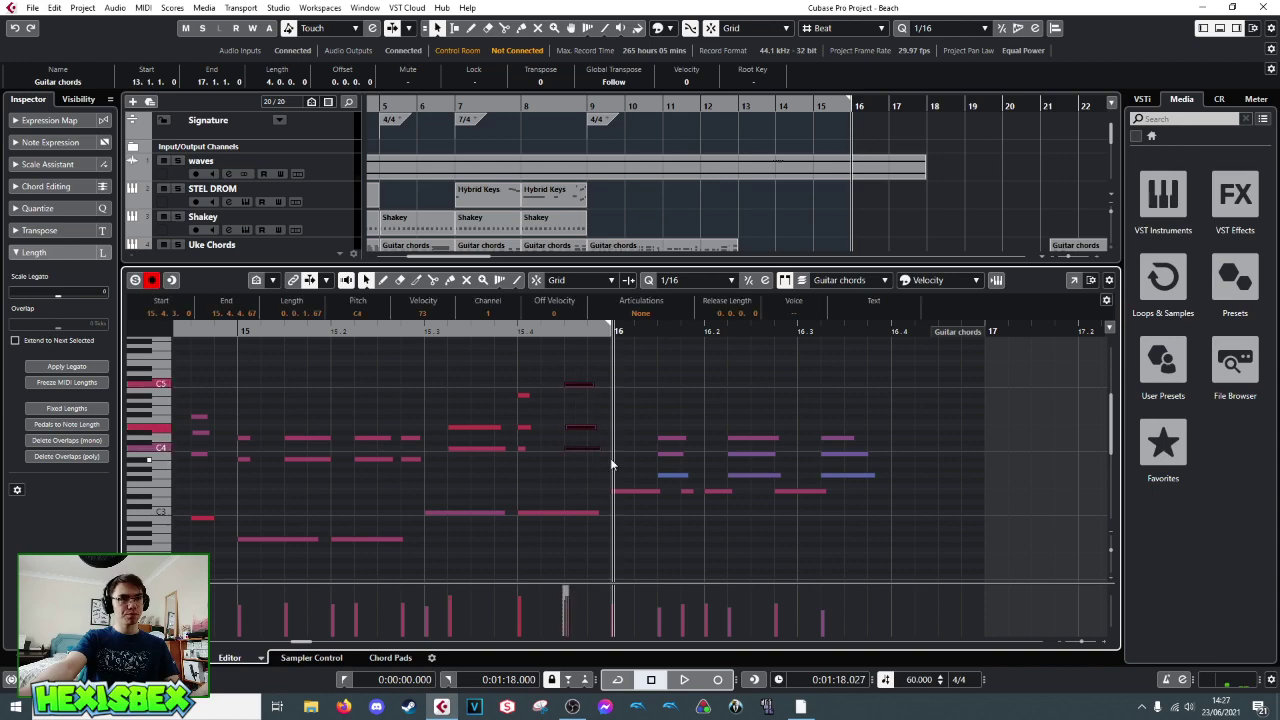
{"action": "key", "text": "Down"}
{"action": "key", "text": "Down"}
{"action": "key", "text": "Down"}
{"action": "key", "text": "Down"}
{"action": "key", "text": "Down"}
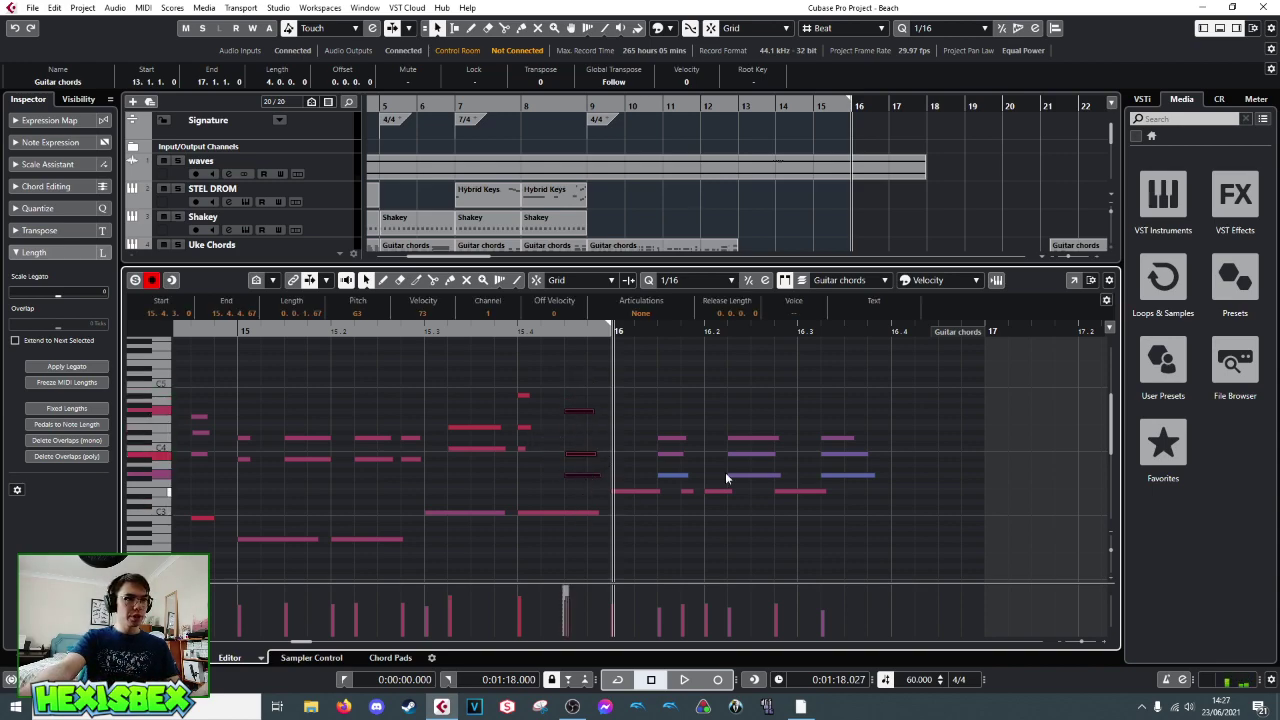
{"action": "left_click", "coordinate": [586, 475]}
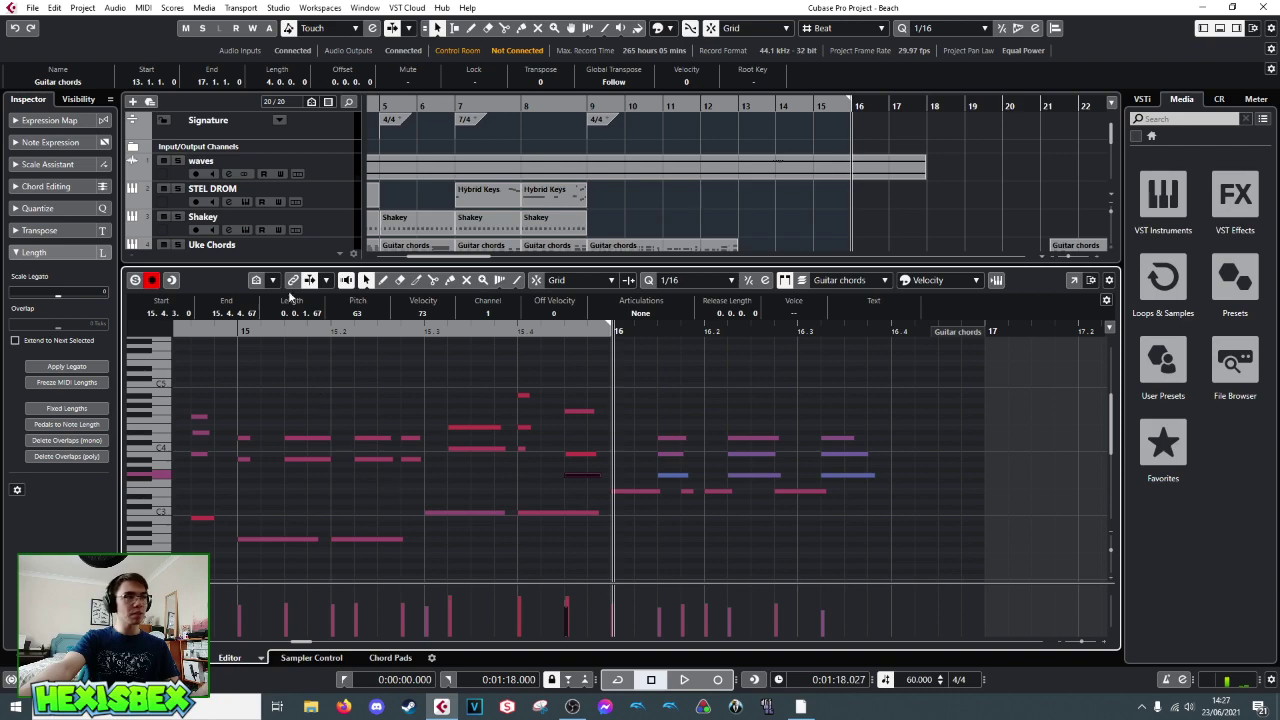
- Select the Accordion single track, audition the A#4 guitar note in bar 15, and play from just before beat 4
{"action": "scroll", "coordinate": [310, 183], "scroll_direction": "down", "scroll_amount": 6}
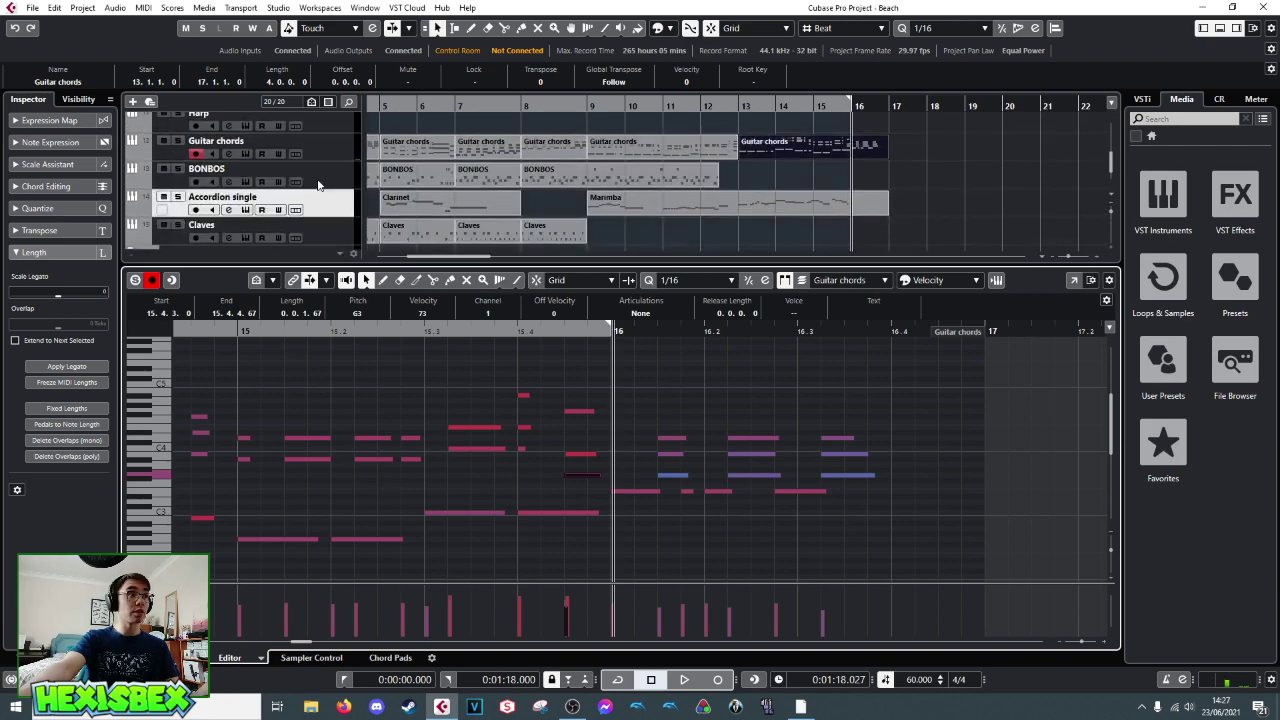
{"action": "left_click", "coordinate": [321, 196]}
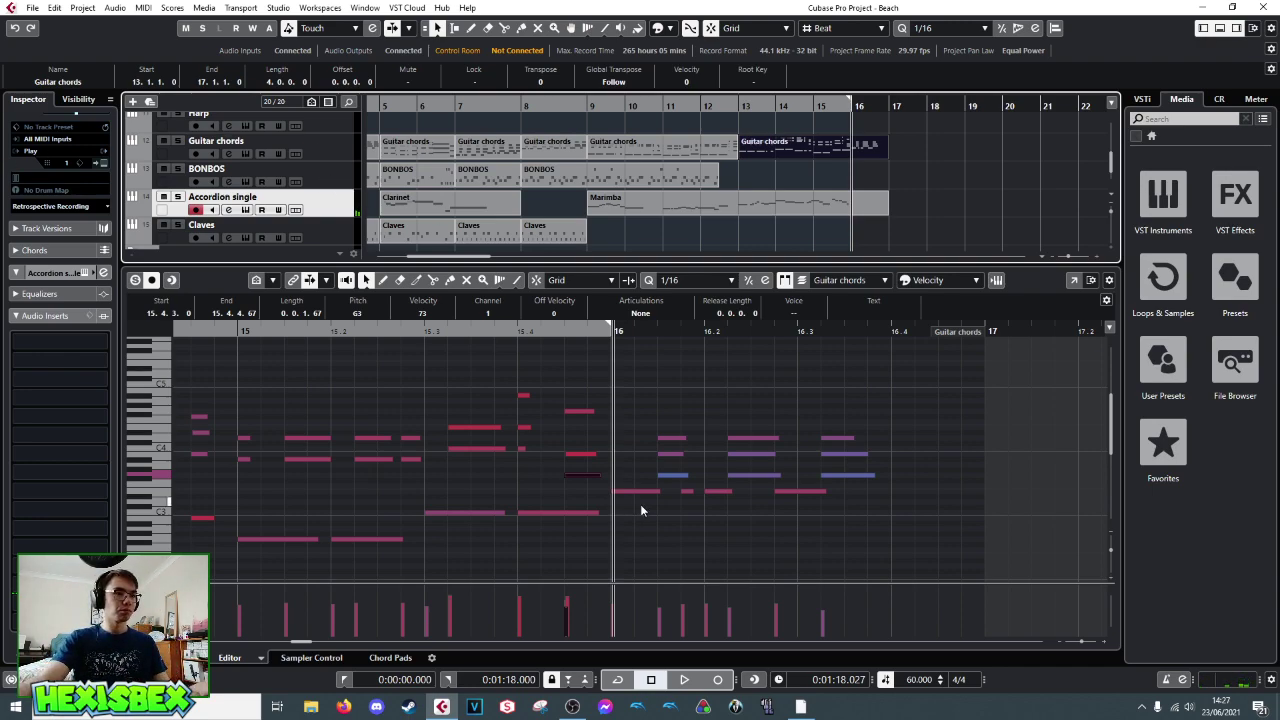
{"action": "left_click", "coordinate": [521, 397]}
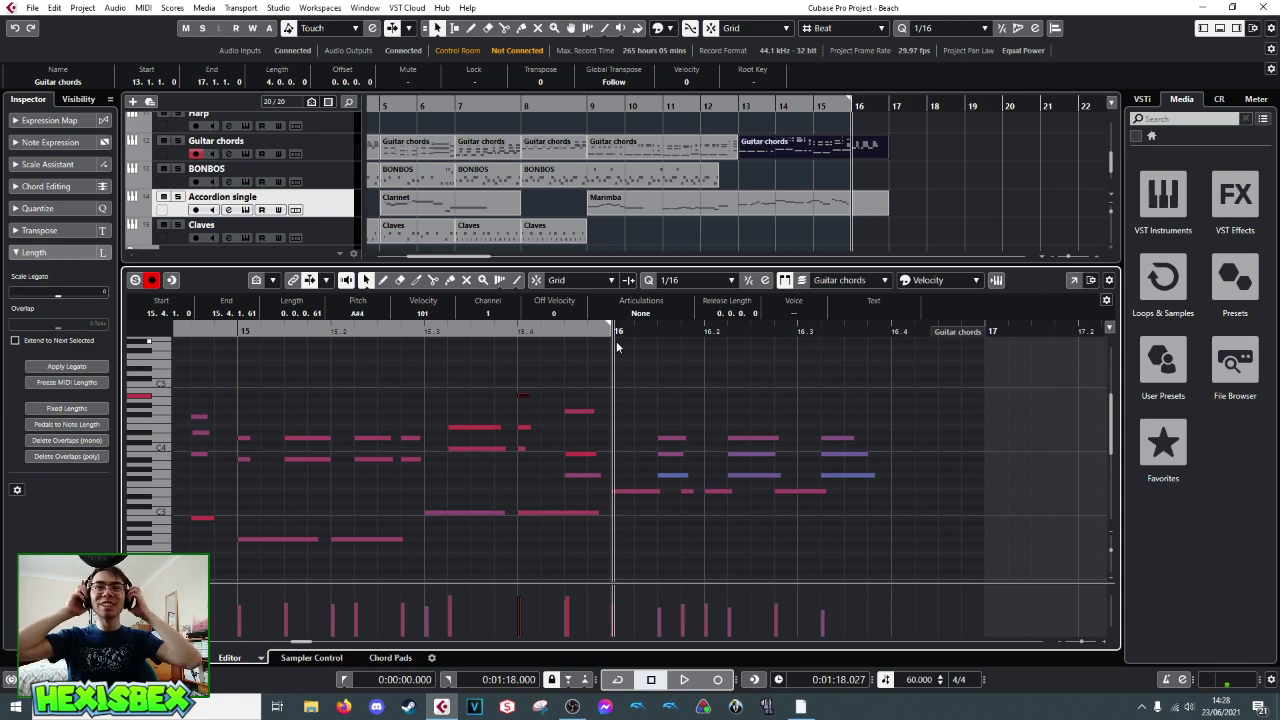
{"action": "double_click", "coordinate": [504, 330]}
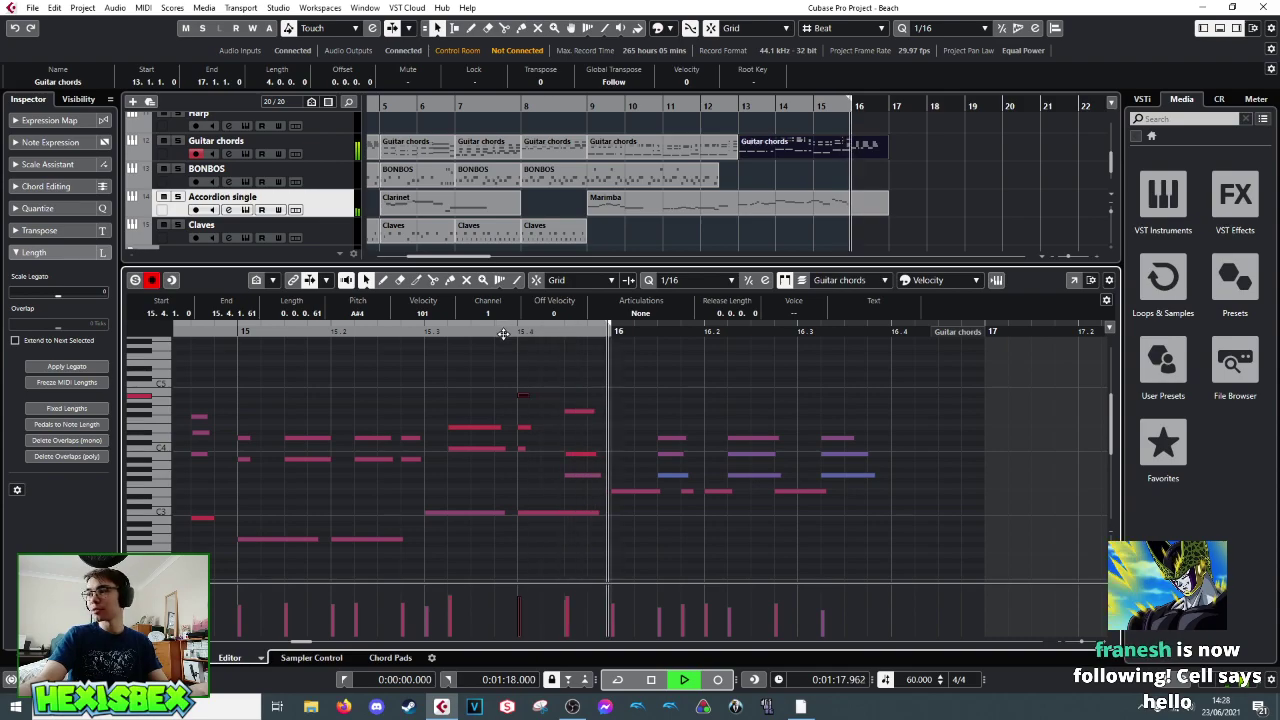
{"action": "key", "text": "space"}
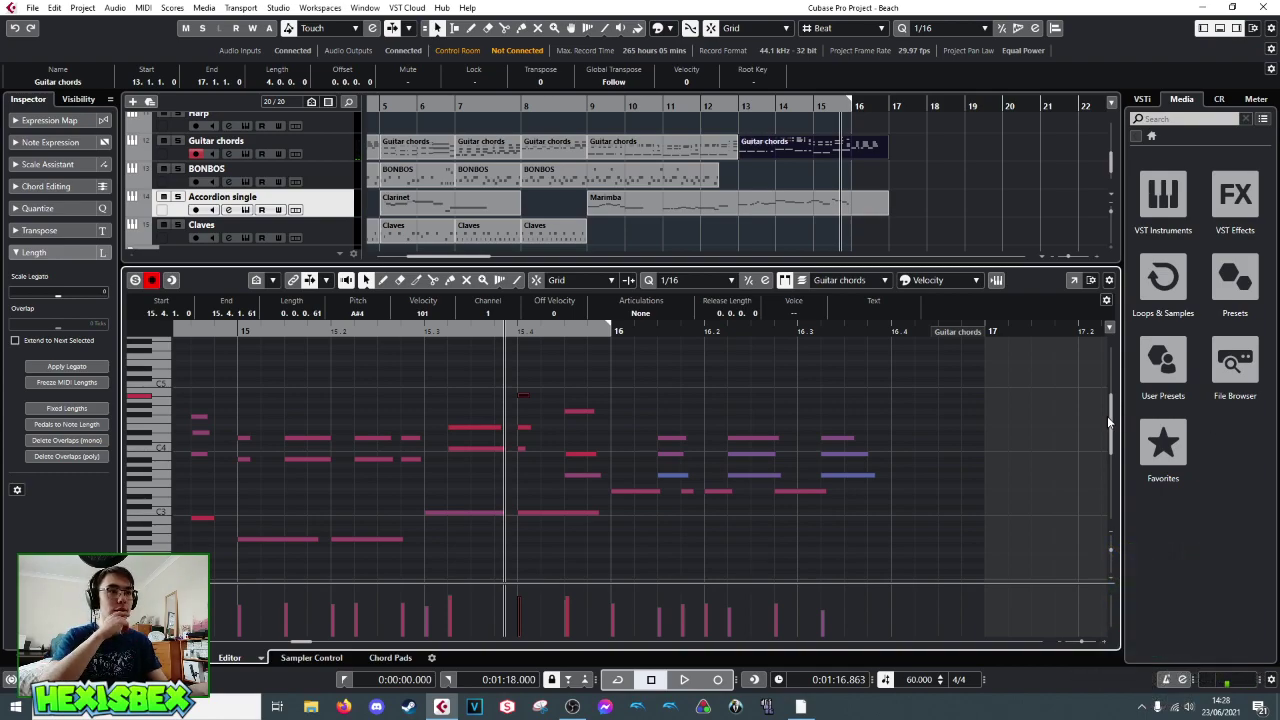
{"action": "key", "text": "space"}
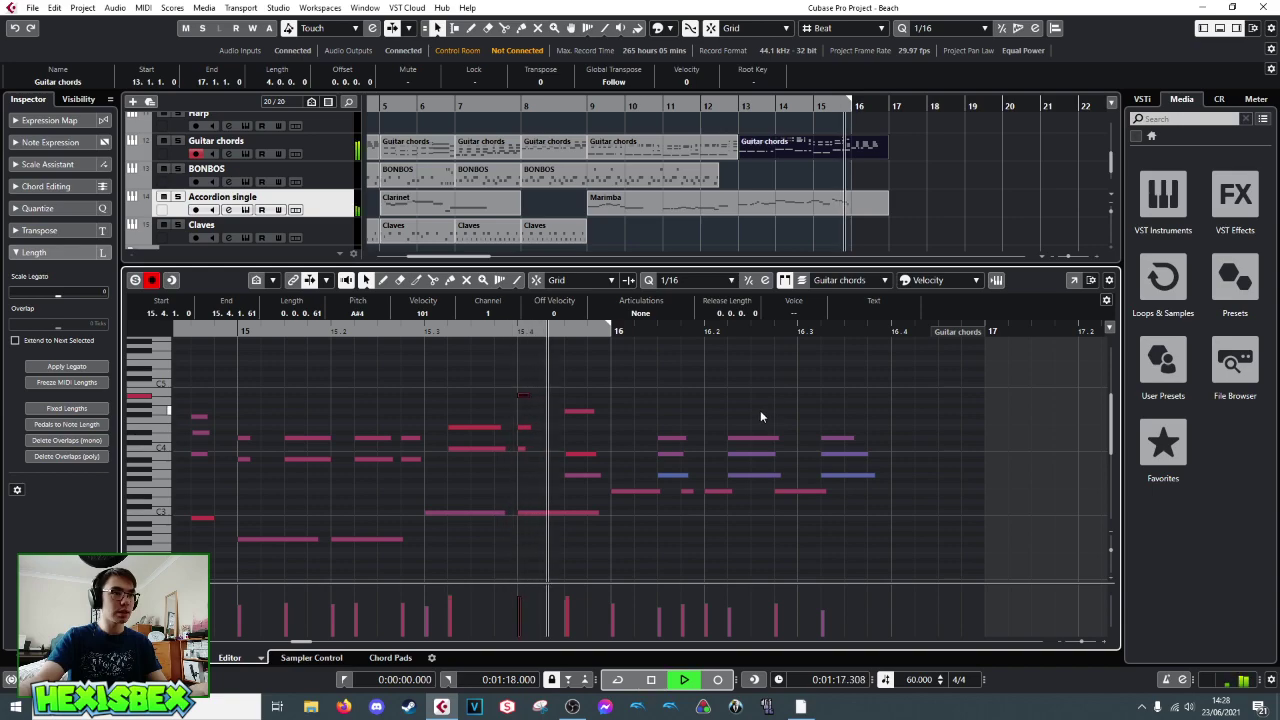
{"action": "key", "text": "space"}
- Lower the top note of the last three-note guitar chord in bar 15 from G4 to D#4
{"action": "left_click", "coordinate": [592, 410]}
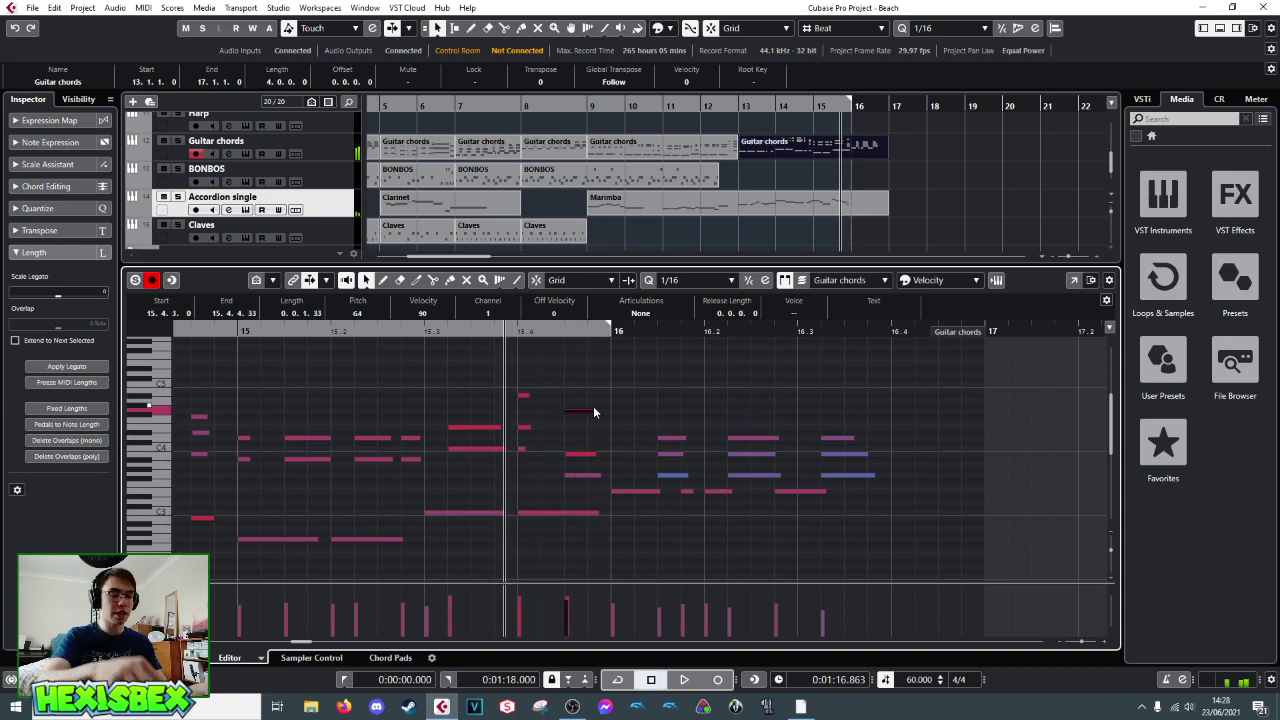
{"action": "key", "text": "Down"}
{"action": "key", "text": "Down"}
{"action": "key", "text": "Down"}
{"action": "key", "text": "Down"}
{"action": "key", "text": "Down"}
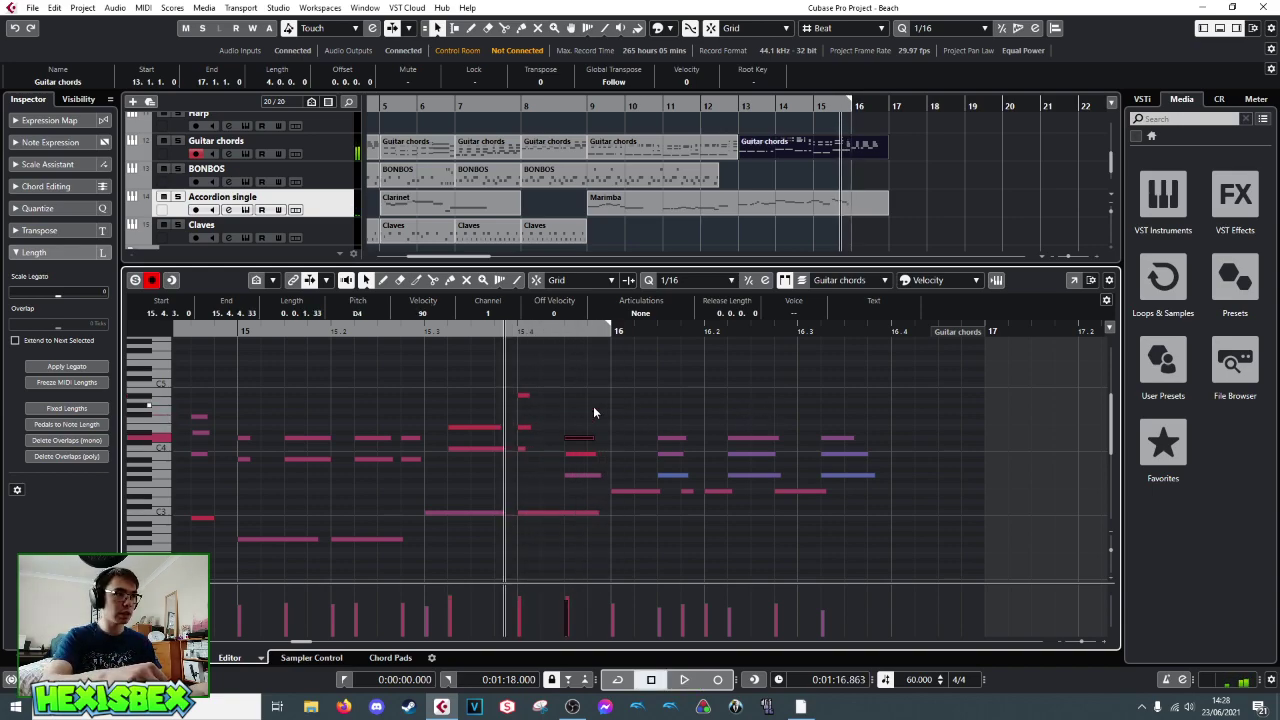
{"action": "key", "text": "Up"}
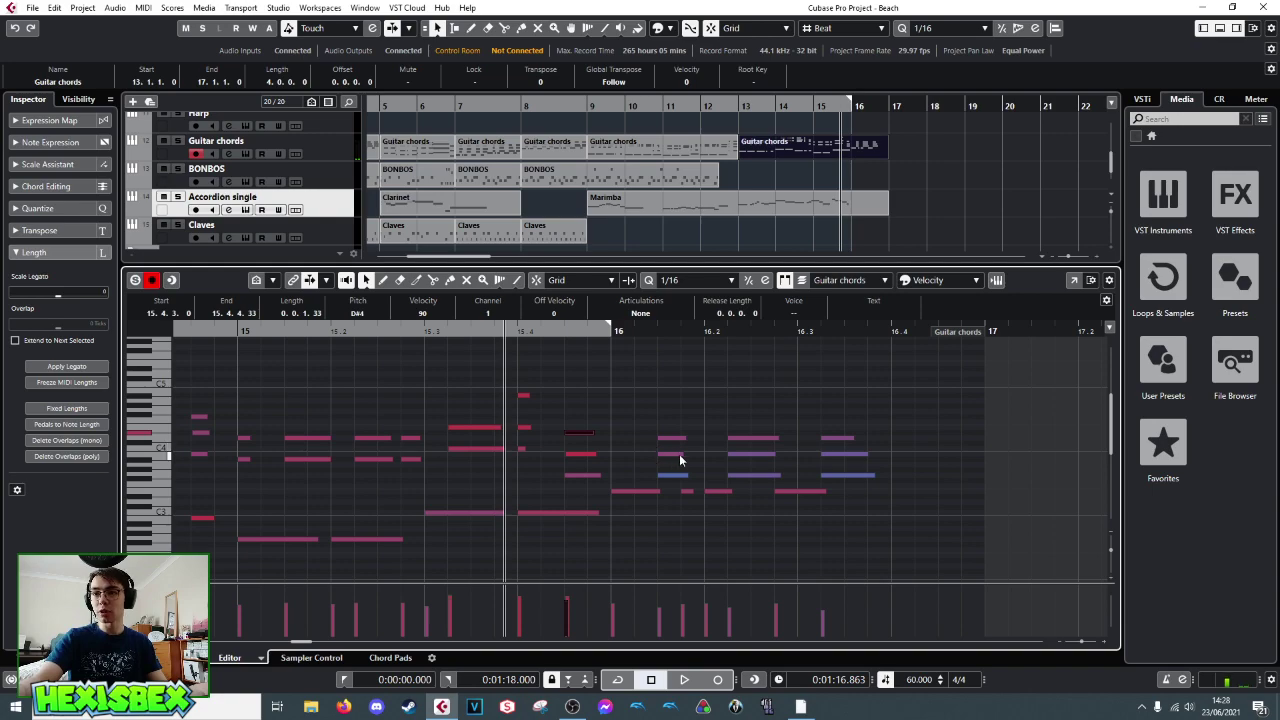
- Audition the G3 and C3 guitar notes in beat 4 of bar 15 and raise the last chord's top note to E4
{"action": "left_click", "coordinate": [593, 471]}
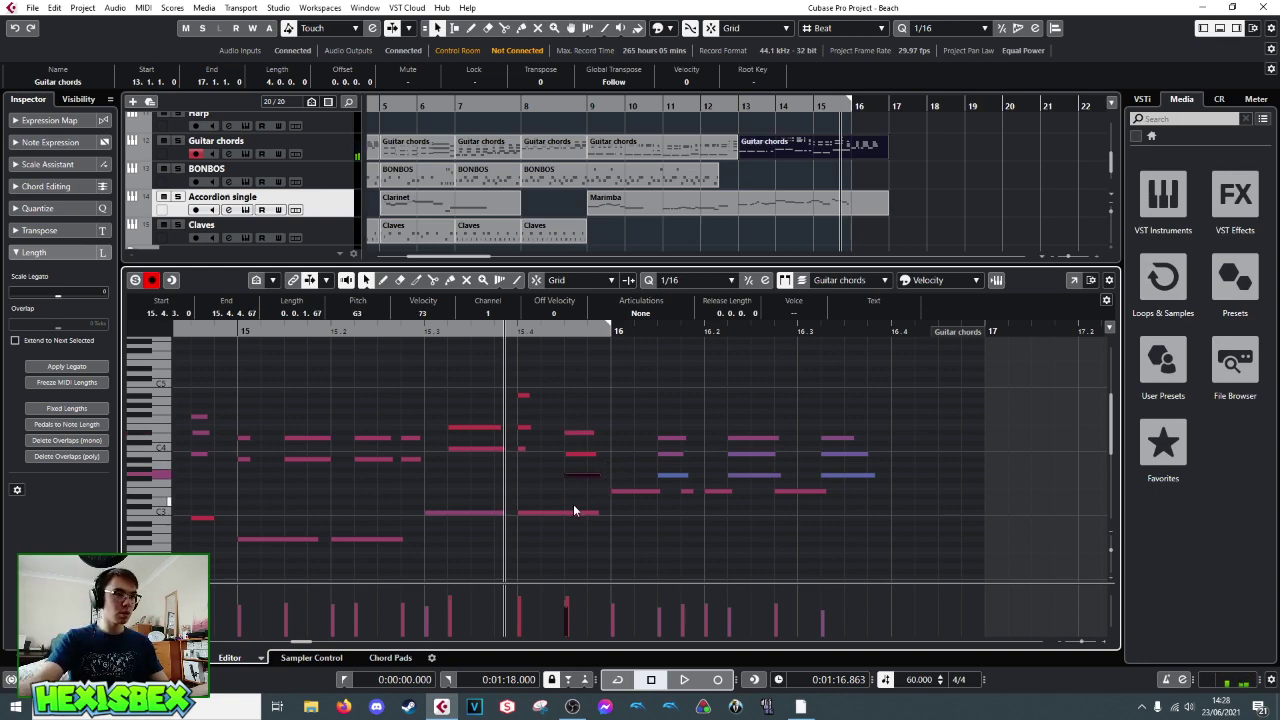
{"action": "left_click", "coordinate": [562, 511]}
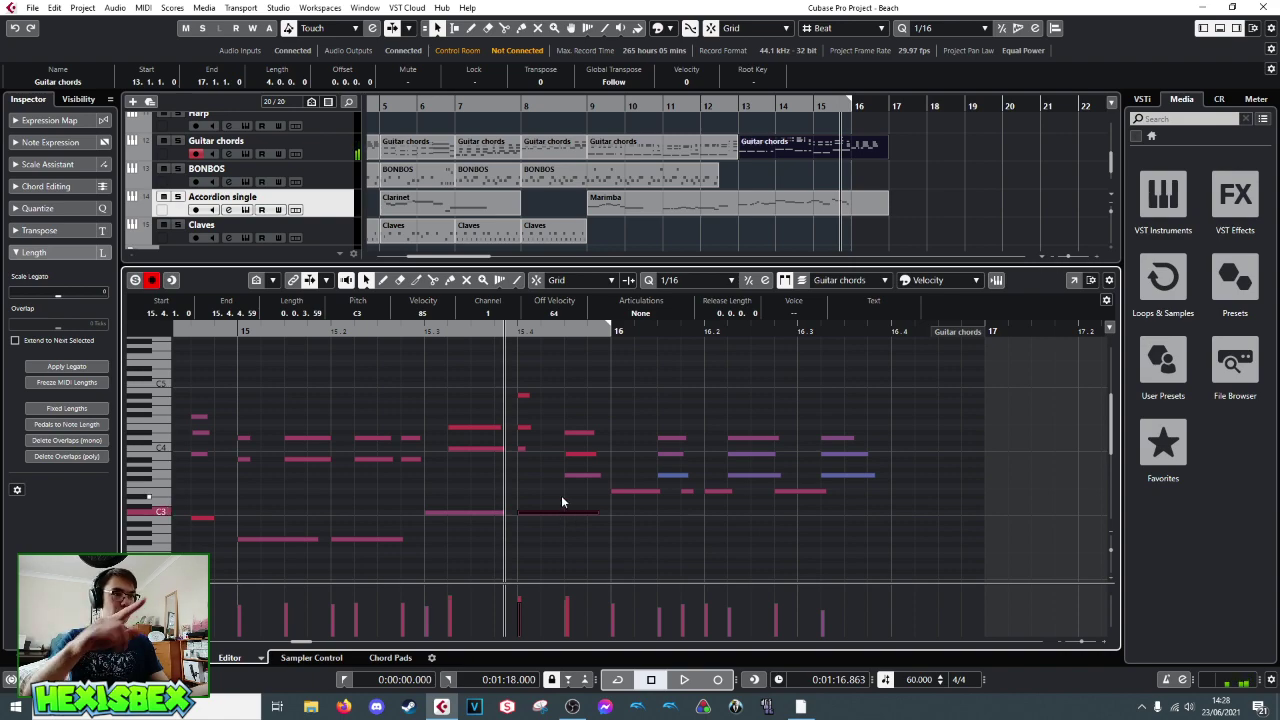
{"action": "left_click", "coordinate": [585, 433]}
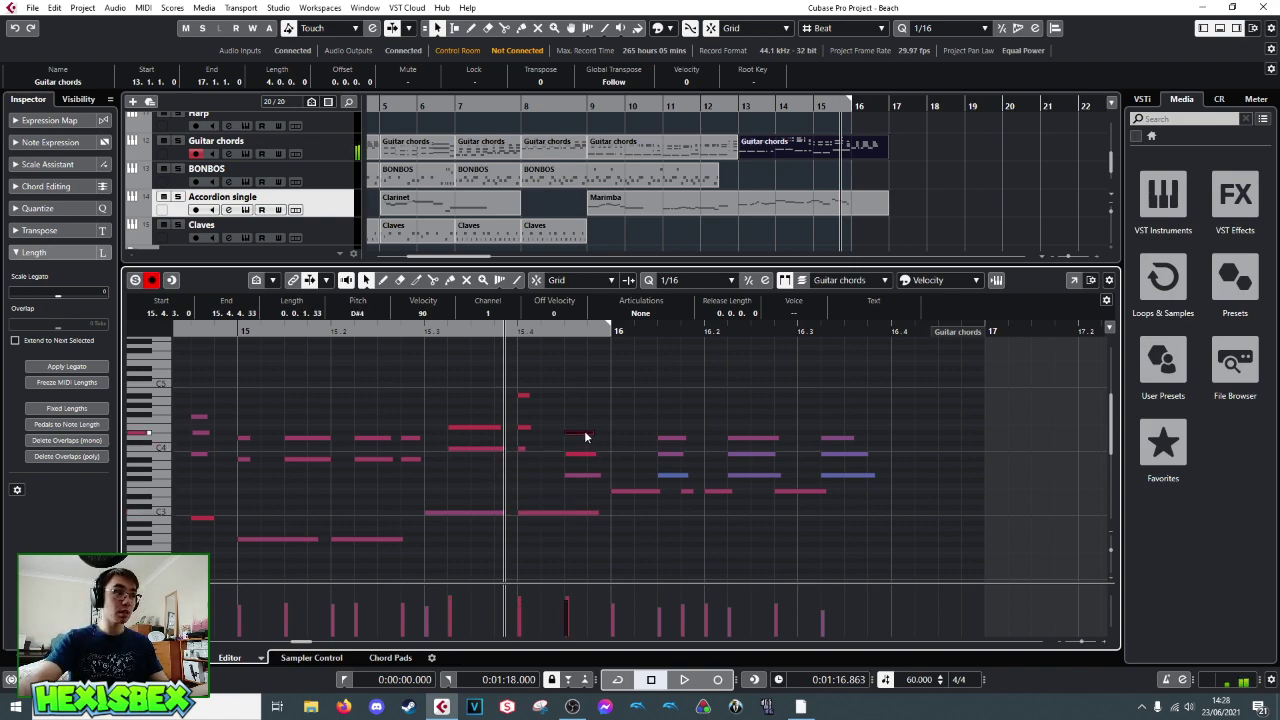
{"action": "key", "text": "Up"}
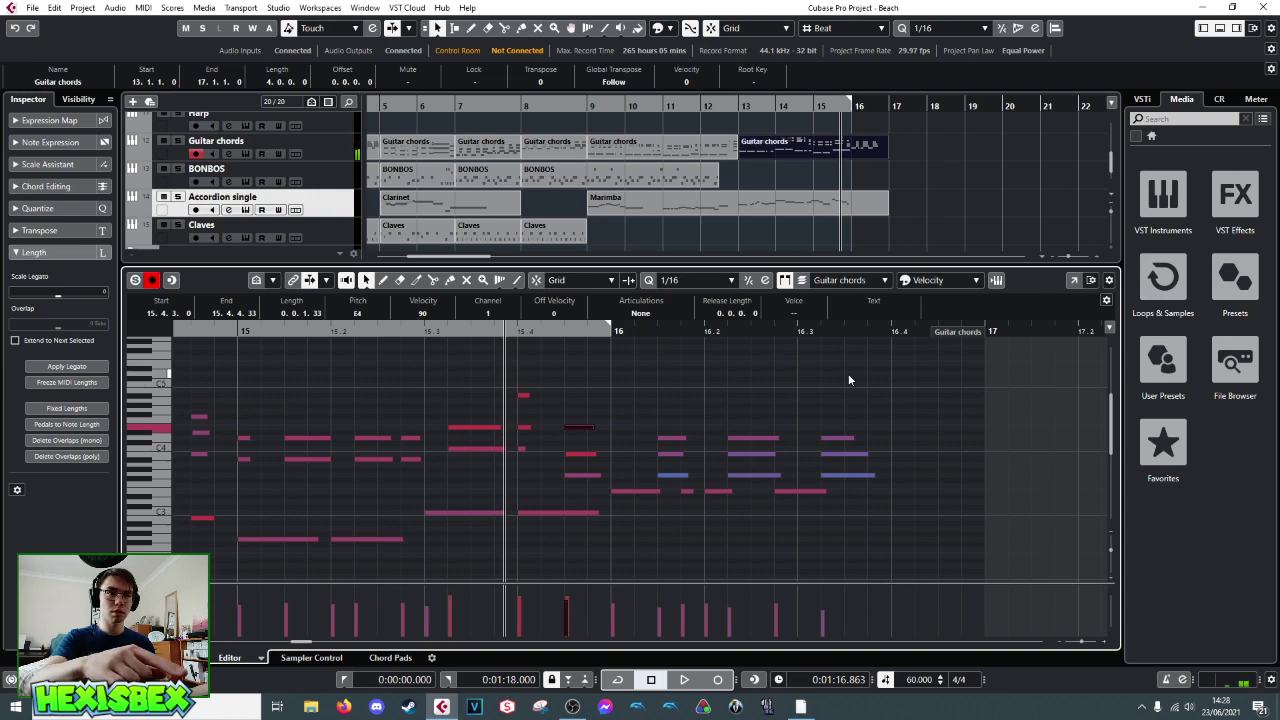
- Lower the middle note of bar 15's last guitar chord to A#3 and replay from just before beat 4
{"action": "left_click", "coordinate": [579, 456]}
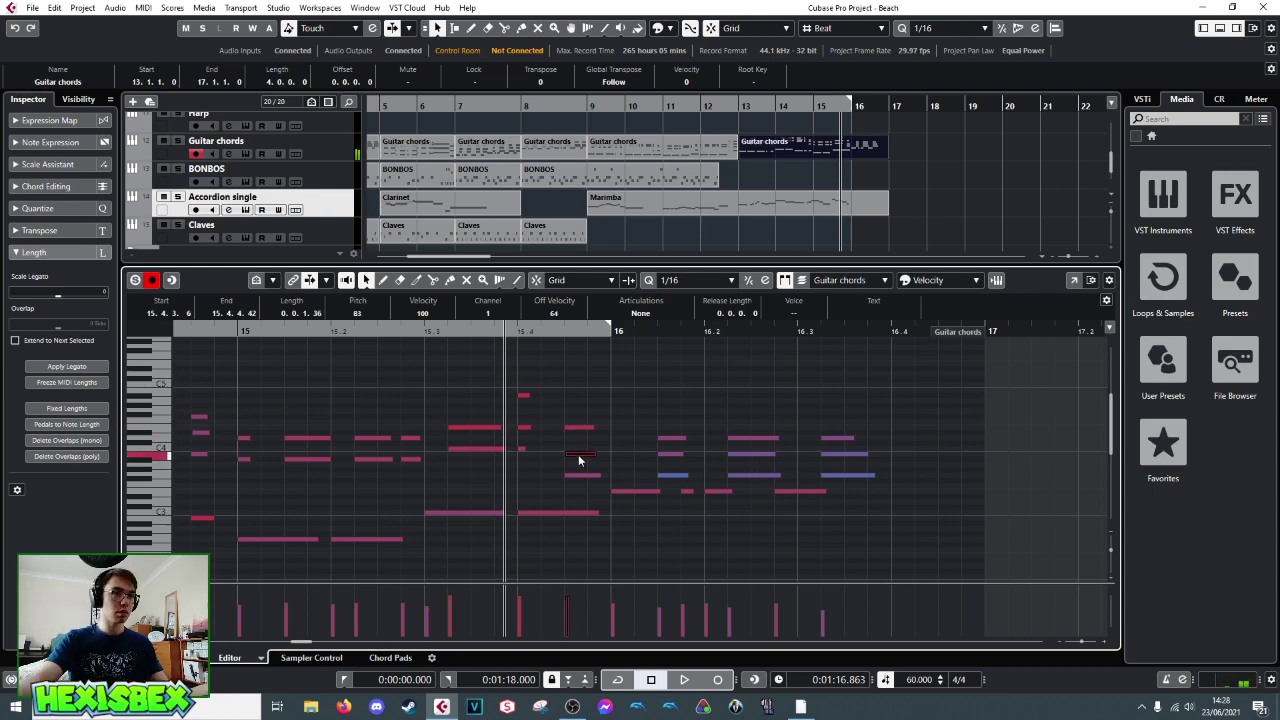
{"action": "left_click", "coordinate": [527, 392]}
{"action": "left_click", "coordinate": [525, 396]}
{"action": "left_click", "coordinate": [588, 456]}
{"action": "key", "text": "Down"}
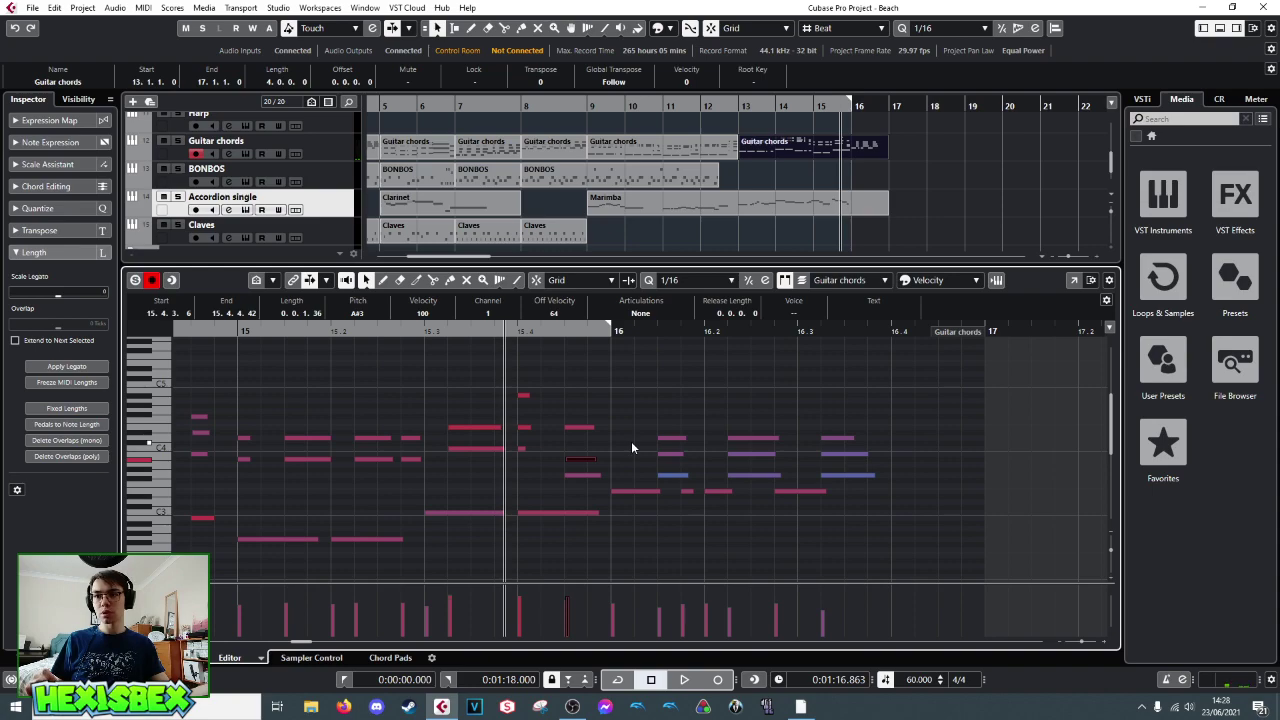
{"action": "key", "text": "space"}
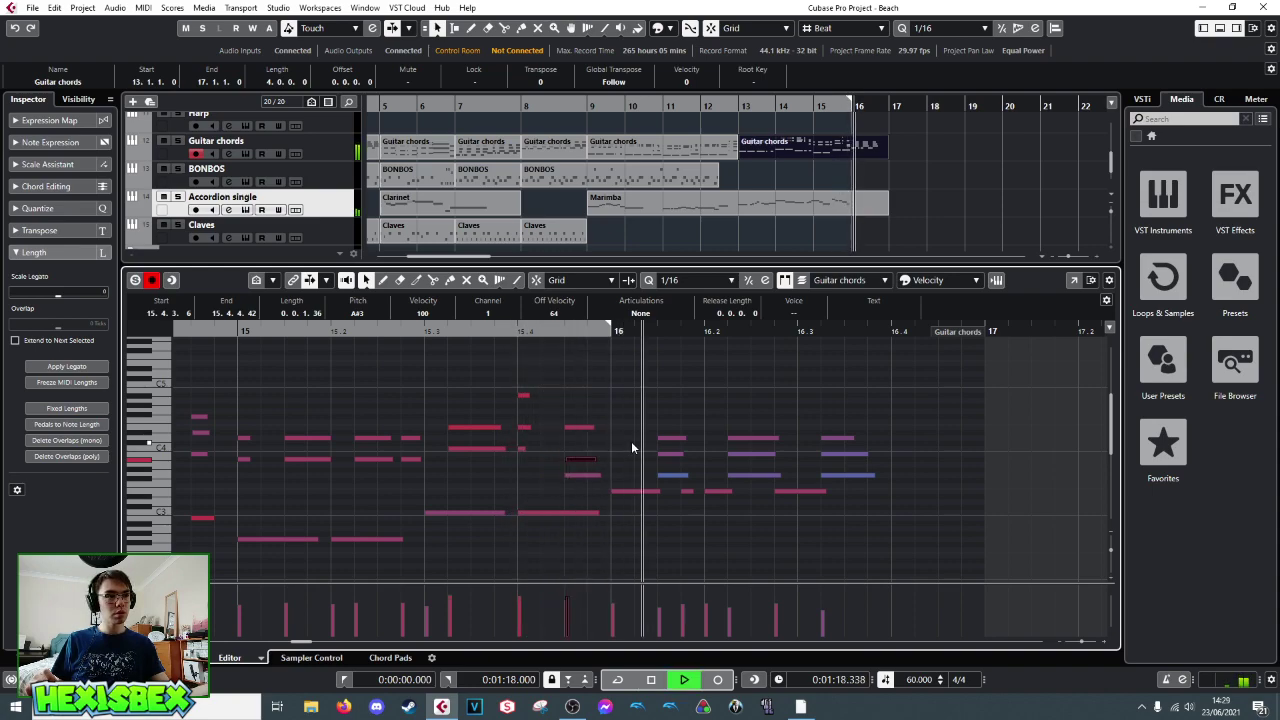
{"action": "key", "text": "space"}
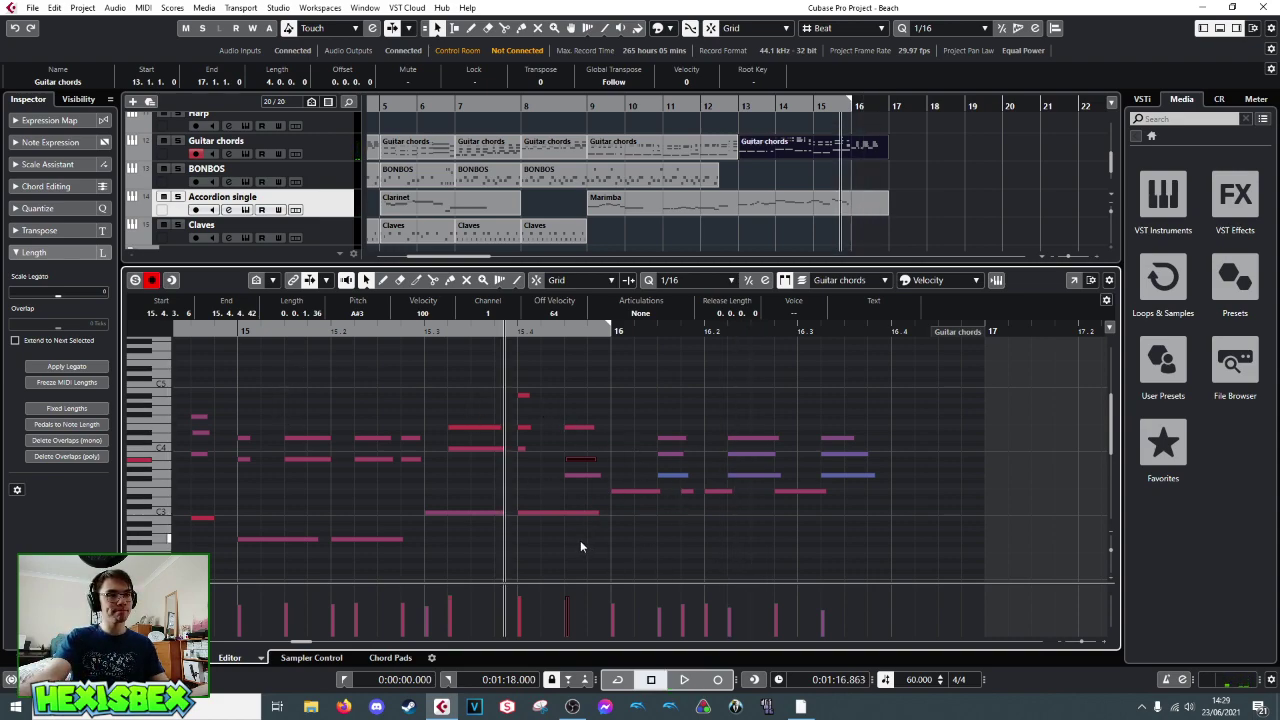
- Try lower pitches for the short A#4 guitar note on beat 4 of bar 15
{"action": "double_click", "coordinate": [521, 395]}
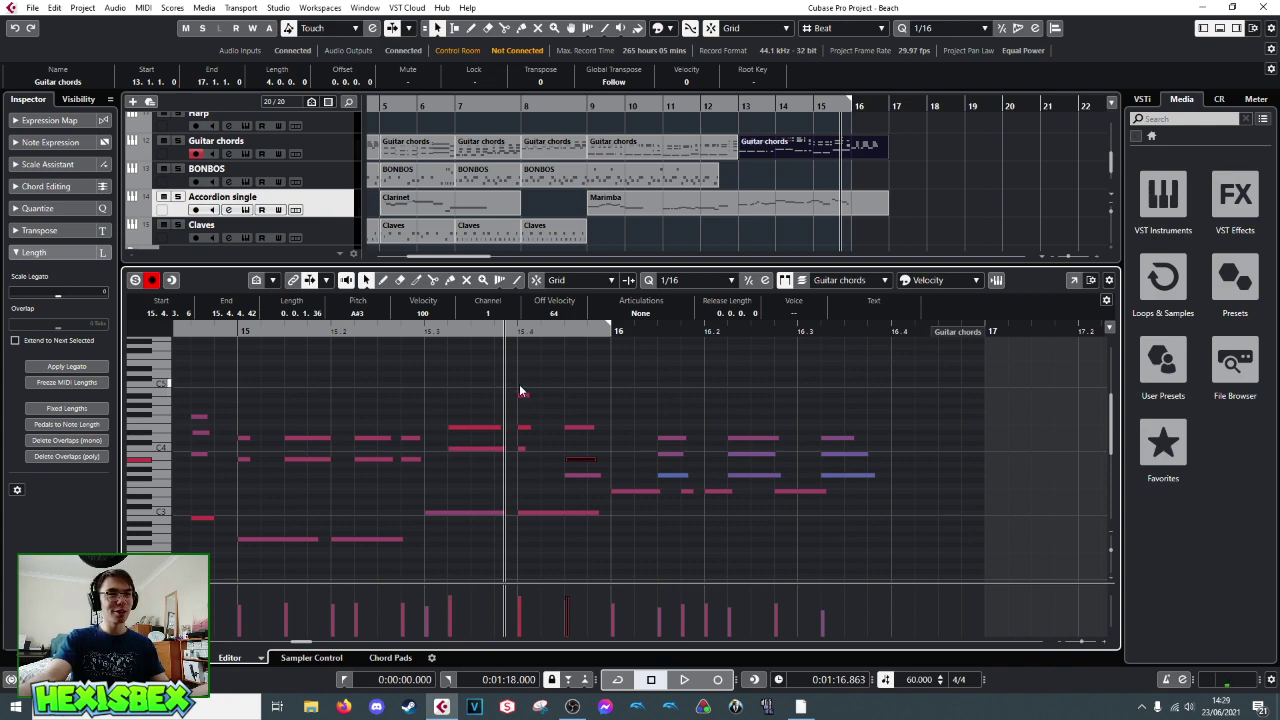
{"action": "left_click", "coordinate": [521, 394]}
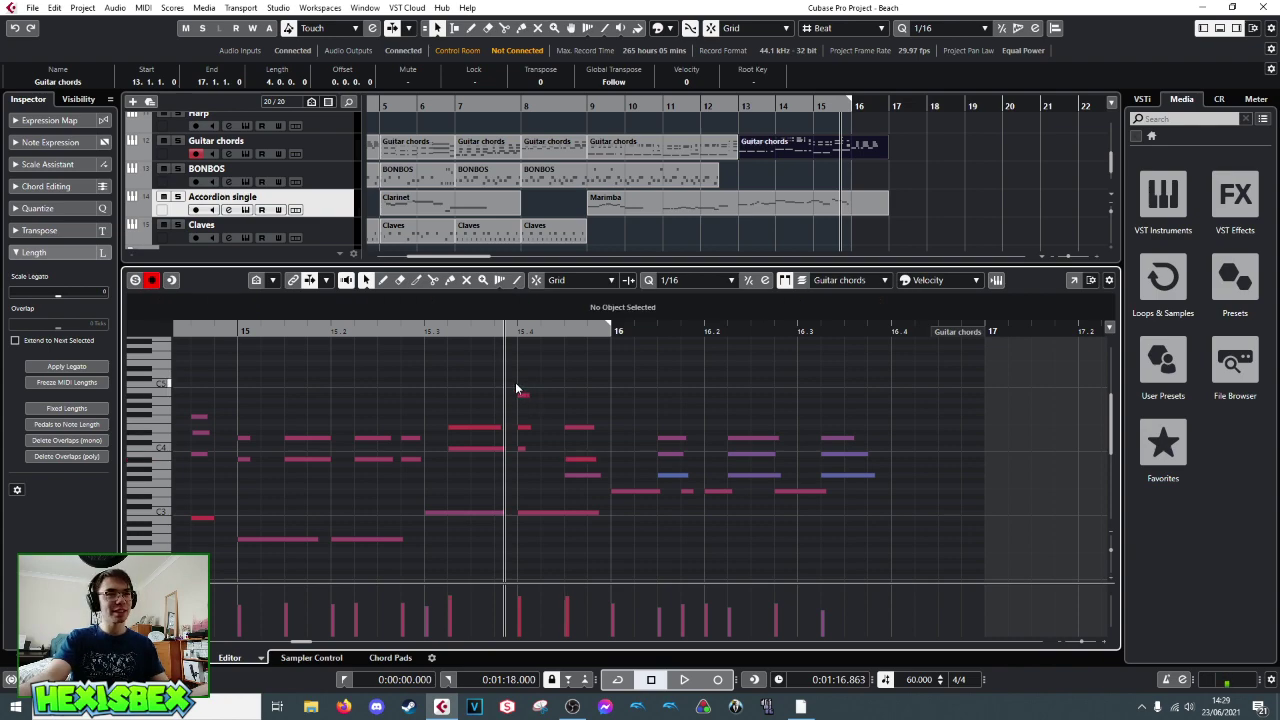
{"action": "key", "text": "Down"}
{"action": "key", "text": "Down"}
{"action": "key", "text": "Down"}
{"action": "key", "text": "Down"}
{"action": "key", "text": "Down"}
{"action": "key", "text": "Up"}
{"action": "key", "text": "Up"}
{"action": "key", "text": "Up"}
{"action": "key", "text": "Up"}
{"action": "key", "text": "Up"}
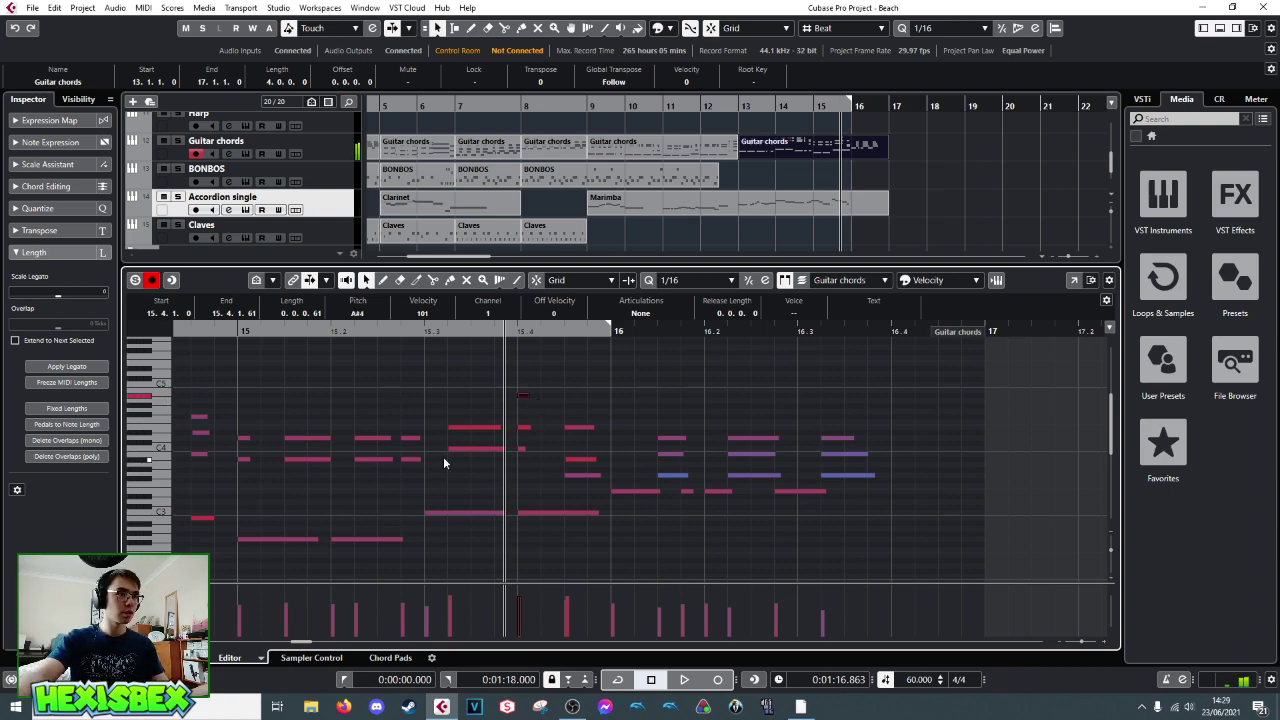
- Revoice the short guitar chord on beat 4 of bar 15, moving its A#4 down to G3 and its C4 to A#3
{"action": "left_click", "coordinate": [505, 383]}
{"action": "left_click", "coordinate": [522, 395]}
{"action": "key", "text": "shift+Down"}
{"action": "key", "text": "Down"}
{"action": "key", "text": "Down"}
{"action": "key", "text": "Down"}
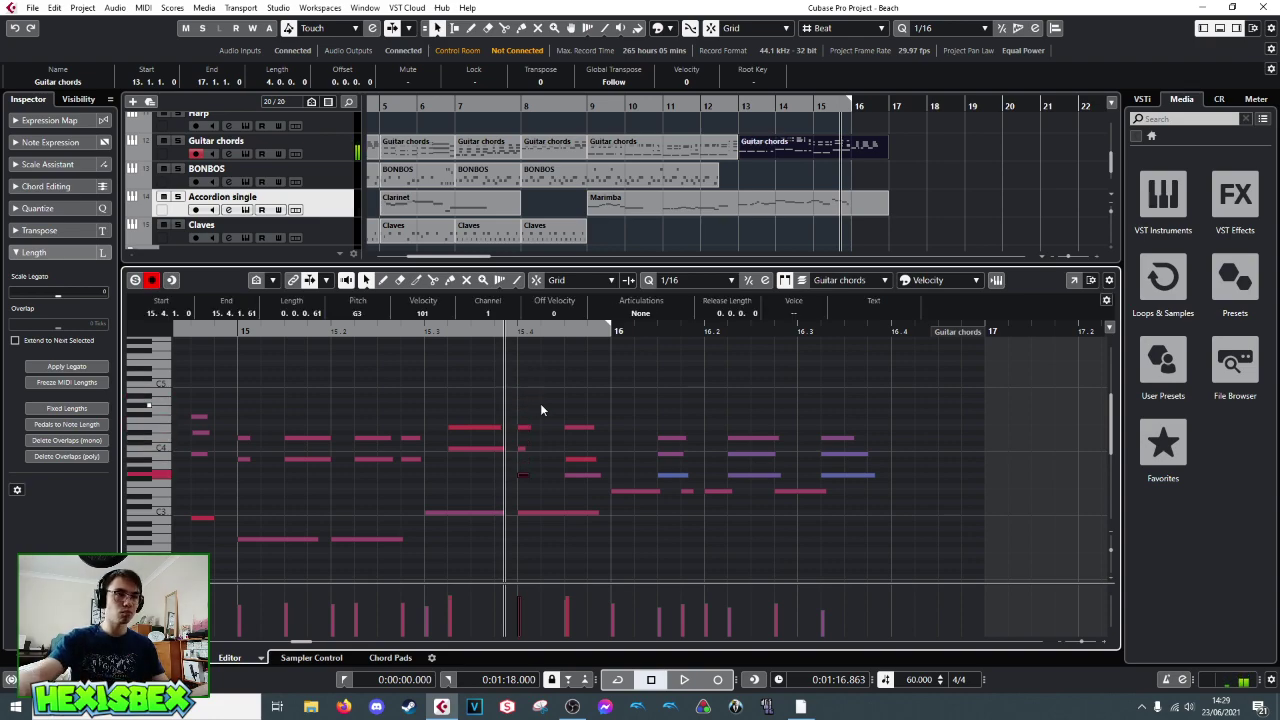
{"action": "left_click", "coordinate": [521, 451]}
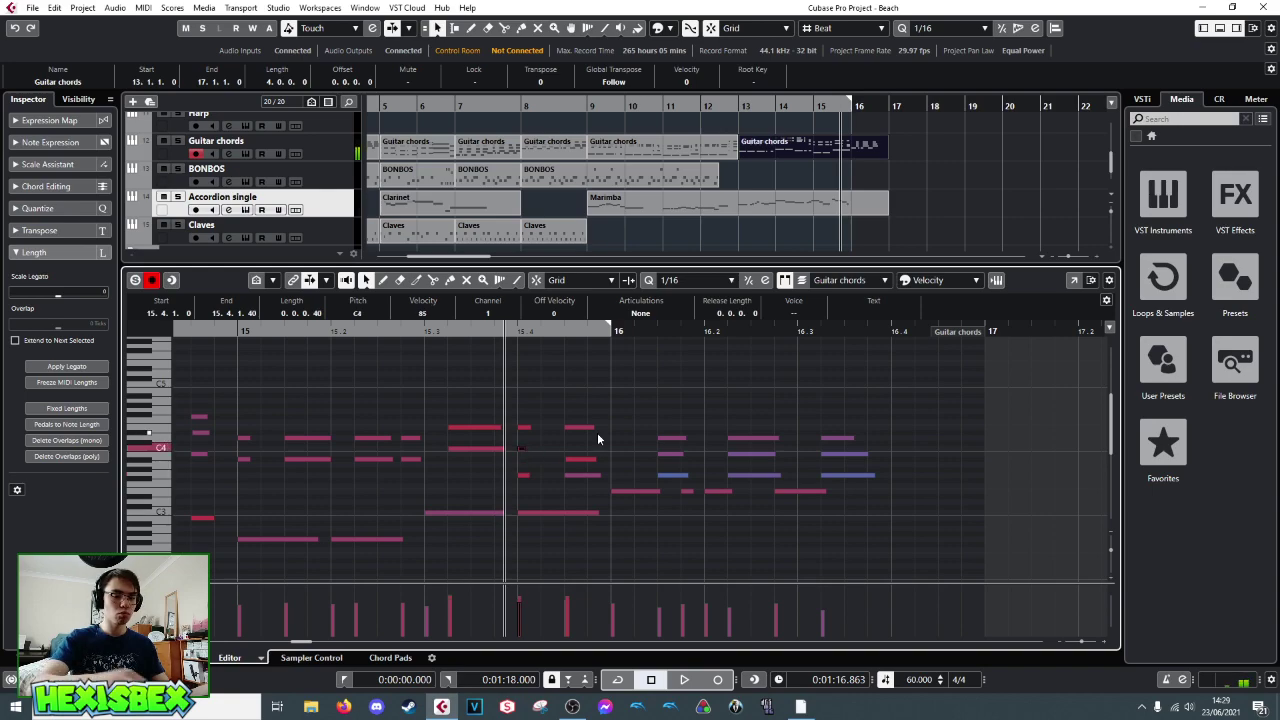
{"action": "key", "text": "Down"}
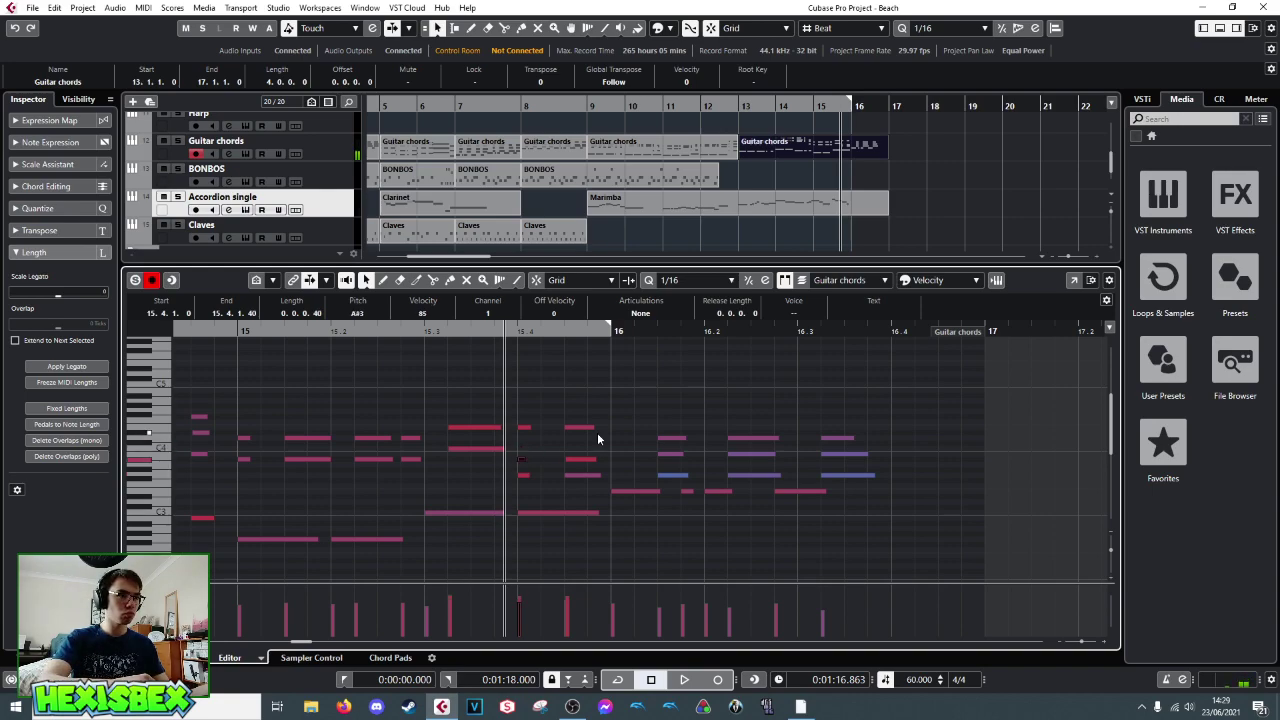
- Play the revised guitar chords into bar 16 from just before beat 4 and again from the start of bar 15
{"action": "key", "text": "space"}
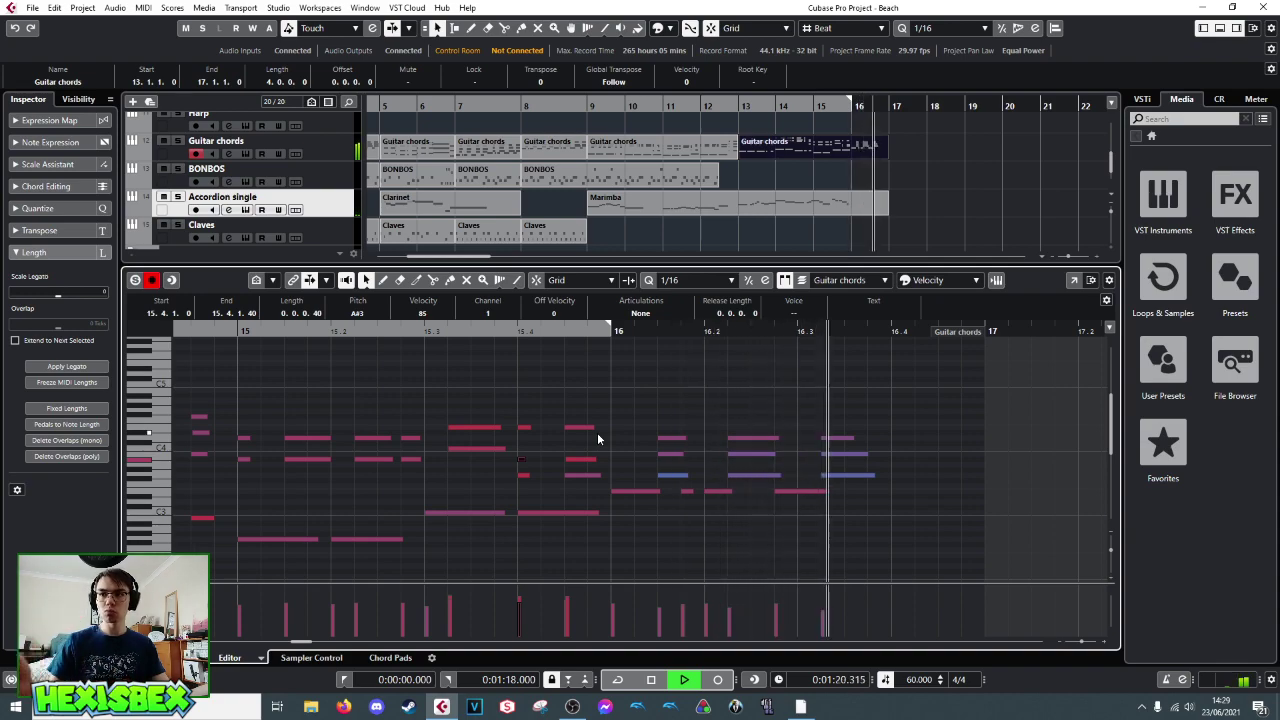
{"action": "key", "text": "space"}
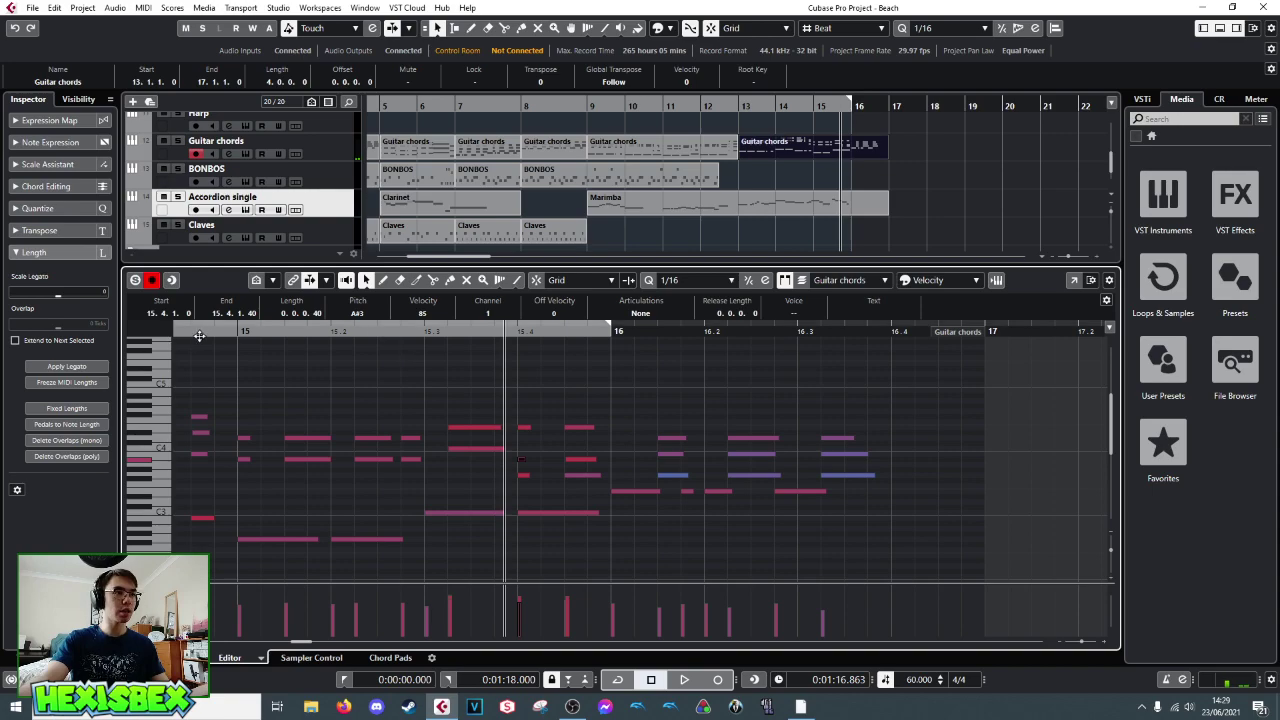
{"action": "left_click", "coordinate": [236, 332]}
{"action": "key", "text": "space"}
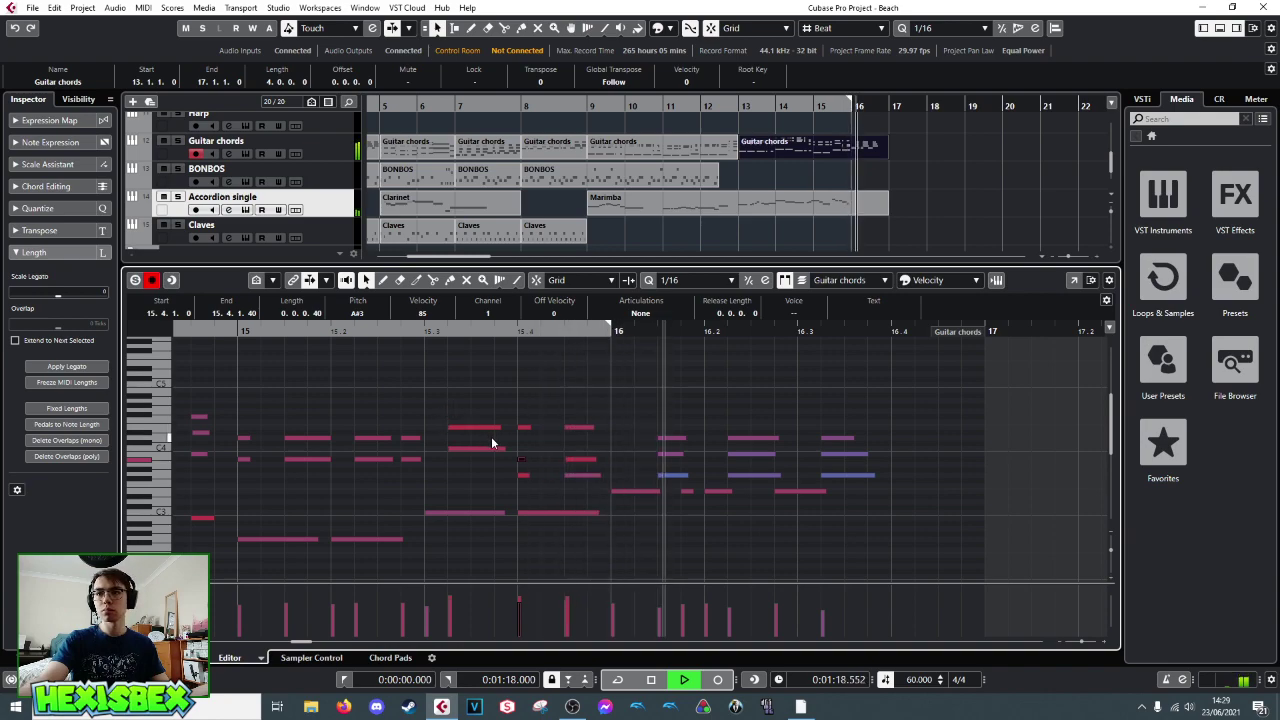
{"action": "key", "text": "space"}
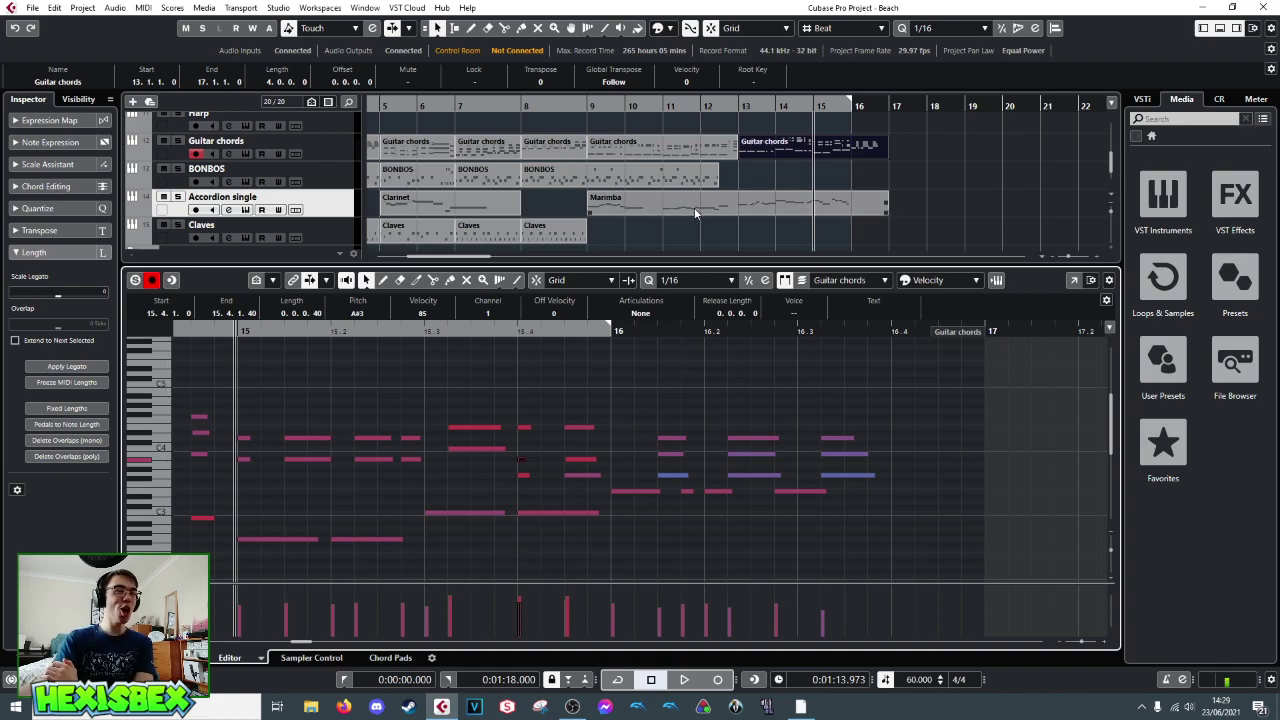
- Close the guitar note editor and open the options for adding a new track
{"action": "scroll", "coordinate": [683, 190], "scroll_direction": "down", "scroll_amount": 2}
{"action": "key", "text": "ctrl+alt+e"}
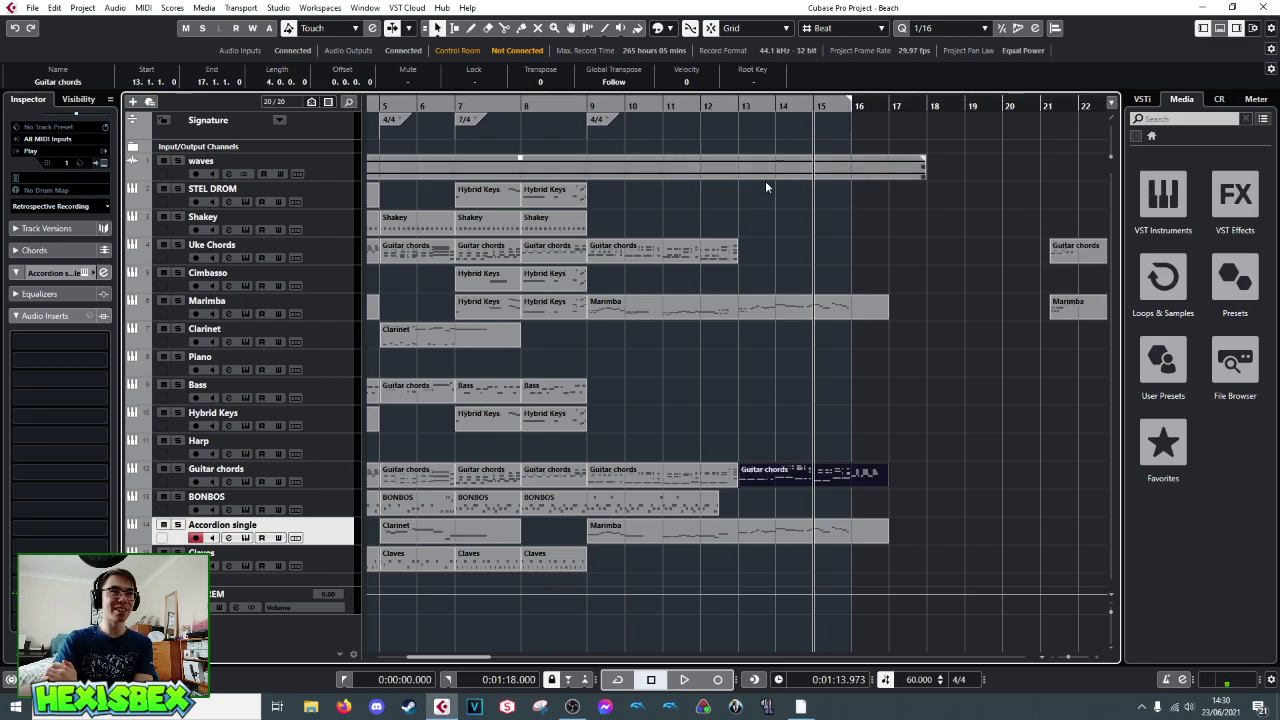
{"action": "right_click", "coordinate": [293, 637]}
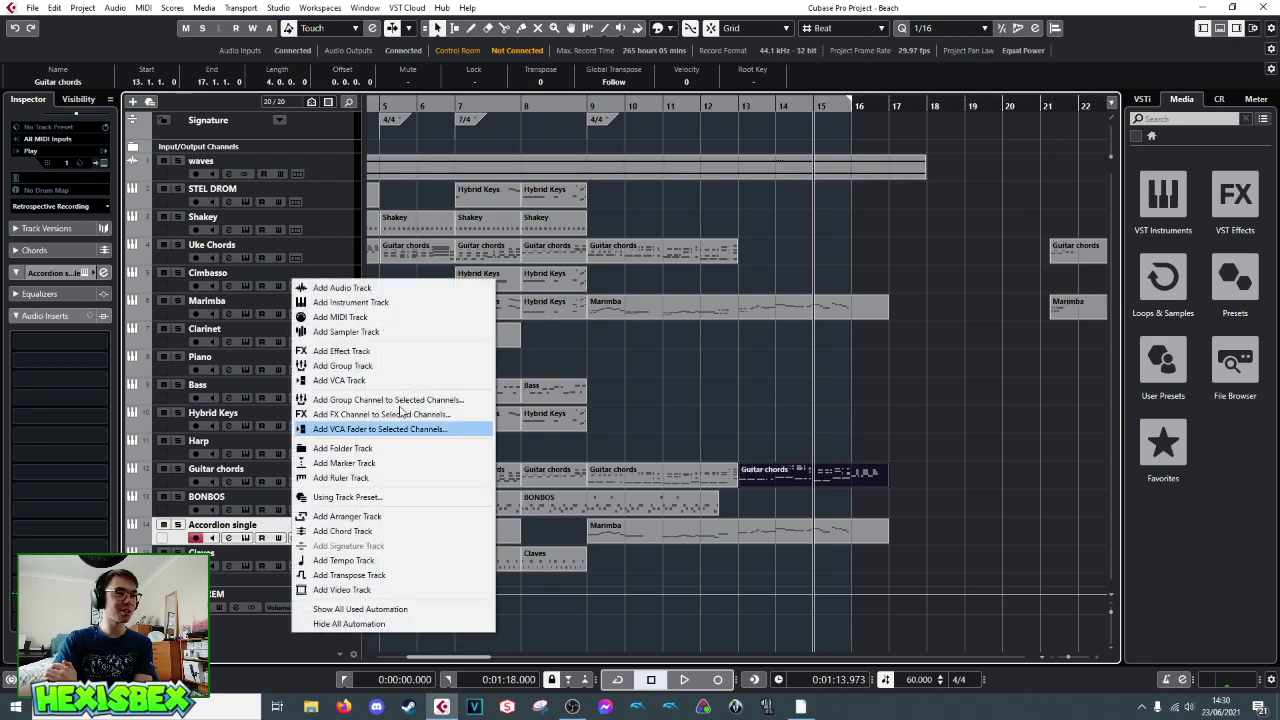
- Add one instrument track using the Play instrument, with its audio output set to Stereo Out
{"action": "left_click", "coordinate": [380, 302]}
{"action": "left_click", "coordinate": [663, 352]}
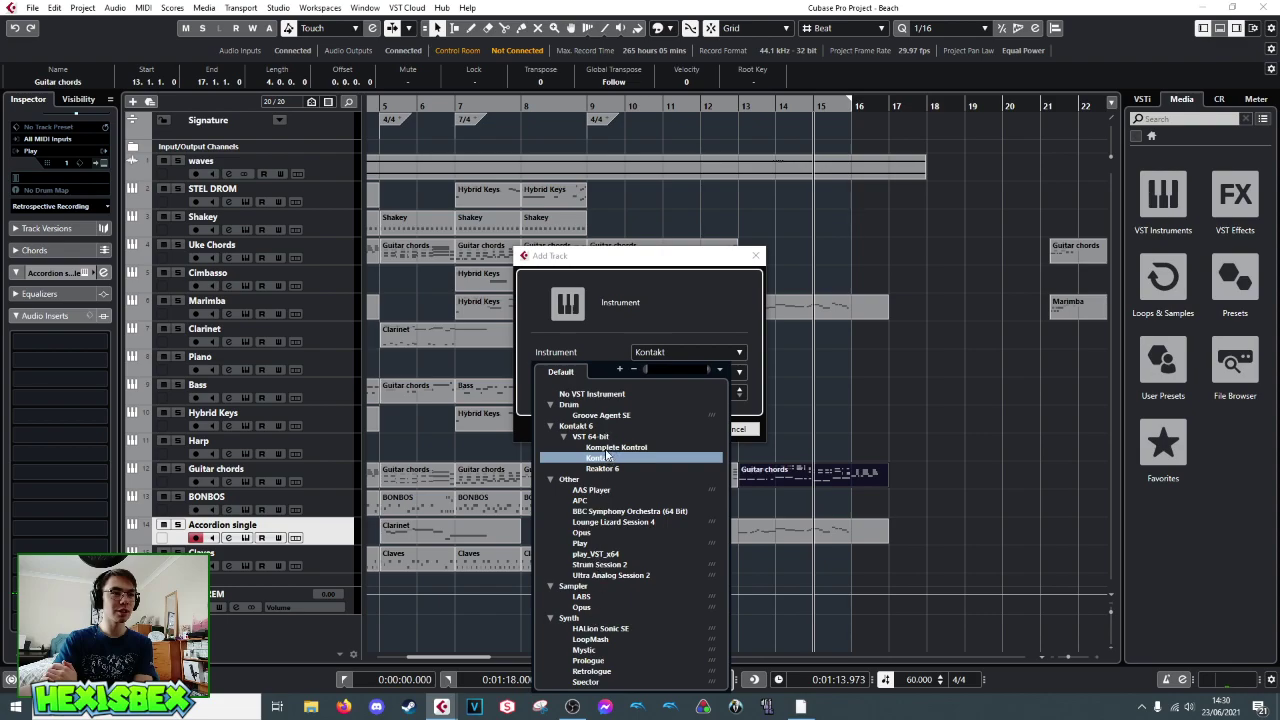
{"action": "left_click", "coordinate": [592, 543]}
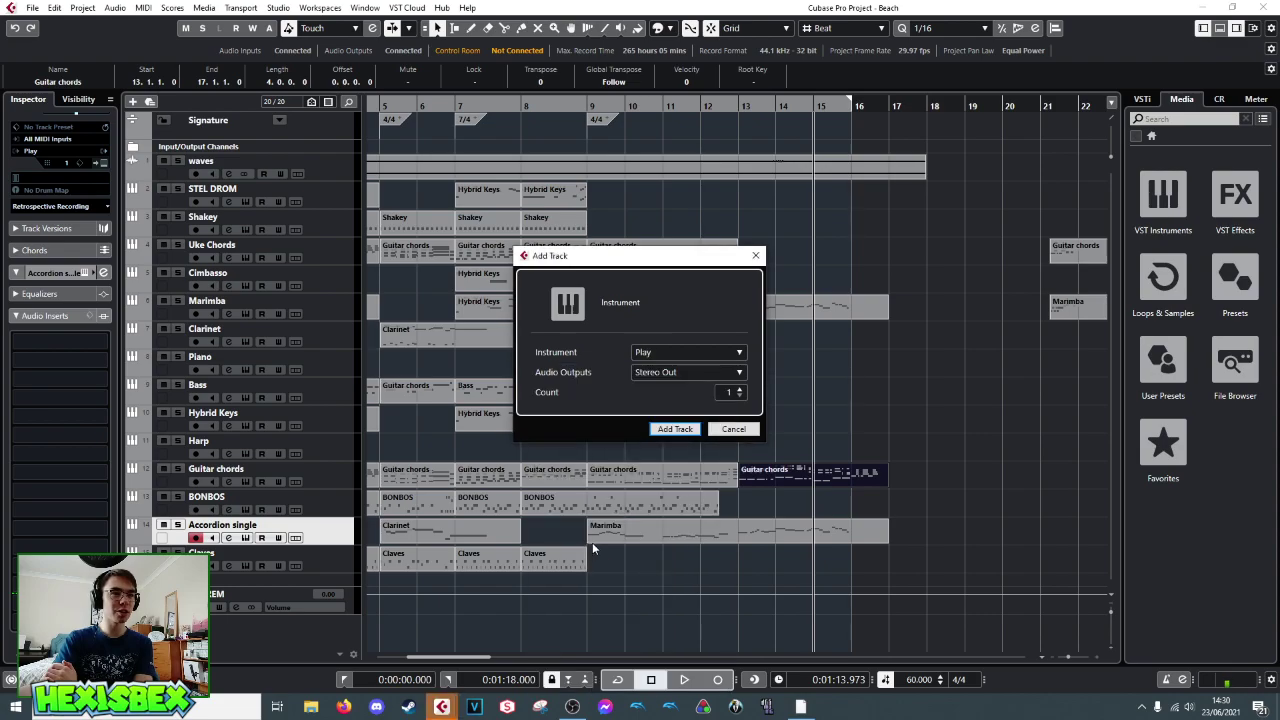
{"action": "left_click", "coordinate": [676, 429]}
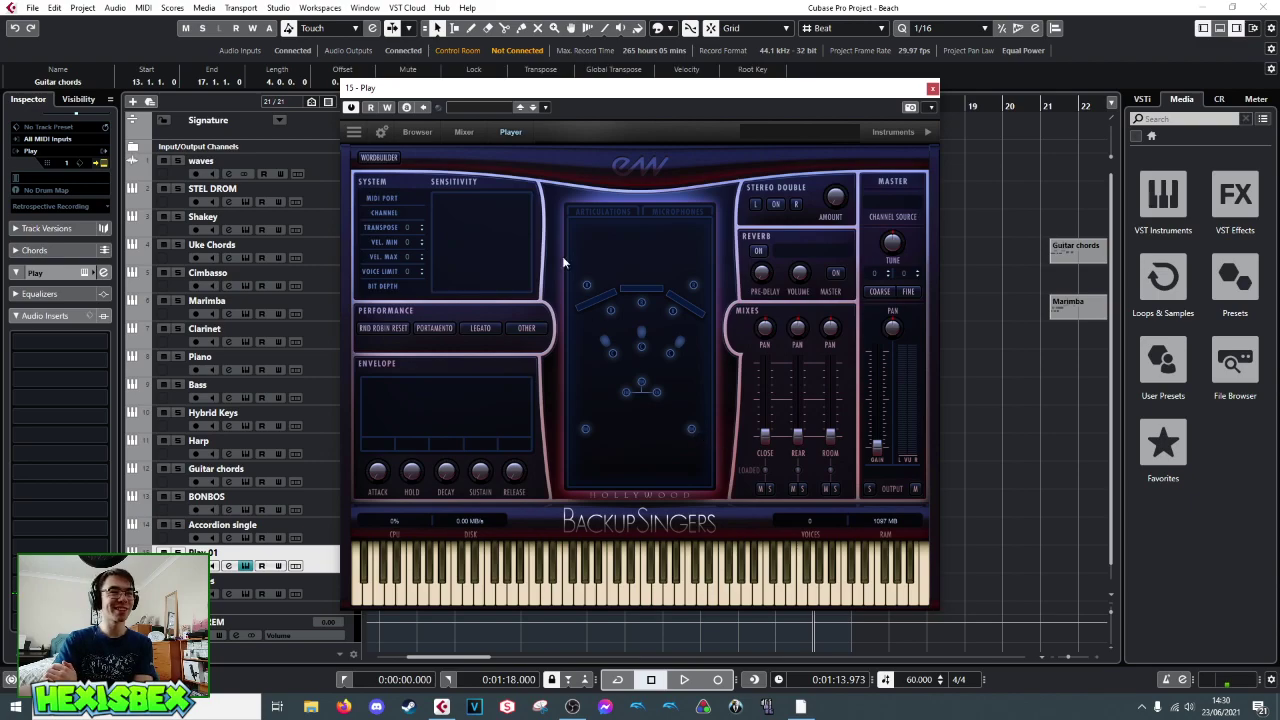
- Search Play's instrument database for "whistle" and load 79-Human Whistle into the new track
{"action": "left_click", "coordinate": [418, 132]}
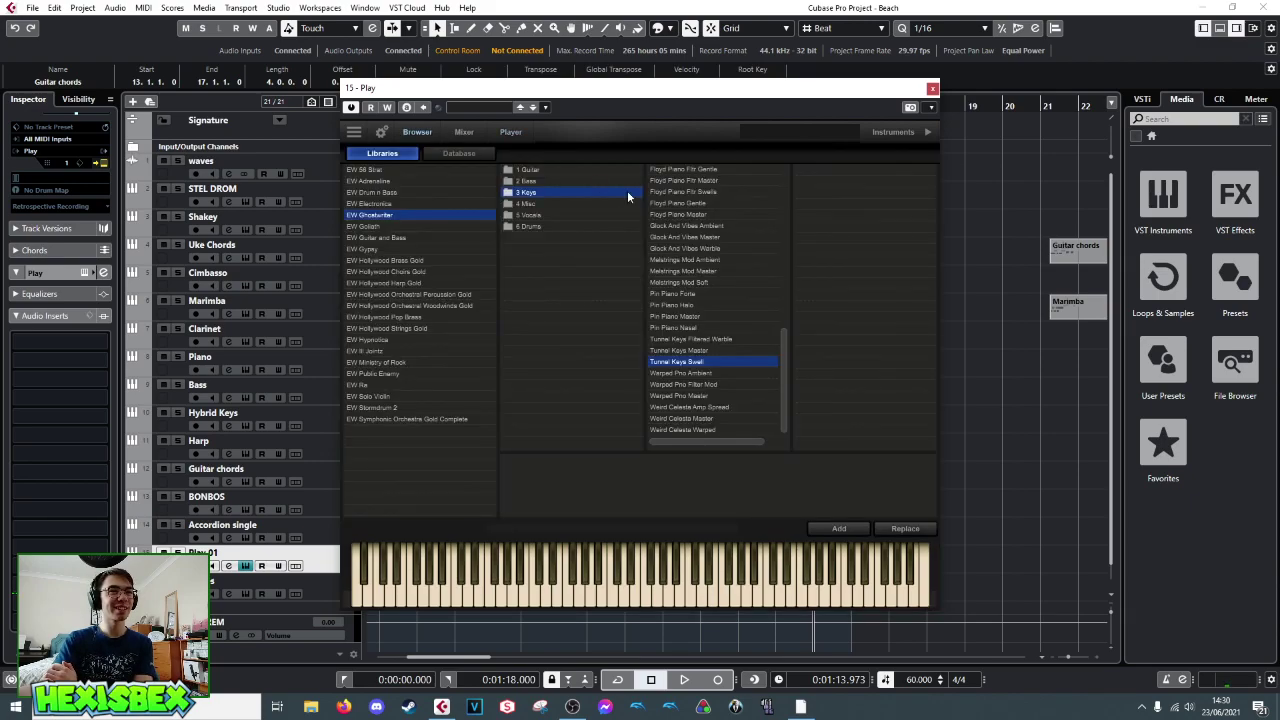
{"action": "left_click", "coordinate": [385, 228]}
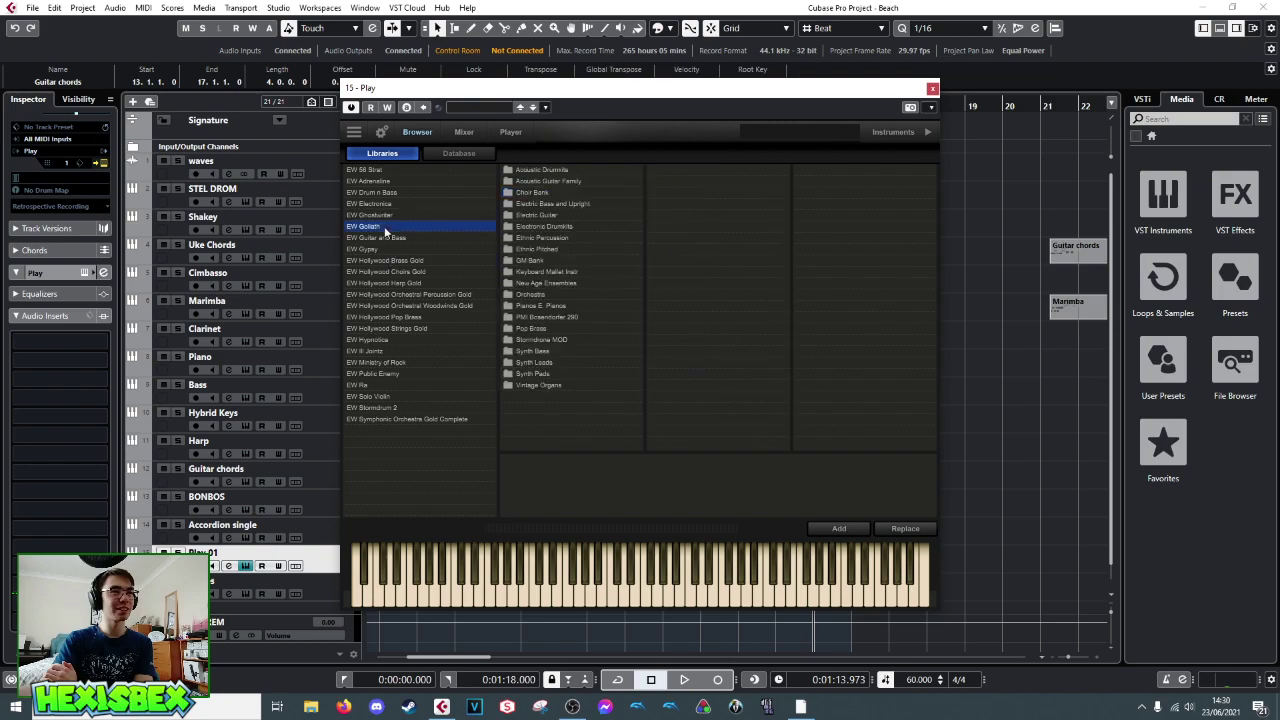
{"action": "left_click", "coordinate": [462, 154]}
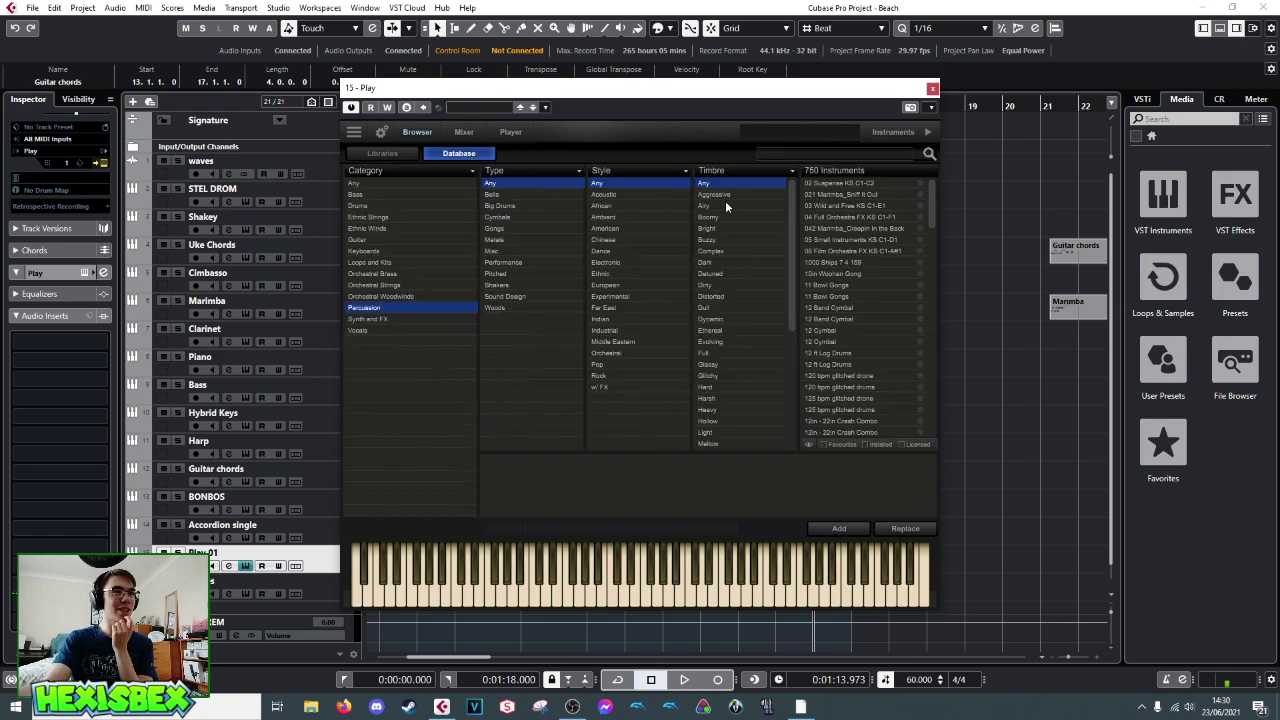
{"action": "left_click", "coordinate": [805, 154]}
{"action": "type", "text": "whistle"}
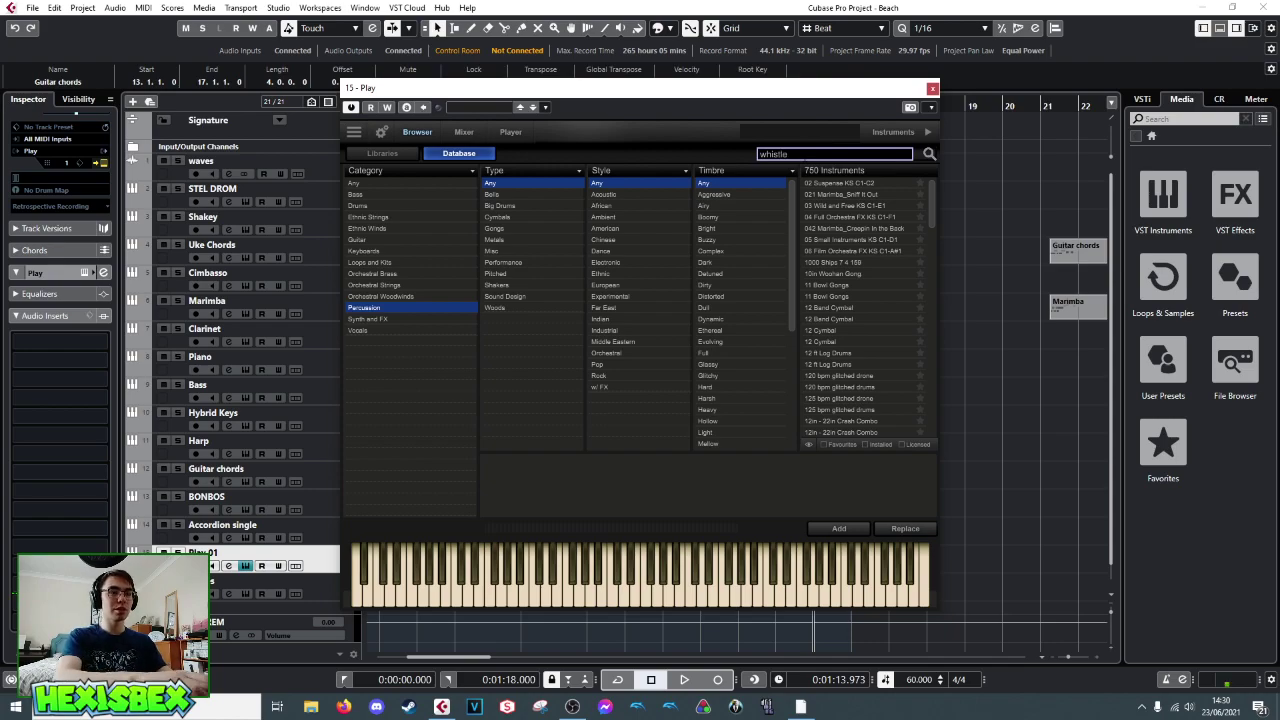
{"action": "key", "text": "Return"}
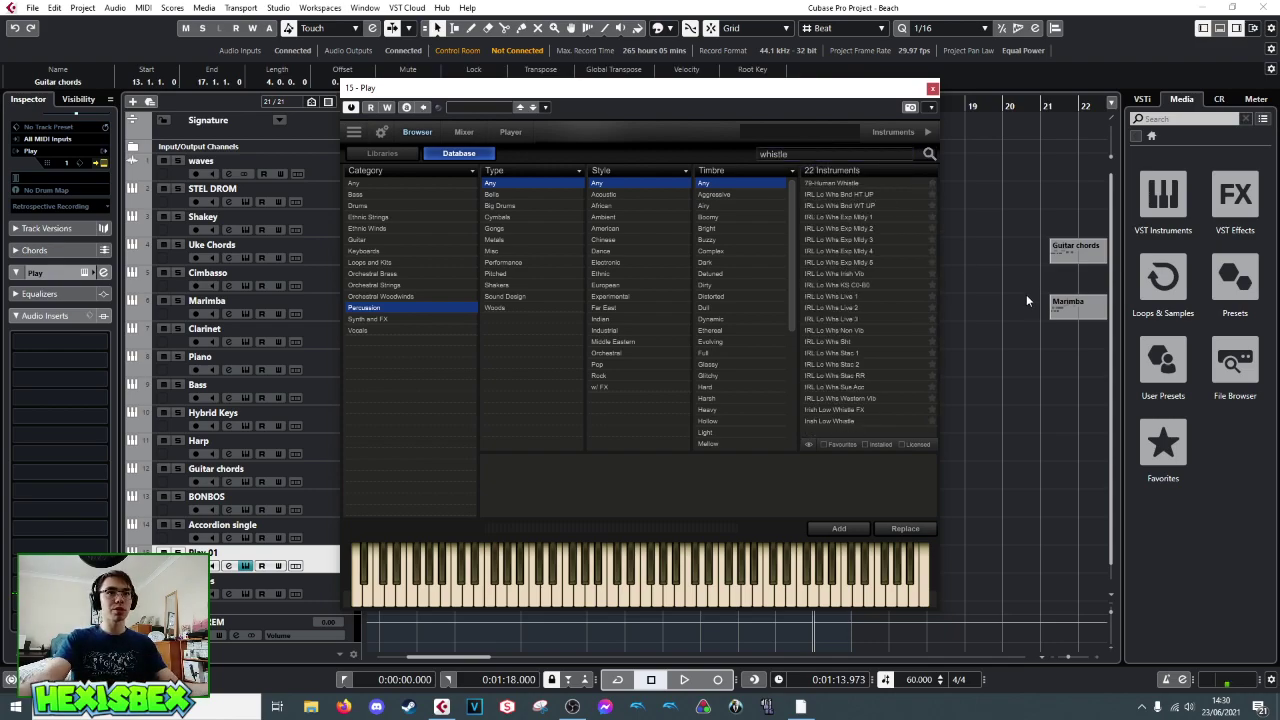
{"action": "left_click", "coordinate": [837, 184]}
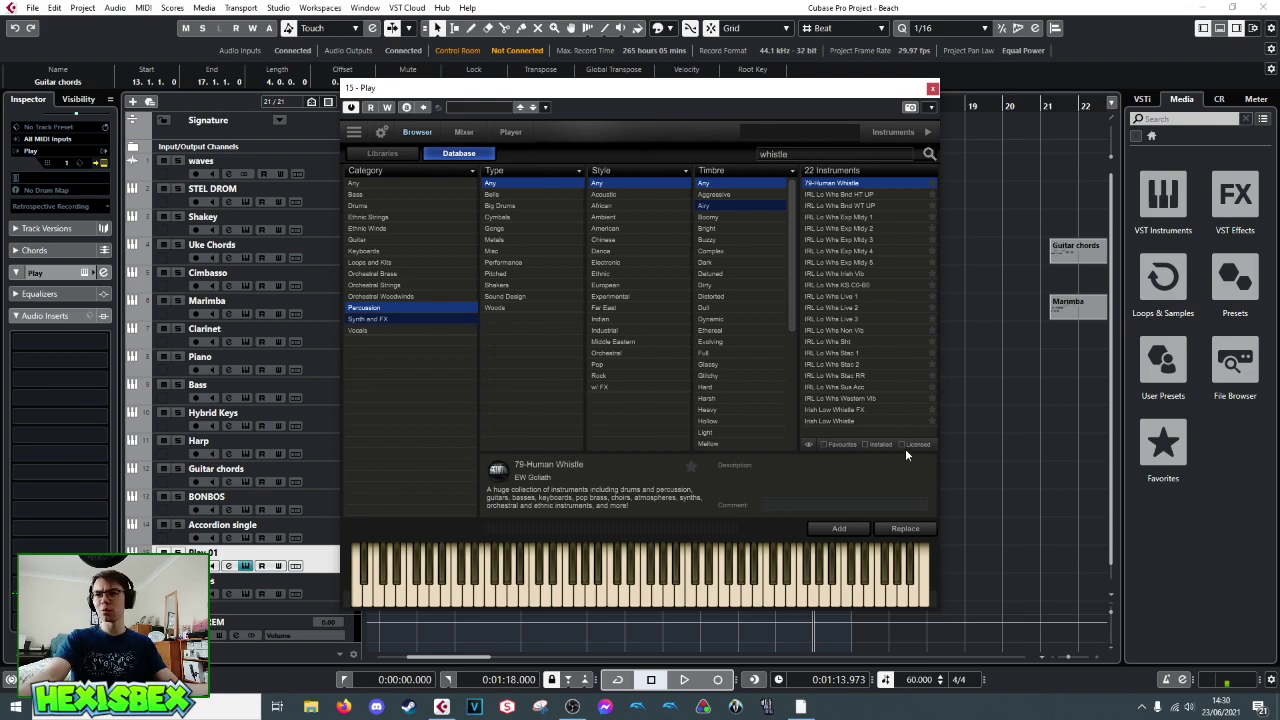
{"action": "left_click", "coordinate": [905, 530]}
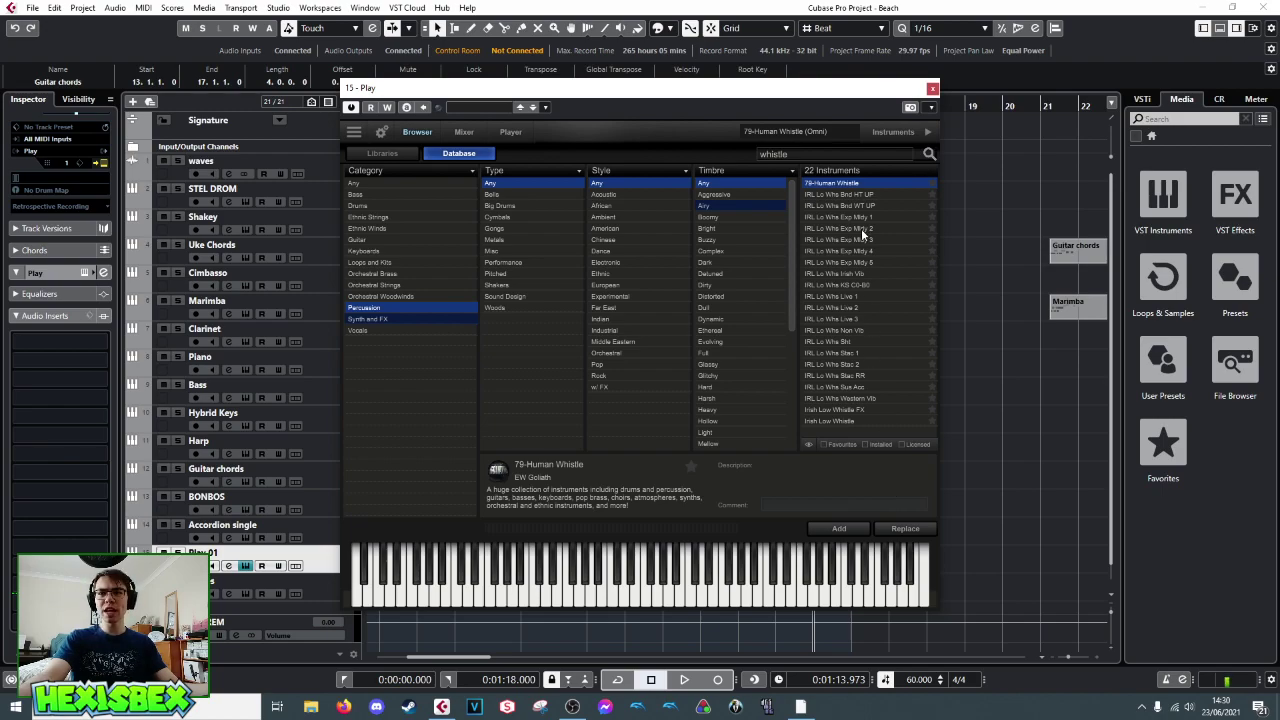
- Audition the human whistle across several notes on Play's virtual keyboard, and close the instrument window
{"action": "left_click", "coordinate": [620, 590]}
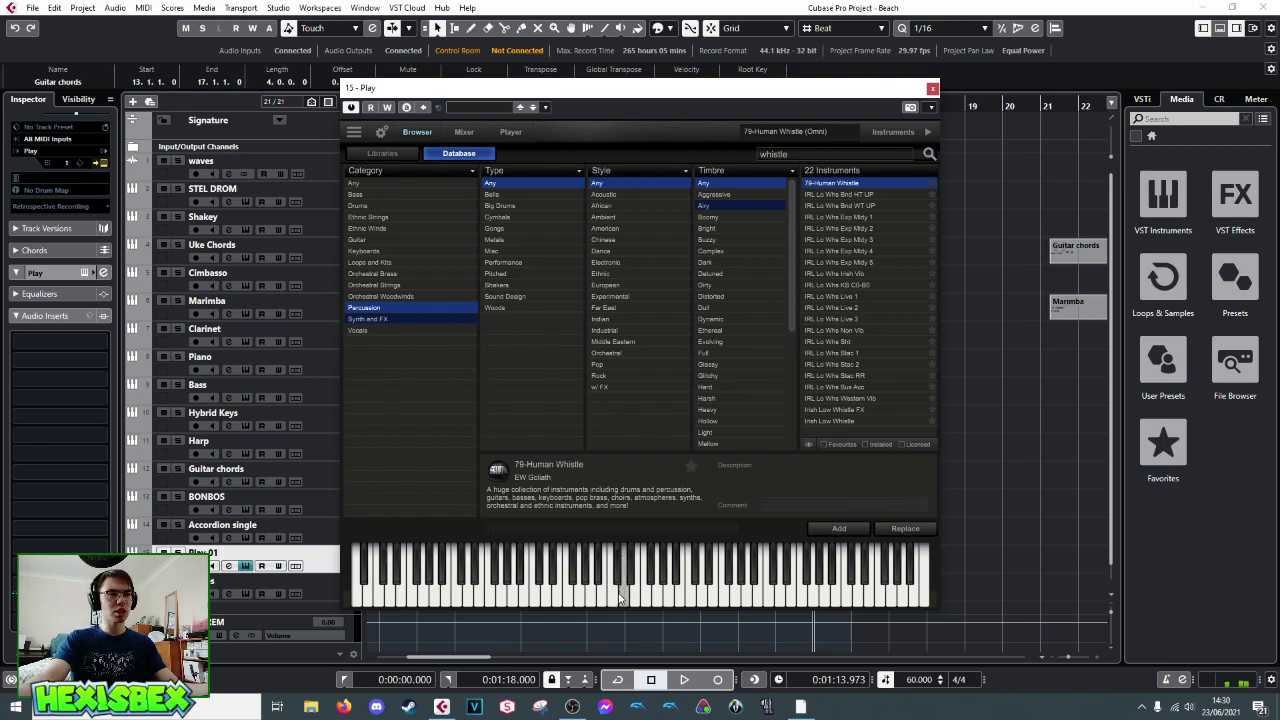
{"action": "left_click", "coordinate": [616, 599]}
{"action": "left_click_drag", "start_coordinate": [606, 600], "coordinate": [763, 589]}
{"action": "left_click", "coordinate": [931, 90]}
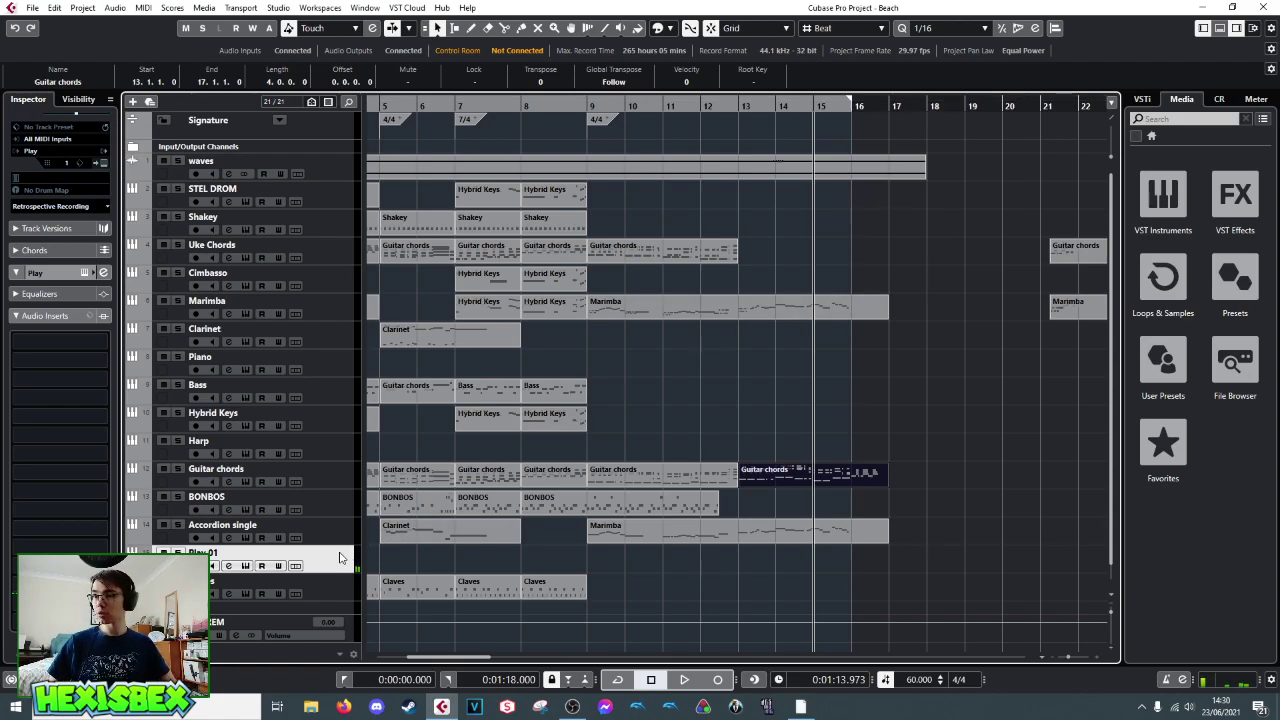
{"action": "left_click", "coordinate": [244, 566]}
{"action": "left_click", "coordinate": [932, 88]}
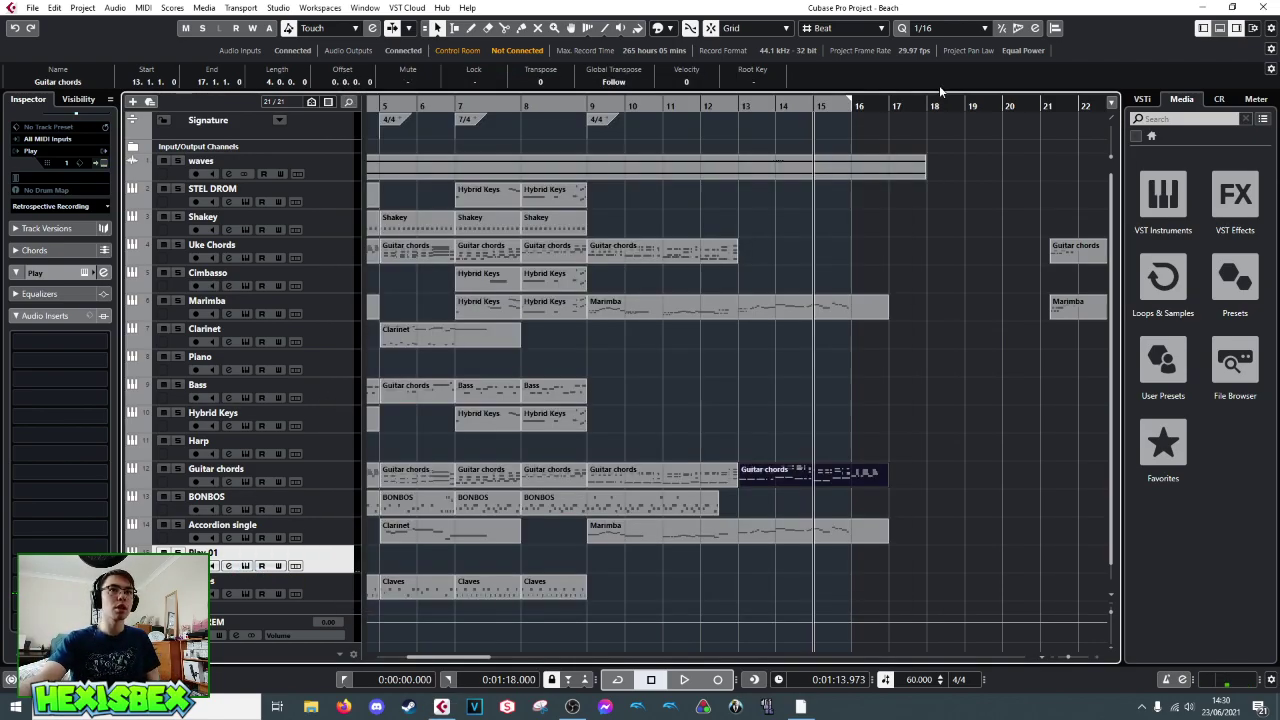
- Route the Play 01 channel's output to the STREM FX channel in the MixConsole, and close the mixer
{"action": "key", "text": "F3"}
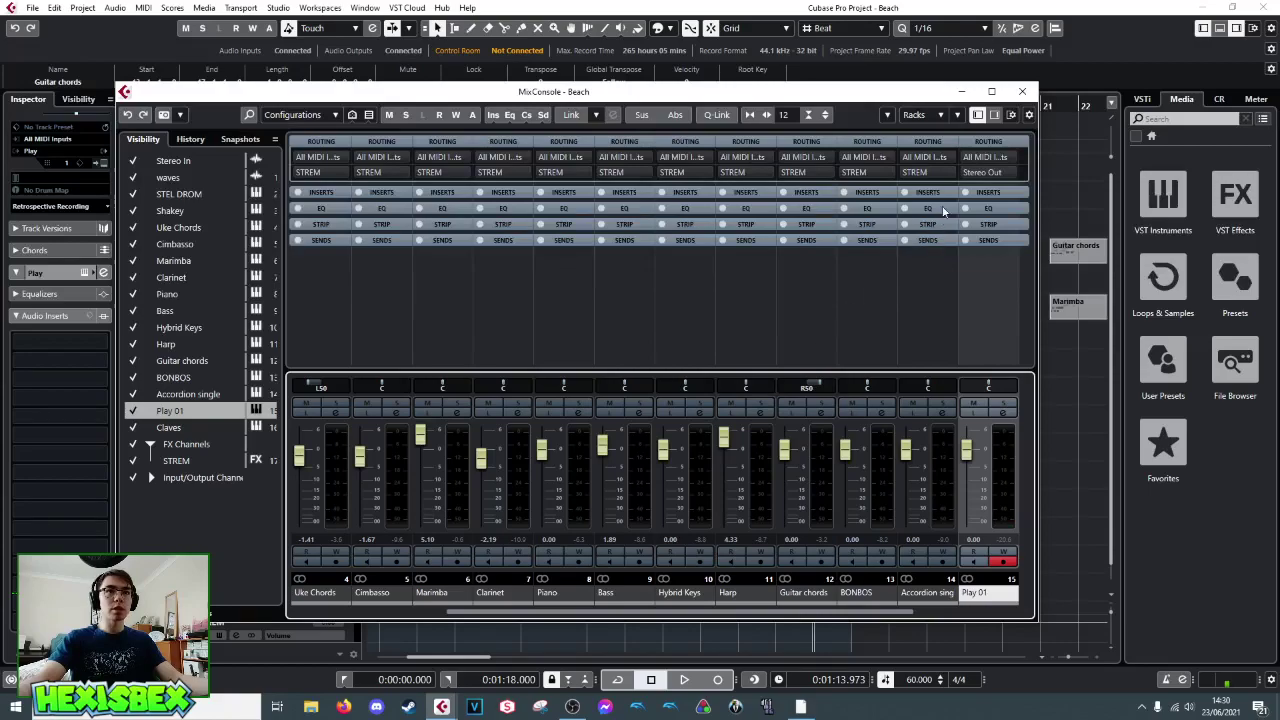
{"action": "left_click", "coordinate": [991, 177]}
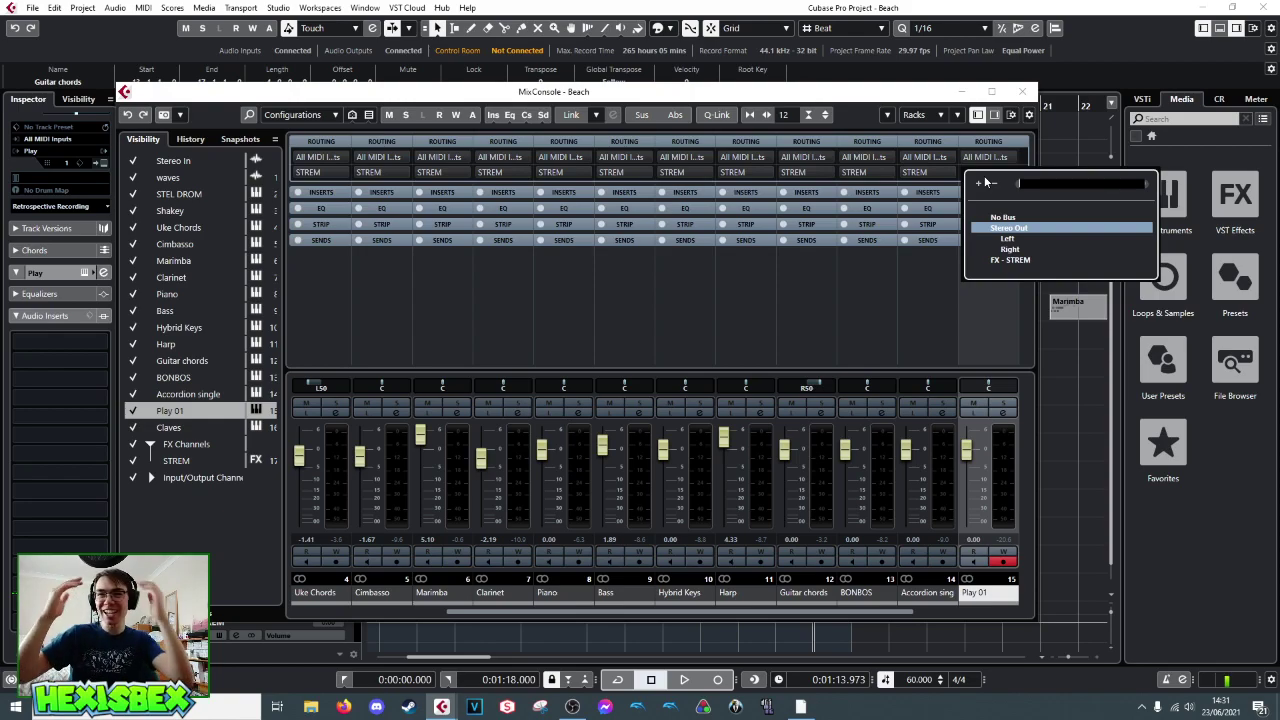
{"action": "left_click", "coordinate": [1010, 259]}
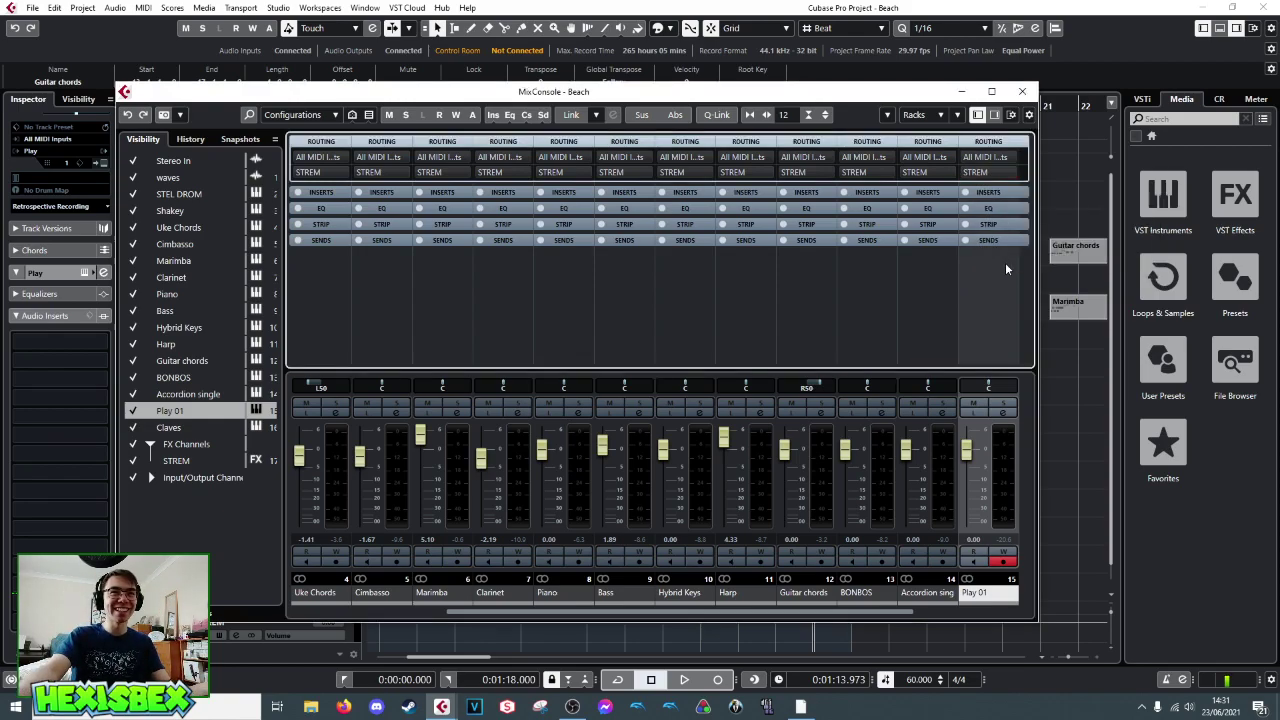
{"action": "left_click", "coordinate": [1022, 93]}
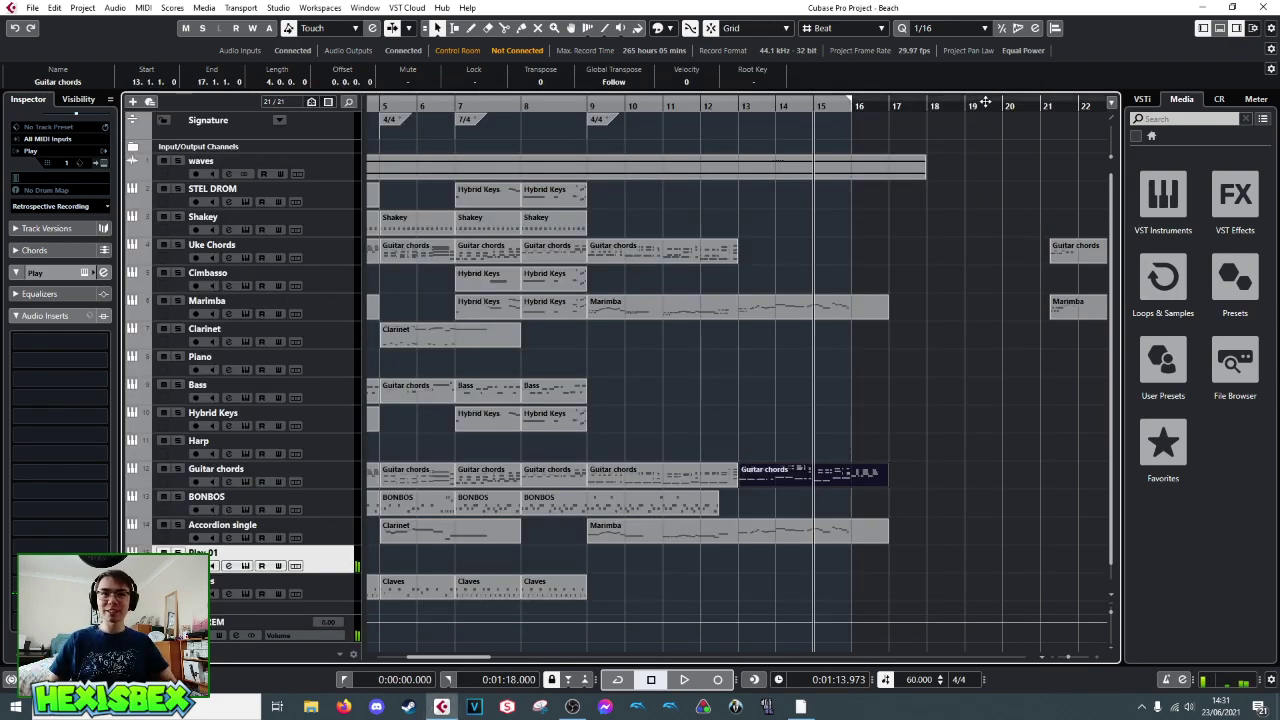
- Record a sustained whistle note on the Play 01 track starting at bar 16
{"action": "left_click", "coordinate": [855, 105]}
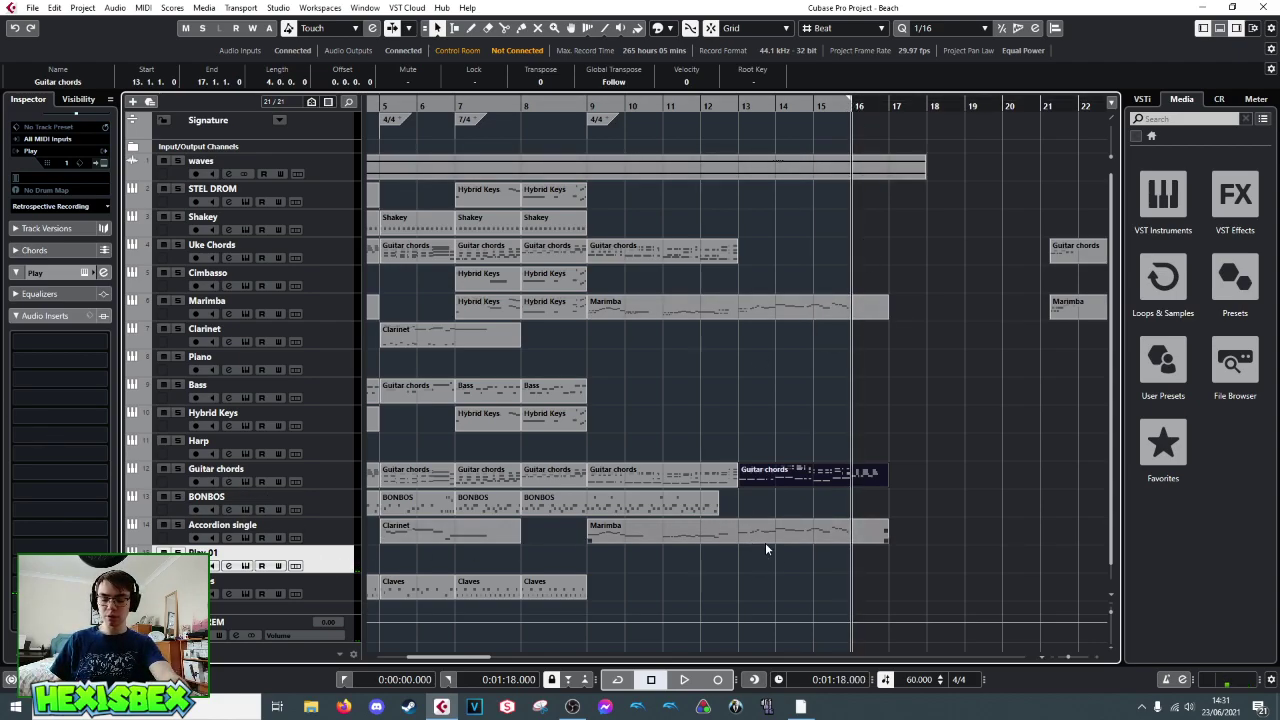
{"action": "key", "text": "KP_Multiply"}
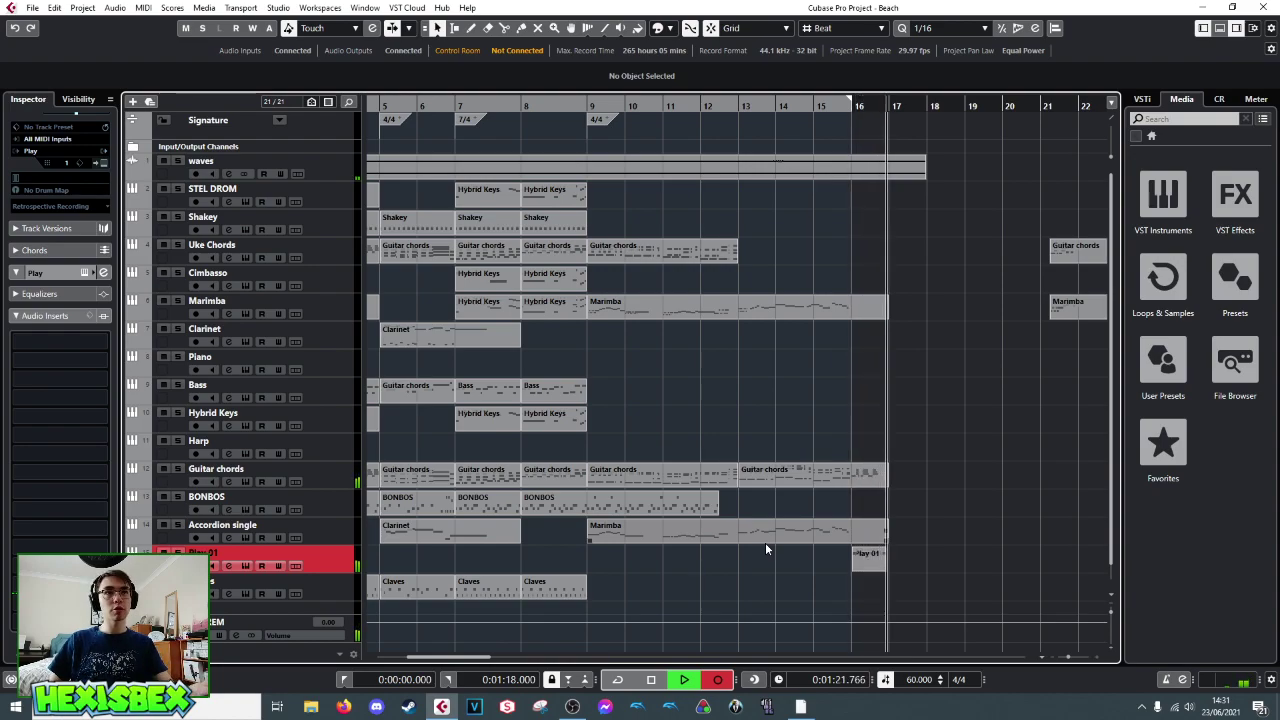
{"action": "key", "text": "space"}
- Open the recorded Play 01 part, show its Pitchbend lane, draw a falling curve from bar 16 to about 16.2.3, and play it back
{"action": "double_click", "coordinate": [873, 561]}
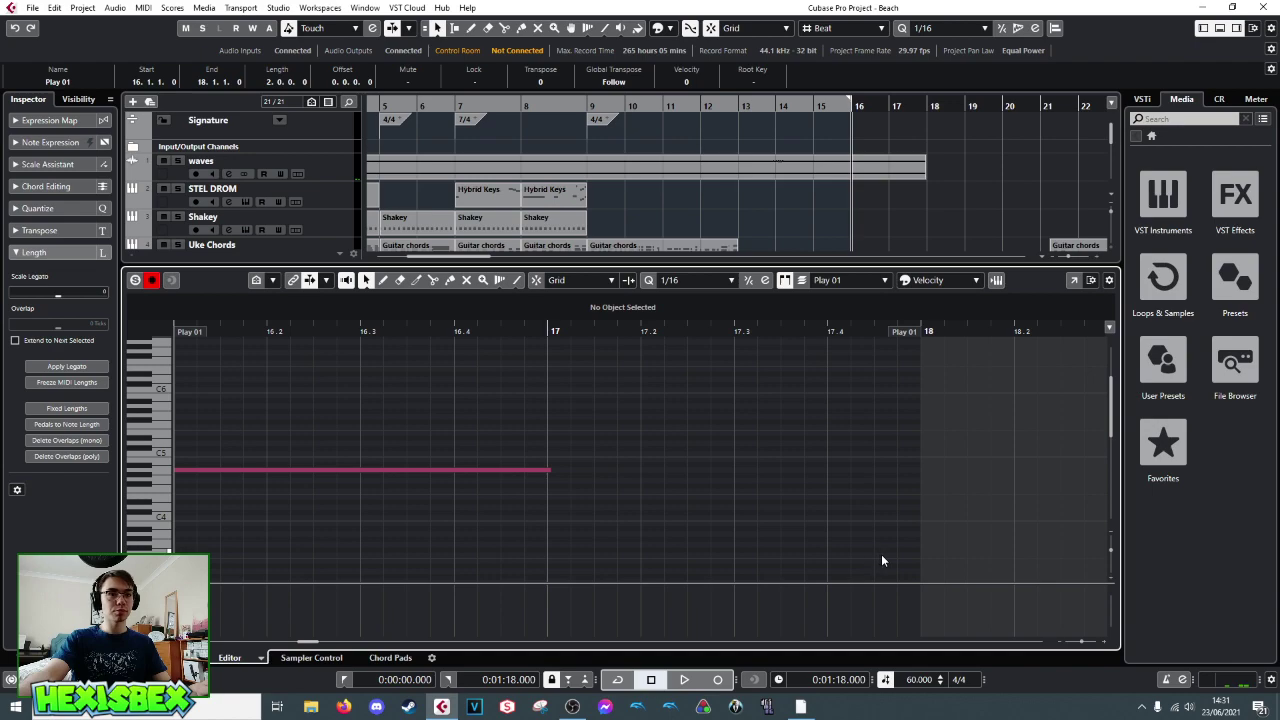
{"action": "left_click", "coordinate": [150, 597]}
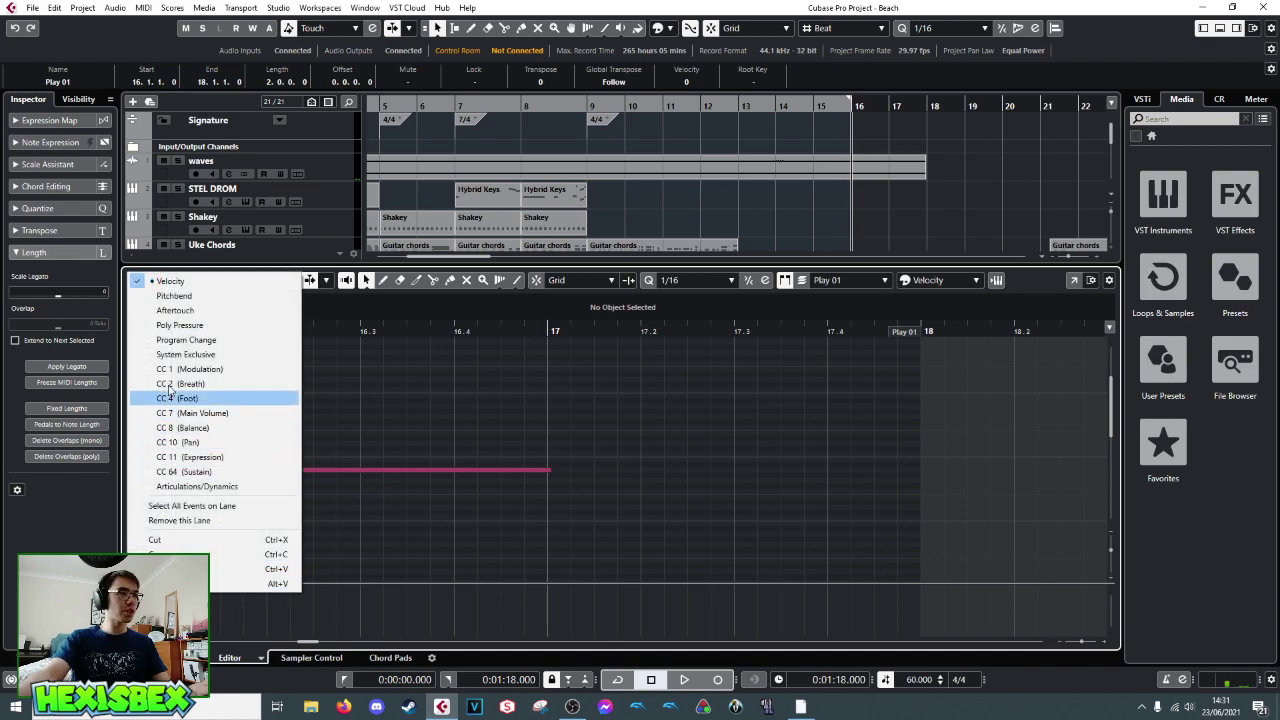
{"action": "left_click", "coordinate": [150, 290]}
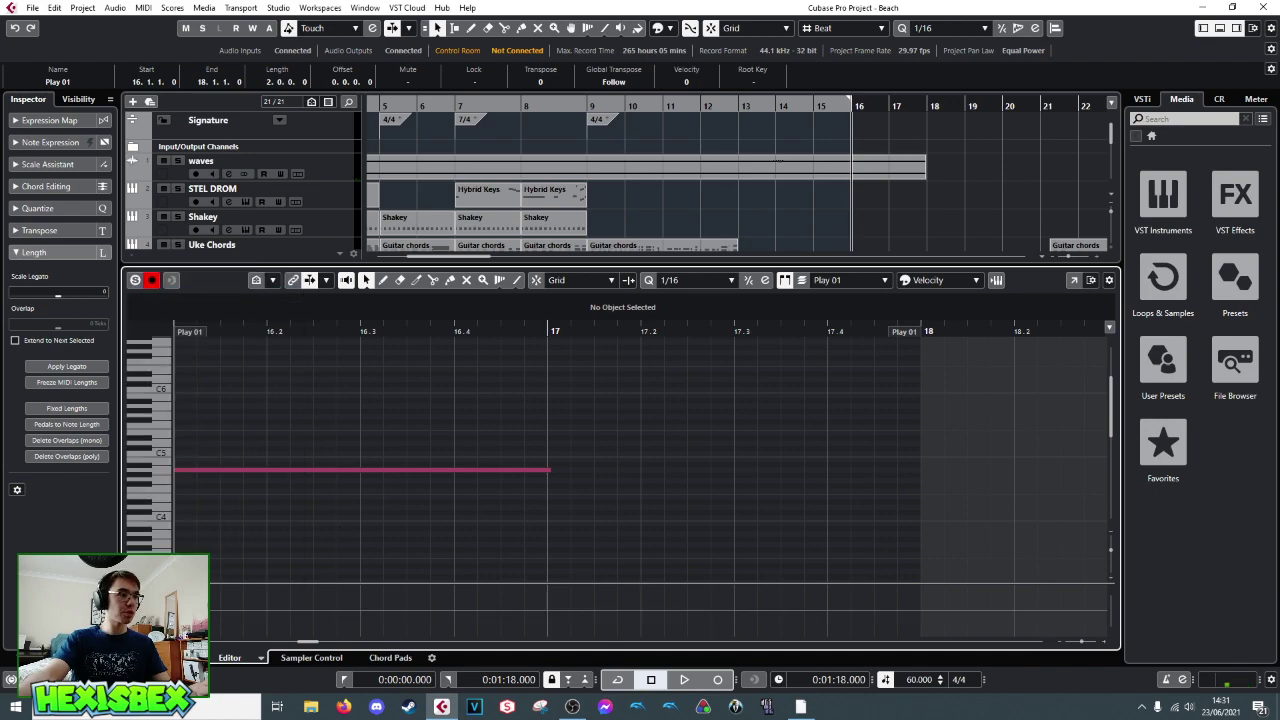
{"action": "left_click", "coordinate": [383, 280]}
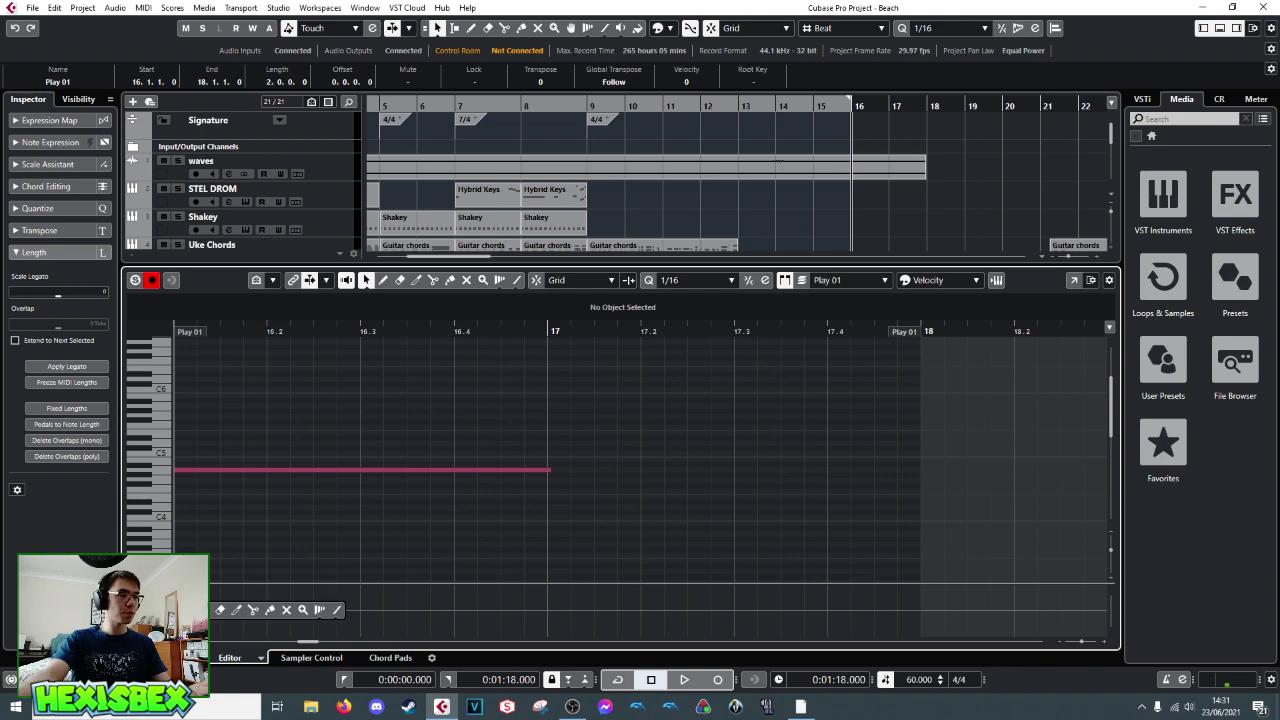
{"action": "left_click_drag", "start_coordinate": [205, 615], "coordinate": [328, 630]}
{"action": "scroll", "coordinate": [354, 560], "scroll_direction": "down", "scroll_amount": 5}
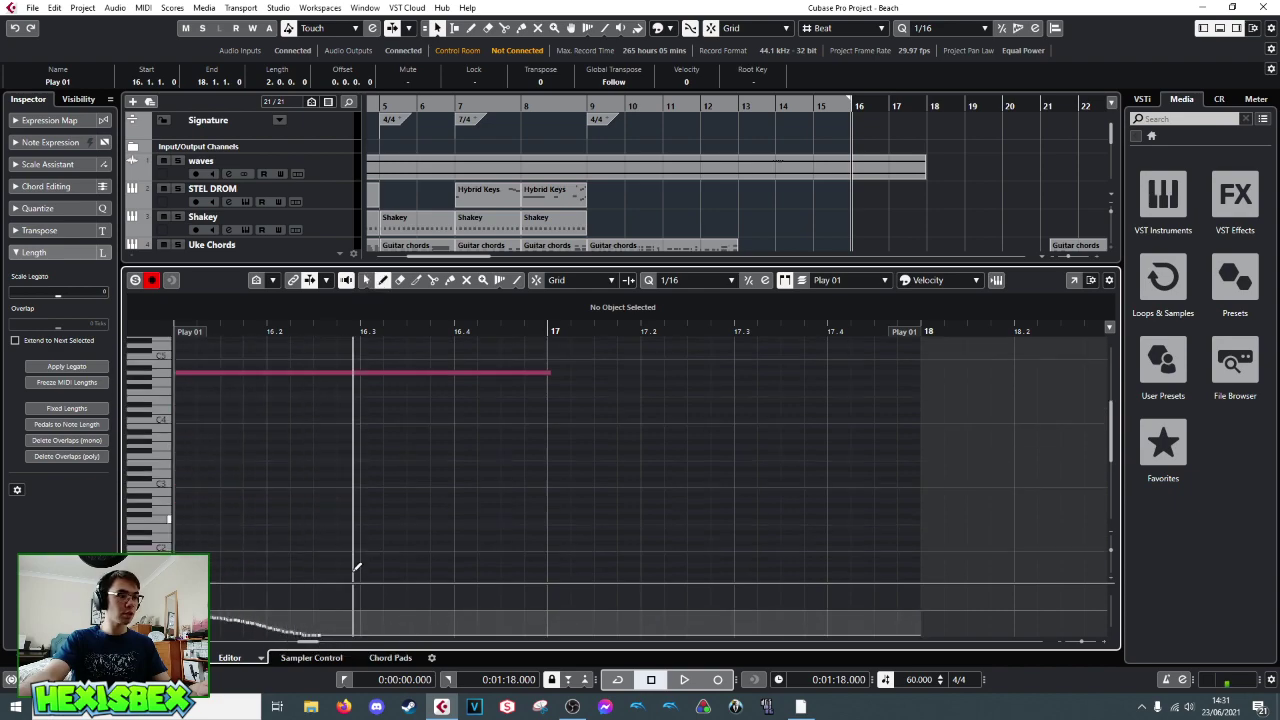
{"action": "scroll", "coordinate": [356, 568], "scroll_direction": "up", "scroll_amount": 1}
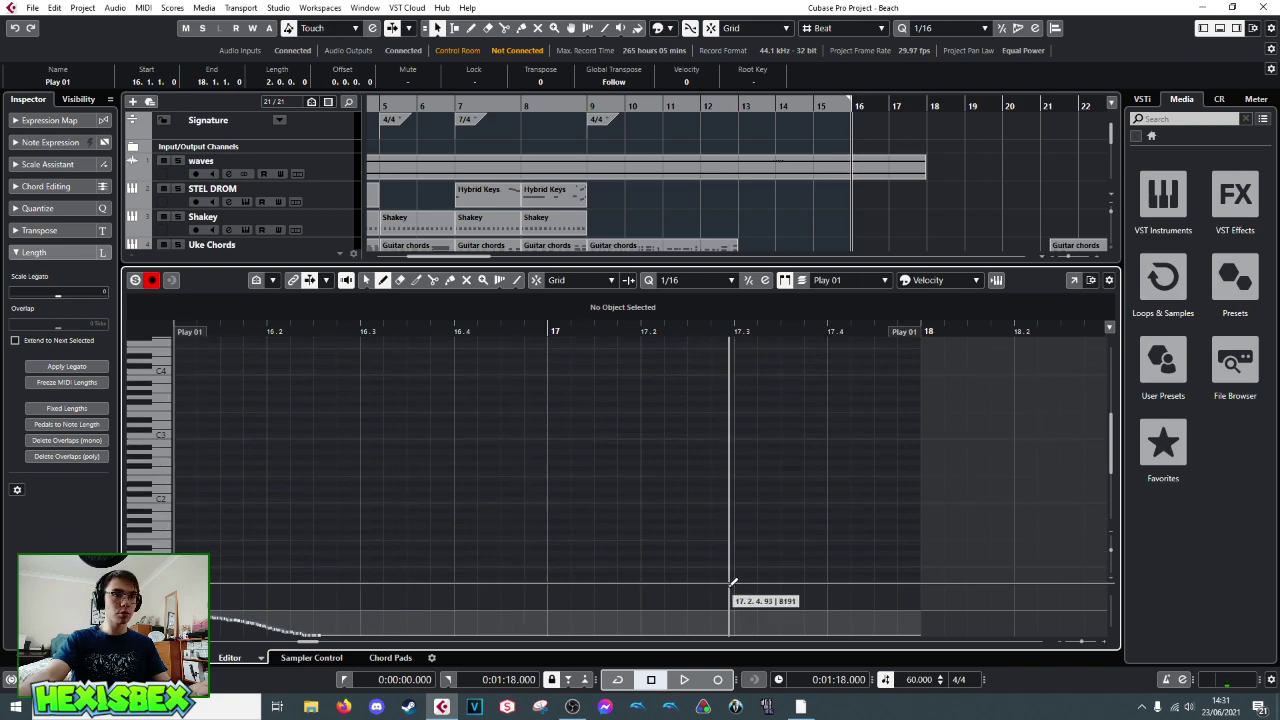
{"action": "key", "text": "space"}
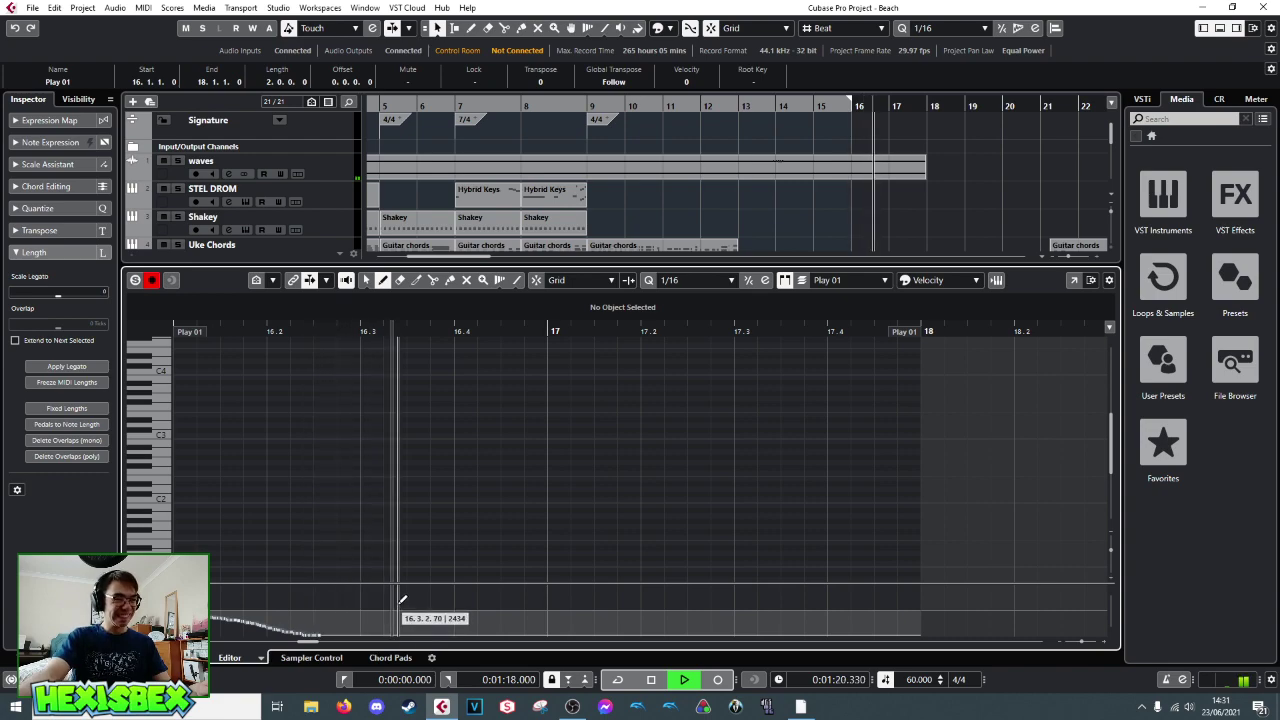
{"action": "key", "text": "space"}
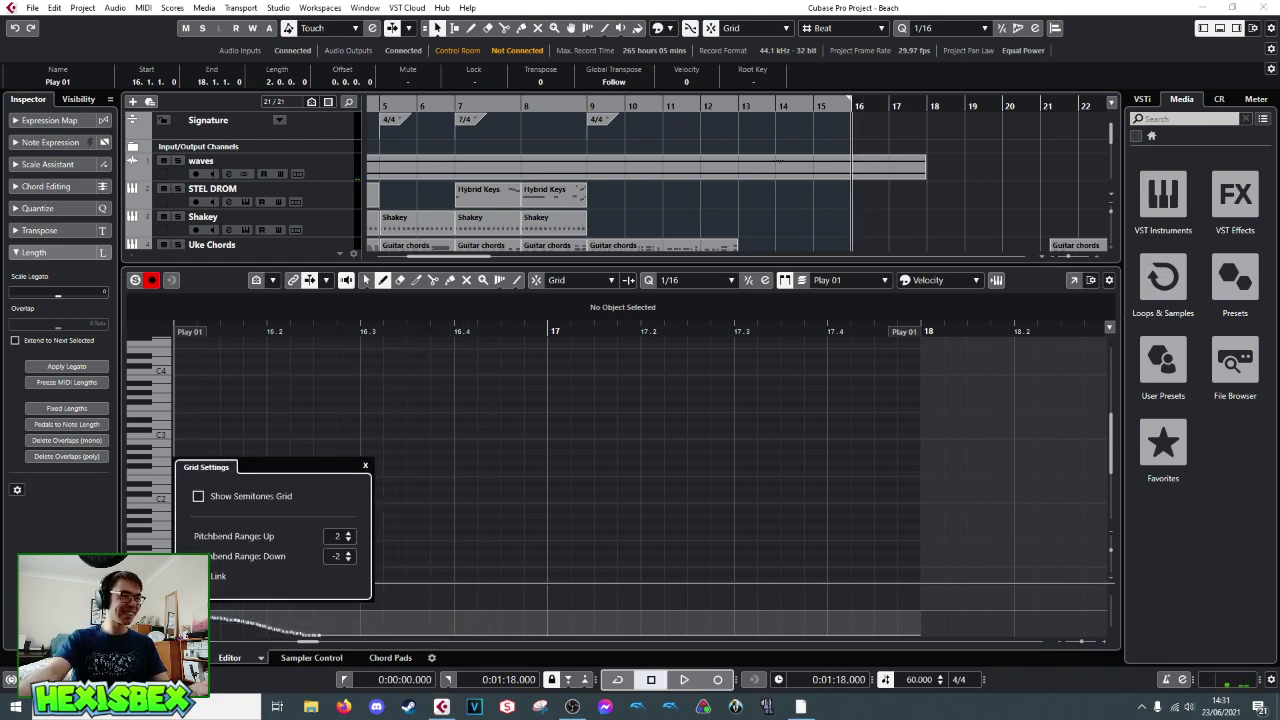
- Set the pitchbend grid range to 5 up and -5 down, and play back the whistle part
{"action": "left_click", "coordinate": [349, 561]}
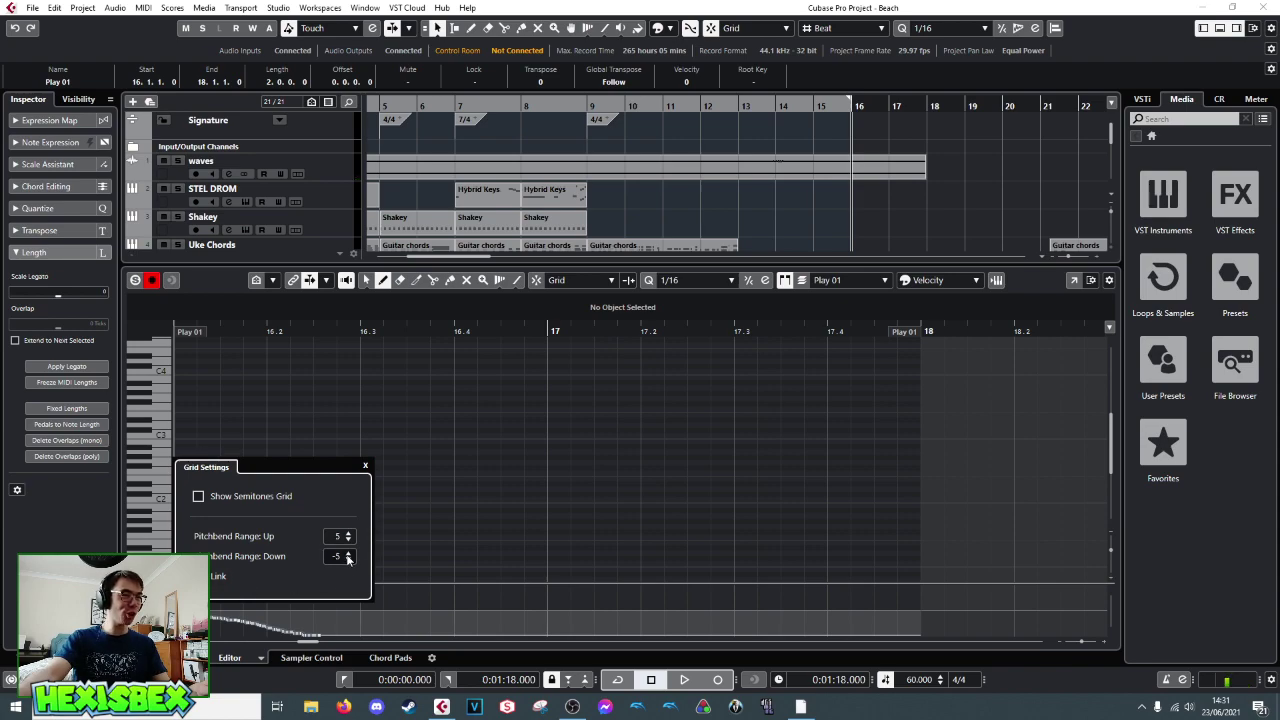
{"action": "left_click", "coordinate": [420, 510]}
{"action": "key", "text": "ctrl+z"}
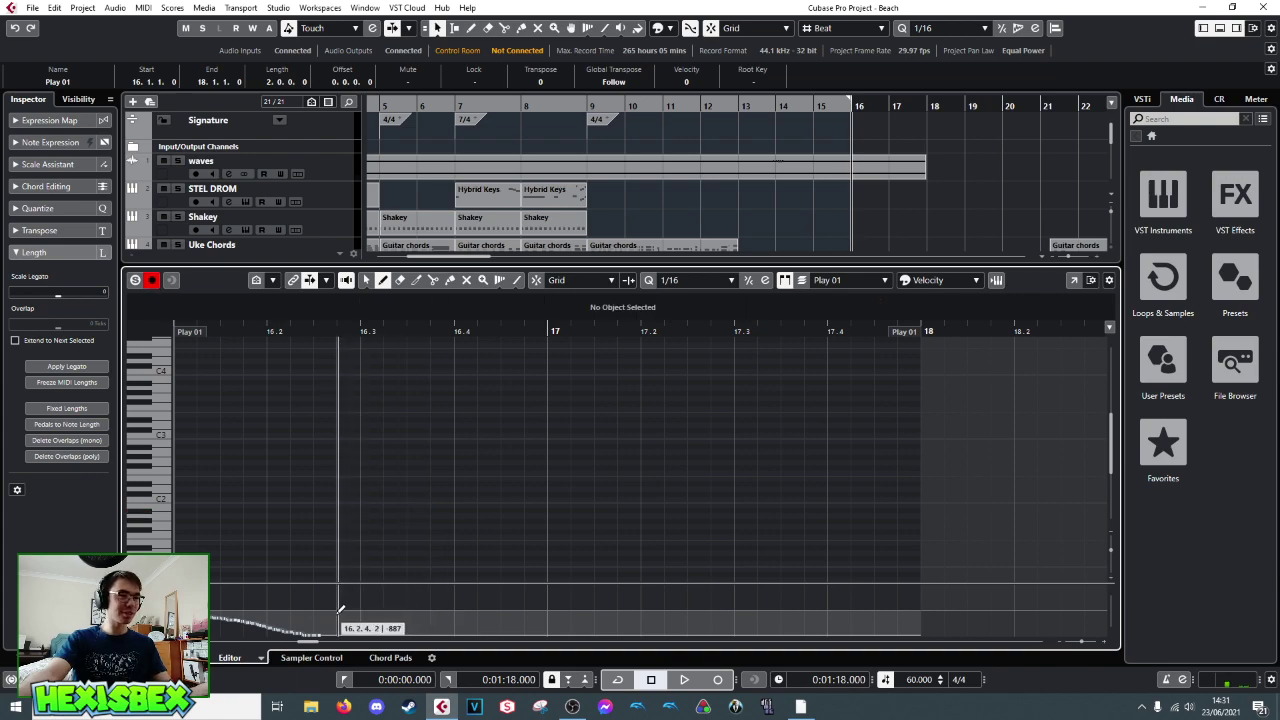
{"action": "key", "text": "space"}
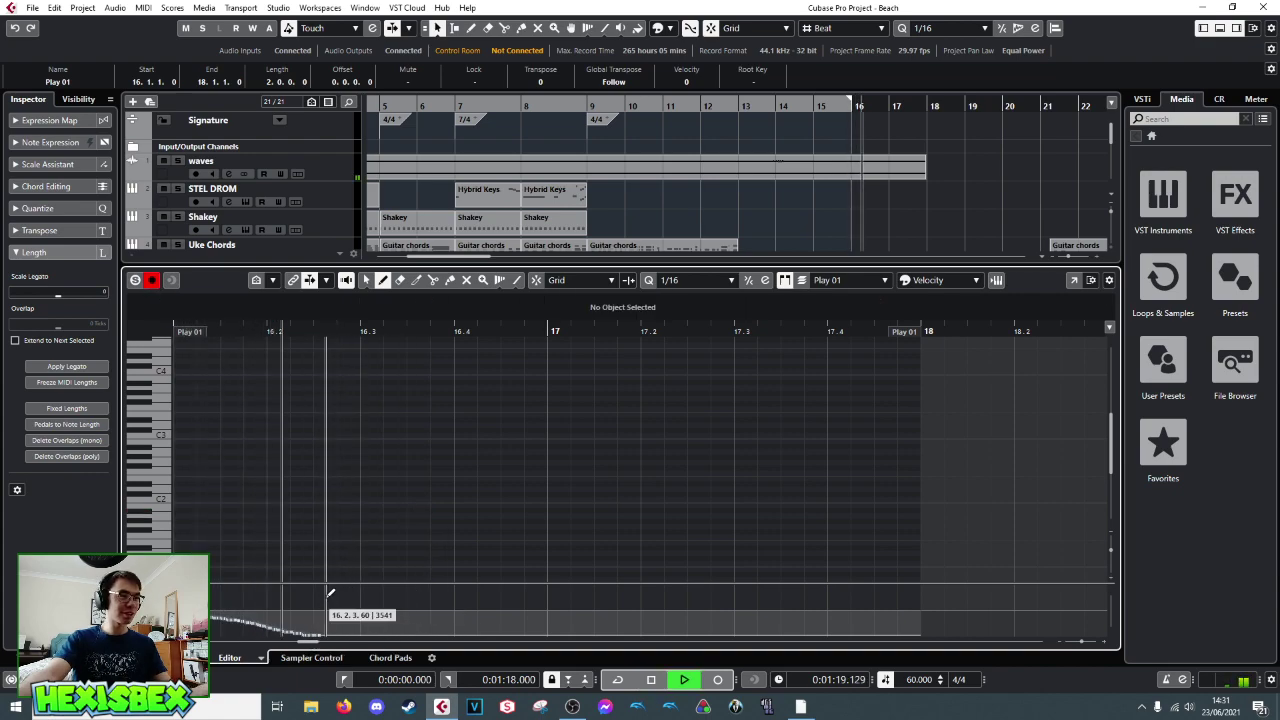
{"action": "key", "text": "space"}
- Set the pitchbend grid range to 14 up and -14 down, and play back the whistle part
{"action": "left_click", "coordinate": [150, 600]}
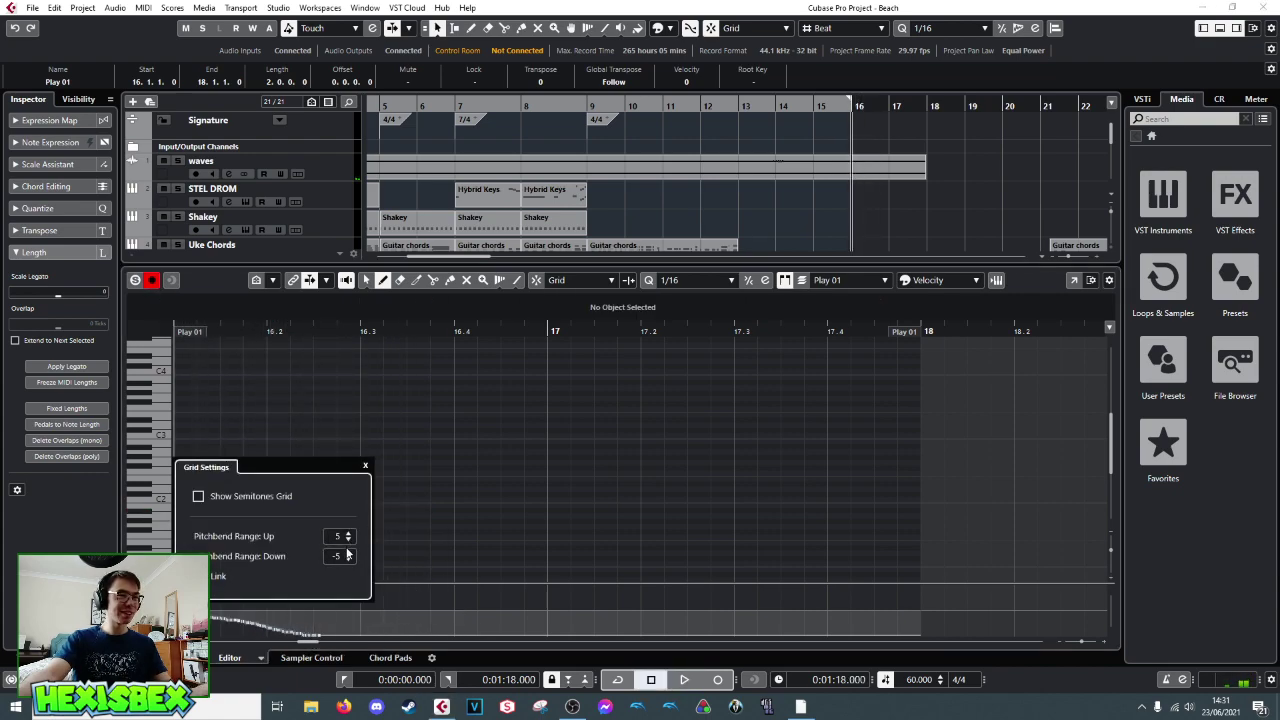
{"action": "left_click", "coordinate": [348, 560]}
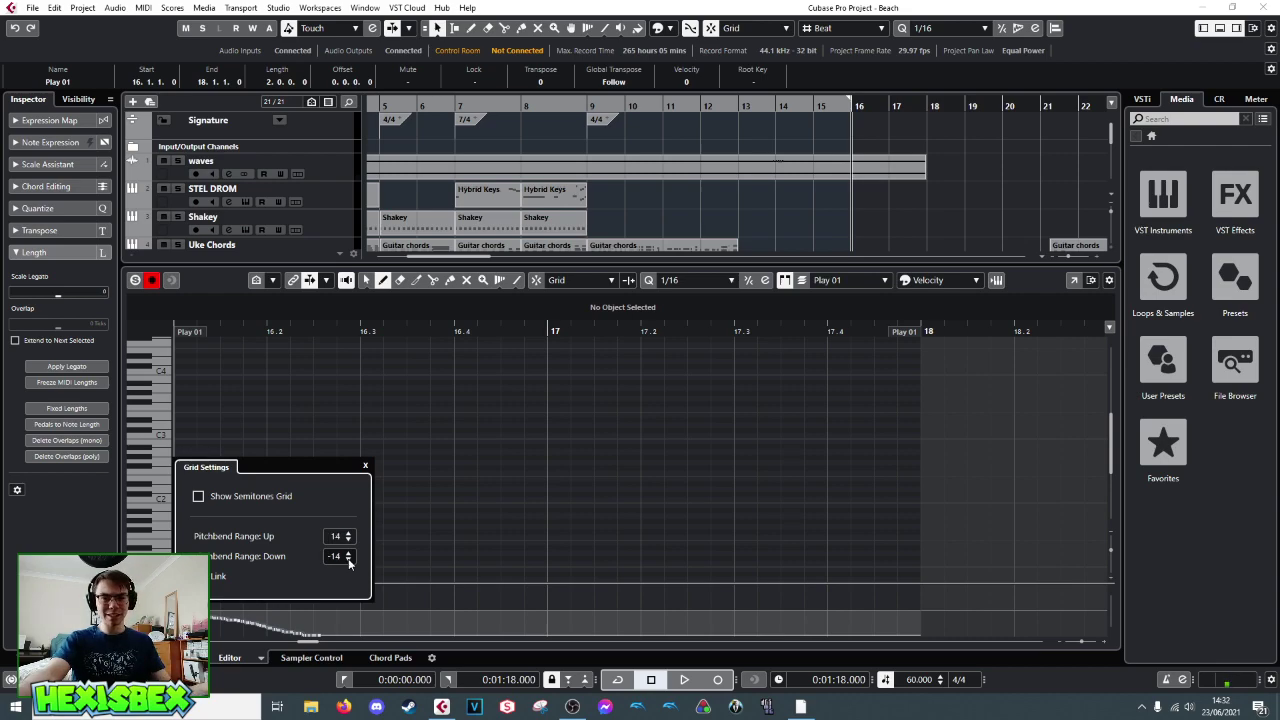
{"action": "left_click", "coordinate": [366, 469]}
{"action": "key", "text": "space"}
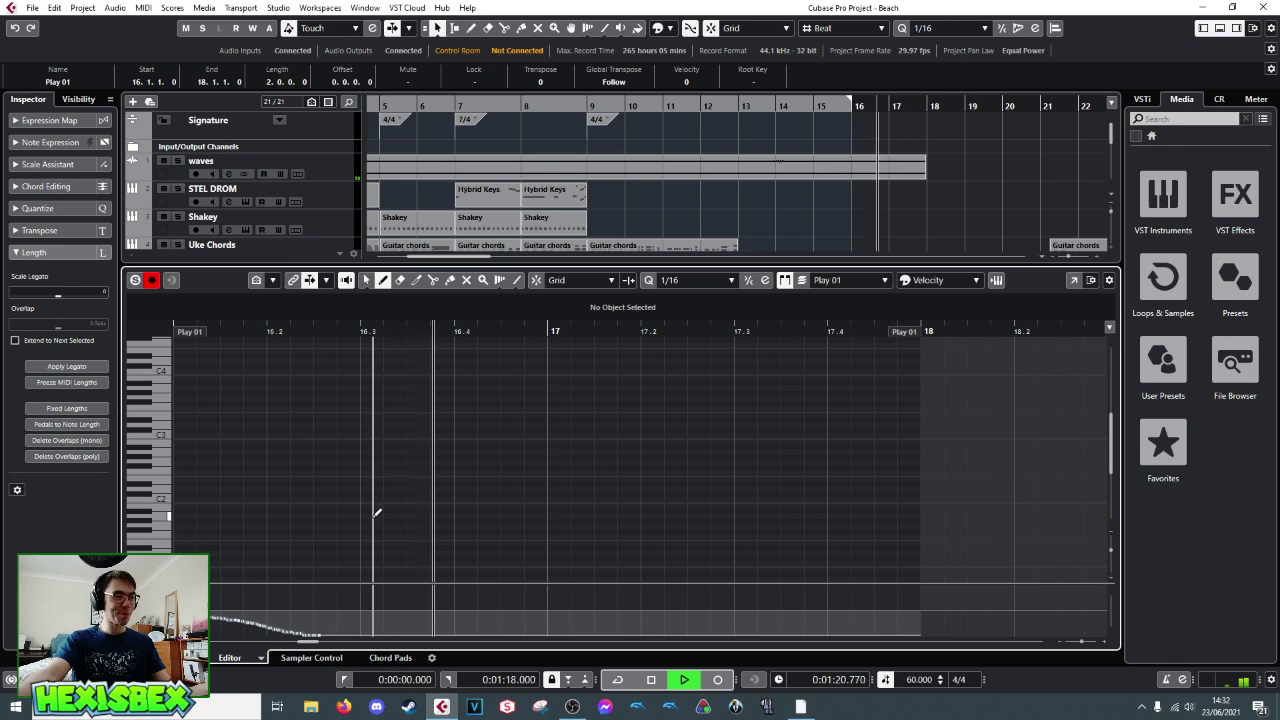
{"action": "key", "text": "space"}
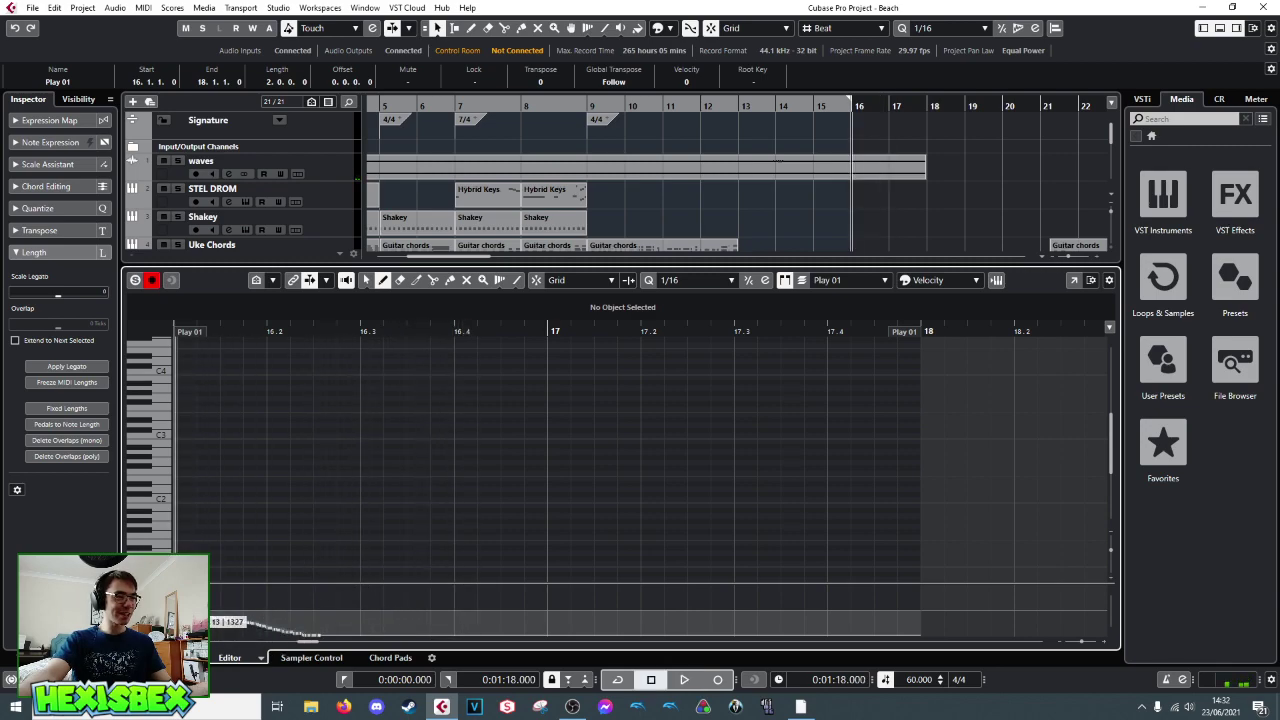
- Delete all the drawn falling pitchbend points in the Play 01 part
{"action": "key", "text": "1"}
{"action": "left_click_drag", "start_coordinate": [314, 637], "coordinate": [185, 612]}
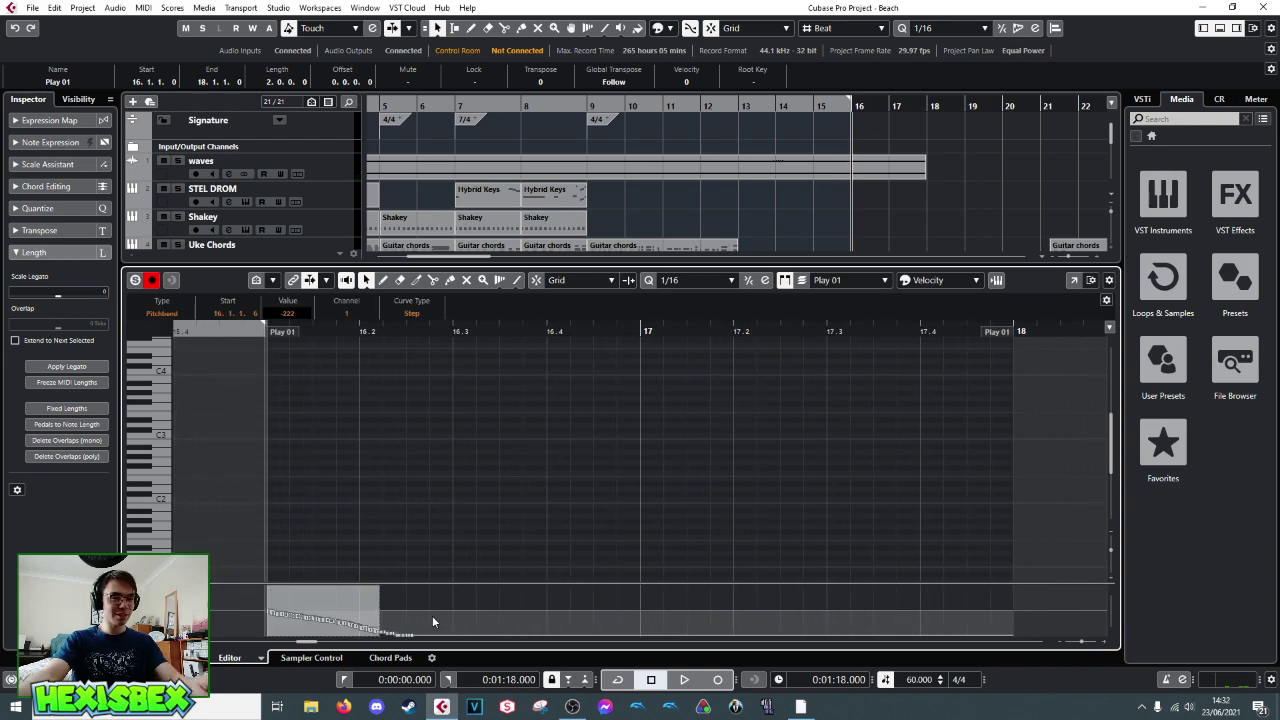
{"action": "key", "text": "Delete"}
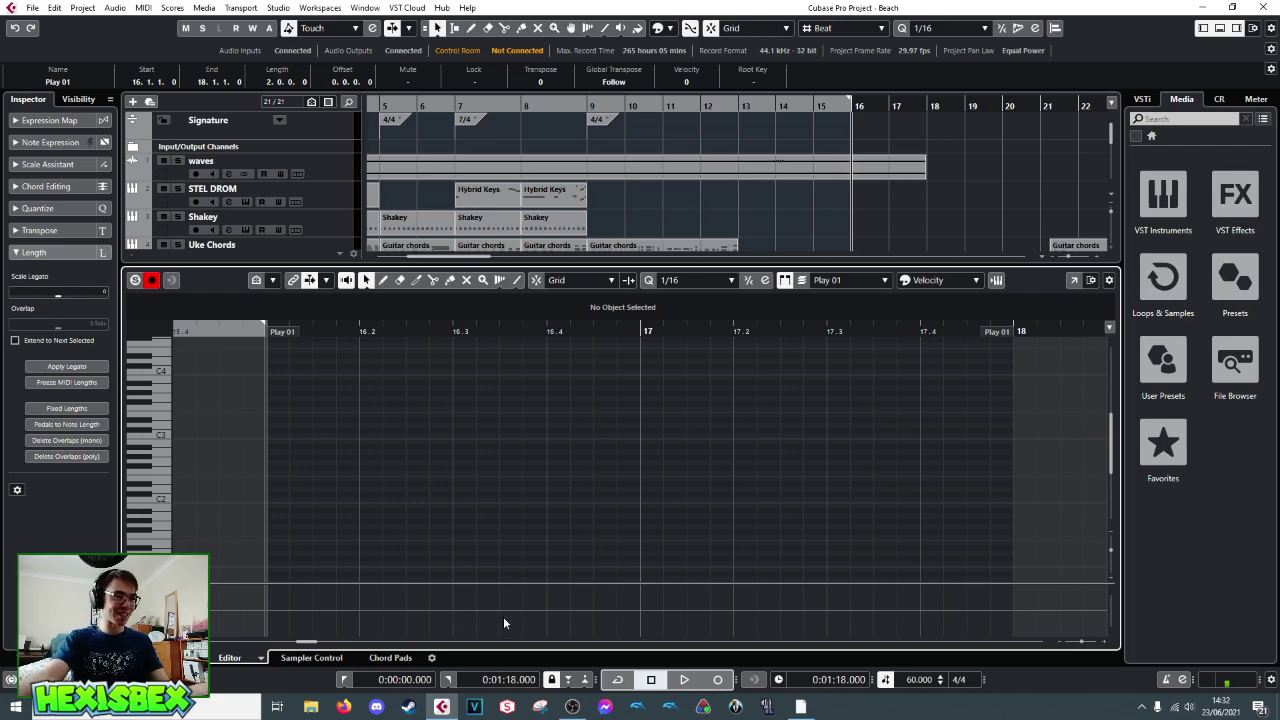
- Draw a curved pitchbend ramp falling from about -222 at bar 16 to about -7750 at bar 17, and play it back
{"action": "right_click", "coordinate": [264, 609]}
{"action": "left_click", "coordinate": [280, 612]}
{"action": "left_click", "coordinate": [270, 609]}
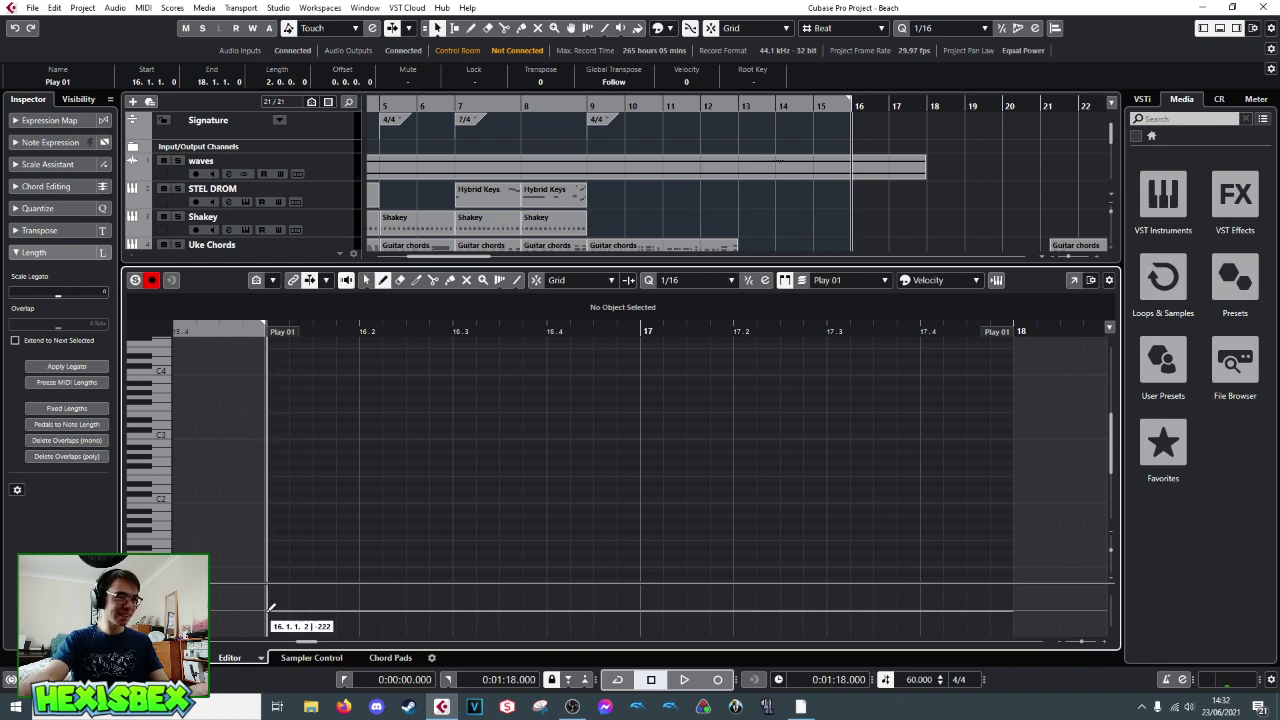
{"action": "left_click", "coordinate": [644, 627]}
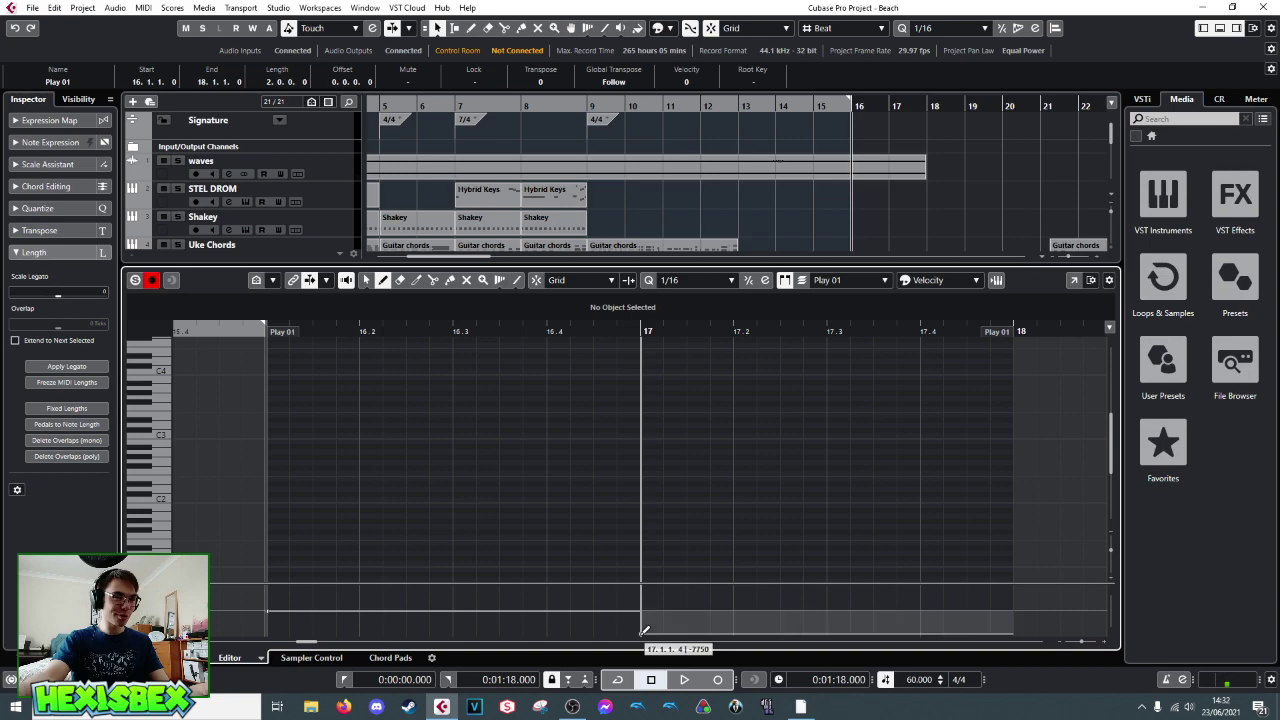
{"action": "right_click", "coordinate": [645, 618]}
{"action": "left_click", "coordinate": [645, 615]}
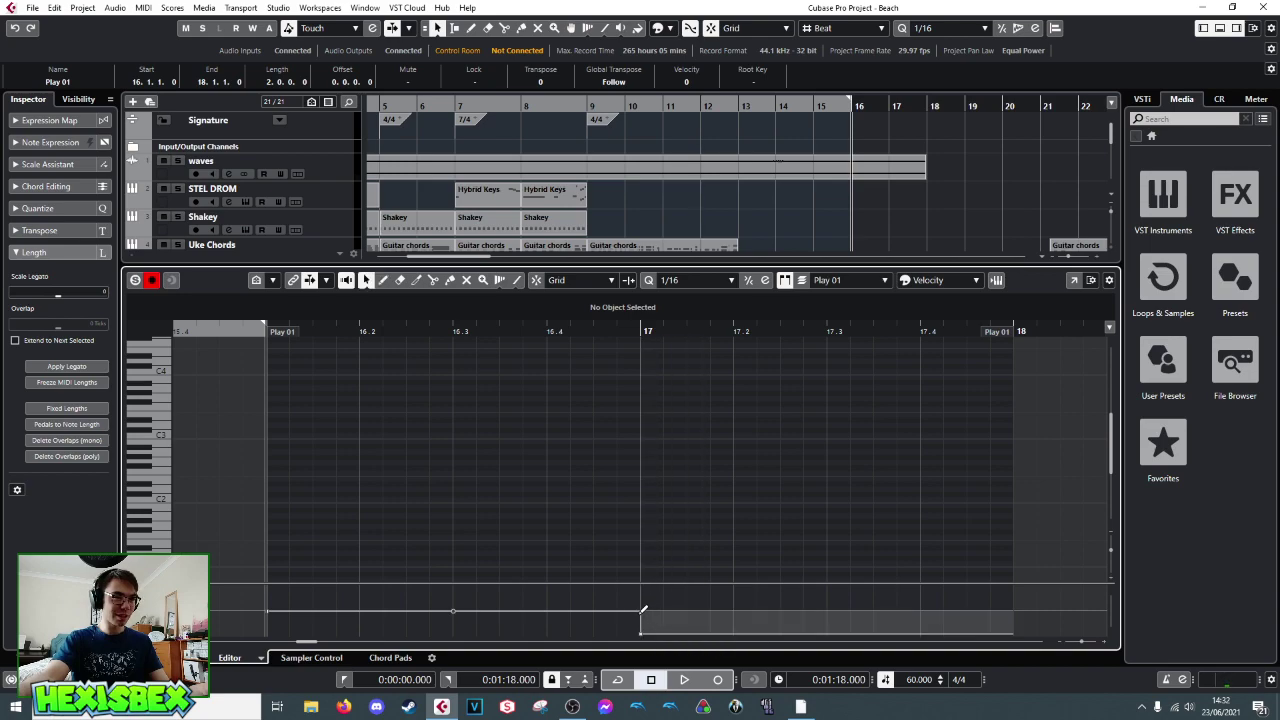
{"action": "left_click_drag", "start_coordinate": [452, 617], "coordinate": [455, 633]}
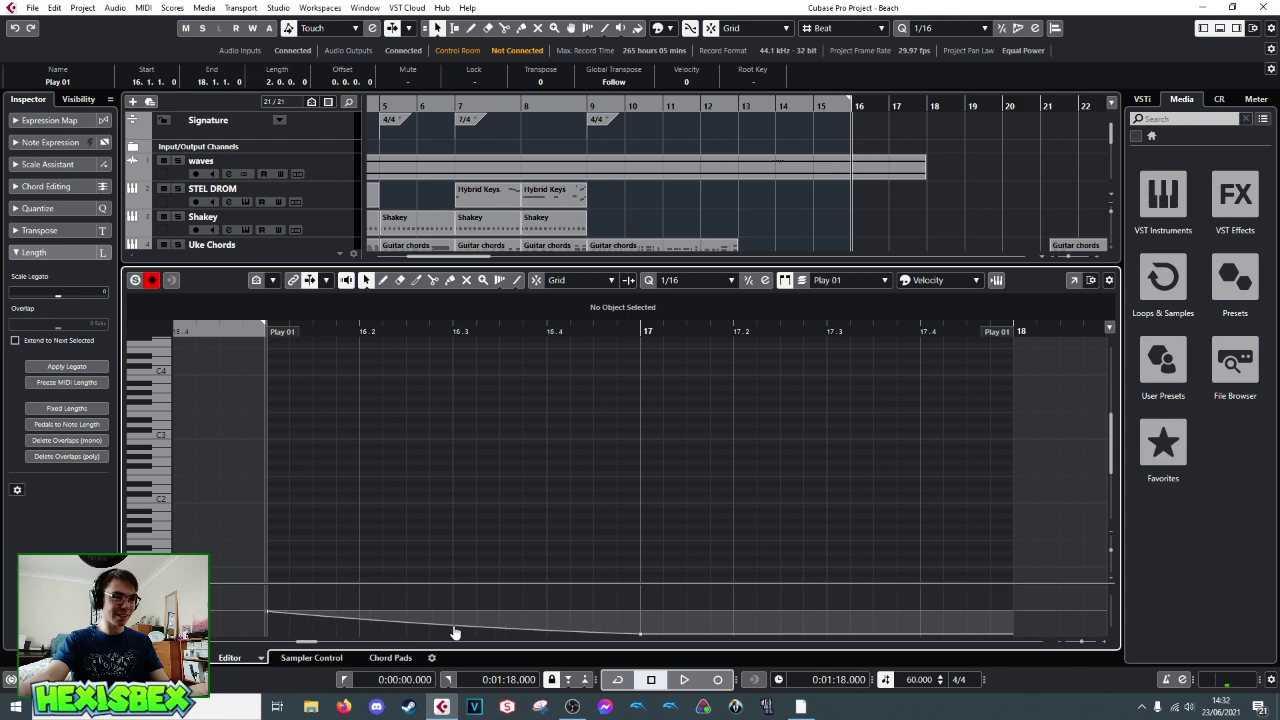
{"action": "key", "text": "space"}
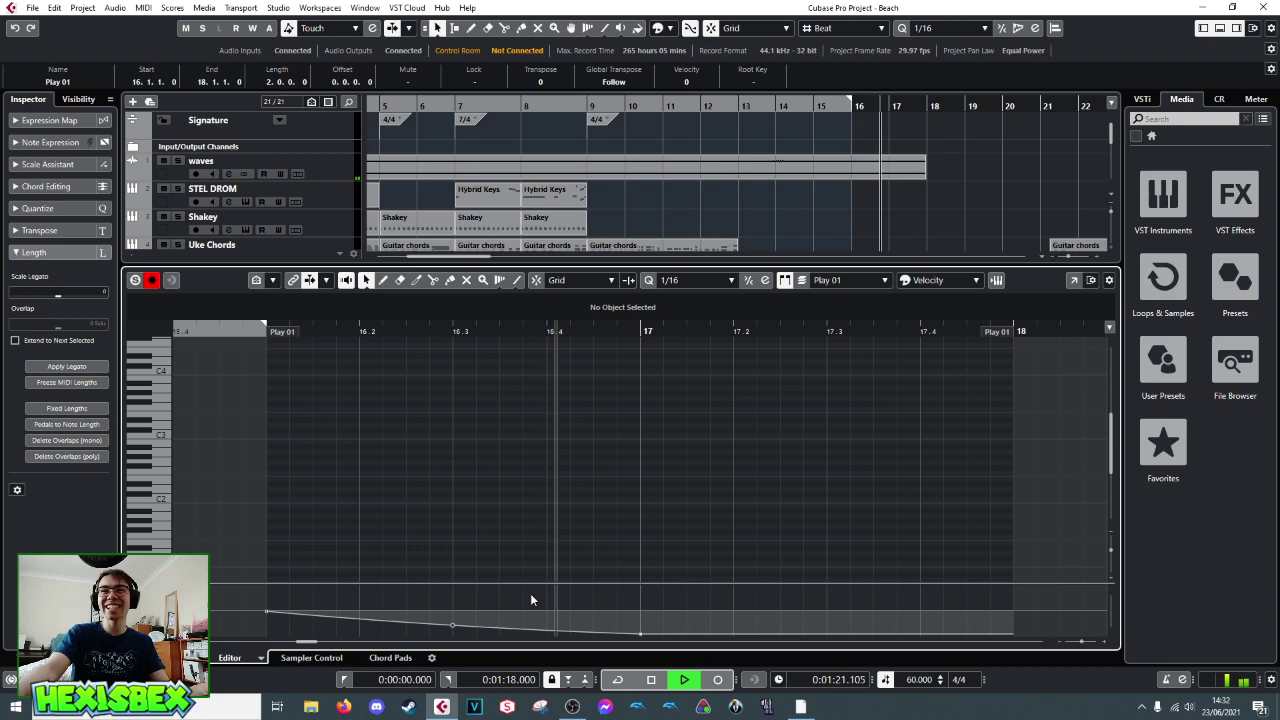
{"action": "key", "text": "space"}
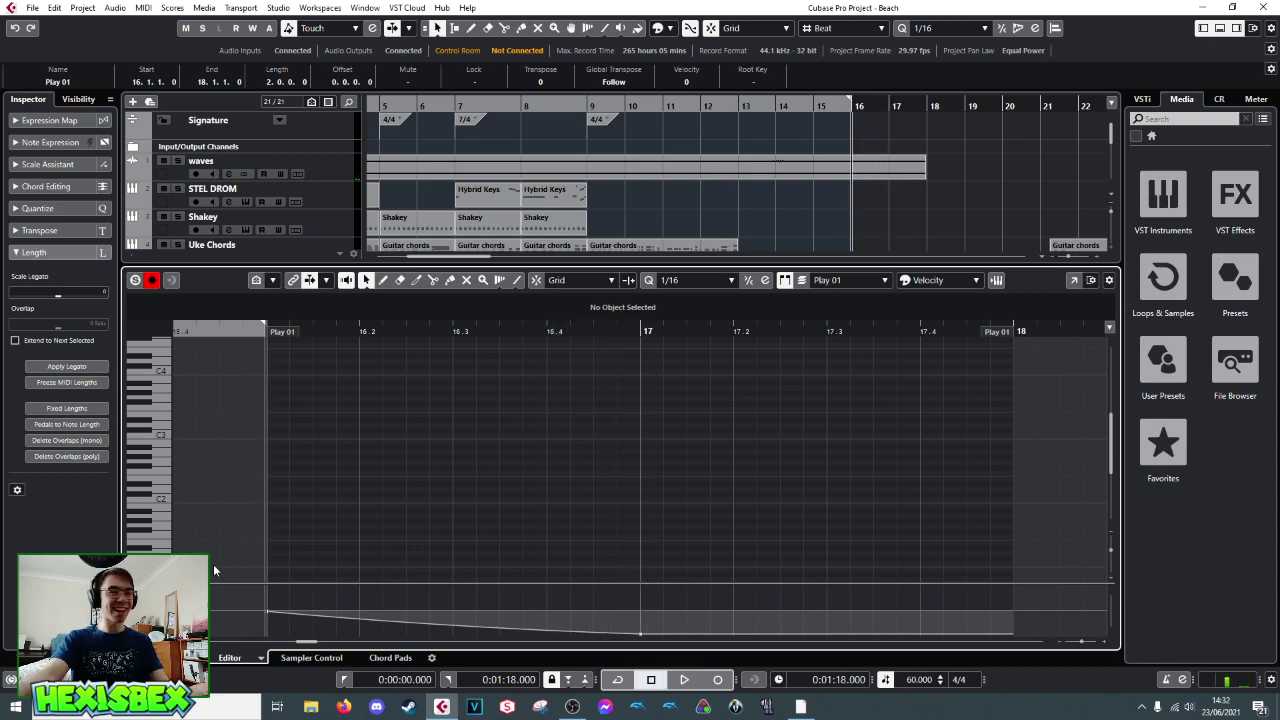
- Raise the pitchbend curve's starting point at bar 16 to 8191 and play back the whistle
{"action": "left_click_drag", "start_coordinate": [270, 617], "coordinate": [266, 586]}
{"action": "key", "text": "space"}
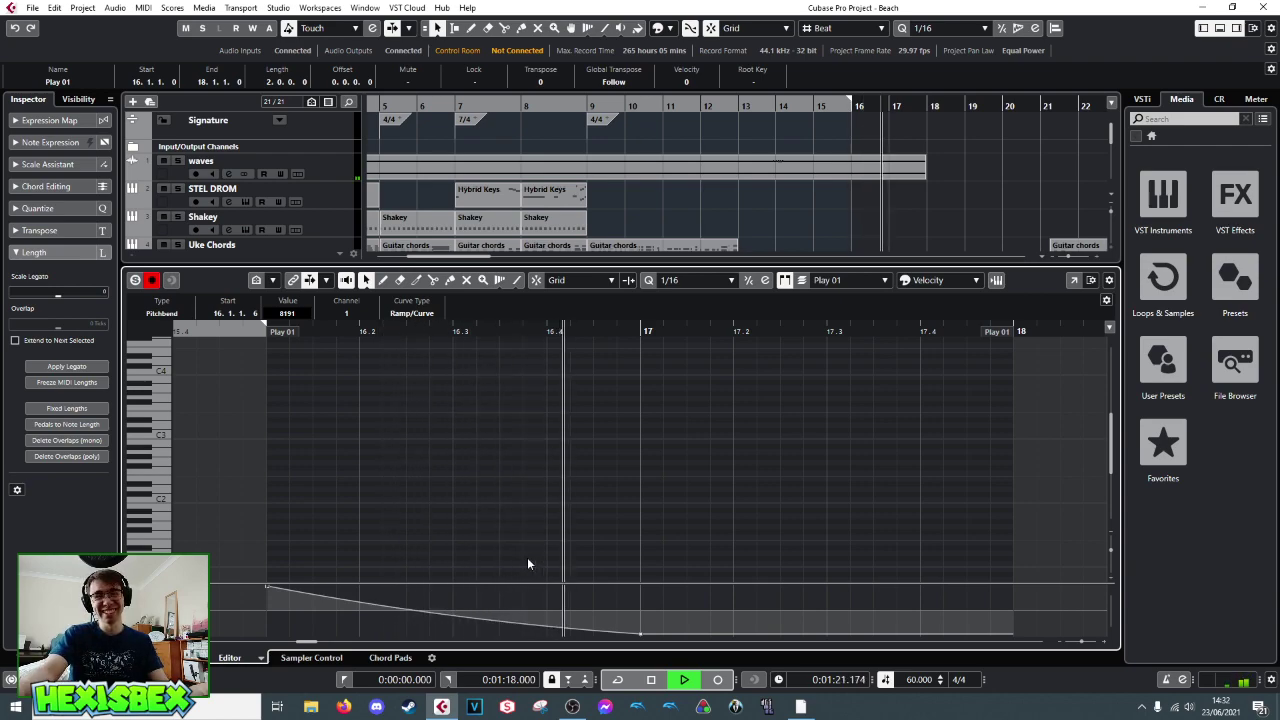
{"action": "key", "text": "space"}
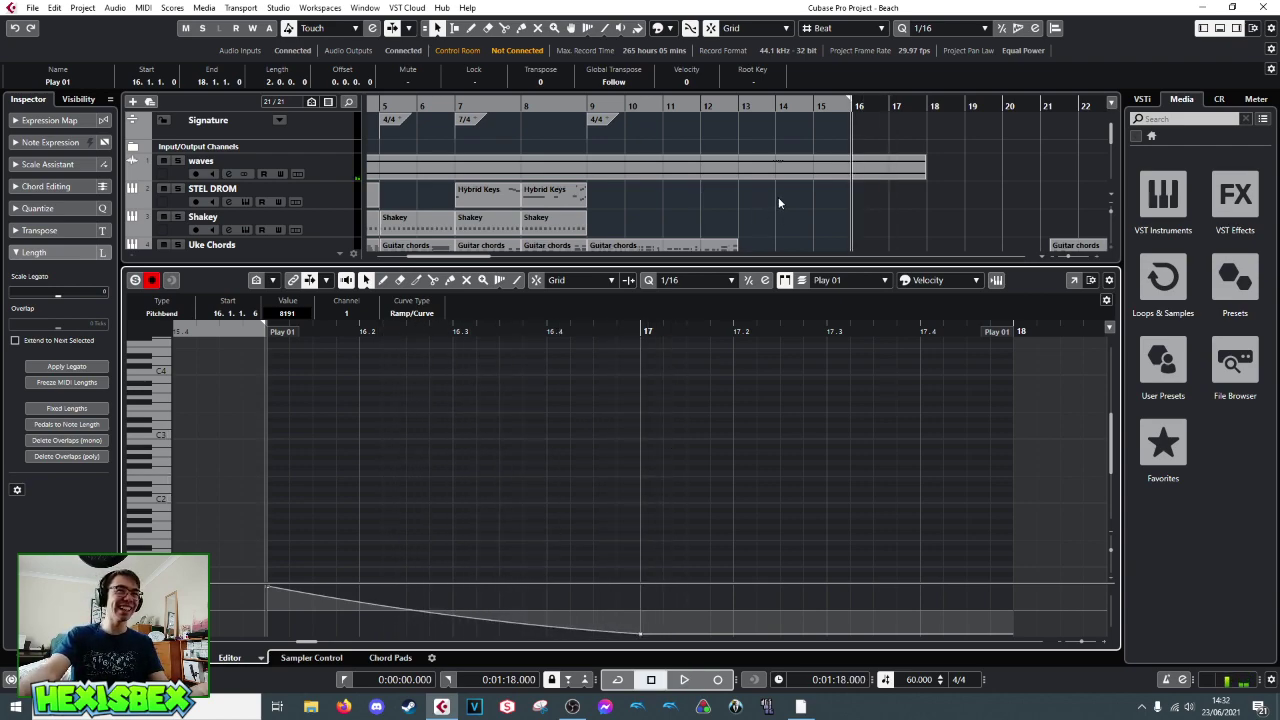
- Close the part editor, rename the whistle track as Wile.E.Coyote, and play back the arrangement from bar 16
{"action": "key", "text": "ctrl+e"}
{"action": "double_click", "coordinate": [250, 552]}
{"action": "type", "text": "Wilo"}
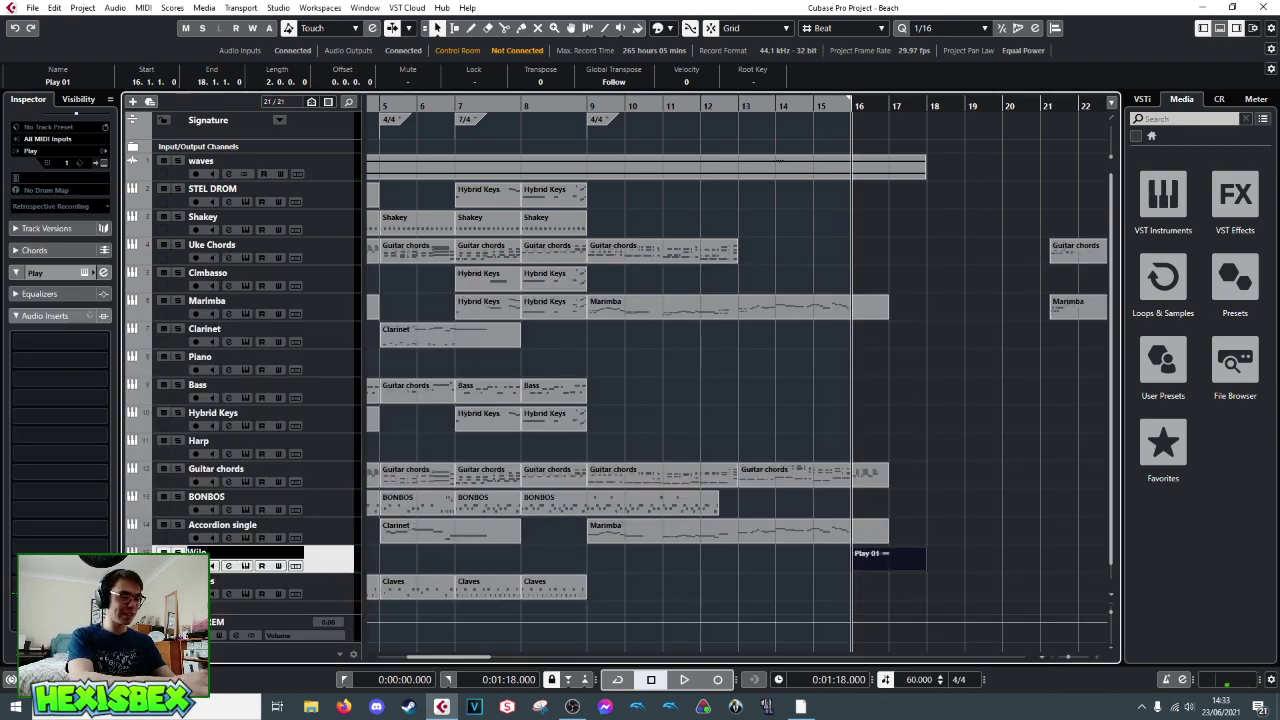
{"action": "type", "text": " E.Co"}
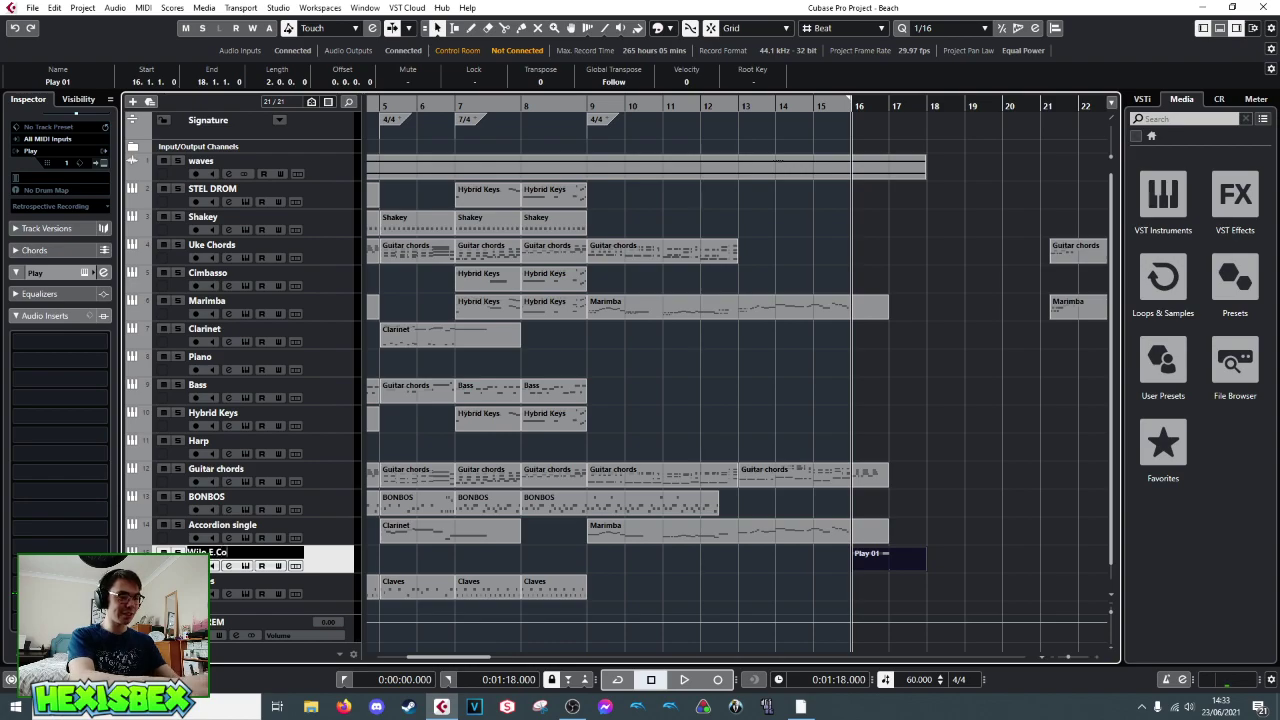
{"action": "type", "text": "yote"}
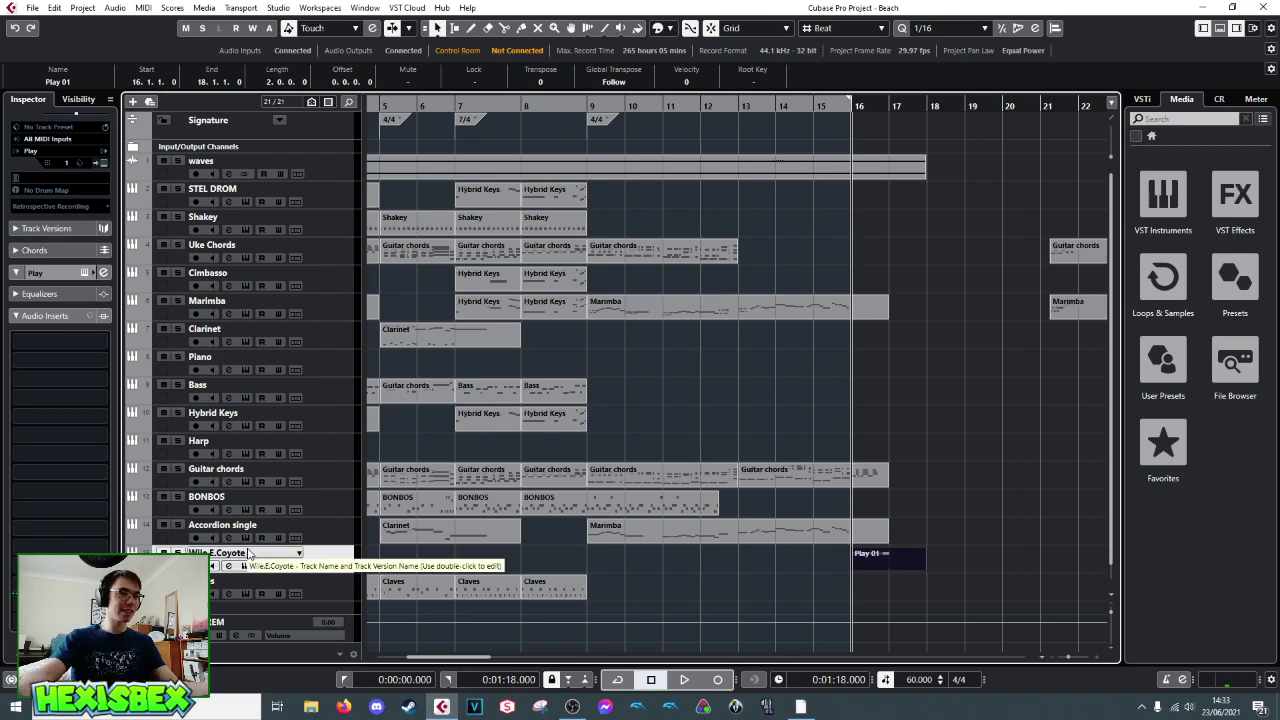
{"action": "key", "text": "Return"}
{"action": "key", "text": "space"}
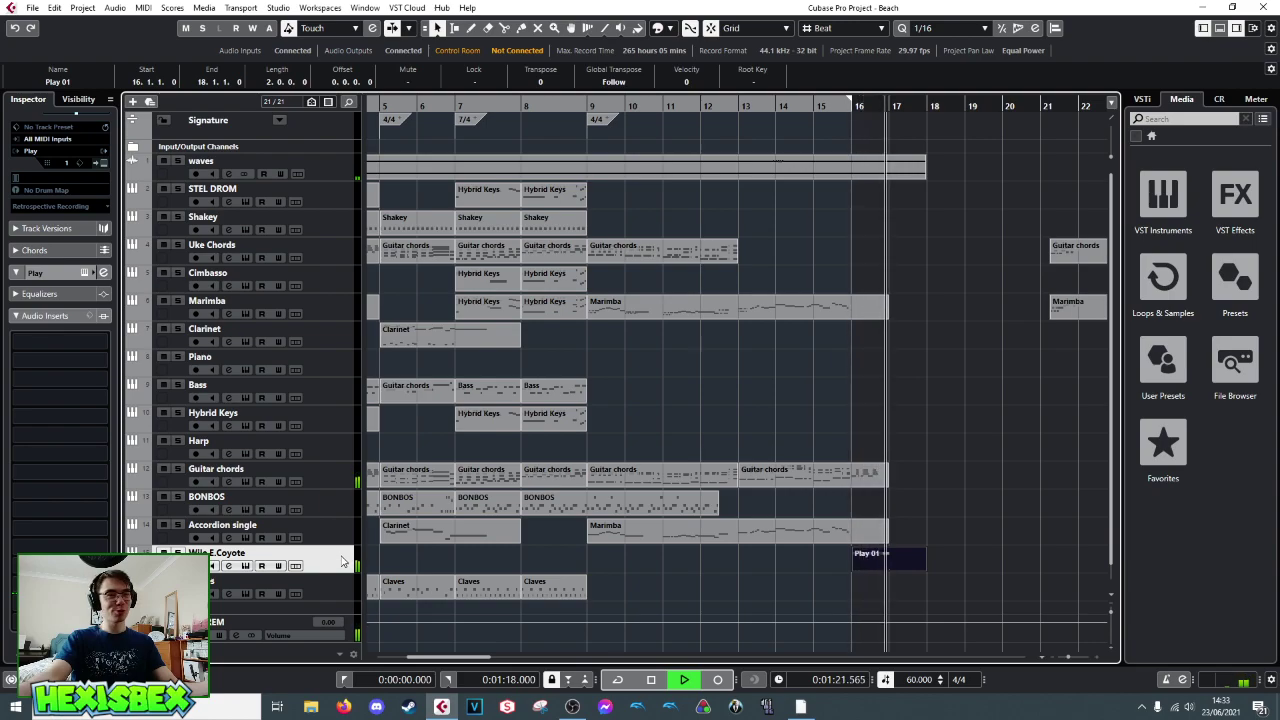
{"action": "key", "text": "space"}
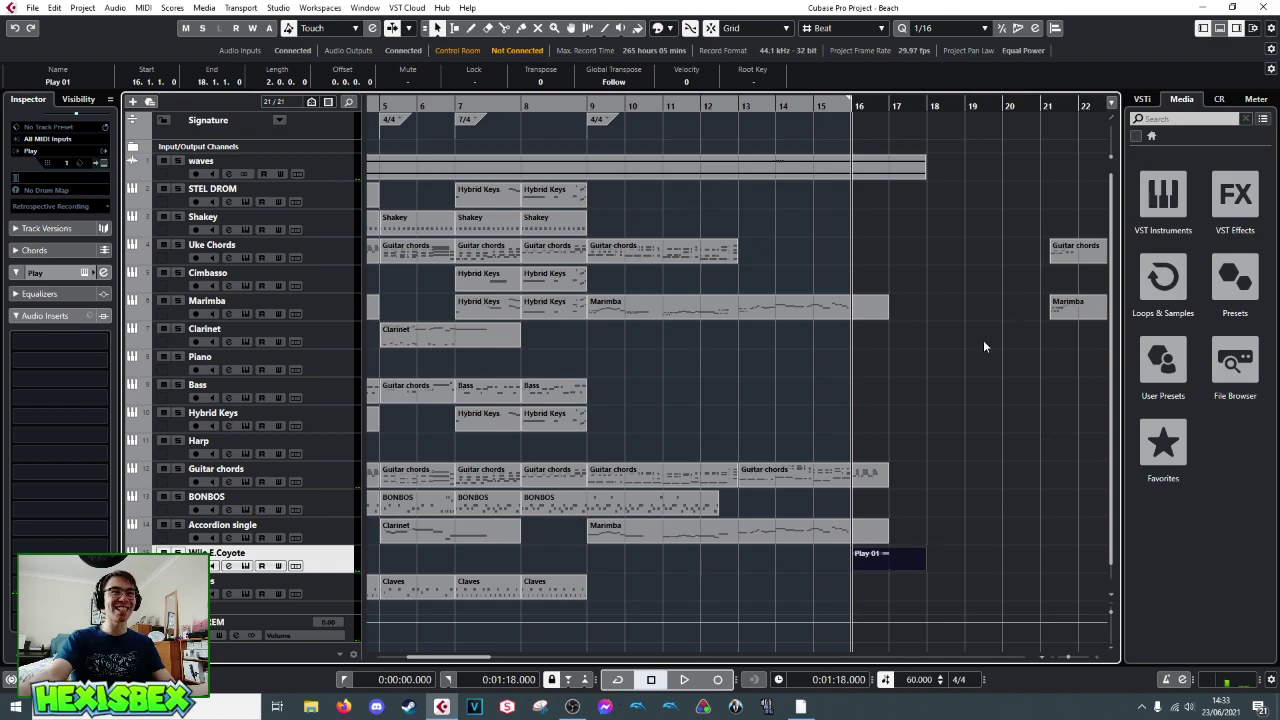
- Try the whistle part one bar earlier, starting at bar 15, and play back from bar 14
{"action": "left_click_drag", "start_coordinate": [855, 569], "coordinate": [817, 569]}
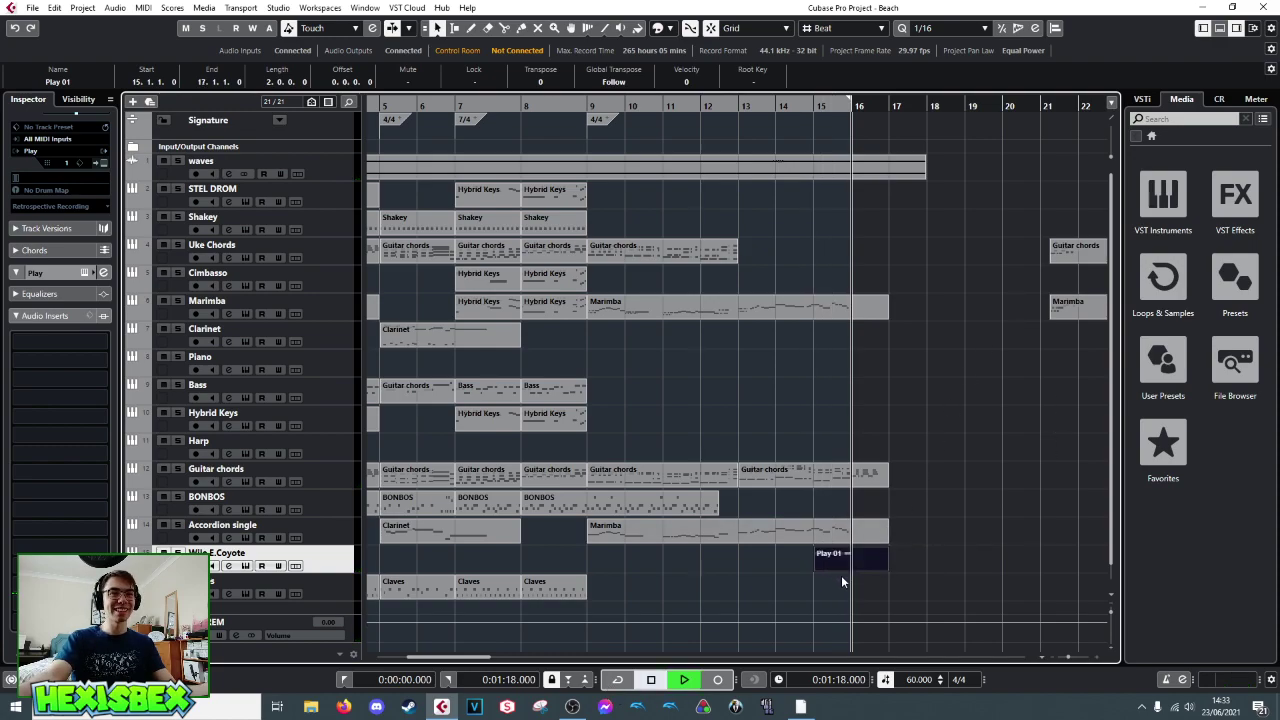
{"action": "left_click", "coordinate": [775, 108]}
{"action": "key", "text": "space"}
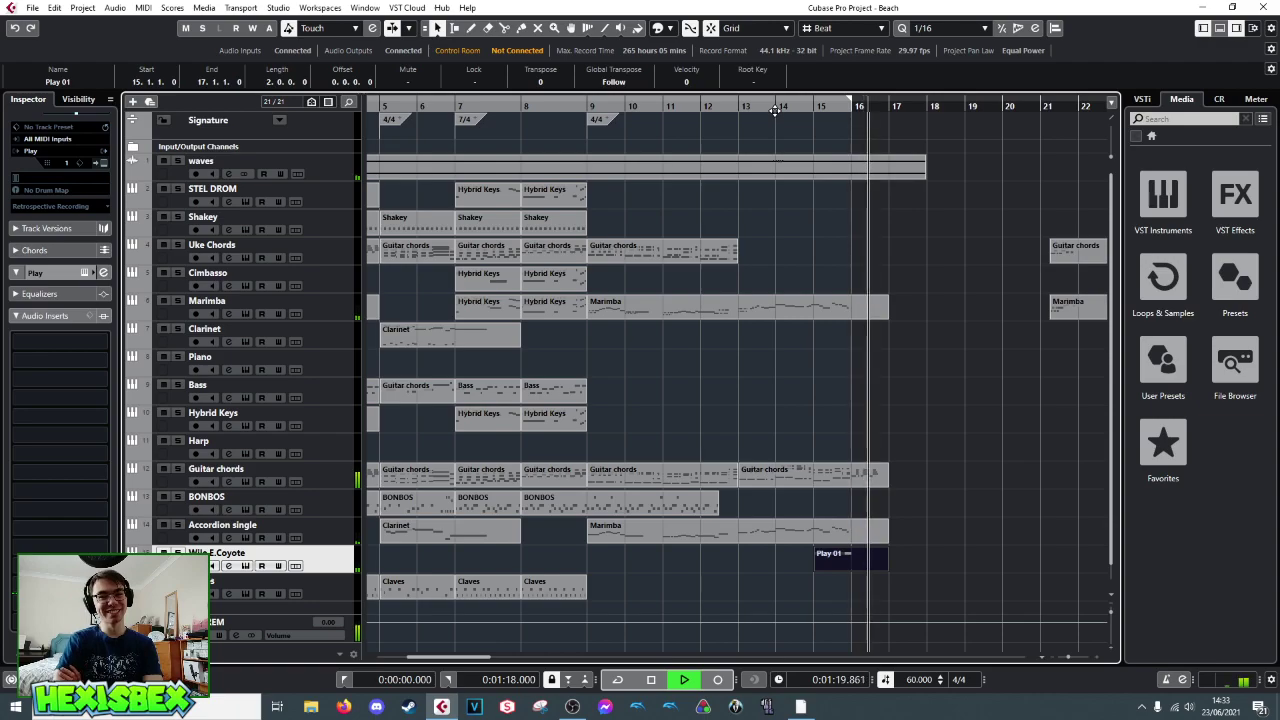
{"action": "key", "text": "space"}
- Move the whistle part to start at 15.3 and play back from bar 14
{"action": "left_click_drag", "start_coordinate": [838, 566], "coordinate": [854, 566]}
{"action": "left_click_drag", "start_coordinate": [853, 566], "coordinate": [852, 557]}
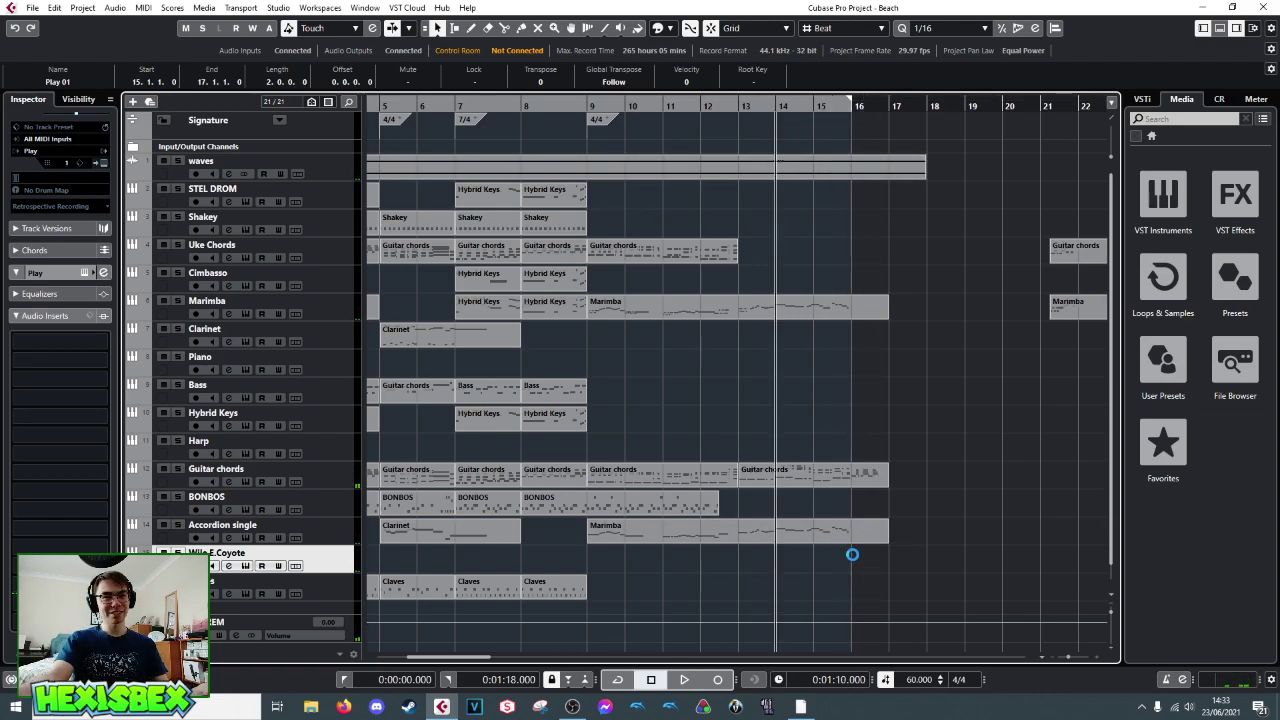
{"action": "key", "text": "space"}
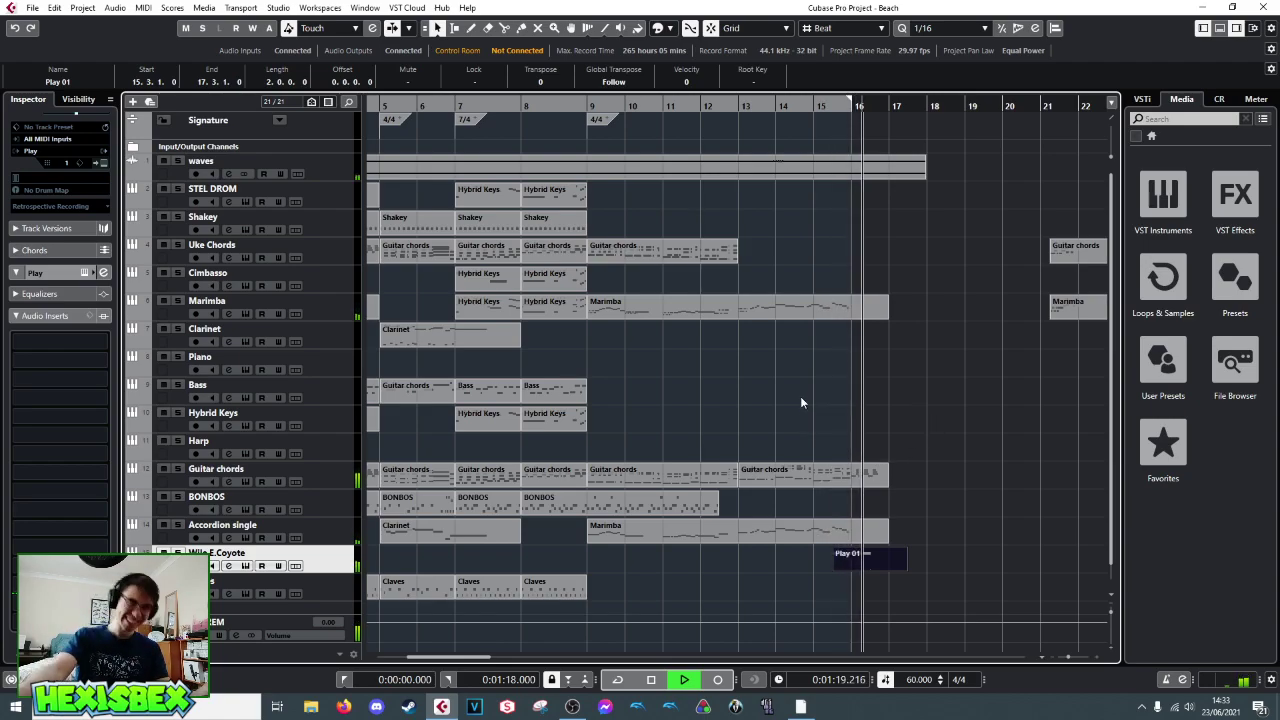
{"action": "key", "text": "shift+b"}
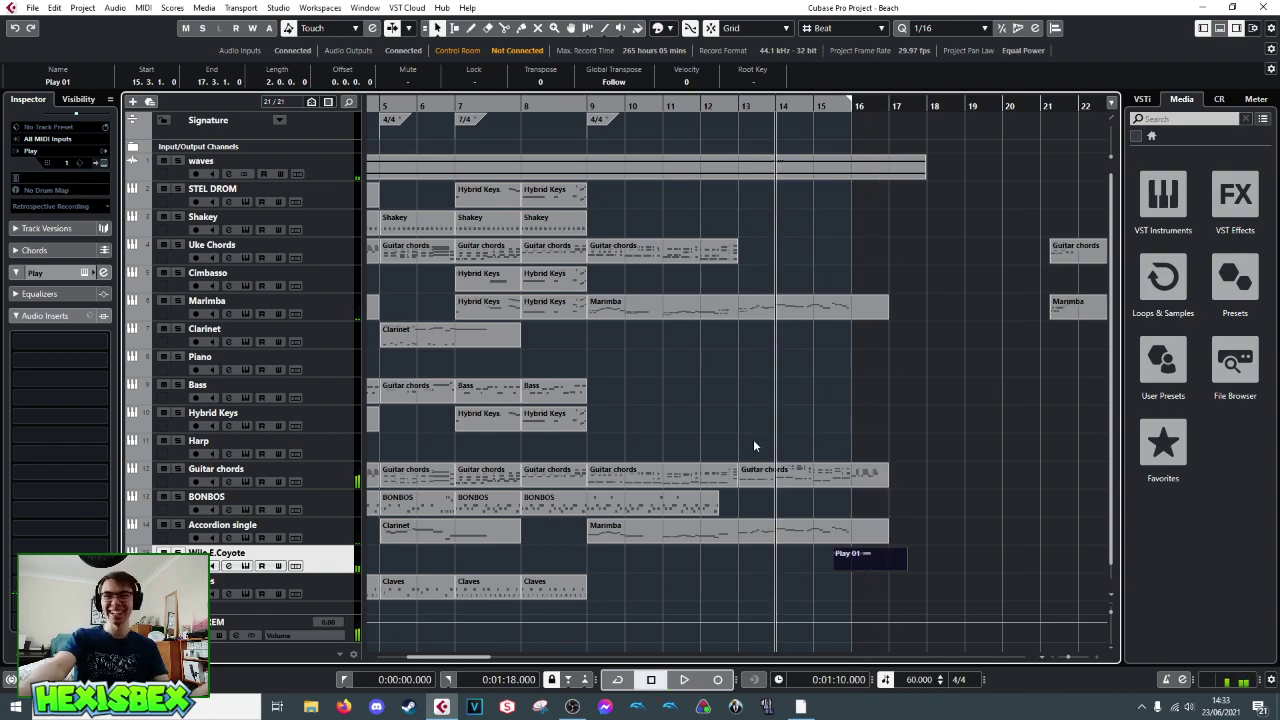
- Check the whistle part's note and pitchbend curve, and play back the arrangement from around bar 15
{"action": "double_click", "coordinate": [838, 561]}
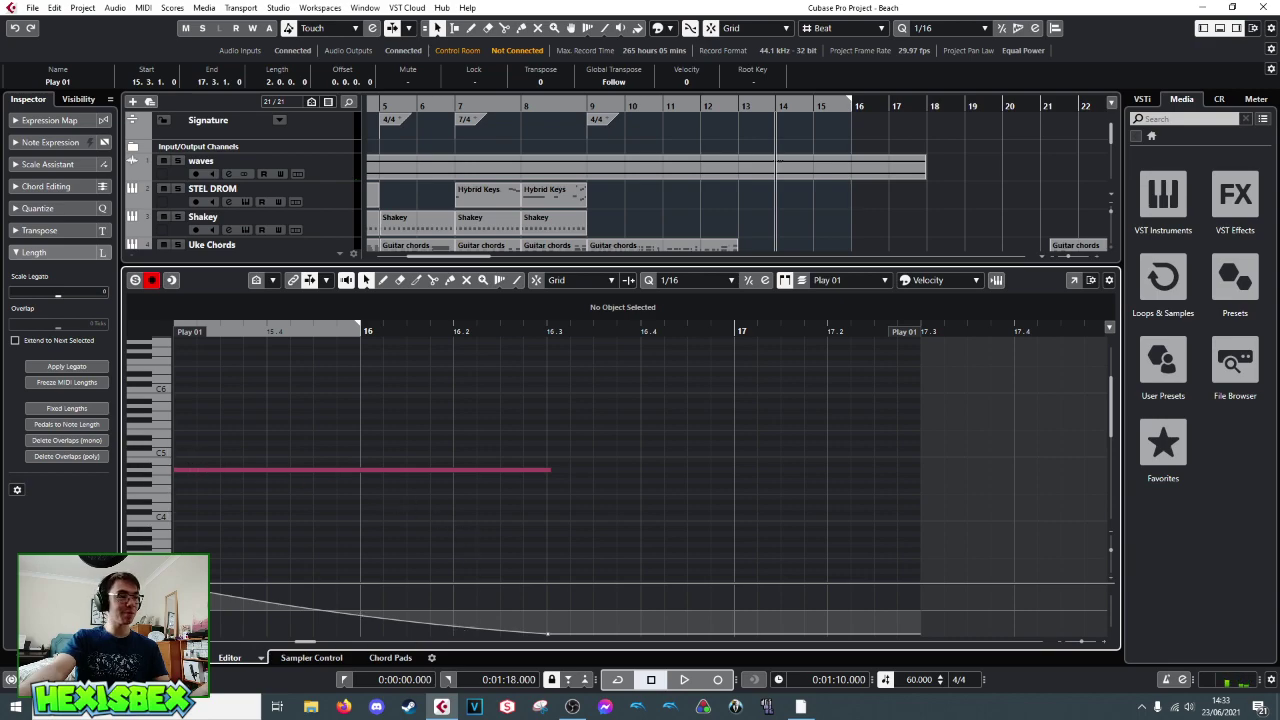
{"action": "key", "text": "ctrl+e"}
{"action": "key", "text": "space"}
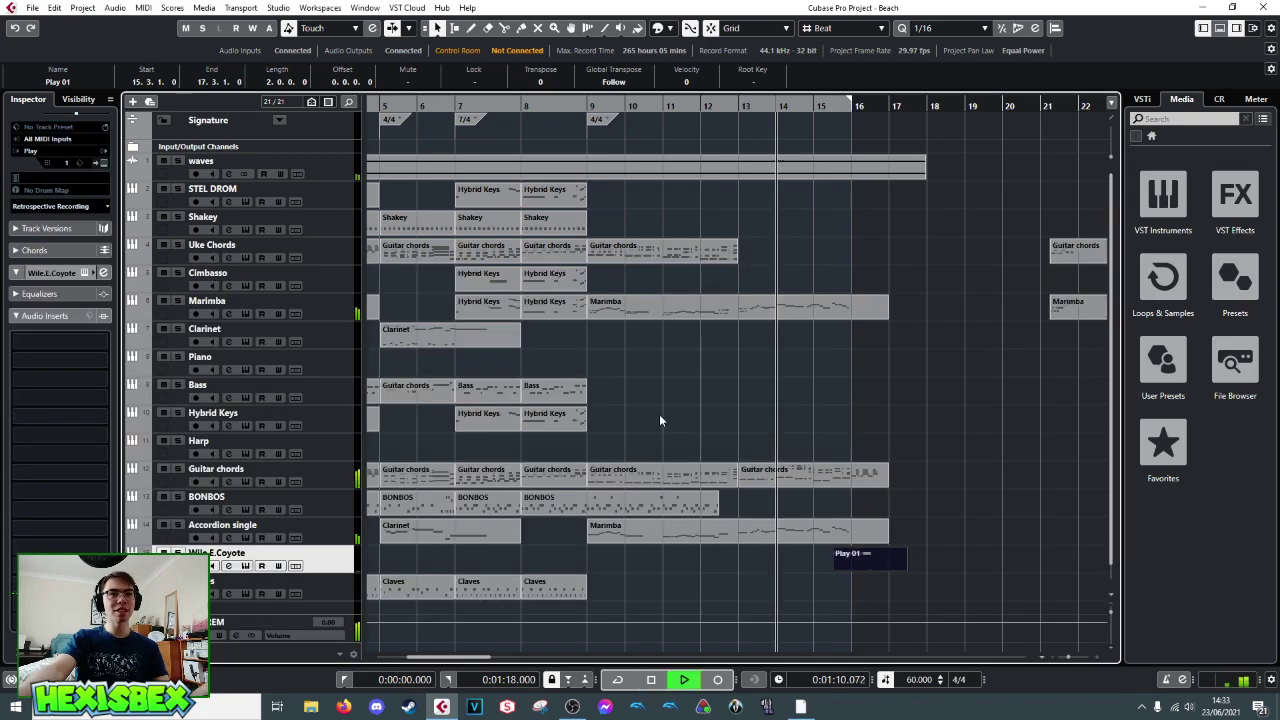
{"action": "left_click", "coordinate": [822, 107]}
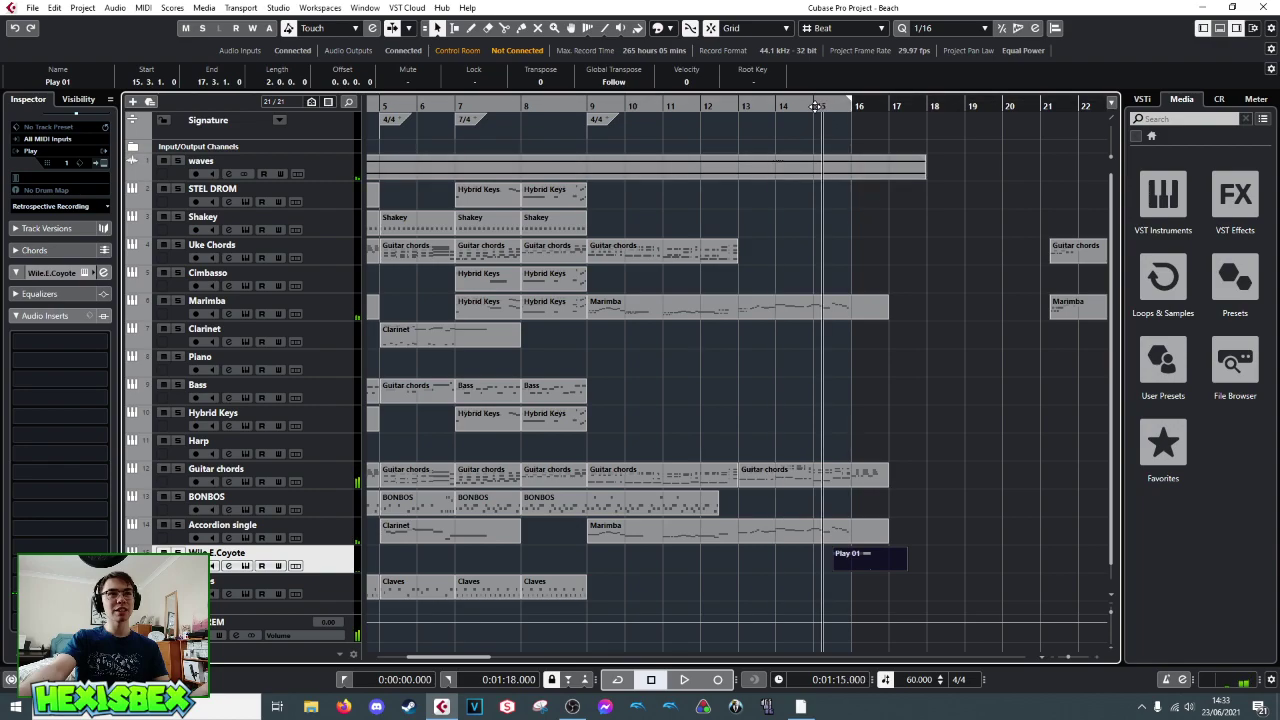
{"action": "key", "text": "space"}
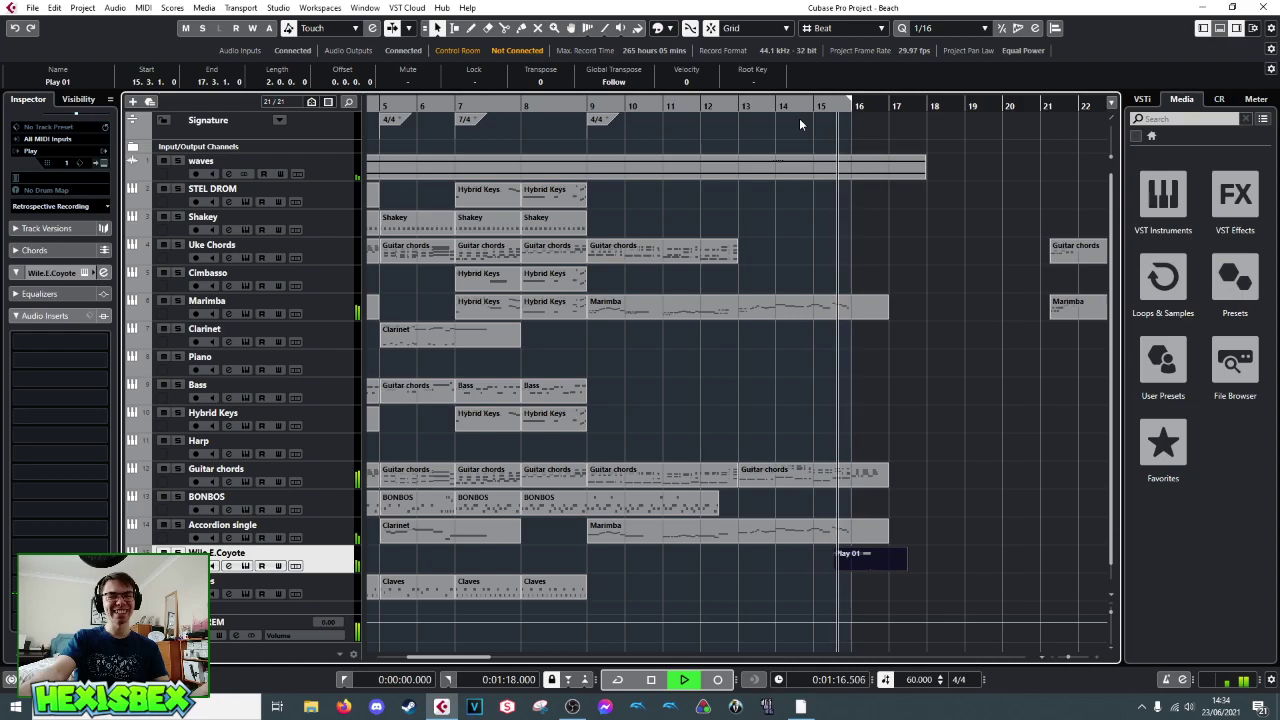
{"action": "key", "text": "space"}
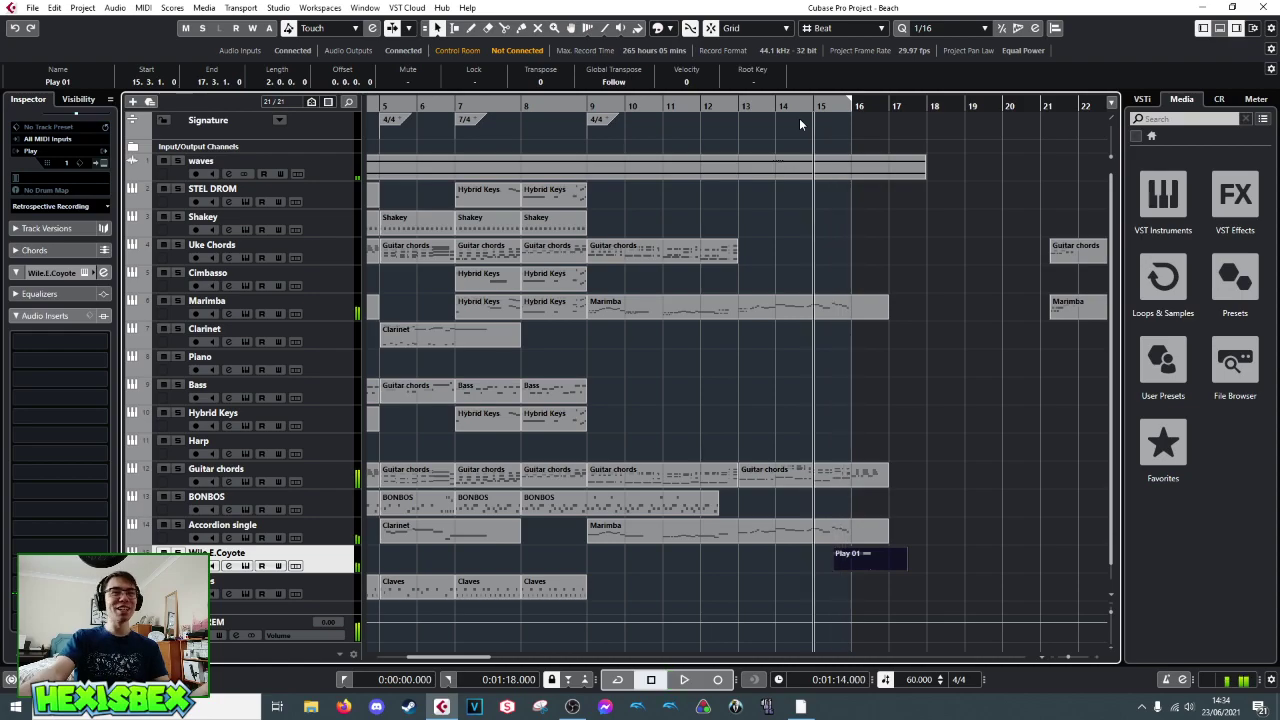
- Open the whistle part, transpose its note up three semitones to C5, and play back from bar 15
{"action": "double_click", "coordinate": [854, 556]}
{"action": "left_click", "coordinate": [188, 470]}
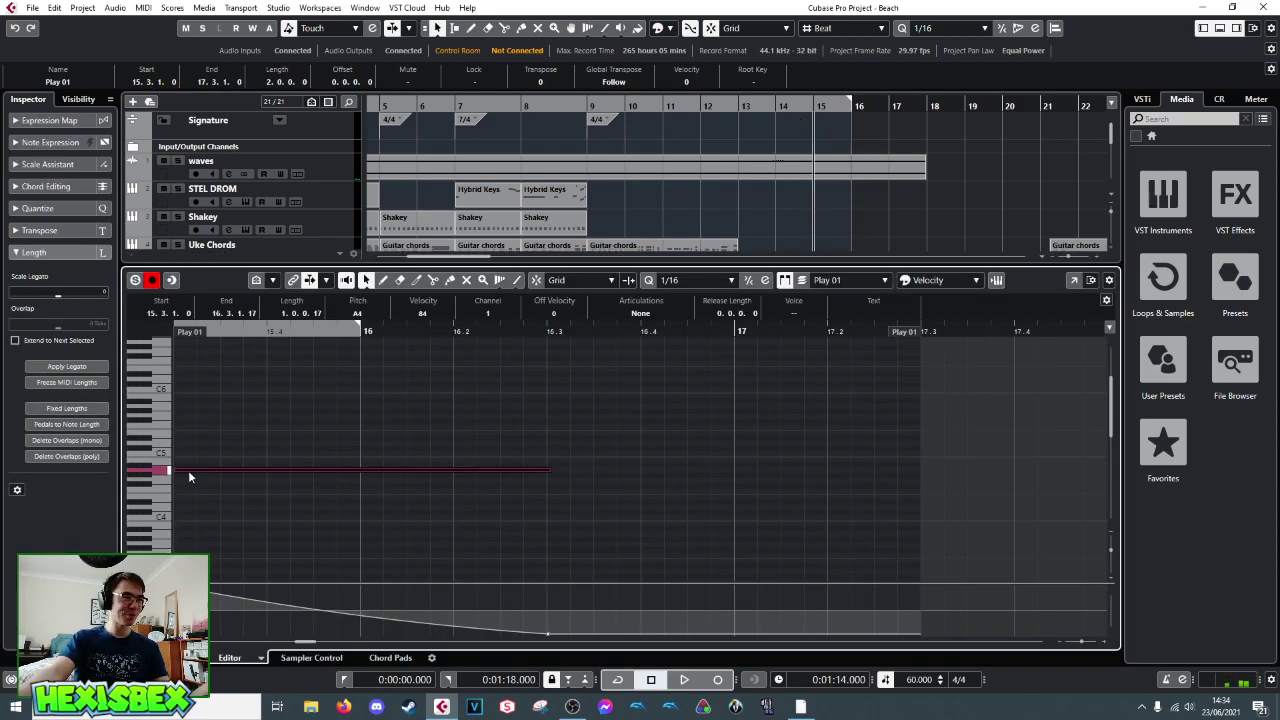
{"action": "key", "text": "Up"}
{"action": "key", "text": "Up"}
{"action": "key", "text": "Up"}
{"action": "key", "text": "space"}
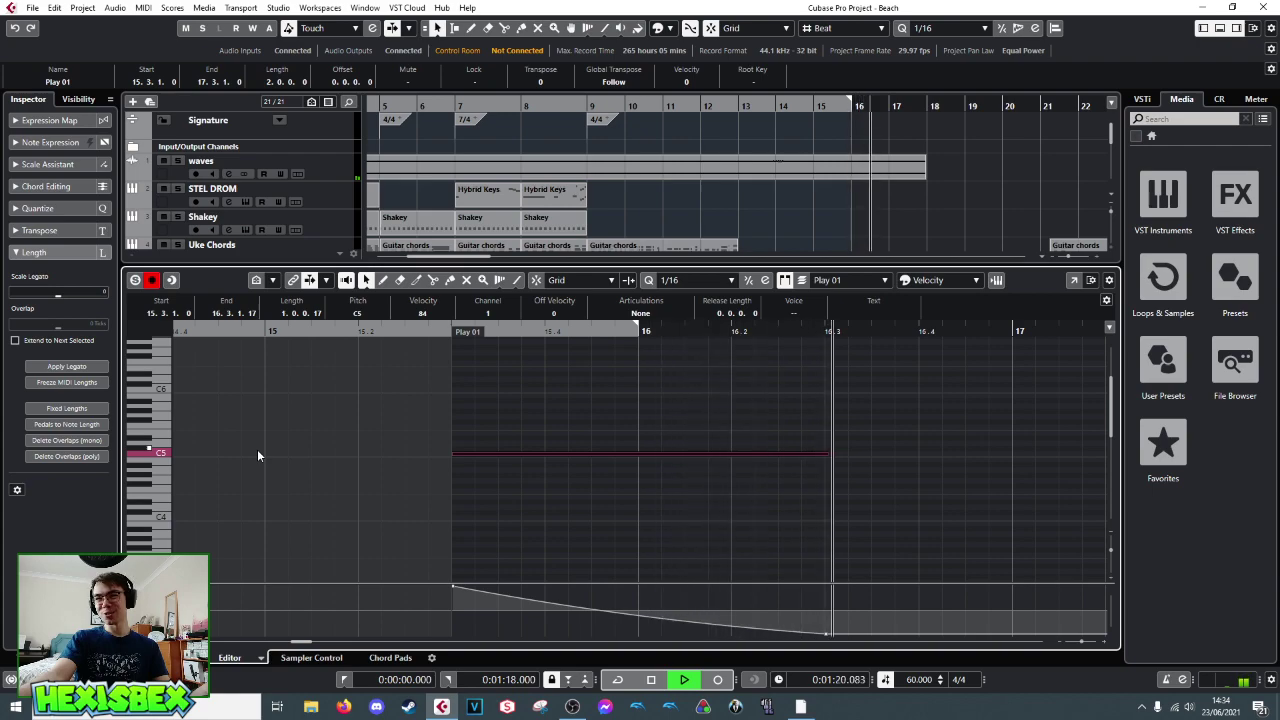
{"action": "key", "text": "space"}
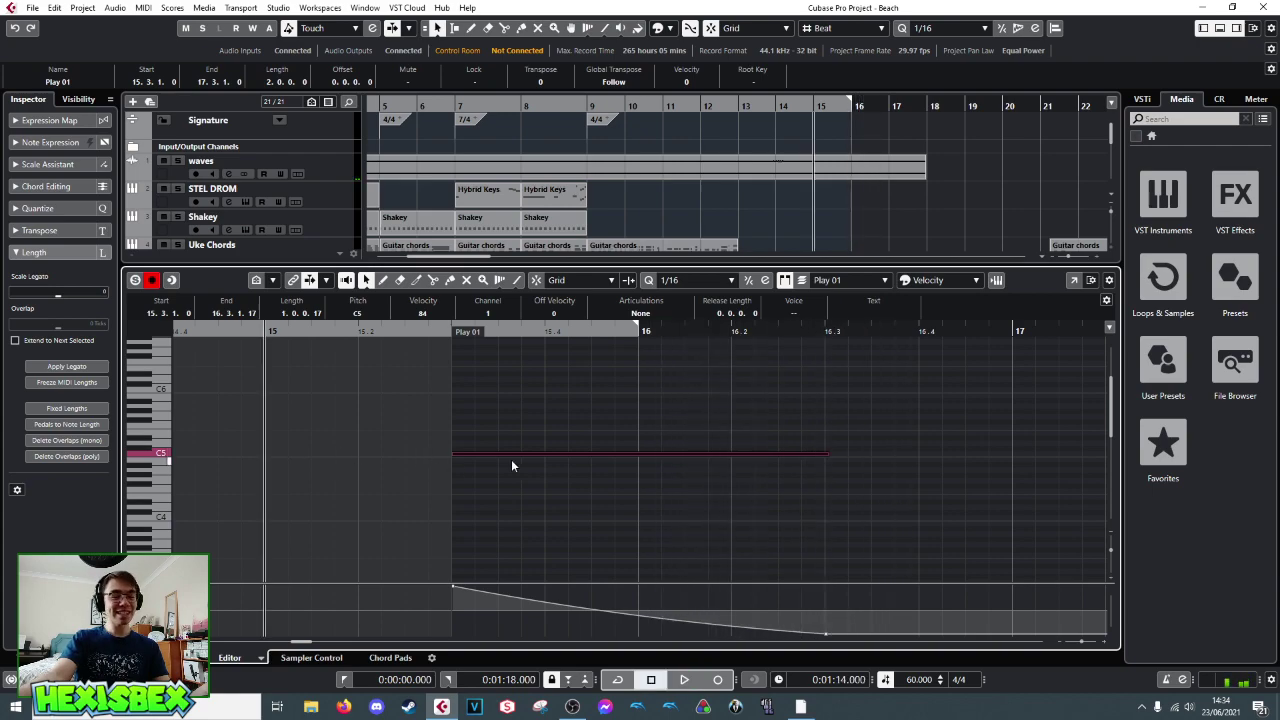
- Transpose the whistle note down an octave to C4 and play it back from bar 15
{"action": "key", "text": "Down"}
{"action": "key", "text": "Down"}
{"action": "key", "text": "Down"}
{"action": "key", "text": "Down"}
{"action": "key", "text": "Down"}
{"action": "key", "text": "Down"}
{"action": "key", "text": "Down"}
{"action": "key", "text": "Down"}
{"action": "key", "text": "Down"}
{"action": "key", "text": "Down"}
{"action": "key", "text": "Down"}
{"action": "key", "text": "Down"}
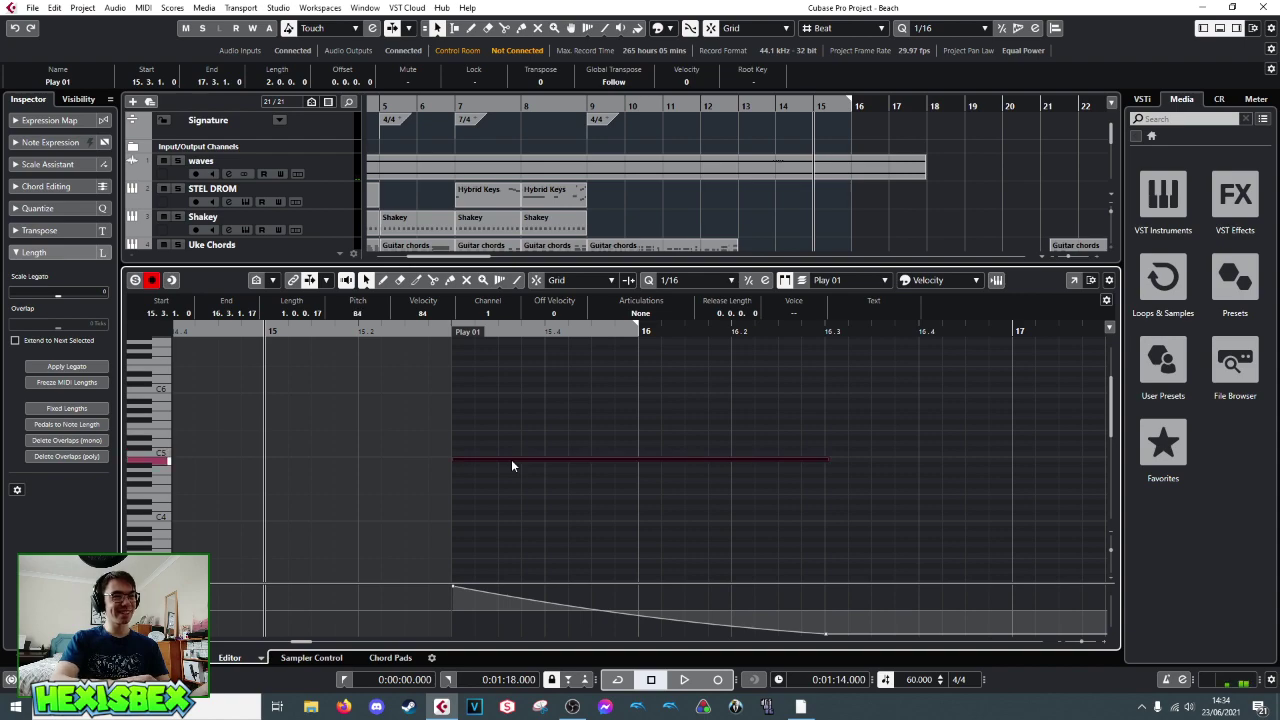
{"action": "key", "text": "space"}
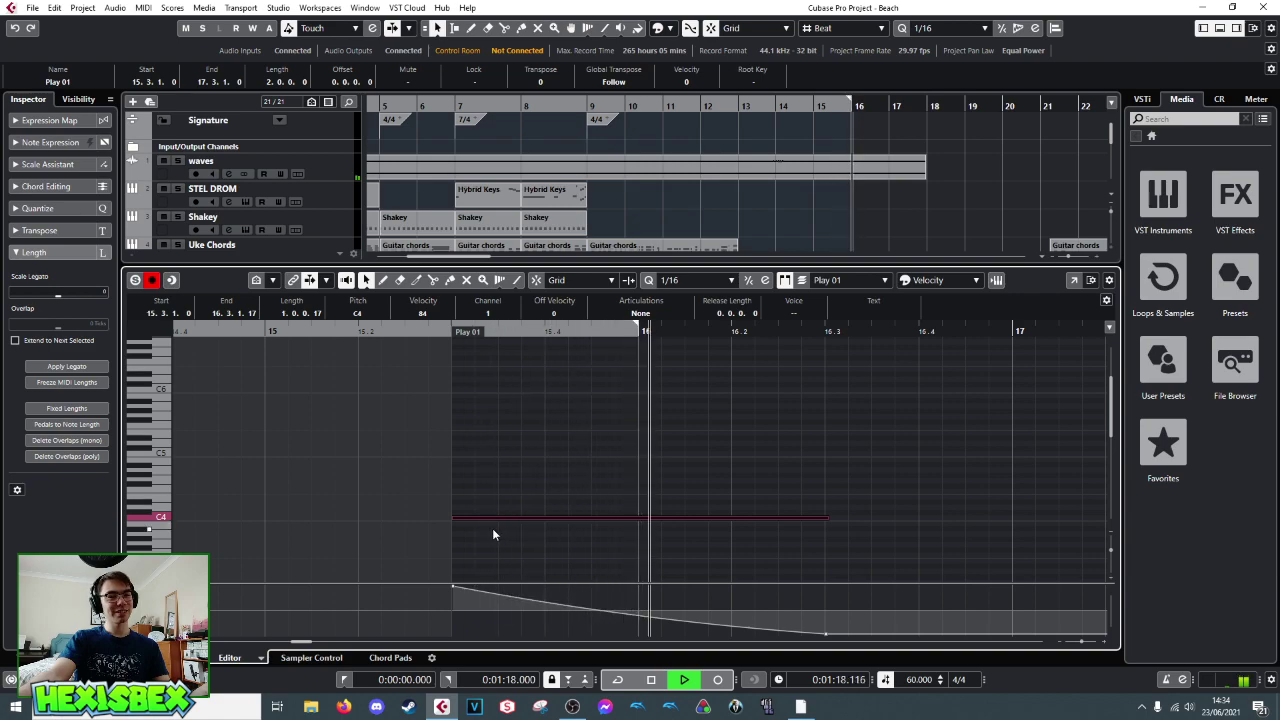
{"action": "key", "text": "space"}
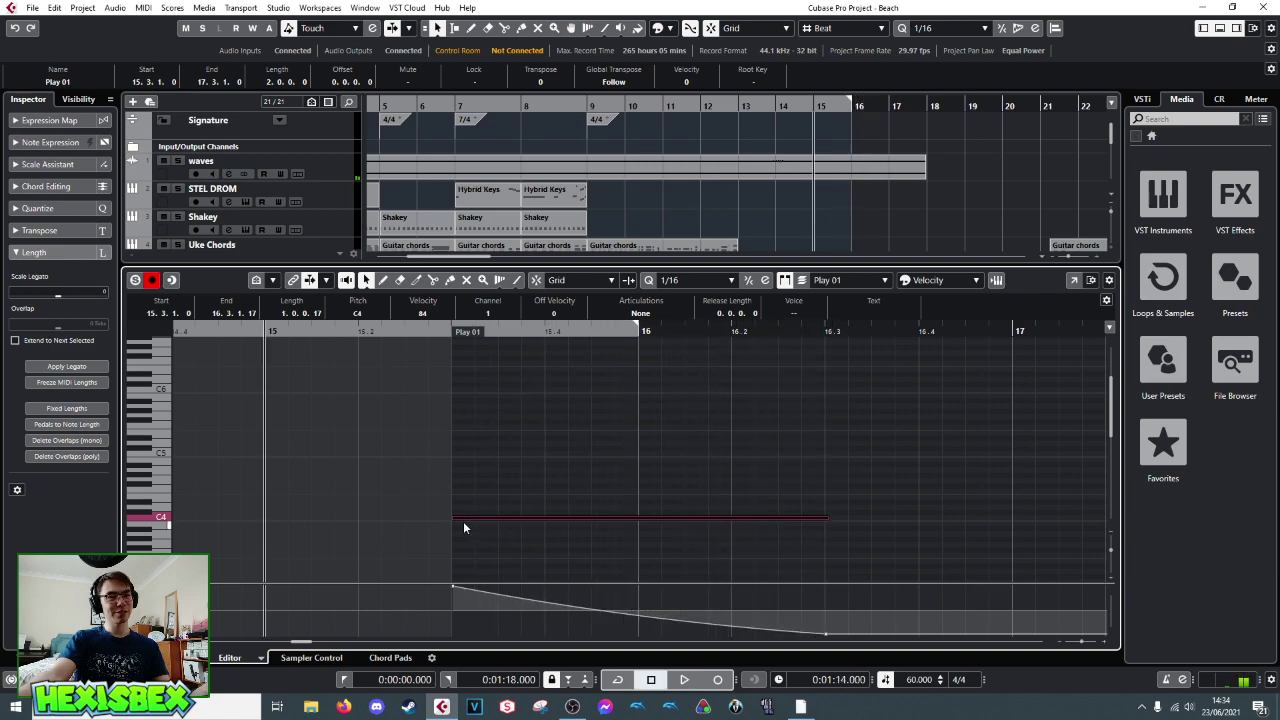
- Transpose the whistle note up an octave to C5 and play it back from bar 15
{"action": "key", "text": "shift+Up"}
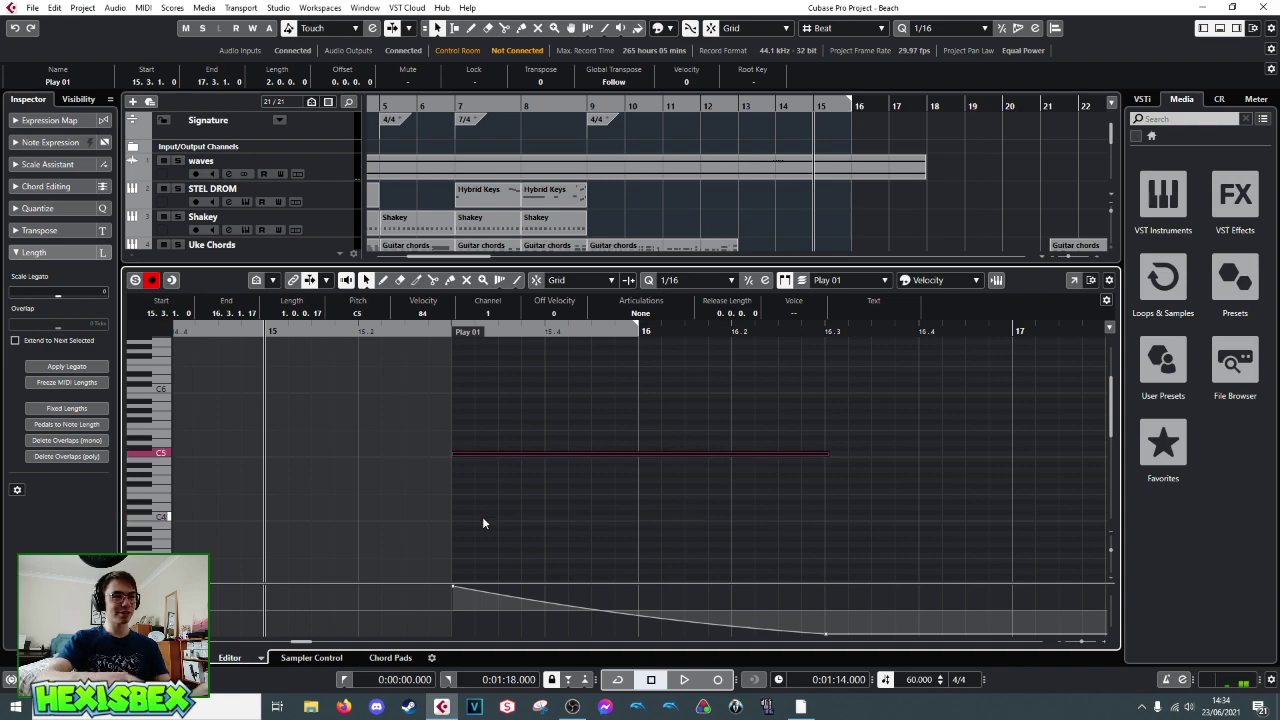
{"action": "key", "text": "space"}
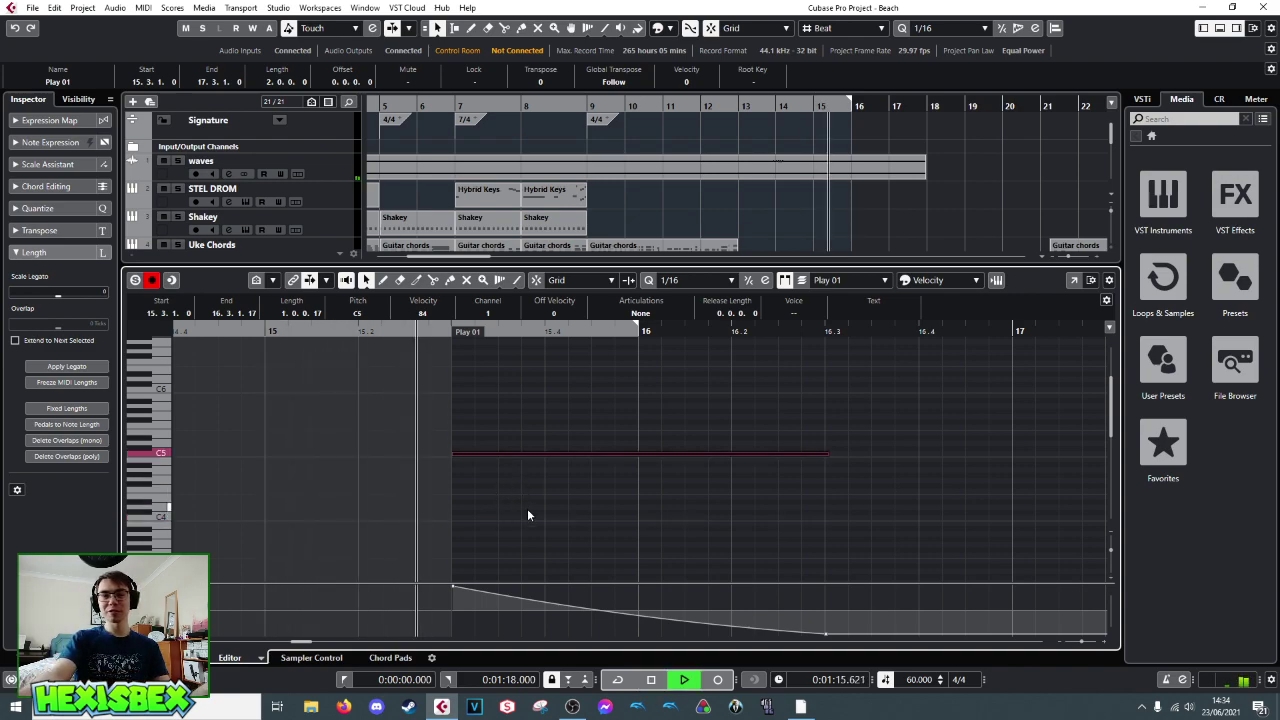
{"action": "key", "text": "space"}
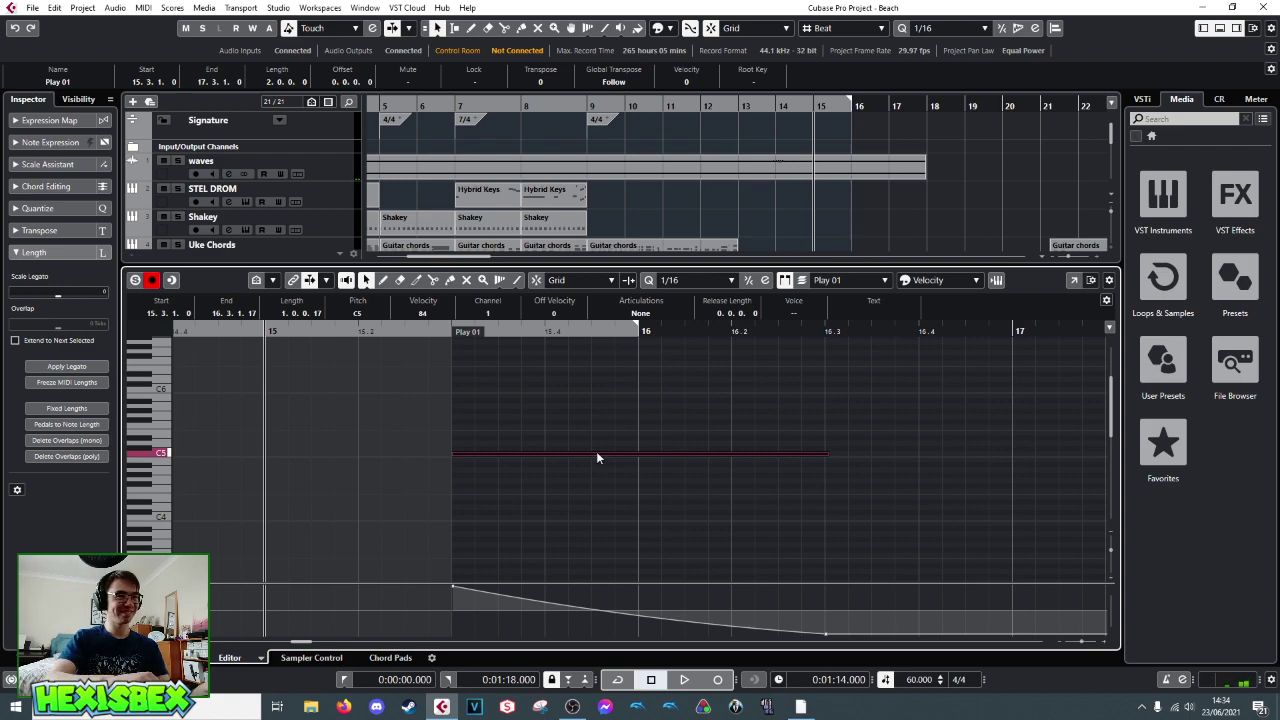
- Transpose the whistle note down three semitones to A4
{"action": "scroll", "coordinate": [596, 457], "scroll_direction": "down", "scroll_amount": 2}
{"action": "key", "text": "Down"}
{"action": "key", "text": "Down"}
{"action": "key", "text": "Down"}
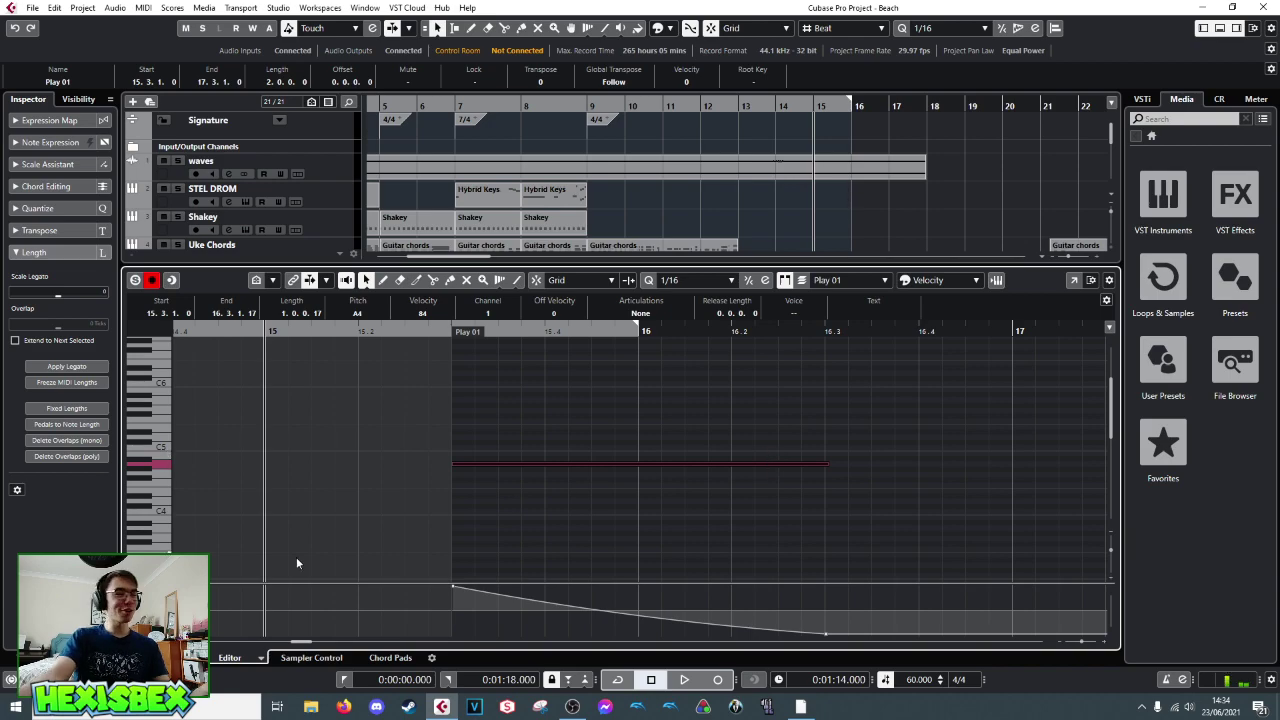
- Reduce the Wile.E.Coyote track's height, mute the track, and play the arrangement back from bar 15
{"action": "key", "text": "ctrl+e"}
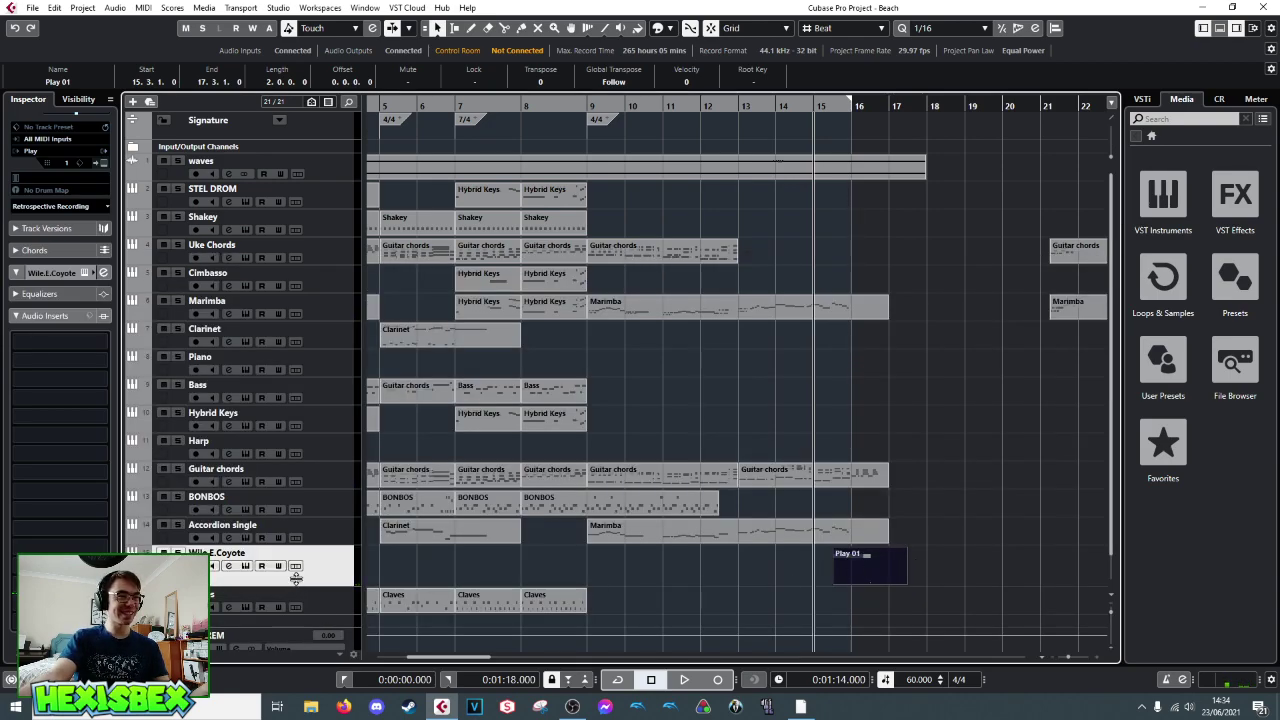
{"action": "left_click_drag", "start_coordinate": [296, 578], "coordinate": [298, 572]}
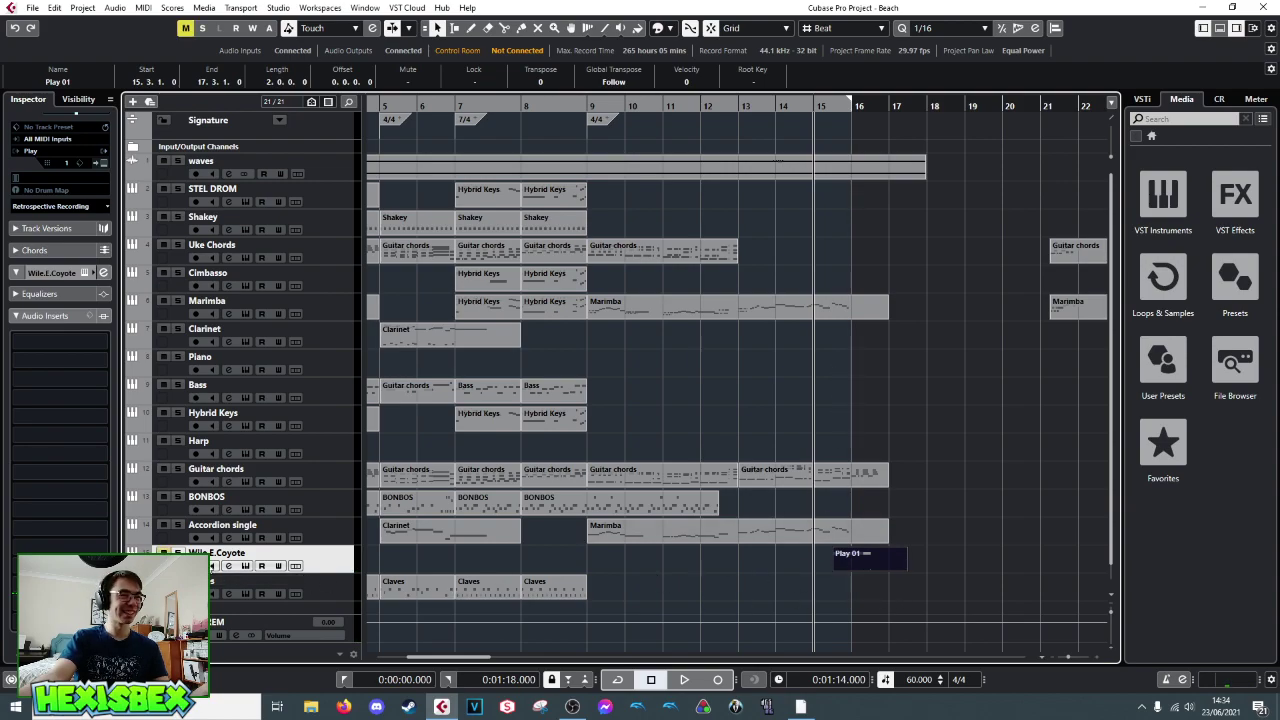
{"action": "key", "text": "space"}
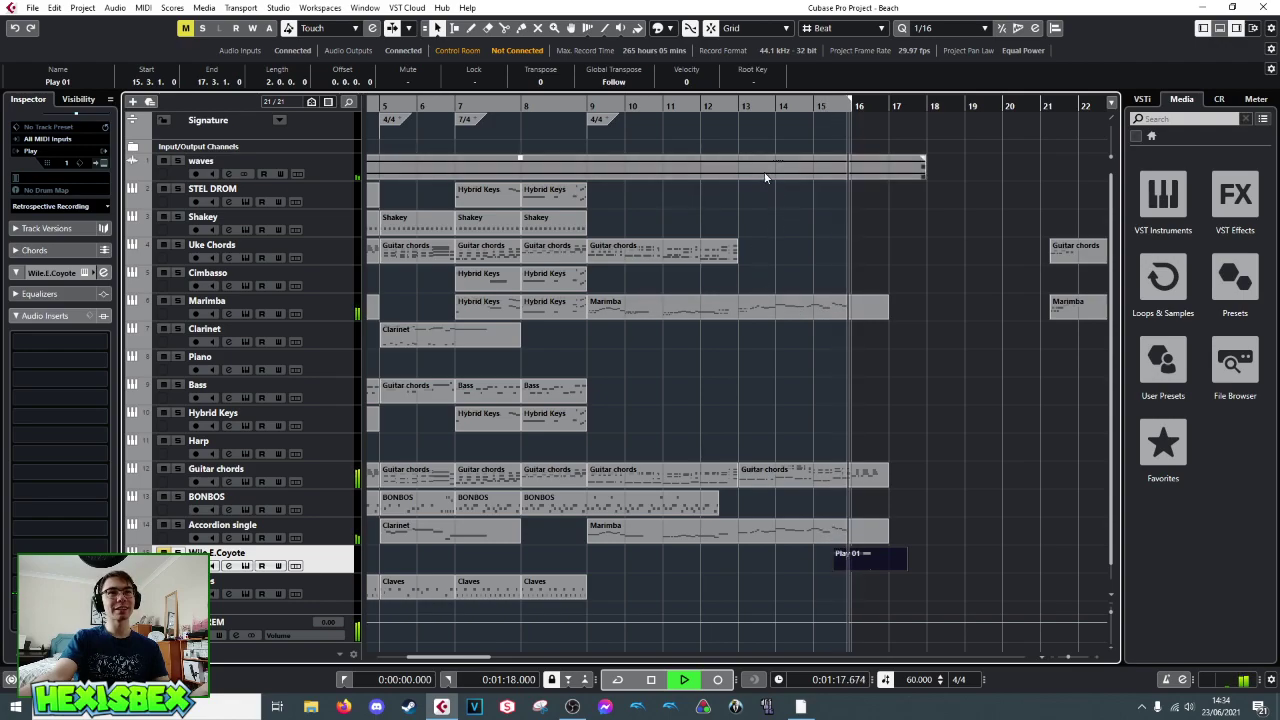
{"action": "key", "text": "space"}
- Raise the last note of bar 15 in the Marimba track's part to A#4 and play back from bar 15
{"action": "double_click", "coordinate": [833, 319]}
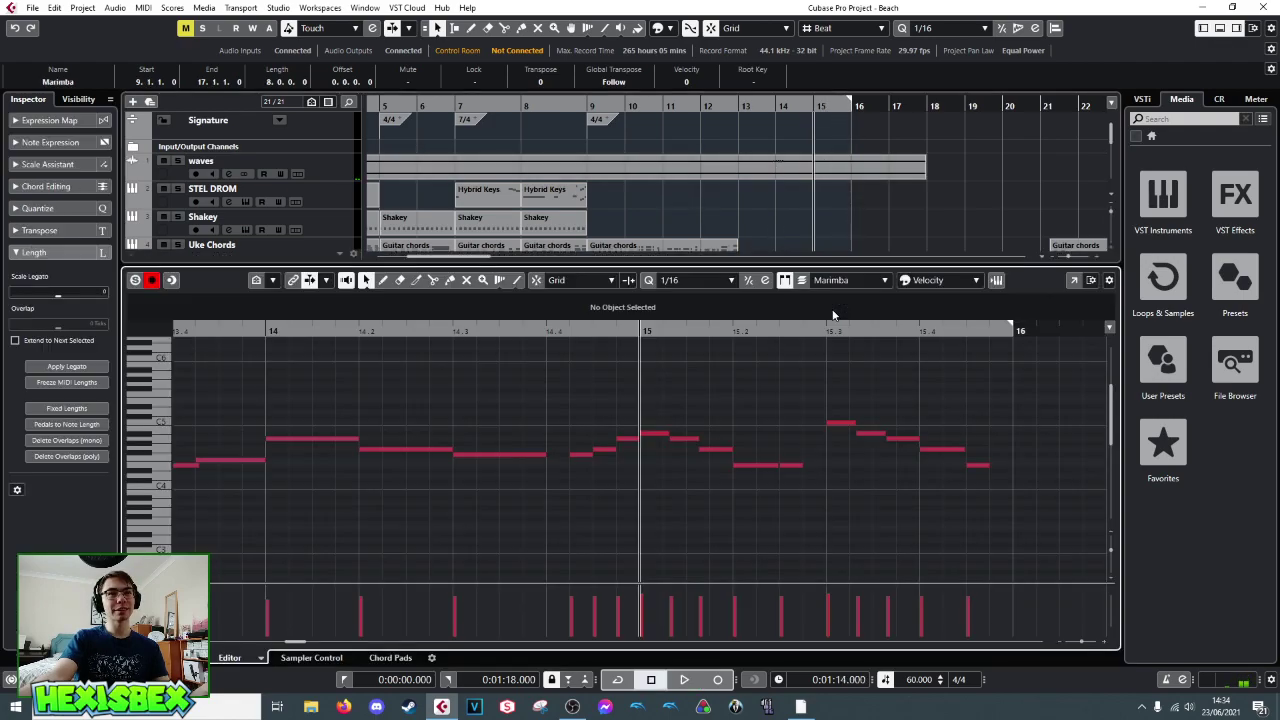
{"action": "left_click", "coordinate": [955, 450]}
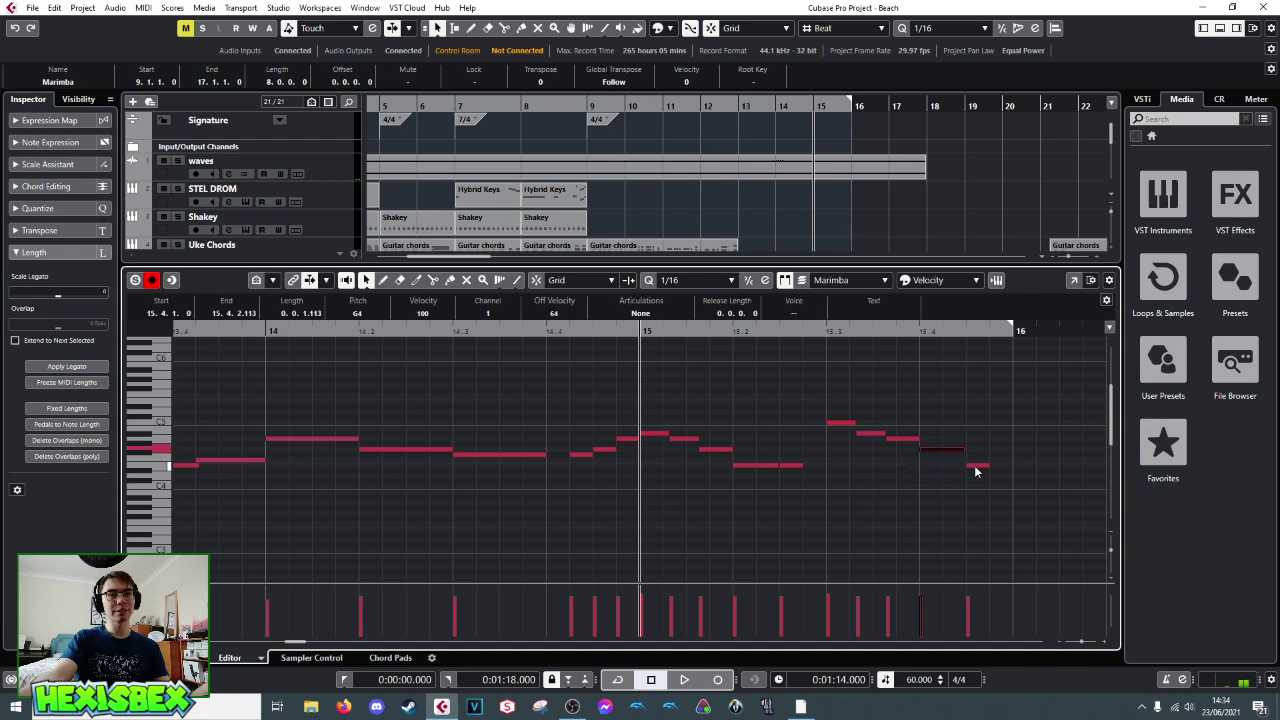
{"action": "left_click_drag", "start_coordinate": [977, 469], "coordinate": [979, 458]}
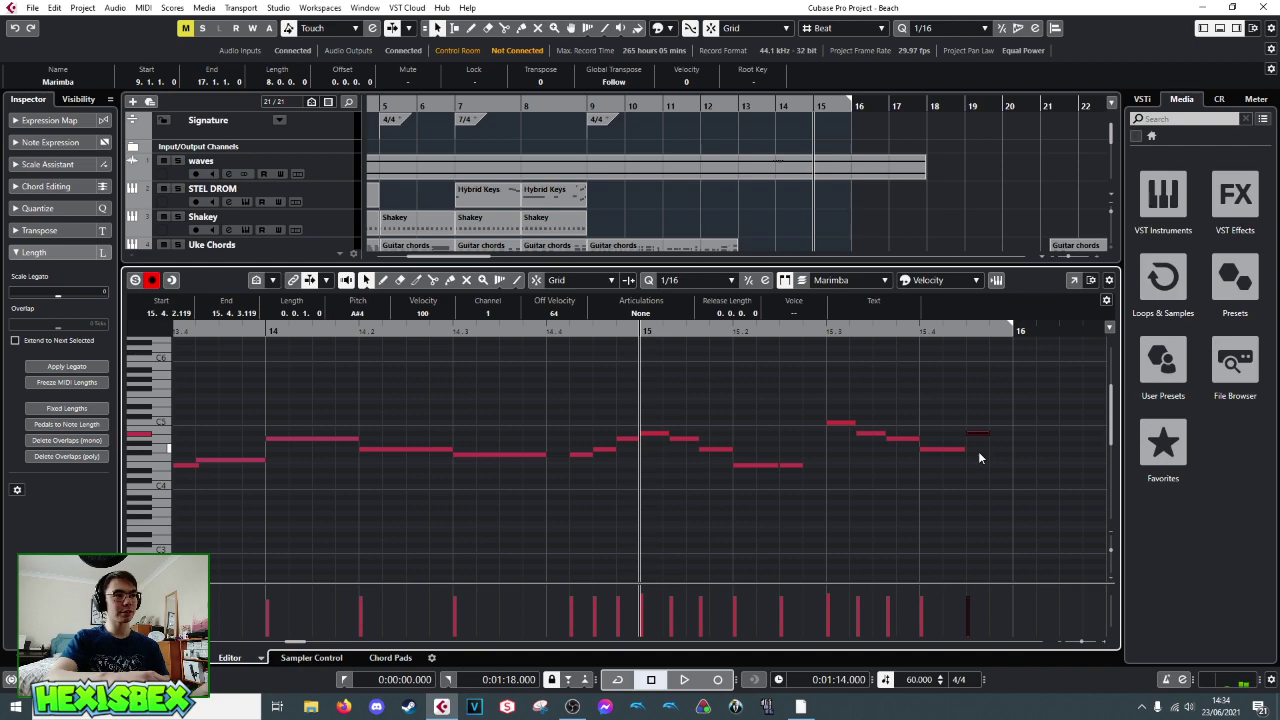
{"action": "key", "text": "space"}
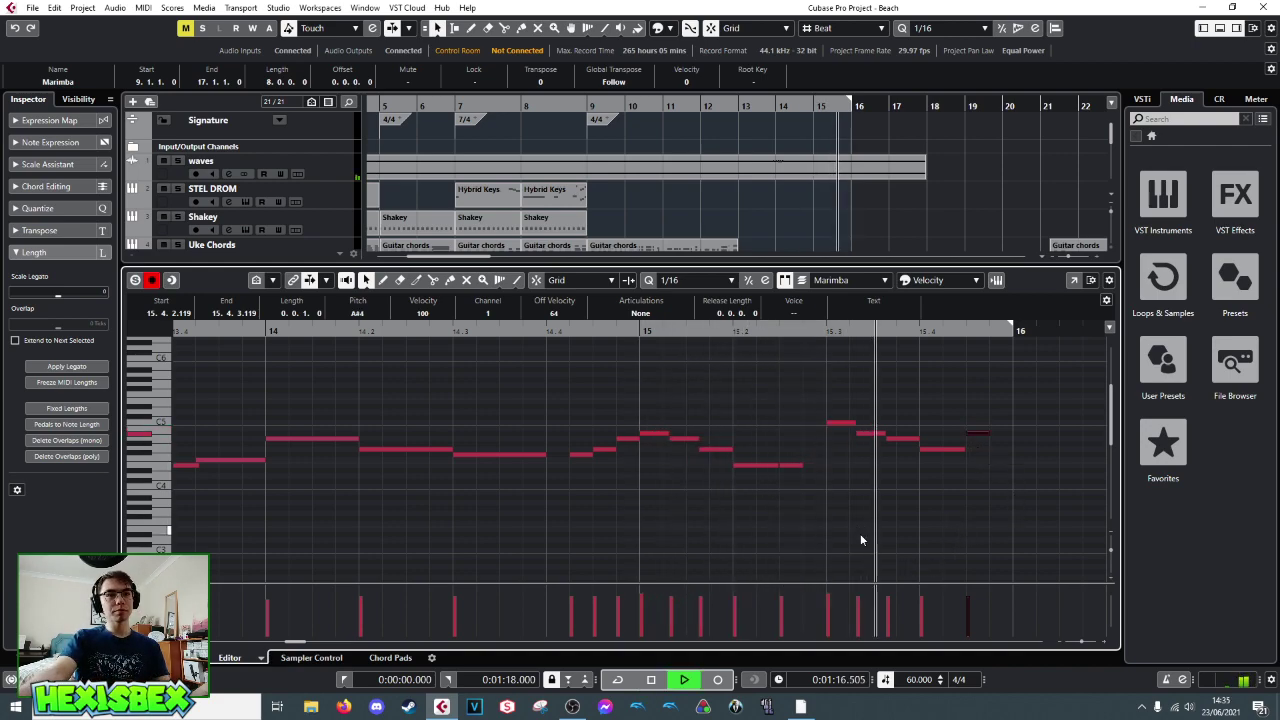
{"action": "key", "text": "space"}
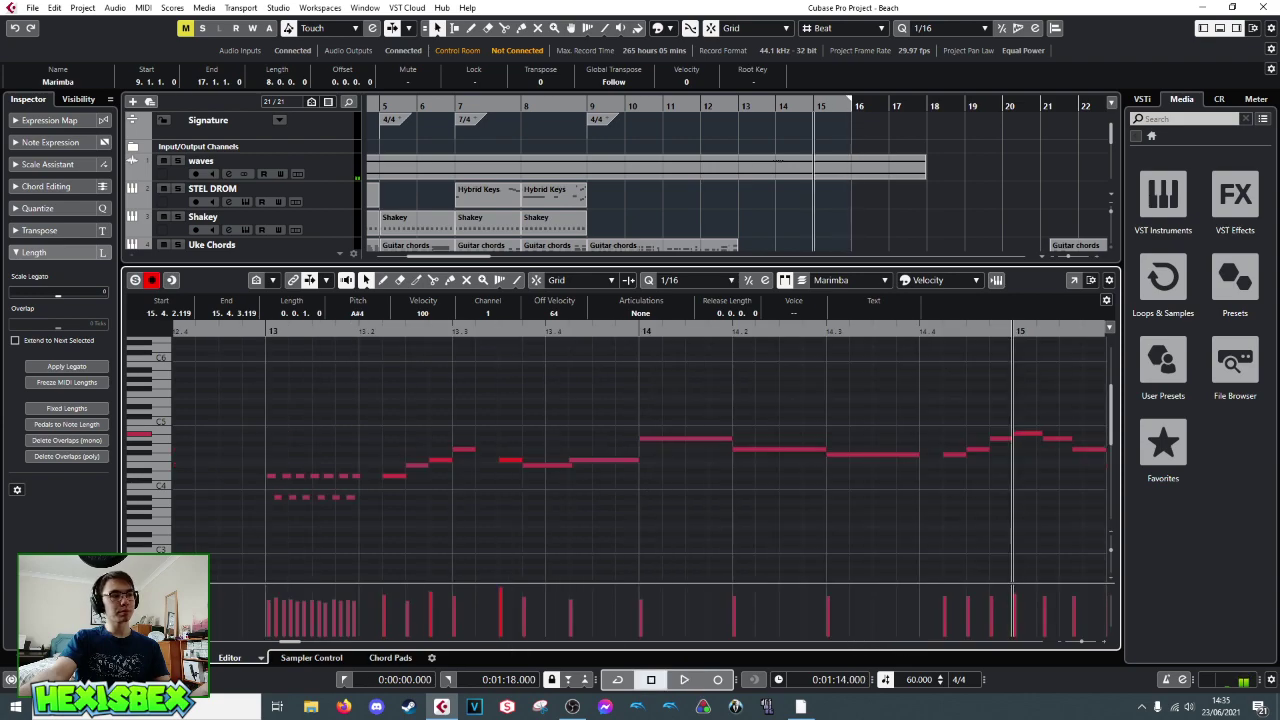
- Raise the last note of bar 15 in the Accordion single track's part to G4 and play back from bar 15
{"action": "key", "text": "Return"}
{"action": "left_click", "coordinate": [868, 539]}
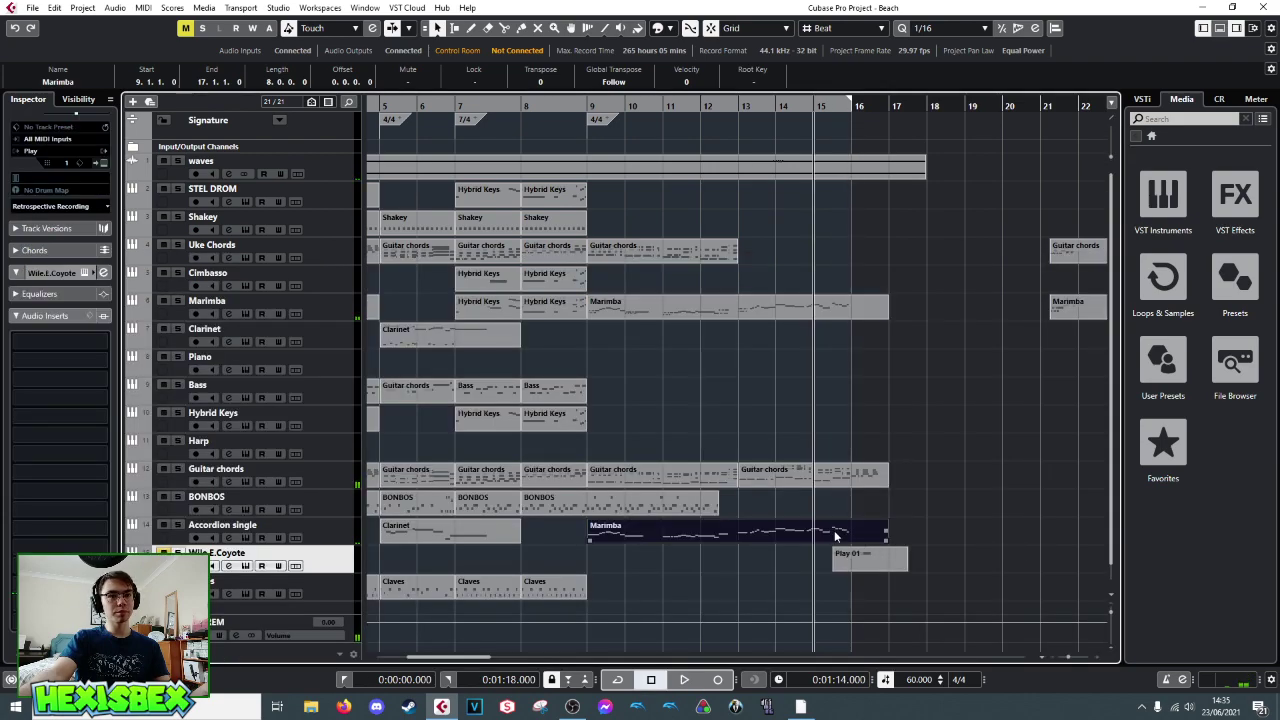
{"action": "key", "text": "Return"}
{"action": "left_click", "coordinate": [975, 465]}
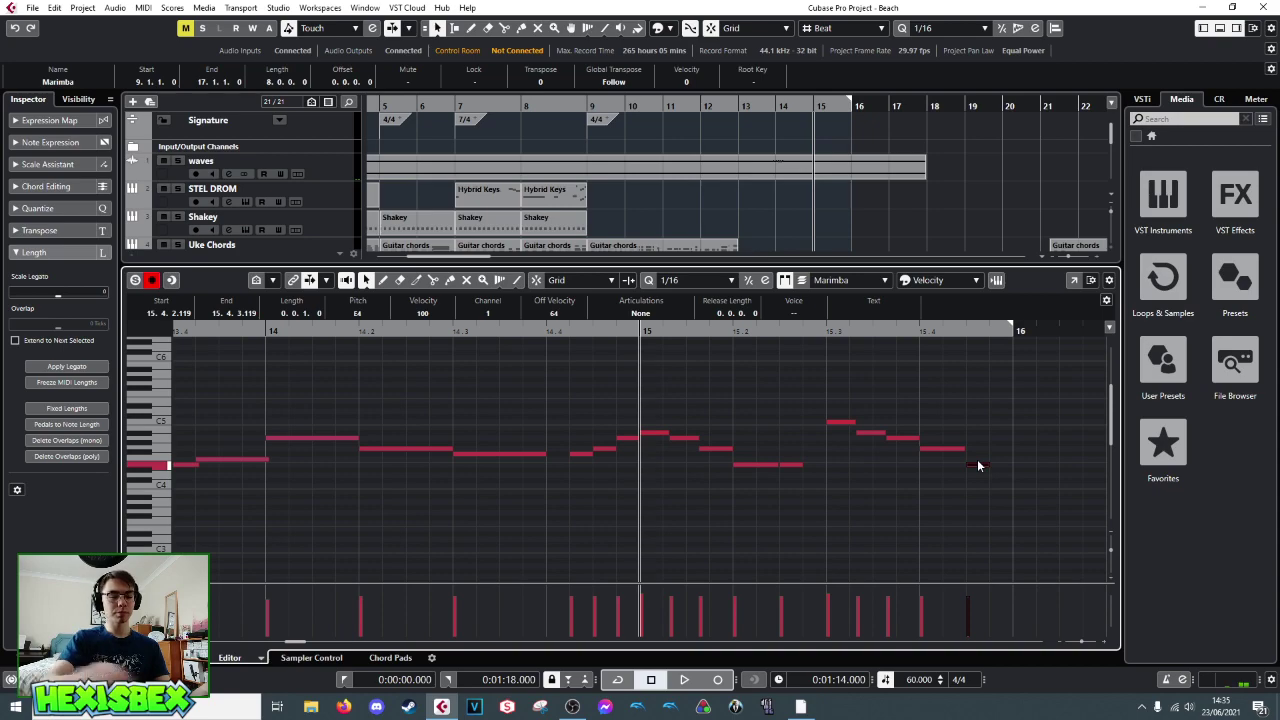
{"action": "key", "text": "space"}
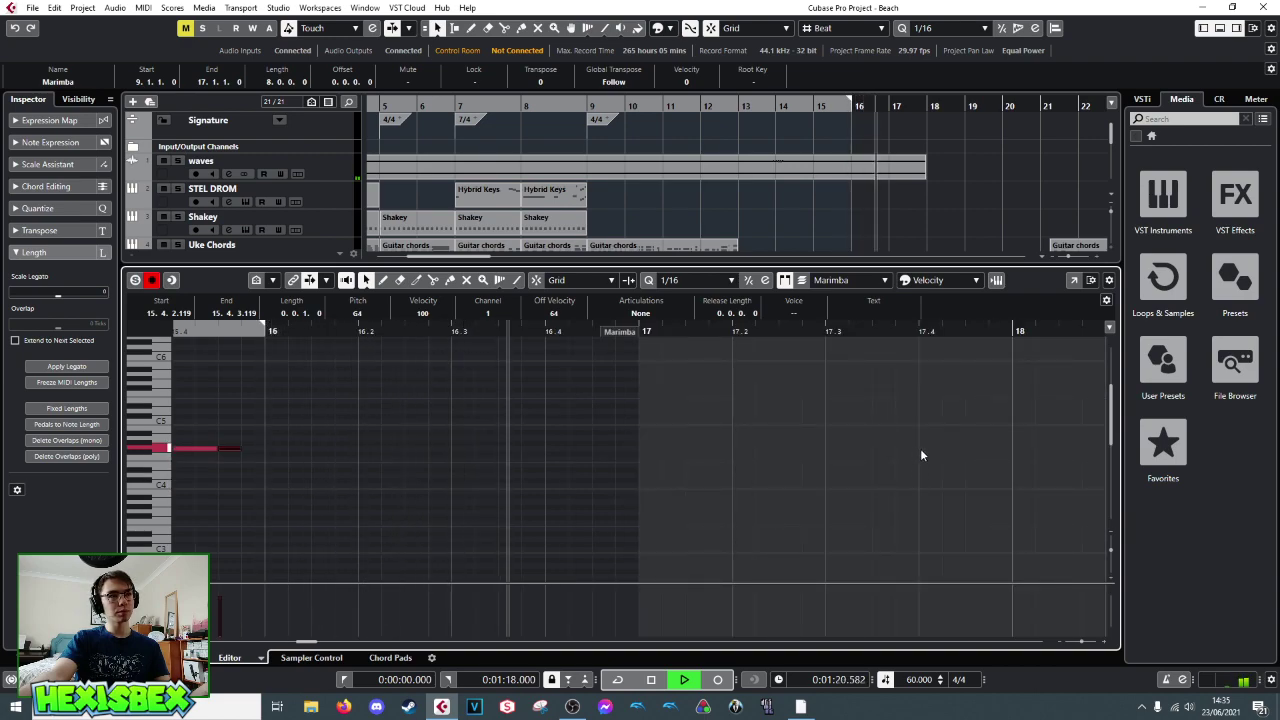
{"action": "key", "text": "space"}
- Transpose all bar 16 notes of the Guitar chords part down two semitones and play them back from bar 16
{"action": "key", "text": "ctrl+e"}
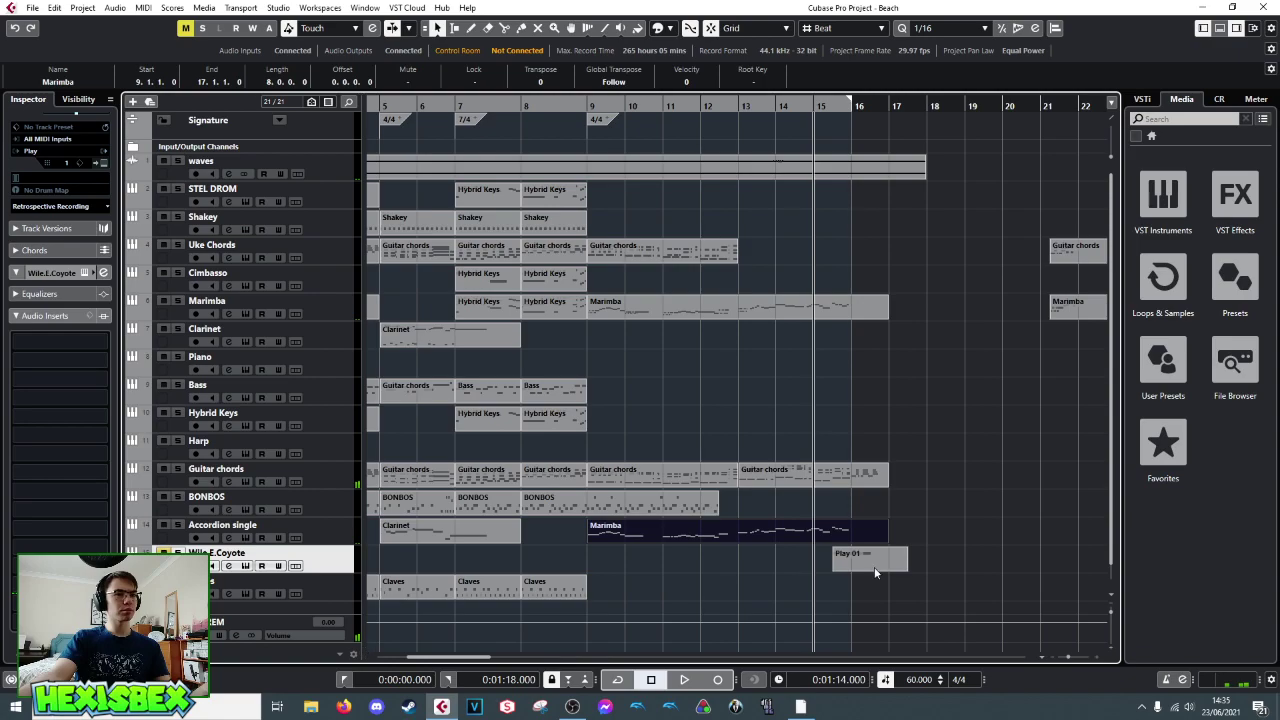
{"action": "double_click", "coordinate": [853, 478]}
{"action": "key", "text": "space"}
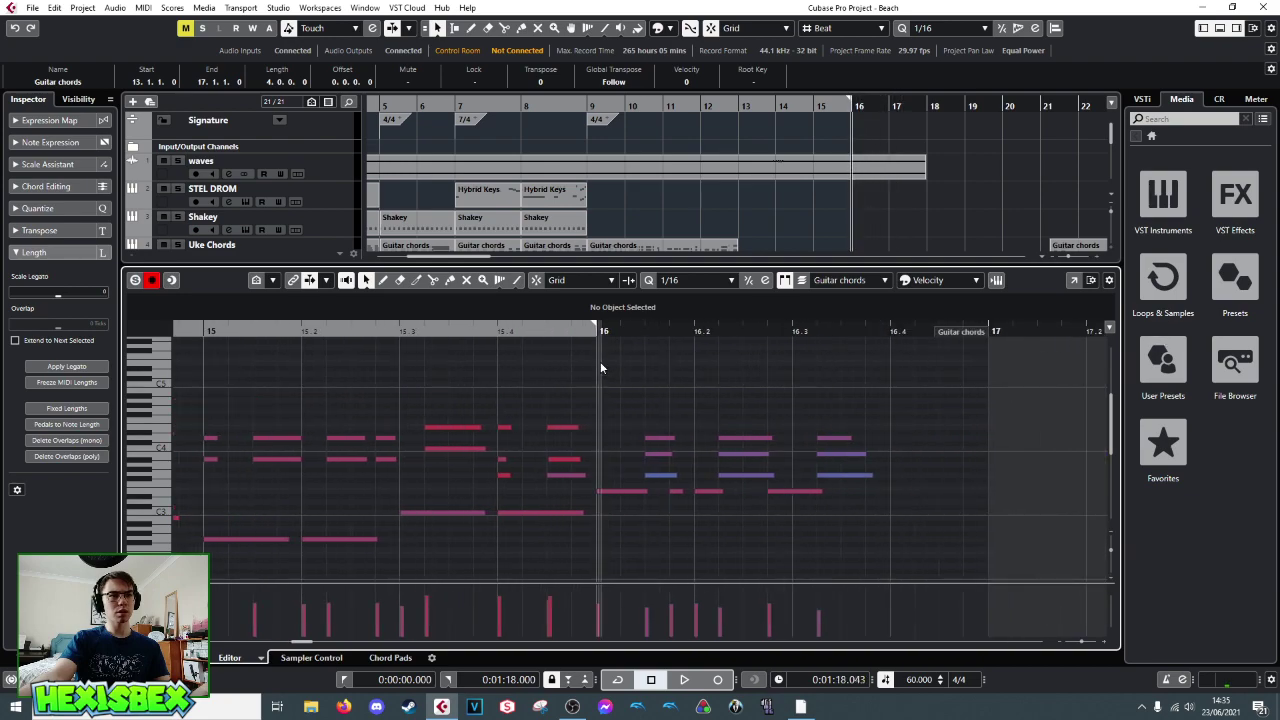
{"action": "left_click_drag", "start_coordinate": [622, 415], "coordinate": [917, 570]}
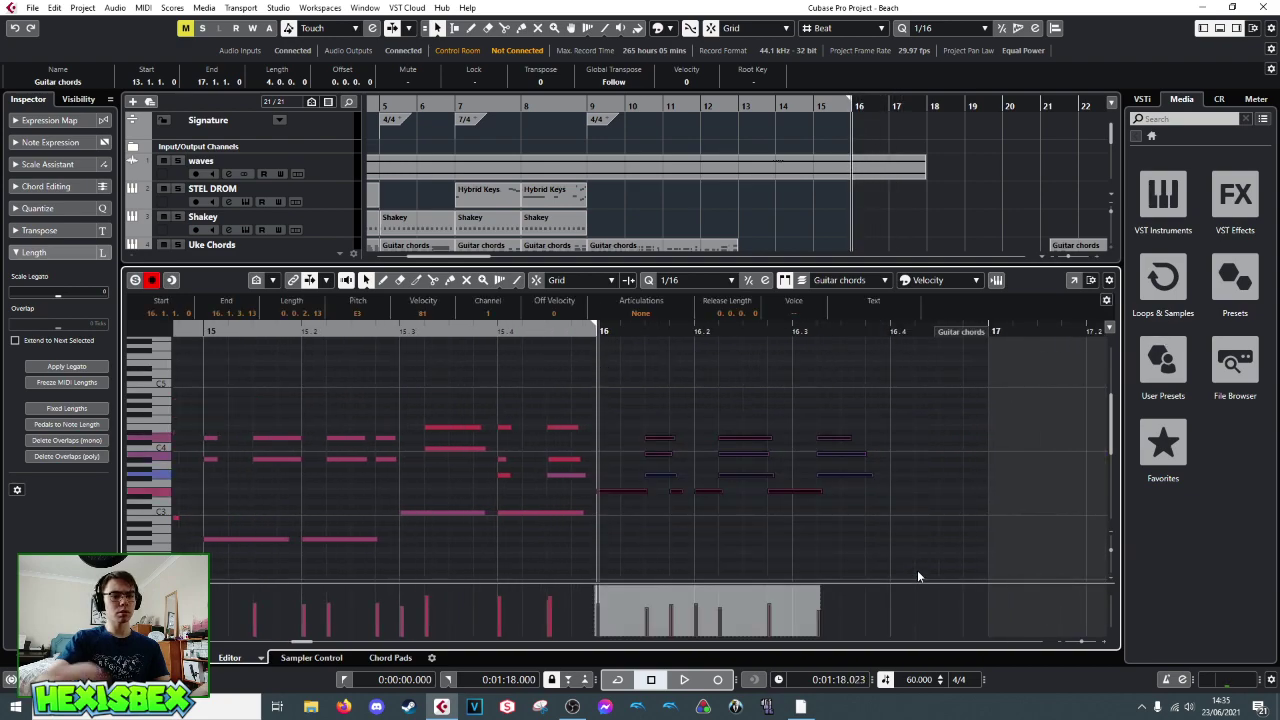
{"action": "key", "text": "Down"}
{"action": "key", "text": "space"}
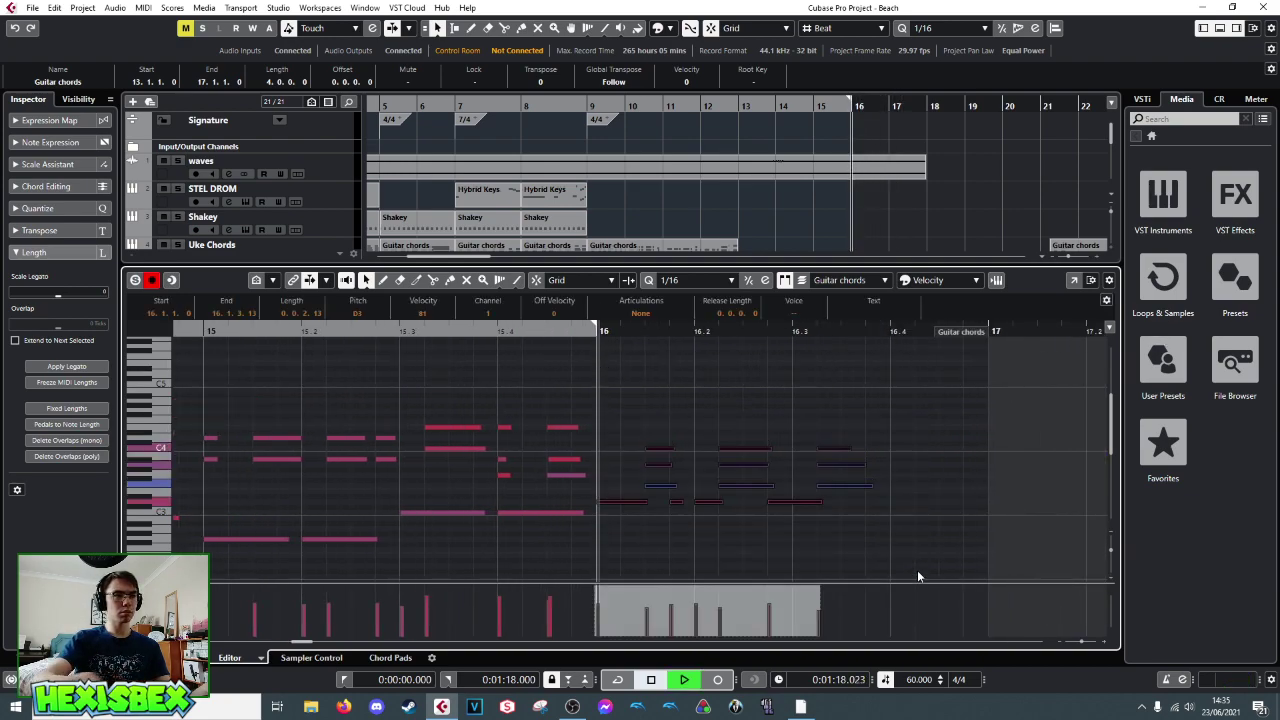
{"action": "key", "text": "space"}
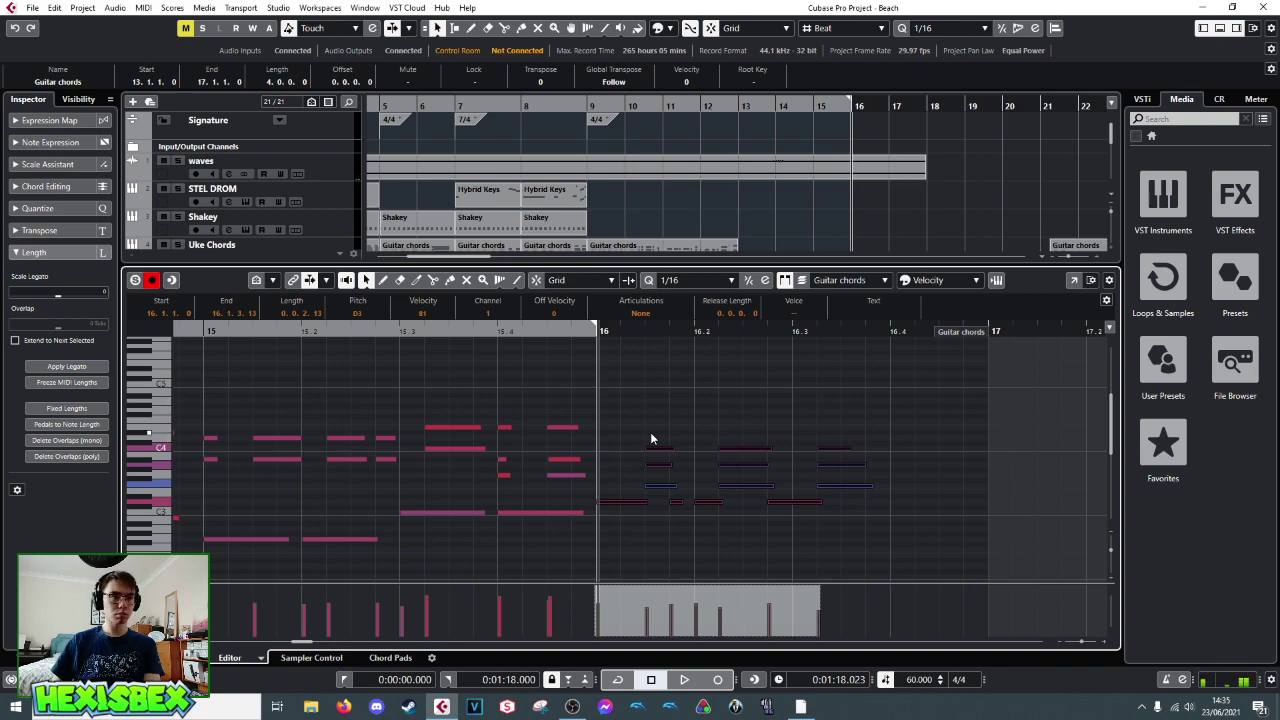
- Raise the bar 16 guitar chords' outer voices one semitone to F#3 and C#4, leaving out the bass notes, and play back the transition
{"action": "left_click_drag", "start_coordinate": [658, 479], "coordinate": [831, 490]}
{"action": "left_click_drag", "start_coordinate": [657, 447], "coordinate": [858, 452]}
{"action": "key", "text": "Up"}
{"action": "key", "text": "space"}
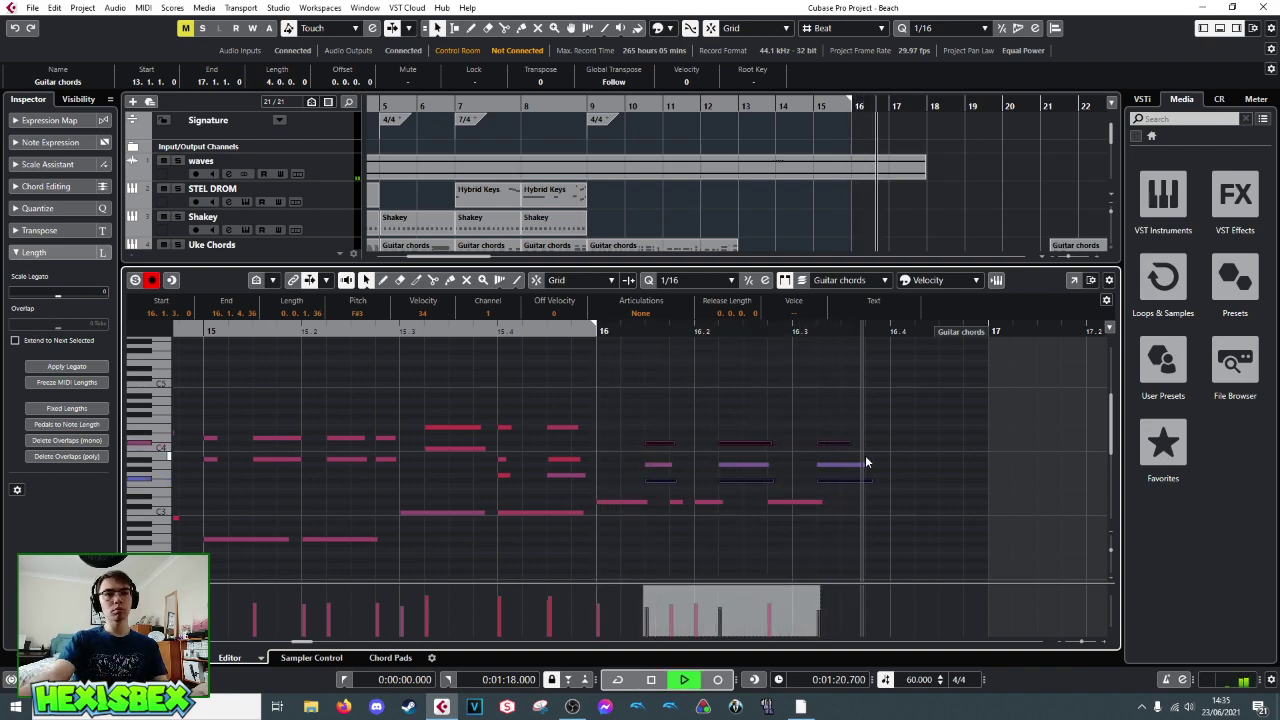
{"action": "key", "text": "space"}
{"action": "left_click", "coordinate": [354, 331]}
{"action": "key", "text": "space"}
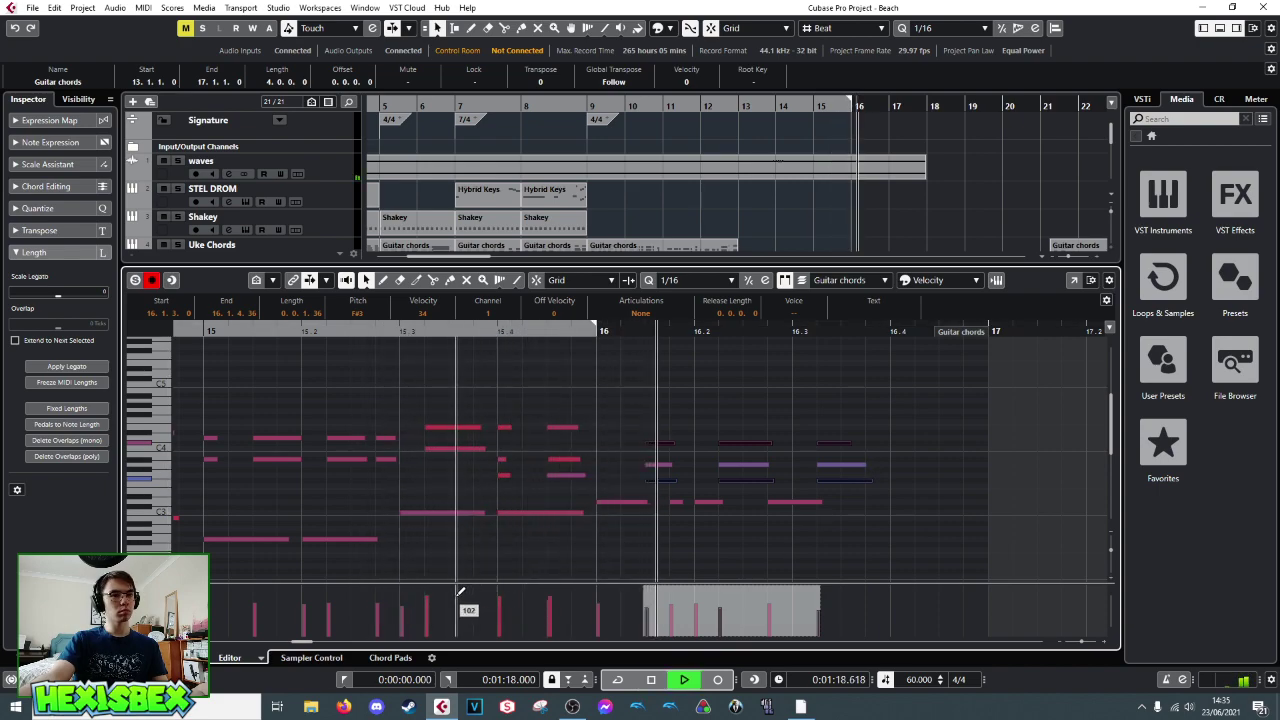
{"action": "key", "text": "space"}
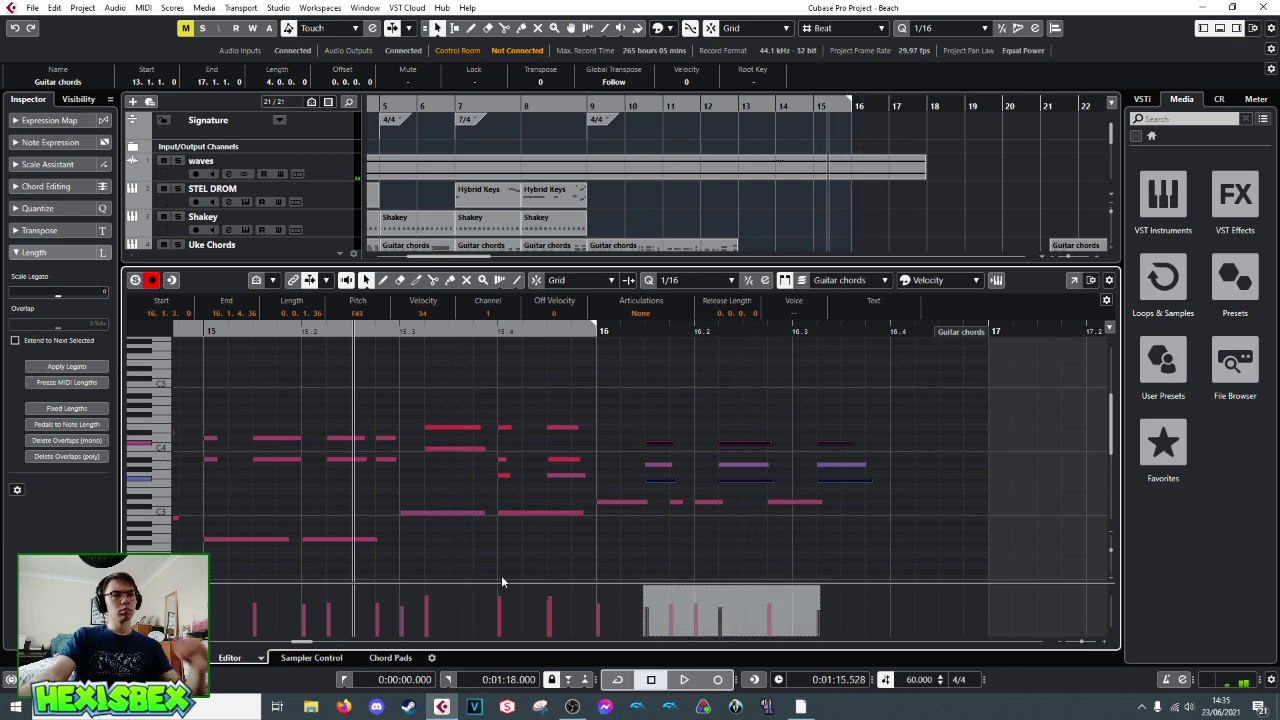
- Close the part editor and play the full arrangement back from bar 14
{"action": "scroll", "coordinate": [595, 401], "scroll_direction": "up", "scroll_amount": 5}
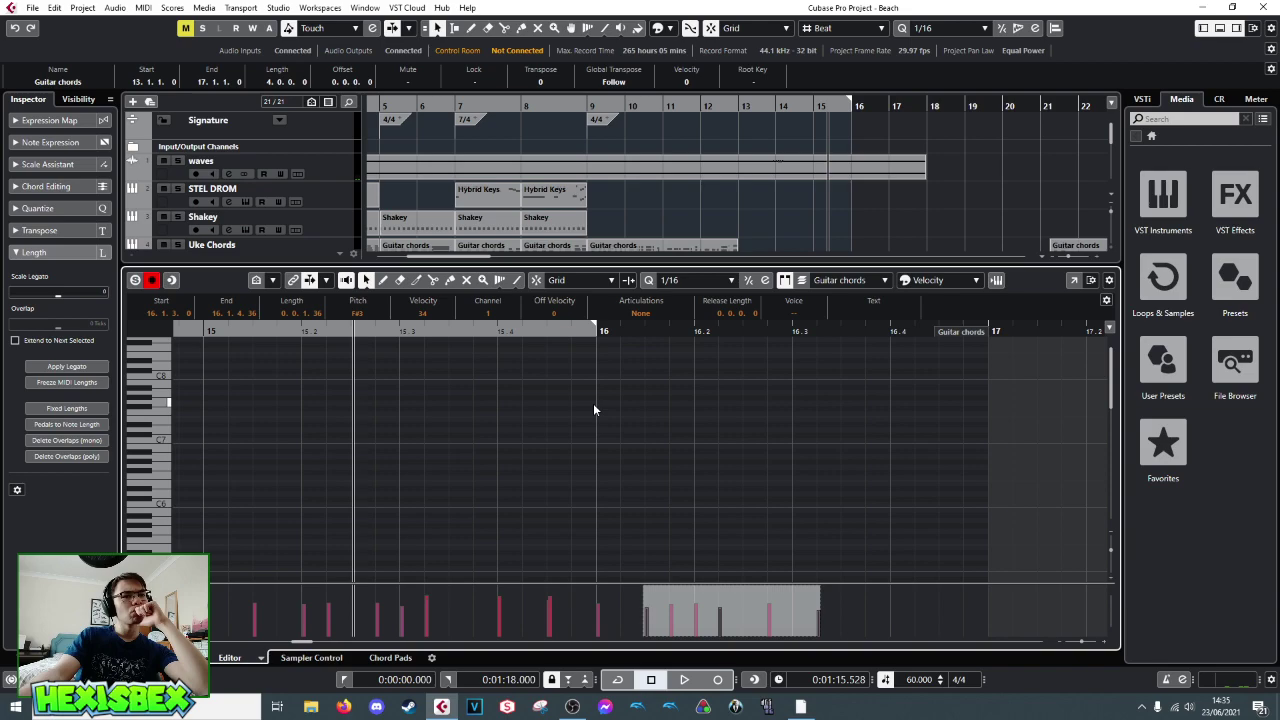
{"action": "key", "text": "ctrl+e"}
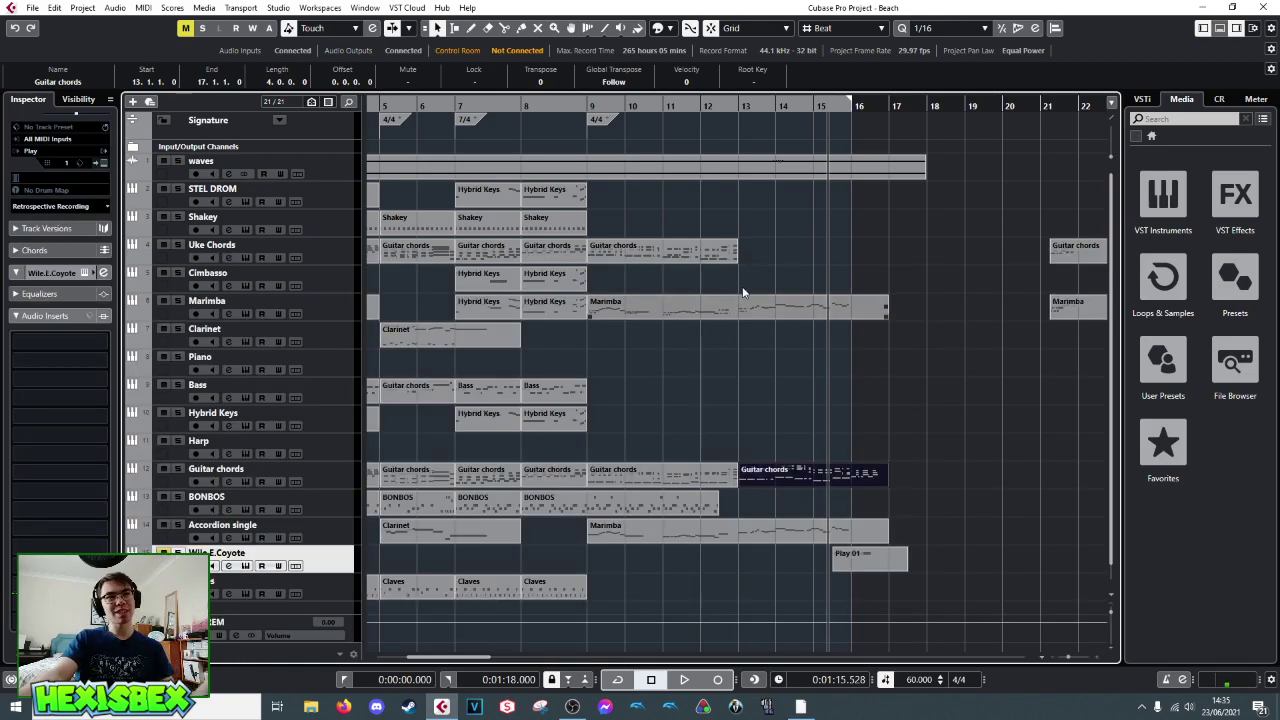
{"action": "left_click", "coordinate": [812, 107]}
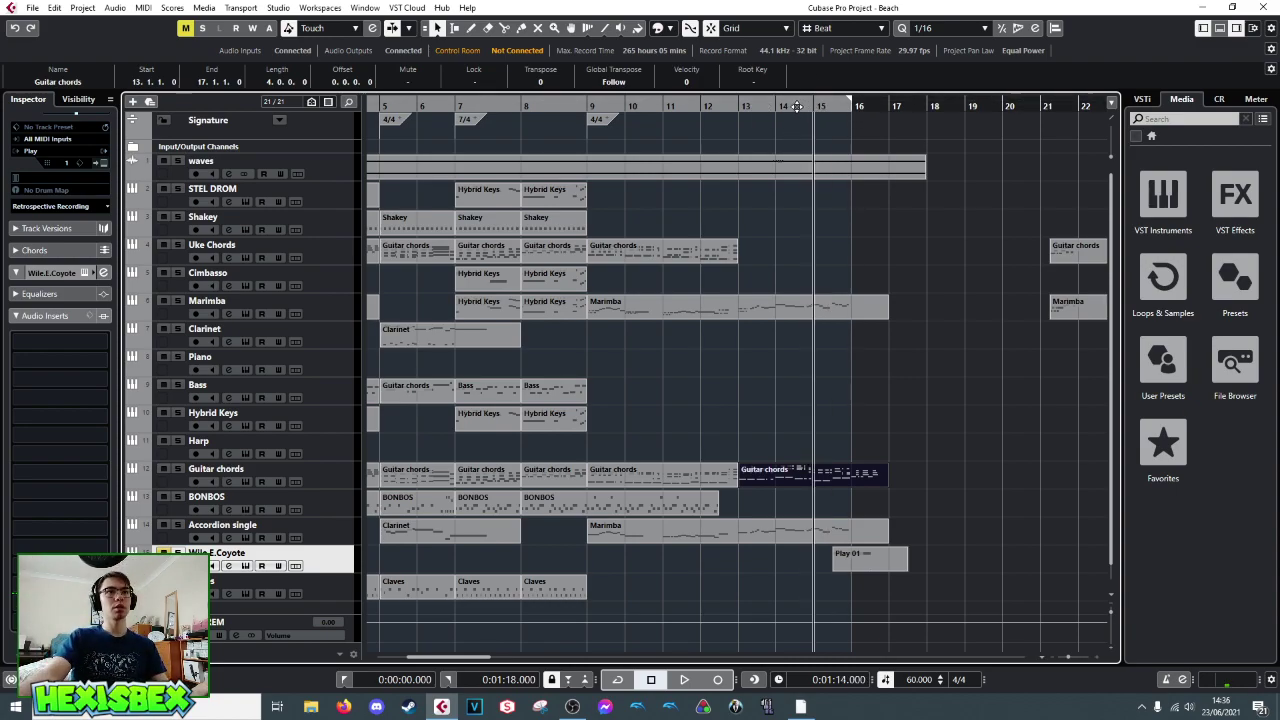
{"action": "left_click", "coordinate": [776, 106]}
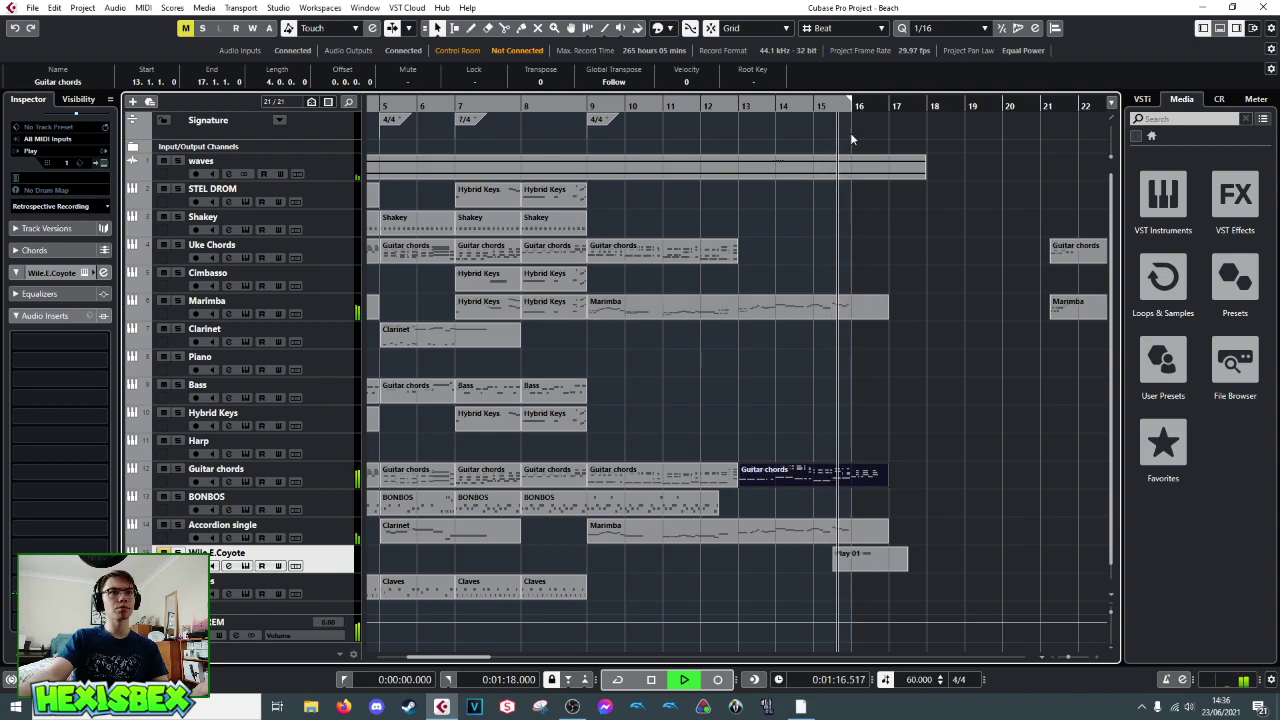
{"action": "key", "text": "space"}
- Turn on cycle playback and listen to the transition from bar 15 back into bar 1
{"action": "left_click", "coordinate": [618, 680]}
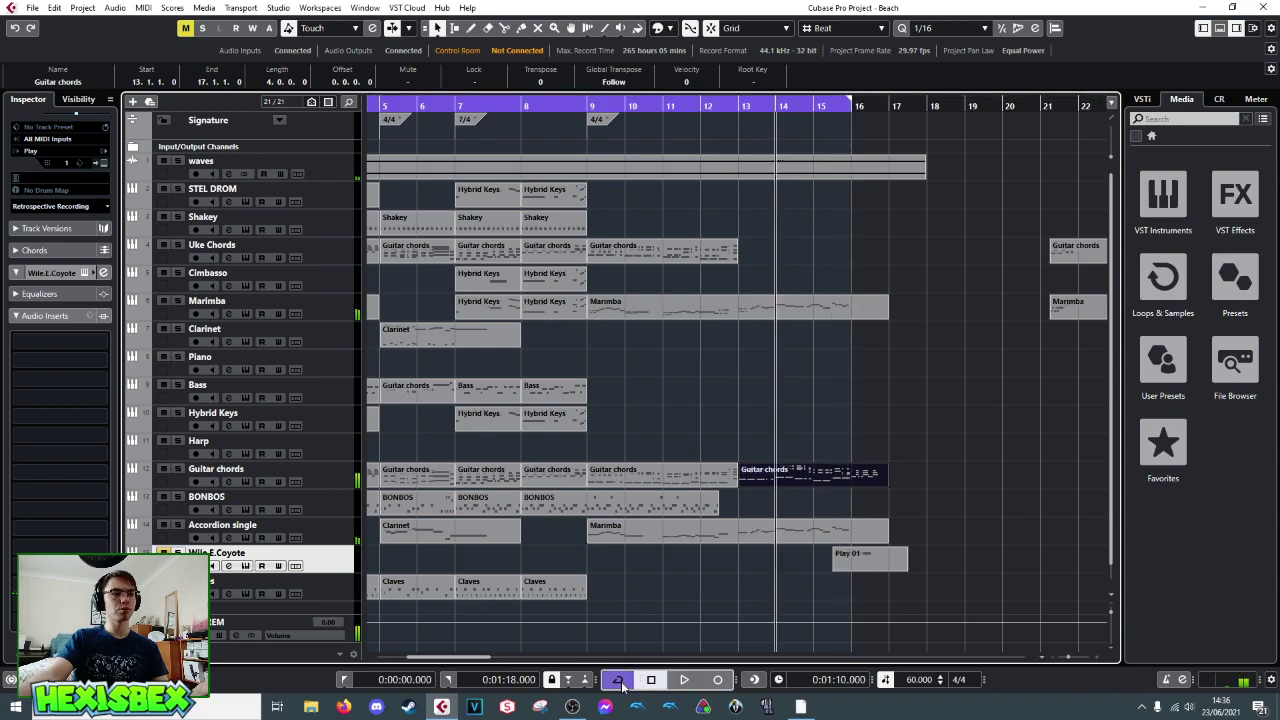
{"action": "left_click", "coordinate": [818, 105]}
{"action": "key", "text": "space"}
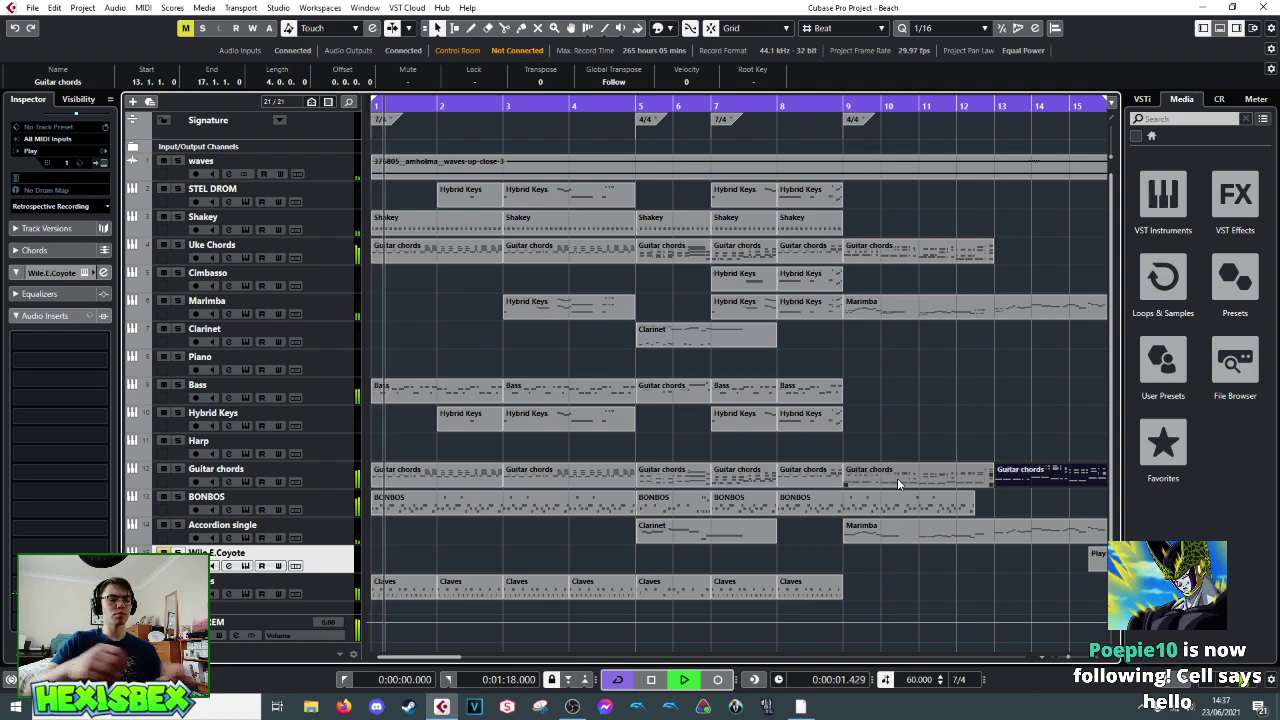
{"action": "key", "text": "space"}
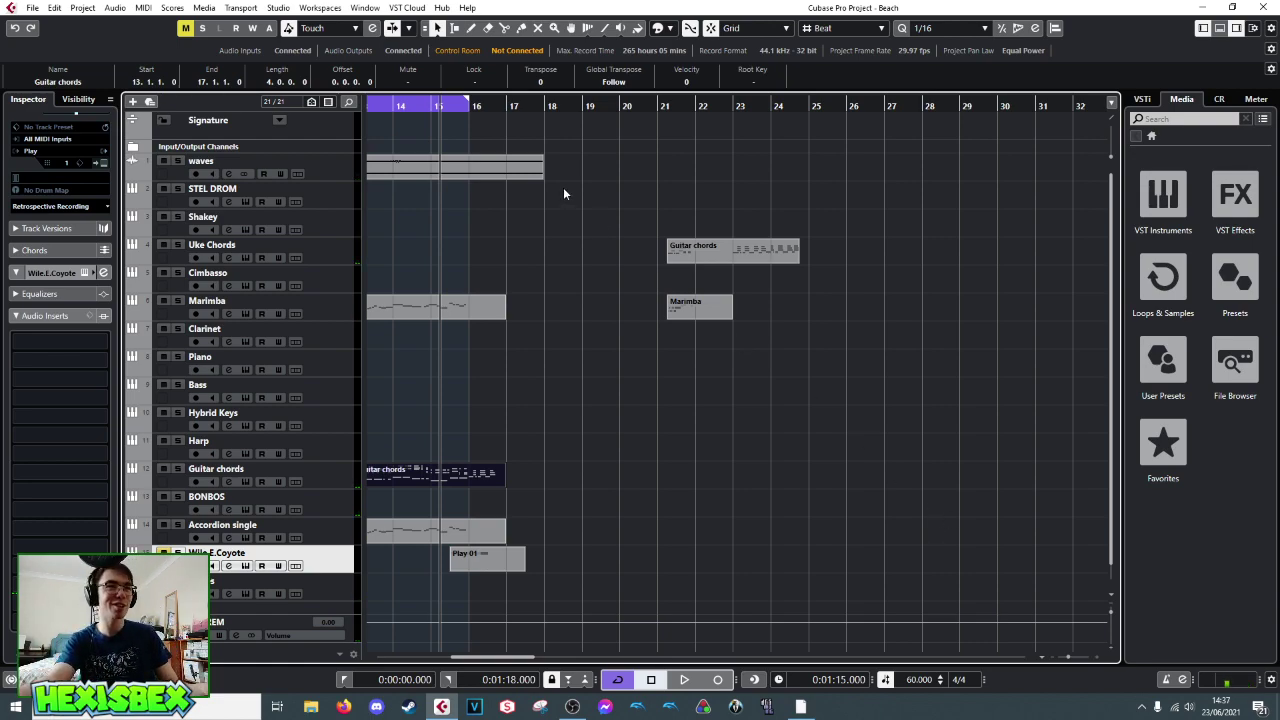
- Turn off cycle playback and listen to the arrangement again from bar 14
{"action": "left_click", "coordinate": [432, 104]}
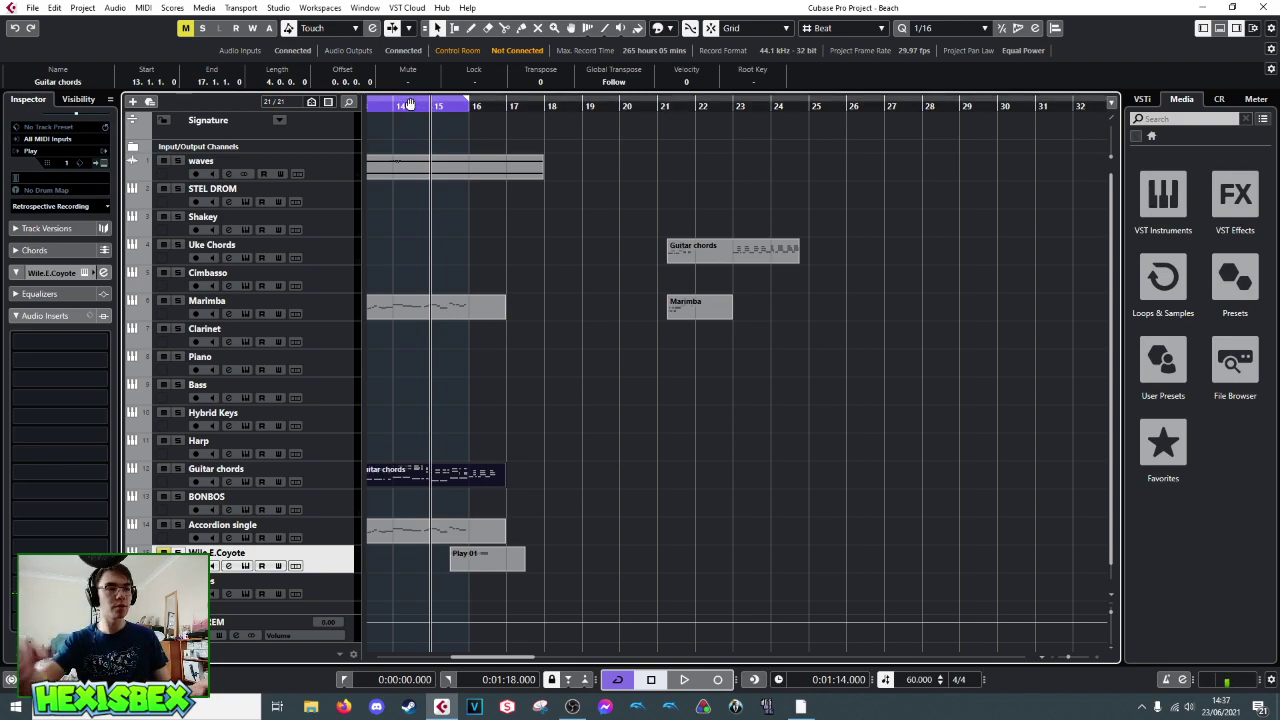
{"action": "left_click", "coordinate": [394, 105]}
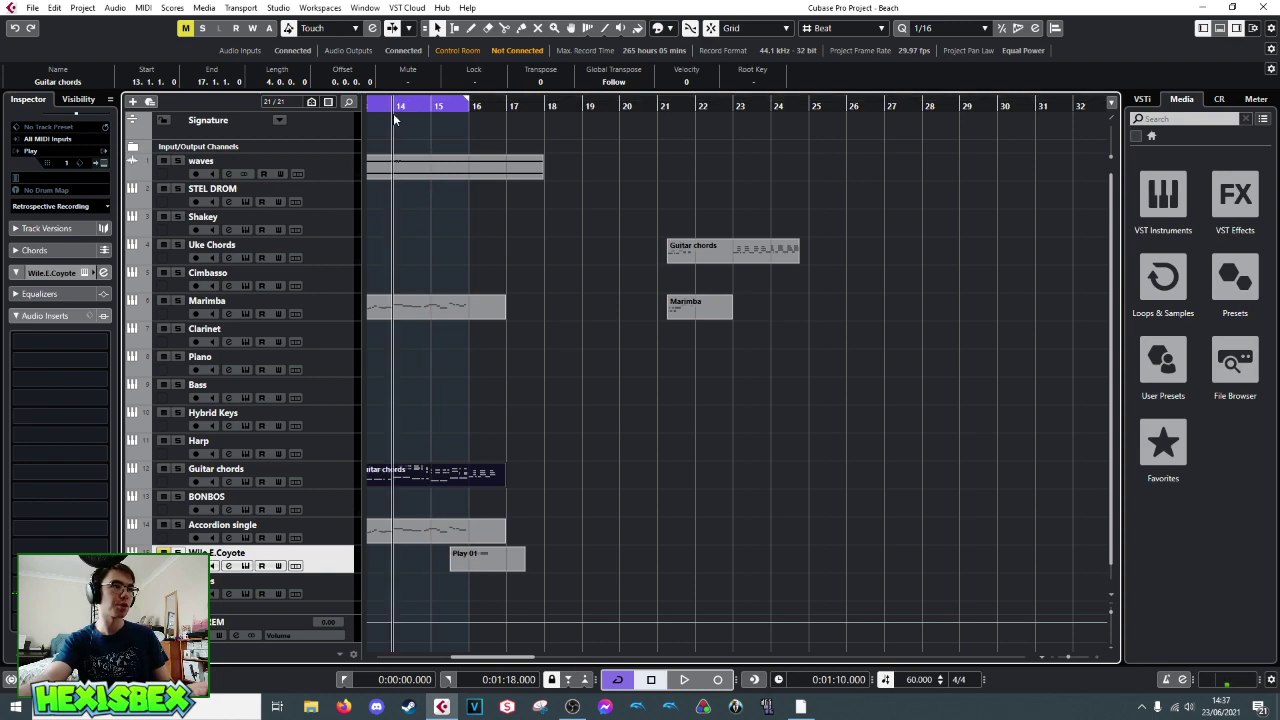
{"action": "left_click_drag", "start_coordinate": [392, 108], "coordinate": [830, 105]}
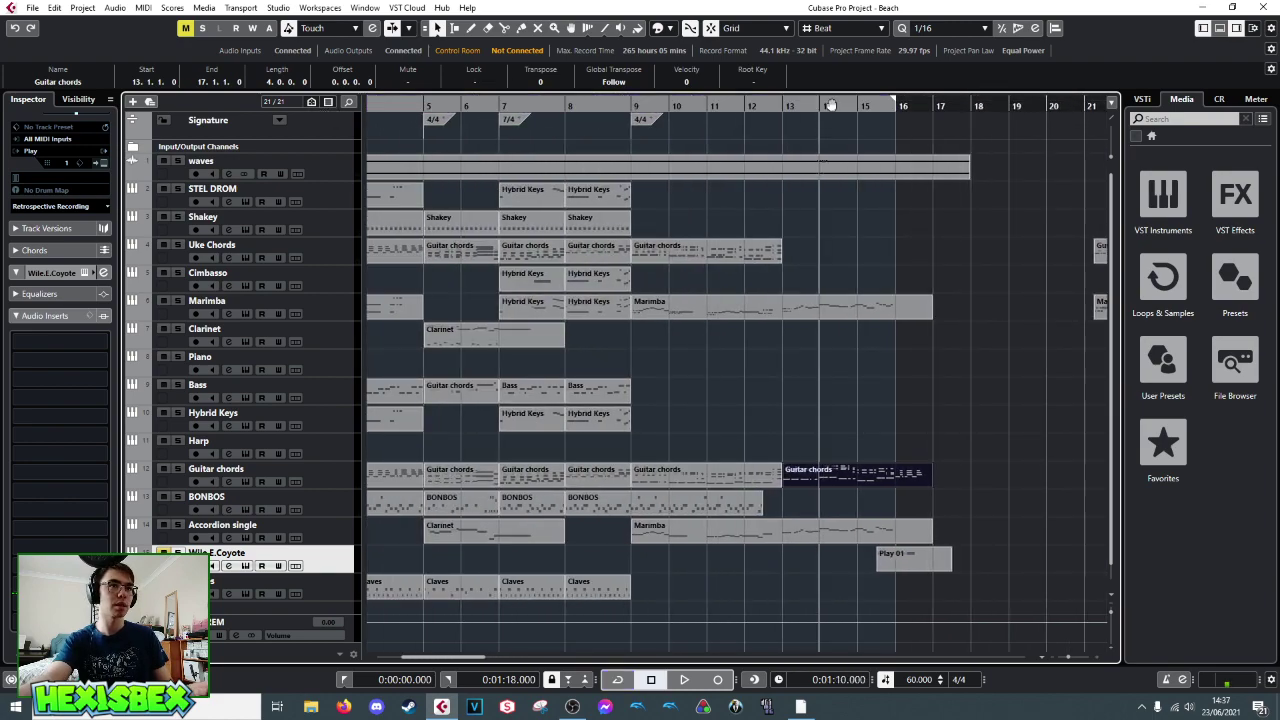
{"action": "key", "text": "space"}
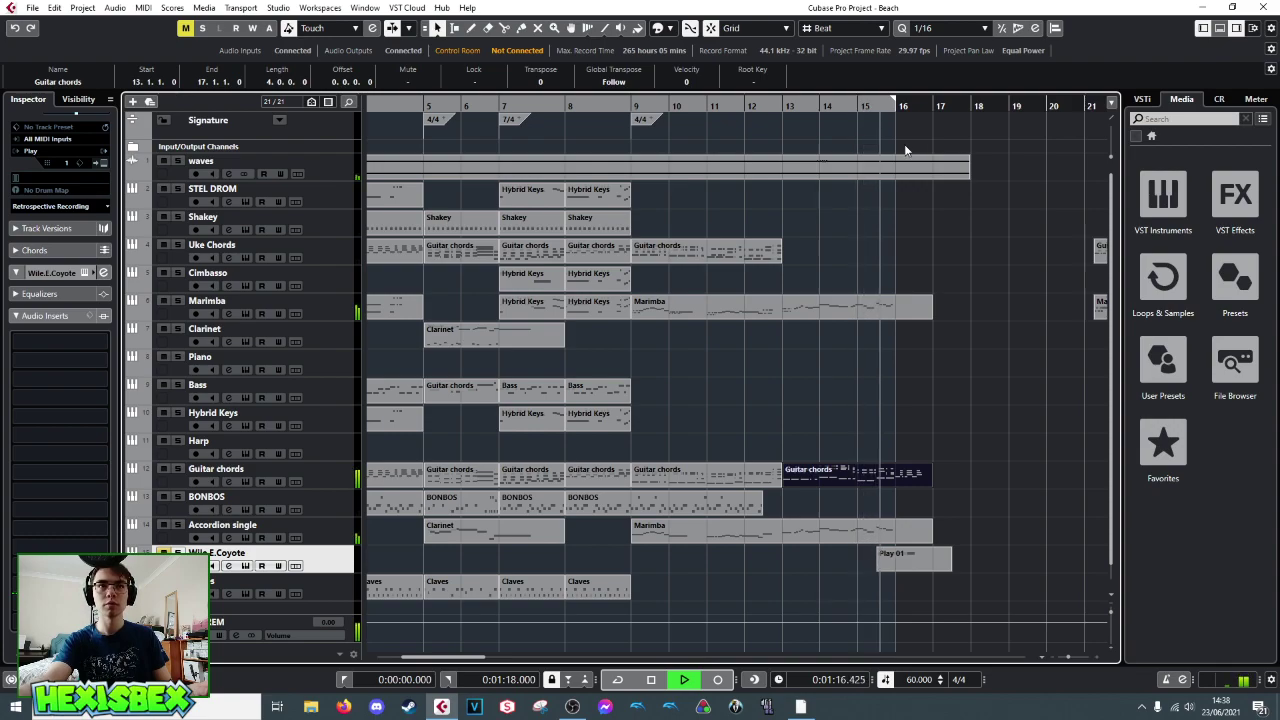
{"action": "key", "text": "space"}
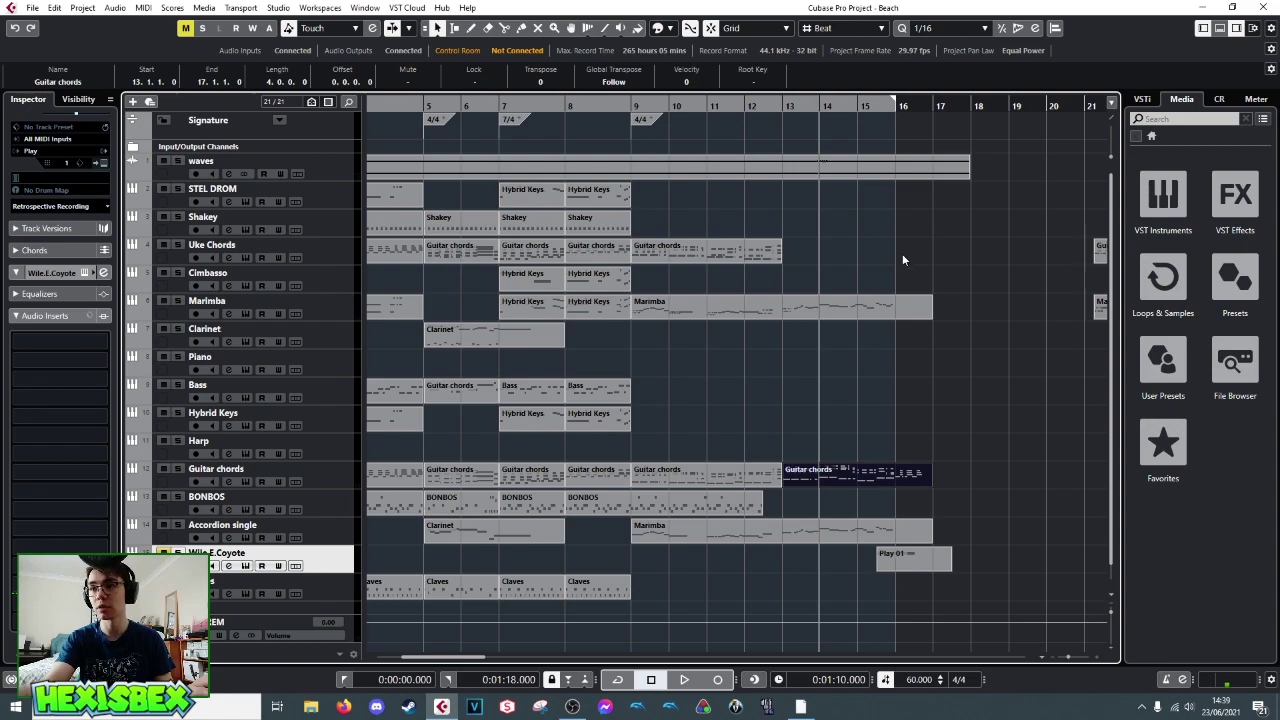
{"action": "key", "text": "space"}
{"action": "key", "text": "space"}
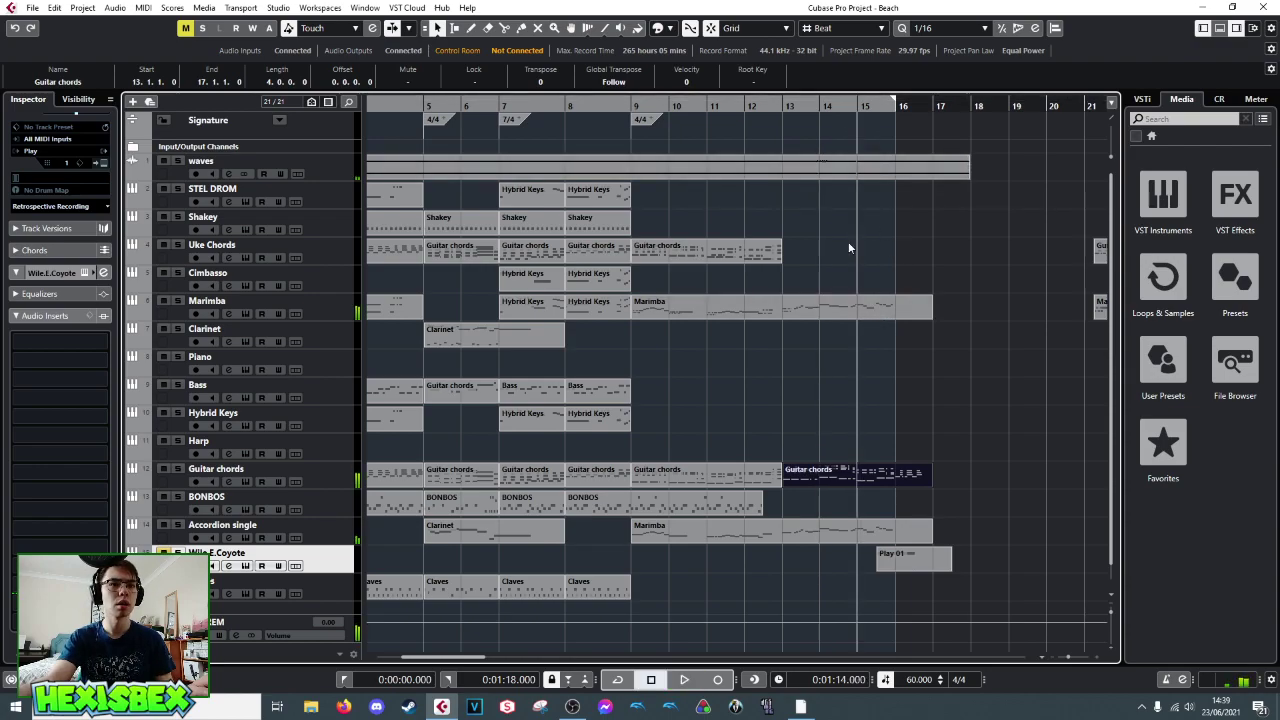
- Open the Guitar chords part that starts at bar 13 and play it back from bar 14
{"action": "double_click", "coordinate": [857, 478]}
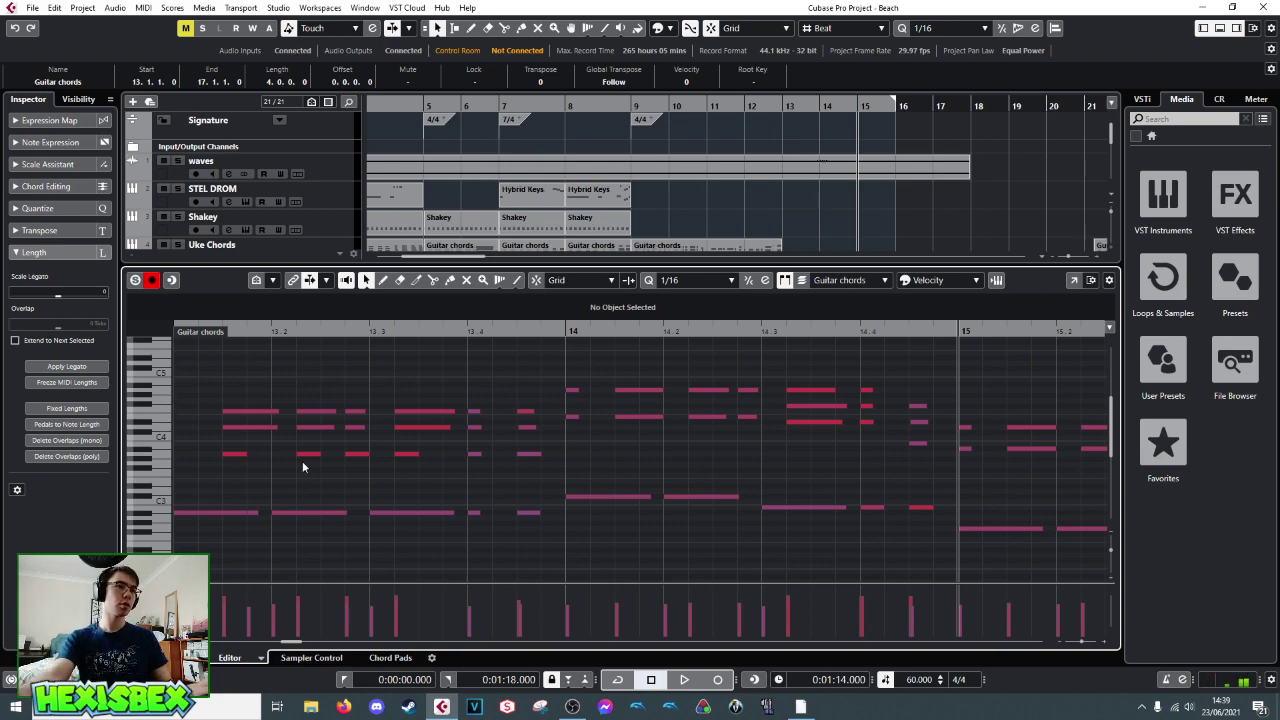
{"action": "left_click", "coordinate": [564, 330]}
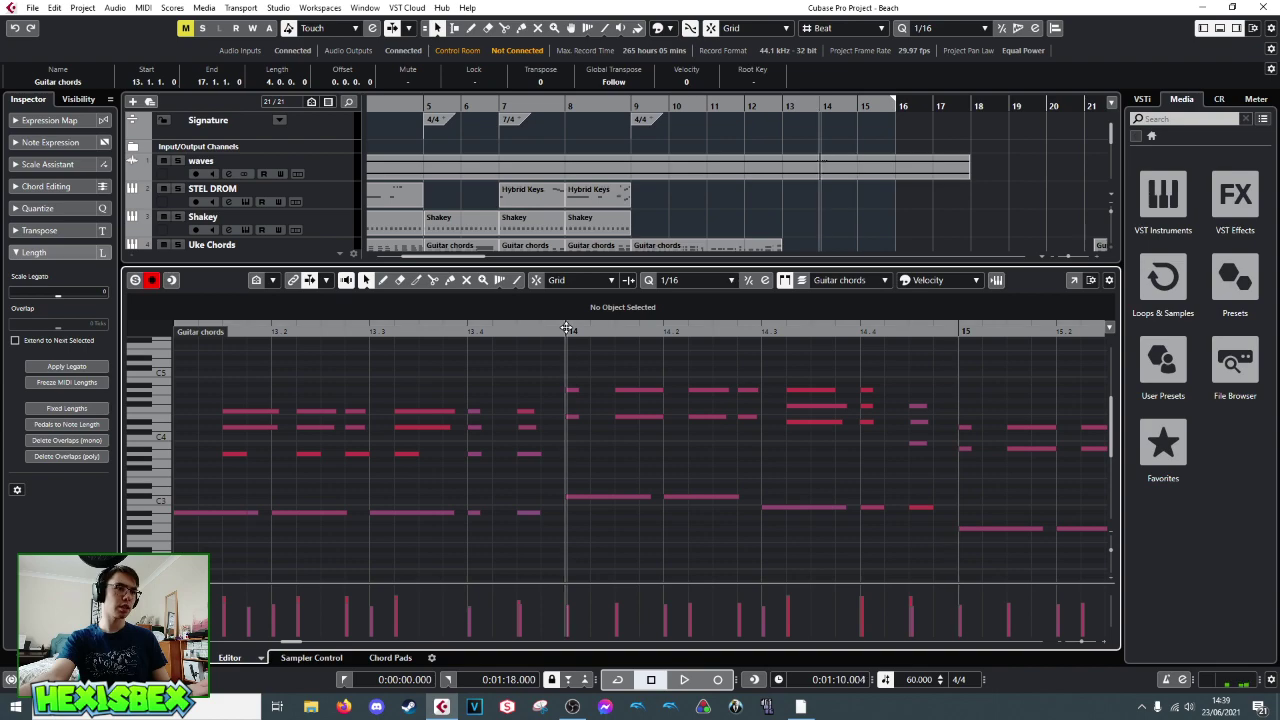
{"action": "key", "text": "space"}
{"action": "key", "text": "space"}
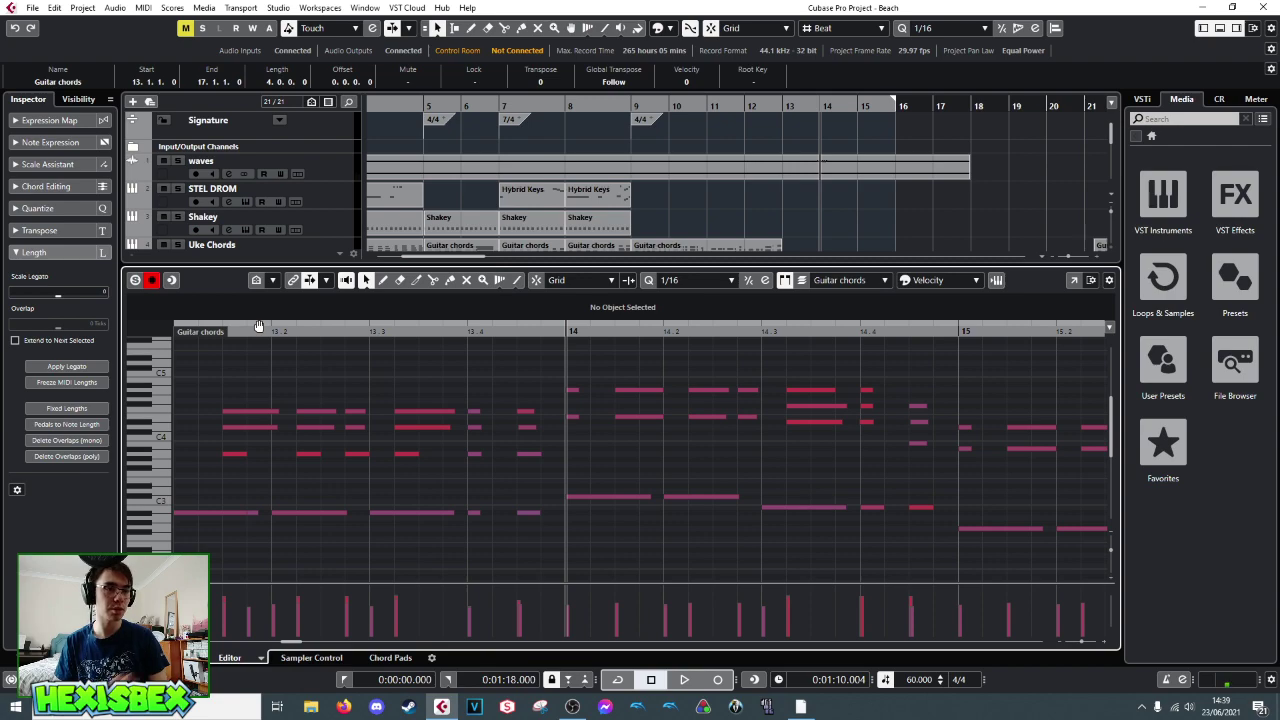
- Play the guitar chords back repeatedly from bar 14
{"action": "key", "text": "space"}
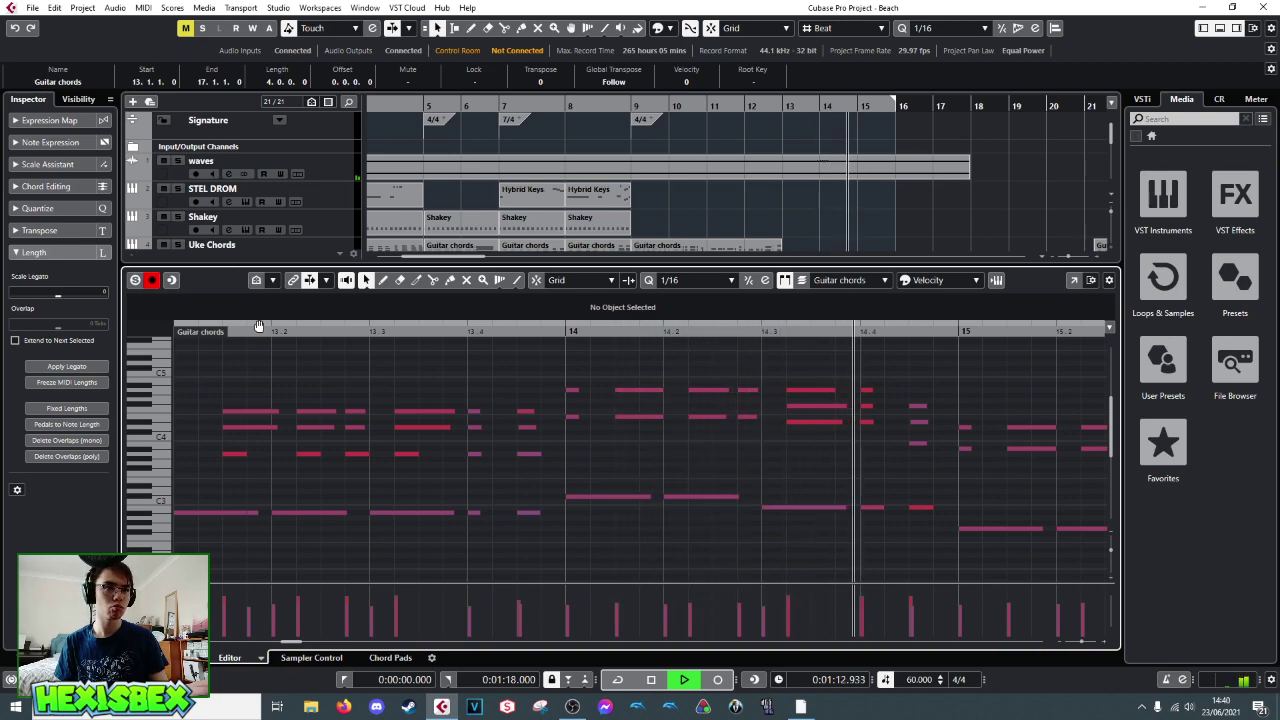
{"action": "key", "text": "space"}
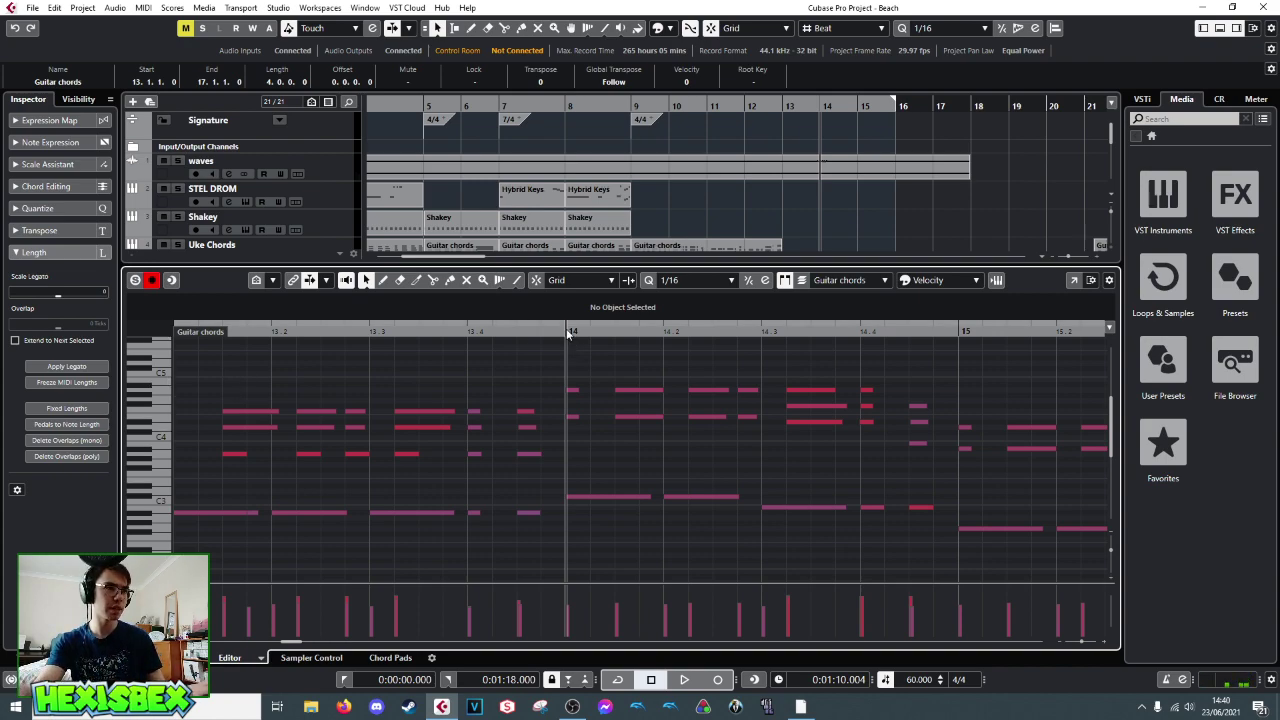
{"action": "key", "text": "space"}
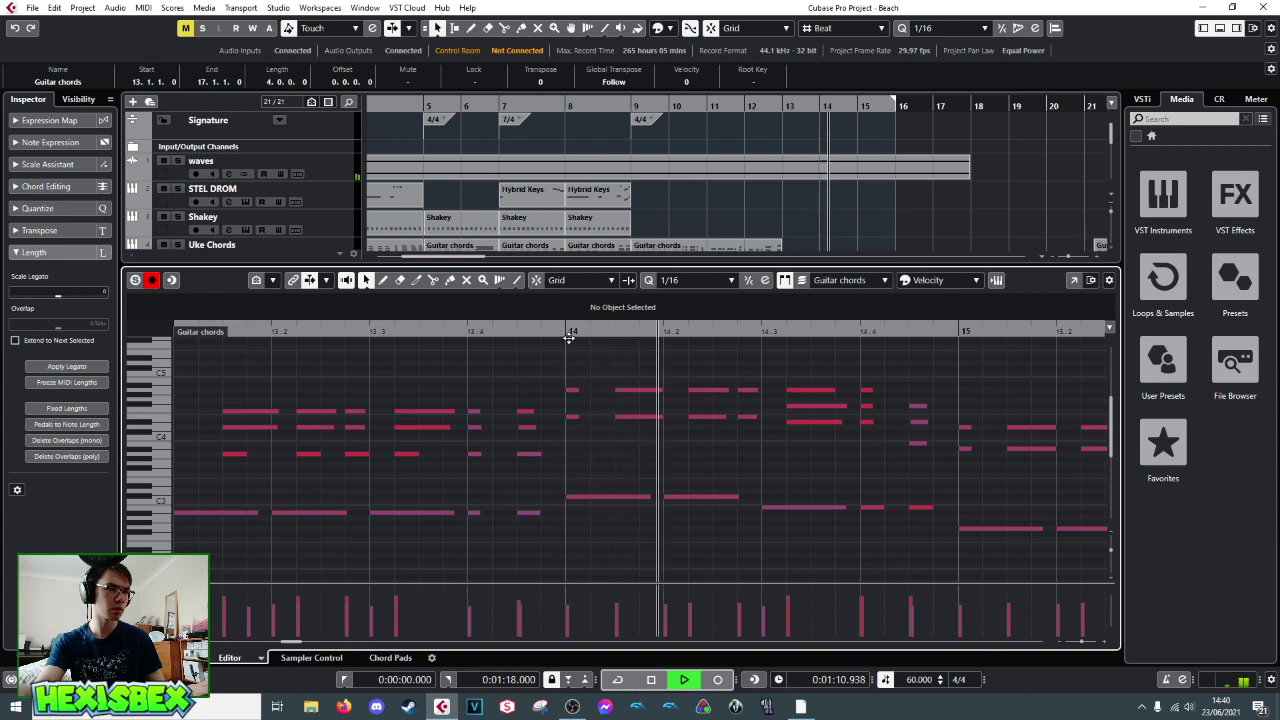
{"action": "key", "text": "space"}
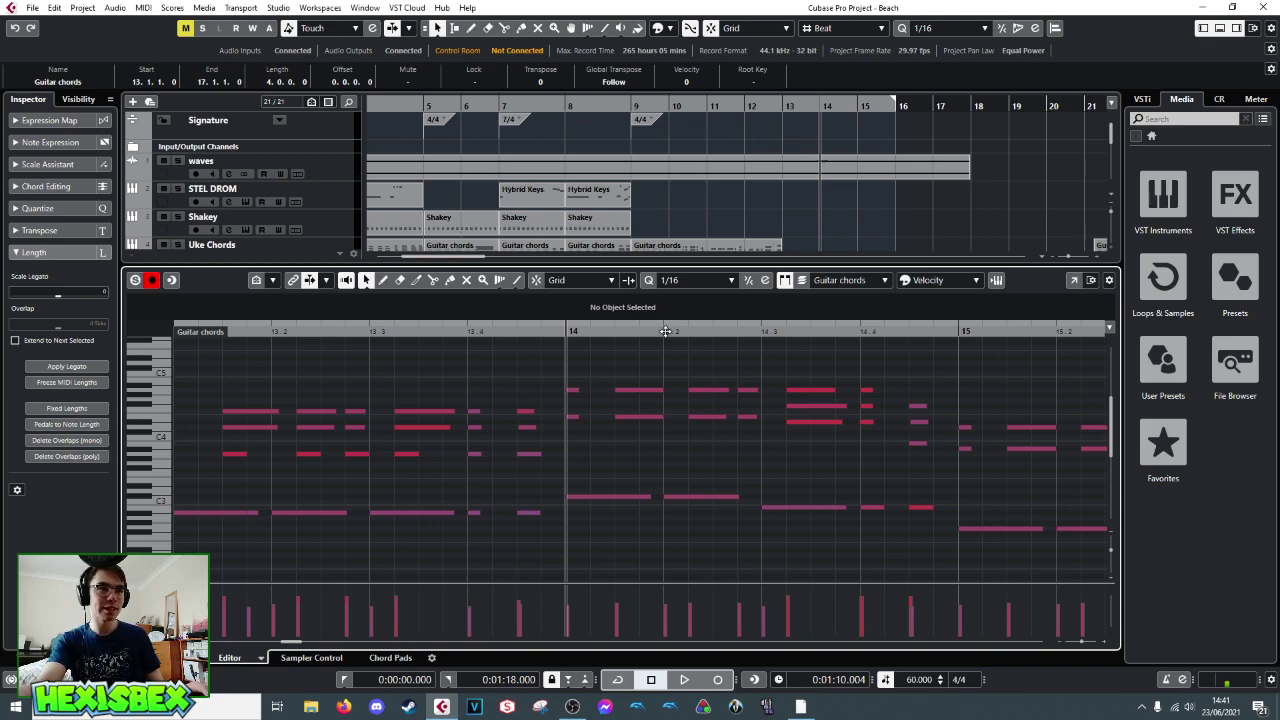
- Return the playback position from beat 14.2 to bar 14 and audition the C#3, E4 and A4 notes of its first chord
{"action": "left_click", "coordinate": [664, 329]}
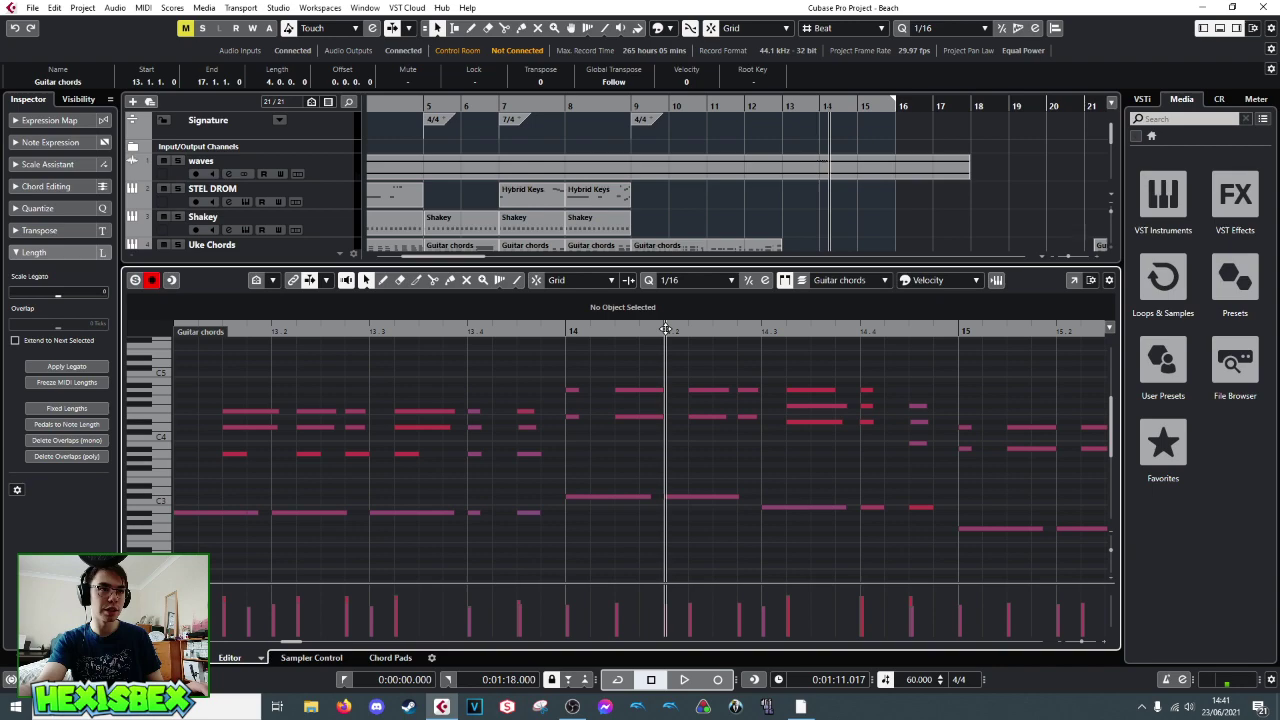
{"action": "left_click", "coordinate": [664, 330]}
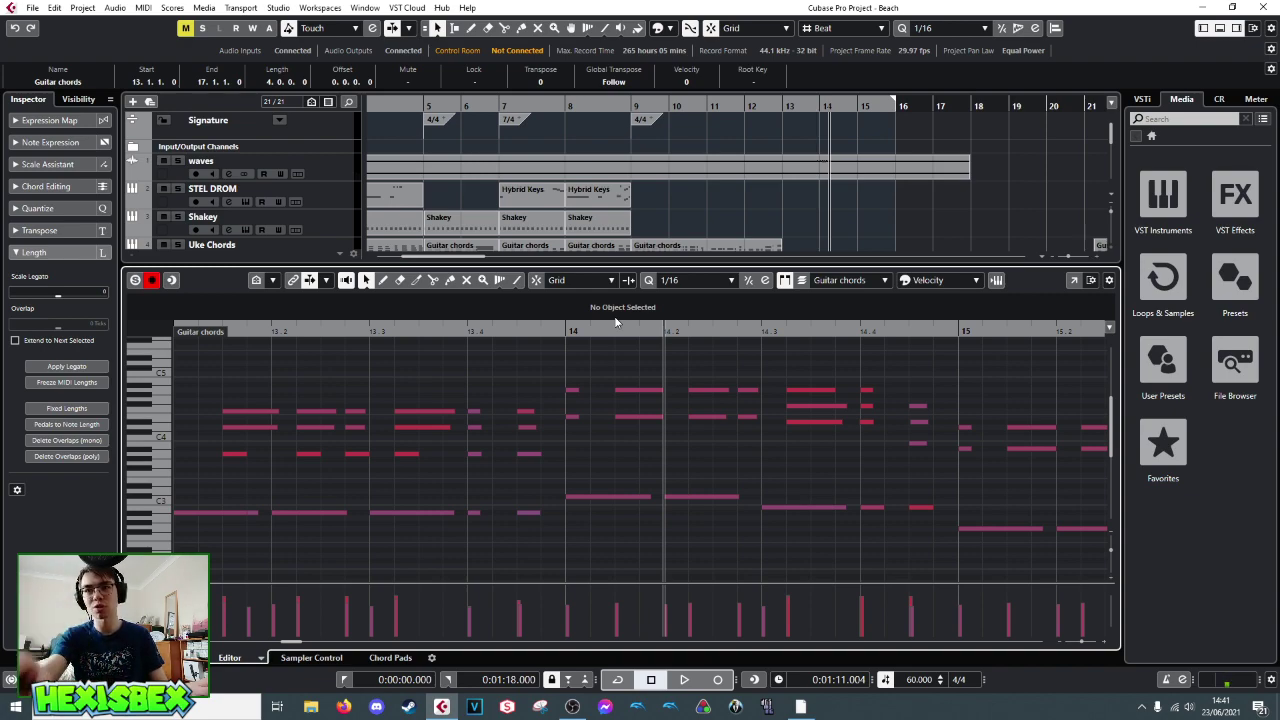
{"action": "left_click", "coordinate": [566, 331]}
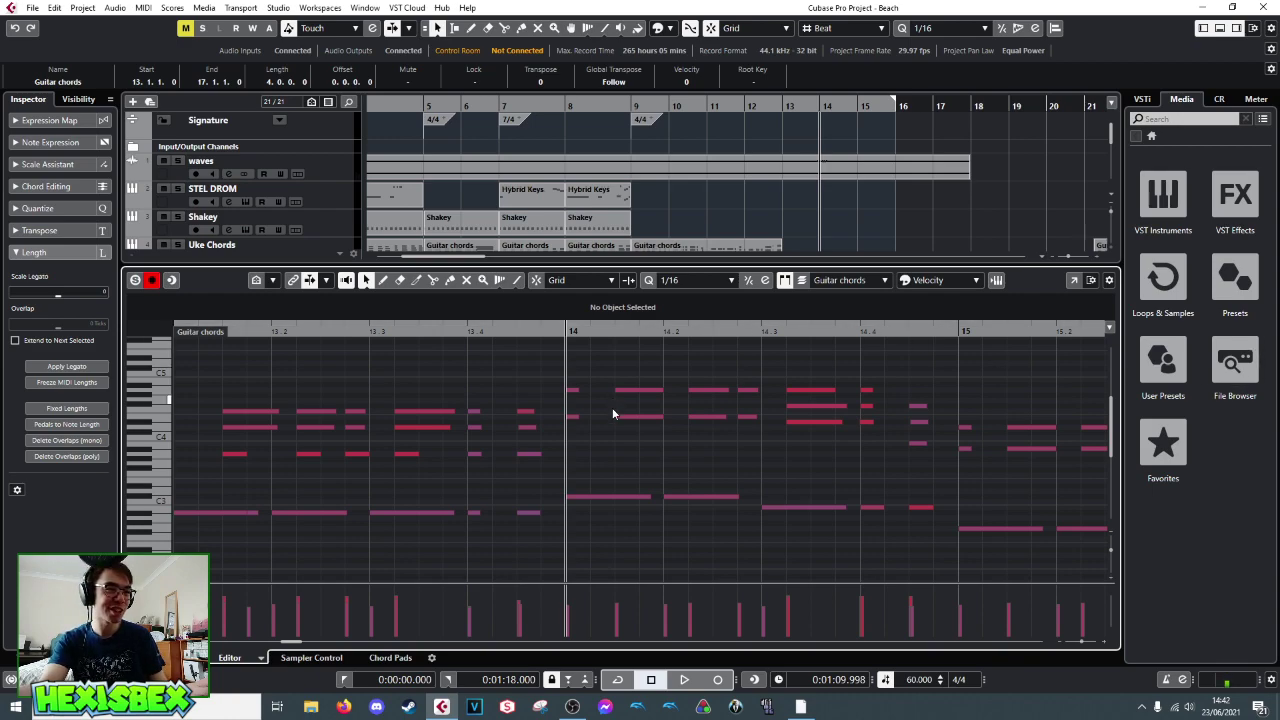
{"action": "left_click", "coordinate": [599, 497]}
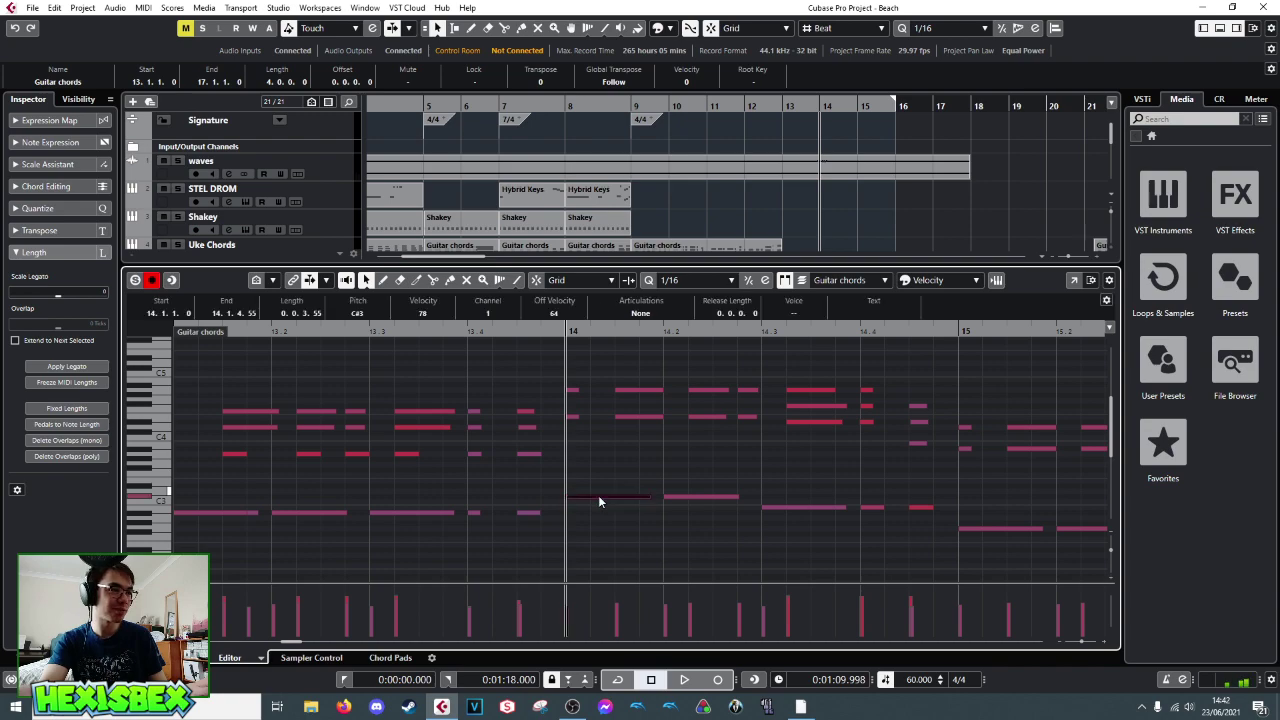
{"action": "left_click", "coordinate": [571, 416]}
{"action": "left_click_drag", "start_coordinate": [571, 397], "coordinate": [571, 396]}
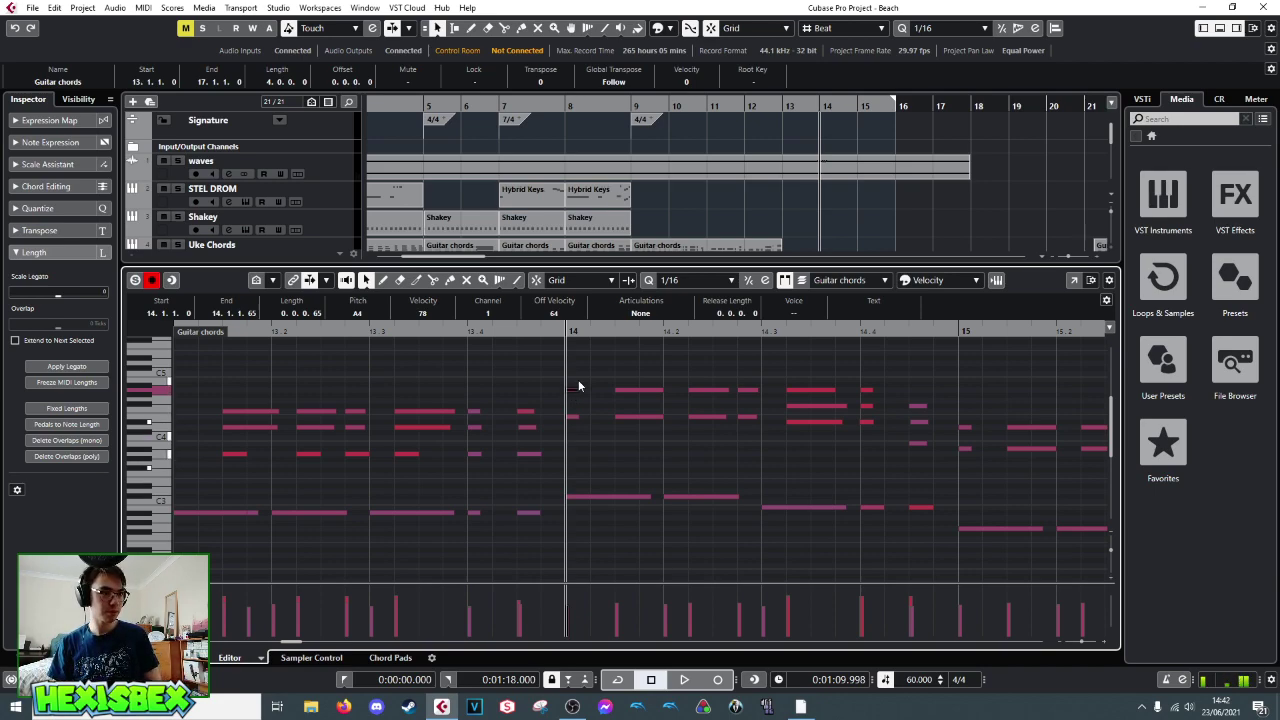
- Listen to the chords from bar 14 and from beat 14.3, and audition the F#4 note of the beat 3 chord
{"action": "key", "text": "space"}
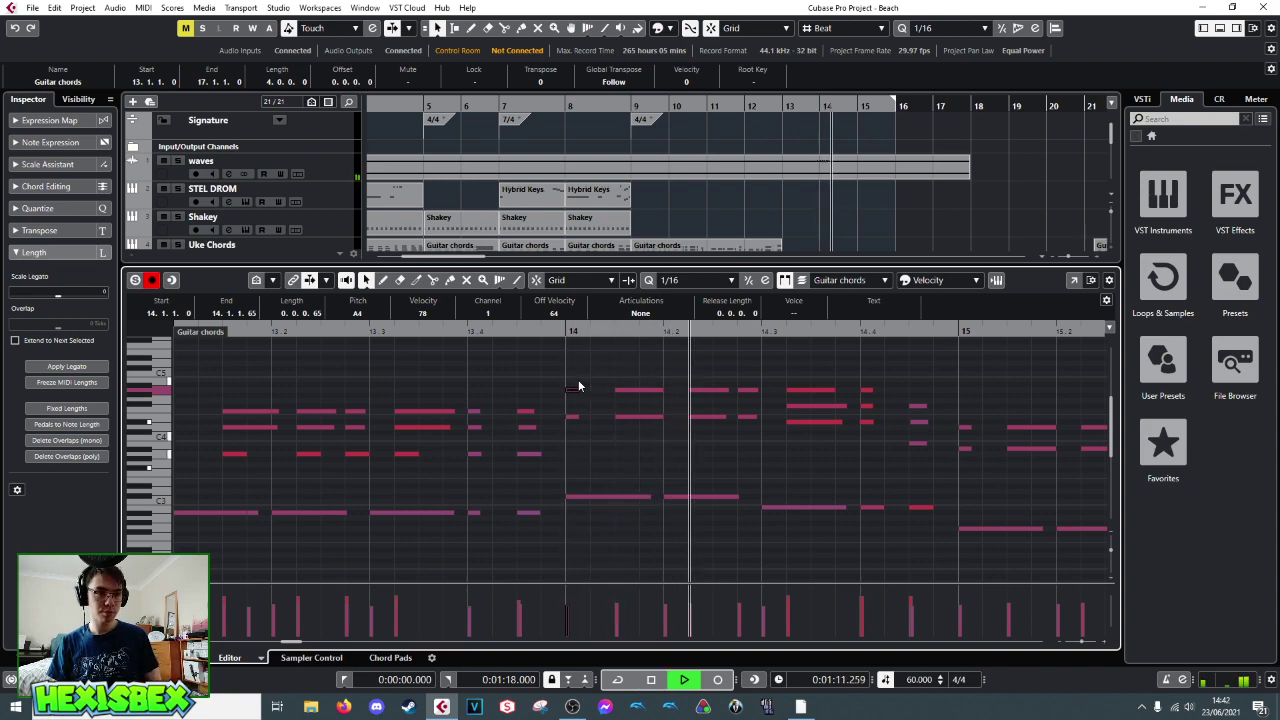
{"action": "key", "text": "space"}
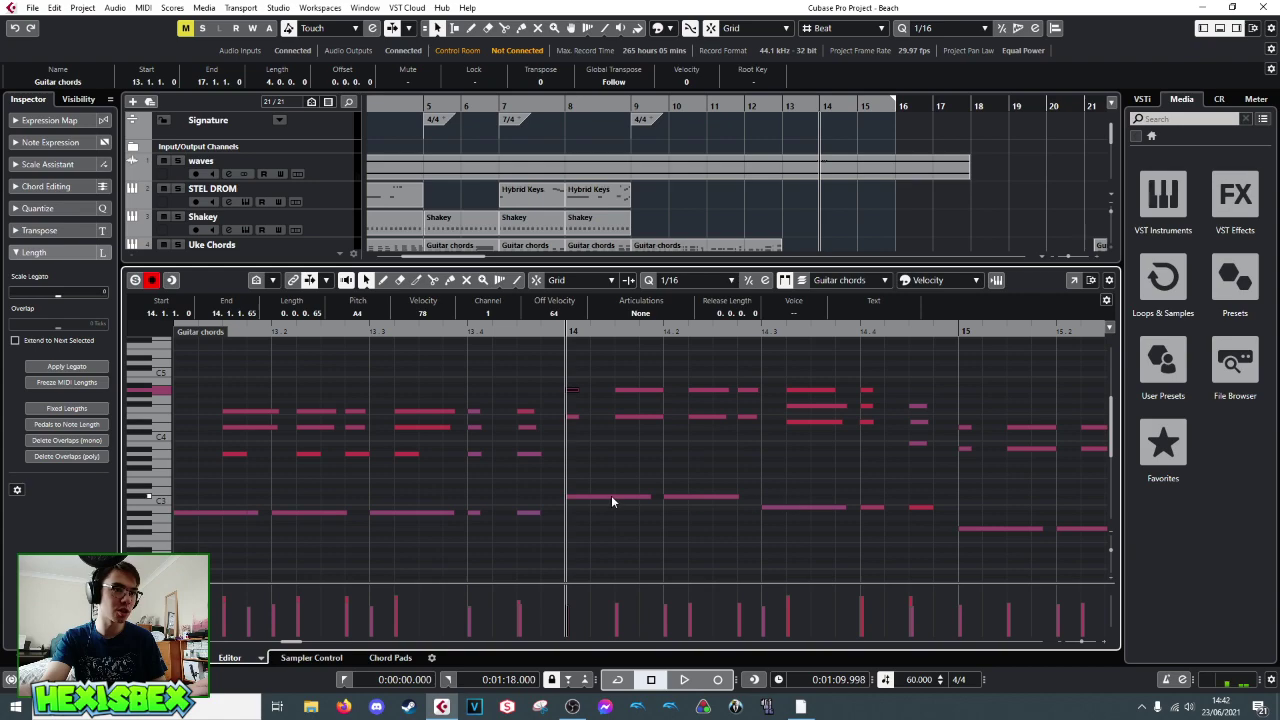
{"action": "left_click", "coordinate": [771, 328]}
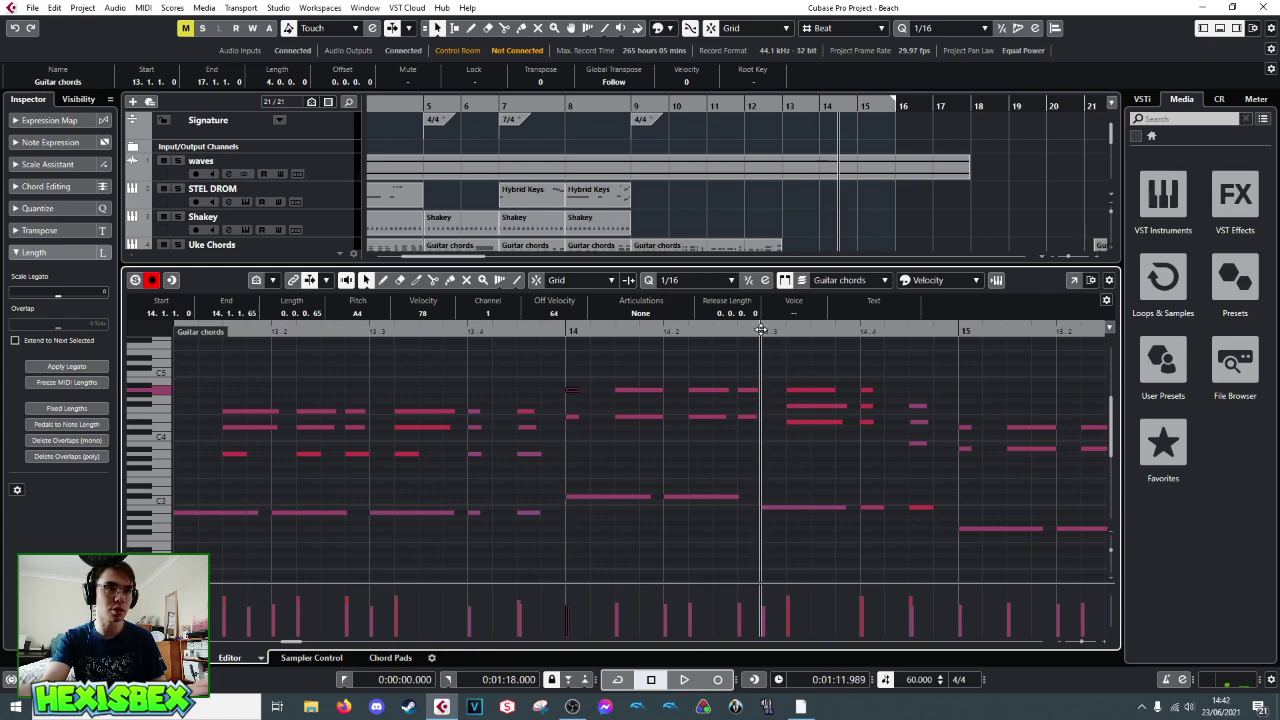
{"action": "key", "text": "space"}
{"action": "key", "text": "space"}
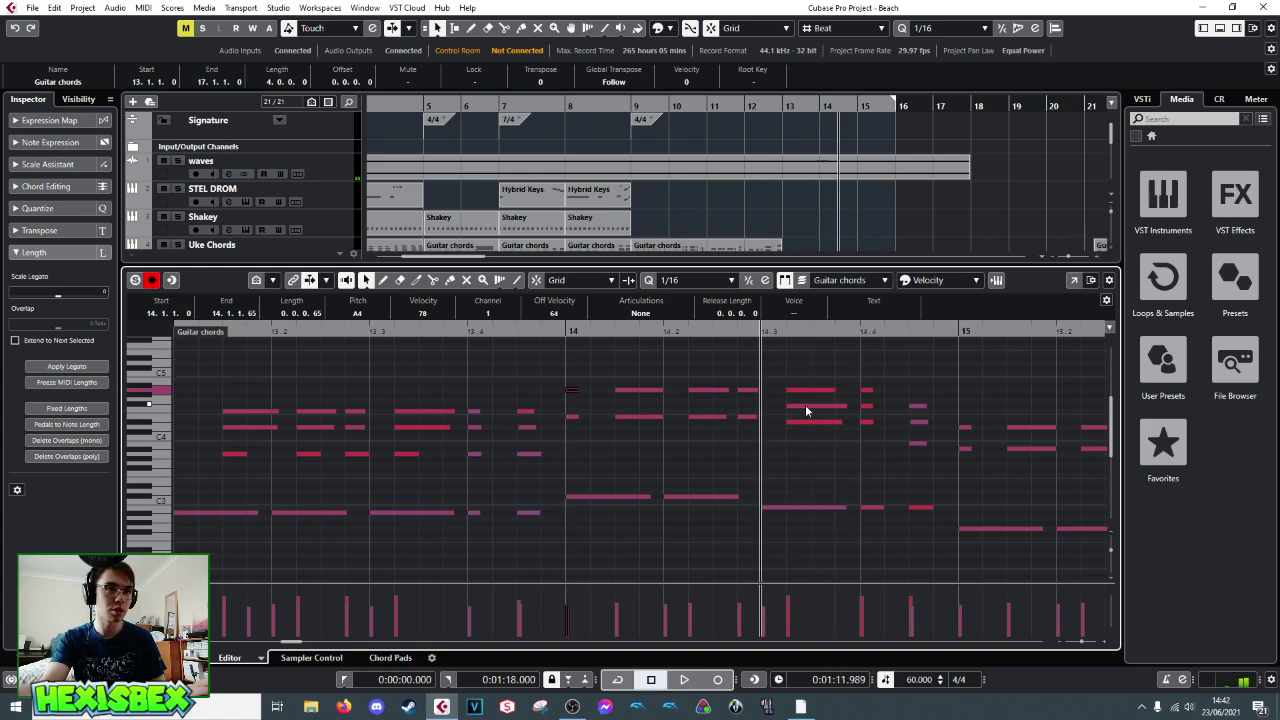
{"action": "left_click", "coordinate": [806, 407]}
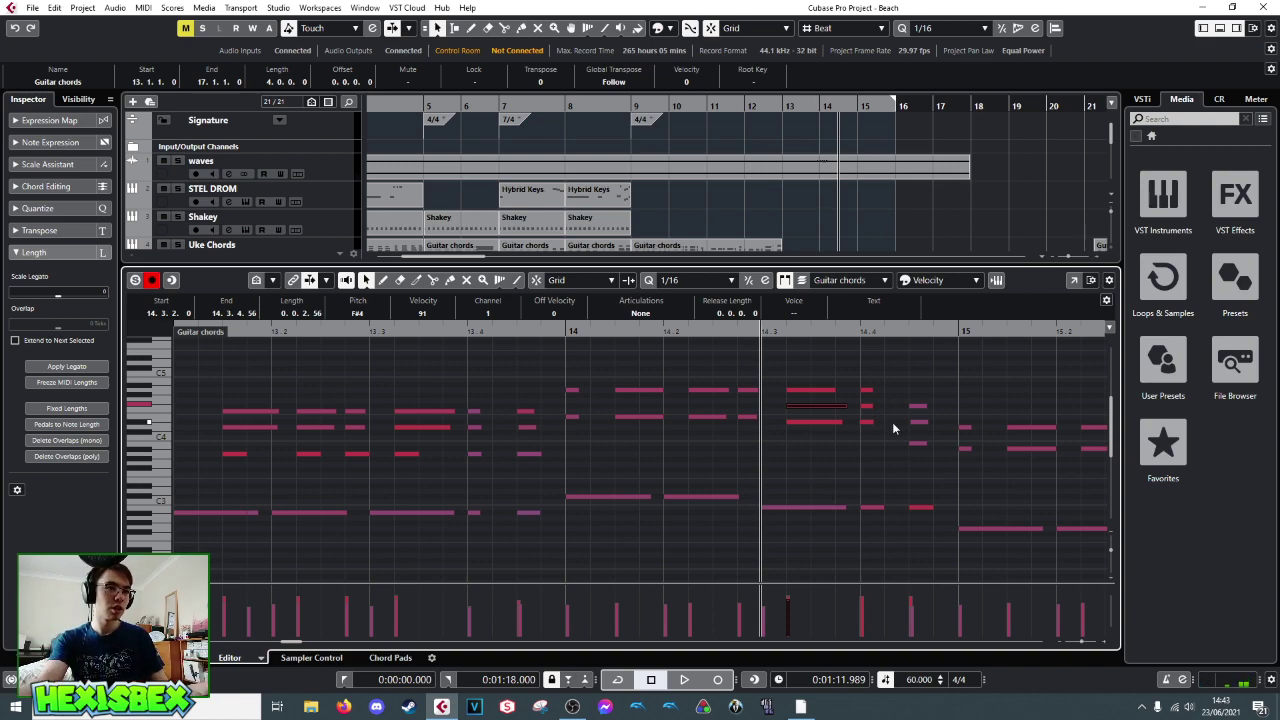
- Play the passage from bar 14 into bar 15 and audition the A#3 and D4 chord notes in bar 15
{"action": "left_click", "coordinate": [565, 333]}
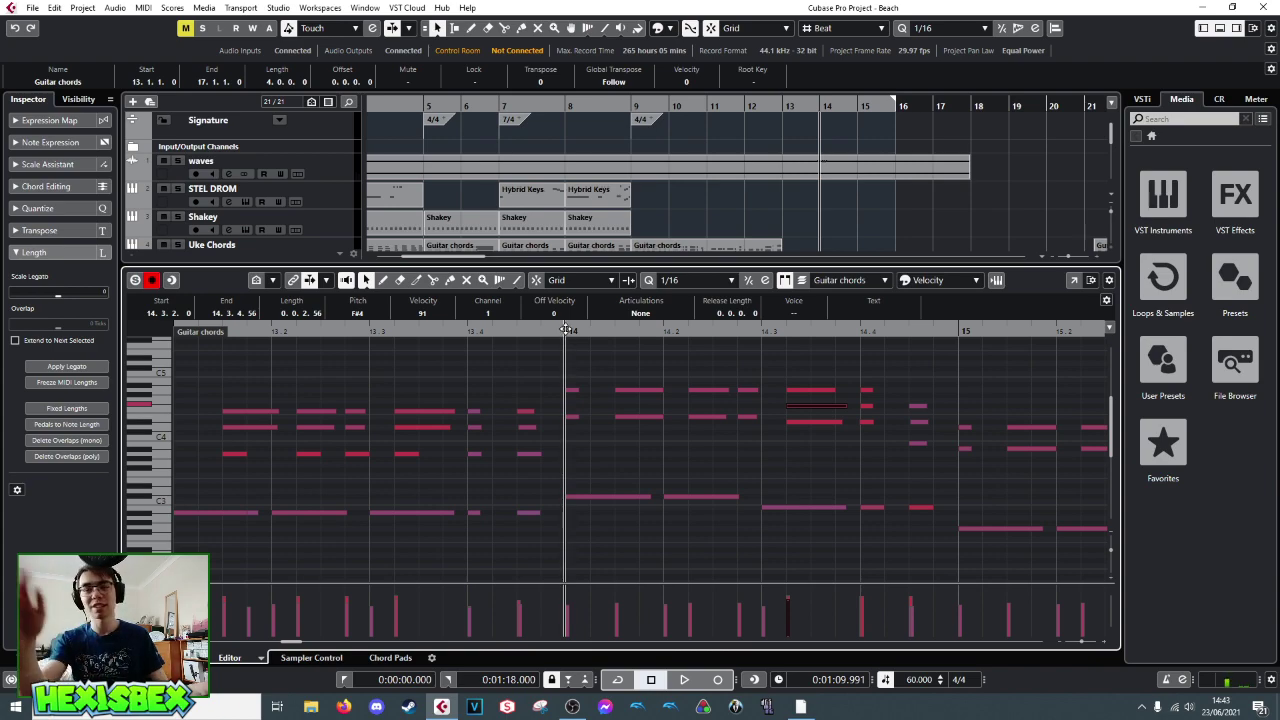
{"action": "key", "text": "space"}
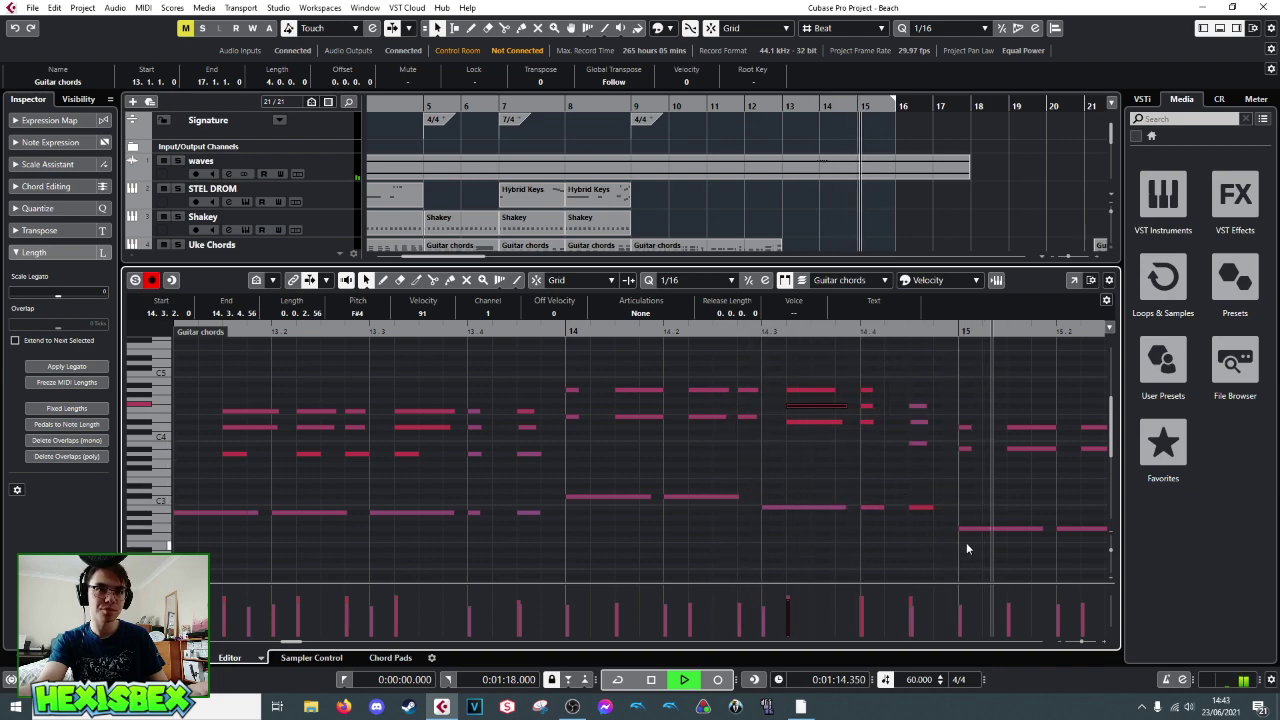
{"action": "left_click", "coordinate": [736, 331]}
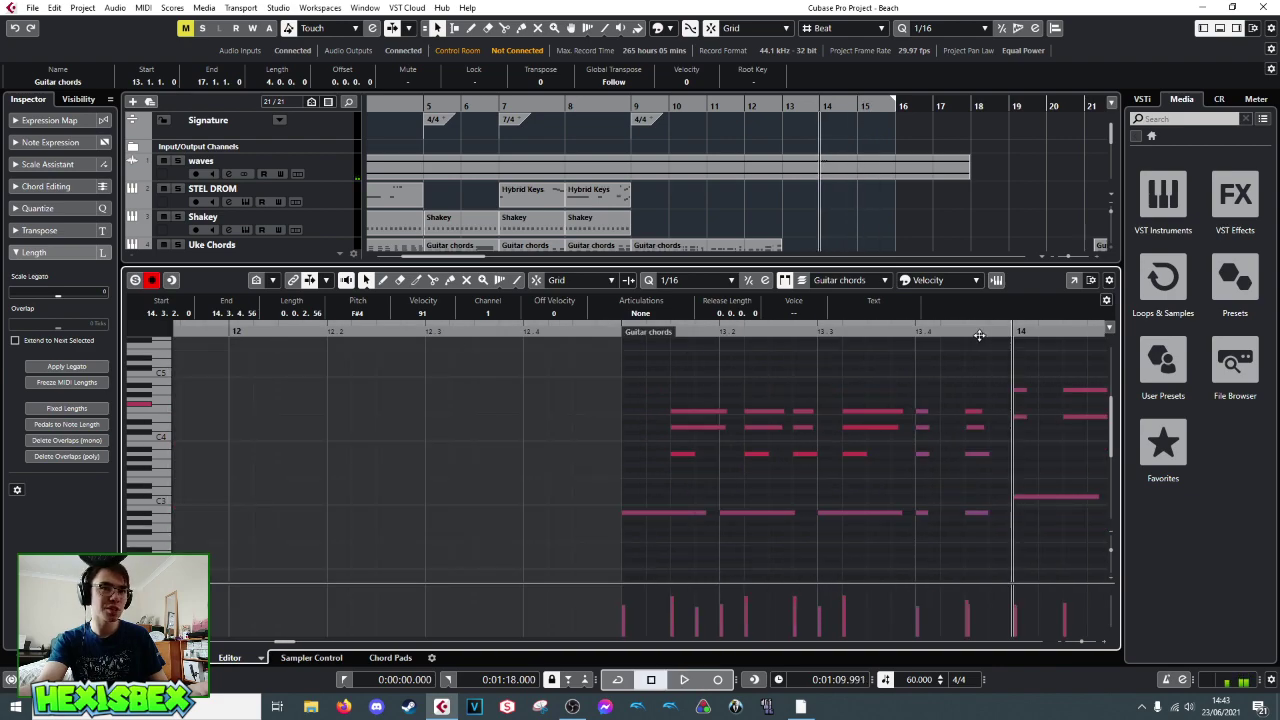
{"action": "key", "text": "space"}
{"action": "key", "text": "n"}
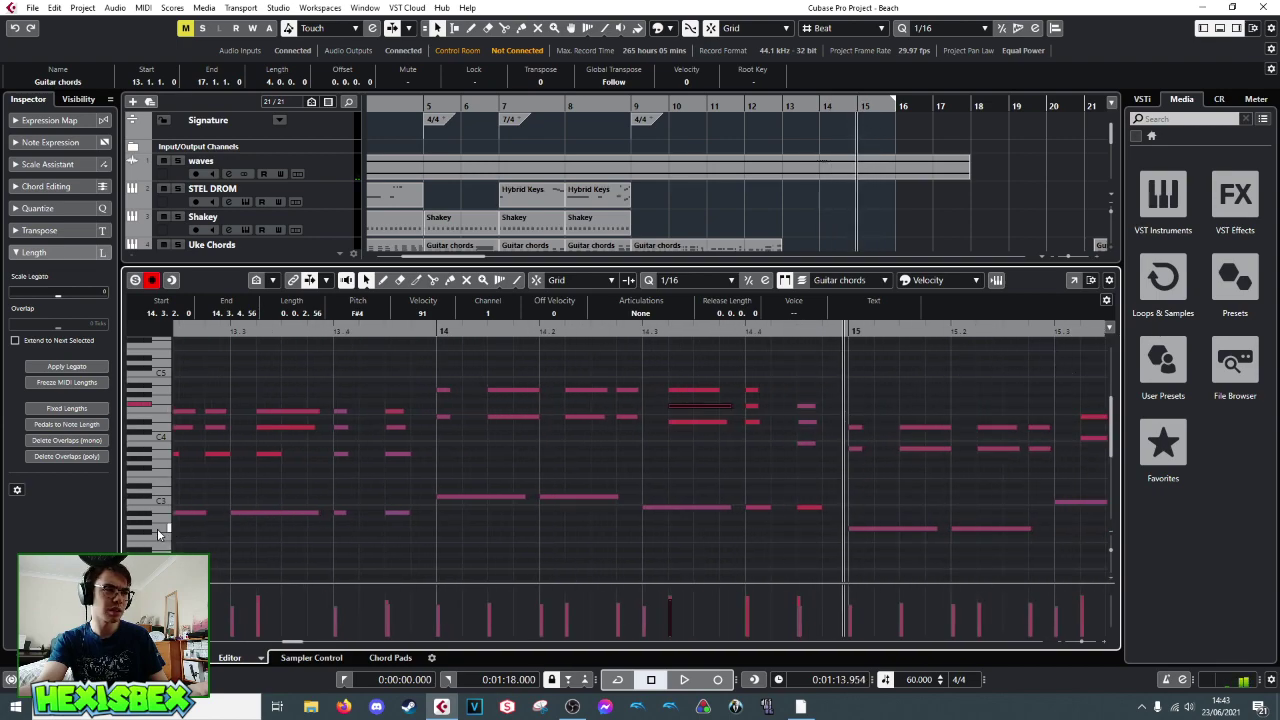
{"action": "left_click", "coordinate": [856, 446]}
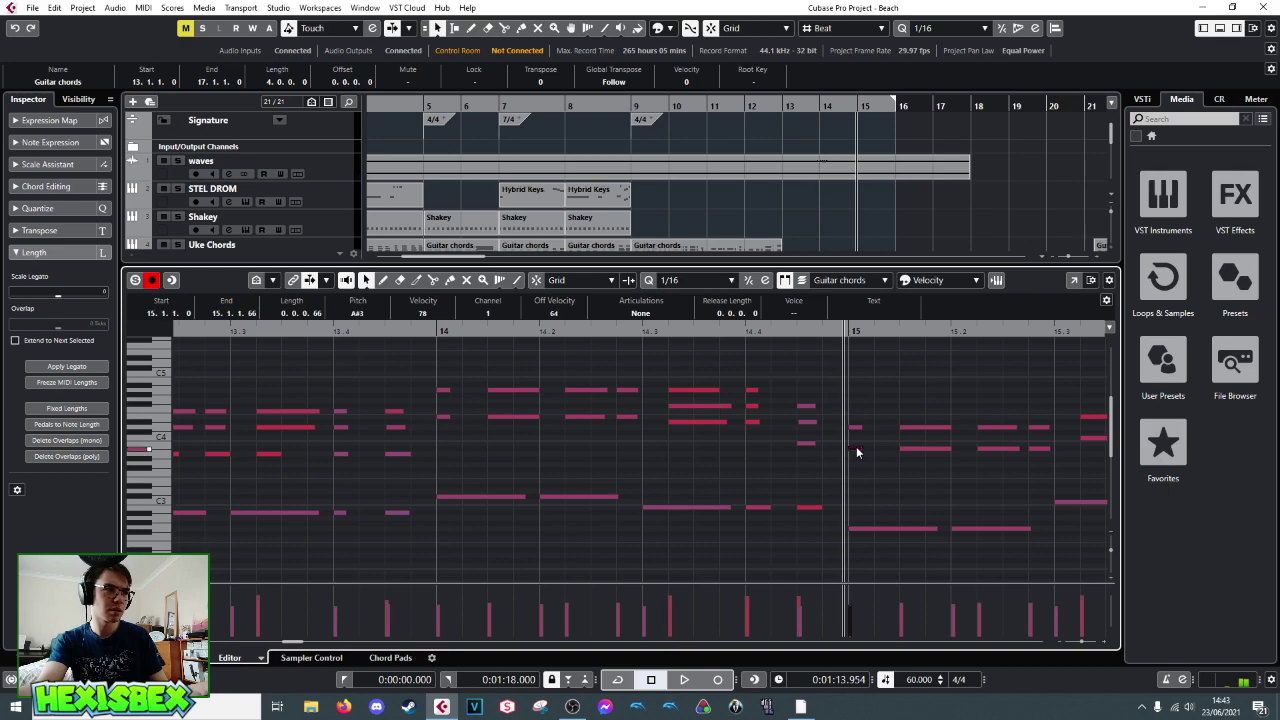
{"action": "left_click", "coordinate": [906, 428]}
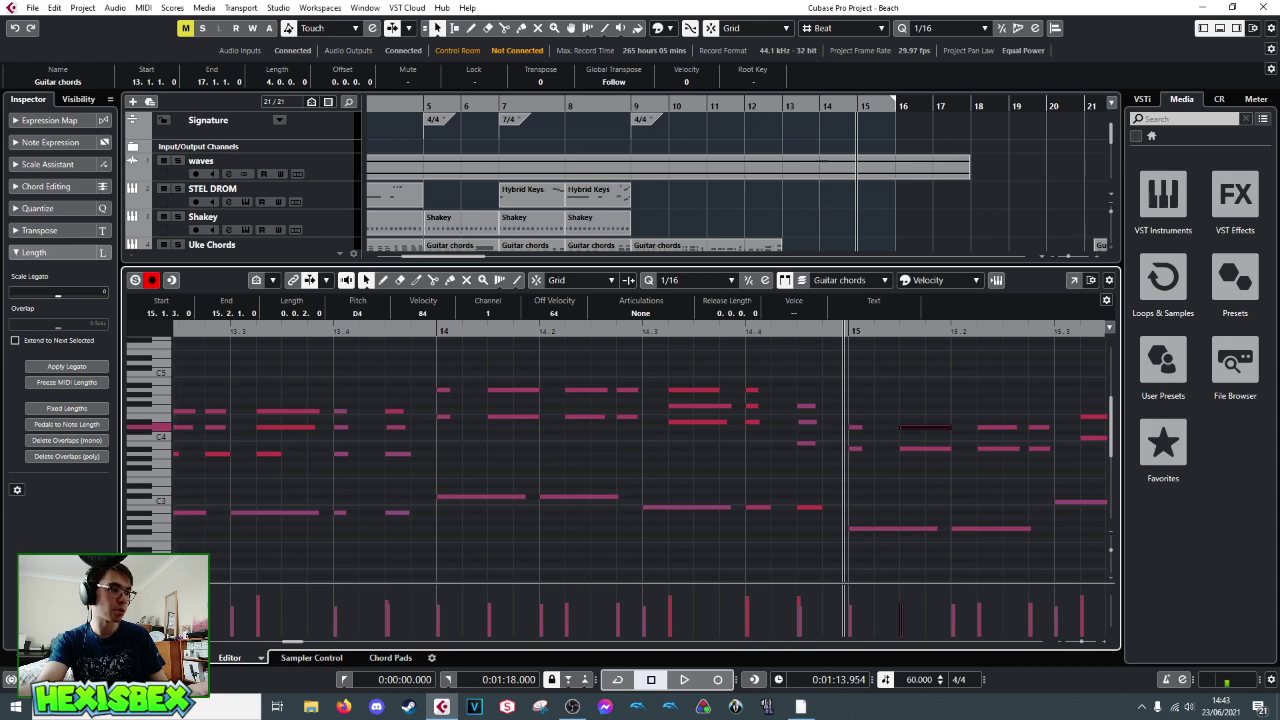
- Enlarge the note rows vertically so the pitch names are readable and examine the chords in bars 14 and 15
{"action": "left_click", "coordinate": [150, 644]}
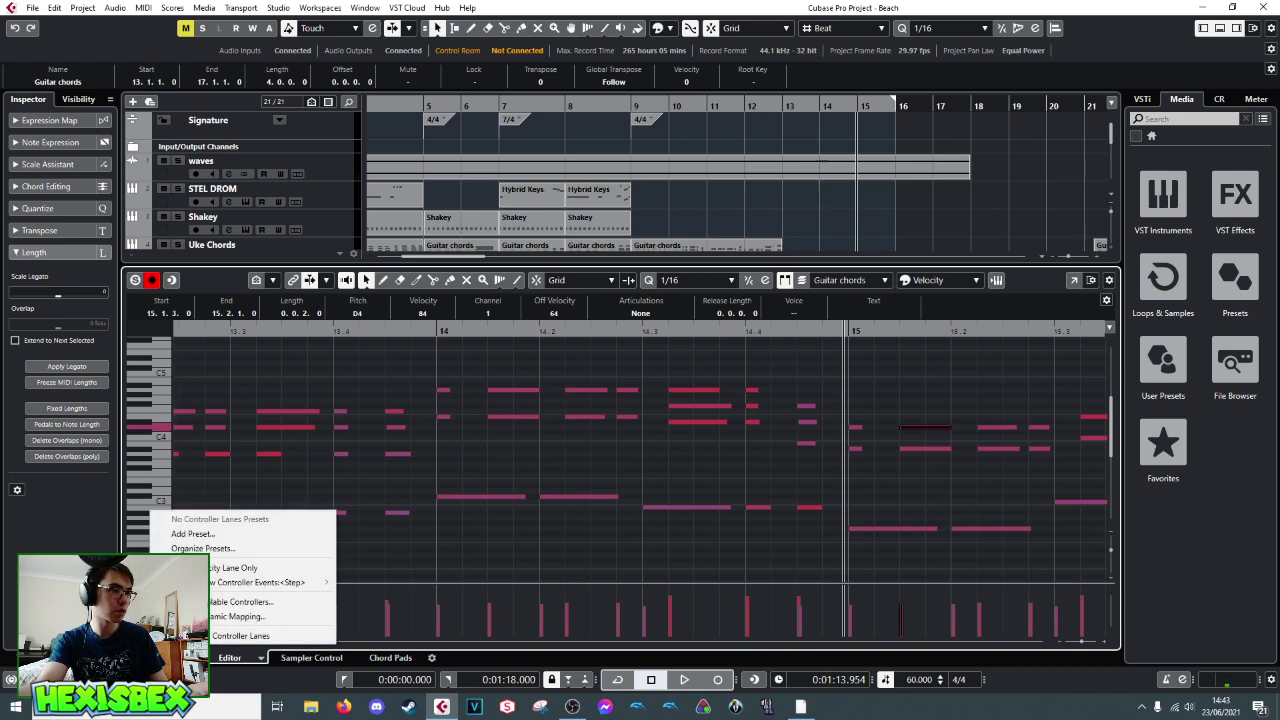
{"action": "left_click", "coordinate": [164, 334]}
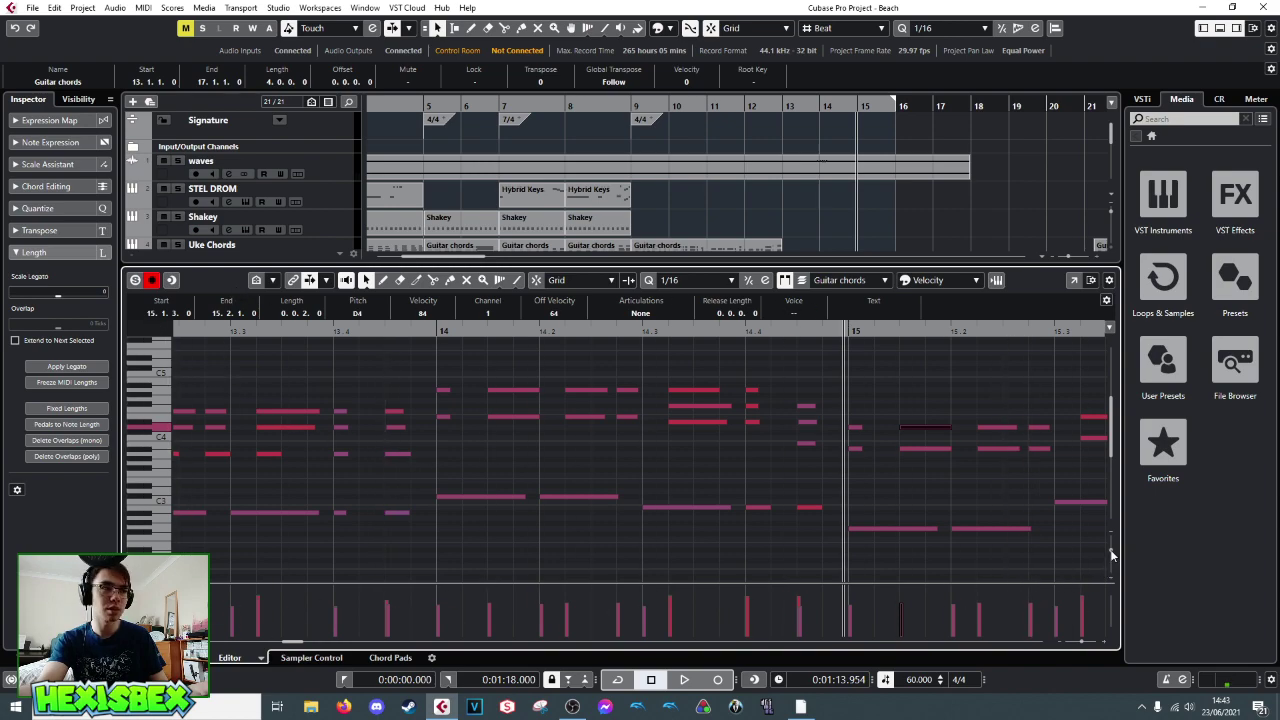
{"action": "left_click_drag", "start_coordinate": [1112, 555], "coordinate": [1108, 566]}
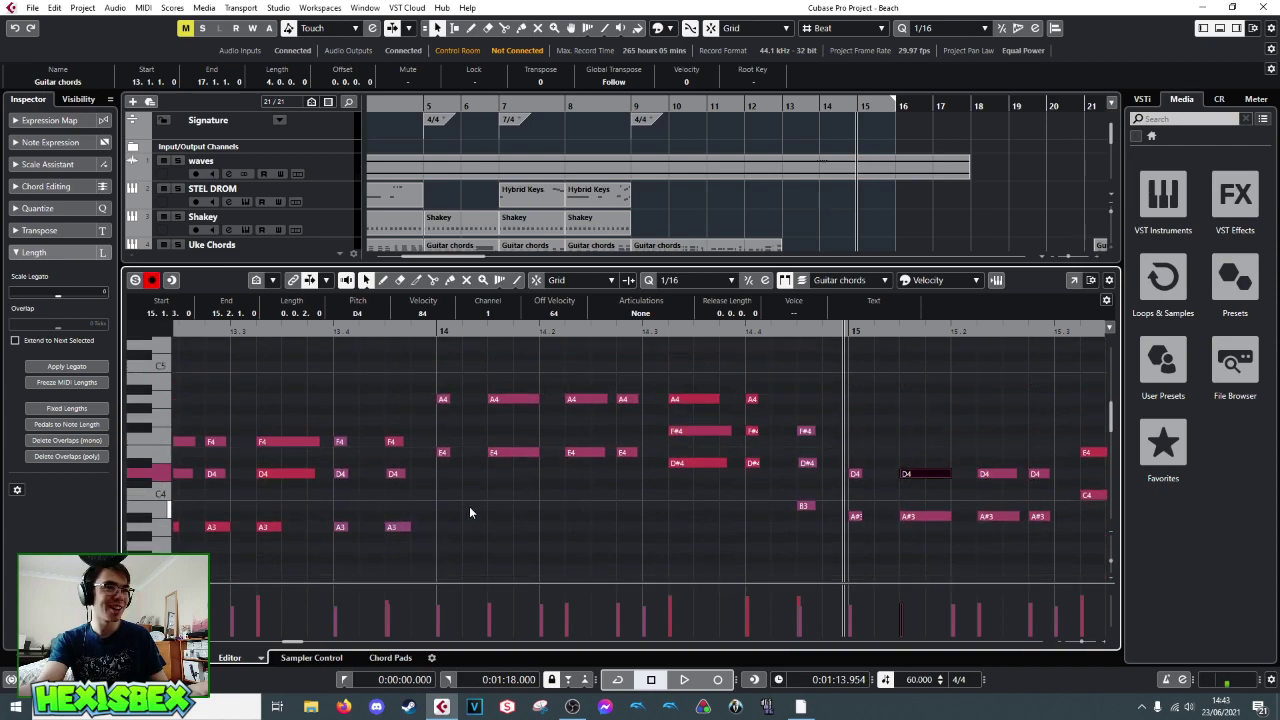
{"action": "scroll", "coordinate": [470, 507], "scroll_direction": "down", "scroll_amount": 2}
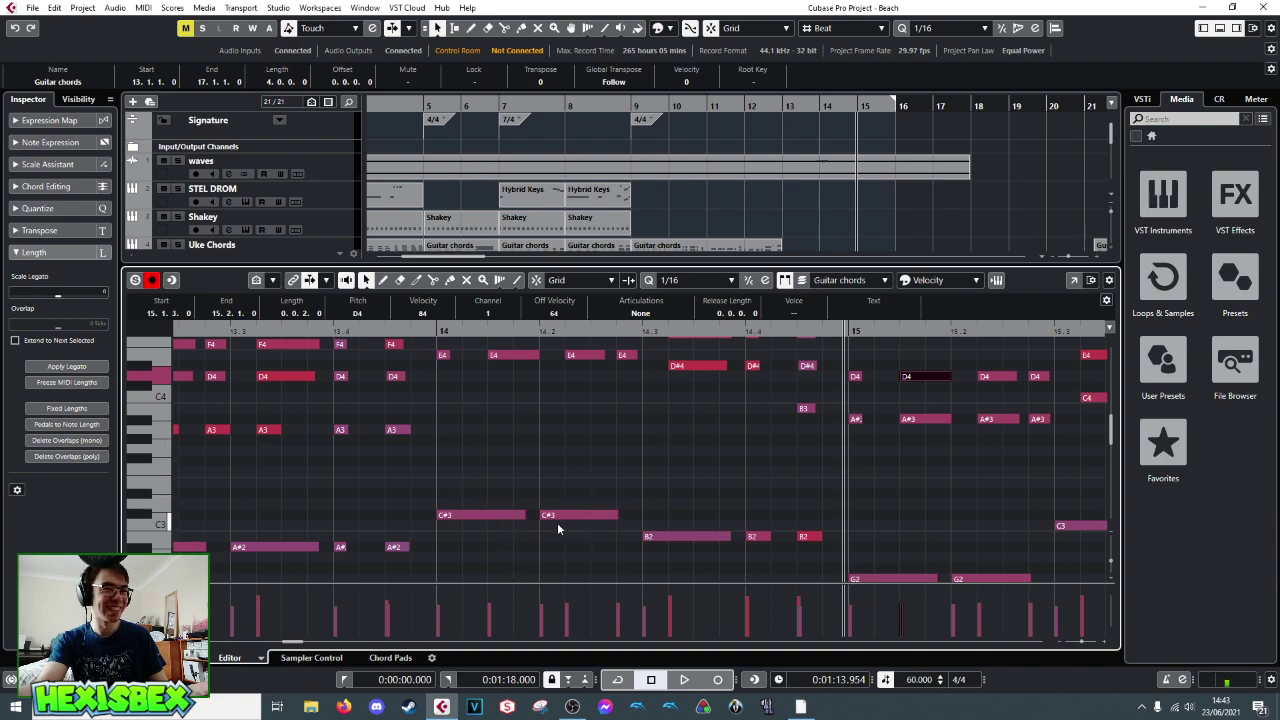
{"action": "scroll", "coordinate": [520, 488], "scroll_direction": "up", "scroll_amount": 2}
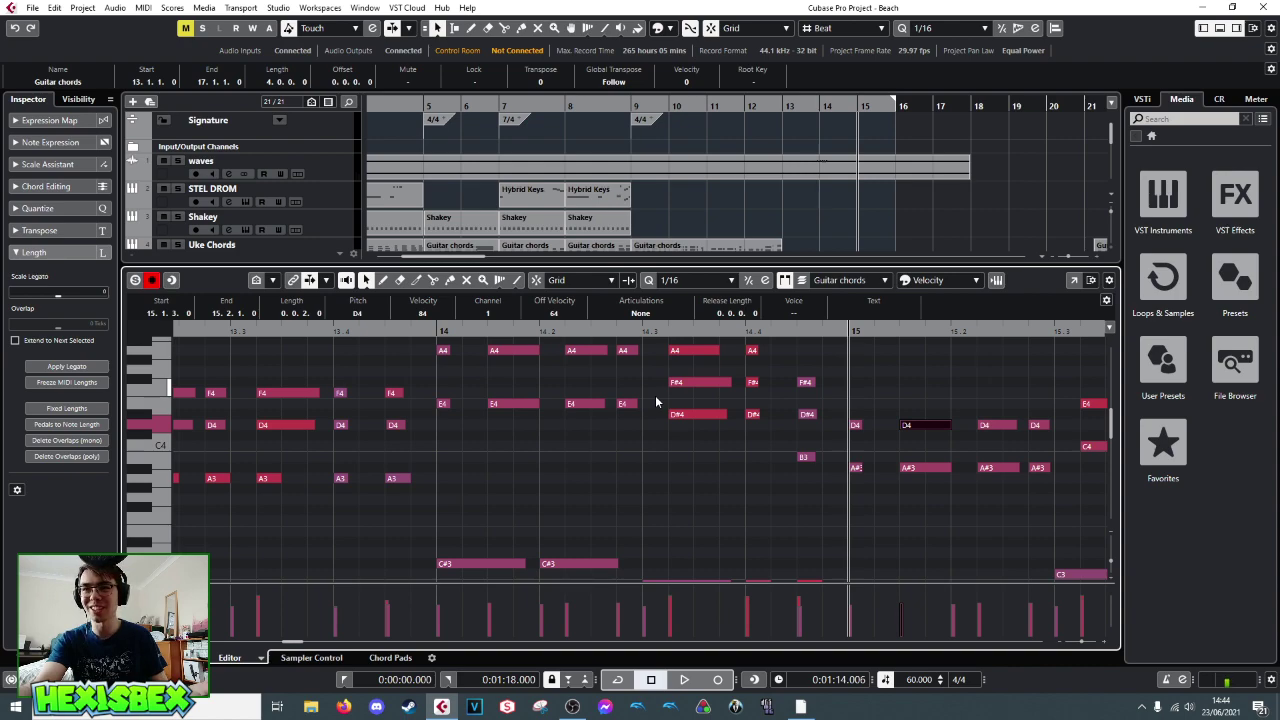
- Play the guitar chords again from bar 14 and listen to how they lead into bar 16
{"action": "key", "text": "space"}
{"action": "left_click", "coordinate": [440, 330]}
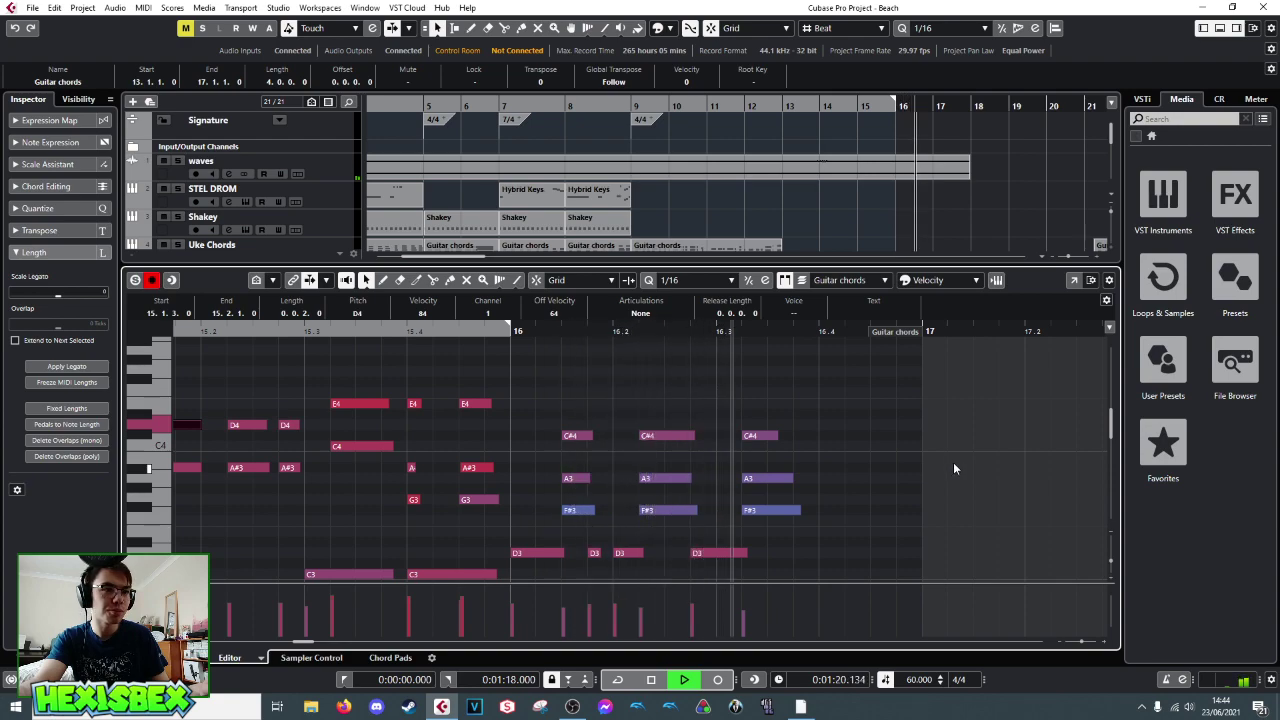
{"action": "key", "text": "space"}
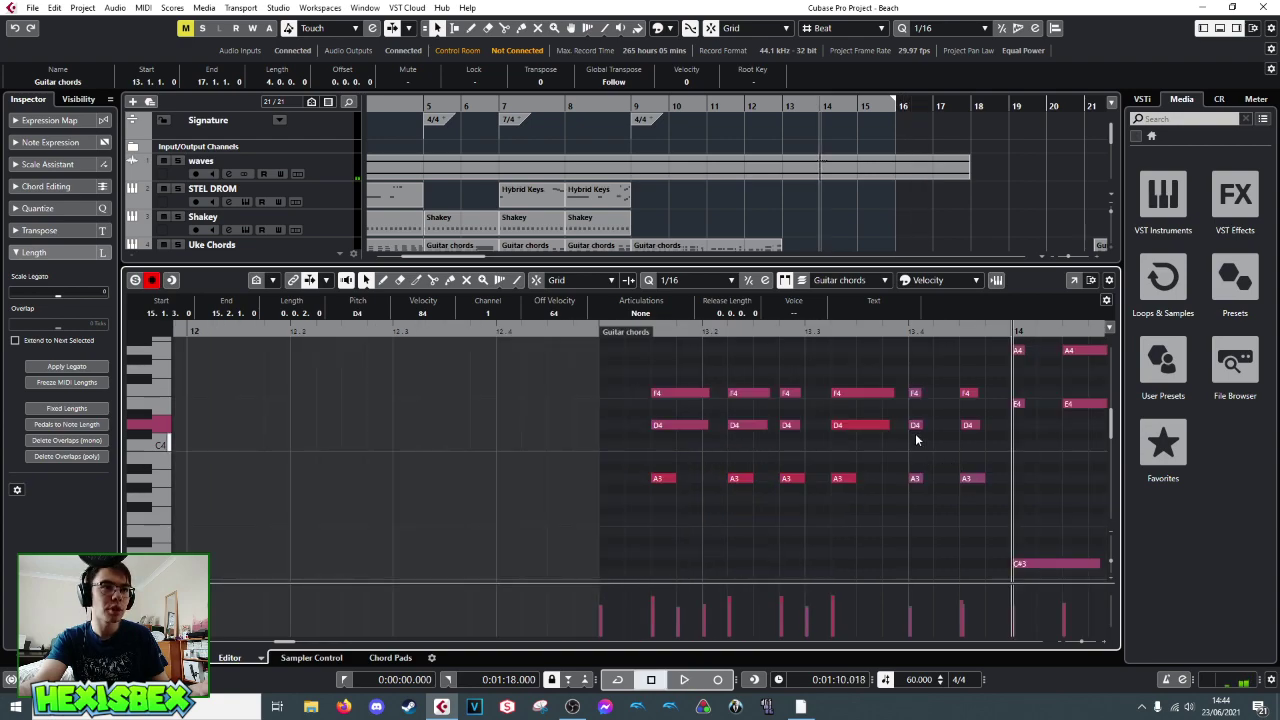
{"action": "left_click", "coordinate": [955, 331]}
{"action": "key", "text": "space"}
{"action": "left_click_drag", "start_coordinate": [955, 331], "coordinate": [571, 348]}
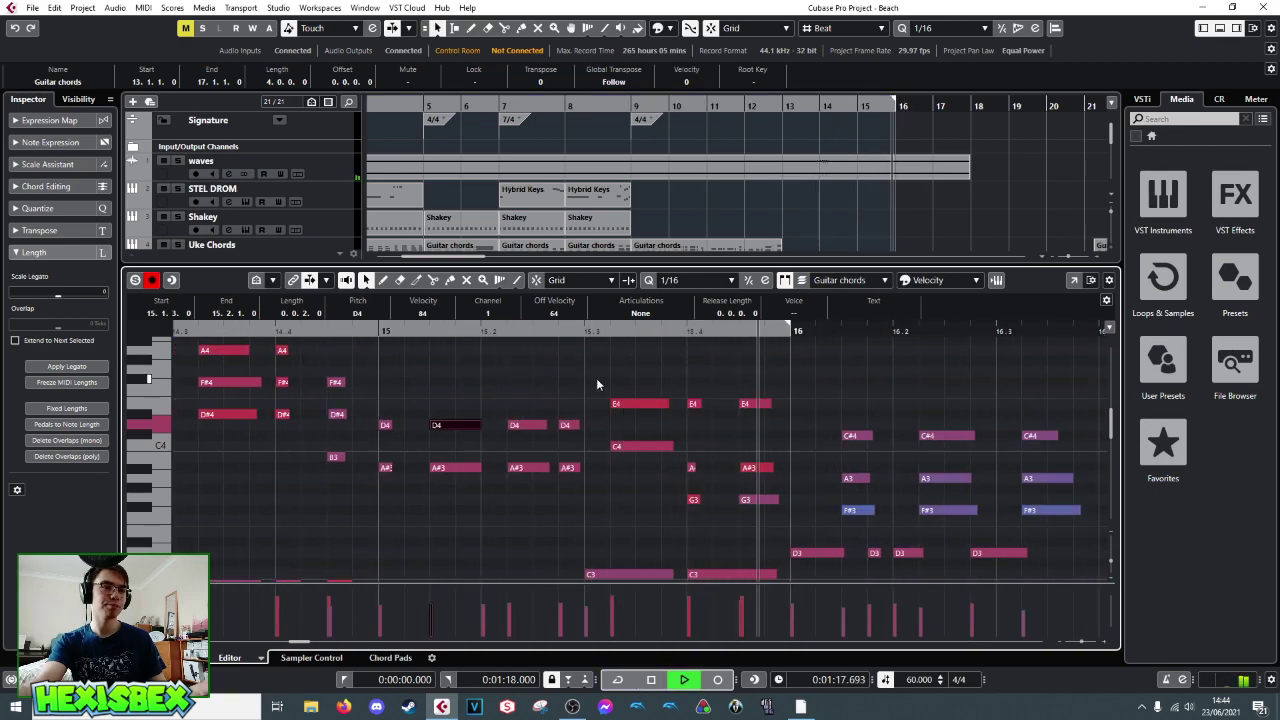
{"action": "key", "text": "space"}
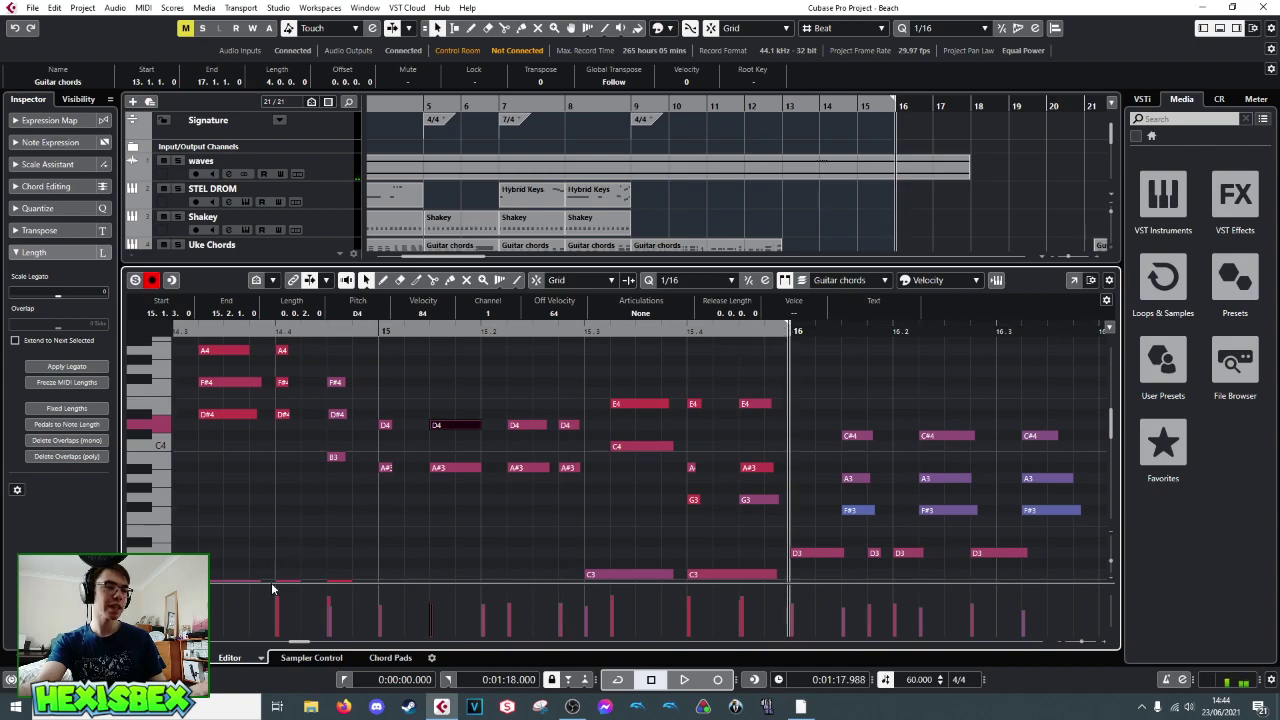
- Close the guitar chords editor, open the Marimba part that starts at bar 9 and play it from beat 15.3
{"action": "key", "text": "ctrl+e"}
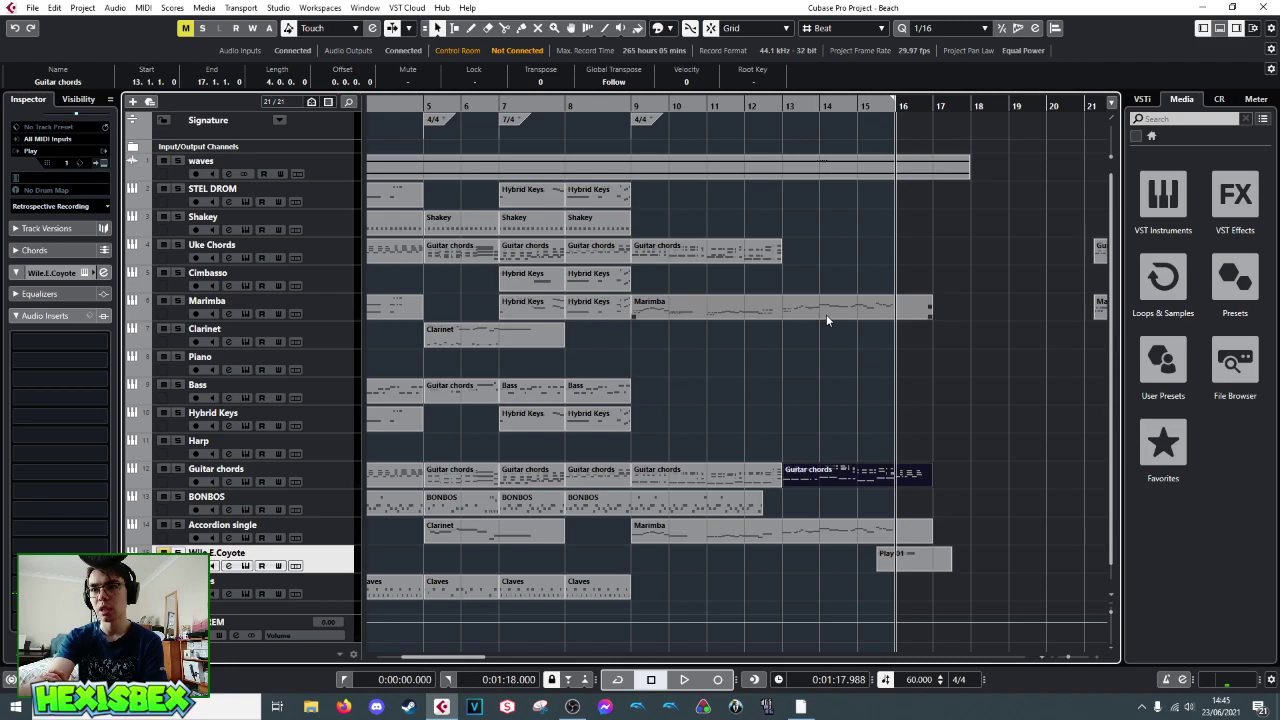
{"action": "left_click", "coordinate": [889, 175]}
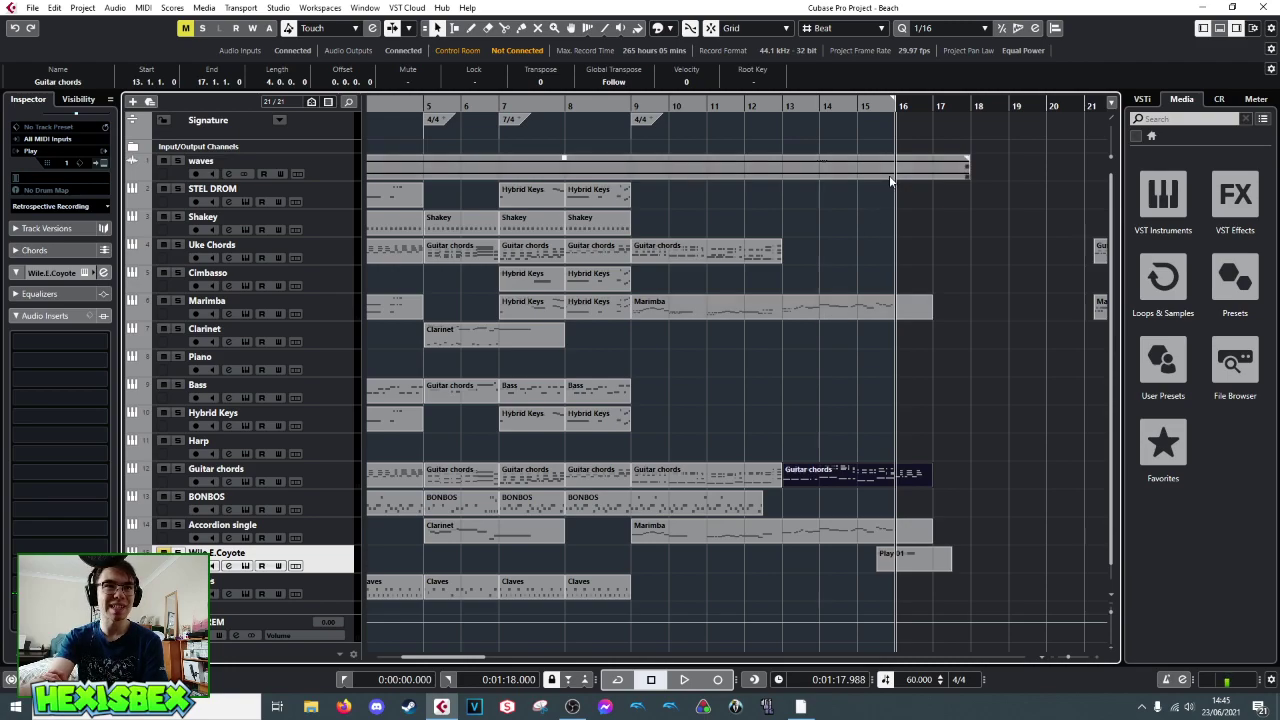
{"action": "left_click", "coordinate": [858, 107]}
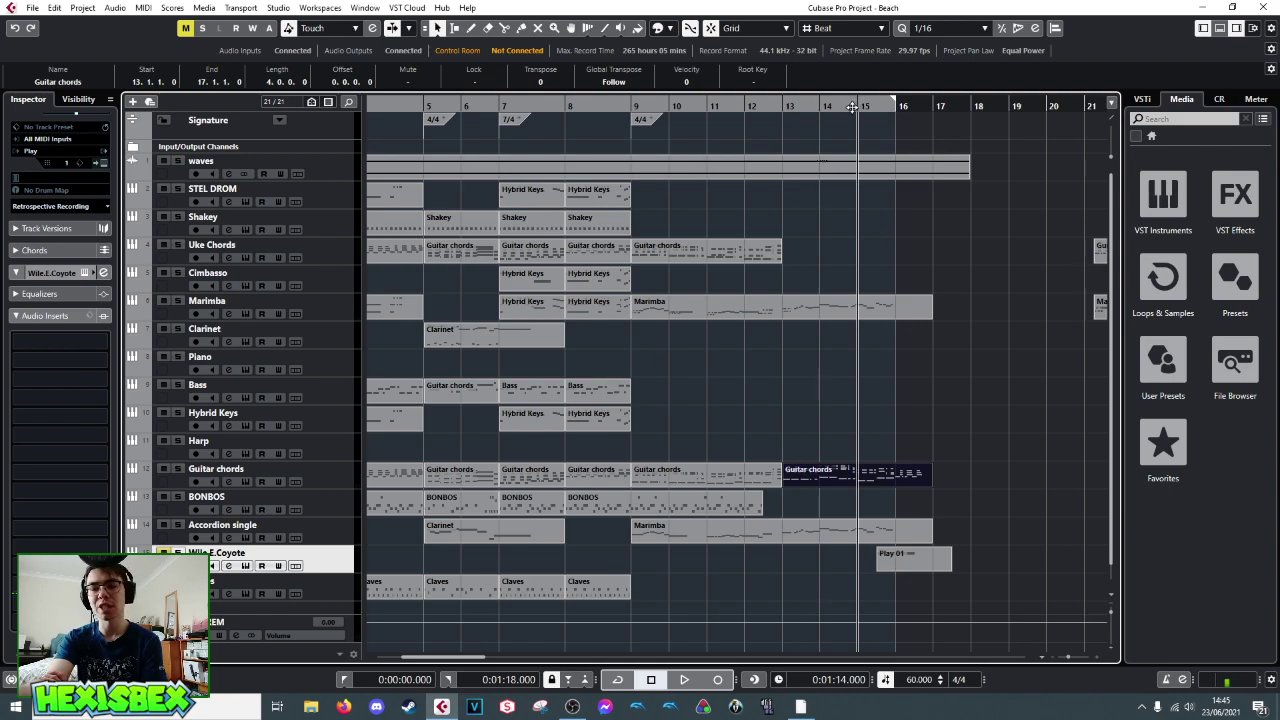
{"action": "double_click", "coordinate": [857, 318]}
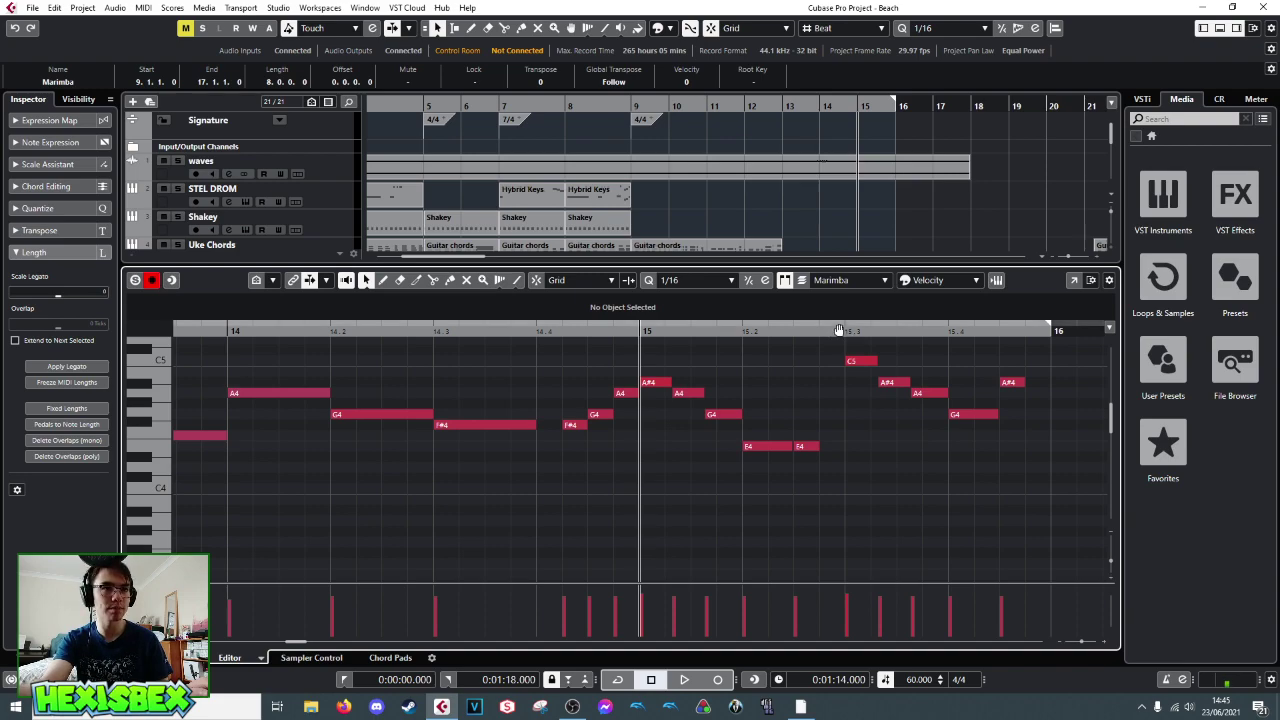
{"action": "left_click", "coordinate": [841, 330]}
{"action": "key", "text": "space"}
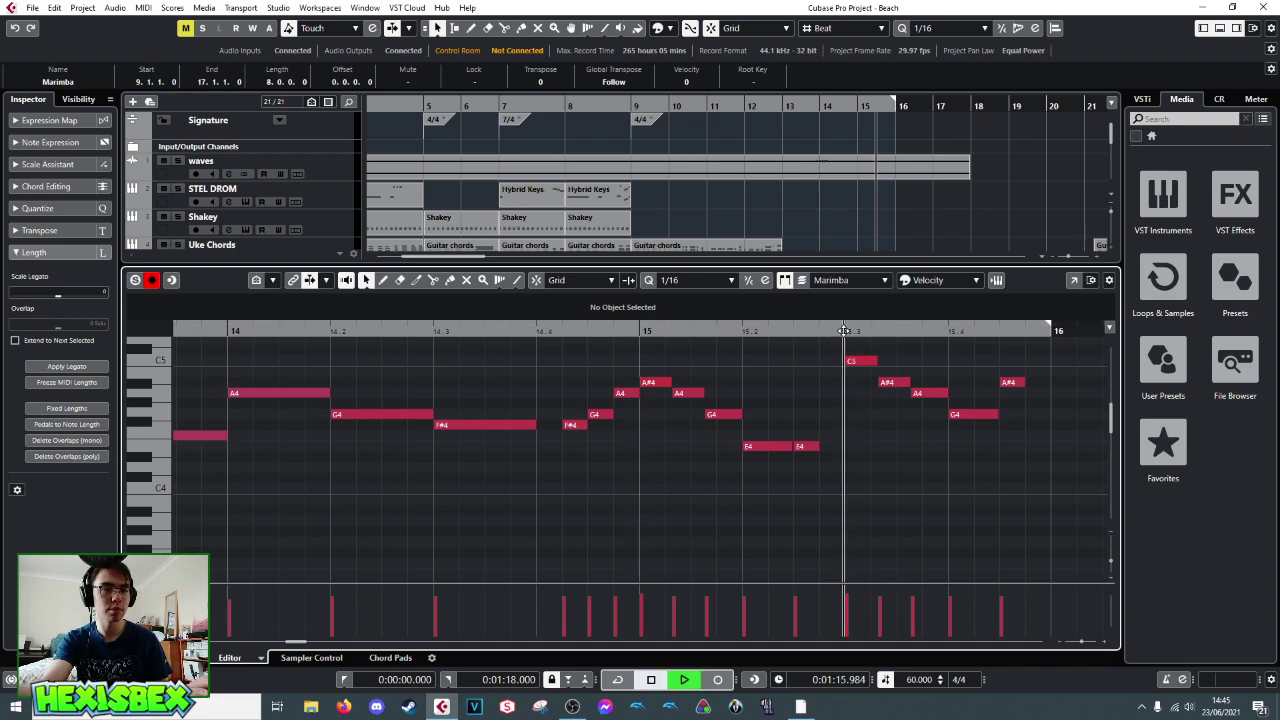
{"action": "key", "text": "space"}
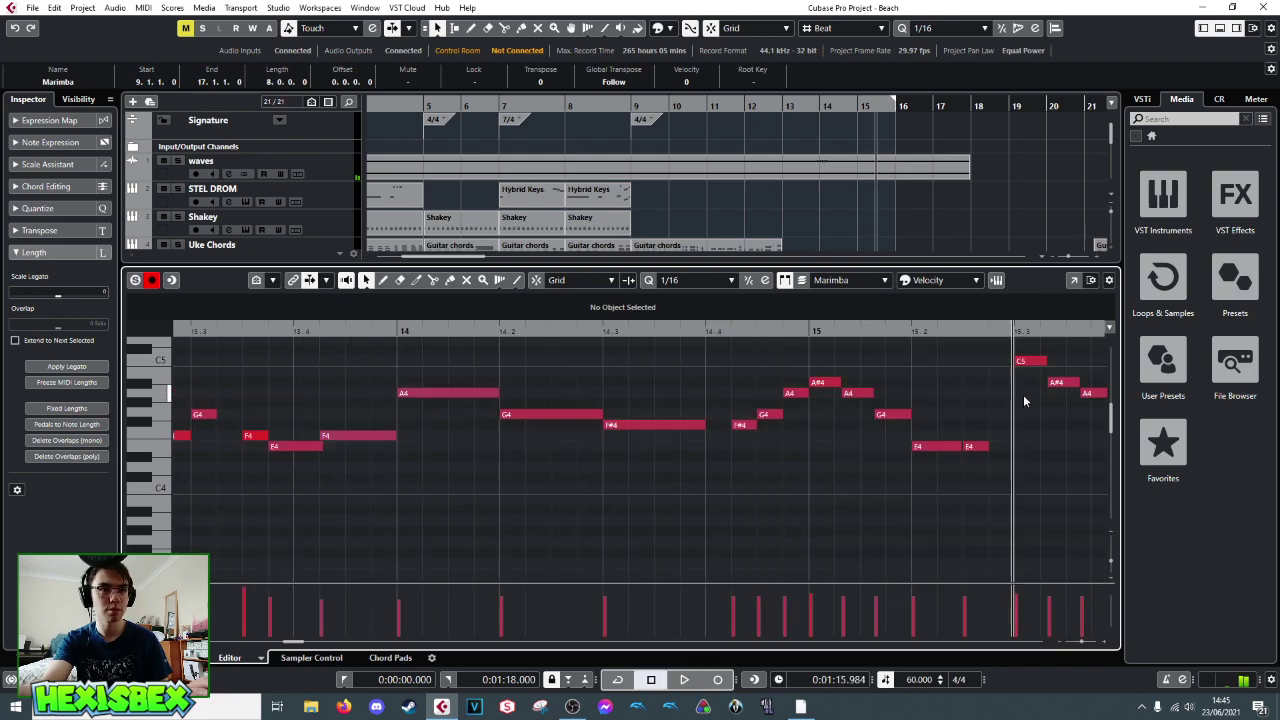
- Play the marimba melody from beat 15.3 several times and follow its notes up to bar 16
{"action": "key", "text": "space"}
{"action": "key", "text": "space"}
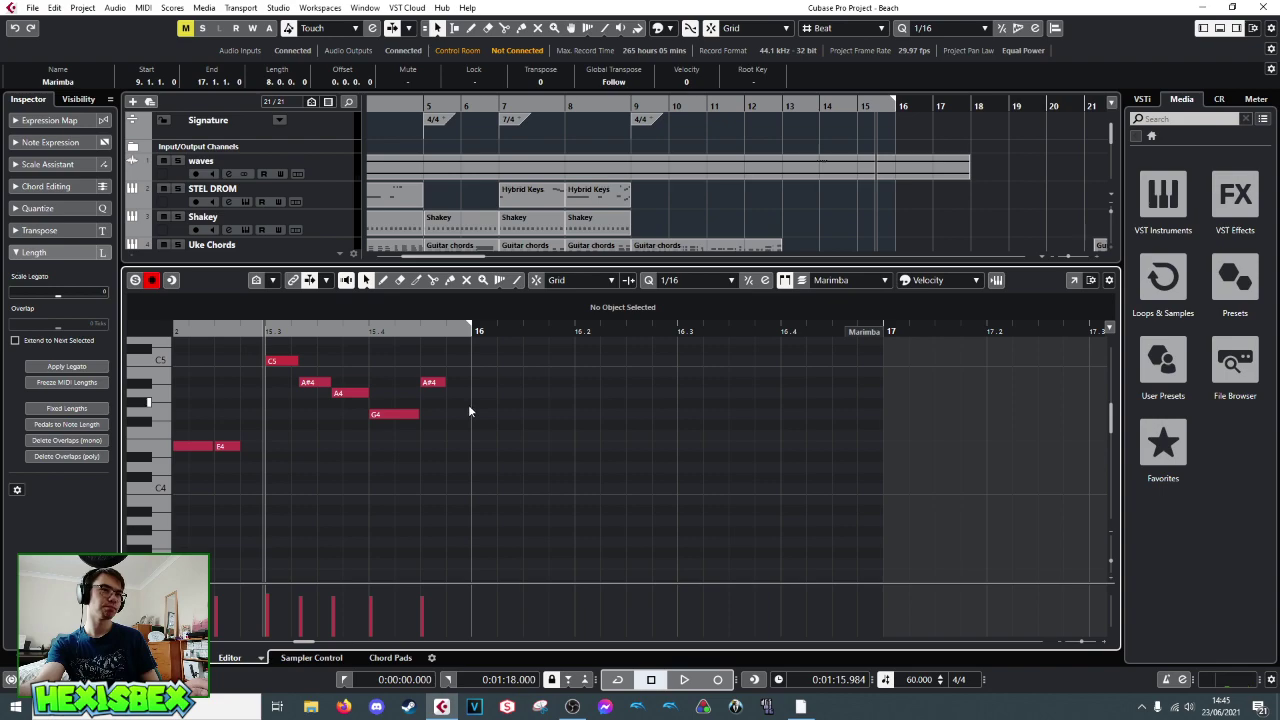
{"action": "key", "text": "space"}
{"action": "key", "text": "space"}
{"action": "key", "text": "space"}
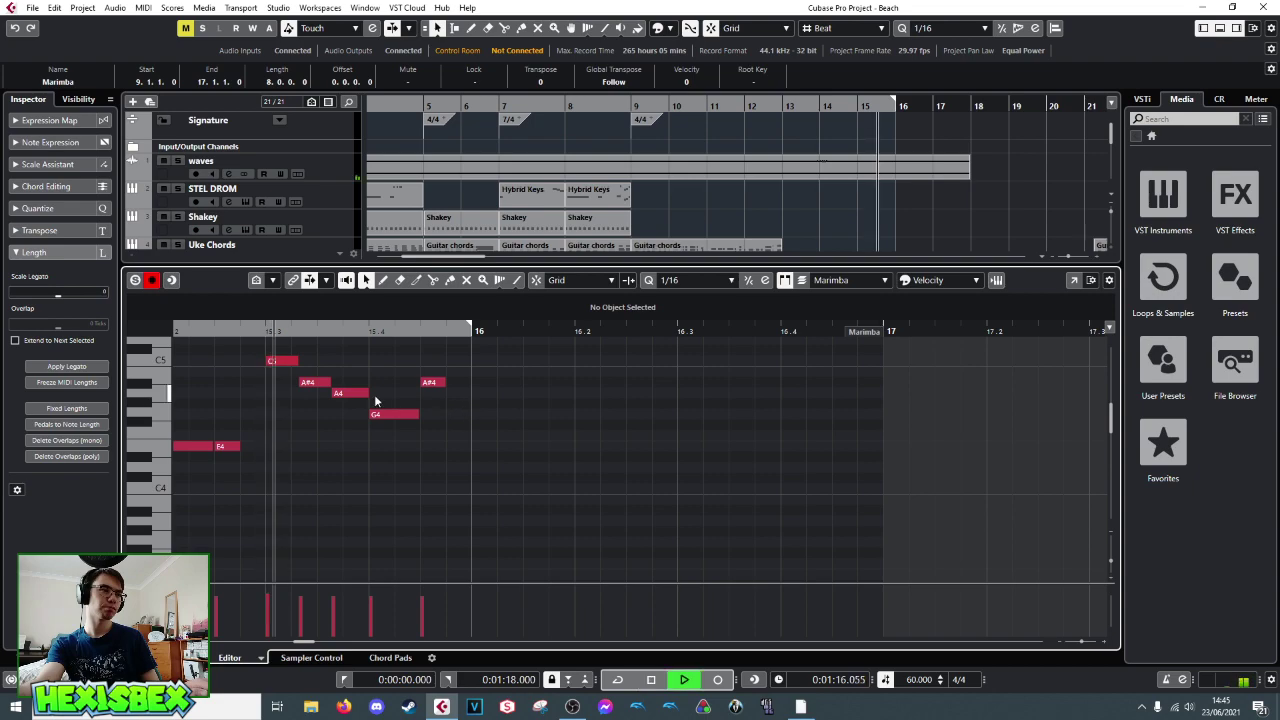
{"action": "key", "text": "space"}
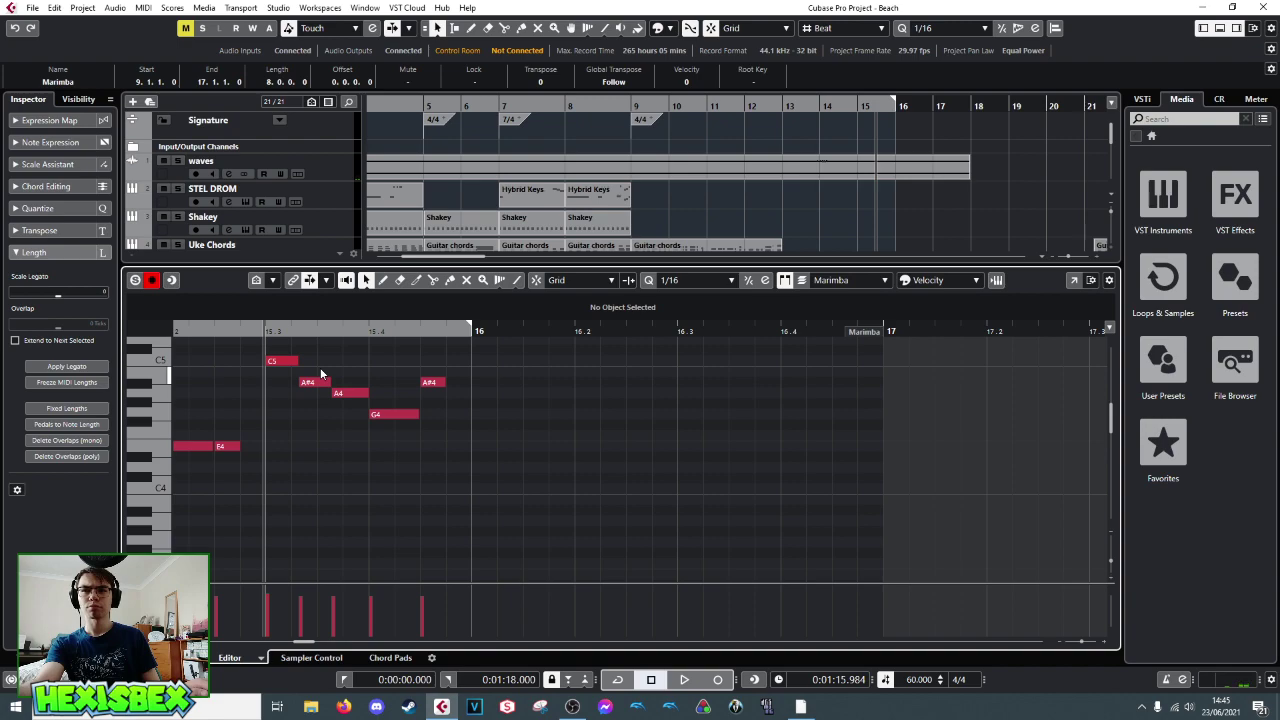
- Move the playback position to bar 15, close the Marimba editor and open the Guitar chords part that starts at bar 13
{"action": "left_click_drag", "start_coordinate": [321, 335], "coordinate": [148, 338]}
{"action": "left_click_drag", "start_coordinate": [517, 337], "coordinate": [236, 340]}
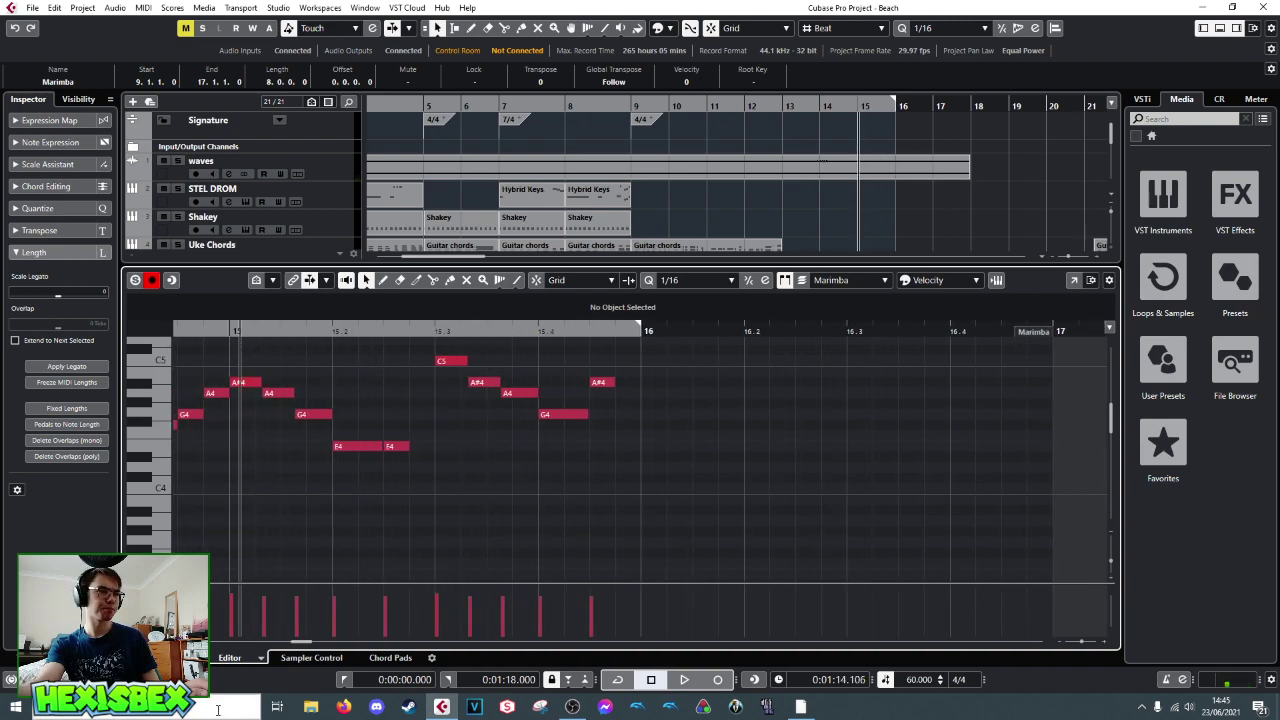
{"action": "left_click", "coordinate": [230, 657]}
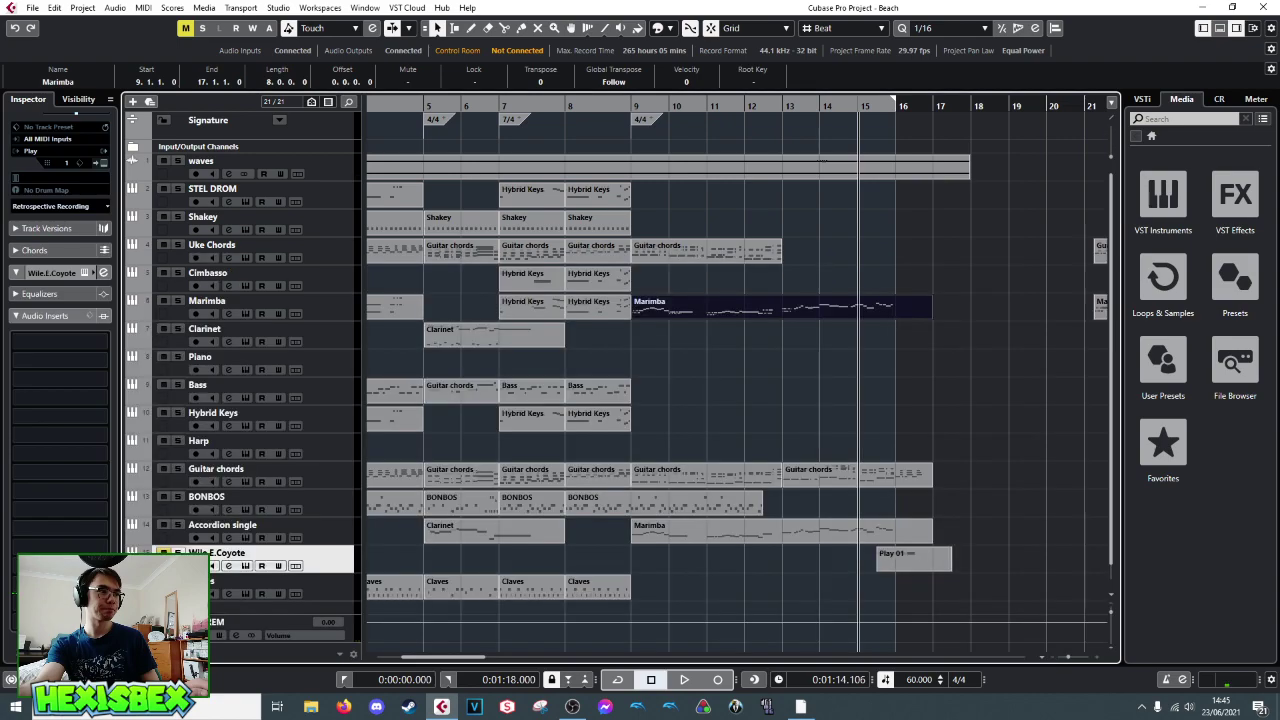
{"action": "double_click", "coordinate": [857, 474]}
{"action": "scroll", "coordinate": [954, 425], "scroll_direction": "up", "scroll_amount": 2}
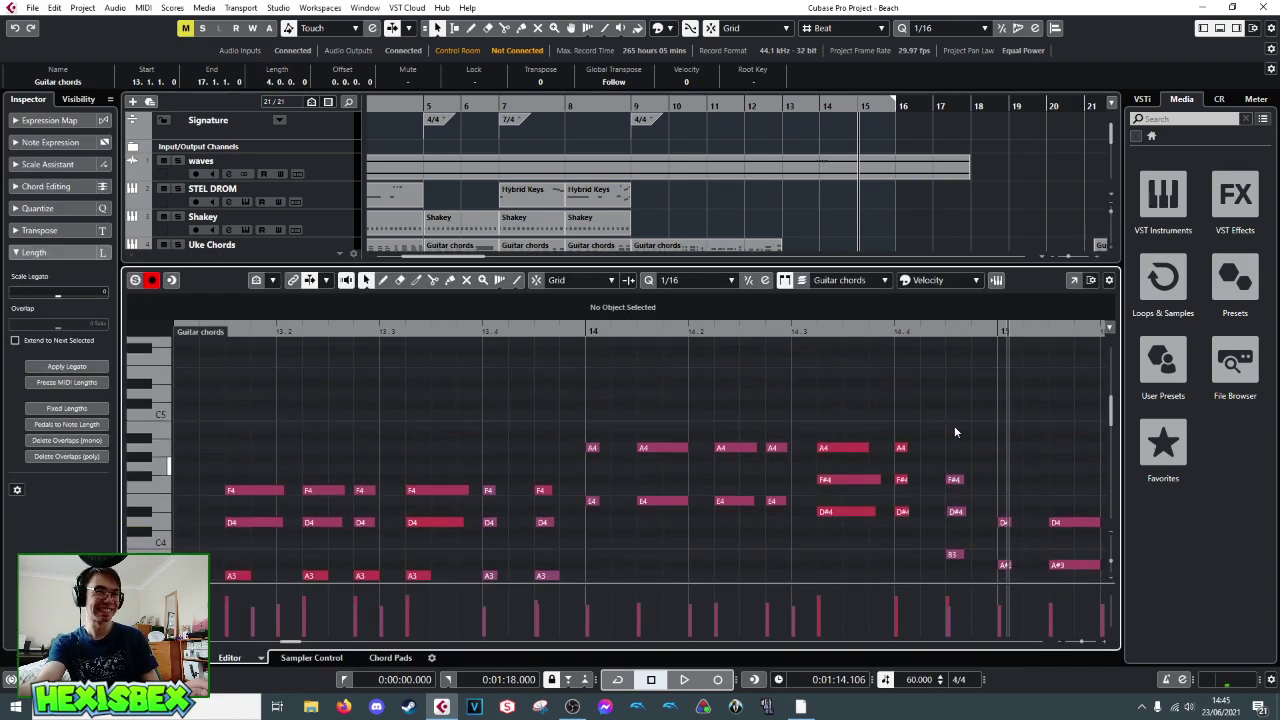
{"action": "scroll", "coordinate": [966, 427], "scroll_direction": "down", "scroll_amount": 1}
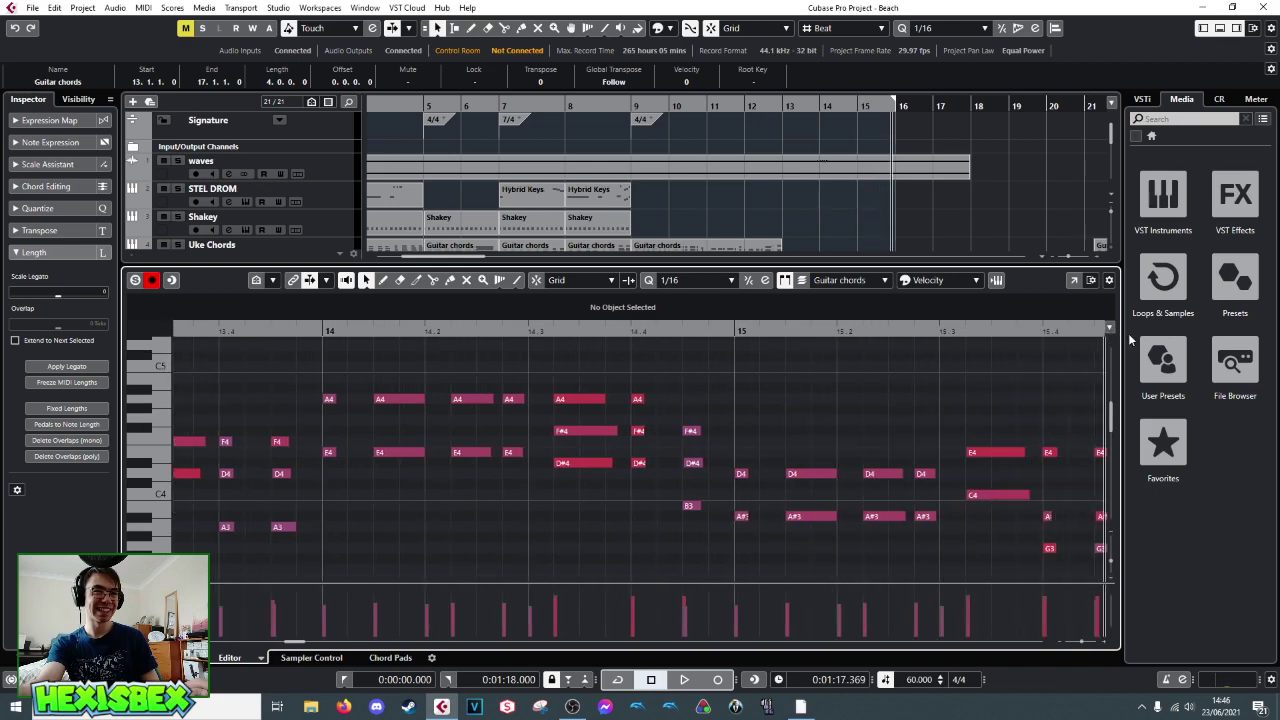
- Play the guitar chords from just before beat 15.3 and listen up to the last chord of bar 15
{"action": "left_click", "coordinate": [670, 363]}
{"action": "left_click", "coordinate": [632, 367]}
{"action": "scroll", "coordinate": [768, 367], "scroll_direction": "down", "scroll_amount": 1}
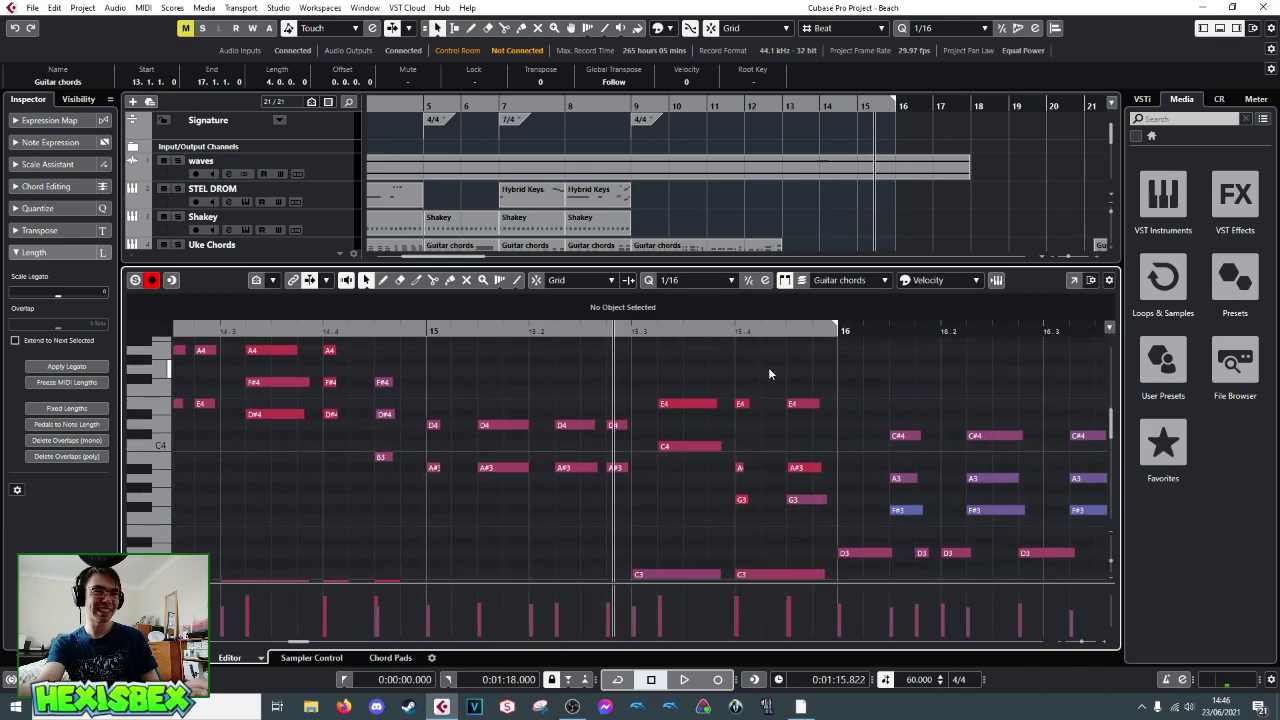
{"action": "scroll", "coordinate": [735, 449], "scroll_direction": "down", "scroll_amount": 1}
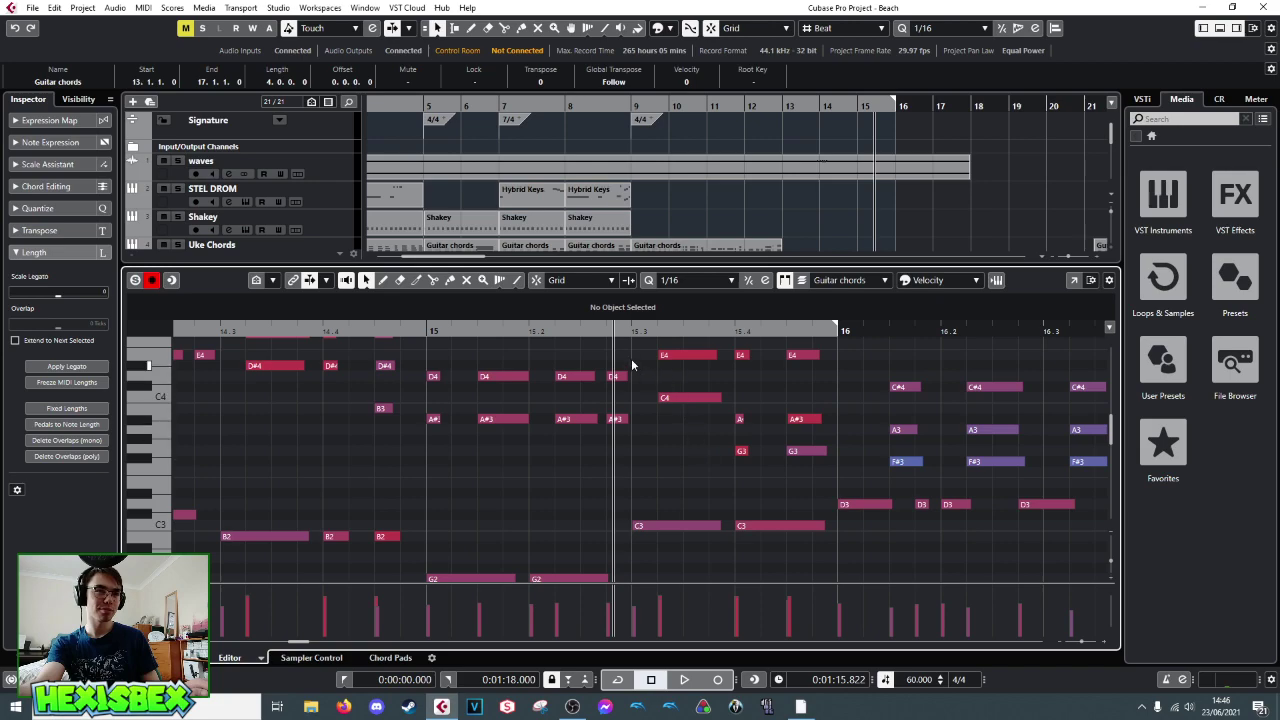
{"action": "key", "text": "space"}
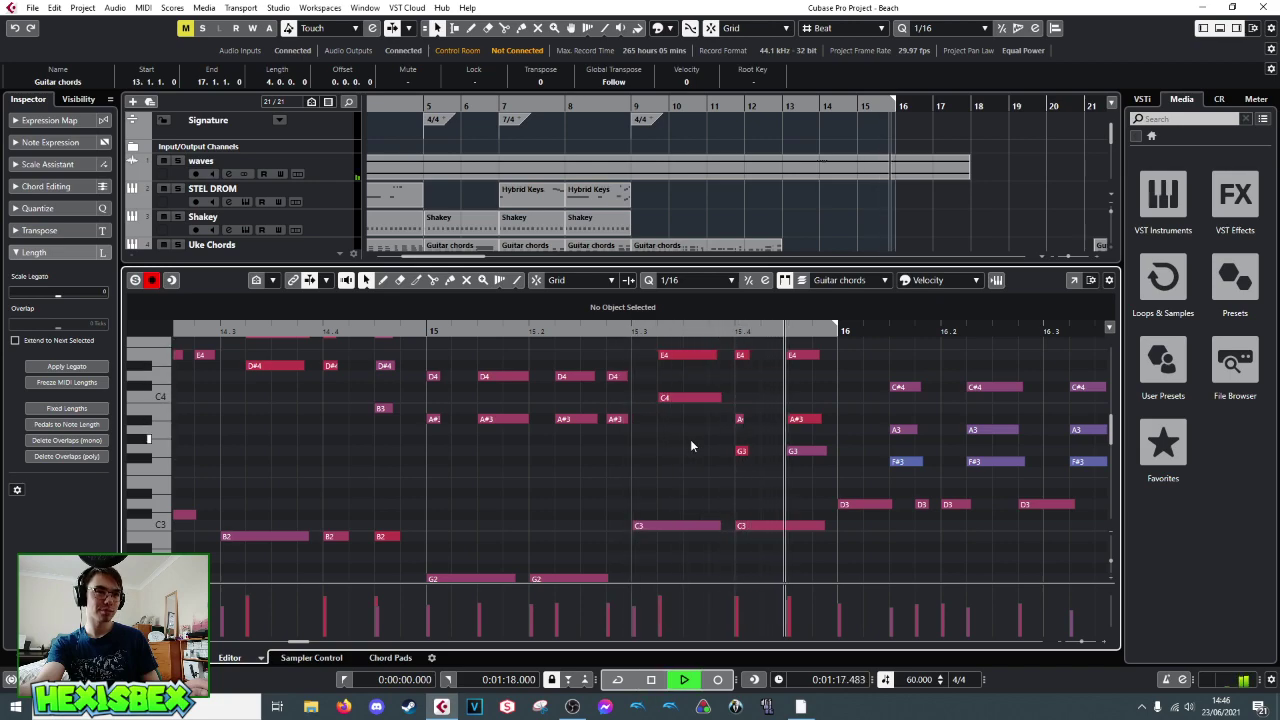
{"action": "key", "text": "space"}
- Lower the C4 chord note after beat 15.3 to G3 and play the chord change into bar 16
{"action": "left_click", "coordinate": [684, 397]}
{"action": "key", "text": "Down"}
{"action": "key", "text": "Down"}
{"action": "key", "text": "Down"}
{"action": "key", "text": "Down"}
{"action": "key", "text": "Down"}
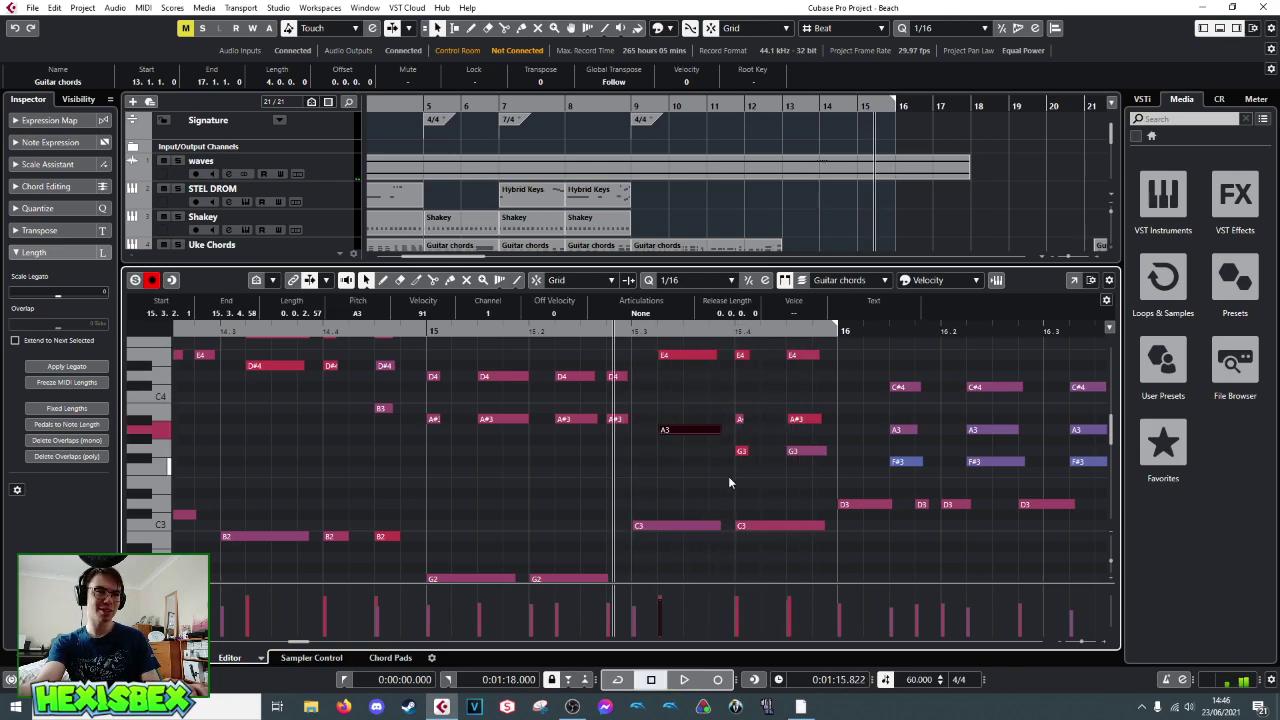
{"action": "key", "text": "space"}
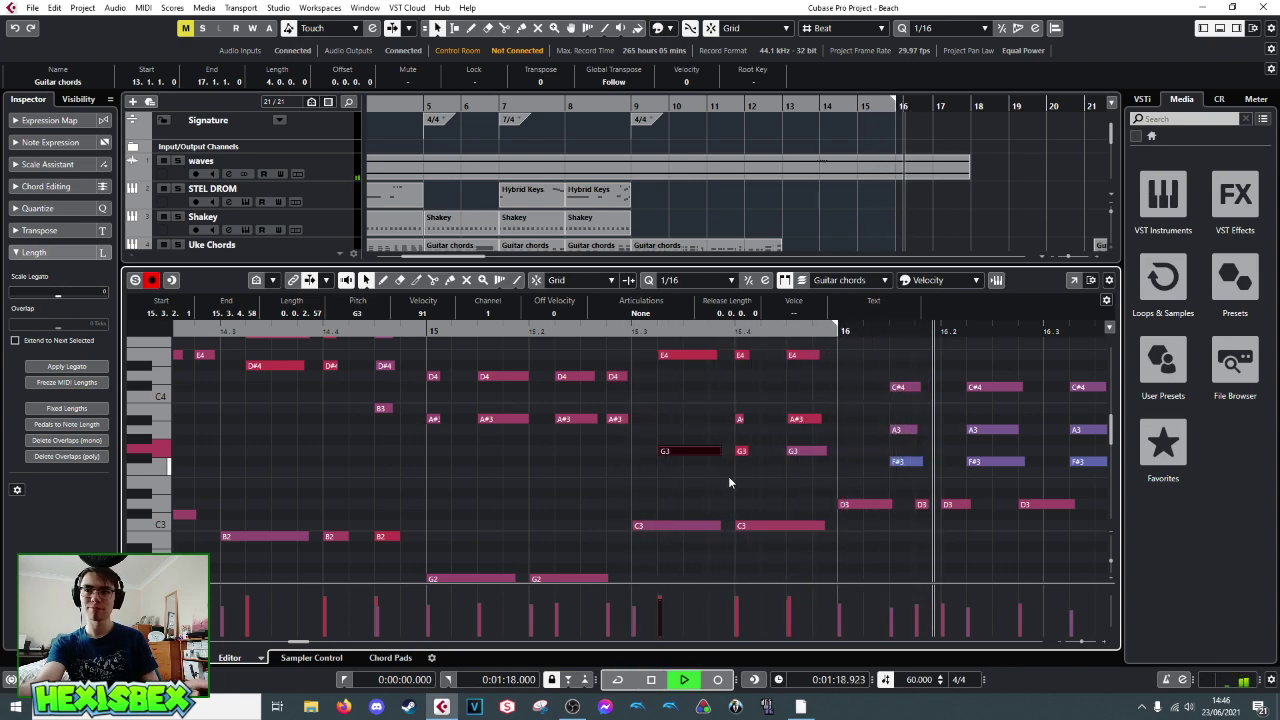
{"action": "key", "text": "space"}
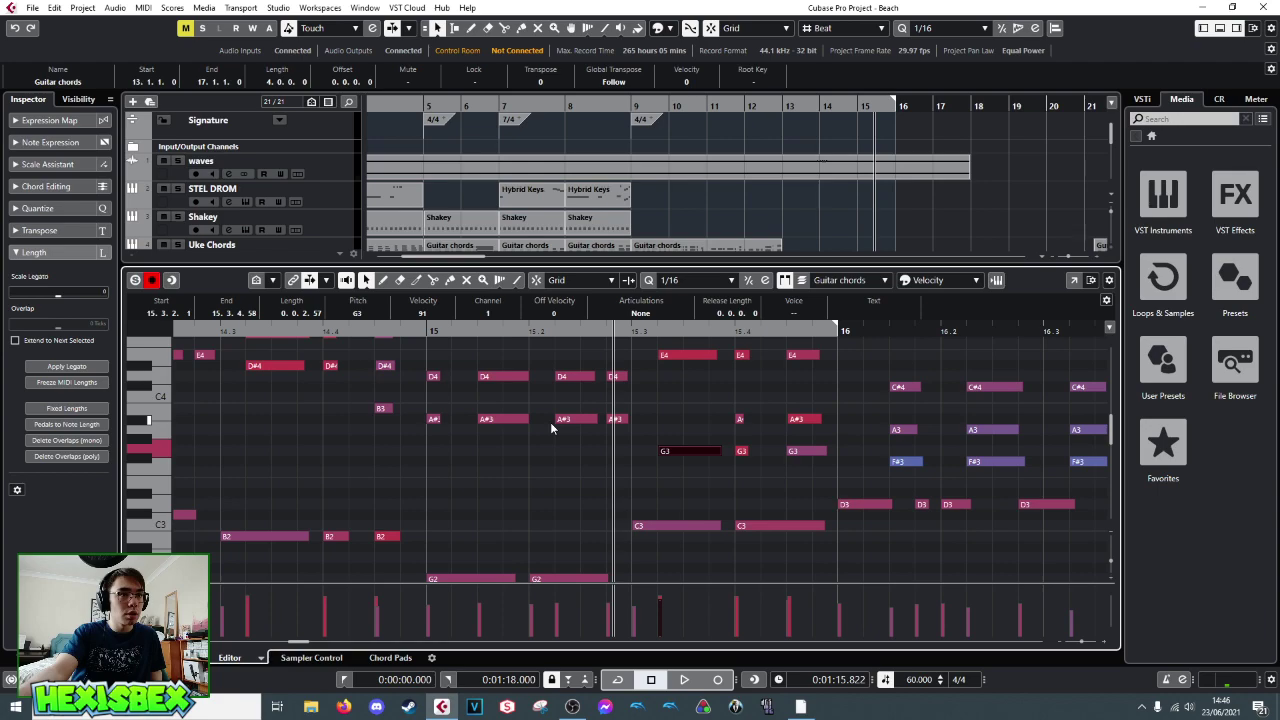
- Examine the chord notes of bars 14 and 15 and play them from between beat 14.4 and bar 15
{"action": "scroll", "coordinate": [522, 460], "scroll_direction": "up", "scroll_amount": 3}
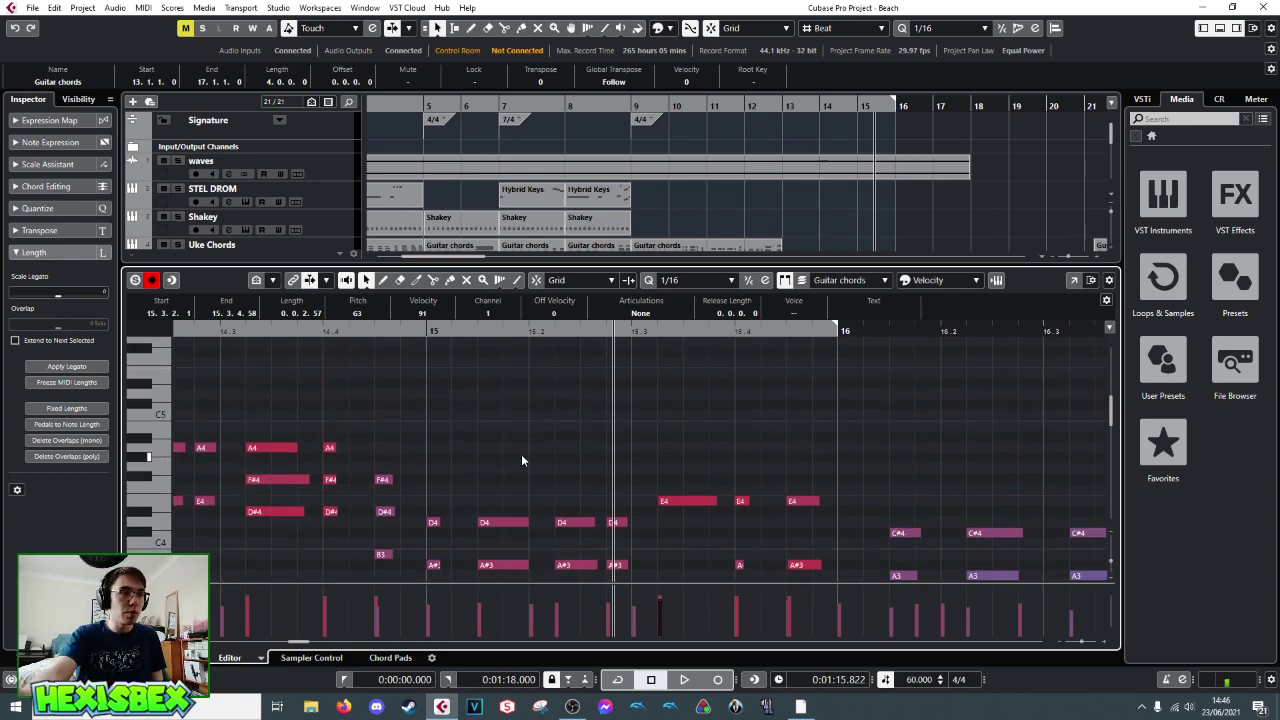
{"action": "scroll", "coordinate": [323, 449], "scroll_direction": "down", "scroll_amount": 1}
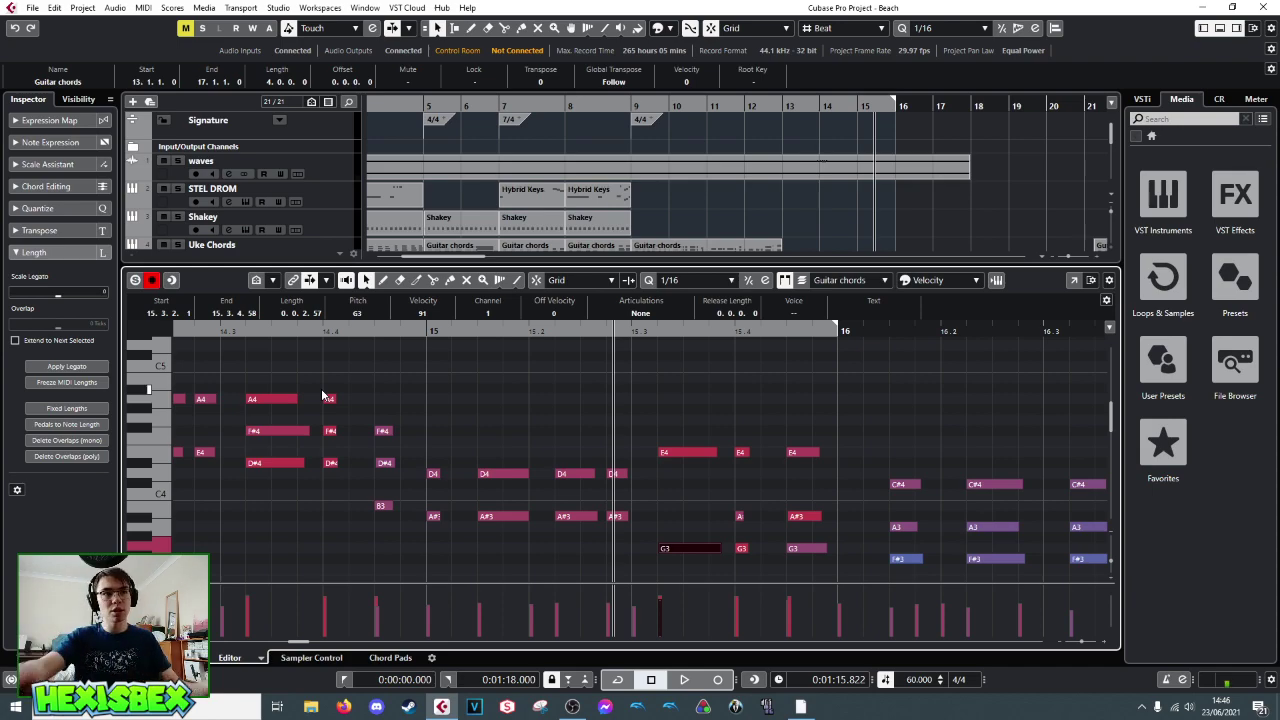
{"action": "scroll", "coordinate": [490, 400], "scroll_direction": "down", "scroll_amount": 2}
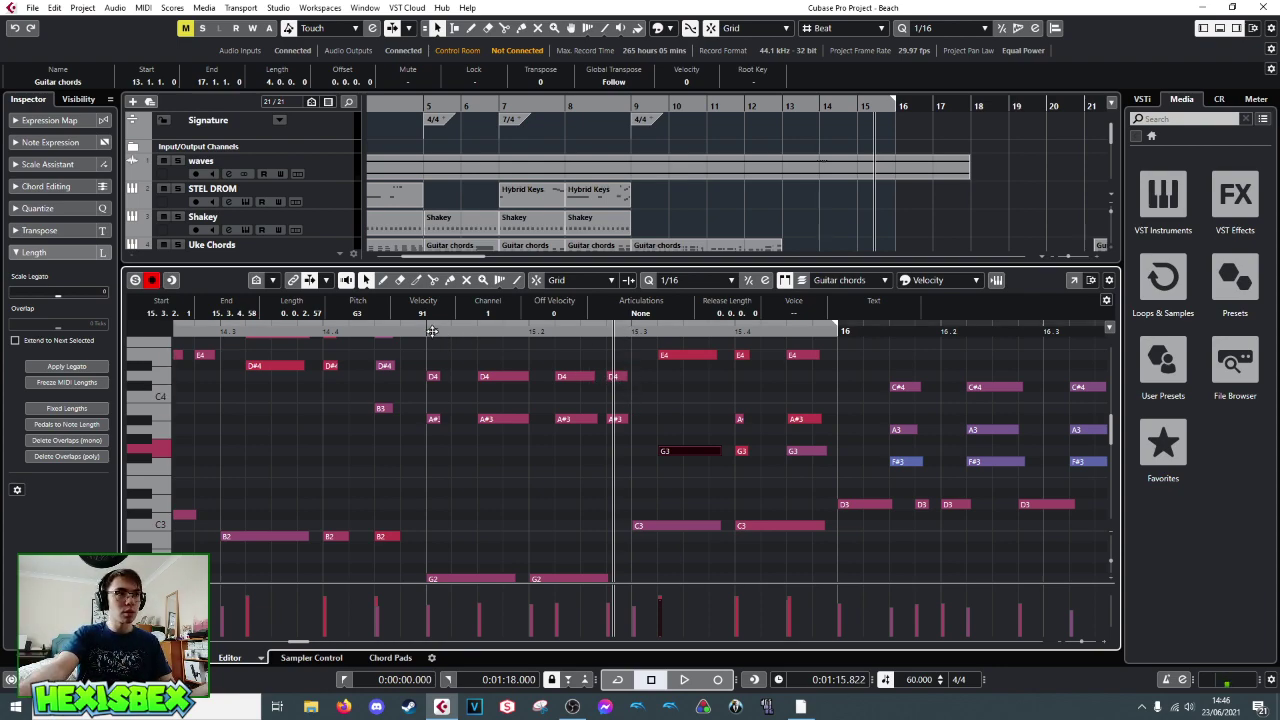
{"action": "scroll", "coordinate": [445, 385], "scroll_direction": "up", "scroll_amount": 3}
{"action": "left_click", "coordinate": [366, 332]}
{"action": "key", "text": "space"}
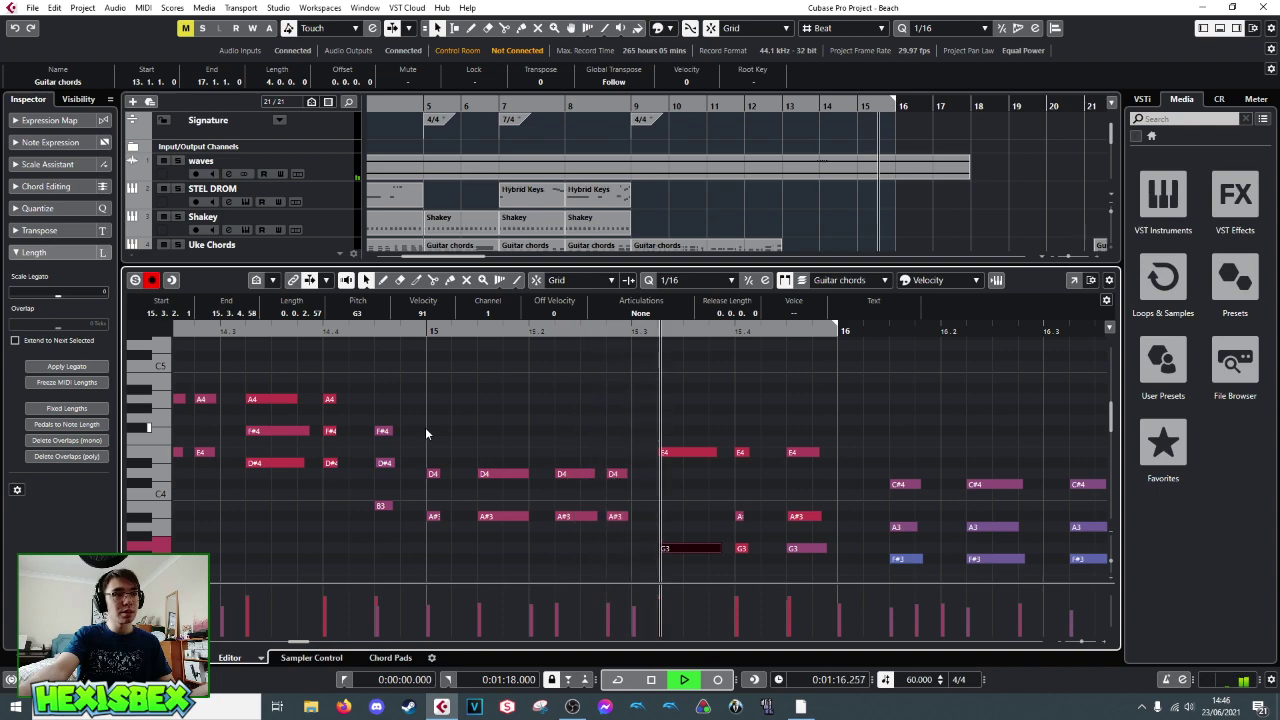
{"action": "key", "text": "space"}
- Compare the bass and upper notes of bar 15, select its first four A#3 notes and play the passage again
{"action": "scroll", "coordinate": [512, 434], "scroll_direction": "down", "scroll_amount": 5}
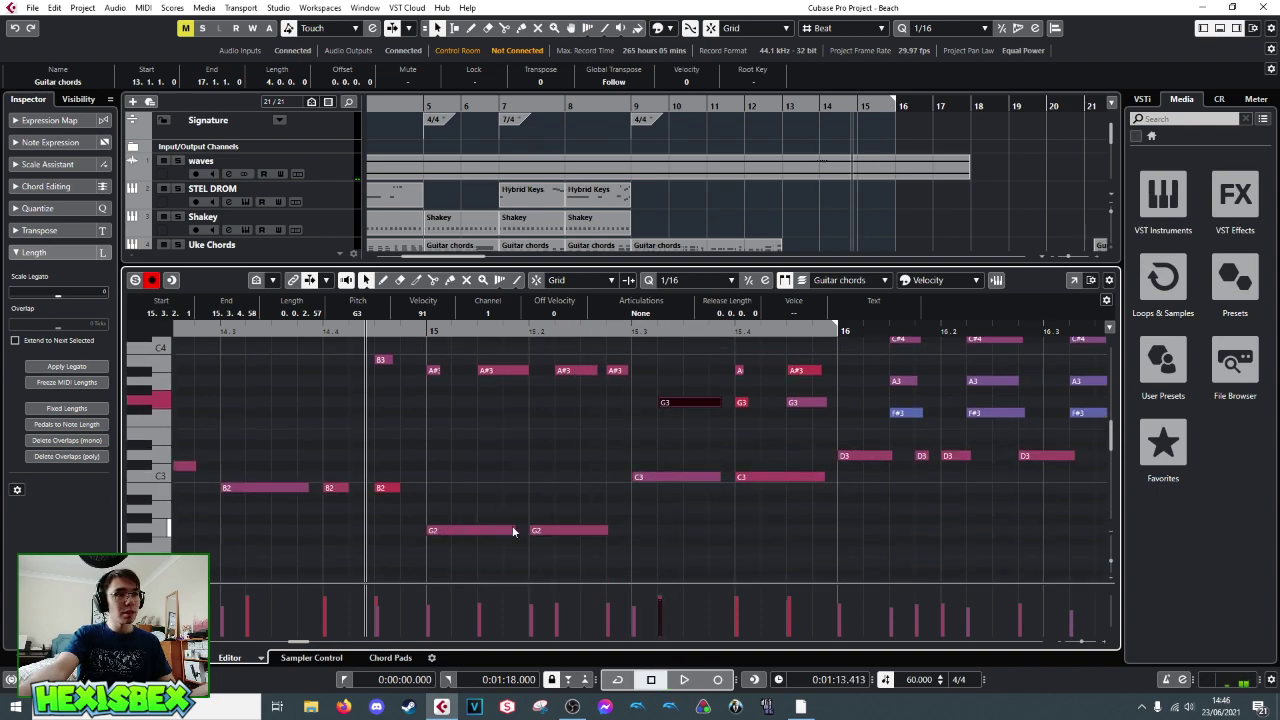
{"action": "scroll", "coordinate": [535, 529], "scroll_direction": "up", "scroll_amount": 4}
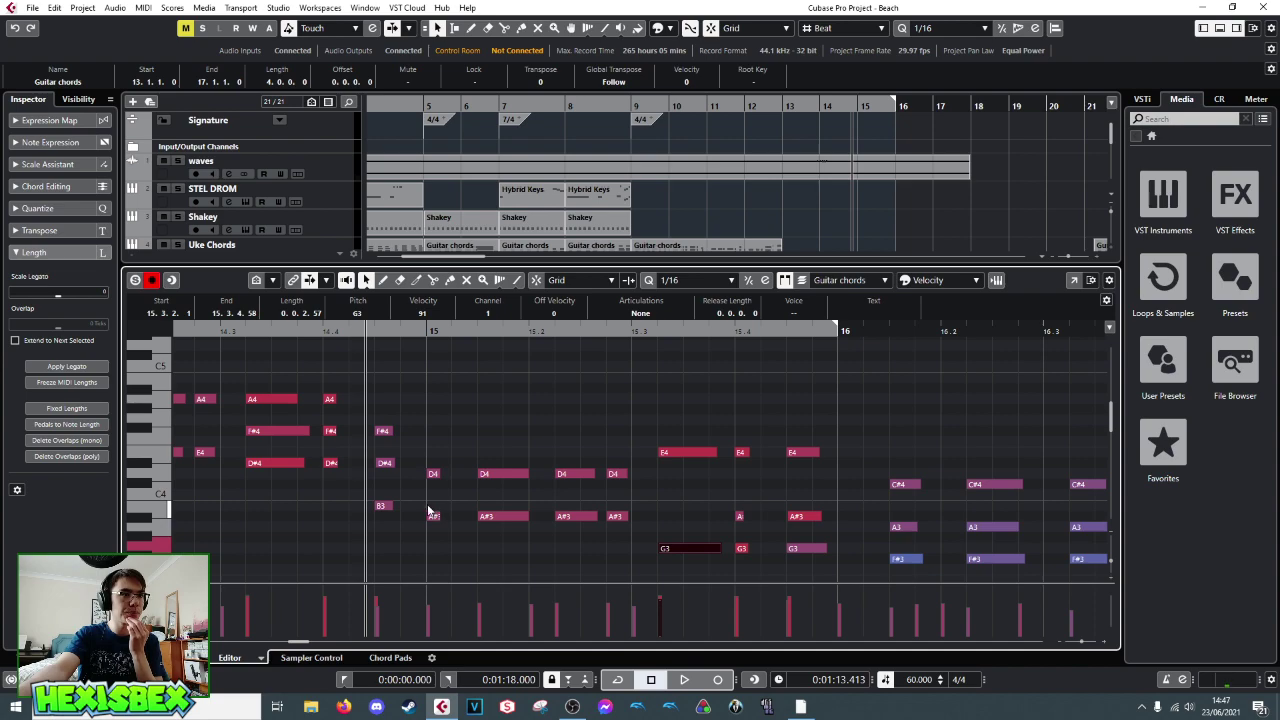
{"action": "scroll", "coordinate": [427, 502], "scroll_direction": "down", "scroll_amount": 3}
{"action": "scroll", "coordinate": [427, 502], "scroll_direction": "up", "scroll_amount": 3}
{"action": "left_click_drag", "start_coordinate": [428, 504], "coordinate": [630, 513]}
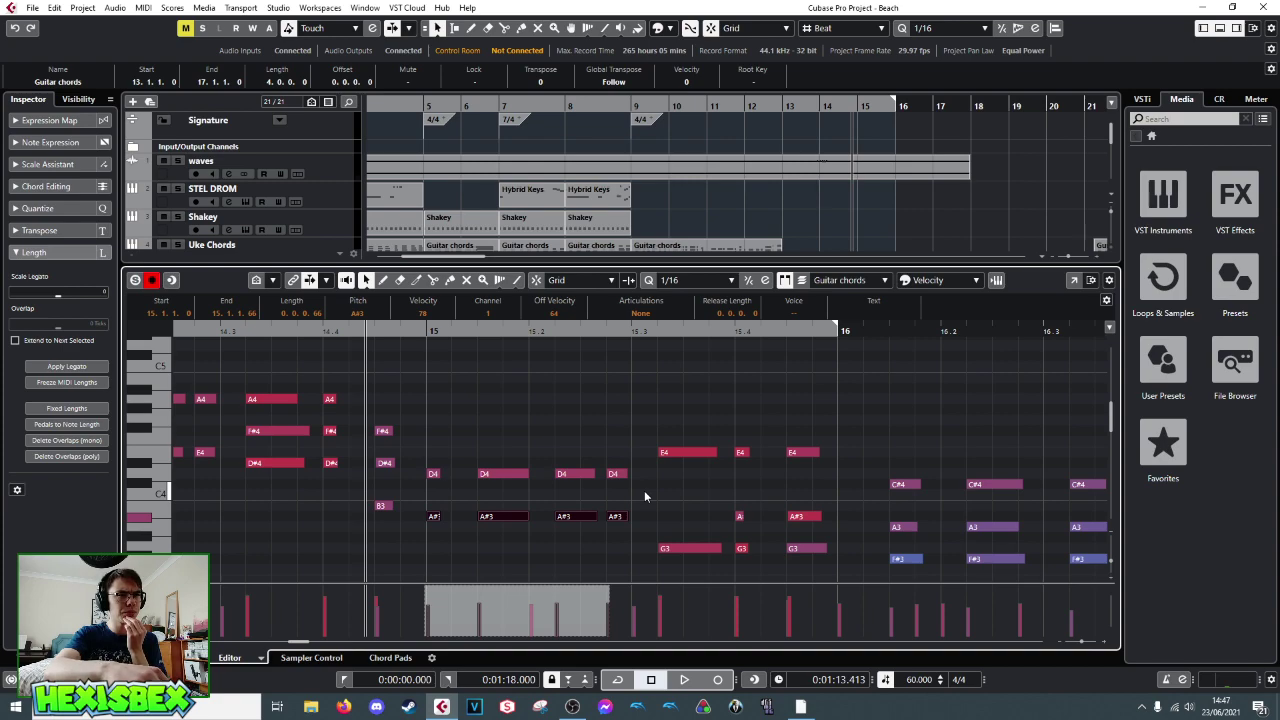
{"action": "key", "text": "space"}
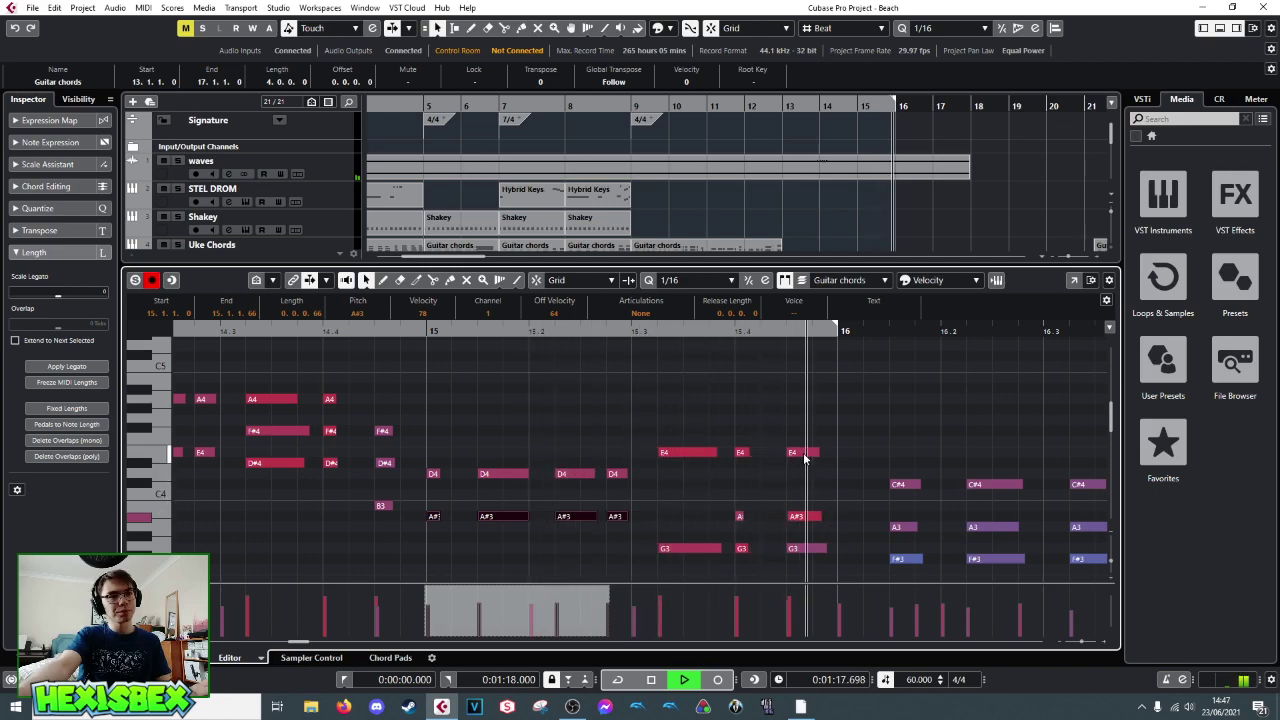
{"action": "key", "text": "space"}
- Raise the G3 chord note after beat 15.3 to C4 and play the passage to compare
{"action": "scroll", "coordinate": [731, 402], "scroll_direction": "down", "scroll_amount": 3}
{"action": "left_click_drag", "start_coordinate": [660, 434], "coordinate": [690, 458]}
{"action": "key", "text": "Up"}
{"action": "key", "text": "Up"}
{"action": "key", "text": "Up"}
{"action": "key", "text": "Up"}
{"action": "key", "text": "Up"}
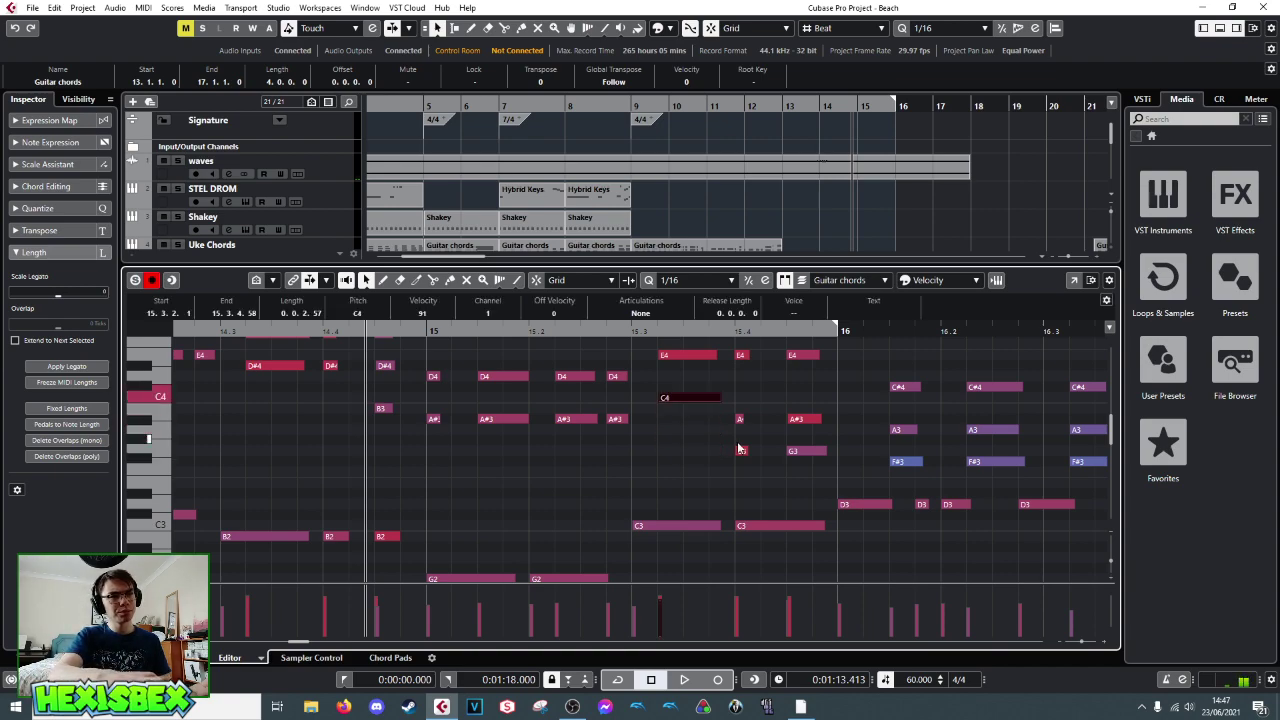
{"action": "key", "text": "space"}
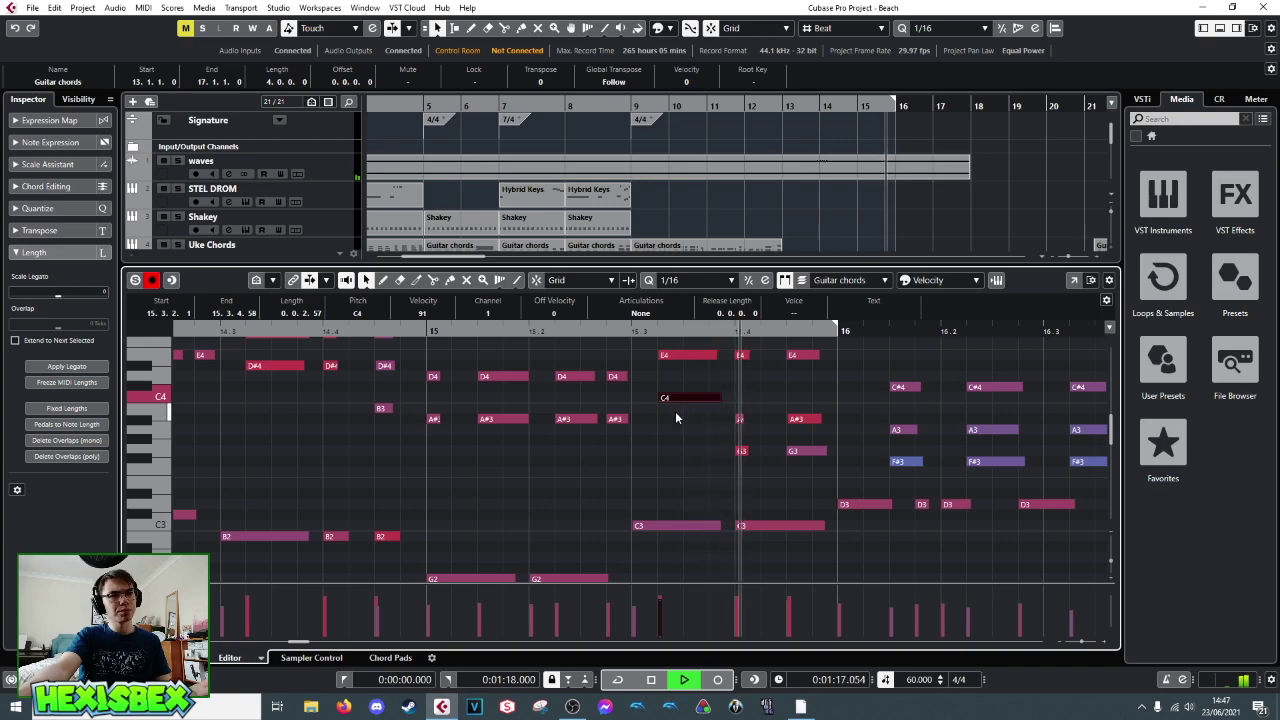
{"action": "key", "text": "space"}
- Set the selected chord note after beat 15.3 to G3 and play the start of bar 15
{"action": "key", "text": "Down"}
{"action": "key", "text": "Down"}
{"action": "key", "text": "Down"}
{"action": "key", "text": "Down"}
{"action": "key", "text": "Down"}
{"action": "key", "text": "space"}
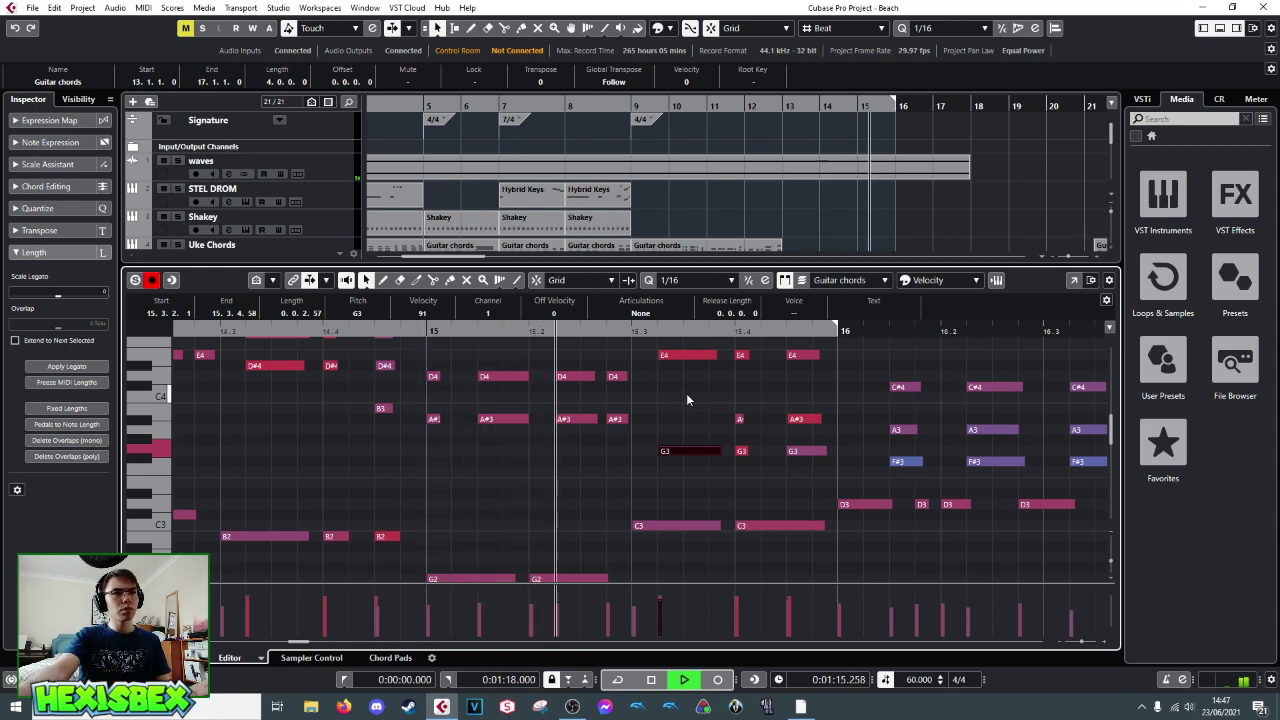
{"action": "key", "text": "space"}
- Try the E4 chord note after beat 15.3 at C4, listen to the passage and return the note to E4
{"action": "left_click", "coordinate": [688, 356]}
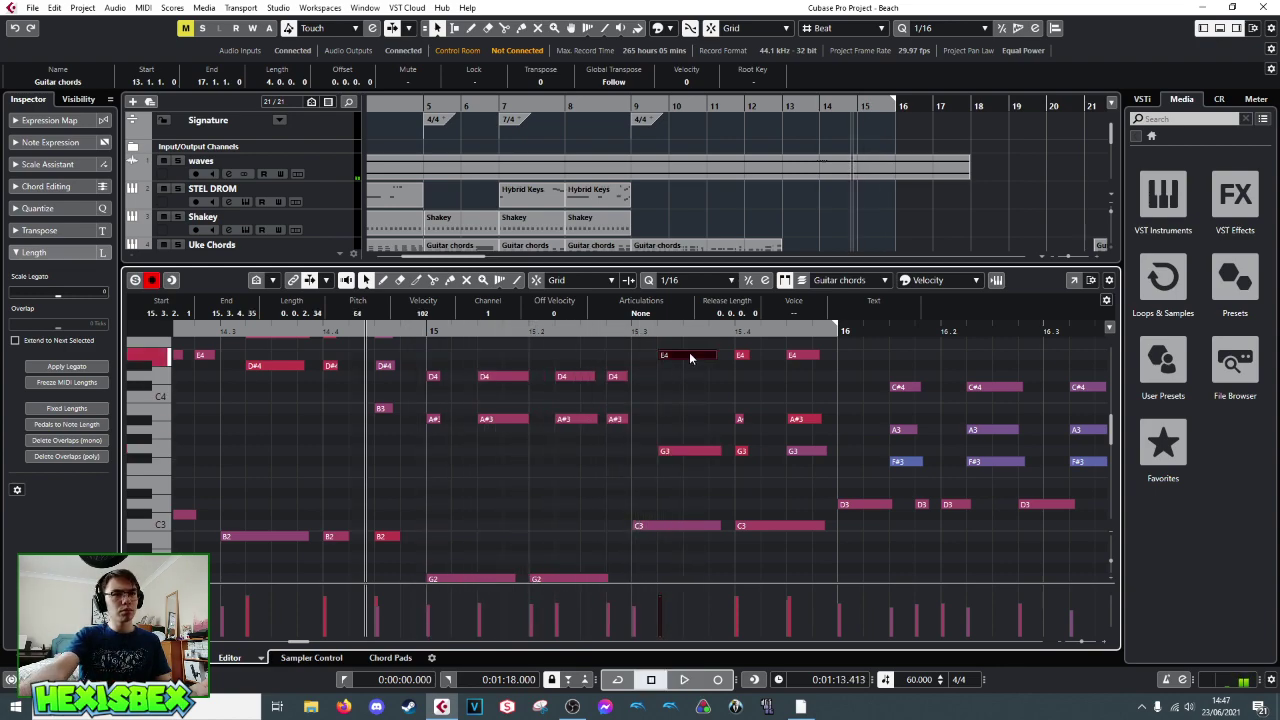
{"action": "key", "text": "Down"}
{"action": "key", "text": "Down"}
{"action": "key", "text": "Down"}
{"action": "key", "text": "Down"}
{"action": "key", "text": "space"}
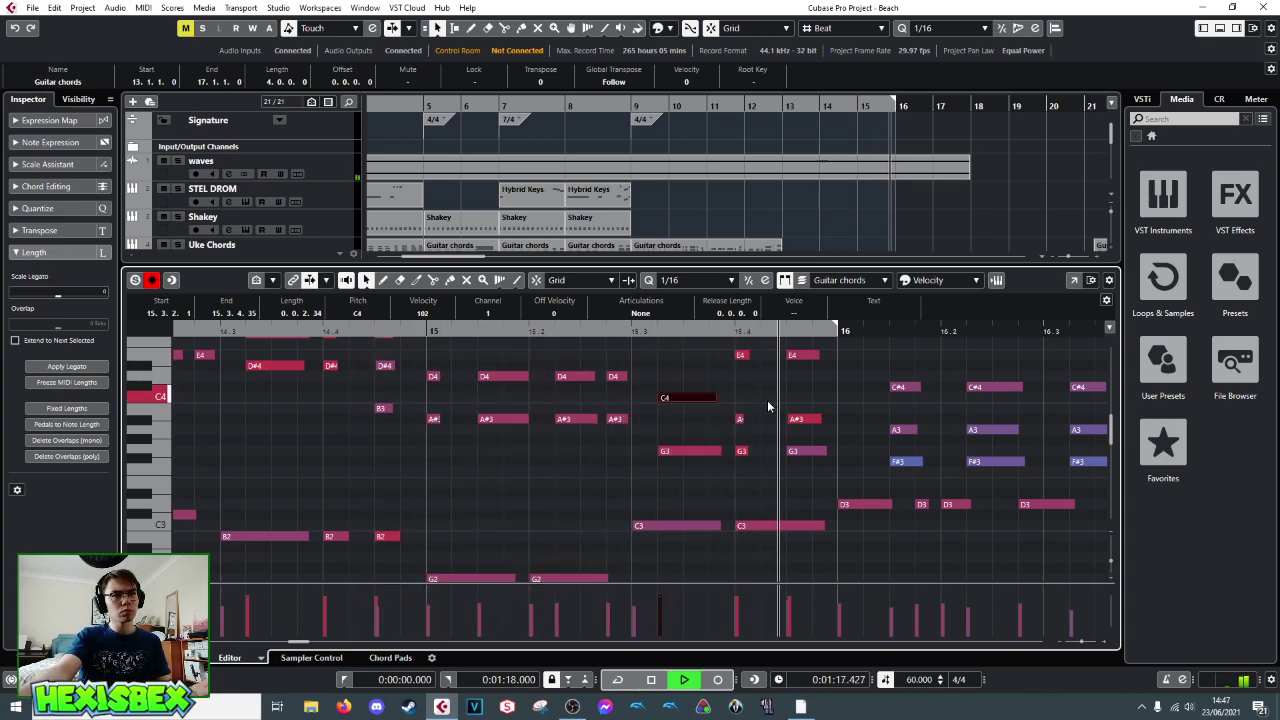
{"action": "key", "text": "space"}
{"action": "key", "text": "Up"}
{"action": "key", "text": "Up"}
{"action": "key", "text": "Up"}
{"action": "key", "text": "Up"}
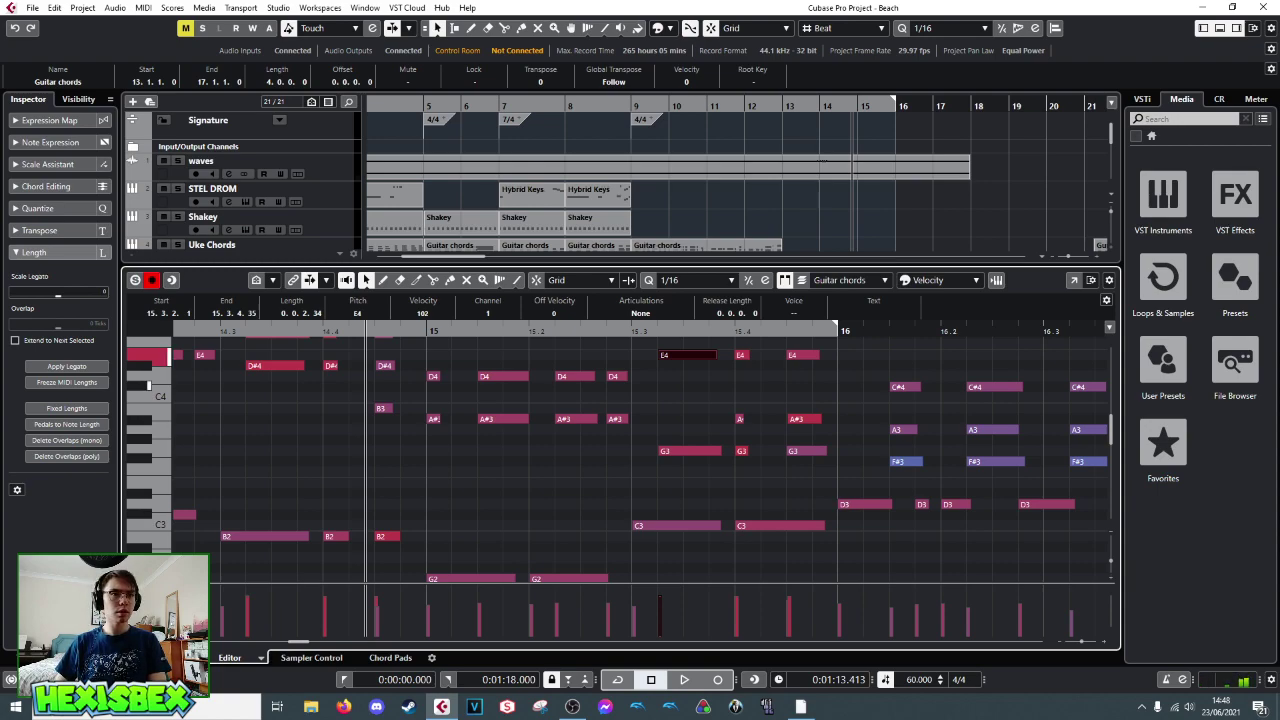
- Set playback to start at beat 15.3, raise the C3 bass note at beat 15.4 to C#3 and listen into bar 16
{"action": "left_click", "coordinate": [632, 332]}
{"action": "key", "text": "space"}
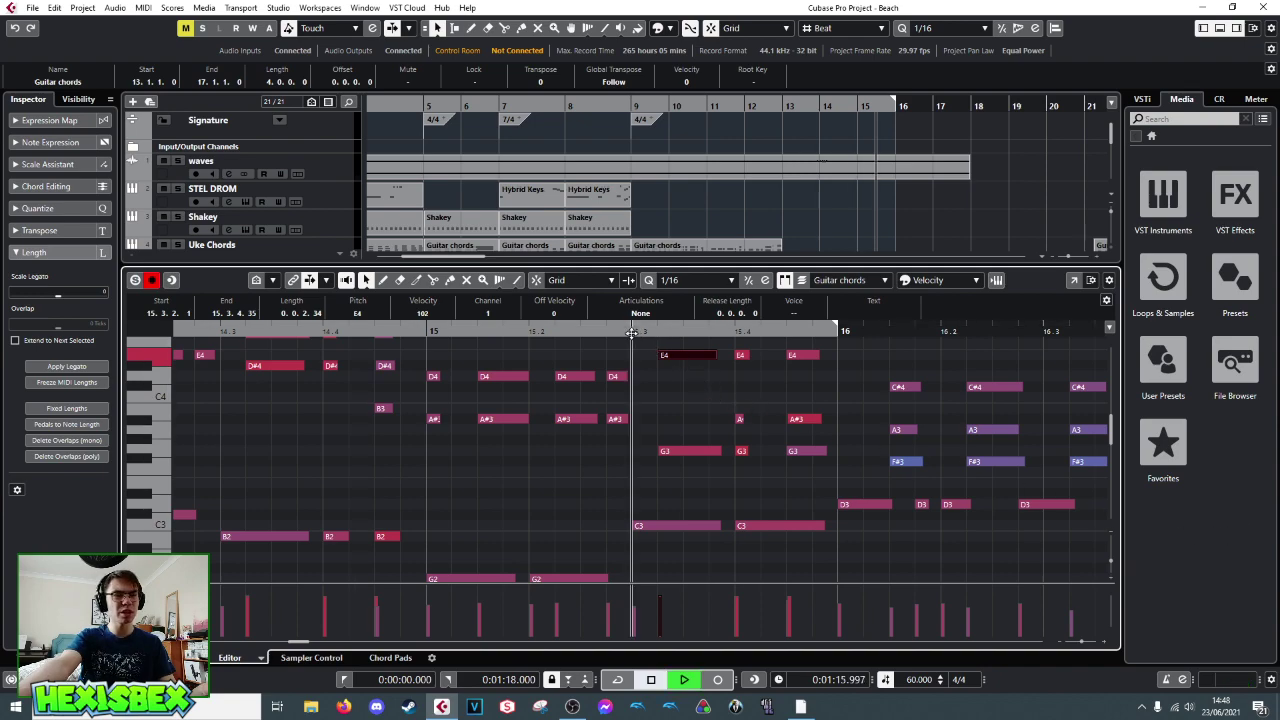
{"action": "key", "text": "space"}
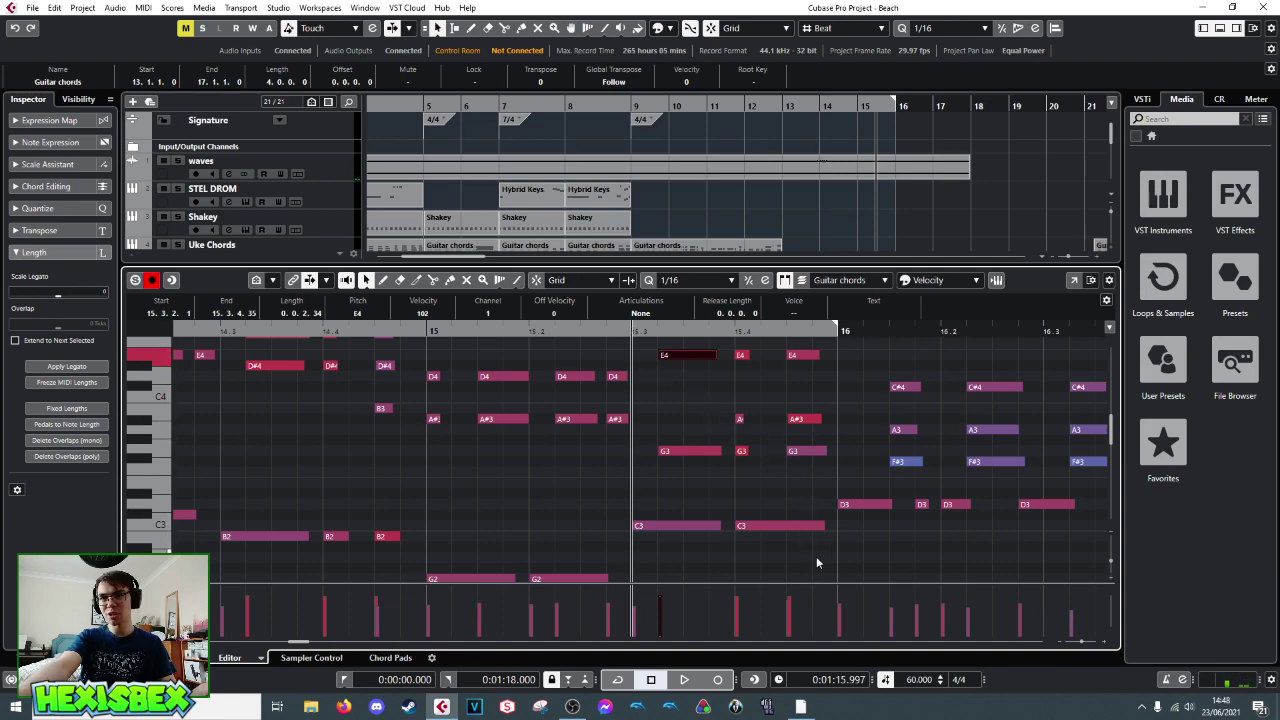
{"action": "left_click", "coordinate": [771, 527]}
{"action": "key", "text": "Up"}
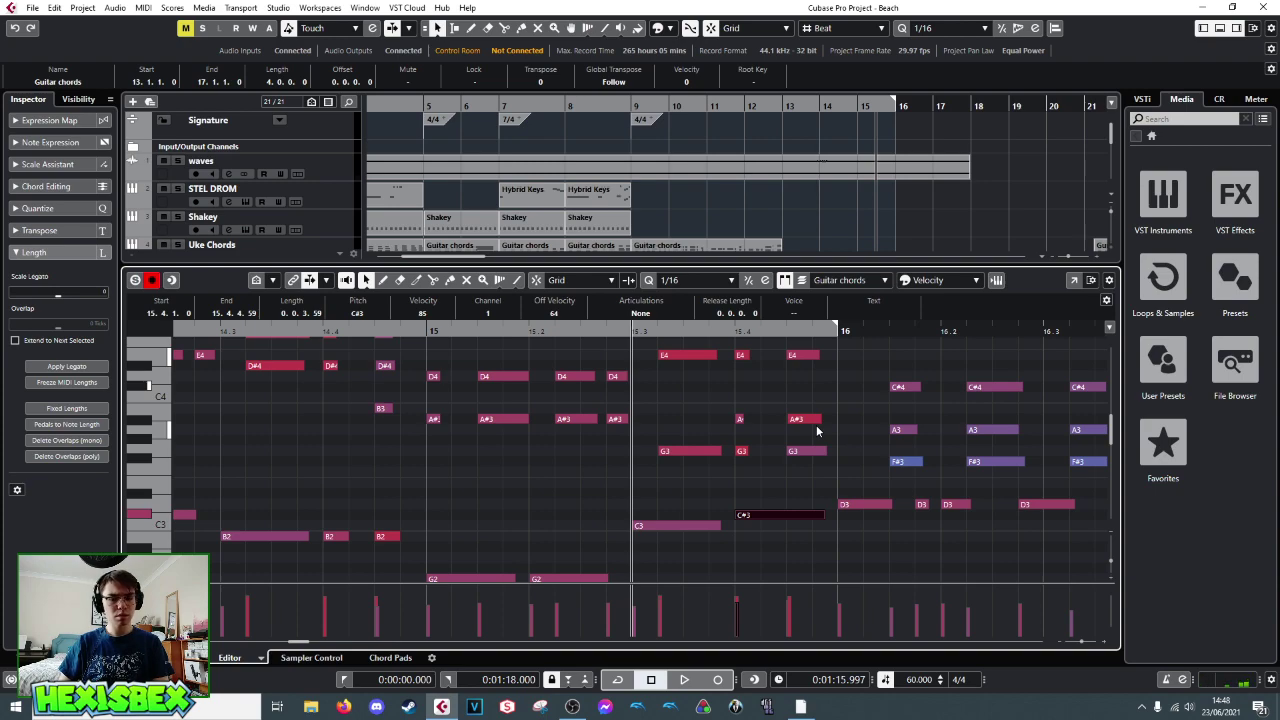
{"action": "key", "text": "space"}
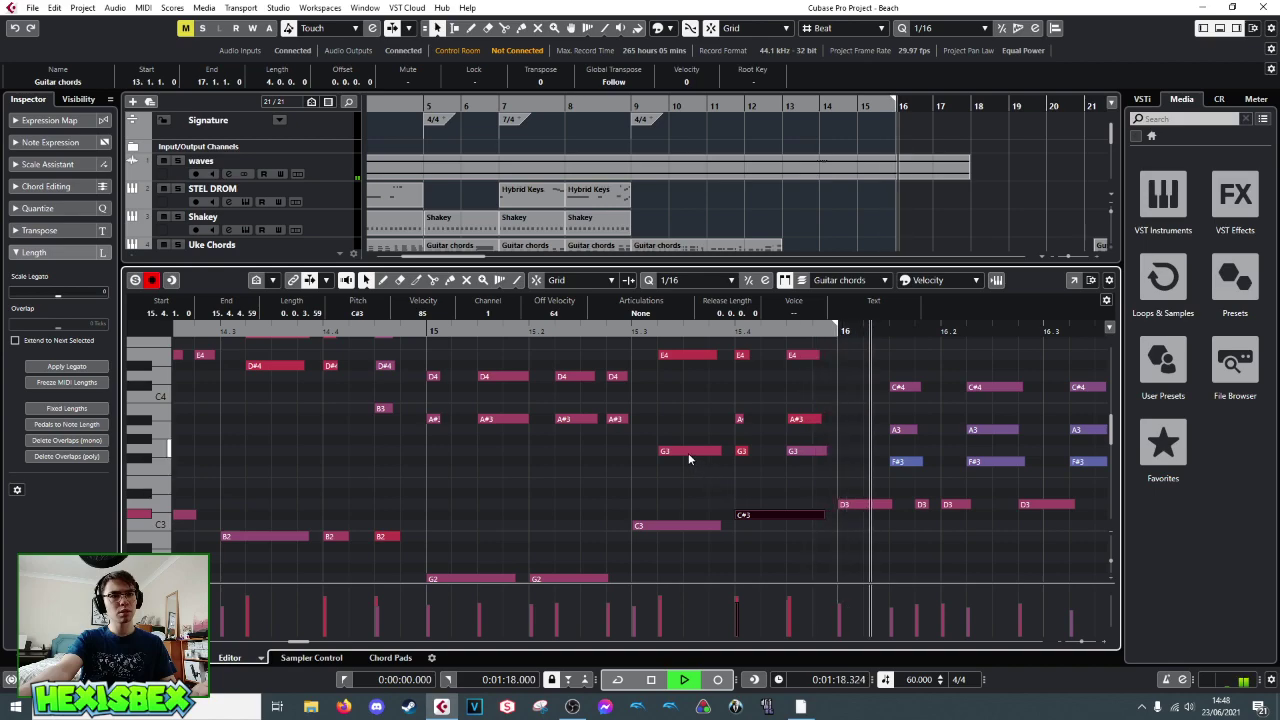
{"action": "key", "text": "space"}
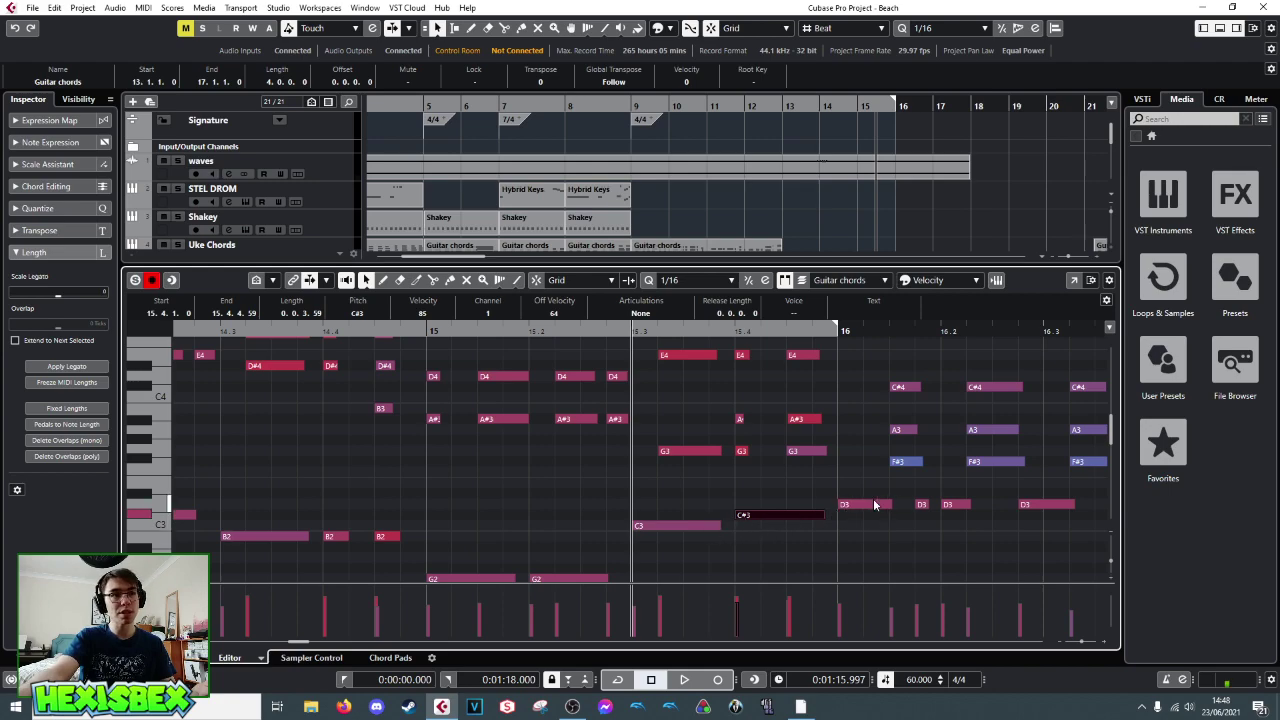
- Play the guitar chords from beat 15.3 into bar 16 again and restart playback from beat 15.2
{"action": "key", "text": "space"}
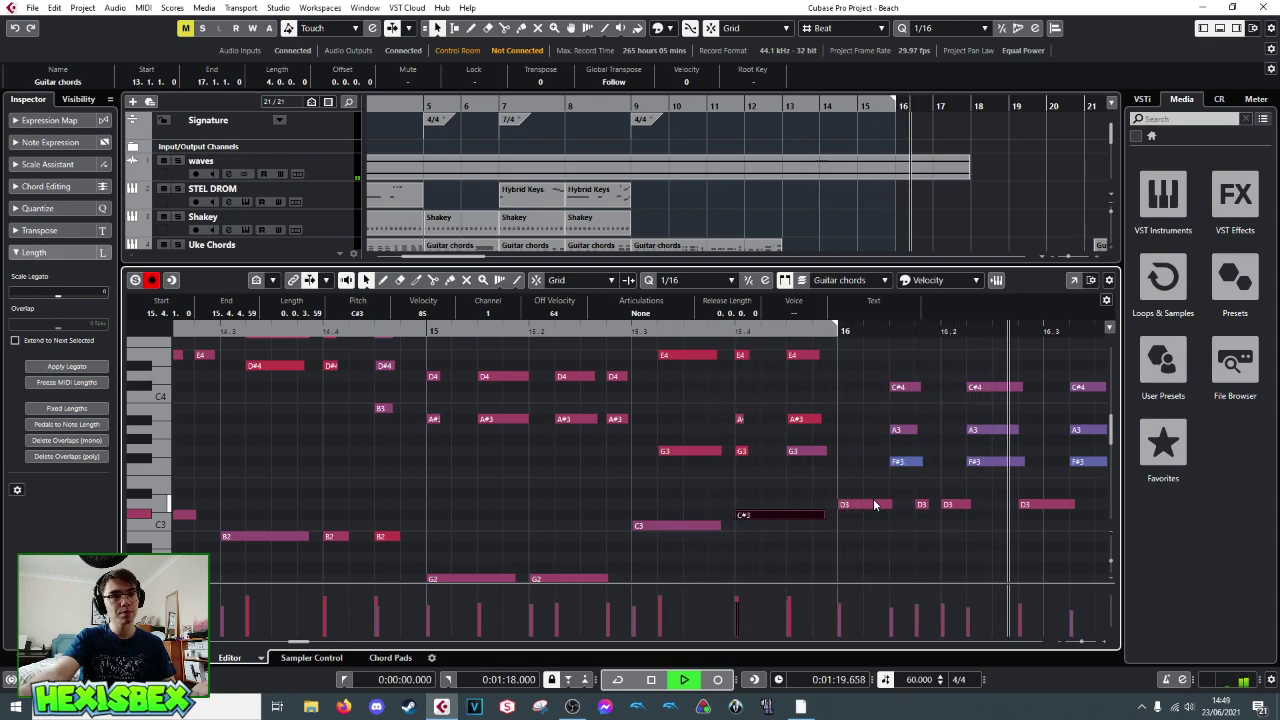
{"action": "key", "text": "space"}
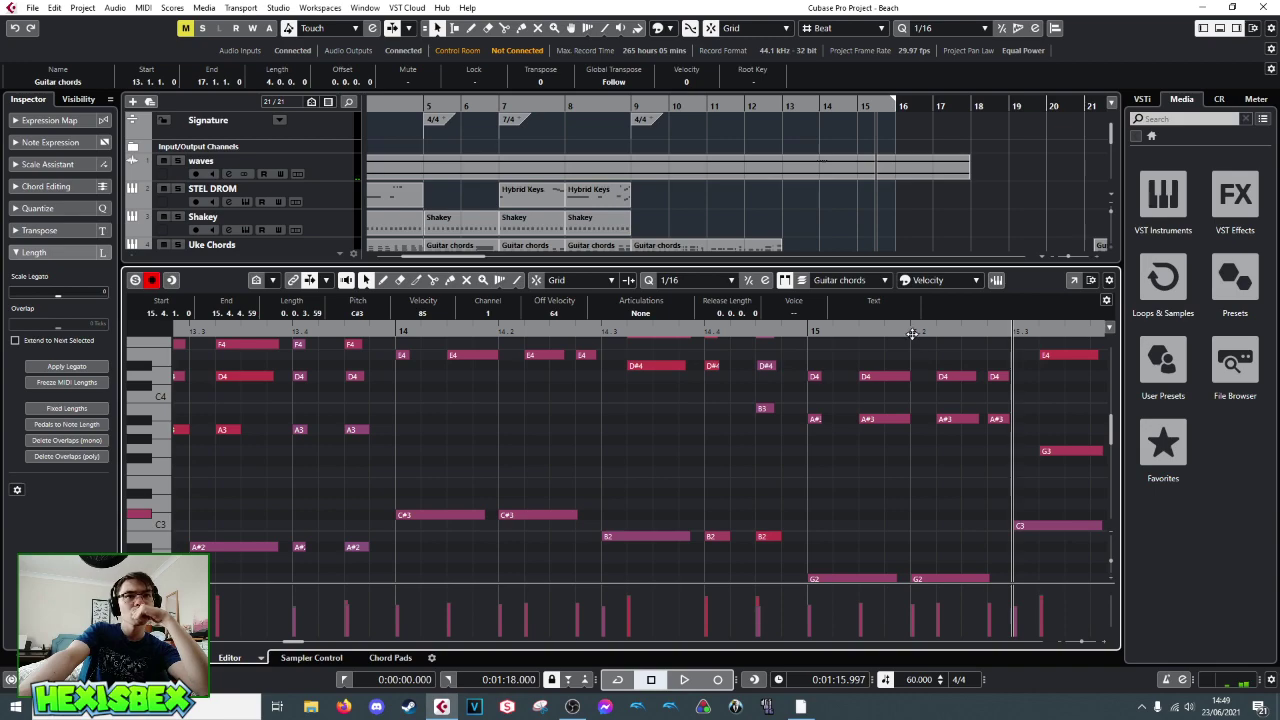
{"action": "left_click", "coordinate": [912, 332]}
{"action": "key", "text": "space"}
{"action": "key", "text": "space"}
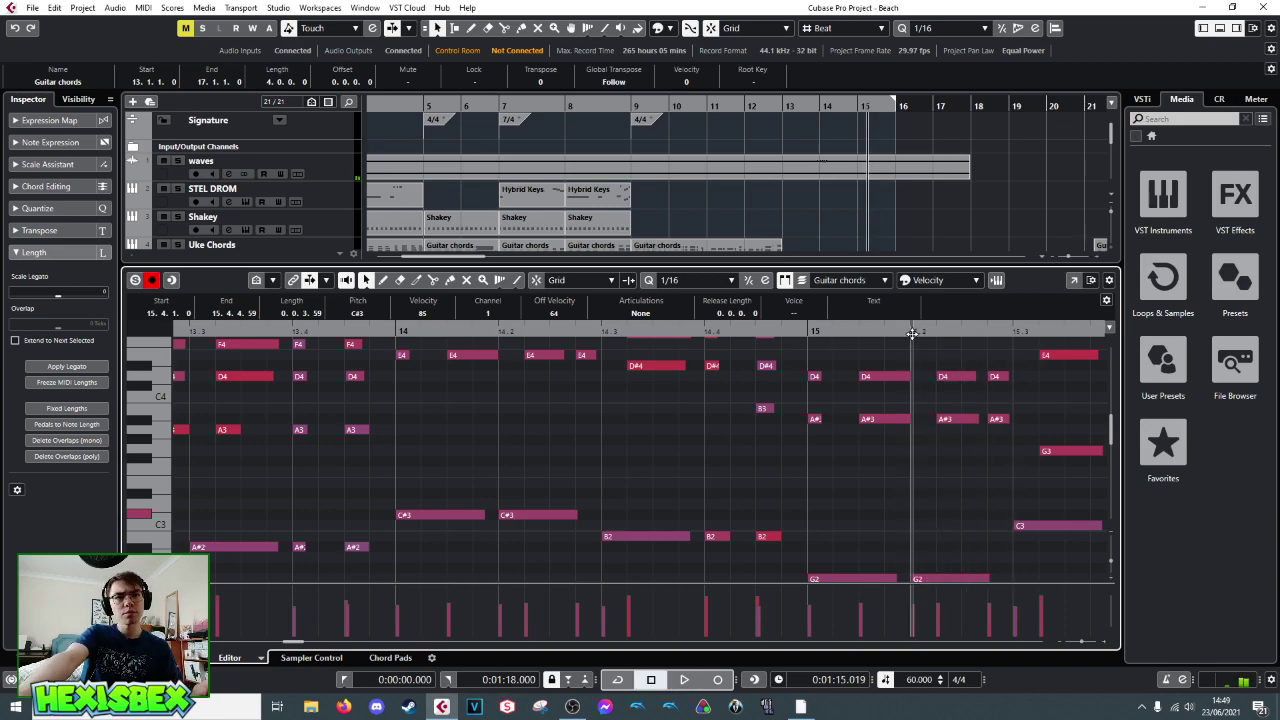
- Listen to the guitar chords from beat 15.2 into bar 16 and audition the bass notes at beat 15.3 and bar 16
{"action": "key", "text": "space"}
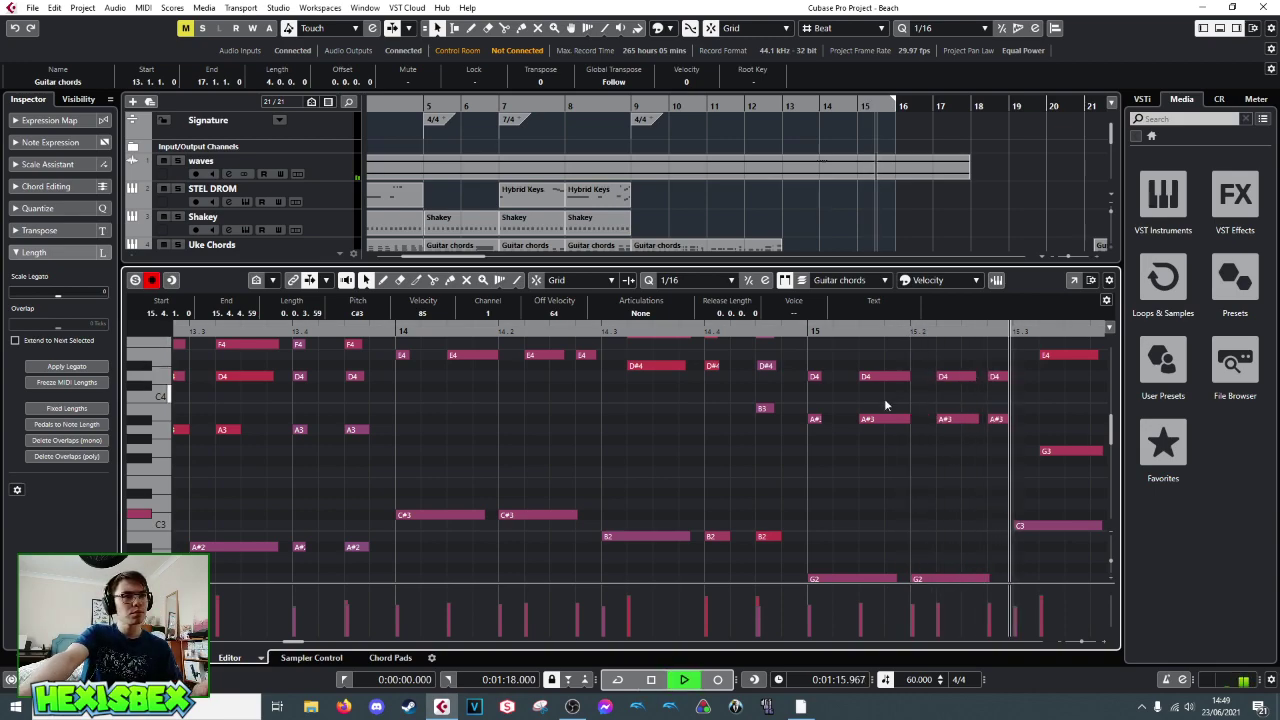
{"action": "key", "text": "space"}
{"action": "key", "text": "space"}
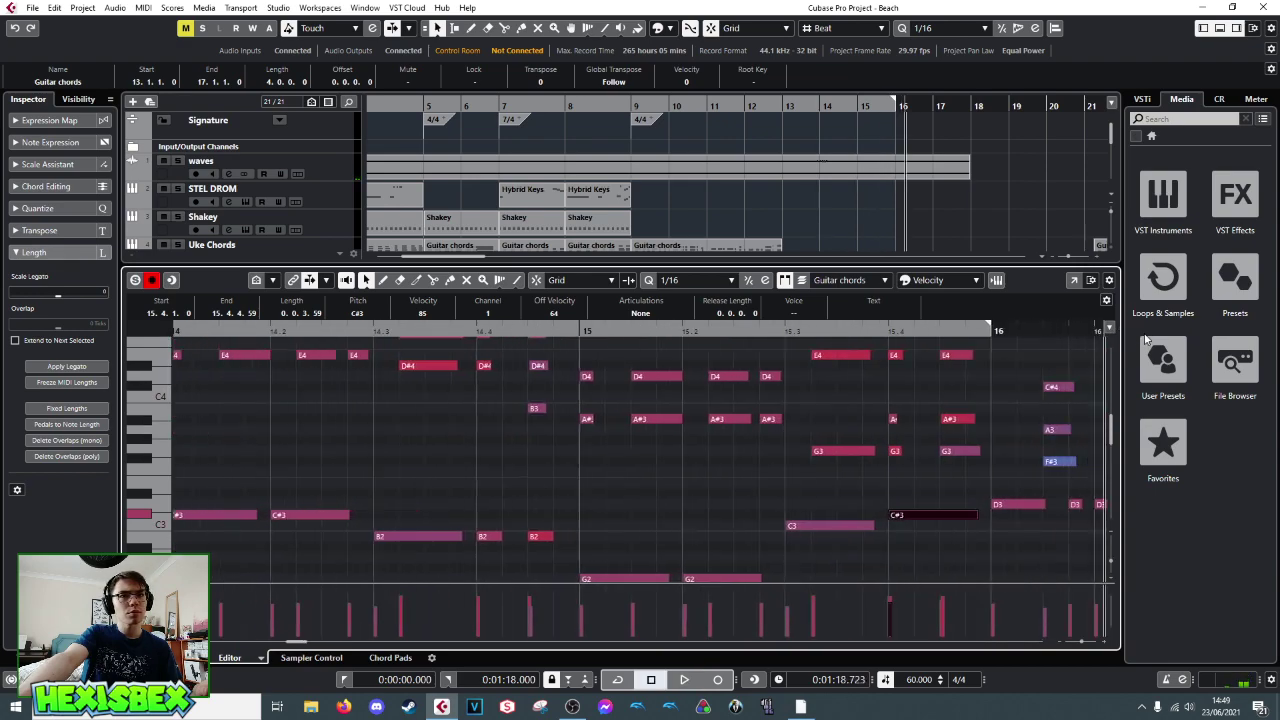
{"action": "left_click", "coordinate": [710, 368]}
{"action": "scroll", "coordinate": [704, 370], "scroll_direction": "up", "scroll_amount": 1}
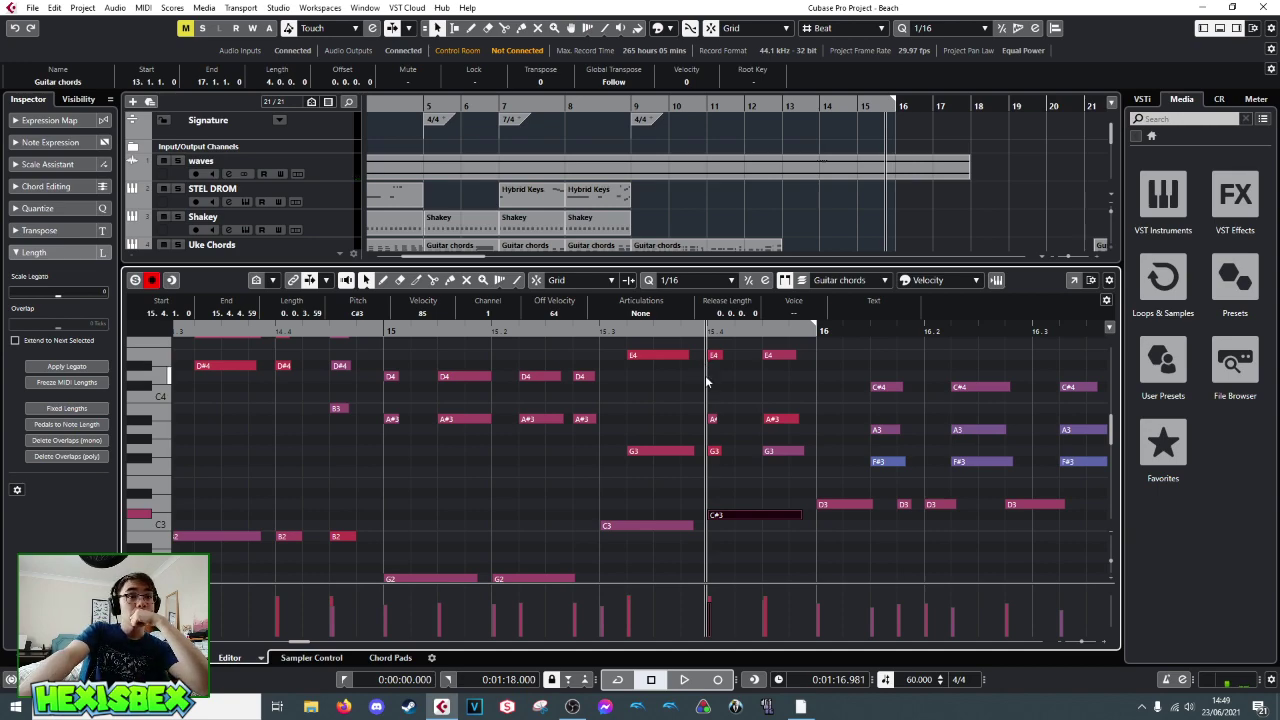
{"action": "scroll", "coordinate": [697, 470], "scroll_direction": "up", "scroll_amount": 2}
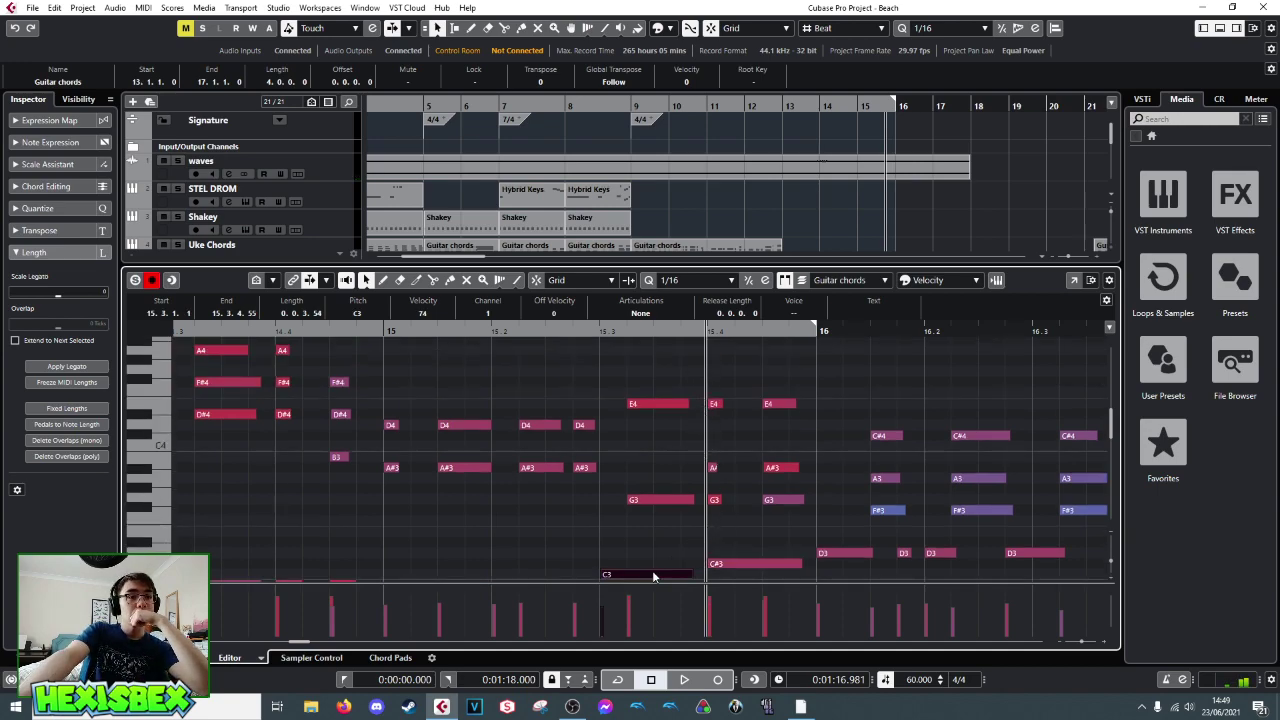
{"action": "left_click", "coordinate": [821, 555]}
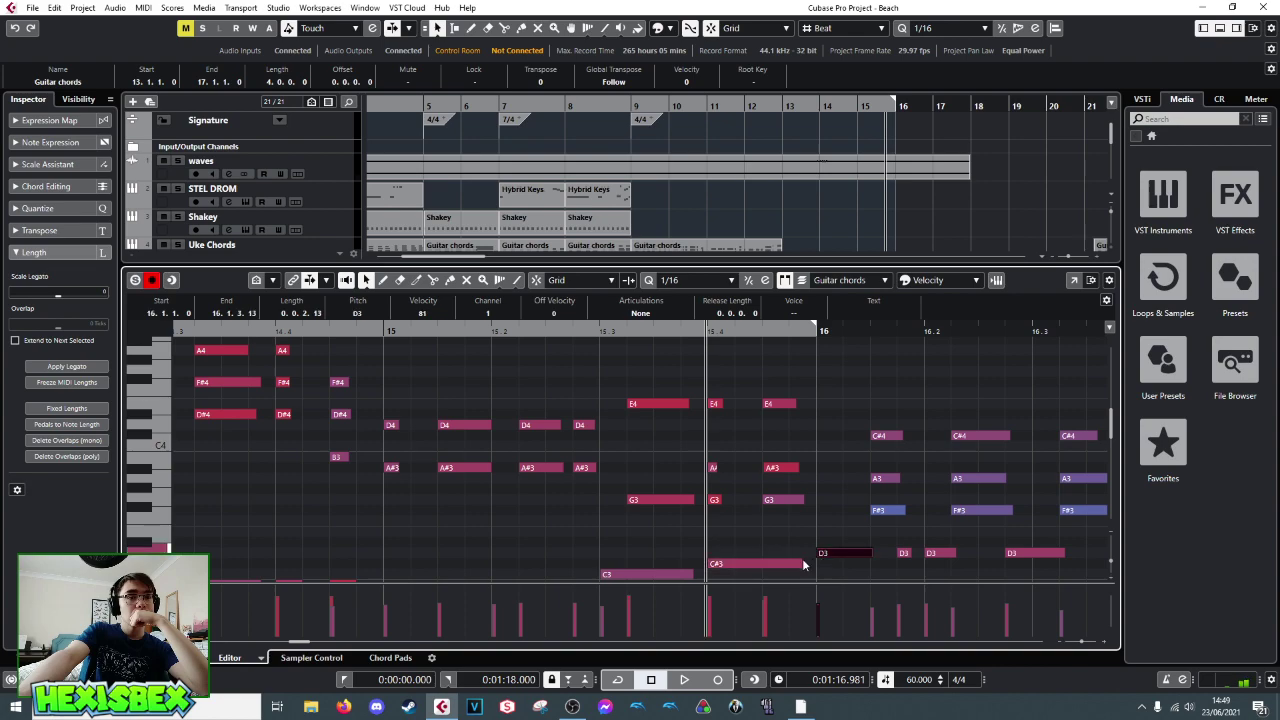
{"action": "left_click", "coordinate": [671, 575]}
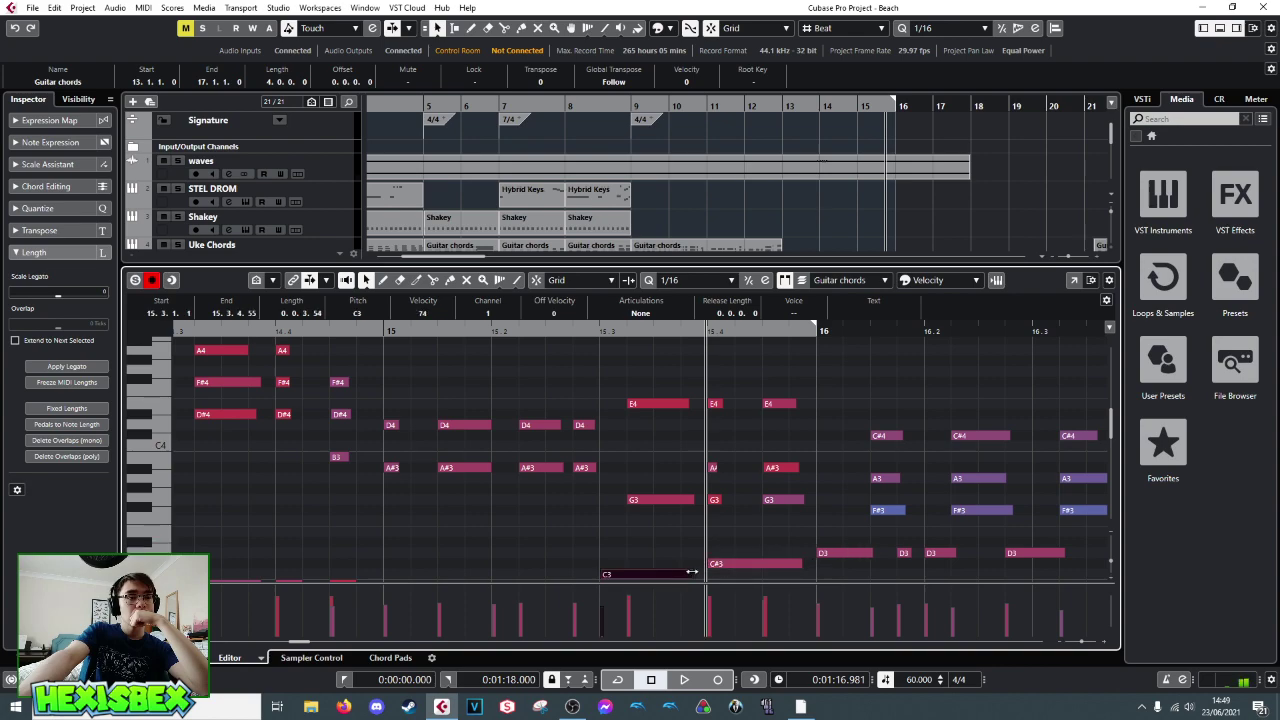
- Lower the C#3 bass note at beat 15.4 to C3 and delete the two G3 notes between beat 15.4 and bar 16
{"action": "left_click", "coordinate": [745, 565]}
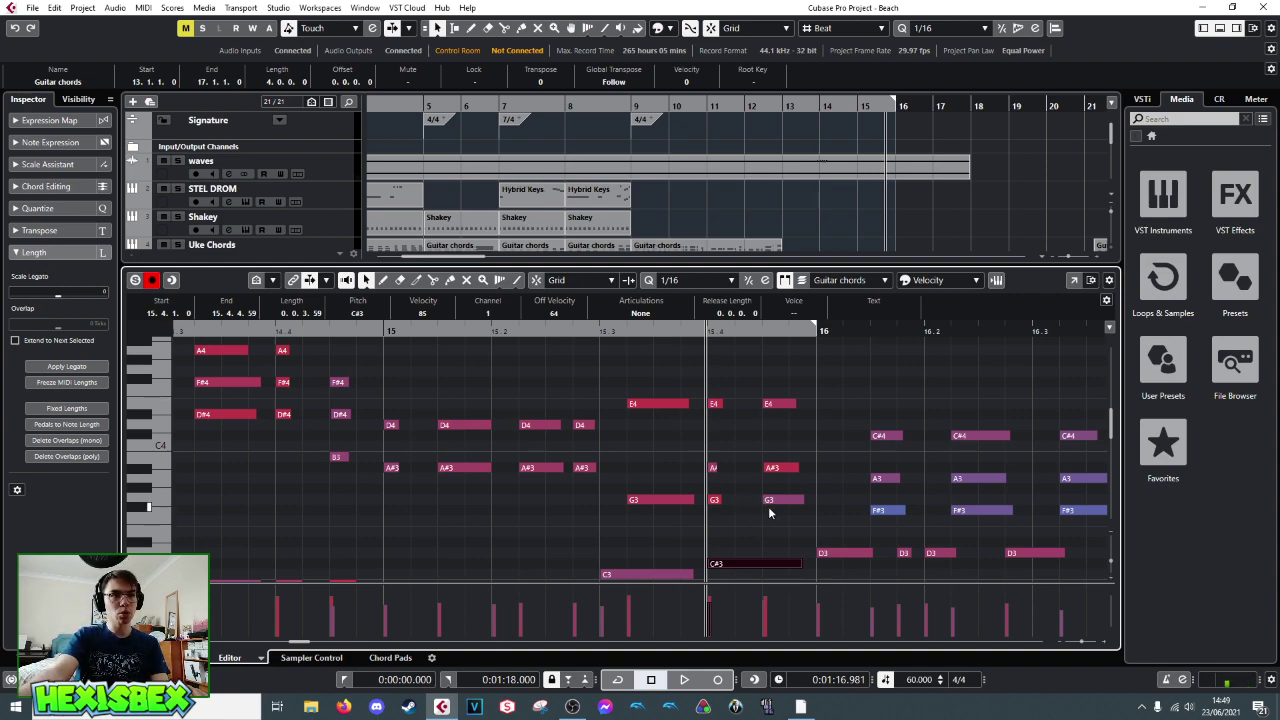
{"action": "key", "text": "Down"}
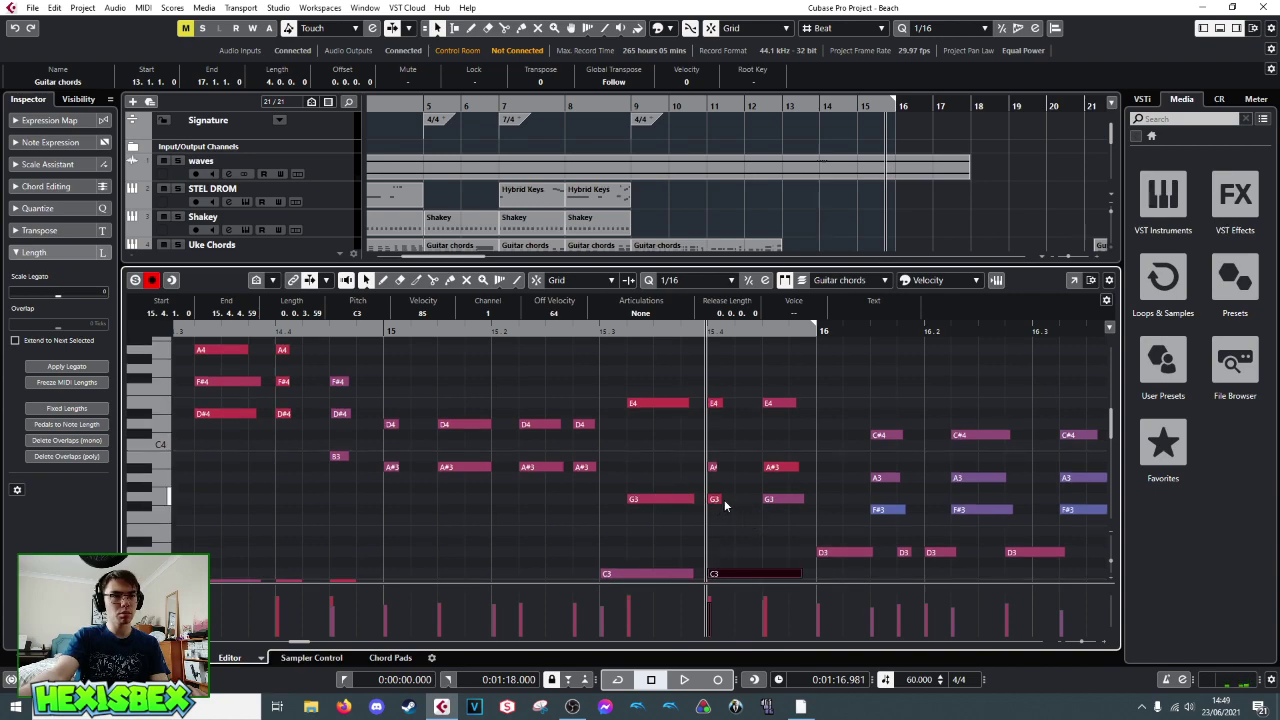
{"action": "left_click_drag", "start_coordinate": [724, 499], "coordinate": [791, 532]}
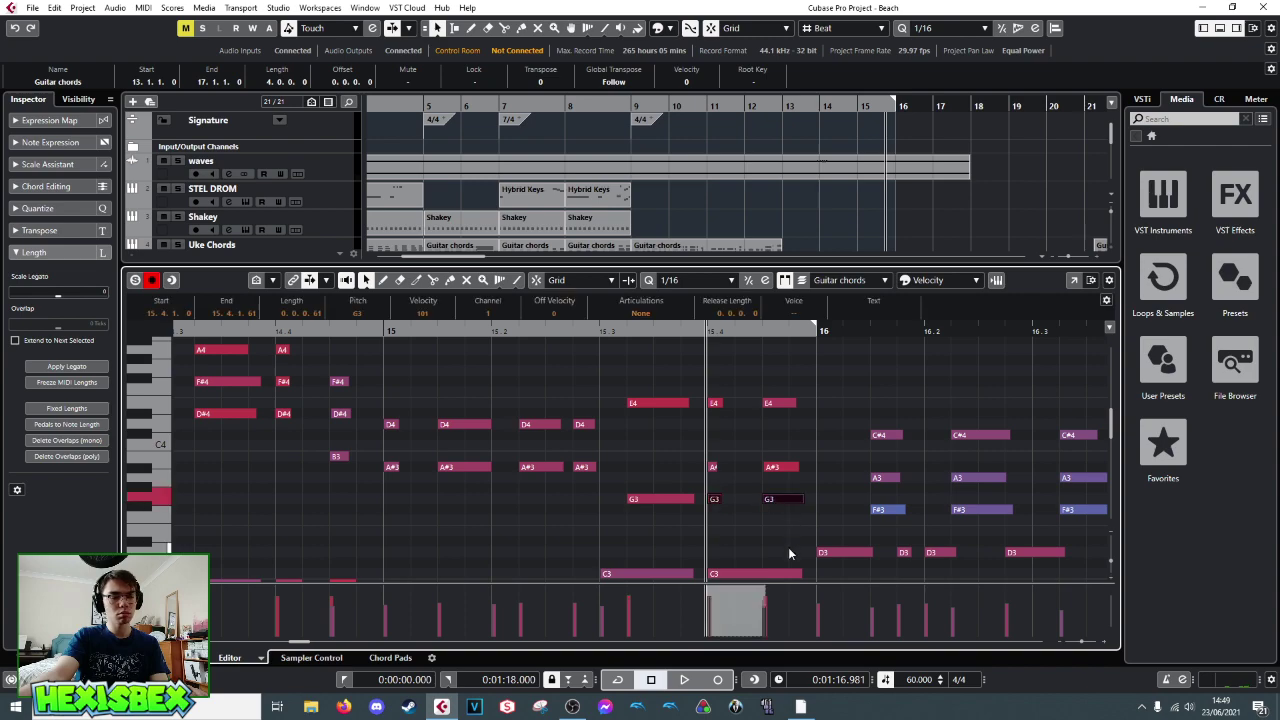
{"action": "key", "text": "Delete"}
- Listen to the chords from beat 15.4 and replay the passage from just before beat 15.3
{"action": "key", "text": "space"}
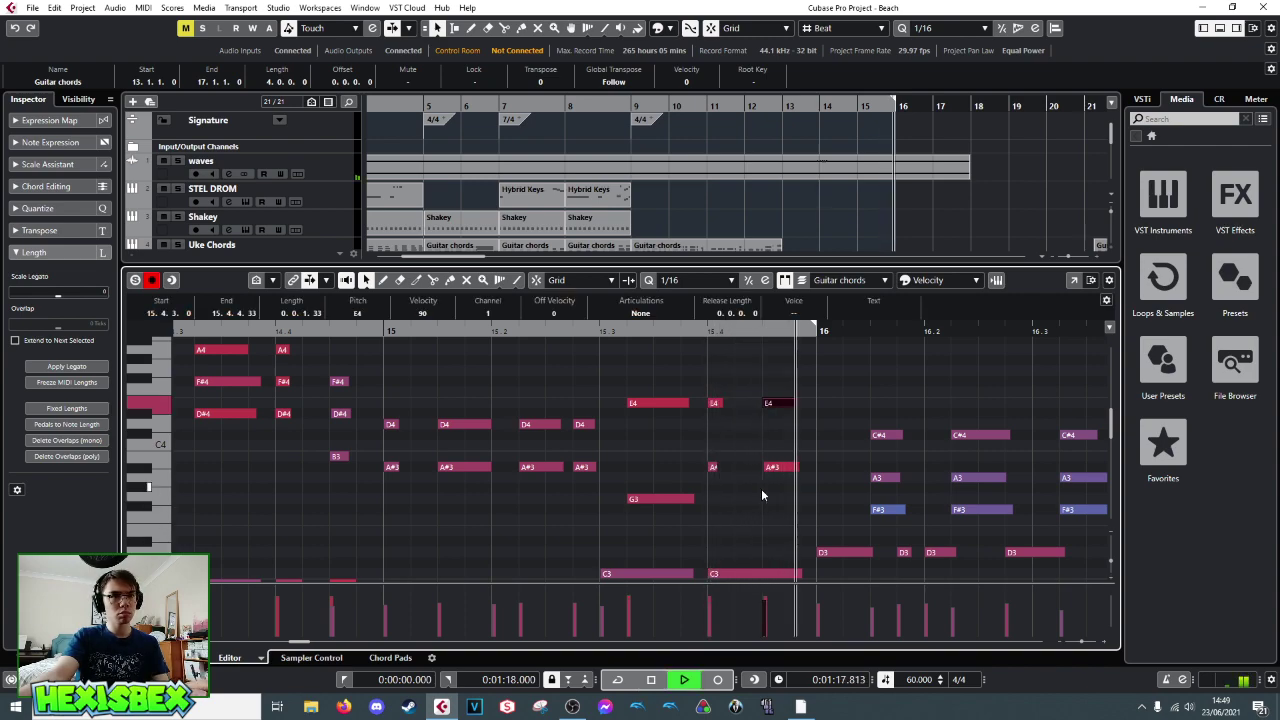
{"action": "key", "text": "space"}
{"action": "left_click", "coordinate": [594, 330]}
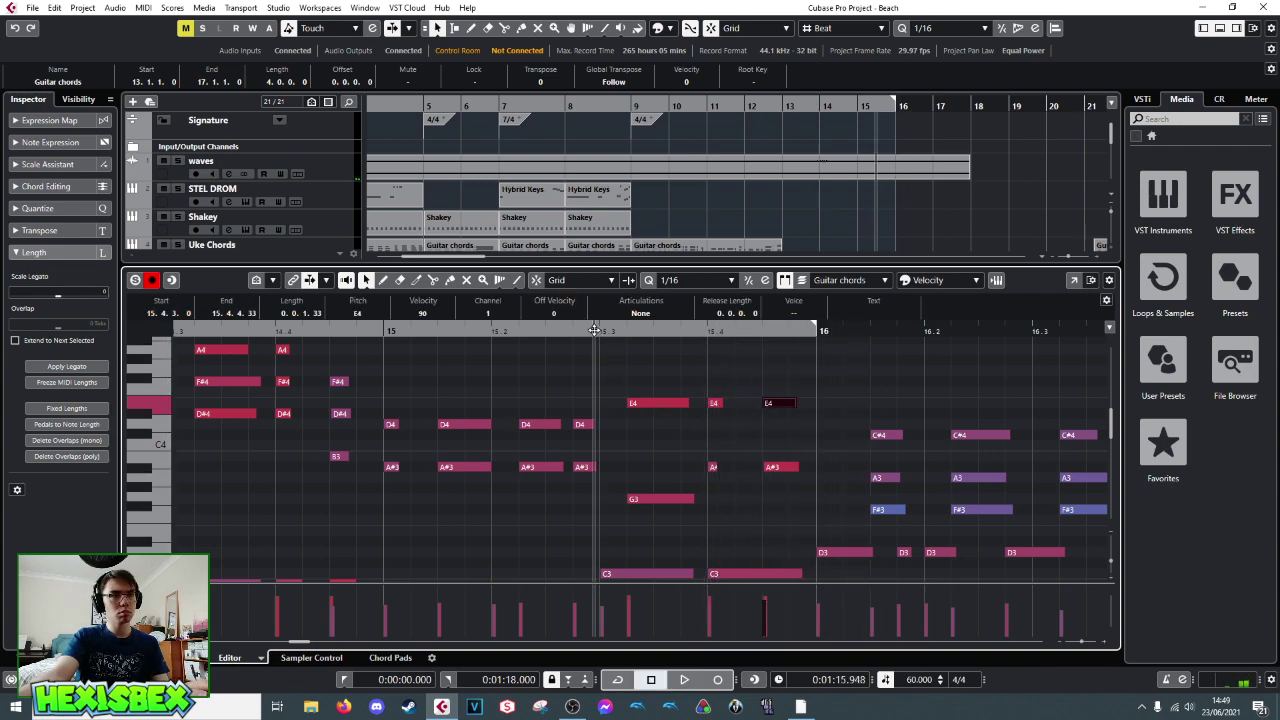
{"action": "key", "text": "space"}
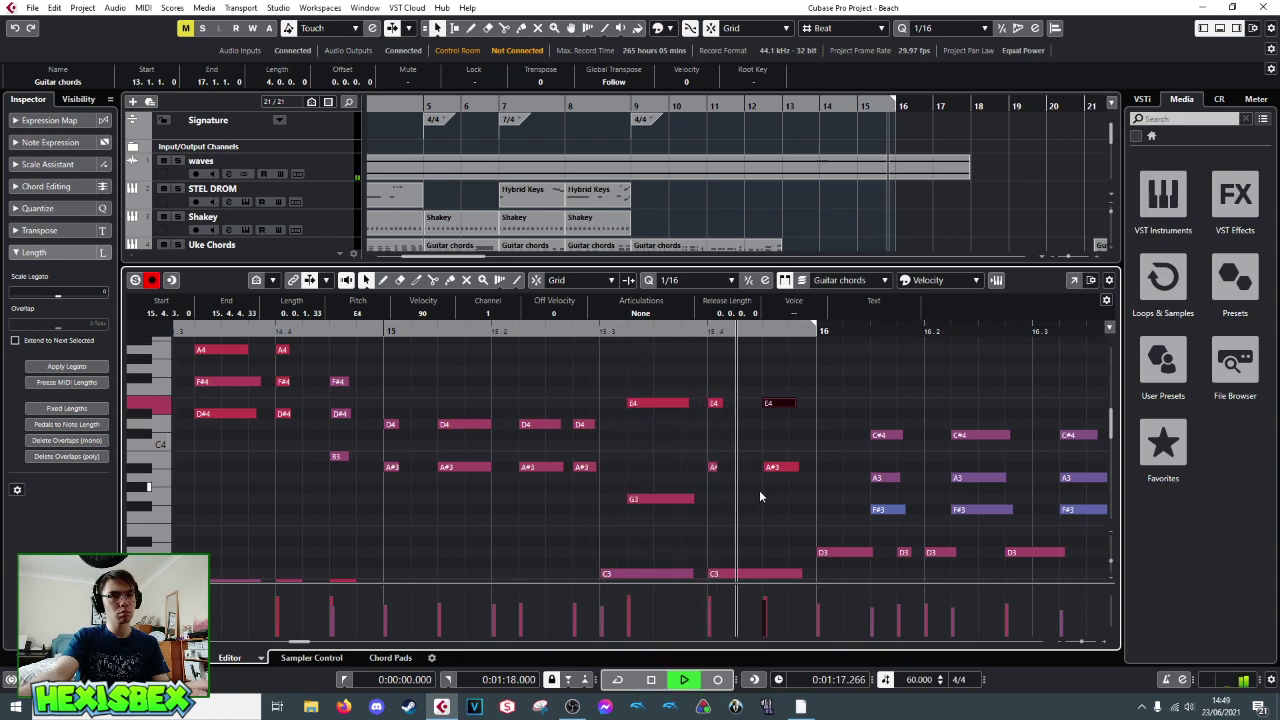
{"action": "key", "text": "space"}
- Shorten the C3 bass note at beat 15.4 and add a C#3 note at 15.4.3 that fills the space up to bar 16
{"action": "left_click_drag", "start_coordinate": [786, 574], "coordinate": [815, 572]}
{"action": "left_click", "coordinate": [764, 570]}
{"action": "left_click", "coordinate": [762, 562]}
{"action": "key", "text": "space"}
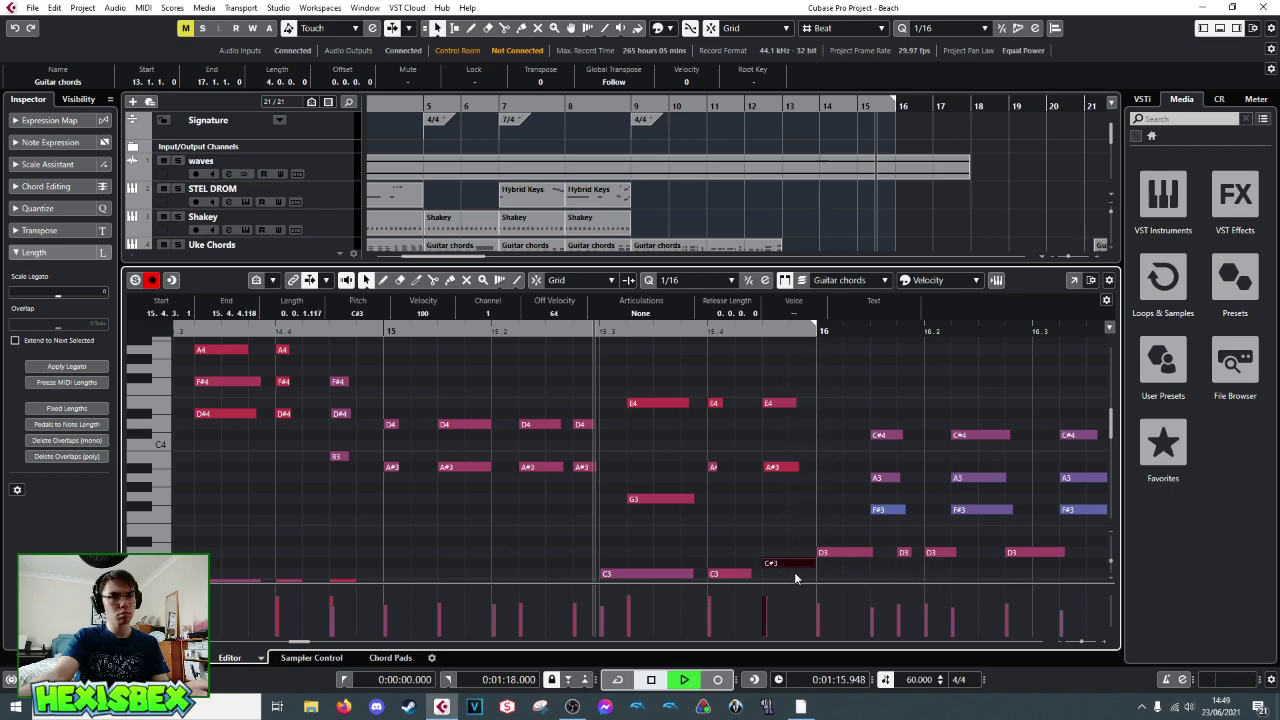
{"action": "left_click", "coordinate": [651, 679]}
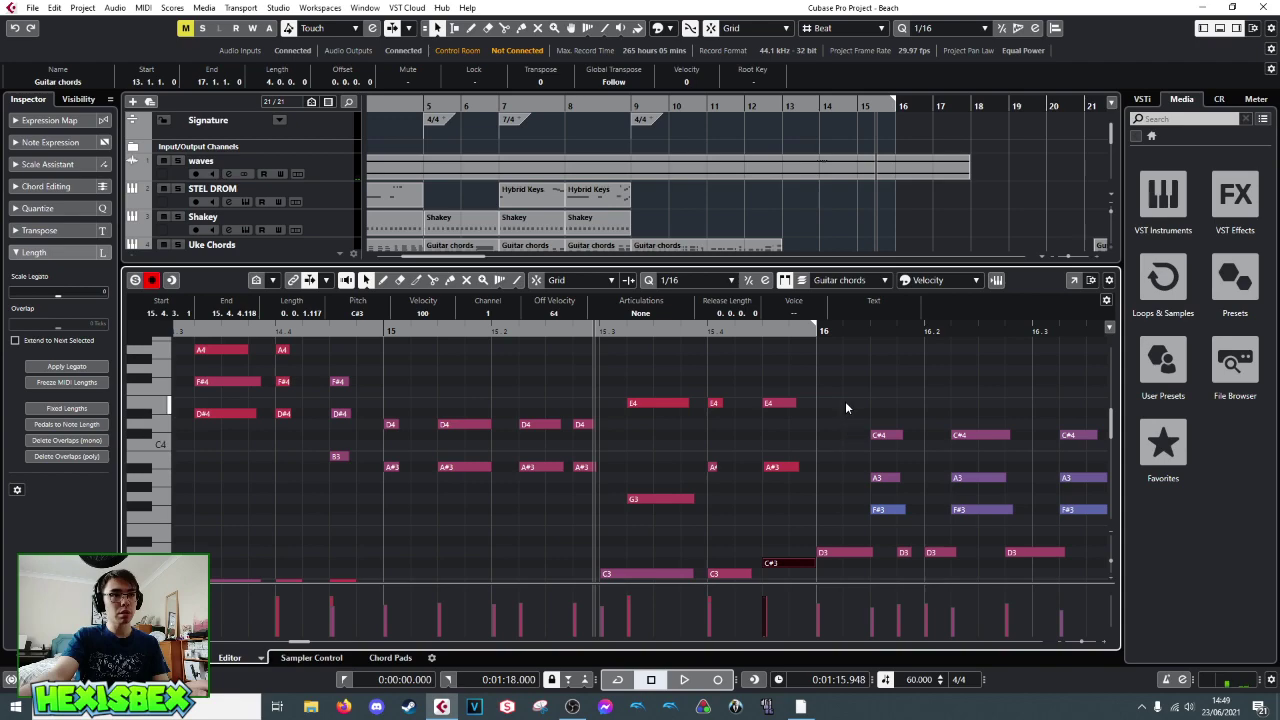
- Shorten the C#3 bass note at 15.4.3 to a length of 0.0.1.75 and listen from beat 15.3 into bar 16
{"action": "left_click_drag", "start_coordinate": [812, 564], "coordinate": [800, 564]}
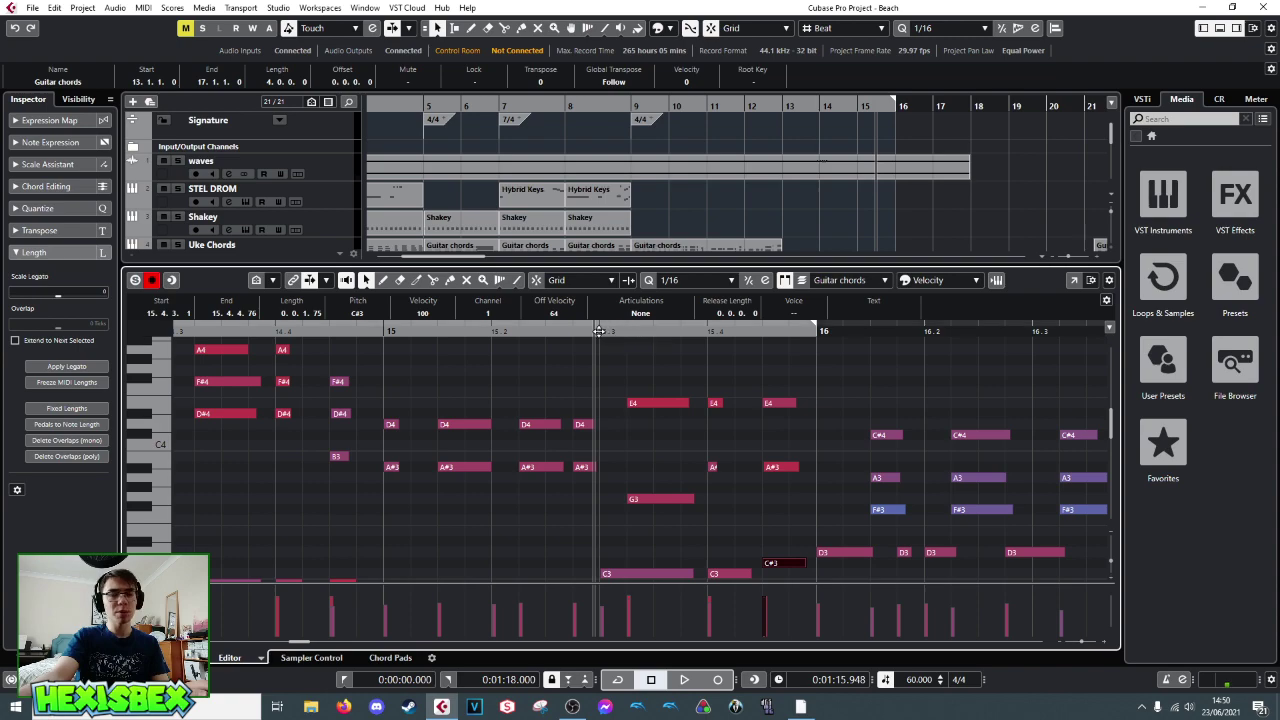
{"action": "key", "text": "space"}
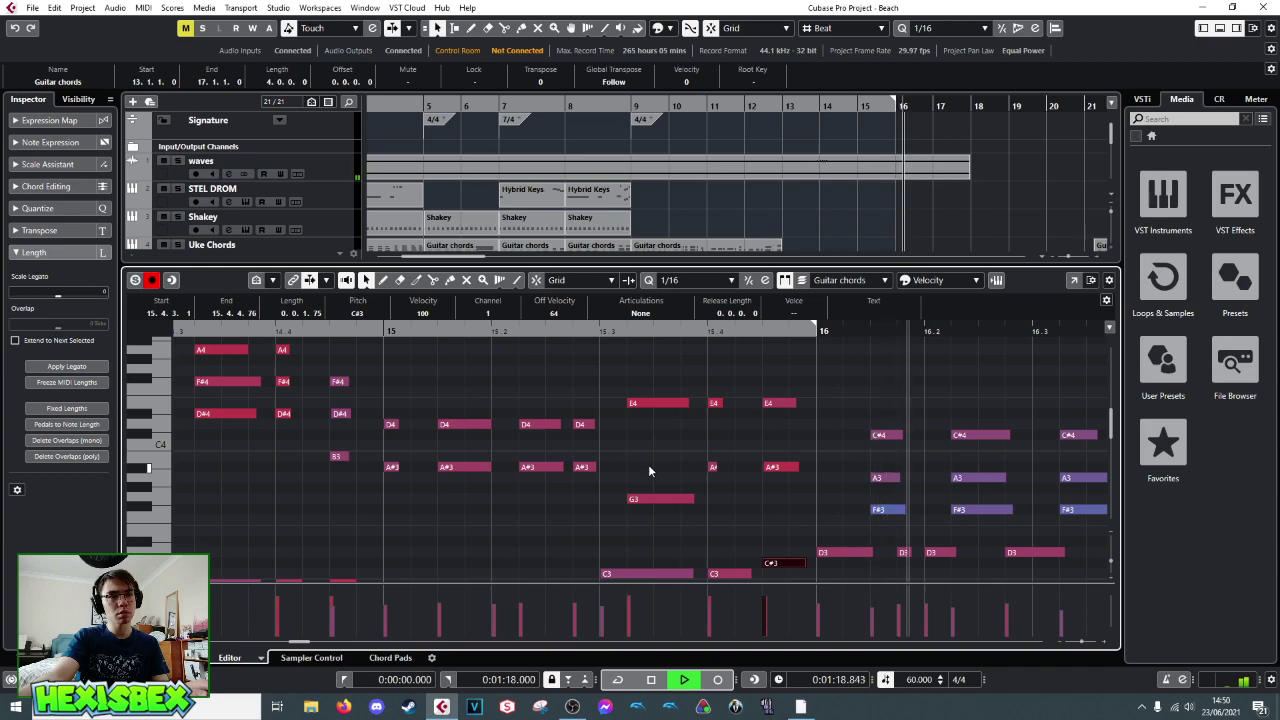
{"action": "key", "text": "space"}
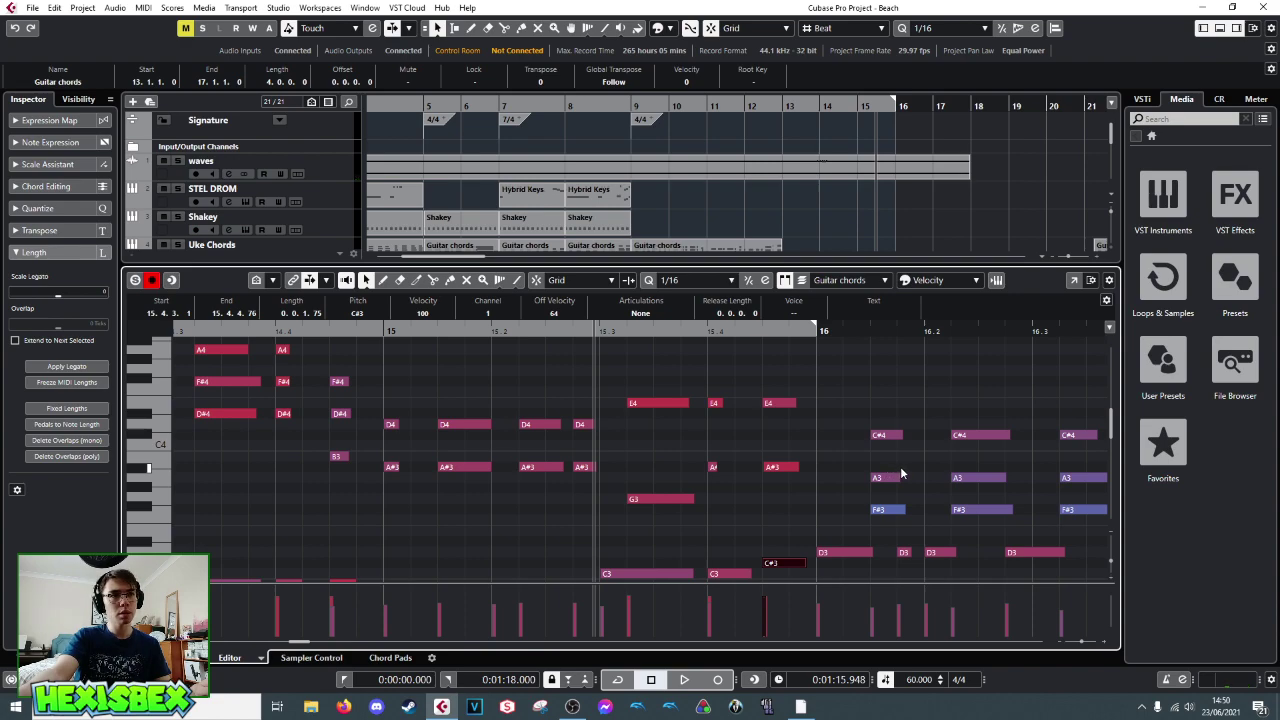
- Listen to the passage from the start of bar 15, turn cycle playback on and play again
{"action": "left_click", "coordinate": [382, 331]}
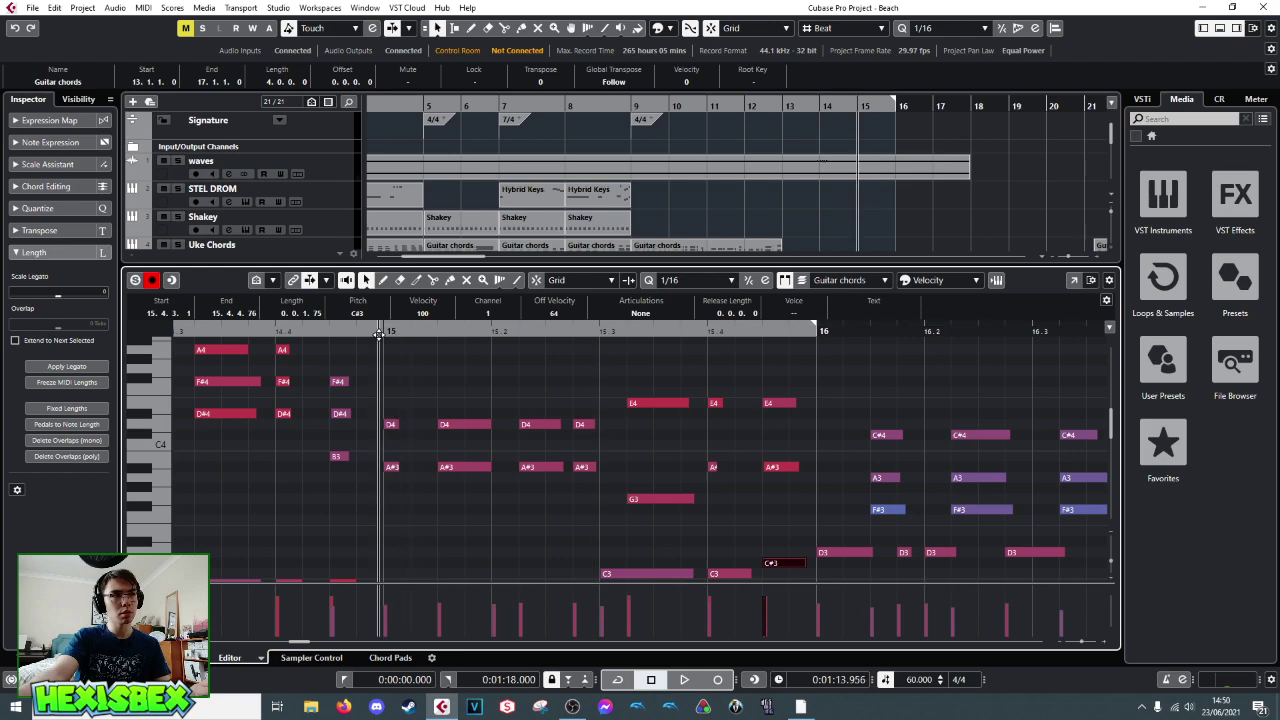
{"action": "key", "text": "space"}
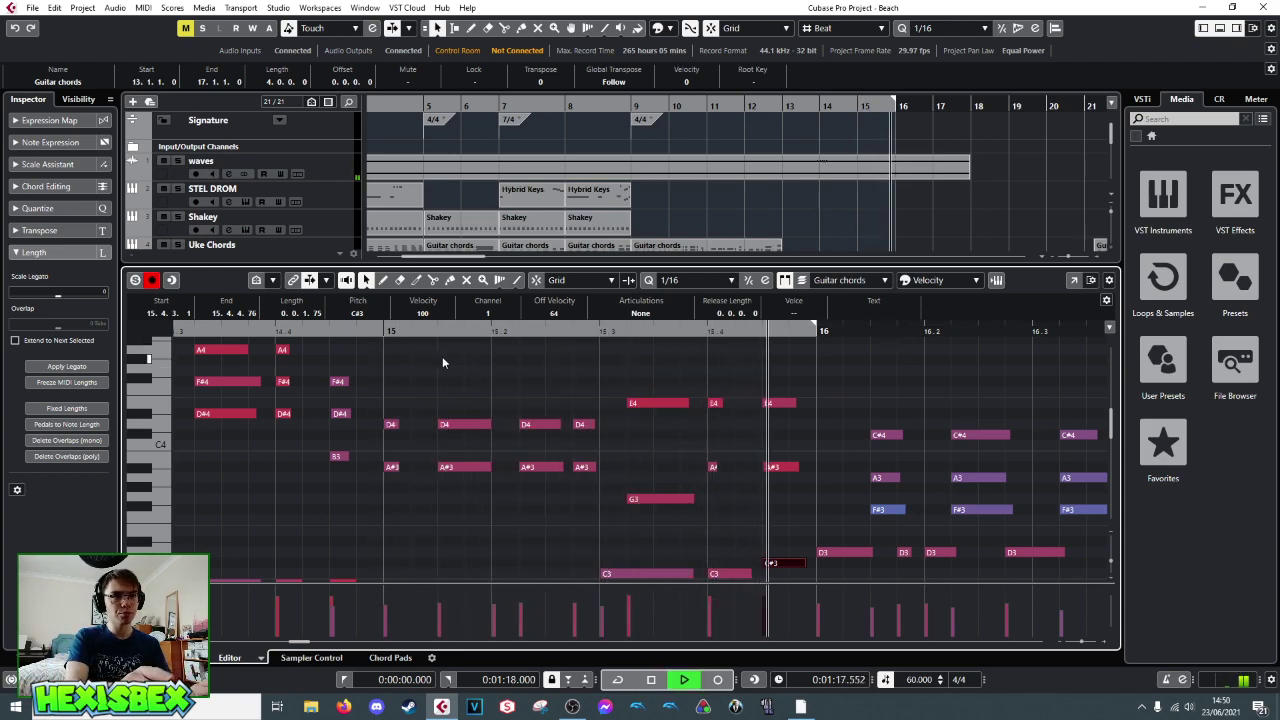
{"action": "key", "text": "space"}
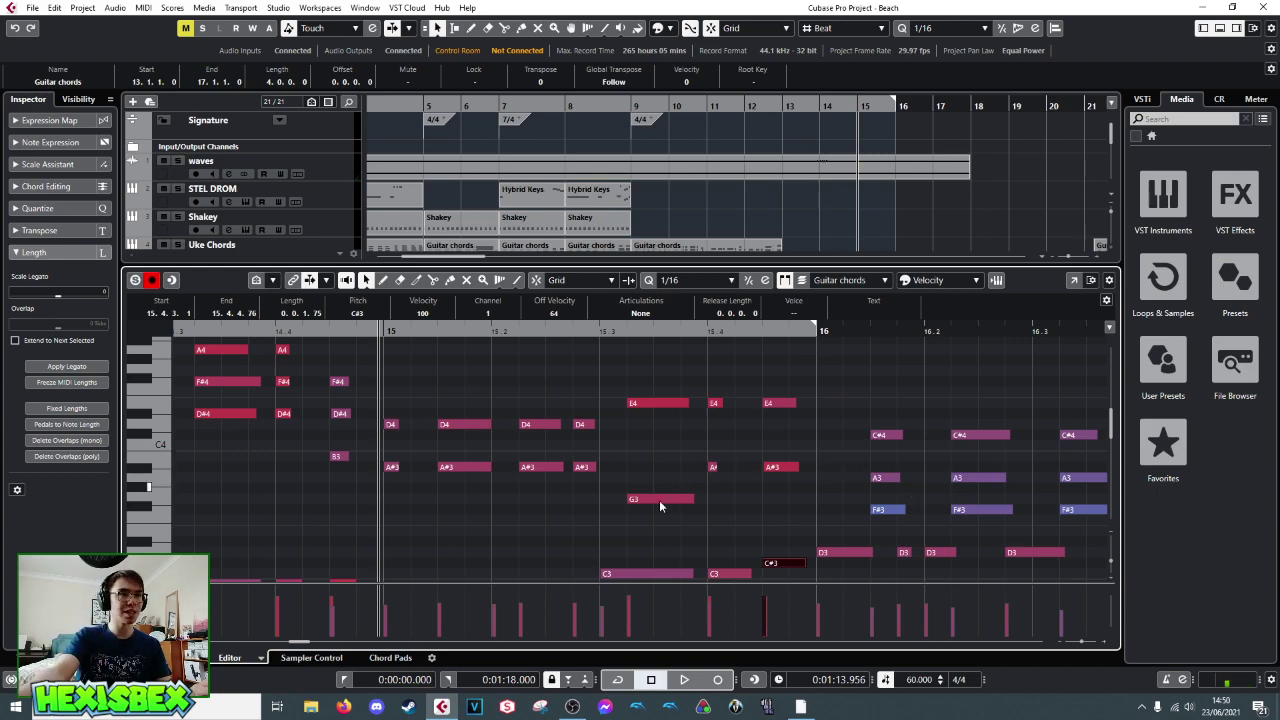
{"action": "key", "text": "KP_Divide"}
{"action": "key", "text": "space"}
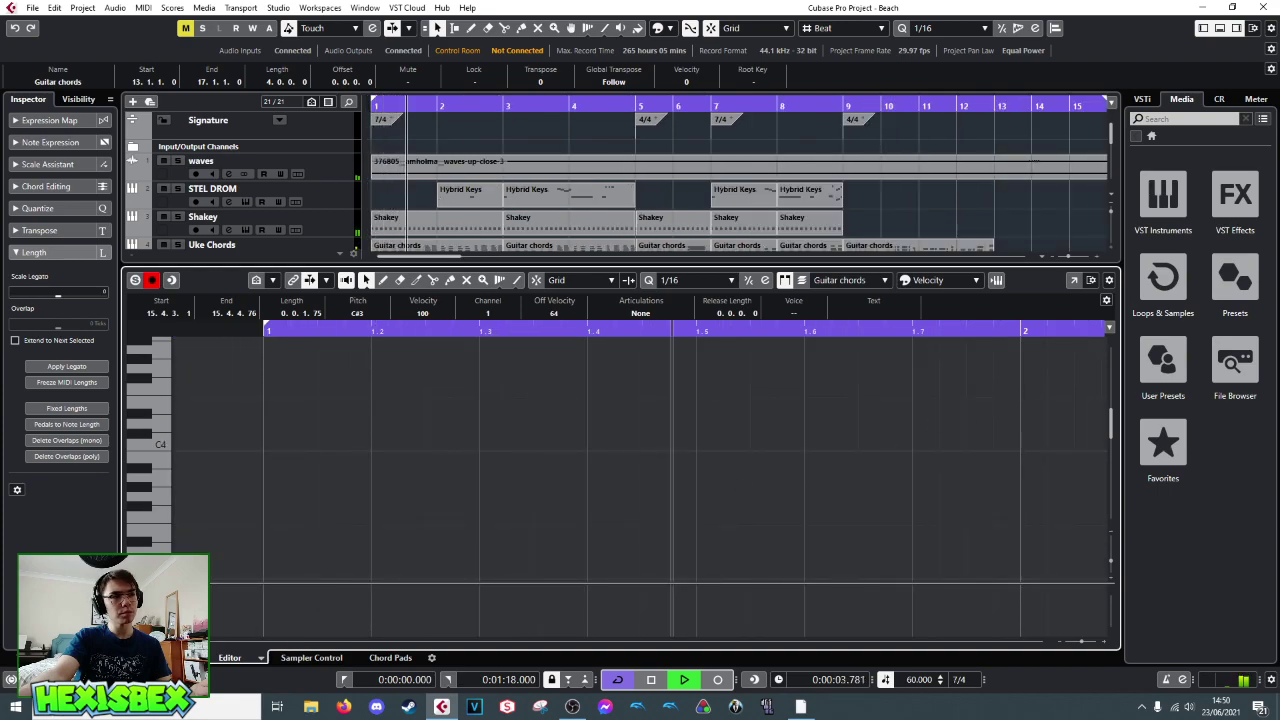
{"action": "key", "text": "space"}
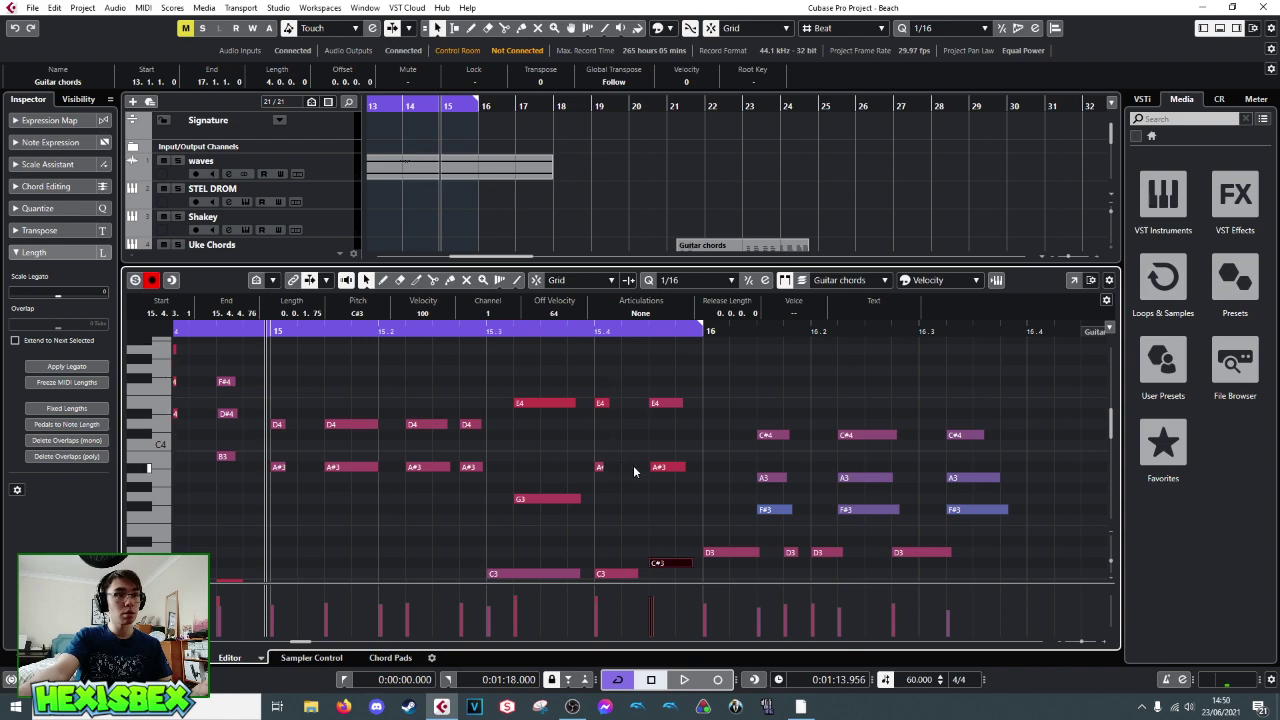
- Audition the A#3 chord notes at 15.4 and 15.4.3 and play the passage from bar 15
{"action": "left_click", "coordinate": [599, 469]}
{"action": "left_click", "coordinate": [659, 470]}
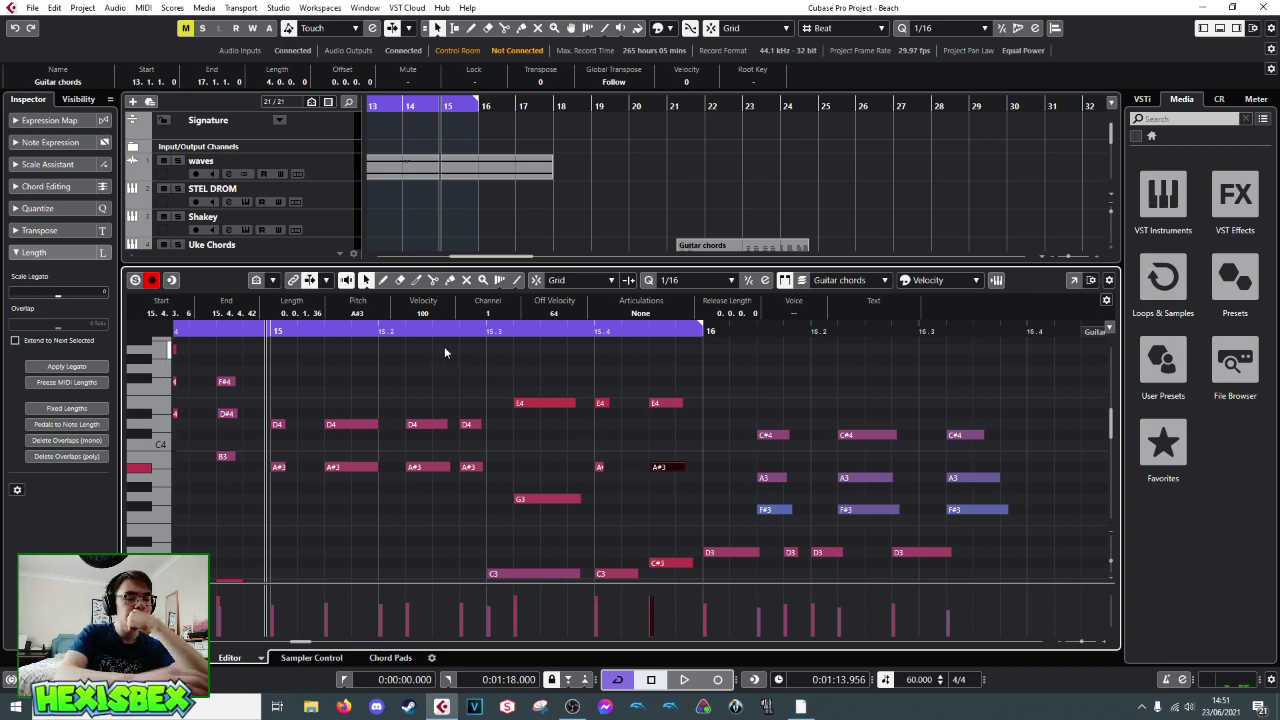
{"action": "key", "text": "space"}
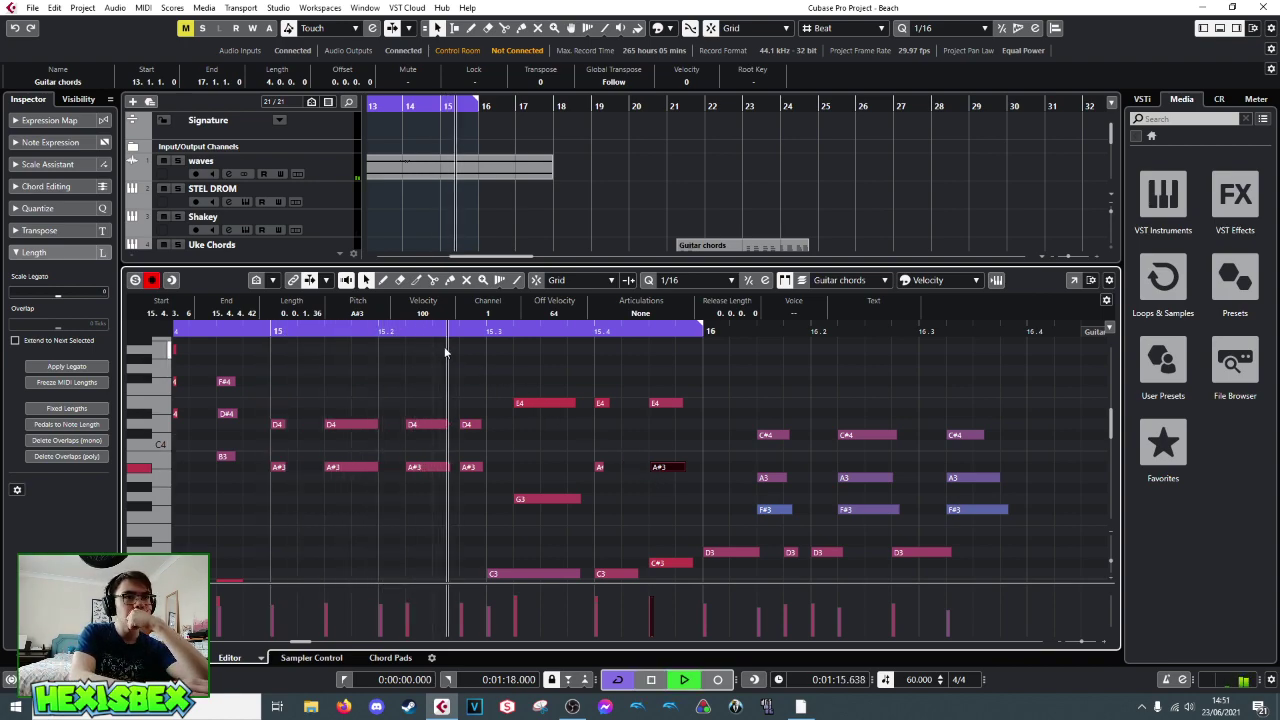
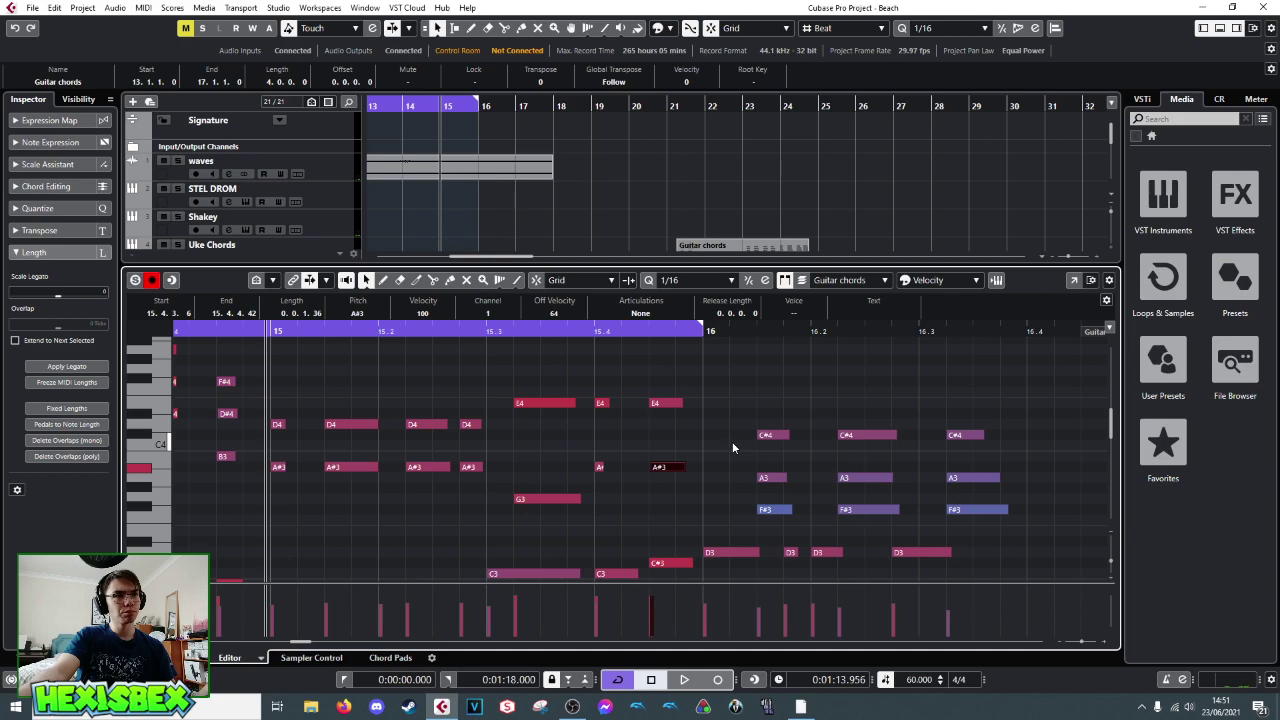
- Return to the full arrangement and reopen the Guitar chords part starting at bar 13 for note editing around bar 15
{"action": "key", "text": "ctrl+e"}
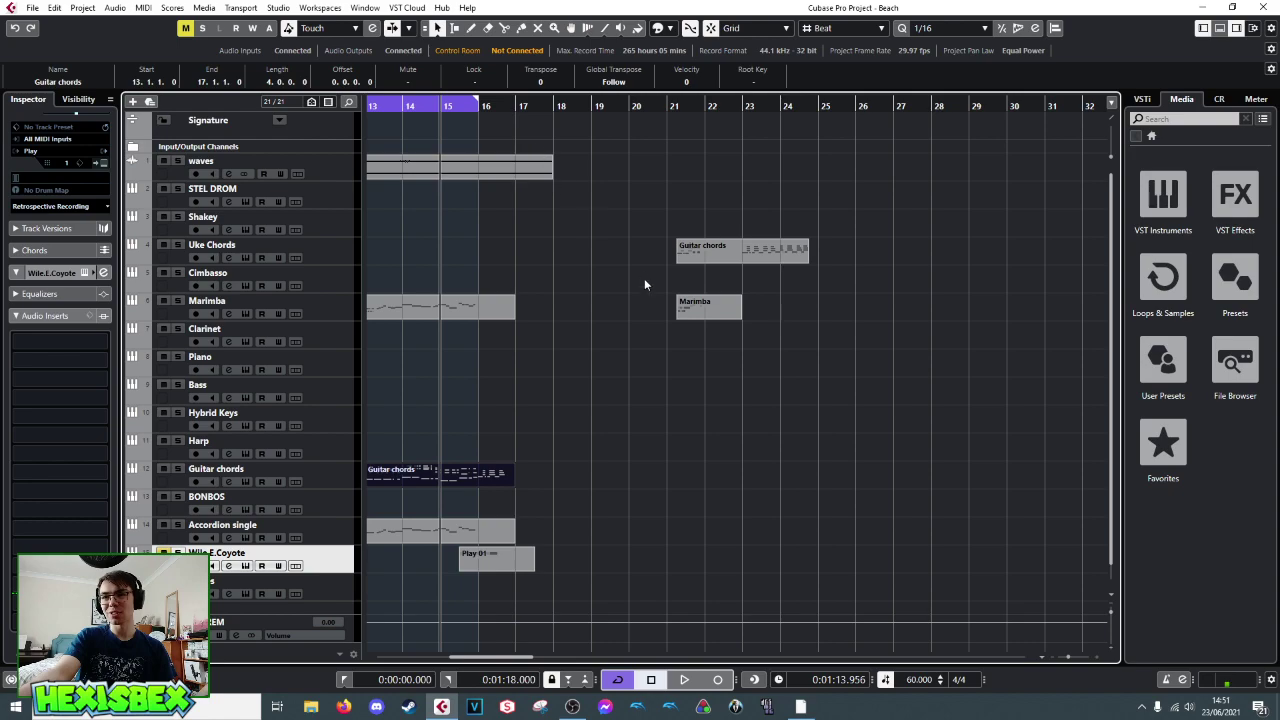
{"action": "double_click", "coordinate": [438, 481]}
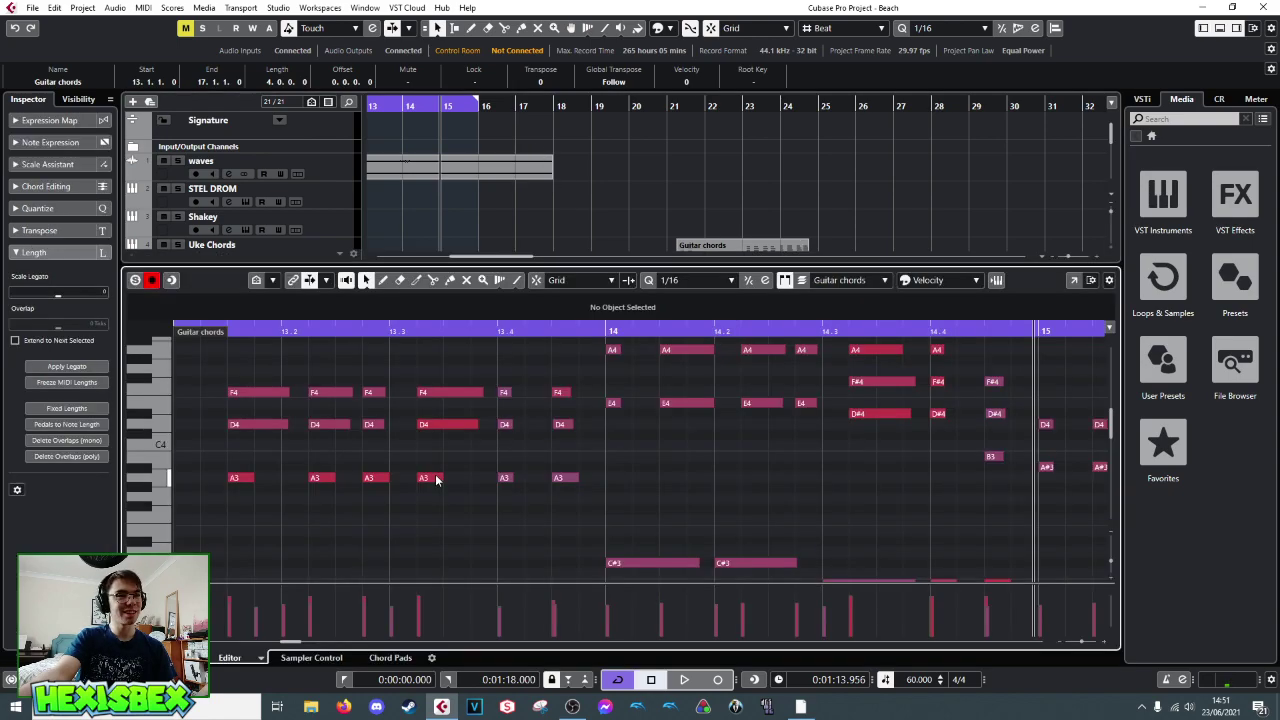
{"action": "scroll", "coordinate": [840, 400], "scroll_direction": "right", "scroll_amount": 6}
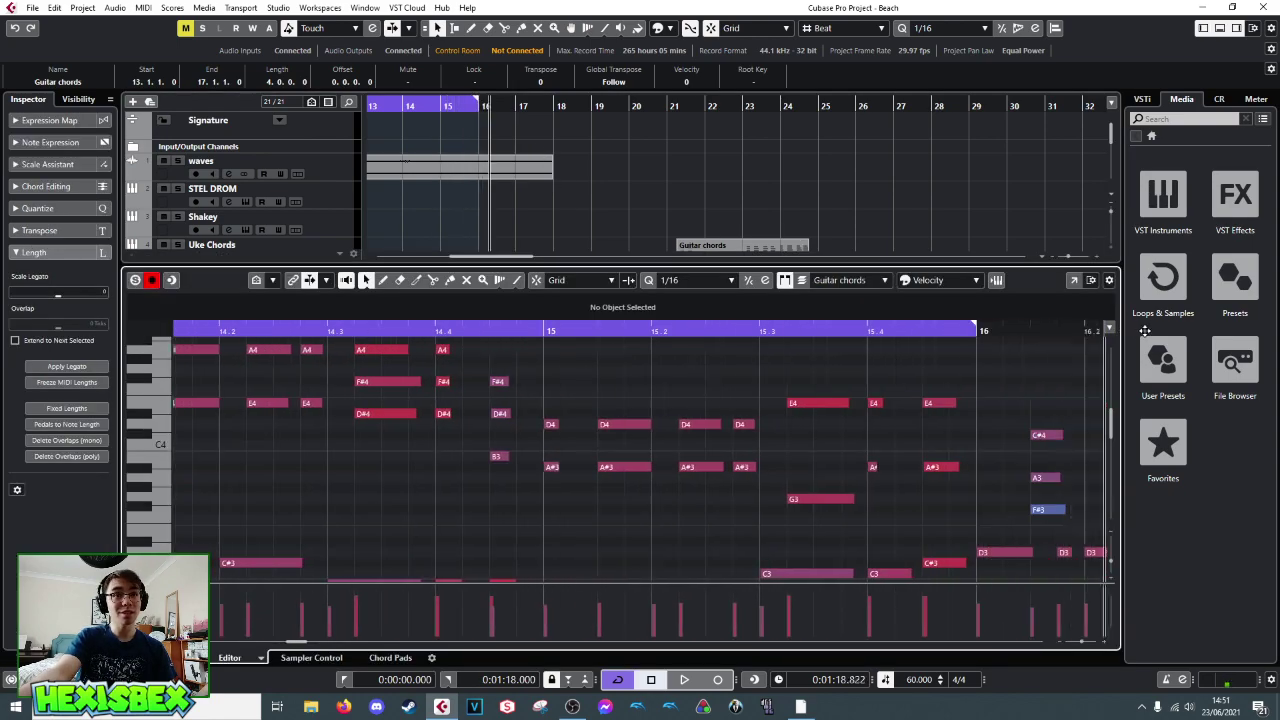
- Shorten the C3 bass note at beat 15.4 to a length of 0.0.0.63 and listen from beat 15.3
{"action": "left_click", "coordinate": [531, 350]}
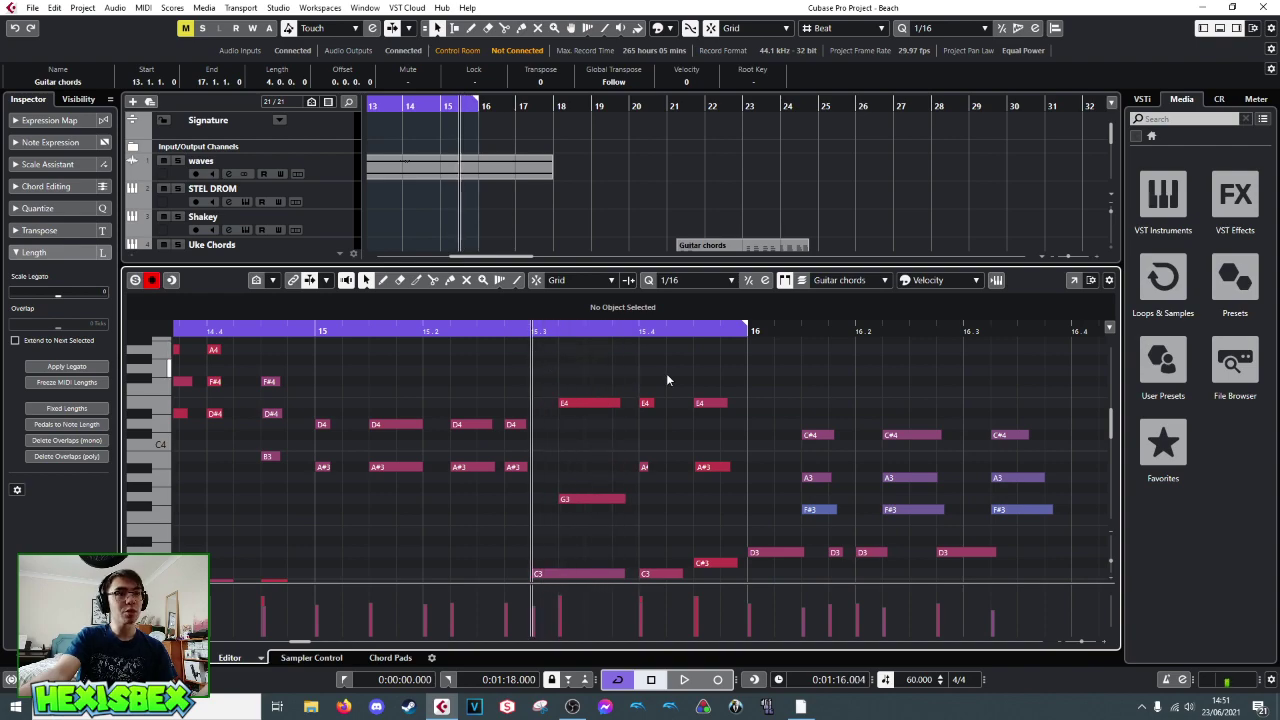
{"action": "scroll", "coordinate": [668, 380], "scroll_direction": "down", "scroll_amount": 2}
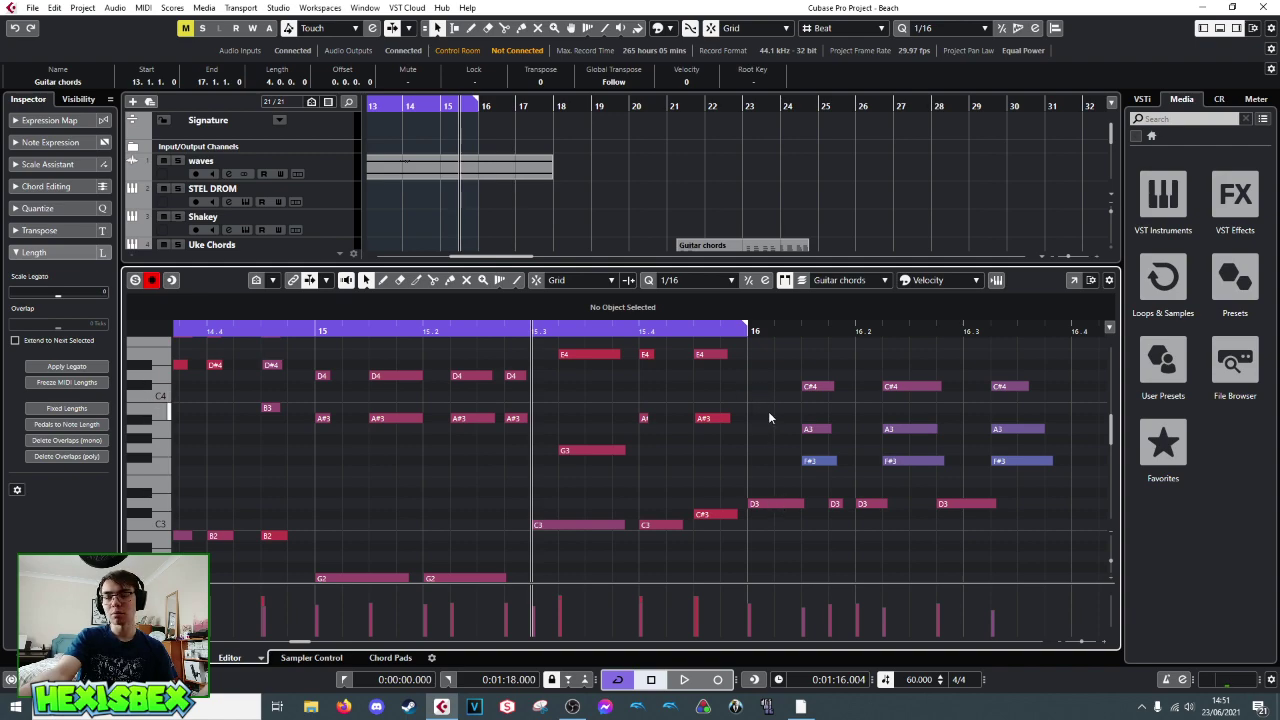
{"action": "left_click_drag", "start_coordinate": [682, 525], "coordinate": [651, 527]}
{"action": "key", "text": "space"}
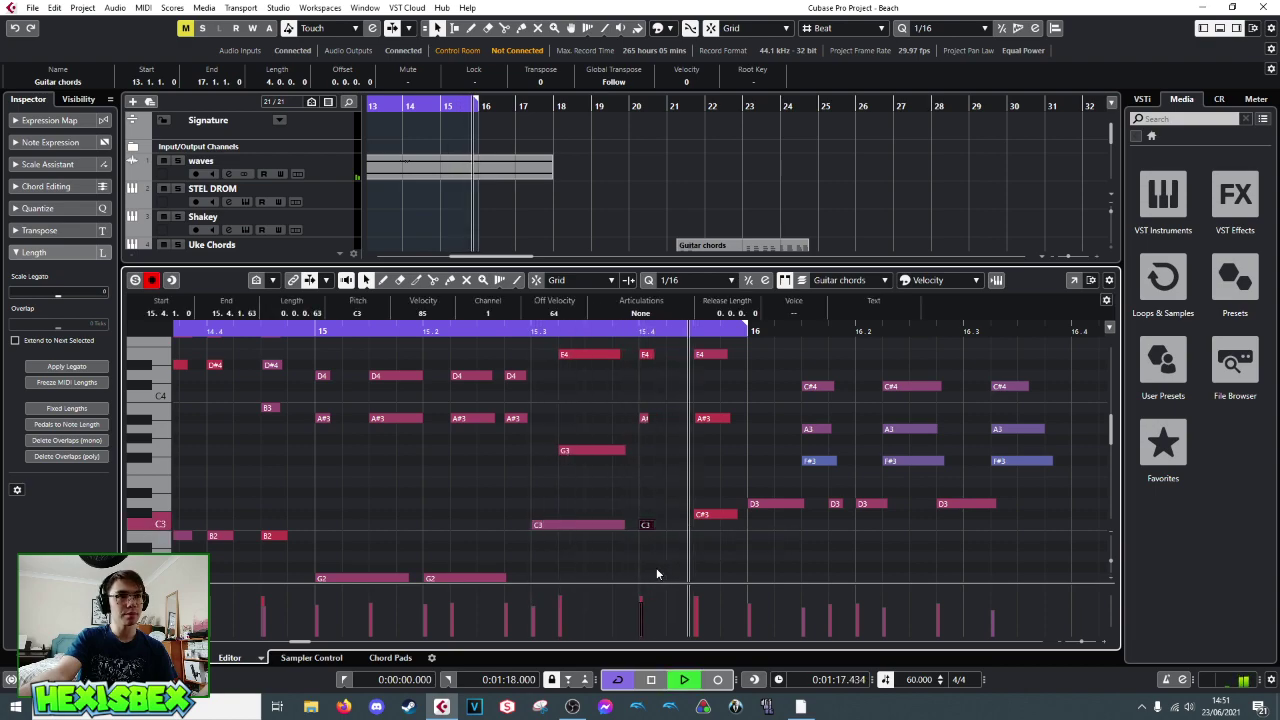
{"action": "key", "text": "space"}
{"action": "key", "text": "space"}
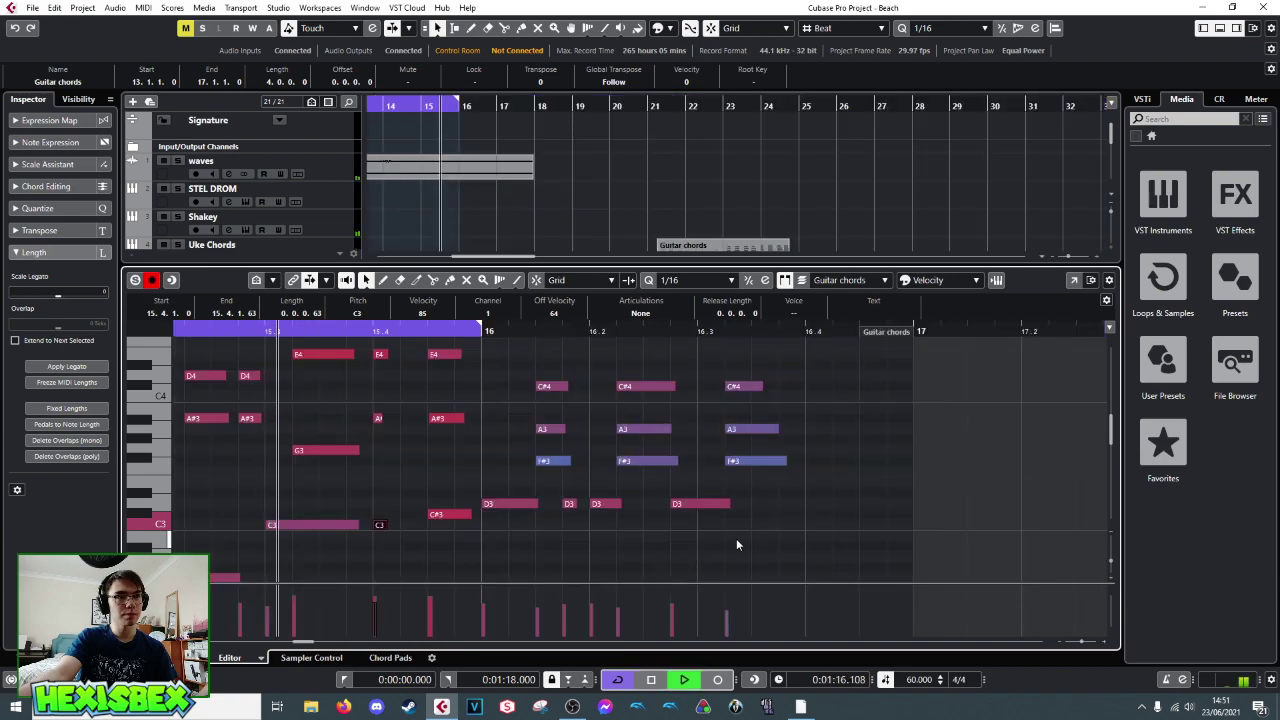
{"action": "key", "text": "space"}
- Shorten the 15.4.3 chord notes, C#3 to 0.0.1.13, E4 to 0.0.0.116 and A#3 to match, and listen from beat 15.3
{"action": "left_click_drag", "start_coordinate": [470, 514], "coordinate": [456, 514]}
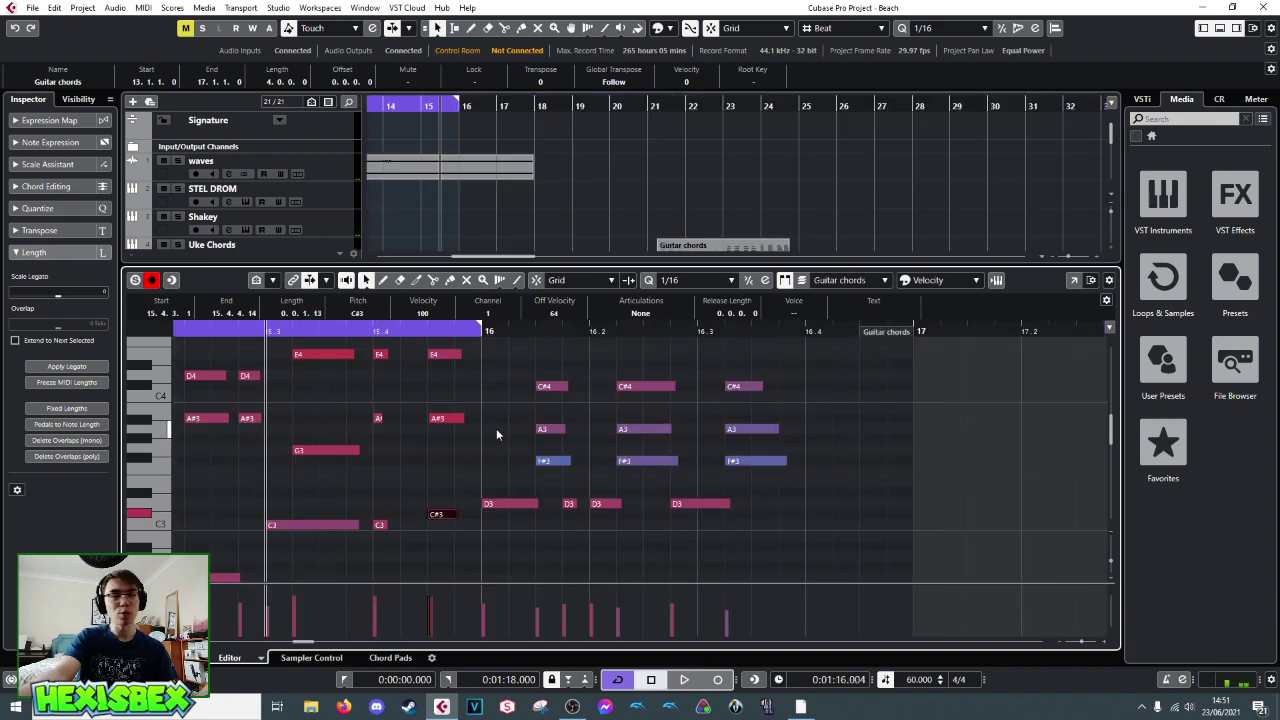
{"action": "left_click_drag", "start_coordinate": [462, 418], "coordinate": [452, 418]}
{"action": "left_click_drag", "start_coordinate": [461, 354], "coordinate": [457, 354]}
{"action": "key", "text": "space"}
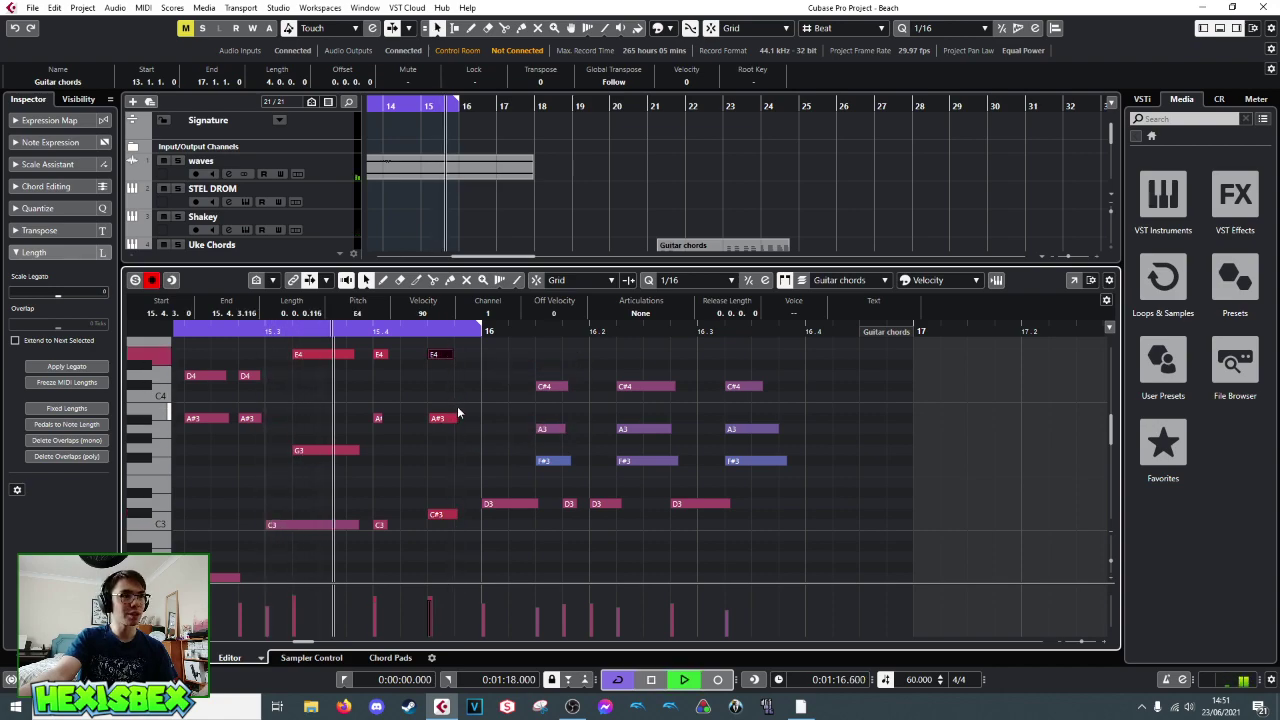
{"action": "key", "text": "space"}
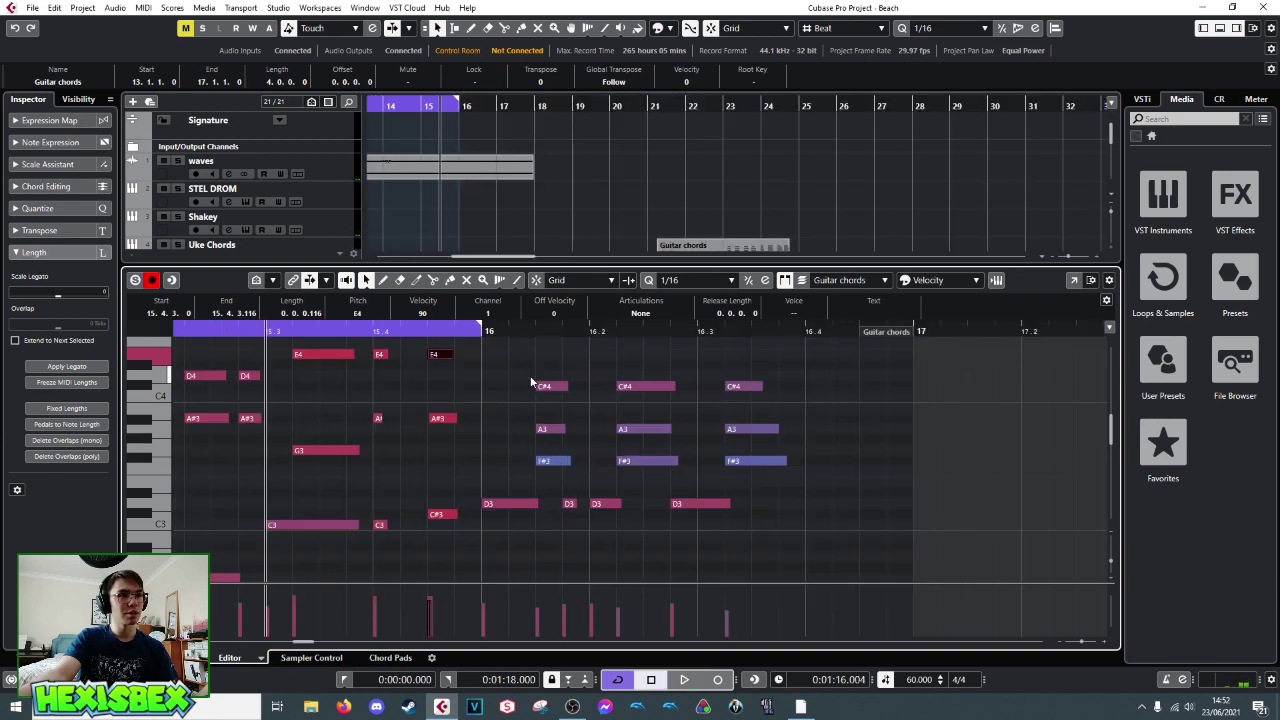
- Return to the full arrangement and set the playback position to the start of bar 16
{"action": "left_click_drag", "start_coordinate": [528, 372], "coordinate": [560, 476]}
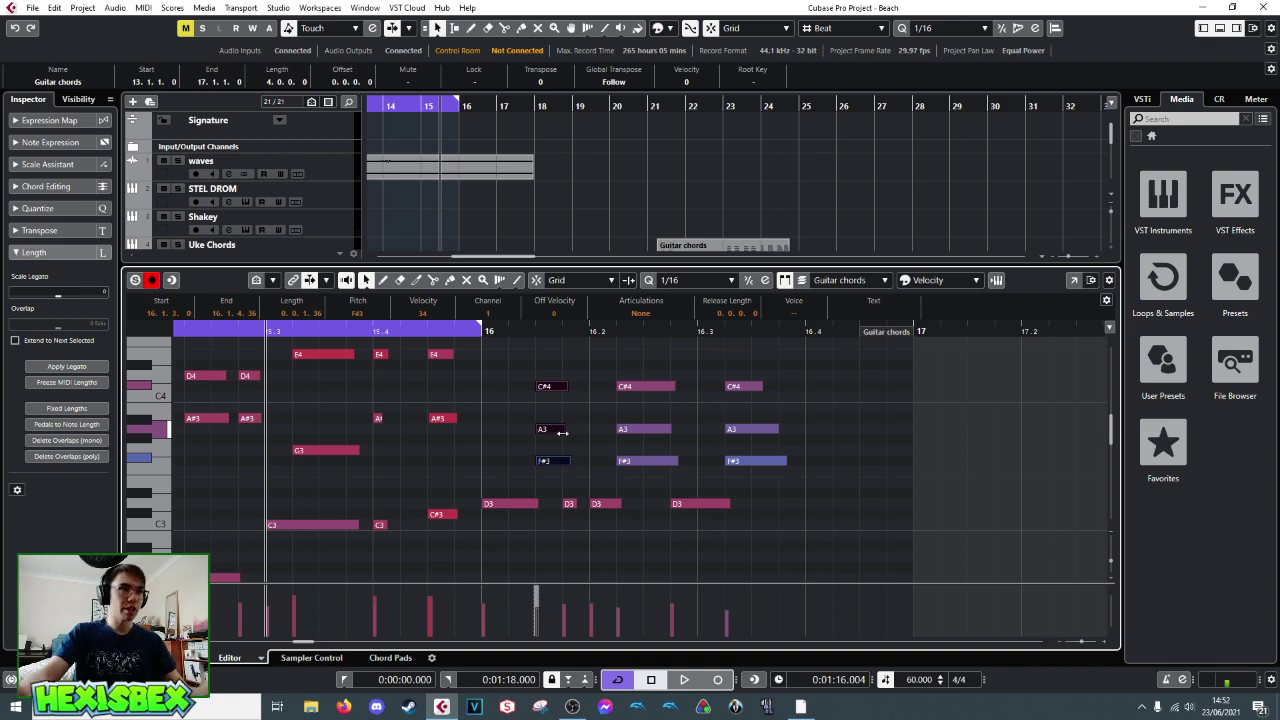
{"action": "key", "text": "ctrl+e"}
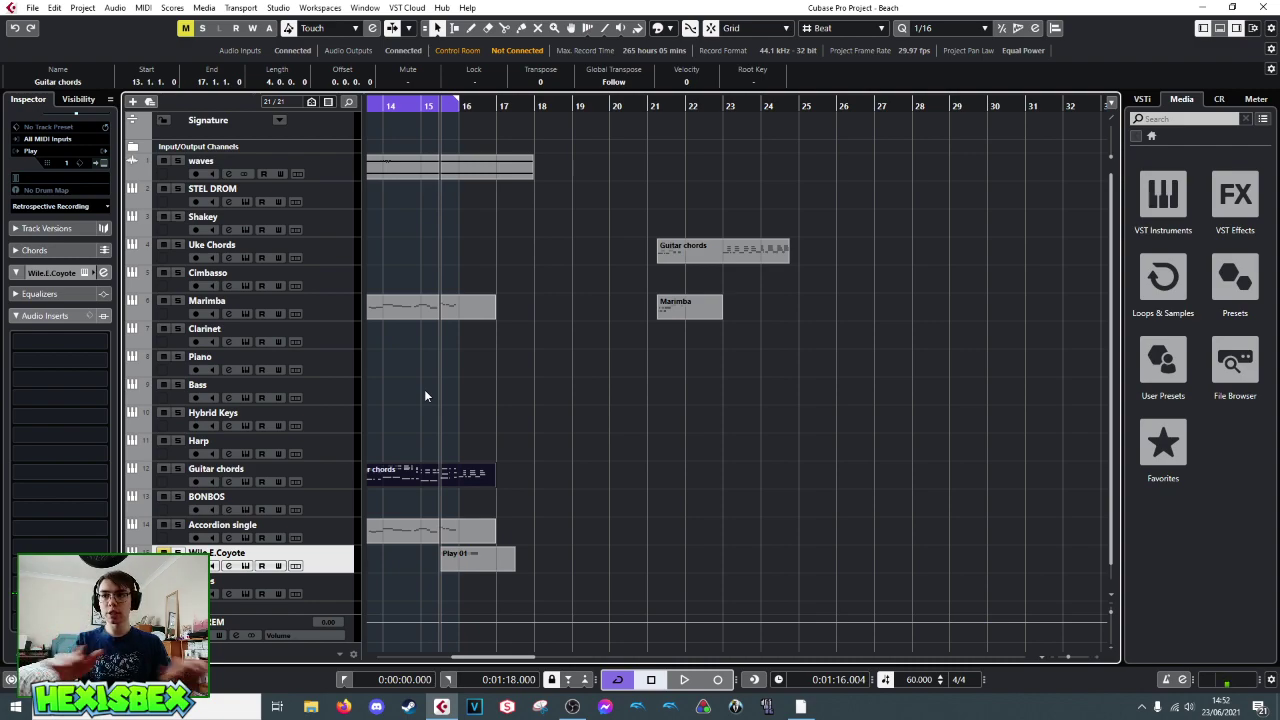
{"action": "left_click", "coordinate": [459, 105]}
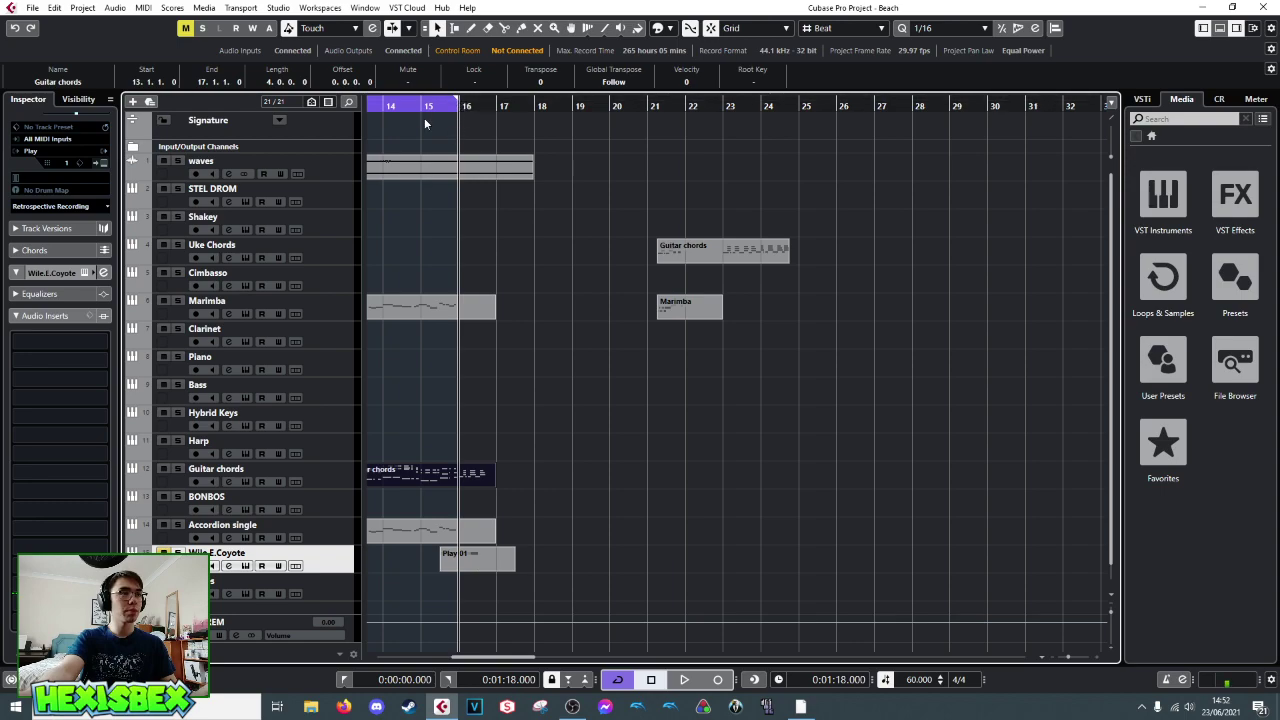
- Draw a time signature event on the Signature track at bar 16, leaving none at bar 15
{"action": "mouse_move", "coordinate": [395, 106]}
{"action": "left_mouse_down"}
{"action": "mouse_move", "coordinate": [943, 106]}
{"action": "mouse_move", "coordinate": [353, 113]}
{"action": "mouse_move", "coordinate": [503, 116]}
{"action": "left_mouse_up"}
{"action": "left_click", "coordinate": [492, 121]}
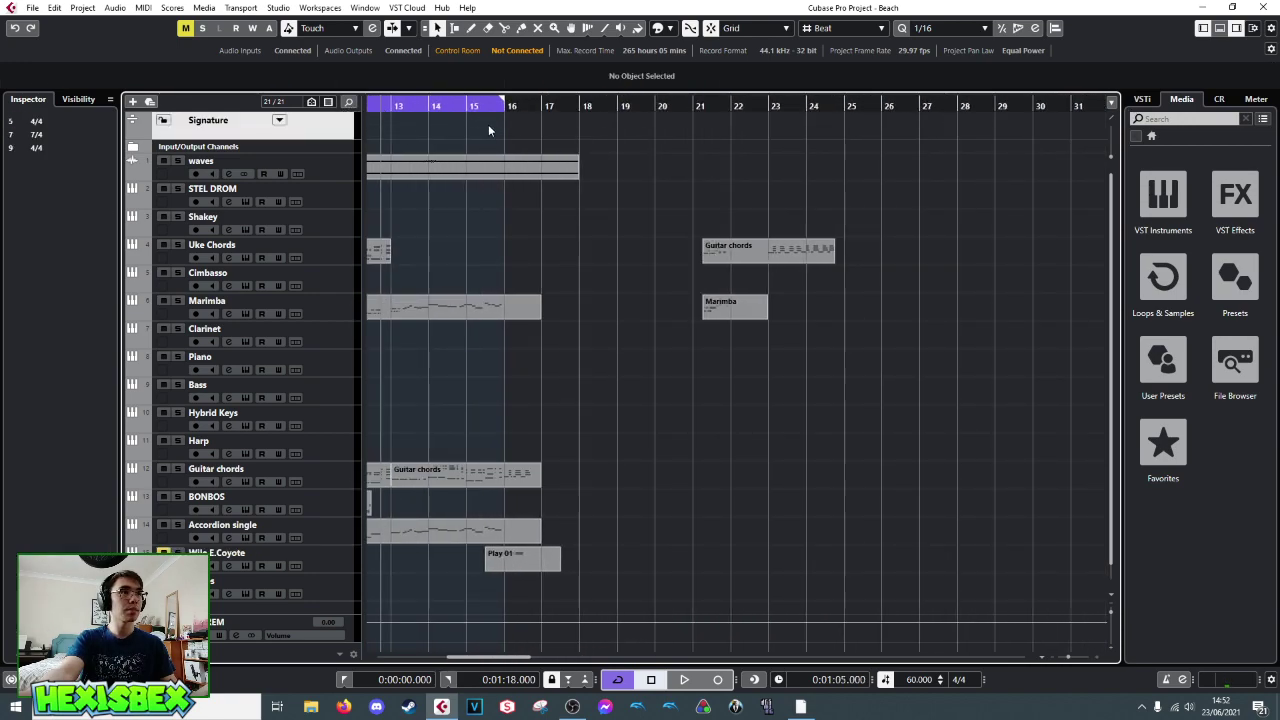
{"action": "right_click", "coordinate": [547, 126]}
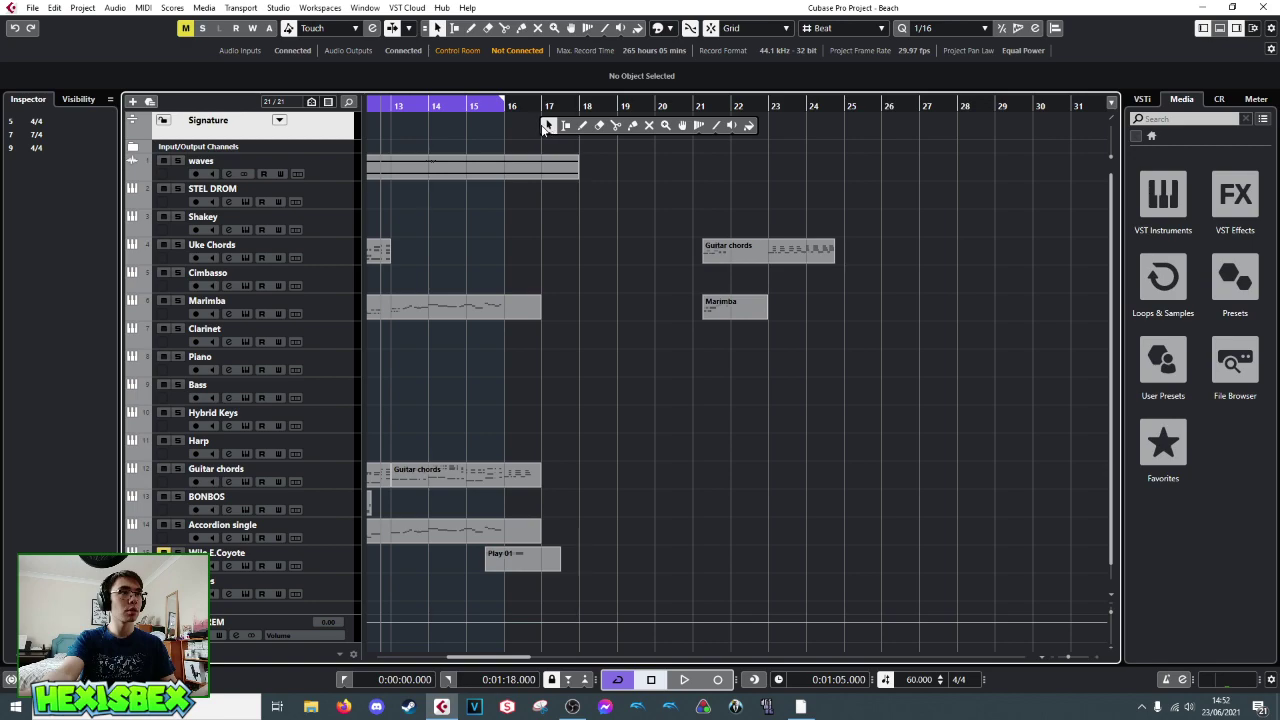
{"action": "left_click", "coordinate": [583, 126]}
{"action": "left_click", "coordinate": [492, 120]}
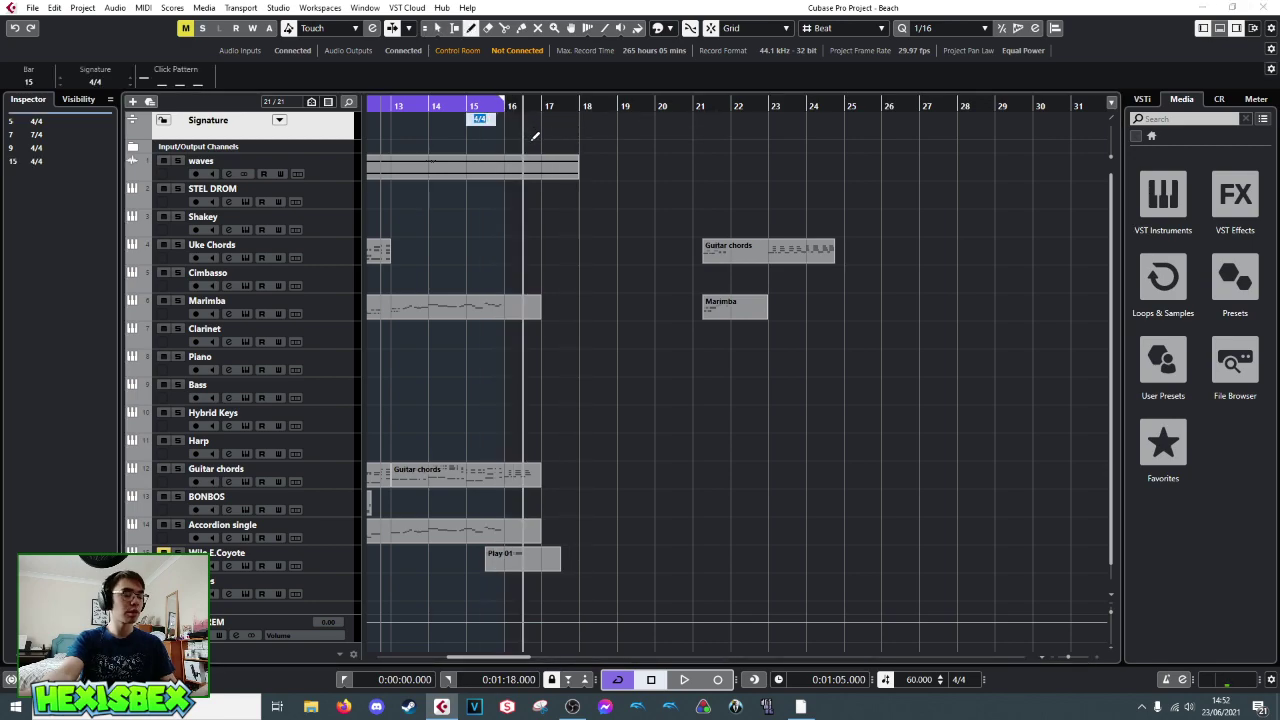
{"action": "left_click", "coordinate": [503, 120]}
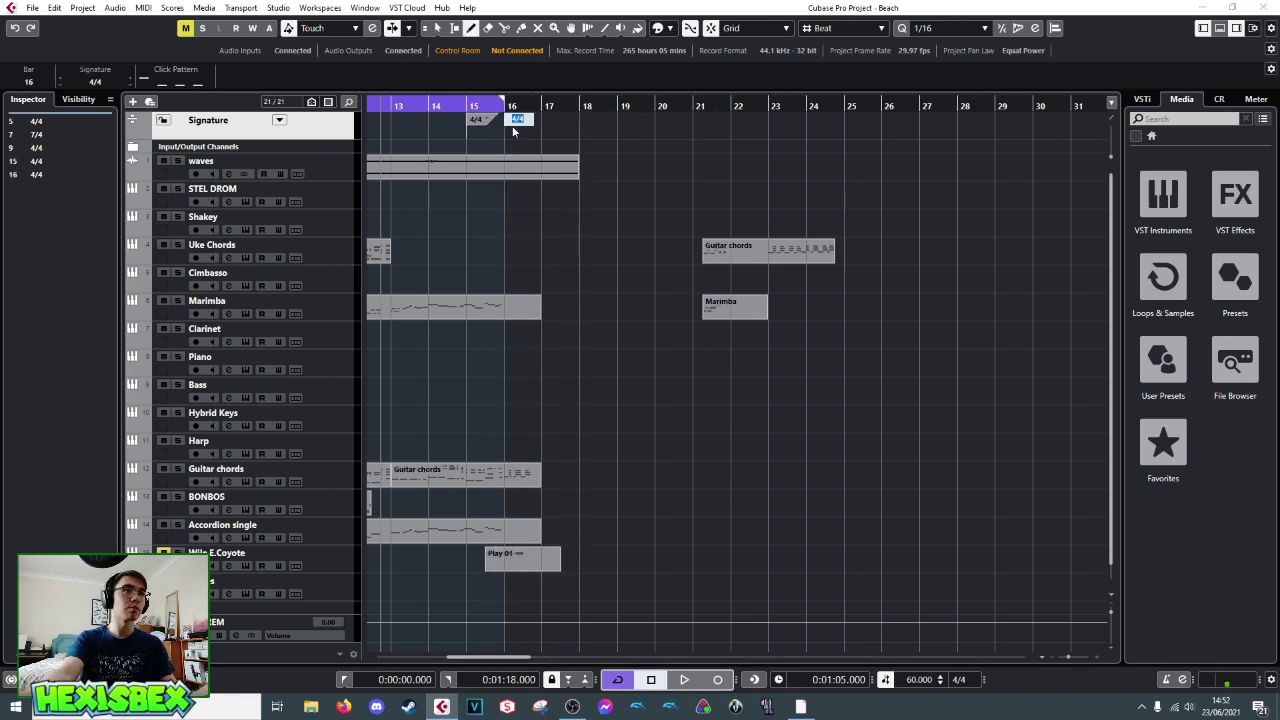
{"action": "key", "text": "1"}
{"action": "left_click_drag", "start_coordinate": [478, 120], "coordinate": [515, 120]}
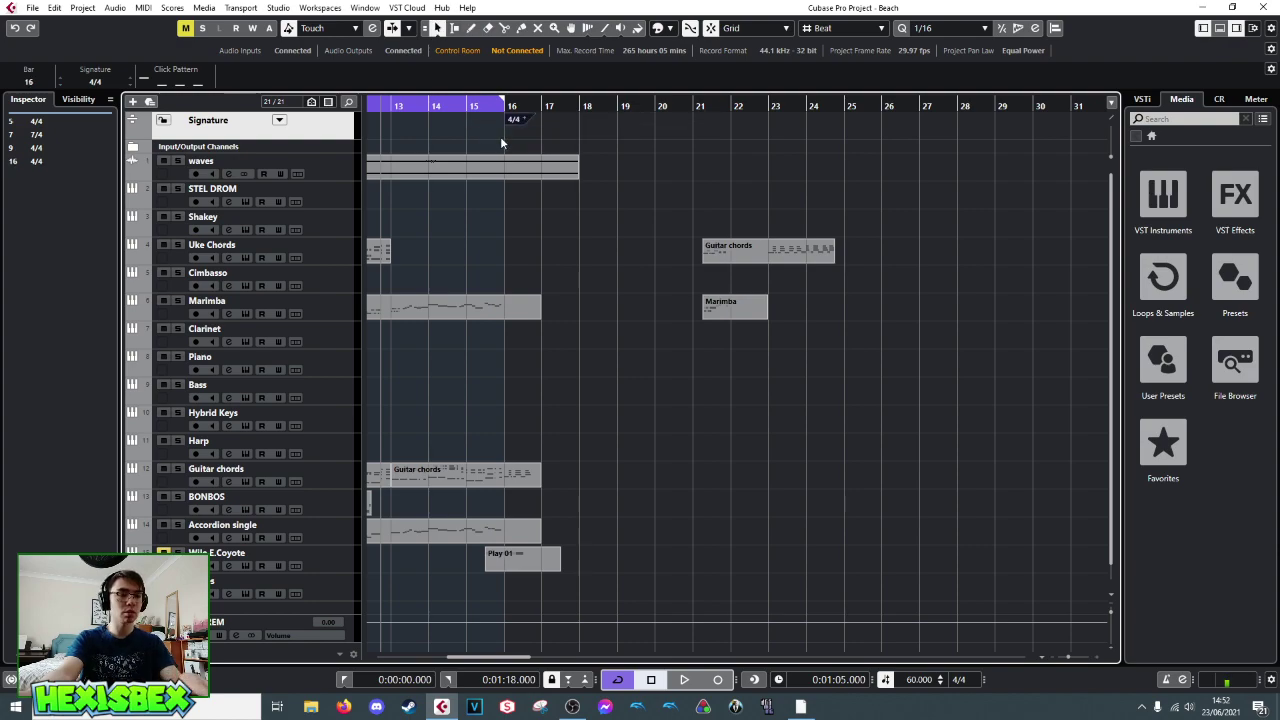
- Set the time signature at bar 16 to 7/4
{"action": "double_click", "coordinate": [515, 119]}
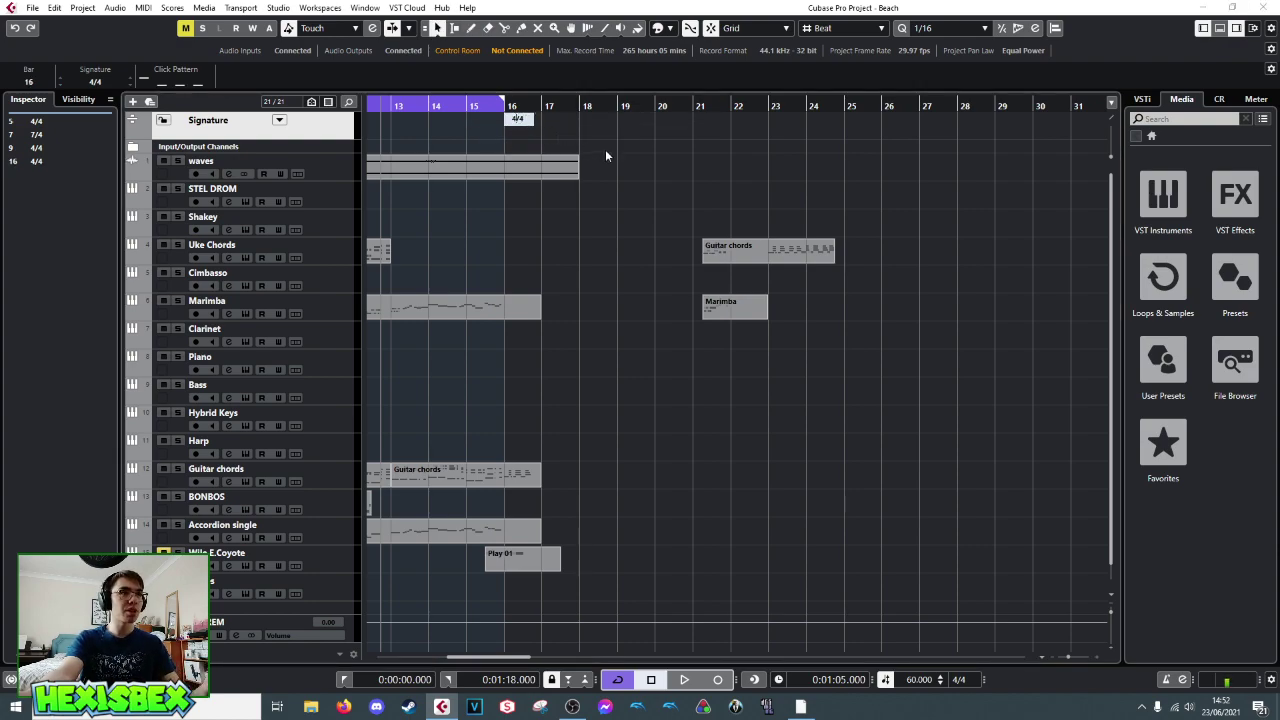
{"action": "type", "text": "7/4"}
{"action": "key", "text": "Return"}
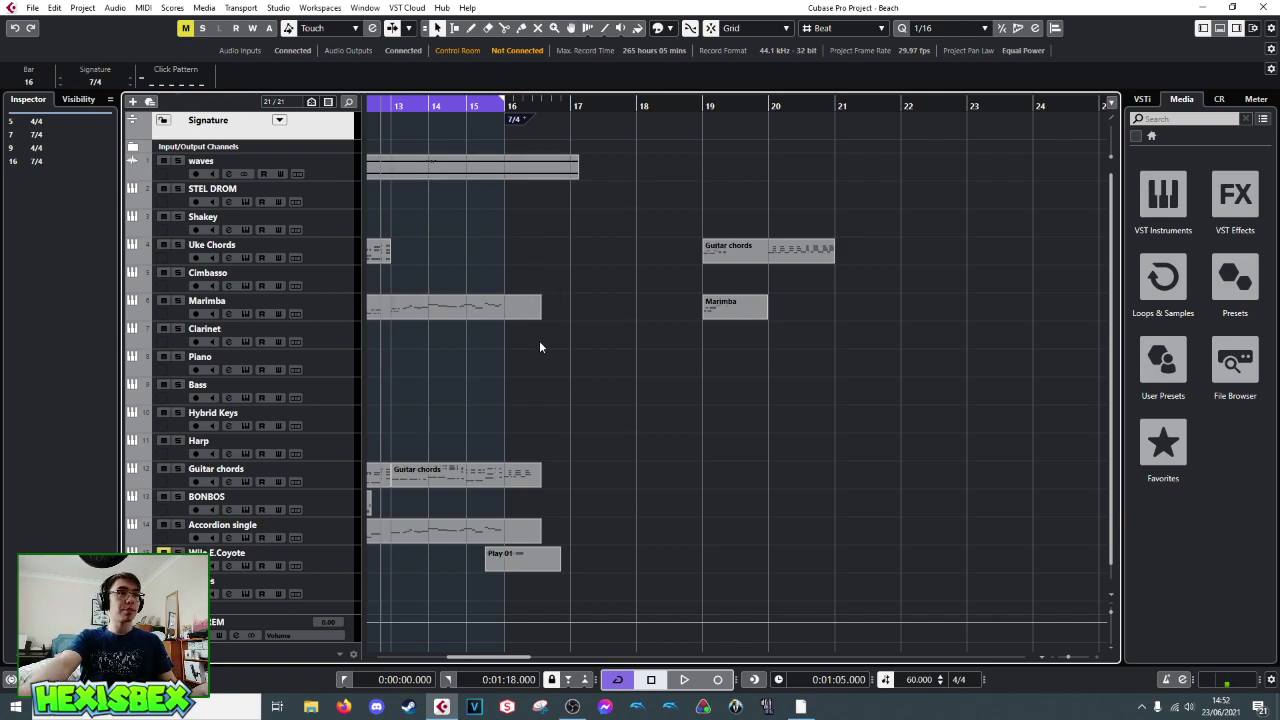
- Trim the waves clip to end at 16.3.1.0 and delete the leftover Uke Chords and Marimba parts from bar 19 onward
{"action": "left_click_drag", "start_coordinate": [575, 175], "coordinate": [515, 178]}
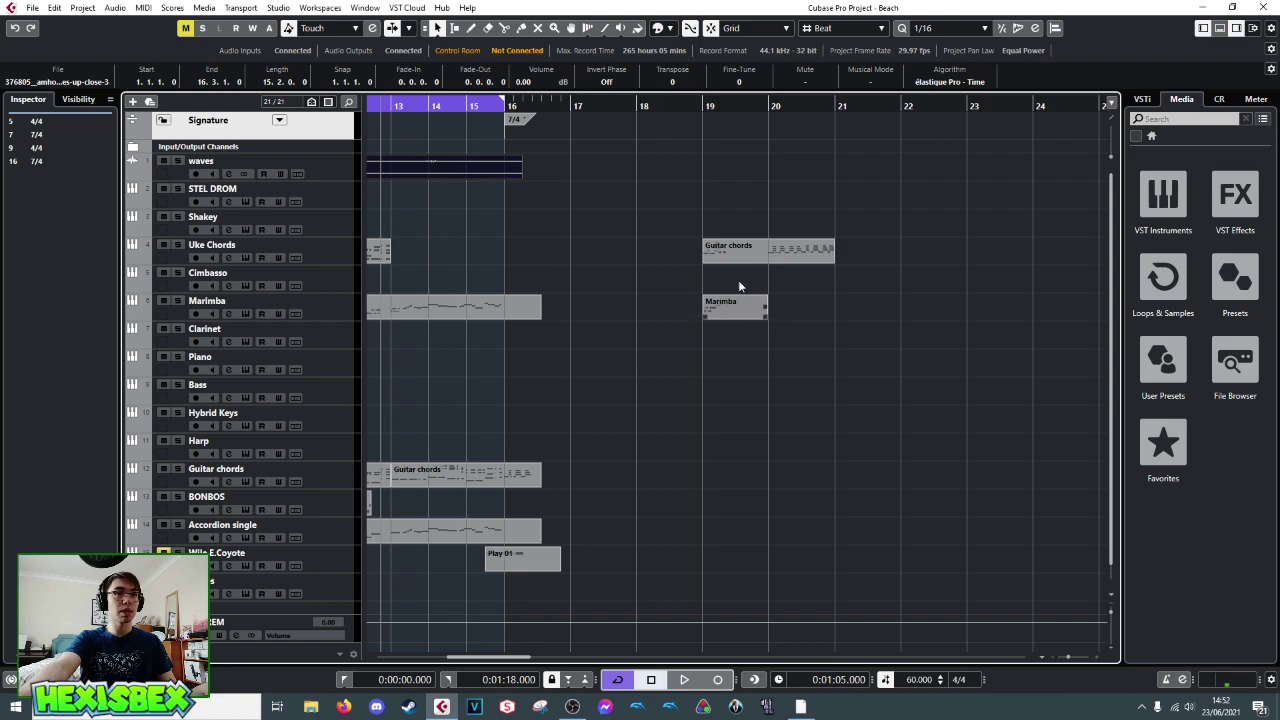
{"action": "double_click", "coordinate": [702, 106]}
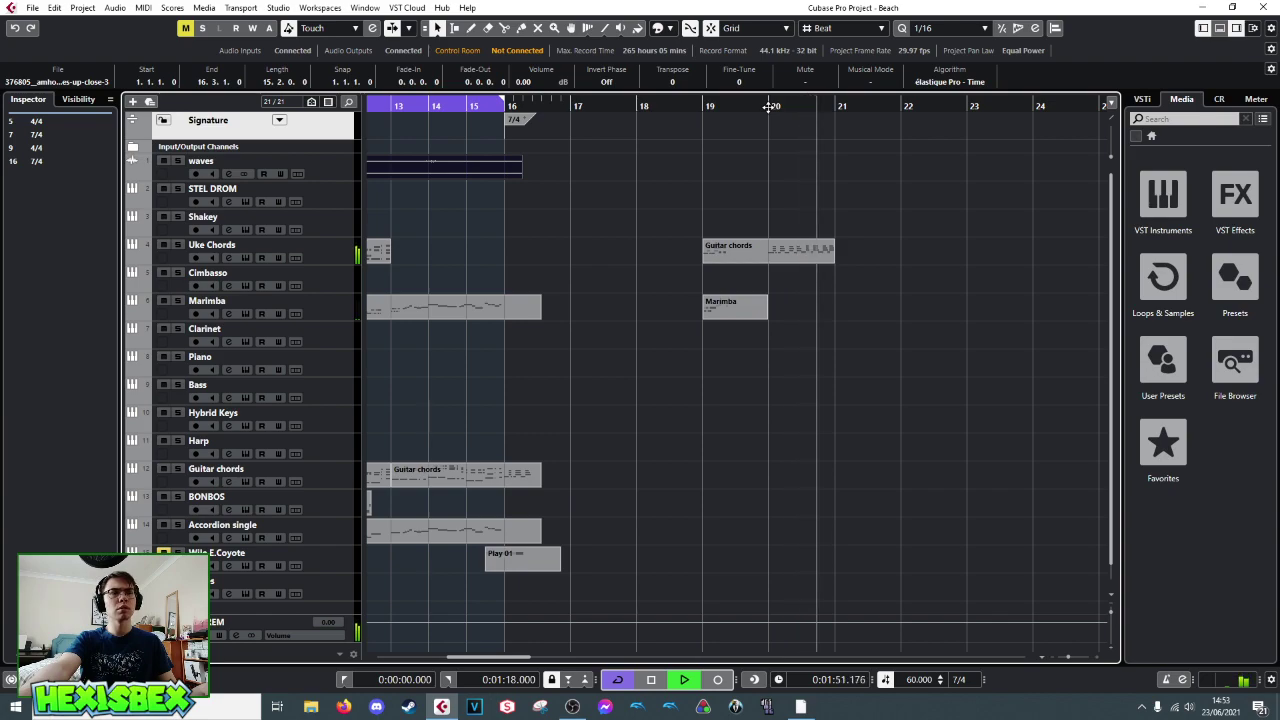
{"action": "key", "text": "space"}
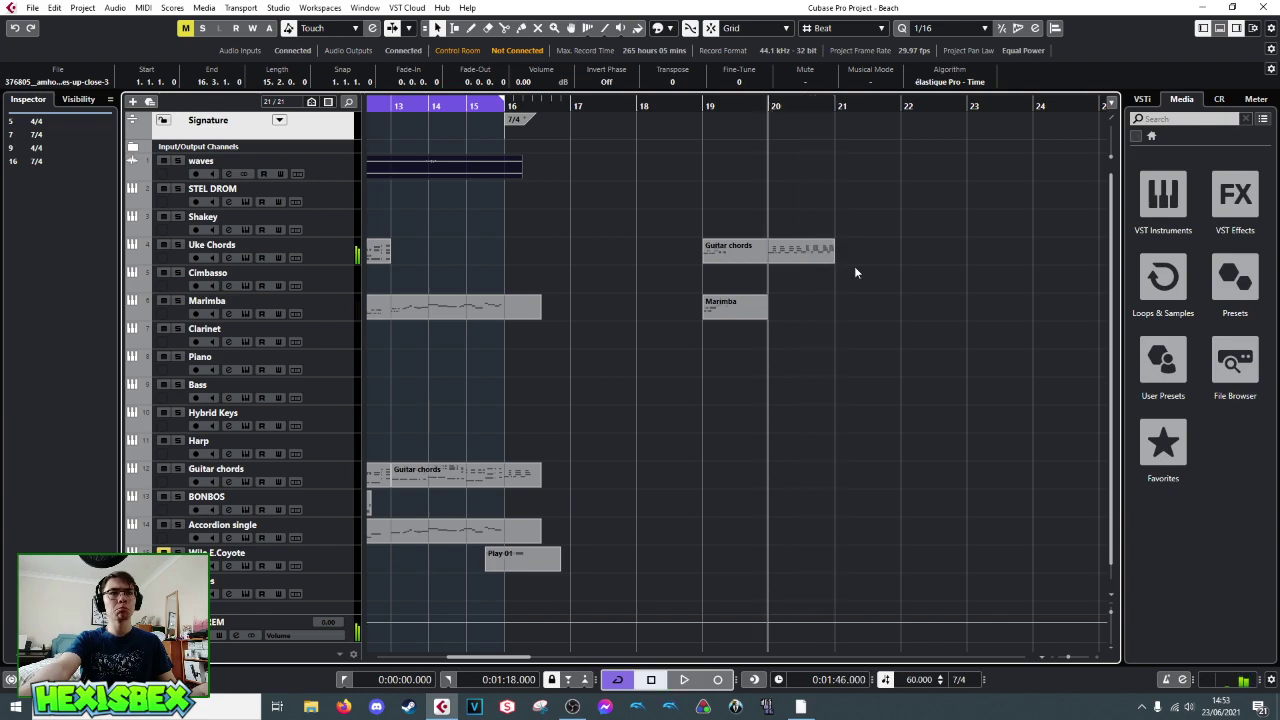
{"action": "left_click_drag", "start_coordinate": [718, 182], "coordinate": [801, 413]}
{"action": "key", "text": "Delete"}
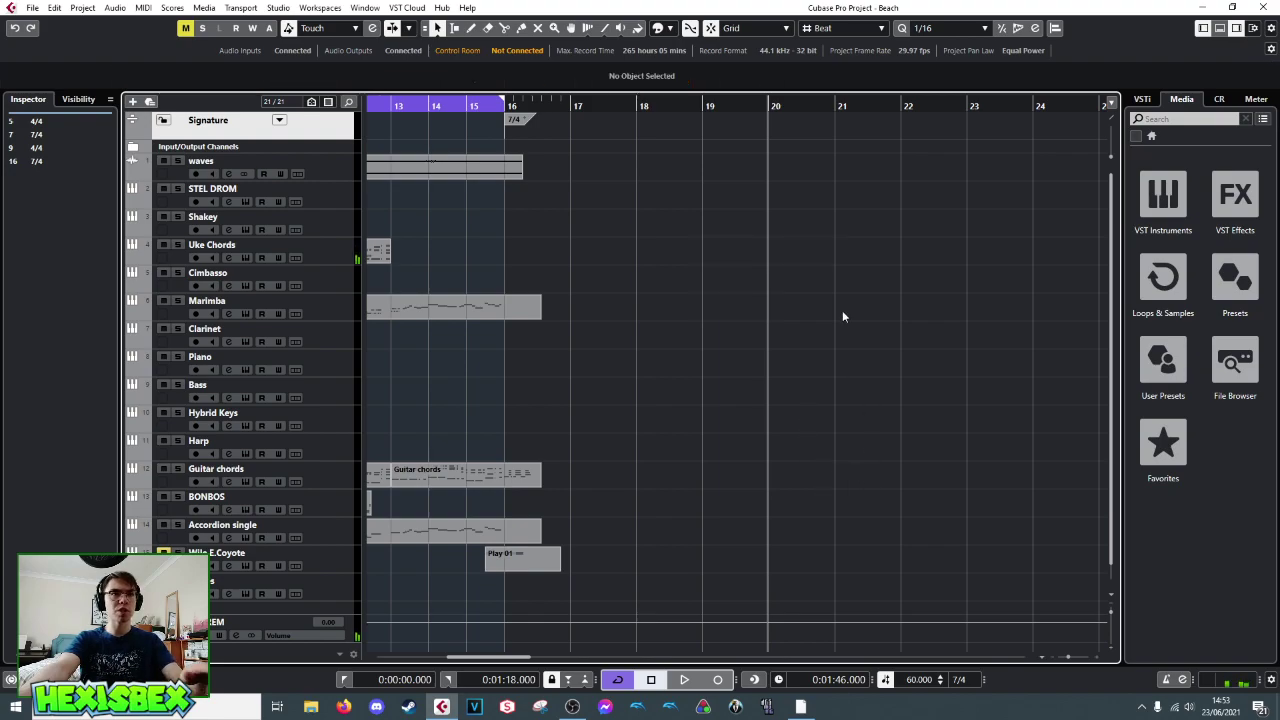
- Audition the stray Hybrid Keys part beyond bar 81 and delete it
{"action": "key", "text": "g"}
{"action": "key", "text": "g"}
{"action": "key", "text": "g"}
{"action": "key", "text": "g"}
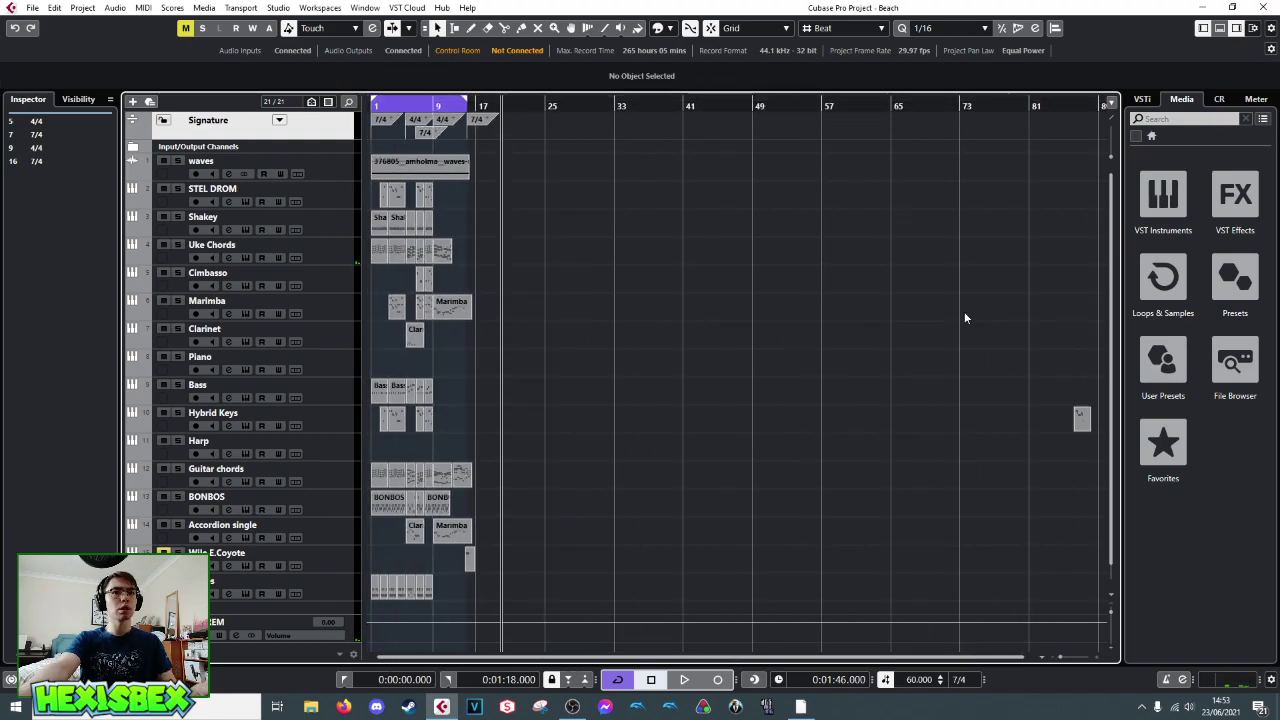
{"action": "left_click", "coordinate": [1072, 109]}
{"action": "key", "text": "space"}
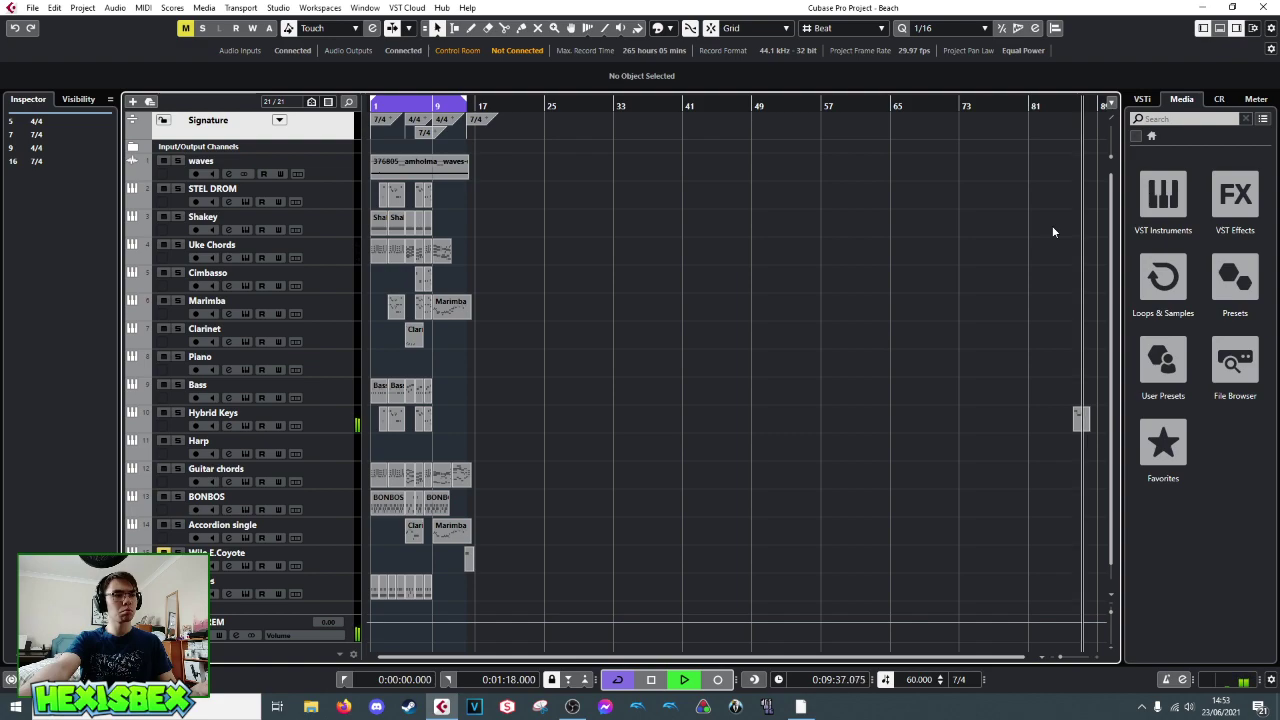
{"action": "key", "text": "space"}
{"action": "left_click_drag", "start_coordinate": [1063, 104], "coordinate": [1006, 163]}
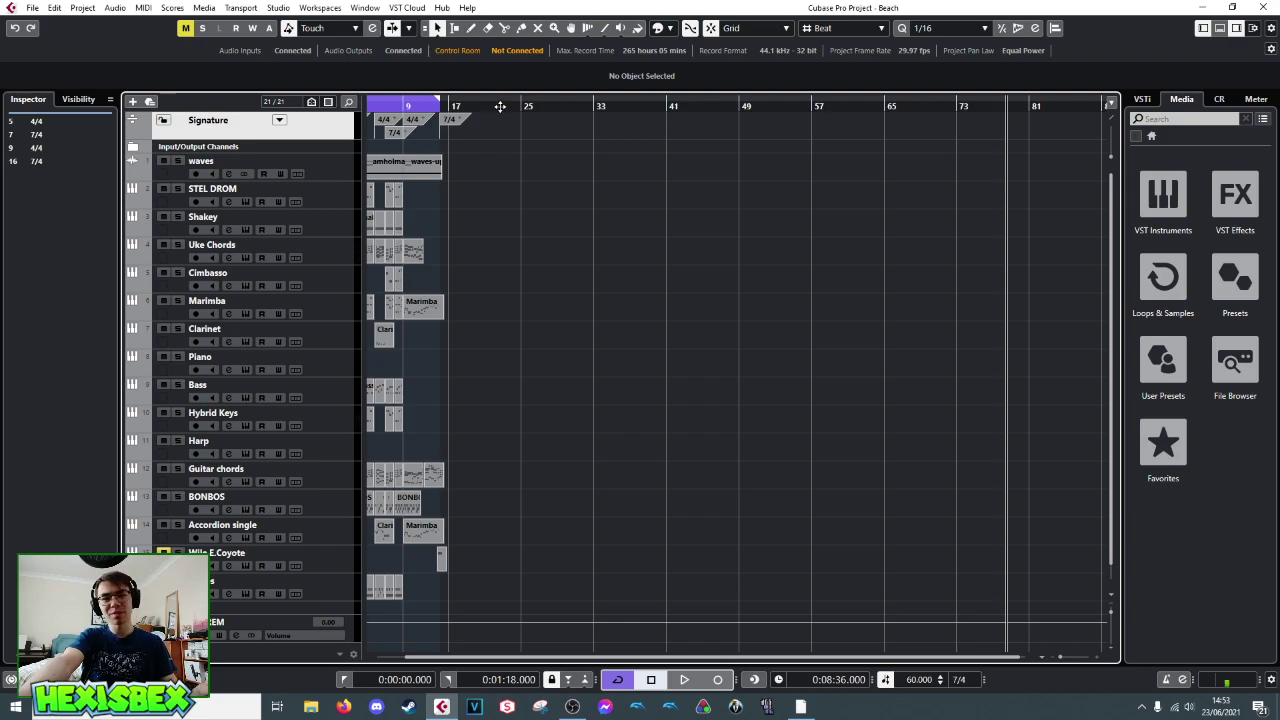
- Return to the start of the project and listen to the opening bar
{"action": "left_click", "coordinate": [400, 107]}
{"action": "key", "text": "Home"}
{"action": "key", "text": "h"}
{"action": "key", "text": "h"}
{"action": "key", "text": "h"}
{"action": "key", "text": "h"}
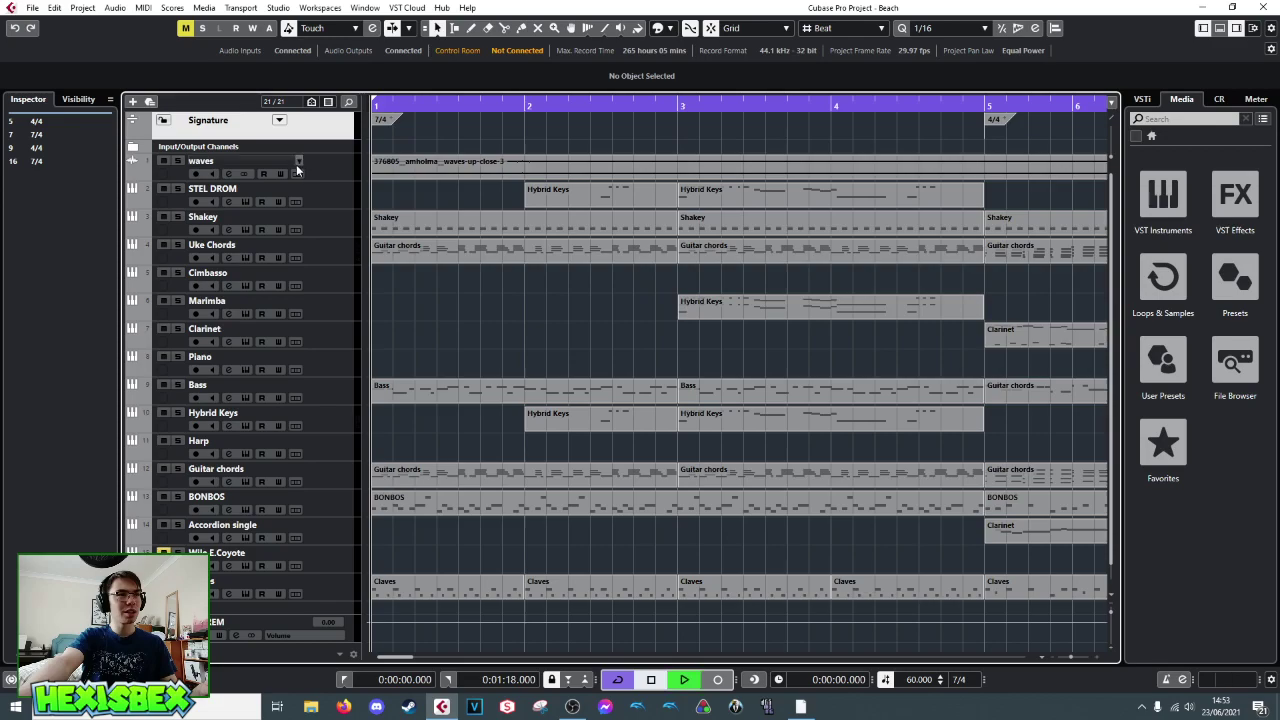
{"action": "key", "text": "space"}
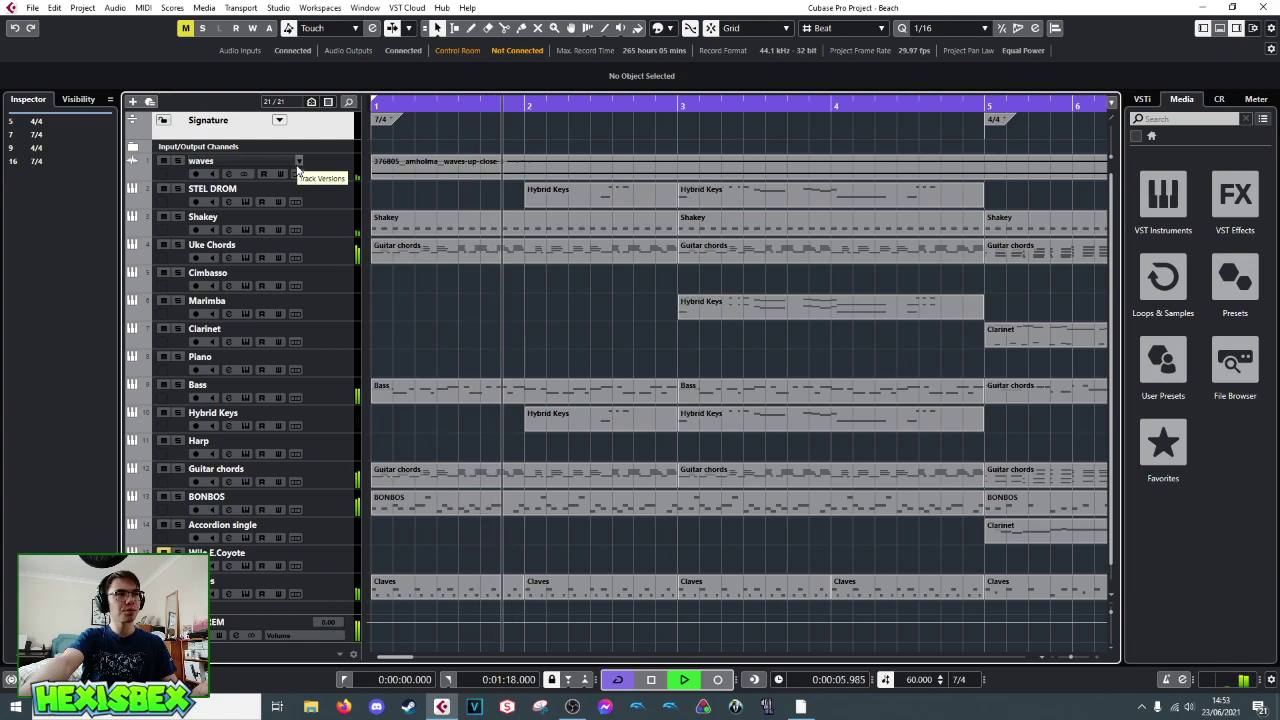
{"action": "key", "text": "space"}
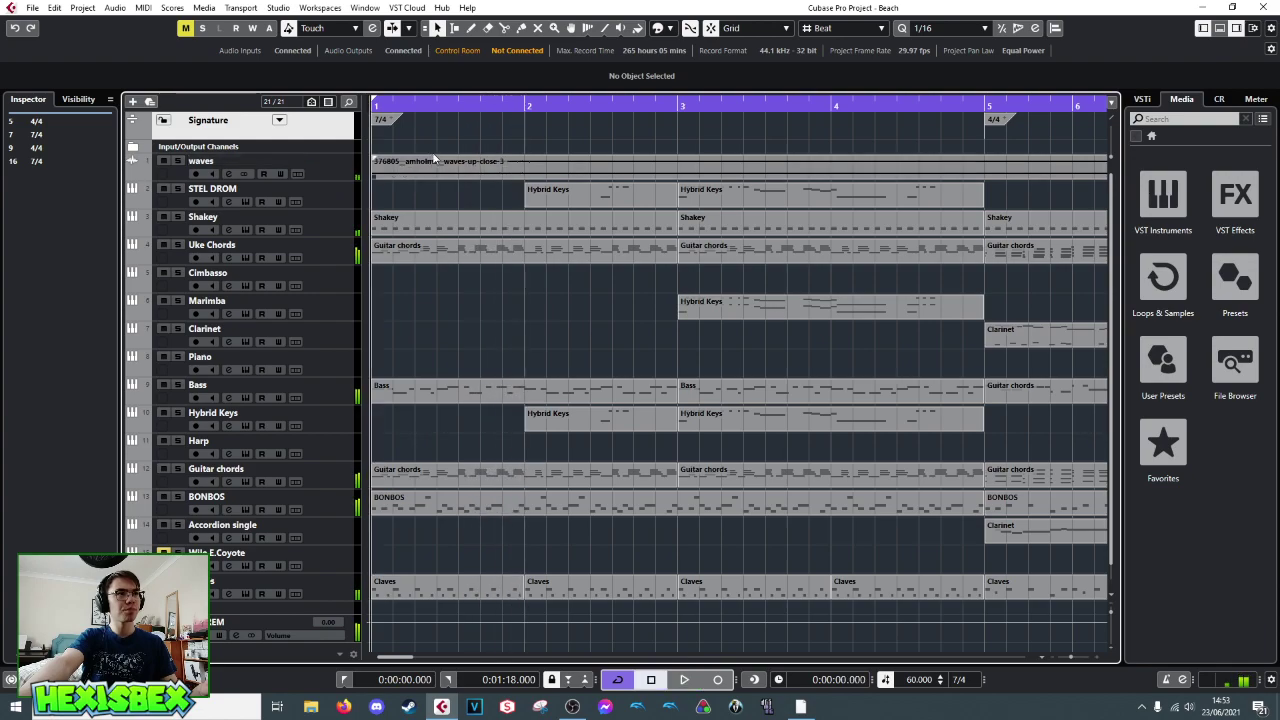
- Duplicate the opening waves, Shakey, Uke Chords, Bass, Guitar chords, BONBOS and Claves parts and place the copies at bar 17
{"action": "left_click", "coordinate": [521, 105]}
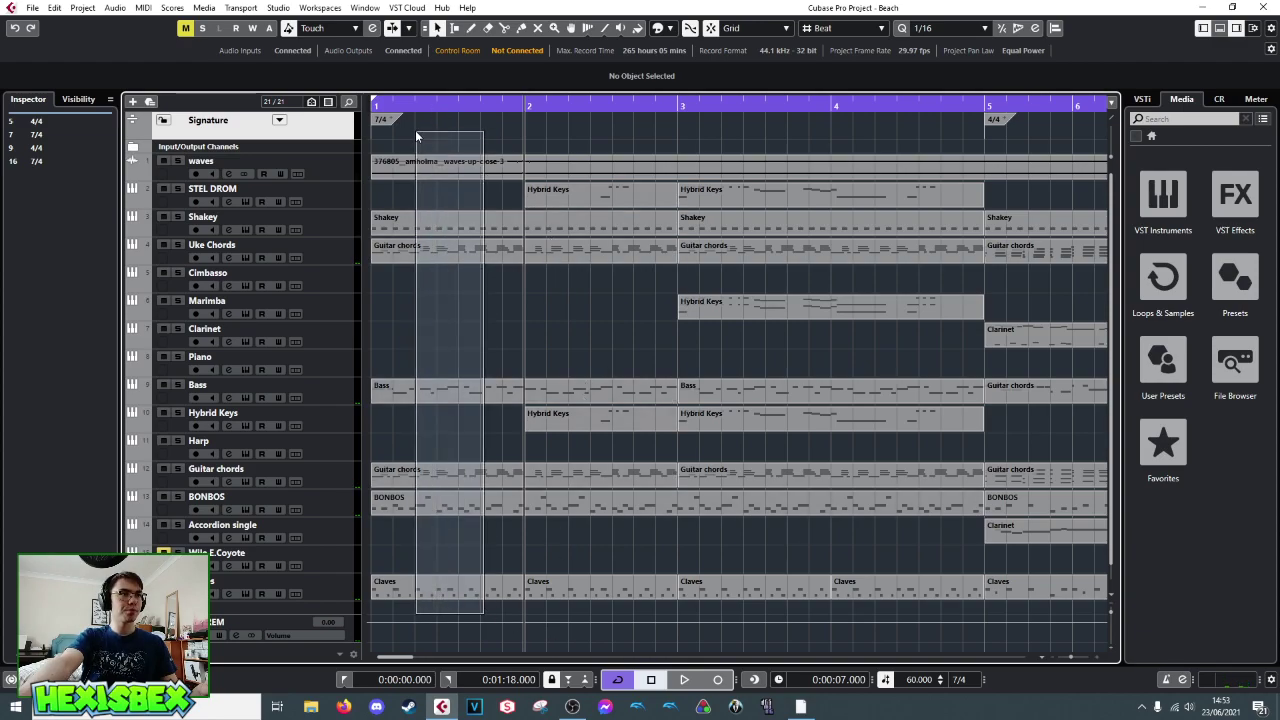
{"action": "key", "text": "ctrl+shift+Home"}
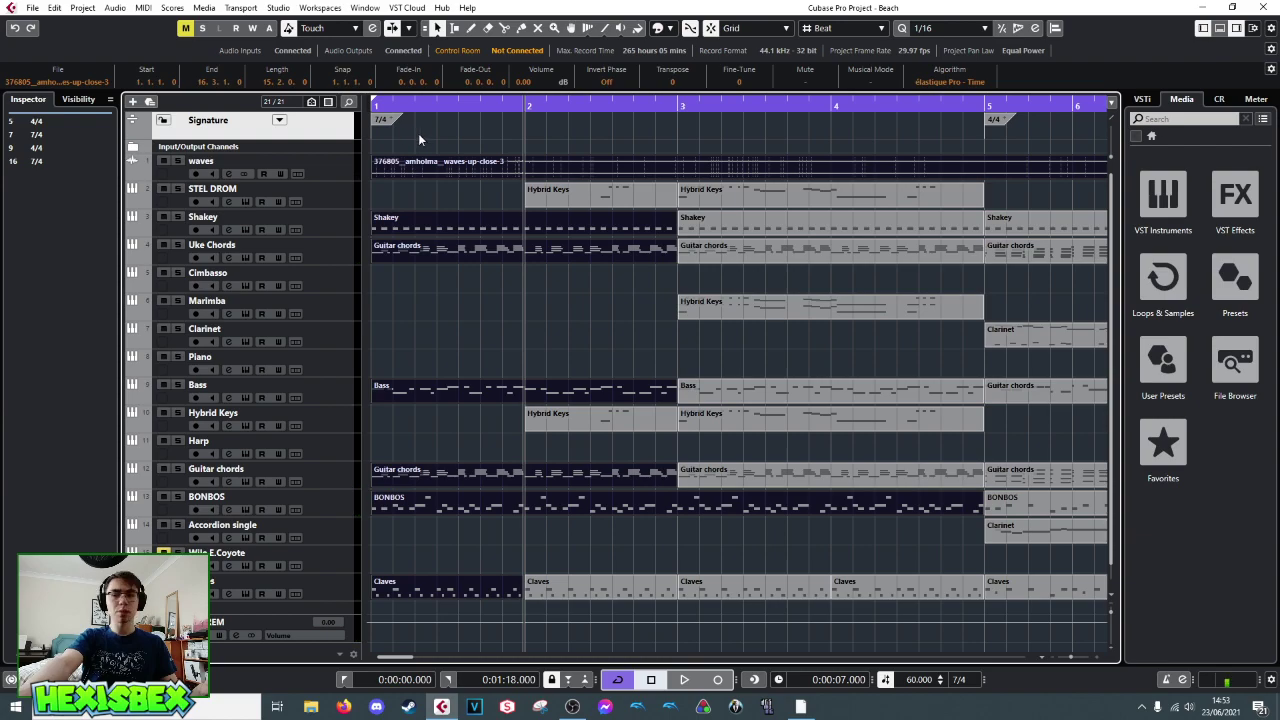
{"action": "key", "text": "ctrl+d"}
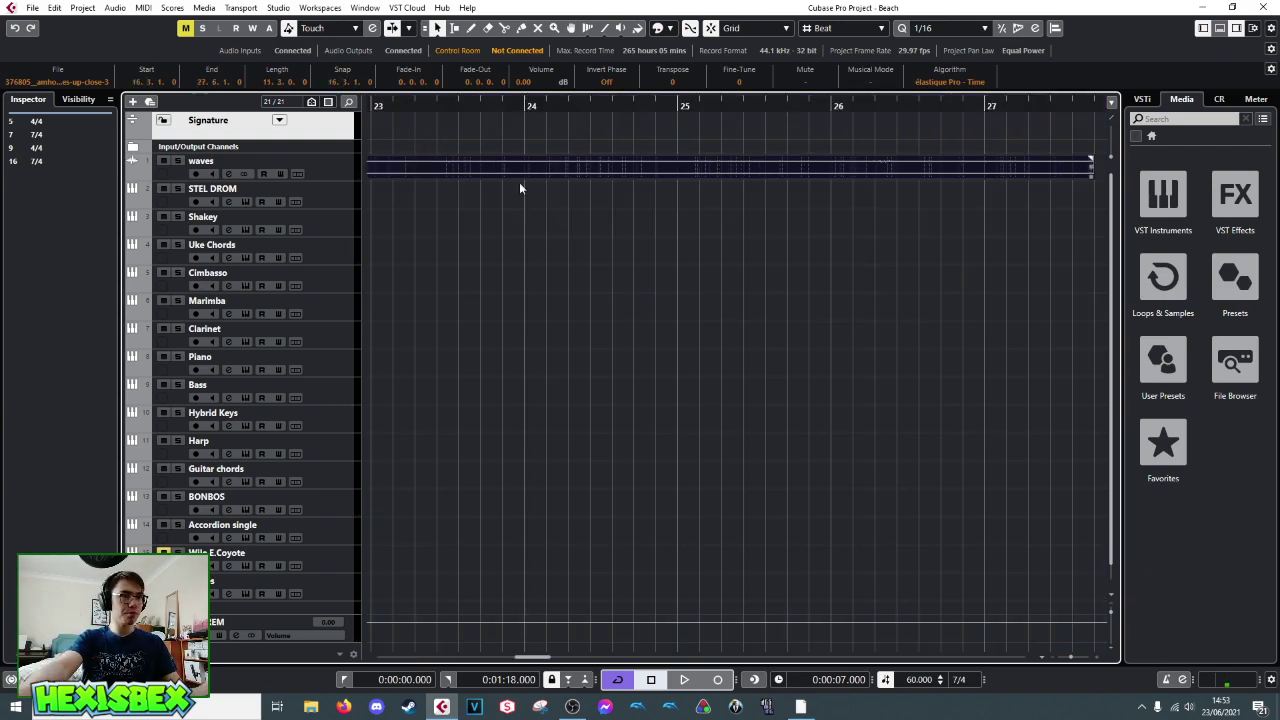
{"action": "mouse_move", "coordinate": [597, 107]}
{"action": "left_mouse_down"}
{"action": "mouse_move", "coordinate": [592, 74]}
{"action": "mouse_move", "coordinate": [372, 103]}
{"action": "mouse_move", "coordinate": [456, 103]}
{"action": "mouse_move", "coordinate": [463, 152]}
{"action": "mouse_move", "coordinate": [478, 155]}
{"action": "left_mouse_up"}
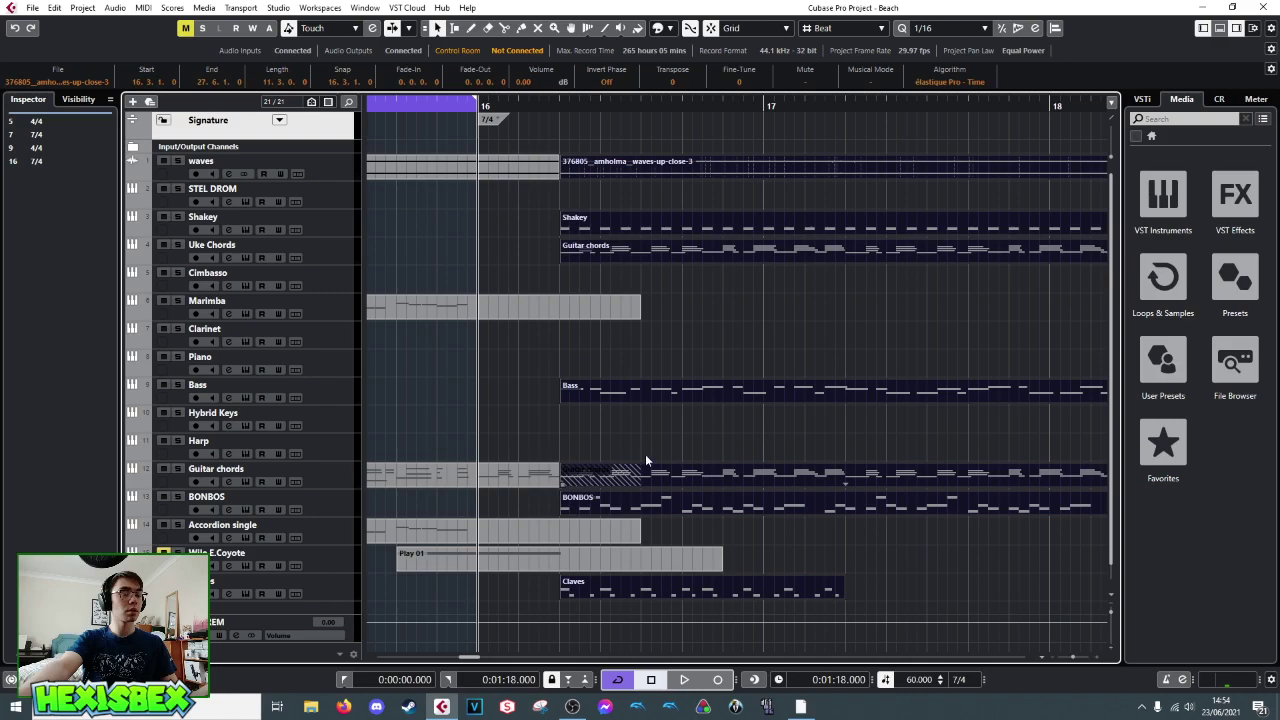
{"action": "left_click_drag", "start_coordinate": [643, 165], "coordinate": [832, 171]}
- Shorten the Guitar chords, Marimba and Accordion single parts to end at 16.1.1.0
{"action": "left_click", "coordinate": [494, 565]}
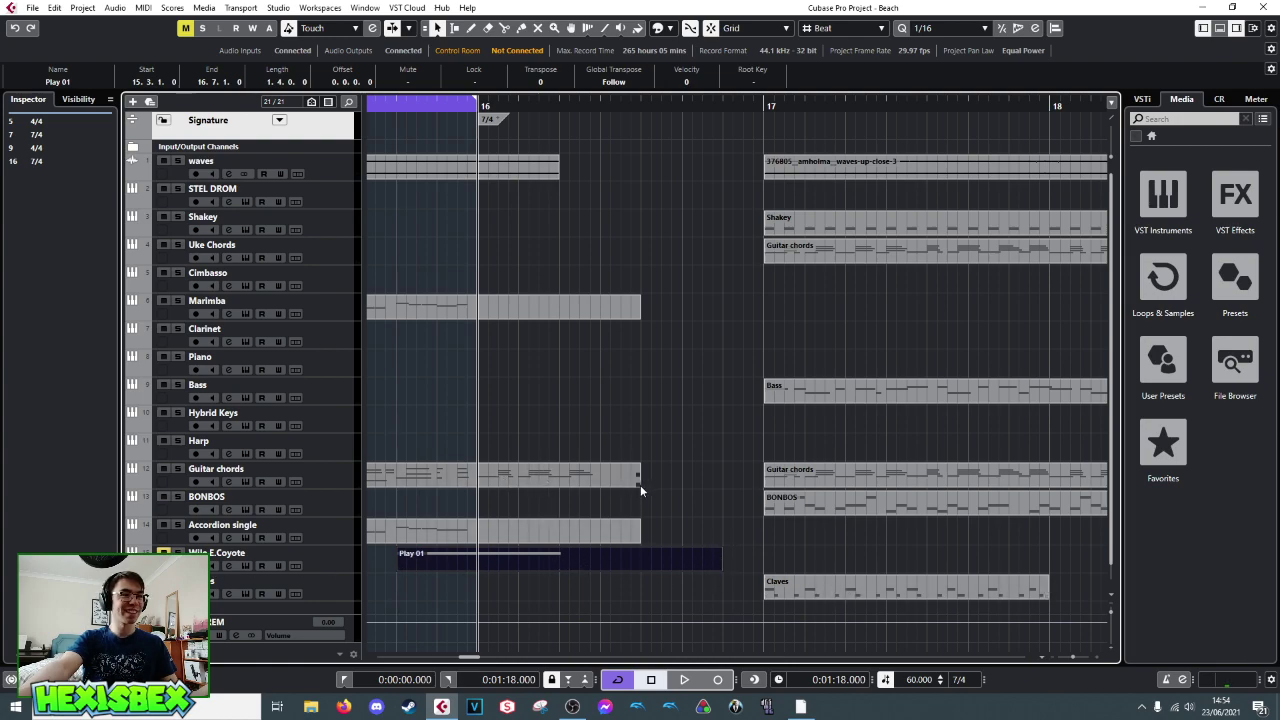
{"action": "left_click_drag", "start_coordinate": [637, 484], "coordinate": [486, 484]}
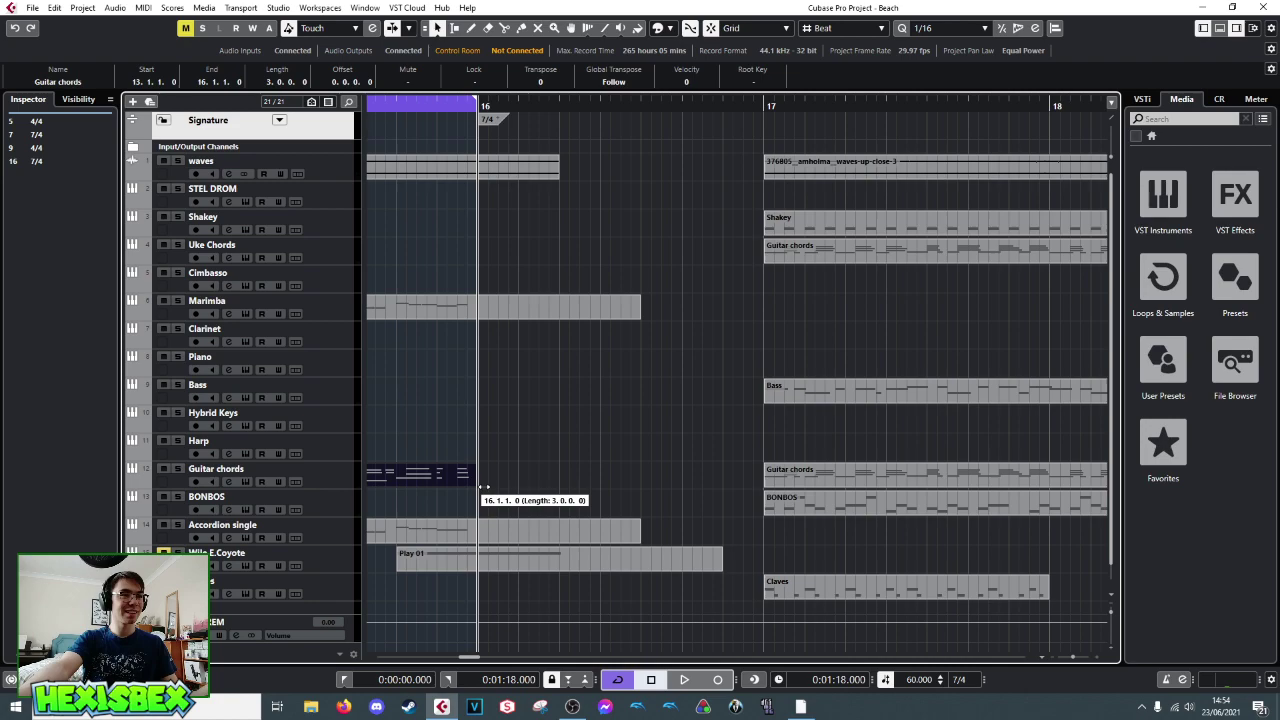
{"action": "left_click_drag", "start_coordinate": [633, 318], "coordinate": [484, 316]}
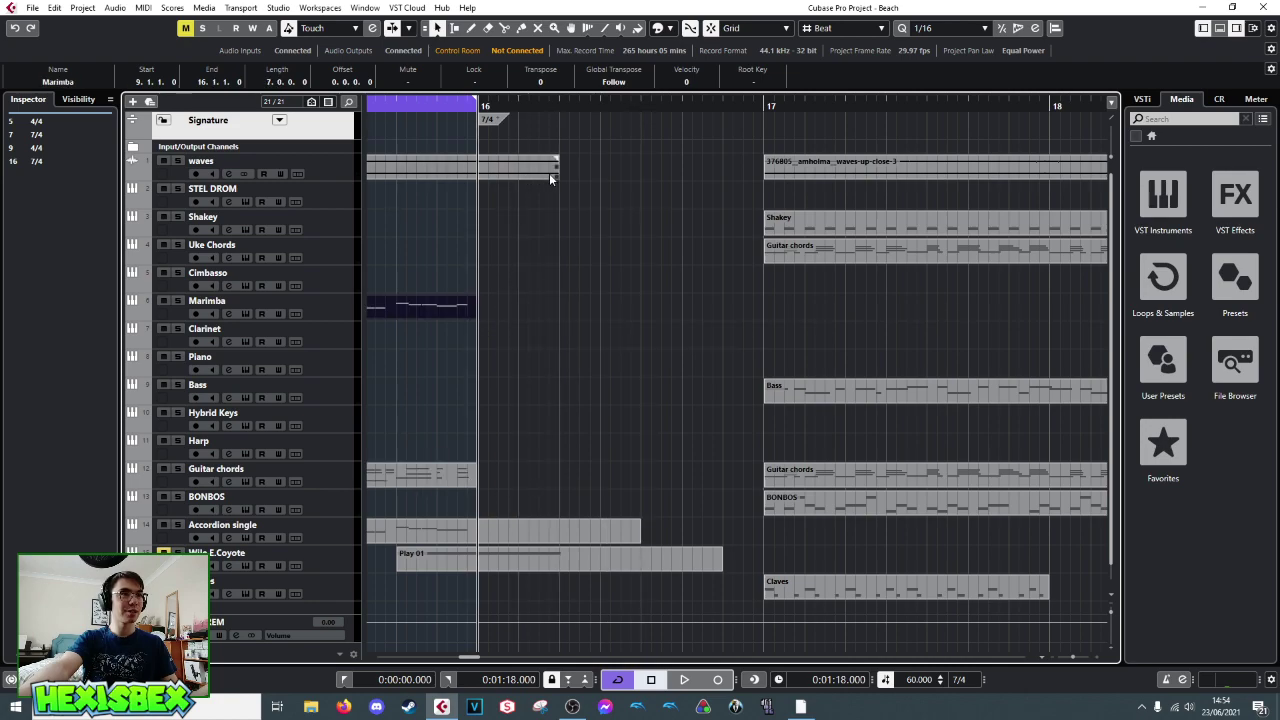
{"action": "left_click_drag", "start_coordinate": [837, 138], "coordinate": [741, 443]}
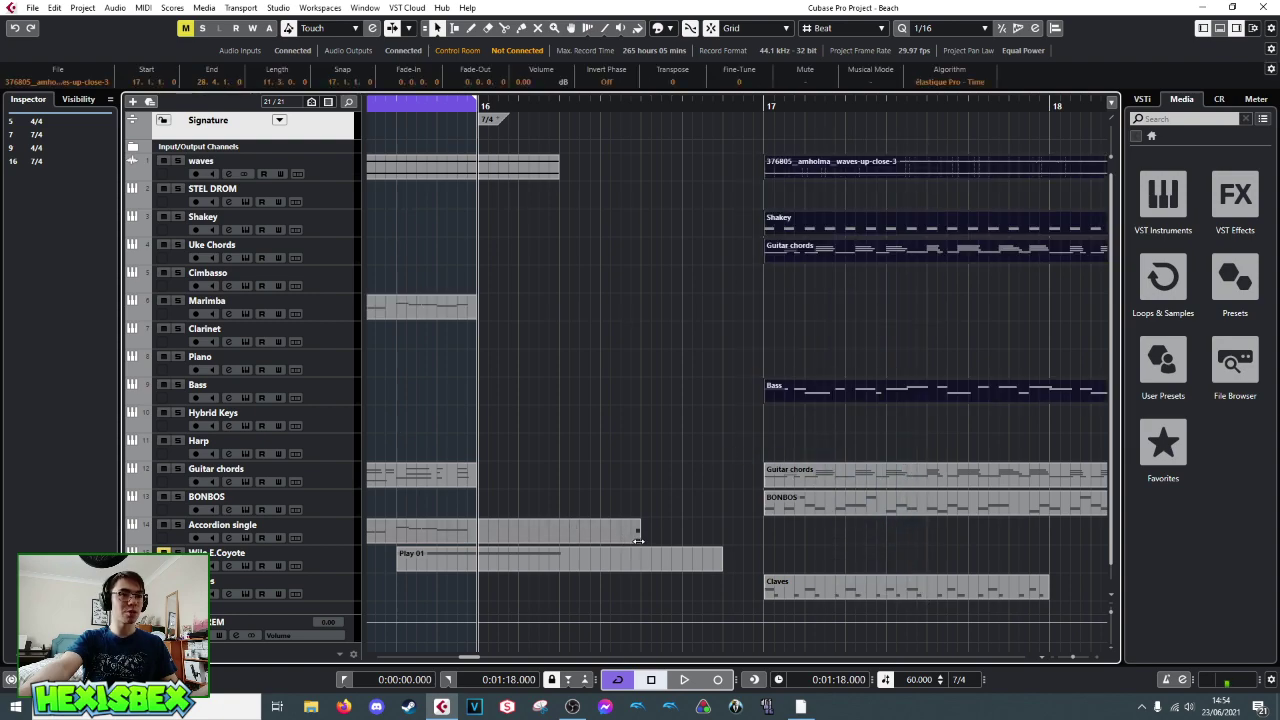
{"action": "left_click_drag", "start_coordinate": [638, 540], "coordinate": [493, 541]}
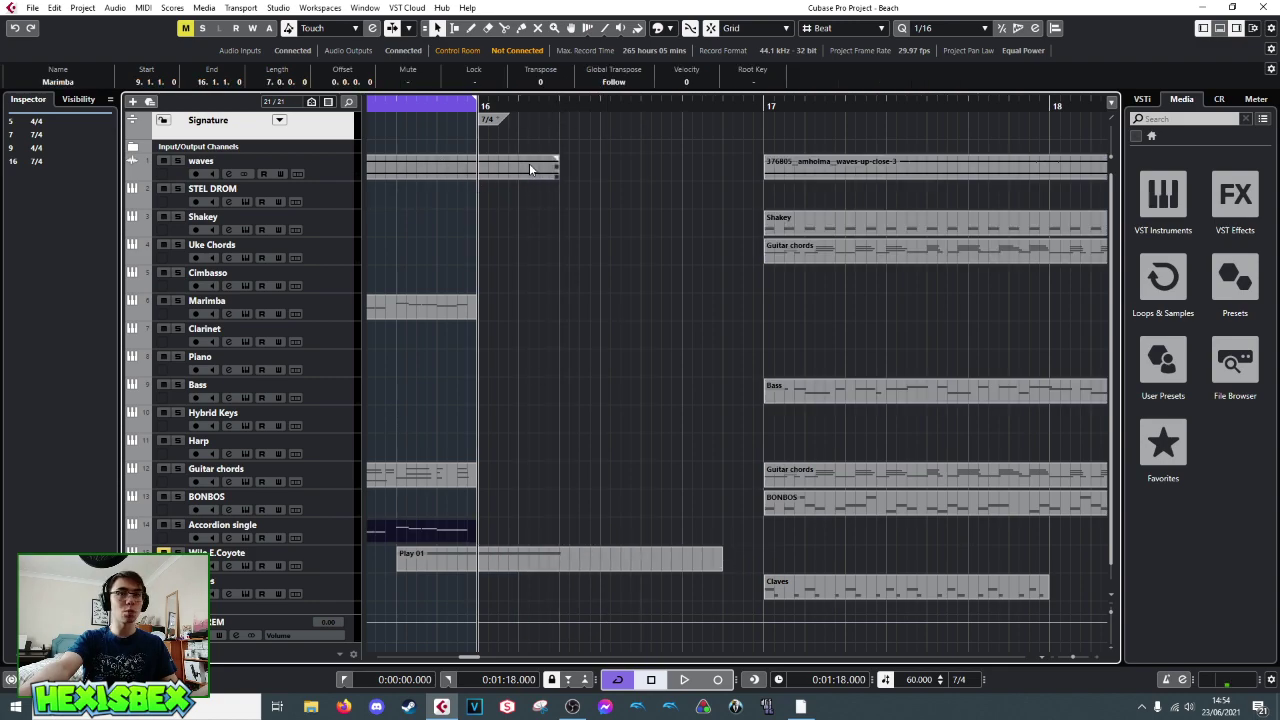
- Move all the copied opening parts from bar 17 to start at bar 16
{"action": "left_click_drag", "start_coordinate": [806, 136], "coordinate": [912, 622]}
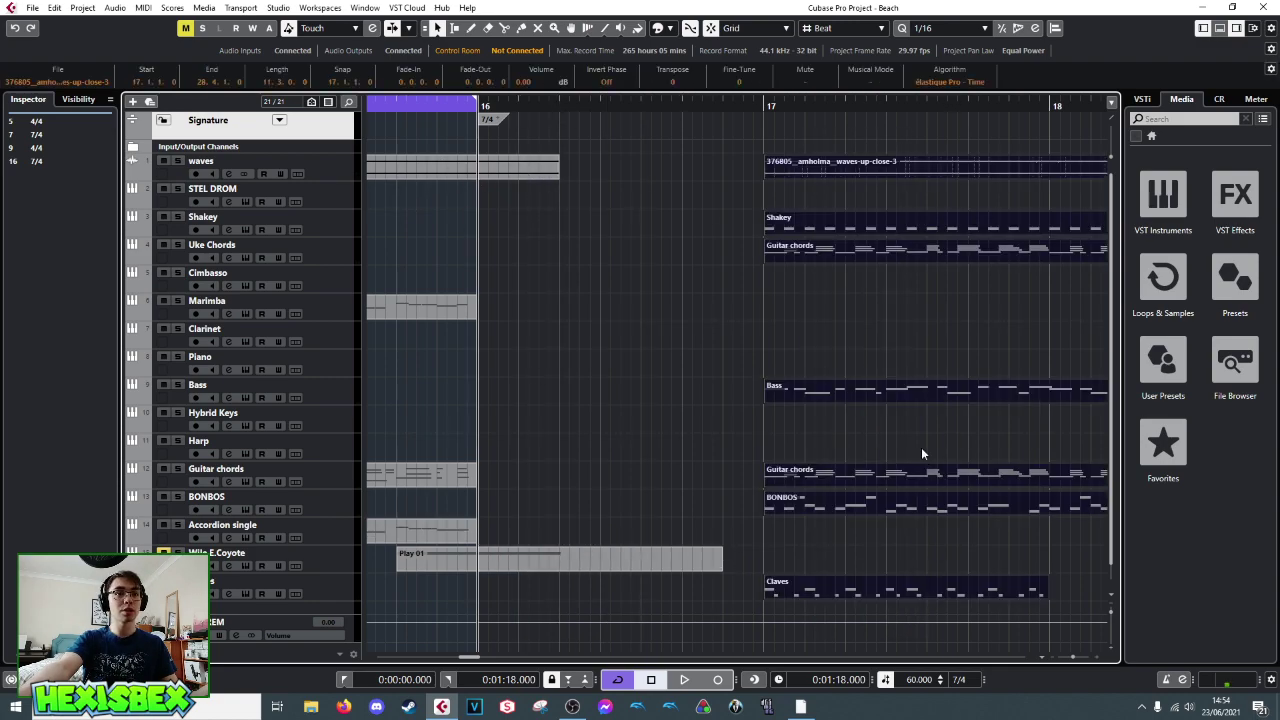
{"action": "left_click_drag", "start_coordinate": [924, 179], "coordinate": [641, 182]}
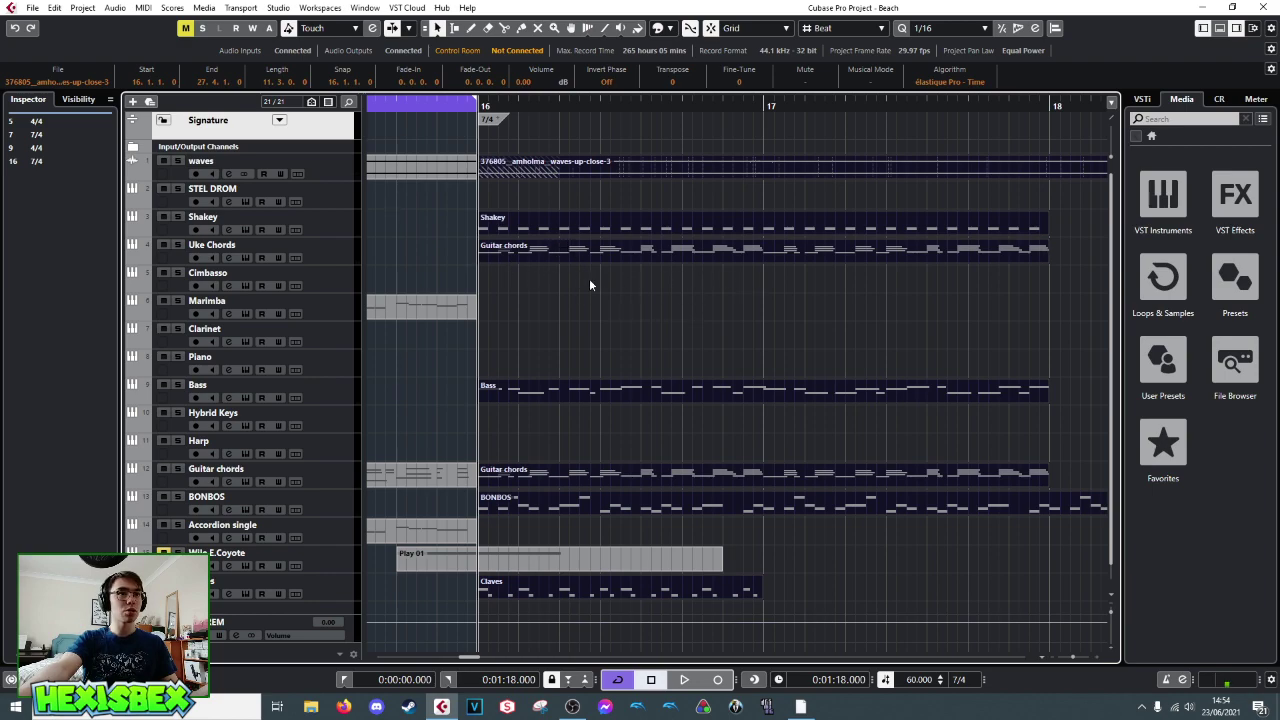
{"action": "left_click", "coordinate": [530, 286]}
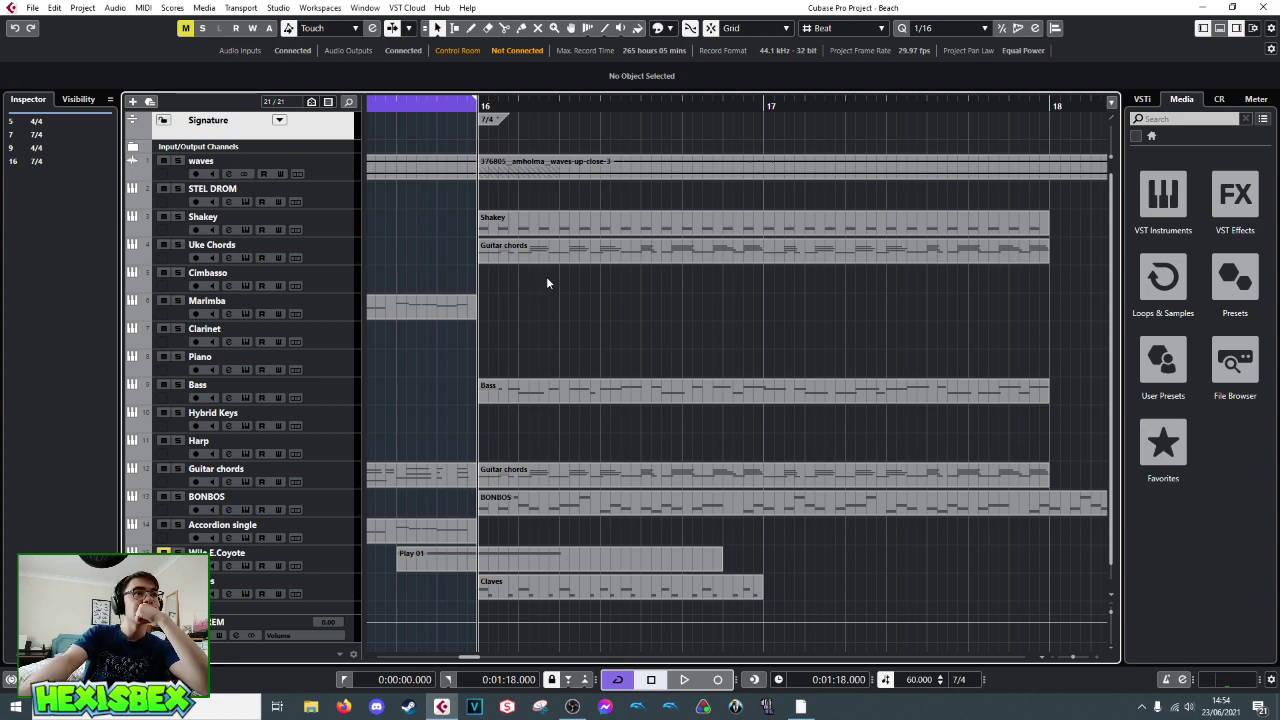
- Listen to the copied opening section from bar 16
{"action": "left_click", "coordinate": [590, 226]}
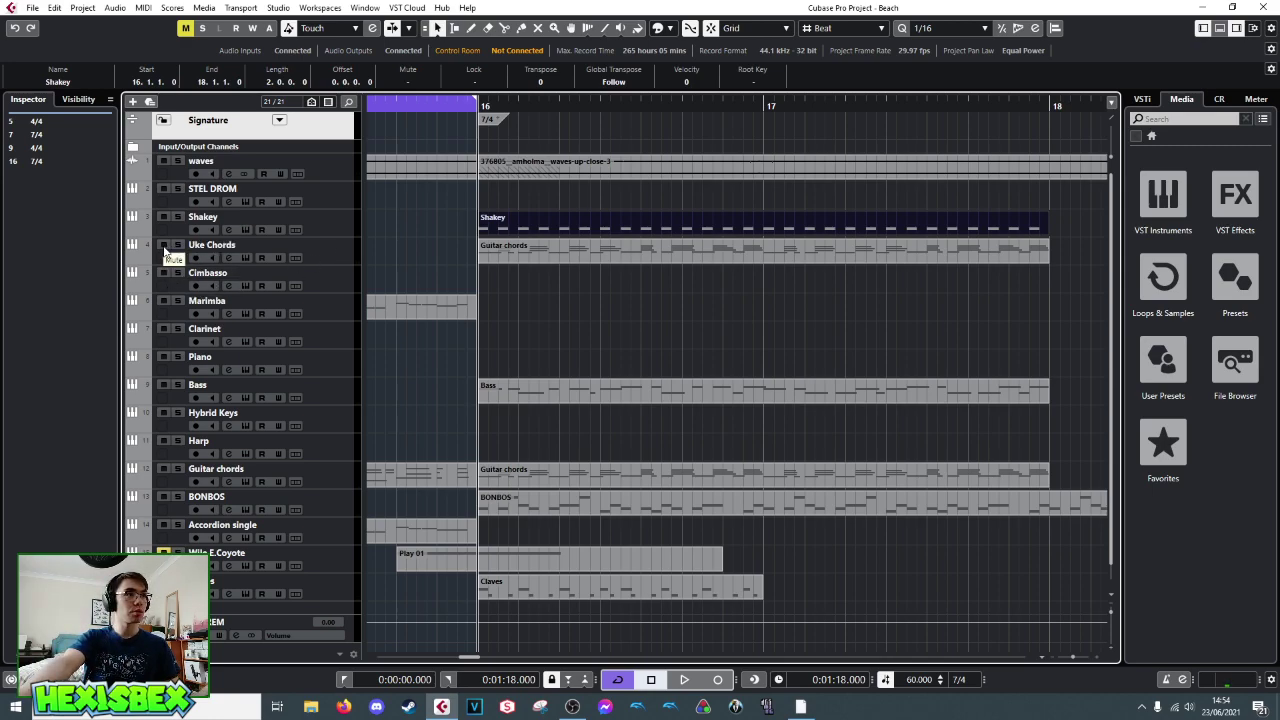
{"action": "key", "text": "space"}
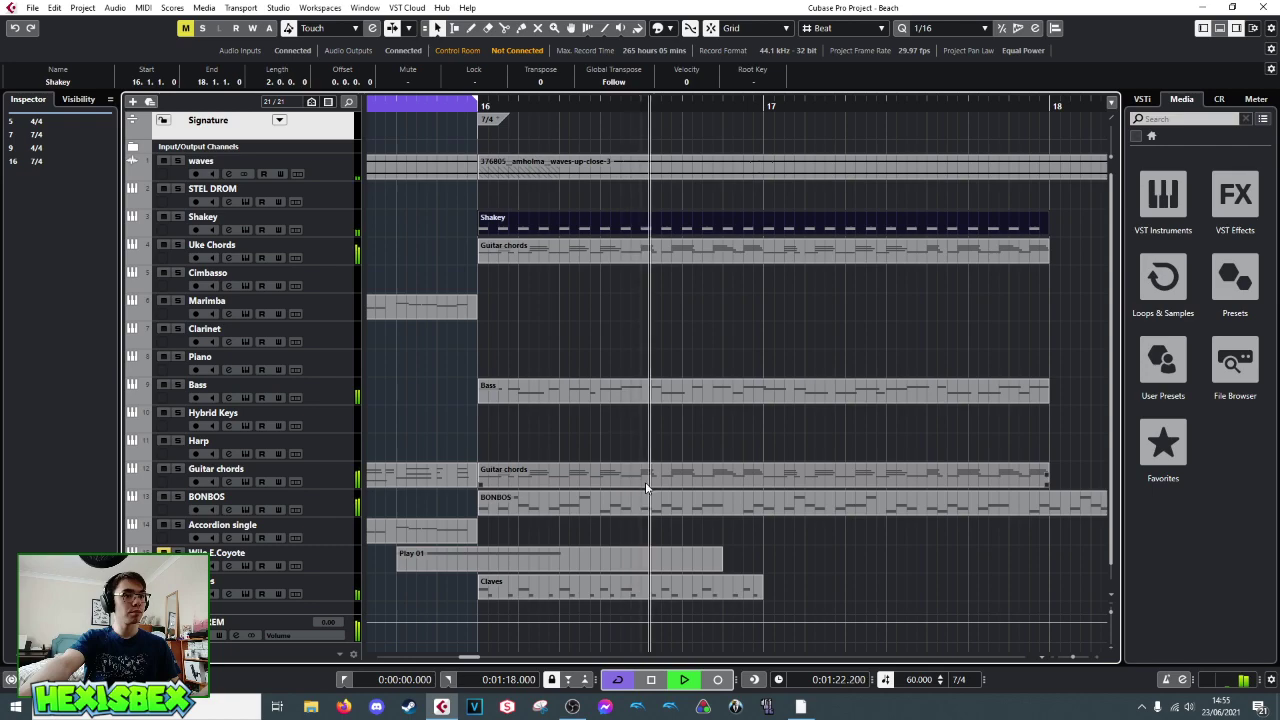
{"action": "key", "text": "space"}
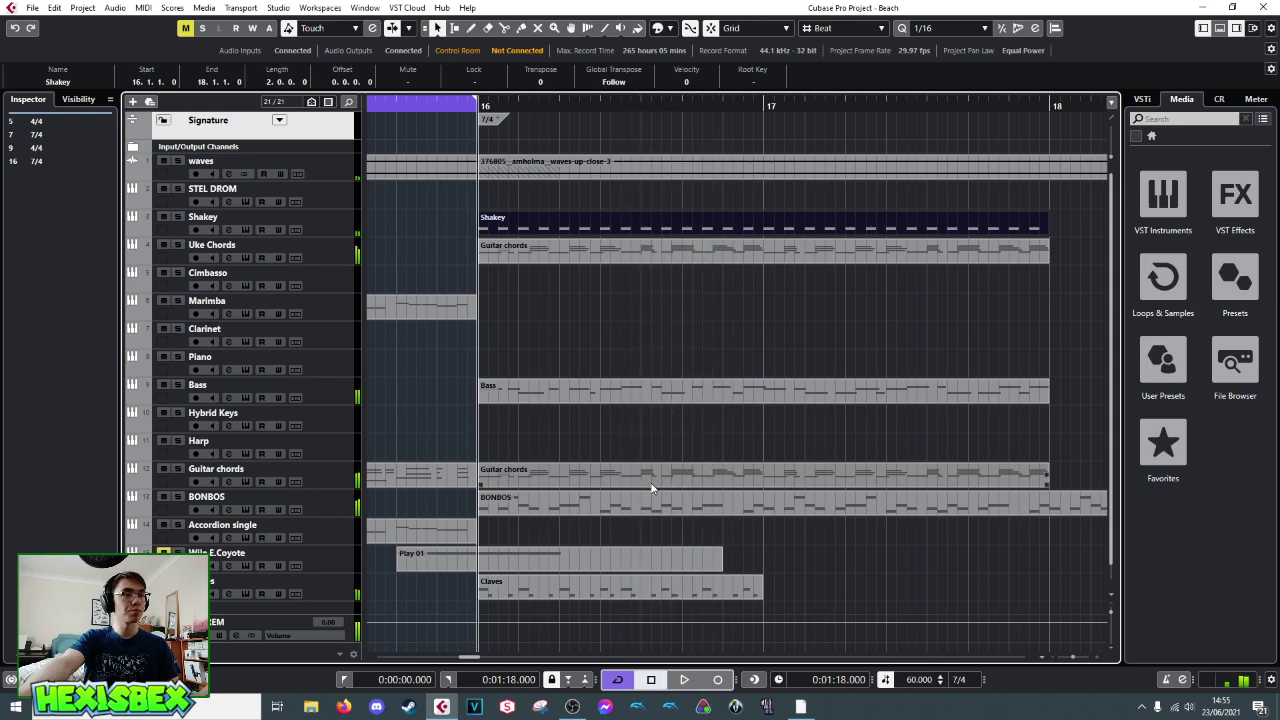
- Listen to the section from bar 16 with the Uke Chords, BONBOS and Shakey tracks muted
{"action": "left_click", "coordinate": [175, 248]}
{"action": "key", "text": "space"}
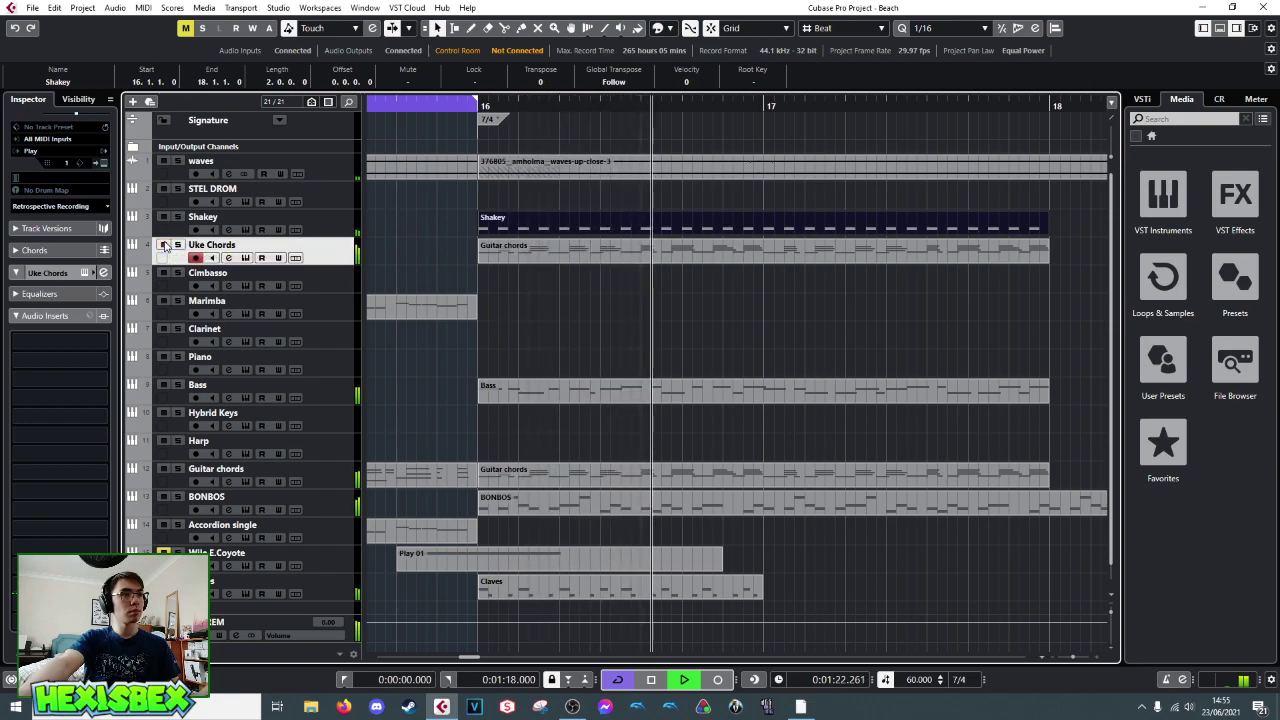
{"action": "key", "text": "space"}
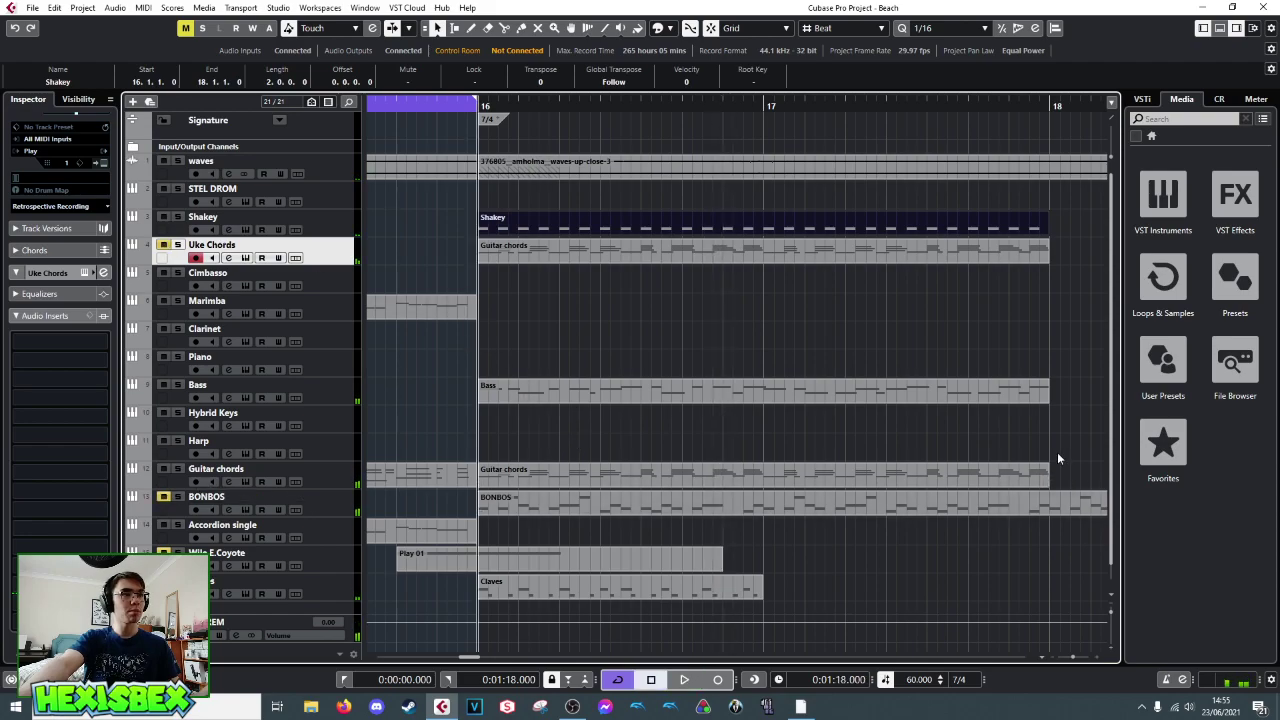
{"action": "key", "text": "space"}
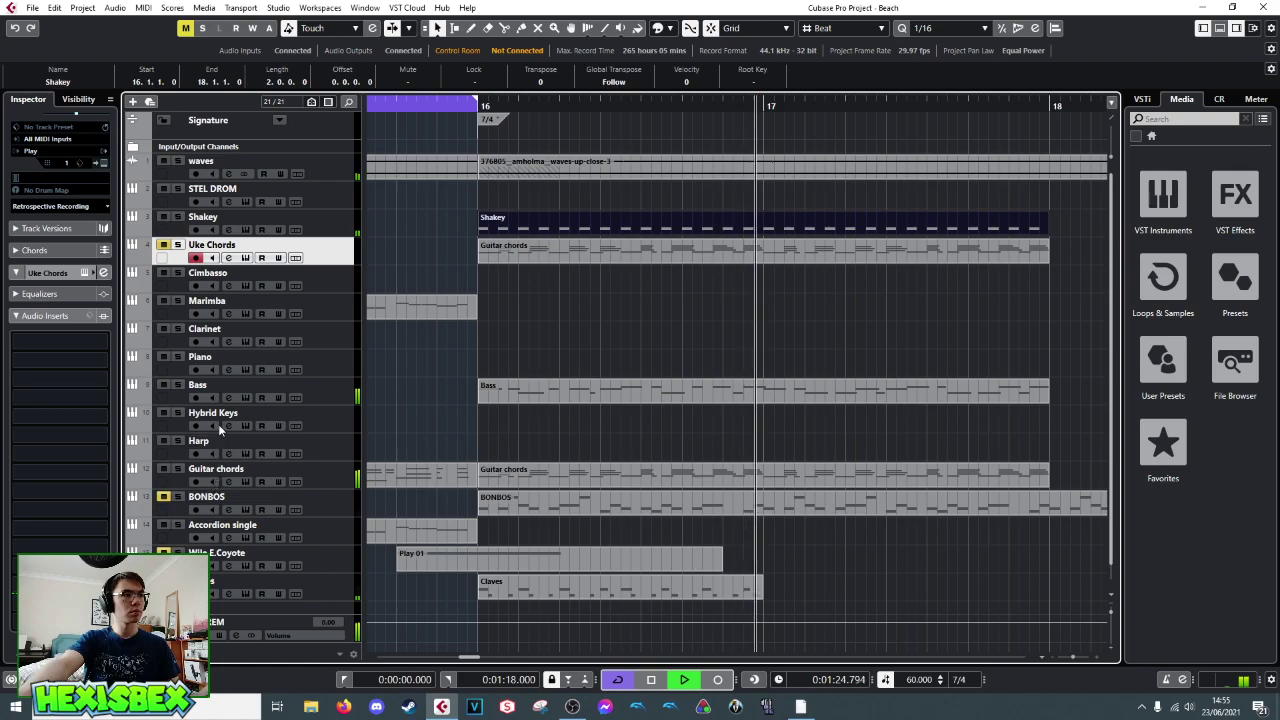
{"action": "key", "text": "space"}
{"action": "key", "text": "space"}
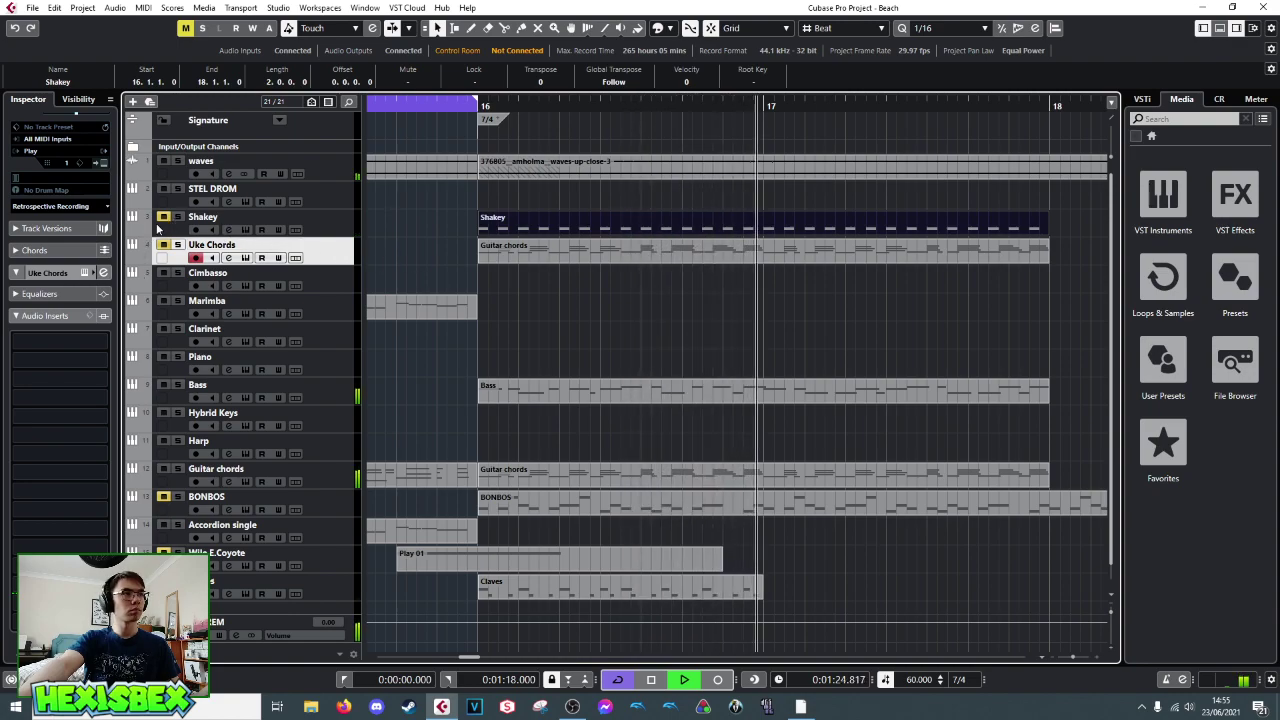
{"action": "key", "text": "space"}
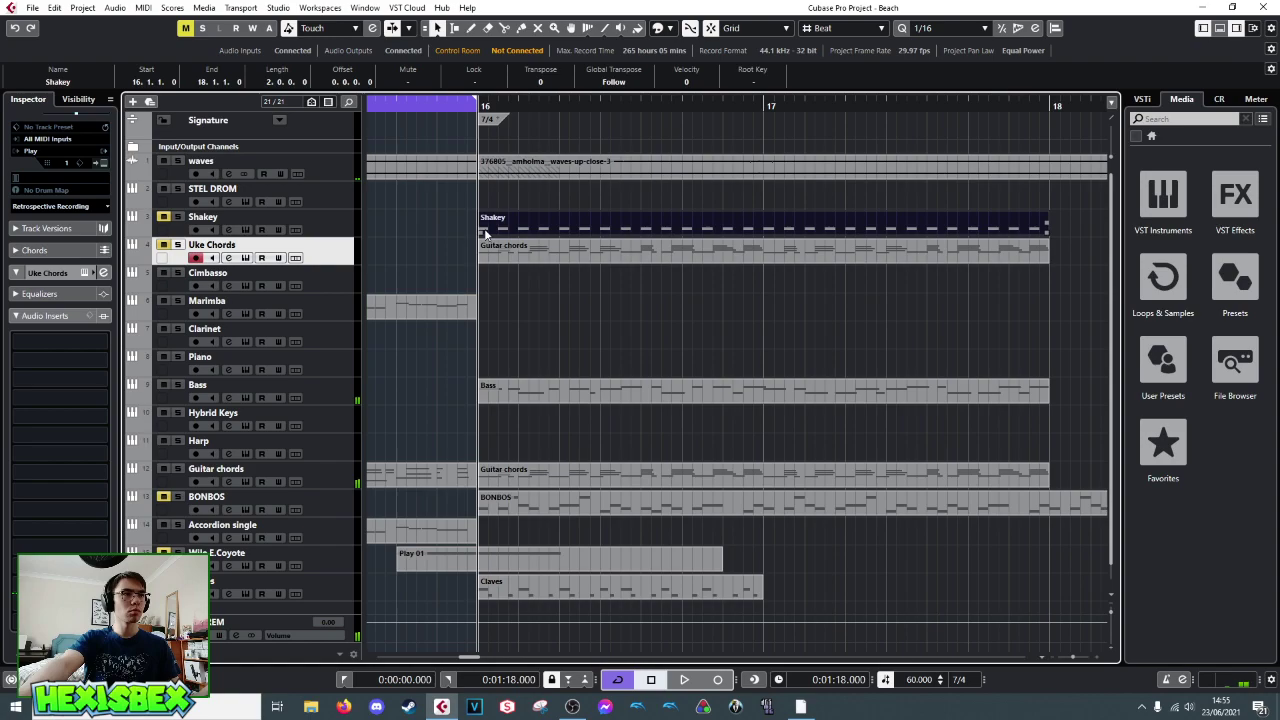
- Trim the Shakey and BONBOS parts at bar 16 to start at bar 17, and move the Claves part to bar 17
{"action": "left_click_drag", "start_coordinate": [481, 232], "coordinate": [764, 232]}
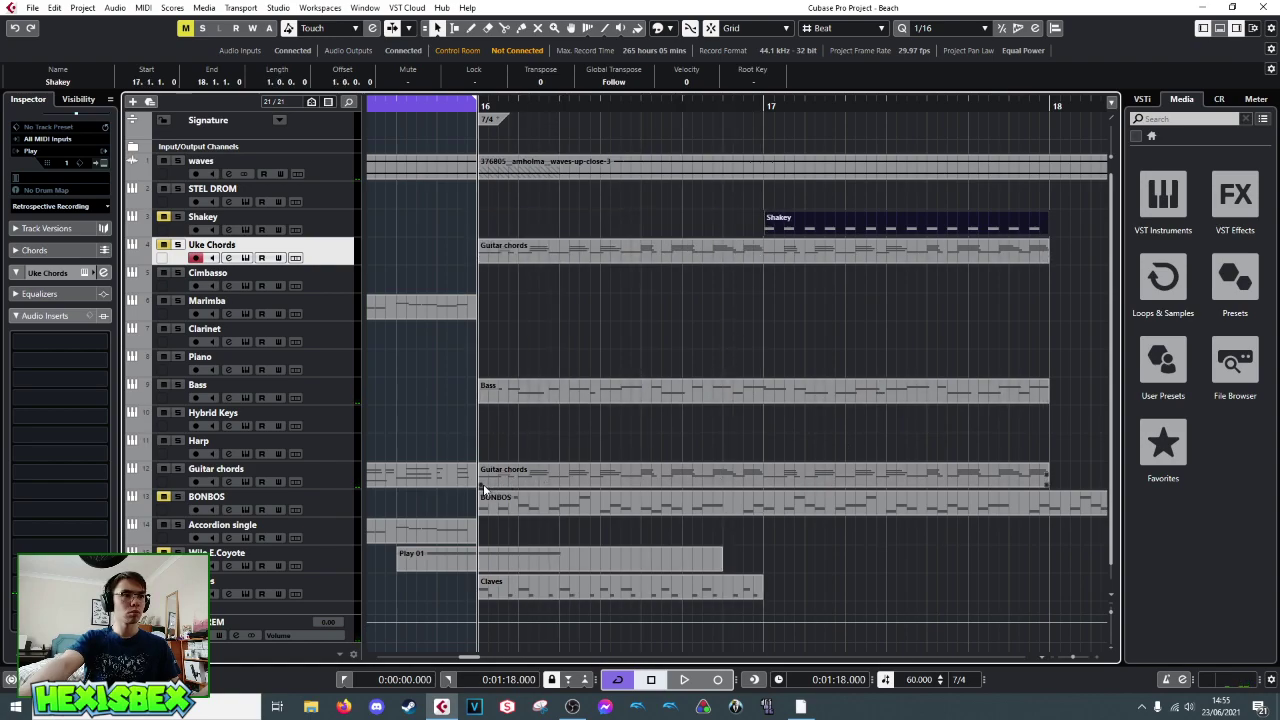
{"action": "left_click_drag", "start_coordinate": [484, 514], "coordinate": [753, 513]}
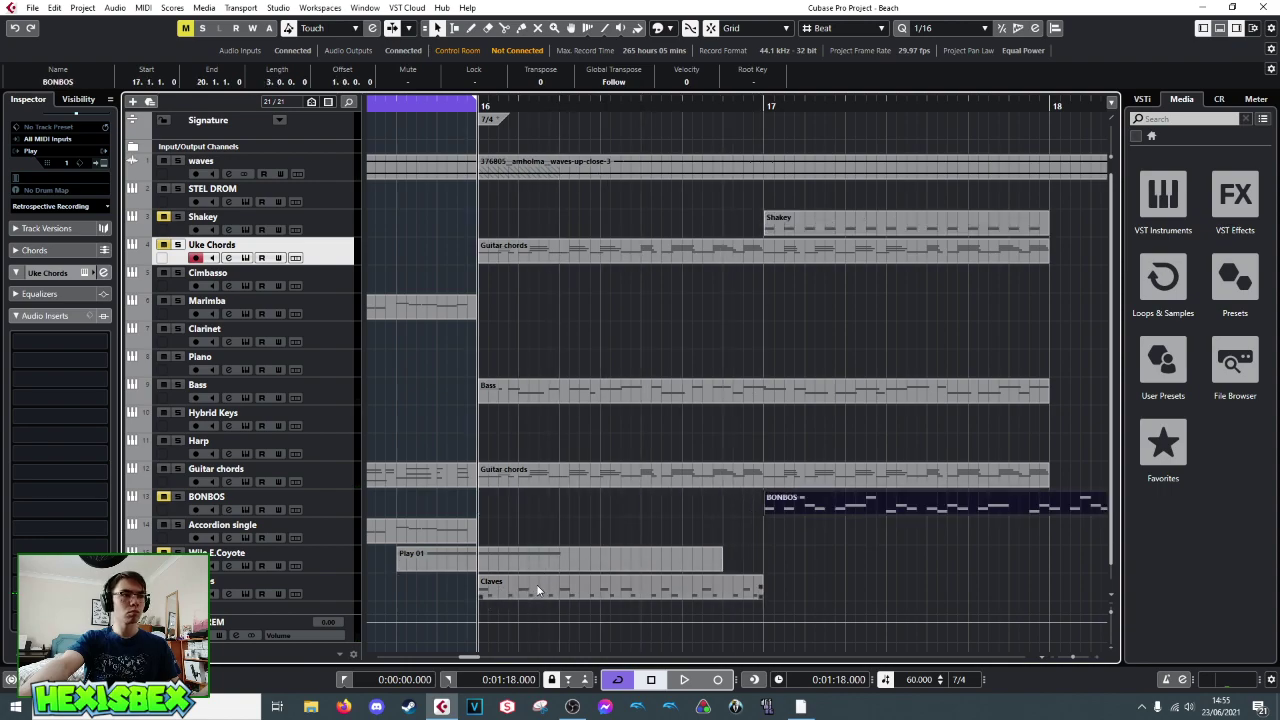
{"action": "left_click_drag", "start_coordinate": [537, 590], "coordinate": [814, 587]}
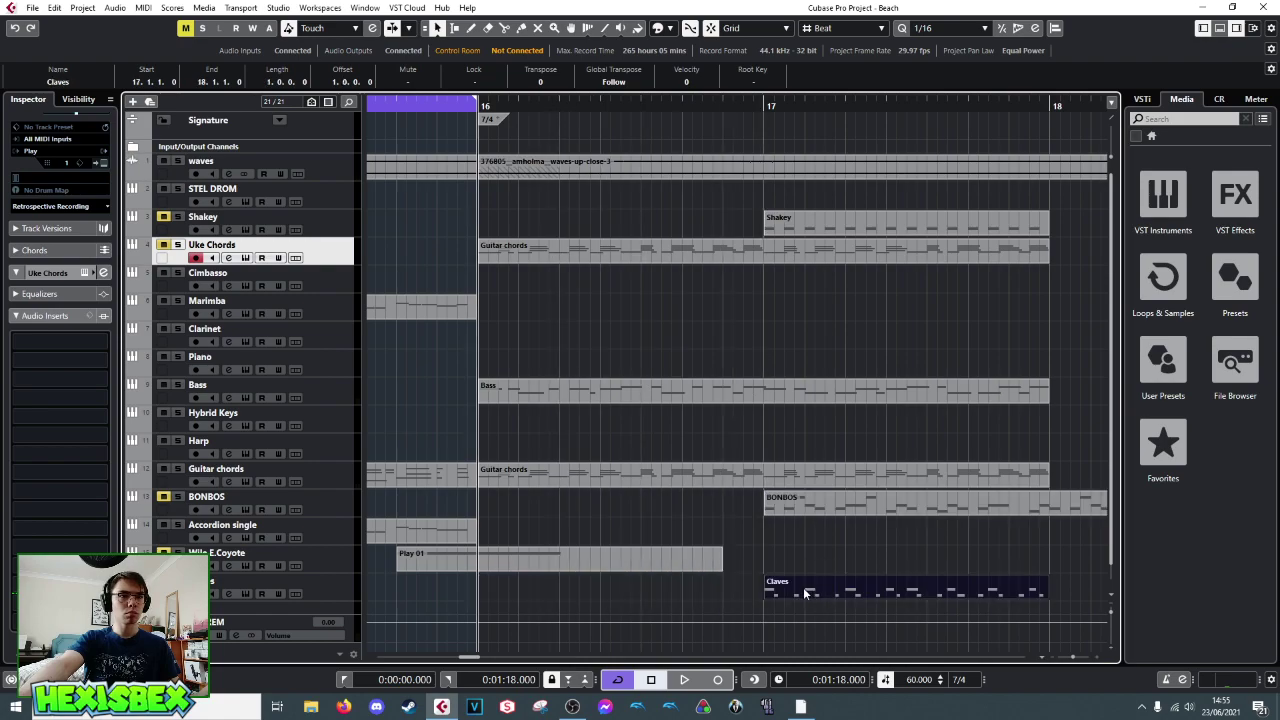
- Listen to the section from bar 16, unmuting Shakey, Uke Chords and BONBOS and keeping Wile E.Coyote muted
{"action": "key", "text": "space"}
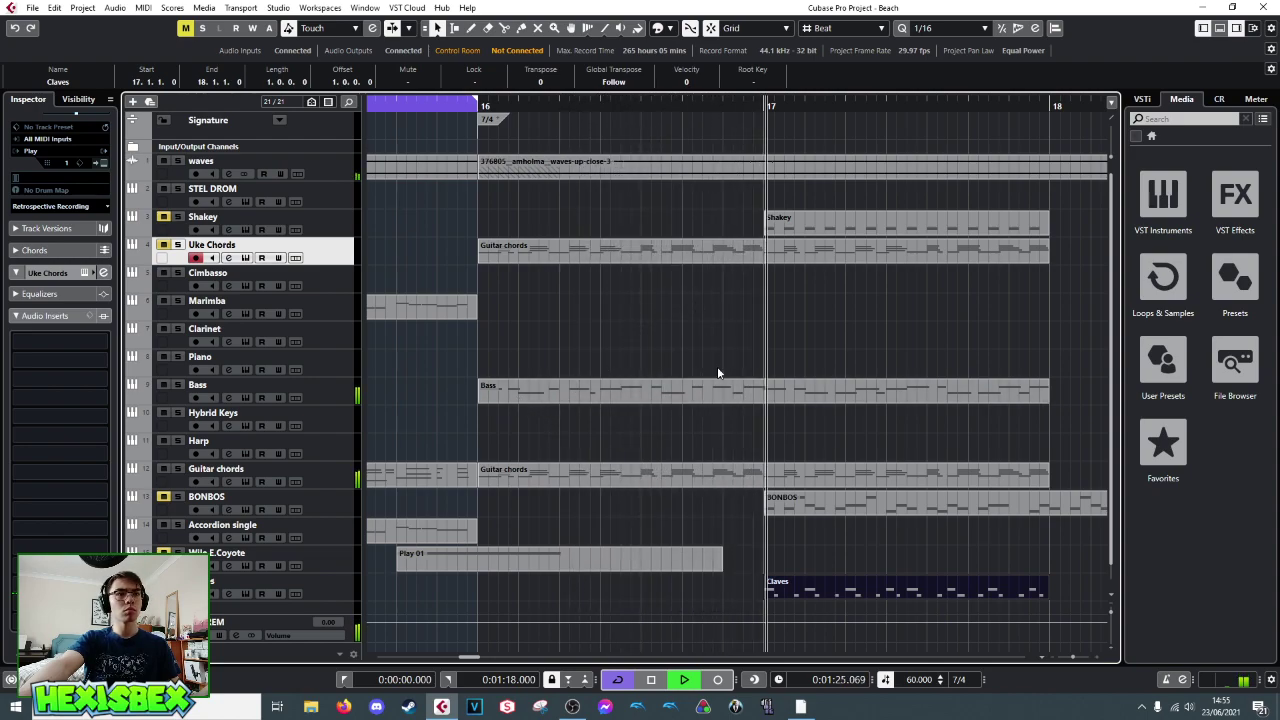
{"action": "key", "text": "space"}
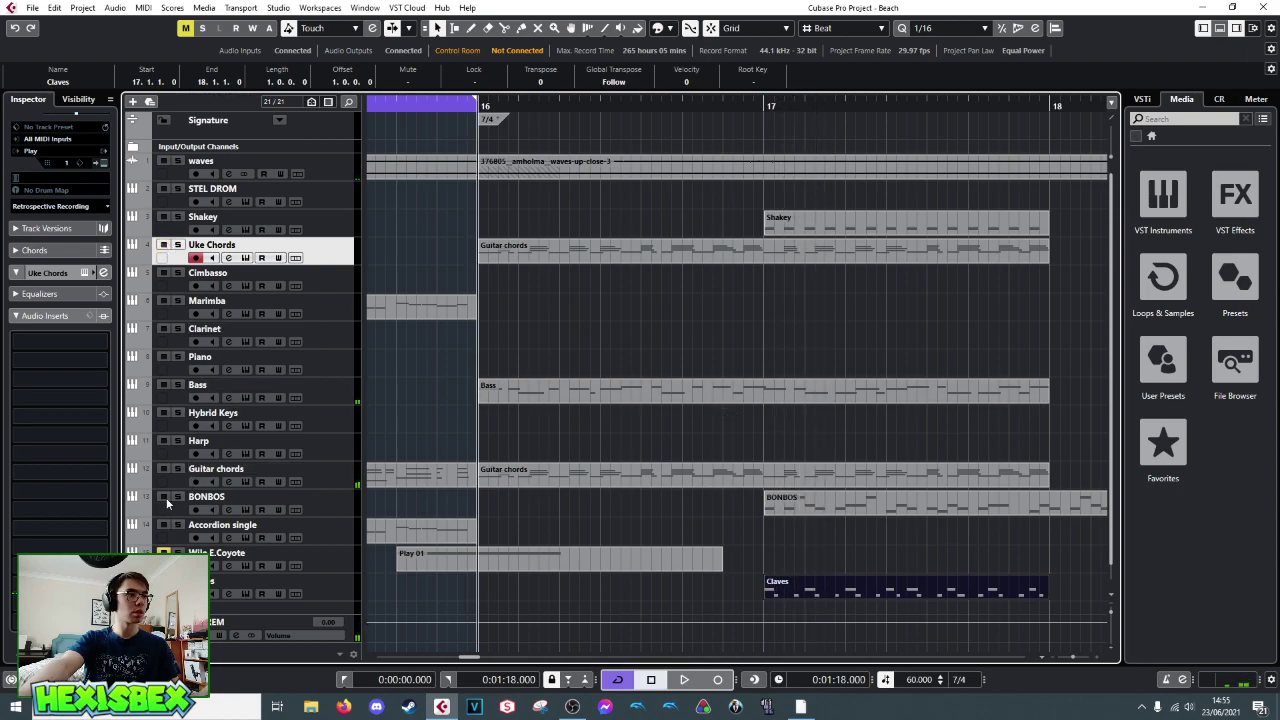
{"action": "key", "text": "space"}
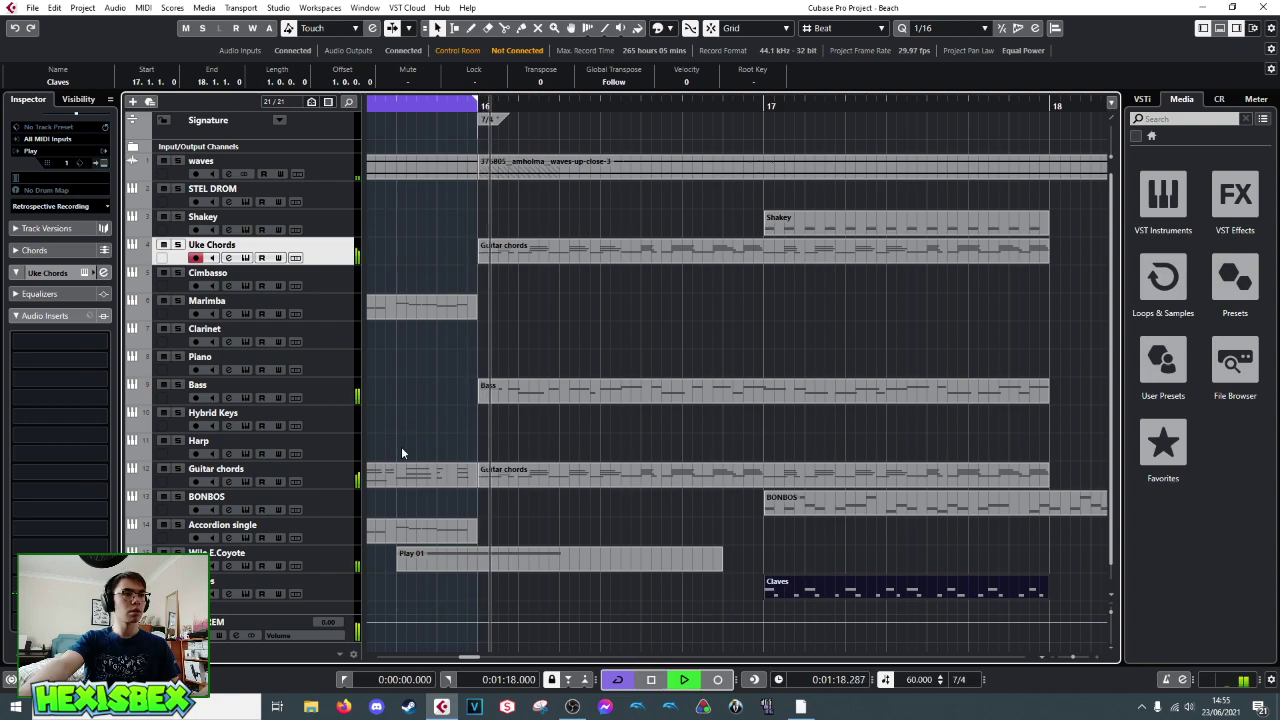
{"action": "key", "text": "space"}
{"action": "left_click", "coordinate": [163, 552]}
{"action": "key", "text": "space"}
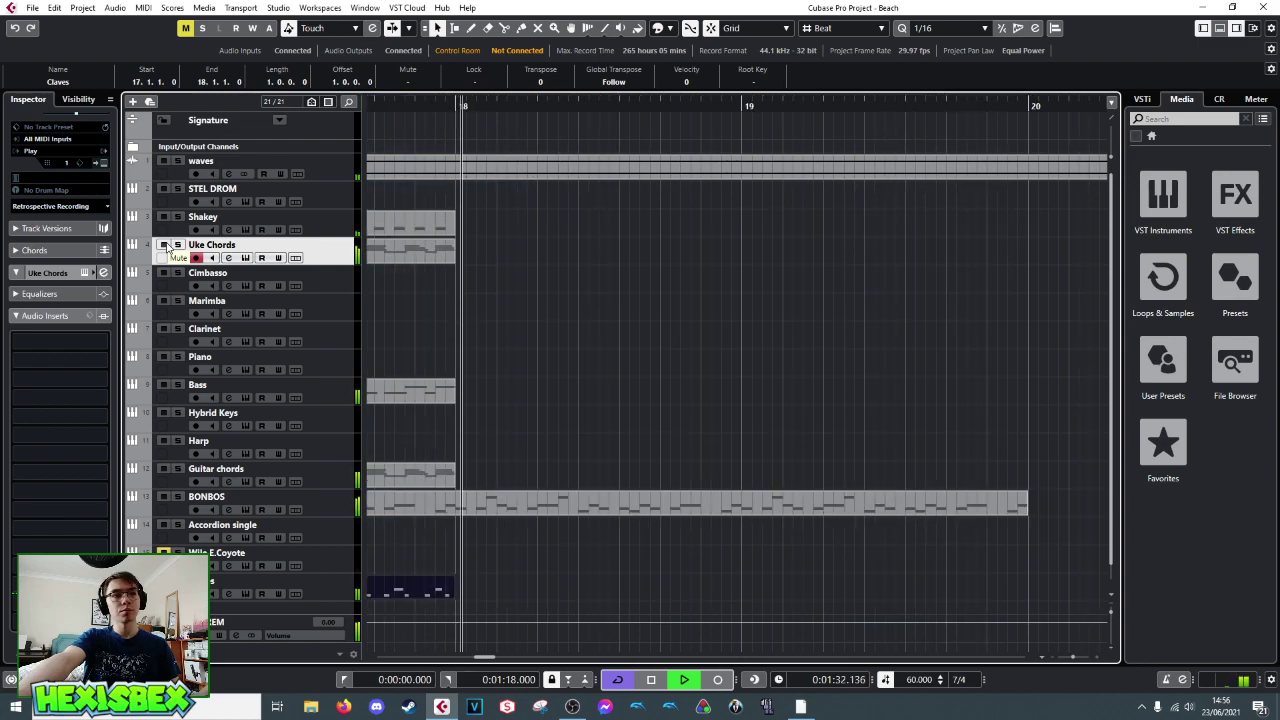
{"action": "key", "text": "space"}
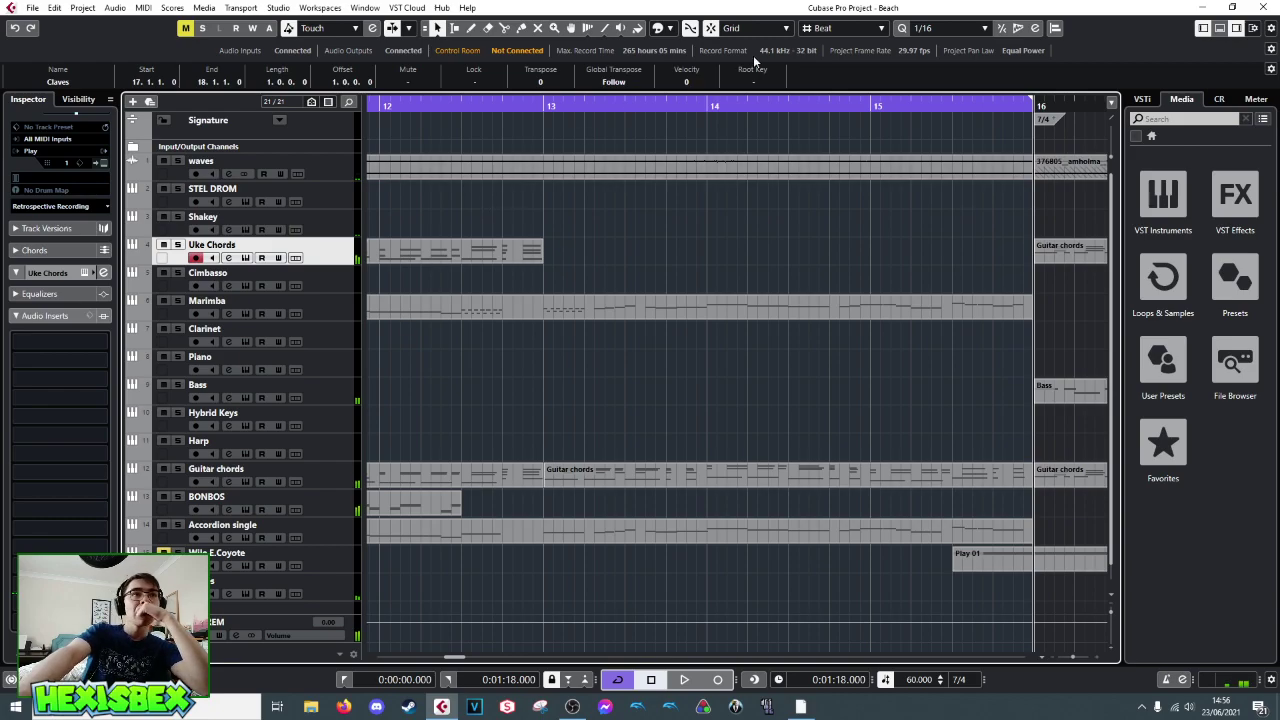
- Split the BONBOS part at bar 9 and repeat the piece after the cut once so it runs up to bar 16
{"action": "left_click_drag", "start_coordinate": [812, 103], "coordinate": [404, 167]}
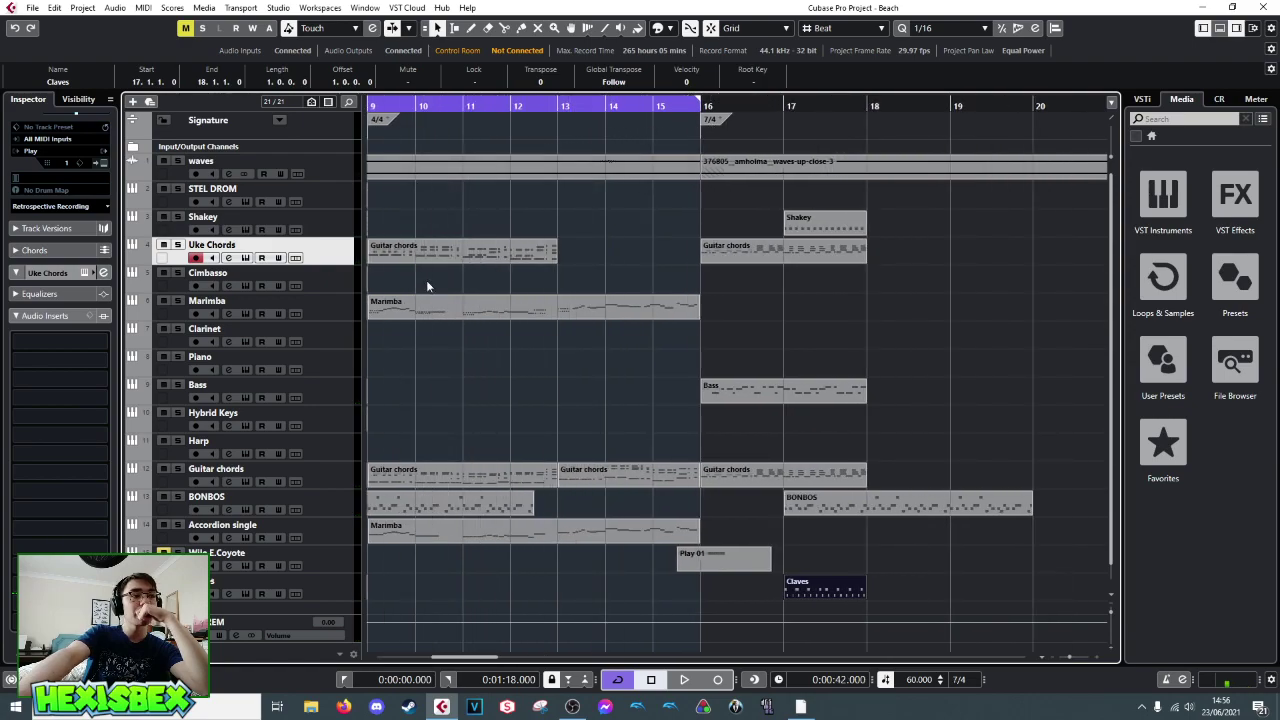
{"action": "left_click_drag", "start_coordinate": [455, 93], "coordinate": [658, 160]}
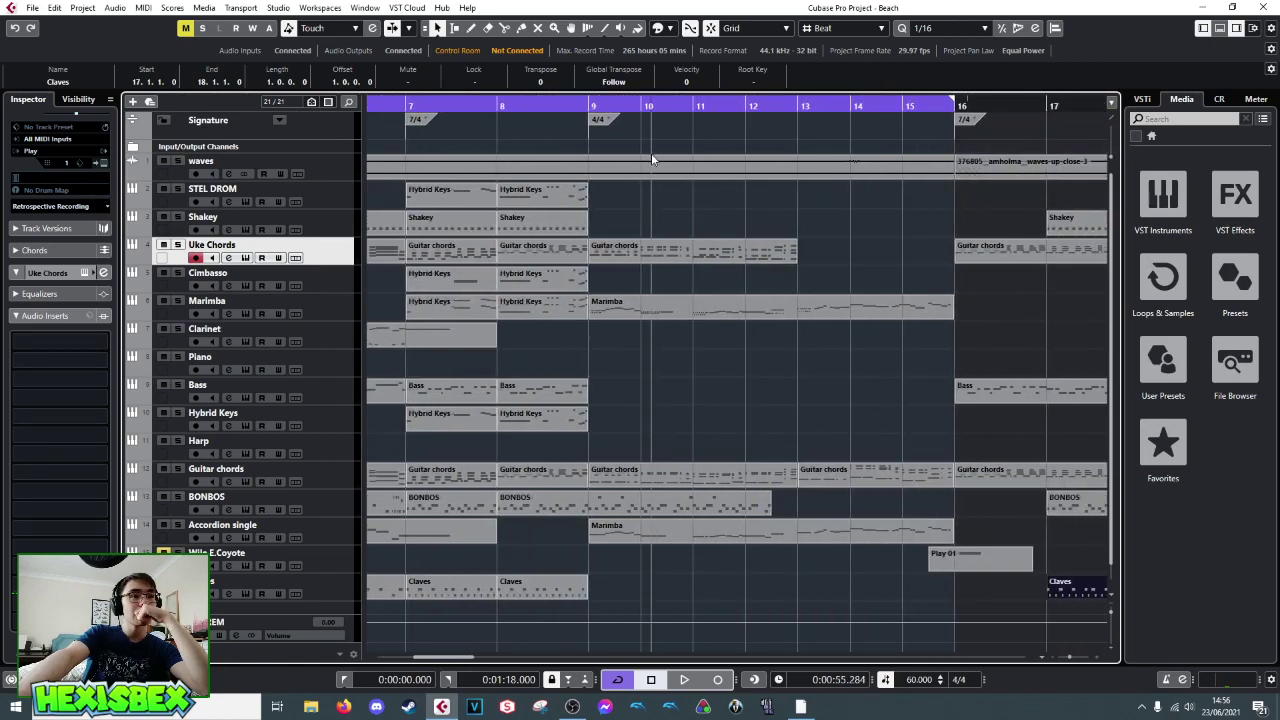
{"action": "key", "text": "h"}
{"action": "key", "text": "h"}
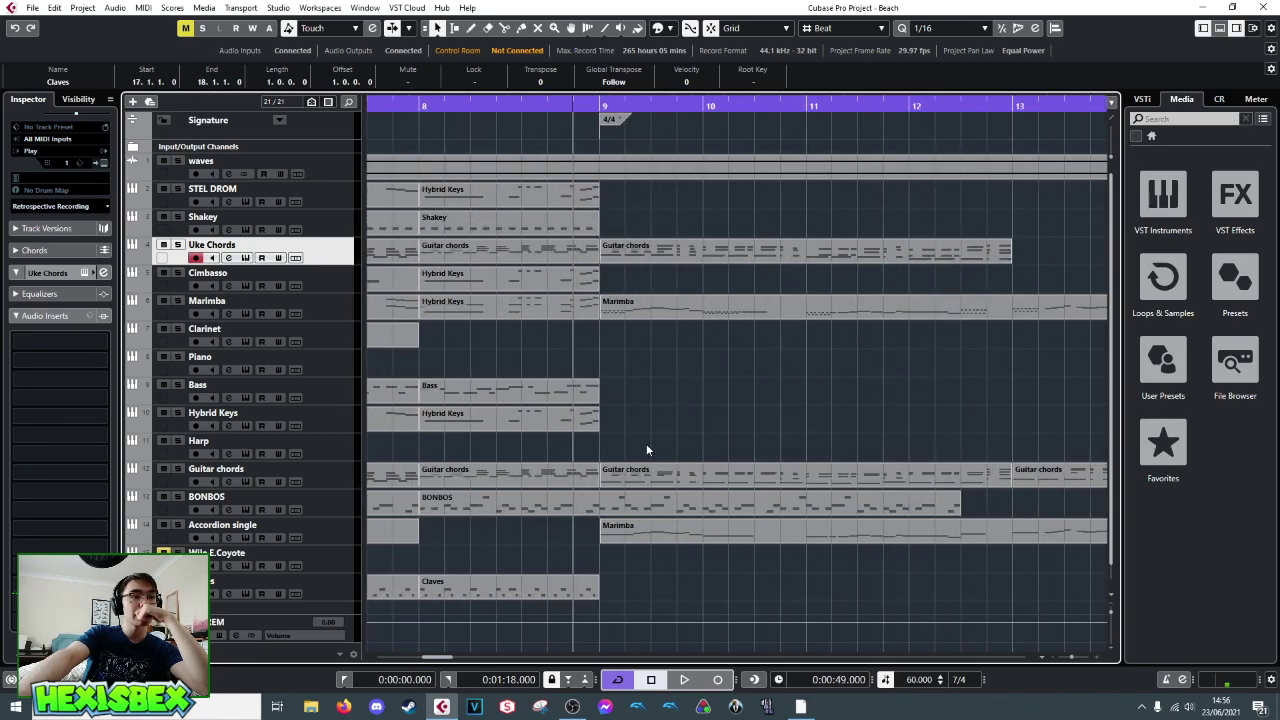
{"action": "right_click", "coordinate": [601, 507]}
{"action": "left_click", "coordinate": [670, 504]}
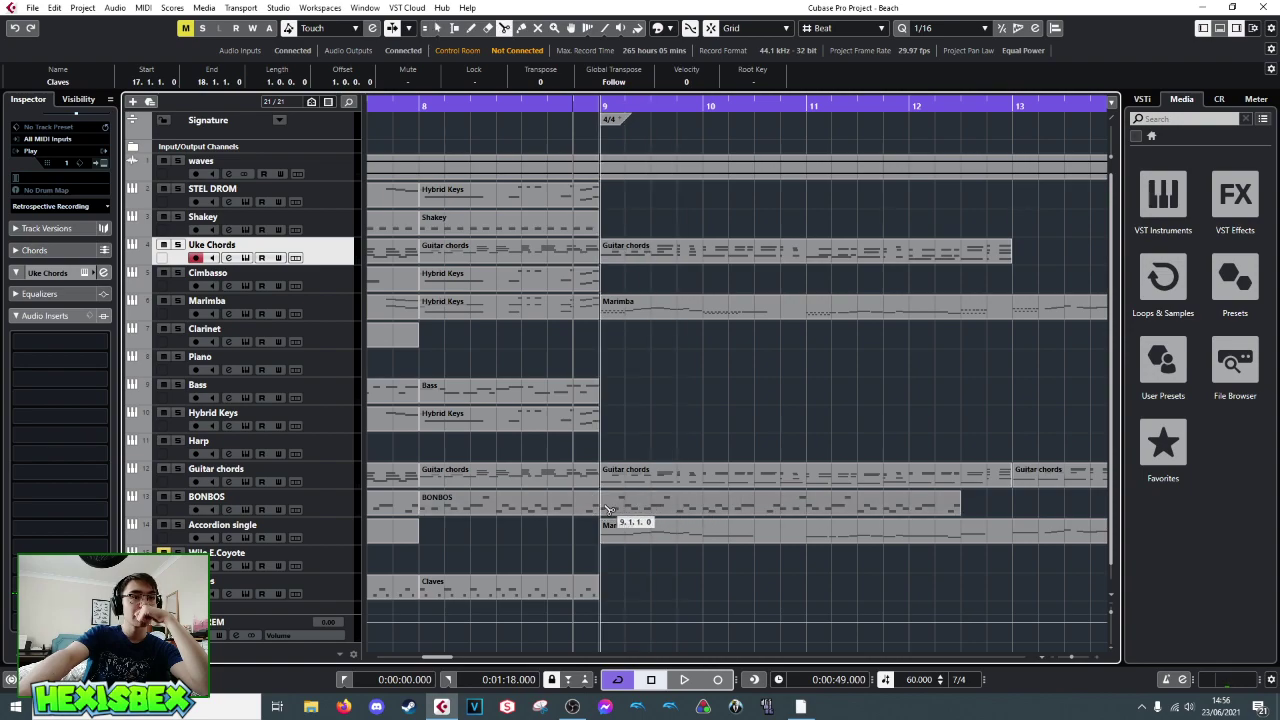
{"action": "right_click", "coordinate": [613, 512]}
{"action": "left_click", "coordinate": [640, 512]}
{"action": "left_click", "coordinate": [660, 509]}
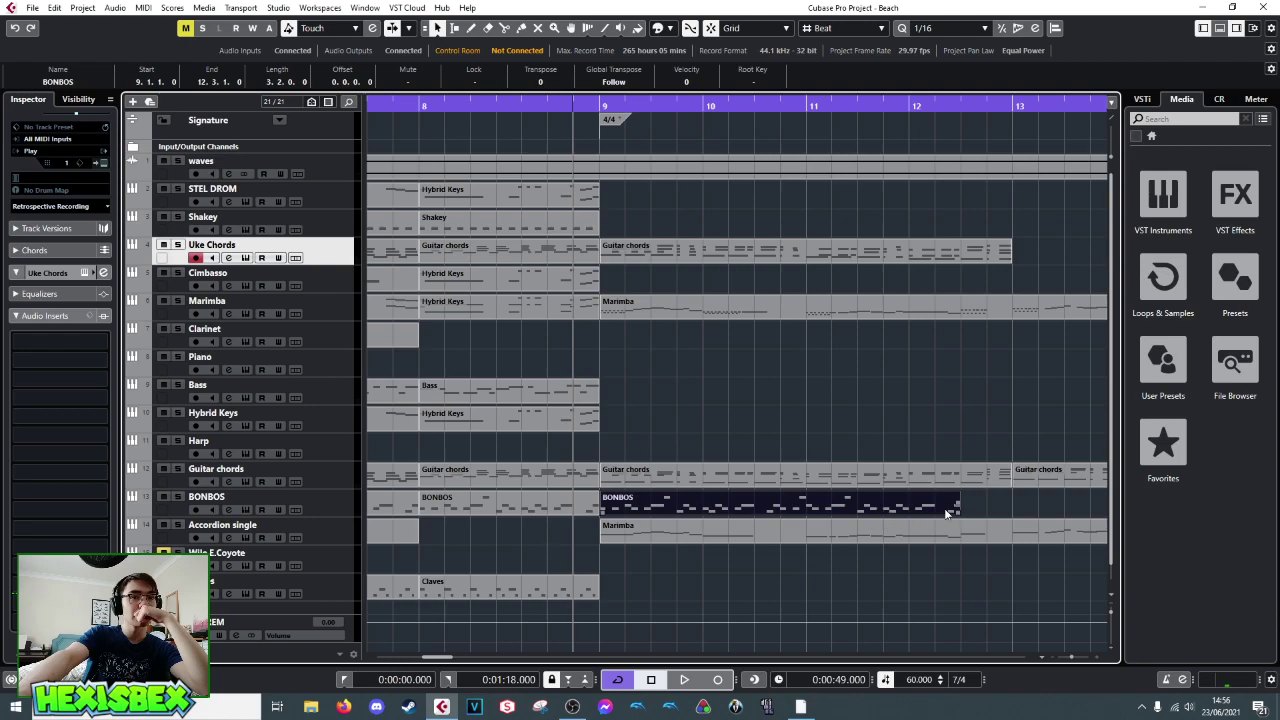
{"action": "left_click_drag", "start_coordinate": [956, 509], "coordinate": [1054, 507]}
{"action": "left_click_drag", "start_coordinate": [965, 506], "coordinate": [965, 507]}
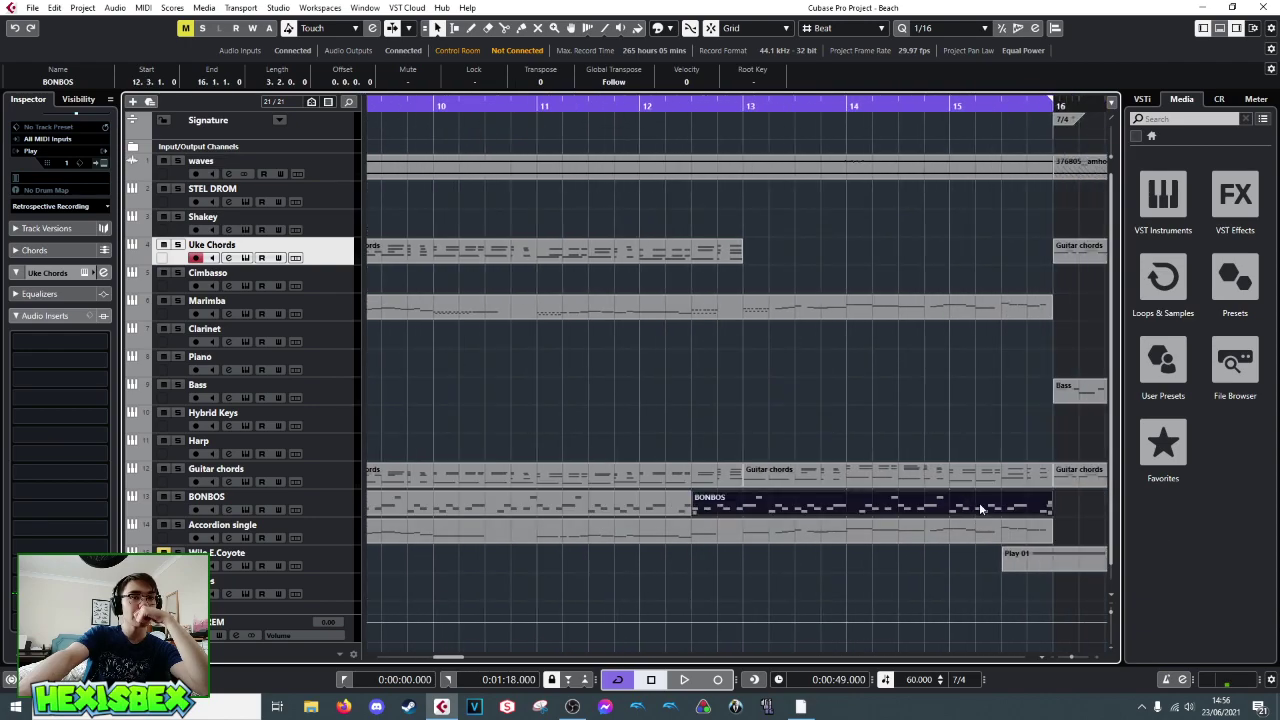
- Listen to the transition from bar 13 into bar 17 with looping off, briefly muting Uke Chords to compare
{"action": "key", "text": "space"}
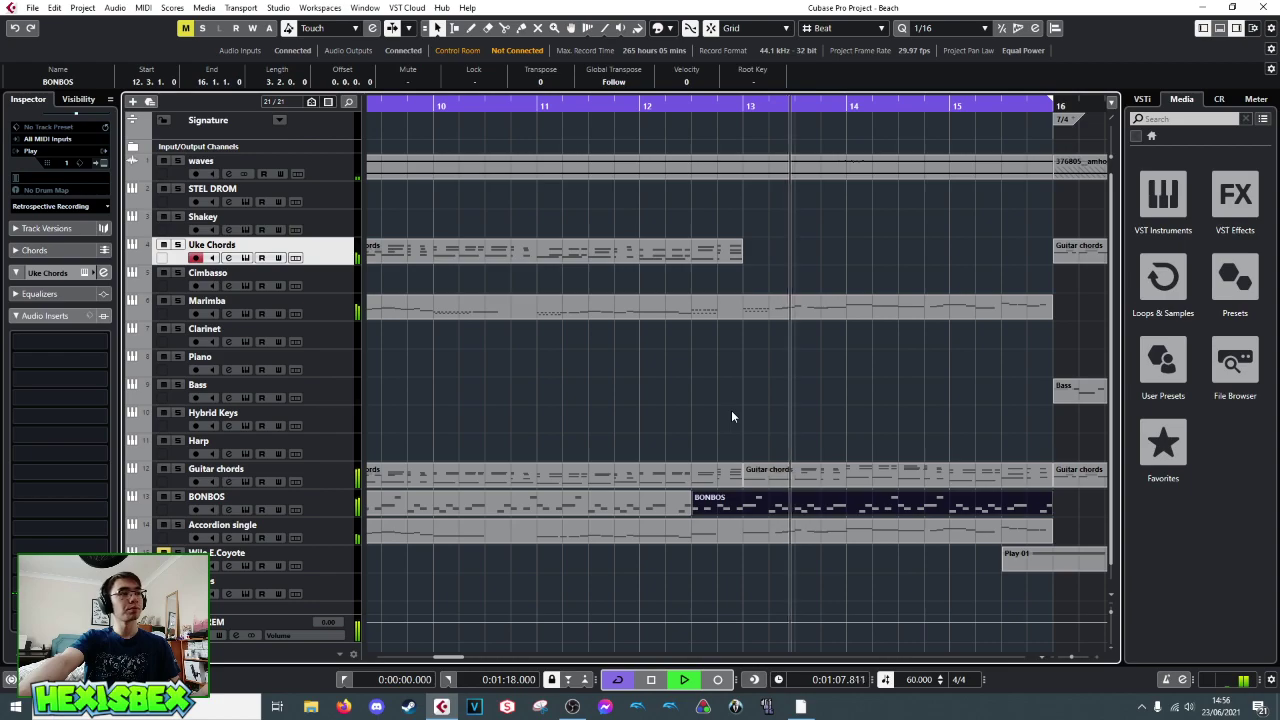
{"action": "left_click", "coordinate": [795, 106]}
{"action": "key", "text": "g"}
{"action": "key", "text": "g"}
{"action": "key", "text": "g"}
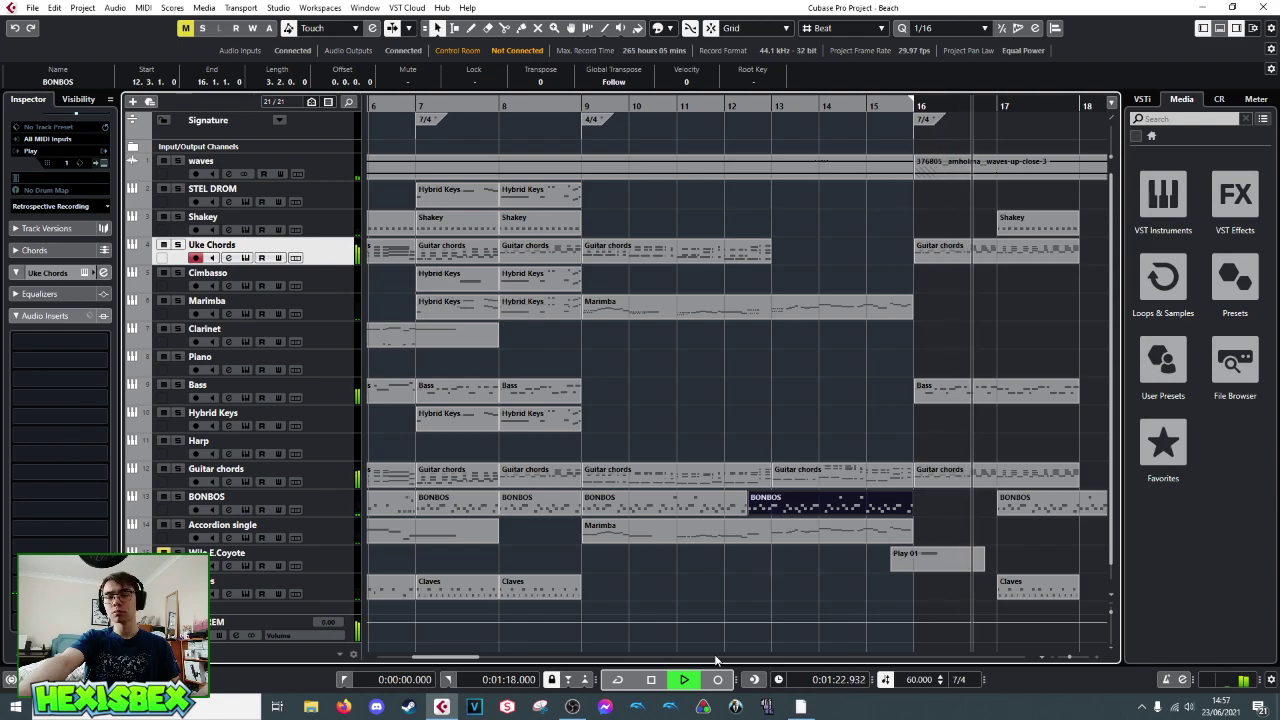
{"action": "left_click", "coordinate": [160, 250]}
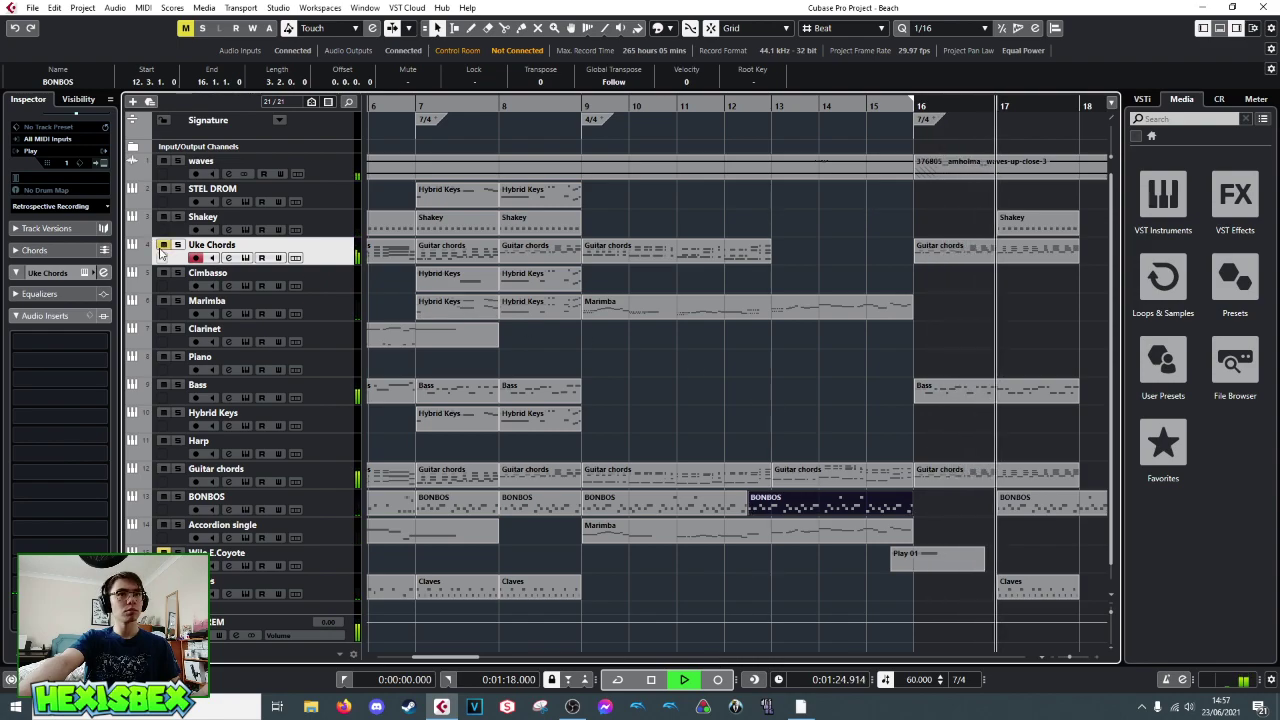
{"action": "left_click", "coordinate": [162, 247]}
{"action": "key", "text": "space"}
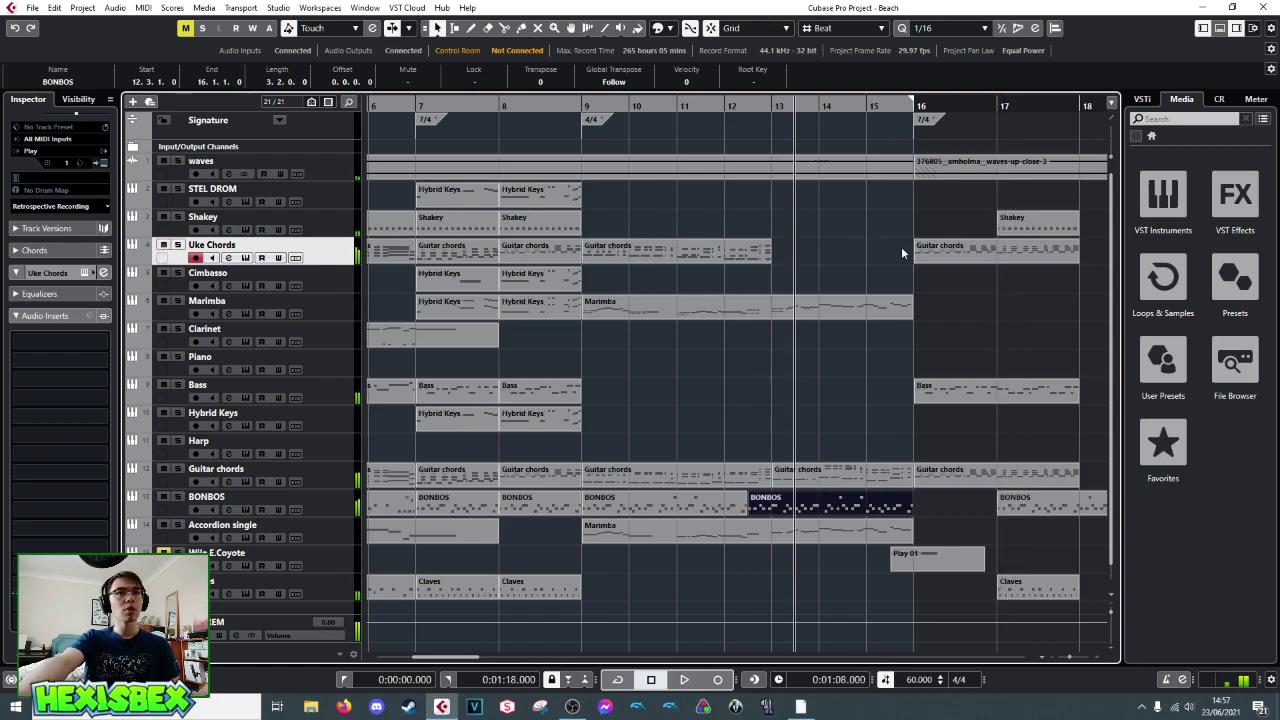
- Try trimming the Uke Chords and Bass parts at bar 16 to start at bar 17, listening after each change
{"action": "left_click_drag", "start_coordinate": [914, 259], "coordinate": [1003, 268]}
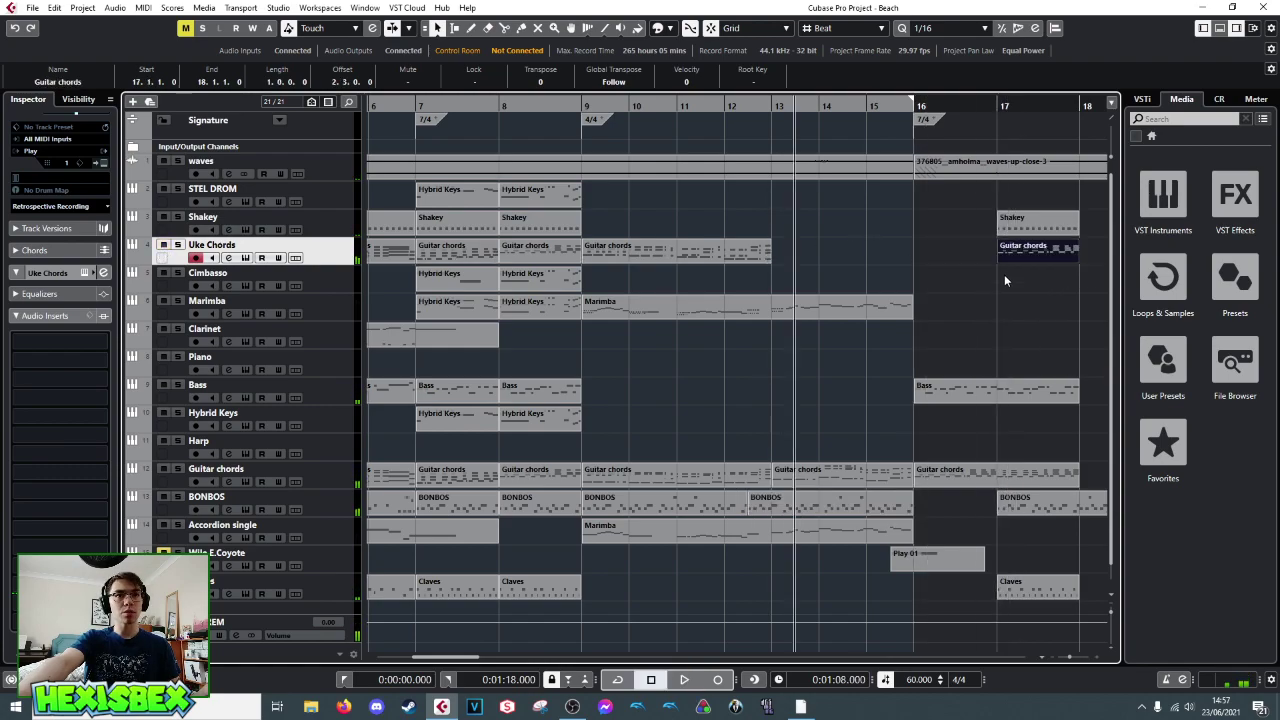
{"action": "left_click", "coordinate": [867, 107]}
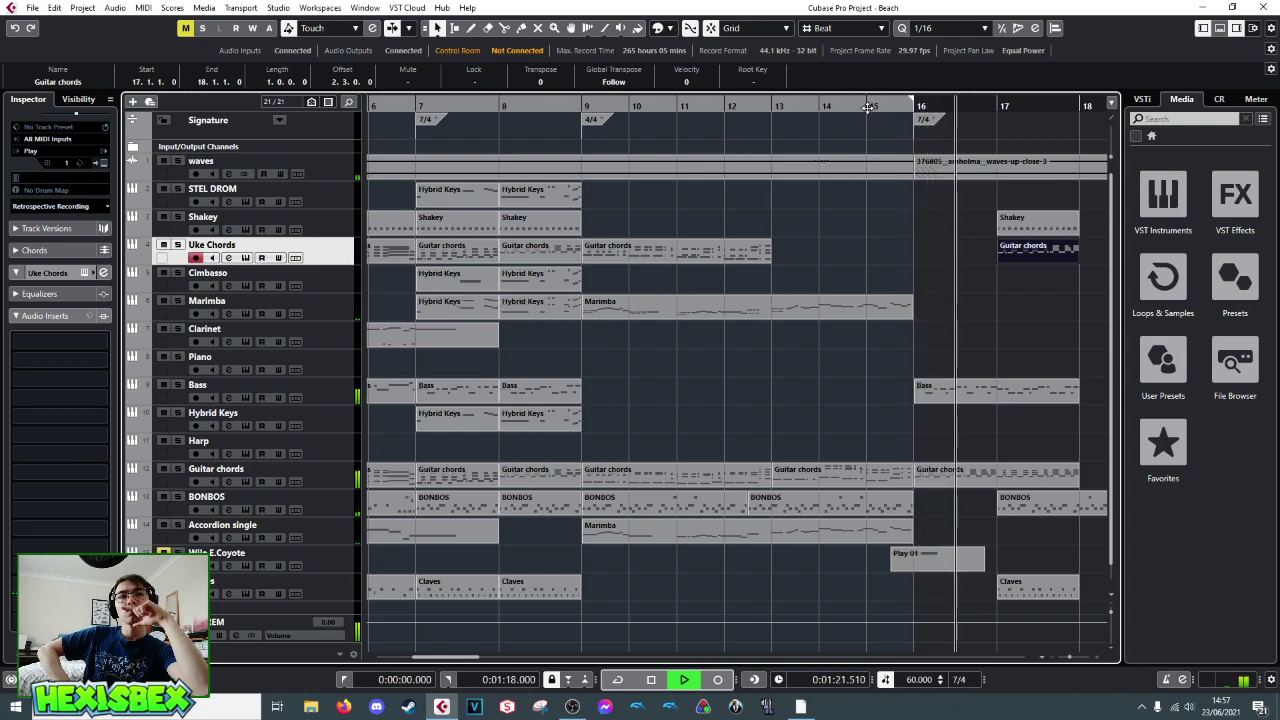
{"action": "key", "text": "space"}
{"action": "left_click_drag", "start_coordinate": [927, 395], "coordinate": [1010, 396]}
{"action": "key", "text": "space"}
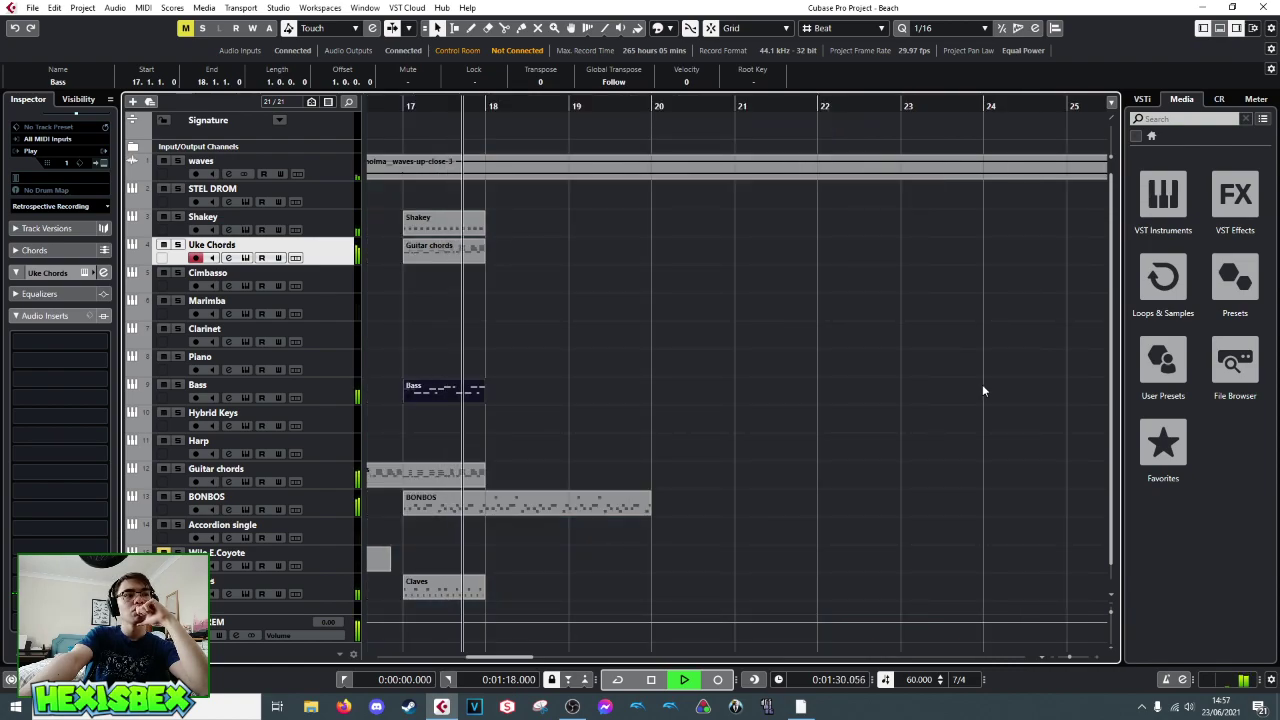
{"action": "key", "text": "space"}
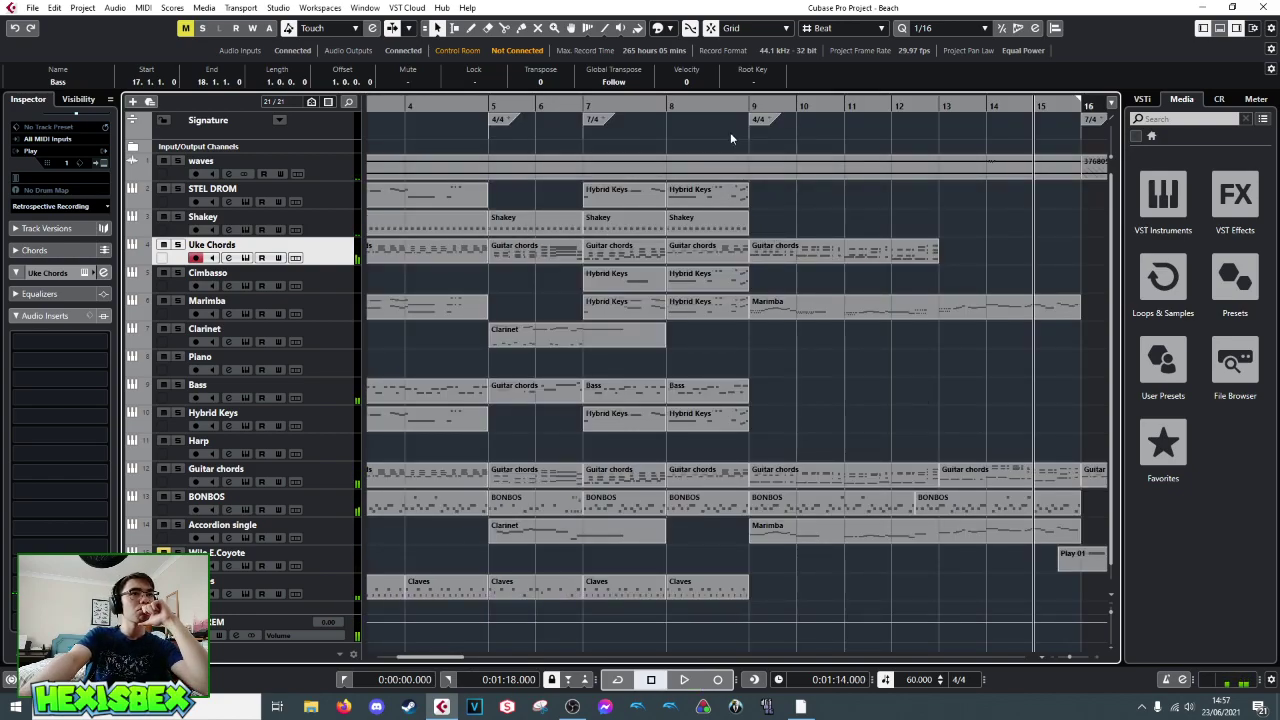
- Move the Uke Chords part to bar 16 and the Guitar chords part to bar 17, and listen from just before bar 16
{"action": "left_click_drag", "start_coordinate": [737, 106], "coordinate": [925, 118]}
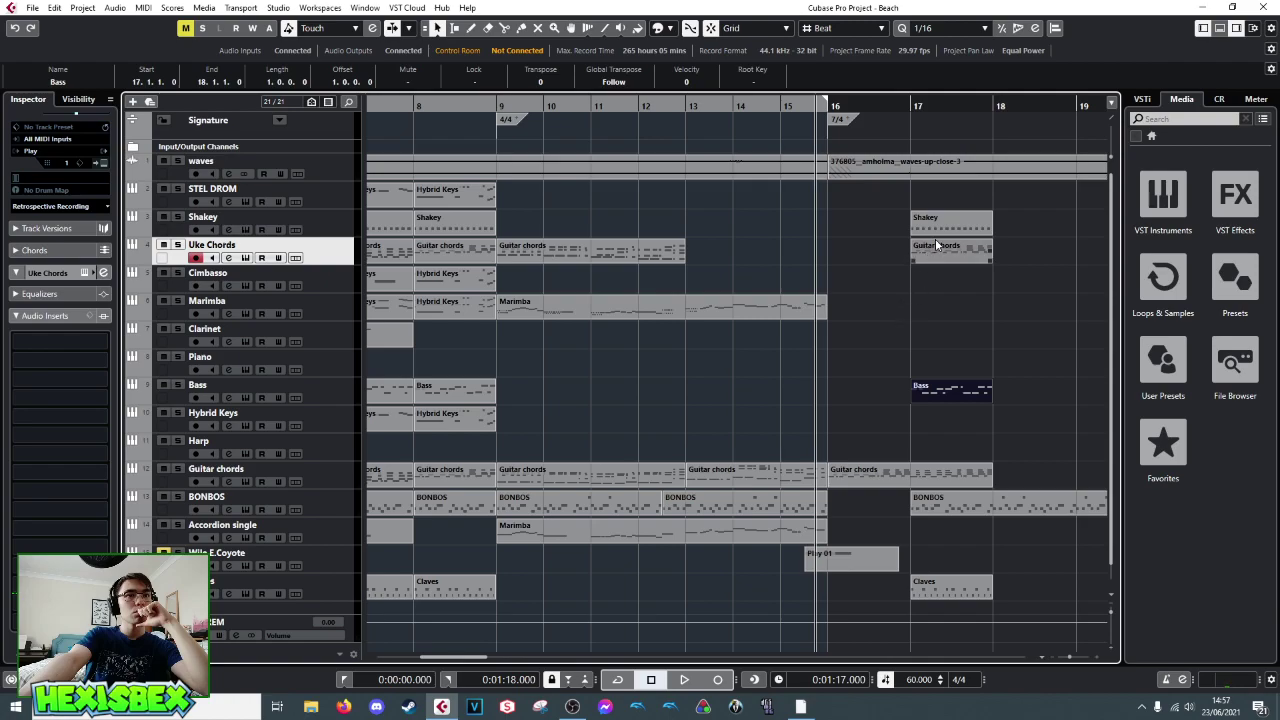
{"action": "left_click_drag", "start_coordinate": [940, 253], "coordinate": [859, 258]}
{"action": "left_click_drag", "start_coordinate": [868, 479], "coordinate": [945, 470]}
{"action": "key", "text": "space"}
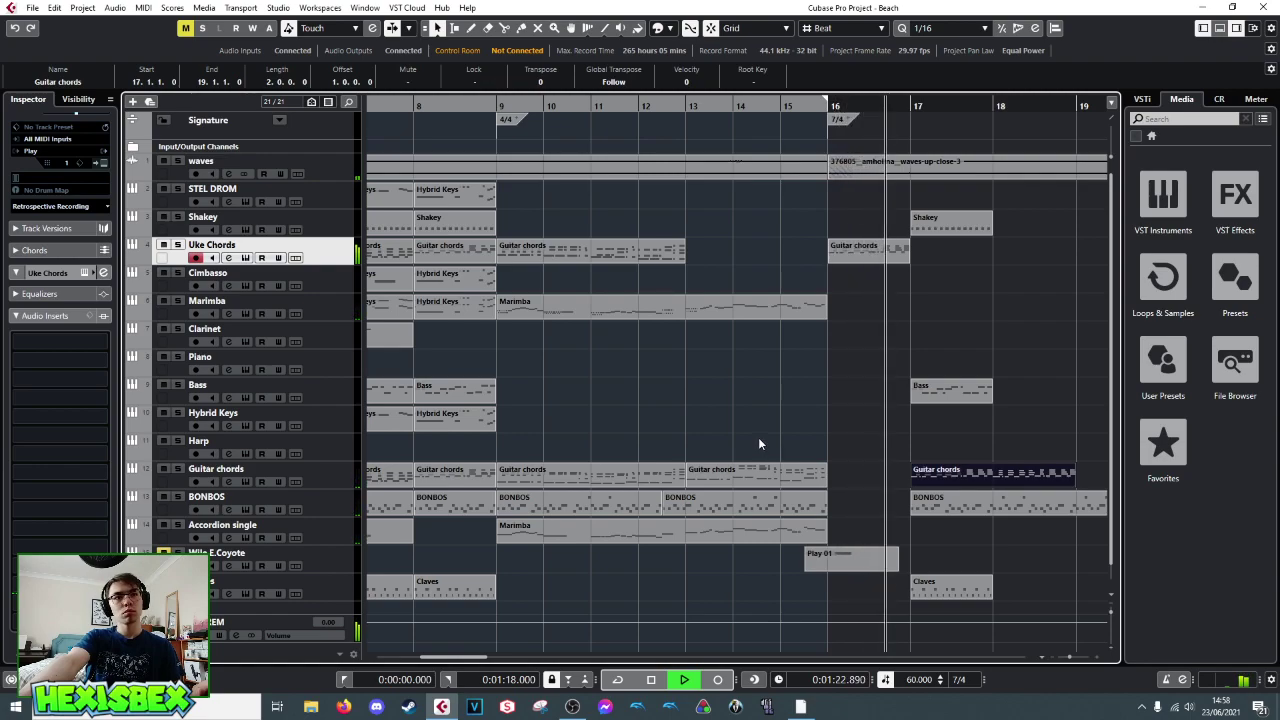
{"action": "key", "text": "space"}
- Try moving the one-bar Bass part from bar 17 to bar 16 and listen to it
{"action": "left_click", "coordinate": [943, 393]}
{"action": "left_click_drag", "start_coordinate": [943, 393], "coordinate": [859, 395]}
{"action": "key", "text": "space"}
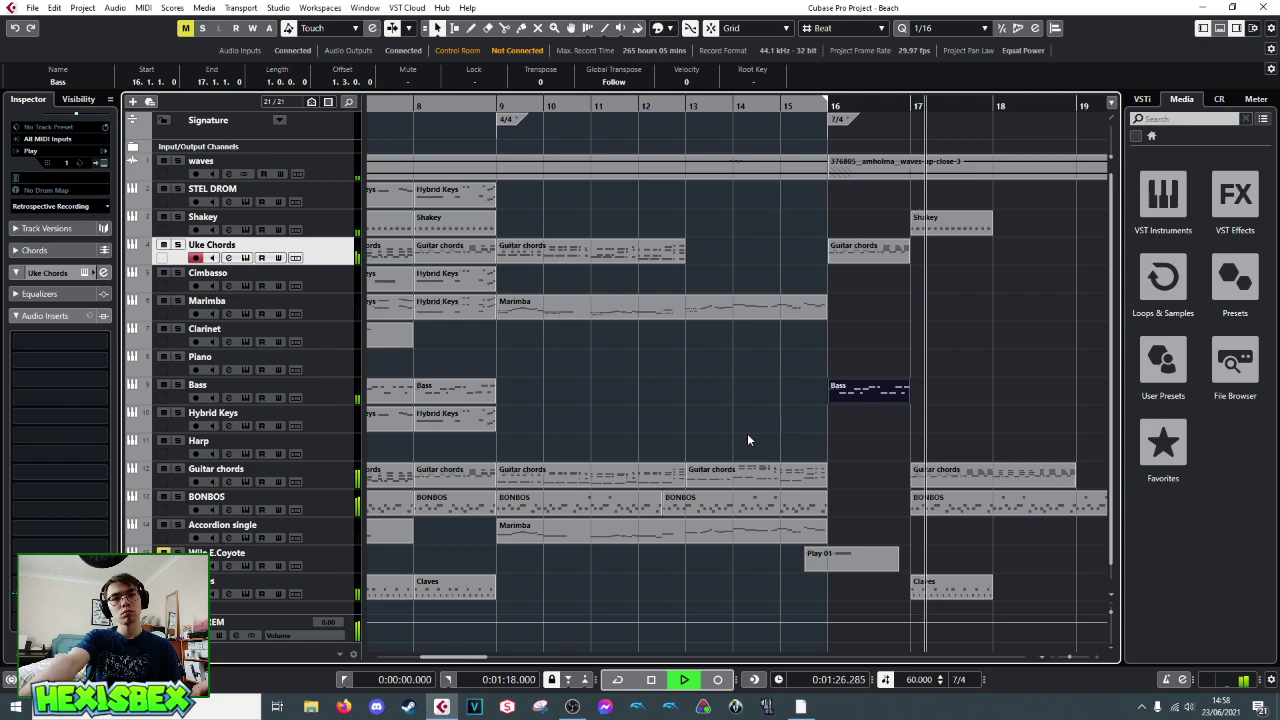
{"action": "key", "text": "space"}
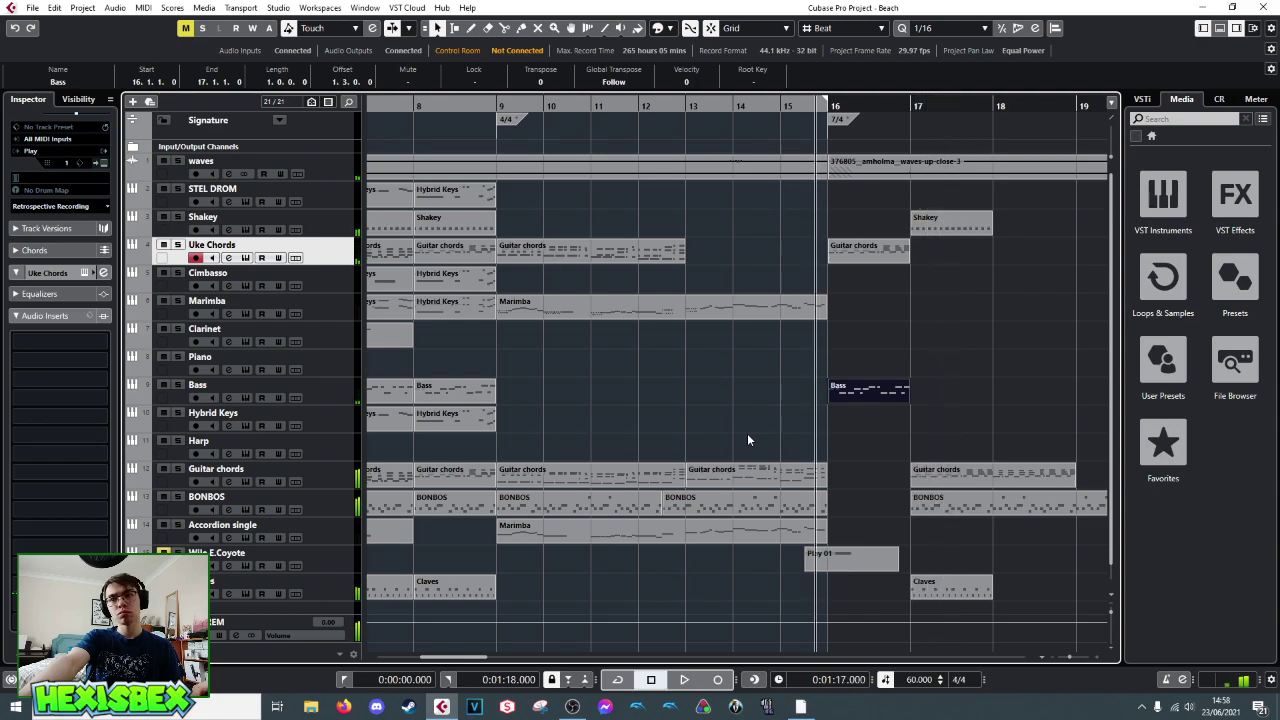
- Make the Uke Chords and Bass parts span bar 16 to bar 18 and listen to the transition
{"action": "left_click_drag", "start_coordinate": [877, 264], "coordinate": [828, 264]}
{"action": "left_click_drag", "start_coordinate": [861, 404], "coordinate": [832, 403]}
{"action": "key", "text": "space"}
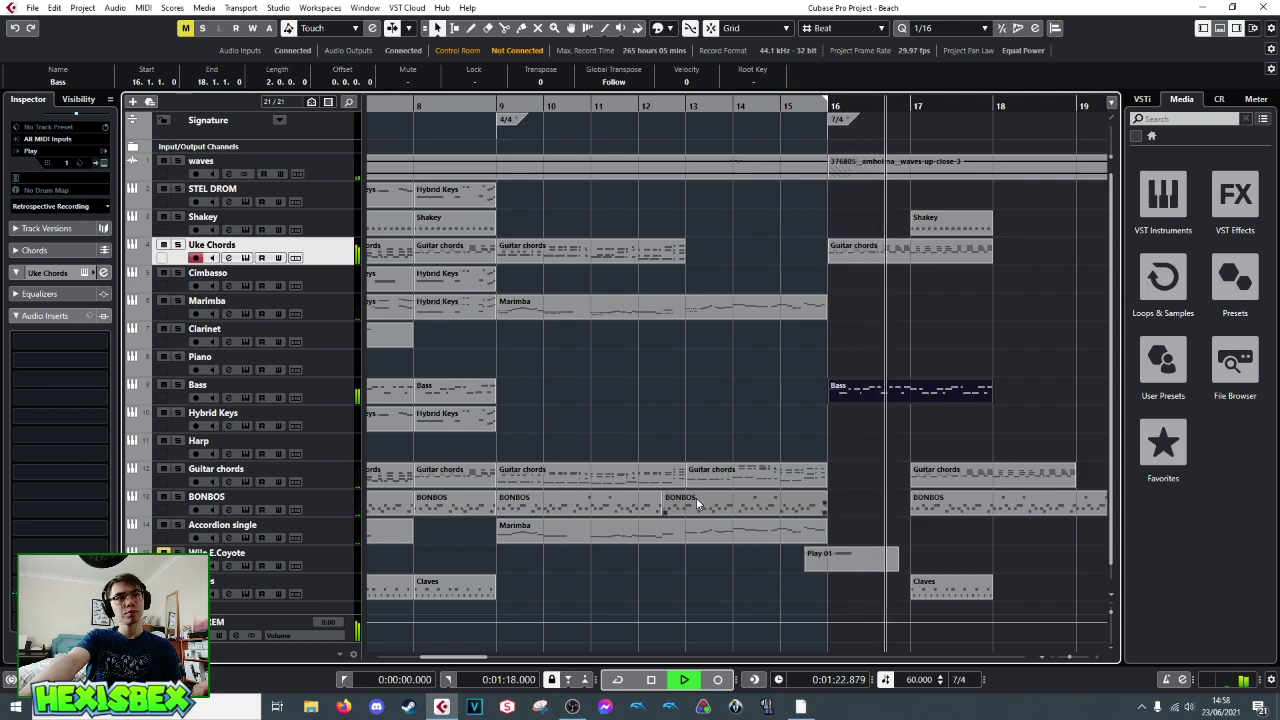
{"action": "key", "text": "space"}
- Extend the start of the Shakey part back to bar 16 and play the section
{"action": "left_click", "coordinate": [915, 232]}
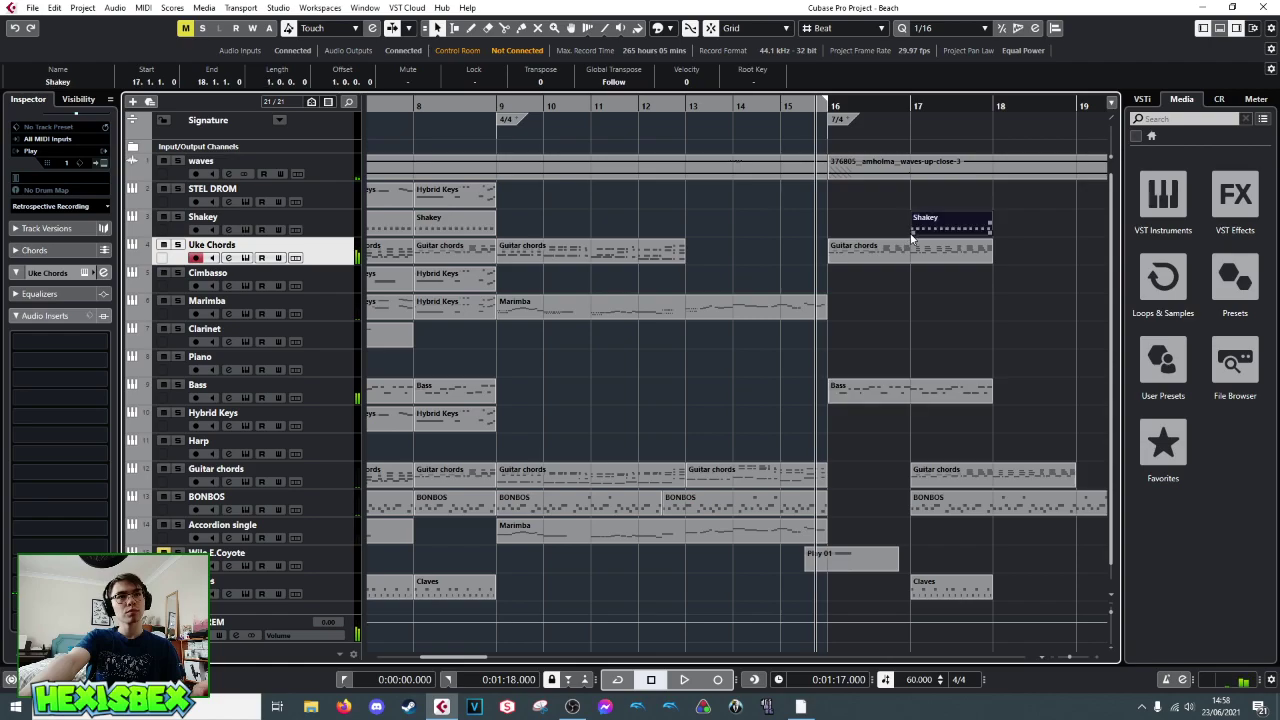
{"action": "left_click_drag", "start_coordinate": [903, 232], "coordinate": [831, 232]}
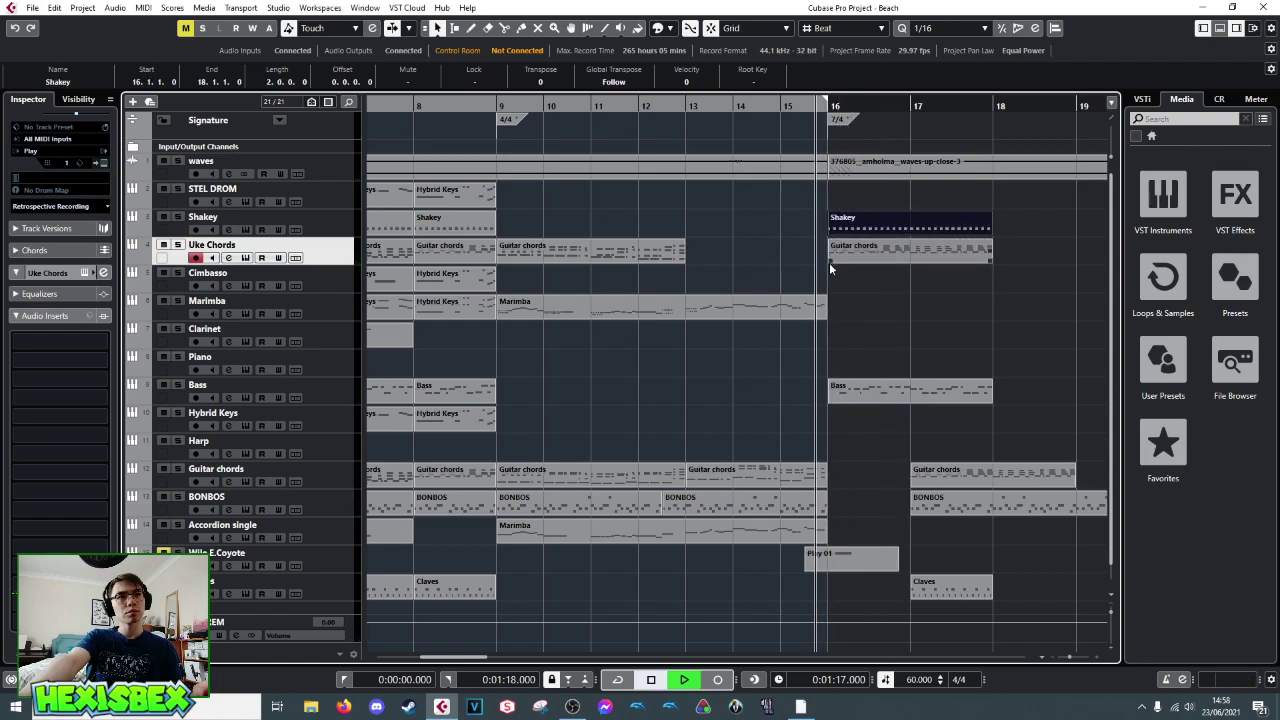
{"action": "key", "text": "space"}
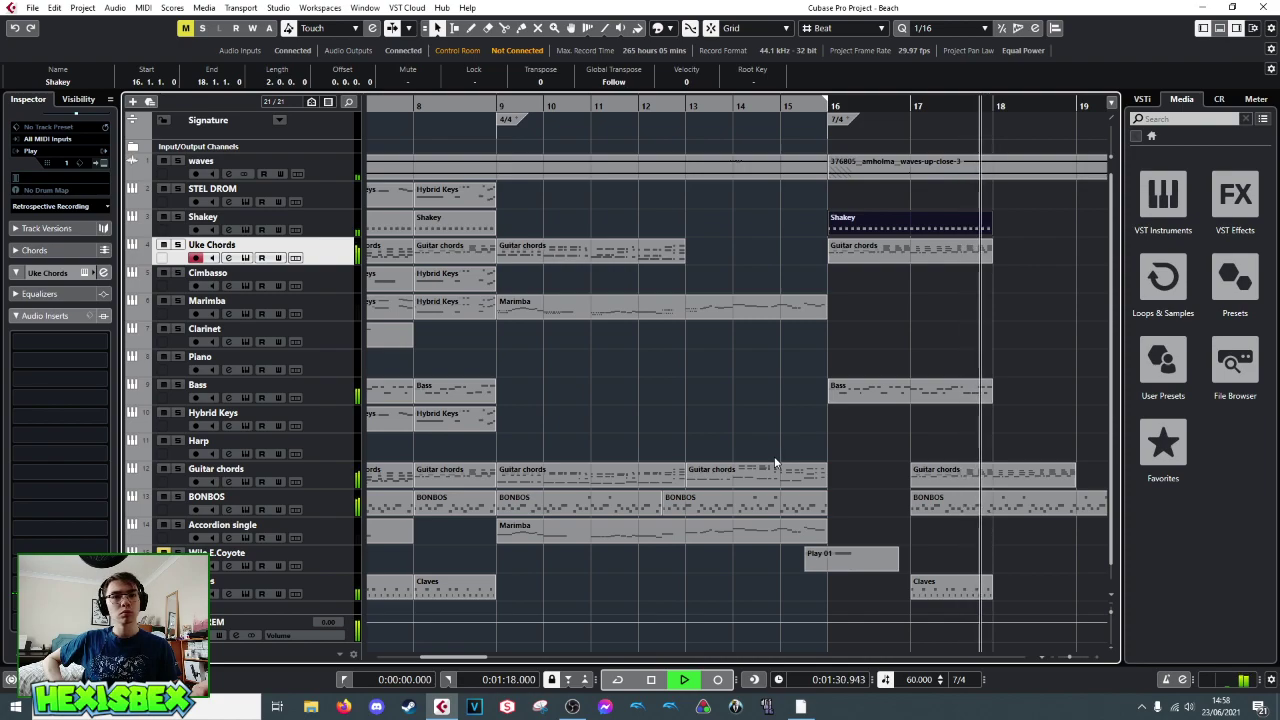
- Copy the Guitar chords part spanning bars 13 to 16 onto the Uke Chords track and open the copy for note editing
{"action": "key", "text": "space"}
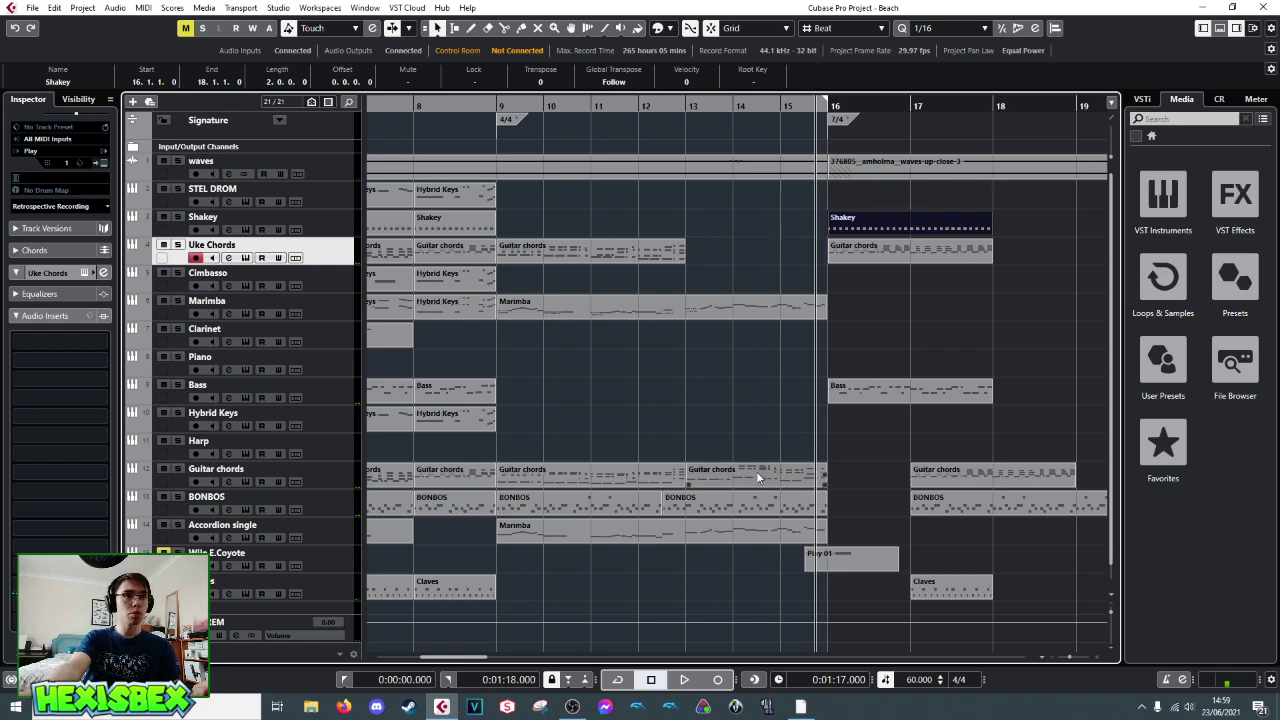
{"action": "left_click", "coordinate": [755, 477]}
{"action": "key", "text": "ctrl+d"}
{"action": "left_click_drag", "start_coordinate": [858, 476], "coordinate": [716, 254]}
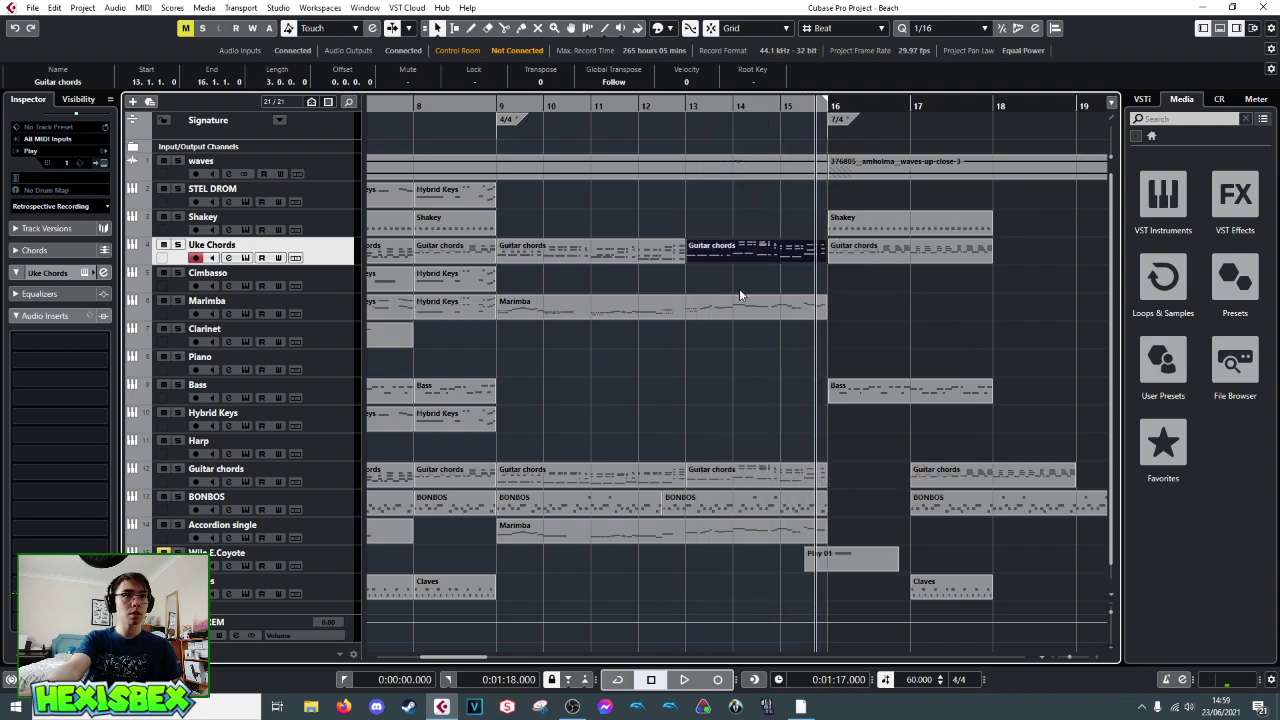
{"action": "double_click", "coordinate": [712, 248]}
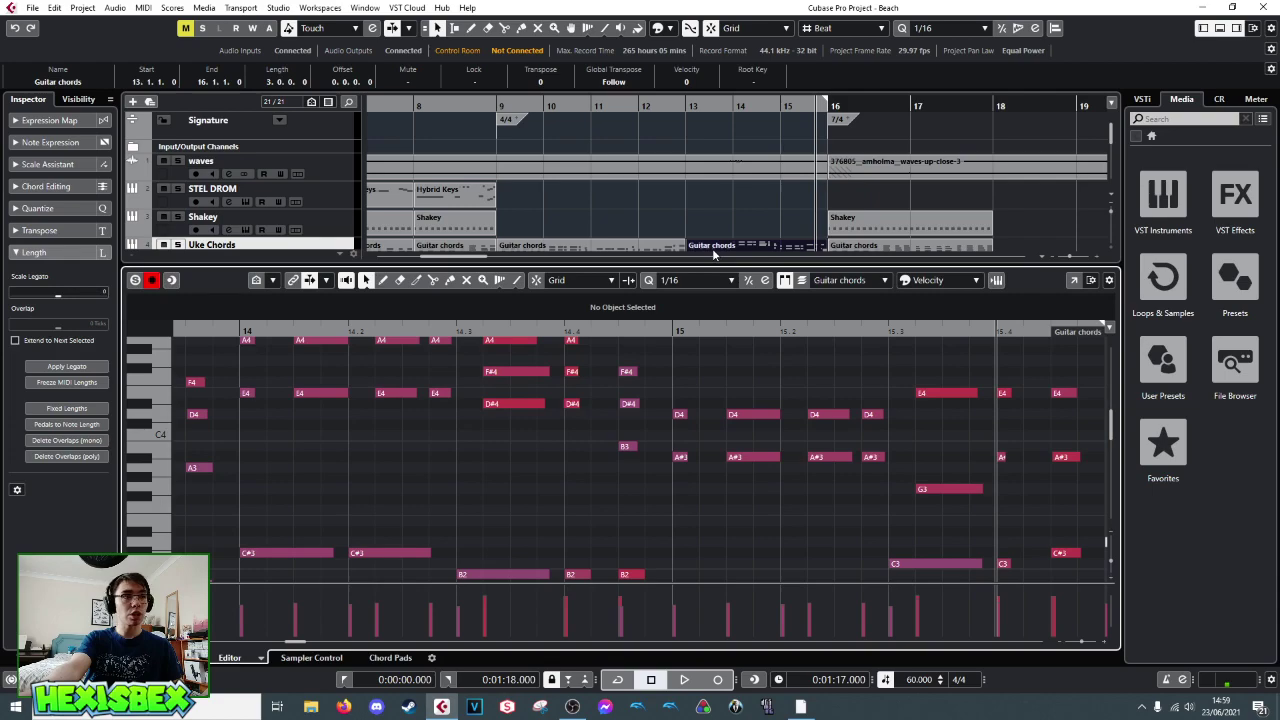
- Solo the Uke Chords track and listen to the copied part from shortly before bar 13
{"action": "left_click", "coordinate": [466, 328]}
{"action": "left_click_drag", "start_coordinate": [466, 328], "coordinate": [185, 328]}
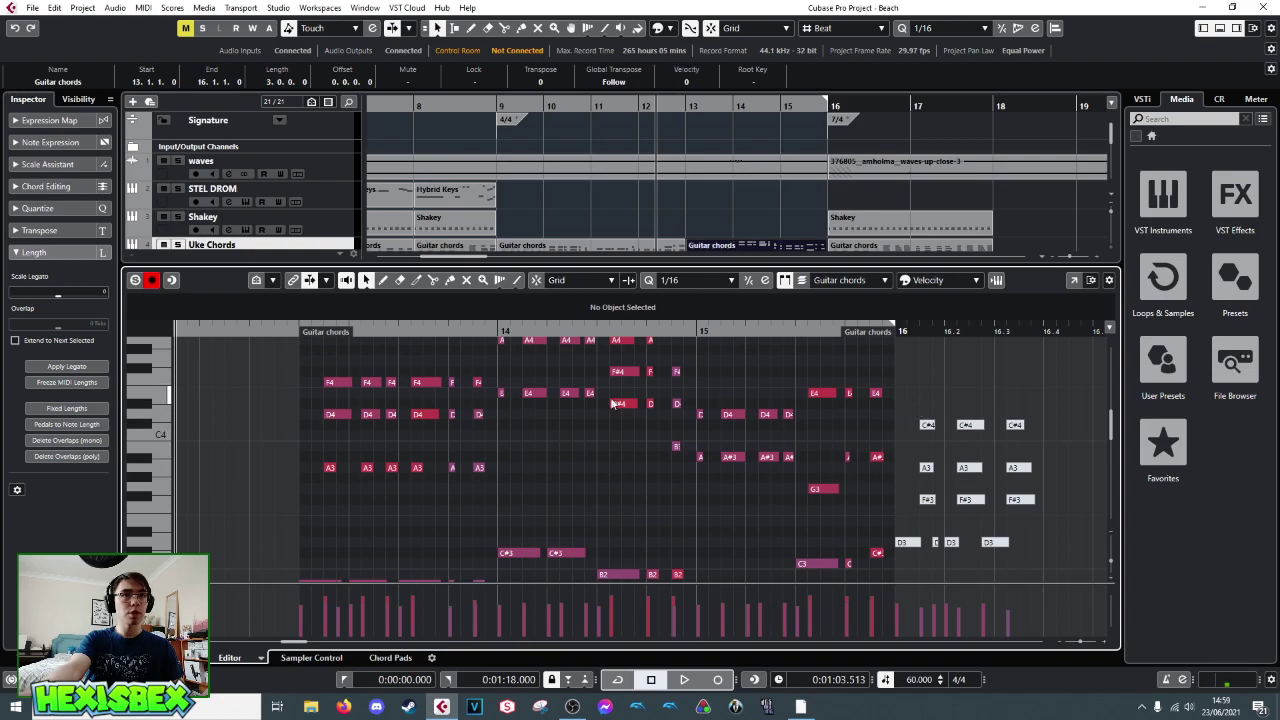
{"action": "scroll", "coordinate": [569, 449], "scroll_direction": "up", "scroll_amount": 2}
{"action": "scroll", "coordinate": [570, 451], "scroll_direction": "down", "scroll_amount": 3}
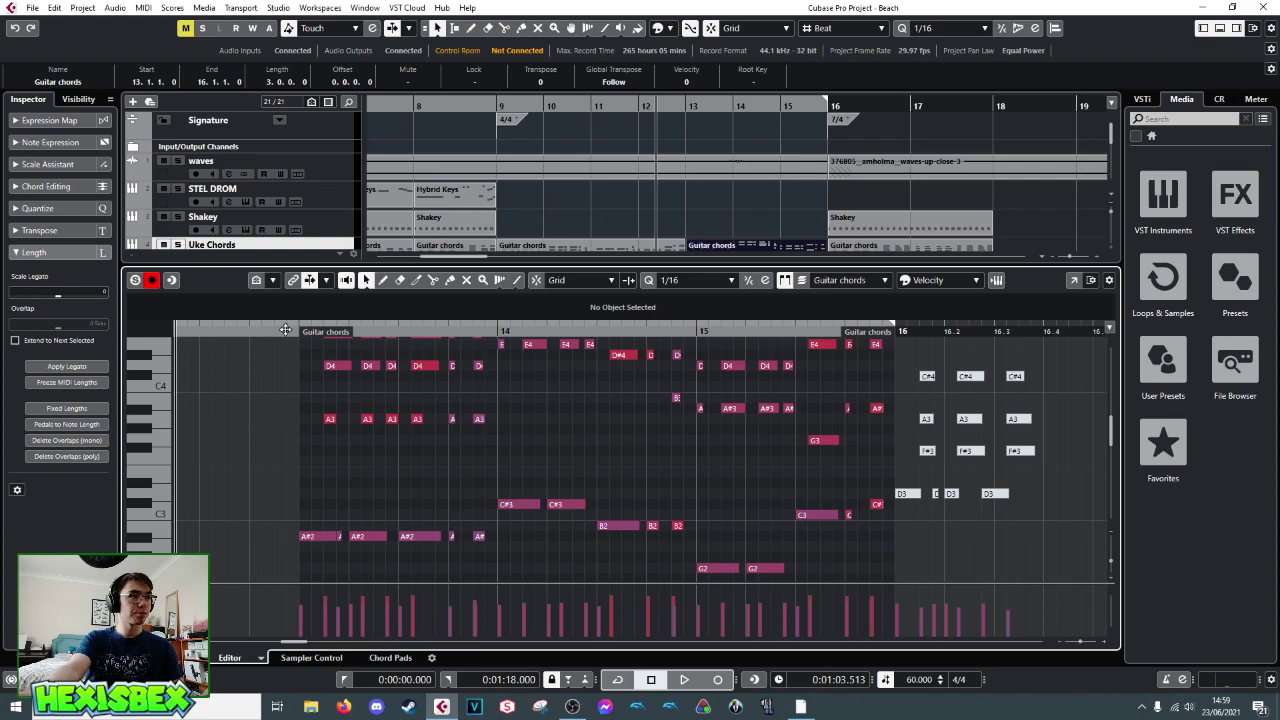
{"action": "left_click", "coordinate": [179, 245]}
{"action": "key", "text": "space"}
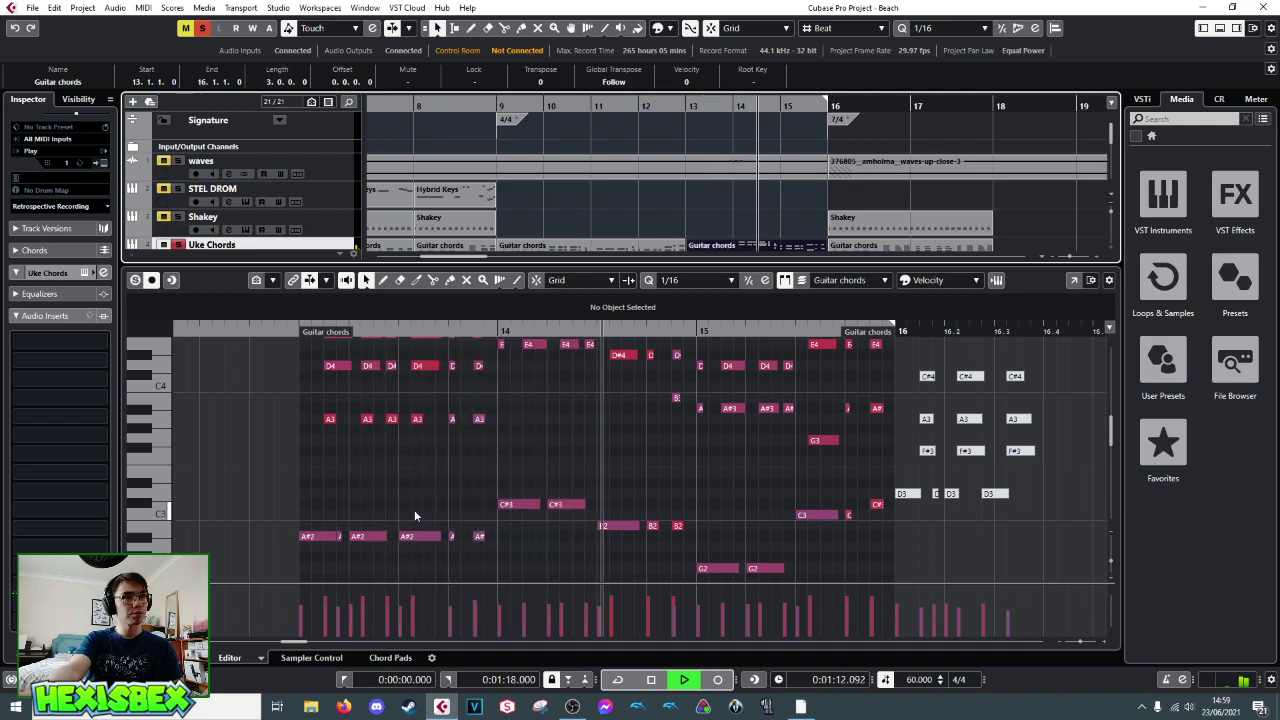
{"action": "key", "text": "space"}
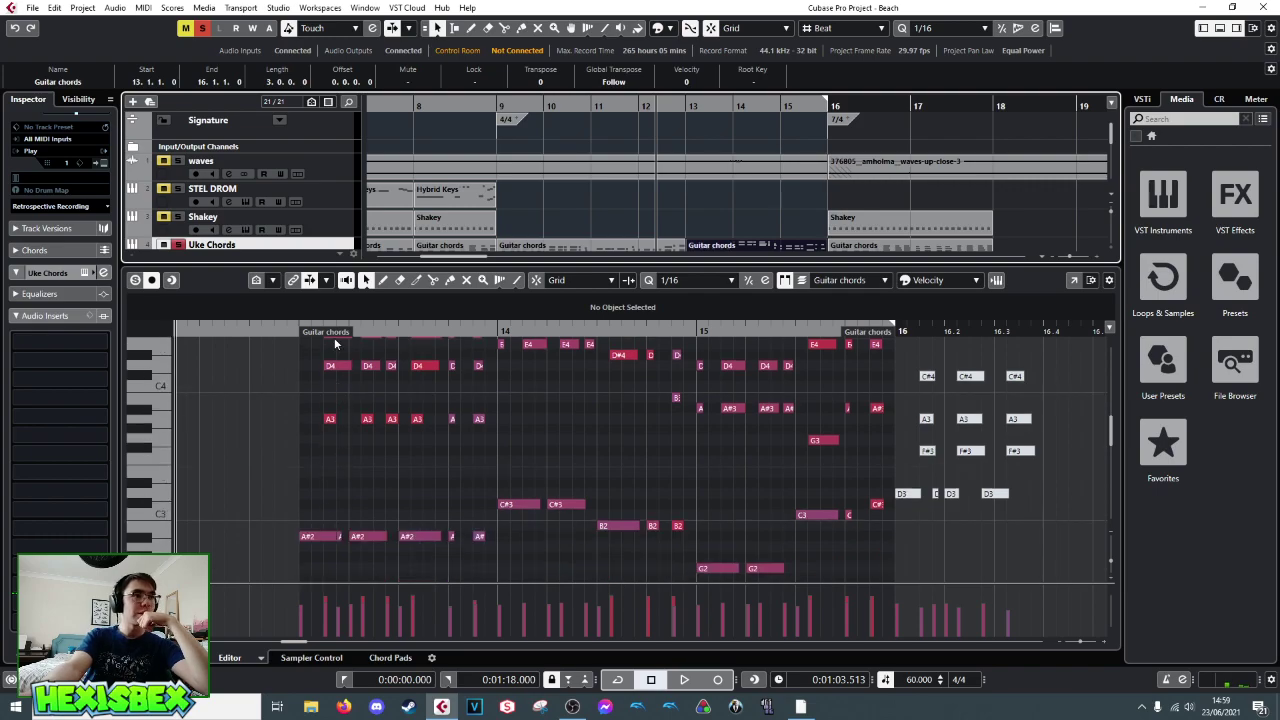
- Try raising the A#2 bass notes in bar 13 to D3 and listen to them
{"action": "left_click", "coordinate": [154, 418]}
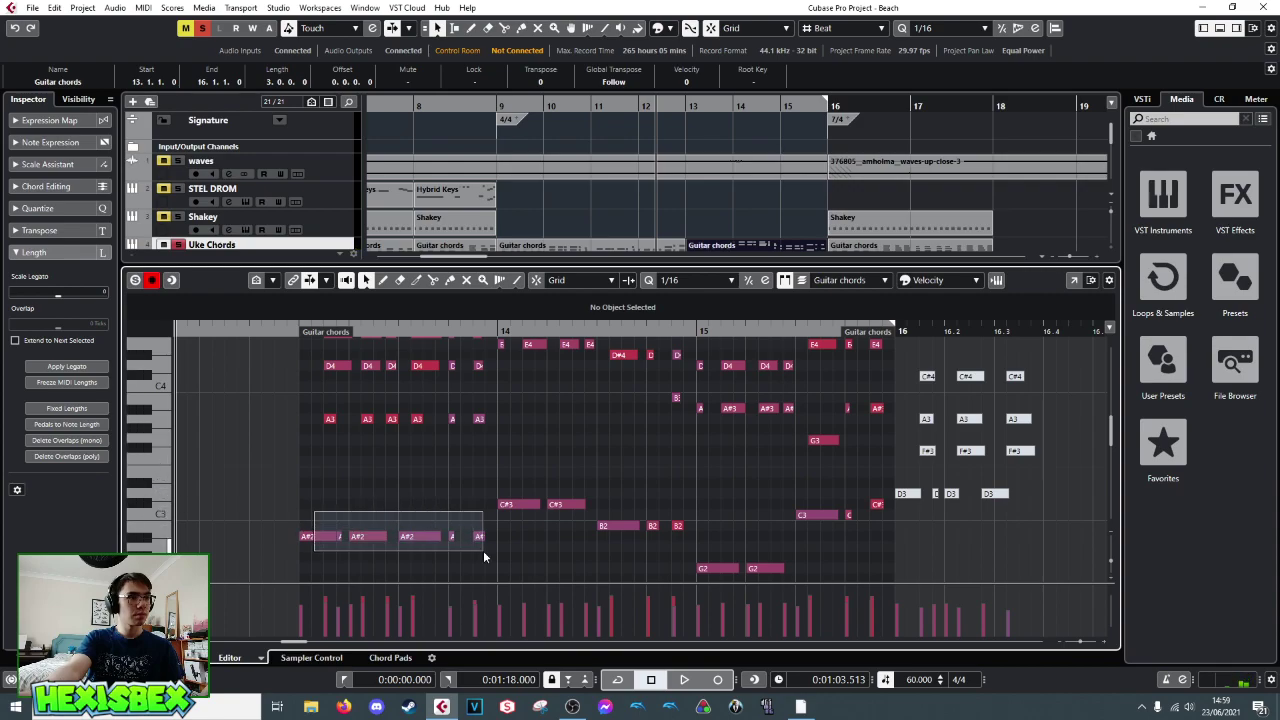
{"action": "left_click_drag", "start_coordinate": [483, 550], "coordinate": [488, 551]}
{"action": "key", "text": "Up"}
{"action": "key", "text": "Up"}
{"action": "key", "text": "Up"}
{"action": "key", "text": "Up"}
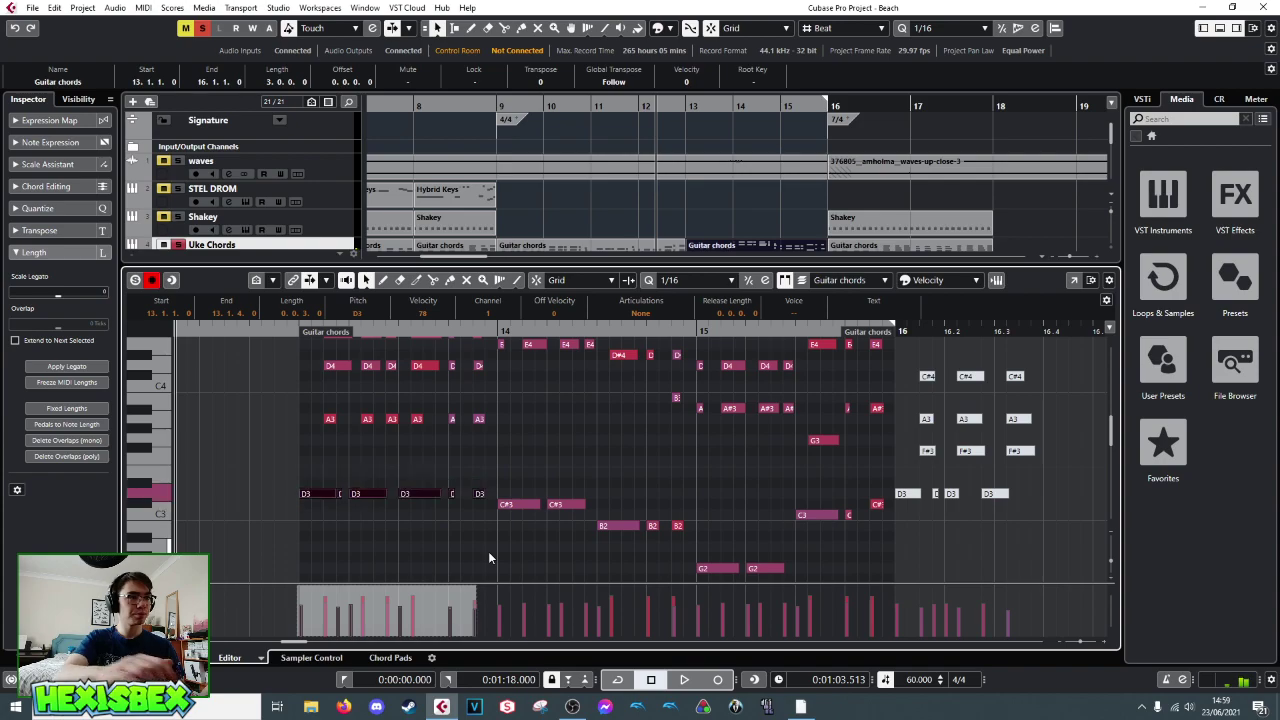
{"action": "key", "text": "space"}
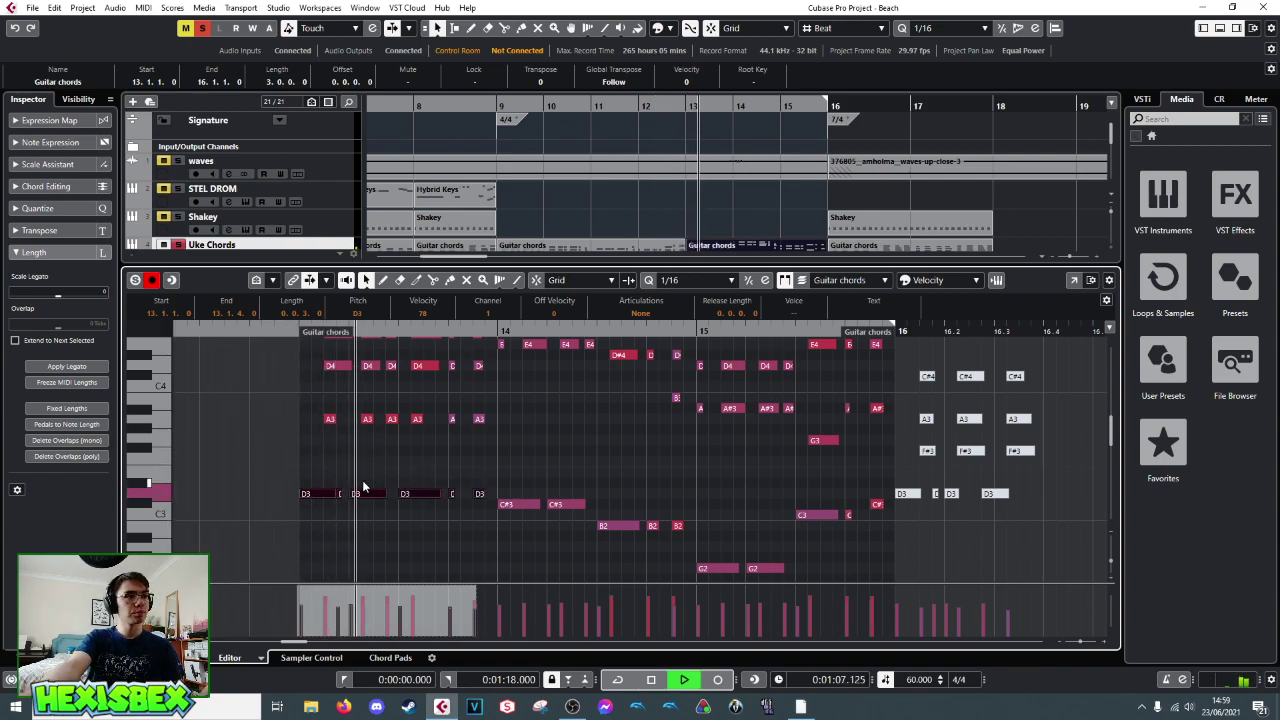
{"action": "scroll", "coordinate": [344, 455], "scroll_direction": "up", "scroll_amount": 2}
{"action": "key", "text": "space"}
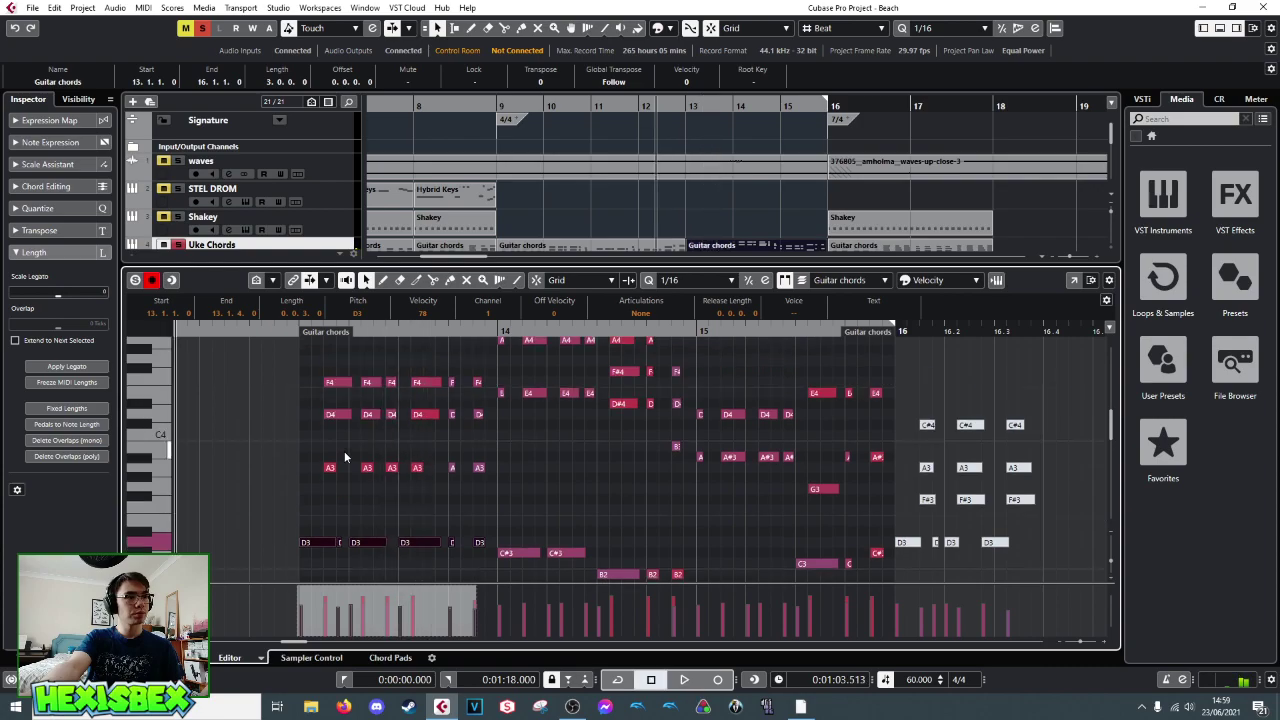
{"action": "scroll", "coordinate": [344, 457], "scroll_direction": "down", "scroll_amount": 4}
{"action": "key", "text": "Down"}
{"action": "key", "text": "Down"}
{"action": "key", "text": "Down"}
{"action": "key", "text": "Down"}
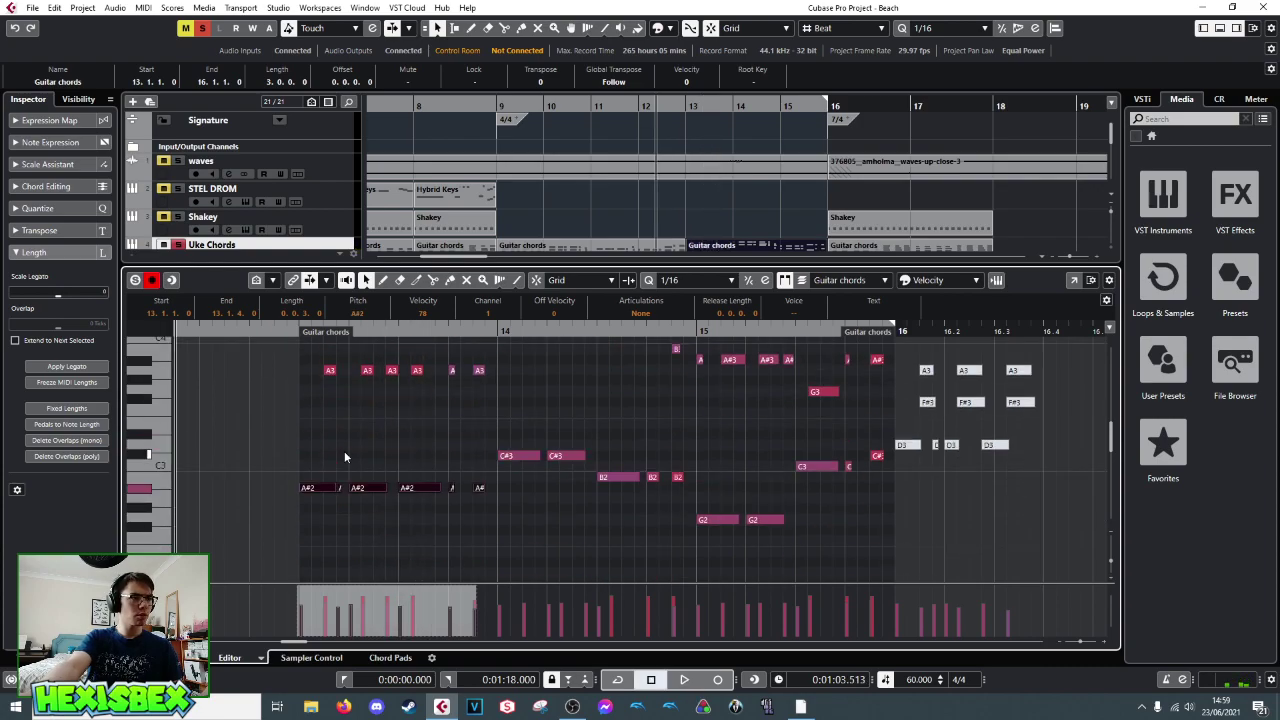
{"action": "scroll", "coordinate": [480, 450], "scroll_direction": "up", "scroll_amount": 4}
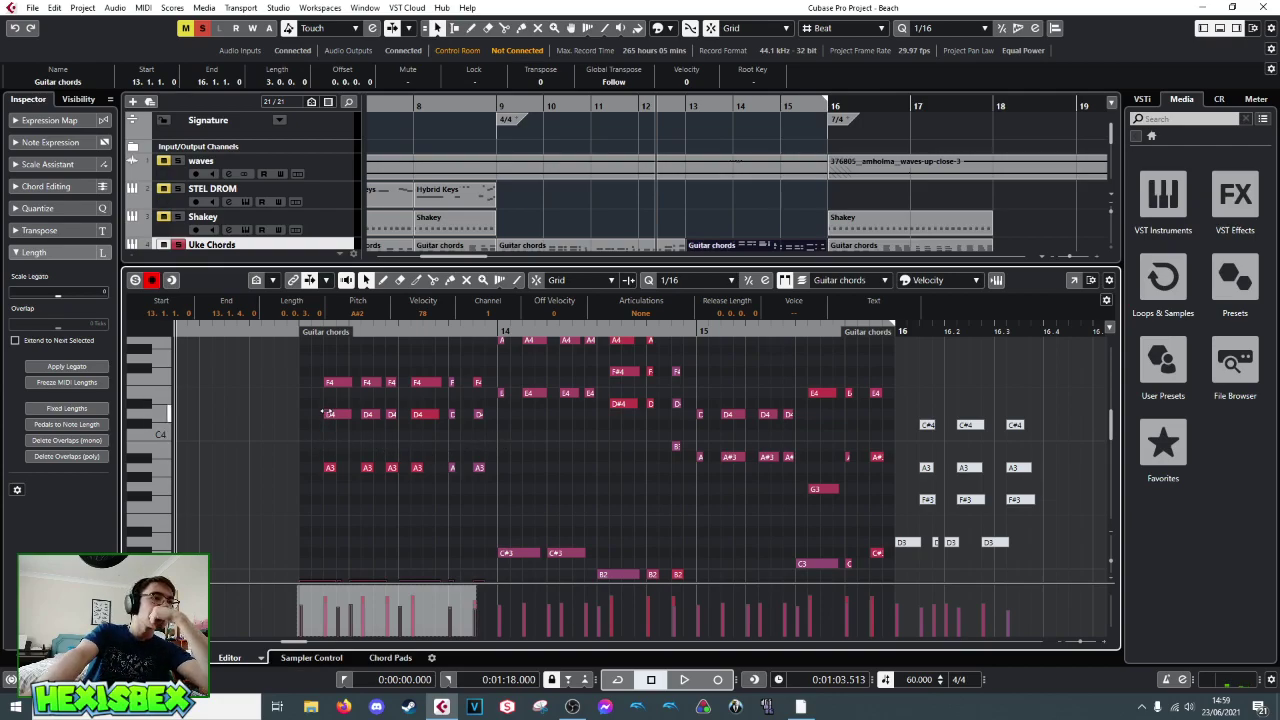
- Raise the A#2 bass notes in bar 13 to D3 and audition the first C#3 note of bar 14
{"action": "scroll", "coordinate": [350, 448], "scroll_direction": "down", "scroll_amount": 4}
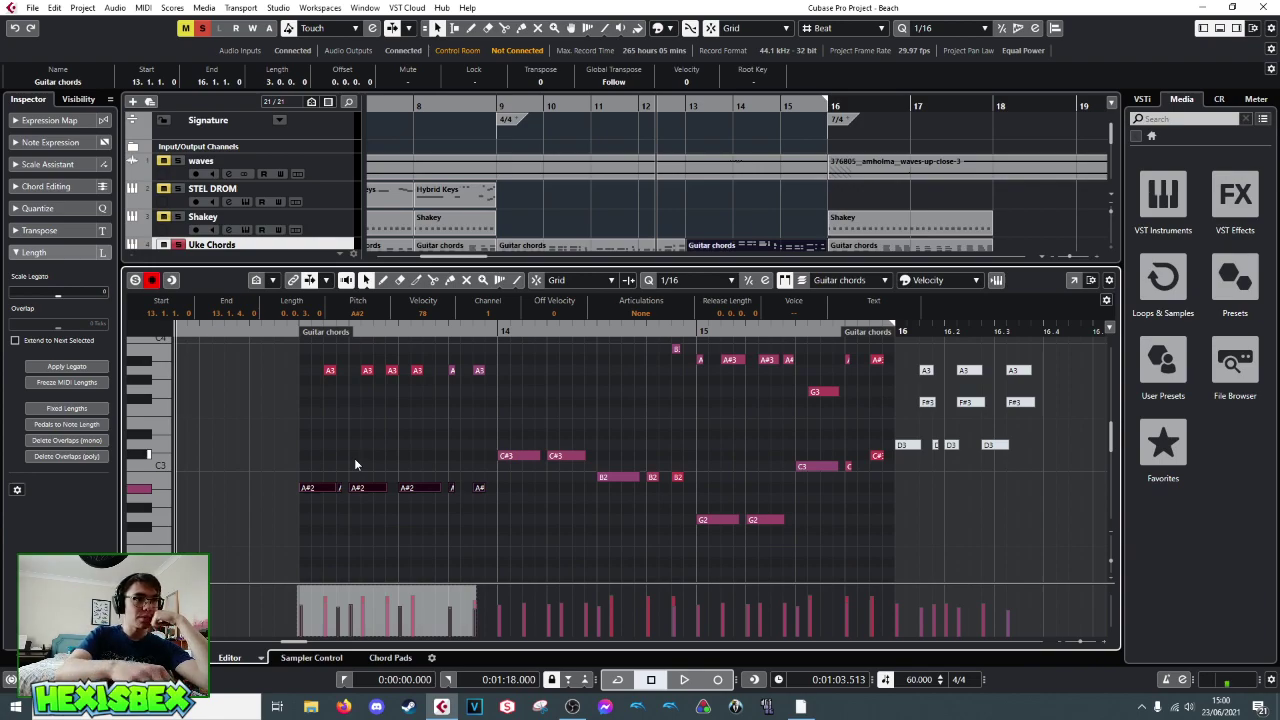
{"action": "key", "text": "Up"}
{"action": "key", "text": "Up"}
{"action": "key", "text": "Up"}
{"action": "key", "text": "Up"}
{"action": "key", "text": "Up"}
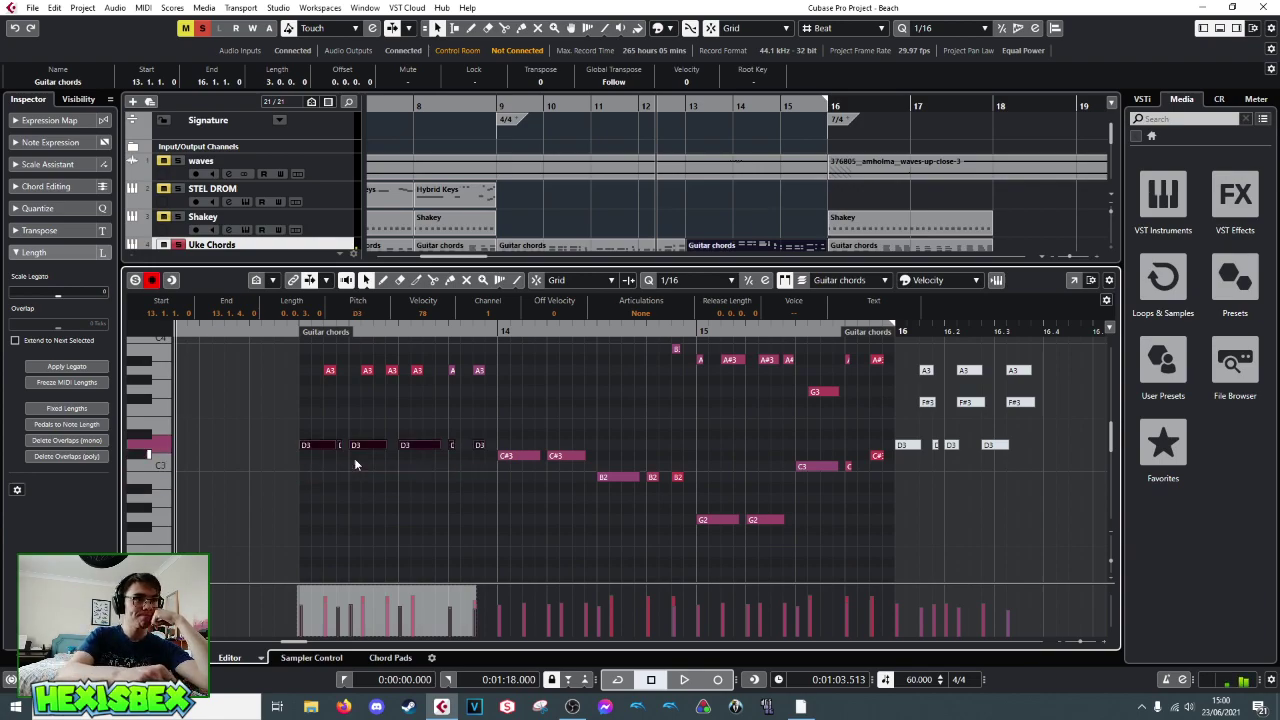
{"action": "key", "text": "Up"}
{"action": "key", "text": "Down"}
{"action": "key", "text": "Down"}
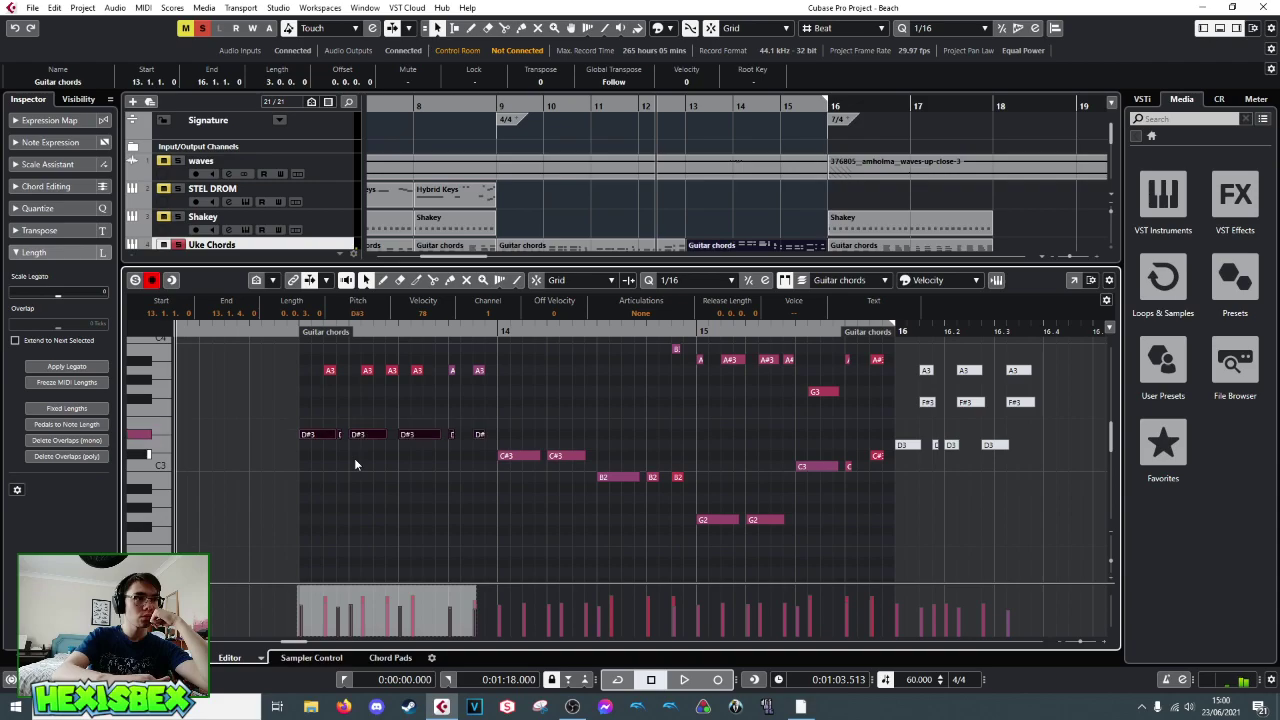
{"action": "scroll", "coordinate": [358, 448], "scroll_direction": "up", "scroll_amount": 2}
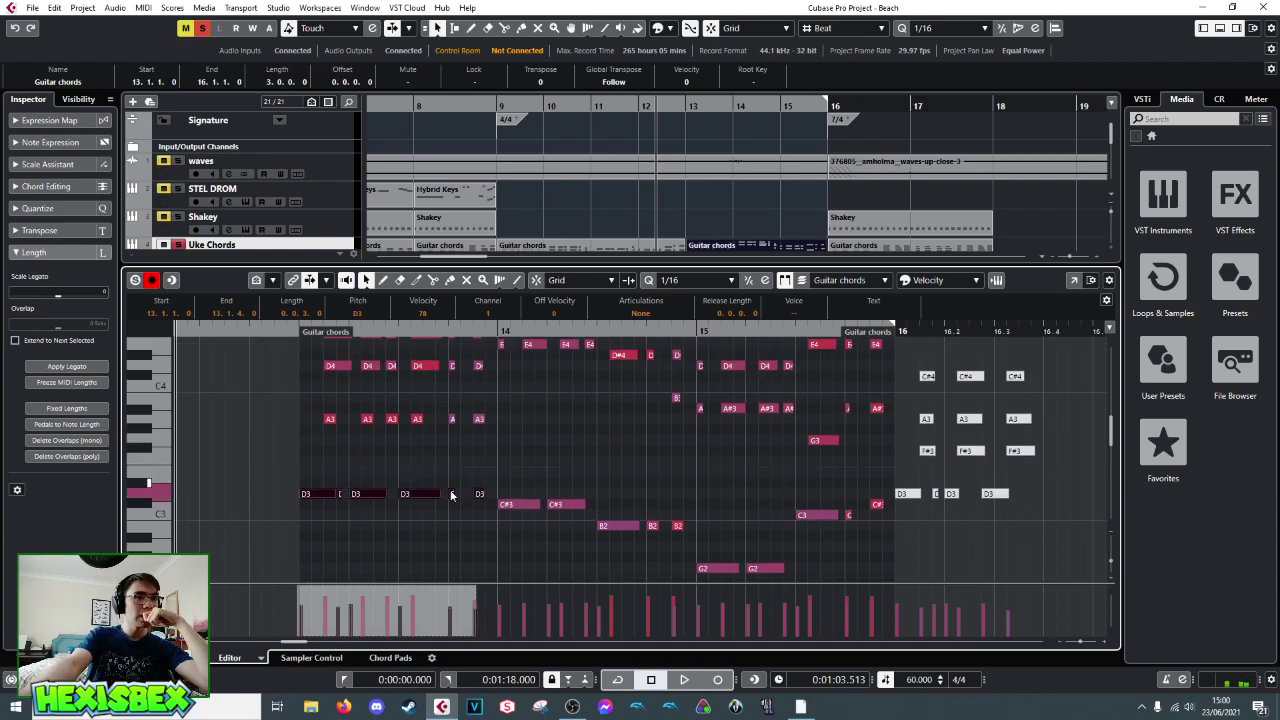
{"action": "left_click", "coordinate": [516, 506]}
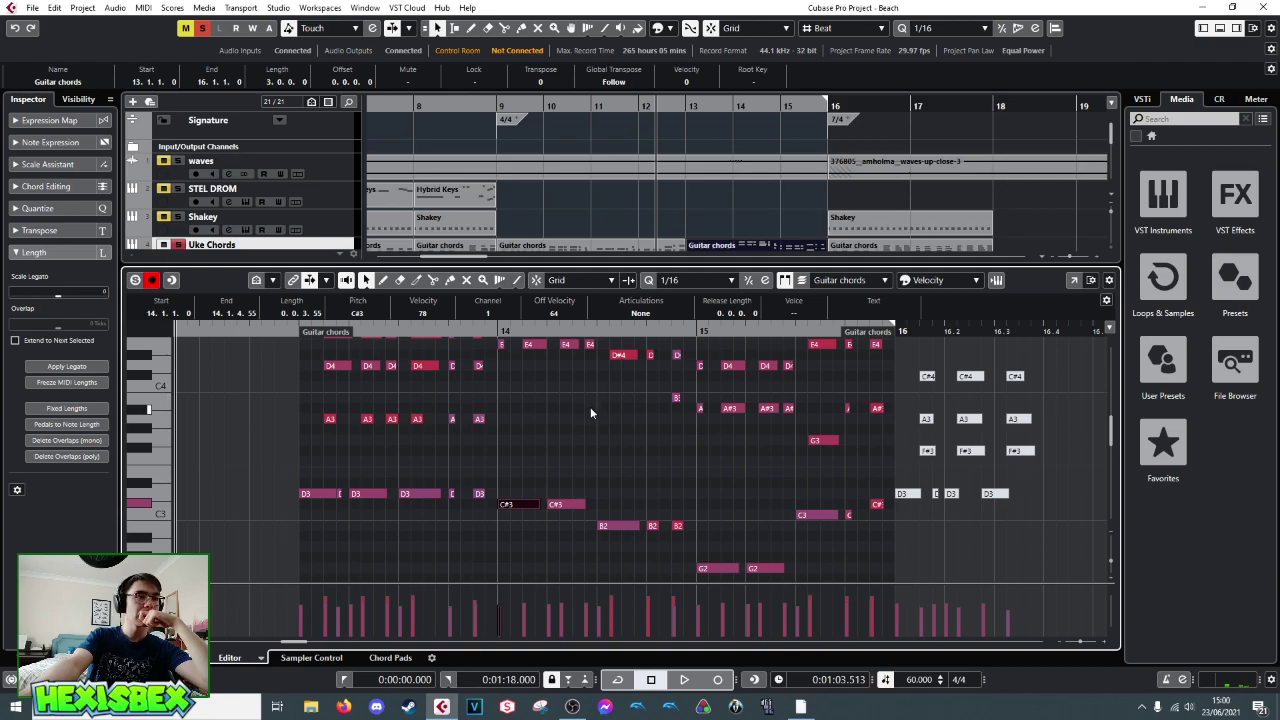
- Raise bar 13's A3 notes to A#3 and its D4 notes to A4, then listen to the new voicing
{"action": "scroll", "coordinate": [591, 408], "scroll_direction": "up", "scroll_amount": 2}
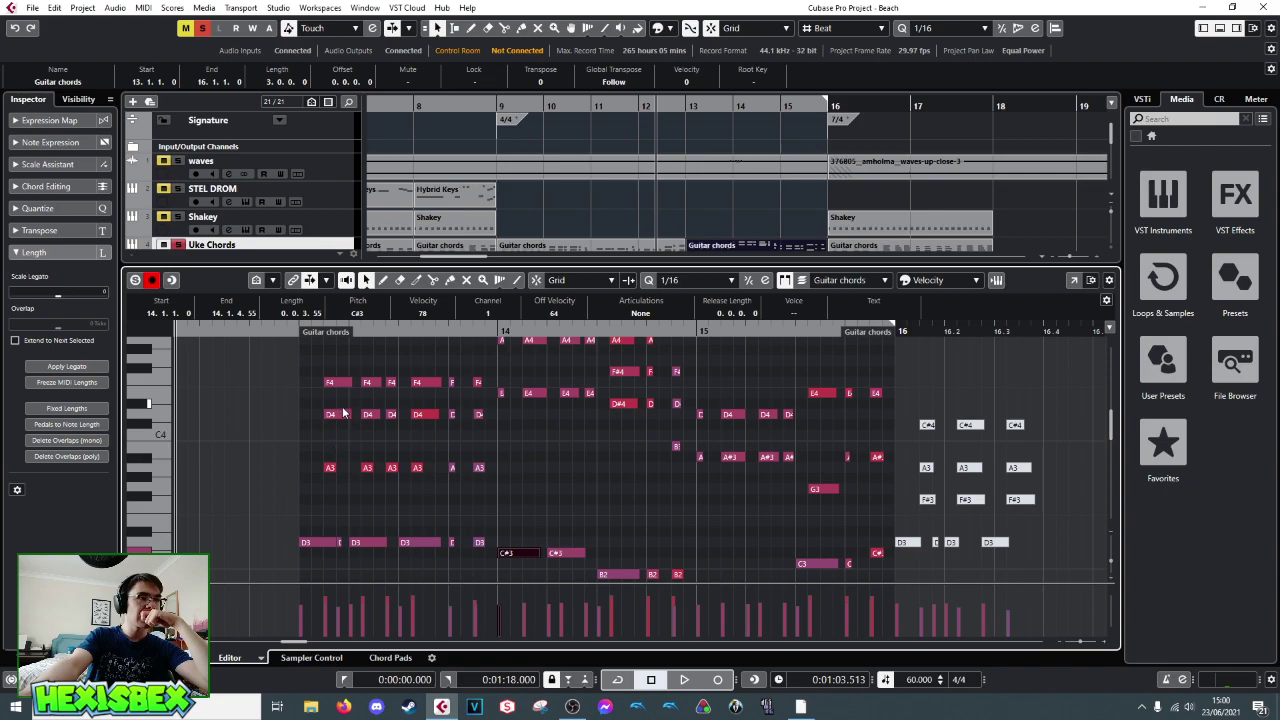
{"action": "left_click_drag", "start_coordinate": [312, 466], "coordinate": [498, 479]}
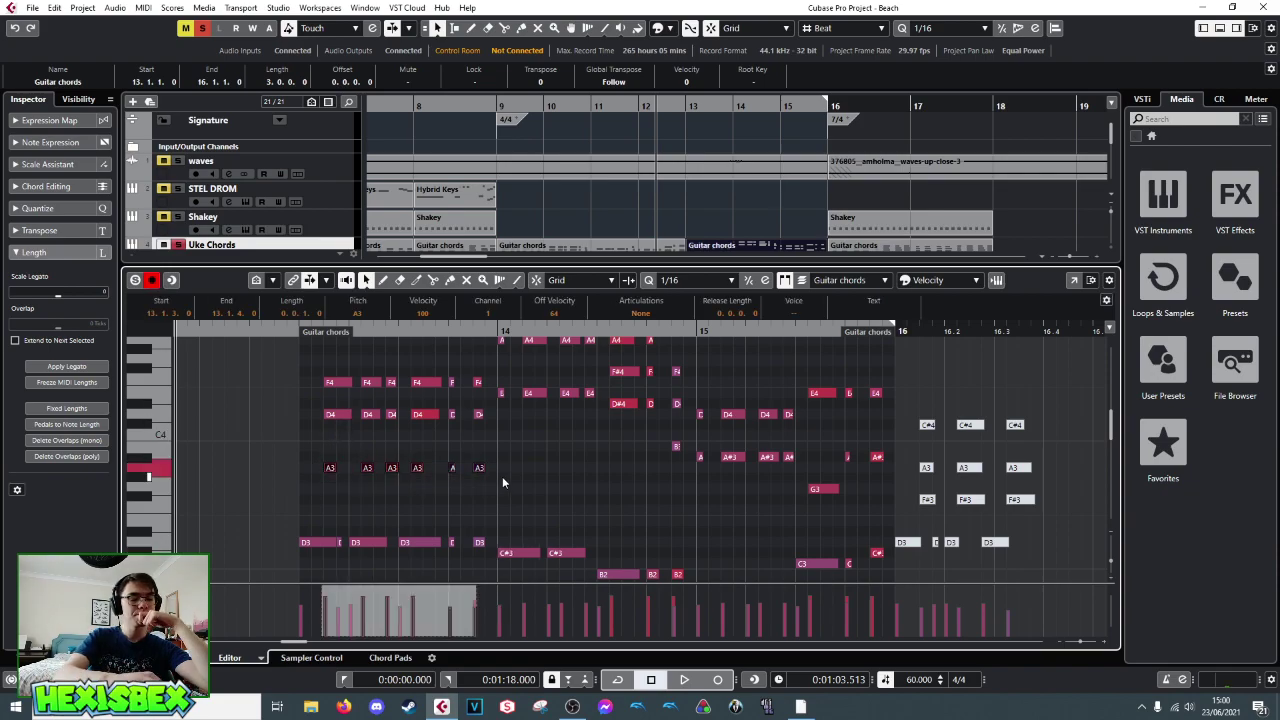
{"action": "key", "text": "Up"}
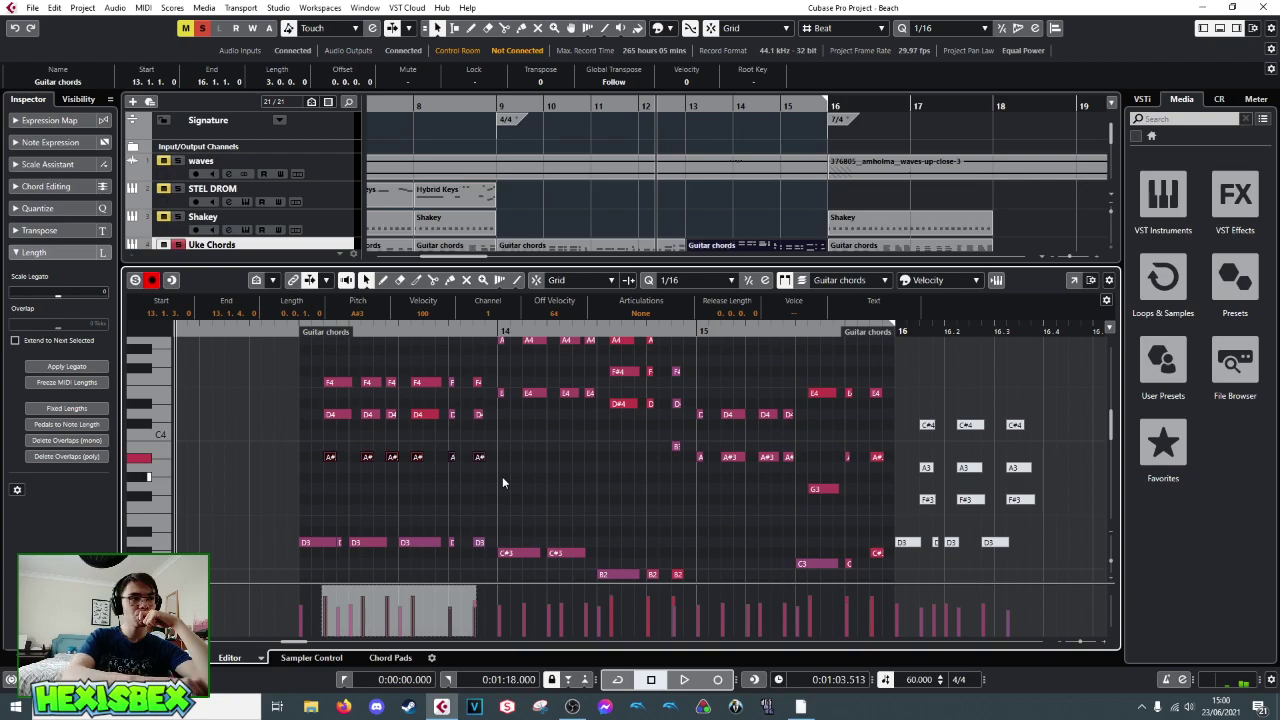
{"action": "left_click_drag", "start_coordinate": [331, 411], "coordinate": [478, 428]}
{"action": "key", "text": "Up"}
{"action": "key", "text": "Up"}
{"action": "key", "text": "Up"}
{"action": "key", "text": "Up"}
{"action": "key", "text": "Up"}
{"action": "key", "text": "Up"}
{"action": "key", "text": "Up"}
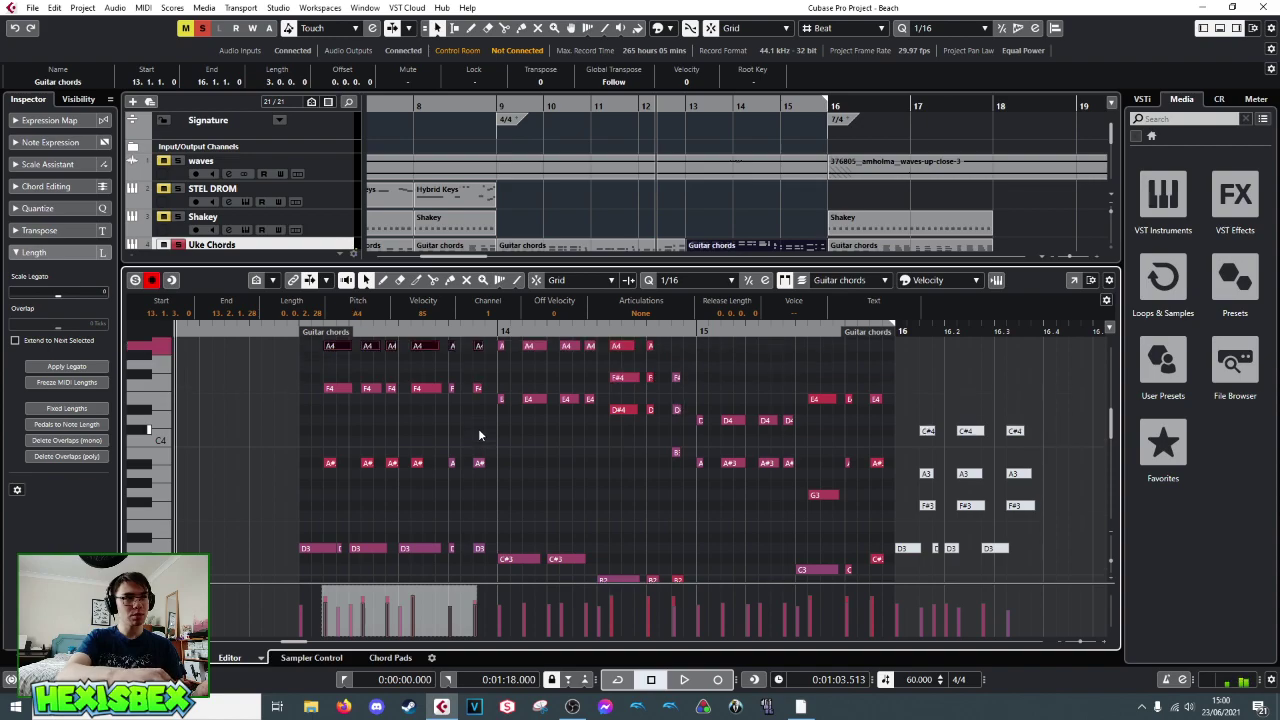
{"action": "key", "text": "space"}
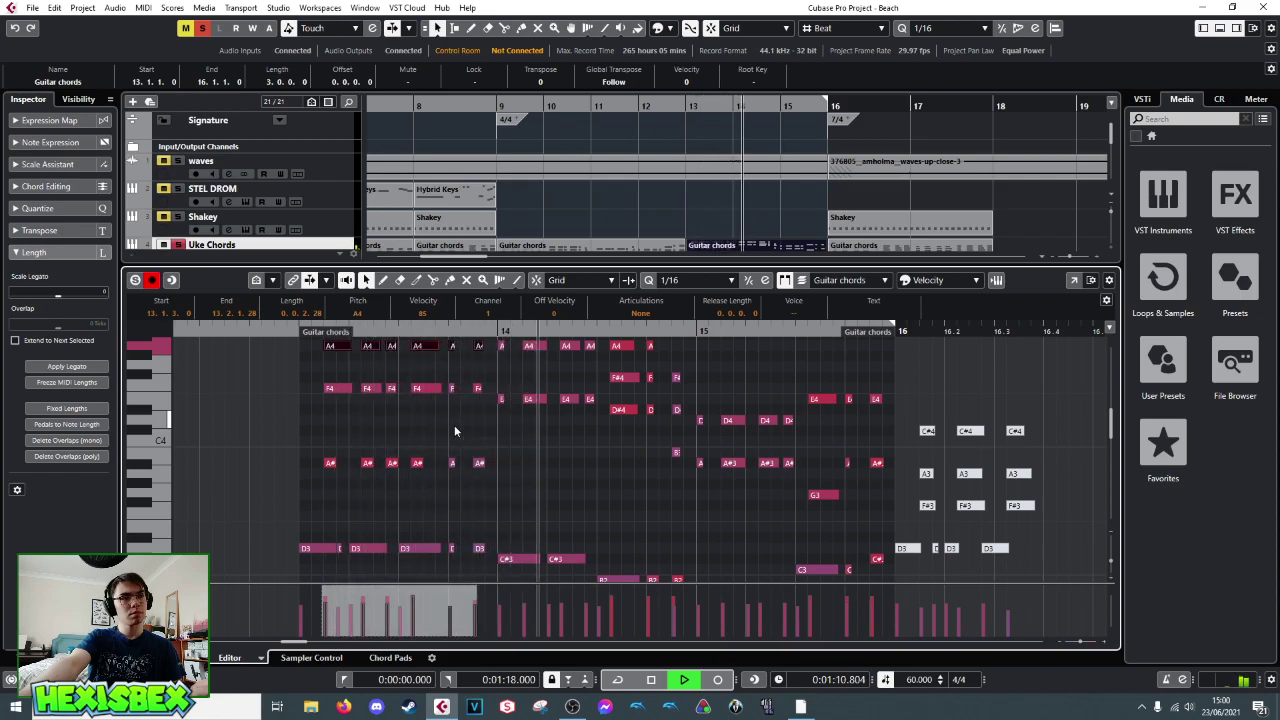
{"action": "key", "text": "space"}
- Try other pitches for the B2 bass notes in the second half of bar 14
{"action": "left_click_drag", "start_coordinate": [606, 554], "coordinate": [687, 576]}
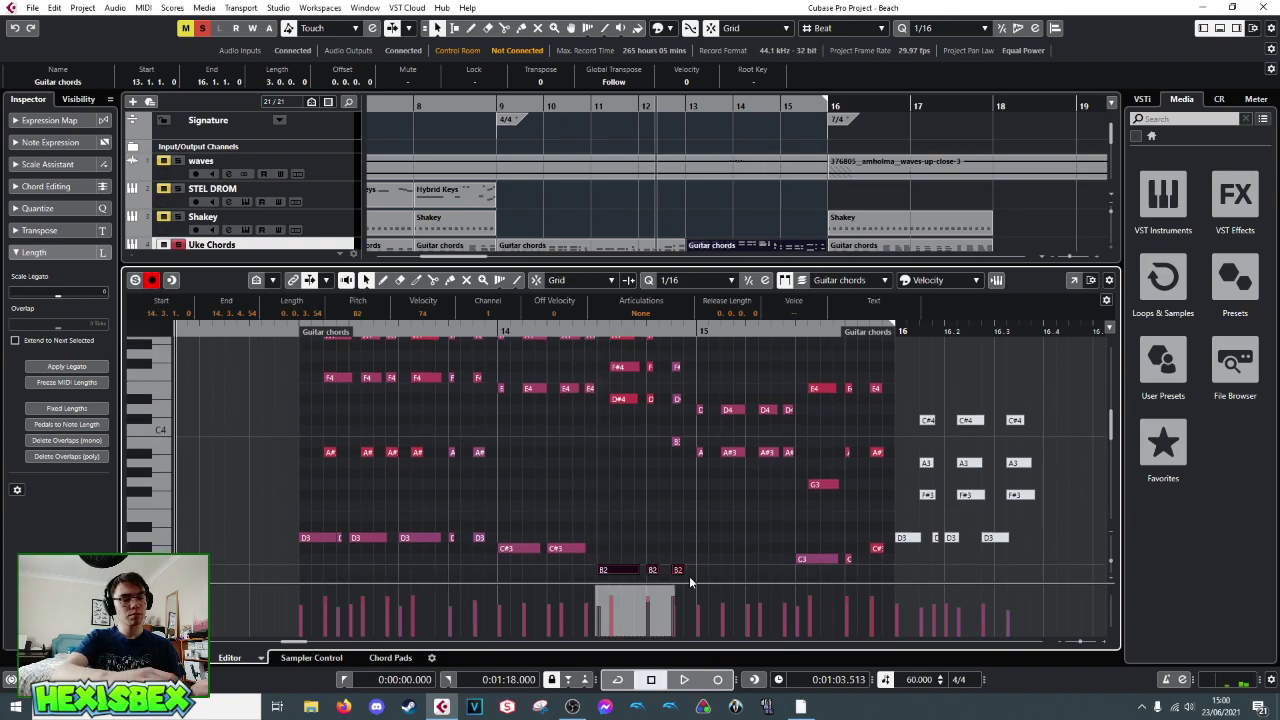
{"action": "key", "text": "Up"}
{"action": "key", "text": "Up"}
{"action": "key", "text": "Up"}
{"action": "key", "text": "Down"}
{"action": "key", "text": "Down"}
{"action": "key", "text": "Down"}
{"action": "key", "text": "Up"}
{"action": "key", "text": "Down"}
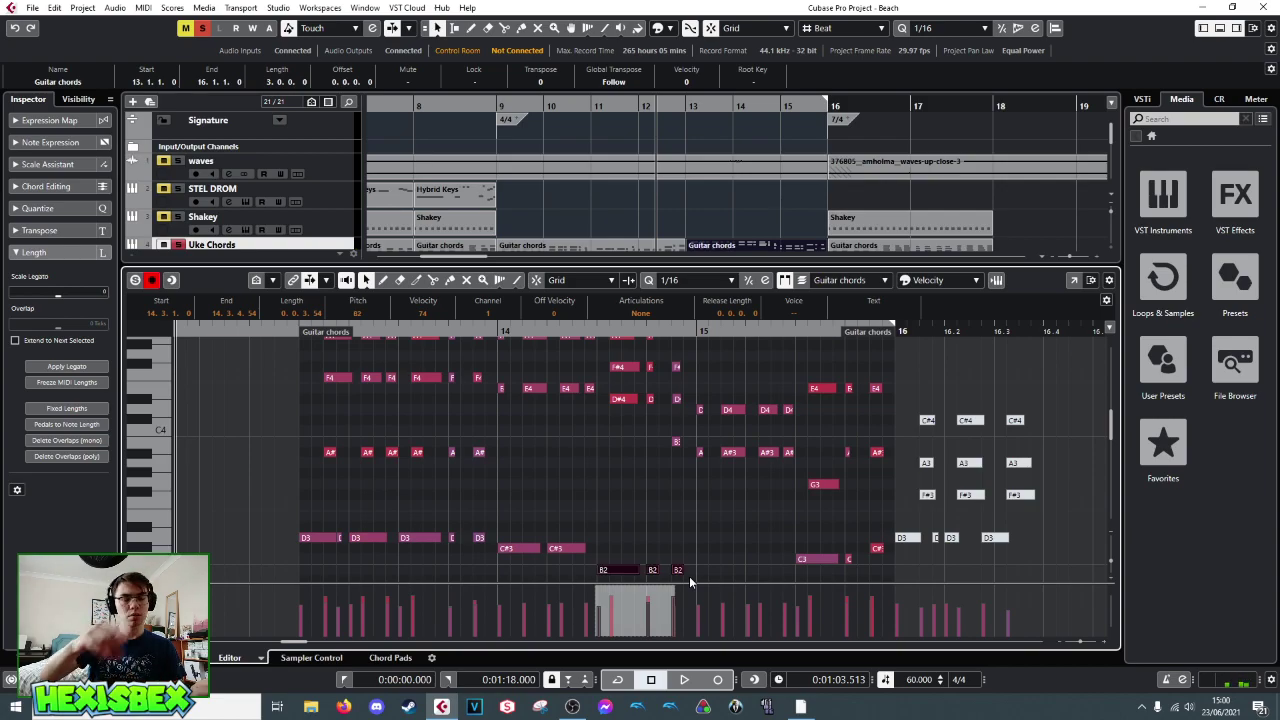
{"action": "key", "text": "Up"}
{"action": "key", "text": "Down"}
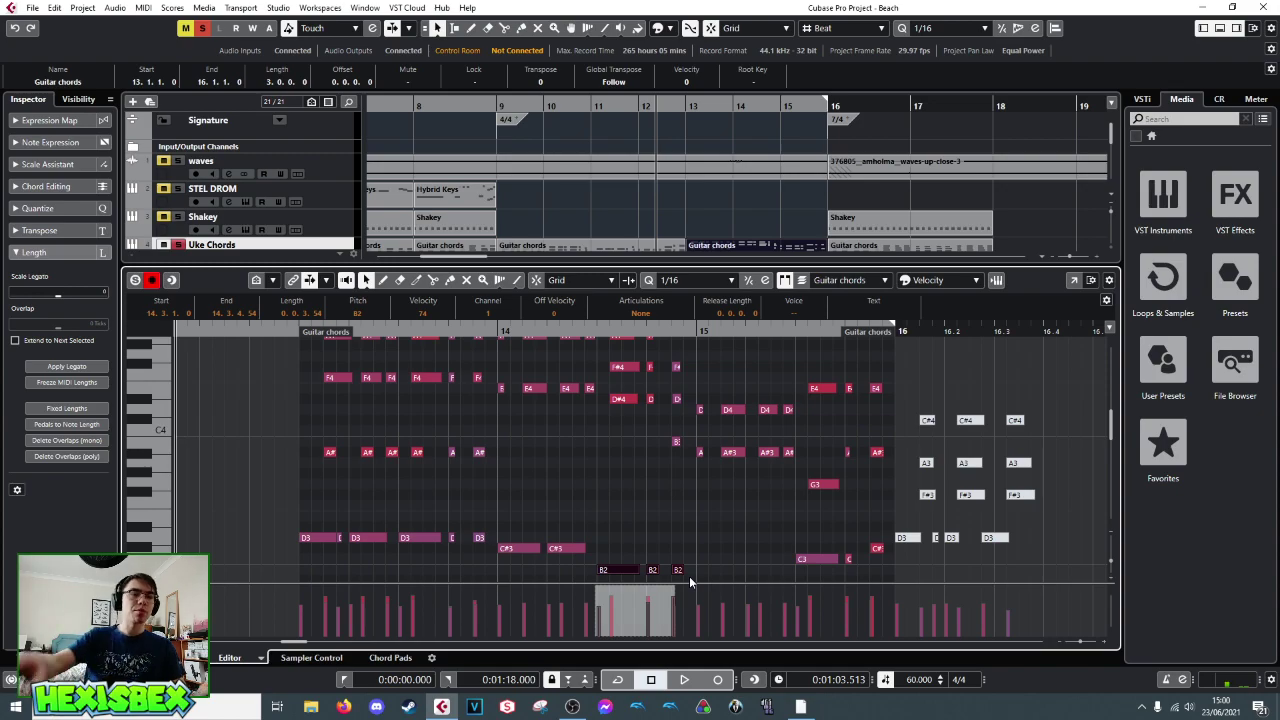
{"action": "scroll", "coordinate": [673, 524], "scroll_direction": "up", "scroll_amount": 2}
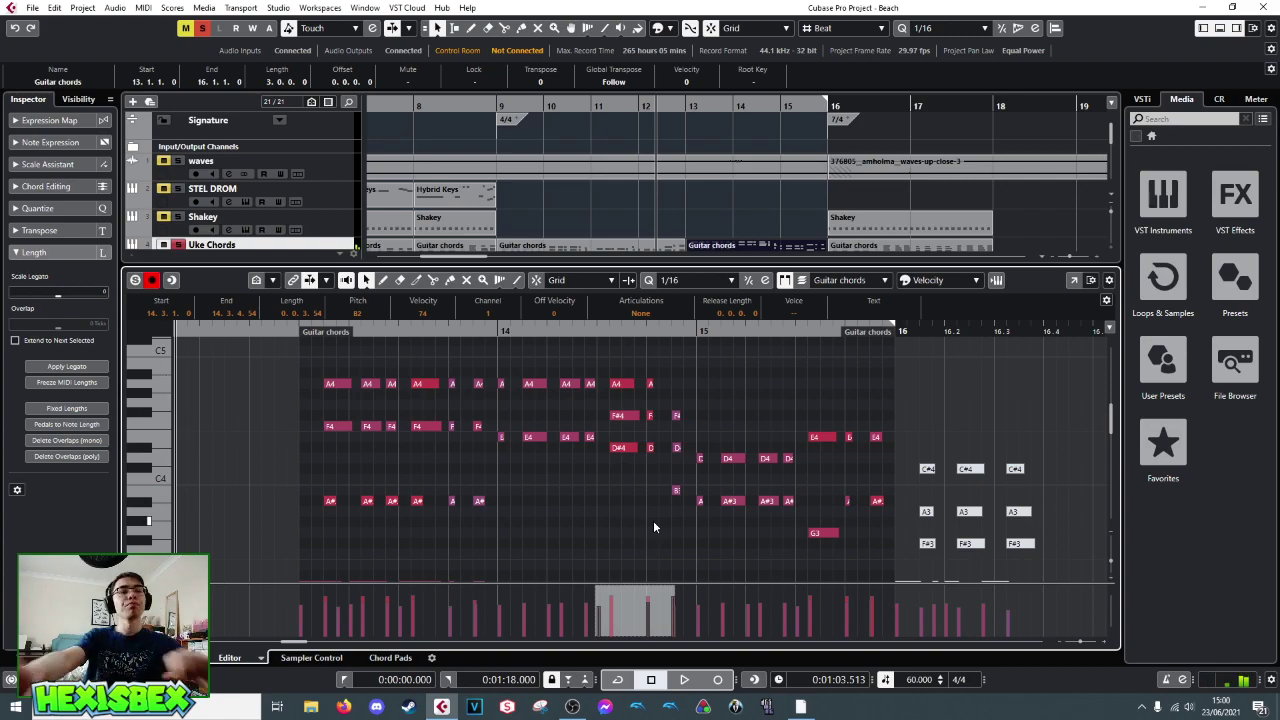
{"action": "scroll", "coordinate": [590, 490], "scroll_direction": "down", "scroll_amount": 2}
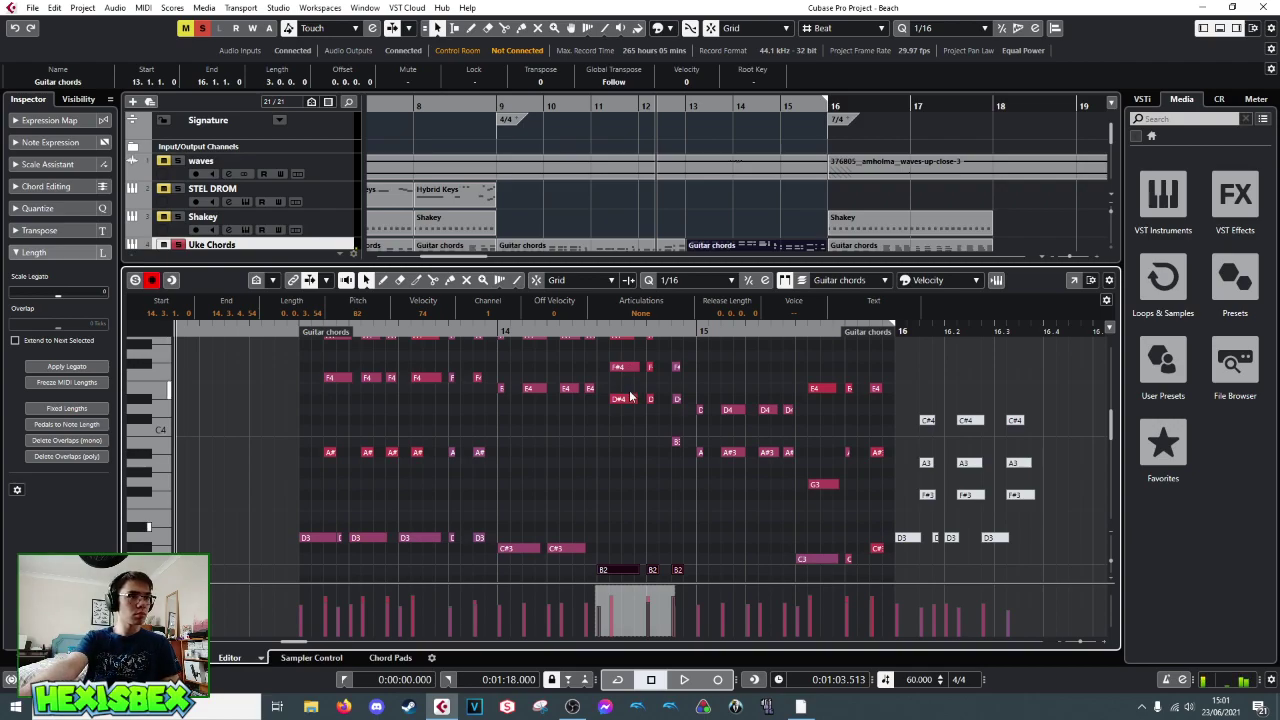
- Raise the B2 bass notes in the second half of bar 14 to D#3 and listen to the change
{"action": "left_click_drag", "start_coordinate": [618, 548], "coordinate": [679, 585]}
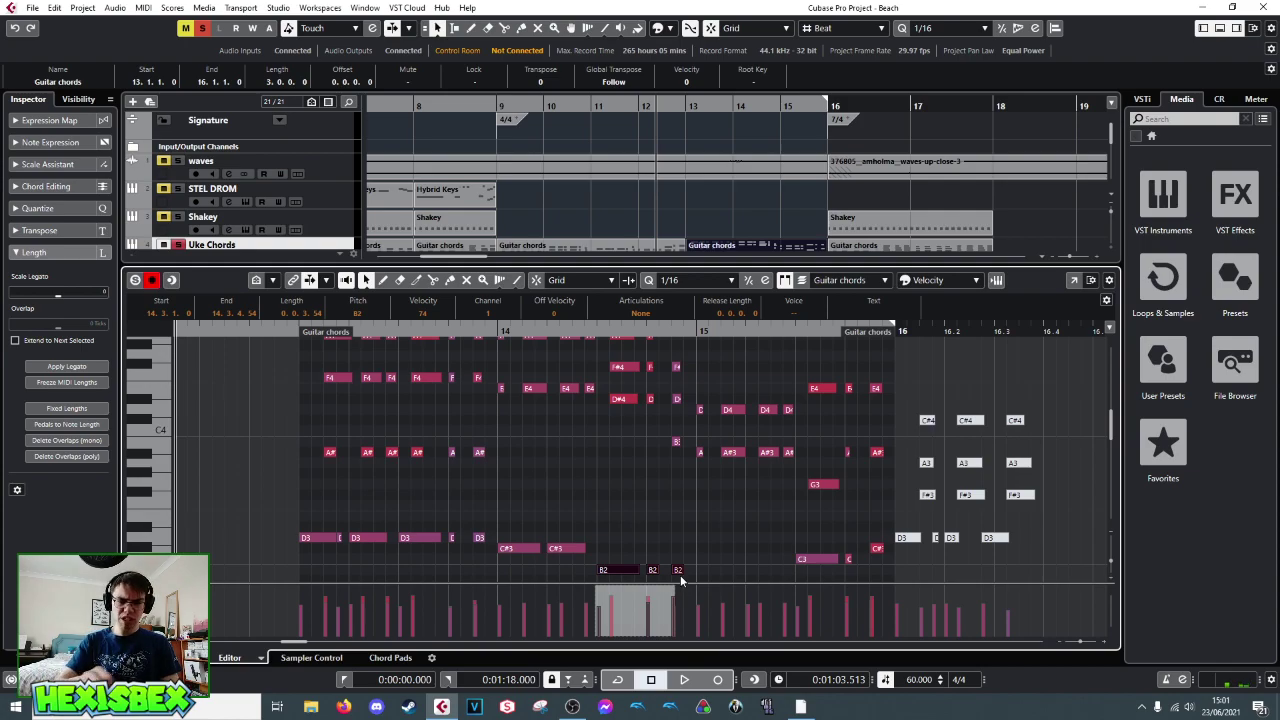
{"action": "key", "text": "Up"}
{"action": "key", "text": "Up"}
{"action": "key", "text": "Up"}
{"action": "key", "text": "Up"}
{"action": "key", "text": "Up"}
{"action": "key", "text": "Down"}
{"action": "key", "text": "space"}
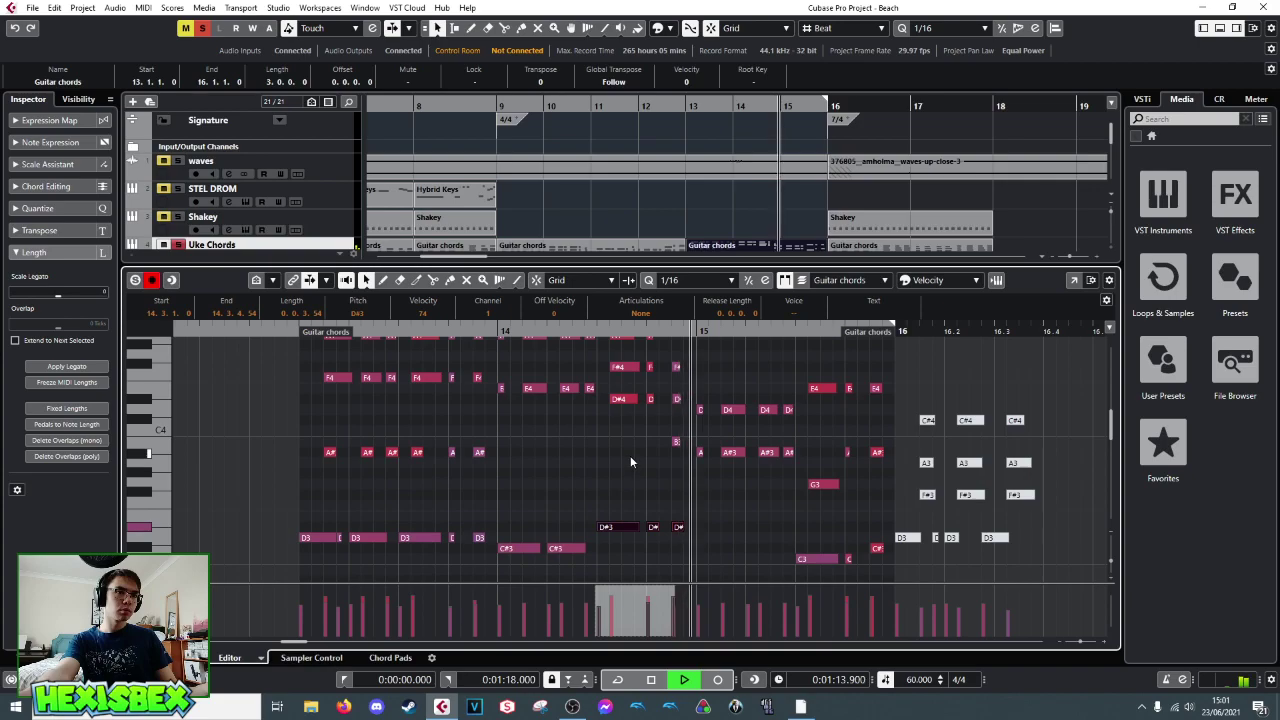
{"action": "key", "text": "space"}
- Try lowering the two A4 notes in the second half of bar 14 to B3 and listen from just before bar 14
{"action": "scroll", "coordinate": [638, 456], "scroll_direction": "up", "scroll_amount": 3}
{"action": "scroll", "coordinate": [638, 457], "scroll_direction": "down", "scroll_amount": 2}
{"action": "left_click_drag", "start_coordinate": [608, 368], "coordinate": [660, 497]}
{"action": "key", "text": "Down"}
{"action": "key", "text": "Down"}
{"action": "key", "text": "Down"}
{"action": "key", "text": "space"}
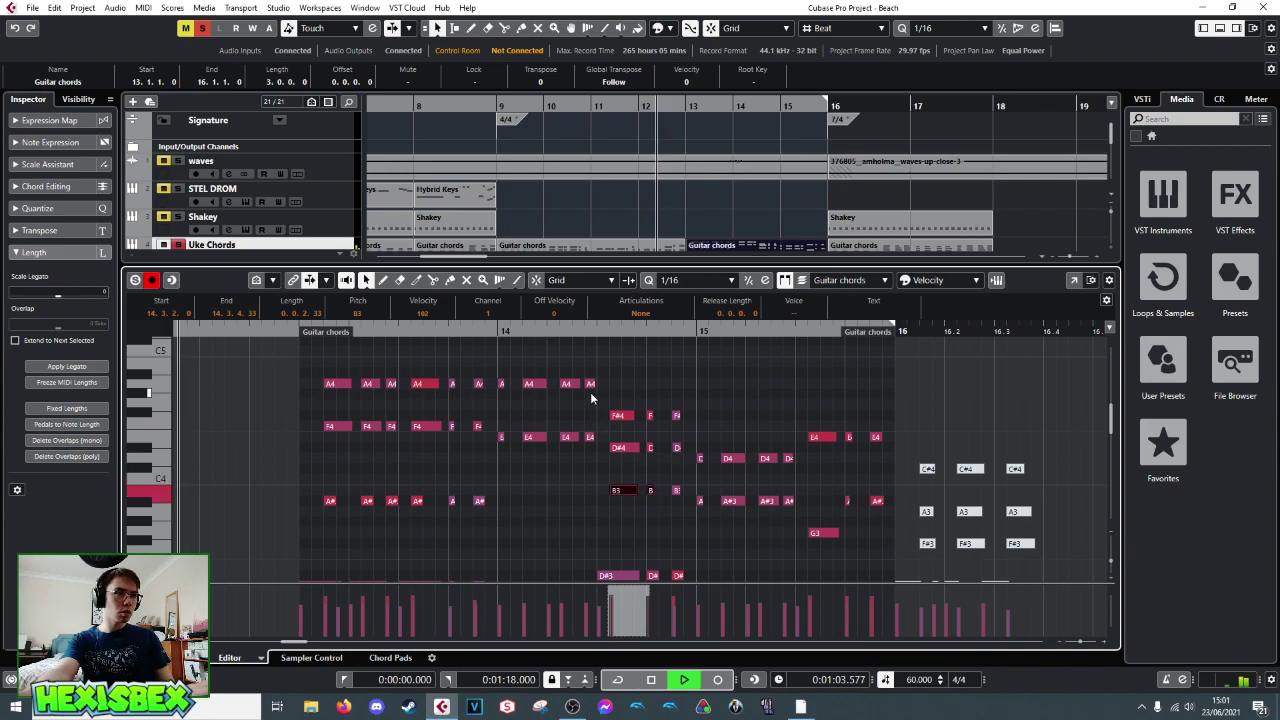
{"action": "left_click", "coordinate": [490, 332]}
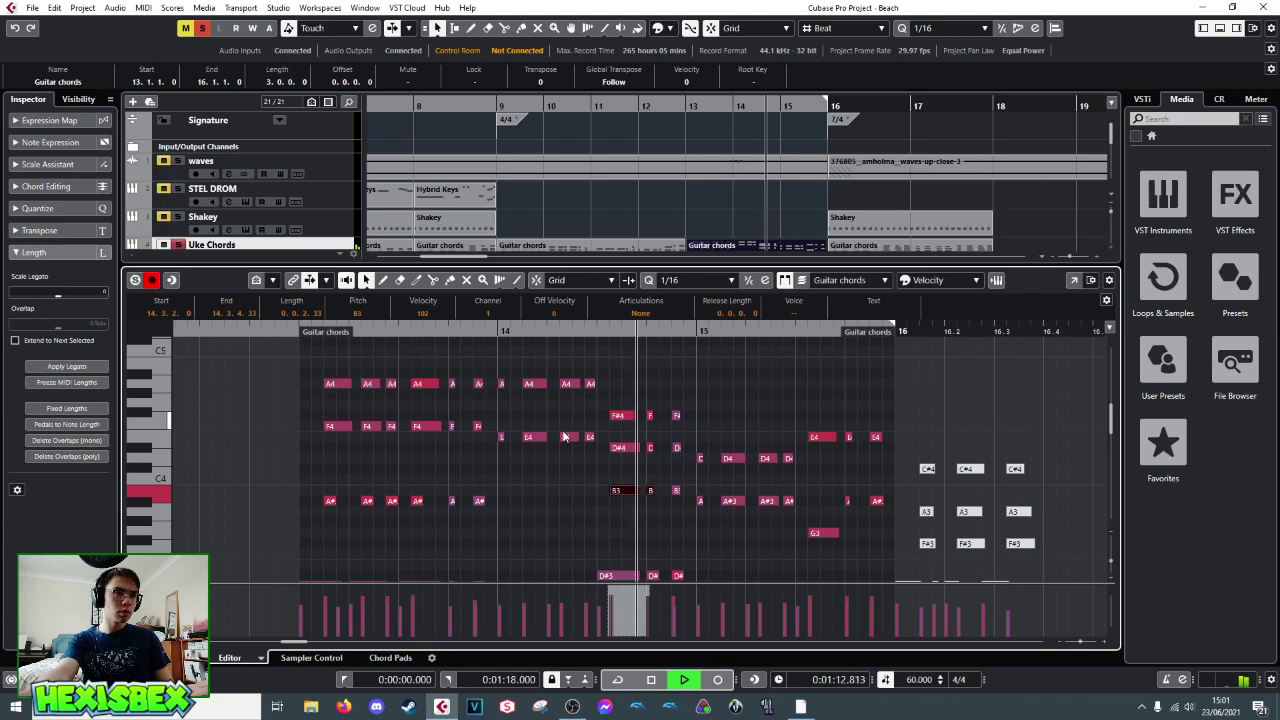
{"action": "key", "text": "space"}
{"action": "key", "text": "Up"}
{"action": "key", "text": "Up"}
{"action": "key", "text": "Up"}
{"action": "key", "text": "Up"}
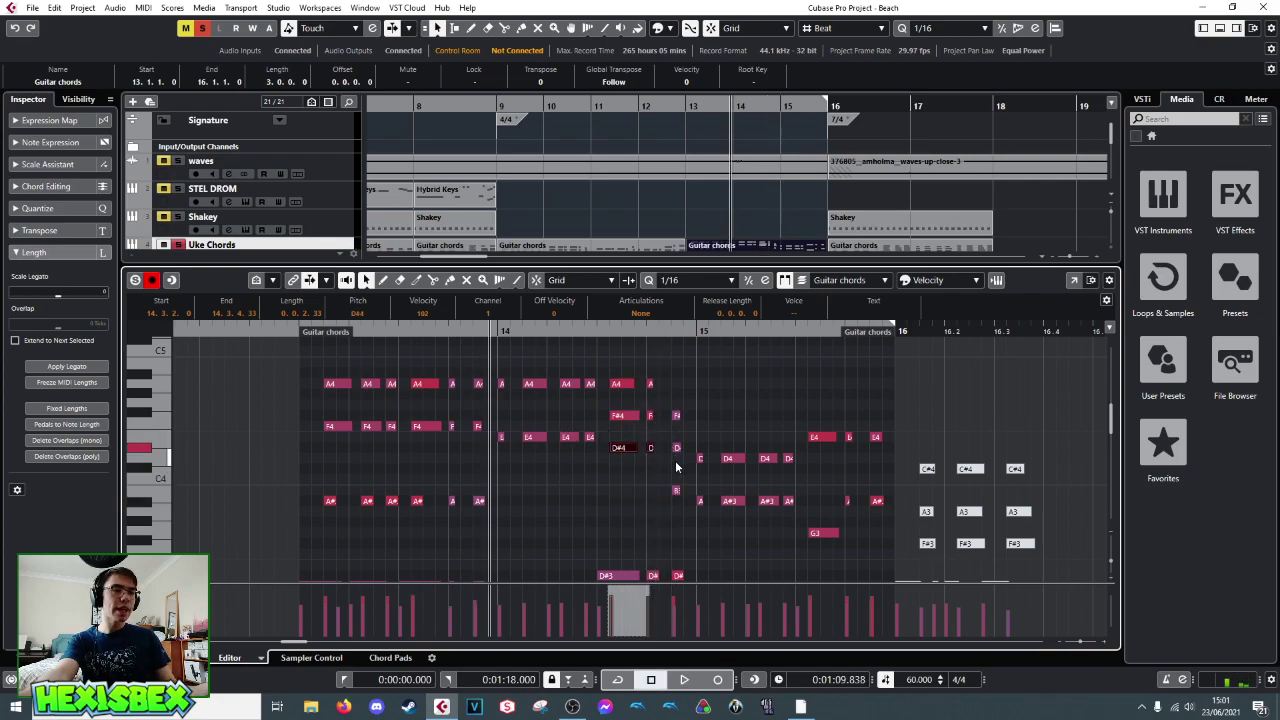
- Lower the A4 note of the first chord in the second half of bar 14 to B3
{"action": "left_click_drag", "start_coordinate": [670, 396], "coordinate": [596, 408]}
{"action": "key", "text": "Down"}
{"action": "key", "text": "Down"}
{"action": "key", "text": "Down"}
{"action": "key", "text": "Down"}
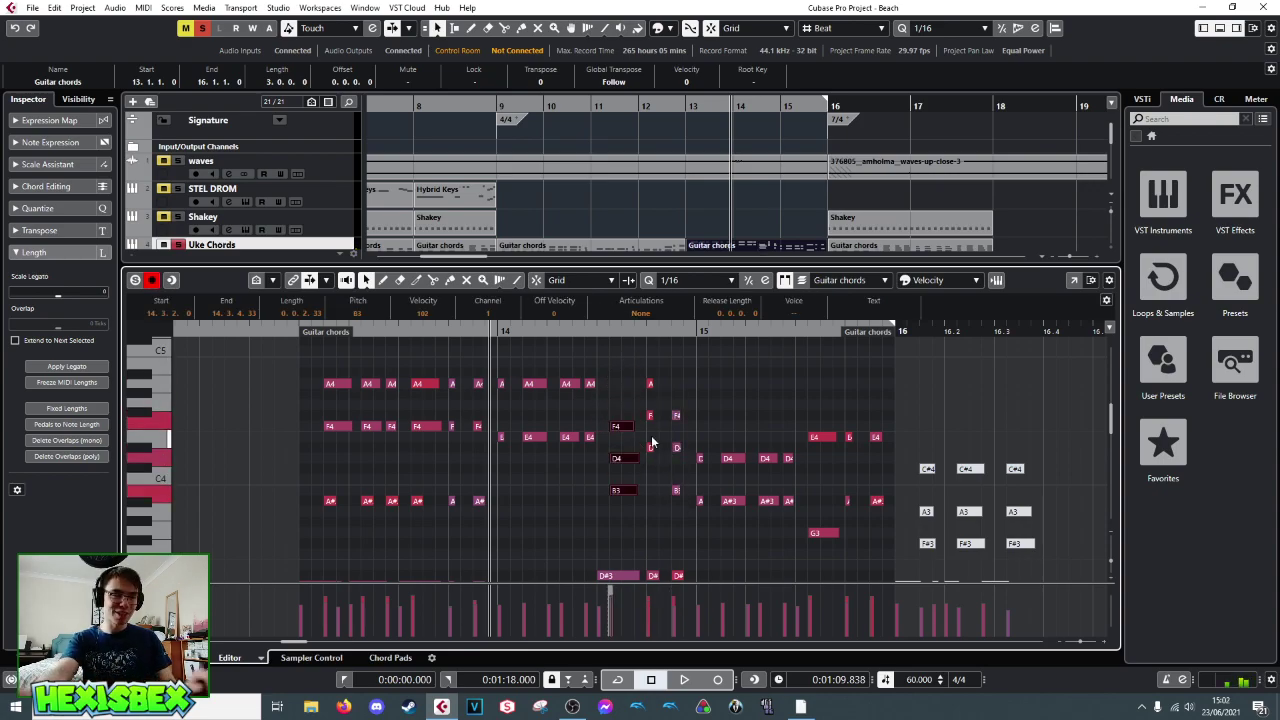
- Raise the B3 note of the last chord in bar 14 to A4
{"action": "left_click", "coordinate": [627, 473]}
{"action": "left_click_drag", "start_coordinate": [627, 473], "coordinate": [682, 502]}
{"action": "key", "text": "Up"}
{"action": "key", "text": "Up"}
{"action": "key", "text": "Up"}
{"action": "left_click", "coordinate": [666, 449]}
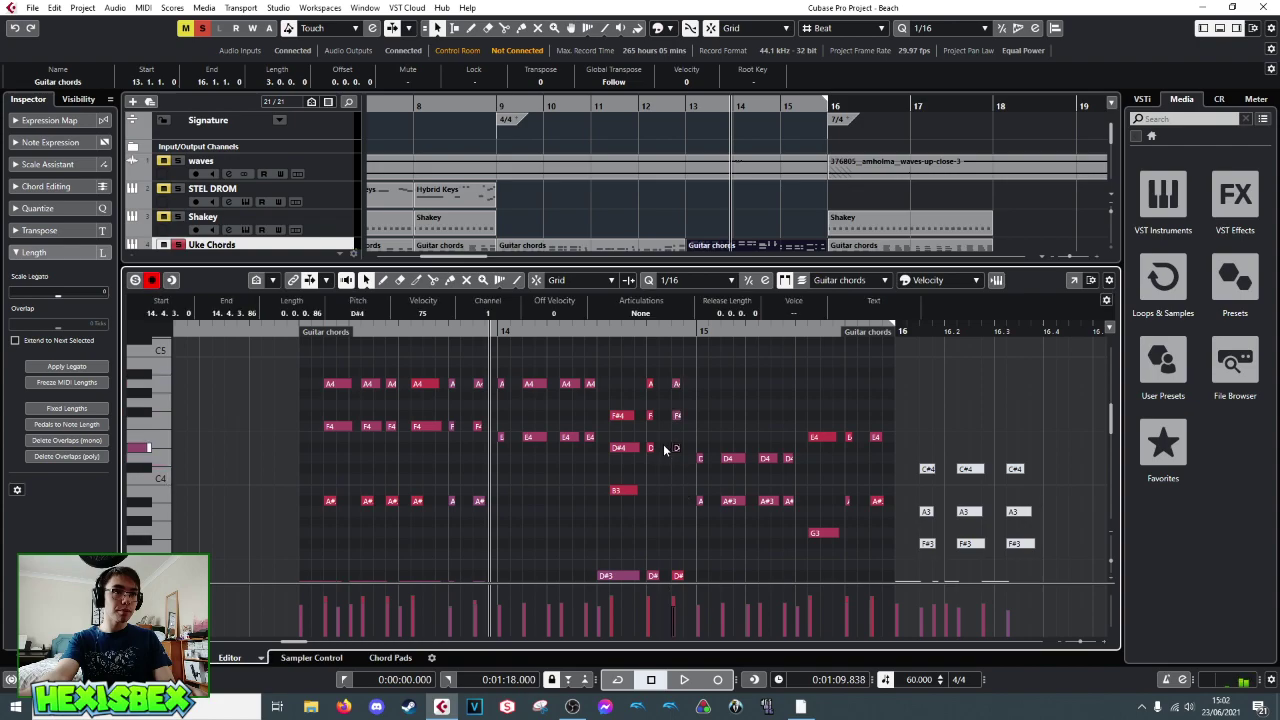
- Select the short middle chord in the second half of bar 14 and listen from the end of bar 13
{"action": "left_click_drag", "start_coordinate": [642, 364], "coordinate": [657, 456]}
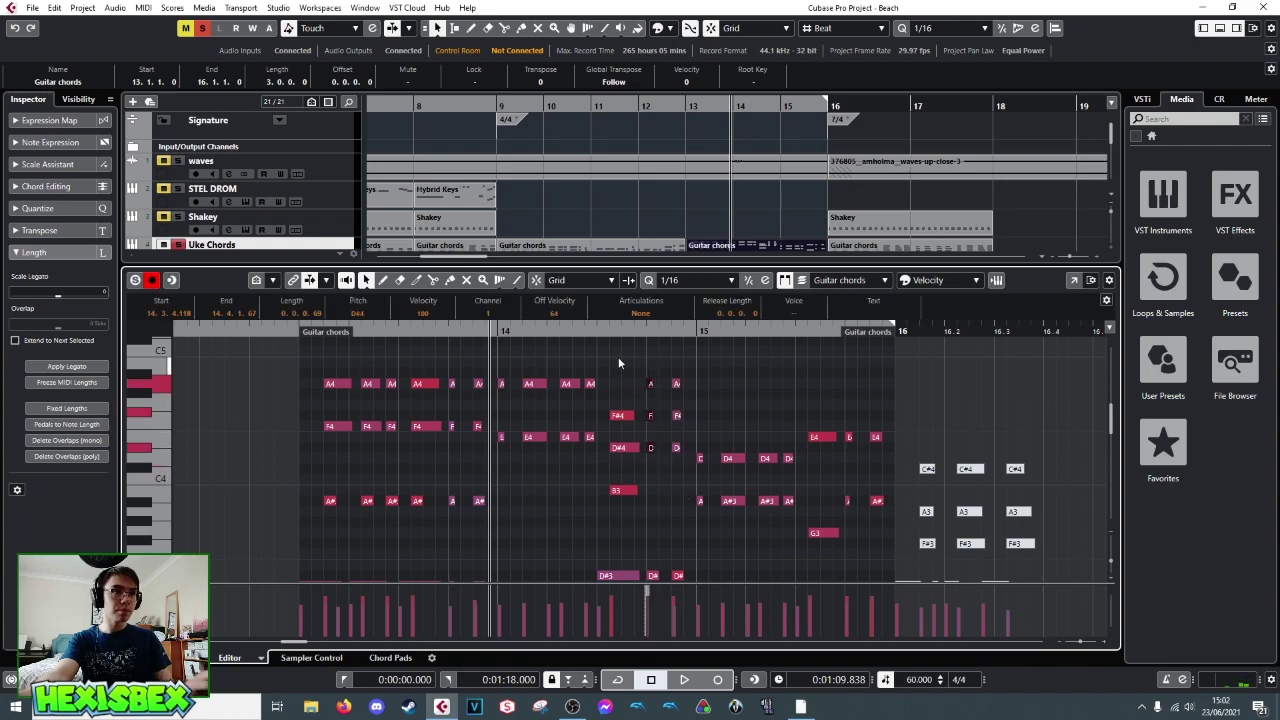
{"action": "key", "text": "space"}
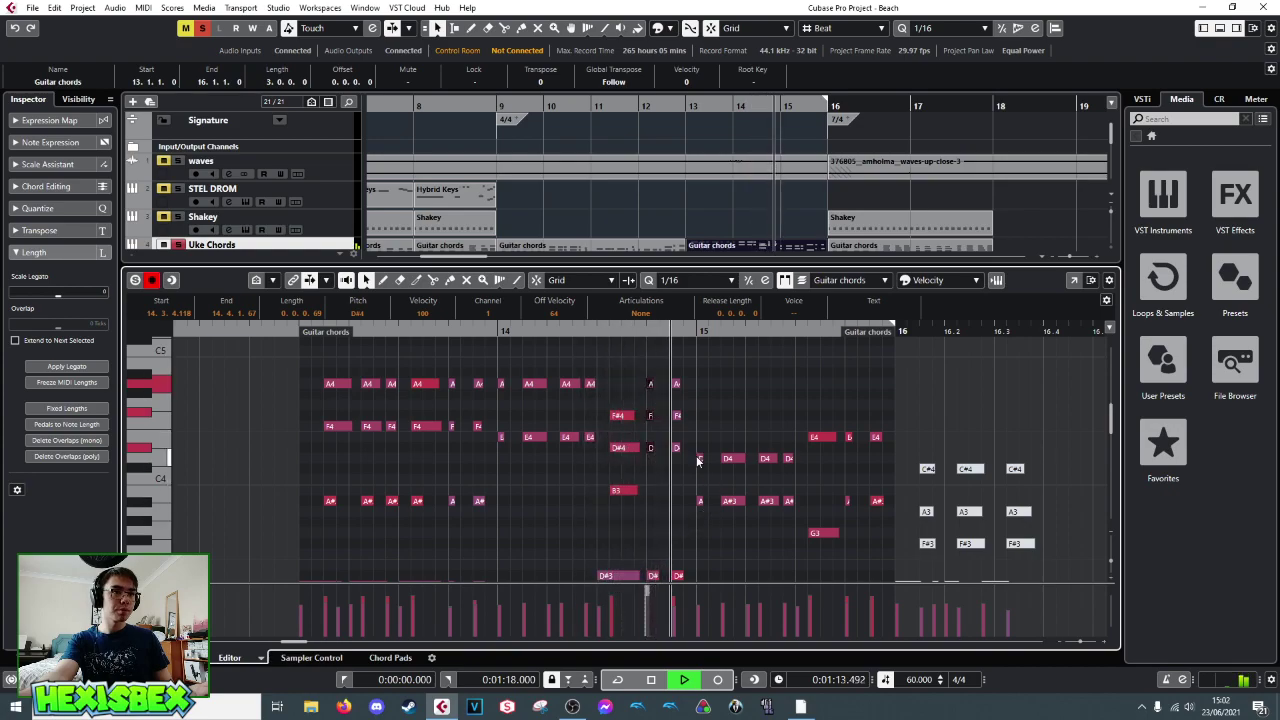
{"action": "key", "text": "space"}
- Revoice the last chord of bar 14 as F#4, D#4 and B3 above the bass and listen from the end of bar 13
{"action": "left_click_drag", "start_coordinate": [670, 381], "coordinate": [686, 458]}
{"action": "key", "text": "Down"}
{"action": "key", "text": "Down"}
{"action": "key", "text": "Down"}
{"action": "key", "text": "Down"}
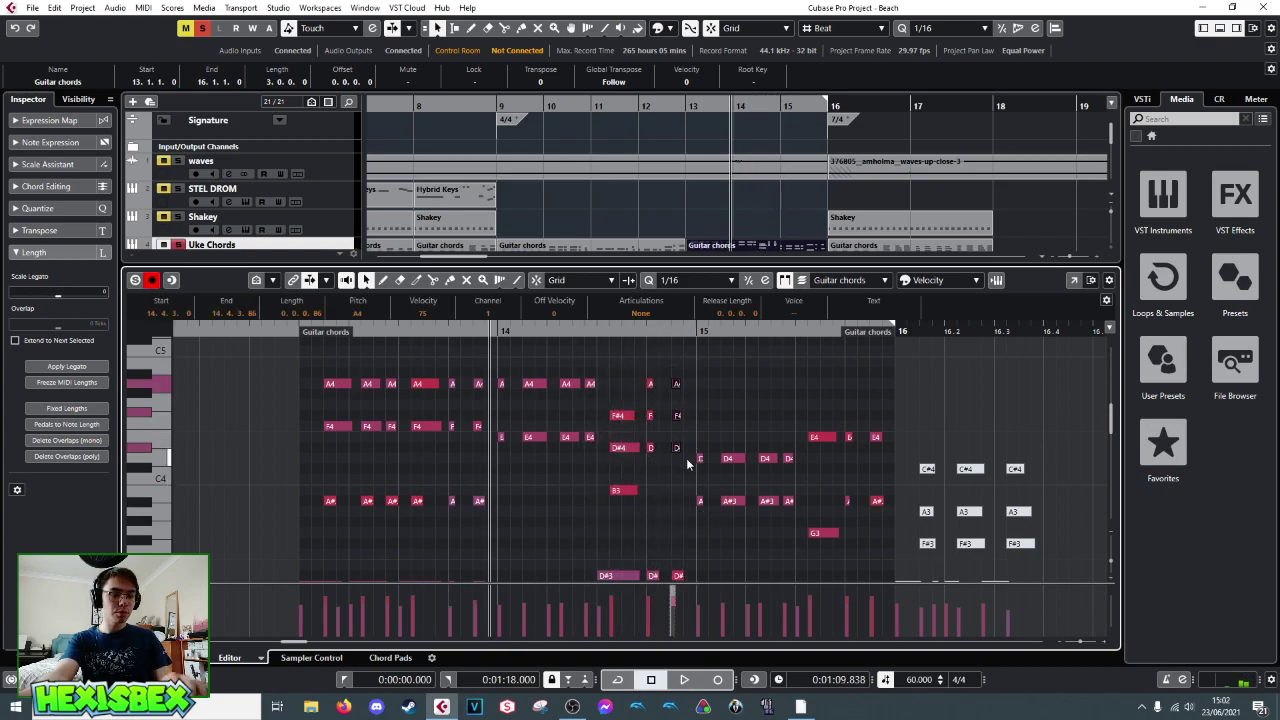
{"action": "left_click", "coordinate": [675, 427]}
{"action": "key", "text": "Up"}
{"action": "left_click", "coordinate": [680, 458]}
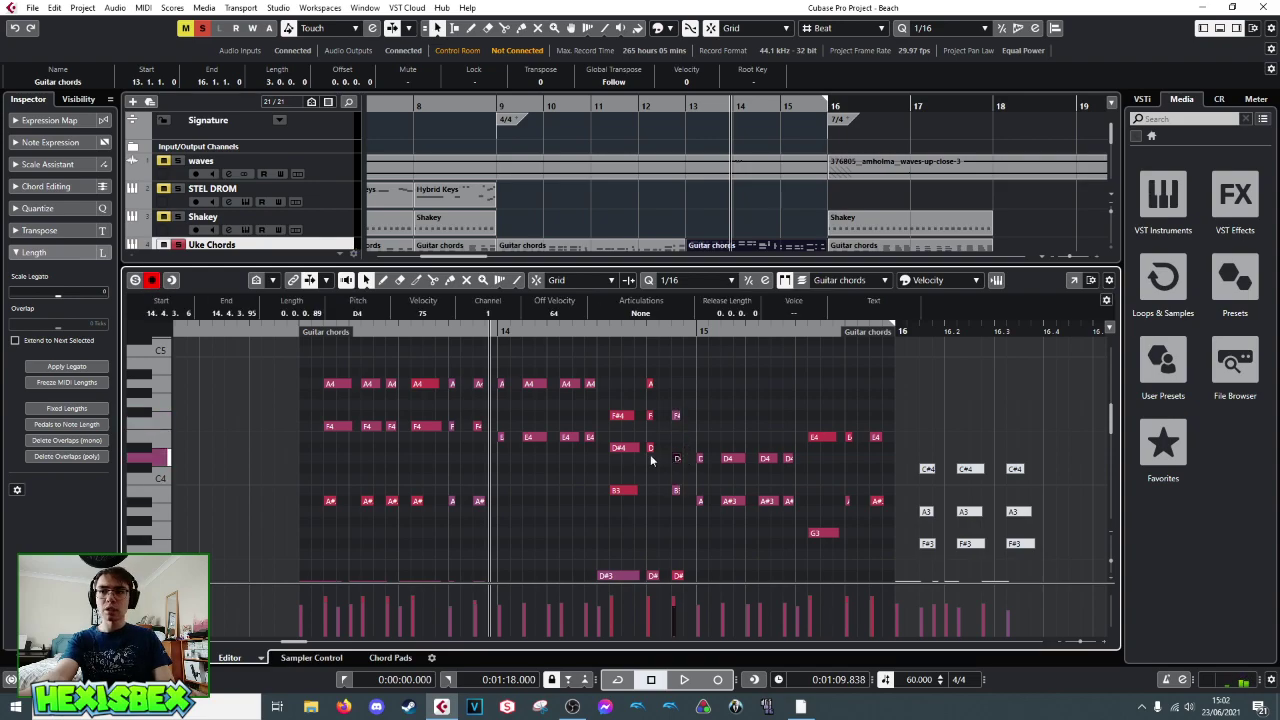
{"action": "key", "text": "Up"}
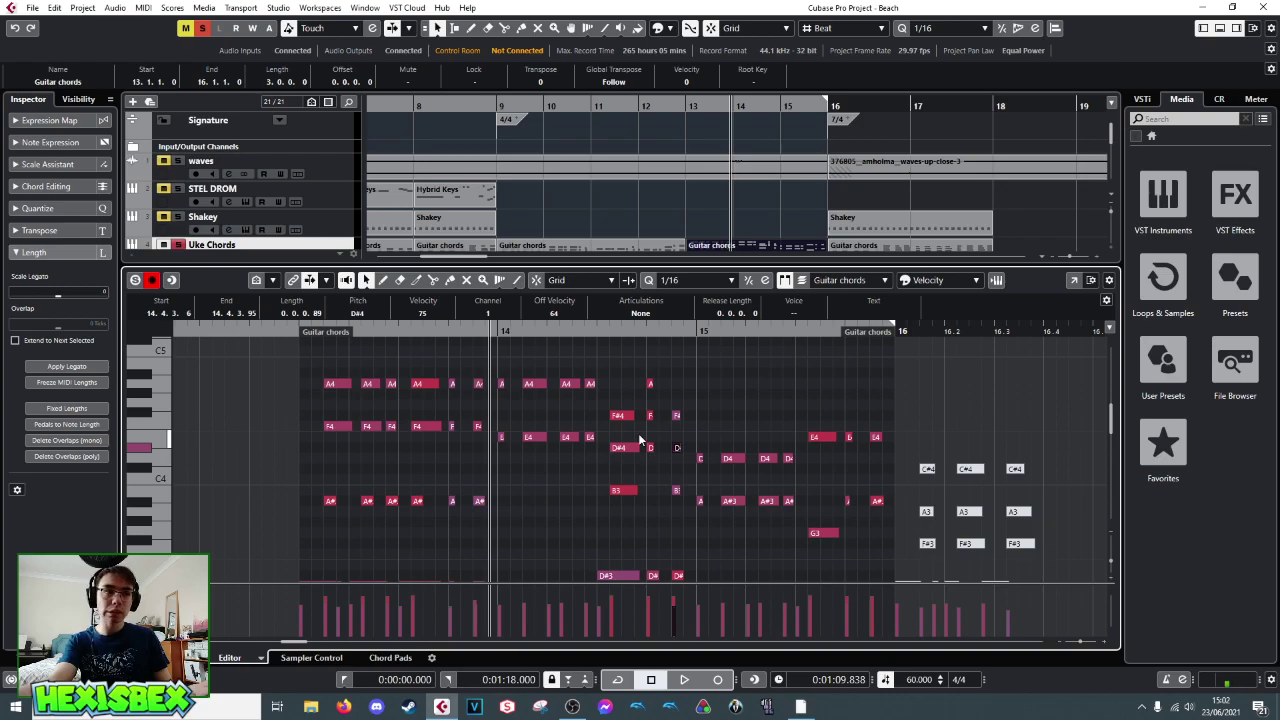
{"action": "key", "text": "space"}
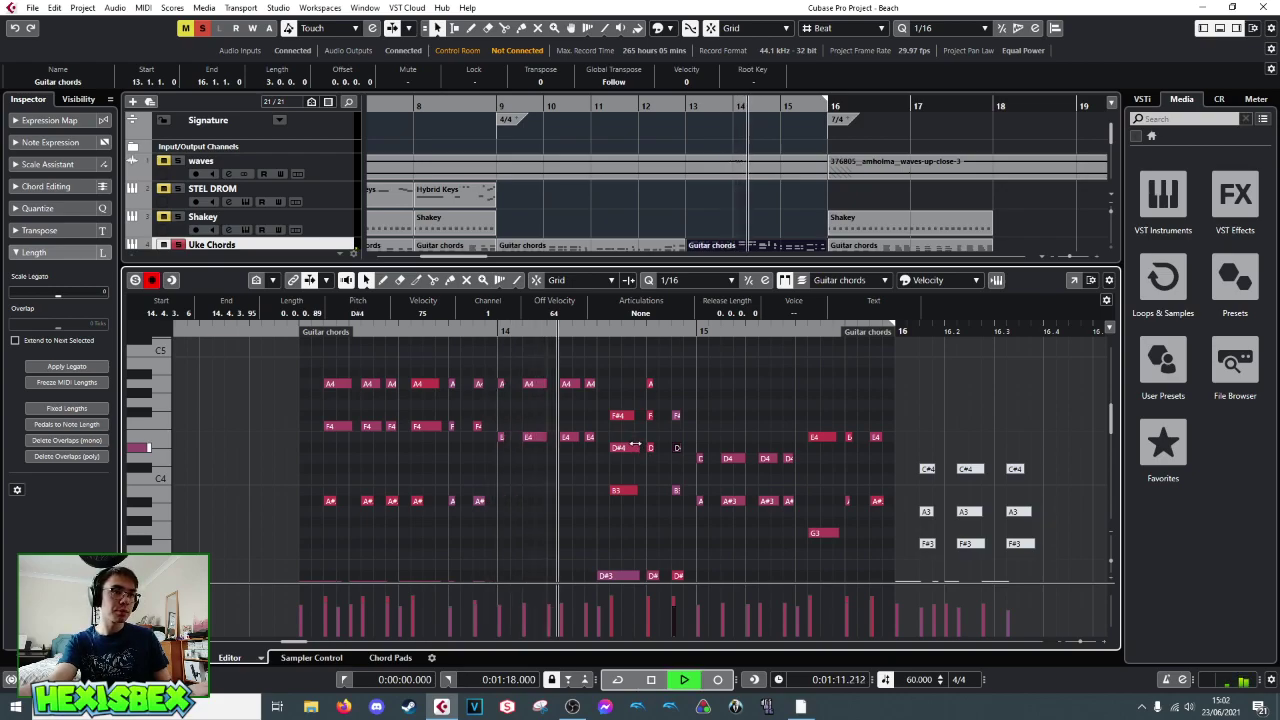
{"action": "key", "text": "space"}
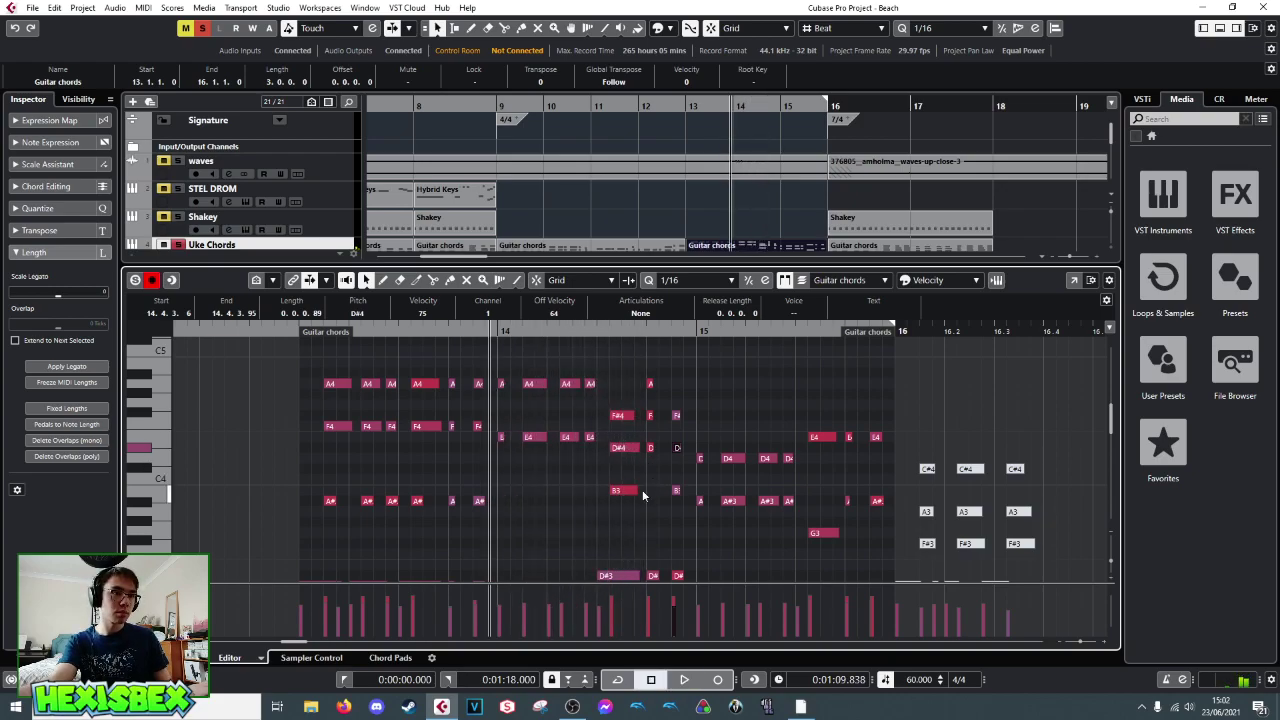
- Try lowering the B3 note of the first chord in the second half of bar 14 to A#3, listen, and undo it
{"action": "left_click_drag", "start_coordinate": [628, 490], "coordinate": [628, 500]}
{"action": "key", "text": "space"}
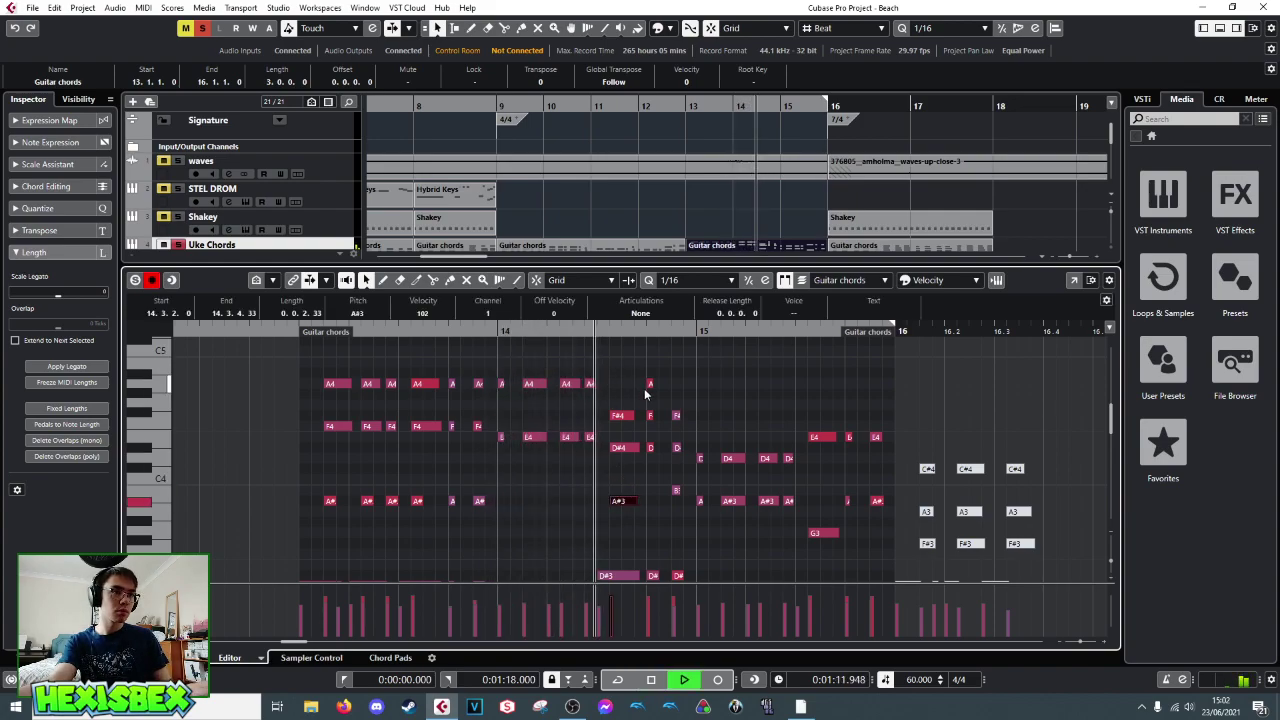
{"action": "key", "text": "space"}
{"action": "key", "text": "ctrl+z"}
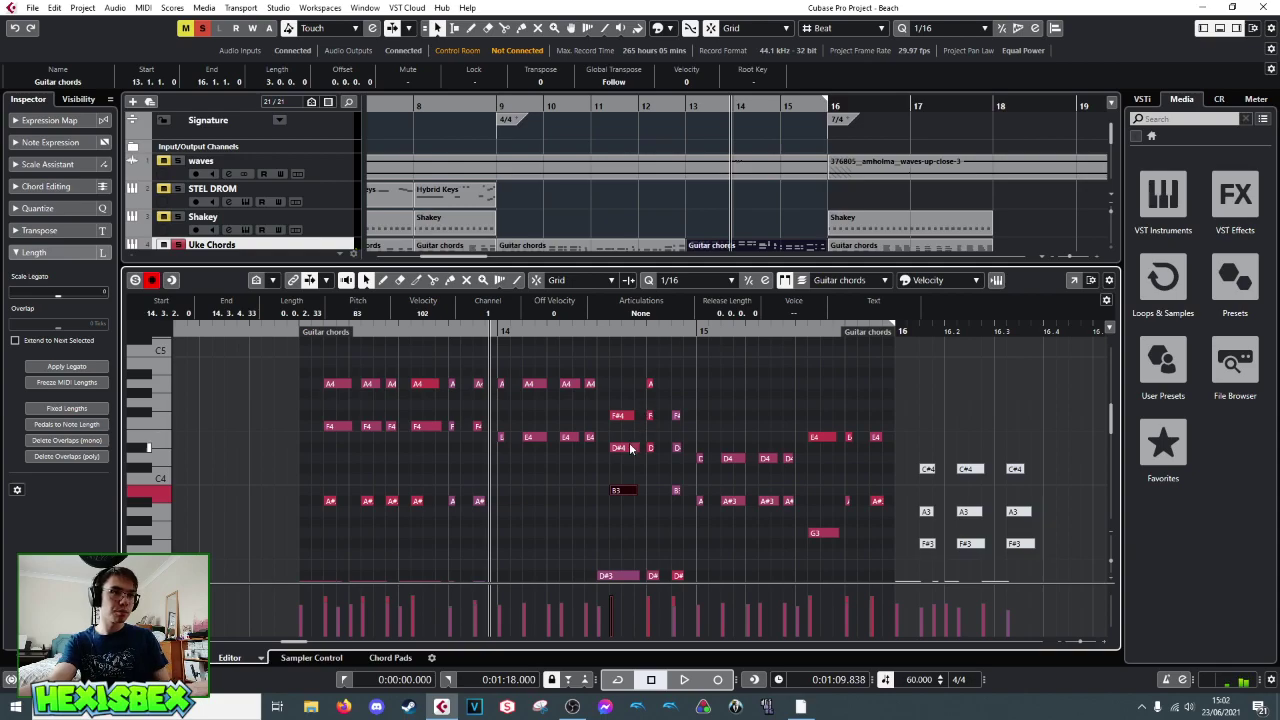
- Try lowering the D#4 note of the first chord in the second half of bar 14 to D4, listen, and undo it
{"action": "left_click", "coordinate": [628, 447]}
{"action": "key", "text": "Down"}
{"action": "key", "text": "space"}
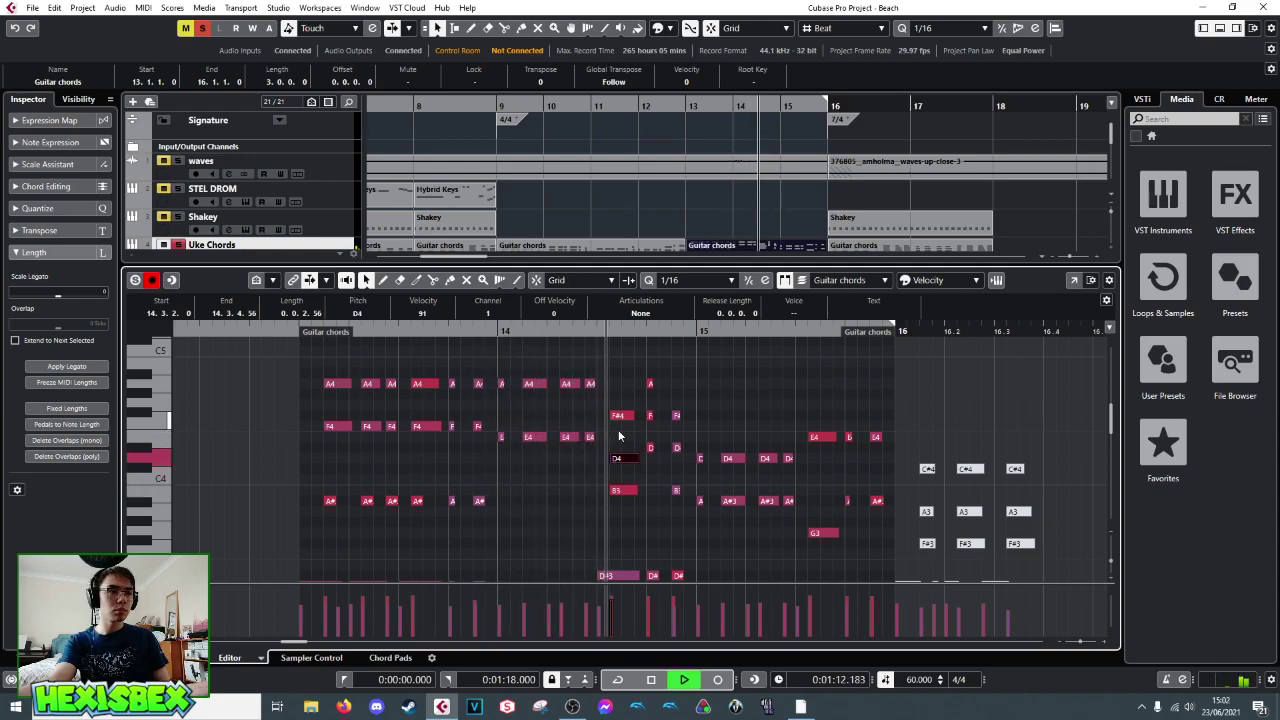
{"action": "key", "text": "space"}
{"action": "key", "text": "ctrl+z"}
- Try the F#4 note of the first chord in the second half of bar 14 at F4, then return it to F#4, listening to each
{"action": "left_click", "coordinate": [624, 418]}
{"action": "key", "text": "Down"}
{"action": "key", "text": "space"}
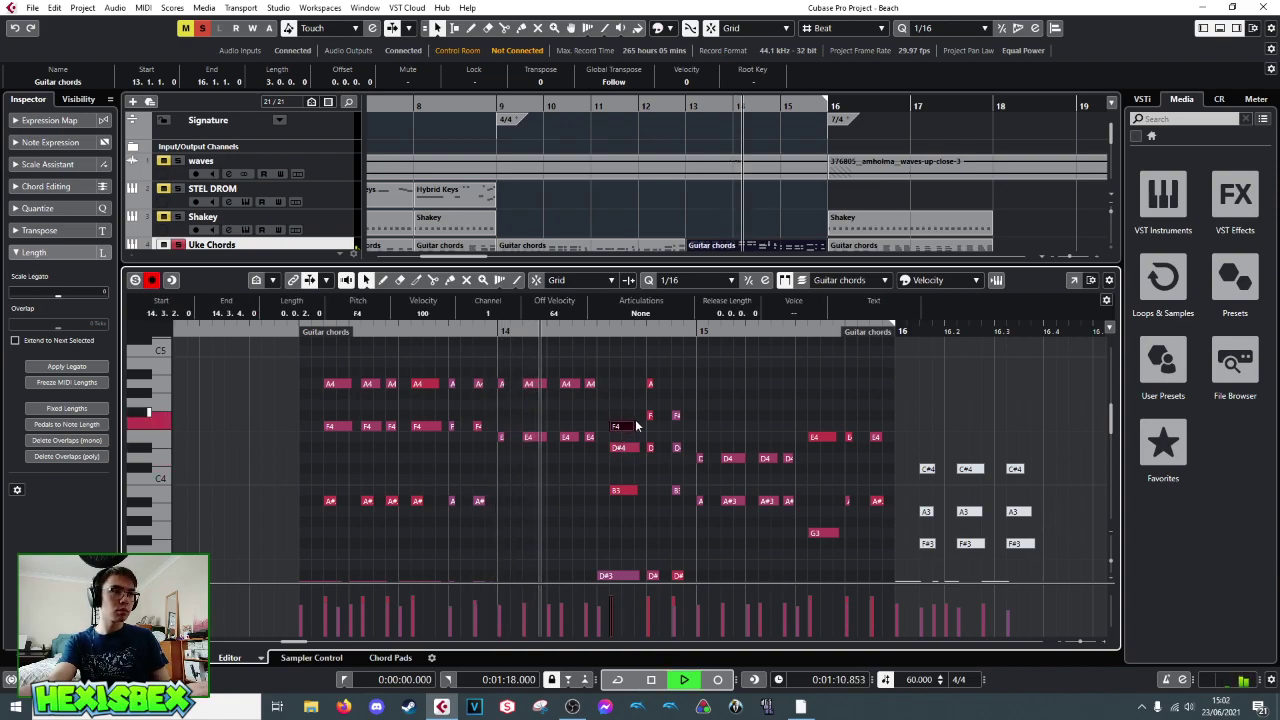
{"action": "key", "text": "space"}
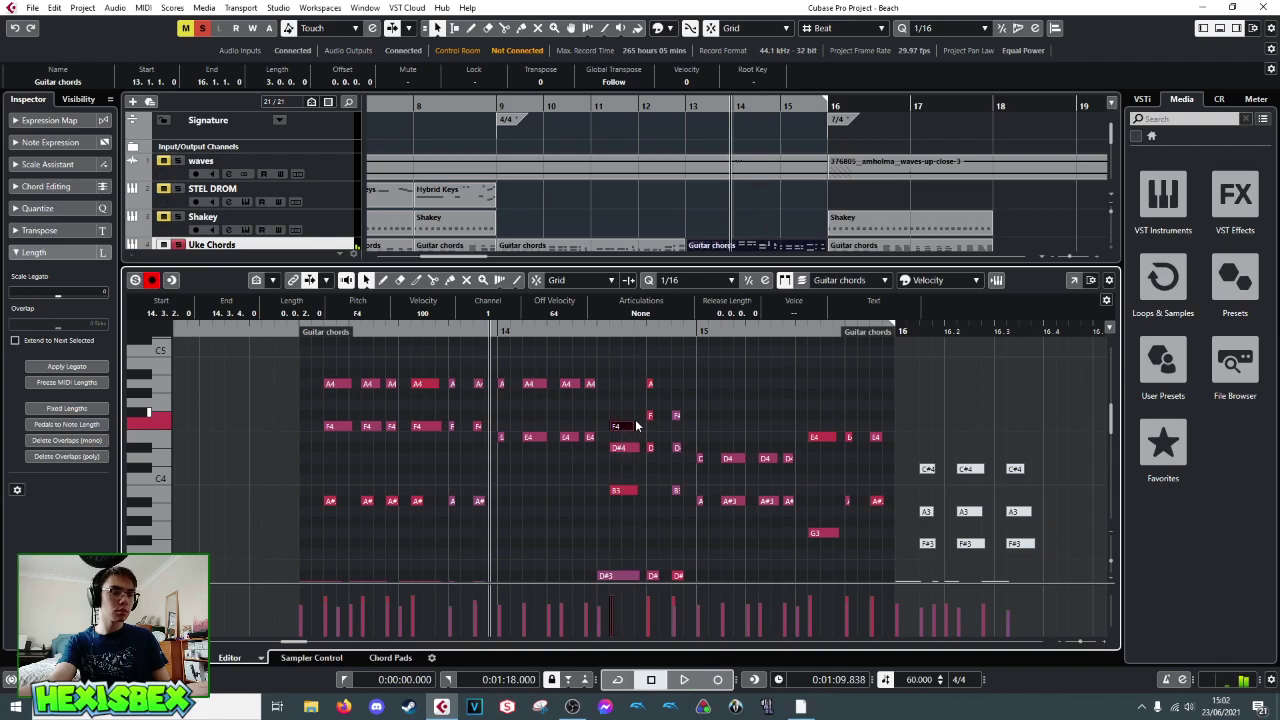
{"action": "key", "text": "Up"}
{"action": "key", "text": "space"}
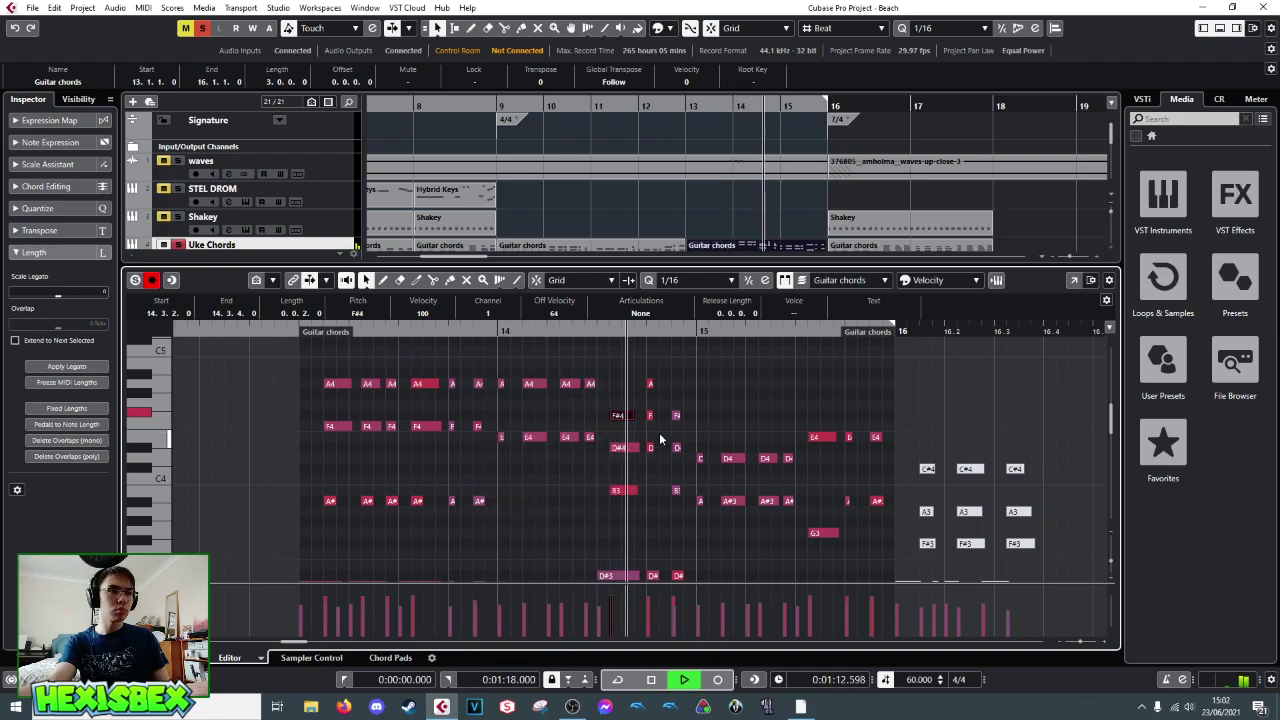
{"action": "key", "text": "space"}
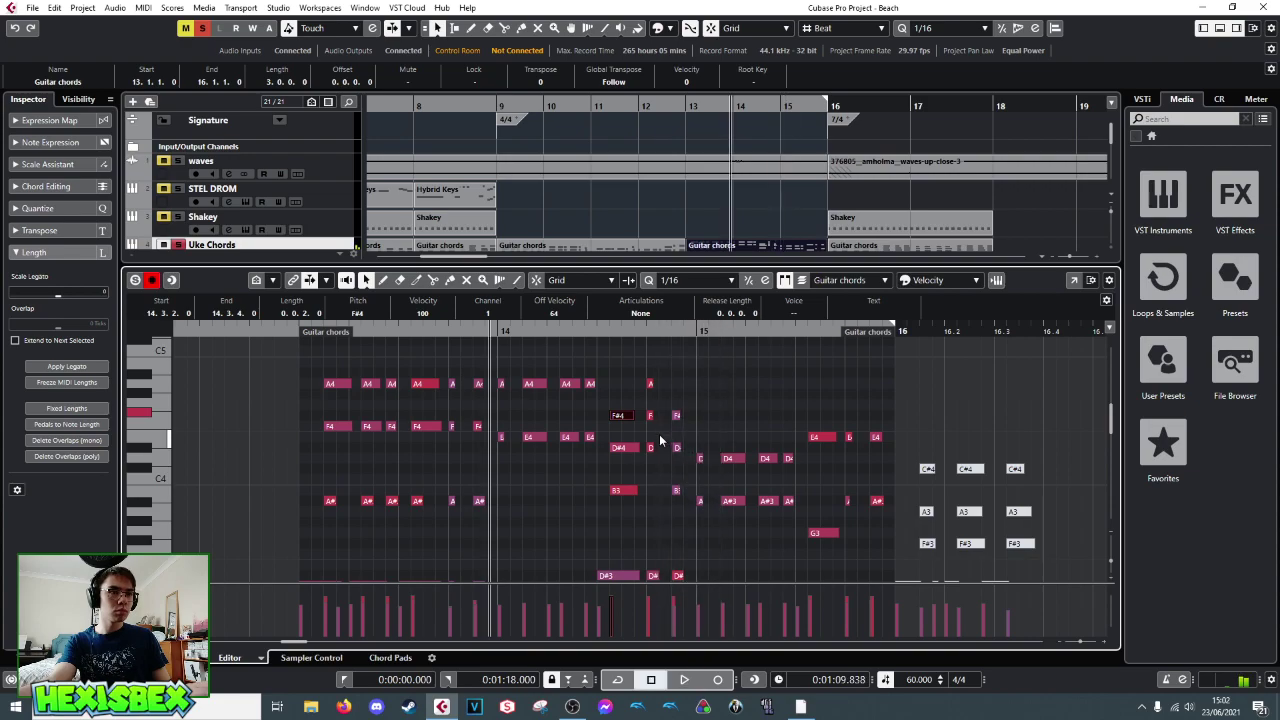
- Raise the two G2 bass notes in the first half of bar 15 to D3
{"action": "scroll", "coordinate": [700, 420], "scroll_direction": "down", "scroll_amount": 3}
{"action": "left_click_drag", "start_coordinate": [692, 552], "coordinate": [786, 570]}
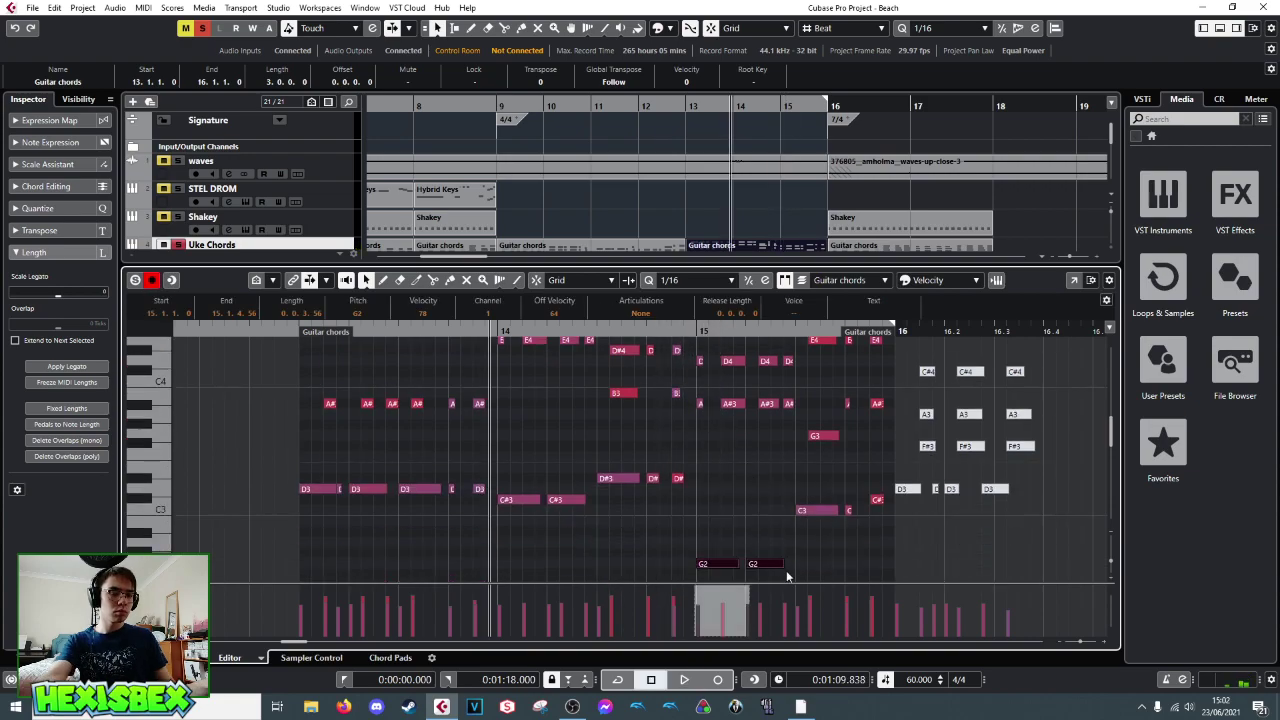
{"action": "key", "text": "shift+Up"}
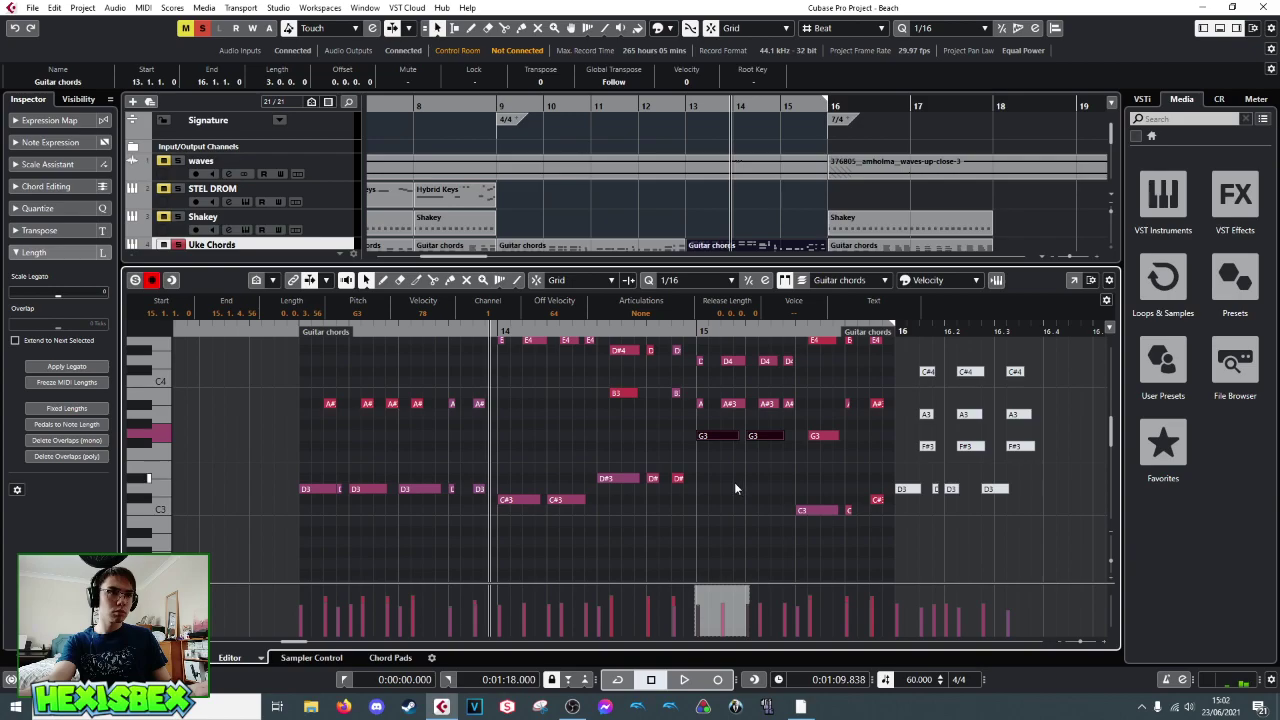
{"action": "scroll", "coordinate": [727, 460], "scroll_direction": "up", "scroll_amount": 2}
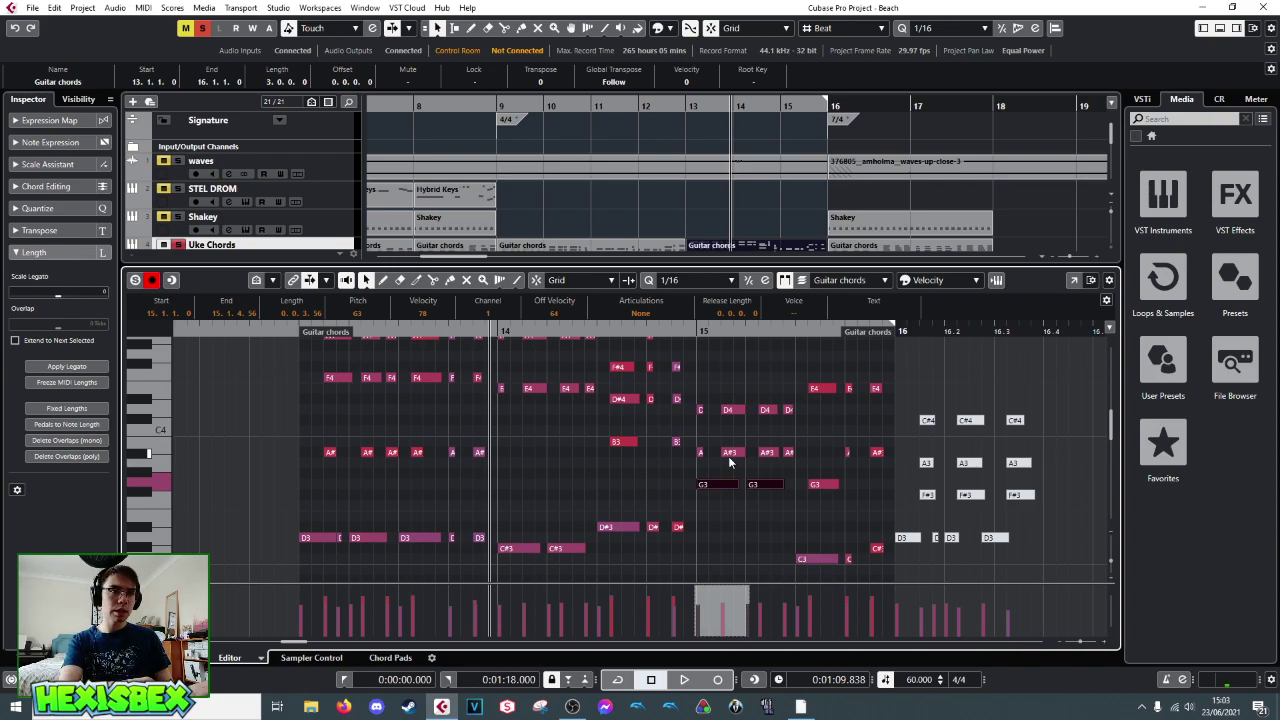
{"action": "key", "text": "Down"}
{"action": "key", "text": "Down"}
{"action": "key", "text": "Down"}
{"action": "key", "text": "Down"}
{"action": "key", "text": "Down"}
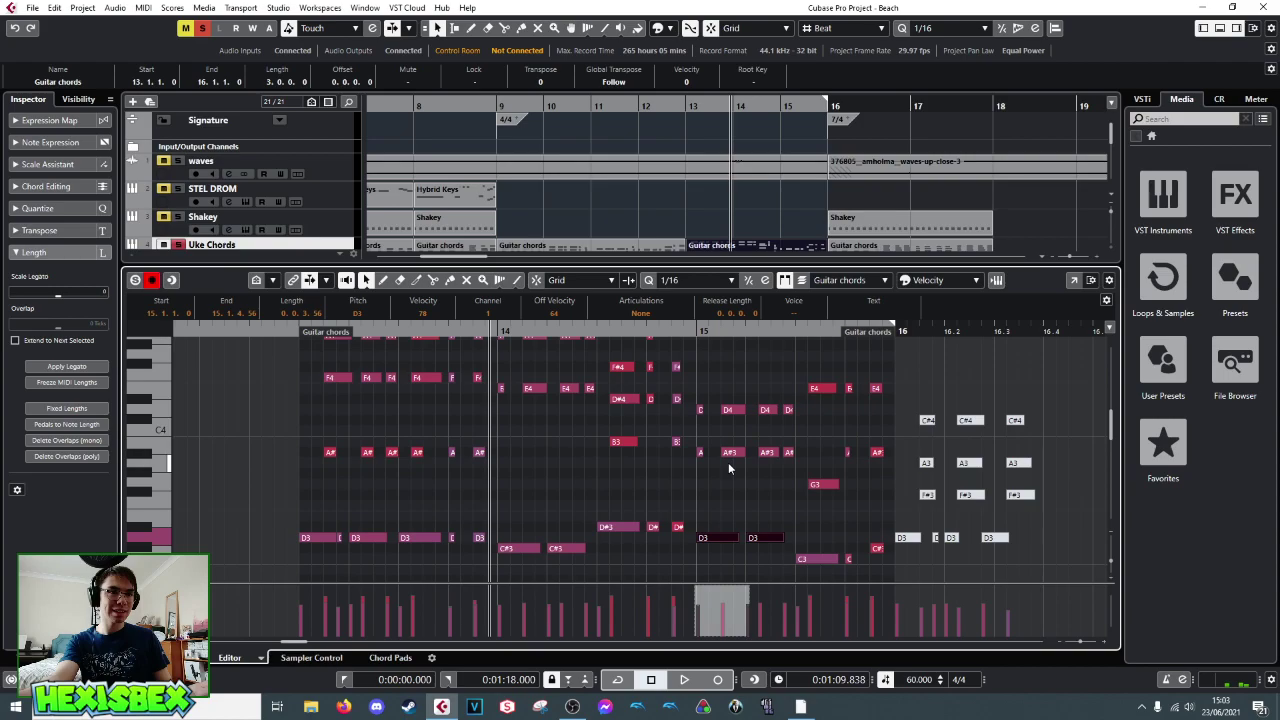
- Raise the four D4 notes in the first half of bar 15 to G4 and listen from the end of bar 13
{"action": "left_click_drag", "start_coordinate": [699, 399], "coordinate": [786, 427]}
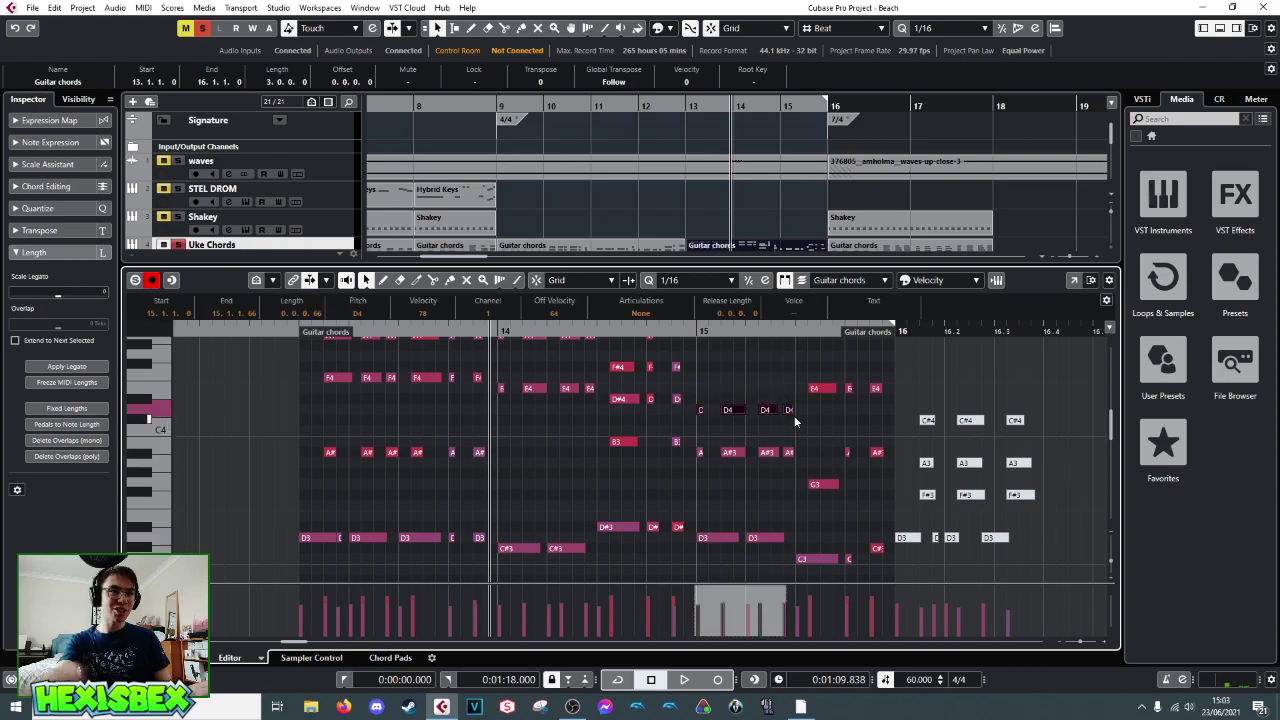
{"action": "key", "text": "Up"}
{"action": "key", "text": "Up"}
{"action": "key", "text": "Up"}
{"action": "key", "text": "Up"}
{"action": "key", "text": "Up"}
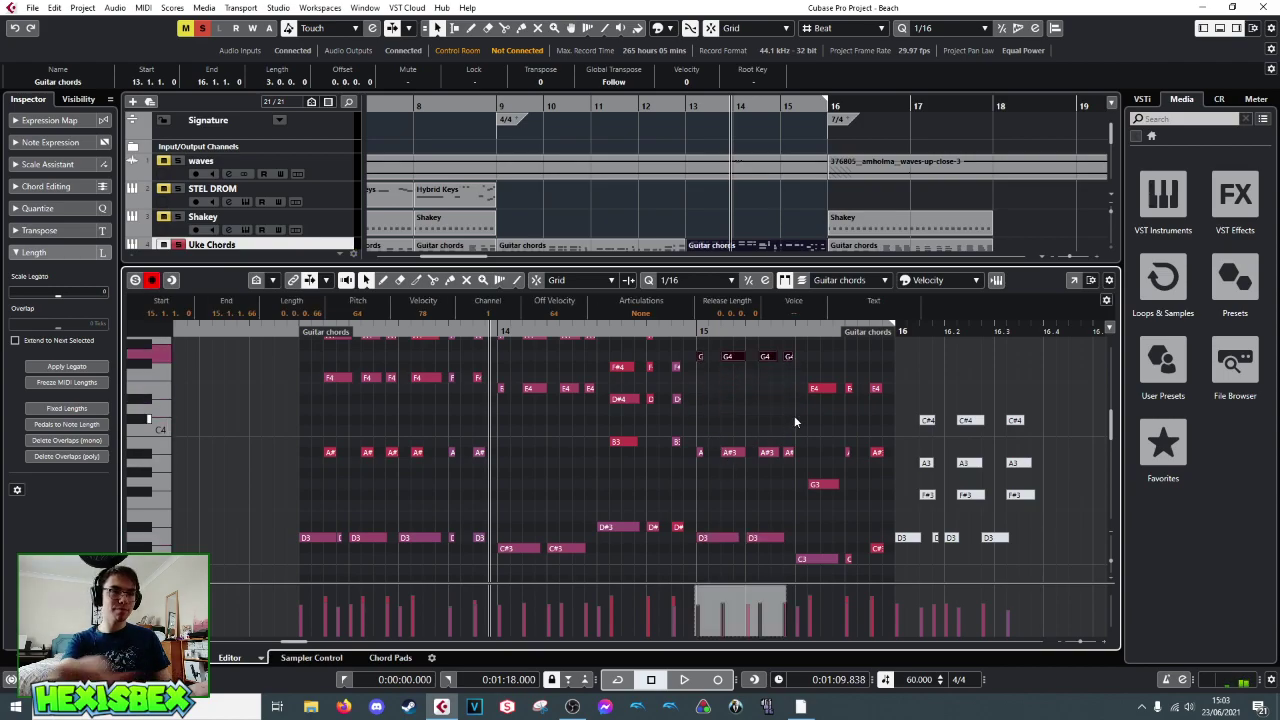
{"action": "key", "text": "space"}
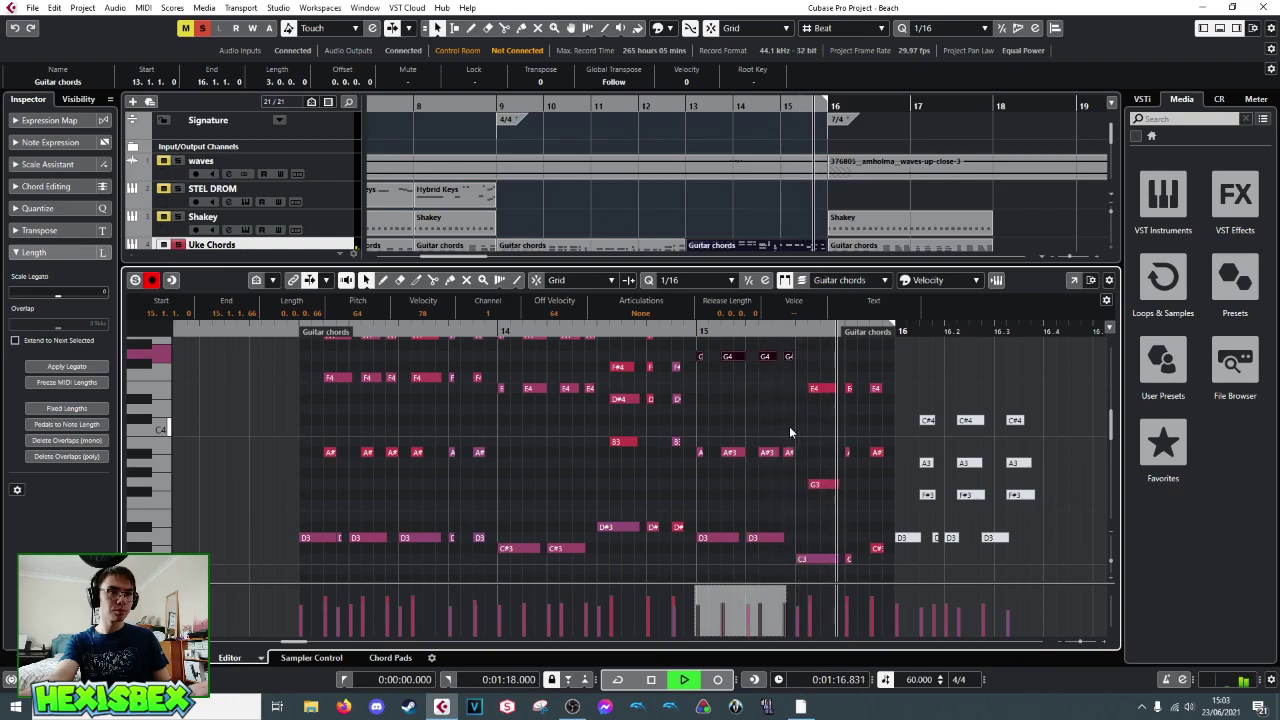
{"action": "key", "text": "space"}
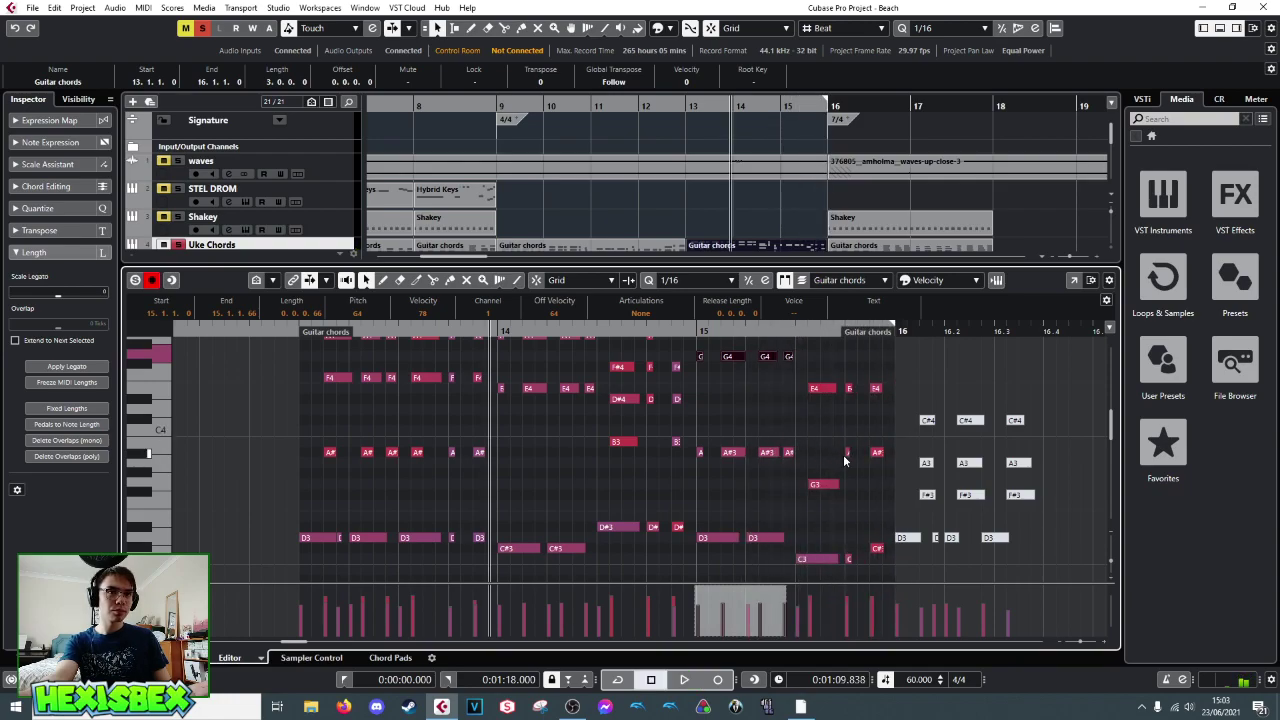
- Play back the soloed Uke Chords part across bars 14 and 15
{"action": "key", "text": "space"}
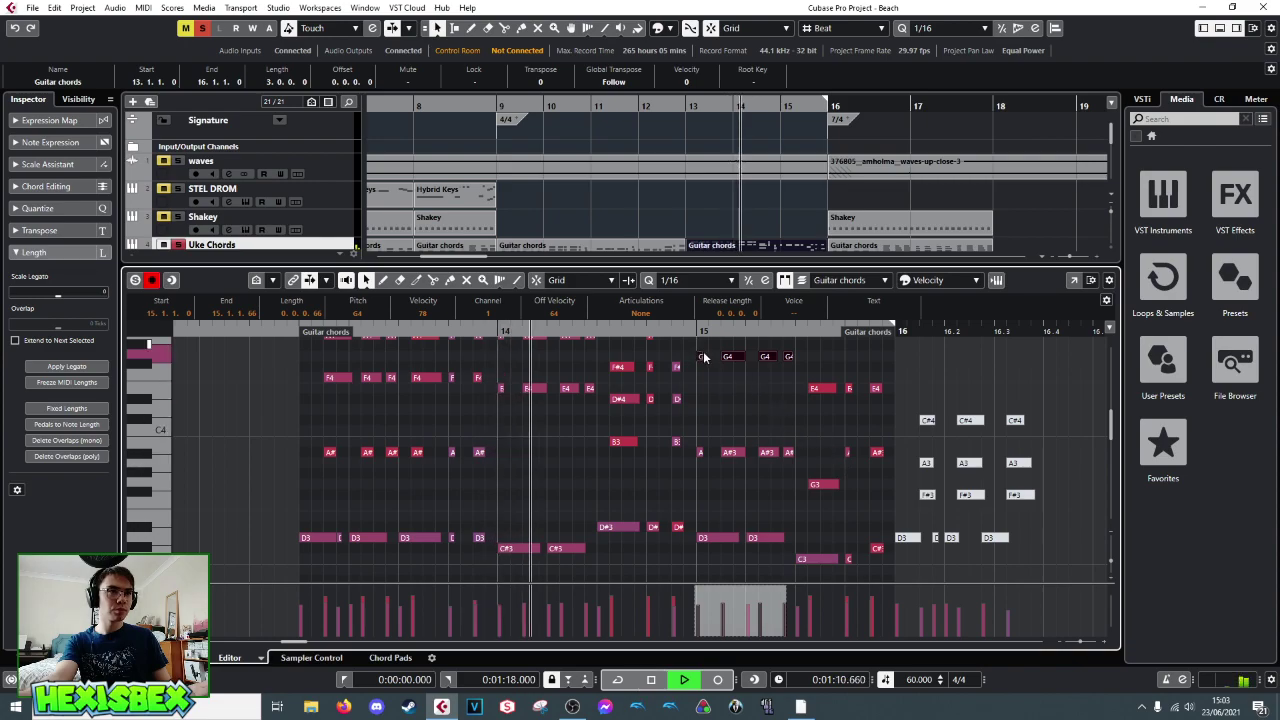
{"action": "scroll", "coordinate": [753, 416], "scroll_direction": "up", "scroll_amount": 2}
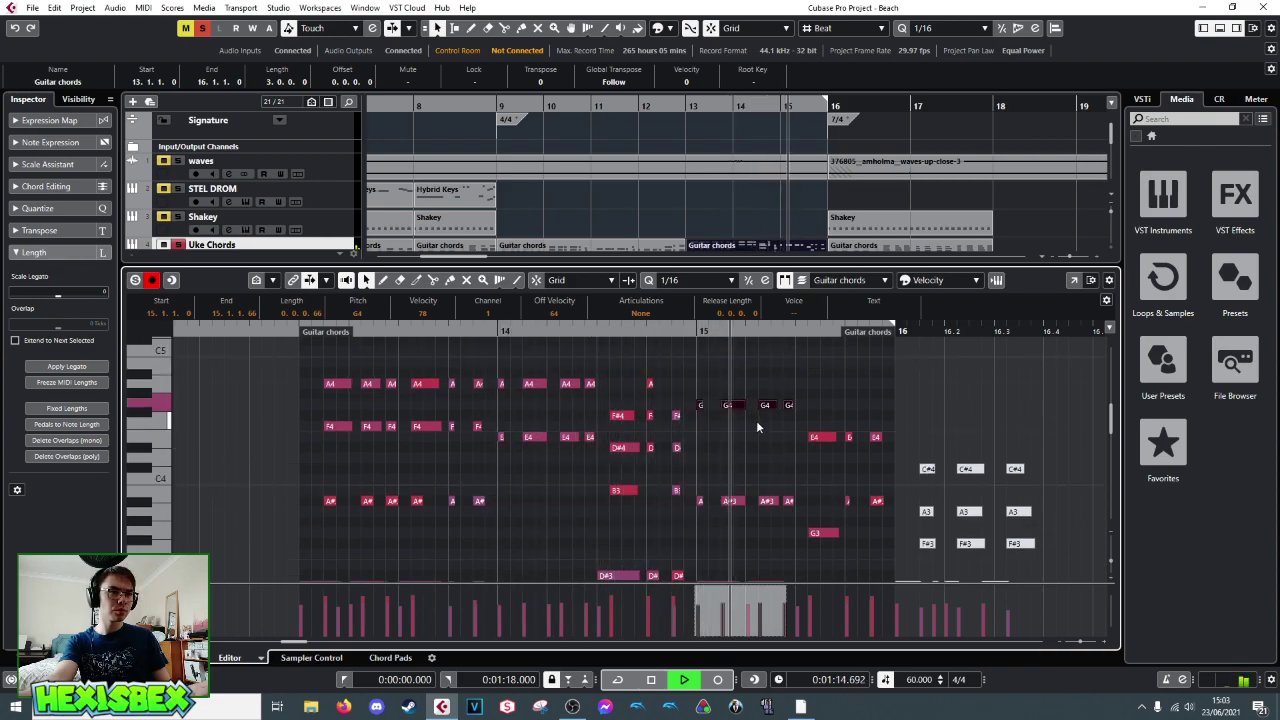
{"action": "key", "text": "space"}
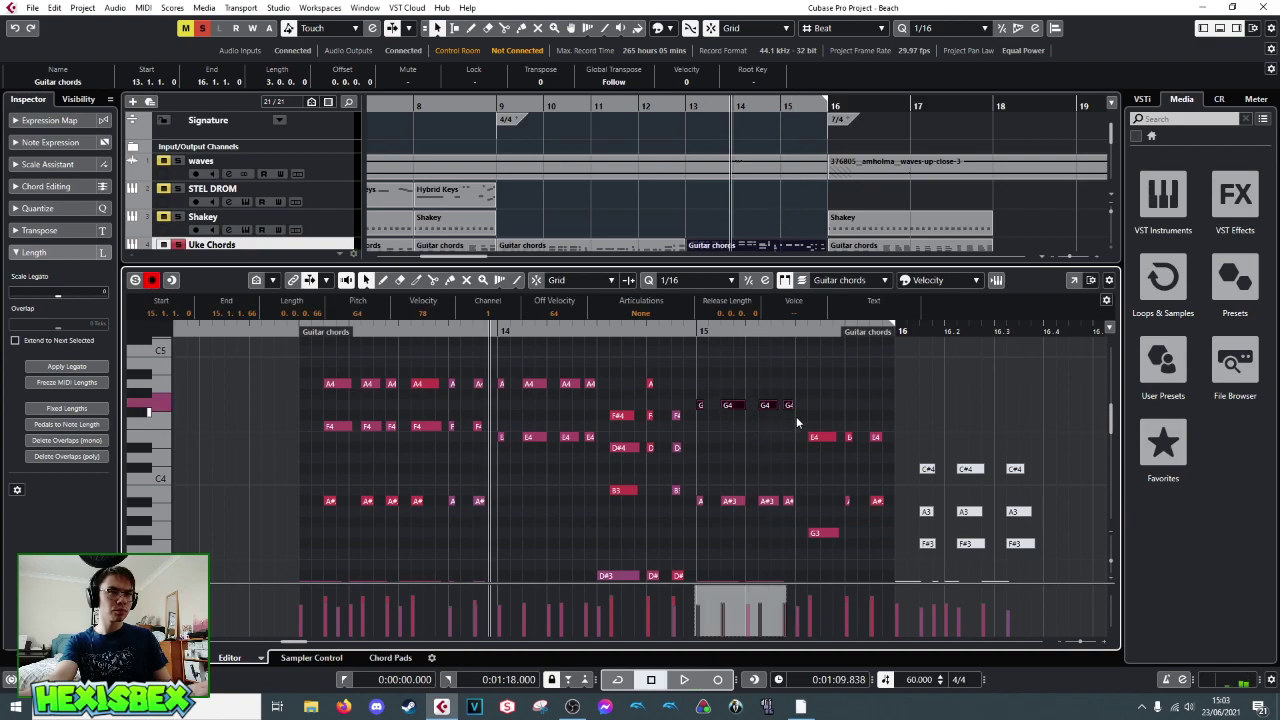
- Try the four G4 notes in bar 15 on A#4, A4 and F#4, returning them to G4
{"action": "key", "text": "Up"}
{"action": "key", "text": "Up"}
{"action": "key", "text": "Up"}
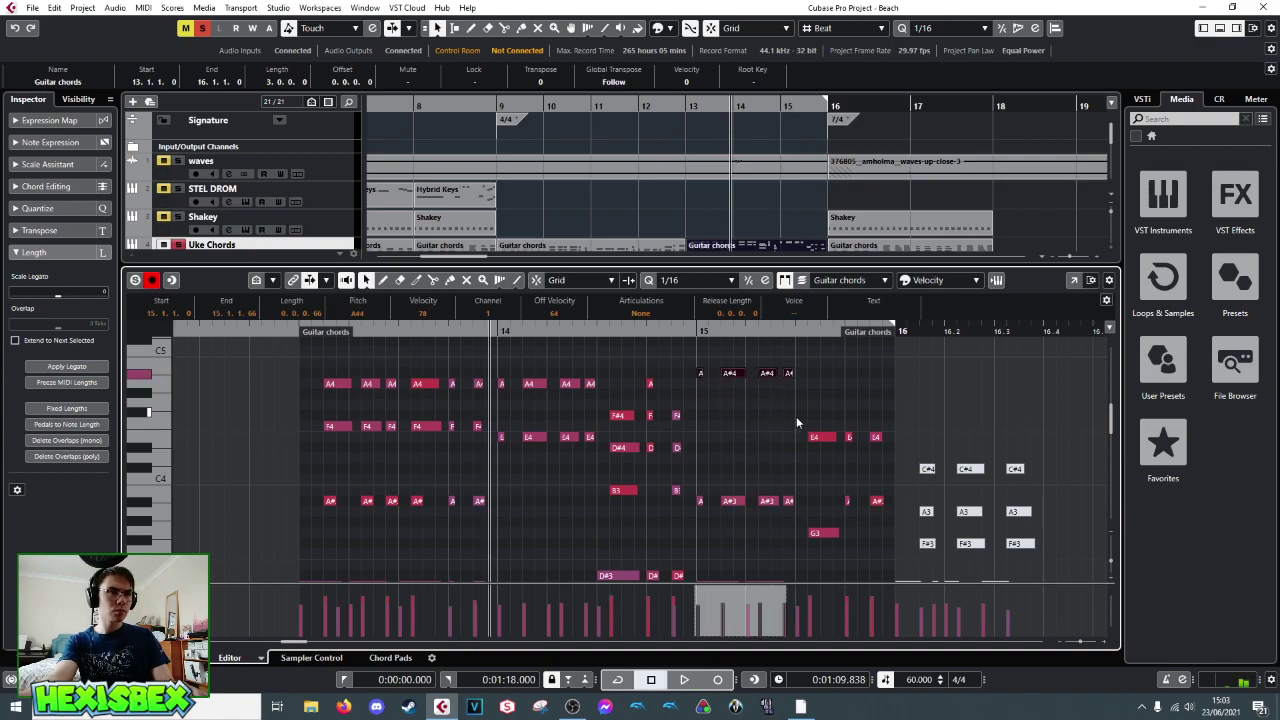
{"action": "key", "text": "Down"}
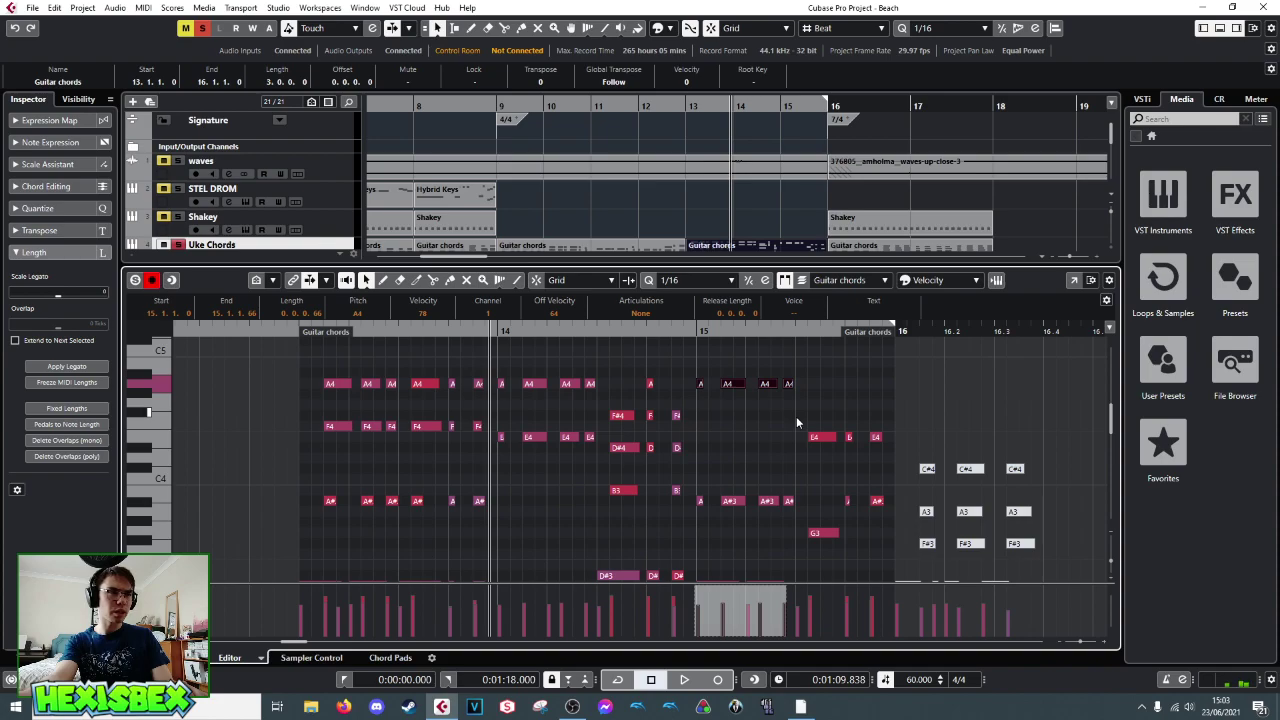
{"action": "left_click", "coordinate": [150, 383]}
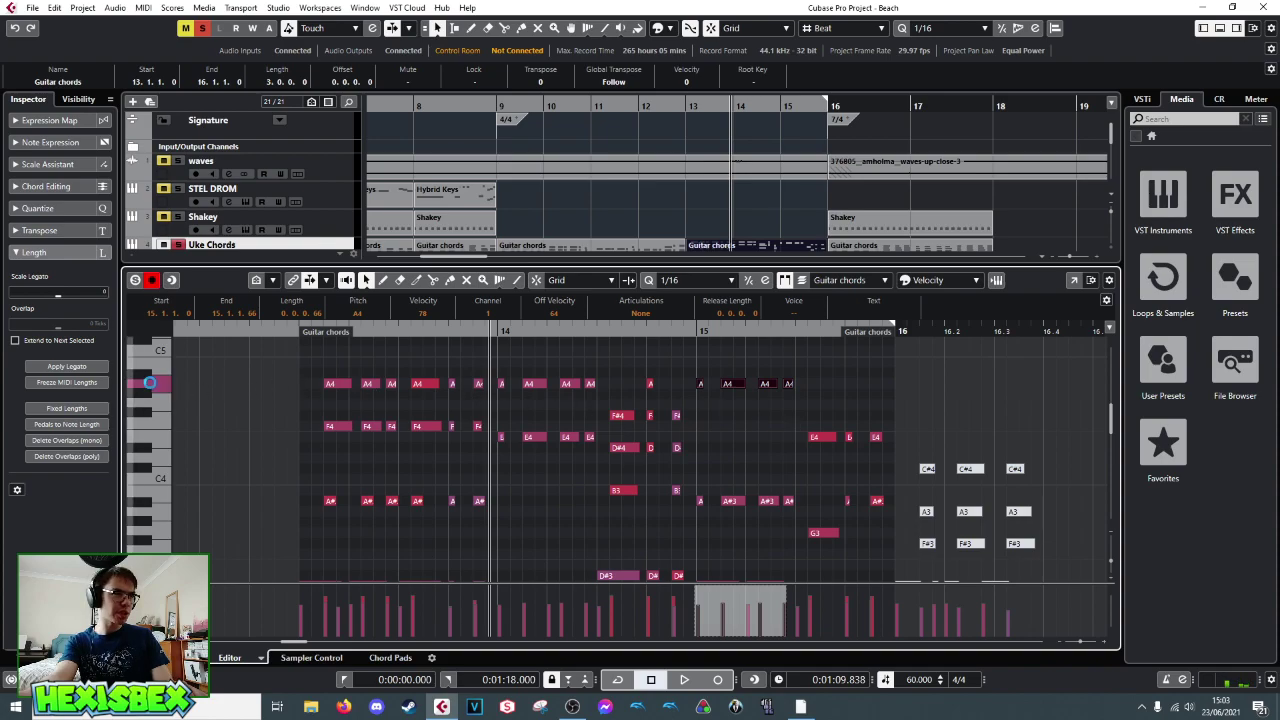
{"action": "key", "text": "Down"}
{"action": "key", "text": "Down"}
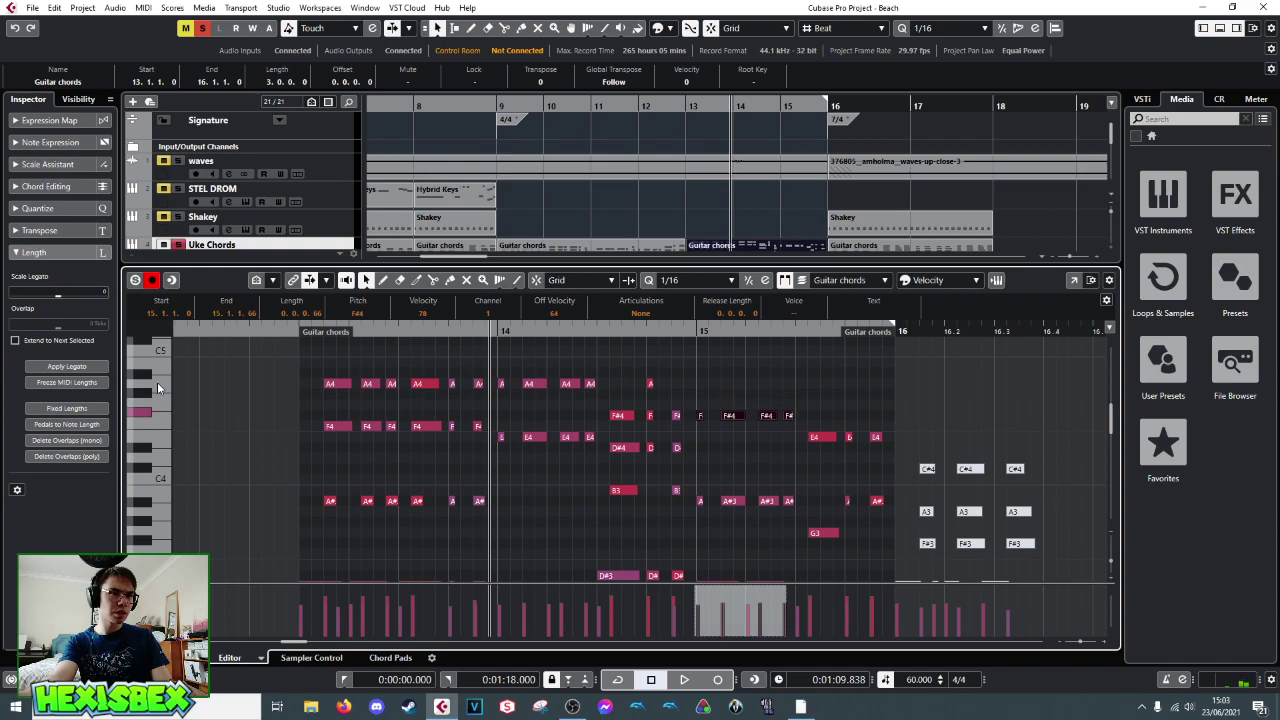
{"action": "key", "text": "Up"}
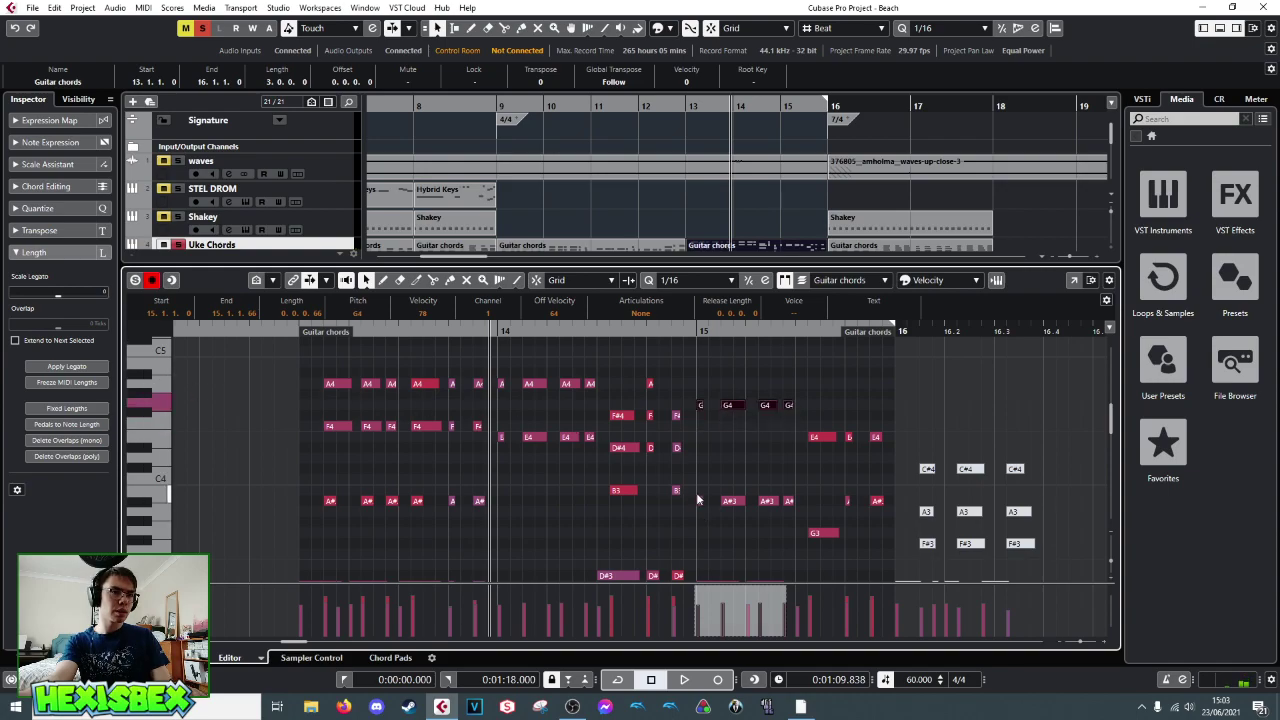
- Audition the long C3 note in bar 15 and play the part from just before bar 15
{"action": "scroll", "coordinate": [716, 462], "scroll_direction": "down", "scroll_amount": 2}
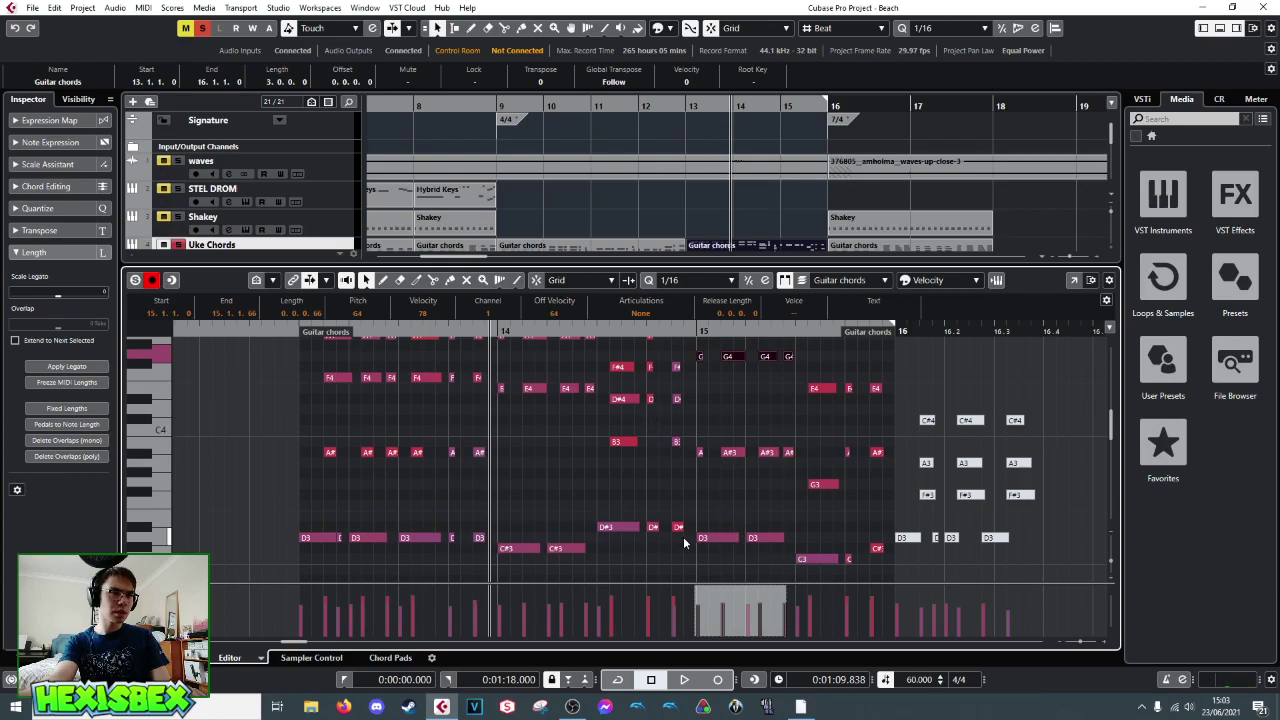
{"action": "left_click", "coordinate": [810, 560]}
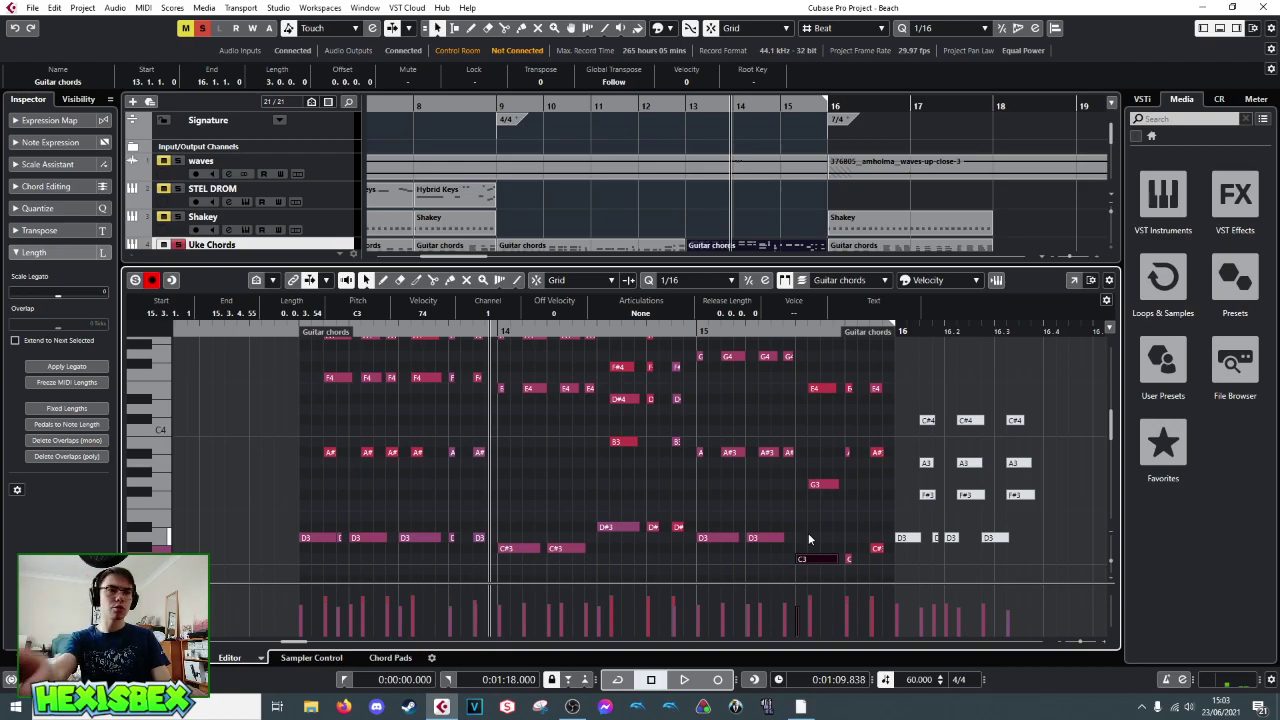
{"action": "left_click", "coordinate": [682, 331]}
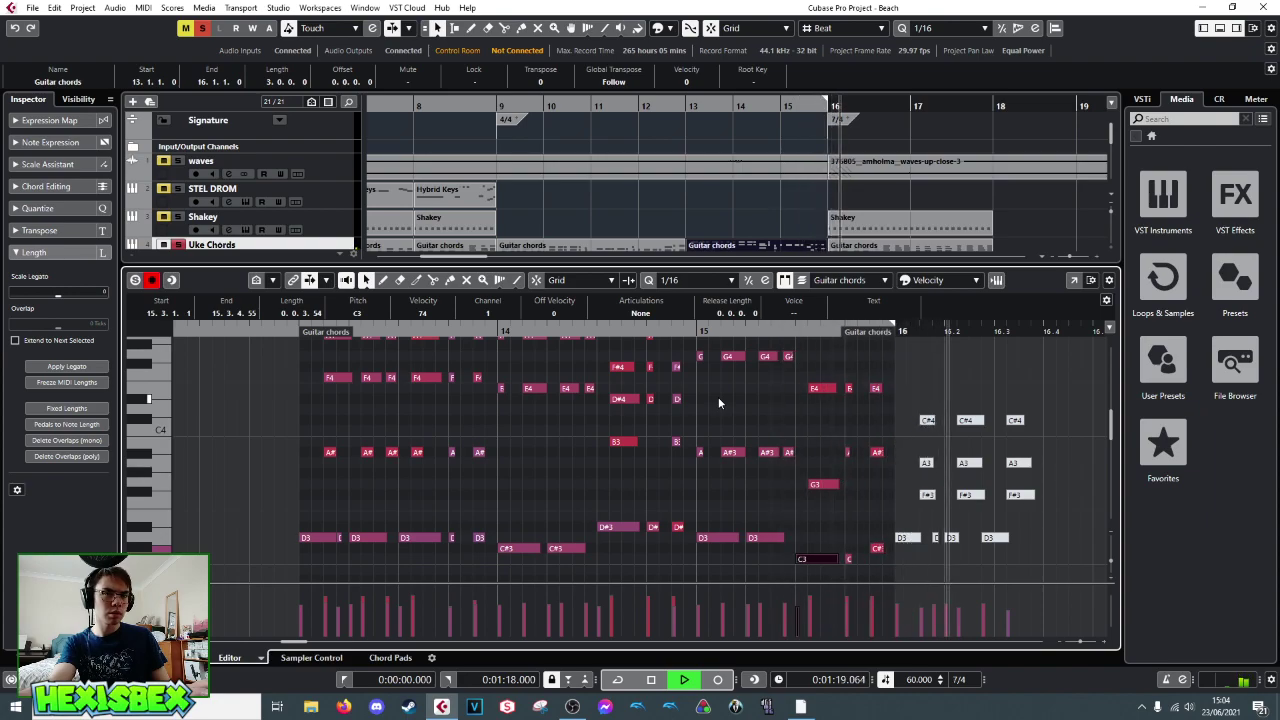
{"action": "key", "text": "space"}
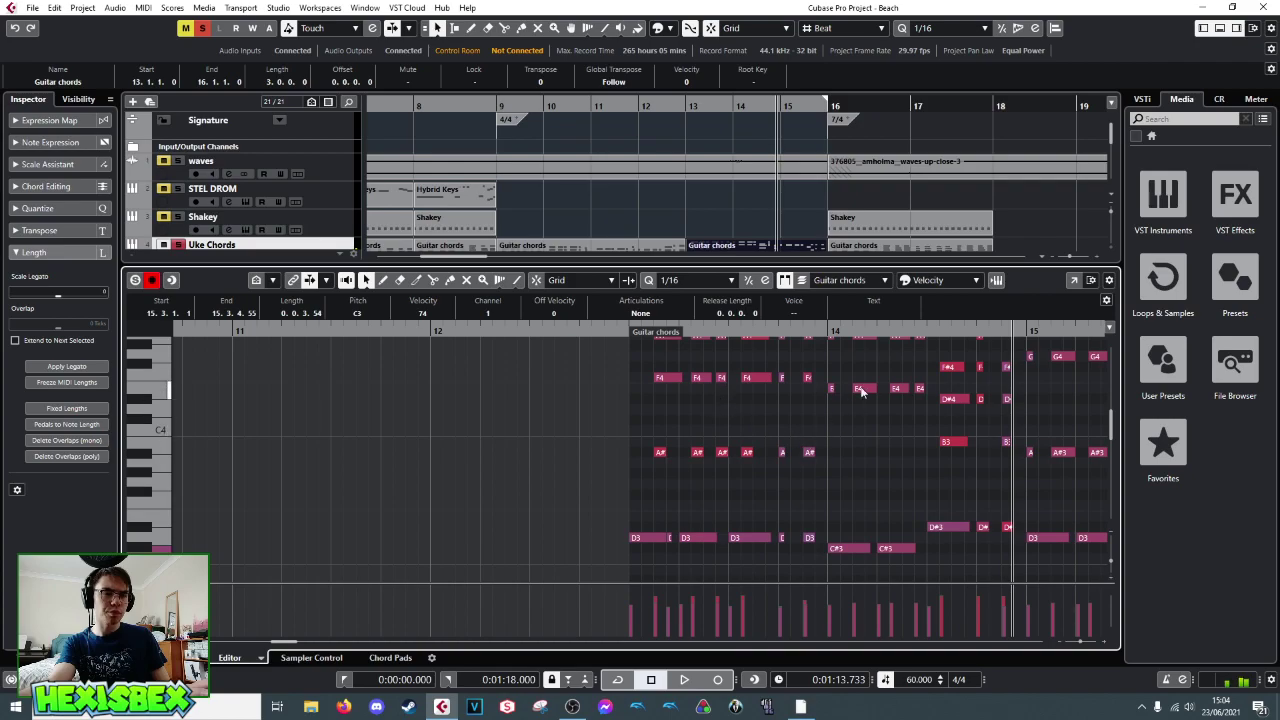
- Unsolo the Uke Chords track in the arrangement and play the section with all tracks from bar 9
{"action": "key", "text": "ctrl+e"}
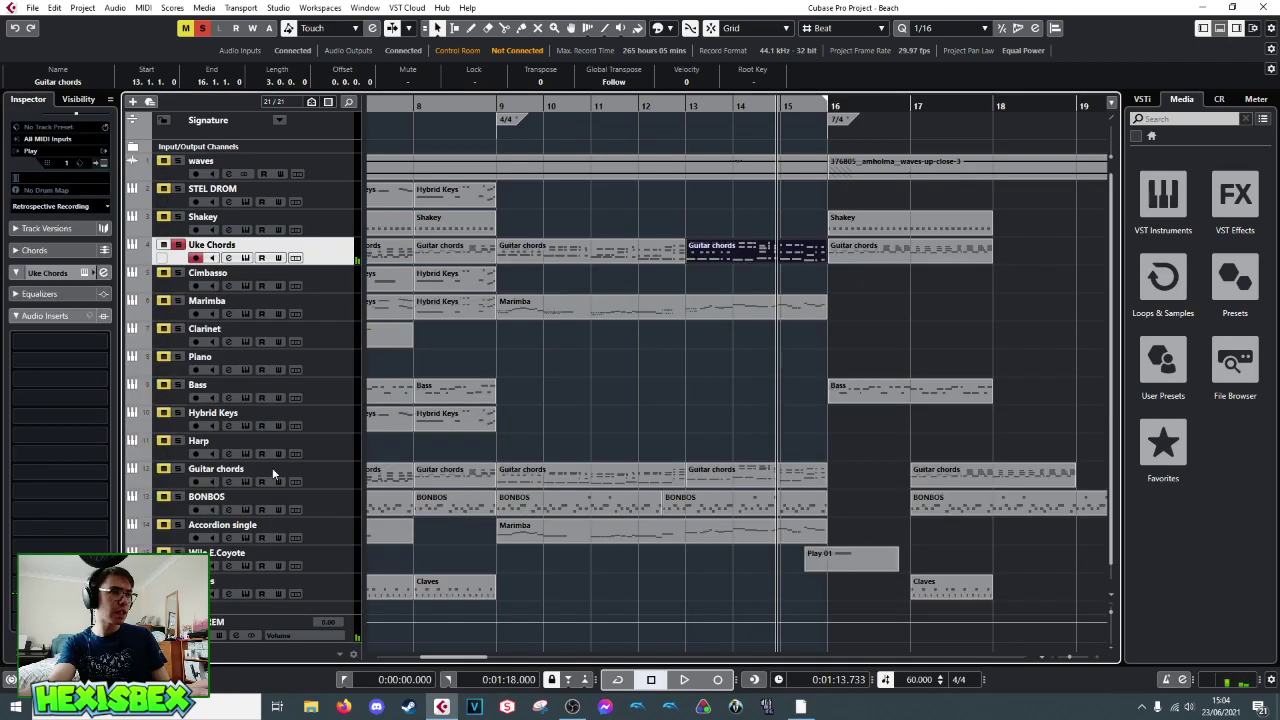
{"action": "left_click", "coordinate": [178, 244]}
{"action": "key", "text": "space"}
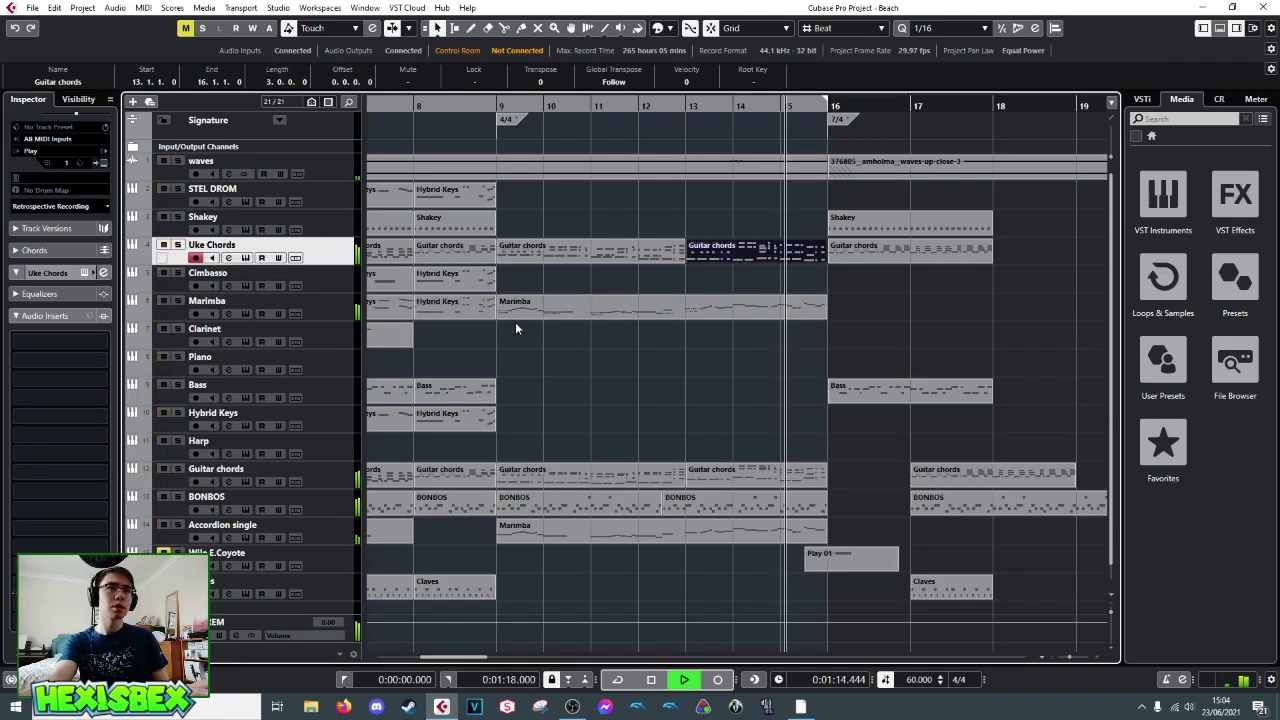
{"action": "key", "text": "space"}
{"action": "left_click", "coordinate": [502, 104]}
{"action": "key", "text": "space"}
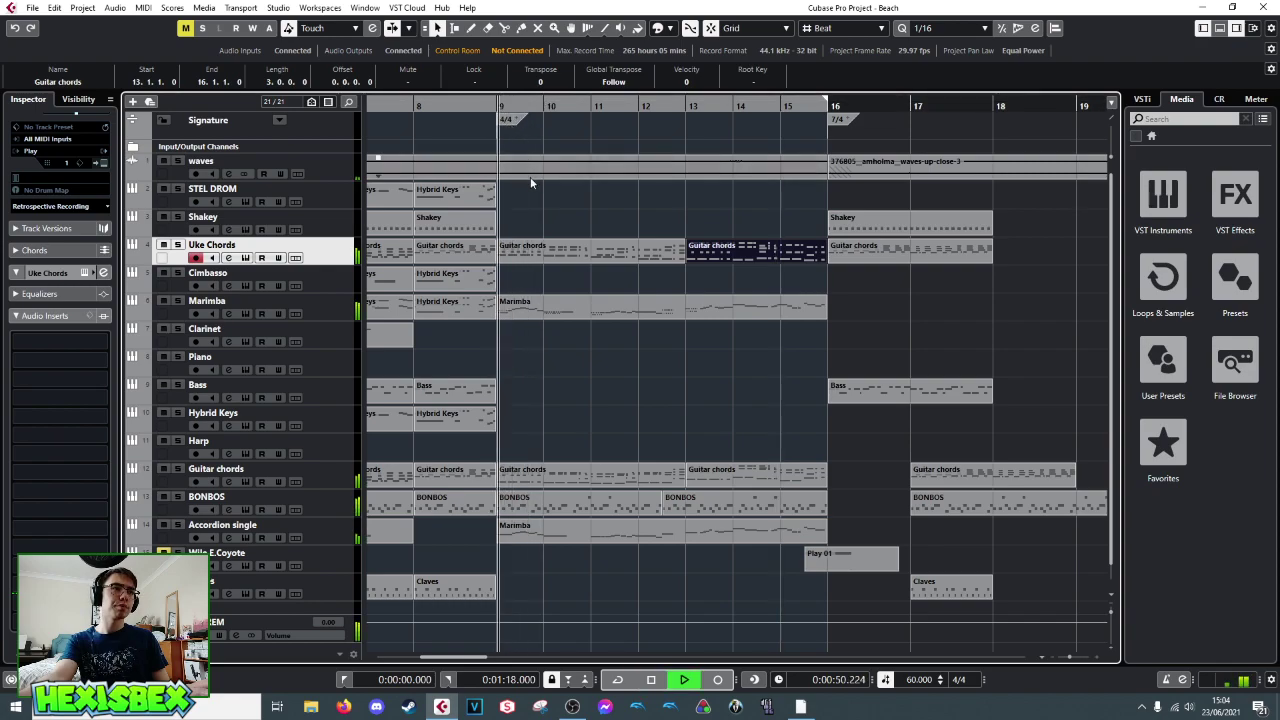
{"action": "left_click", "coordinate": [643, 152]}
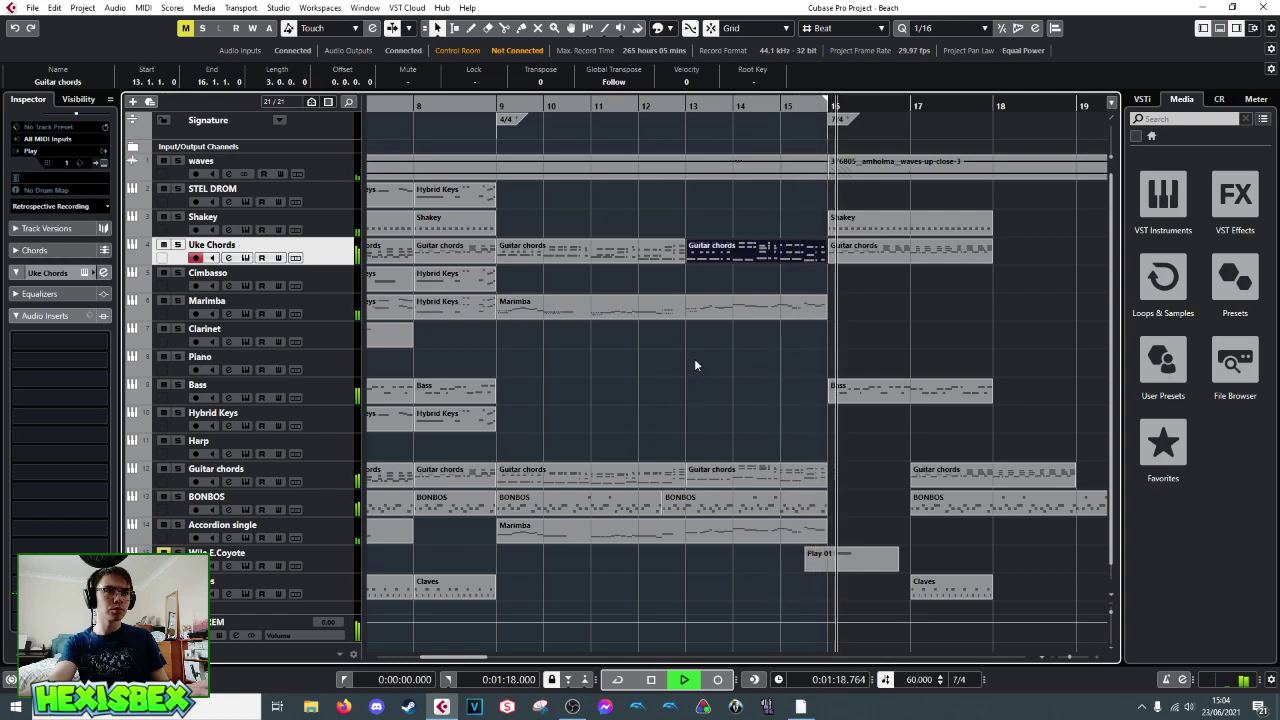
{"action": "key", "text": "space"}
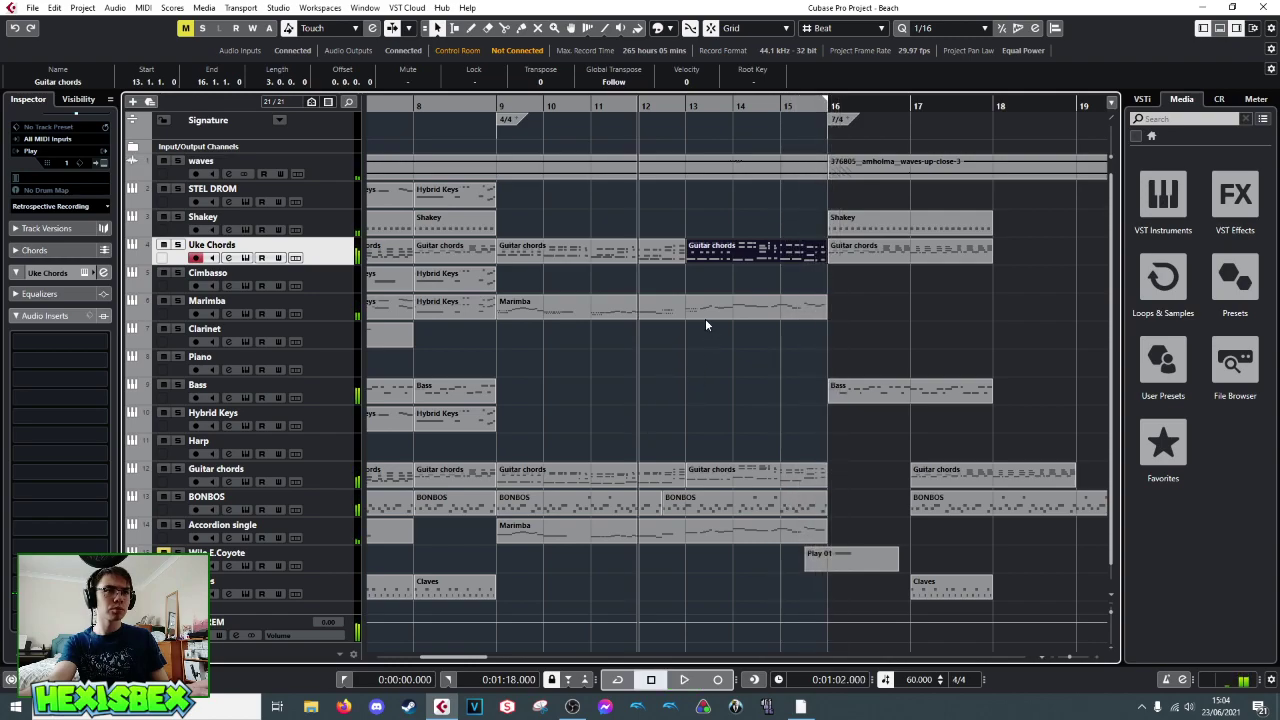
- Transpose the A4 notes across bar 13 and the start of bar 14 of the Uke Chords part down an octave to A3, and play the result
{"action": "double_click", "coordinate": [712, 250]}
{"action": "scroll", "coordinate": [384, 418], "scroll_direction": "up", "scroll_amount": 2}
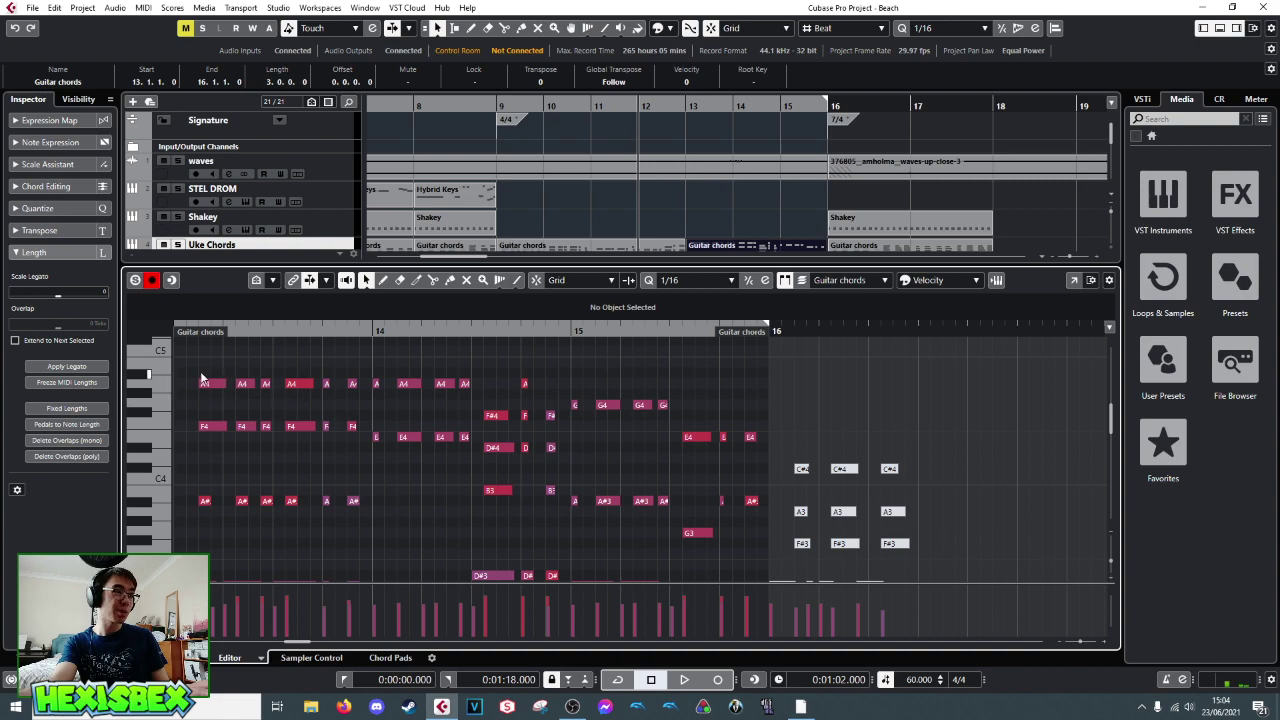
{"action": "scroll", "coordinate": [287, 447], "scroll_direction": "down", "scroll_amount": 2}
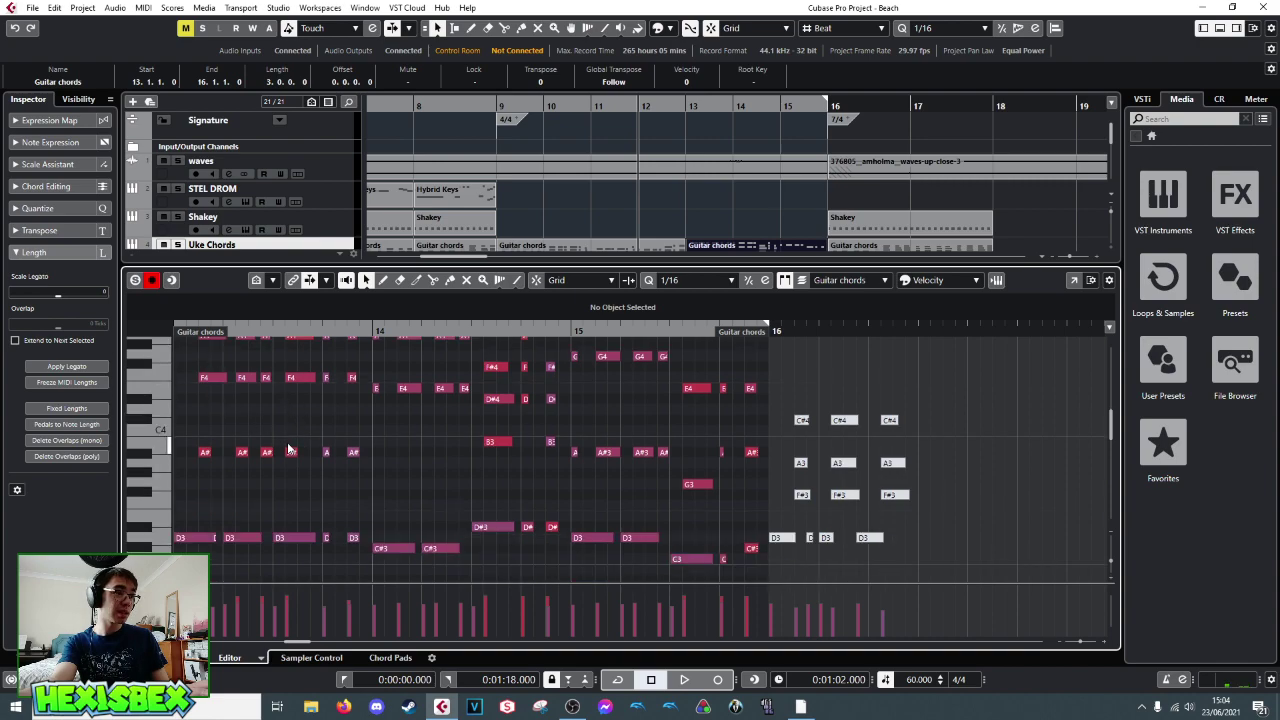
{"action": "scroll", "coordinate": [289, 449], "scroll_direction": "up", "scroll_amount": 2}
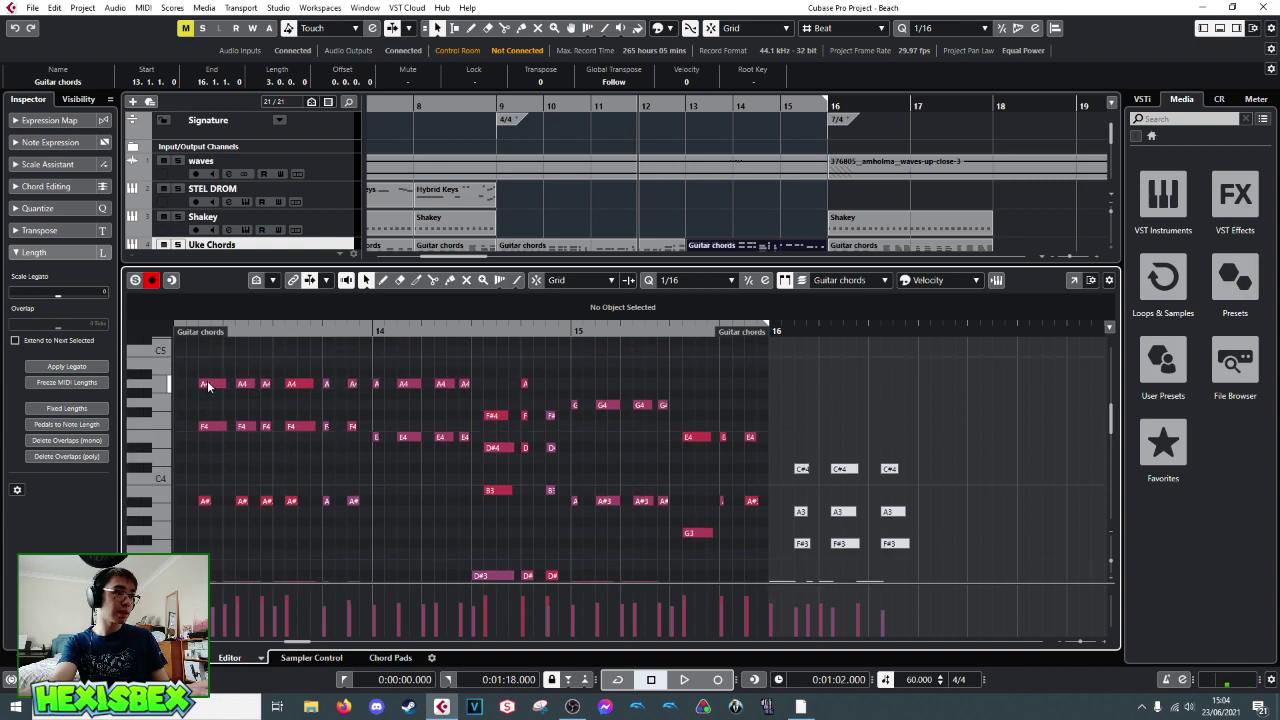
{"action": "left_click_drag", "start_coordinate": [337, 388], "coordinate": [472, 396]}
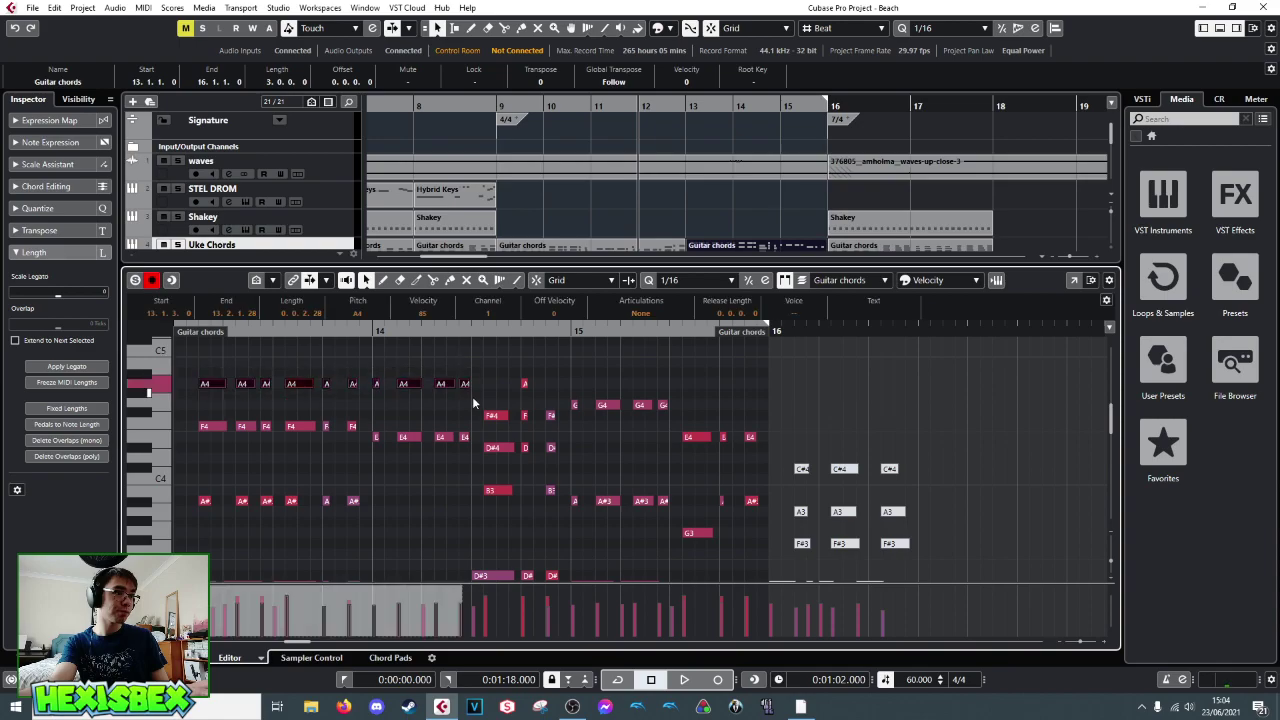
{"action": "key", "text": "shift+Down"}
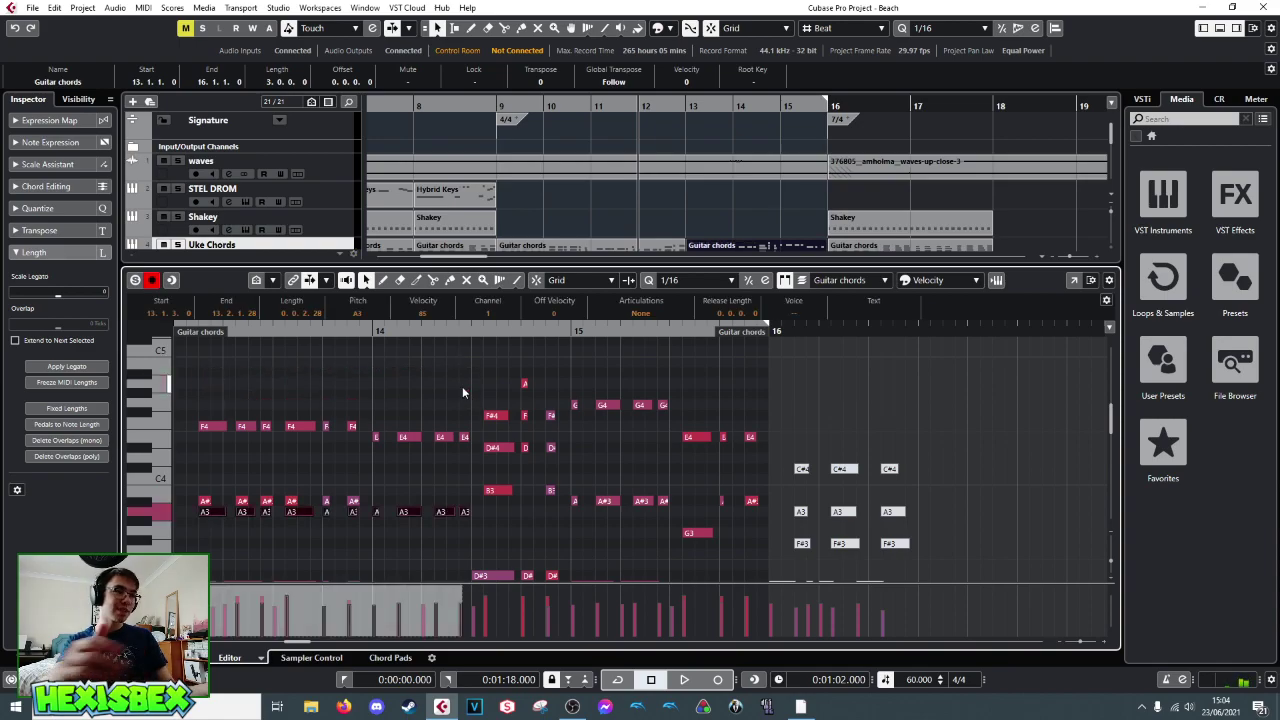
{"action": "key", "text": "space"}
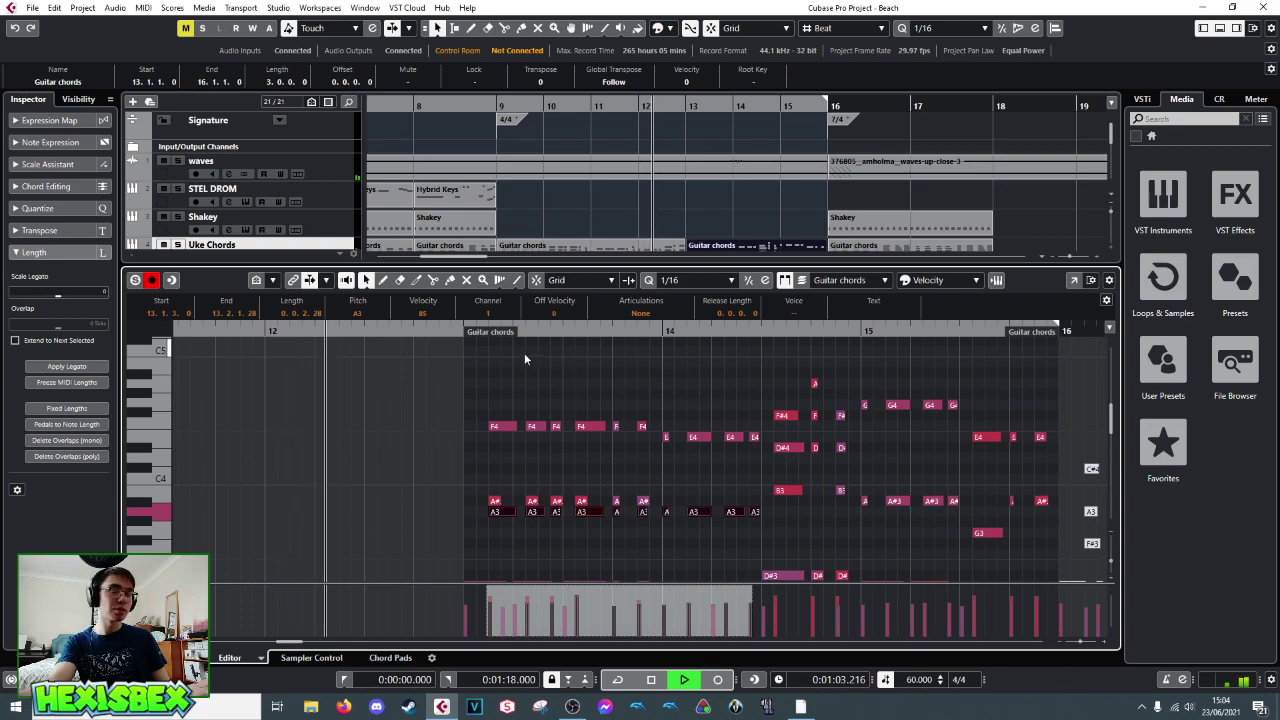
{"action": "scroll", "coordinate": [553, 392], "scroll_direction": "down", "scroll_amount": 2}
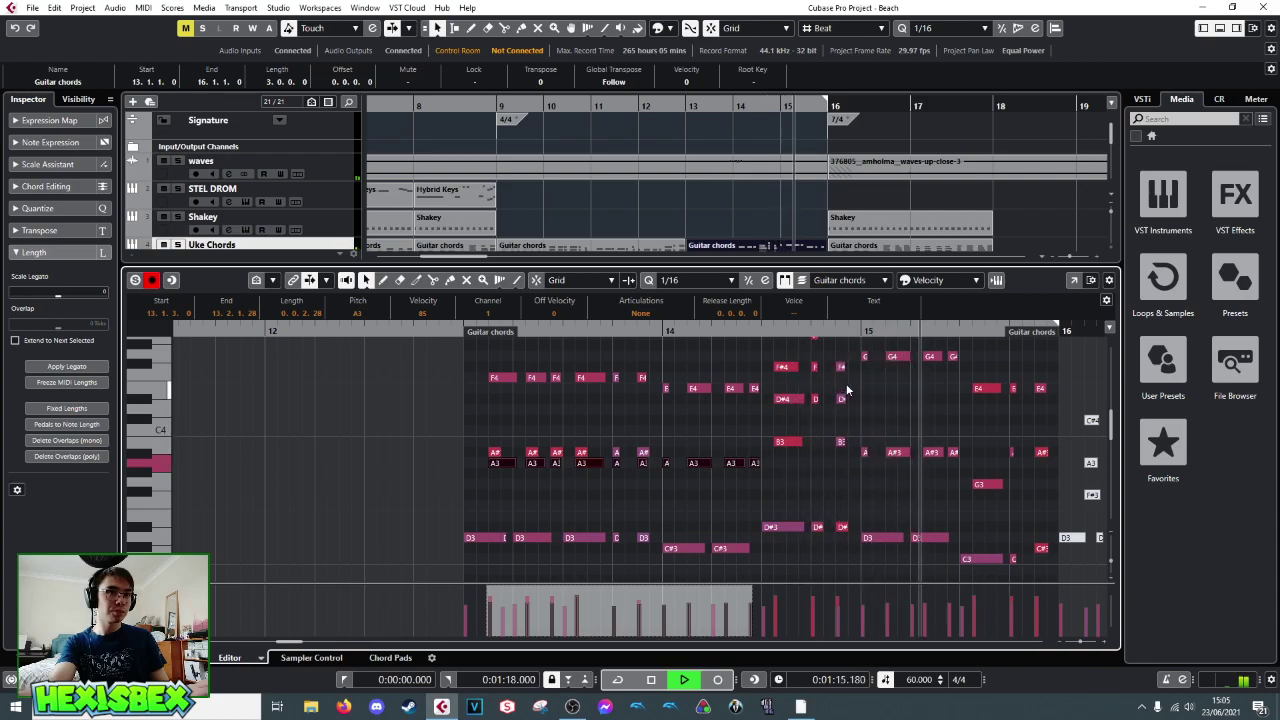
{"action": "key", "text": "space"}
- Transpose the four G4 notes in bar 15 down an octave to G3 and briefly play the part
{"action": "left_click_drag", "start_coordinate": [862, 350], "coordinate": [970, 374]}
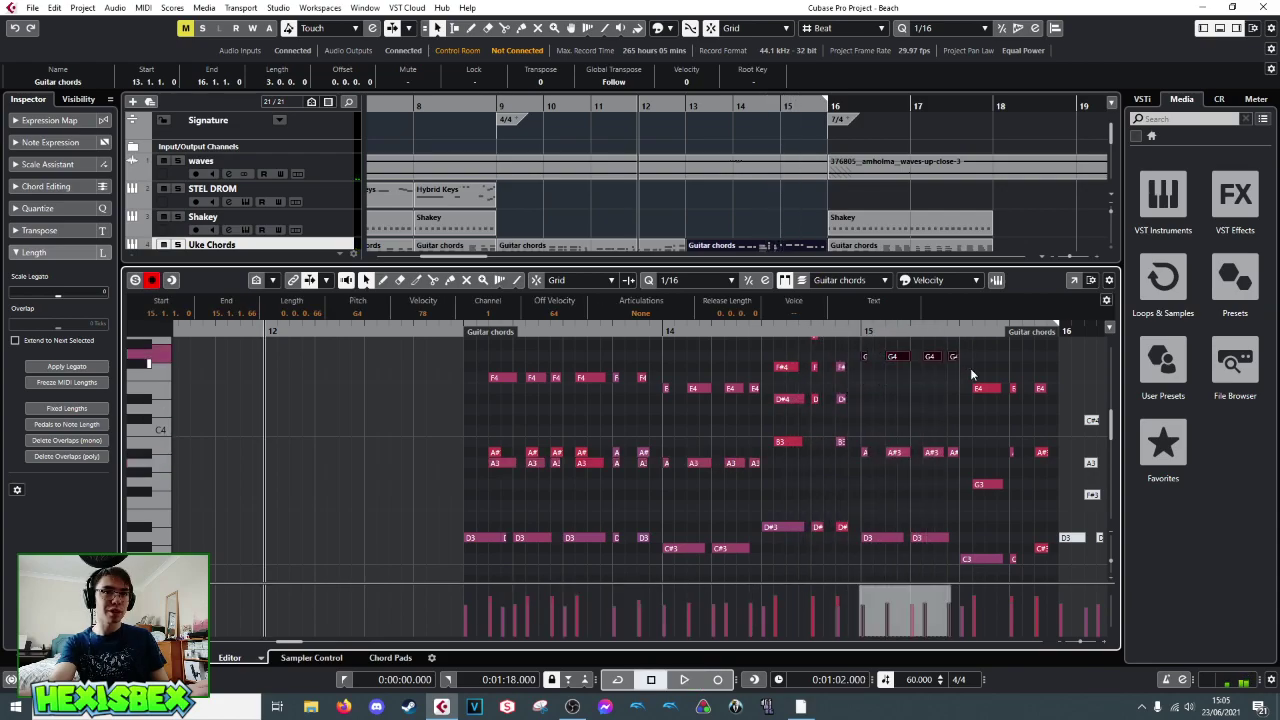
{"action": "key", "text": "shift+Down"}
{"action": "key", "text": "space"}
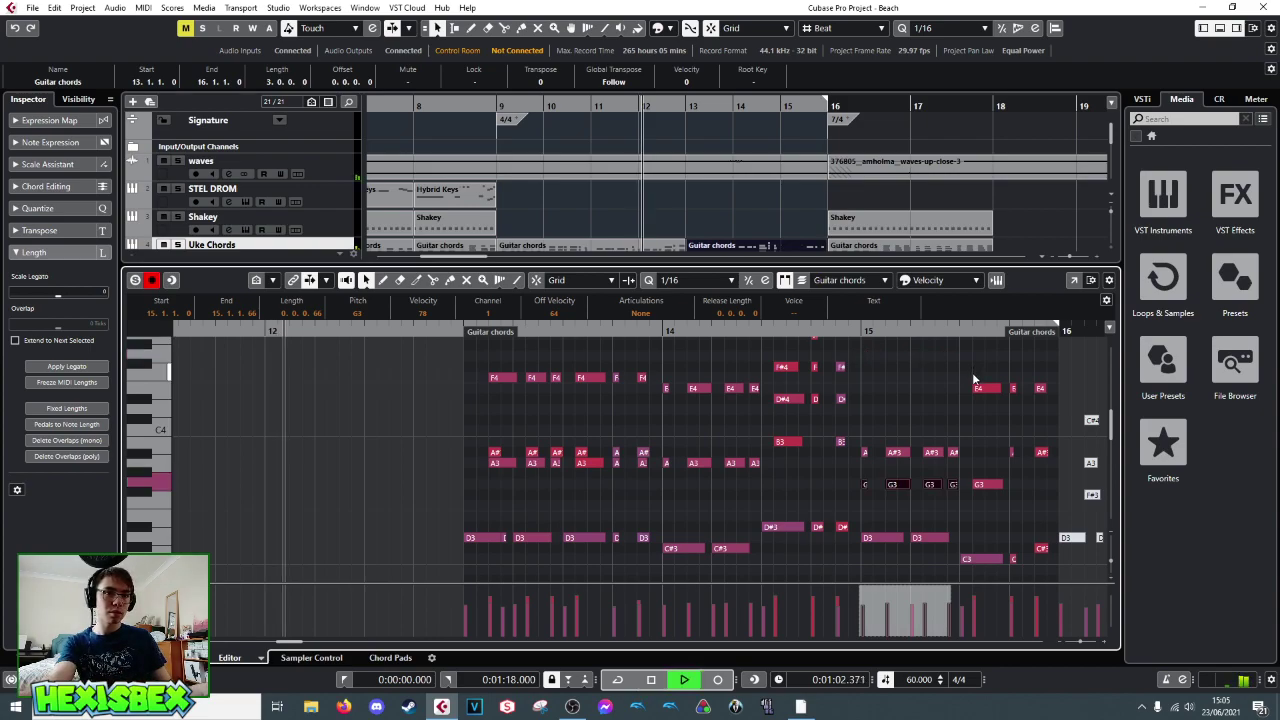
{"action": "key", "text": "space"}
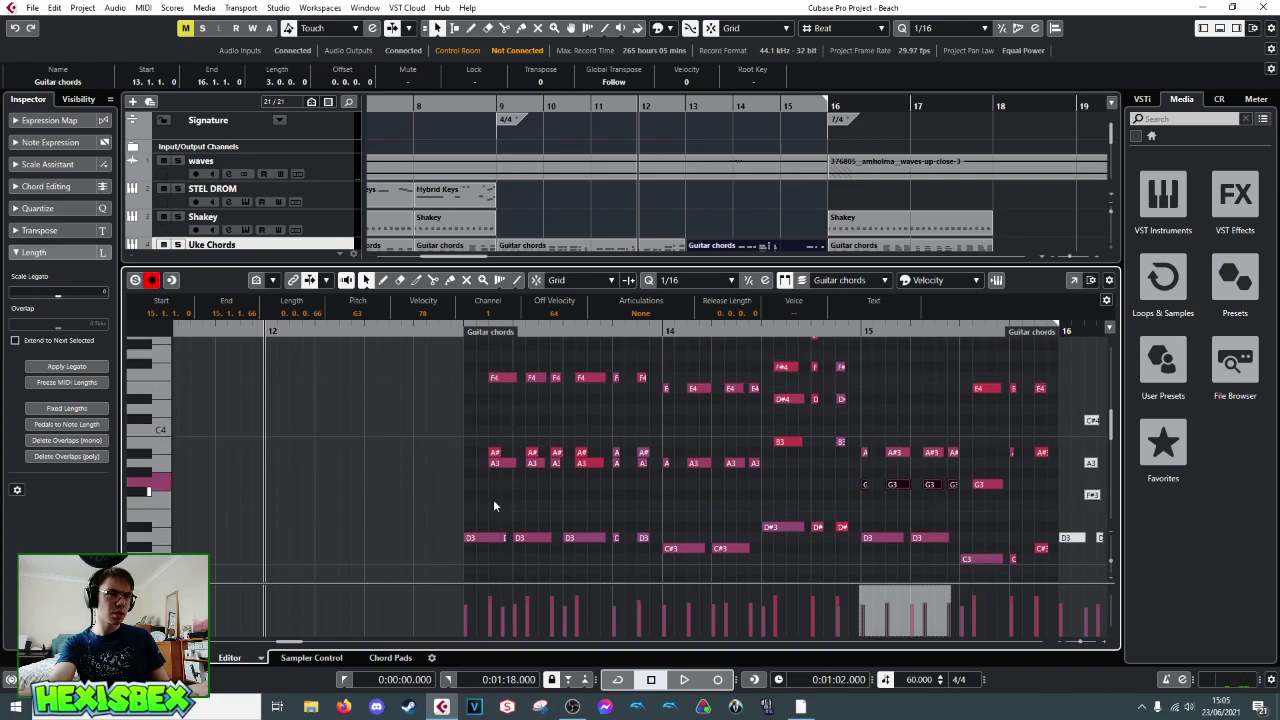
- Solo the Uke Chords track and play its part from just before bar 13
{"action": "left_click", "coordinate": [423, 332]}
{"action": "key", "text": "space"}
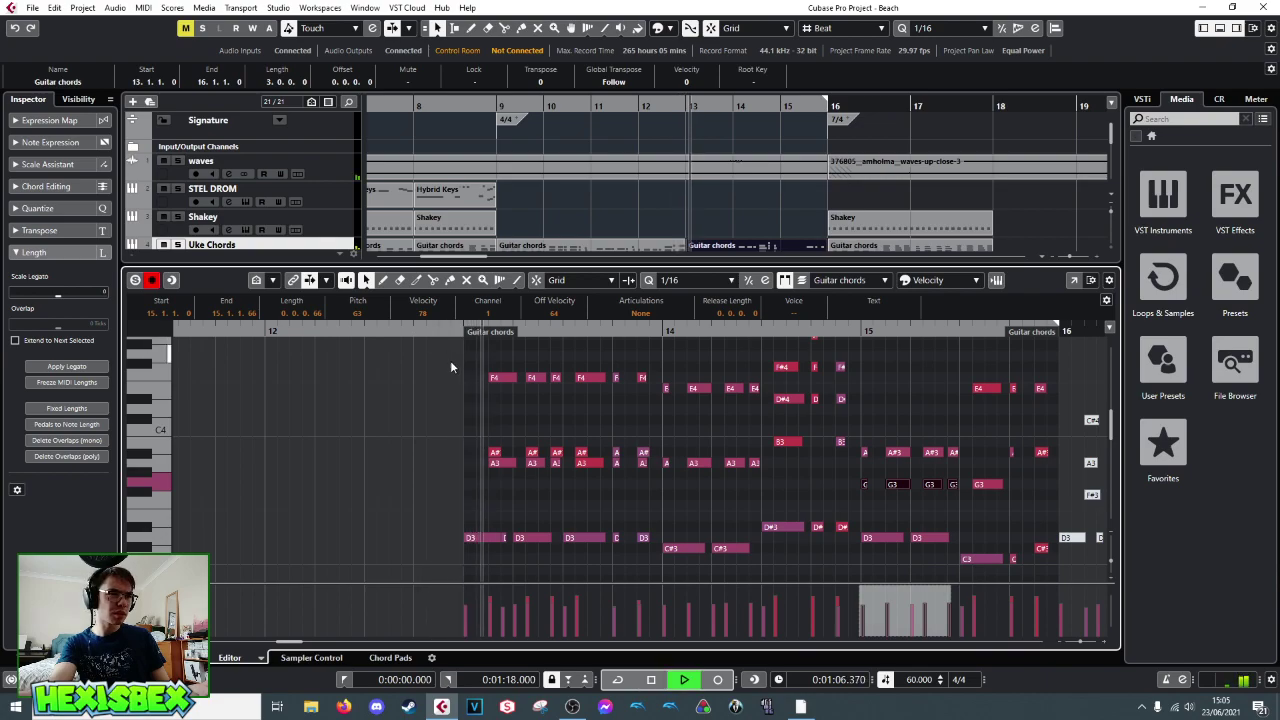
{"action": "left_click", "coordinate": [240, 208]}
{"action": "key", "text": "space"}
{"action": "key", "text": "space"}
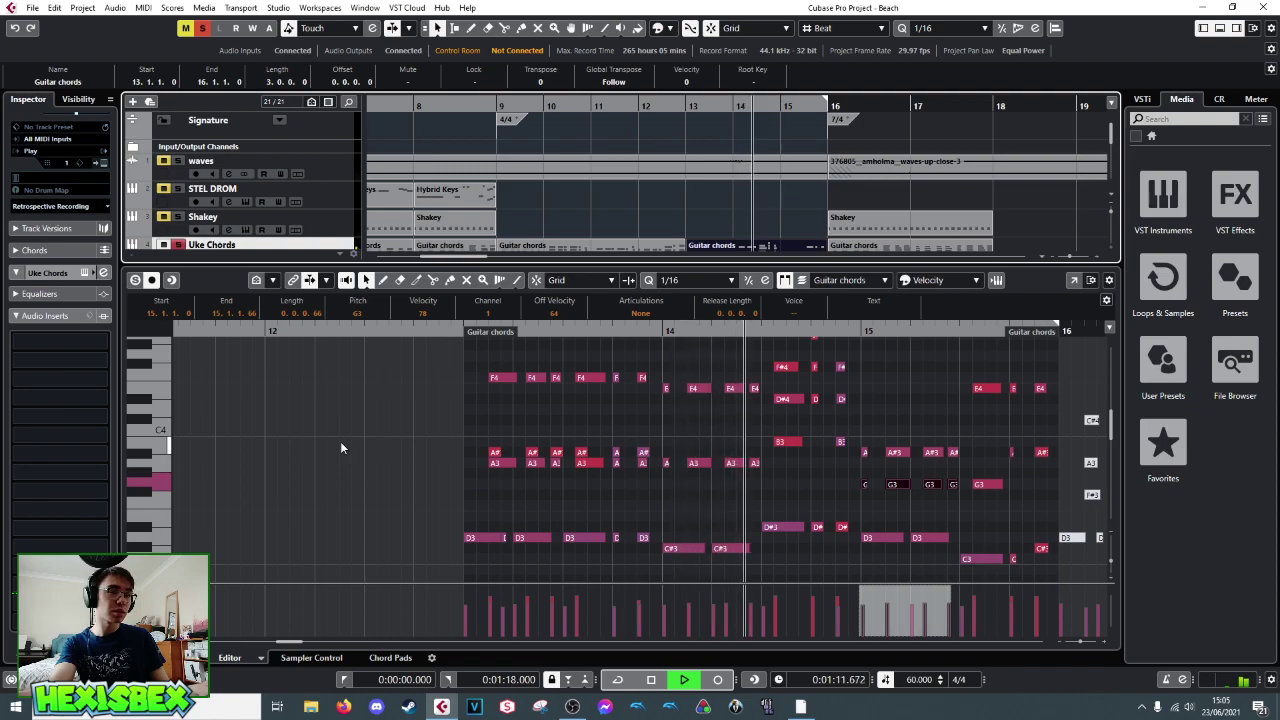
{"action": "key", "text": "space"}
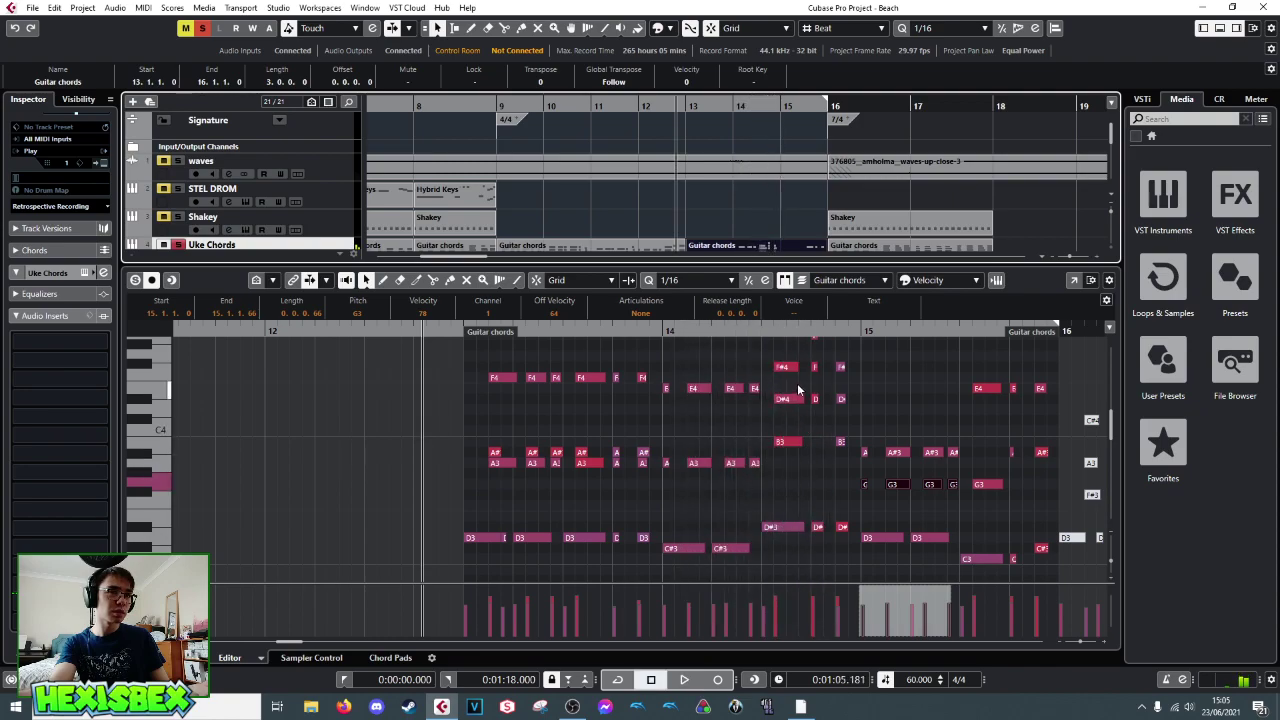
- Transpose the short A4, F#4 and D#4 chord late in bar 14 down an octave, and raise it by semitones to F#4, D#4 and C4
{"action": "scroll", "coordinate": [797, 390], "scroll_direction": "up", "scroll_amount": 2}
{"action": "left_click_drag", "start_coordinate": [803, 370], "coordinate": [816, 470]}
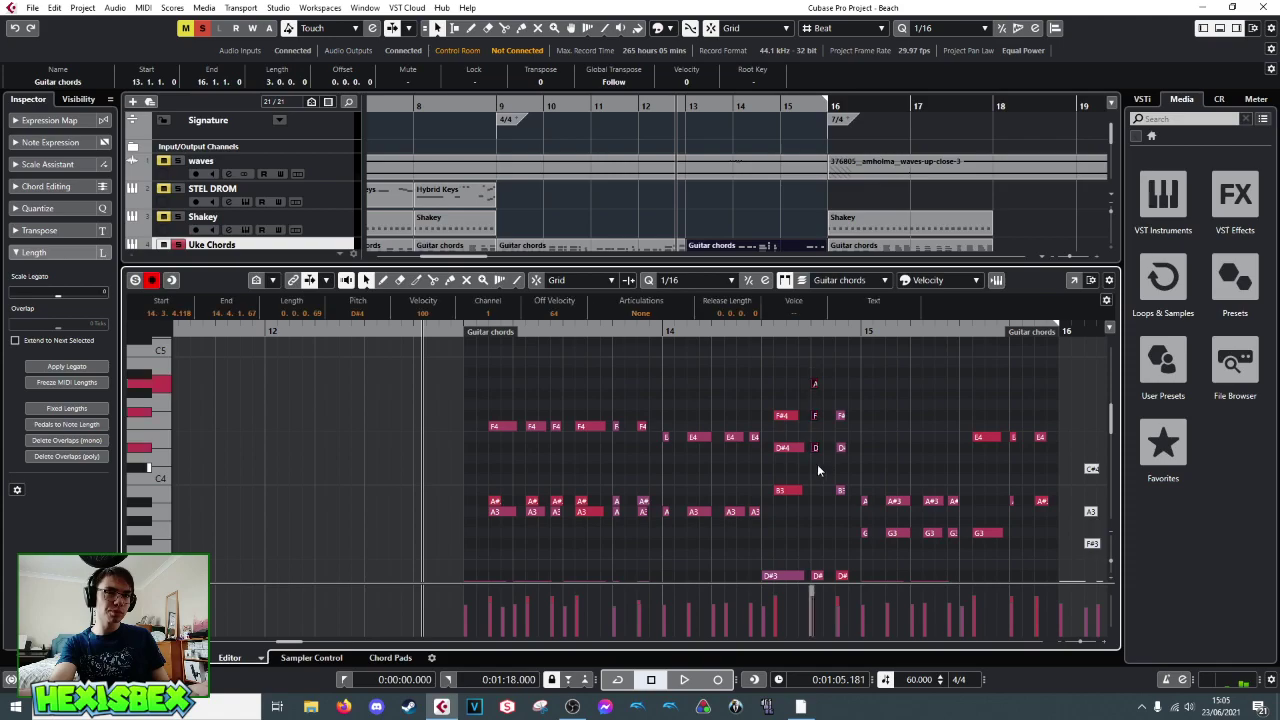
{"action": "key", "text": "shift+Down"}
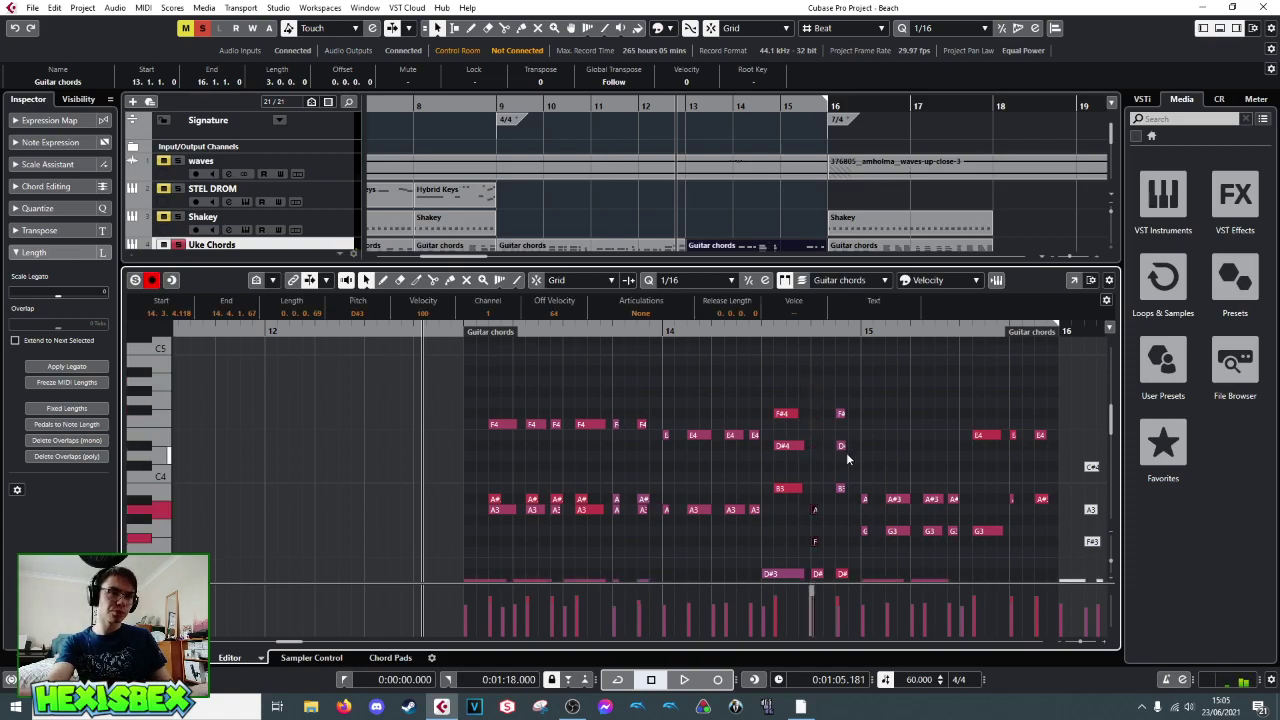
{"action": "scroll", "coordinate": [842, 459], "scroll_direction": "down", "scroll_amount": 2}
{"action": "key", "text": "Up"}
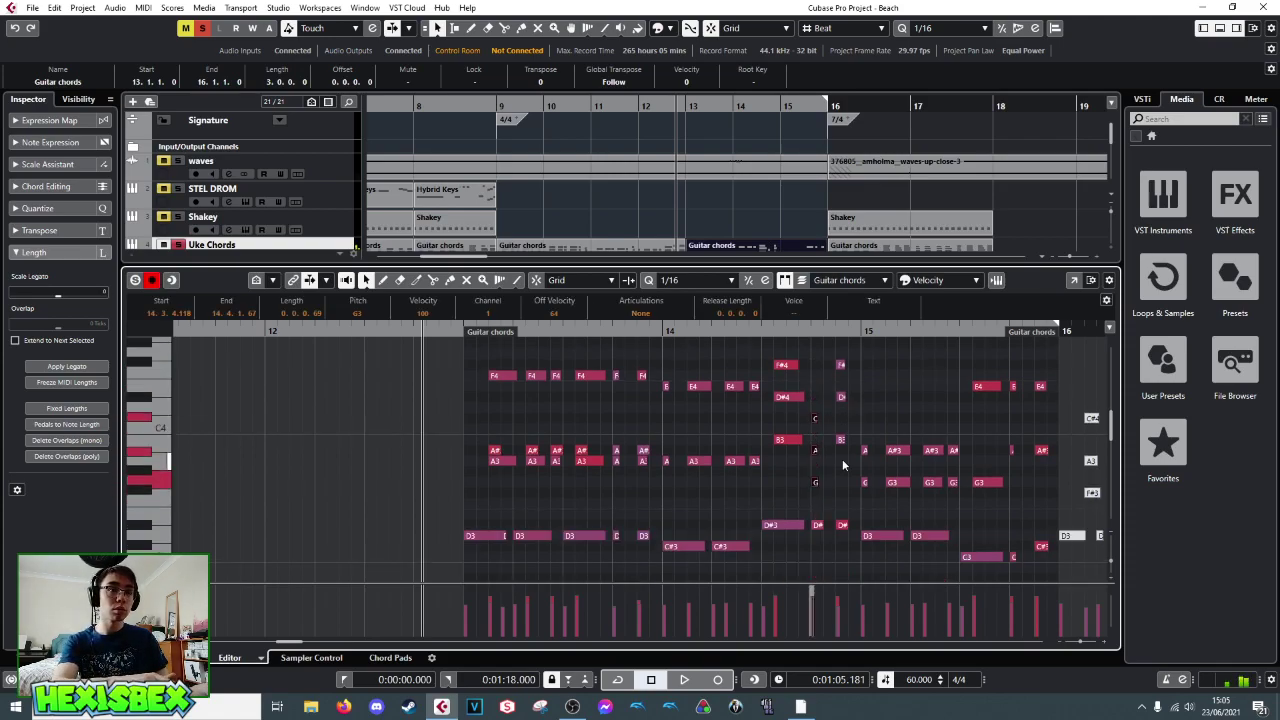
{"action": "key", "text": "Up"}
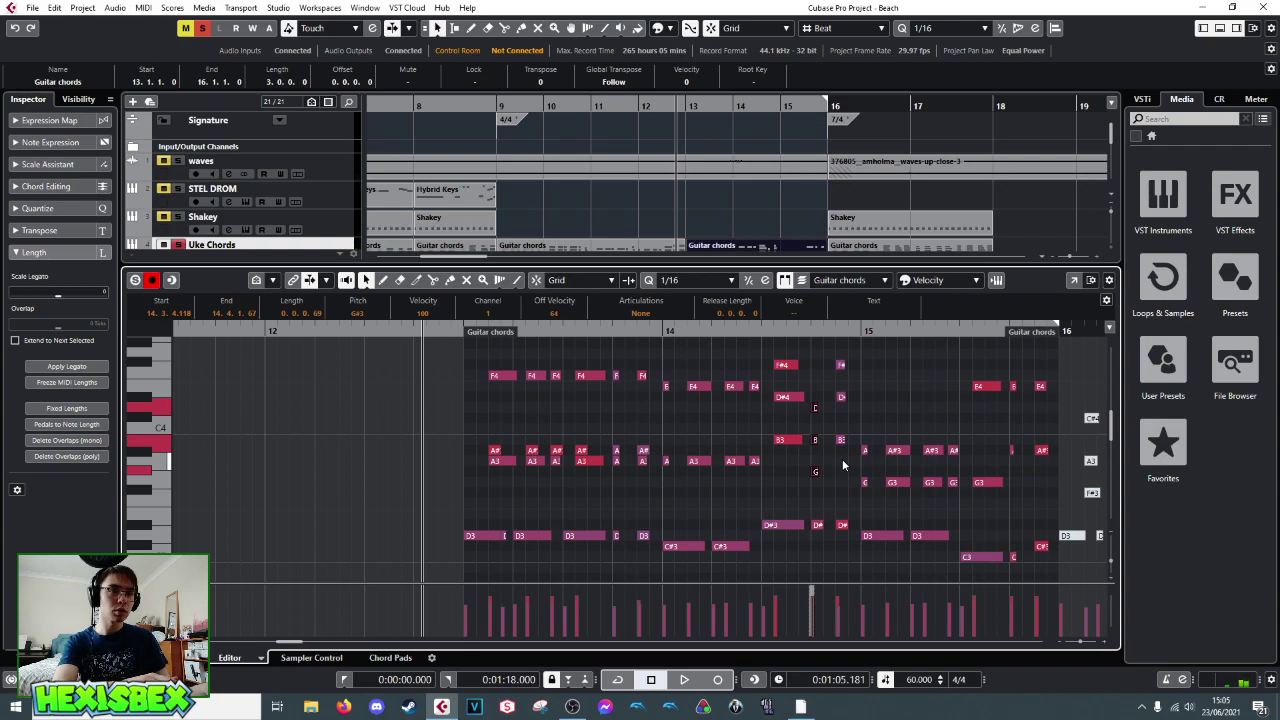
{"action": "key", "text": "Up"}
{"action": "key", "text": "Up"}
{"action": "key", "text": "Up"}
{"action": "key", "text": "Up"}
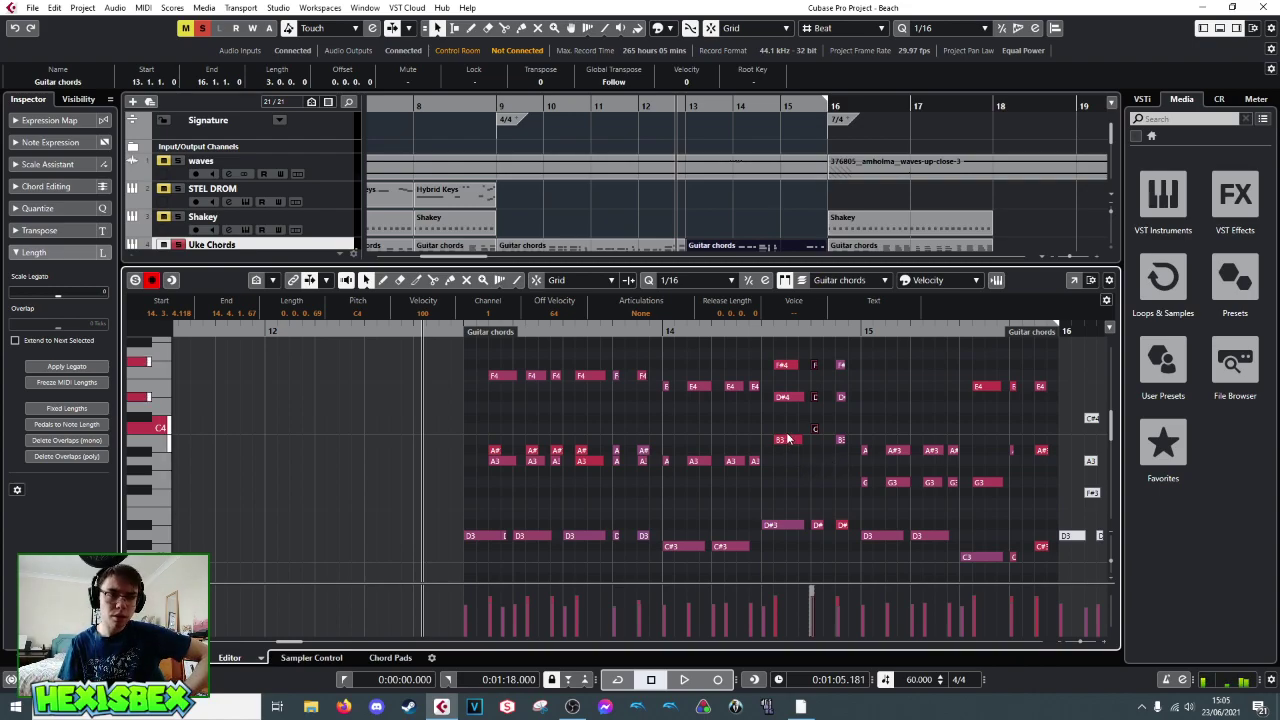
- Lower the short chord late in bar 14 by three semitones to D#4, C4 and A3
{"action": "key", "text": "Down"}
{"action": "key", "text": "Down"}
{"action": "key", "text": "Down"}
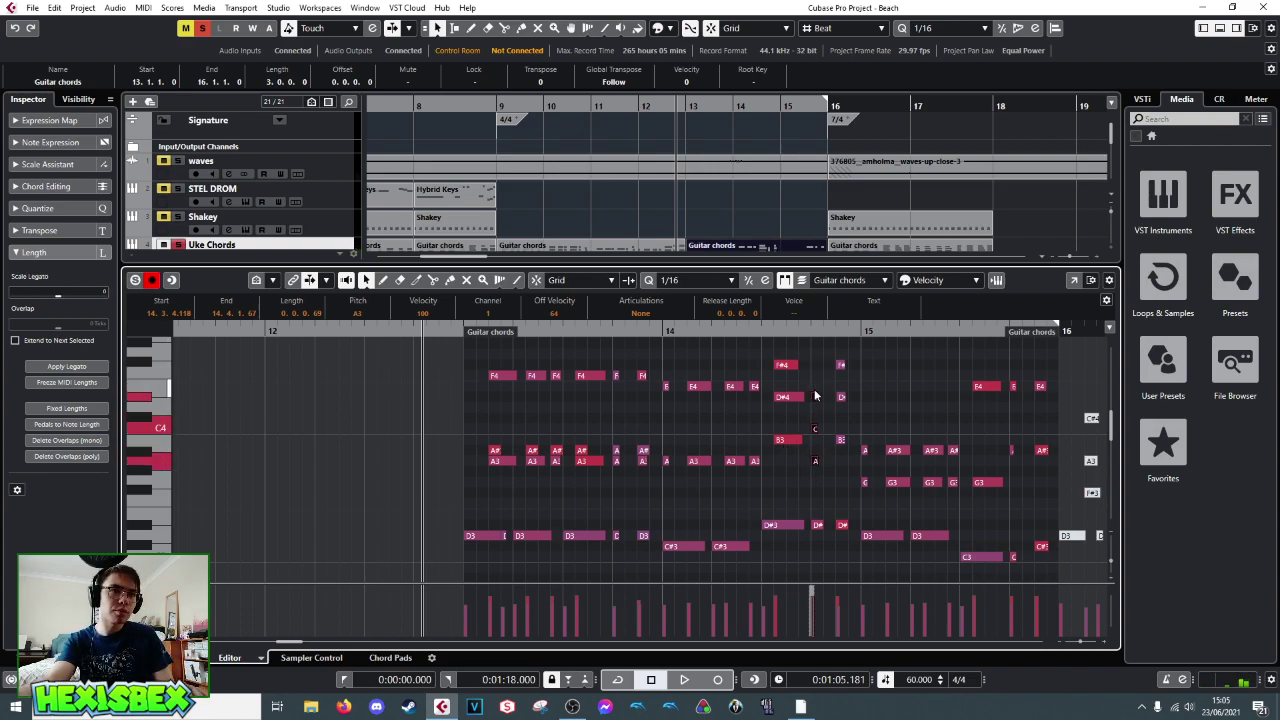
- Raise the two upper notes of the short chord late in bar 14 to F#4 and D#4, leaving A3 at its base
{"action": "key", "text": "Up"}
{"action": "key", "text": "Up"}
{"action": "key", "text": "Up"}
{"action": "key", "text": "Up"}
{"action": "key", "text": "Up"}
{"action": "key", "text": "Up"}
{"action": "key", "text": "Up"}
{"action": "key", "text": "Down"}
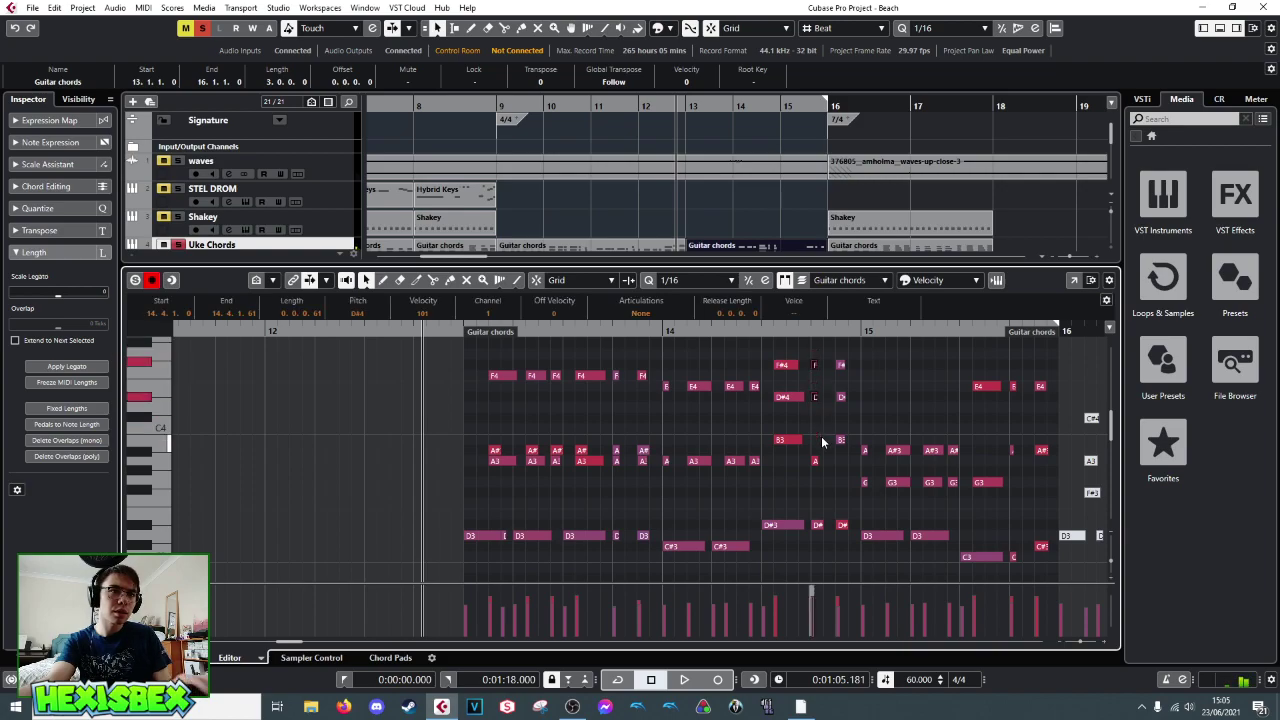
- Play the soloed Uke Chords part from just before bar 13, and again from the middle of bar 14
{"action": "key", "text": "space"}
{"action": "left_click", "coordinate": [759, 331]}
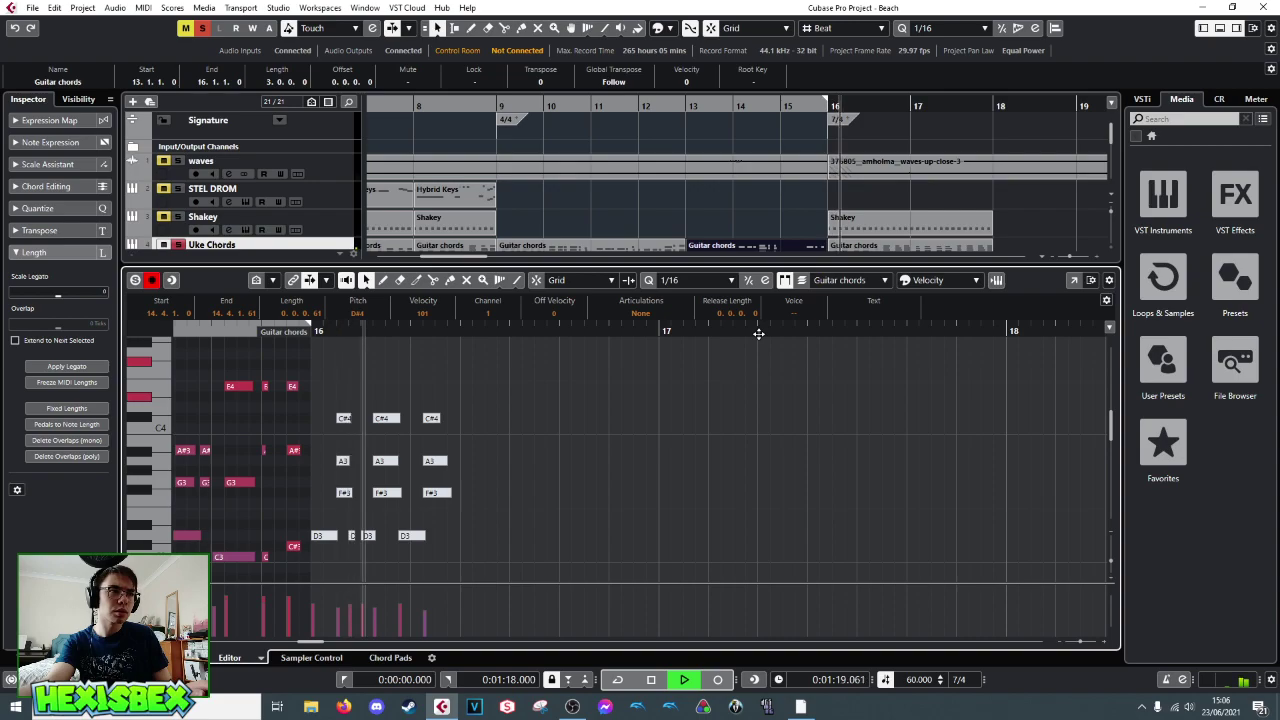
{"action": "key", "text": "space"}
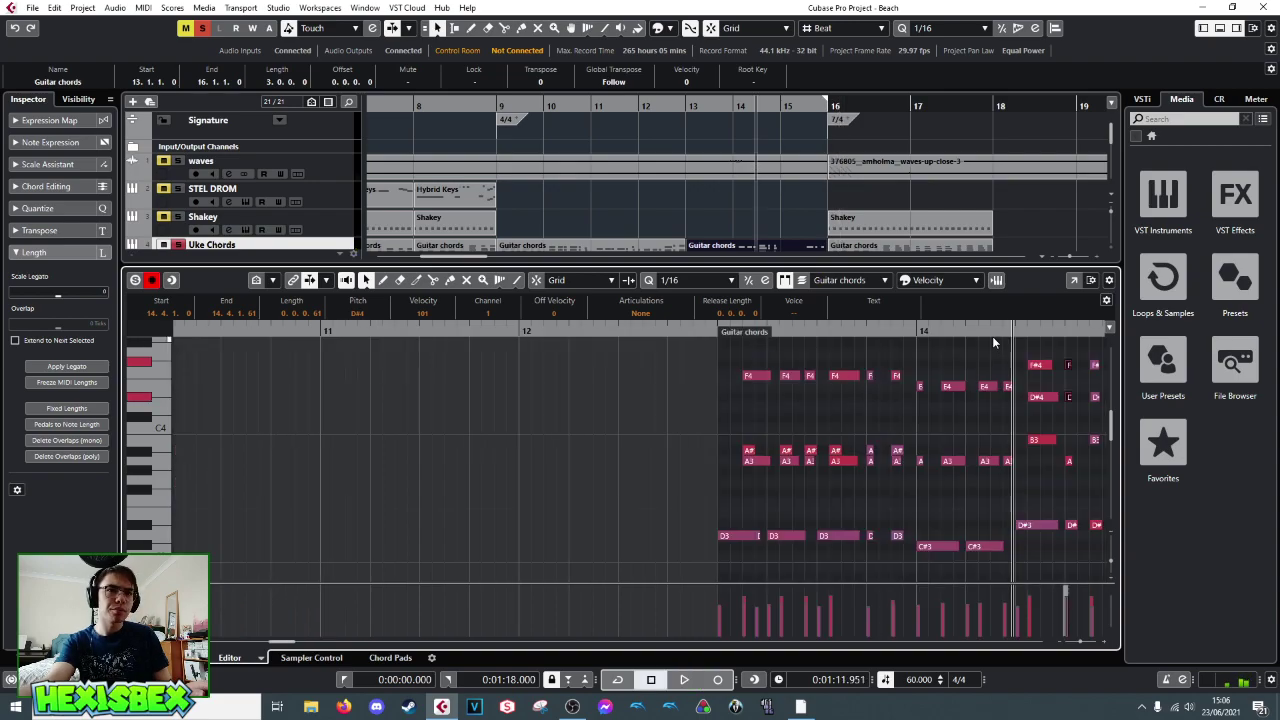
{"action": "key", "text": "space"}
{"action": "scroll", "coordinate": [630, 350], "scroll_direction": "up", "scroll_amount": 1}
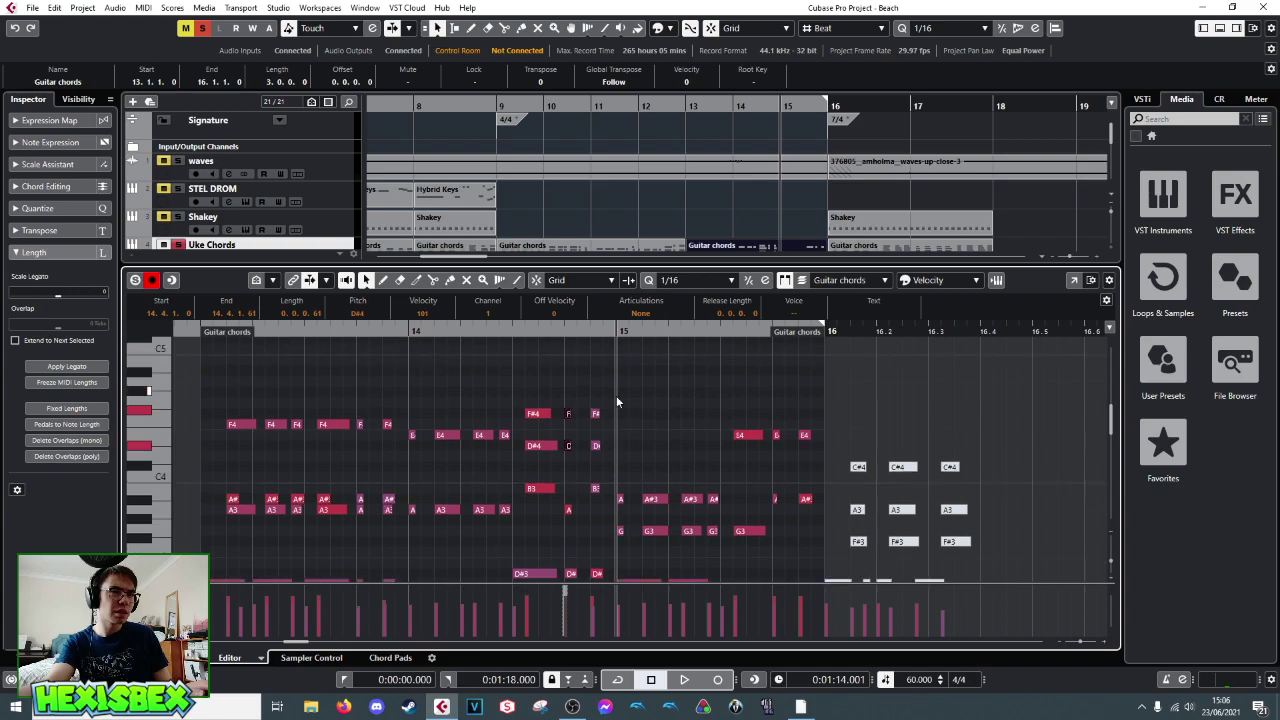
- Copy the first four G3 notes in bar 15 up an octave to G4 at the same timing, and play the result
{"action": "left_click_drag", "start_coordinate": [619, 475], "coordinate": [659, 366]}
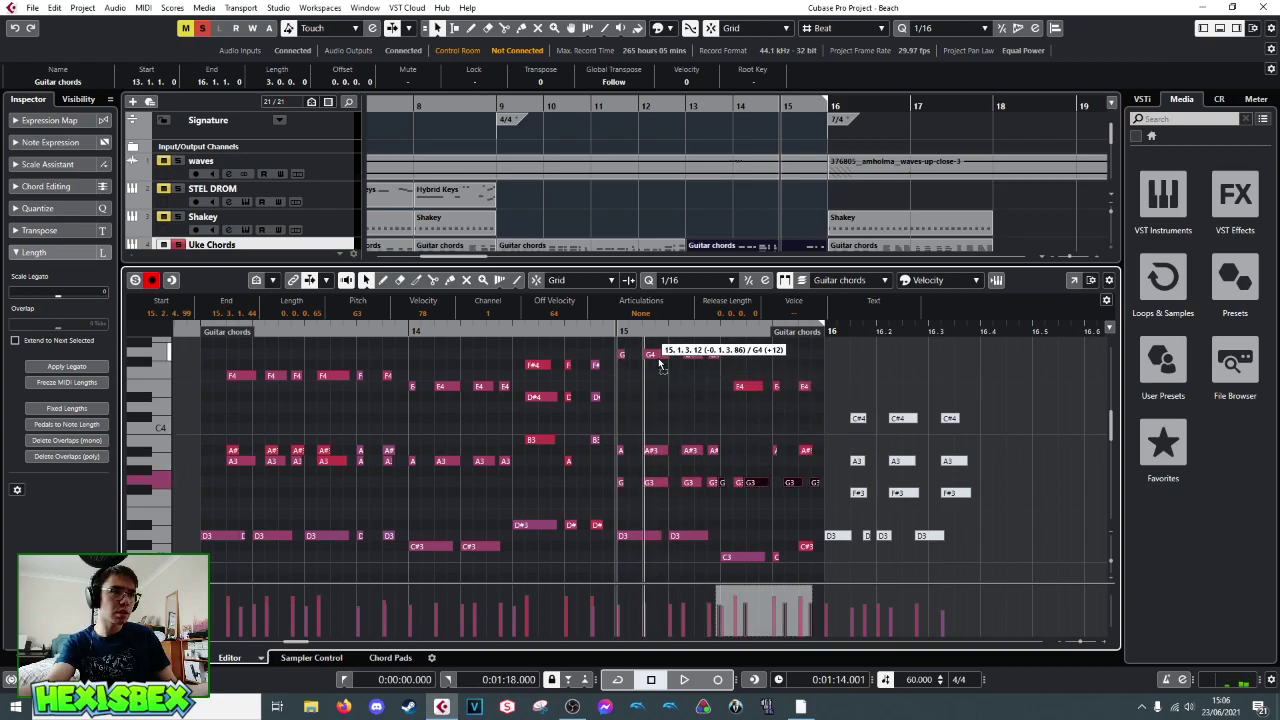
{"action": "left_click_drag", "start_coordinate": [659, 366], "coordinate": [587, 345]}
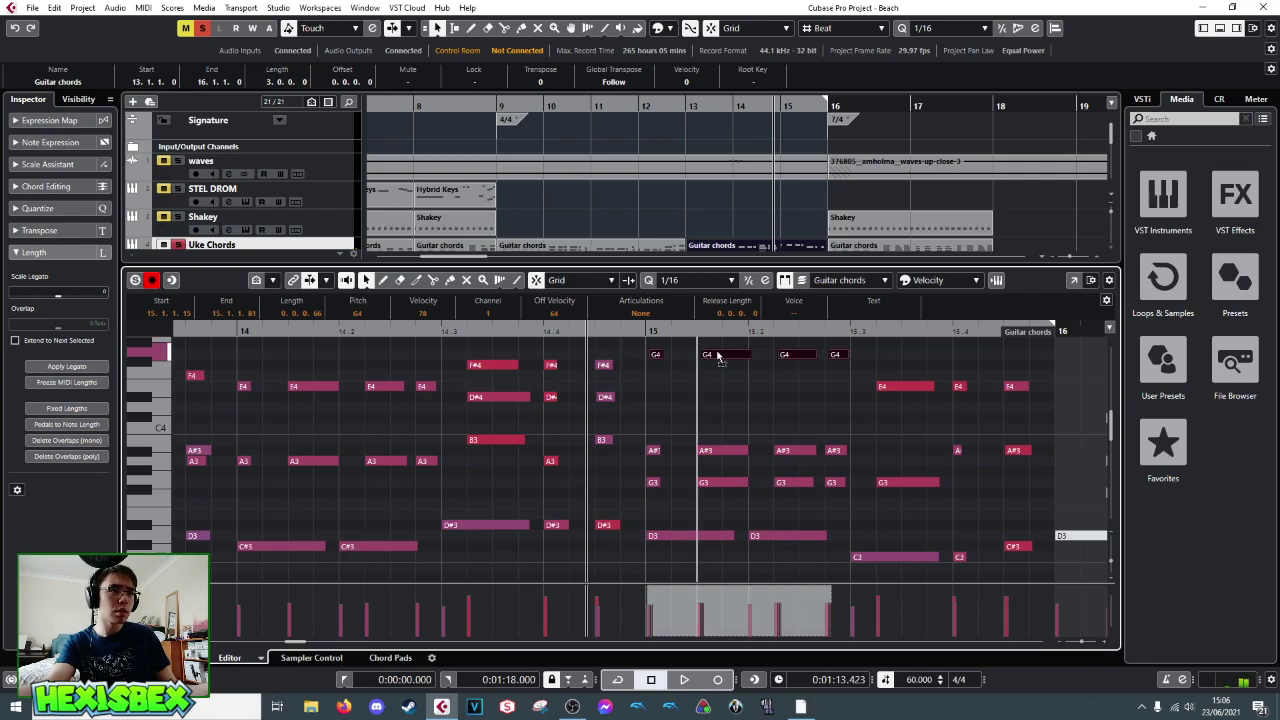
{"action": "key", "text": "Up"}
{"action": "key", "text": "Up"}
{"action": "key", "text": "Up"}
{"action": "key", "text": "Up"}
{"action": "key", "text": "Up"}
{"action": "key", "text": "Up"}
{"action": "left_click_drag", "start_coordinate": [718, 345], "coordinate": [723, 415]}
{"action": "key", "text": "space"}
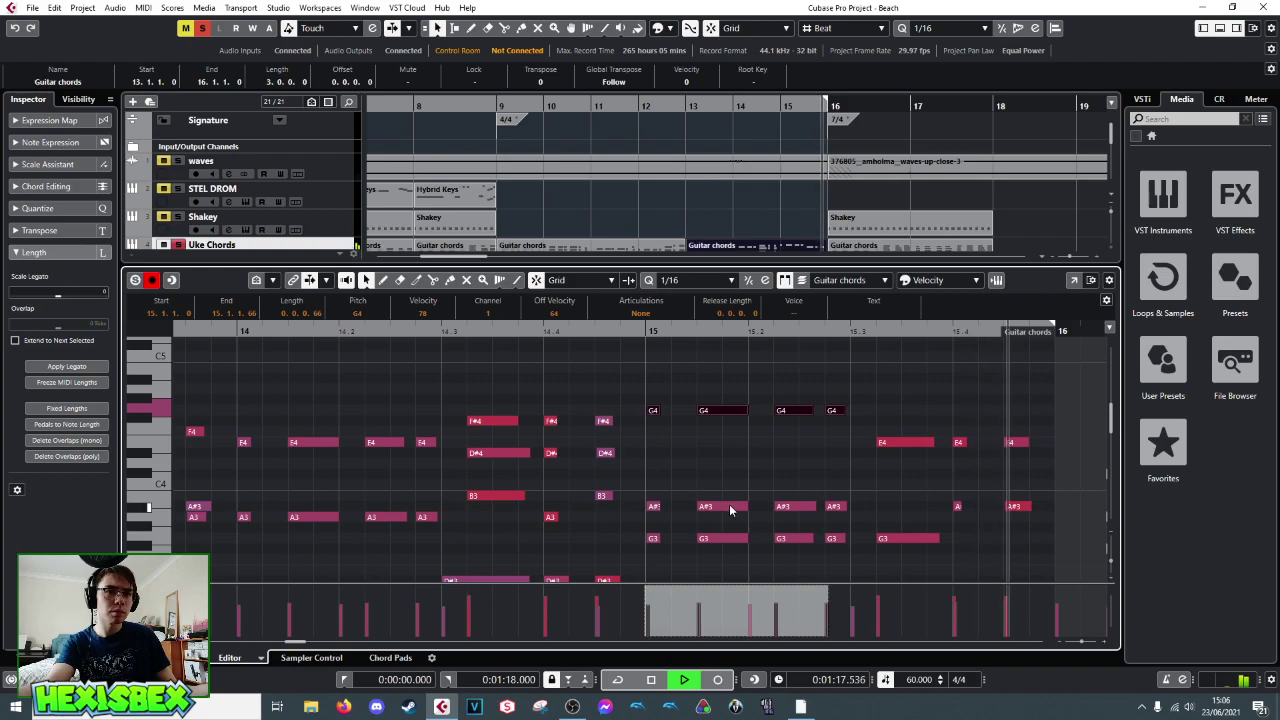
{"action": "key", "text": "space"}
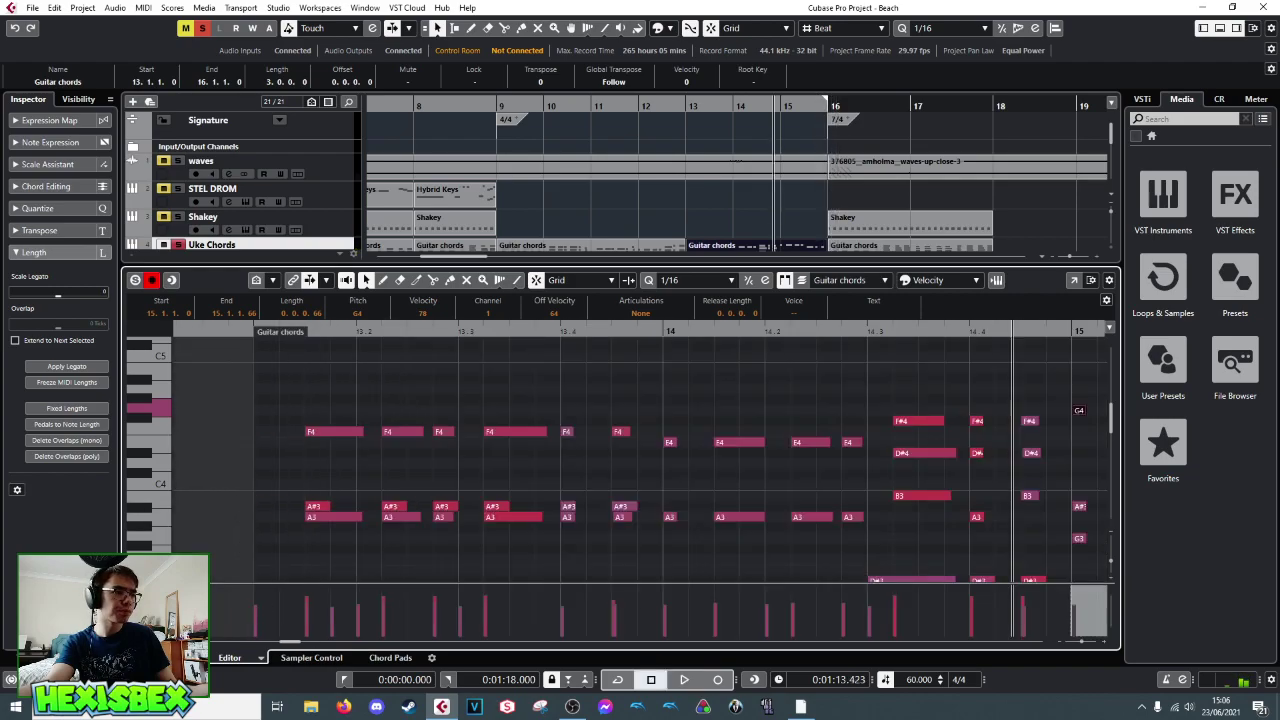
- Close the note editor, turn off the Uke Chords solo and play the full arrangement from bar 9
{"action": "key", "text": "ctrl+e"}
{"action": "left_click", "coordinate": [665, 374]}
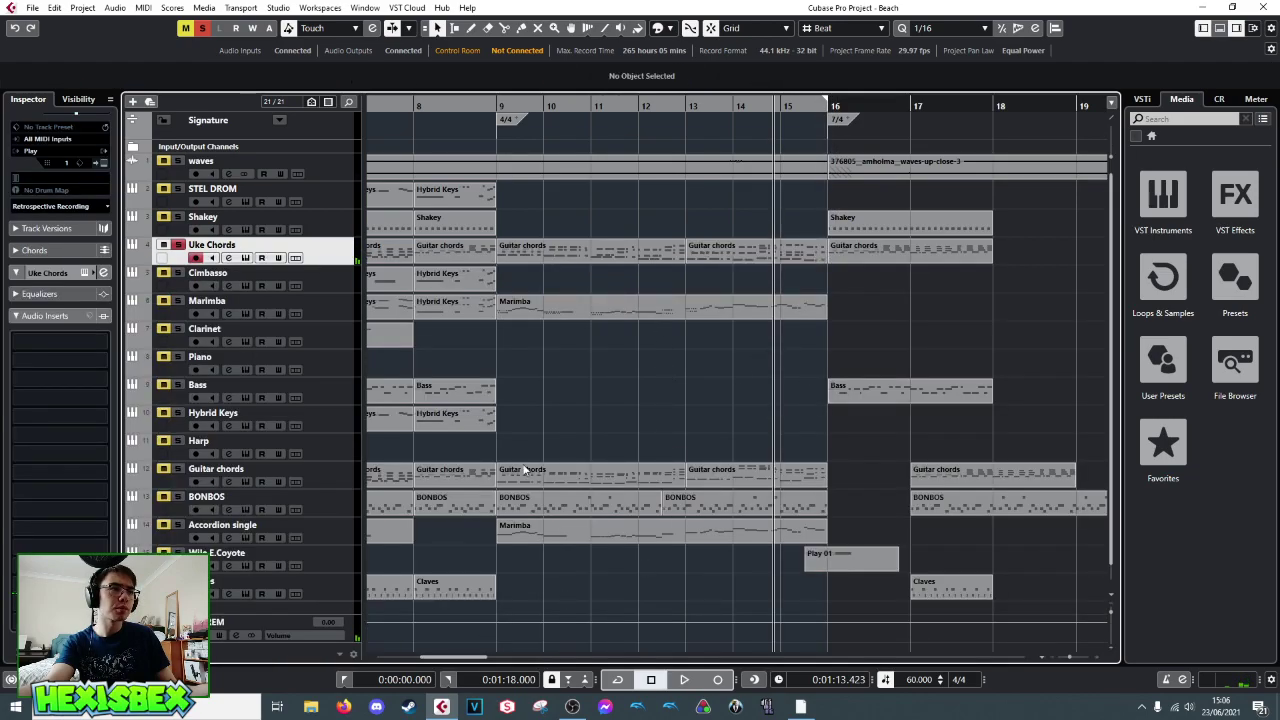
{"action": "key", "text": "s"}
{"action": "left_click", "coordinate": [497, 106]}
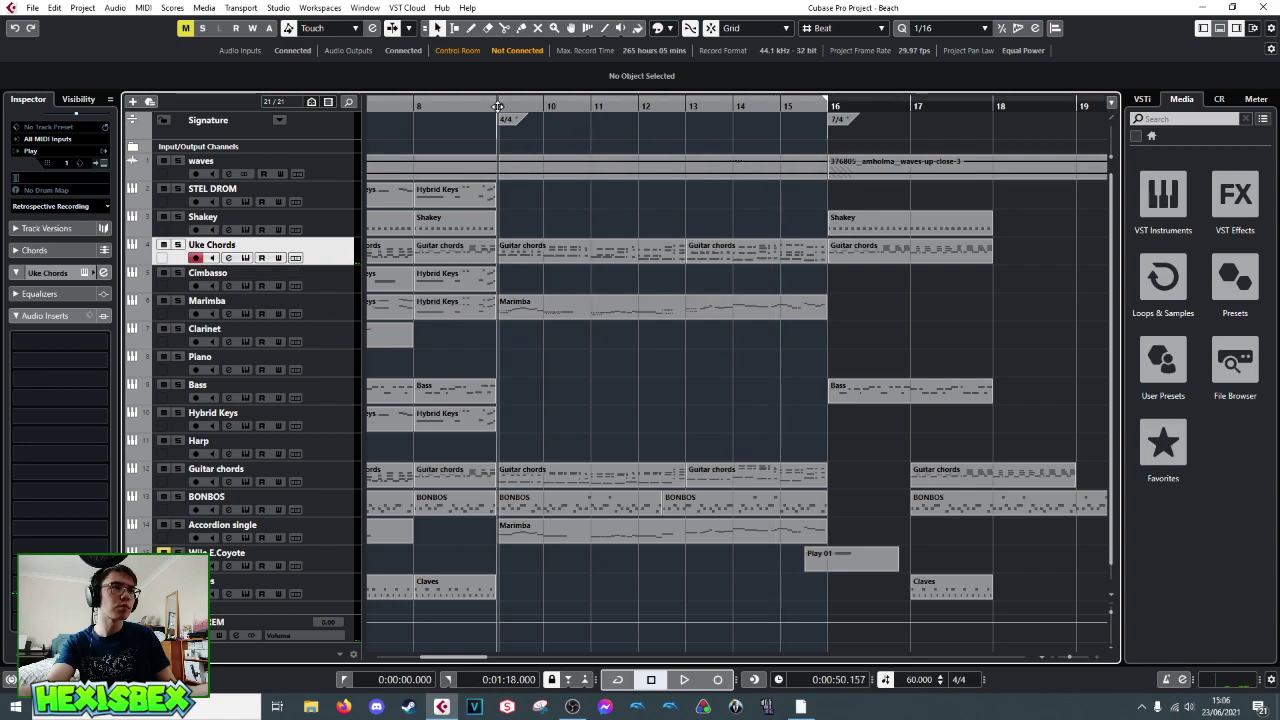
{"action": "key", "text": "space"}
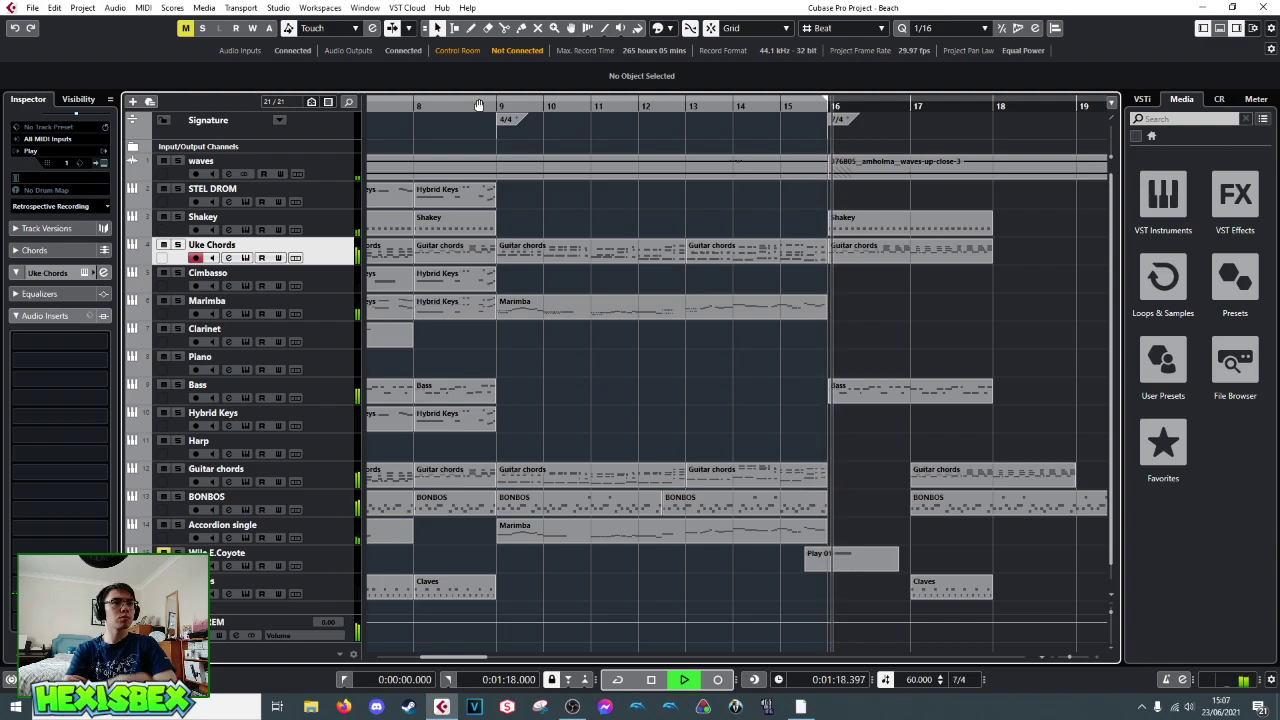
{"action": "key", "text": "space"}
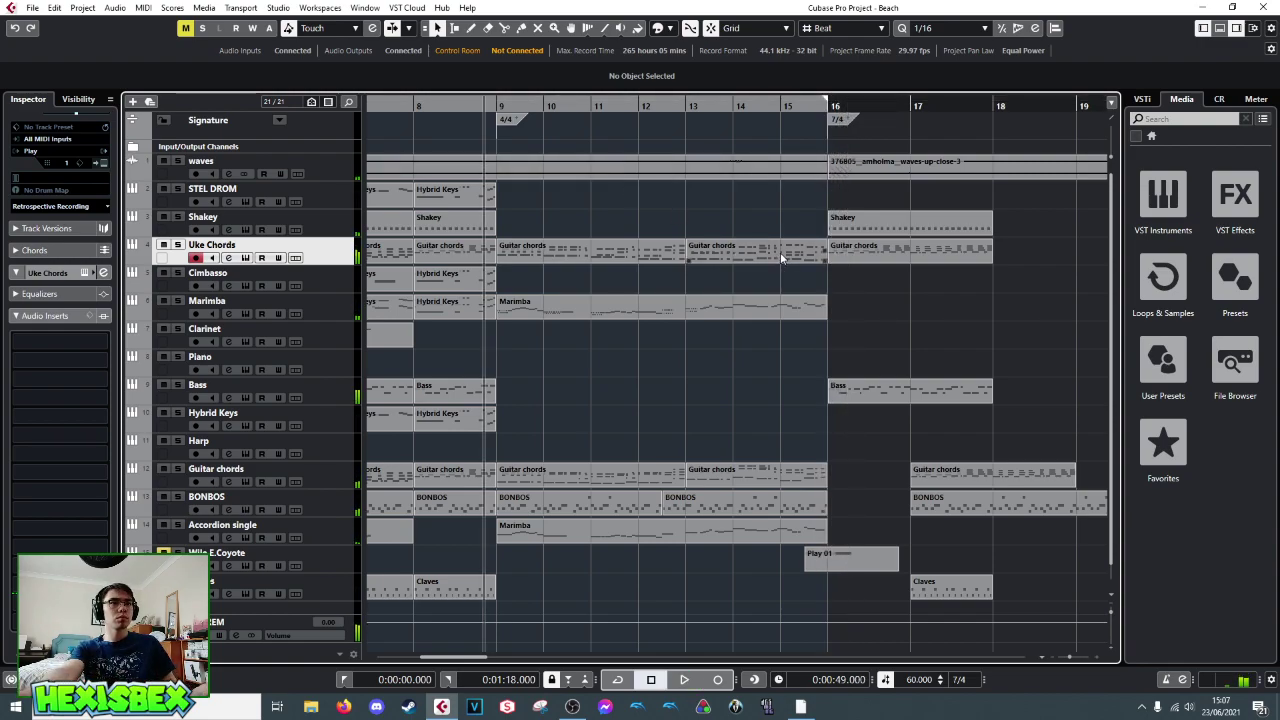
- Delete the four G4 notes at the start of bar 15 in the Uke Chords part and close the note editor
{"action": "double_click", "coordinate": [782, 258]}
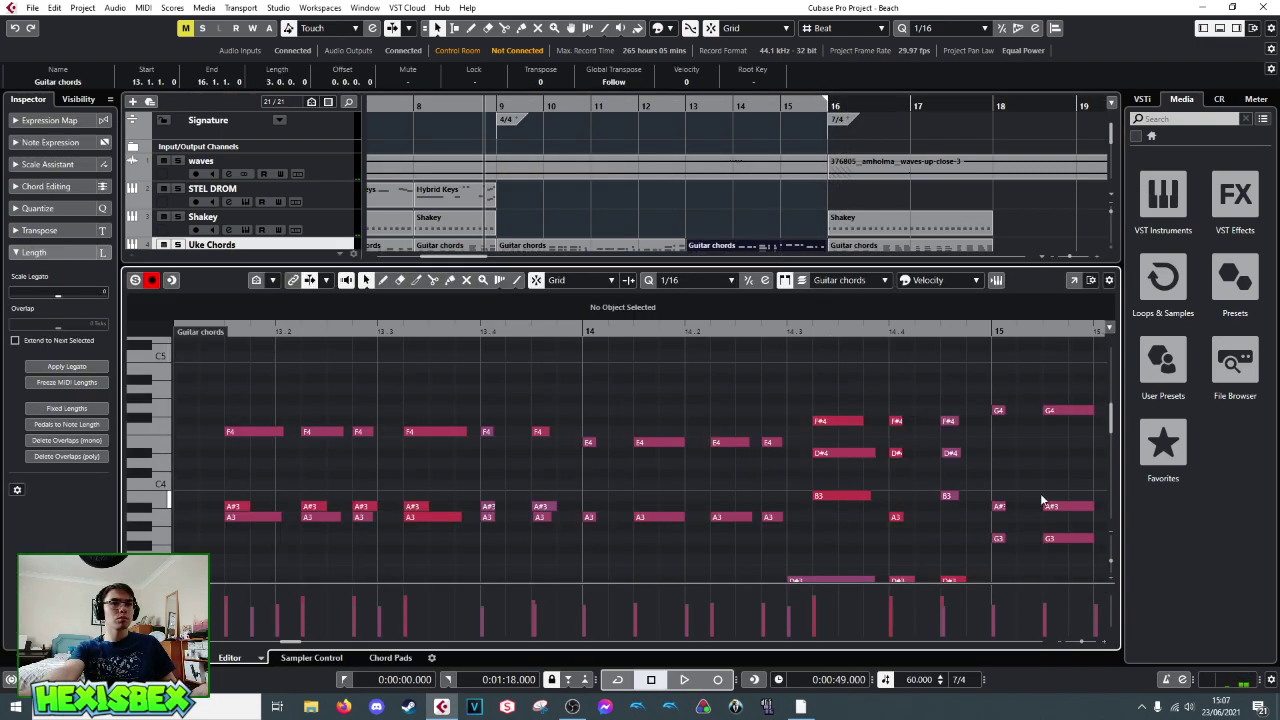
{"action": "left_click_drag", "start_coordinate": [985, 397], "coordinate": [976, 440]}
{"action": "key", "text": "Delete"}
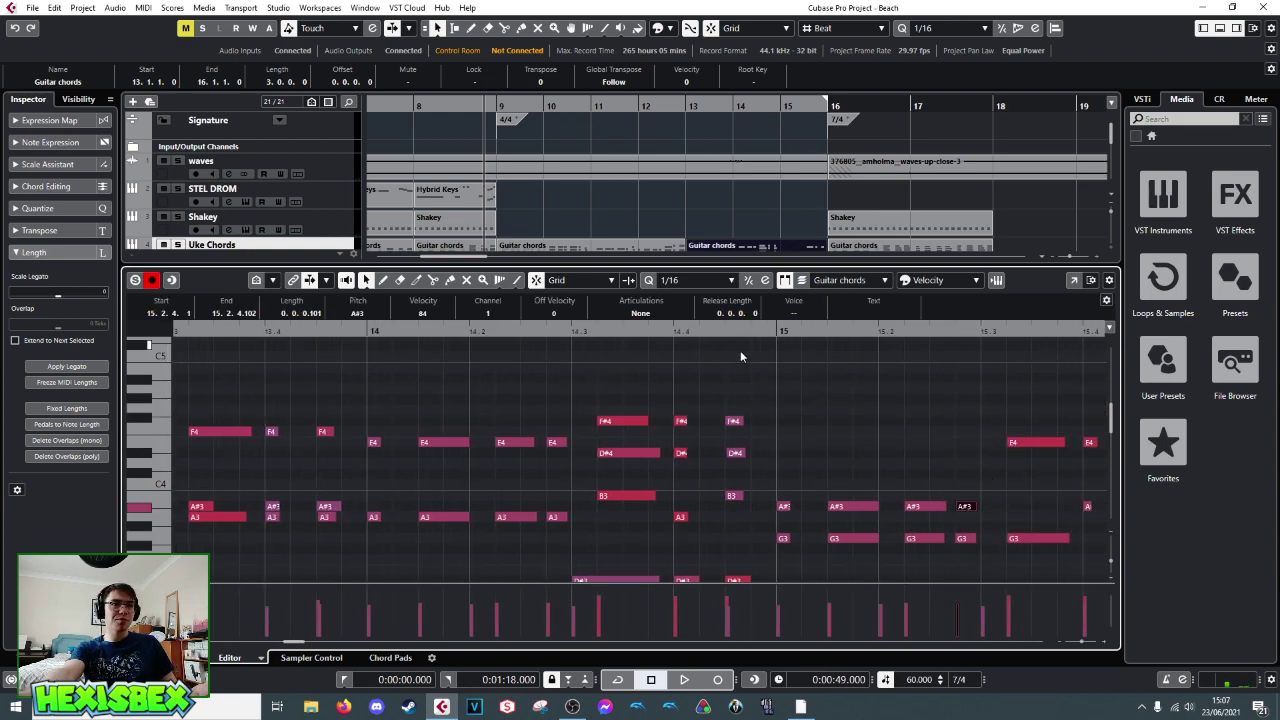
{"action": "key", "text": "ctrl+e"}
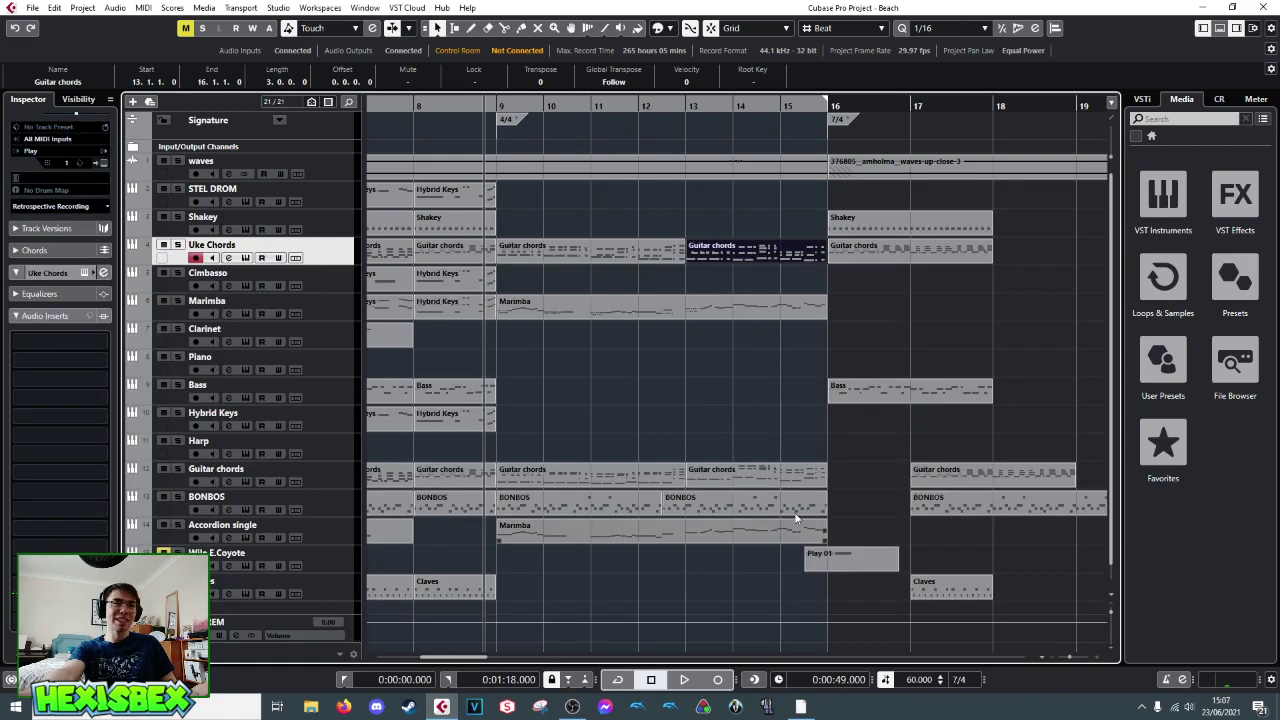
- Play the full arrangement from bar 13, and again from bar 14
{"action": "left_click", "coordinate": [688, 108]}
{"action": "key", "text": "space"}
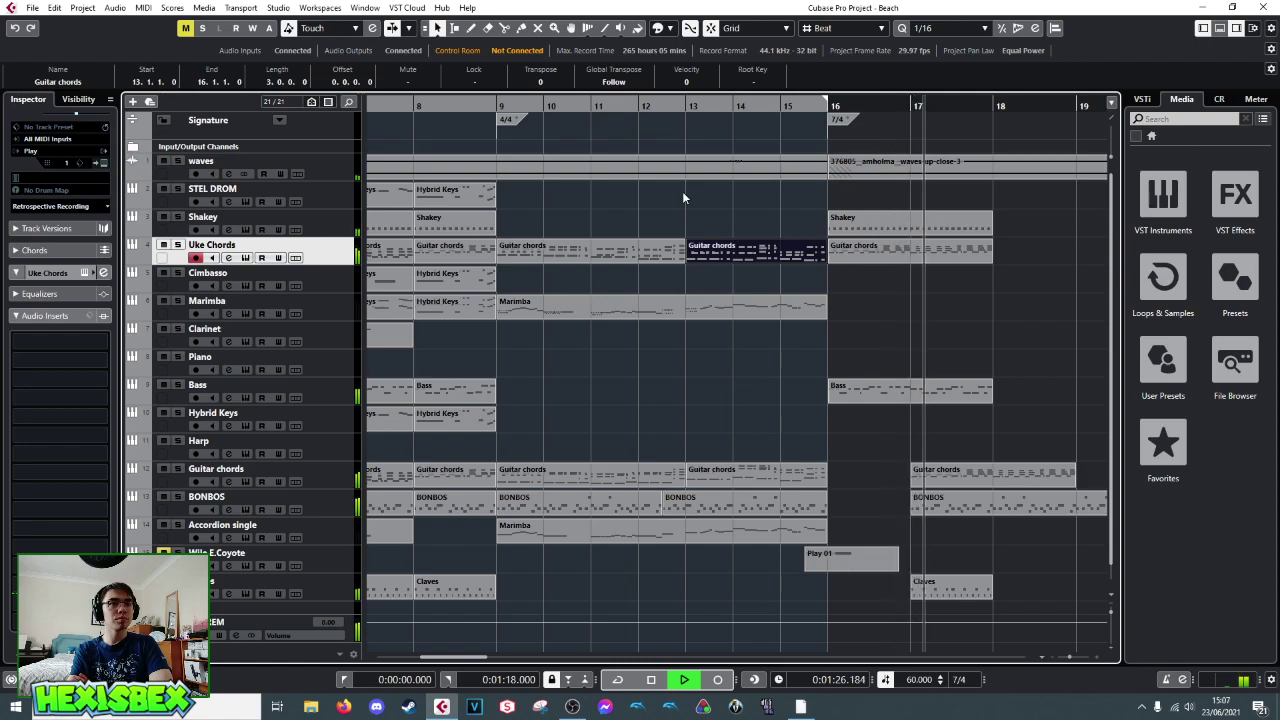
{"action": "key", "text": "space"}
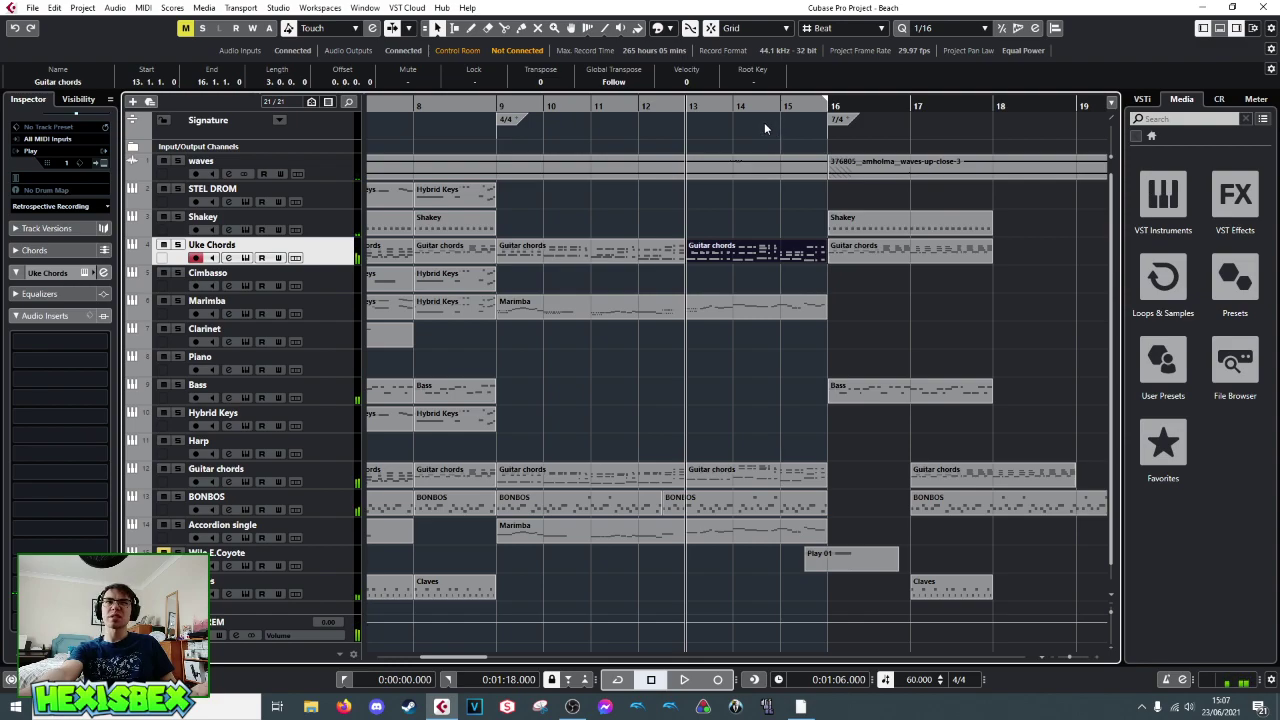
{"action": "left_click", "coordinate": [731, 106]}
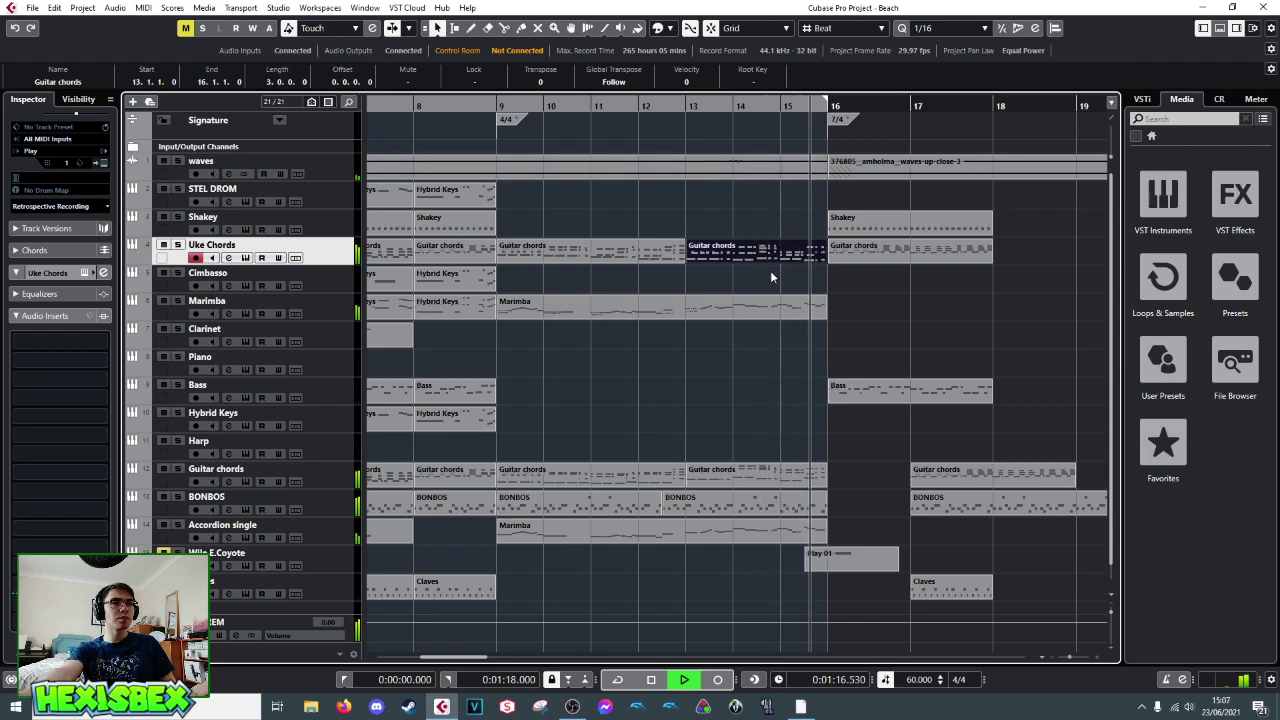
{"action": "key", "text": "space"}
- Open the Marimba track's part for bars 9 to 15, select its track and play it from bar 14
{"action": "double_click", "coordinate": [805, 309]}
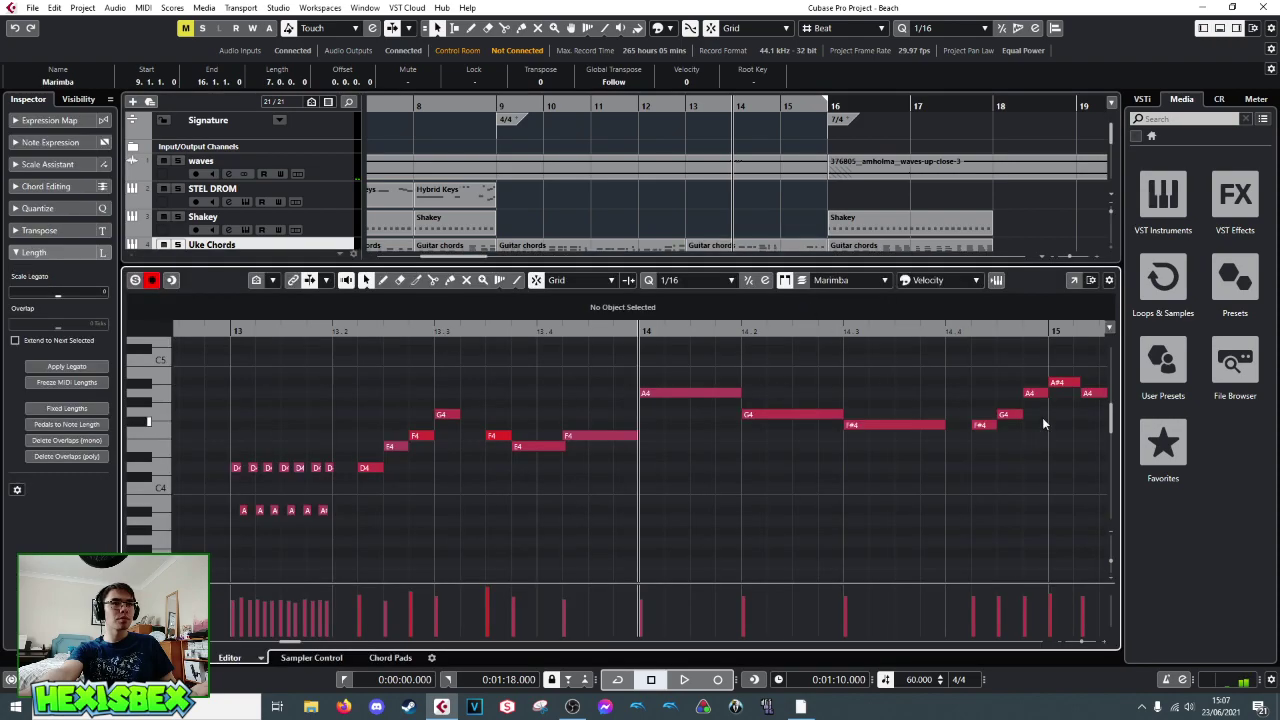
{"action": "key", "text": "space"}
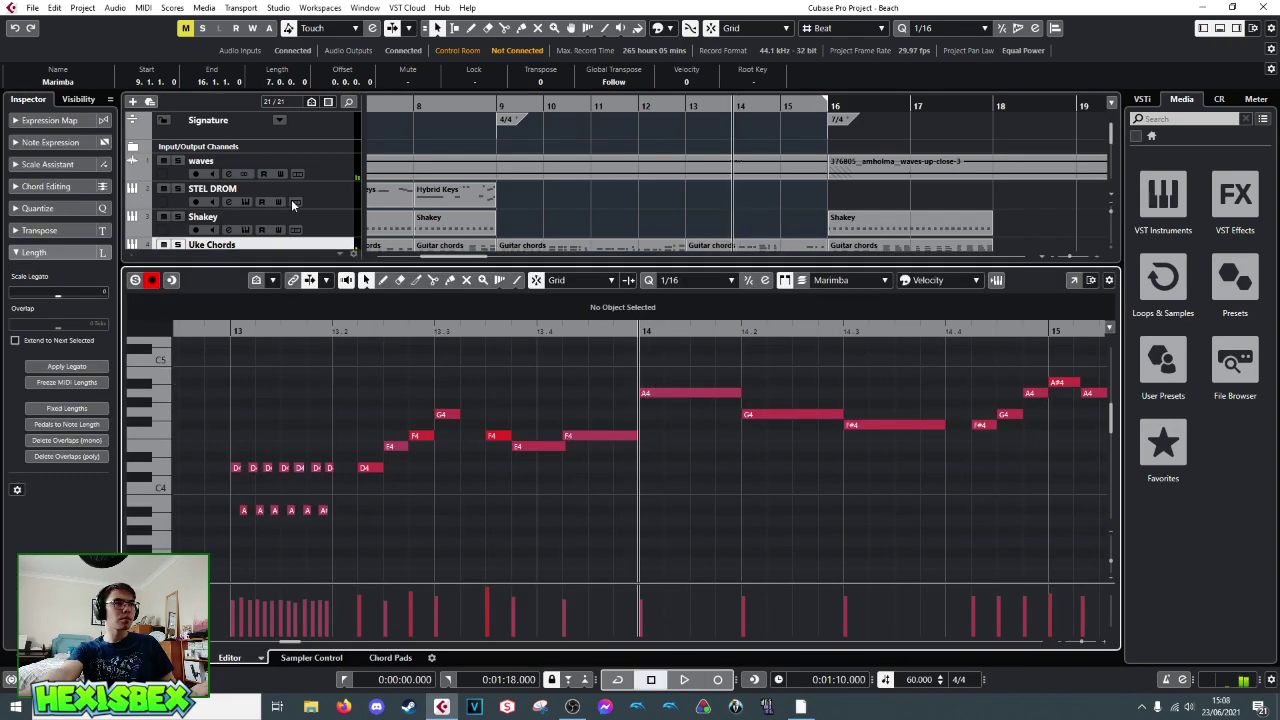
{"action": "scroll", "coordinate": [300, 200], "scroll_direction": "down", "scroll_amount": 3}
{"action": "left_click", "coordinate": [327, 224]}
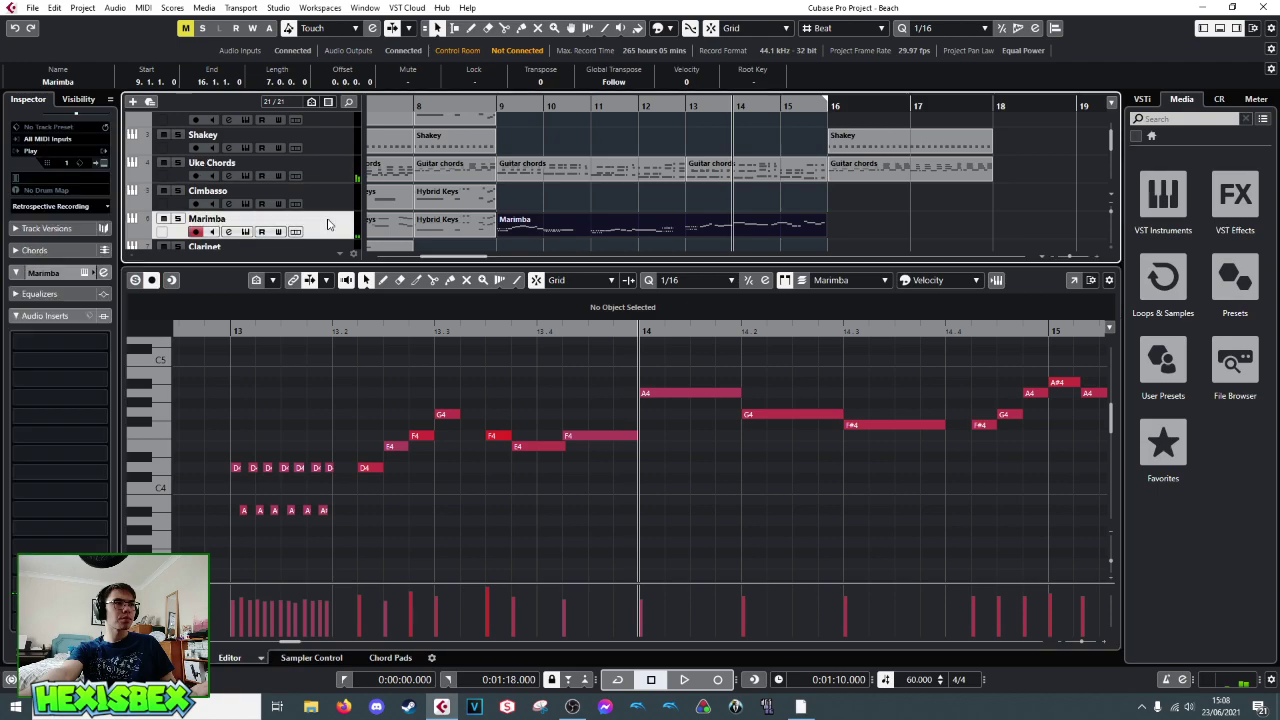
{"action": "key", "text": "space"}
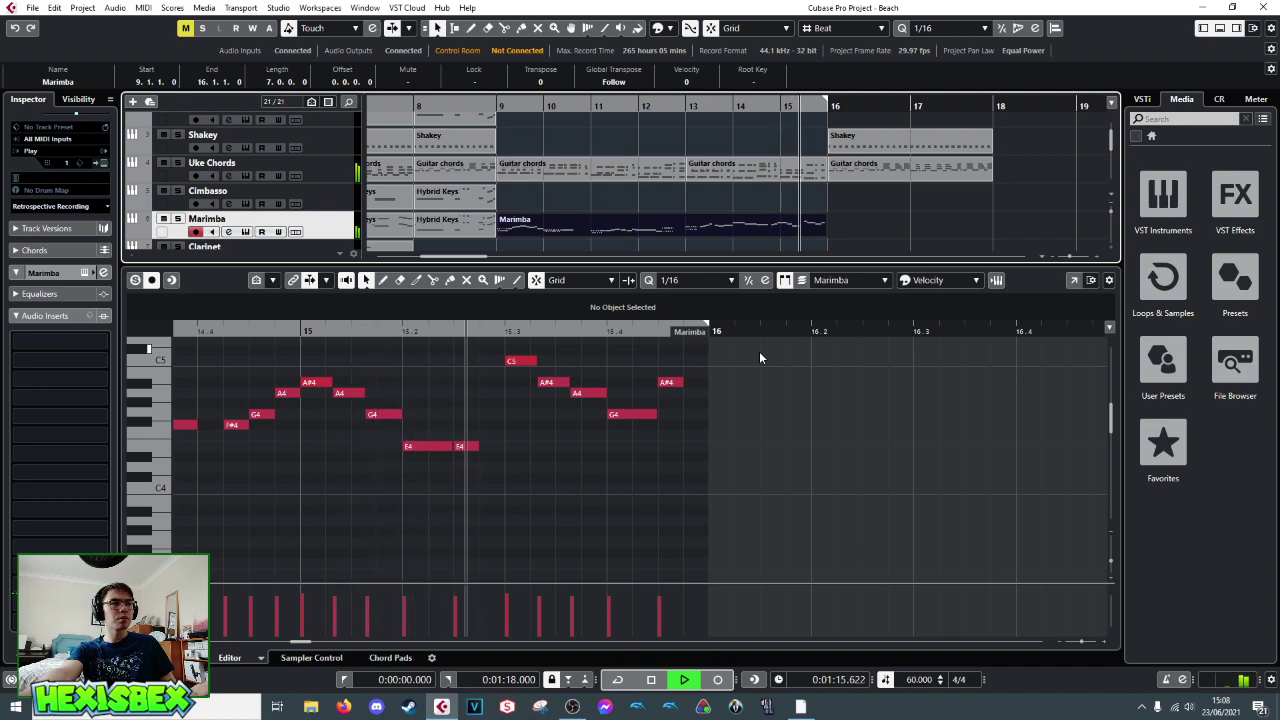
{"action": "key", "text": "space"}
- Raise the last note of the Marimba part in bar 15 to C5 and play the passage from beat 3
{"action": "left_click_drag", "start_coordinate": [952, 332], "coordinate": [490, 348]}
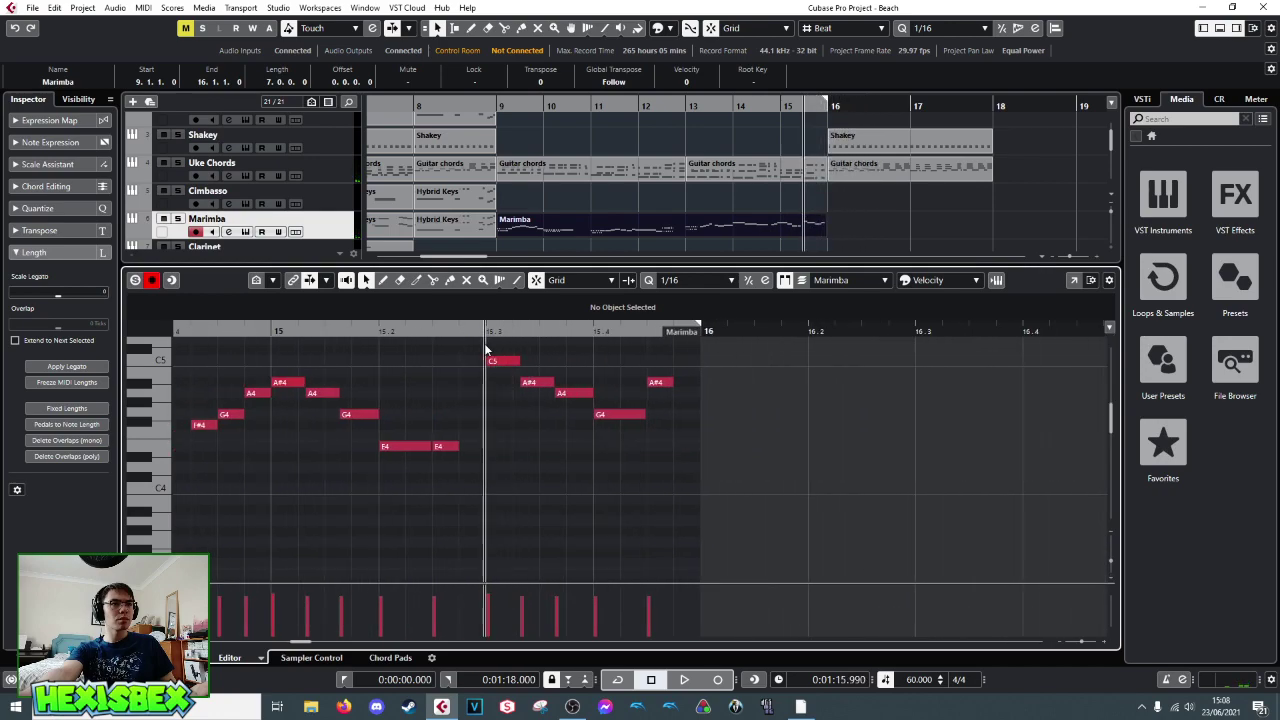
{"action": "key", "text": "g"}
{"action": "key", "text": "space"}
{"action": "key", "text": "space"}
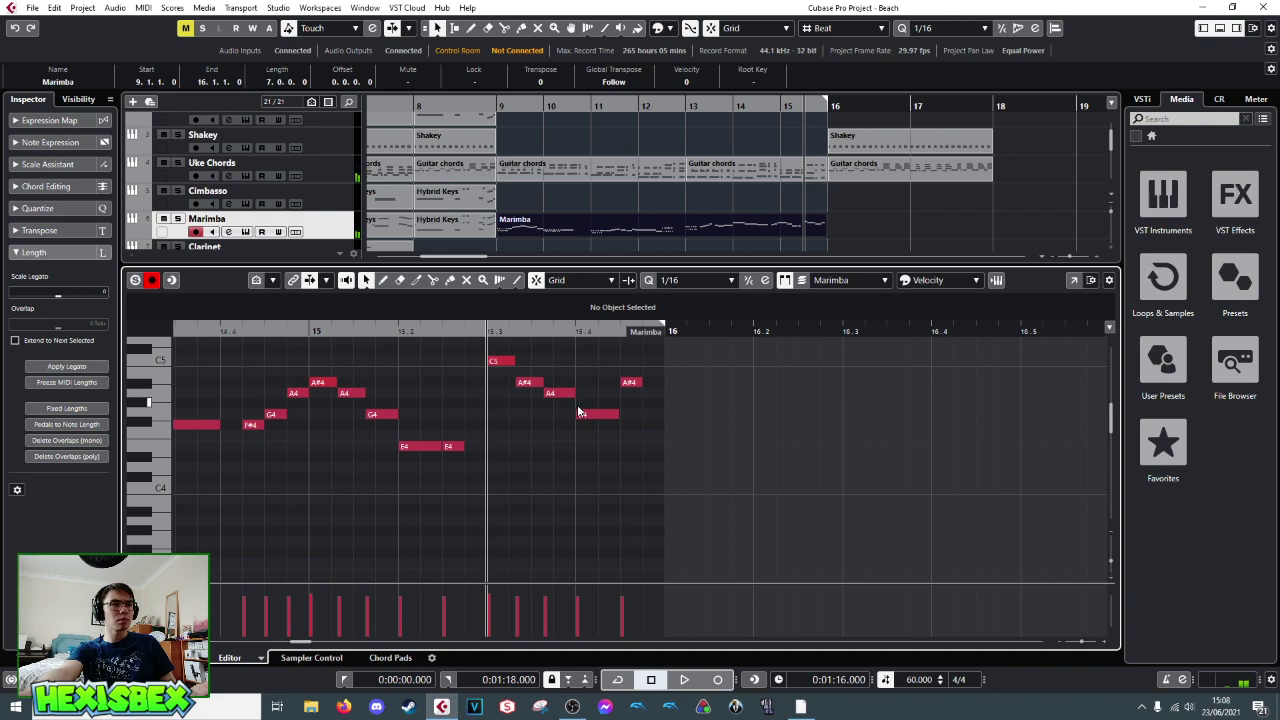
{"action": "left_click", "coordinate": [584, 413]}
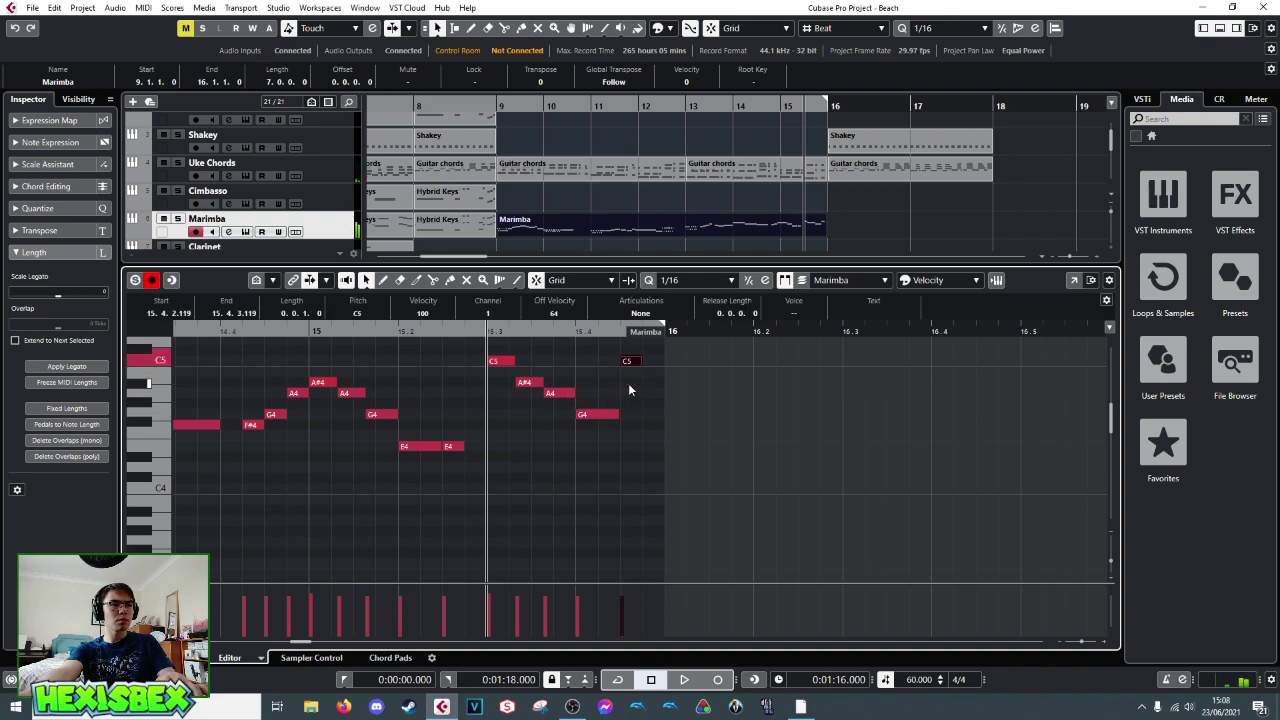
{"action": "key", "text": "space"}
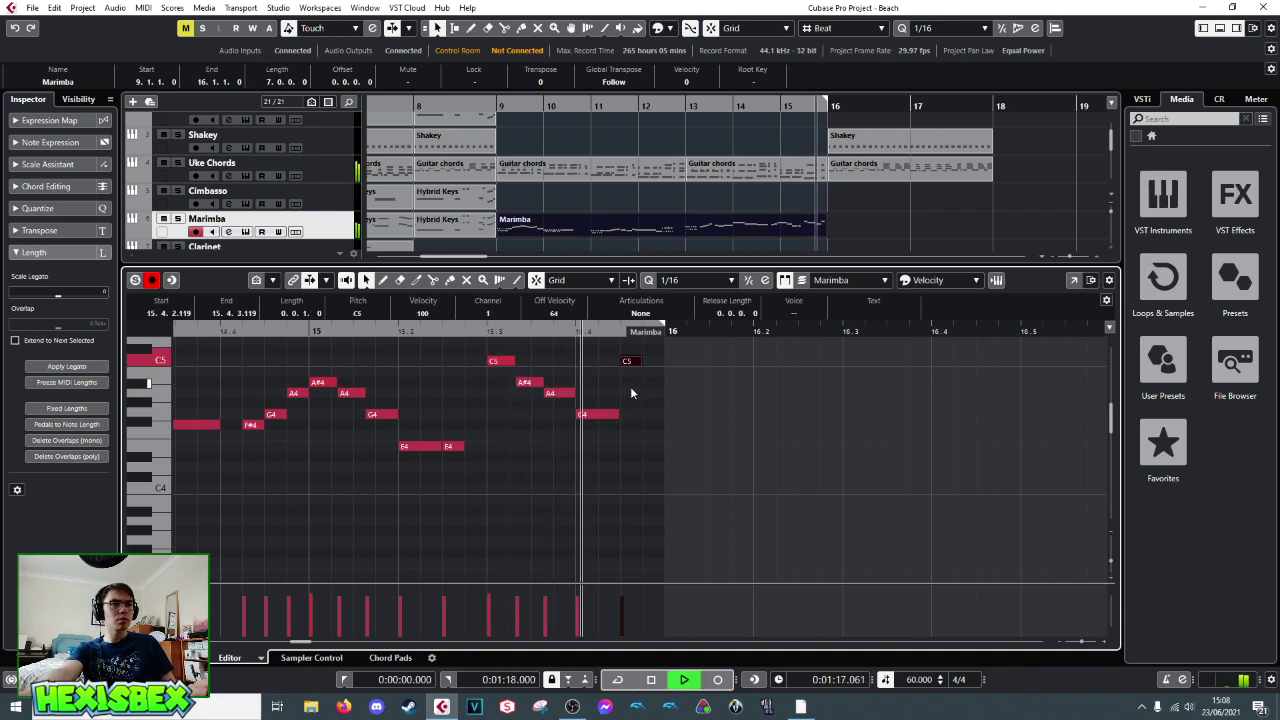
{"action": "key", "text": "space"}
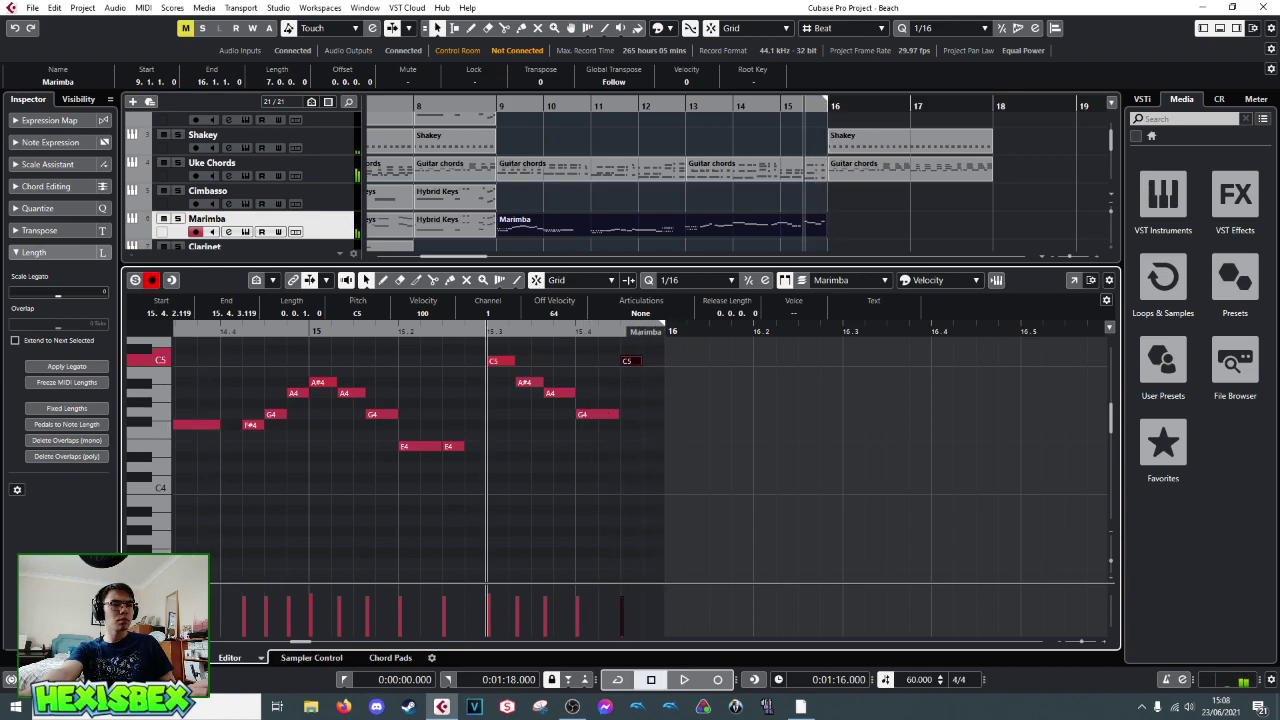
- Open the Accordion single track's melody part and play it from just before beat 3 of bar 15
{"action": "key", "text": "ctrl+e"}
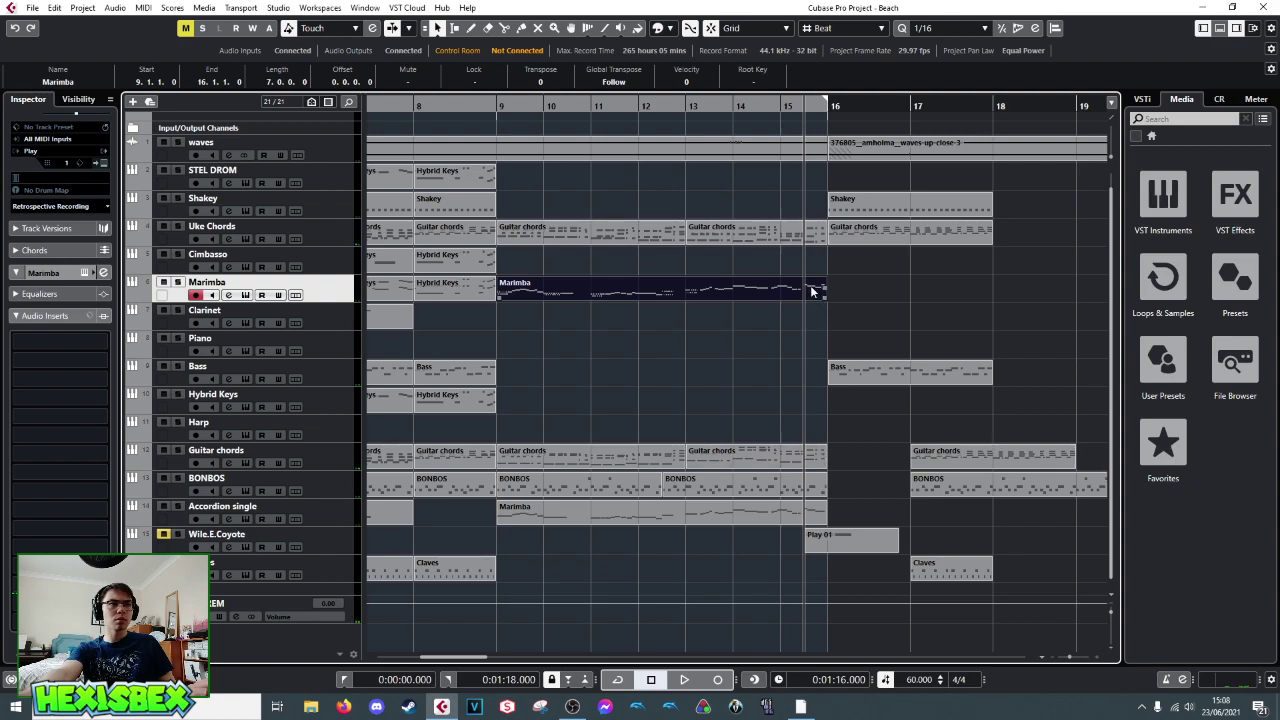
{"action": "double_click", "coordinate": [806, 516]}
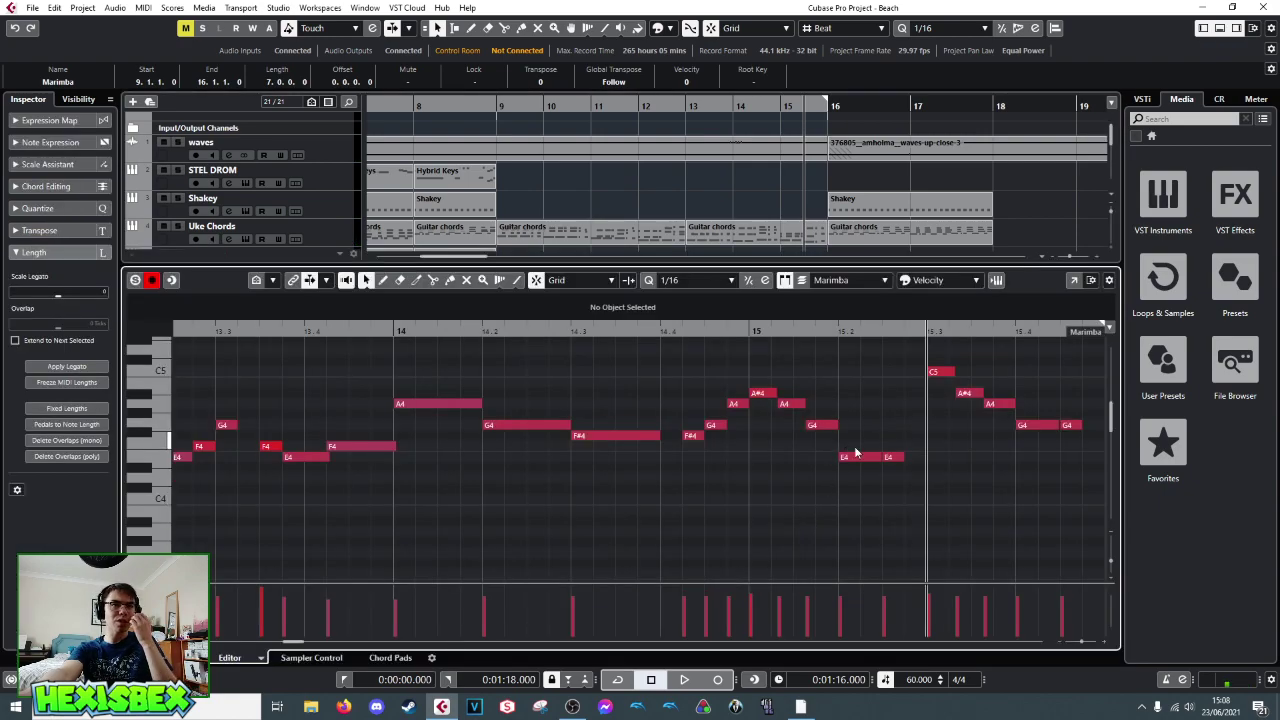
{"action": "left_click_drag", "start_coordinate": [1075, 333], "coordinate": [781, 352]}
{"action": "key", "text": "space"}
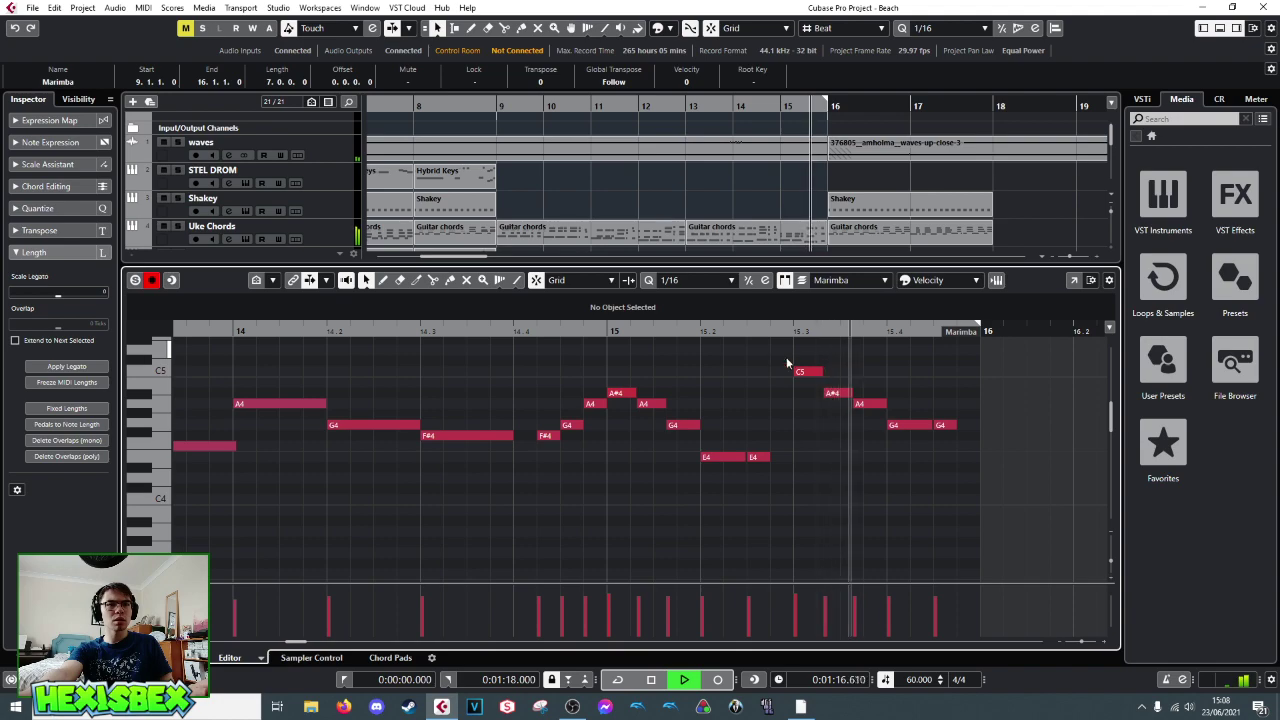
{"action": "key", "text": "space"}
- Raise the last G4 note of the Accordion single part in bar 15 to C5 and play the ending
{"action": "left_click", "coordinate": [949, 428]}
{"action": "key", "text": "Up"}
{"action": "key", "text": "Up"}
{"action": "key", "text": "Up"}
{"action": "key", "text": "Up"}
{"action": "key", "text": "Up"}
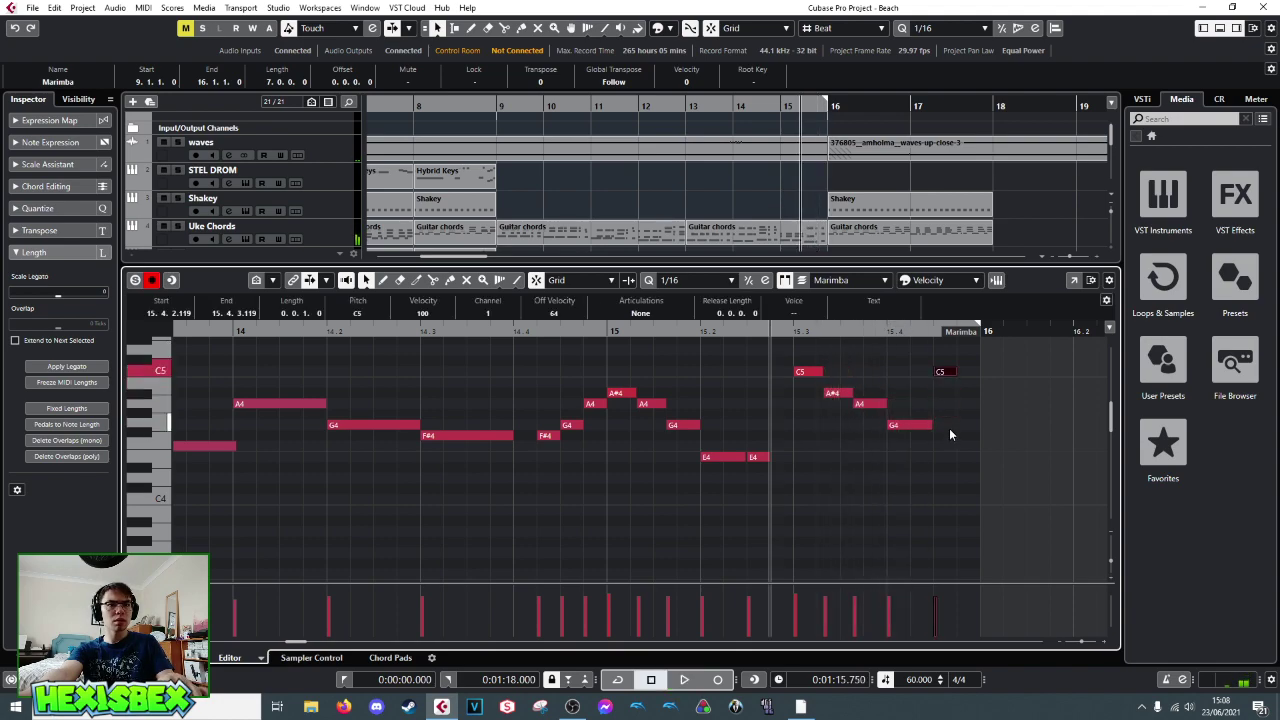
{"action": "key", "text": "space"}
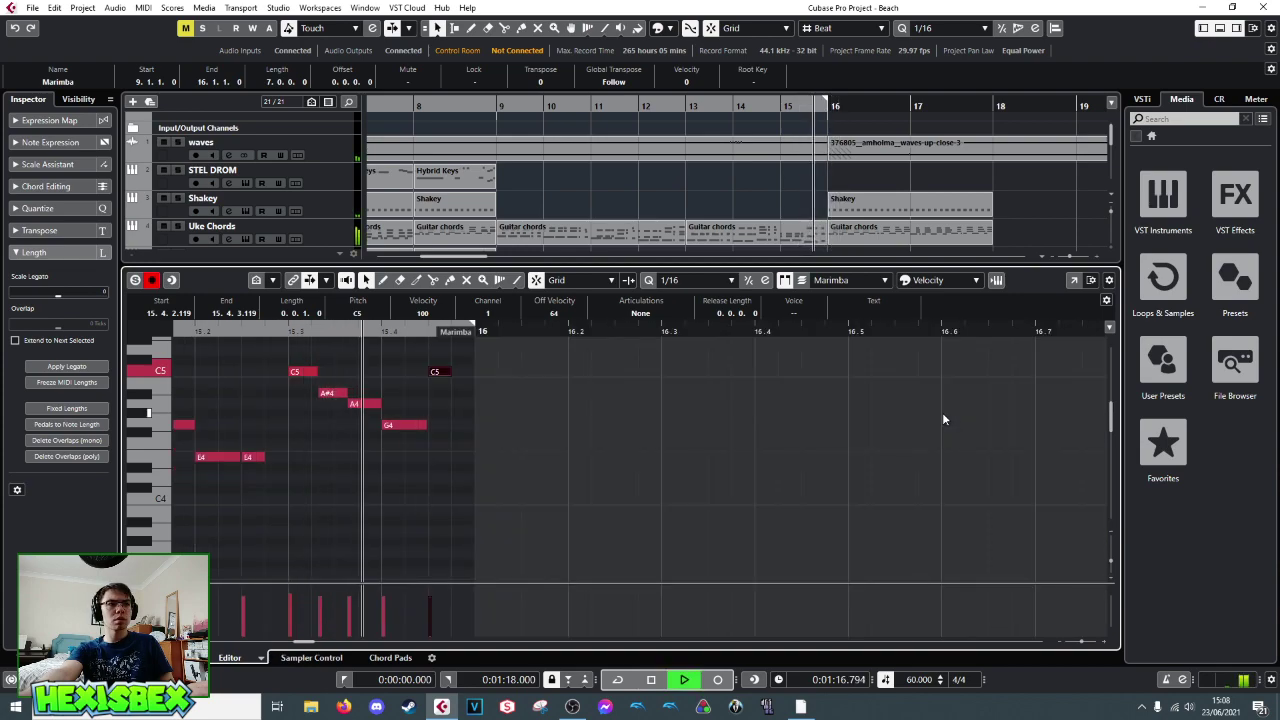
{"action": "key", "text": "space"}
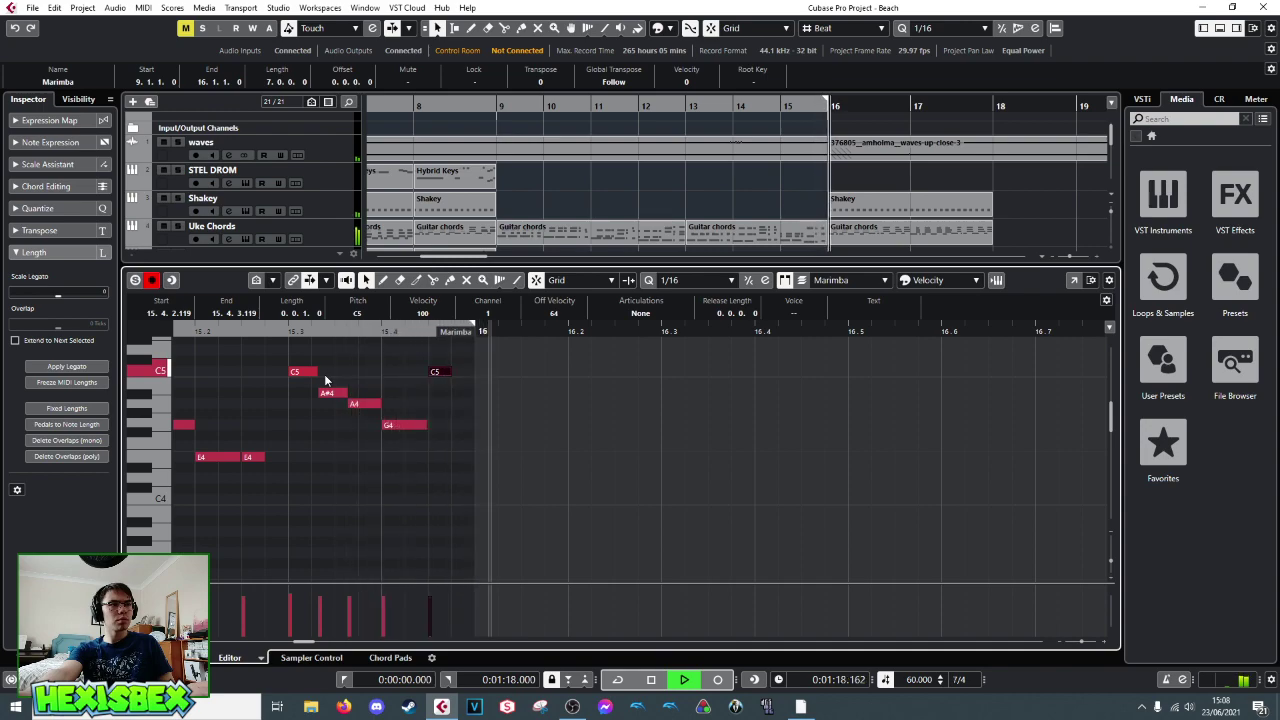
{"action": "key", "text": "space"}
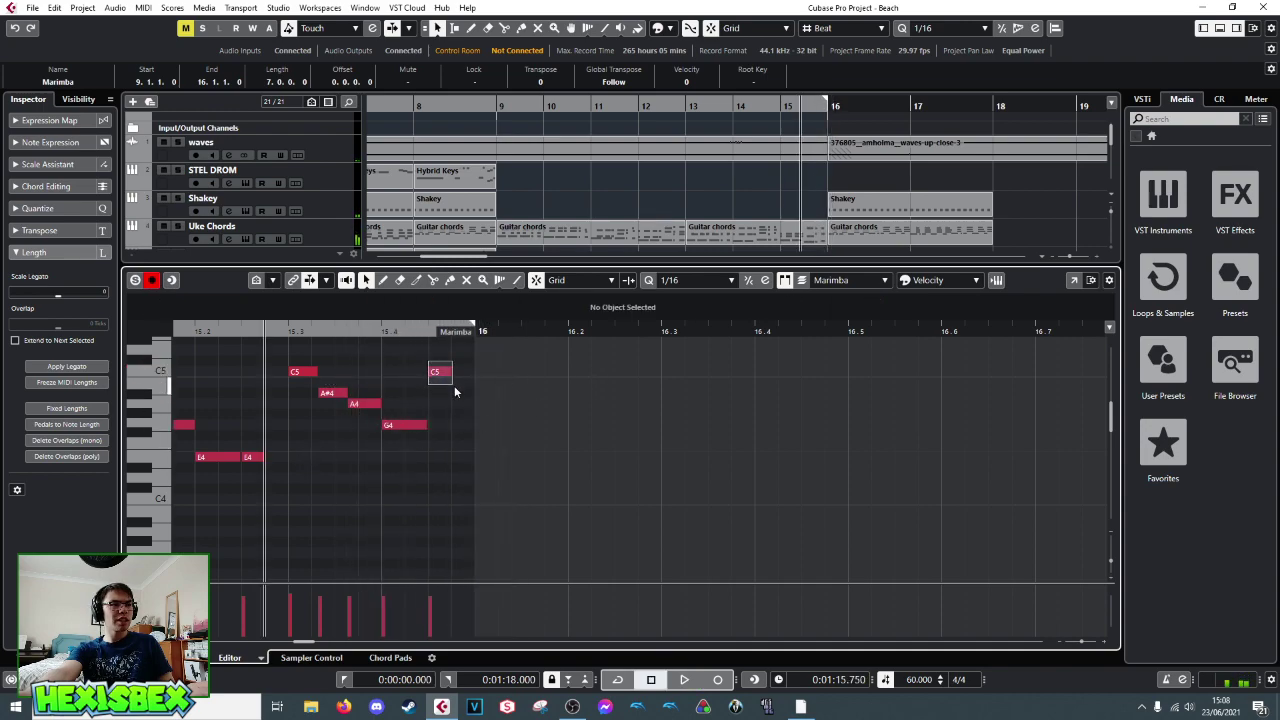
- Delete the last C5 note of the Accordion single part in bar 15, extend the preceding G4 to bar 16 and play the ending
{"action": "key", "text": "Delete"}
{"action": "left_click_drag", "start_coordinate": [427, 424], "coordinate": [483, 425]}
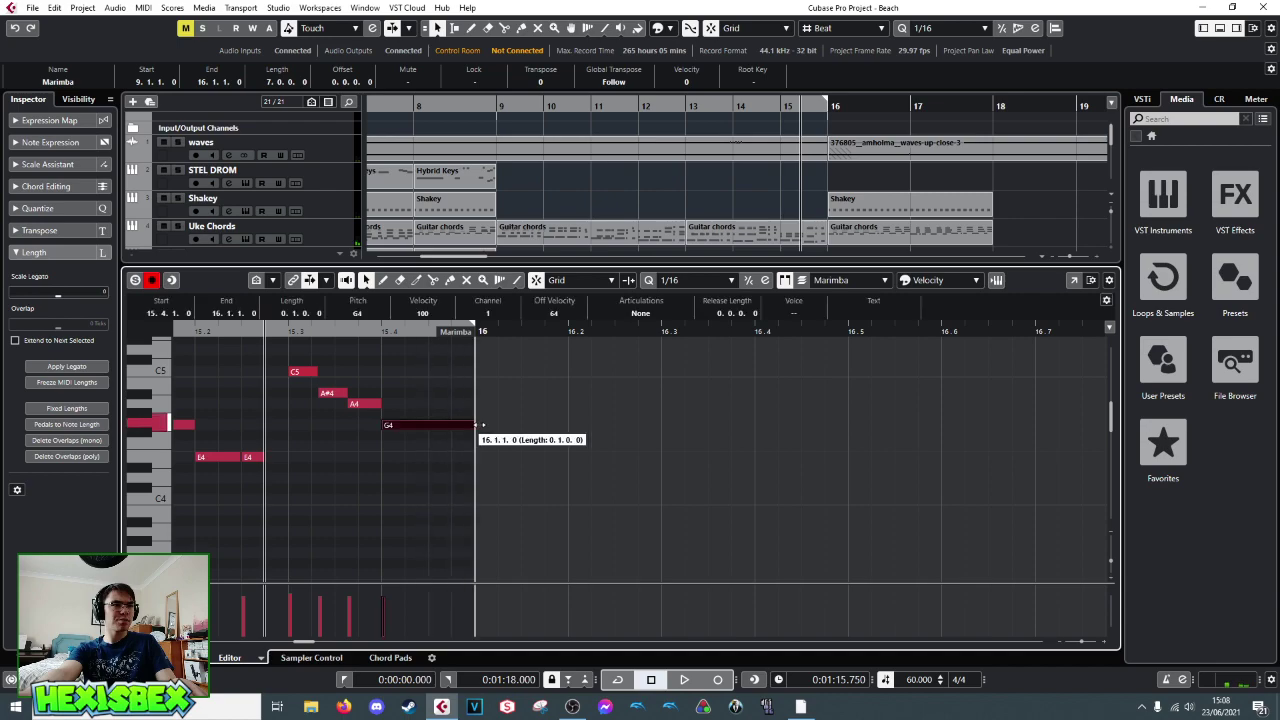
{"action": "key", "text": "space"}
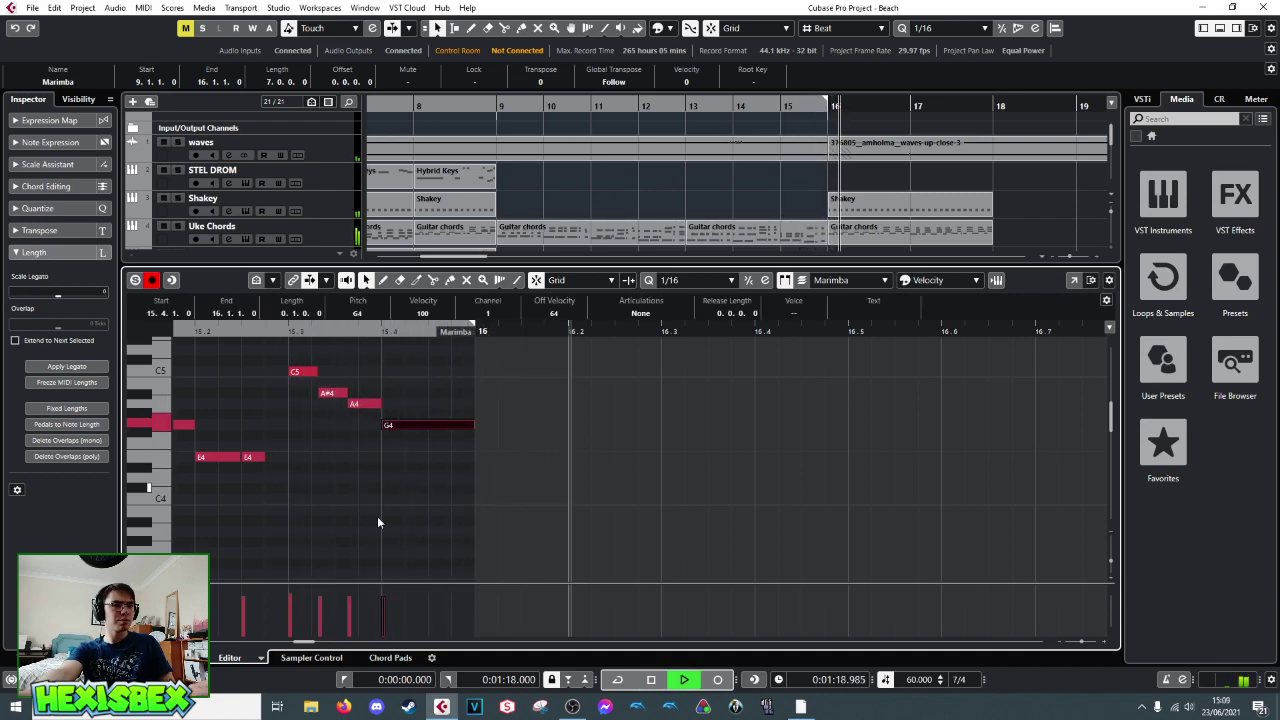
{"action": "key", "text": "space"}
{"action": "key", "text": "ctrl+e"}
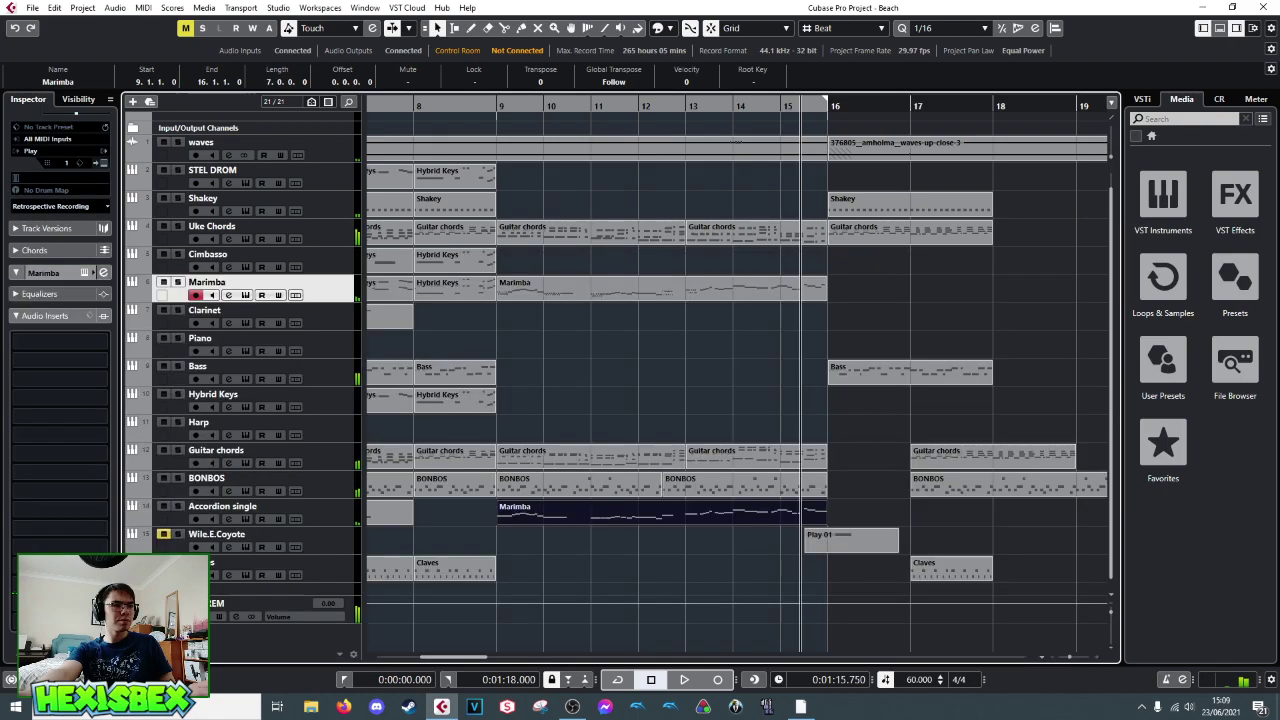
- Open the Marimba track's part for bars 9 to 15 and play it from just before bar 15
{"action": "double_click", "coordinate": [804, 289]}
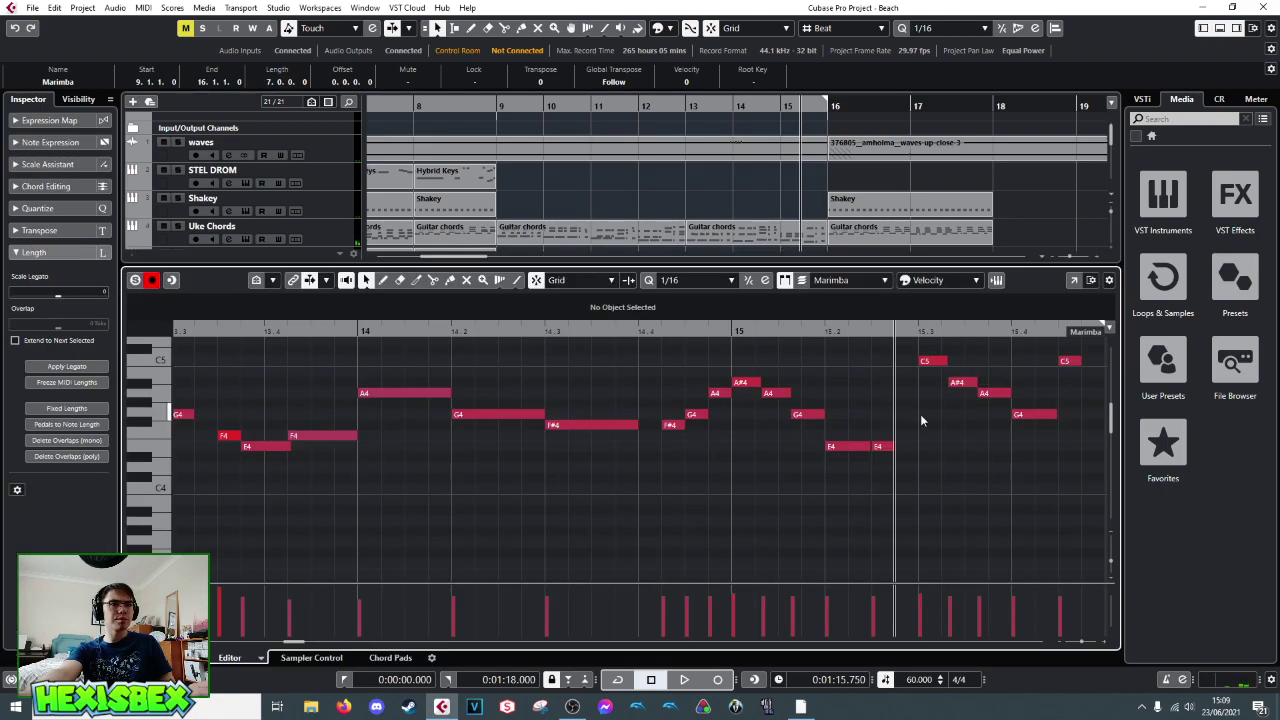
{"action": "left_click", "coordinate": [728, 331]}
{"action": "key", "text": "space"}
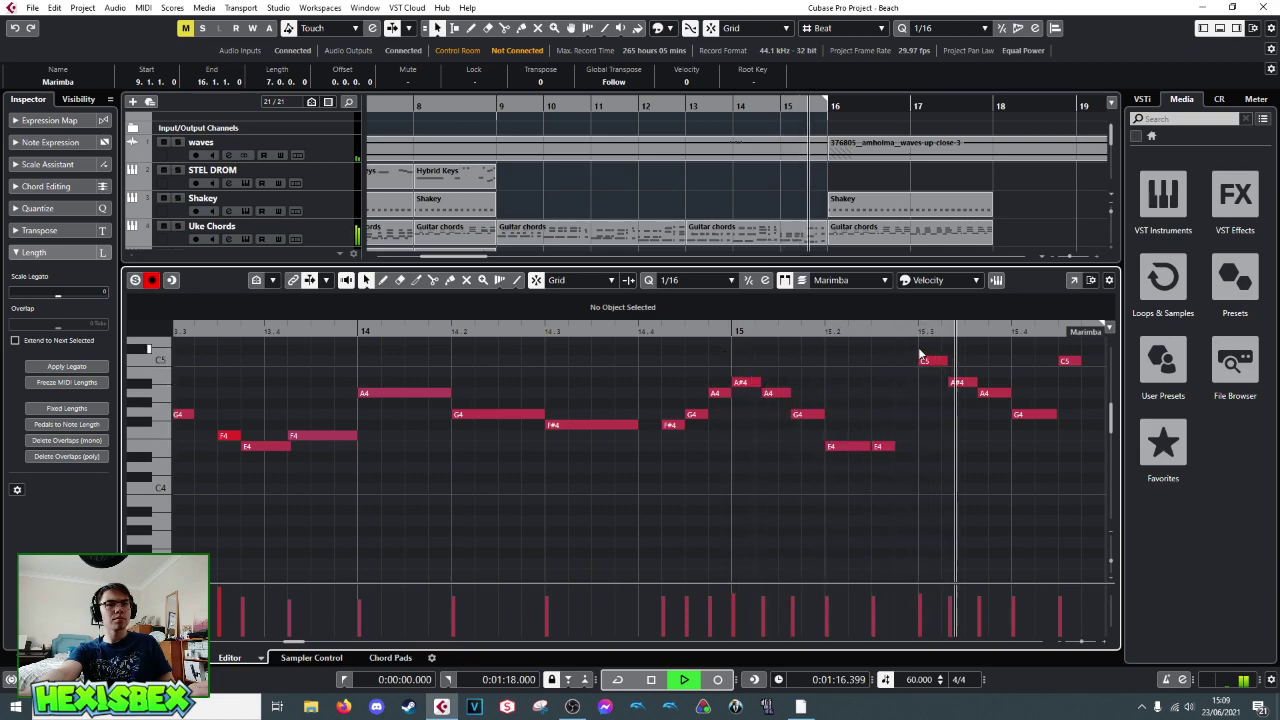
{"action": "key", "text": "space"}
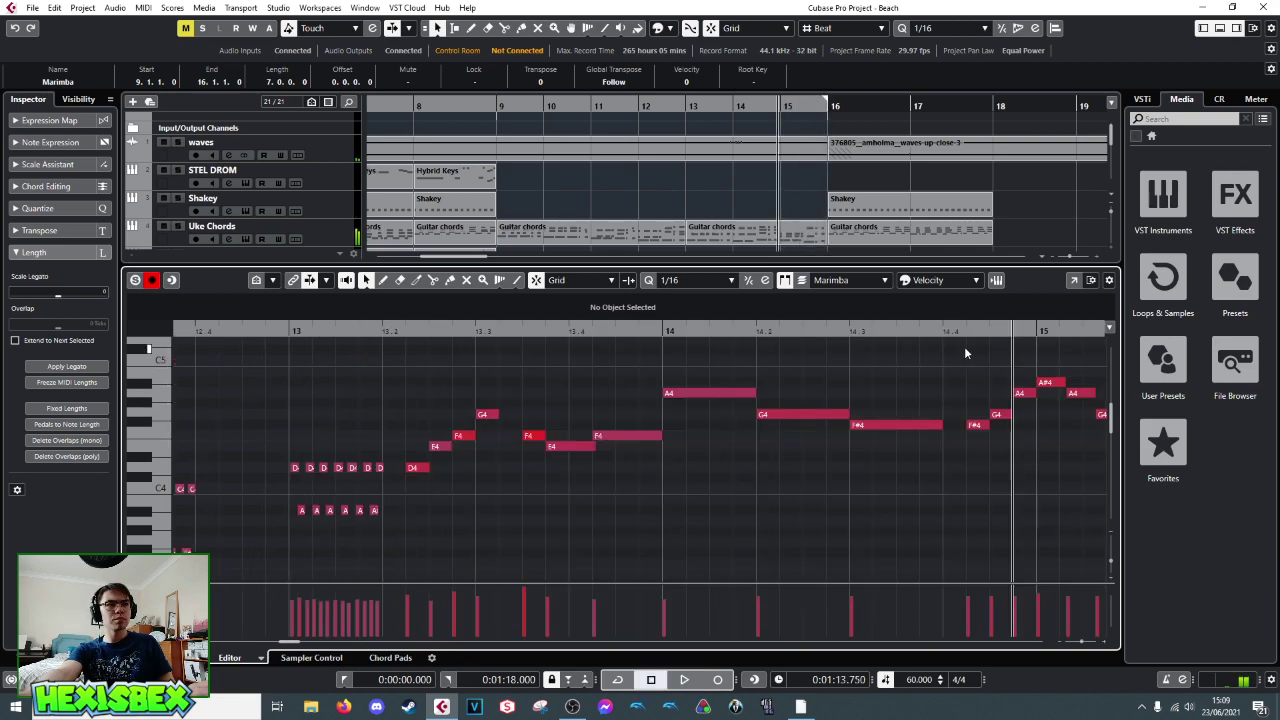
- Delete the Marimba notes after the C5 on beat 3 of bar 15, extend that C5 to 15.4.4 and play the ending
{"action": "mouse_move", "coordinate": [1026, 332]}
{"action": "left_mouse_down"}
{"action": "mouse_move", "coordinate": [808, 337]}
{"action": "mouse_move", "coordinate": [762, 357]}
{"action": "mouse_move", "coordinate": [890, 420]}
{"action": "left_mouse_up"}
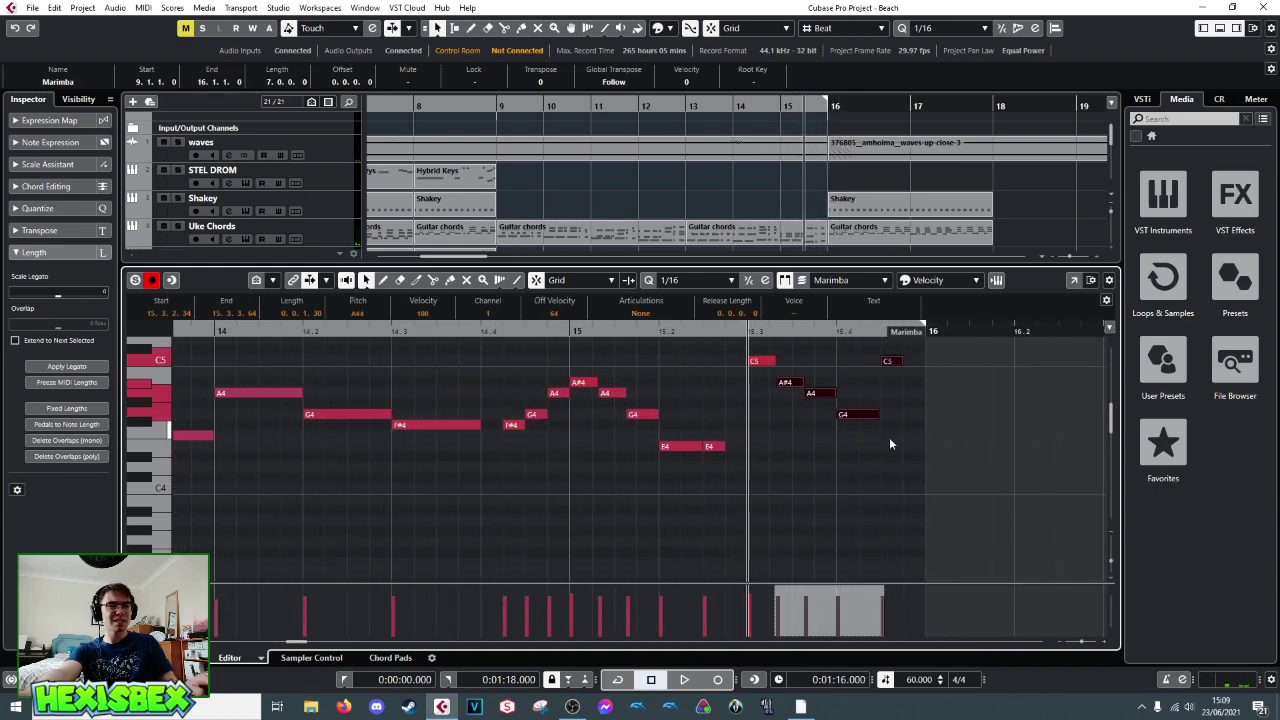
{"action": "key", "text": "Delete"}
{"action": "left_click_drag", "start_coordinate": [772, 361], "coordinate": [860, 361]}
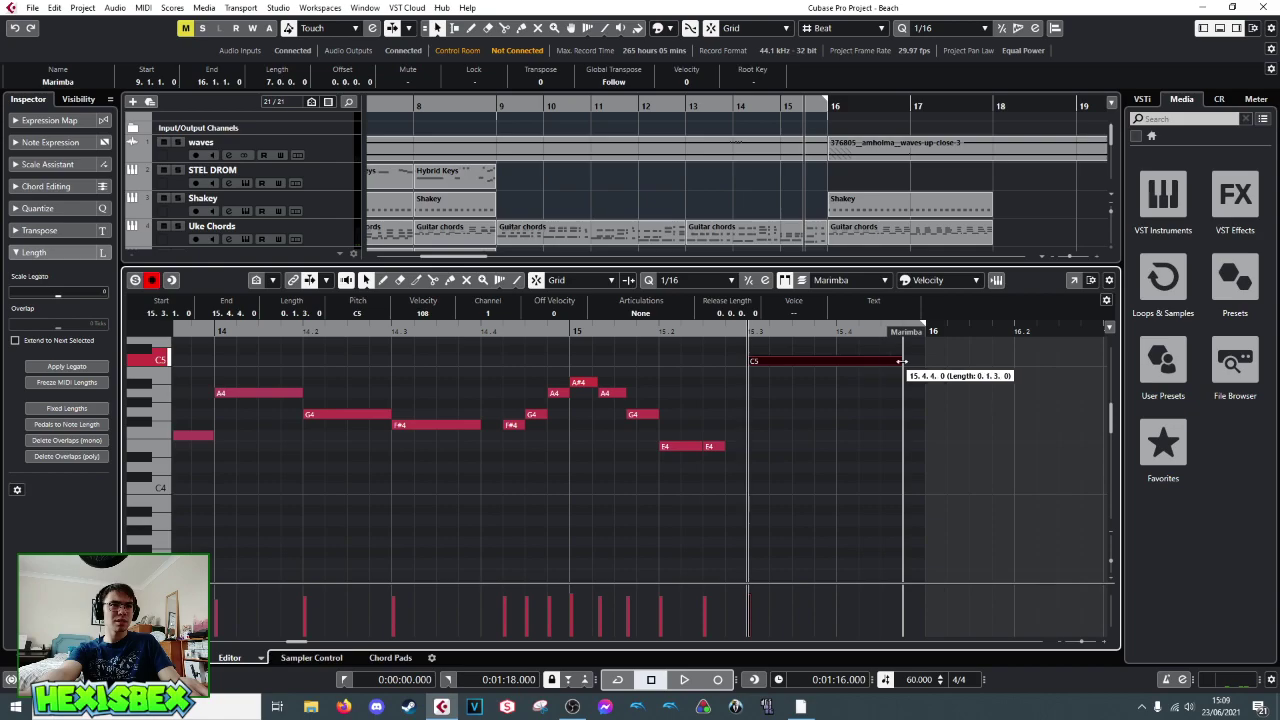
{"action": "key", "text": "space"}
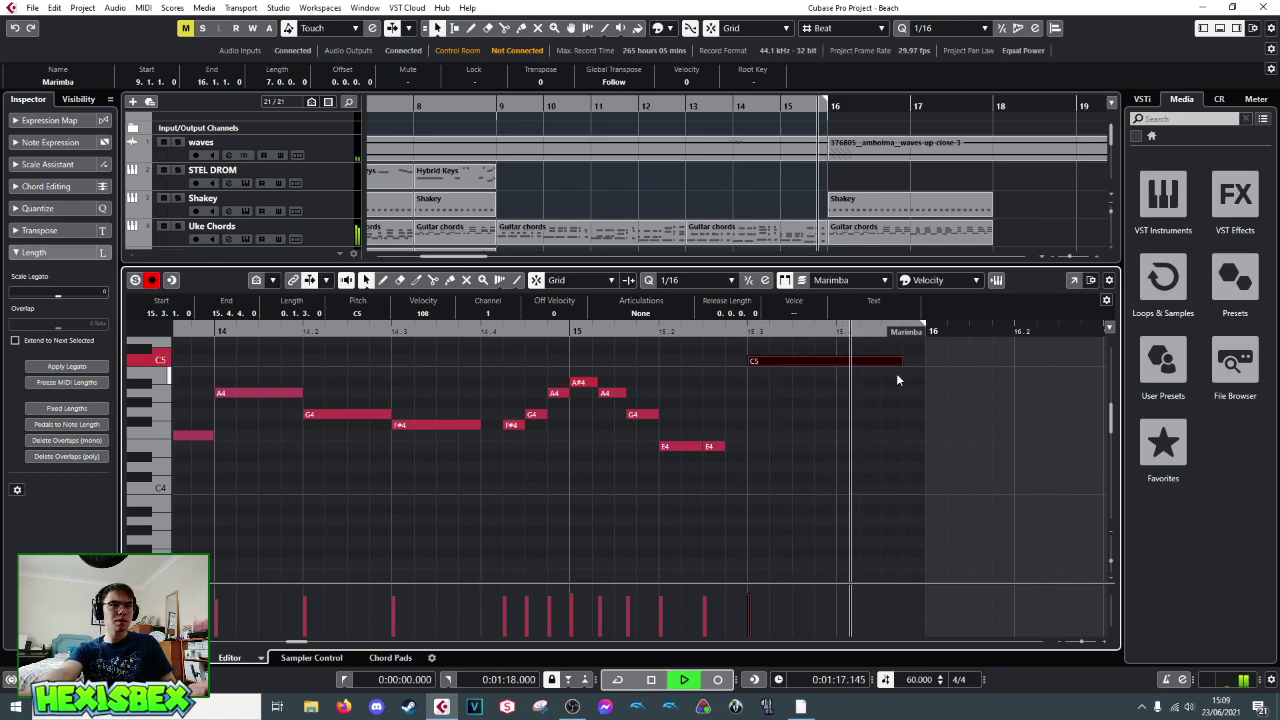
{"action": "key", "text": "space"}
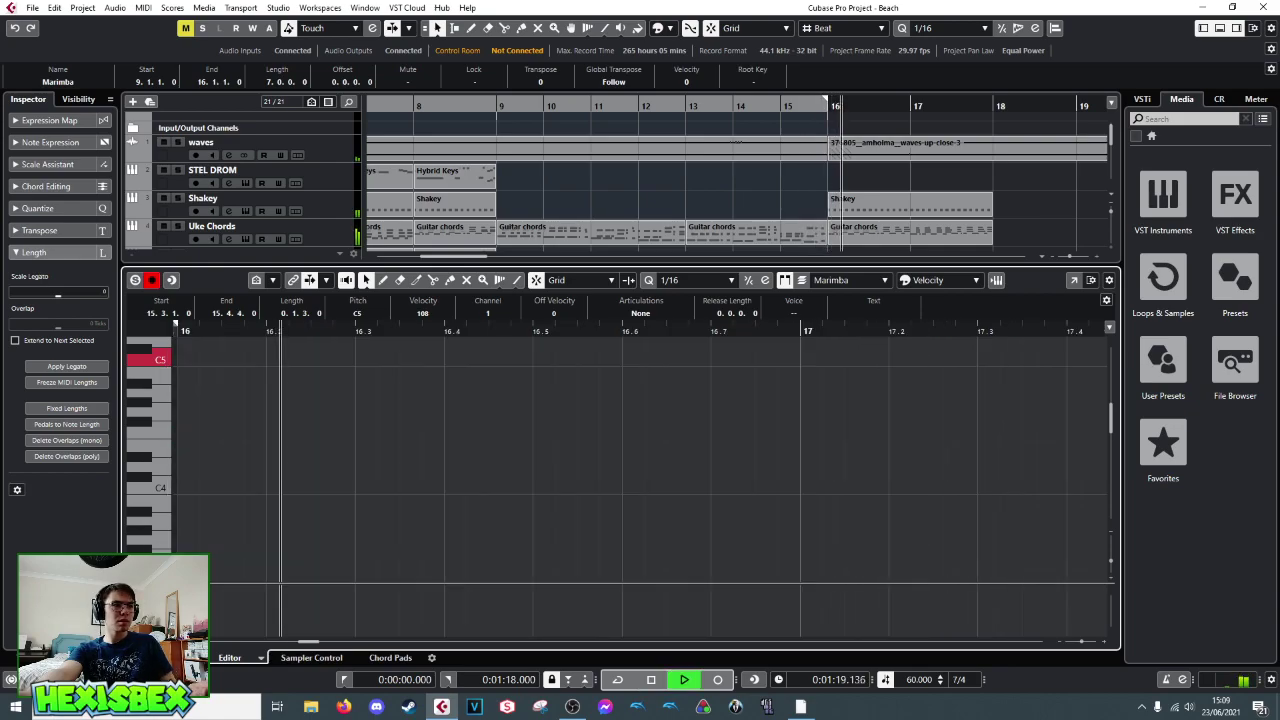
- Return to the project arrangement and play all tracks from beat 3 of bar 14 into bar 16
{"action": "key", "text": "ctrl+e"}
{"action": "left_click", "coordinate": [762, 111]}
{"action": "key", "text": "space"}
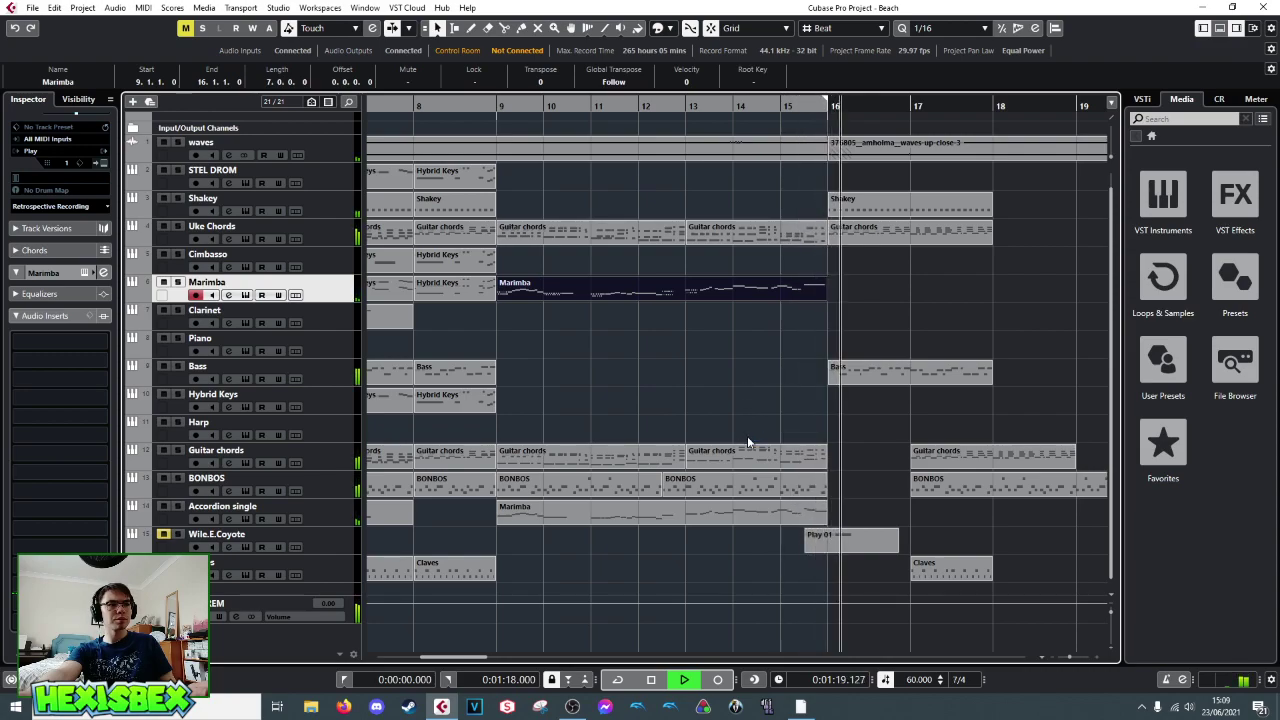
{"action": "key", "text": "space"}
- Try deleting the notes after the C5 in bar 15 of the Accordion single part, extending the C5 to 15.4.4 and playing the passage
{"action": "double_click", "coordinate": [799, 514]}
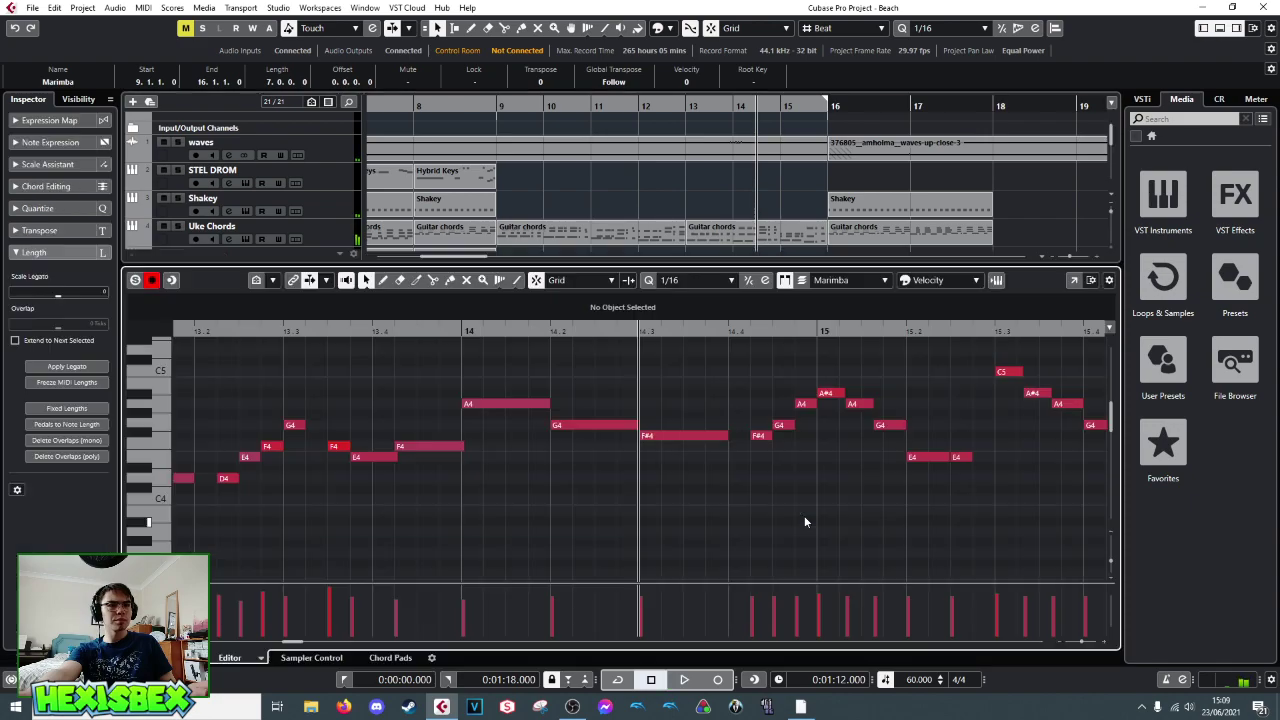
{"action": "left_click_drag", "start_coordinate": [1030, 392], "coordinate": [998, 462]}
{"action": "key", "text": "Delete"}
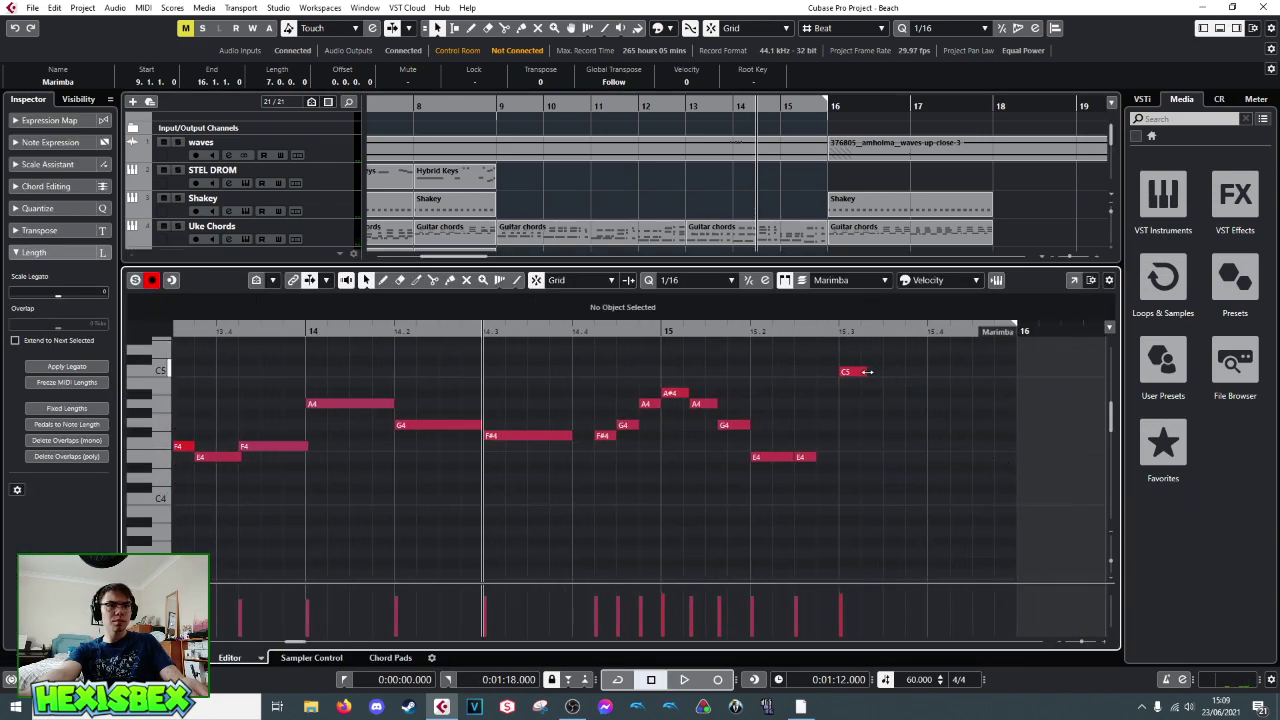
{"action": "left_click_drag", "start_coordinate": [867, 372], "coordinate": [991, 372]}
{"action": "key", "text": "space"}
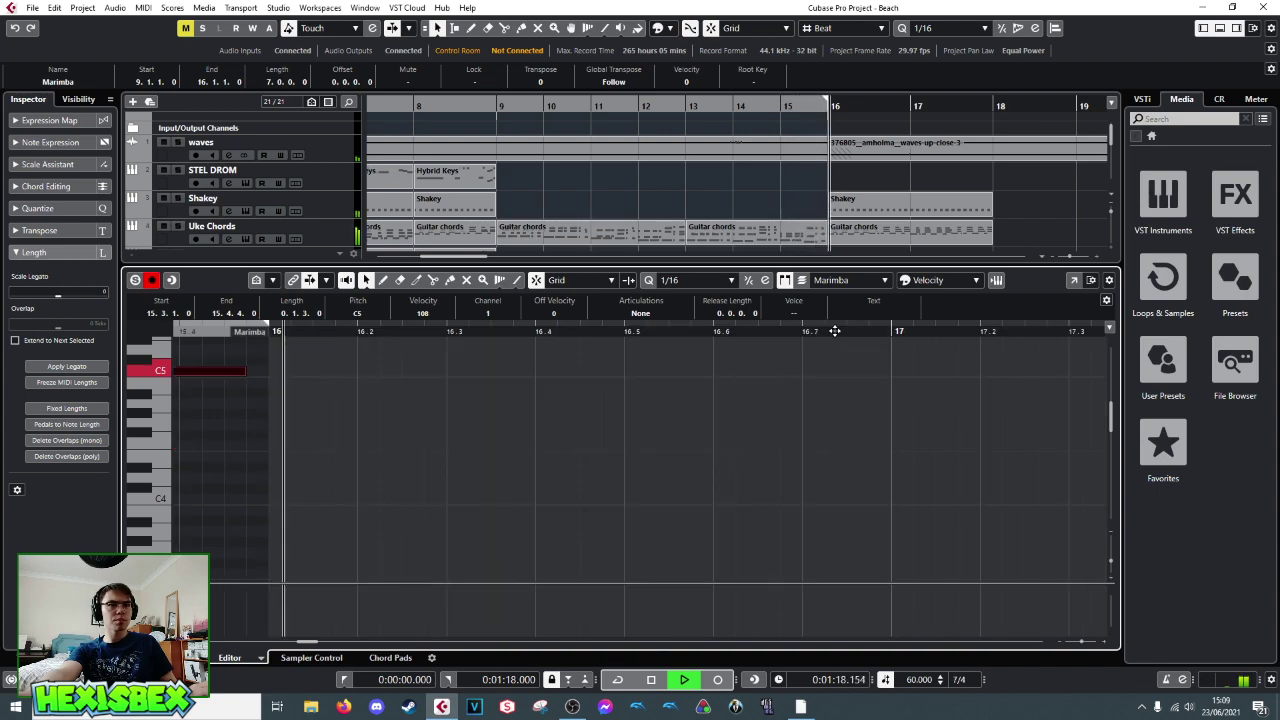
{"action": "key", "text": "space"}
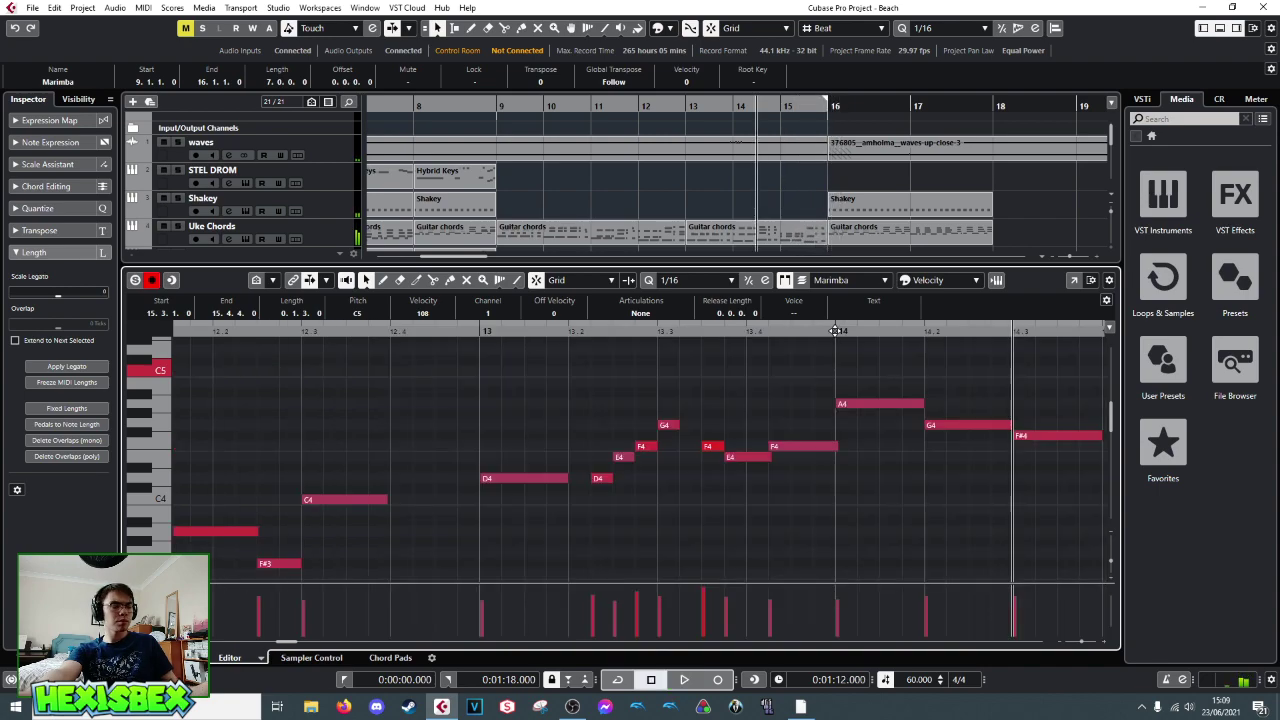
{"action": "key", "text": "space"}
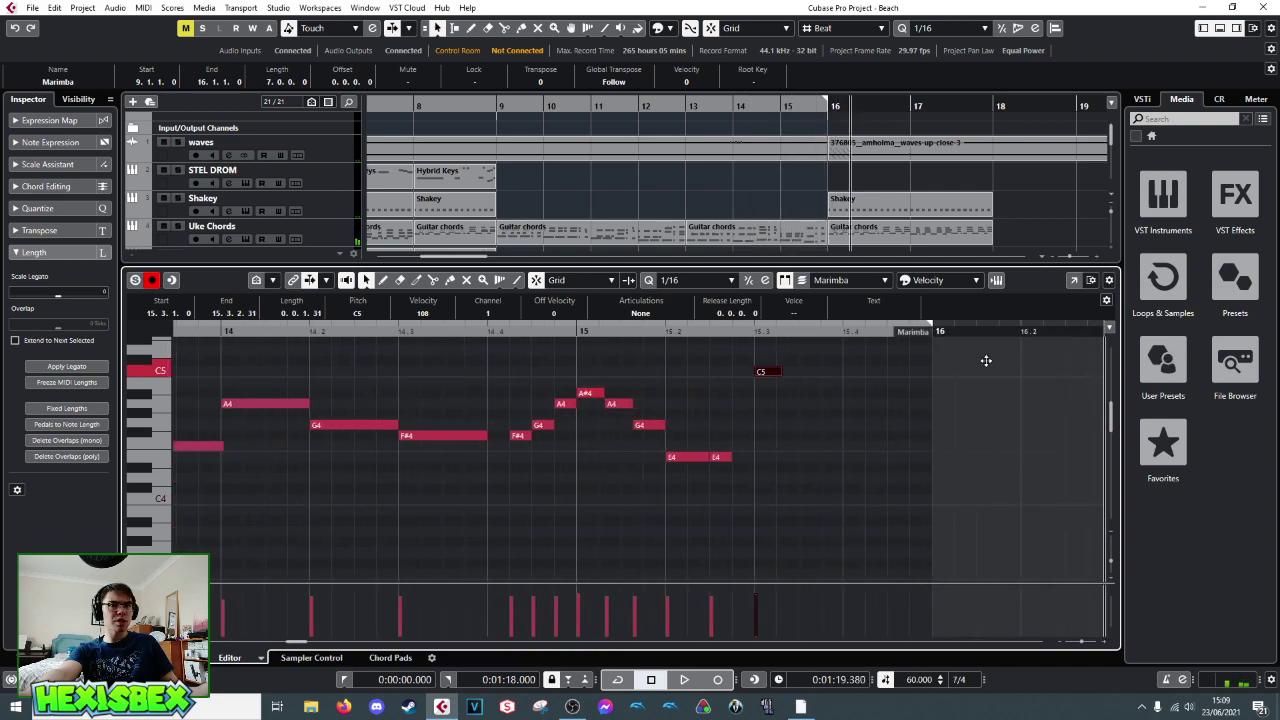
{"action": "scroll", "coordinate": [791, 371], "scroll_direction": "down", "scroll_amount": 1}
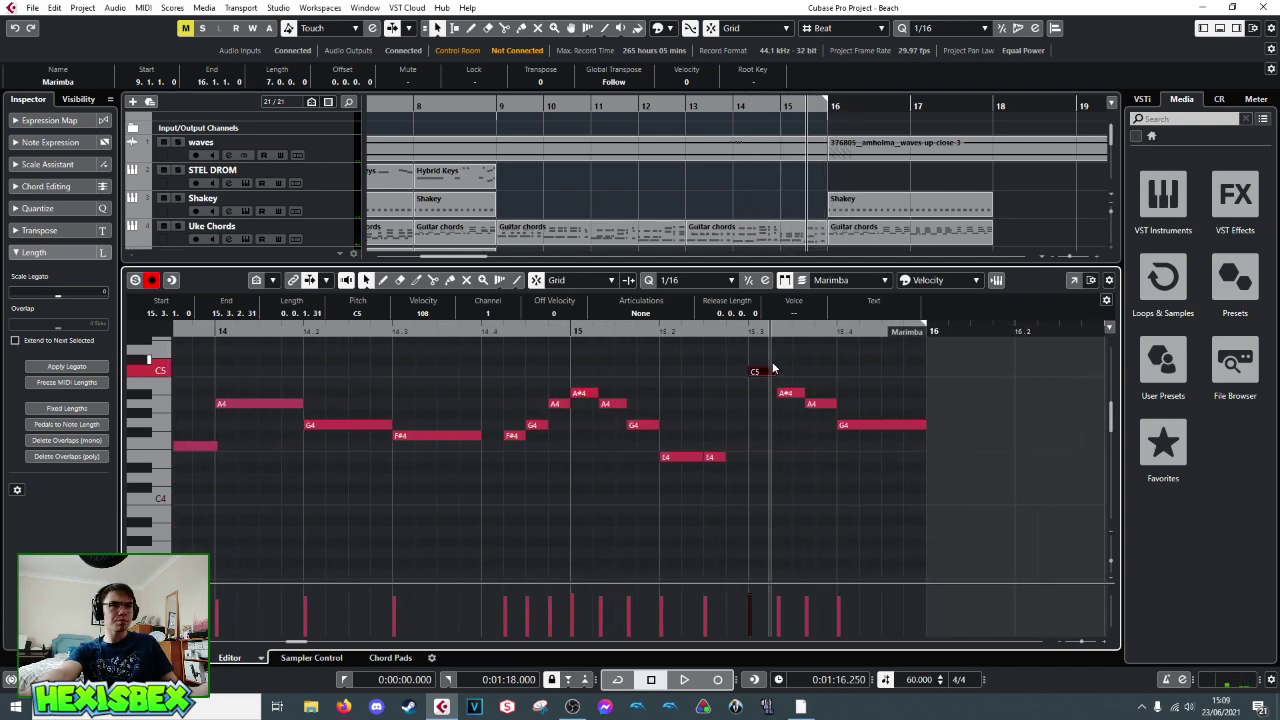
- Play the Accordion single ending from just after beat 3 of bar 15 and look over the part's notes in a wider pitch range
{"action": "key", "text": "space"}
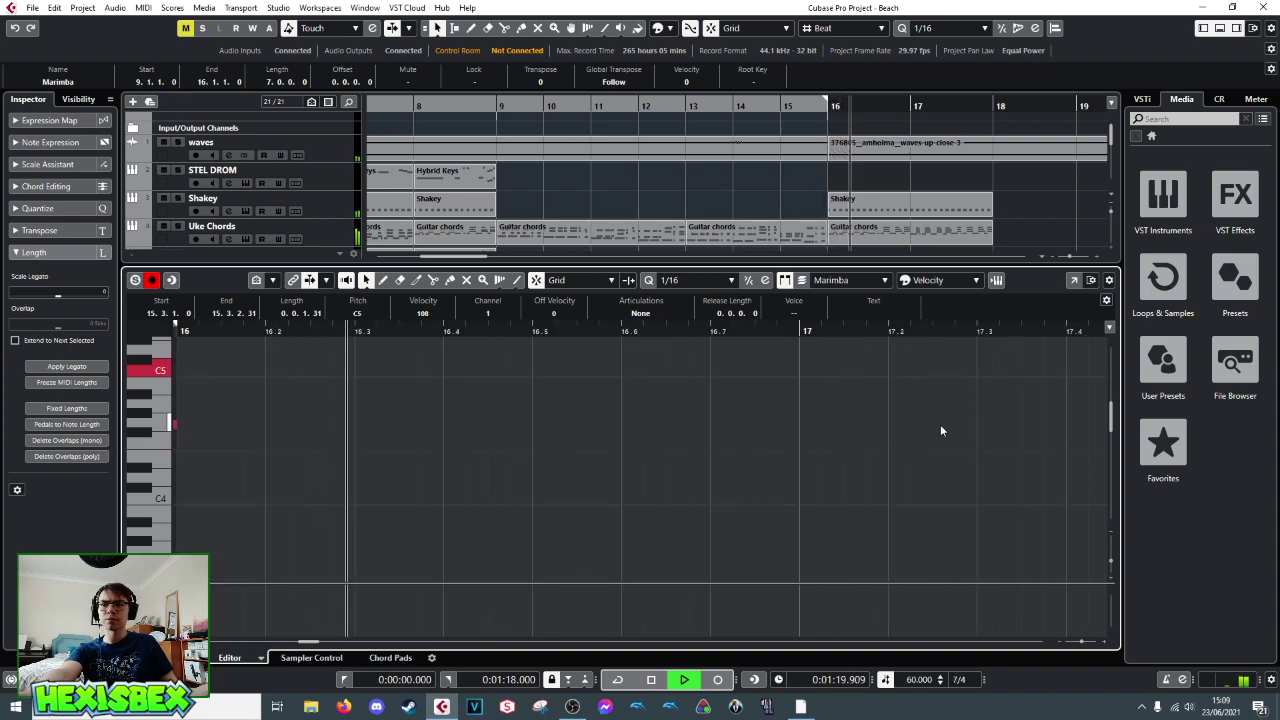
{"action": "key", "text": "space"}
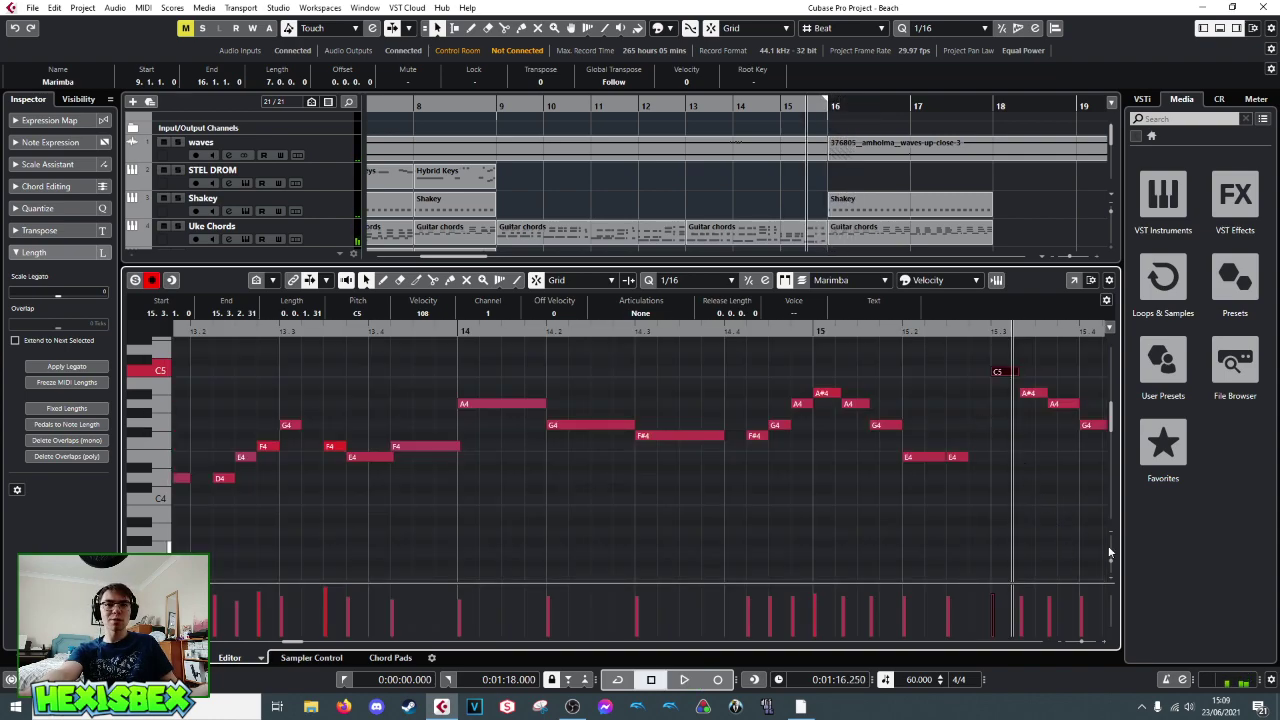
{"action": "scroll", "coordinate": [1112, 535], "scroll_direction": "down", "scroll_amount": 1}
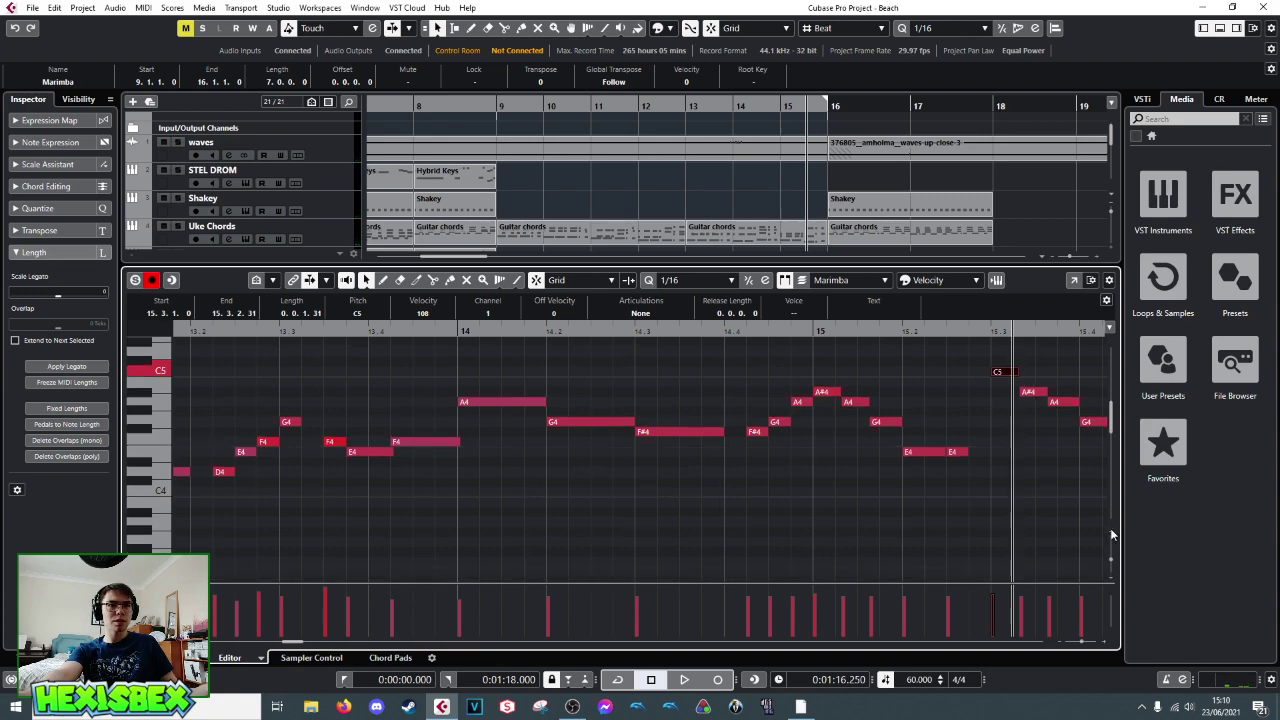
{"action": "scroll", "coordinate": [1112, 535], "scroll_direction": "down", "scroll_amount": 1}
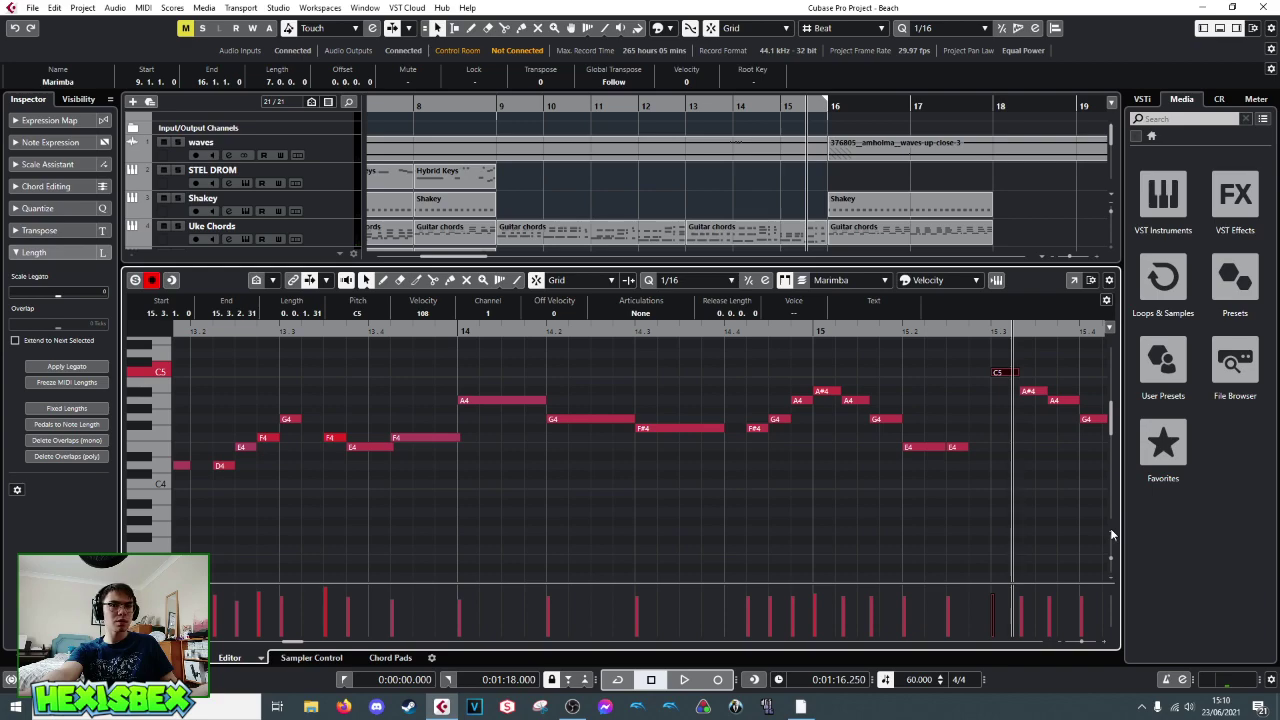
{"action": "scroll", "coordinate": [1112, 535], "scroll_direction": "down", "scroll_amount": 1}
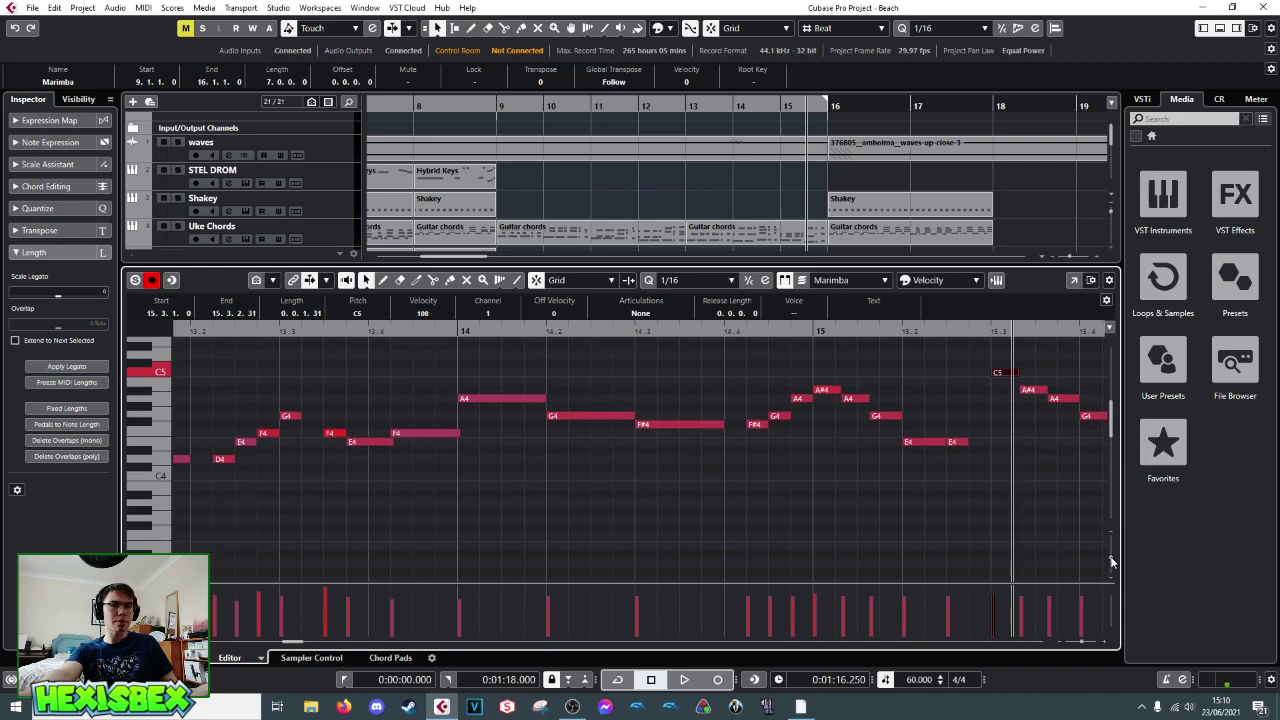
{"action": "scroll", "coordinate": [1111, 555], "scroll_direction": "down", "scroll_amount": 2}
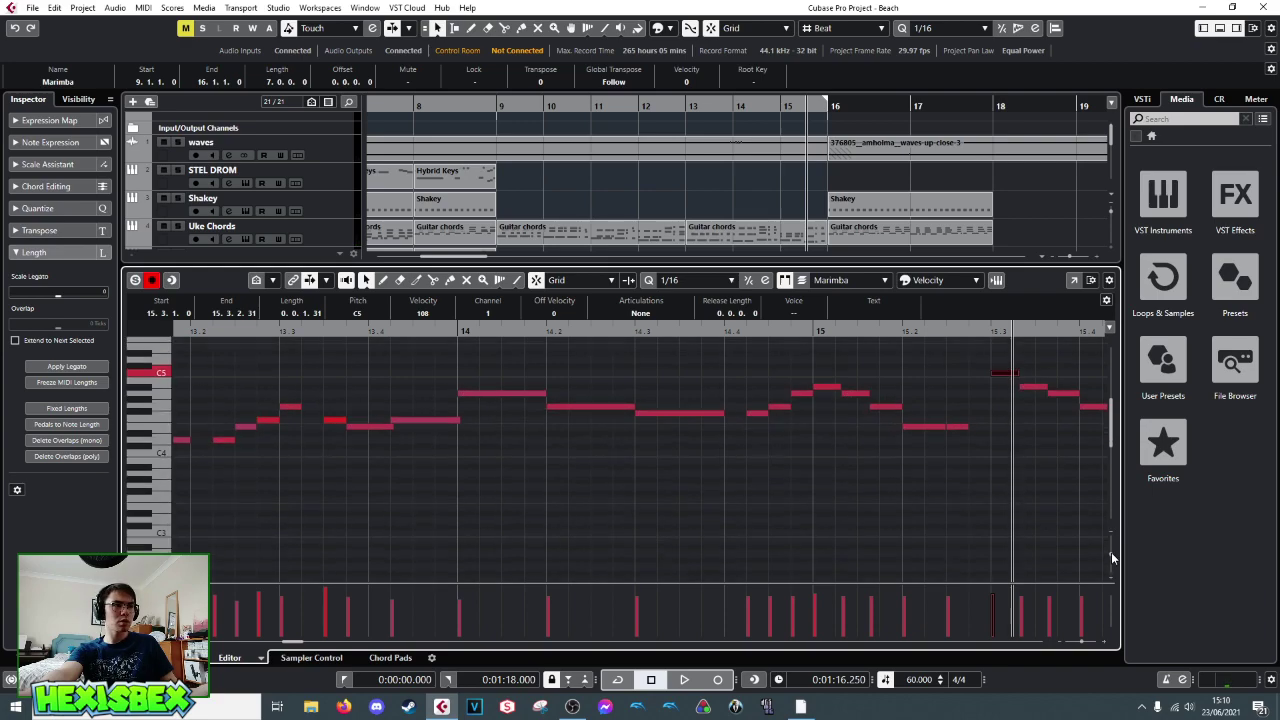
{"action": "scroll", "coordinate": [719, 424], "scroll_direction": "up", "scroll_amount": 3}
{"action": "scroll", "coordinate": [671, 481], "scroll_direction": "down", "scroll_amount": 3}
{"action": "key", "text": "ctrl+e"}
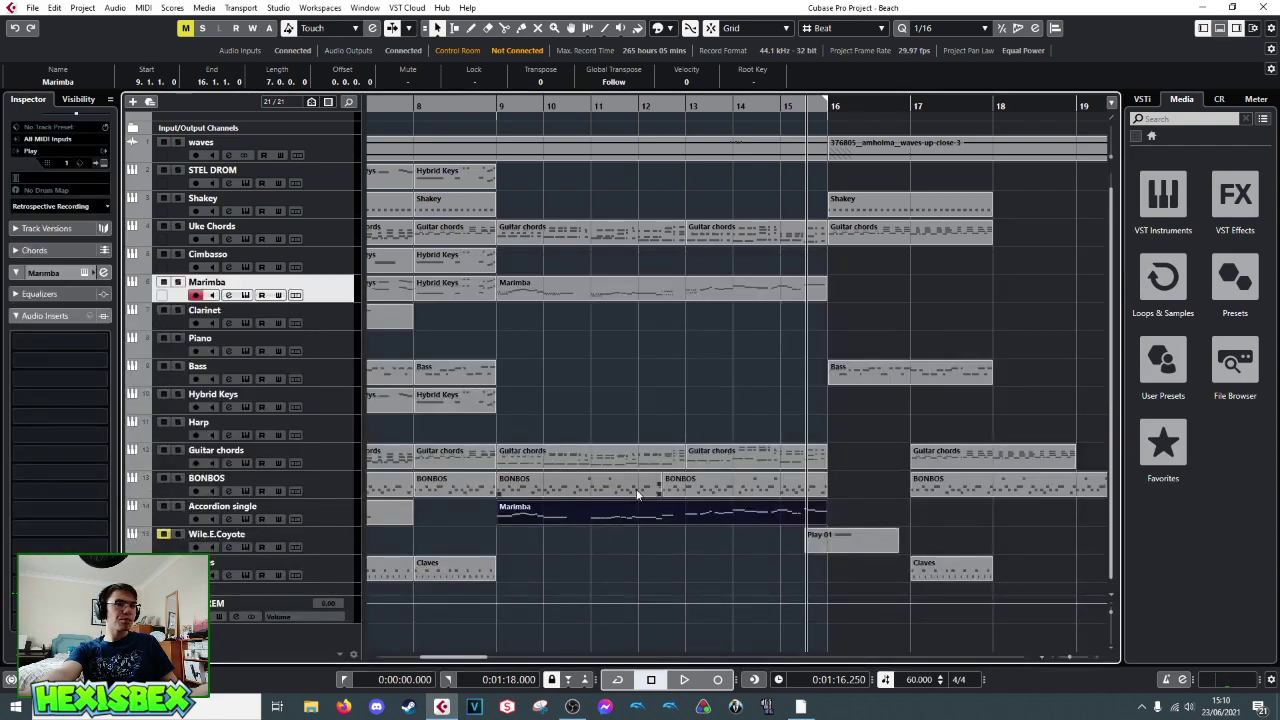
- Play the arrangement from bar 15 and stop with the playback position at beat 3 of that bar
{"action": "left_click", "coordinate": [781, 110]}
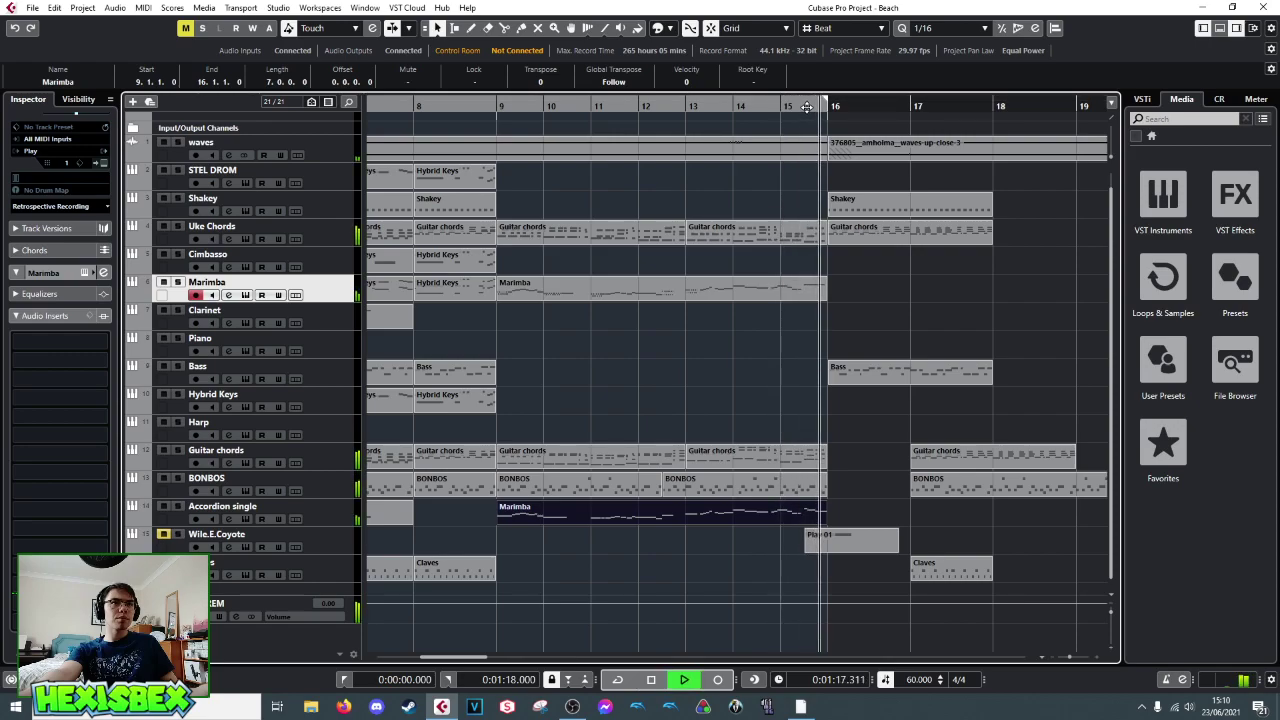
{"action": "left_click", "coordinate": [806, 107]}
{"action": "key", "text": "space"}
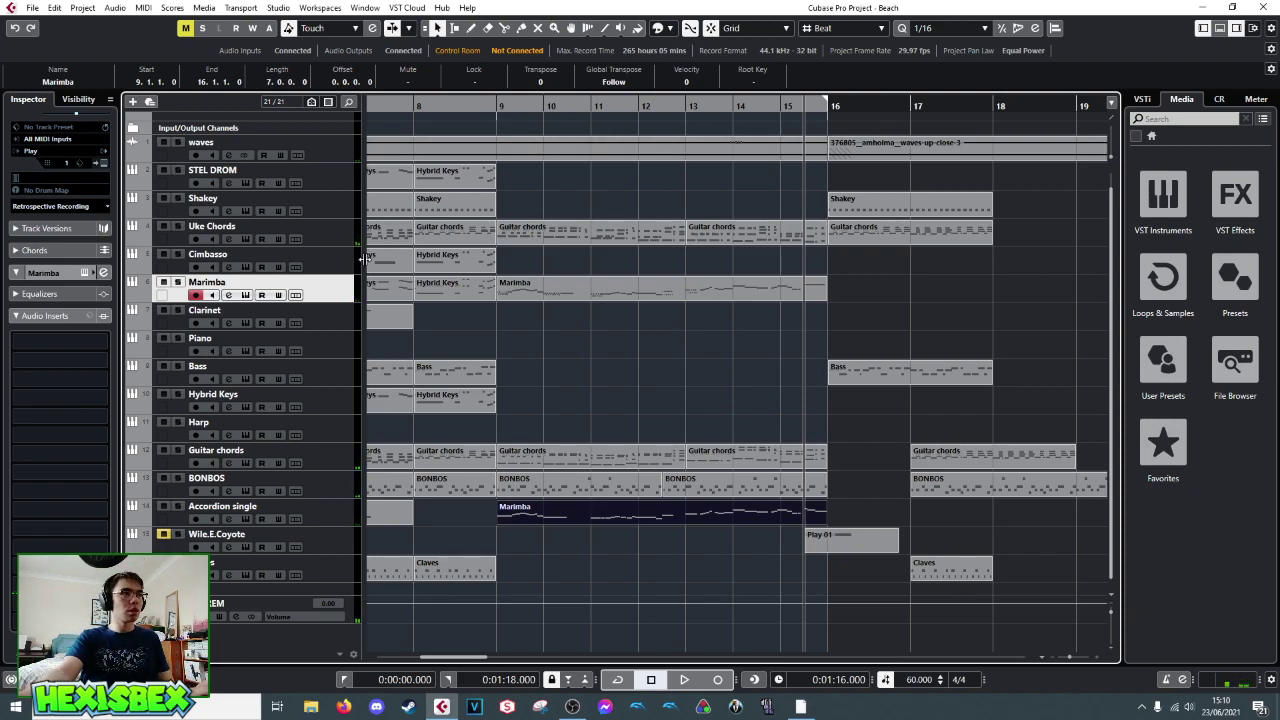
- Open the project's tempo track for editing around bars 15 and 16
{"action": "scroll", "coordinate": [637, 308], "scroll_direction": "up", "scroll_amount": 1}
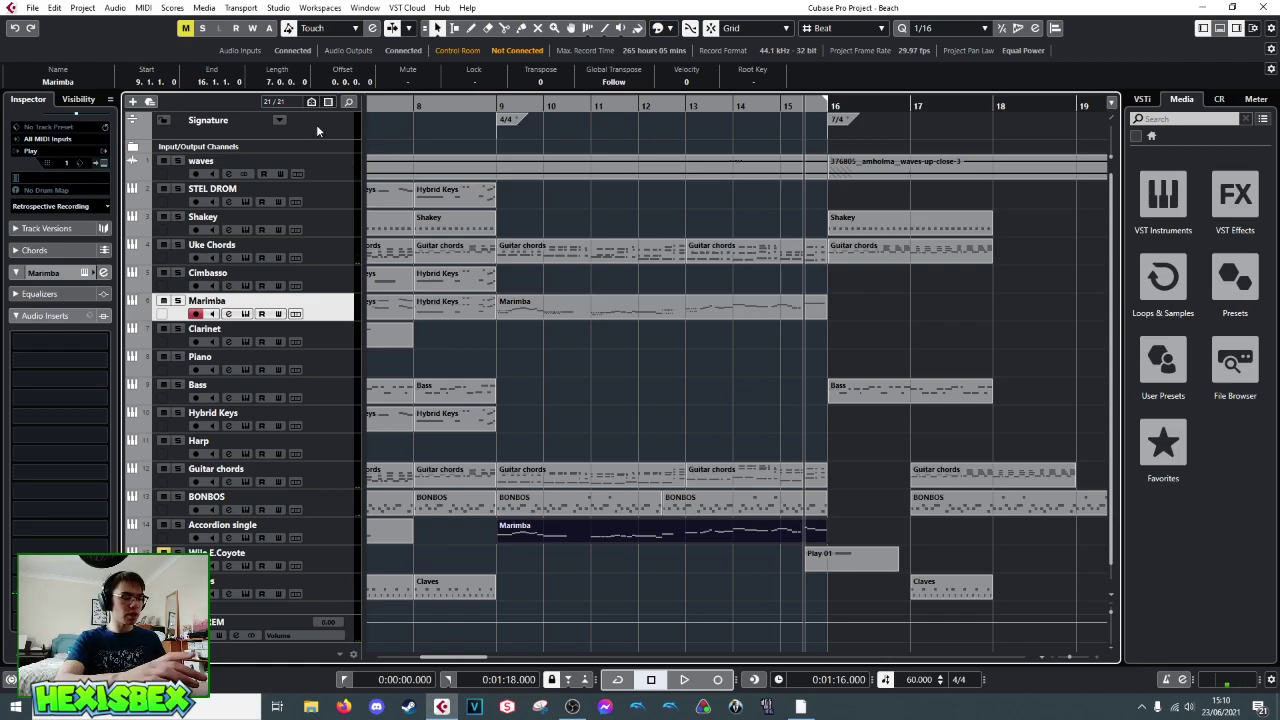
{"action": "key", "text": "ctrl+alt+t"}
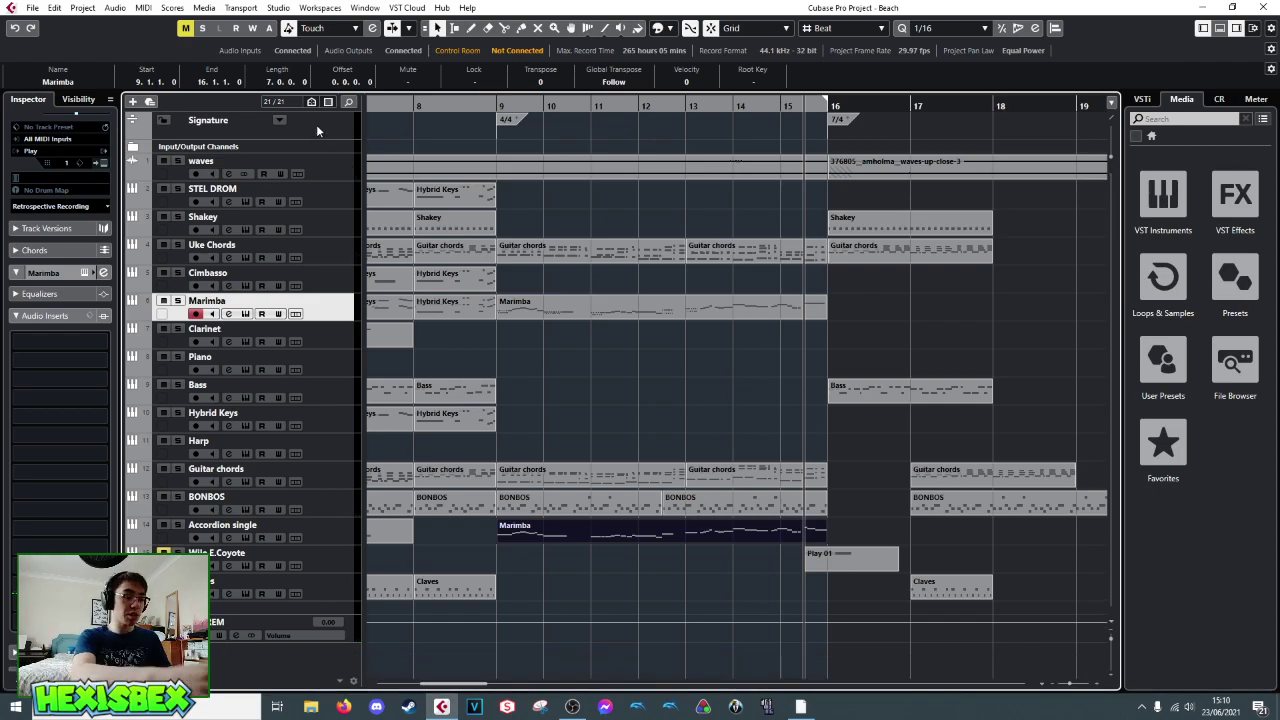
{"action": "key", "text": "ctrl+alt+t"}
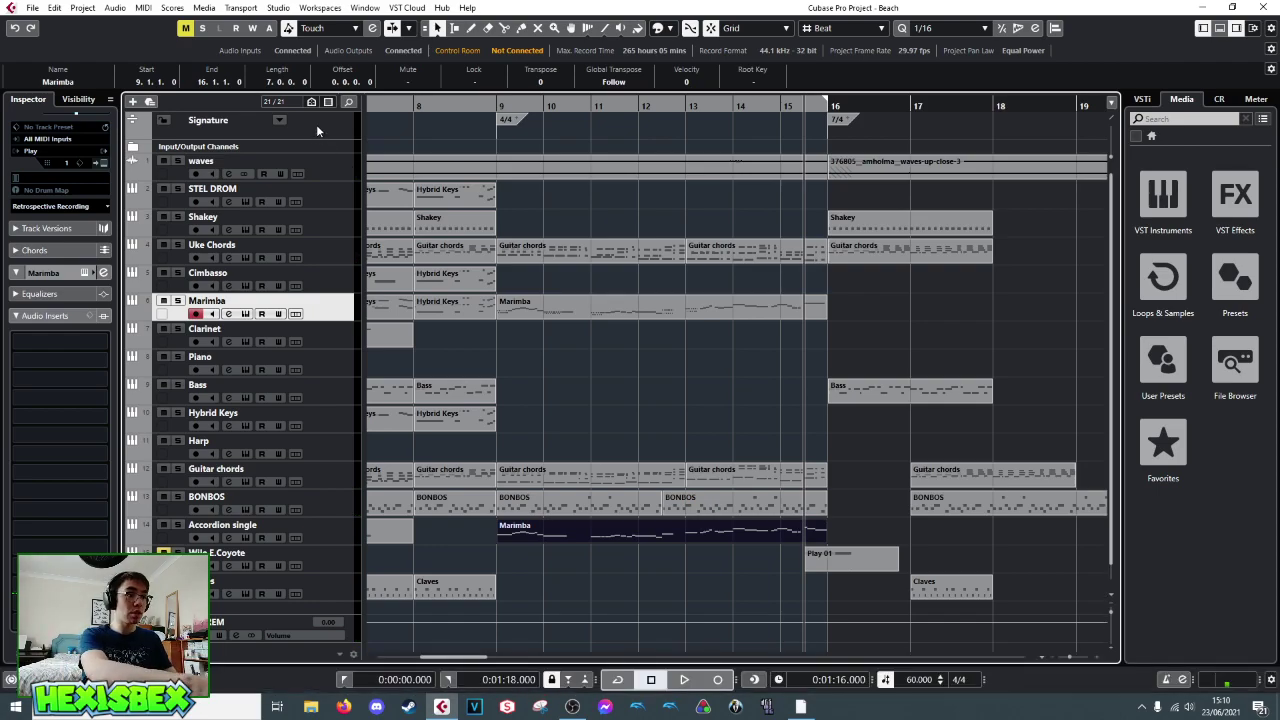
{"action": "left_click", "coordinate": [128, 8]}
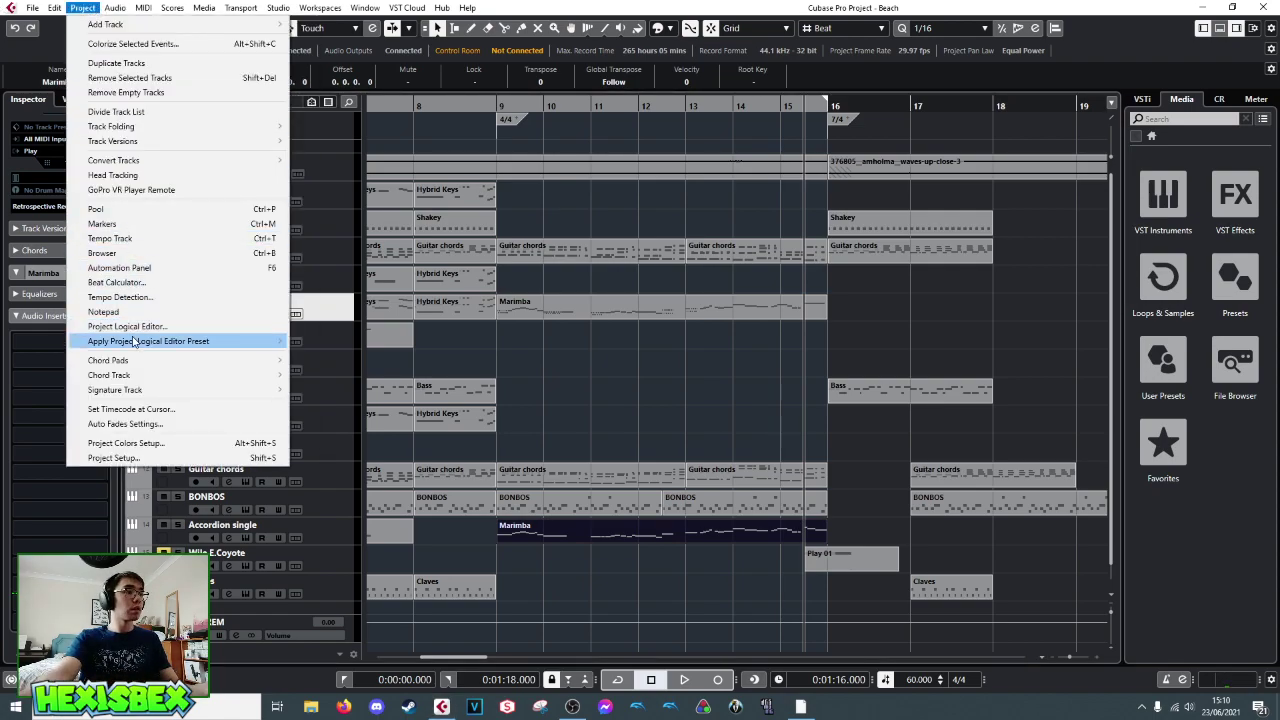
{"action": "left_click", "coordinate": [151, 241]}
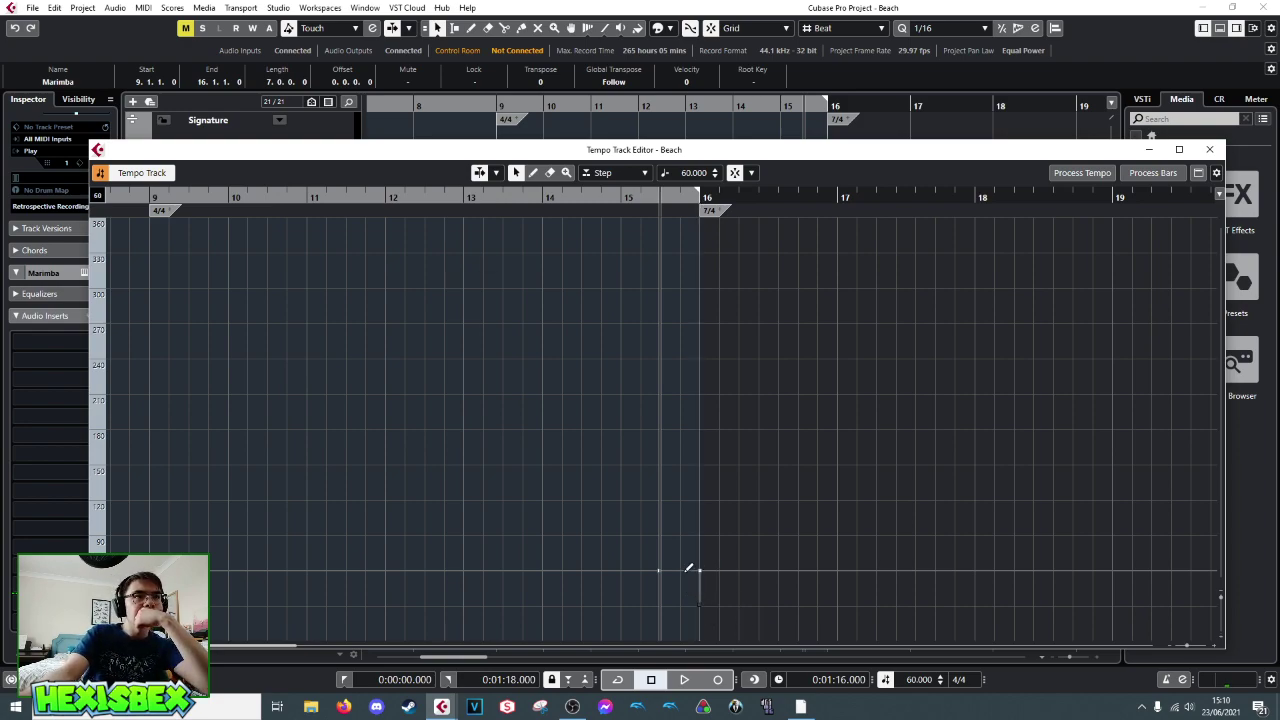
- Change the tempo curve between beat 3 of bar 15 and bar 16 to Ramp and play the slowdown
{"action": "left_click", "coordinate": [592, 176]}
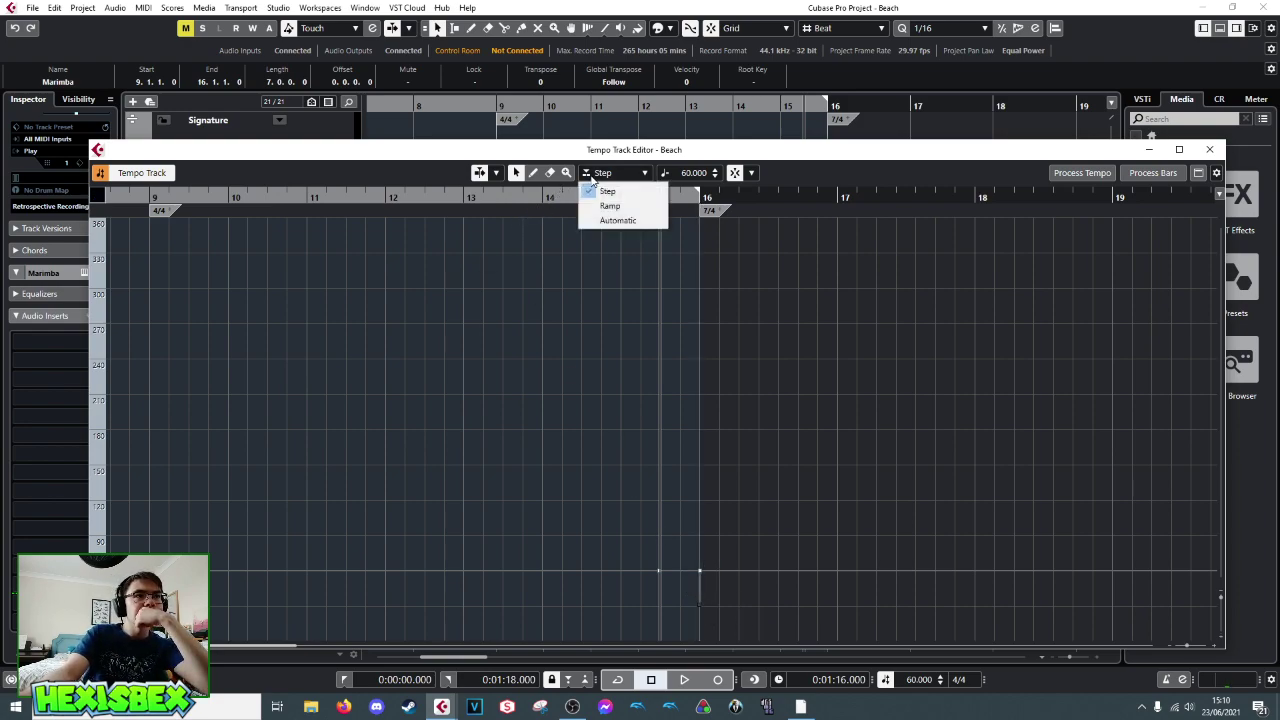
{"action": "left_click", "coordinate": [604, 206]}
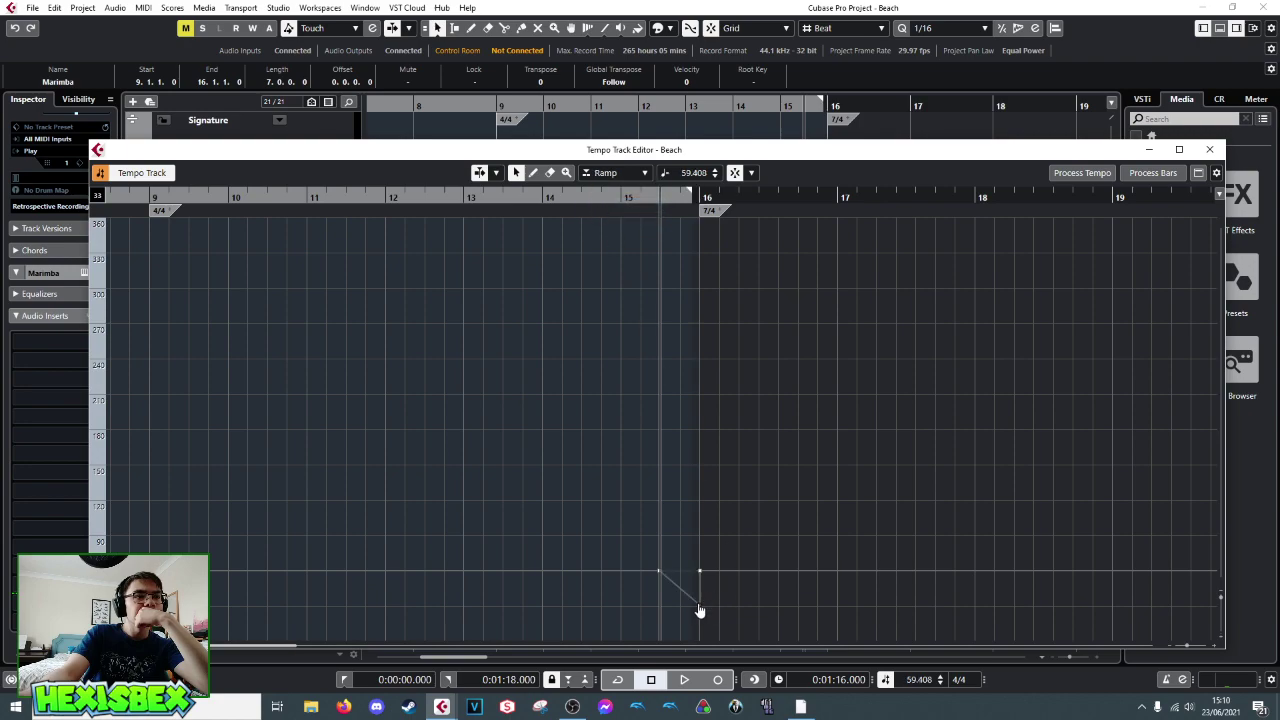
{"action": "key", "text": "space"}
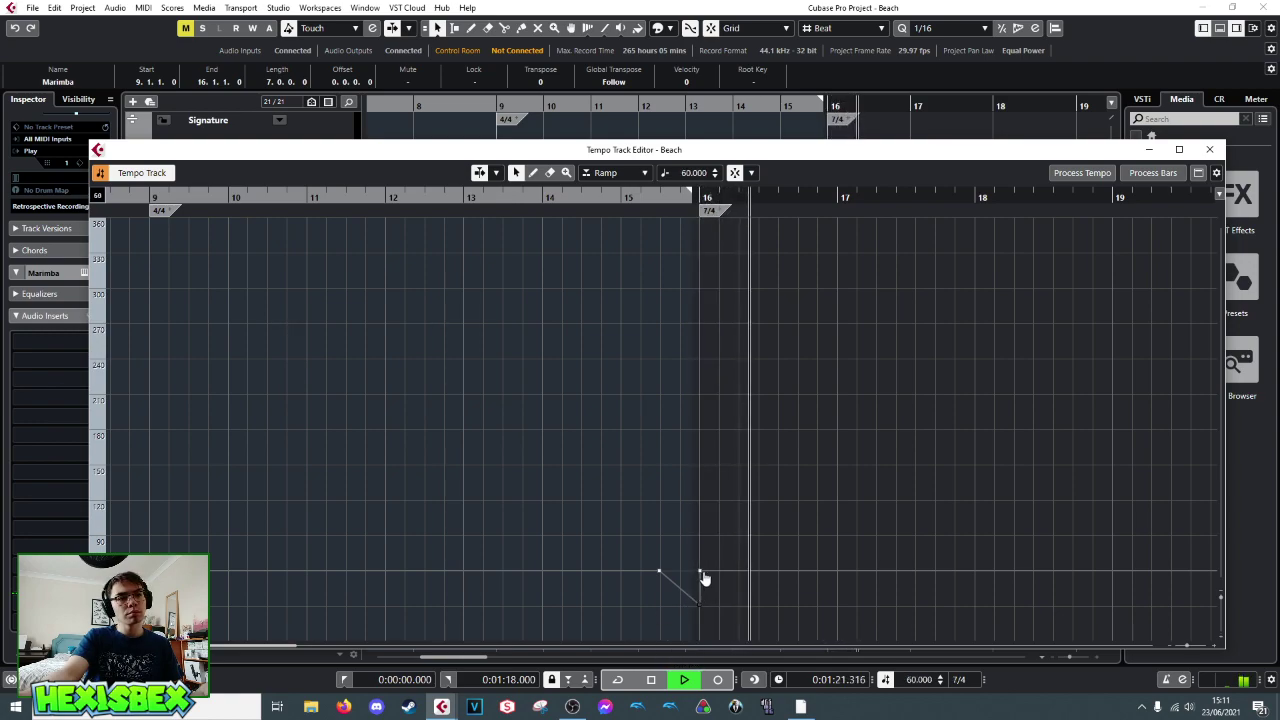
{"action": "key", "text": "space"}
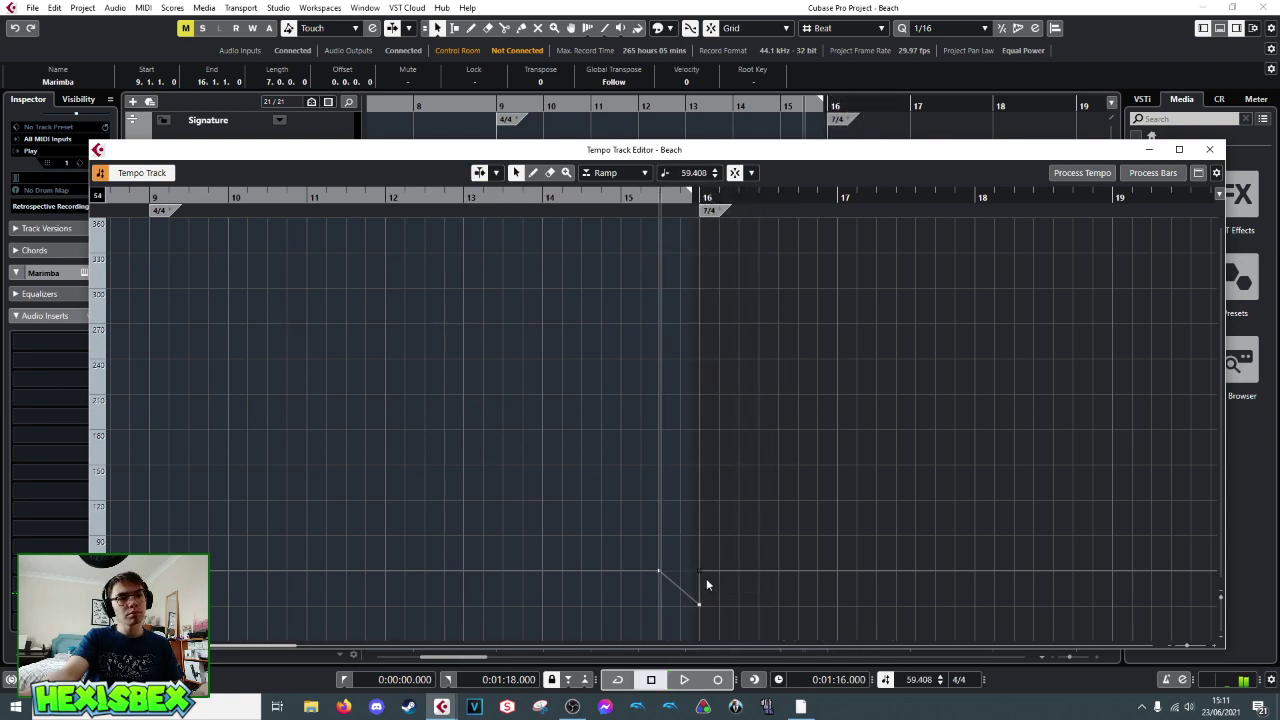
- Set the tempo point at bar 16 to 40 BPM and play the slowdown from late in bar 14
{"action": "left_click", "coordinate": [602, 197]}
{"action": "key", "text": "space"}
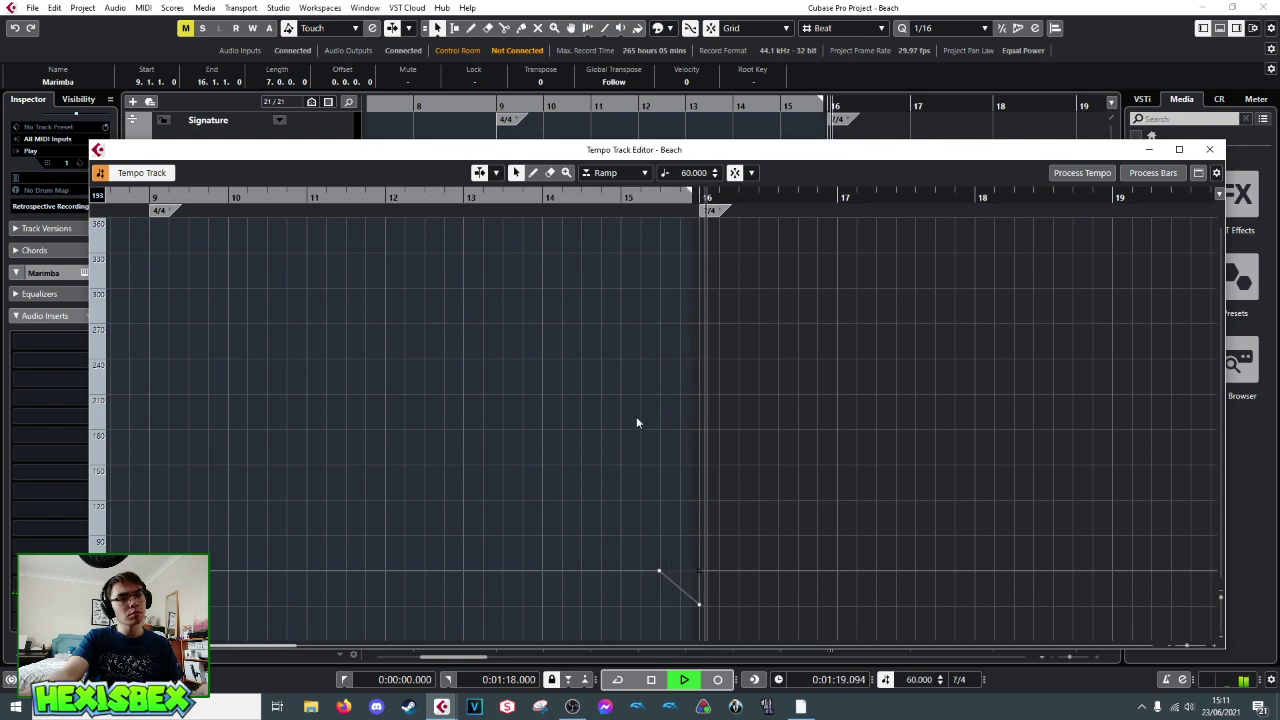
{"action": "key", "text": "space"}
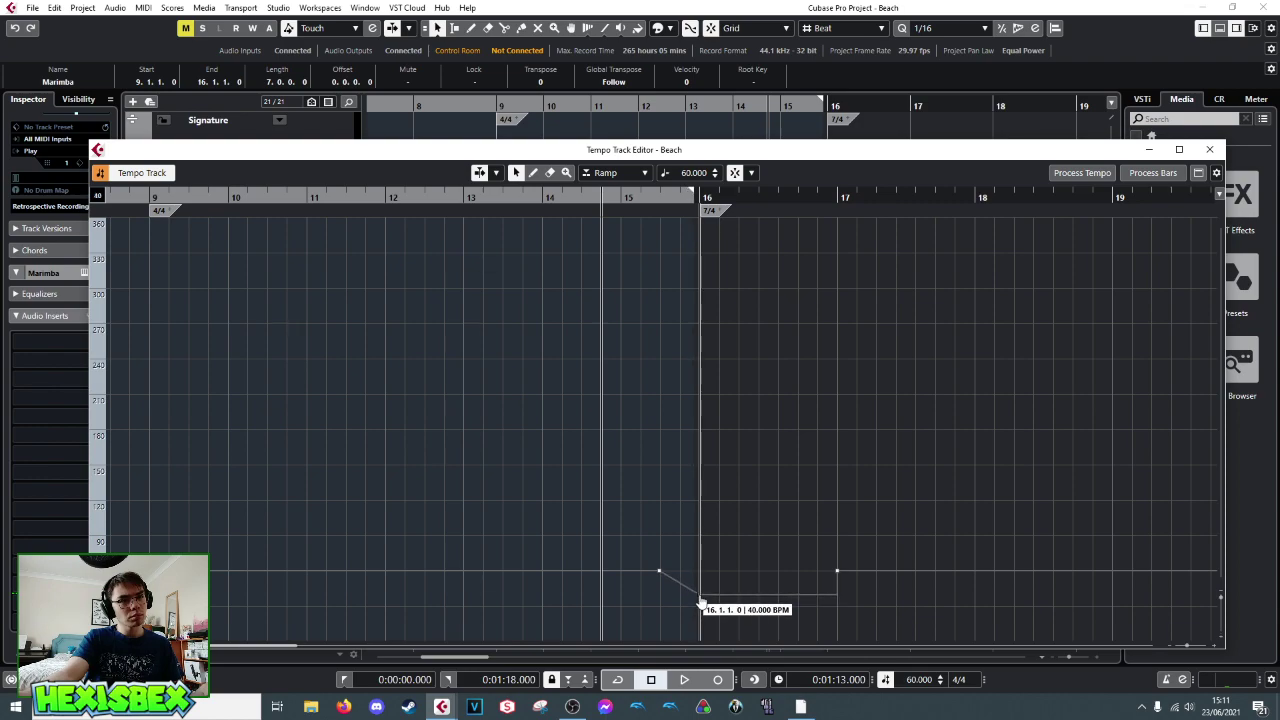
{"action": "key", "text": "space"}
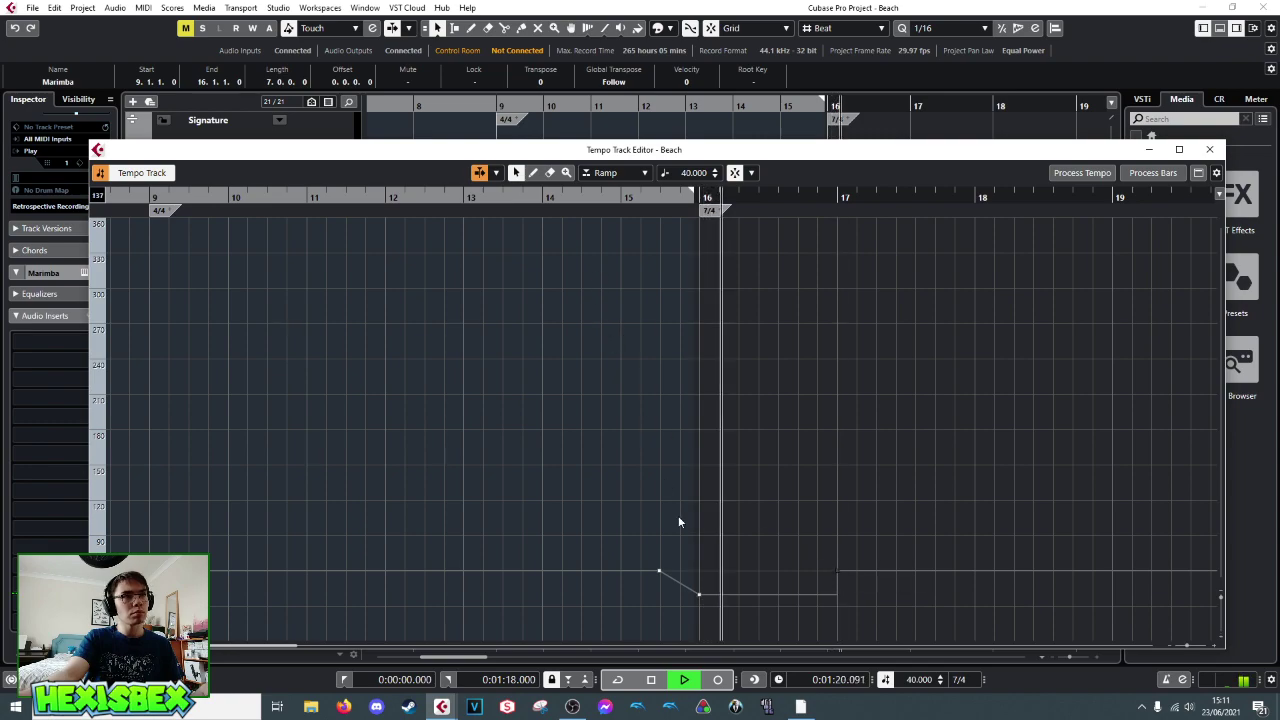
{"action": "key", "text": "space"}
- Ramp the tempo from 40 BPM at bar 16 up to 60 BPM at bar 17 and play the transition
{"action": "right_click", "coordinate": [720, 577]}
{"action": "left_click", "coordinate": [729, 572]}
{"action": "right_click", "coordinate": [729, 573]}
{"action": "left_click", "coordinate": [746, 573]}
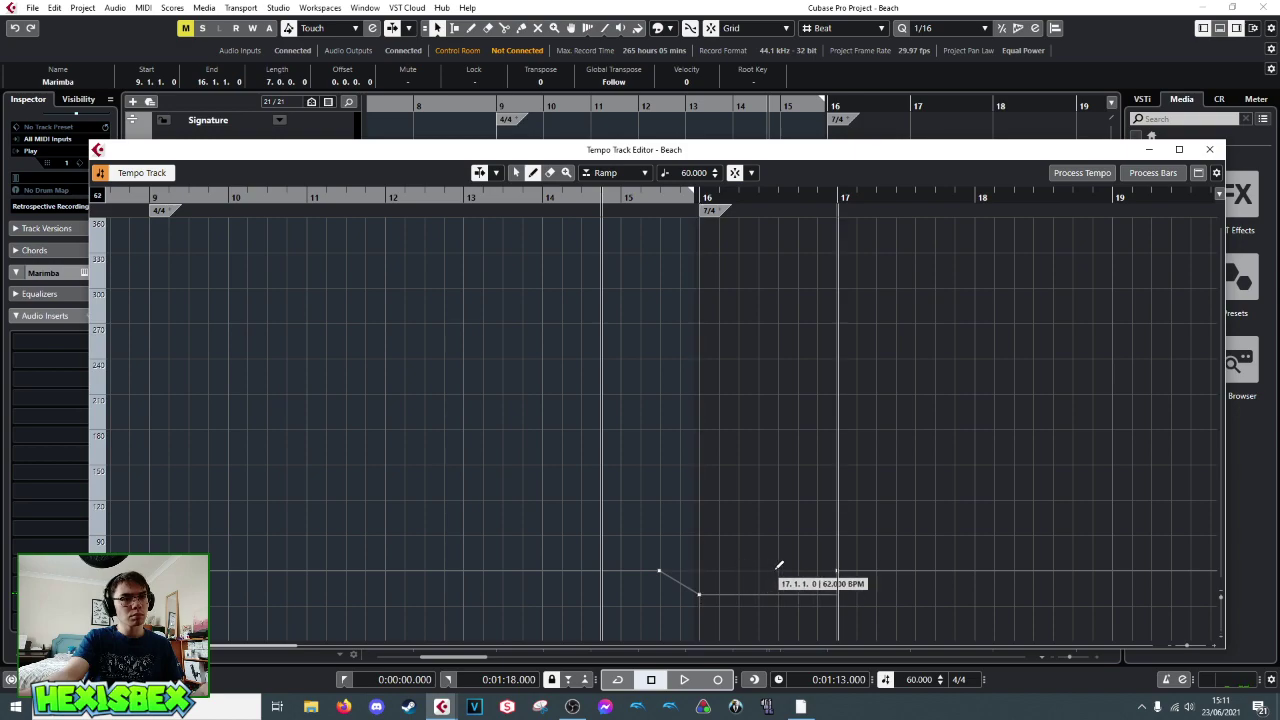
{"action": "left_click", "coordinate": [782, 567]}
{"action": "right_click", "coordinate": [773, 585]}
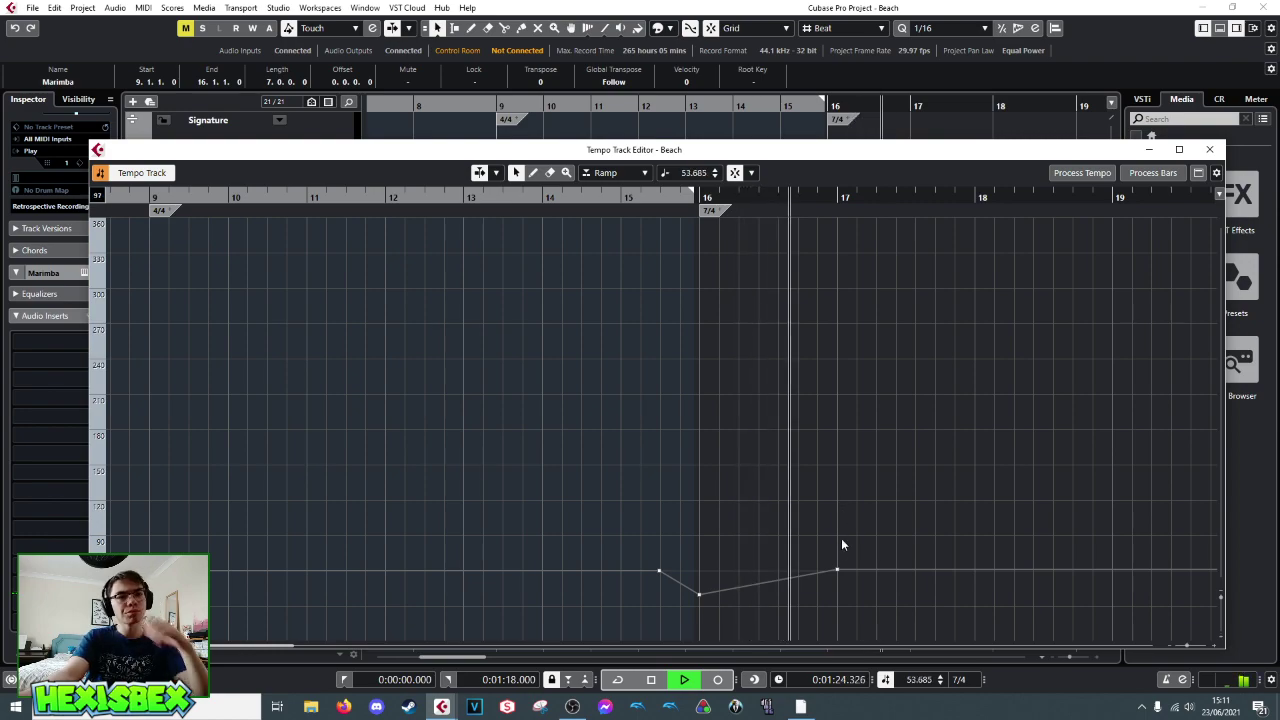
{"action": "key", "text": "space"}
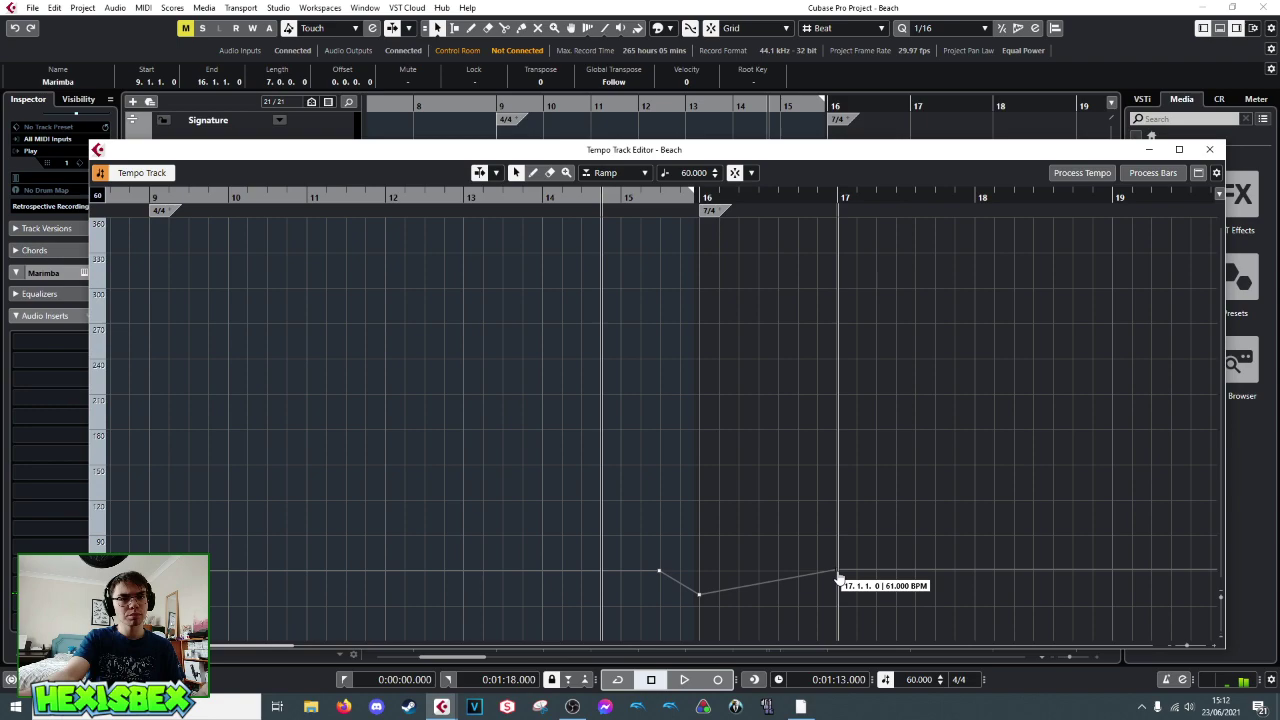
{"action": "left_click_drag", "start_coordinate": [838, 578], "coordinate": [840, 579]}
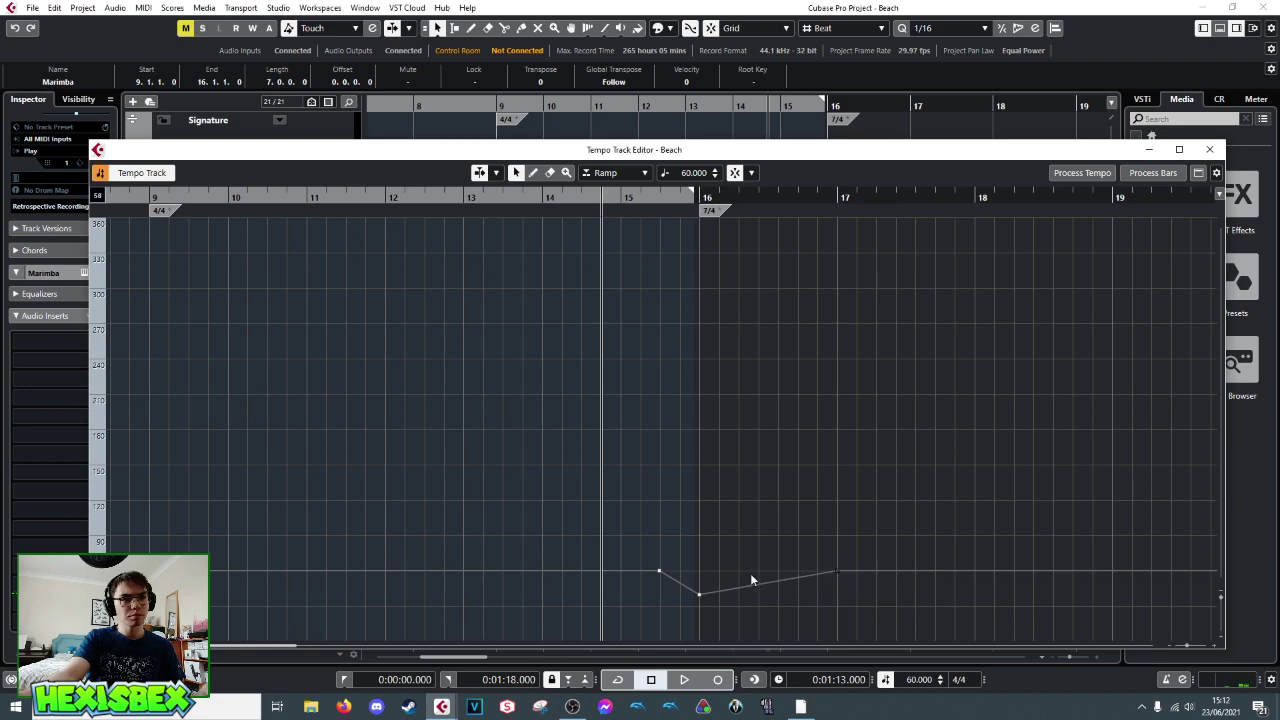
- Set the tempo grid snap to 1/4, place a 60 BPM point at beat 3 of bar 16, and play the transition
{"action": "left_click_drag", "start_coordinate": [752, 593], "coordinate": [742, 586]}
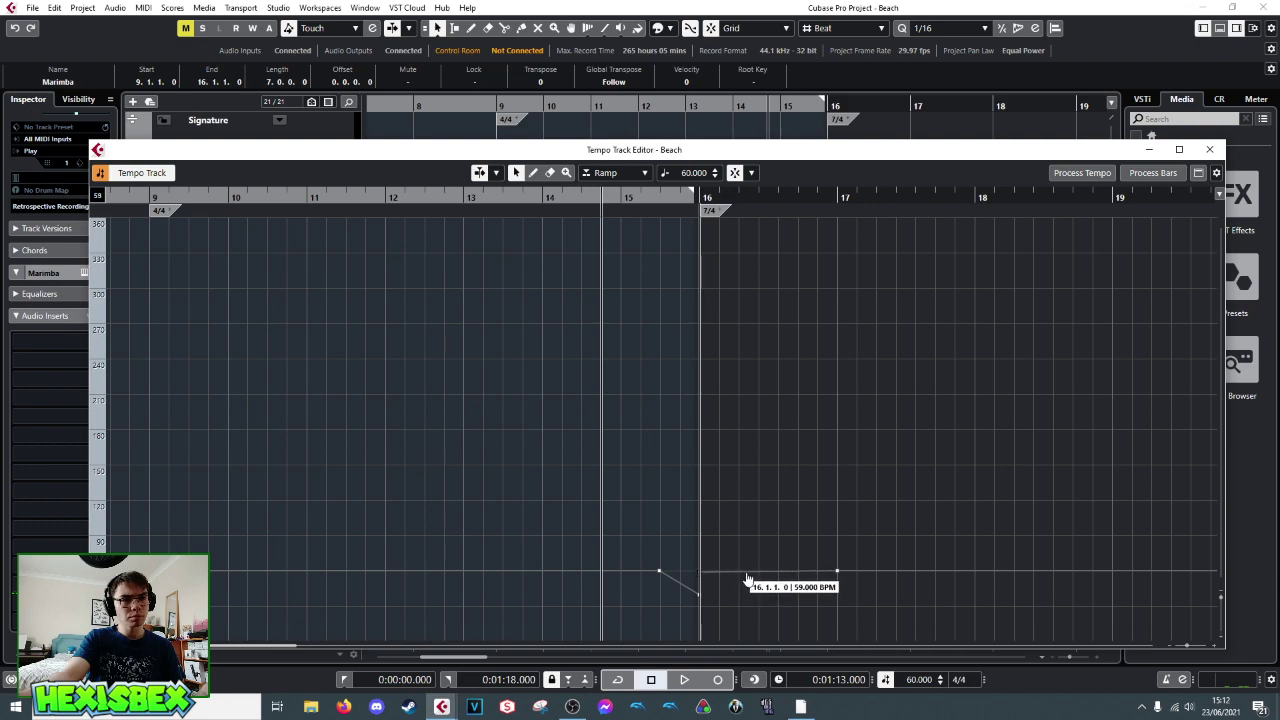
{"action": "left_click", "coordinate": [751, 174]}
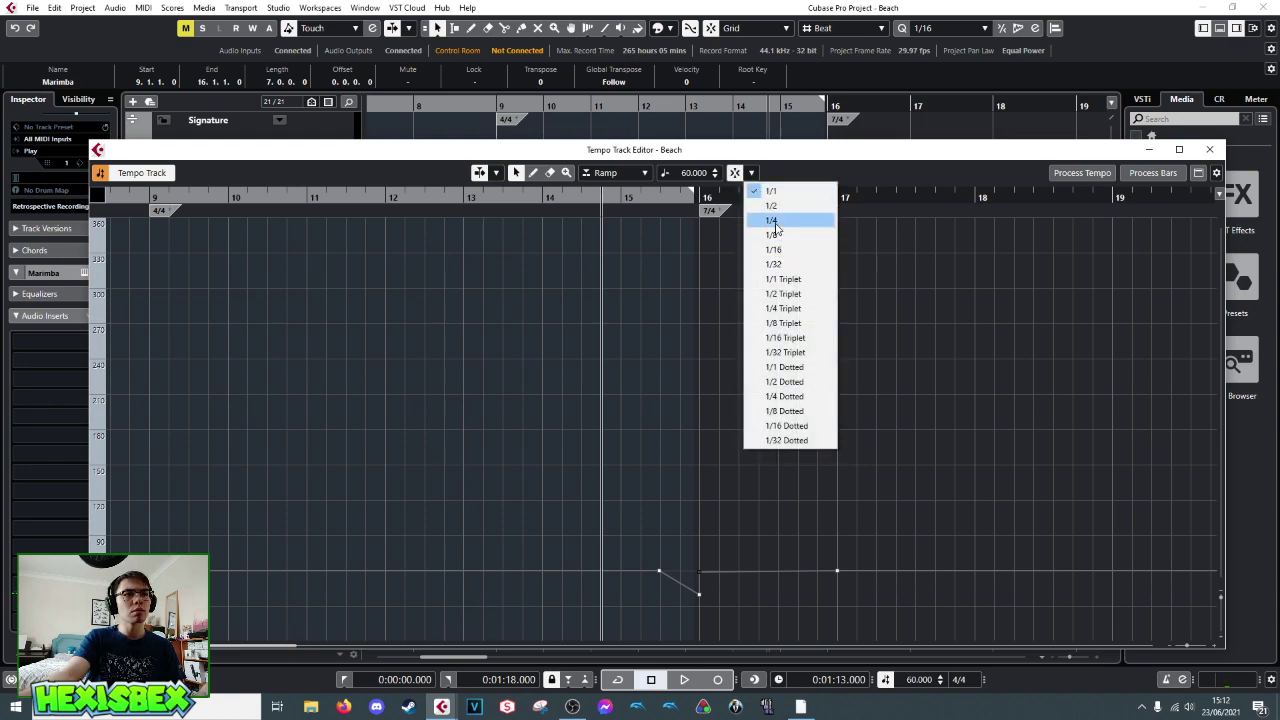
{"action": "left_click", "coordinate": [773, 221]}
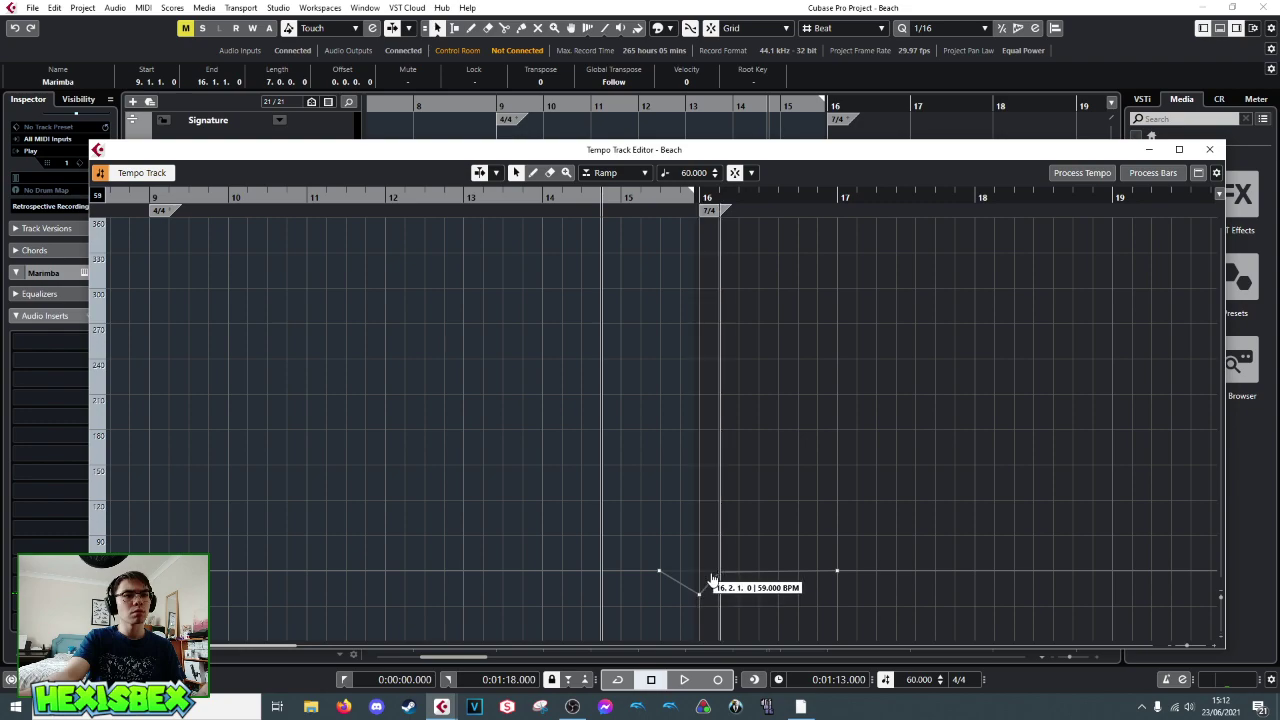
{"action": "left_click_drag", "start_coordinate": [723, 580], "coordinate": [738, 580]}
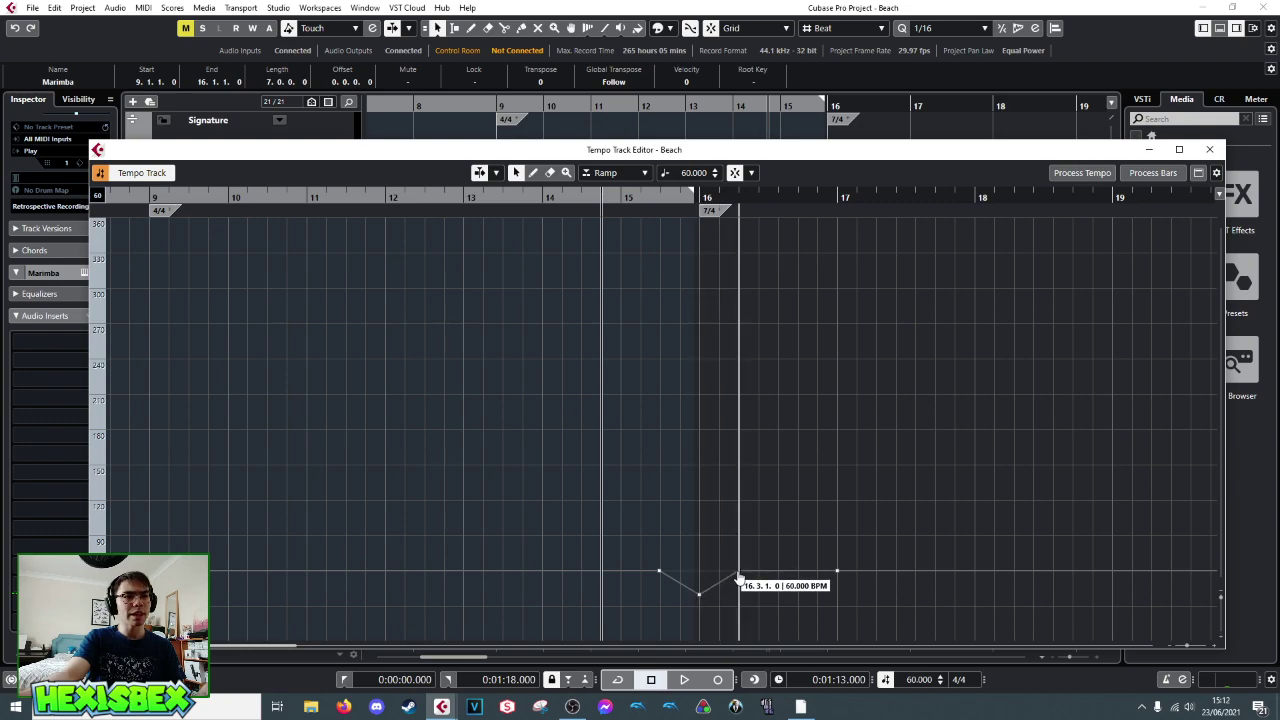
{"action": "key", "text": "space"}
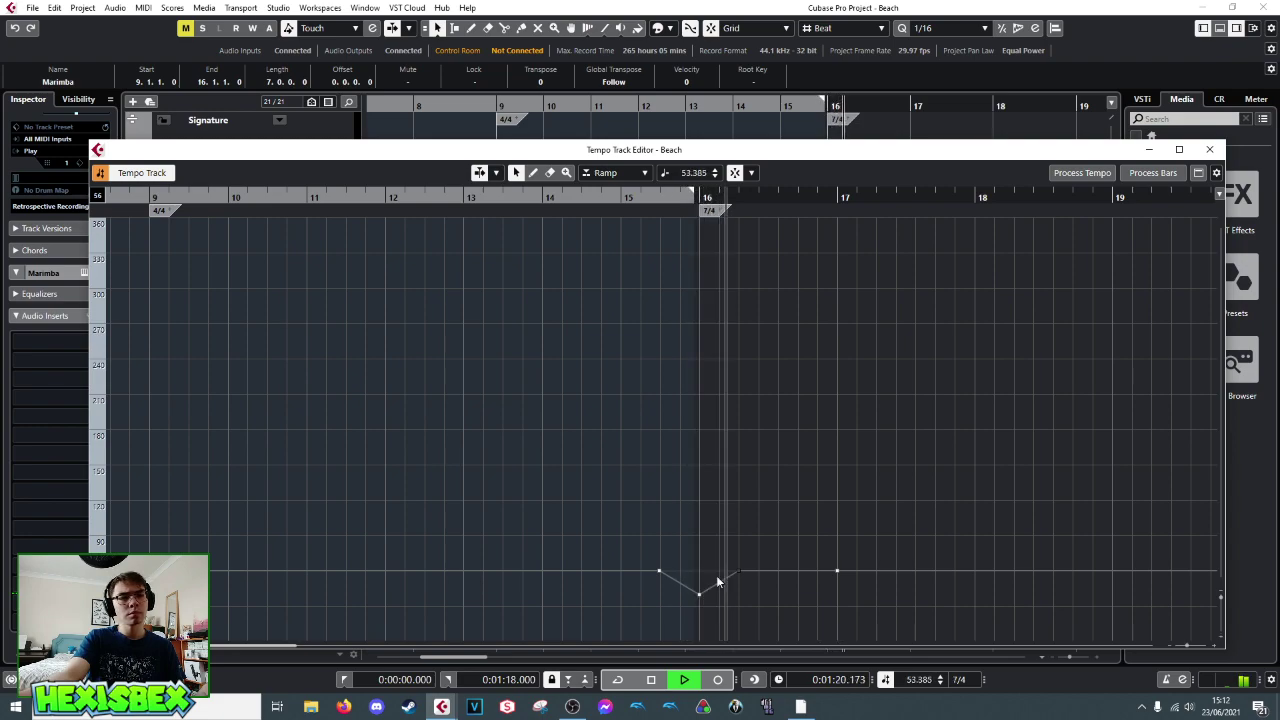
{"action": "key", "text": "space"}
- Move the 60 BPM recovery point to beat 2 and finally to the start of bar 16, playing each version, and close the tempo editor
{"action": "left_click_drag", "start_coordinate": [732, 579], "coordinate": [724, 580]}
{"action": "key", "text": "space"}
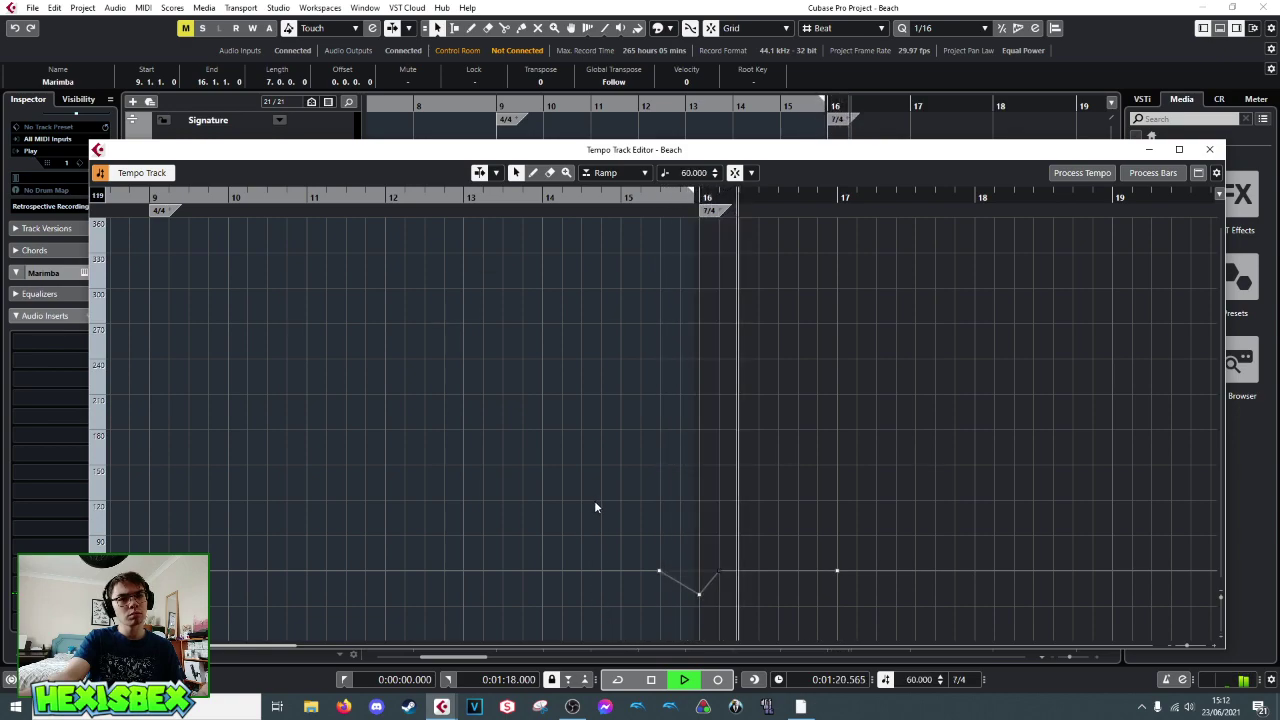
{"action": "key", "text": "space"}
{"action": "left_click", "coordinate": [718, 578]}
{"action": "key", "text": "space"}
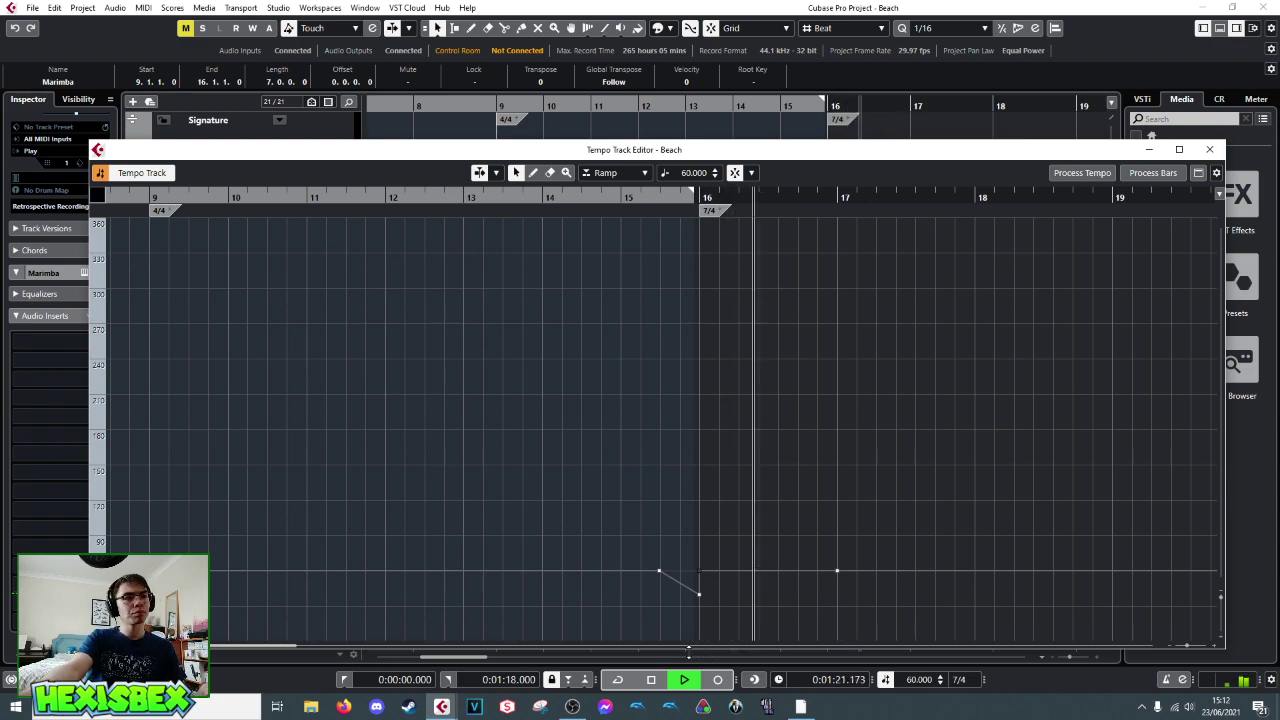
{"action": "key", "text": "space"}
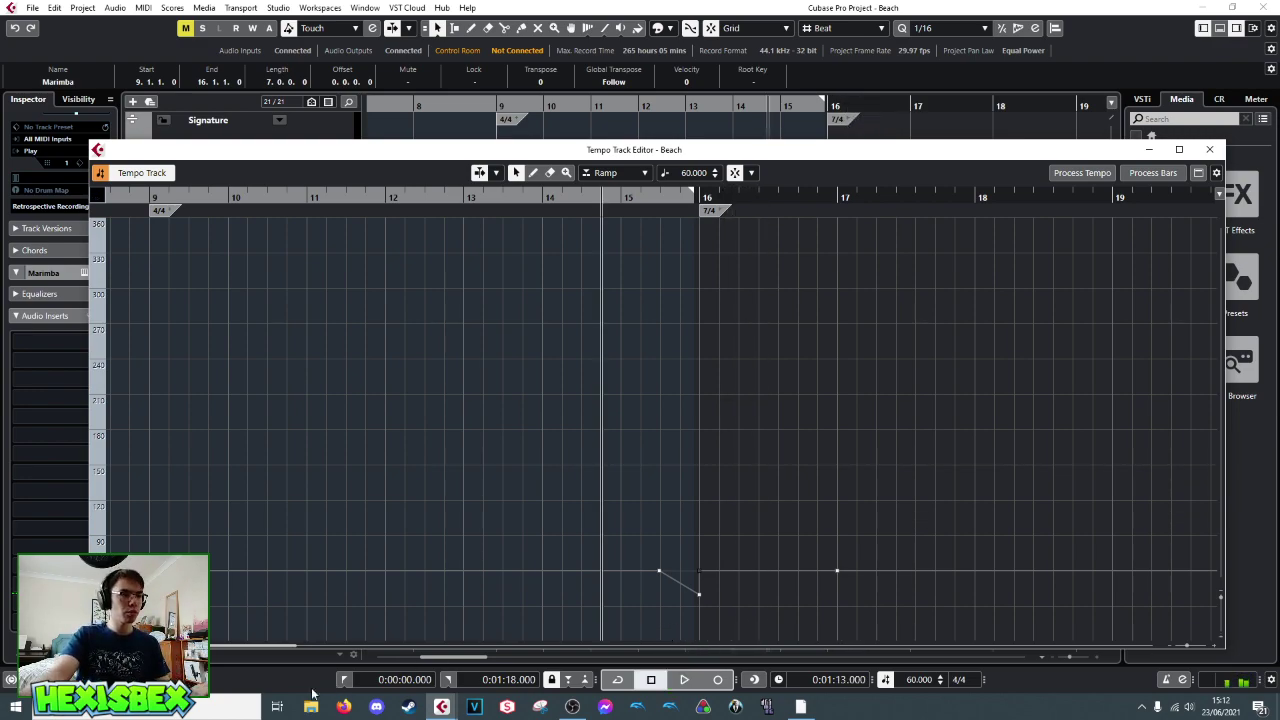
{"action": "left_click", "coordinate": [1211, 150]}
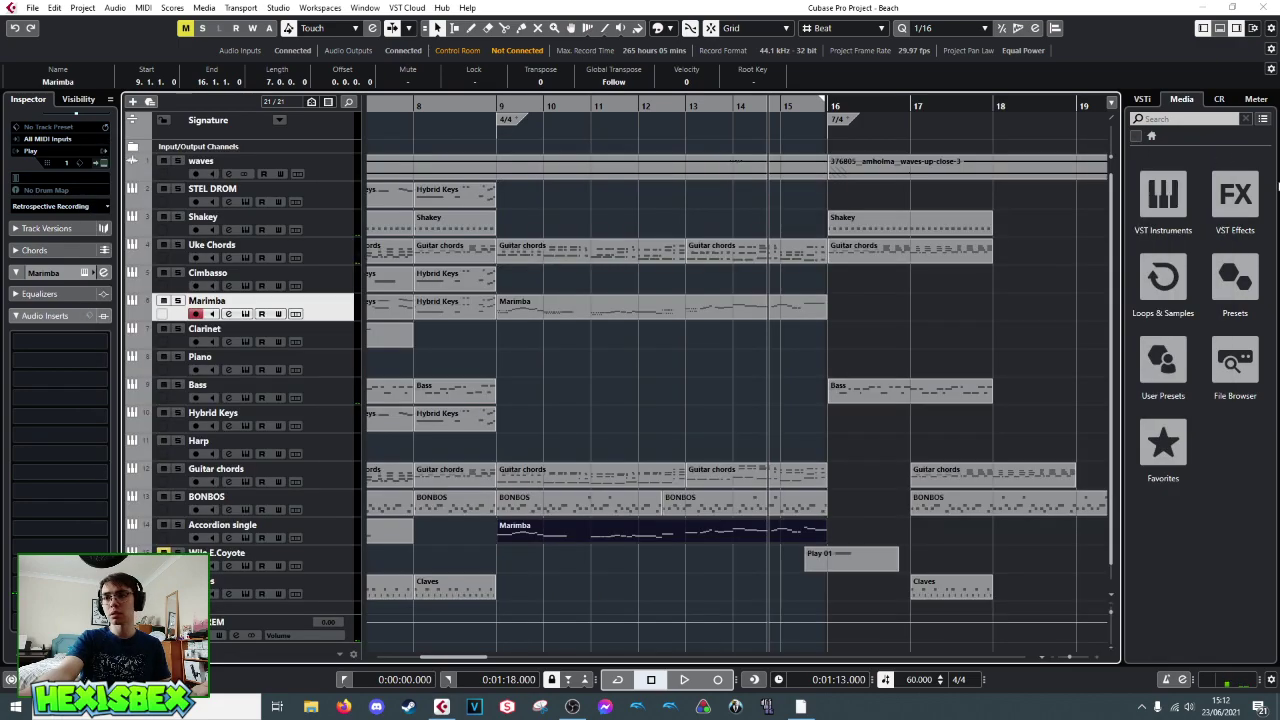
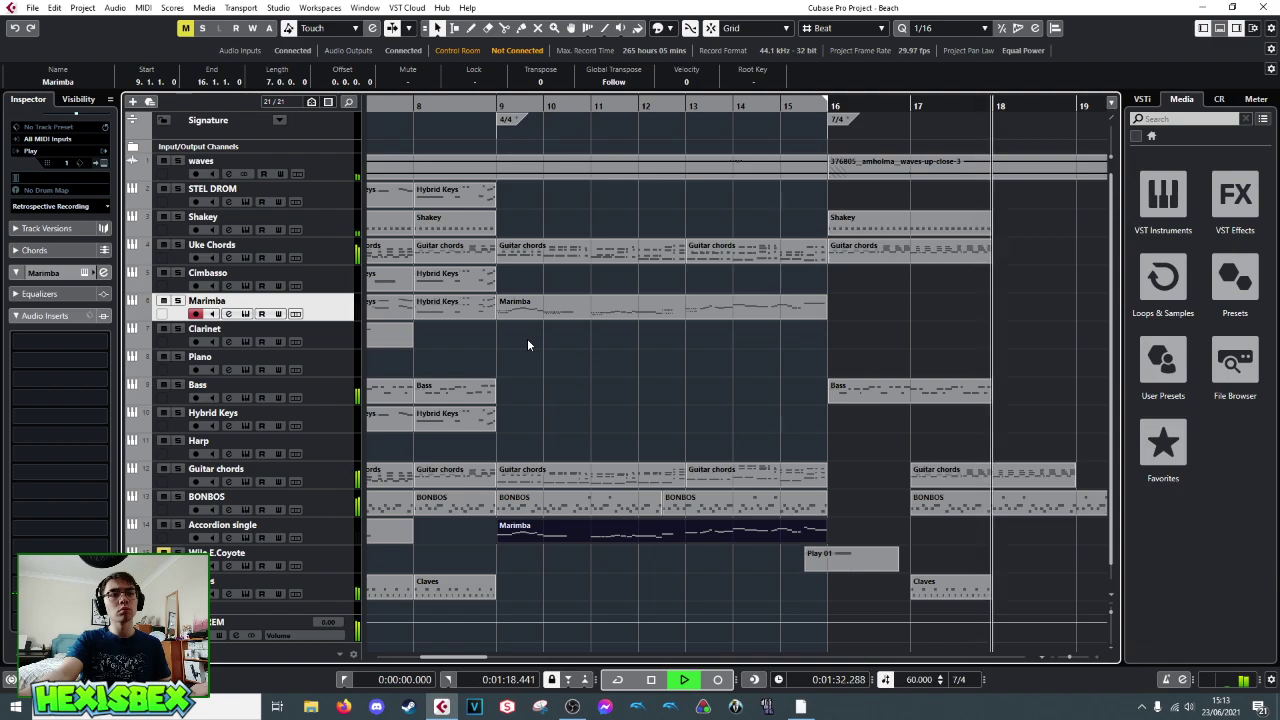
- Play the arrangement from the start of bar 15 to check the transition into bars 16 and 17
{"action": "key", "text": "space"}
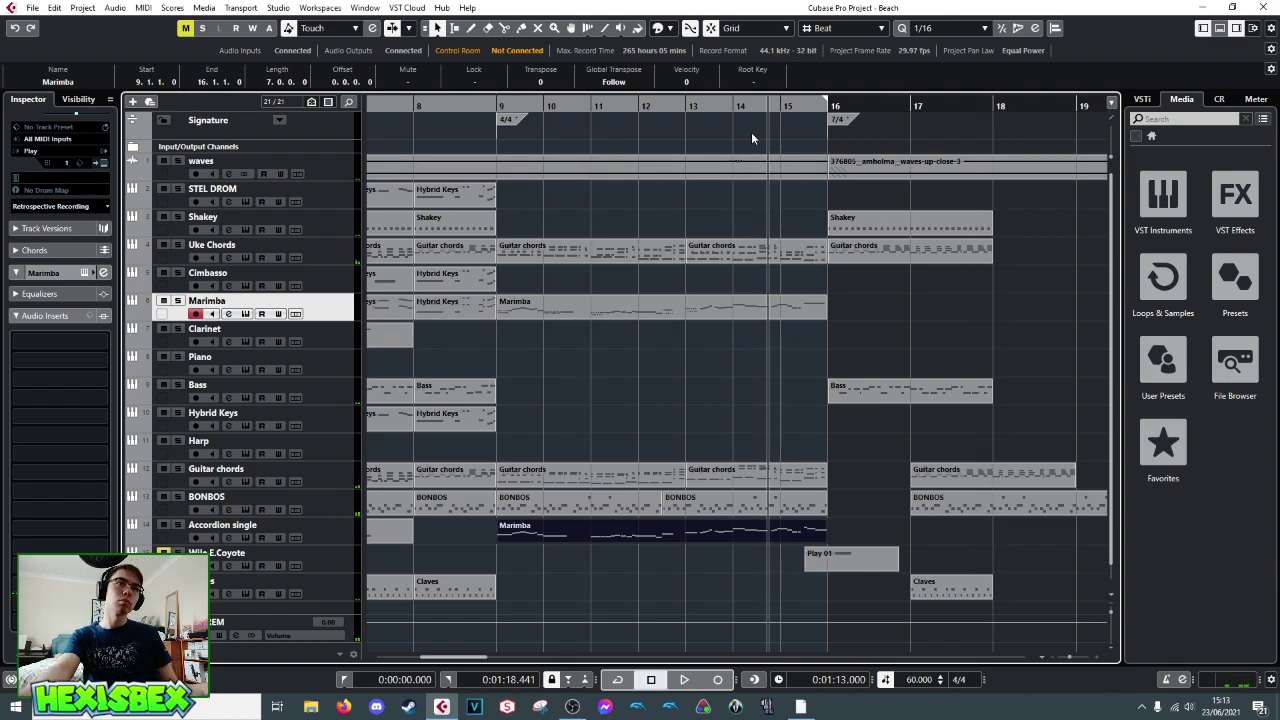
{"action": "left_click", "coordinate": [781, 104]}
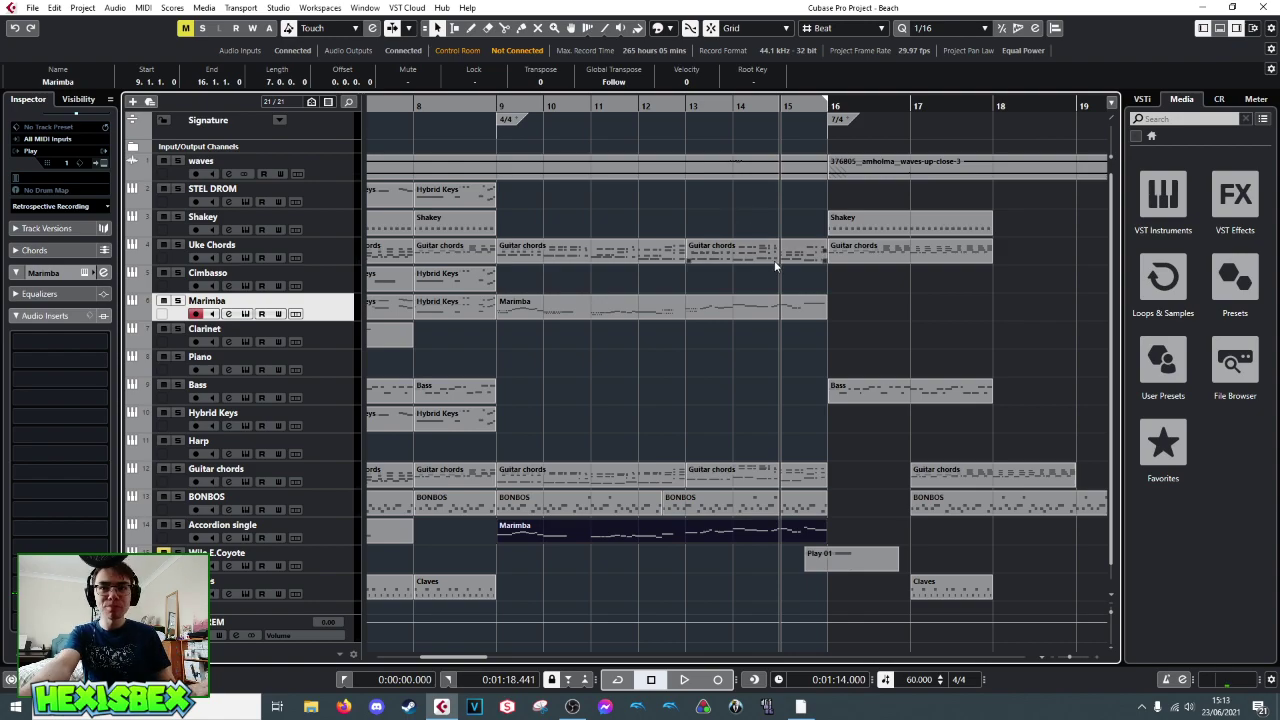
{"action": "key", "text": "space"}
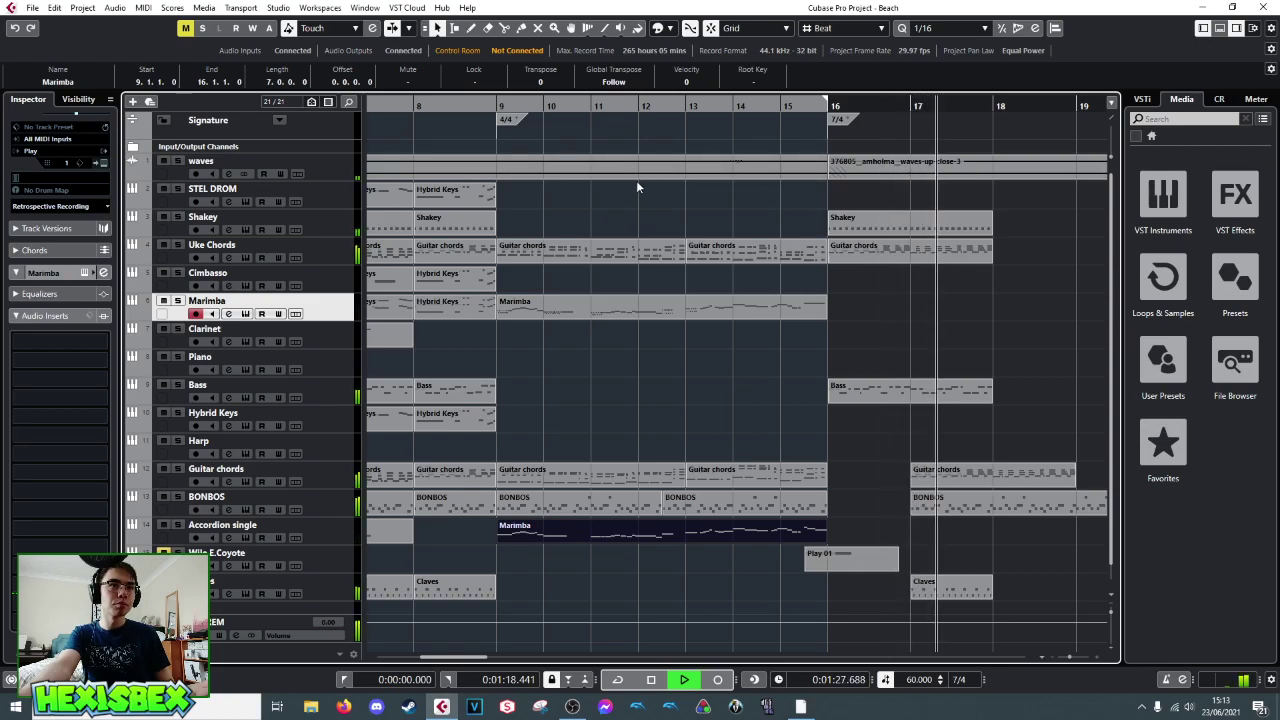
{"action": "key", "text": "KP_Enter"}
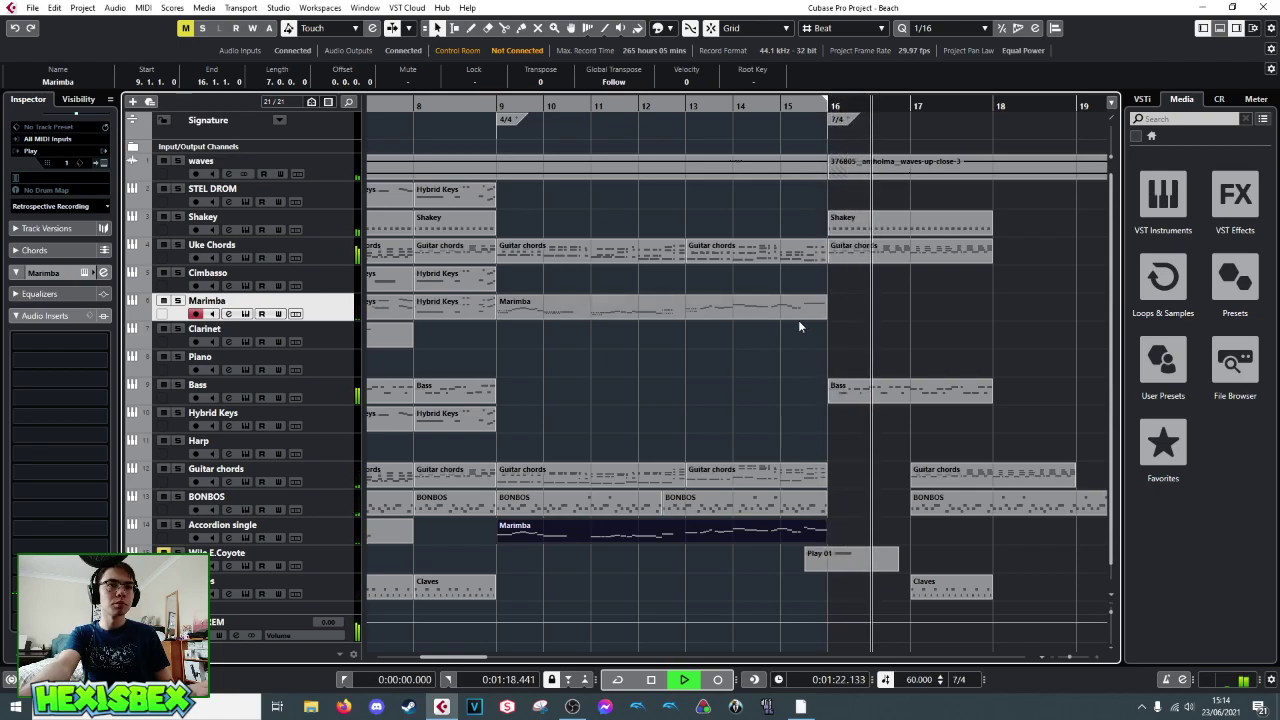
{"action": "key", "text": "space"}
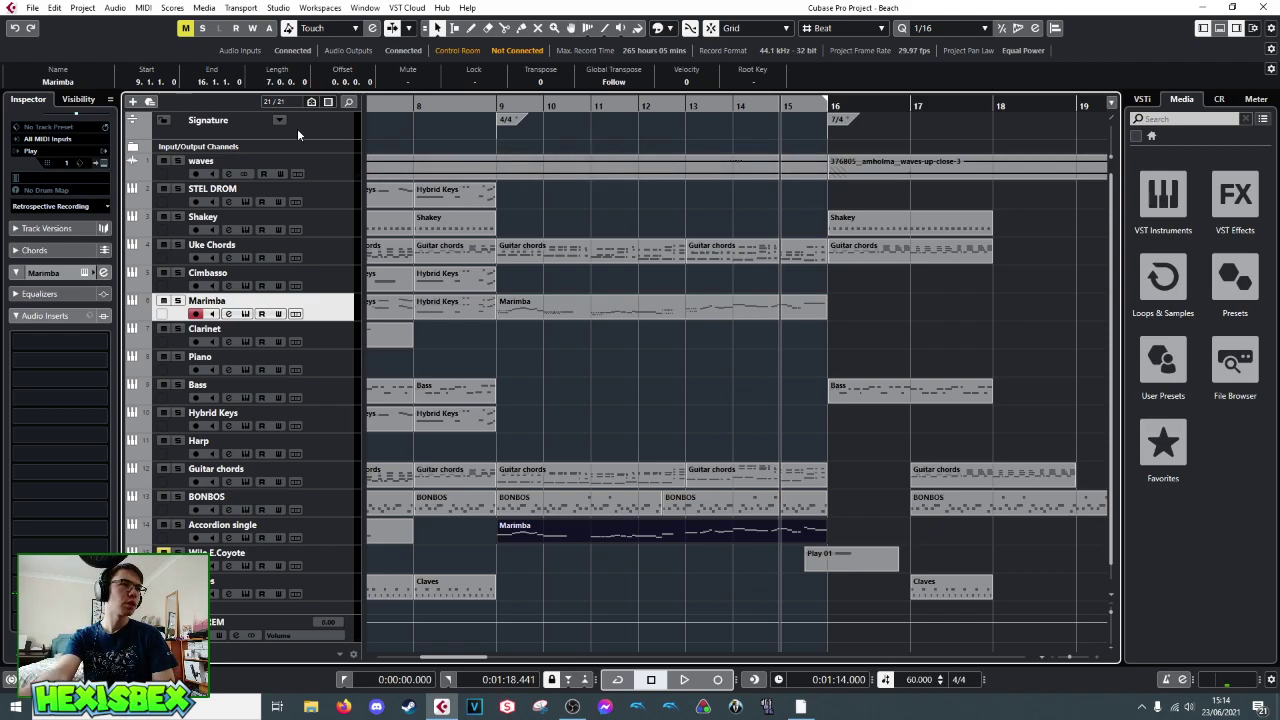
- Save the Beach project and also save it as a new version
{"action": "left_click", "coordinate": [33, 7]}
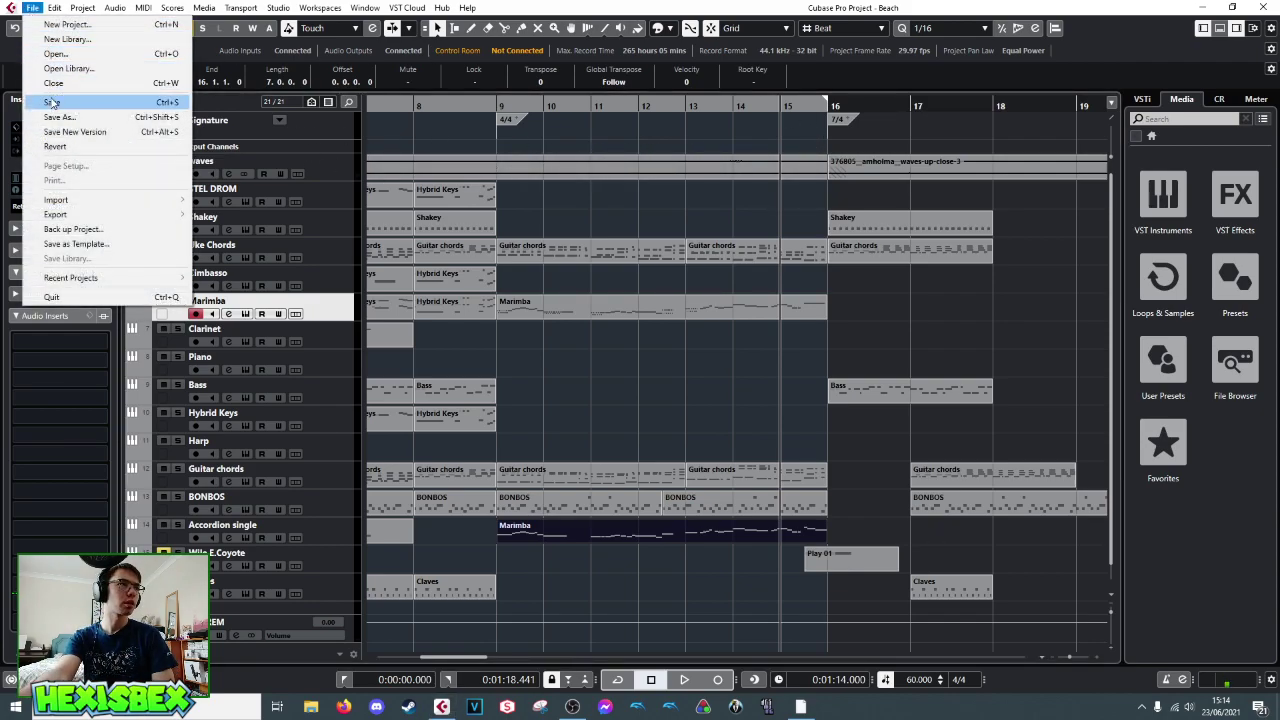
{"action": "left_click", "coordinate": [53, 103]}
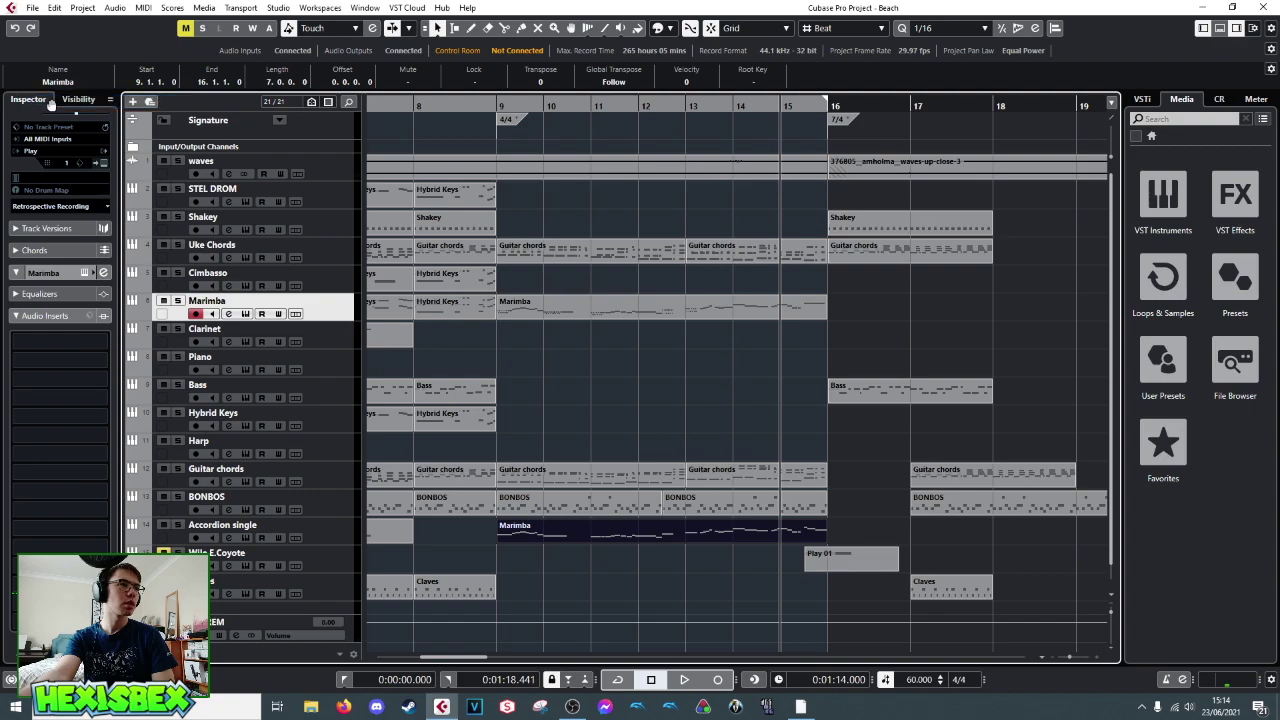
{"action": "left_click", "coordinate": [33, 8]}
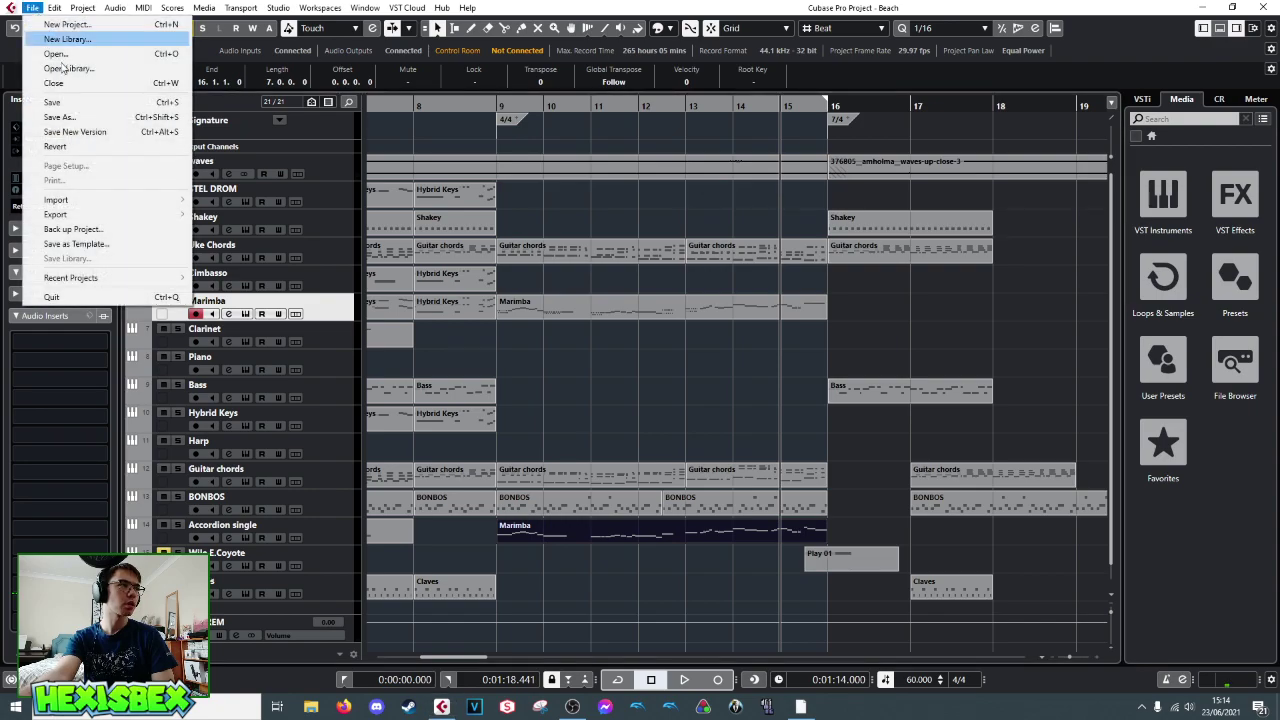
{"action": "left_click", "coordinate": [68, 131]}
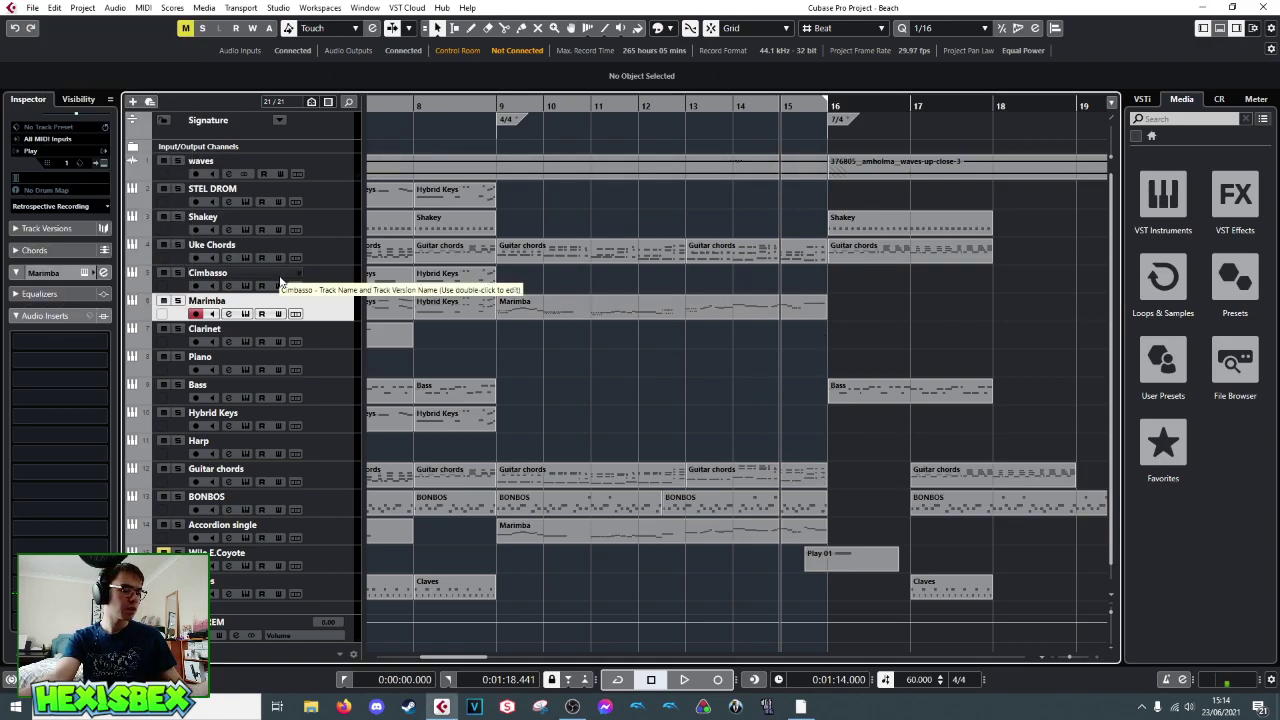
- Erase the 40 BPM slowdown point at bar 16 from the tempo track and play the transition from bar 15
{"action": "key", "text": "ctrl+t"}
{"action": "right_click", "coordinate": [700, 563]}
{"action": "left_click", "coordinate": [703, 566]}
{"action": "right_click", "coordinate": [722, 563]}
{"action": "left_click", "coordinate": [757, 561]}
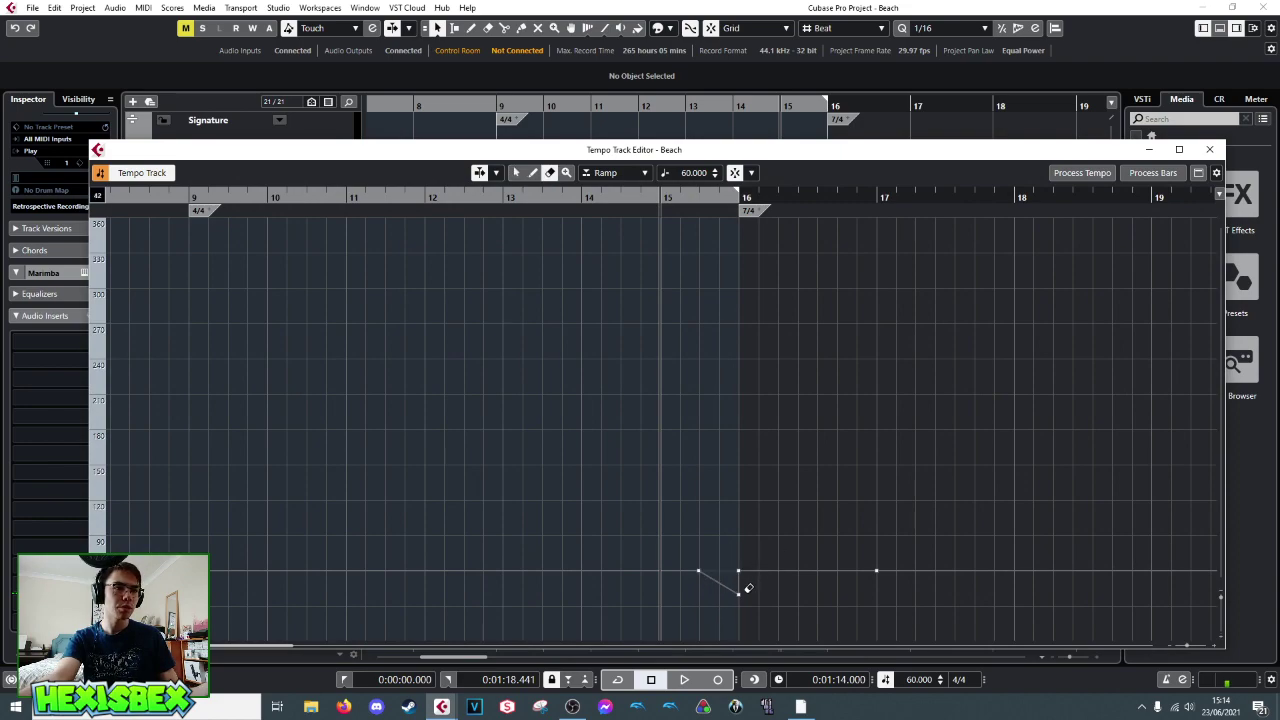
{"action": "left_click", "coordinate": [740, 591]}
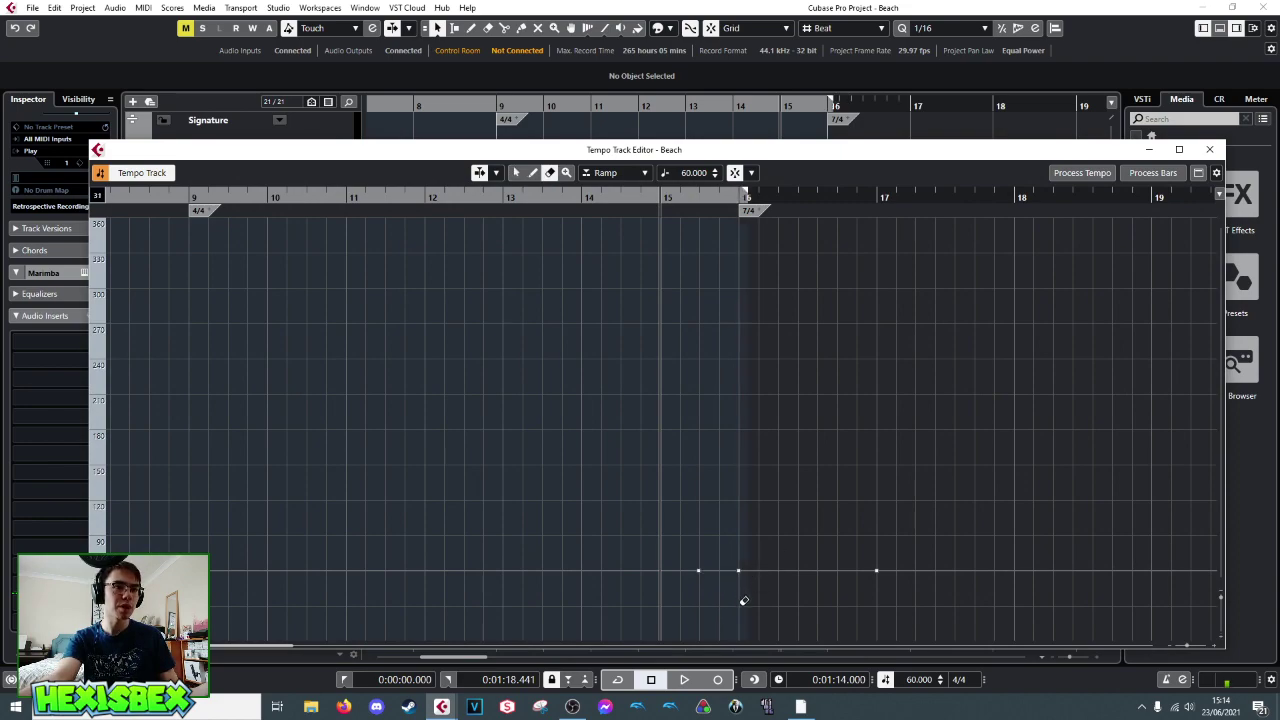
{"action": "right_click", "coordinate": [721, 543]}
{"action": "left_click", "coordinate": [717, 540]}
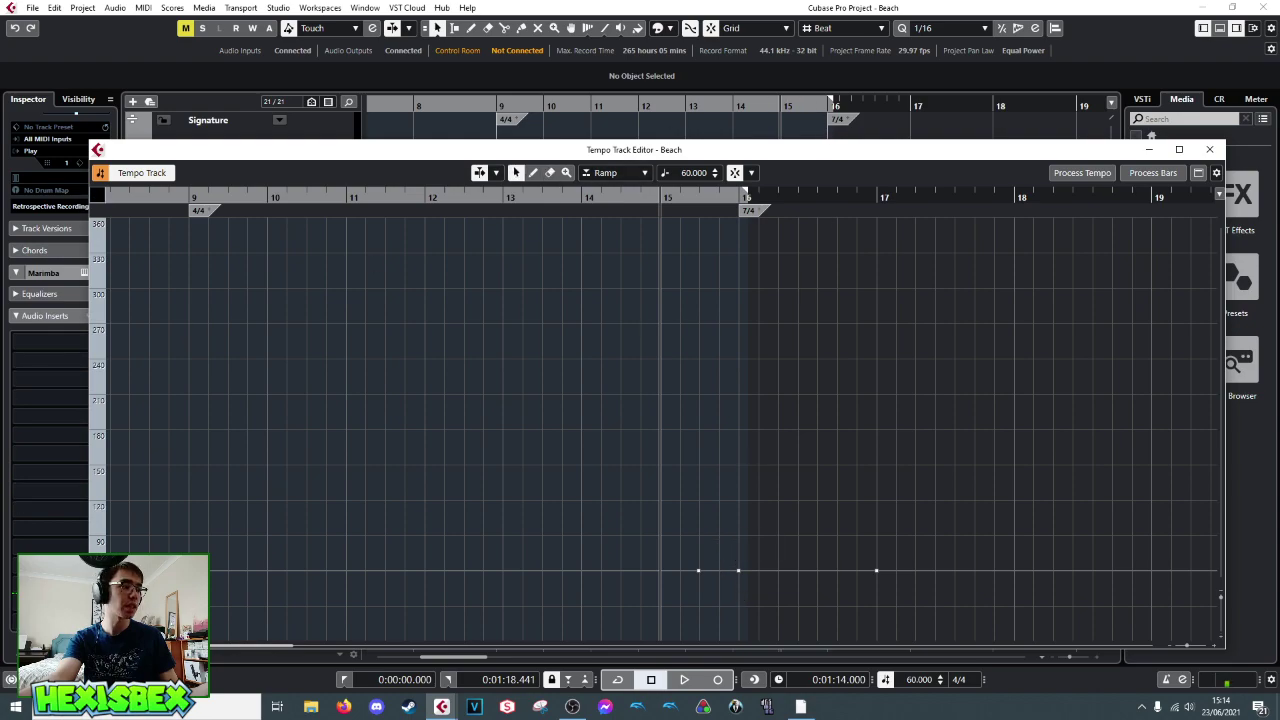
{"action": "left_click", "coordinate": [1209, 149]}
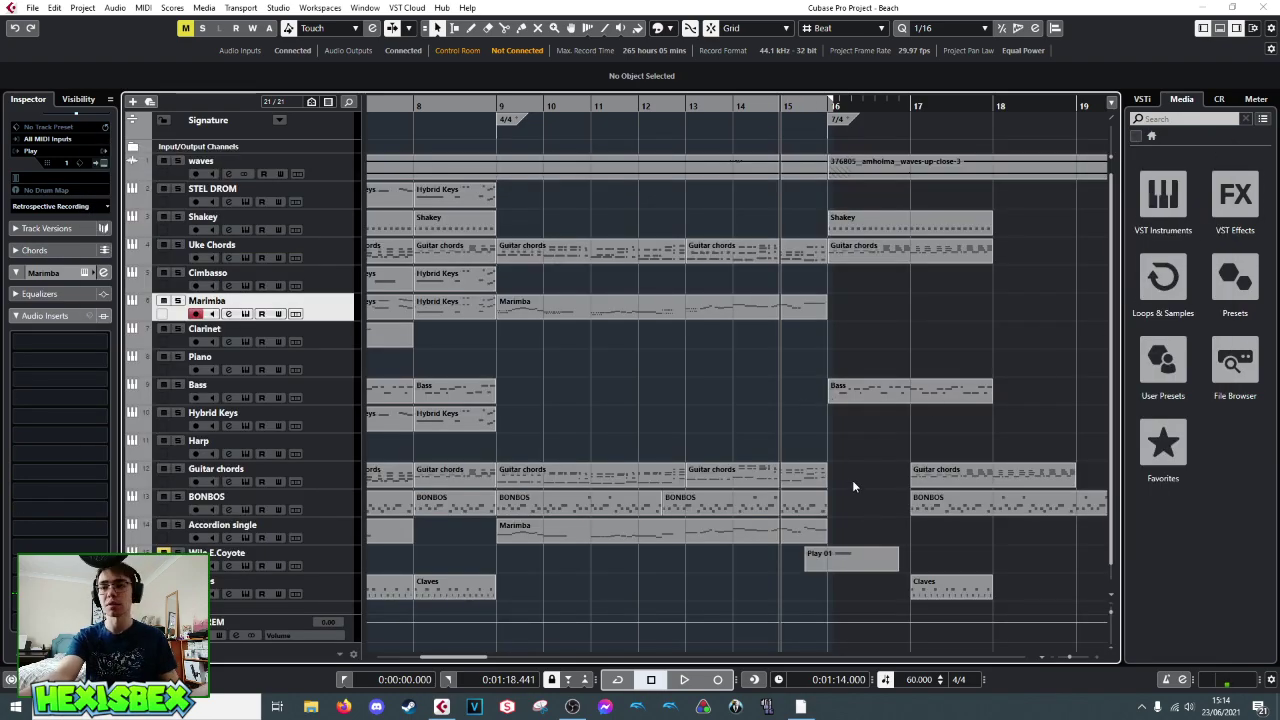
{"action": "key", "text": "space"}
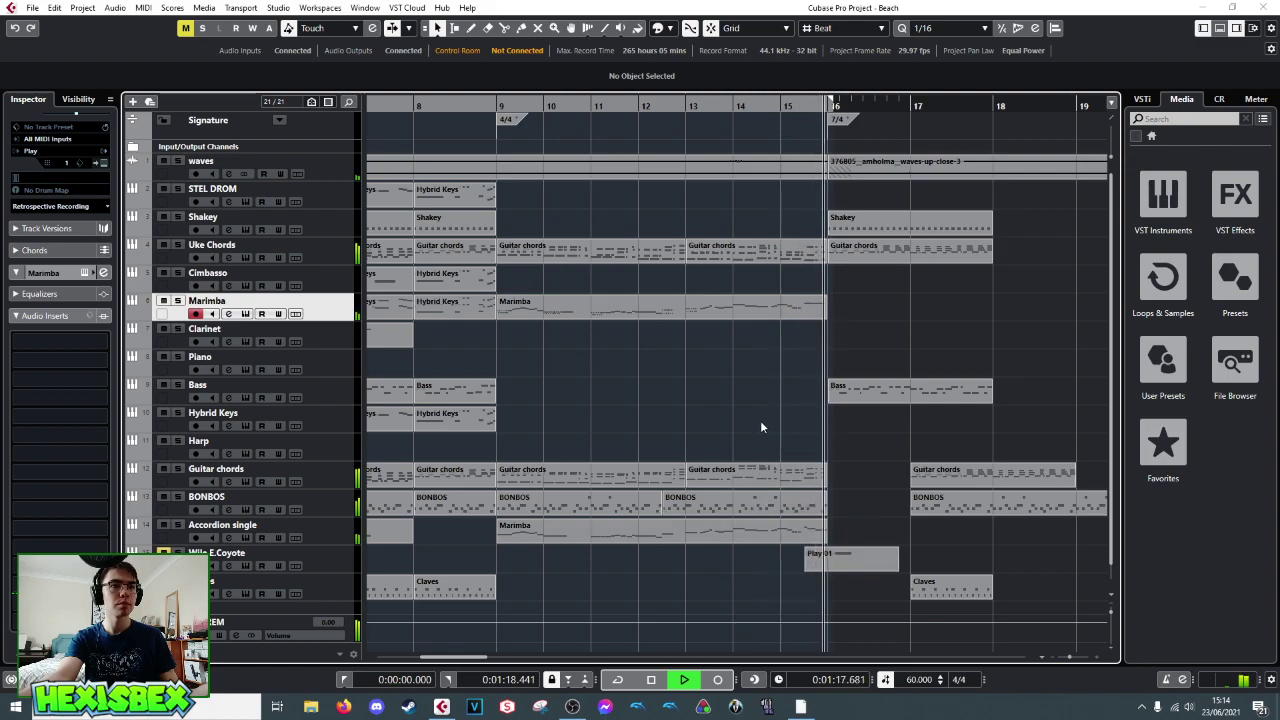
{"action": "key", "text": "space"}
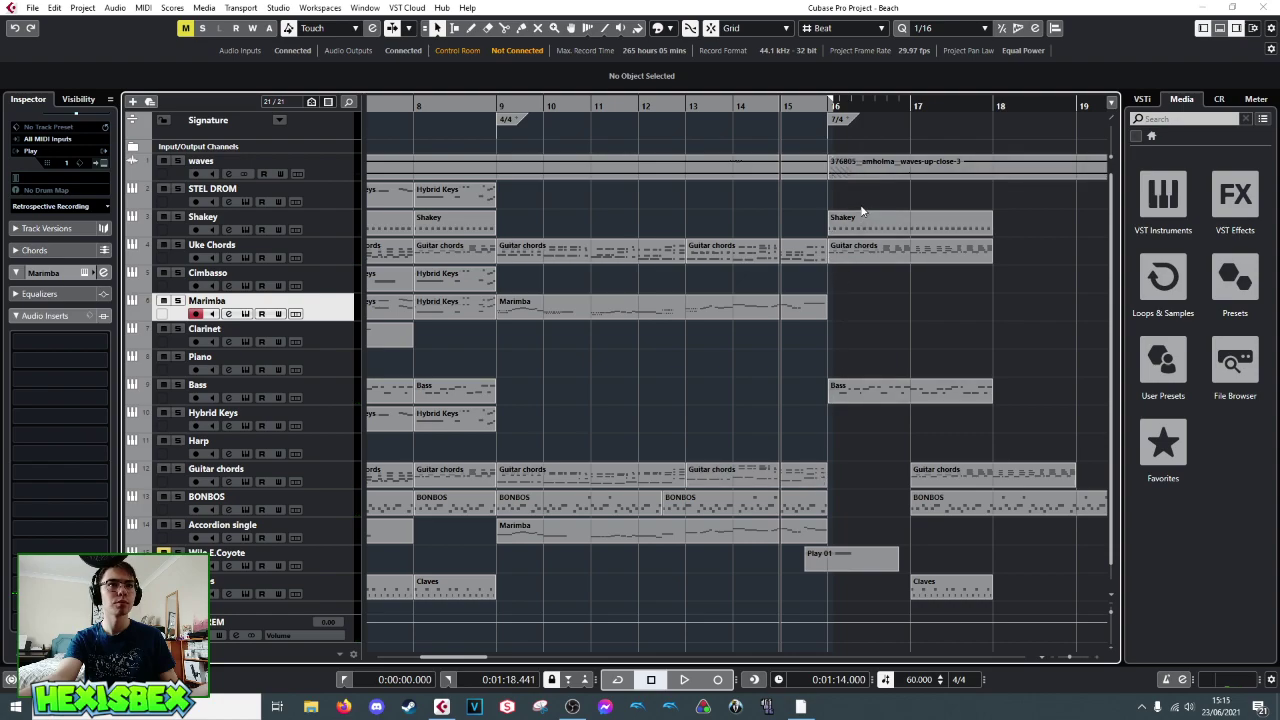
- Move the instrument and Play 01 parts following the melody section one bar later, with Shakey starting at bar 17, and play from bar 15
{"action": "left_click_drag", "start_coordinate": [860, 207], "coordinate": [993, 608]}
{"action": "left_click_drag", "start_coordinate": [870, 226], "coordinate": [950, 226]}
{"action": "key", "text": "space"}
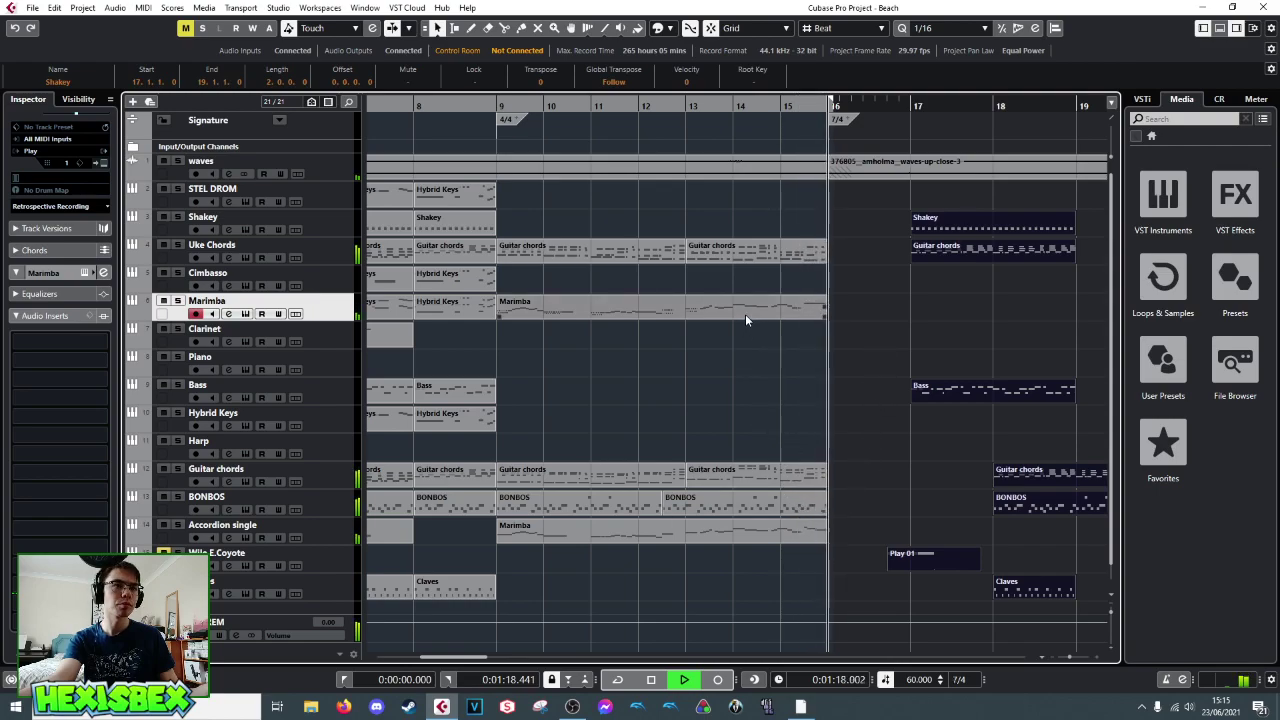
{"action": "key", "text": "space"}
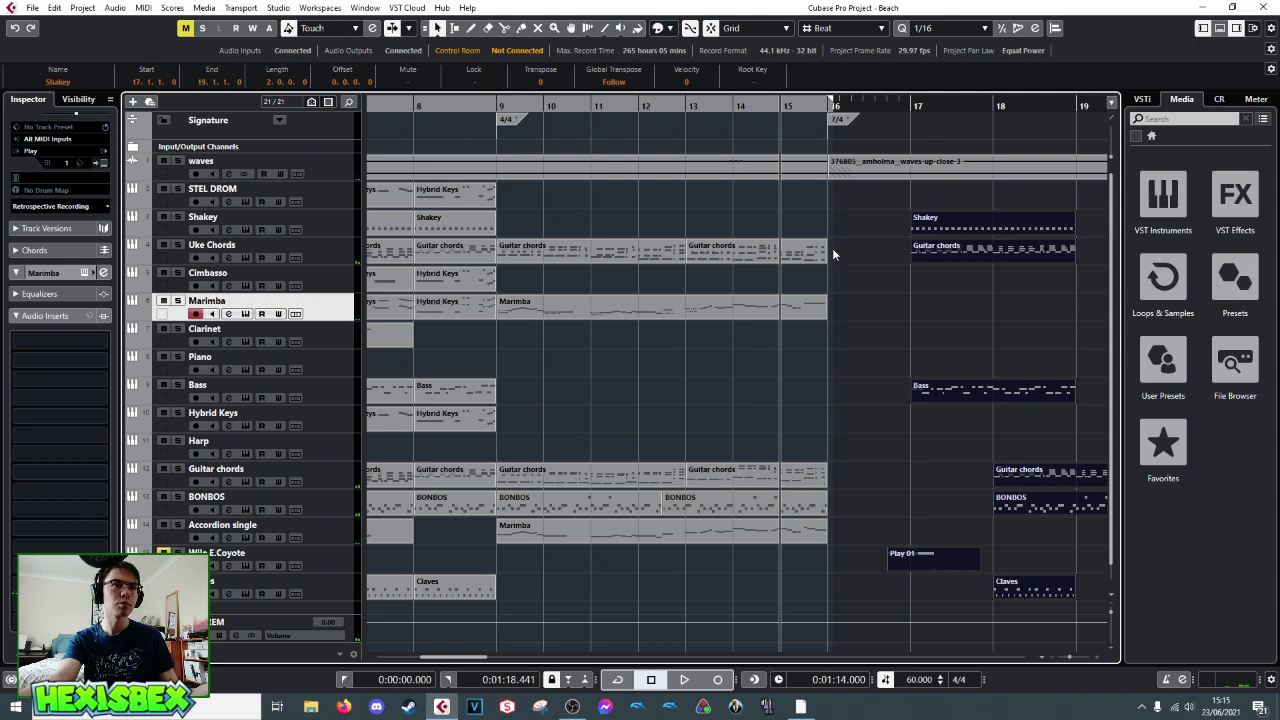
{"action": "key", "text": "space"}
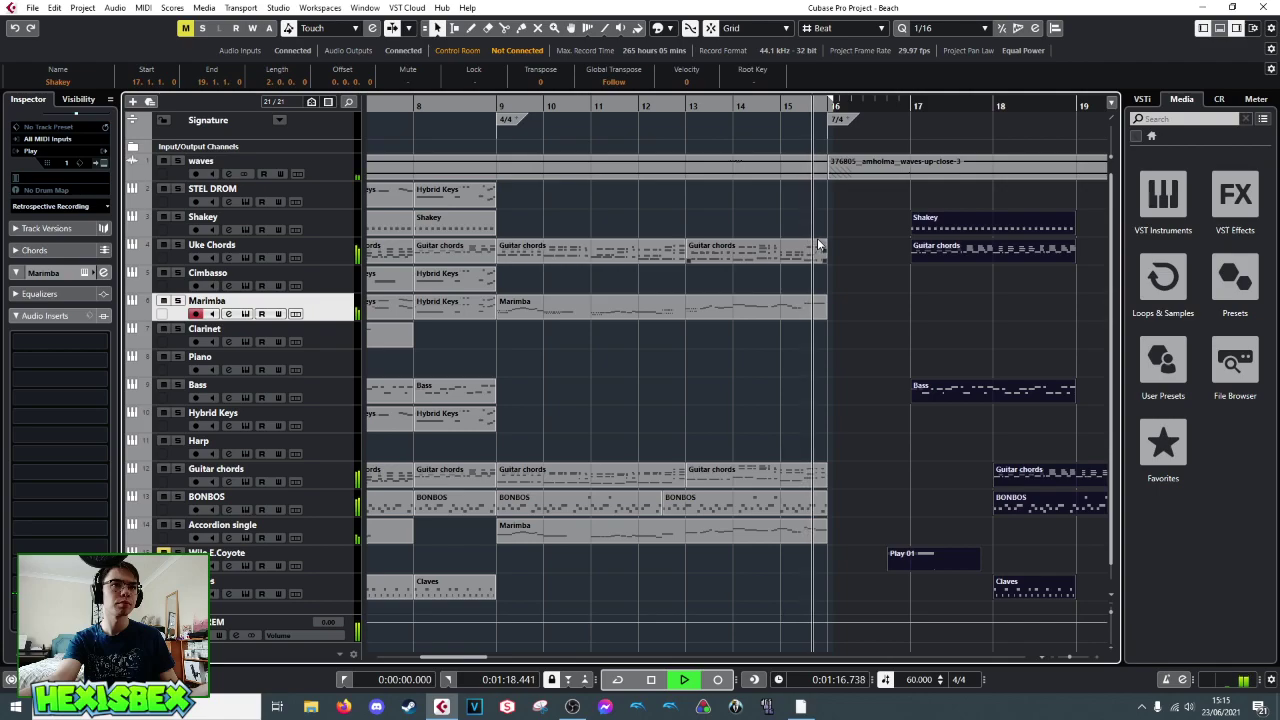
- In the Accordion single part, copy the four-note ending at 15.3, delete its last three notes and lengthen the C5 to 15.4.4
{"action": "key", "text": "space"}
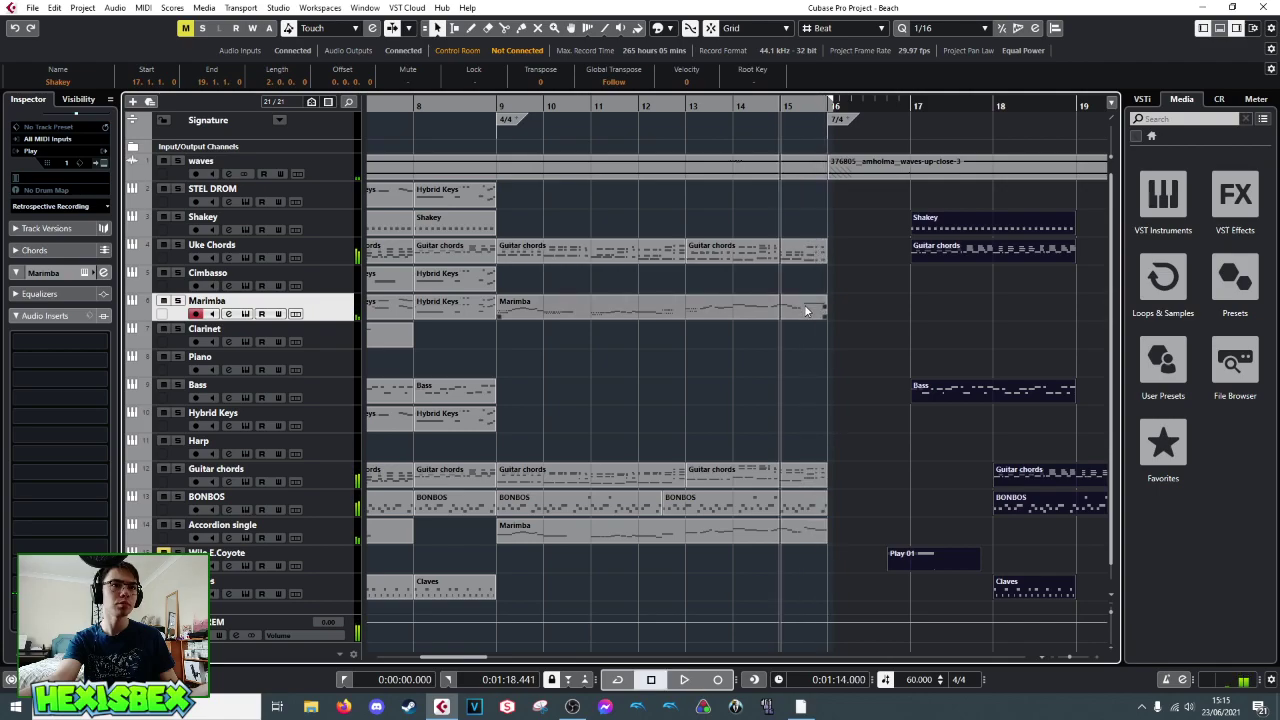
{"action": "double_click", "coordinate": [806, 311]}
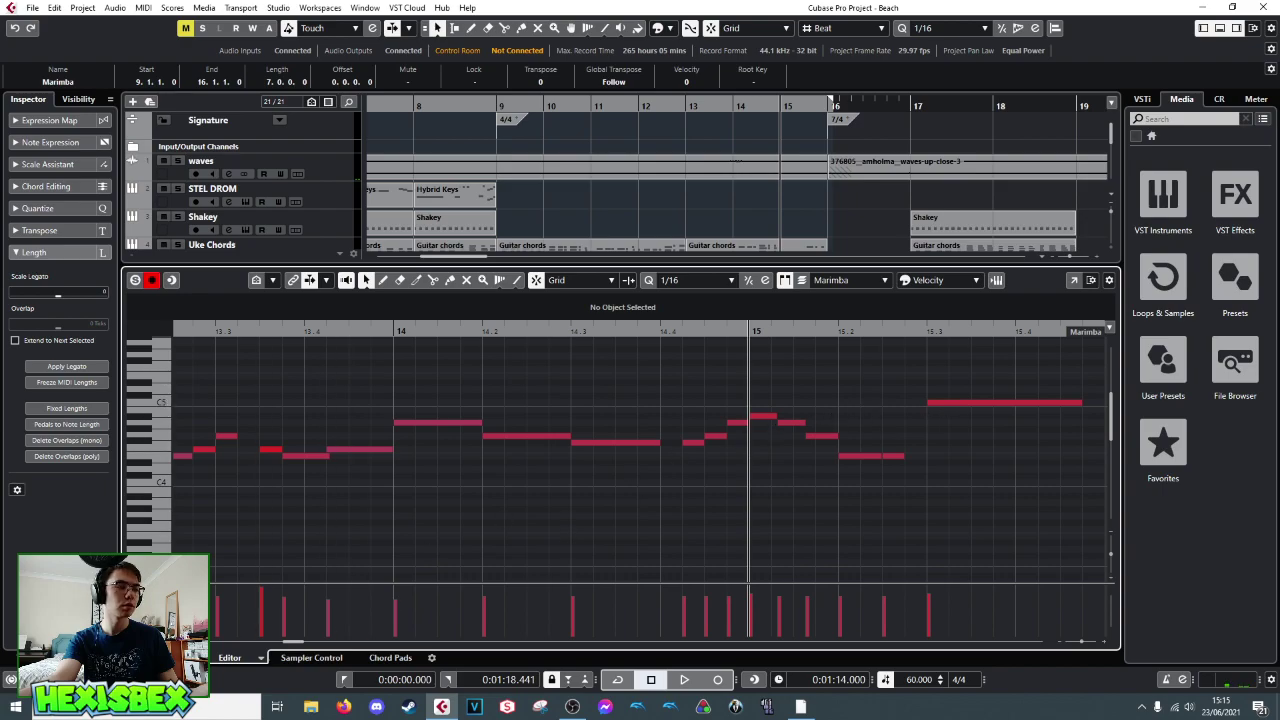
{"action": "key", "text": "Return"}
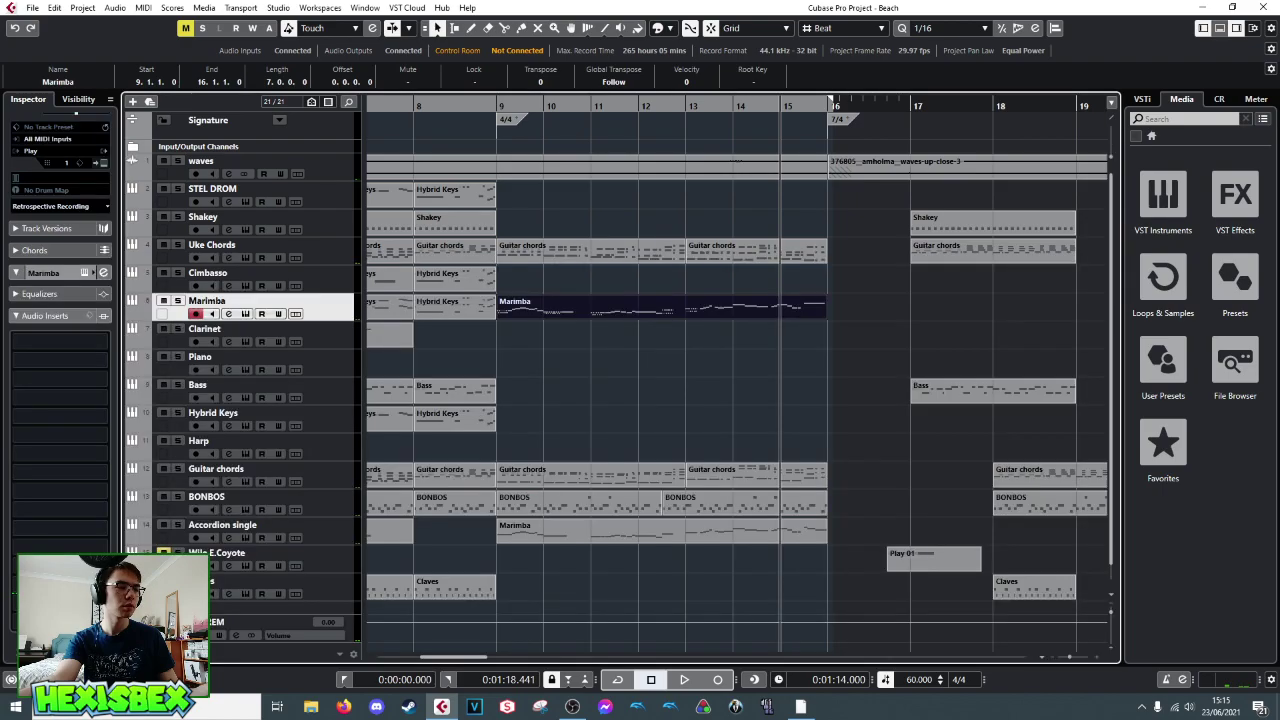
{"action": "double_click", "coordinate": [782, 536]}
{"action": "left_click_drag", "start_coordinate": [947, 331], "coordinate": [840, 499]}
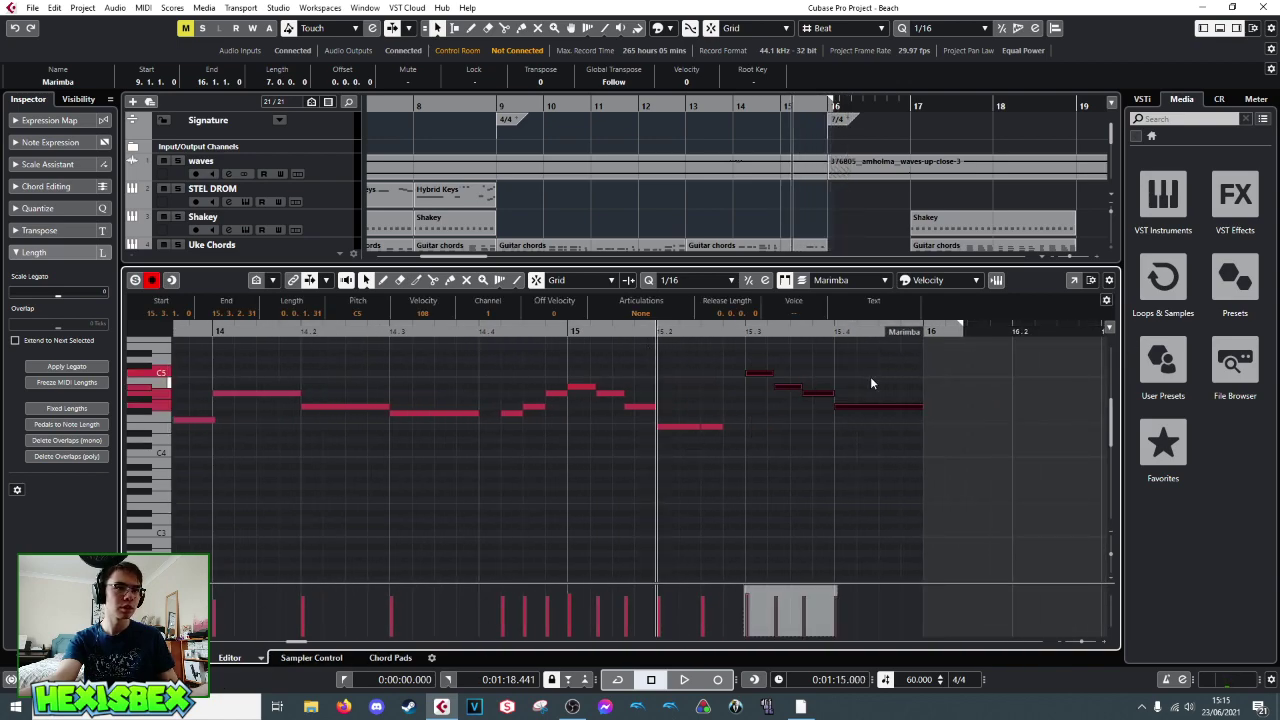
{"action": "left_click_drag", "start_coordinate": [774, 376], "coordinate": [858, 414]}
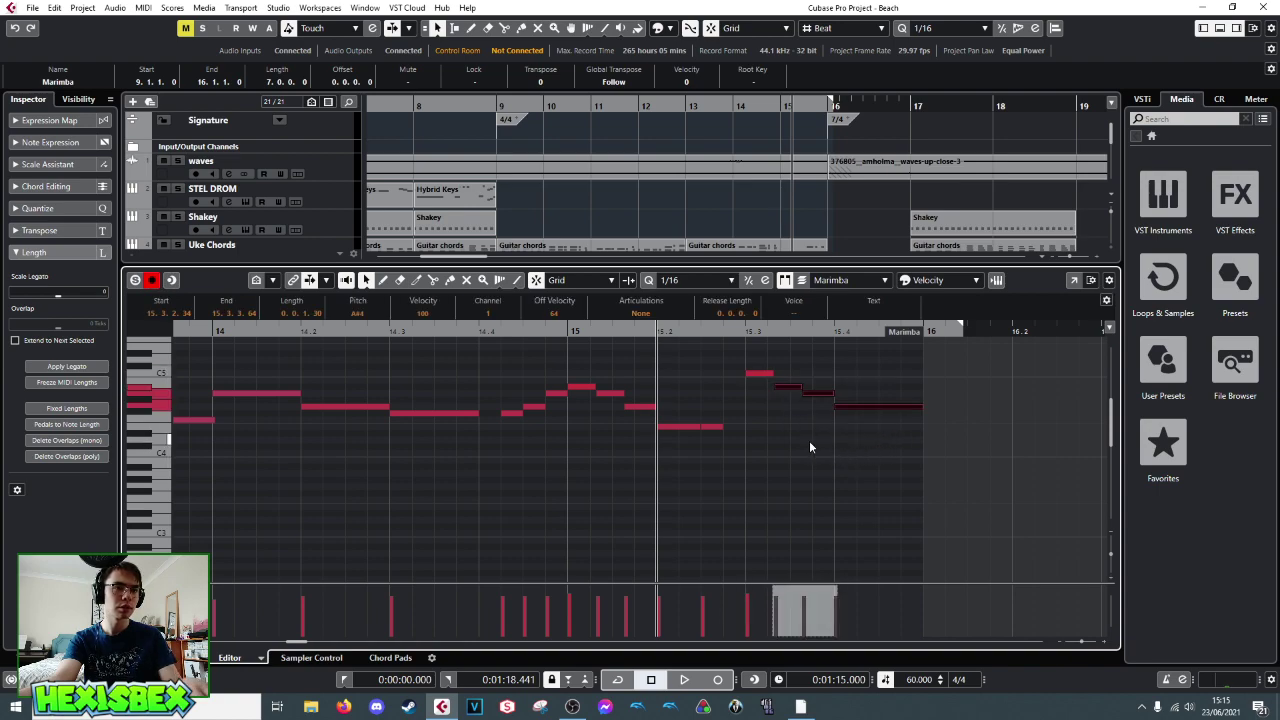
{"action": "key", "text": "Delete"}
{"action": "left_click_drag", "start_coordinate": [773, 372], "coordinate": [900, 373]}
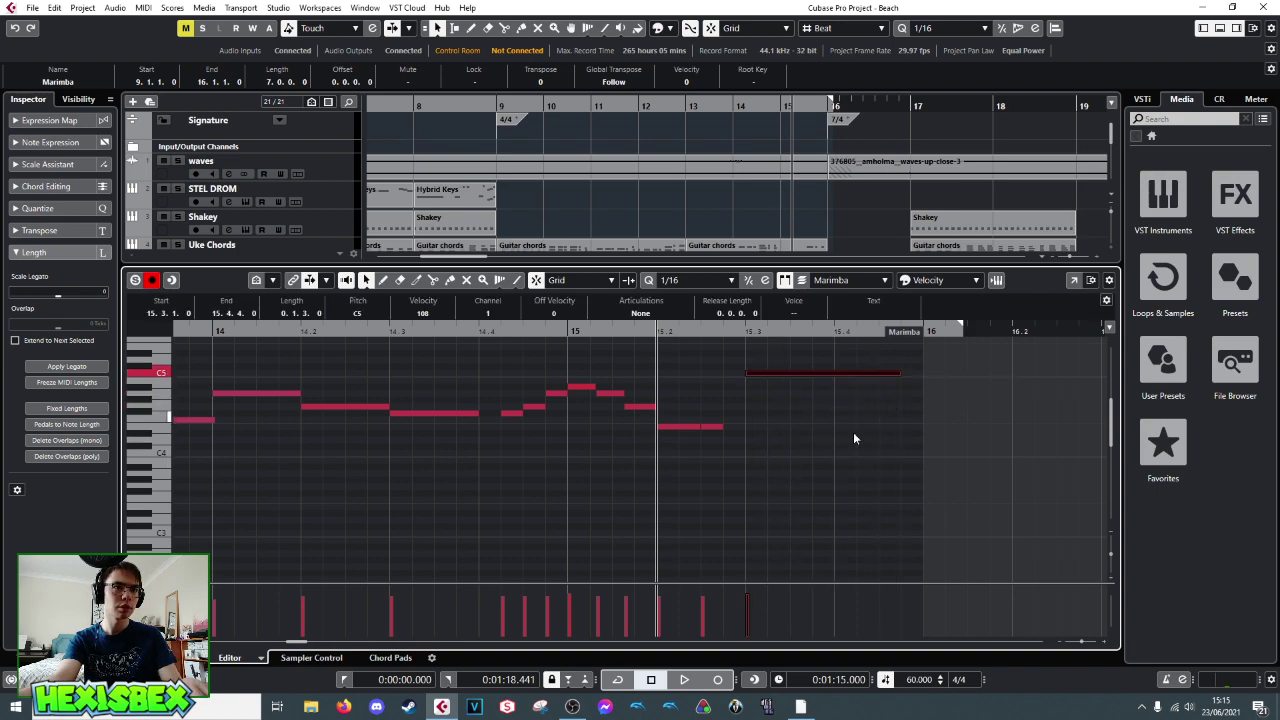
{"action": "key", "text": "ctrl+e"}
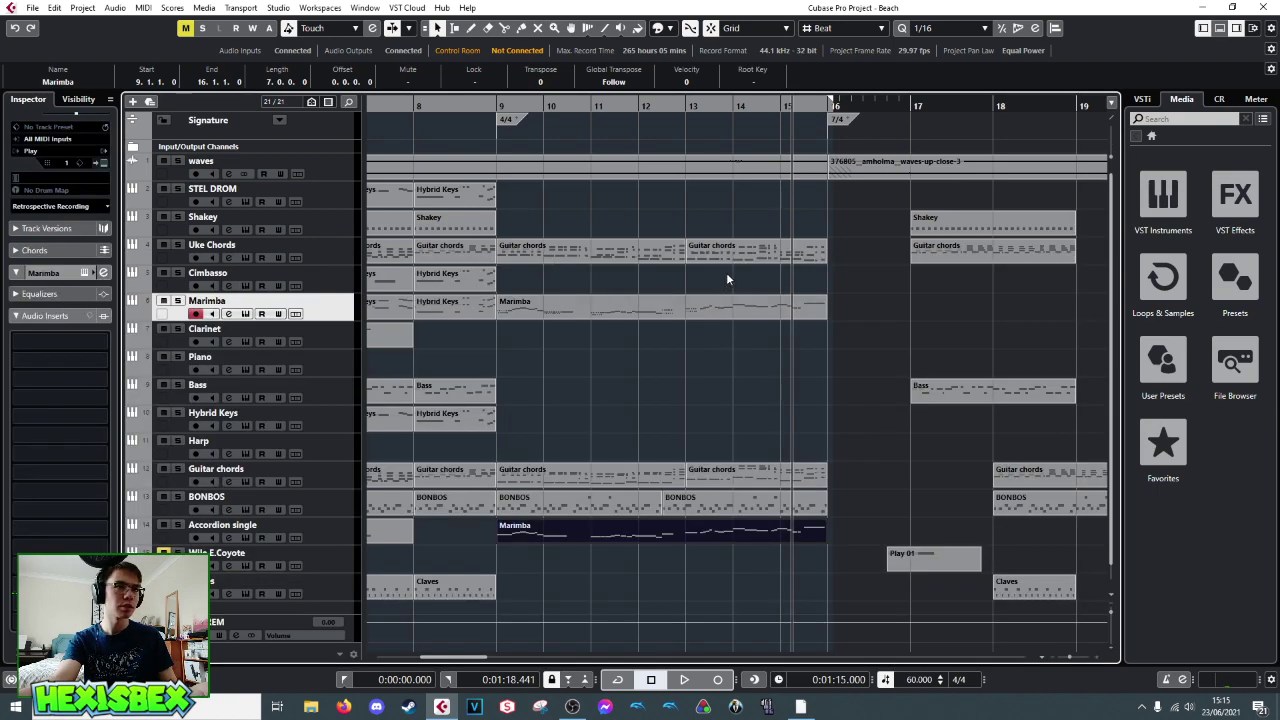
- Replace the held C5 at 15.3 in the Marimba track's part with the copied four-note descending run and play it
{"action": "double_click", "coordinate": [801, 311]}
{"action": "left_click", "coordinate": [940, 402]}
{"action": "key", "text": "Delete"}
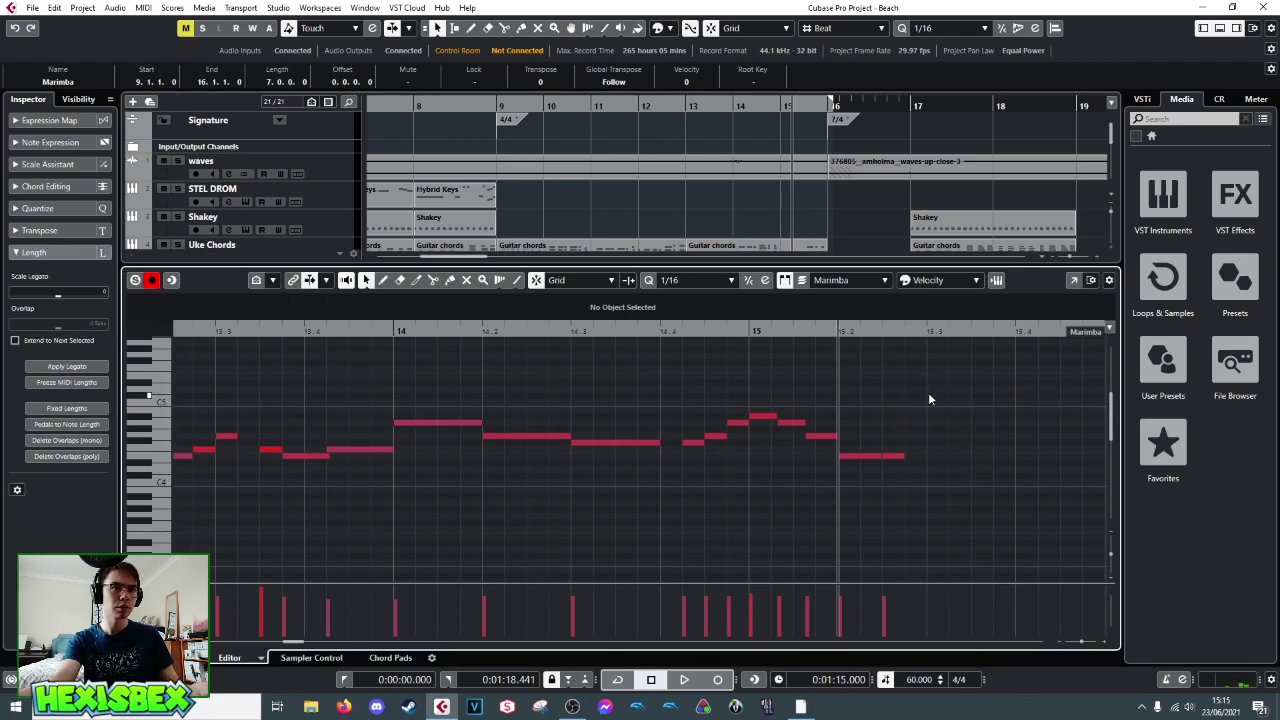
{"action": "left_click", "coordinate": [926, 333]}
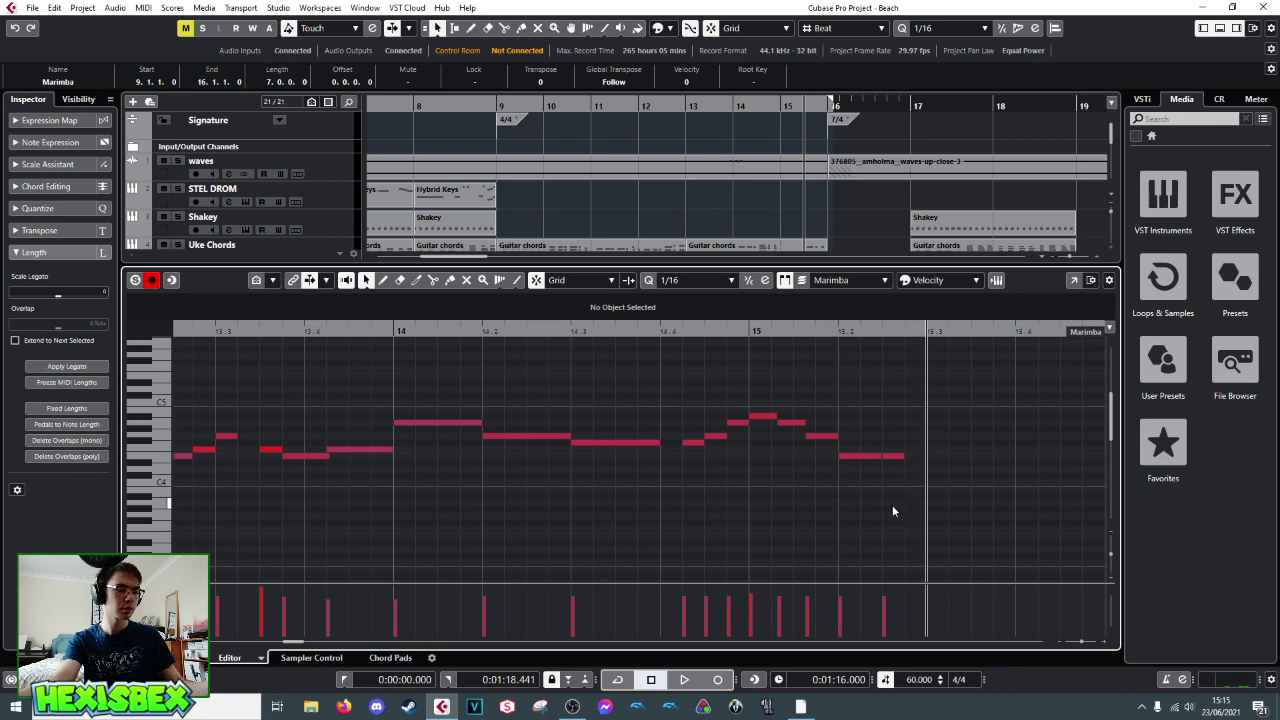
{"action": "key", "text": "ctrl+v"}
{"action": "key", "text": "space"}
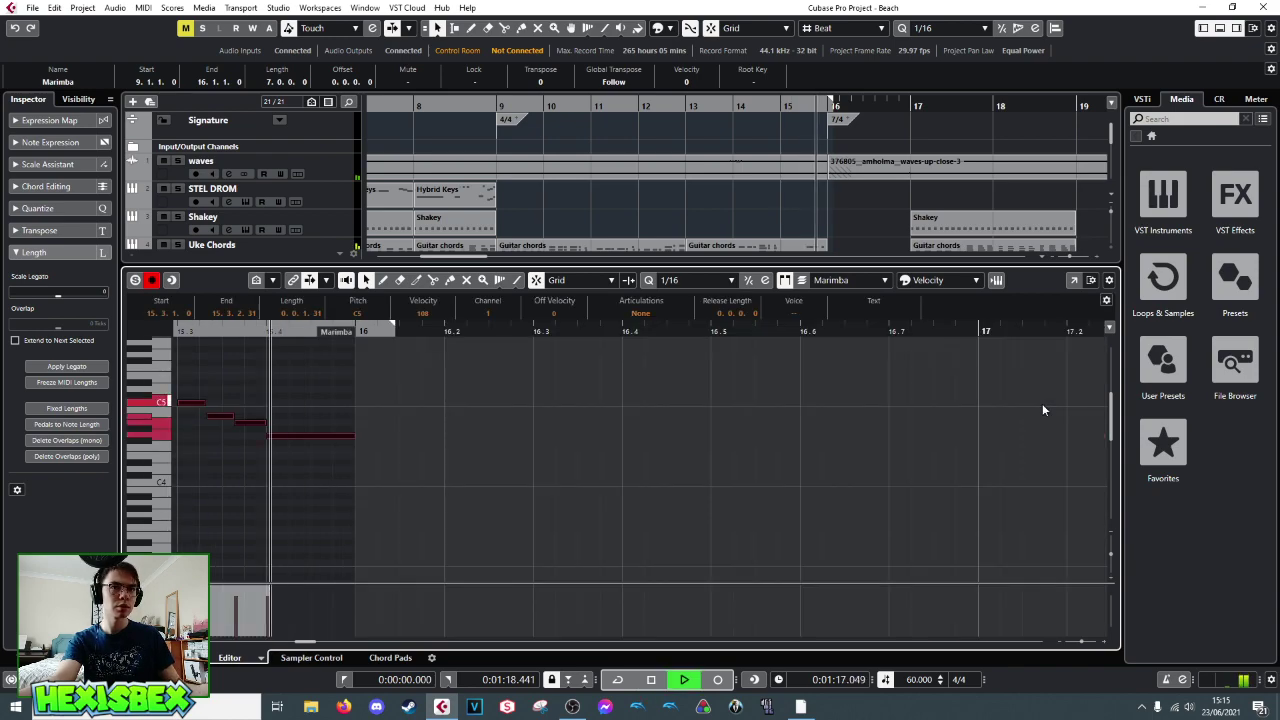
{"action": "key", "text": "space"}
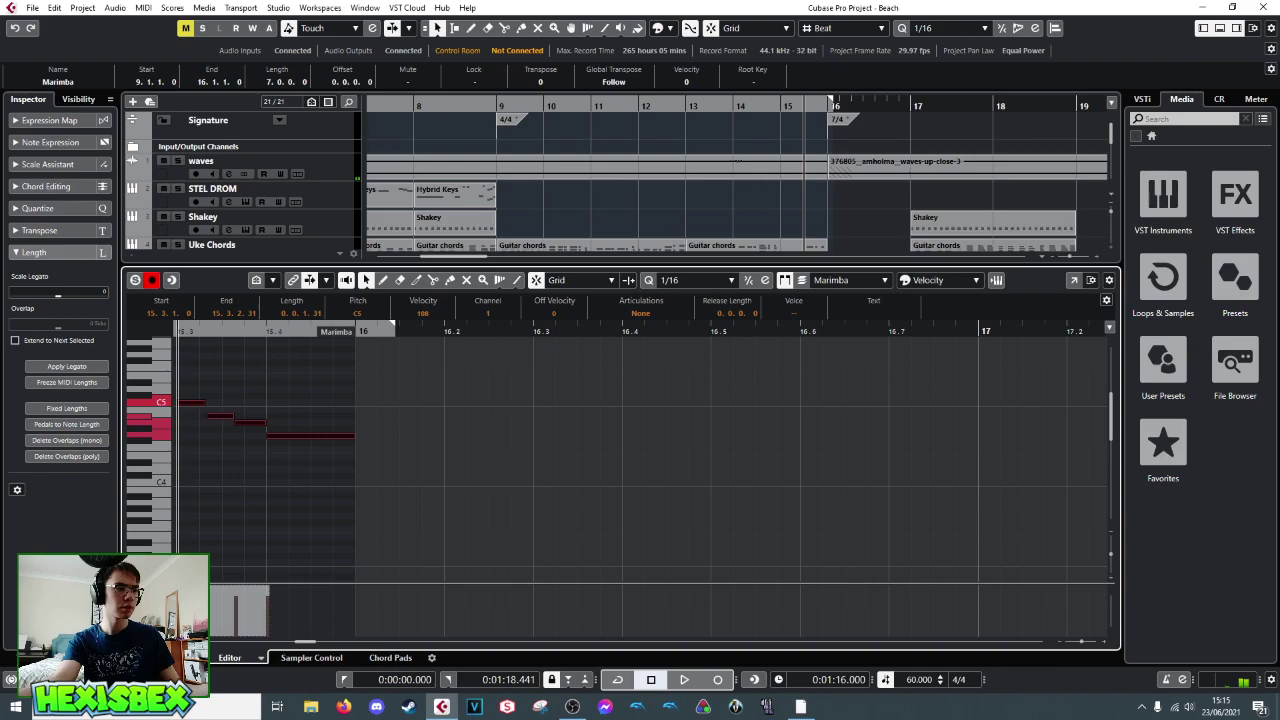
{"action": "key", "text": "ctrl+e"}
- Play the arrangement from bar 16, and again from the last beat of bar 14, to check the new melody ending
{"action": "left_click", "coordinate": [826, 107]}
{"action": "key", "text": "space"}
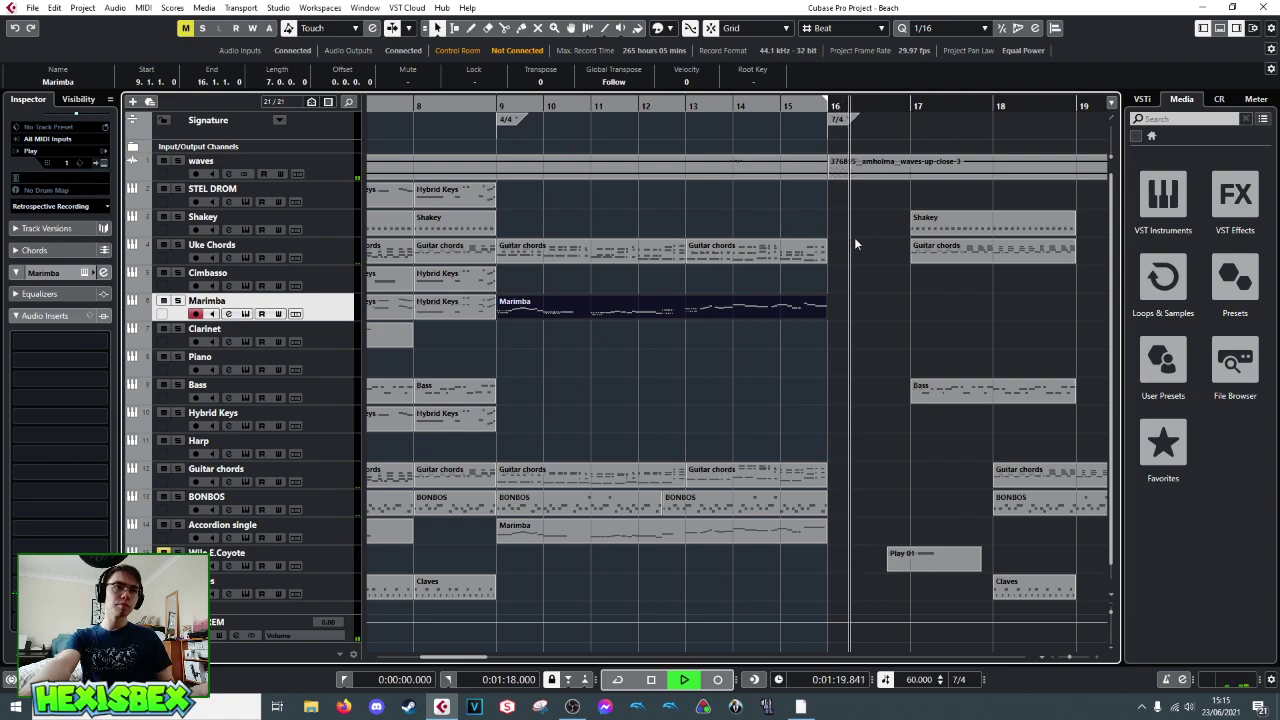
{"action": "left_click", "coordinate": [770, 108]}
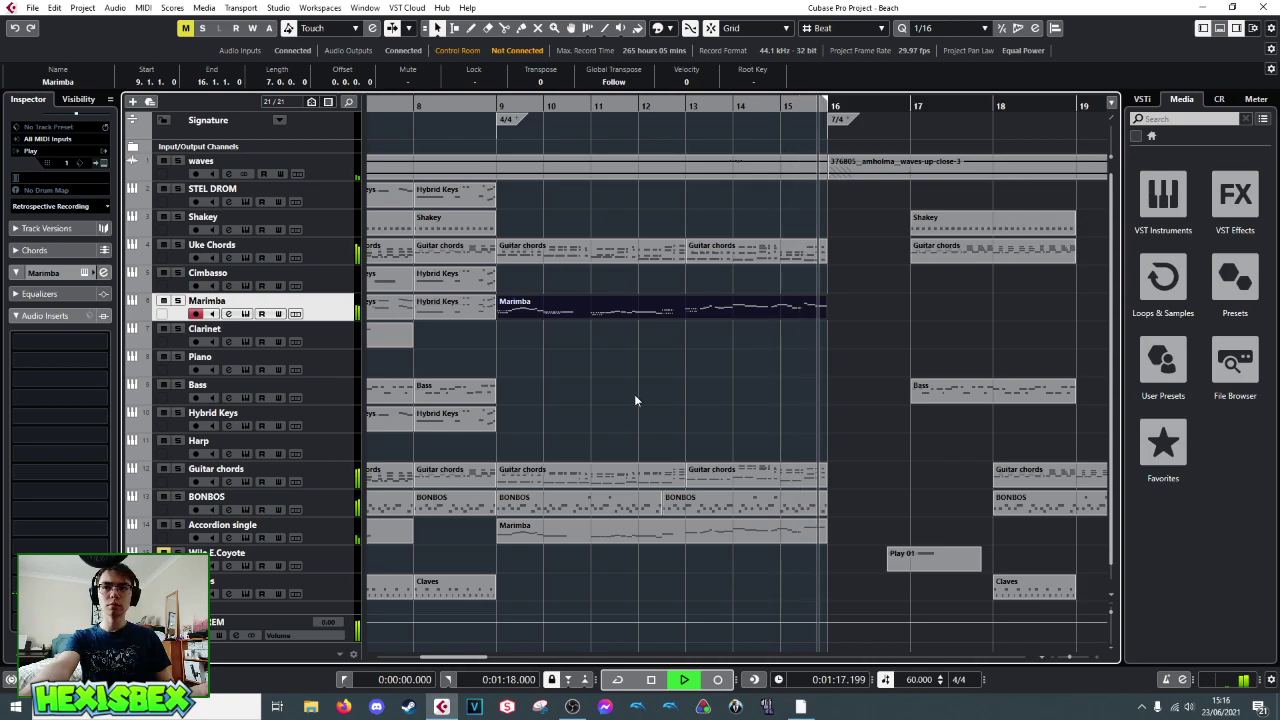
{"action": "key", "text": "space"}
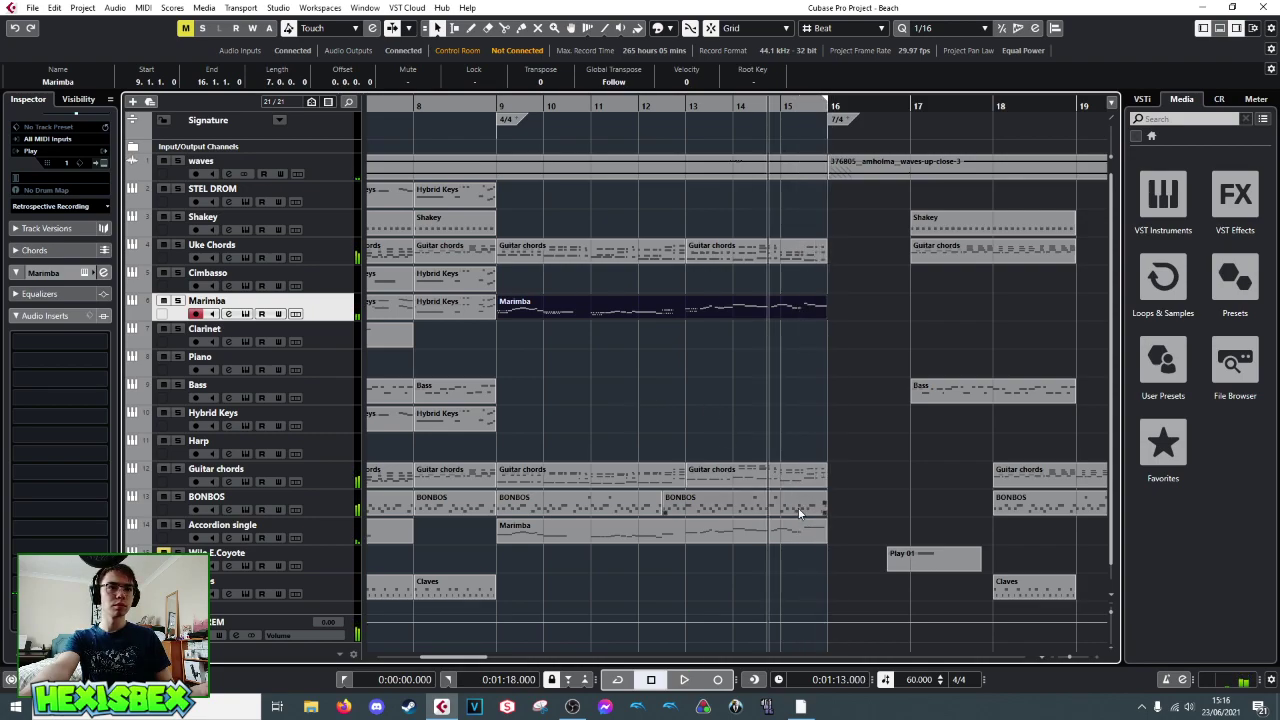
- Shorten the final C5 in the Accordion single part to end at 15.4.3 and play the ending
{"action": "double_click", "coordinate": [806, 535]}
{"action": "left_click_drag", "start_coordinate": [1077, 376], "coordinate": [1058, 375]}
{"action": "key", "text": "space"}
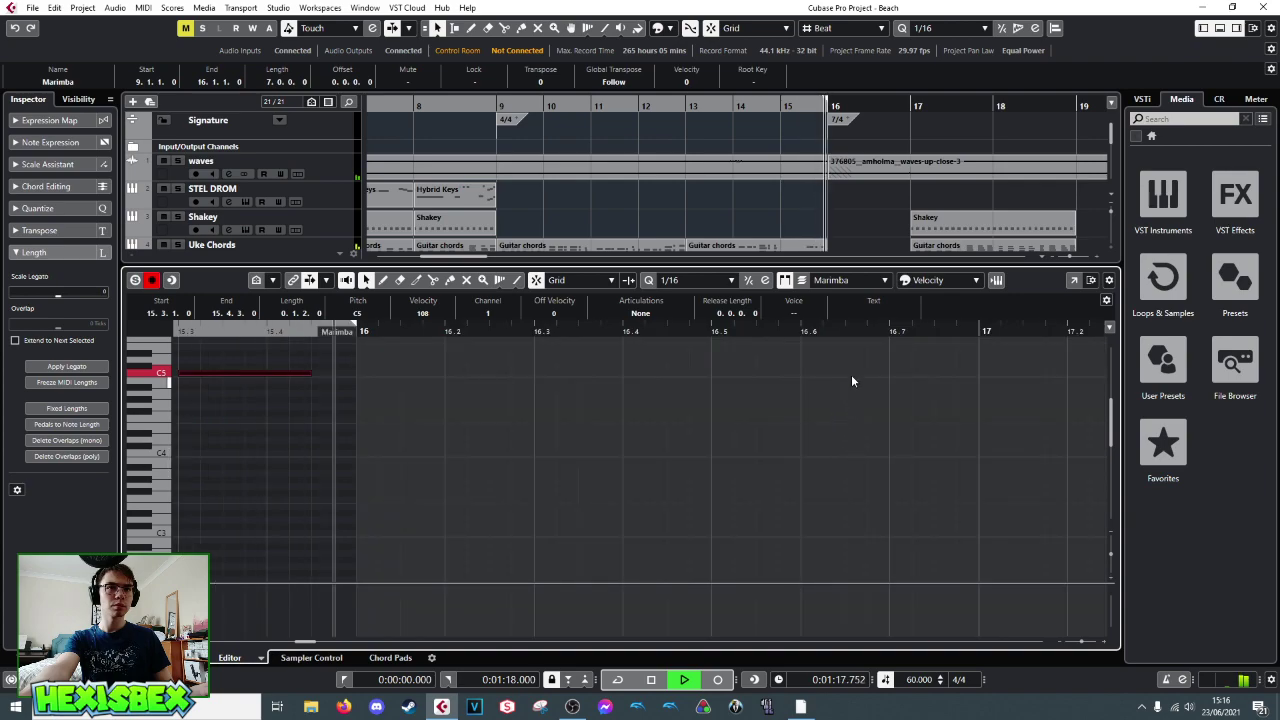
{"action": "key", "text": "space"}
{"action": "key", "text": "Return"}
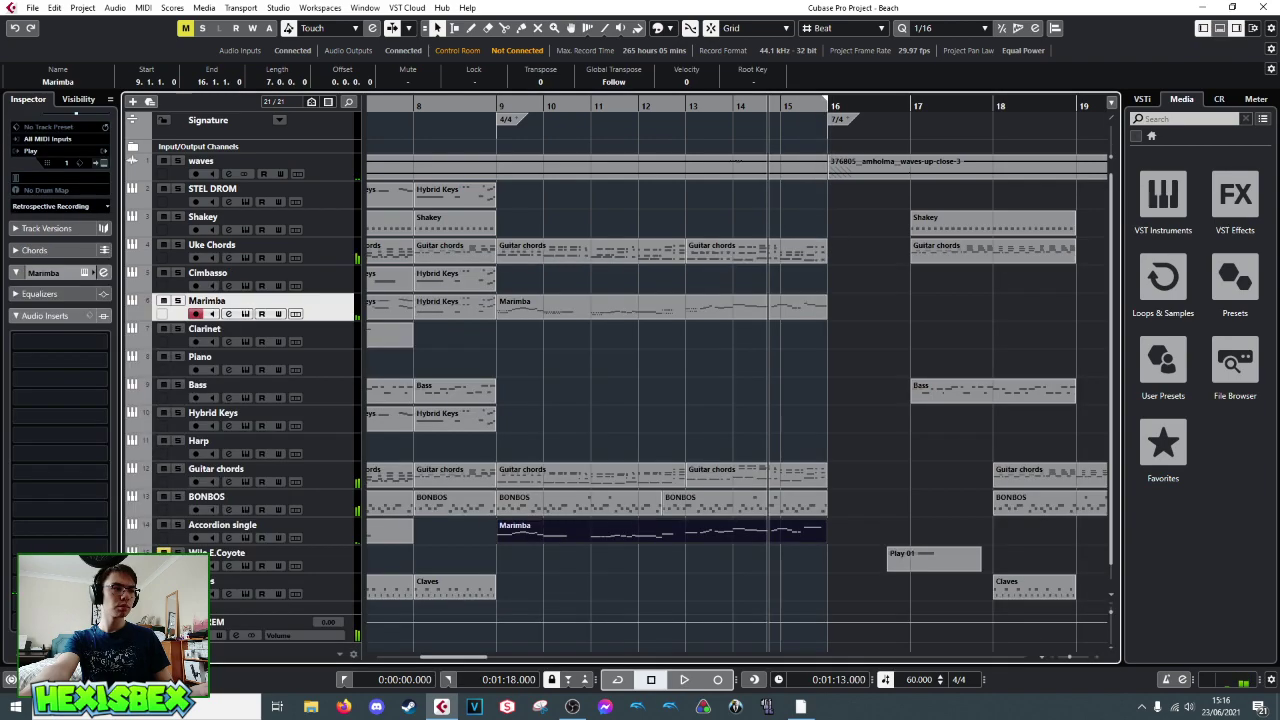
- Play the melody ending from beat 3 of bar 15 and again from the start of bar 15
{"action": "left_click", "coordinate": [833, 108]}
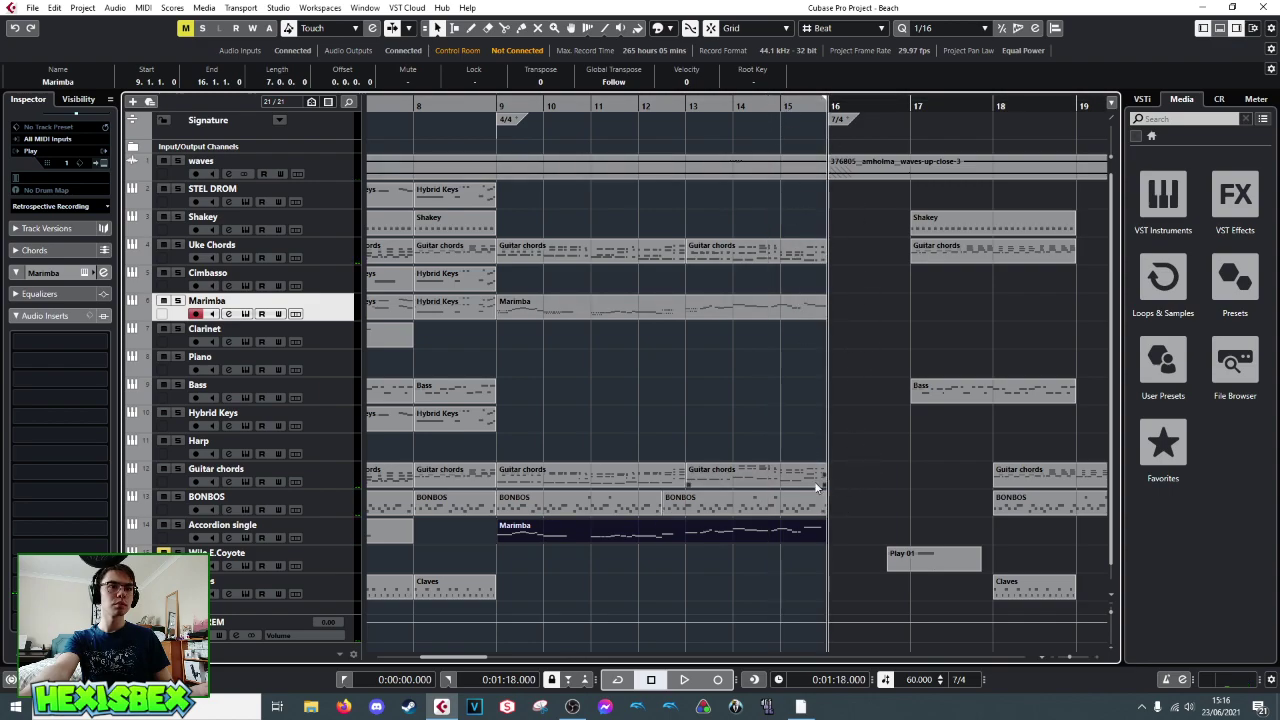
{"action": "left_click", "coordinate": [792, 107]}
{"action": "key", "text": "space"}
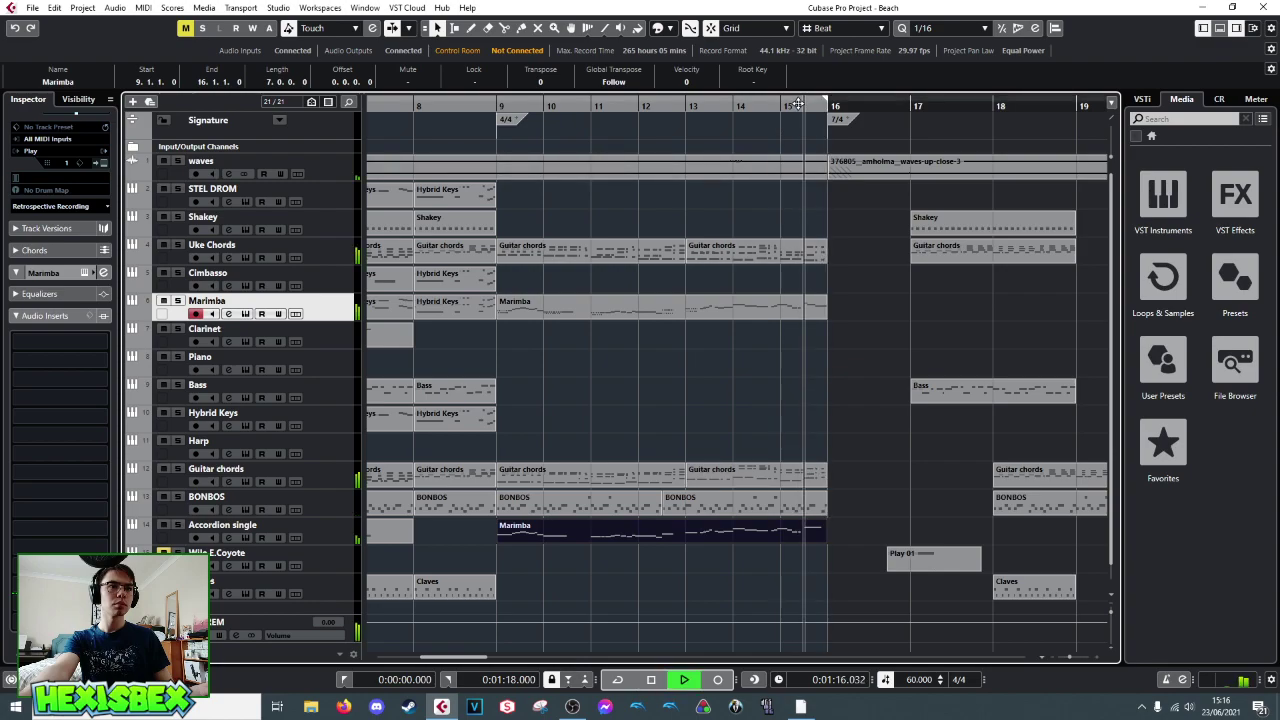
{"action": "key", "text": "space"}
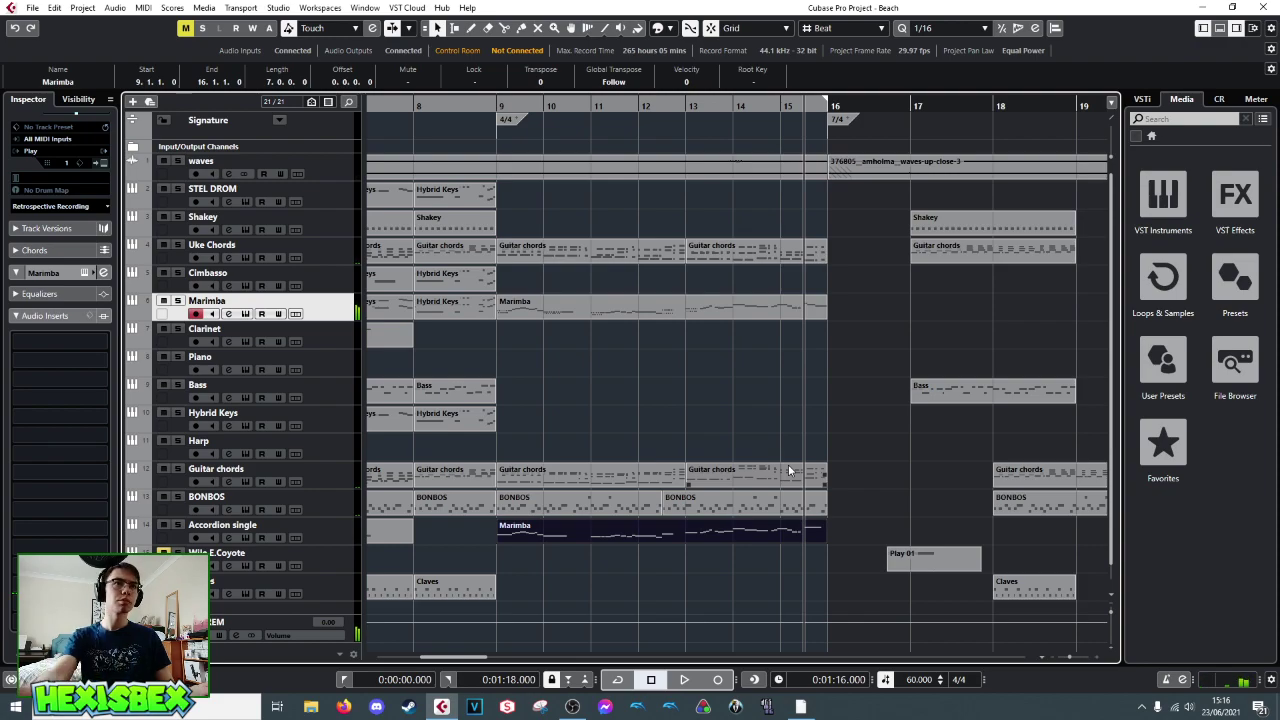
{"action": "left_click", "coordinate": [780, 108]}
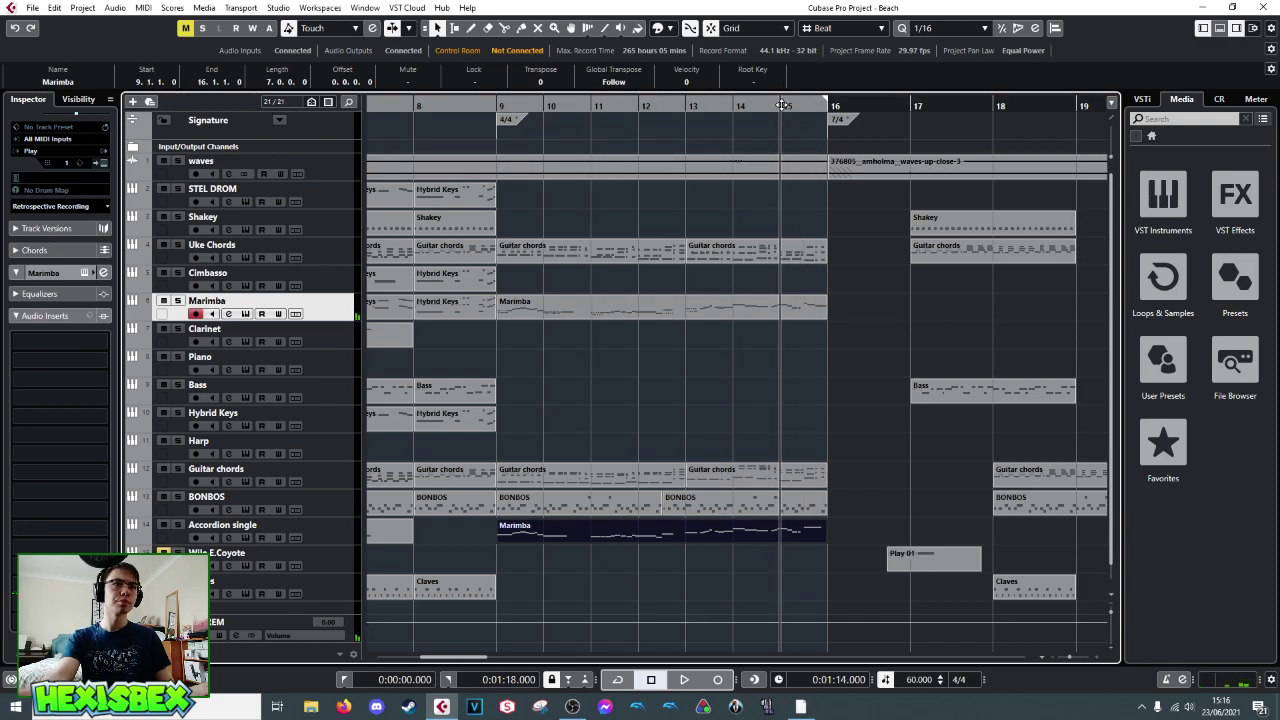
{"action": "key", "text": "space"}
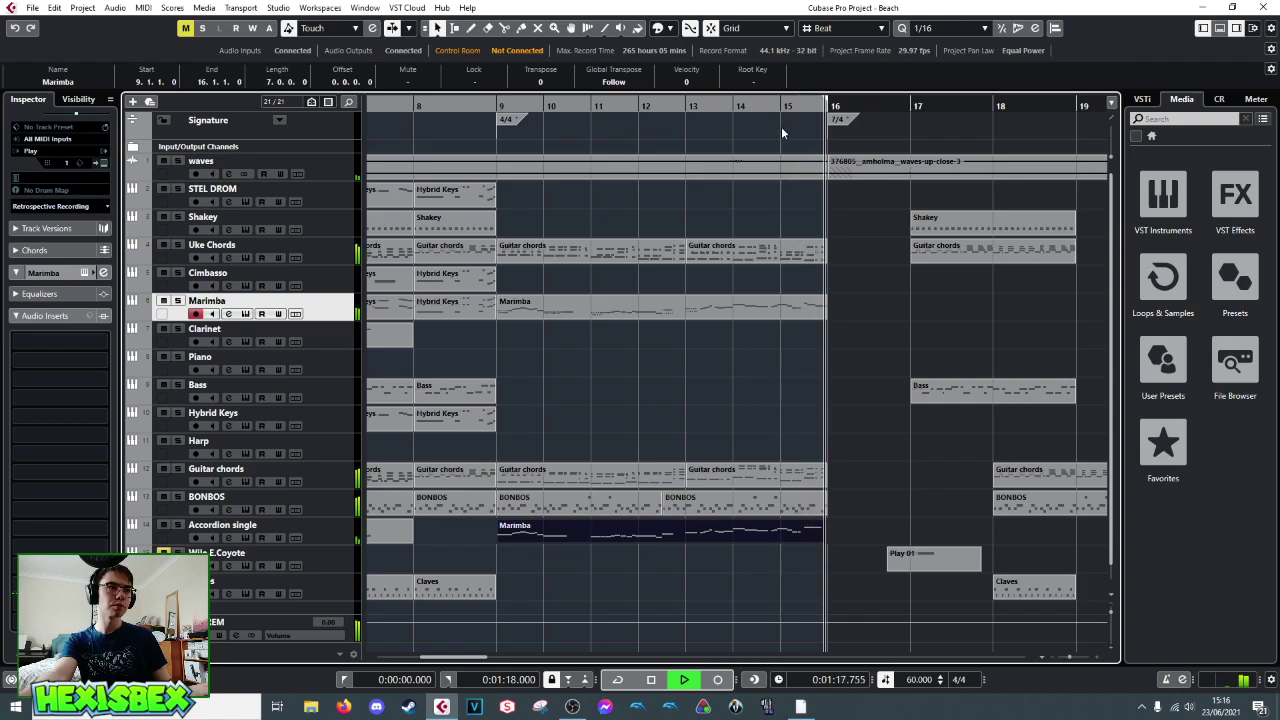
{"action": "key", "text": "space"}
- Extend the last part before bar 16 on the Guitar chords track to 16.4 and play from bar 16
{"action": "left_click", "coordinate": [825, 106]}
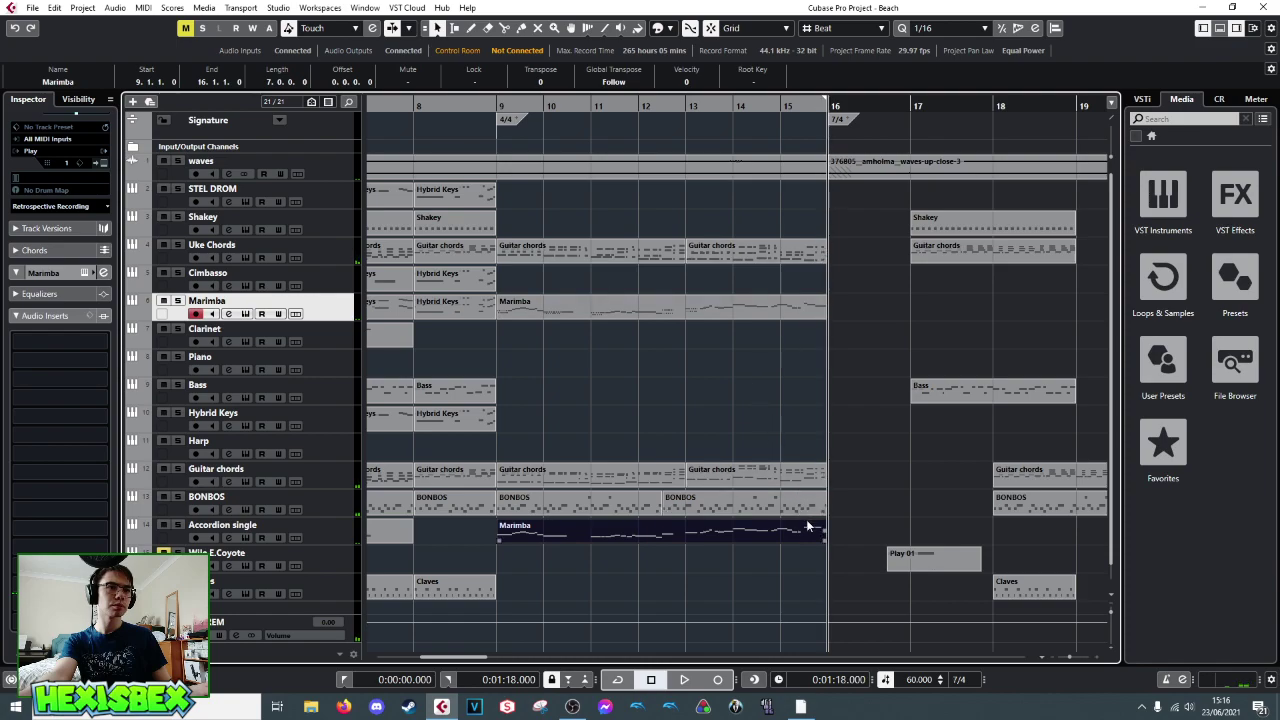
{"action": "left_click_drag", "start_coordinate": [825, 485], "coordinate": [857, 484]}
{"action": "key", "text": "space"}
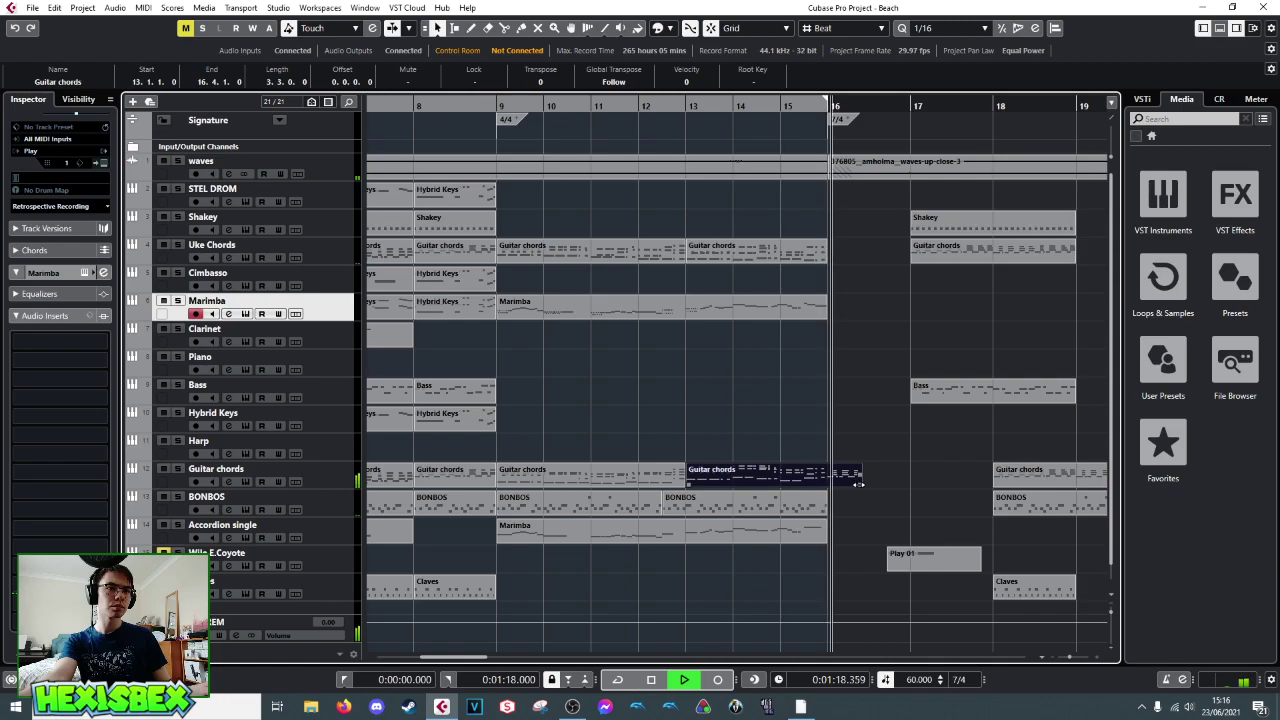
{"action": "key", "text": "space"}
- Delete all notes in bar 16 of the extended Guitar chords part
{"action": "double_click", "coordinate": [845, 481]}
{"action": "left_click_drag", "start_coordinate": [913, 338], "coordinate": [1076, 335]}
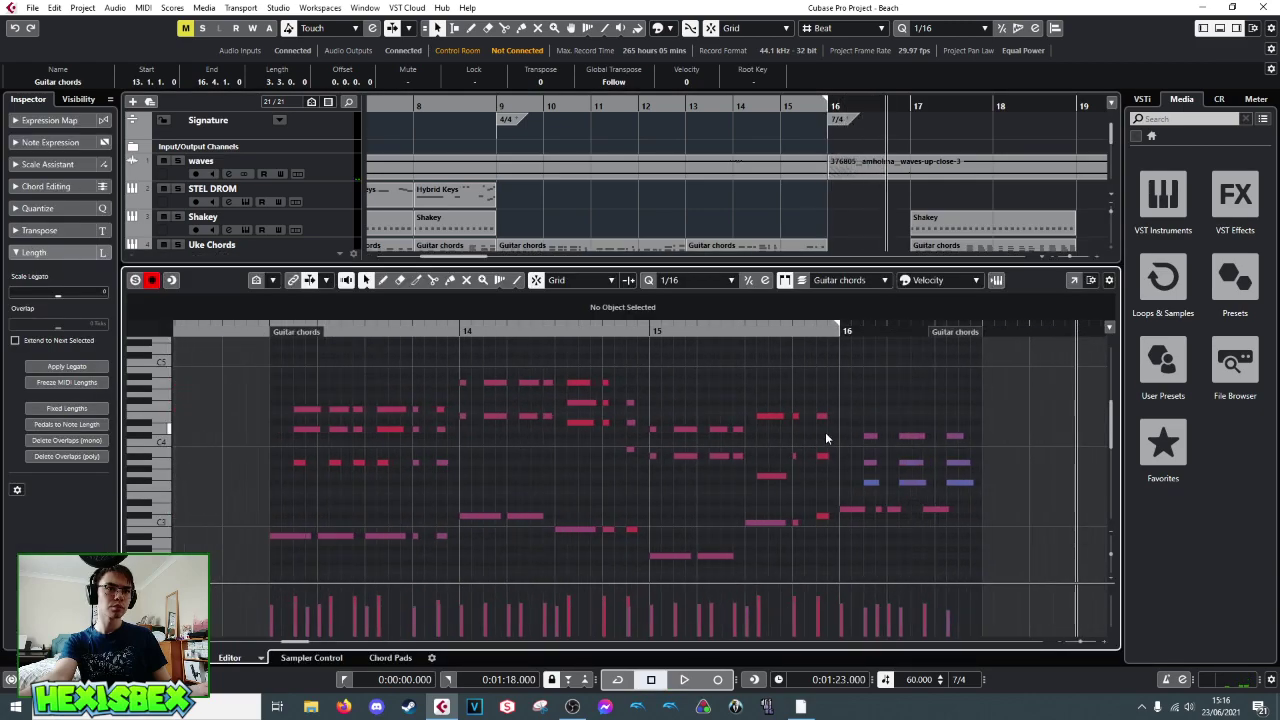
{"action": "left_click_drag", "start_coordinate": [873, 455], "coordinate": [954, 545]}
{"action": "key", "text": "Delete"}
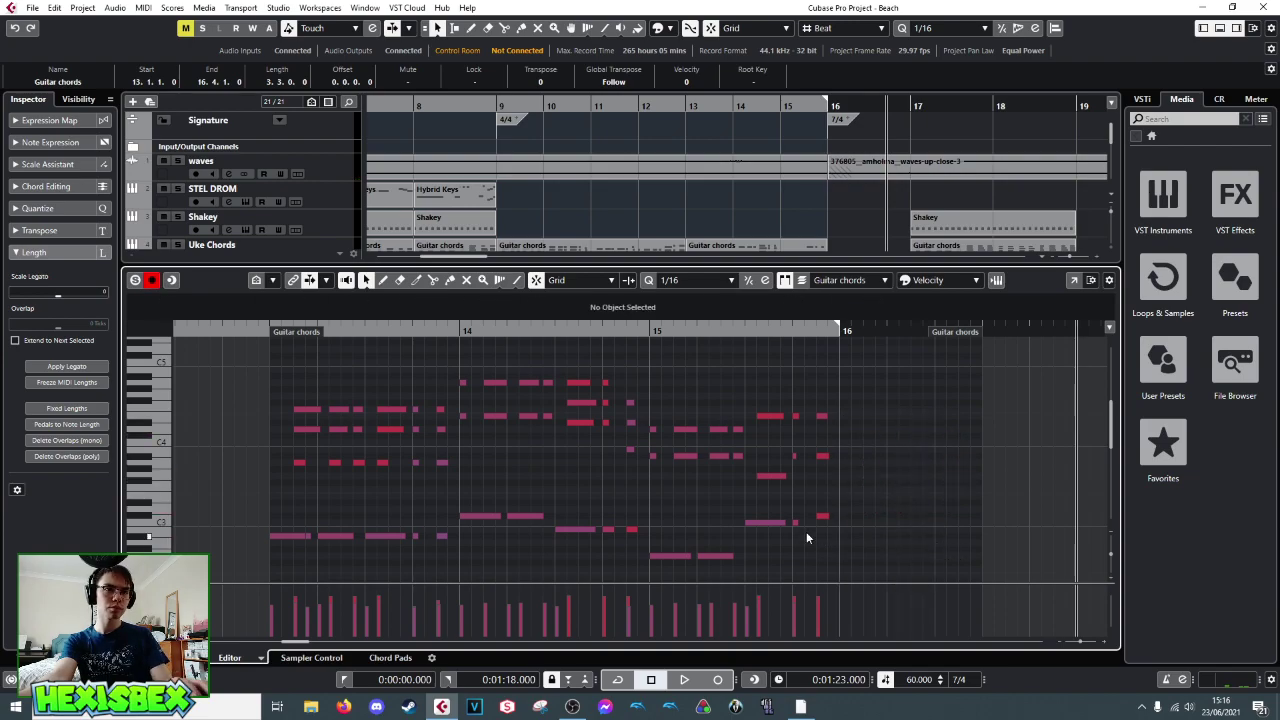
- Duplicate the Guitar chords notes from the second half of bar 15 to bar 16 and delete the copy's upper chord notes, keeping the bass line
{"action": "left_click_drag", "start_coordinate": [764, 404], "coordinate": [836, 537]}
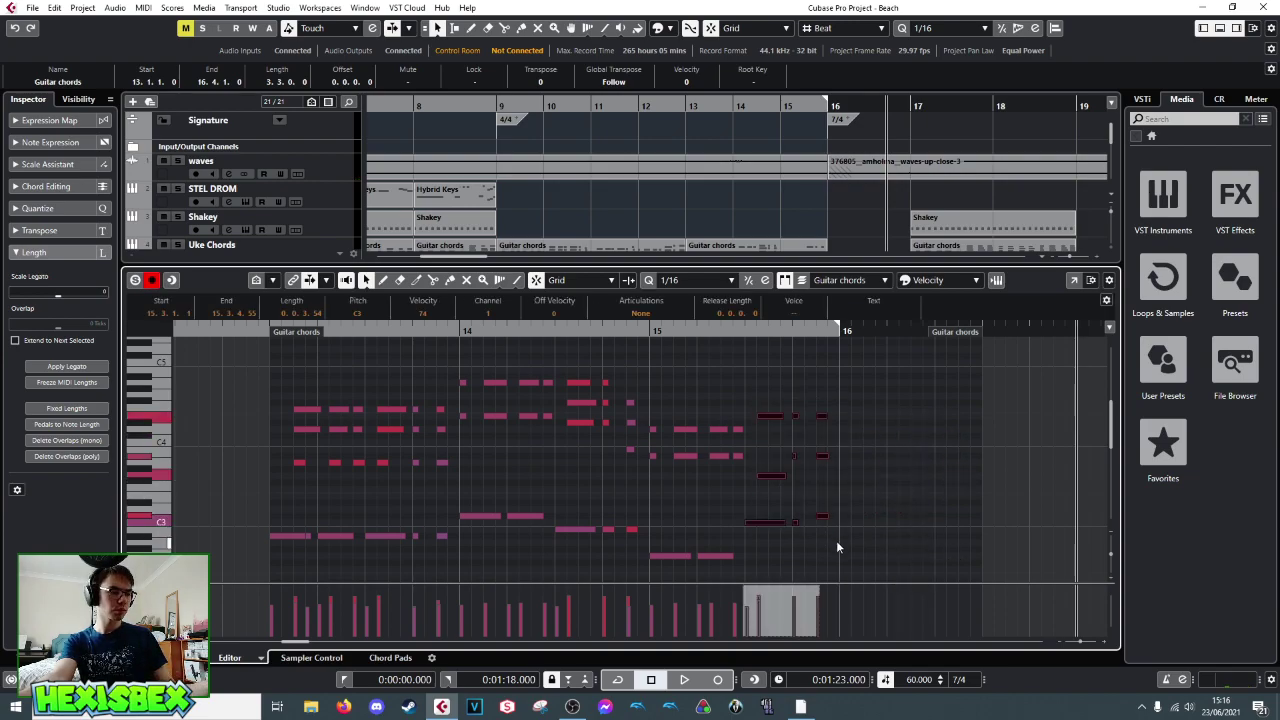
{"action": "key", "text": "ctrl+d"}
{"action": "left_click_drag", "start_coordinate": [861, 530], "coordinate": [873, 533]}
{"action": "left_click_drag", "start_coordinate": [854, 407], "coordinate": [932, 490]}
{"action": "key", "text": "Delete"}
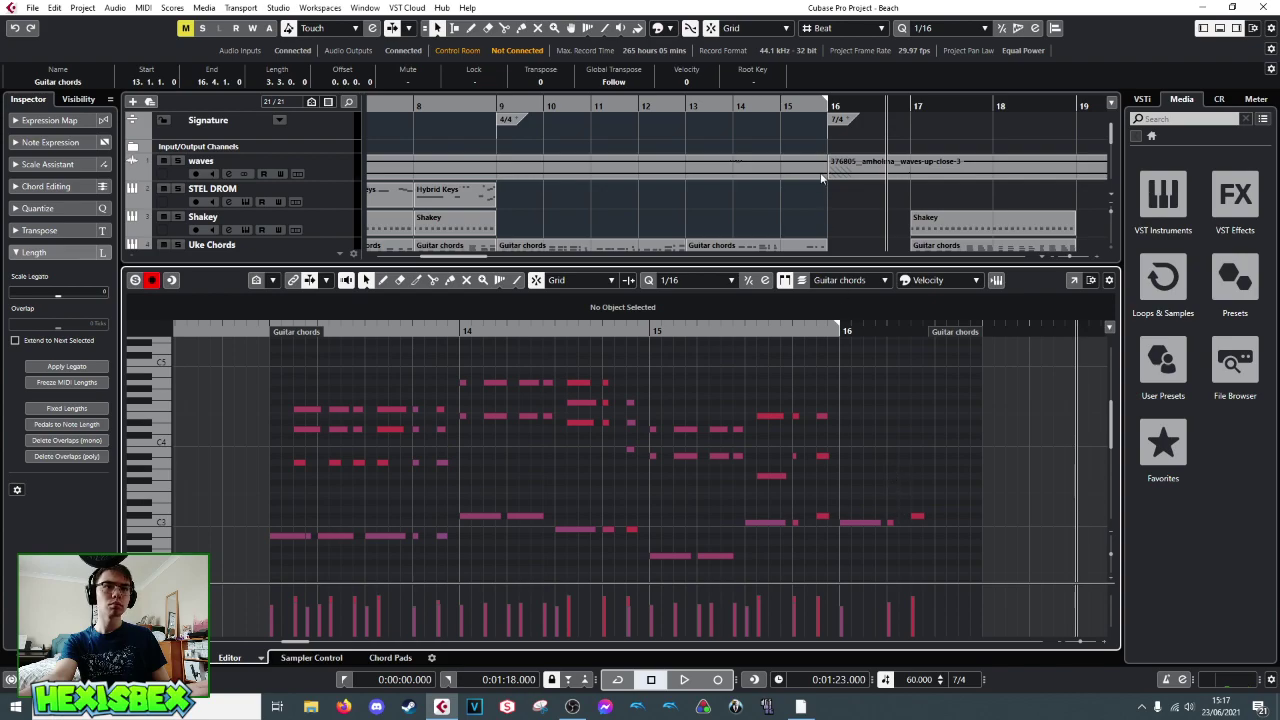
- Move the 7/4 time signature from bar 16 to bar 17 and lengthen the Guitar chords part to end at bar 17
{"action": "left_click_drag", "start_coordinate": [841, 121], "coordinate": [916, 124]}
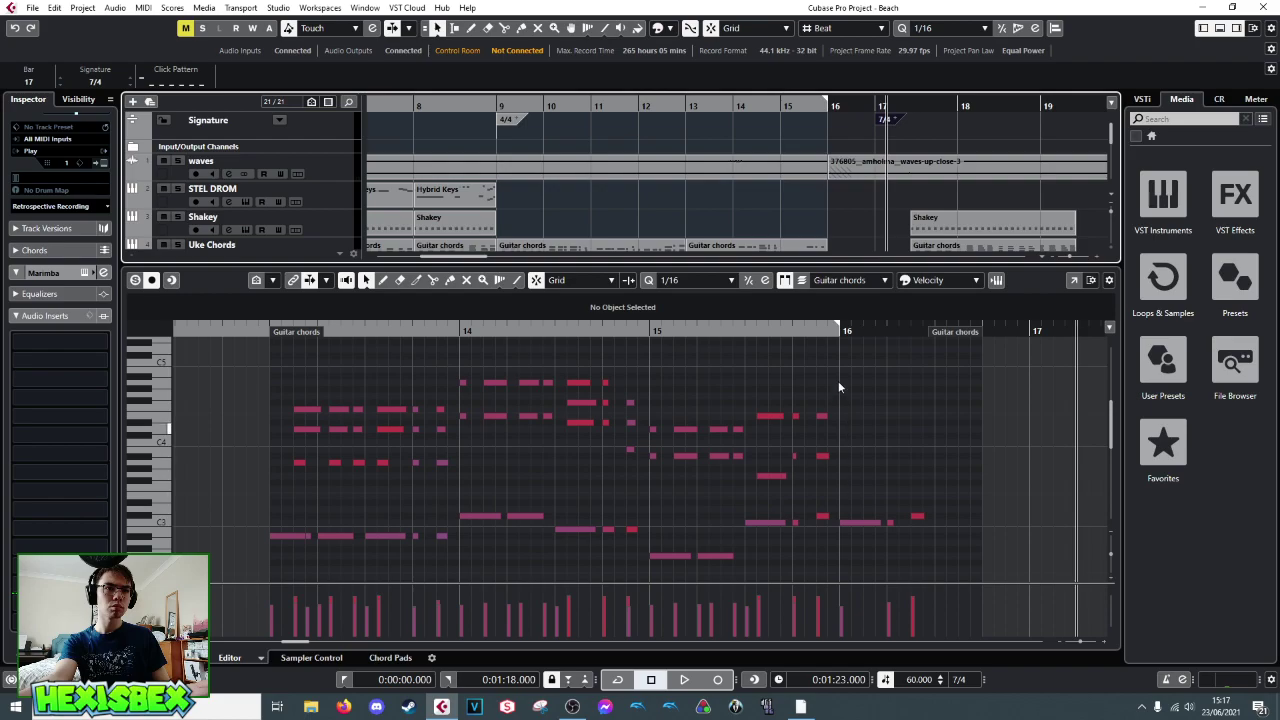
{"action": "left_click", "coordinate": [843, 330]}
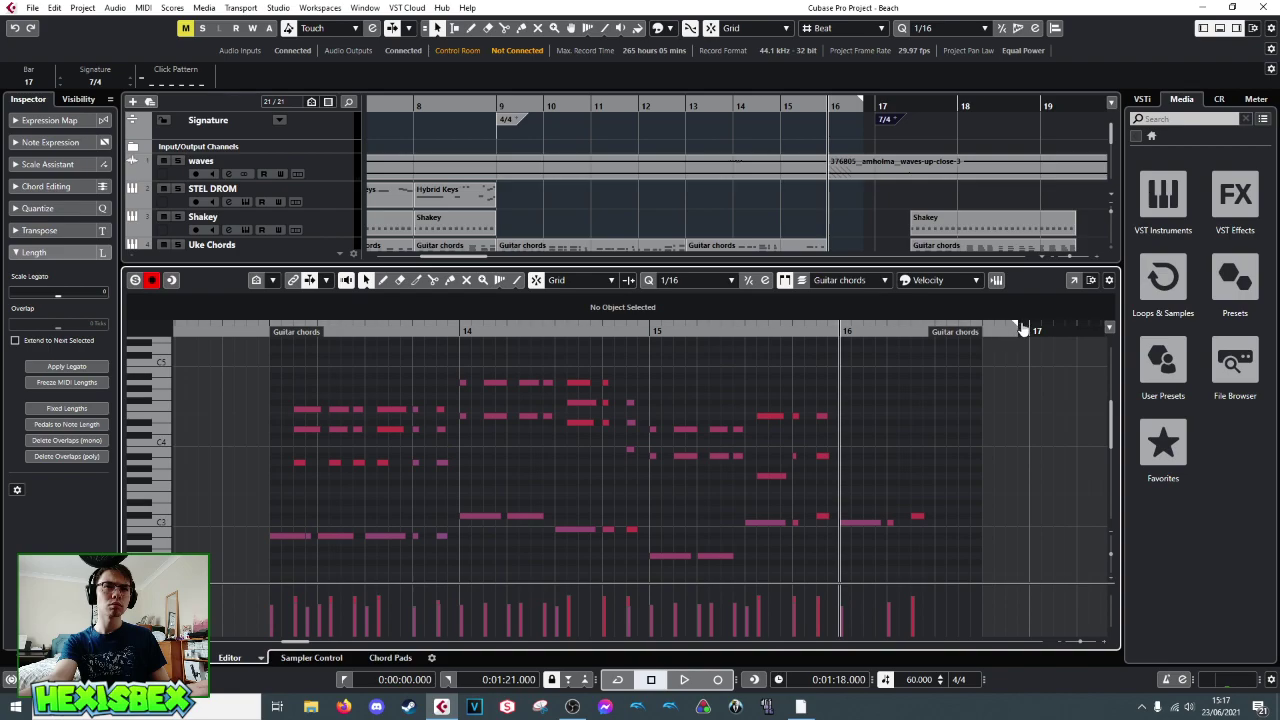
{"action": "scroll", "coordinate": [862, 180], "scroll_direction": "down", "scroll_amount": 5}
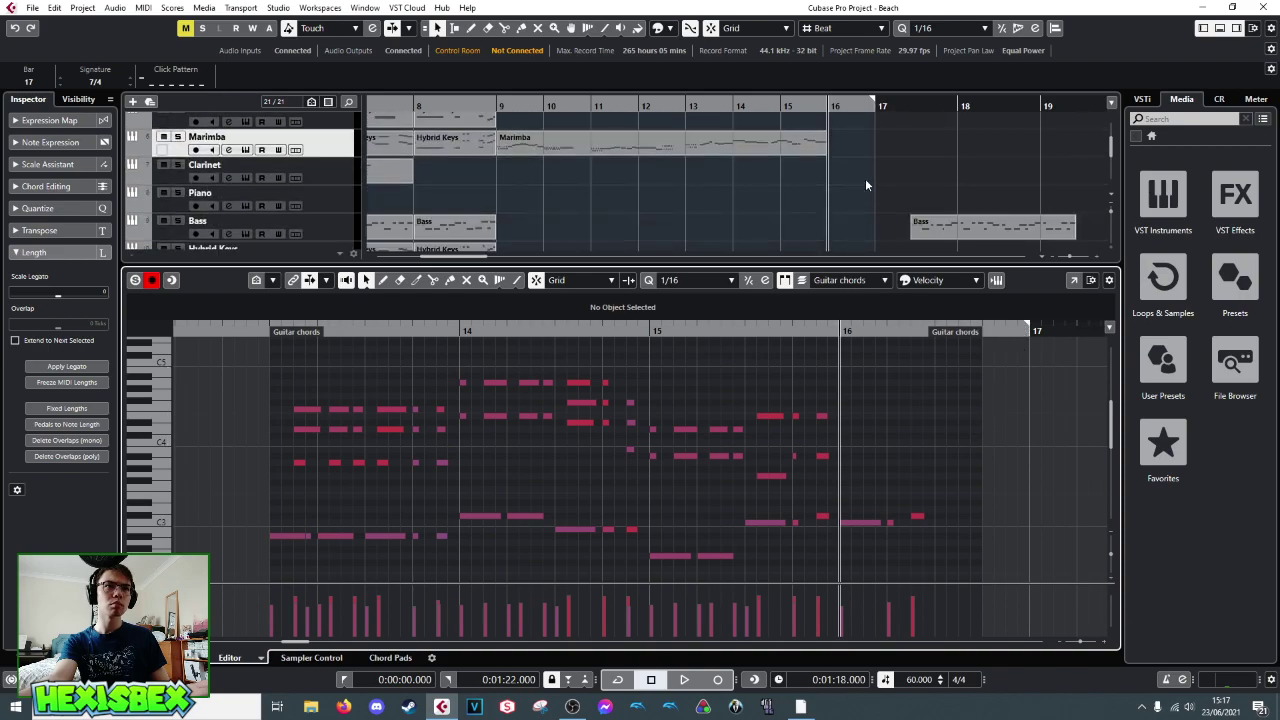
{"action": "left_click", "coordinate": [862, 240]}
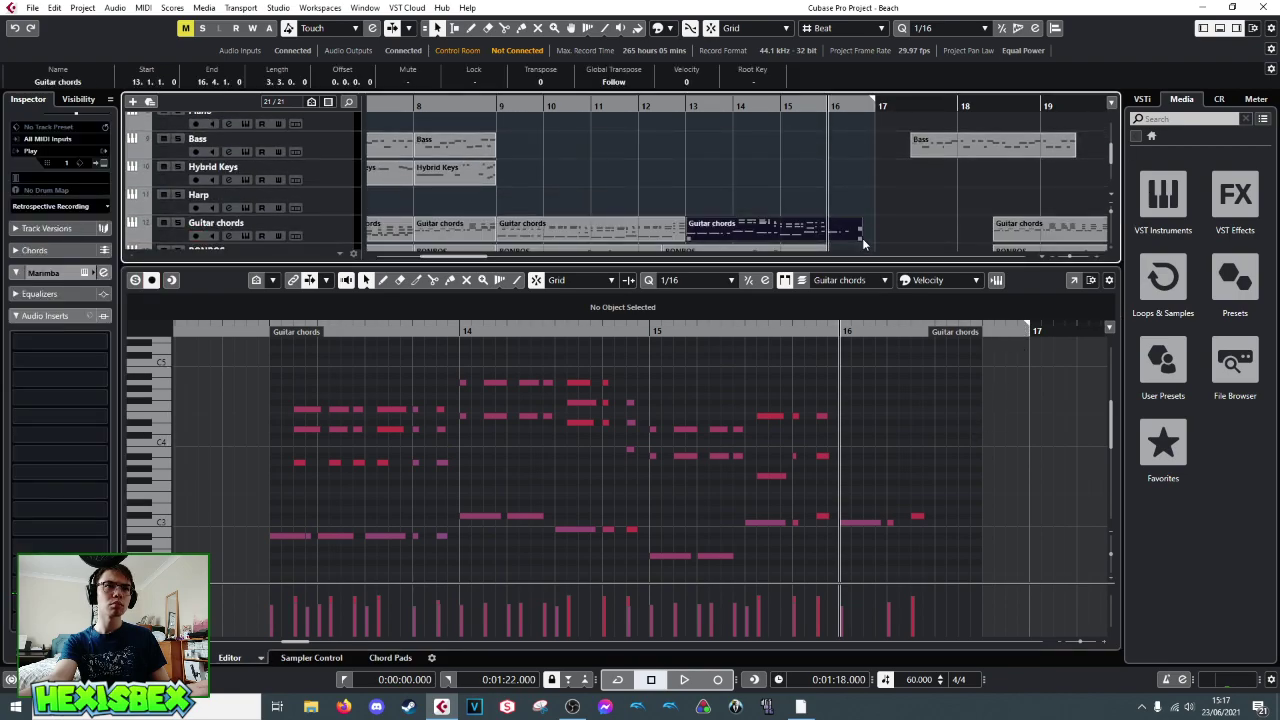
{"action": "left_click_drag", "start_coordinate": [860, 238], "coordinate": [874, 238]}
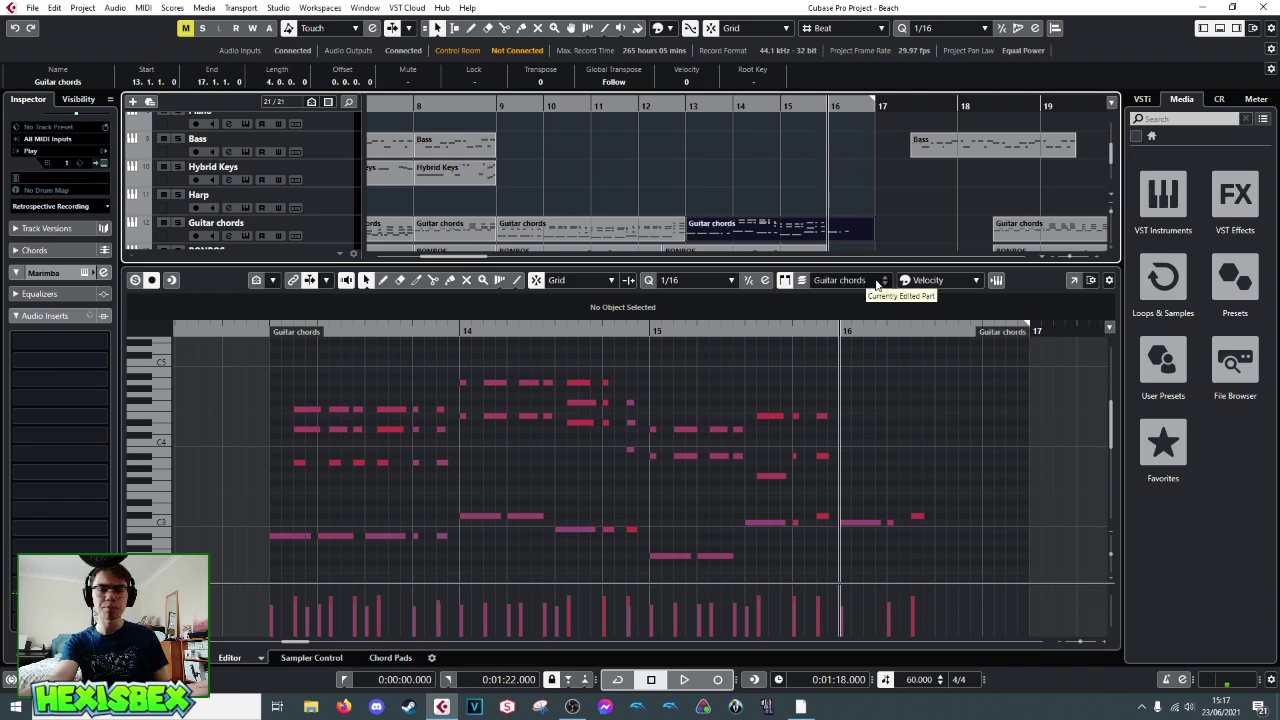
- Play the new Guitar chords bass notes twice from the start of bar 16
{"action": "key", "text": "space"}
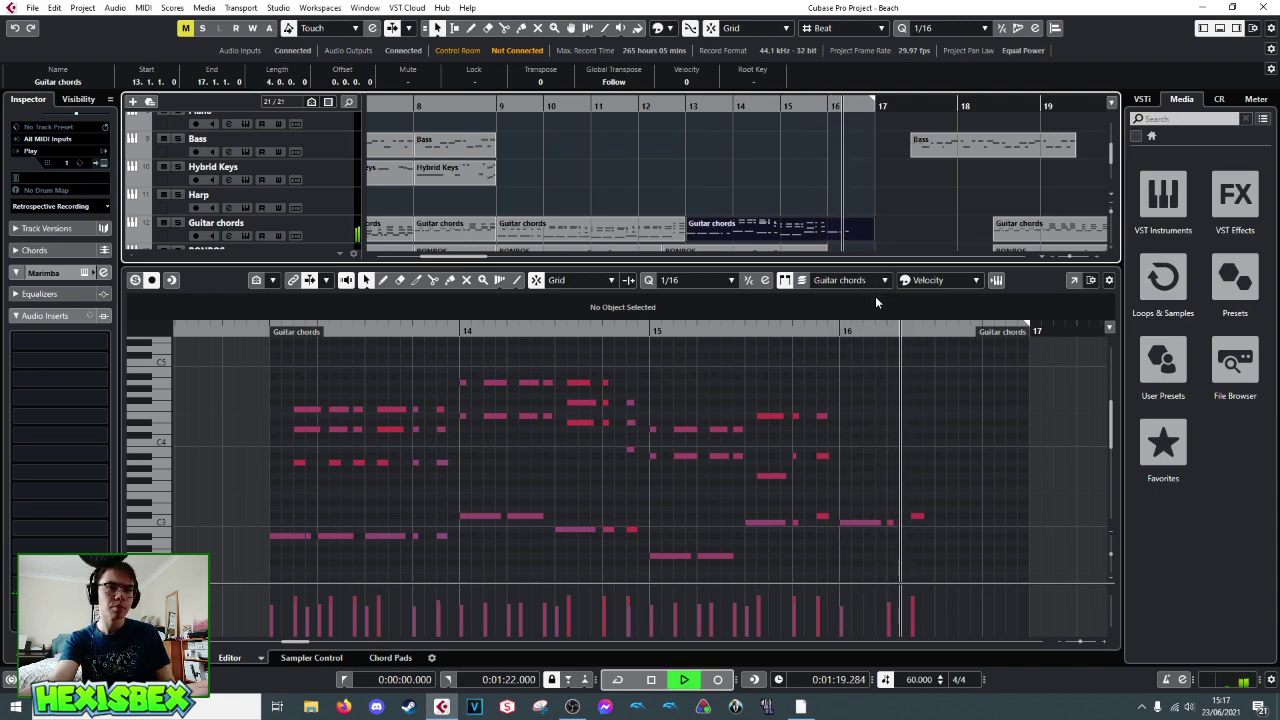
{"action": "key", "text": "space"}
{"action": "key", "text": "space"}
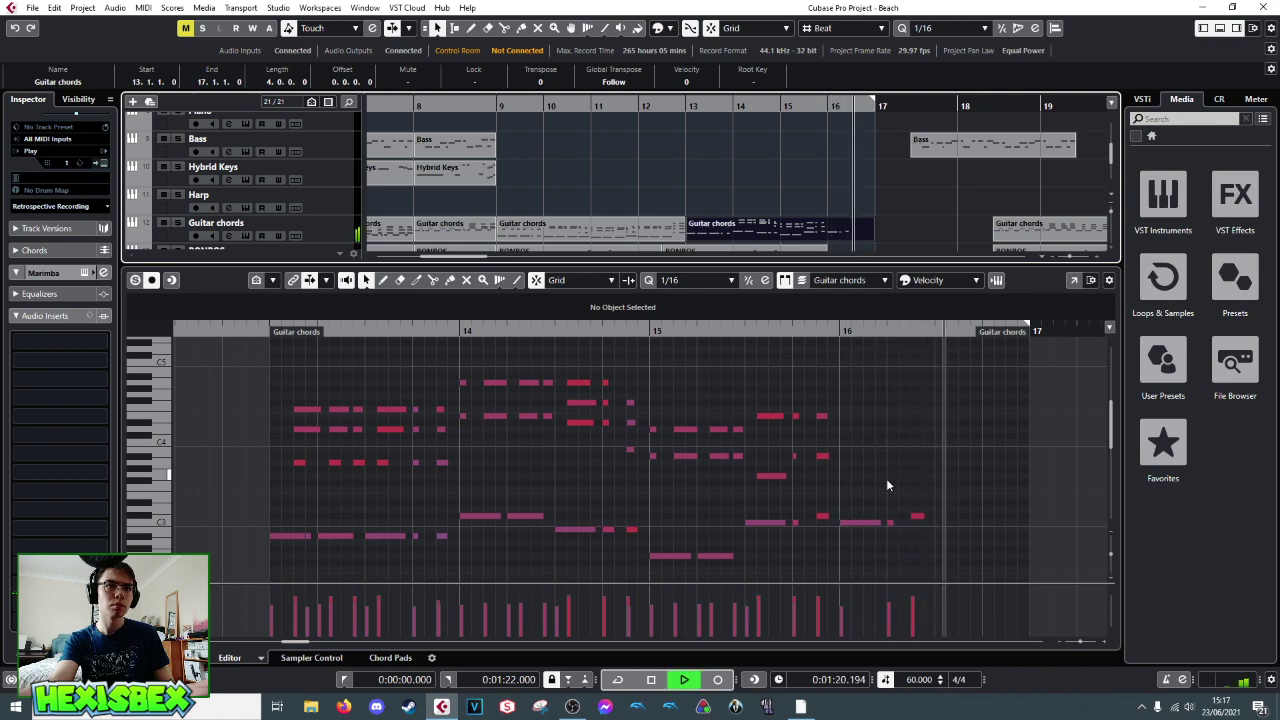
{"action": "key", "text": "space"}
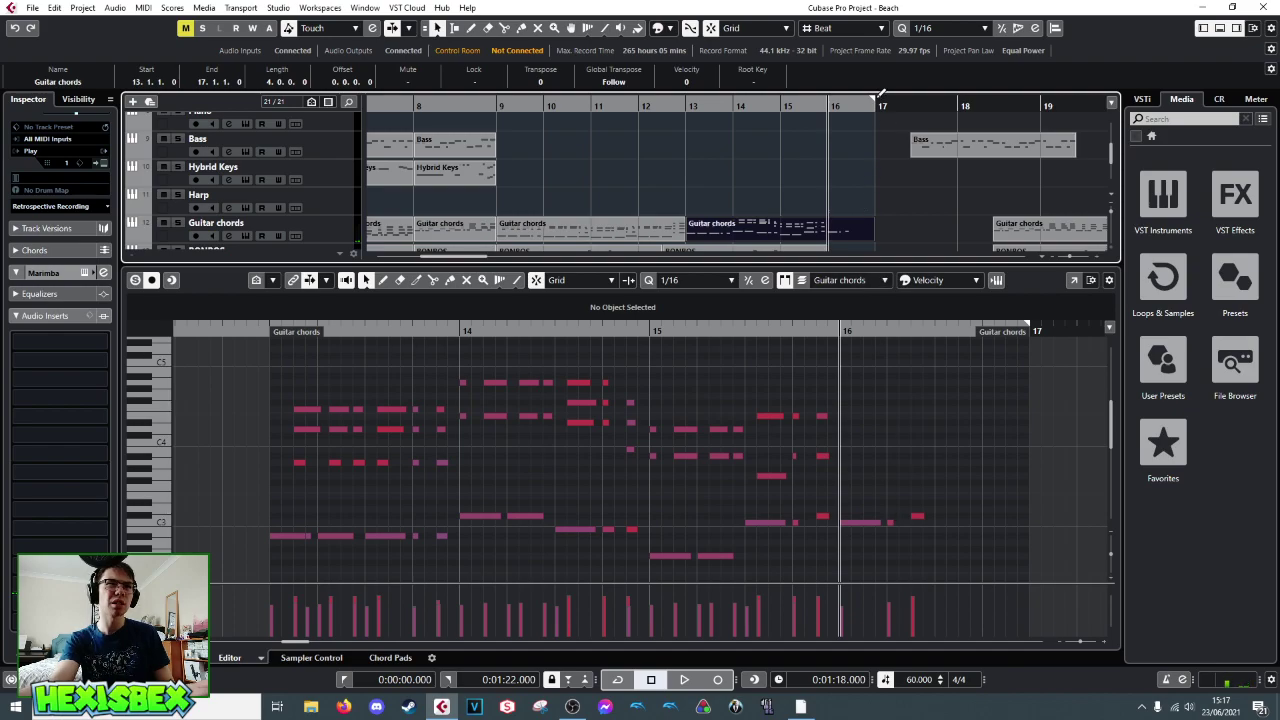
- Add a 2/4 time signature at bar 16 on the Signature track
{"action": "scroll", "coordinate": [839, 146], "scroll_direction": "up", "scroll_amount": 5}
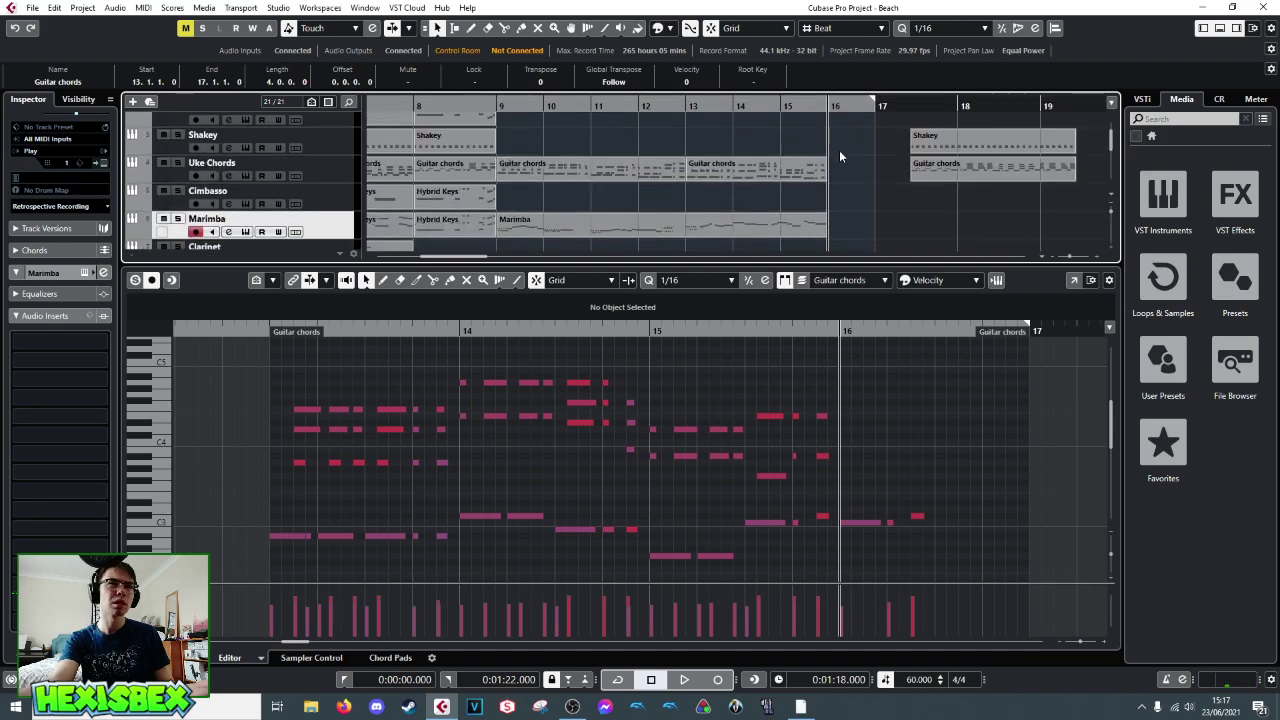
{"action": "right_click", "coordinate": [838, 131]}
{"action": "left_click", "coordinate": [869, 131]}
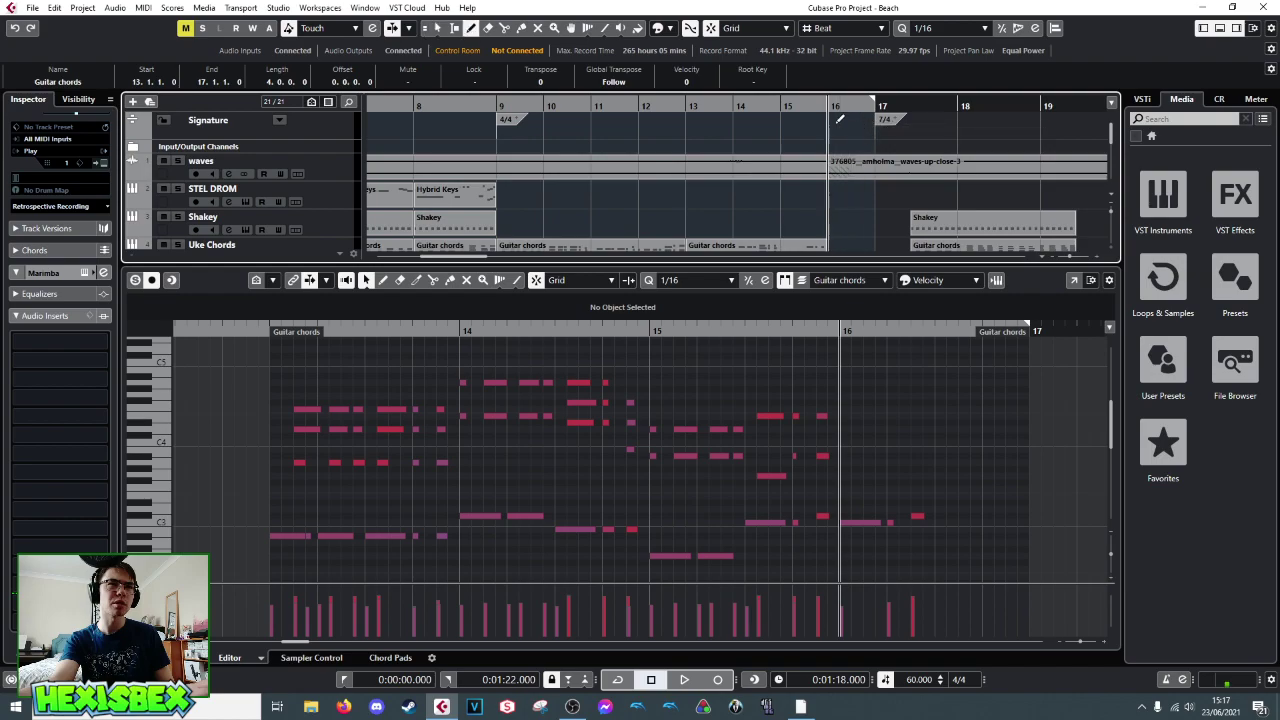
{"action": "left_click", "coordinate": [838, 119]}
{"action": "double_click", "coordinate": [841, 119]}
{"action": "type", "text": "2"}
{"action": "key", "text": "Return"}
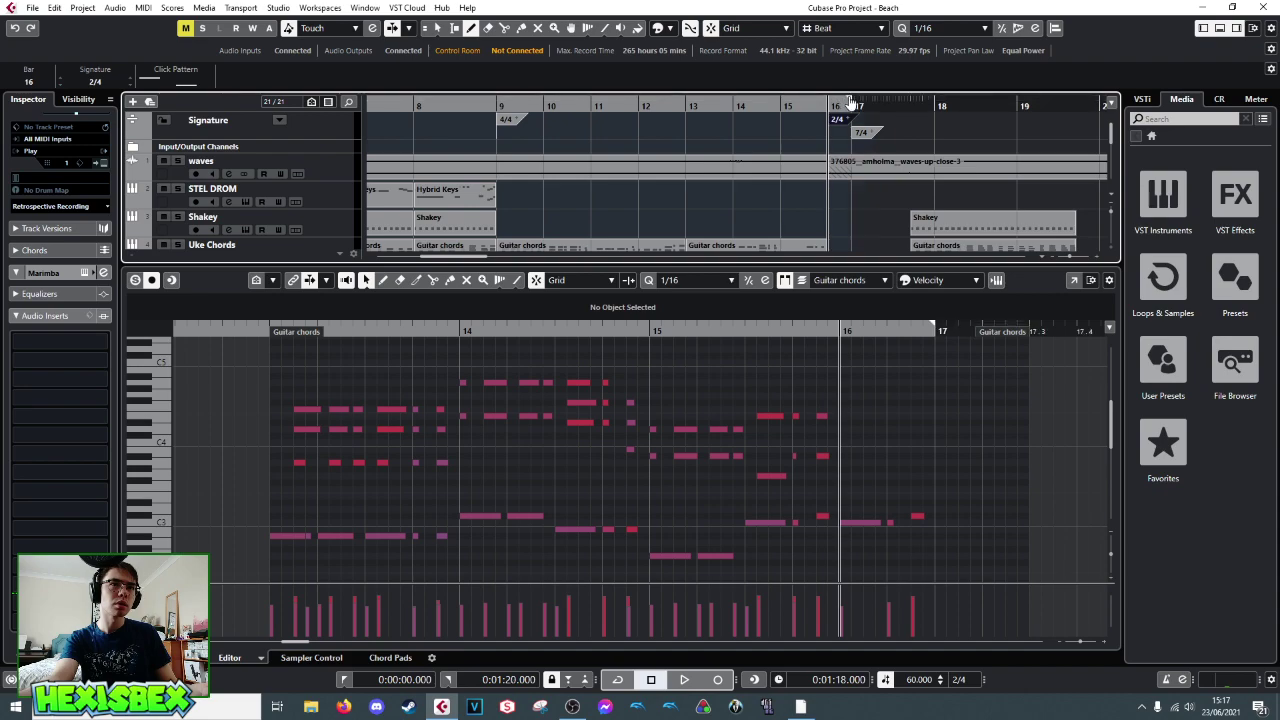
- Play the Guitar chords bass notes in bar 16, starting once from the bar and once from the second half of bar 15
{"action": "scroll", "coordinate": [889, 435], "scroll_direction": "down", "scroll_amount": 2}
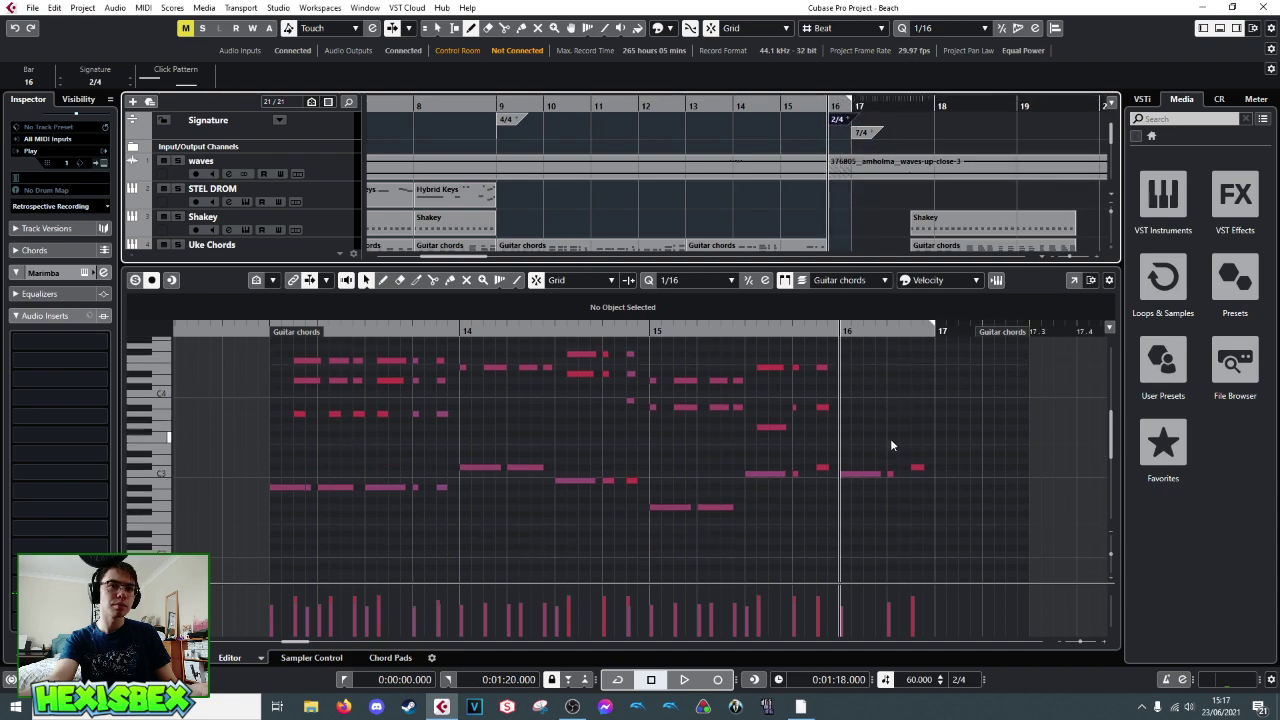
{"action": "key", "text": "space"}
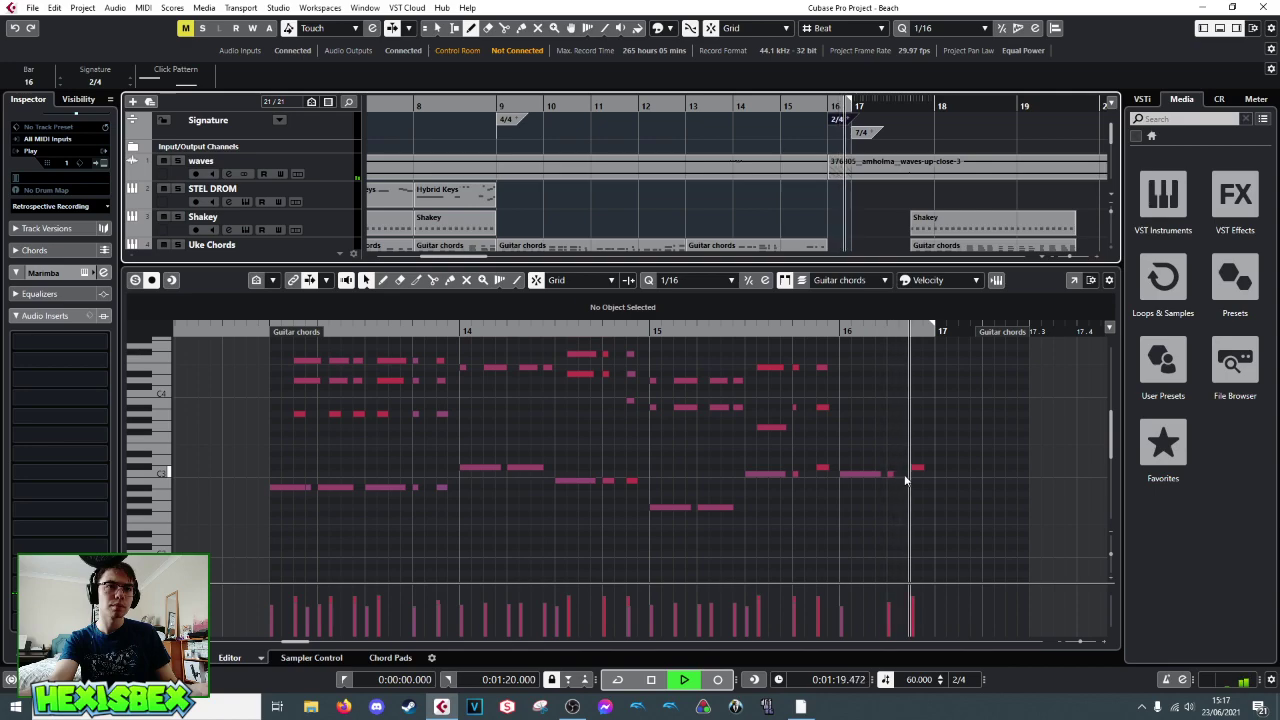
{"action": "key", "text": "space"}
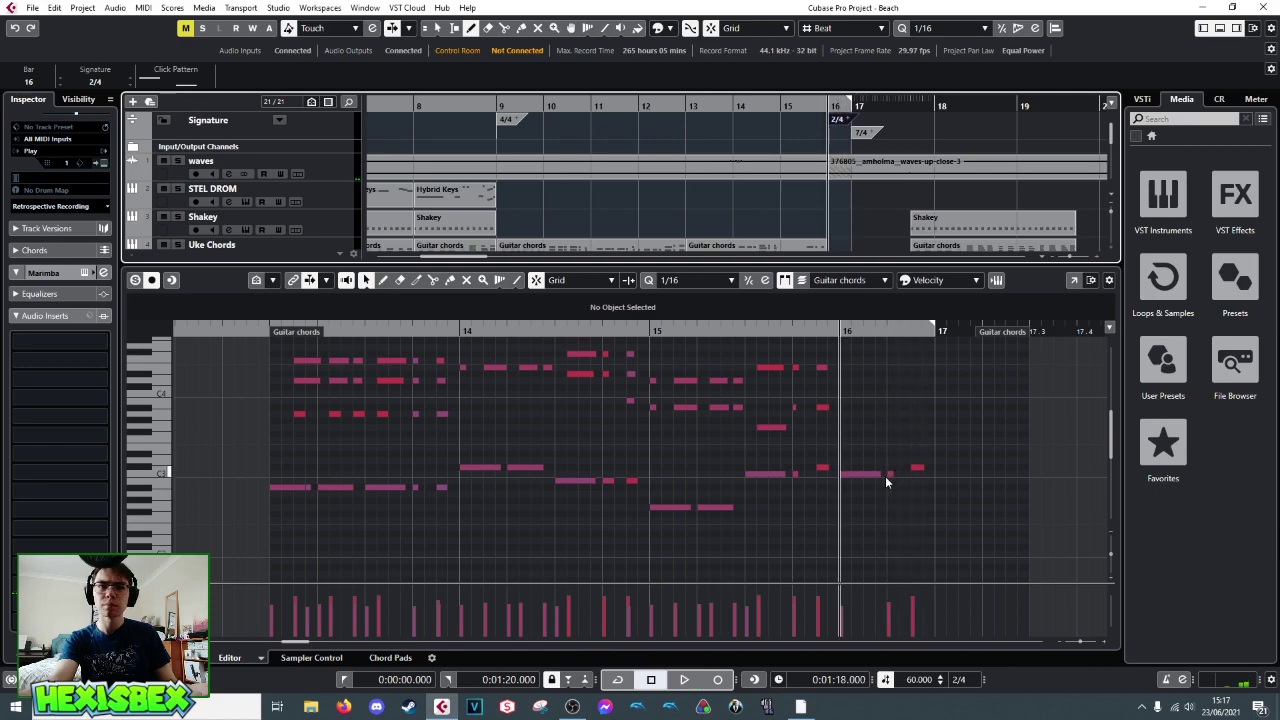
{"action": "left_click", "coordinate": [770, 333]}
{"action": "key", "text": "space"}
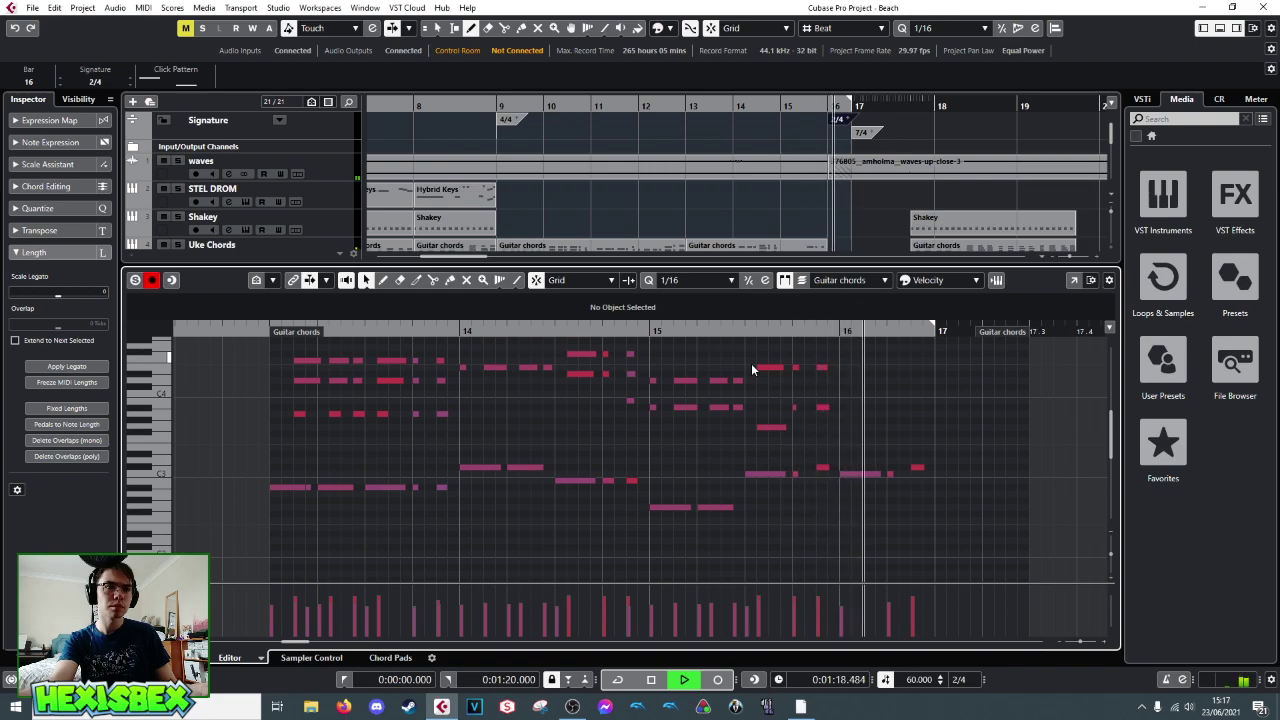
{"action": "key", "text": "space"}
- Raise the first two Guitar chords bass notes in bar 16 to C#3 and play the transition
{"action": "left_click", "coordinate": [853, 470]}
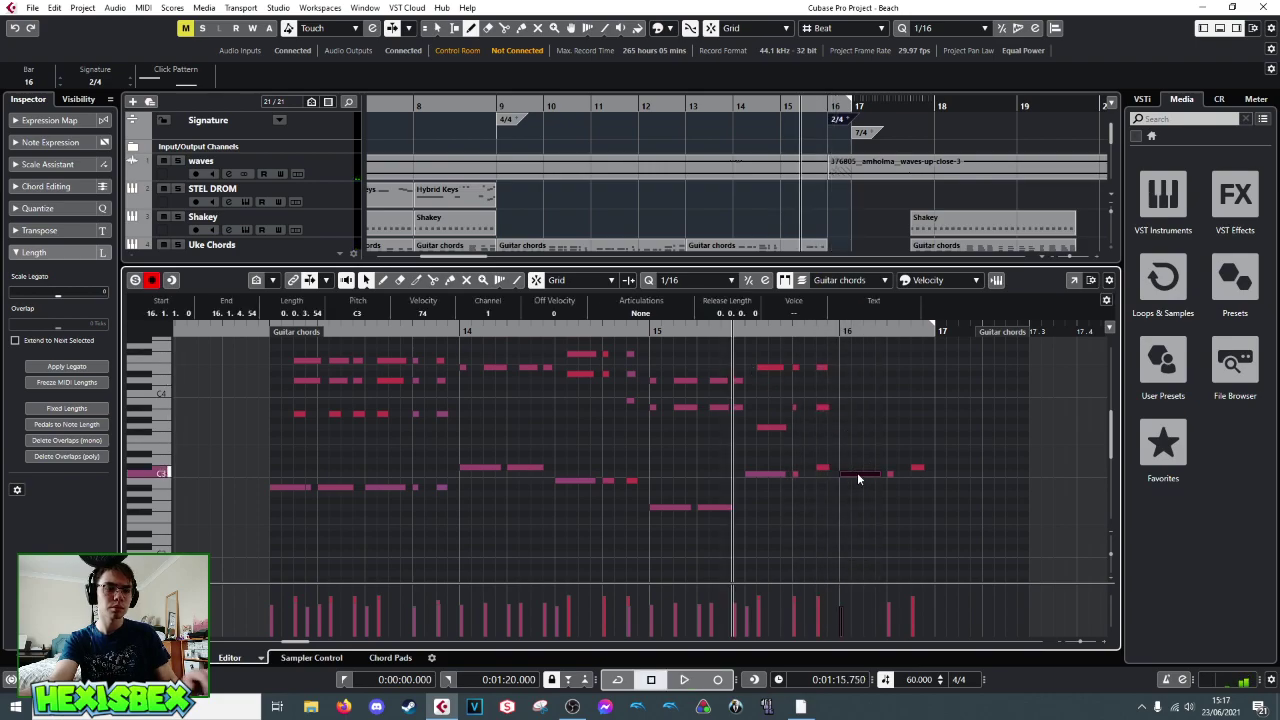
{"action": "left_click", "coordinate": [890, 474]}
{"action": "key", "text": "space"}
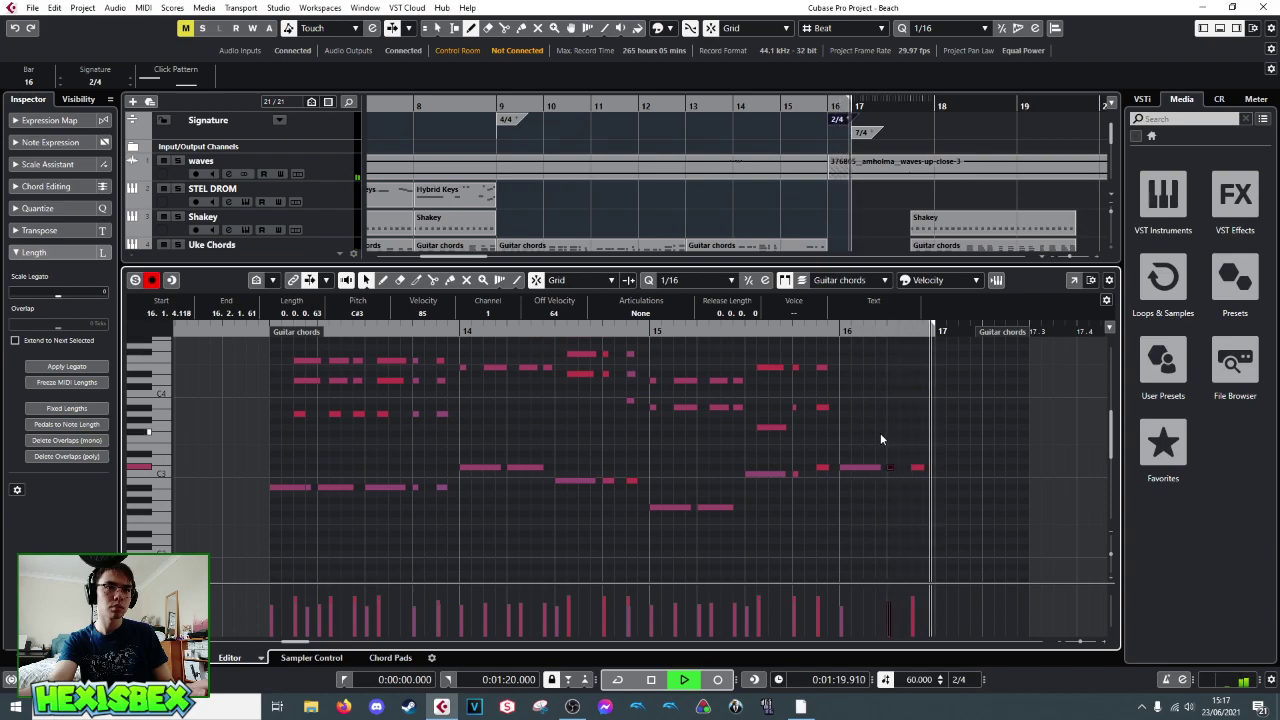
{"action": "key", "text": "space"}
- Delete all the Guitar chords bass notes in bar 16
{"action": "left_click", "coordinate": [893, 462]}
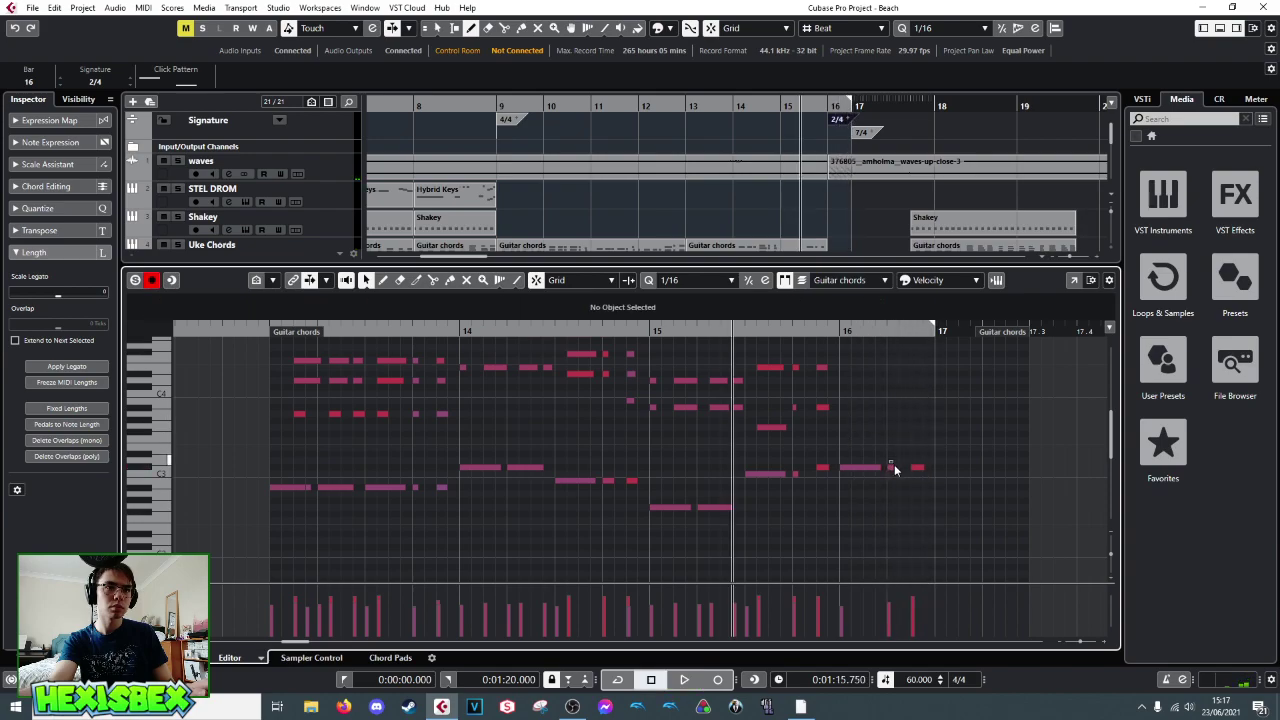
{"action": "key", "text": "ctrl+z"}
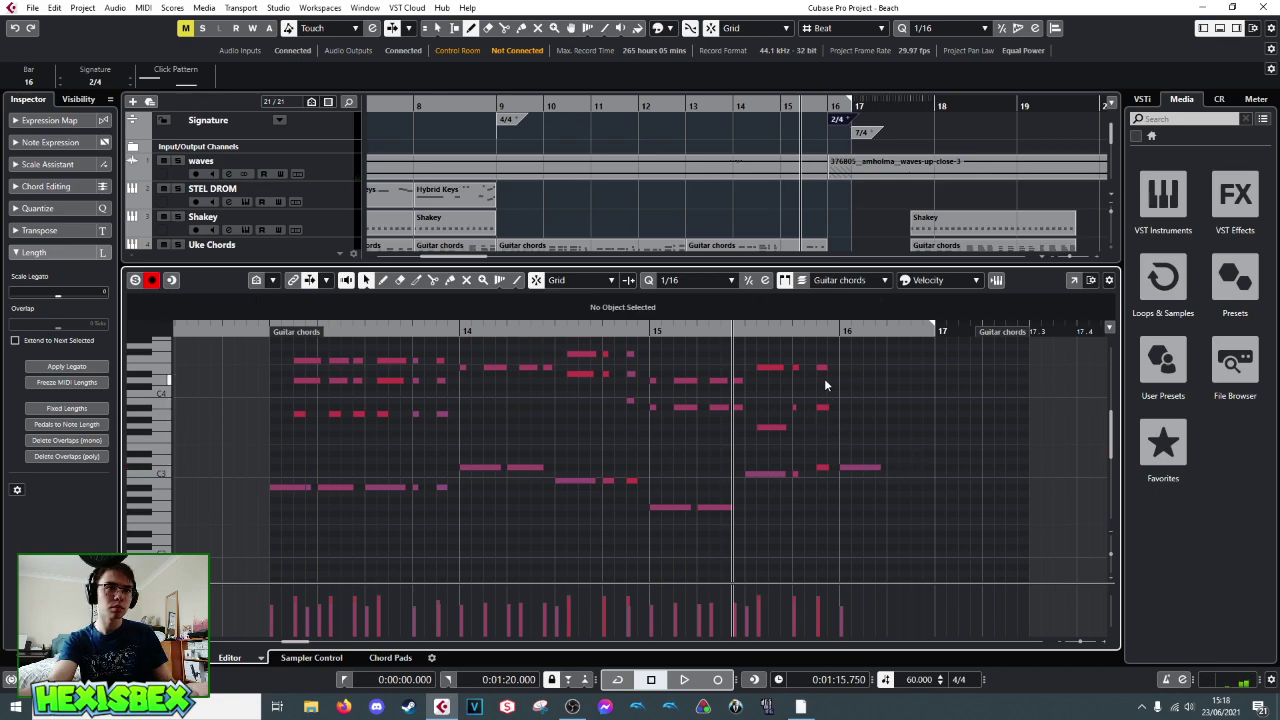
{"action": "key", "text": "ctrl+z"}
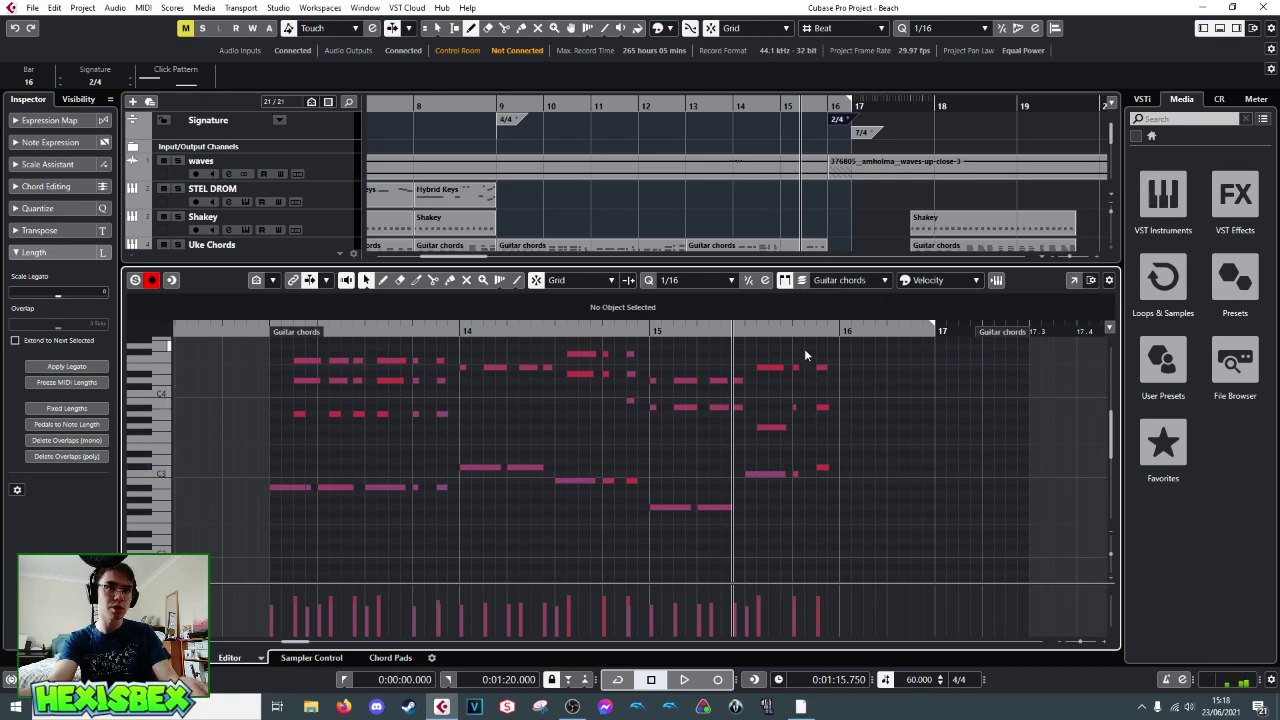
- Duplicate the last chord of bar 15 to the start of bar 16, lengthen it to about one beat and play it
{"action": "key", "text": "ctrl+z"}
{"action": "key", "text": "ctrl+z"}
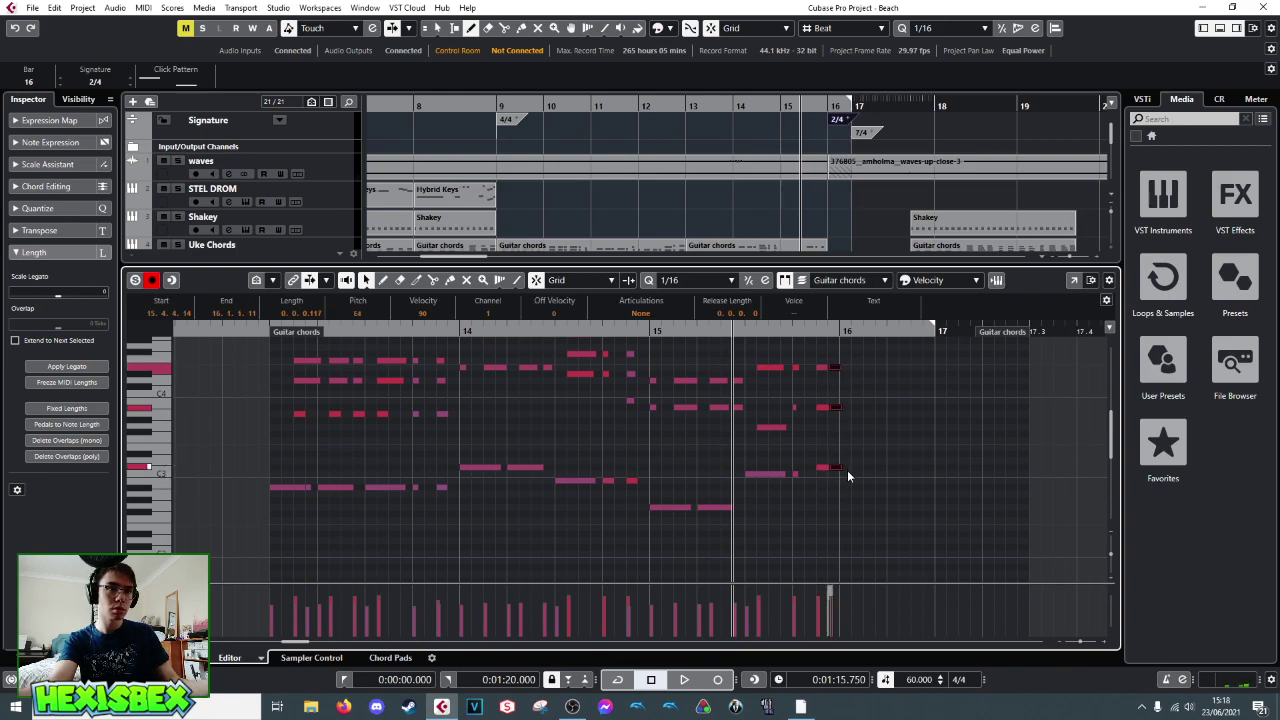
{"action": "left_click", "coordinate": [844, 463]}
{"action": "left_click", "coordinate": [843, 484]}
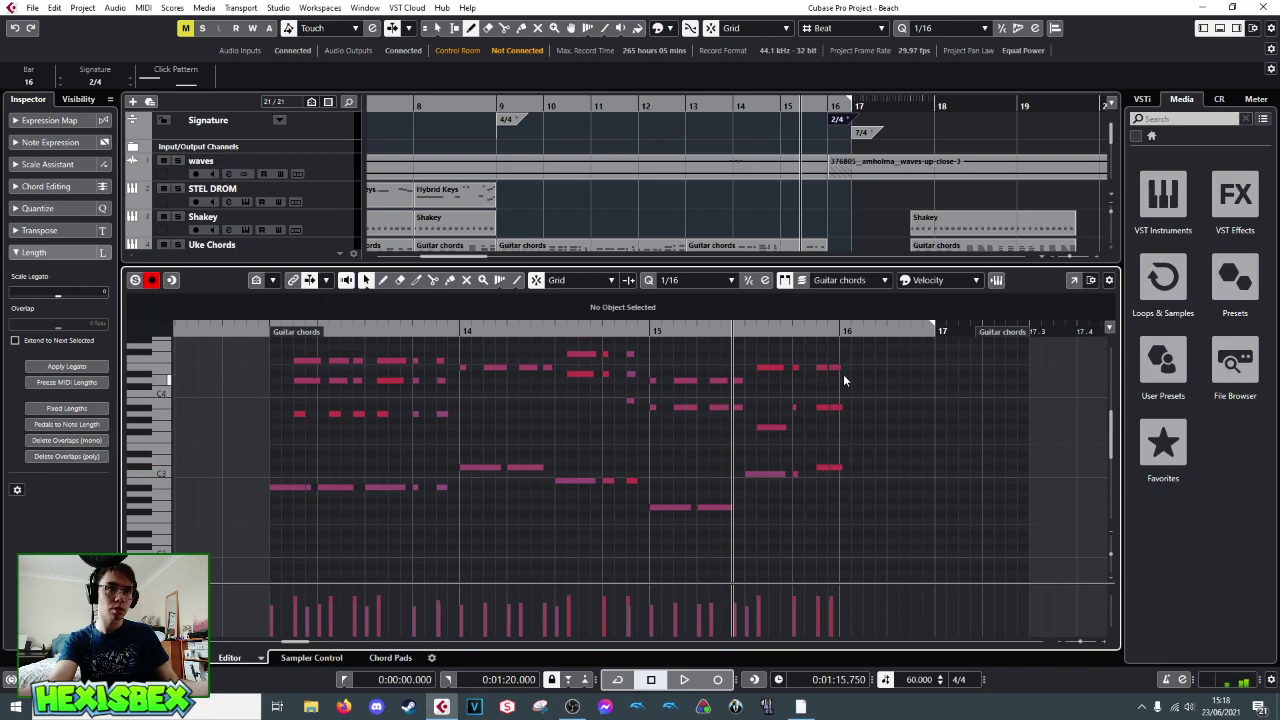
{"action": "left_click_drag", "start_coordinate": [838, 365], "coordinate": [839, 362]}
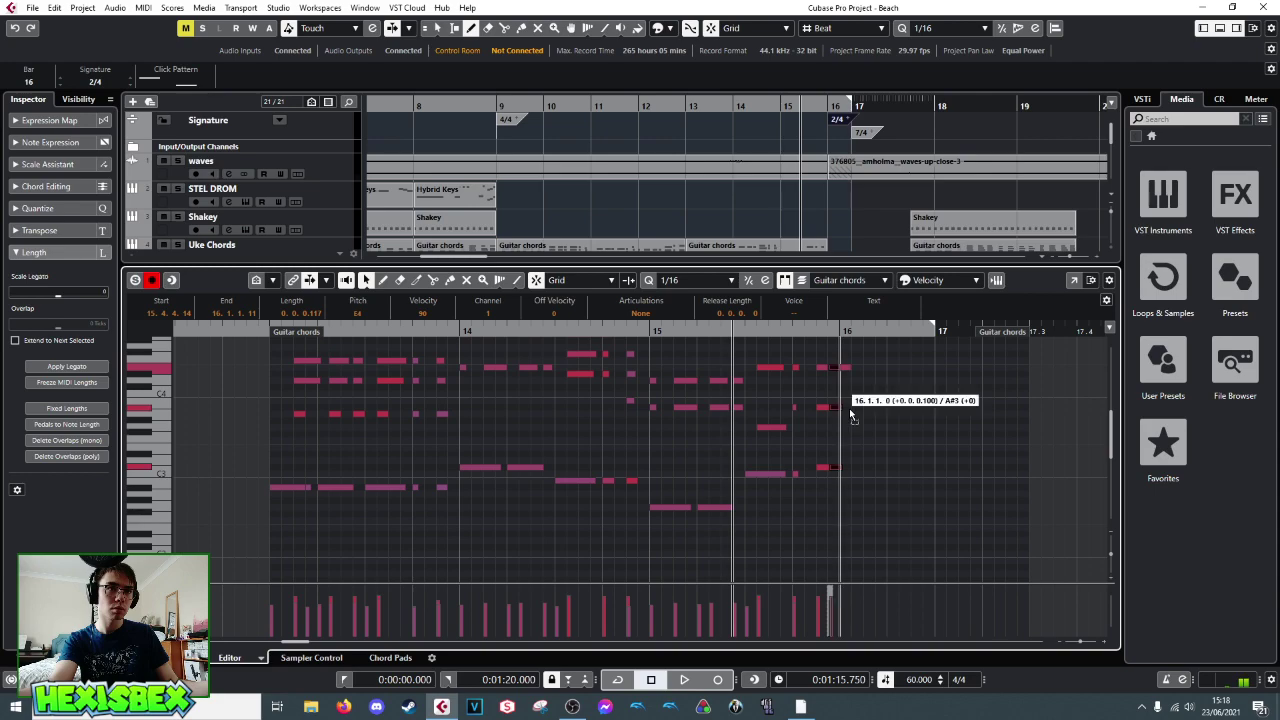
{"action": "left_click_drag", "start_coordinate": [848, 407], "coordinate": [885, 408]}
{"action": "key", "text": "space"}
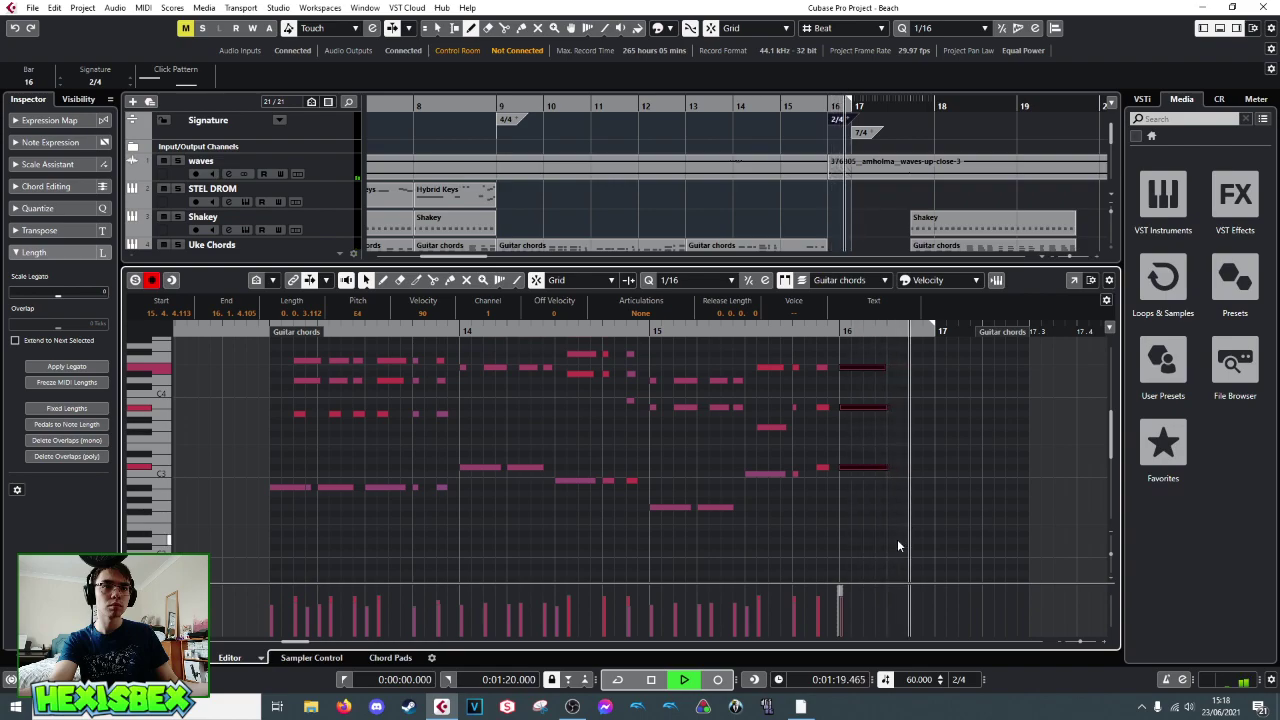
{"action": "key", "text": "space"}
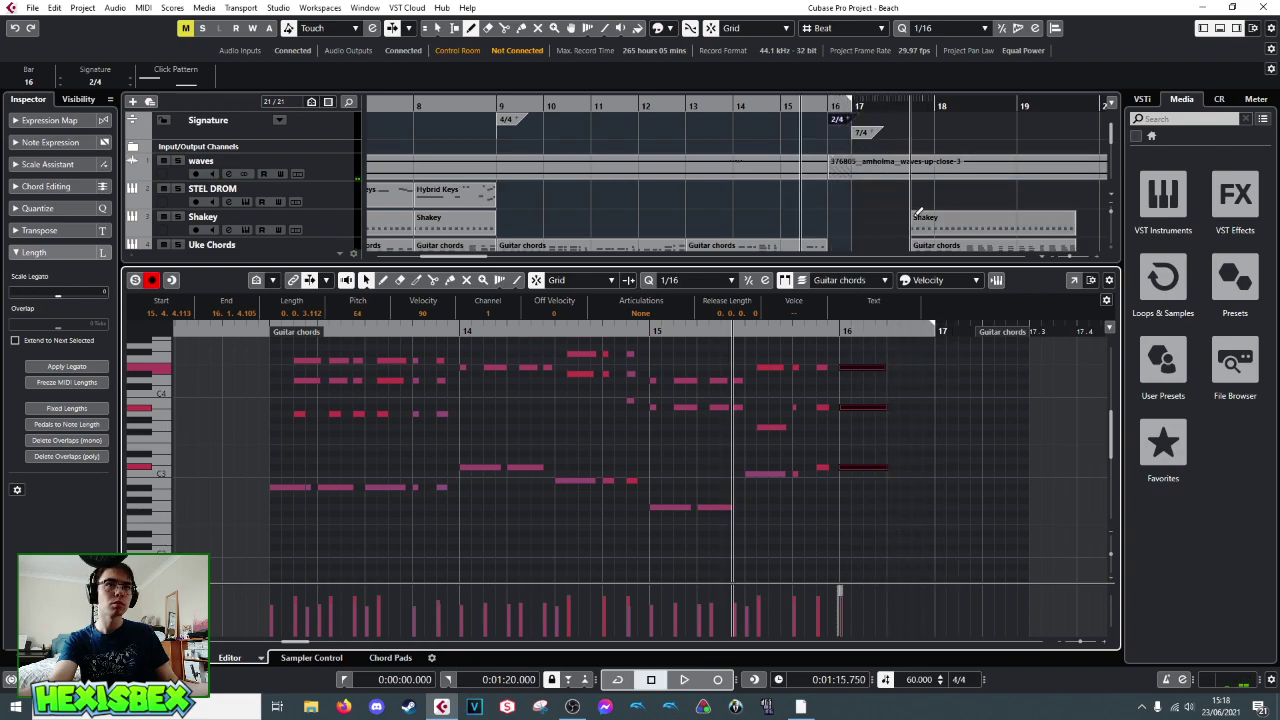
- Move all the parts of the following 7/4 section earlier so the Shakey, Uke Chords and Bass parts start at bar 17
{"action": "left_click", "coordinate": [919, 104]}
{"action": "key", "text": "g"}
{"action": "key", "text": "g"}
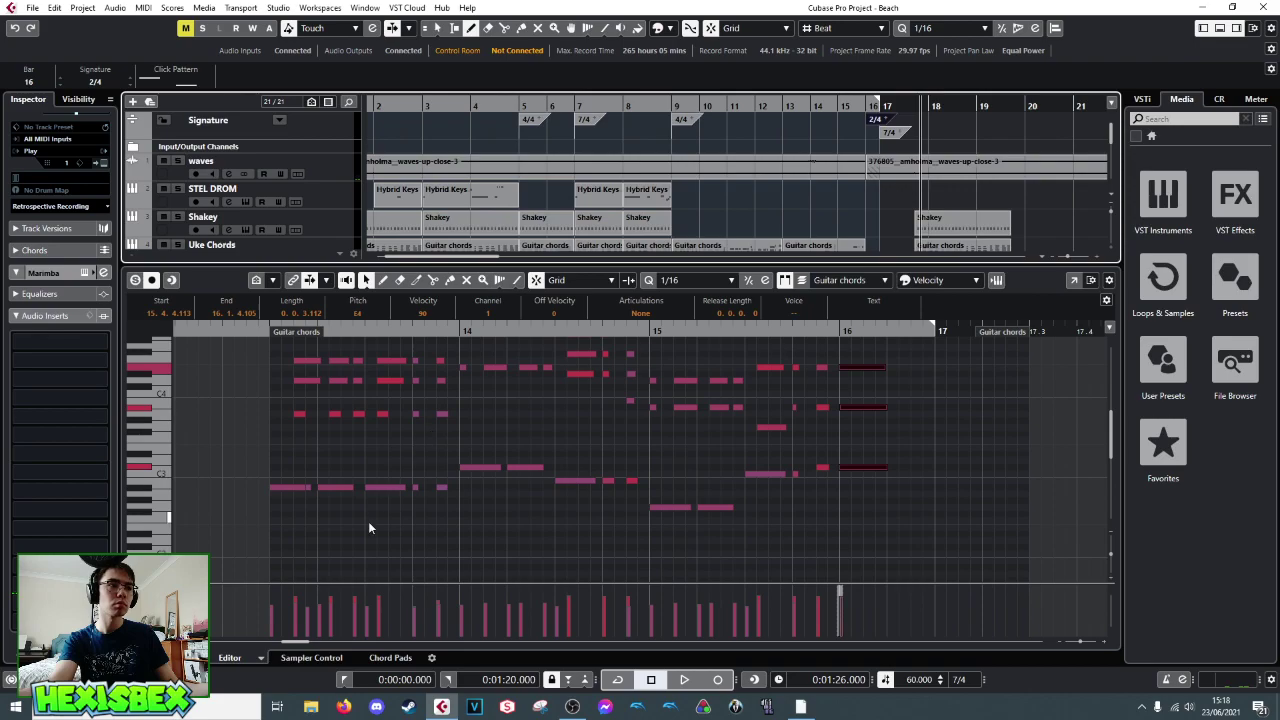
{"action": "key", "text": "alt+F3"}
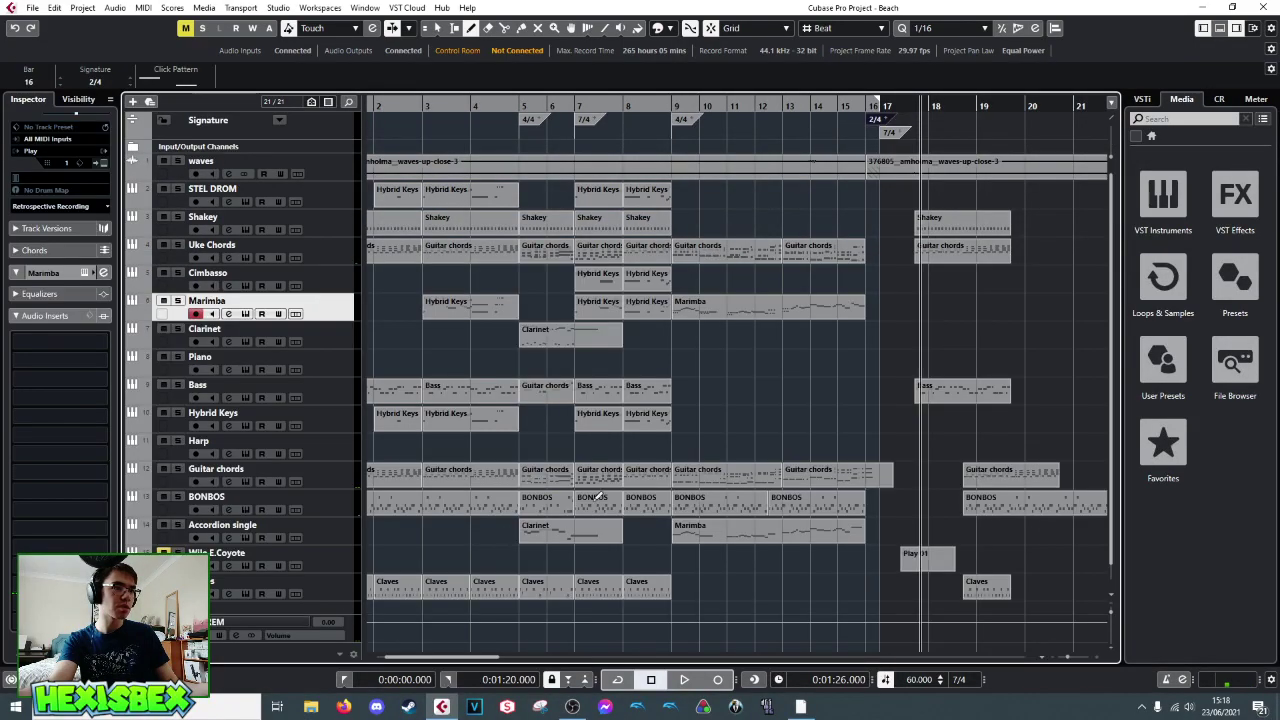
{"action": "key", "text": "alt+F3"}
{"action": "right_click", "coordinate": [920, 197]}
{"action": "left_click", "coordinate": [921, 197]}
{"action": "left_click_drag", "start_coordinate": [934, 200], "coordinate": [1048, 605]}
{"action": "left_click_drag", "start_coordinate": [986, 234], "coordinate": [949, 235]}
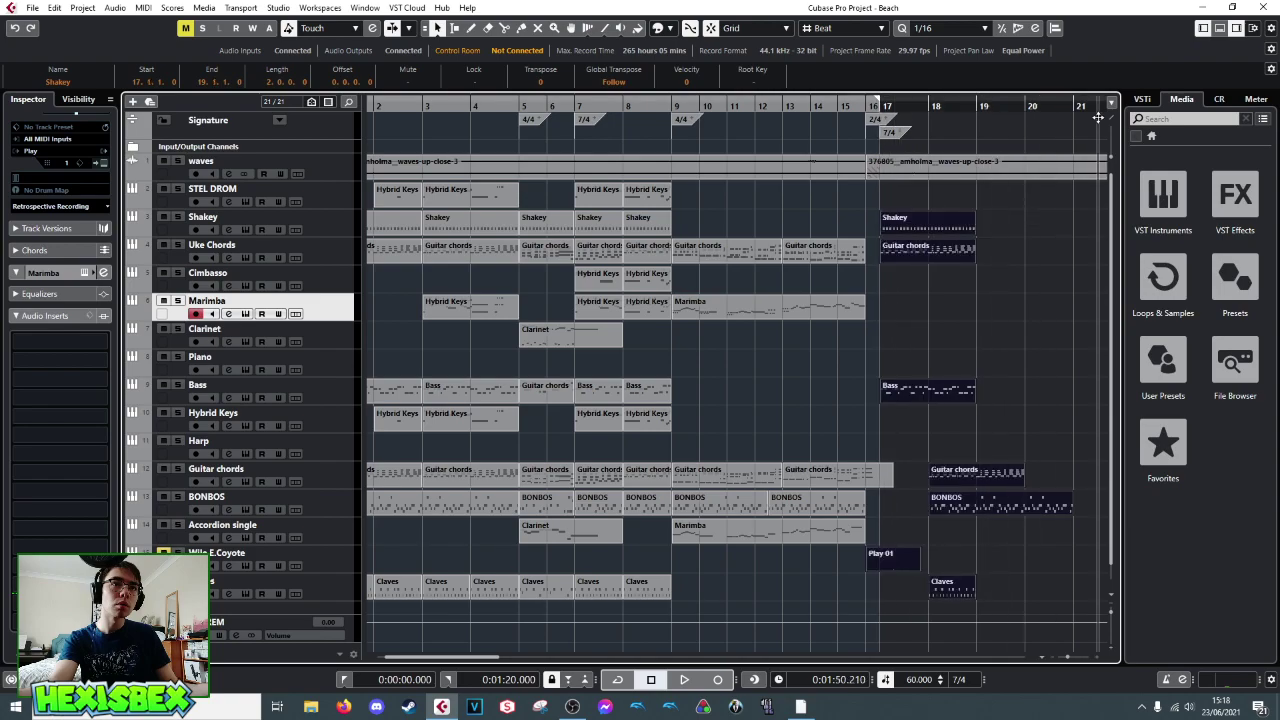
- Play the transition through bar 16 into the 7/4 section at bar 17
{"action": "scroll", "coordinate": [757, 120], "scroll_direction": "right", "scroll_amount": 10}
{"action": "scroll", "coordinate": [477, 145], "scroll_direction": "left", "scroll_amount": 5}
{"action": "key", "text": "space"}
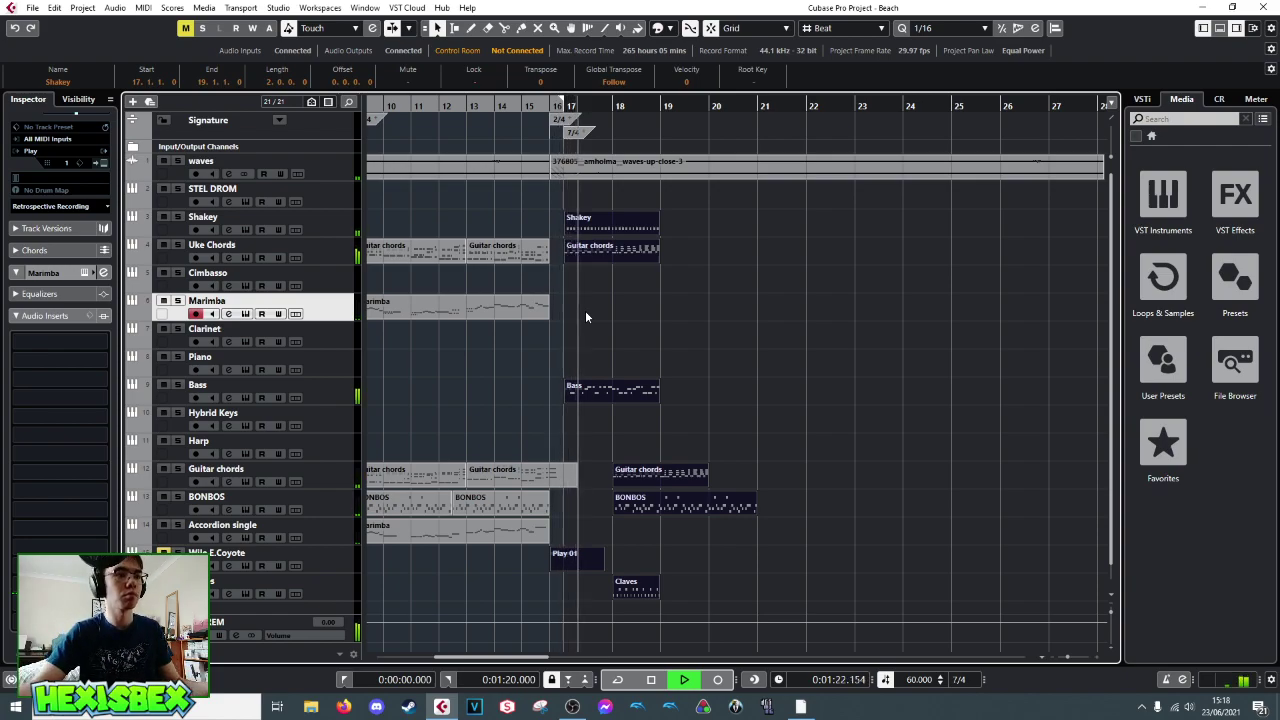
{"action": "key", "text": "space"}
- Stagger the upper notes of the bar 16 guitar chord, starting A#3 at 16.1.2 and E4 a sixteenth after it, and play it
{"action": "double_click", "coordinate": [550, 473]}
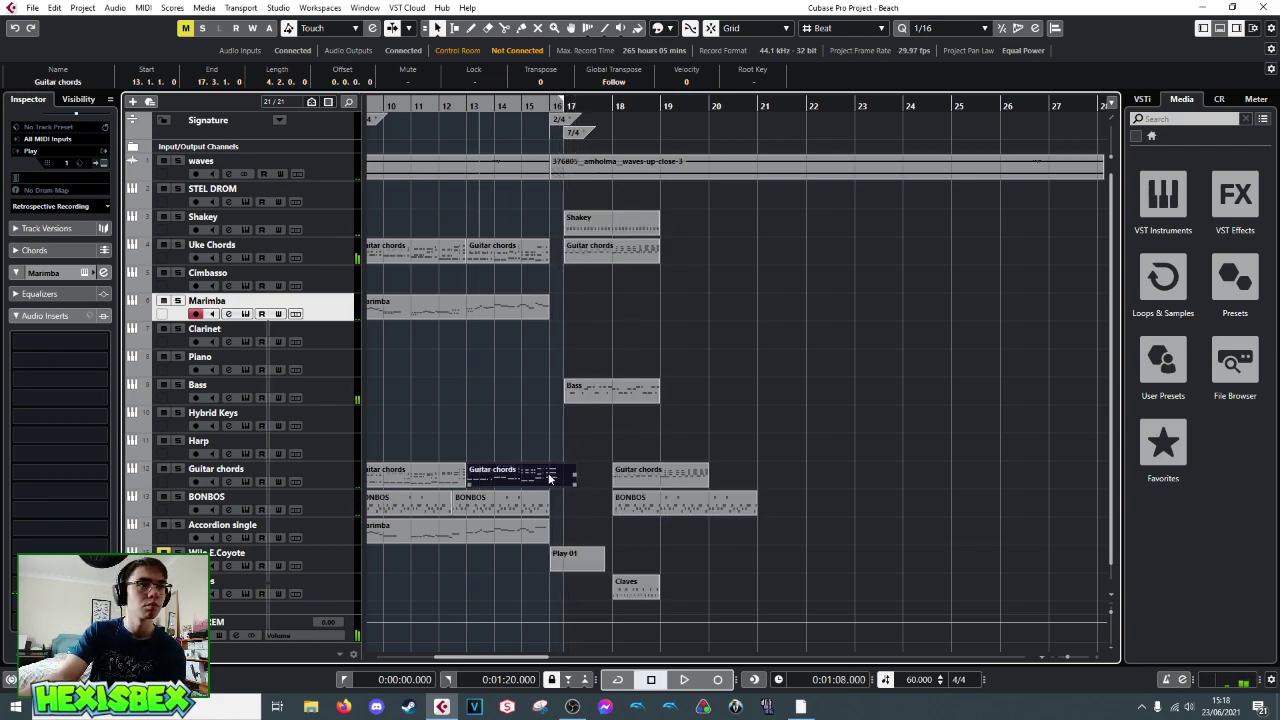
{"action": "left_click_drag", "start_coordinate": [761, 370], "coordinate": [776, 408]}
{"action": "left_click", "coordinate": [732, 334]}
{"action": "key", "text": "space"}
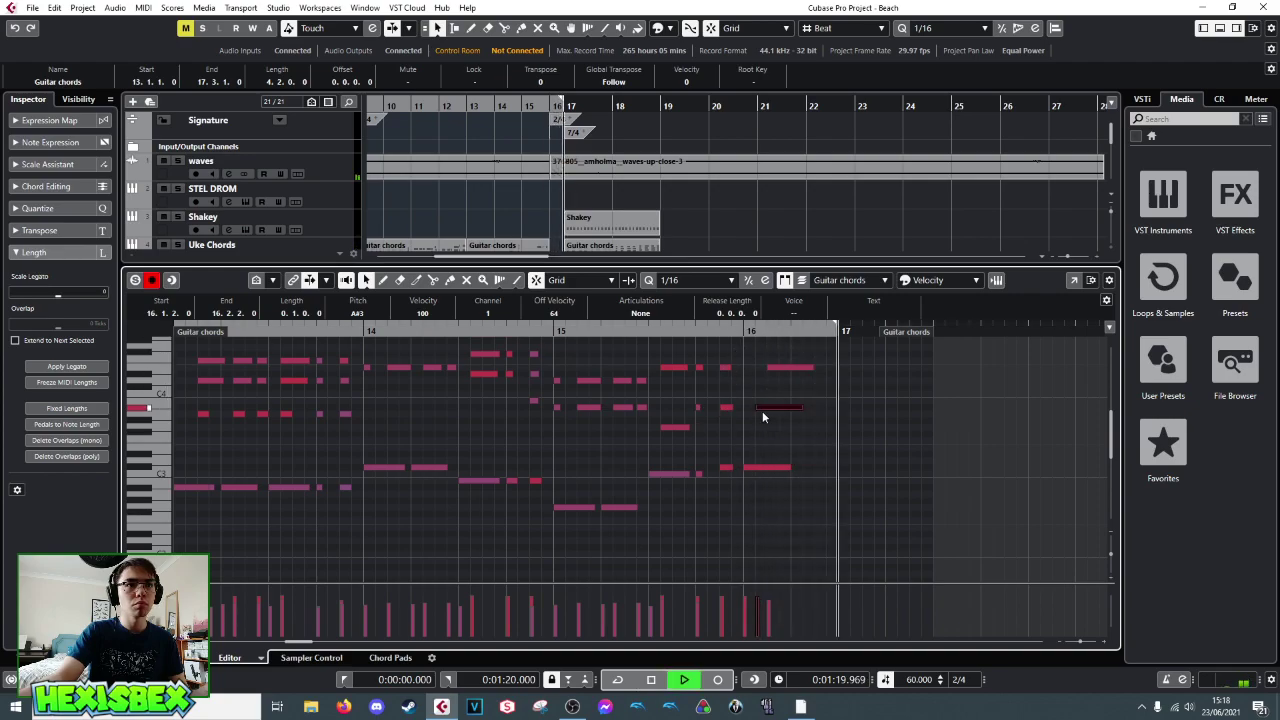
{"action": "key", "text": "space"}
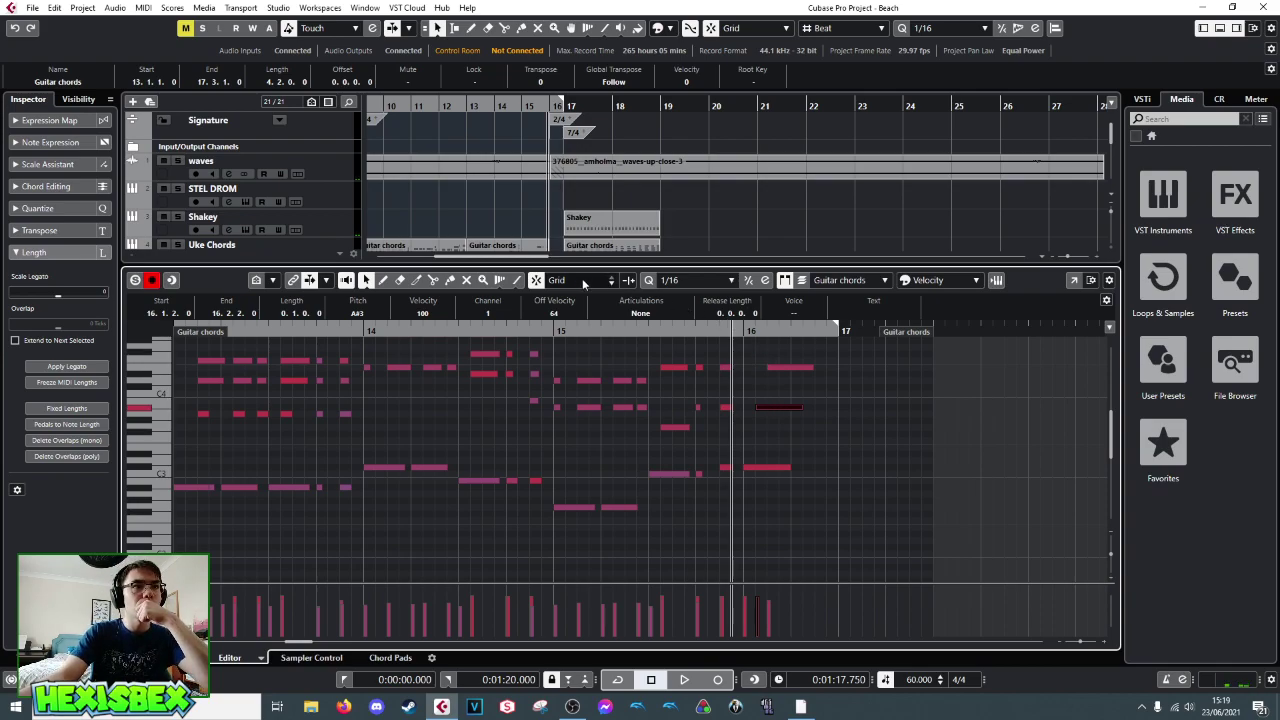
- Tighten the strum of the bar 16 guitar chord so E4 starts at 16.1.1.94, and play it
{"action": "left_click_drag", "start_coordinate": [741, 331], "coordinate": [748, 366]}
{"action": "left_click_drag", "start_coordinate": [858, 410], "coordinate": [817, 382]}
{"action": "left_click", "coordinate": [876, 375]}
{"action": "key", "text": "space"}
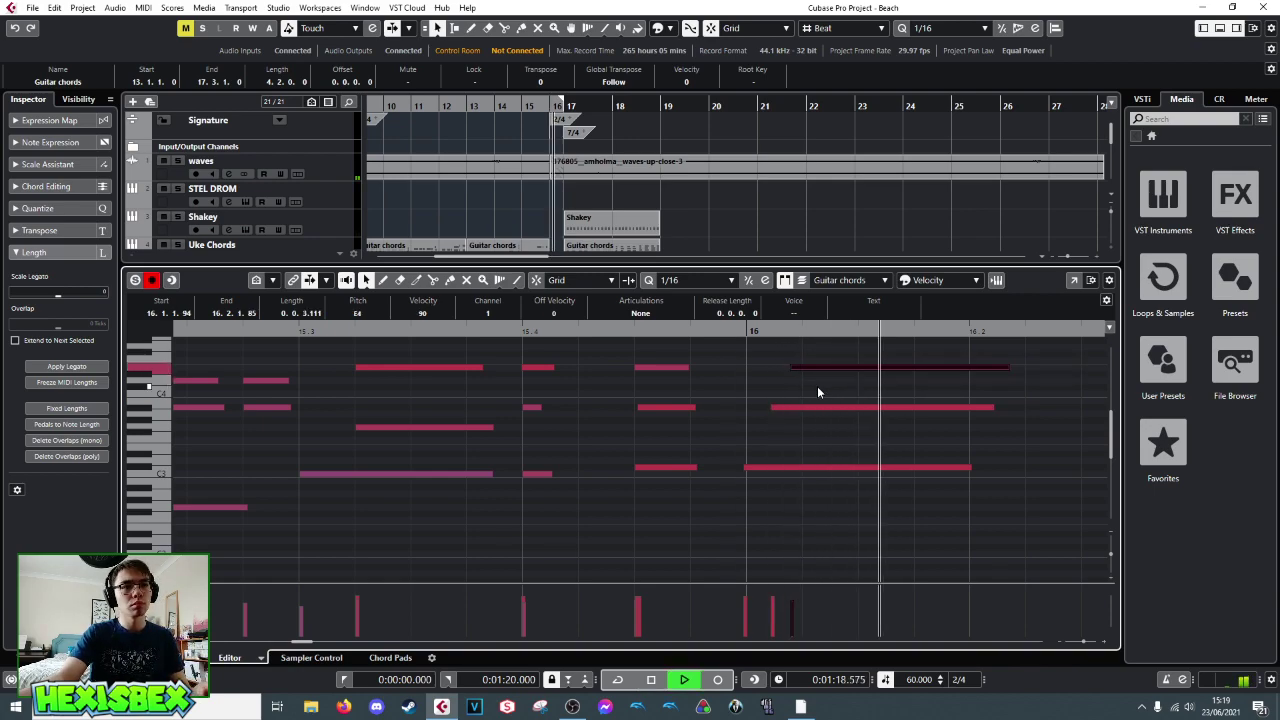
{"action": "key", "text": "space"}
{"action": "key", "text": "space"}
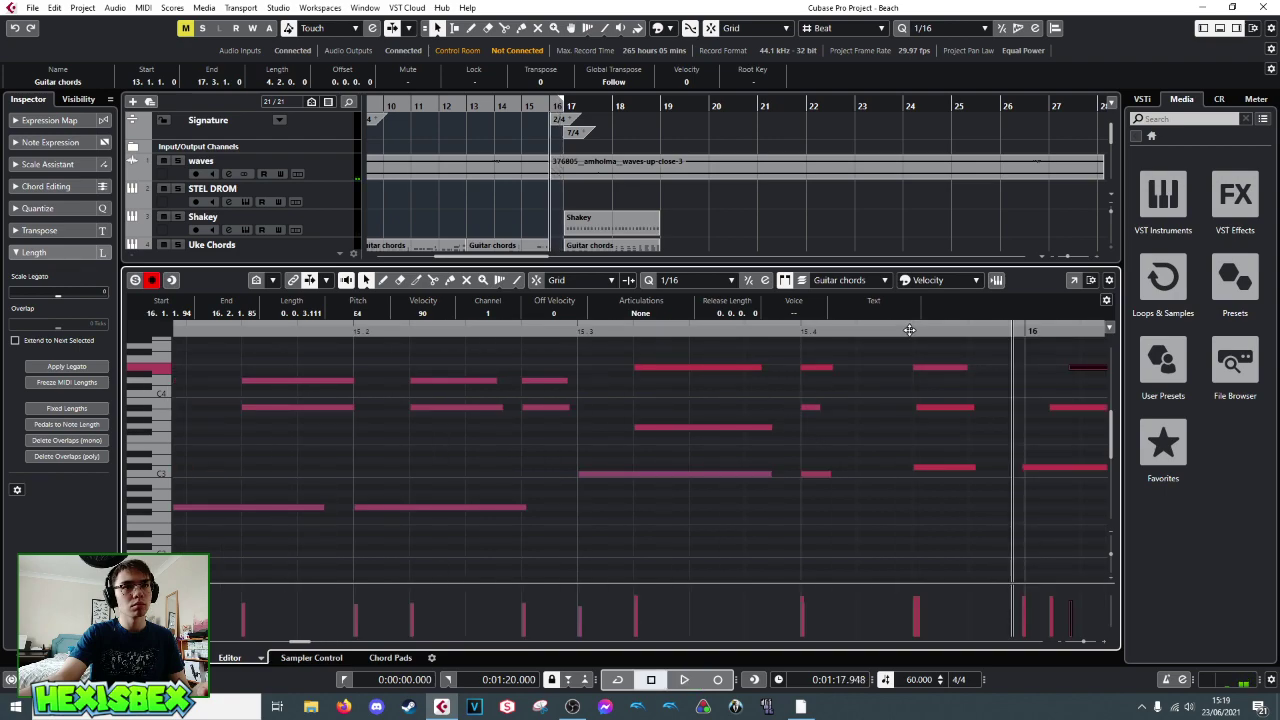
- Bring the bar 16 chord notes closer together, lengthen all three to the end of the bar and play the result
{"action": "left_click_drag", "start_coordinate": [666, 350], "coordinate": [688, 470]}
{"action": "left_click_drag", "start_coordinate": [703, 407], "coordinate": [902, 408]}
{"action": "left_click", "coordinate": [878, 408]}
{"action": "left_click_drag", "start_coordinate": [858, 467], "coordinate": [900, 467]}
{"action": "key", "text": "space"}
{"action": "key", "text": "space"}
{"action": "left_click_drag", "start_coordinate": [516, 327], "coordinate": [322, 318]}
{"action": "key", "text": "space"}
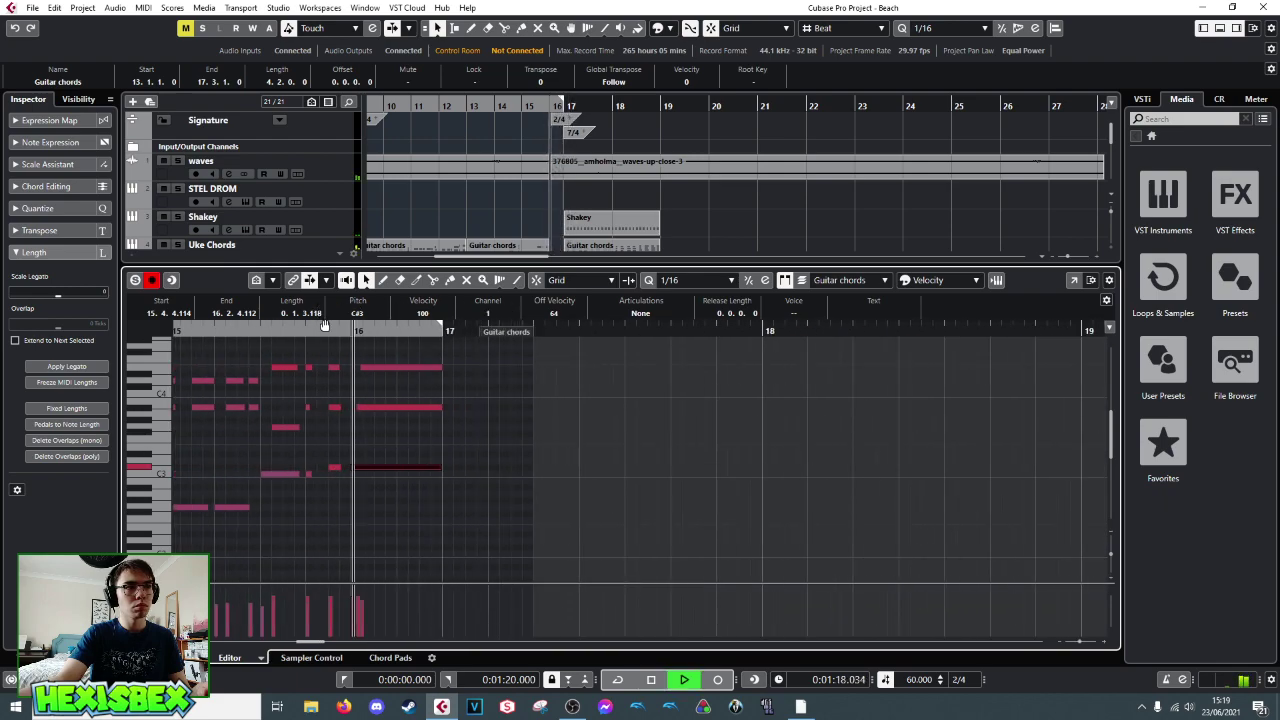
{"action": "key", "text": "space"}
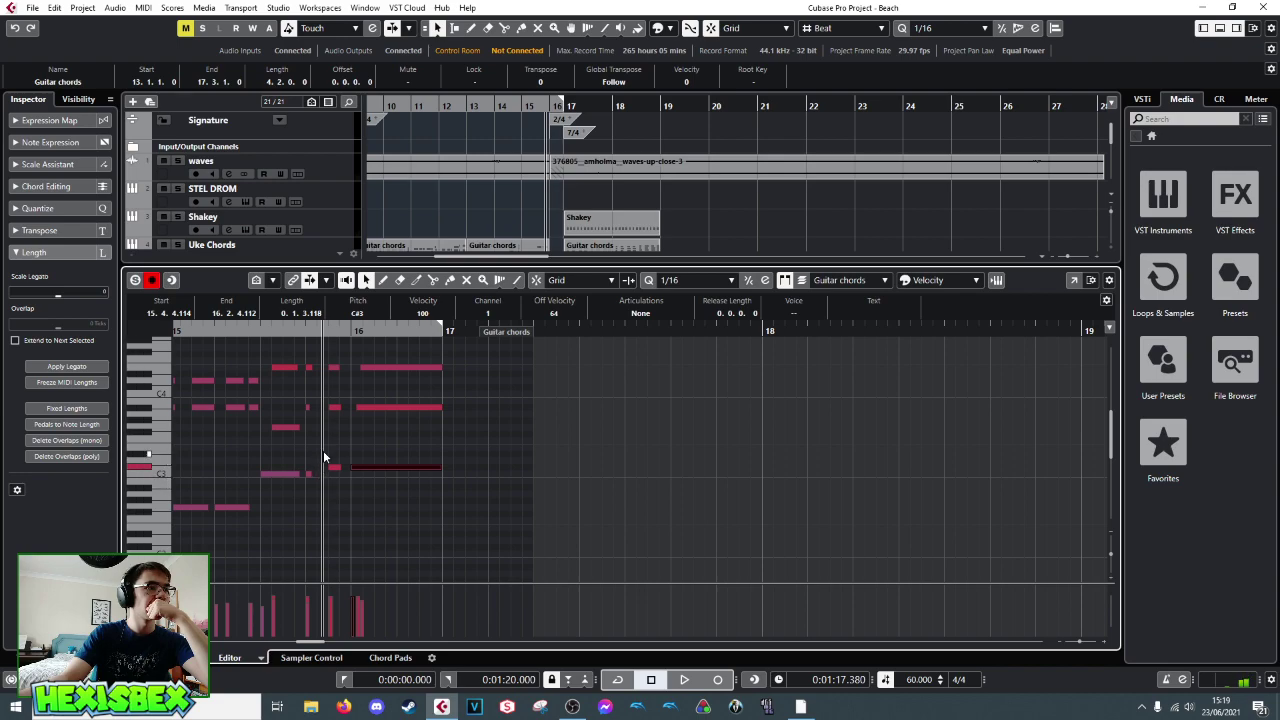
- Transpose the C#3 notes of the last bar 15 chord and the bar 16 chord down three semitones to A#2
{"action": "key", "text": "Down"}
{"action": "key", "text": "Down"}
{"action": "key", "text": "Down"}
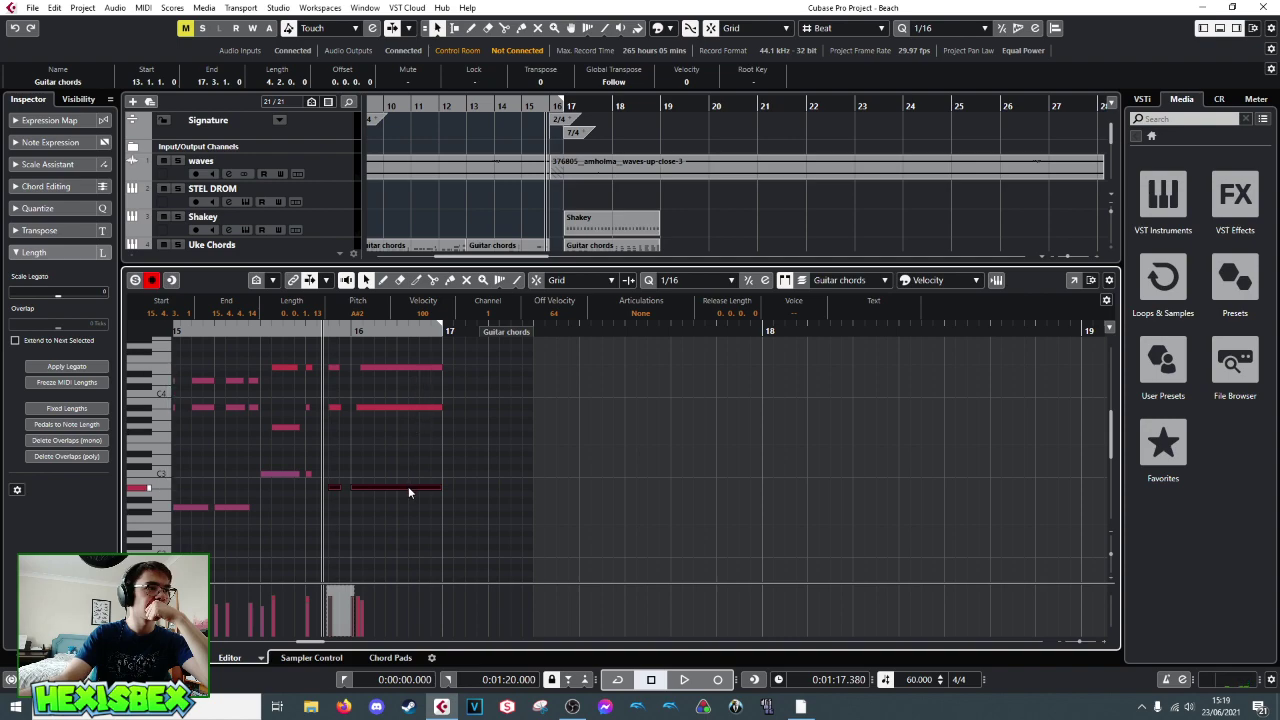
{"action": "left_click", "coordinate": [394, 508]}
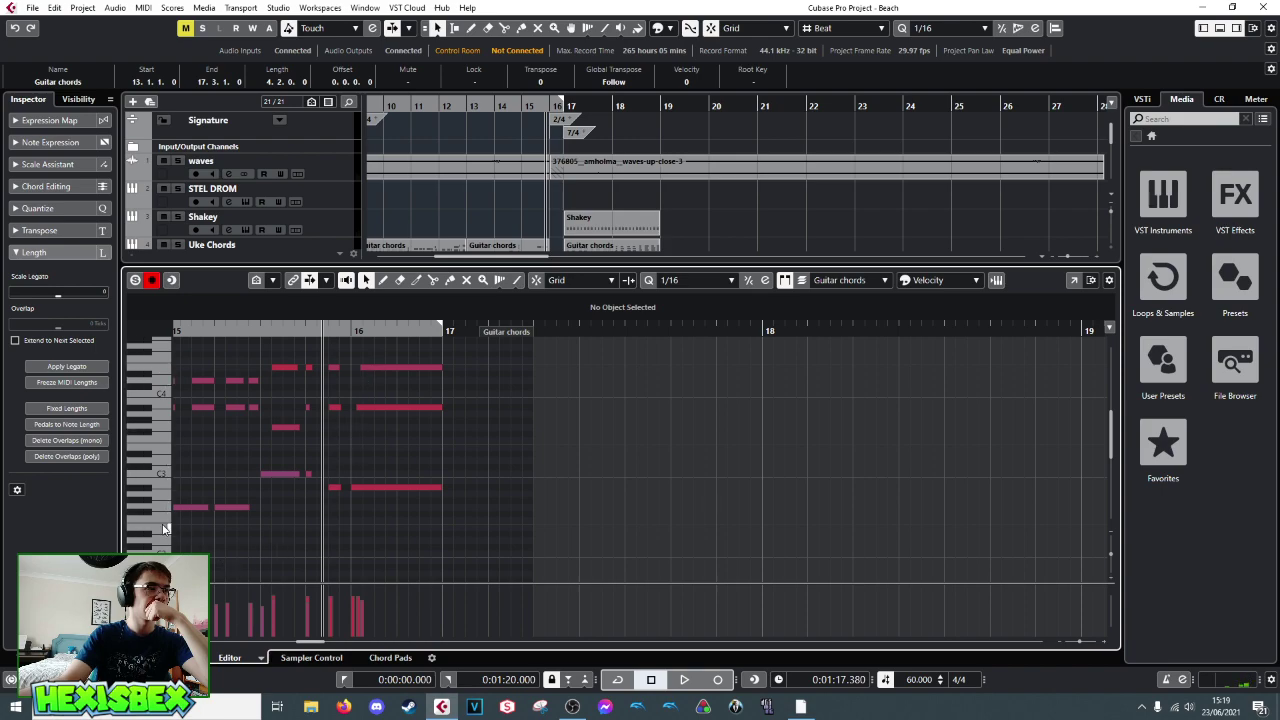
- Copy the long A#2 note in bar 16 down to E2 as the chord's bass note
{"action": "left_click_drag", "start_coordinate": [330, 466], "coordinate": [380, 506]}
{"action": "key", "text": "alt+d"}
{"action": "left_click_drag", "start_coordinate": [477, 491], "coordinate": [336, 519]}
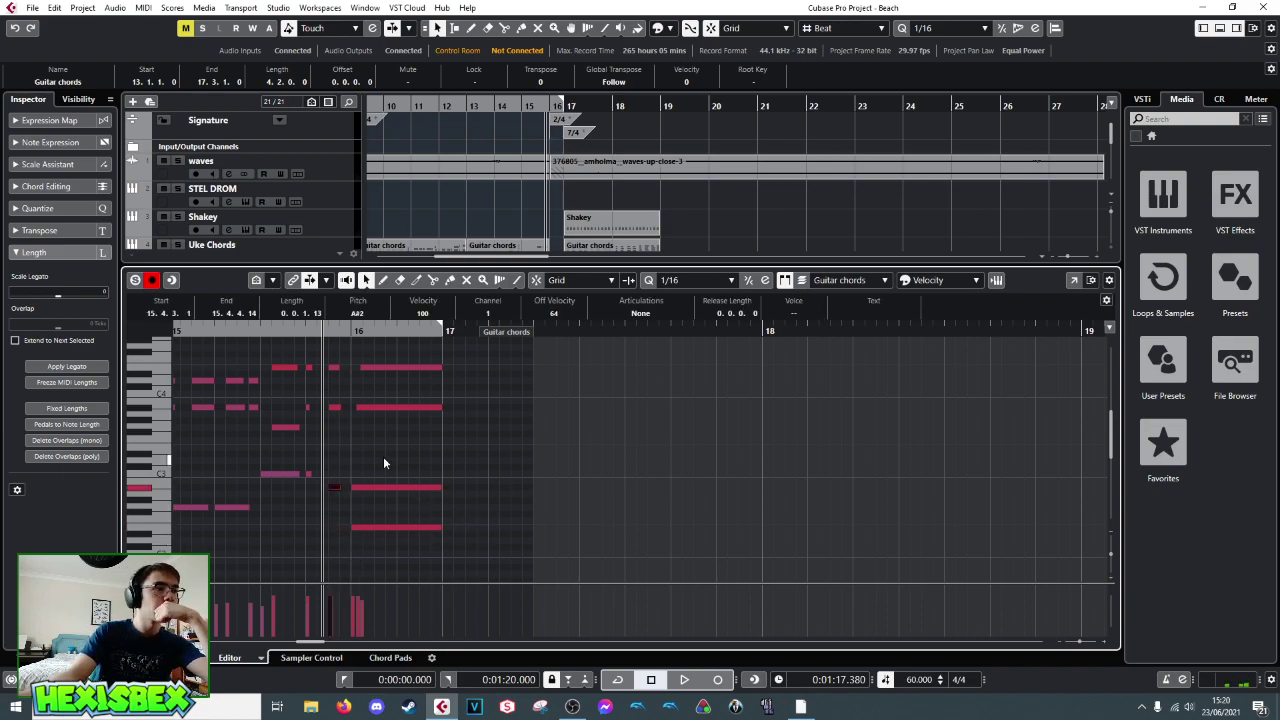
- Shift the upper three notes of the bar 16 chord slightly after the bass, starting at 16.1.1.65, and shorten them to end at 16.2.4.55
{"action": "left_click_drag", "start_coordinate": [388, 360], "coordinate": [417, 490]}
{"action": "left_click_drag", "start_coordinate": [417, 490], "coordinate": [425, 500]}
{"action": "key", "text": "space"}
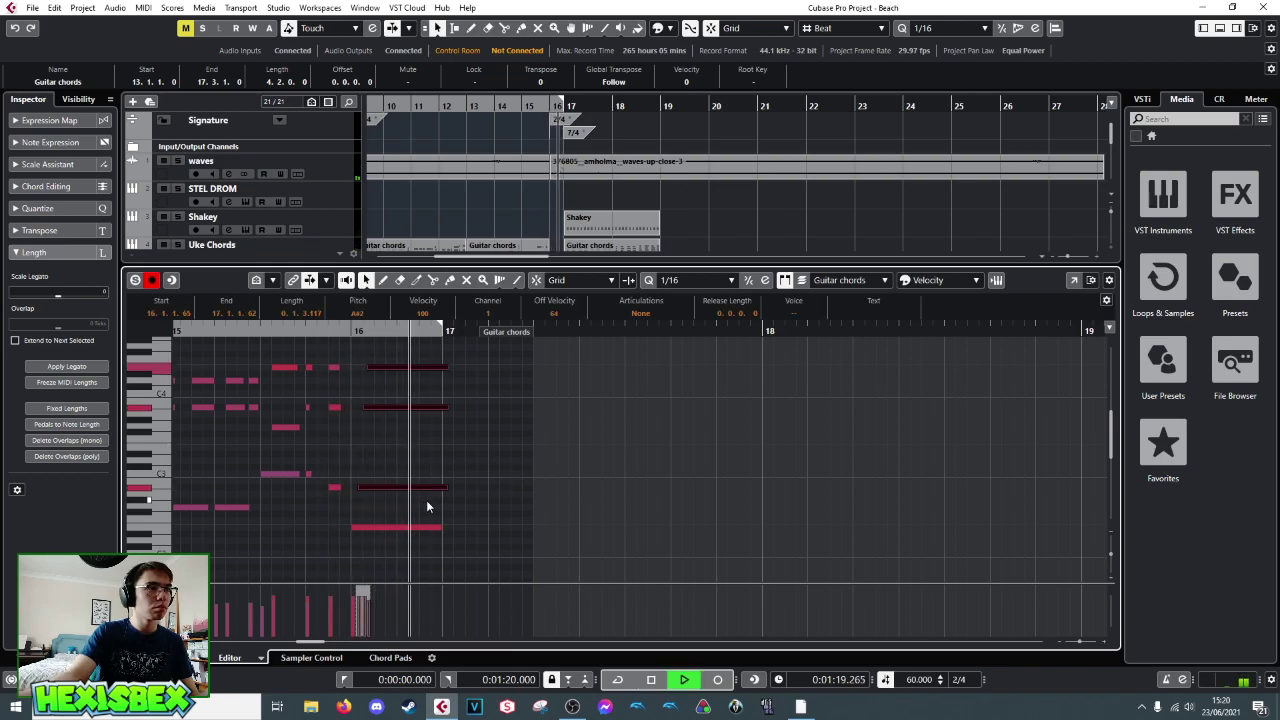
{"action": "key", "text": "space"}
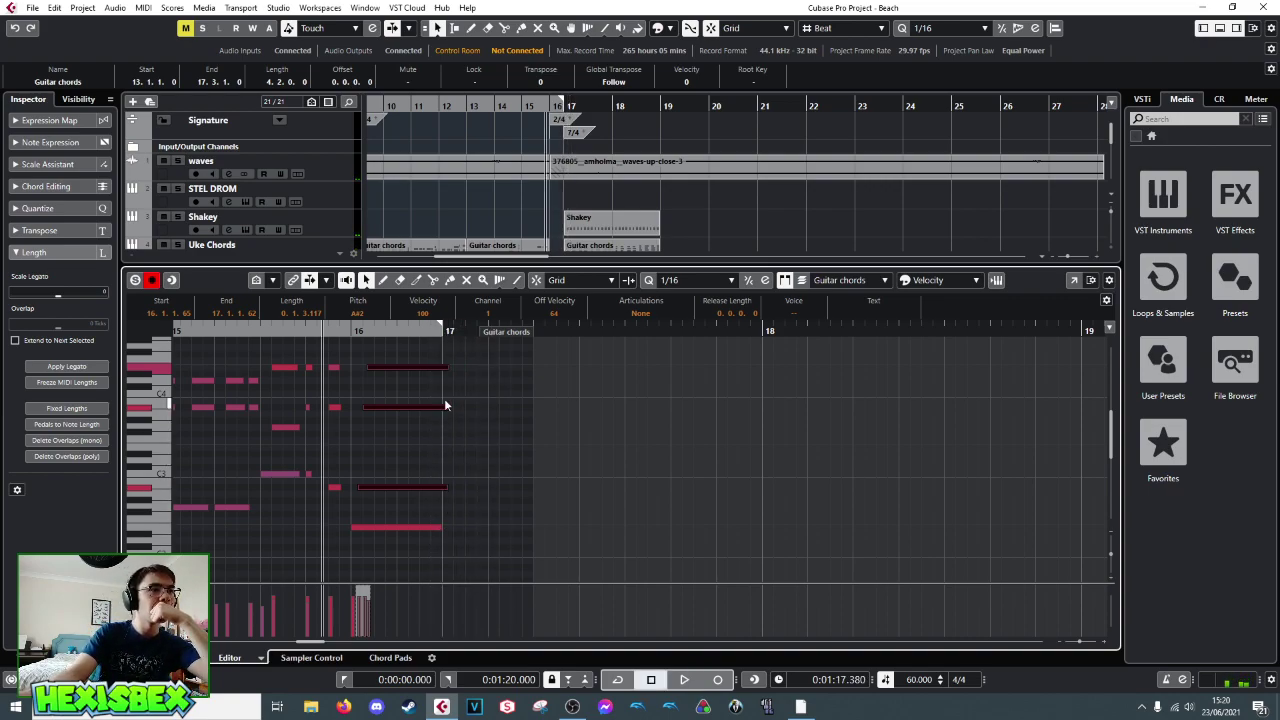
{"action": "left_click_drag", "start_coordinate": [444, 366], "coordinate": [436, 366]}
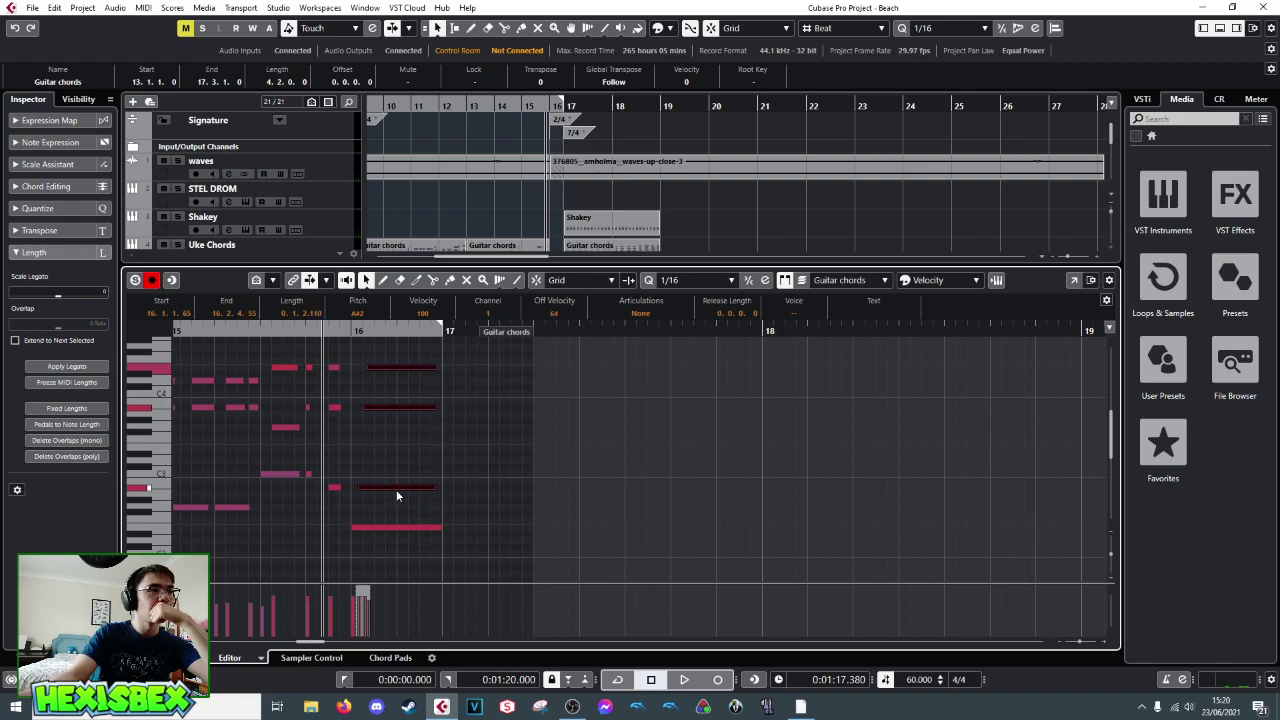
{"action": "left_click", "coordinate": [253, 331]}
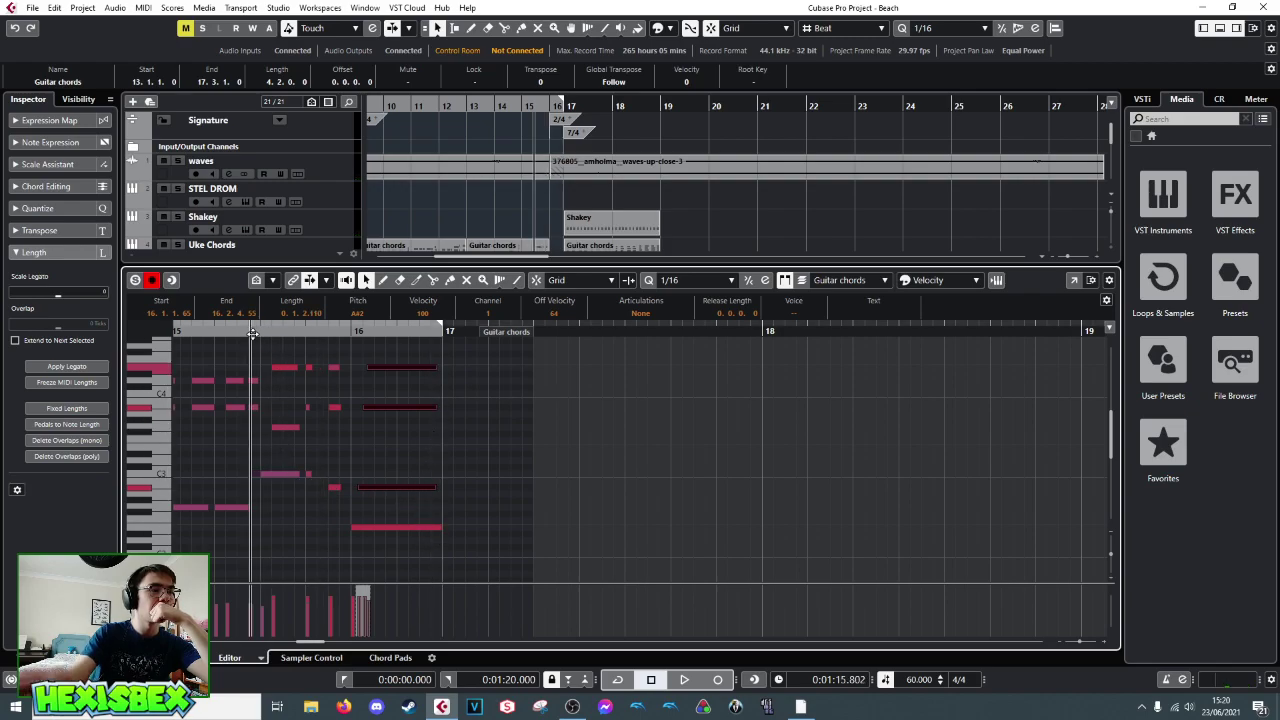
- Play the bar 15–16 transition and revoice the bar 16 chord, raising the note above the bass to C3 and lowering the next one to G3
{"action": "key", "text": "space"}
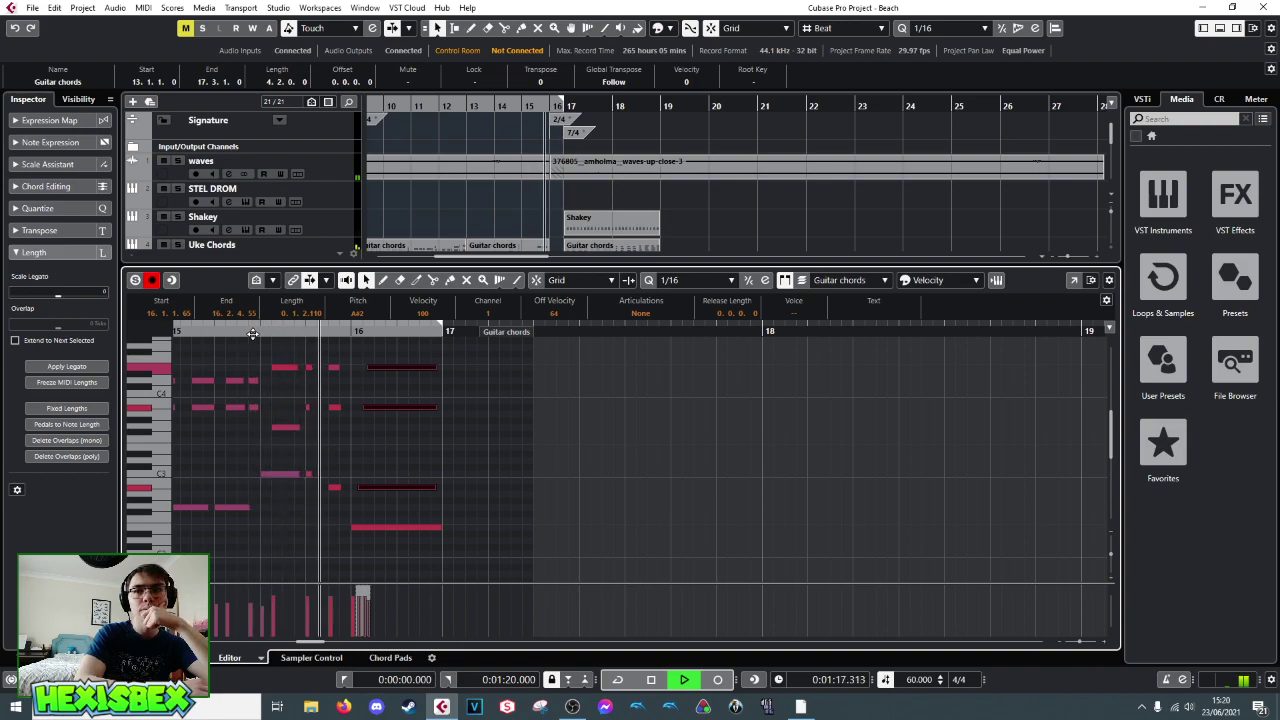
{"action": "key", "text": "space"}
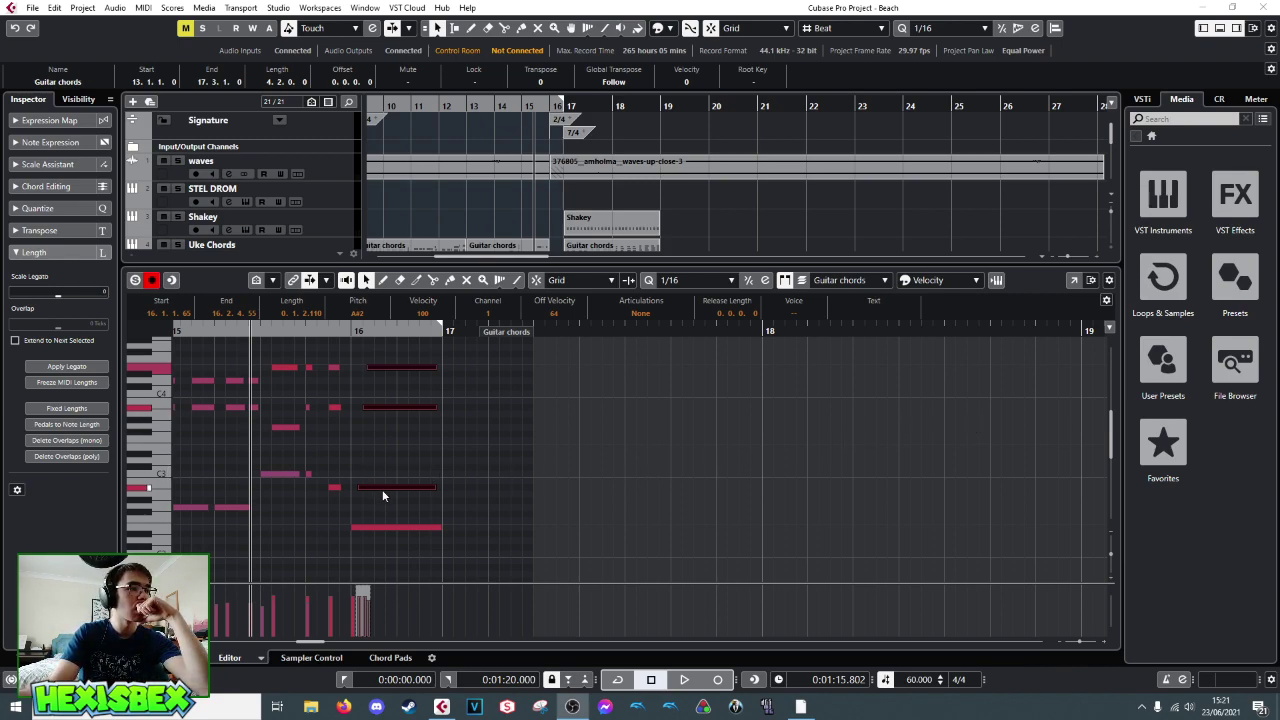
{"action": "left_click", "coordinate": [360, 528]}
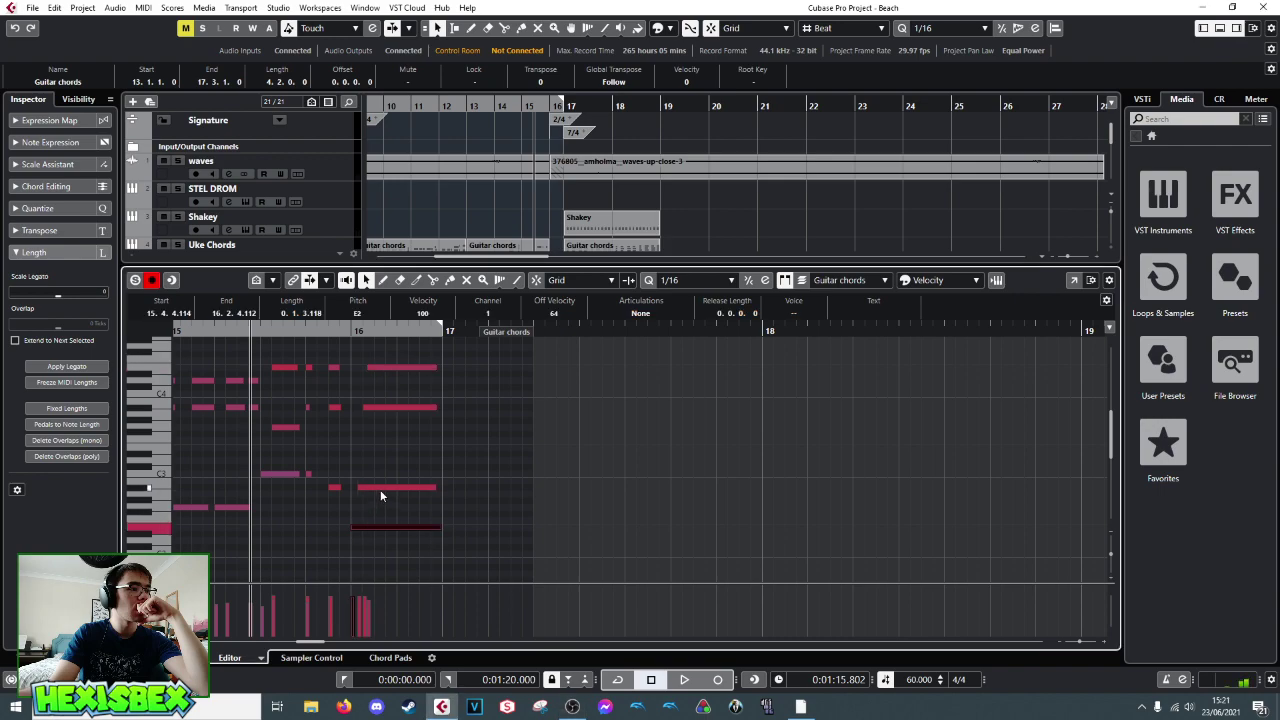
{"action": "left_click", "coordinate": [380, 487]}
{"action": "key", "text": "Up"}
{"action": "key", "text": "Up"}
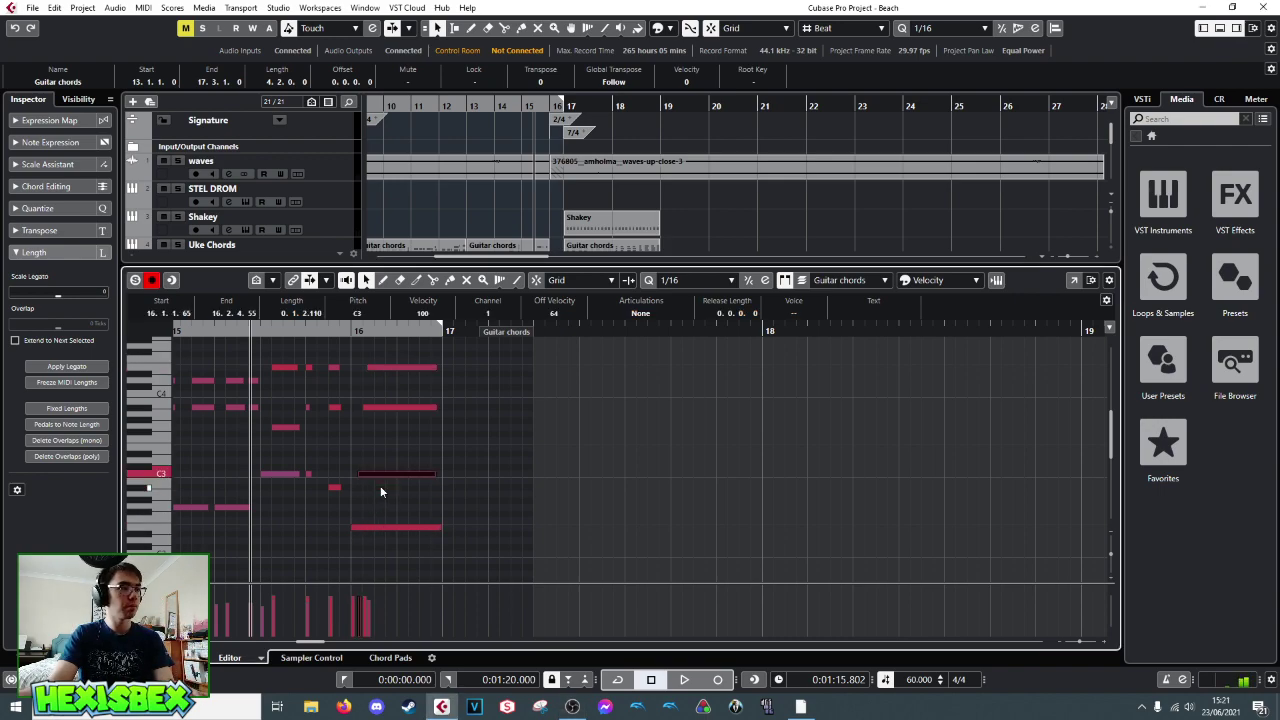
{"action": "left_click_drag", "start_coordinate": [382, 405], "coordinate": [402, 424]}
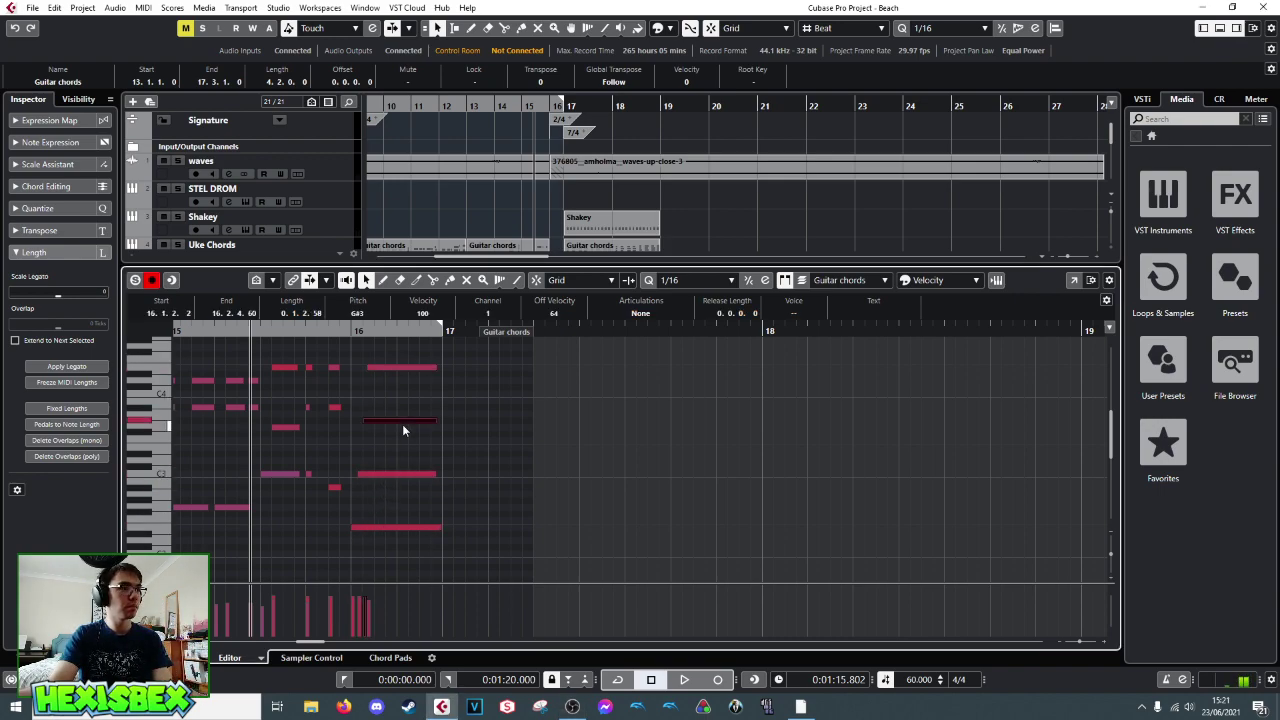
- Try lowering the top note of the bar 16 chord to A#3 and play the result
{"action": "left_click", "coordinate": [396, 367]}
{"action": "key", "text": "Down"}
{"action": "key", "text": "Down"}
{"action": "key", "text": "Down"}
{"action": "key", "text": "Down"}
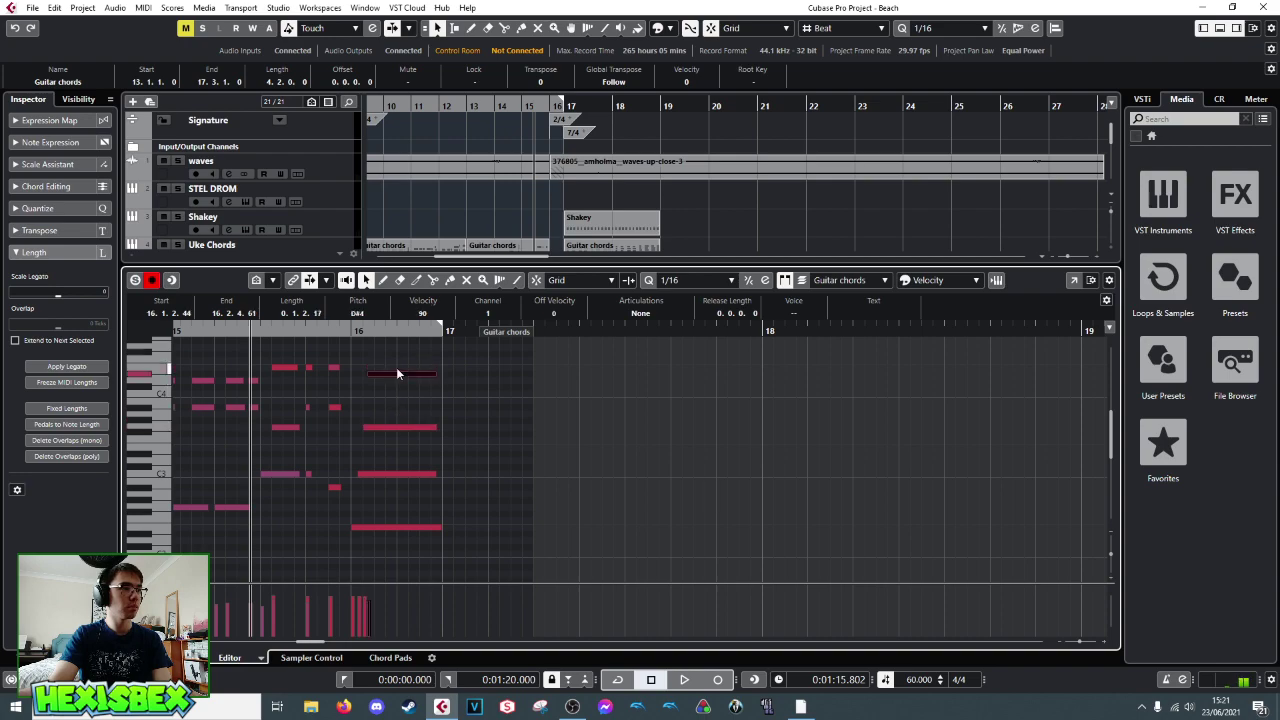
{"action": "key", "text": "Down"}
{"action": "key", "text": "Down"}
{"action": "key", "text": "space"}
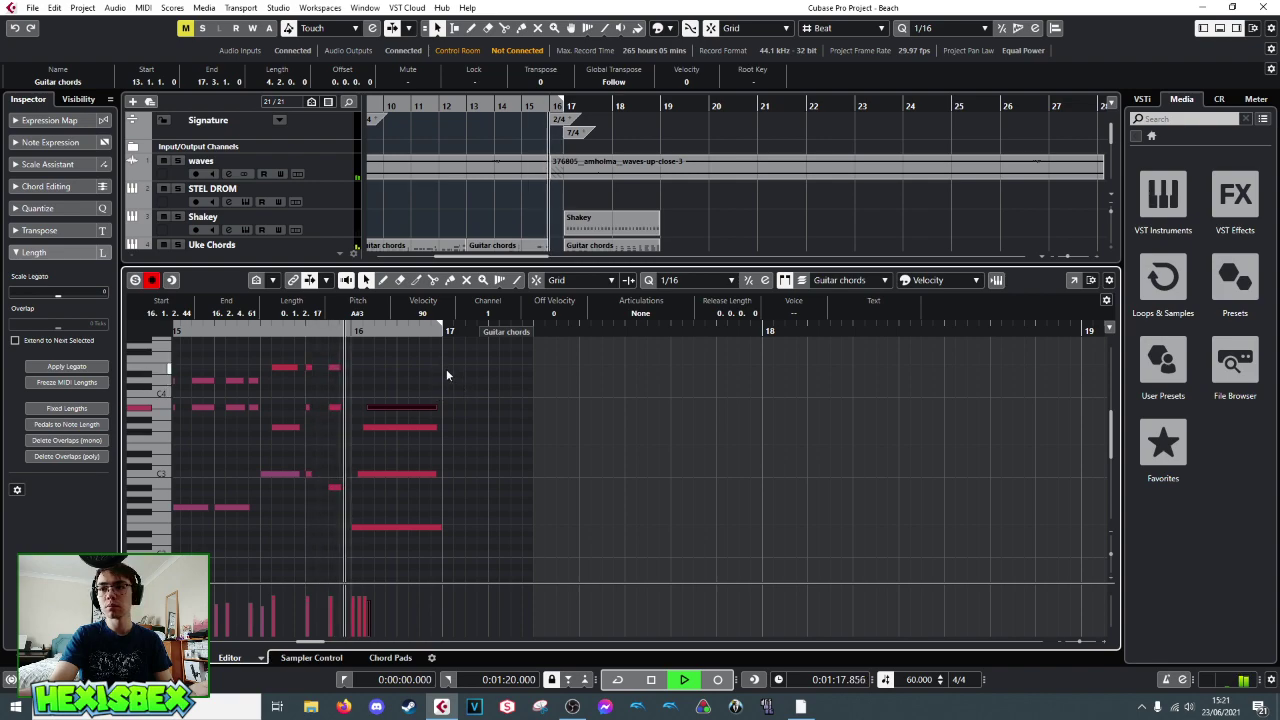
{"action": "key", "text": "space"}
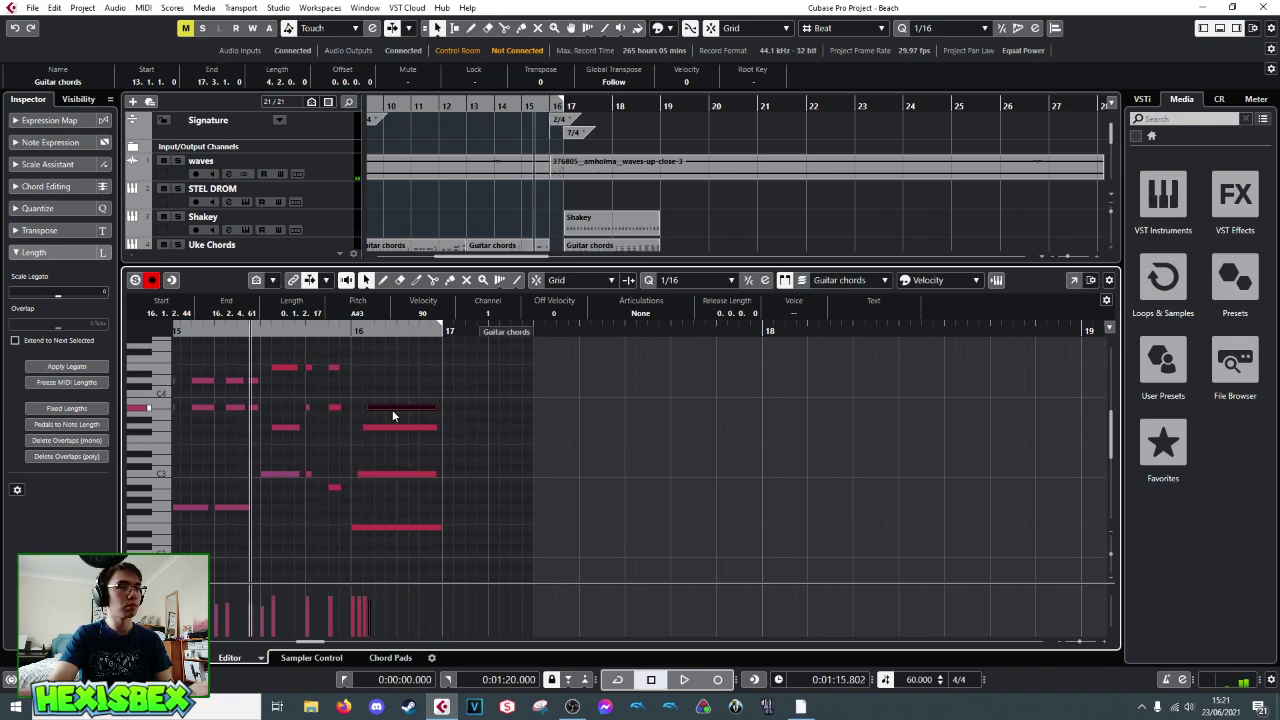
- Raise the top note of the bar 16 chord back to E4 and play the transition into bar 17
{"action": "key", "text": "Up"}
{"action": "key", "text": "Up"}
{"action": "key", "text": "Up"}
{"action": "key", "text": "Up"}
{"action": "key", "text": "Up"}
{"action": "key", "text": "Up"}
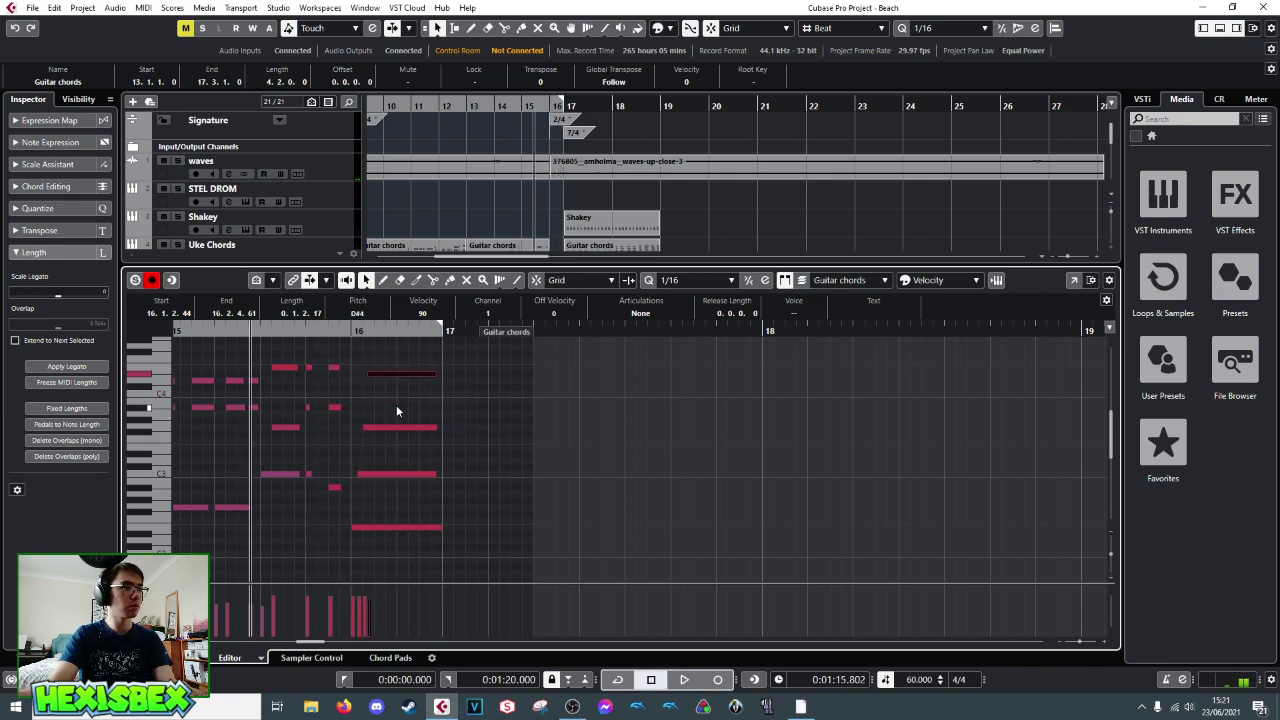
{"action": "key", "text": "space"}
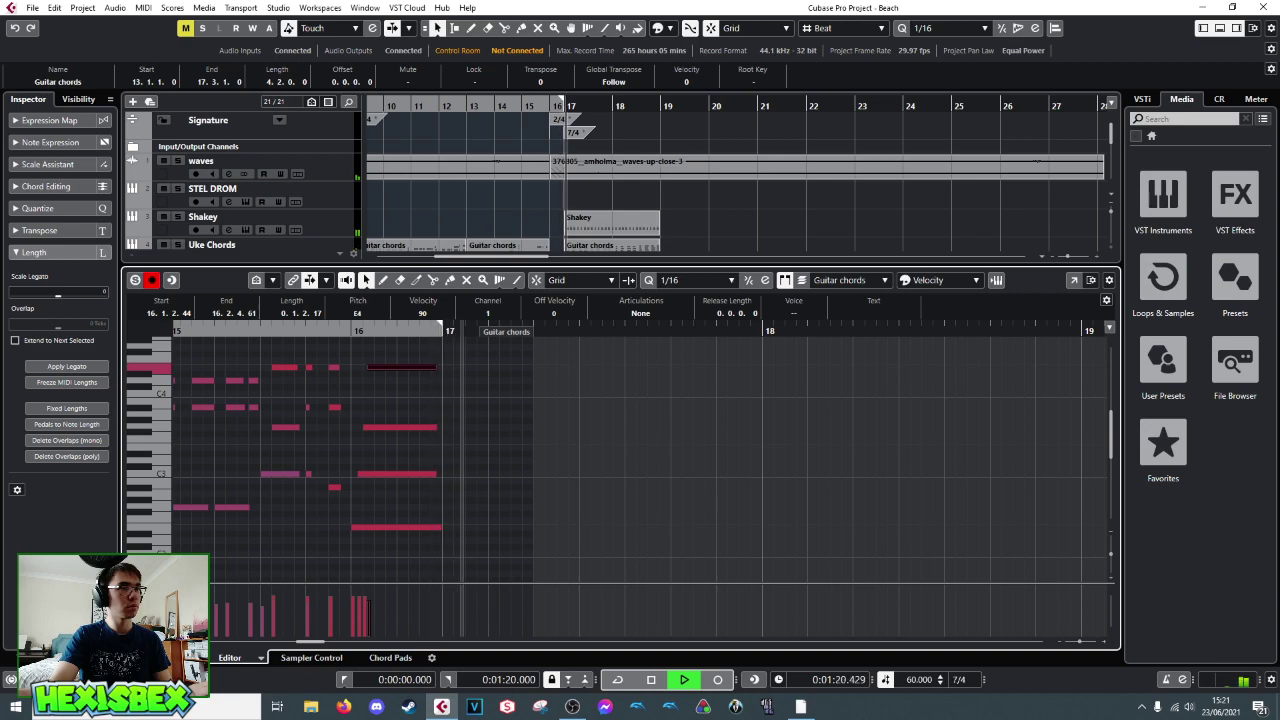
{"action": "key", "text": "space"}
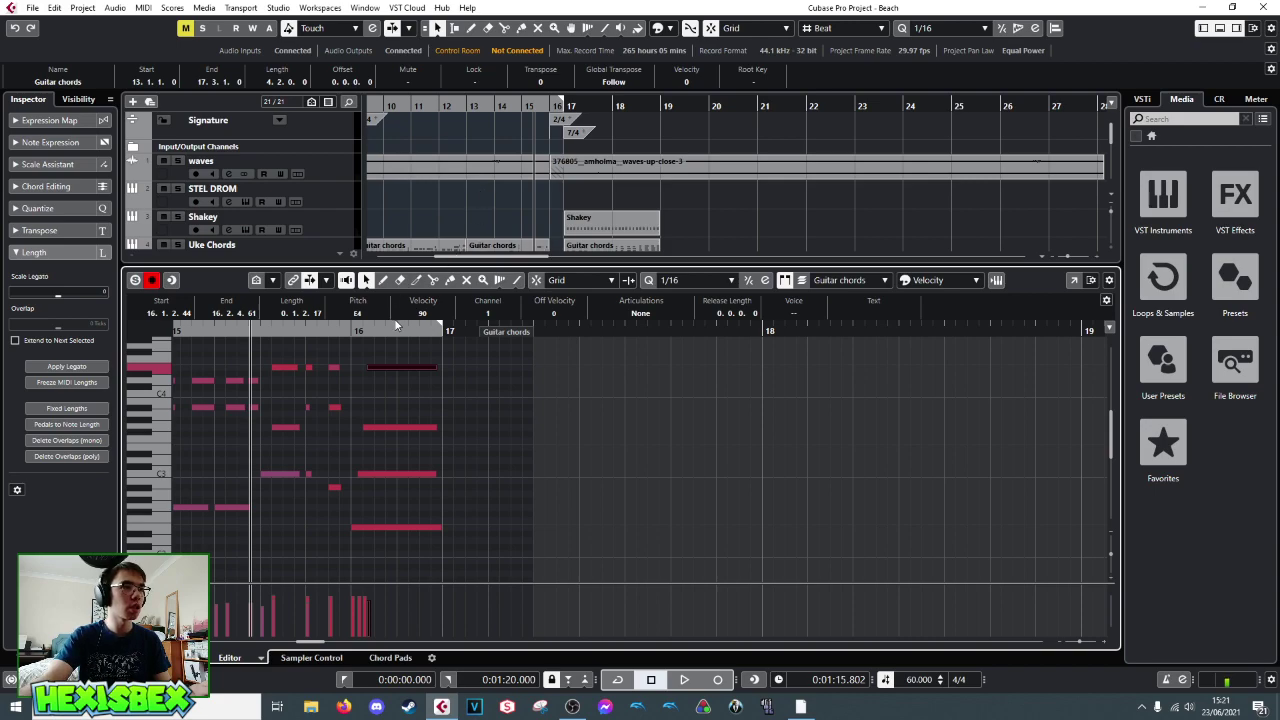
- Extend the upper three notes of the bar 16 chord closer to the end of the bar and play from bar 14
{"action": "left_click_drag", "start_coordinate": [434, 368], "coordinate": [440, 368]}
{"action": "left_click_drag", "start_coordinate": [436, 427], "coordinate": [438, 428]}
{"action": "left_click_drag", "start_coordinate": [441, 368], "coordinate": [437, 369]}
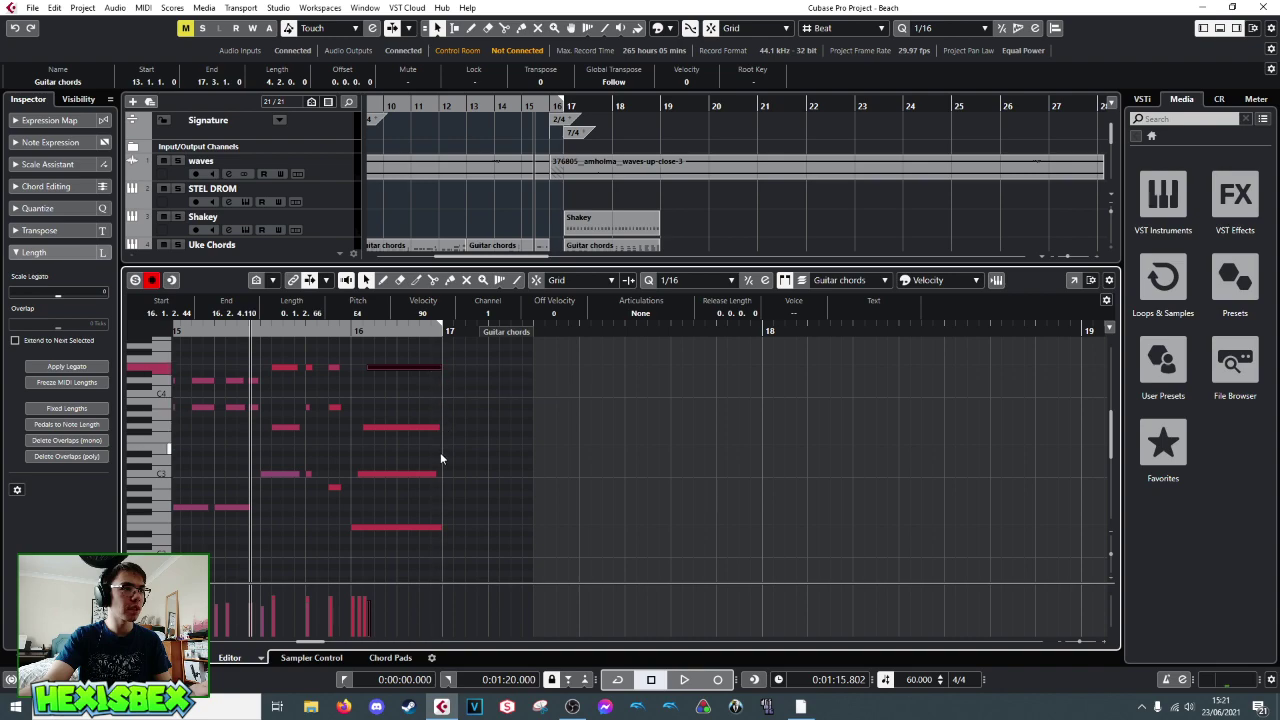
{"action": "left_click_drag", "start_coordinate": [435, 475], "coordinate": [437, 476]}
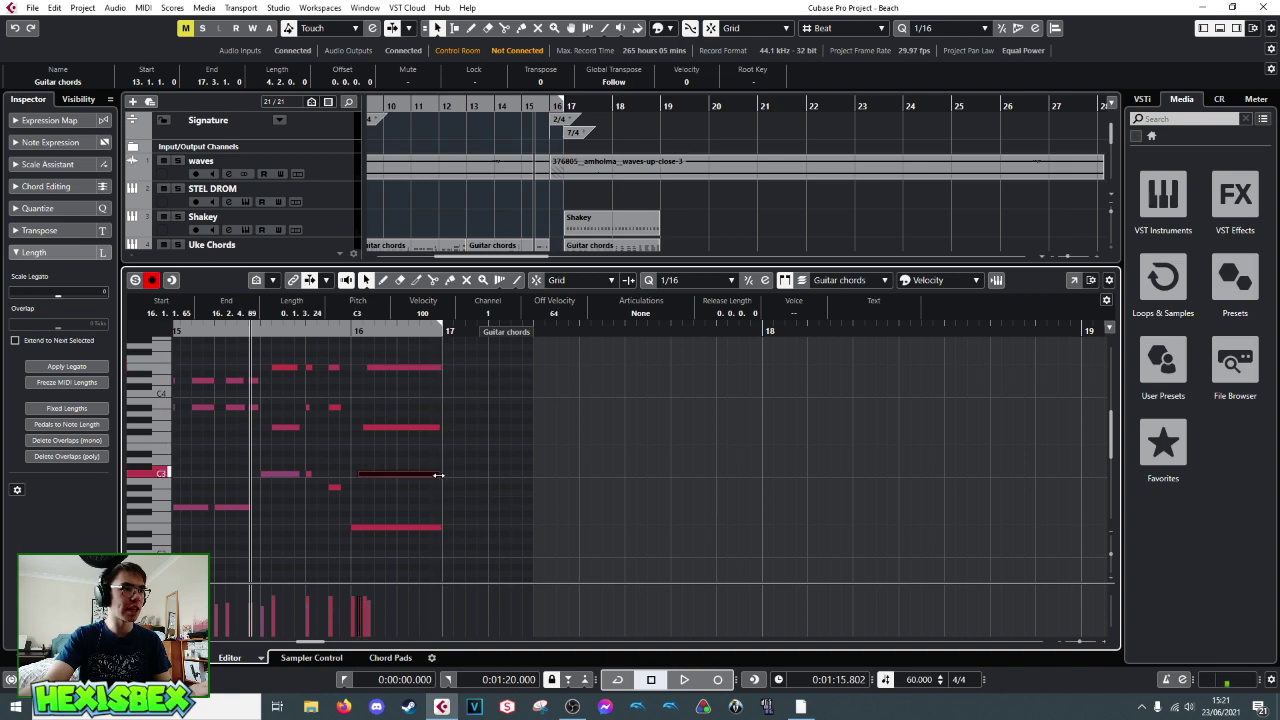
{"action": "left_click_drag", "start_coordinate": [315, 327], "coordinate": [315, 316]}
{"action": "left_click", "coordinate": [216, 338]}
{"action": "key", "text": "space"}
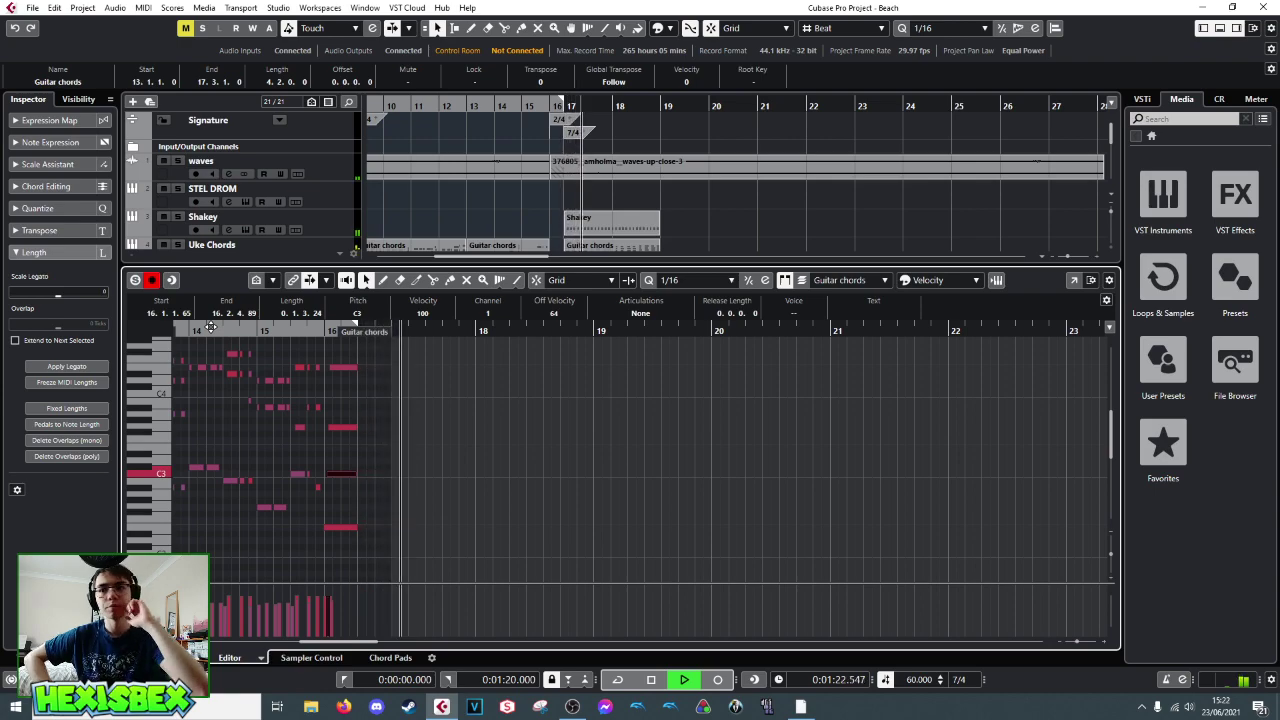
{"action": "key", "text": "space"}
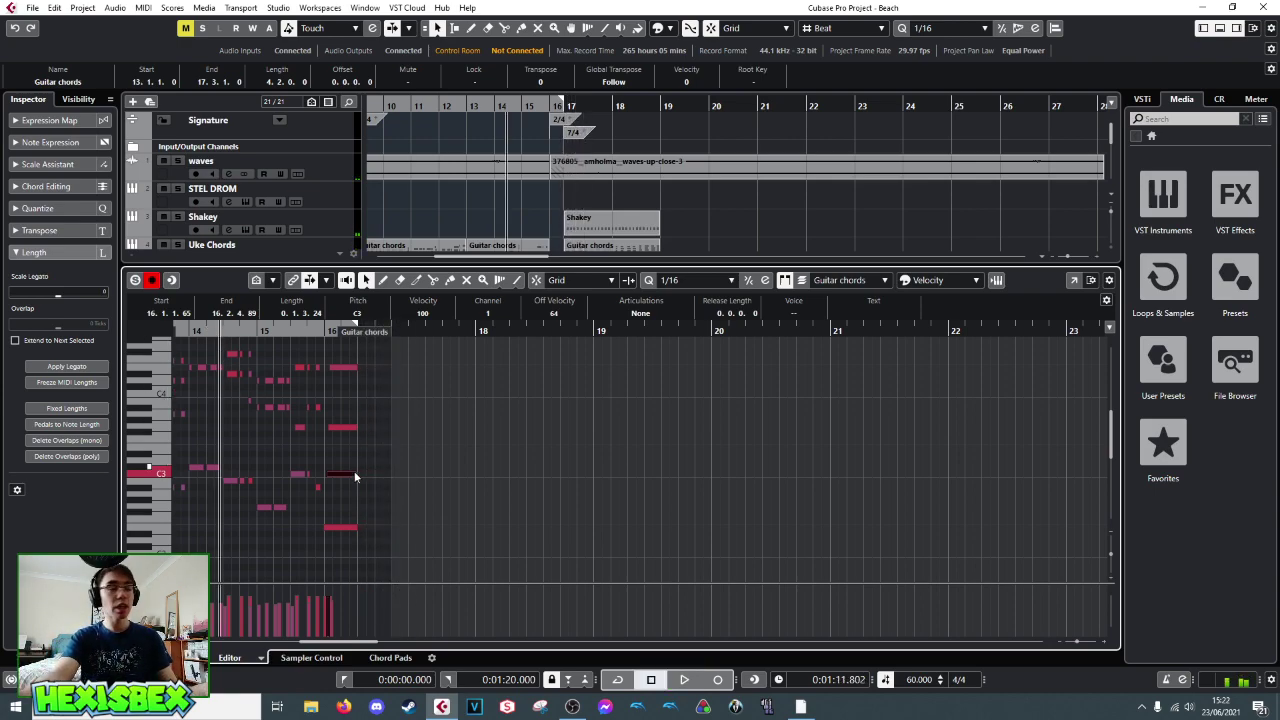
- Shorten all four bar 16 chord notes together so the E2 bass ends at 16.2.3.26, and play the transition
{"action": "left_click_drag", "start_coordinate": [358, 534], "coordinate": [350, 372]}
{"action": "key", "text": "space"}
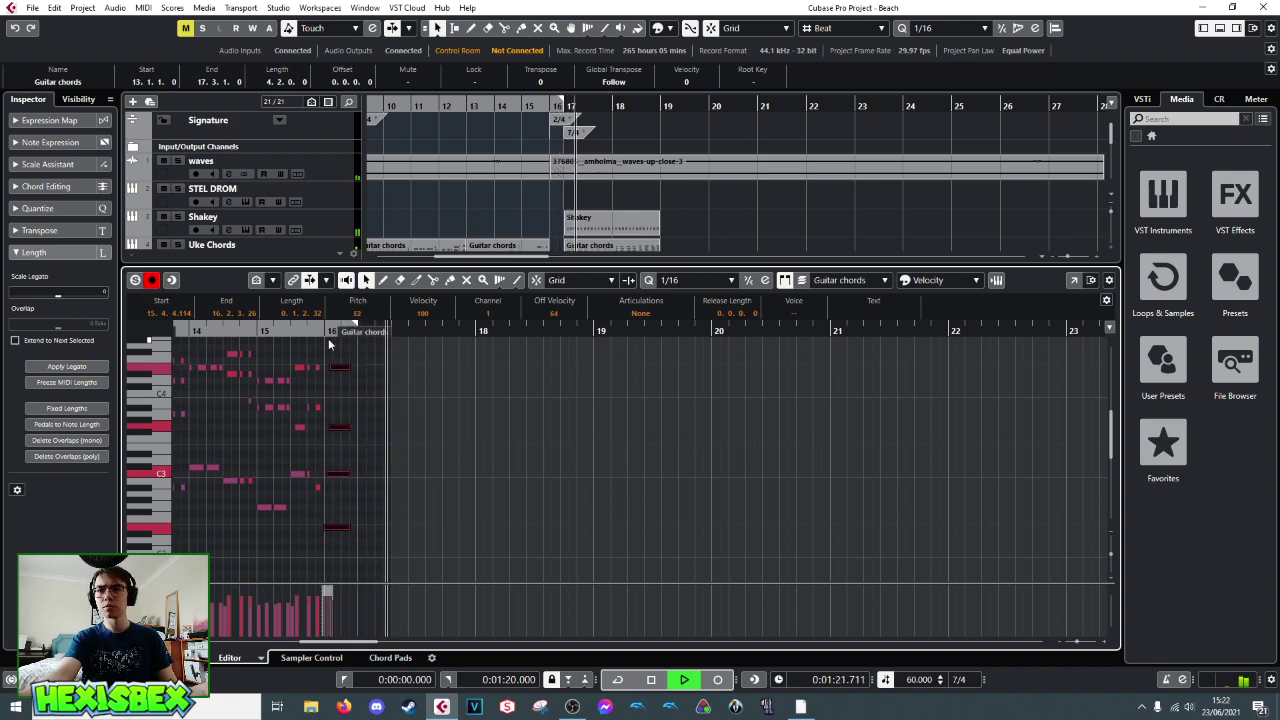
{"action": "key", "text": "space"}
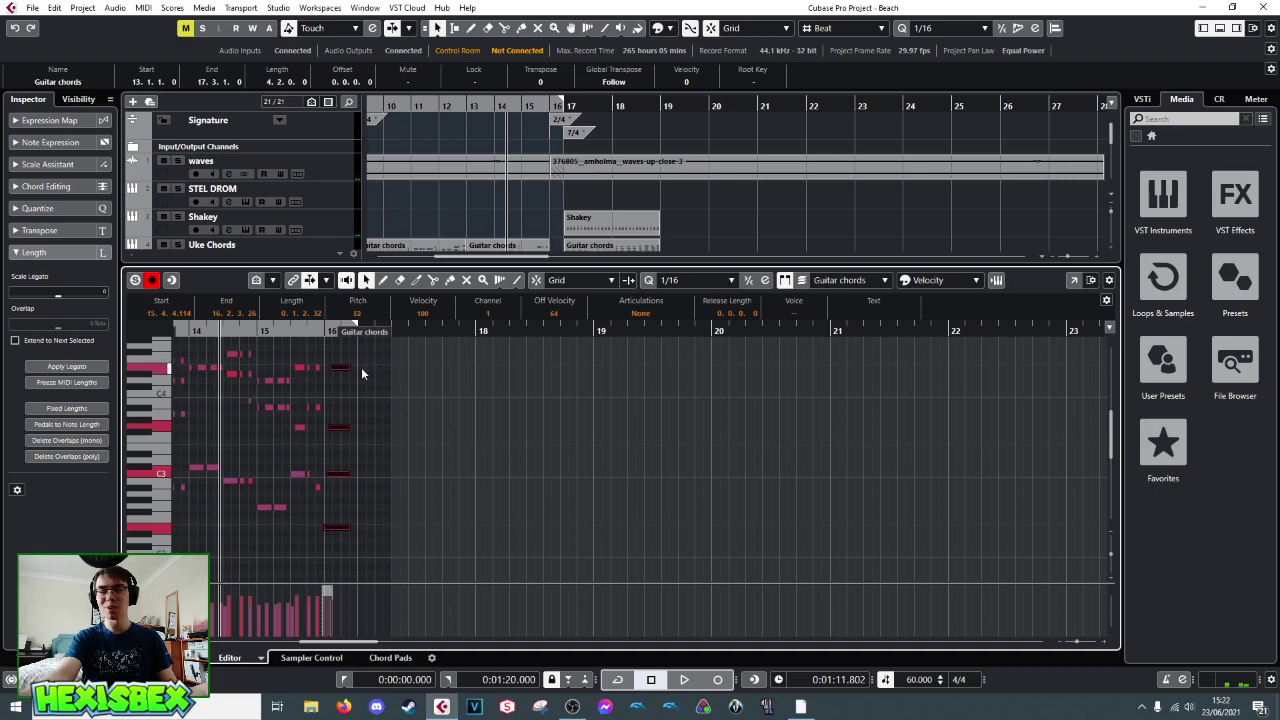
{"action": "left_click", "coordinate": [258, 331]}
{"action": "left_click", "coordinate": [323, 331]}
{"action": "key", "text": "space"}
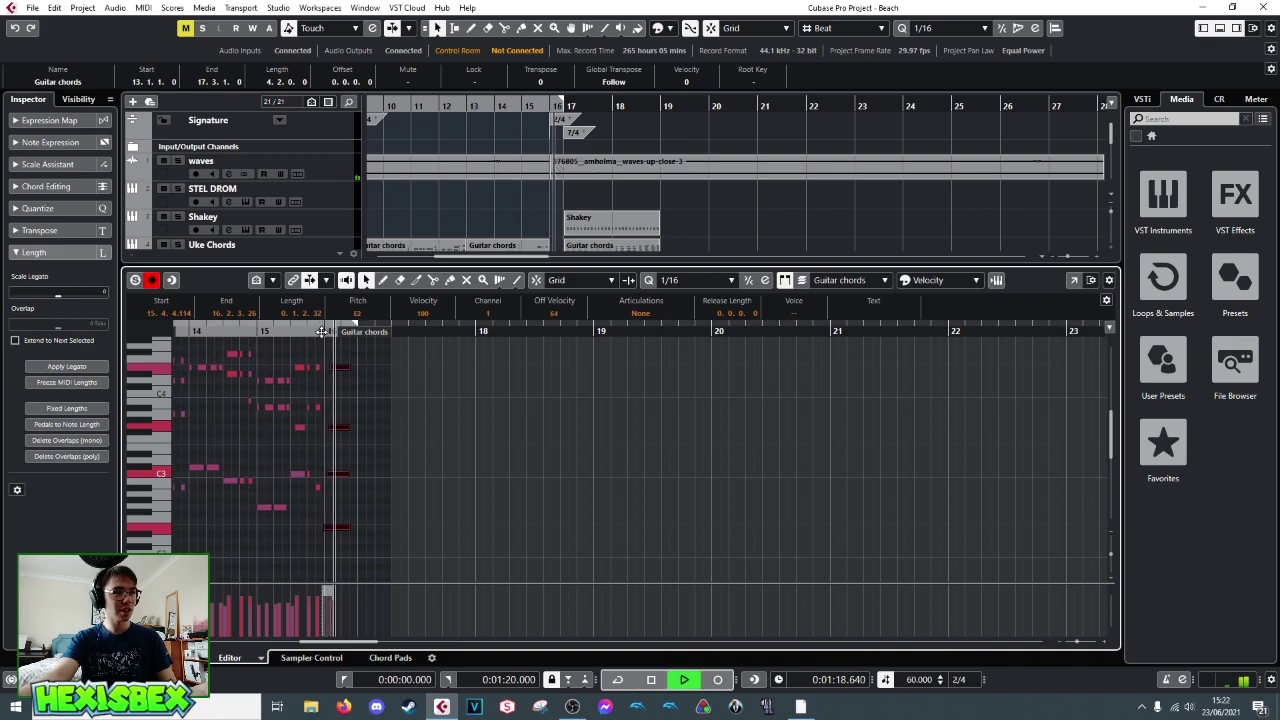
{"action": "key", "text": "space"}
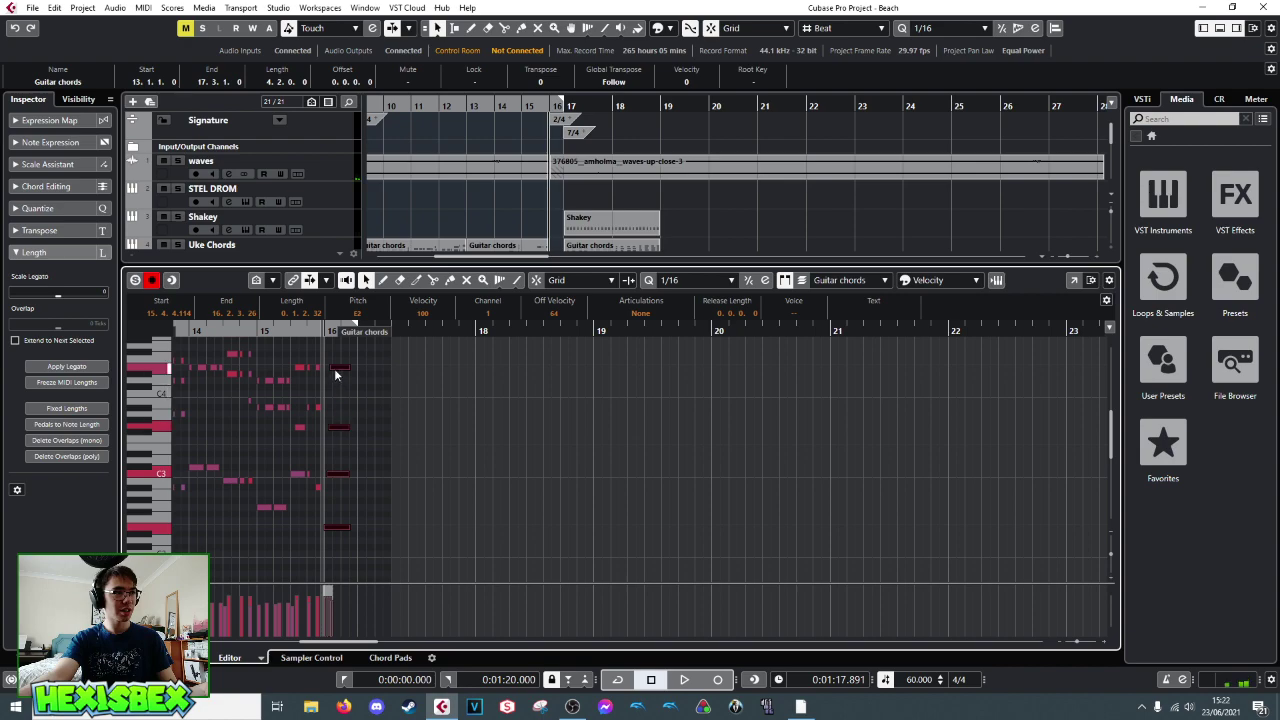
- Transpose the top note of the bar 16 chord up six semitones to A#4
{"action": "left_click", "coordinate": [337, 368]}
{"action": "key", "text": "Up"}
{"action": "key", "text": "Up"}
{"action": "key", "text": "Up"}
{"action": "key", "text": "Up"}
{"action": "key", "text": "Up"}
{"action": "key", "text": "Up"}
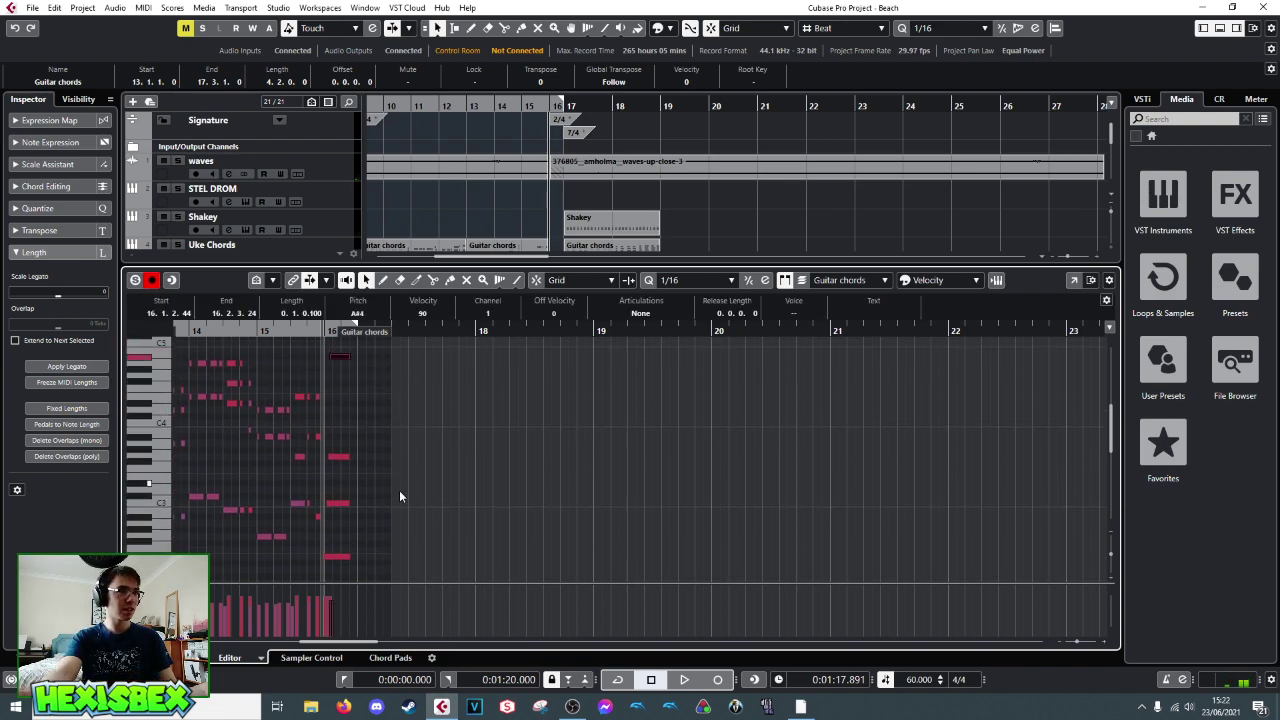
- Raise the G3 note of the bar 16 chord to C4
{"action": "left_click", "coordinate": [339, 459]}
{"action": "key", "text": "Up"}
{"action": "key", "text": "Up"}
{"action": "key", "text": "Up"}
{"action": "key", "text": "Up"}
{"action": "key", "text": "Up"}
{"action": "key", "text": "Up"}
{"action": "key", "text": "Up"}
{"action": "key", "text": "Up"}
{"action": "key", "text": "Up"}
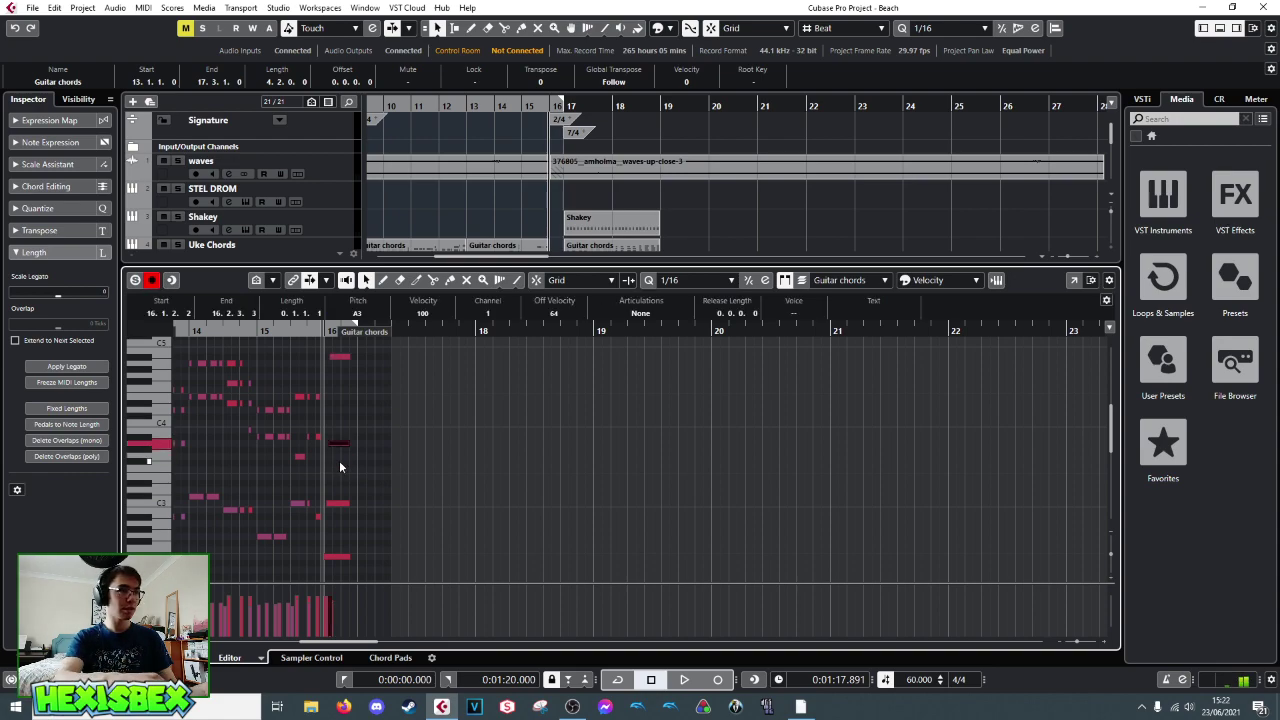
{"action": "key", "text": "shift+Down"}
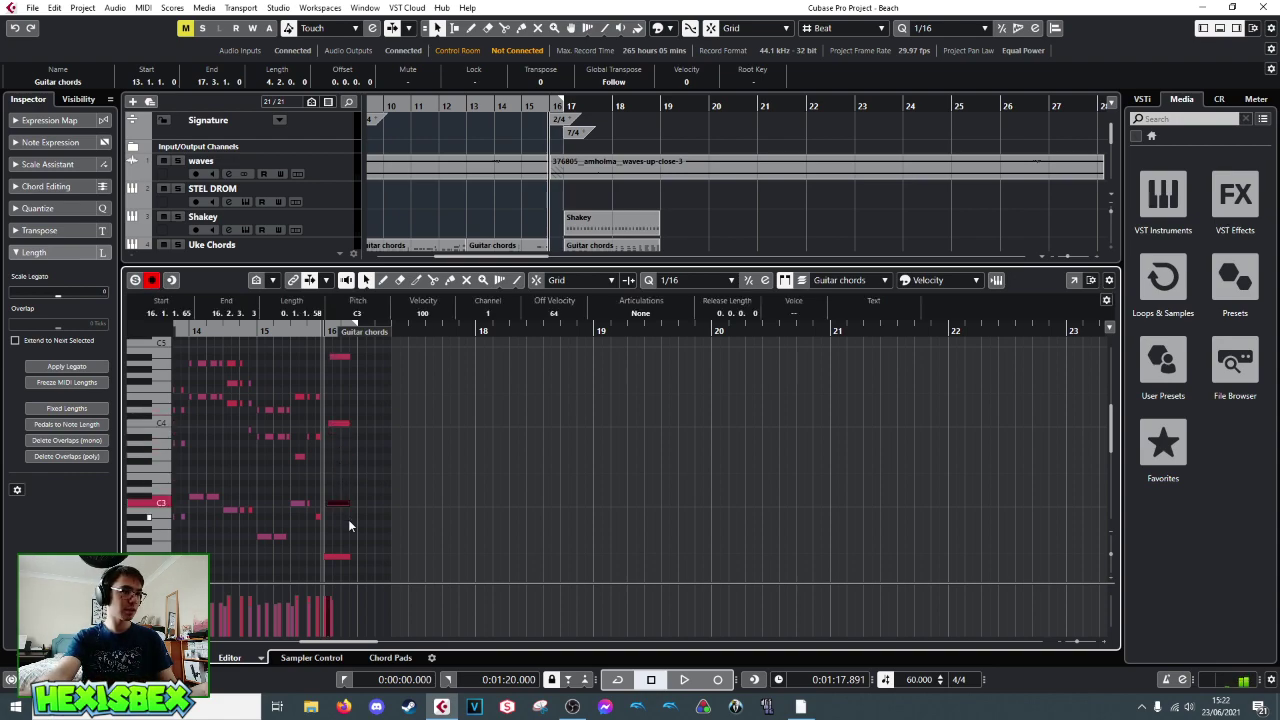
- Transpose the C3 note of the bar 16 chord up seven semitones to G3 and play the new voicing
{"action": "key", "text": "Up"}
{"action": "key", "text": "Up"}
{"action": "key", "text": "Up"}
{"action": "key", "text": "Up"}
{"action": "key", "text": "Up"}
{"action": "key", "text": "Up"}
{"action": "key", "text": "Up"}
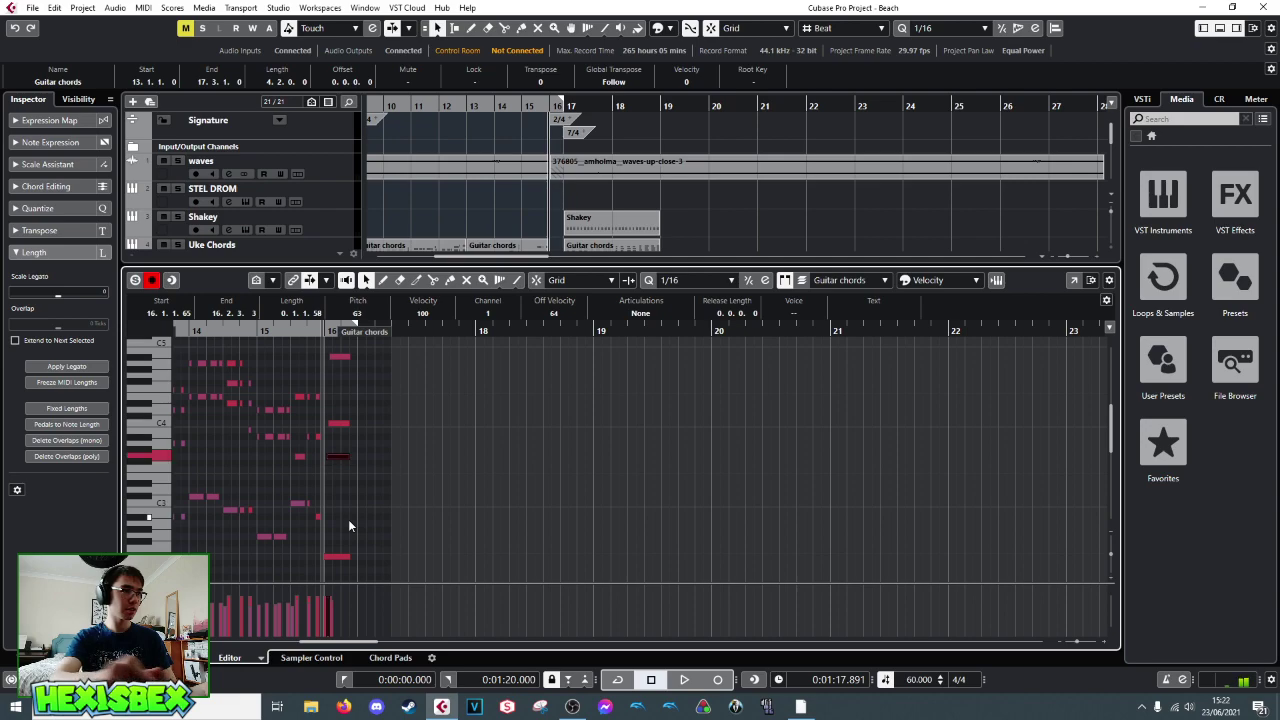
{"action": "key", "text": "space"}
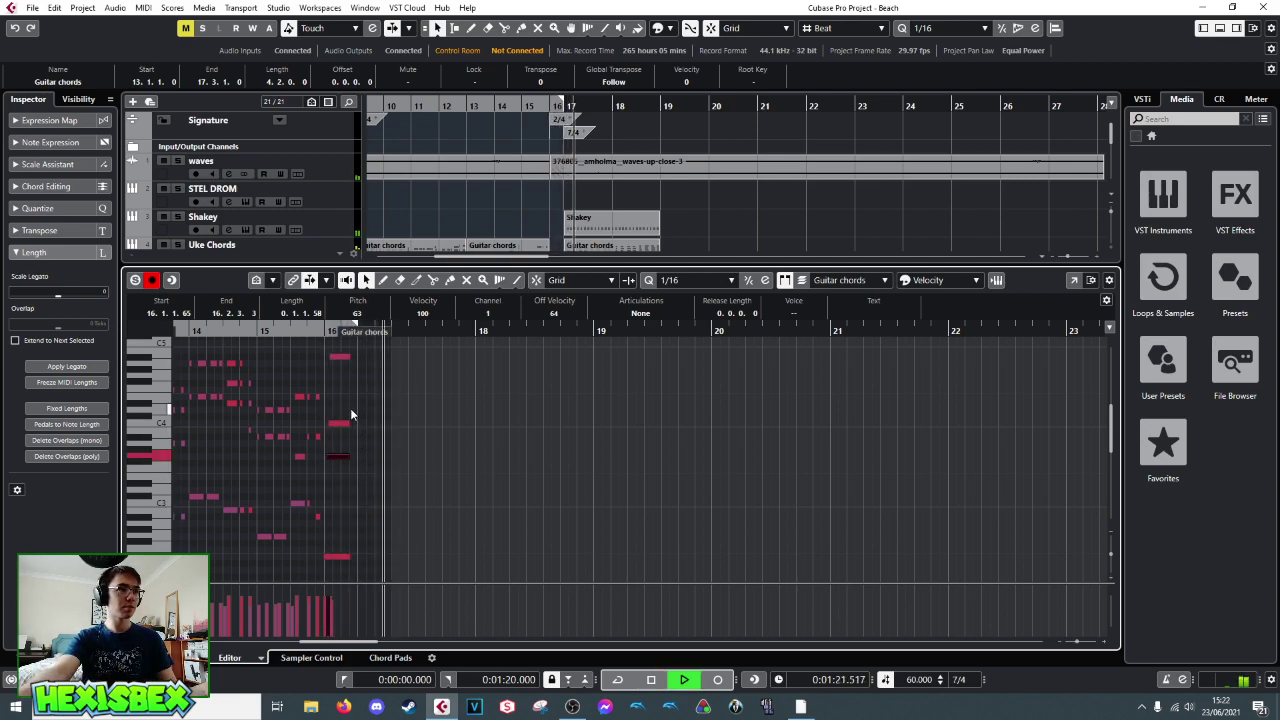
{"action": "left_click", "coordinate": [253, 334]}
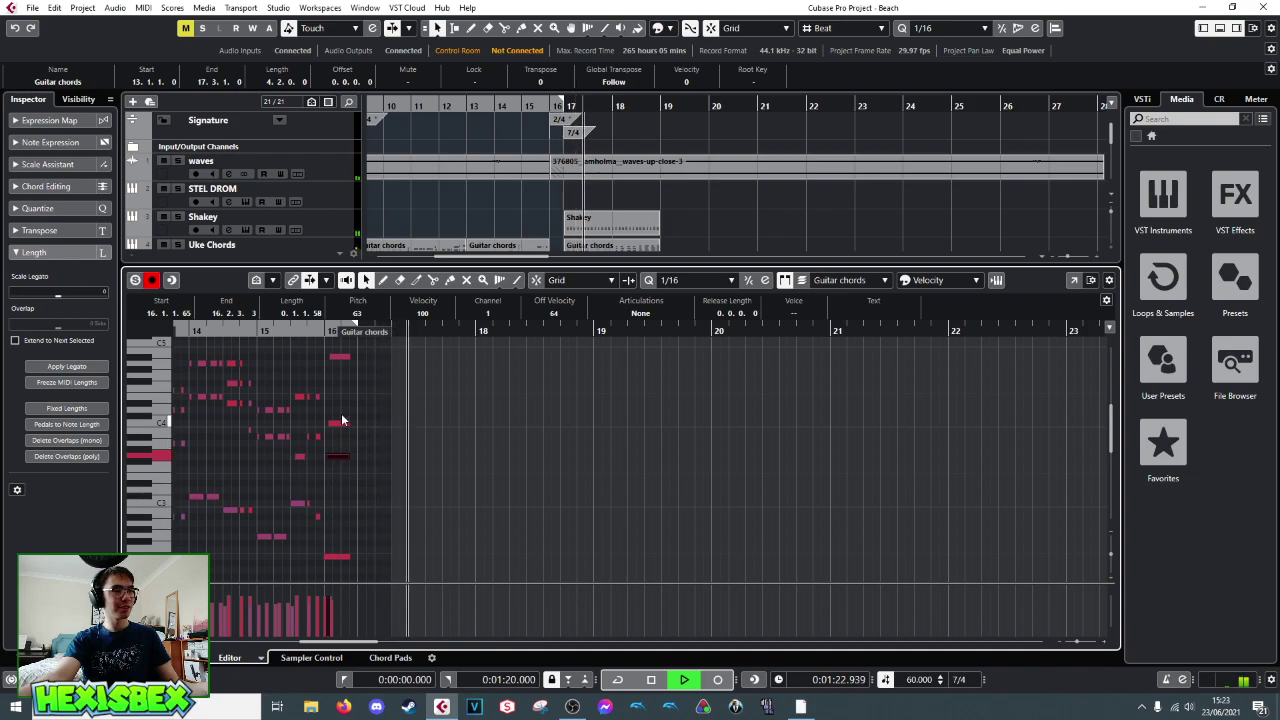
{"action": "key", "text": "space"}
- Tighten the strum by moving the chord's upper three notes earlier, with the top A#4 starting at 16.1.1.84, and play it
{"action": "left_click", "coordinate": [326, 332]}
{"action": "left_click_drag", "start_coordinate": [326, 332], "coordinate": [289, 374]}
{"action": "left_click_drag", "start_coordinate": [366, 463], "coordinate": [355, 421]}
{"action": "left_click_drag", "start_coordinate": [404, 358], "coordinate": [370, 357]}
{"action": "key", "text": "space"}
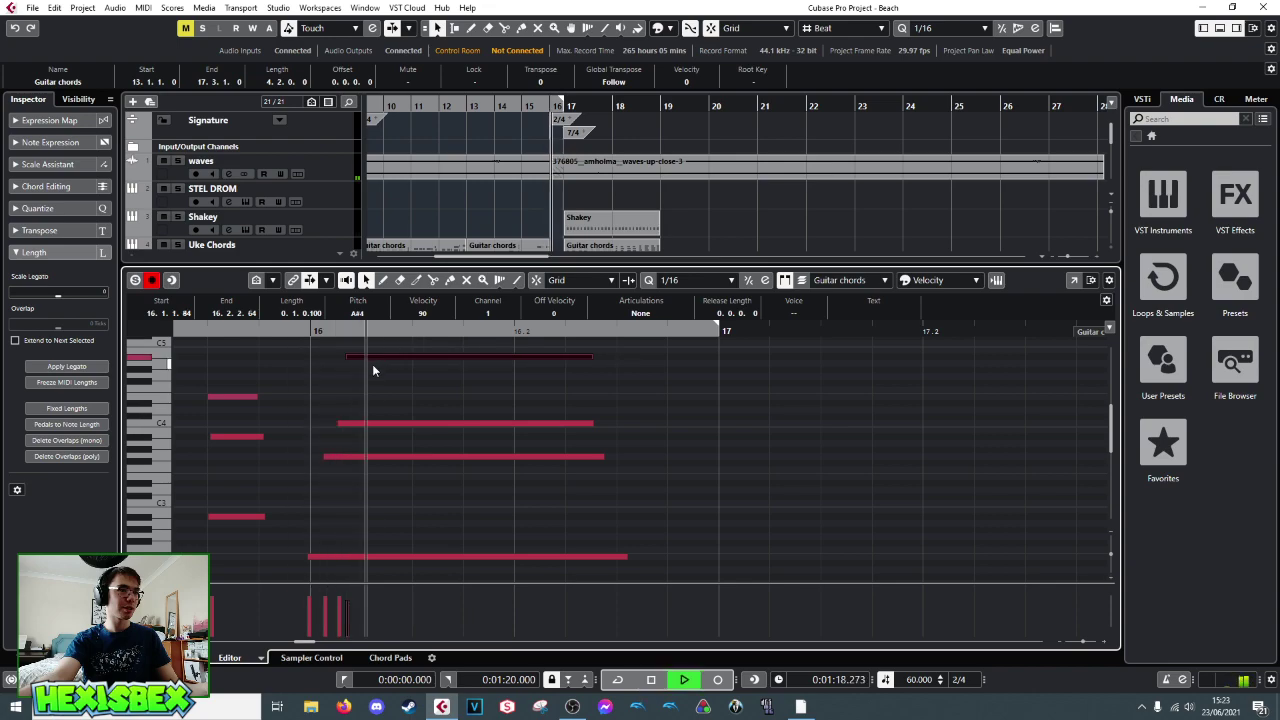
{"action": "key", "text": "space"}
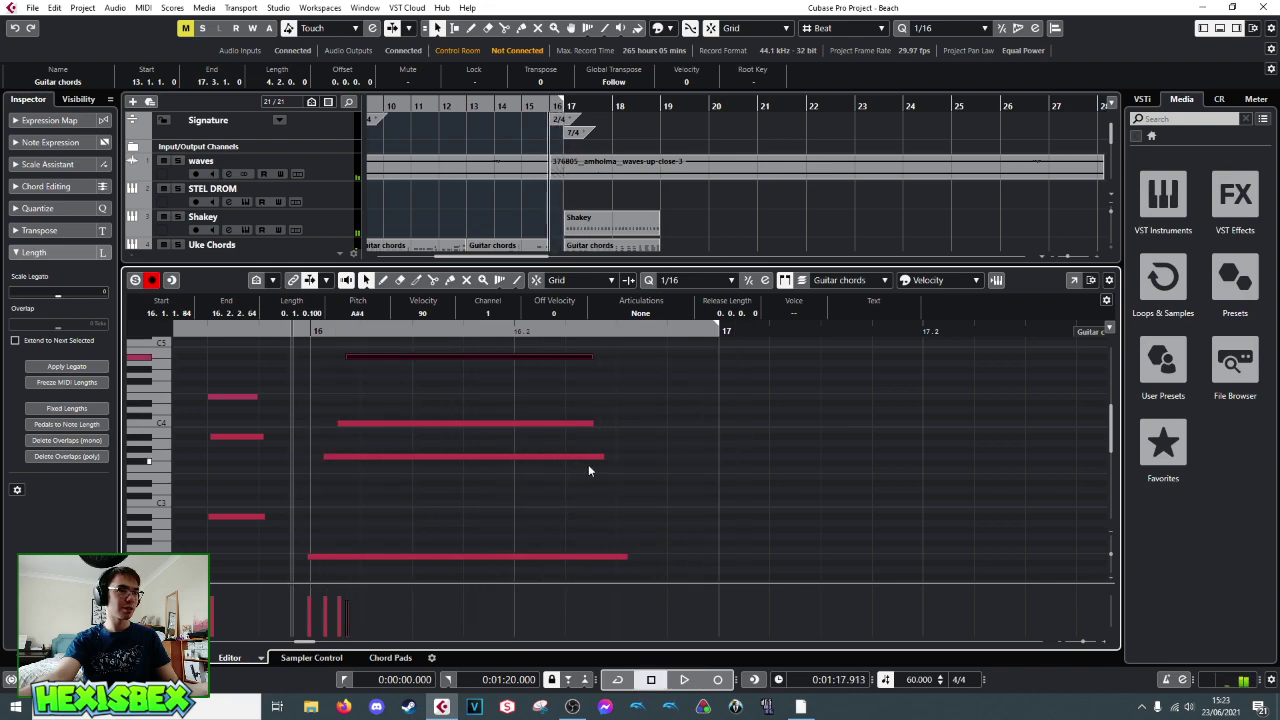
- Try shortening all four chord notes to about the second beat of bar 16, with the E2 bass ending at 16.2.1.9, and play it
{"action": "left_click_drag", "start_coordinate": [579, 378], "coordinate": [585, 640]}
{"action": "scroll", "coordinate": [611, 434], "scroll_direction": "up", "scroll_amount": 3}
{"action": "scroll", "coordinate": [636, 503], "scroll_direction": "up", "scroll_amount": 5}
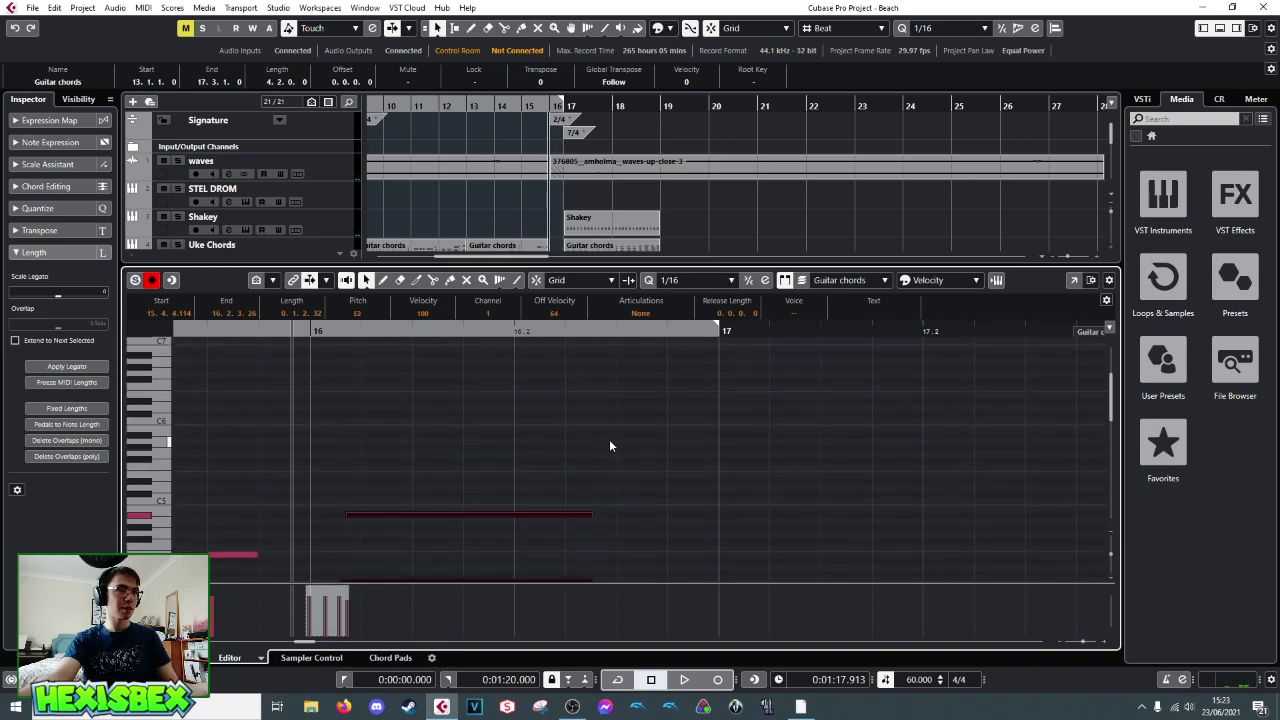
{"action": "left_click_drag", "start_coordinate": [589, 464], "coordinate": [508, 466]}
{"action": "scroll", "coordinate": [587, 457], "scroll_direction": "down", "scroll_amount": 6}
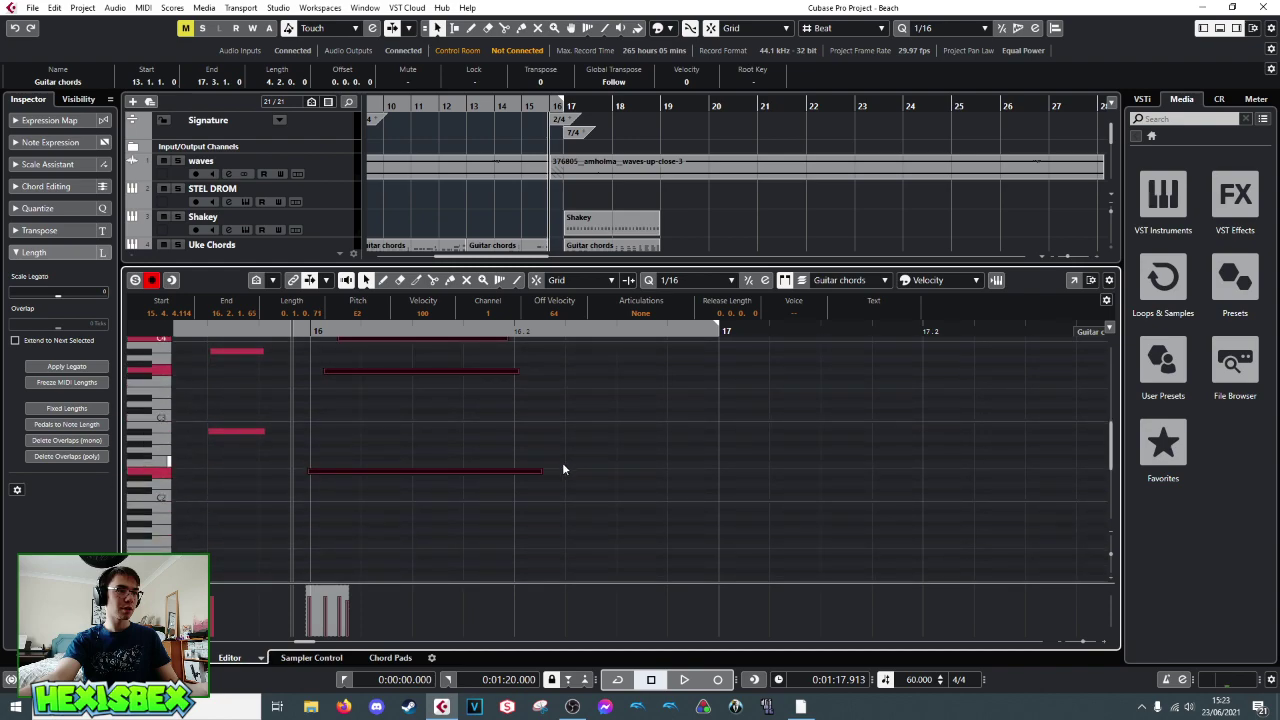
{"action": "left_click", "coordinate": [517, 466]}
{"action": "left_click", "coordinate": [532, 474]}
{"action": "left_click_drag", "start_coordinate": [537, 473], "coordinate": [513, 473]}
{"action": "key", "text": "space"}
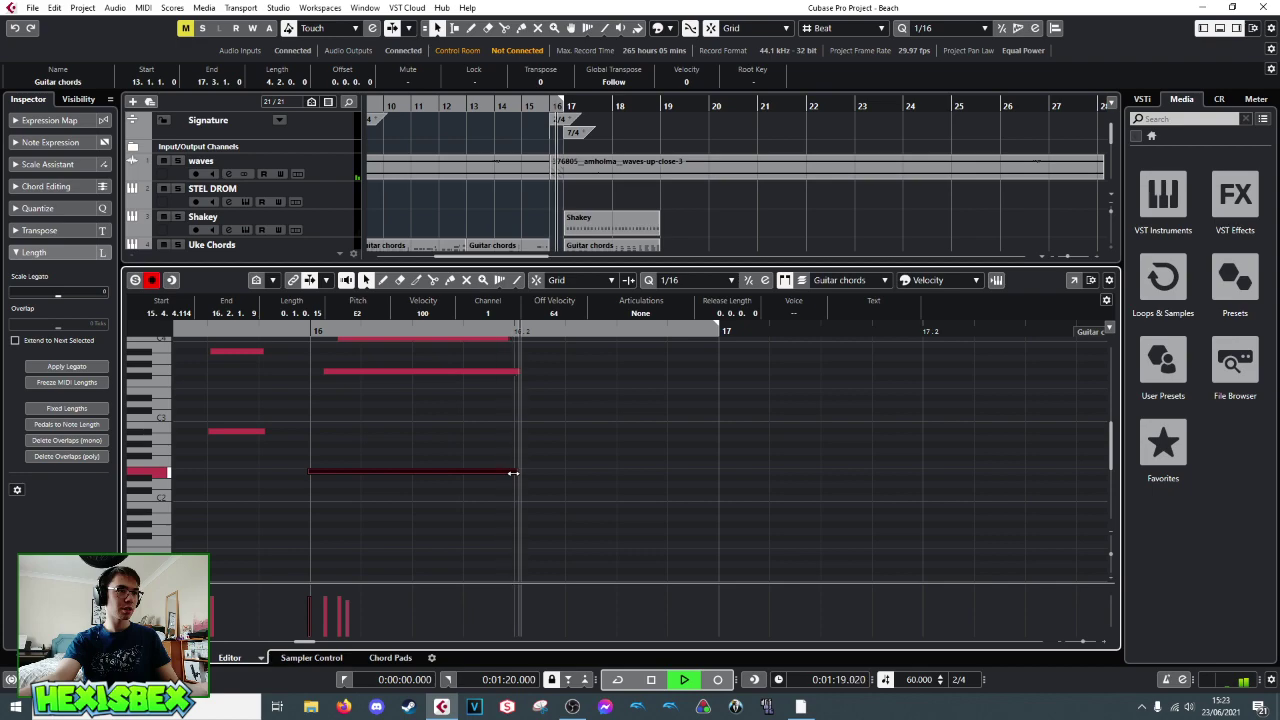
{"action": "key", "text": "space"}
- Lengthen all four bar 16 chord notes together so the E2 bass ends at 16.2.3.13, and play the result
{"action": "scroll", "coordinate": [532, 491], "scroll_direction": "up", "scroll_amount": 2}
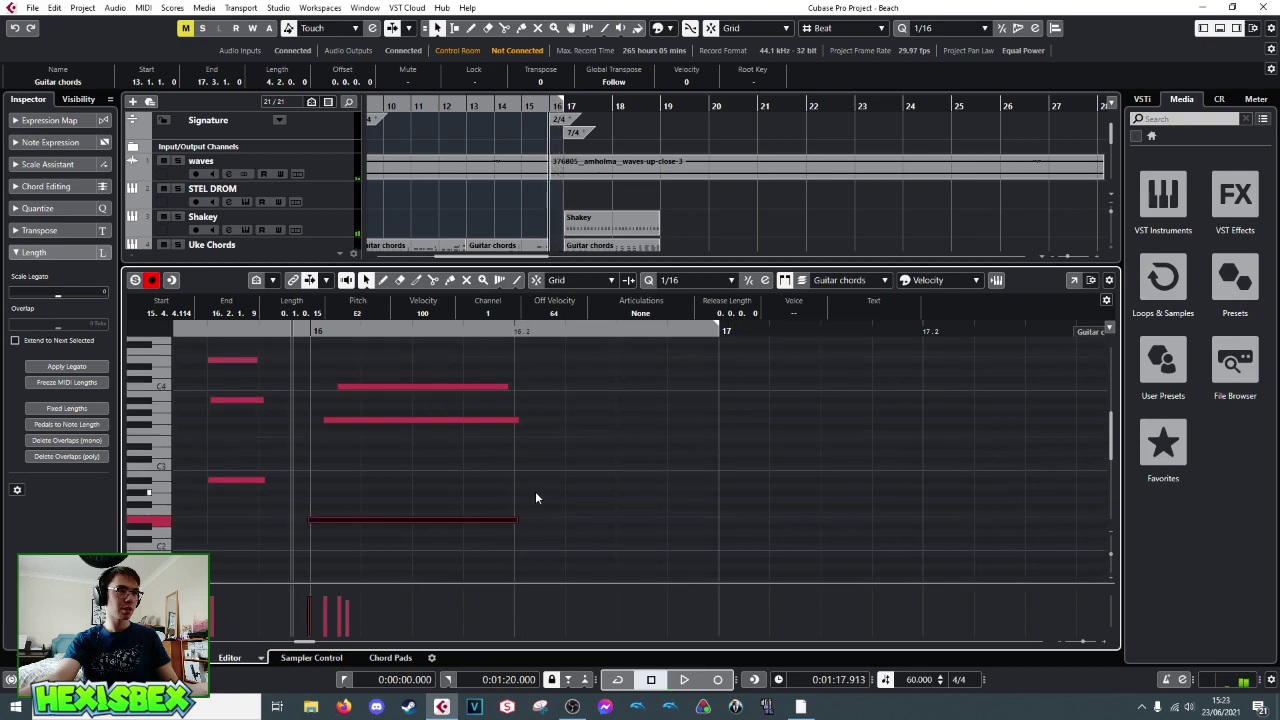
{"action": "left_click_drag", "start_coordinate": [509, 543], "coordinate": [500, 451]}
{"action": "left_click_drag", "start_coordinate": [500, 521], "coordinate": [591, 522]}
{"action": "key", "text": "space"}
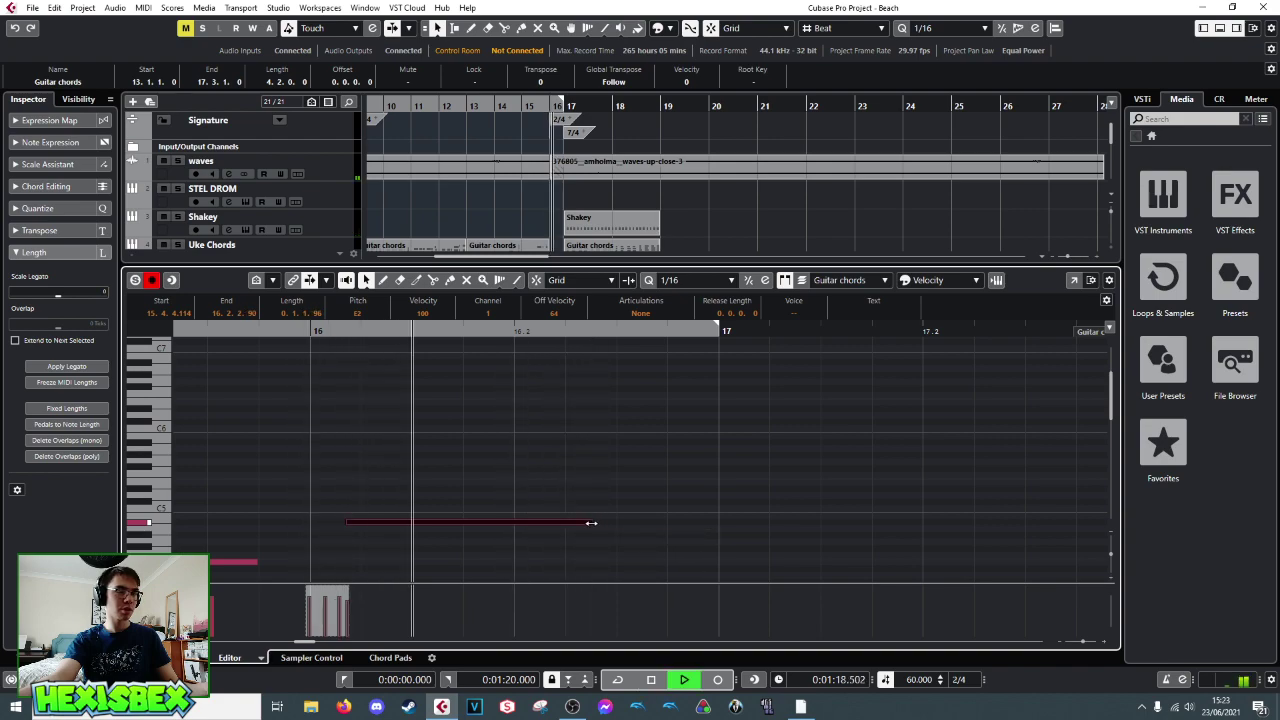
{"action": "left_click_drag", "start_coordinate": [588, 522], "coordinate": [610, 523]}
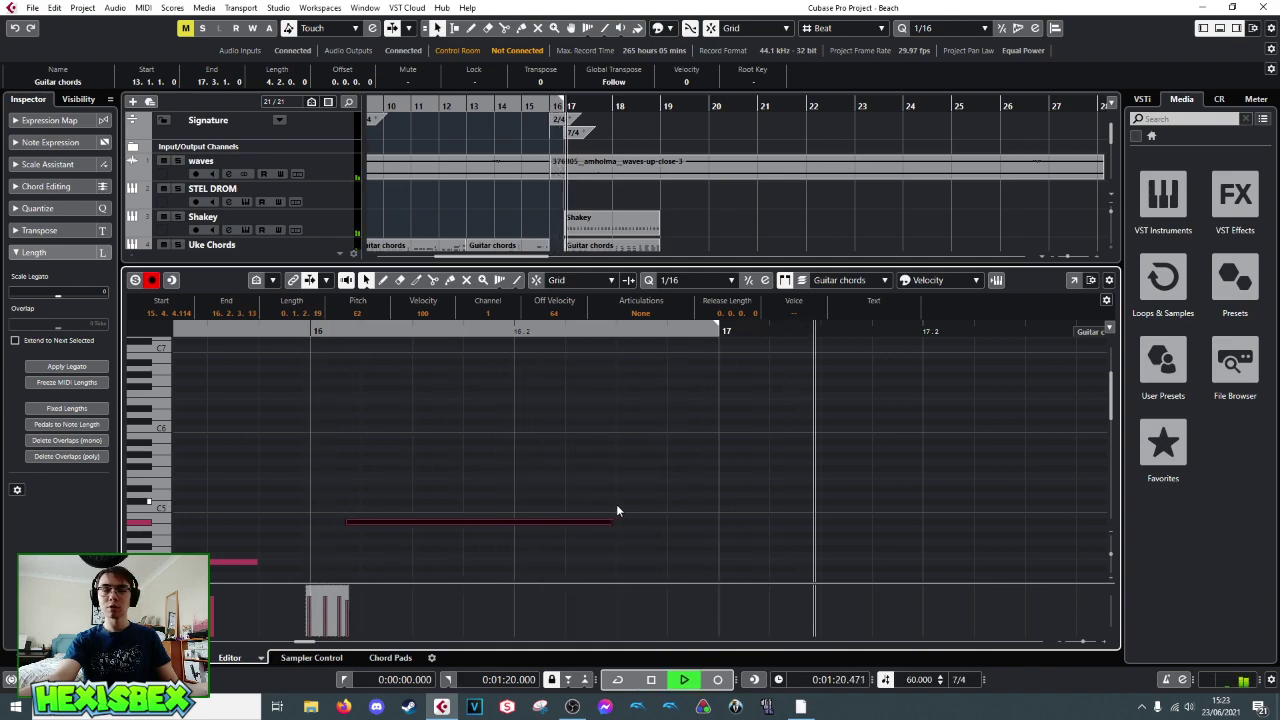
{"action": "key", "text": "space"}
- Trim the ends of the chord's G3 and E2 notes to line up with the upper notes, ending the bass at 16.2.2.103
{"action": "scroll", "coordinate": [618, 485], "scroll_direction": "down", "scroll_amount": 4}
{"action": "left_click", "coordinate": [618, 440]}
{"action": "left_click_drag", "start_coordinate": [620, 427], "coordinate": [609, 428]}
{"action": "left_click_drag", "start_coordinate": [620, 527], "coordinate": [609, 528]}
- Lower the velocities of the bar 16 chord notes, with the E2 bass at 46, and play the transition in the full arrangement
{"action": "left_click_drag", "start_coordinate": [312, 597], "coordinate": [360, 606]}
{"action": "key", "text": "space"}
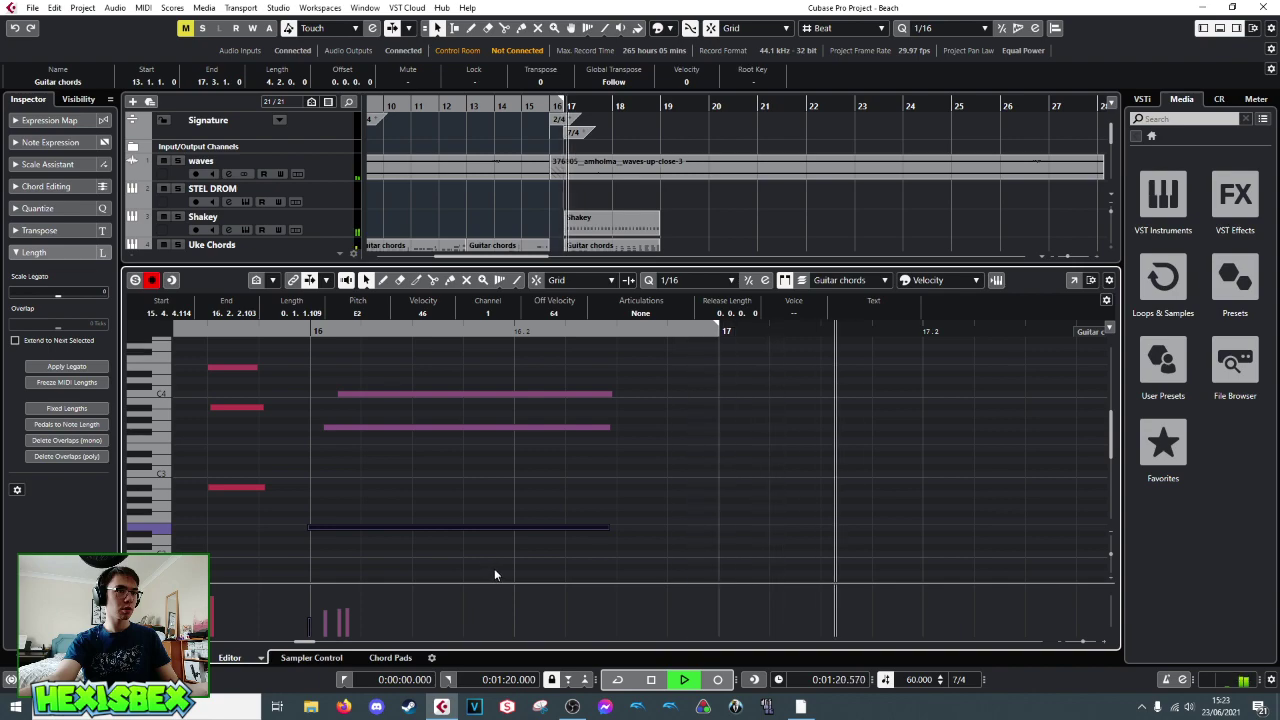
{"action": "key", "text": "space"}
{"action": "key", "text": "Return"}
{"action": "key", "text": "space"}
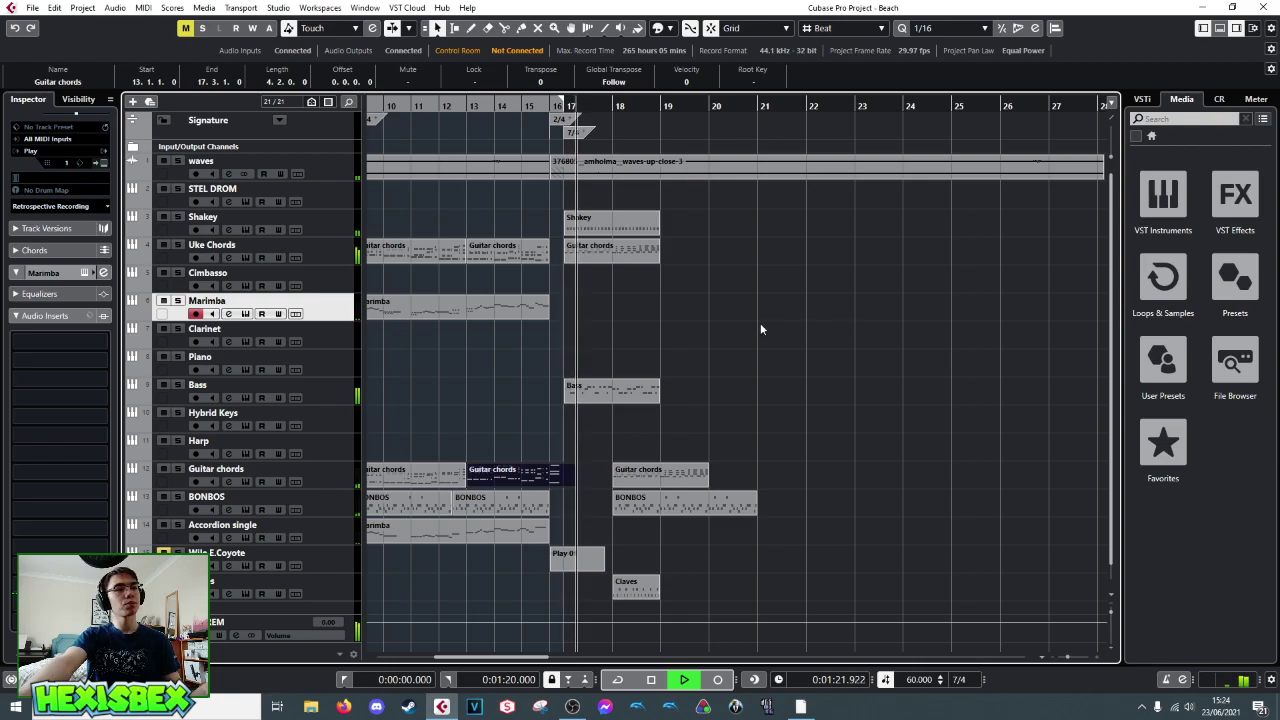
- Extend the Uke Chords part starting at bar 13 to end at bar 17 and delete the extra notes from bar 16 onwards
{"action": "key", "text": "space"}
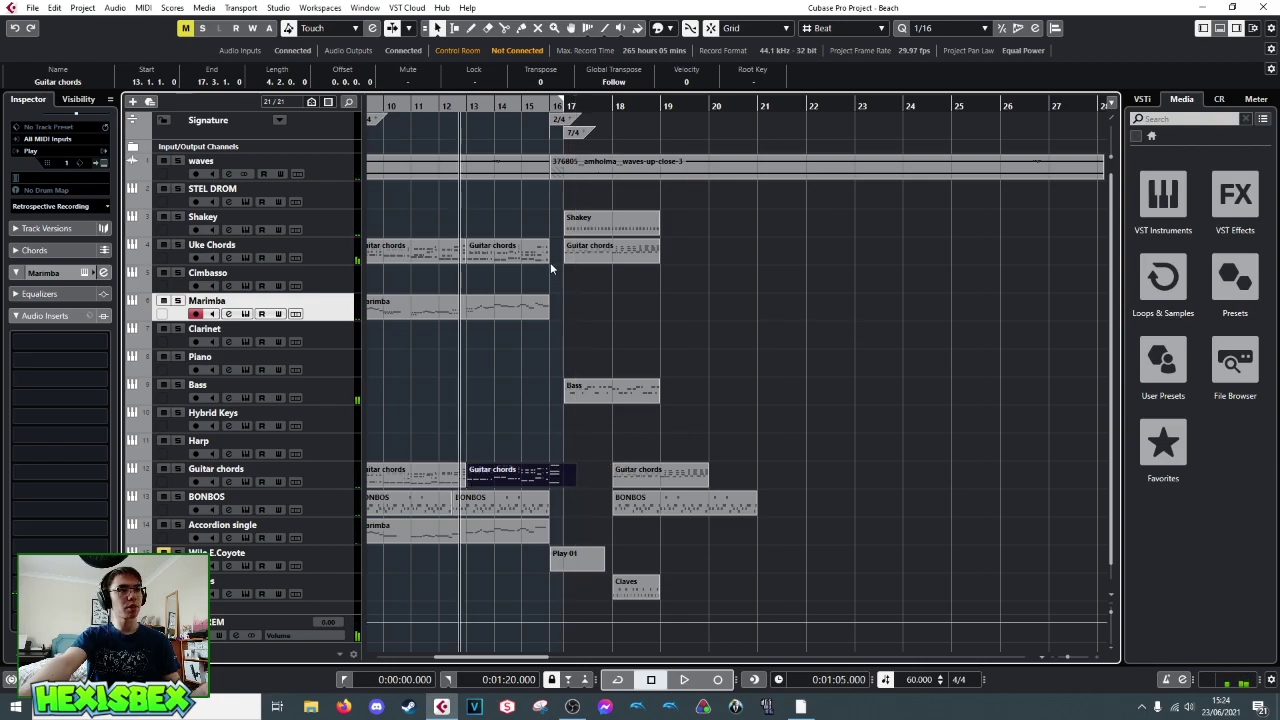
{"action": "left_click_drag", "start_coordinate": [555, 472], "coordinate": [555, 254]}
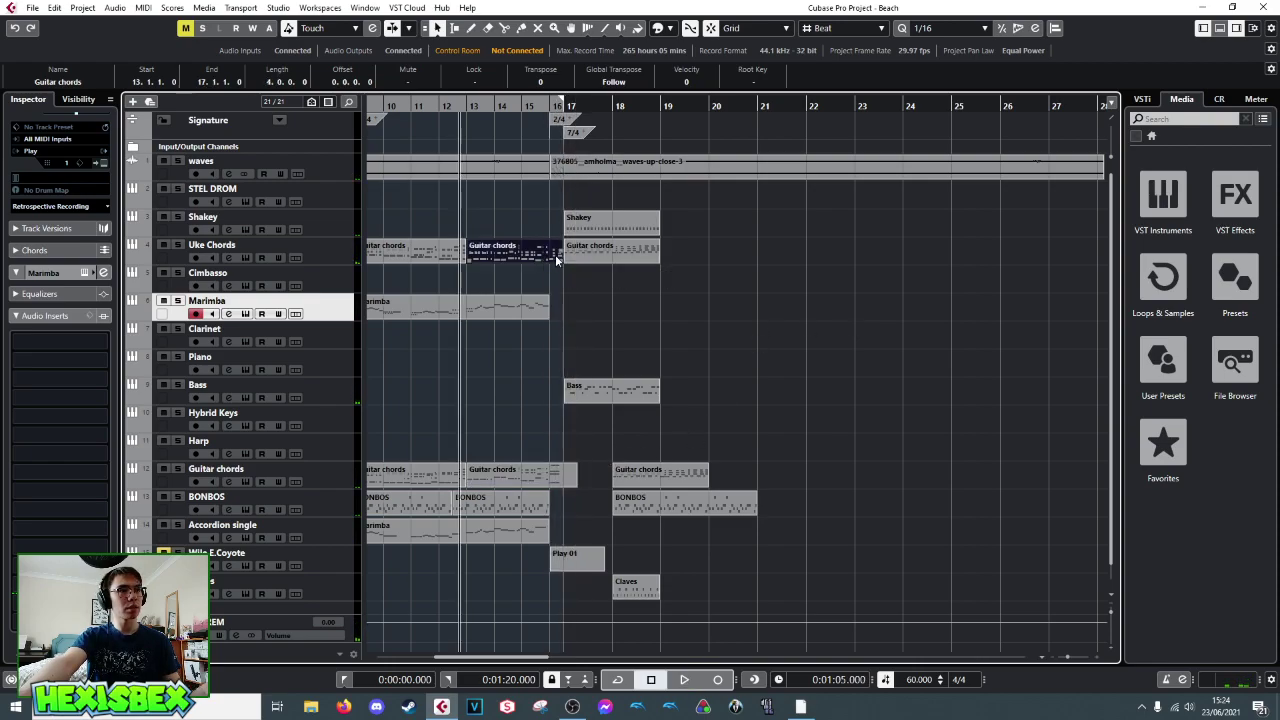
{"action": "double_click", "coordinate": [555, 254]}
{"action": "left_click_drag", "start_coordinate": [608, 332], "coordinate": [612, 303]}
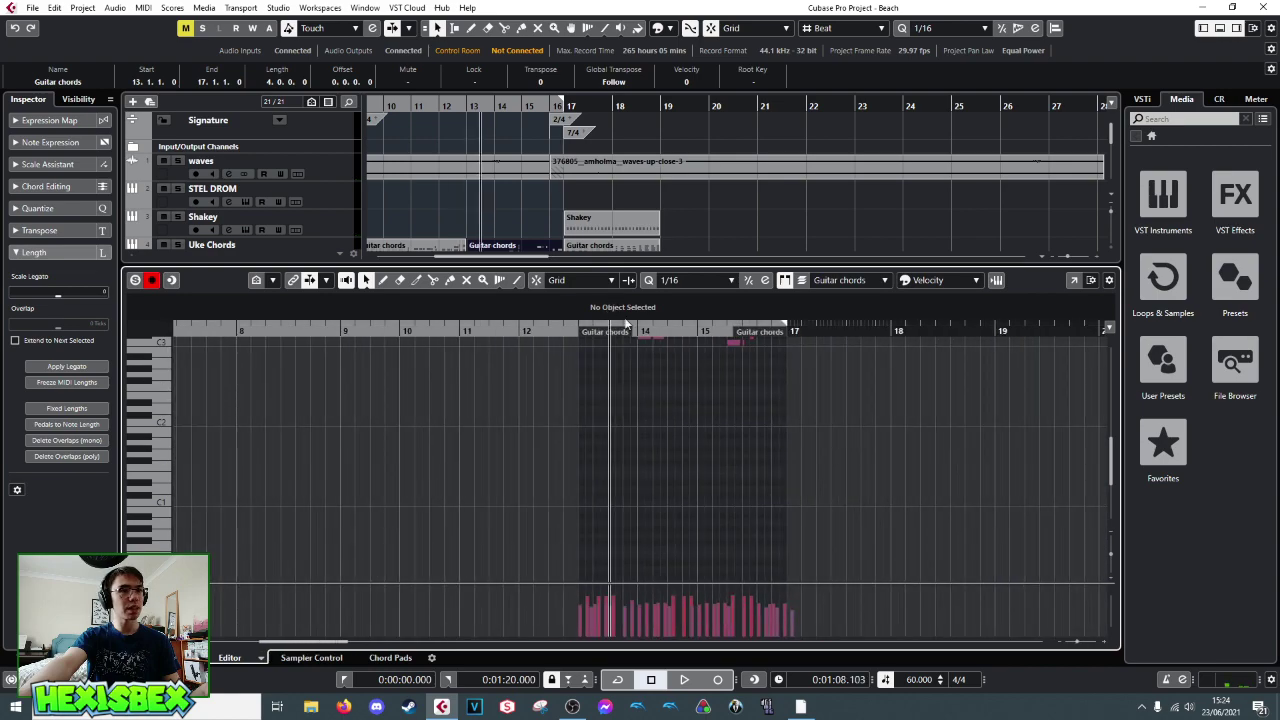
{"action": "scroll", "coordinate": [775, 487], "scroll_direction": "up", "scroll_amount": 3}
{"action": "mouse_move", "coordinate": [760, 392]}
{"action": "left_mouse_down"}
{"action": "mouse_move", "coordinate": [767, 428]}
{"action": "mouse_move", "coordinate": [813, 490]}
{"action": "left_mouse_up"}
{"action": "key", "text": "Delete"}
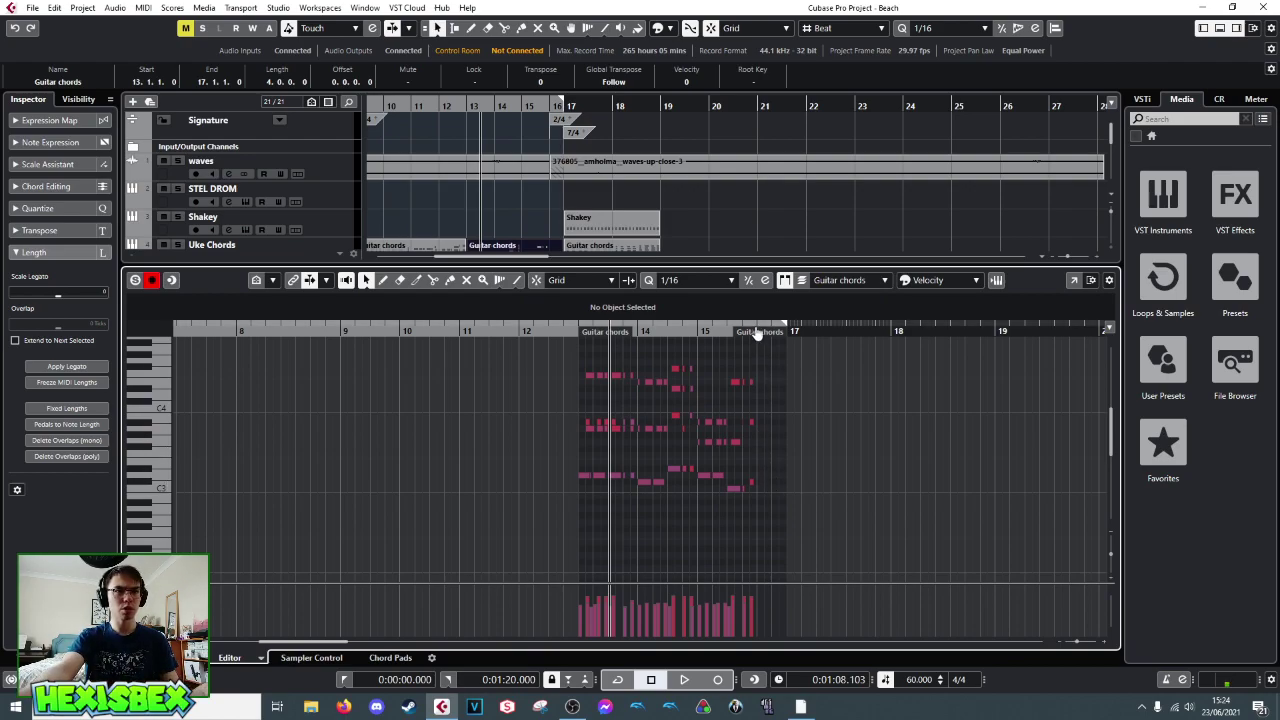
{"action": "left_click_drag", "start_coordinate": [760, 334], "coordinate": [495, 422]}
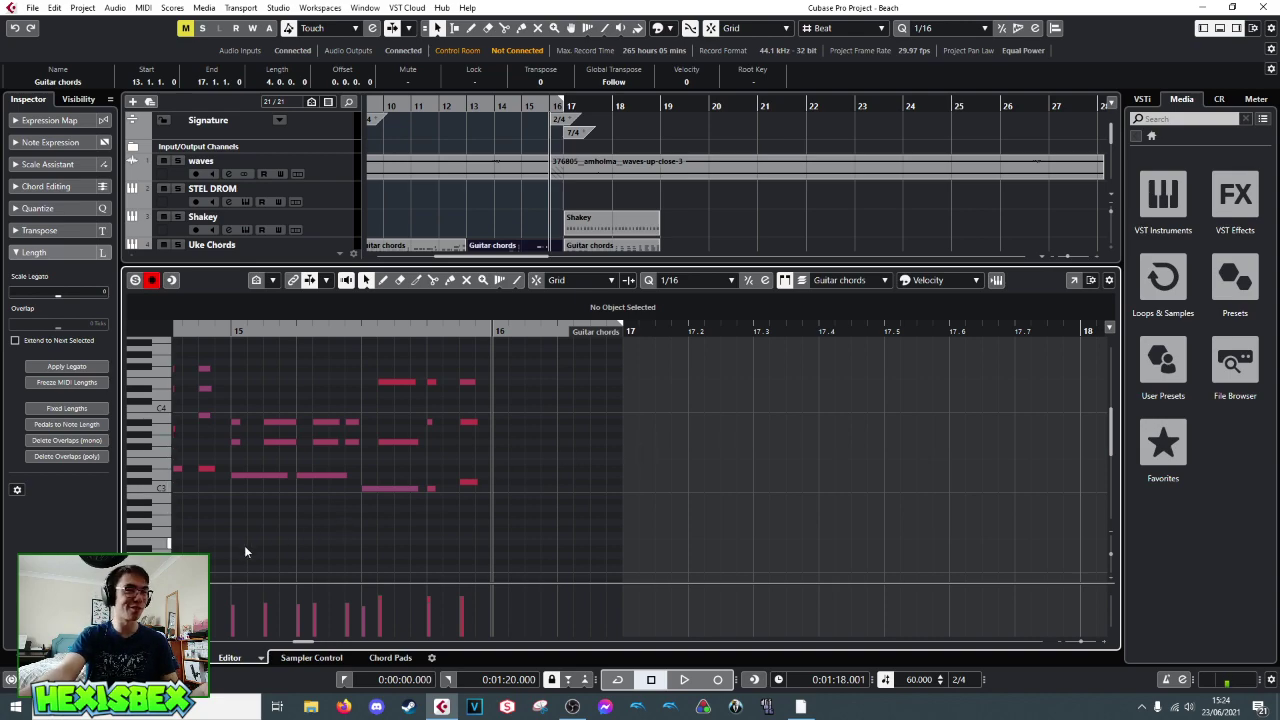
- Copy the four strummed bar 16 chord notes from the Guitar chords part and paste them into the Uke Chords part at bar 16
{"action": "key", "text": "ctrl+e"}
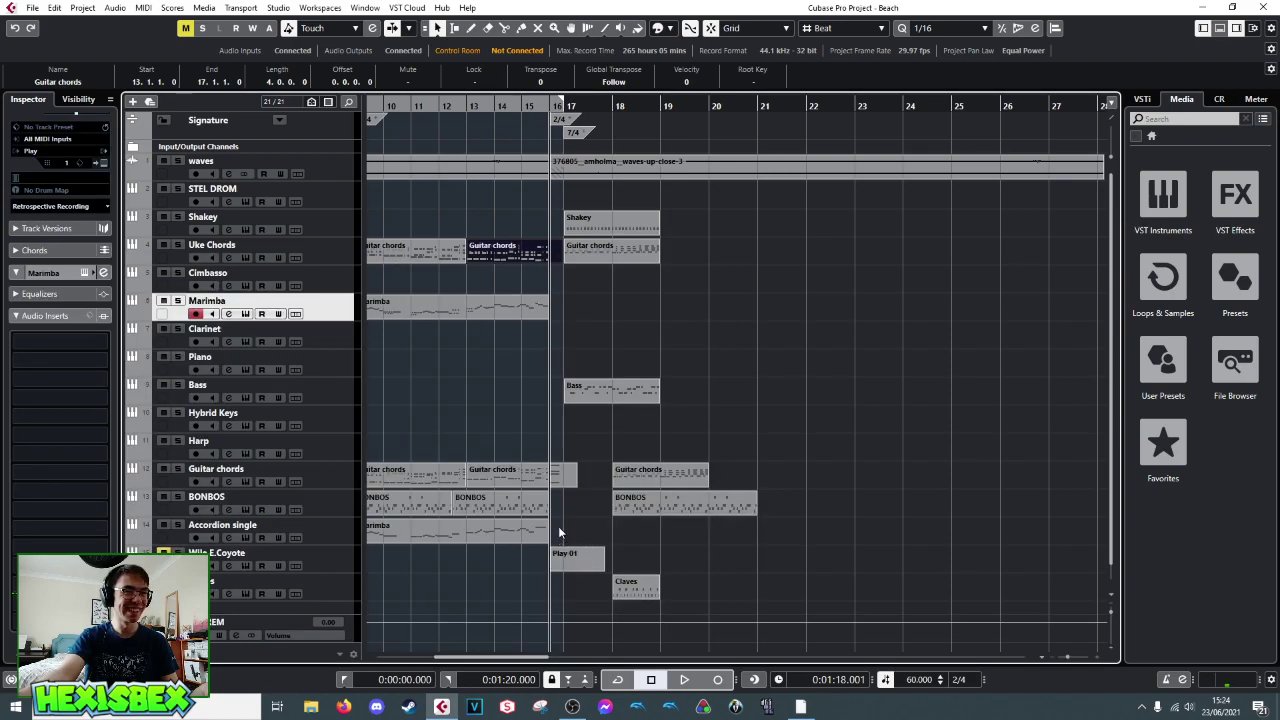
{"action": "double_click", "coordinate": [505, 476]}
{"action": "left_click_drag", "start_coordinate": [978, 540], "coordinate": [1035, 368]}
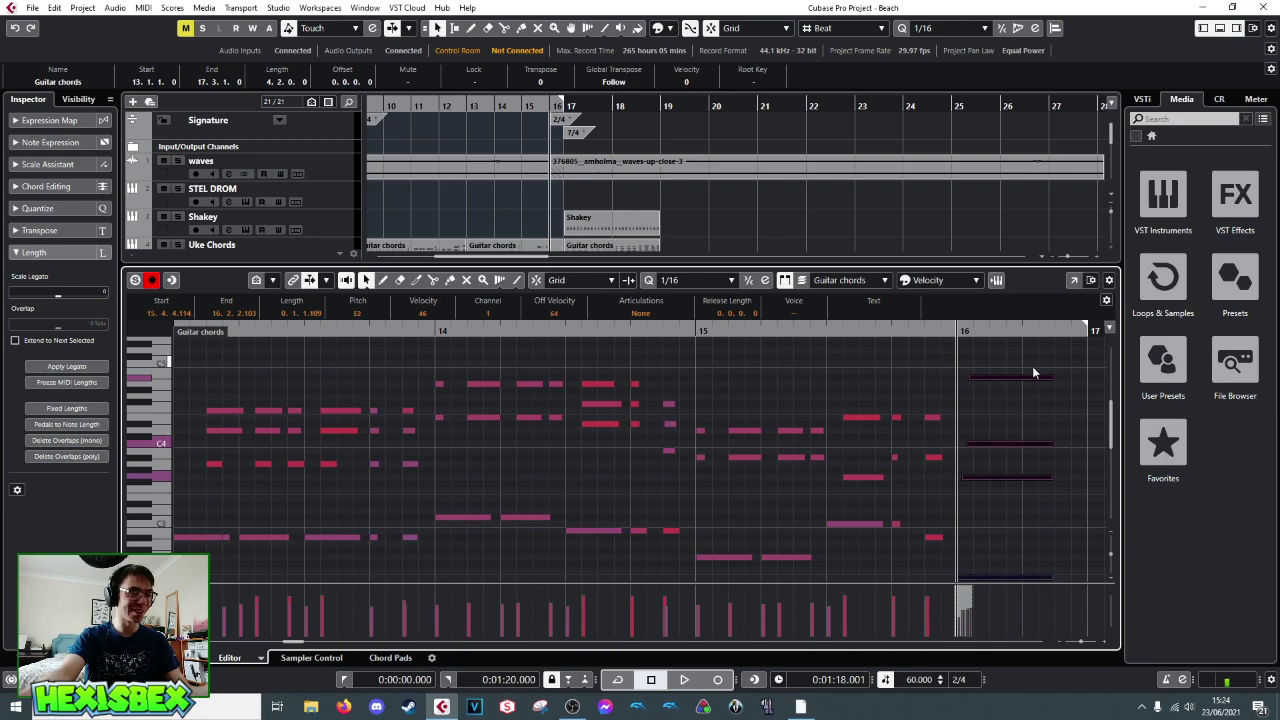
{"action": "key", "text": "ctrl+e"}
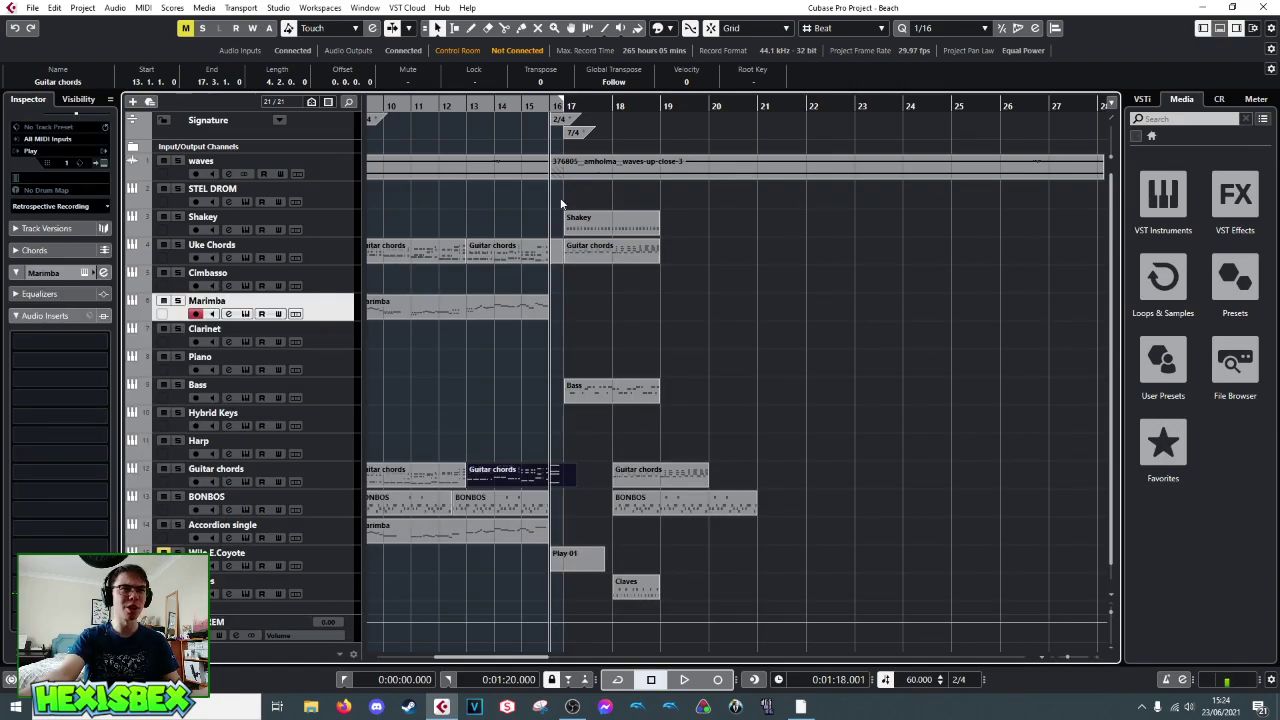
{"action": "double_click", "coordinate": [556, 250]}
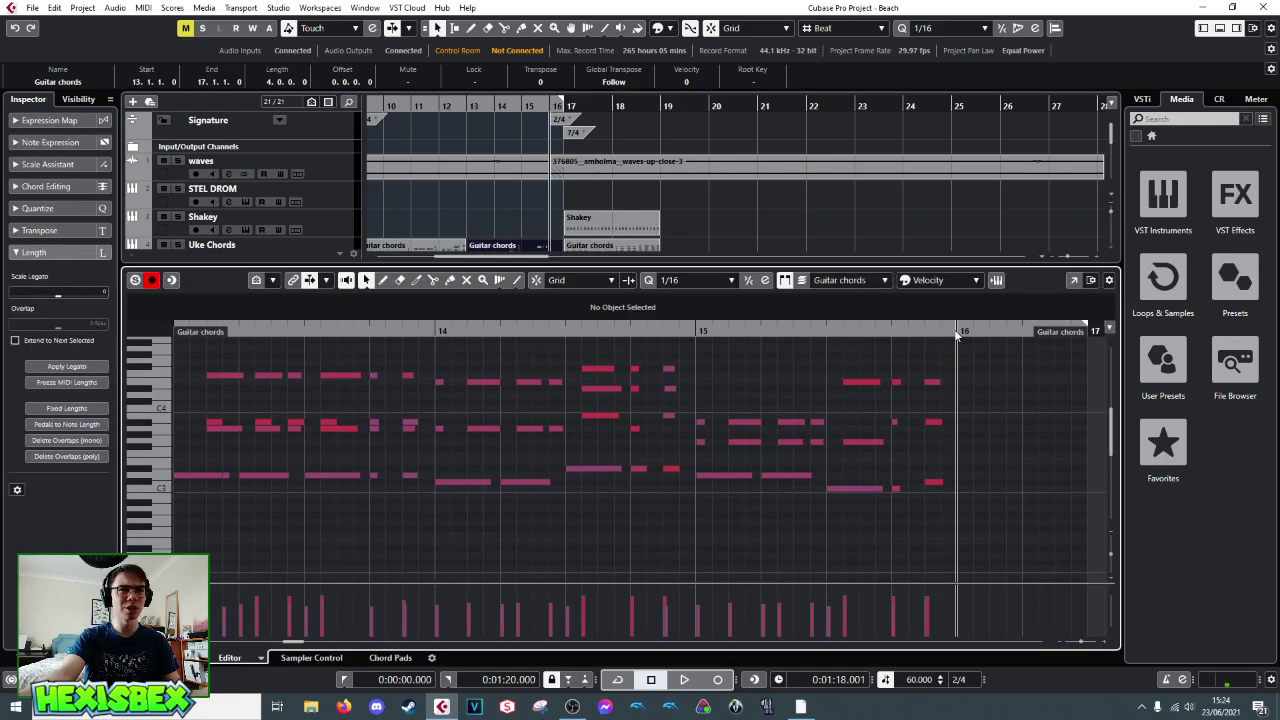
{"action": "key", "text": "ctrl+v"}
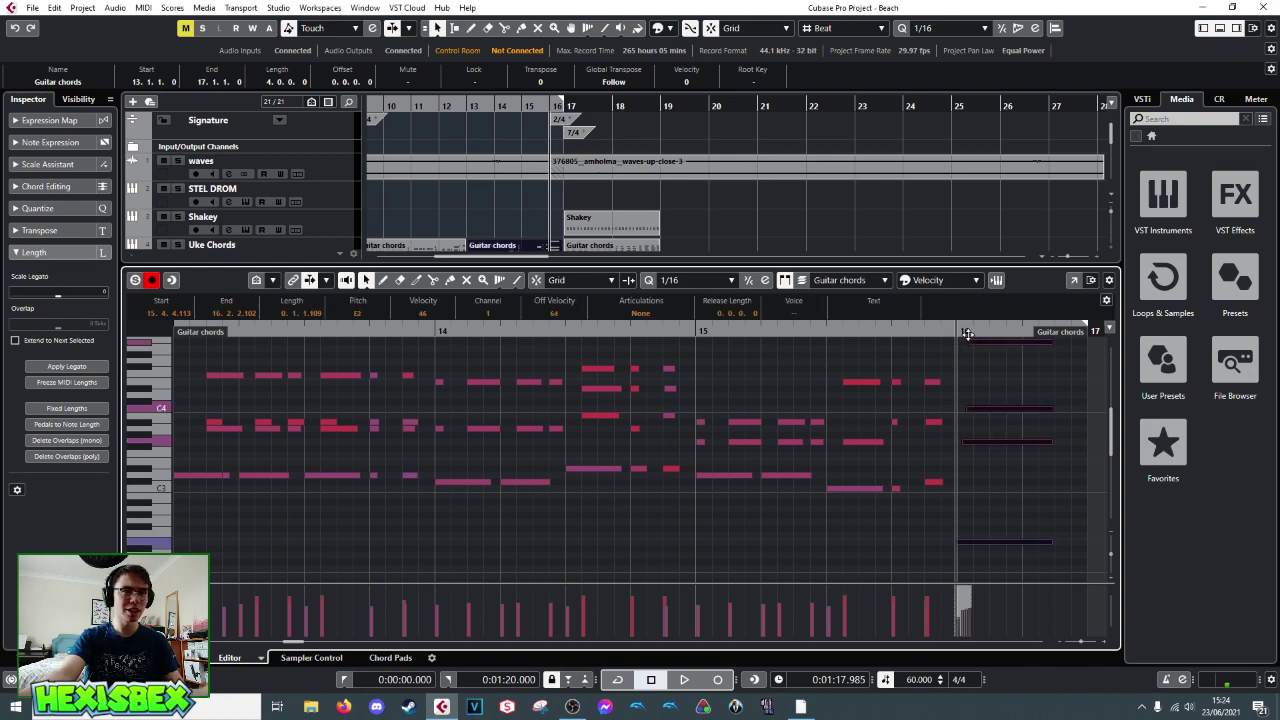
- Play the pasted bar 16 chord, then solo the Uke Chords track and play it alone
{"action": "key", "text": "space"}
{"action": "key", "text": "space"}
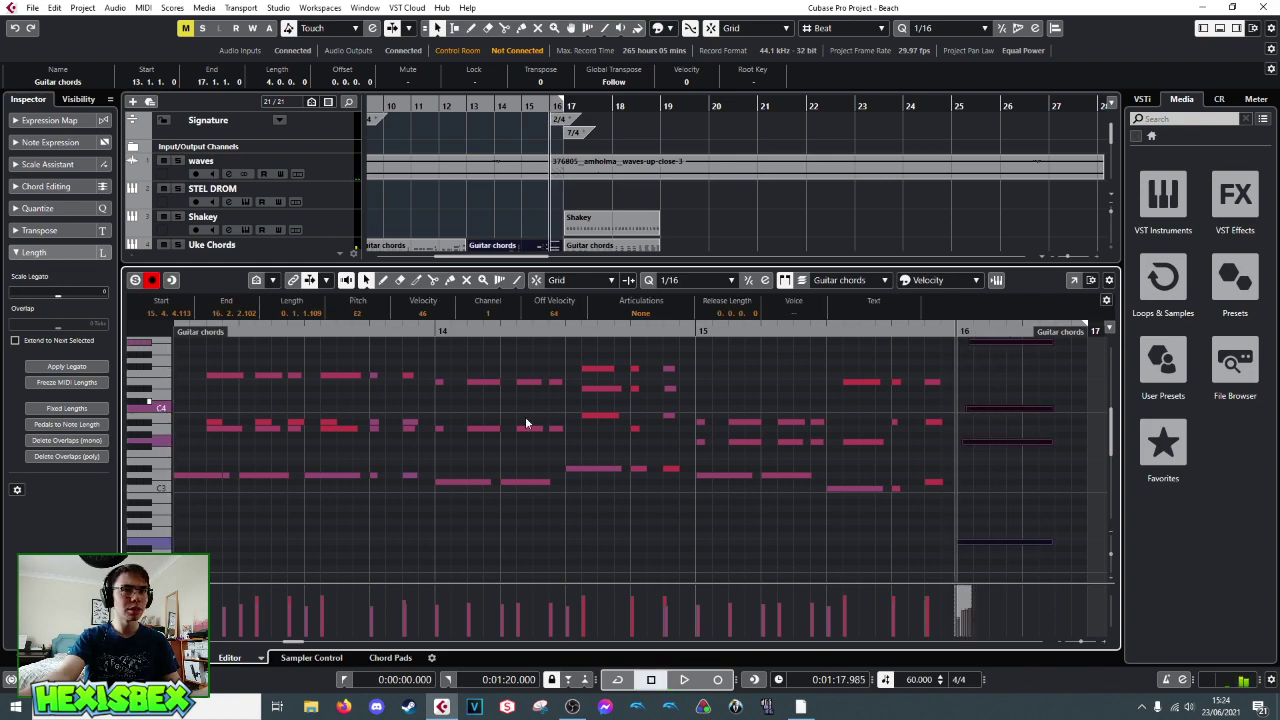
{"action": "key", "text": "space"}
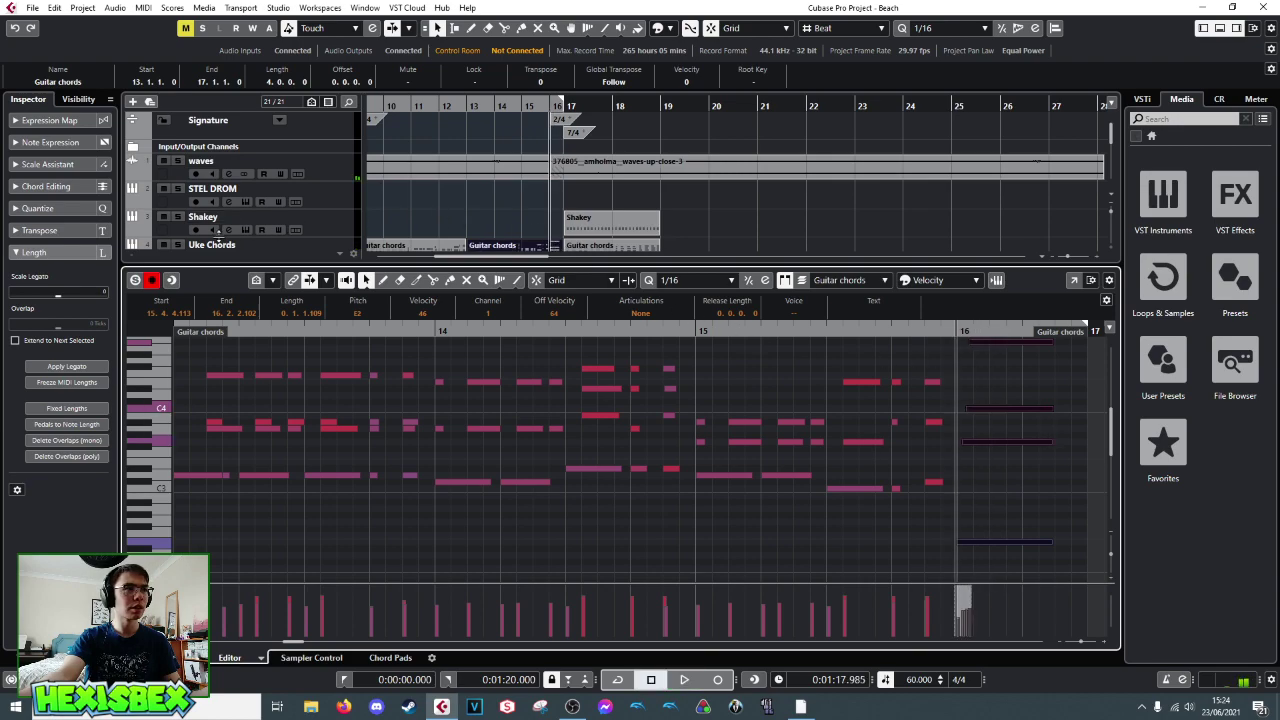
{"action": "left_click", "coordinate": [177, 246]}
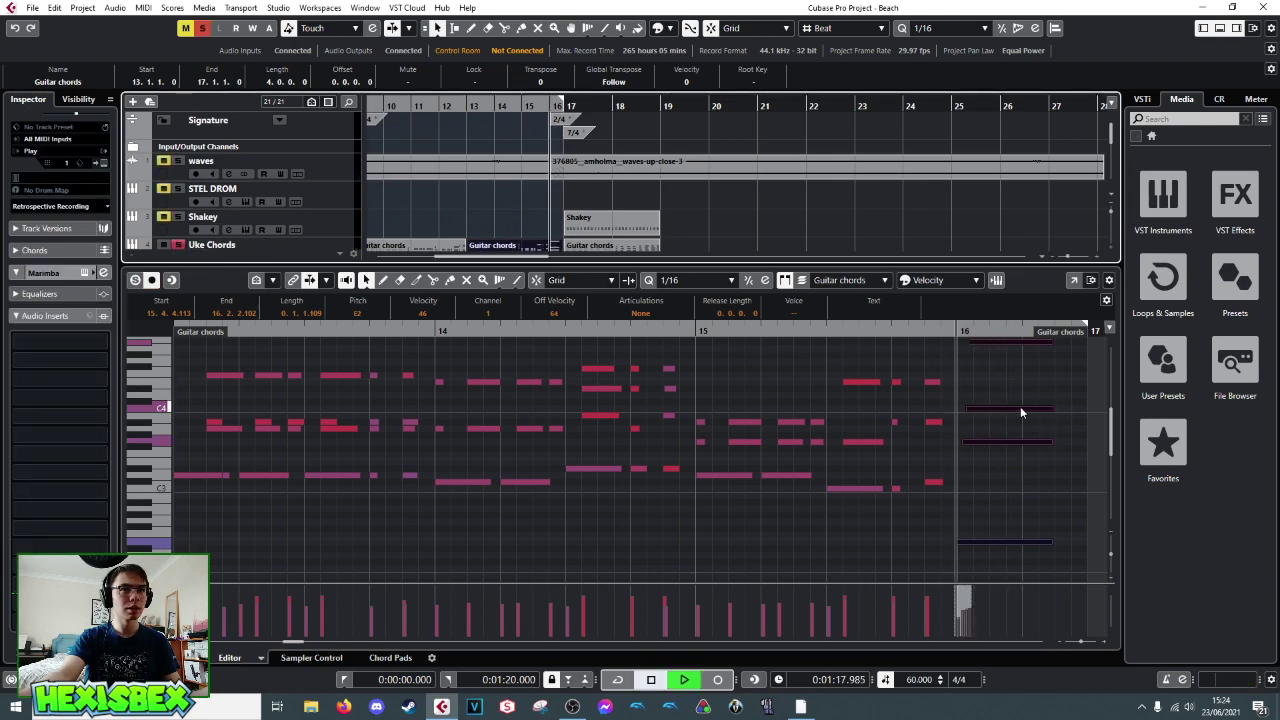
{"action": "key", "text": "space"}
- Transpose the ukulele chord's bass note up an octave to E3 and its top note down to A#3, playing each change
{"action": "left_click", "coordinate": [992, 340]}
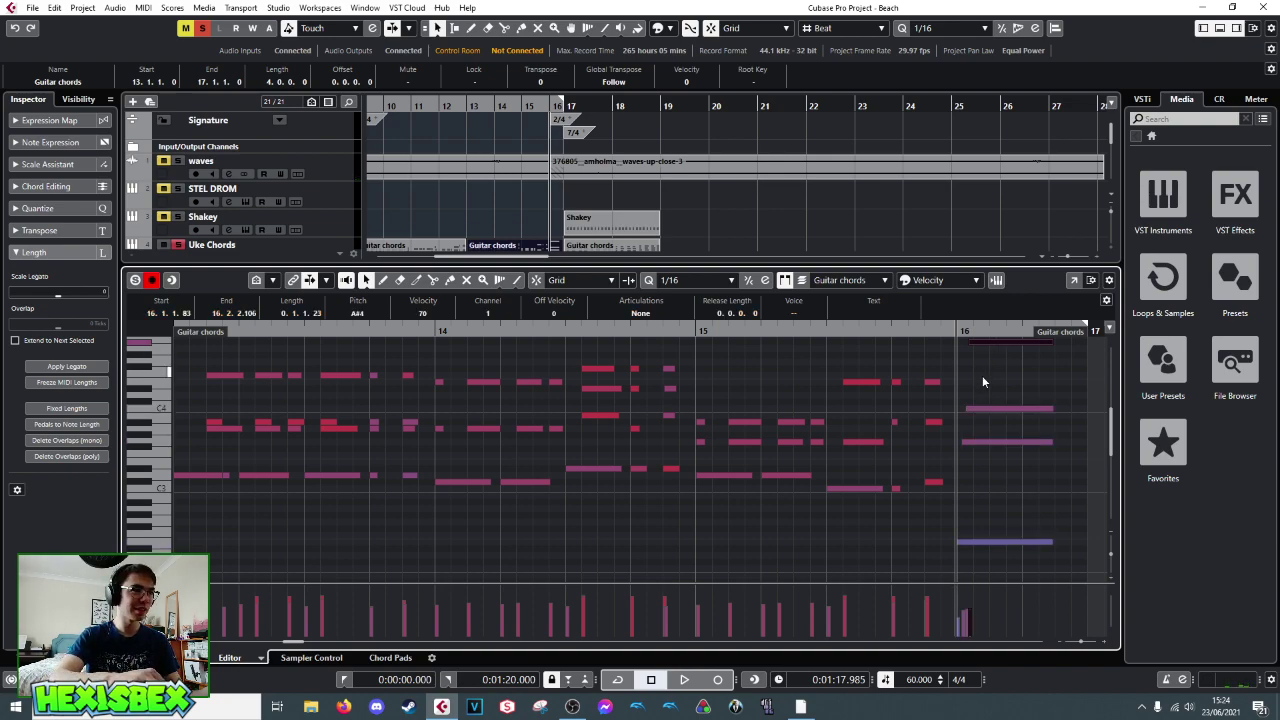
{"action": "left_click", "coordinate": [986, 543]}
{"action": "key", "text": "shift+Up"}
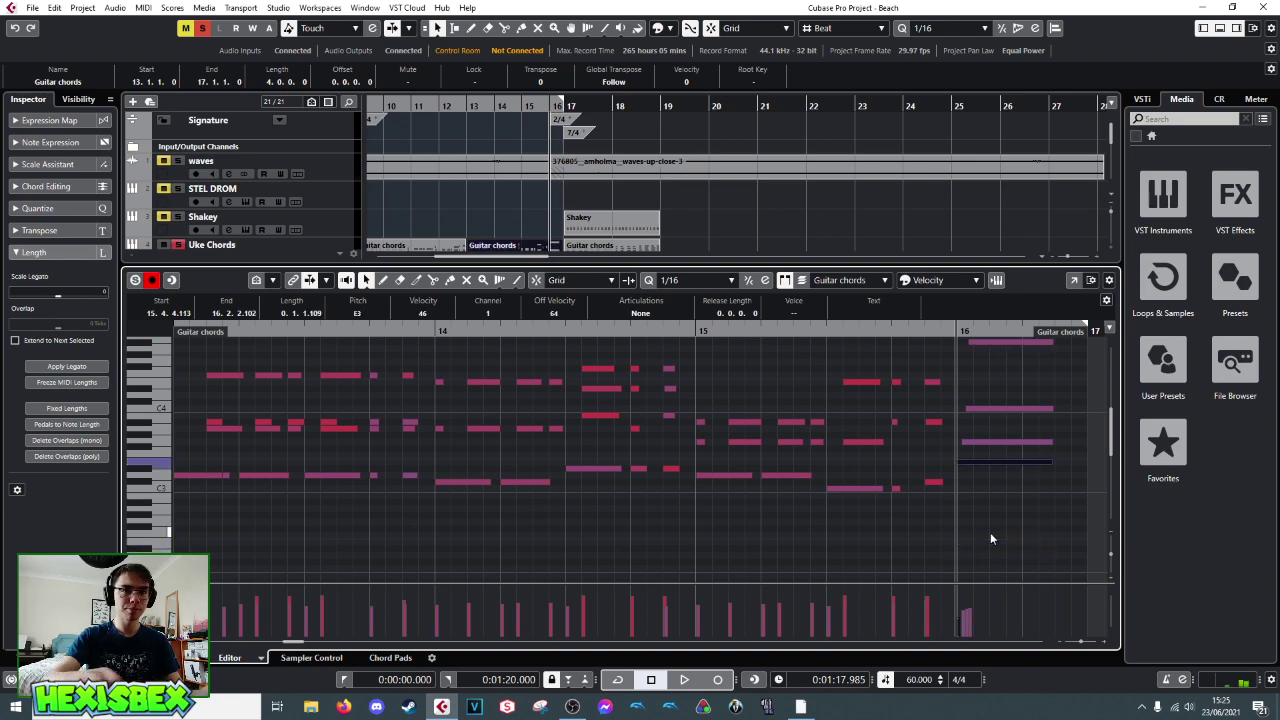
{"action": "key", "text": "space"}
{"action": "key", "text": "space"}
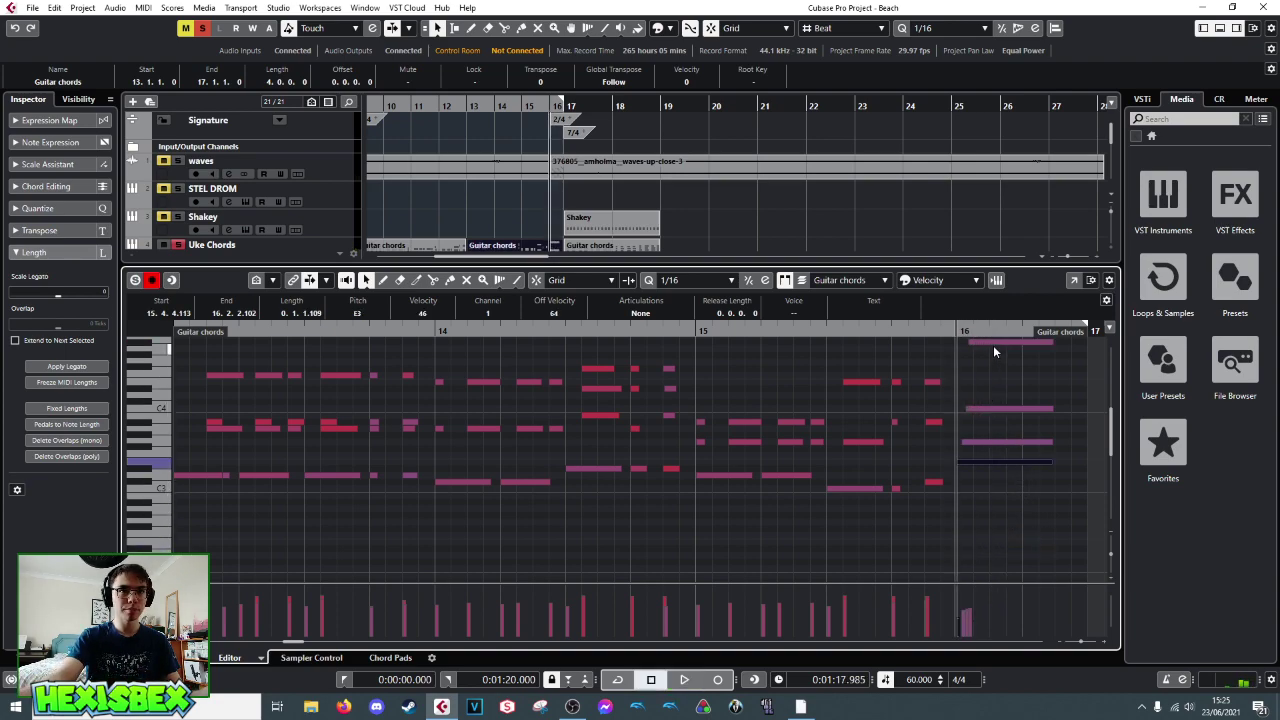
{"action": "left_click", "coordinate": [994, 343]}
{"action": "key", "text": "shift+Down"}
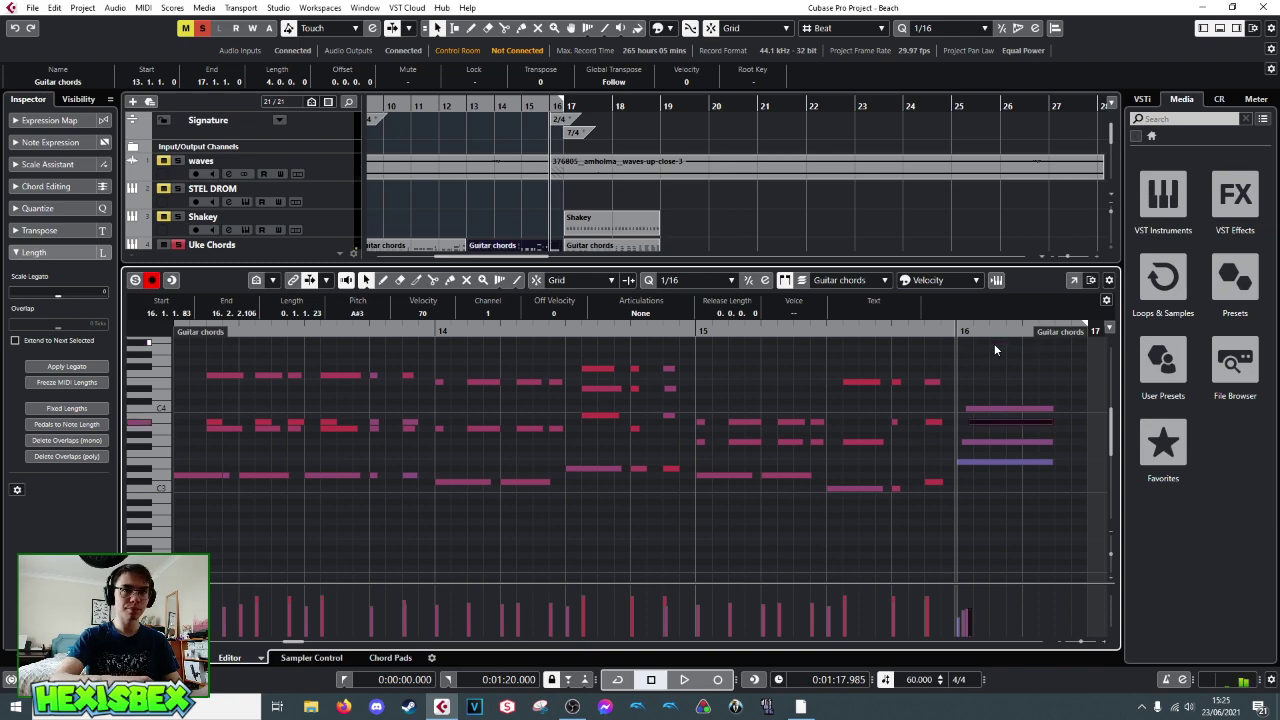
{"action": "key", "text": "space"}
{"action": "key", "text": "space"}
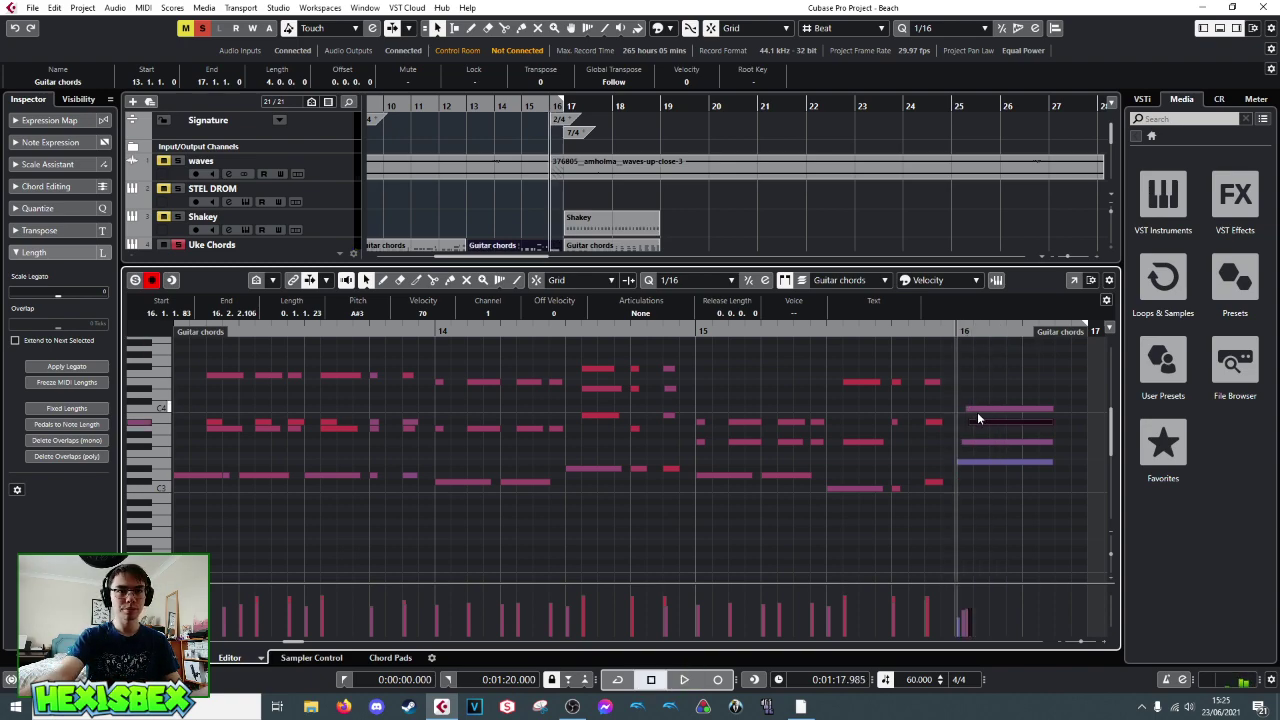
- Move the chord's A#3 note earlier to start at 16.1.1.53, raise the G3 note to G4, and play the chord
{"action": "left_click_drag", "start_coordinate": [974, 420], "coordinate": [976, 424]}
{"action": "left_click", "coordinate": [974, 408]}
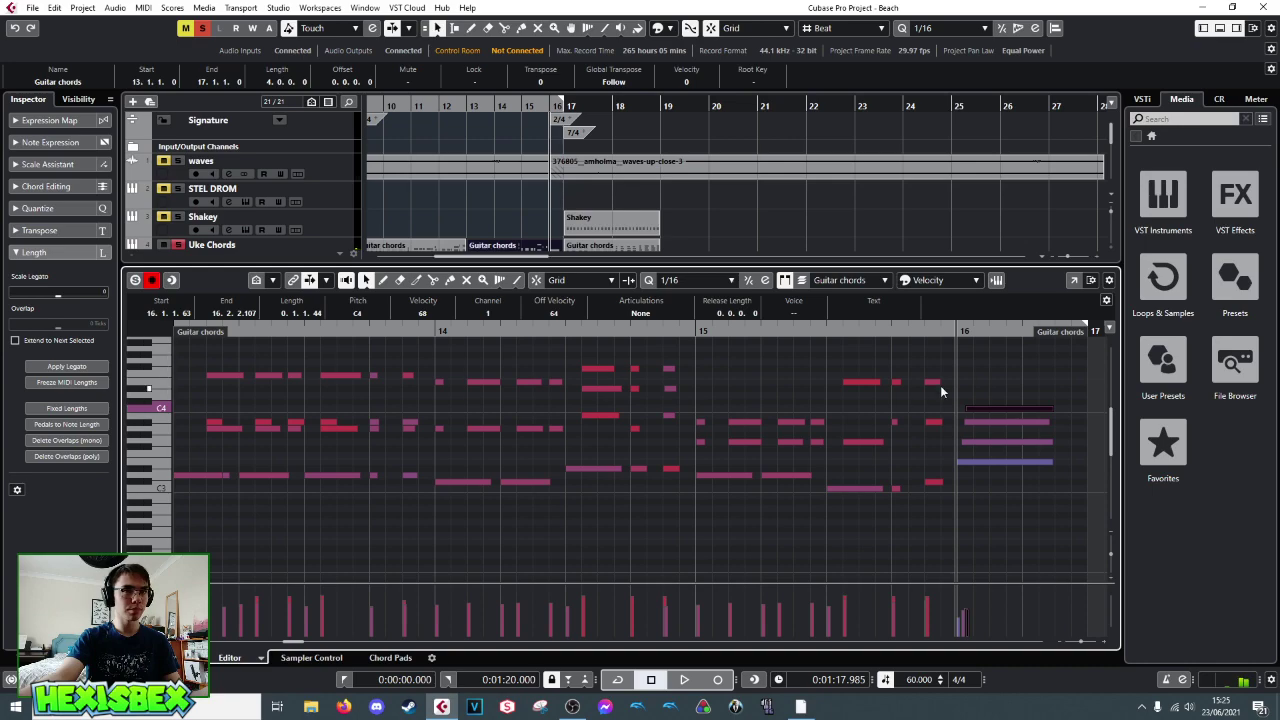
{"action": "left_click", "coordinate": [985, 441]}
{"action": "key", "text": "shift+Up"}
{"action": "key", "text": "space"}
{"action": "key", "text": "space"}
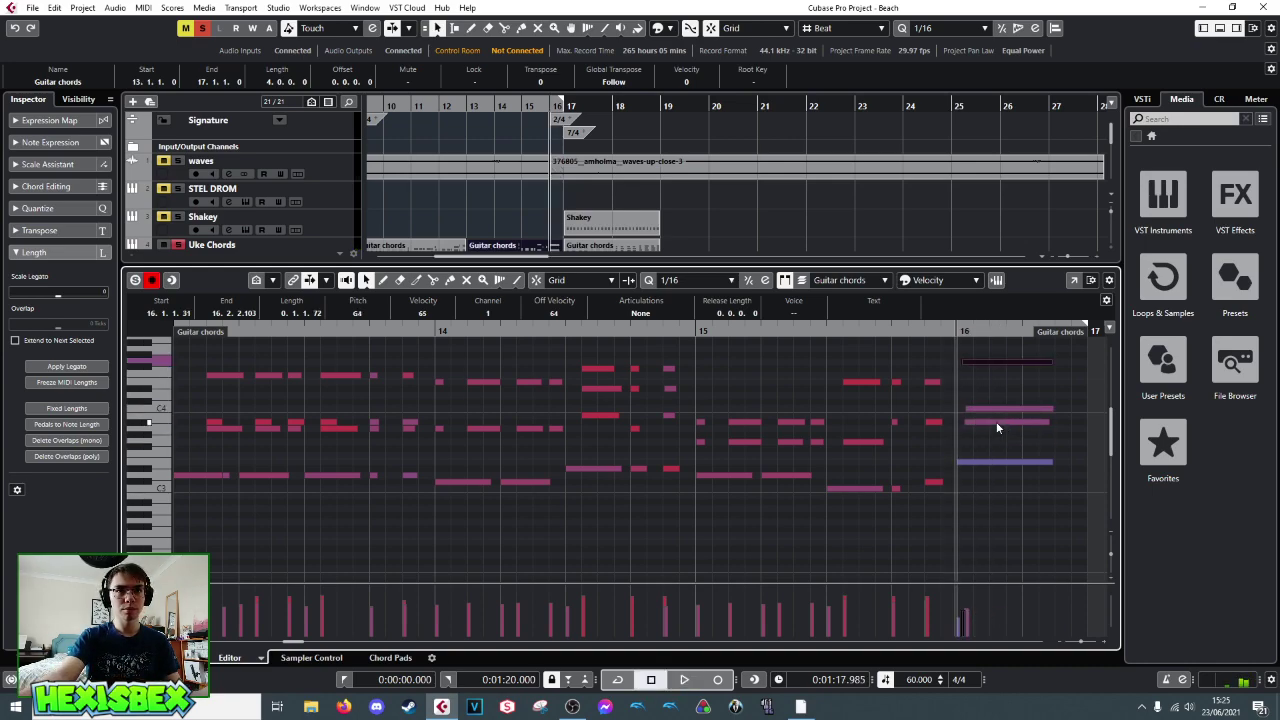
- Shift the chord's G4 note later to start at 16.1.1.55 so it finishes the strum, and play the result
{"action": "left_click_drag", "start_coordinate": [985, 362], "coordinate": [989, 372]}
{"action": "left_click", "coordinate": [976, 421]}
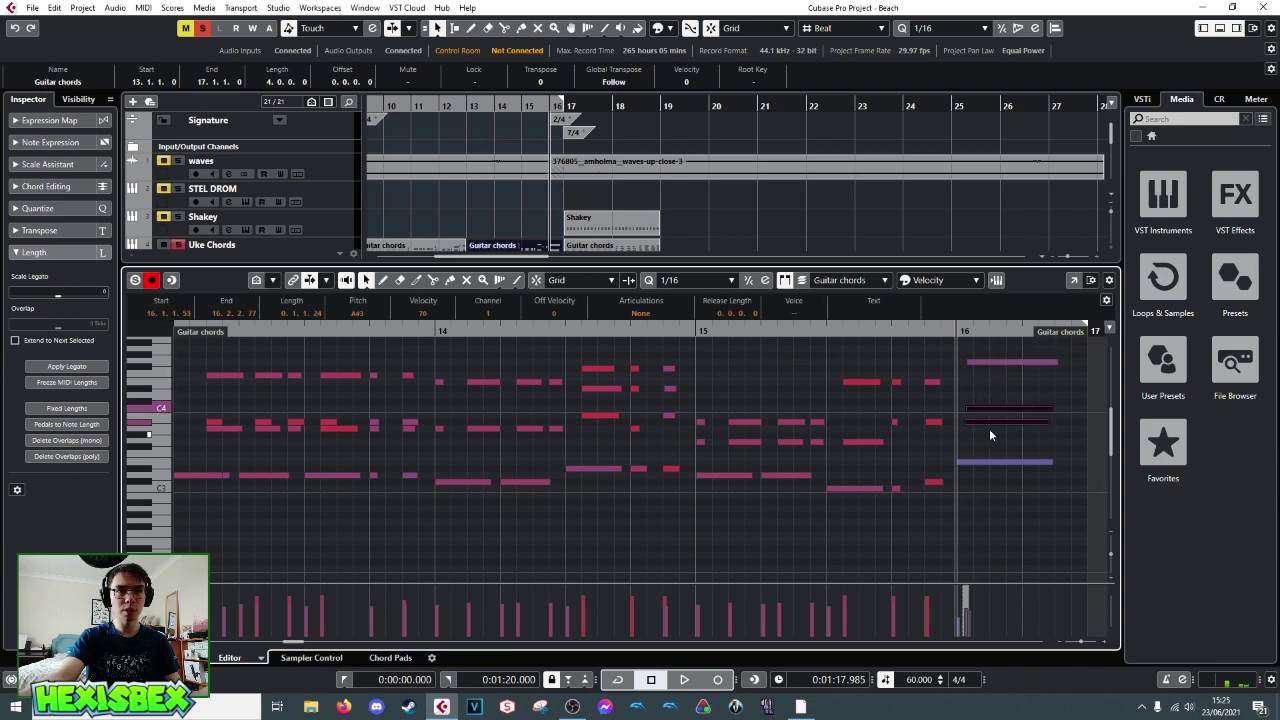
{"action": "left_click_drag", "start_coordinate": [982, 422], "coordinate": [982, 421]}
{"action": "left_click_drag", "start_coordinate": [981, 362], "coordinate": [980, 365]}
{"action": "key", "text": "space"}
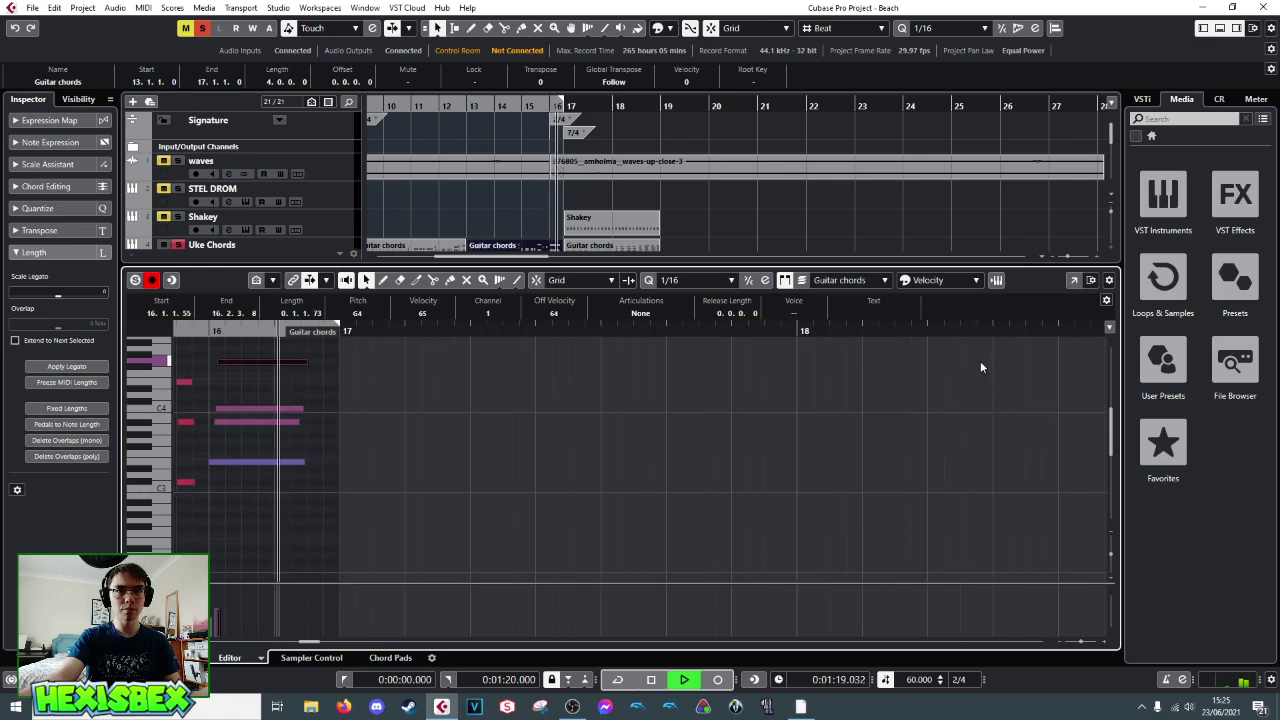
{"action": "key", "text": "space"}
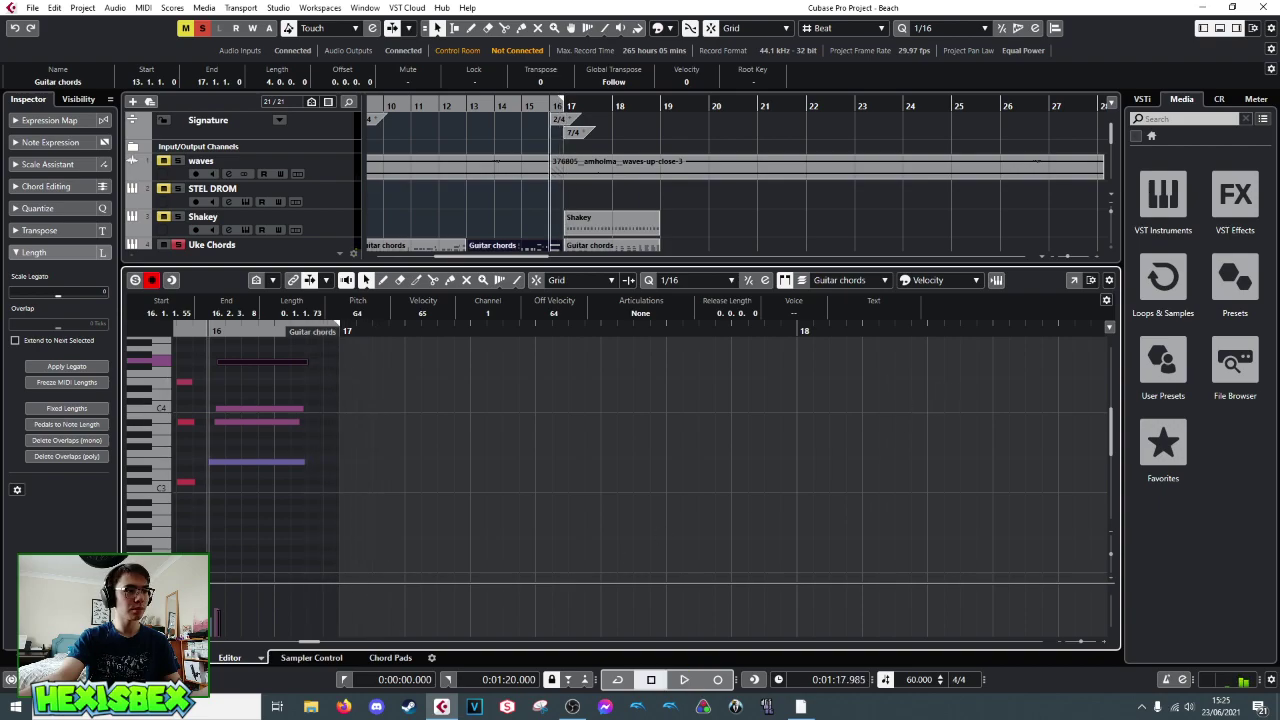
- Unsolo the Uke Chords track and play the full arrangement from bar 14 into the 7/4 section
{"action": "key", "text": "ctrl+e"}
{"action": "left_click", "coordinate": [178, 244]}
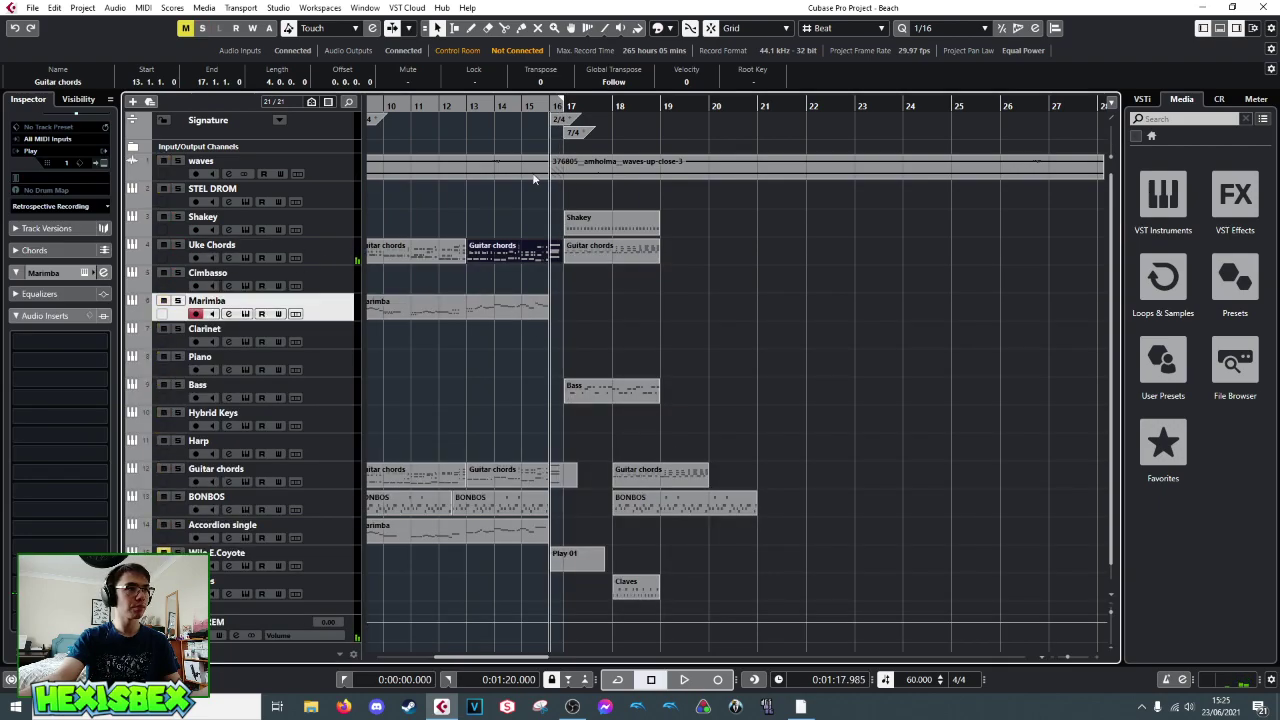
{"action": "left_click_drag", "start_coordinate": [520, 106], "coordinate": [490, 104]}
{"action": "key", "text": "space"}
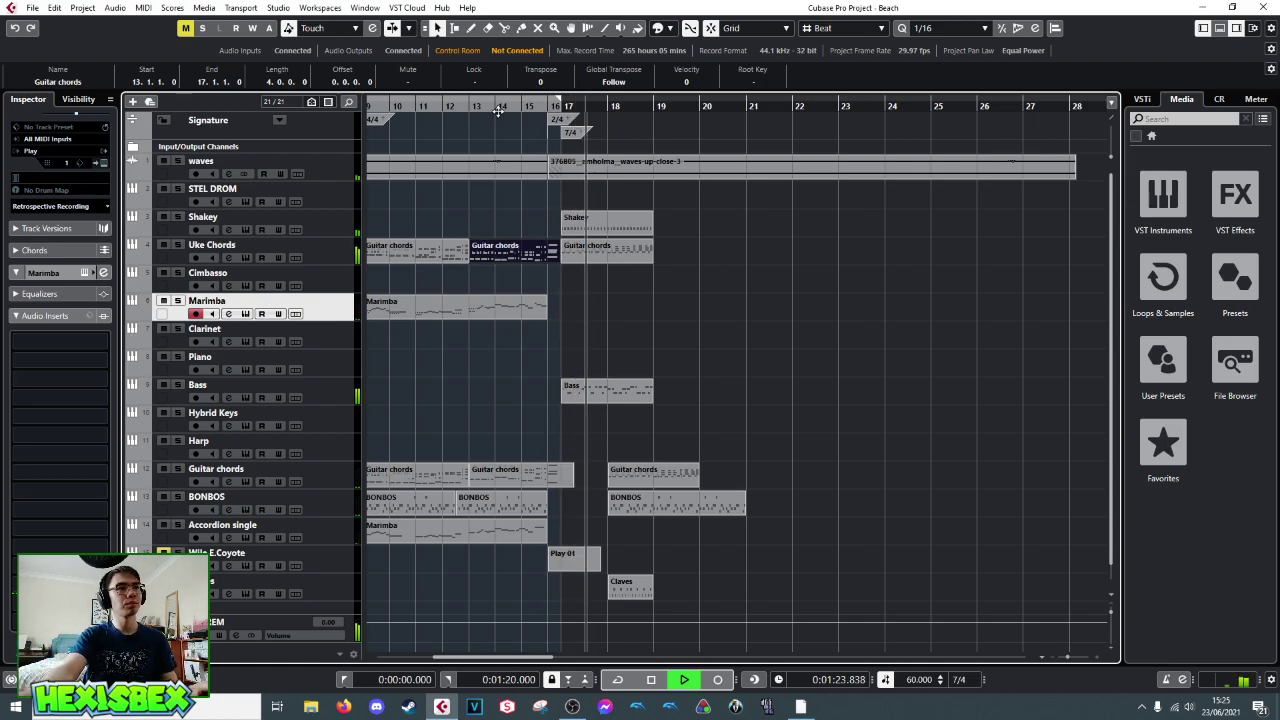
{"action": "key", "text": "space"}
- Extend the Shakey part back to start at bar 16 and duplicate its D1 shaker notes into the new 2/4 bar
{"action": "left_click_drag", "start_coordinate": [562, 233], "coordinate": [551, 233]}
{"action": "double_click", "coordinate": [579, 220]}
{"action": "left_click_drag", "start_coordinate": [304, 454], "coordinate": [280, 475]}
{"action": "key", "text": "ctrl+d"}
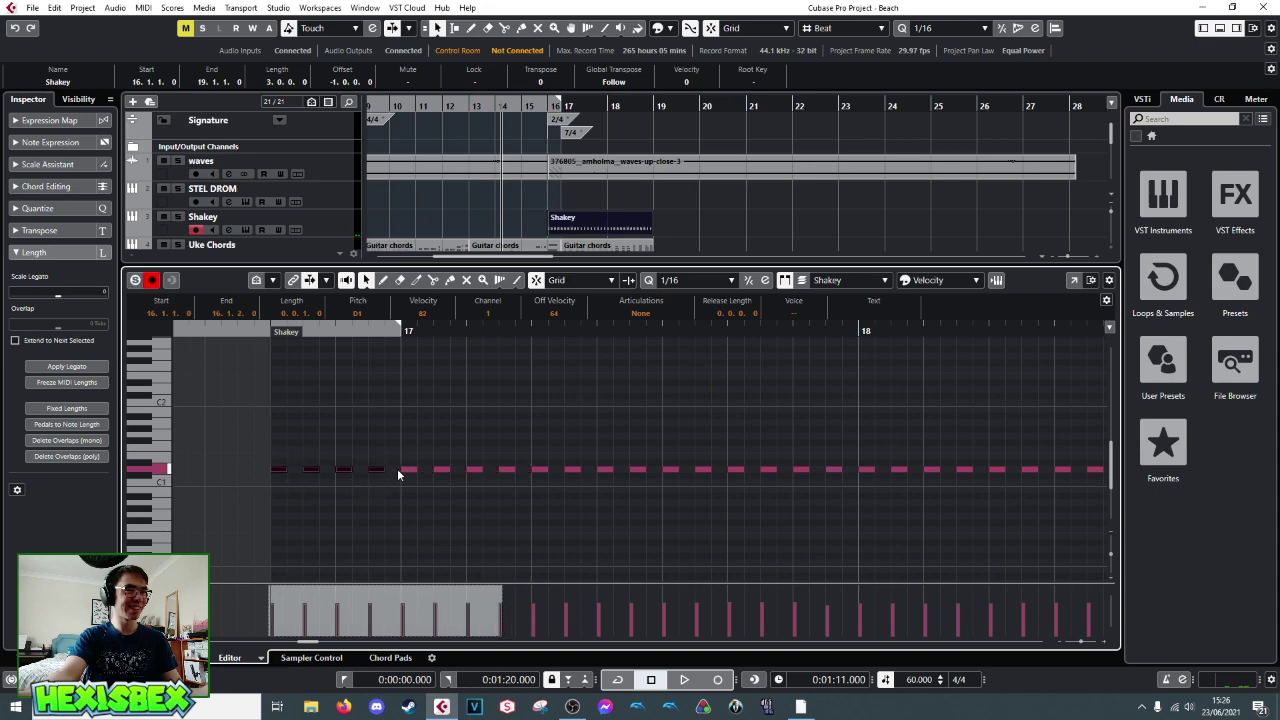
- Raise the duplicated shaker notes a semitone, delete the surplus copies from bar 17 onwards, and return the bar 16 notes to D1
{"action": "key", "text": "Up"}
{"action": "left_click_drag", "start_coordinate": [404, 458], "coordinate": [508, 463]}
{"action": "key", "text": "Delete"}
{"action": "left_click_drag", "start_coordinate": [276, 458], "coordinate": [384, 470]}
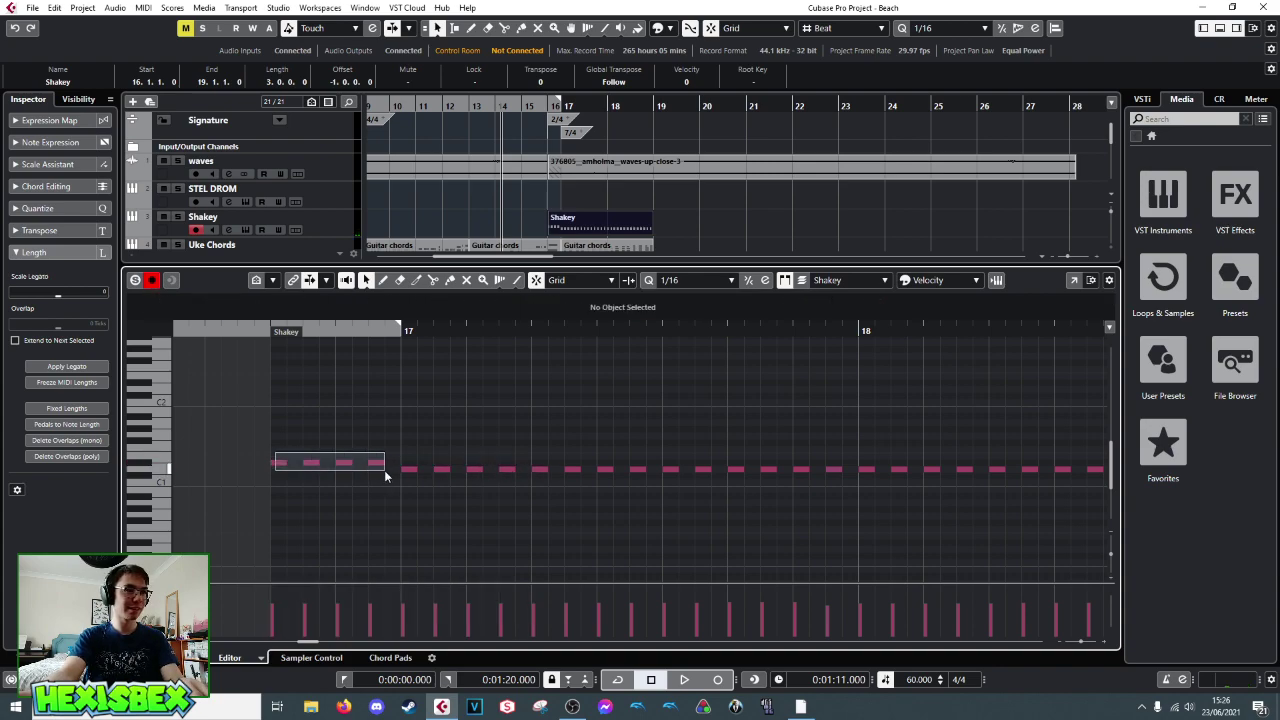
{"action": "key", "text": "Down"}
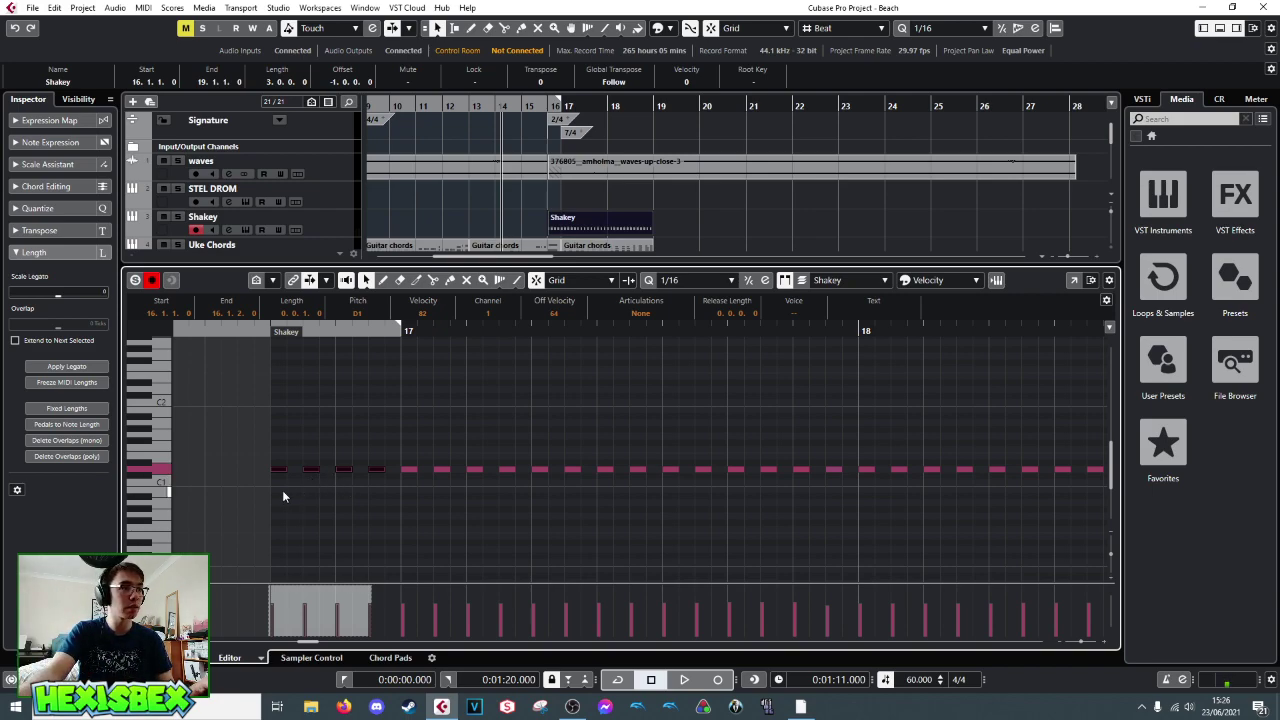
- Play the transition from bar 14 with the new shaker notes and extend the right locator to bar 19
{"action": "key", "text": "ctrl+e"}
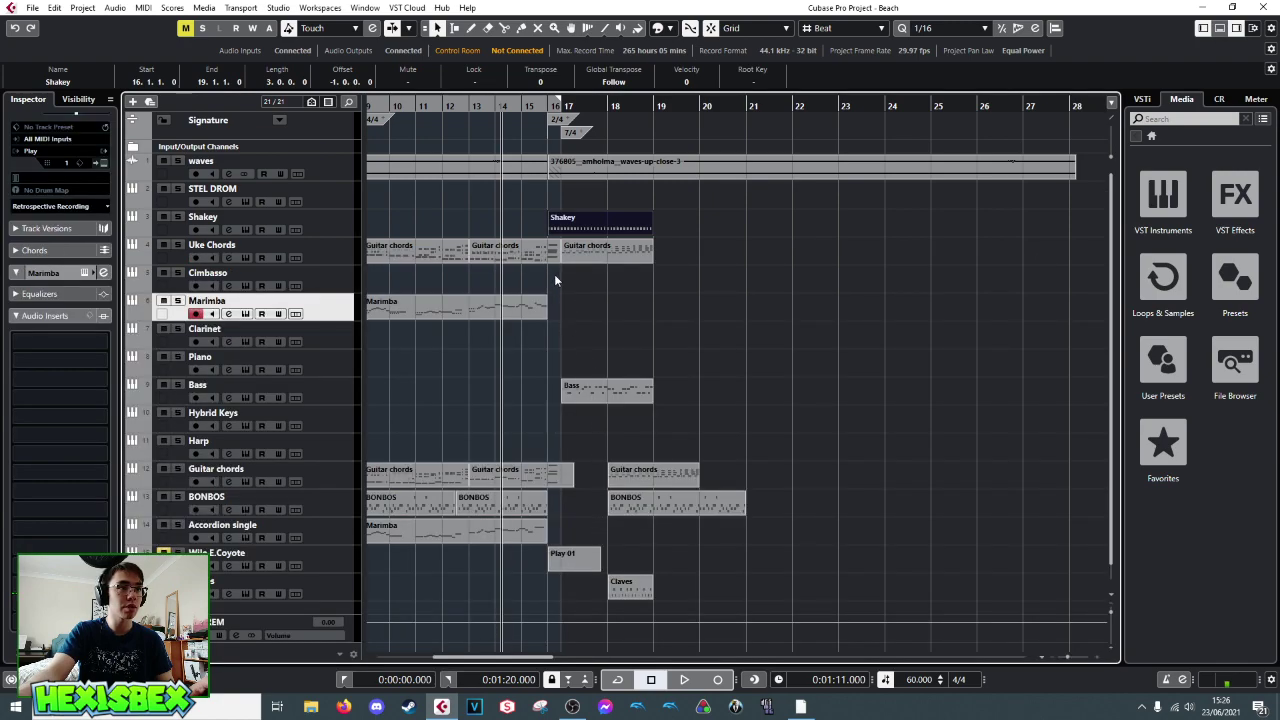
{"action": "key", "text": "space"}
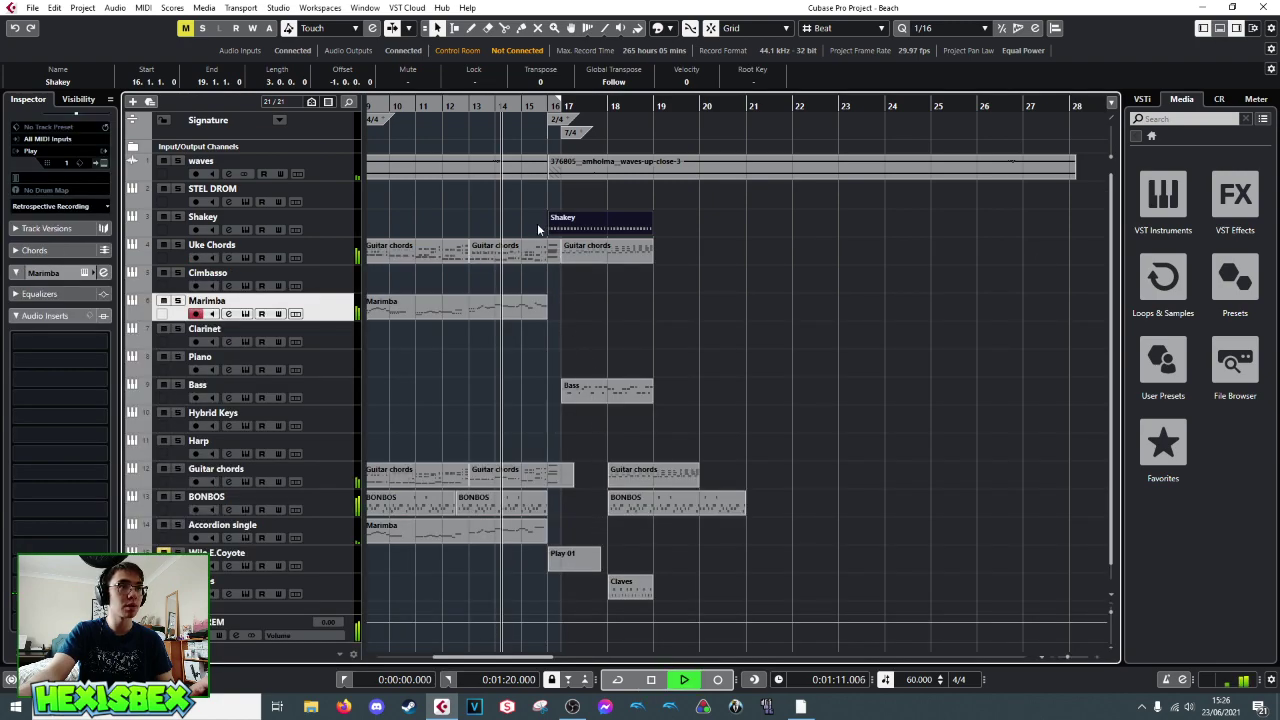
{"action": "left_click", "coordinate": [505, 323]}
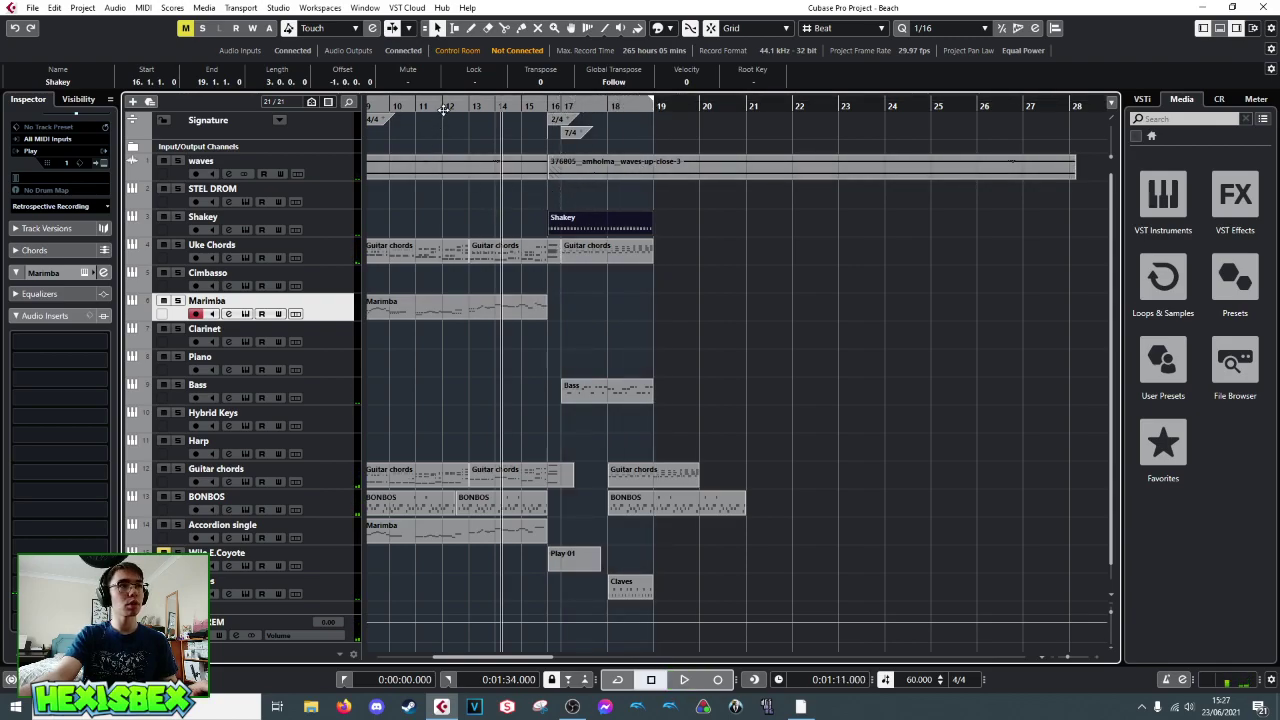
- Play the arrangement from just before the 4/4 section at bar 9 through the transition into bar 17
{"action": "scroll", "coordinate": [600, 170], "scroll_direction": "left", "scroll_amount": 5}
{"action": "left_click", "coordinate": [702, 122]}
{"action": "left_click", "coordinate": [692, 124]}
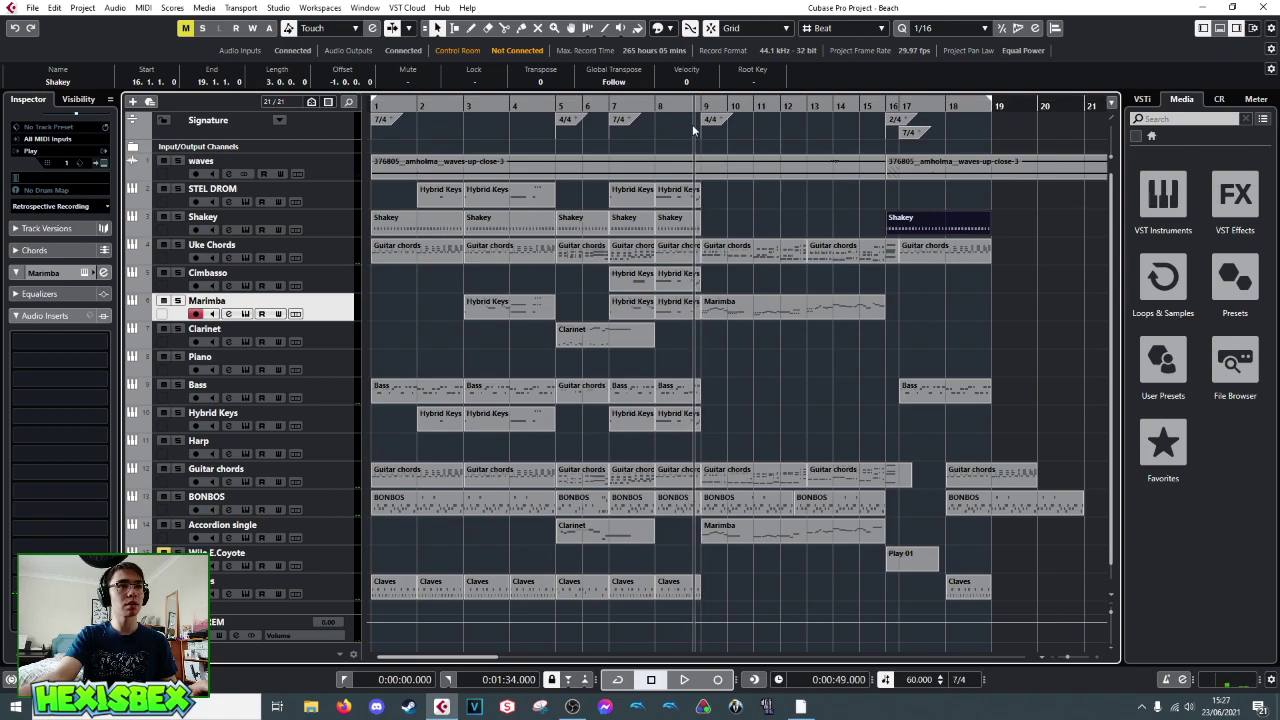
{"action": "key", "text": "space"}
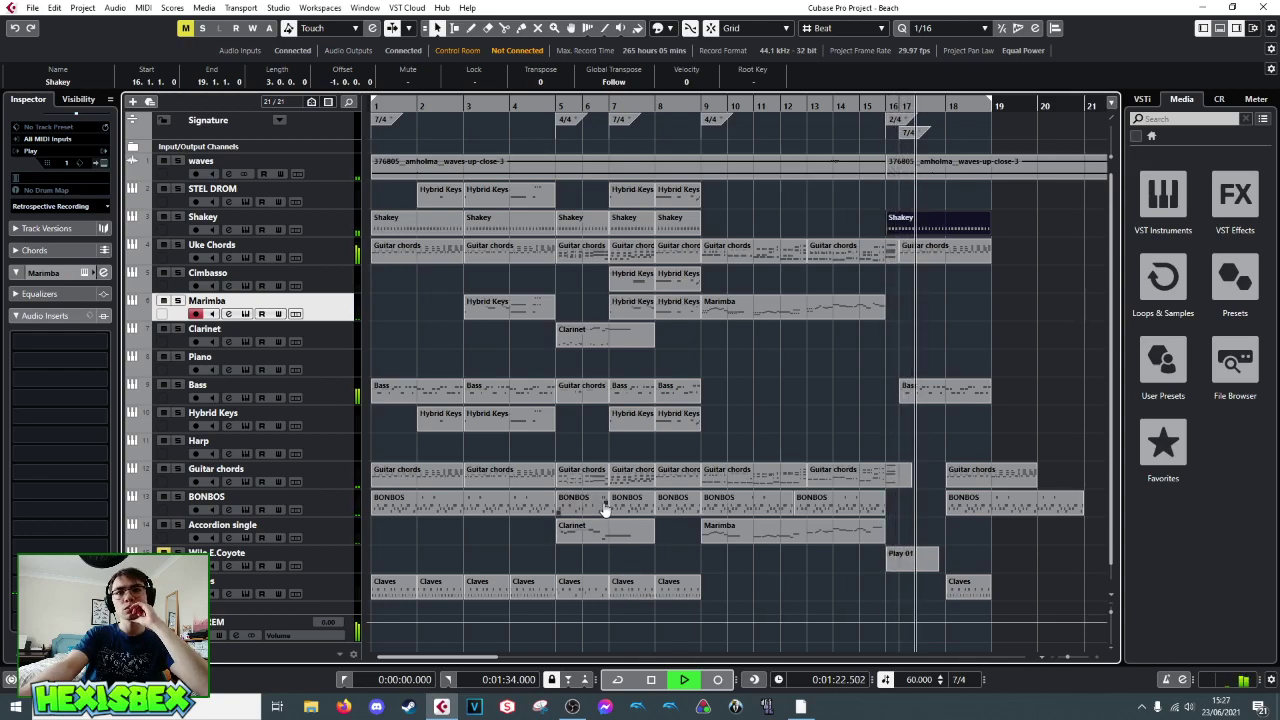
- Turn on cycle playback and move the left locator to bar 2 so that bars 2 to 19 loop
{"action": "left_click", "coordinate": [617, 679]}
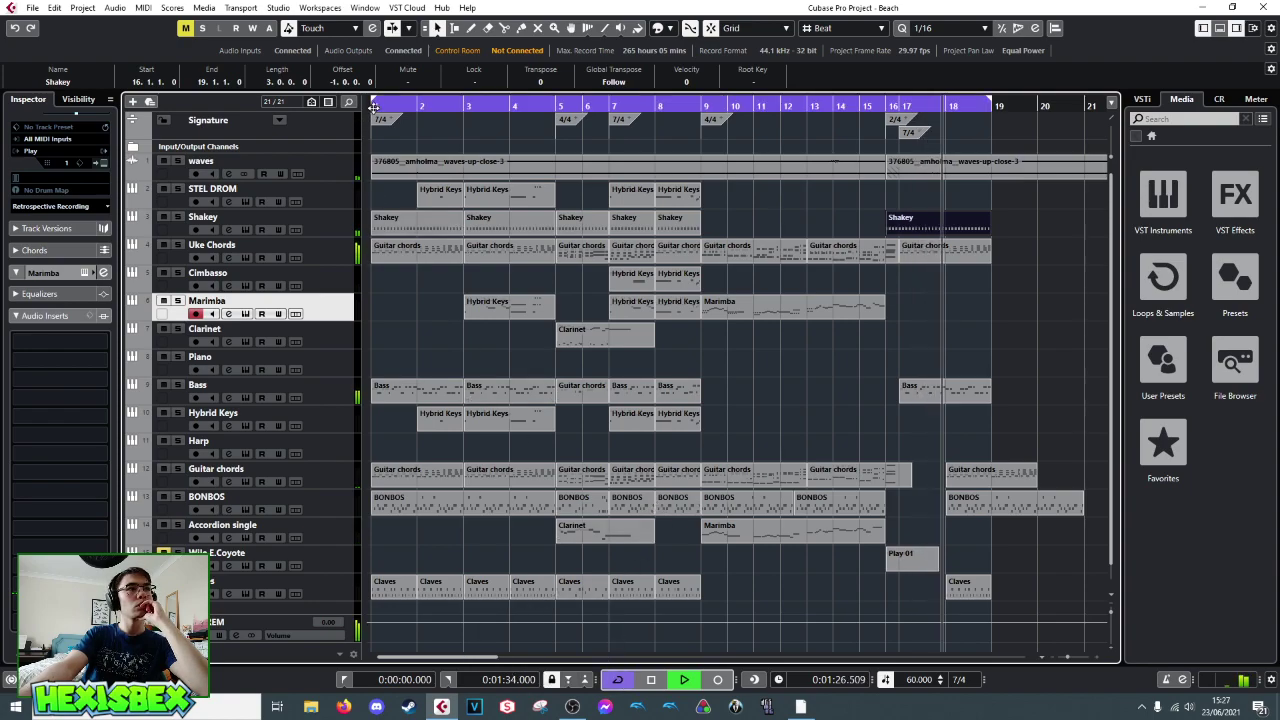
{"action": "left_click_drag", "start_coordinate": [375, 105], "coordinate": [419, 106]}
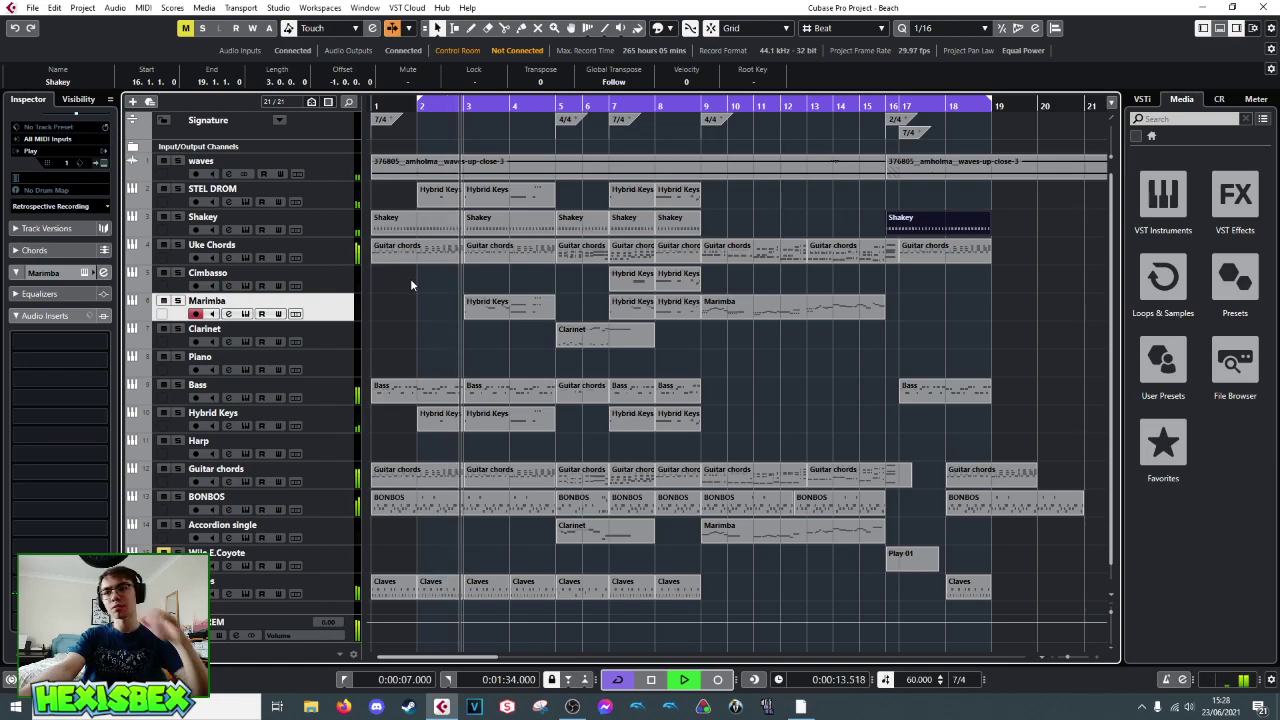
- Replay the transition between bar 15 and the 7/4 section at bar 17, returning the playhead to bar 15
{"action": "key", "text": "space"}
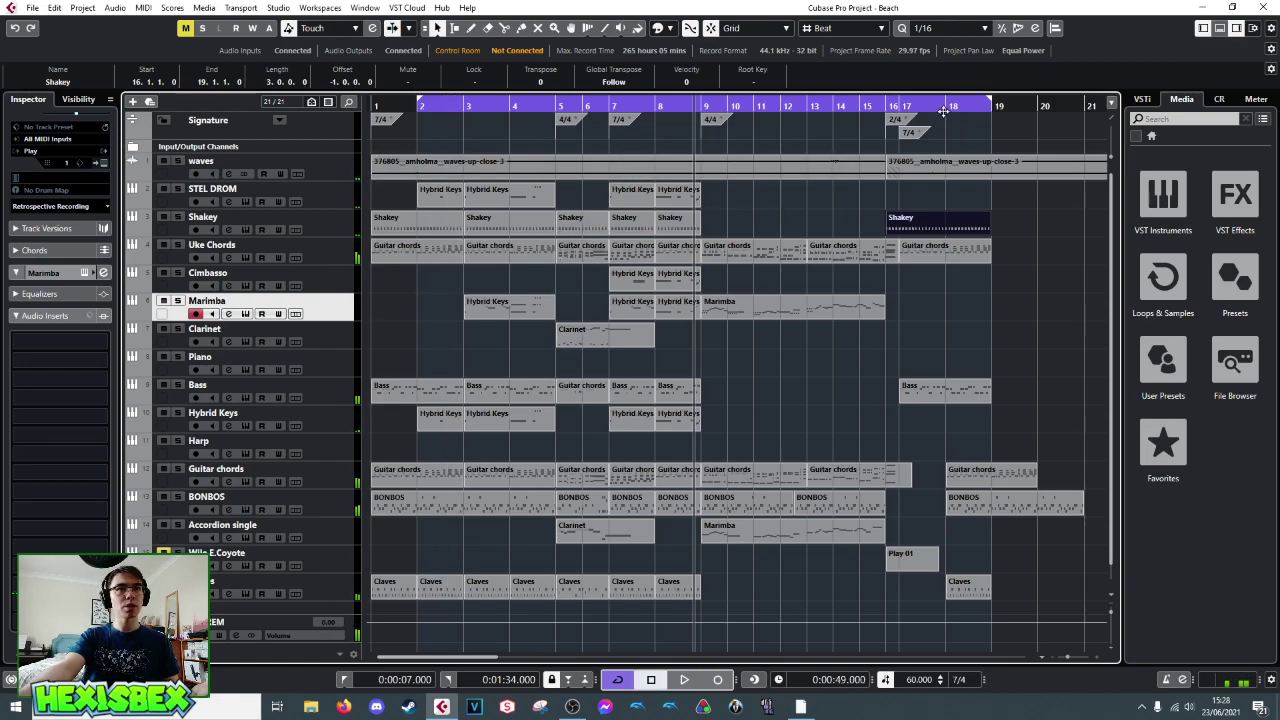
{"action": "double_click", "coordinate": [862, 104]}
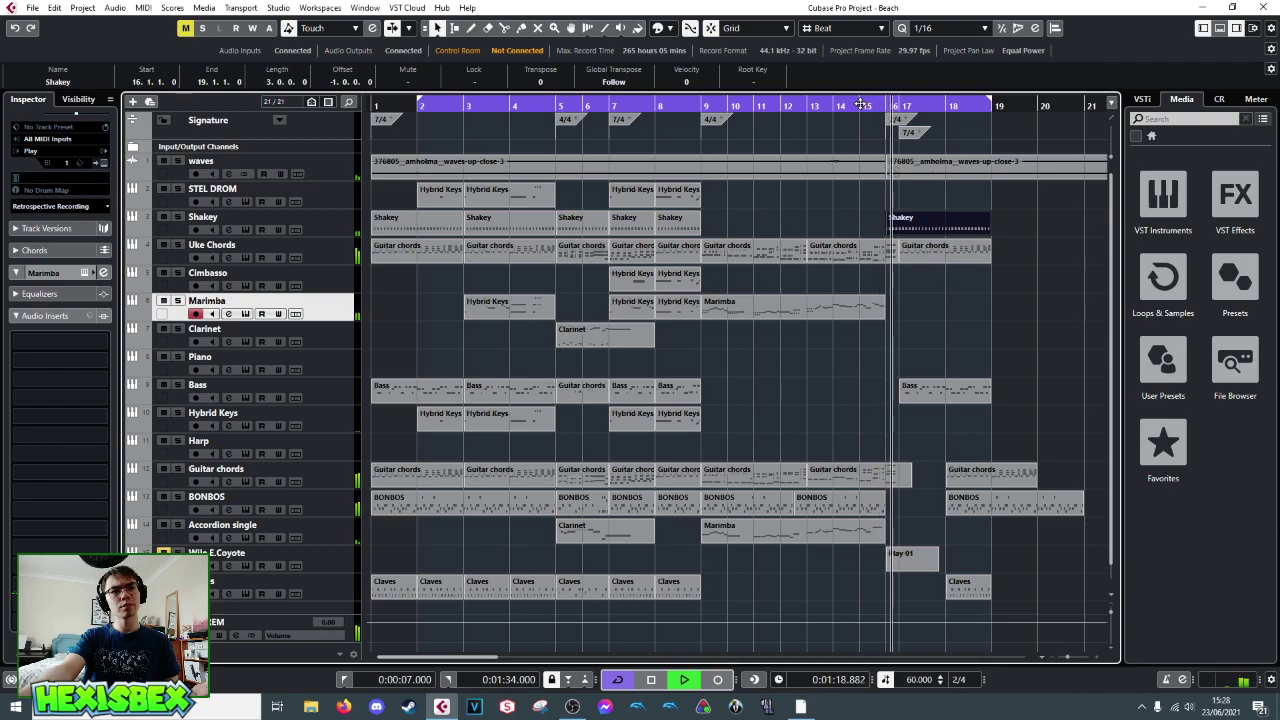
{"action": "double_click", "coordinate": [860, 104]}
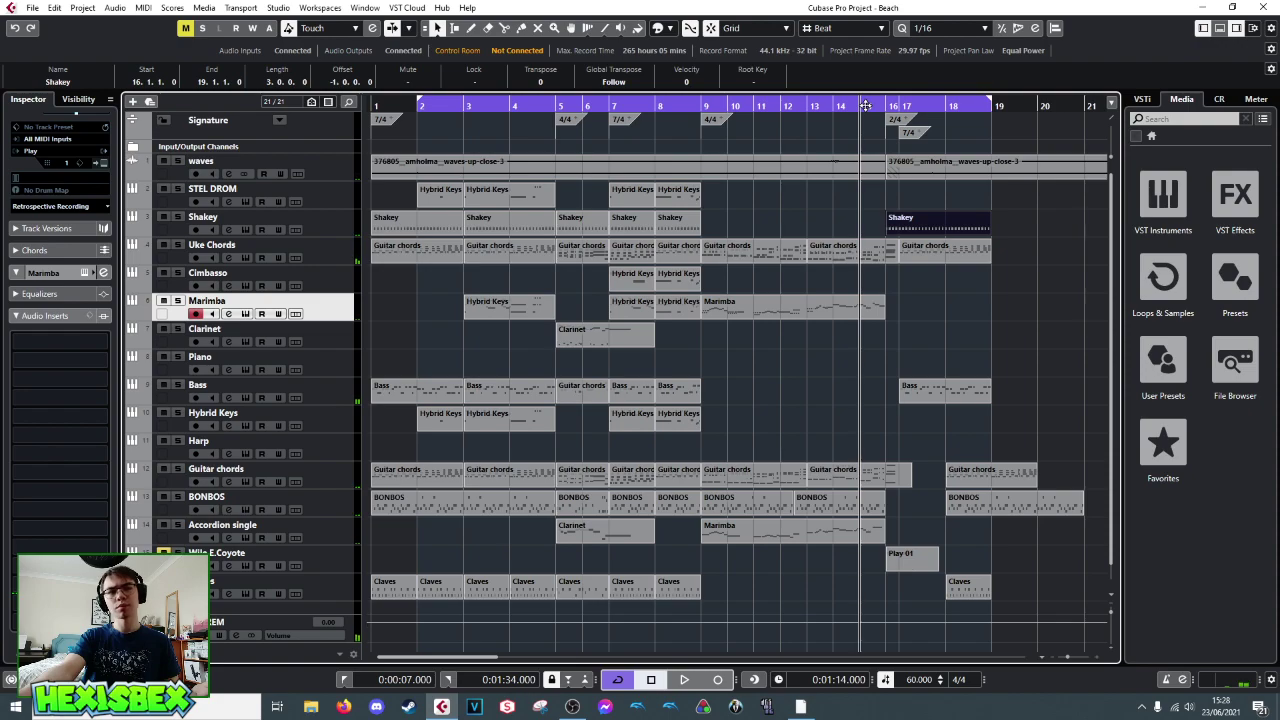
{"action": "double_click", "coordinate": [893, 104]}
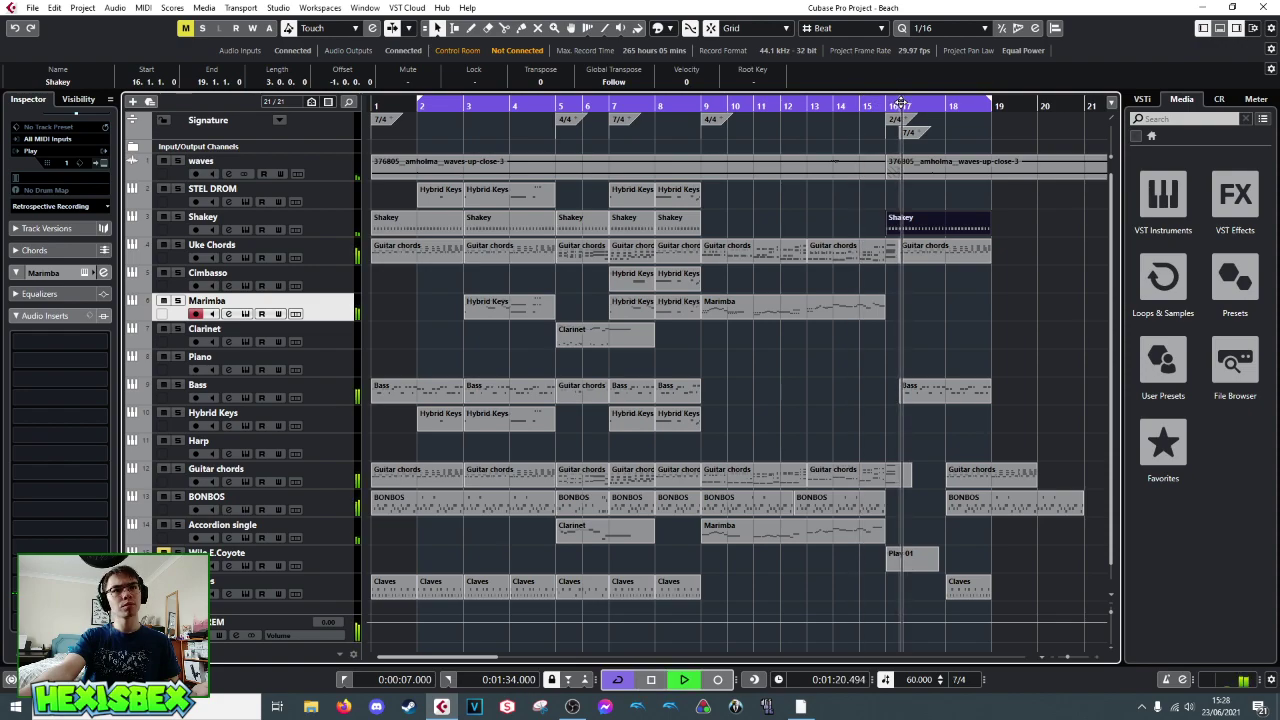
{"action": "double_click", "coordinate": [900, 104]}
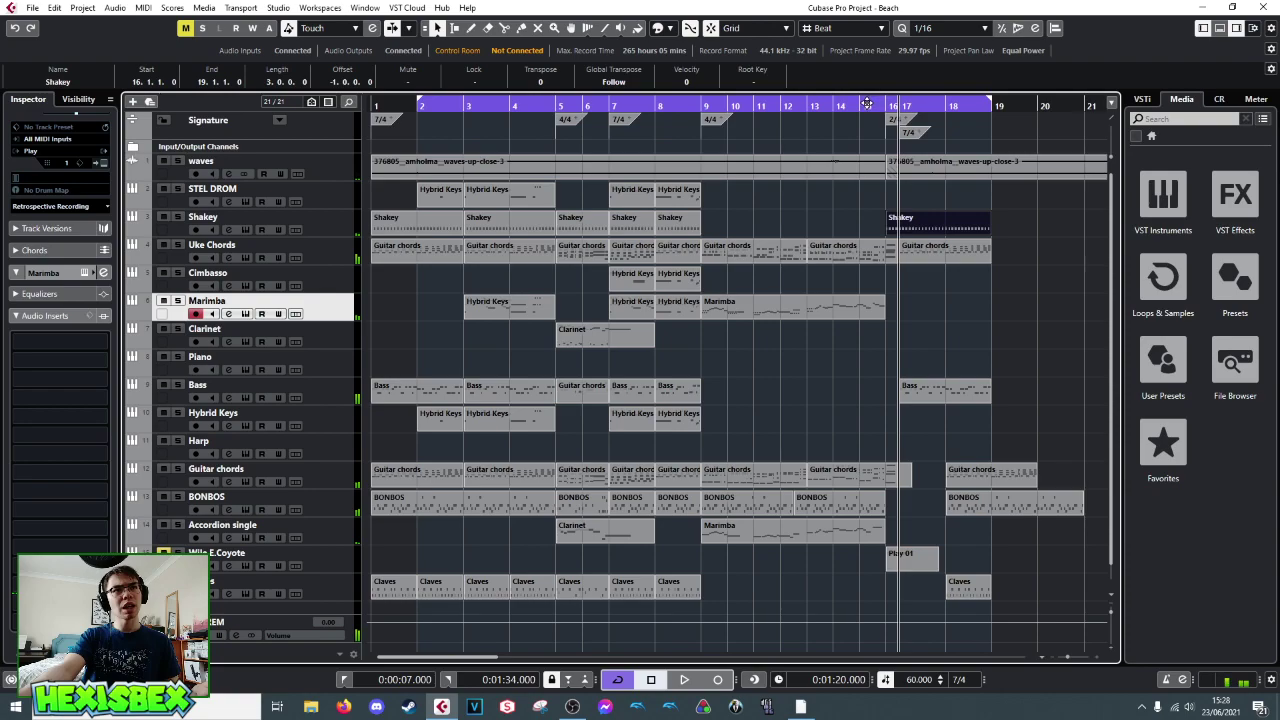
{"action": "left_click", "coordinate": [861, 104]}
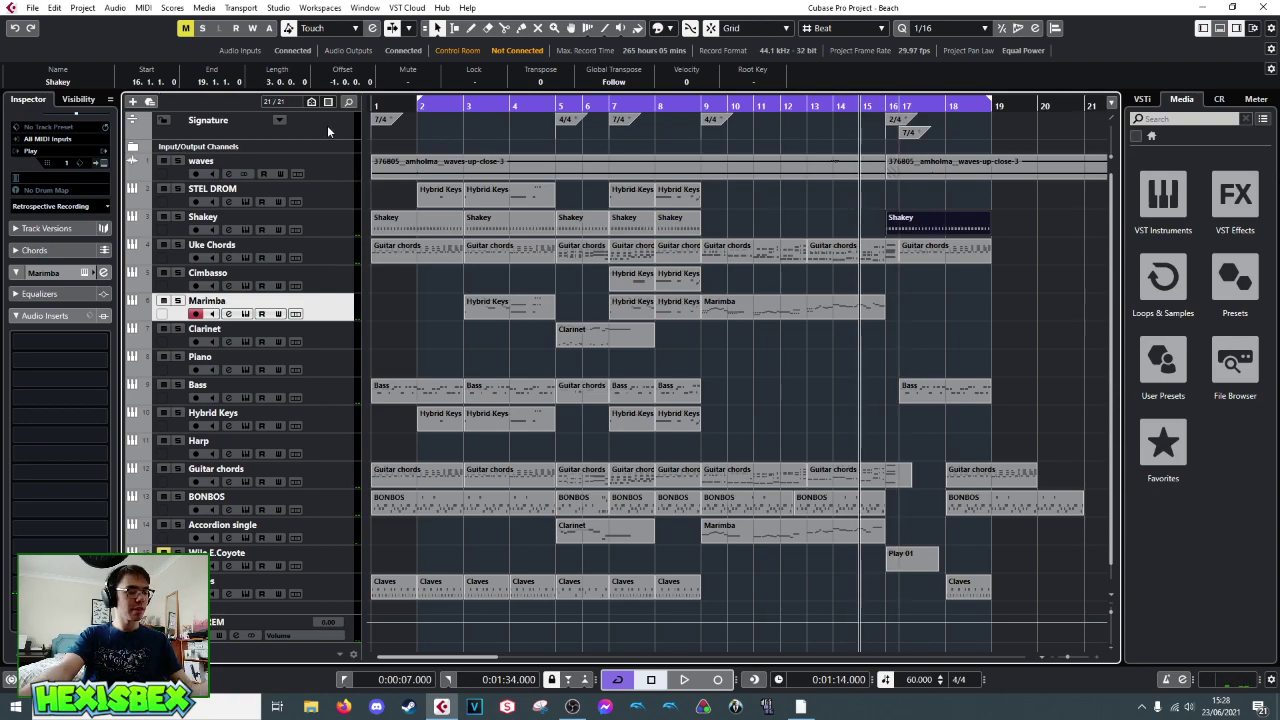
- In the tempo track, add a ramp point at bar 17 and lower the bar 16 point below 60 BPM to form a dip
{"action": "key", "text": "ctrl+t"}
{"action": "key", "text": "space"}
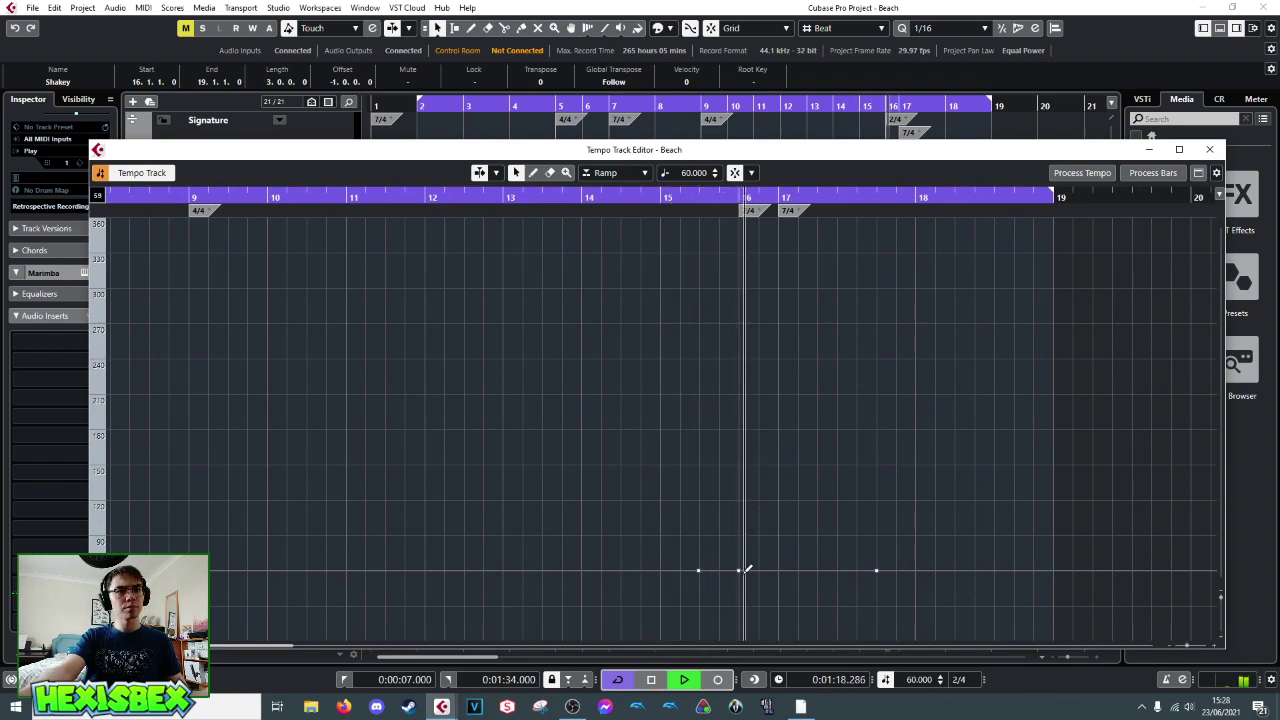
{"action": "key", "text": "space"}
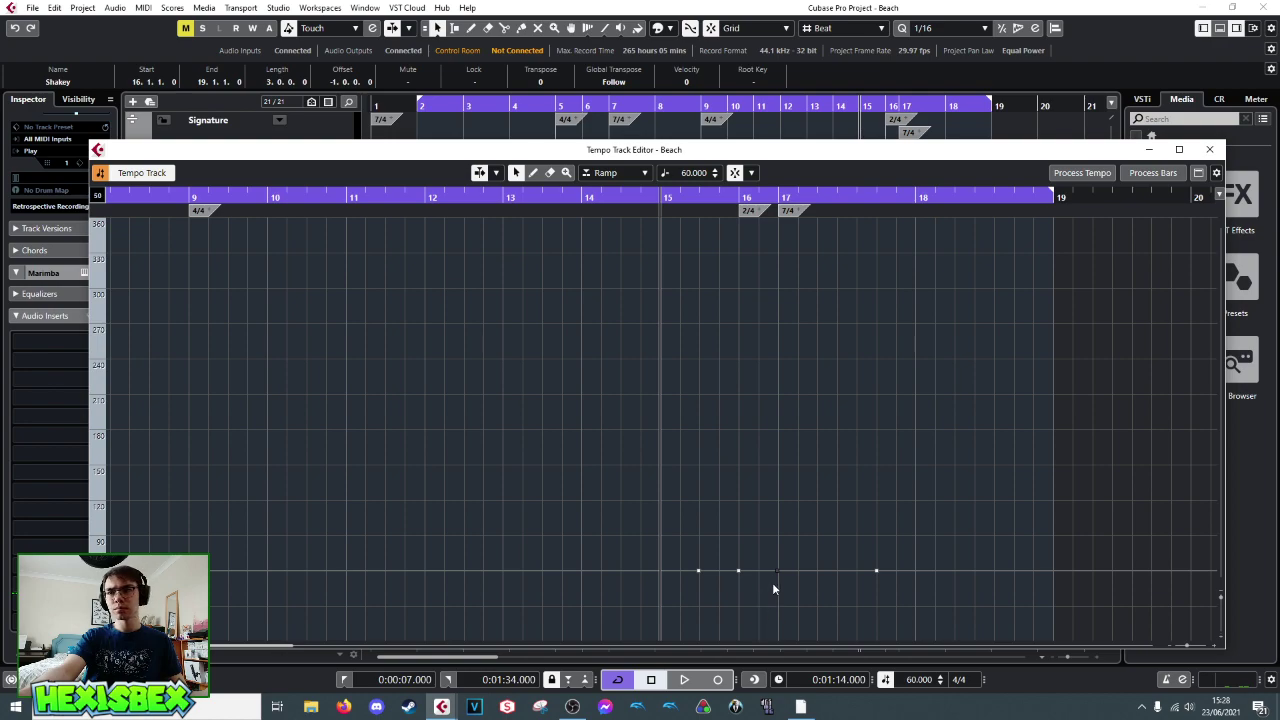
{"action": "left_click", "coordinate": [779, 577]}
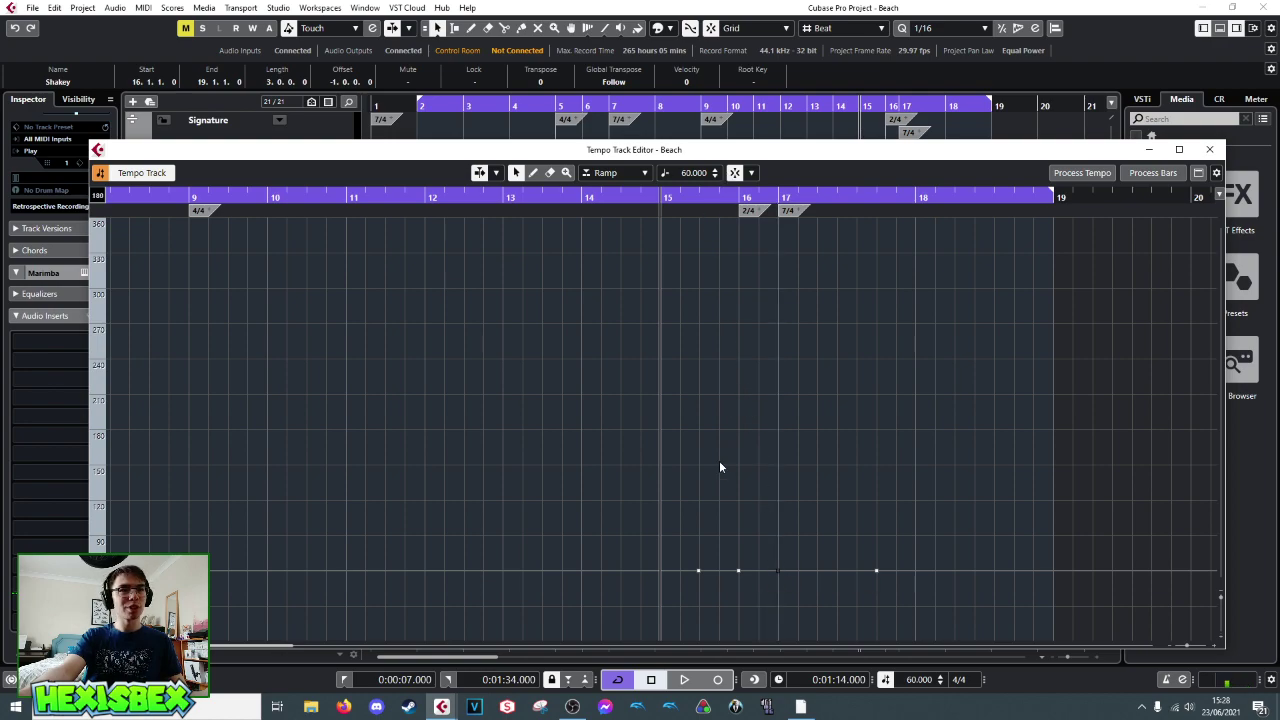
{"action": "left_click_drag", "start_coordinate": [743, 579], "coordinate": [740, 597]}
- Play the slowed transition from bar 15, close the tempo editor and play the same passage again over the arrangement
{"action": "key", "text": "space"}
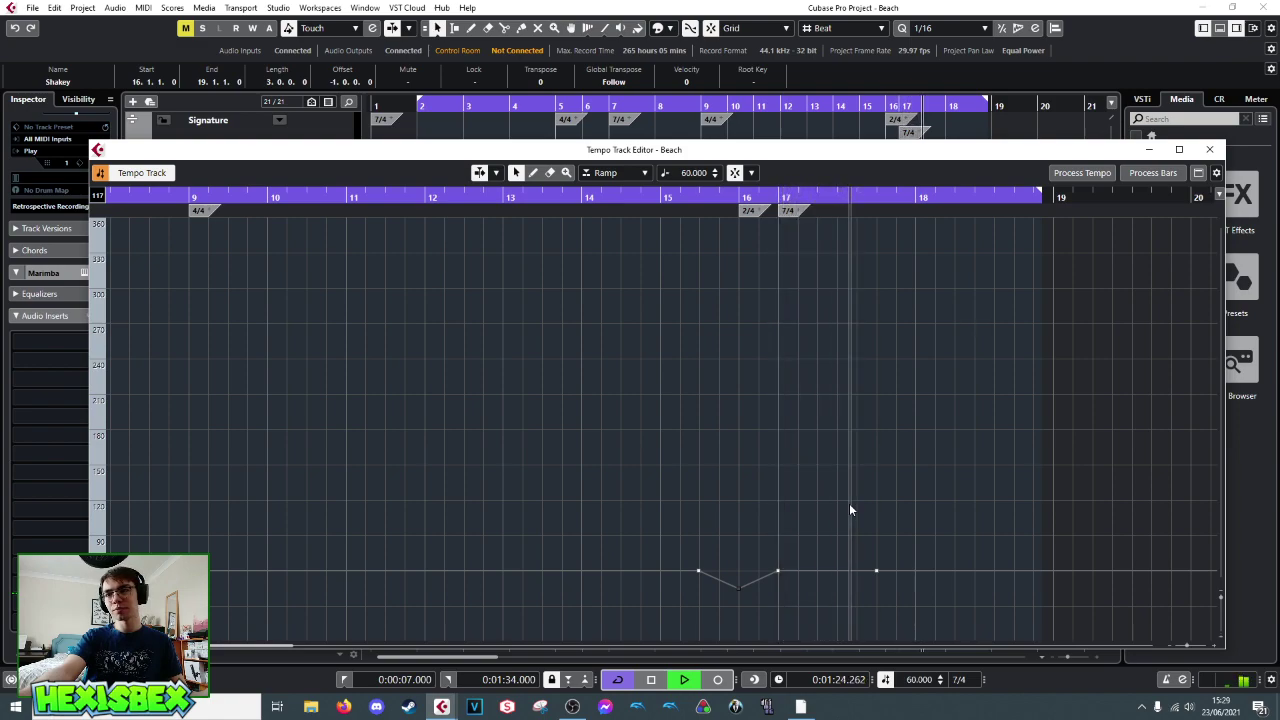
{"action": "key", "text": "space"}
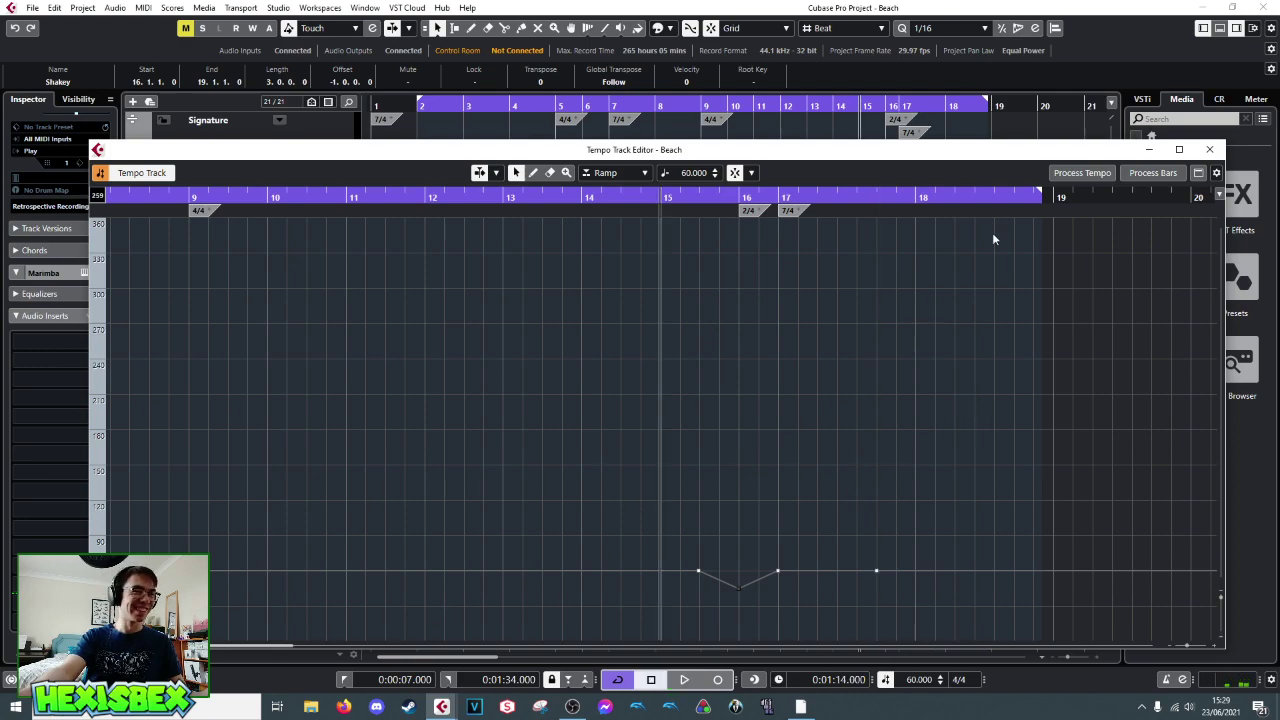
{"action": "left_click", "coordinate": [1207, 149]}
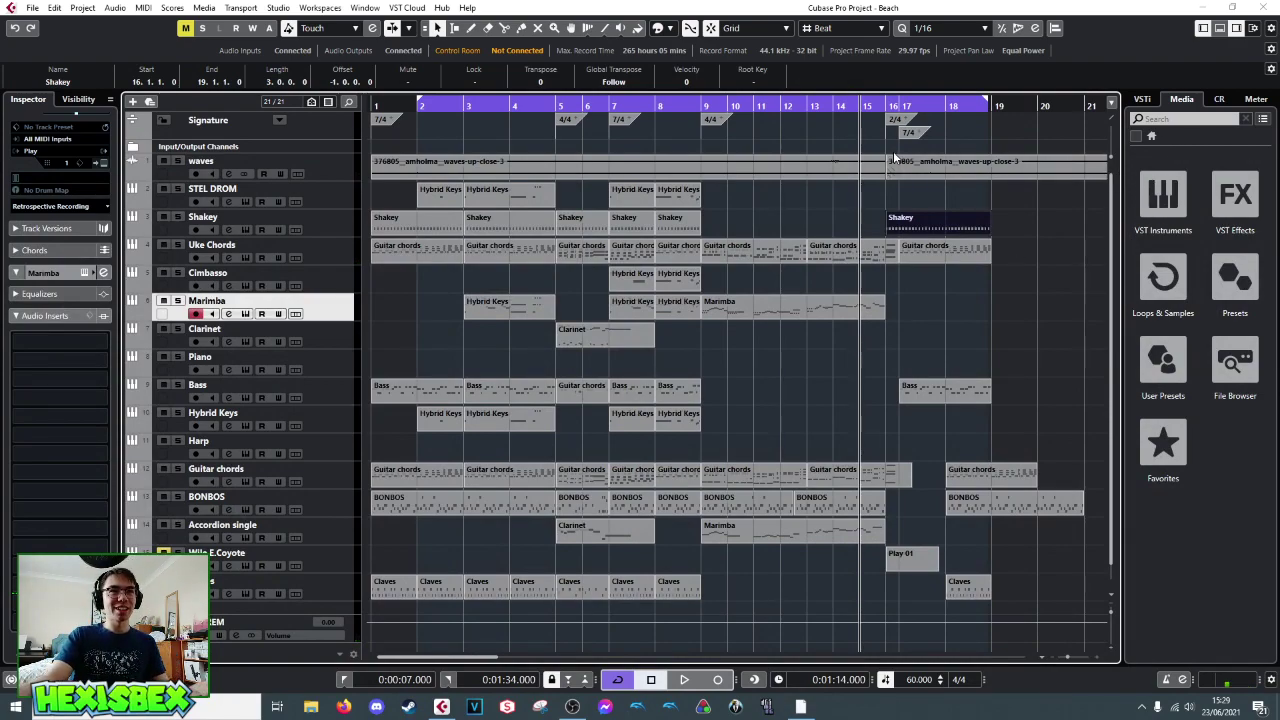
{"action": "key", "text": "space"}
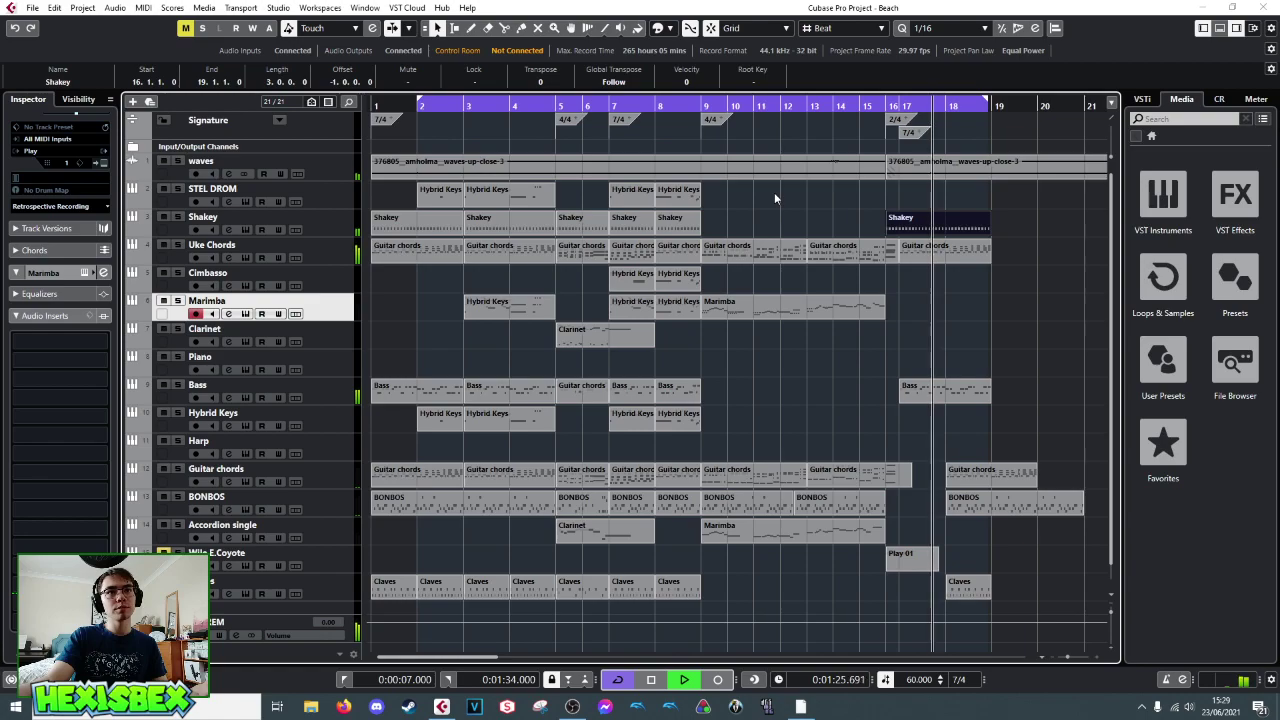
{"action": "key", "text": "space"}
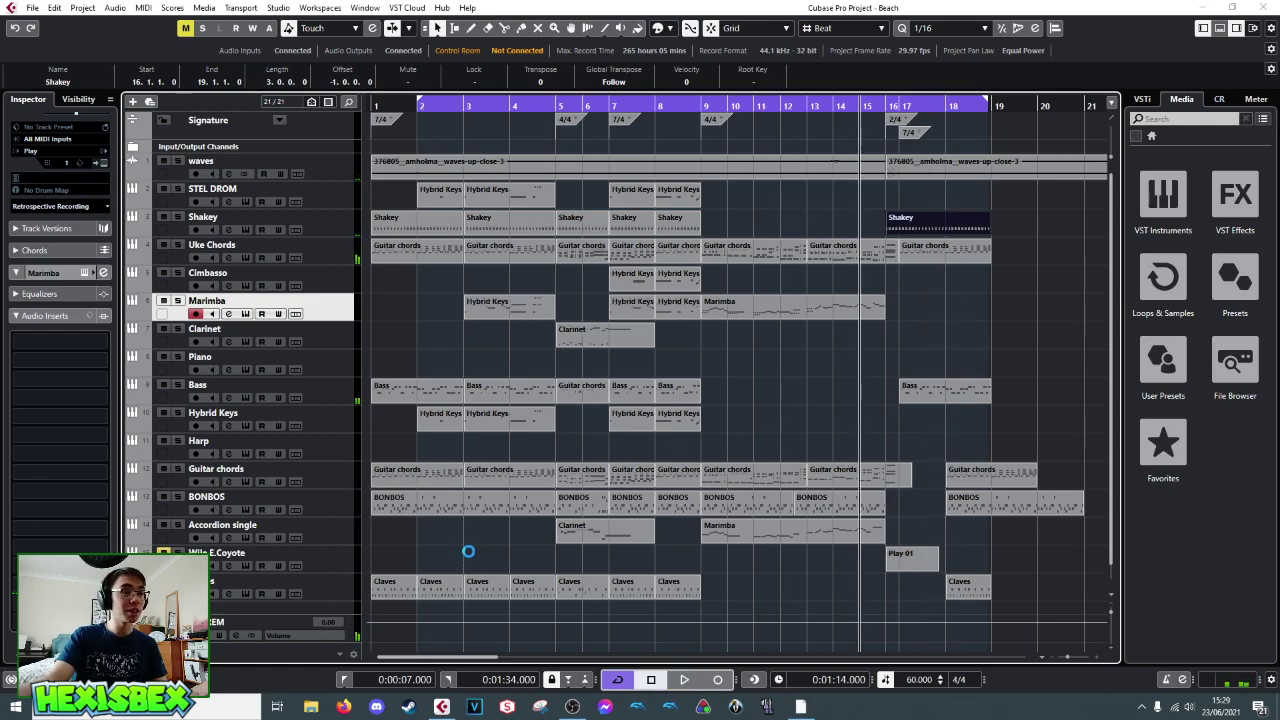
- Add one instrument track using Play, with its audio output routed to STREM
{"action": "scroll", "coordinate": [331, 552], "scroll_direction": "down", "scroll_amount": 1}
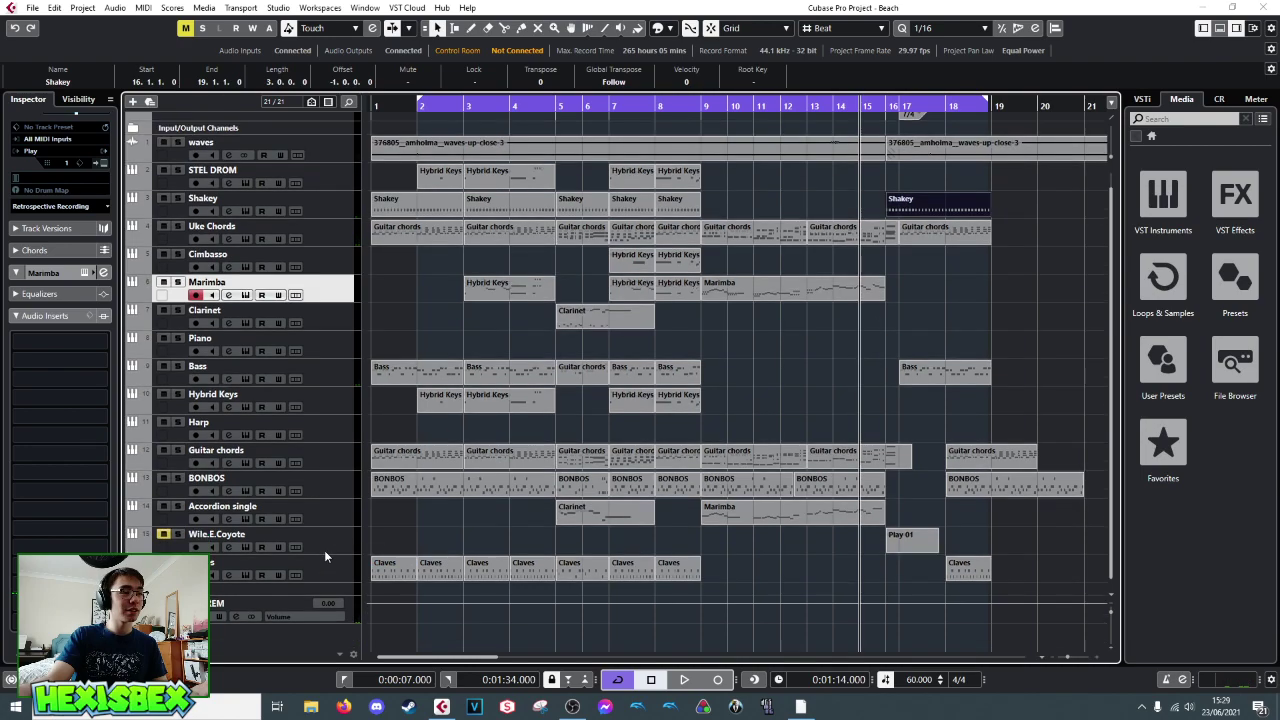
{"action": "right_click", "coordinate": [322, 629]}
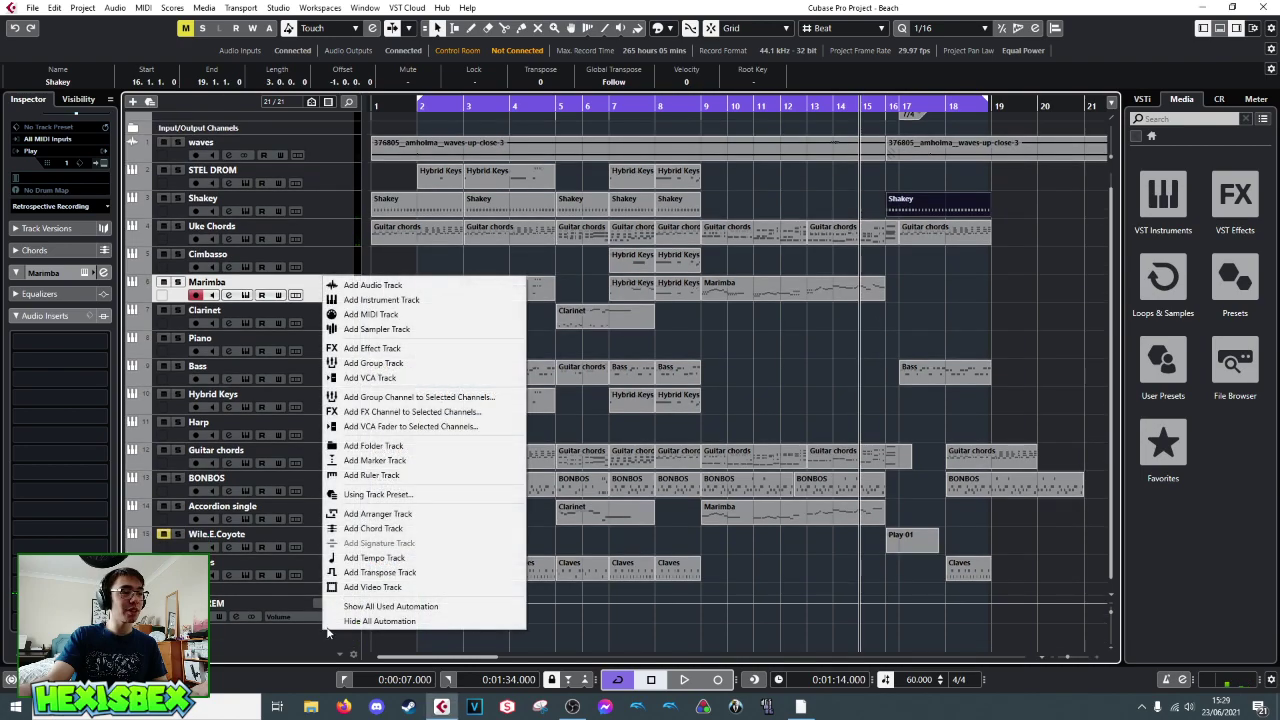
{"action": "left_click", "coordinate": [375, 300]}
{"action": "left_click", "coordinate": [666, 373]}
{"action": "left_click", "coordinate": [684, 464]}
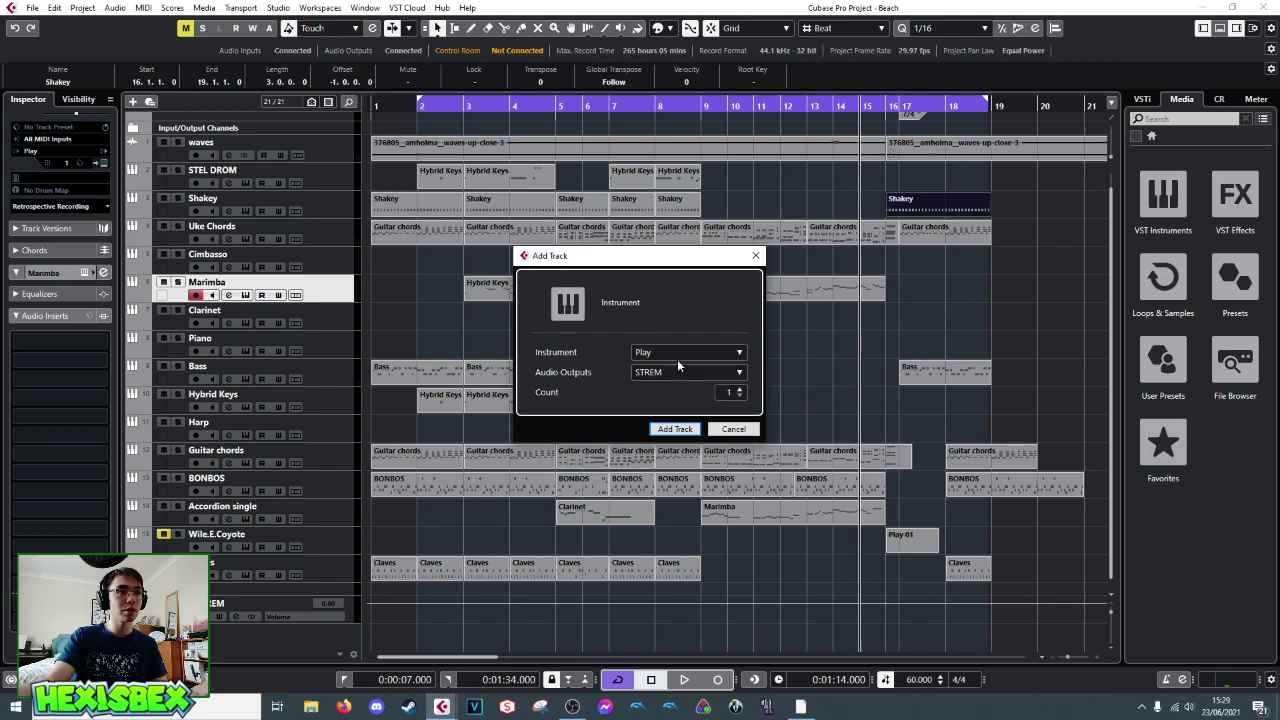
{"action": "left_click", "coordinate": [675, 428]}
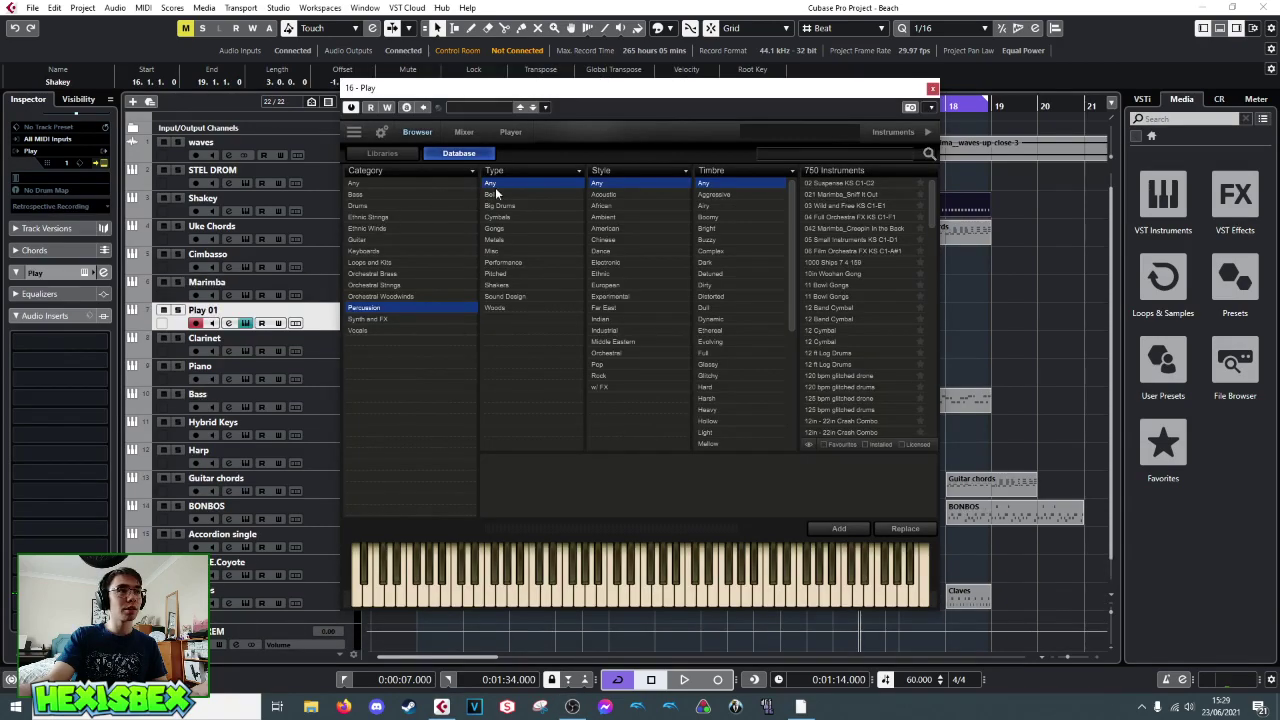
- Search the Play instrument database for "cowbell" and look through the matching percussion patches
{"action": "left_click", "coordinate": [803, 148]}
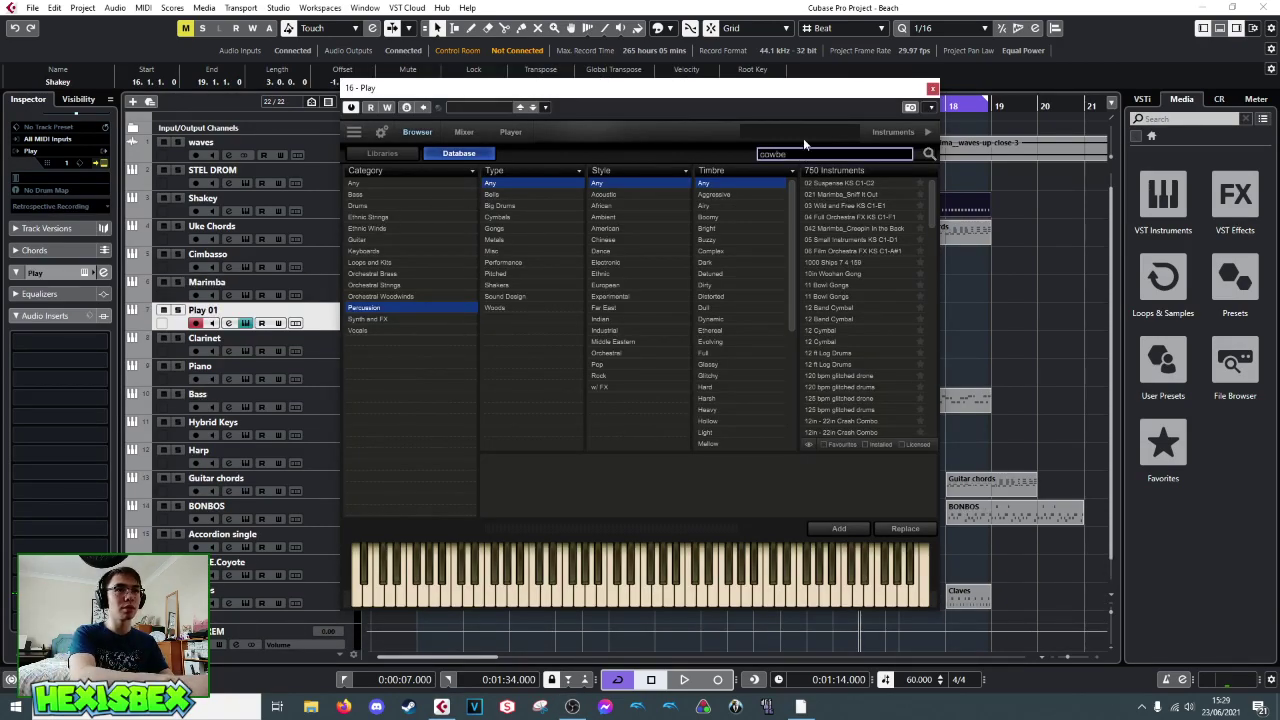
{"action": "key", "text": "Return"}
{"action": "left_click", "coordinate": [830, 184]}
{"action": "left_click", "coordinate": [833, 194]}
{"action": "left_click", "coordinate": [834, 205]}
{"action": "left_click", "coordinate": [835, 217]}
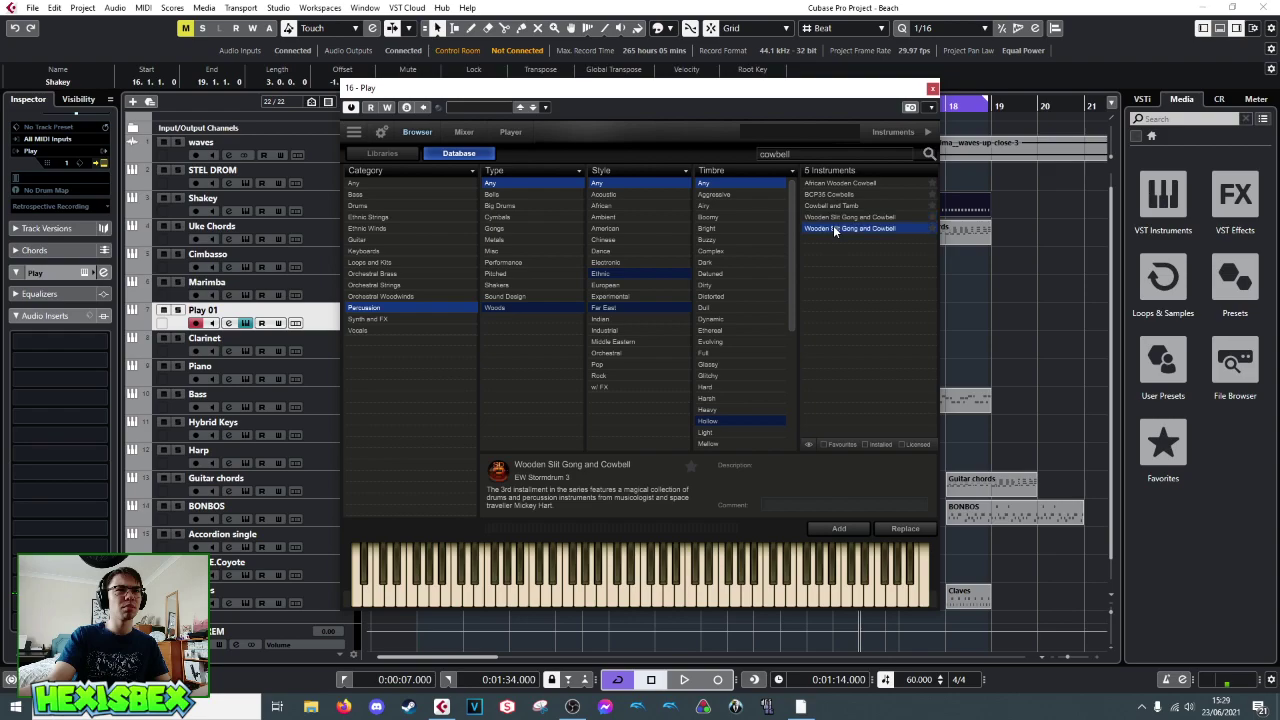
- Try to load the African Wooden Cowbell patch from EW Stormdrum 3
{"action": "left_click", "coordinate": [838, 194]}
{"action": "left_click", "coordinate": [842, 184]}
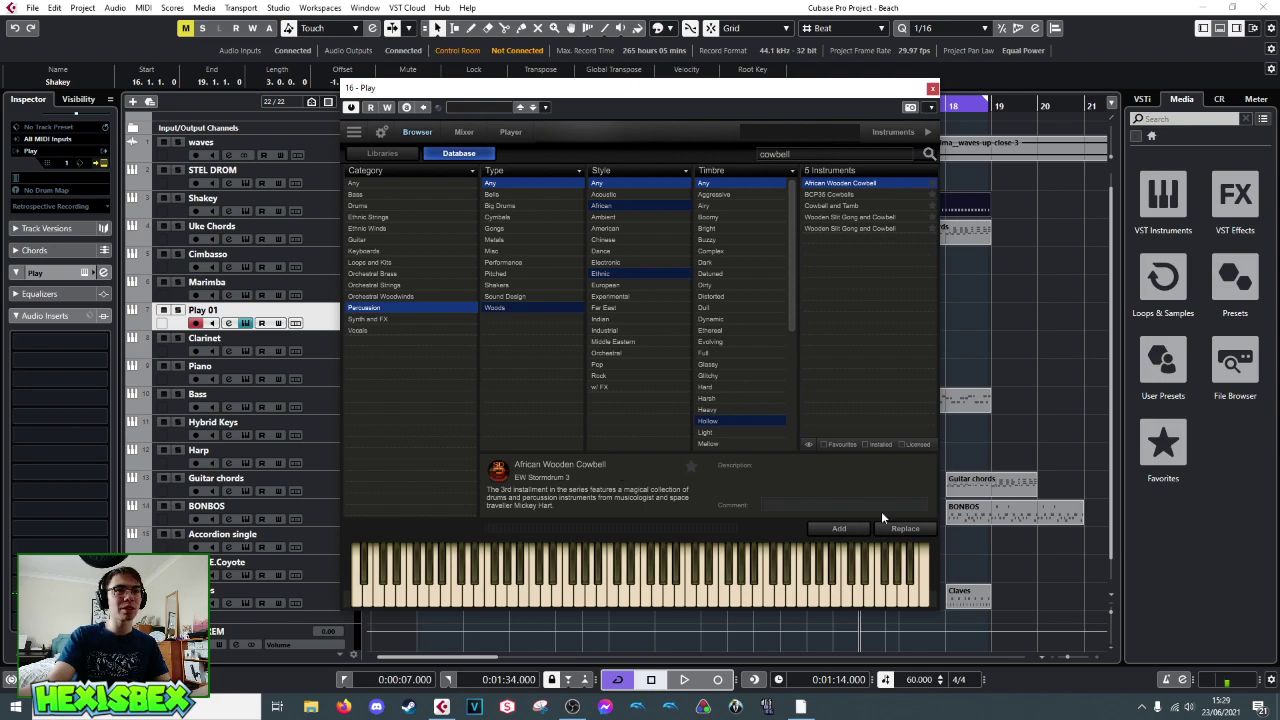
{"action": "left_click", "coordinate": [846, 527]}
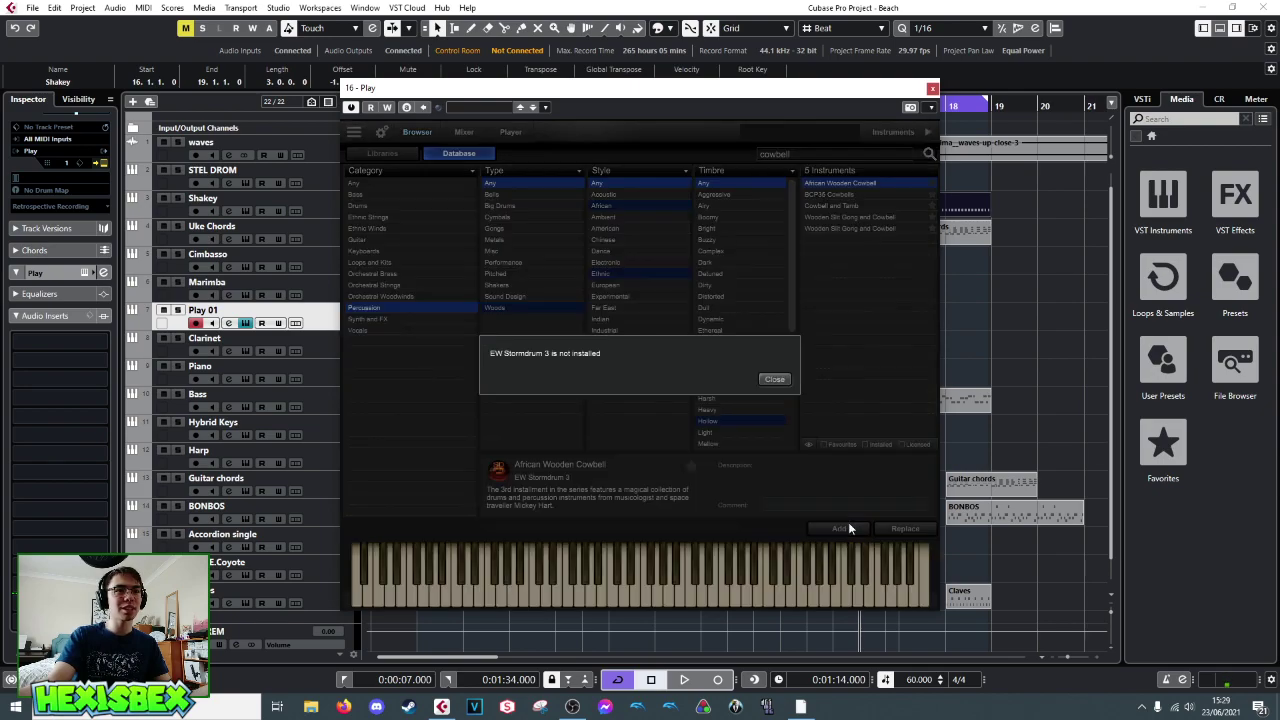
{"action": "left_click", "coordinate": [776, 380]}
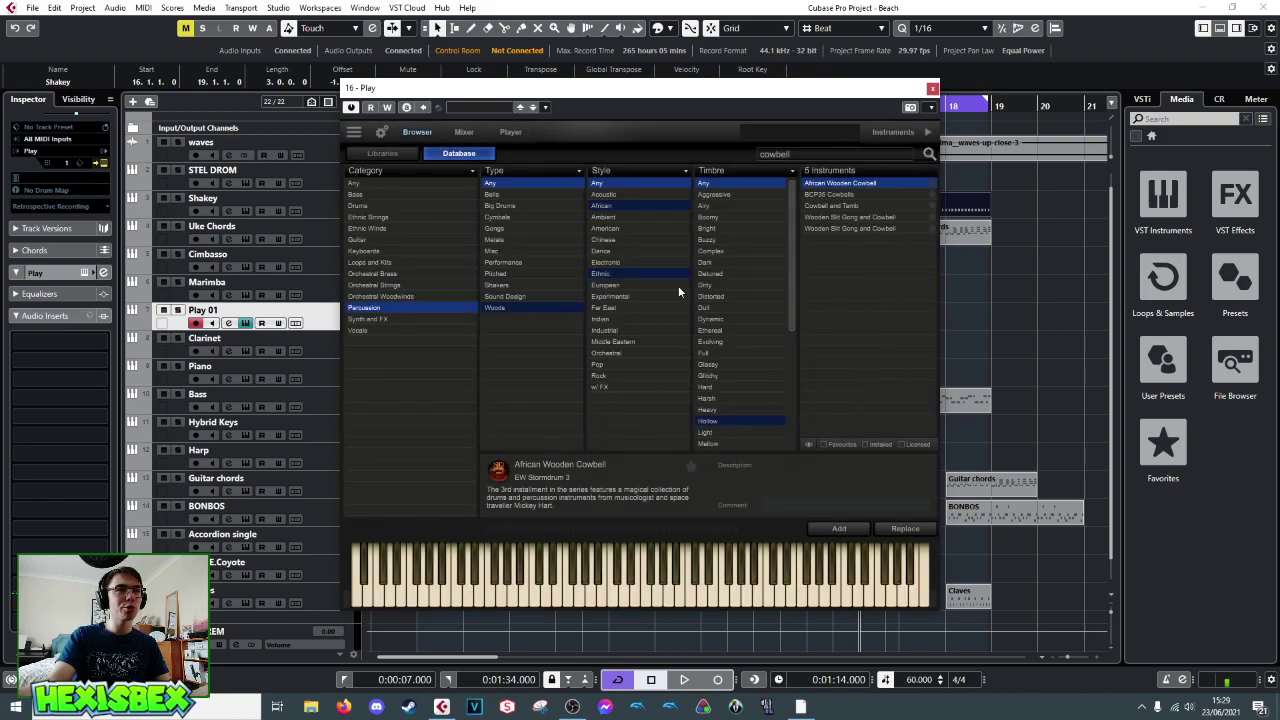
- Browse the EW Stormdrum 2 library, checking the Large Percussion and Small Percussion folders under Best of SD 1
{"action": "left_click", "coordinate": [400, 157]}
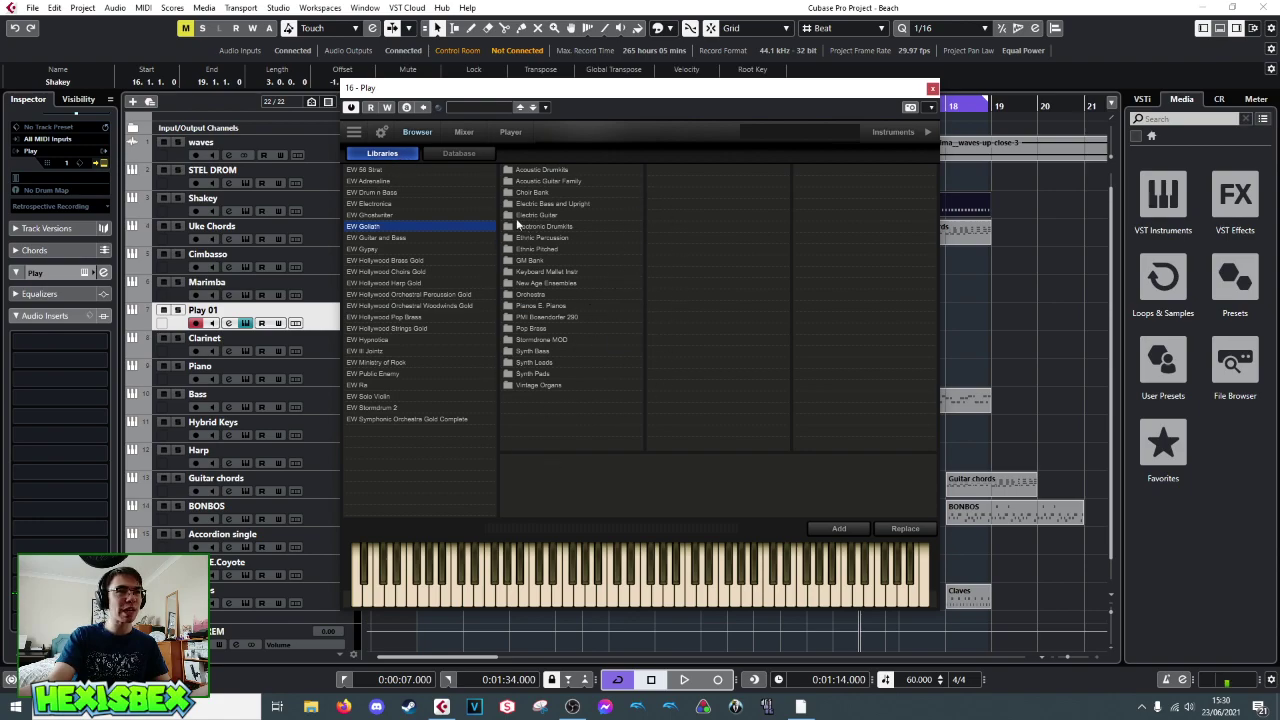
{"action": "left_click", "coordinate": [379, 408]}
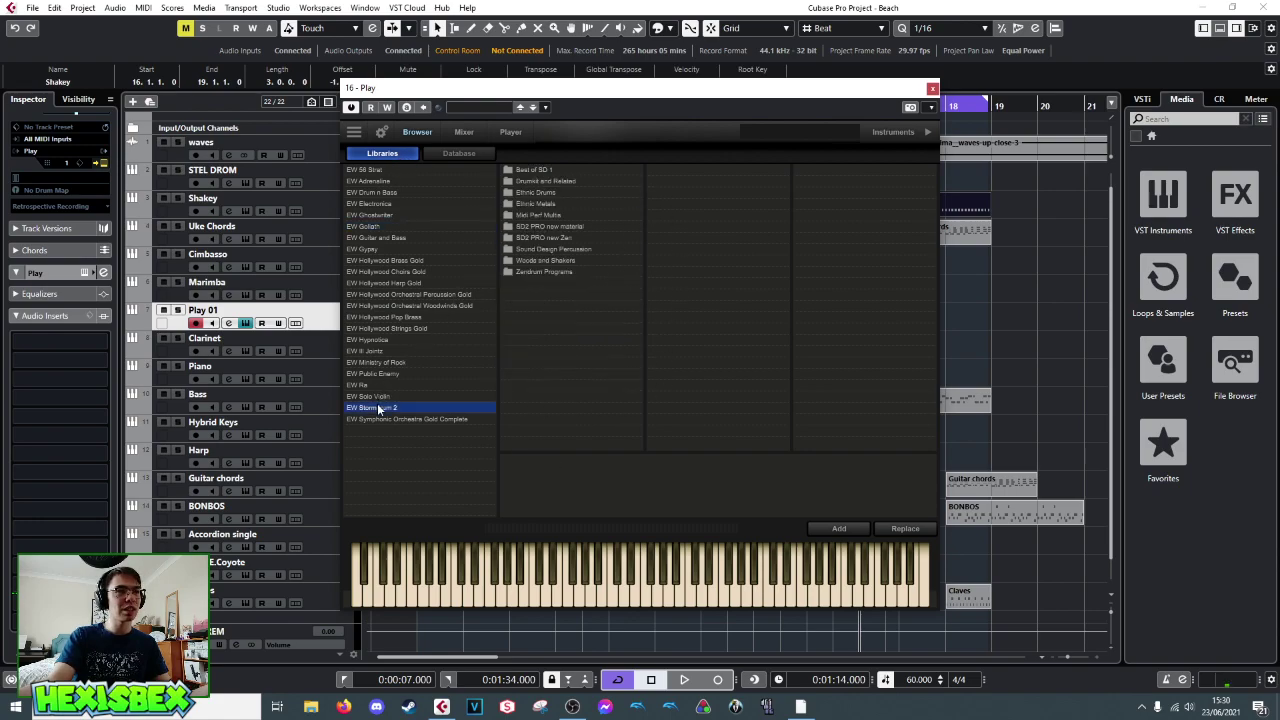
{"action": "left_click", "coordinate": [541, 182]}
{"action": "left_click", "coordinate": [538, 170]}
{"action": "left_click", "coordinate": [682, 181]}
{"action": "left_click", "coordinate": [687, 171]}
{"action": "left_click", "coordinate": [686, 182]}
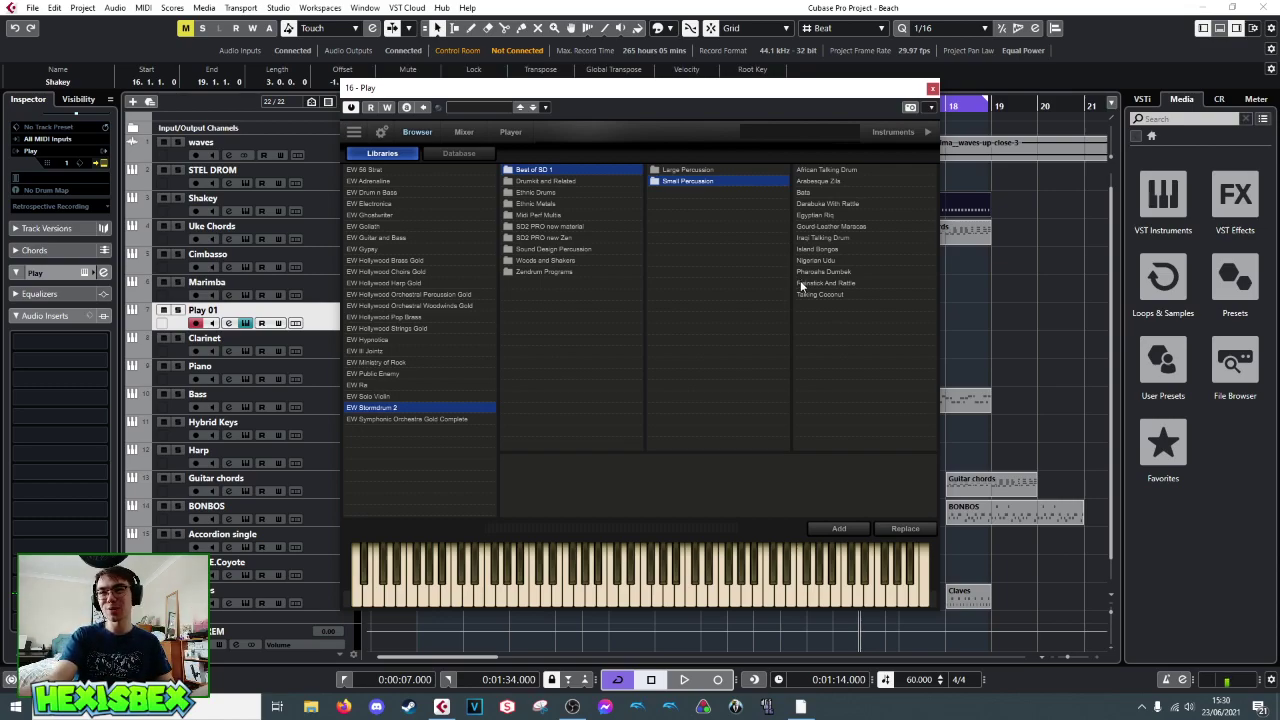
- Look through the Ethnic Drums, Sound Design Percussion and Woods and Shakers patches for a suitable percussion sound
{"action": "left_click", "coordinate": [550, 193]}
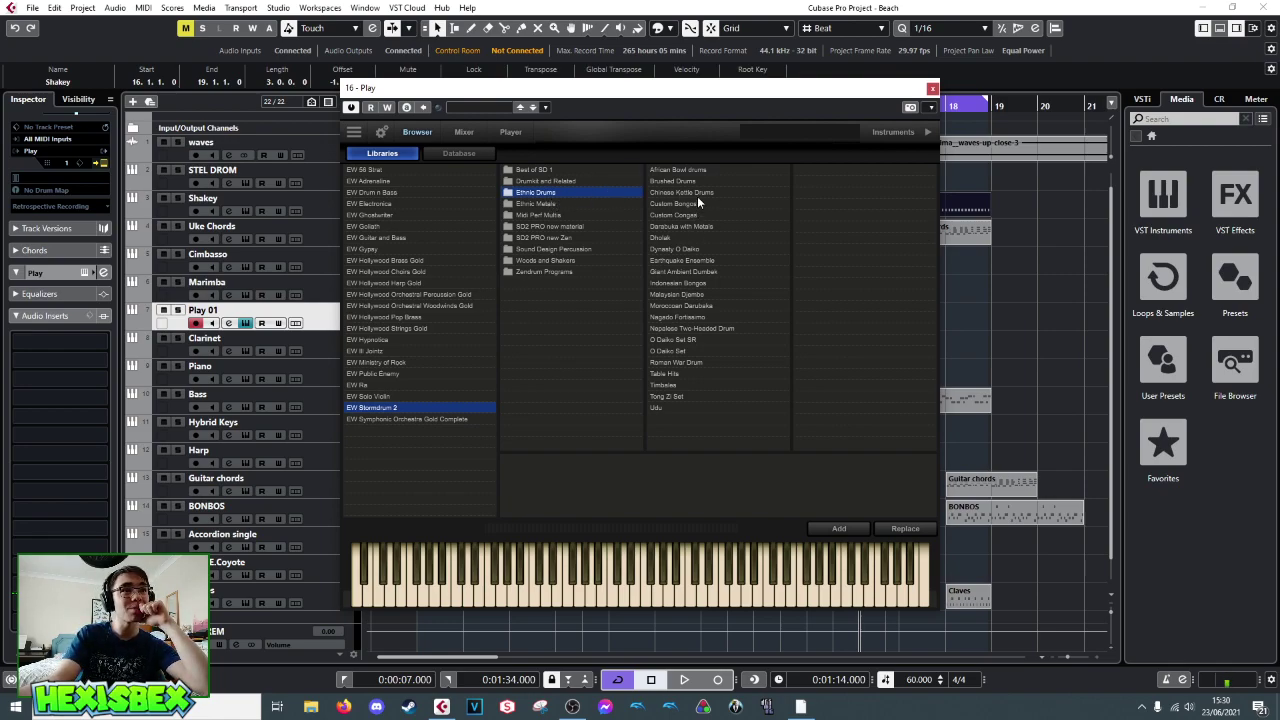
{"action": "left_click", "coordinate": [670, 261]}
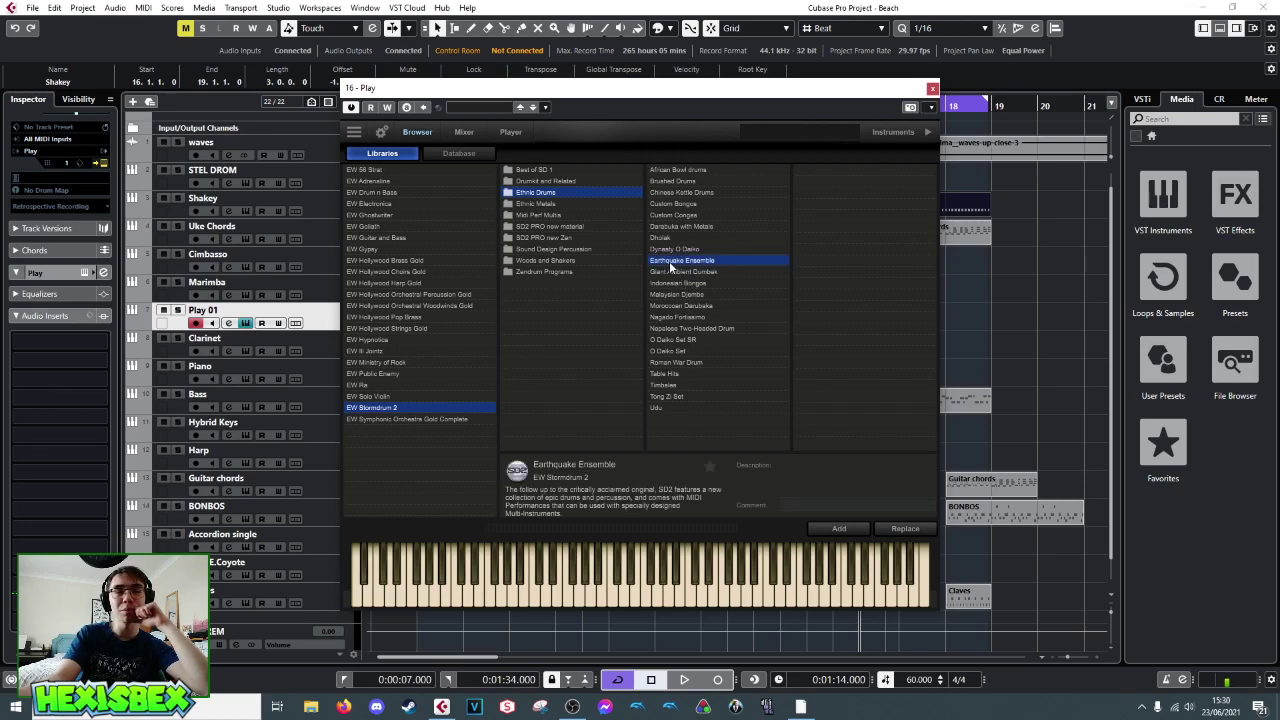
{"action": "left_click", "coordinate": [679, 386]}
{"action": "left_click", "coordinate": [683, 374]}
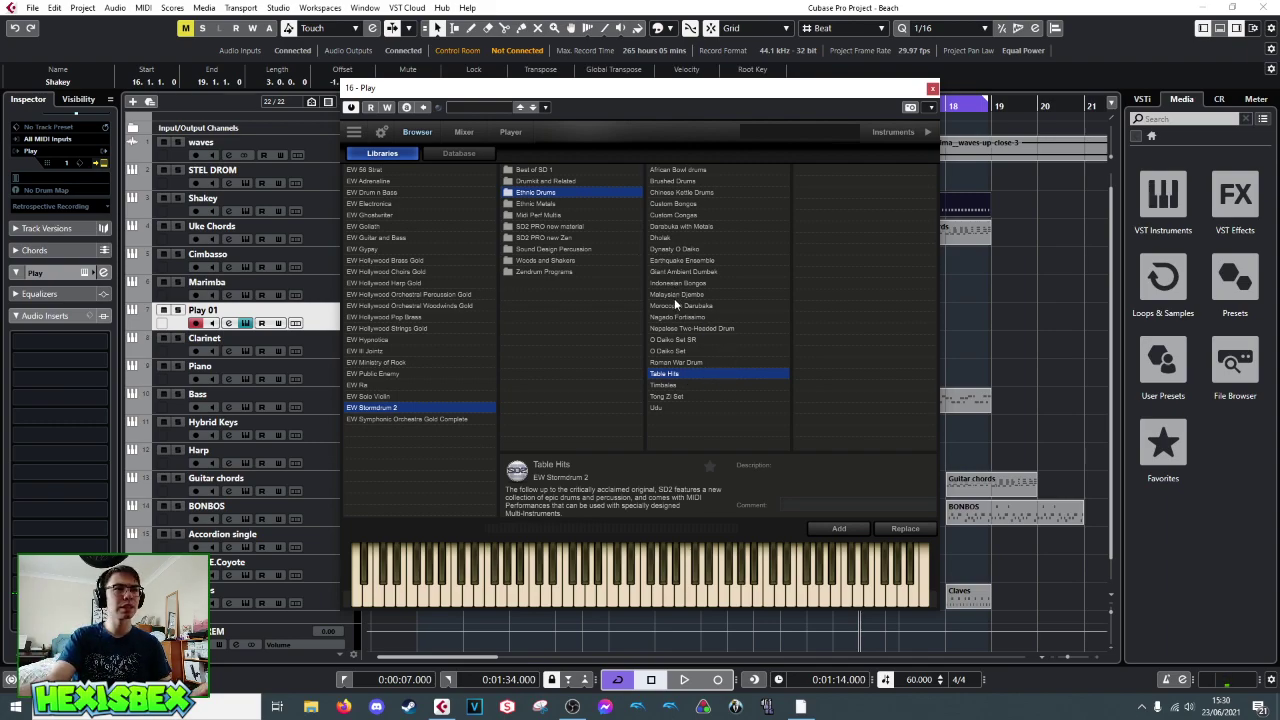
{"action": "left_click", "coordinate": [565, 249]}
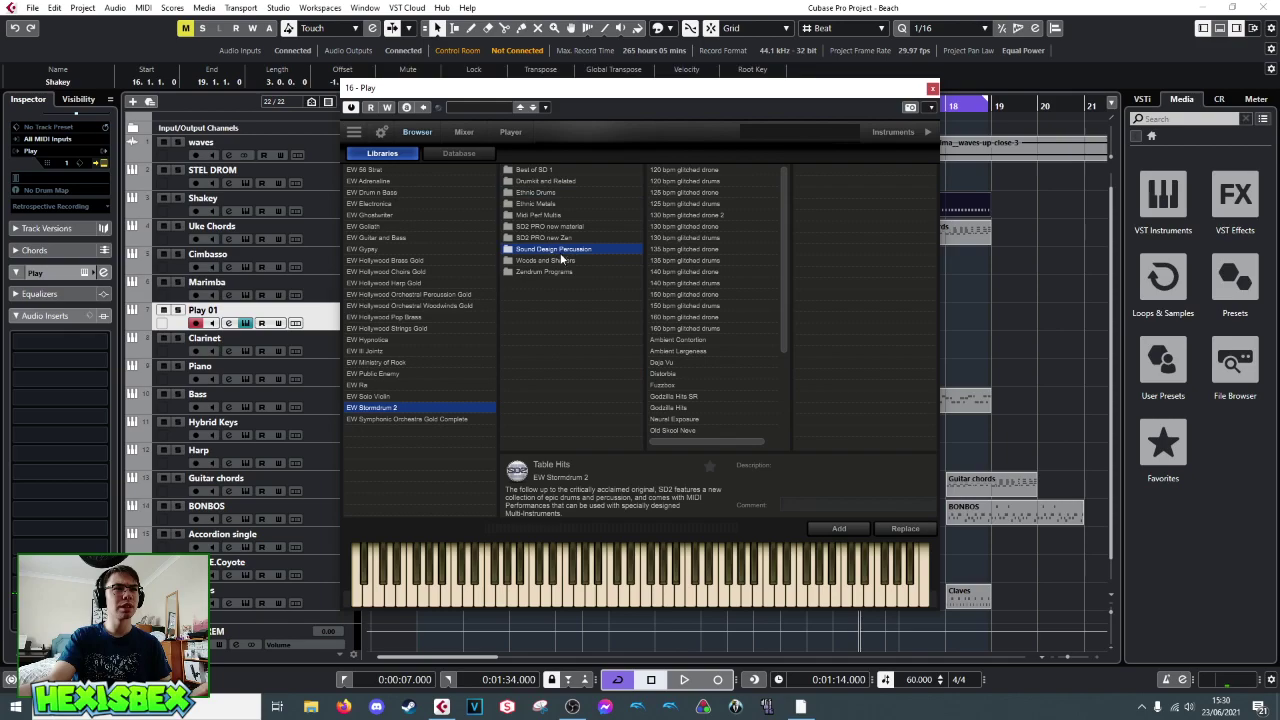
{"action": "left_click", "coordinate": [562, 261]}
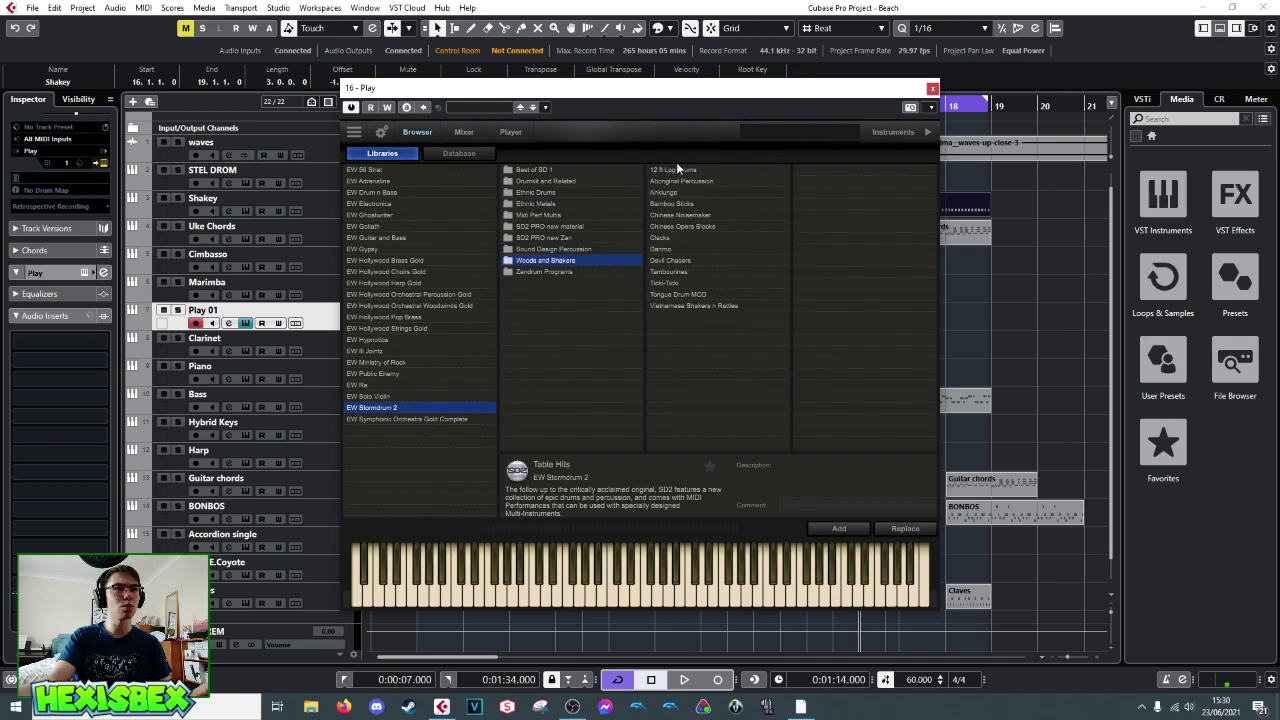
{"action": "left_click", "coordinate": [673, 193]}
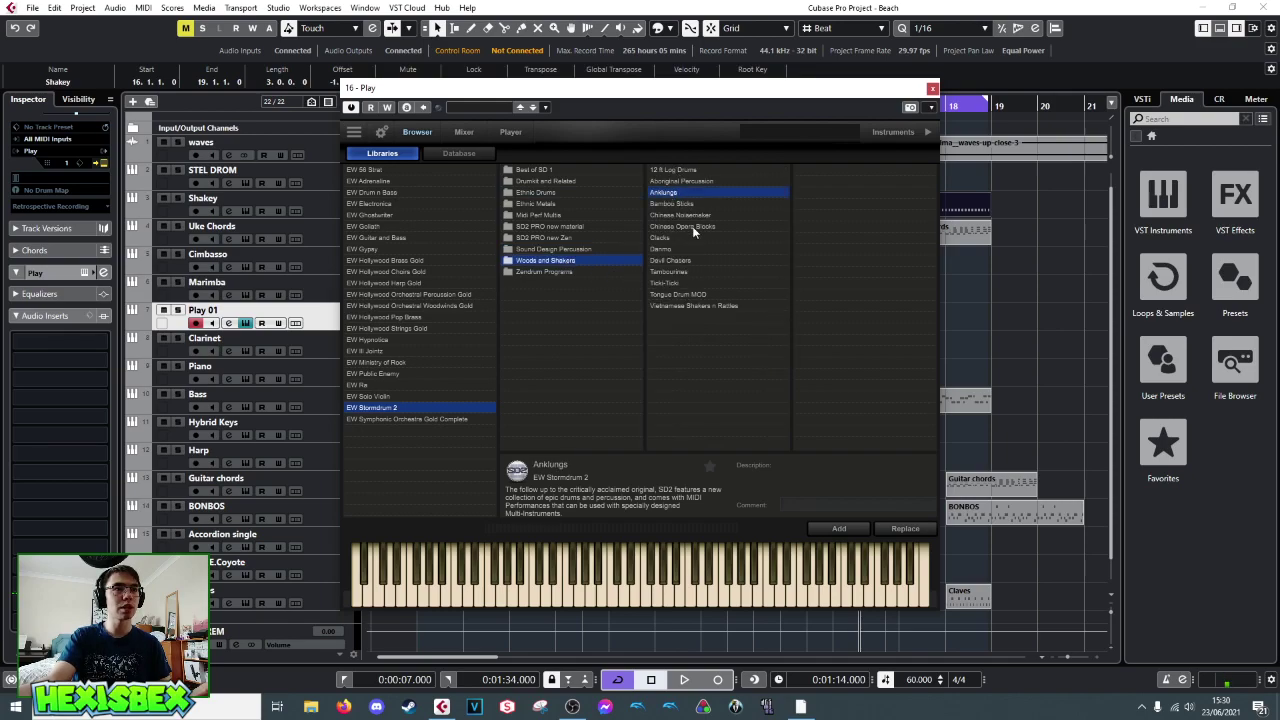
{"action": "left_click", "coordinate": [715, 306]}
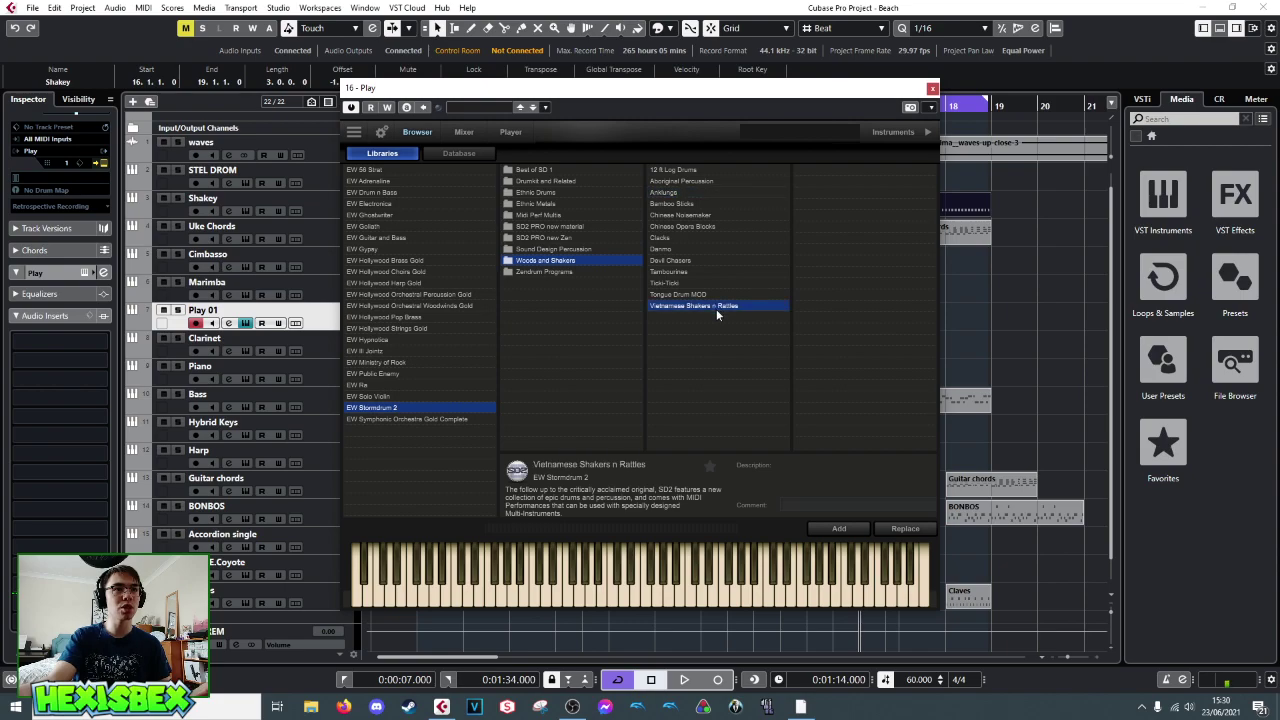
- Browse the Zendrum Programs, SD2 PRO new Zen, SD2 PRO new material and Midi Perf Multis folders of EW Stormdrum 2
{"action": "left_click", "coordinate": [545, 272]}
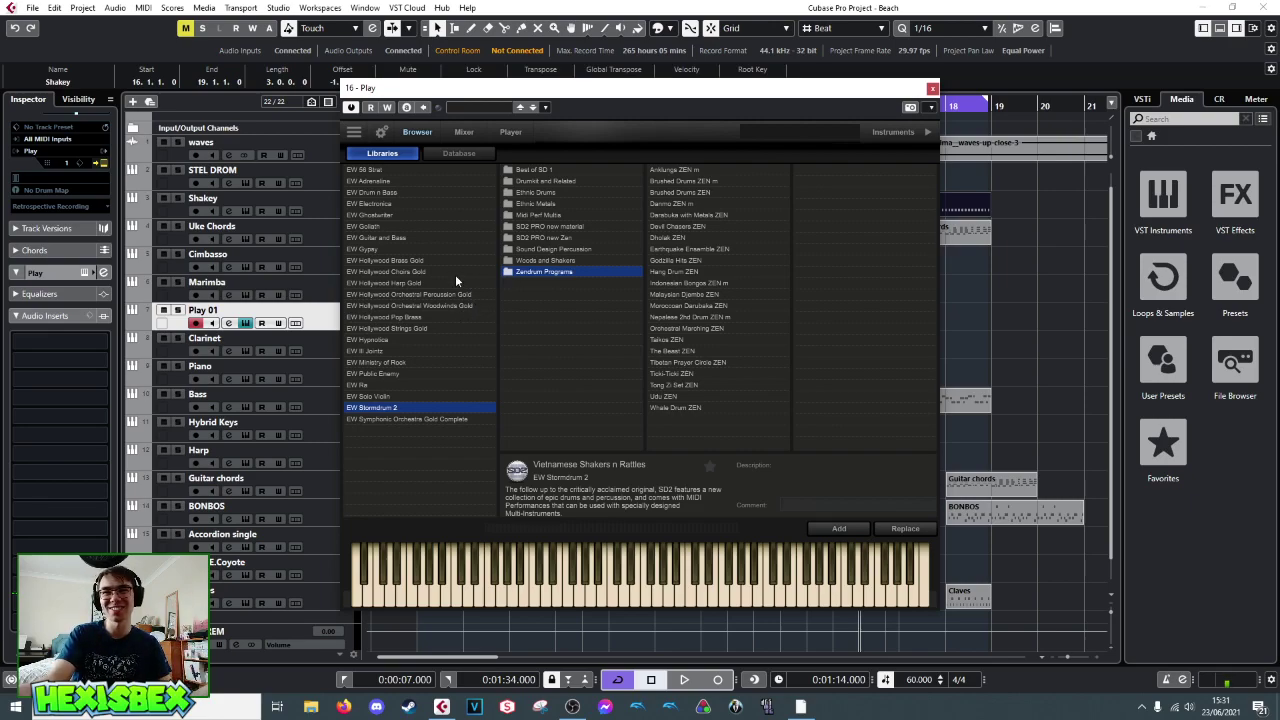
{"action": "left_click", "coordinate": [547, 238]}
{"action": "left_click", "coordinate": [548, 227]}
{"action": "left_click", "coordinate": [550, 217]}
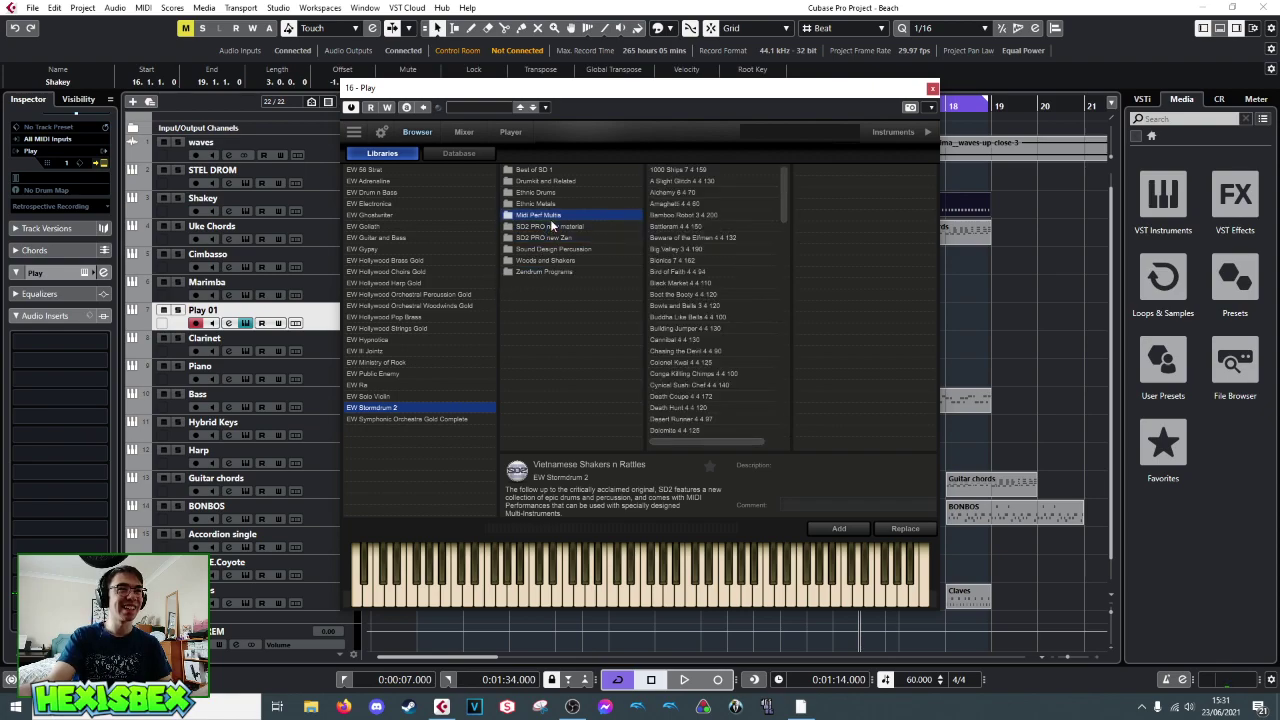
- Load the Boot the Booty 4 4 120 multi and audition several high and low notes on the virtual keyboard
{"action": "left_click", "coordinate": [686, 295]}
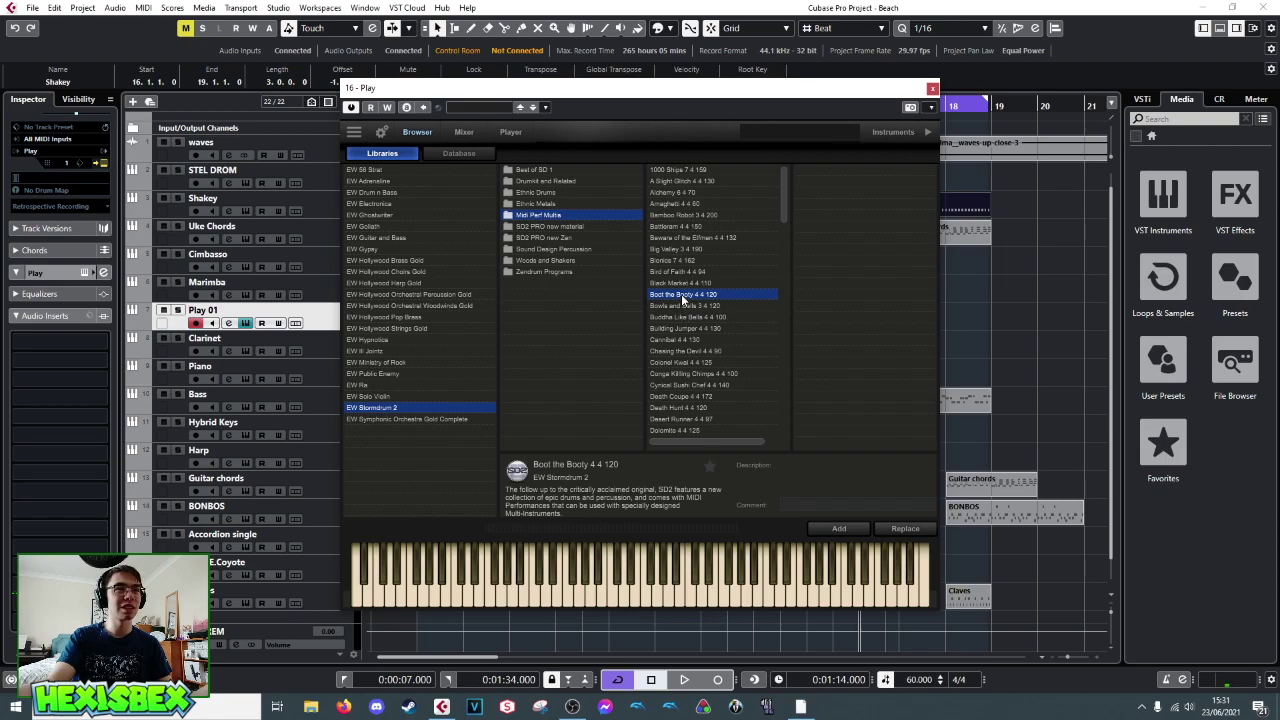
{"action": "left_click", "coordinate": [850, 528]}
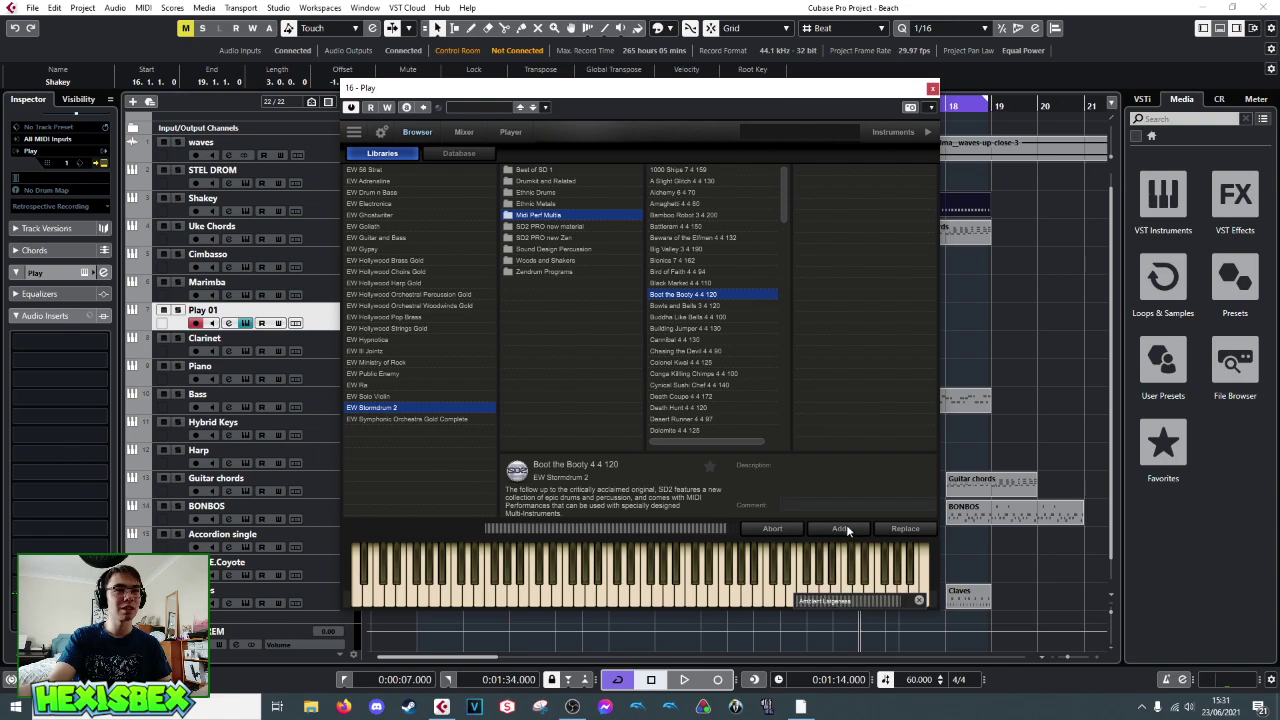
{"action": "left_click", "coordinate": [590, 605]}
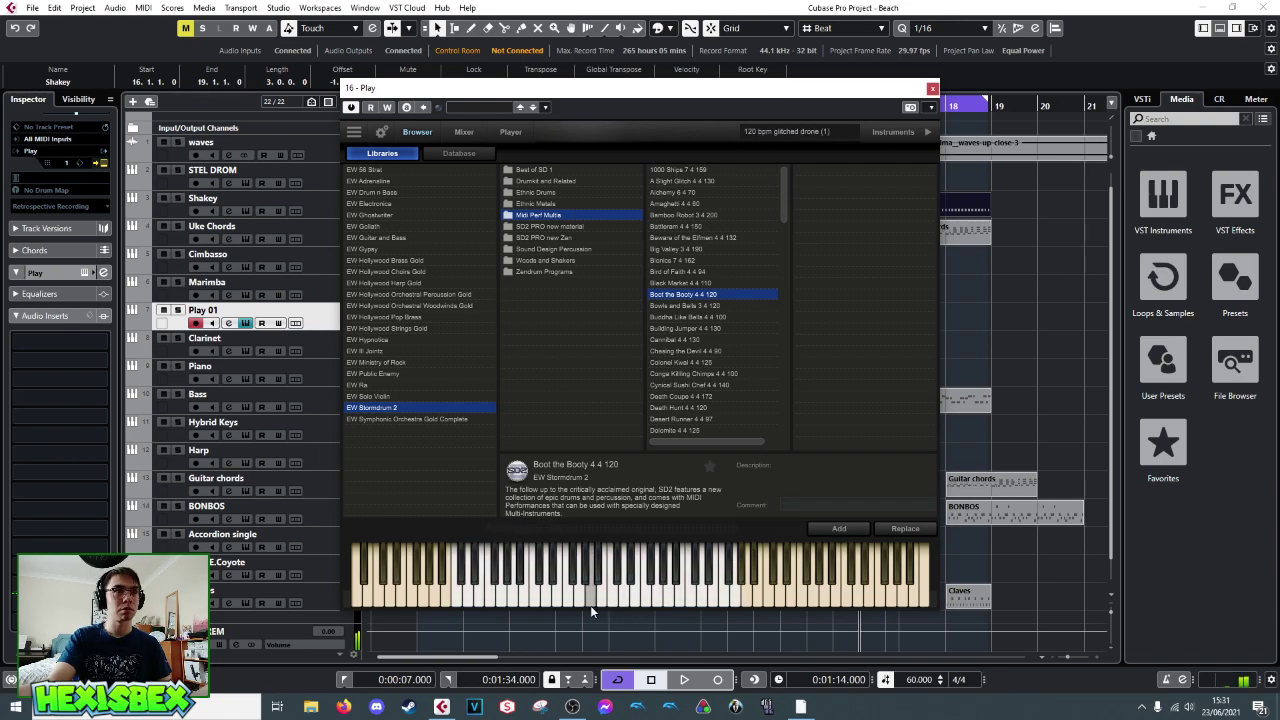
{"action": "left_click", "coordinate": [610, 601]}
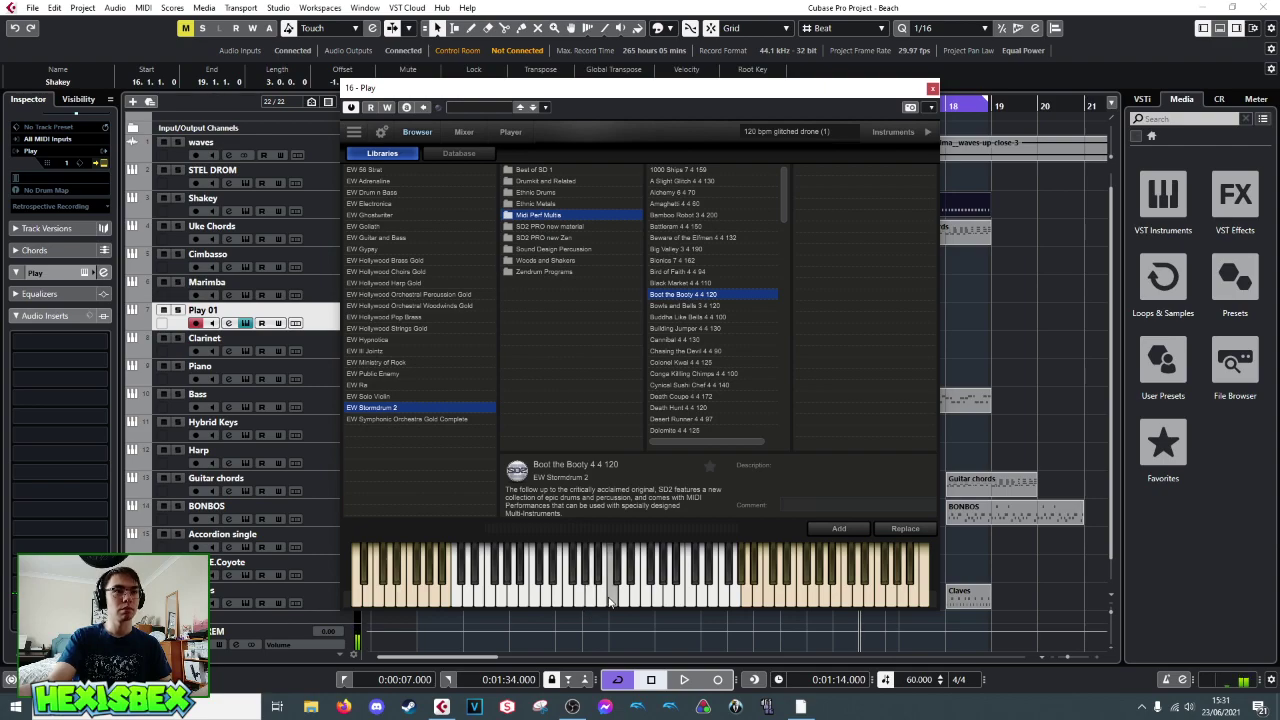
{"action": "left_click", "coordinate": [468, 600]}
{"action": "left_click", "coordinate": [455, 598]}
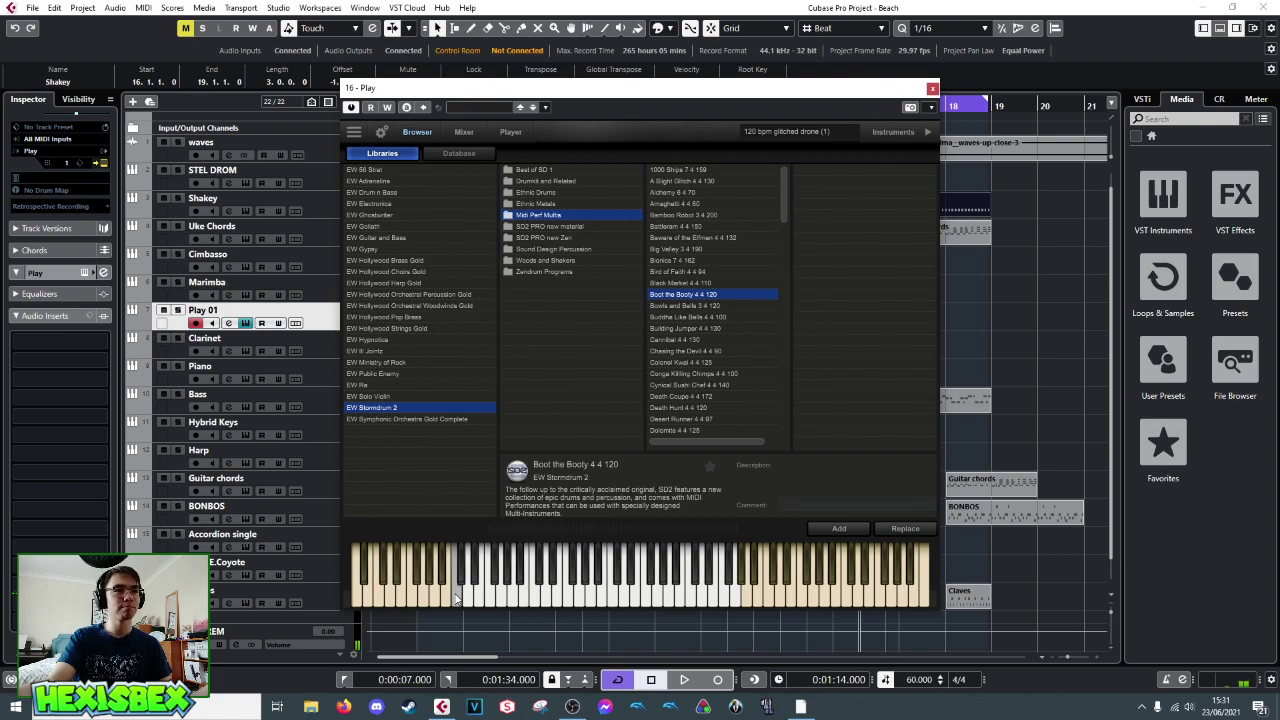
- Look further through the Midi Perf Multis patches, checking Conga Killing Chimps 4 4 100 and Shower Terror 4 4 80
{"action": "scroll", "coordinate": [689, 311], "scroll_direction": "down", "scroll_amount": 3}
{"action": "scroll", "coordinate": [690, 316], "scroll_direction": "down", "scroll_amount": 3}
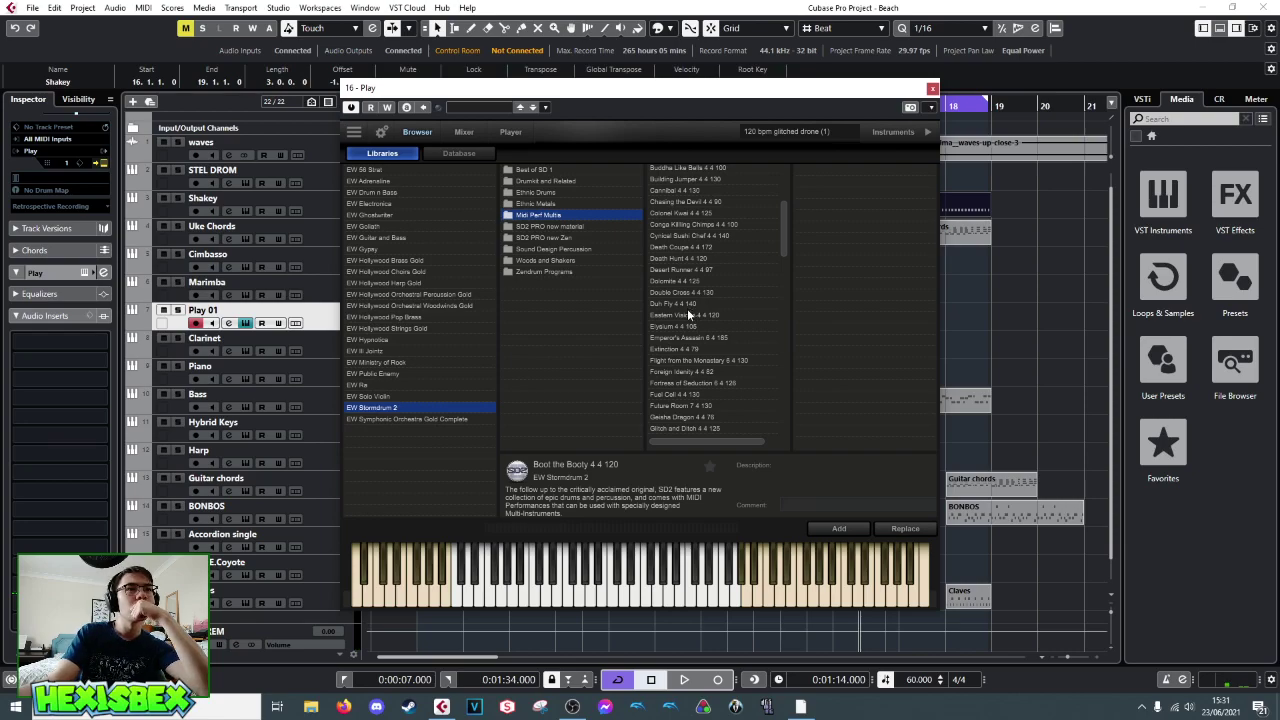
{"action": "left_click", "coordinate": [697, 226]}
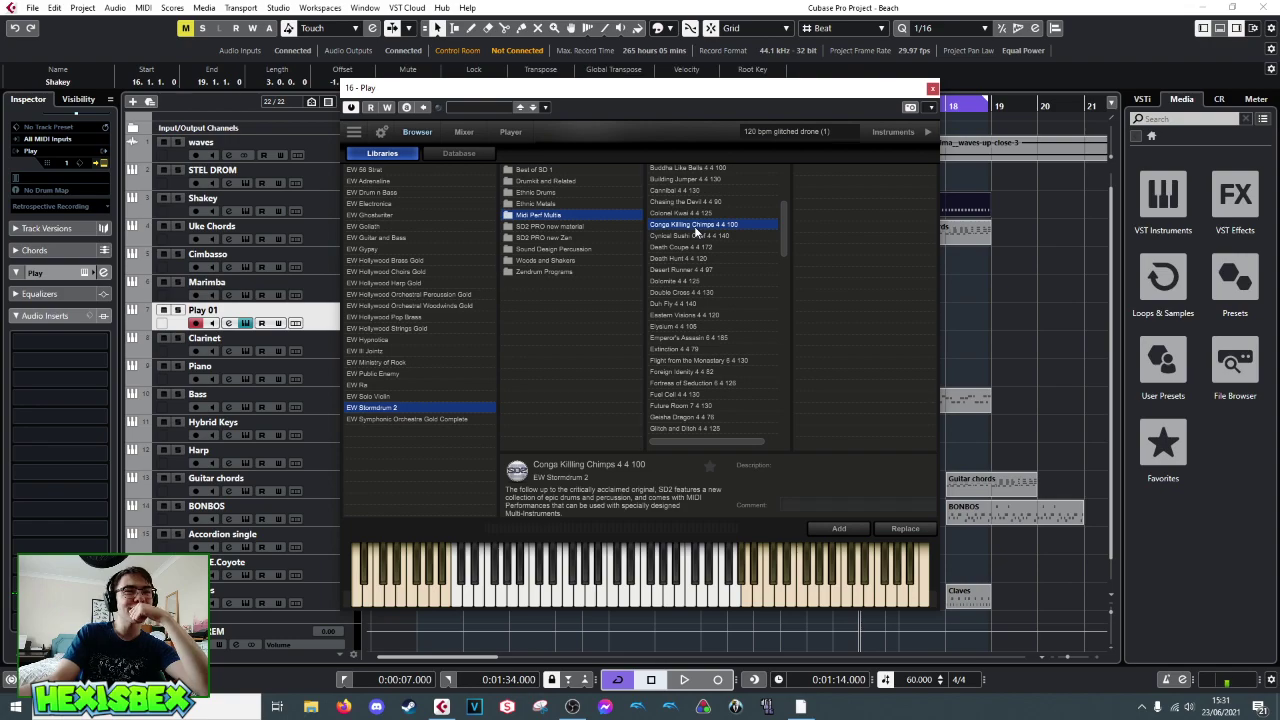
{"action": "scroll", "coordinate": [697, 231], "scroll_direction": "down", "scroll_amount": 6}
{"action": "scroll", "coordinate": [697, 231], "scroll_direction": "down", "scroll_amount": 12}
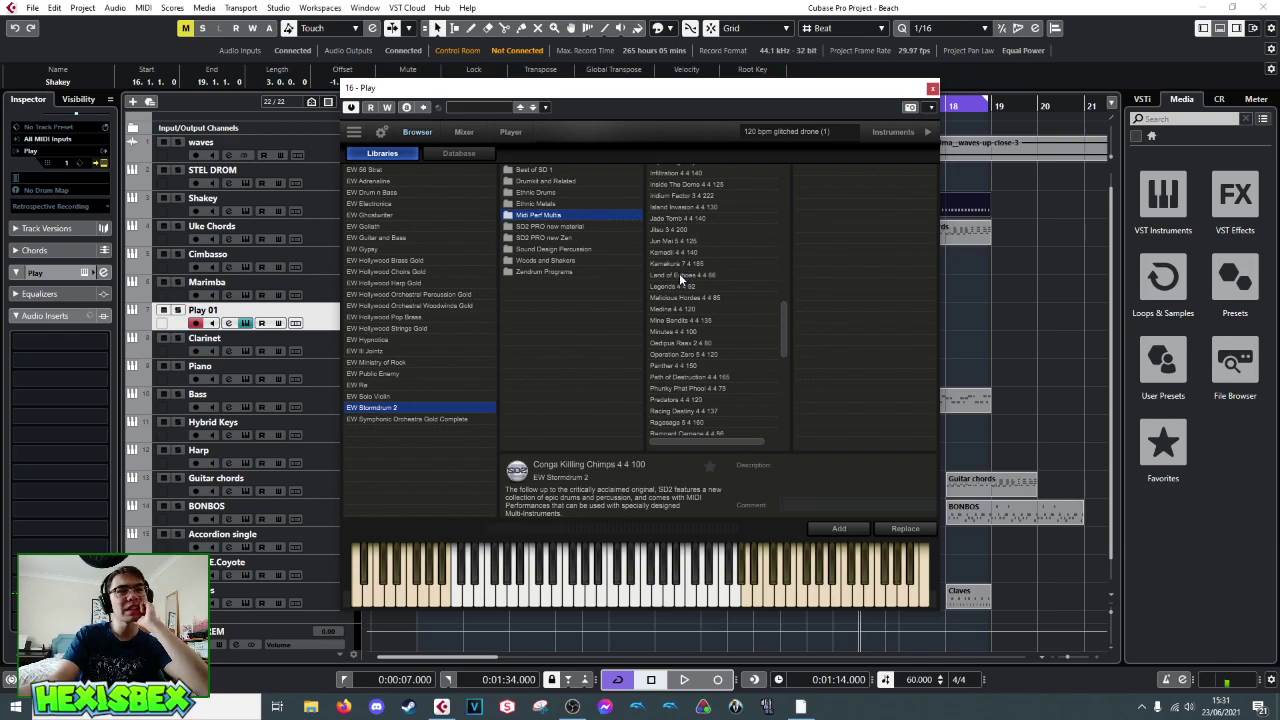
{"action": "scroll", "coordinate": [678, 276], "scroll_direction": "down", "scroll_amount": 7}
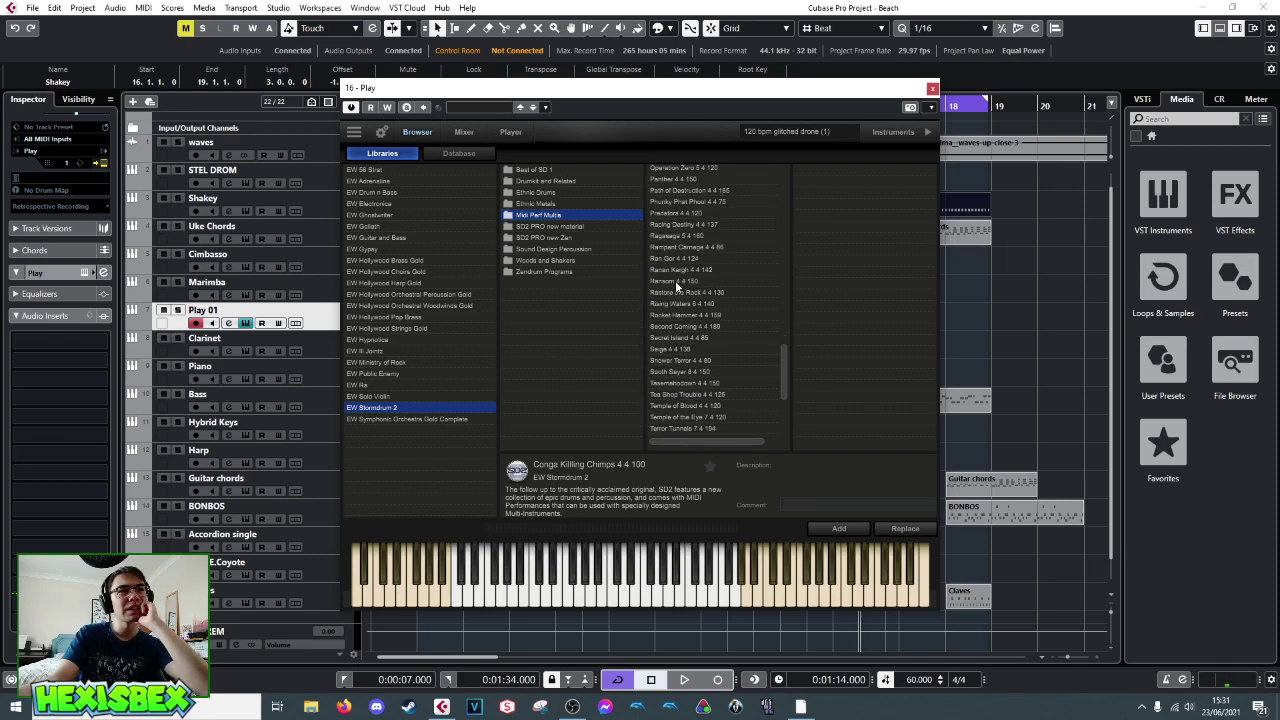
{"action": "left_click", "coordinate": [672, 360]}
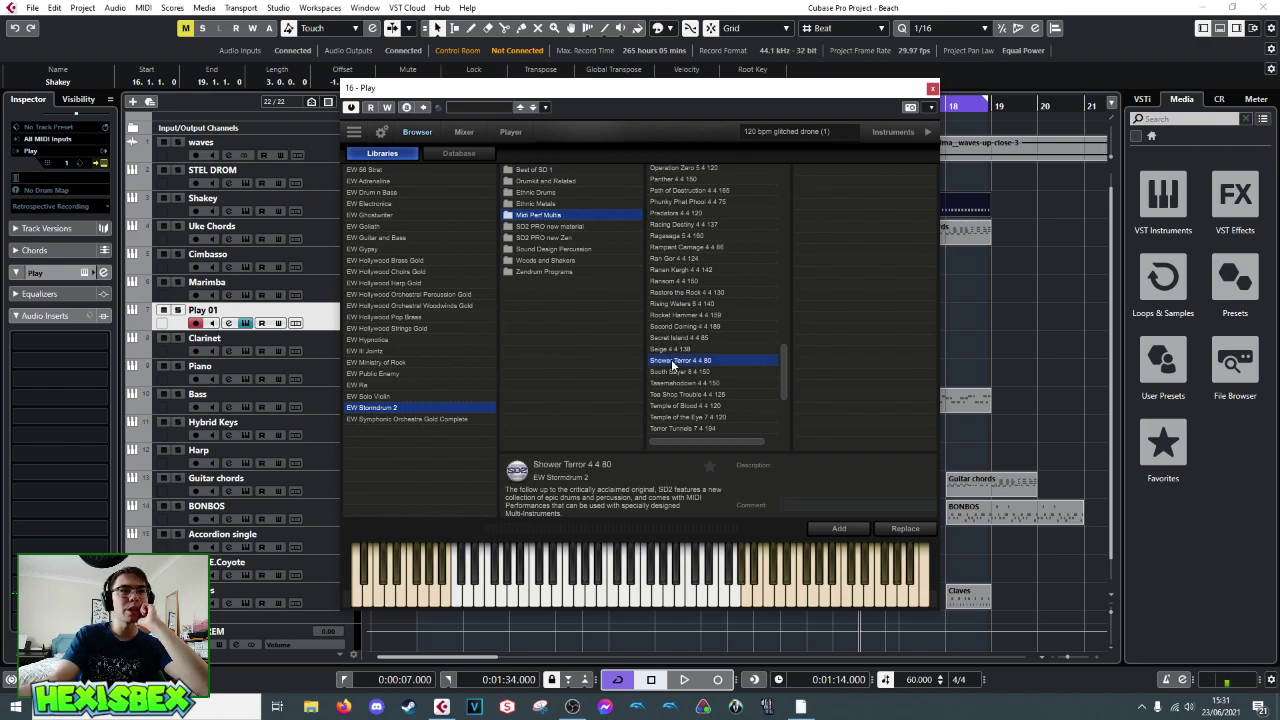
- Replace the loaded 120 bpm glitched drone instrument with the Temple of the Eye 7 4 120 multi
{"action": "scroll", "coordinate": [674, 354], "scroll_direction": "down", "scroll_amount": 4}
{"action": "left_click", "coordinate": [700, 303]}
{"action": "left_click", "coordinate": [902, 528]}
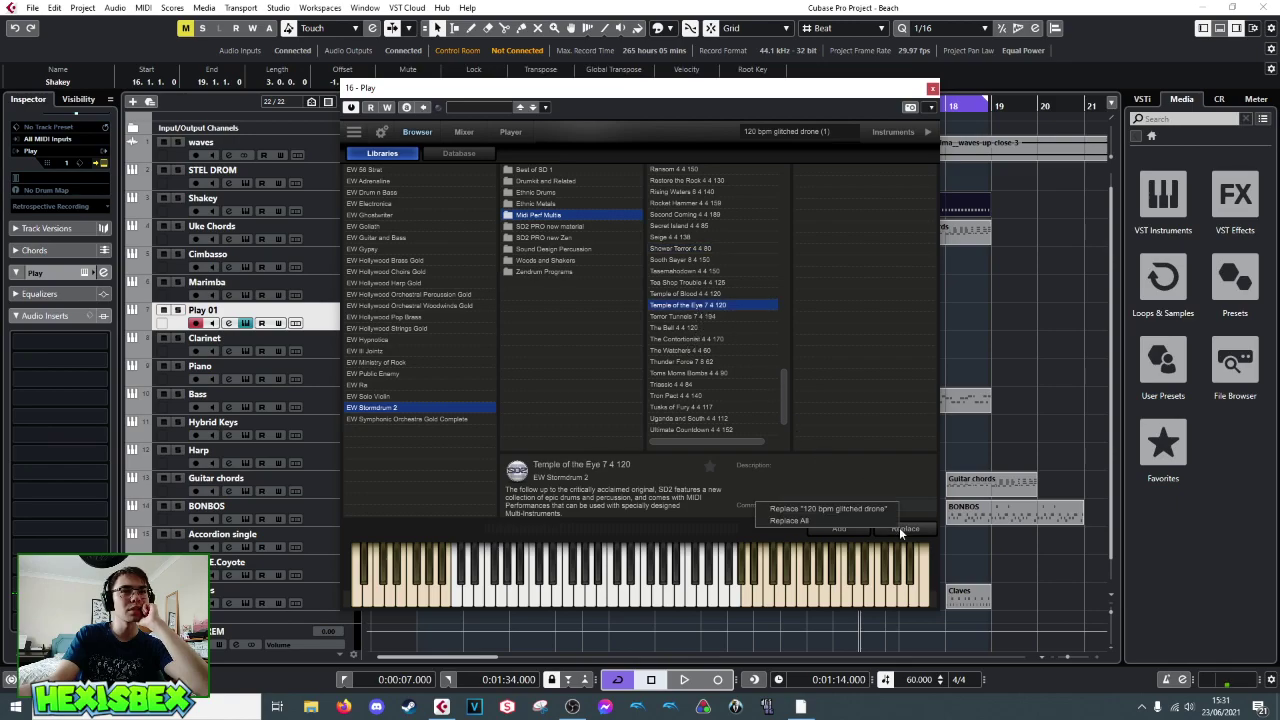
{"action": "left_click", "coordinate": [800, 510]}
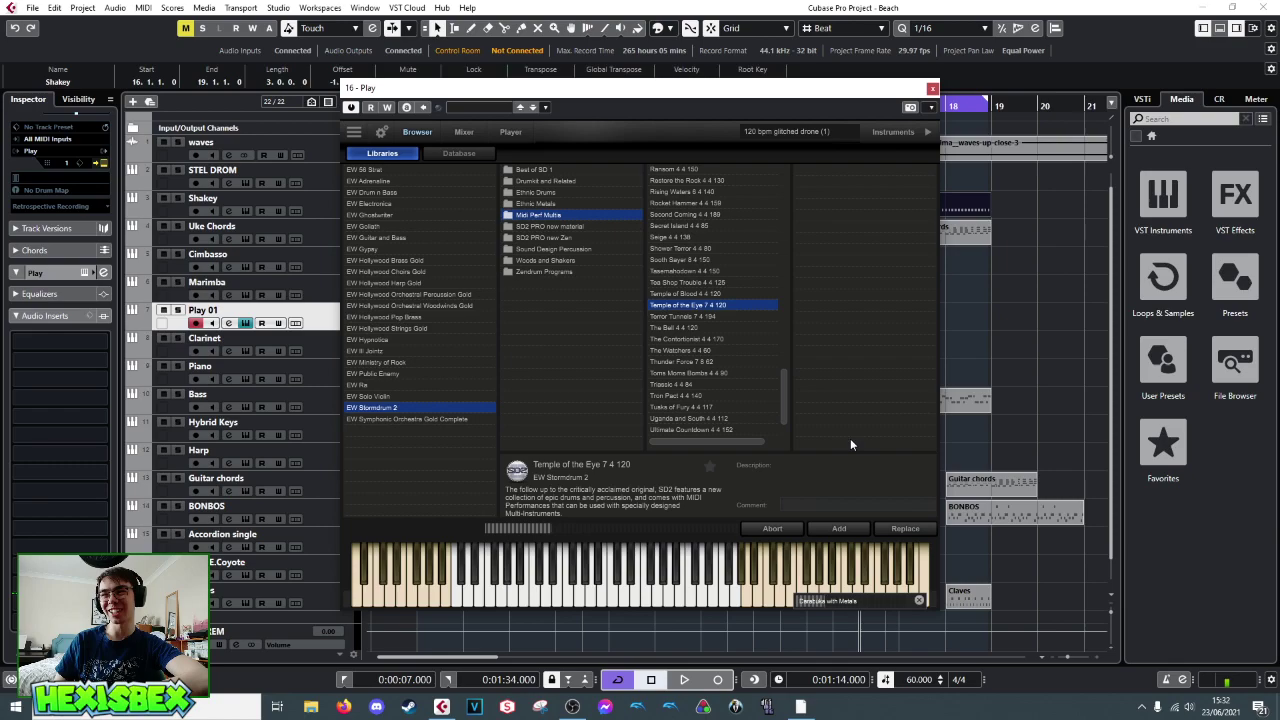
- Review the earlier and middle entries of the Midi Perf Multis list while the selected multi loads
{"action": "scroll", "coordinate": [715, 298], "scroll_direction": "up", "scroll_amount": 3}
{"action": "scroll", "coordinate": [715, 298], "scroll_direction": "up", "scroll_amount": 10}
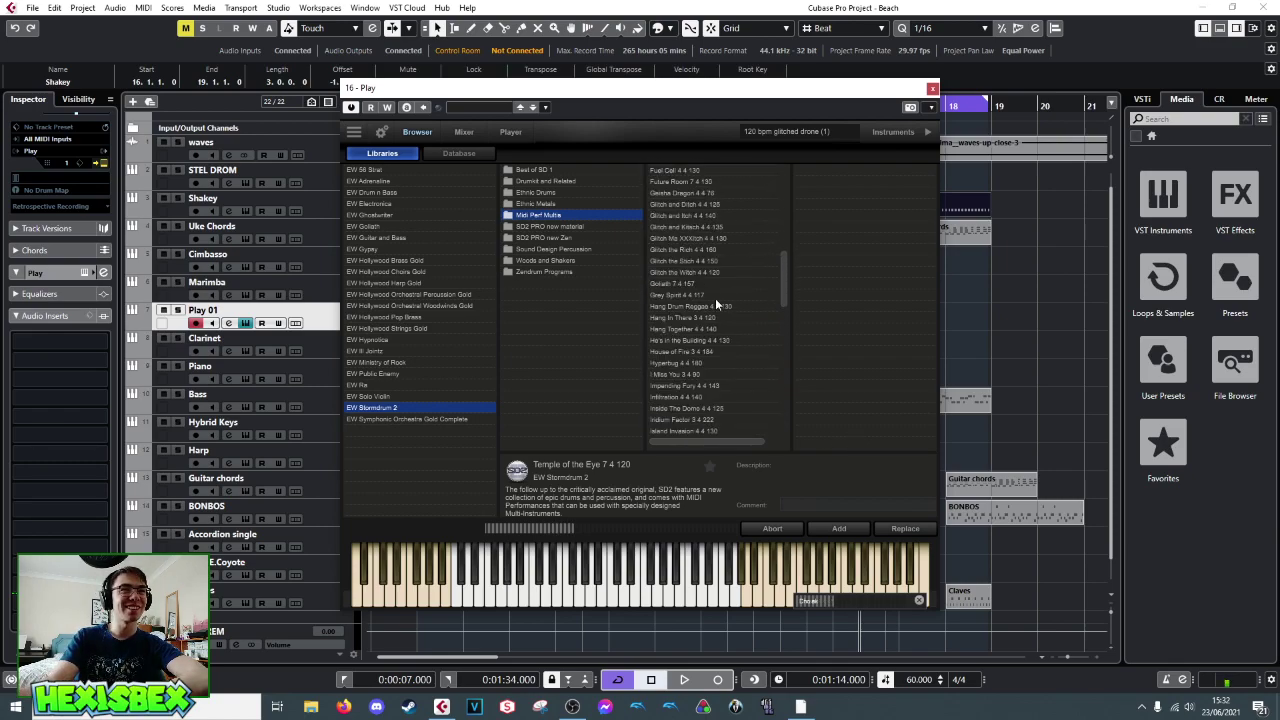
{"action": "scroll", "coordinate": [715, 297], "scroll_direction": "up", "scroll_amount": 8}
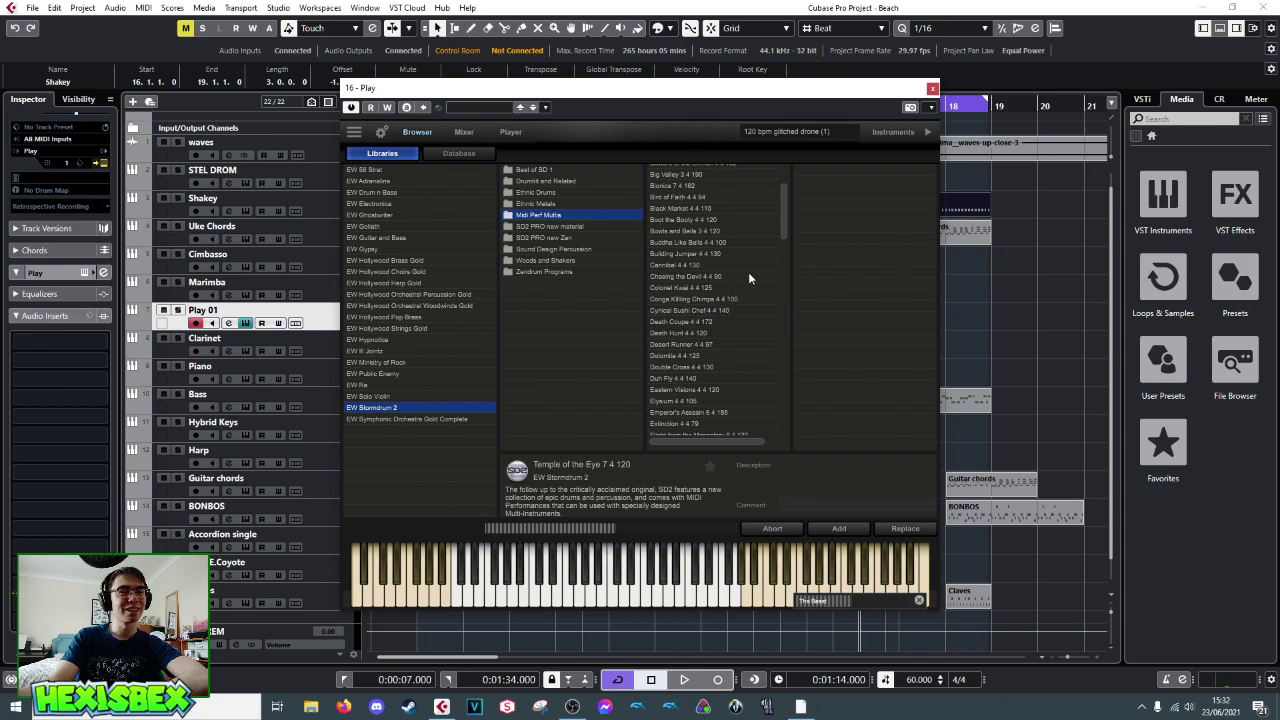
{"action": "scroll", "coordinate": [746, 284], "scroll_direction": "down", "scroll_amount": 5}
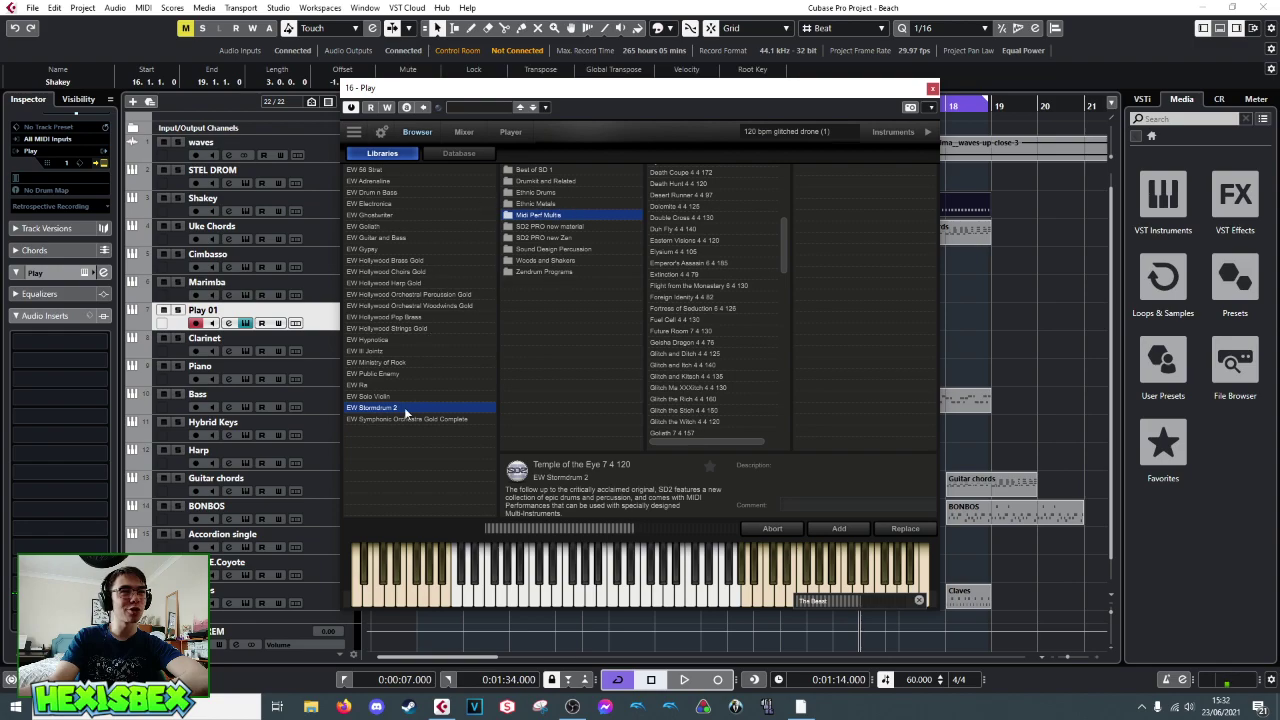
{"action": "scroll", "coordinate": [750, 303], "scroll_direction": "down", "scroll_amount": 4}
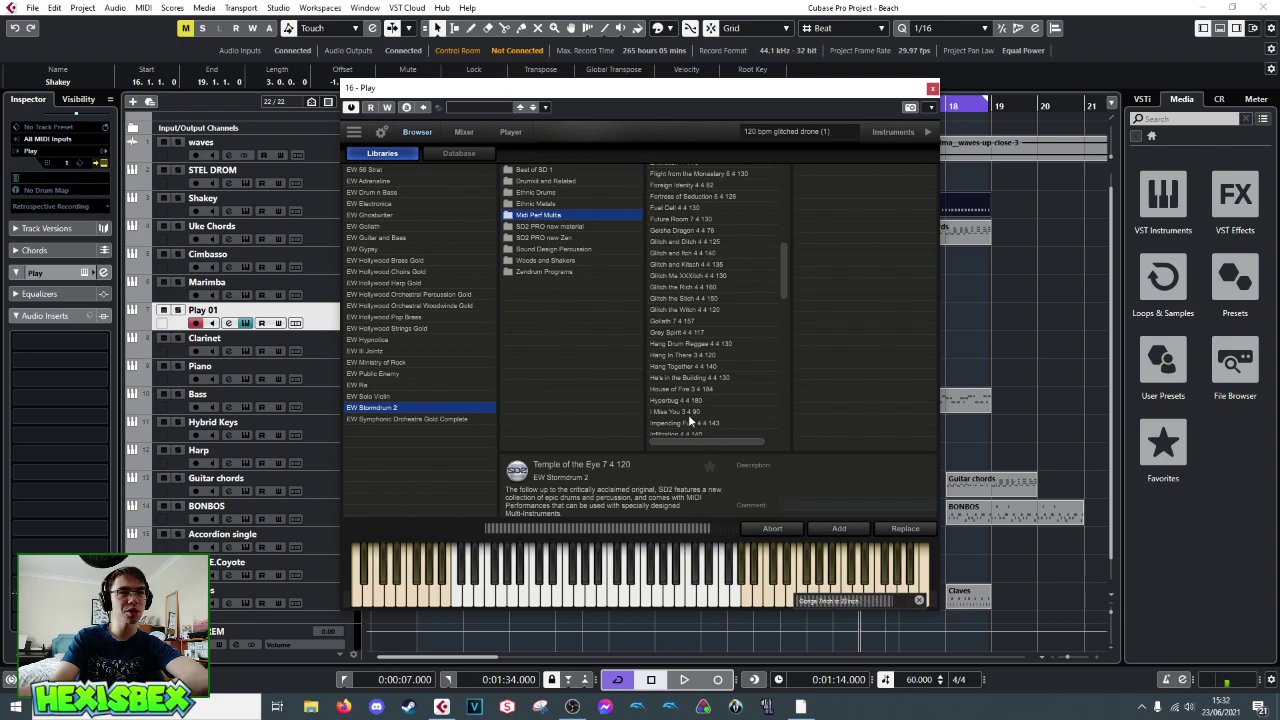
{"action": "scroll", "coordinate": [732, 374], "scroll_direction": "down", "scroll_amount": 3}
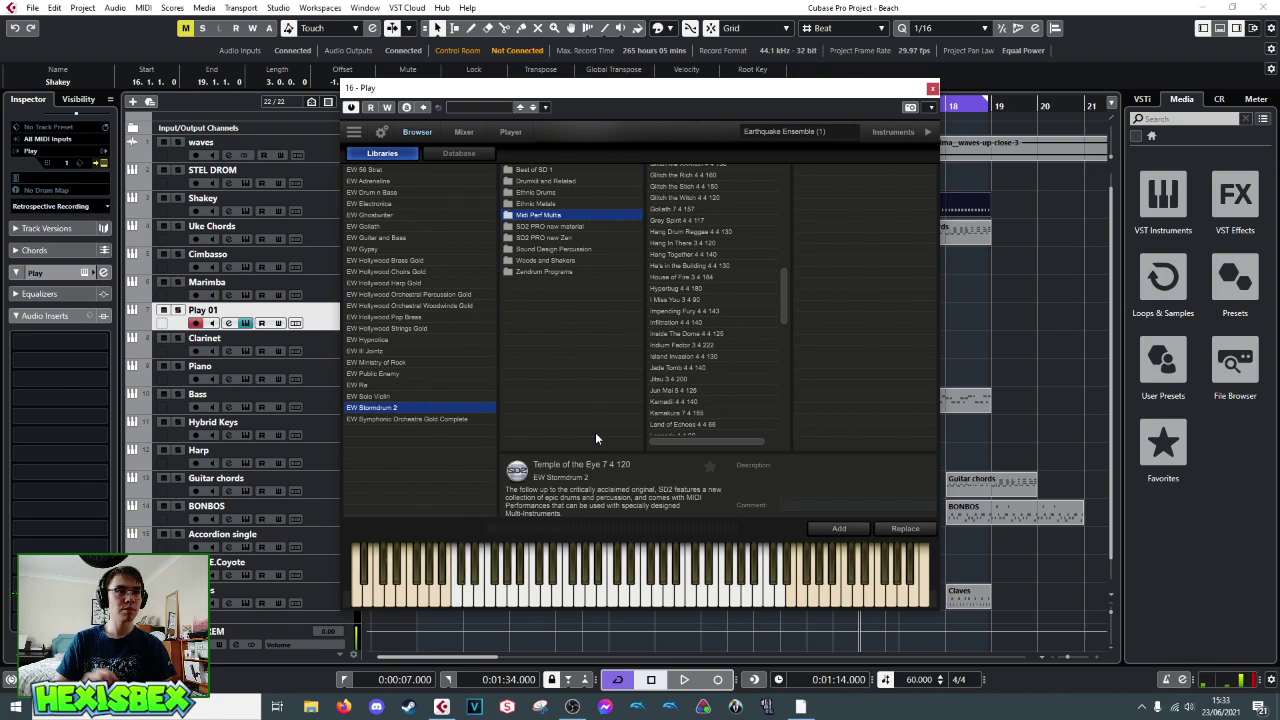
- Load Temple of the Eye 7 4 120 again in place of Earthquake Ensemble and audition notes on the virtual keyboard
{"action": "left_click", "coordinate": [729, 600]}
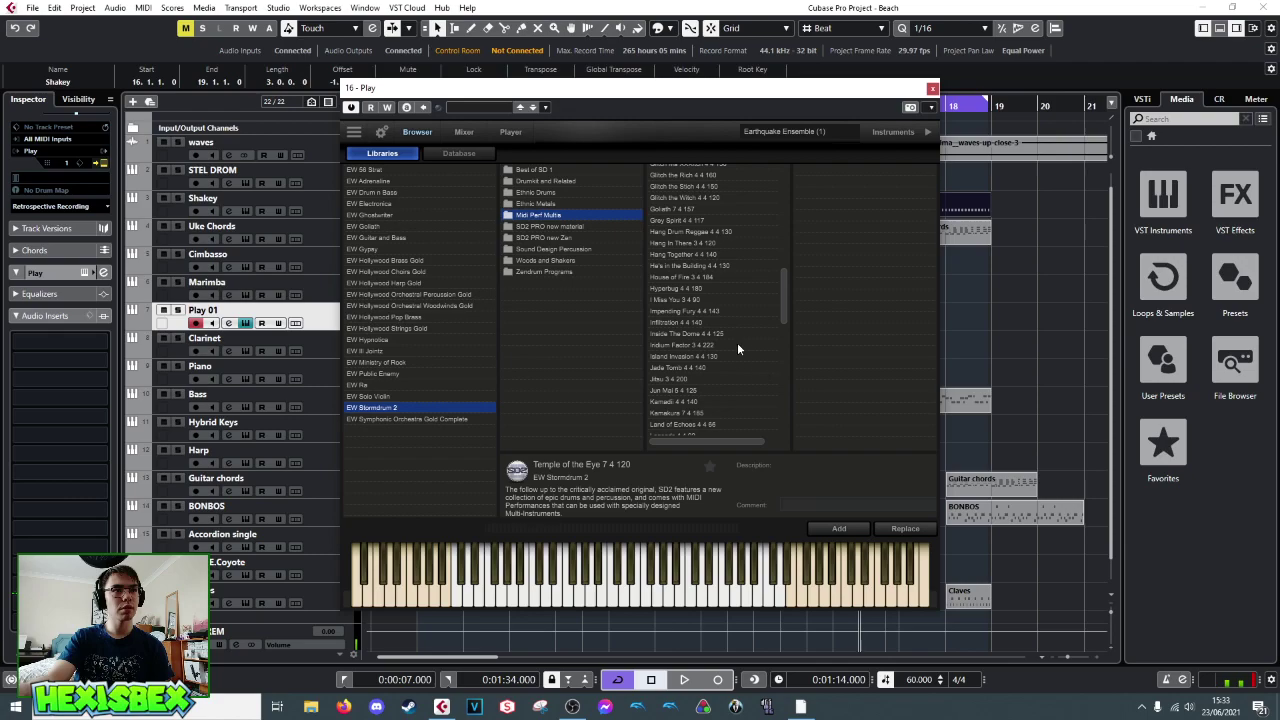
{"action": "left_click", "coordinate": [882, 528]}
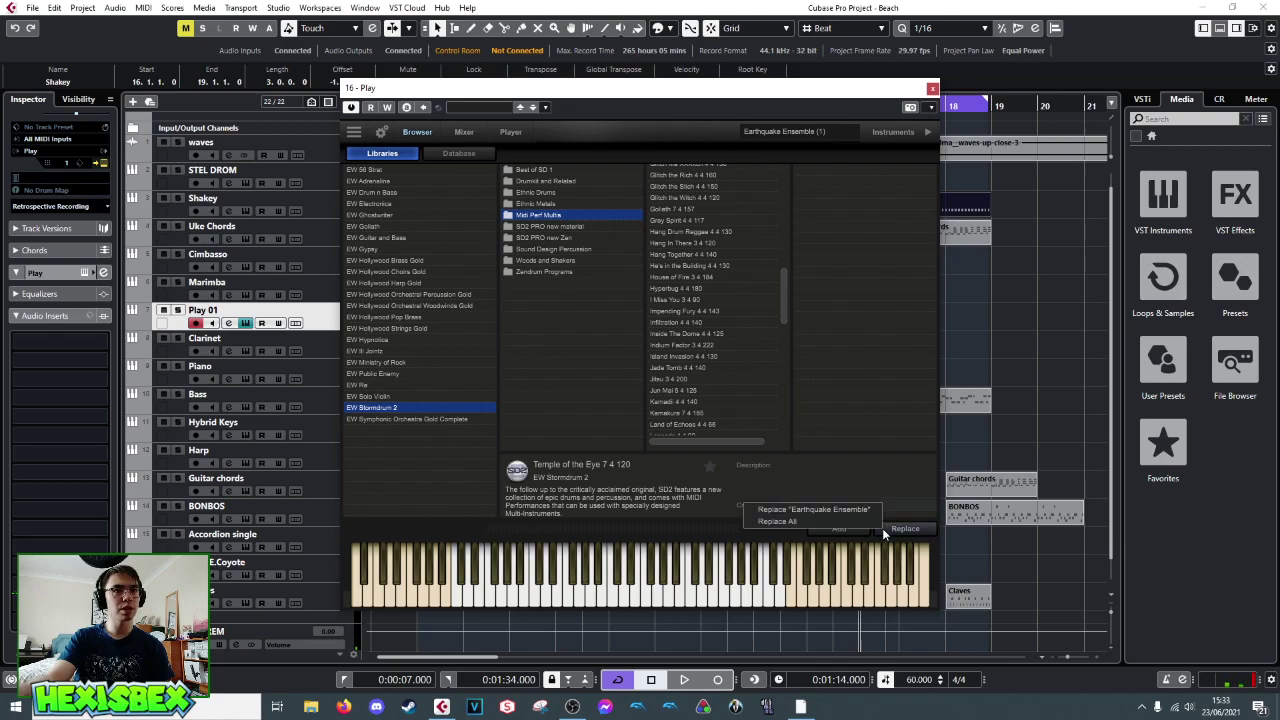
{"action": "left_click", "coordinate": [870, 510]}
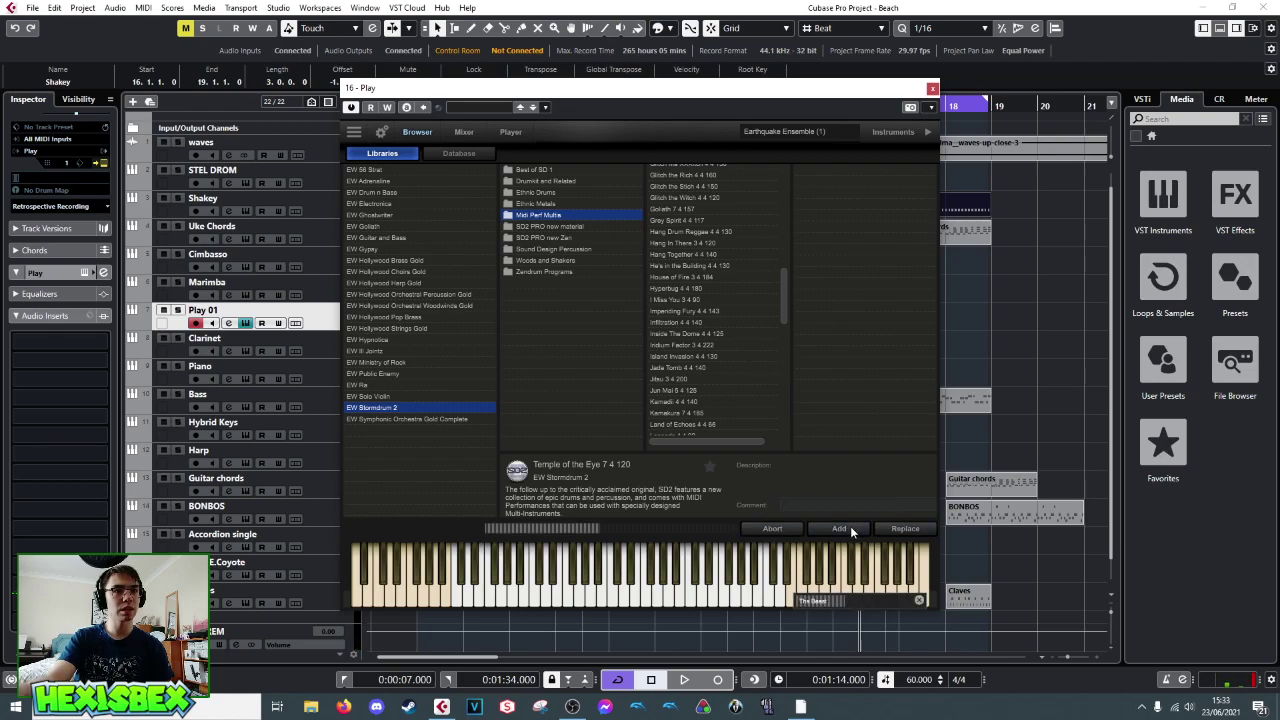
{"action": "left_click", "coordinate": [658, 595]}
{"action": "left_click", "coordinate": [585, 590]}
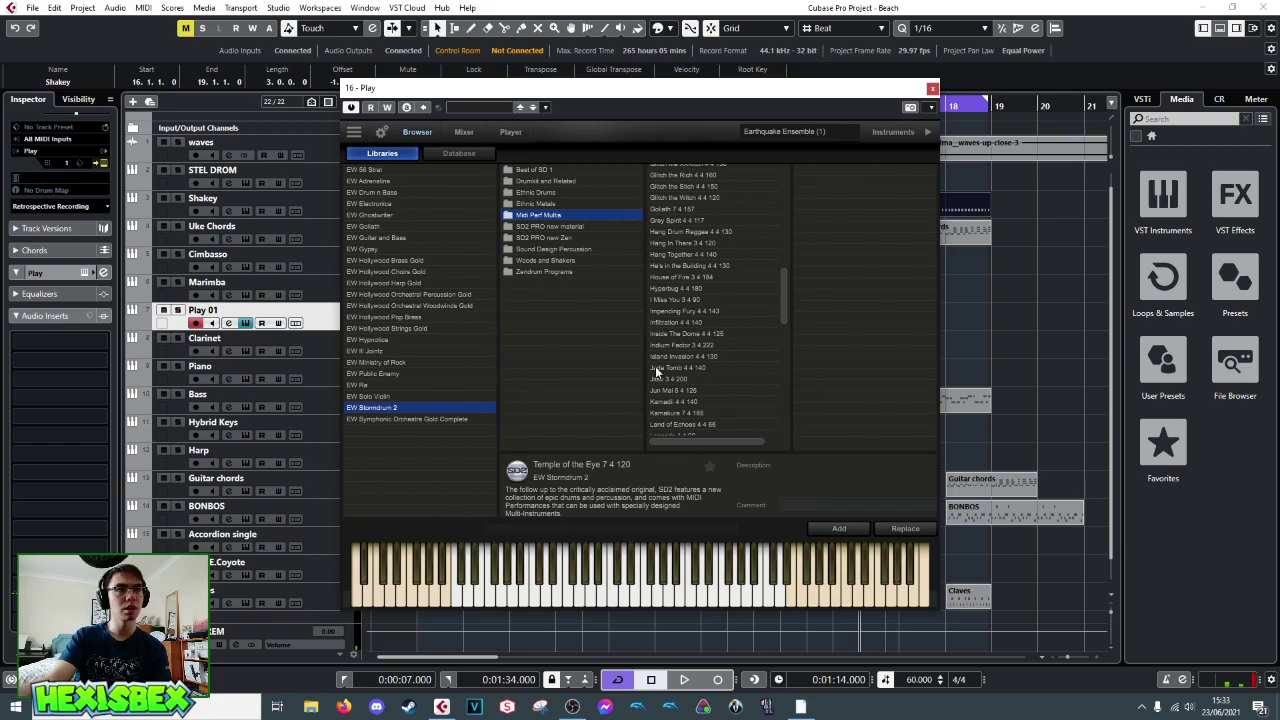
{"action": "scroll", "coordinate": [691, 316], "scroll_direction": "down", "scroll_amount": 1}
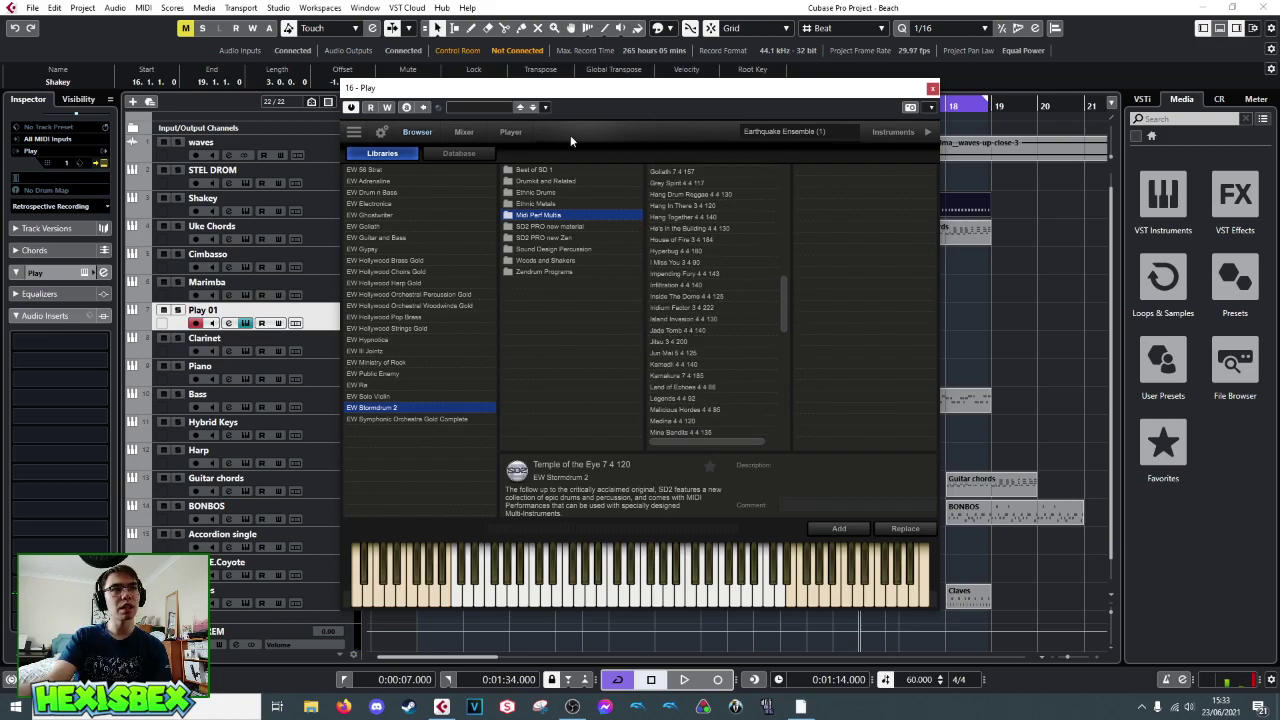
- Choose Inside The Dome 4 4 125 from the Stormdrum 2 MIDI performance multis and audition it on the Play instrument's keyboard
{"action": "left_click", "coordinate": [500, 132]}
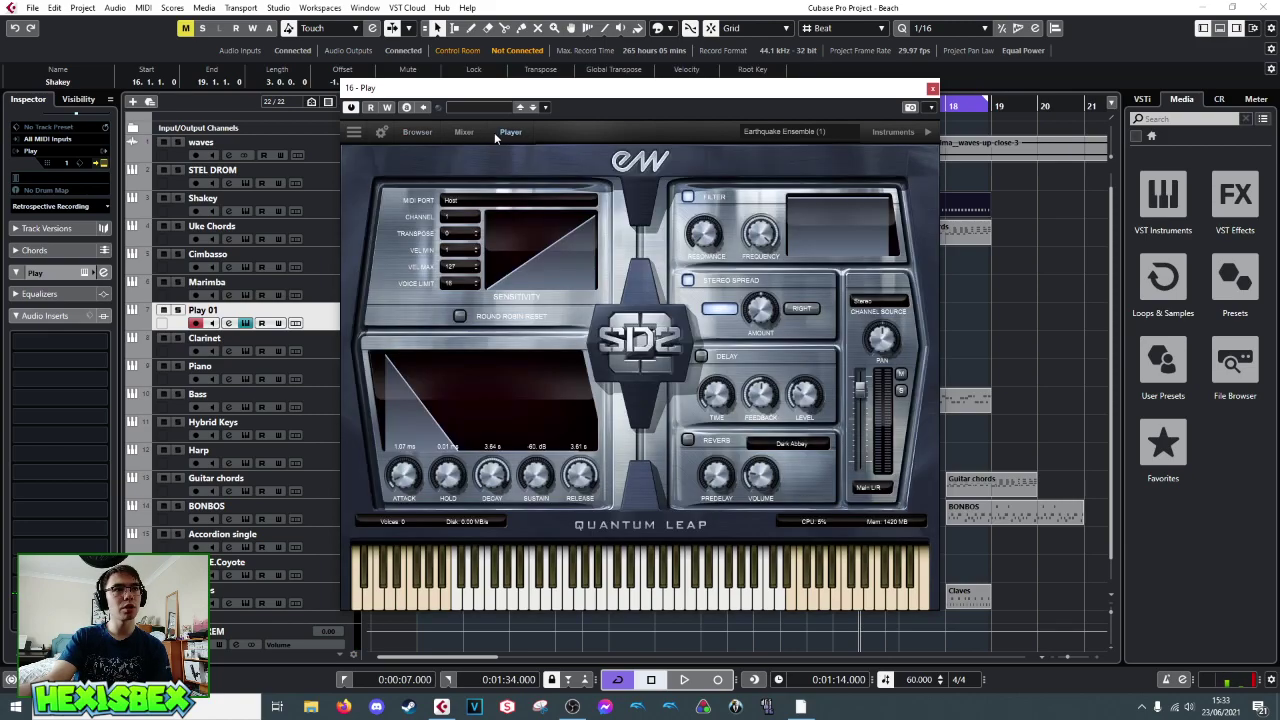
{"action": "left_click", "coordinate": [415, 133]}
{"action": "left_click", "coordinate": [688, 372]}
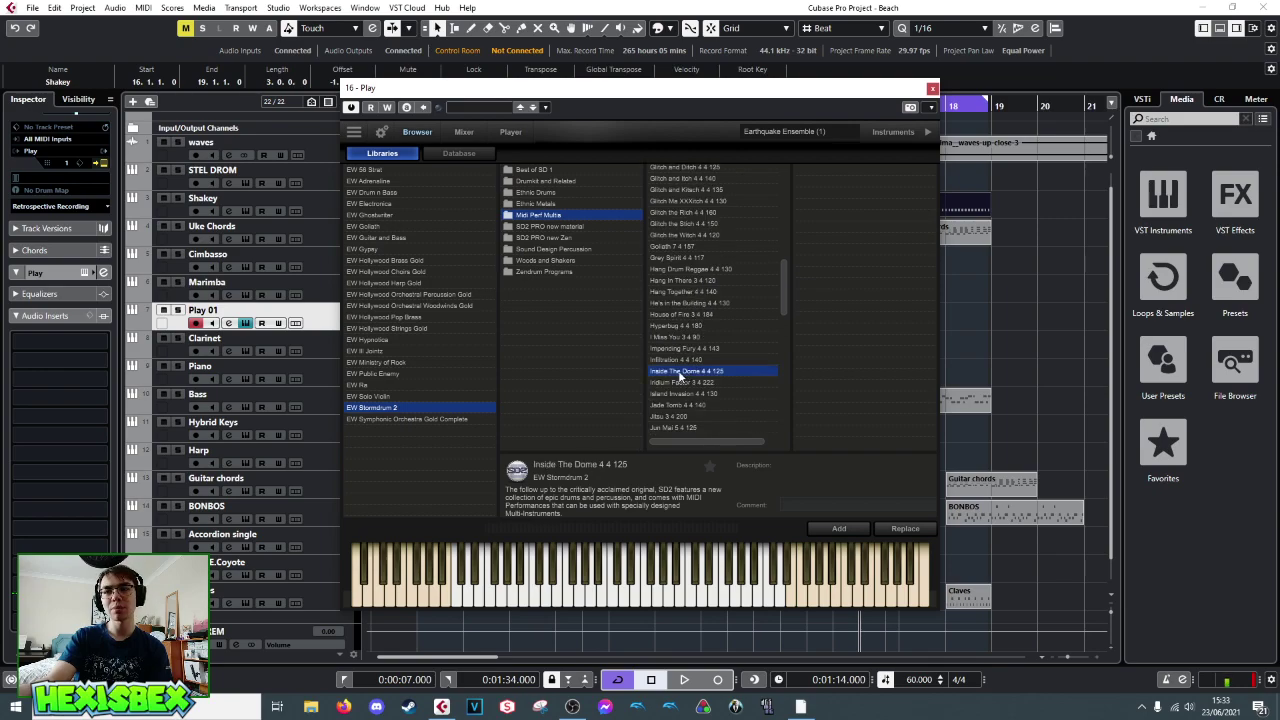
{"action": "left_click", "coordinate": [605, 597]}
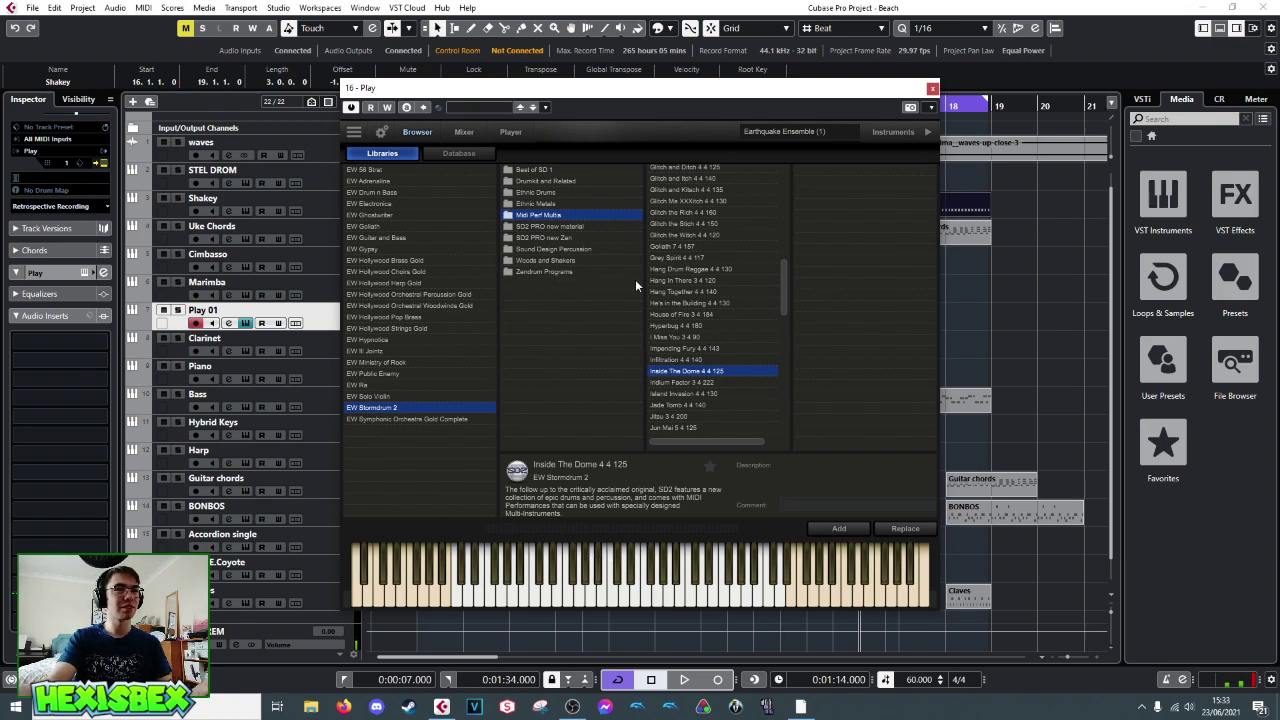
- Close the Play instrument window and remove the Play 01 track from the project
{"action": "left_click", "coordinate": [932, 89]}
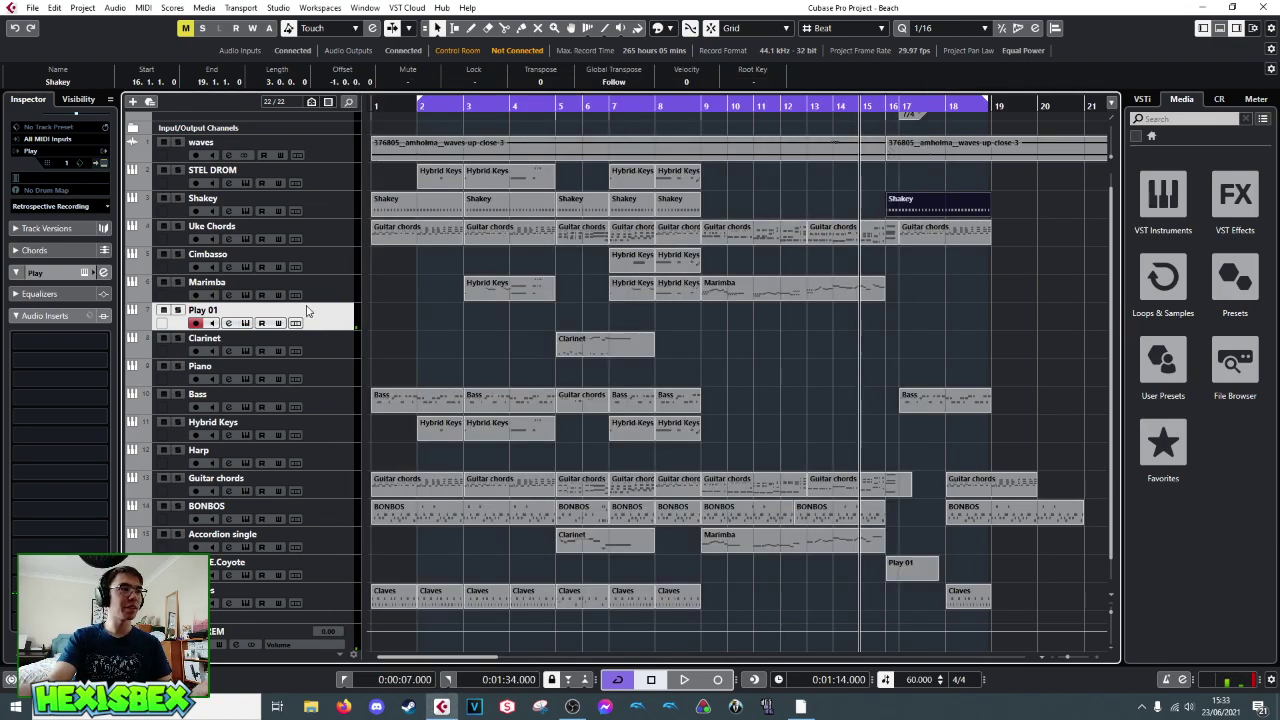
{"action": "right_click", "coordinate": [321, 319]}
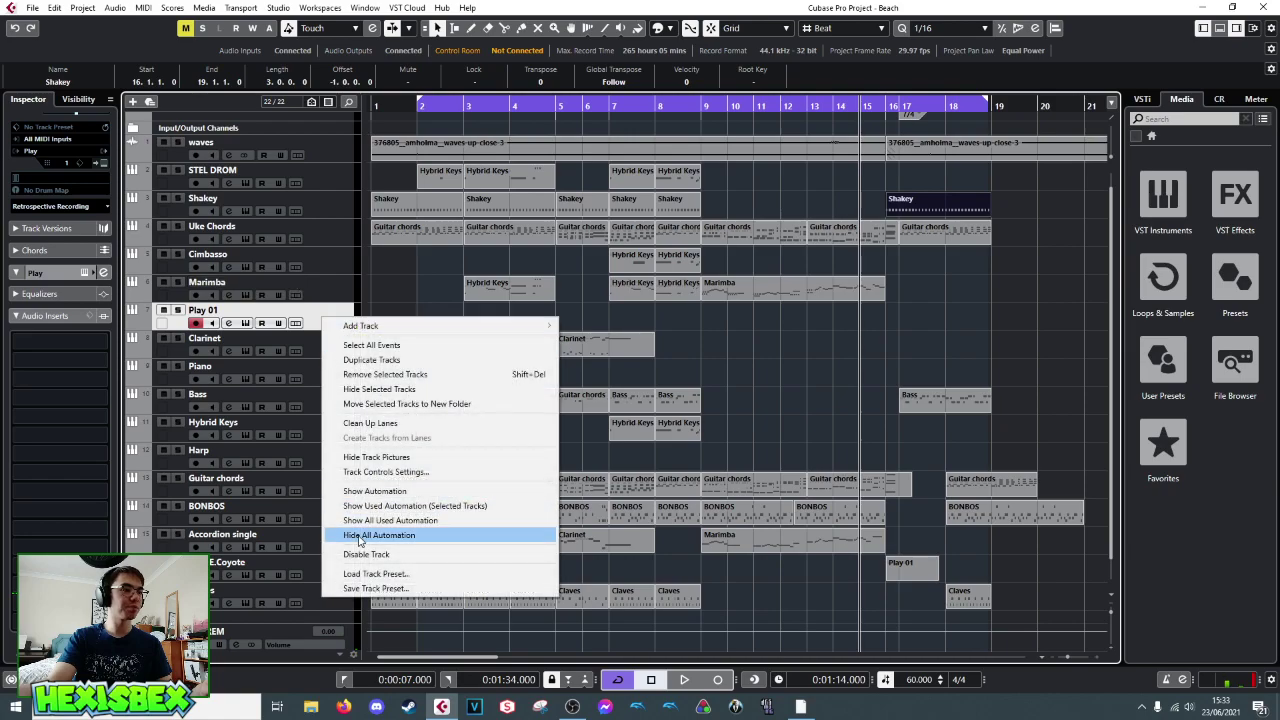
{"action": "left_click", "coordinate": [380, 374]}
- Play the arrangement from the start of bar 16 to hear the transition into bar 17
{"action": "left_click", "coordinate": [886, 106]}
{"action": "key", "text": "space"}
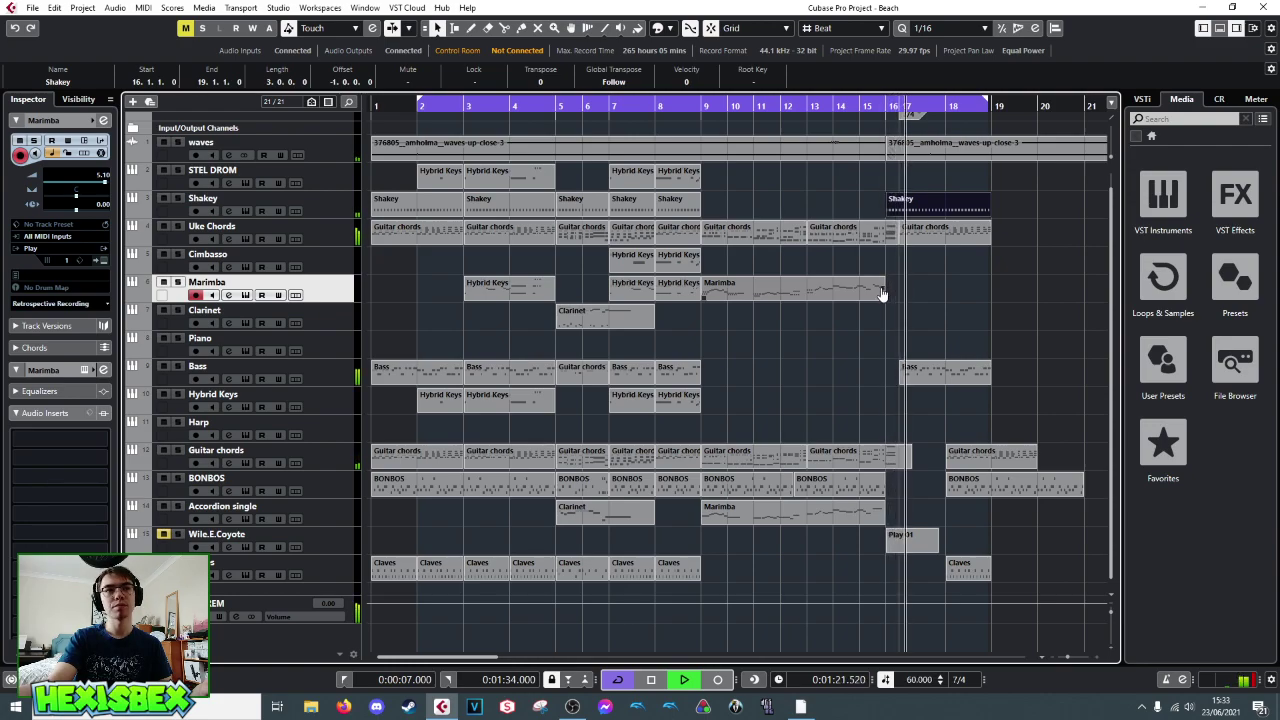
{"action": "key", "text": "space"}
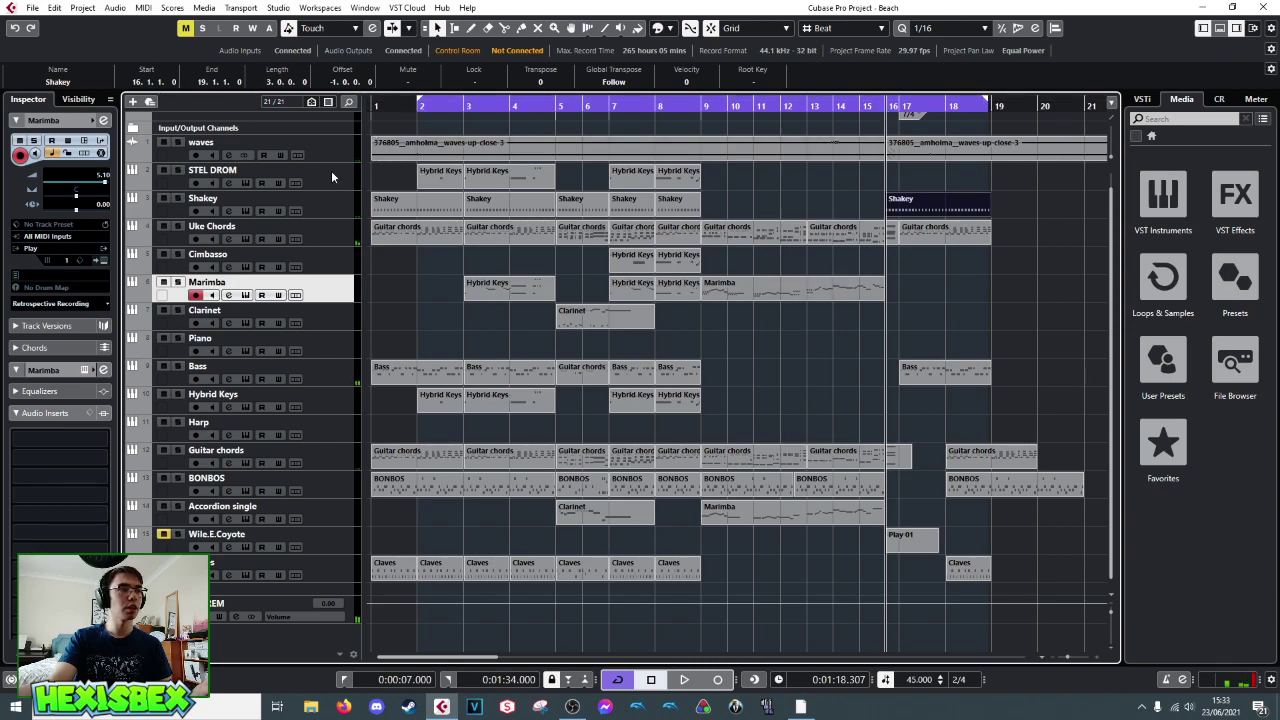
- In the tempo track, move the 60 BPM tempo point from bar 17 back to the start of bar 16
{"action": "key", "text": "ctrl+t"}
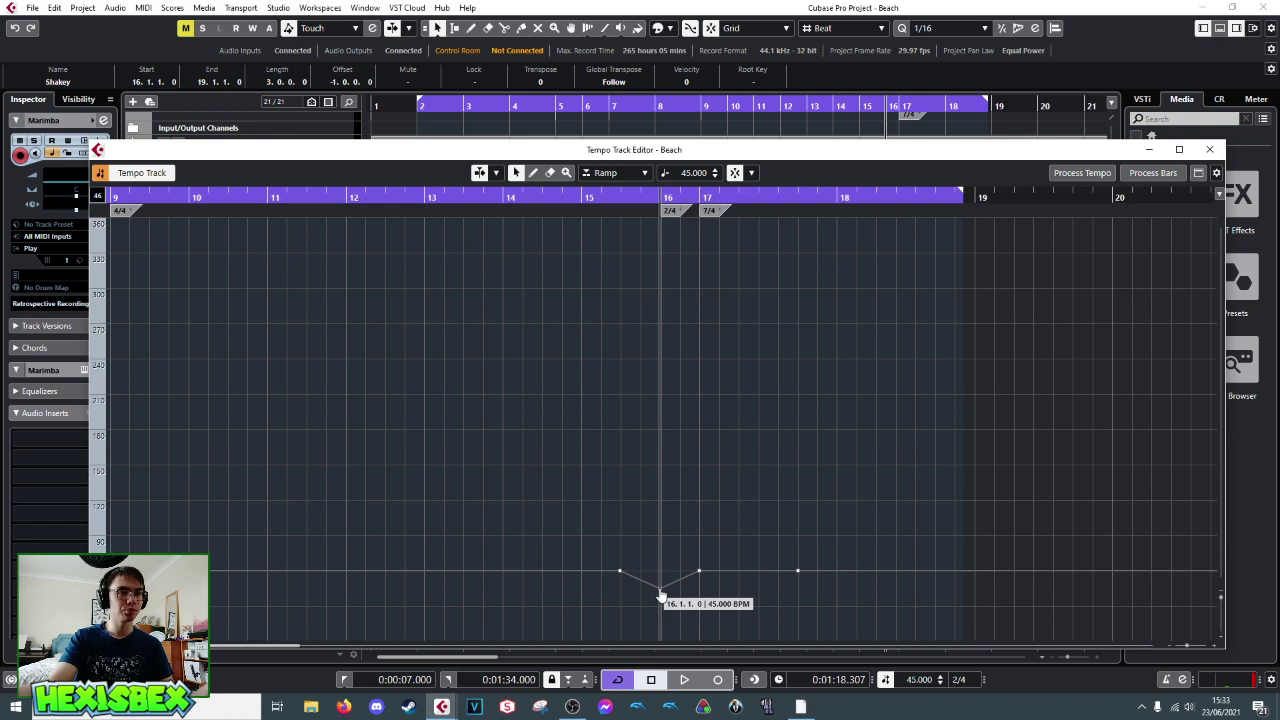
{"action": "left_click_drag", "start_coordinate": [701, 577], "coordinate": [666, 580]}
{"action": "mouse_move", "coordinate": [662, 580]}
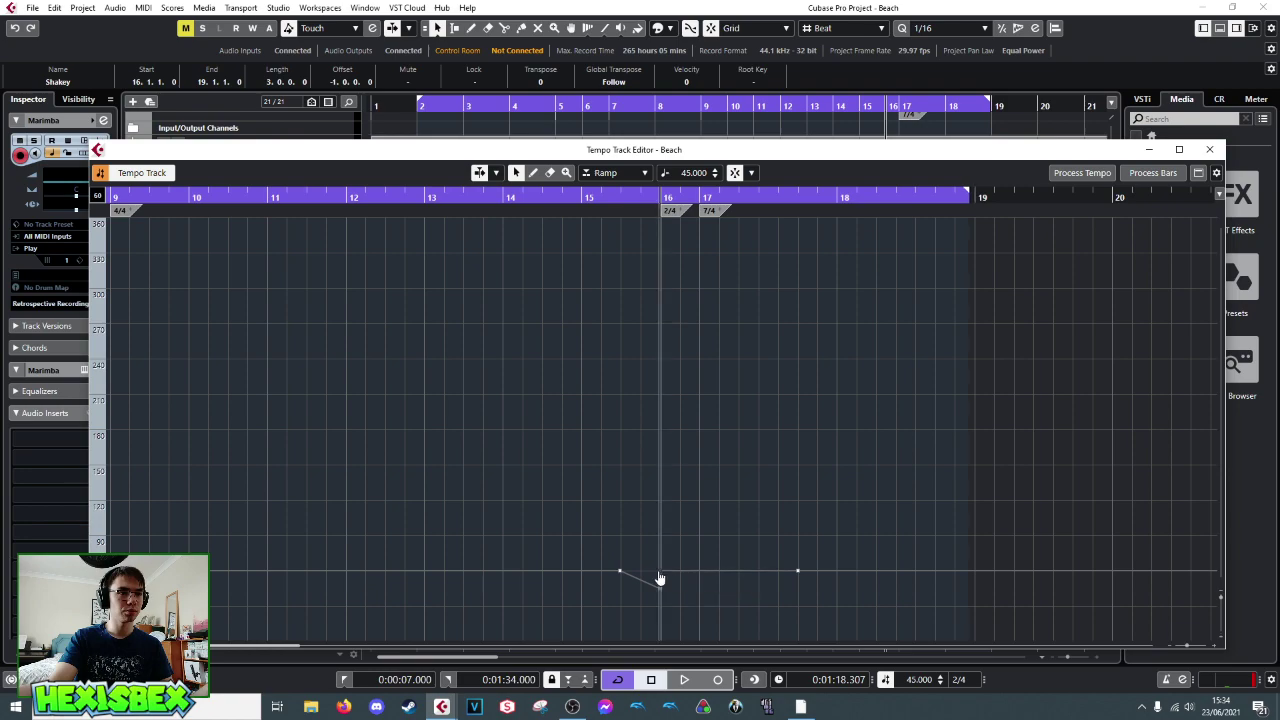
- Play through the bar 16 tempo change twice, starting within and then at bar 15, and close the tempo track editor
{"action": "left_click", "coordinate": [611, 197]}
{"action": "key", "text": "space"}
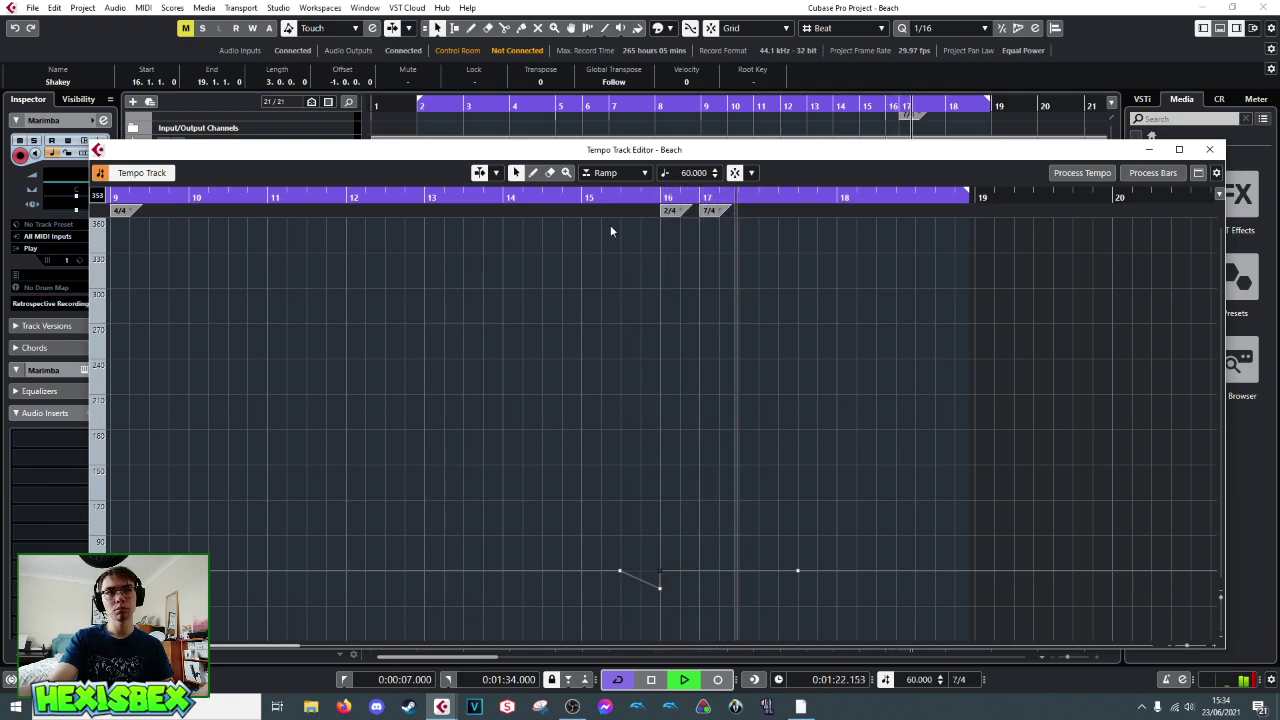
{"action": "key", "text": "space"}
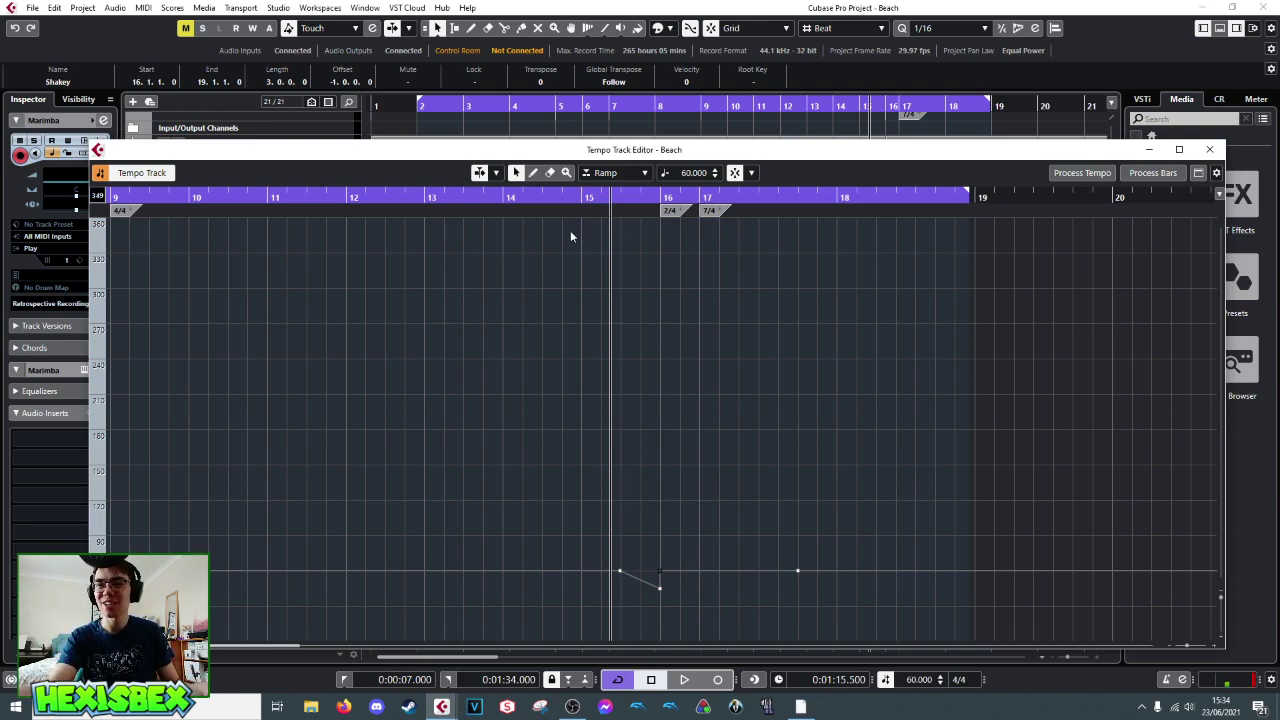
{"action": "left_click_drag", "start_coordinate": [584, 197], "coordinate": [583, 211]}
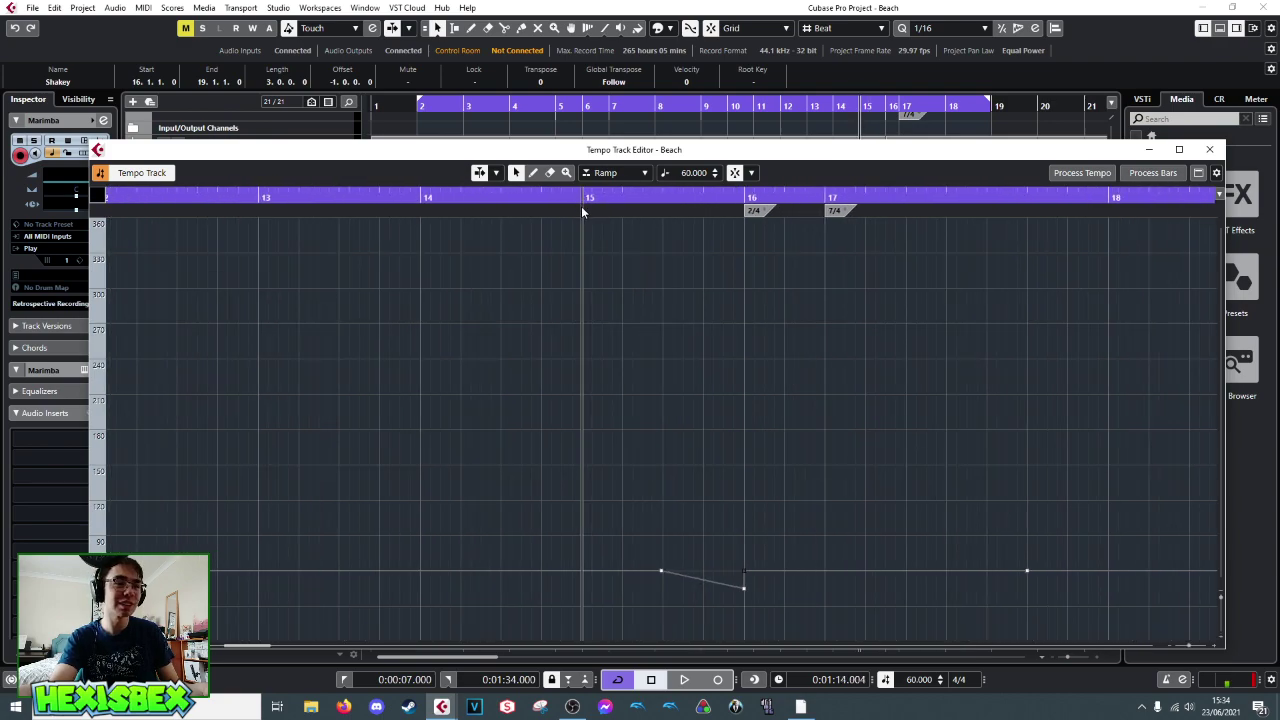
{"action": "key", "text": "space"}
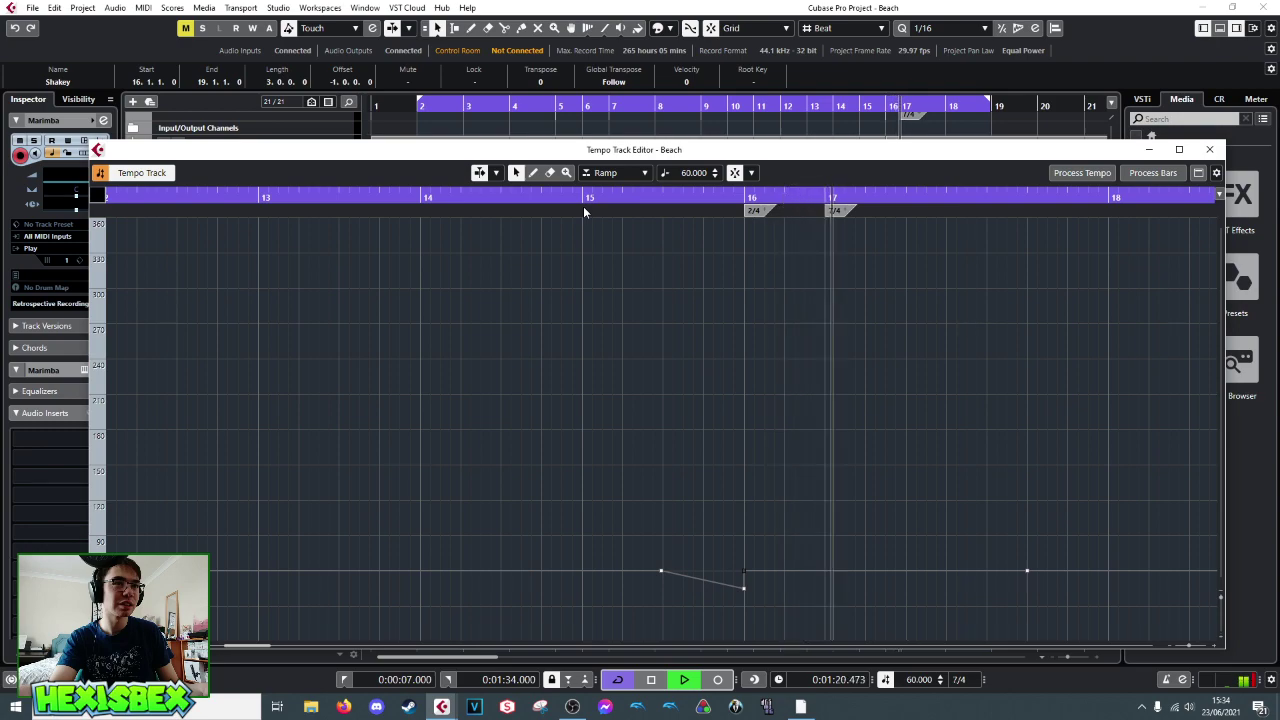
{"action": "key", "text": "space"}
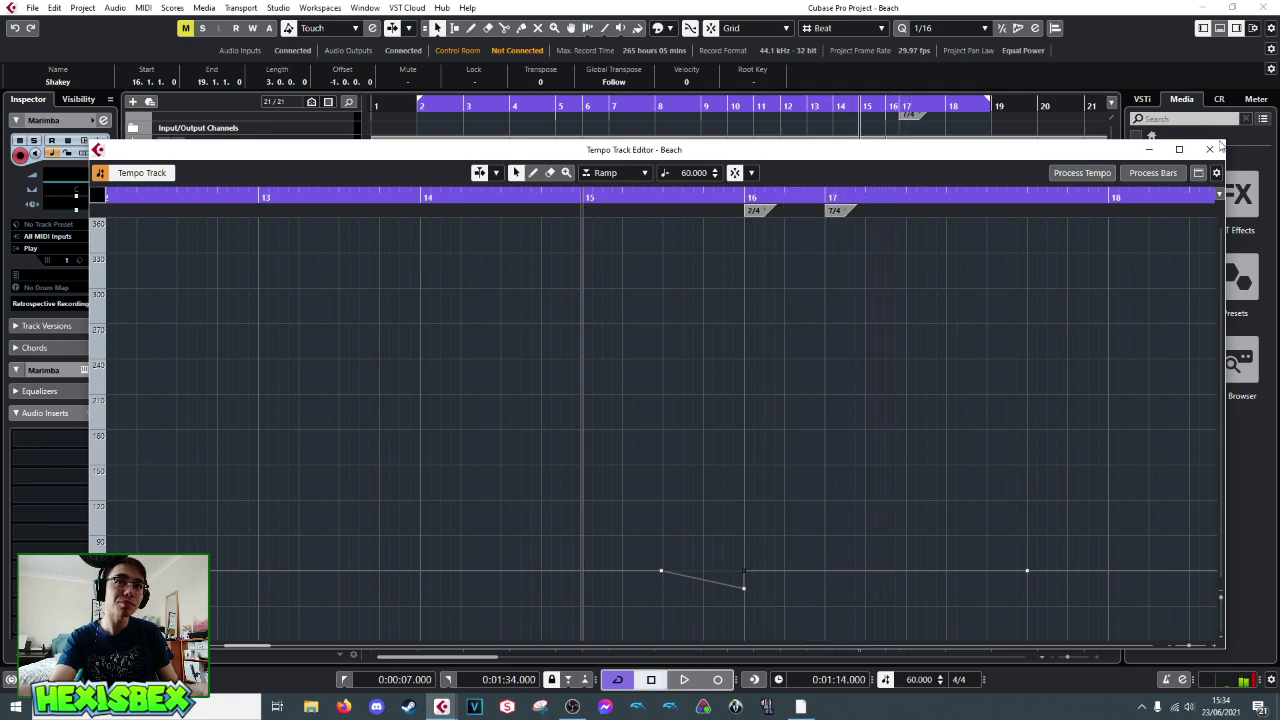
{"action": "left_click", "coordinate": [1209, 149]}
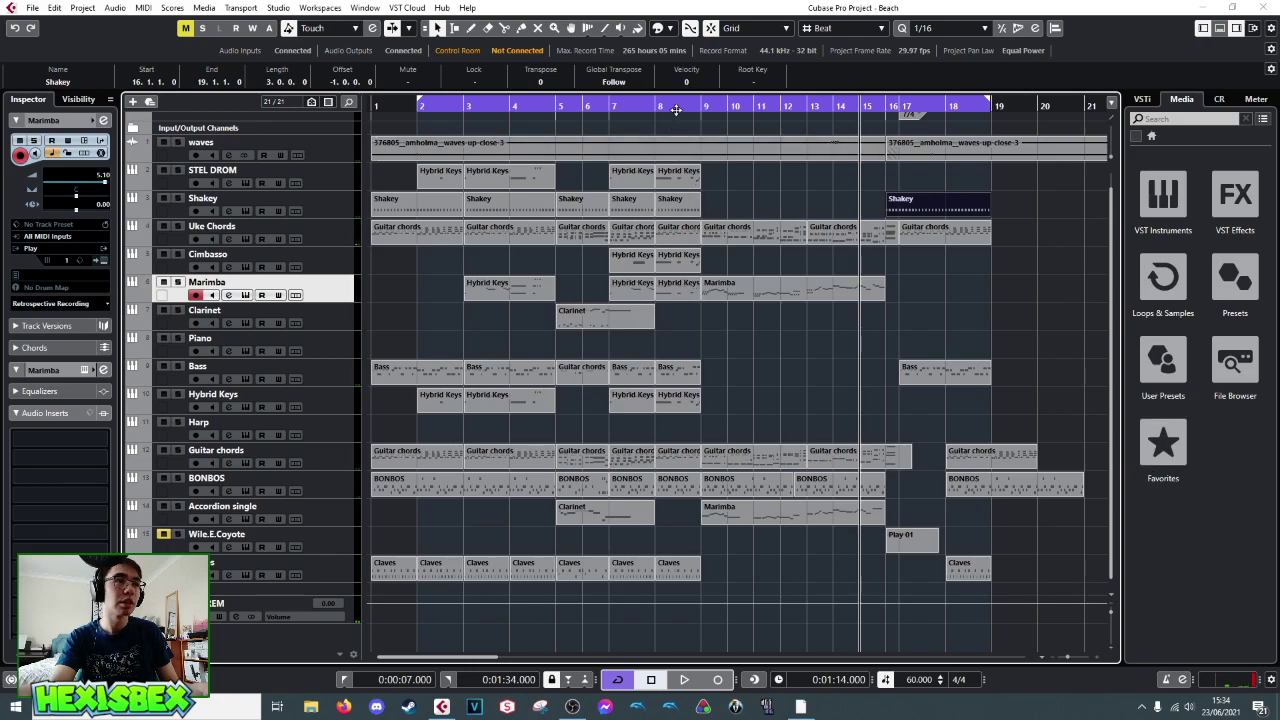
- Play the opening of the arrangement from bar 1
{"action": "left_click", "coordinate": [368, 107]}
{"action": "key", "text": "space"}
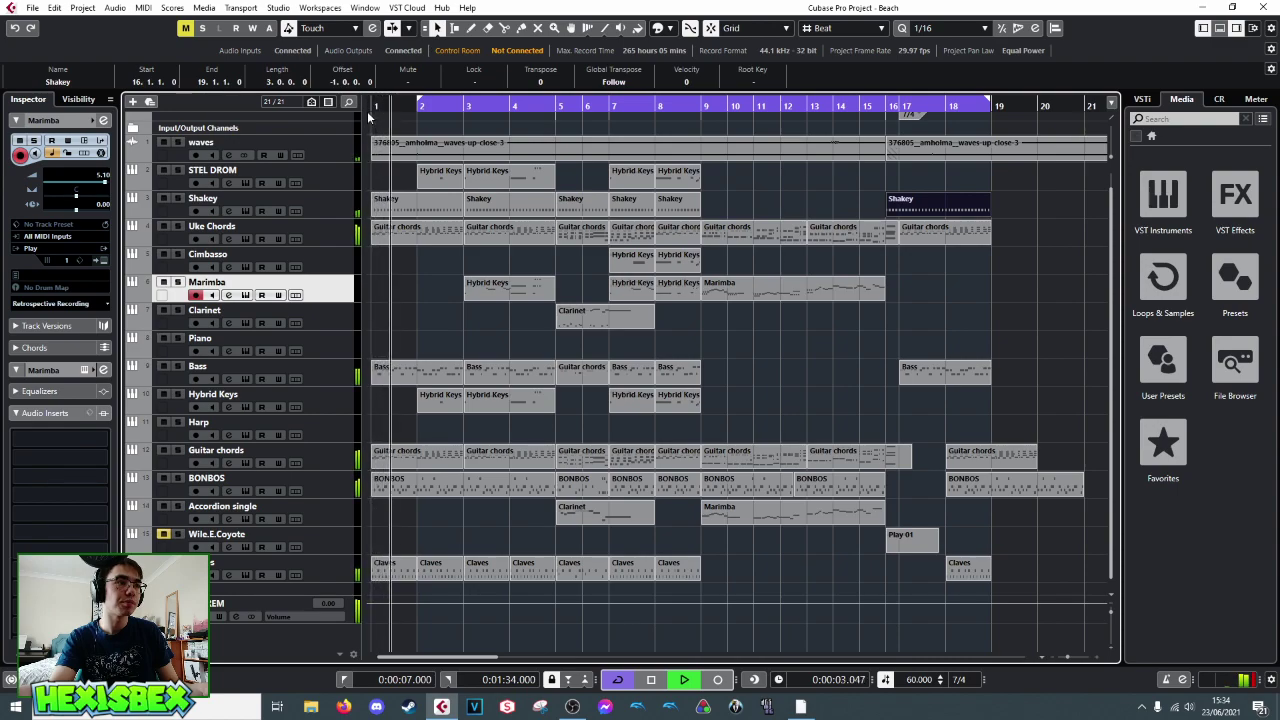
{"action": "key", "text": "space"}
- Play the arrangement from bar 9 and select the Hybrid Keys track to try a part over it
{"action": "left_click", "coordinate": [702, 106]}
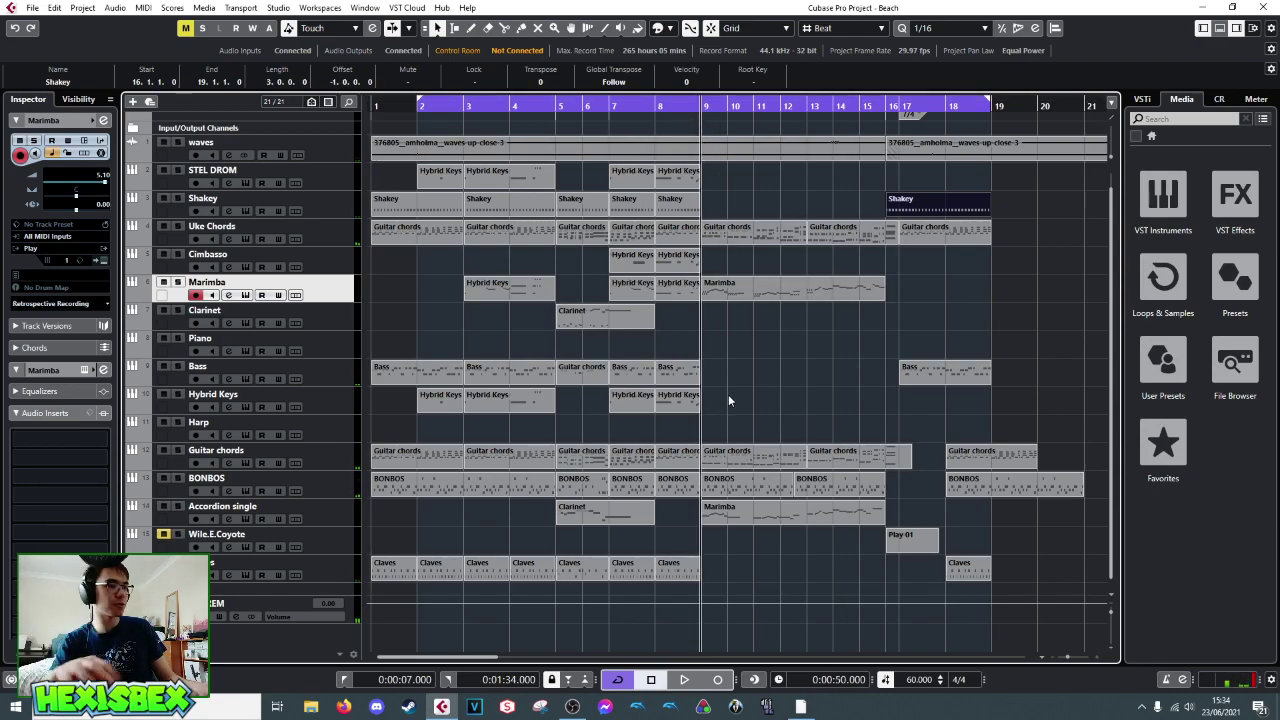
{"action": "key", "text": "space"}
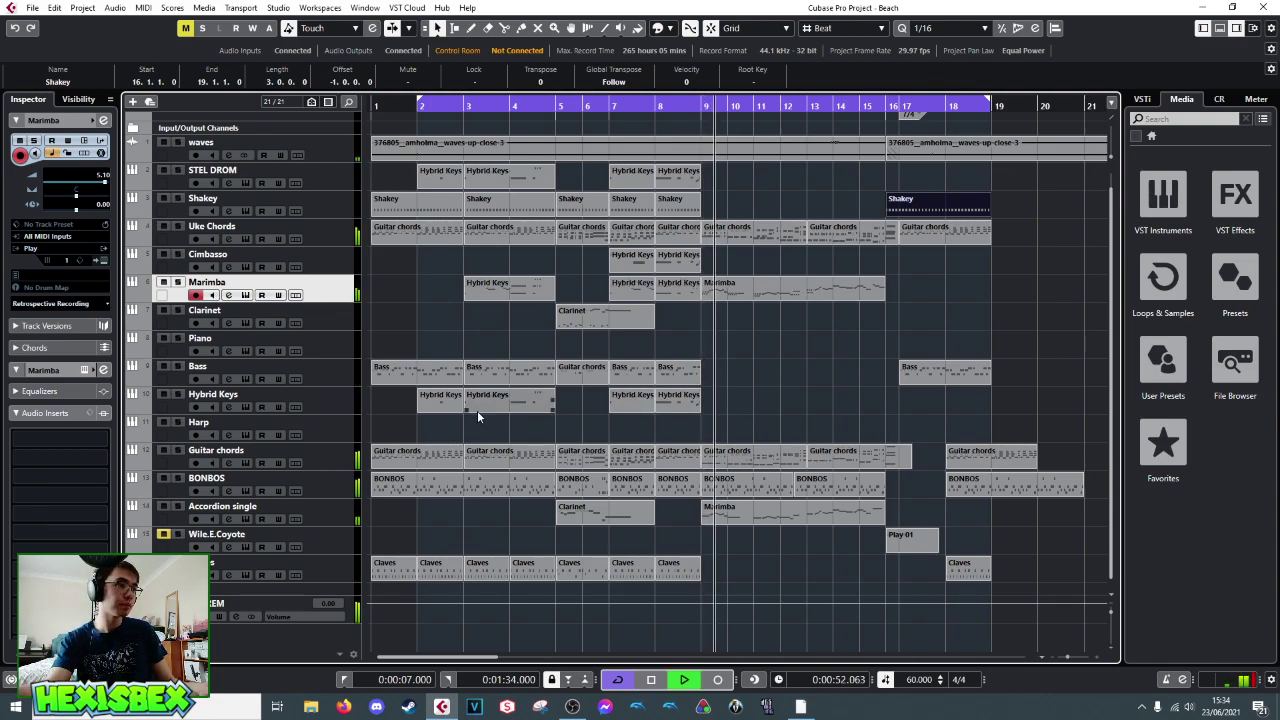
{"action": "left_click", "coordinate": [335, 402]}
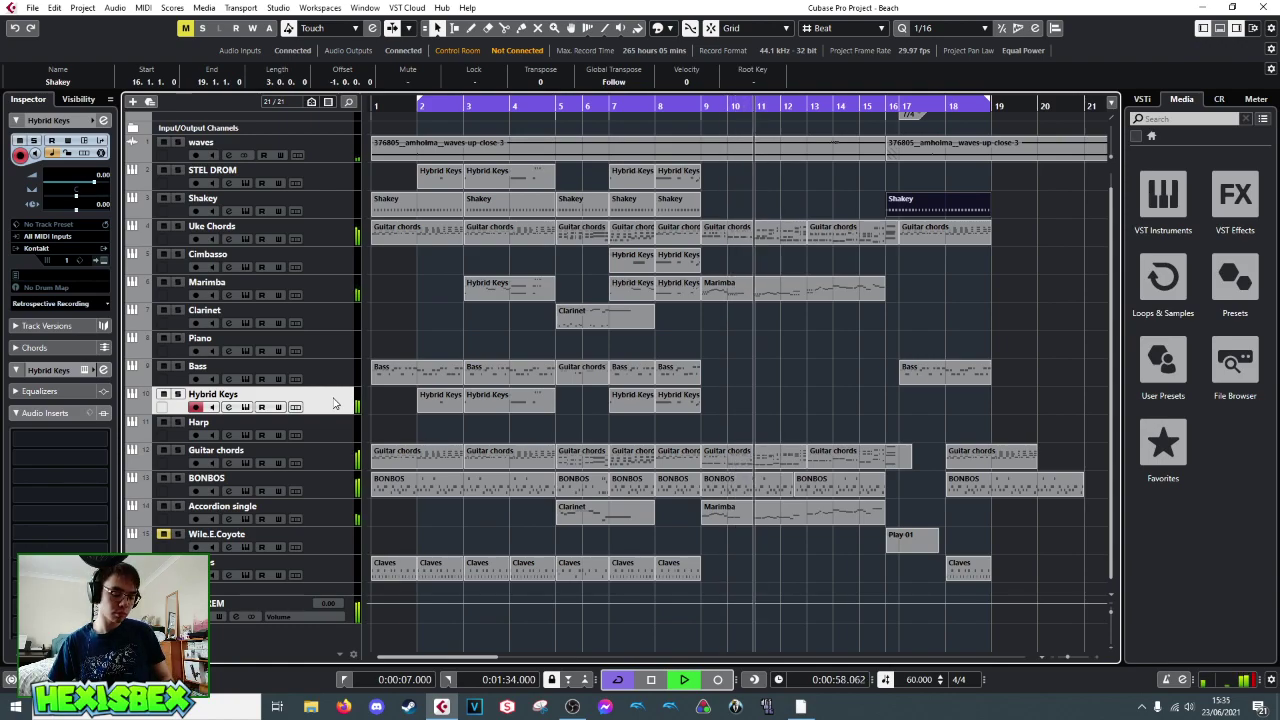
{"action": "key", "text": "space"}
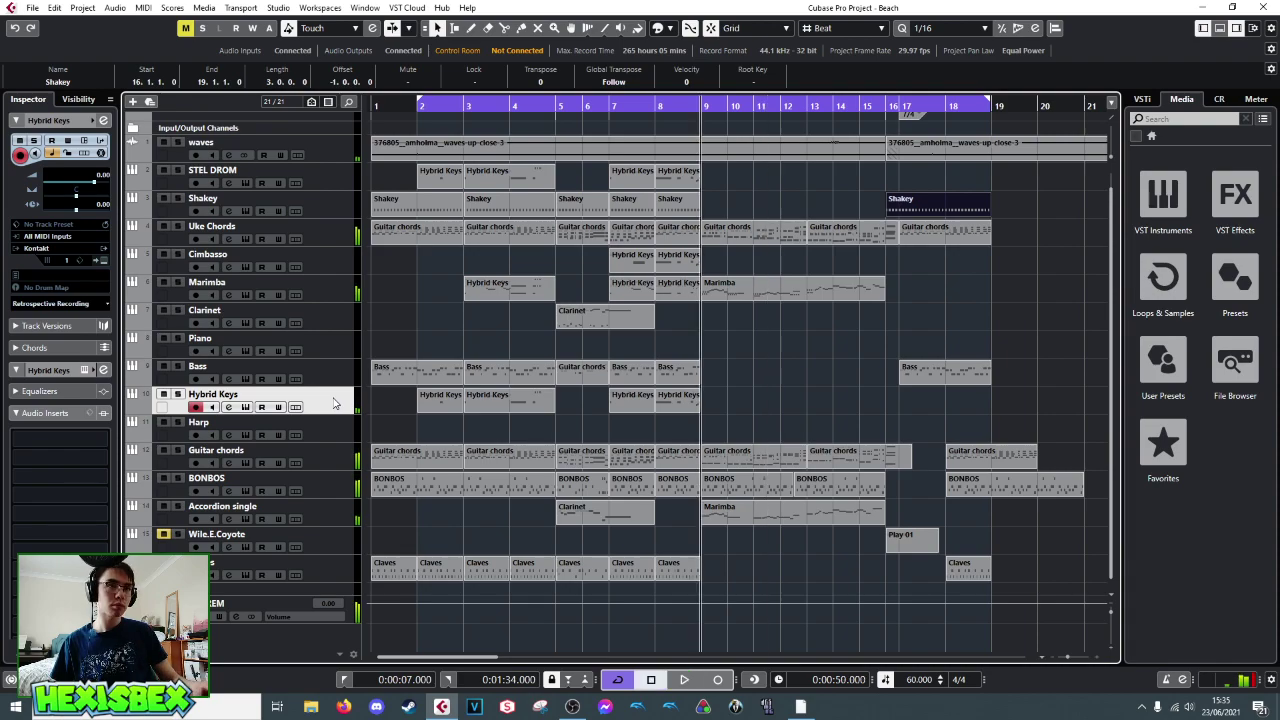
- Replay the passage around bar 10 with Hybrid Keys selected, setting the playback start at bar 10
{"action": "left_click", "coordinate": [736, 108]}
{"action": "key", "text": "space"}
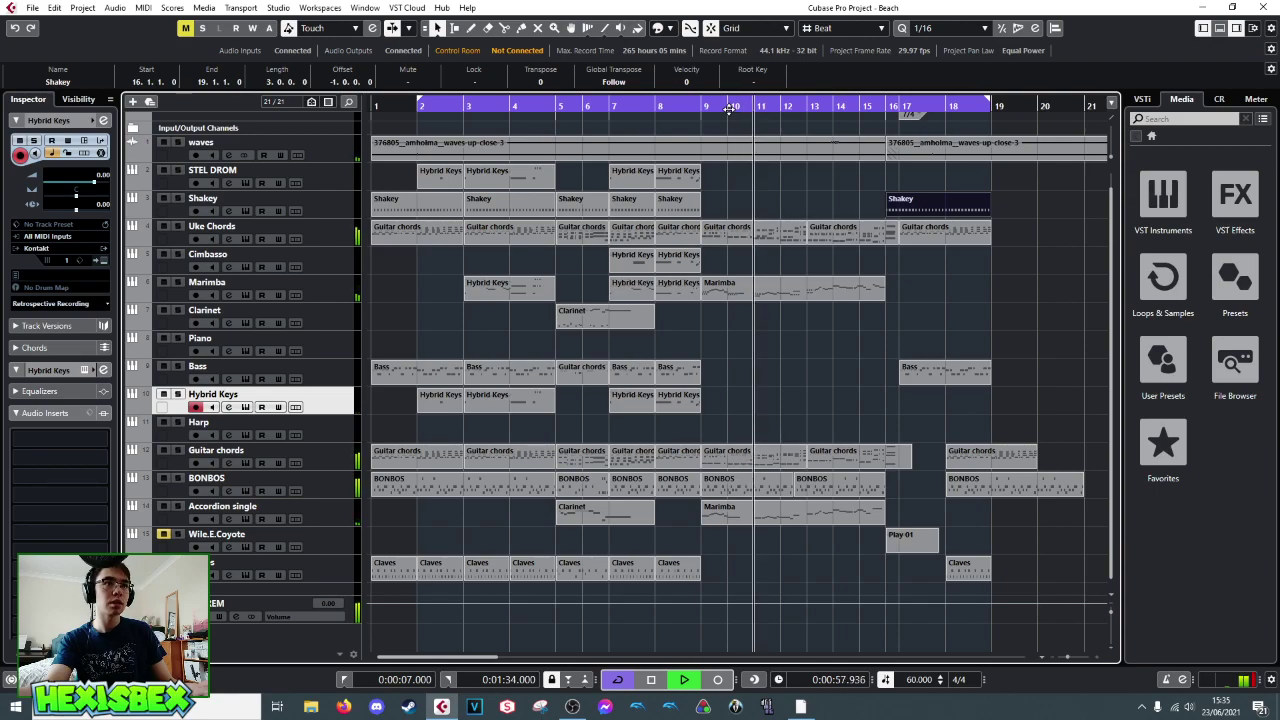
{"action": "key", "text": "space"}
{"action": "left_click", "coordinate": [740, 108]}
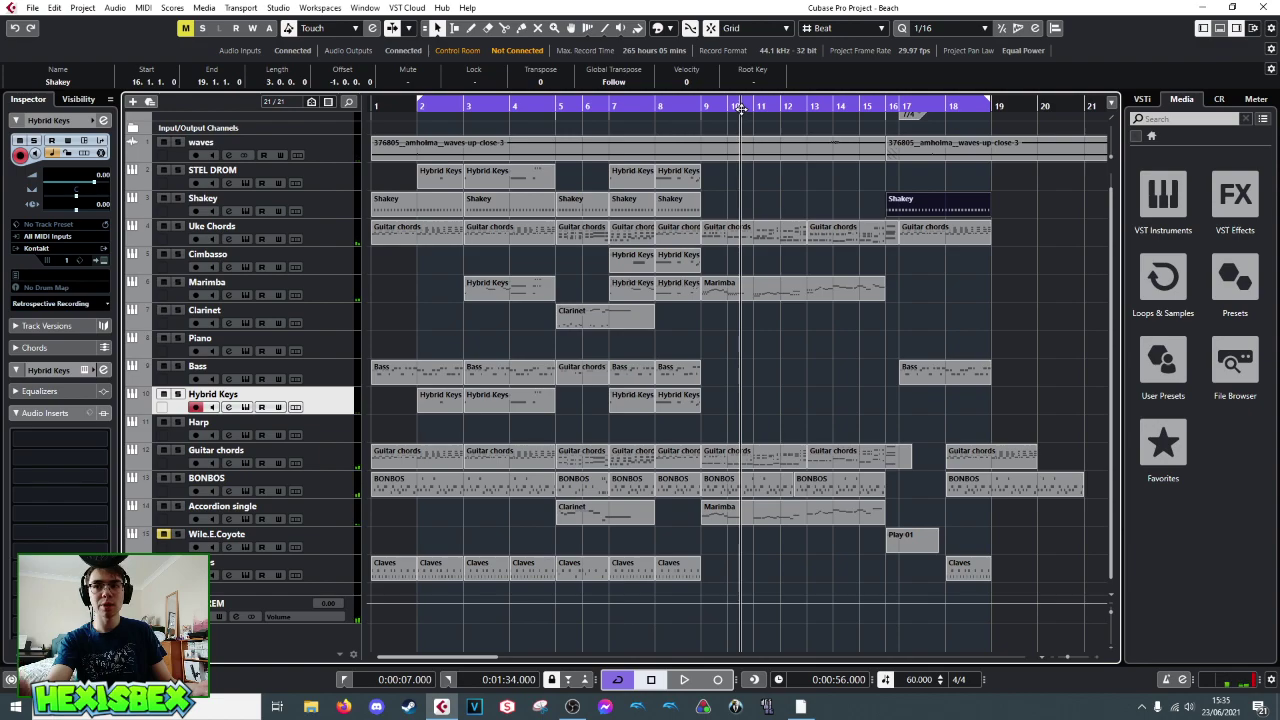
{"action": "left_click", "coordinate": [729, 105]}
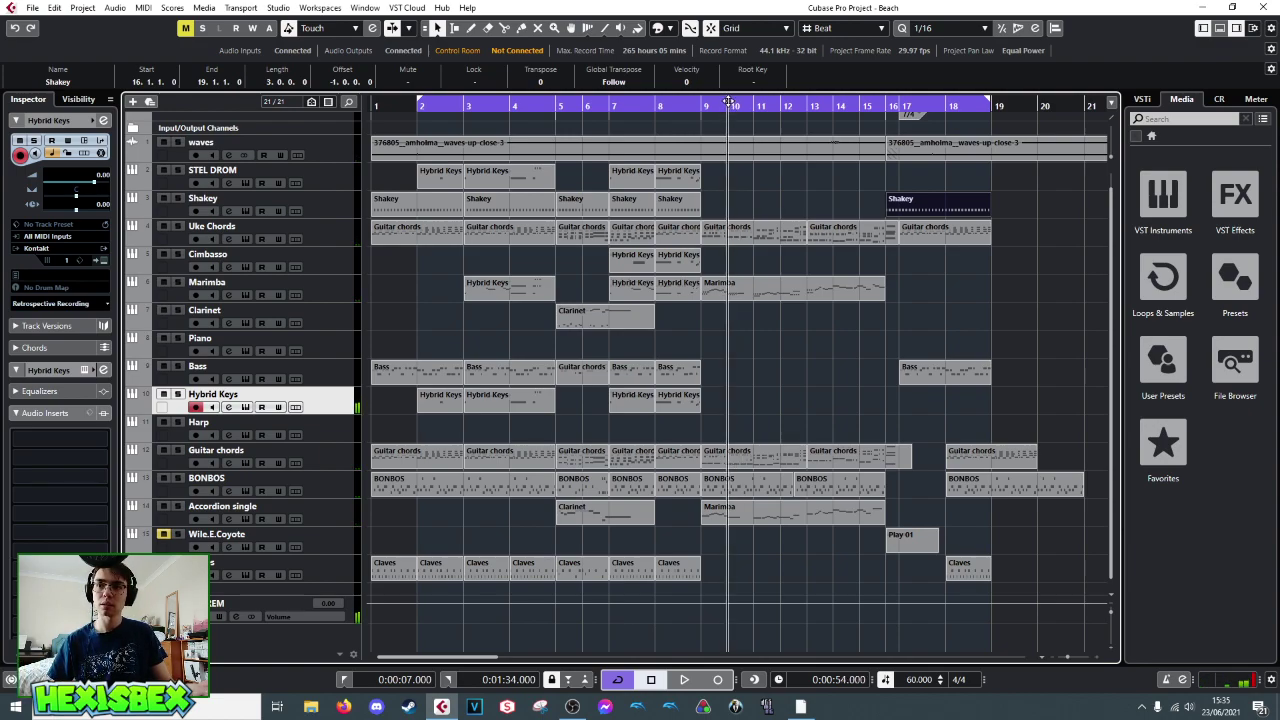
{"action": "key", "text": "space"}
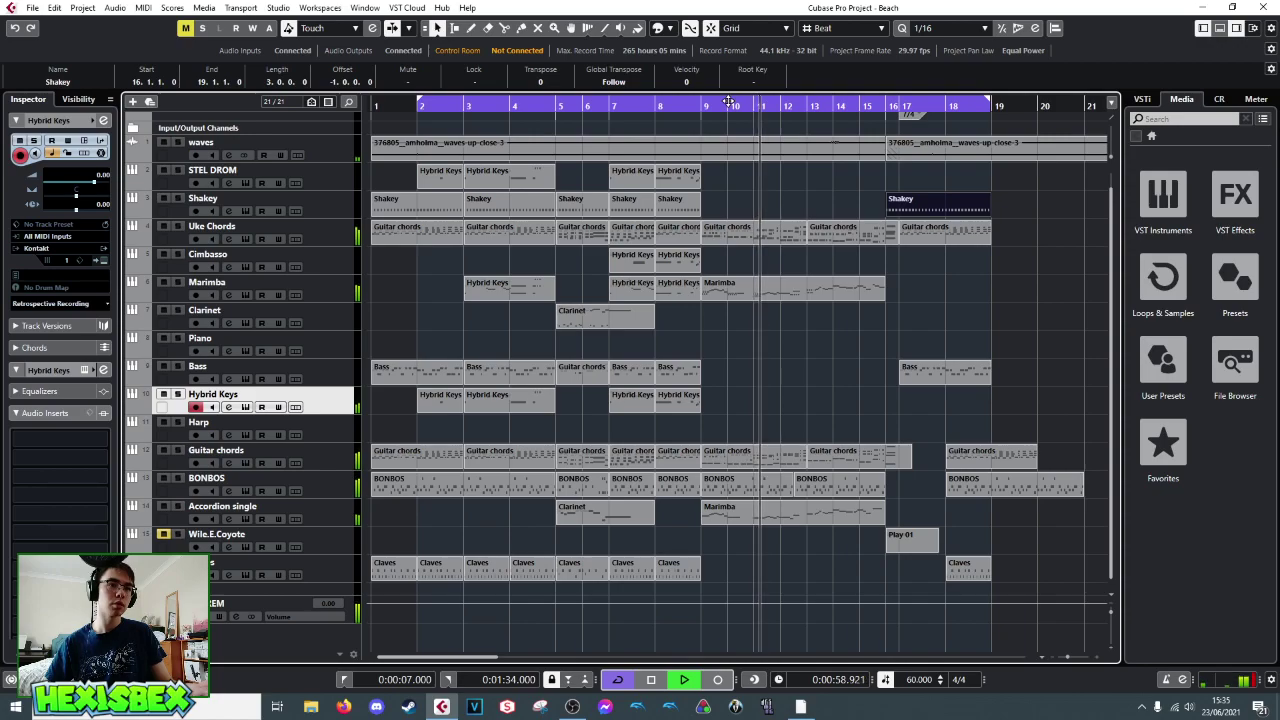
{"action": "key", "text": "space"}
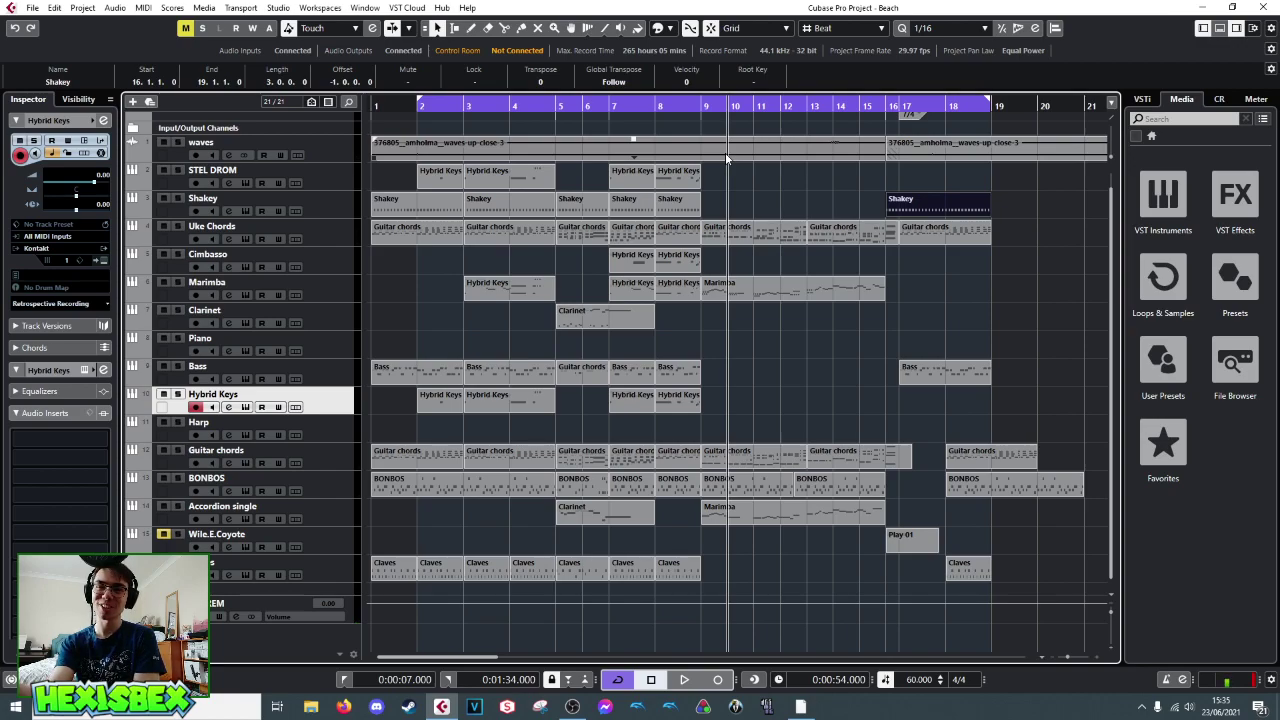
- Replay the section starting at bar 9 twice with the Hybrid Keys track selected
{"action": "left_click", "coordinate": [702, 105]}
{"action": "key", "text": "space"}
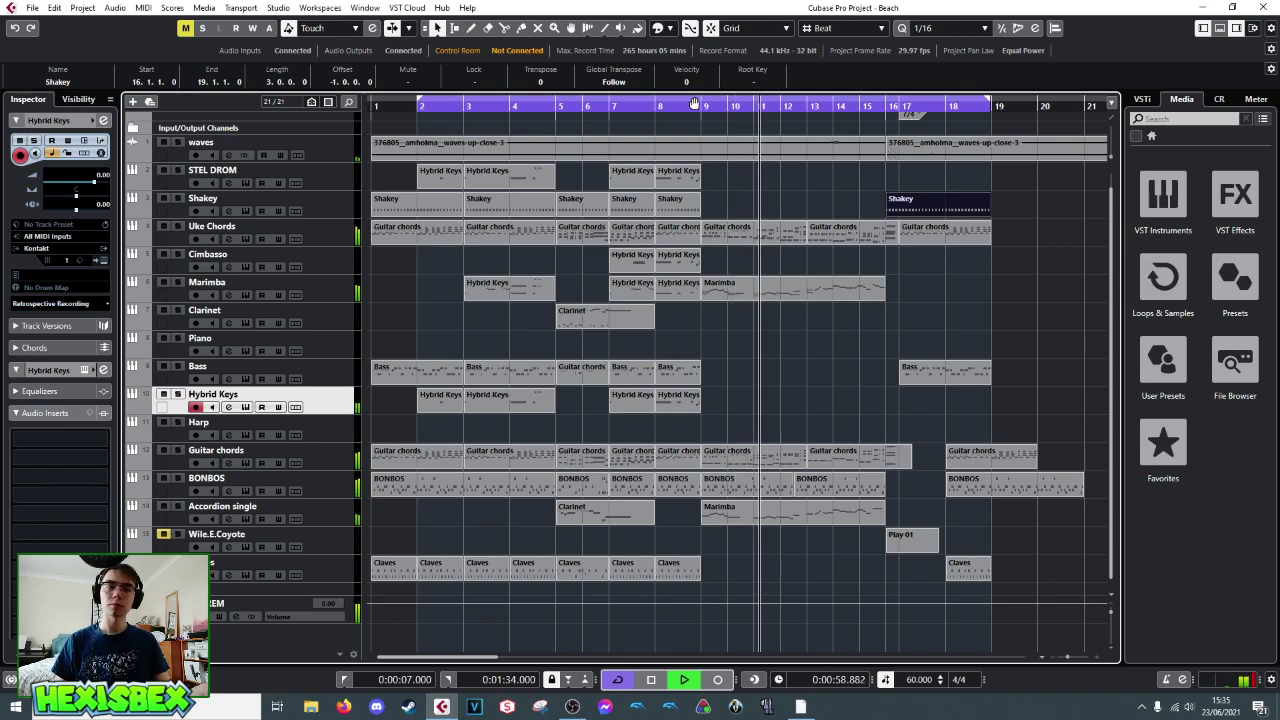
{"action": "key", "text": "space"}
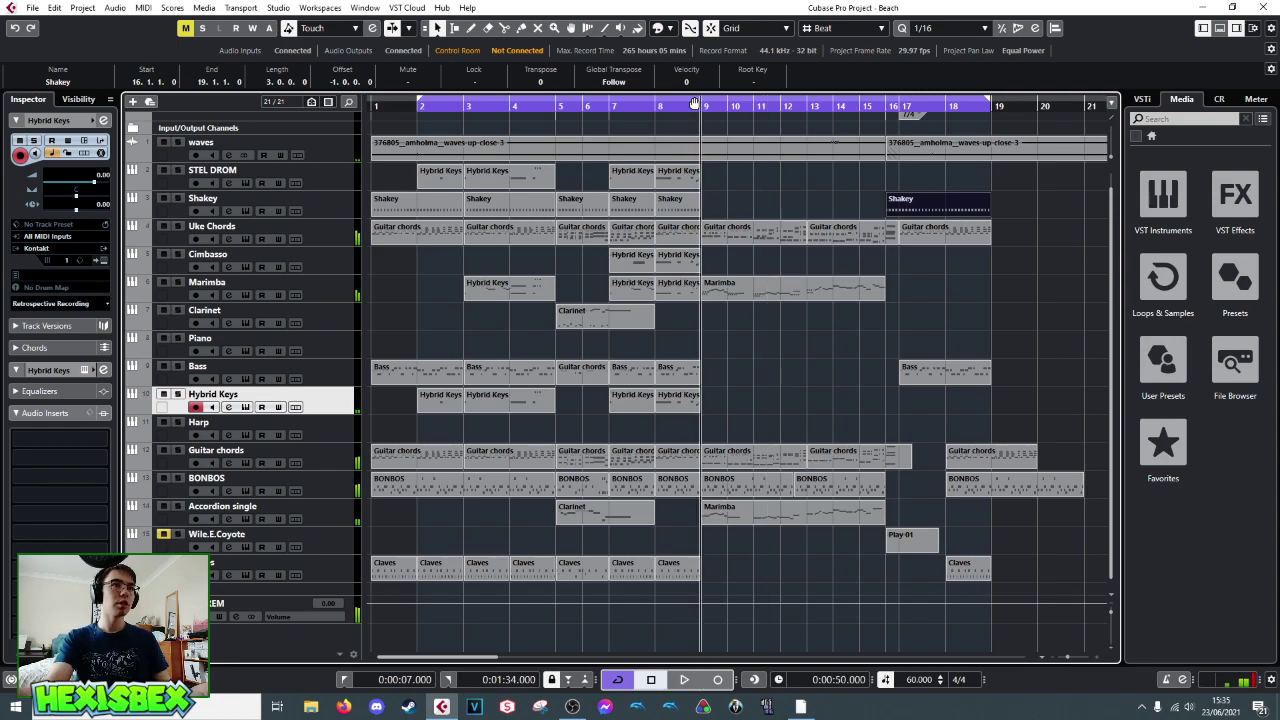
{"action": "scroll", "coordinate": [702, 106], "scroll_direction": "up", "scroll_amount": 4}
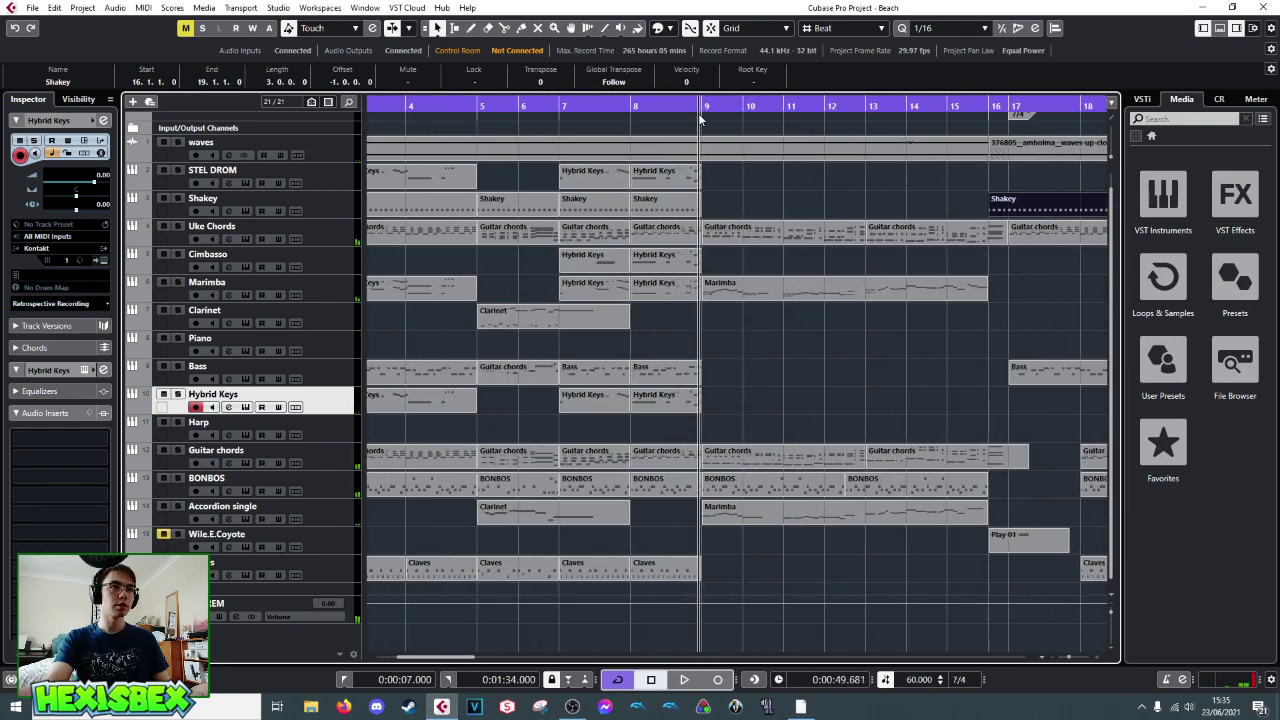
{"action": "key", "text": "space"}
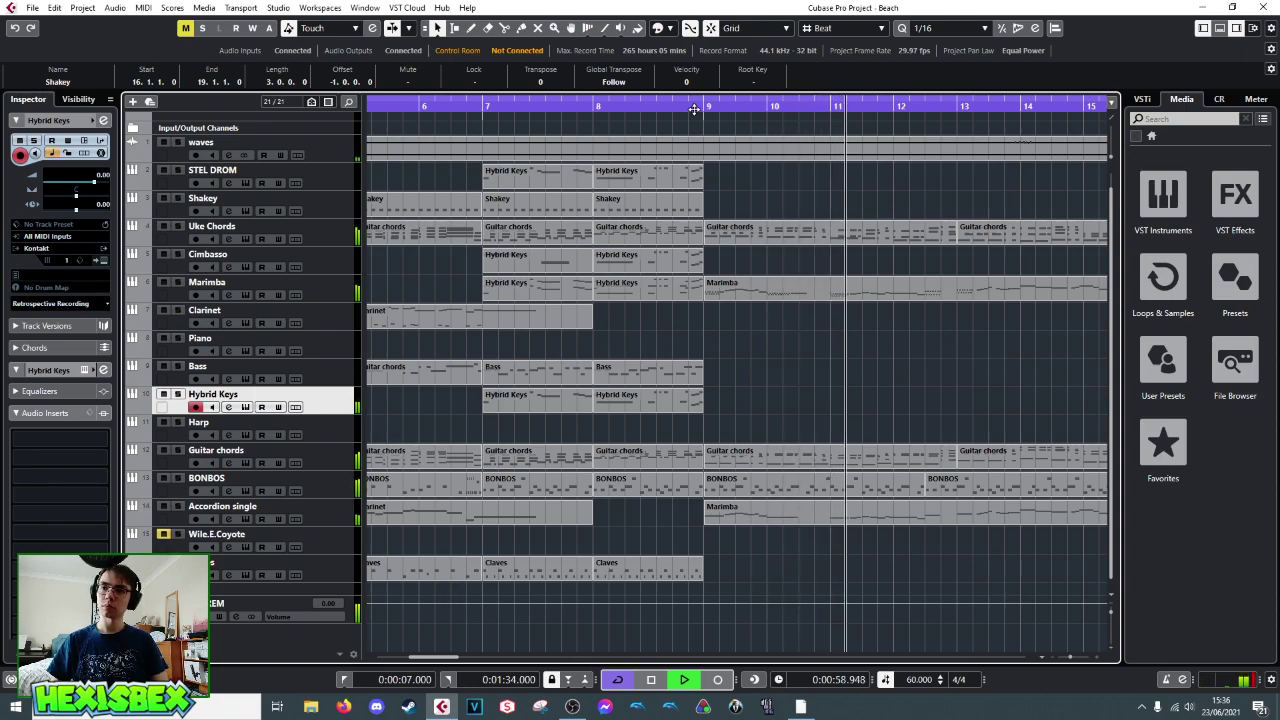
{"action": "key", "text": "space"}
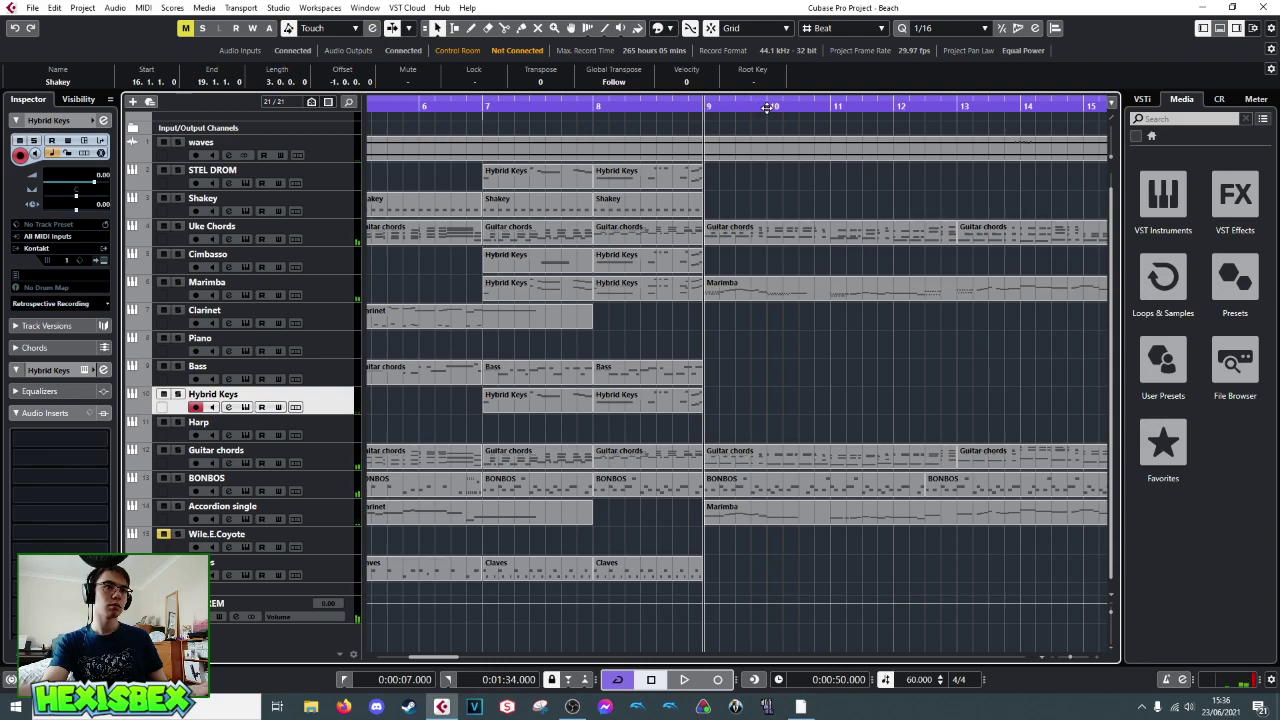
- Select the Harp track and play from bar 9 to try the harp sound over the section
{"action": "left_click", "coordinate": [332, 426]}
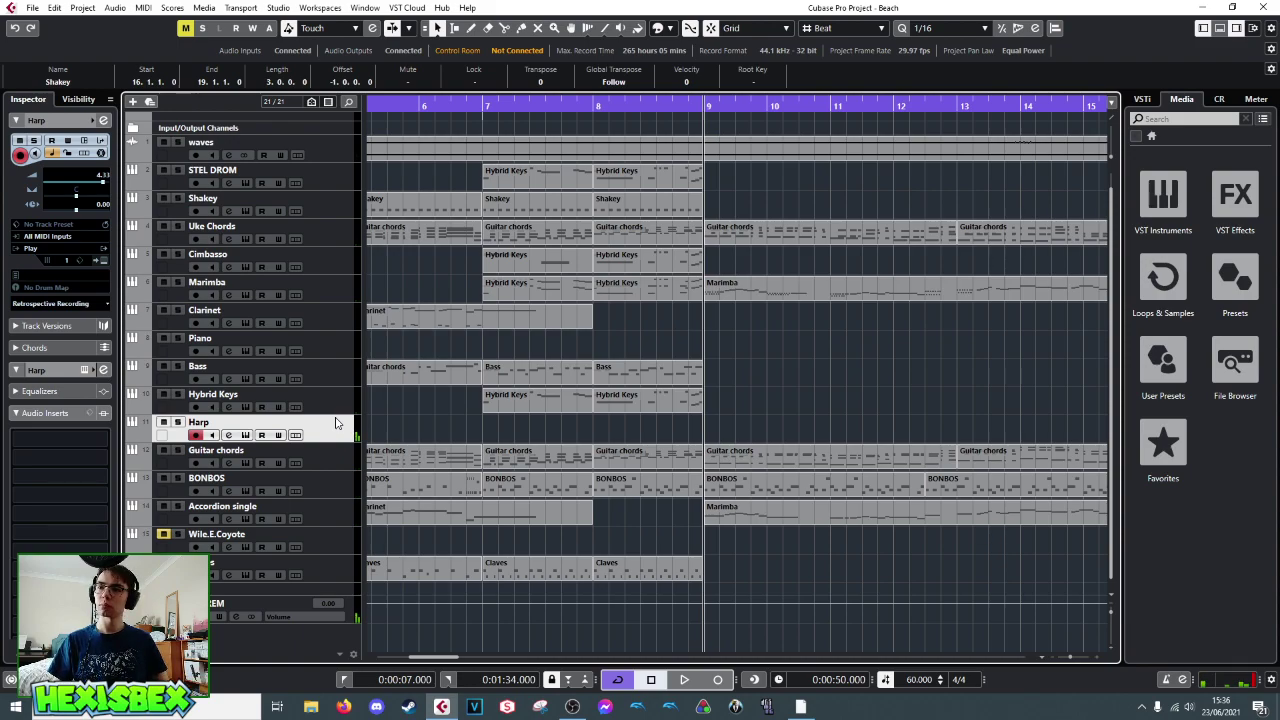
{"action": "key", "text": "space"}
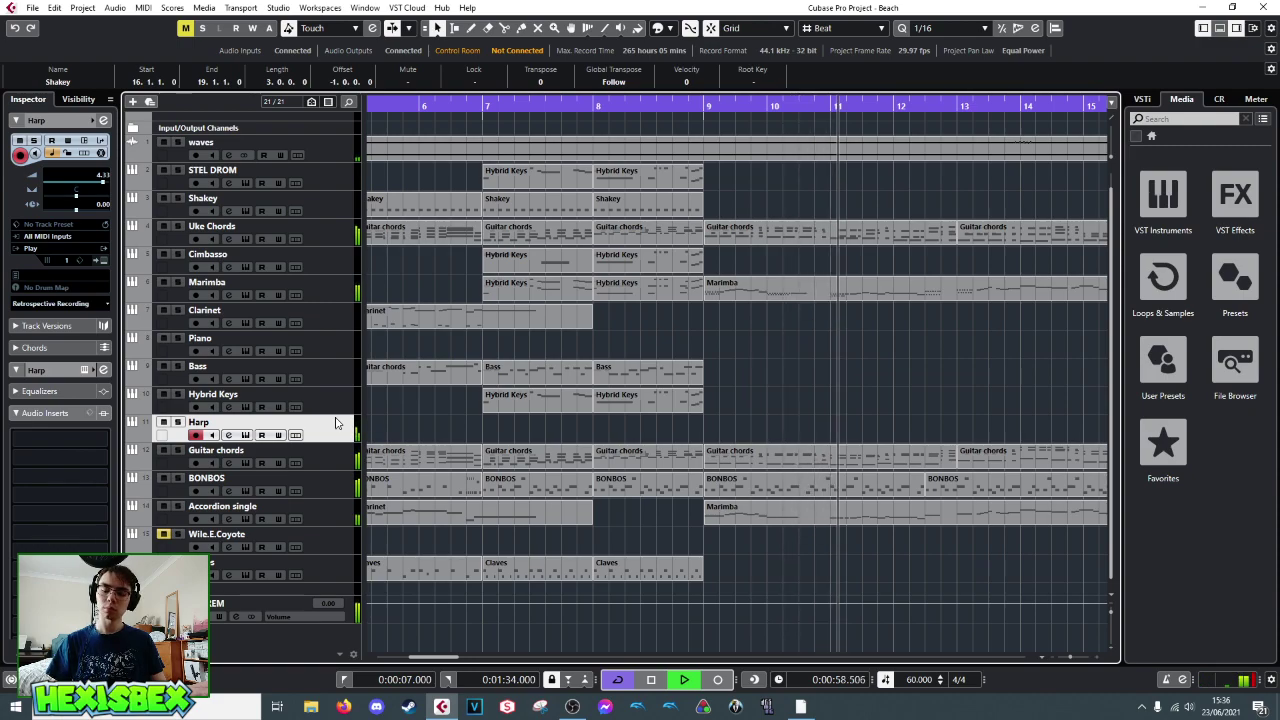
{"action": "key", "text": "space"}
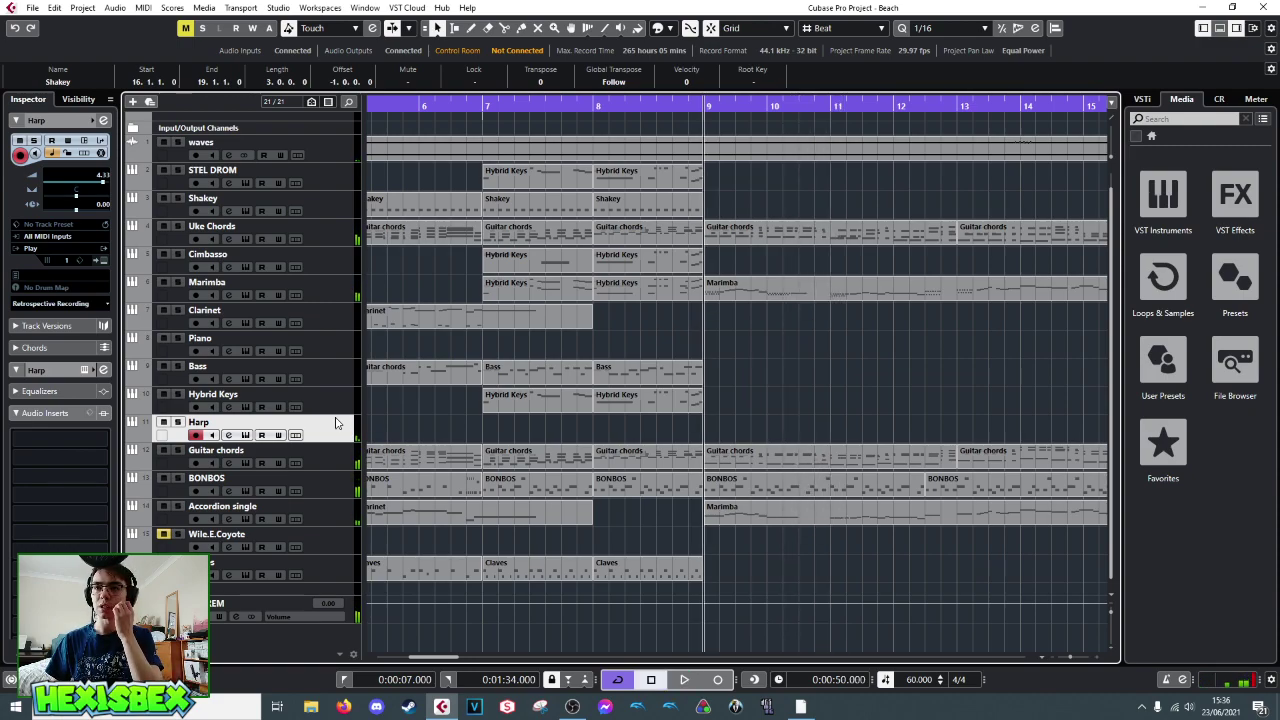
- Select the Hybrid Keys track and play the section from bar 9 several times to rehearse a part over it
{"action": "left_click", "coordinate": [341, 411]}
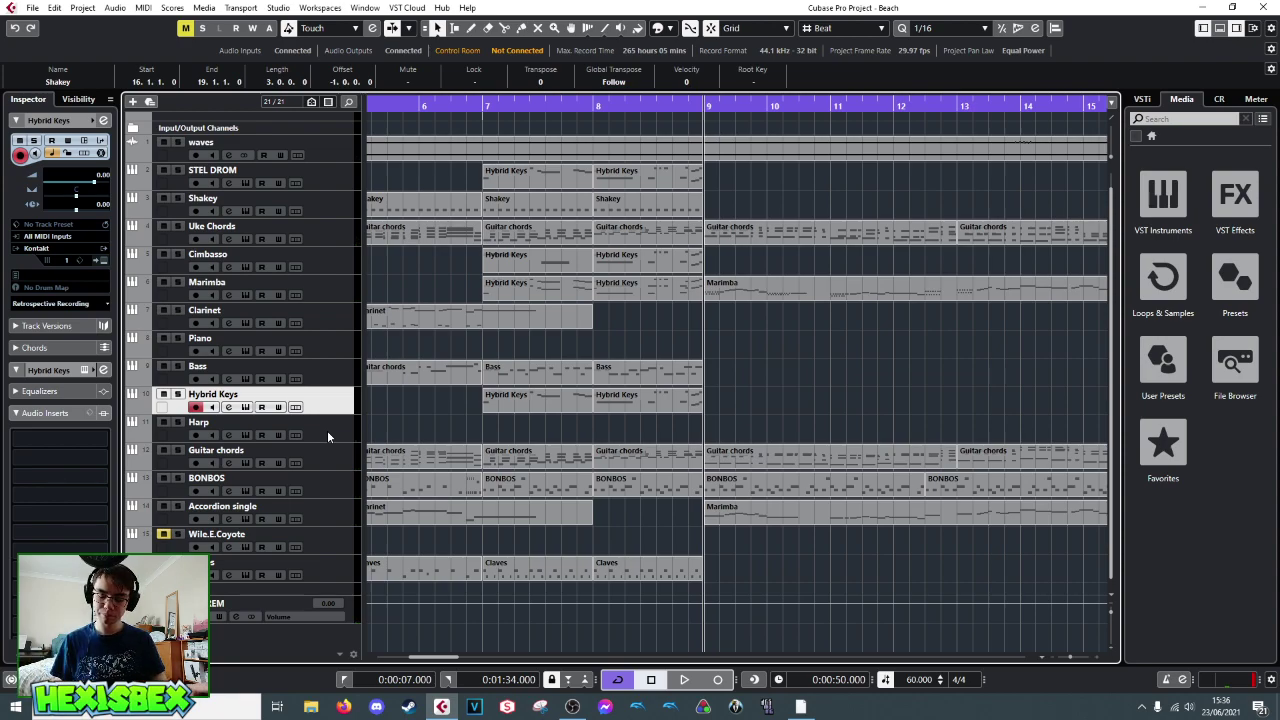
{"action": "key", "text": "space"}
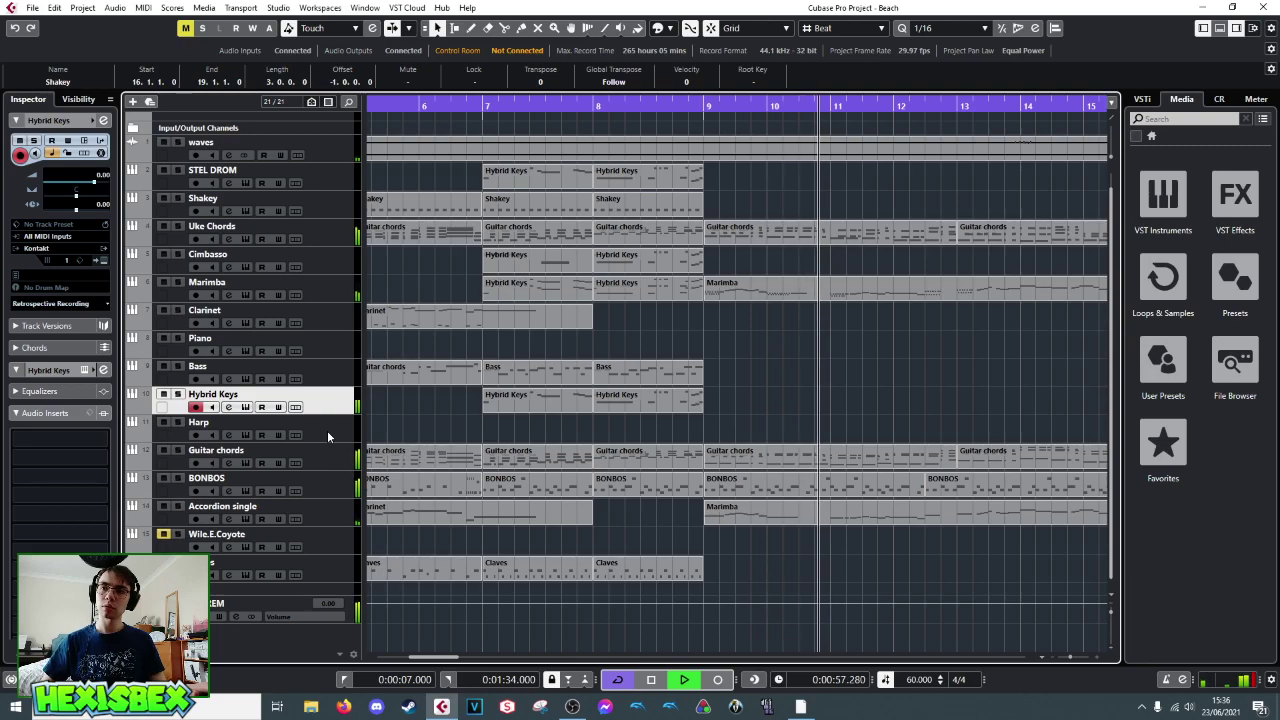
{"action": "key", "text": "space"}
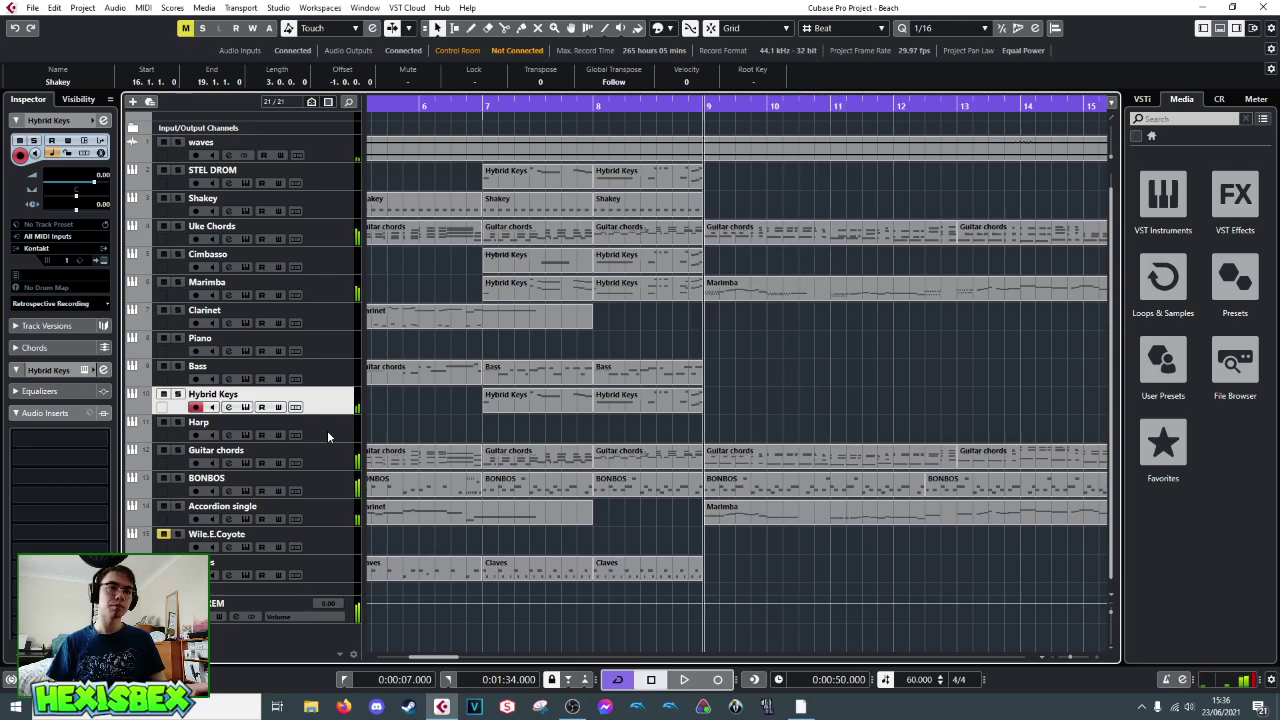
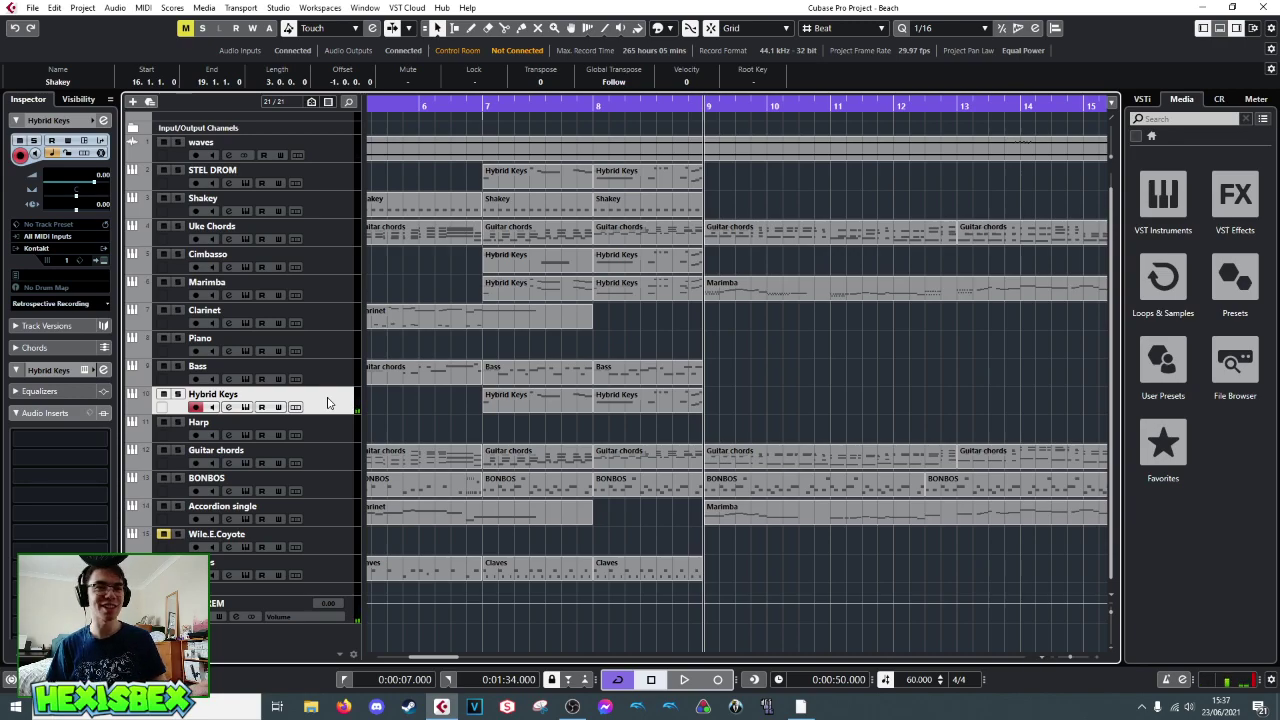
{"action": "key", "text": "space"}
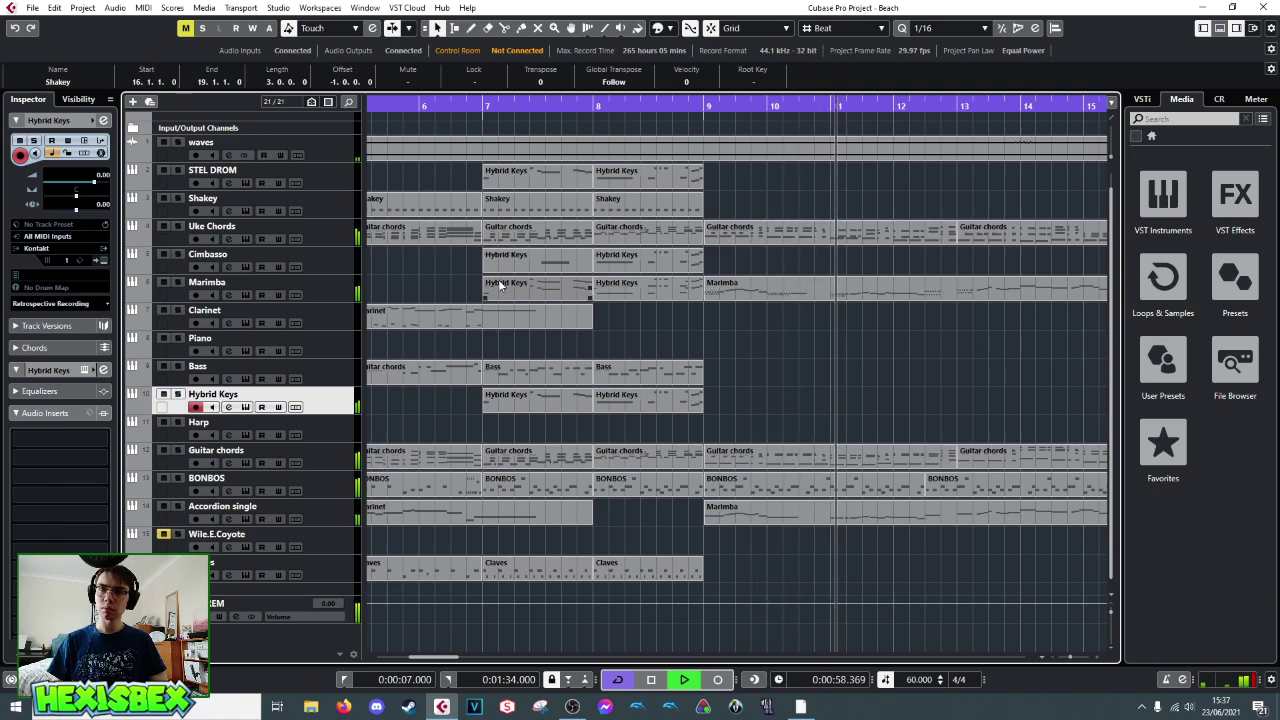
{"action": "key", "text": "space"}
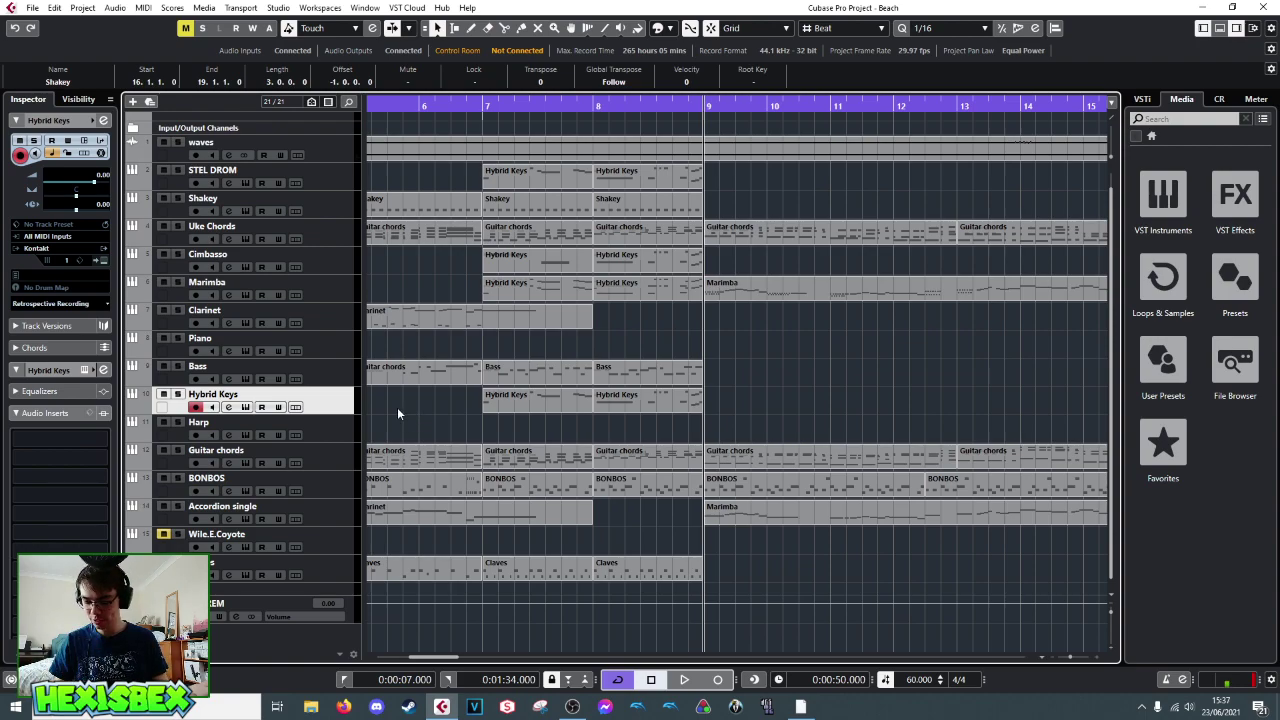
{"action": "key", "text": "space"}
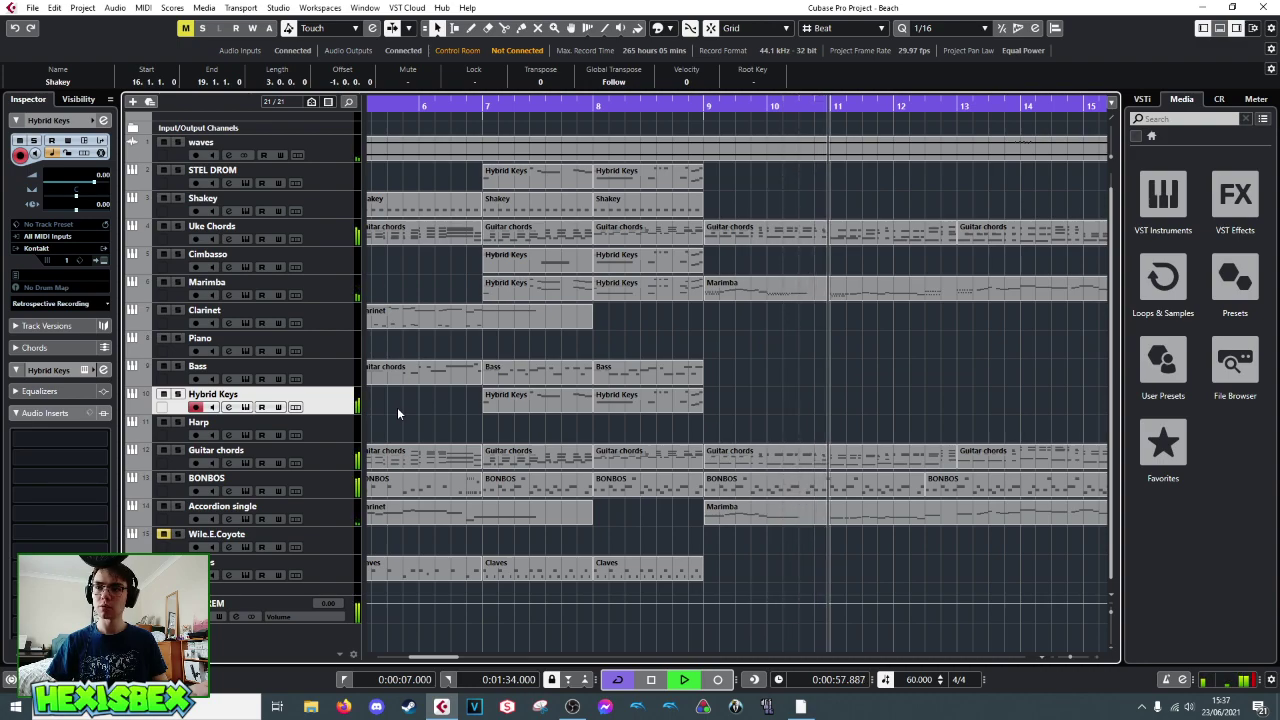
{"action": "key", "text": "space"}
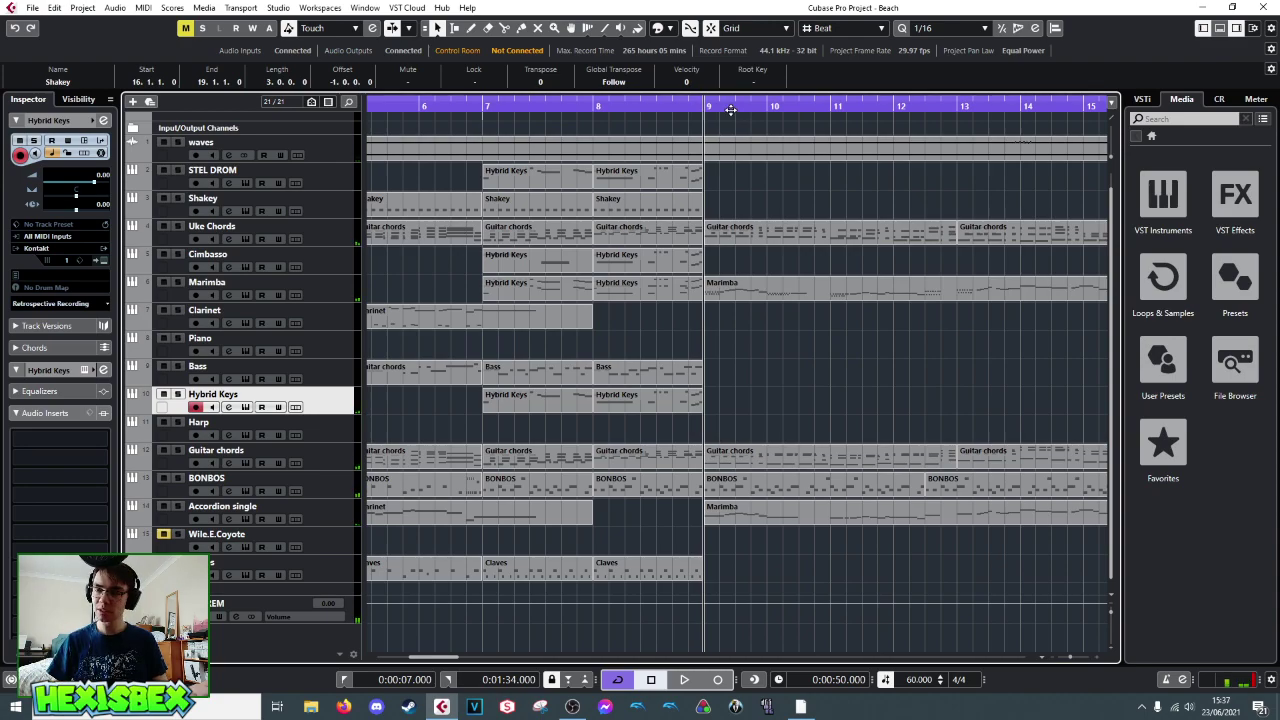
{"action": "key", "text": "space"}
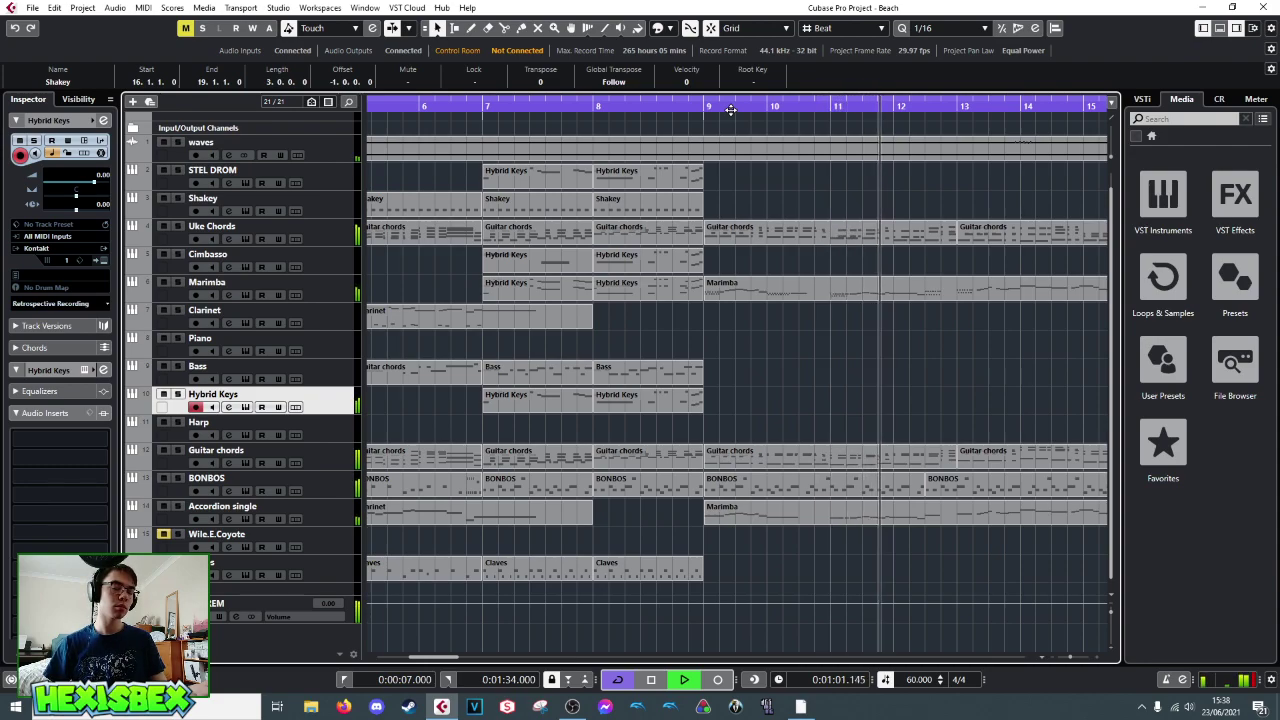
{"action": "key", "text": "space"}
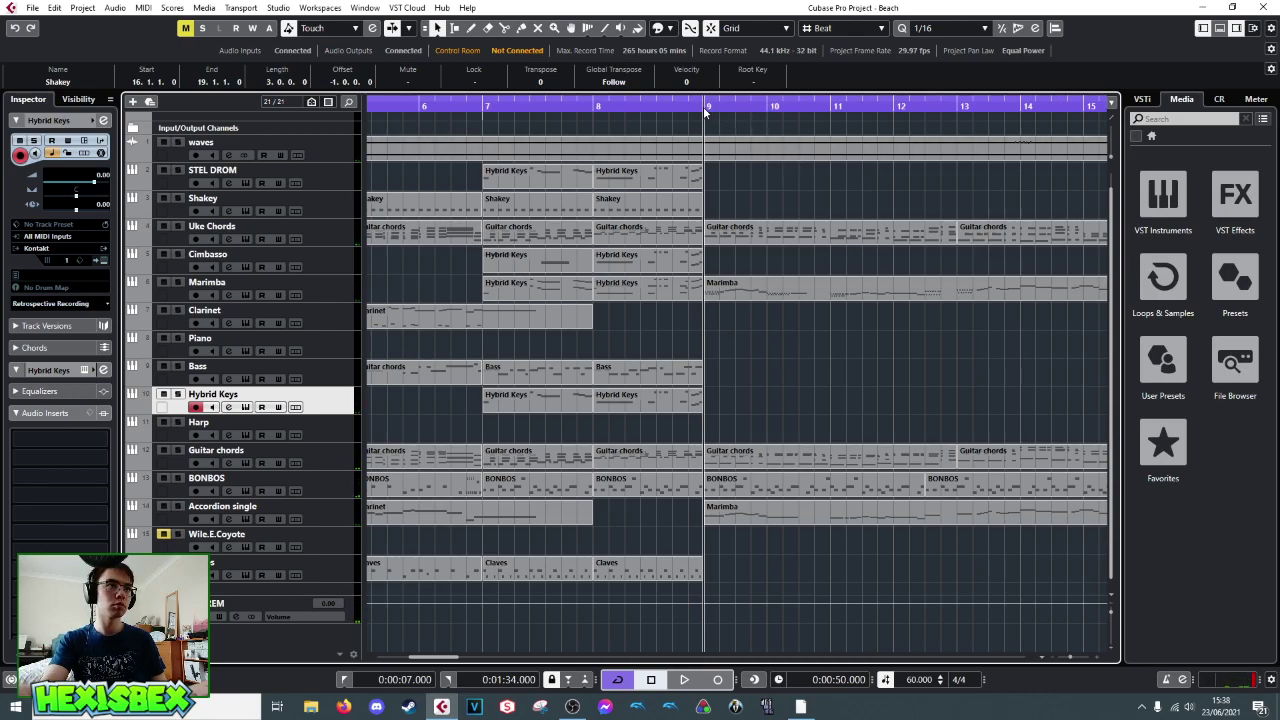
- Run through bars 9 to 11 twice more at a closer timeline view to practise the Hybrid Keys part
{"action": "left_click_drag", "start_coordinate": [704, 108], "coordinate": [705, 128]}
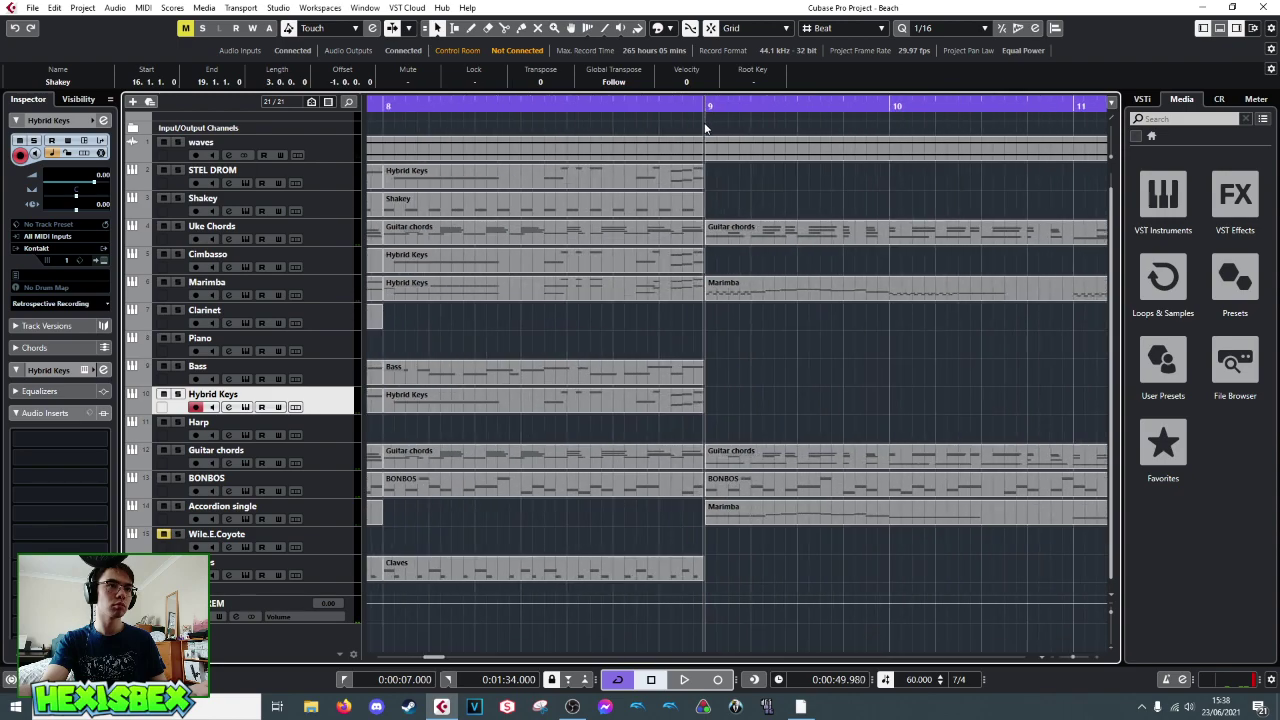
{"action": "key", "text": "space"}
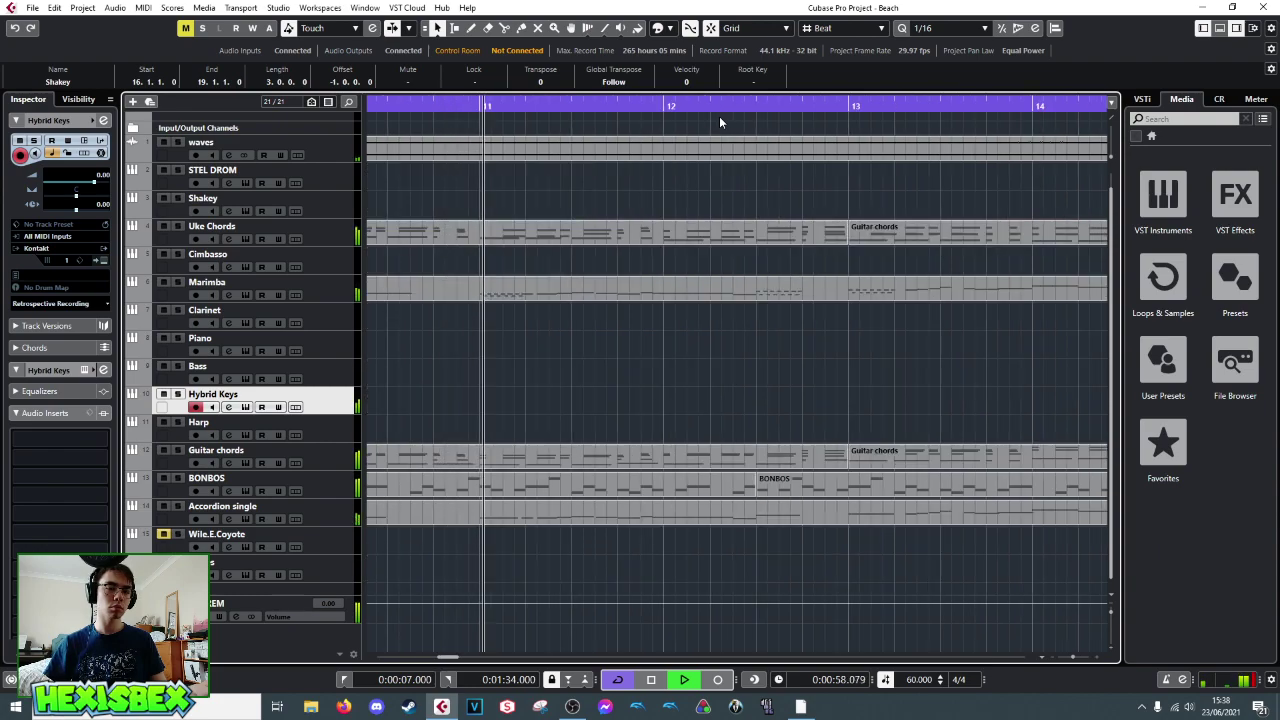
{"action": "key", "text": "space"}
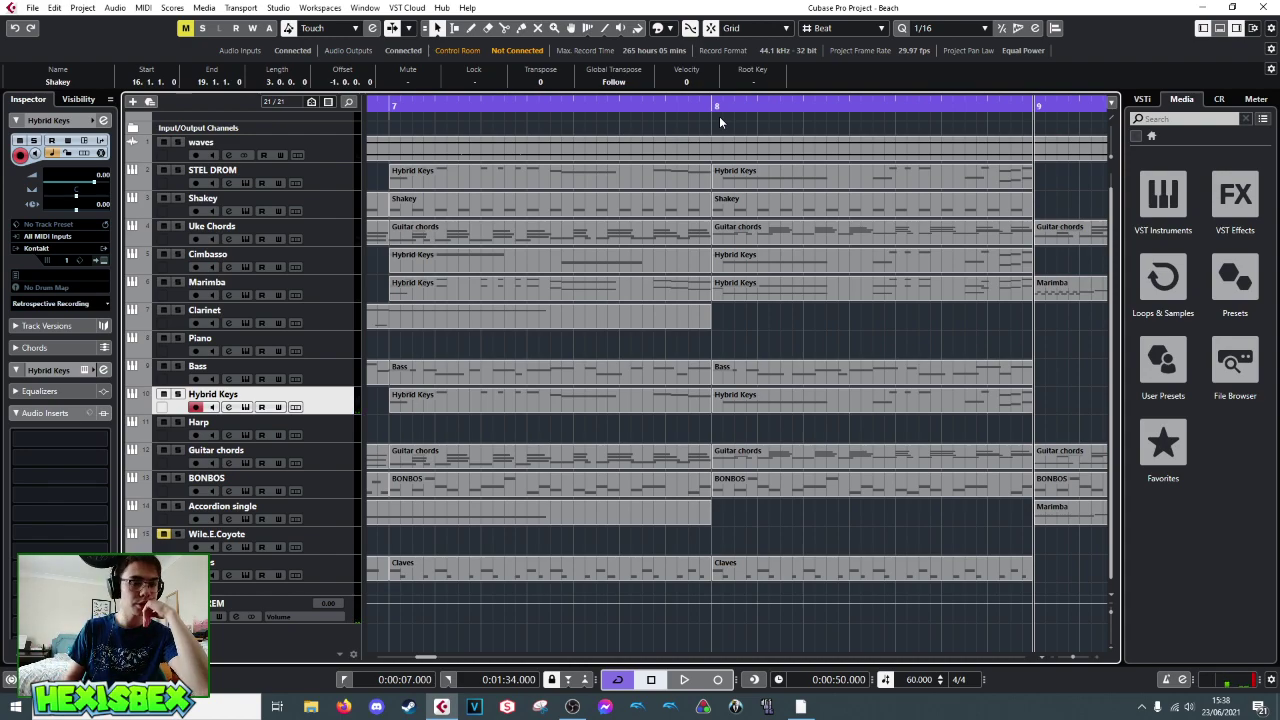
{"action": "key", "text": "space"}
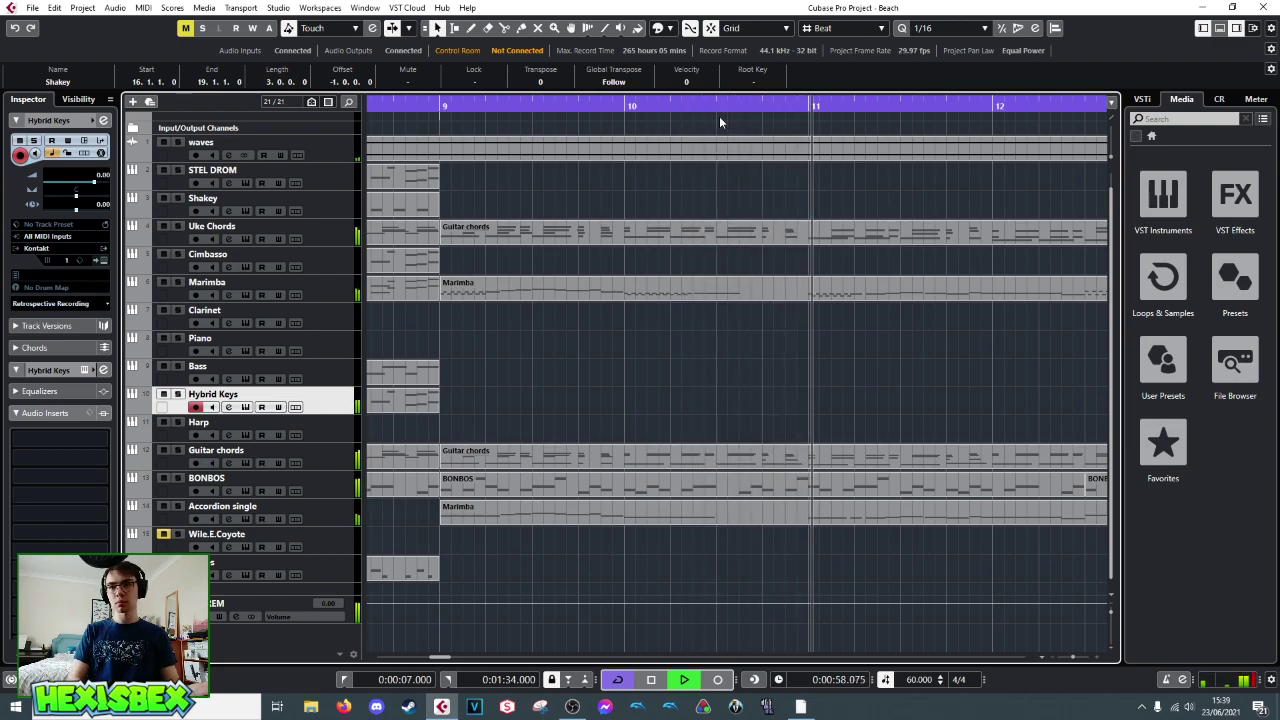
{"action": "key", "text": "space"}
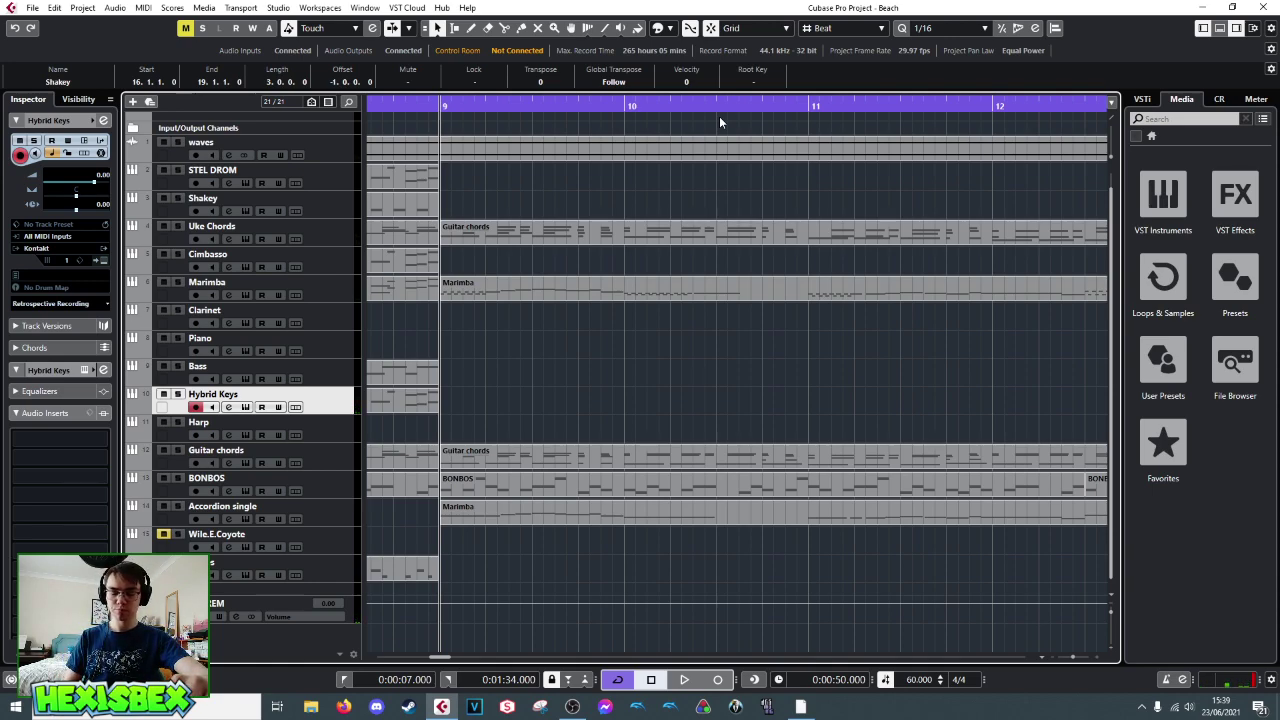
- Record a MIDI melody on the Hybrid Keys track from bar 9 to about bar 11
{"action": "key", "text": "KP_Multiply"}
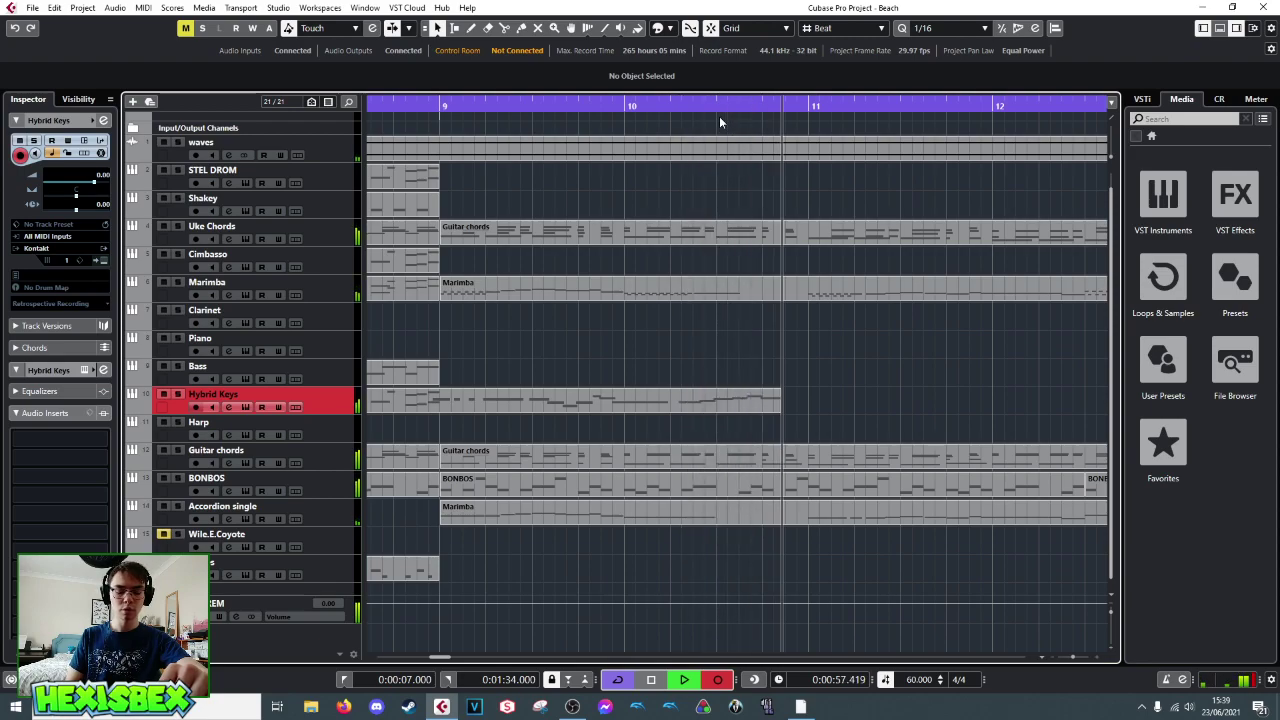
{"action": "key", "text": "space"}
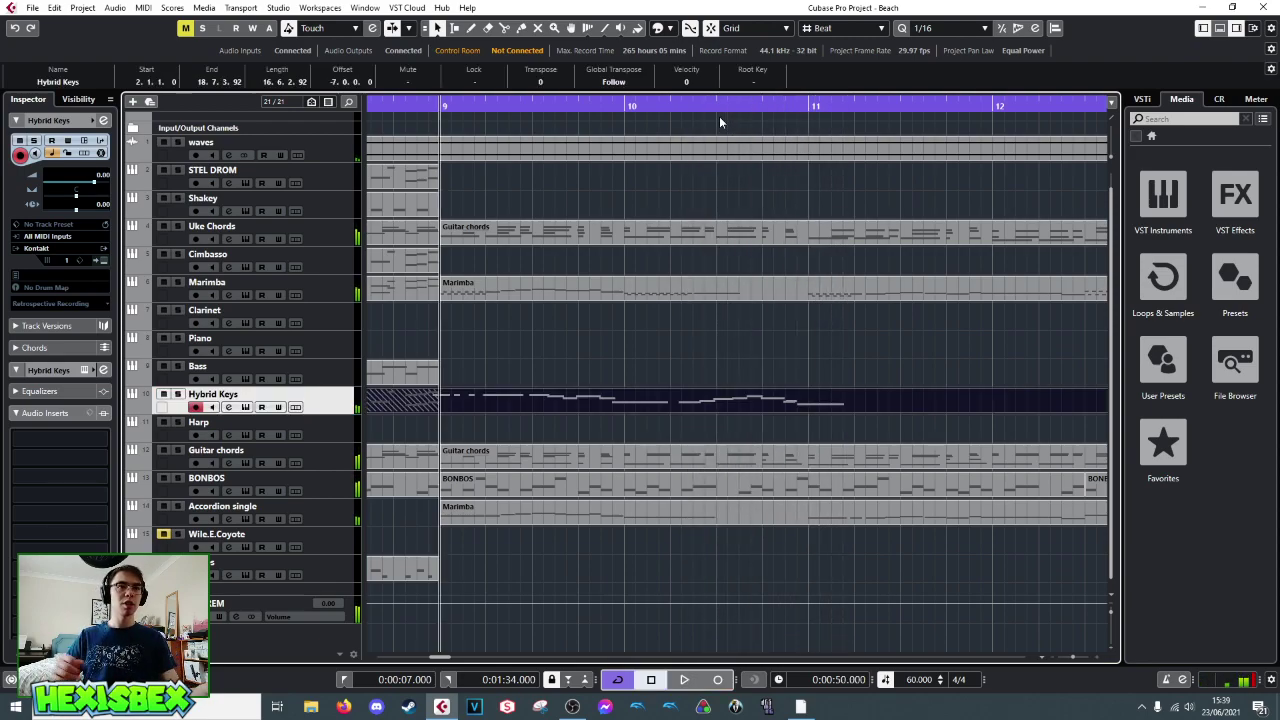
- Move the recorded Hybrid Keys part to start at 9.2.1.0 and trim its empty beginning to 18.4.1.0
{"action": "left_click_drag", "start_coordinate": [479, 398], "coordinate": [669, 413]}
{"action": "left_click_drag", "start_coordinate": [566, 103], "coordinate": [479, 98]}
{"action": "left_click_drag", "start_coordinate": [762, 412], "coordinate": [1015, 410]}
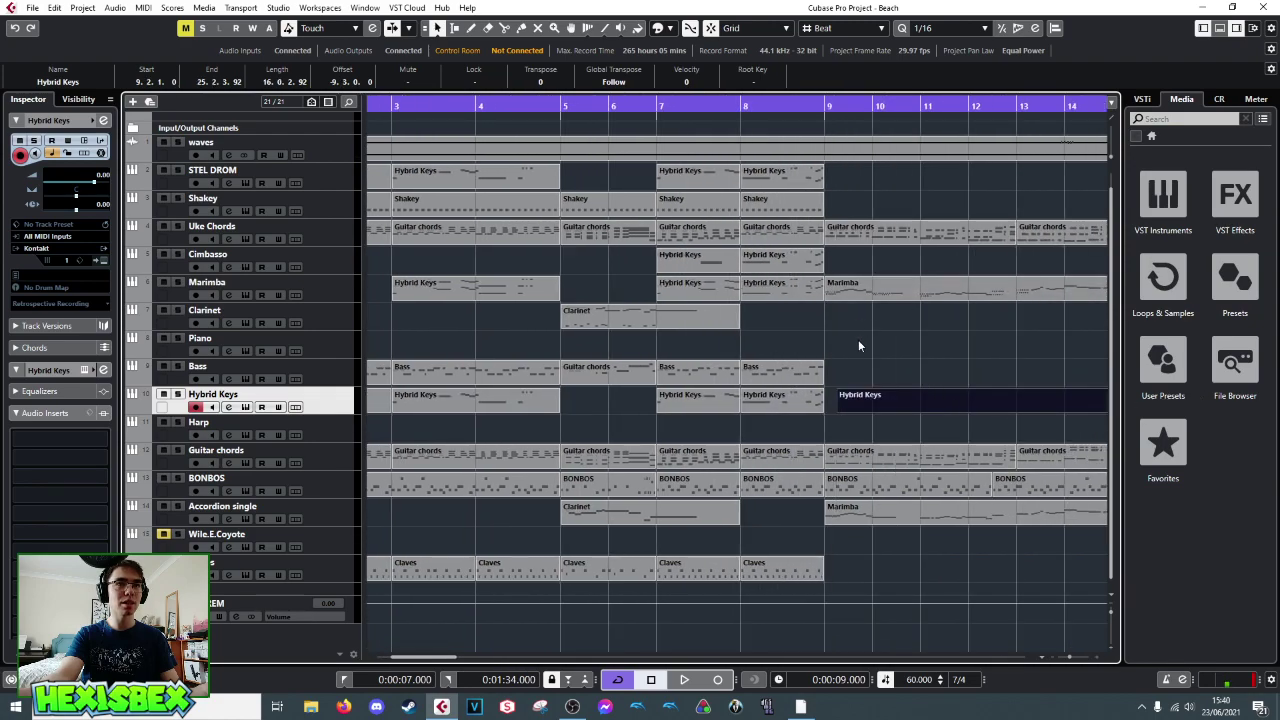
{"action": "left_click", "coordinate": [878, 118]}
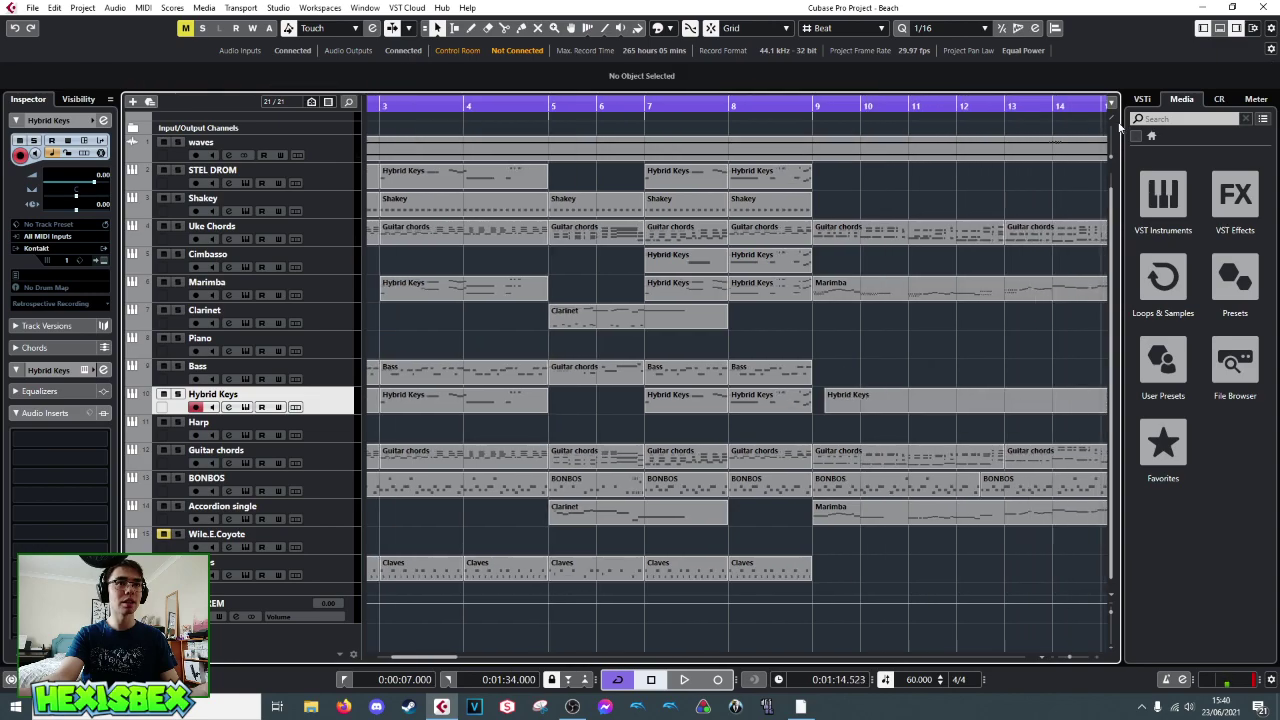
{"action": "scroll", "coordinate": [703, 174], "scroll_direction": "right", "scroll_amount": 5}
{"action": "scroll", "coordinate": [500, 350], "scroll_direction": "left", "scroll_amount": 1}
{"action": "left_click_drag", "start_coordinate": [584, 408], "coordinate": [984, 404]}
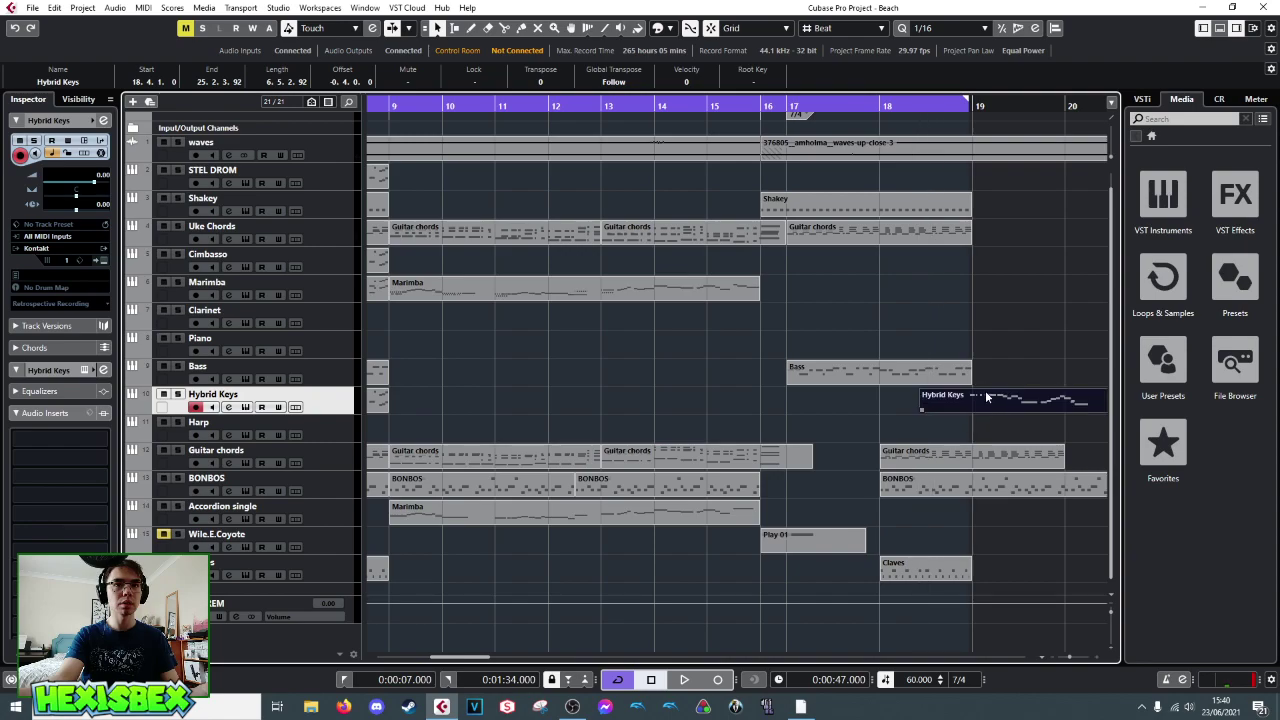
- Open the trimmed Hybrid Keys part in the key editor and quantize all its notes to 1/16
{"action": "double_click", "coordinate": [970, 398]}
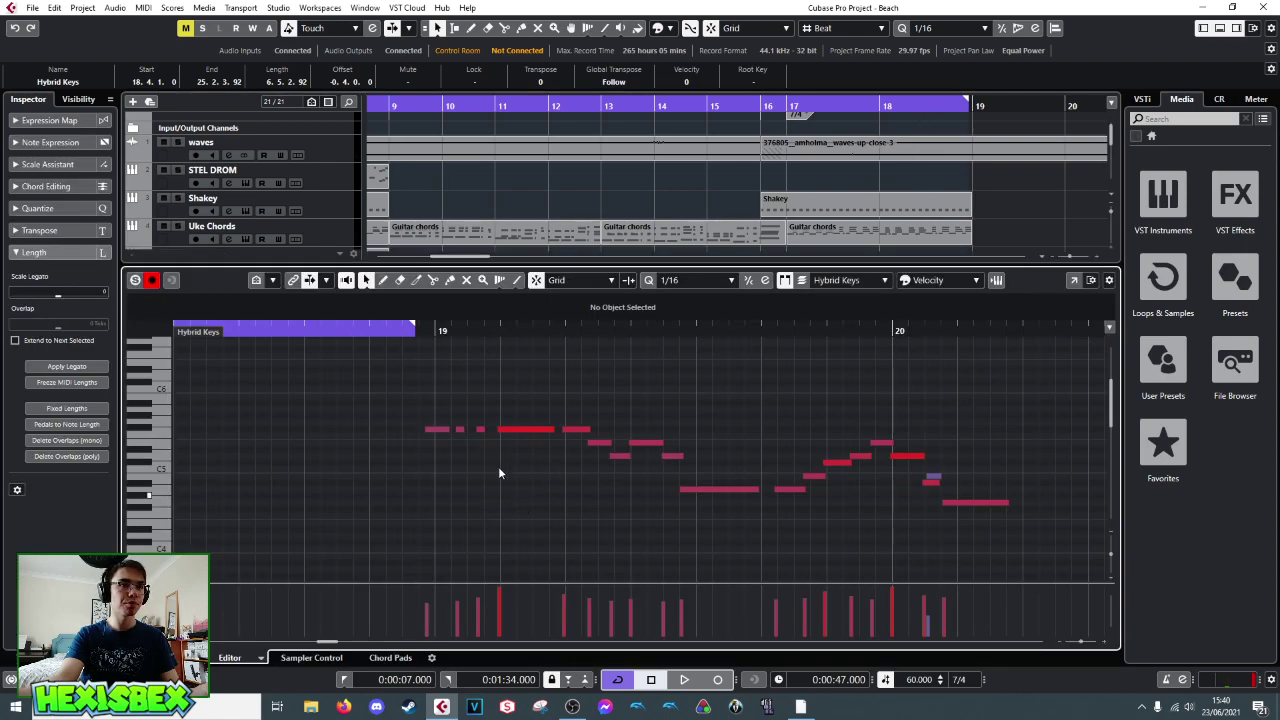
{"action": "left_click_drag", "start_coordinate": [417, 398], "coordinate": [1035, 531]}
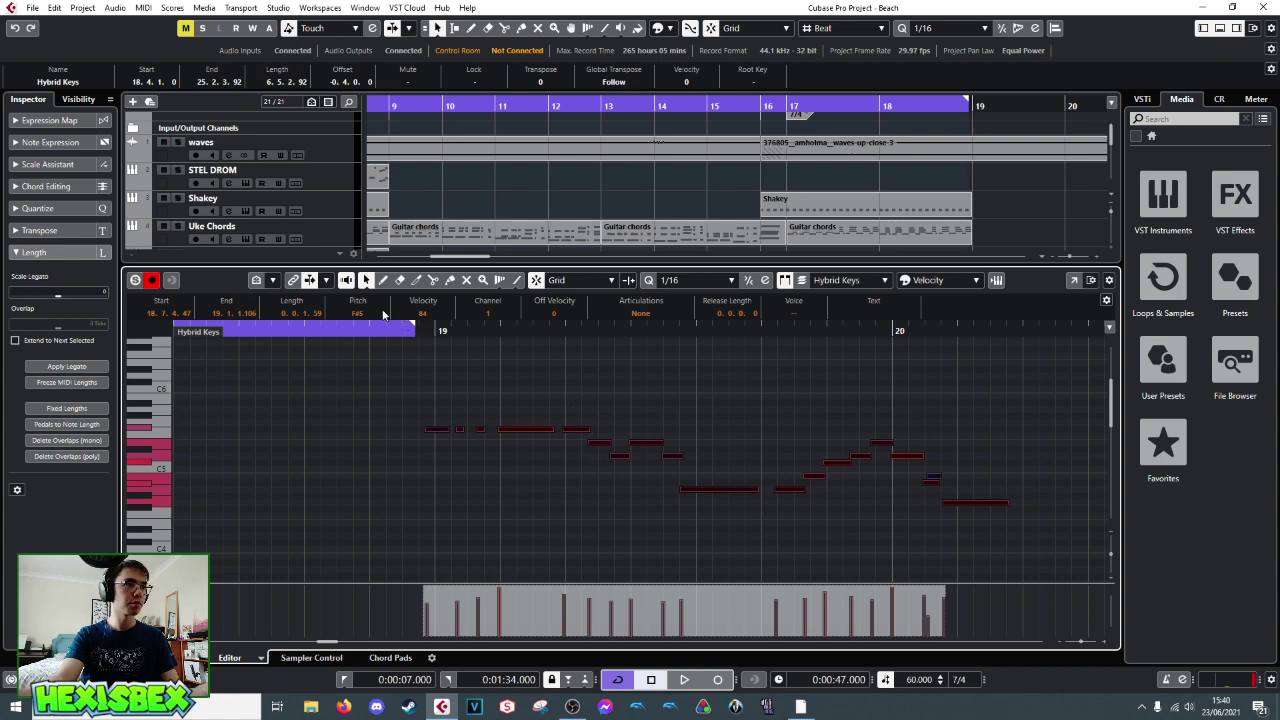
{"action": "left_click", "coordinate": [647, 281]}
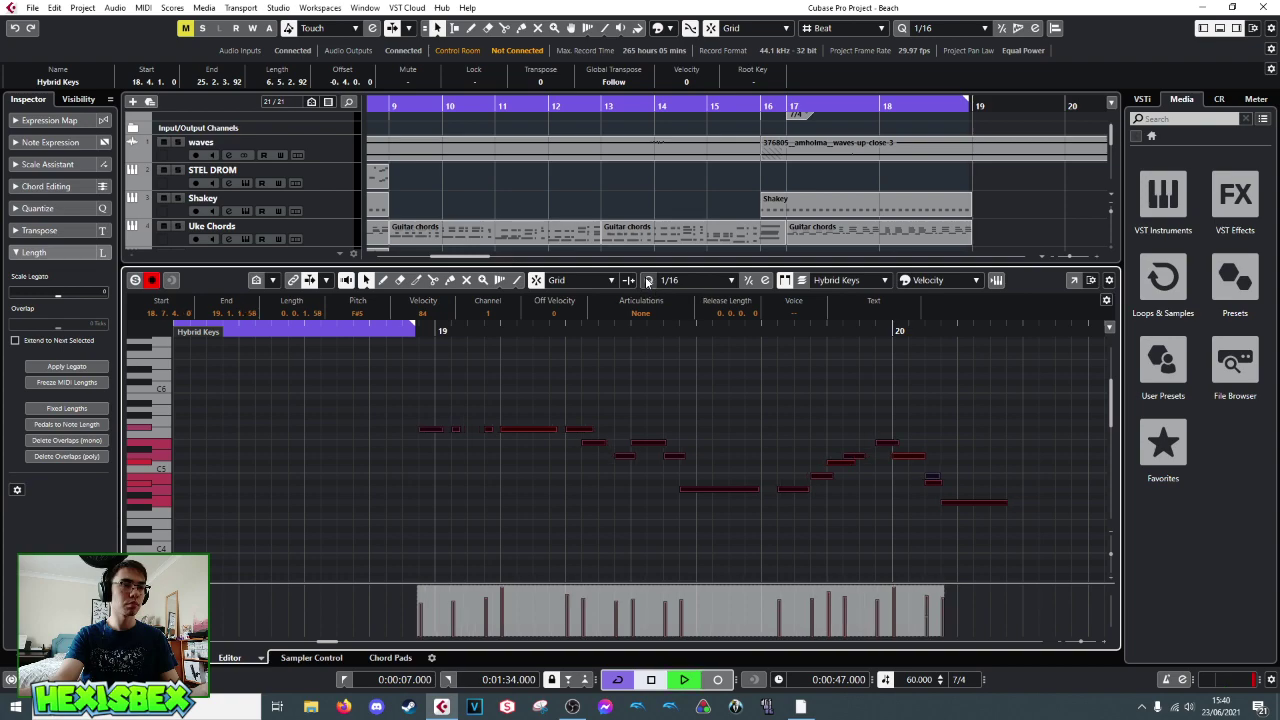
{"action": "key", "text": "space"}
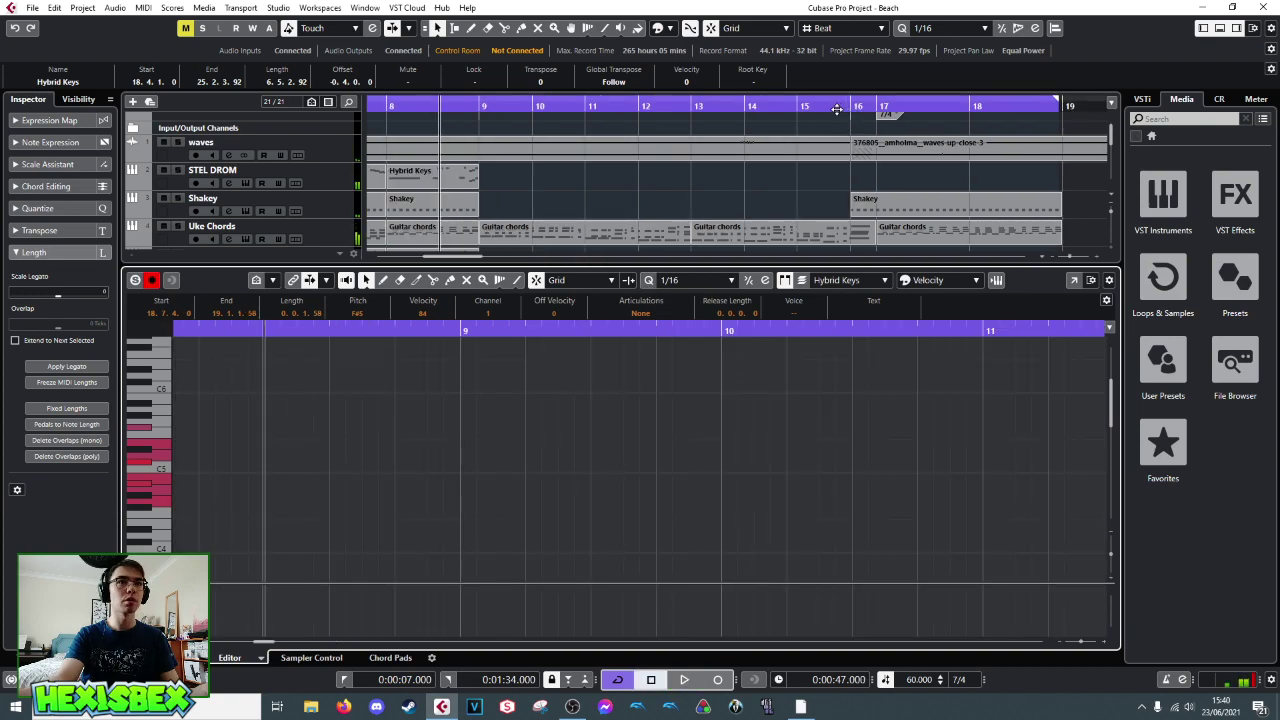
- Return to the Hybrid Keys part in the arrangement and play its quantized notes from just before bar 19
{"action": "scroll", "coordinate": [1071, 174], "scroll_direction": "down", "scroll_amount": 6}
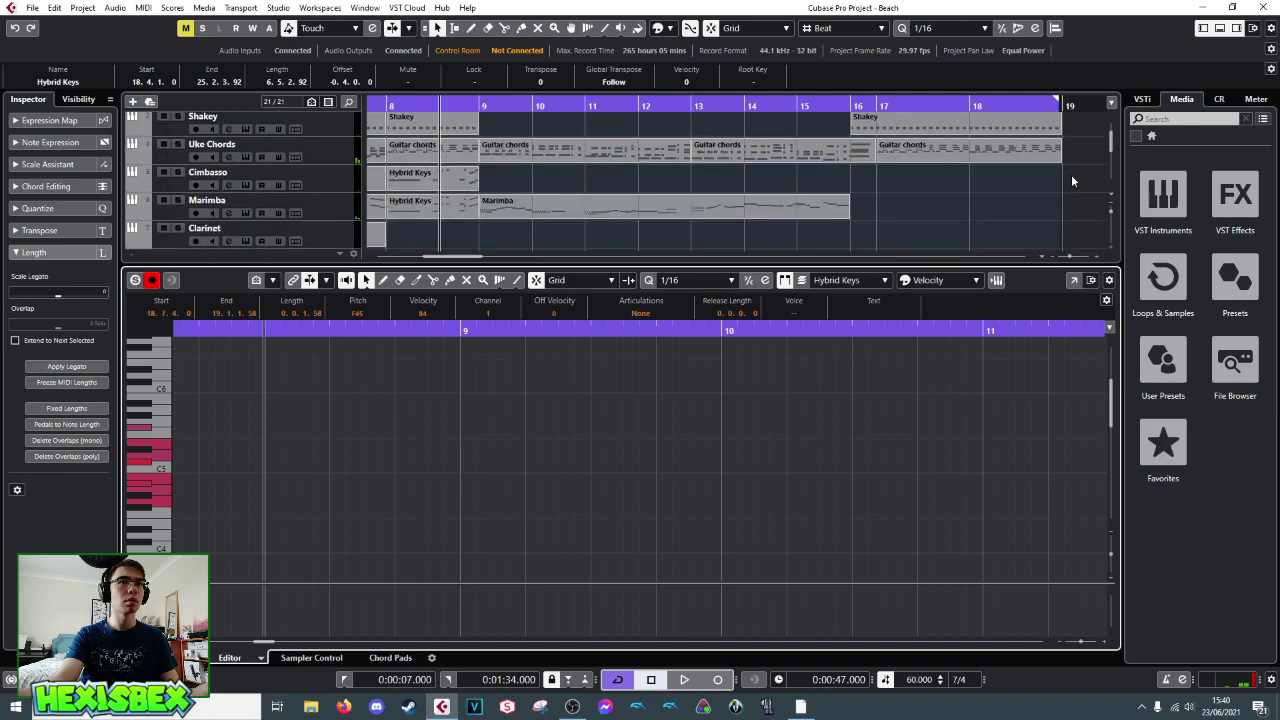
{"action": "left_click", "coordinate": [1020, 238]}
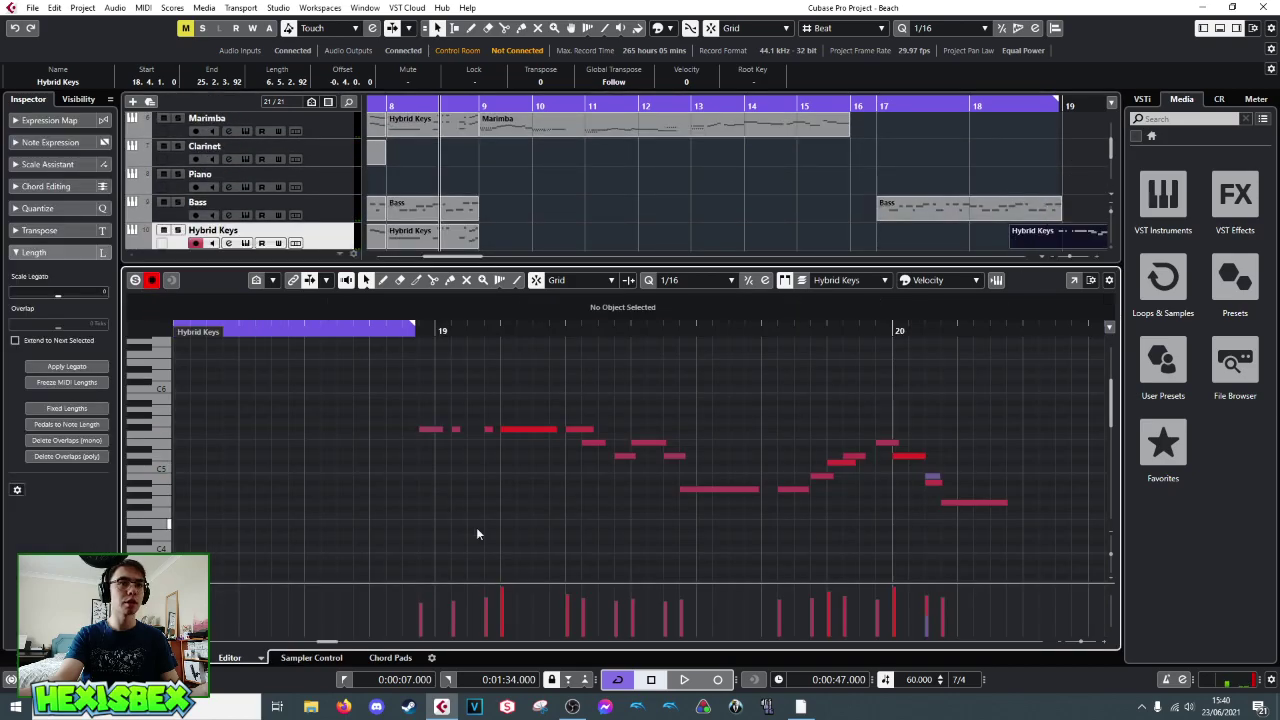
{"action": "key", "text": "space"}
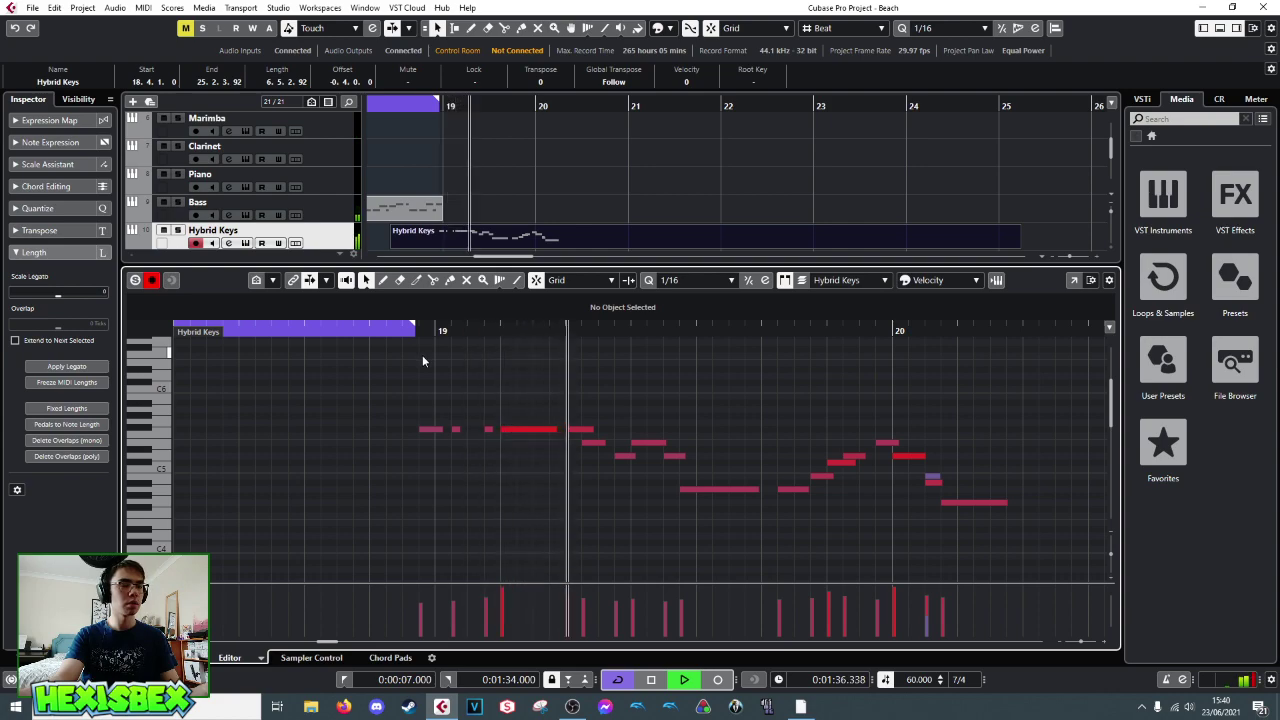
{"action": "key", "text": "space"}
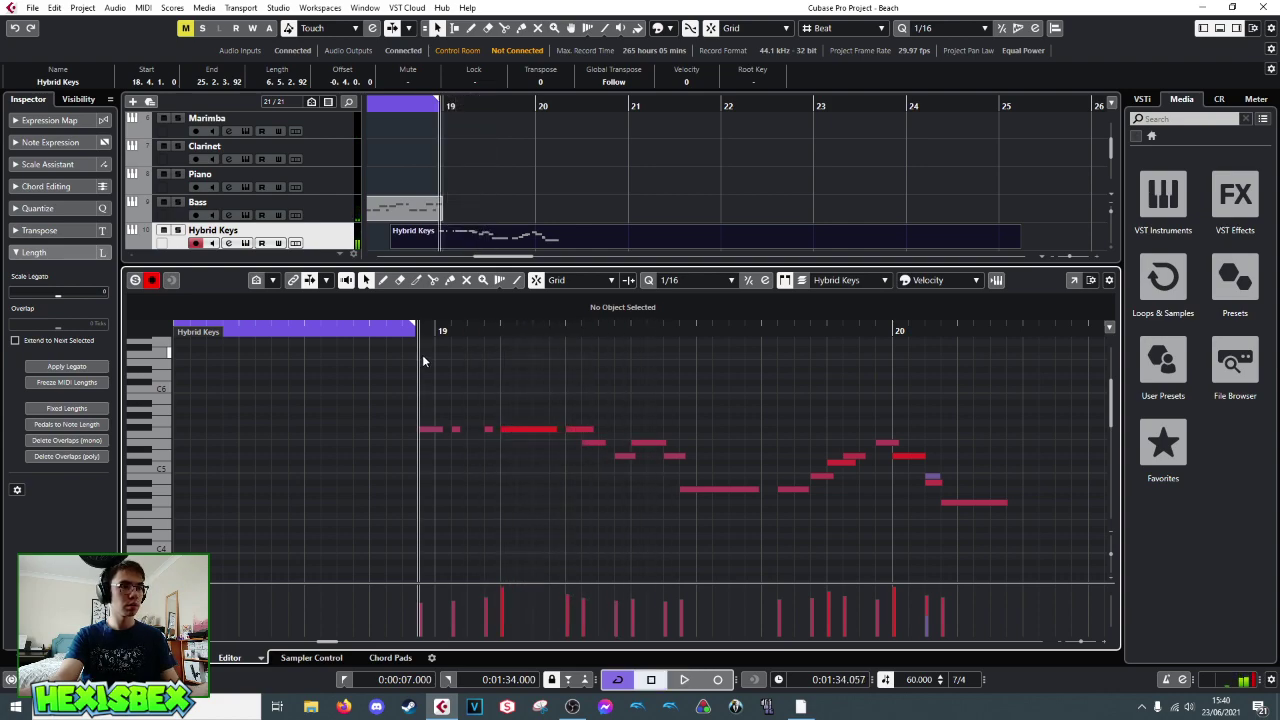
- Shift all the Hybrid Keys notes so the first starts at 19.1.1.0, and play them back
{"action": "left_click_drag", "start_coordinate": [435, 415], "coordinate": [996, 537]}
{"action": "mouse_move", "coordinate": [441, 431]}
{"action": "left_mouse_down"}
{"action": "mouse_move", "coordinate": [466, 429]}
{"action": "mouse_move", "coordinate": [453, 430]}
{"action": "left_mouse_up"}
{"action": "key", "text": "space"}
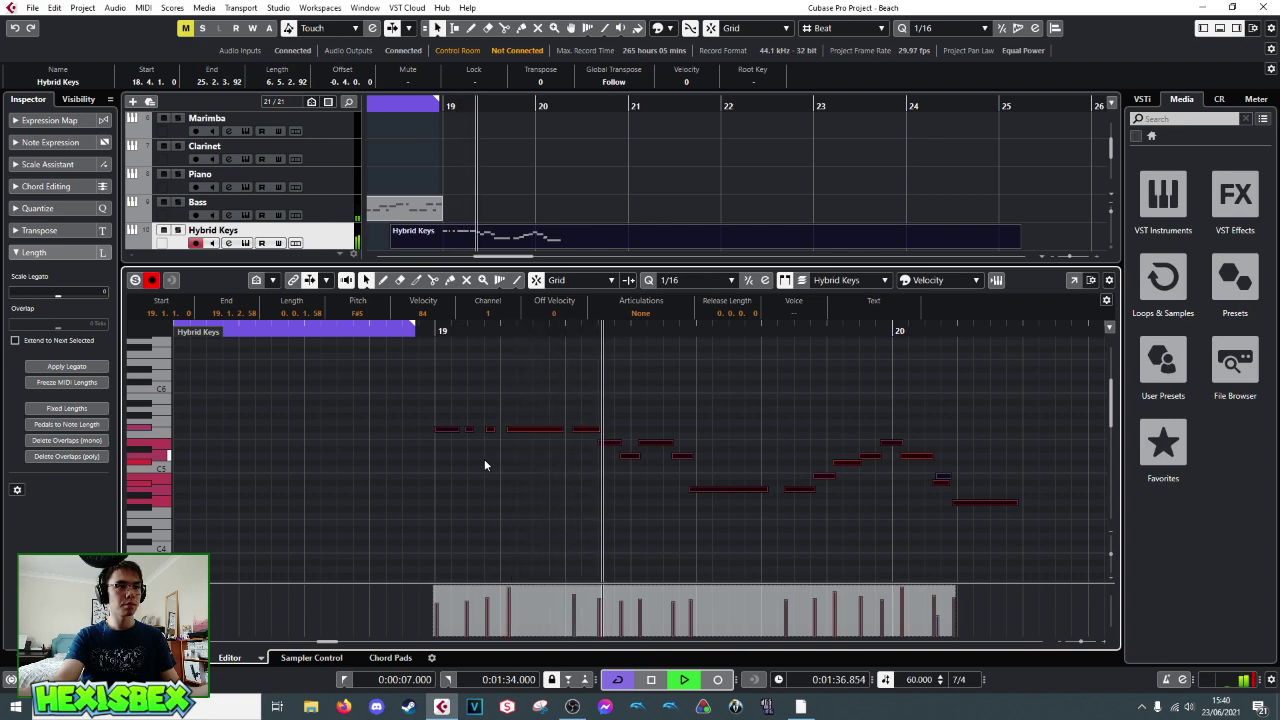
{"action": "key", "text": "space"}
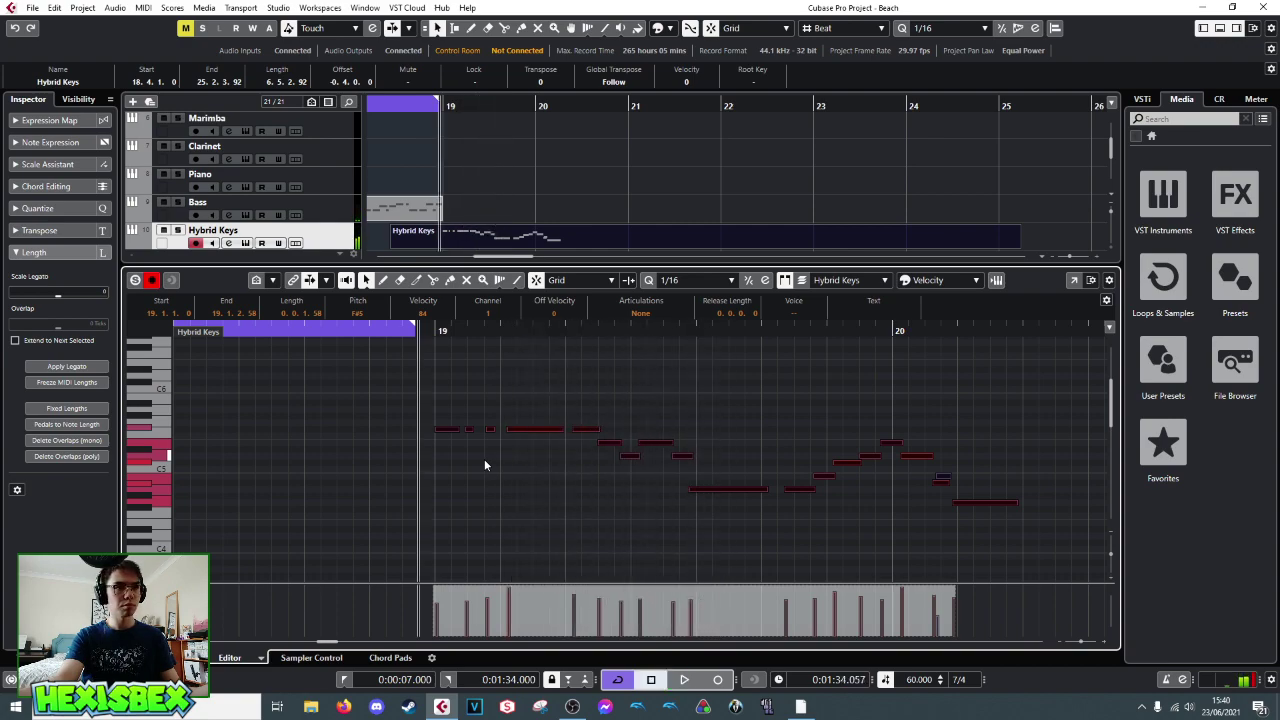
- Lower the short note at 19.4.3.58, just before the long low note, to B4 and audition the phrase
{"action": "left_click_drag", "start_coordinate": [687, 456], "coordinate": [687, 463]}
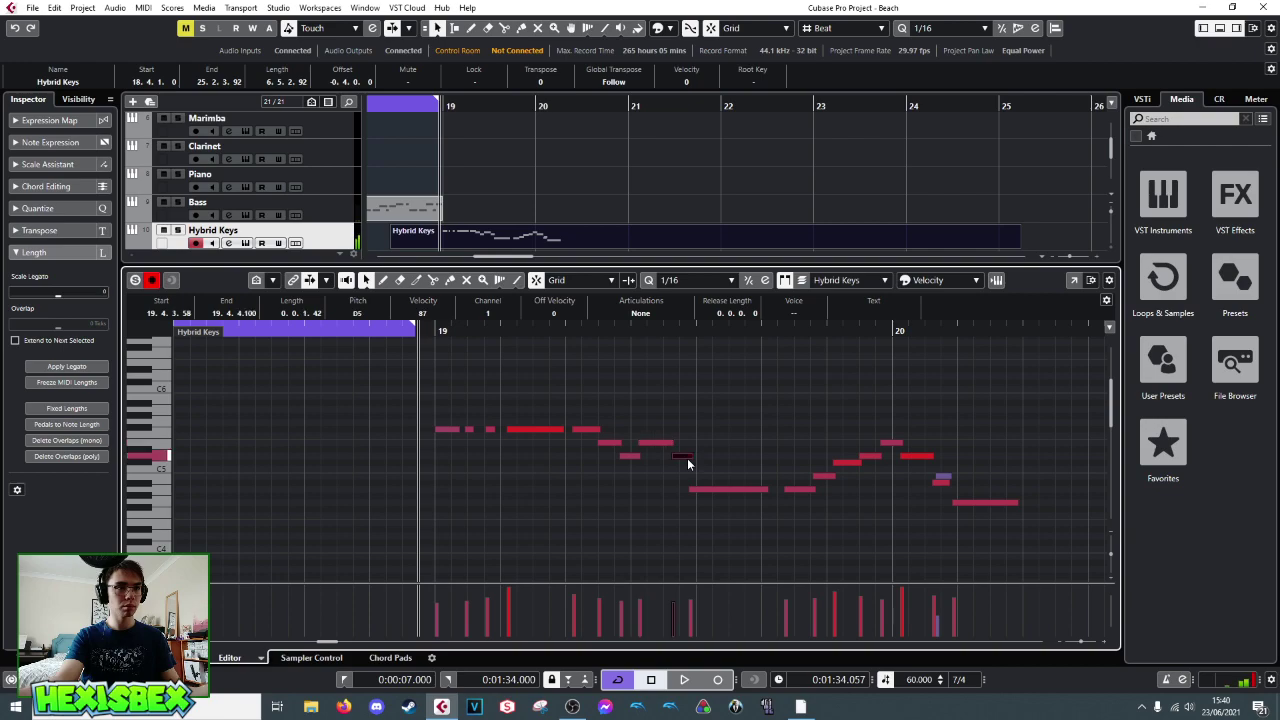
{"action": "key", "text": "Down"}
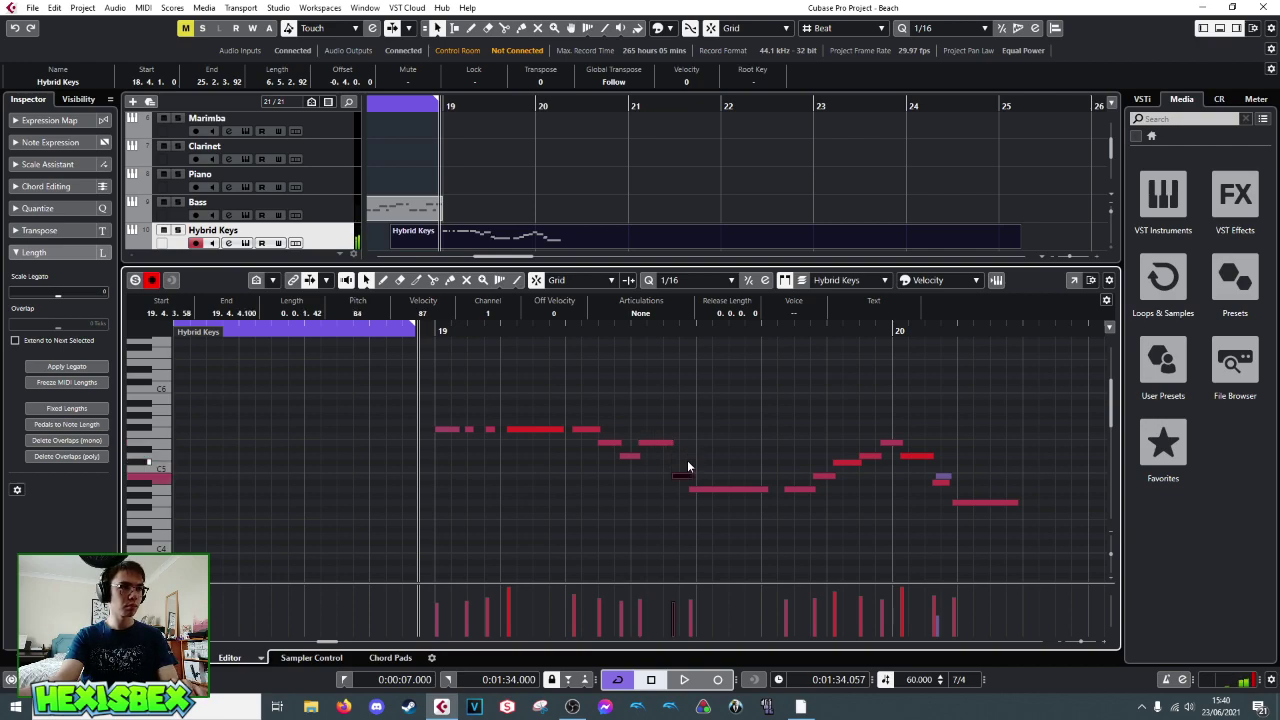
{"action": "key", "text": "space"}
{"action": "key", "text": "space"}
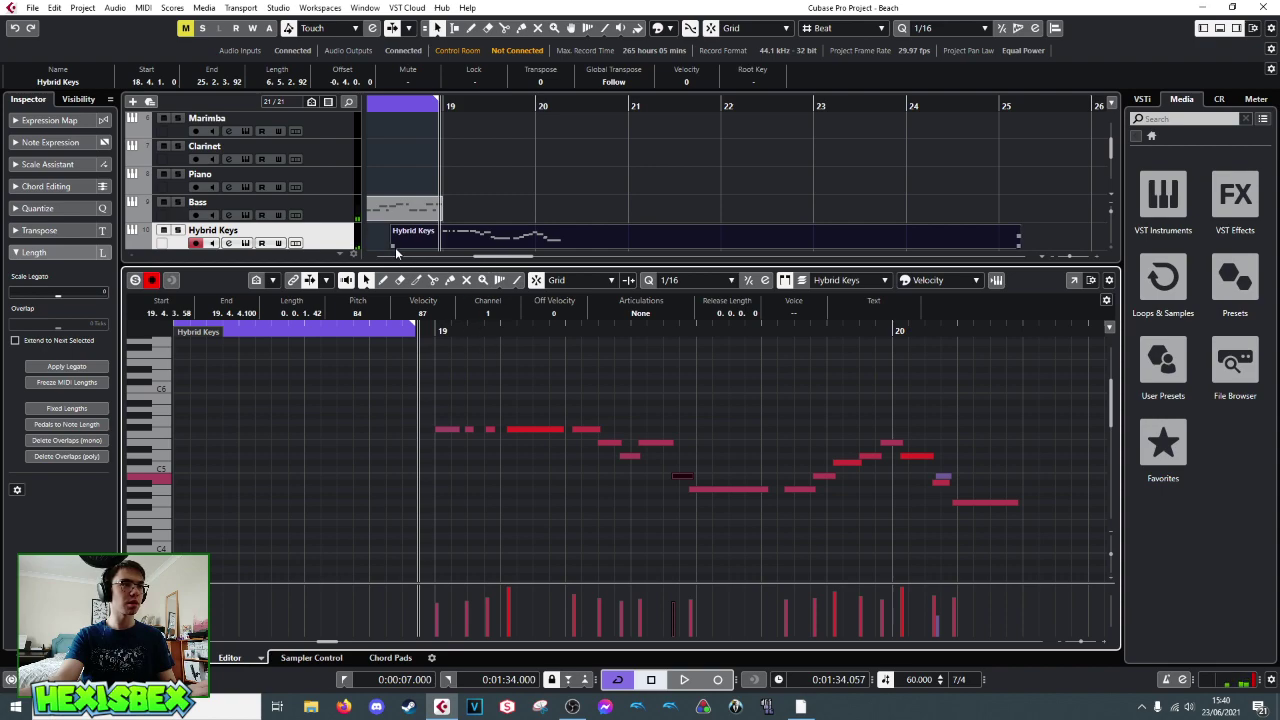
- Trim the Hybrid Keys part's start to bar 19, move it to bar 9 and set the playback position within bar 8
{"action": "left_click_drag", "start_coordinate": [393, 246], "coordinate": [444, 247]}
{"action": "left_click_drag", "start_coordinate": [528, 243], "coordinate": [505, 165]}
{"action": "left_click", "coordinate": [410, 182]}
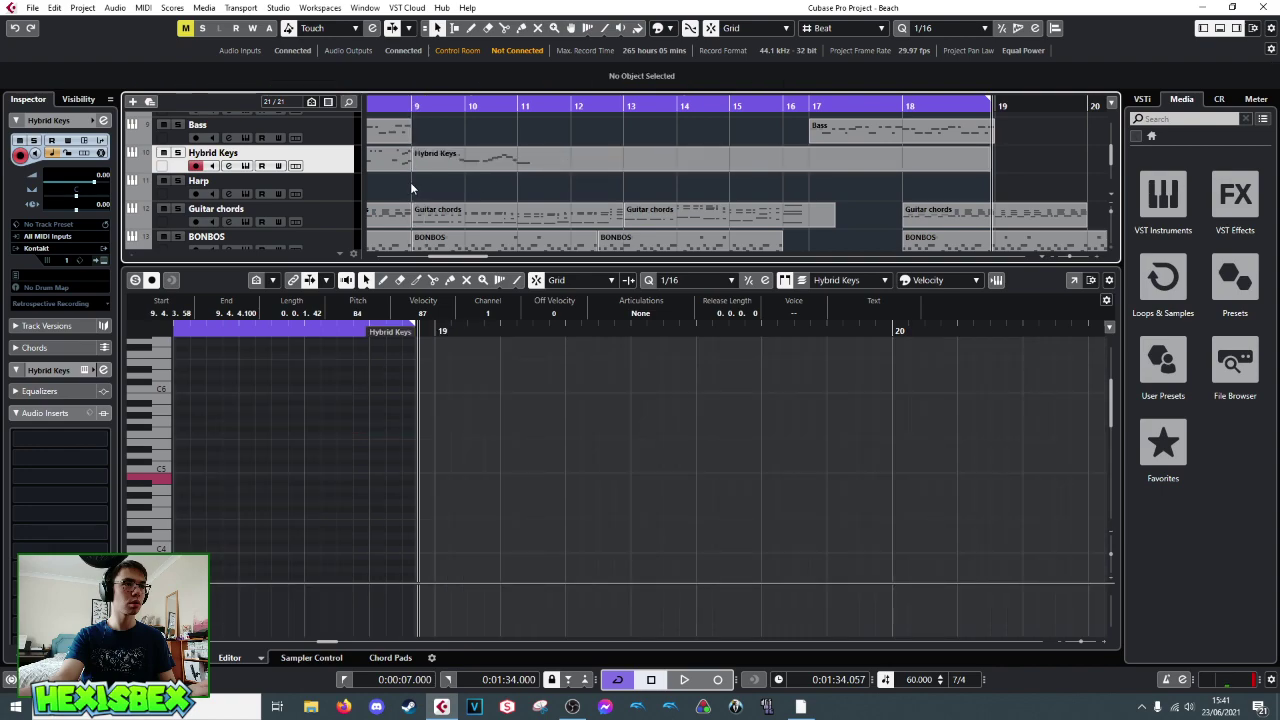
{"action": "left_click", "coordinate": [378, 105]}
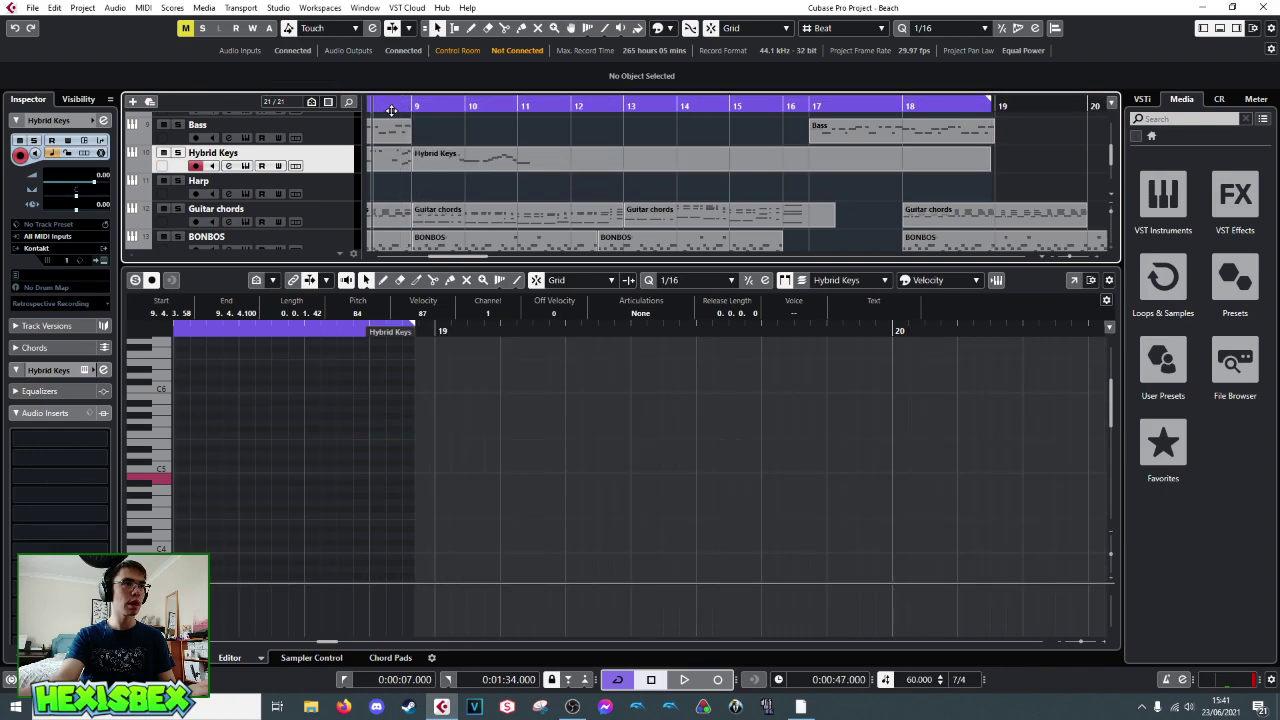
- Play the phrase, align the second and third short F#5 notes to 9.1.3.0 and 9.1.4.0, and play it again
{"action": "key", "text": "space"}
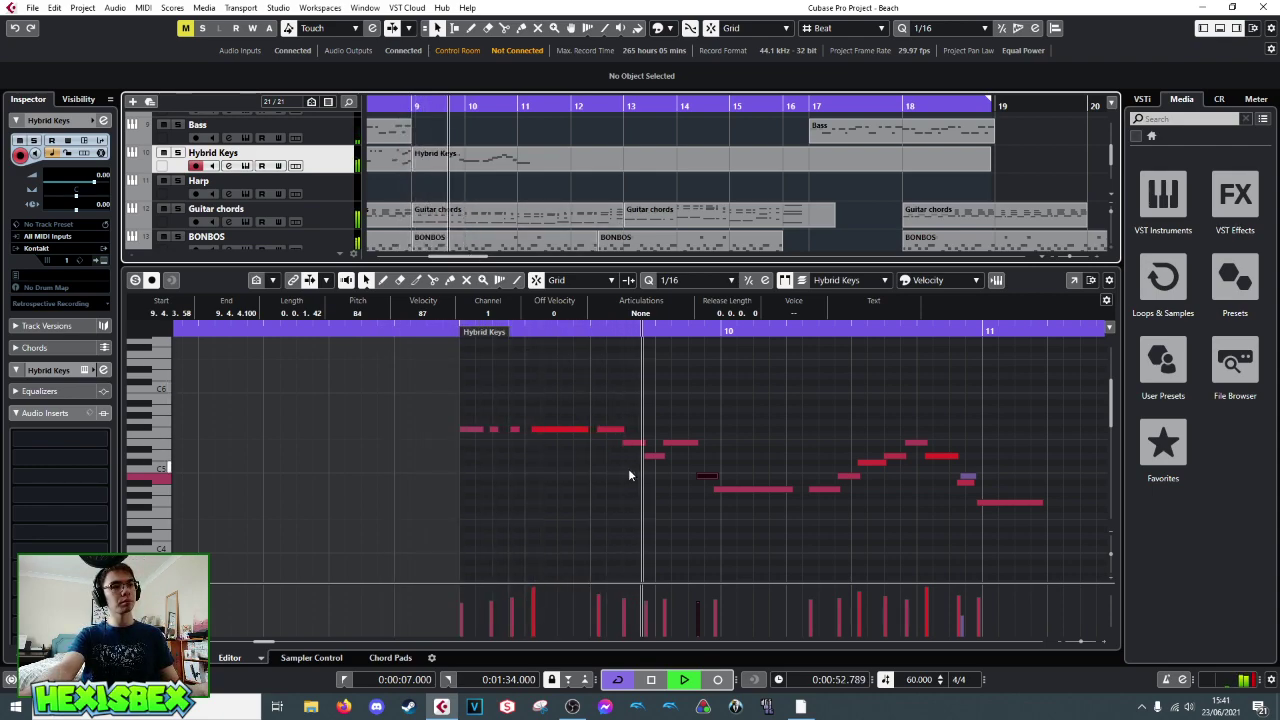
{"action": "key", "text": "space"}
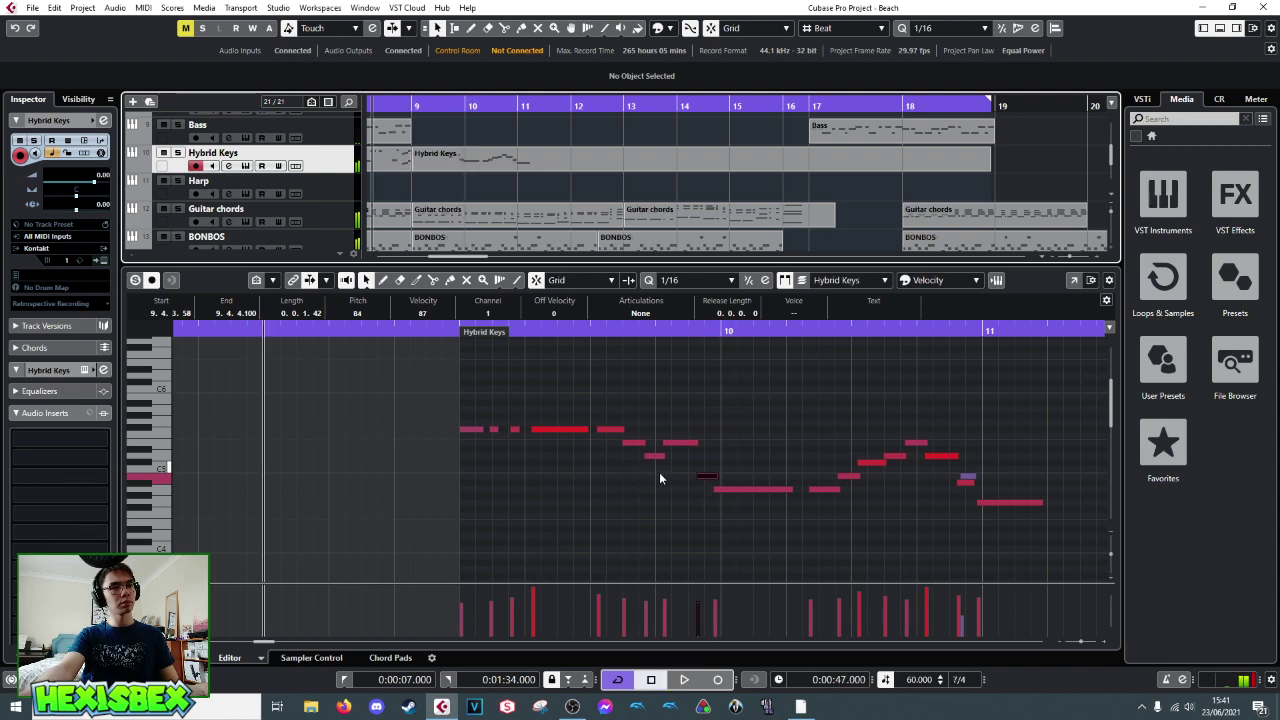
{"action": "left_click", "coordinate": [494, 429]}
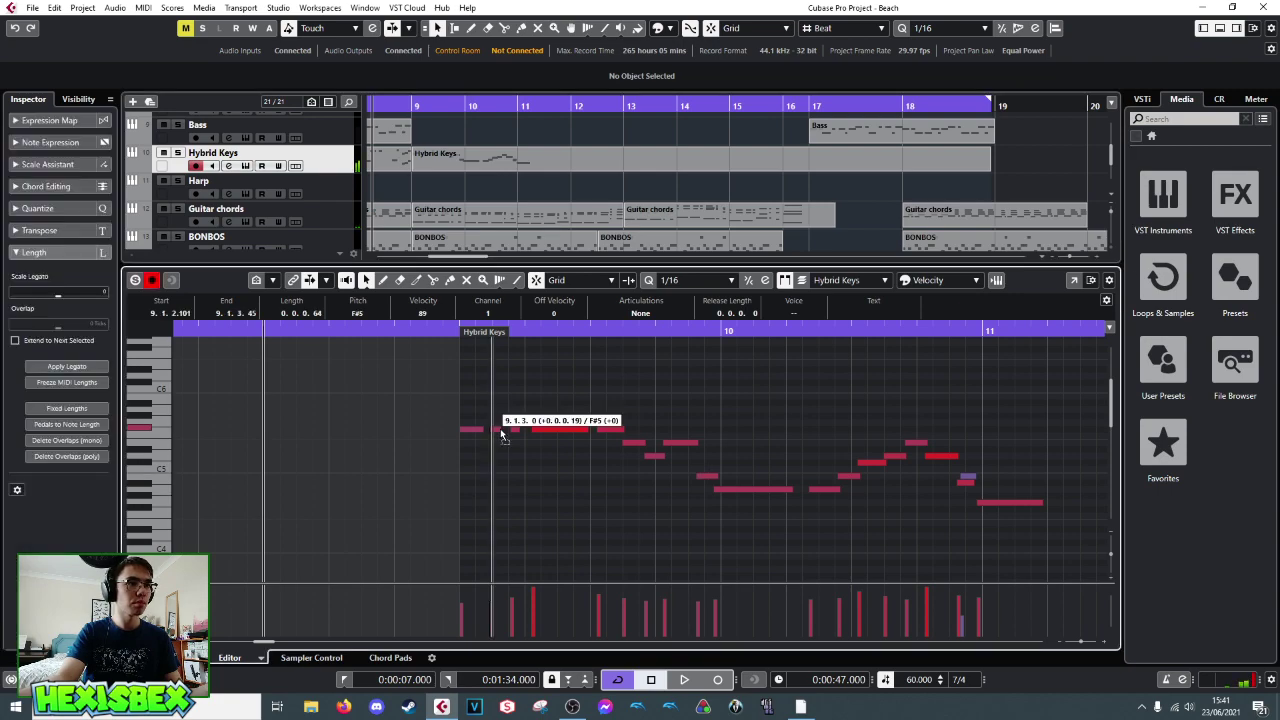
{"action": "left_click", "coordinate": [514, 430]}
{"action": "left_click_drag", "start_coordinate": [514, 429], "coordinate": [509, 429]}
{"action": "key", "text": "space"}
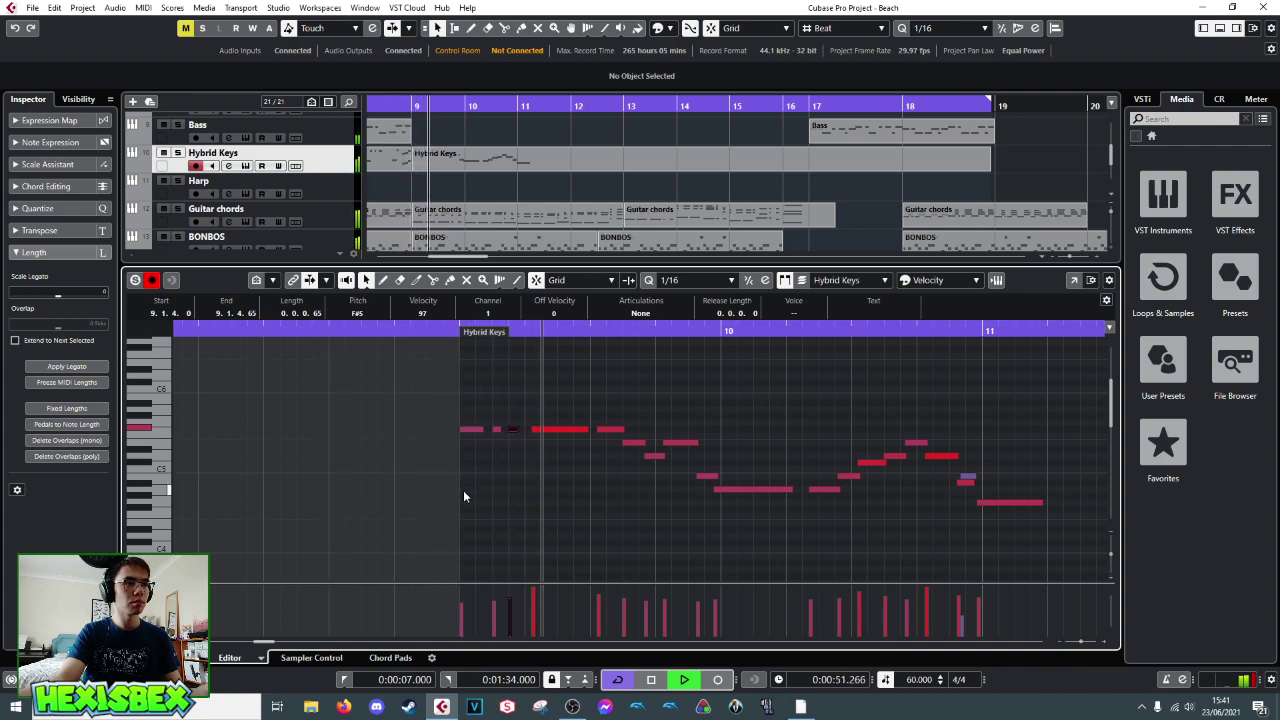
{"action": "key", "text": "space"}
- Move the long F#5 note to 9.2.1.0, set its velocity to 99, and play the phrase back
{"action": "left_click", "coordinate": [555, 430]}
{"action": "left_click_drag", "start_coordinate": [556, 433], "coordinate": [543, 433]}
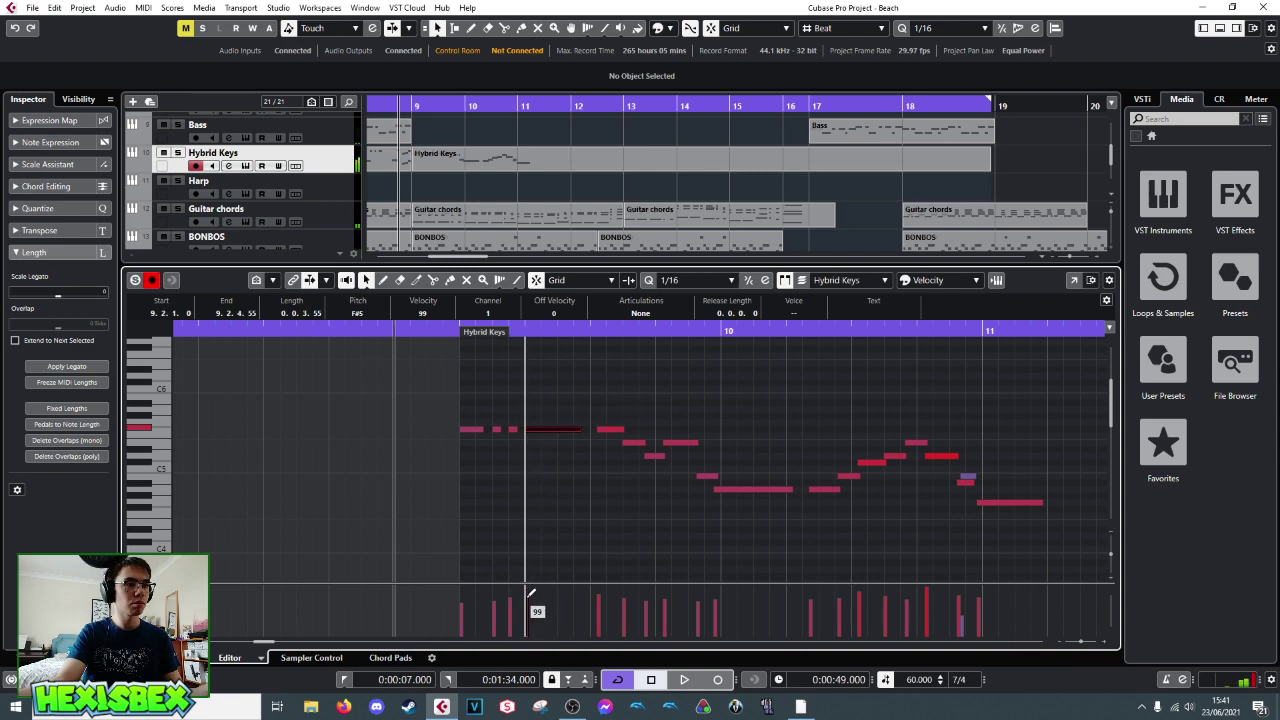
{"action": "key", "text": "space"}
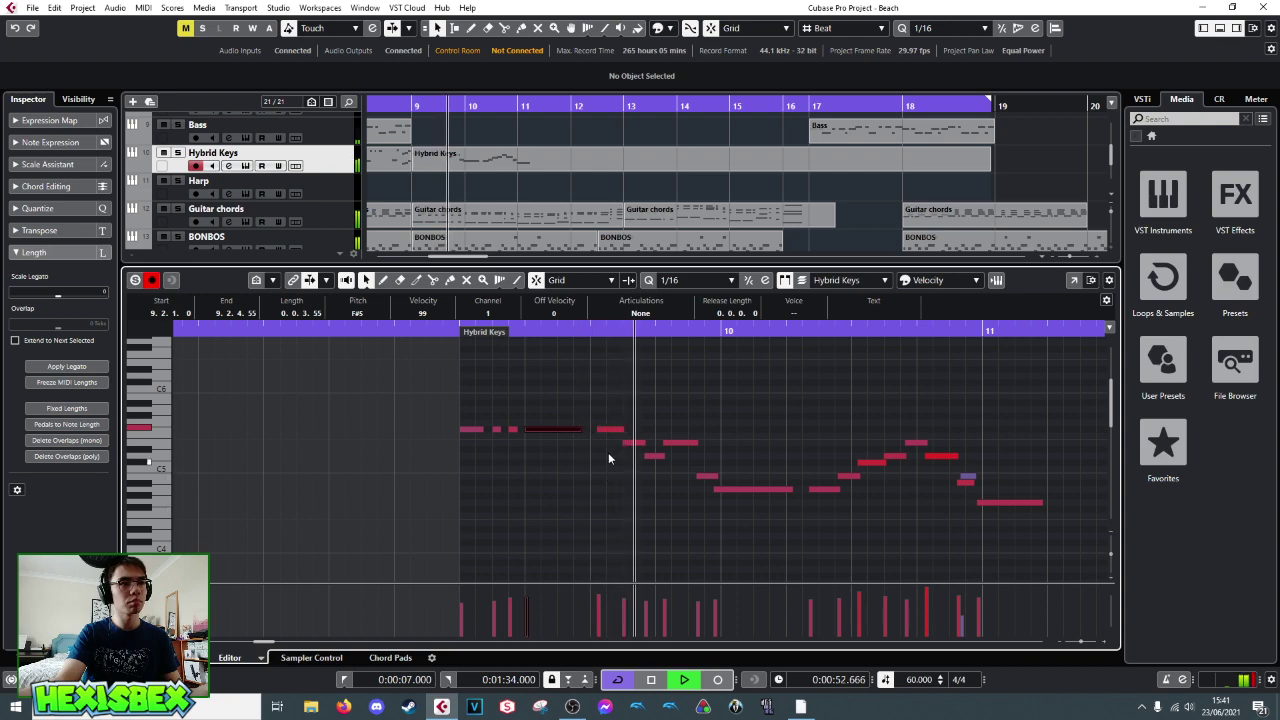
{"action": "key", "text": "space"}
- Shift the five notes from the F#5 after the long note so the group starts at 9.3.1.0, and play back
{"action": "left_click", "coordinate": [603, 421]}
{"action": "left_click_drag", "start_coordinate": [603, 421], "coordinate": [700, 487]}
{"action": "left_click_drag", "start_coordinate": [600, 428], "coordinate": [593, 430]}
{"action": "key", "text": "space"}
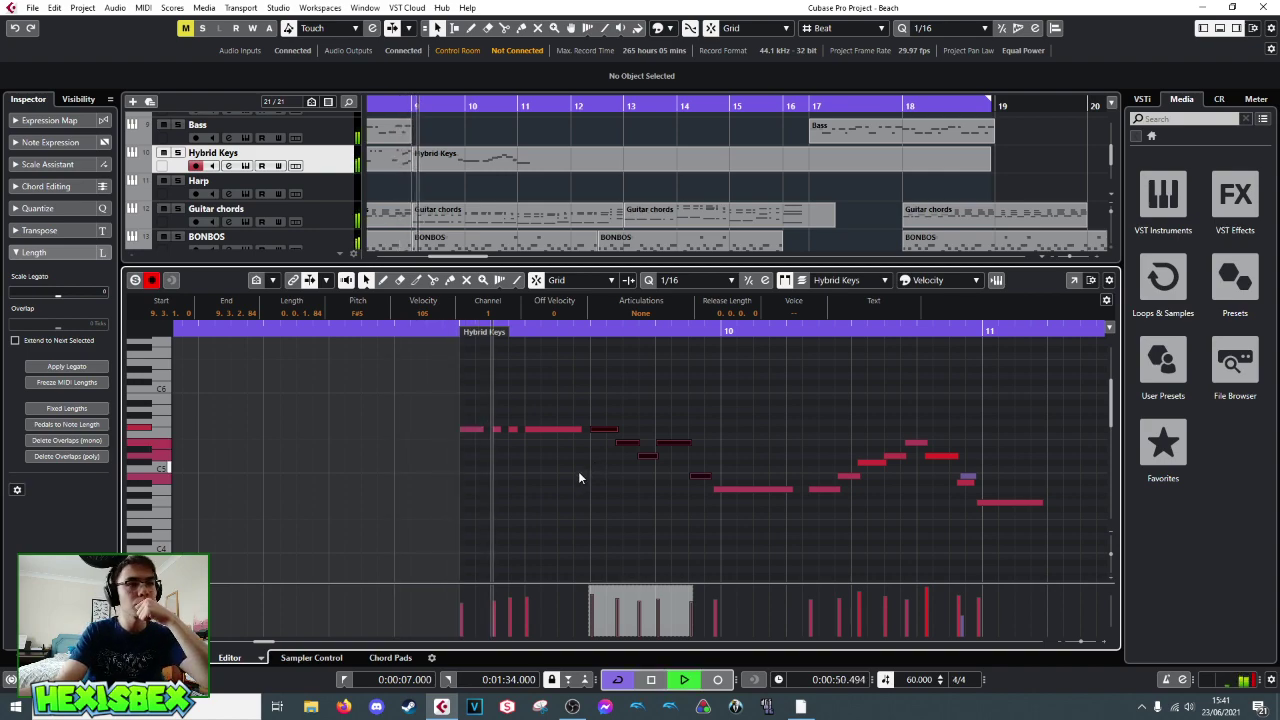
{"action": "key", "text": "space"}
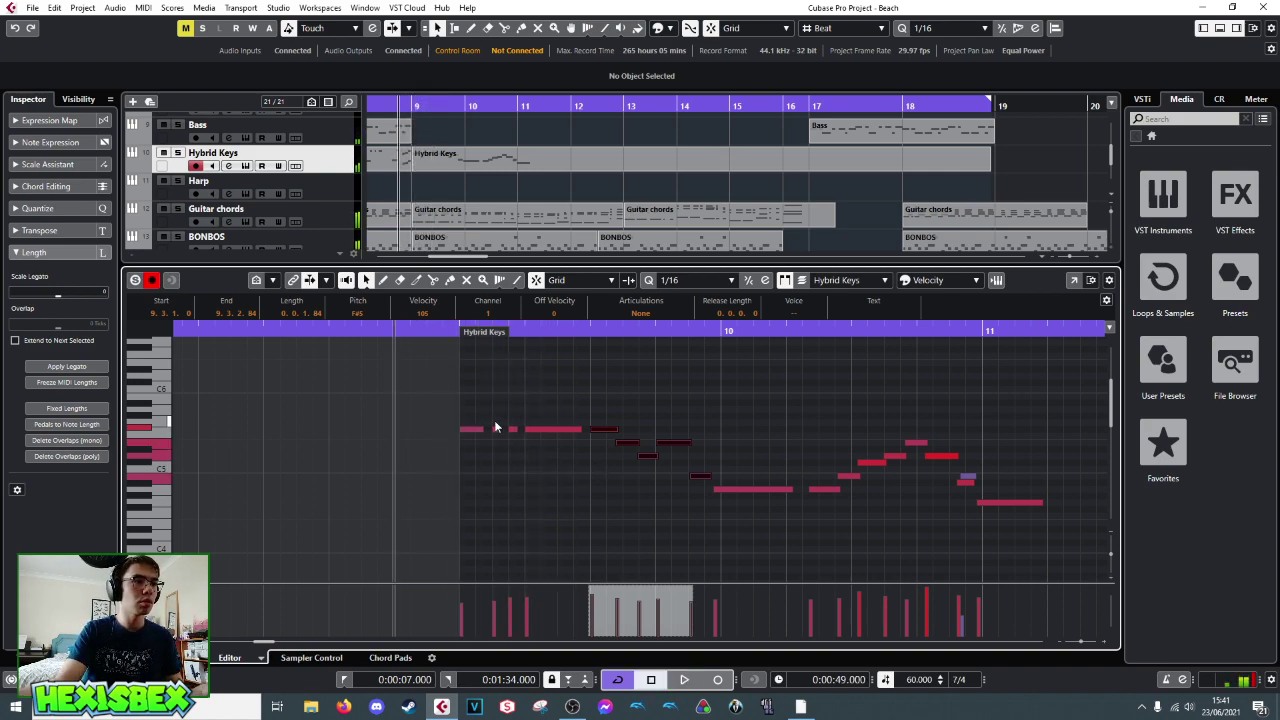
- Nudge the second and third short F#5 notes earlier off the grid, the third to 9.1.3.91, and play the result
{"action": "left_click_drag", "start_coordinate": [484, 429], "coordinate": [514, 437]}
{"action": "left_click_drag", "start_coordinate": [528, 339], "coordinate": [509, 431]}
{"action": "left_click", "coordinate": [464, 425]}
{"action": "left_click", "coordinate": [488, 431]}
{"action": "key", "text": "space"}
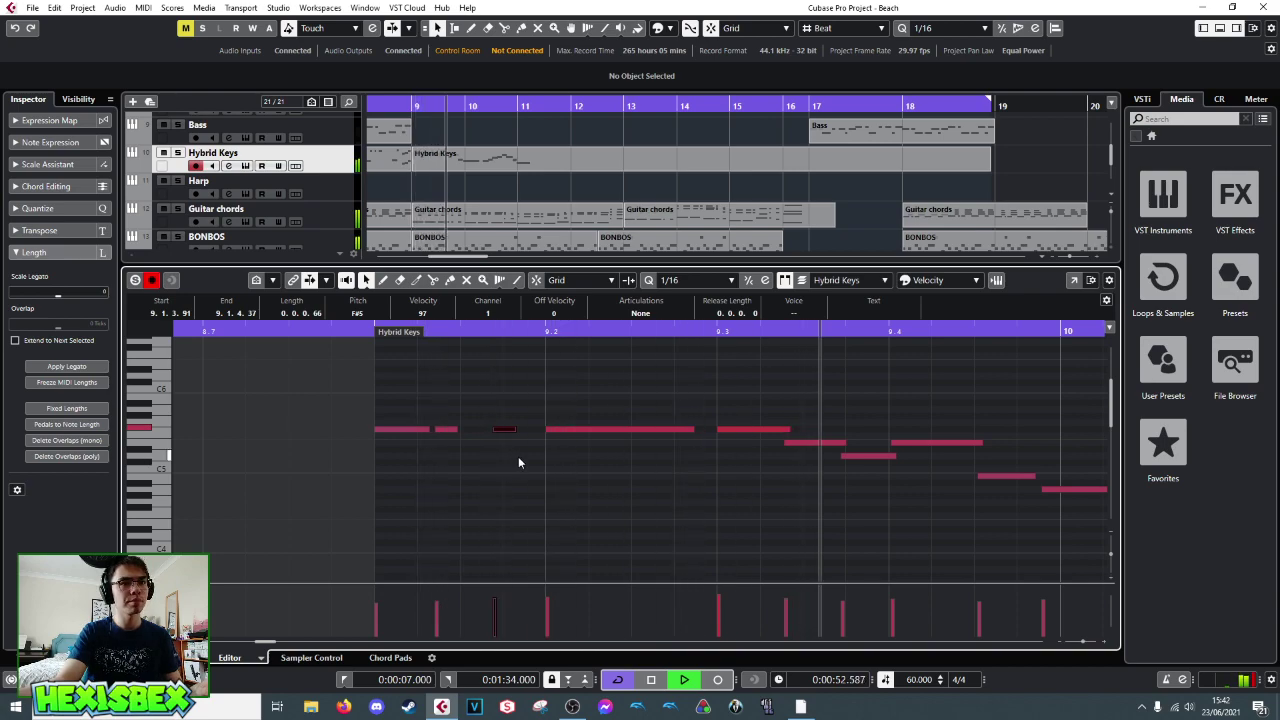
{"action": "key", "text": "space"}
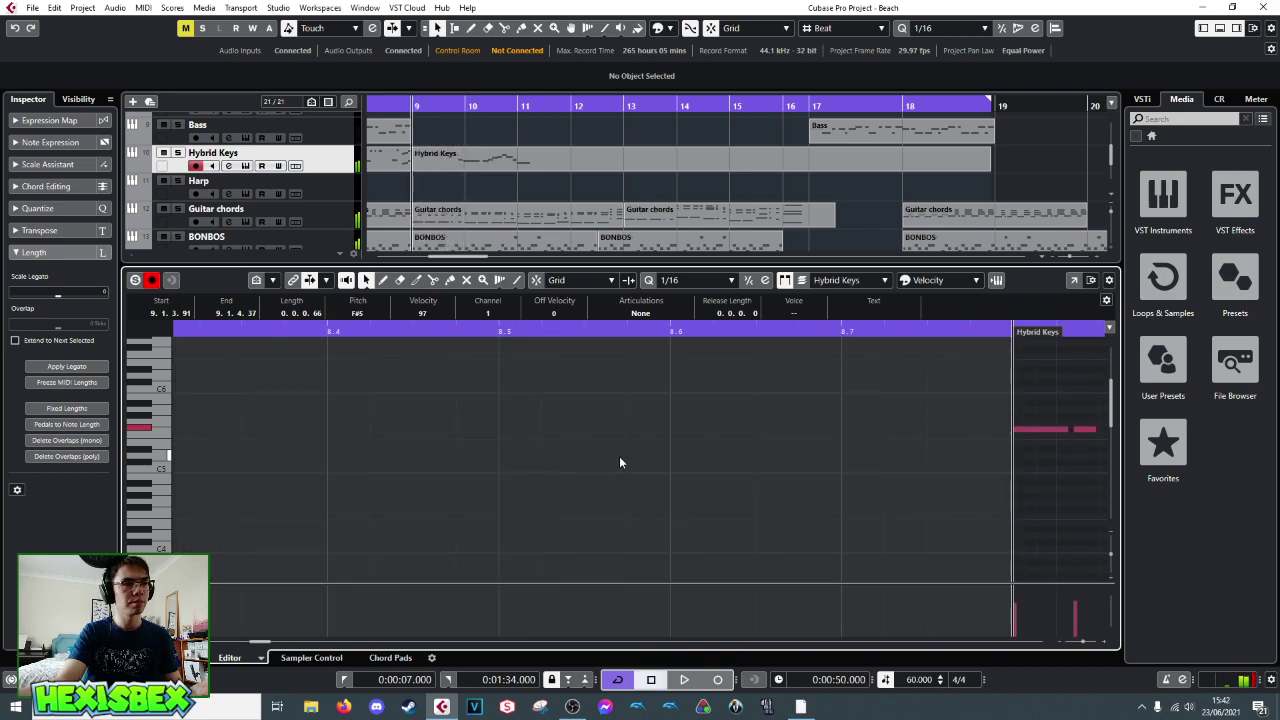
- Set the playback position just before bar 9 and replay the opening of the Hybrid Keys phrase
{"action": "left_click_drag", "start_coordinate": [897, 335], "coordinate": [364, 388]}
{"action": "key", "text": "space"}
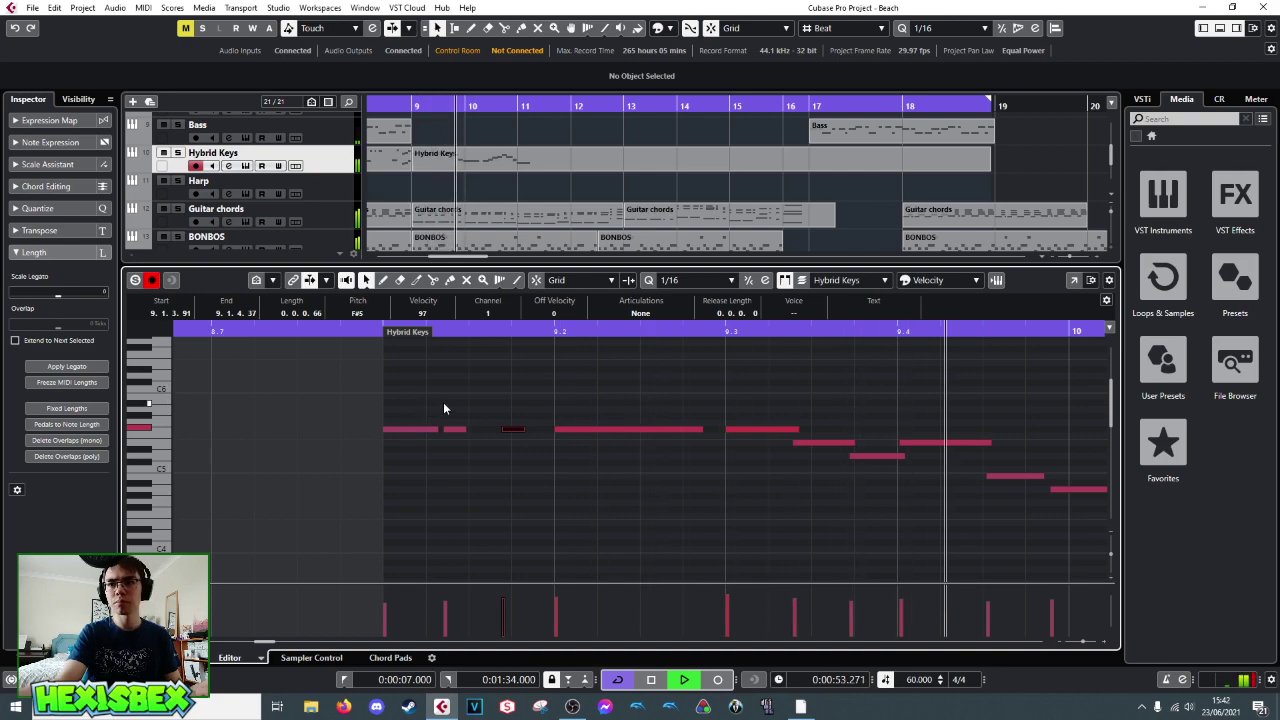
{"action": "key", "text": "space"}
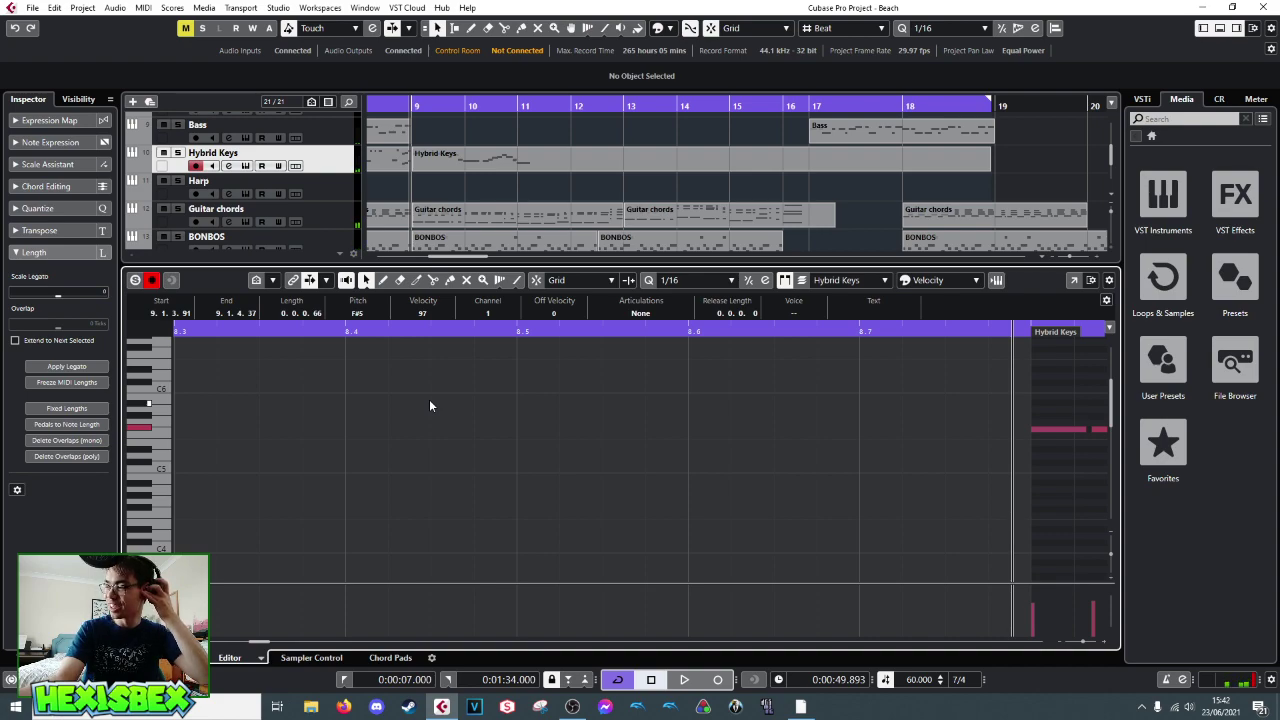
{"action": "key", "text": "space"}
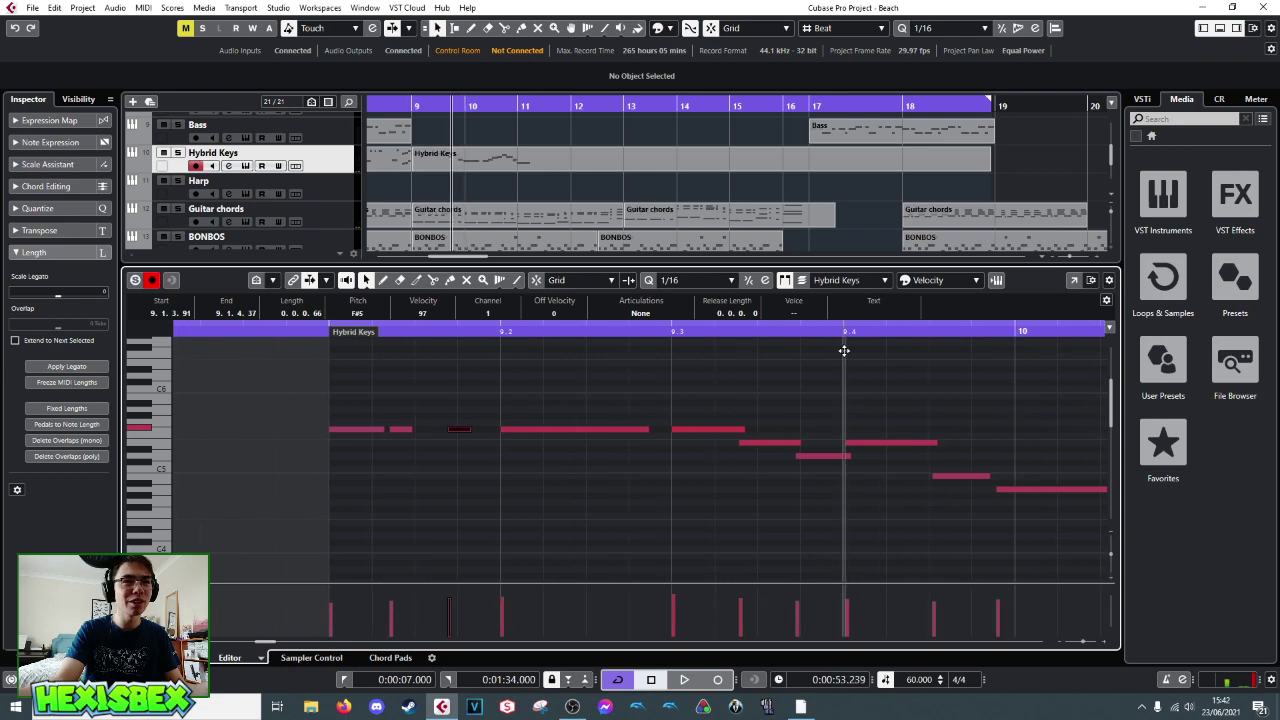
{"action": "key", "text": "space"}
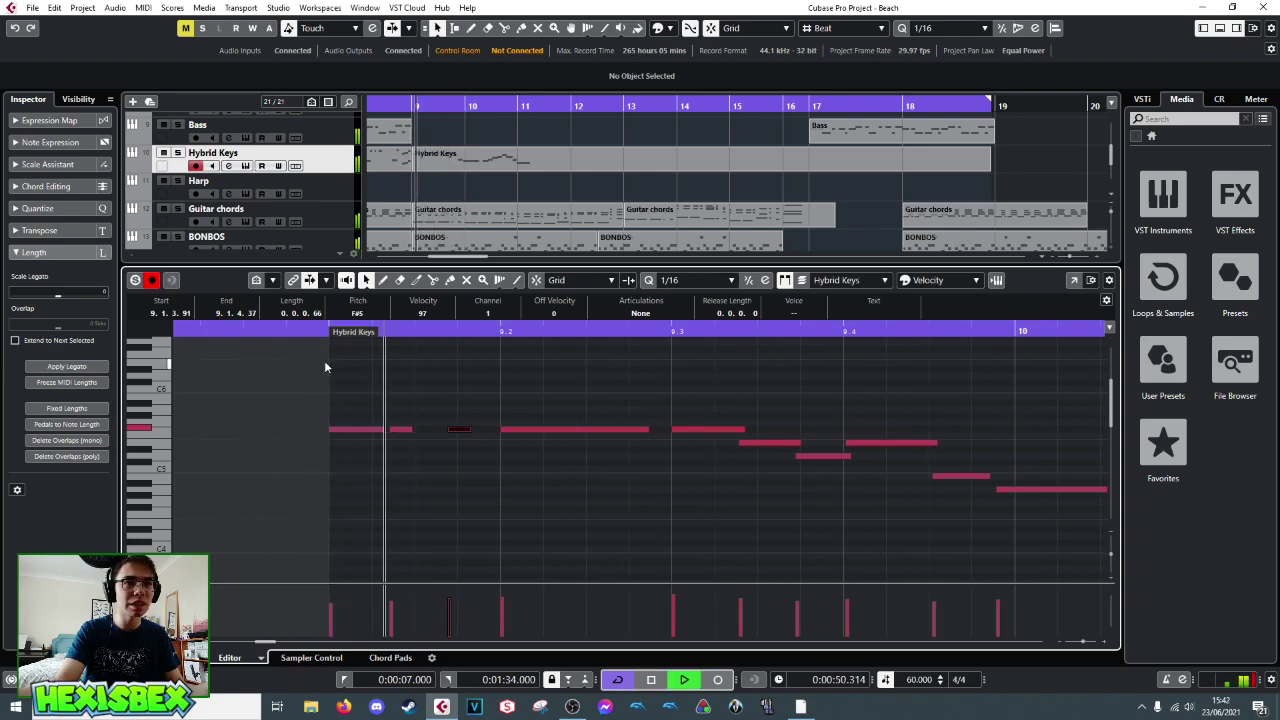
{"action": "key", "text": "space"}
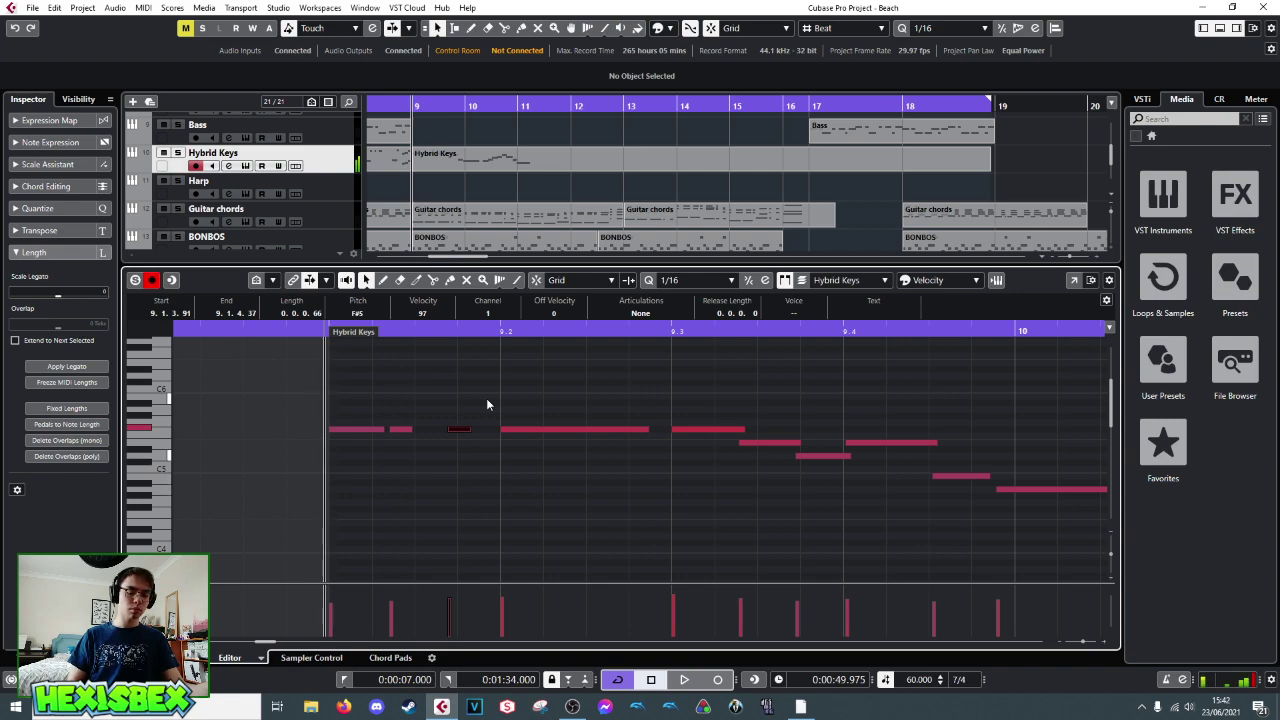
- Play the phrase, delete the E5 and B4 notes between 9.4 and bar 10, and shorten the descending notes before them
{"action": "key", "text": "space"}
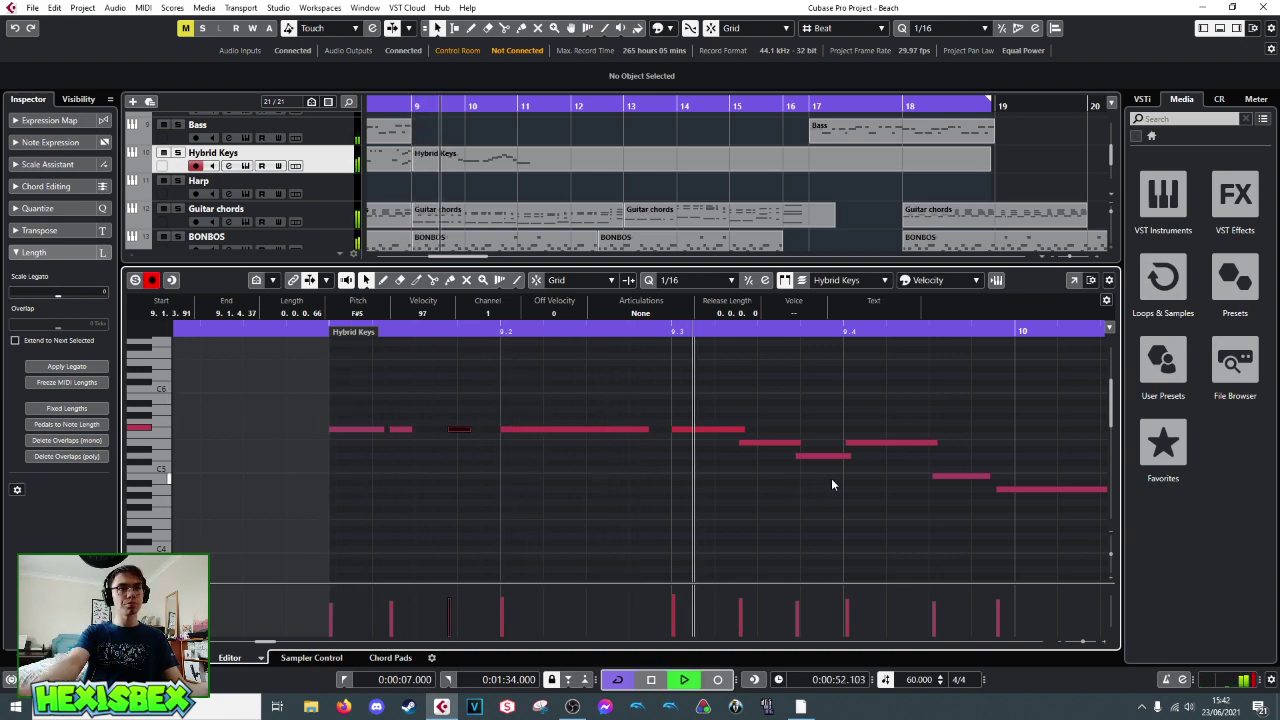
{"action": "key", "text": "space"}
{"action": "left_click_drag", "start_coordinate": [860, 428], "coordinate": [1041, 495]}
{"action": "key", "text": "Delete"}
{"action": "left_click_drag", "start_coordinate": [851, 459], "coordinate": [818, 491]}
- Duplicate the descending F#5, E5 and D5 notes and place the copy at 9.4.1.0
{"action": "left_click", "coordinate": [761, 456]}
{"action": "key", "text": "ctrl+d"}
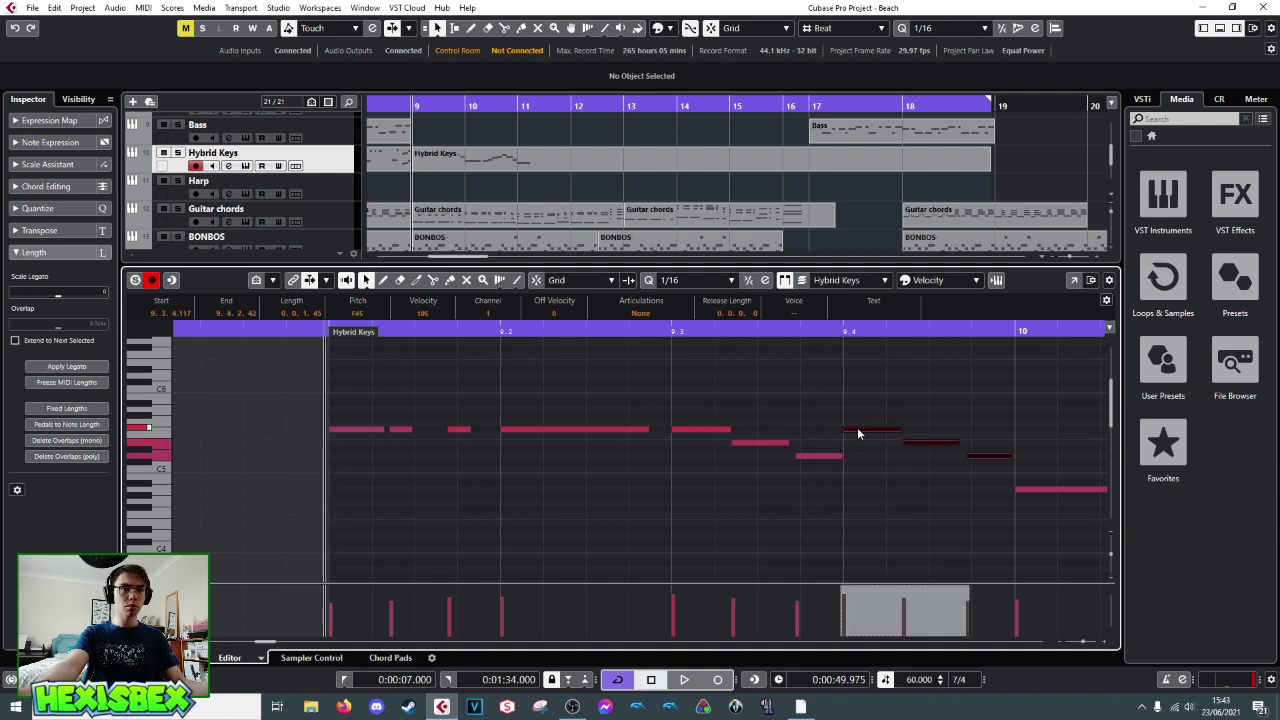
{"action": "left_click_drag", "start_coordinate": [864, 435], "coordinate": [862, 437]}
- Lower the three copied notes from 9.4 to E5, D5 and B4 while the phrase plays
{"action": "key", "text": "space"}
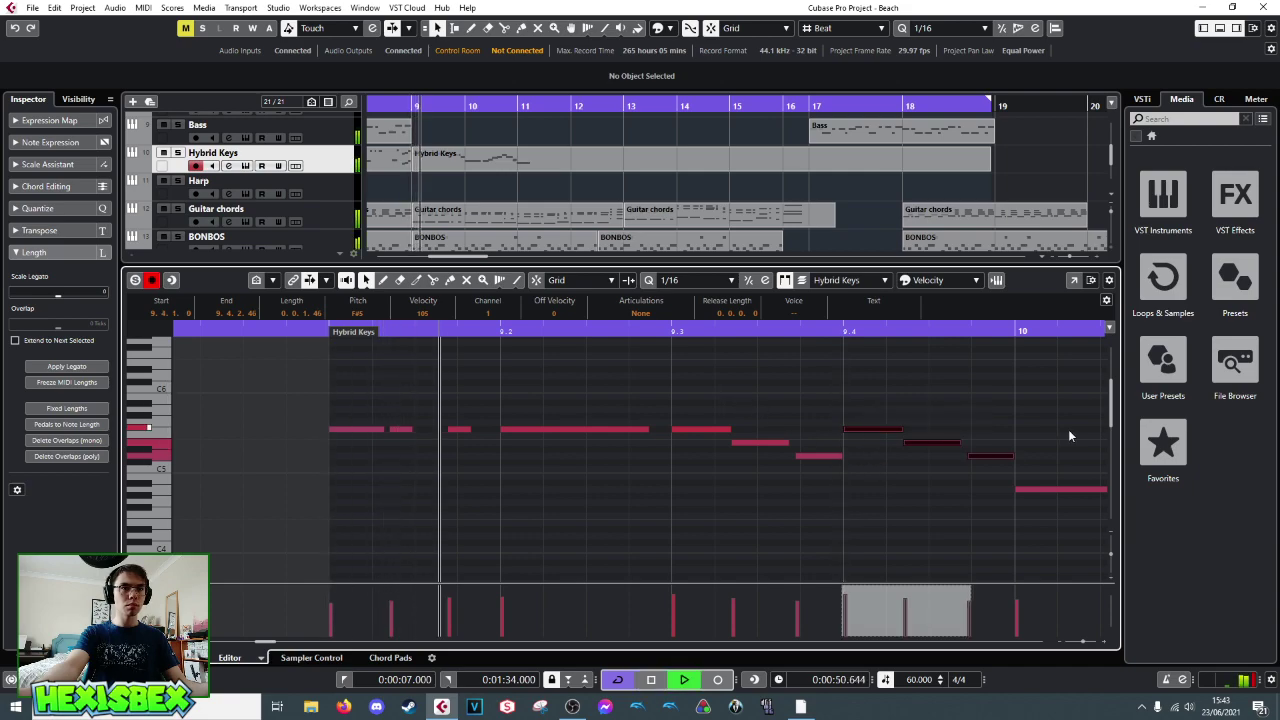
{"action": "key", "text": "Down"}
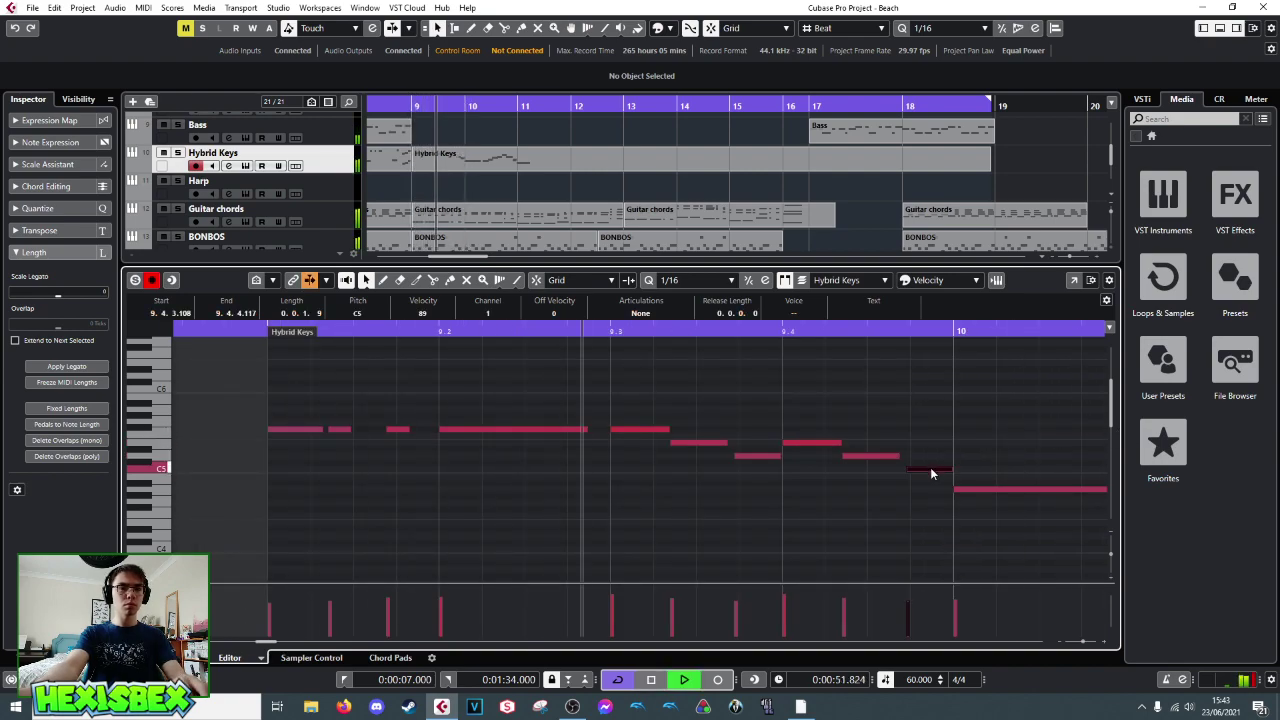
{"action": "key", "text": "Down"}
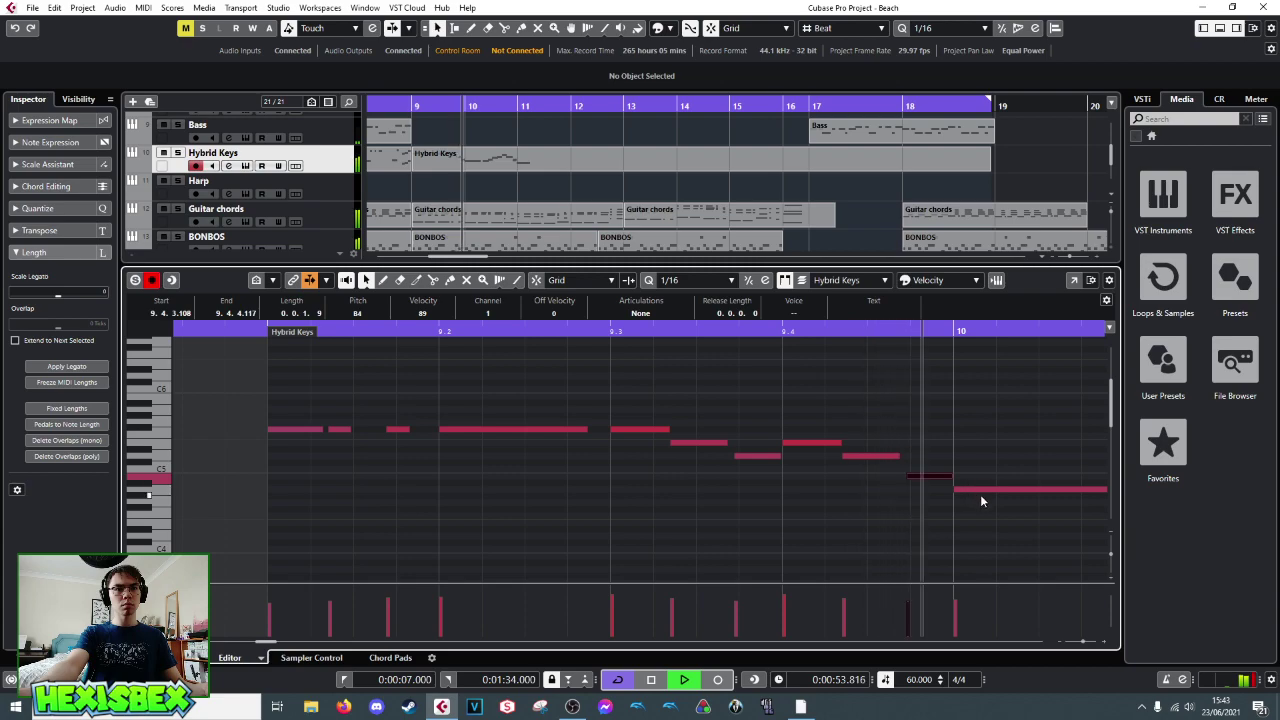
{"action": "key", "text": "space"}
- Set the velocity of the long A4 note at bar 10 to 106 and play through to the end of the bar
{"action": "left_click", "coordinate": [968, 489]}
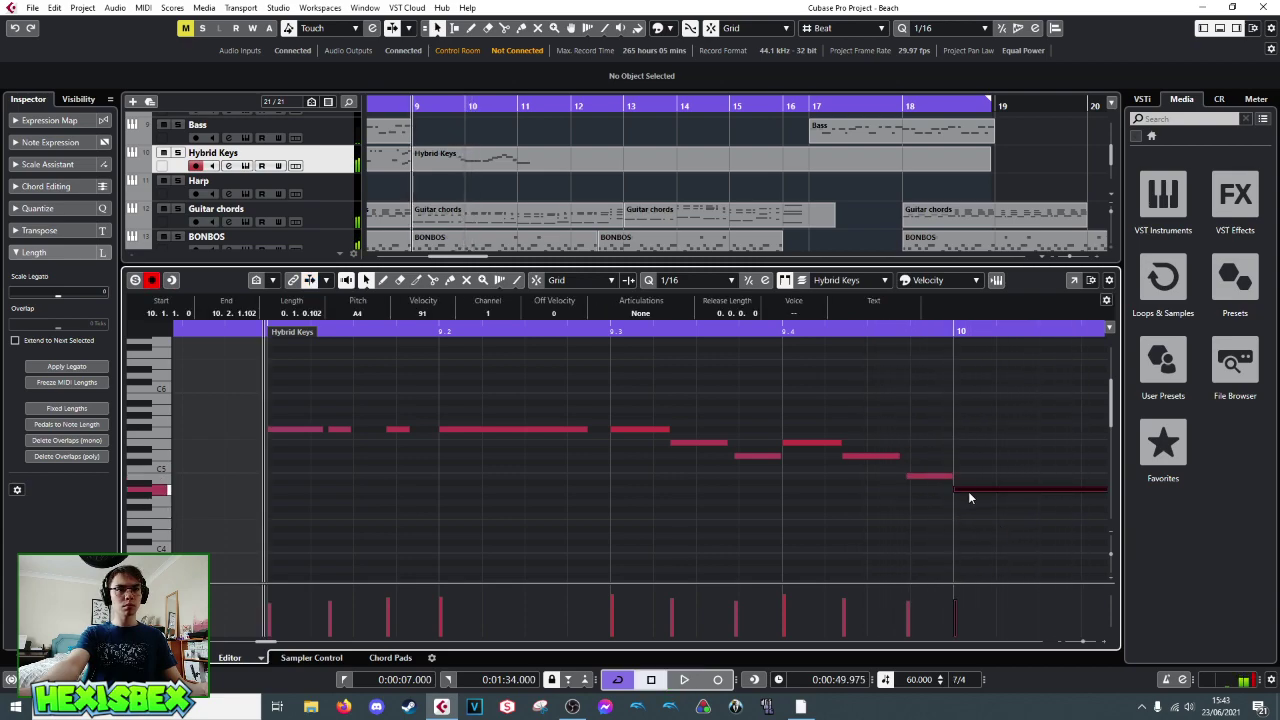
{"action": "left_click_drag", "start_coordinate": [935, 590], "coordinate": [968, 592]}
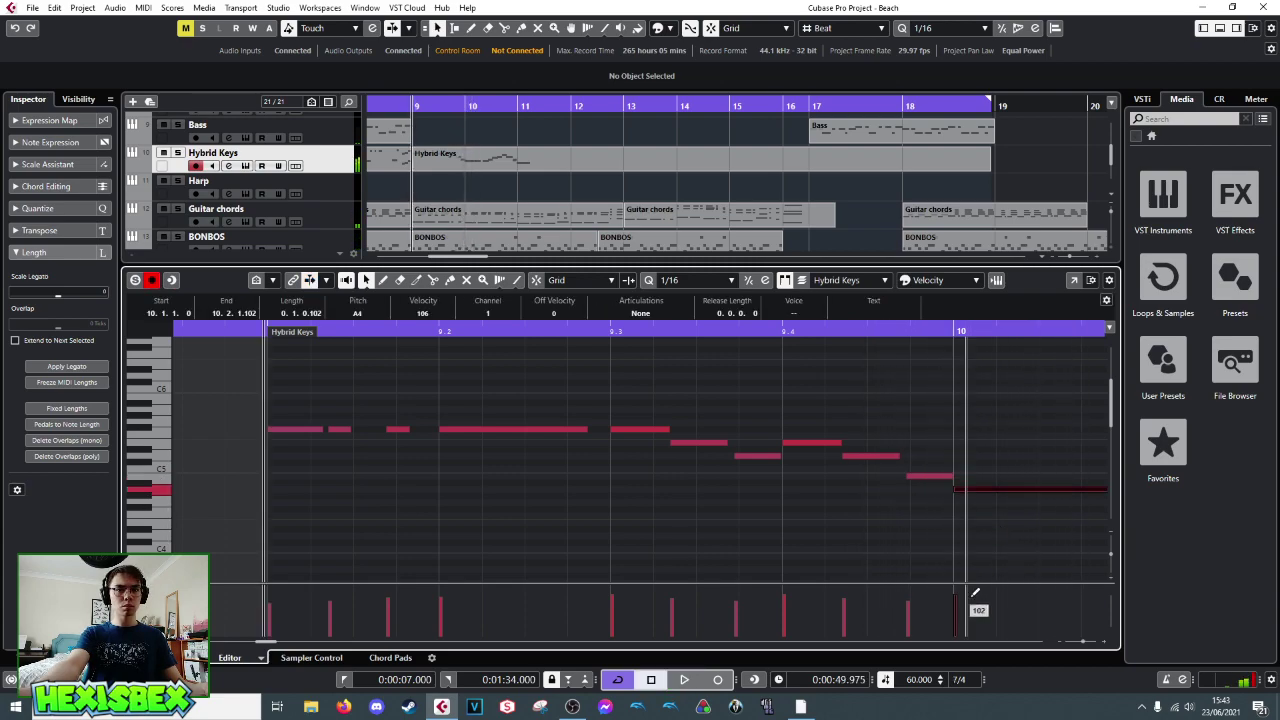
{"action": "key", "text": "space"}
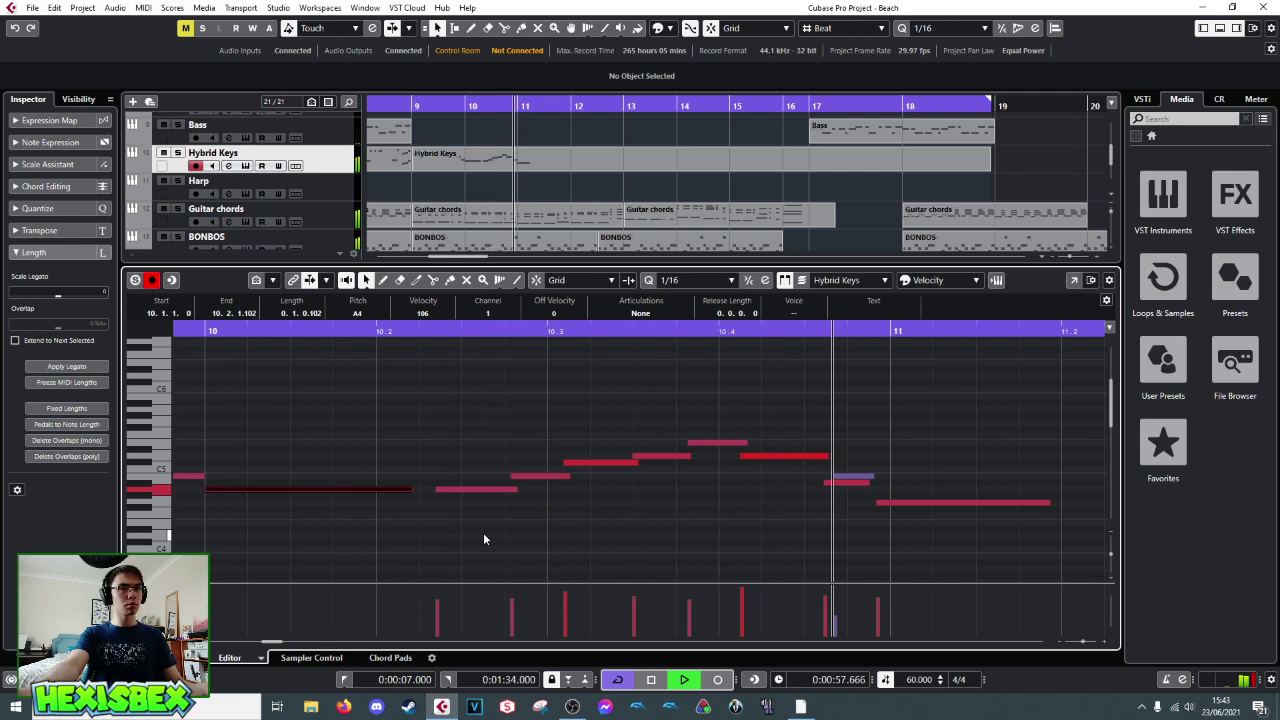
{"action": "key", "text": "space"}
- Replay the Hybrid Keys melody, resetting the playback position to just before bar 9 and listening to the phrase again
{"action": "left_click_drag", "start_coordinate": [1013, 327], "coordinate": [216, 350]}
{"action": "key", "text": "space"}
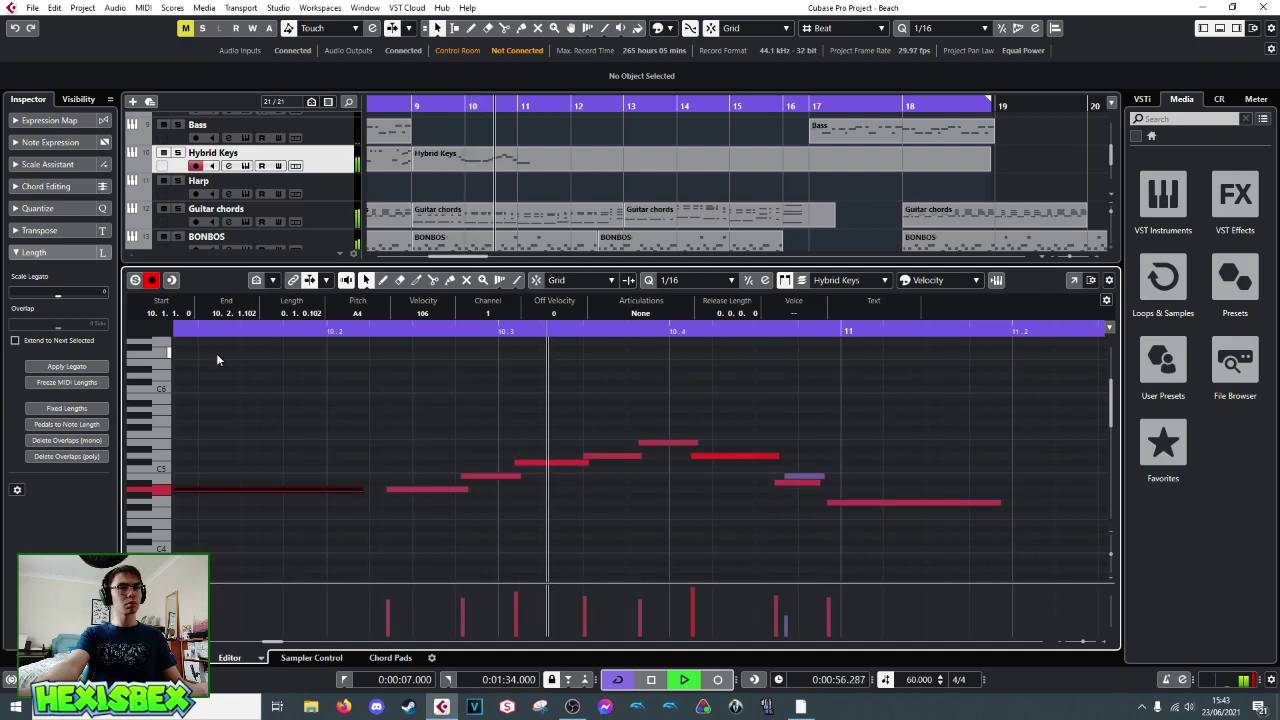
{"action": "key", "text": "space"}
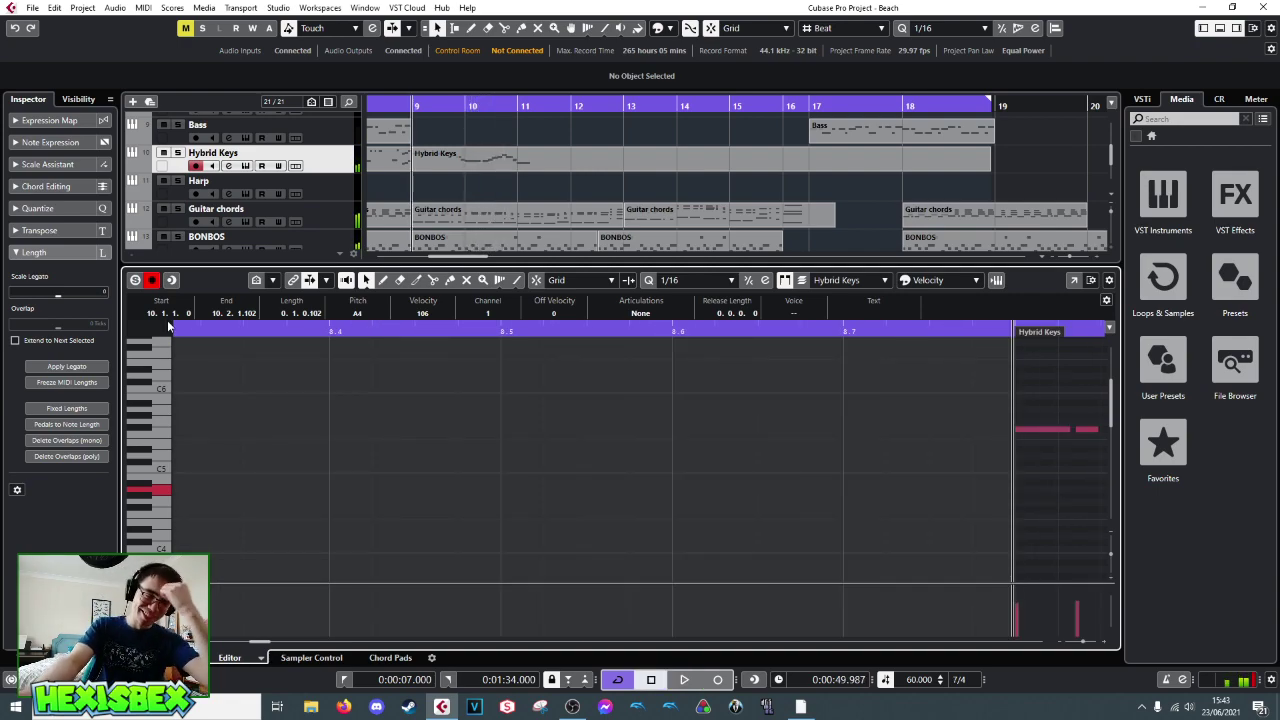
{"action": "left_click", "coordinate": [988, 331]}
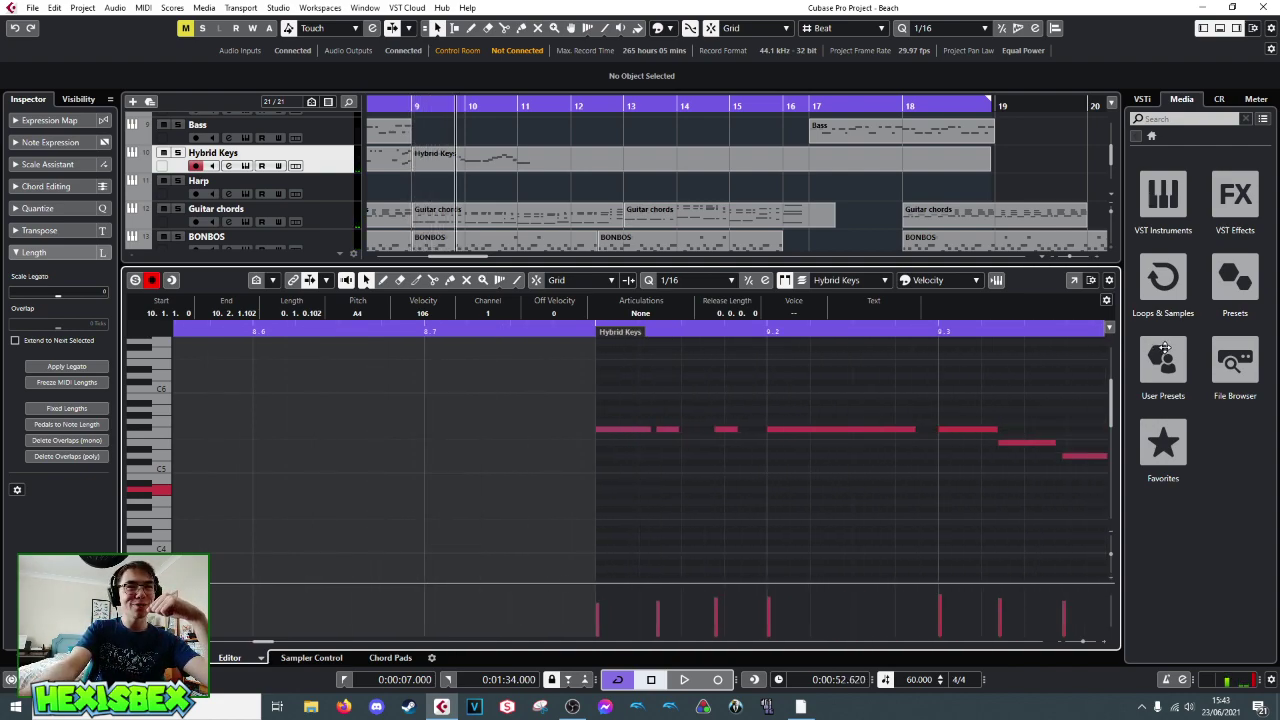
{"action": "left_click", "coordinate": [795, 342]}
{"action": "scroll", "coordinate": [795, 342], "scroll_direction": "down", "scroll_amount": 4}
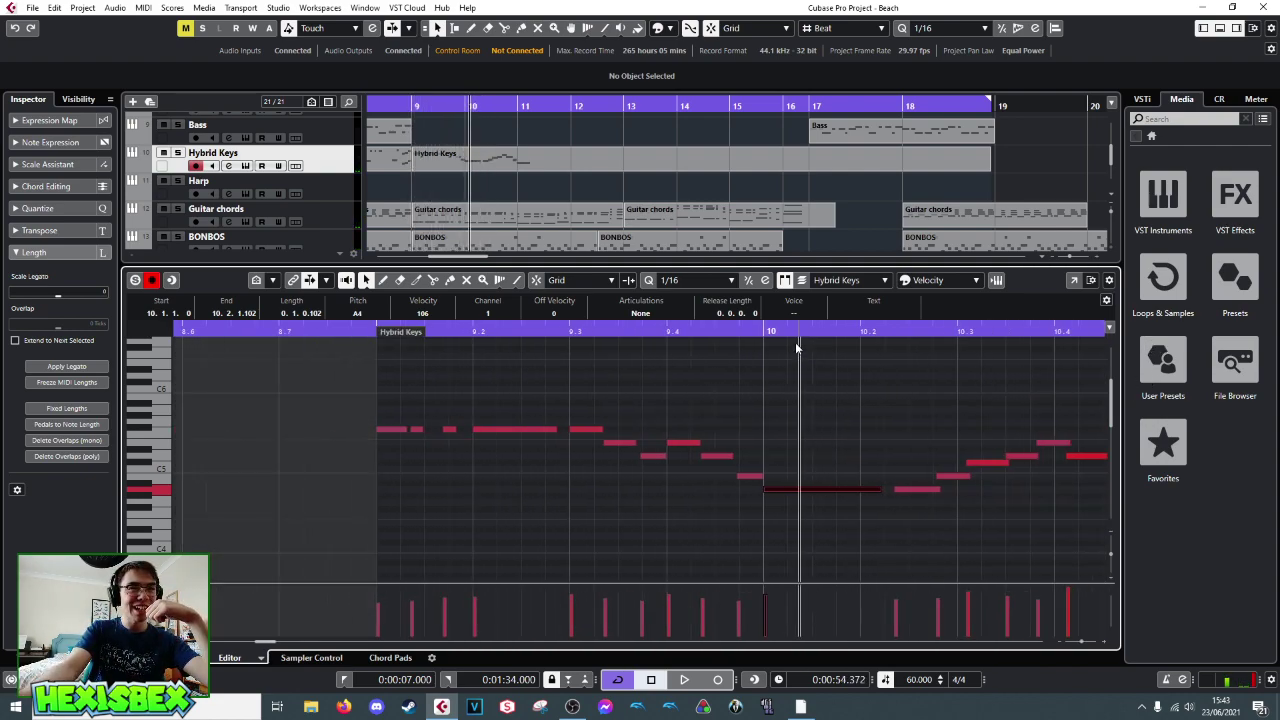
{"action": "left_click", "coordinate": [484, 340]}
{"action": "left_click_drag", "start_coordinate": [477, 341], "coordinate": [429, 336]}
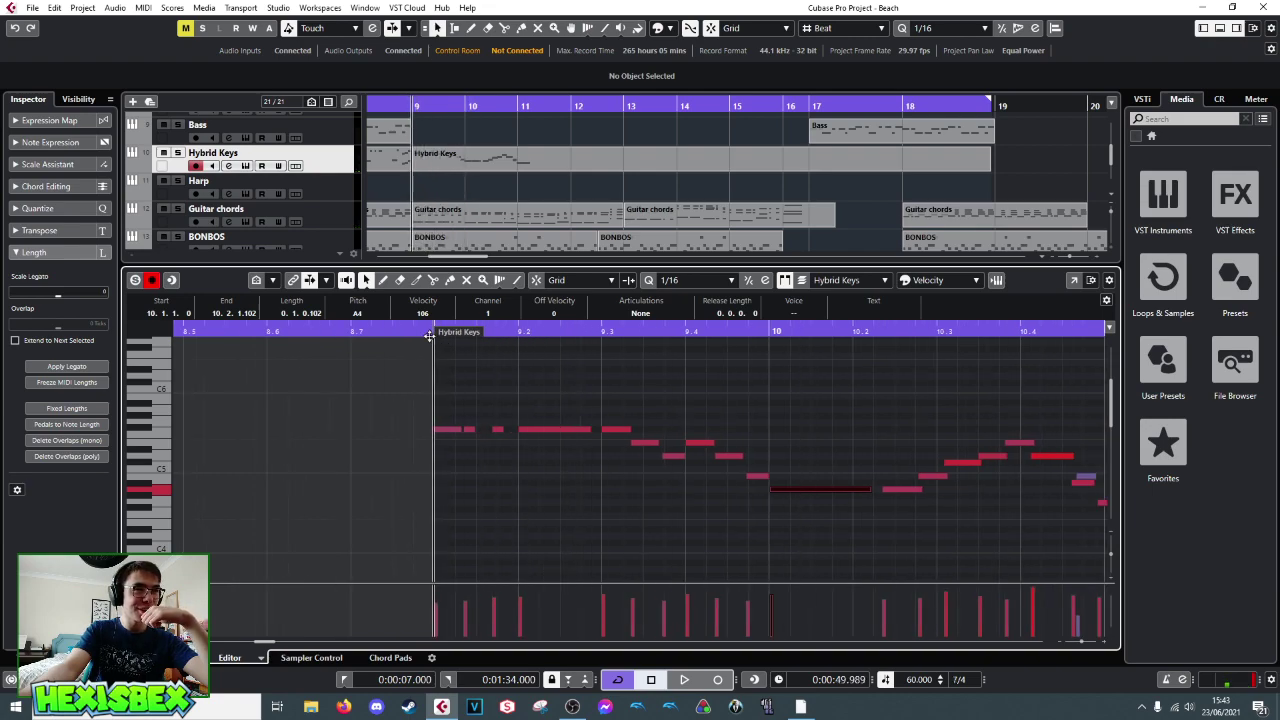
{"action": "key", "text": "space"}
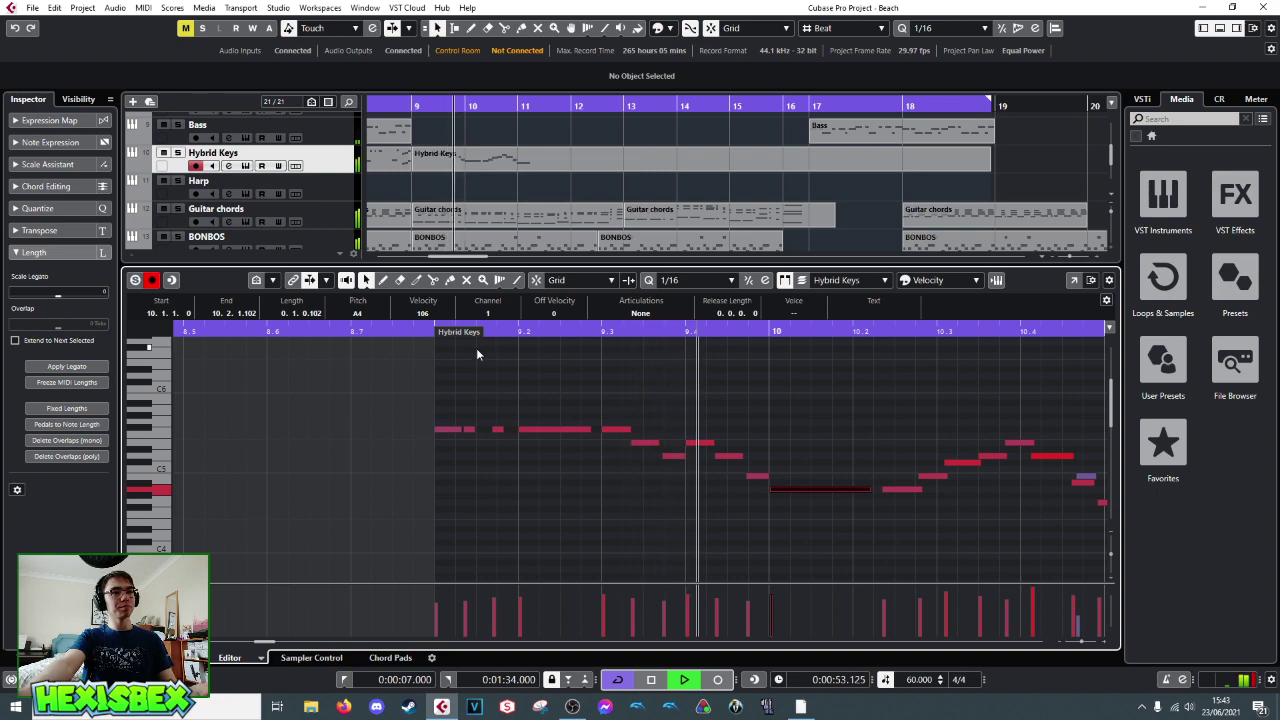
{"action": "key", "text": "space"}
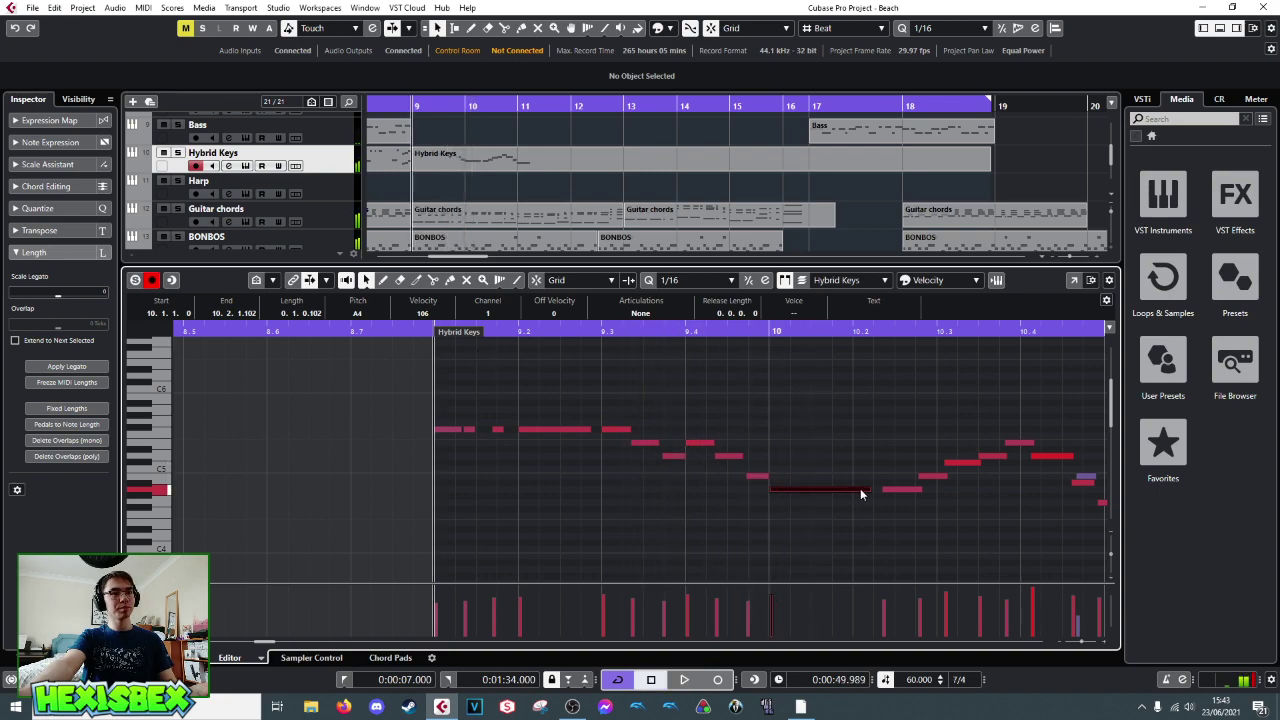
- Copy the first three F#5 notes to 10.1.1.0 at E5 and delete the long A4 note there
{"action": "mouse_move", "coordinate": [866, 489]}
{"action": "left_mouse_down"}
{"action": "mouse_move", "coordinate": [768, 489]}
{"action": "mouse_move", "coordinate": [845, 489]}
{"action": "left_mouse_up"}
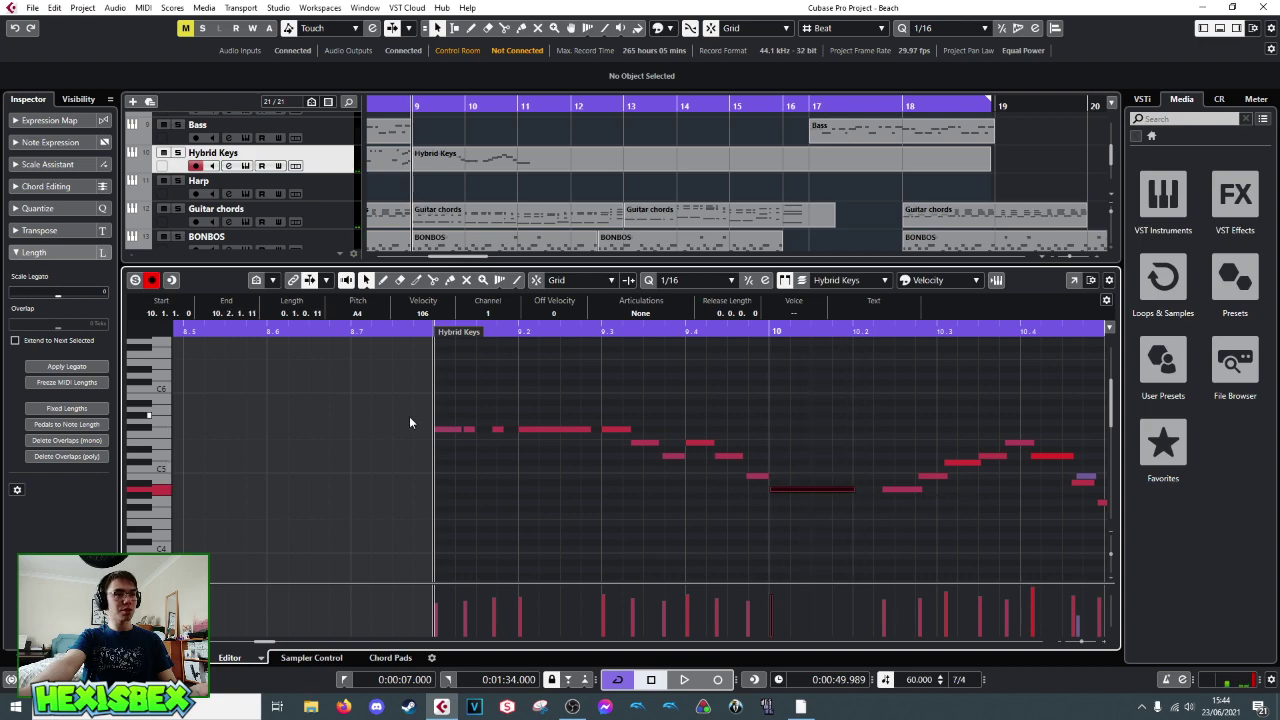
{"action": "left_click", "coordinate": [445, 429]}
{"action": "left_click_drag", "start_coordinate": [498, 448], "coordinate": [780, 448]}
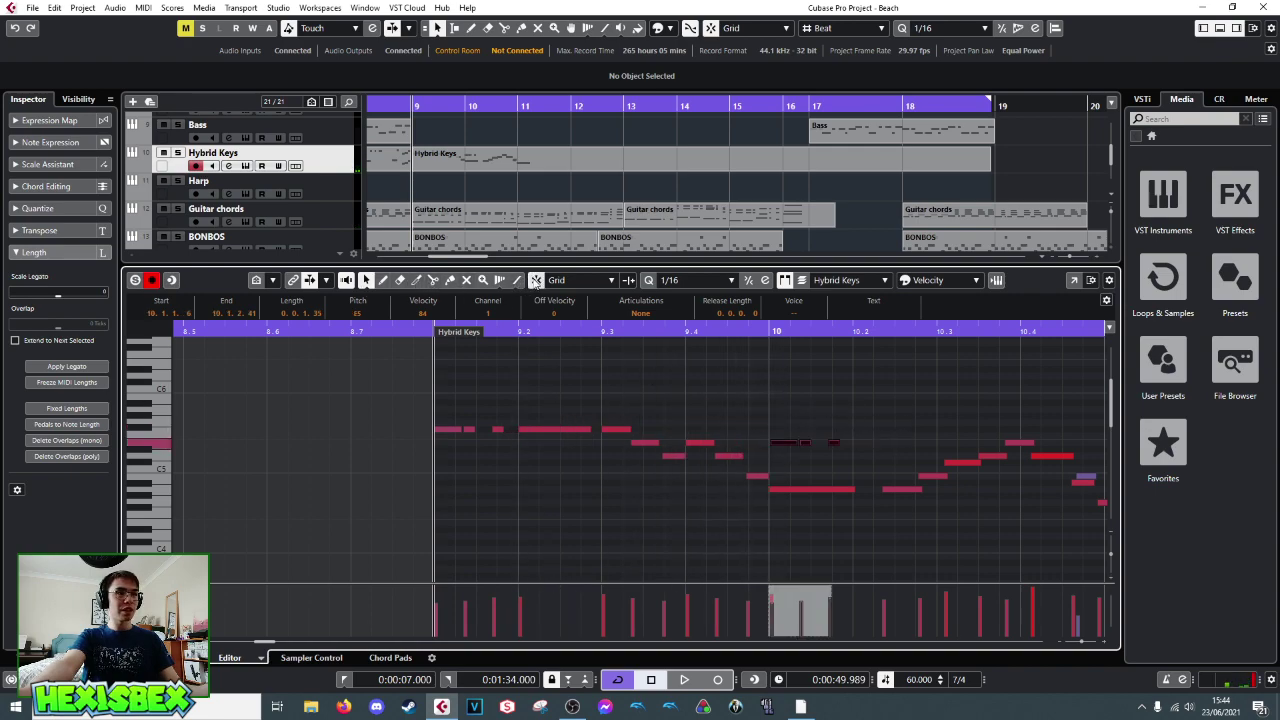
{"action": "left_click_drag", "start_coordinate": [783, 443], "coordinate": [898, 460]}
{"action": "left_click", "coordinate": [833, 489]}
{"action": "key", "text": "Delete"}
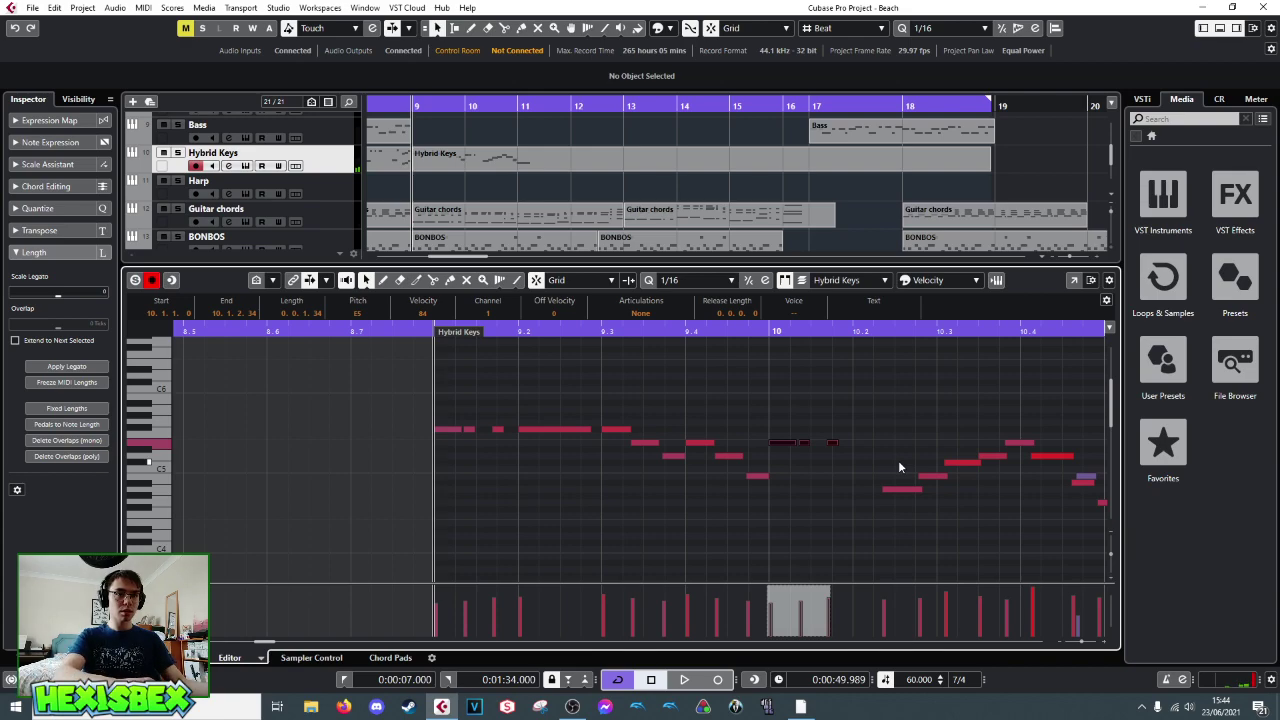
- Lower the three copied notes at the start of bar 10 to A4 and play the phrase from bar 9
{"action": "key", "text": "Down"}
{"action": "key", "text": "Down"}
{"action": "key", "text": "Down"}
{"action": "key", "text": "Down"}
{"action": "key", "text": "Down"}
{"action": "key", "text": "Down"}
{"action": "key", "text": "Up"}
{"action": "key", "text": "Up"}
{"action": "key", "text": "Down"}
{"action": "key", "text": "Down"}
{"action": "key", "text": "Down"}
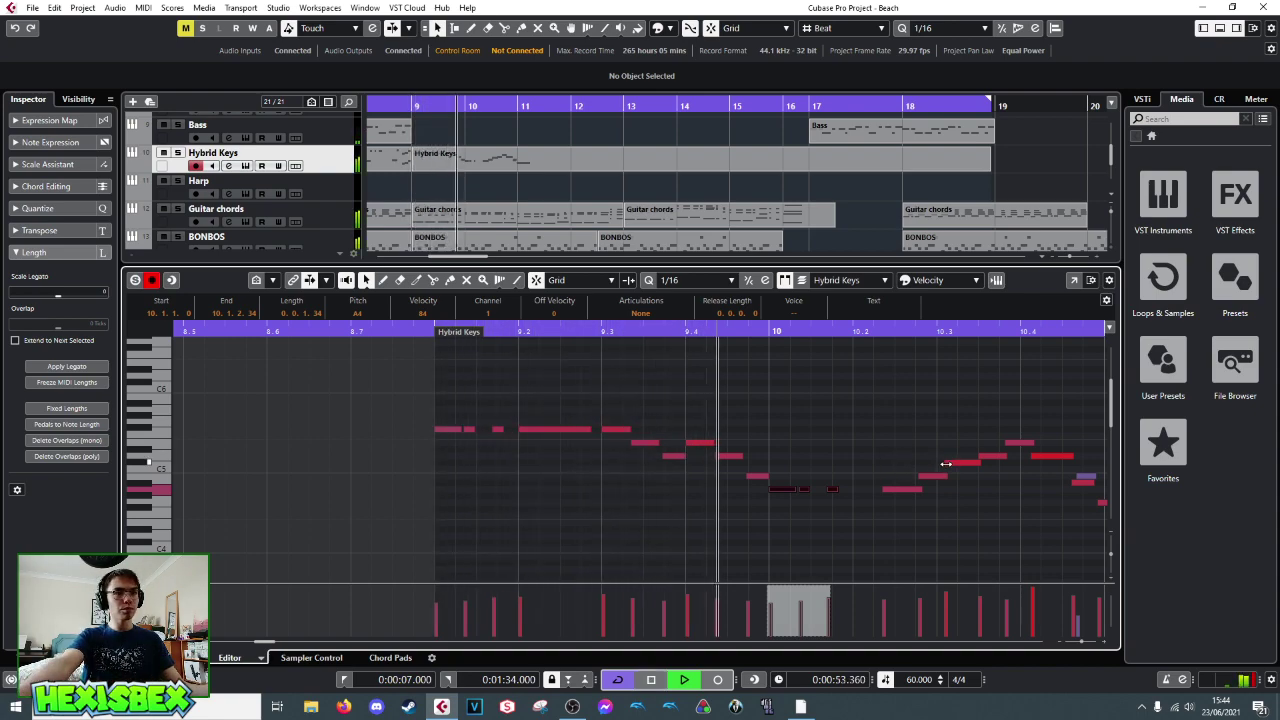
{"action": "key", "text": "space"}
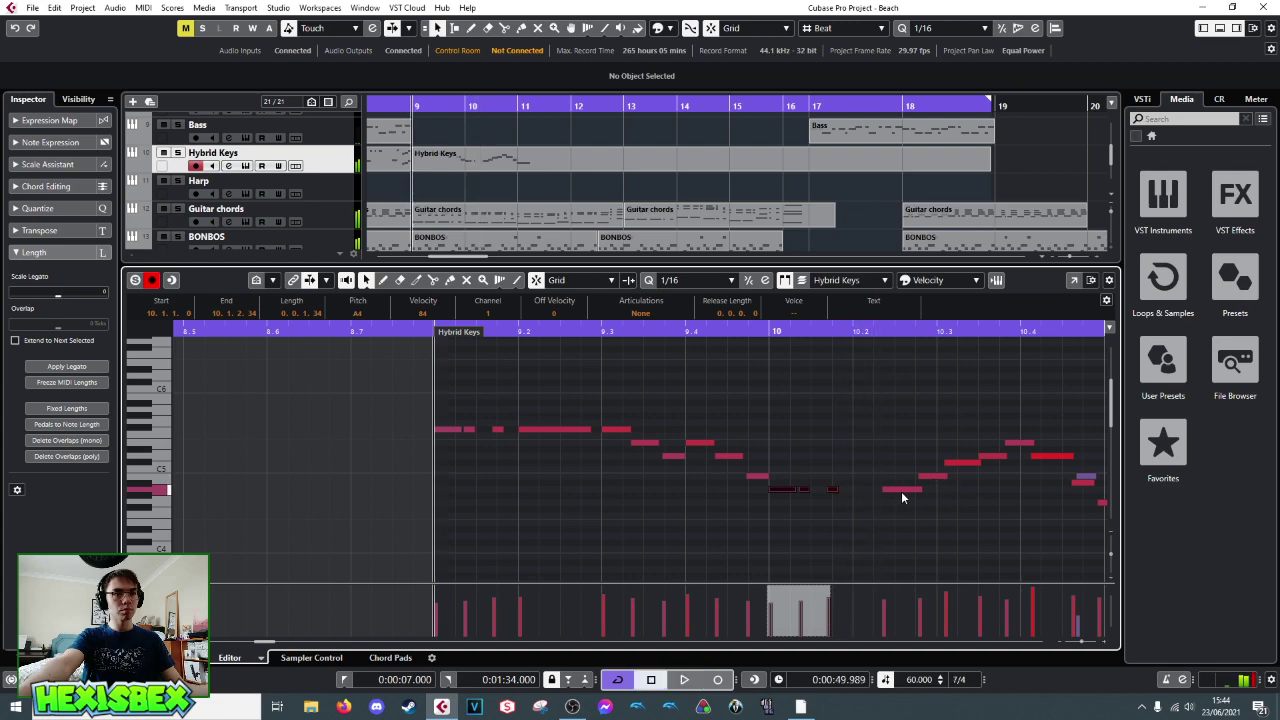
- Set the A4 note near 10.2 to start at 10.2.1.0 with a length of 0.0.3.0 and play the melody into bar 11
{"action": "left_click", "coordinate": [898, 490]}
{"action": "left_click_drag", "start_coordinate": [884, 490], "coordinate": [916, 491]}
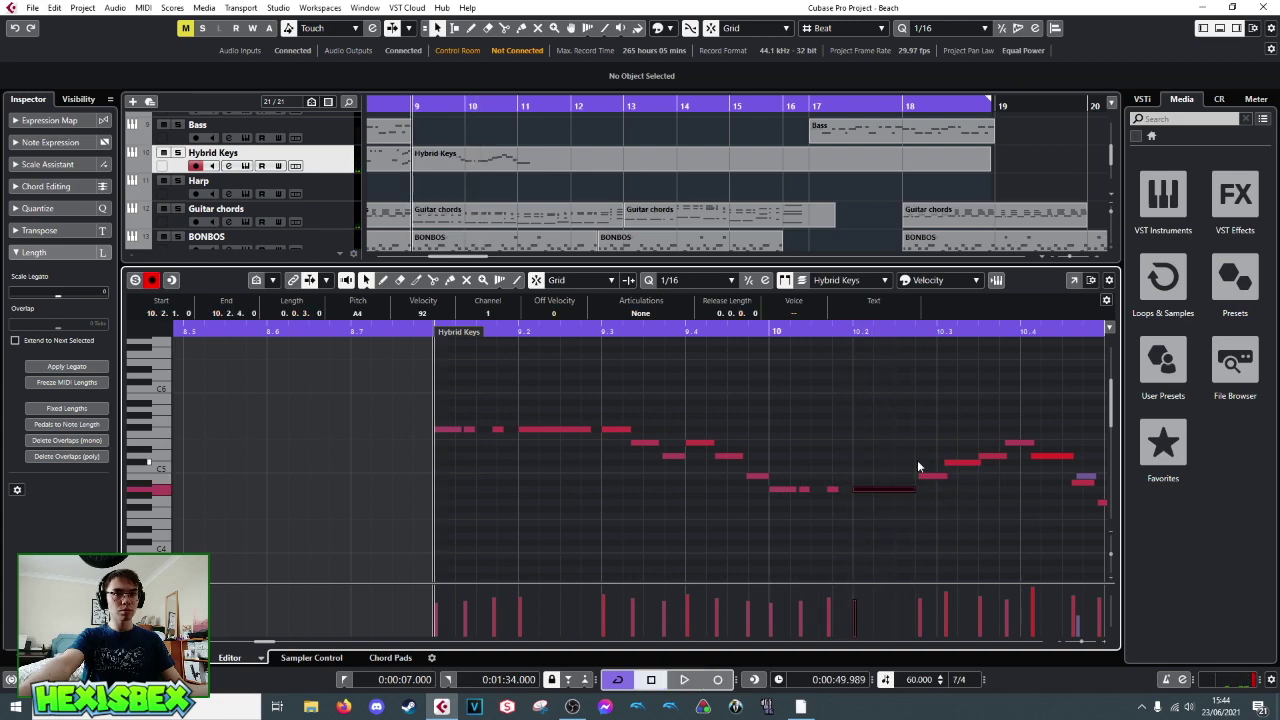
{"action": "key", "text": "space"}
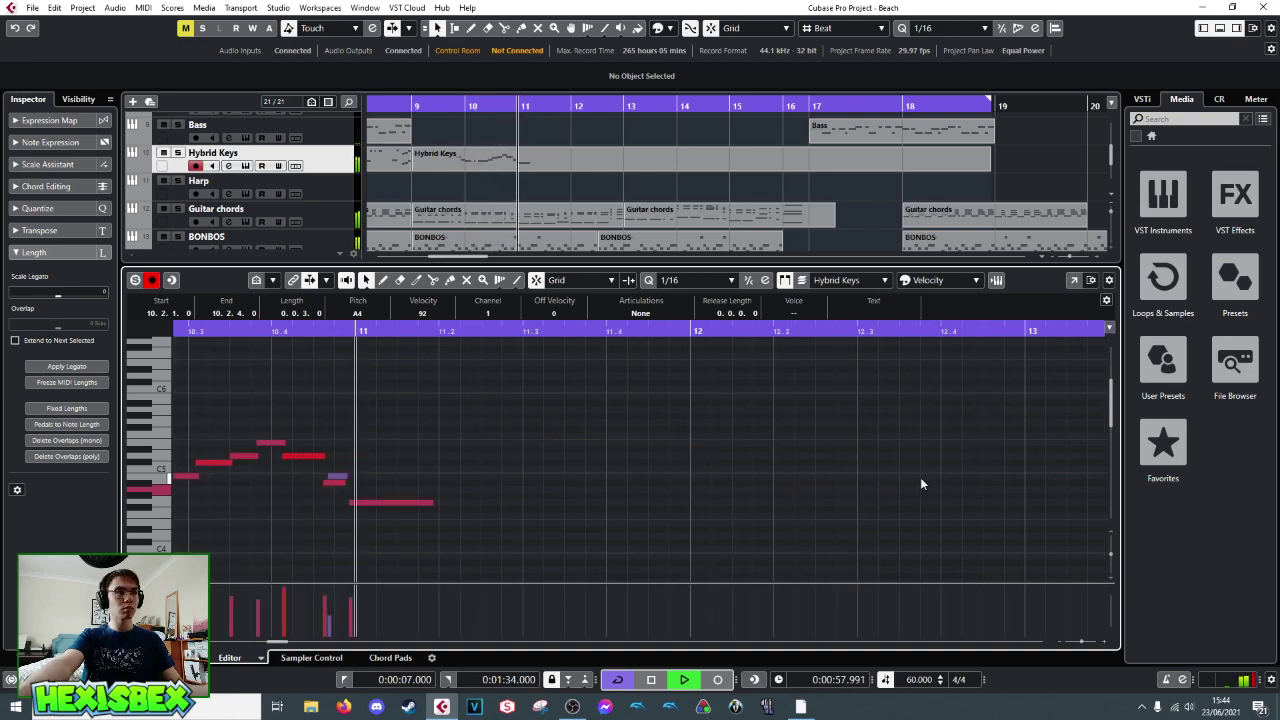
{"action": "key", "text": "space"}
- Set the playback position to the start of bar 10 and listen to that part of the melody repeatedly
{"action": "left_click_drag", "start_coordinate": [1001, 332], "coordinate": [272, 399]}
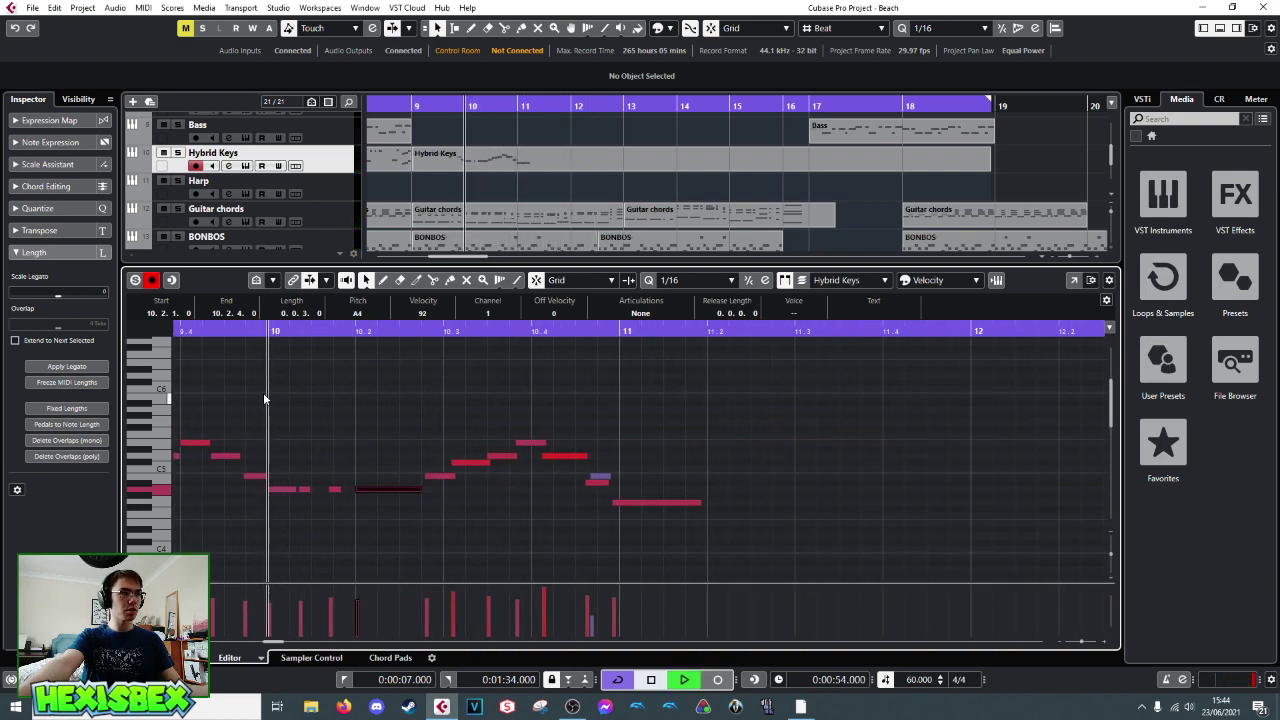
{"action": "key", "text": "space"}
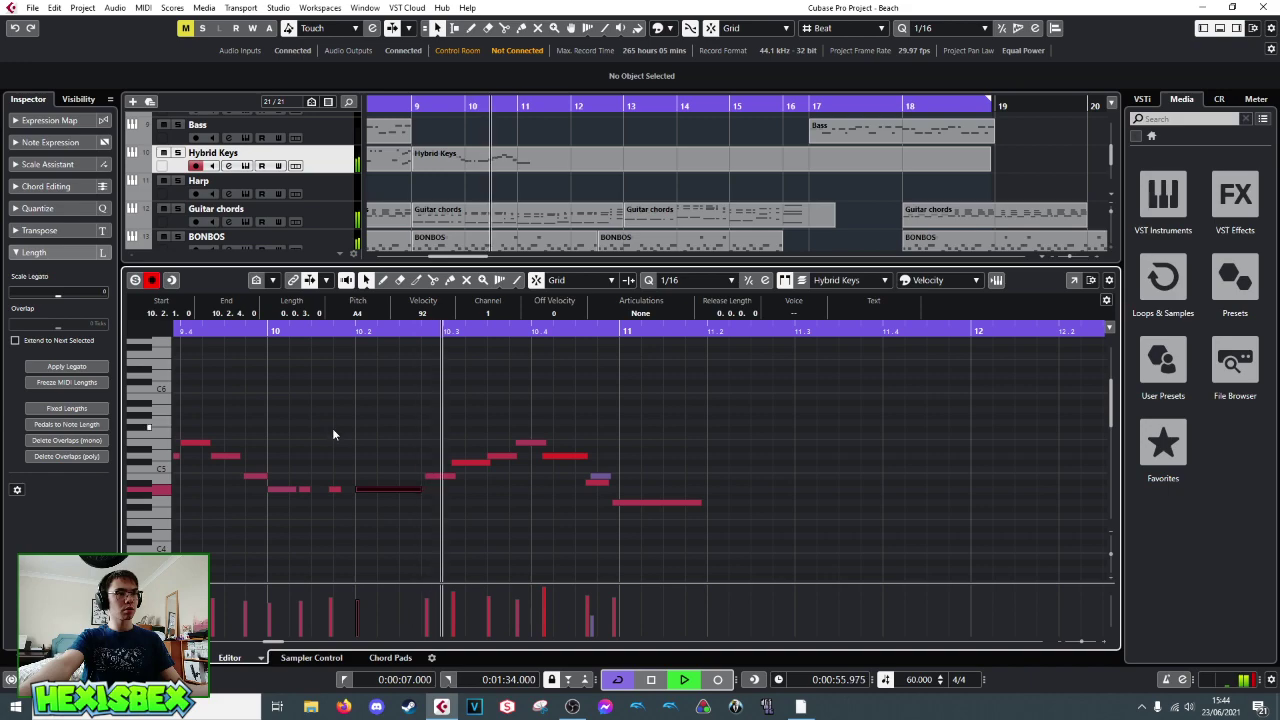
{"action": "key", "text": "space"}
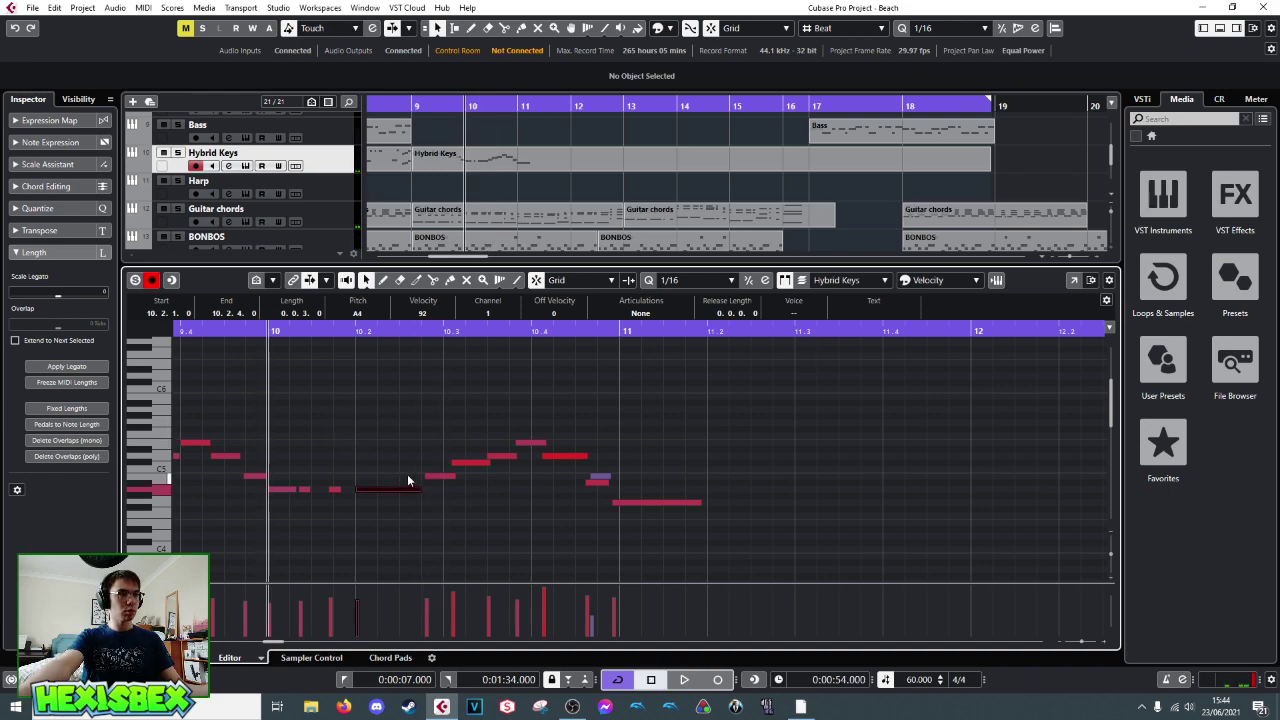
{"action": "key", "text": "space"}
{"action": "key", "text": "space"}
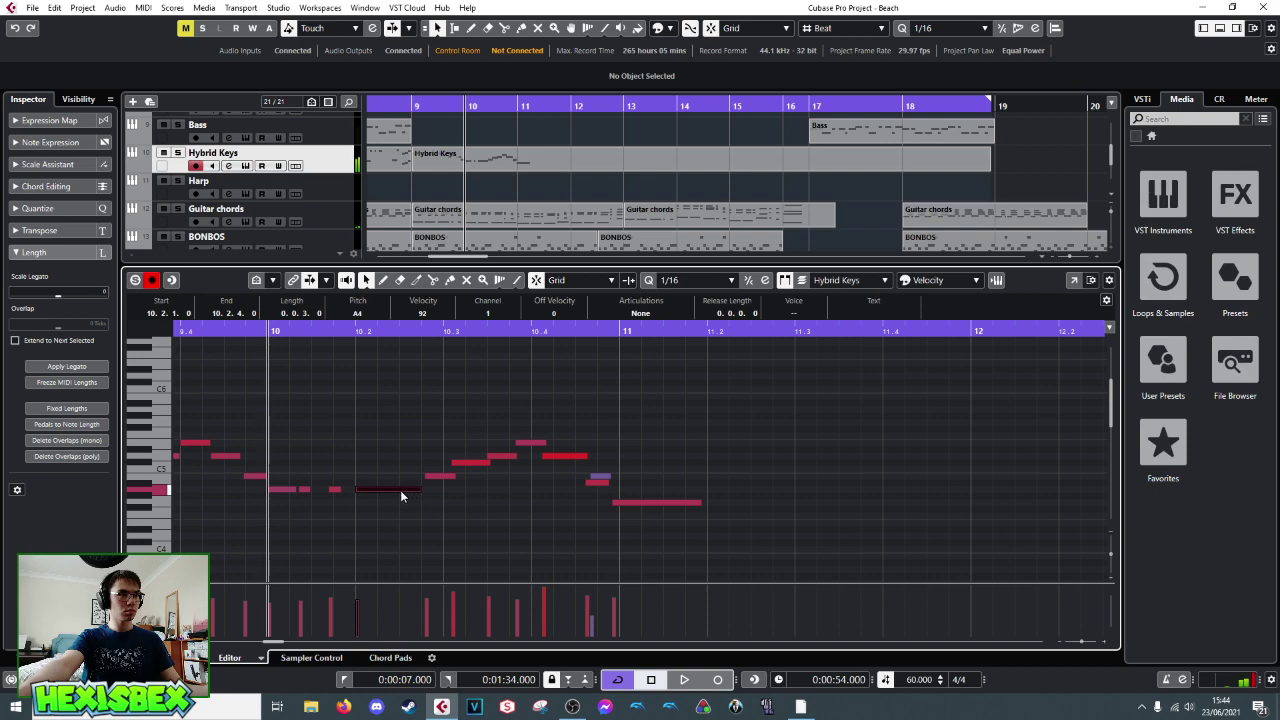
- Shorten the A4 note at 10.2 and shift the rising run after it earlier, starting its B4 note at 10.2.2.34
{"action": "mouse_move", "coordinate": [388, 493]}
{"action": "left_mouse_down"}
{"action": "mouse_move", "coordinate": [404, 491]}
{"action": "mouse_move", "coordinate": [378, 490]}
{"action": "left_mouse_up"}
{"action": "left_click_drag", "start_coordinate": [424, 420], "coordinate": [609, 510]}
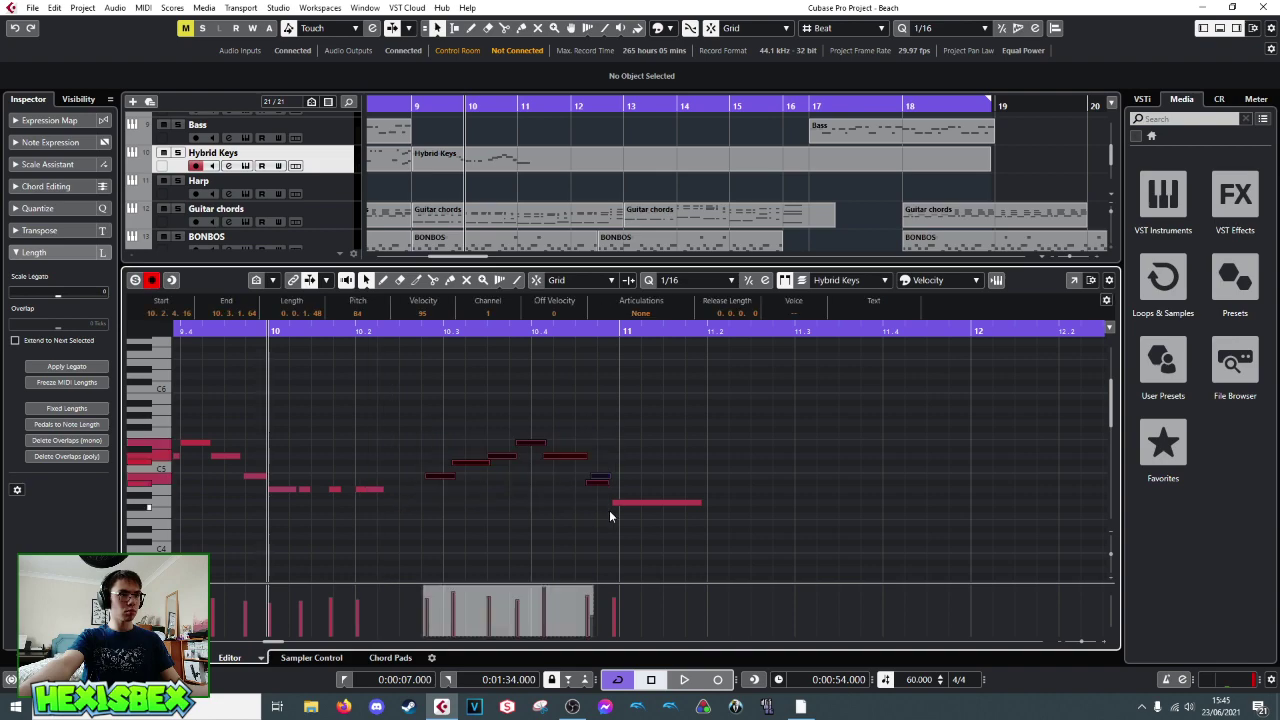
{"action": "mouse_move", "coordinate": [449, 477]}
{"action": "left_mouse_down"}
{"action": "mouse_move", "coordinate": [405, 484]}
{"action": "mouse_move", "coordinate": [441, 463]}
{"action": "left_mouse_up"}
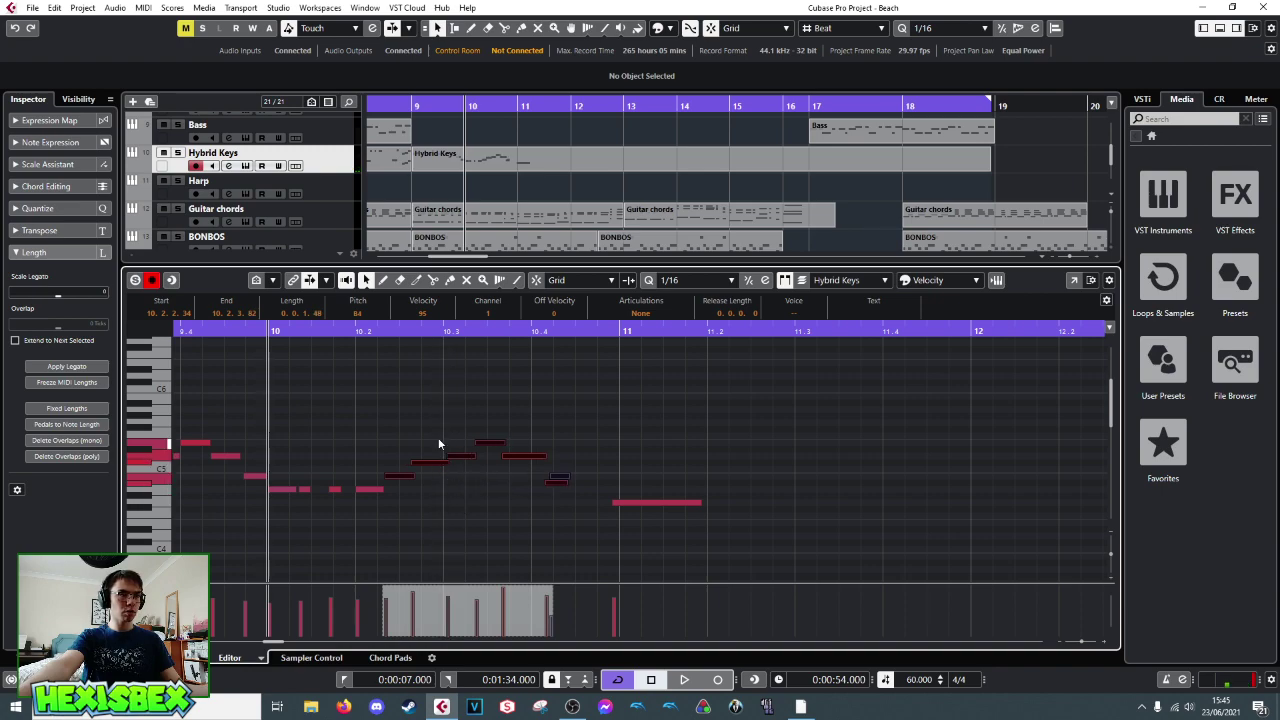
- Trim the end of the C#5 note before 10.3 and move the notes from the following D5 to start at 10.2.4.117
{"action": "left_click", "coordinate": [440, 463]}
{"action": "left_click_drag", "start_coordinate": [445, 464], "coordinate": [441, 464]}
{"action": "left_click", "coordinate": [460, 444]}
{"action": "left_click_drag", "start_coordinate": [564, 509], "coordinate": [564, 509]}
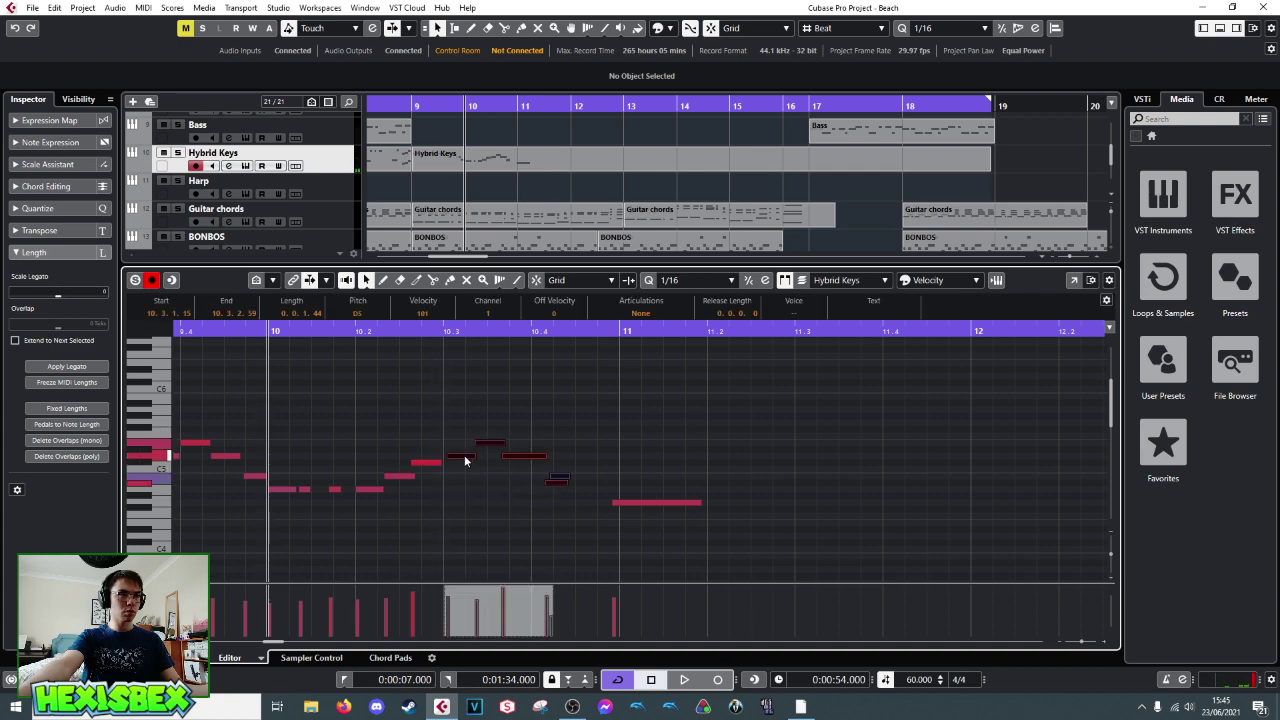
{"action": "left_click_drag", "start_coordinate": [459, 455], "coordinate": [455, 456]}
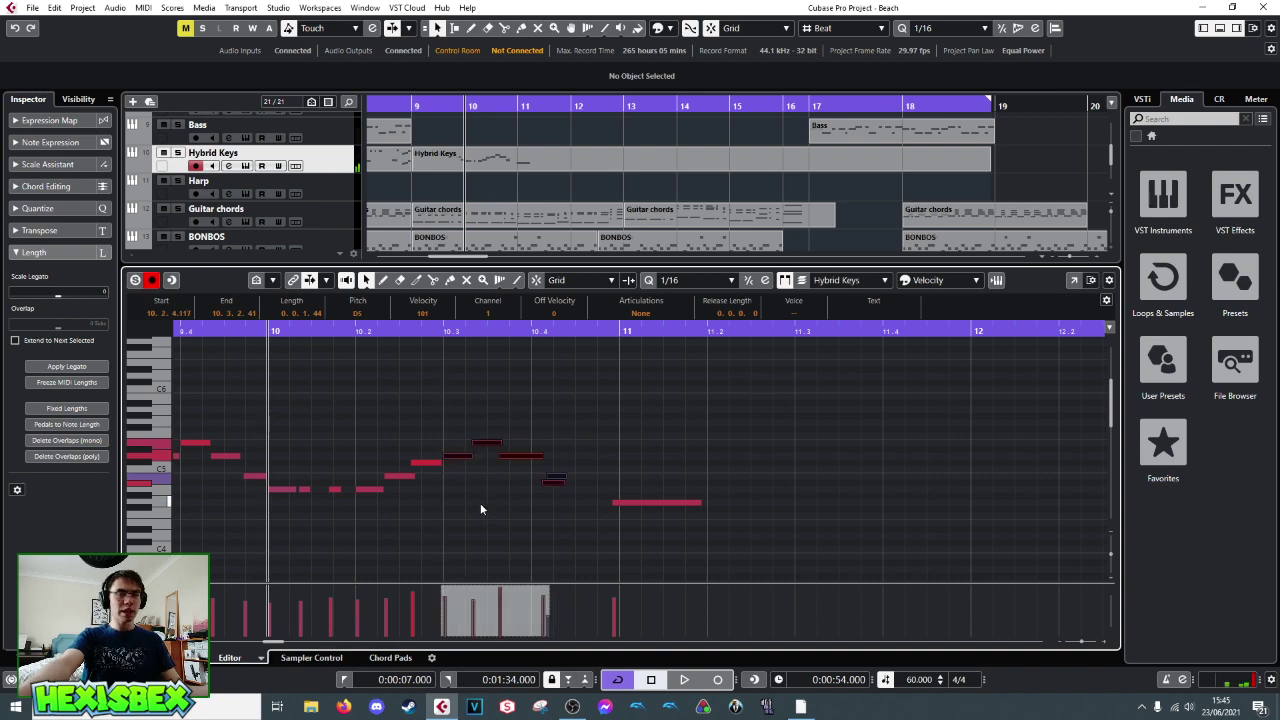
- Replay the edited run from bar 10, and again from early in bar 9, to judge its timing
{"action": "key", "text": "space"}
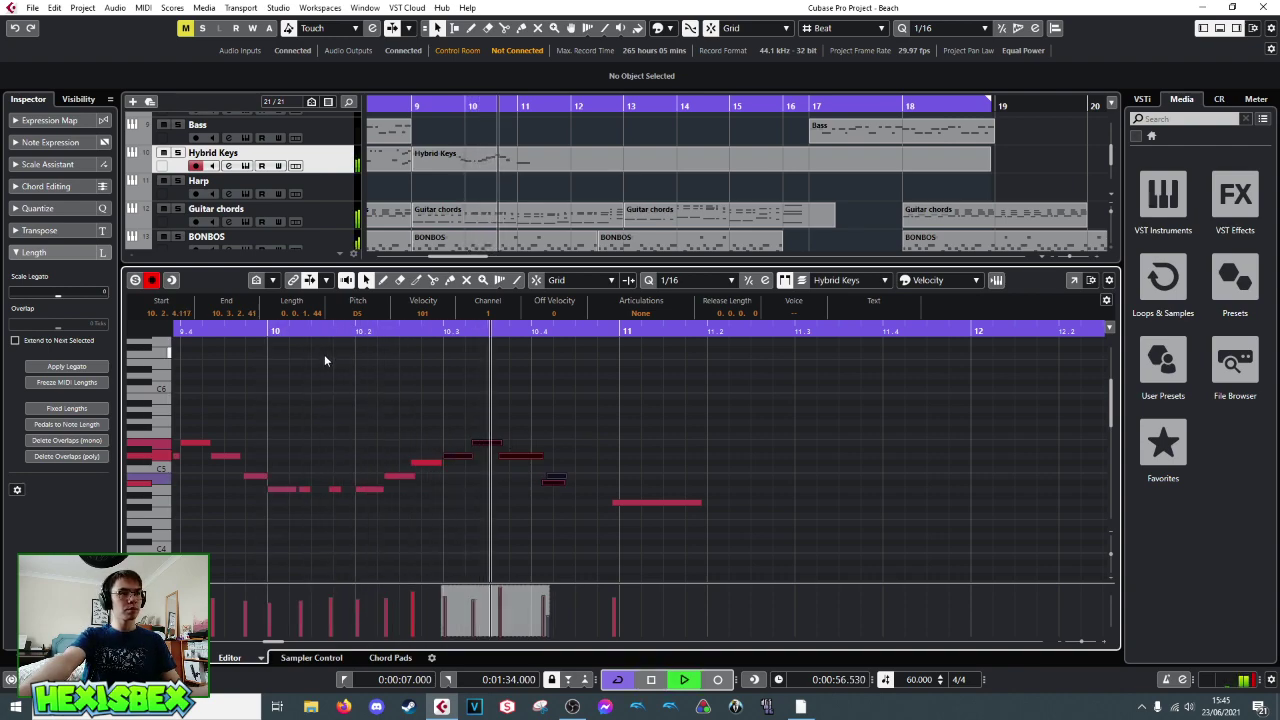
{"action": "key", "text": "space"}
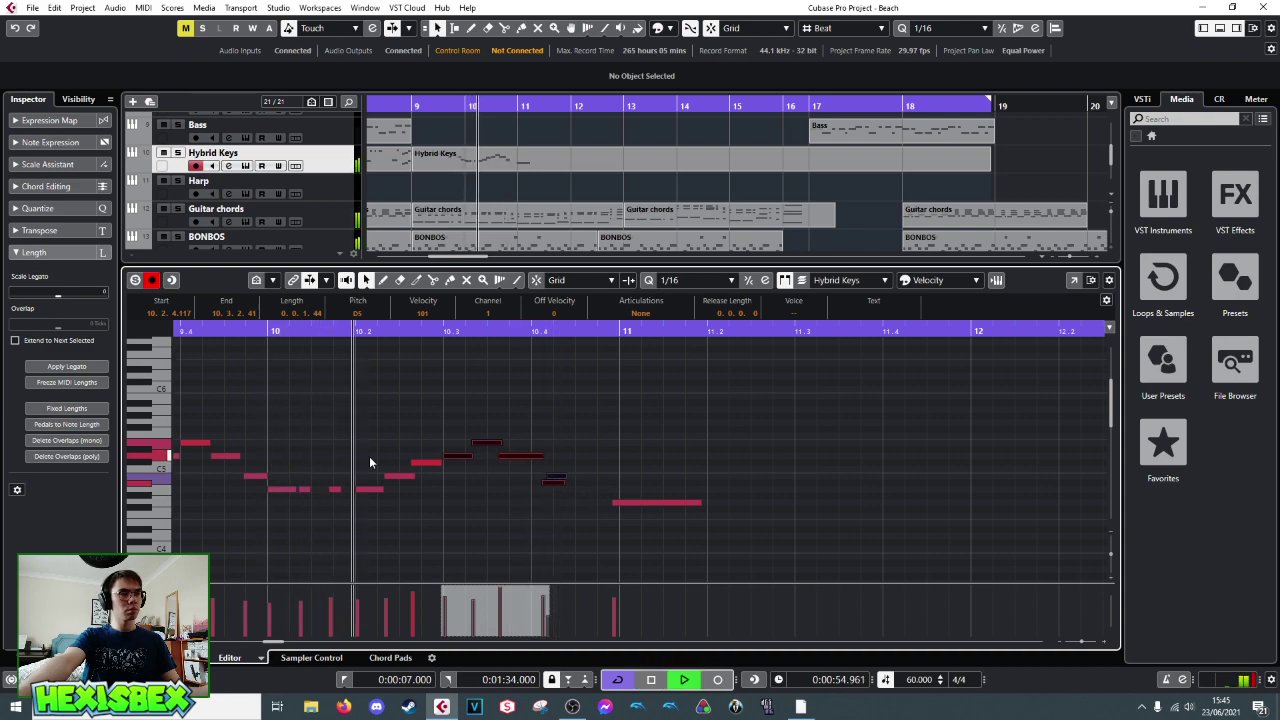
{"action": "key", "text": "space"}
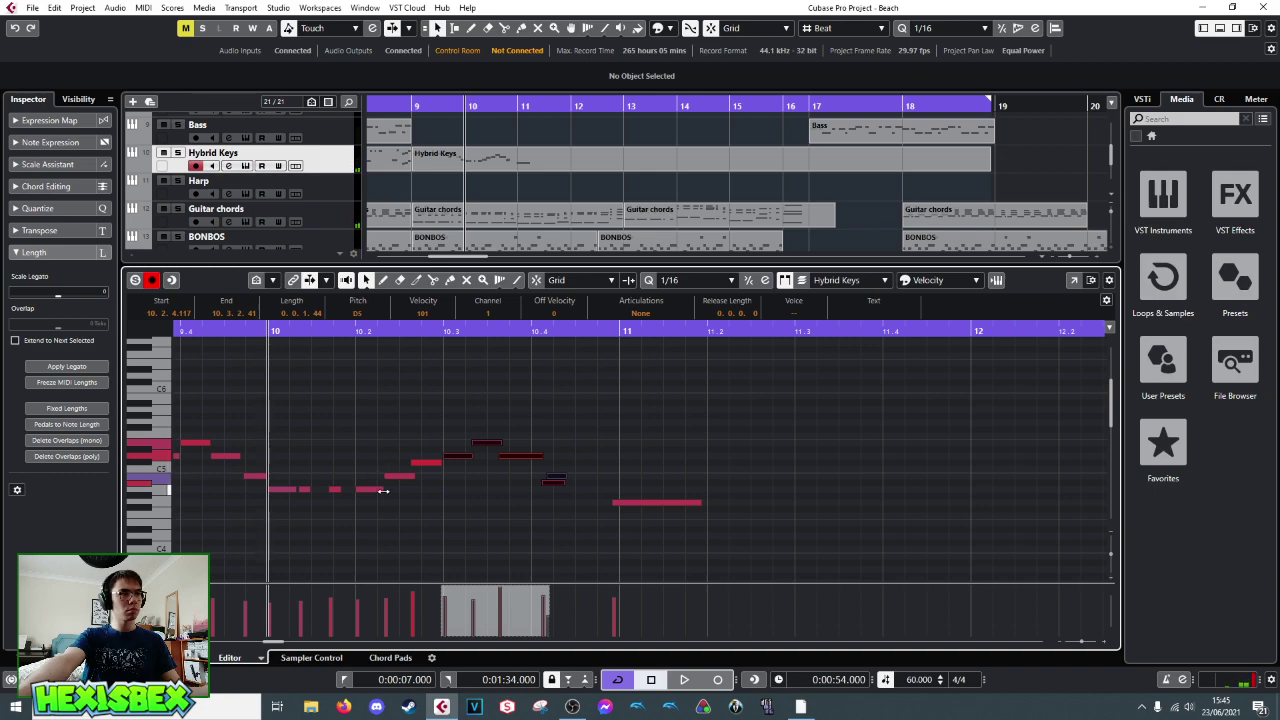
{"action": "key", "text": "space"}
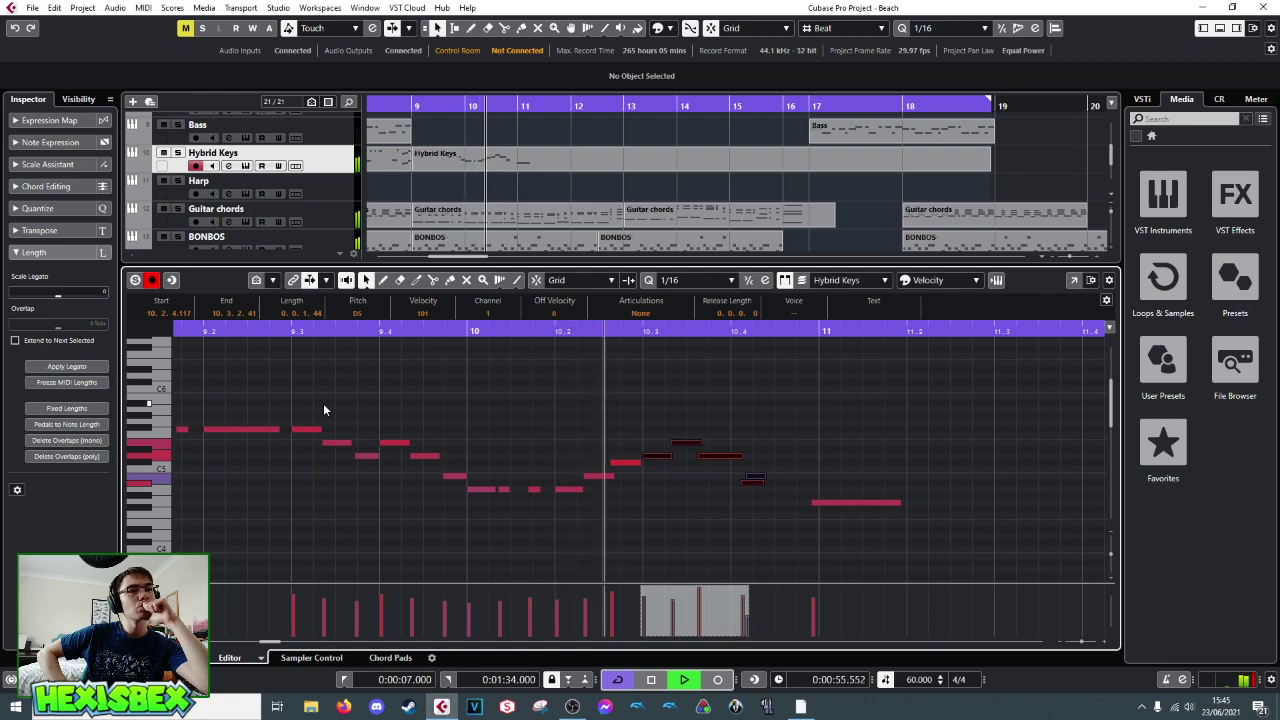
{"action": "key", "text": "space"}
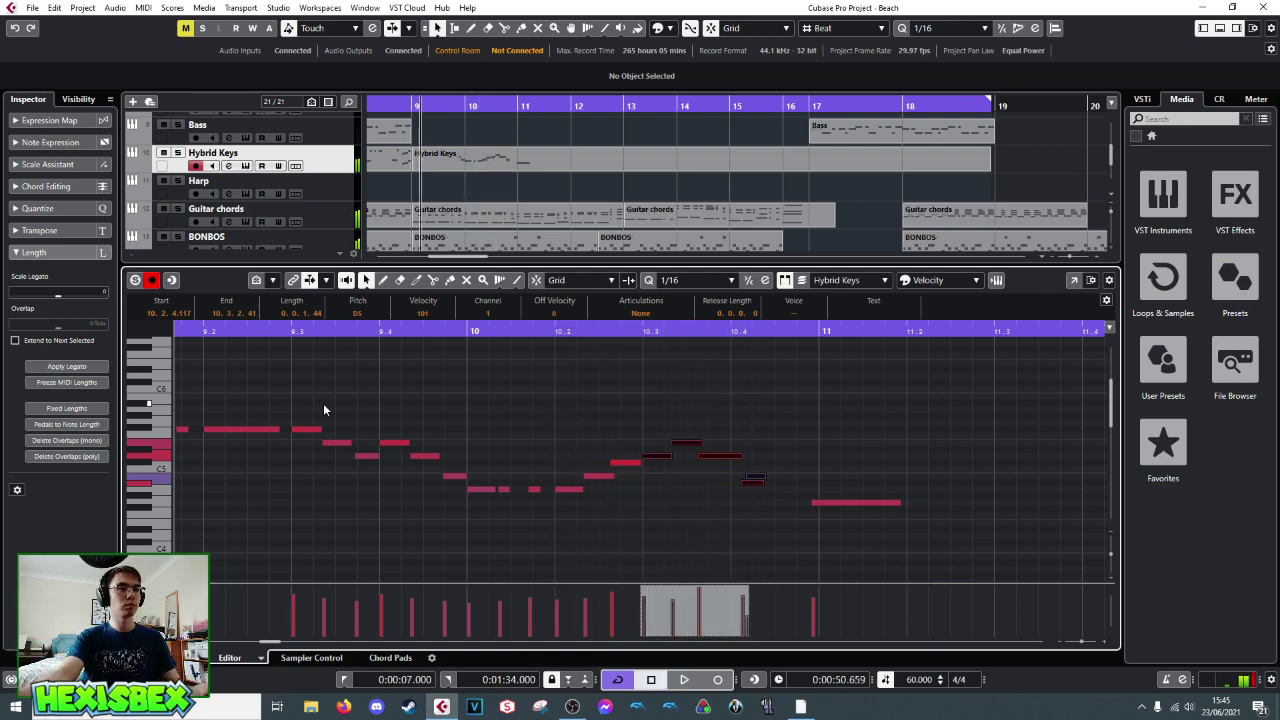
{"action": "key", "text": "space"}
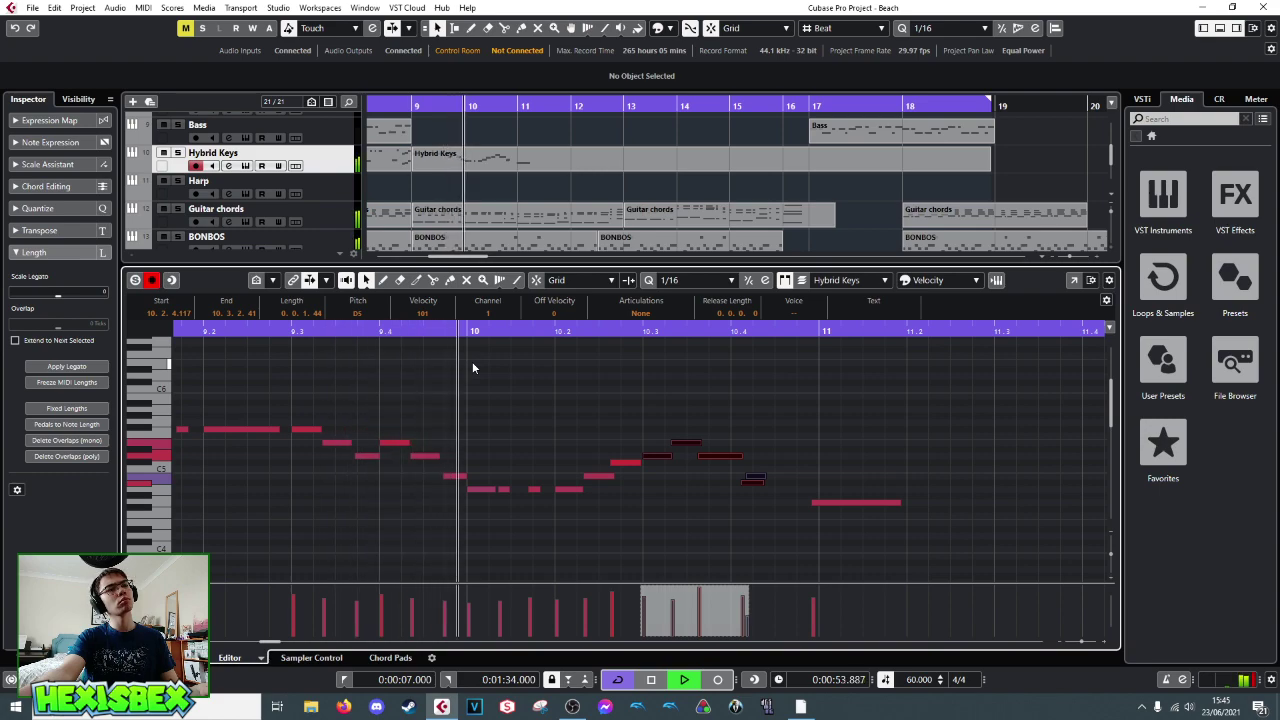
{"action": "key", "text": "space"}
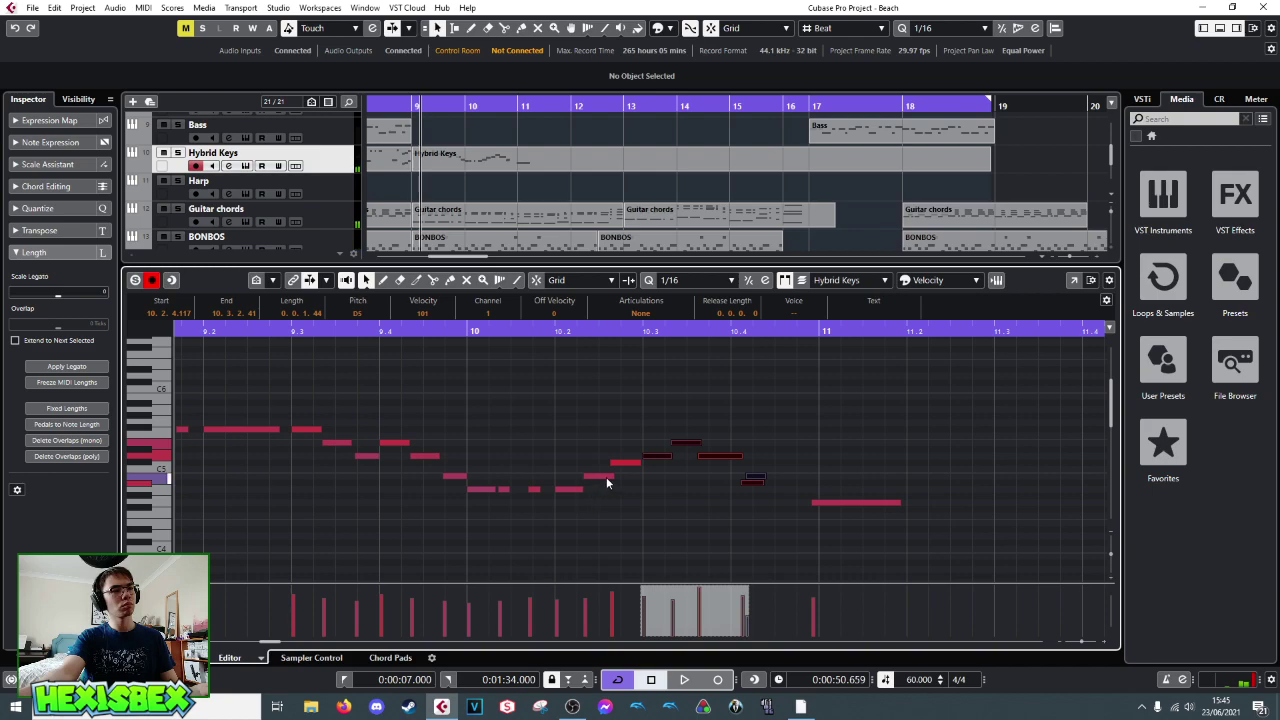
- Move all notes from the rising run's B4 onward, including the long final G4, to start at 10.2.3.74 and play the phrase
{"action": "left_click_drag", "start_coordinate": [589, 457], "coordinate": [791, 520]}
{"action": "left_click_drag", "start_coordinate": [593, 420], "coordinate": [842, 556]}
{"action": "left_click_drag", "start_coordinate": [593, 481], "coordinate": [624, 484]}
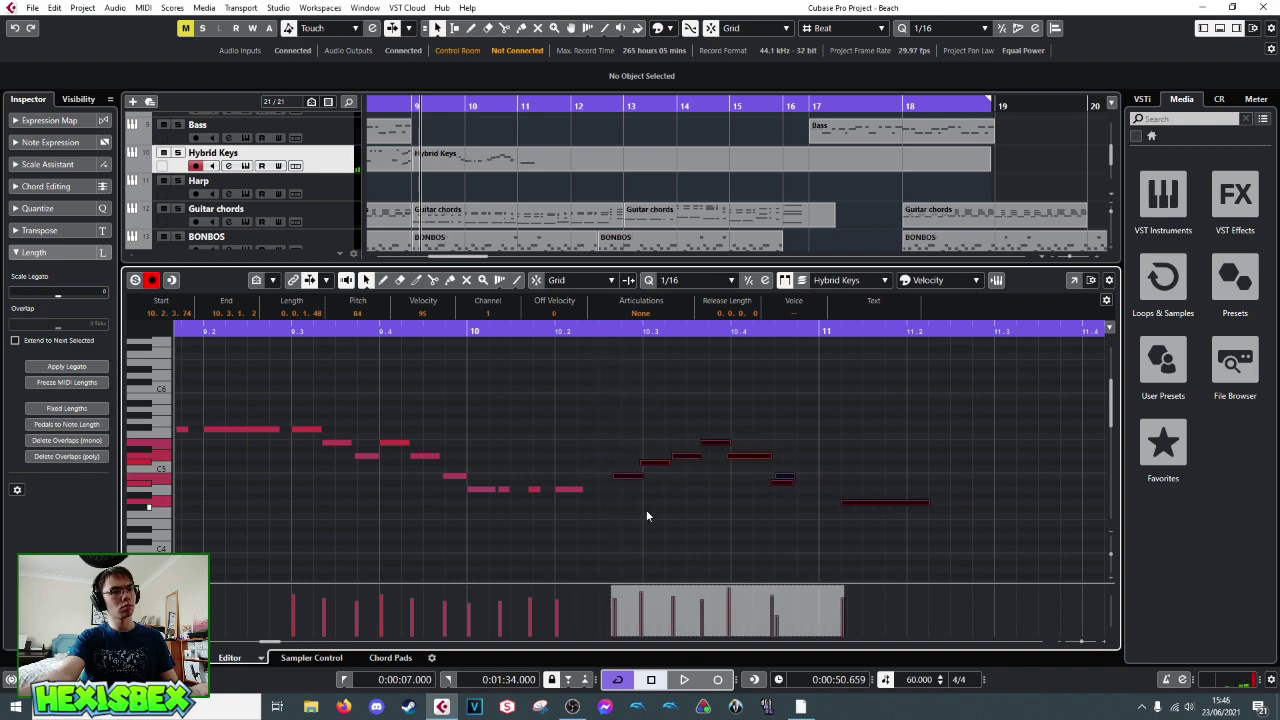
{"action": "key", "text": "space"}
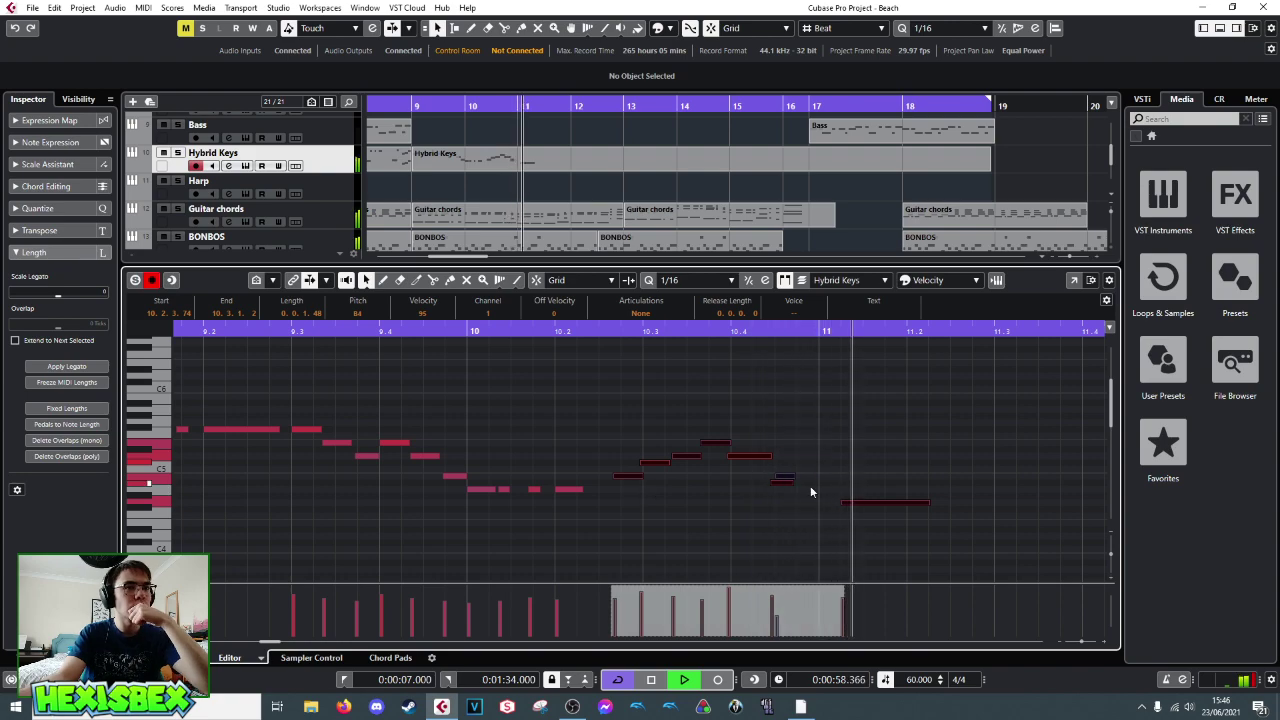
{"action": "key", "text": "space"}
- Move the long final G4 note to 11.1.1.1 and play the melody from bar 9
{"action": "left_click", "coordinate": [882, 504]}
{"action": "left_click_drag", "start_coordinate": [868, 508], "coordinate": [864, 510]}
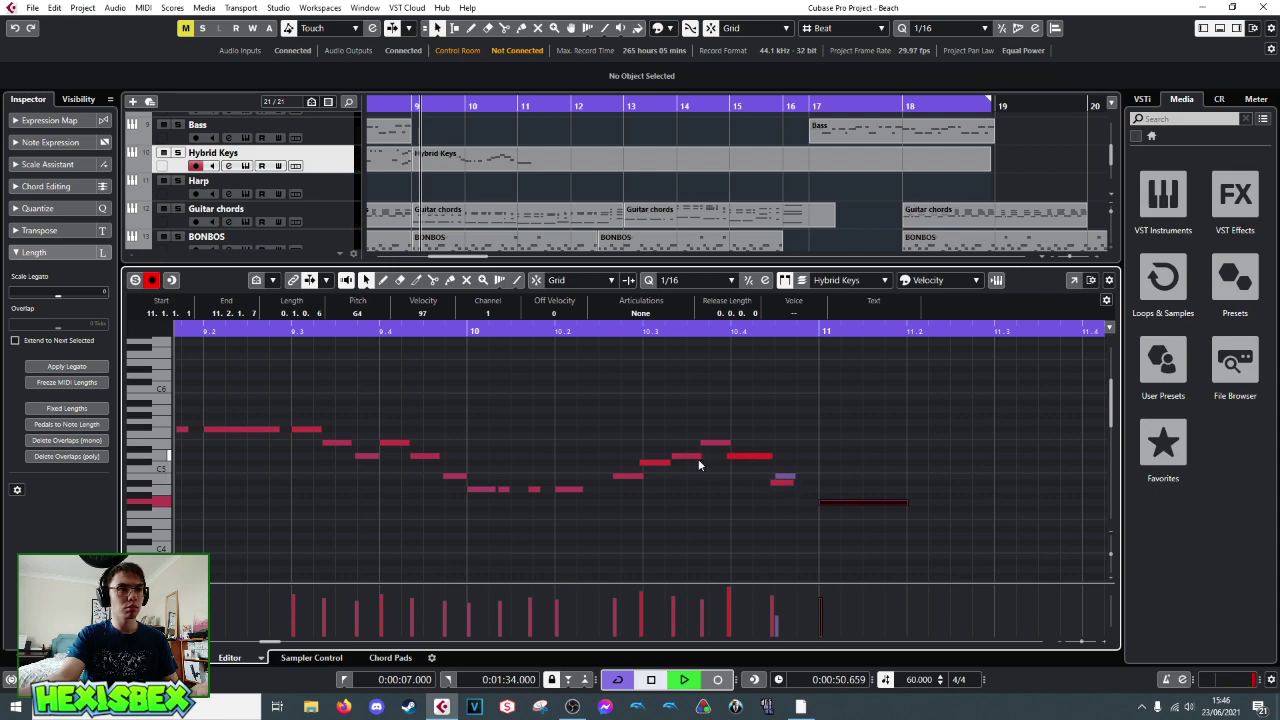
{"action": "key", "text": "space"}
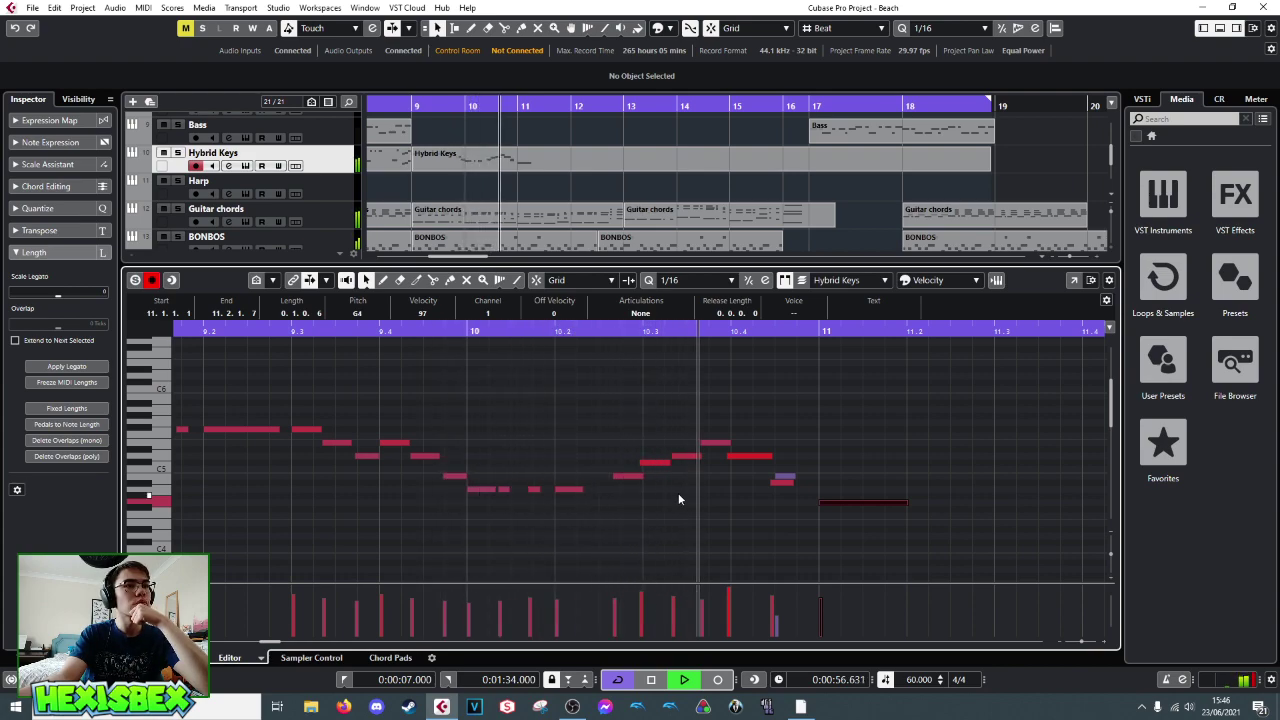
{"action": "key", "text": "space"}
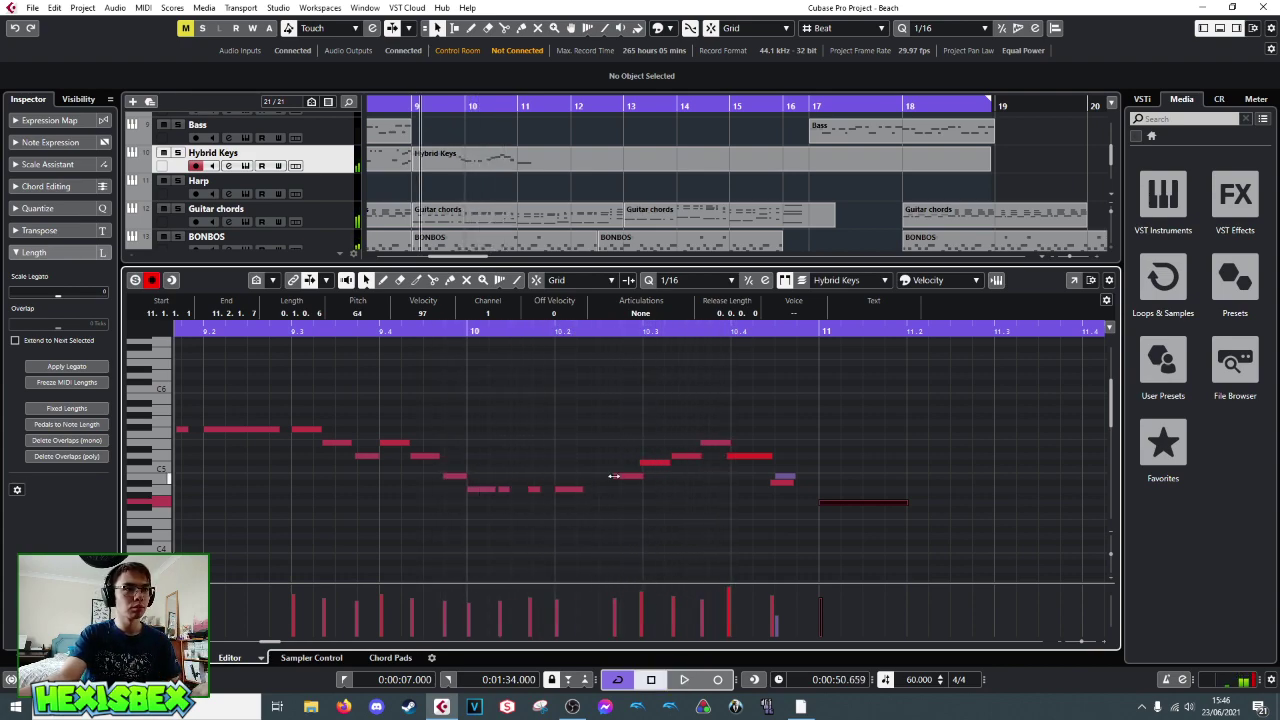
- Extend the start of the rising run's B4 note to 10.2.3.68 and replay the phrase
{"action": "left_click_drag", "start_coordinate": [614, 476], "coordinate": [617, 476]}
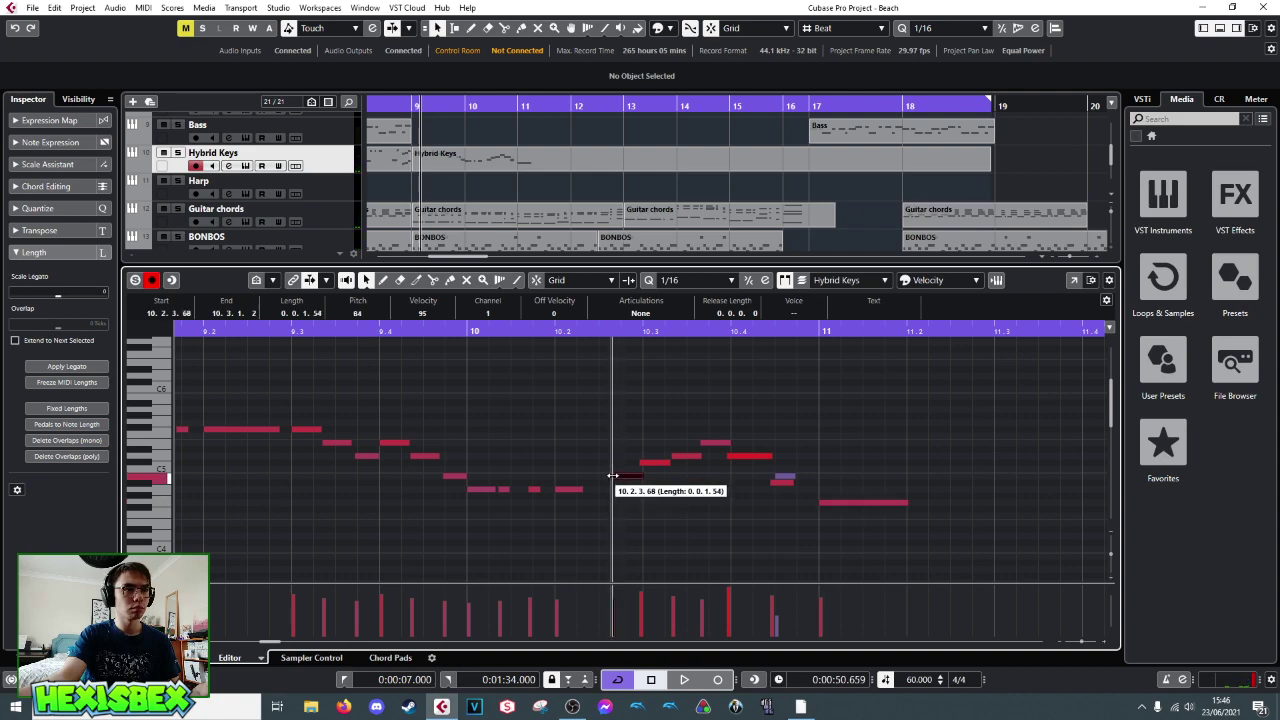
{"action": "key", "text": "space"}
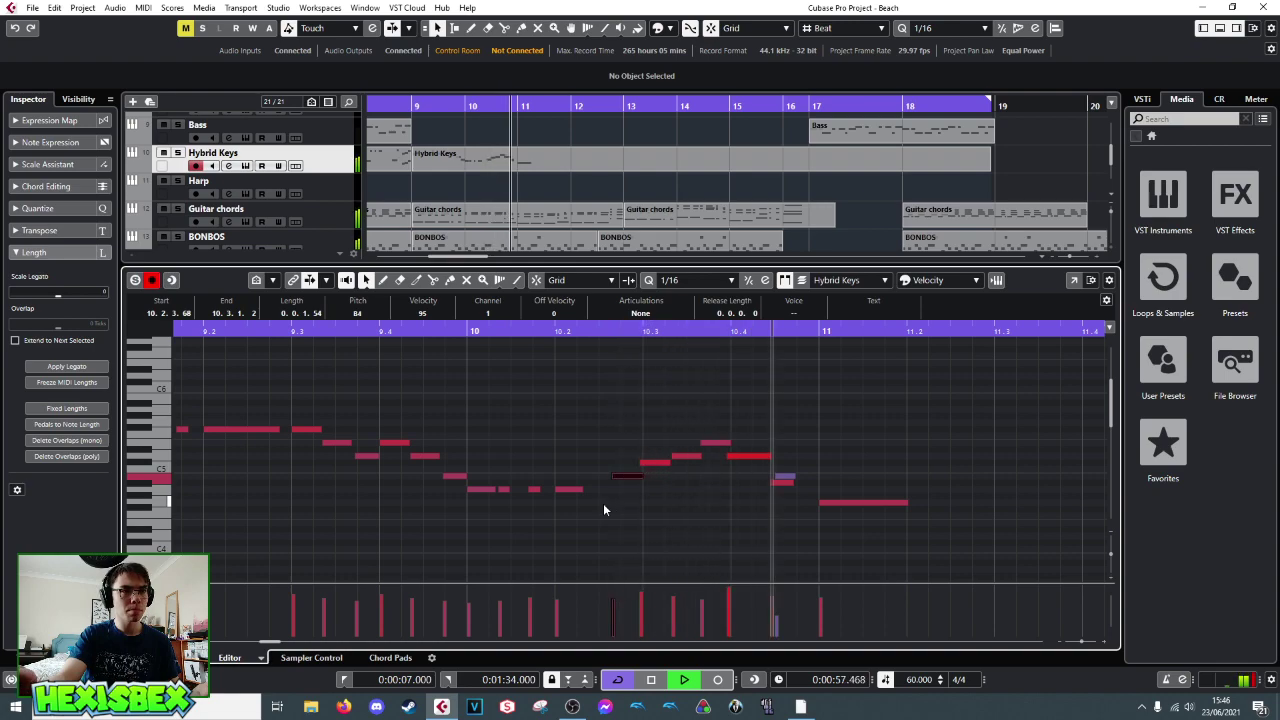
{"action": "key", "text": "space"}
- Move the long final G4 note earlier to 10.4.4.8 and play through to its end
{"action": "mouse_move", "coordinate": [841, 503]}
{"action": "left_mouse_down"}
{"action": "mouse_move", "coordinate": [824, 508]}
{"action": "mouse_move", "coordinate": [834, 519]}
{"action": "left_mouse_up"}
{"action": "key", "text": "space"}
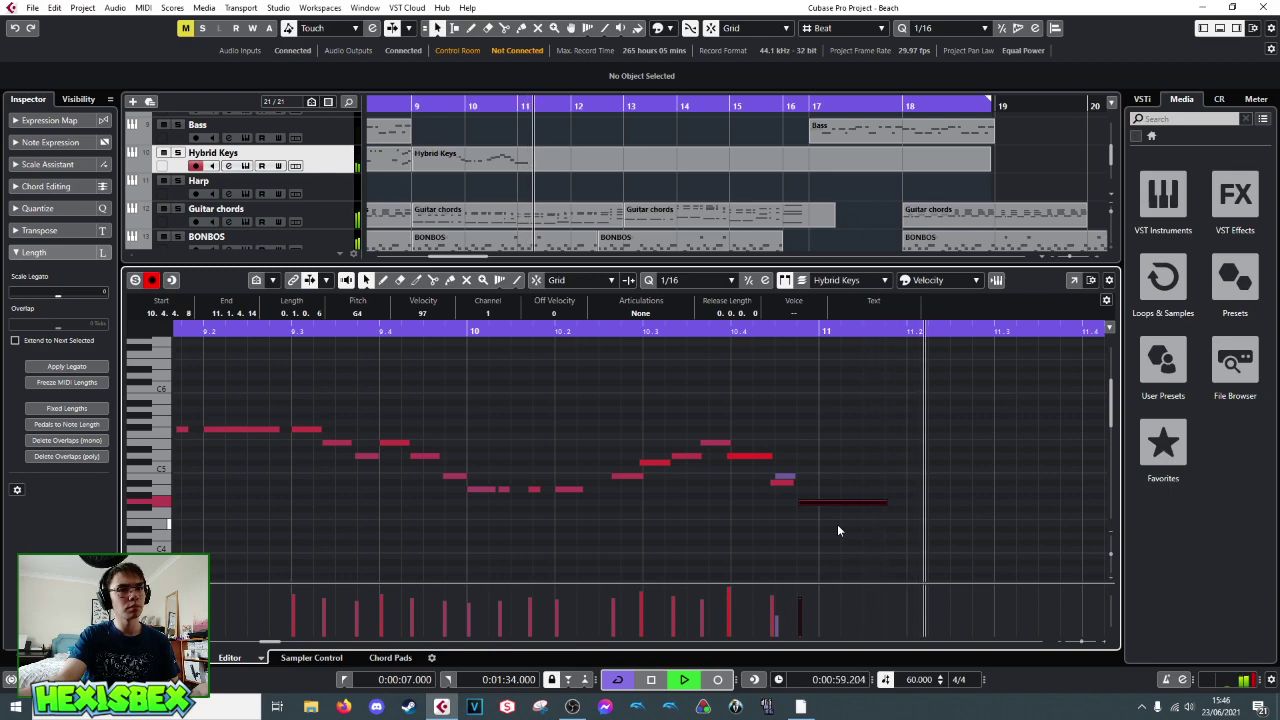
{"action": "key", "text": "space"}
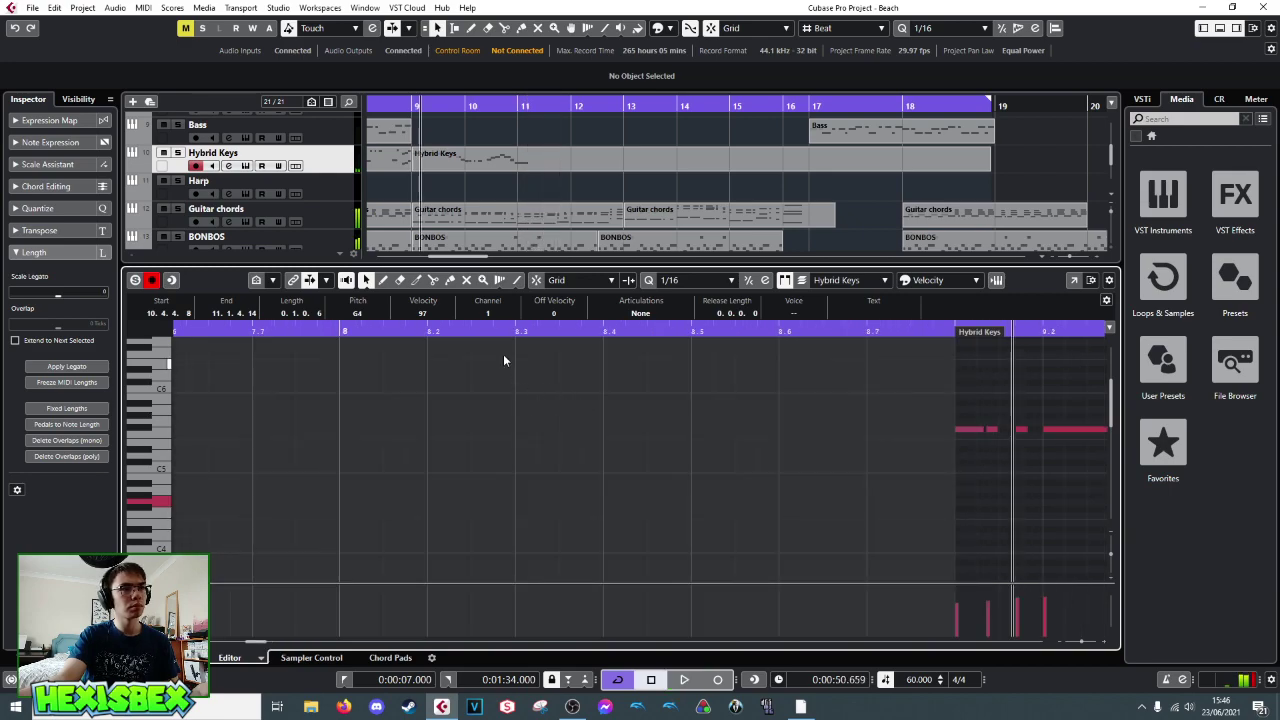
- Place the playback position just before bar 9 and play the Hybrid Keys melody through to bar 11
{"action": "left_click", "coordinate": [430, 331]}
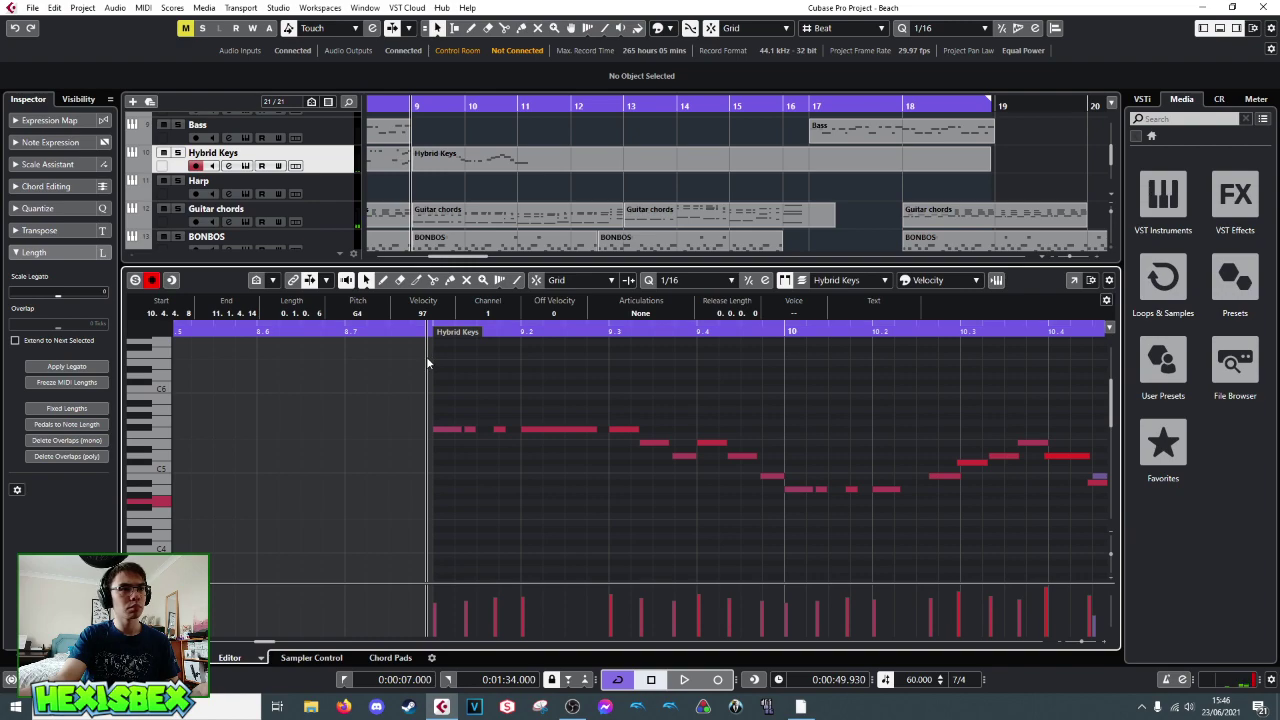
{"action": "scroll", "coordinate": [300, 192], "scroll_direction": "down", "scroll_amount": 1}
{"action": "scroll", "coordinate": [300, 192], "scroll_direction": "up", "scroll_amount": 1}
{"action": "left_click", "coordinate": [170, 160]}
{"action": "key", "text": "space"}
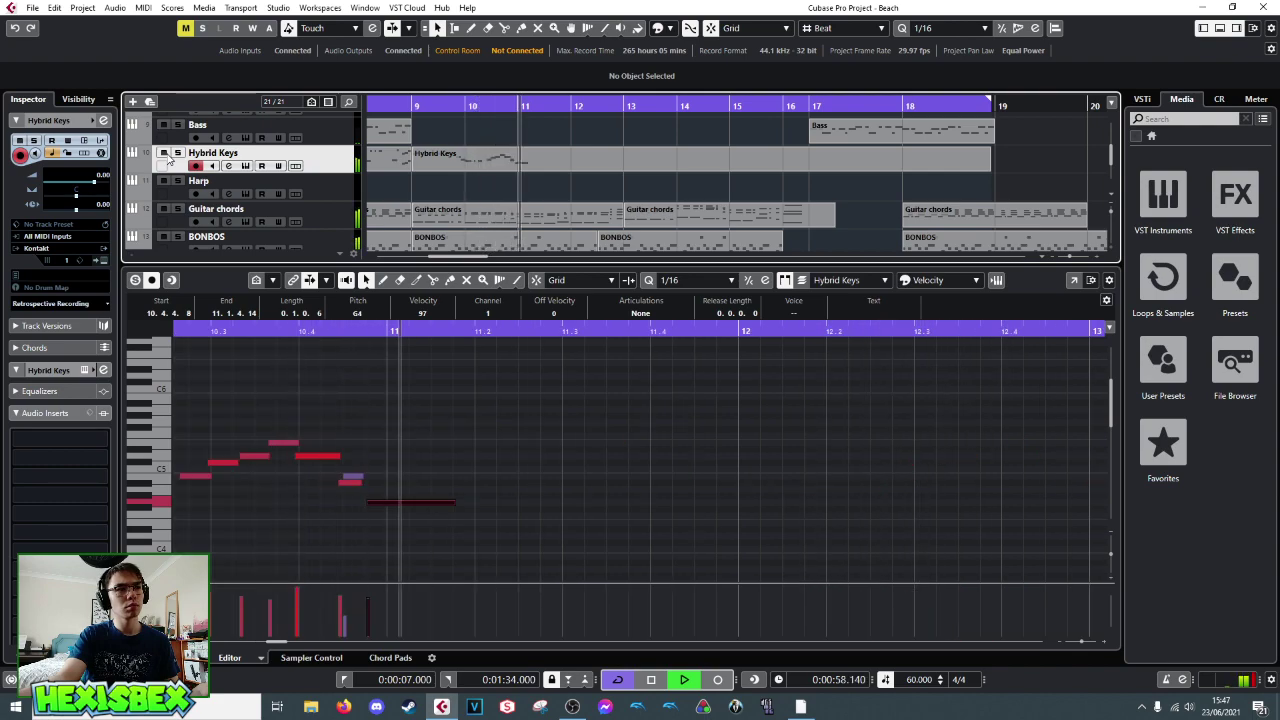
{"action": "key", "text": "space"}
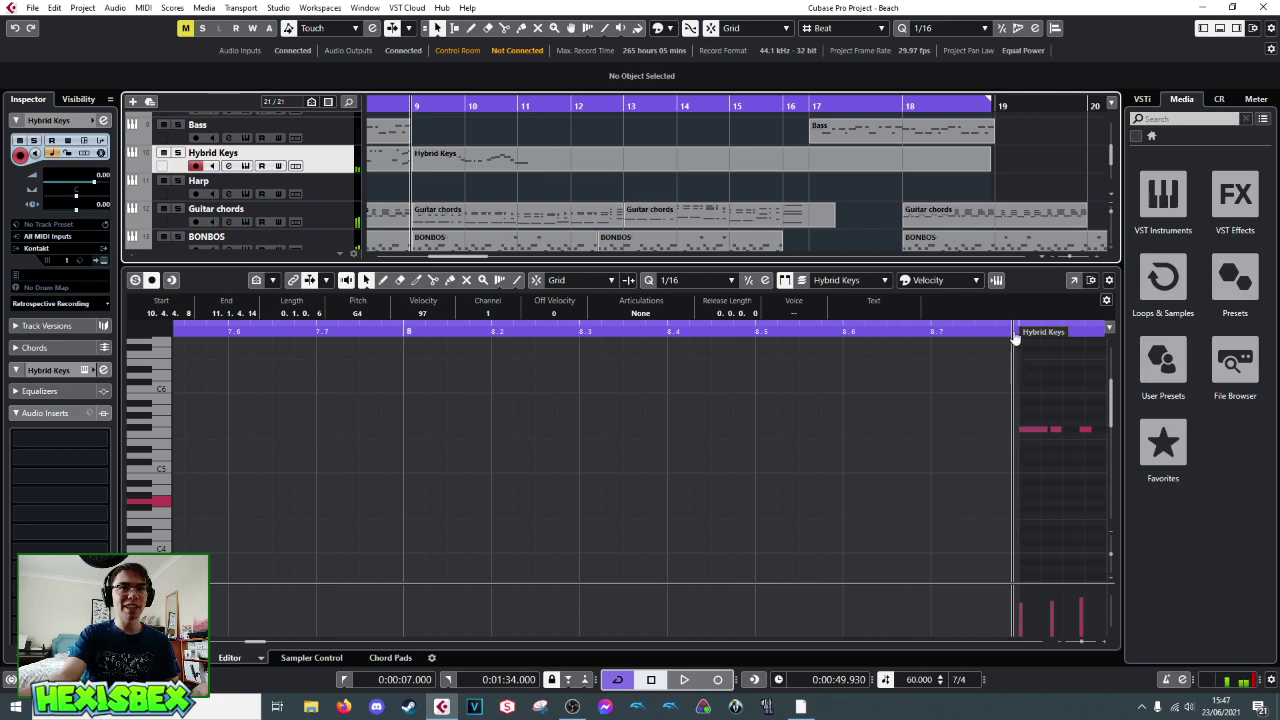
- Bring the tracks down to Accordion single into view and play the melody against them from just before bar 9
{"action": "key", "text": "KP_Add"}
{"action": "left_click_drag", "start_coordinate": [698, 350], "coordinate": [322, 361]}
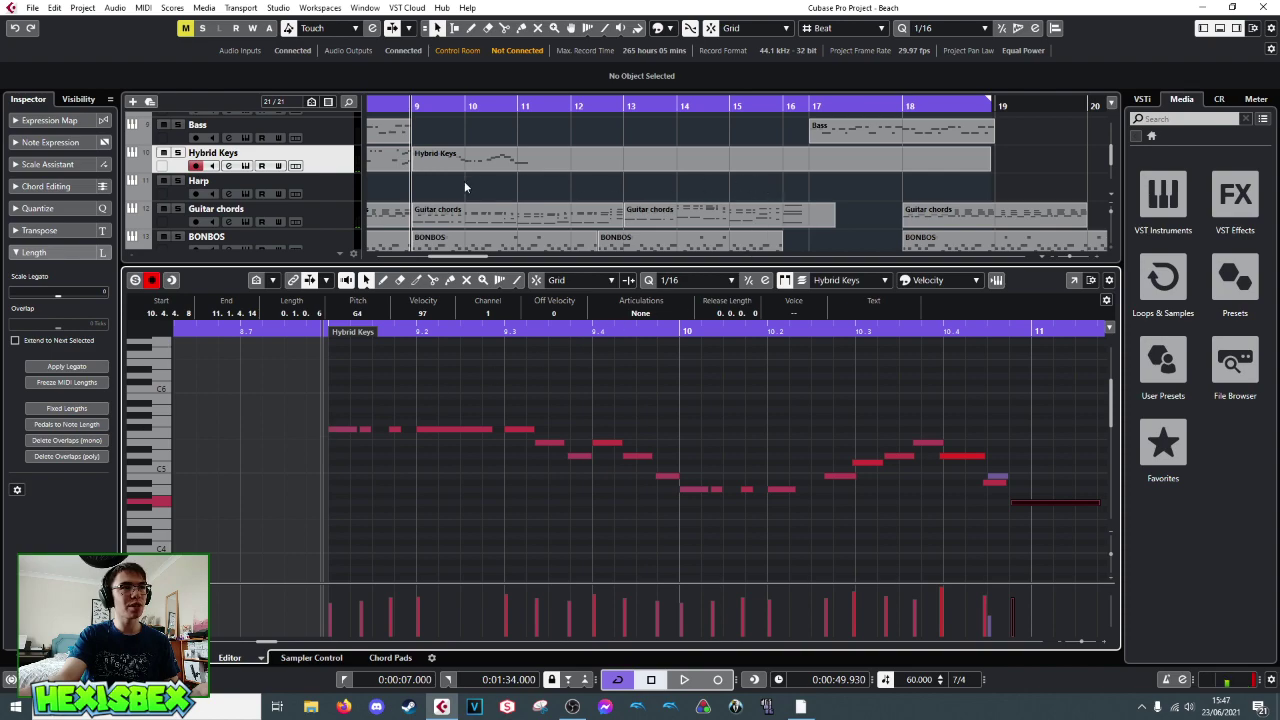
{"action": "scroll", "coordinate": [463, 184], "scroll_direction": "down", "scroll_amount": 4}
{"action": "scroll", "coordinate": [463, 190], "scroll_direction": "up", "scroll_amount": 2}
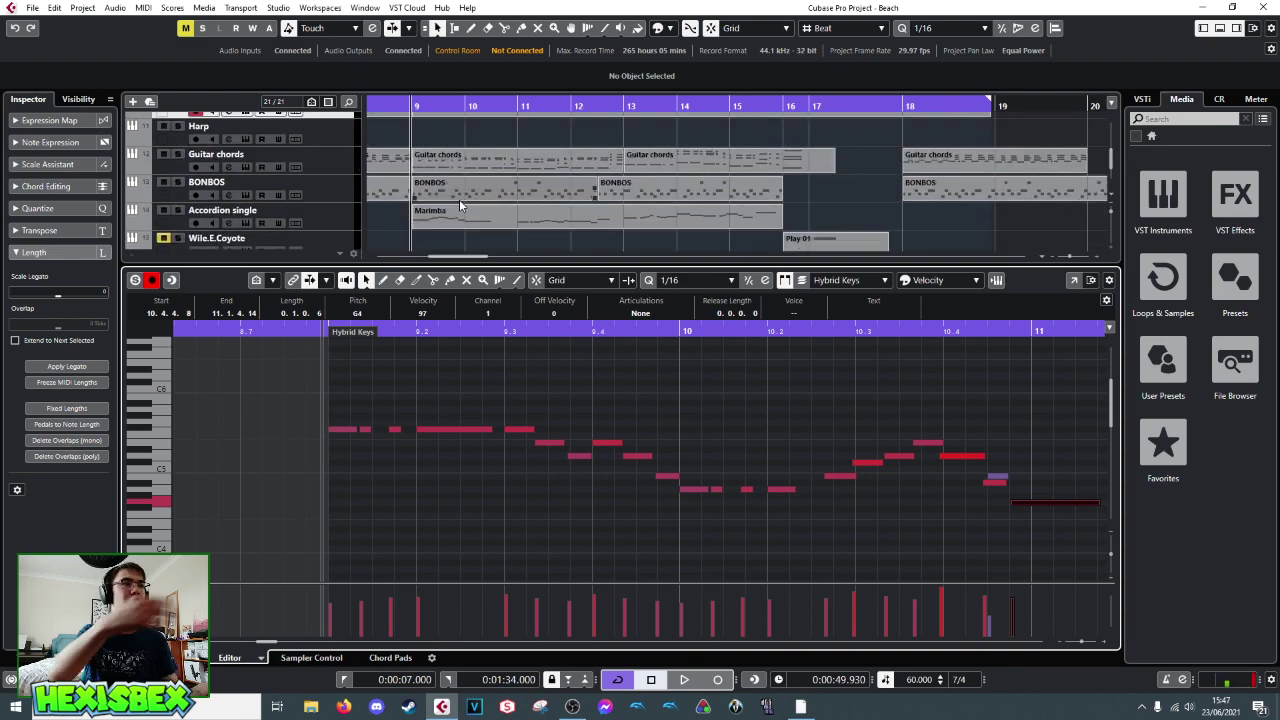
{"action": "key", "text": "space"}
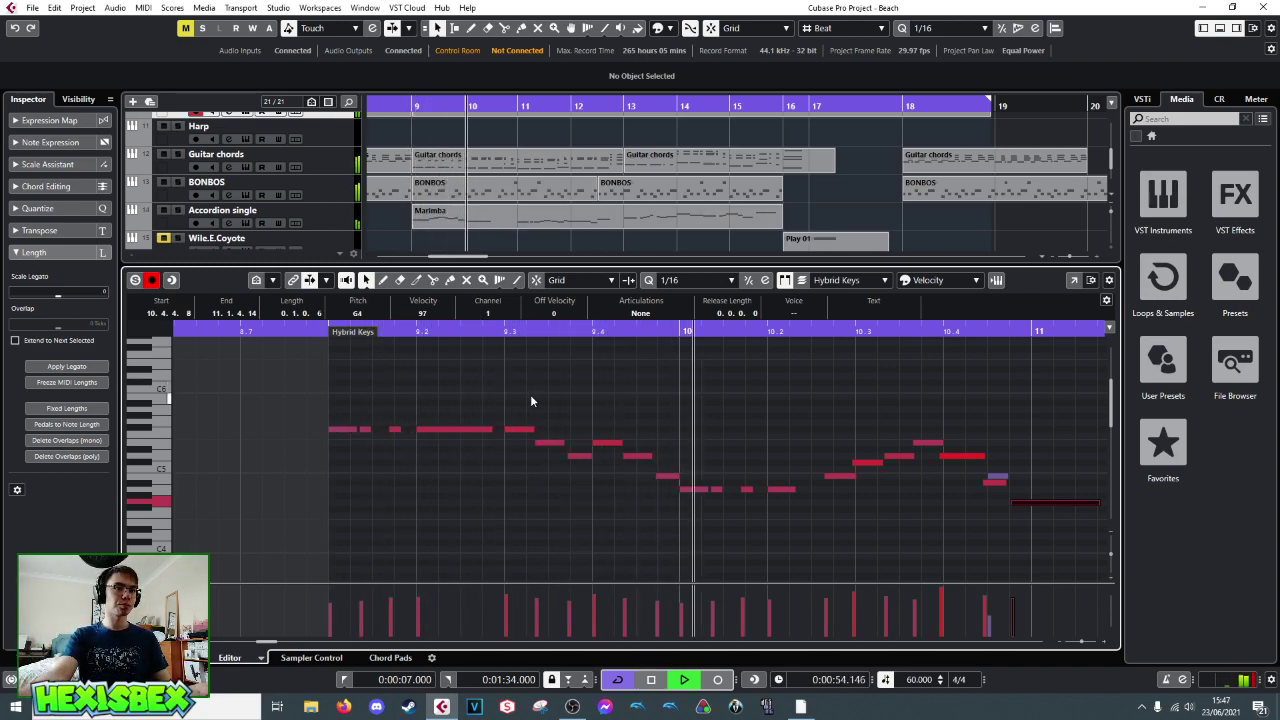
{"action": "key", "text": "space"}
- Try the phrase without the Hybrid Keys notes of bar 9, and undo both note deletions
{"action": "left_click_drag", "start_coordinate": [336, 413], "coordinate": [576, 497]}
{"action": "key", "text": "Delete"}
{"action": "key", "text": "space"}
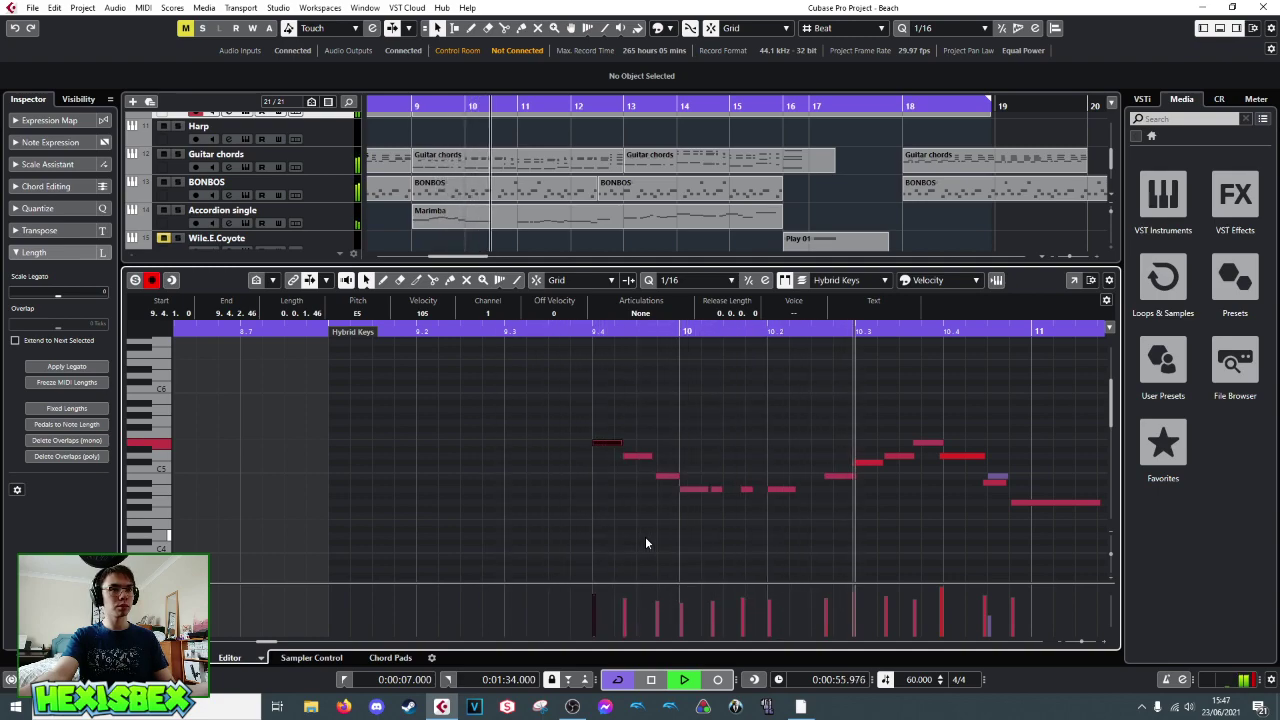
{"action": "key", "text": "space"}
{"action": "left_click_drag", "start_coordinate": [594, 424], "coordinate": [663, 503]}
{"action": "key", "text": "Delete"}
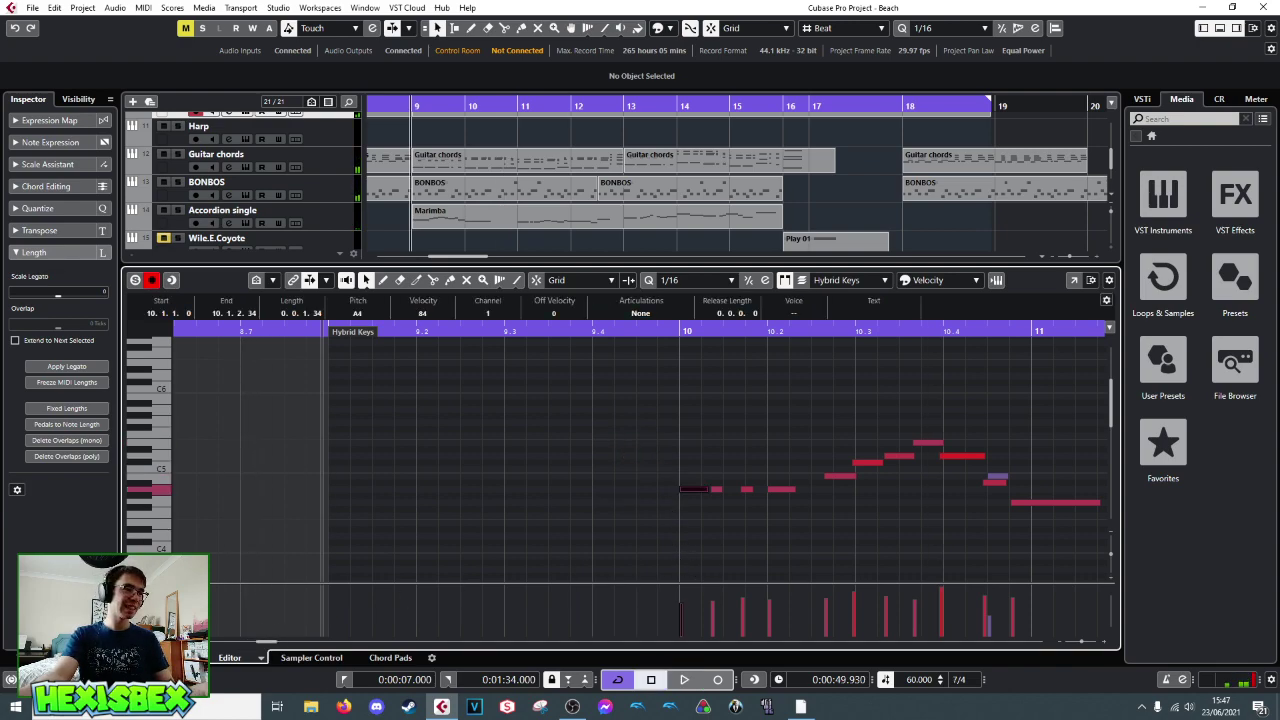
{"action": "key", "text": "ctrl+z"}
{"action": "key", "text": "ctrl+z"}
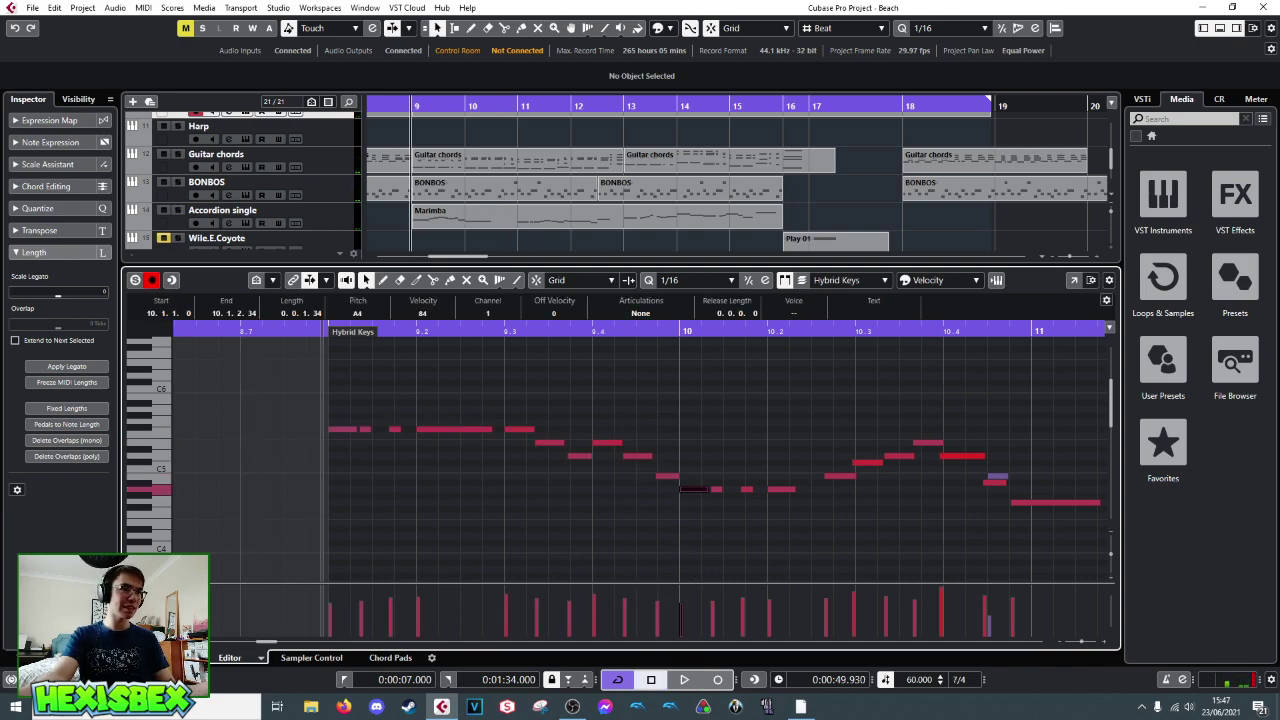
- Select all the Hybrid Keys notes of bar 9 and delete them, keeping the phrase that starts at bar 10
{"action": "left_click_drag", "start_coordinate": [338, 404], "coordinate": [668, 503]}
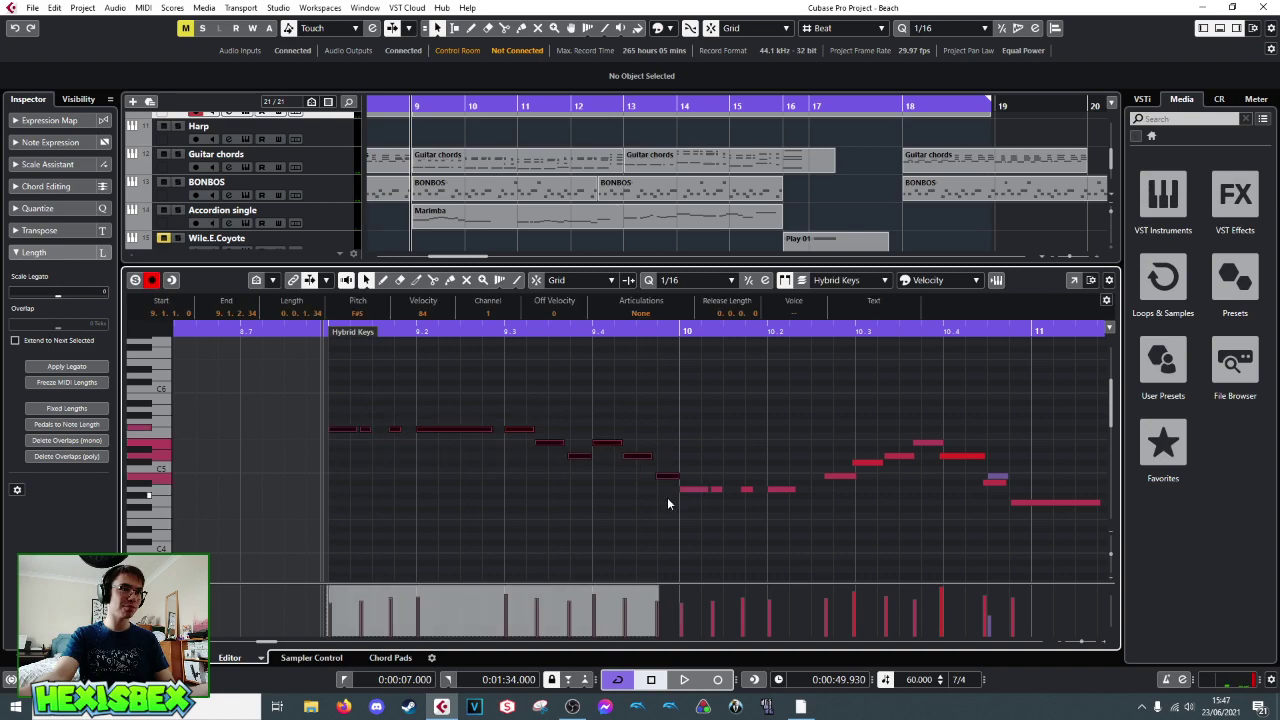
{"action": "left_click_drag", "start_coordinate": [330, 420], "coordinate": [665, 503]}
{"action": "key", "text": "Delete"}
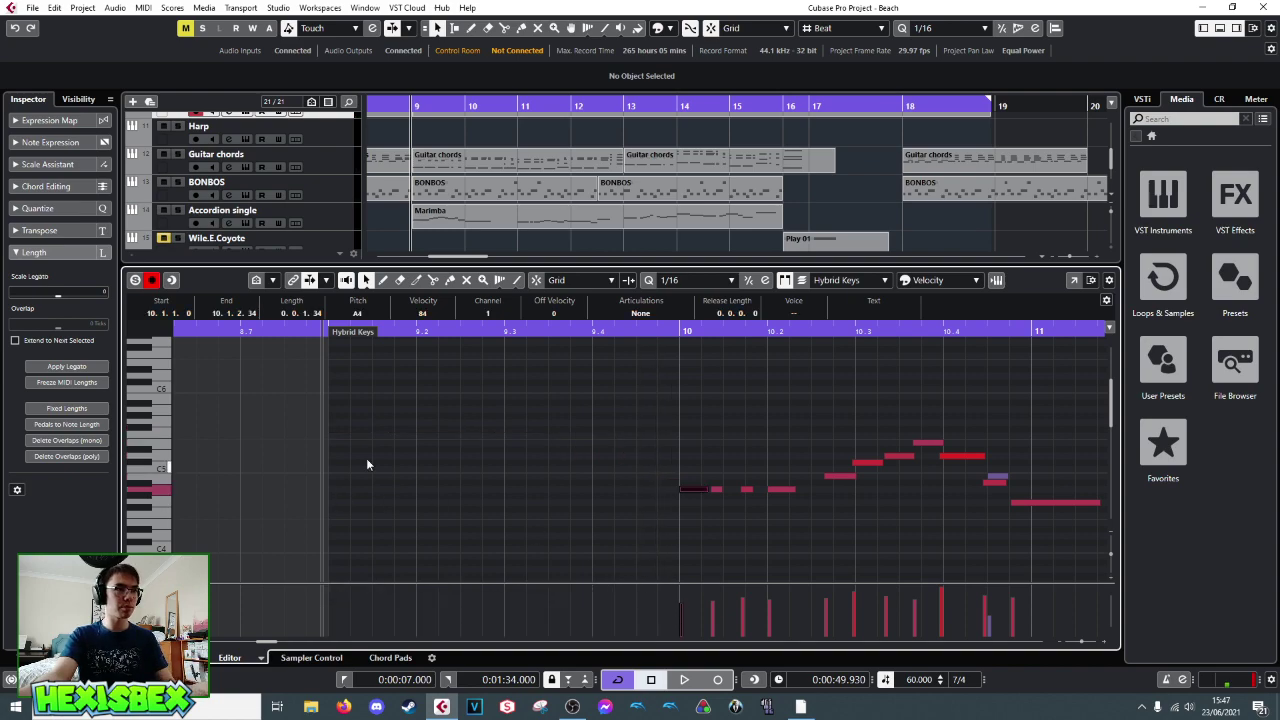
- Trim the start of the long Hybrid Keys part from bar 9 to bar 10
{"action": "scroll", "coordinate": [680, 192], "scroll_direction": "down", "scroll_amount": 4}
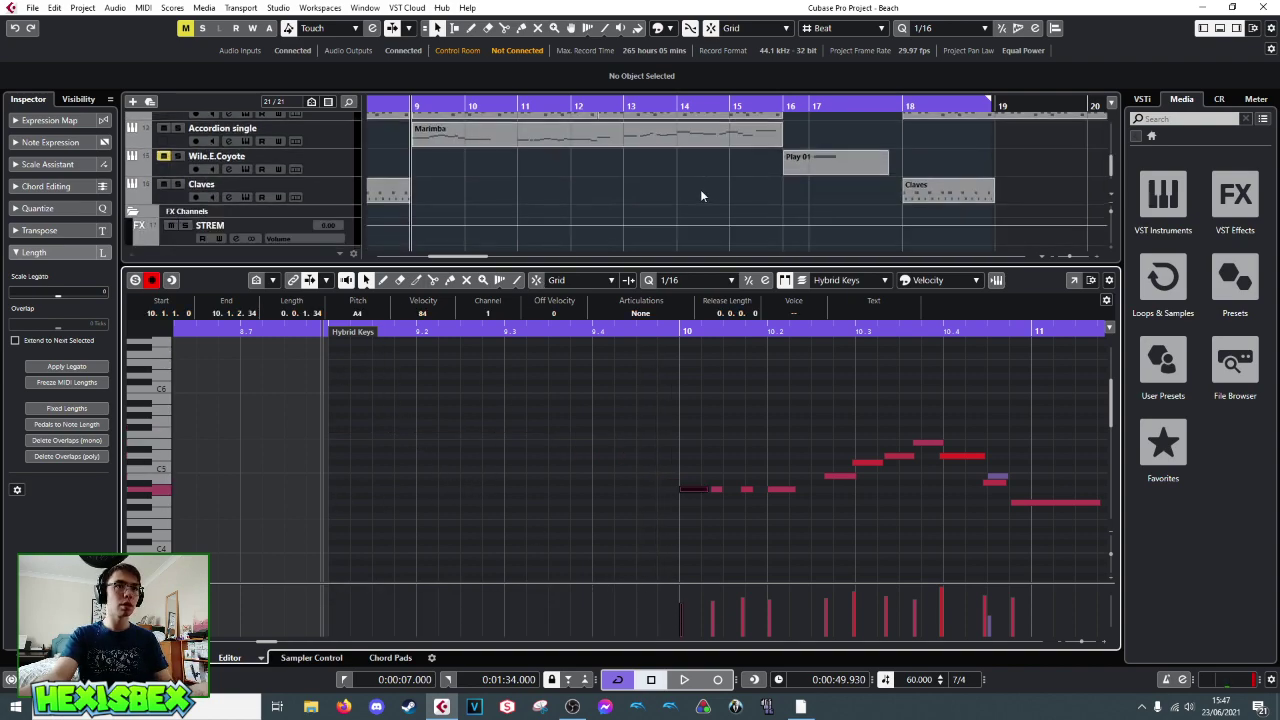
{"action": "scroll", "coordinate": [702, 184], "scroll_direction": "up", "scroll_amount": 4}
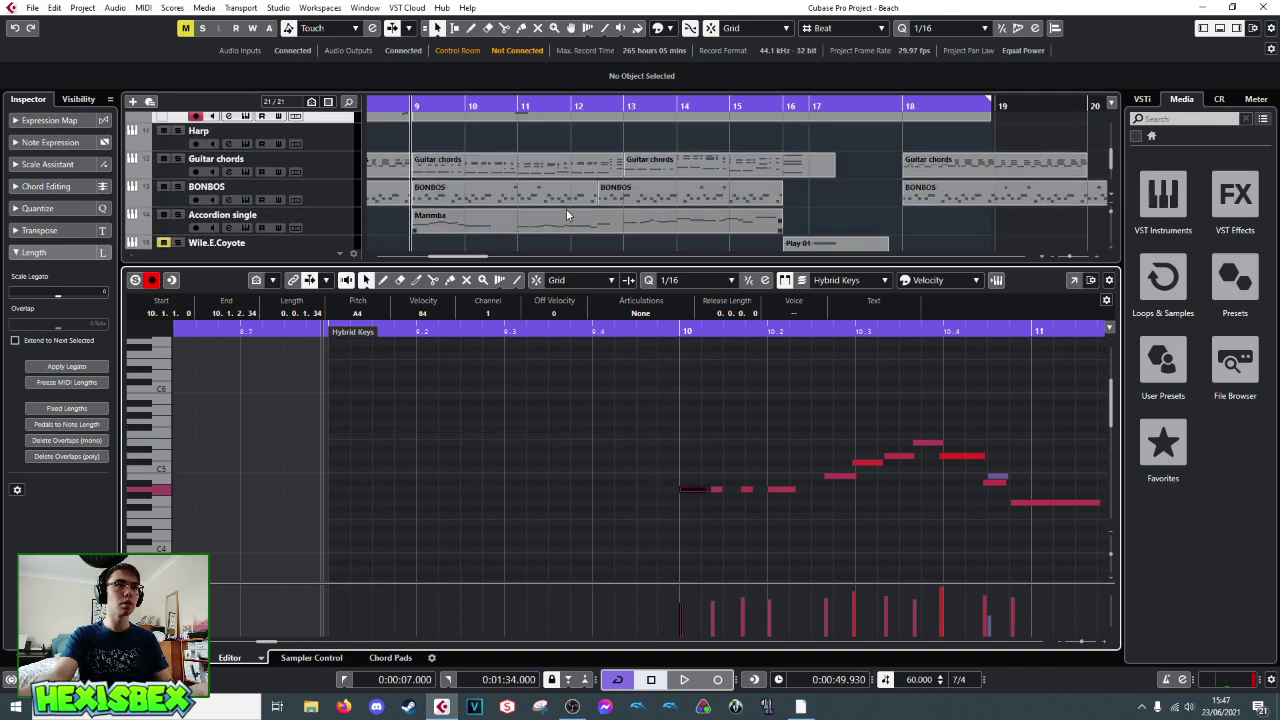
{"action": "scroll", "coordinate": [560, 215], "scroll_direction": "up", "scroll_amount": 3}
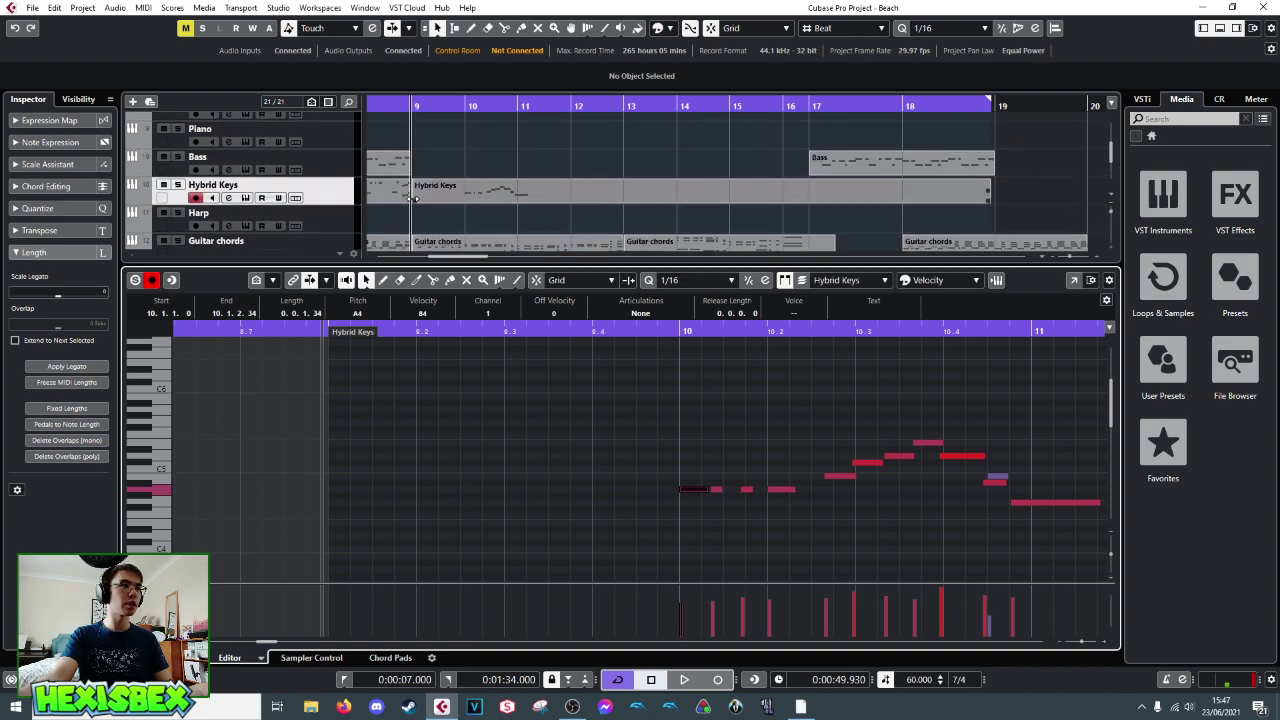
{"action": "left_click", "coordinate": [420, 200]}
{"action": "left_click_drag", "start_coordinate": [420, 200], "coordinate": [475, 200]}
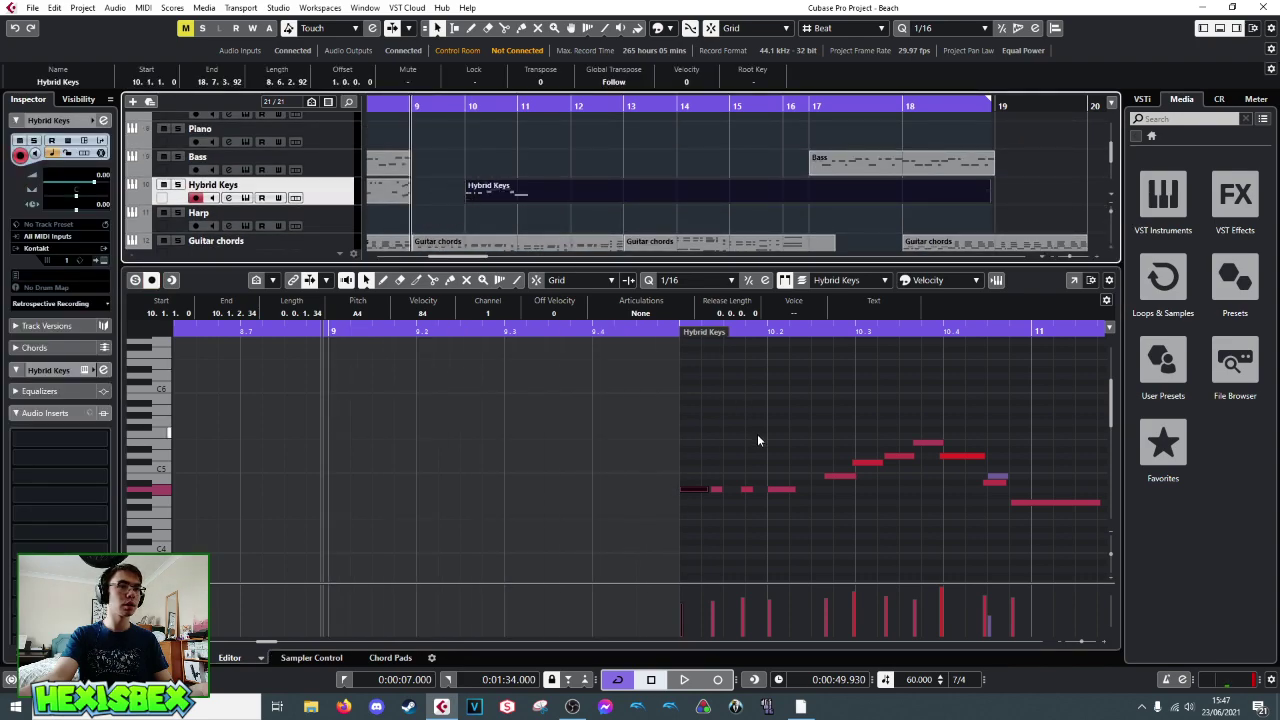
- Play the shortened Hybrid Keys part with the arrangement and set the playback position to the start of bar 9
{"action": "key", "text": "space"}
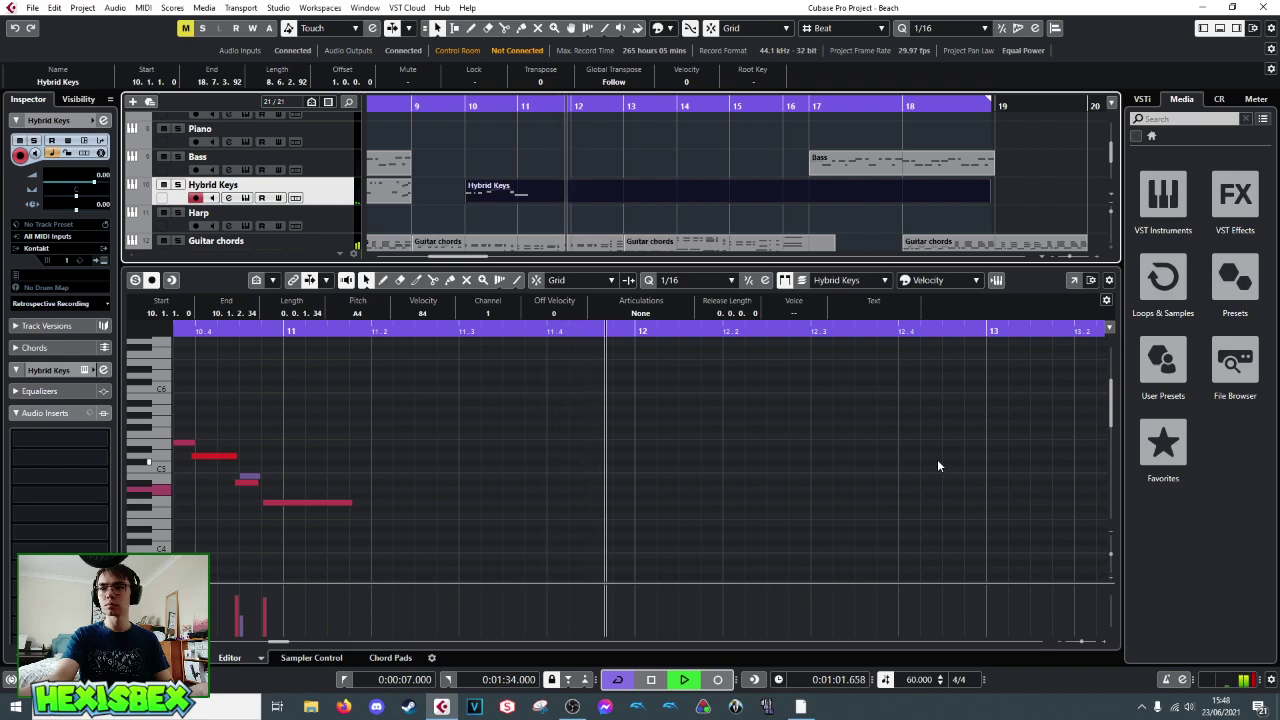
{"action": "key", "text": "space"}
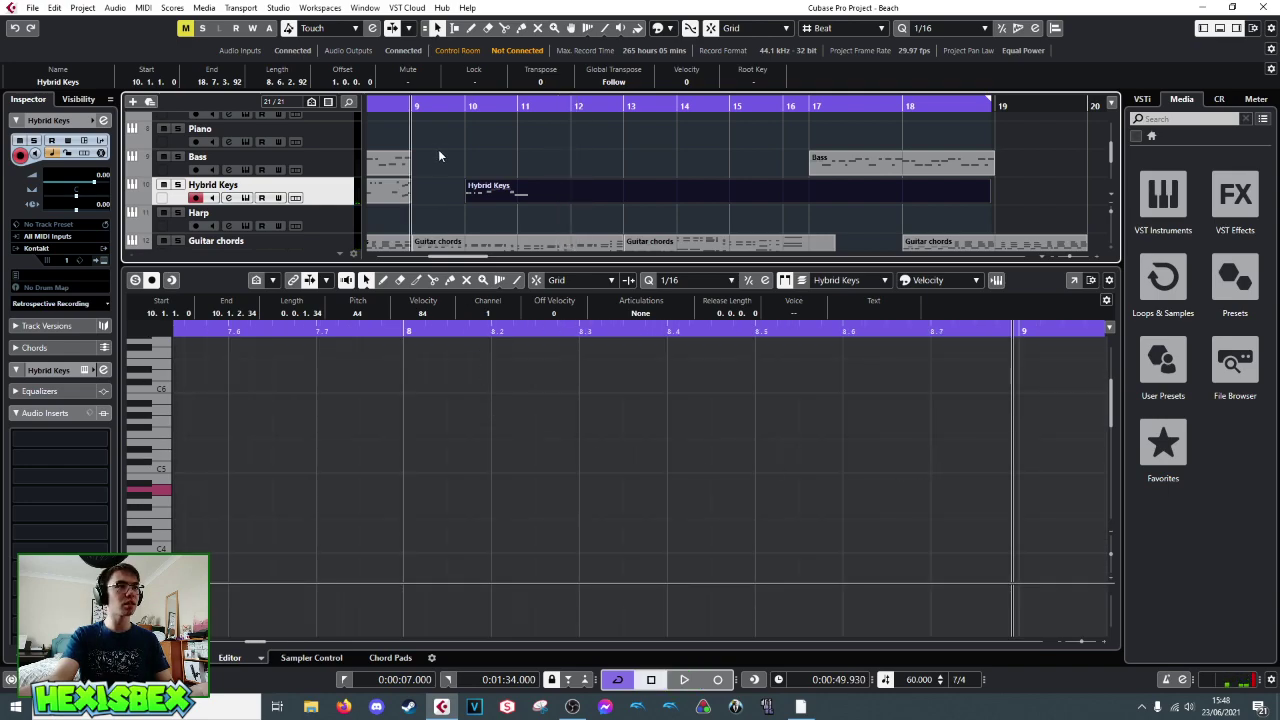
{"action": "left_click_drag", "start_coordinate": [421, 104], "coordinate": [415, 107]}
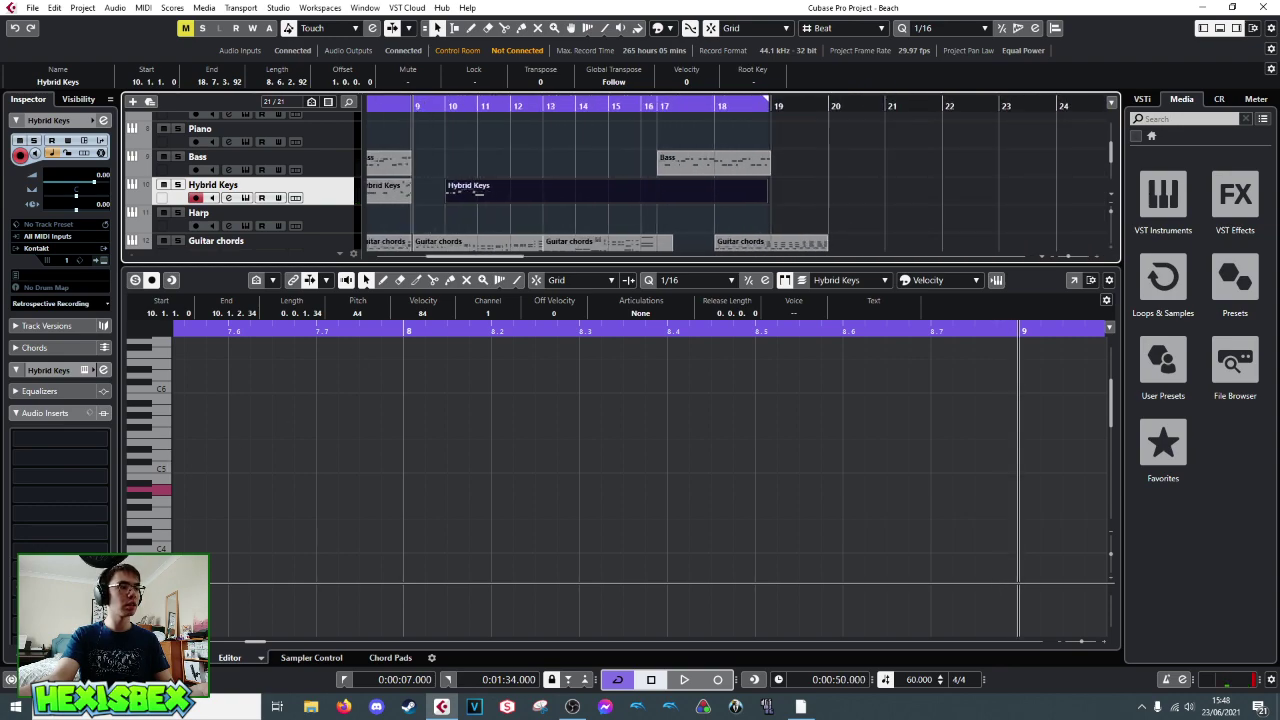
- Close the note editor to show all tracks and play the arrangement from bar 9 into bar 17
{"action": "key", "text": "ctrl+e"}
{"action": "left_click_drag", "start_coordinate": [405, 110], "coordinate": [551, 143]}
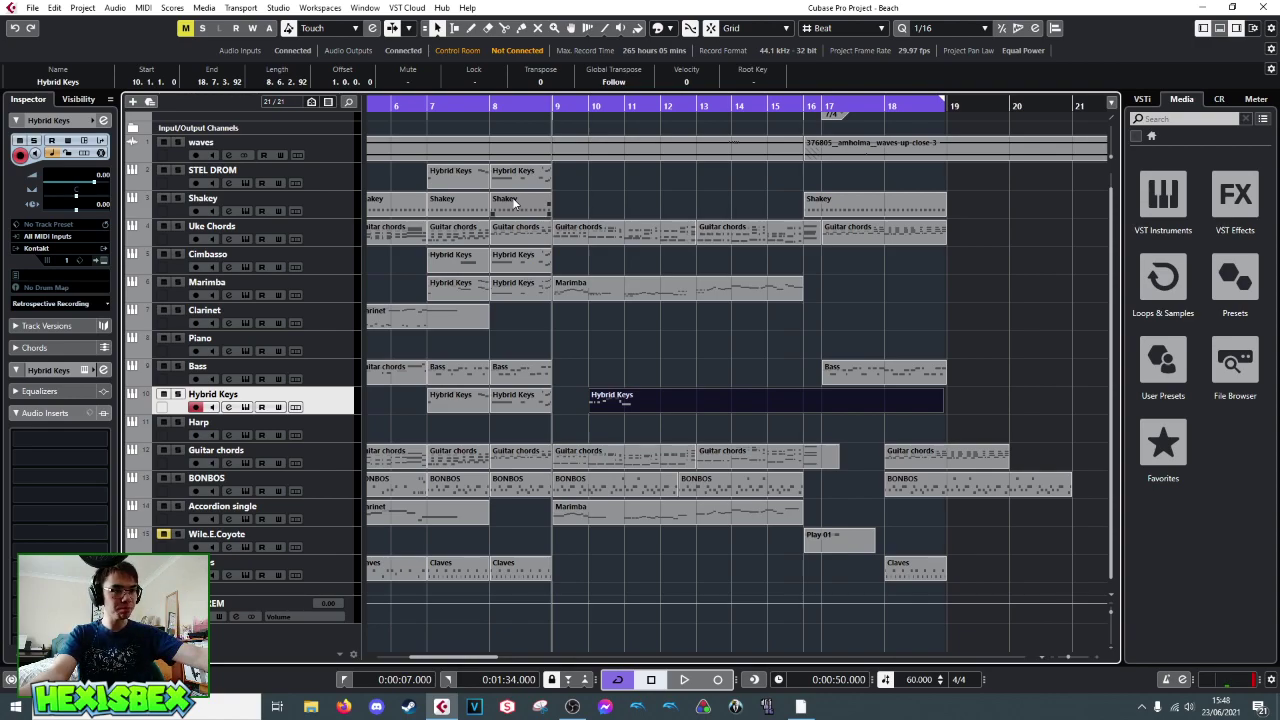
{"action": "key", "text": "space"}
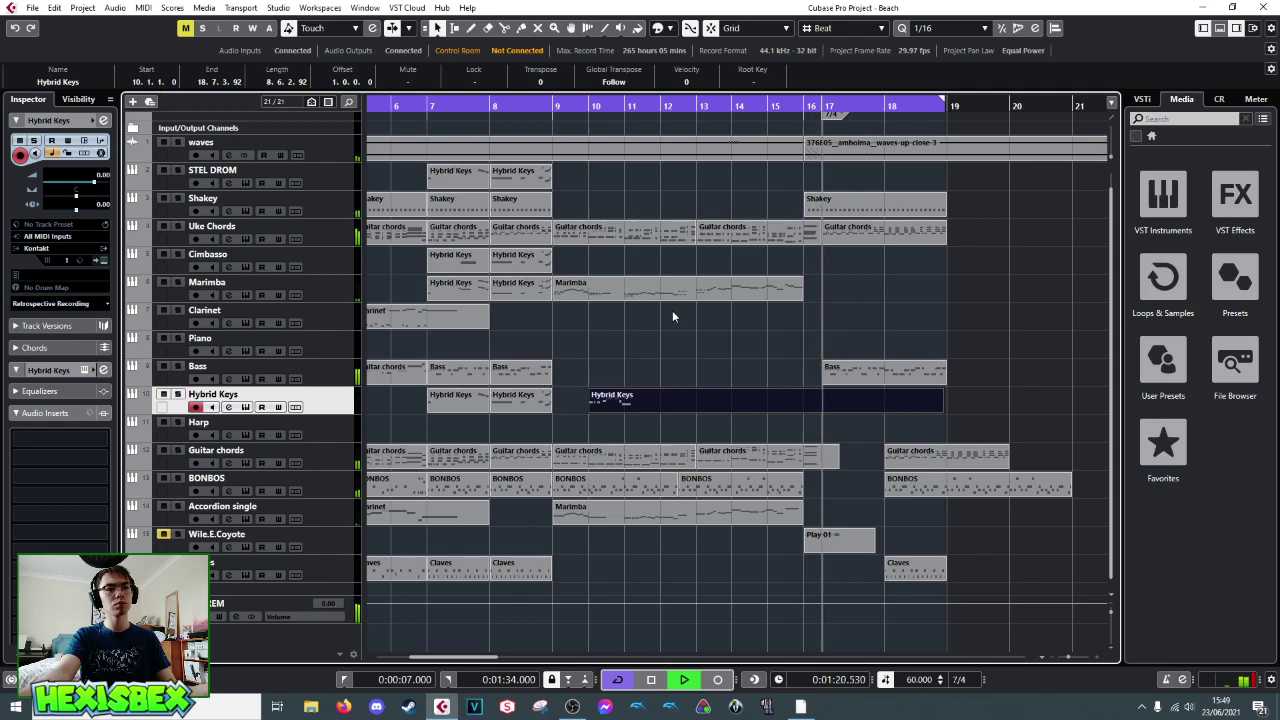
{"action": "key", "text": "space"}
- Examine the Uke Chords part from bar 13 in the note editor and replay the transition out of bar 16
{"action": "double_click", "coordinate": [805, 237]}
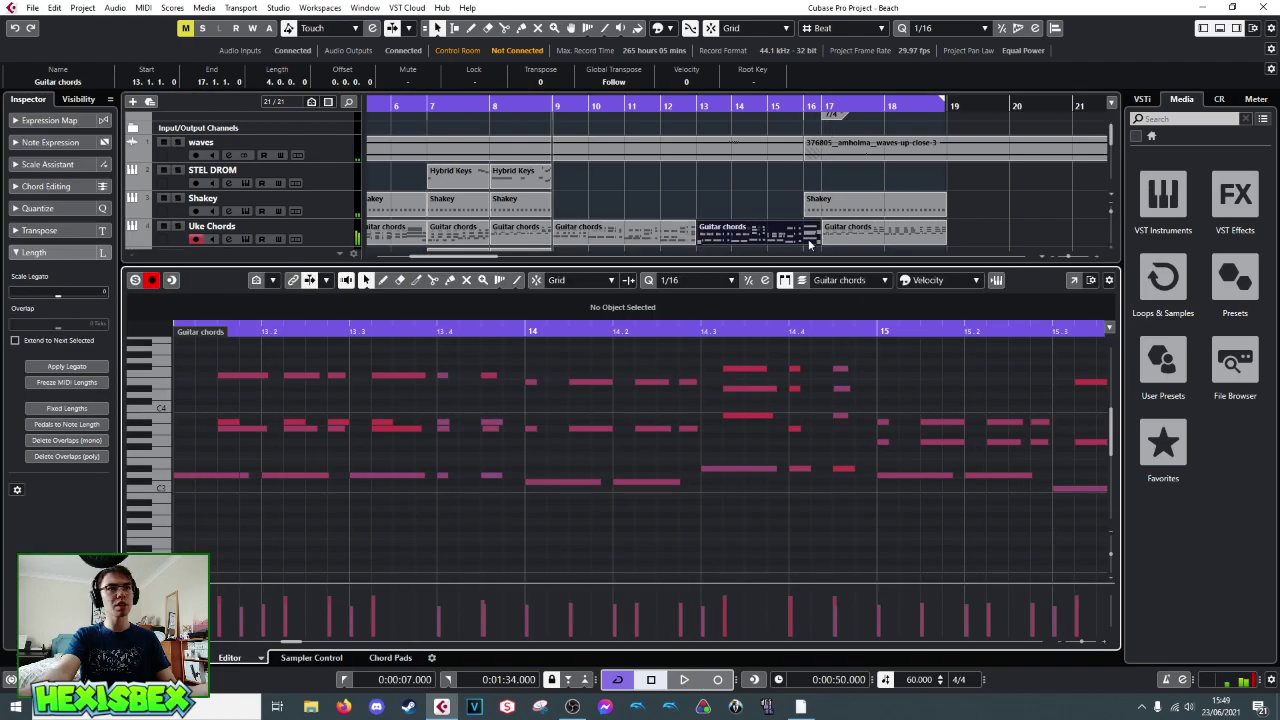
{"action": "left_click_drag", "start_coordinate": [975, 331], "coordinate": [697, 462]}
{"action": "key", "text": "ctrl+e"}
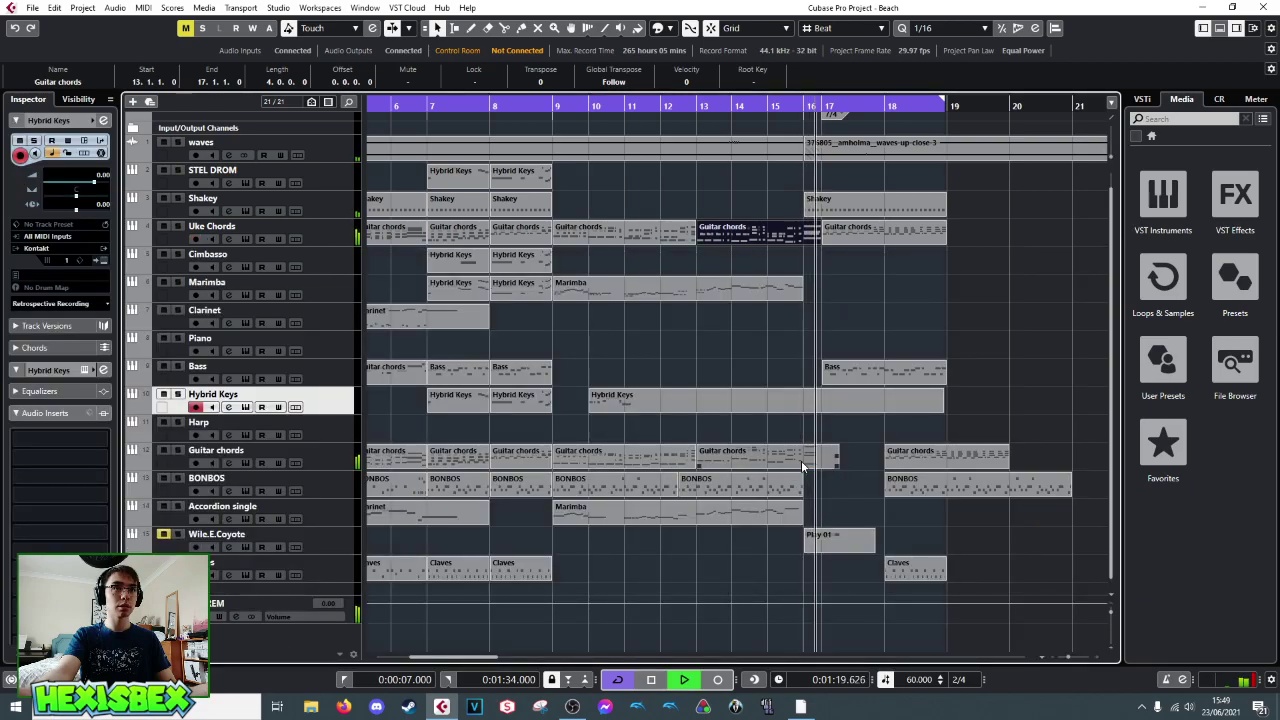
{"action": "key", "text": "space"}
- Lengthen the final Guitar chords chord in bar 16 to end at 16.2.4.48 and play on past it with all tracks shown
{"action": "double_click", "coordinate": [810, 462]}
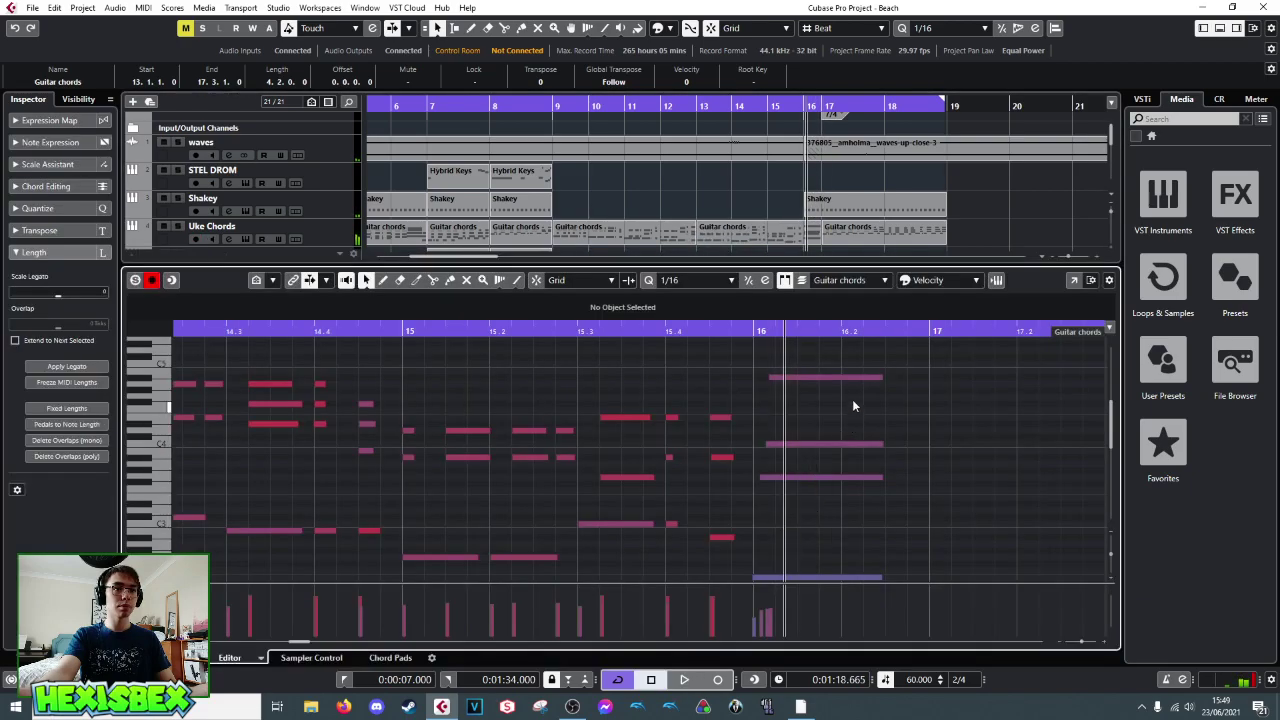
{"action": "left_click_drag", "start_coordinate": [871, 500], "coordinate": [914, 578]}
{"action": "key", "text": "space"}
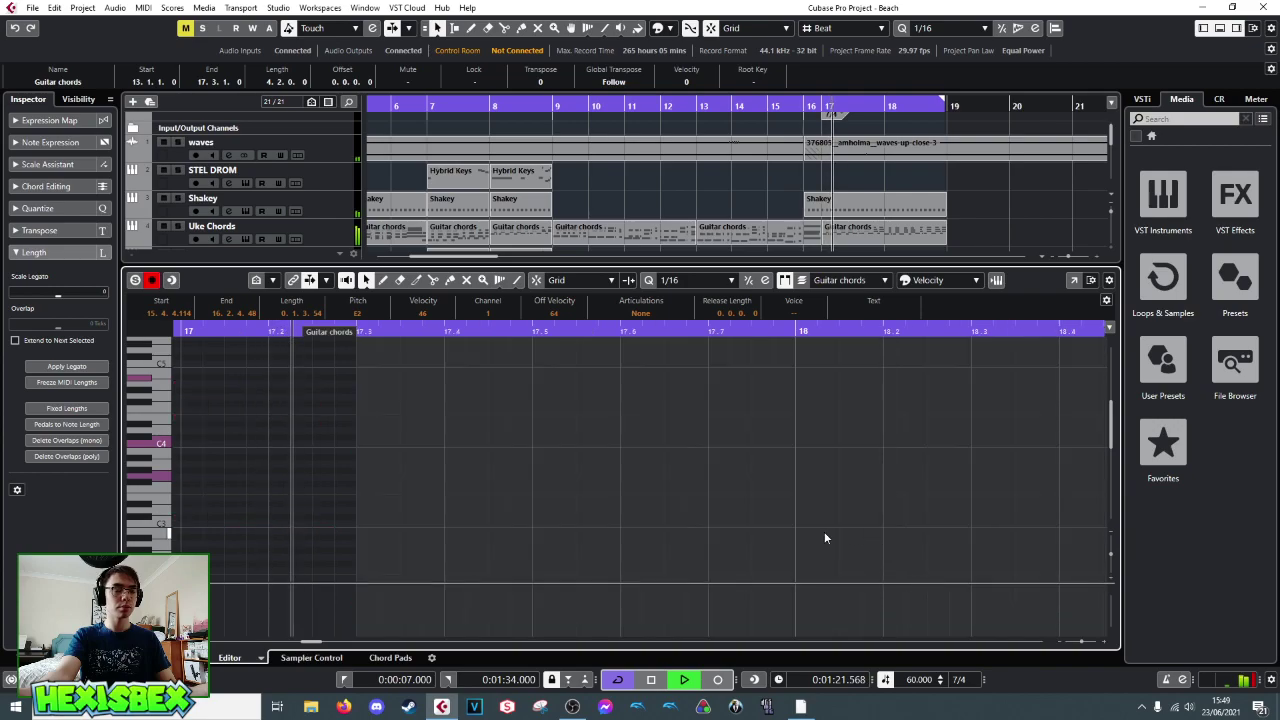
{"action": "key", "text": "ctrl+alt+e"}
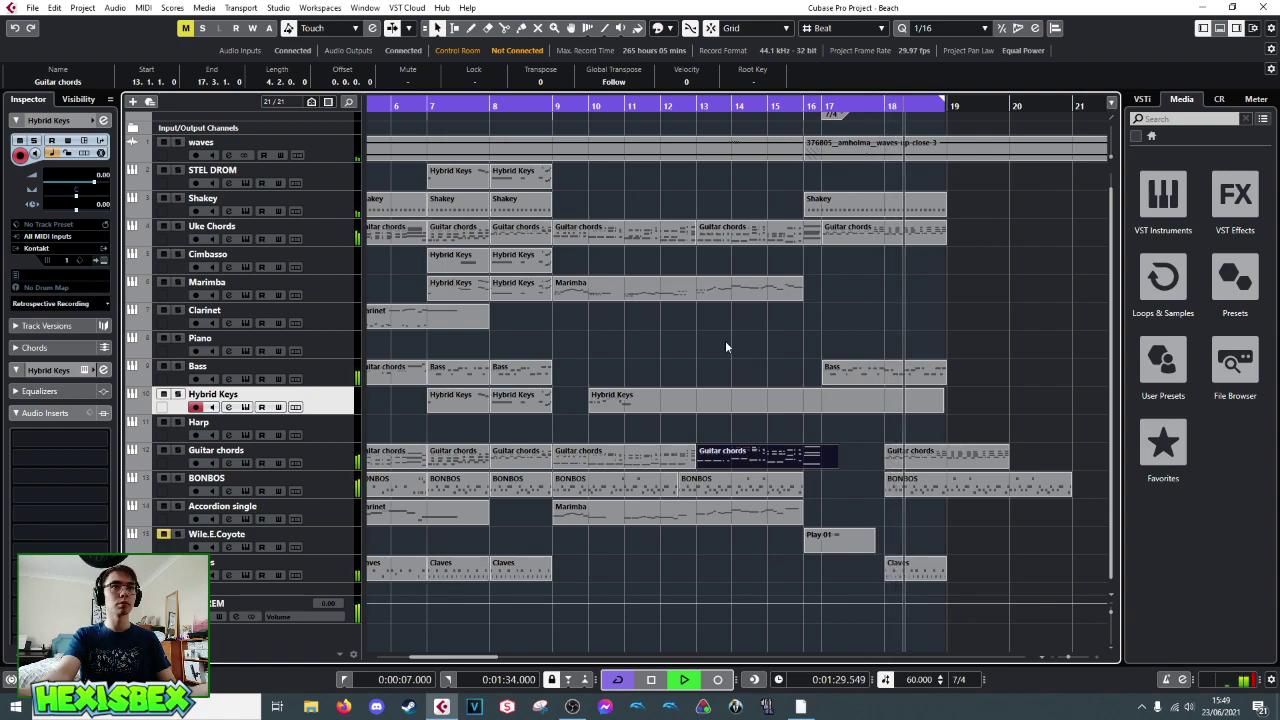
- Extend the right locator to 0:01:34.307 and replay the arrangement from bar 9
{"action": "left_click_drag", "start_coordinate": [944, 105], "coordinate": [947, 104]}
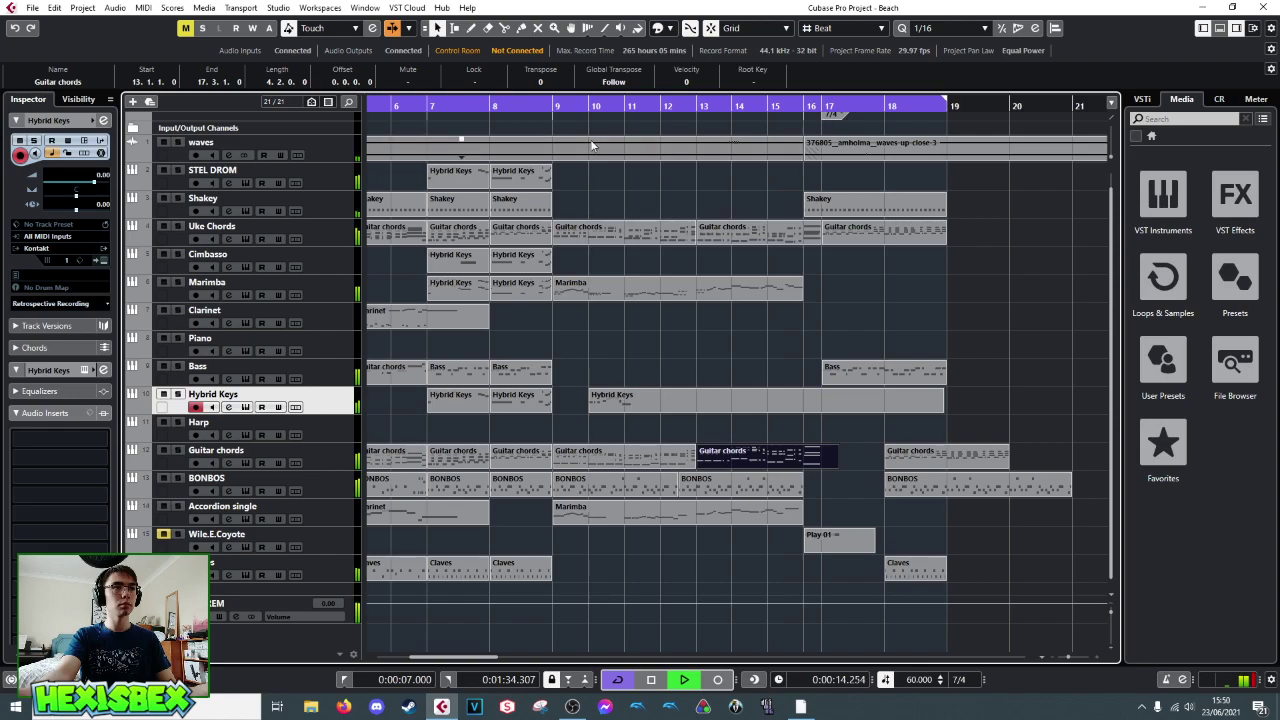
{"action": "left_click", "coordinate": [556, 105]}
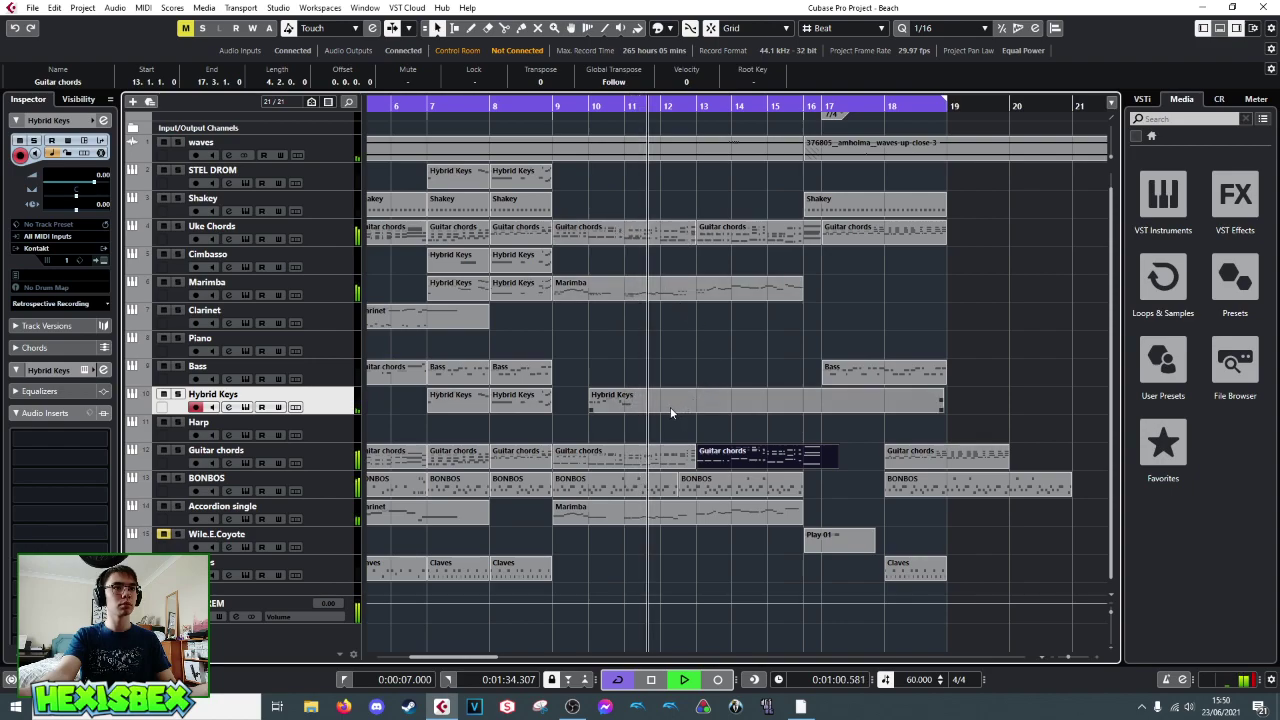
{"action": "key", "text": "space"}
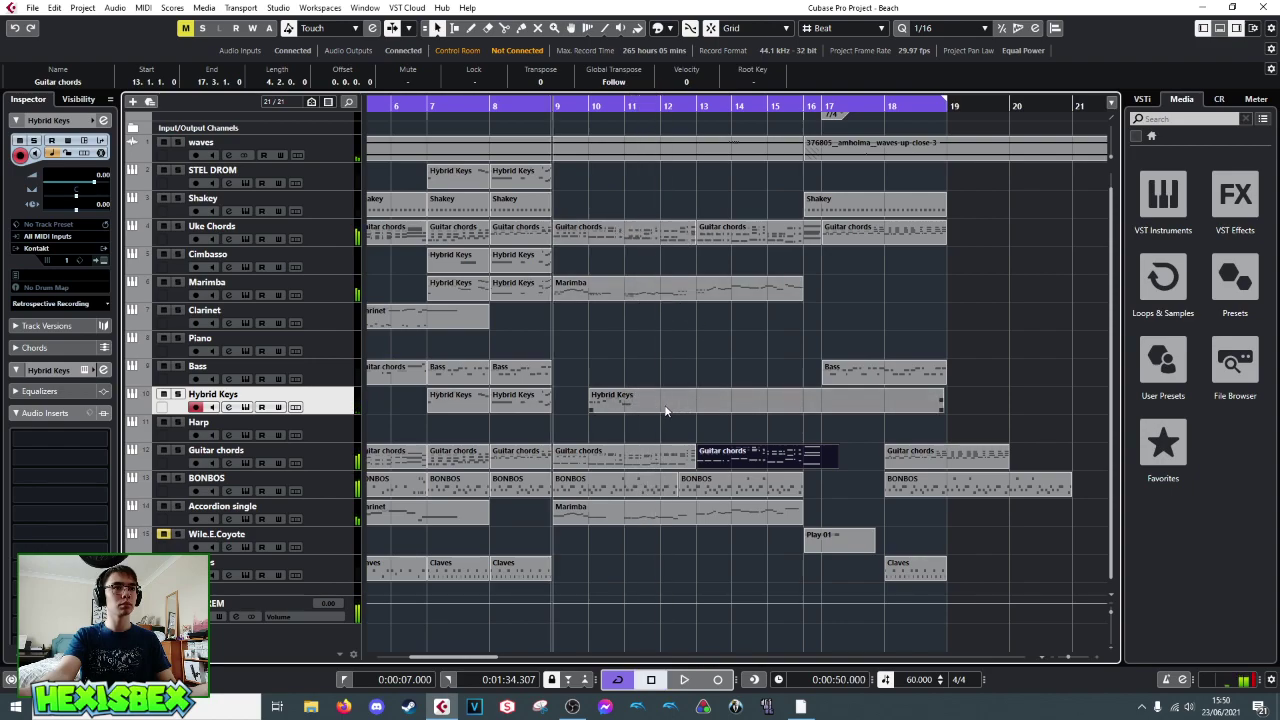
- Open the Hybrid Keys part starting at bar 10 and listen from bar 12, then from bar 10
{"action": "double_click", "coordinate": [660, 408]}
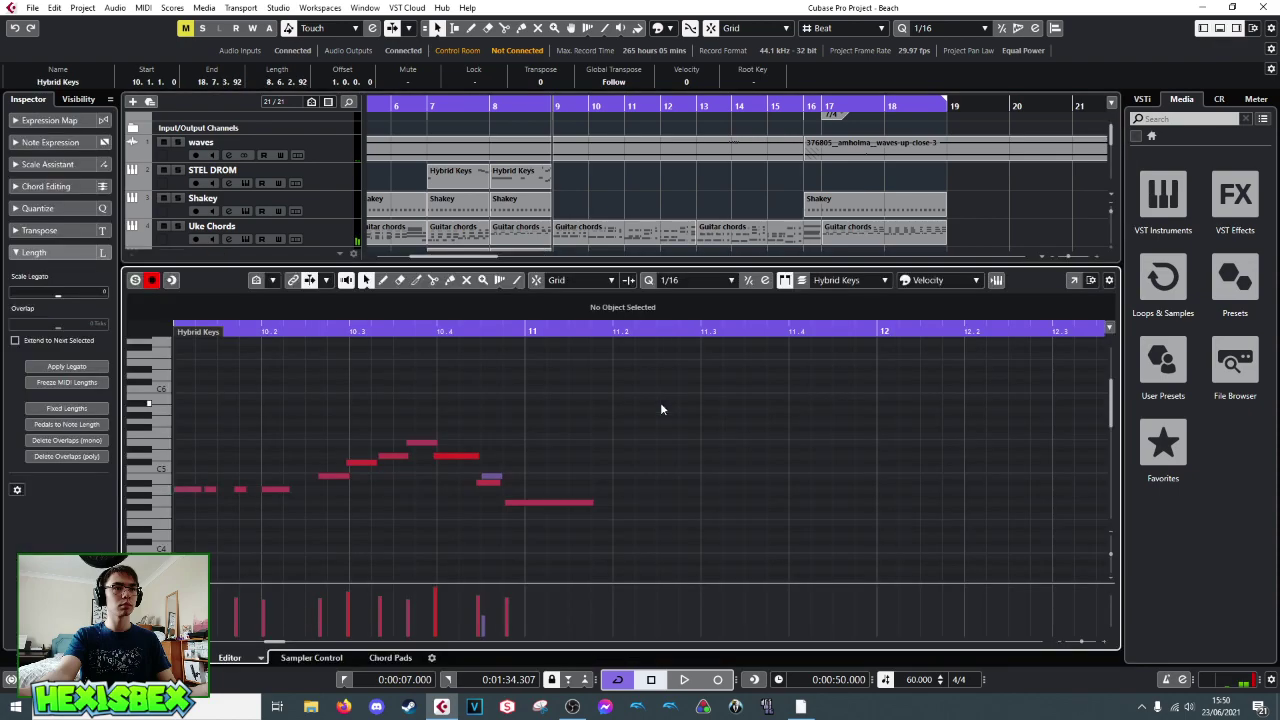
{"action": "left_click", "coordinate": [664, 106]}
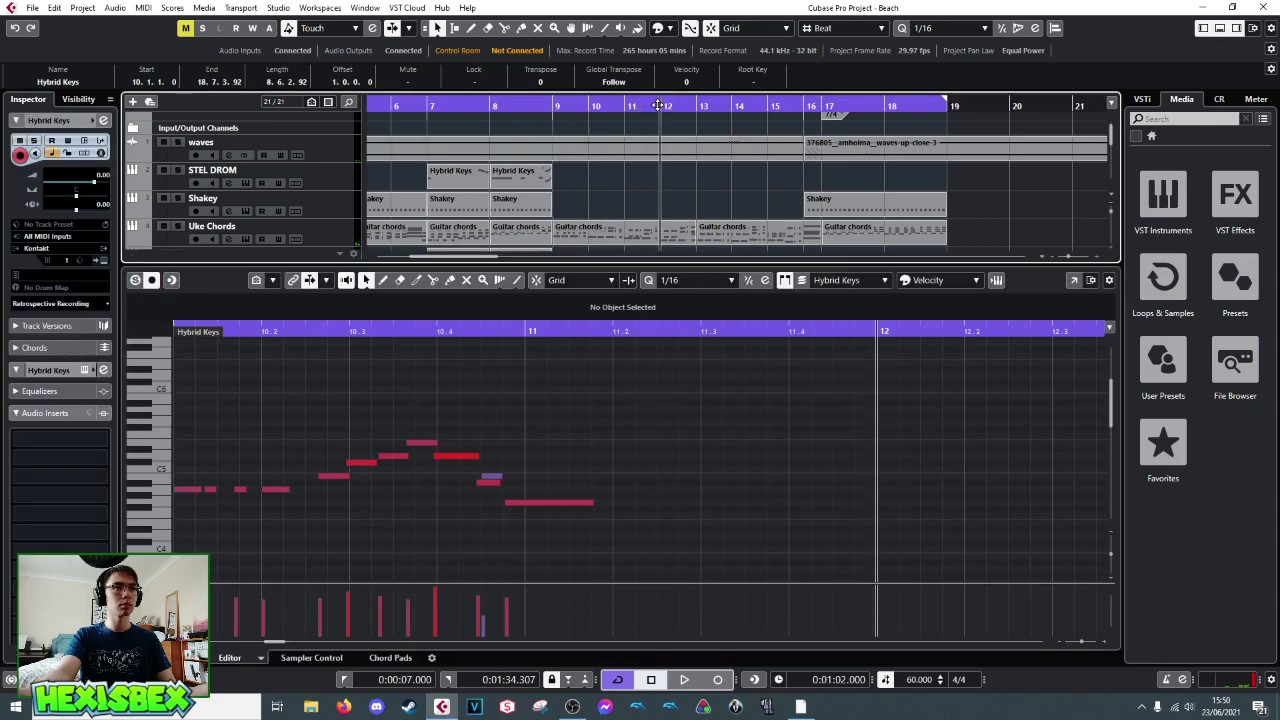
{"action": "key", "text": "space"}
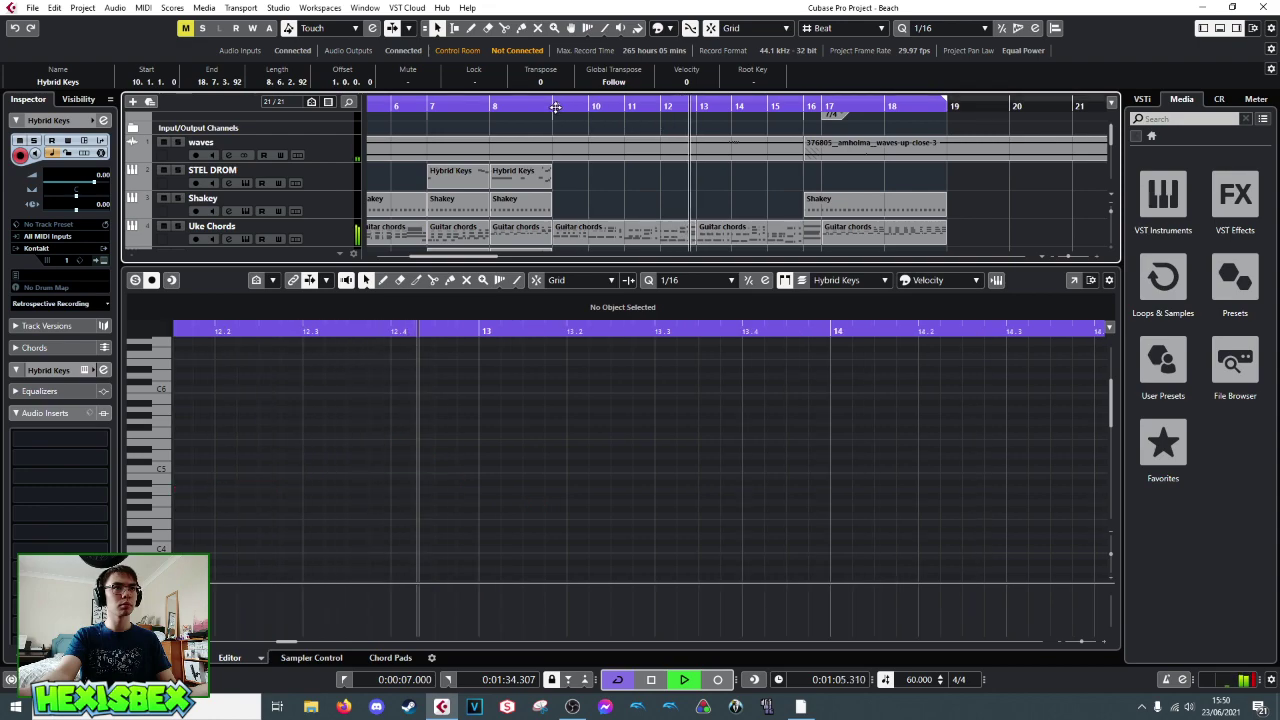
{"action": "left_click", "coordinate": [588, 105]}
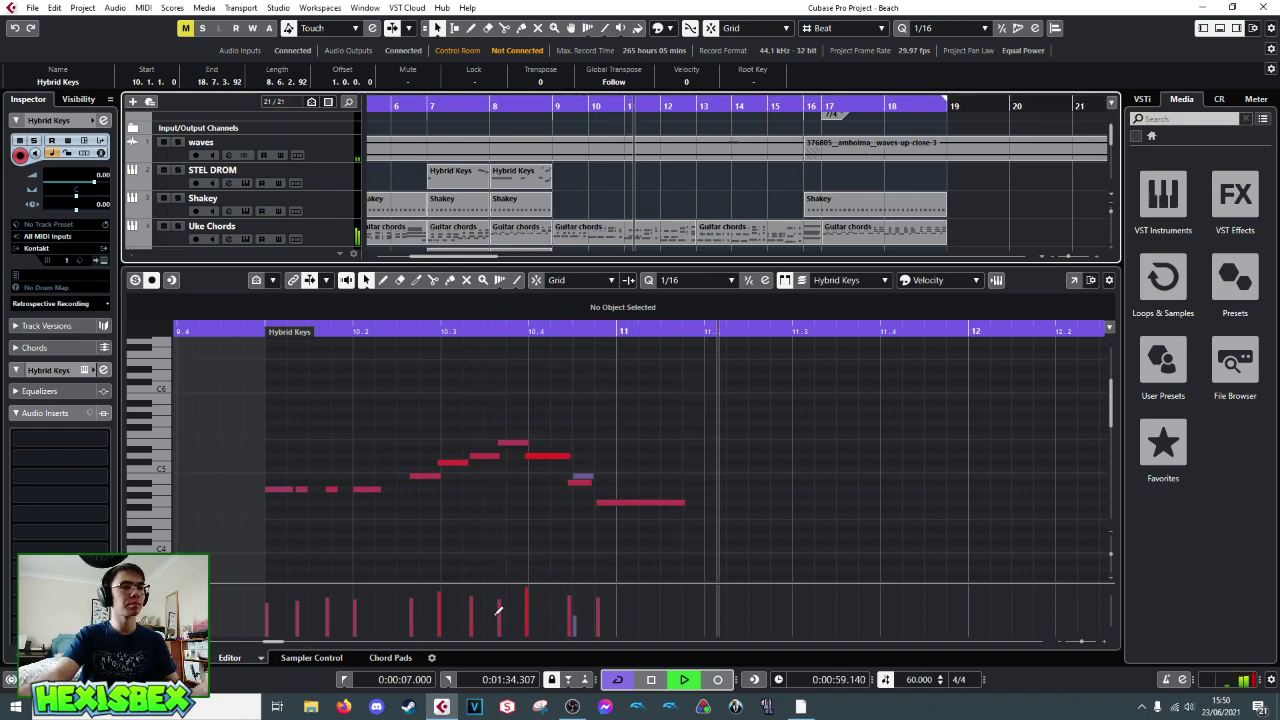
{"action": "key", "text": "space"}
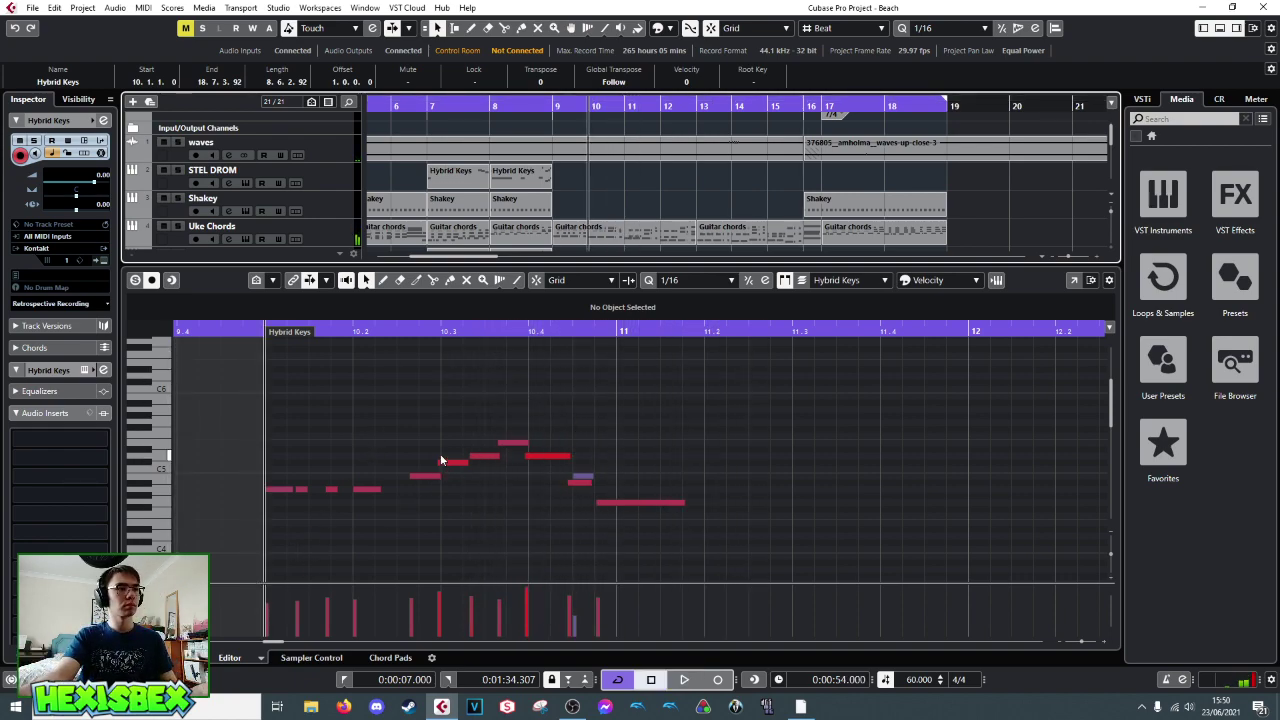
- Duplicate the Hybrid Keys phrase and align the copy with the original at bar 10, one octave lower starting on A3
{"action": "left_click_drag", "start_coordinate": [276, 428], "coordinate": [649, 546]}
{"action": "key", "text": "ctrl+d"}
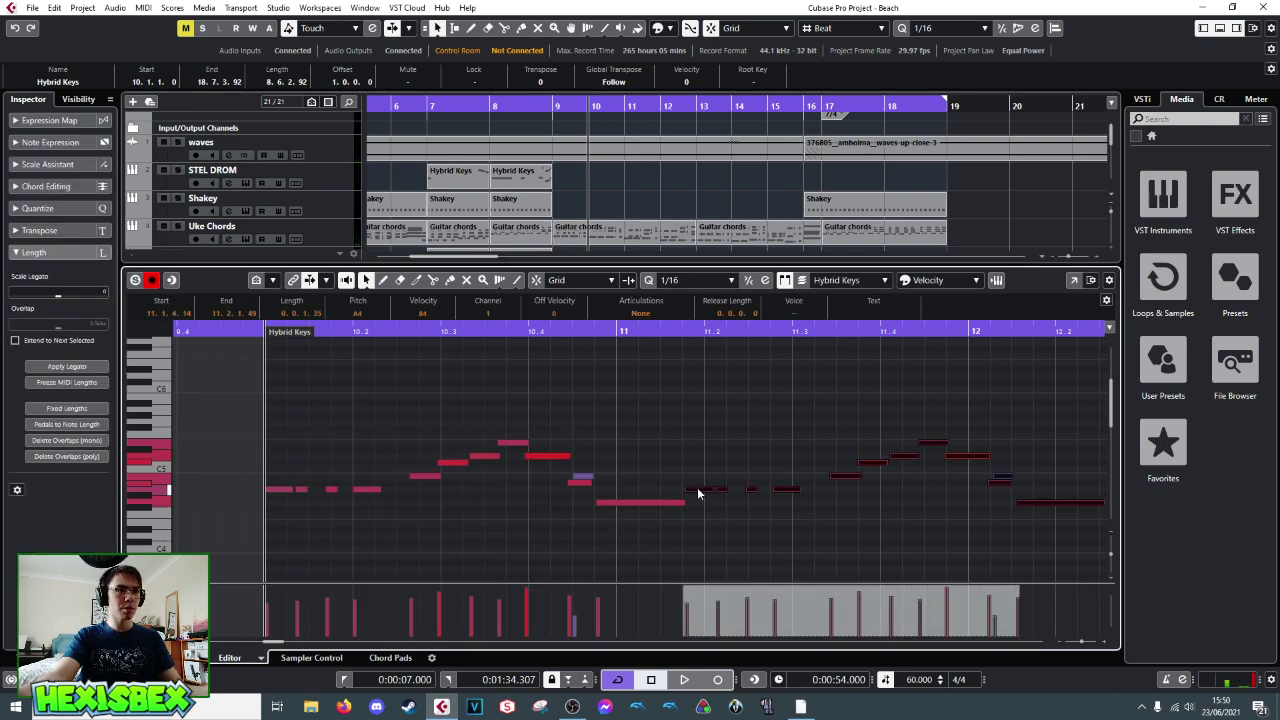
{"action": "left_click_drag", "start_coordinate": [700, 487], "coordinate": [283, 418]}
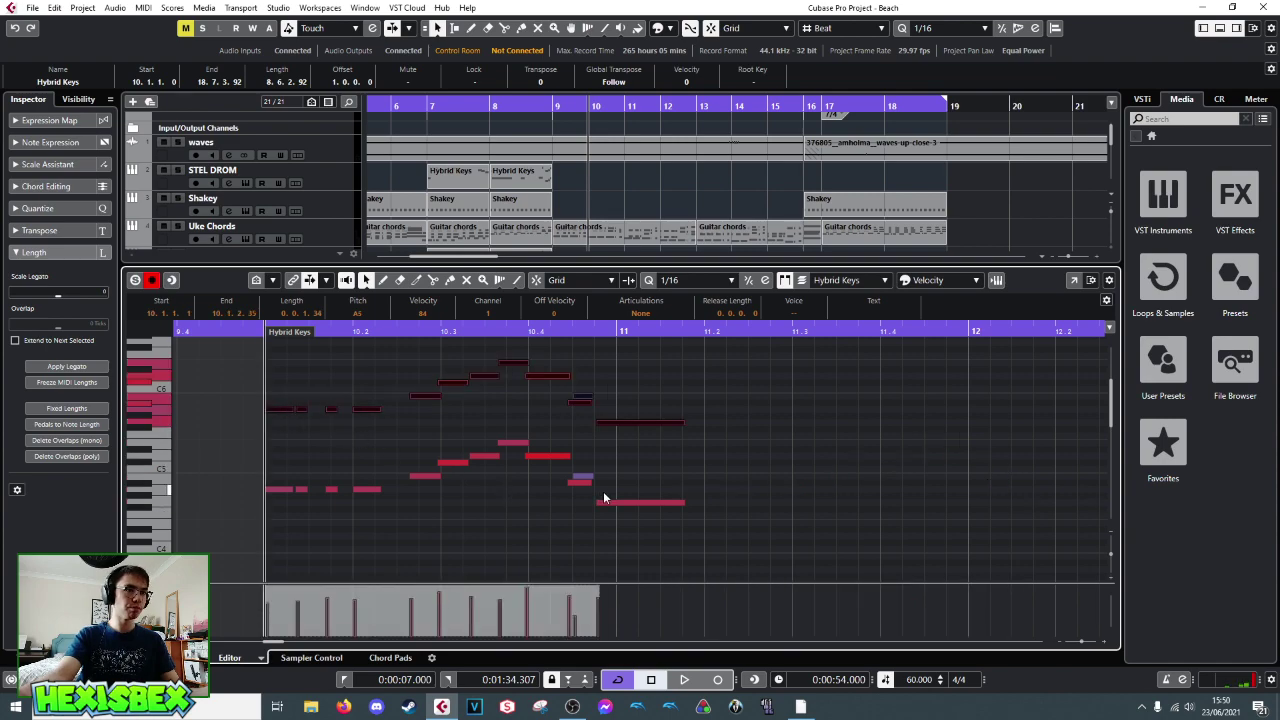
{"action": "key", "text": "shift+Down"}
{"action": "key", "text": "shift+Down"}
- Play the doubled Hybrid Keys phrase twice from bar 10 to hear both octaves together
{"action": "key", "text": "space"}
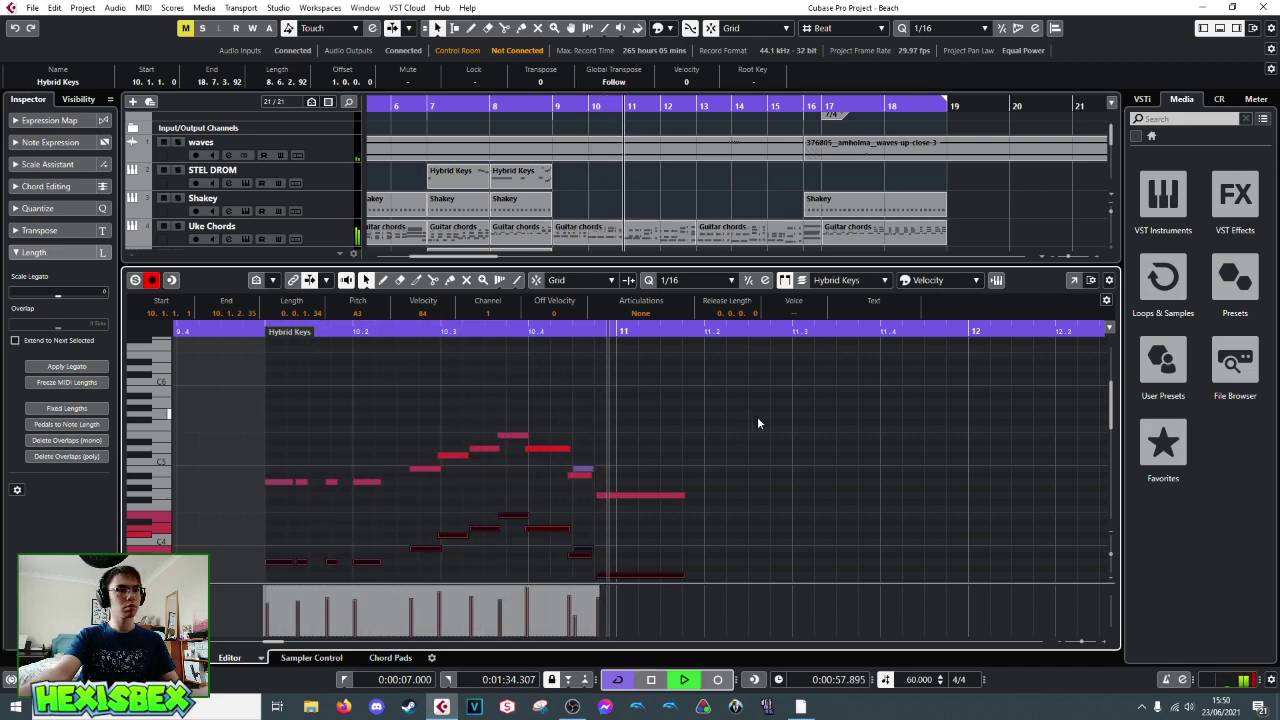
{"action": "key", "text": "space"}
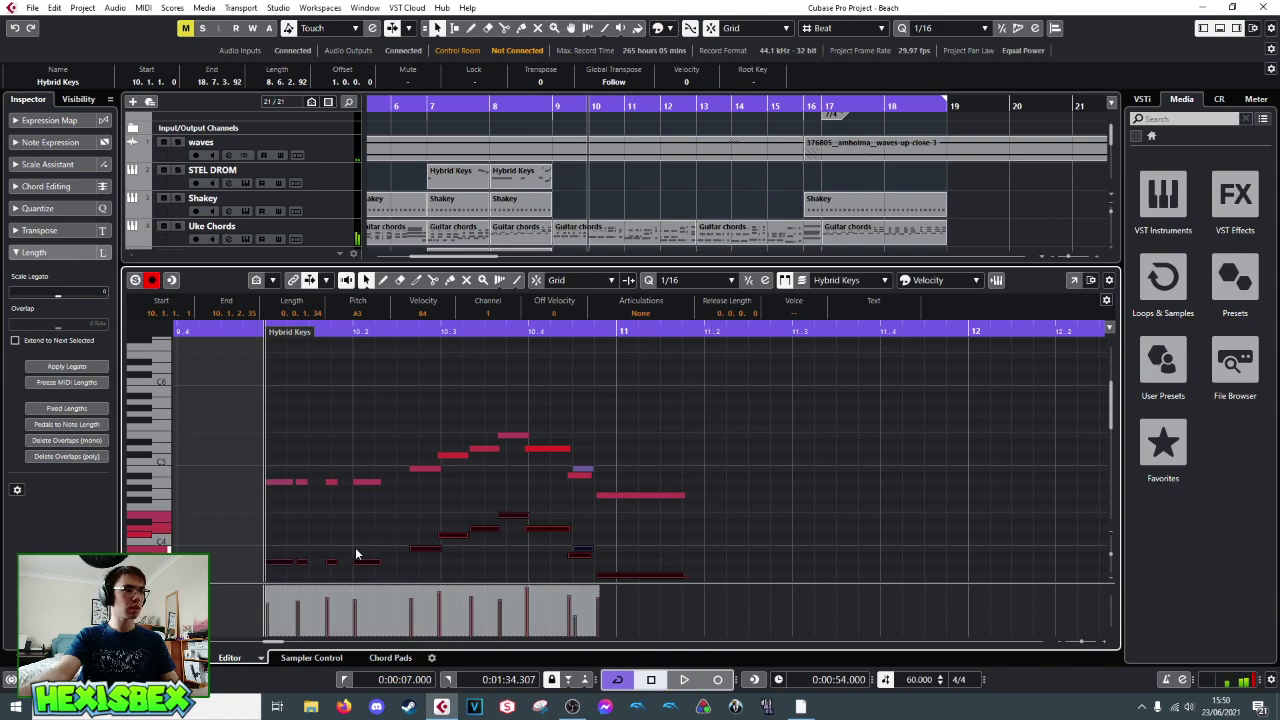
{"action": "key", "text": "space"}
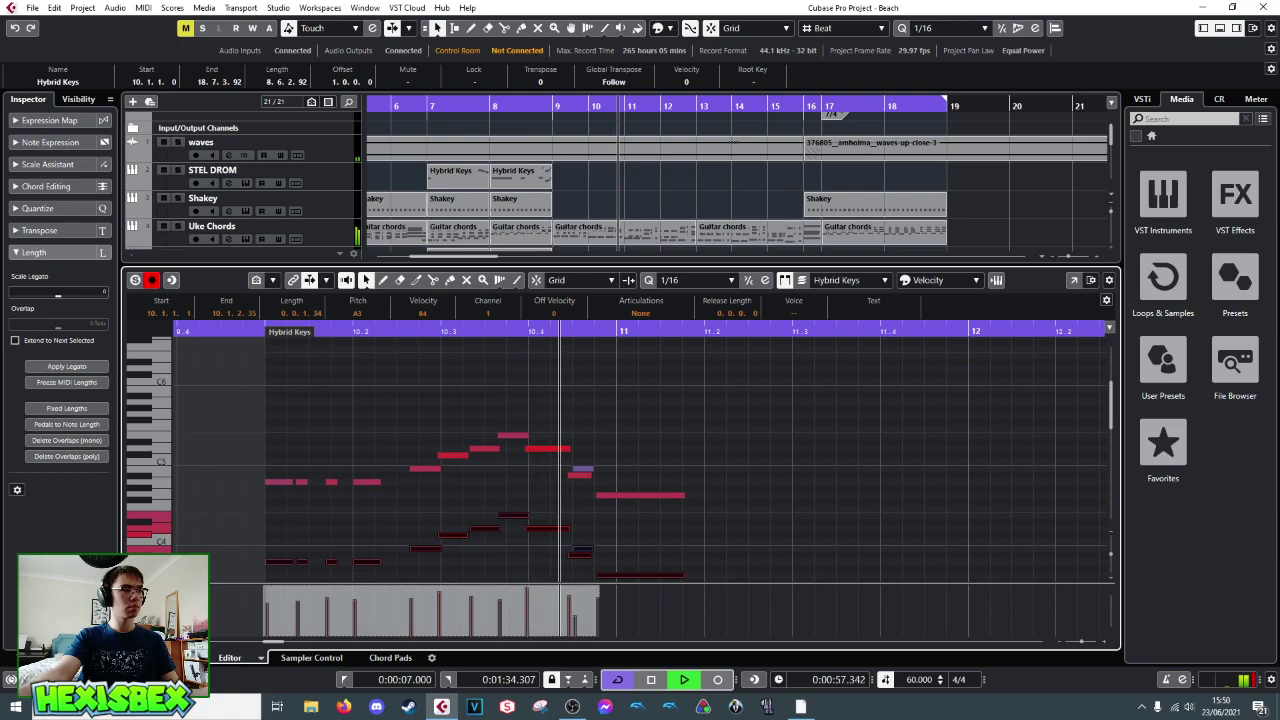
{"action": "key", "text": "space"}
- Scale down the velocities of both Hybrid Keys octaves together, taking the first A4 to 60, and play the phrase
{"action": "scroll", "coordinate": [353, 395], "scroll_direction": "down", "scroll_amount": 3}
{"action": "scroll", "coordinate": [353, 396], "scroll_direction": "up", "scroll_amount": 2}
{"action": "left_click_drag", "start_coordinate": [278, 386], "coordinate": [648, 544]}
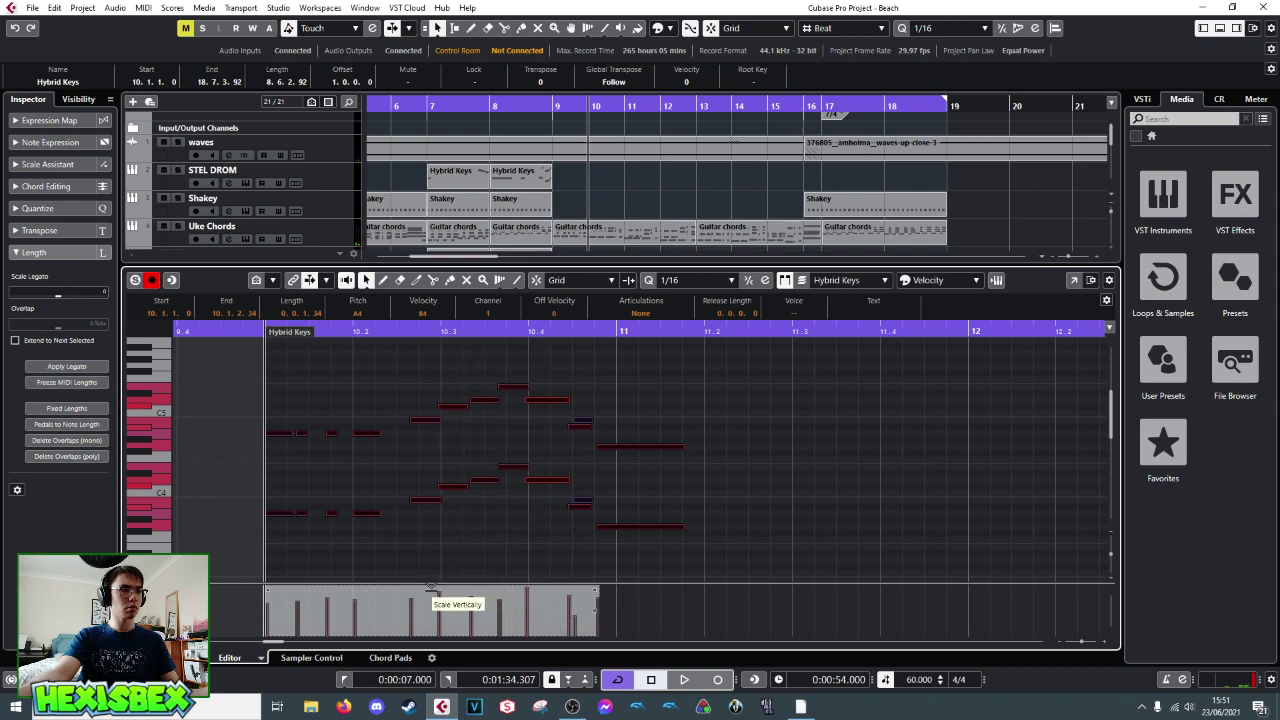
{"action": "left_click_drag", "start_coordinate": [432, 591], "coordinate": [432, 597]}
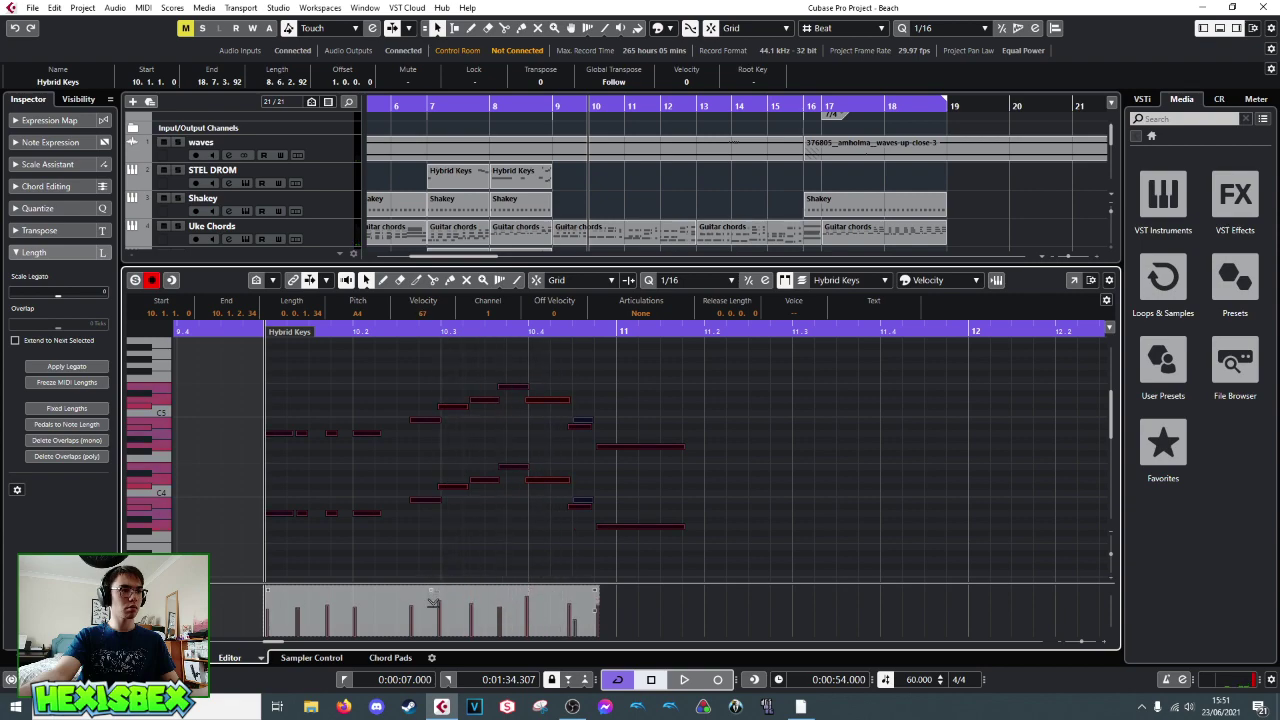
{"action": "key", "text": "space"}
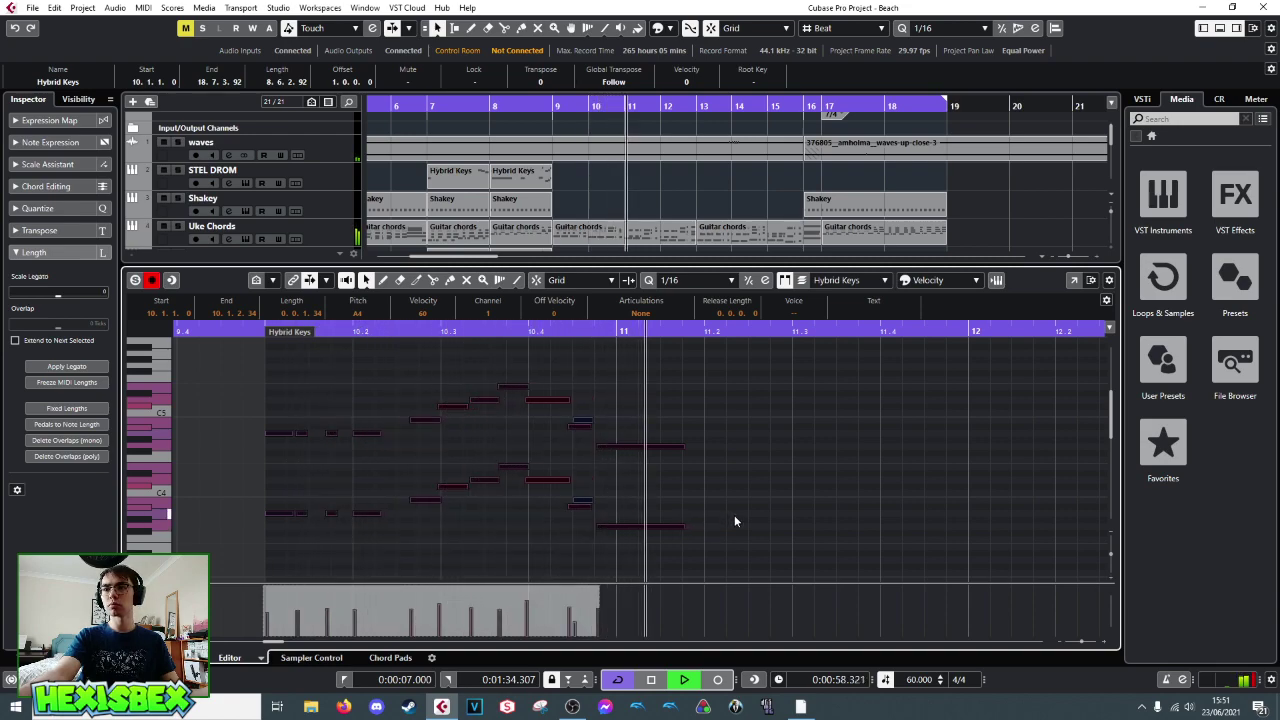
{"action": "key", "text": "space"}
- Close the note editor and play the full arrangement from bar 9, then again from bar 12
{"action": "key", "text": "ctrl+e"}
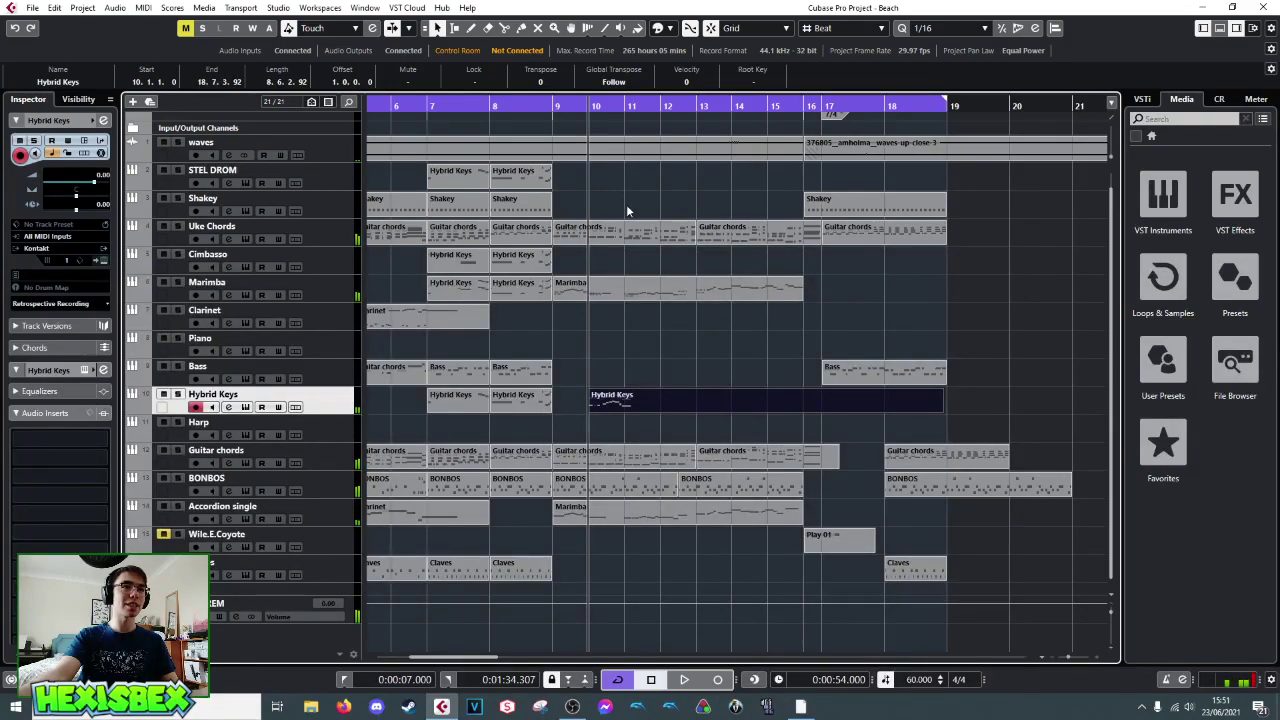
{"action": "left_click", "coordinate": [549, 113]}
{"action": "key", "text": "space"}
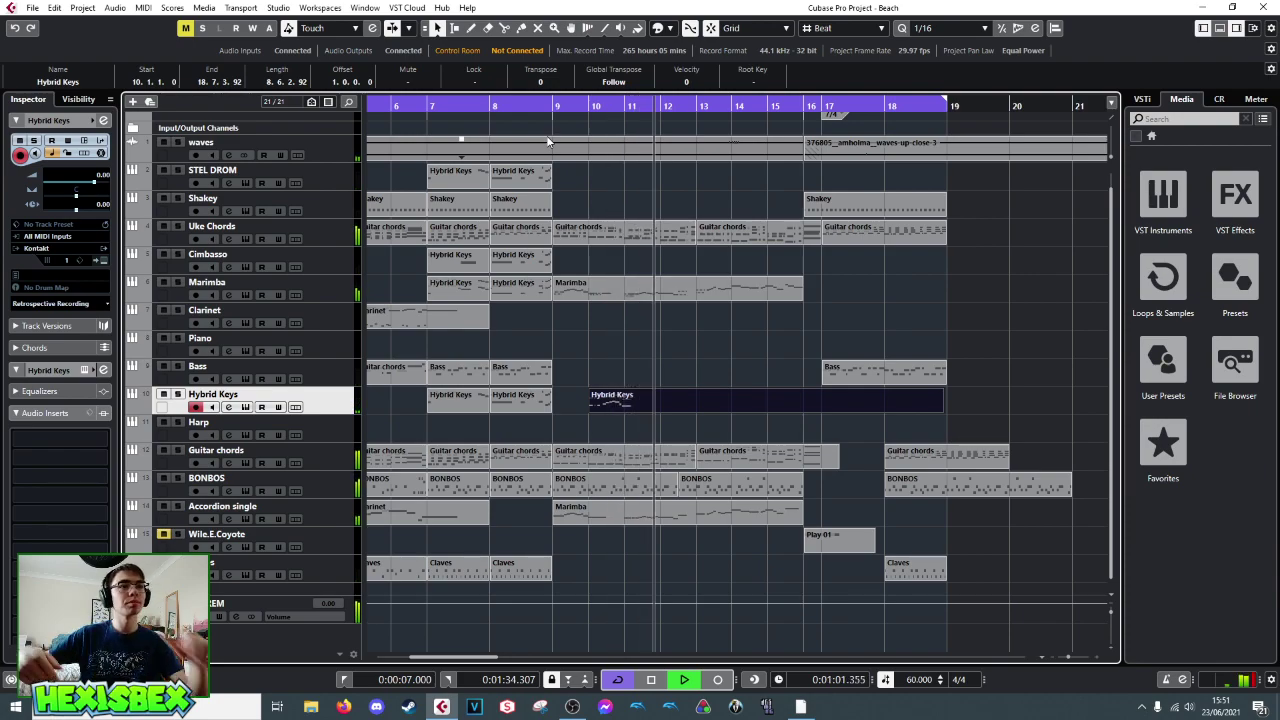
{"action": "key", "text": "space"}
{"action": "left_click", "coordinate": [660, 106]}
{"action": "key", "text": "space"}
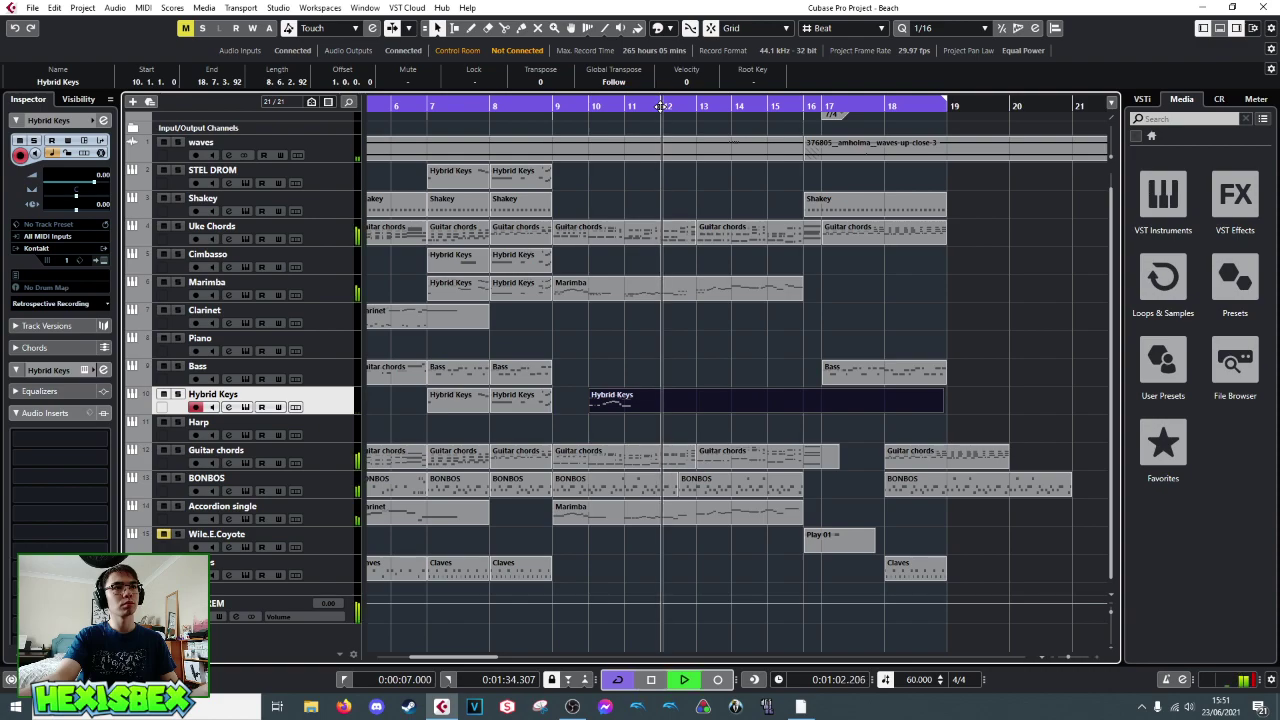
- Play the full arrangement repeatedly from the middle of bar 11 into bar 12 to judge the passage
{"action": "key", "text": "space"}
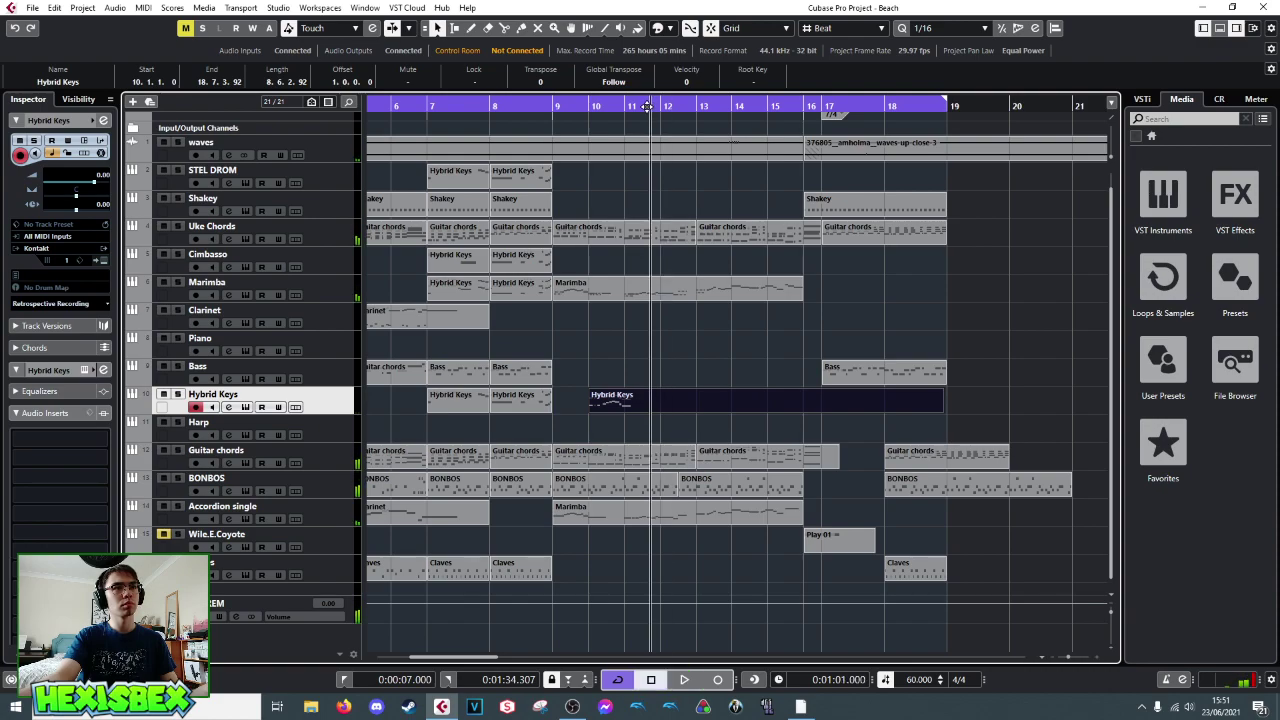
{"action": "key", "text": "space"}
{"action": "left_click", "coordinate": [643, 106]}
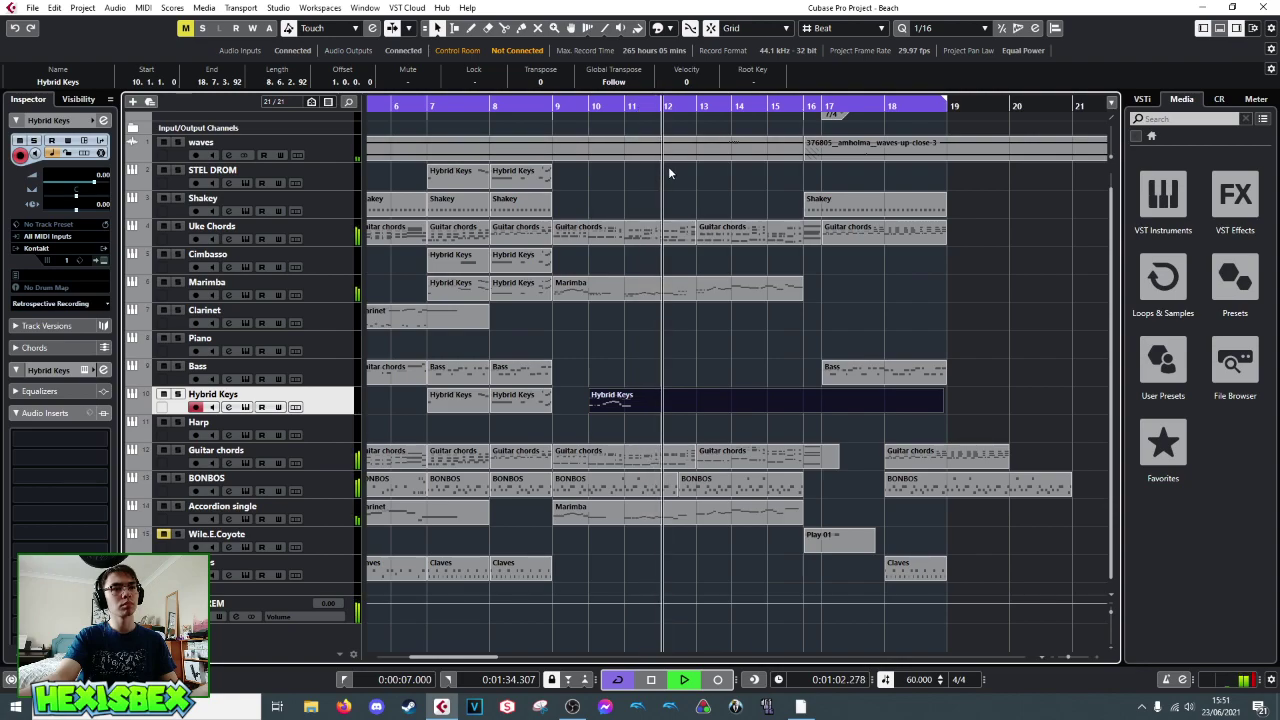
{"action": "key", "text": "space"}
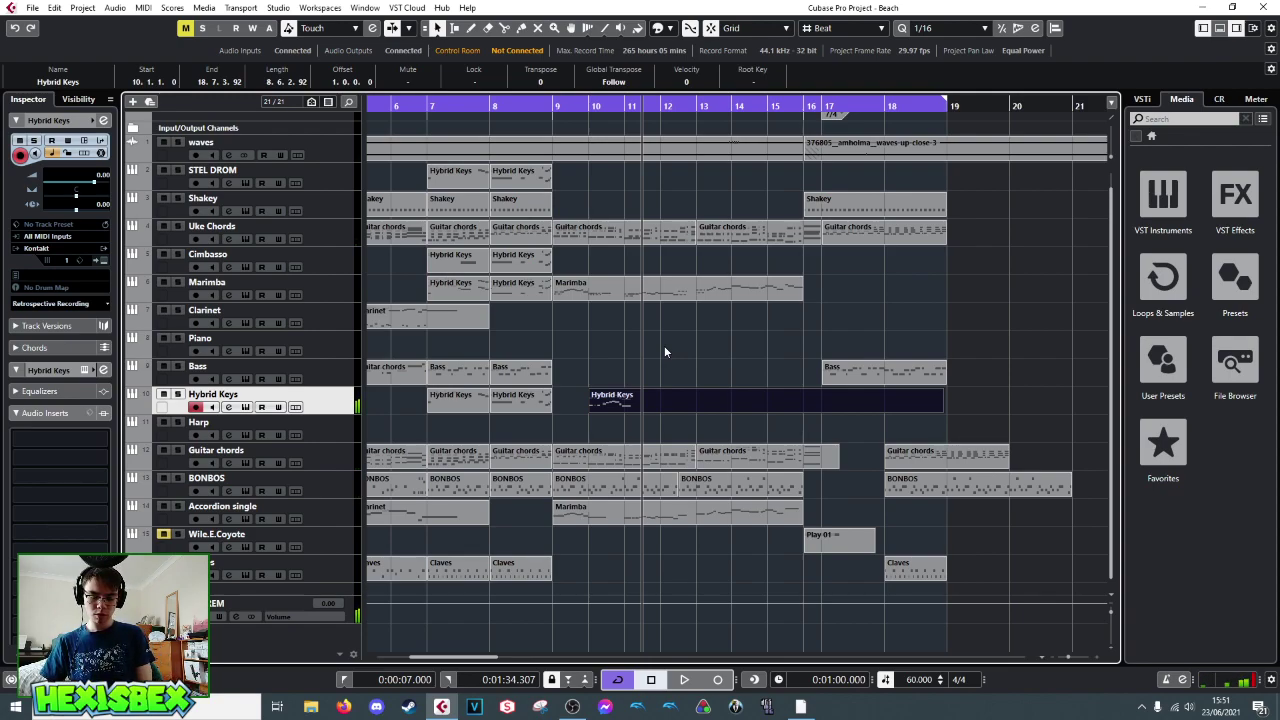
{"action": "key", "text": "space"}
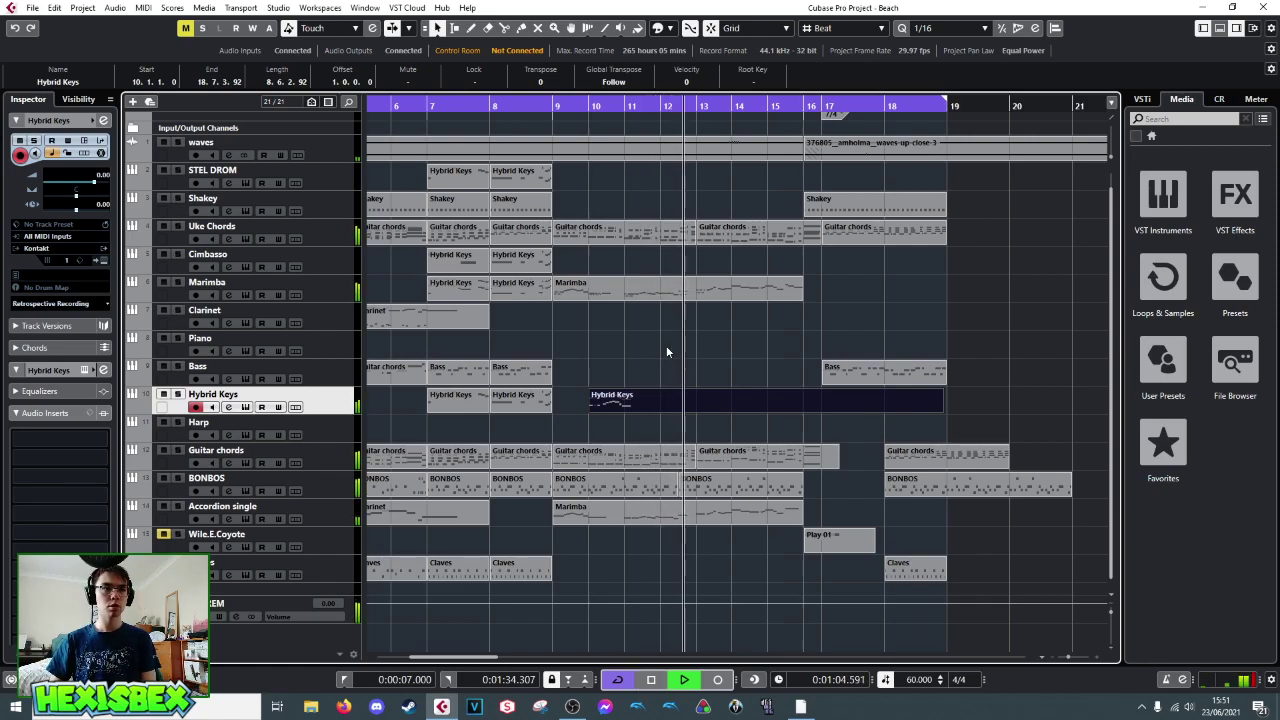
{"action": "key", "text": "space"}
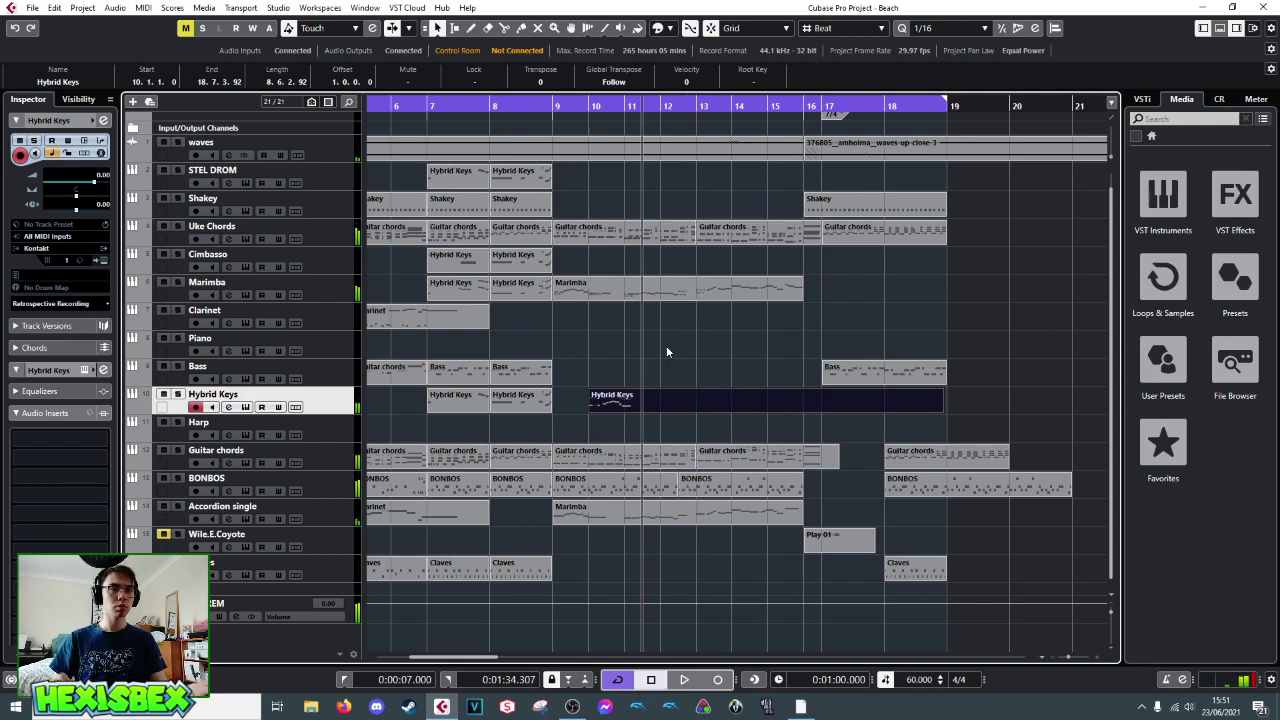
{"action": "key", "text": "space"}
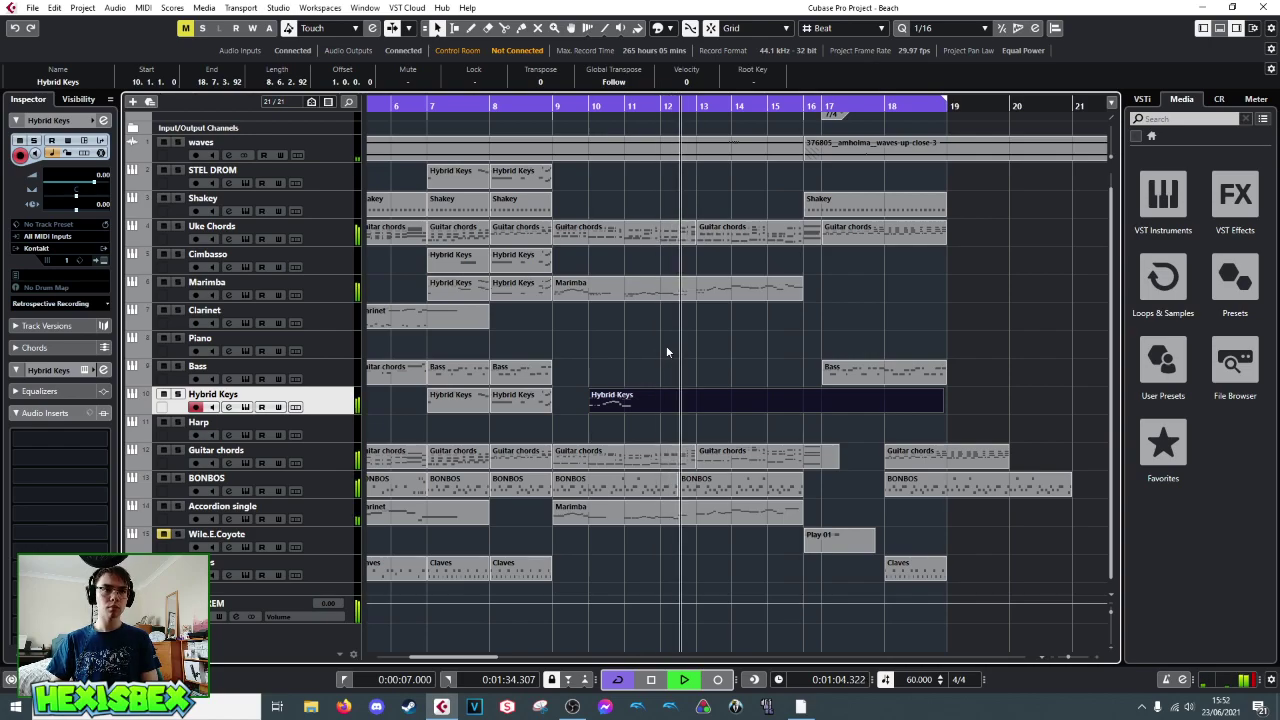
{"action": "key", "text": "space"}
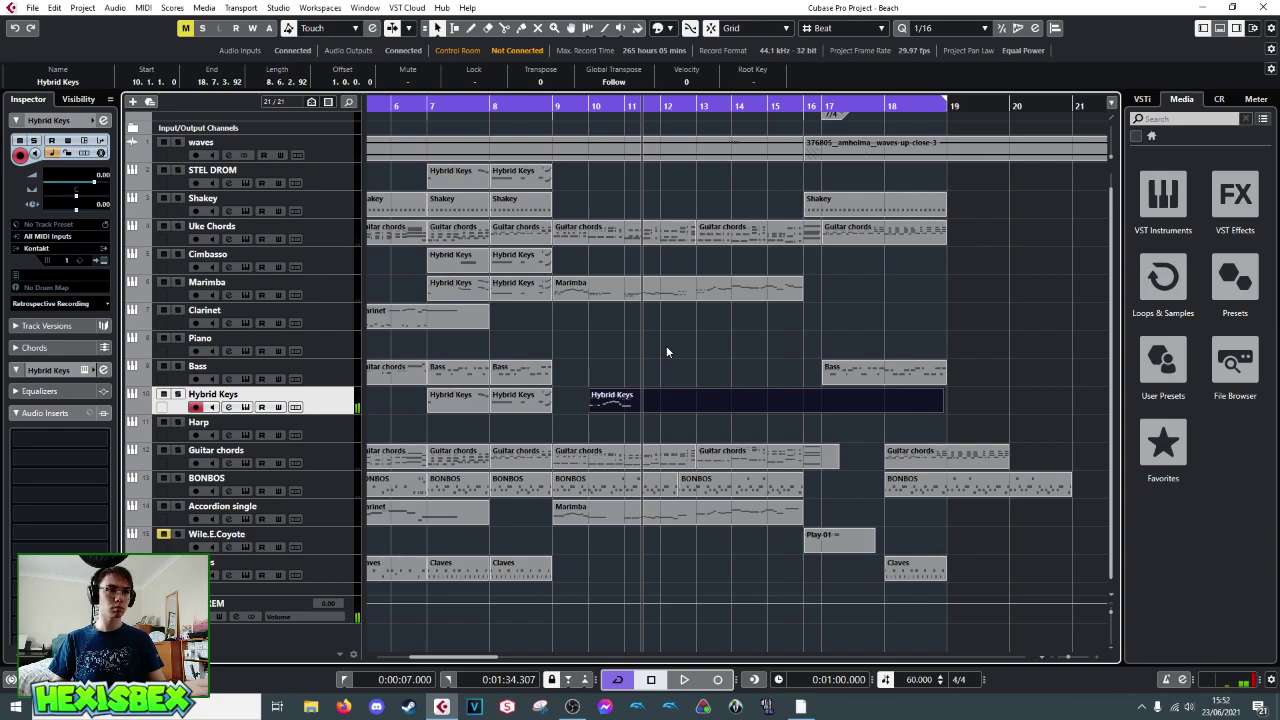
- Play the arrangement from bar 10, then listen again from bar 9 to hear how the Hybrid Keys phrase enters
{"action": "left_click", "coordinate": [588, 108]}
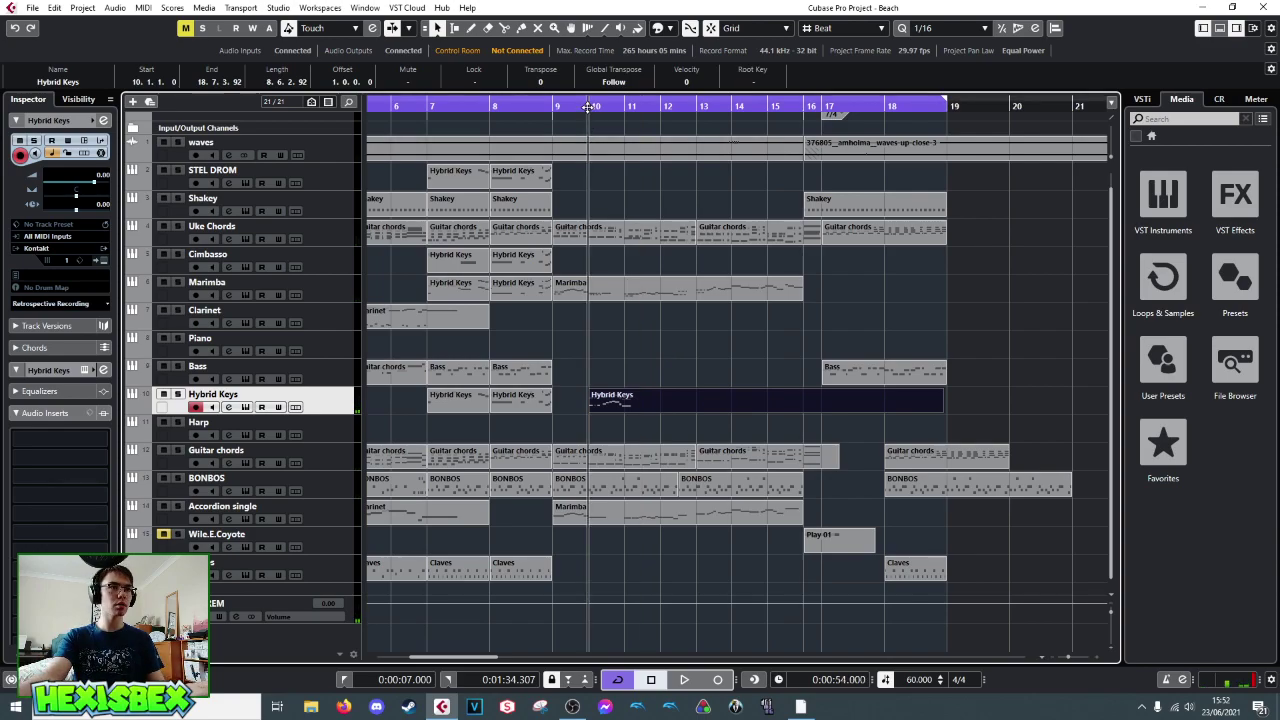
{"action": "key", "text": "space"}
{"action": "key", "text": "space"}
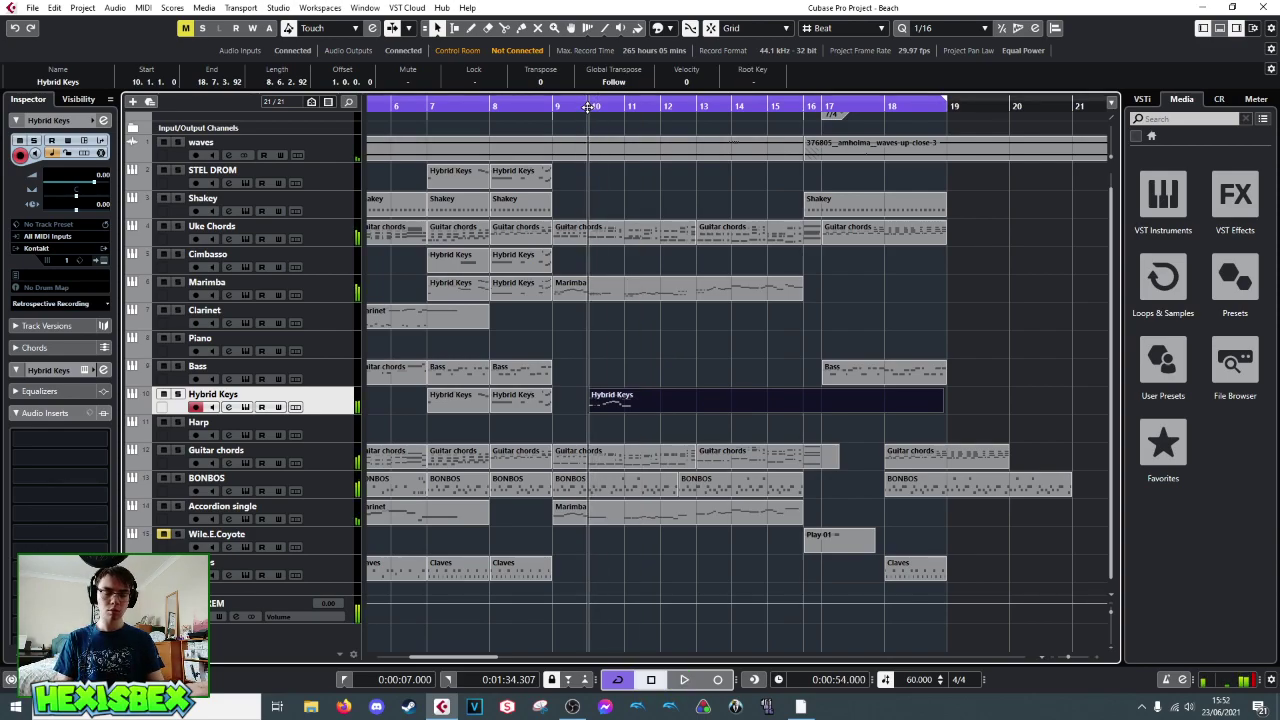
{"action": "key", "text": "space"}
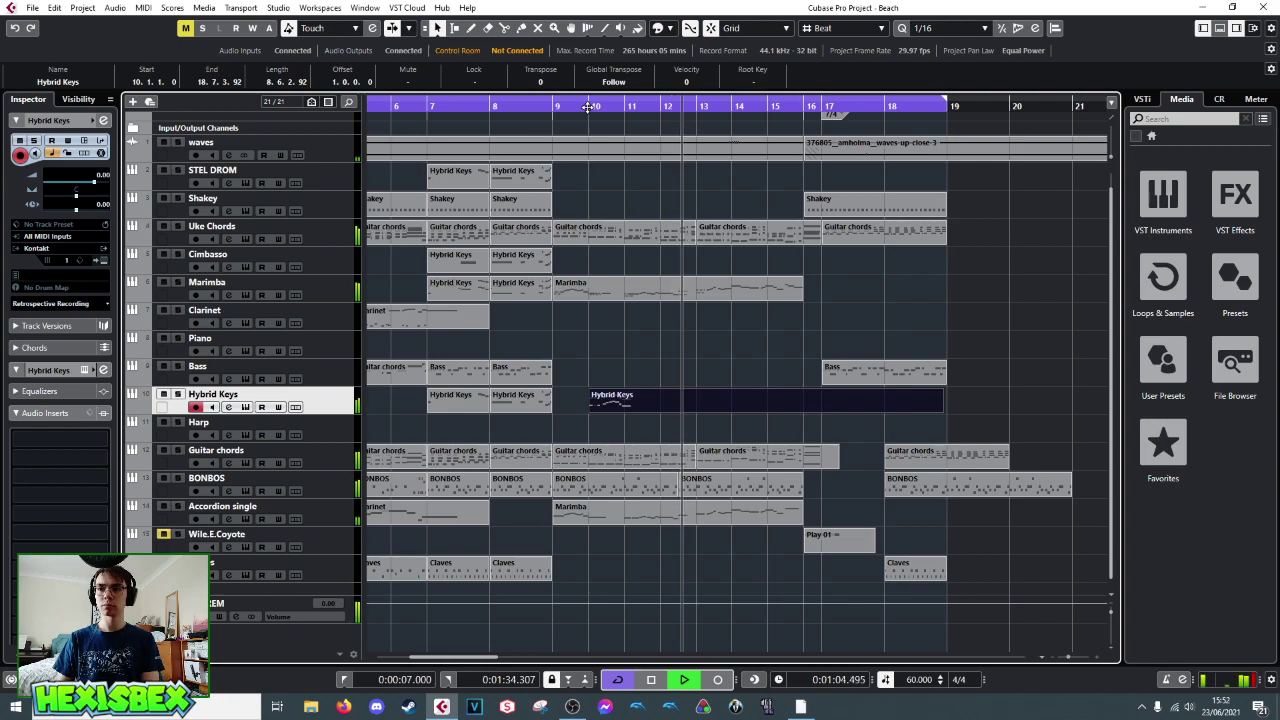
{"action": "key", "text": "space"}
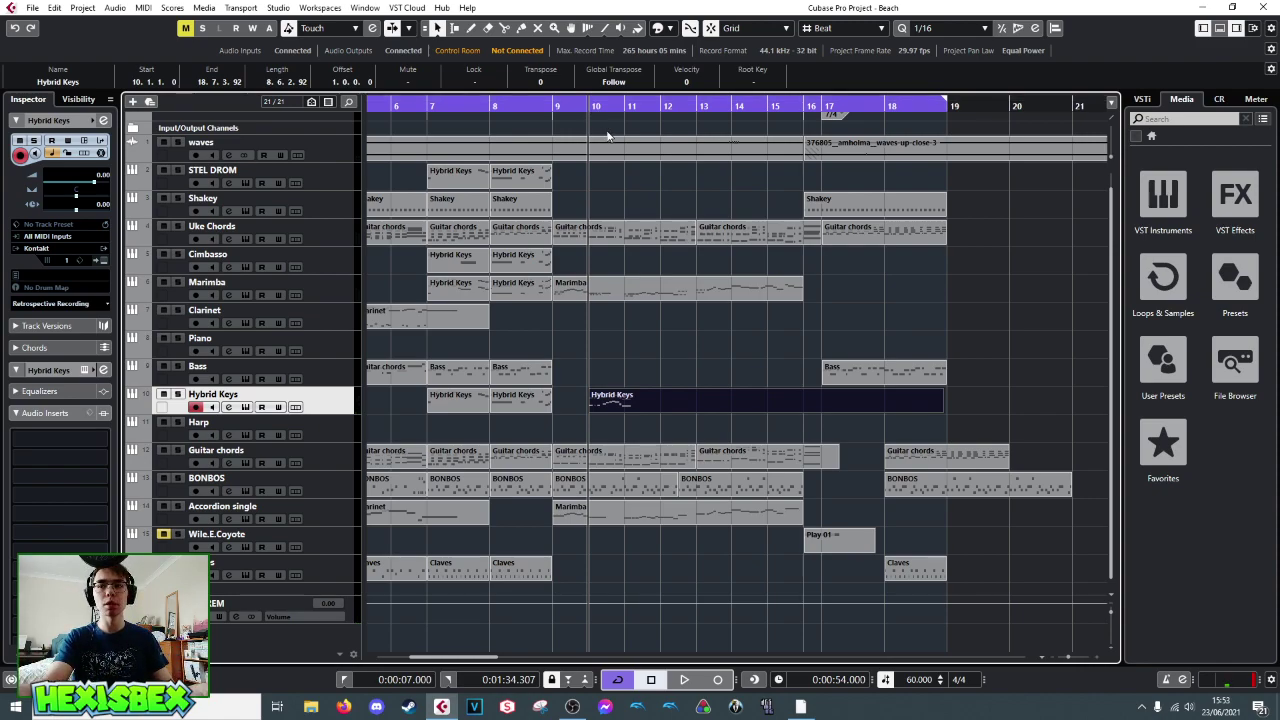
{"action": "double_click", "coordinate": [550, 106]}
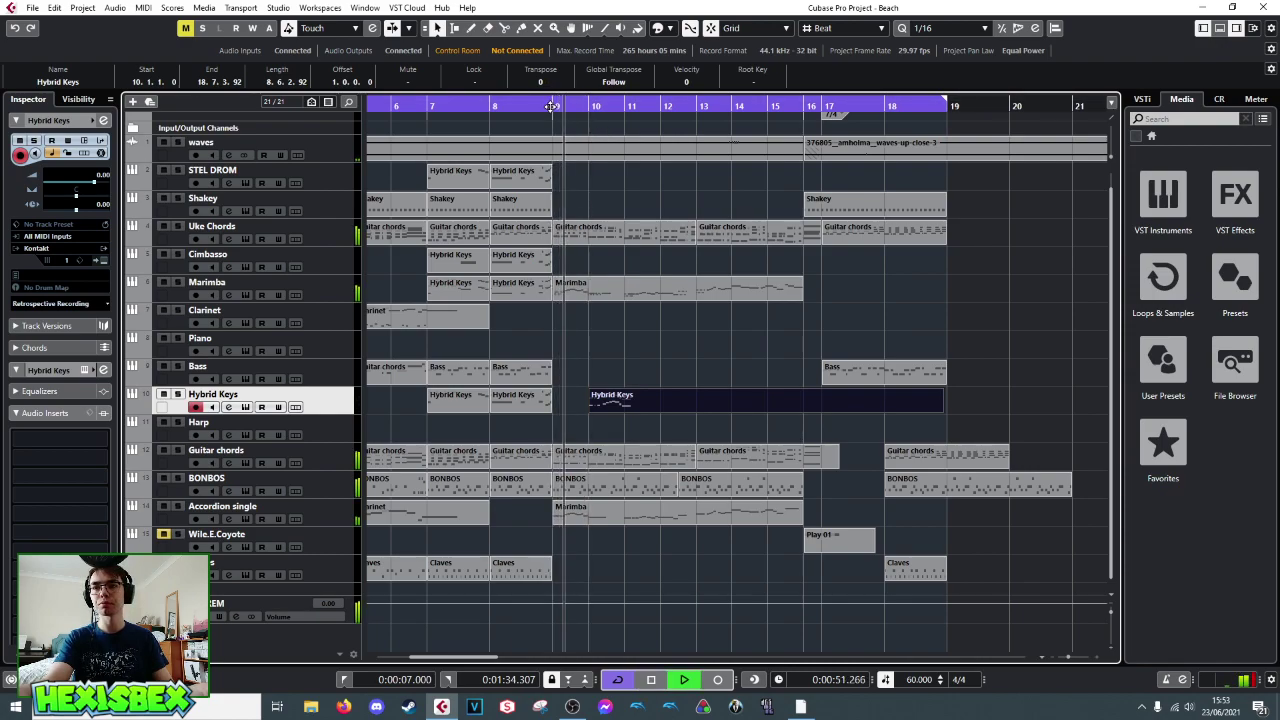
{"action": "key", "text": "space"}
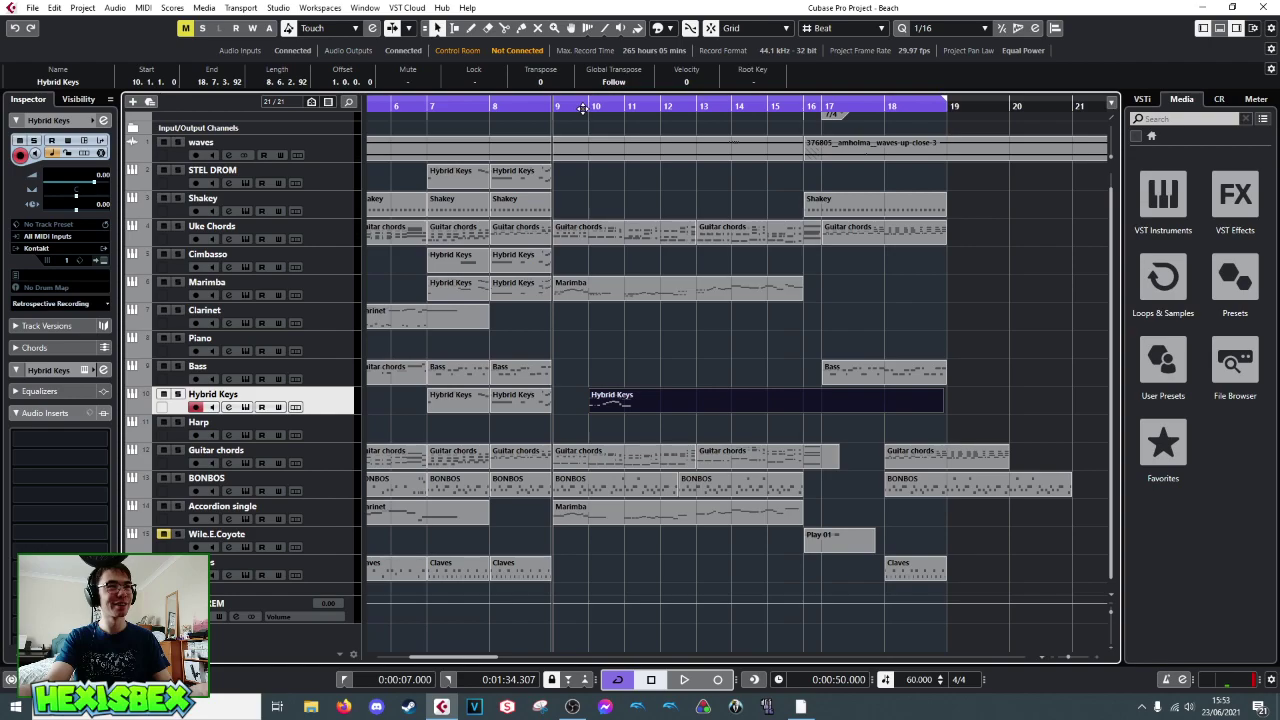
- Move the playhead over the starts of bars 10 and 11, then play the arrangement twice from bar 12
{"action": "left_click", "coordinate": [587, 108]}
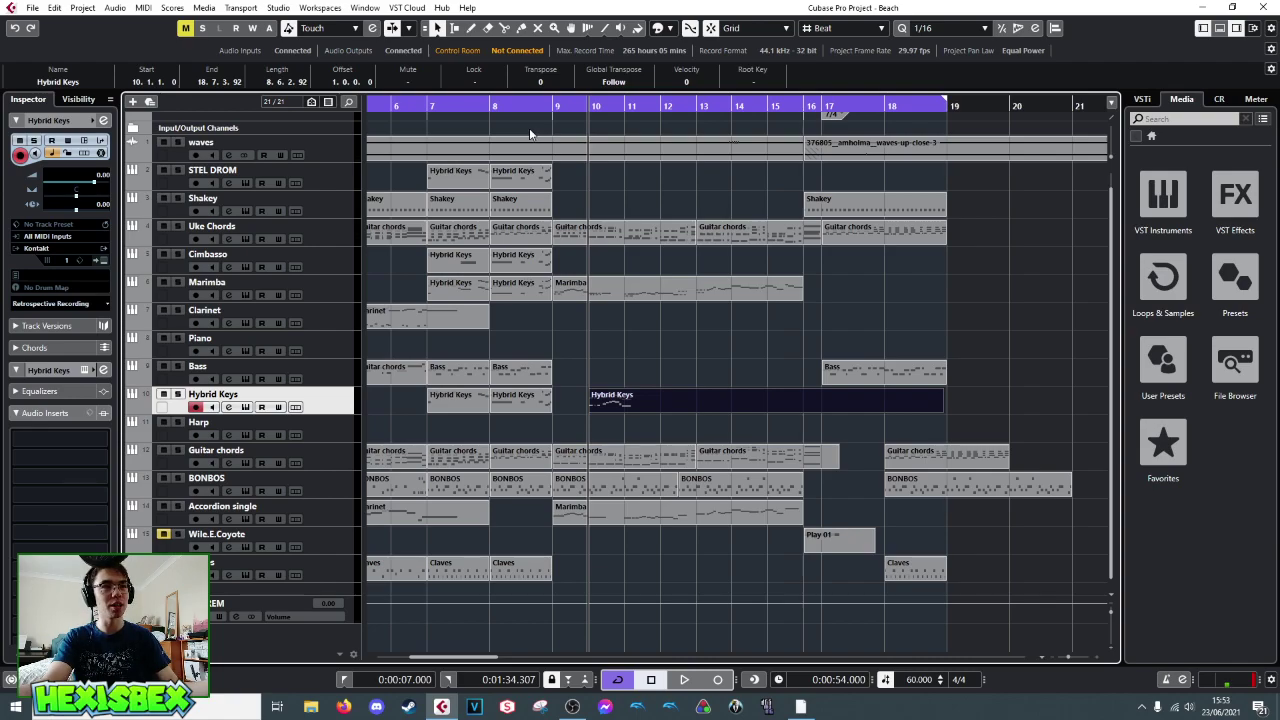
{"action": "left_click", "coordinate": [624, 106]}
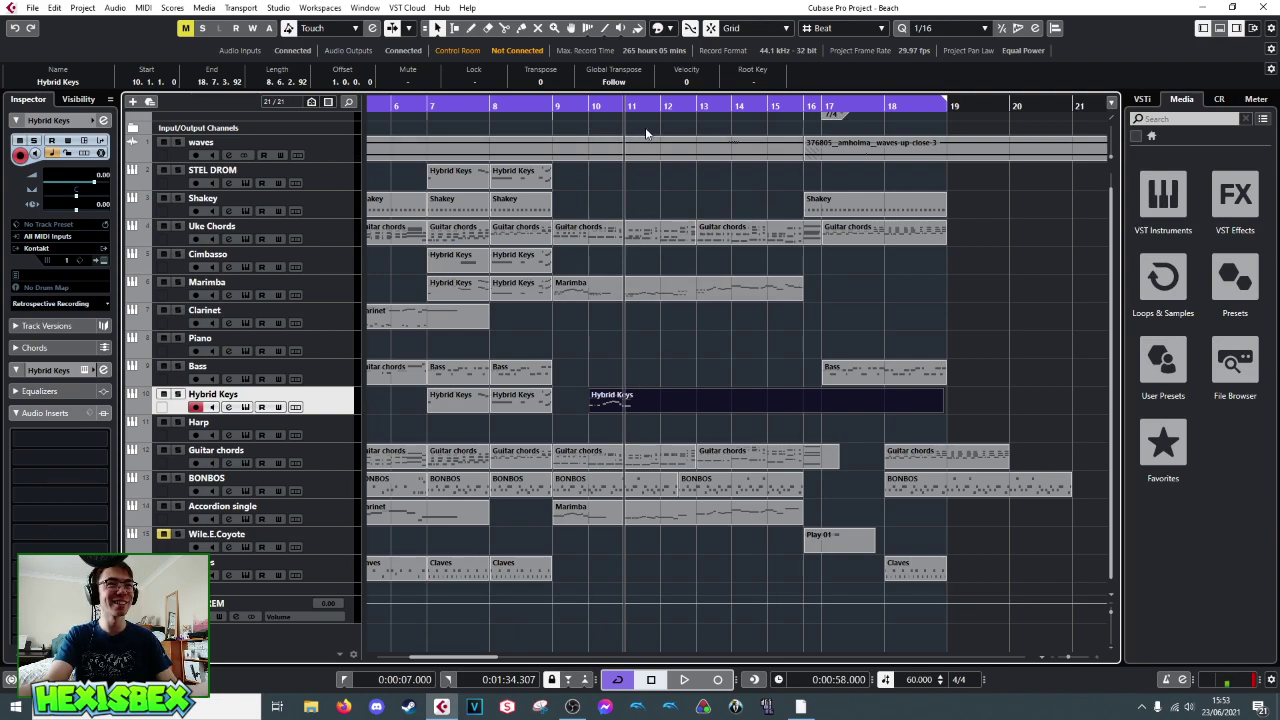
{"action": "left_click", "coordinate": [660, 106]}
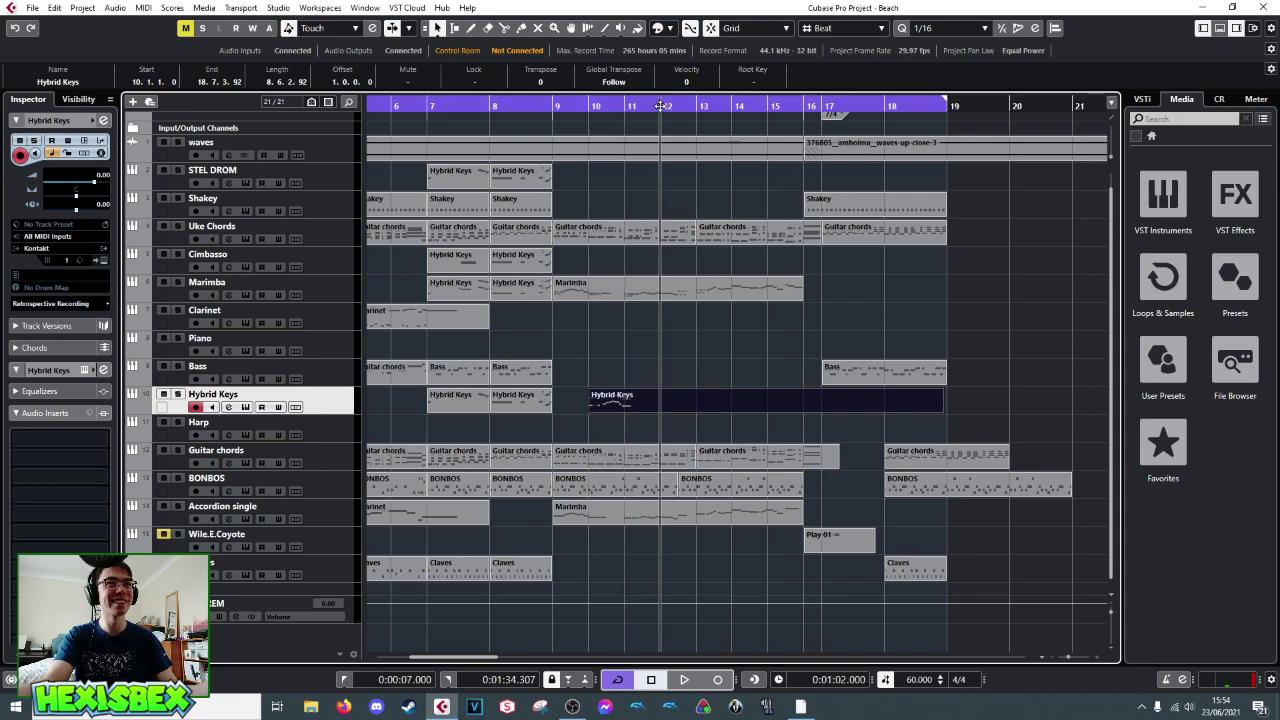
{"action": "key", "text": "space"}
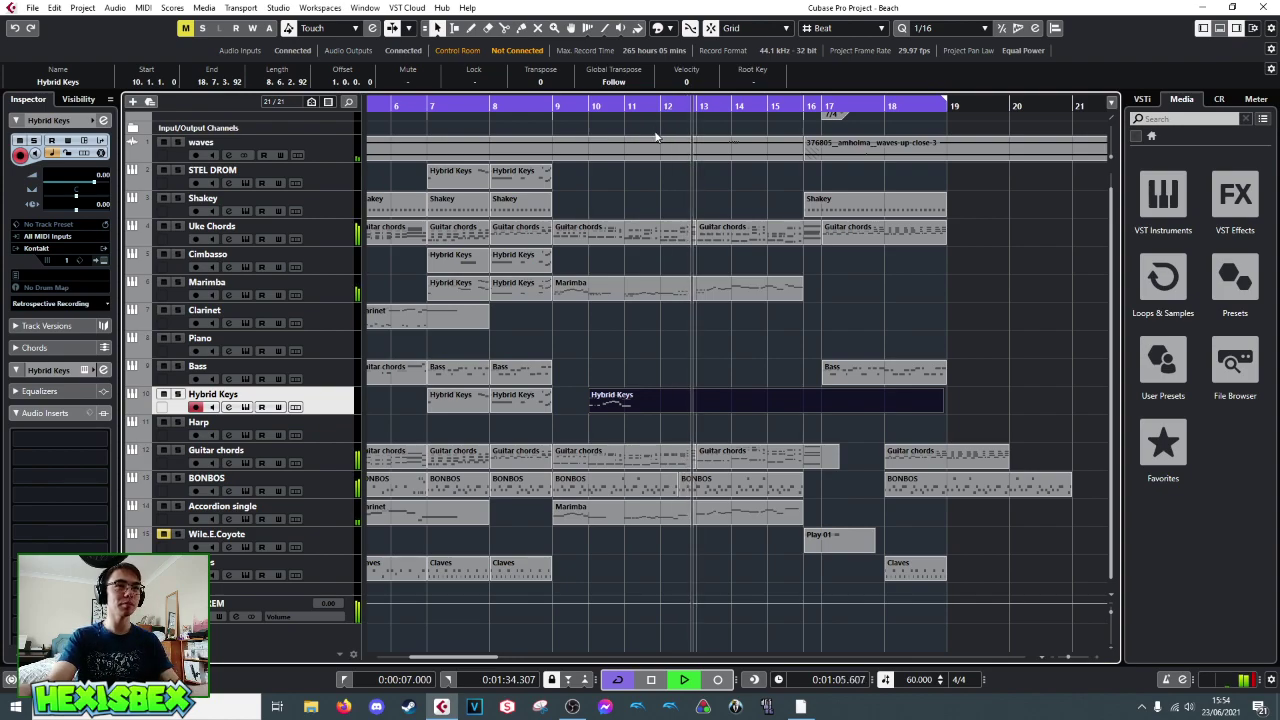
{"action": "key", "text": "space"}
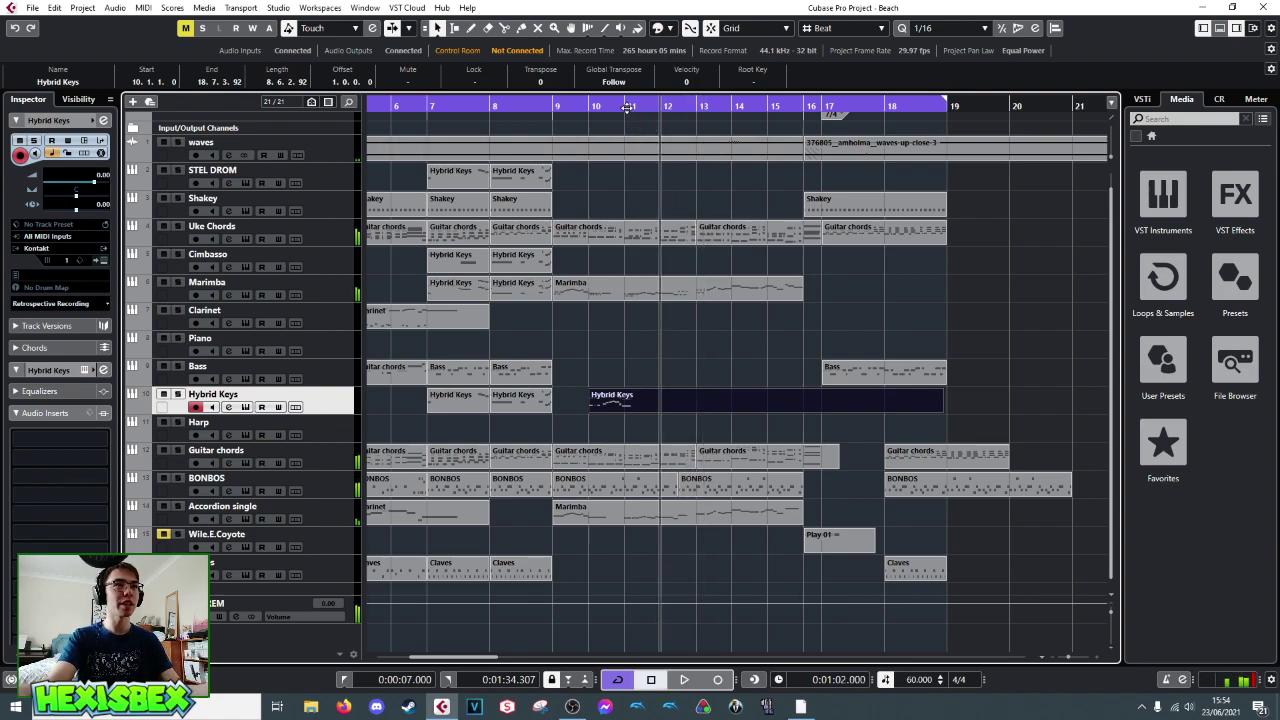
{"action": "left_click", "coordinate": [675, 106]}
{"action": "left_click", "coordinate": [662, 106]}
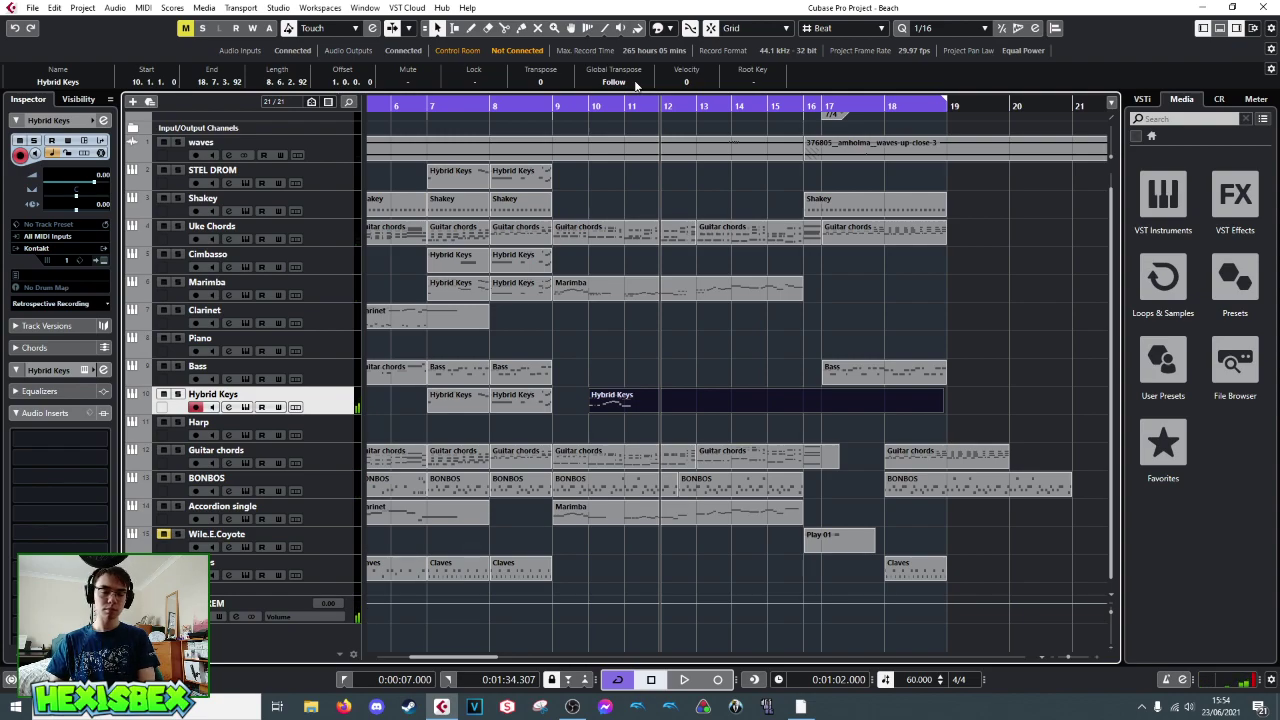
{"action": "key", "text": "space"}
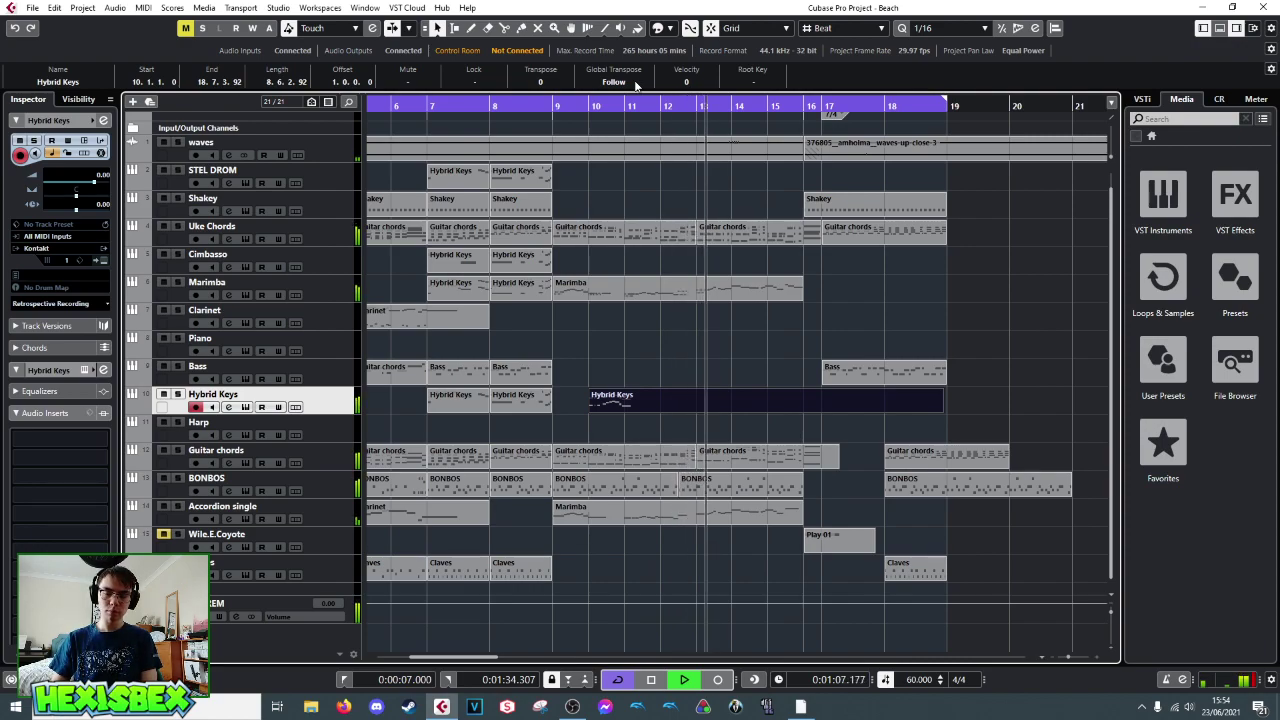
{"action": "key", "text": "space"}
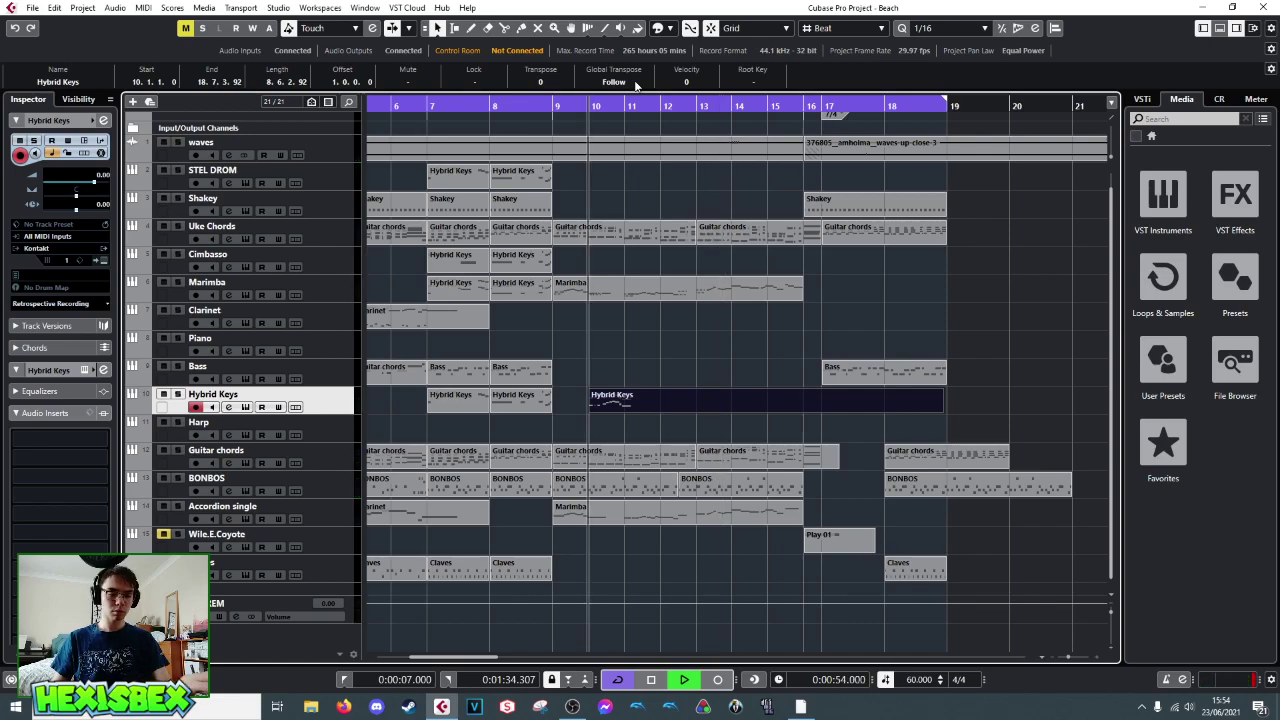
- Step the playhead back to bar 7, toggle auto-scroll and play the arrangement from there
{"action": "key", "text": "space"}
{"action": "key", "text": "b"}
{"action": "key", "text": "b"}
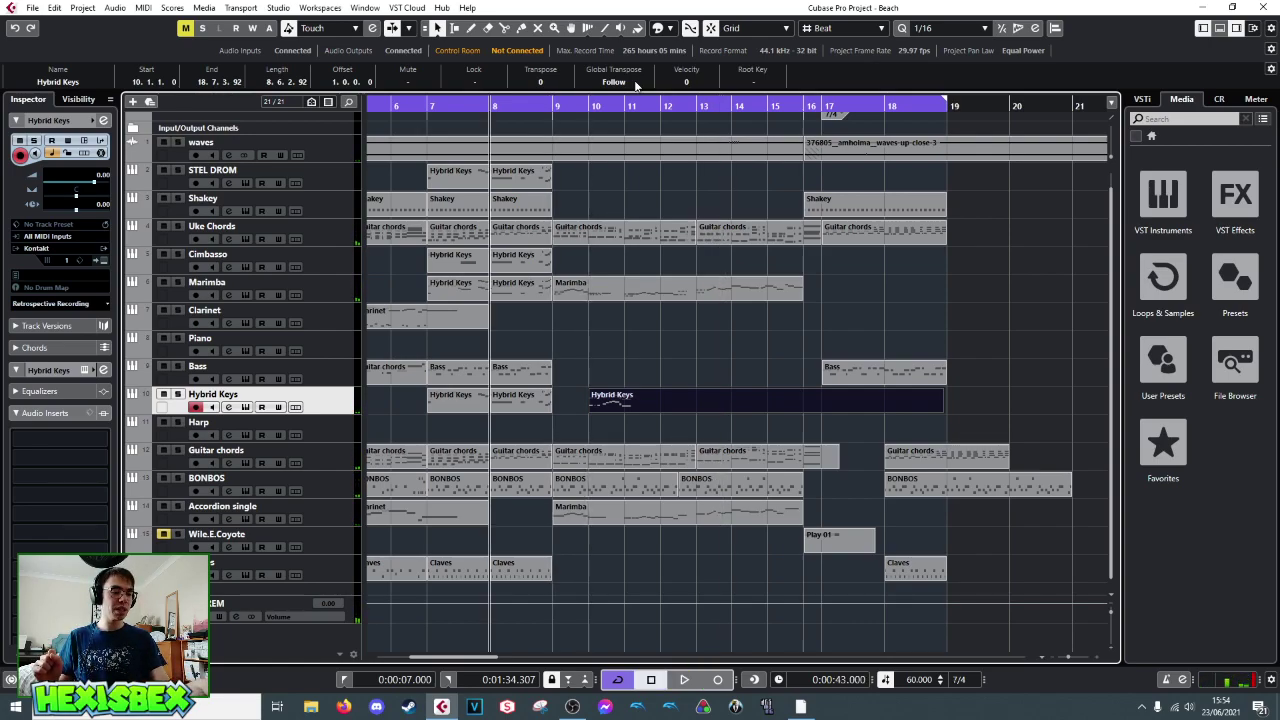
{"action": "key", "text": "b"}
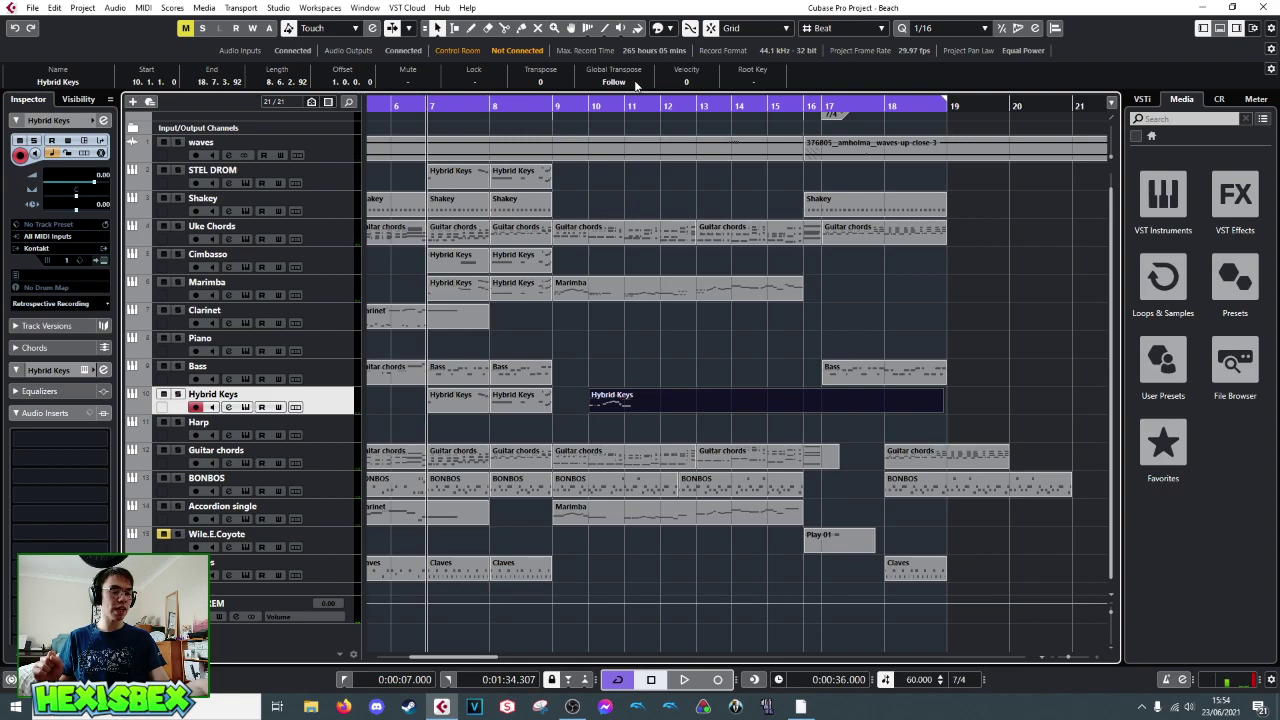
{"action": "key", "text": "f"}
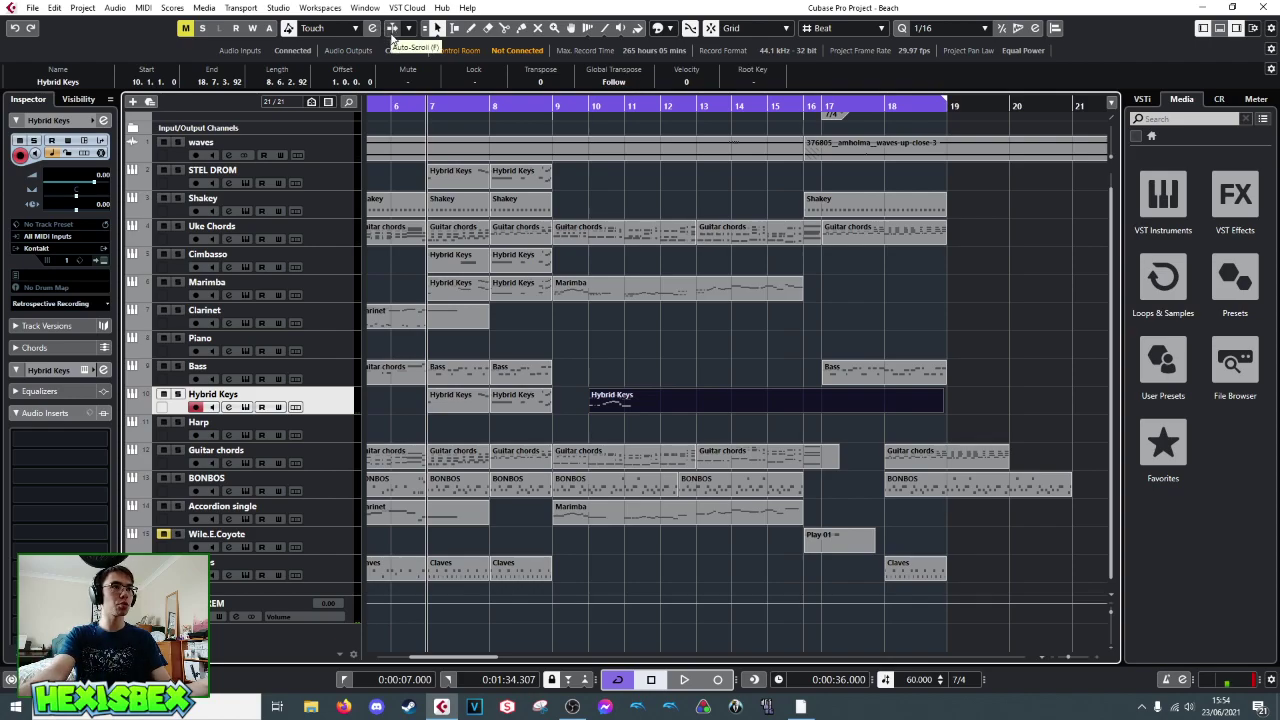
{"action": "key", "text": "space"}
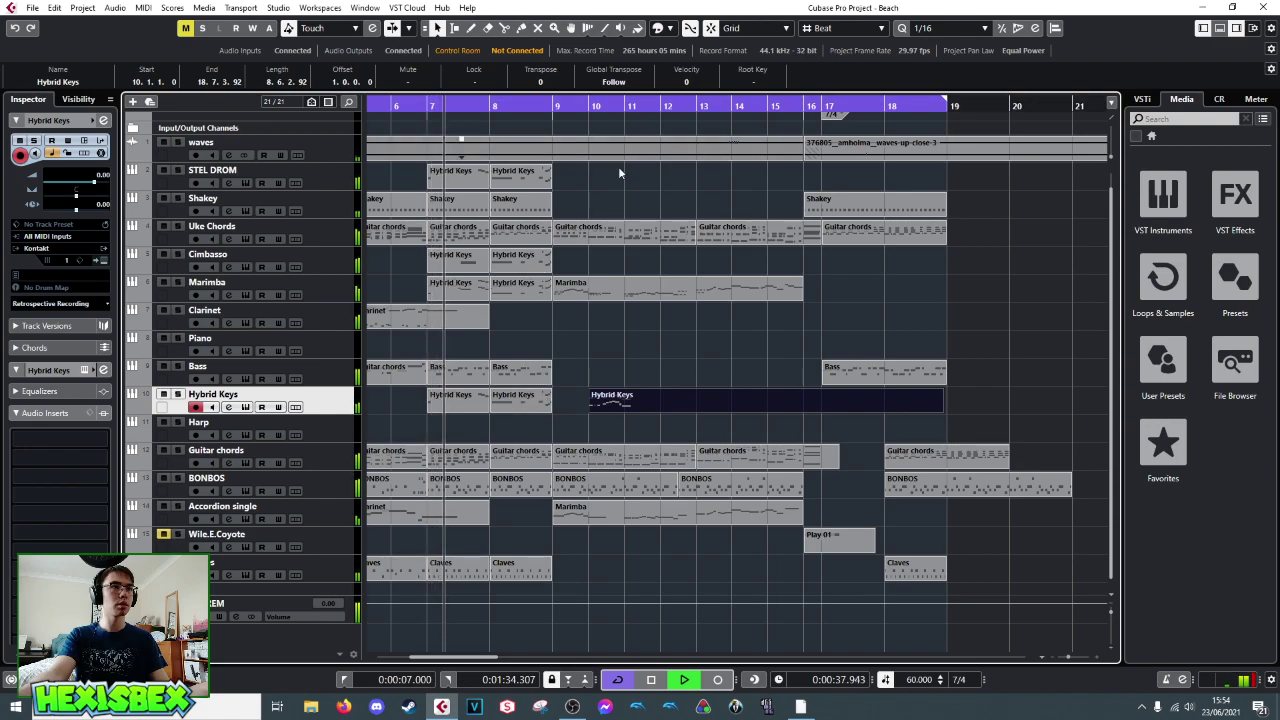
- Zoom in around bar 7, play the arrangement from there through bar 14 and check the auto-scroll options during playback
{"action": "key", "text": "space"}
{"action": "left_click_drag", "start_coordinate": [604, 109], "coordinate": [325, 152]}
{"action": "key", "text": "space"}
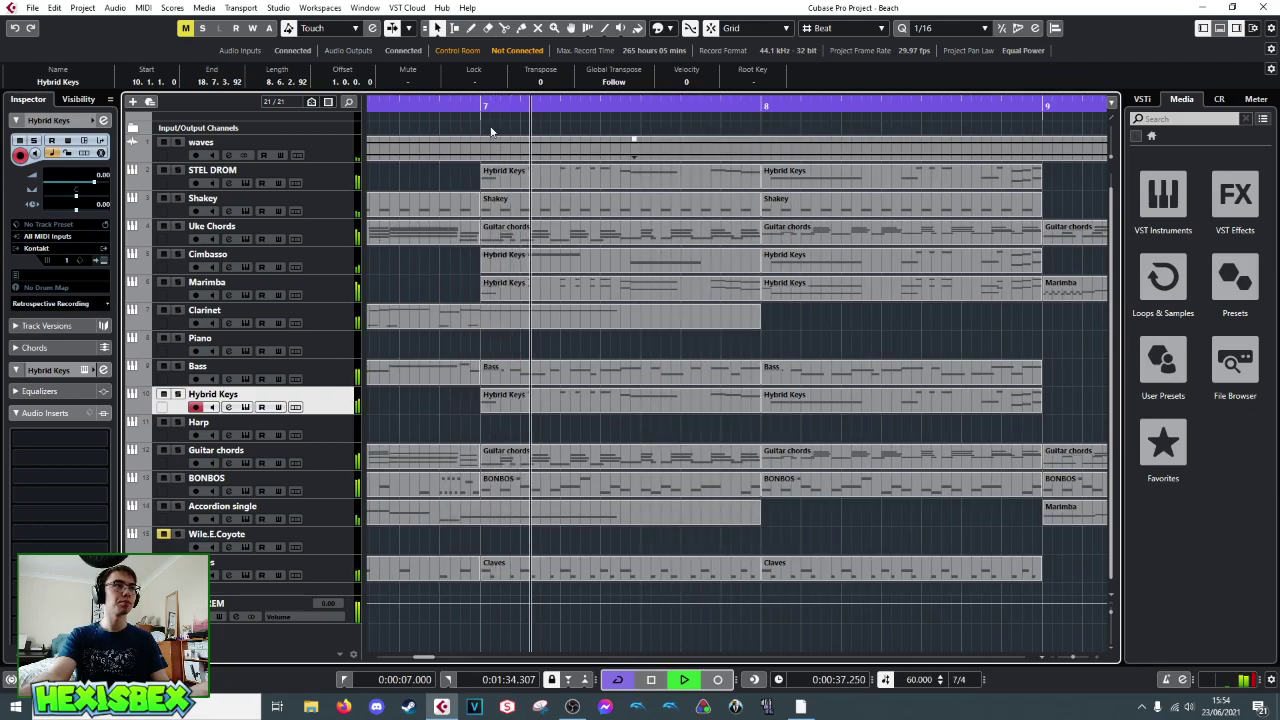
{"action": "left_click", "coordinate": [407, 29]}
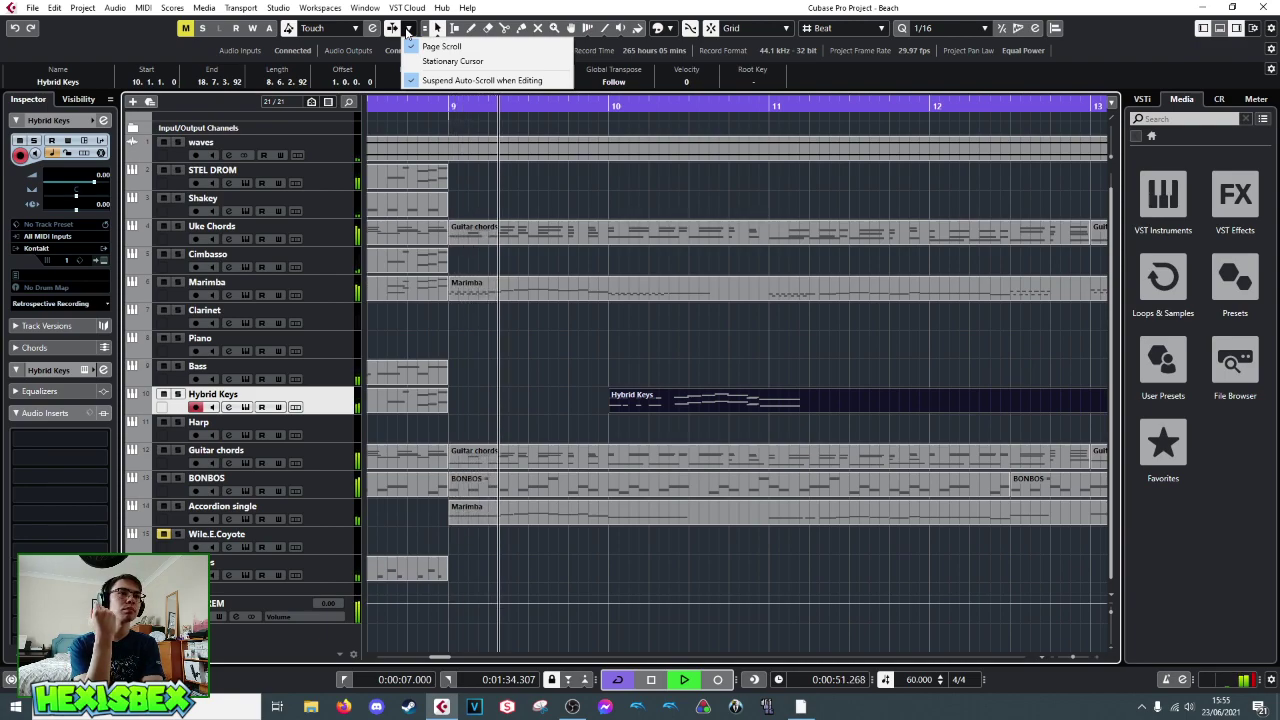
{"action": "left_click", "coordinate": [482, 111]}
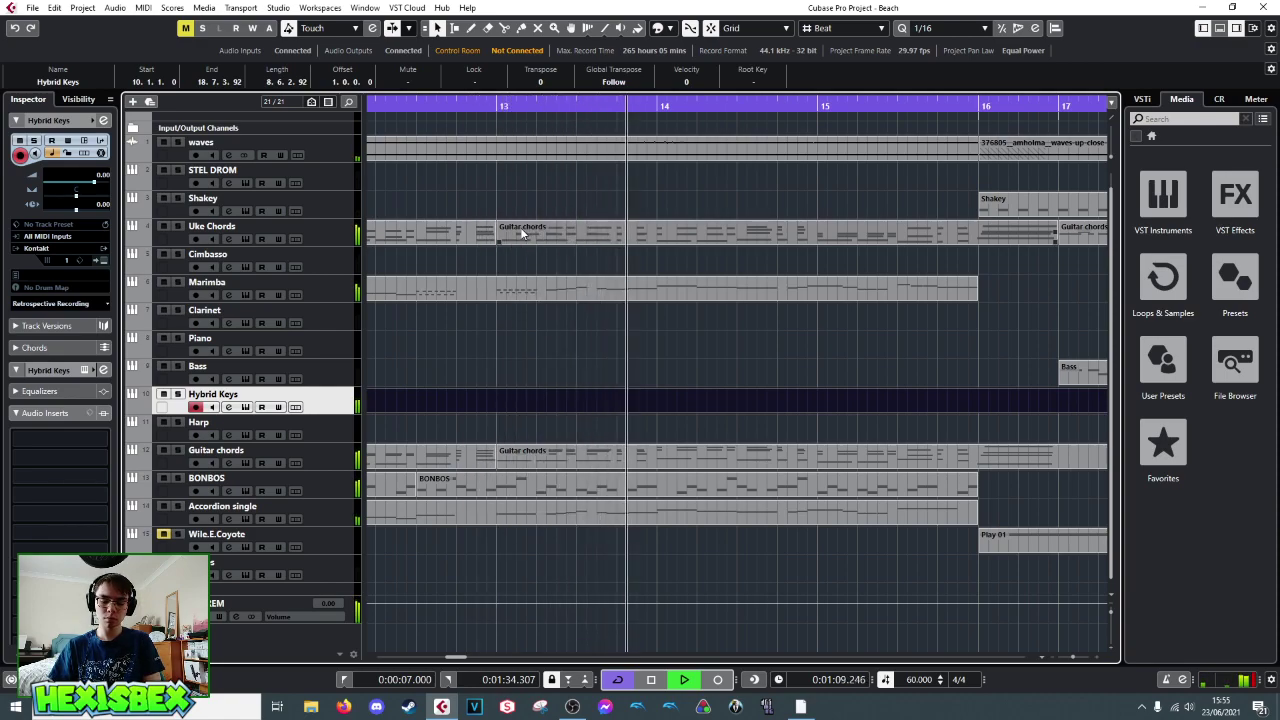
{"action": "key", "text": "space"}
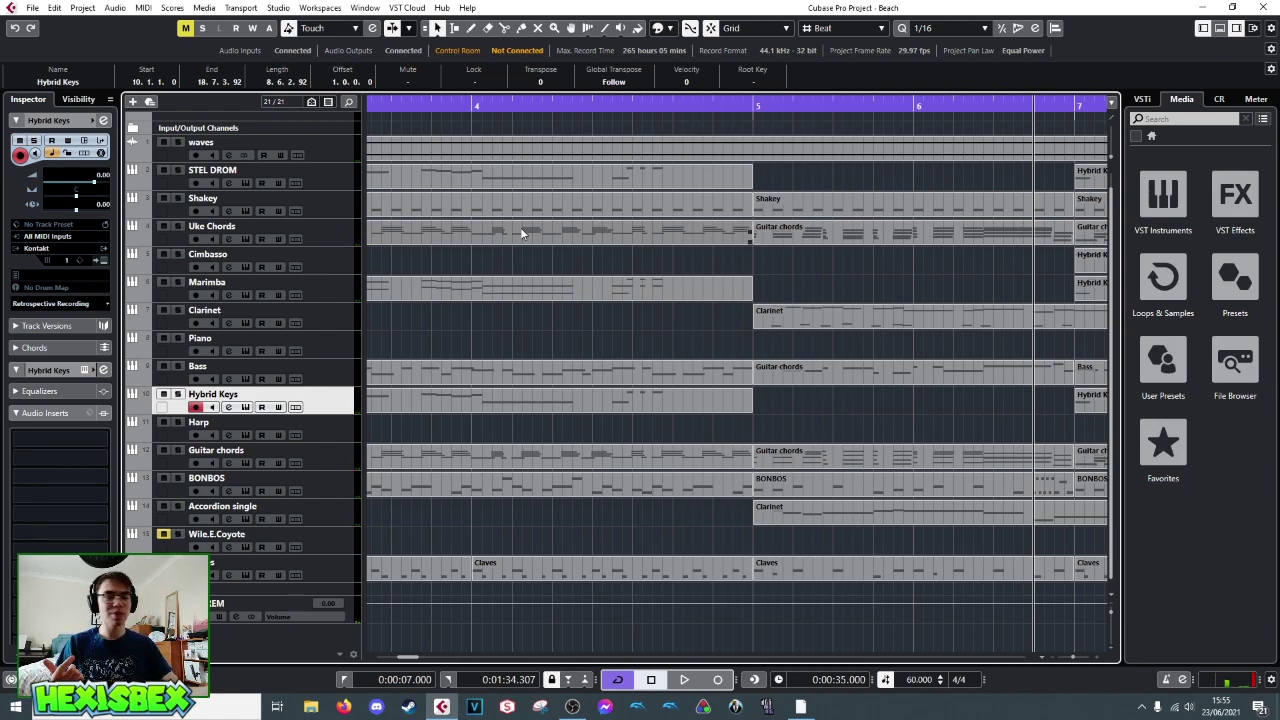
- Step the playhead between event boundaries across the arrangement, forward to bar 19 and back to bar 8
{"action": "key", "text": "shift+b"}
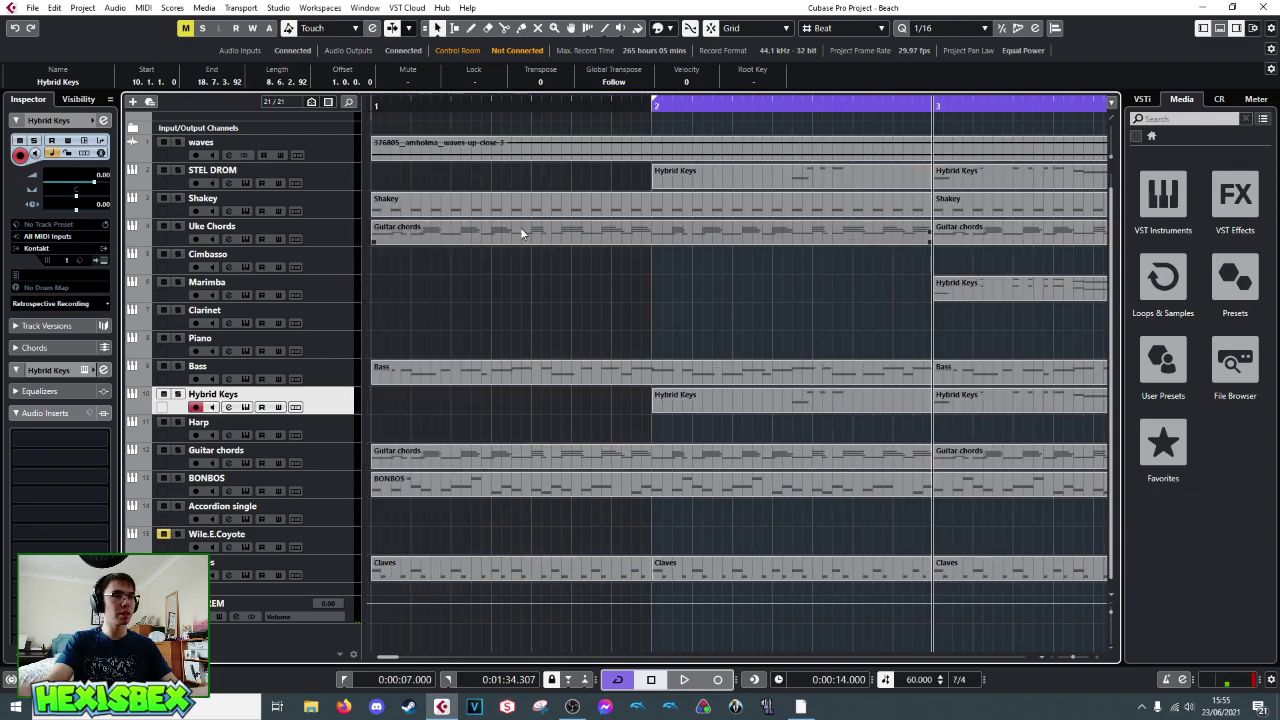
{"action": "key", "text": "shift+n"}
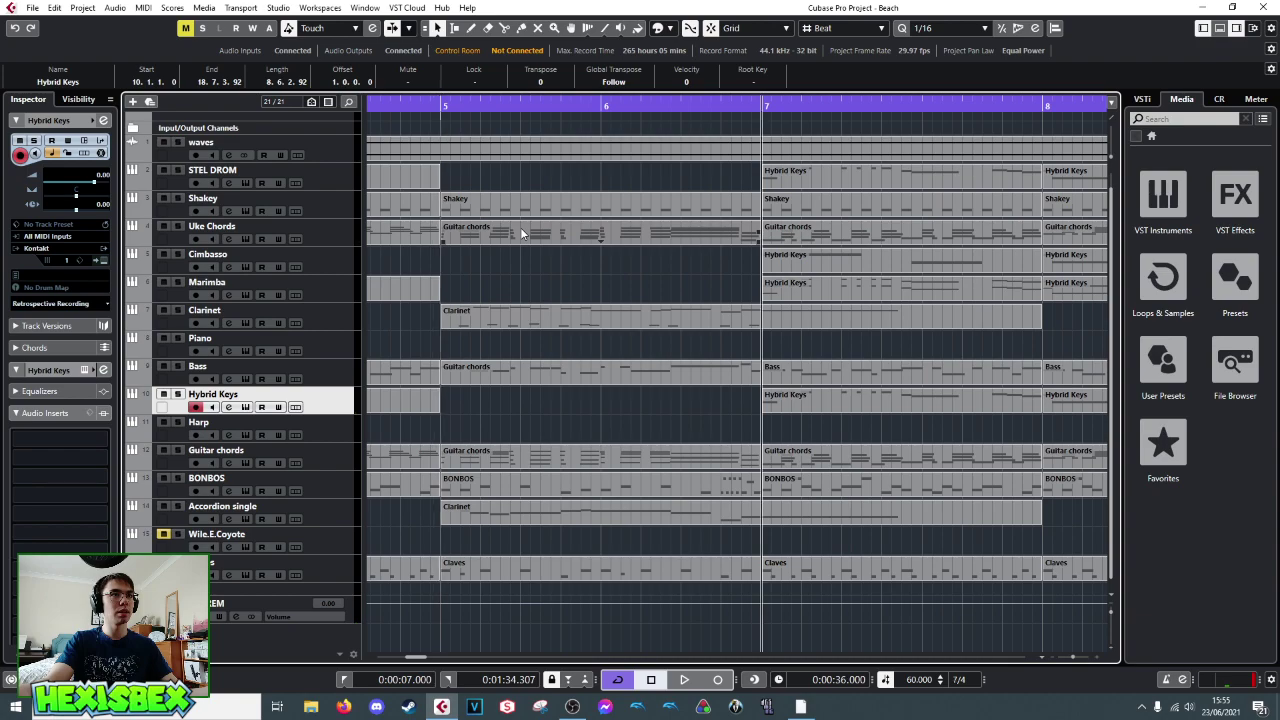
{"action": "scroll", "coordinate": [520, 233], "scroll_direction": "left", "scroll_amount": 5}
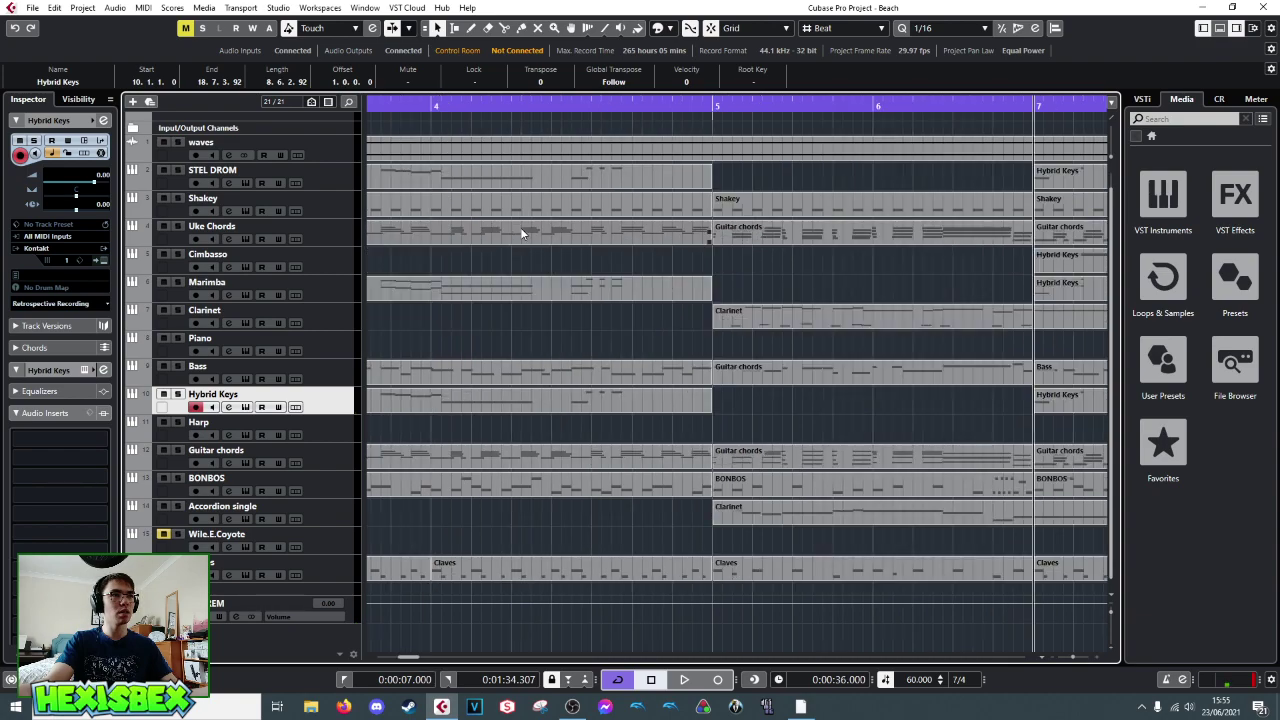
{"action": "key", "text": "KP_1"}
{"action": "key", "text": "shift+f"}
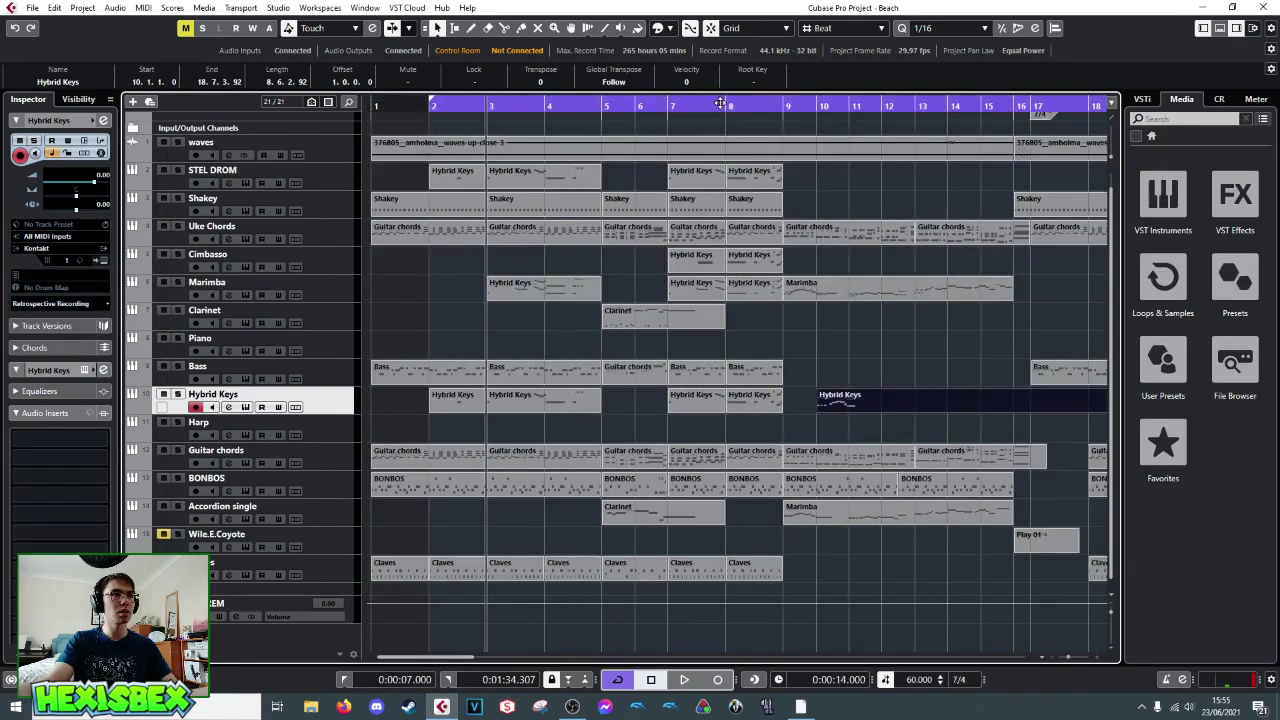
{"action": "key", "text": "shift+n"}
{"action": "key", "text": "shift+n"}
{"action": "key", "text": "shift+n"}
{"action": "key", "text": "shift+n"}
{"action": "key", "text": "shift+n"}
{"action": "key", "text": "shift+n"}
{"action": "key", "text": "shift+n"}
{"action": "key", "text": "shift+n"}
{"action": "key", "text": "shift+n"}
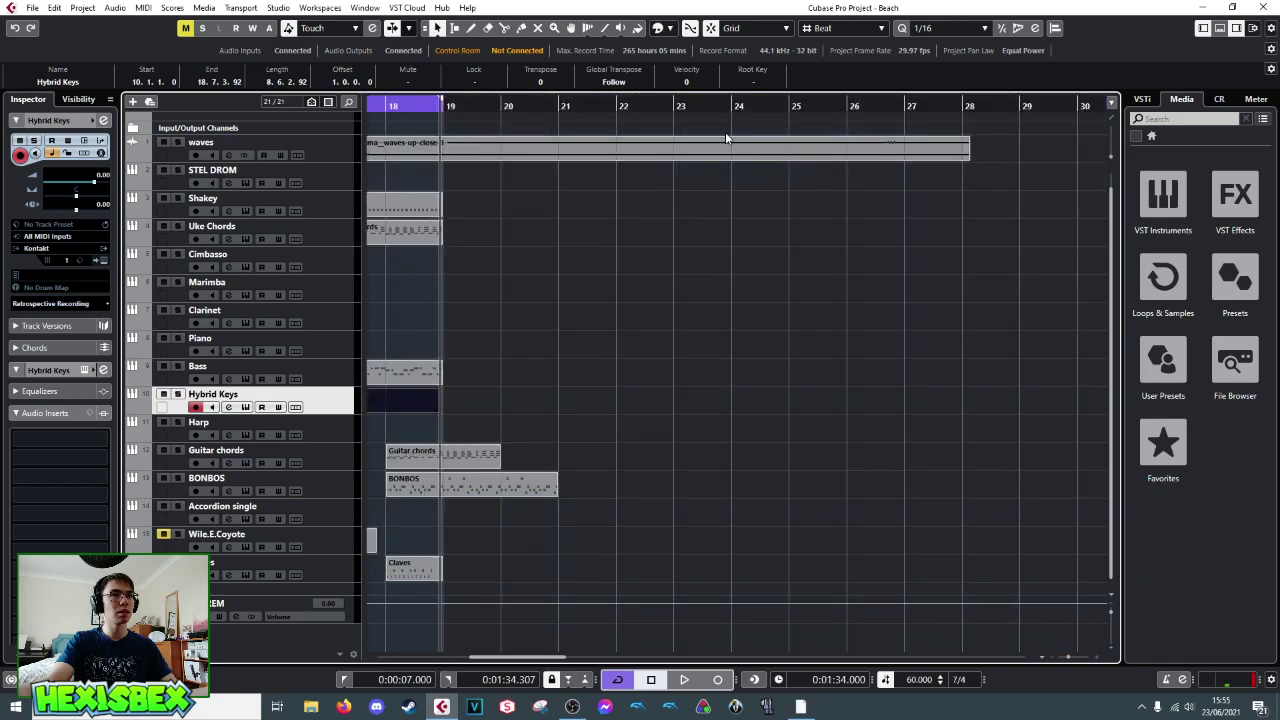
{"action": "key", "text": "shift+b"}
{"action": "key", "text": "shift+b"}
{"action": "key", "text": "shift+b"}
{"action": "key", "text": "shift+b"}
{"action": "key", "text": "shift+b"}
{"action": "key", "text": "shift+b"}
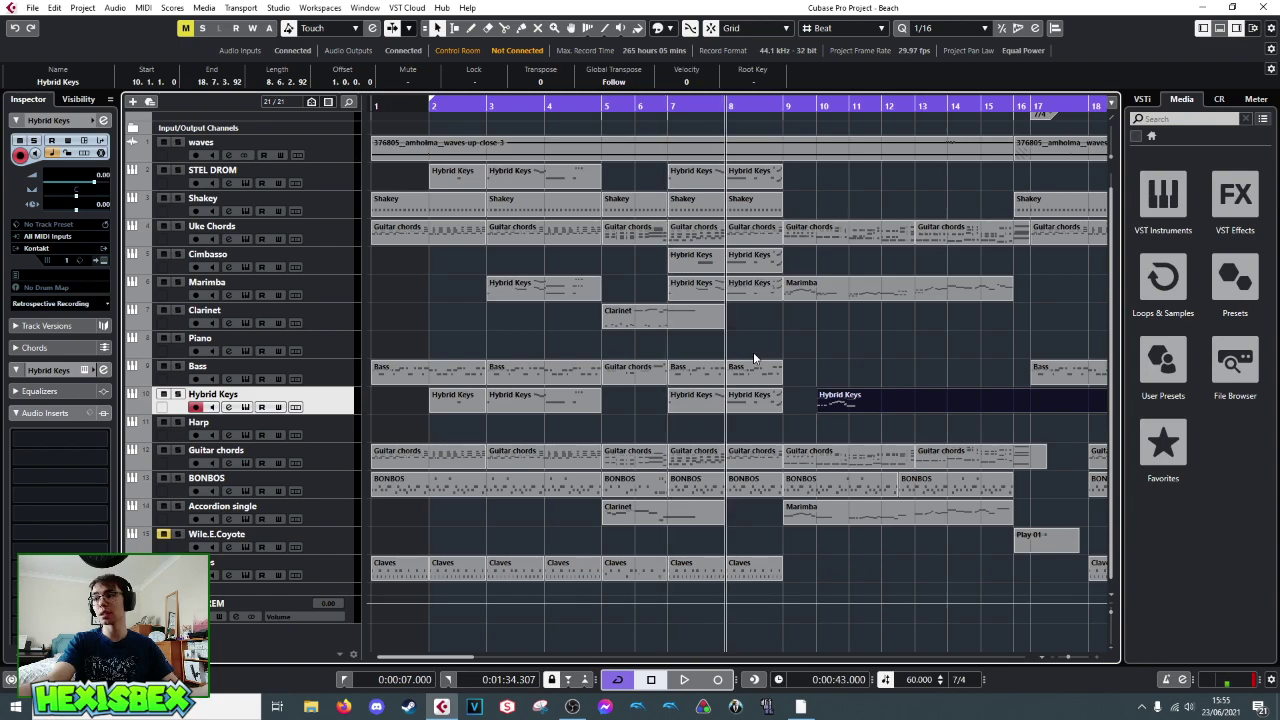
{"action": "left_click", "coordinate": [33, 8]}
{"action": "left_click", "coordinate": [62, 101]}
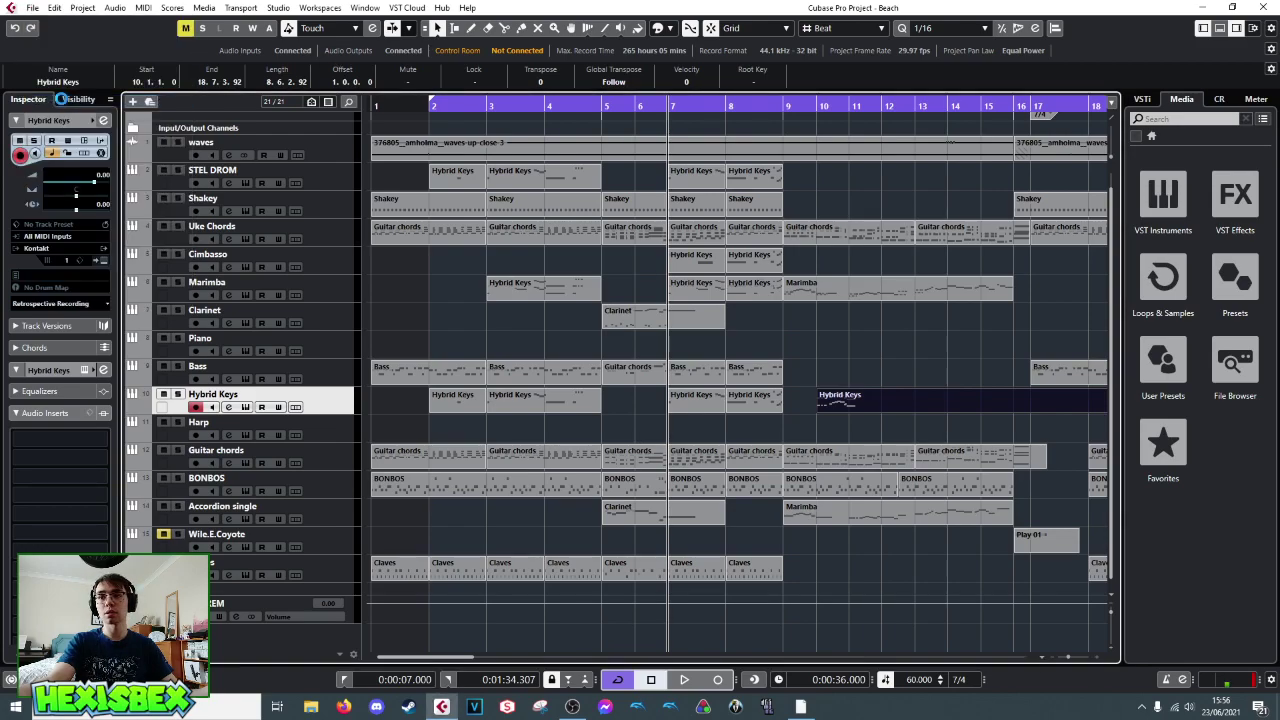
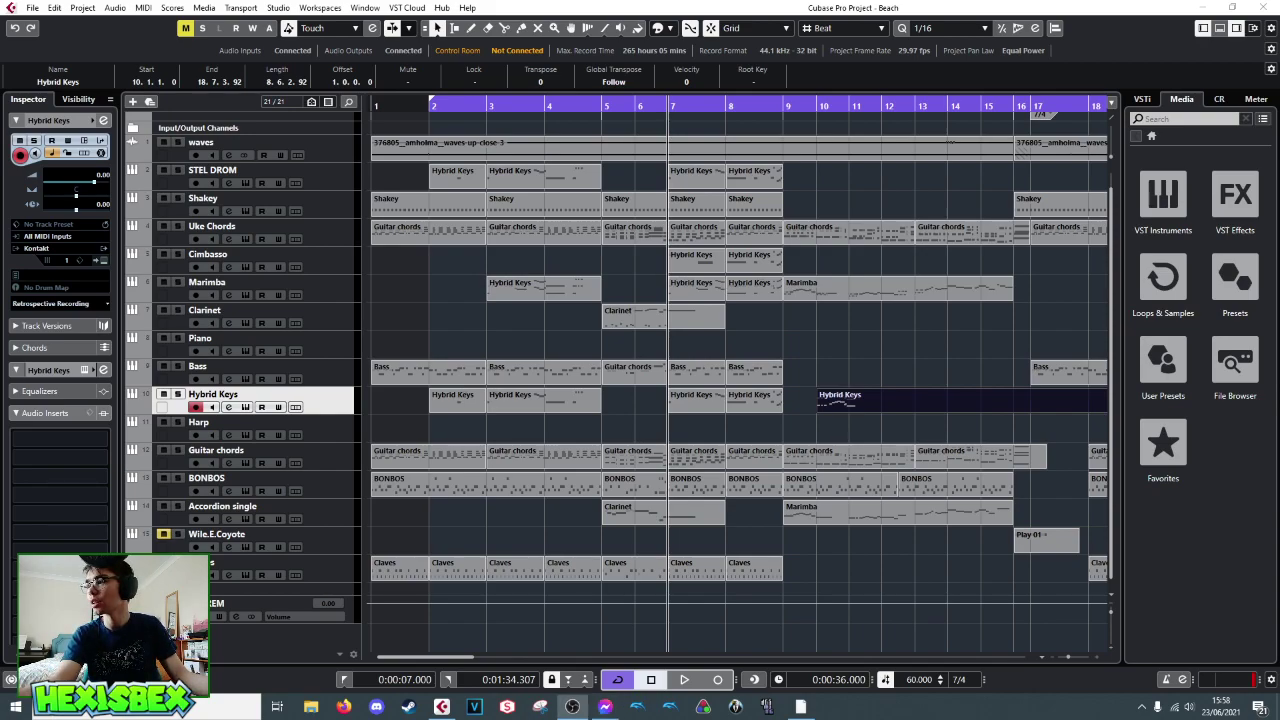
{"action": "left_click", "coordinate": [1254, 679]}
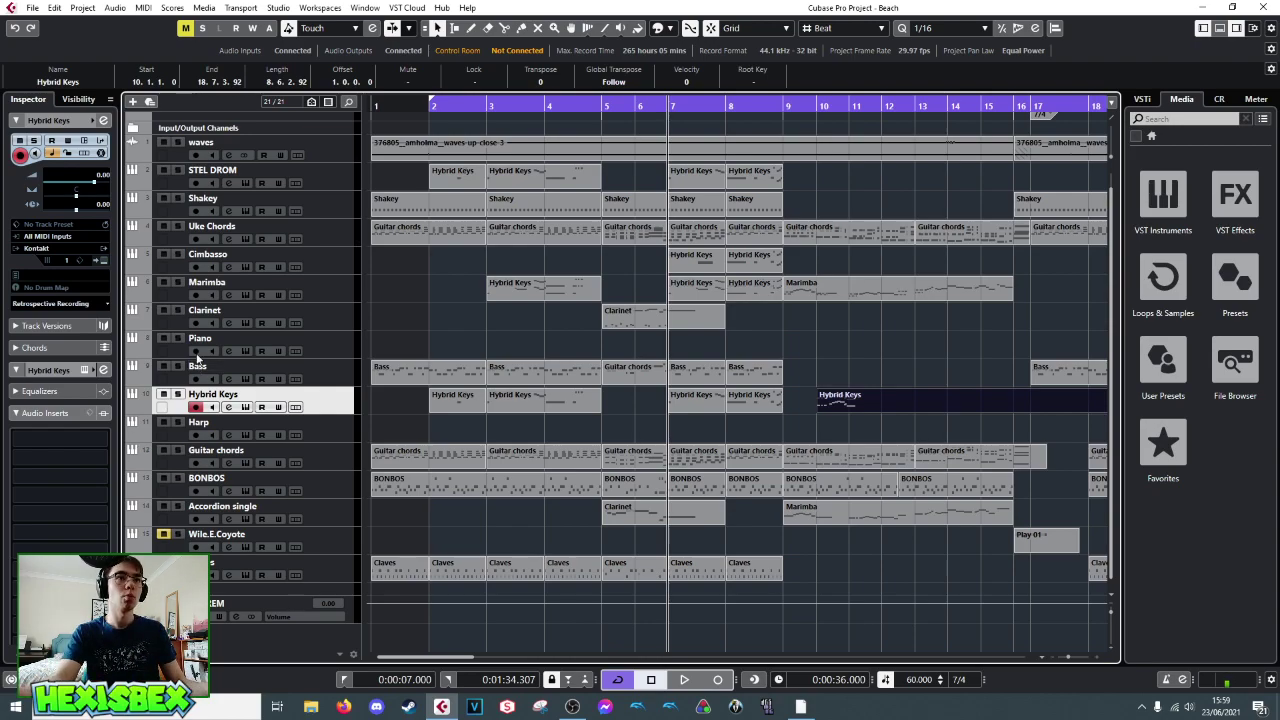
- Play the arrangement from bar 12, then replay it from bar 11 into bar 12 to hear the melody's continuation point
{"action": "left_click", "coordinate": [882, 105]}
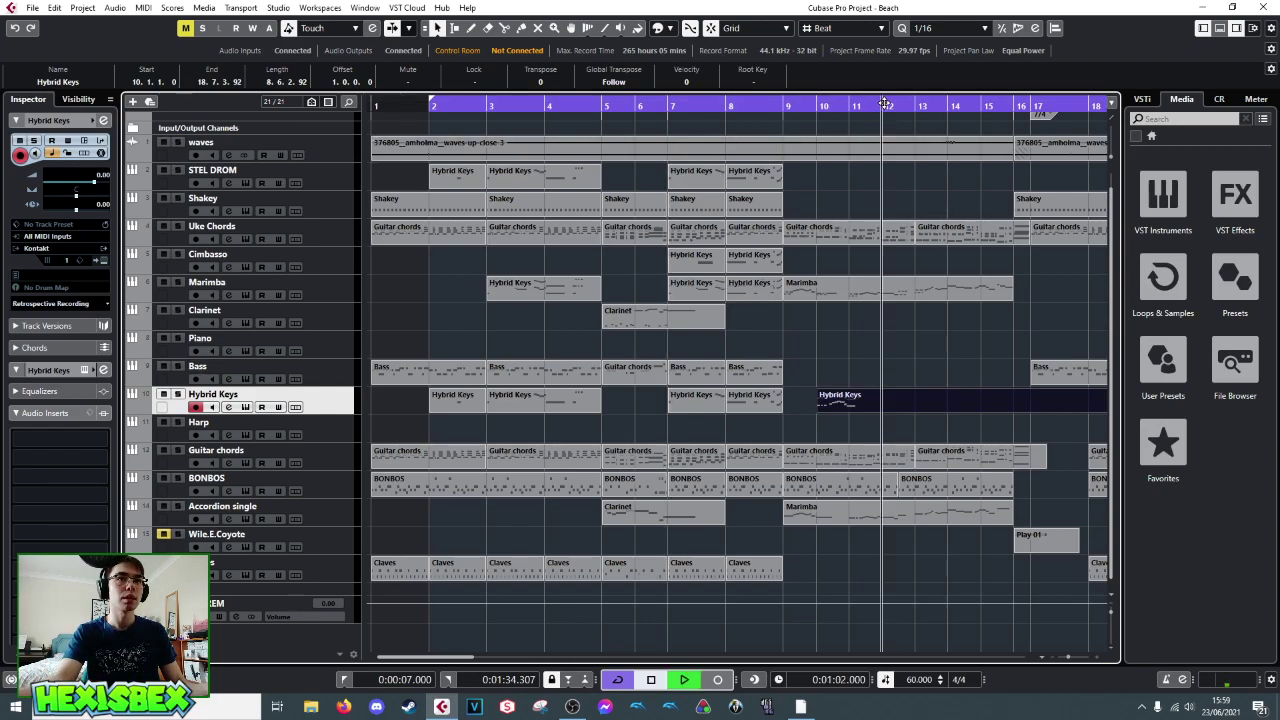
{"action": "key", "text": "space"}
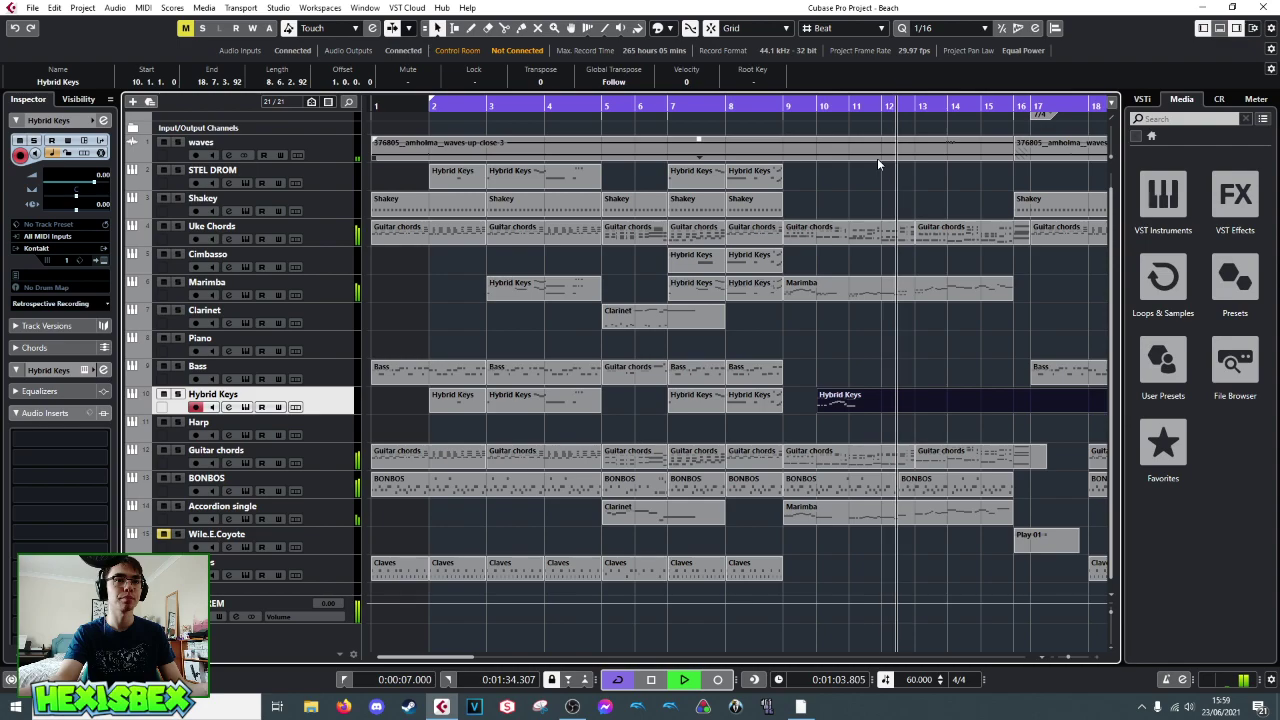
{"action": "key", "text": "space"}
{"action": "left_click", "coordinate": [846, 107]}
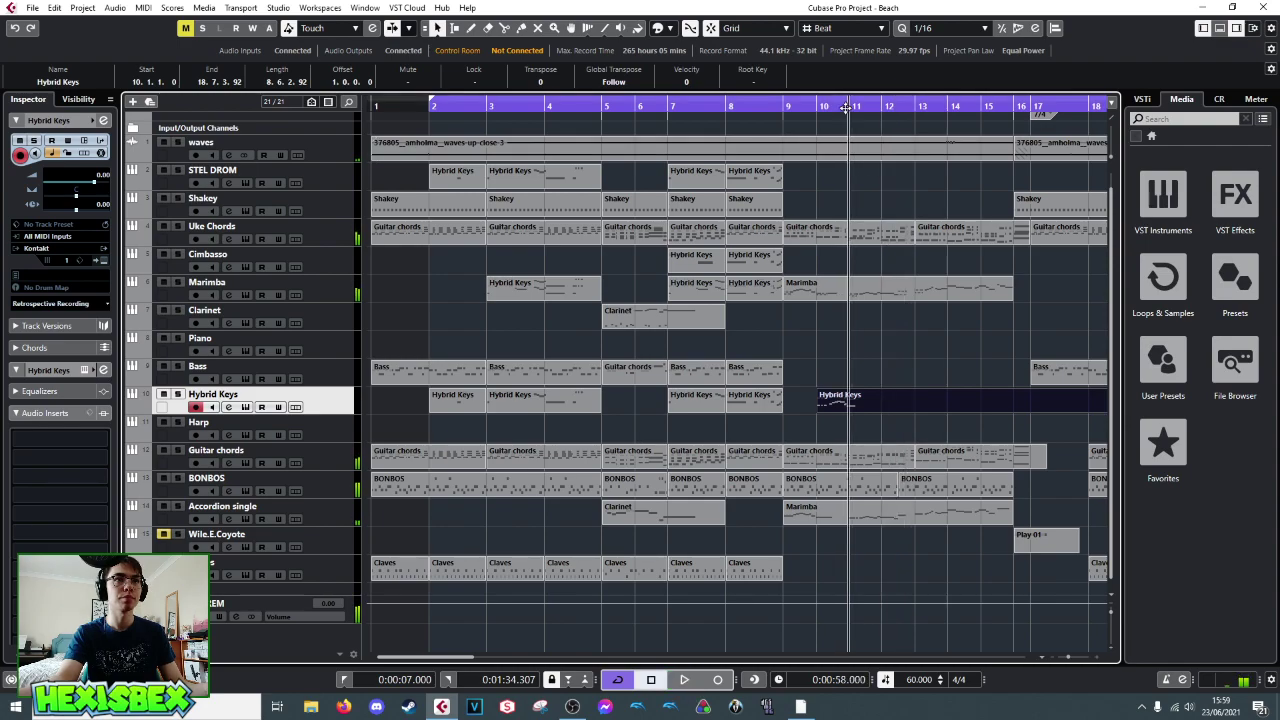
{"action": "key", "text": "space"}
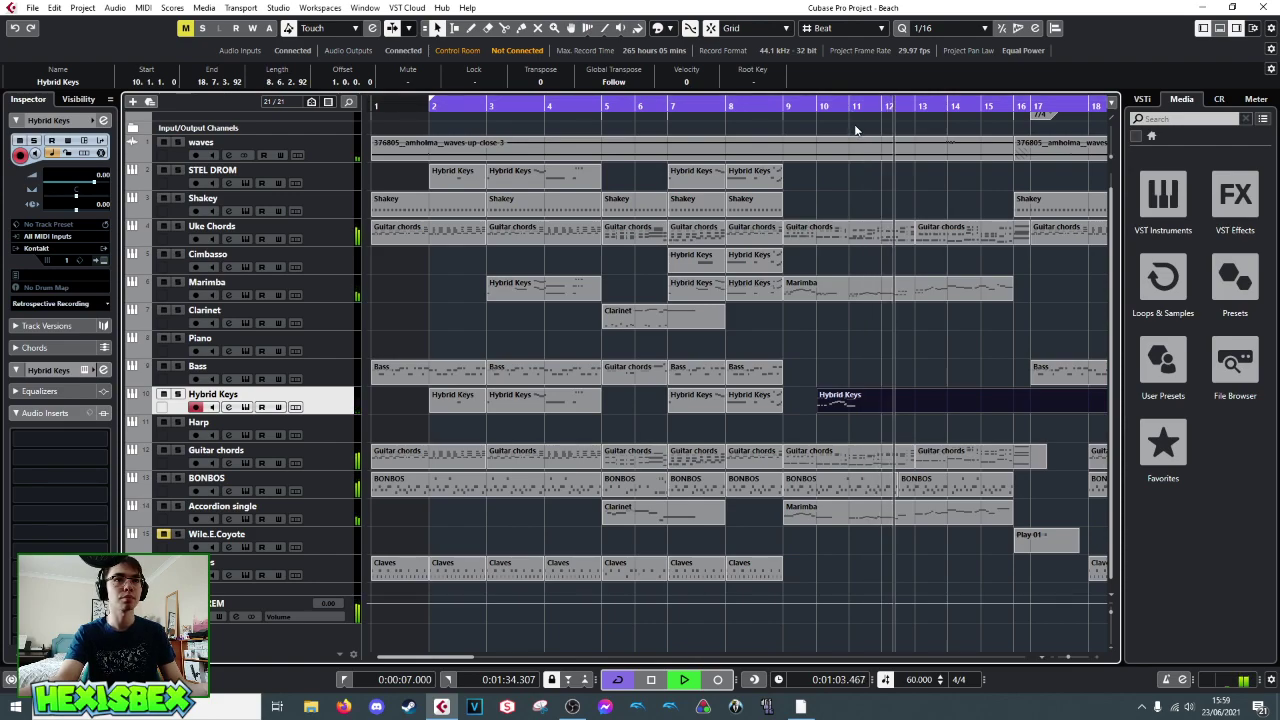
{"action": "key", "text": "space"}
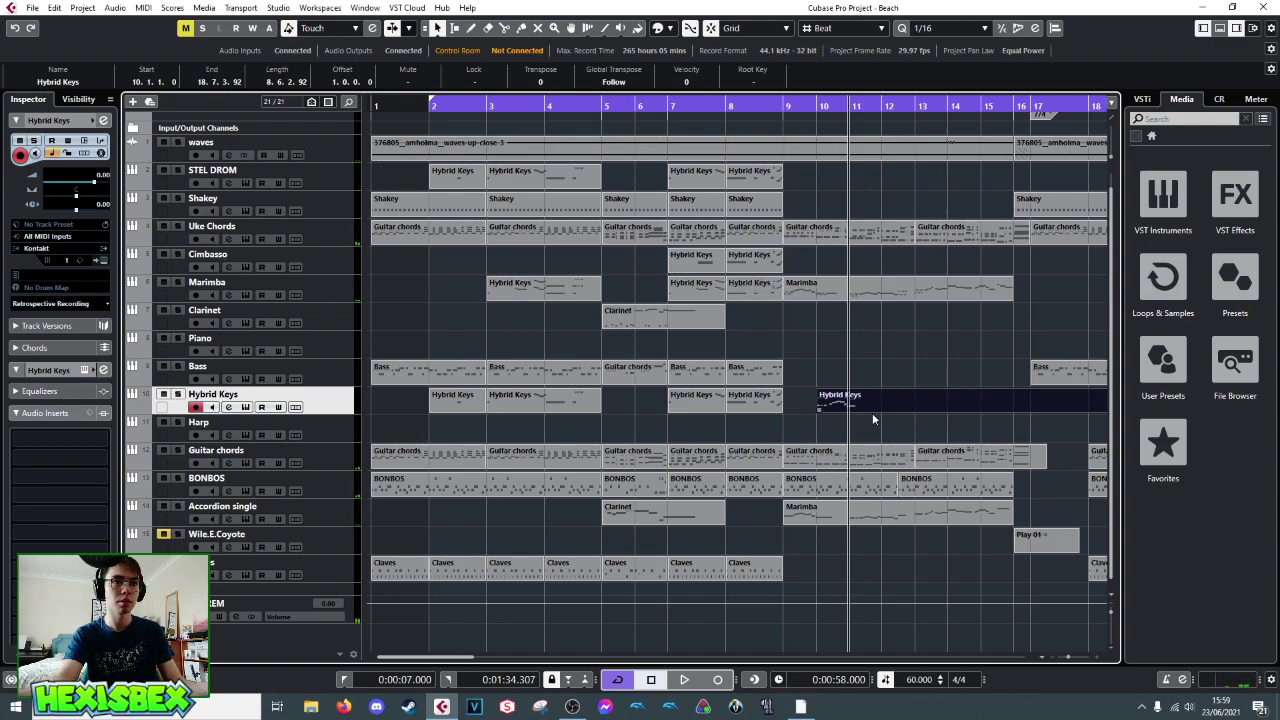
- Shorten the Hybrid Keys event starting at bar 10 to end at 11.3.1, place the playhead at bar 12 and deselect the event
{"action": "left_click_drag", "start_coordinate": [1100, 107], "coordinate": [356, 168]}
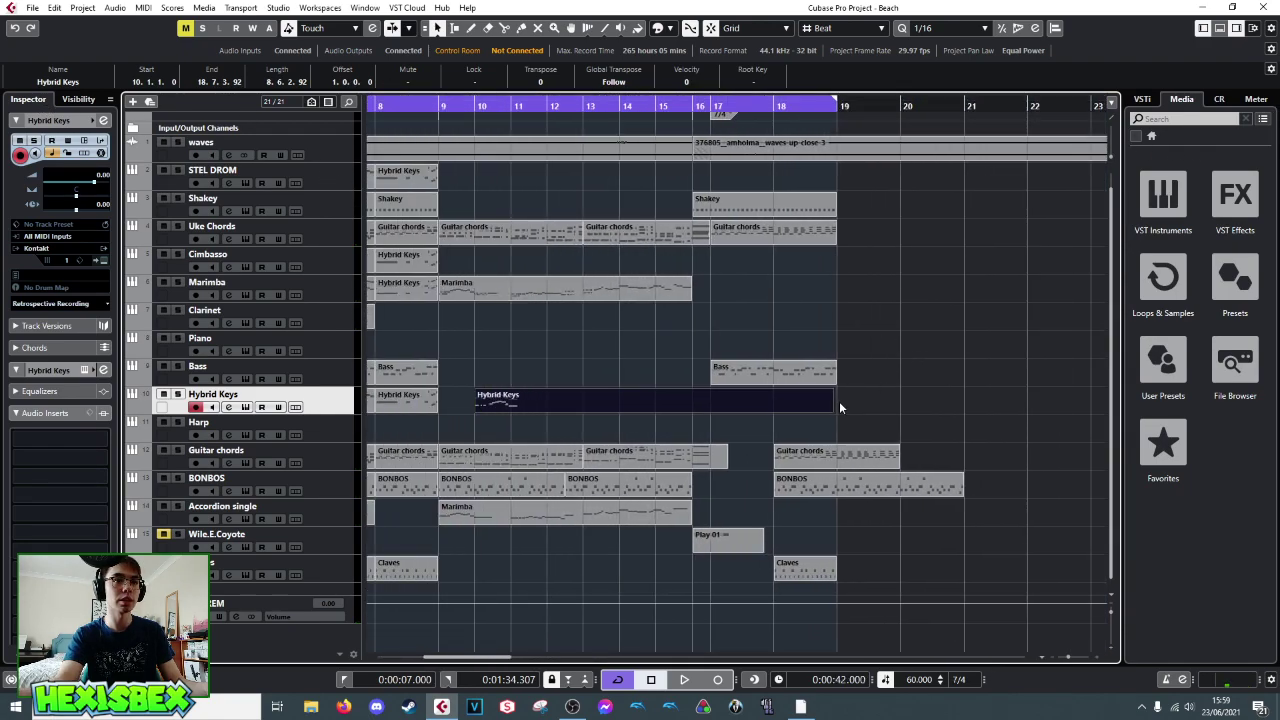
{"action": "left_click_drag", "start_coordinate": [828, 409], "coordinate": [524, 410]}
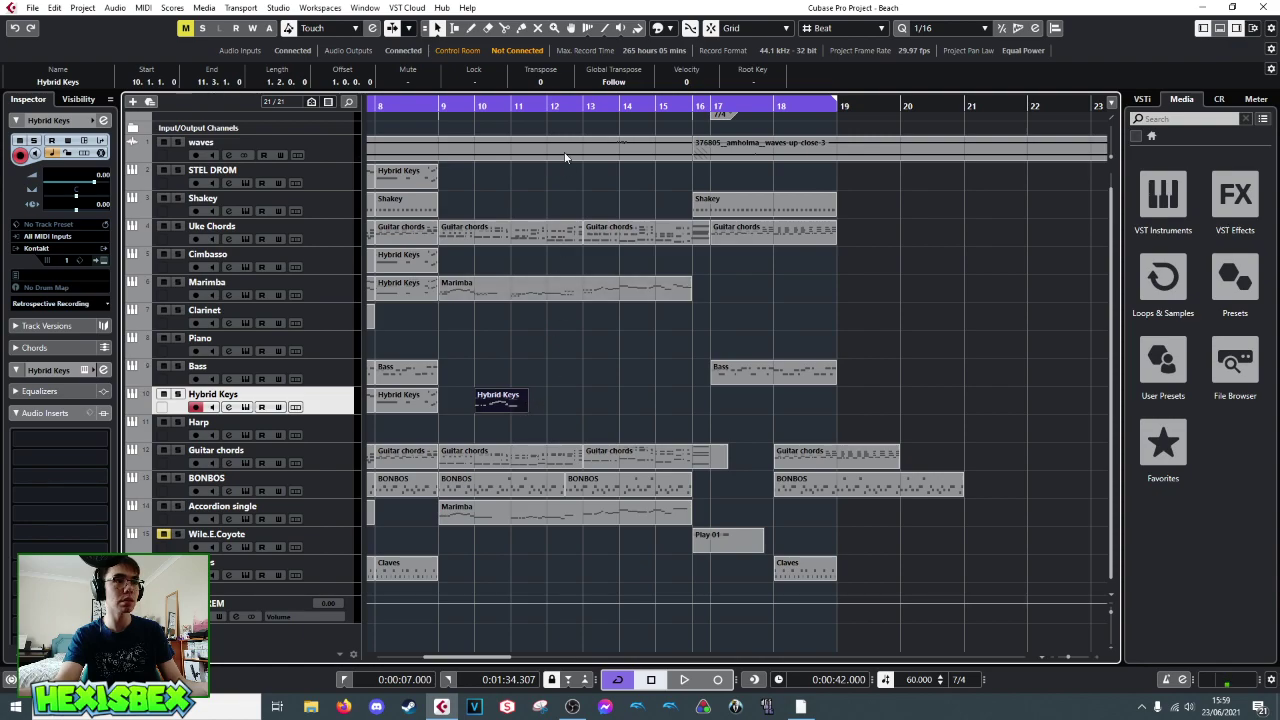
{"action": "left_click", "coordinate": [549, 107]}
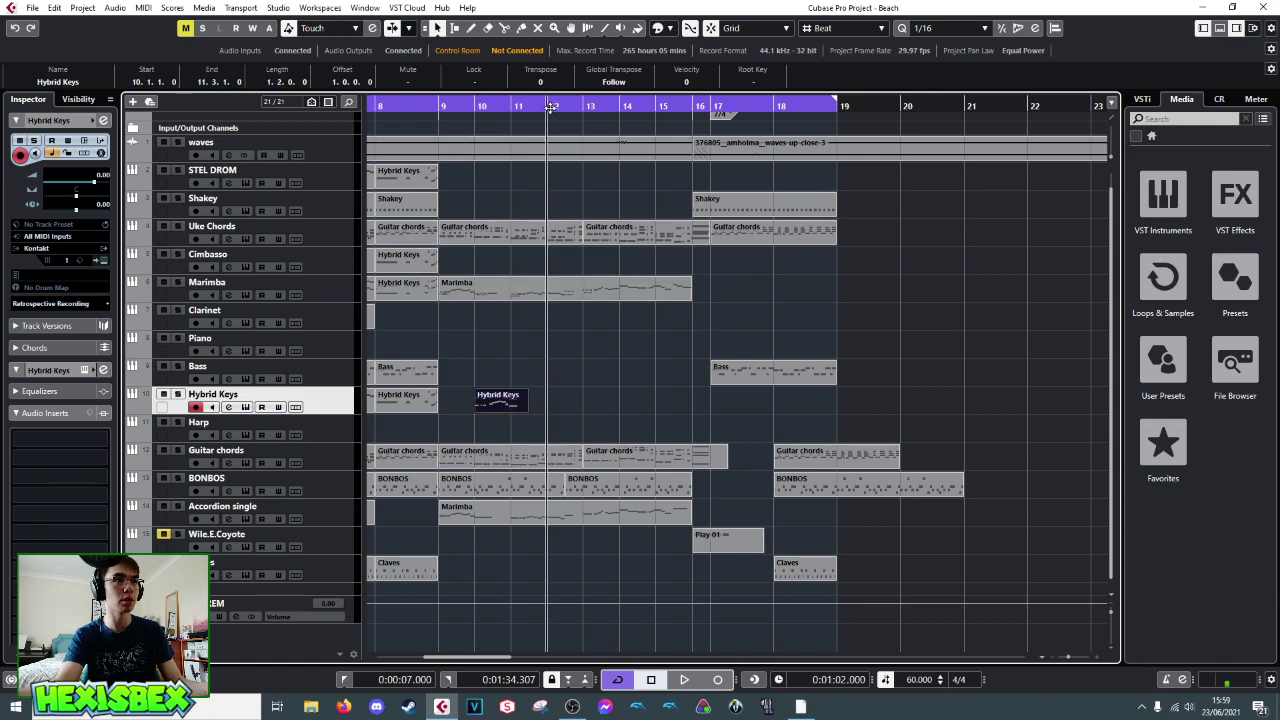
{"action": "left_click", "coordinate": [545, 400]}
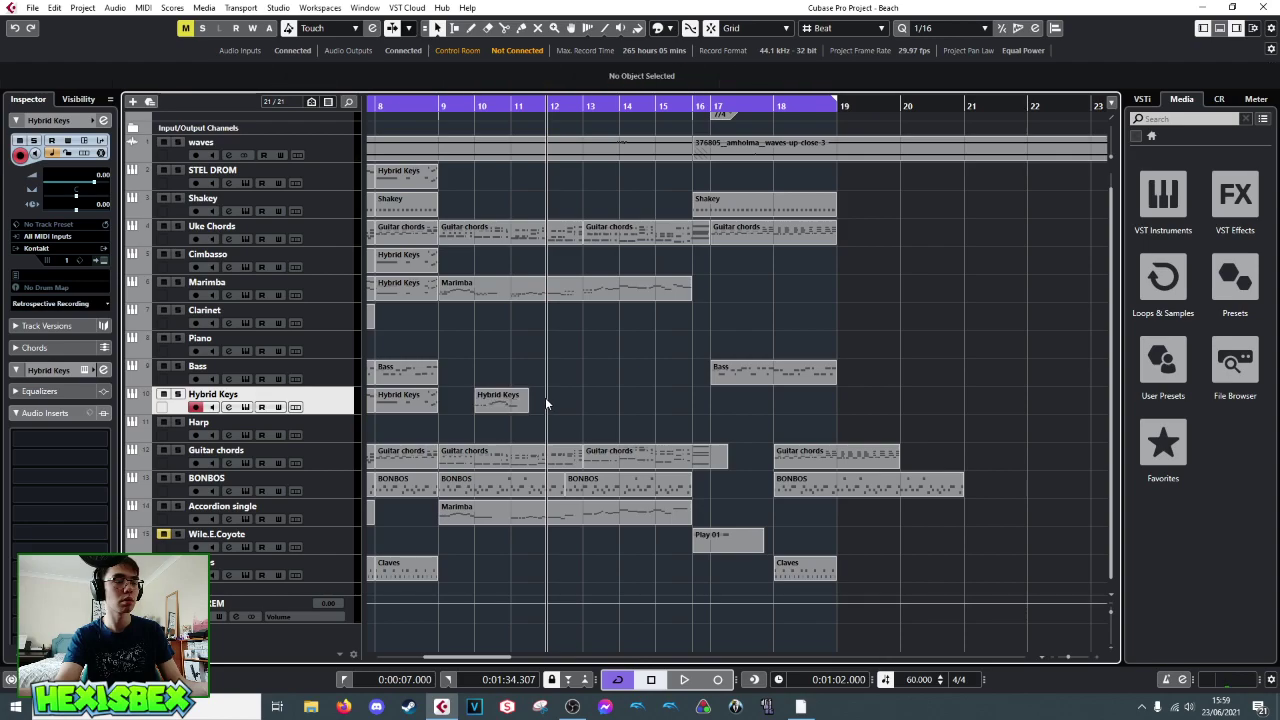
- Play the arrangement repeatedly from bar 12 to rehearse the next melody phrase on the Hybrid Keys
{"action": "key", "text": "space"}
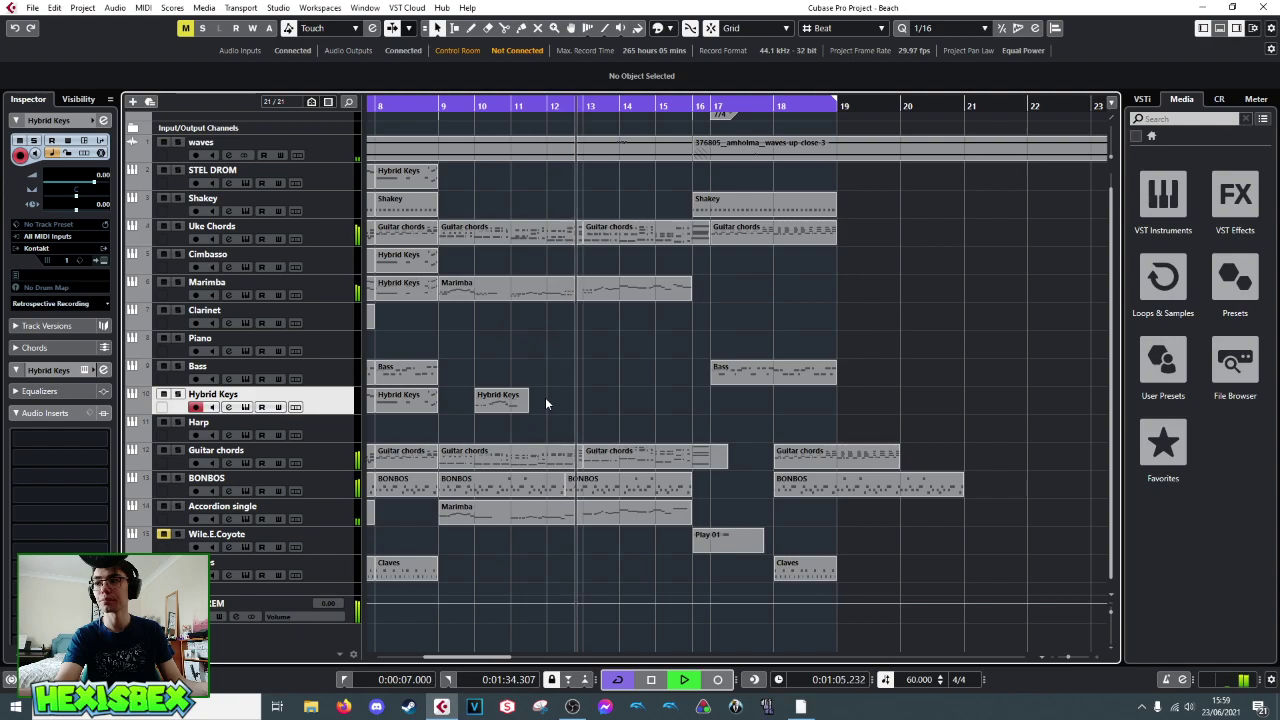
{"action": "key", "text": "space"}
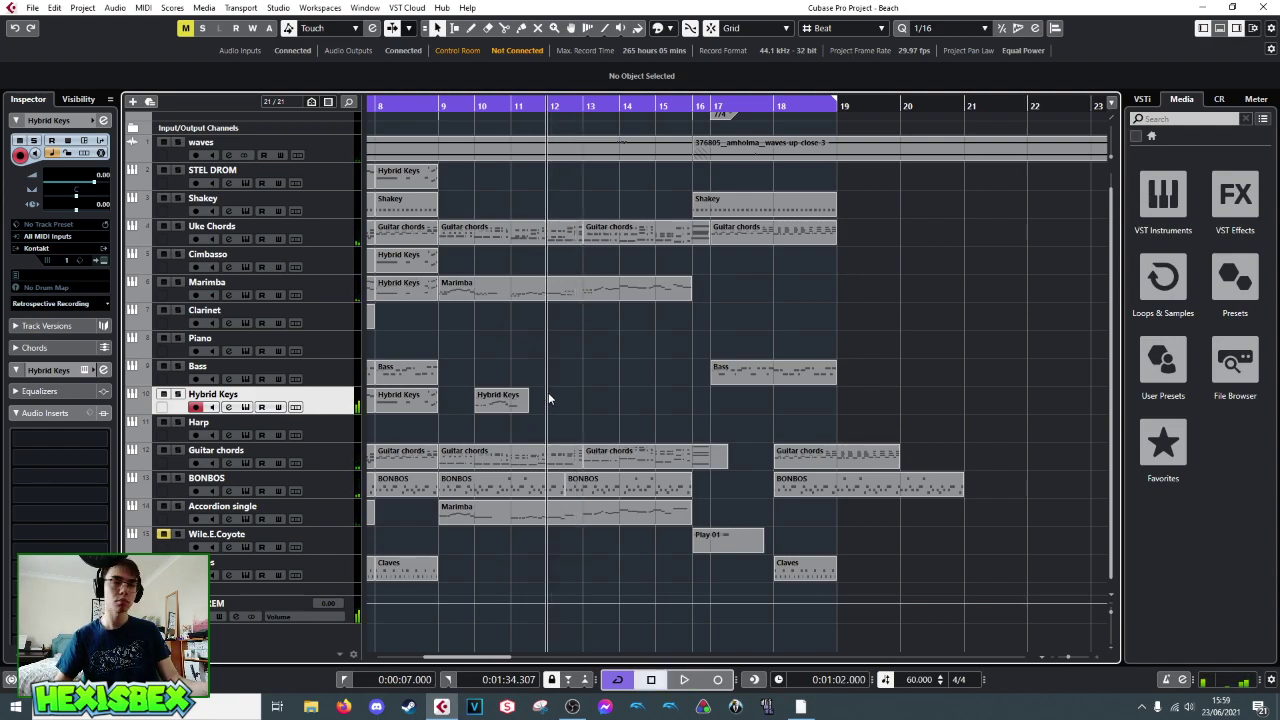
{"action": "key", "text": "space"}
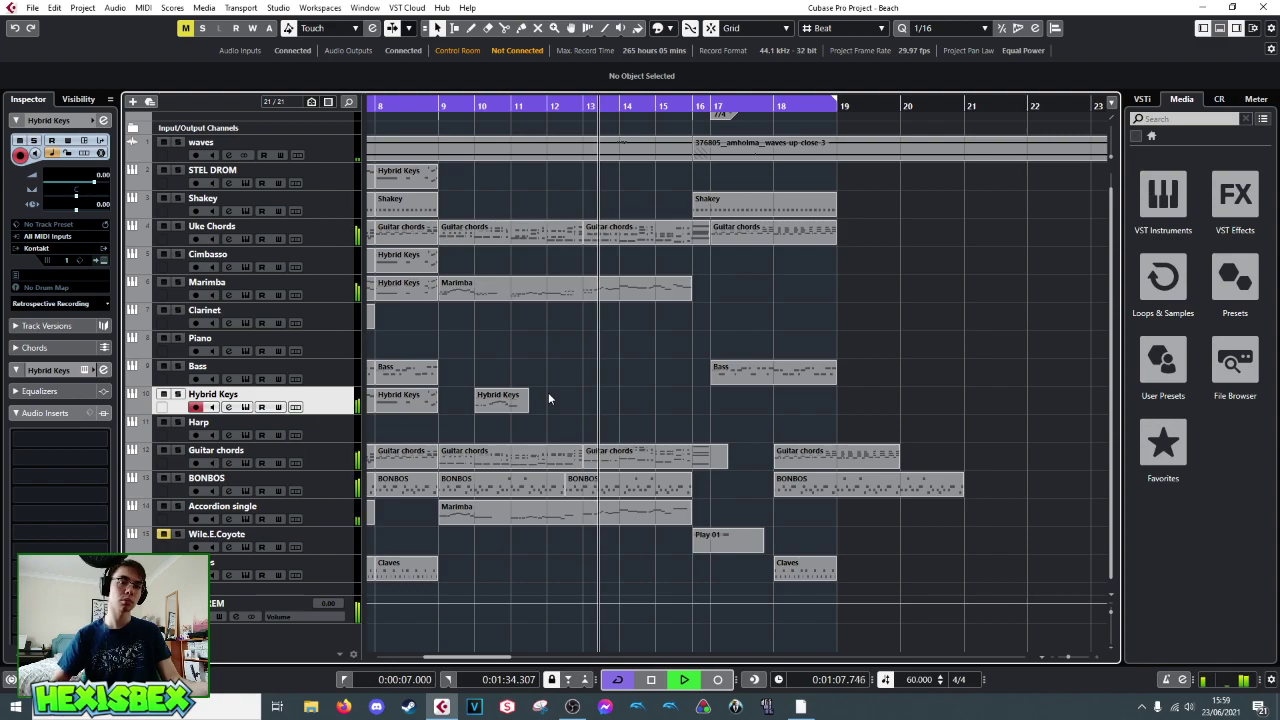
{"action": "key", "text": "space"}
{"action": "left_click", "coordinate": [571, 281]}
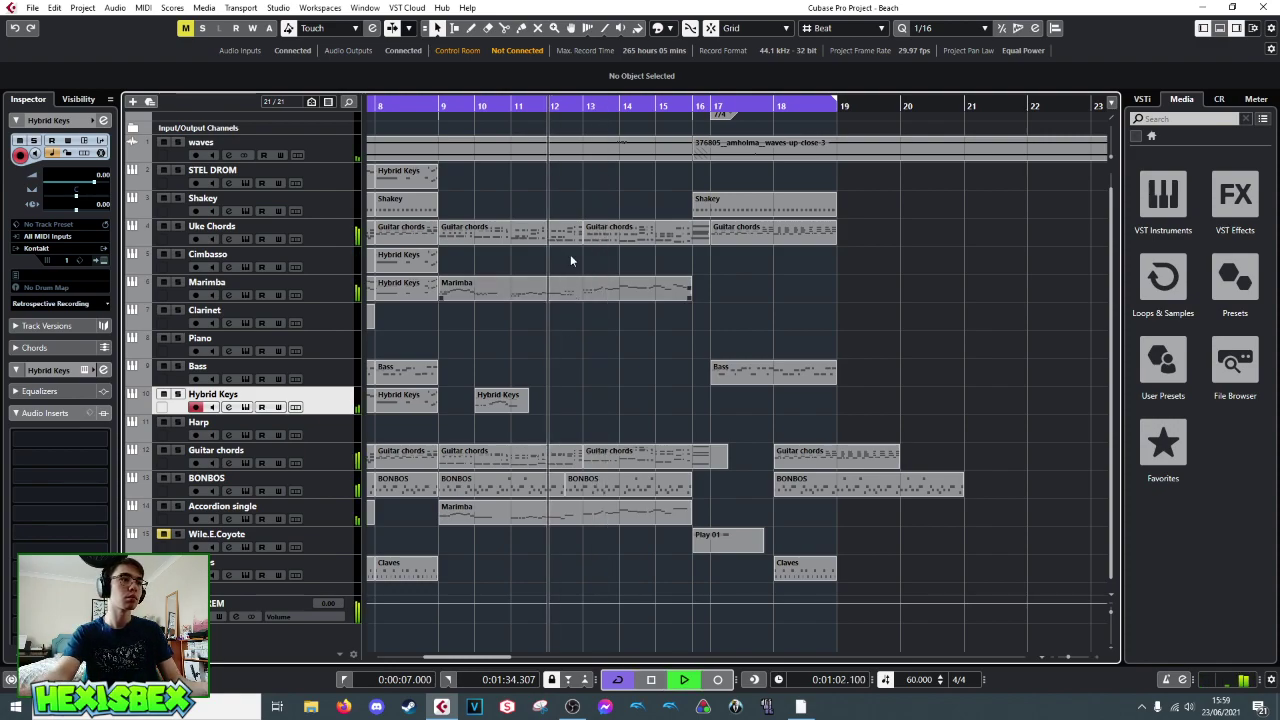
- Move the playhead back through bar 11 to bar 10 and play the arrangement from there past bar 12
{"action": "left_click", "coordinate": [509, 106]}
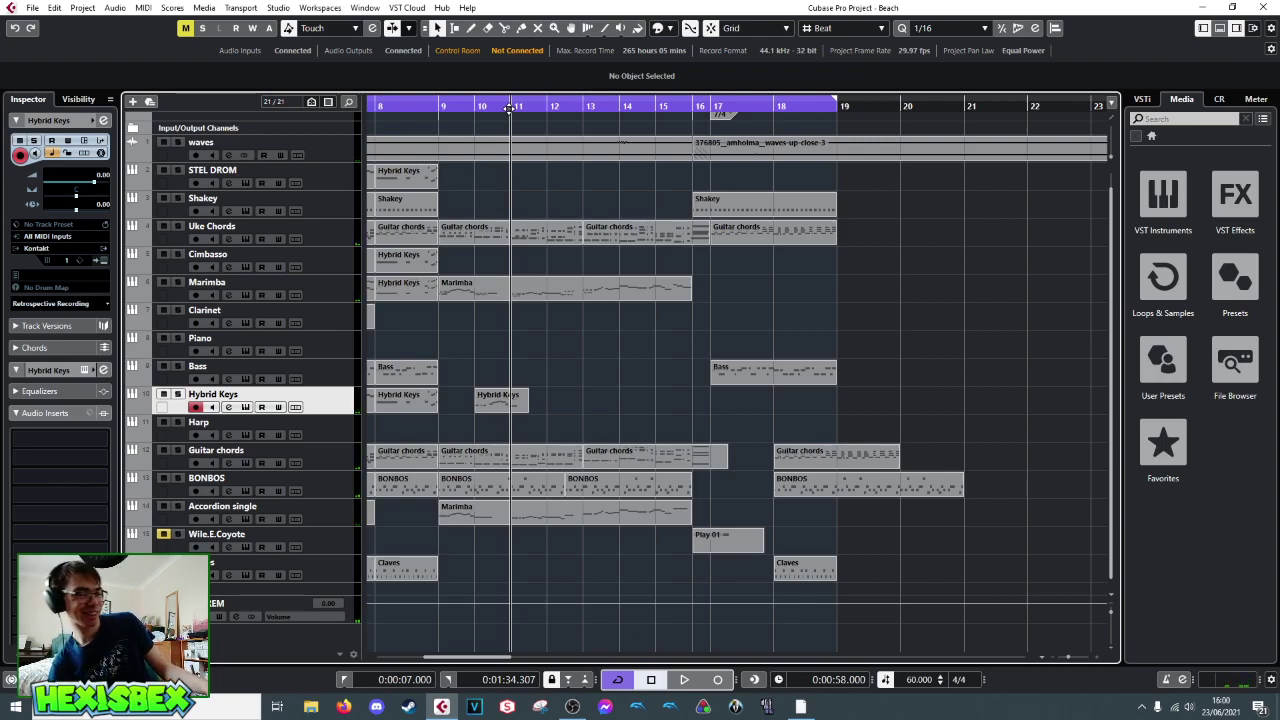
{"action": "left_click", "coordinate": [476, 107]}
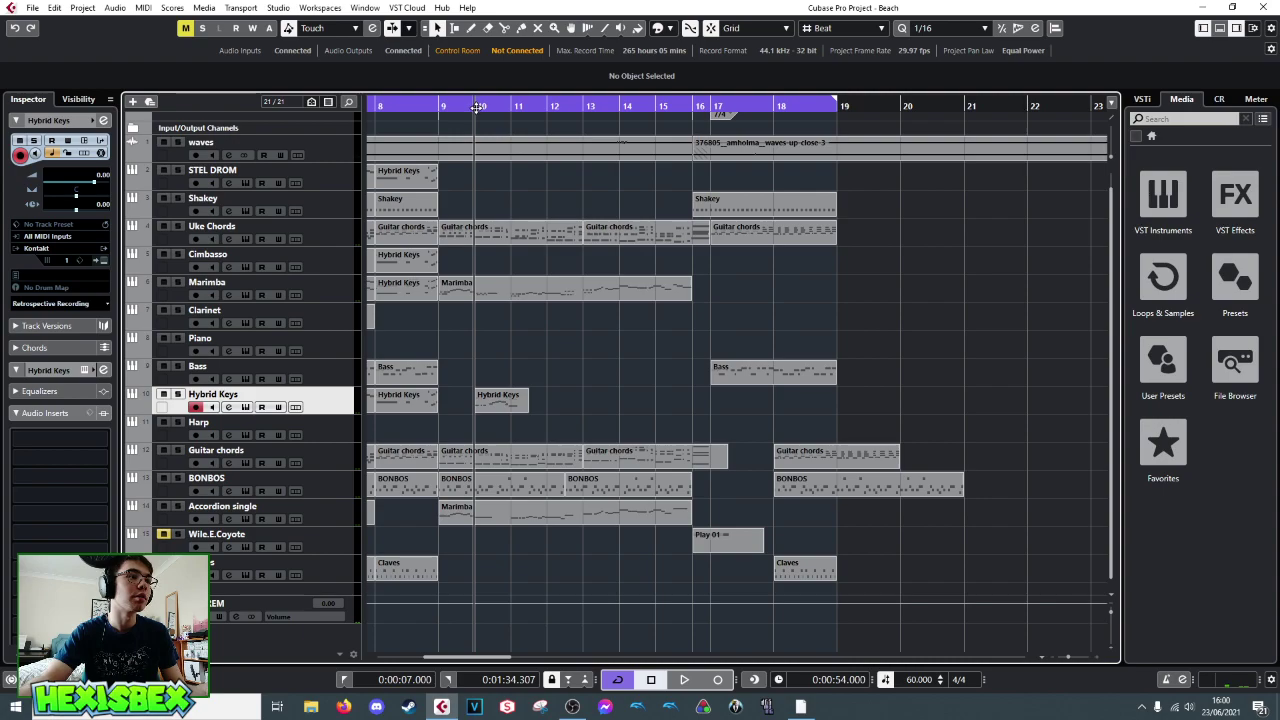
{"action": "key", "text": "space"}
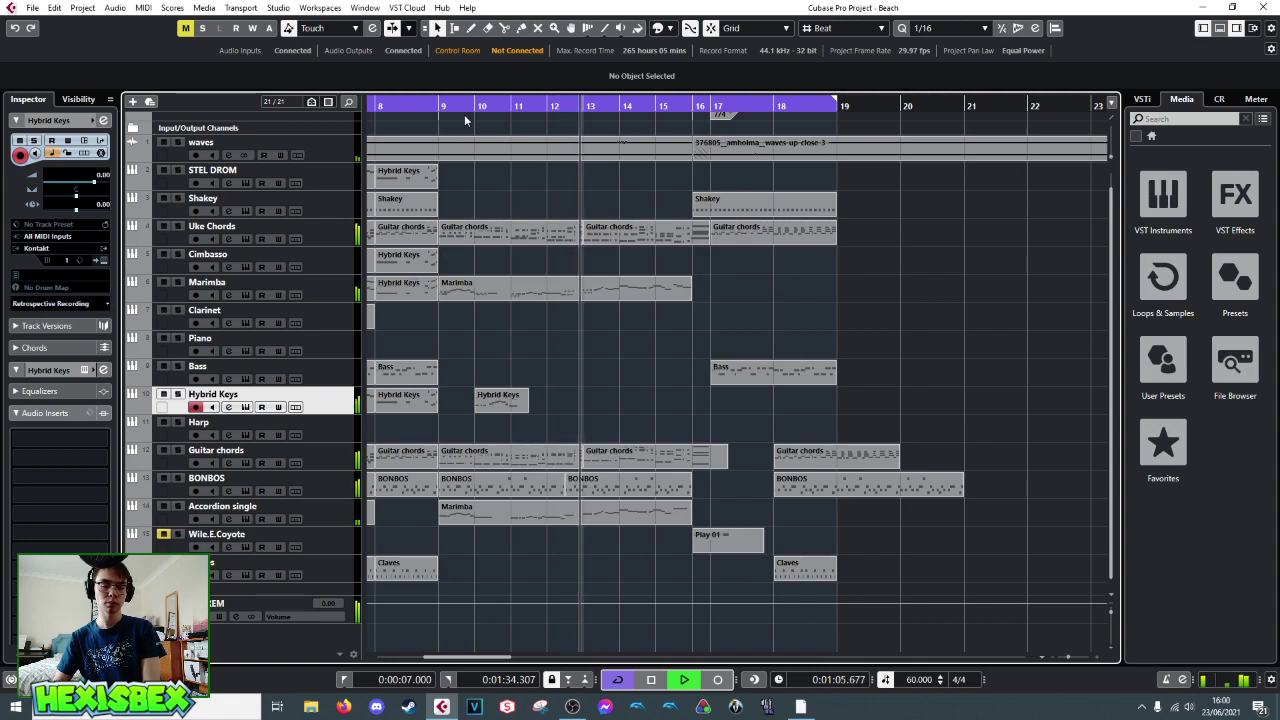
{"action": "key", "text": "space"}
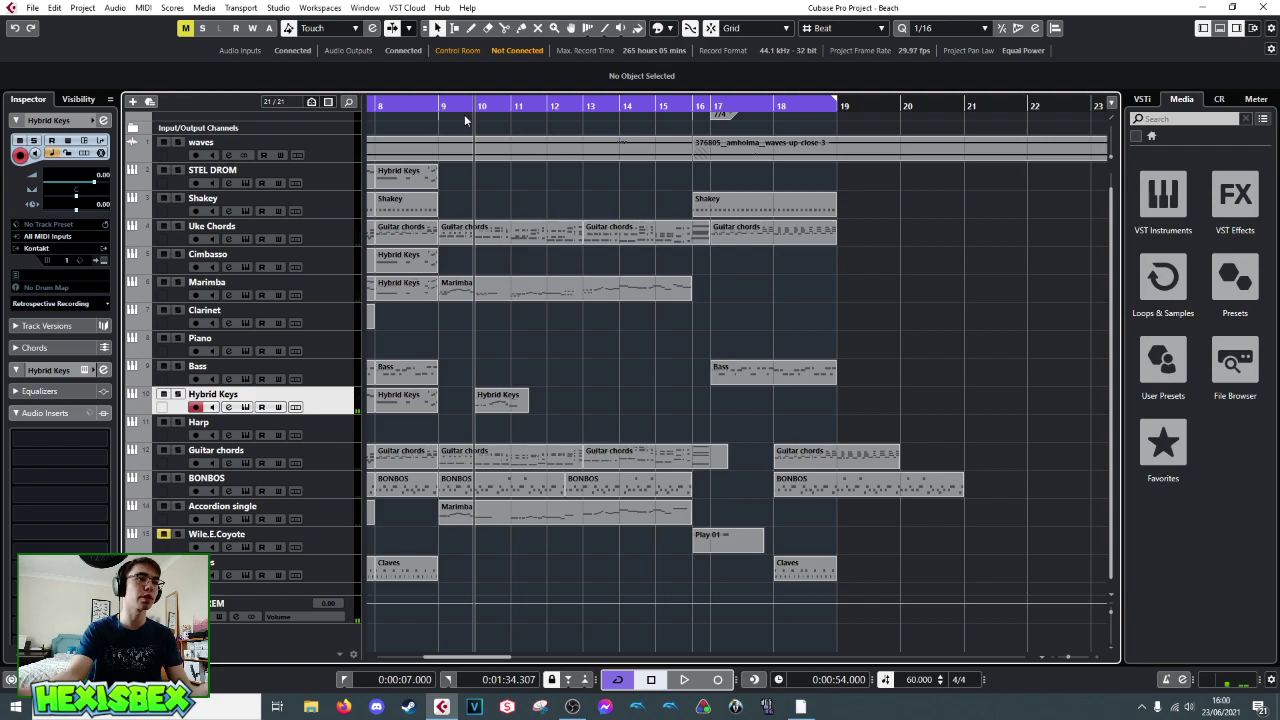
- Record a new Hybrid Keys phrase from bar 12 into bar 13, starting playback where the shortened event ends in bar 11
{"action": "left_click", "coordinate": [530, 112]}
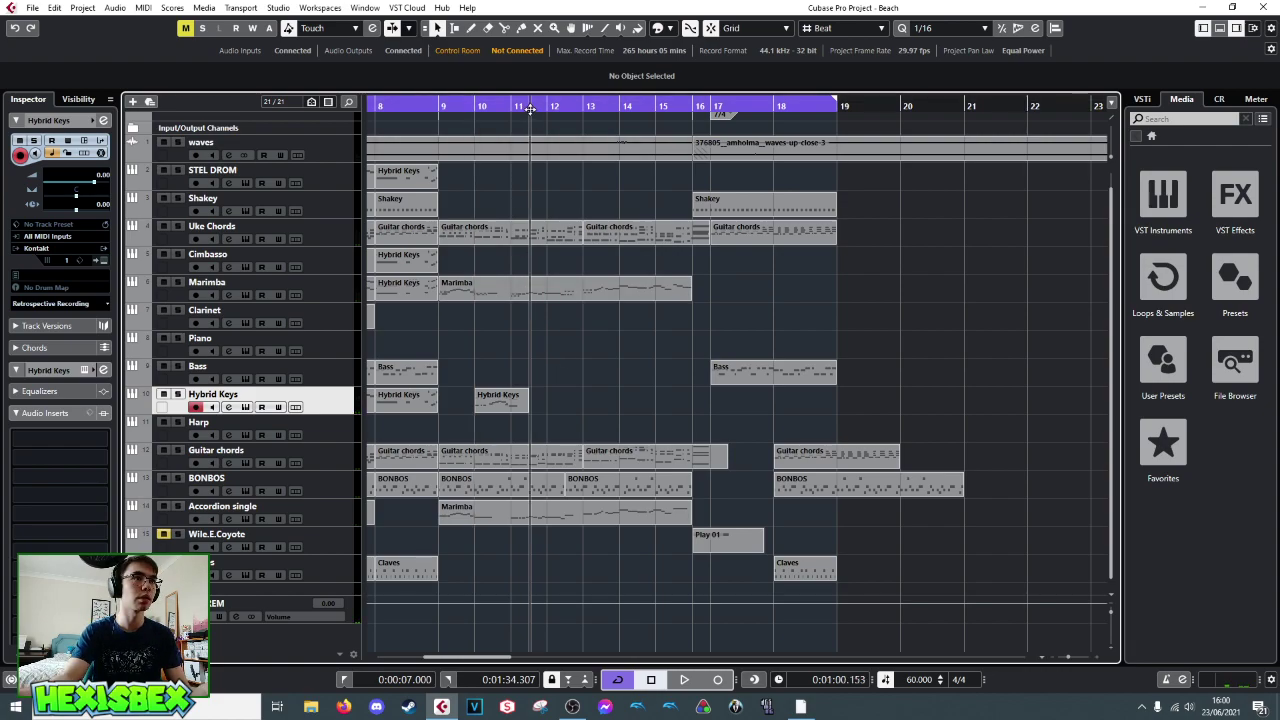
{"action": "key", "text": "space"}
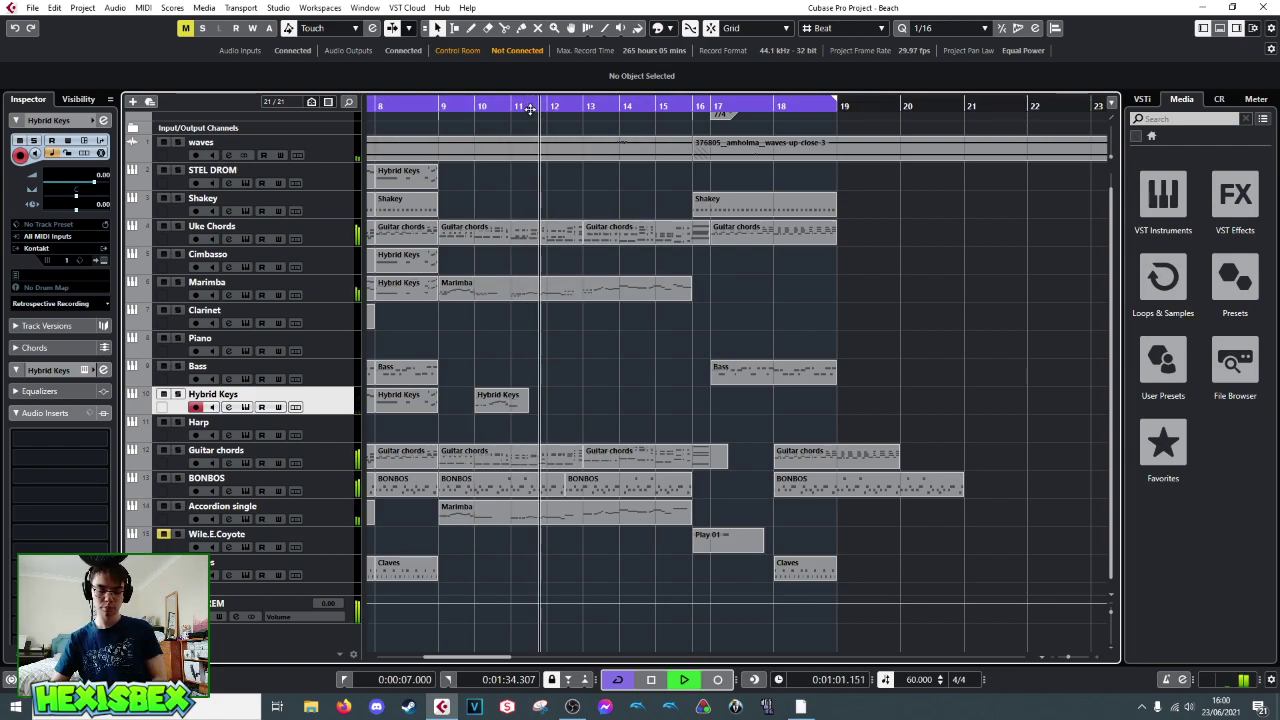
{"action": "key", "text": "KP_Multiply"}
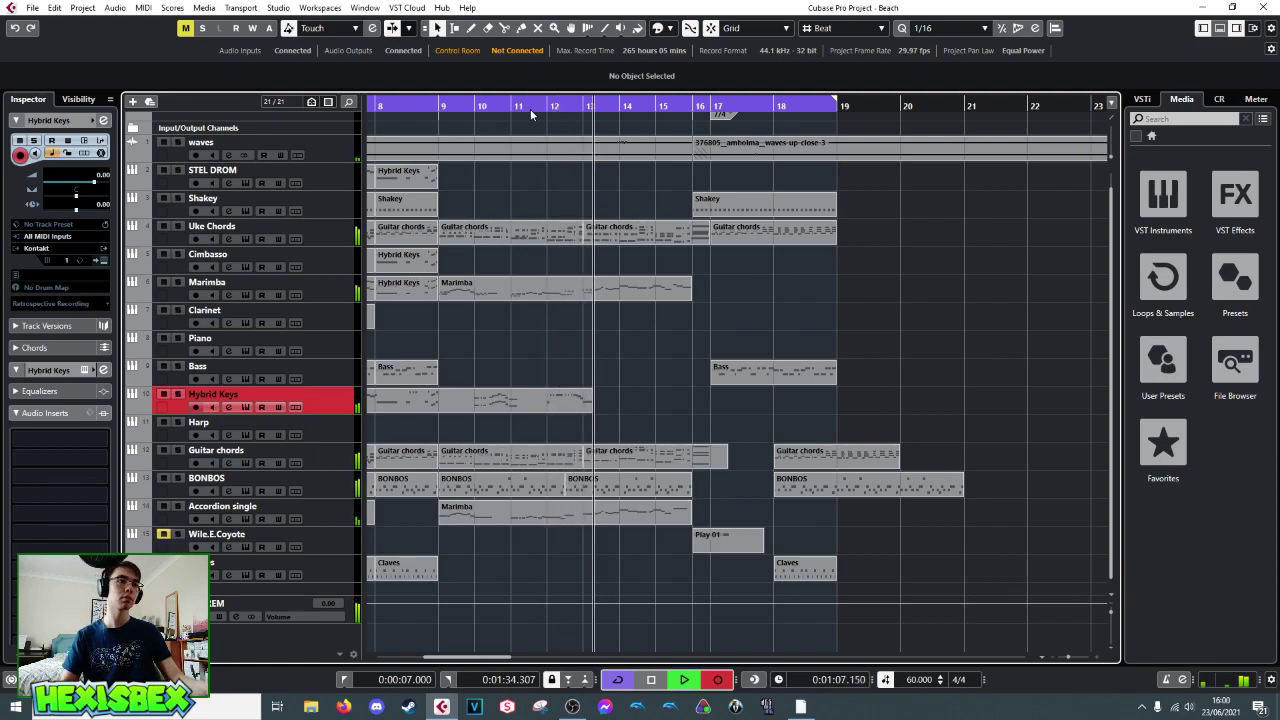
{"action": "key", "text": "space"}
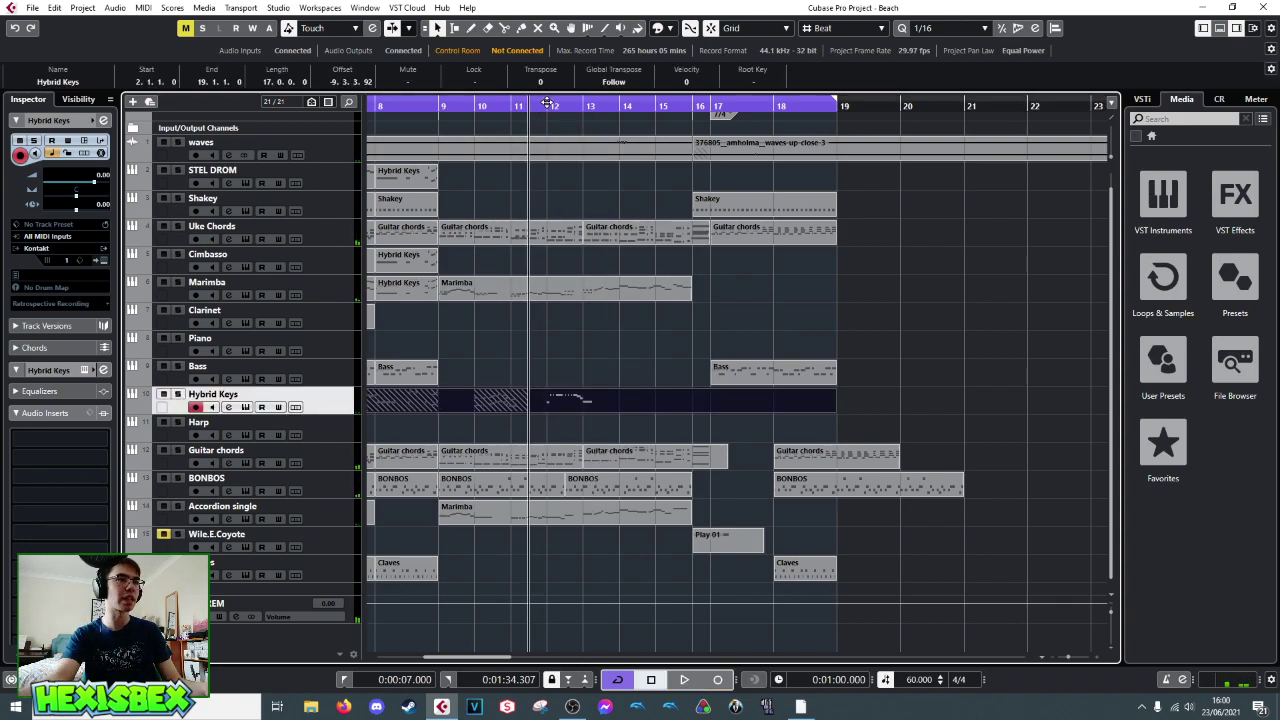
- Split the newly recorded Hybrid Keys event at bar 12, erase the part before it and return to the Object Selection tool
{"action": "right_click", "coordinate": [545, 409]}
{"action": "left_click", "coordinate": [613, 406]}
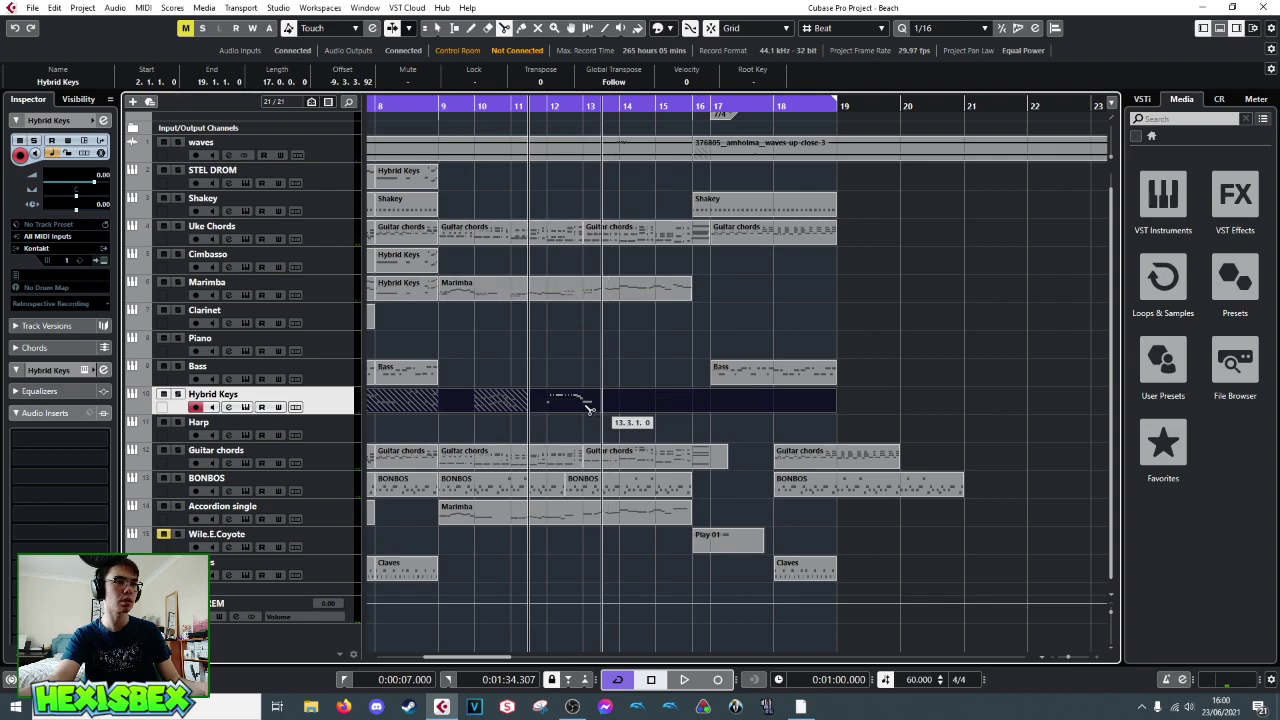
{"action": "left_click", "coordinate": [549, 400]}
{"action": "right_click", "coordinate": [543, 400]}
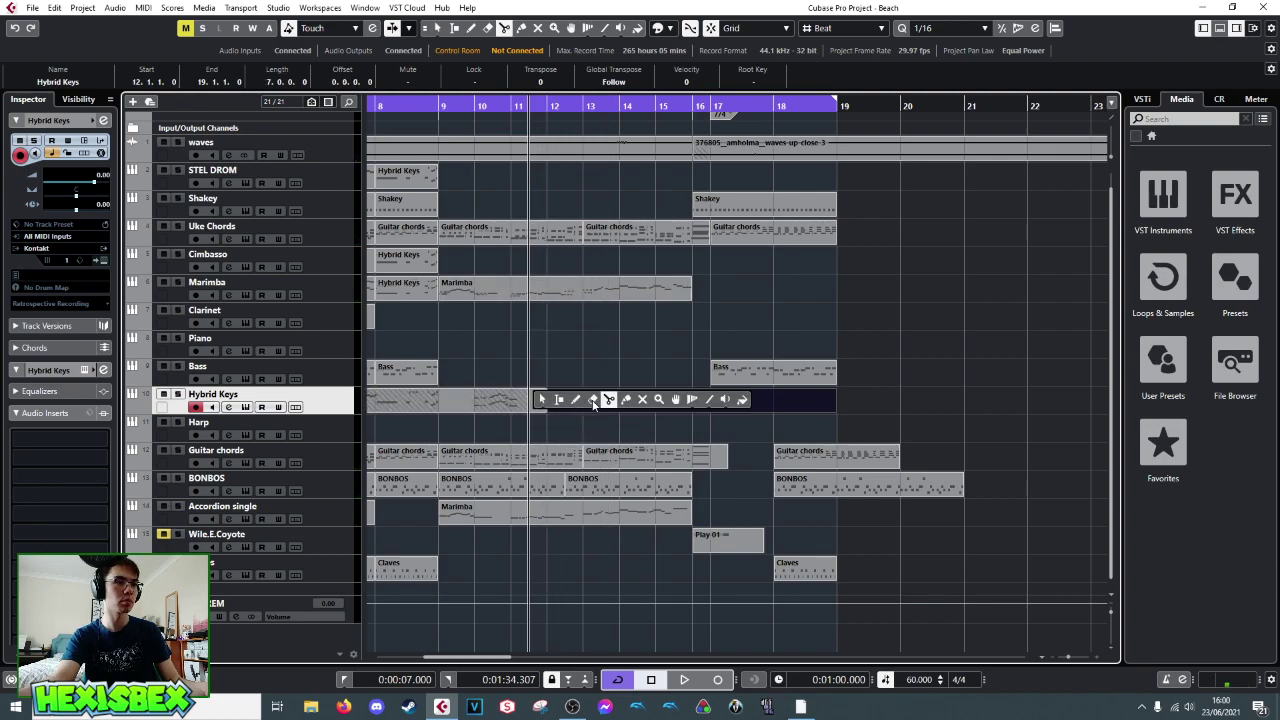
{"action": "left_click", "coordinate": [593, 402]}
{"action": "left_click", "coordinate": [540, 400]}
{"action": "right_click", "coordinate": [588, 350]}
{"action": "left_click", "coordinate": [584, 353]}
- Play the arrangement from bar 12 to hear the new Hybrid Keys phrase
{"action": "scroll", "coordinate": [680, 116], "scroll_direction": "left", "scroll_amount": 5}
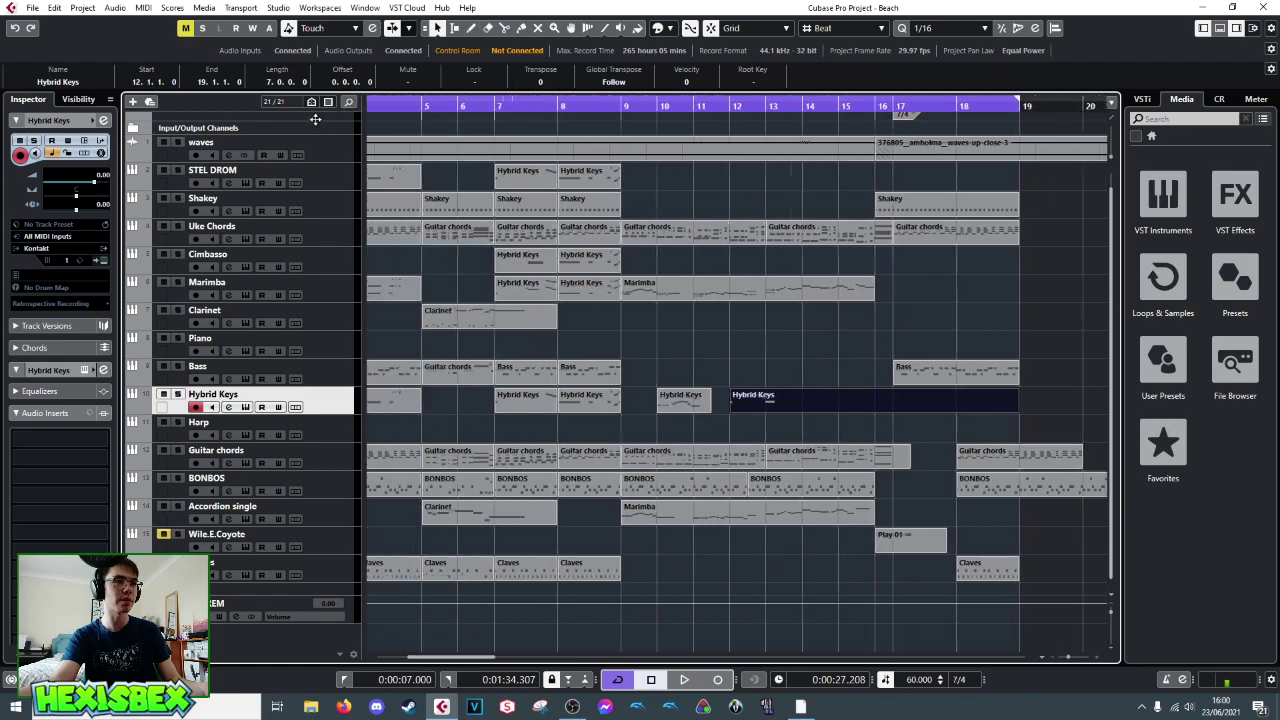
{"action": "left_click", "coordinate": [832, 106]}
{"action": "left_click_drag", "start_coordinate": [836, 124], "coordinate": [699, 163]}
{"action": "key", "text": "space"}
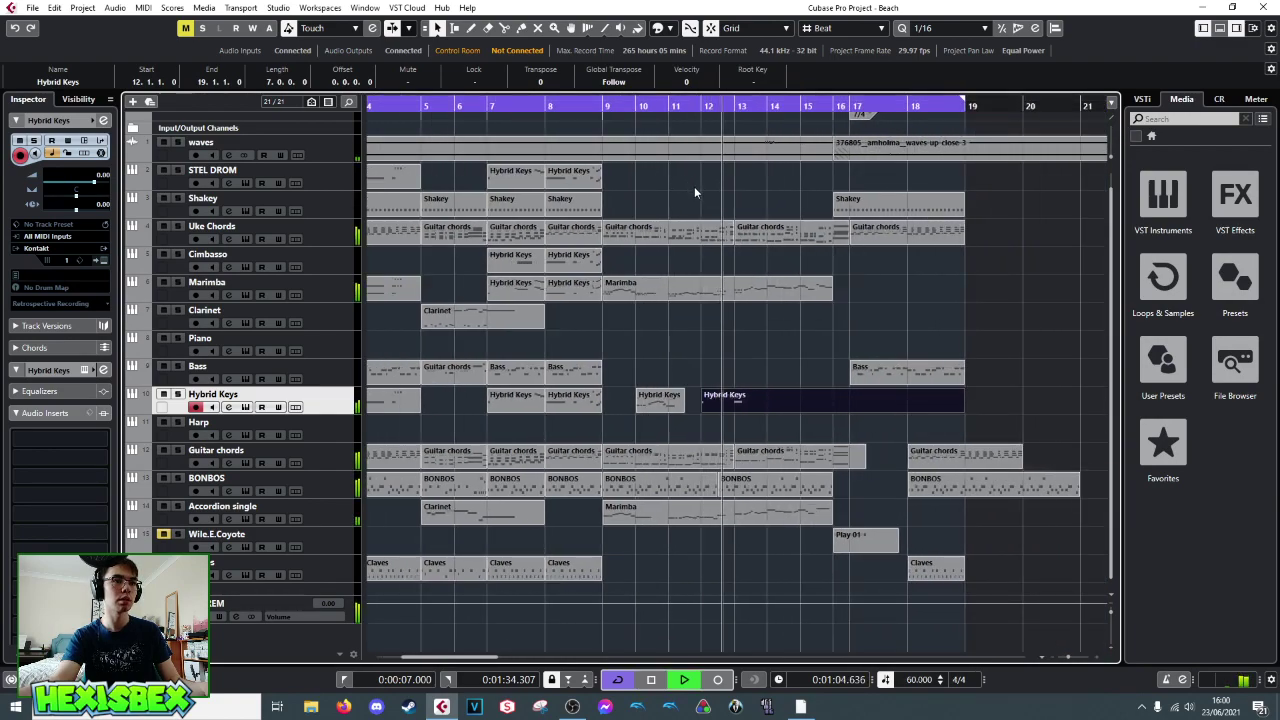
{"action": "key", "text": "space"}
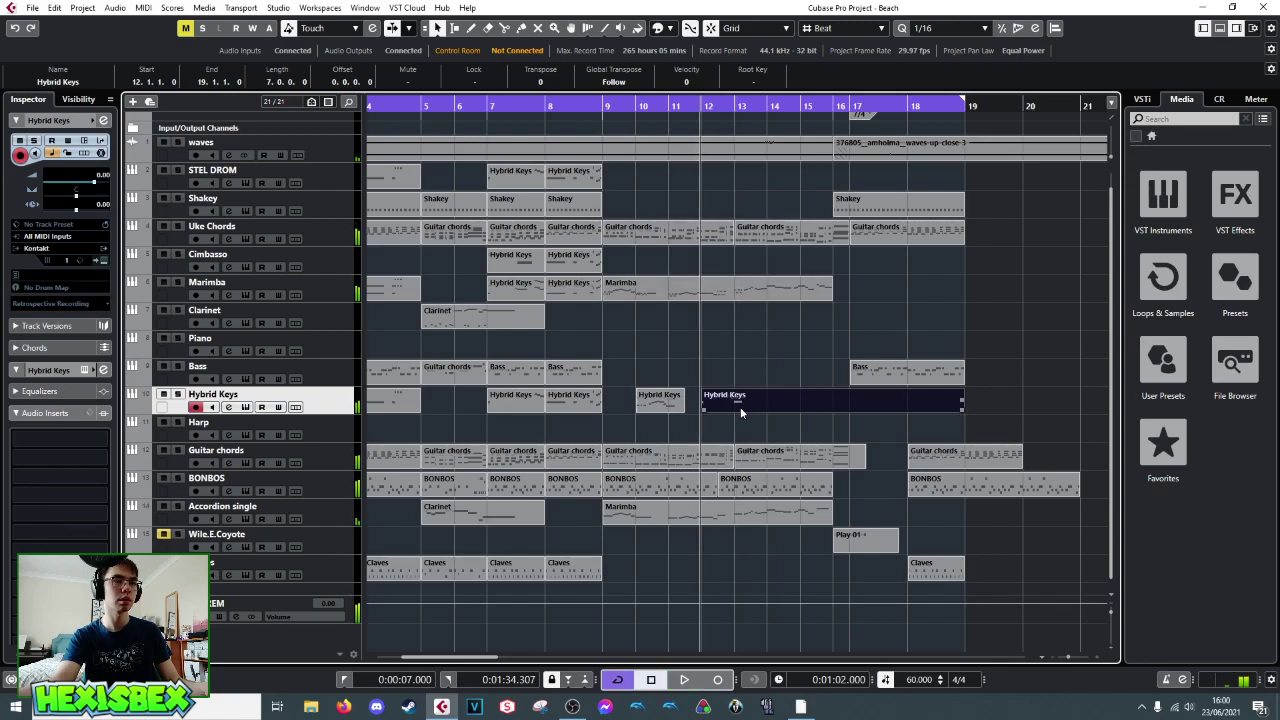
- Open the Hybrid Keys event at bar 12 in the Key Editor and play its phrase from the beginning
{"action": "double_click", "coordinate": [732, 407]}
{"action": "left_click_drag", "start_coordinate": [540, 488], "coordinate": [544, 493]}
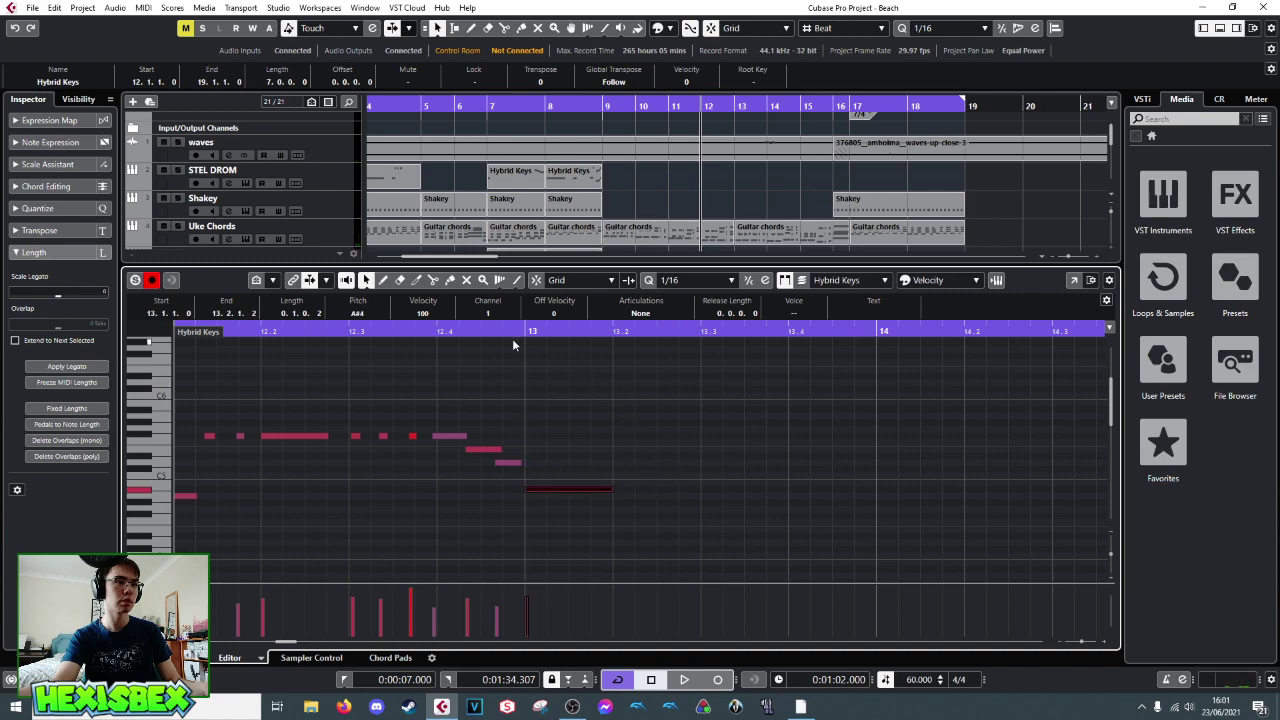
{"action": "left_click_drag", "start_coordinate": [513, 333], "coordinate": [220, 330]}
{"action": "key", "text": "space"}
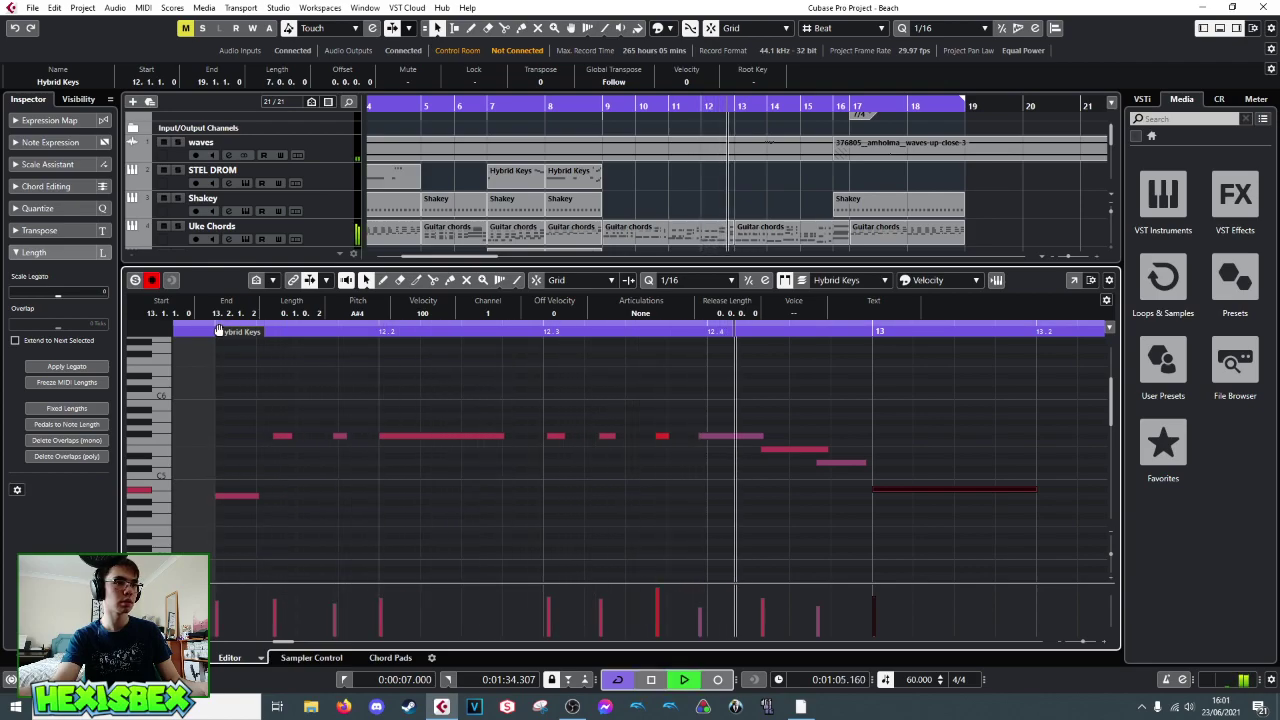
{"action": "key", "text": "space"}
- Adjust the timing of the three-note run before bar 13 to start at 12.4 and move the three short repeated notes earlier to about 12.3
{"action": "left_click_drag", "start_coordinate": [720, 422], "coordinate": [848, 496]}
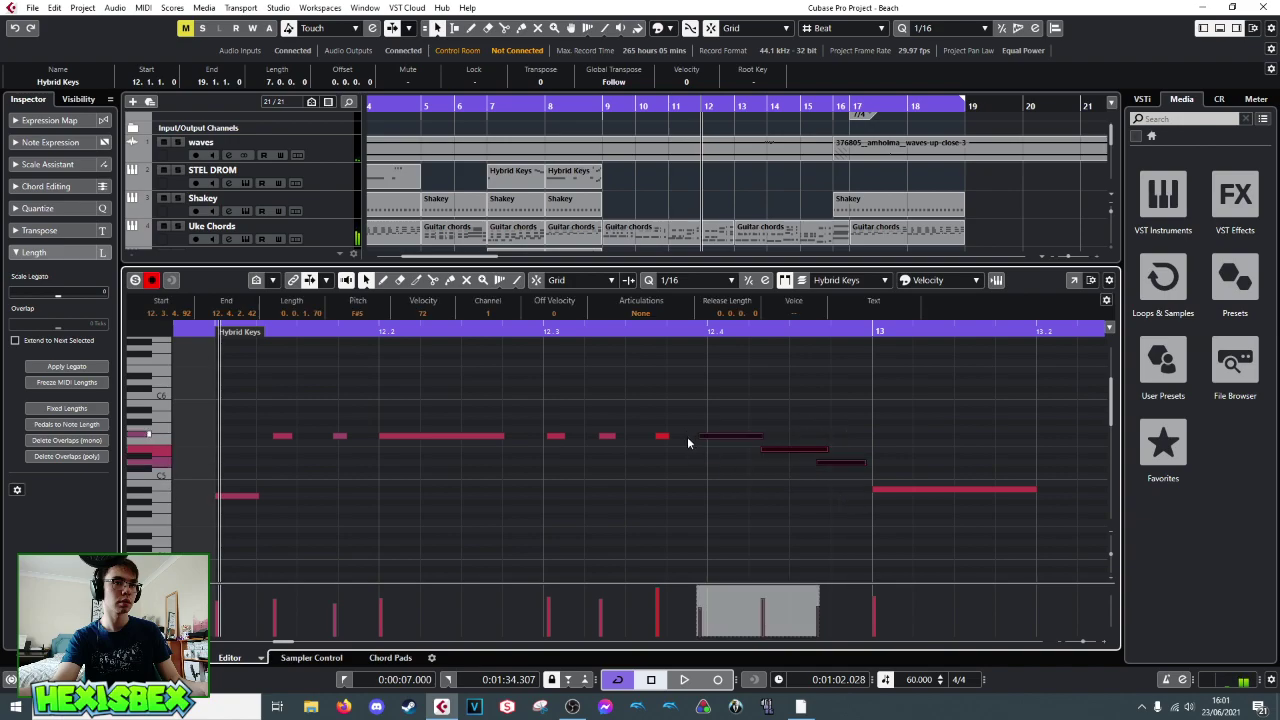
{"action": "left_click_drag", "start_coordinate": [717, 439], "coordinate": [869, 464]}
{"action": "left_click_drag", "start_coordinate": [550, 430], "coordinate": [663, 449]}
{"action": "left_click_drag", "start_coordinate": [559, 437], "coordinate": [553, 437]}
- Play the retimed Hybrid Keys phrase from bar 12 and close the Key Editor
{"action": "key", "text": "space"}
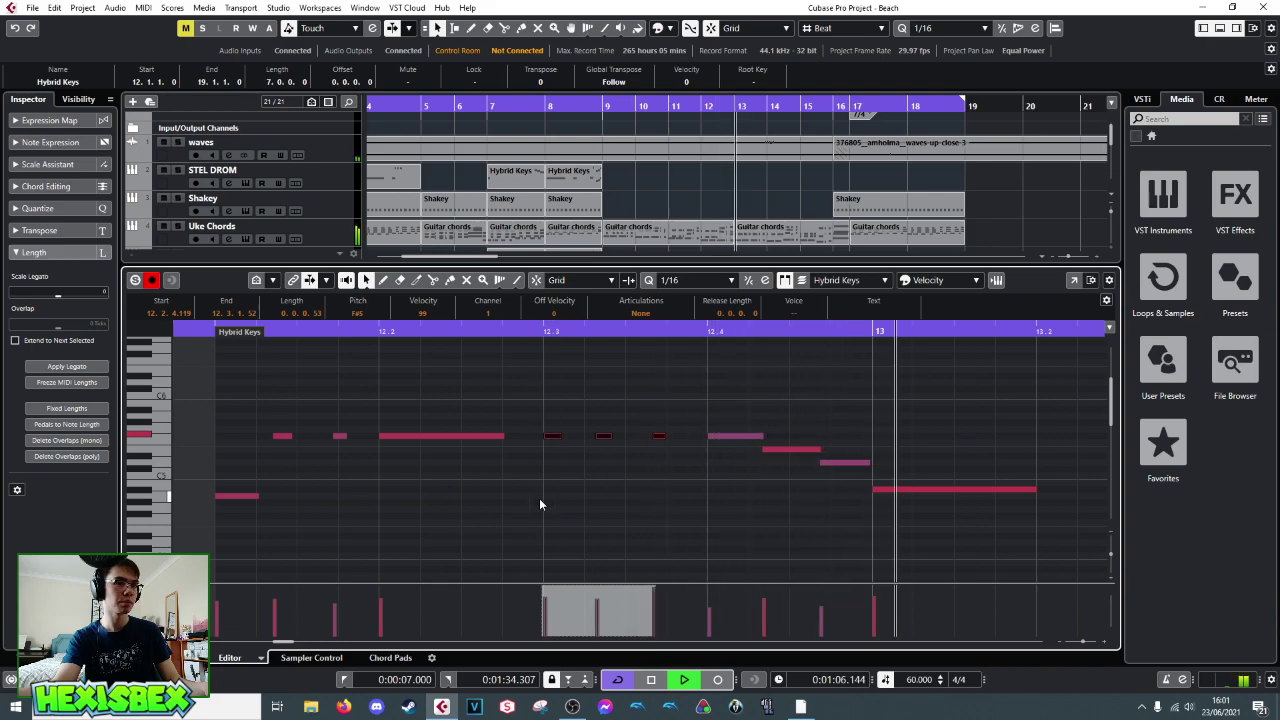
{"action": "key", "text": "space"}
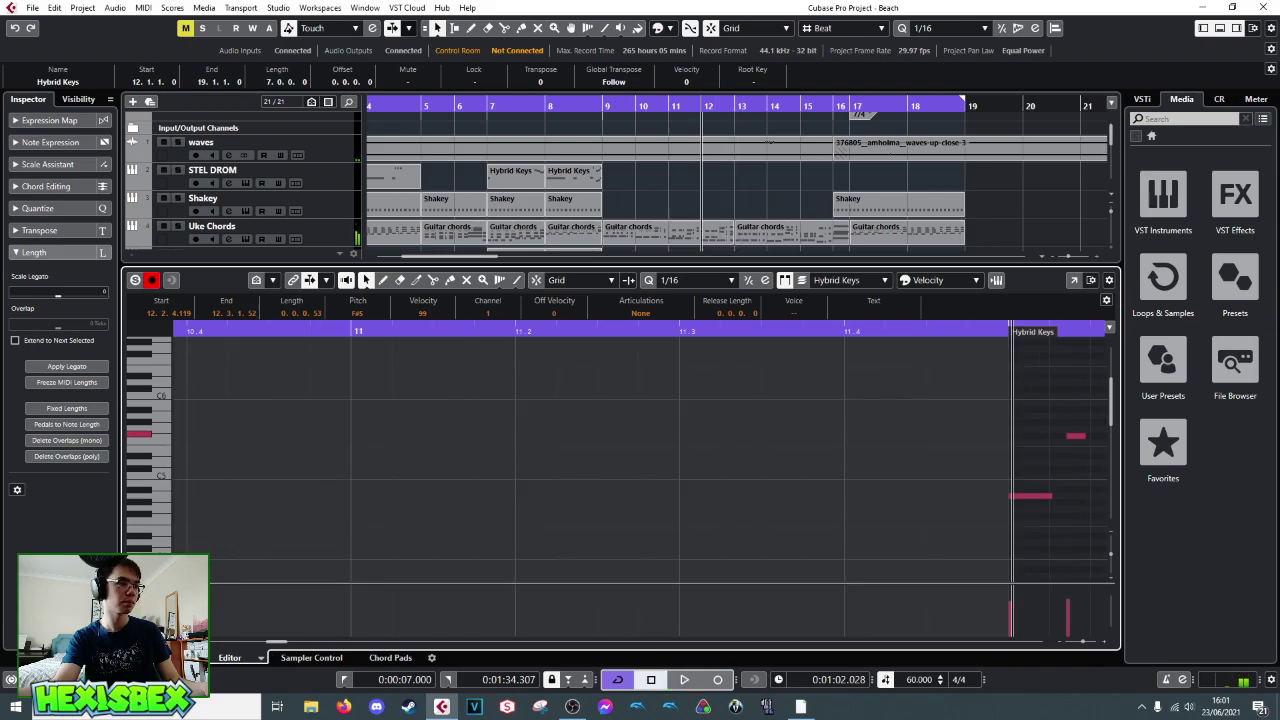
{"action": "key", "text": "ctrl+e"}
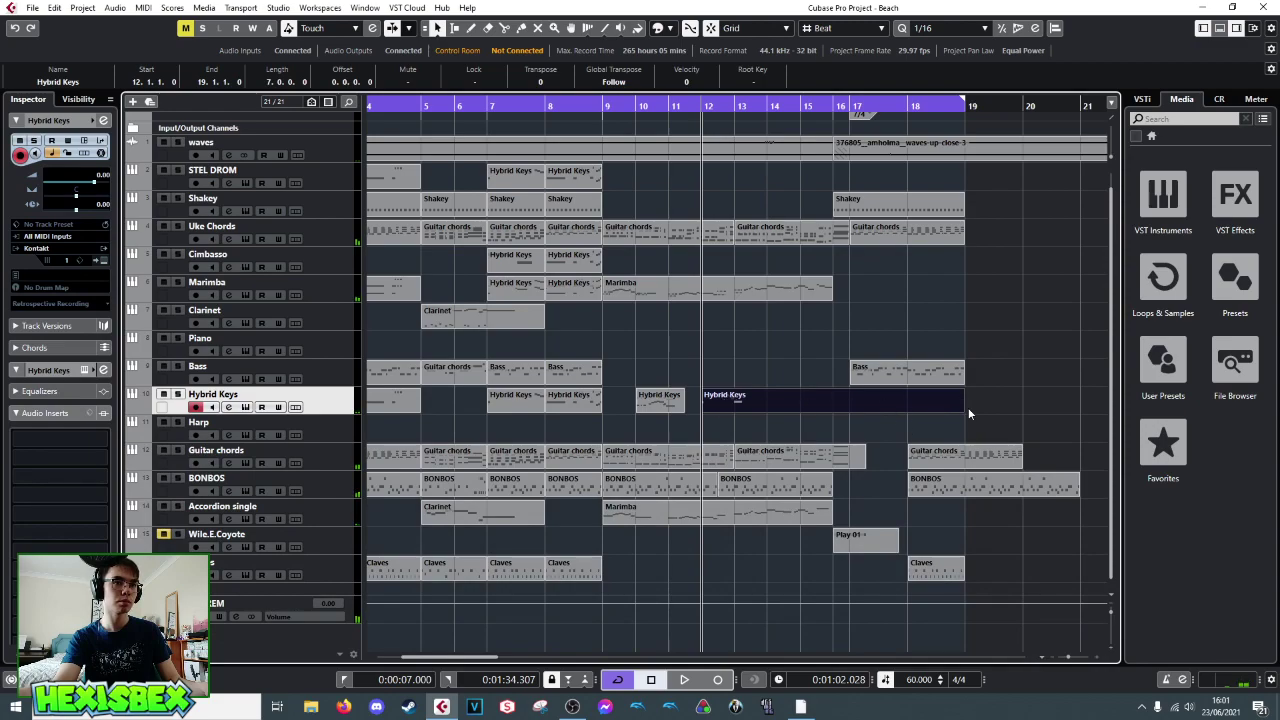
- Trim the Hybrid Keys event at bar 12 to end at 13.3 and duplicate all its notes in the Key Editor
{"action": "left_click_drag", "start_coordinate": [958, 411], "coordinate": [751, 408]}
{"action": "key", "text": "ctrl+e"}
{"action": "left_click_drag", "start_coordinate": [180, 410], "coordinate": [834, 552]}
{"action": "key", "text": "alt+d"}
{"action": "left_click_drag", "start_coordinate": [742, 336], "coordinate": [742, 314]}
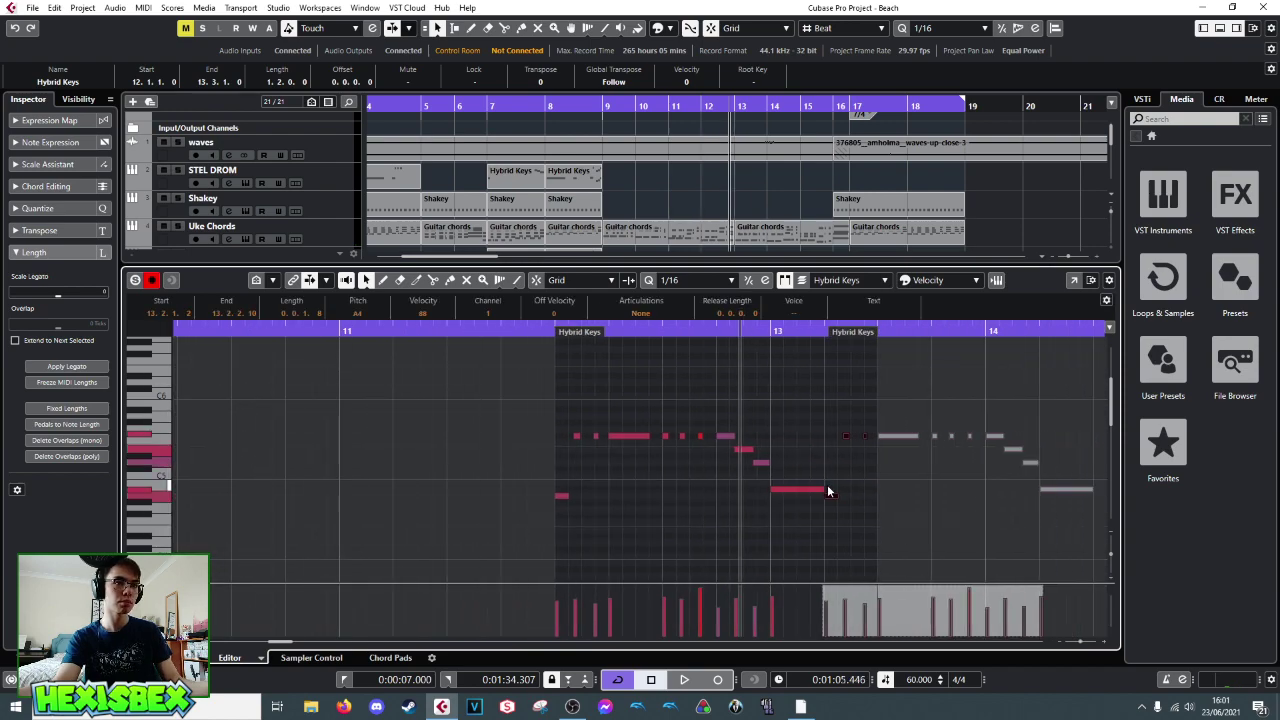
- Move the duplicated notes one octave below the original phrase and align their start to 12.1
{"action": "left_click_drag", "start_coordinate": [832, 500], "coordinate": [564, 527]}
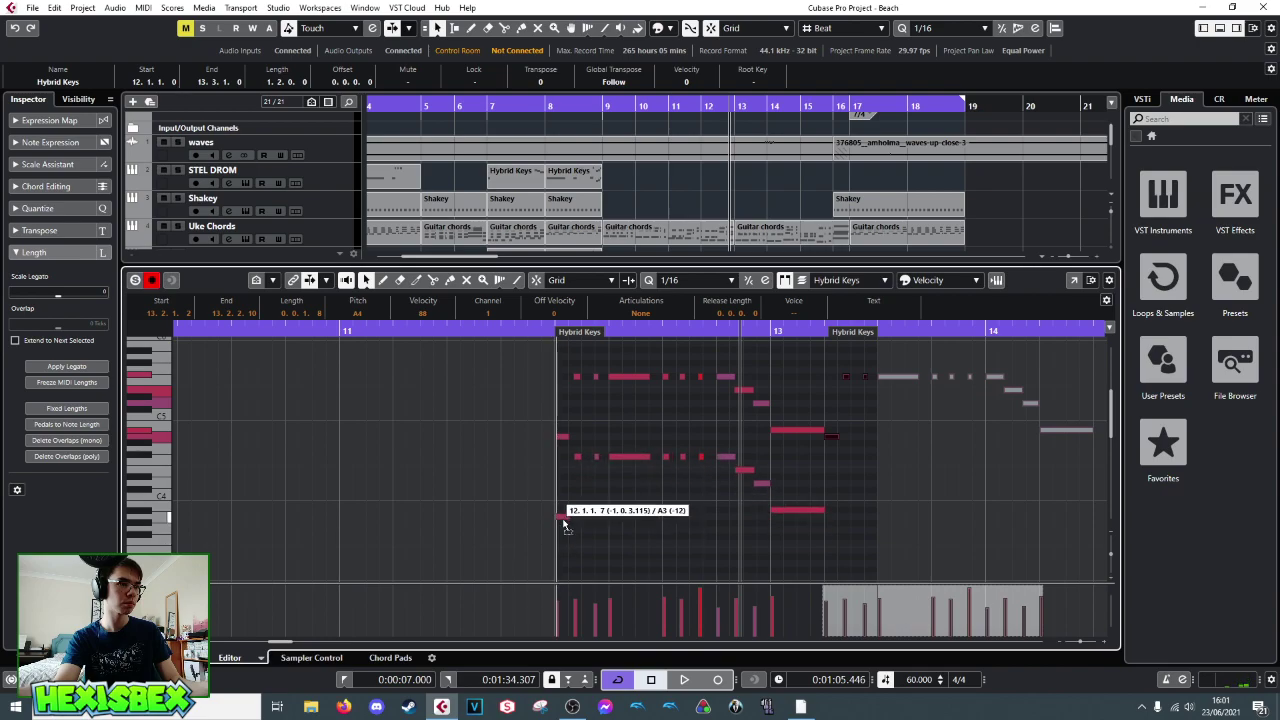
{"action": "left_click_drag", "start_coordinate": [563, 521], "coordinate": [566, 528]}
{"action": "left_click", "coordinate": [564, 521]}
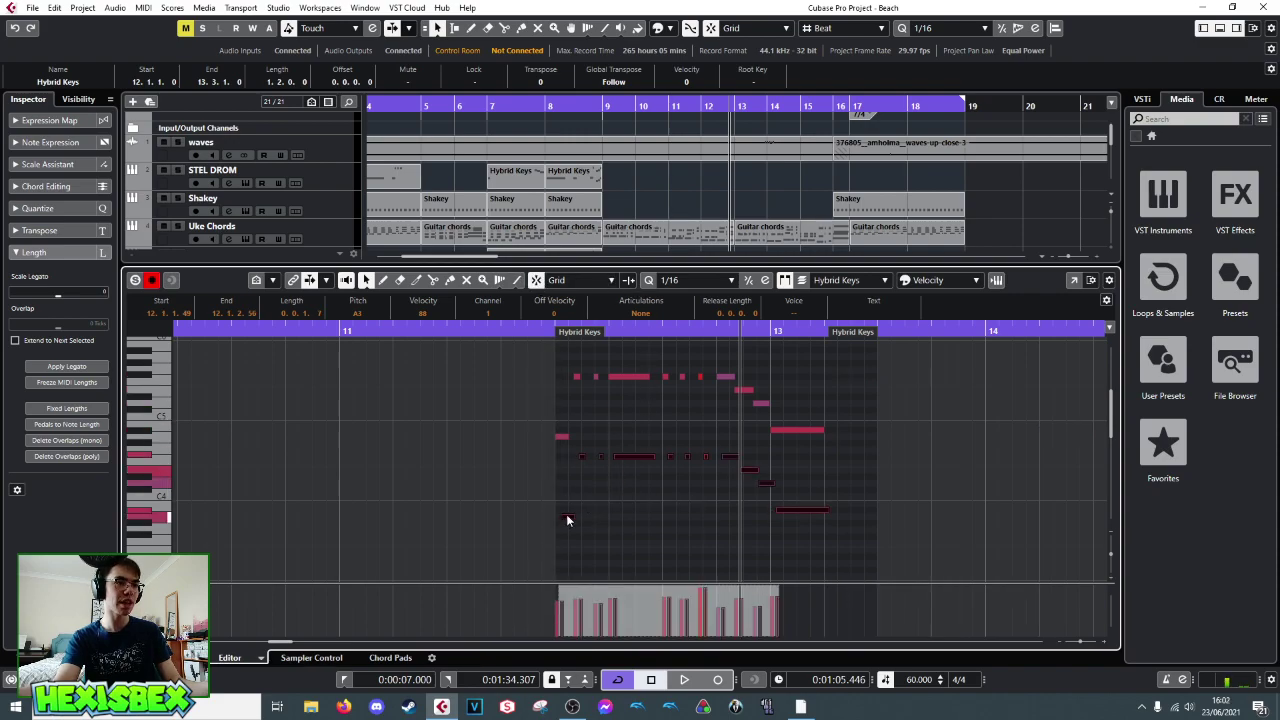
{"action": "left_click_drag", "start_coordinate": [566, 520], "coordinate": [561, 521]}
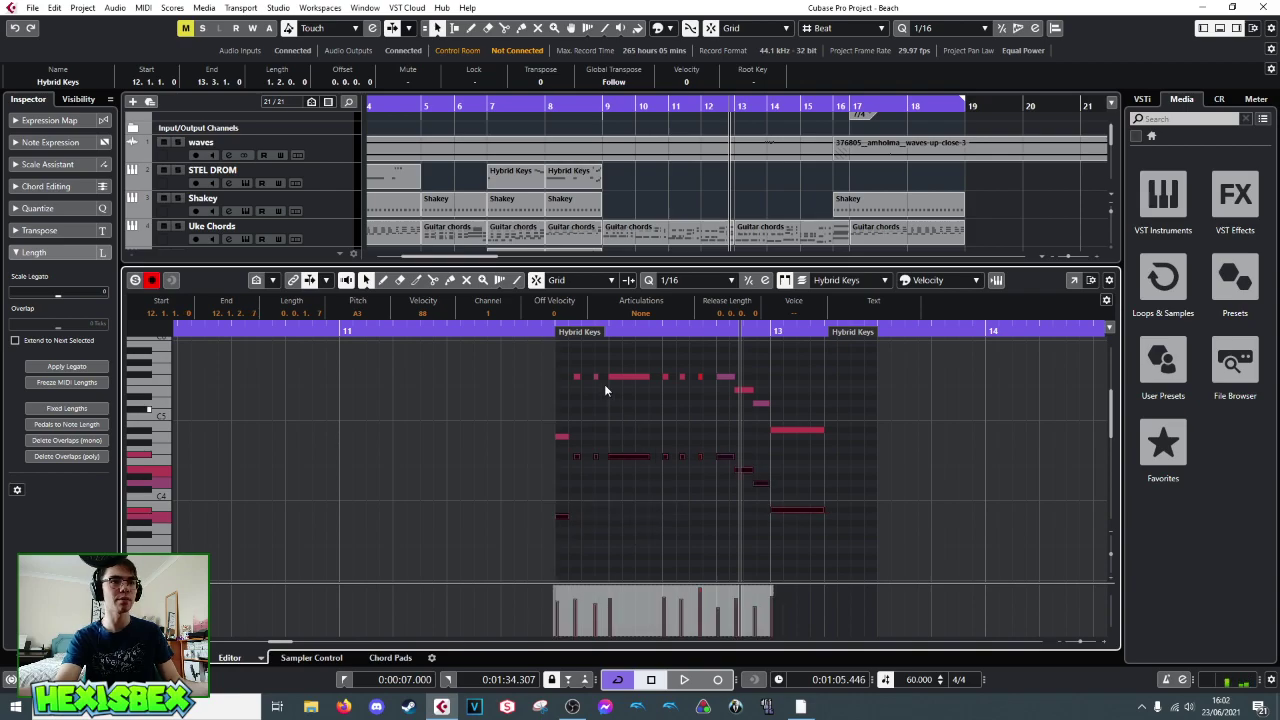
- Play the octave-doubled Hybrid Keys phrase from bar 12 and close the Key Editor
{"action": "left_click", "coordinate": [540, 332]}
{"action": "key", "text": "space"}
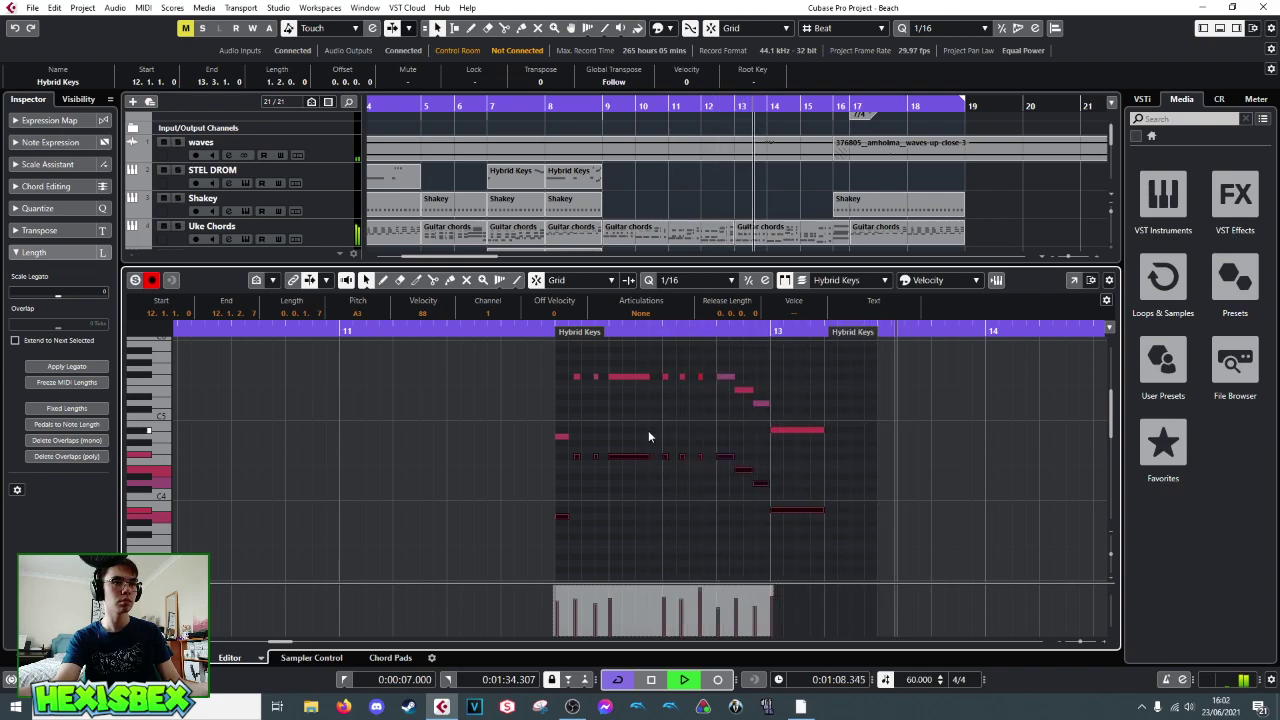
{"action": "key", "text": "ctrl+e"}
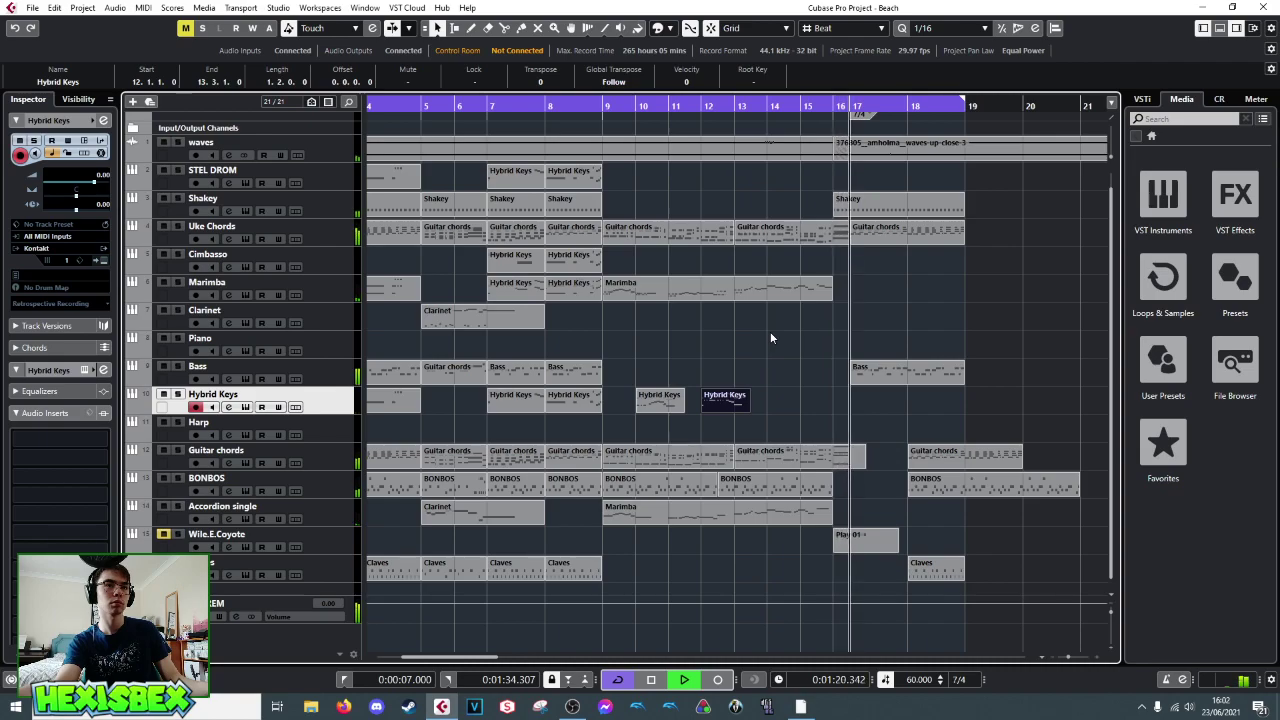
{"action": "key", "text": "space"}
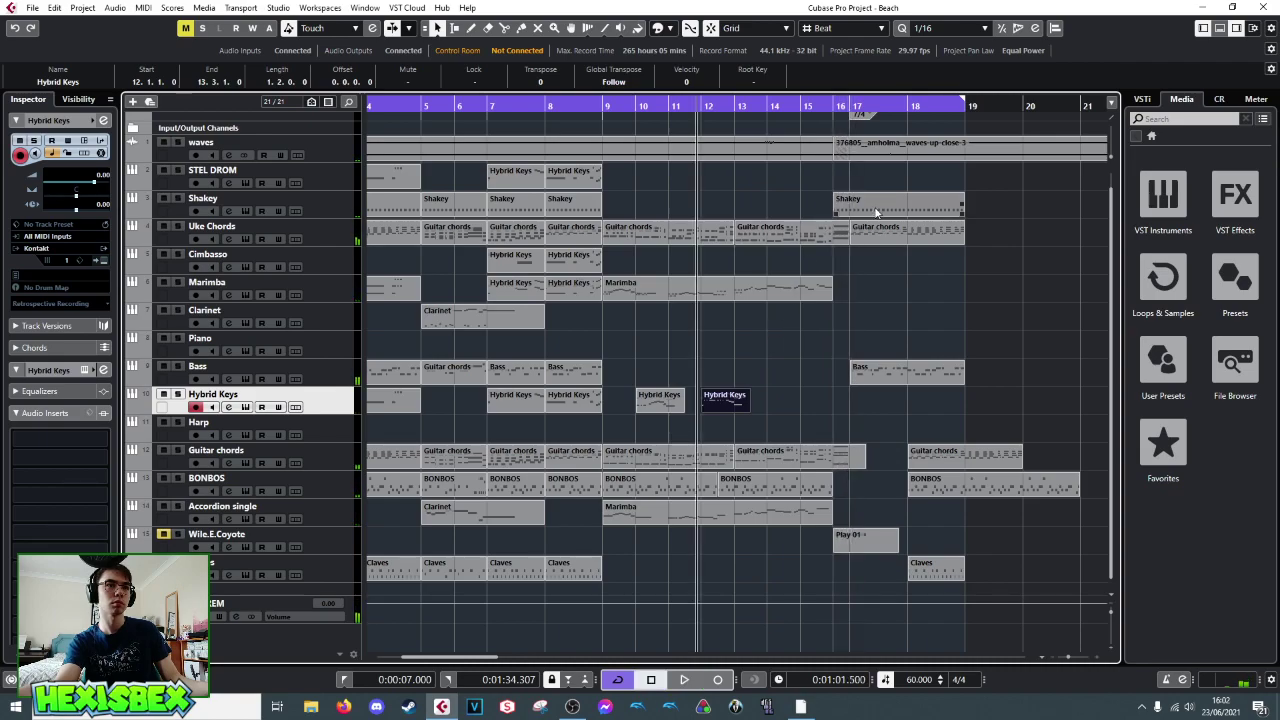
- Copy Shakey events to bars 9, 11 and 14, and extend the bar 11 copy to end at bar 14
{"action": "left_click", "coordinate": [601, 205]}
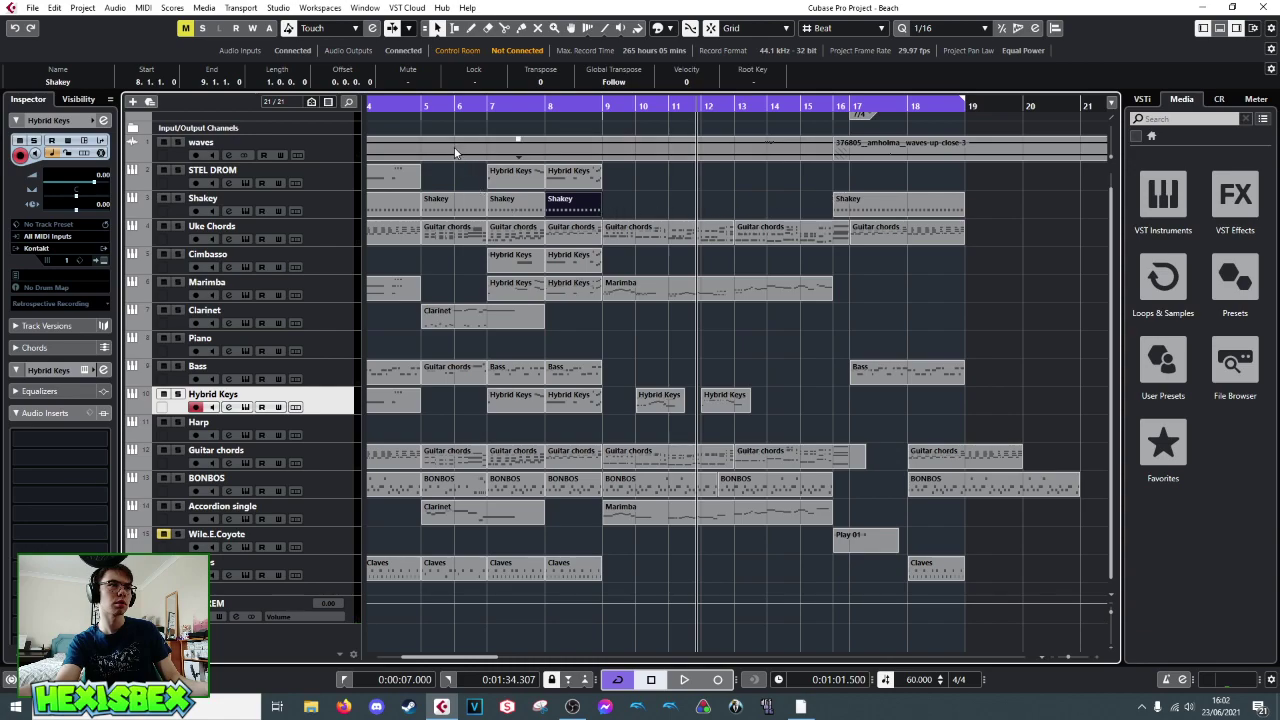
{"action": "left_click", "coordinate": [476, 211]}
{"action": "mouse_move", "coordinate": [478, 230]}
{"action": "left_mouse_down"}
{"action": "mouse_move", "coordinate": [570, 208]}
{"action": "mouse_move", "coordinate": [795, 209]}
{"action": "mouse_move", "coordinate": [766, 200]}
{"action": "mouse_move", "coordinate": [766, 213]}
{"action": "mouse_move", "coordinate": [788, 213]}
{"action": "left_mouse_up"}
{"action": "key", "text": "ctrl+shift+a"}
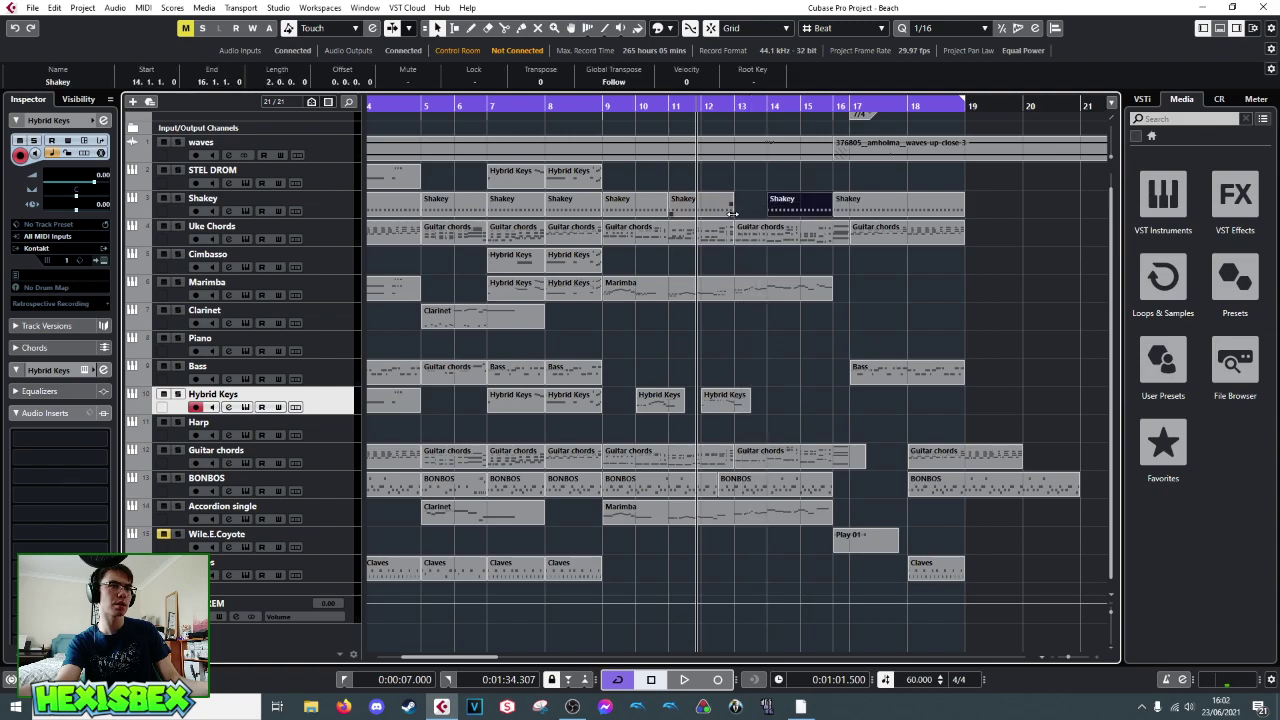
{"action": "left_click_drag", "start_coordinate": [733, 212], "coordinate": [755, 213]}
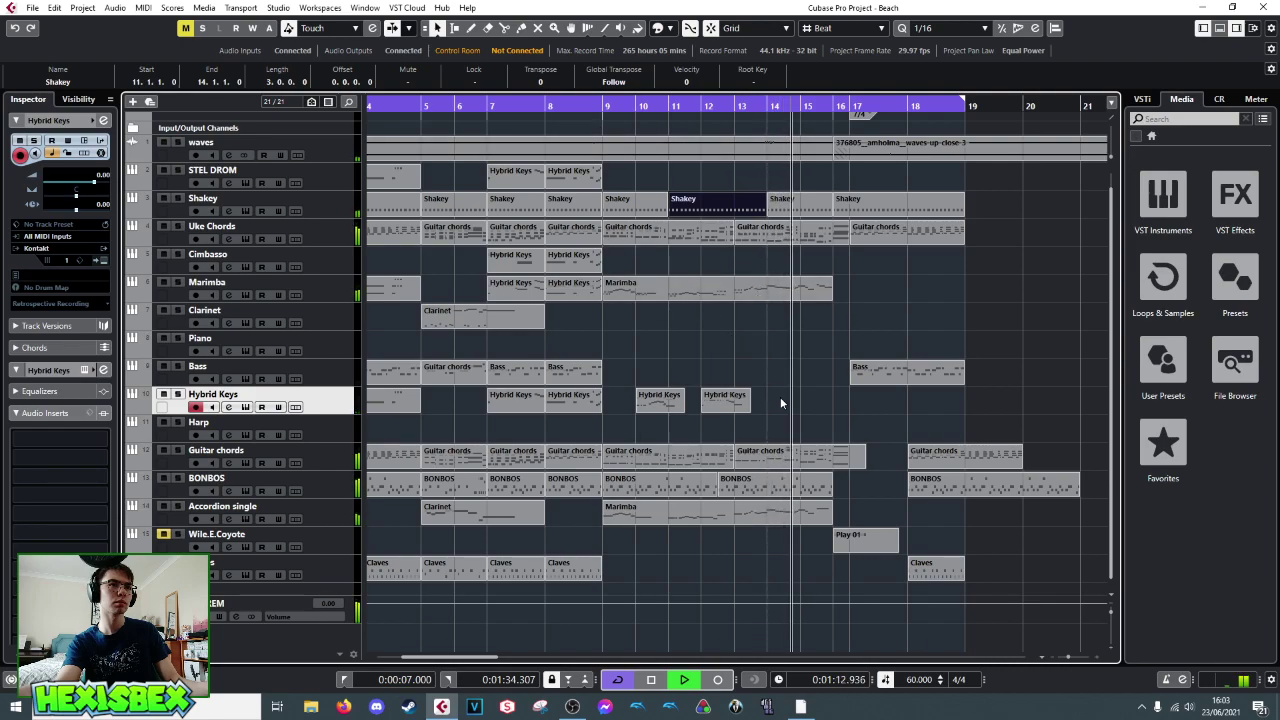
- Play the section with the added Shakey part and replay it from bar 13
{"action": "key", "text": "space"}
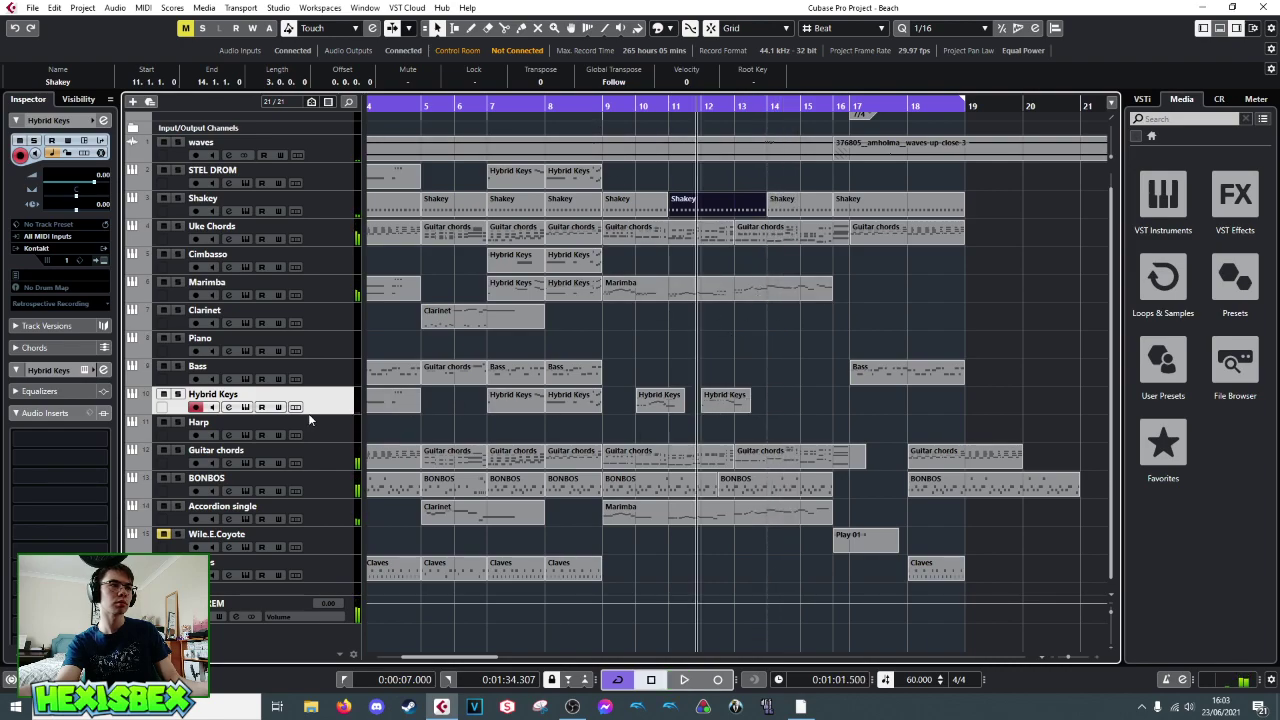
{"action": "left_click_drag", "start_coordinate": [768, 105], "coordinate": [646, 142]}
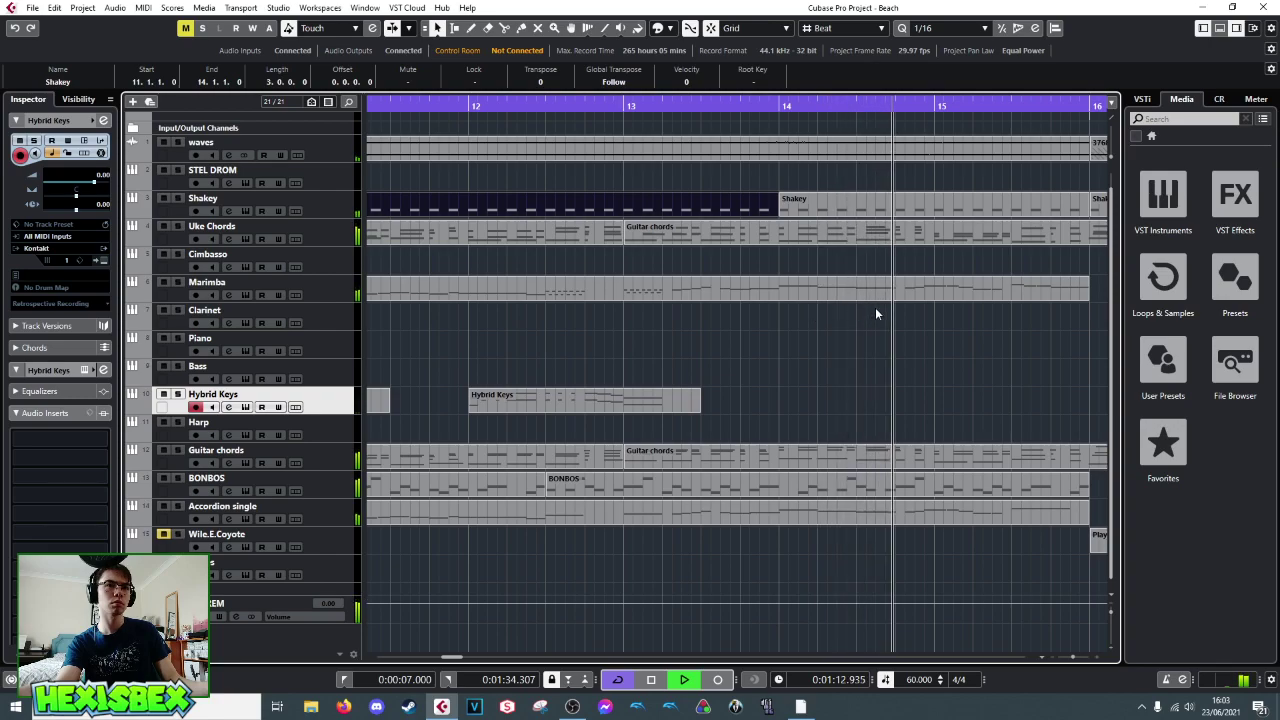
{"action": "key", "text": "space"}
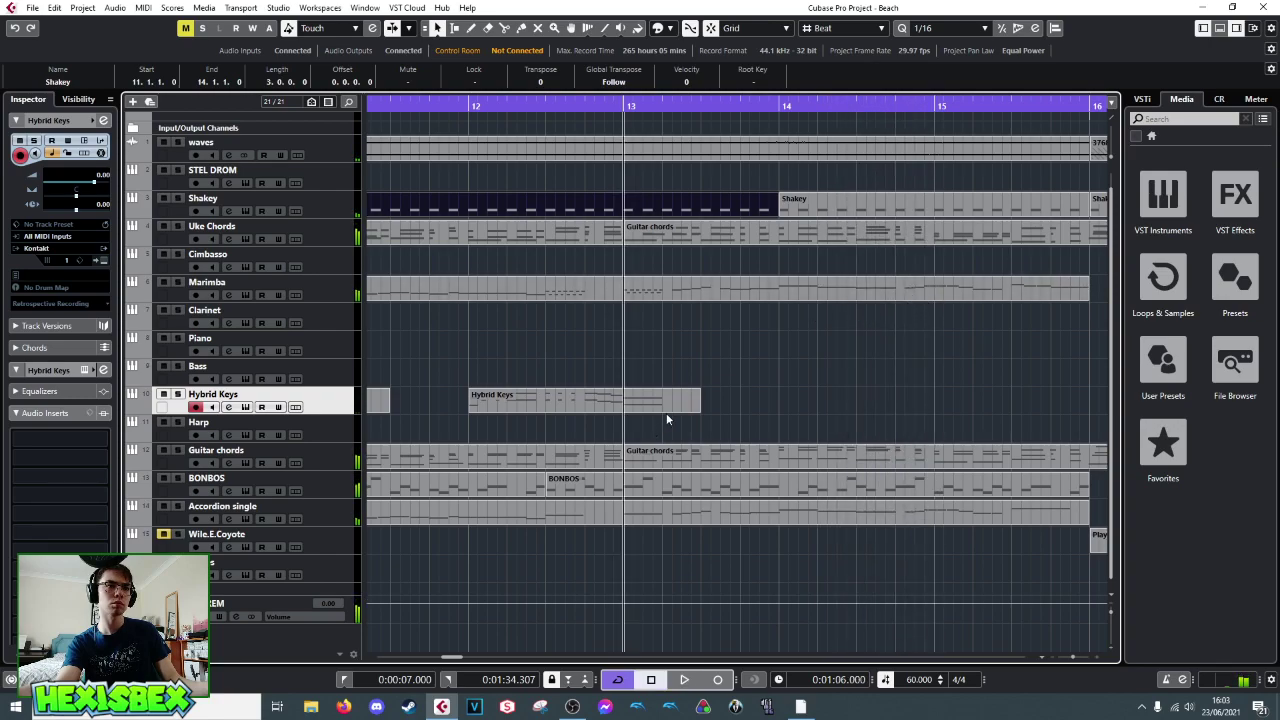
- Split the Marimba event at 14.4 and copy its second part onto the Hybrid Keys track at the same position
{"action": "right_click", "coordinate": [900, 297]}
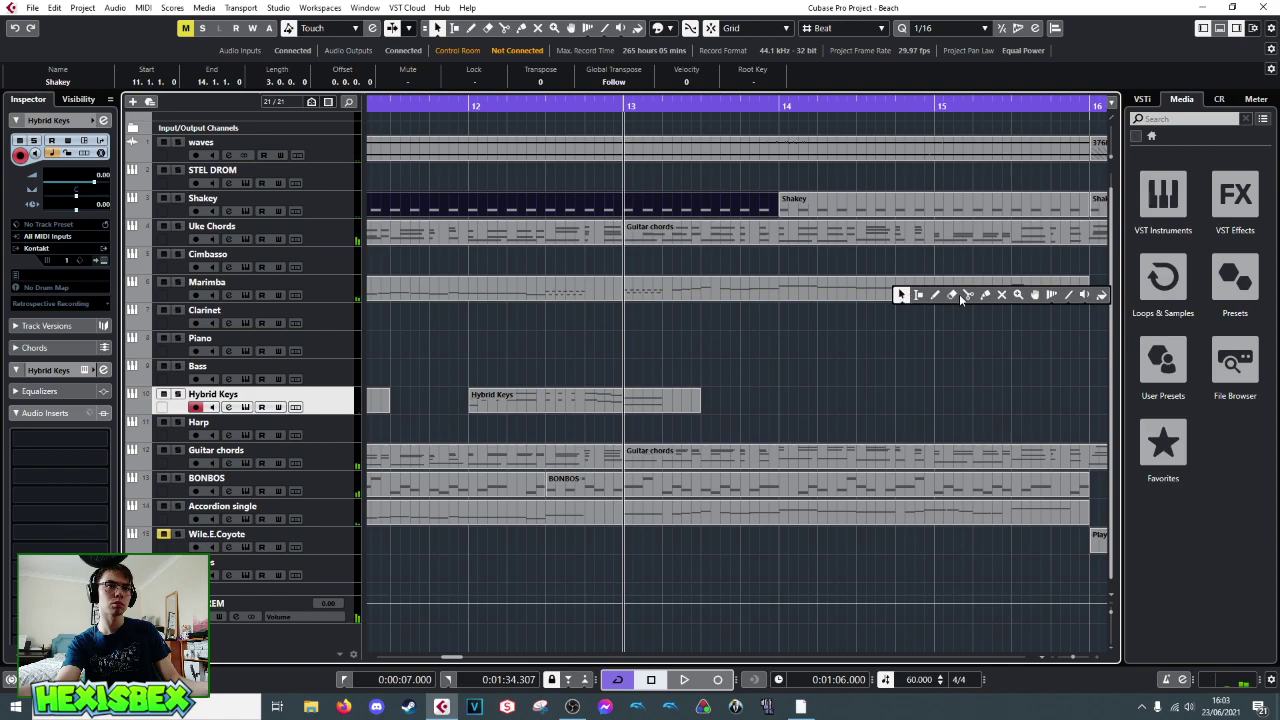
{"action": "left_click", "coordinate": [964, 296]}
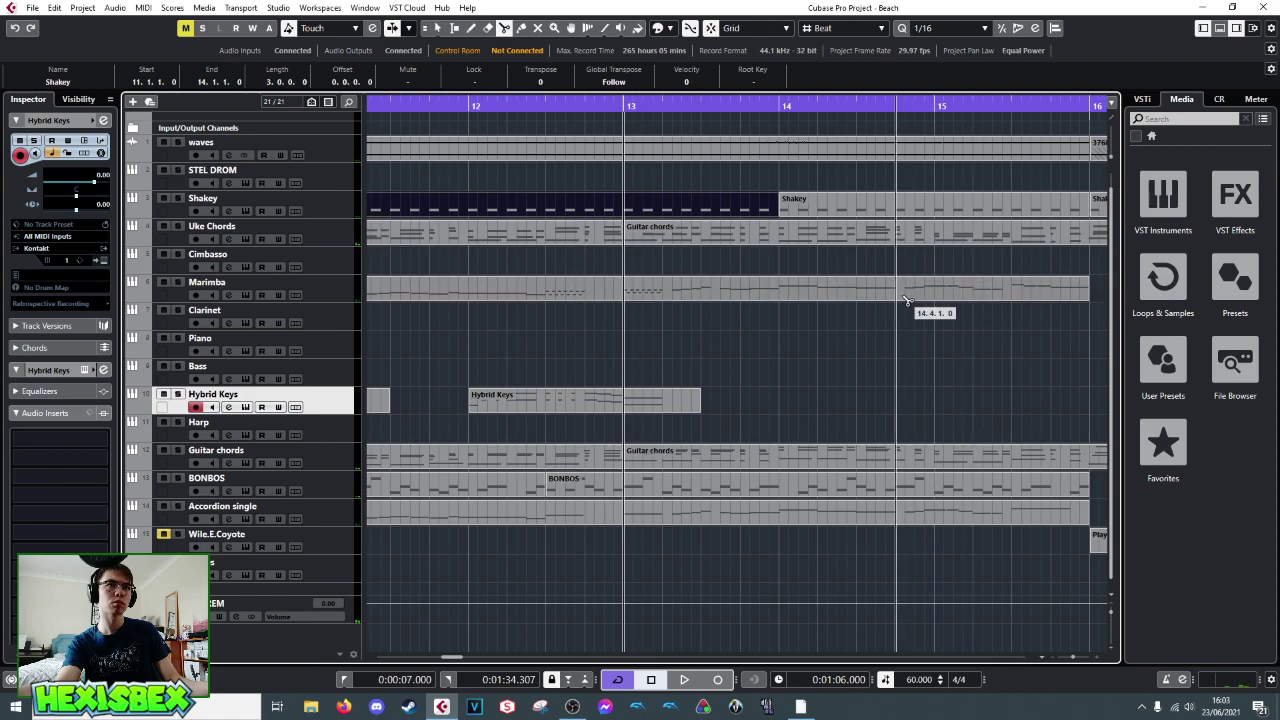
{"action": "left_click", "coordinate": [906, 299]}
{"action": "right_click", "coordinate": [908, 298]}
{"action": "left_click", "coordinate": [910, 297]}
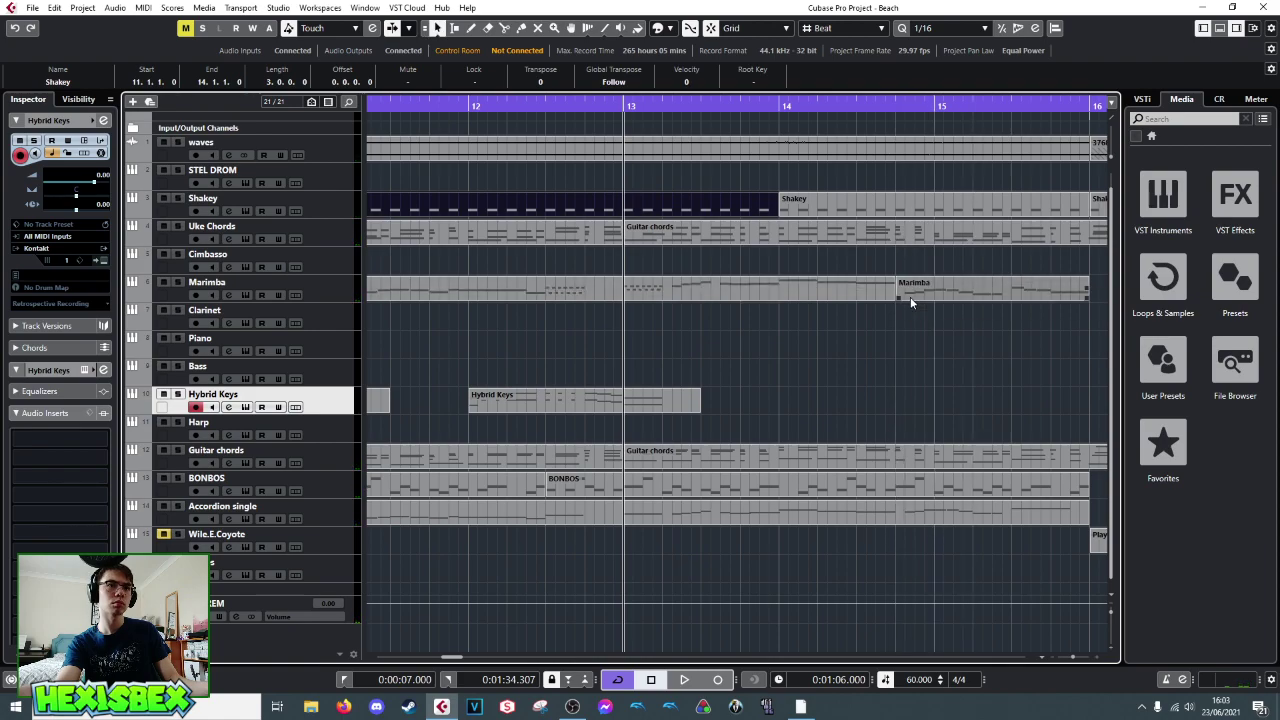
{"action": "left_click", "coordinate": [910, 297]}
{"action": "scroll", "coordinate": [918, 335], "scroll_direction": "right", "scroll_amount": 3}
{"action": "left_click_drag", "start_coordinate": [912, 302], "coordinate": [748, 398]}
- Open the copied Marimba phrase in the Key Editor, play it from bar 13, and solo the Hybrid Keys track
{"action": "double_click", "coordinate": [727, 401]}
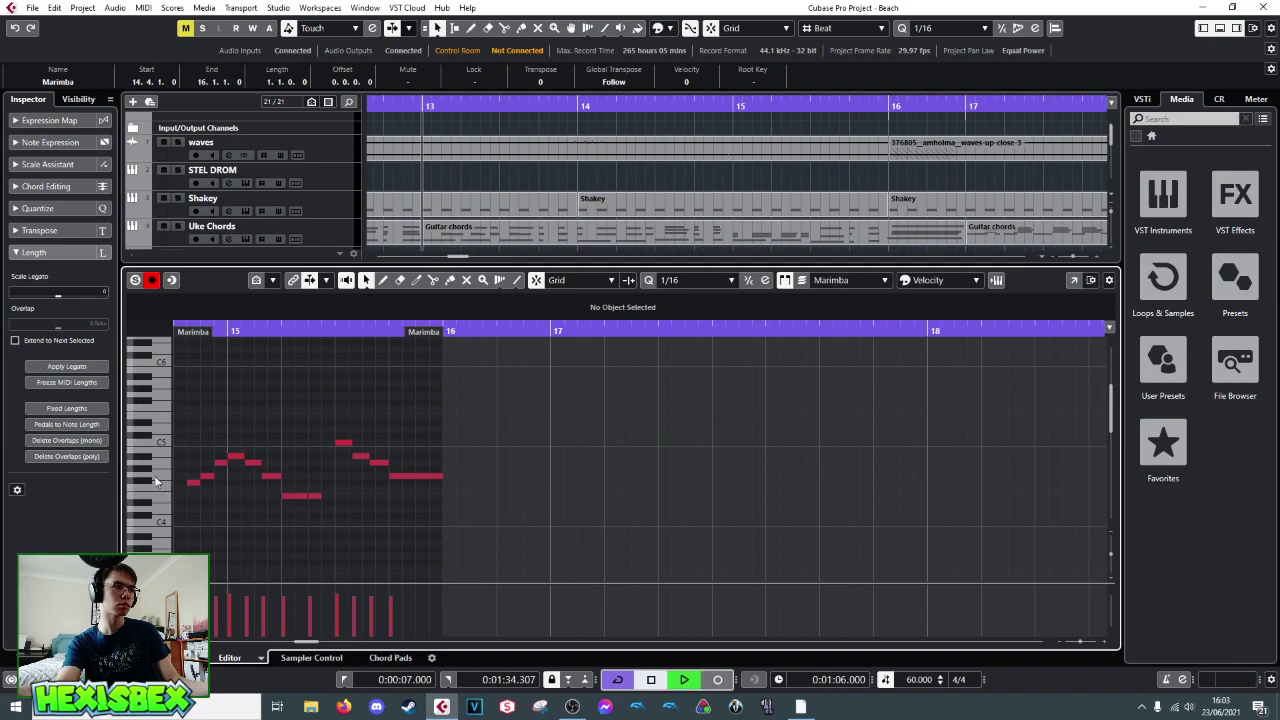
{"action": "key", "text": "space"}
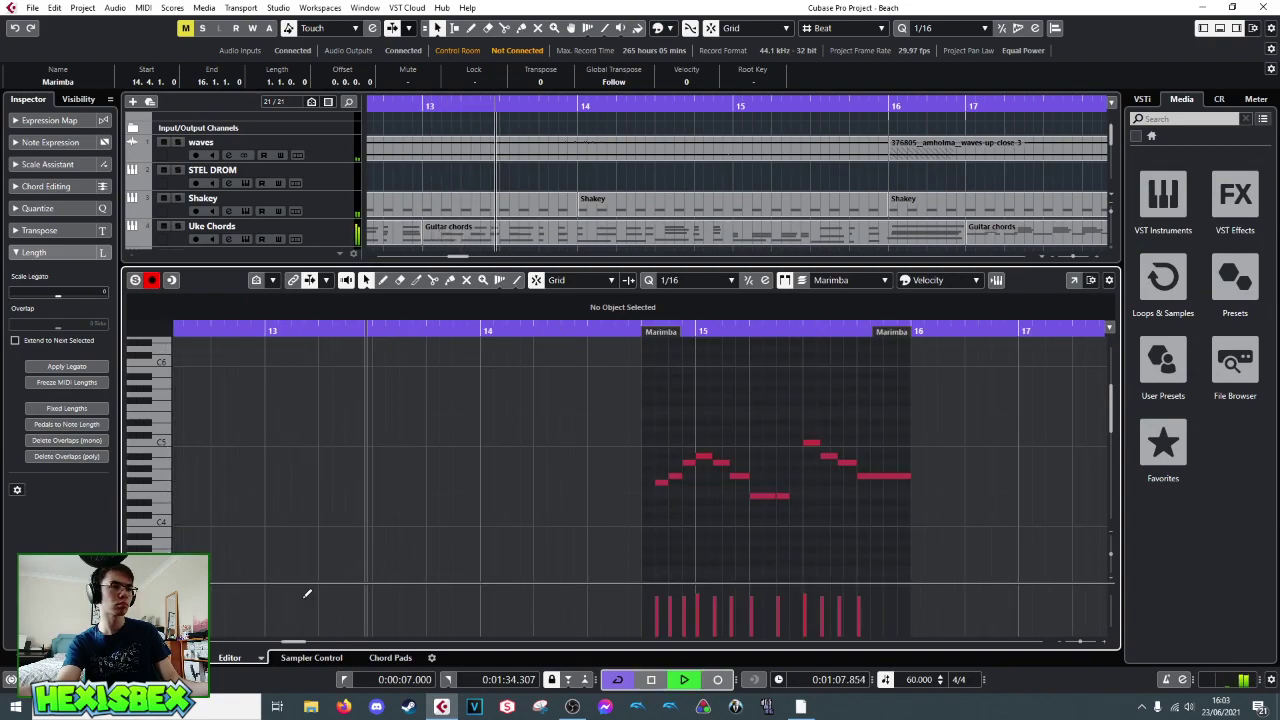
{"action": "key", "text": "ctrl+e"}
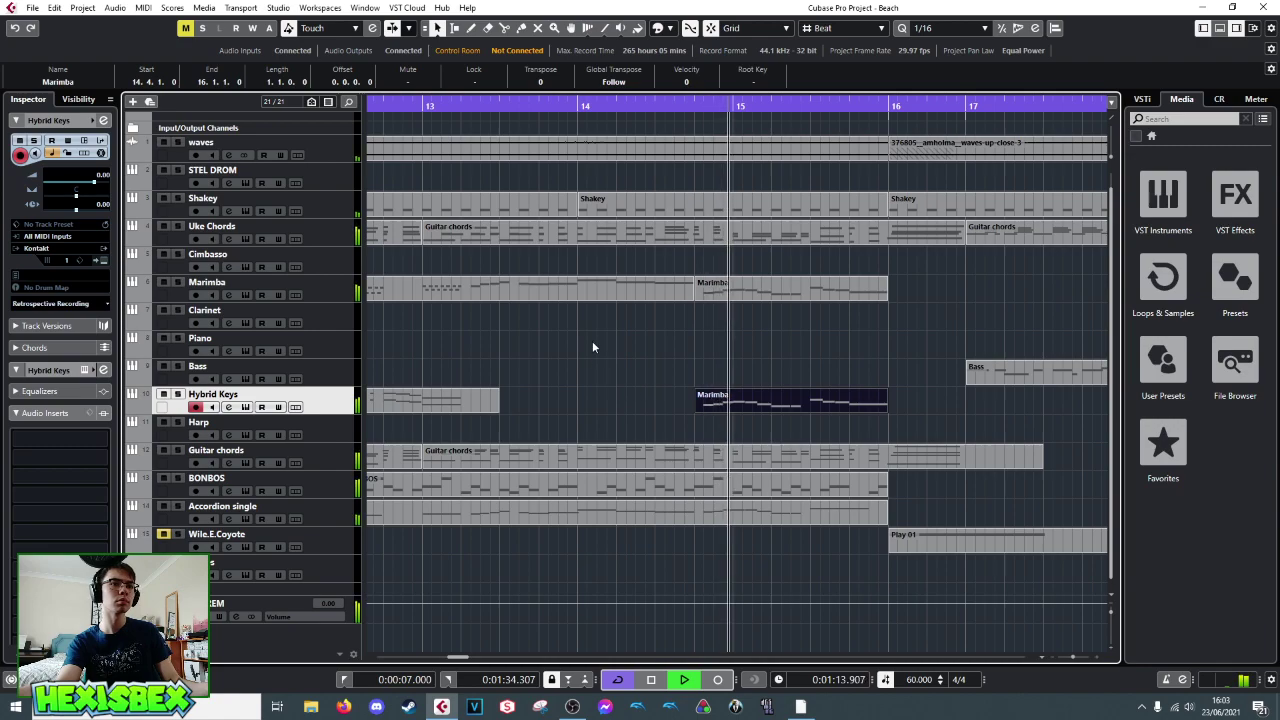
{"action": "left_click", "coordinate": [178, 394]}
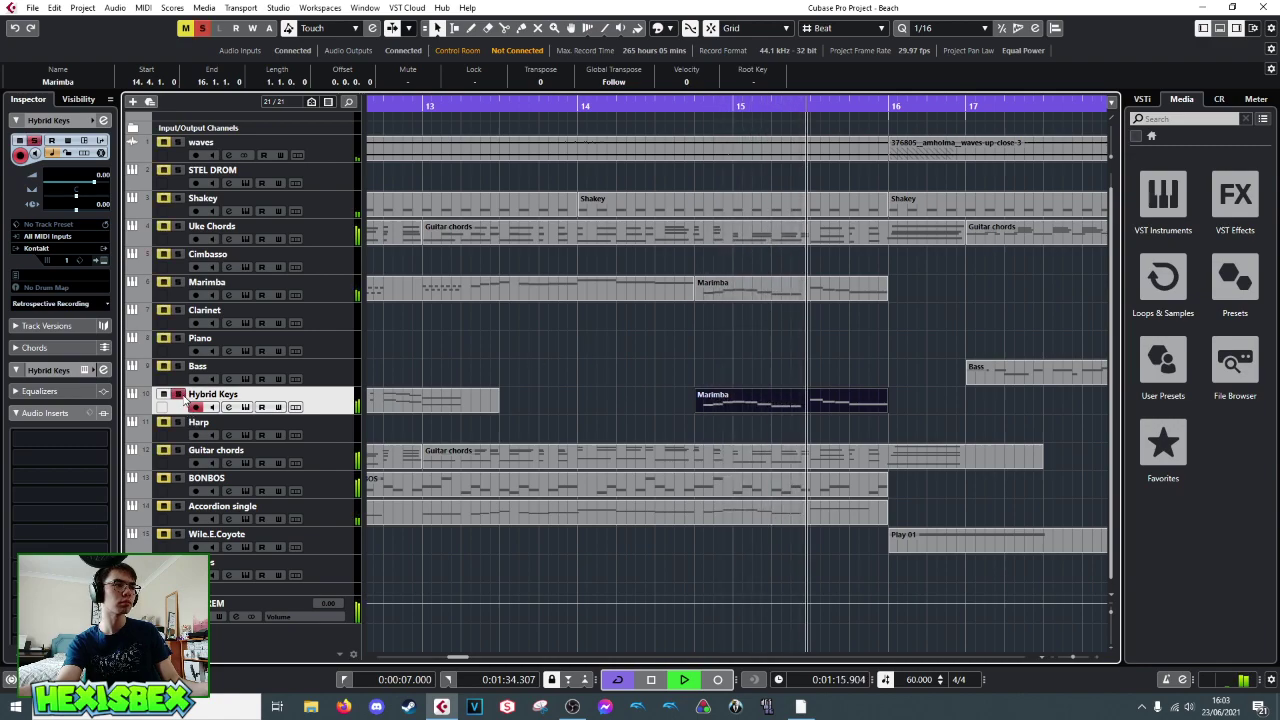
{"action": "key", "text": "space"}
- Double the copied Marimba phrase on Hybrid Keys one octave lower, play it, and close the Key Editor
{"action": "double_click", "coordinate": [729, 405]}
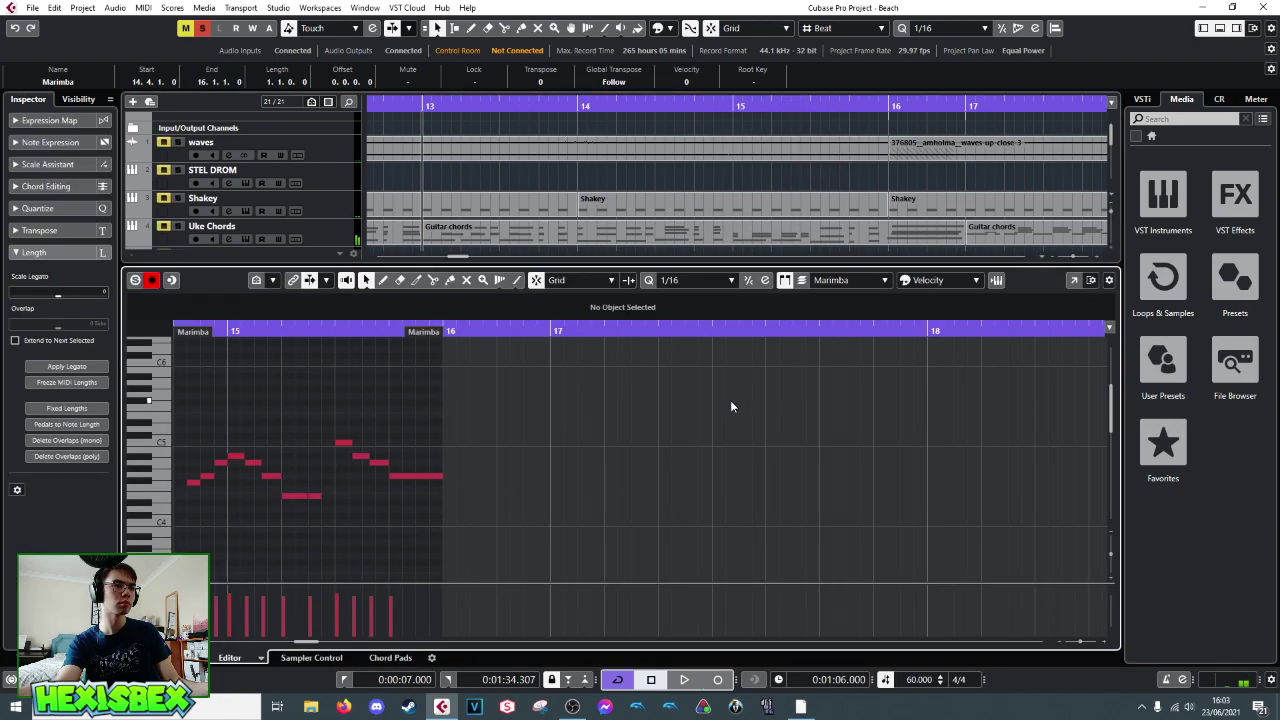
{"action": "left_click_drag", "start_coordinate": [189, 429], "coordinate": [200, 567]}
{"action": "key", "text": "alt+d"}
{"action": "key", "text": "space"}
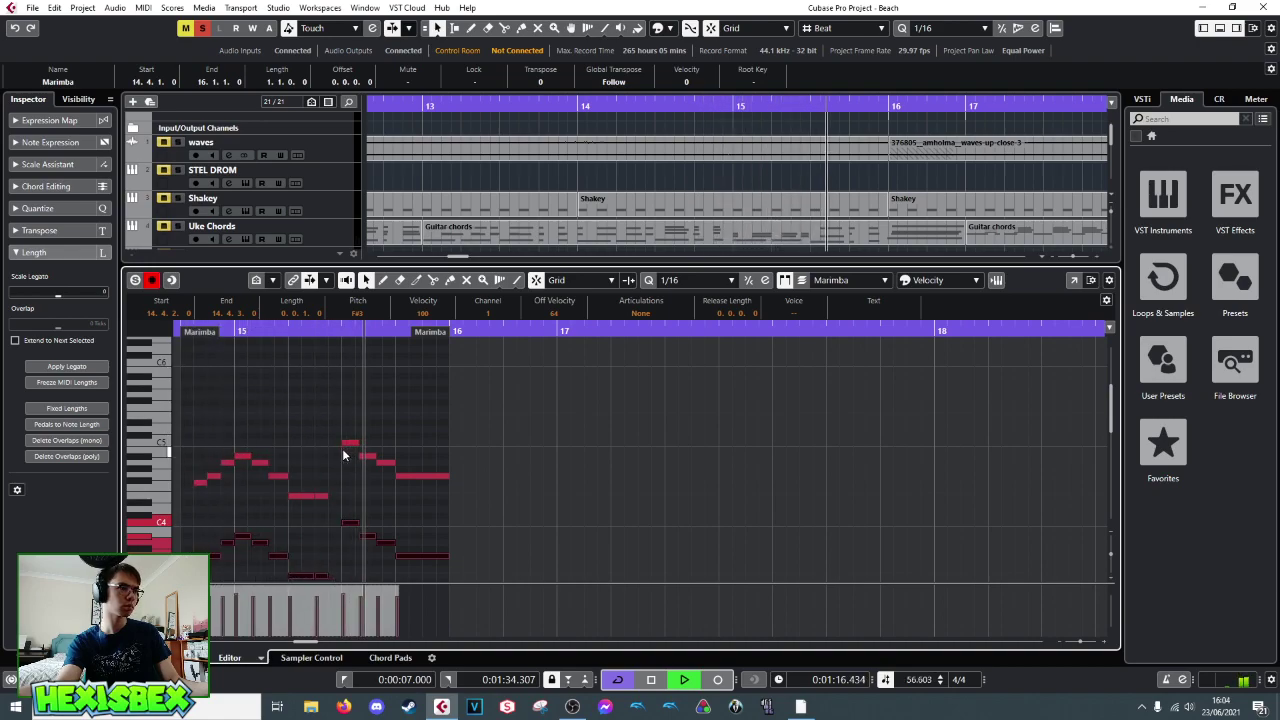
{"action": "key", "text": "space"}
{"action": "key", "text": "ctrl+e"}
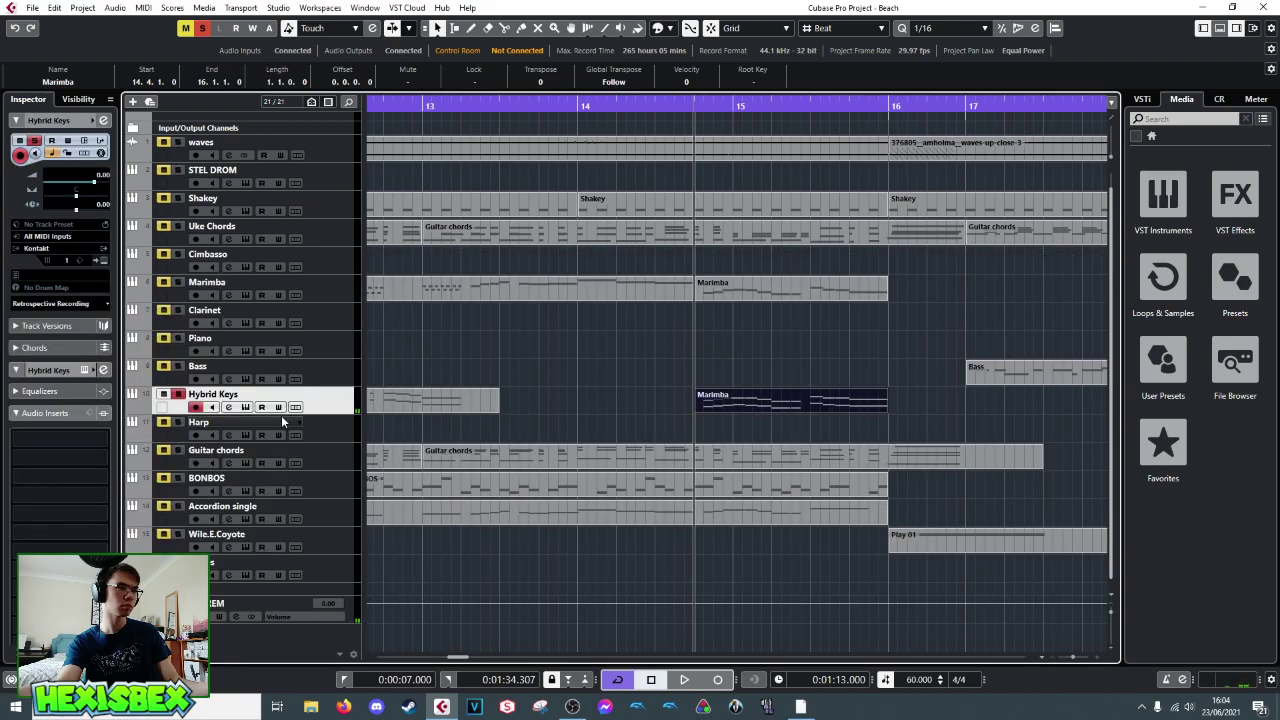
- Unsolo Hybrid Keys and play the arrangement from 14.3 through the loop back to the opening bars
{"action": "left_click", "coordinate": [657, 106]}
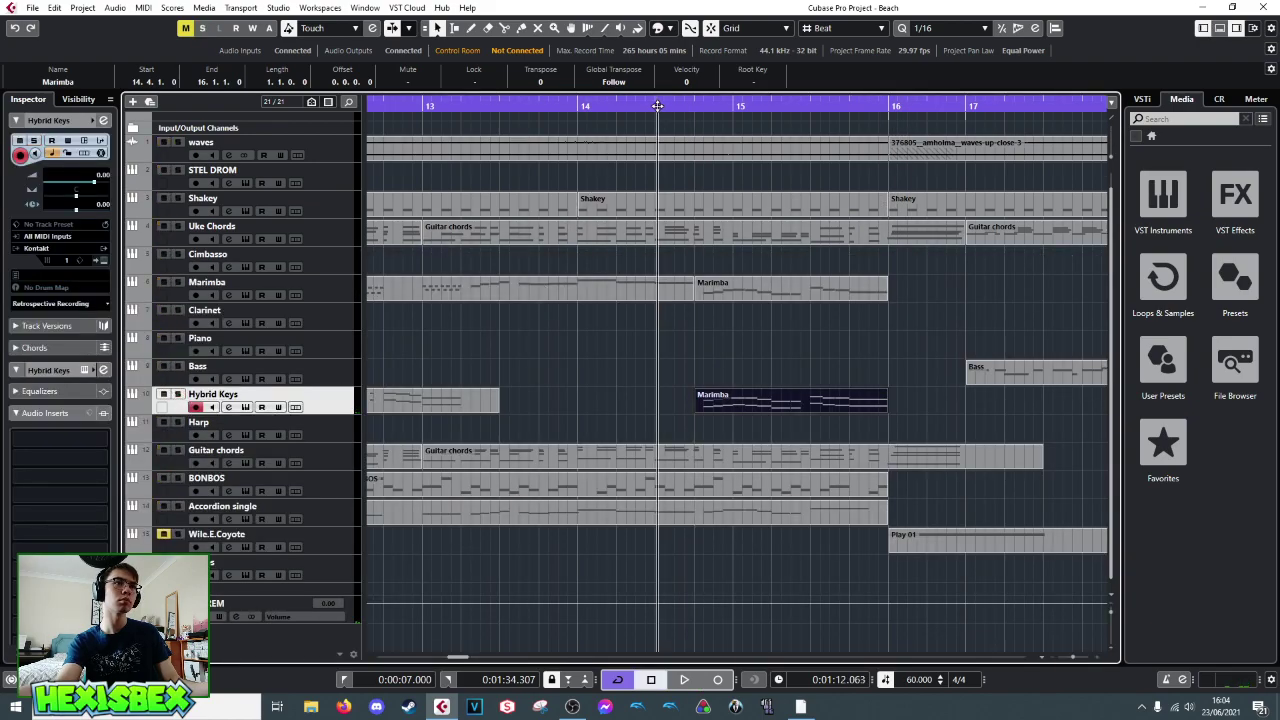
{"action": "key", "text": "space"}
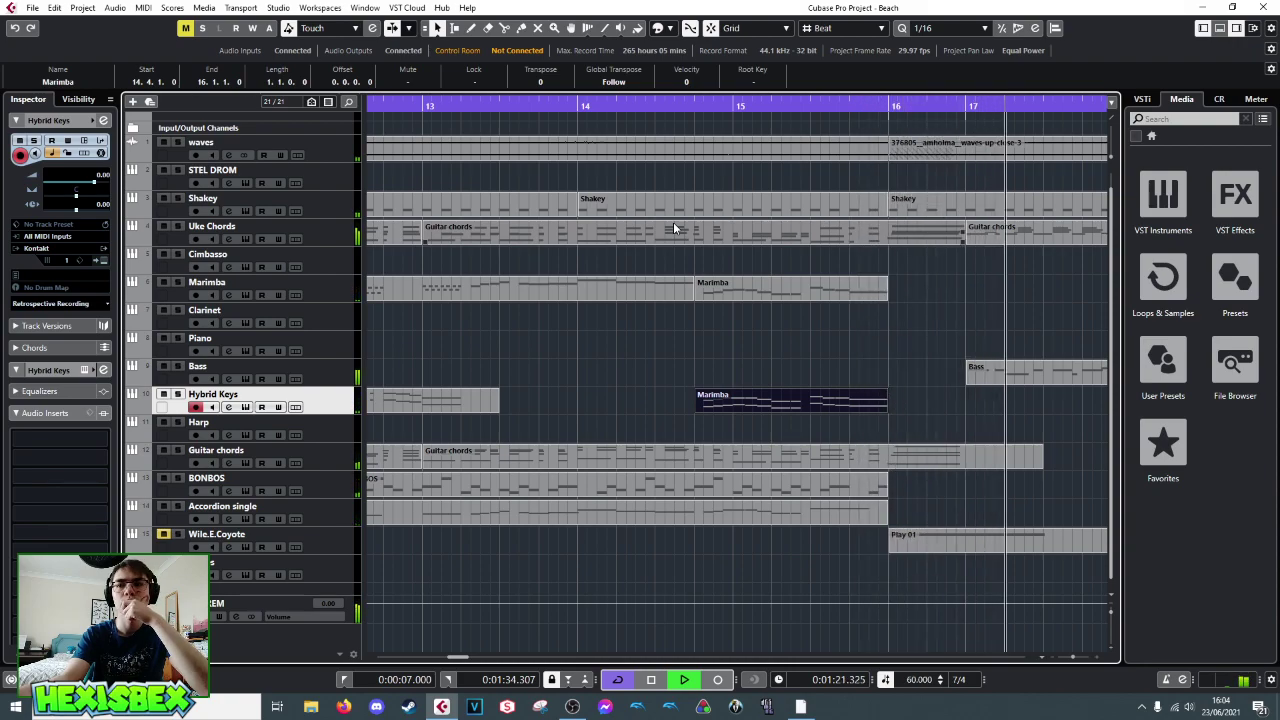
{"action": "key", "text": "h"}
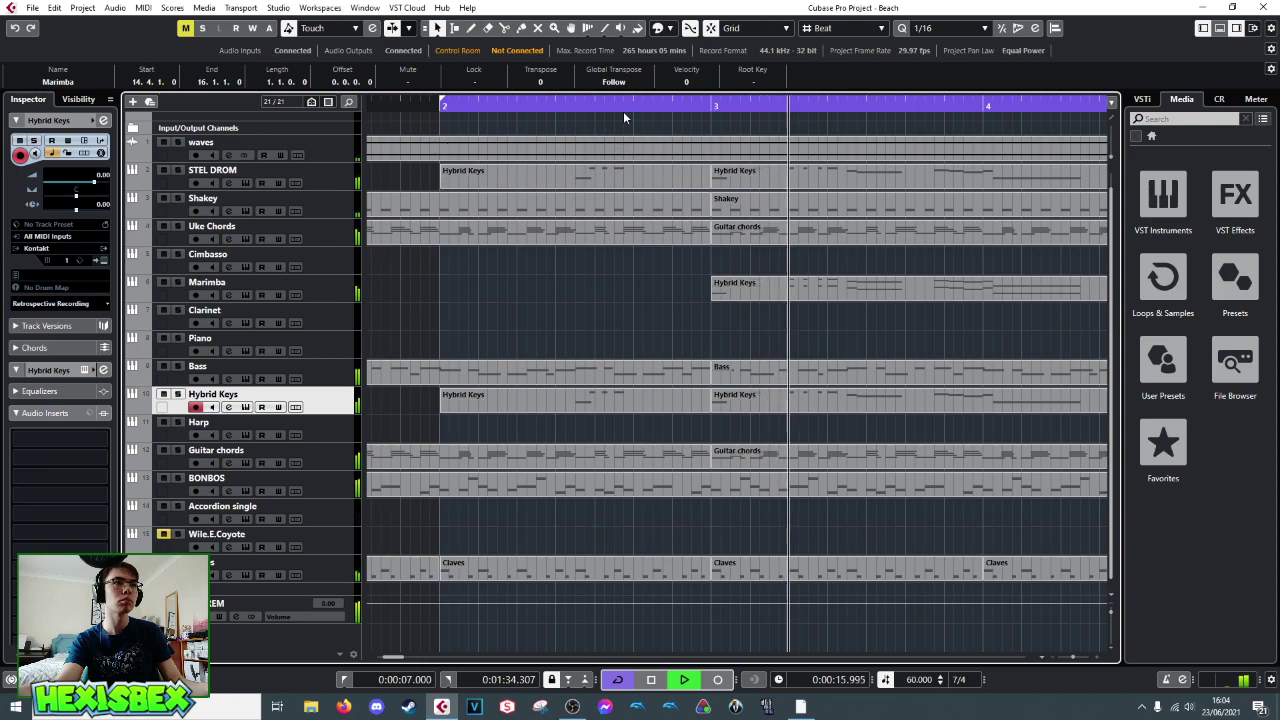
{"action": "left_click_drag", "start_coordinate": [623, 104], "coordinate": [622, 85]}
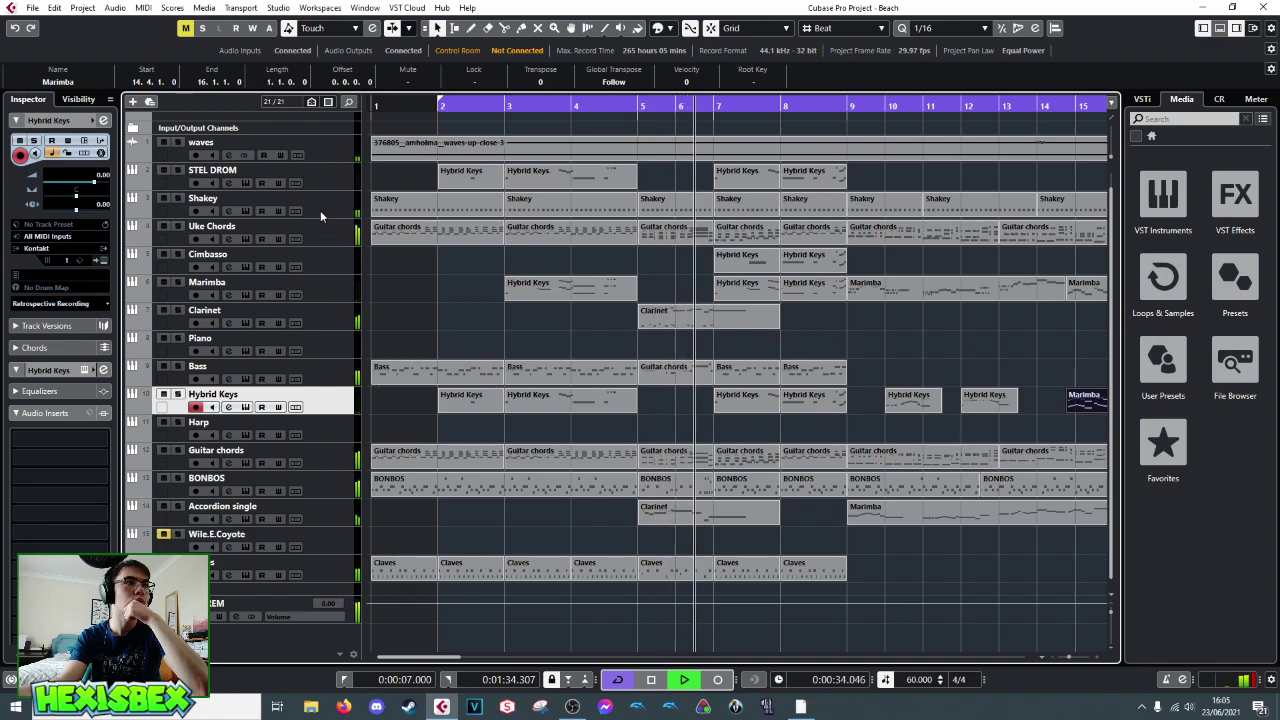
- Lower the Clarinet track's volume to -6.09 during playback
{"action": "left_click", "coordinate": [322, 317]}
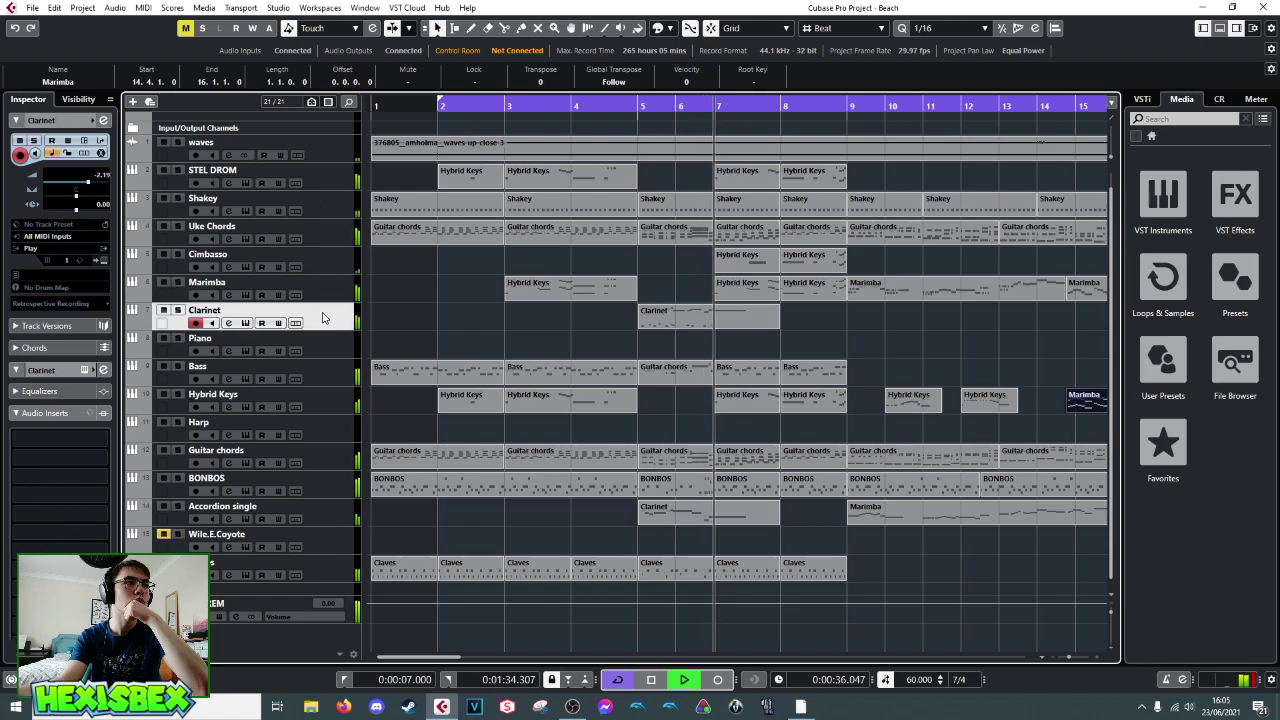
{"action": "left_click_drag", "start_coordinate": [87, 186], "coordinate": [84, 187]}
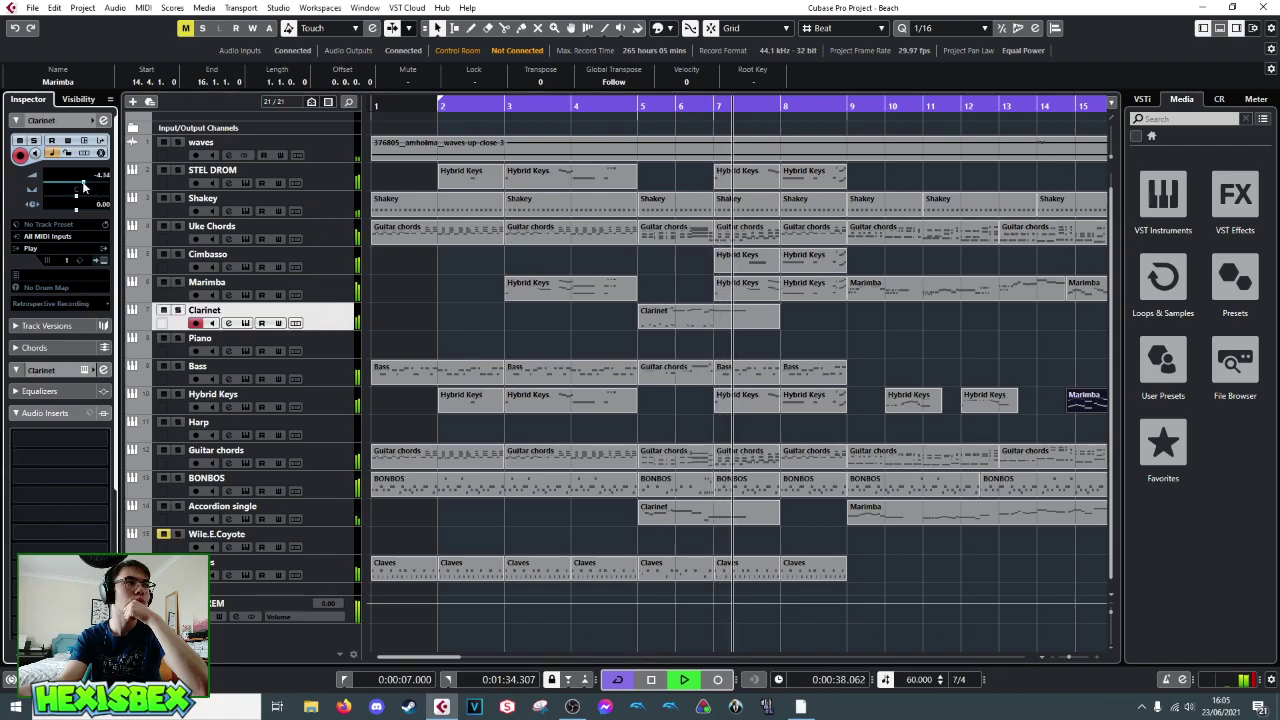
{"action": "left_click", "coordinate": [671, 517]}
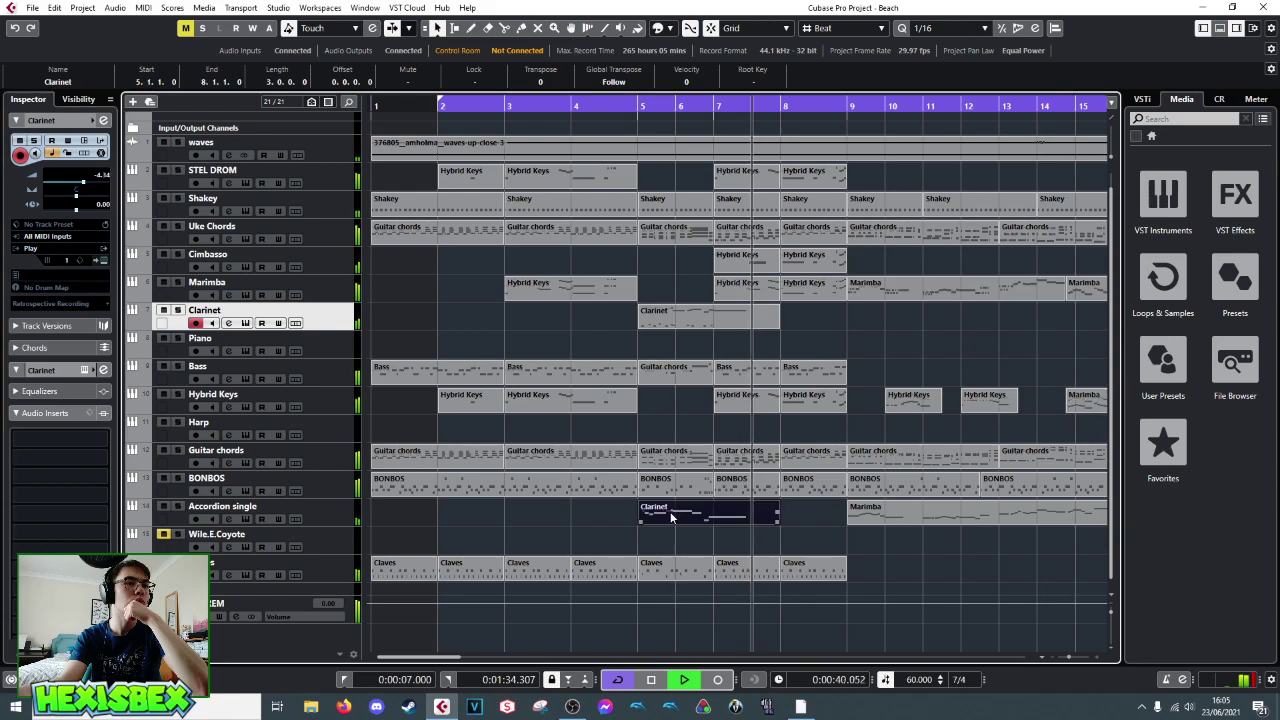
{"action": "left_click_drag", "start_coordinate": [80, 182], "coordinate": [80, 186]}
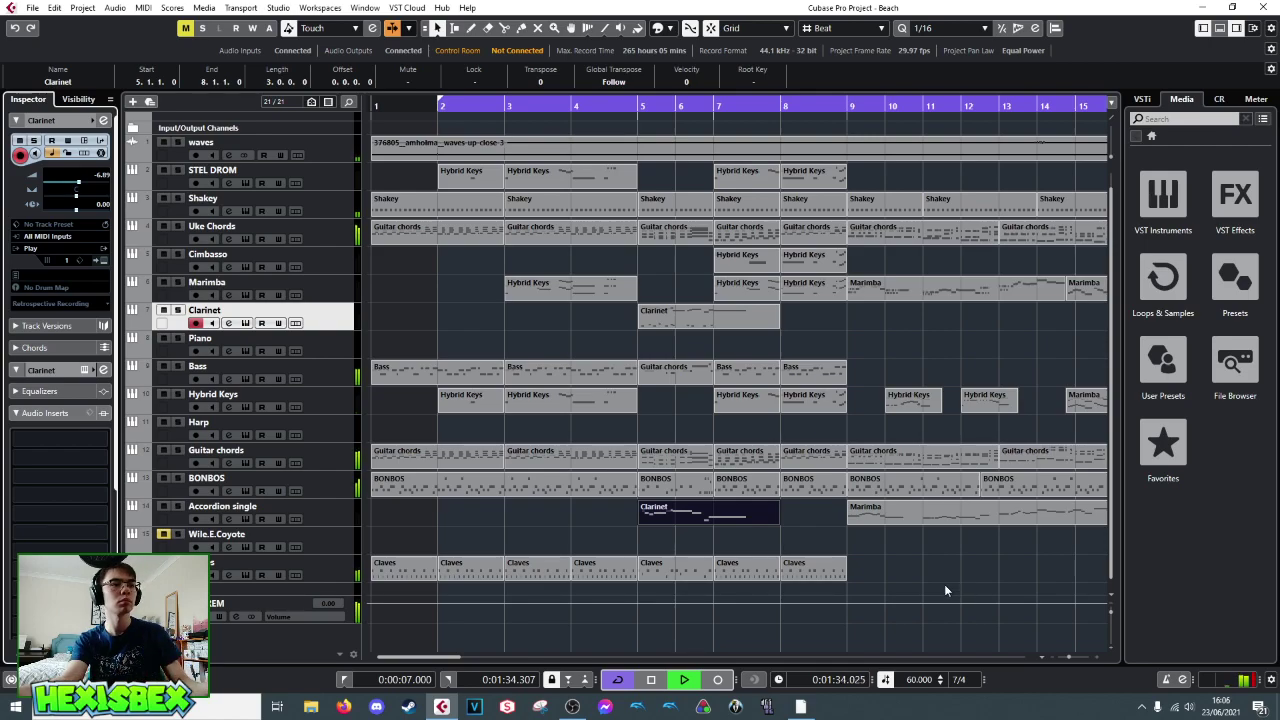
- Stop the full playback and replay the arrangement from bar 10
{"action": "key", "text": "space"}
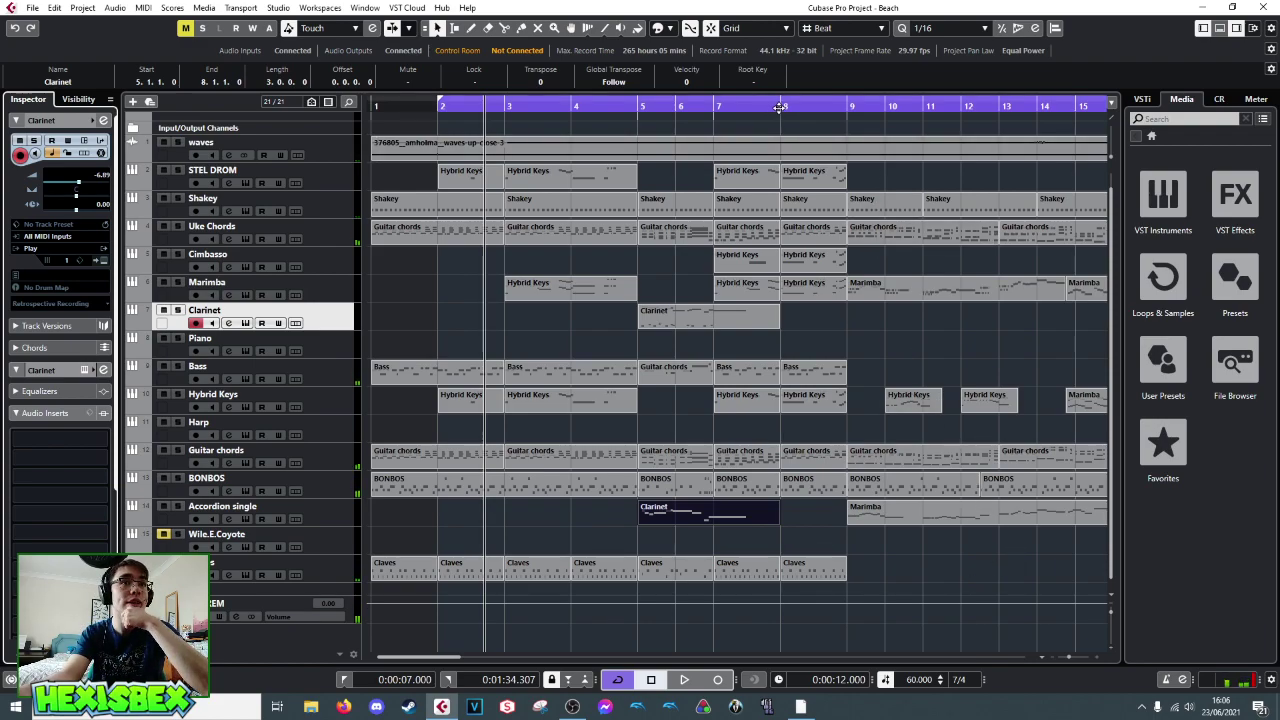
{"action": "left_click_drag", "start_coordinate": [850, 106], "coordinate": [748, 162]}
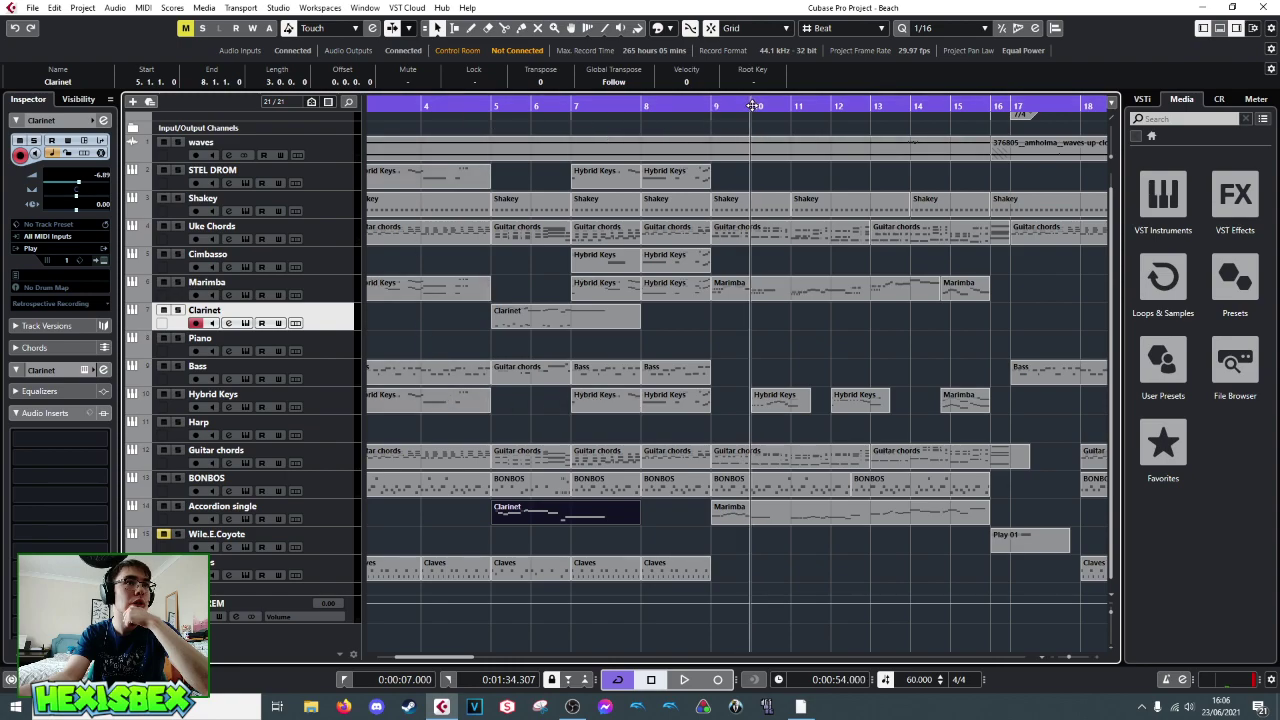
{"action": "key", "text": "space"}
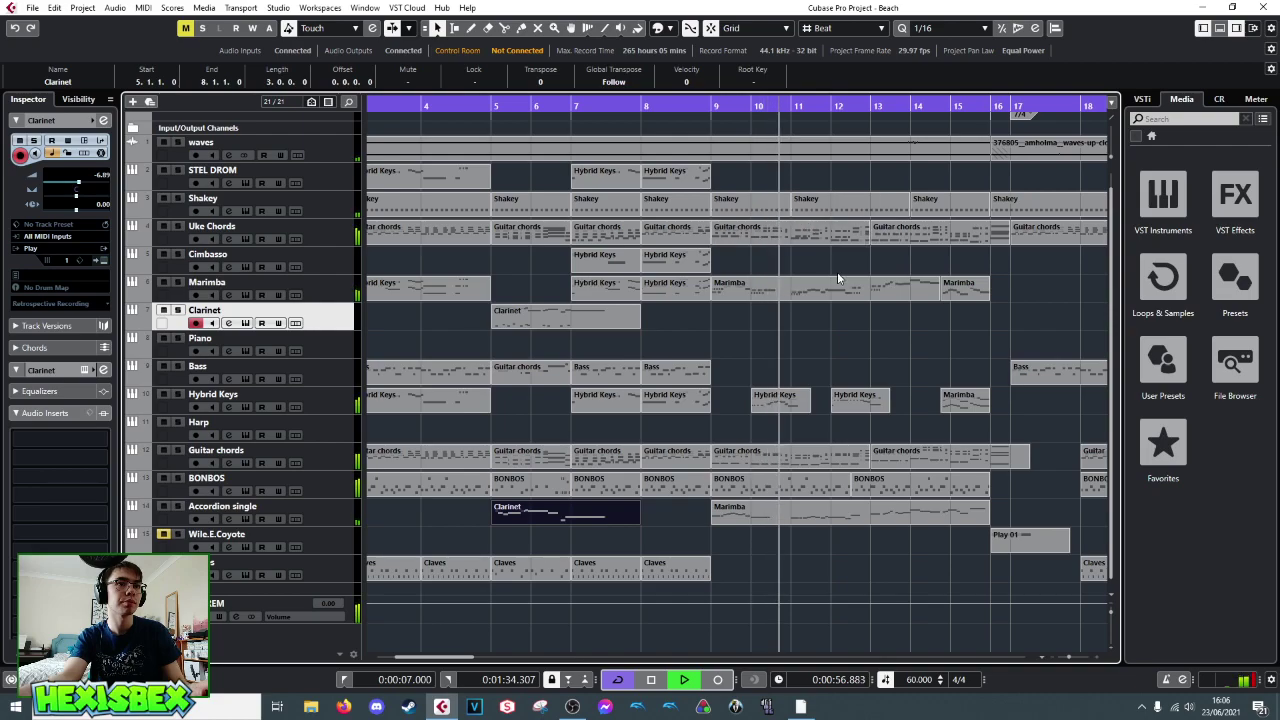
{"action": "key", "text": "space"}
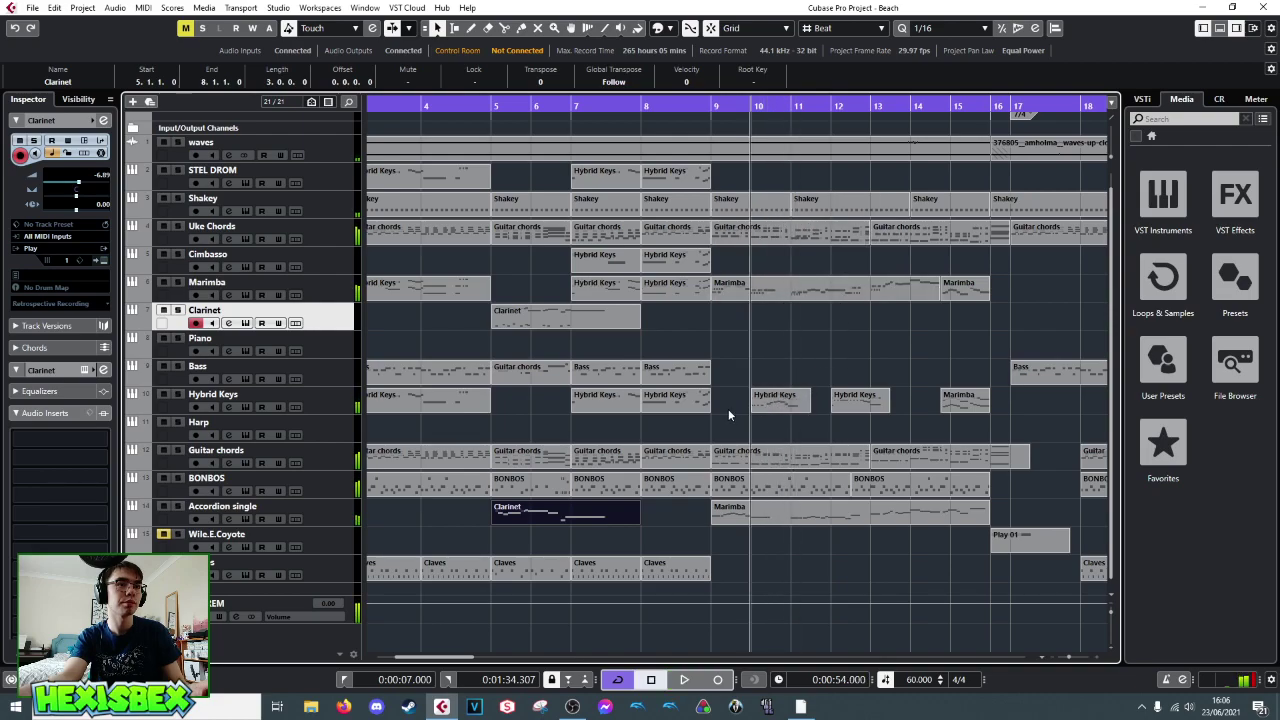
- Lower the velocities of all notes in the Hybrid Keys part at bar 10 and close the Key Editor
{"action": "double_click", "coordinate": [770, 403]}
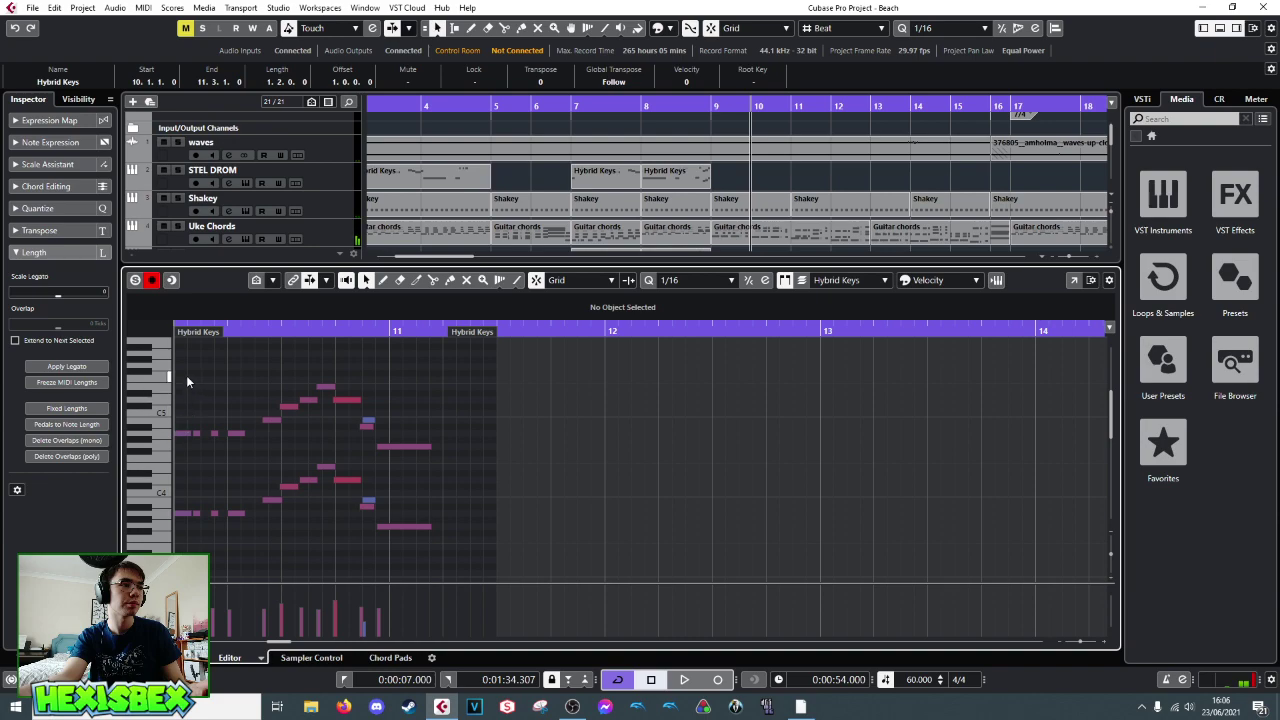
{"action": "left_click_drag", "start_coordinate": [182, 372], "coordinate": [438, 544]}
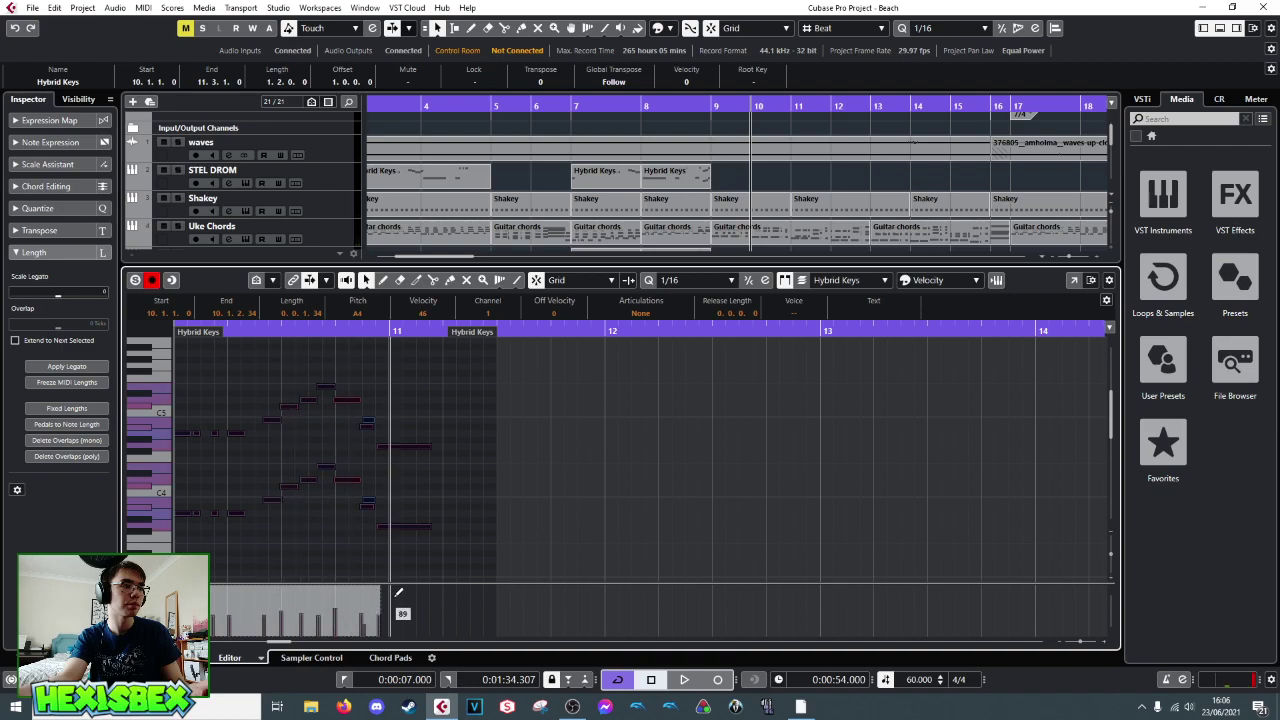
{"action": "key", "text": "ctrl+e"}
- Lower all note velocities in the Hybrid Keys part at bar 12, play from bar 10, and close the editor
{"action": "left_click", "coordinate": [852, 397]}
{"action": "key", "text": "ctrl+e"}
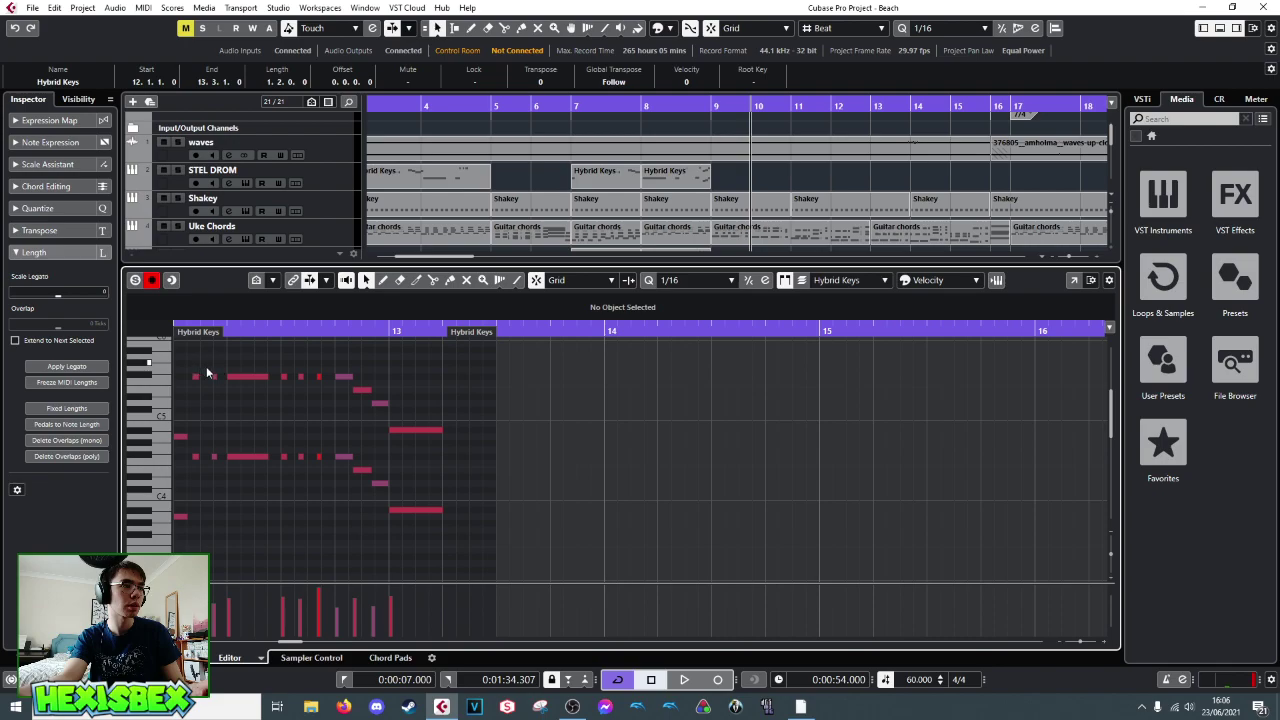
{"action": "key", "text": "ctrl+a"}
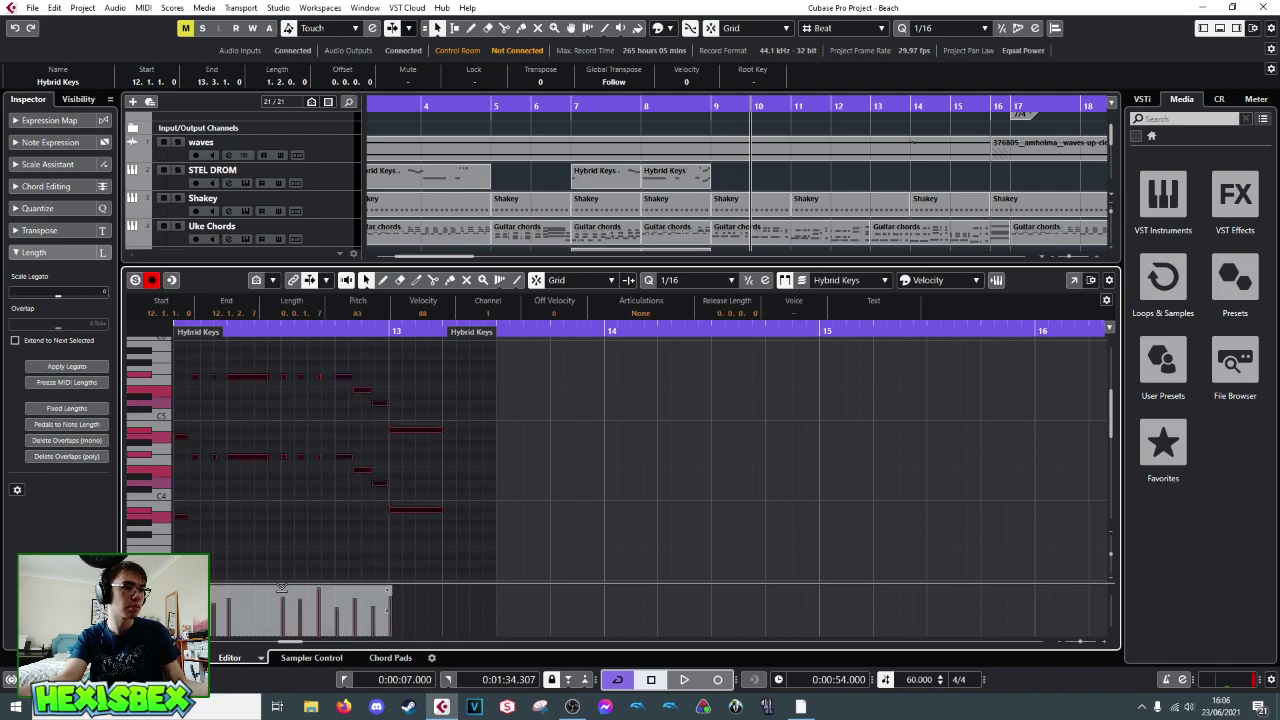
{"action": "key", "text": "space"}
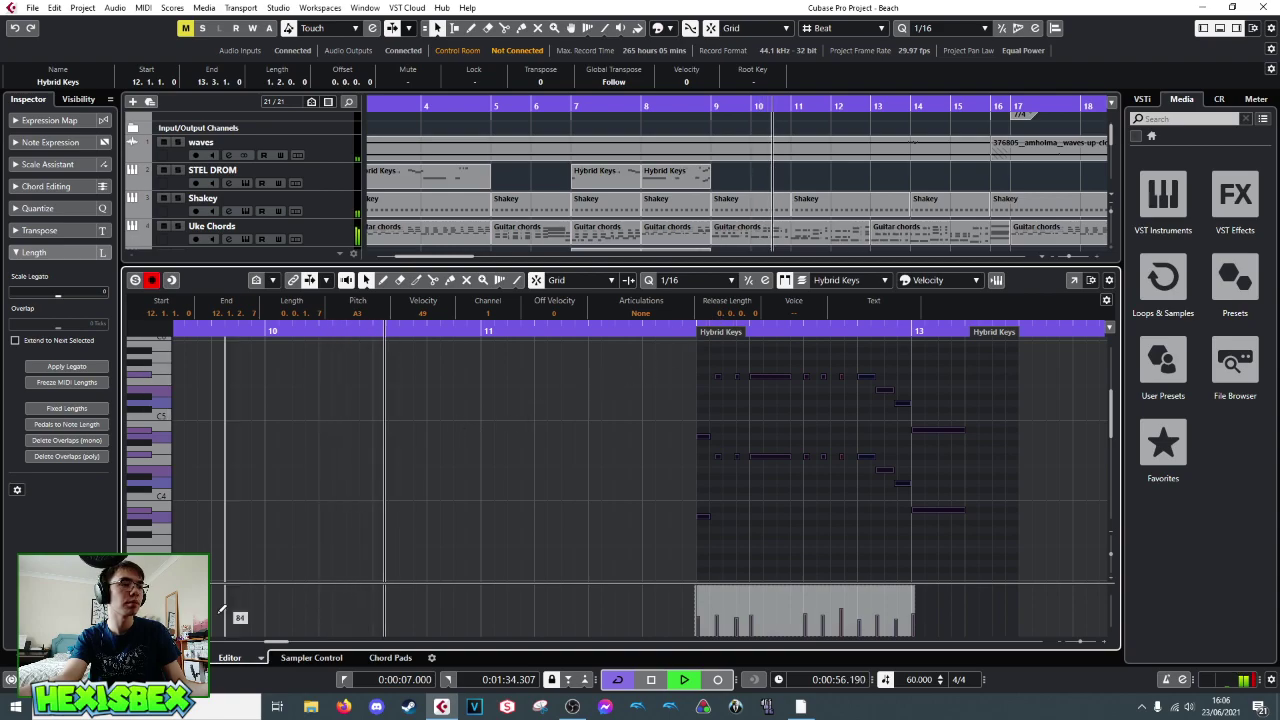
{"action": "key", "text": "ctrl+e"}
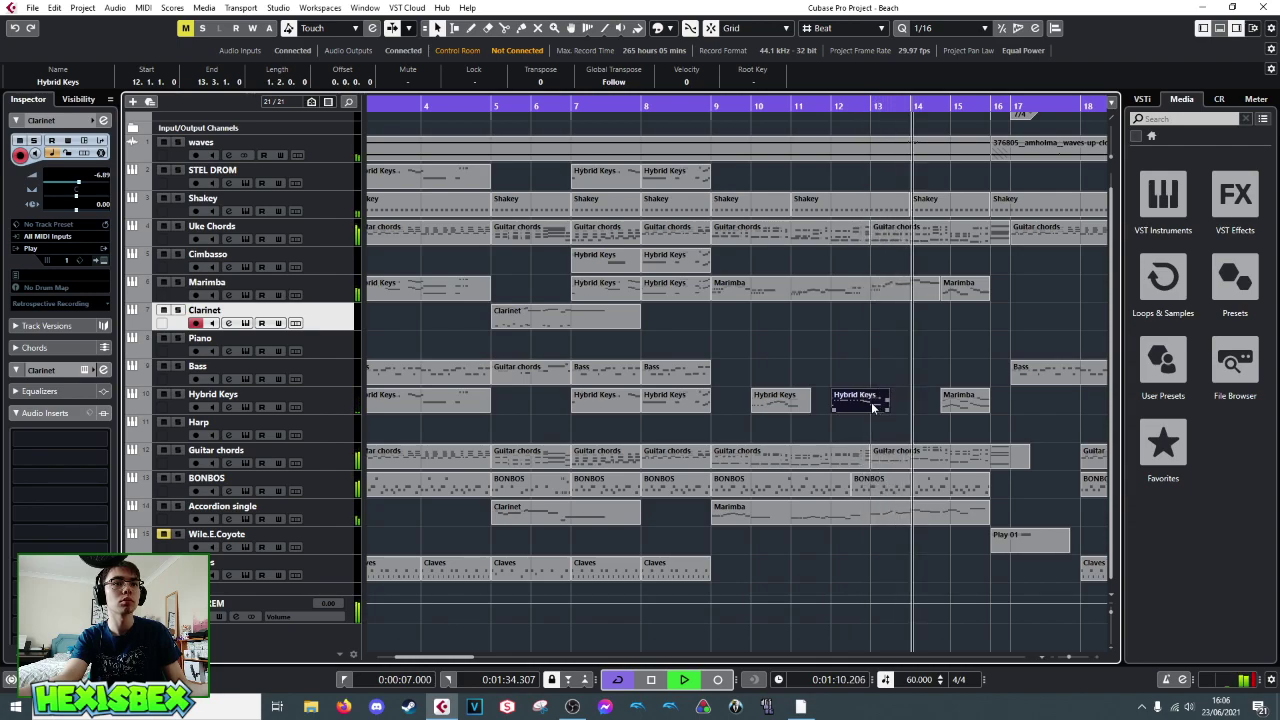
- Lower the velocities of all notes in the Marimba part on the Hybrid Keys track at 14.4, closing the editor when done
{"action": "double_click", "coordinate": [975, 405]}
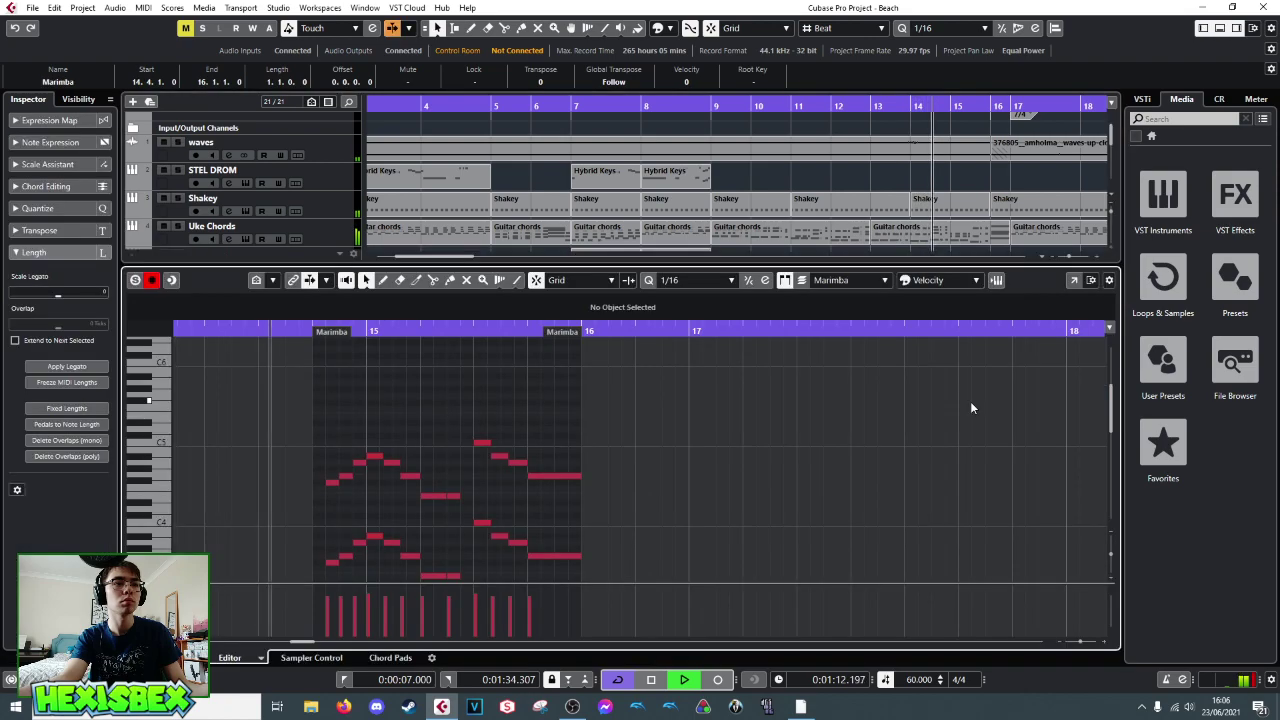
{"action": "scroll", "coordinate": [370, 430], "scroll_direction": "down", "scroll_amount": 3}
{"action": "scroll", "coordinate": [369, 412], "scroll_direction": "up", "scroll_amount": 2}
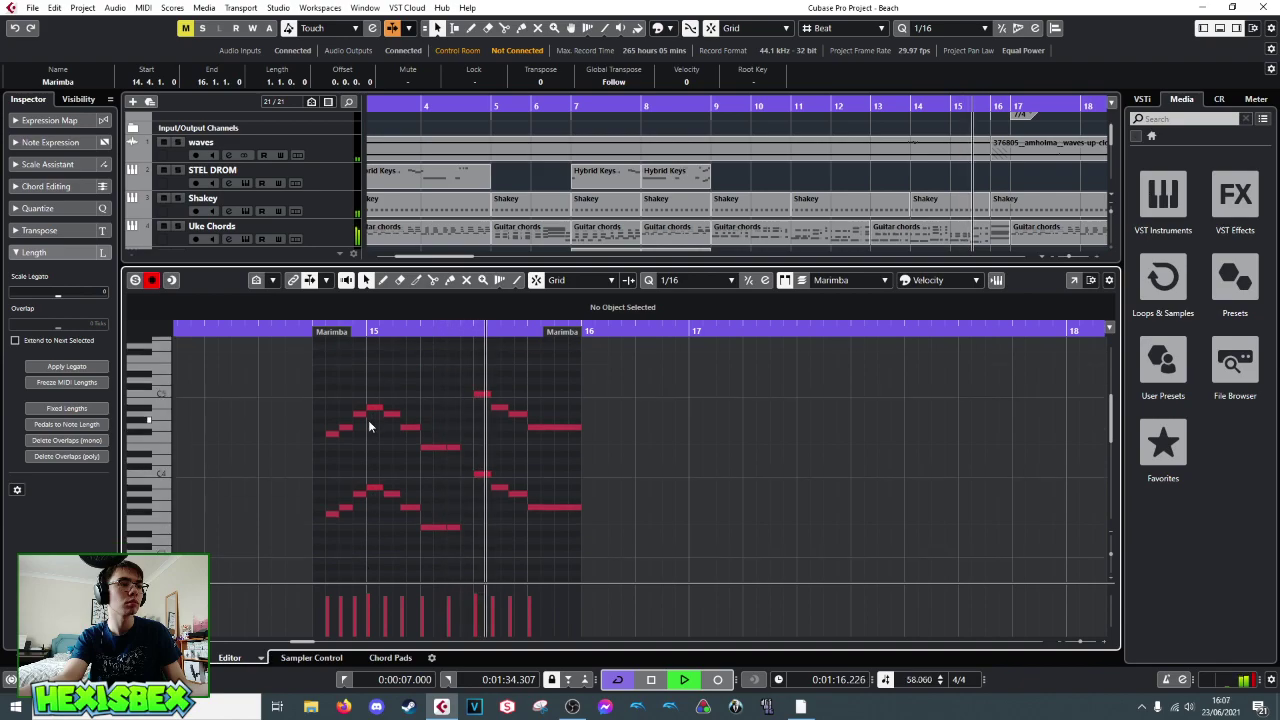
{"action": "key", "text": "ctrl+a"}
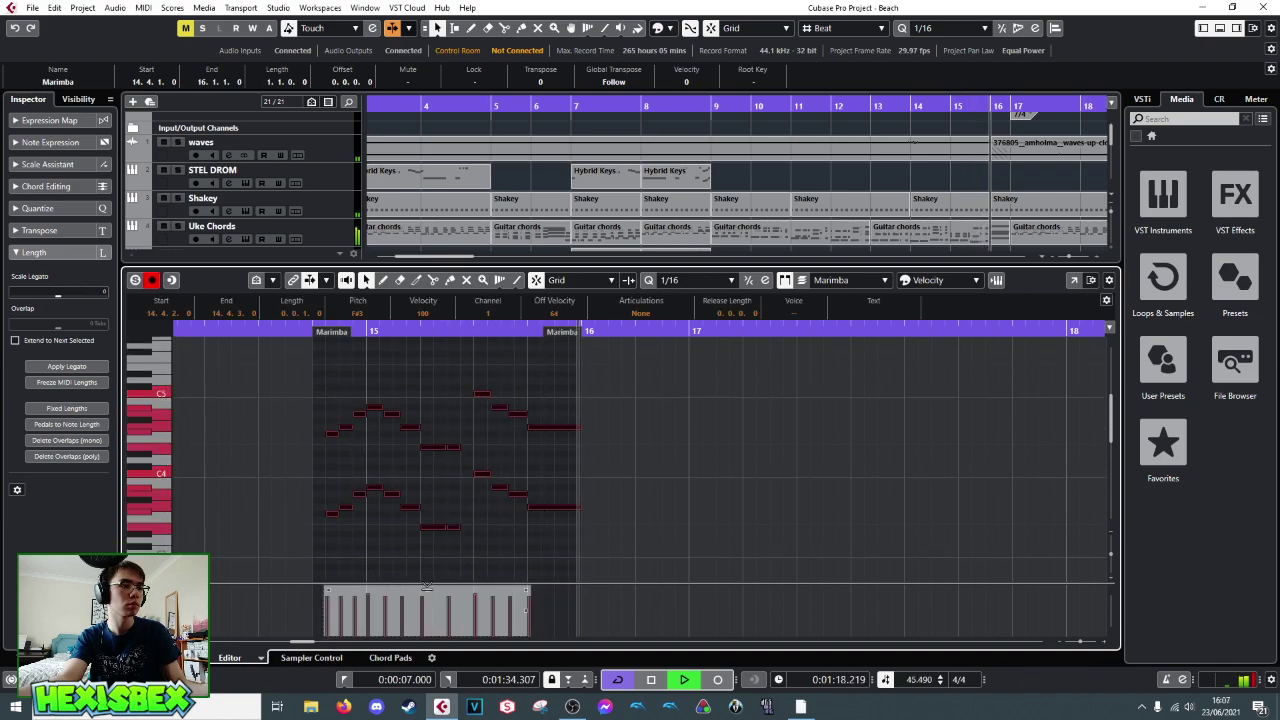
{"action": "left_click_drag", "start_coordinate": [426, 591], "coordinate": [426, 601]}
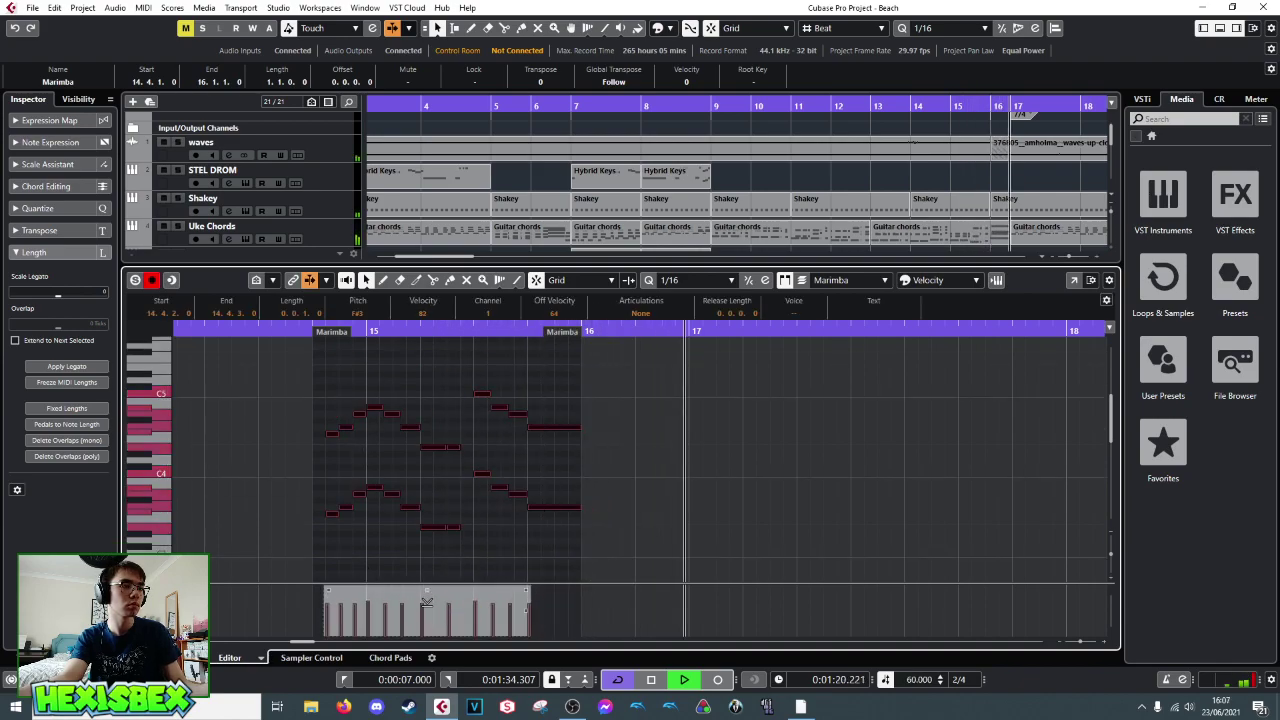
{"action": "key", "text": "ctrl+e"}
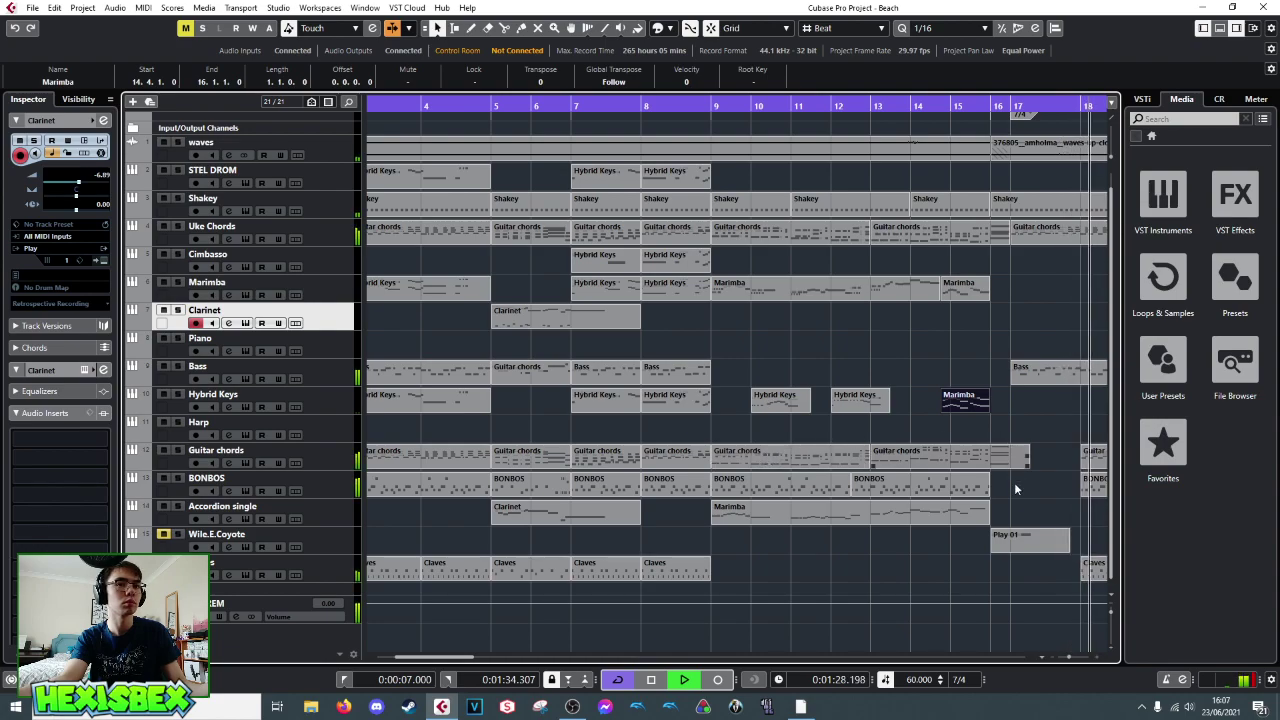
- Stop playback and delete the Wile.E.Coyote track together with its events
{"action": "key", "text": "space"}
{"action": "right_click", "coordinate": [318, 540]}
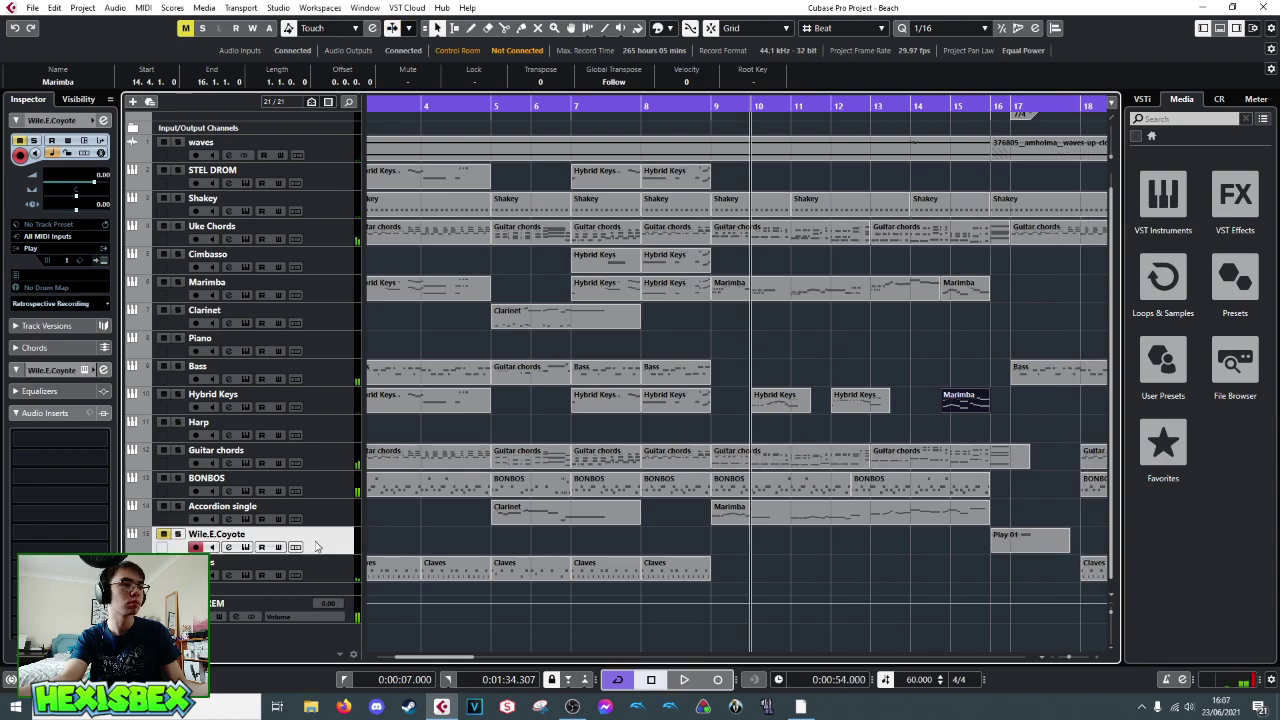
{"action": "left_click", "coordinate": [370, 318]}
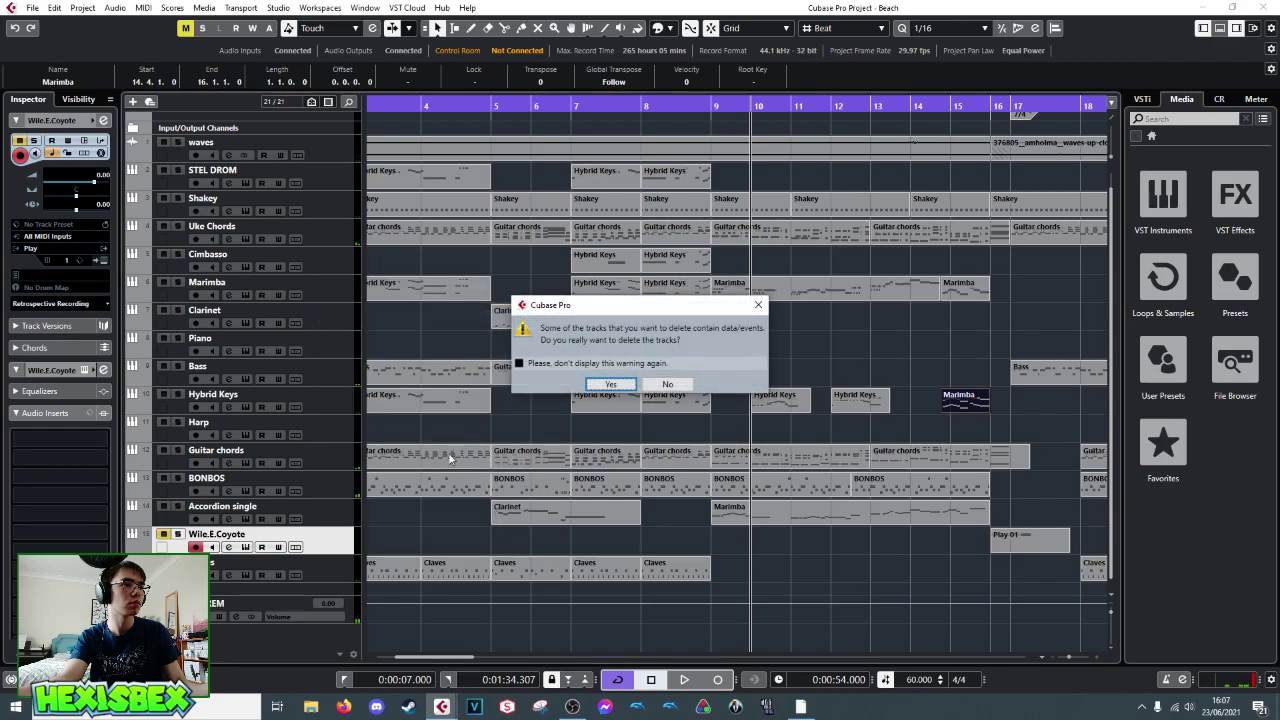
{"action": "left_click", "coordinate": [612, 385]}
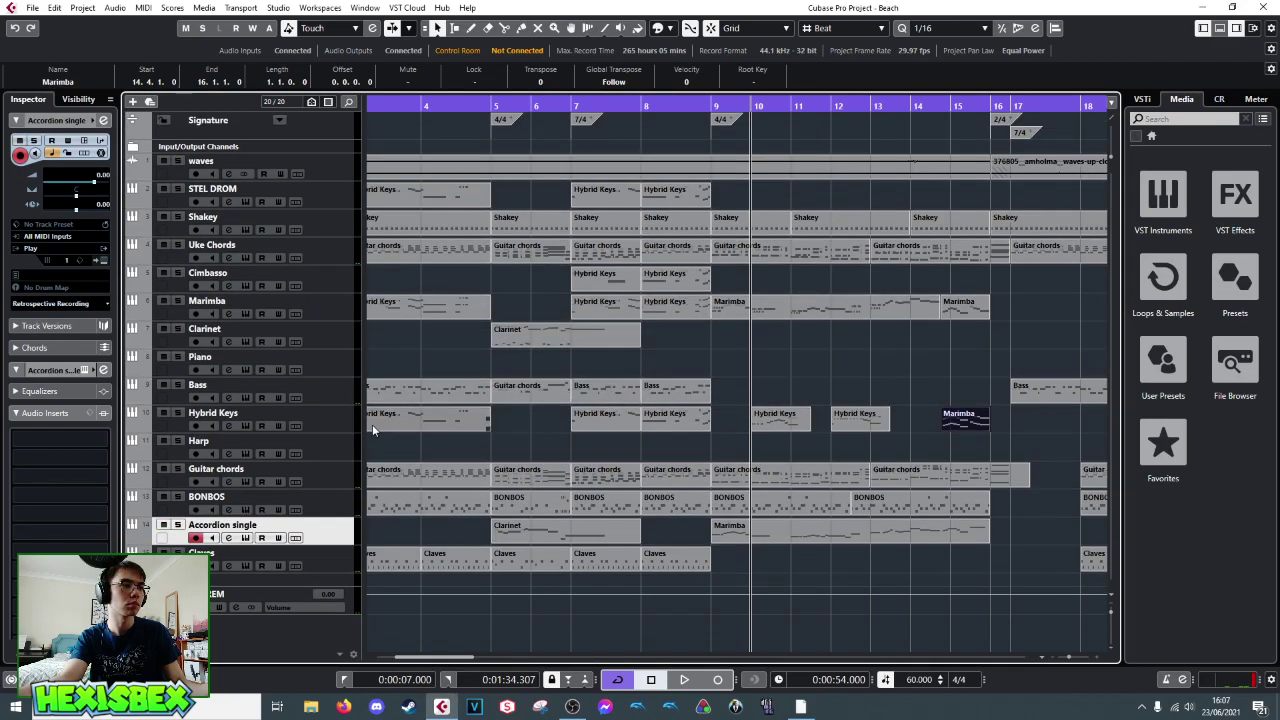
- Play the arrangement from bar 5 through bar 8, and stop playback
{"action": "left_click", "coordinate": [499, 106]}
{"action": "key", "text": "space"}
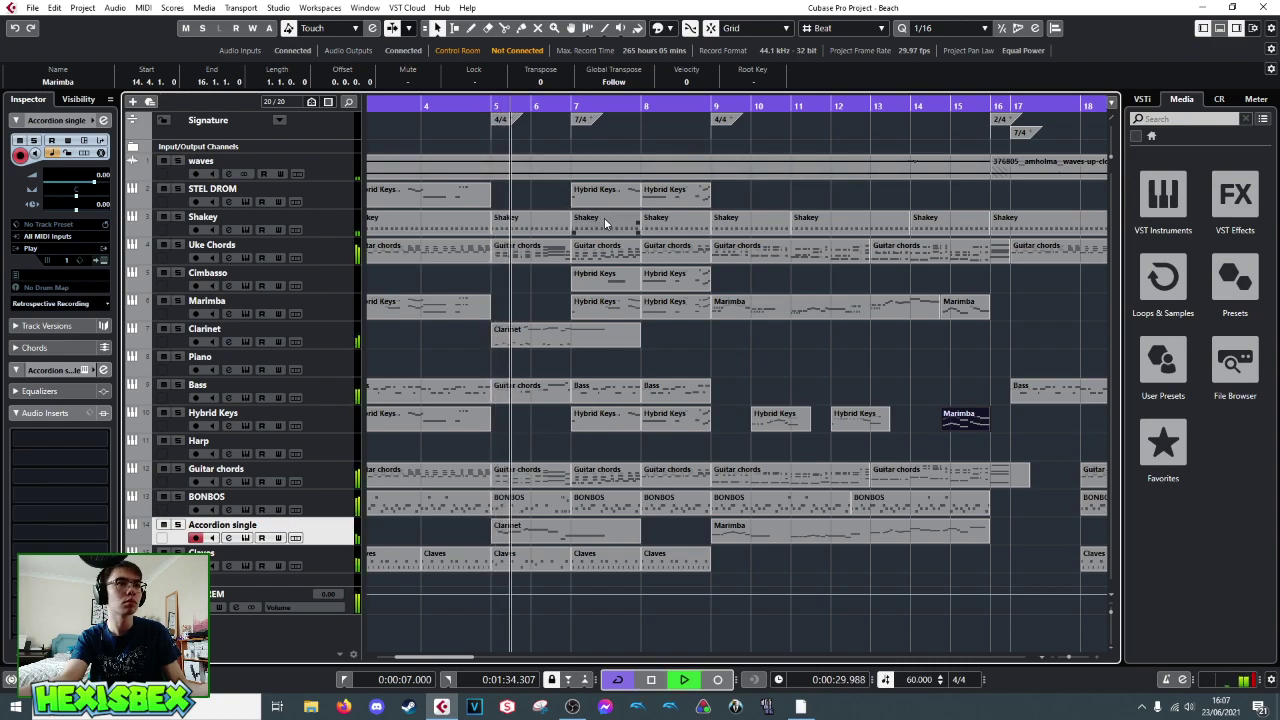
{"action": "left_click", "coordinate": [432, 106]}
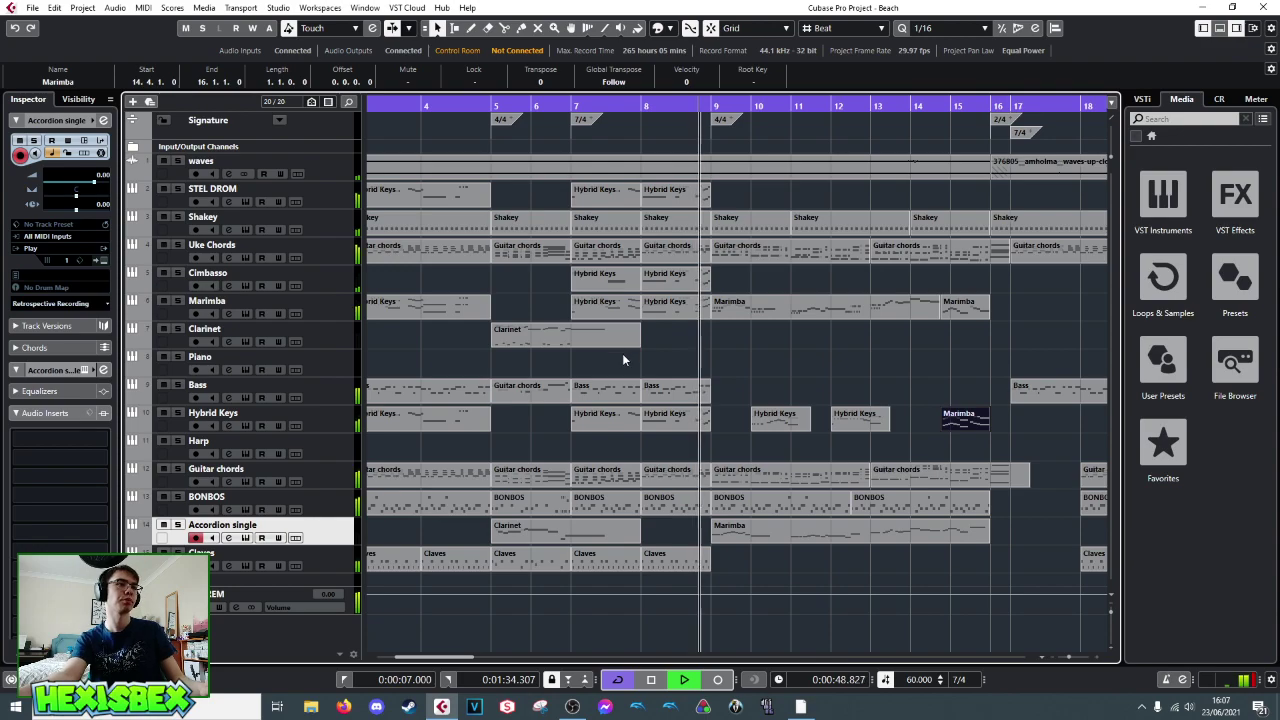
{"action": "key", "text": "space"}
- Copy the Guitar chords parts at bars 7 and 8 onto the Piano track at the same positions
{"action": "left_click", "coordinate": [342, 365]}
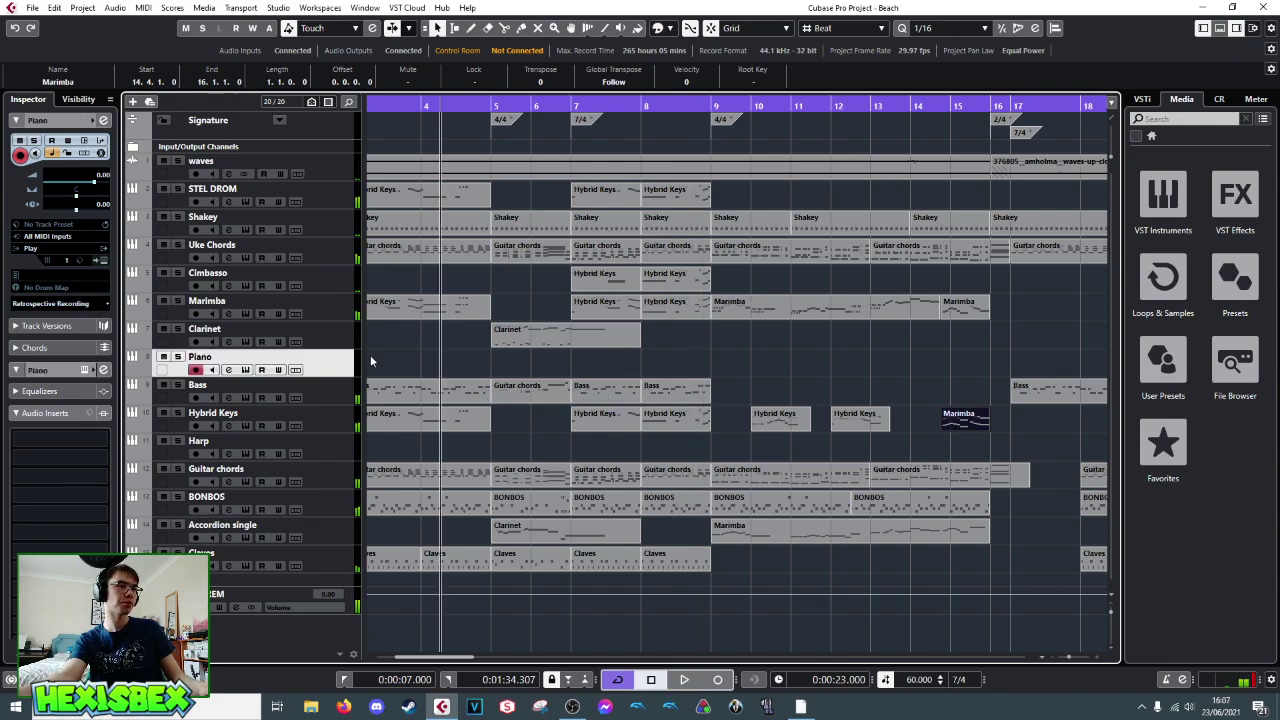
{"action": "left_click", "coordinate": [572, 106]}
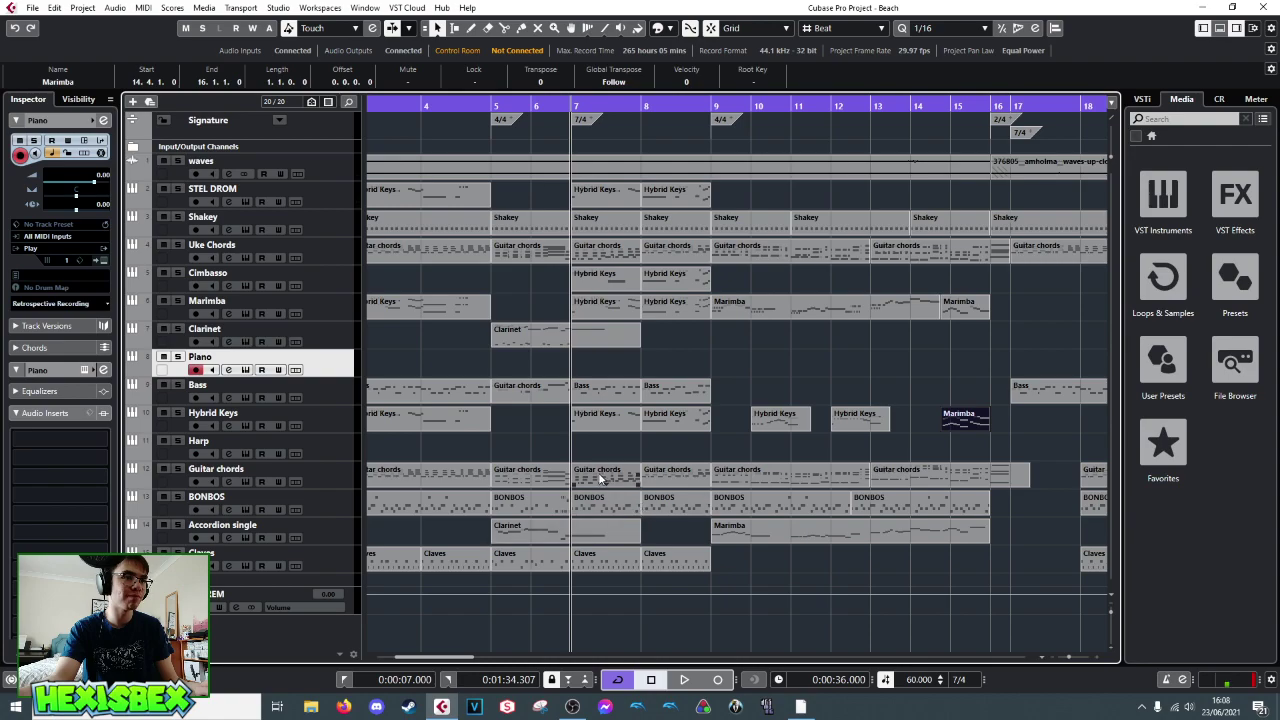
{"action": "left_click_drag", "start_coordinate": [592, 456], "coordinate": [593, 372]}
{"action": "left_click", "coordinate": [720, 487]}
- Play the arrangement from bar 7, lower the Piano track's volume to -2.47, and stop playback
{"action": "key", "text": "space"}
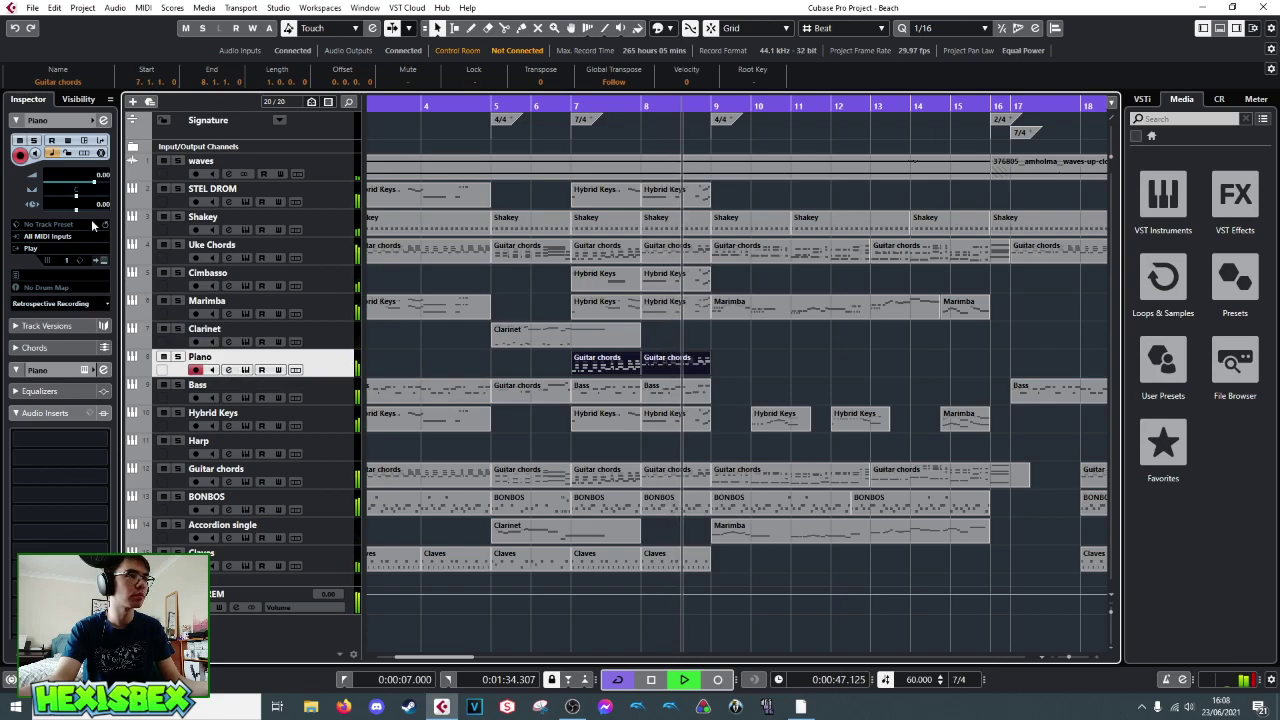
{"action": "scroll", "coordinate": [88, 187], "scroll_direction": "down", "scroll_amount": 2}
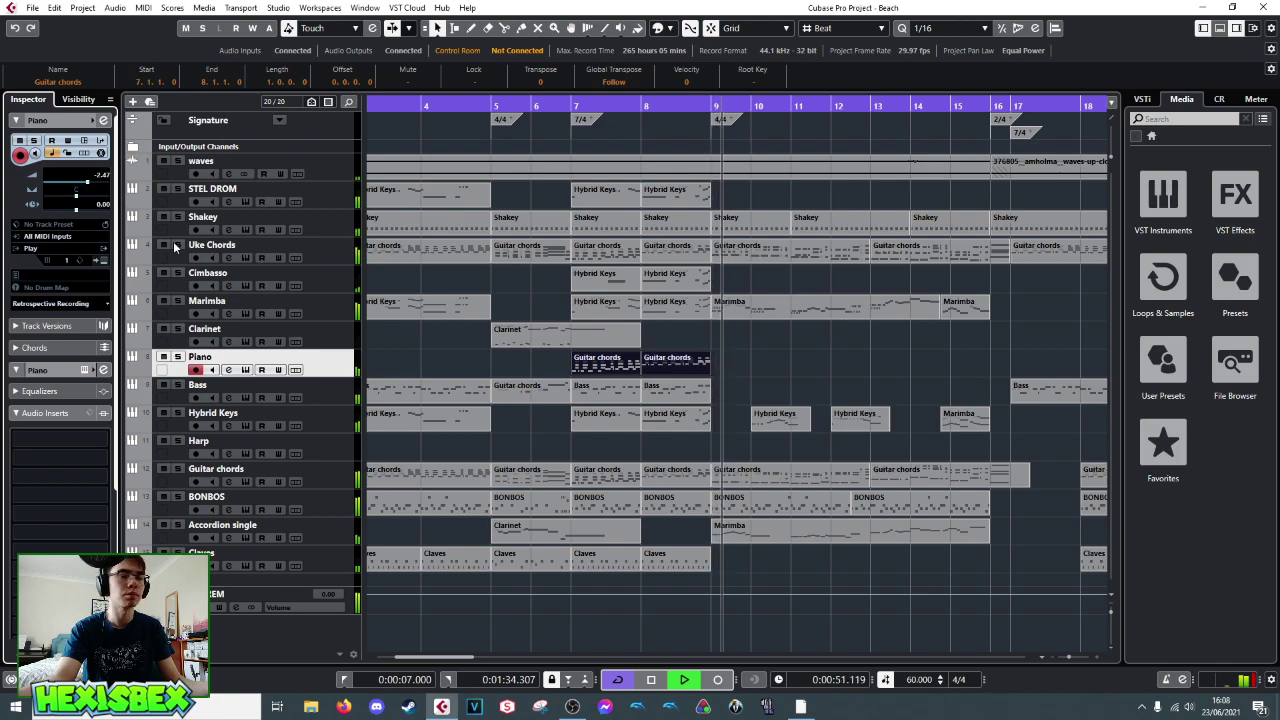
{"action": "key", "text": "space"}
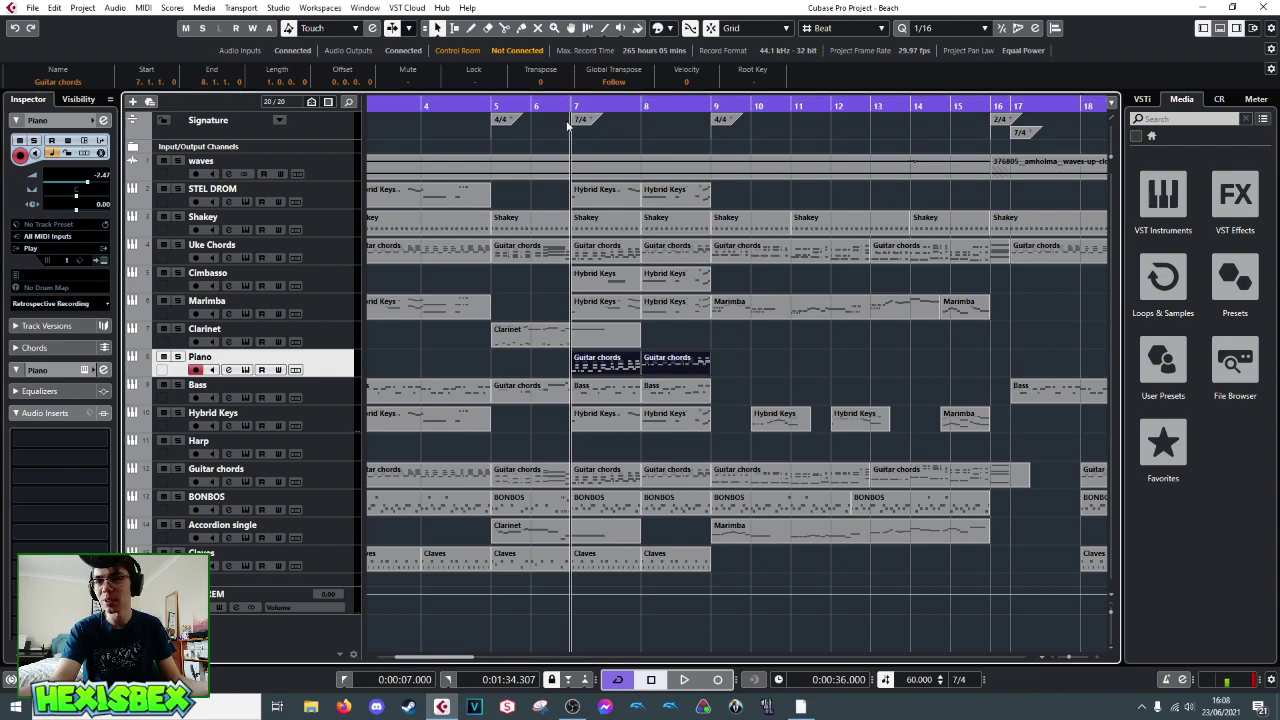
- Play the arrangement from bar 5 past bar 10 to hear the Piano chords in context
{"action": "left_click", "coordinate": [491, 106]}
{"action": "key", "text": "space"}
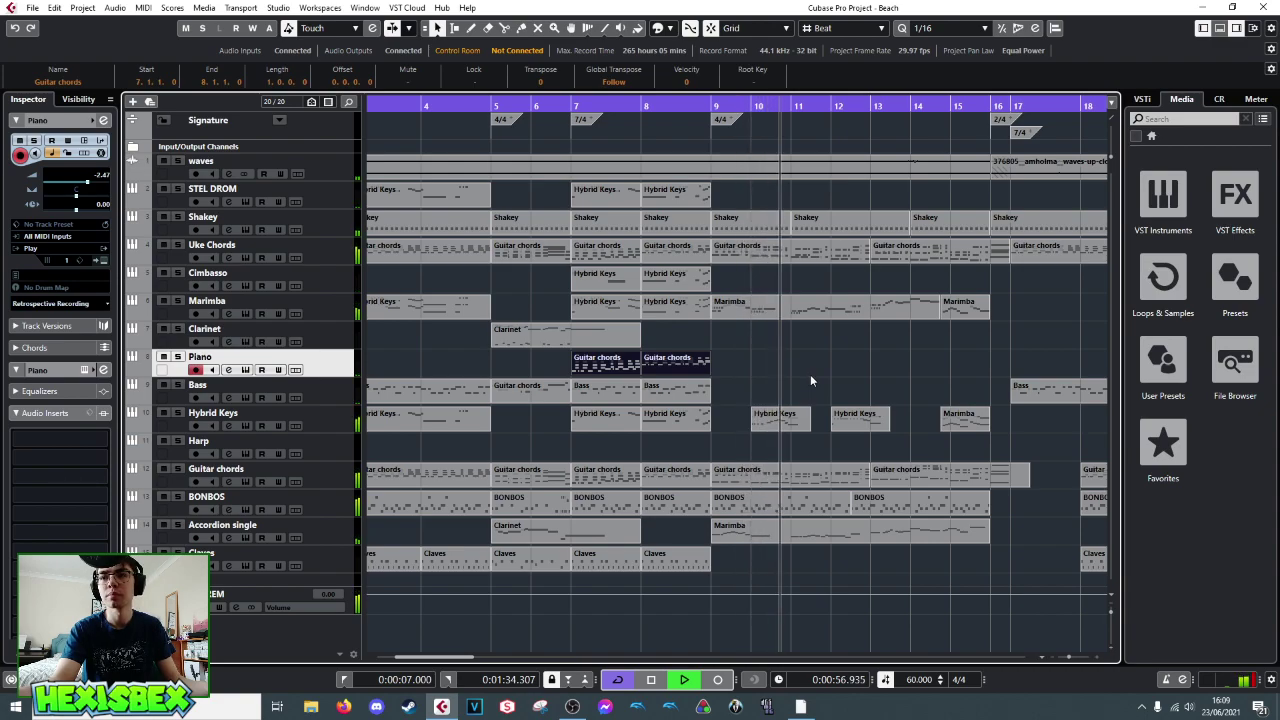
{"action": "key", "text": "space"}
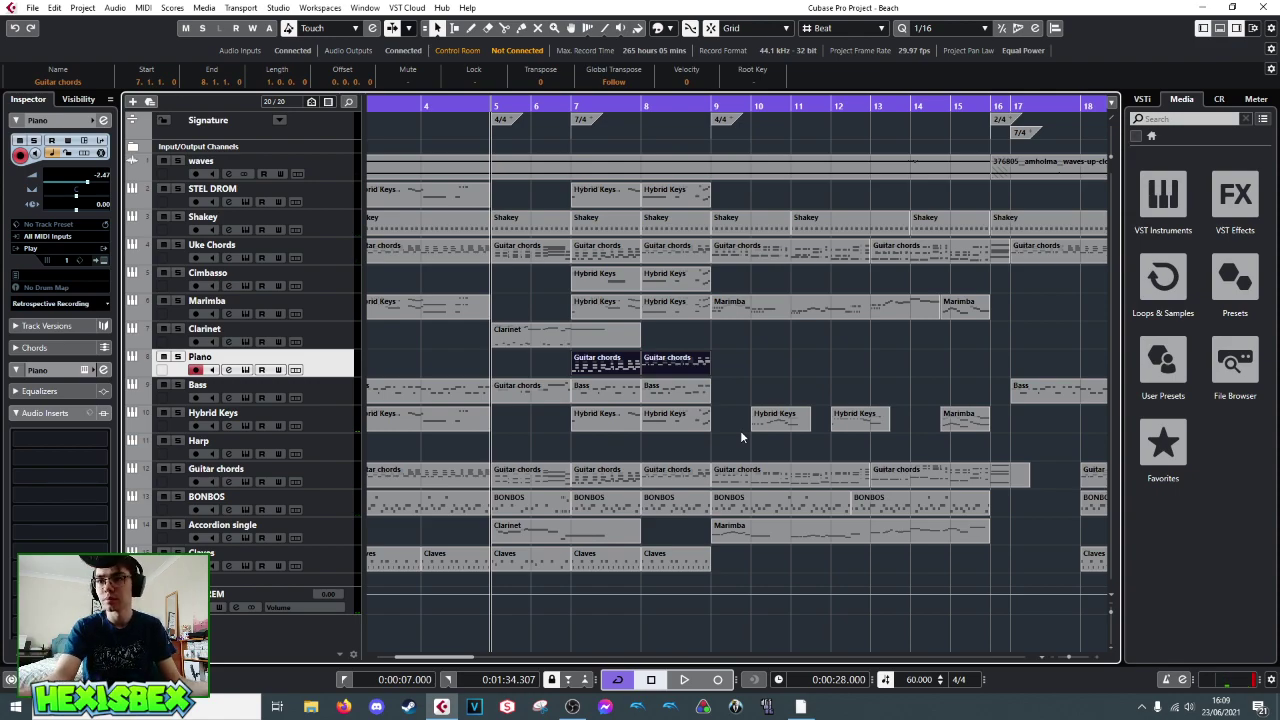
- Open the Clarinet part in the Key Editor and shorten the held A3 note in bar 7 to end at 7.4.1
{"action": "left_click", "coordinate": [577, 101]}
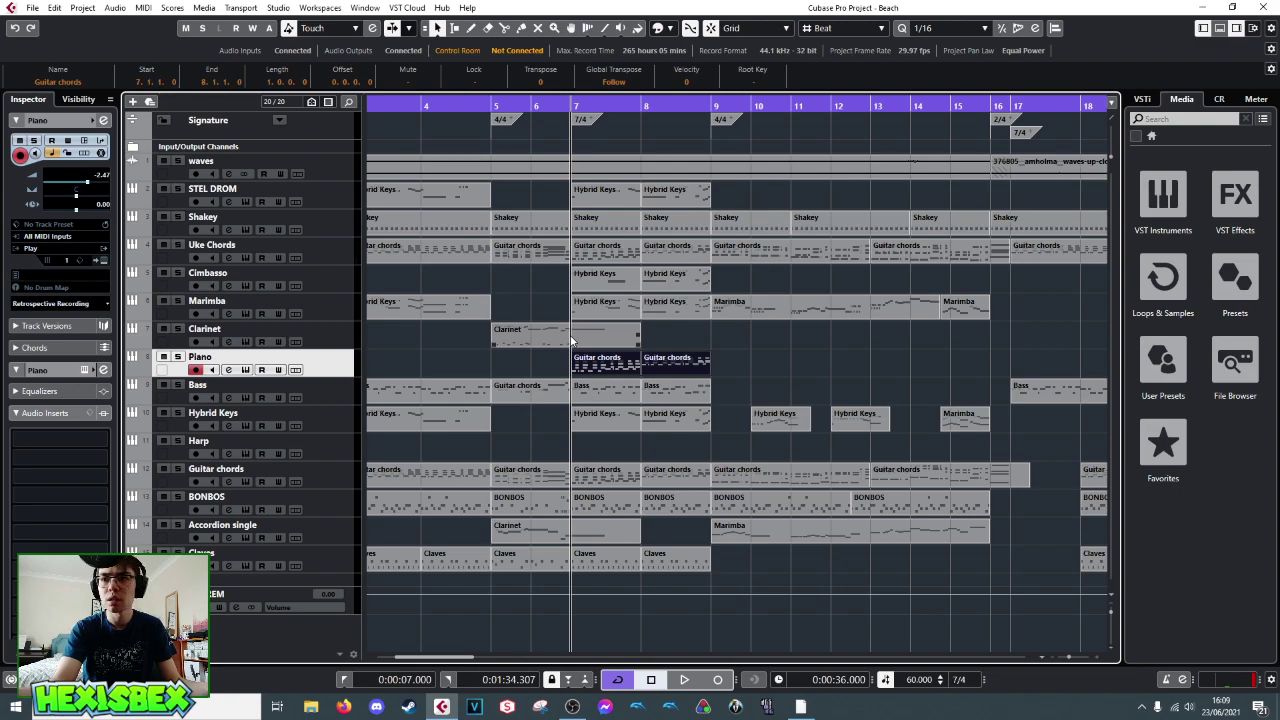
{"action": "double_click", "coordinate": [572, 343]}
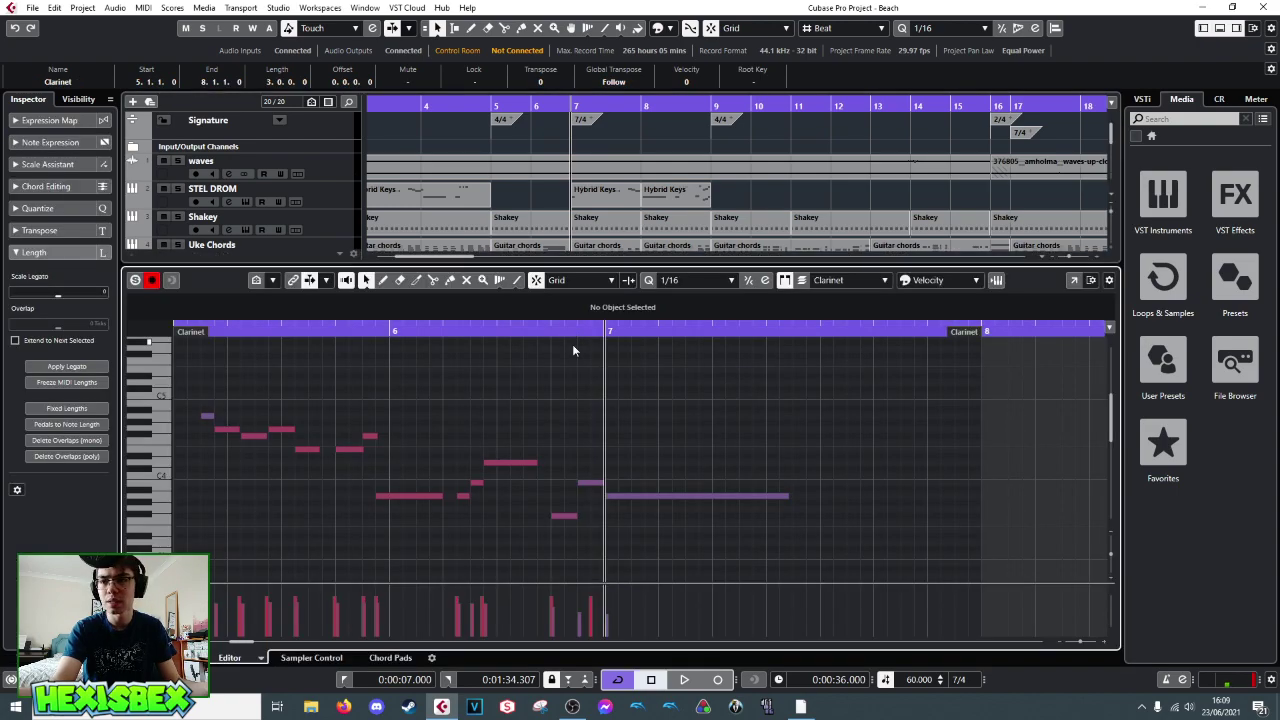
{"action": "left_click", "coordinate": [685, 496]}
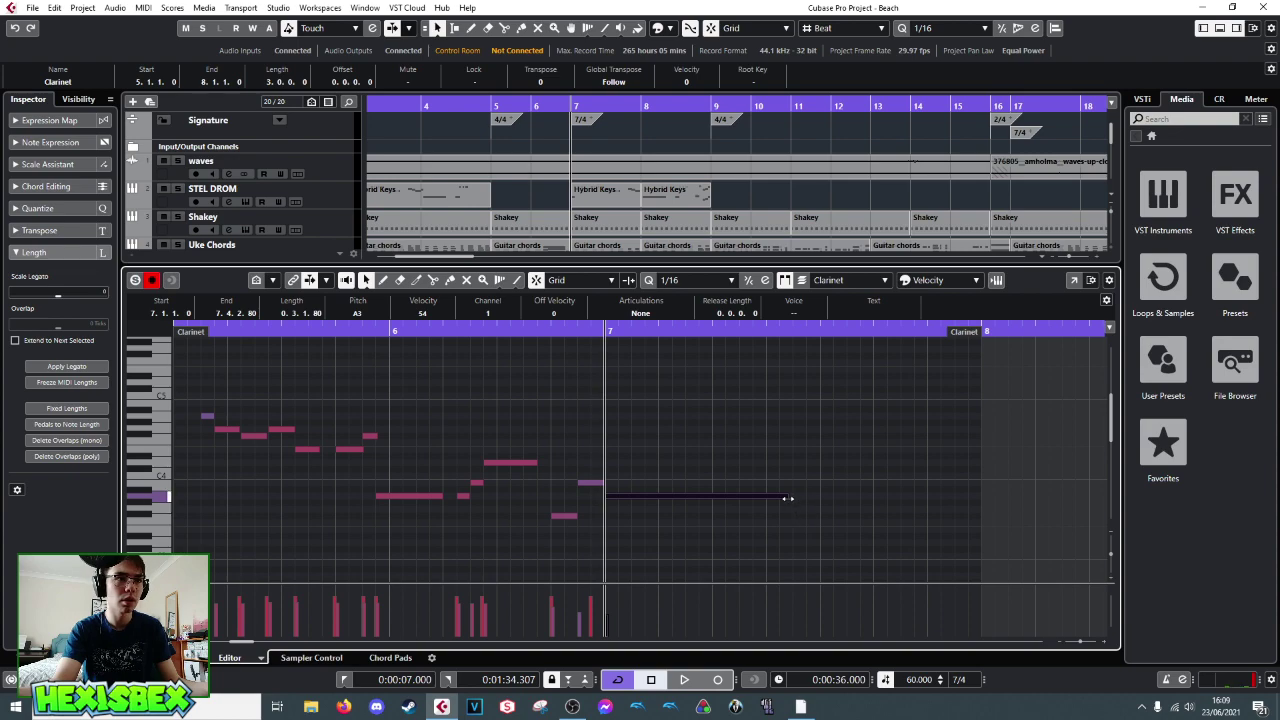
{"action": "left_click_drag", "start_coordinate": [787, 500], "coordinate": [768, 510]}
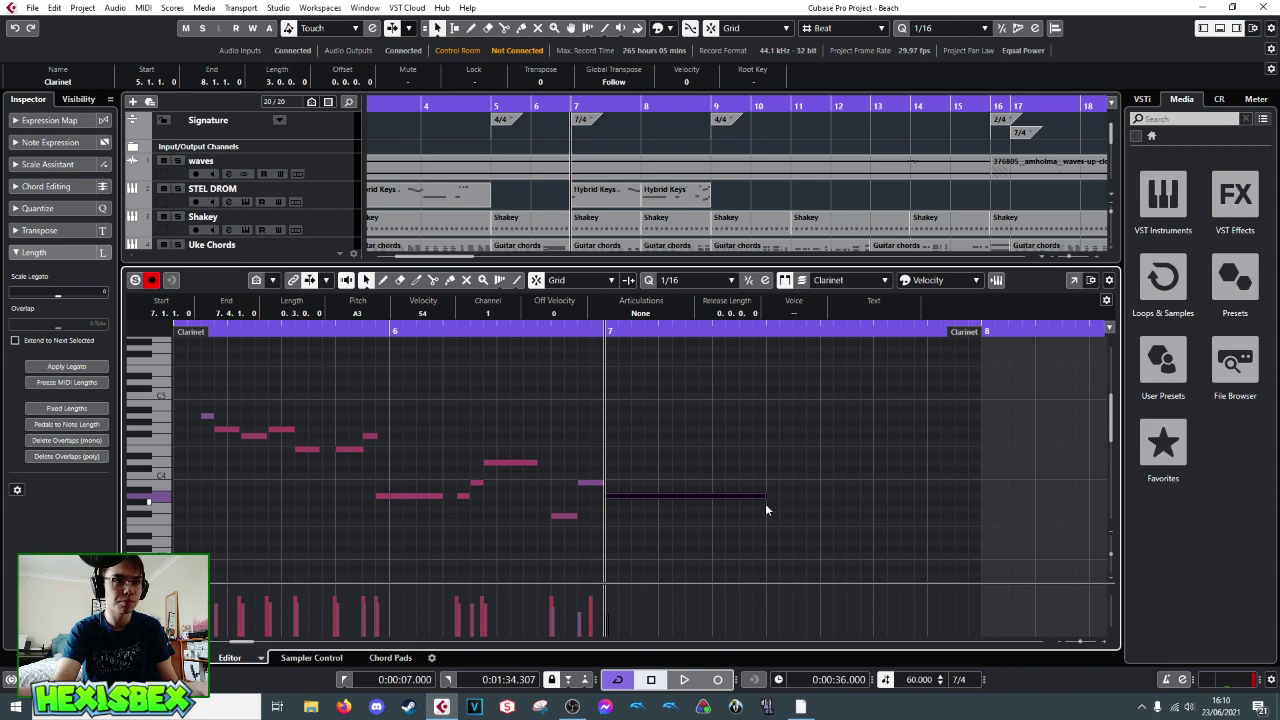
- Add Clarinet notes G#3 at 7.4.1, G3 at 7.4.3 and F#3 from 7.5.1 to 8.1.1, with the first two at velocity about 49
{"action": "left_click", "coordinate": [766, 502]}
{"action": "left_click_drag", "start_coordinate": [766, 502], "coordinate": [792, 503]}
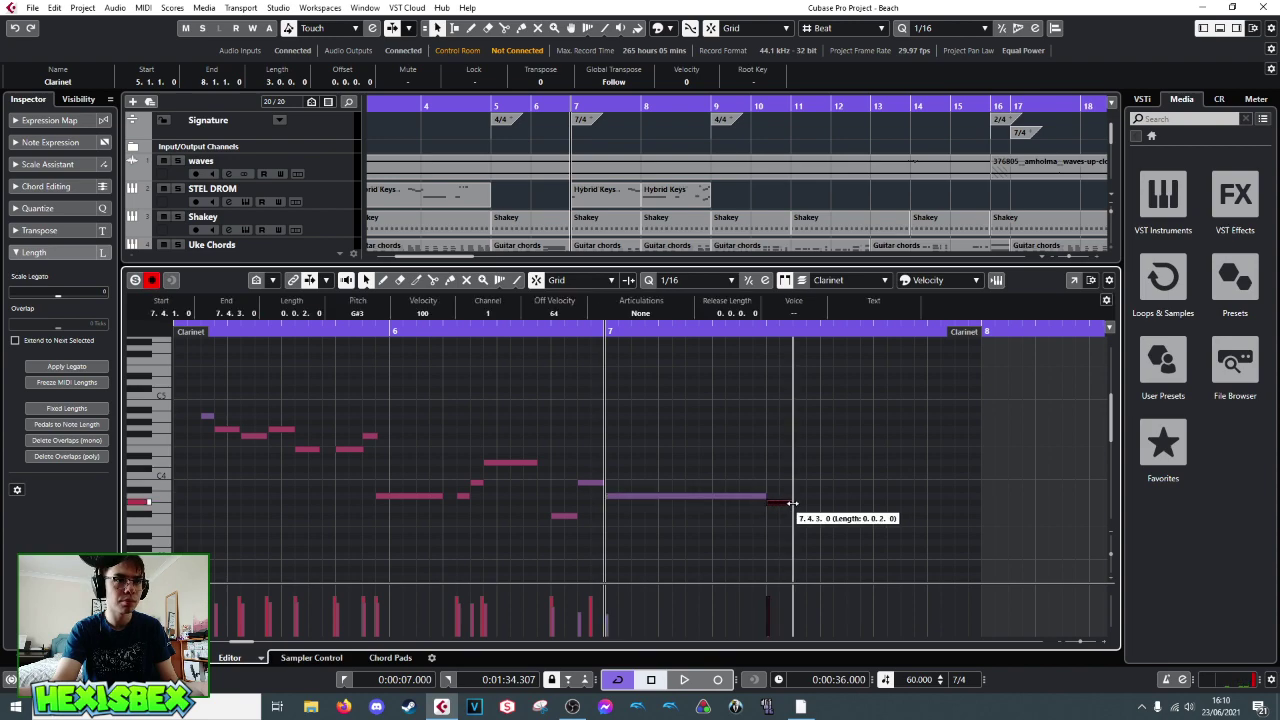
{"action": "left_click_drag", "start_coordinate": [792, 503], "coordinate": [792, 504]}
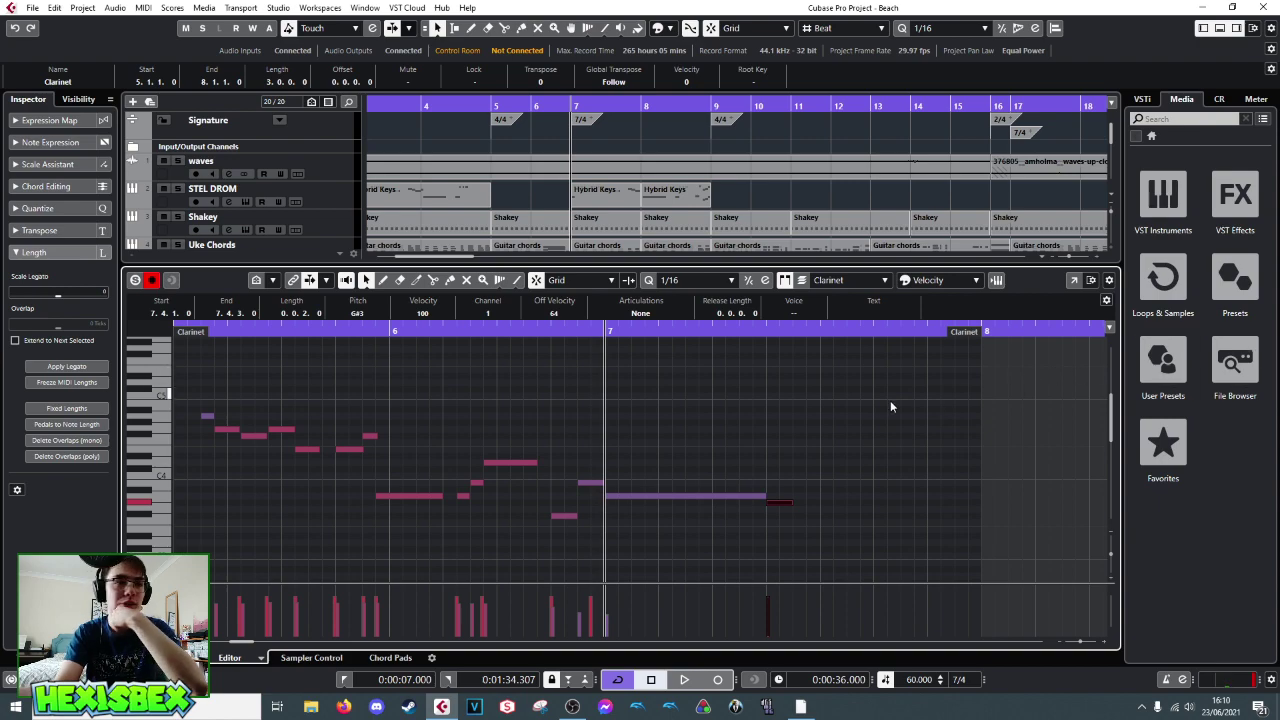
{"action": "left_click", "coordinate": [794, 510]}
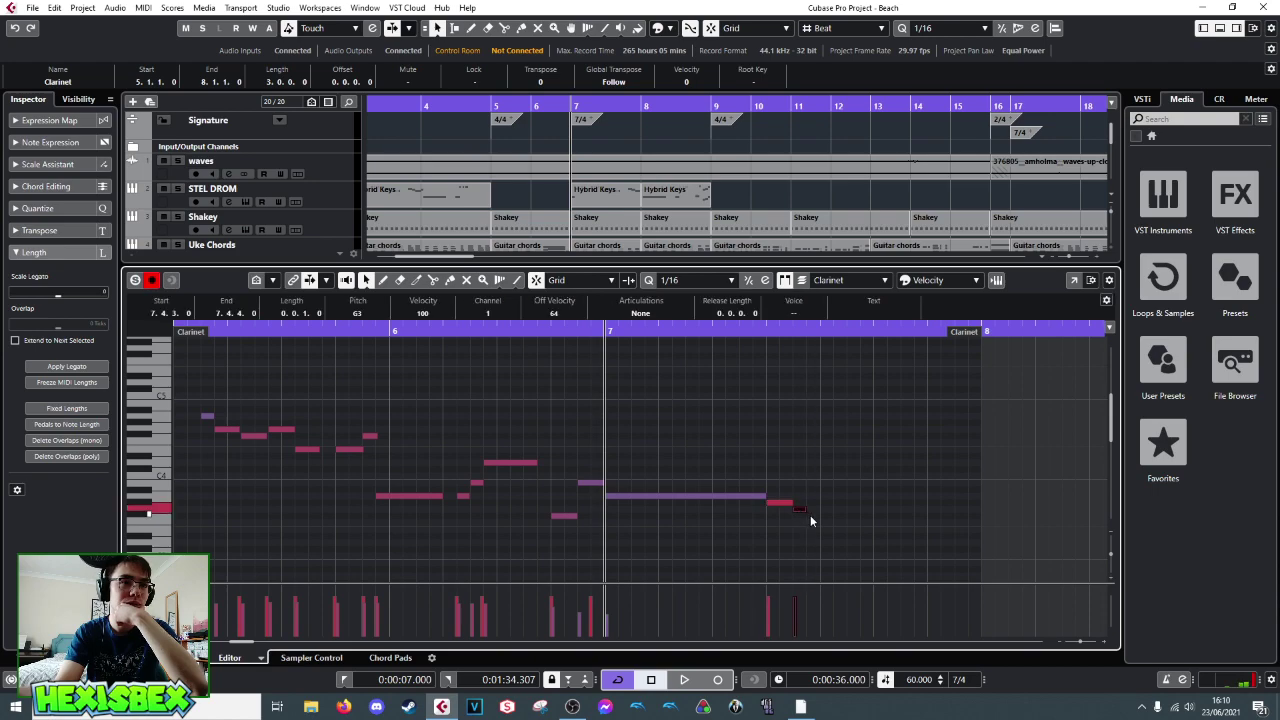
{"action": "left_click_drag", "start_coordinate": [808, 509], "coordinate": [820, 510]}
{"action": "left_click", "coordinate": [769, 612]}
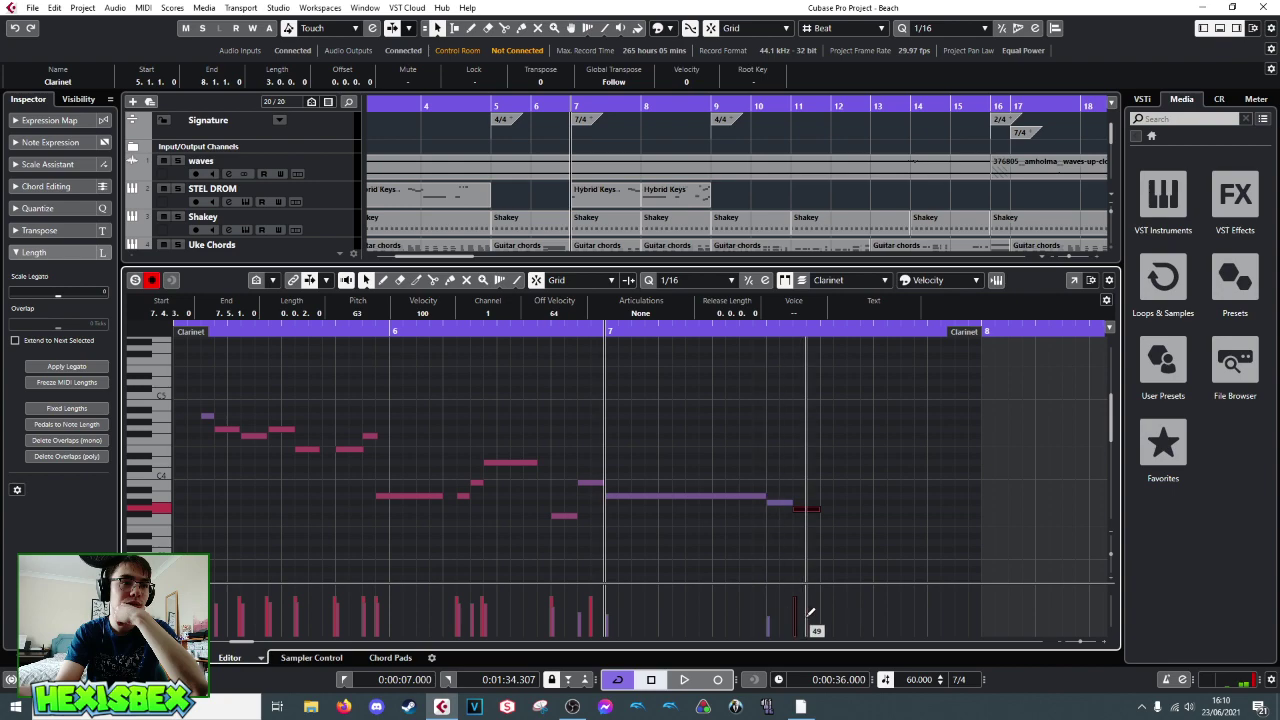
{"action": "left_click", "coordinate": [821, 516]}
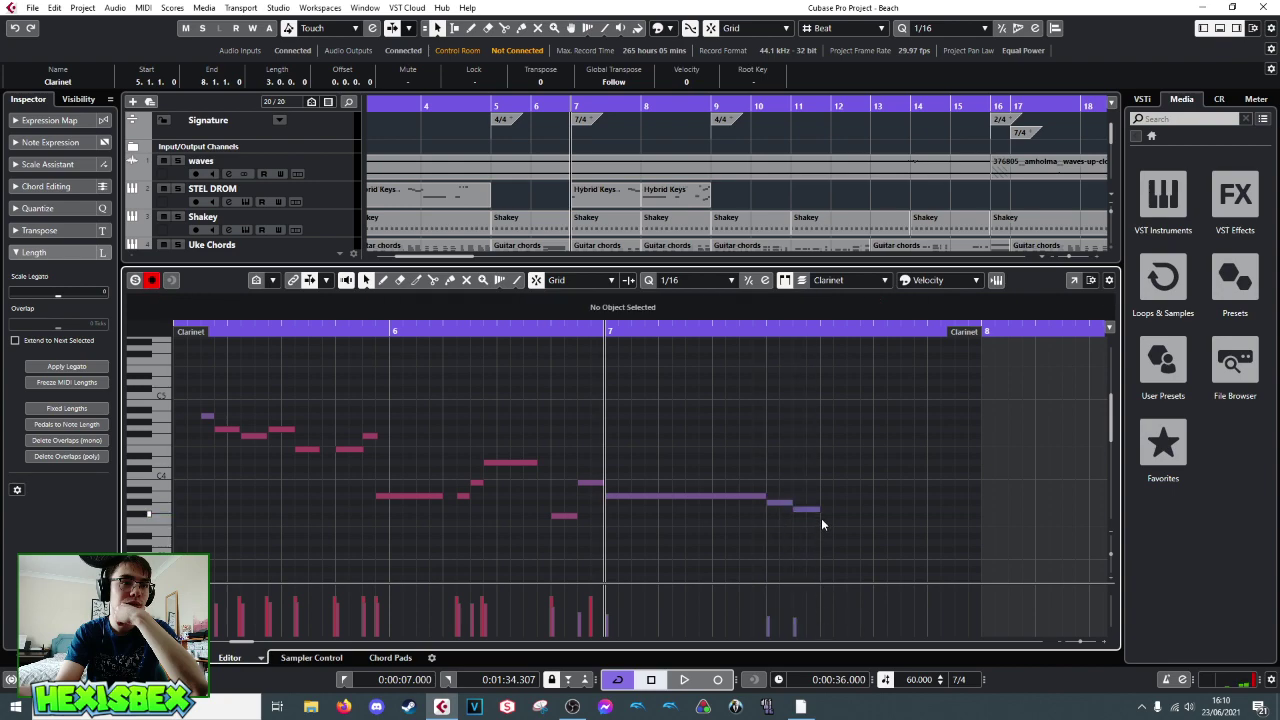
{"action": "left_click_drag", "start_coordinate": [833, 516], "coordinate": [981, 517]}
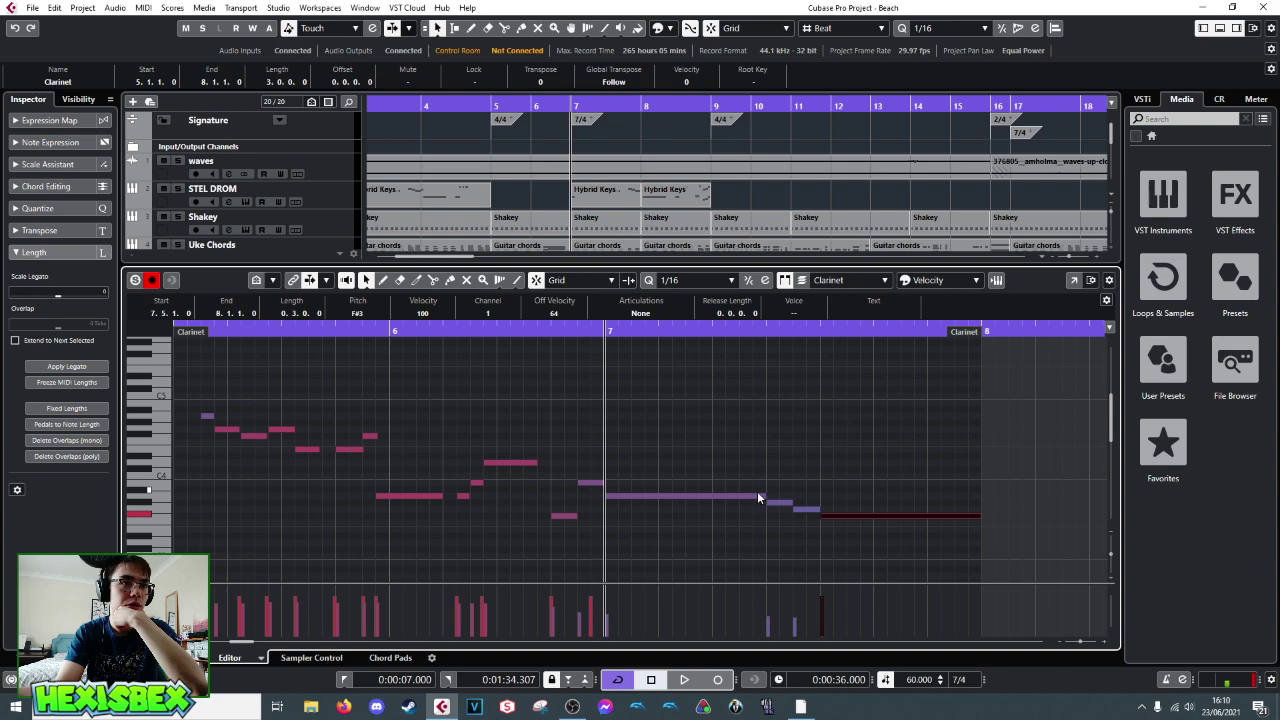
- Shorten the A3 note to end at 7.2.3, move the three added notes to start there, and play from bar 7
{"action": "left_click_drag", "start_coordinate": [757, 496], "coordinate": [686, 498]}
{"action": "left_click_drag", "start_coordinate": [782, 497], "coordinate": [759, 515]}
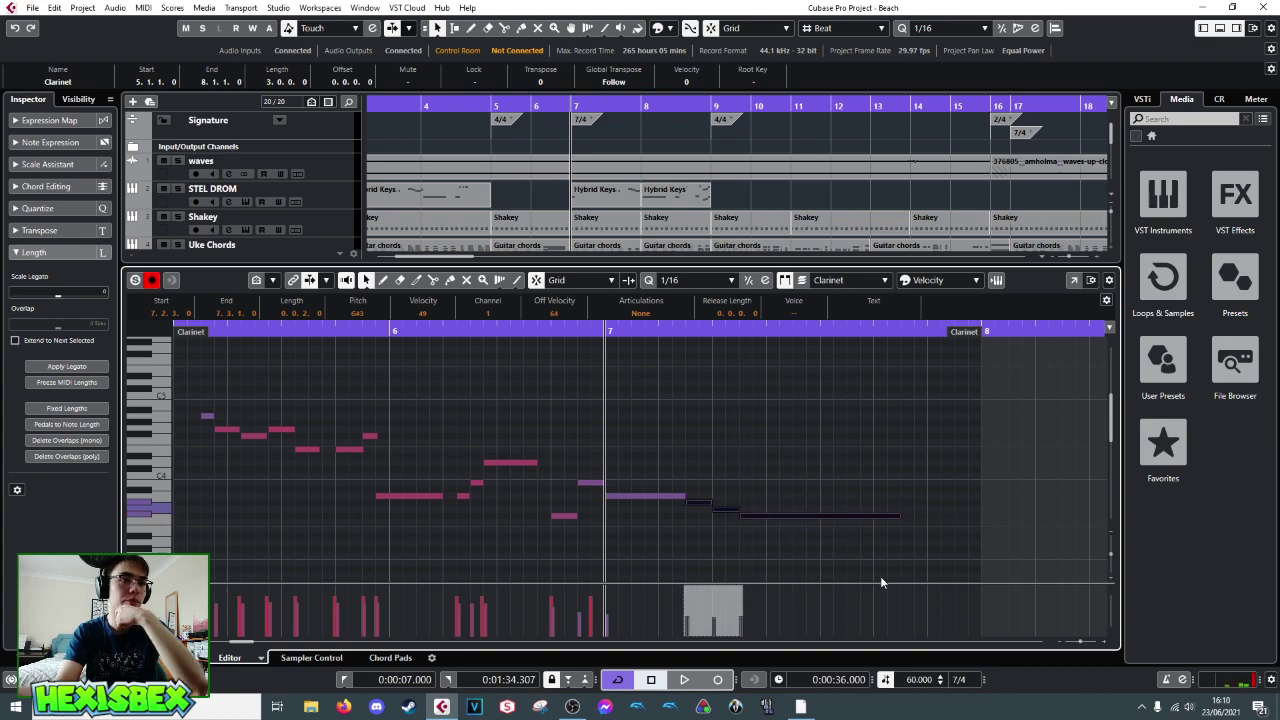
{"action": "key", "text": "space"}
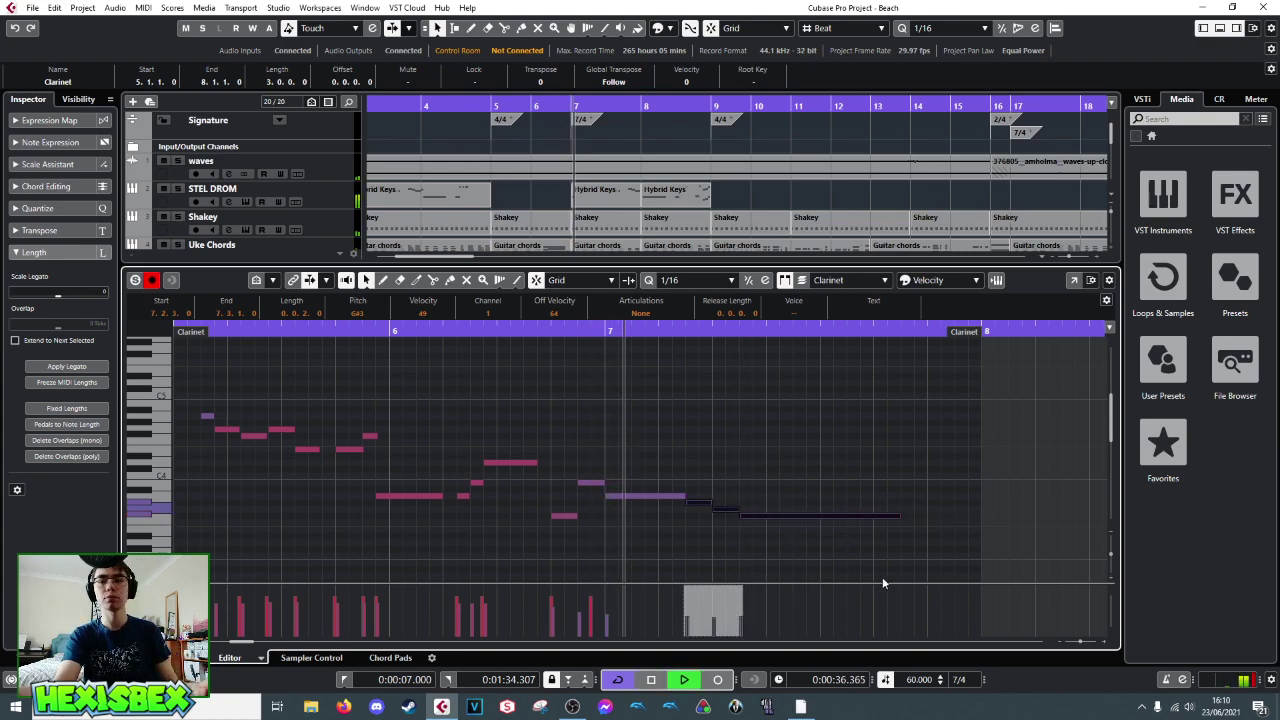
- Stop playback and shorten the final F#3 note of the Clarinet line to end at 7.5.1
{"action": "key", "text": "space"}
{"action": "left_click_drag", "start_coordinate": [897, 518], "coordinate": [821, 520]}
{"action": "left_click", "coordinate": [899, 519]}
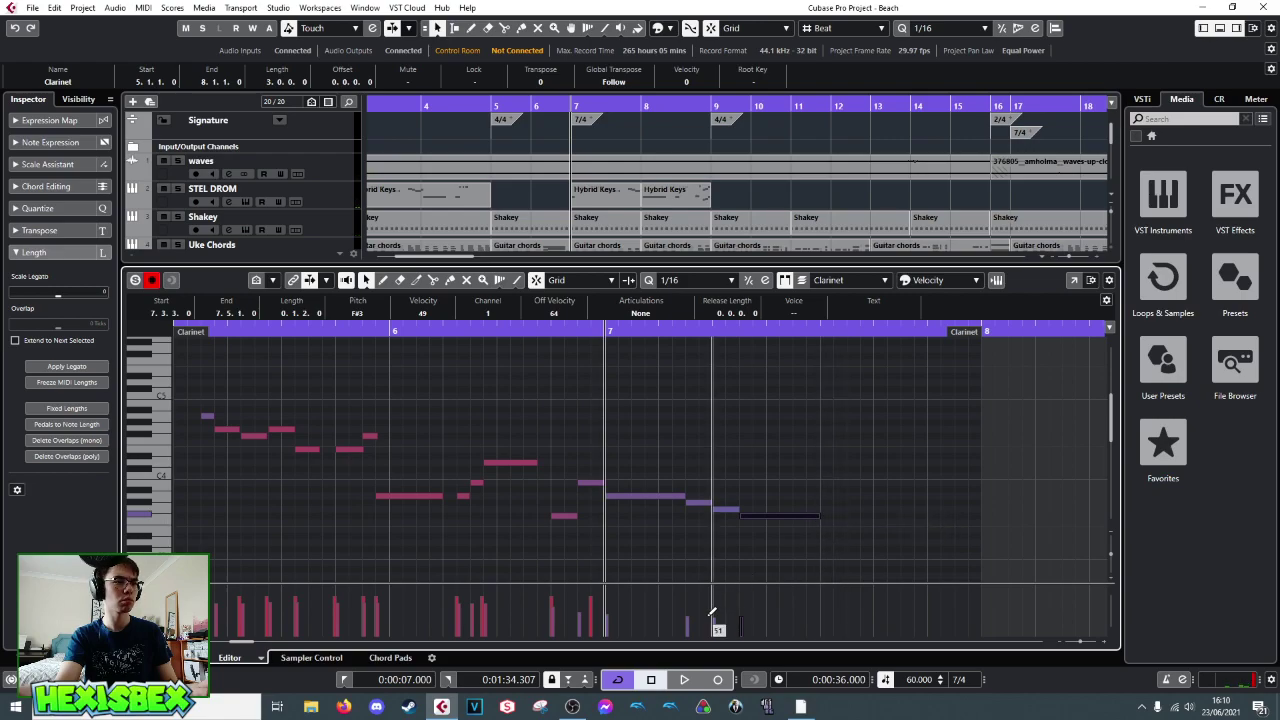
- Select the Clarinet track, shorten its G#3 and G3 notes to sixteenths from 7.2.3, and move the F#3 to start at 7.3.1
{"action": "scroll", "coordinate": [332, 200], "scroll_direction": "down", "scroll_amount": 4}
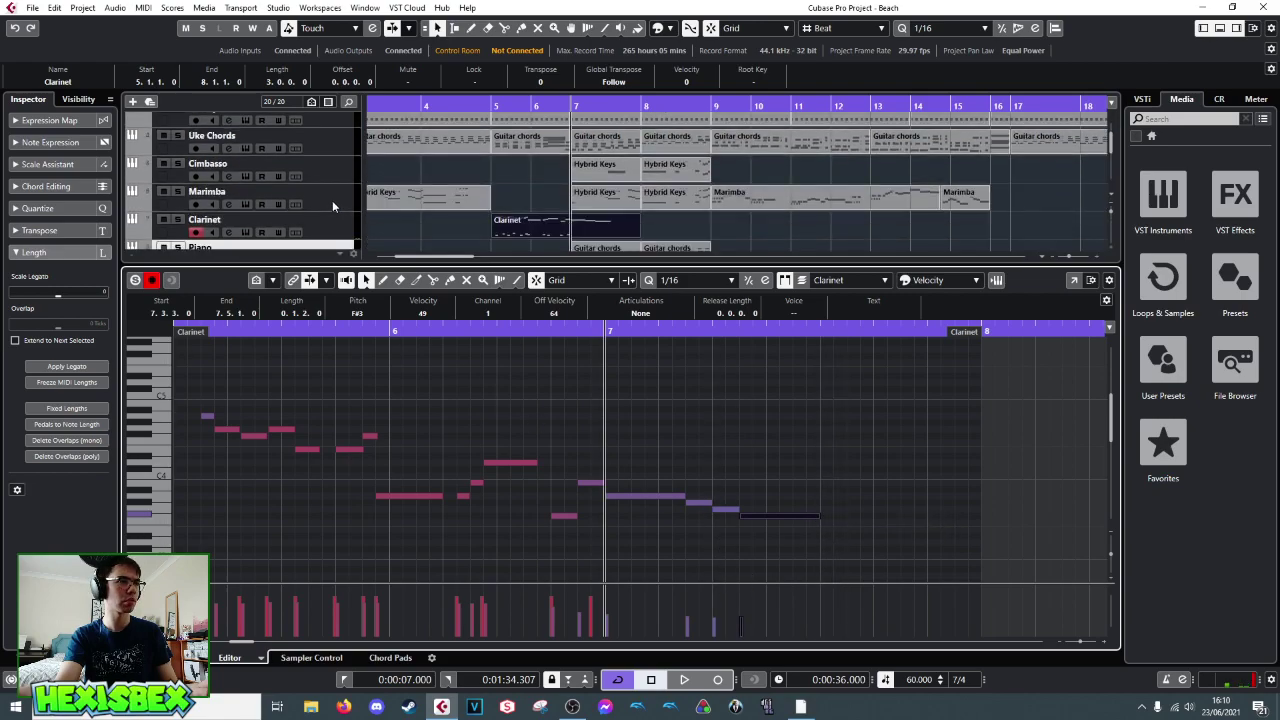
{"action": "left_click", "coordinate": [325, 218]}
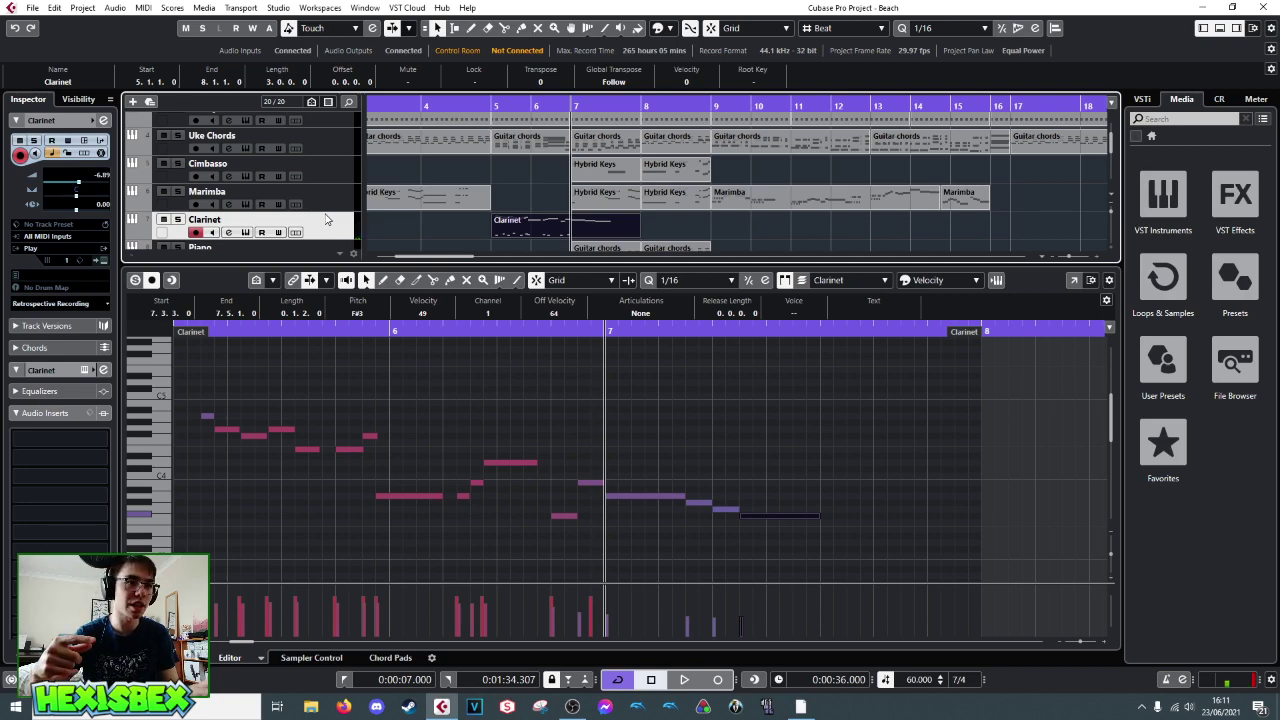
{"action": "left_click", "coordinate": [708, 505]}
{"action": "left_click_drag", "start_coordinate": [700, 505], "coordinate": [726, 513]}
{"action": "left_click", "coordinate": [729, 508]}
{"action": "left_click_drag", "start_coordinate": [749, 514], "coordinate": [733, 521]}
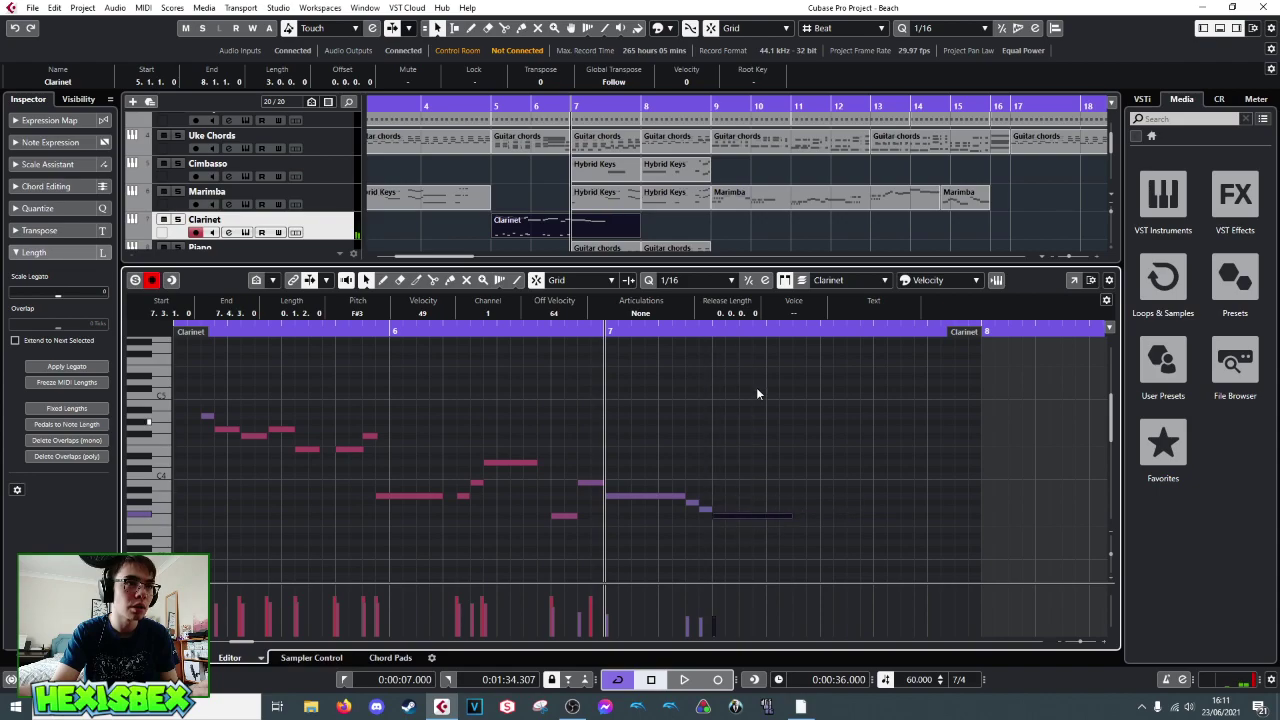
- Close the Key Editor and play the arrangement from bar 6 to hear the revised Clarinet phrase
{"action": "key", "text": "ctrl+e"}
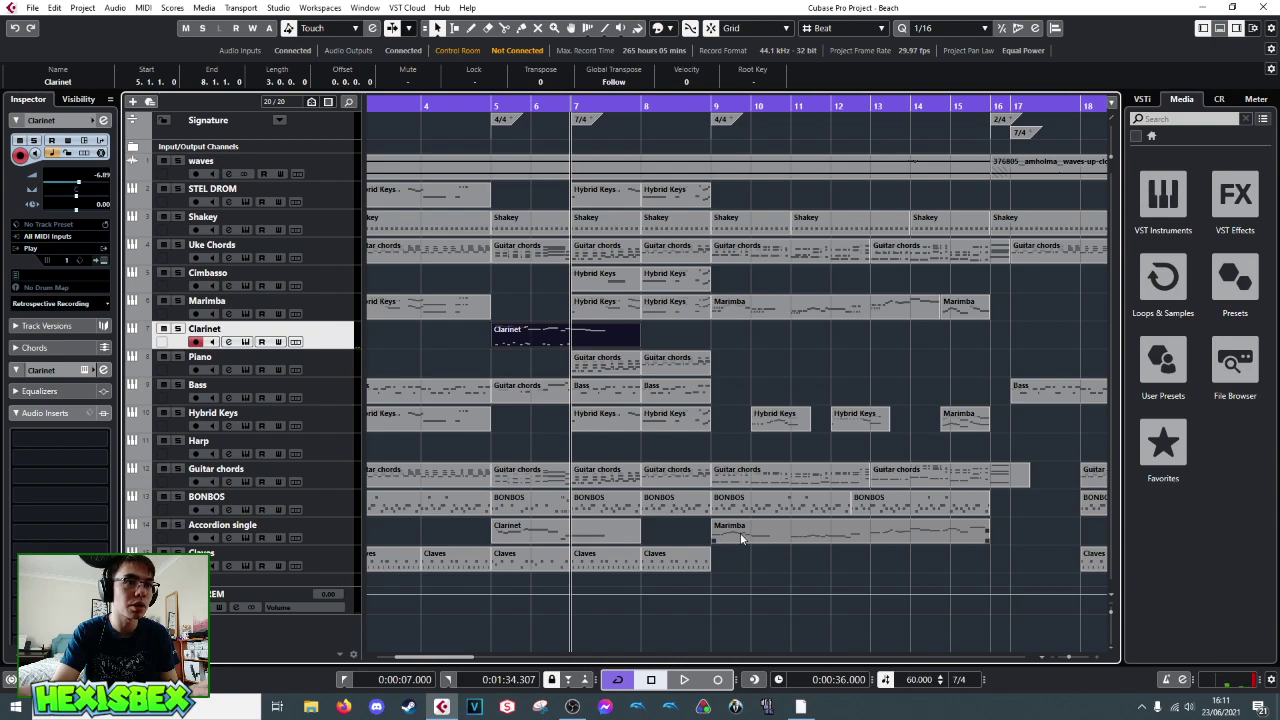
{"action": "left_click", "coordinate": [533, 107]}
{"action": "key", "text": "space"}
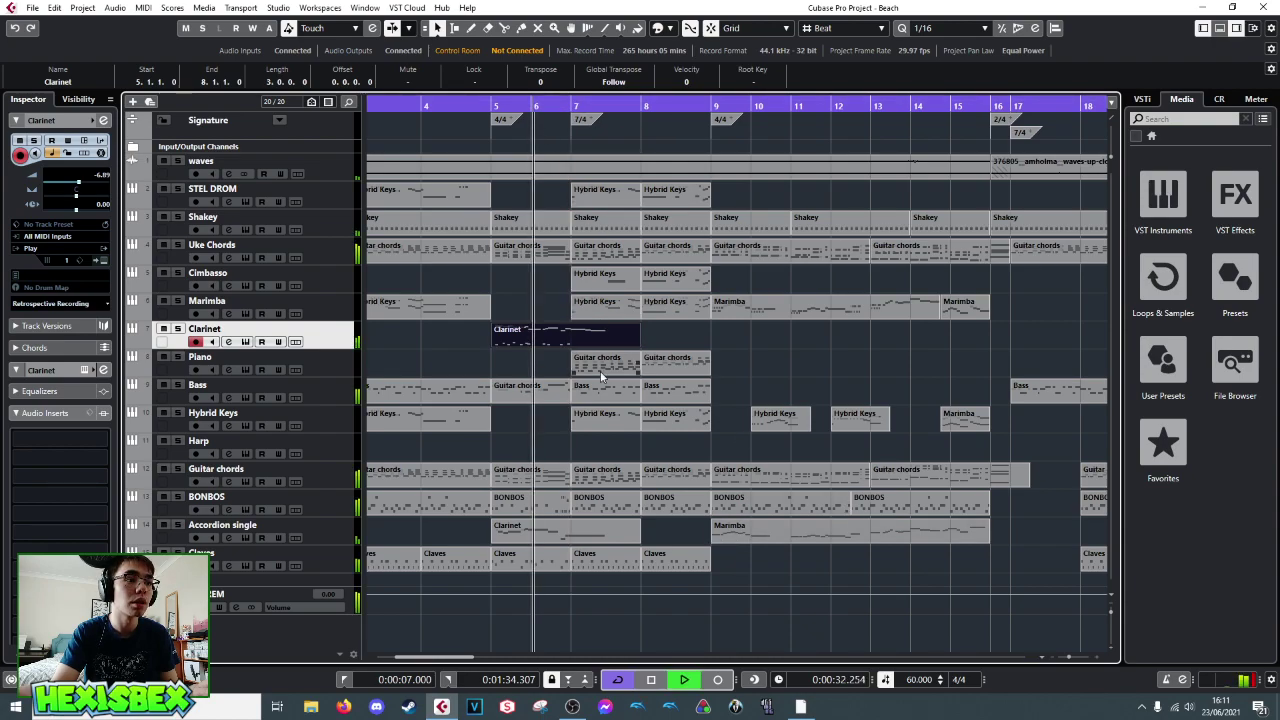
- Open the Accordion single part at bars 5 to 7, shorten its held F#3 note to end at 7.4.1, and close the editor
{"action": "double_click", "coordinate": [604, 538]}
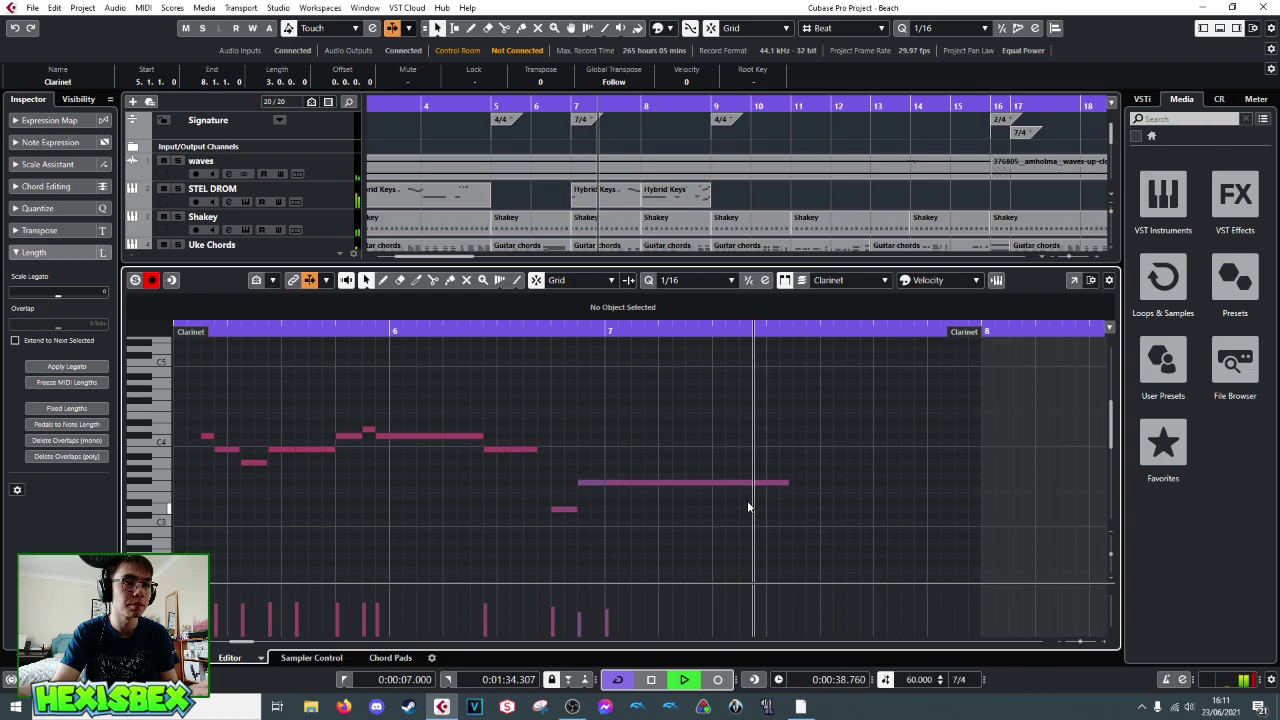
{"action": "left_click_drag", "start_coordinate": [782, 485], "coordinate": [765, 483]}
{"action": "key", "text": "space"}
{"action": "key", "text": "ctrl+e"}
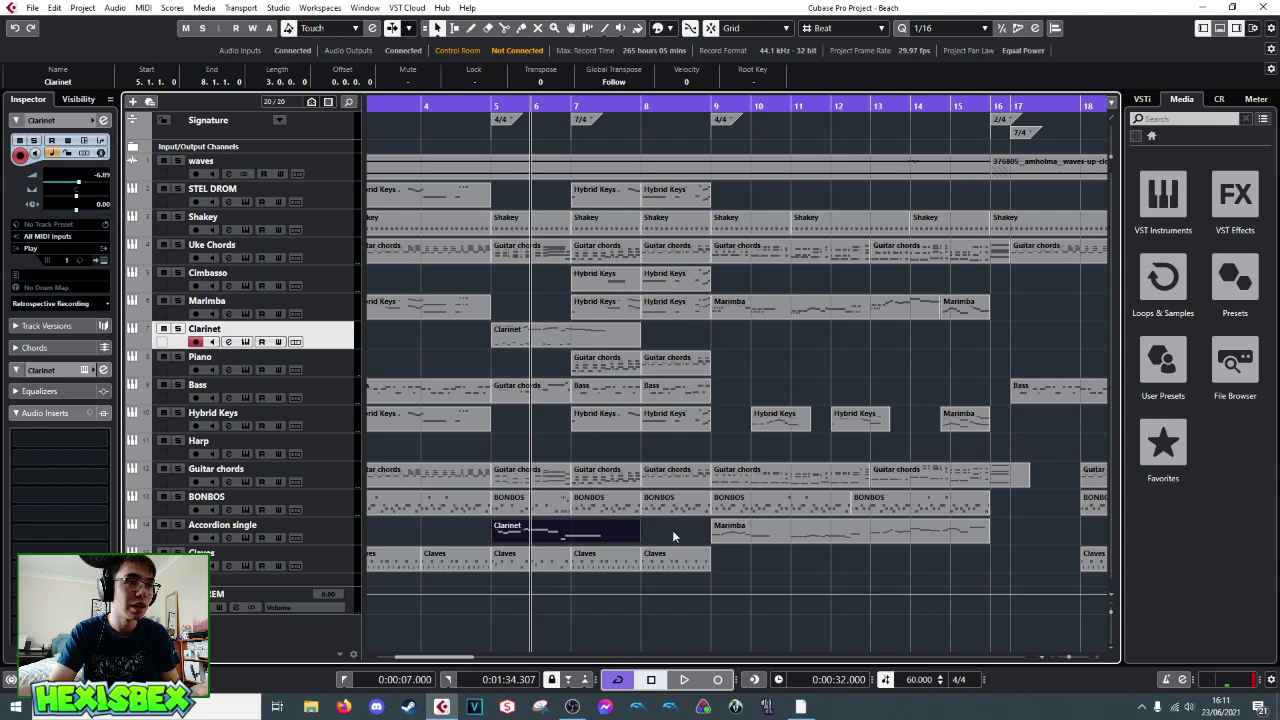
- Open the Clarinet part, shorten its final F#3 note to end at 7.4.1, and return to the full arrangement
{"action": "double_click", "coordinate": [589, 344]}
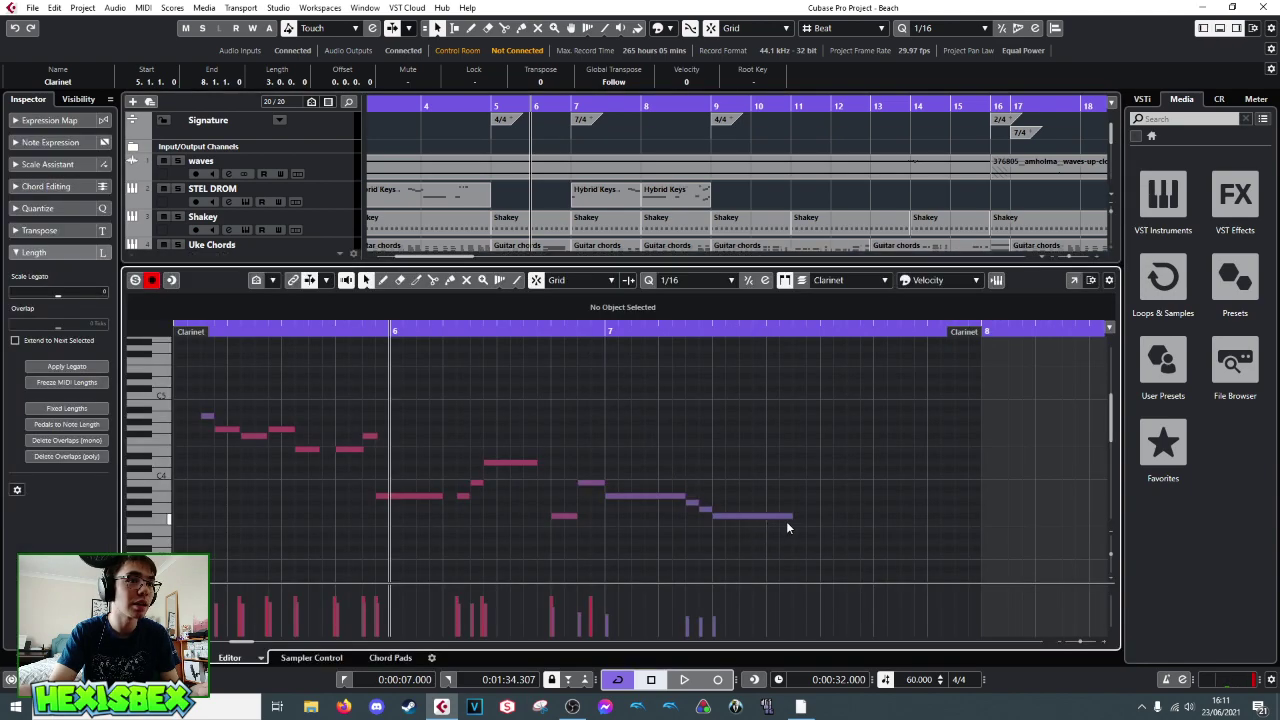
{"action": "left_click_drag", "start_coordinate": [787, 517], "coordinate": [768, 518]}
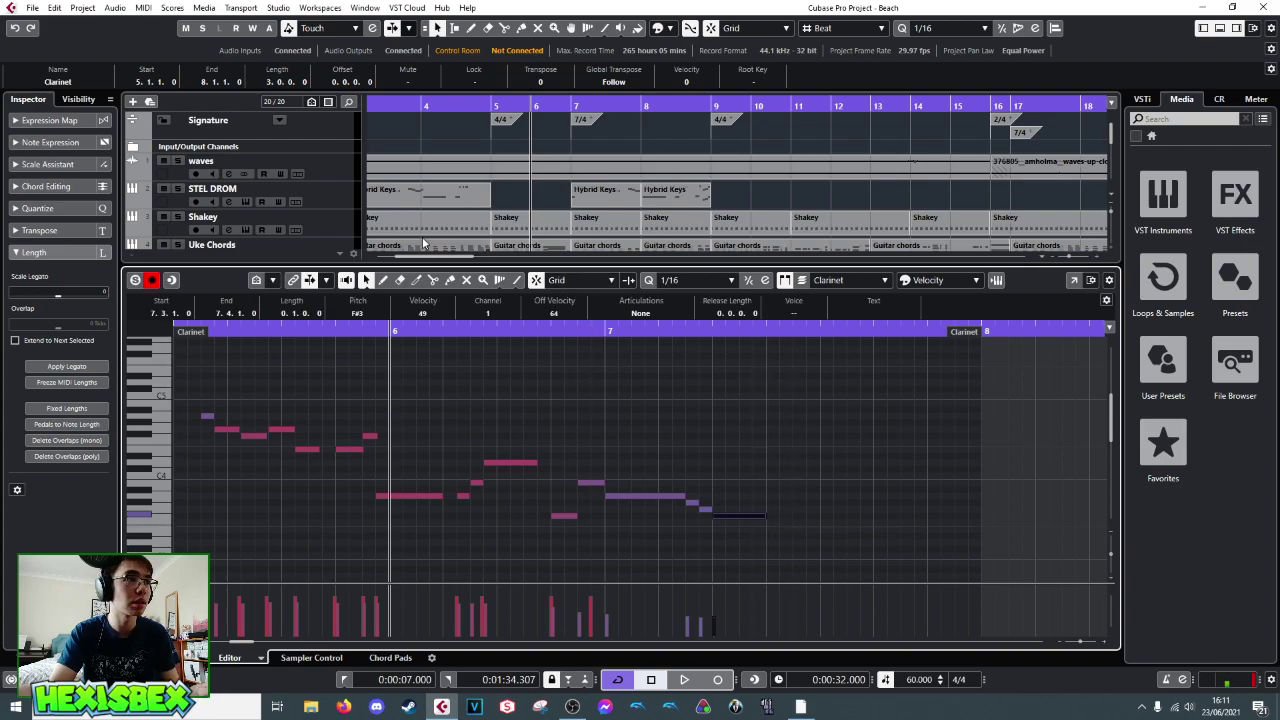
{"action": "key", "text": "alt+F3"}
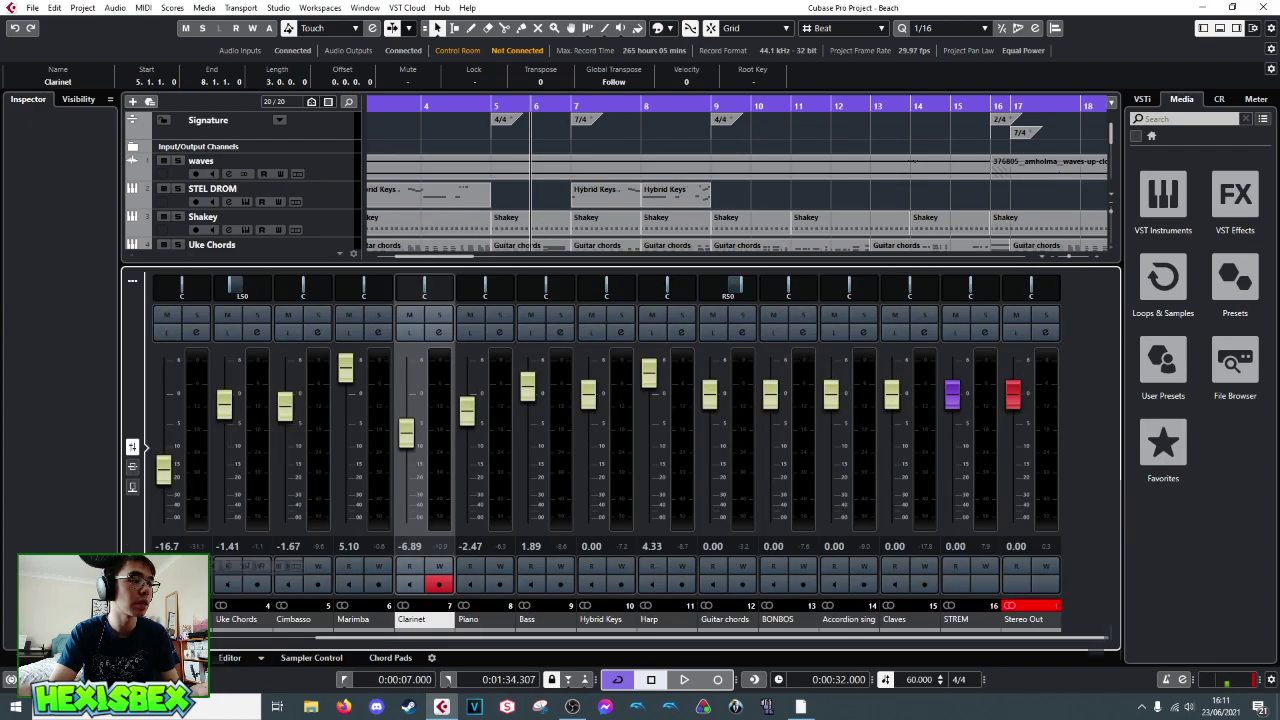
{"action": "key", "text": "alt+F3"}
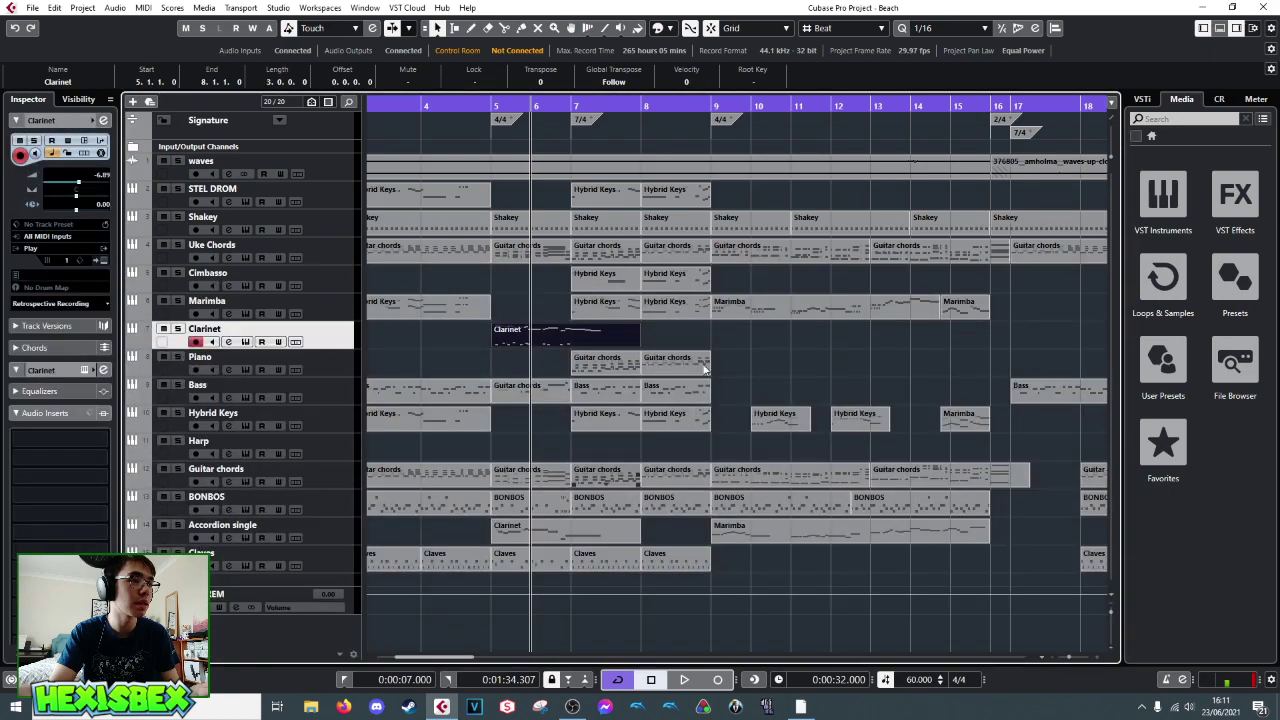
- Solo the Clarinet, Accordion single, Guitar chords and BONBOS tracks and play them from bar 6
{"action": "left_click", "coordinate": [176, 330]}
{"action": "left_click", "coordinate": [178, 526]}
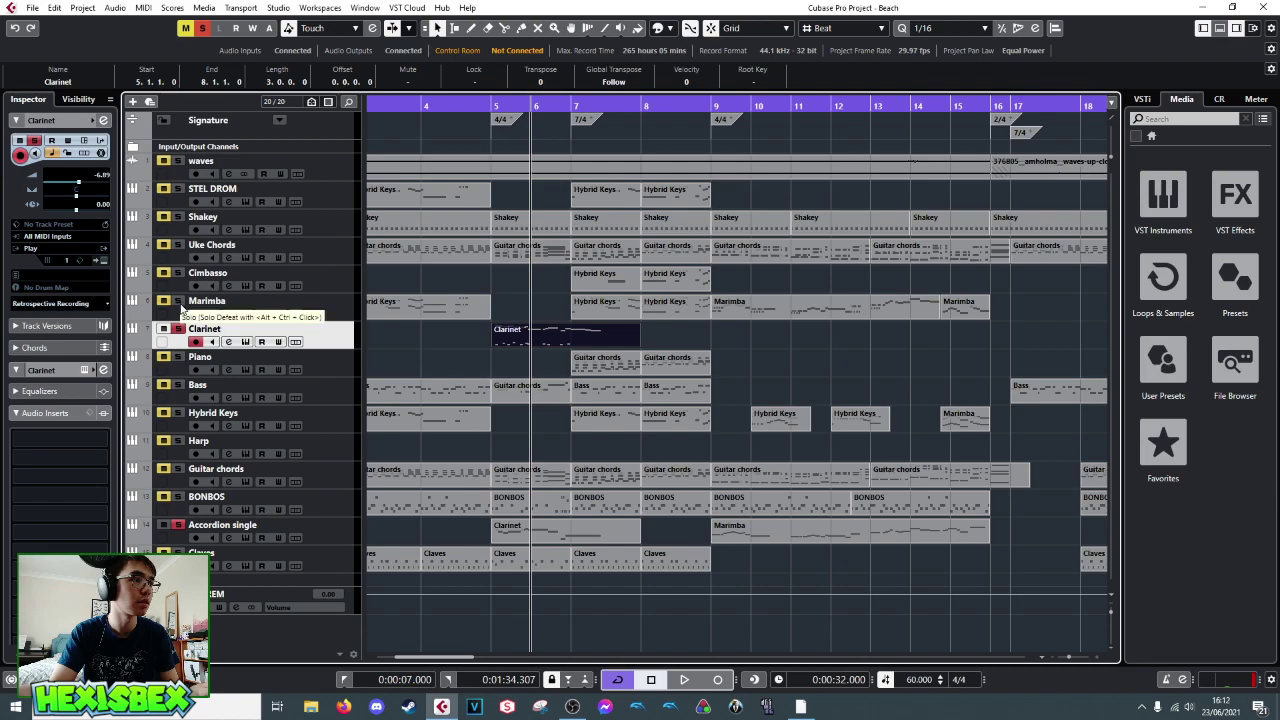
{"action": "left_click", "coordinate": [179, 356]}
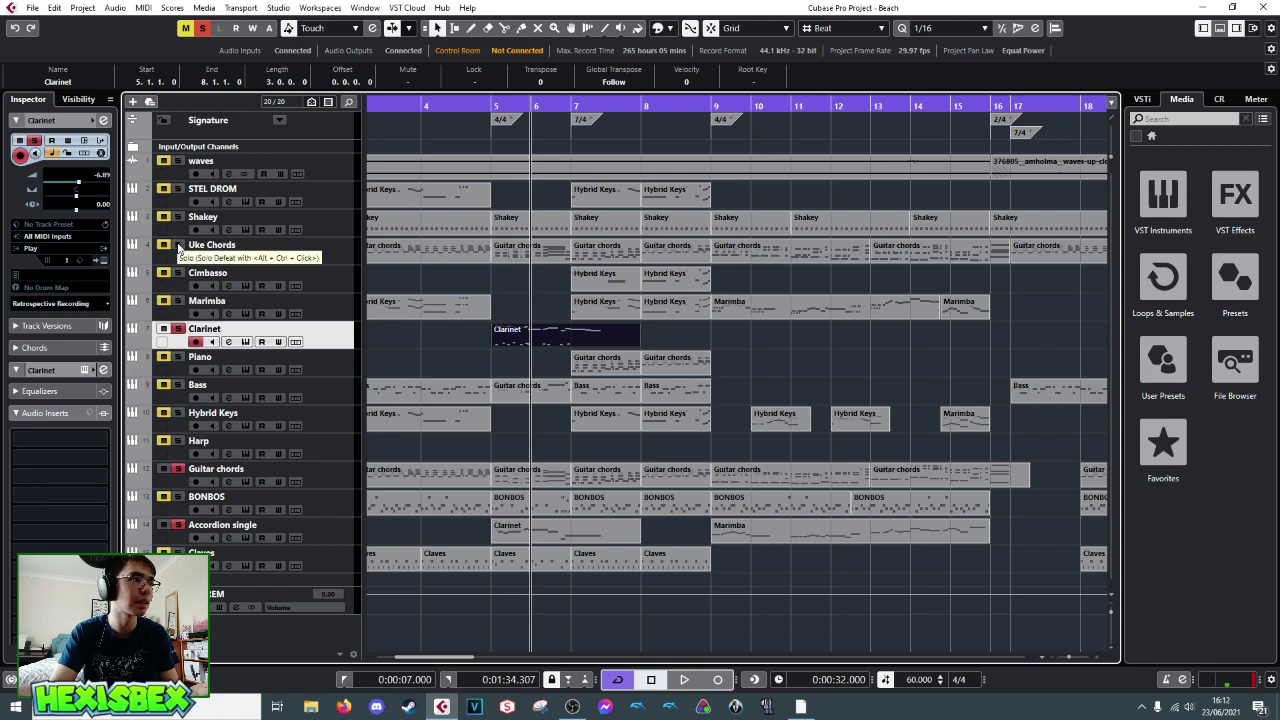
{"action": "left_click", "coordinate": [180, 498]}
{"action": "key", "text": "space"}
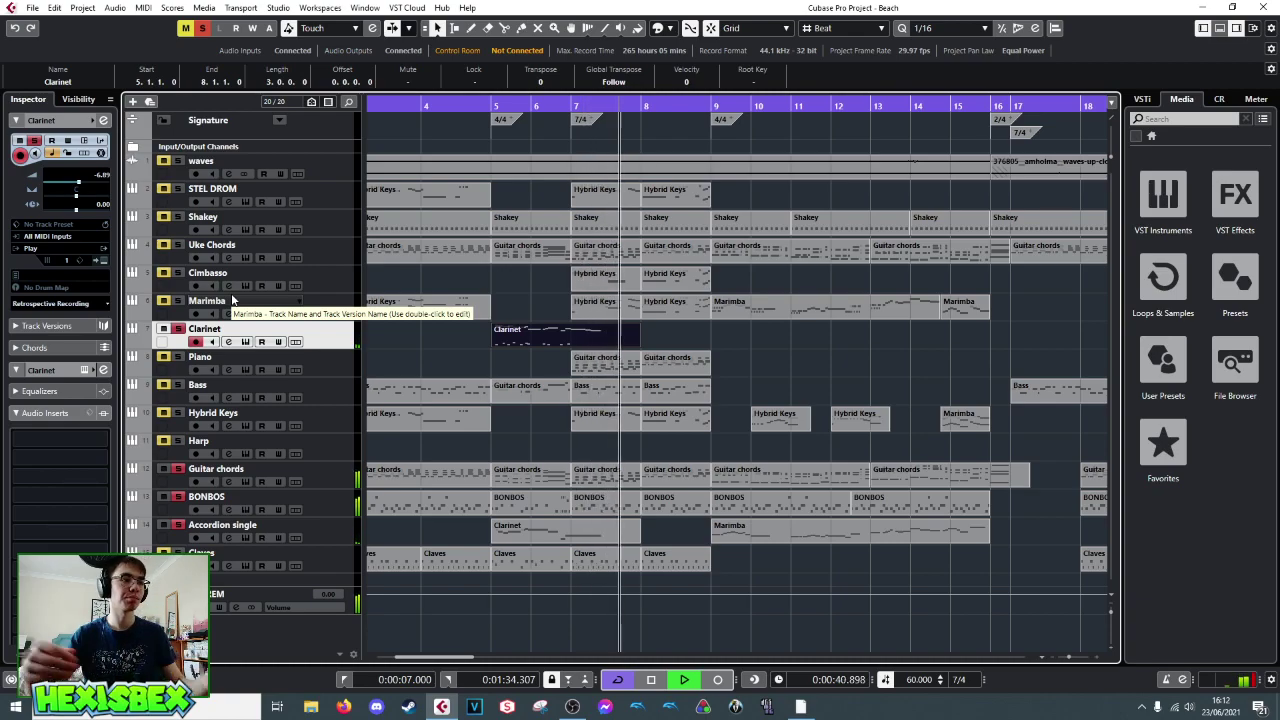
- Open the Accordion single part in the Key Editor and try its held F#3 note ending at 7.3.1 during playback
{"action": "key", "text": "space"}
{"action": "double_click", "coordinate": [591, 534]}
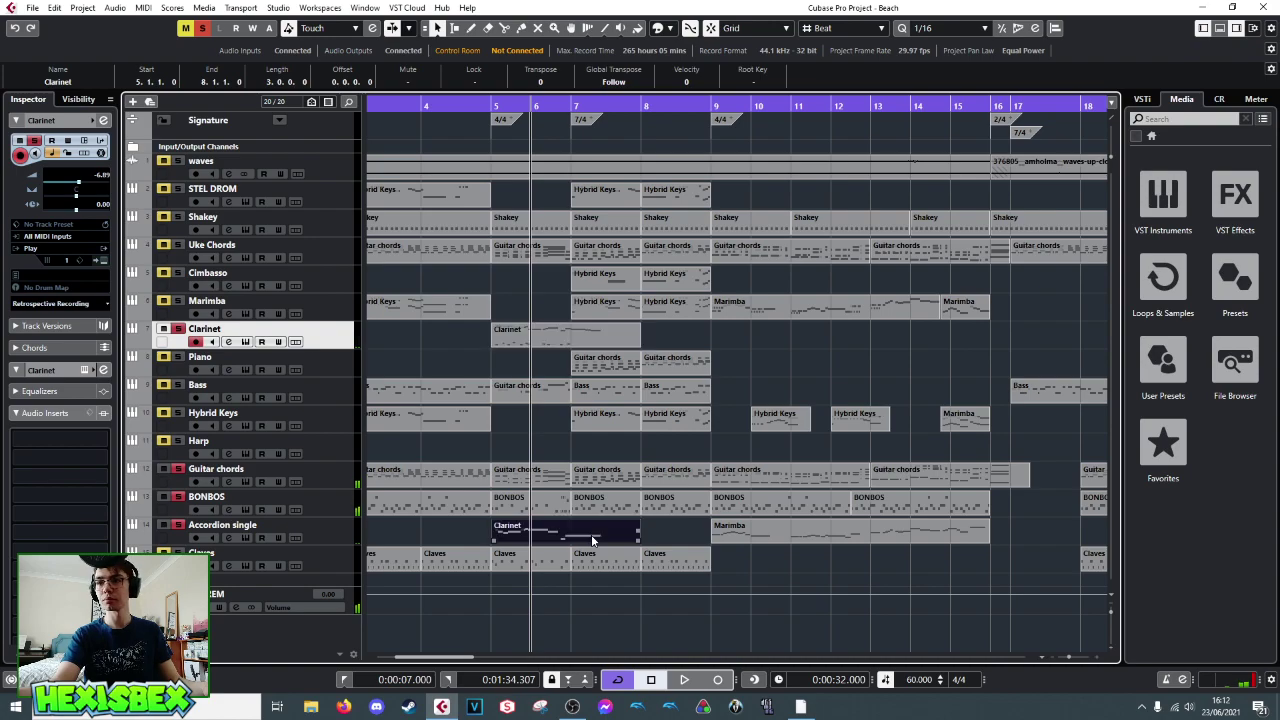
{"action": "left_click_drag", "start_coordinate": [762, 484], "coordinate": [712, 485]}
{"action": "key", "text": "space"}
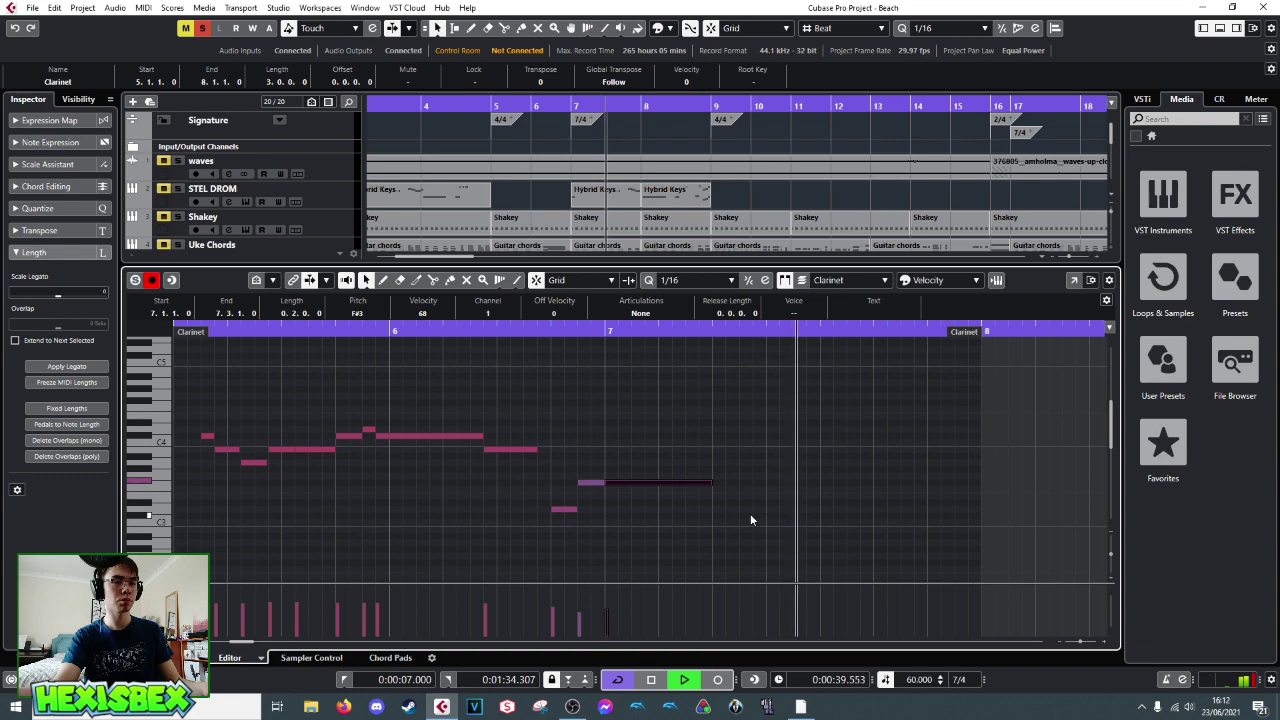
- Extend the held Accordion F#3 note to end at 7.4.1 and lower its velocity to 44 while playing from bar 6
{"action": "key", "text": "space"}
{"action": "left_click_drag", "start_coordinate": [713, 483], "coordinate": [766, 483]}
{"action": "key", "text": "space"}
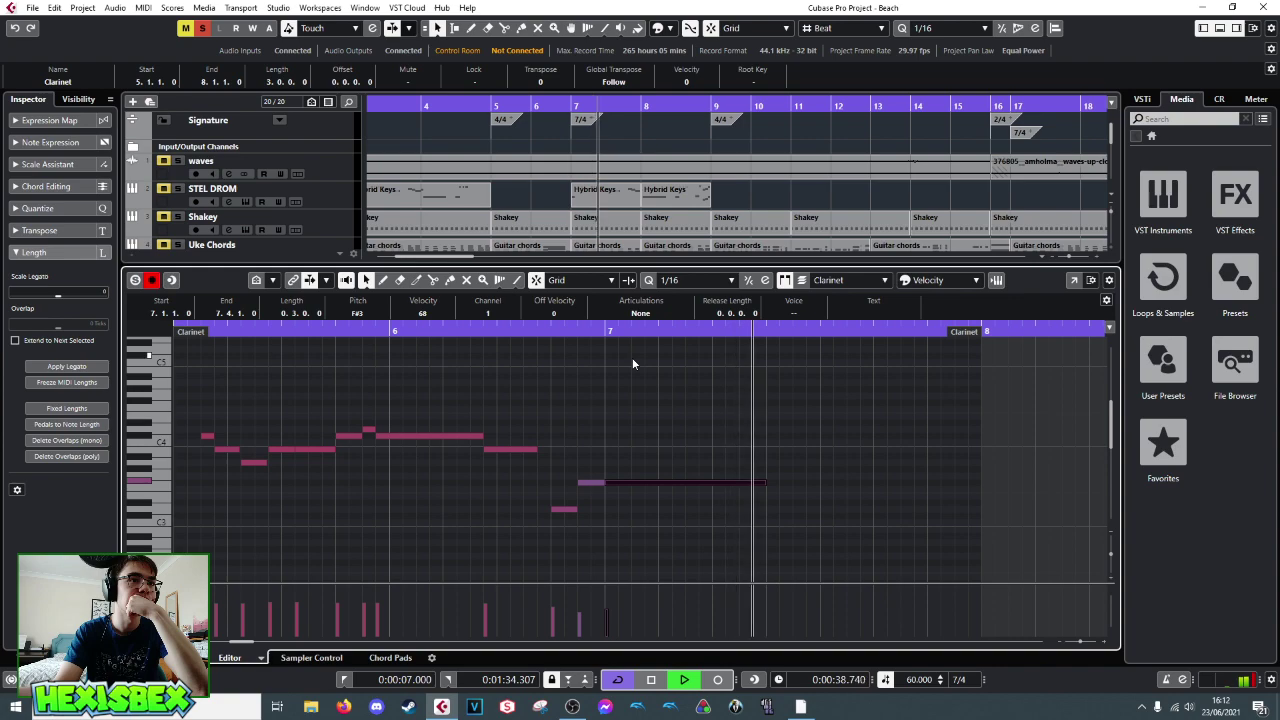
{"action": "left_click_drag", "start_coordinate": [608, 600], "coordinate": [609, 614]}
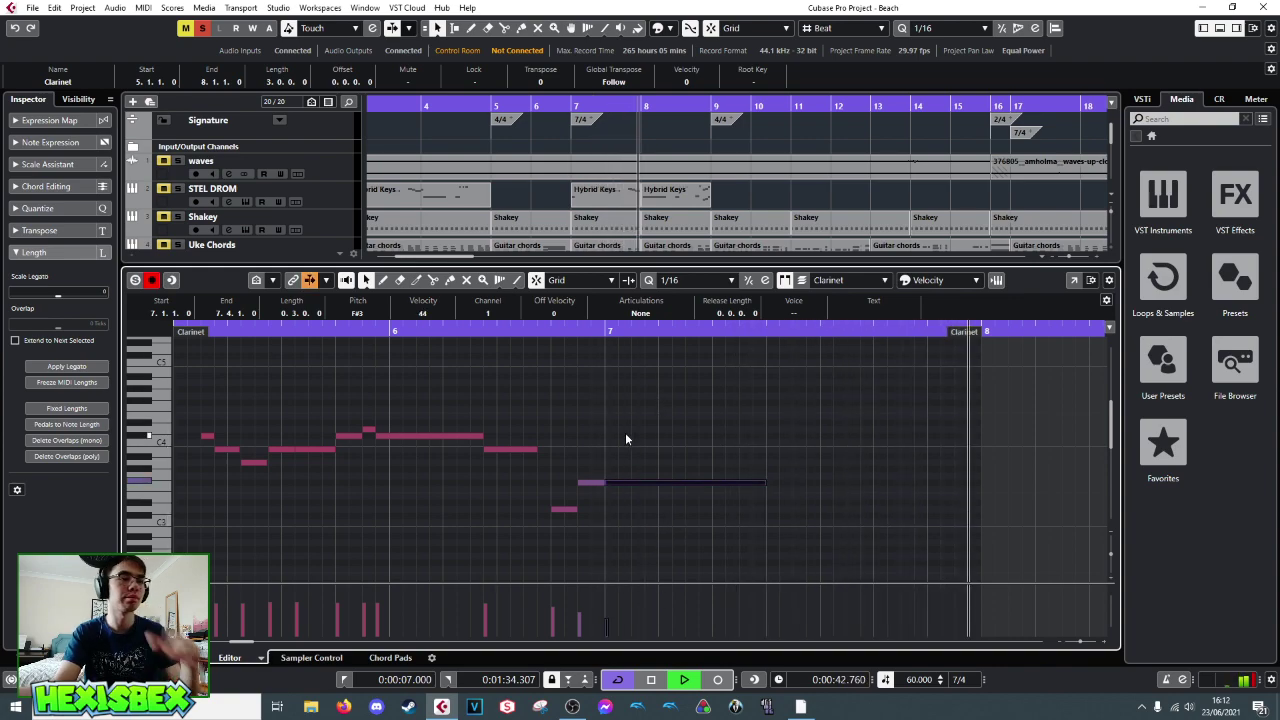
{"action": "key", "text": "space"}
- Play the soloed tracks from bar 6 to hear the softened Accordion note, and close the Key Editor
{"action": "scroll", "coordinate": [534, 202], "scroll_direction": "down", "scroll_amount": 1}
{"action": "scroll", "coordinate": [533, 202], "scroll_direction": "down", "scroll_amount": 4}
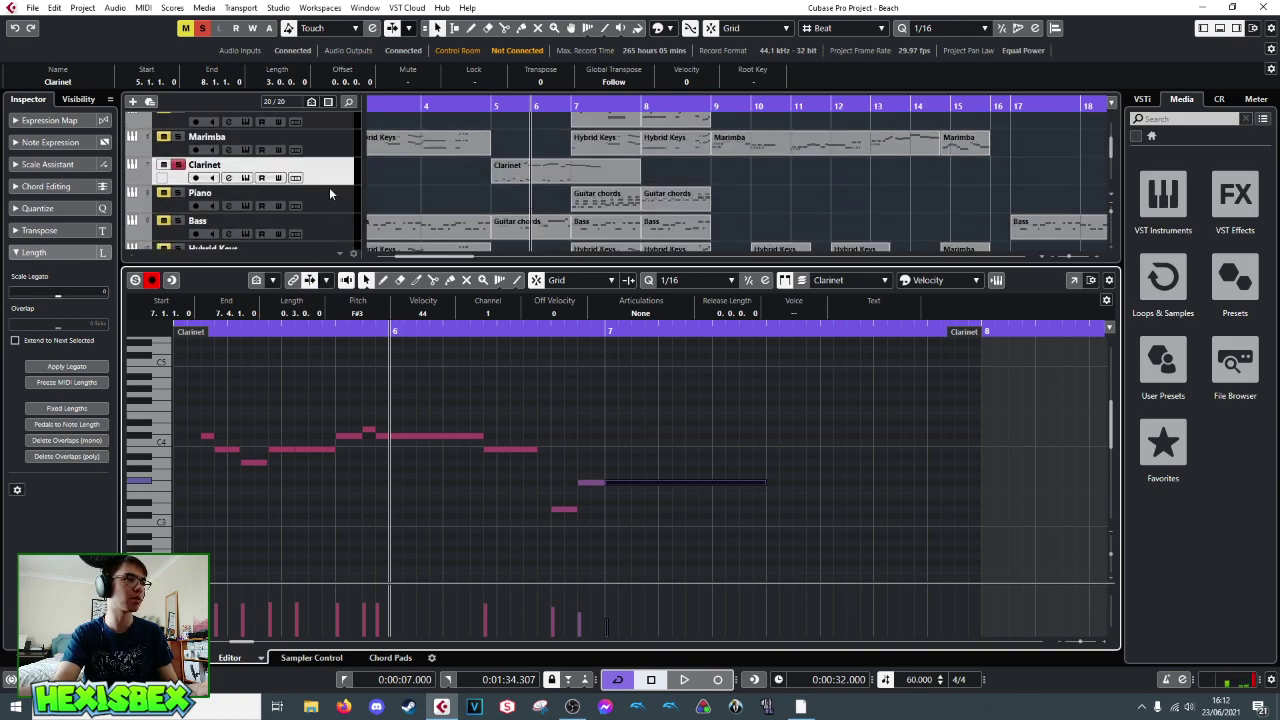
{"action": "left_click_drag", "start_coordinate": [608, 172], "coordinate": [639, 203]}
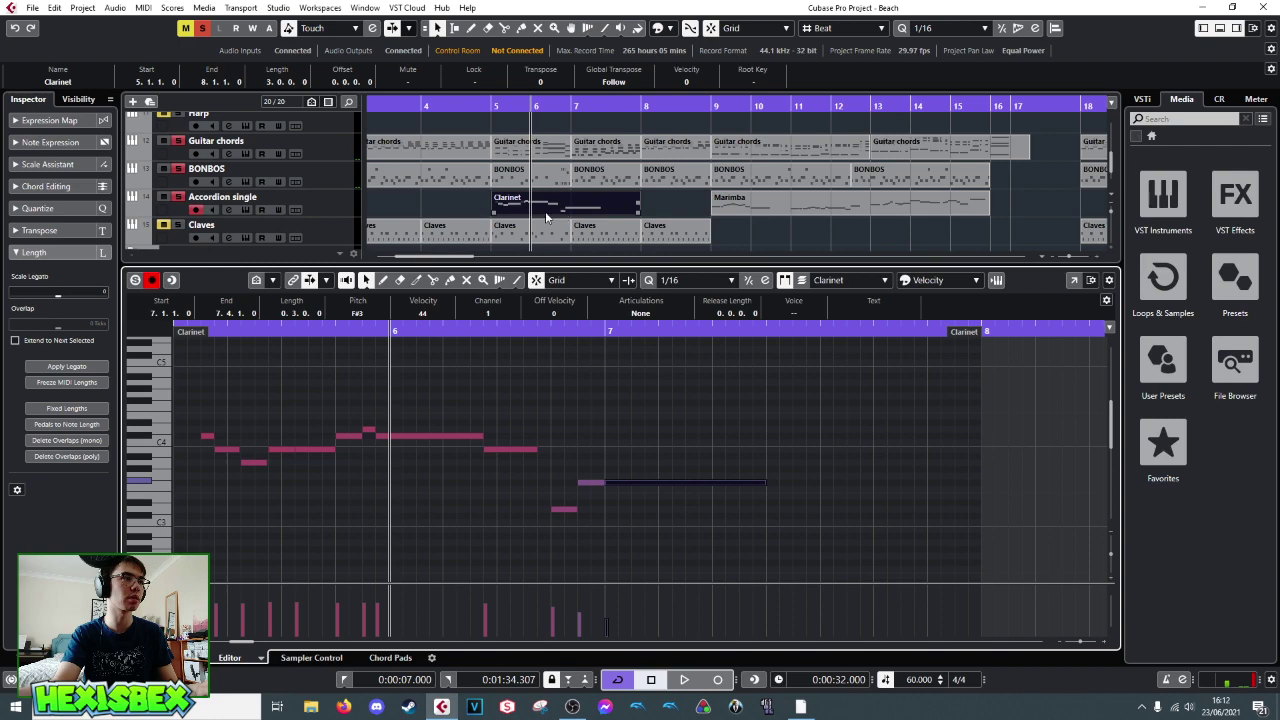
{"action": "key", "text": "space"}
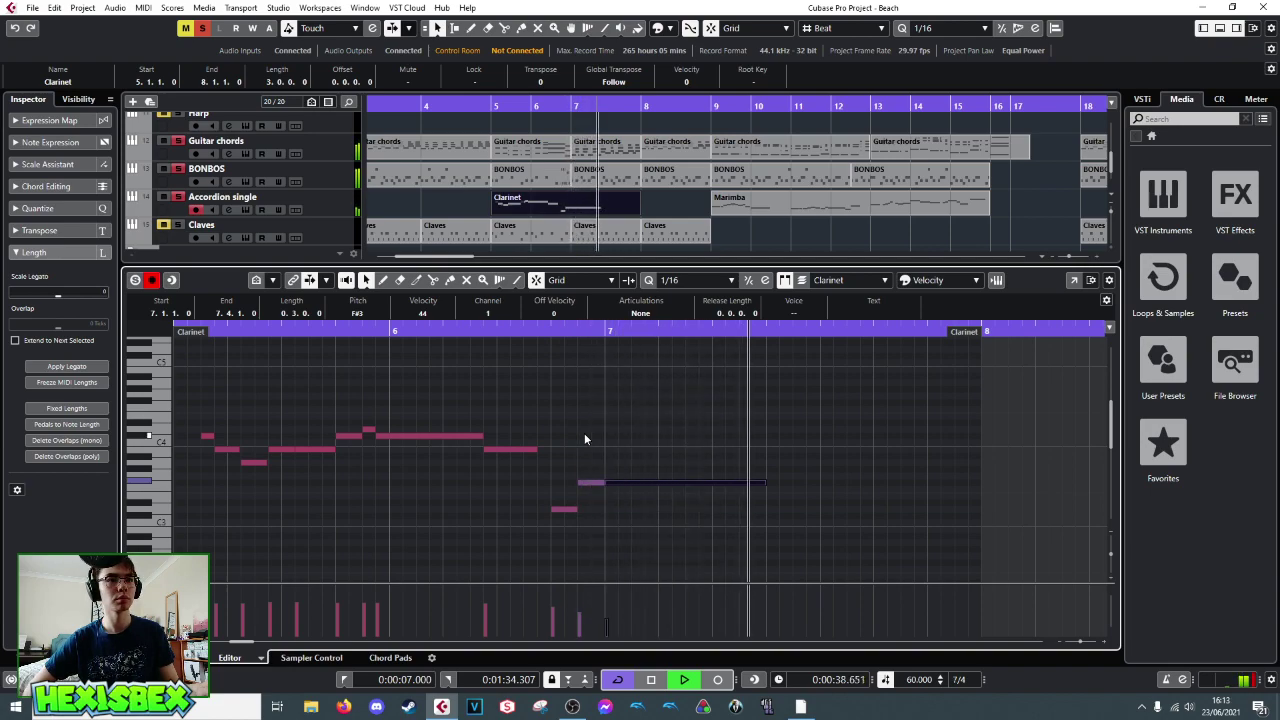
{"action": "key", "text": "space"}
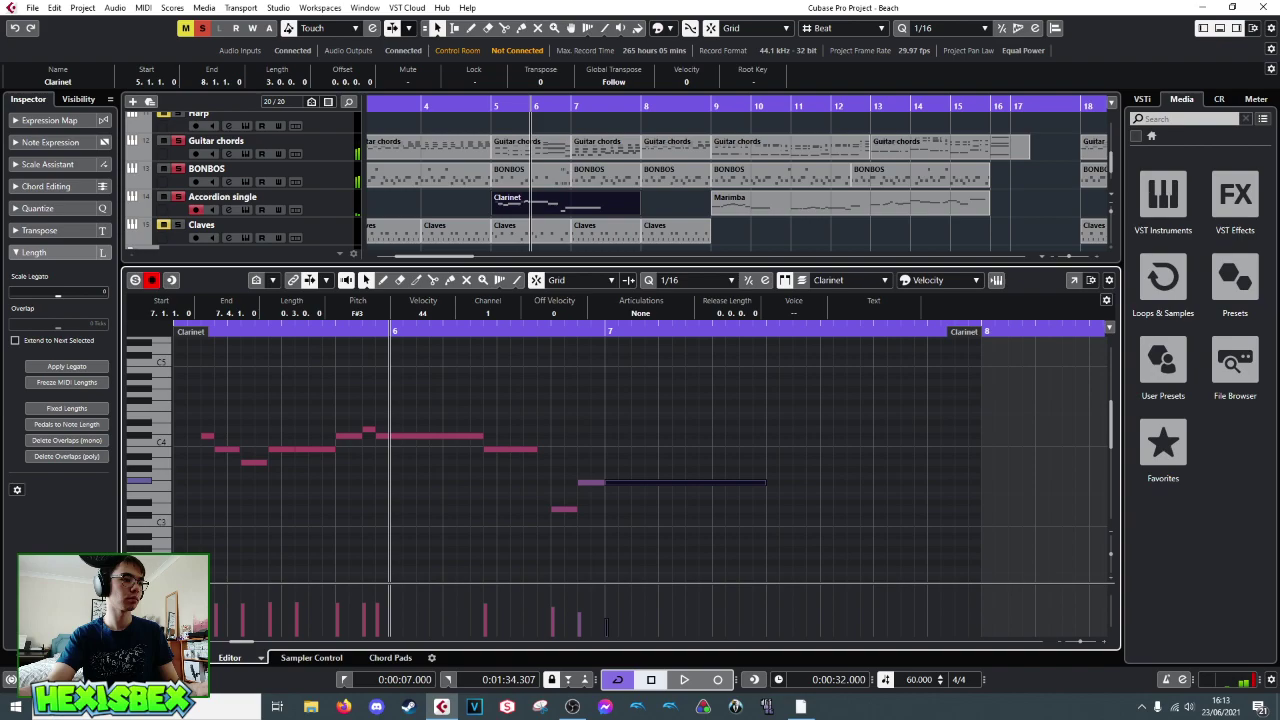
{"action": "key", "text": "ctrl+alt+e"}
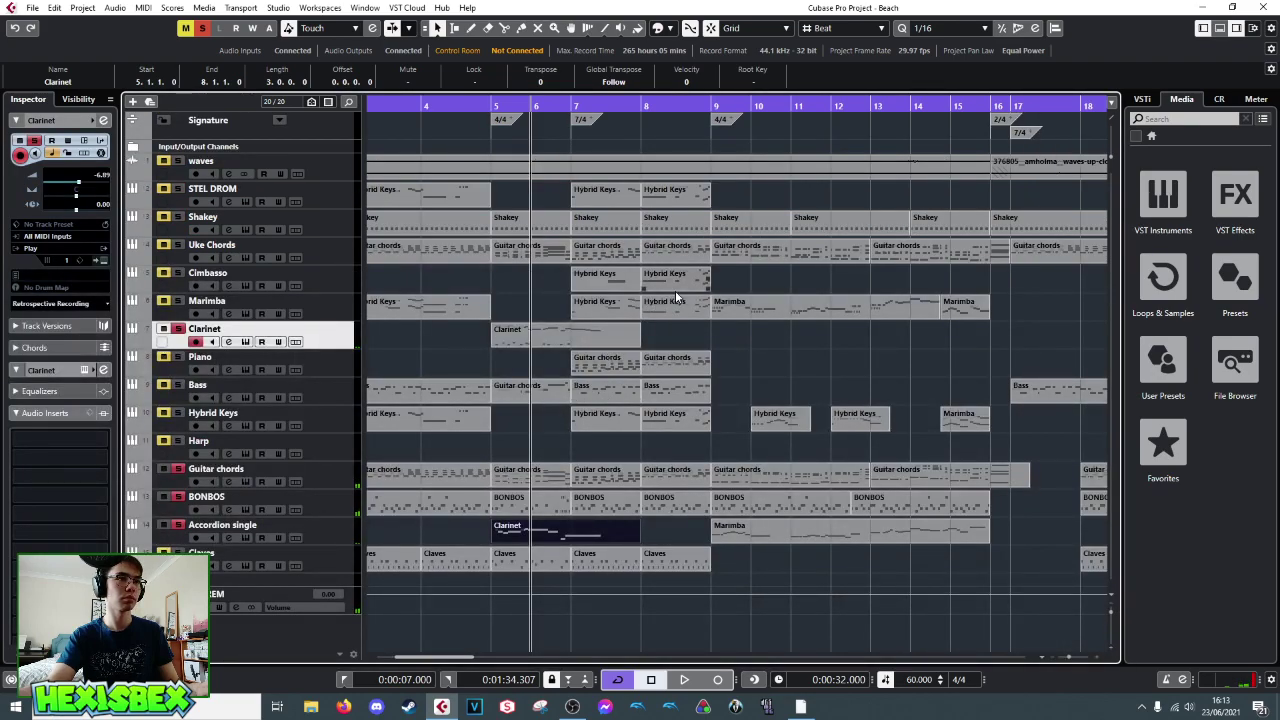
- Open the Clarinet track's part and lengthen the final F#3 note in bar 7 to 0.1.1.0
{"action": "left_click", "coordinate": [600, 334]}
{"action": "double_click", "coordinate": [600, 334]}
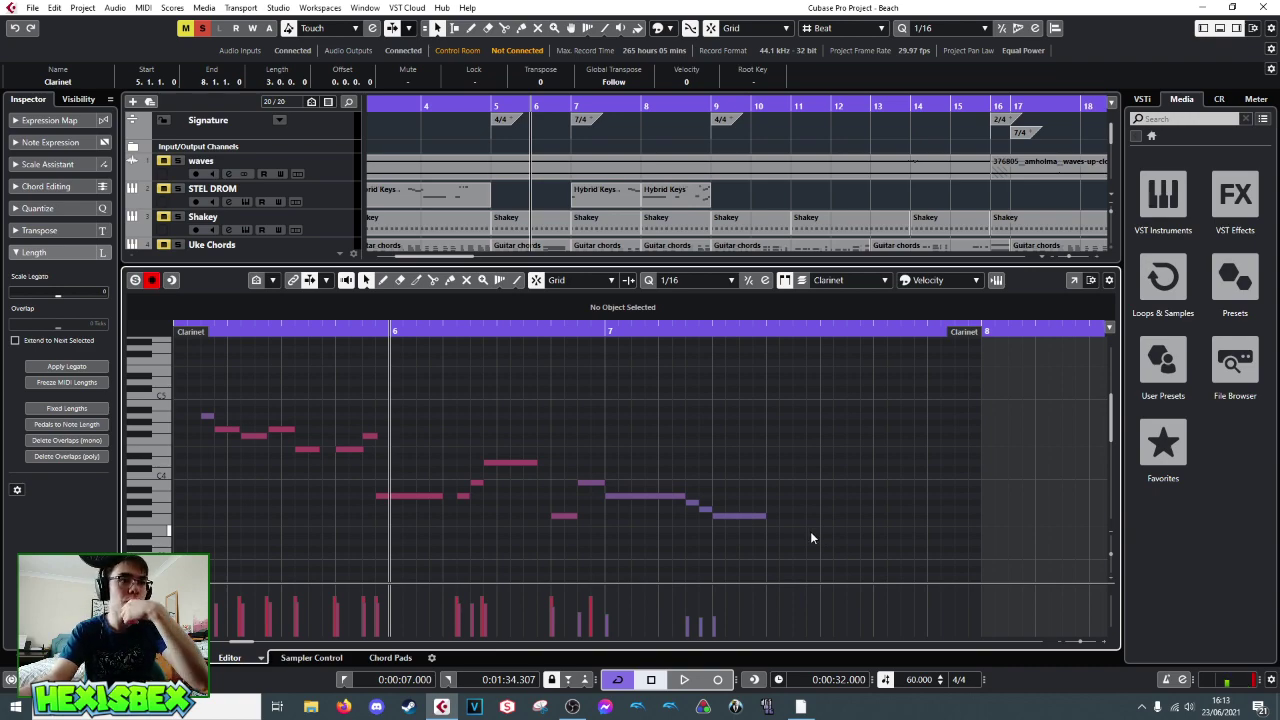
{"action": "left_click_drag", "start_coordinate": [762, 518], "coordinate": [794, 518]}
{"action": "scroll", "coordinate": [818, 477], "scroll_direction": "down", "scroll_amount": 2}
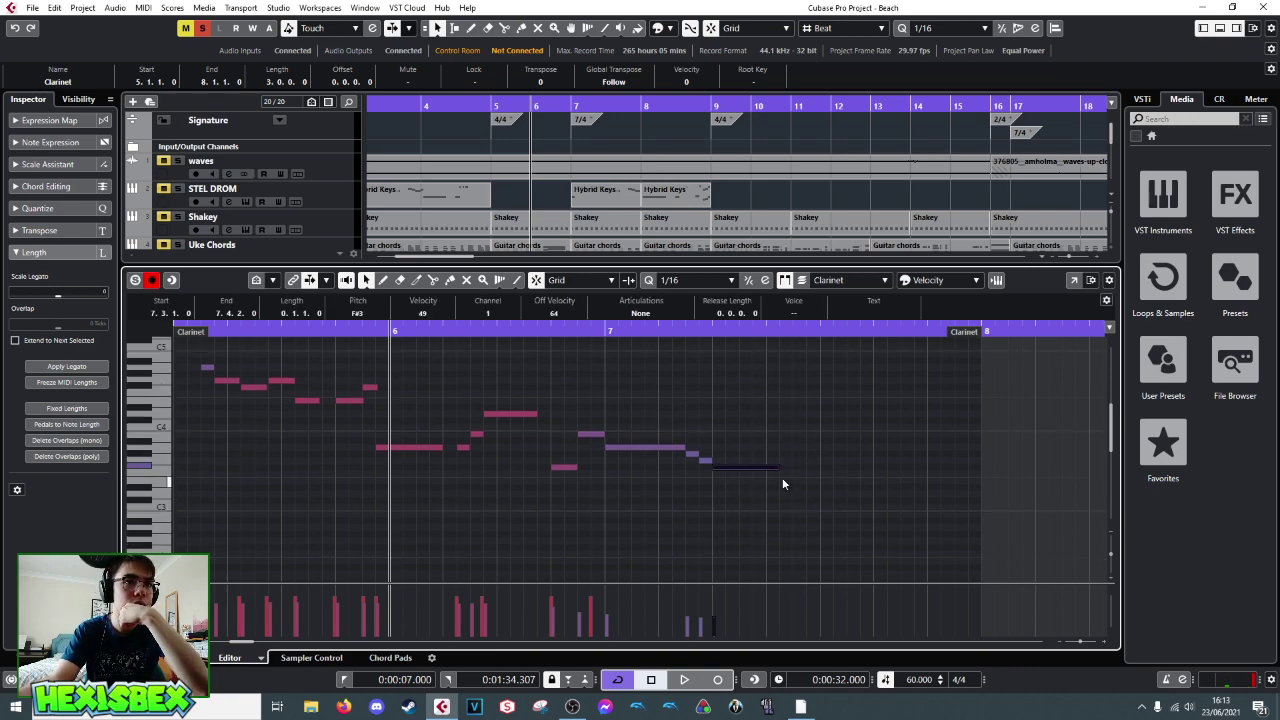
- Add sixteenth notes after the long F#3: F3 at 7.4.2, E3 at 7.4.3 and A2 at 7.5.1
{"action": "left_click", "coordinate": [779, 474]}
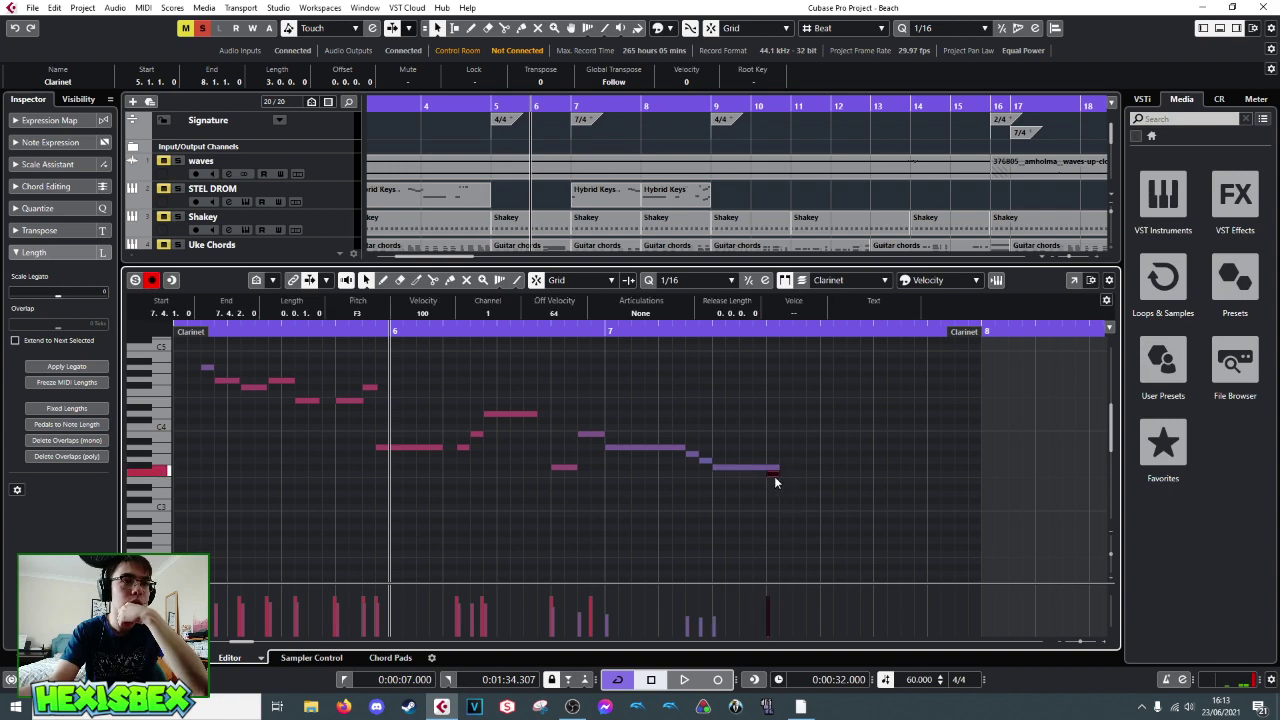
{"action": "left_click_drag", "start_coordinate": [779, 472], "coordinate": [804, 478]}
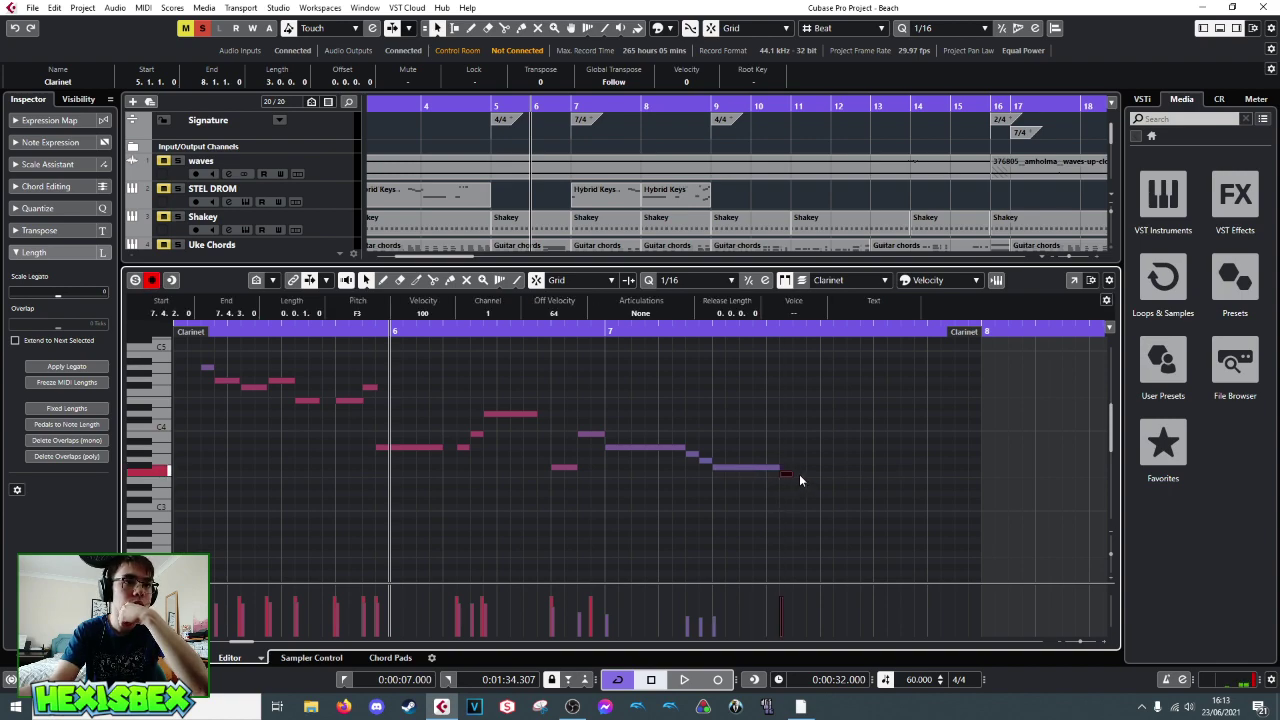
{"action": "left_click", "coordinate": [666, 447]}
{"action": "left_click", "coordinate": [695, 455]}
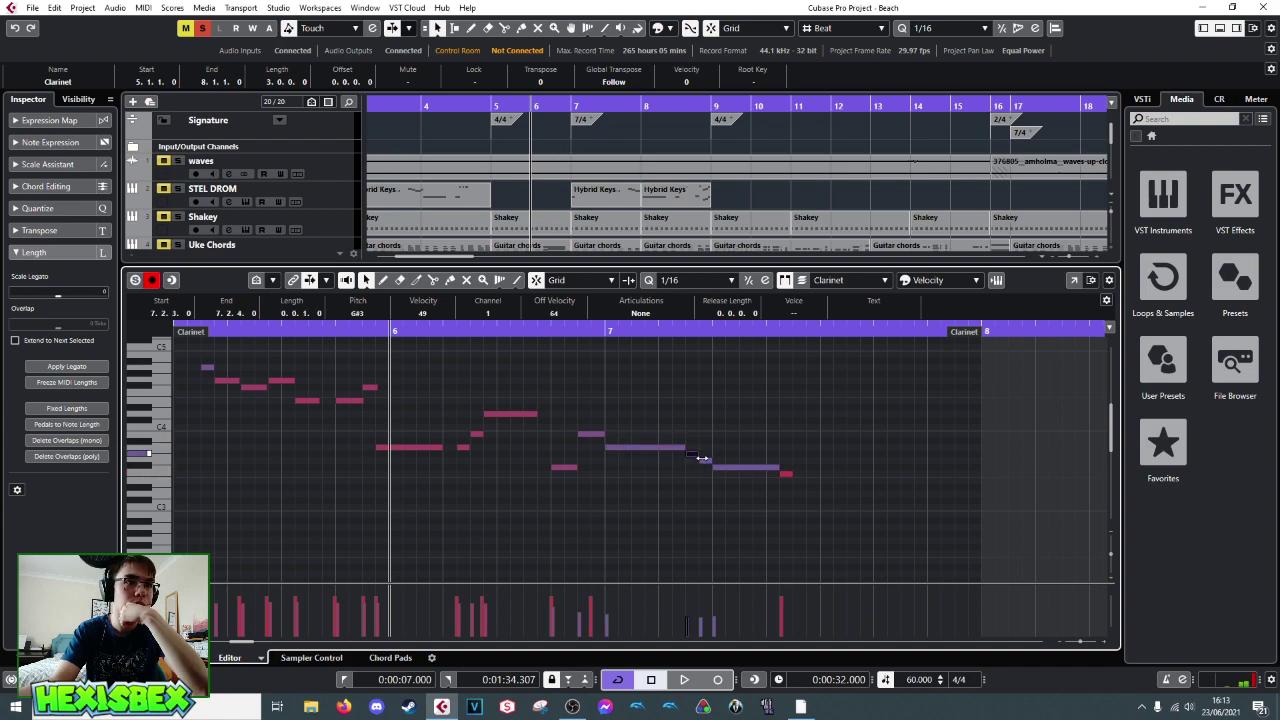
{"action": "left_click", "coordinate": [785, 475]}
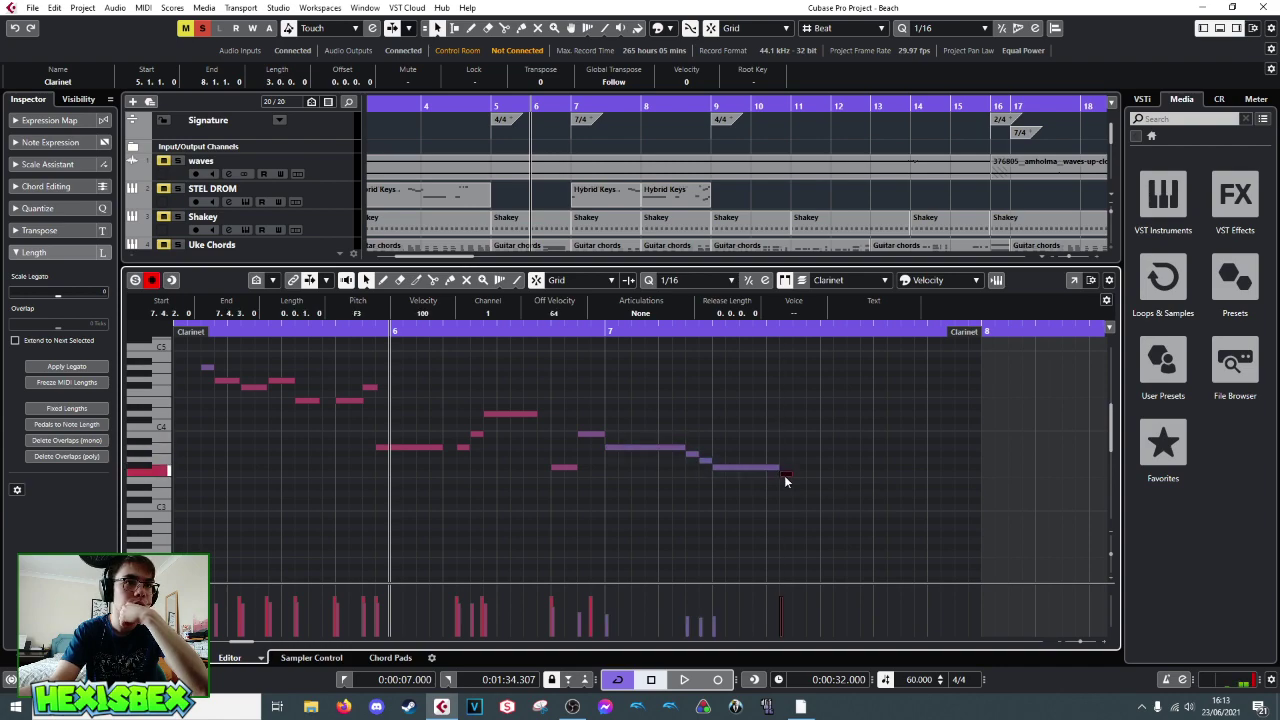
{"action": "key", "text": "Down"}
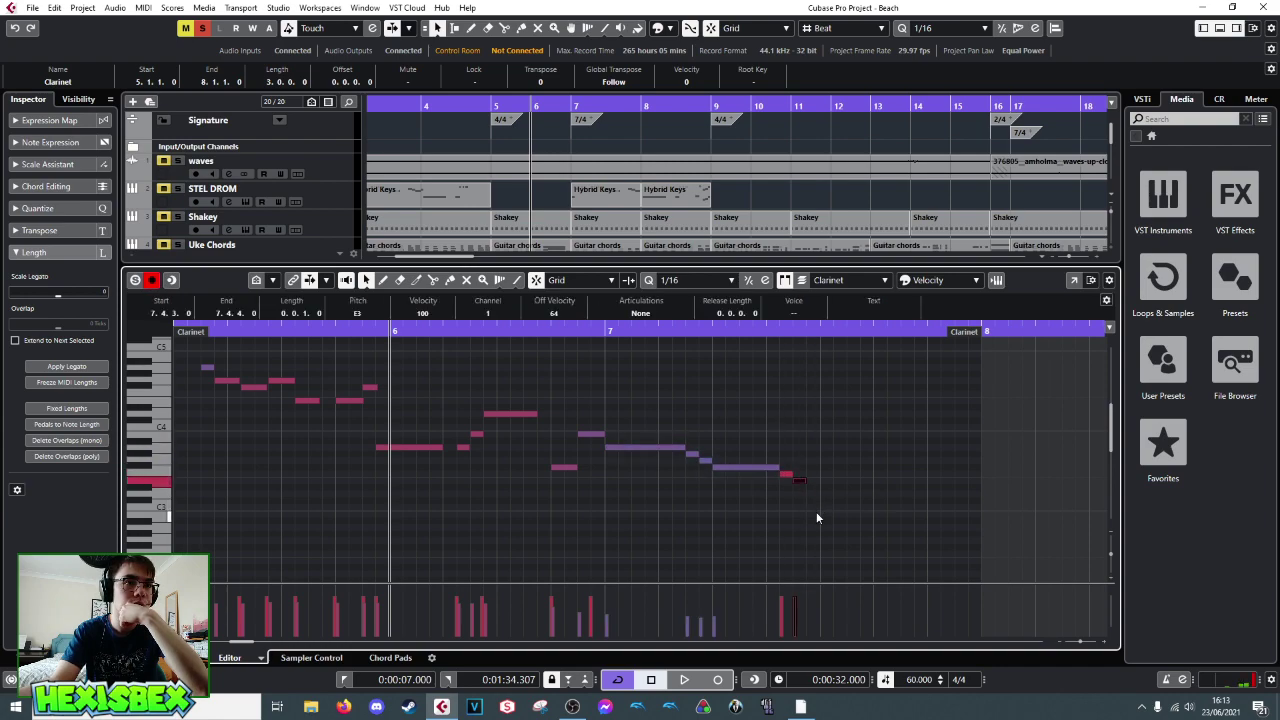
{"action": "left_click", "coordinate": [822, 514]}
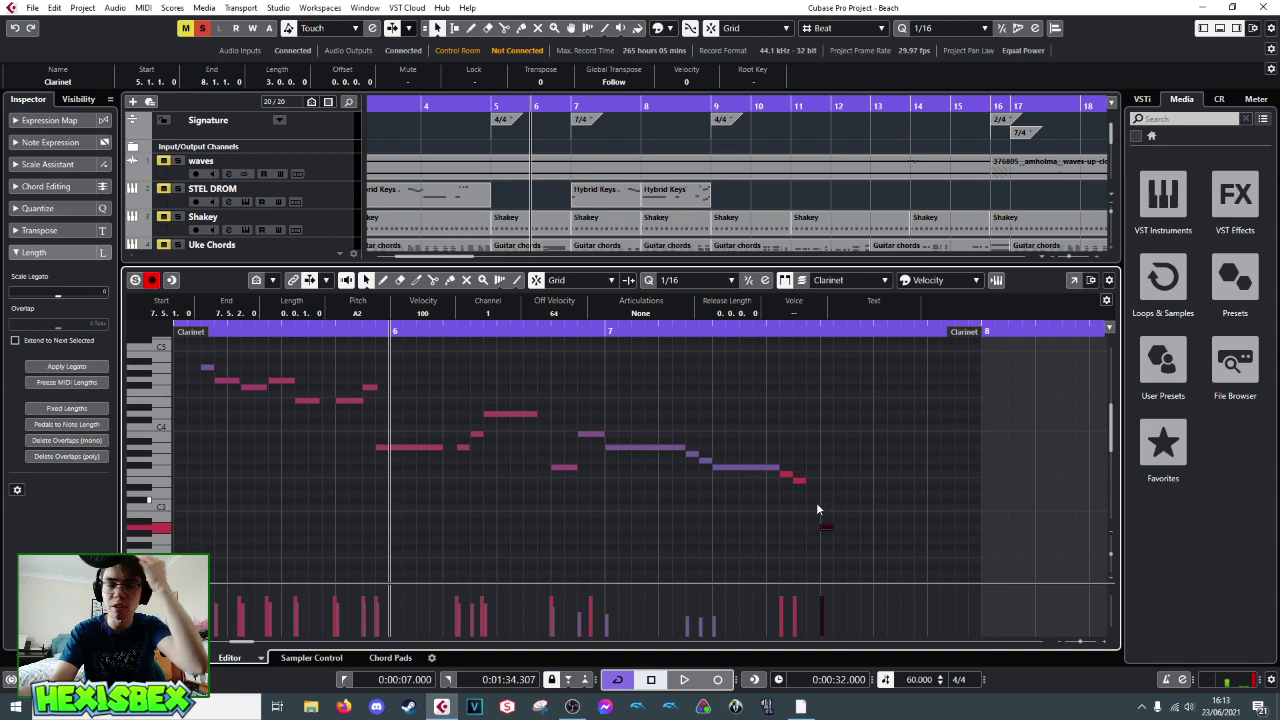
- Reduce the new F3 and E3 velocities to 45 and A2 to 53, and lengthen A2 to 0.1.0.0
{"action": "left_click", "coordinate": [786, 472]}
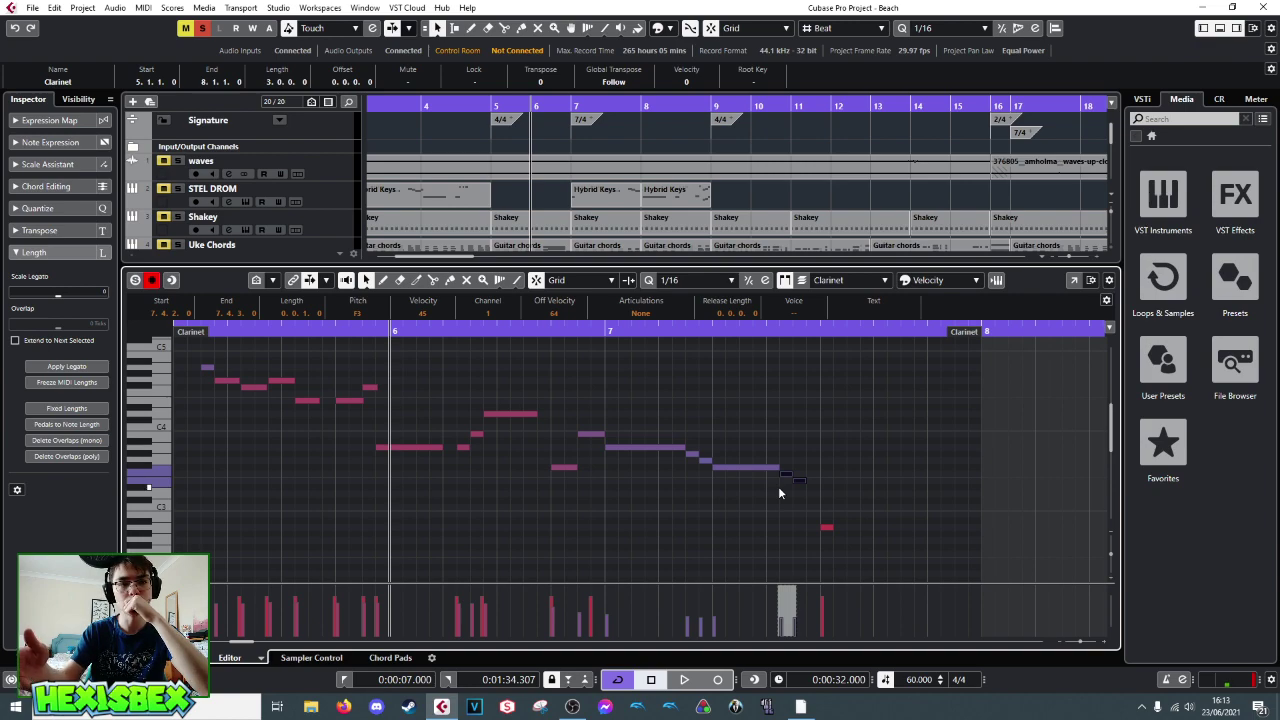
{"action": "left_click", "coordinate": [826, 527]}
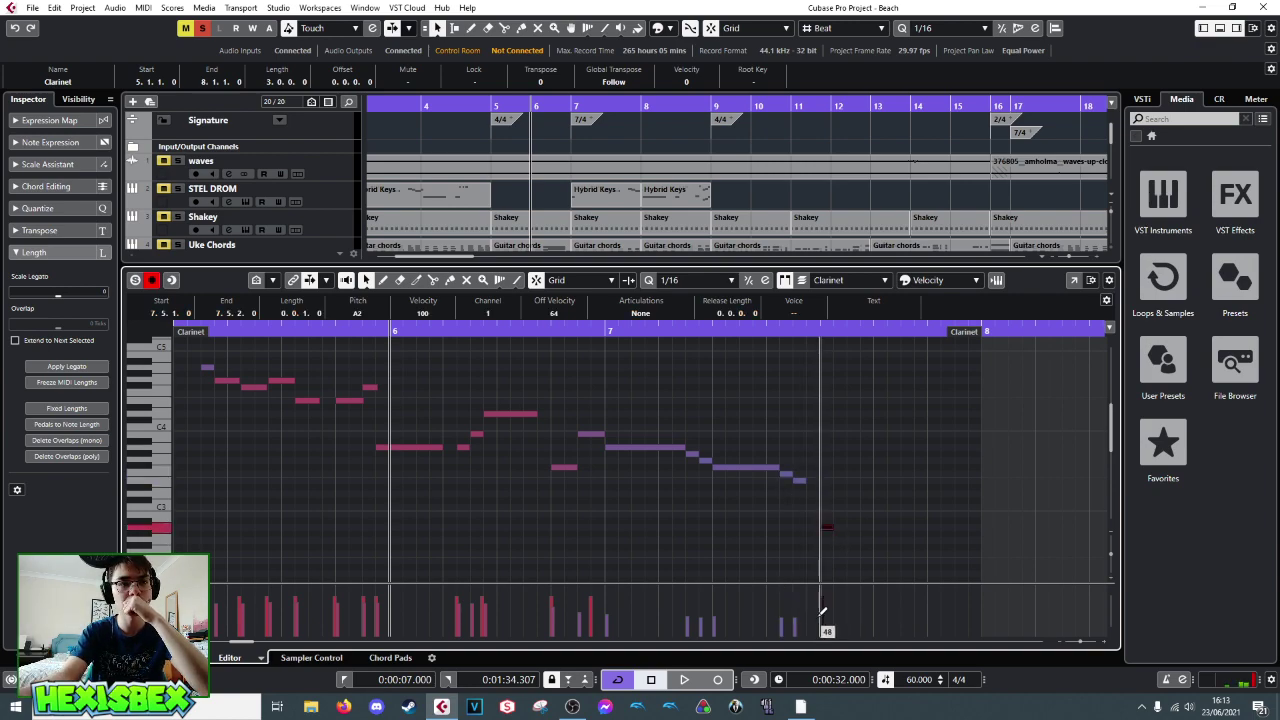
{"action": "left_click_drag", "start_coordinate": [834, 527], "coordinate": [874, 527]}
{"action": "key", "text": "space"}
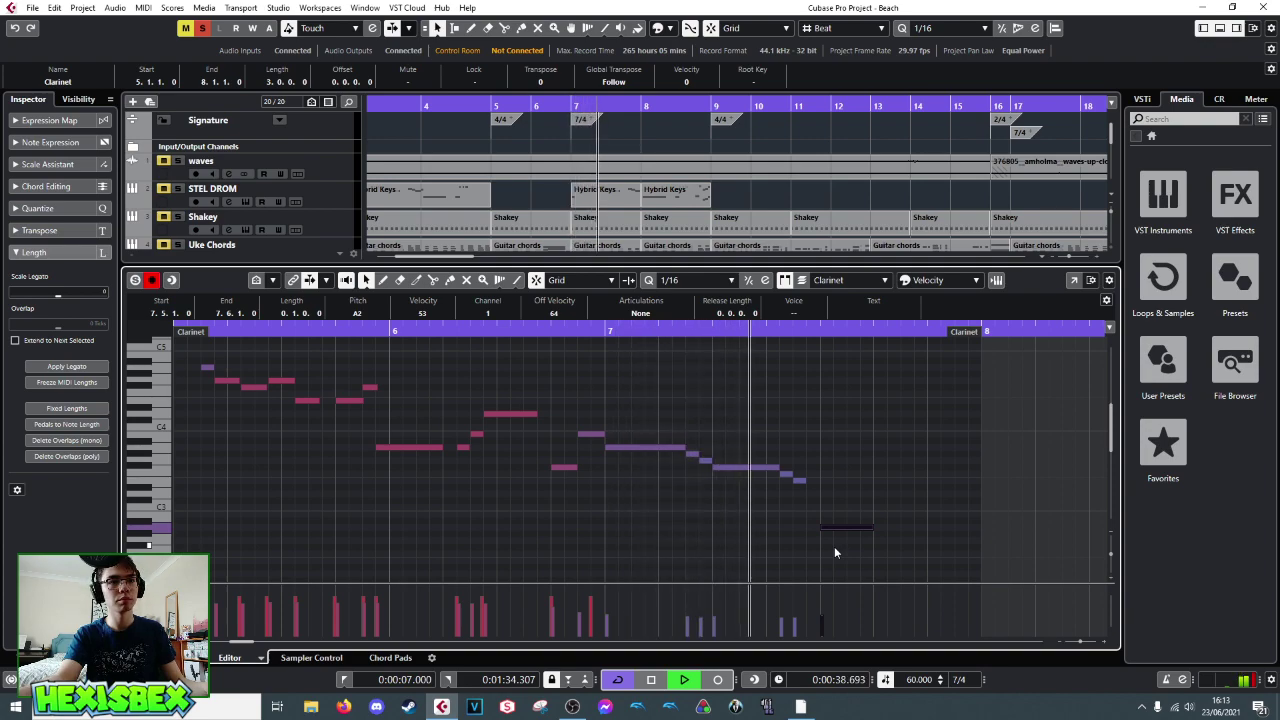
{"action": "key", "text": "space"}
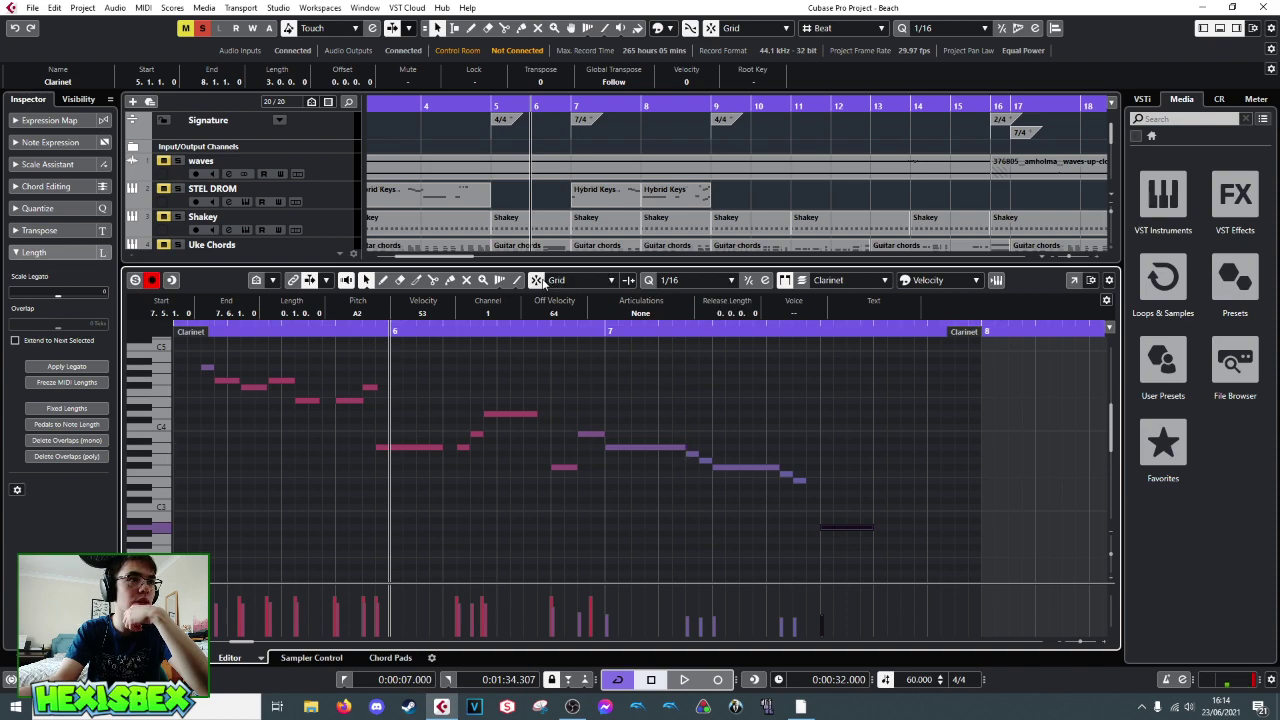
- Shorten the A3 note opening bar 7 and stretch G#3 and G3 off-grid behind it, with G3 starting at 7.2.3.68 and lasting 0.0.1.42
{"action": "left_click_drag", "start_coordinate": [651, 328], "coordinate": [657, 349]}
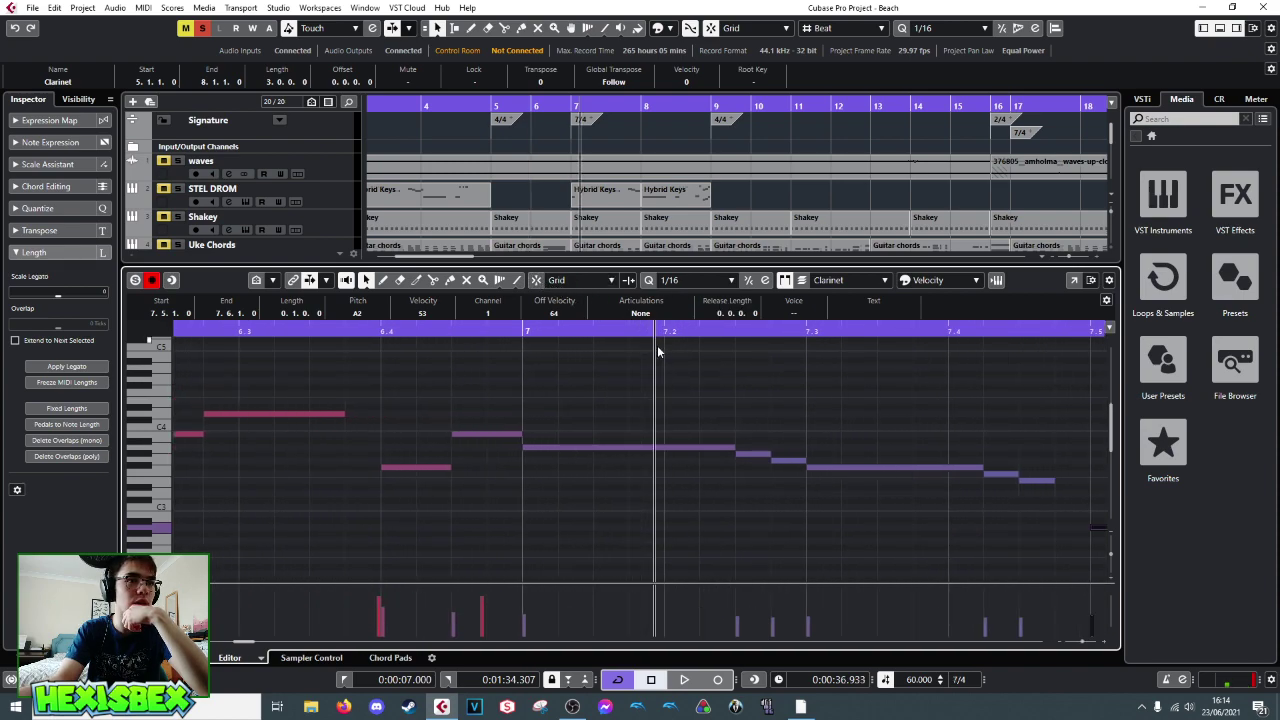
{"action": "left_click_drag", "start_coordinate": [733, 448], "coordinate": [801, 462]}
{"action": "key", "text": "space"}
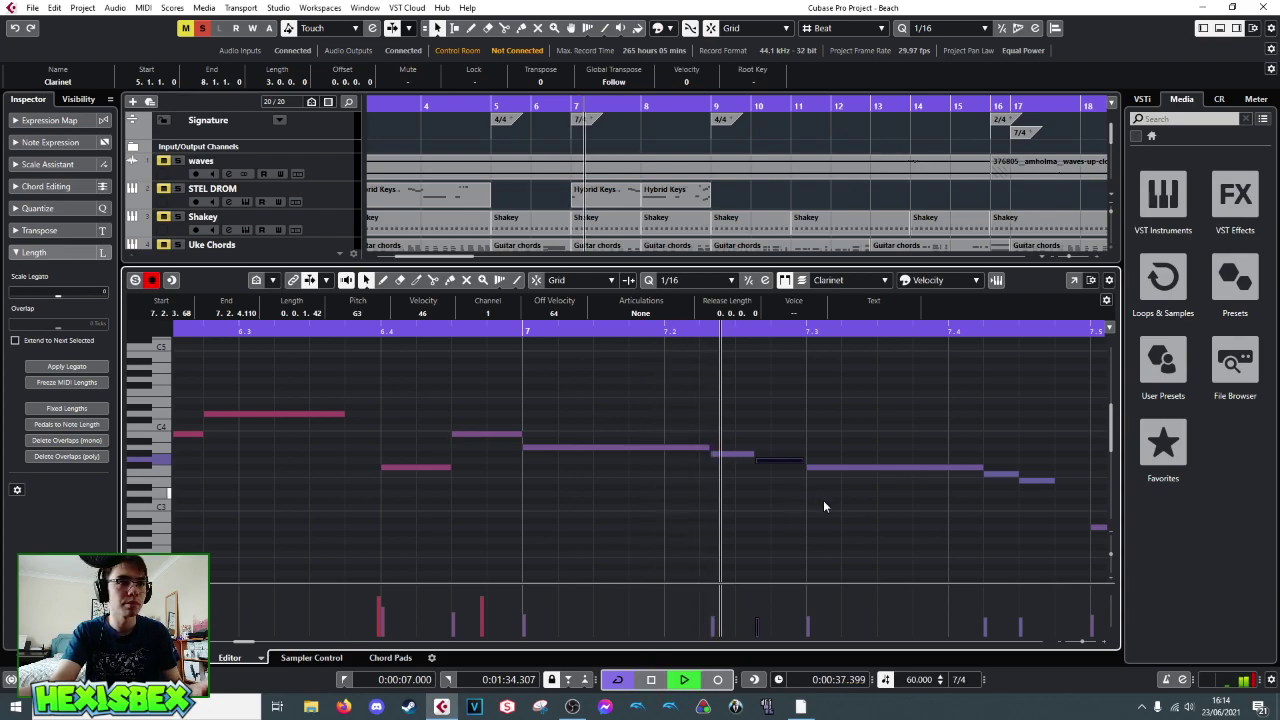
{"action": "key", "text": "space"}
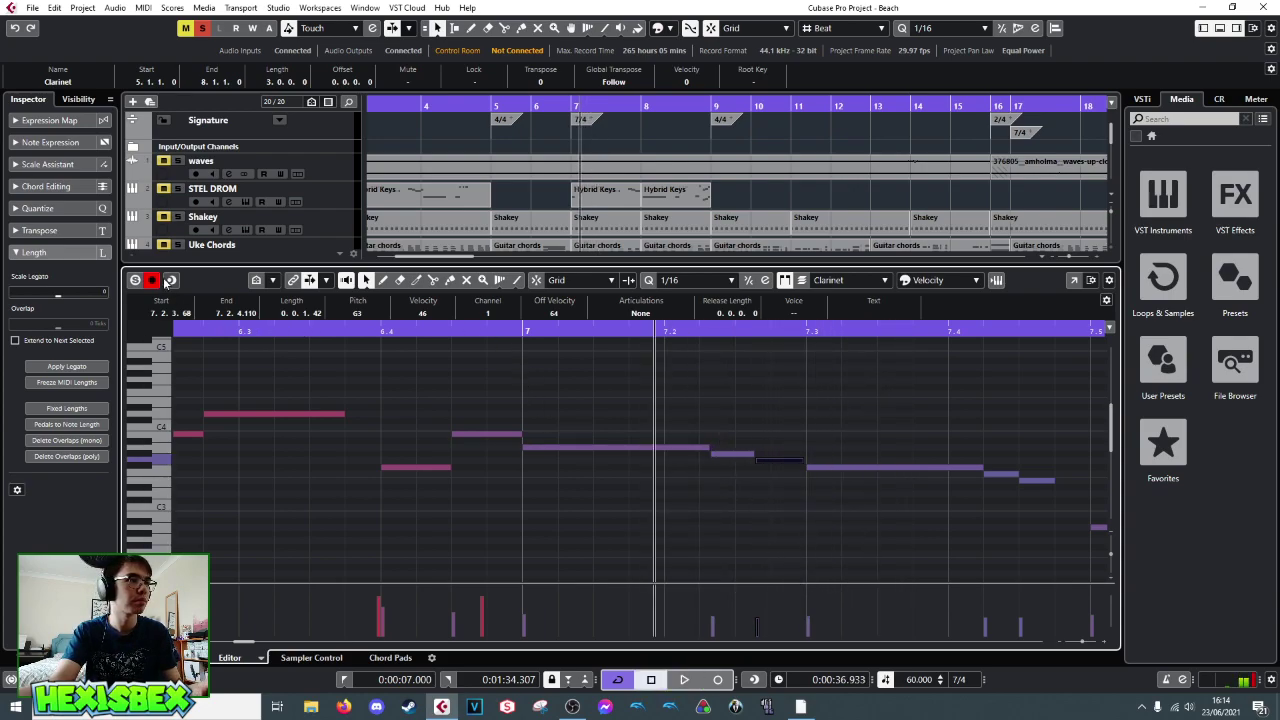
- Unsolo the tracks and play bar 7 to hear the clarinet line with the full arrangement
{"action": "scroll", "coordinate": [280, 210], "scroll_direction": "down", "scroll_amount": 4}
{"action": "left_click", "coordinate": [290, 214]}
{"action": "scroll", "coordinate": [300, 205], "scroll_direction": "down", "scroll_amount": 3}
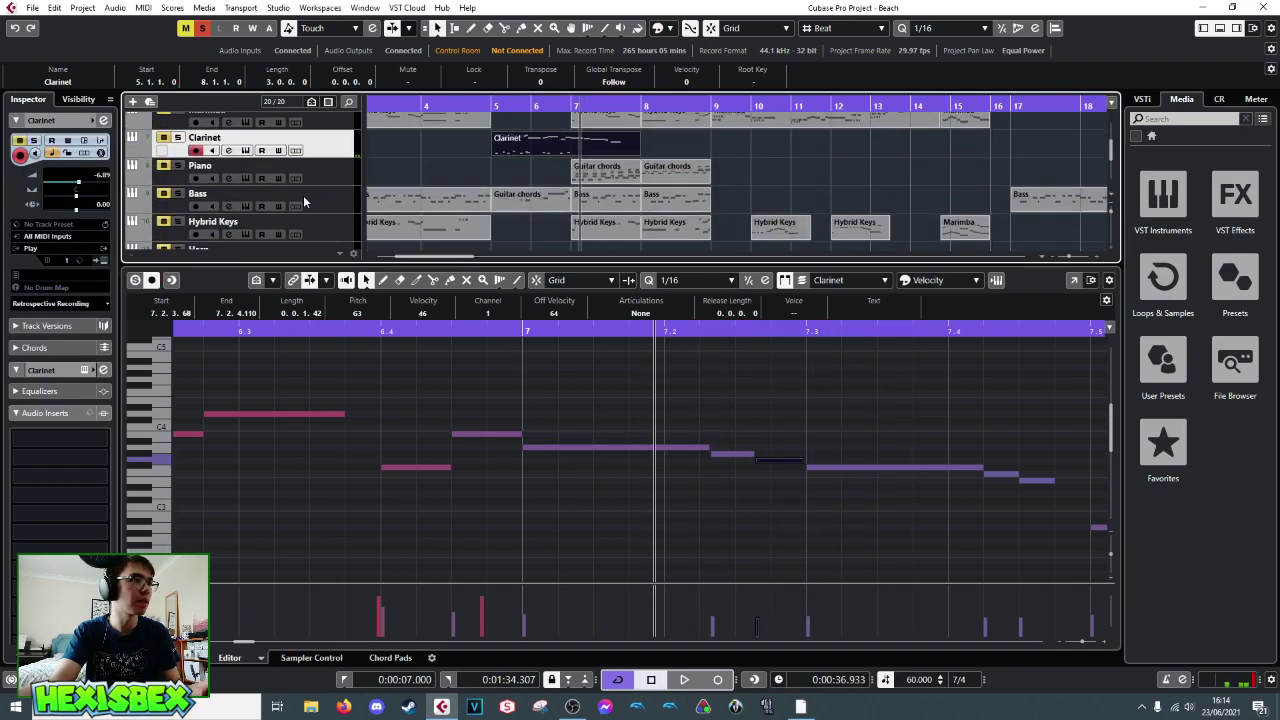
{"action": "scroll", "coordinate": [300, 202], "scroll_direction": "down", "scroll_amount": 3}
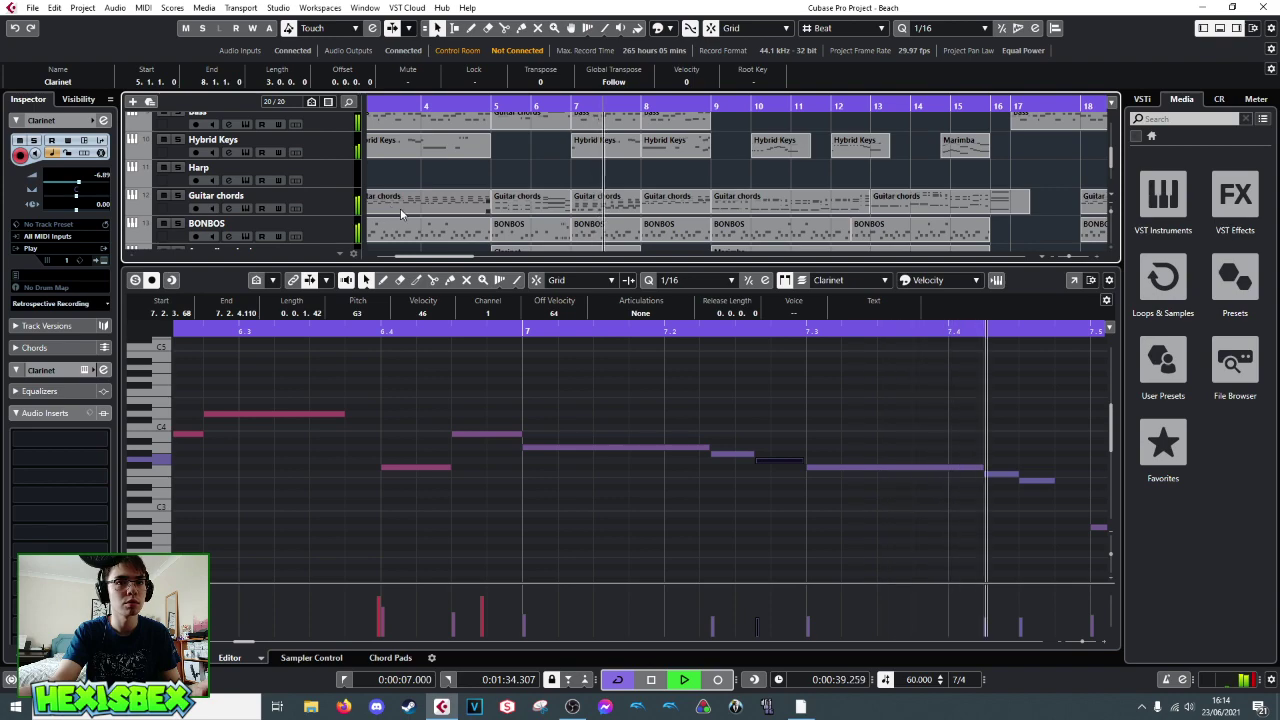
{"action": "key", "text": "space"}
{"action": "key", "text": "space"}
{"action": "key", "text": "space"}
{"action": "scroll", "coordinate": [278, 177], "scroll_direction": "up", "scroll_amount": 3}
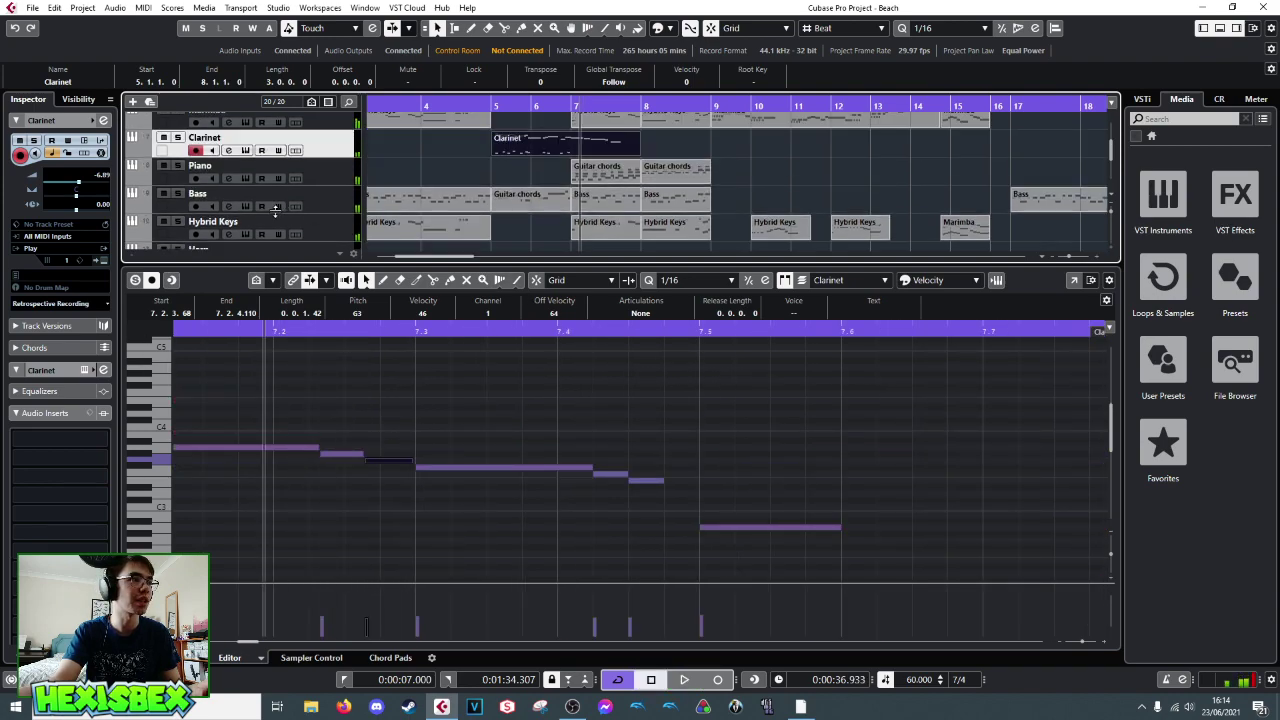
- Solo the Clarinet track, lengthen the G3 note in bar 7 to 0.0.1.51 and audition it
{"action": "left_click", "coordinate": [177, 139]}
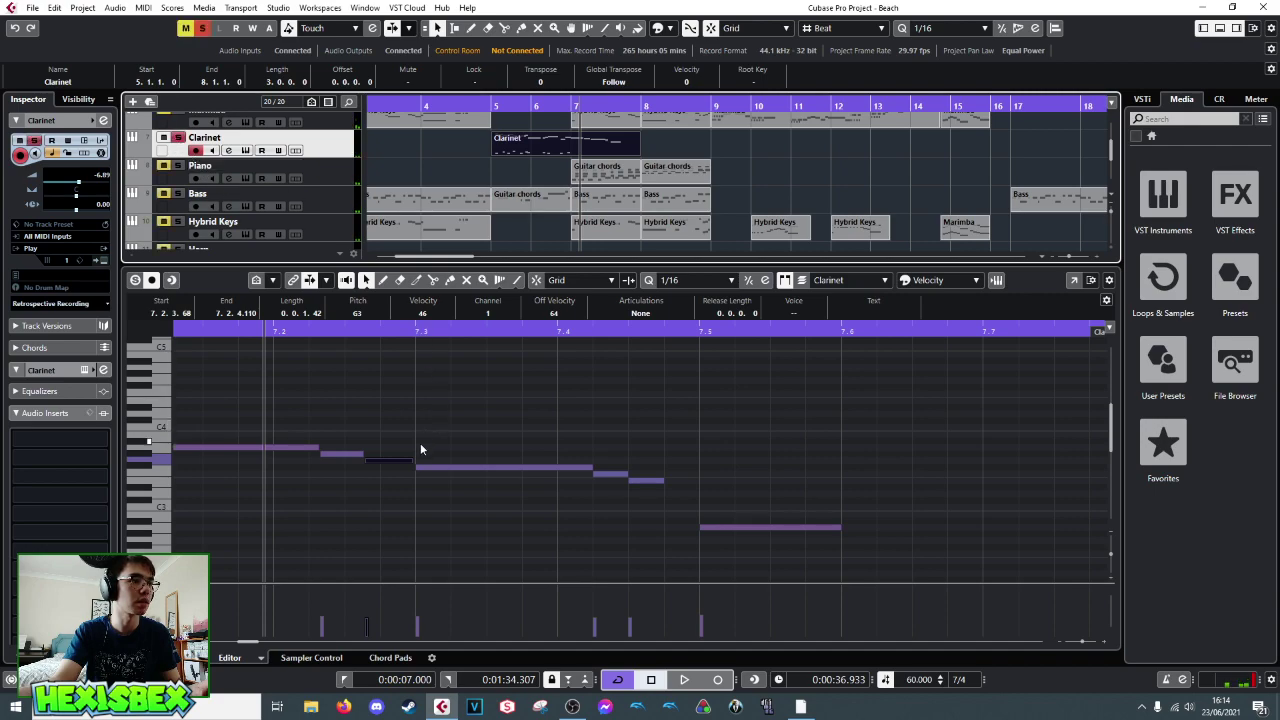
{"action": "left_click_drag", "start_coordinate": [410, 458], "coordinate": [415, 460]}
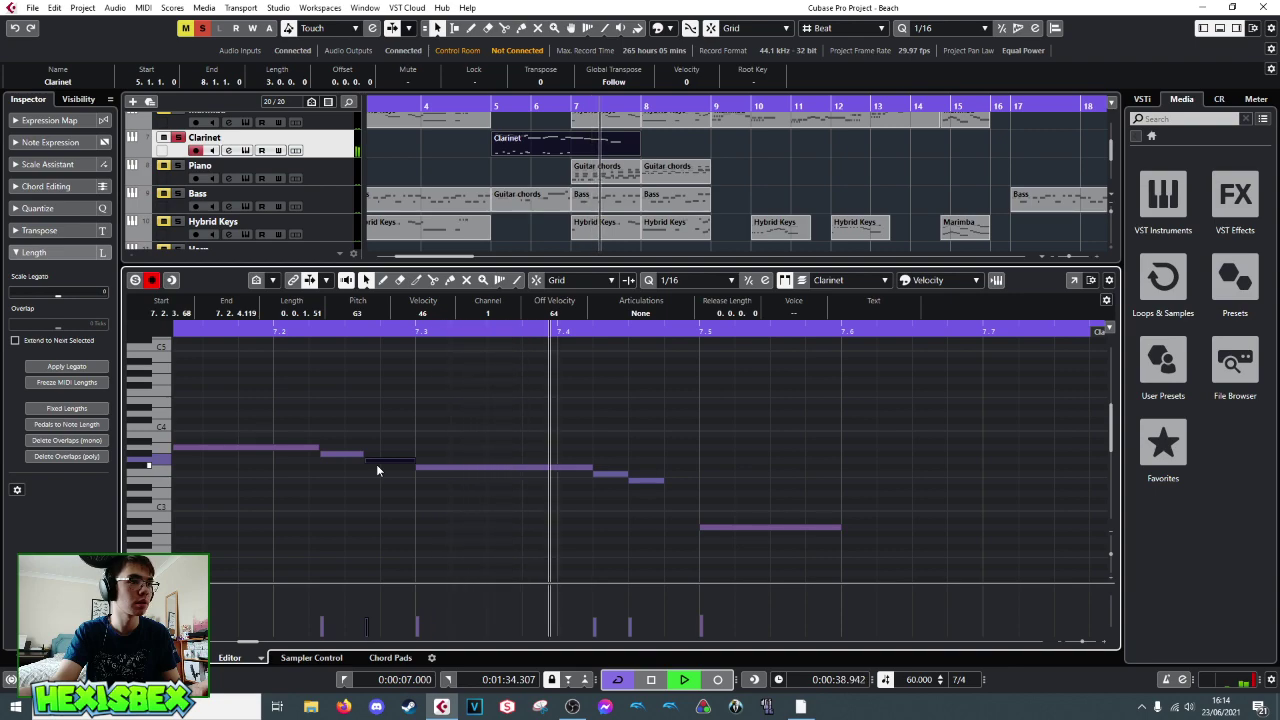
{"action": "key", "text": "space"}
- Extend the long F#3 slightly and stretch F3 and E3 off-grid after it, with E3 starting at 7.4.3.72 and lasting 0.0.1.46
{"action": "left_click_drag", "start_coordinate": [588, 466], "coordinate": [697, 481]}
{"action": "key", "text": "space"}
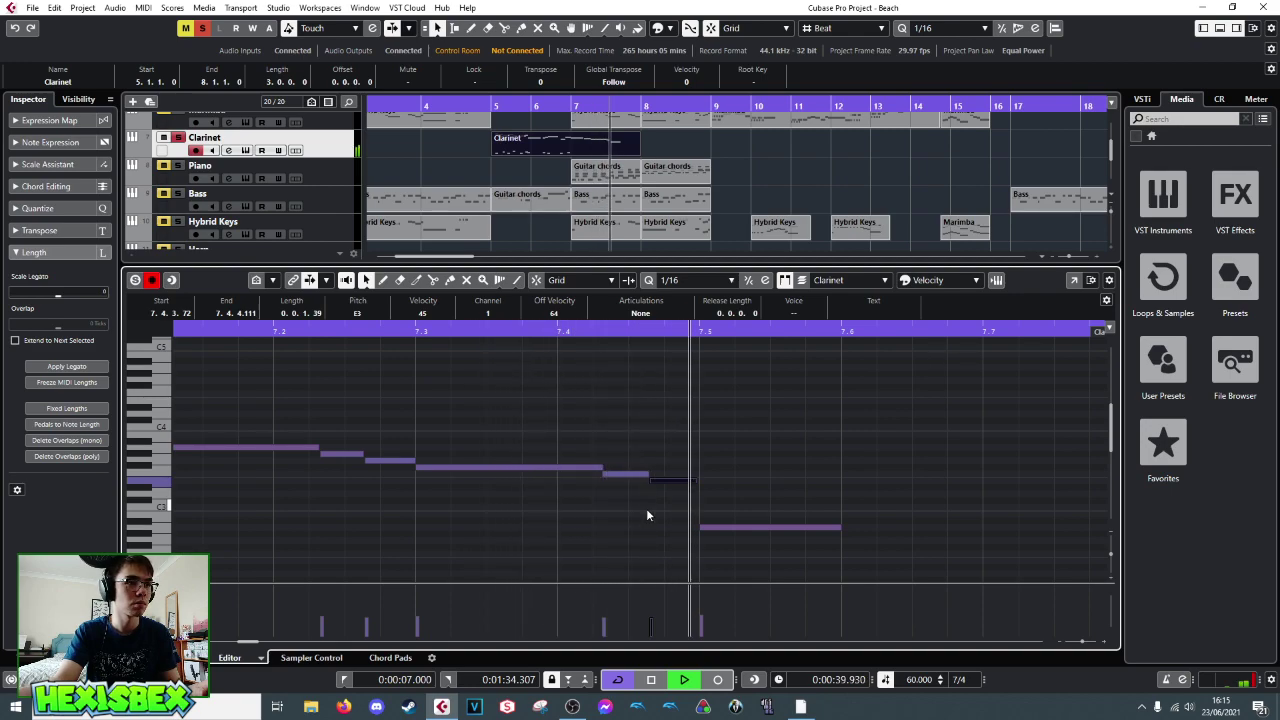
{"action": "key", "text": "space"}
{"action": "left_click_drag", "start_coordinate": [695, 481], "coordinate": [696, 481]}
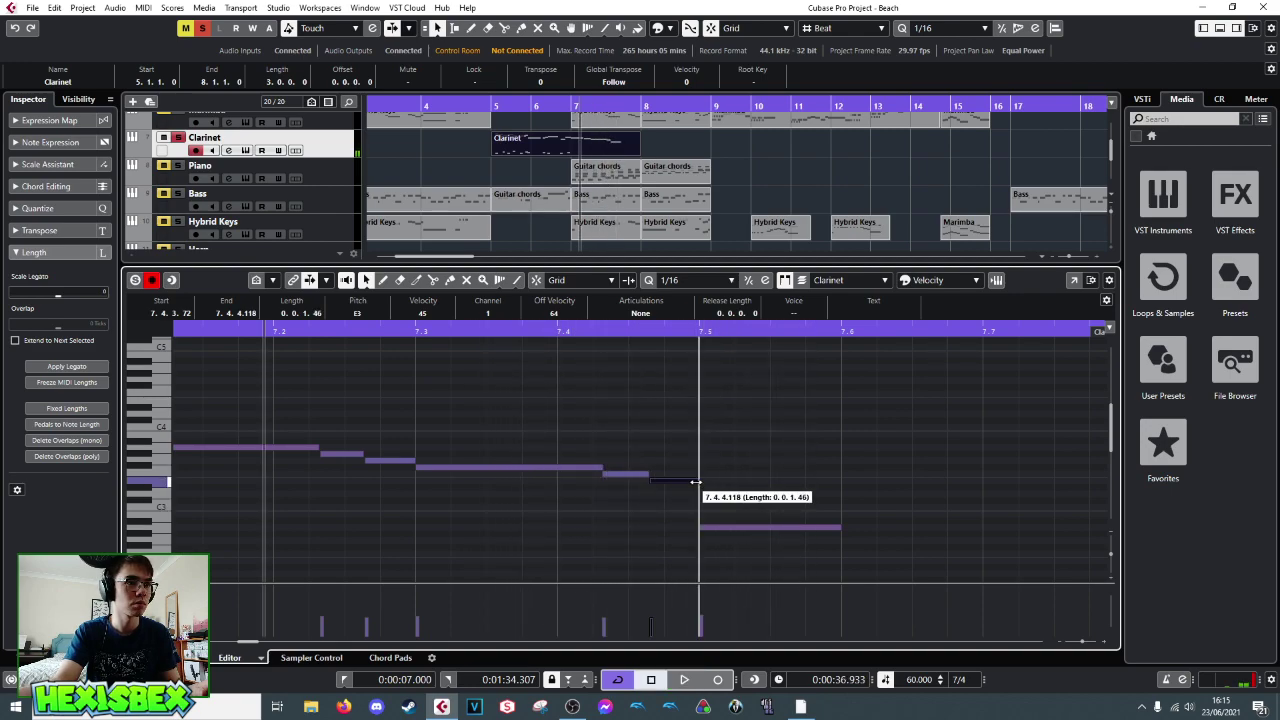
- Close the note editor, unsolo the Clarinet track and play bar 7 with all tracks
{"action": "key", "text": "ctrl+e"}
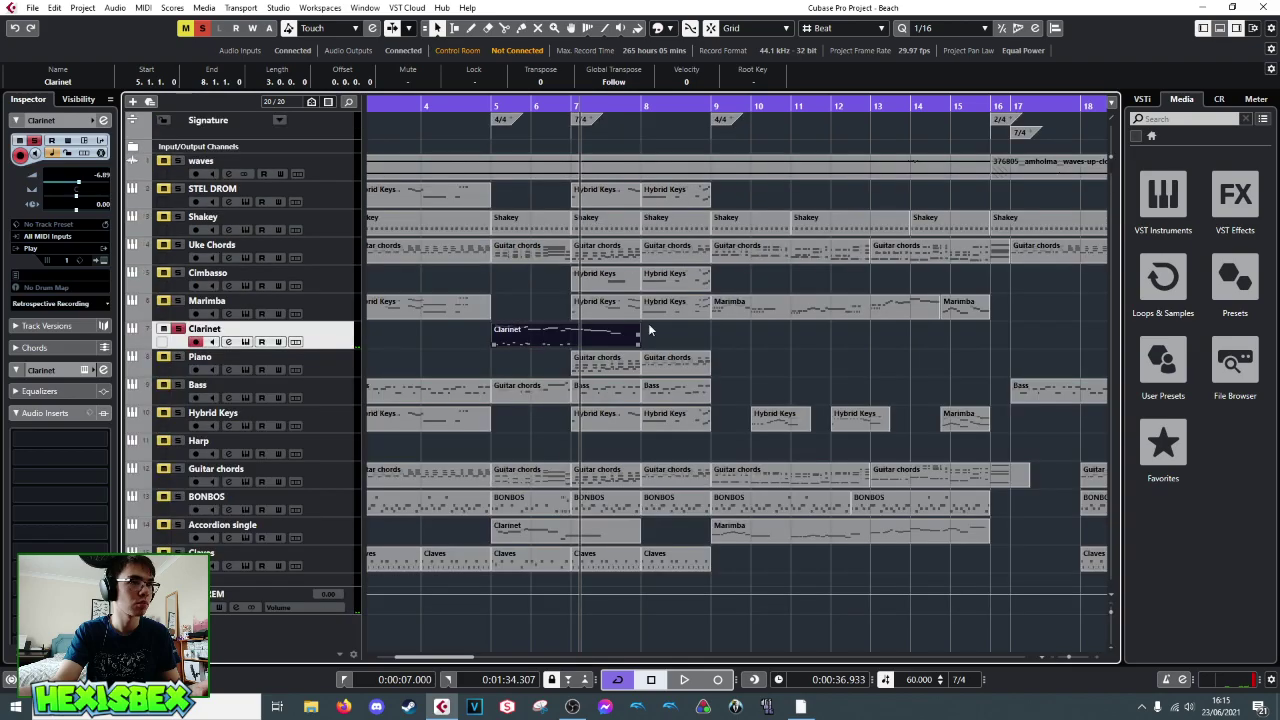
{"action": "left_click", "coordinate": [178, 328]}
{"action": "key", "text": "space"}
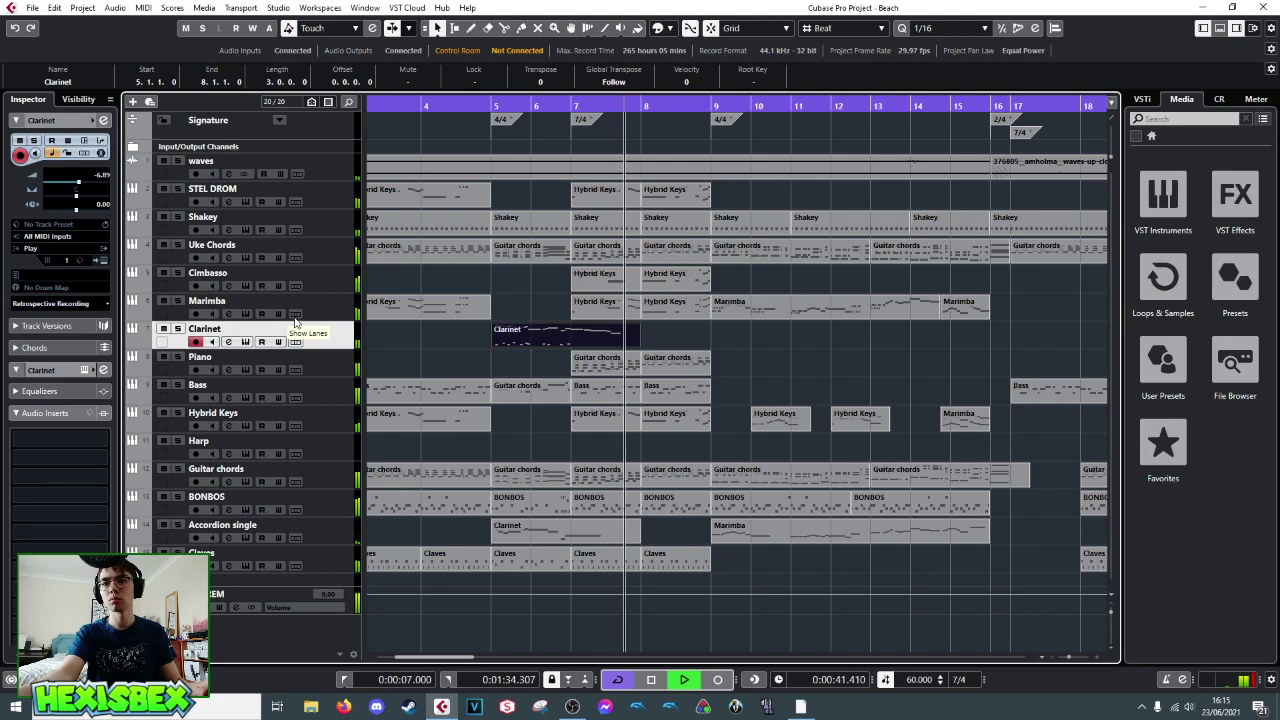
{"action": "key", "text": "space"}
- Reopen the Clarinet track's part, lengthen its last A2 note to 0.1.2.0 and close the editor
{"action": "double_click", "coordinate": [615, 336]}
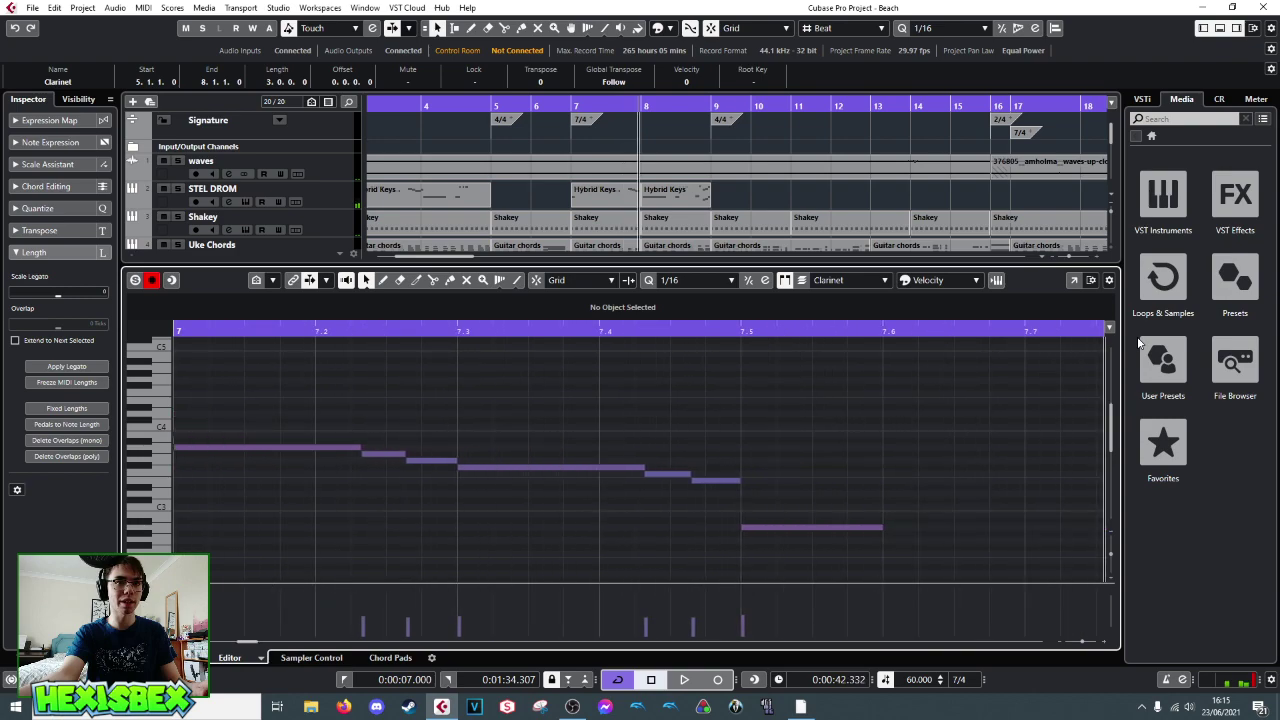
{"action": "left_click_drag", "start_coordinate": [786, 526], "coordinate": [857, 527]}
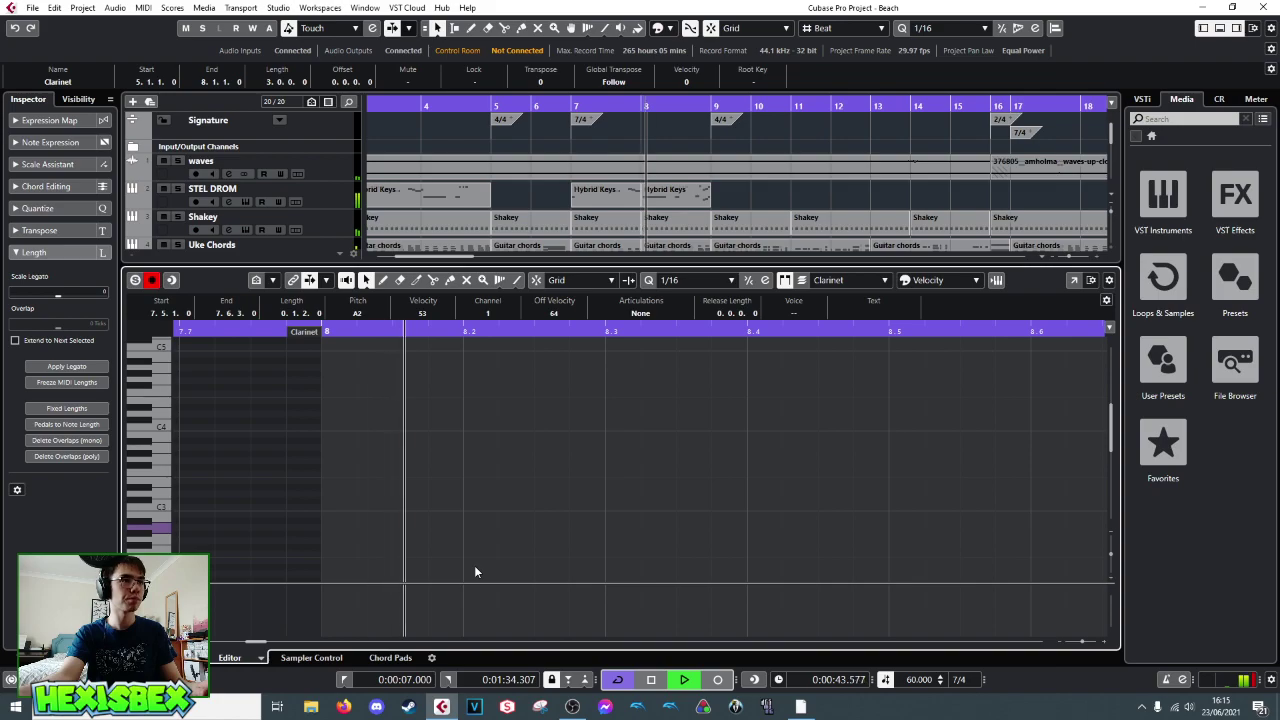
{"action": "key", "text": "Return"}
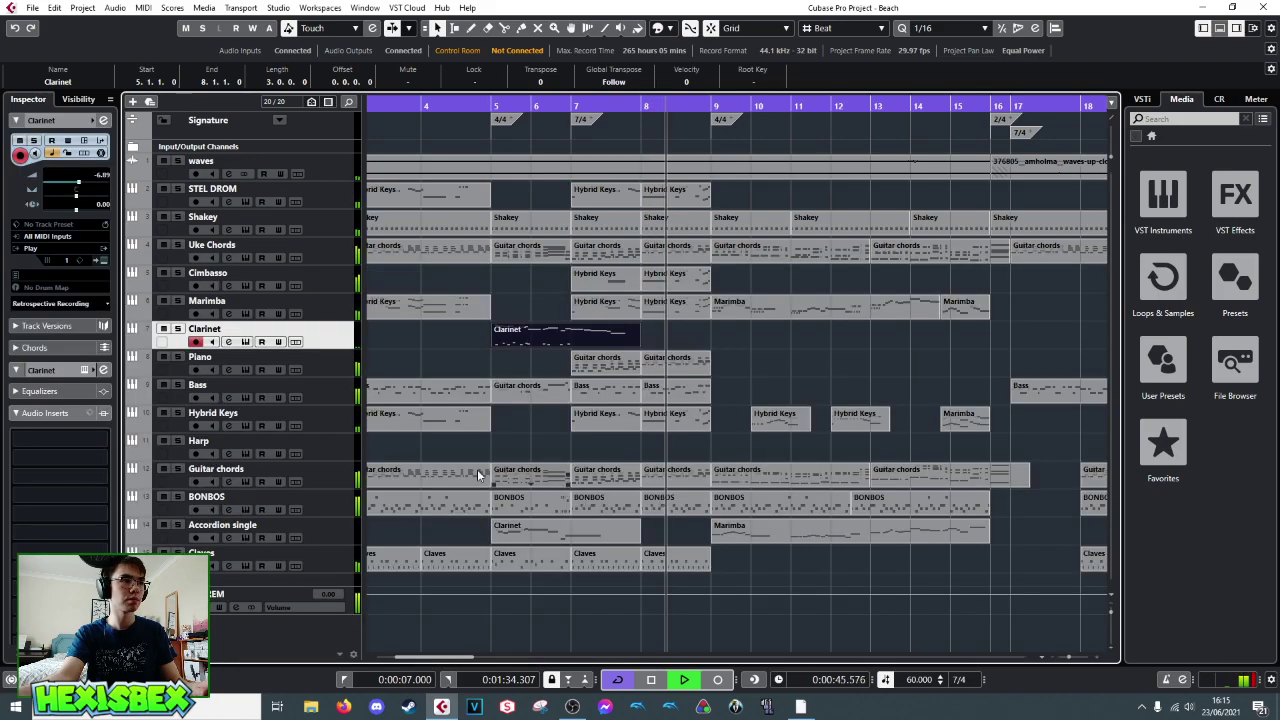
- Lower the Piano track's volume to -3.35 and play the arrangement from 0:00:18
{"action": "left_click", "coordinate": [330, 368]}
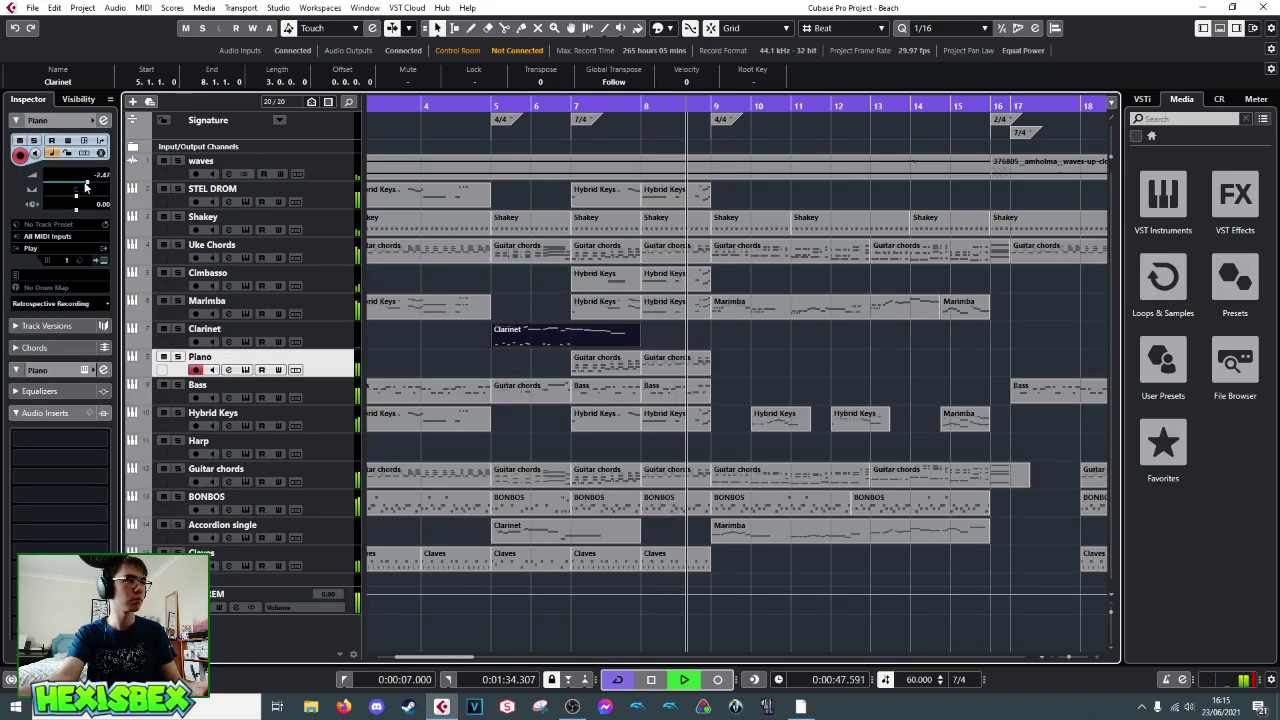
{"action": "scroll", "coordinate": [88, 185], "scroll_direction": "down", "scroll_amount": 2}
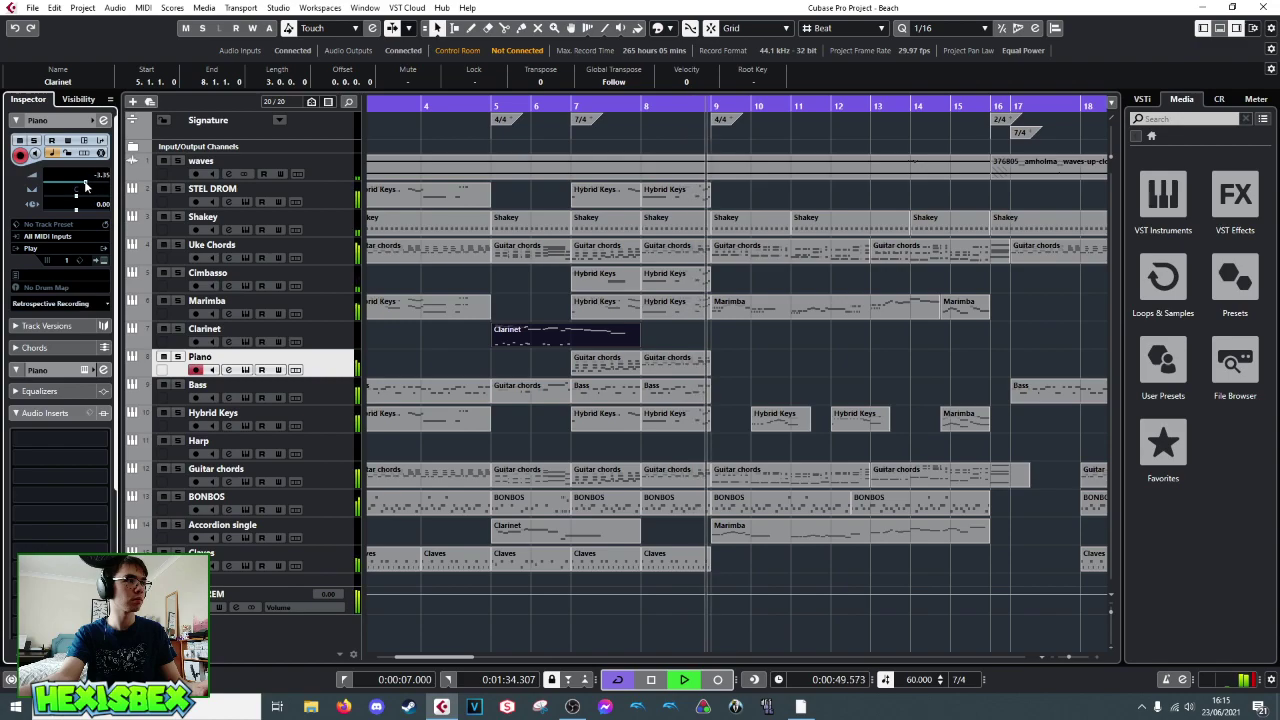
{"action": "left_click", "coordinate": [600, 105]}
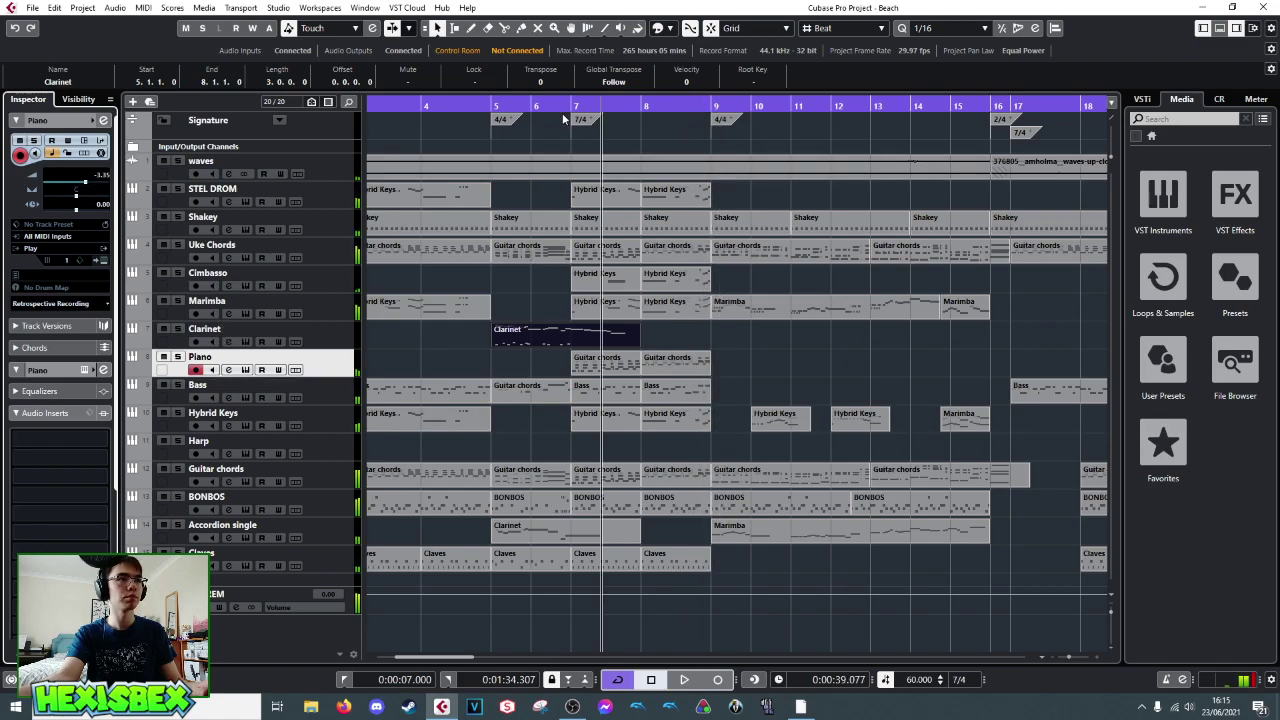
{"action": "left_click", "coordinate": [472, 105]}
{"action": "left_click", "coordinate": [391, 105]}
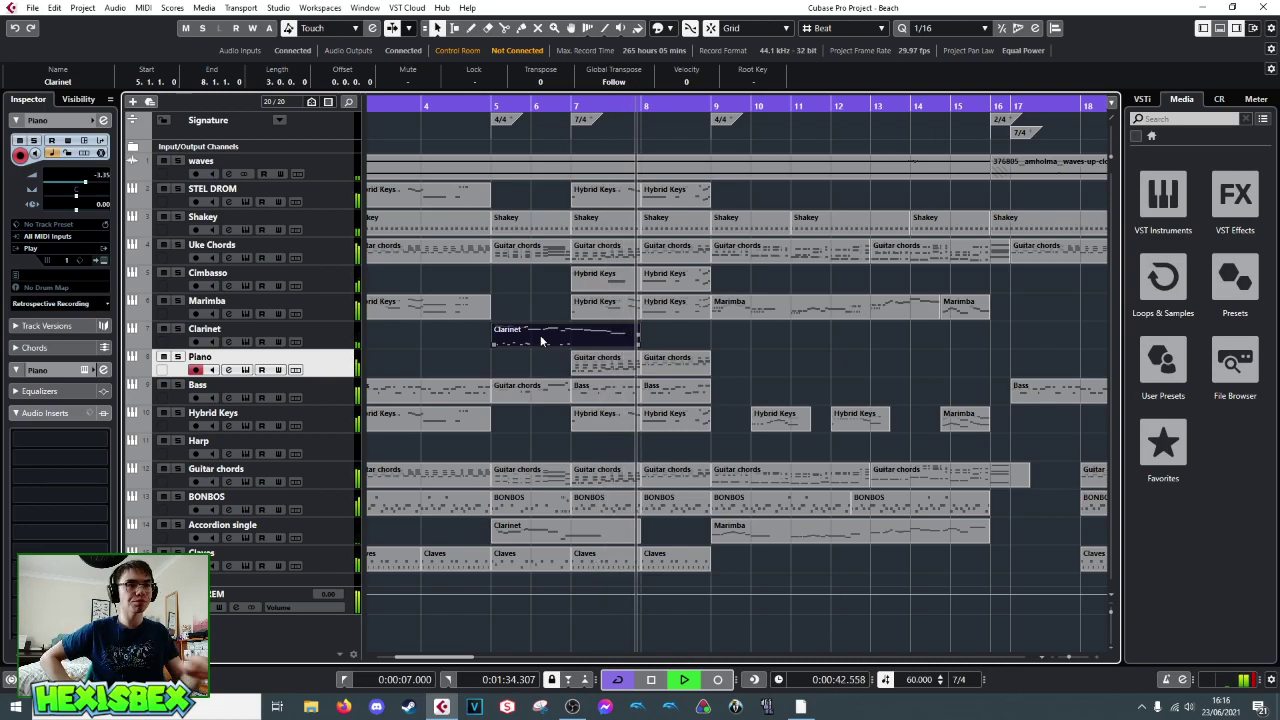
{"action": "key", "text": "space"}
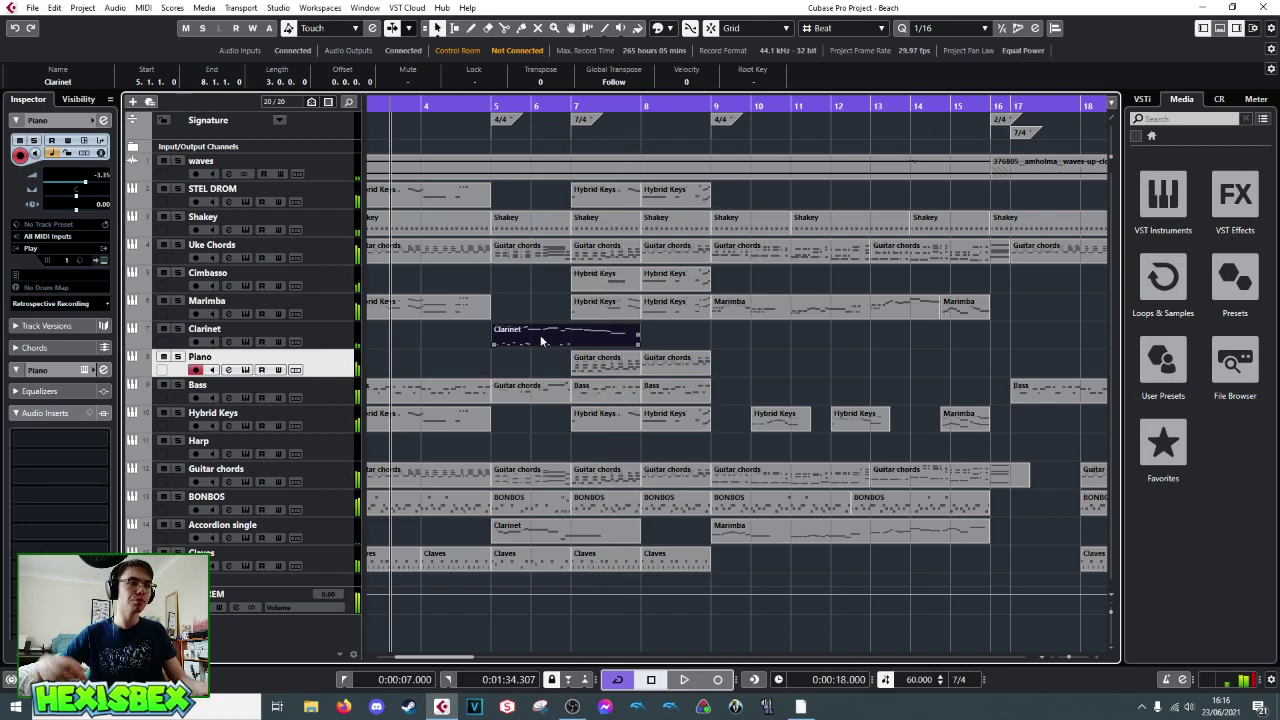
- Open the Clarinet part on the Accordion single track and audition its F#3 notes around the start of bar 7
{"action": "double_click", "coordinate": [571, 536]}
{"action": "left_click_drag", "start_coordinate": [933, 332], "coordinate": [606, 332]}
{"action": "left_click", "coordinate": [541, 394]}
{"action": "left_click", "coordinate": [496, 384]}
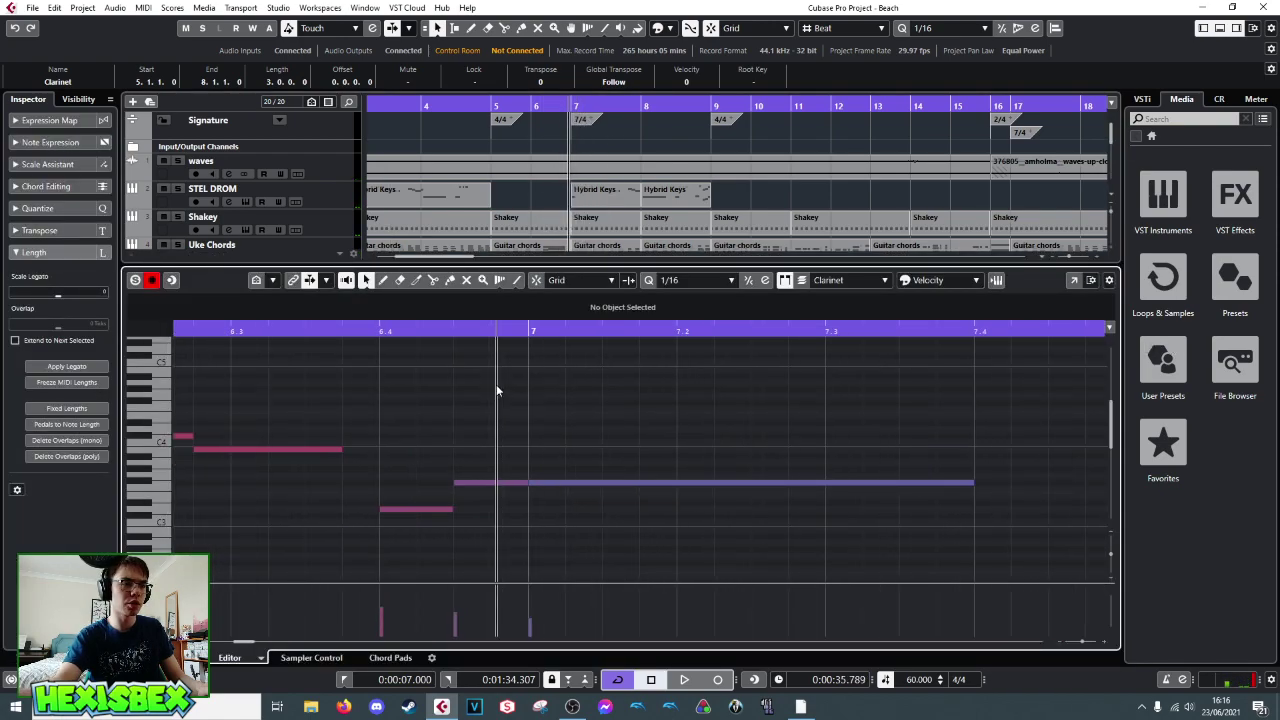
{"action": "left_click", "coordinate": [517, 482]}
{"action": "key", "text": "space"}
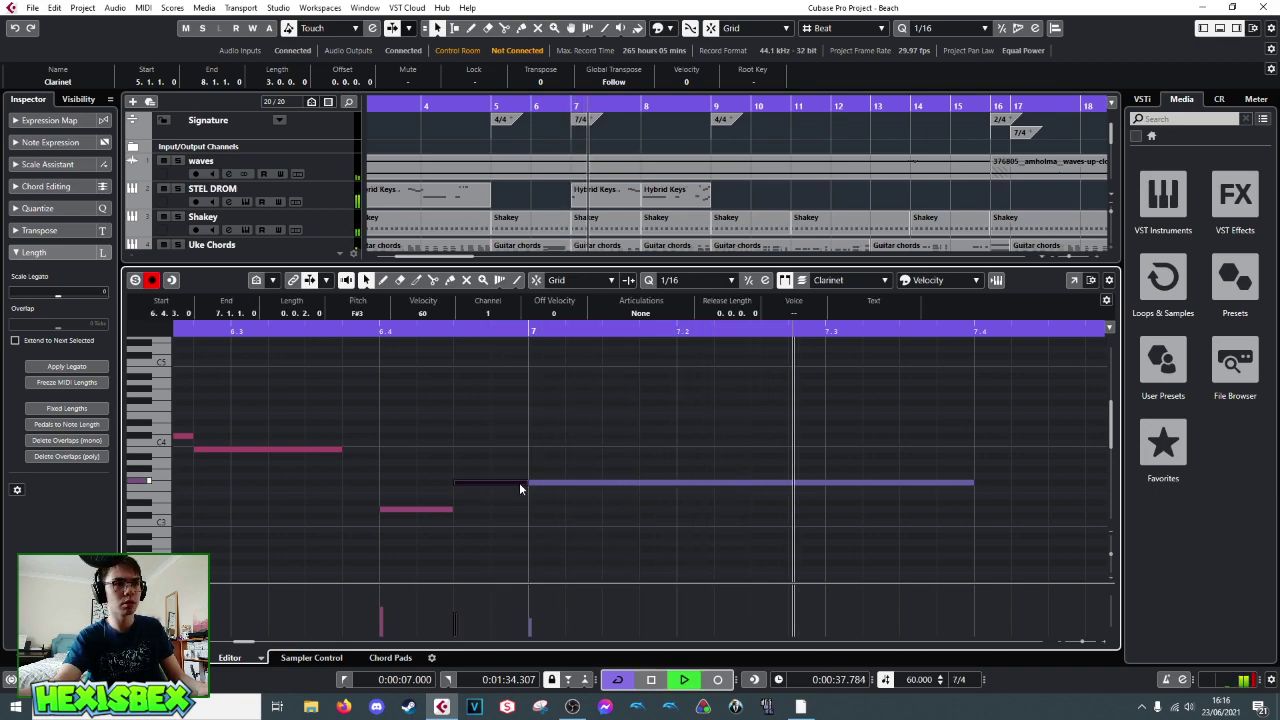
{"action": "key", "text": "space"}
{"action": "key", "text": "space"}
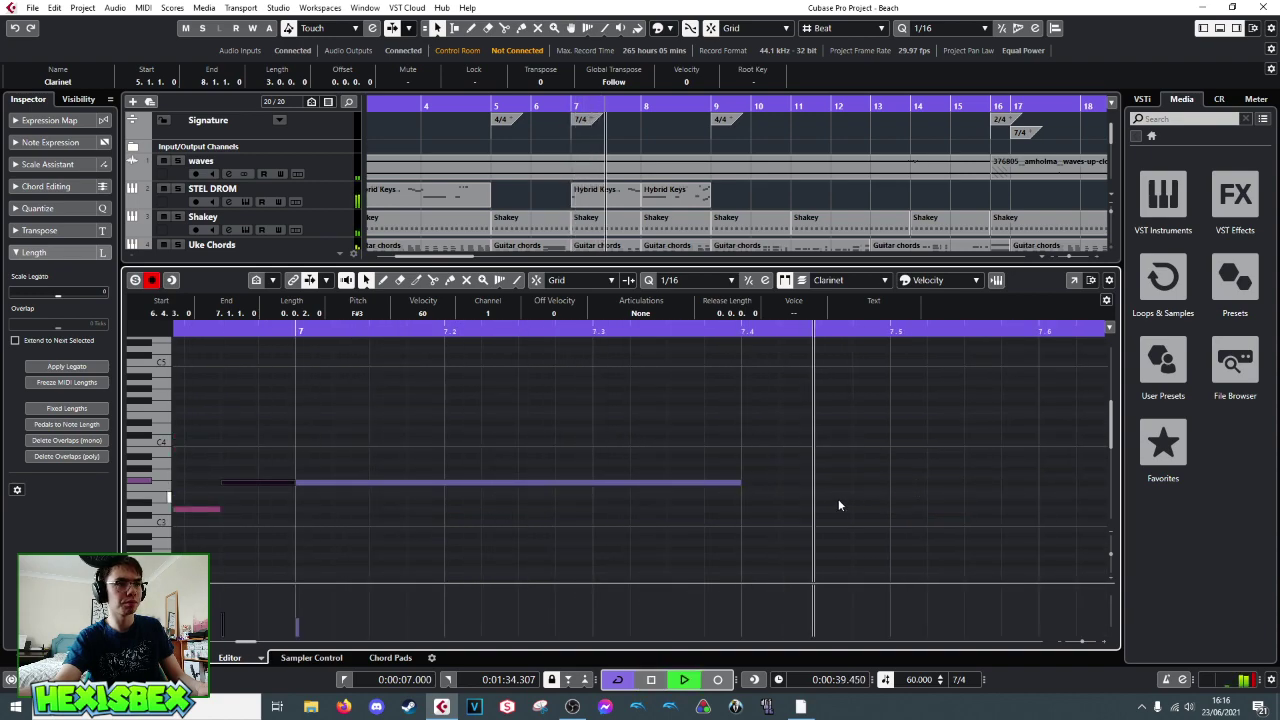
- Close the note editor and try the arrangement from bar 7 without the Cimbasso track's bar 7 part
{"action": "key", "text": "space"}
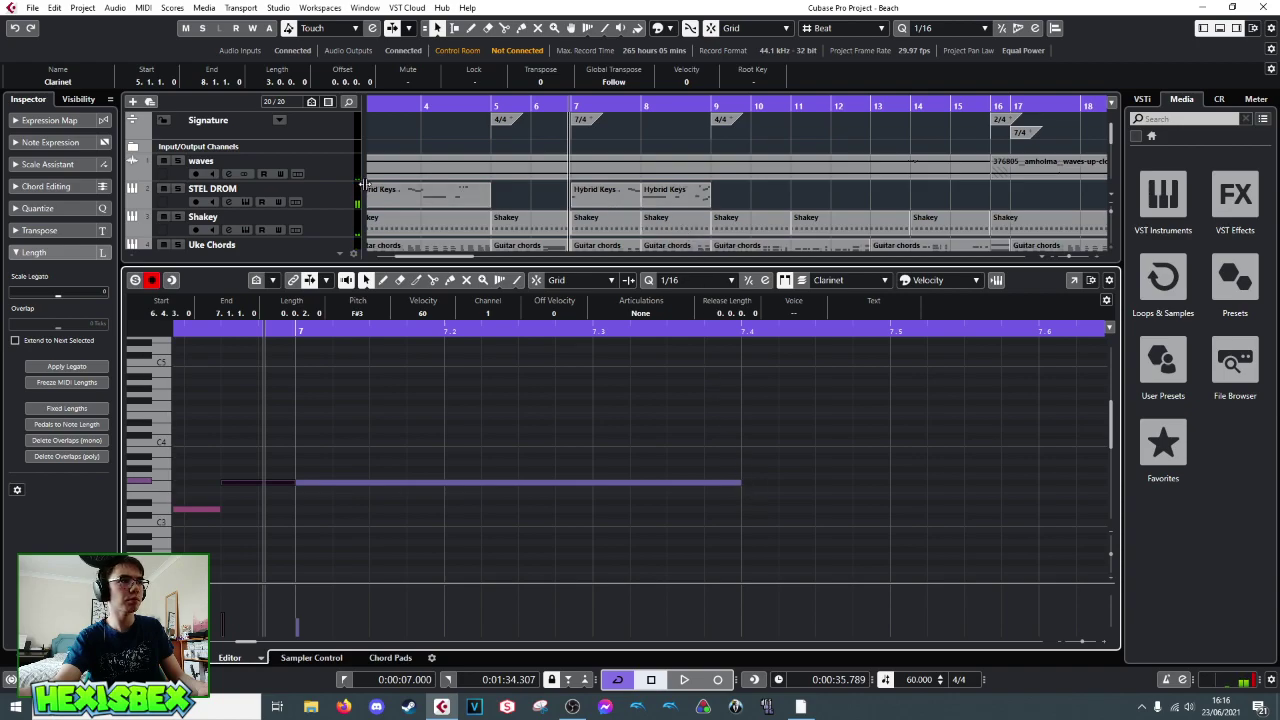
{"action": "key", "text": "ctrl+alt+e"}
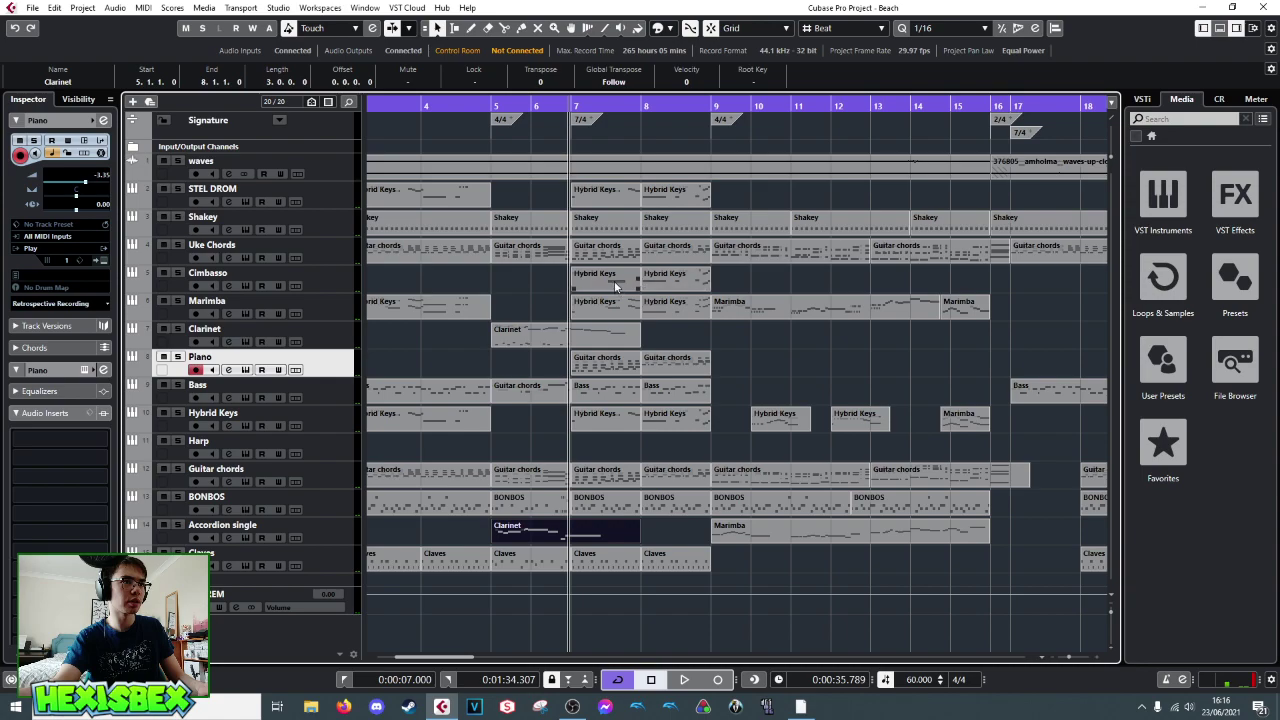
{"action": "left_click_drag", "start_coordinate": [615, 287], "coordinate": [685, 287]}
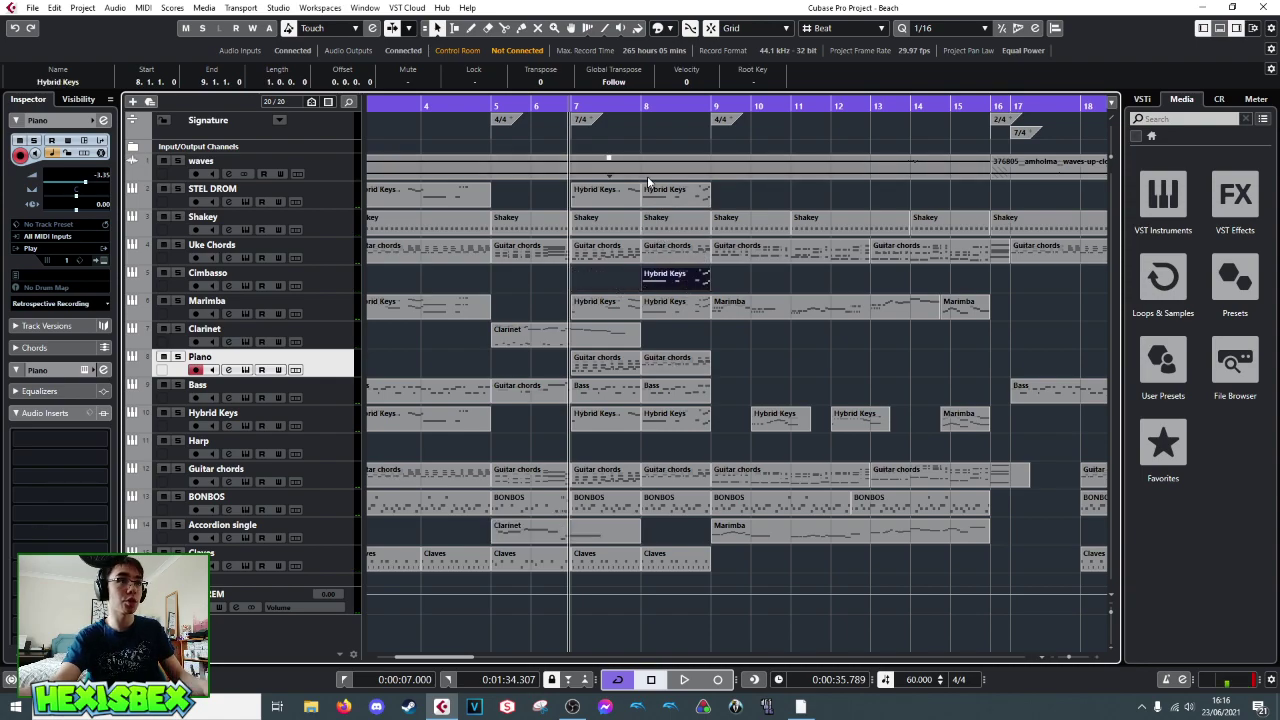
{"action": "key", "text": "space"}
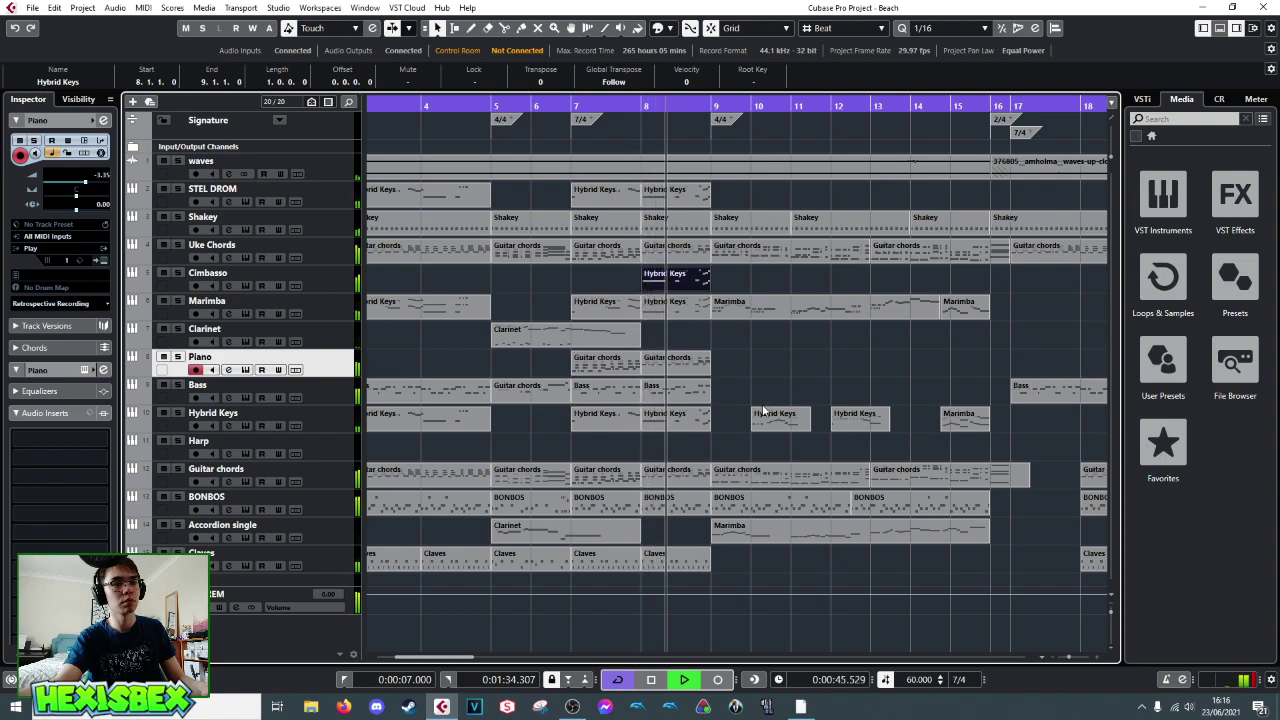
{"action": "key", "text": "space"}
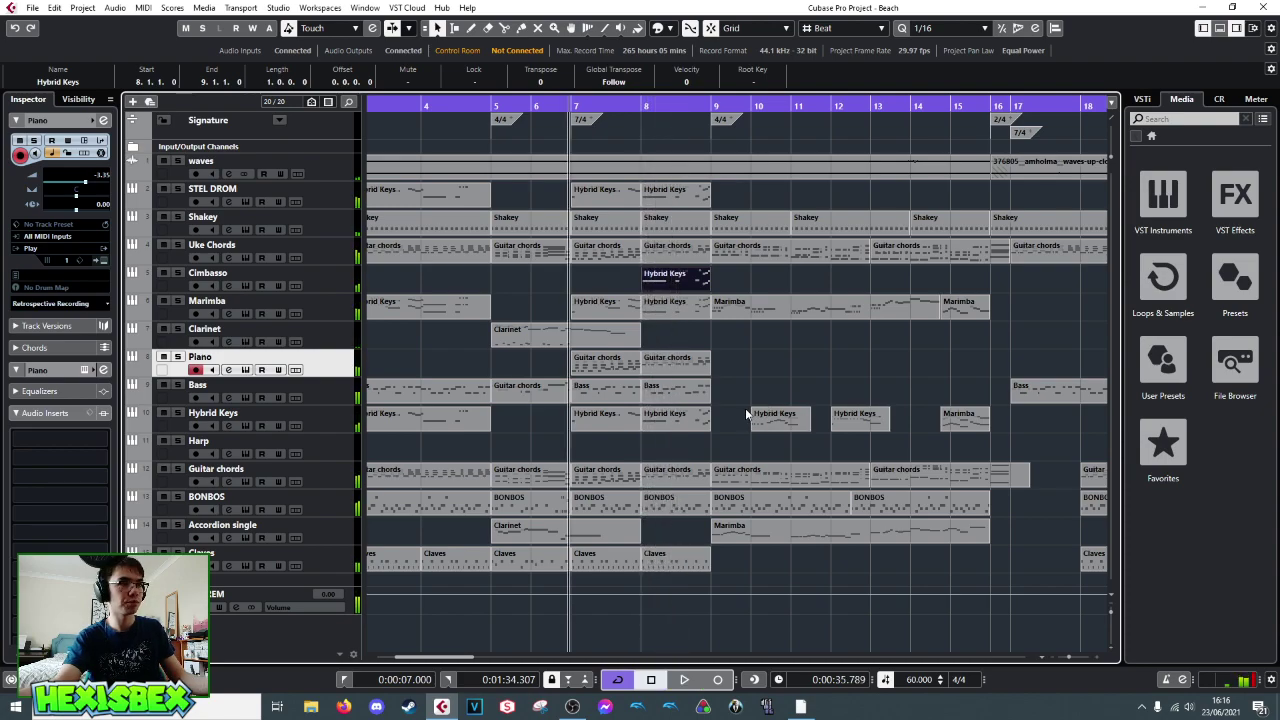
{"action": "key", "text": "ctrl+v"}
- Delete the long opening note from the Cimbasso track's bar 7 part, play from bar 7 and close the editor
{"action": "double_click", "coordinate": [598, 278]}
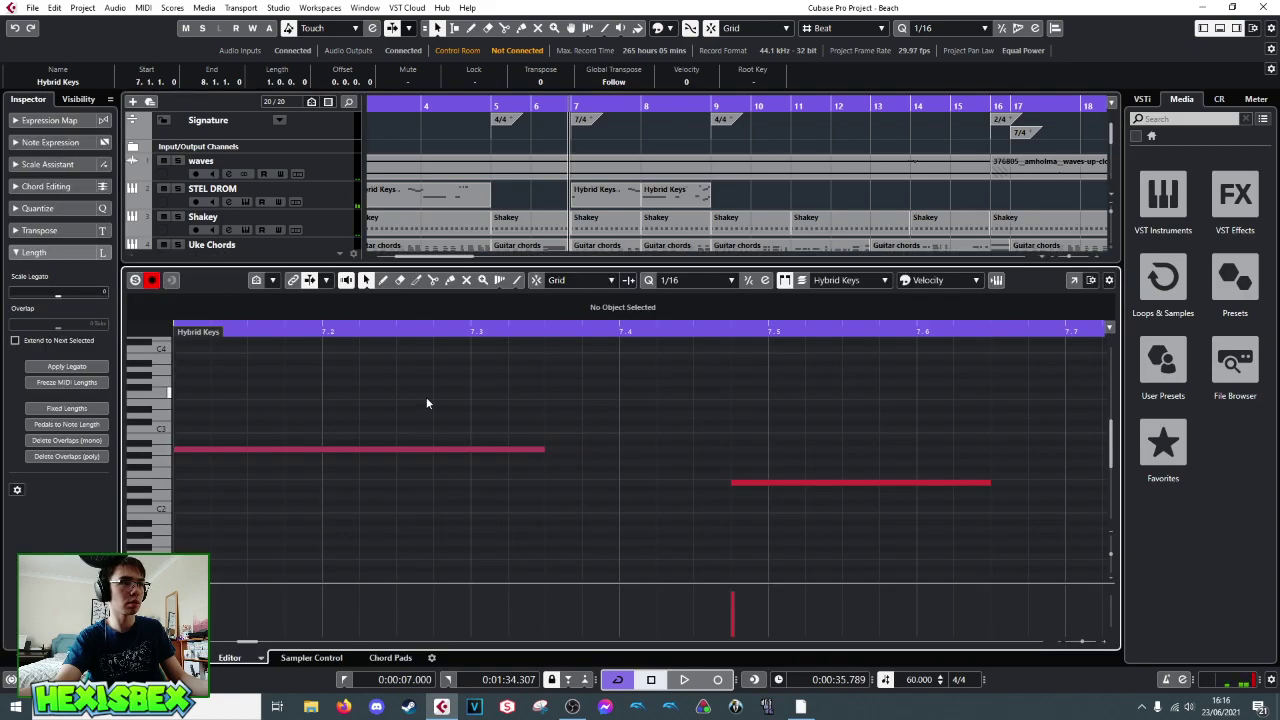
{"action": "left_click", "coordinate": [448, 450]}
{"action": "key", "text": "Delete"}
{"action": "key", "text": "space"}
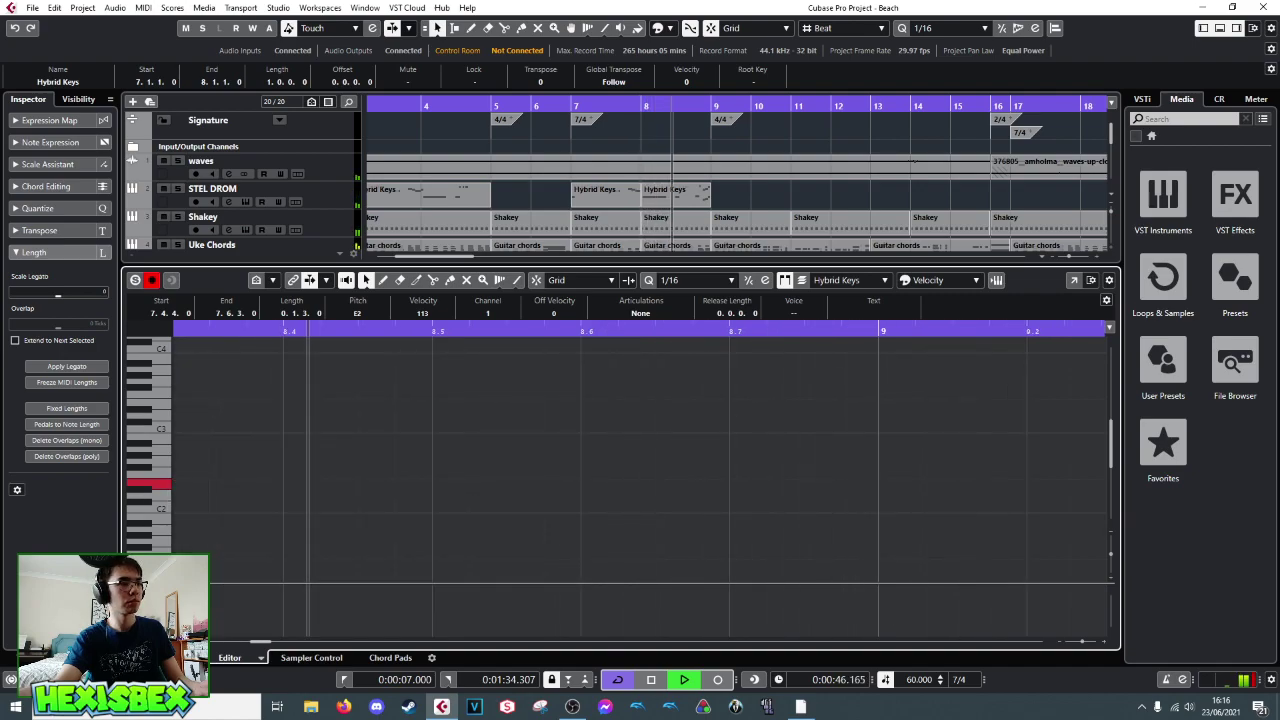
{"action": "key", "text": "ctrl+alt+e"}
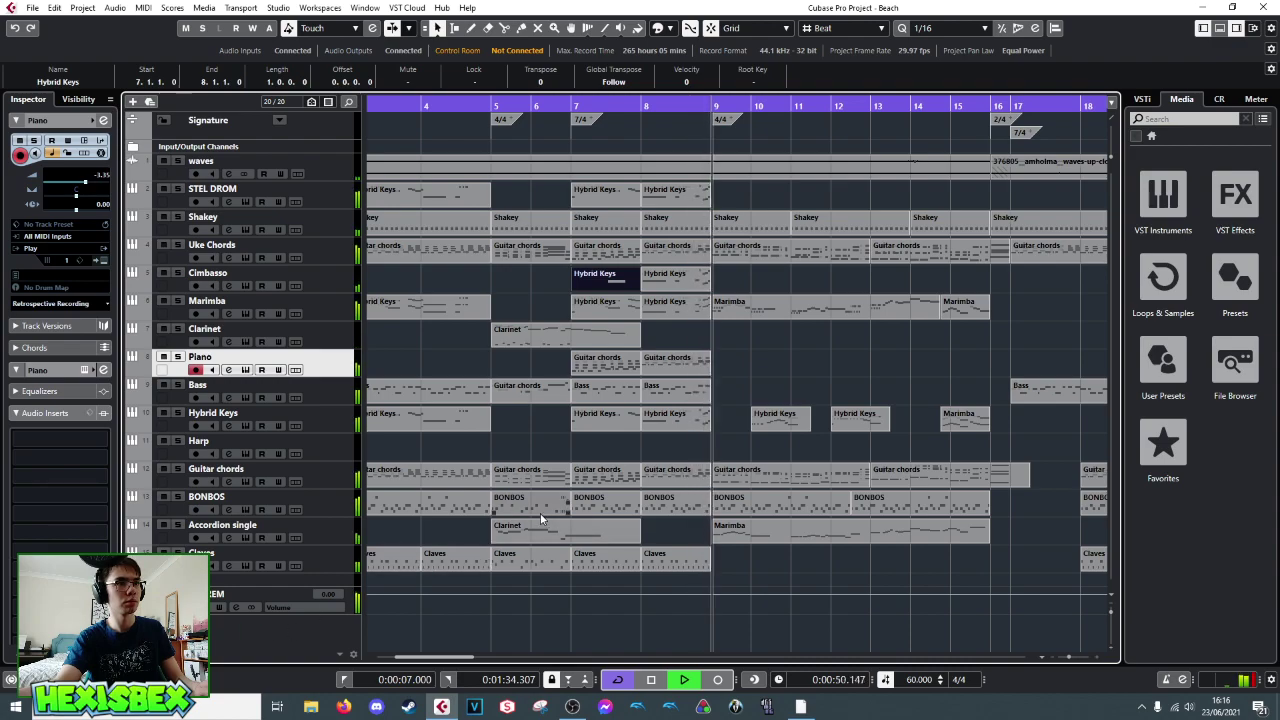
{"action": "key", "text": "space"}
- Open the Cimbasso track's bar 8 part in the note editor and solo the track
{"action": "left_click_drag", "start_coordinate": [492, 108], "coordinate": [432, 107]}
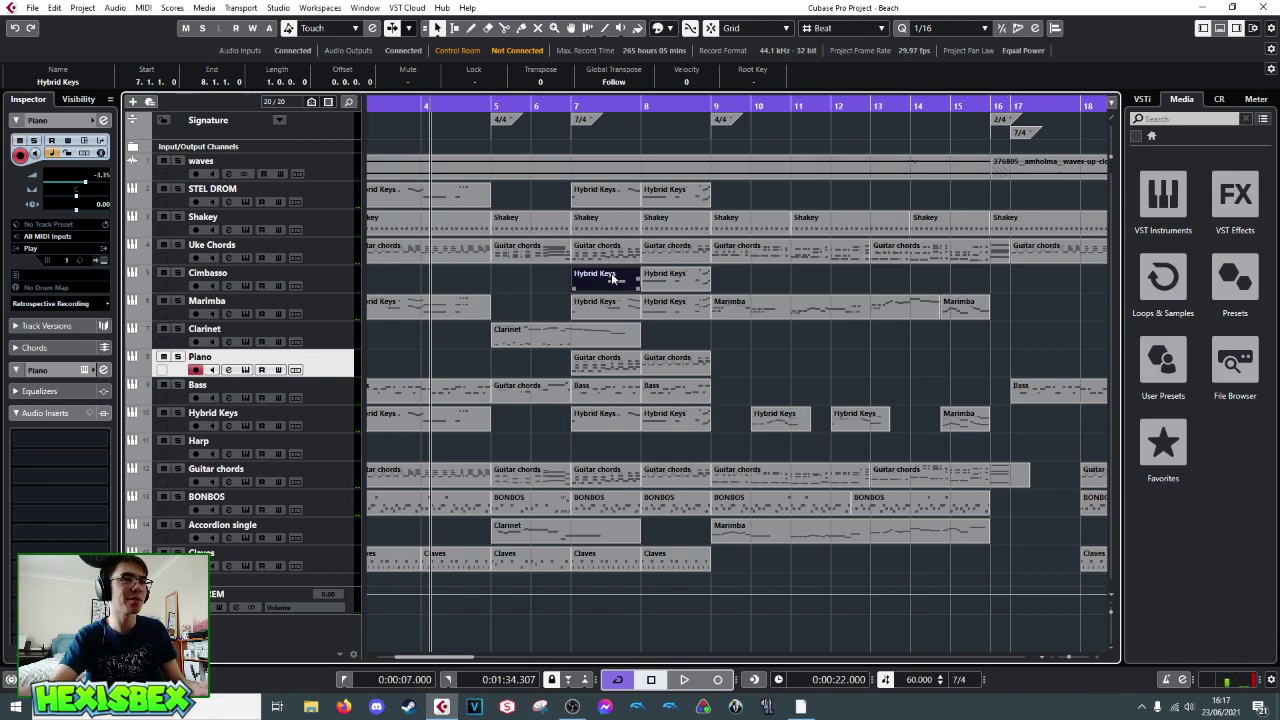
{"action": "left_click", "coordinate": [314, 281]}
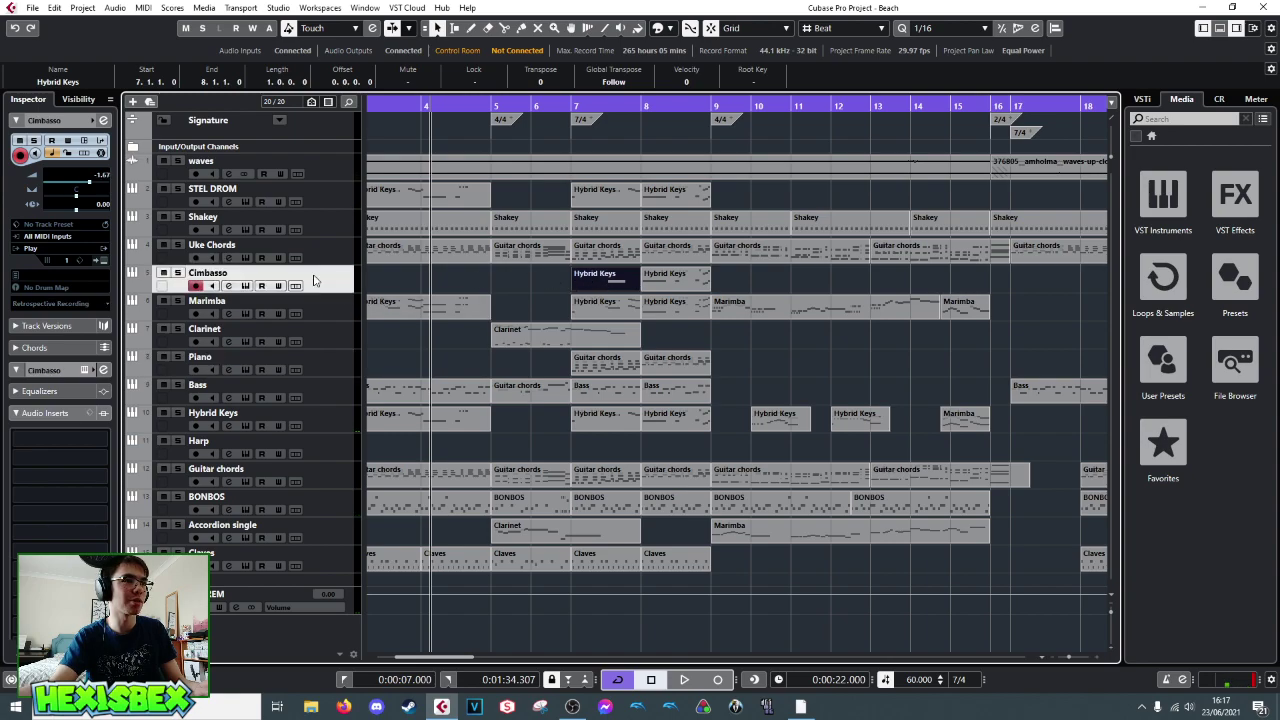
{"action": "double_click", "coordinate": [658, 287]}
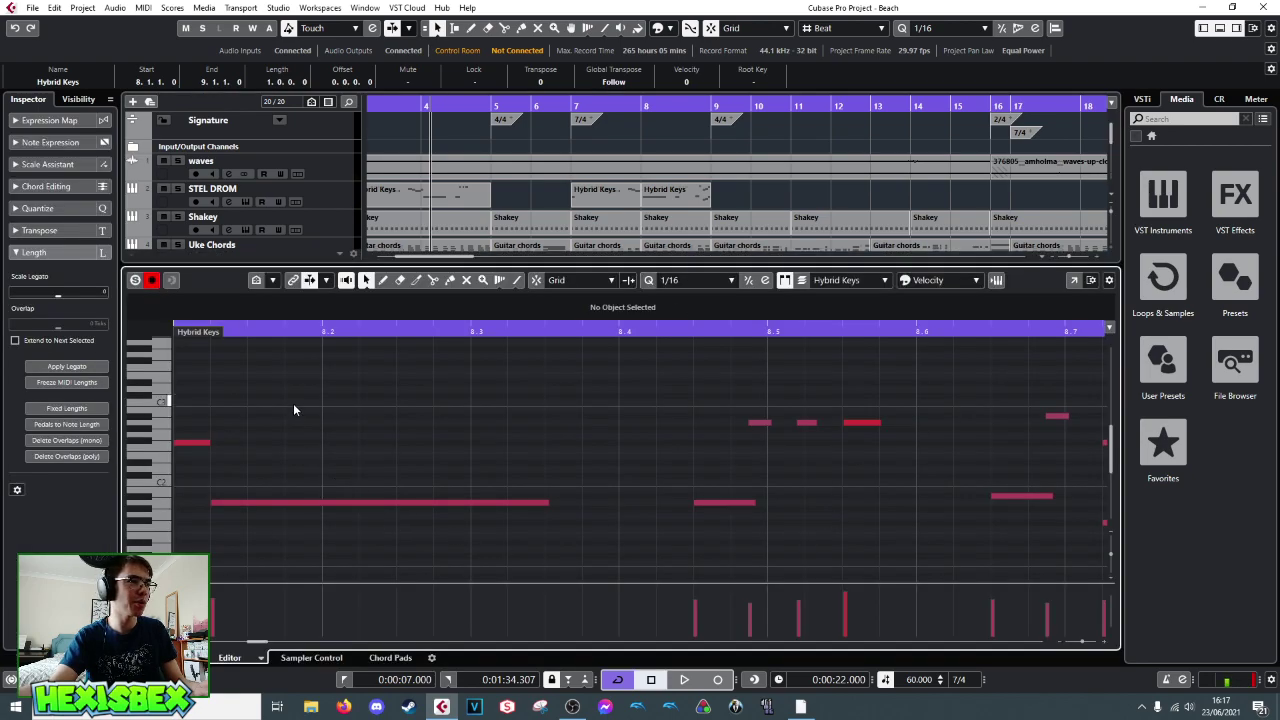
{"action": "left_click_drag", "start_coordinate": [280, 331], "coordinate": [478, 437]}
{"action": "scroll", "coordinate": [313, 191], "scroll_direction": "down", "scroll_amount": 2}
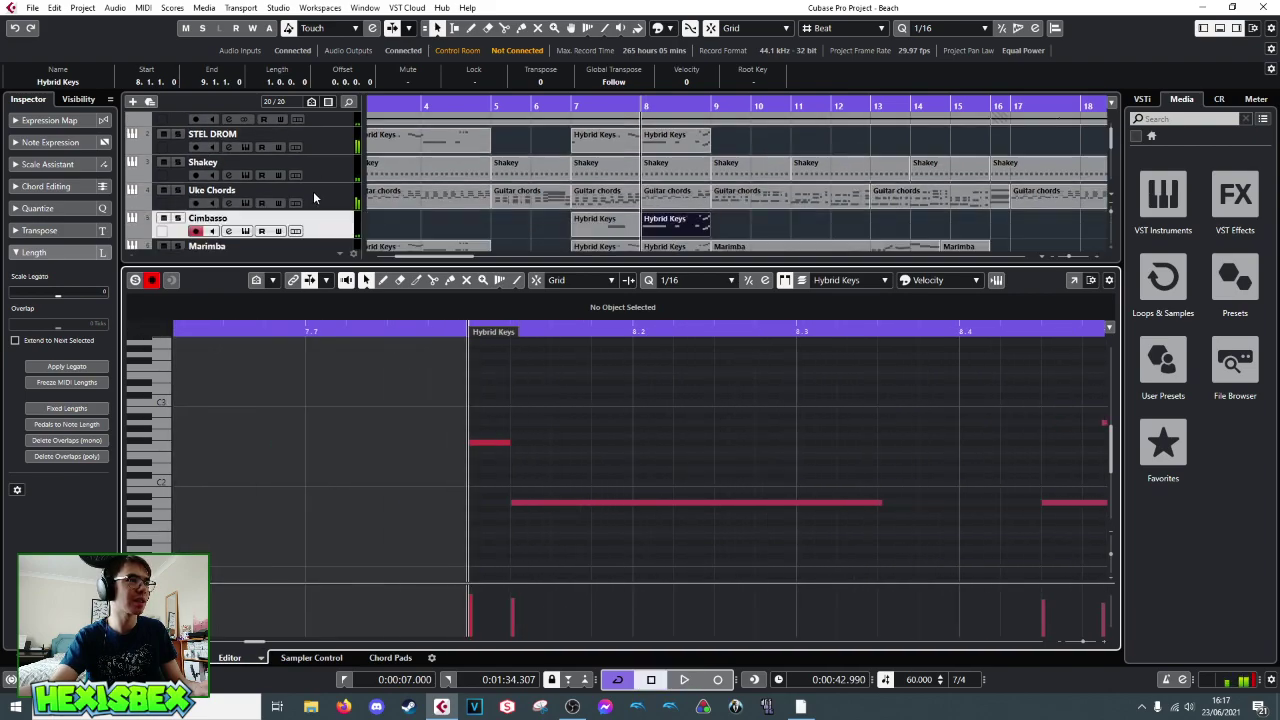
{"action": "left_click", "coordinate": [178, 218]}
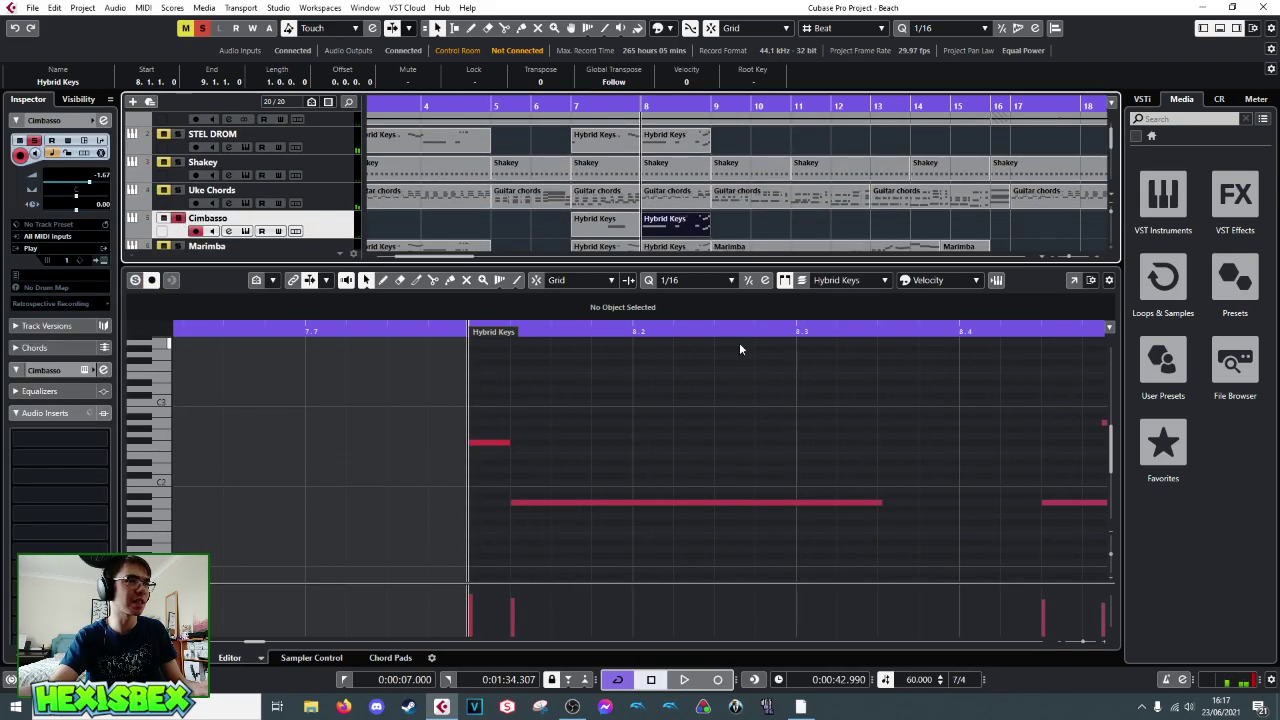
- Play the soloed Cimbasso track from bar 7, then replay it from around the start of bar 8
{"action": "left_click", "coordinate": [572, 105]}
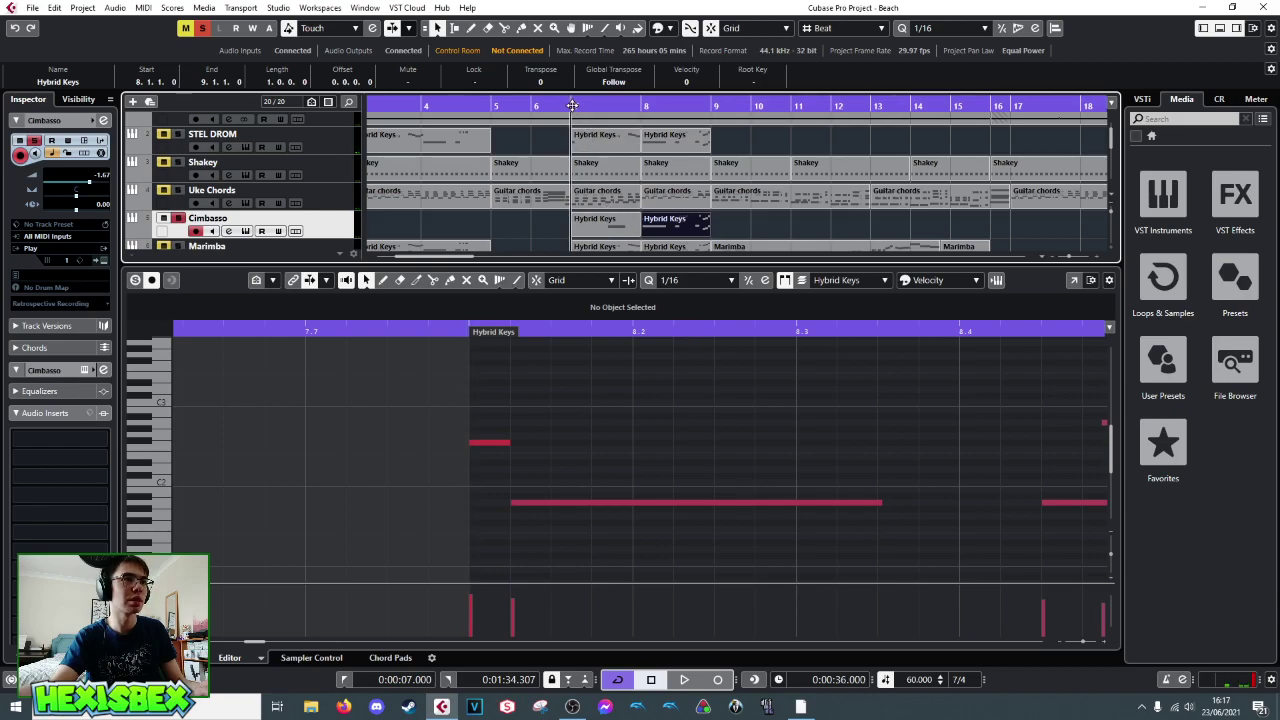
{"action": "key", "text": "space"}
{"action": "left_click", "coordinate": [655, 296]}
{"action": "key", "text": "shift+f"}
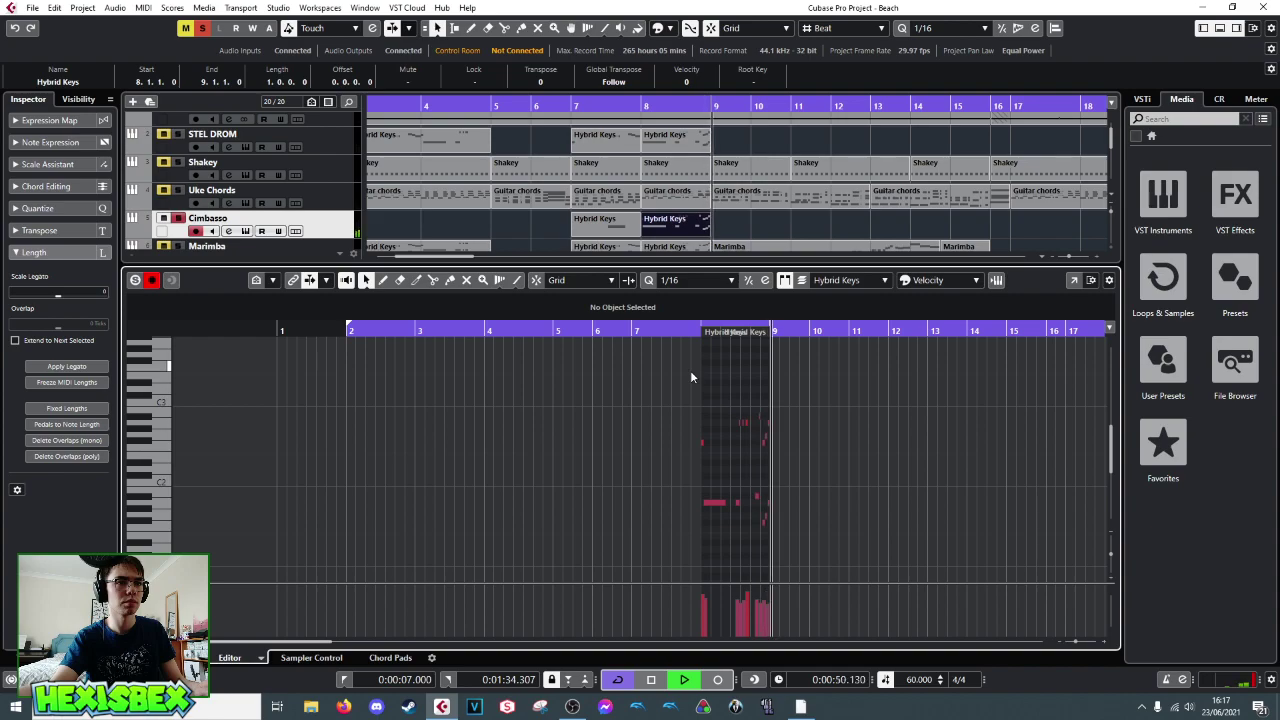
{"action": "key", "text": "space"}
{"action": "left_click_drag", "start_coordinate": [782, 333], "coordinate": [777, 360]}
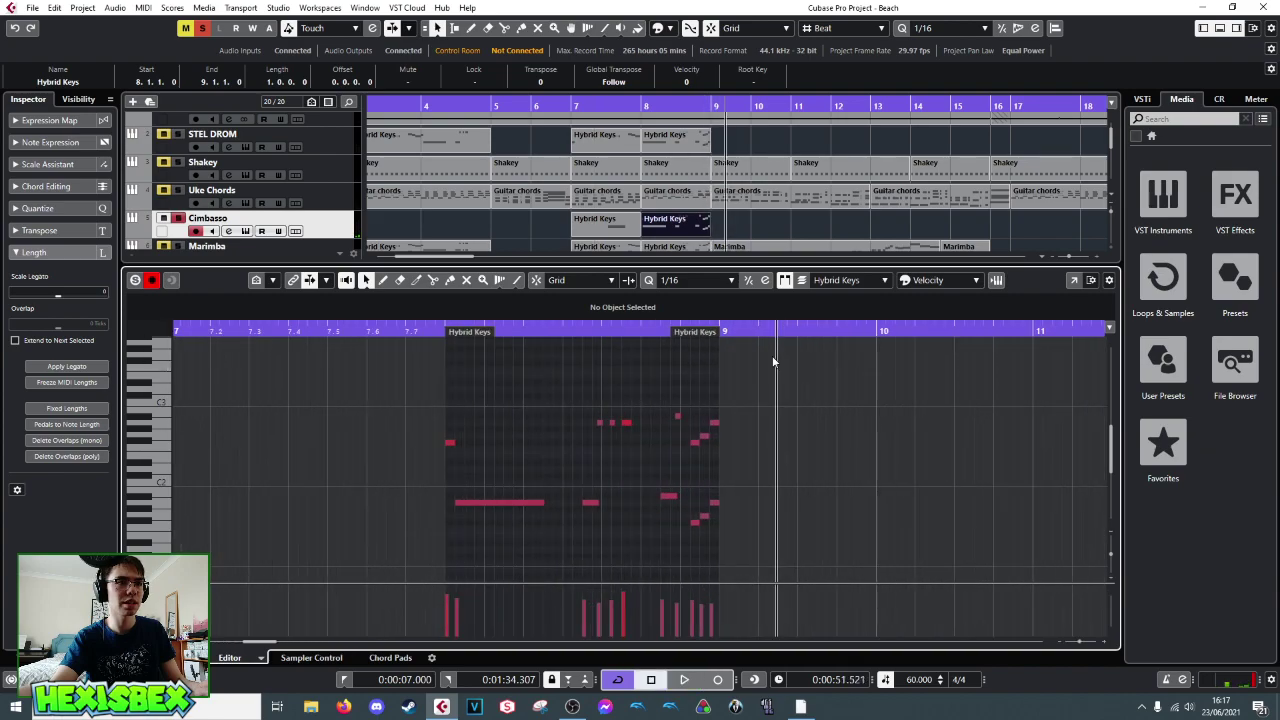
{"action": "left_click_drag", "start_coordinate": [470, 388], "coordinate": [435, 383]}
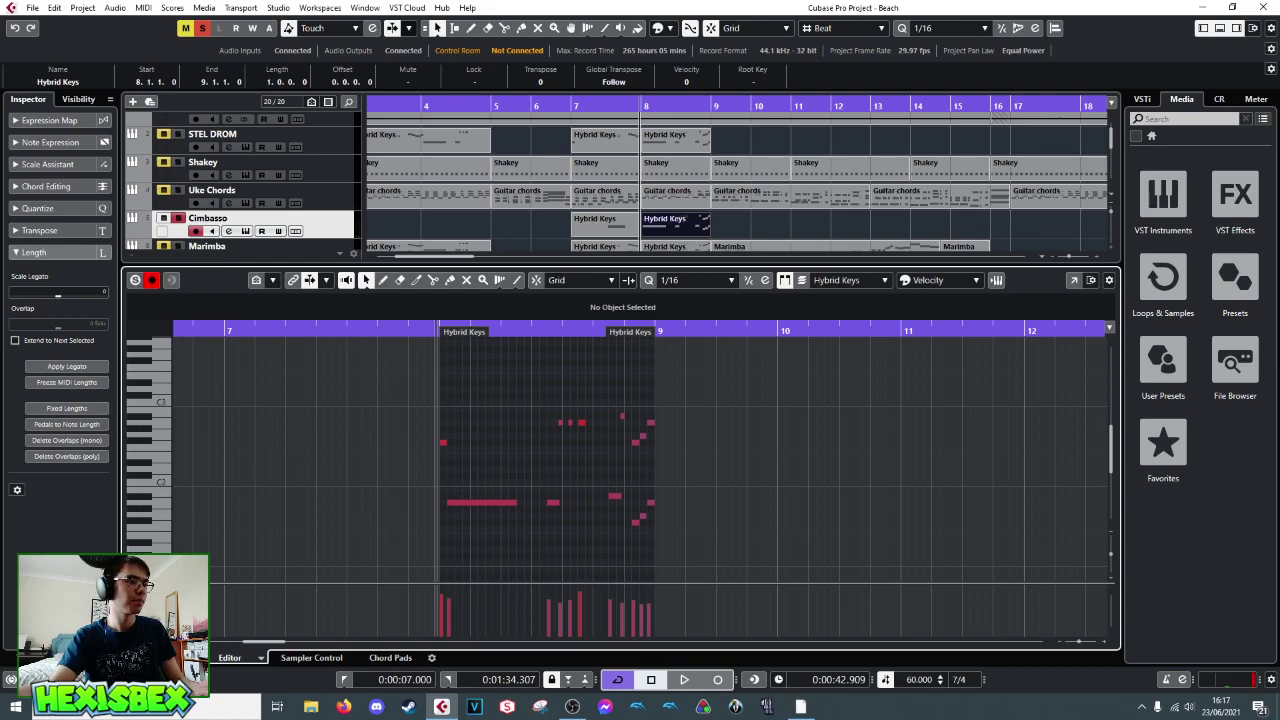
{"action": "key", "text": "space"}
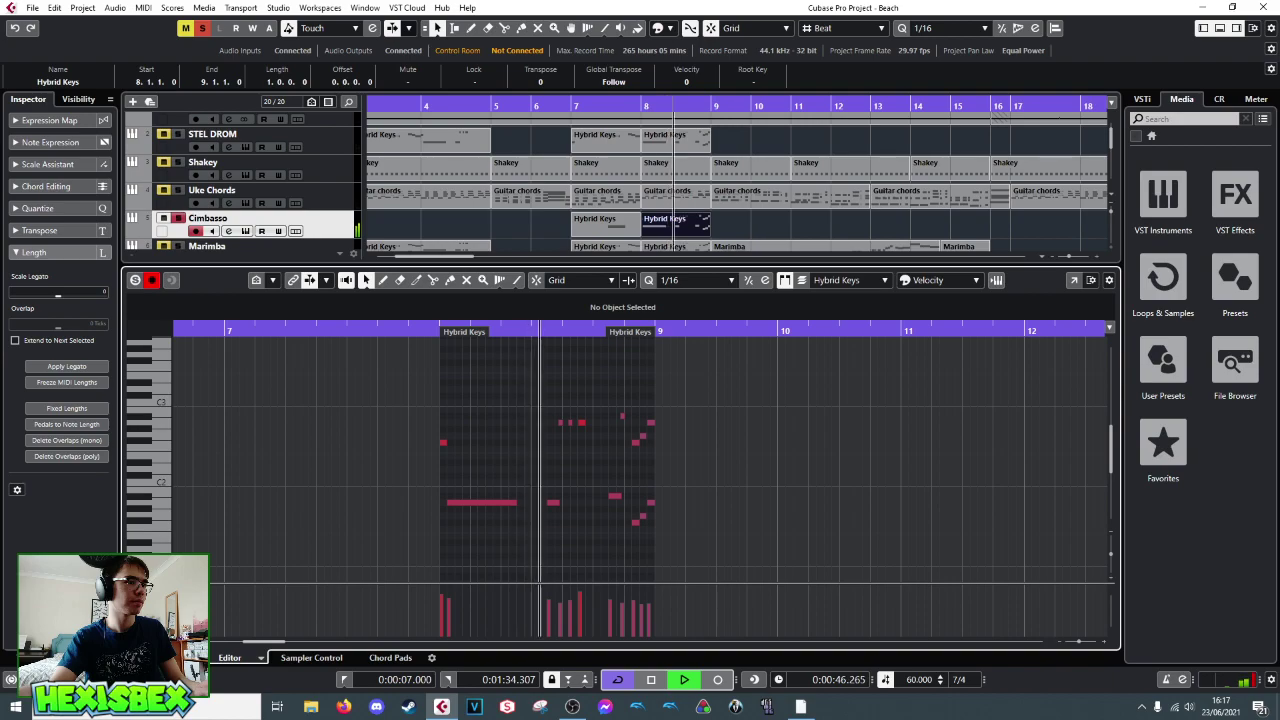
{"action": "key", "text": "space"}
{"action": "right_click", "coordinate": [625, 224]}
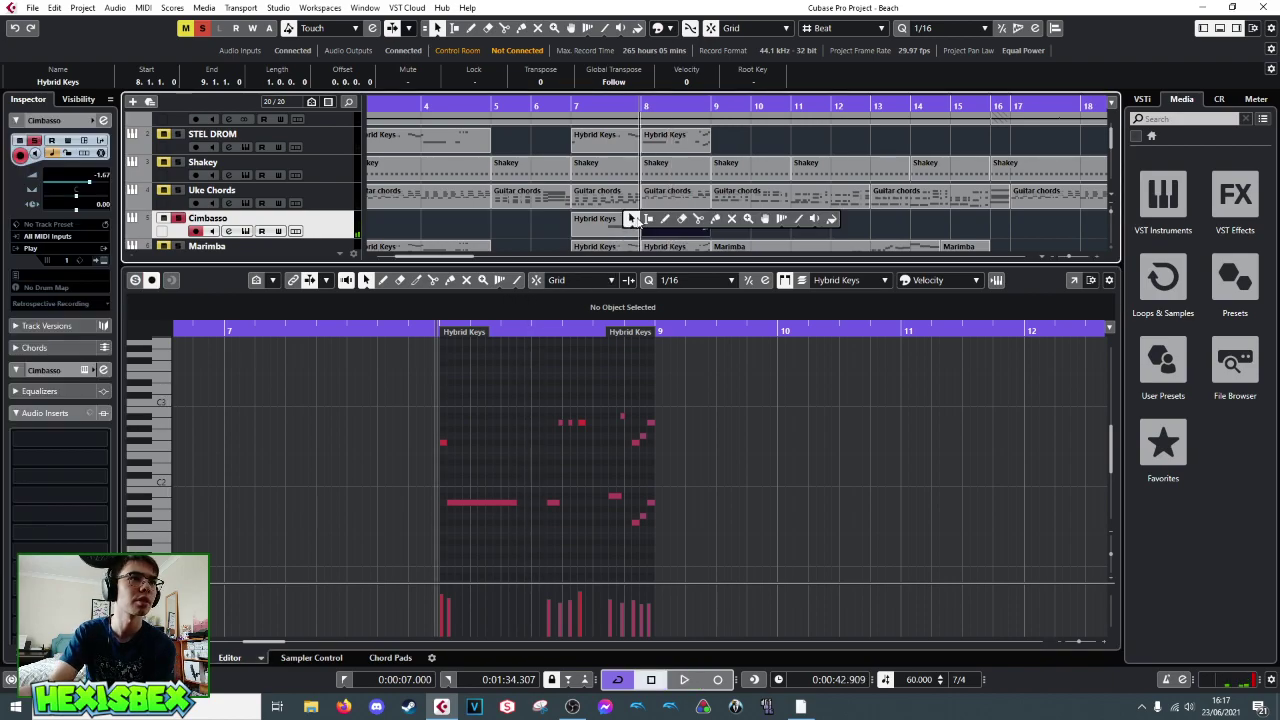
{"action": "left_click", "coordinate": [693, 222]}
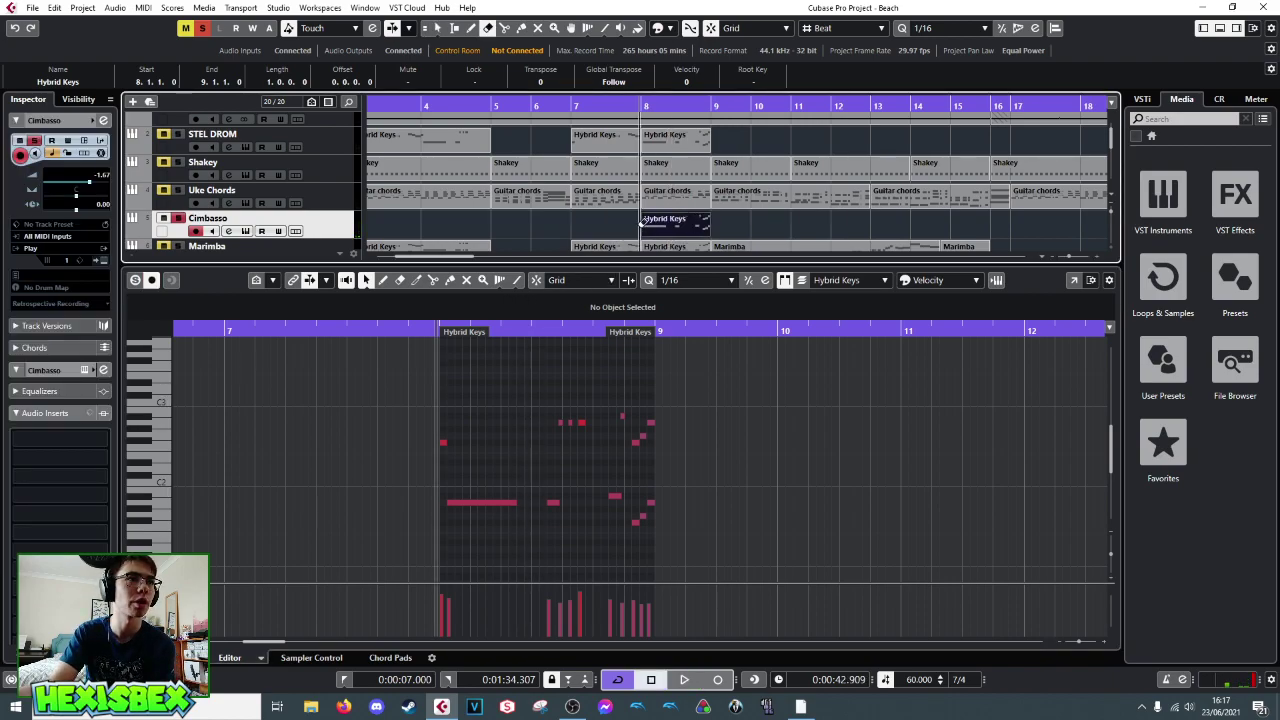
{"action": "key", "text": "1"}
{"action": "key", "text": "ctrl+z"}
- Glue the Cimbasso track's bar 7 and bar 8 parts into one part and return to the selection tool
{"action": "right_click", "coordinate": [643, 230]}
{"action": "left_click", "coordinate": [727, 229]}
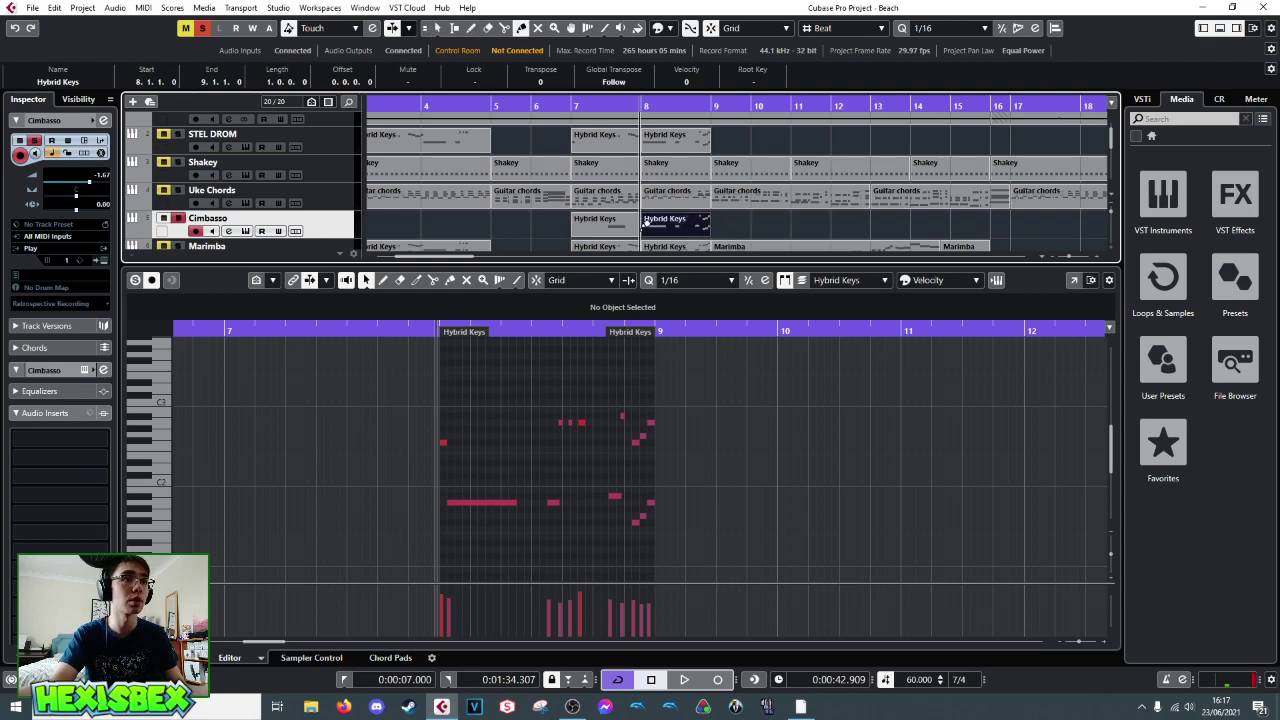
{"action": "left_click", "coordinate": [653, 230]}
{"action": "key", "text": "1"}
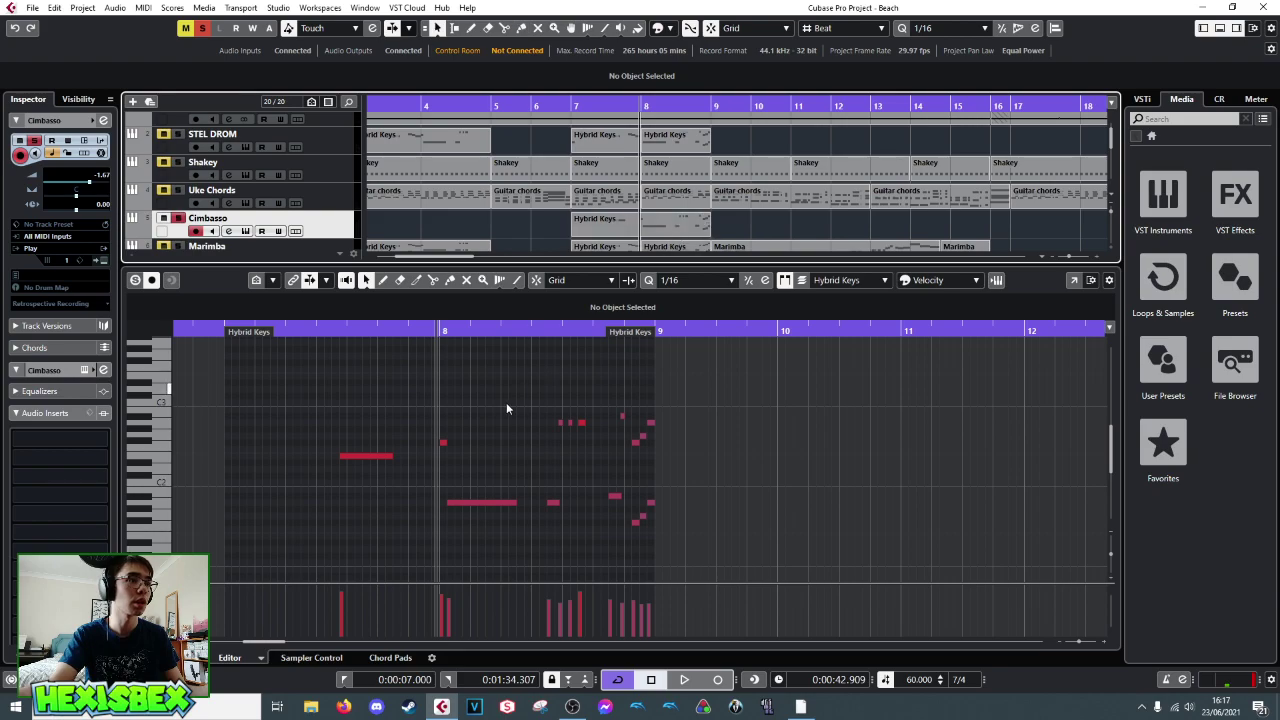
- Audition the joined Cimbasso part from bar 7 and close the note editor
{"action": "left_click", "coordinate": [336, 344]}
{"action": "key", "text": "space"}
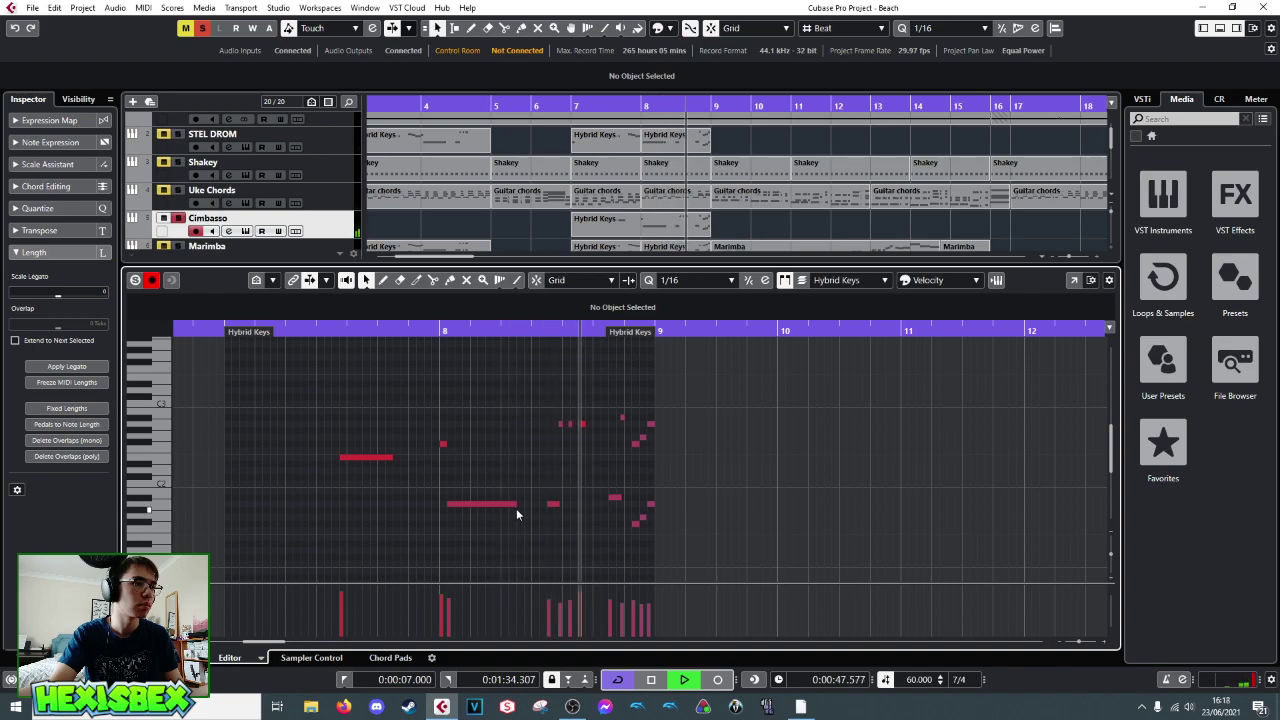
{"action": "key", "text": "space"}
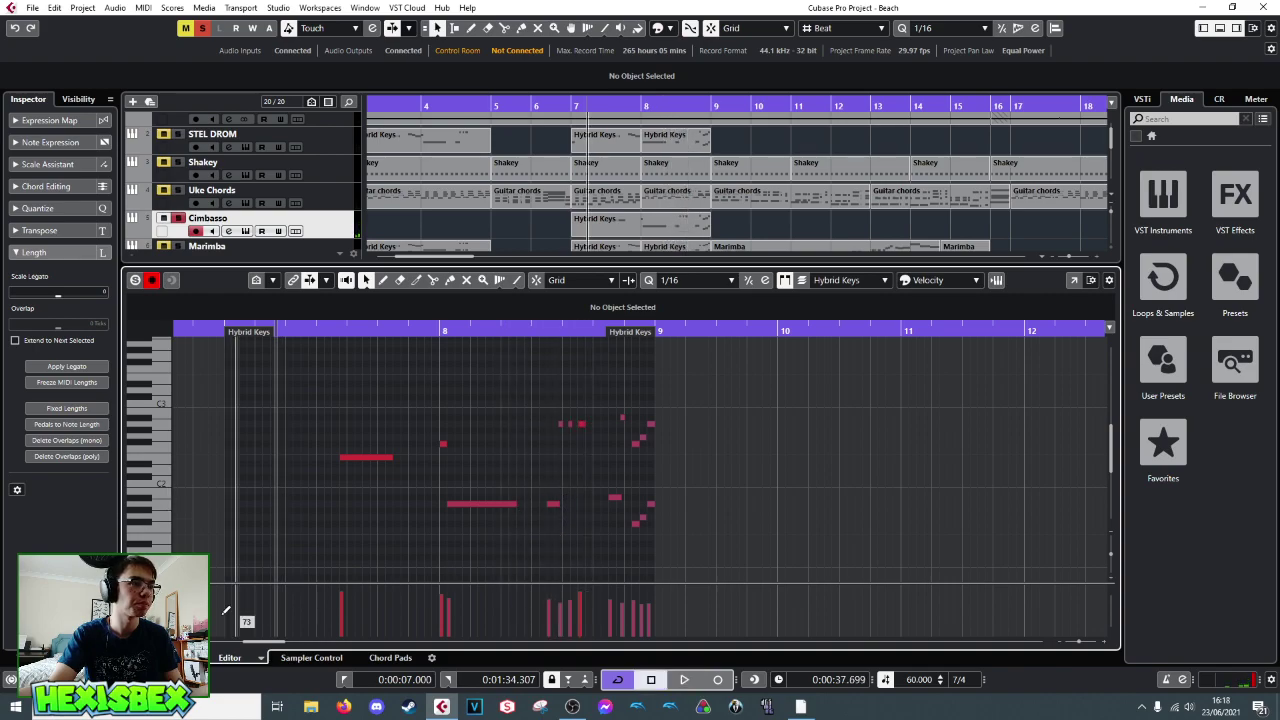
{"action": "key", "text": "ctrl+e"}
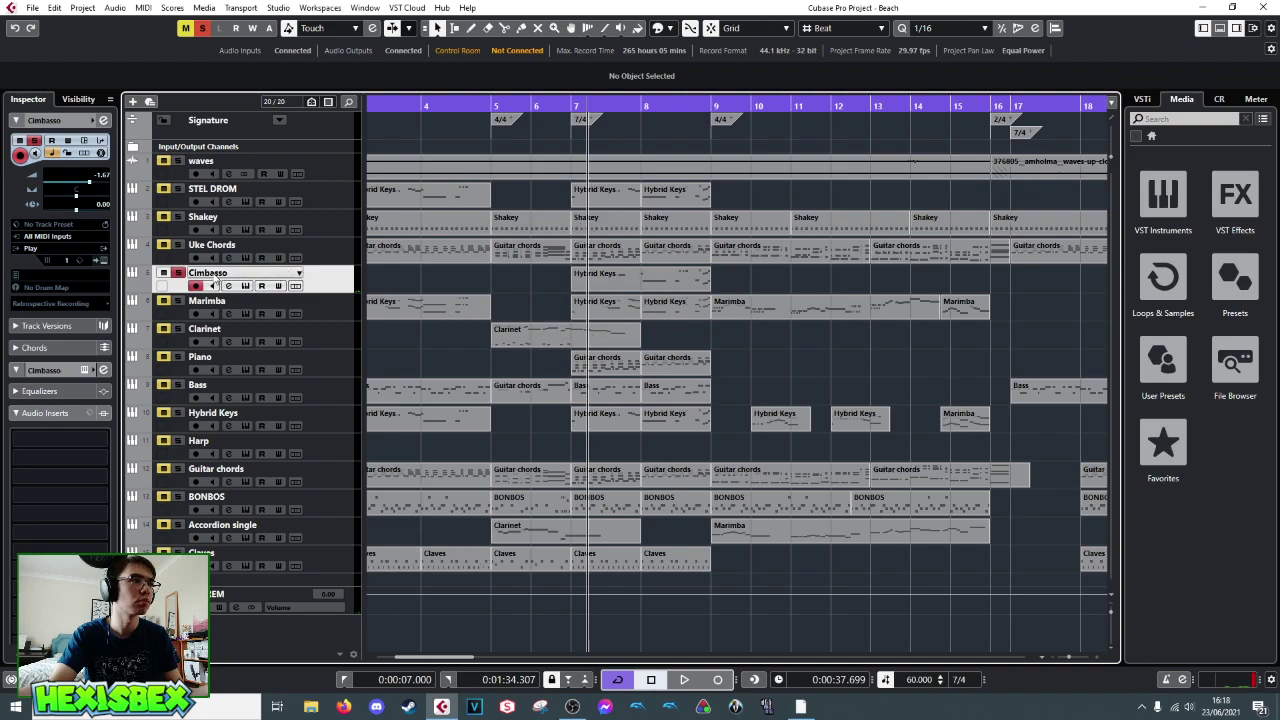
- Unsolo the Cimbasso track and play the full arrangement from around bar 5 through bar 16
{"action": "left_click", "coordinate": [178, 272]}
{"action": "key", "text": "space"}
{"action": "key", "text": "space"}
{"action": "left_click", "coordinate": [520, 107]}
{"action": "key", "text": "space"}
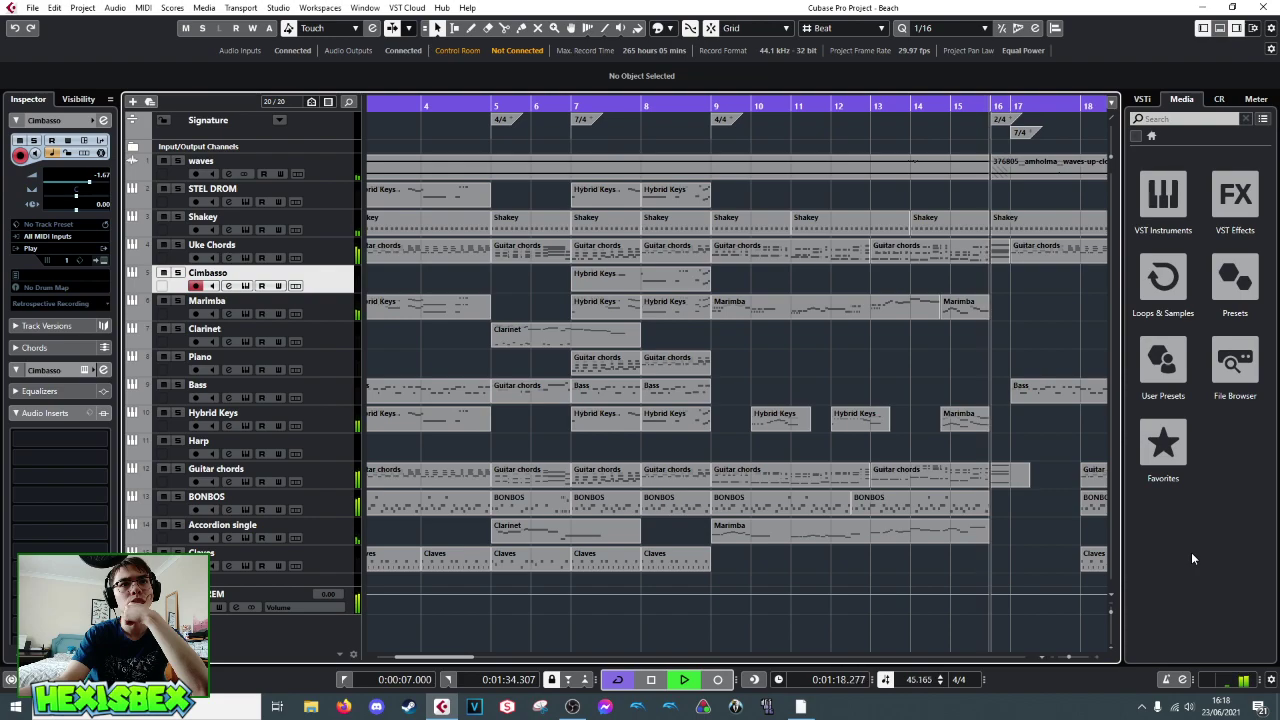
{"action": "key", "text": "space"}
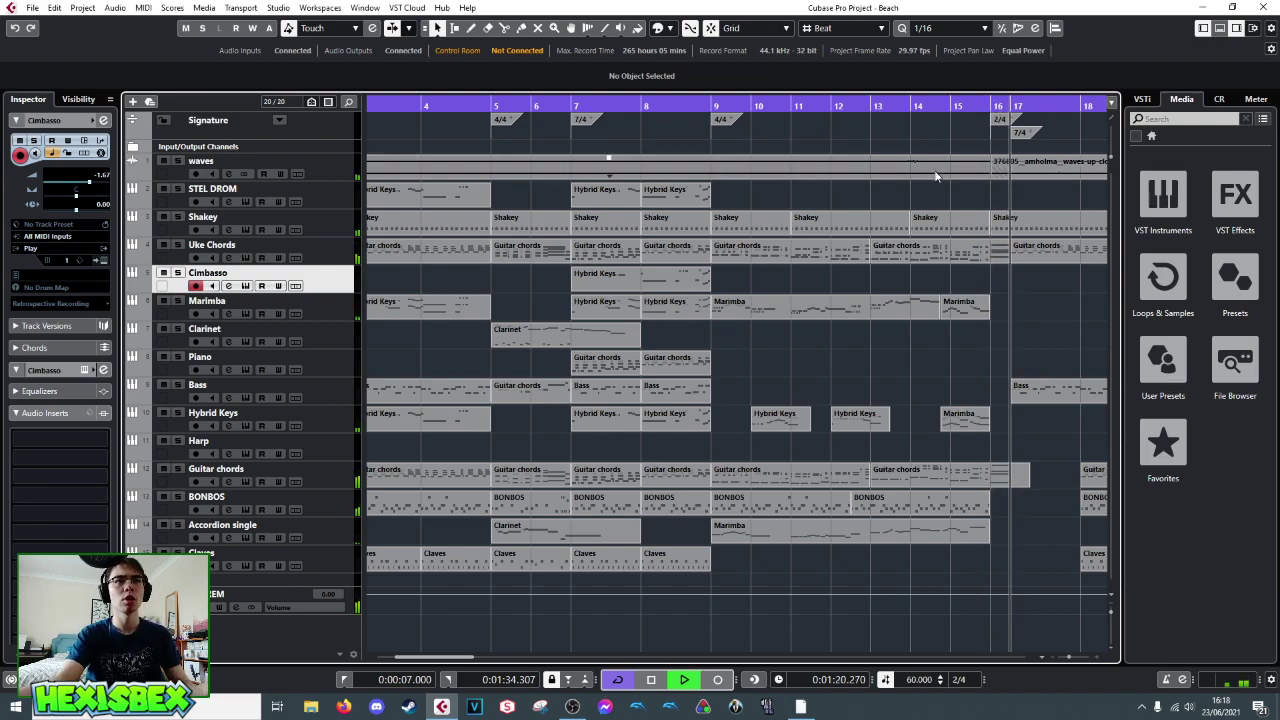
- Play the transition from bar 15 into bar 16 with all tracks several times
{"action": "left_click", "coordinate": [951, 104]}
{"action": "key", "text": "space"}
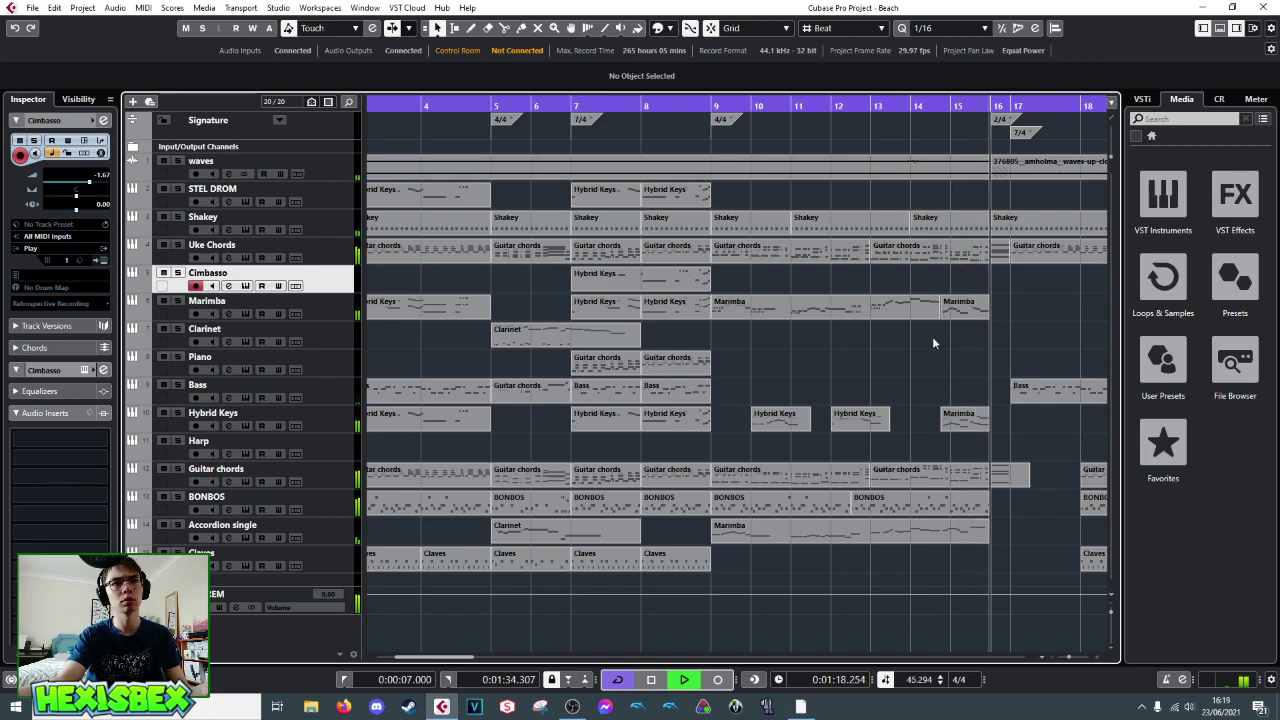
{"action": "key", "text": "space"}
{"action": "key", "text": "space"}
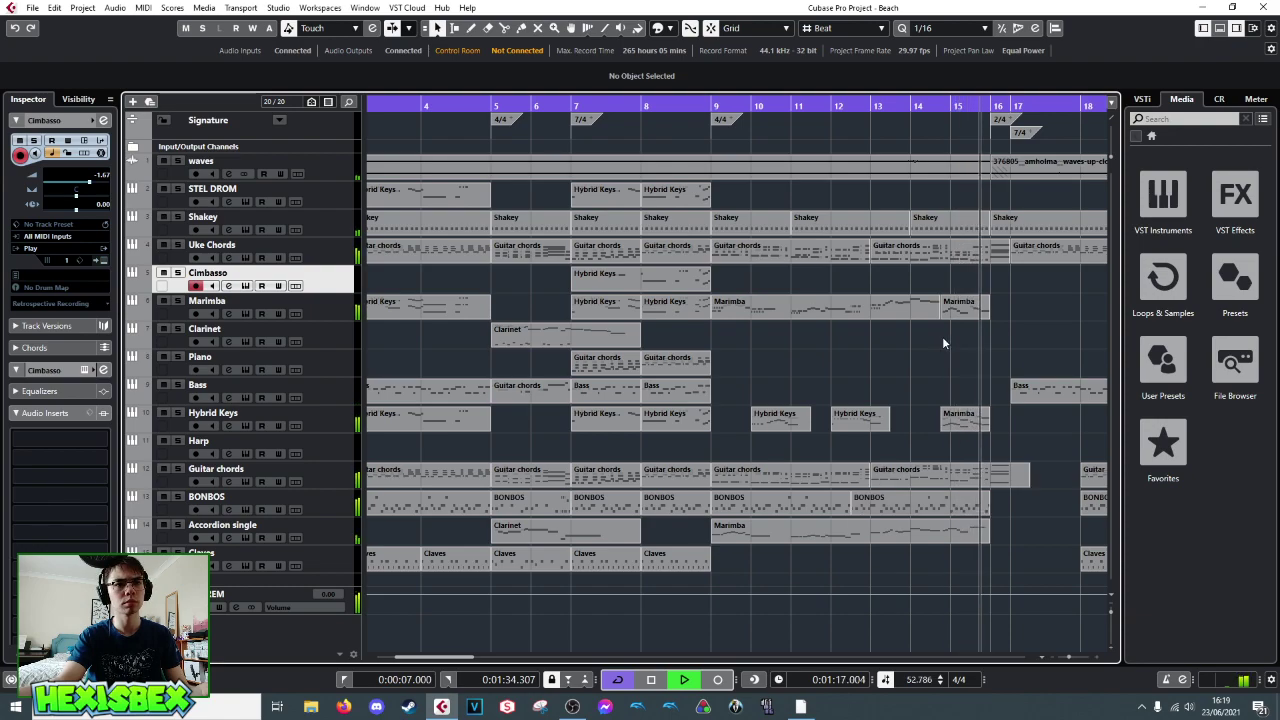
{"action": "key", "text": "space"}
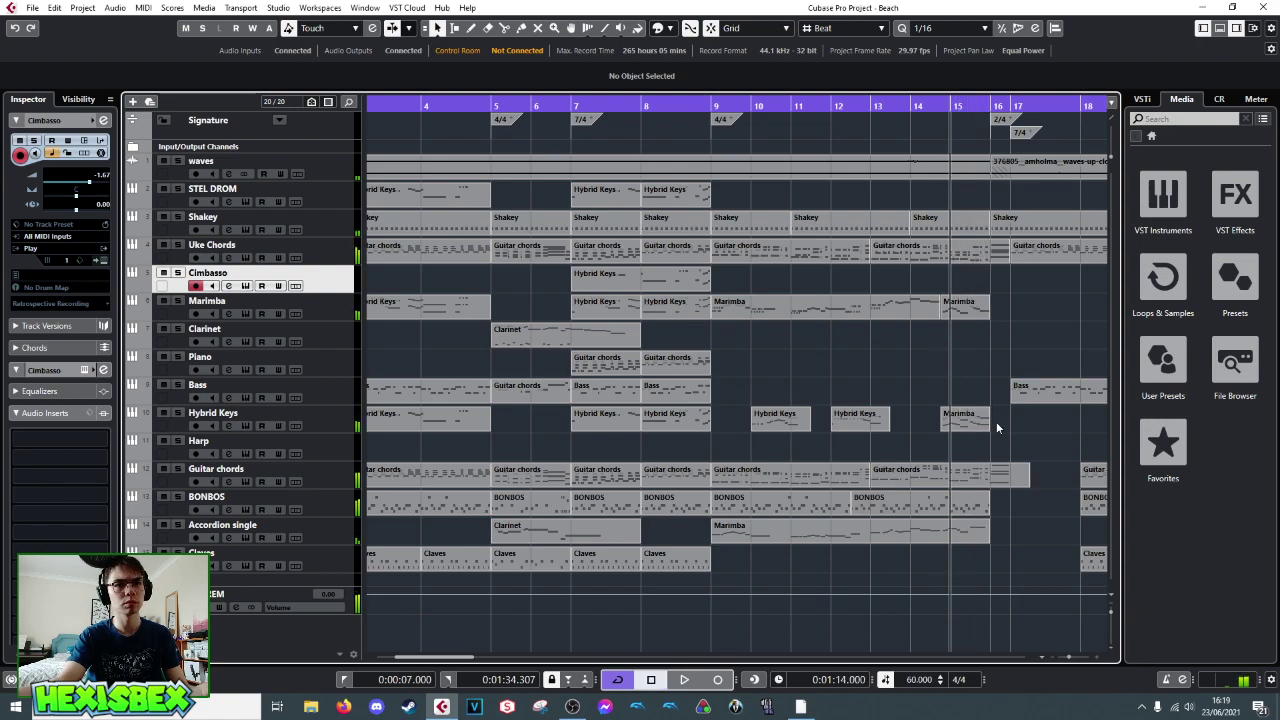
- Open the Guitar chords part starting at bar 13, raise its A#3 note at 15.4.3.1 an octave to A#4, and play from bar 15
{"action": "double_click", "coordinate": [985, 480]}
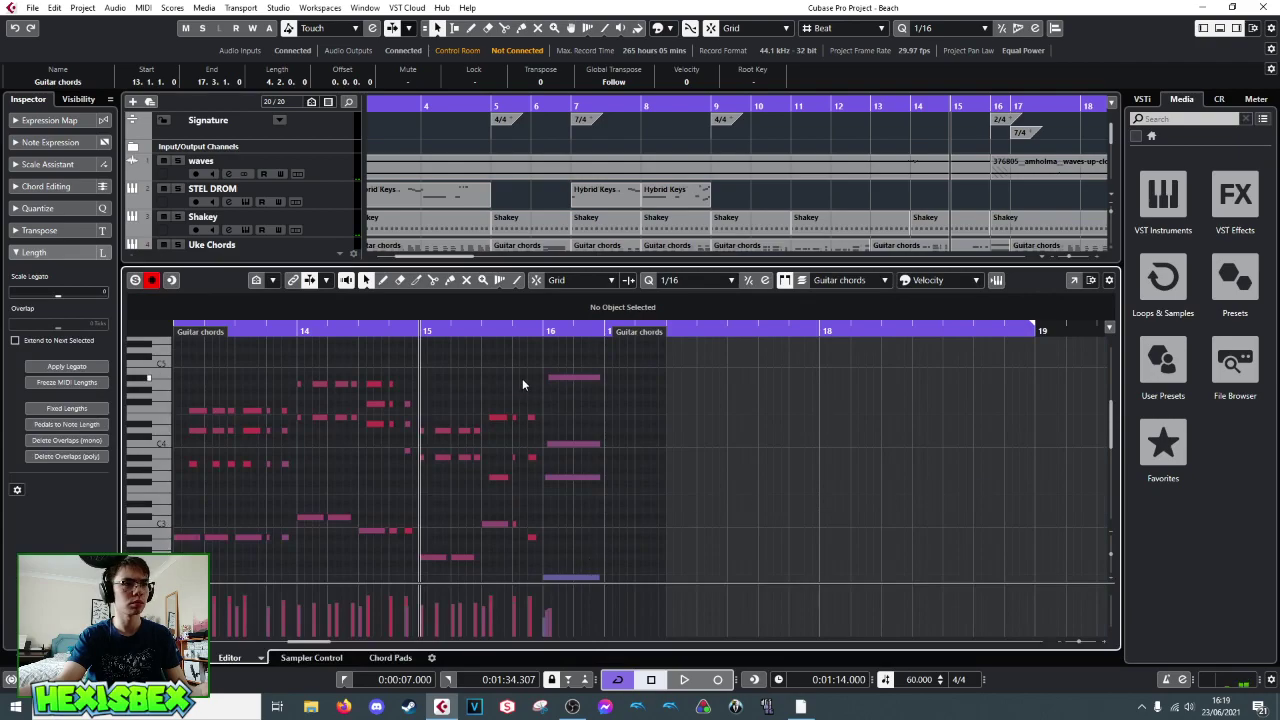
{"action": "left_click", "coordinate": [500, 523]}
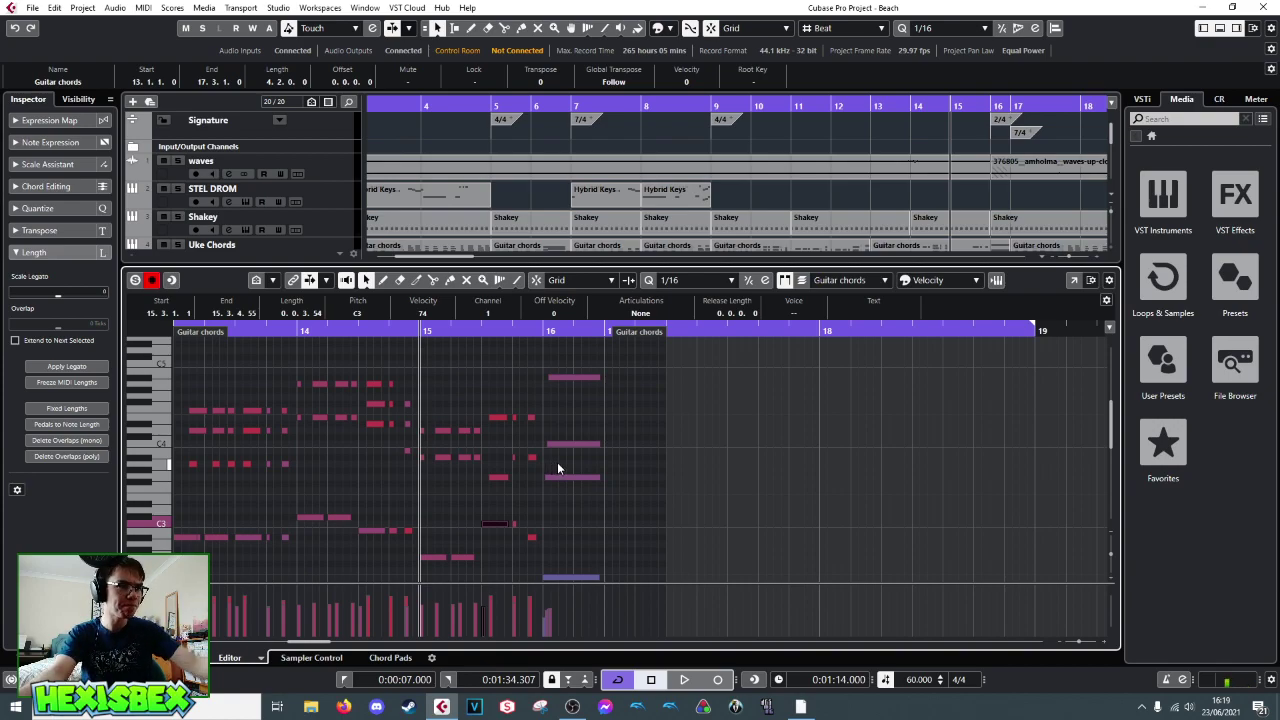
{"action": "key", "text": "space"}
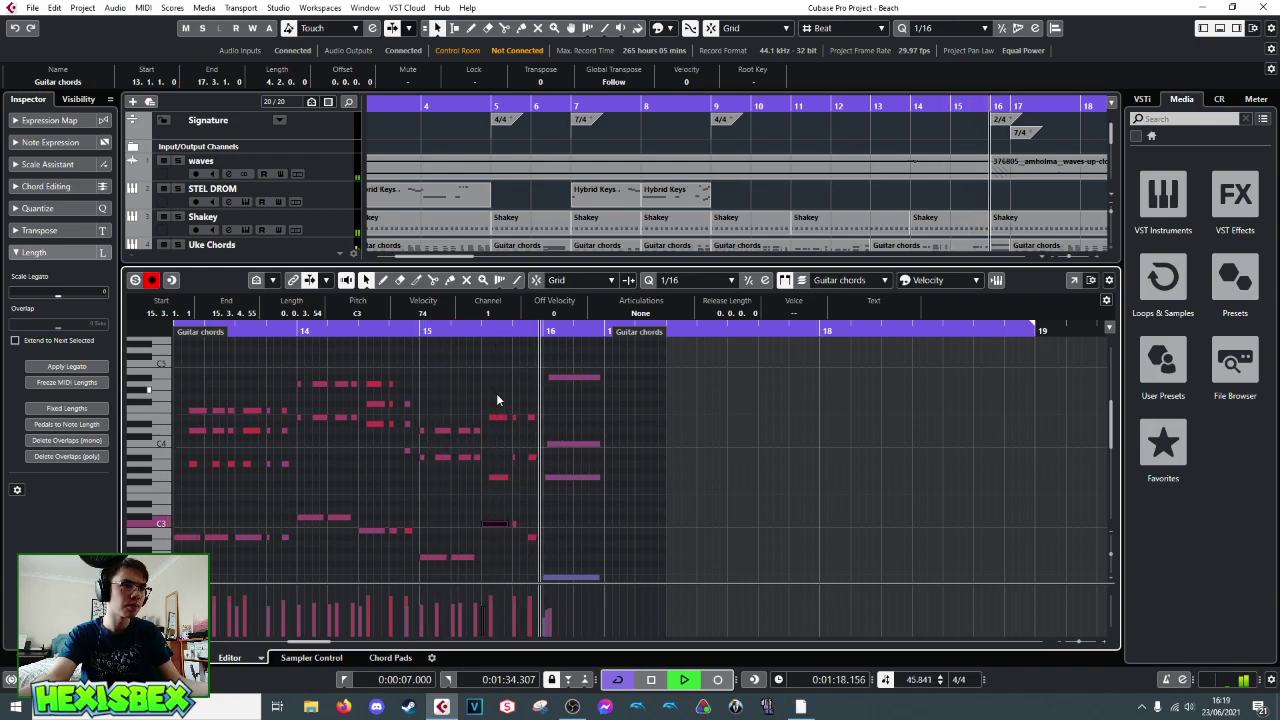
{"action": "key", "text": "space"}
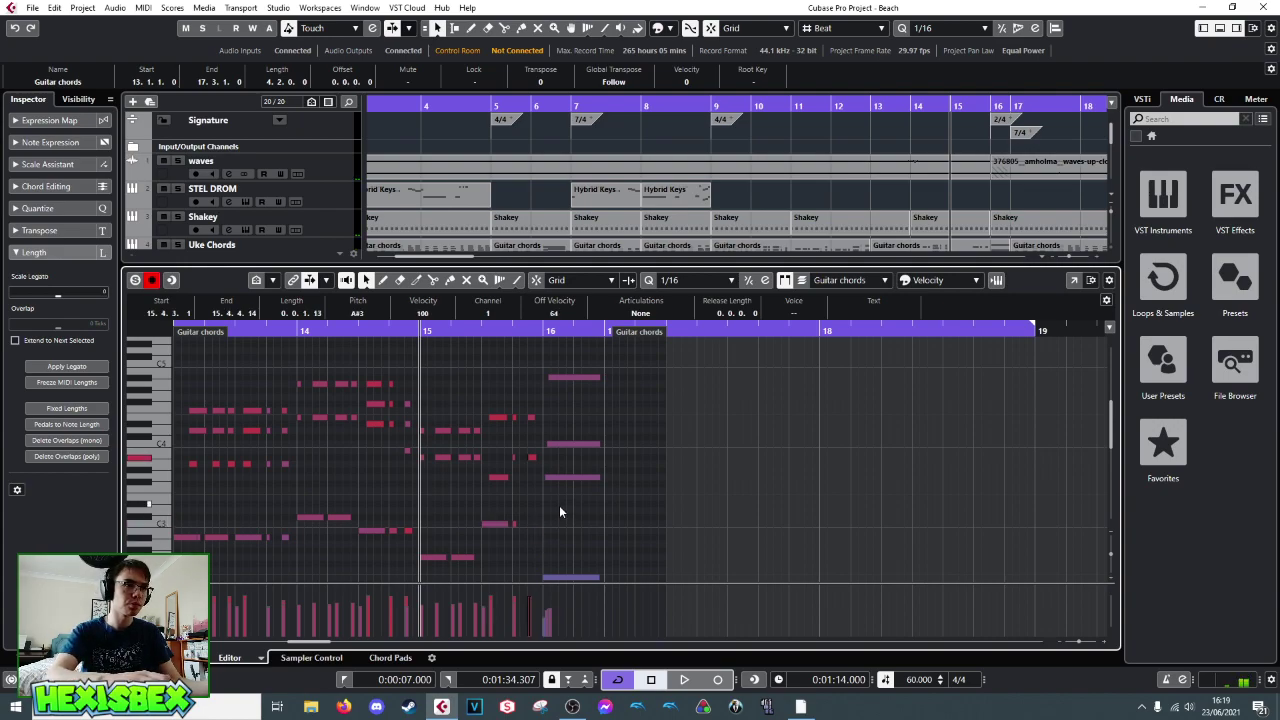
{"action": "key", "text": "shift+Up"}
{"action": "key", "text": "space"}
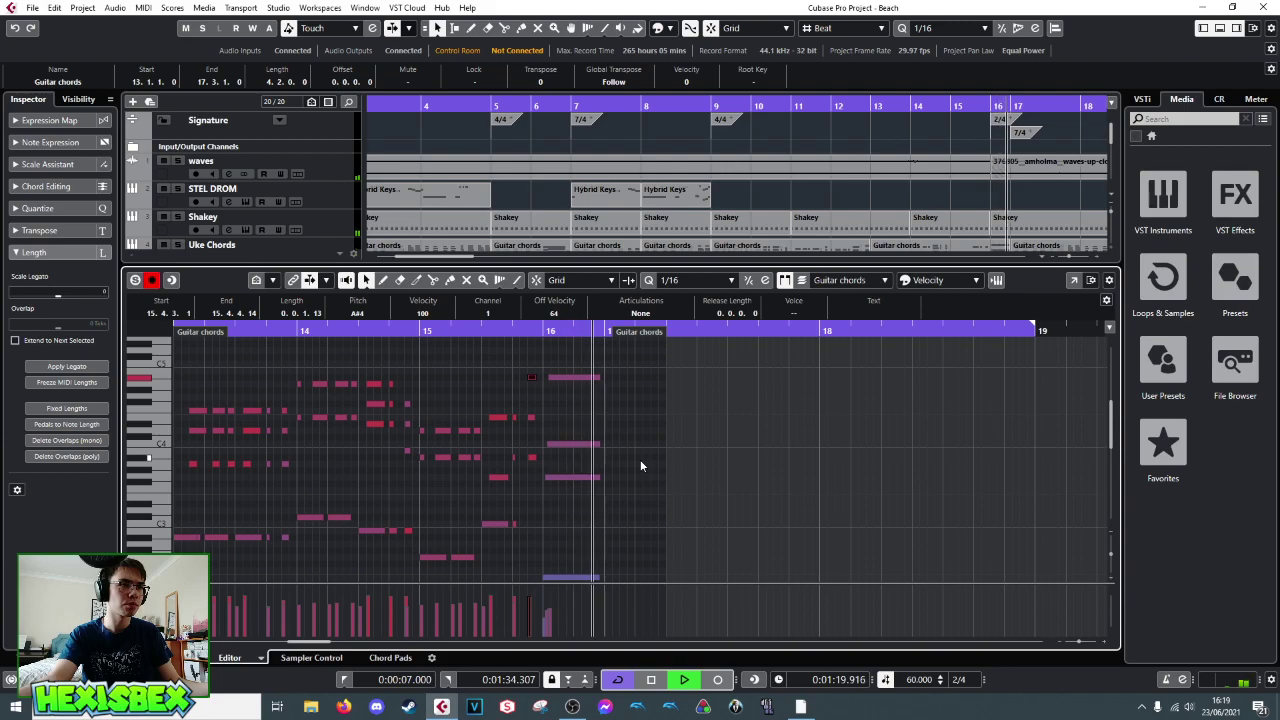
- Try the raised short note at the end of bar 15 at G3, play from bar 15, and undo the pitch change
{"action": "key", "text": "space"}
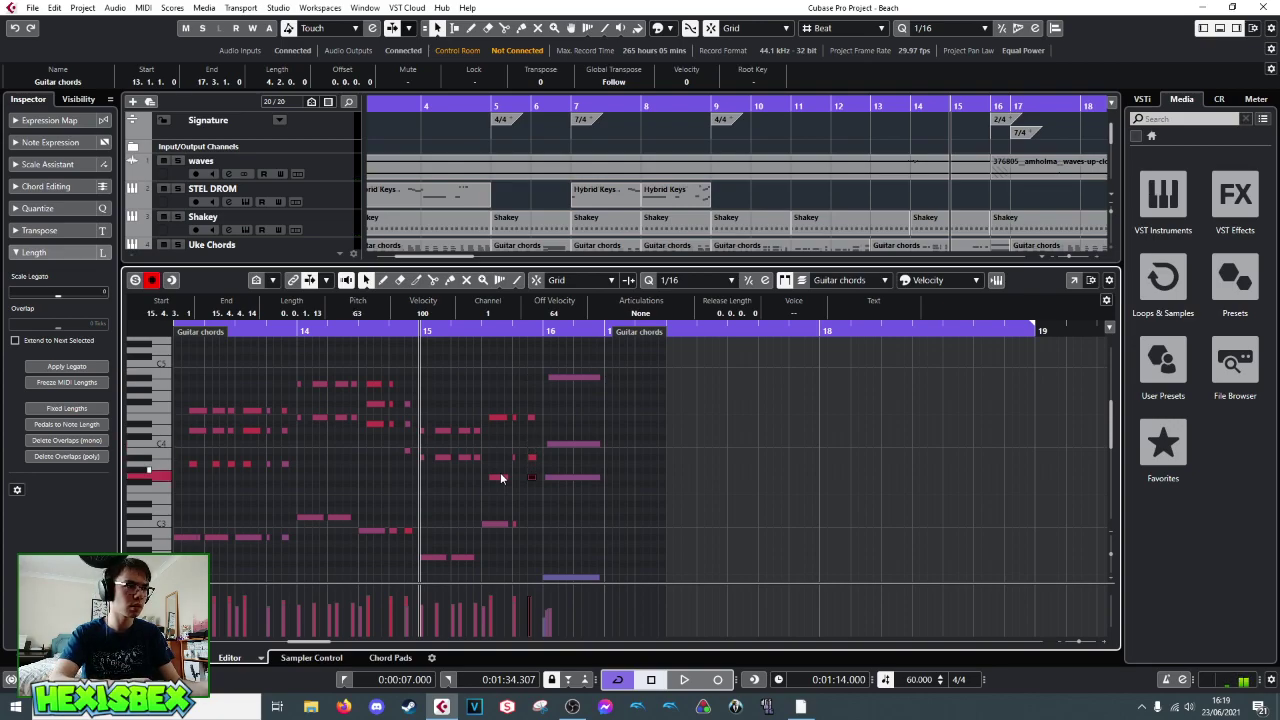
{"action": "key", "text": "space"}
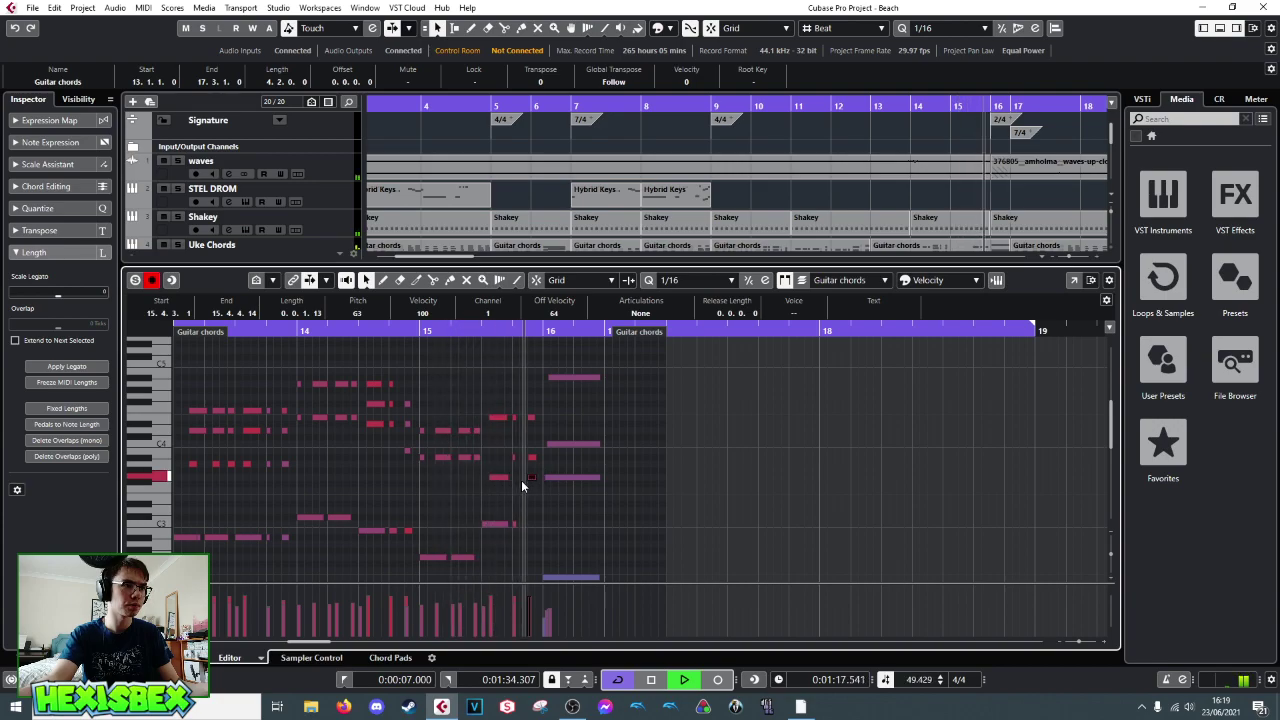
{"action": "key", "text": "space"}
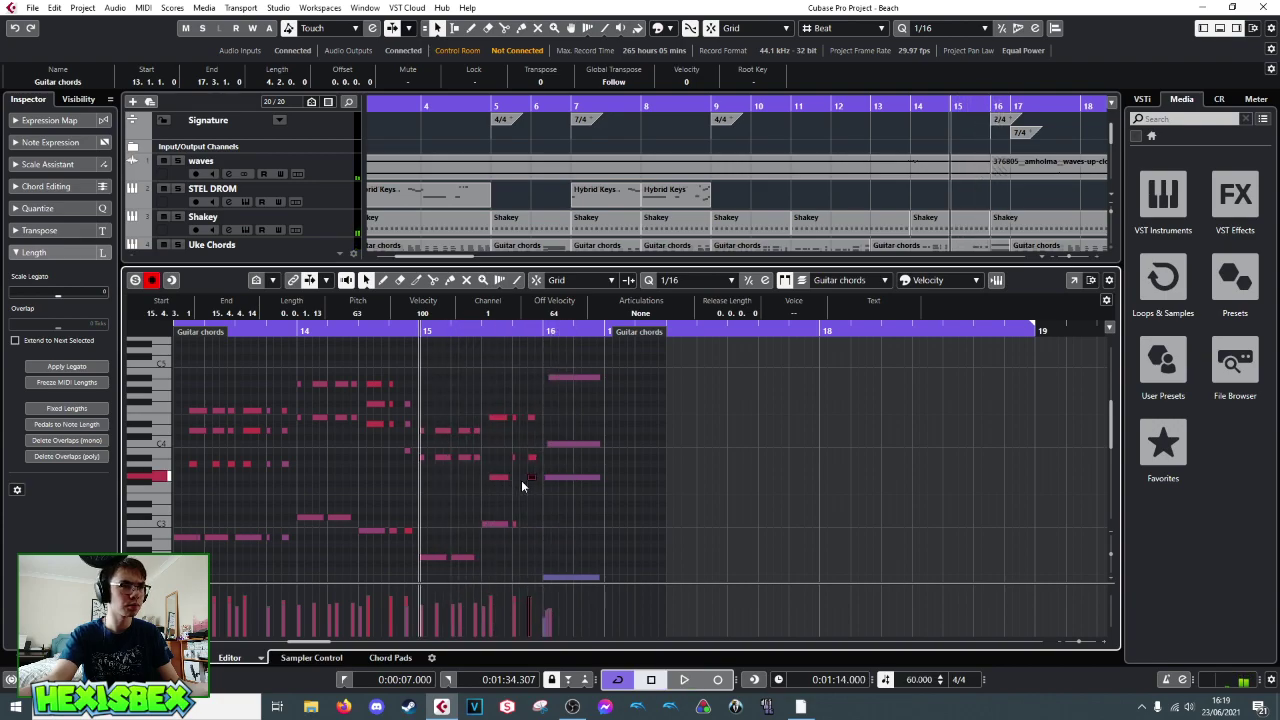
{"action": "key", "text": "ctrl+z"}
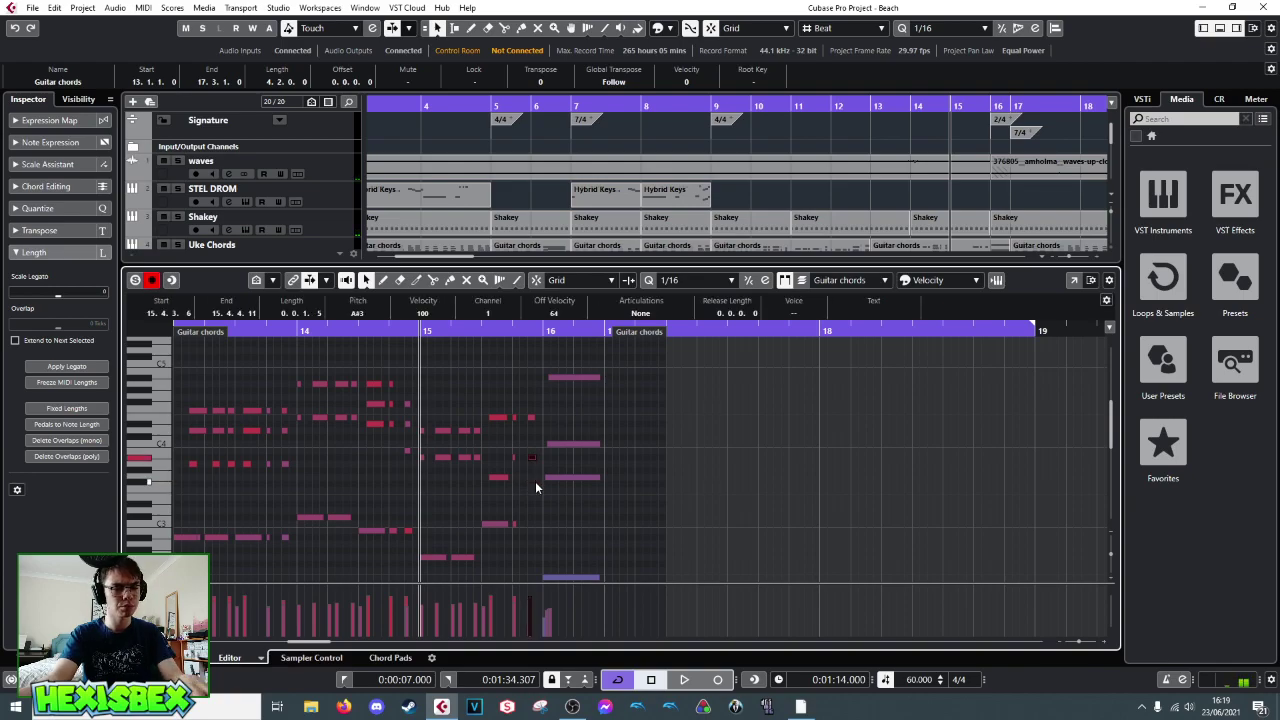
- Play the guitar chords from bar 15 into bar 17, close the note editor, and replay the full arrangement from bar 15
{"action": "key", "text": "space"}
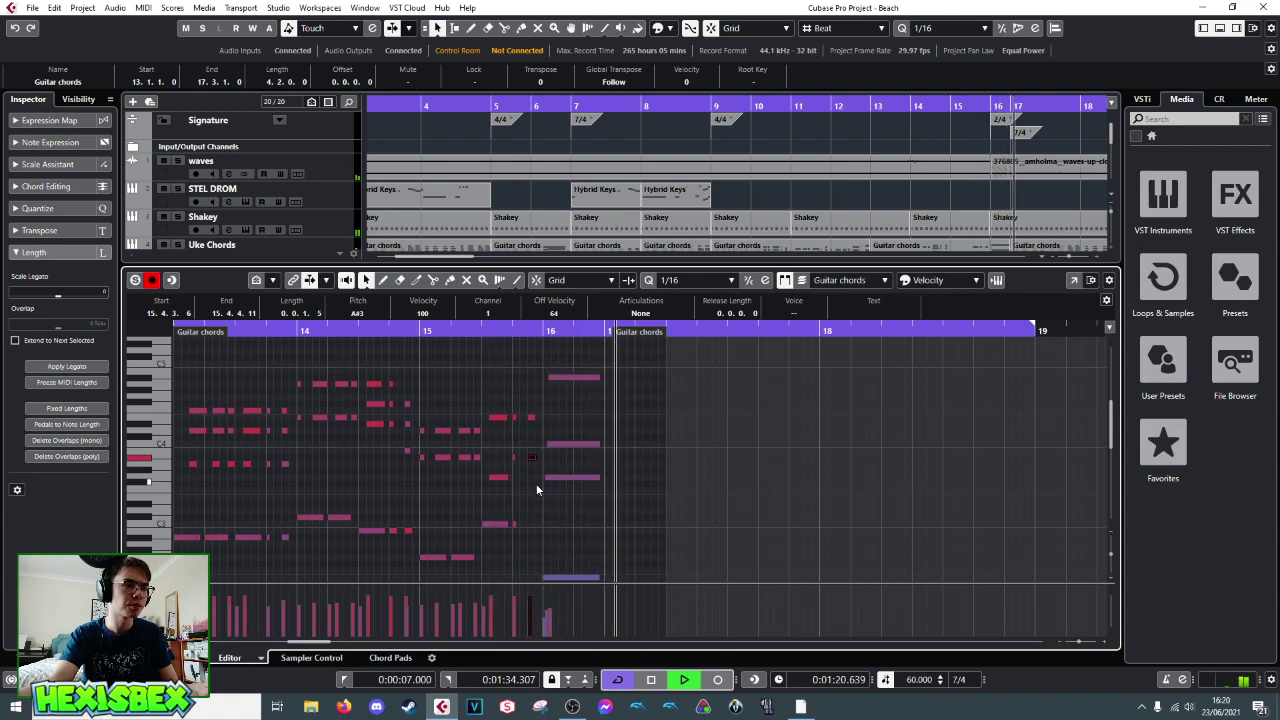
{"action": "key", "text": "space"}
{"action": "key", "text": "ctrl+e"}
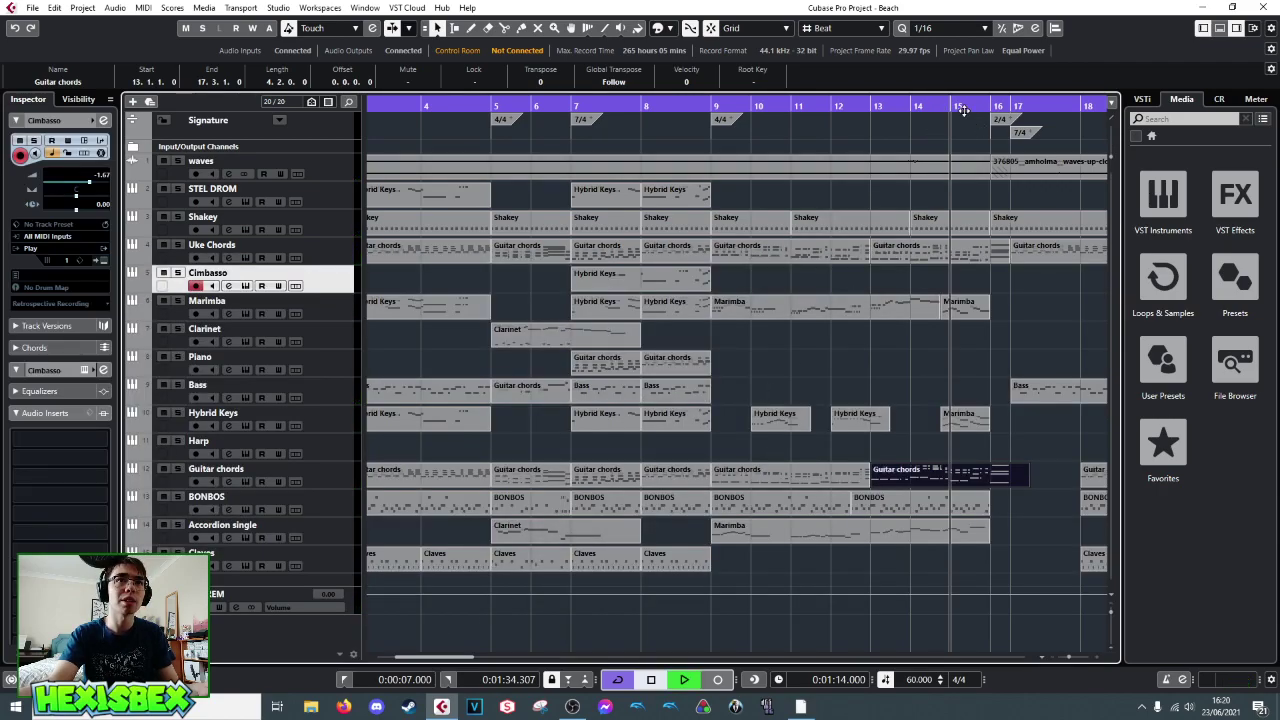
{"action": "key", "text": "space"}
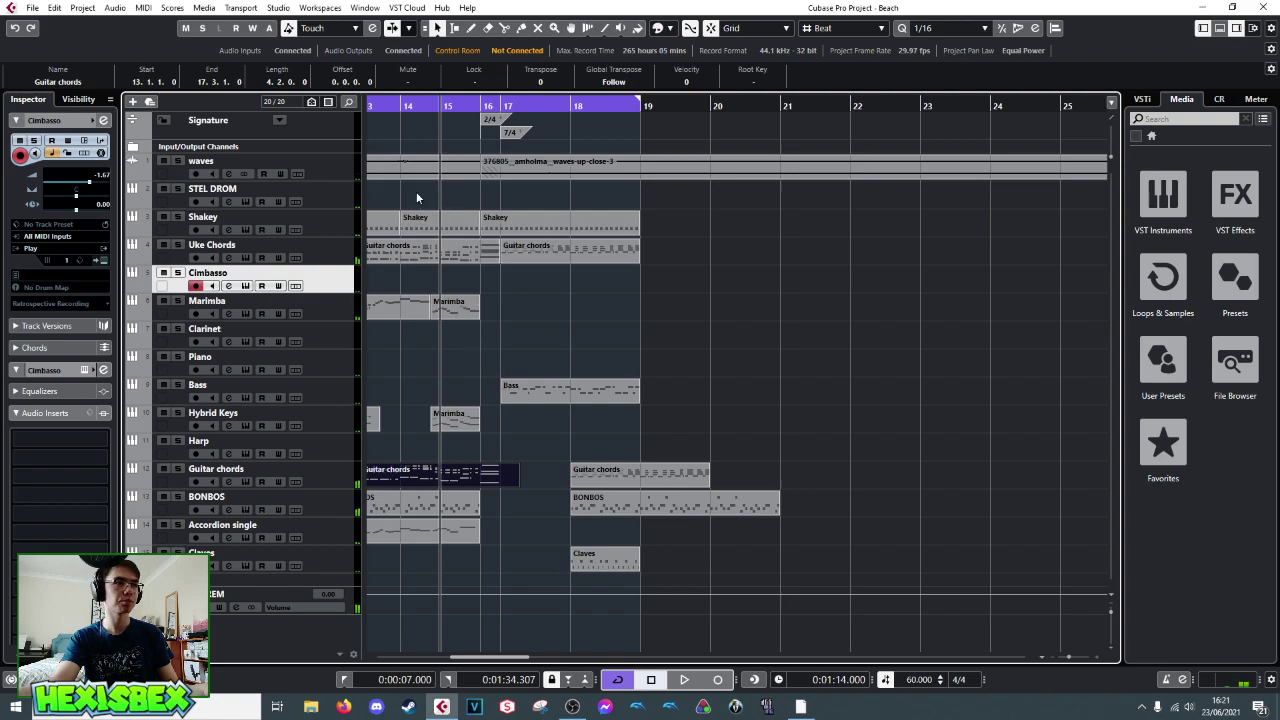
- Move the playback position back to bar 5 and play the arrangement through bar 7
{"action": "left_click_drag", "start_coordinate": [406, 107], "coordinate": [557, 122]}
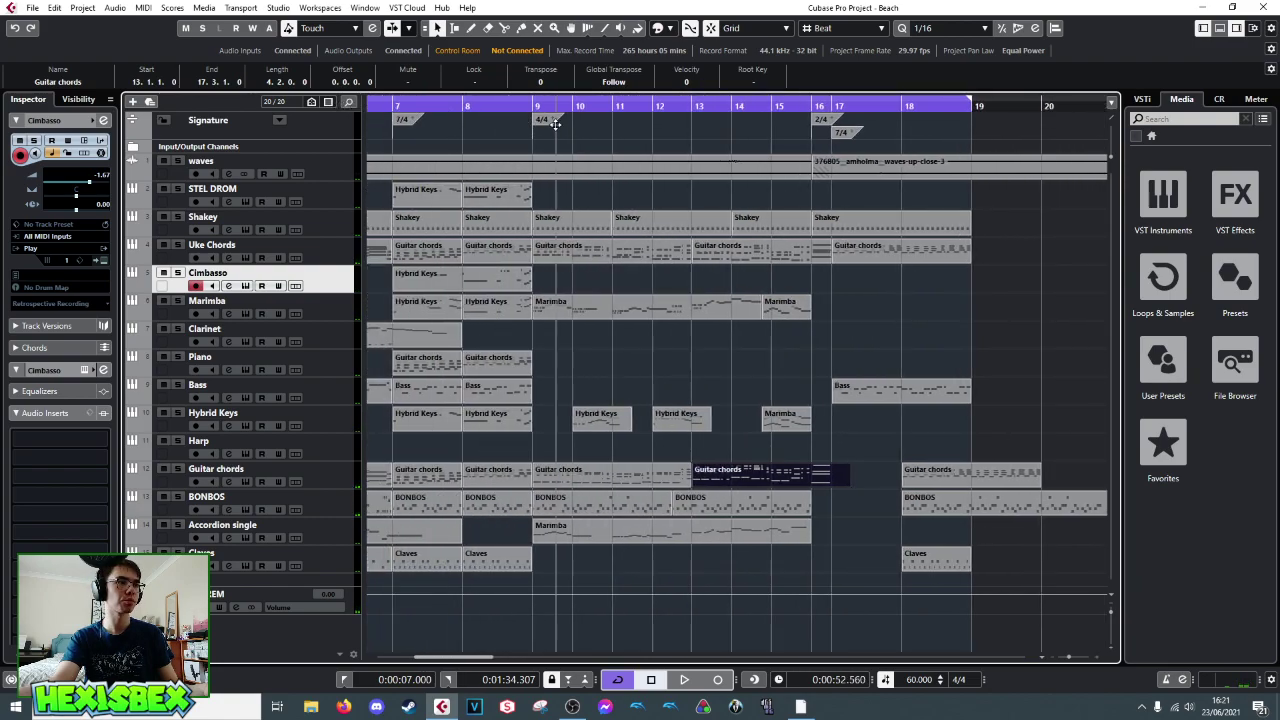
{"action": "left_click_drag", "start_coordinate": [369, 120], "coordinate": [519, 127]}
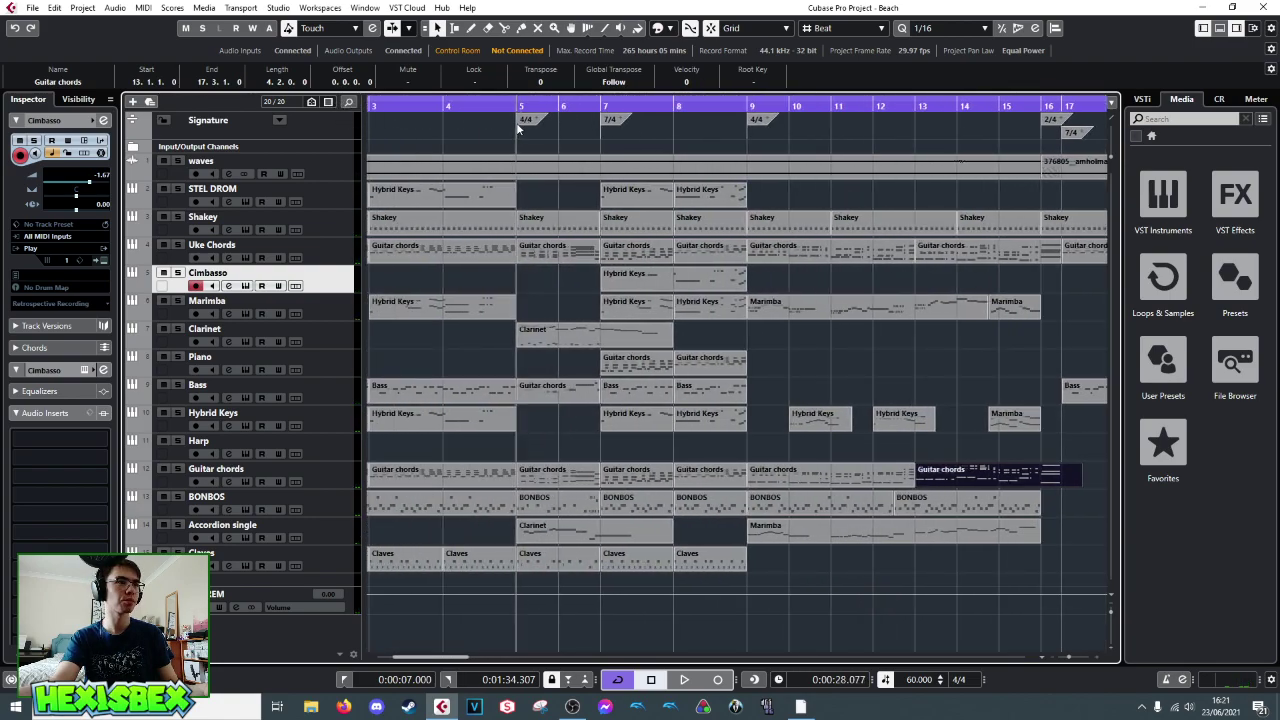
{"action": "key", "text": "space"}
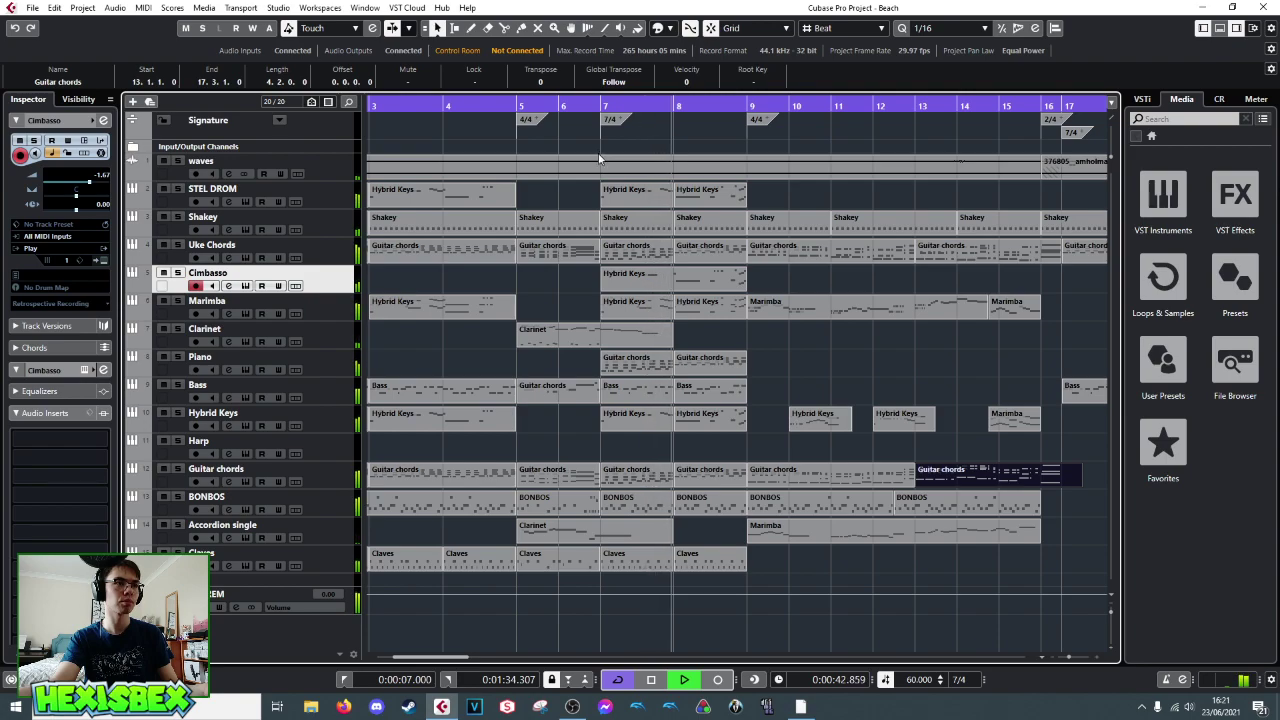
- In the Cimbasso part at bar 7, duplicate the long E2 note and place the copy at D2, starting at 7.1.1.0
{"action": "double_click", "coordinate": [609, 281]}
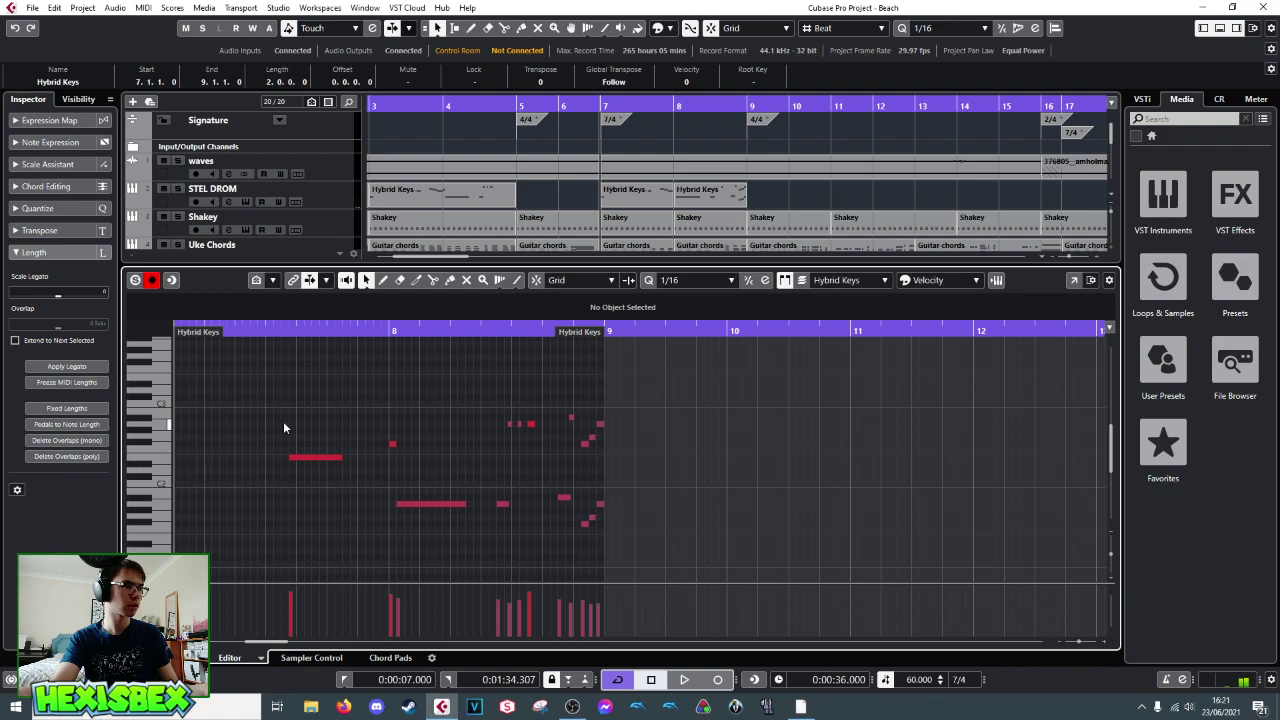
{"action": "mouse_move", "coordinate": [313, 468]}
{"action": "left_mouse_down"}
{"action": "mouse_move", "coordinate": [183, 478]}
{"action": "mouse_move", "coordinate": [318, 482]}
{"action": "left_mouse_up"}
{"action": "key", "text": "ctrl+d"}
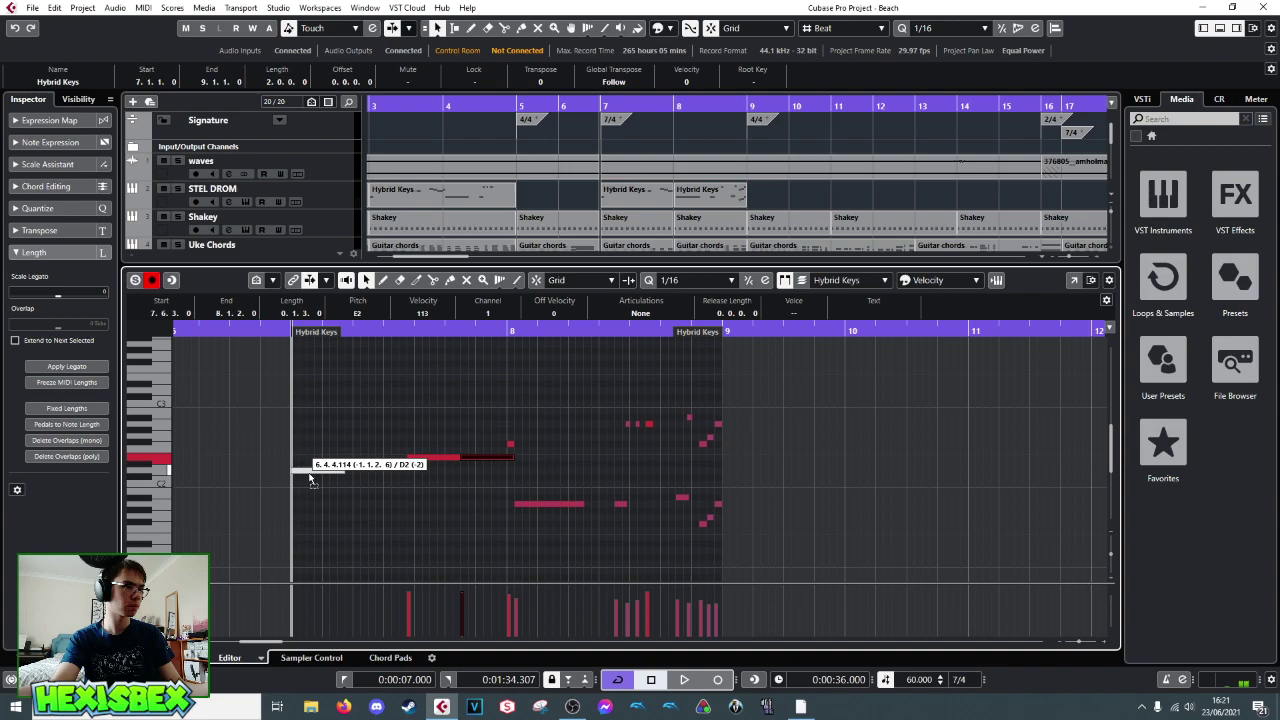
{"action": "left_click_drag", "start_coordinate": [310, 479], "coordinate": [308, 472]}
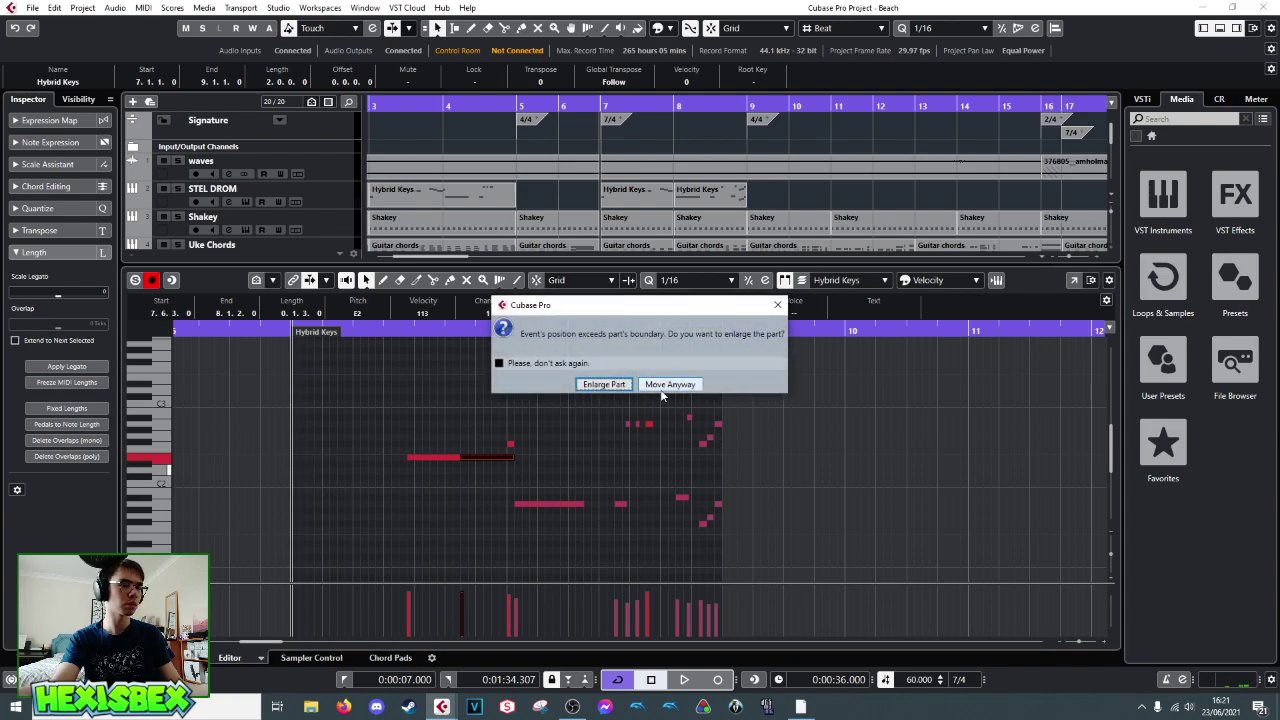
{"action": "left_click", "coordinate": [655, 386]}
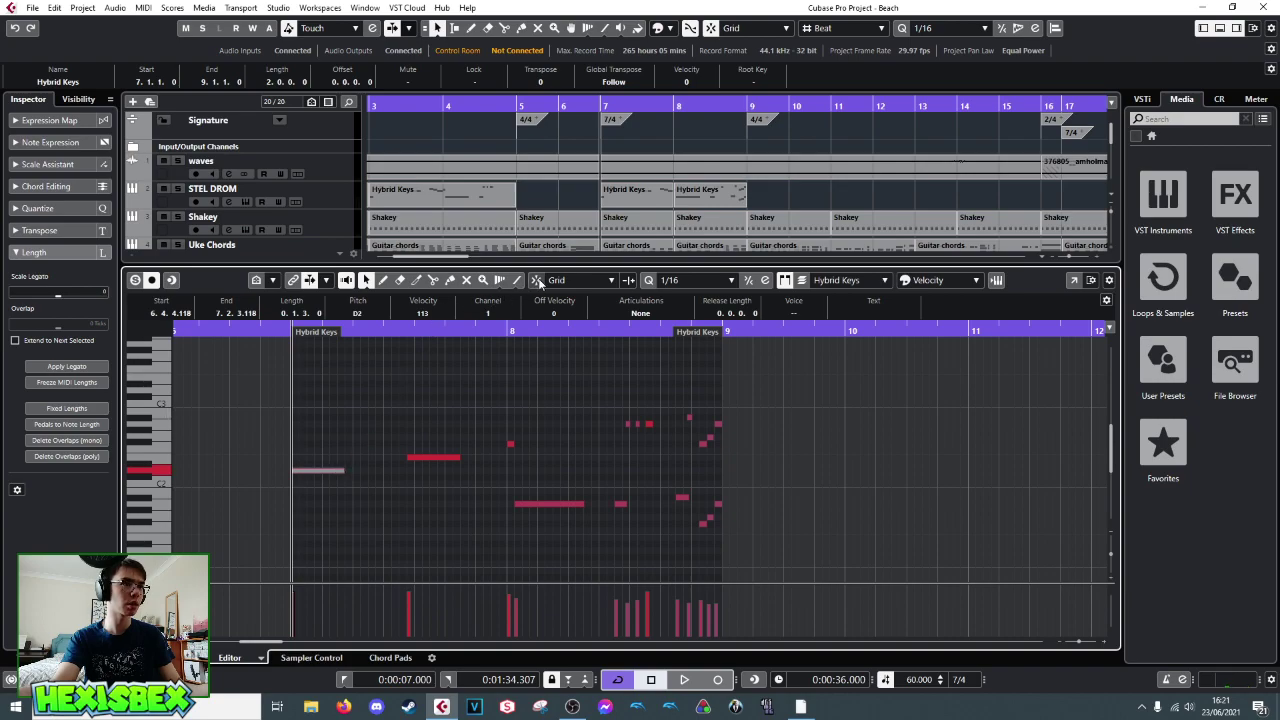
{"action": "left_click_drag", "start_coordinate": [330, 472], "coordinate": [339, 478]}
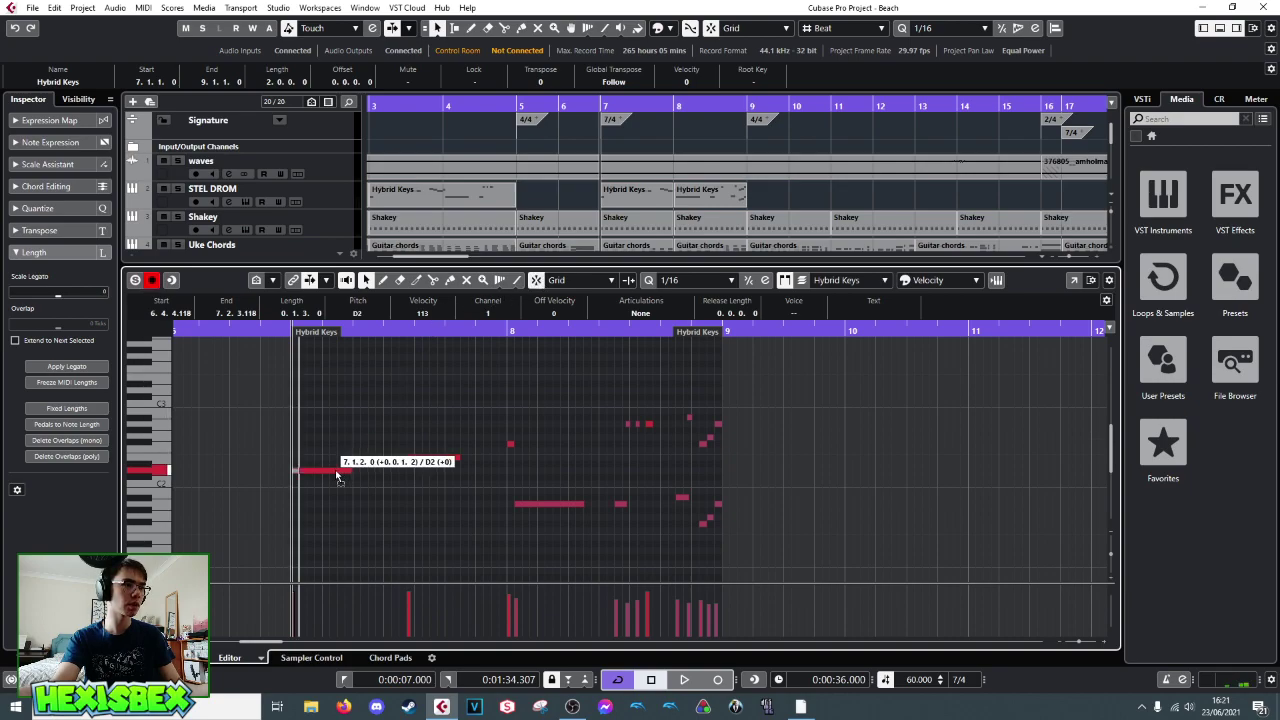
- Set the new D2 note's velocity to 97 and length to 0.2.0.0, audition it from bar 7, and close the note editor
{"action": "key", "text": "space"}
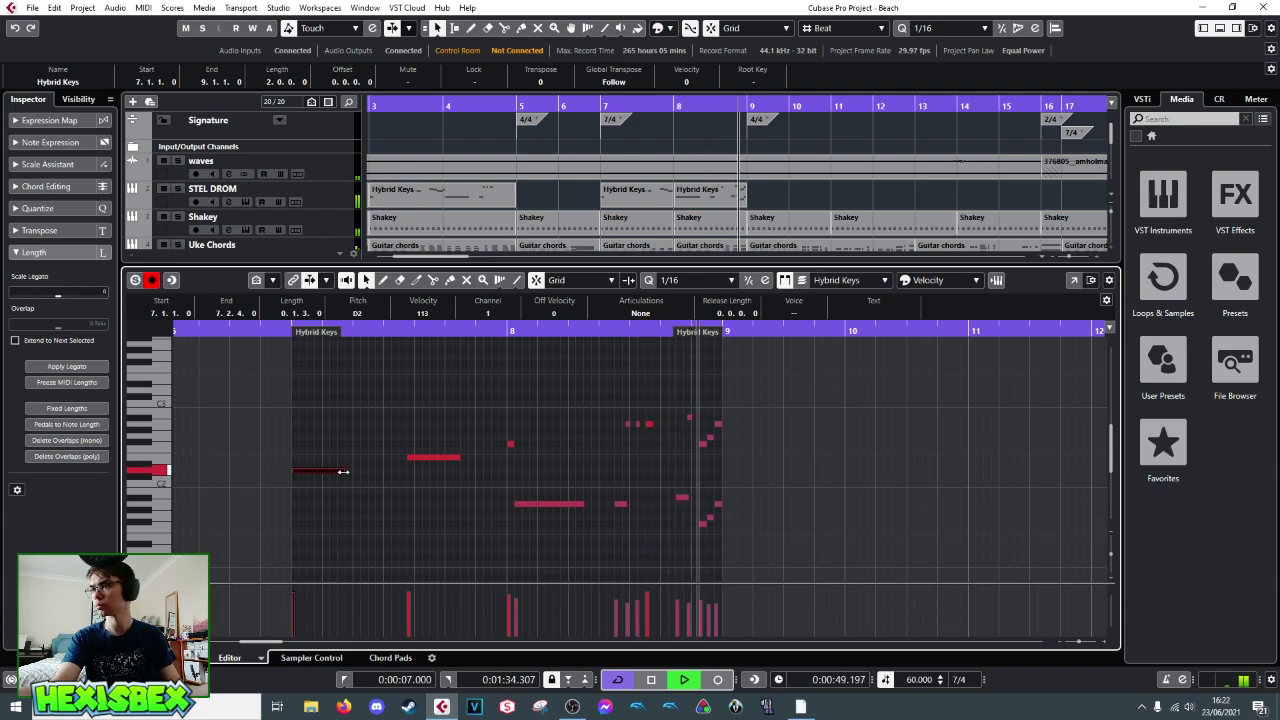
{"action": "key", "text": "space"}
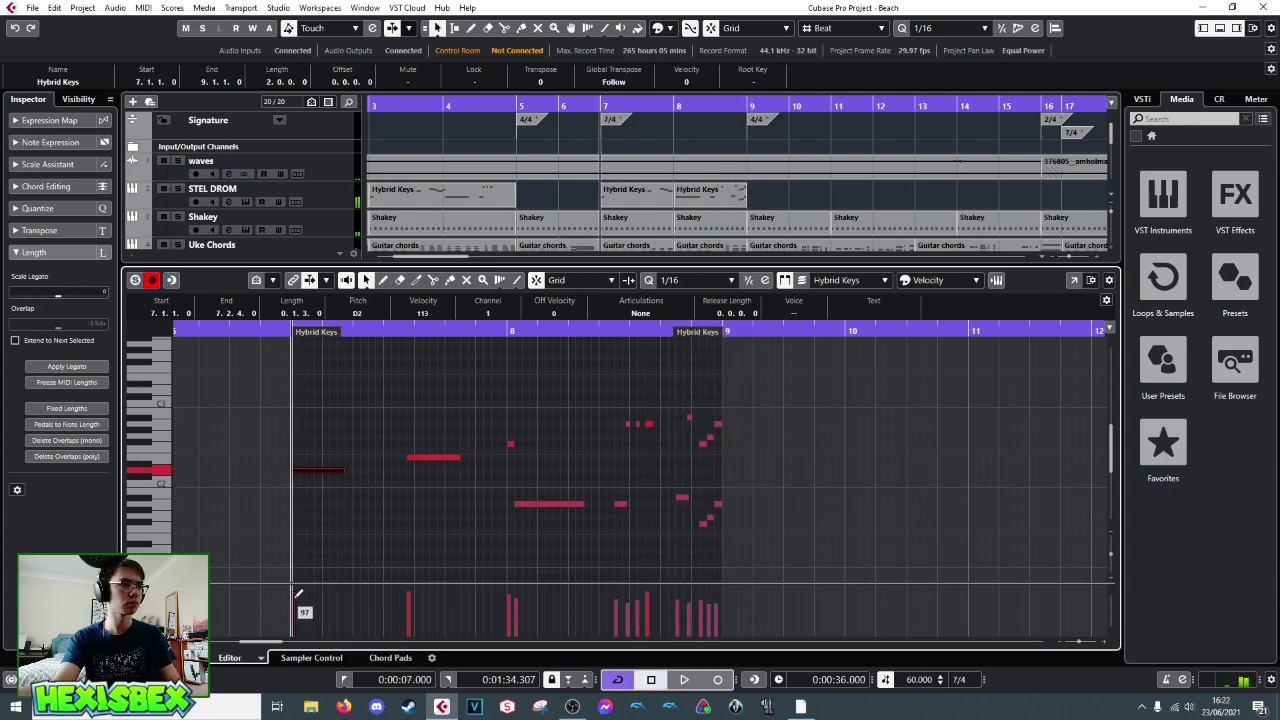
{"action": "left_click_drag", "start_coordinate": [344, 471], "coordinate": [351, 472]}
{"action": "key", "text": "space"}
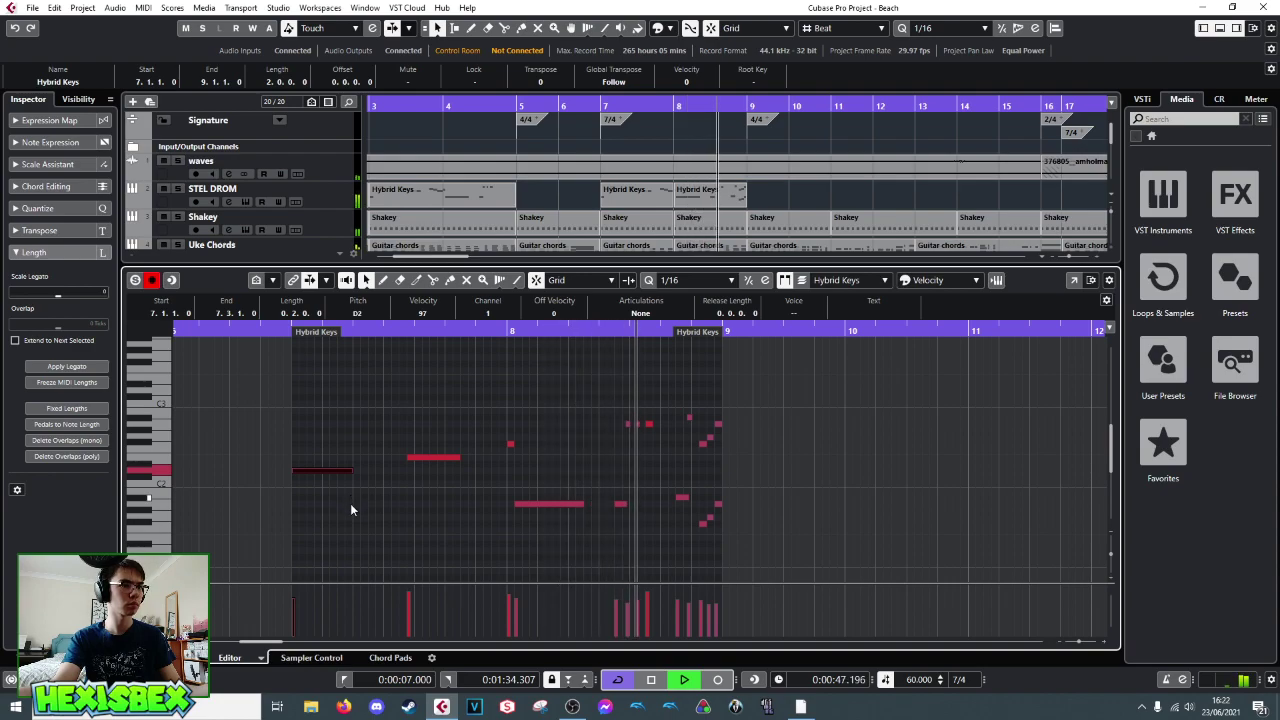
{"action": "left_click", "coordinate": [222, 650]}
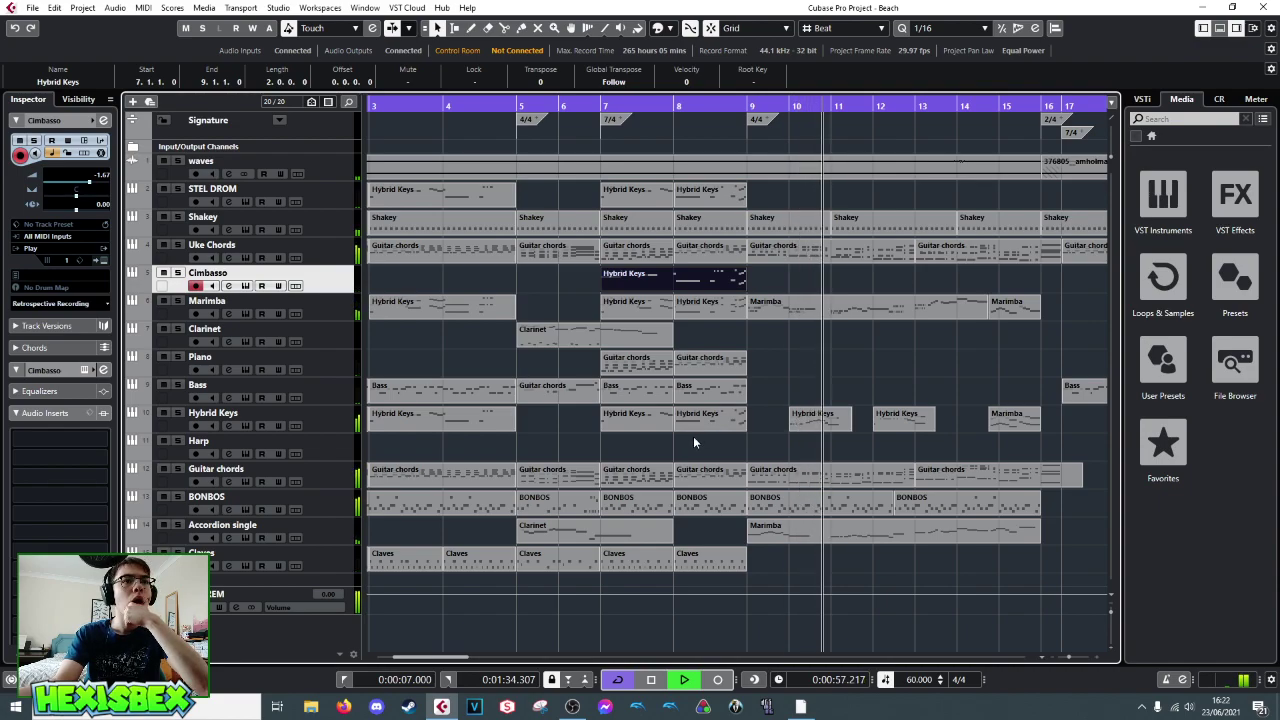
- Open the Hybrid Keys part starting at bar 10 and play it in context from bar 9
{"action": "key", "text": "space"}
{"action": "double_click", "coordinate": [807, 422]}
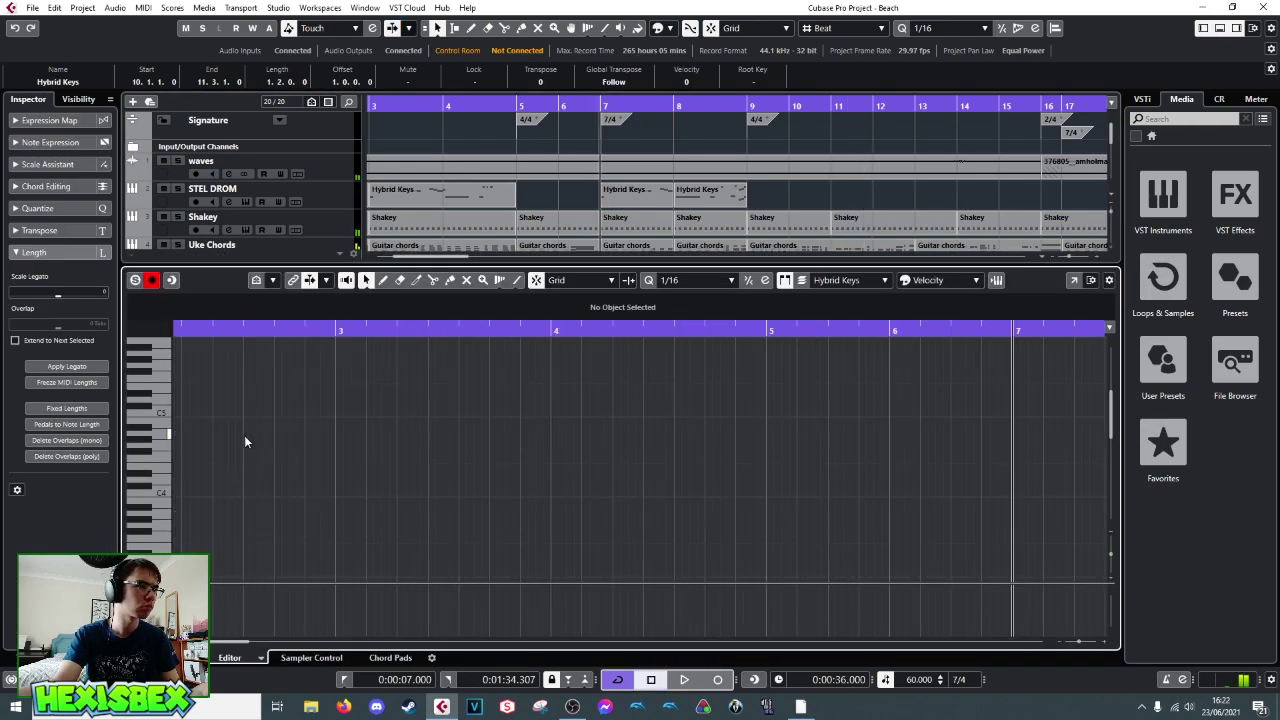
{"action": "left_click", "coordinate": [884, 200]}
{"action": "key", "text": "space"}
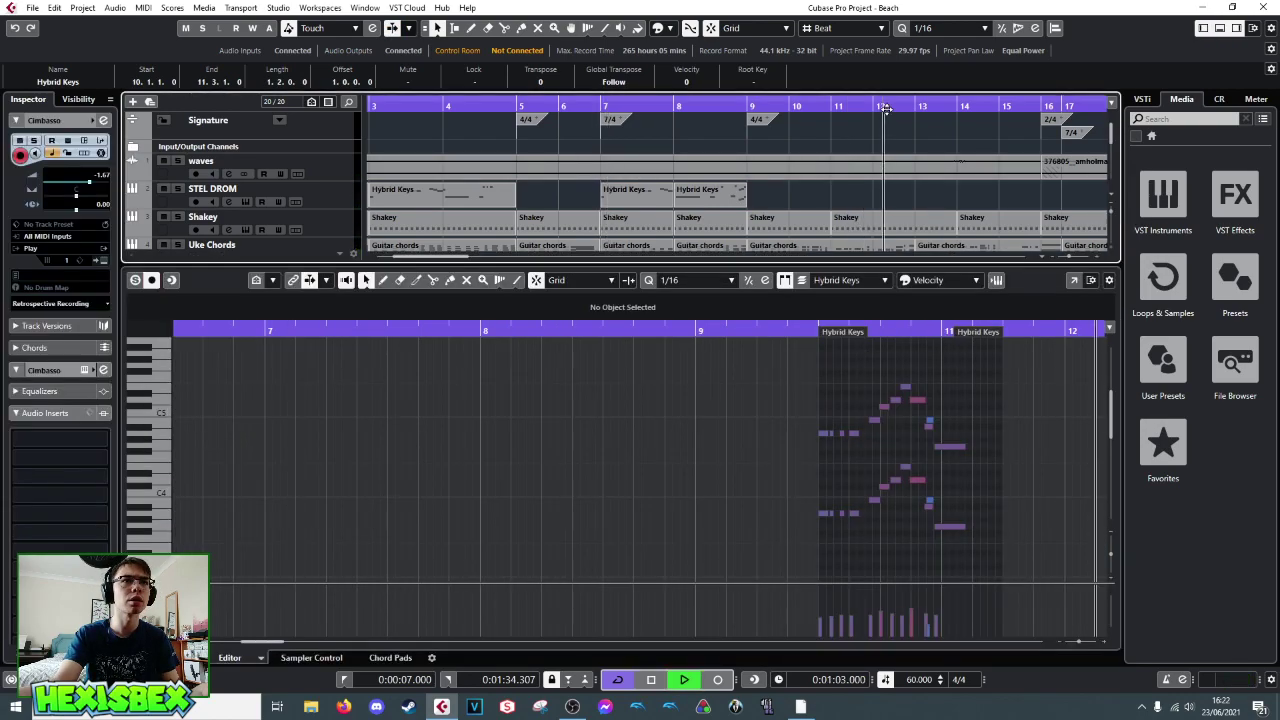
{"action": "left_click", "coordinate": [752, 105]}
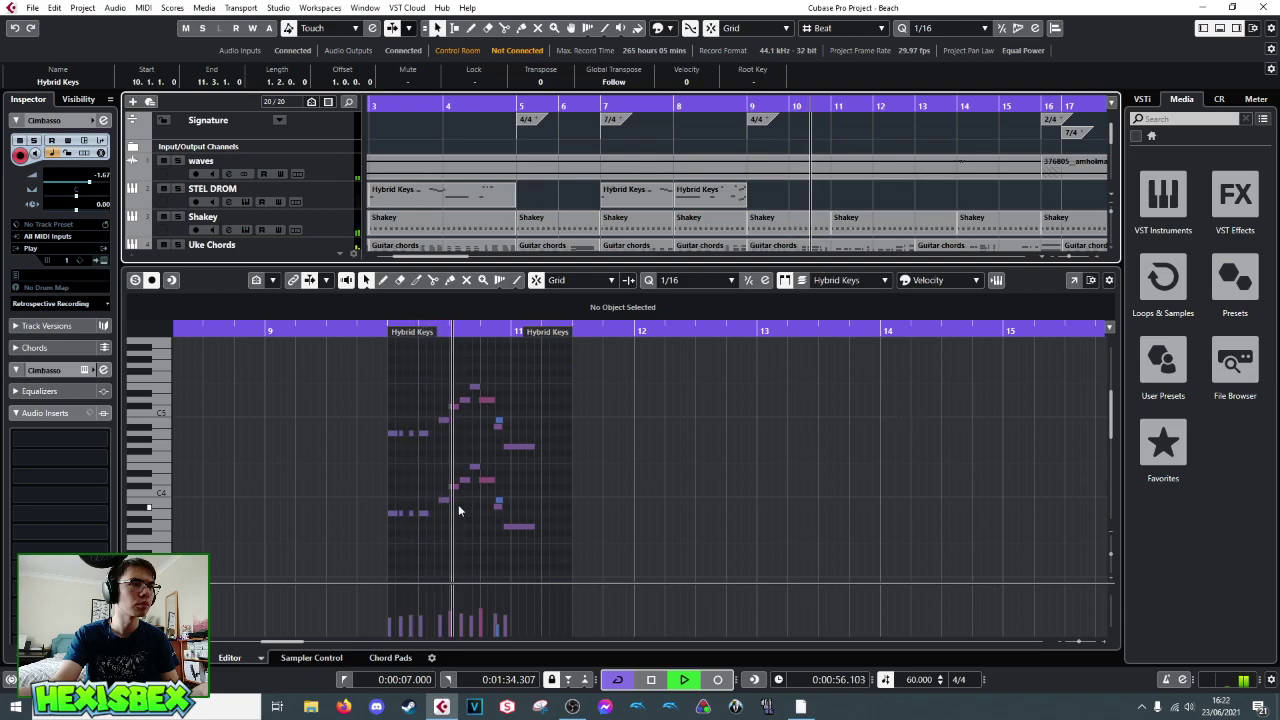
{"action": "key", "text": "space"}
- Select the rising octave phrase in the second half of bar 10 and shift it so it starts at 10.2.3.70
{"action": "left_click_drag", "start_coordinate": [436, 331], "coordinate": [435, 362]}
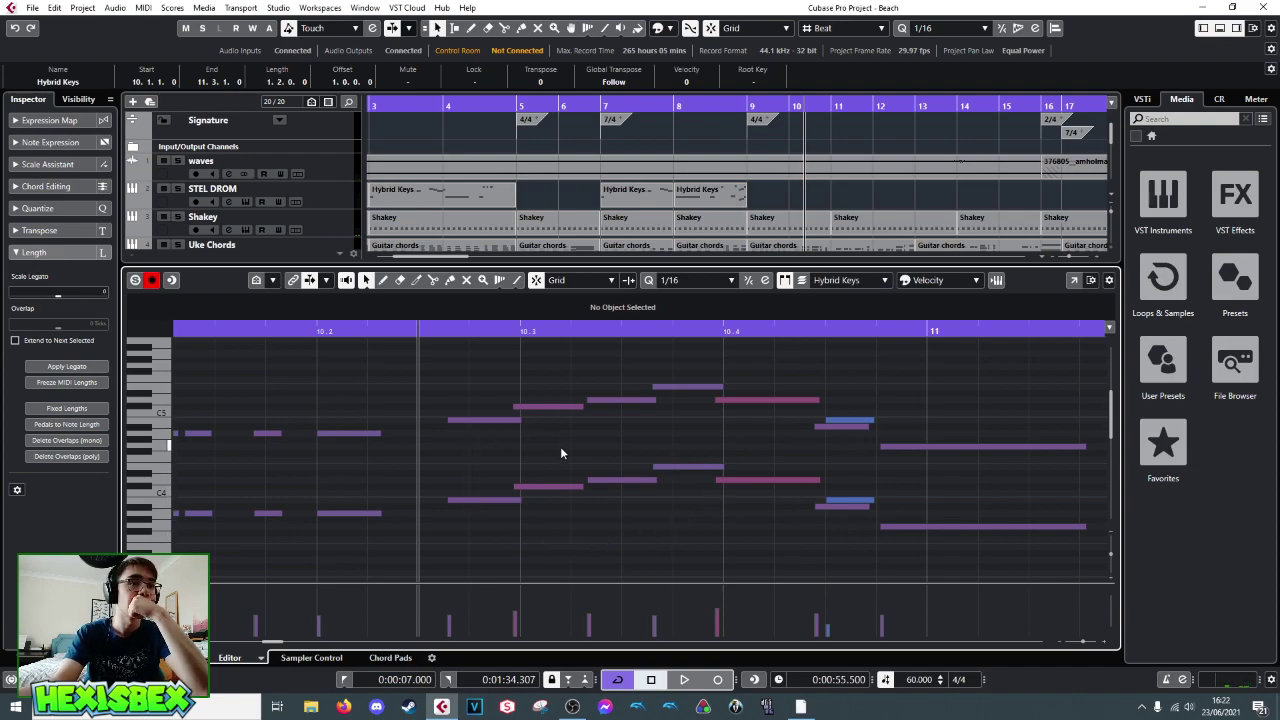
{"action": "left_click_drag", "start_coordinate": [466, 370], "coordinate": [856, 552]}
{"action": "left_click_drag", "start_coordinate": [491, 426], "coordinate": [486, 427]}
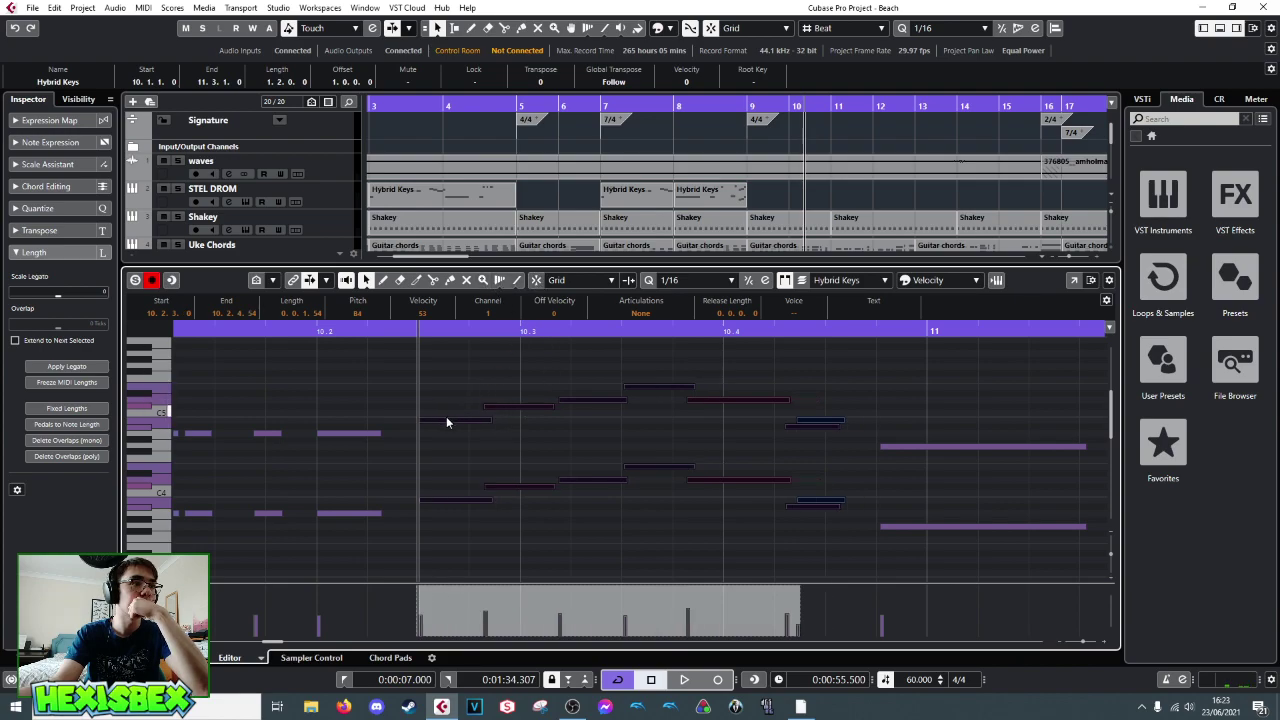
{"action": "left_click_drag", "start_coordinate": [457, 424], "coordinate": [477, 426]}
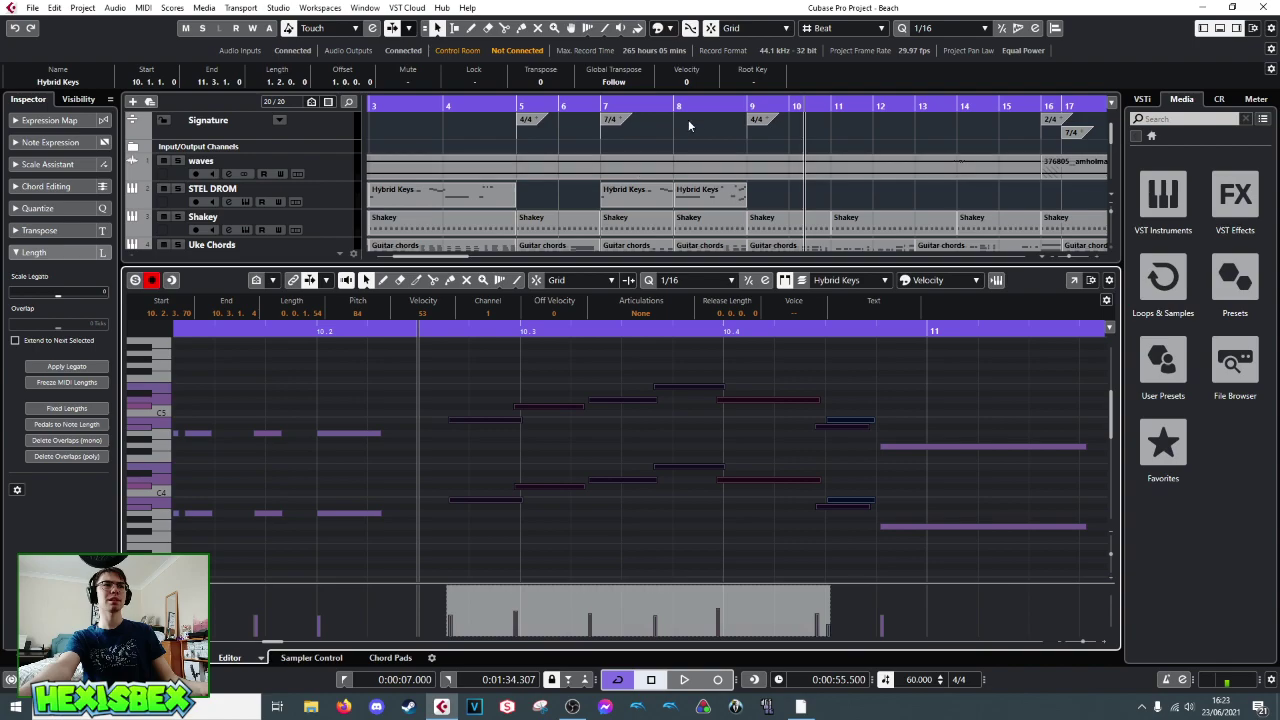
- Audition the Hybrid Keys phrase from bar 9 and again from beat 10.2
{"action": "double_click", "coordinate": [750, 104]}
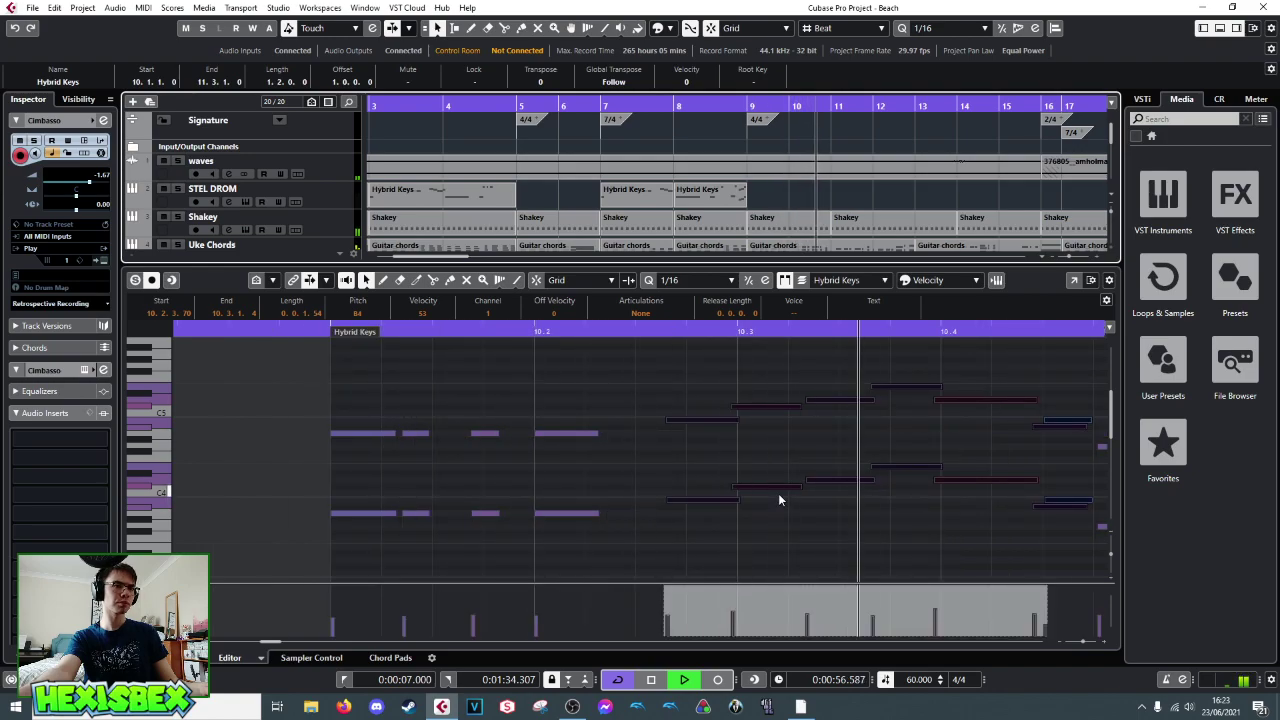
{"action": "key", "text": "space"}
{"action": "key", "text": "space"}
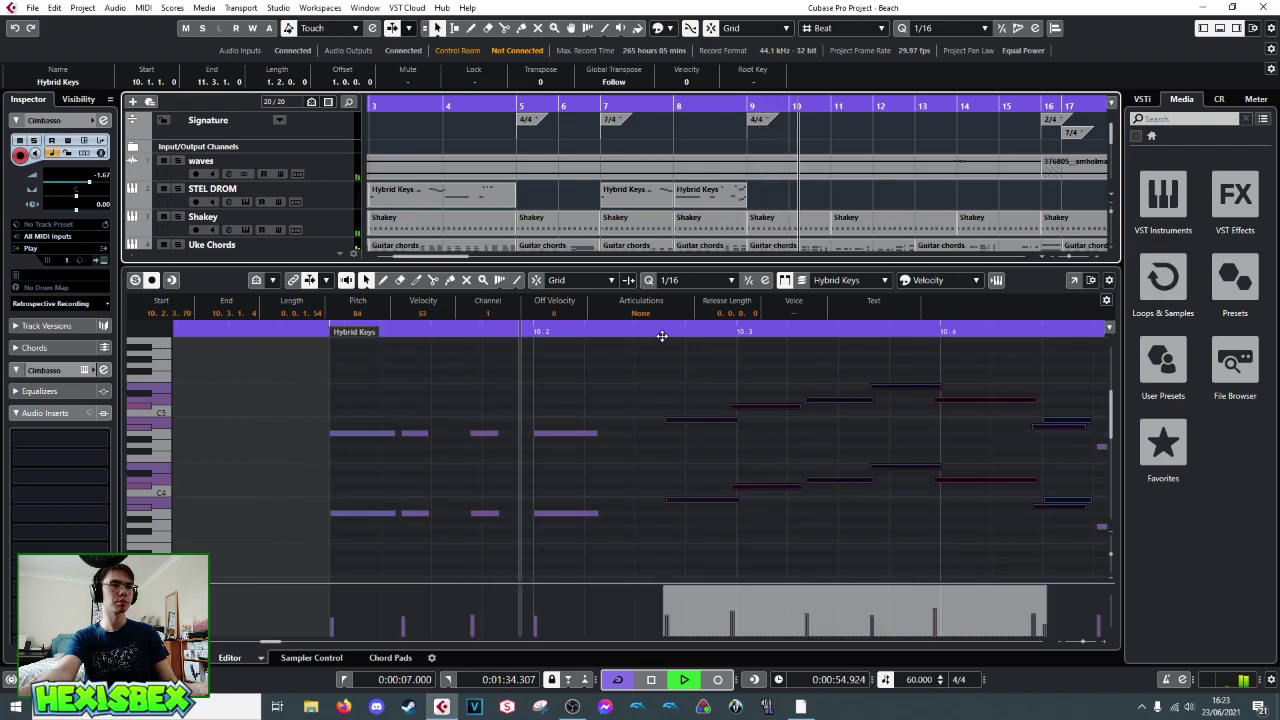
{"action": "left_click", "coordinate": [537, 332]}
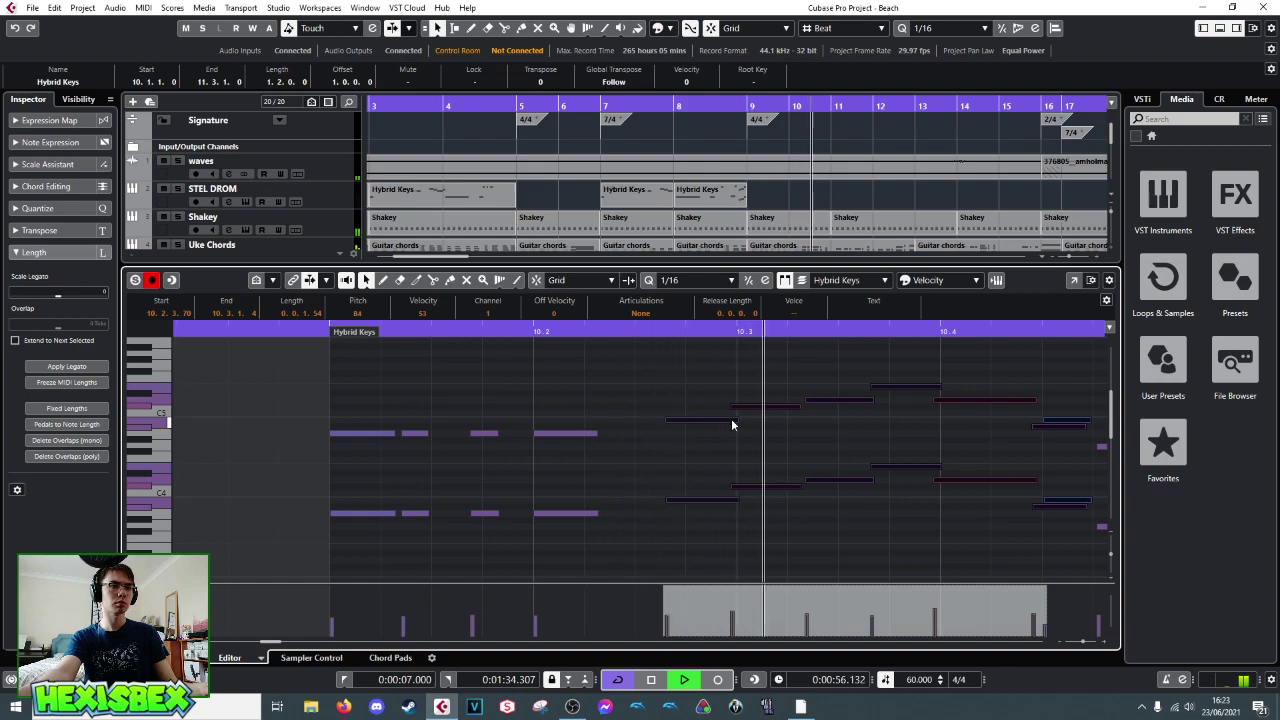
{"action": "key", "text": "space"}
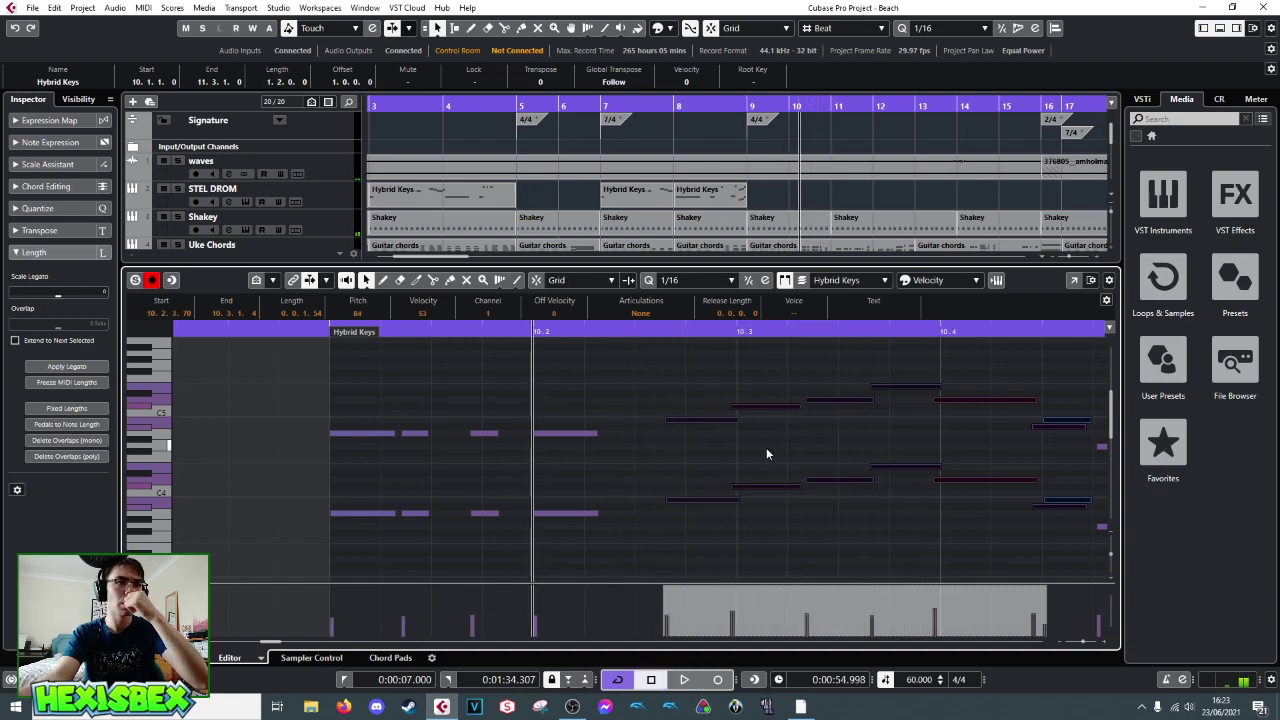
- Start the phrase's first octave pair at 10.2.3.66 and end it just before 10.3, with the second pair starting at 10.3
{"action": "left_click_drag", "start_coordinate": [676, 396], "coordinate": [676, 502]}
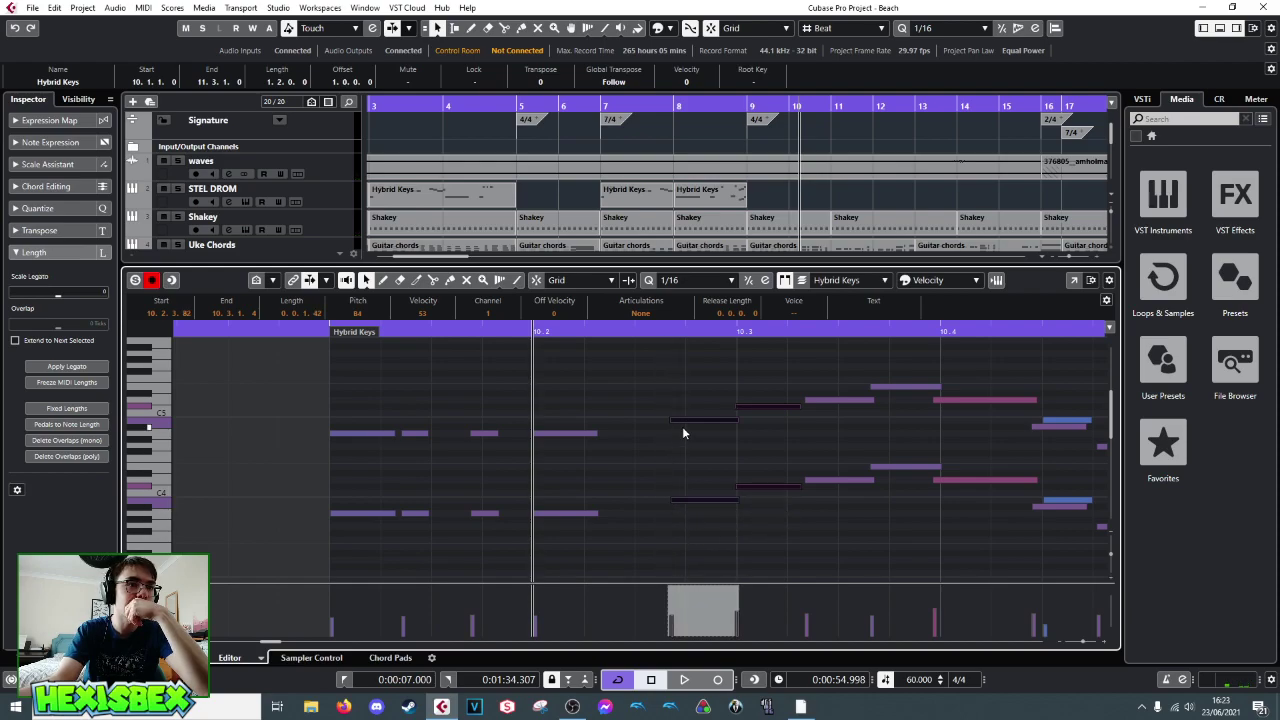
{"action": "left_click_drag", "start_coordinate": [723, 501], "coordinate": [727, 500]}
{"action": "left_click_drag", "start_coordinate": [682, 404], "coordinate": [669, 500]}
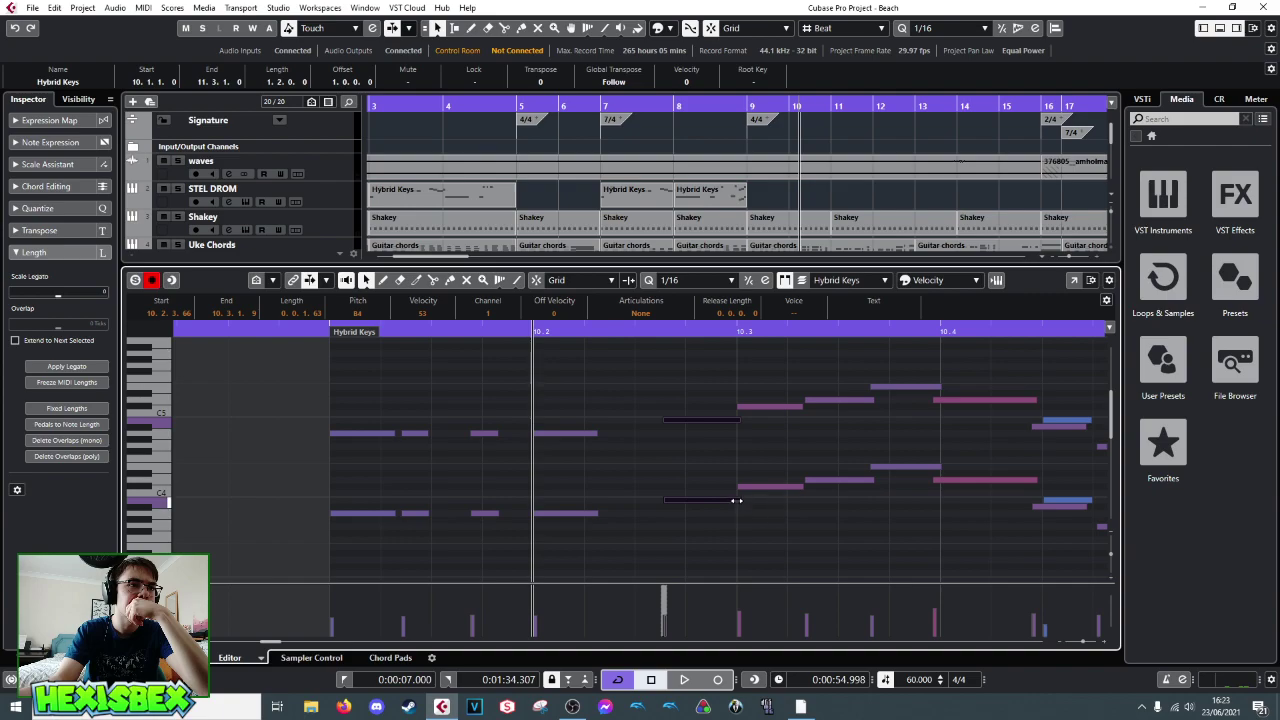
{"action": "left_click_drag", "start_coordinate": [737, 500], "coordinate": [731, 497]}
{"action": "left_click", "coordinate": [702, 395]}
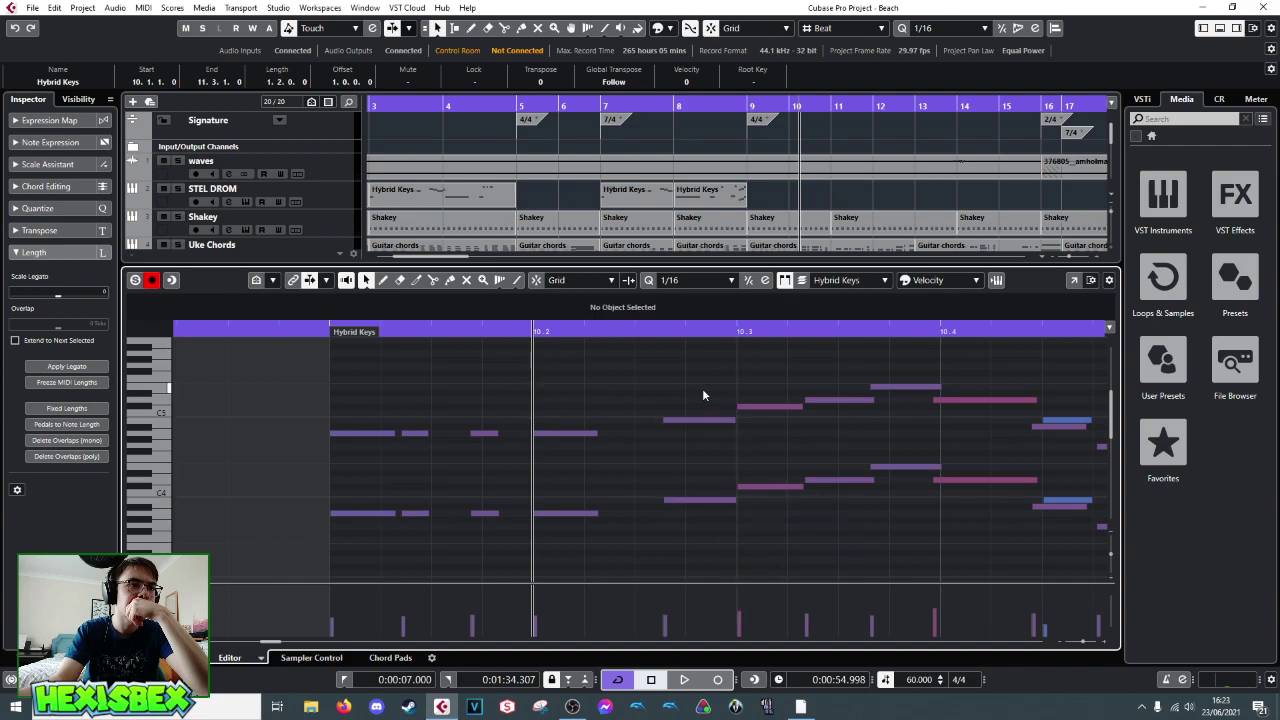
- Play from beat 10.2, trim the start of the D5 and D4 note pair to 10.3.4.118, and replay the phrase
{"action": "key", "text": "space"}
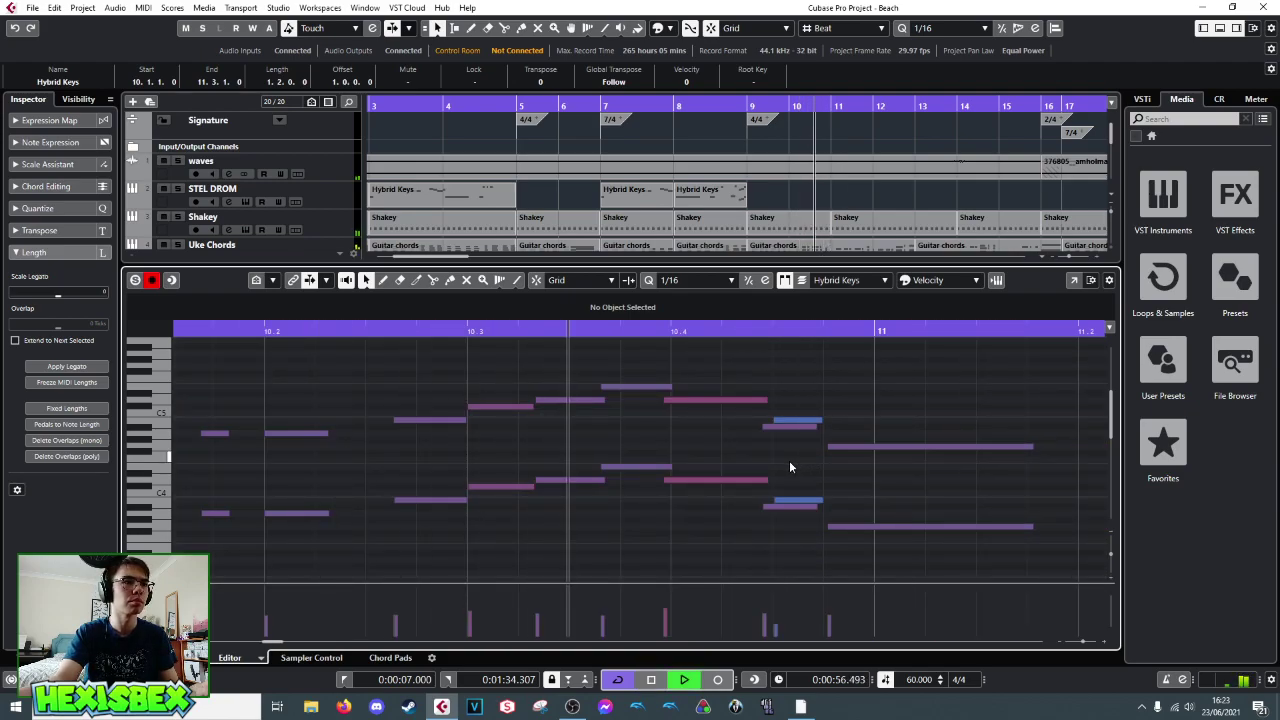
{"action": "key", "text": "space"}
{"action": "left_click_drag", "start_coordinate": [687, 392], "coordinate": [675, 482]}
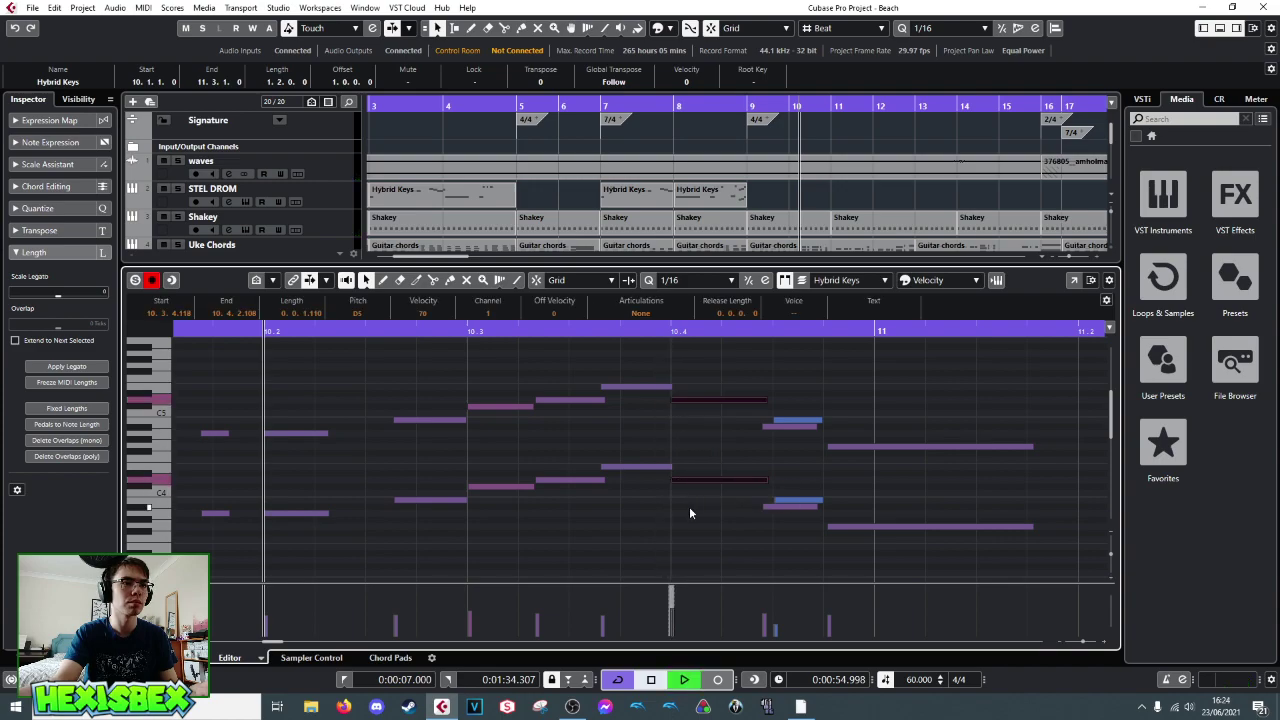
{"action": "key", "text": "space"}
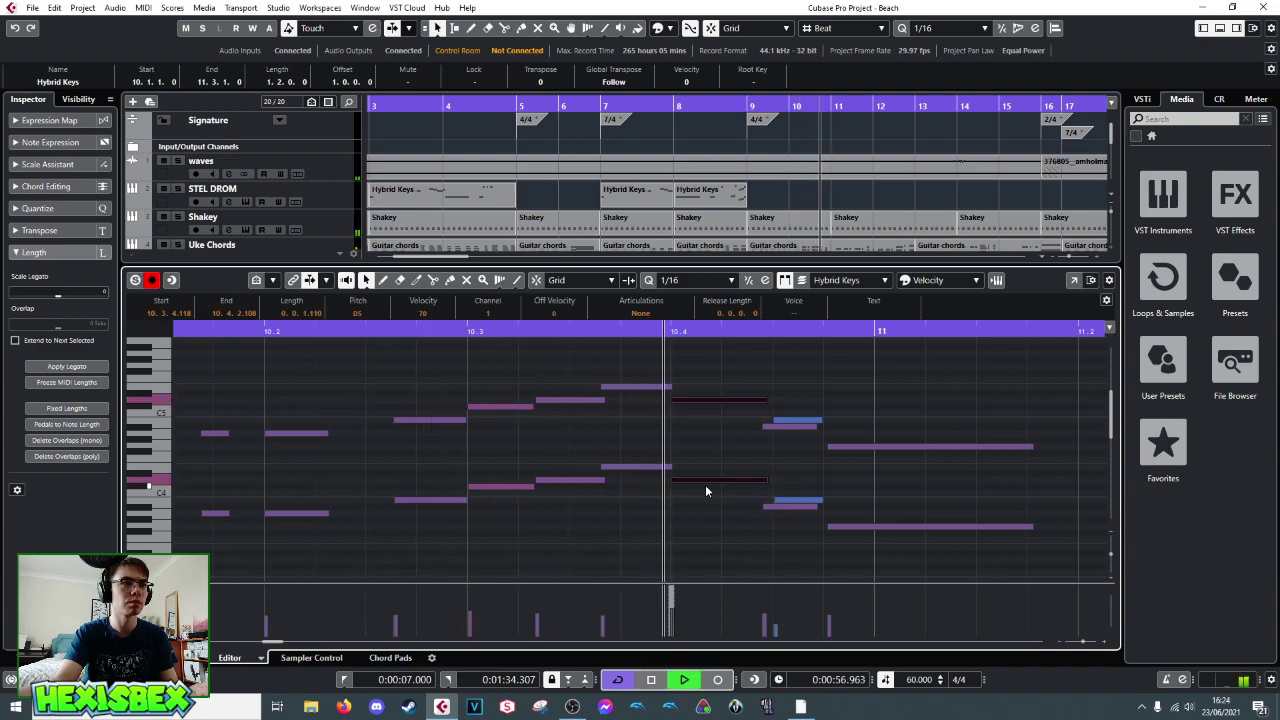
- Set the start of the long G4 and G3 note pair to 10.4.4.3 and play the phrase back in the arrangement
{"action": "key", "text": "space"}
{"action": "left_click_drag", "start_coordinate": [838, 438], "coordinate": [829, 527]}
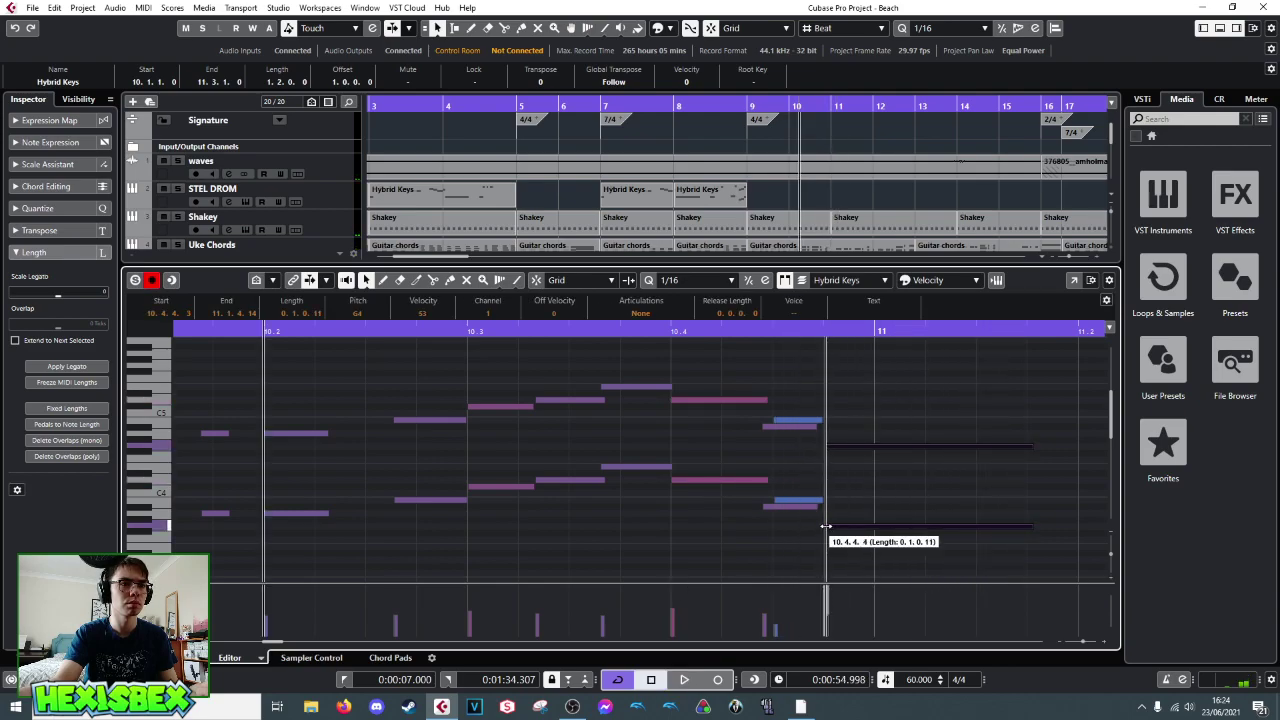
{"action": "key", "text": "space"}
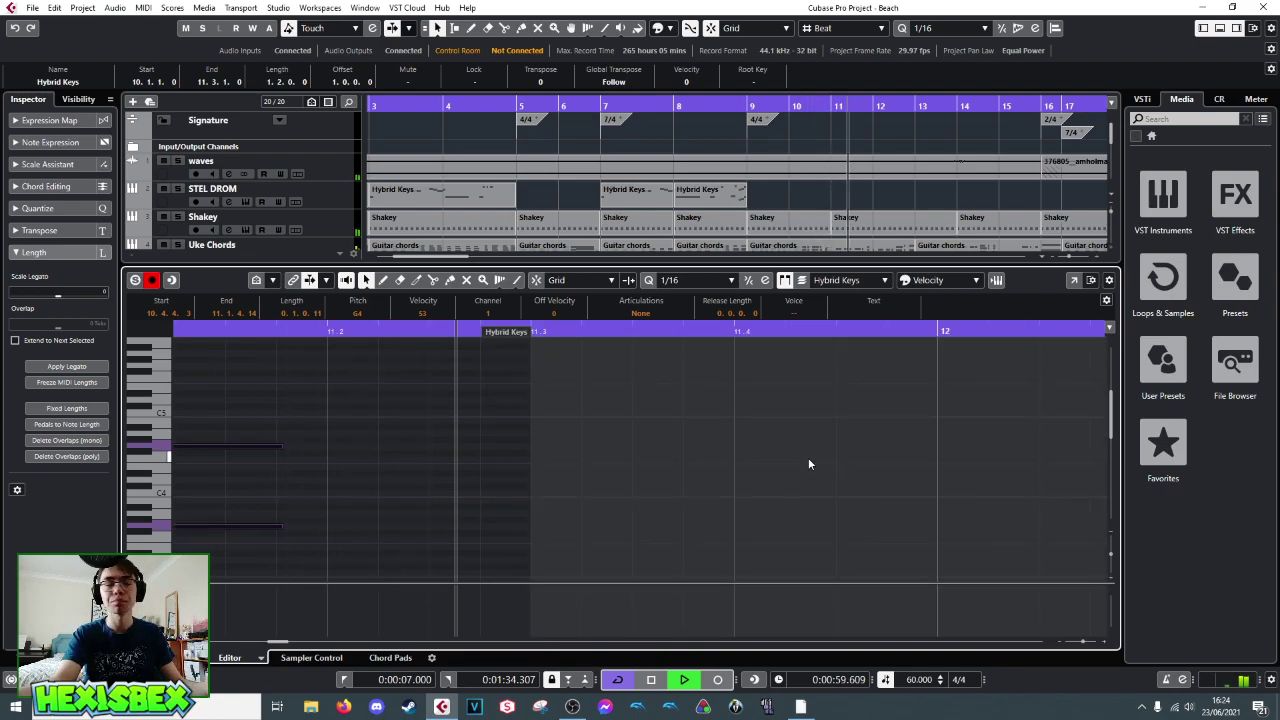
{"action": "key", "text": "ctrl+e"}
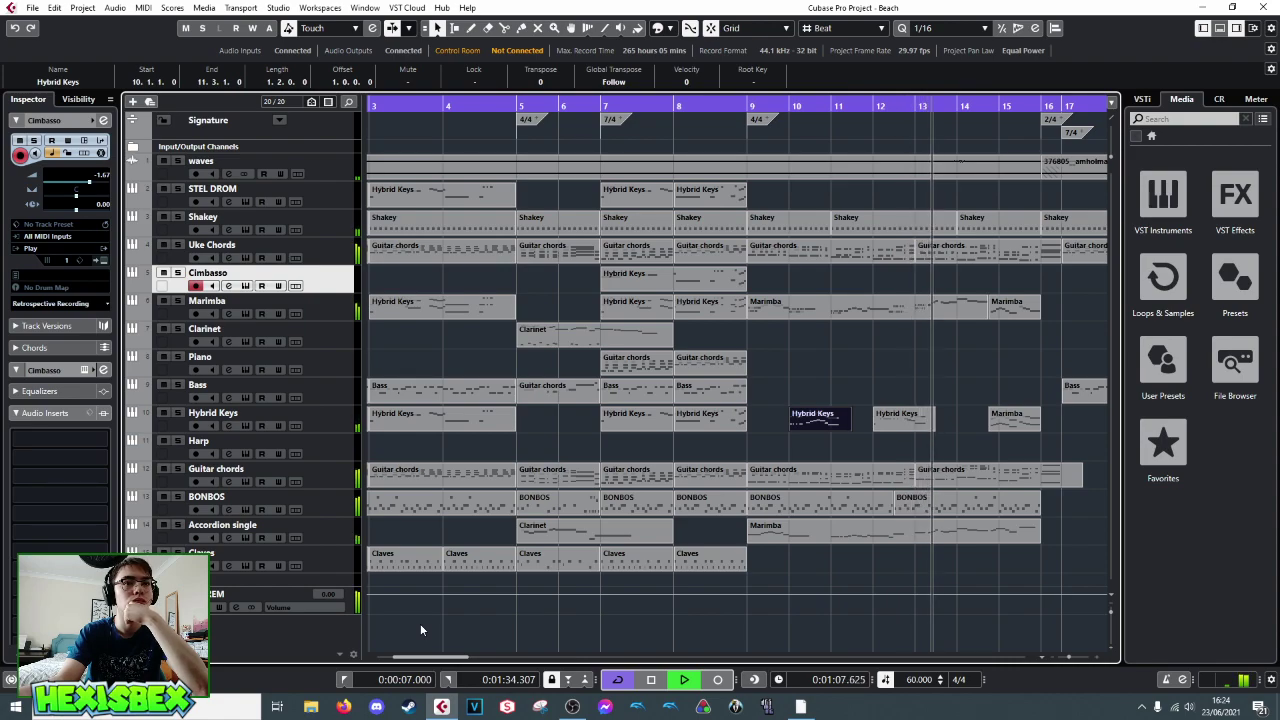
{"action": "key", "text": "space"}
- Open the Hybrid Keys part at bar 12 and delete its final octave note pair starting just before bar 13
{"action": "double_click", "coordinate": [903, 428]}
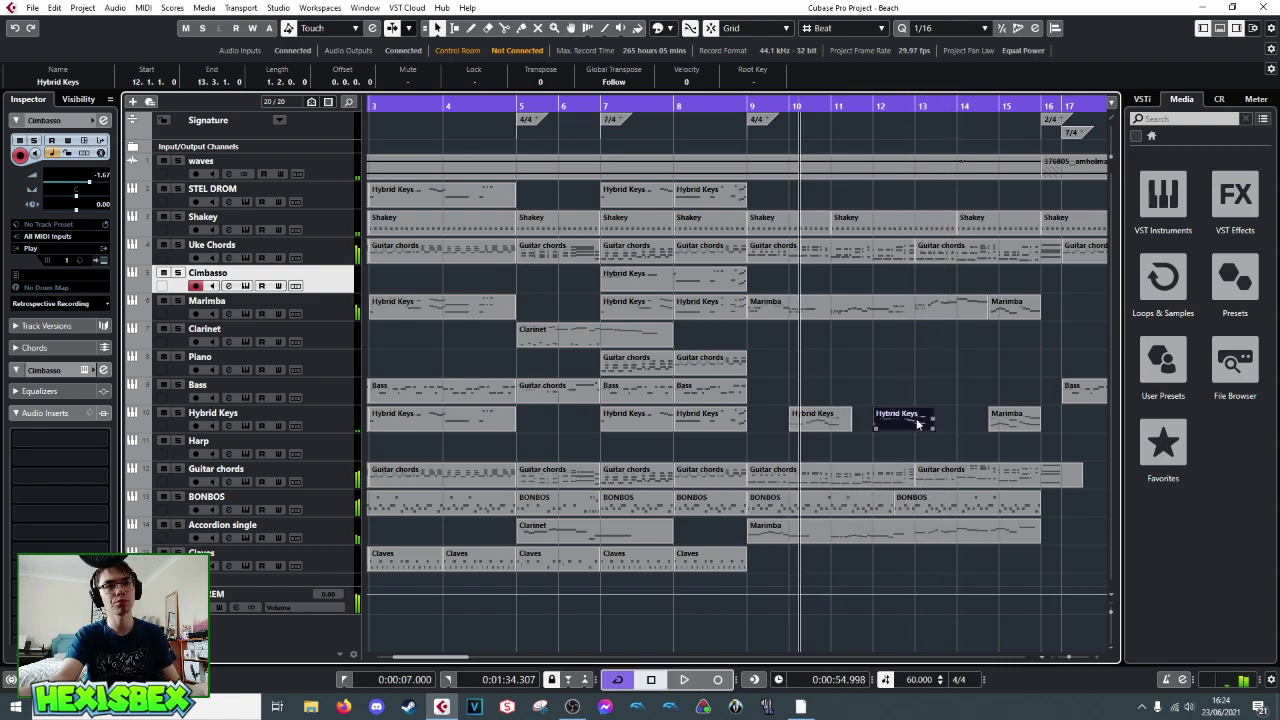
{"action": "left_click_drag", "start_coordinate": [1066, 528], "coordinate": [1066, 528]}
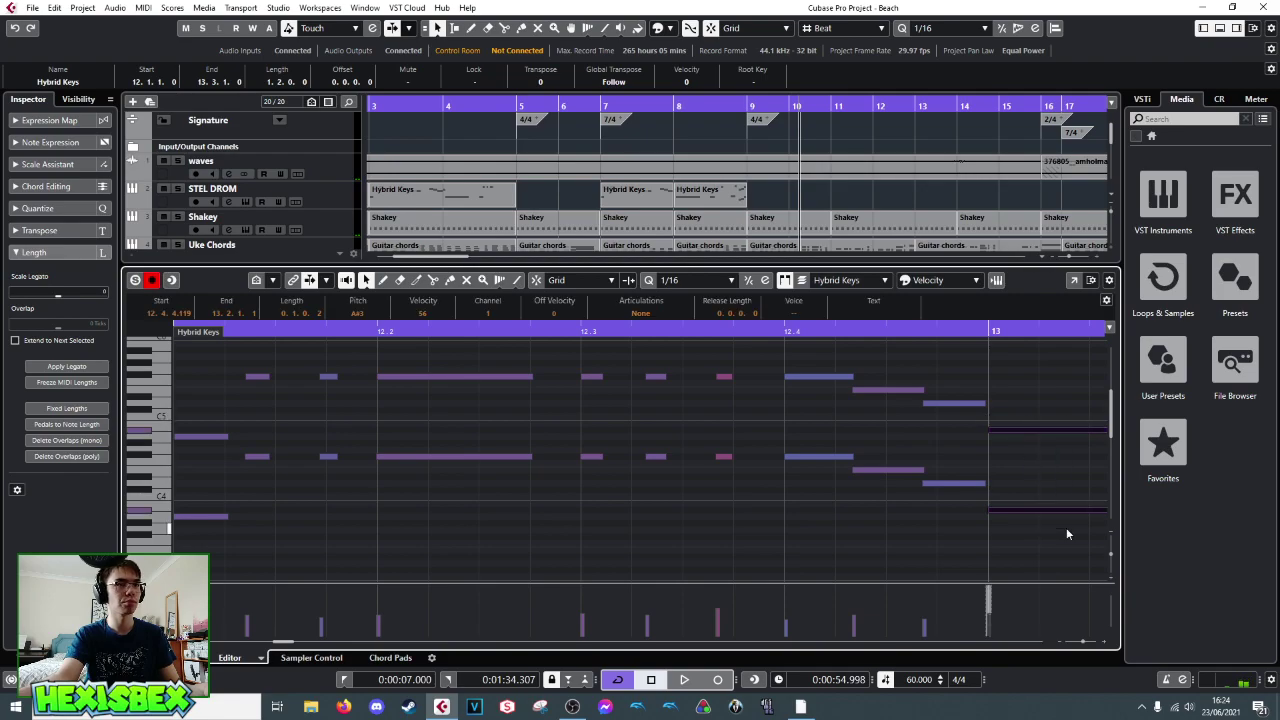
{"action": "scroll", "coordinate": [937, 207], "scroll_direction": "down", "scroll_amount": 3}
{"action": "scroll", "coordinate": [982, 213], "scroll_direction": "down", "scroll_amount": 2}
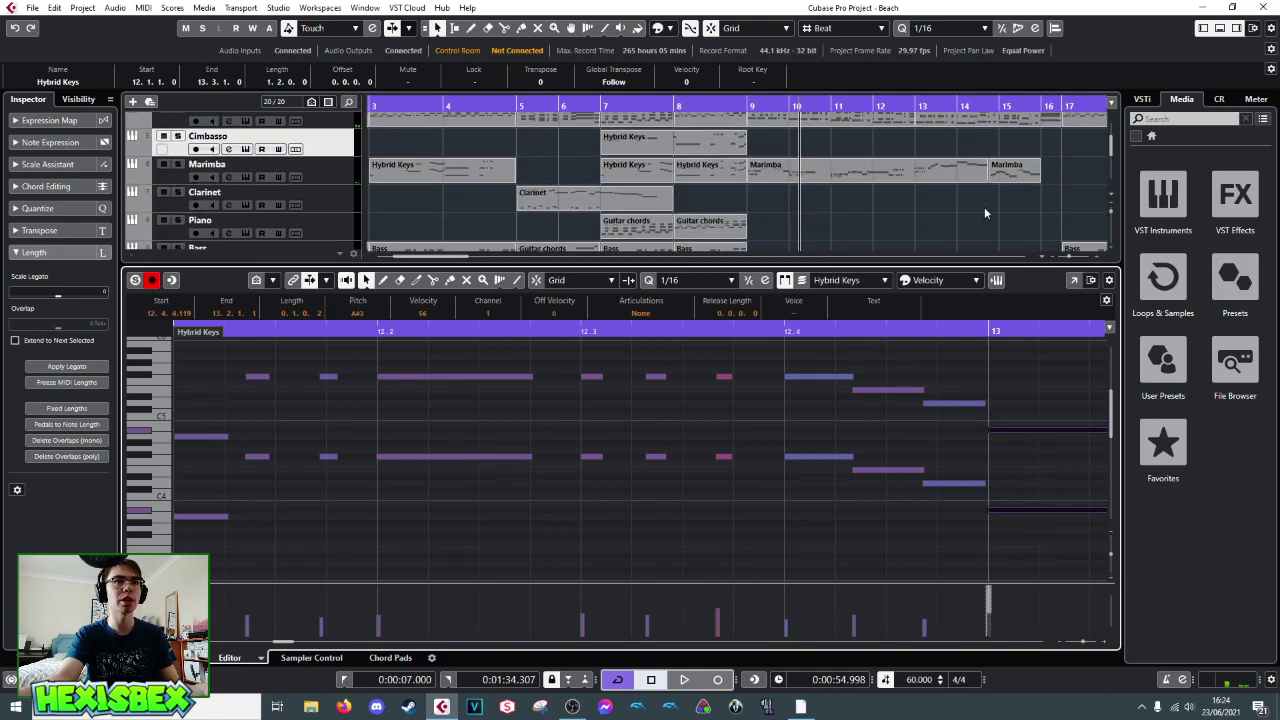
{"action": "scroll", "coordinate": [959, 205], "scroll_direction": "down", "scroll_amount": 2}
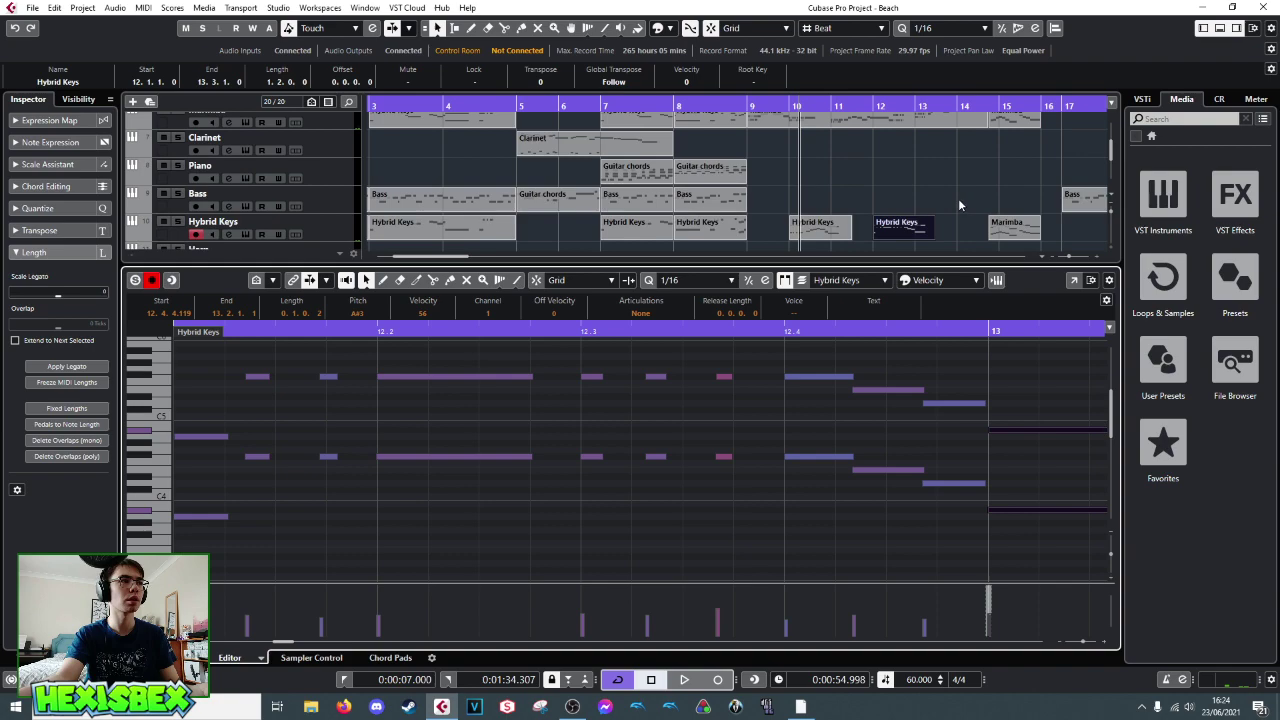
{"action": "scroll", "coordinate": [958, 204], "scroll_direction": "down", "scroll_amount": 1}
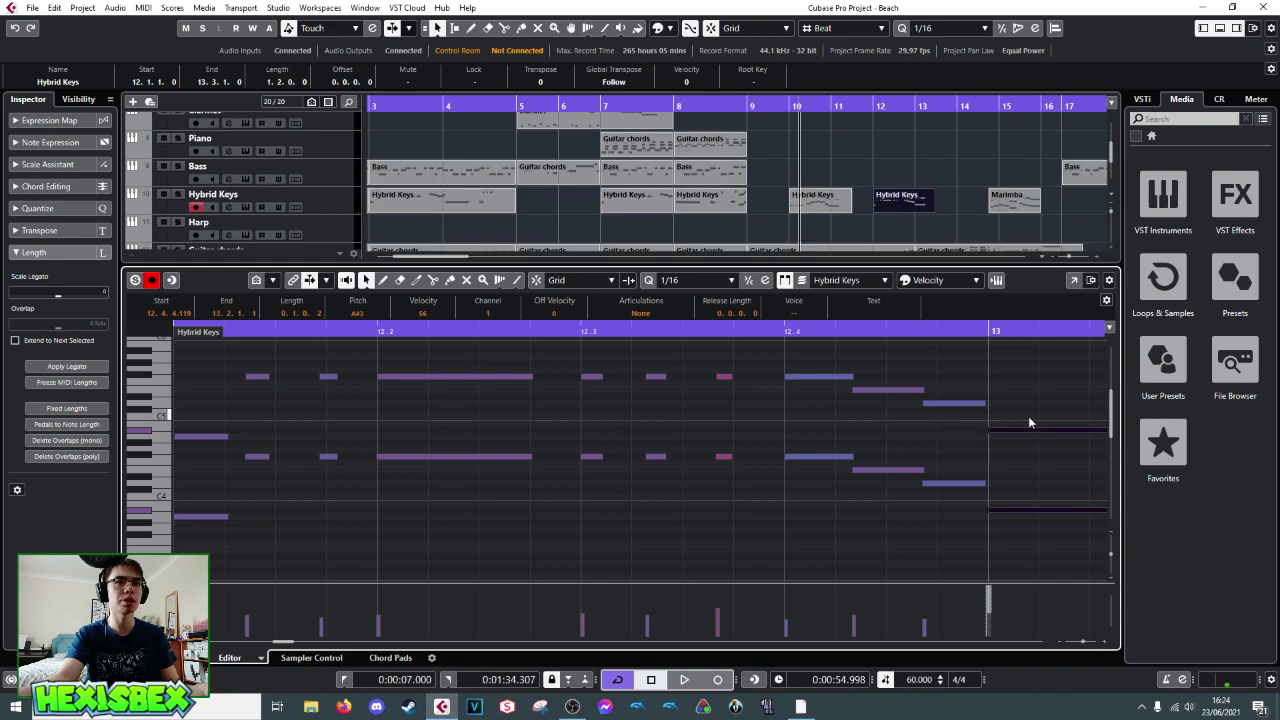
{"action": "key", "text": "Delete"}
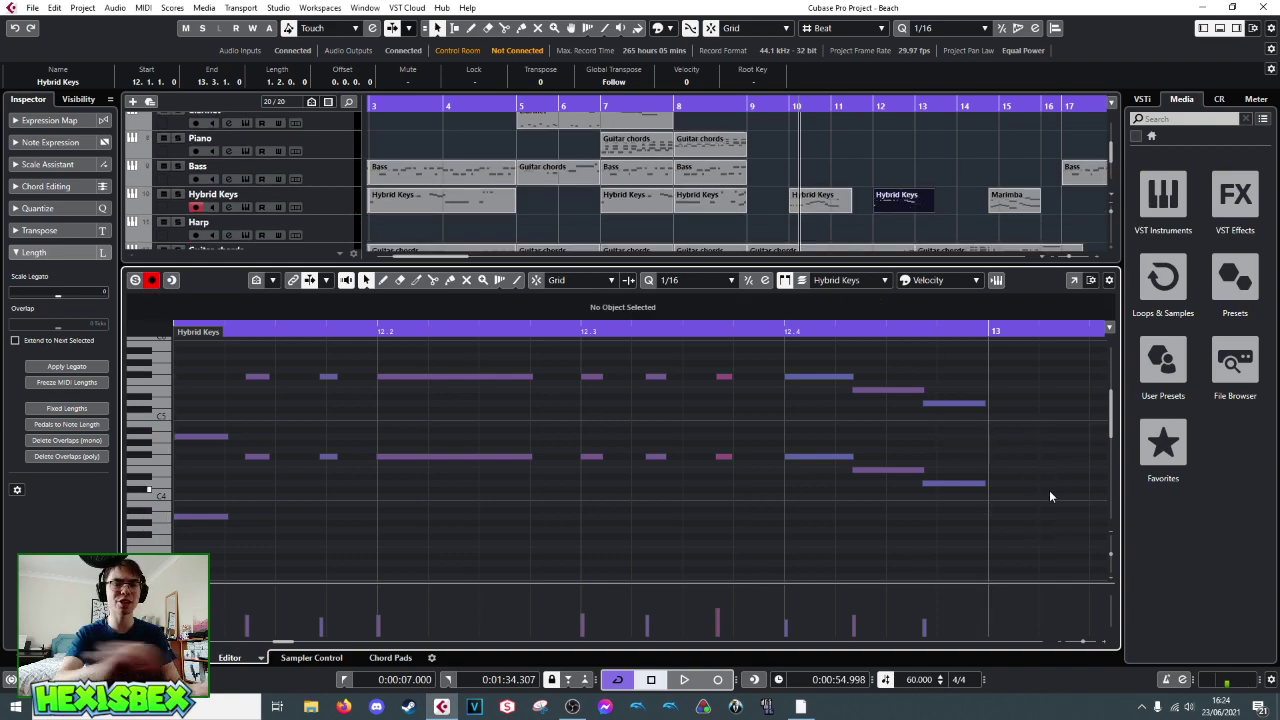
- Play from beat 10.2 into bar 18 and return to the full arrangement view
{"action": "key", "text": "space"}
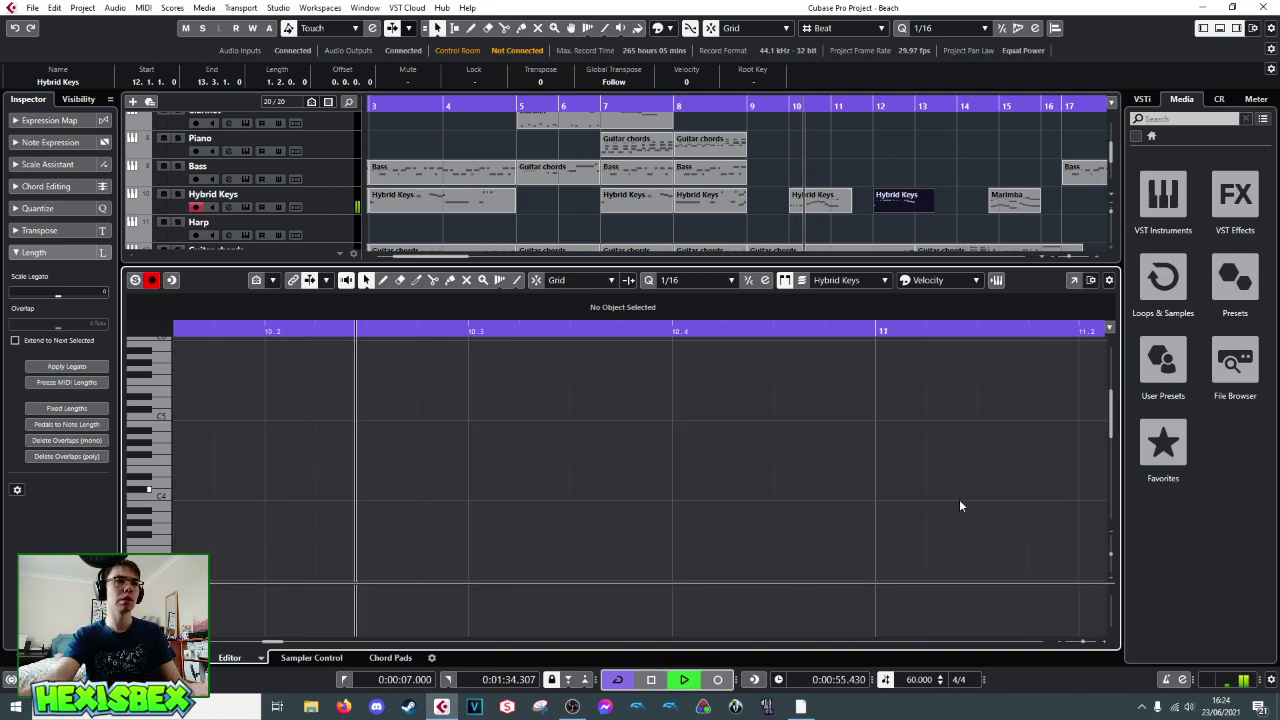
{"action": "left_click", "coordinate": [230, 657]}
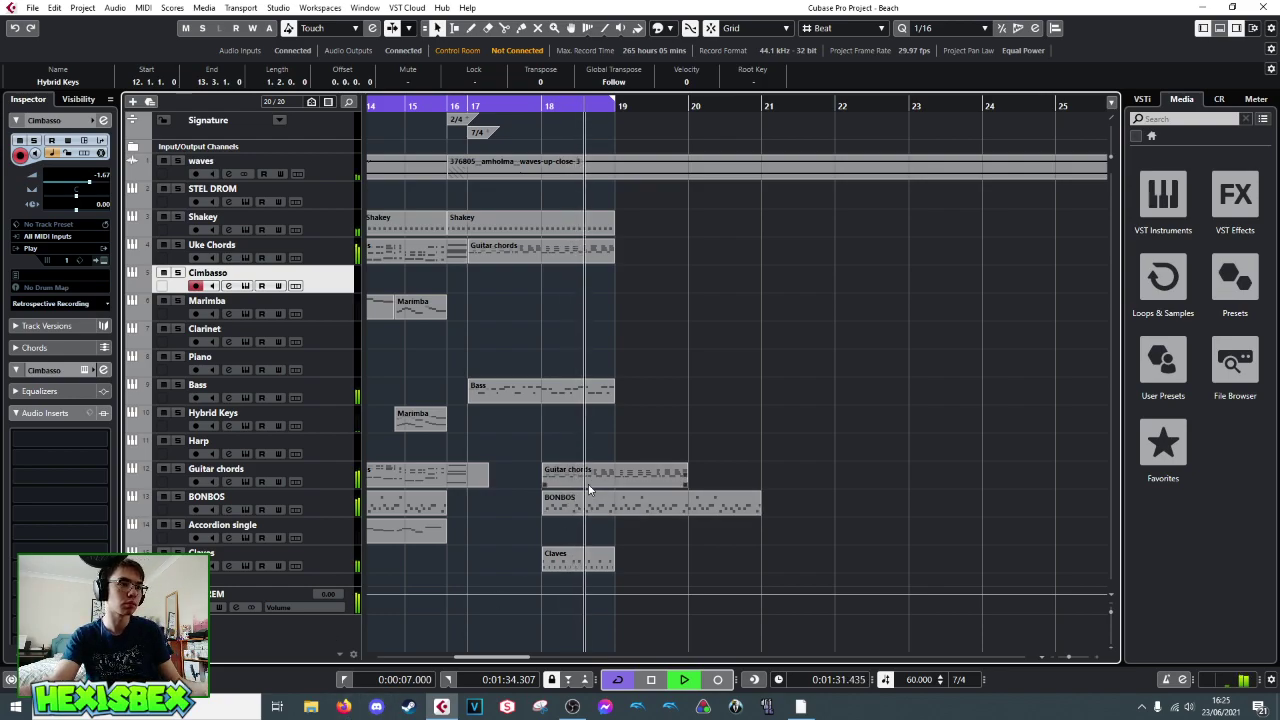
{"action": "key", "text": "space"}
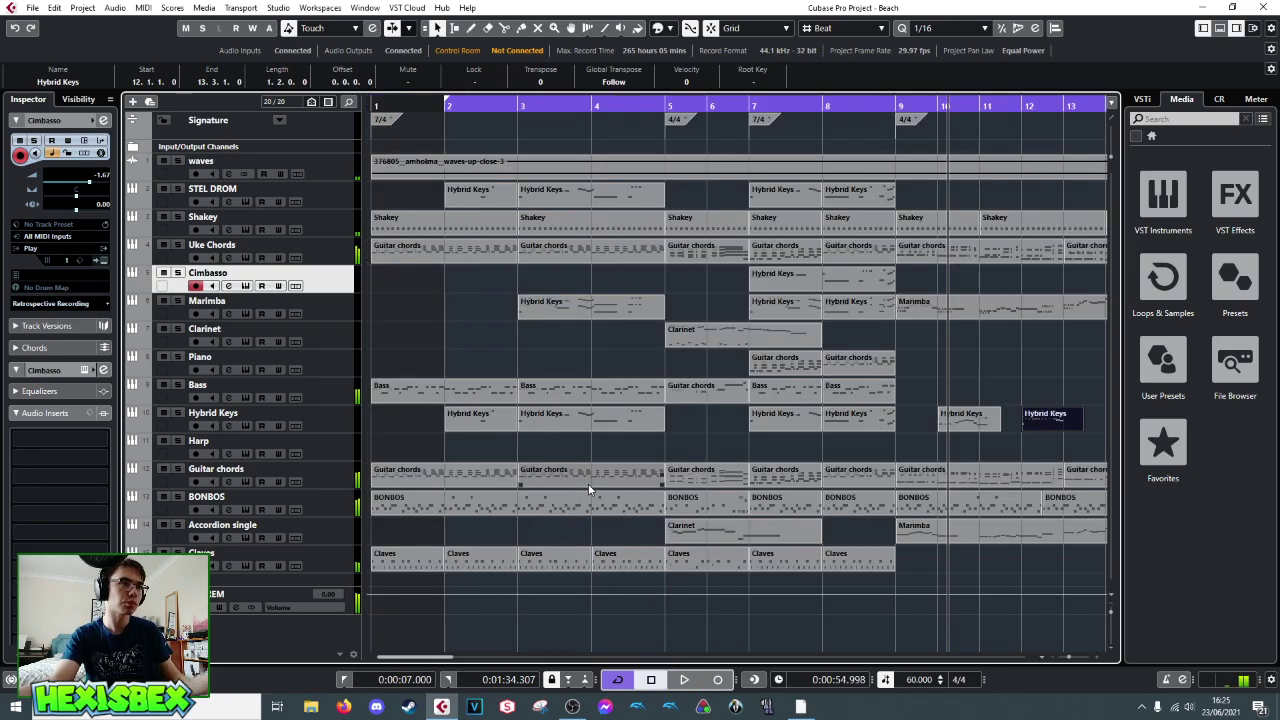
- Audition the transition from the end of bar 17 into bar 18 with the Guitar chords track muted
{"action": "mouse_move", "coordinate": [964, 108]}
{"action": "left_mouse_down"}
{"action": "mouse_move", "coordinate": [1112, 113]}
{"action": "mouse_move", "coordinate": [572, 140]}
{"action": "mouse_move", "coordinate": [483, 165]}
{"action": "left_mouse_up"}
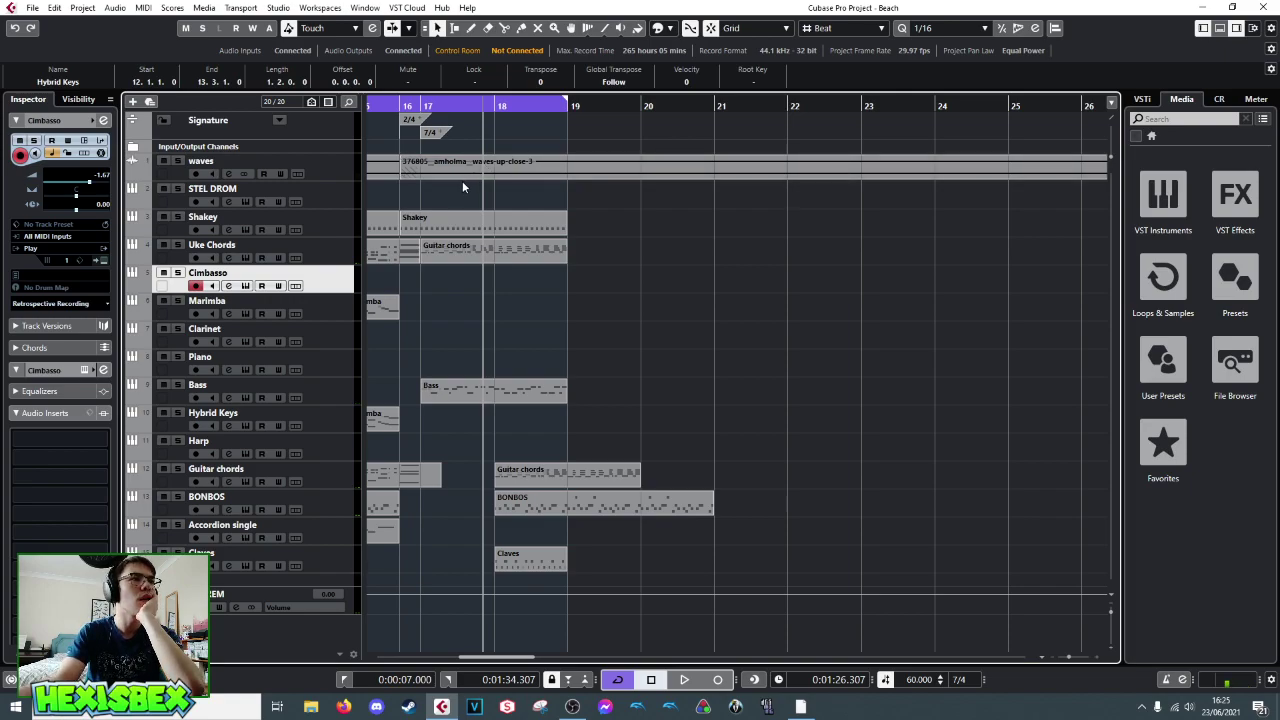
{"action": "left_click", "coordinate": [495, 111]}
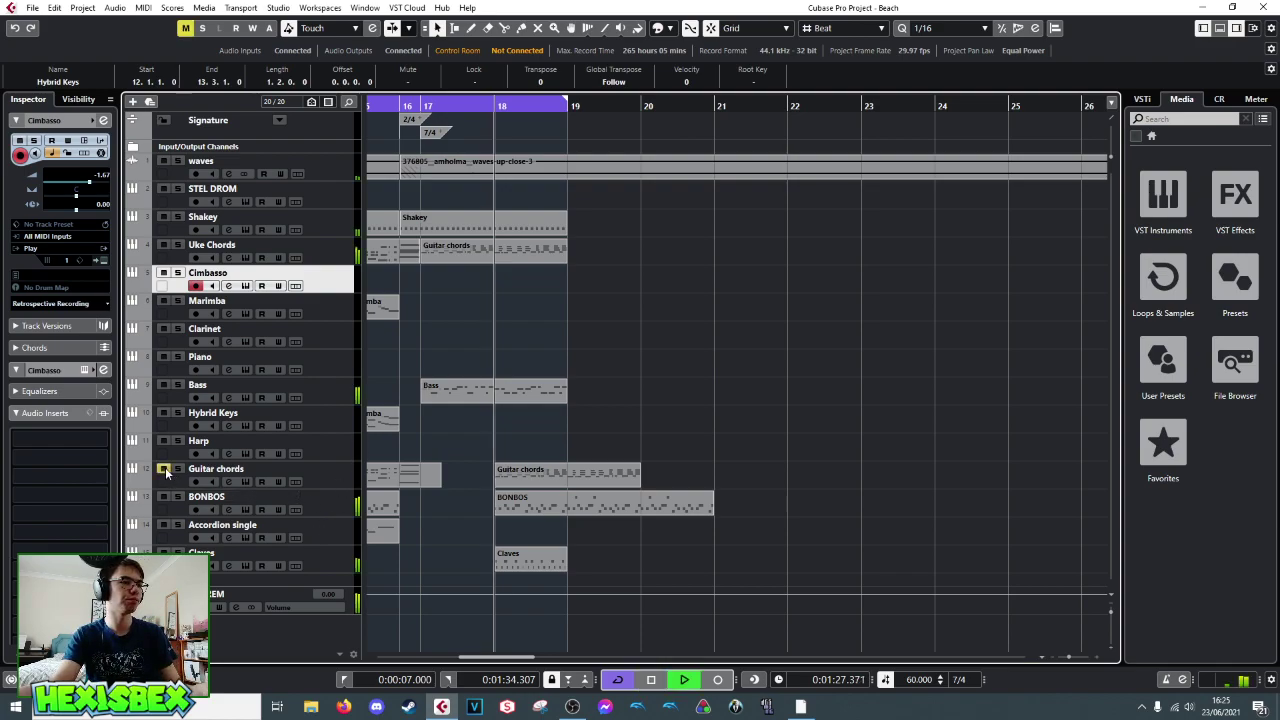
{"action": "left_click", "coordinate": [420, 104]}
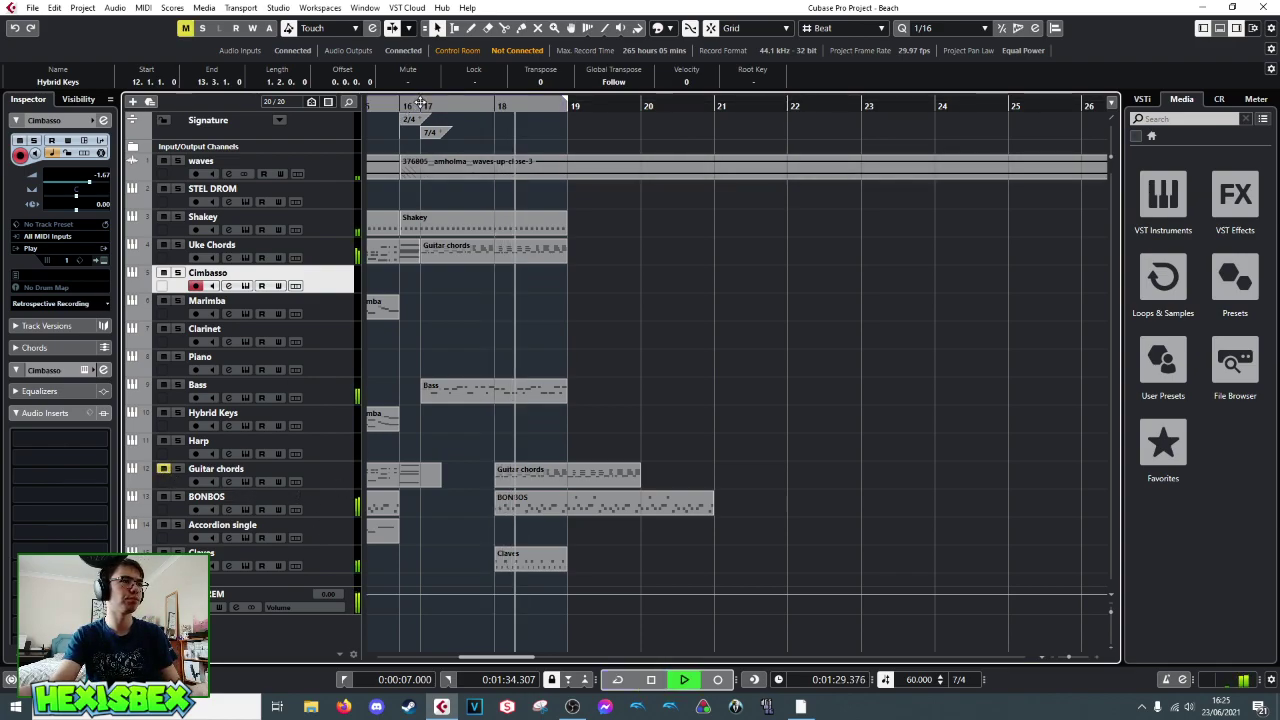
{"action": "left_click", "coordinate": [420, 104]}
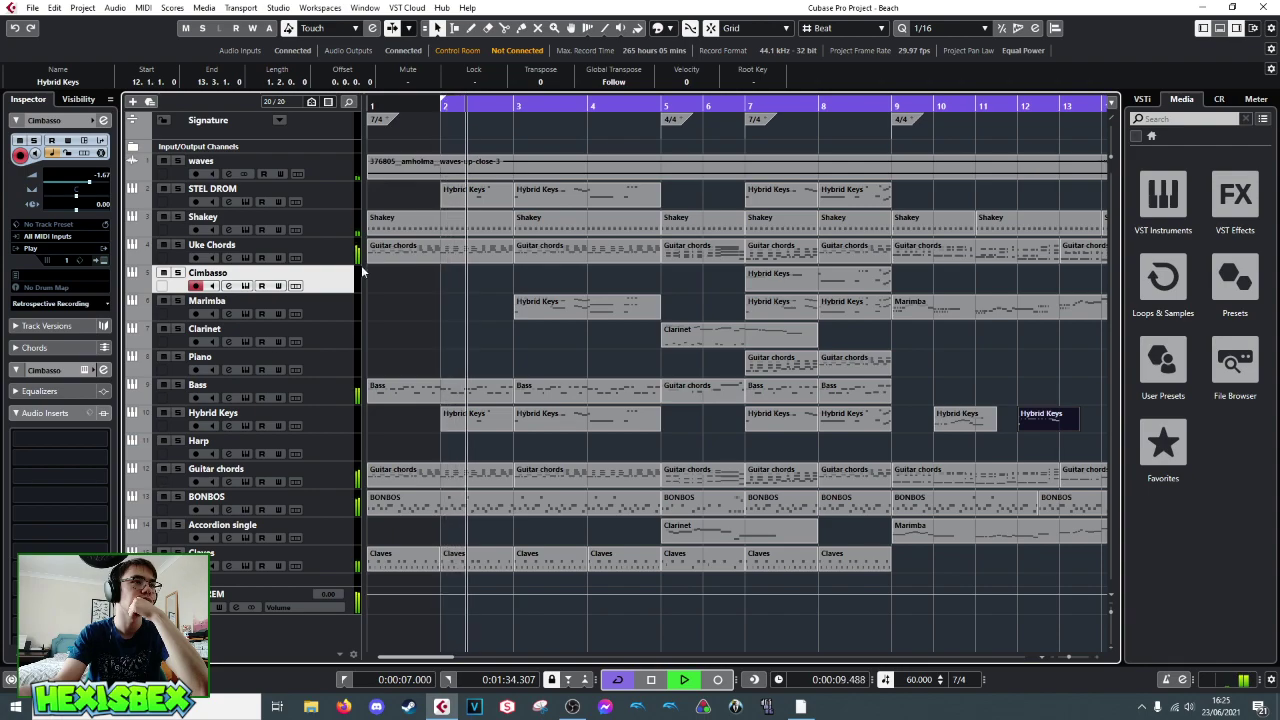
- Trim the start of the Guitar chords part at bar 18 so it begins at bar 19
{"action": "left_click", "coordinate": [609, 118]}
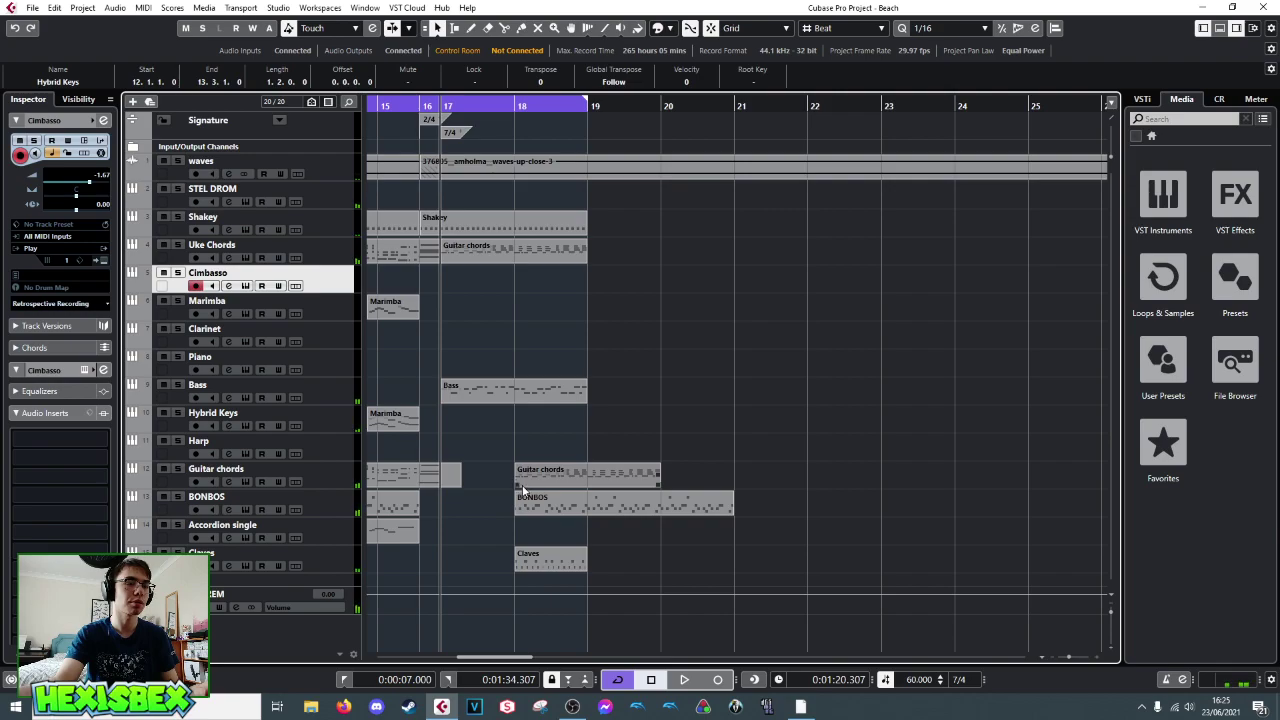
{"action": "left_click", "coordinate": [590, 481]}
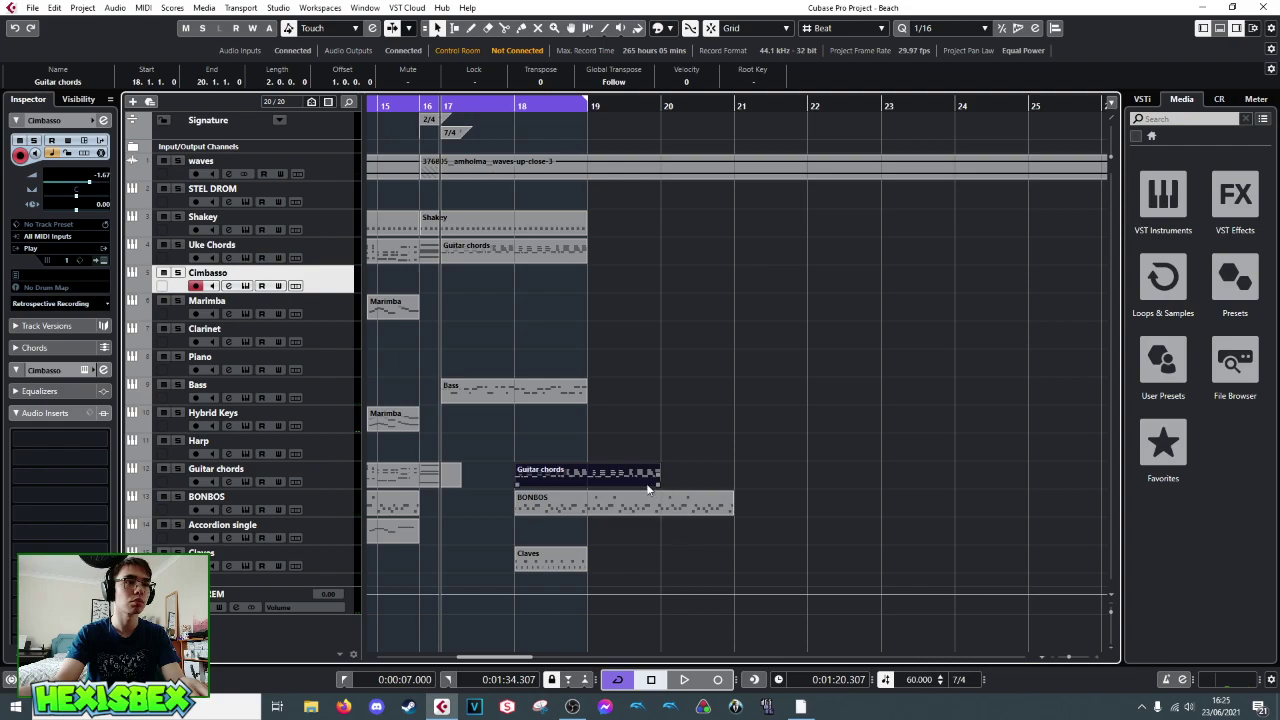
{"action": "left_click_drag", "start_coordinate": [517, 485], "coordinate": [577, 505]}
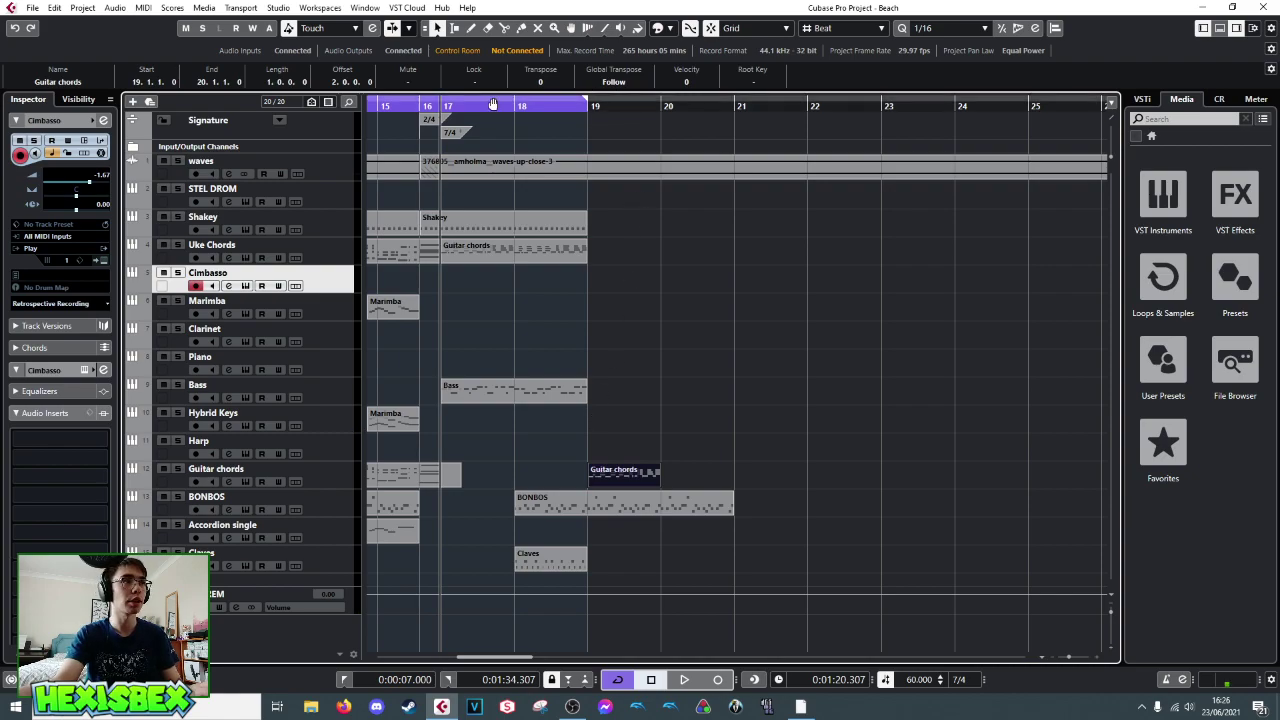
- Fit bars 1 to 22 in view and play the whole arrangement from the beginning
{"action": "left_click_drag", "start_coordinate": [478, 104], "coordinate": [326, 117]}
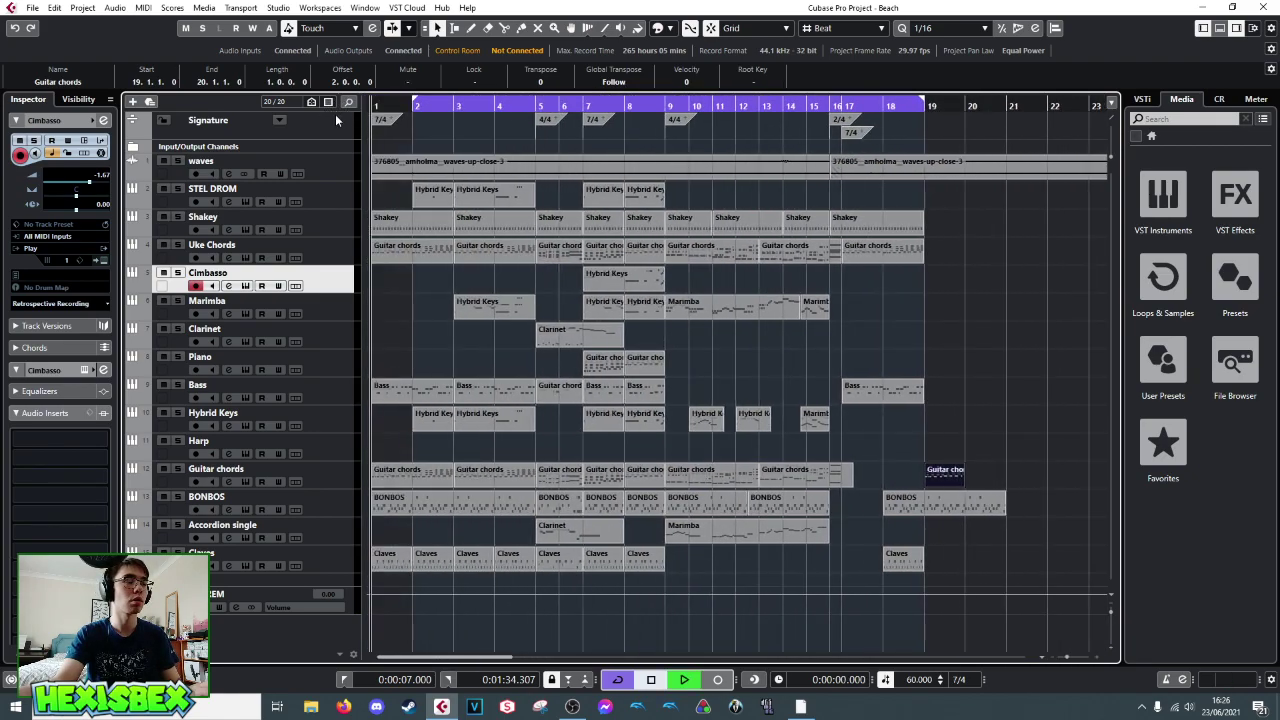
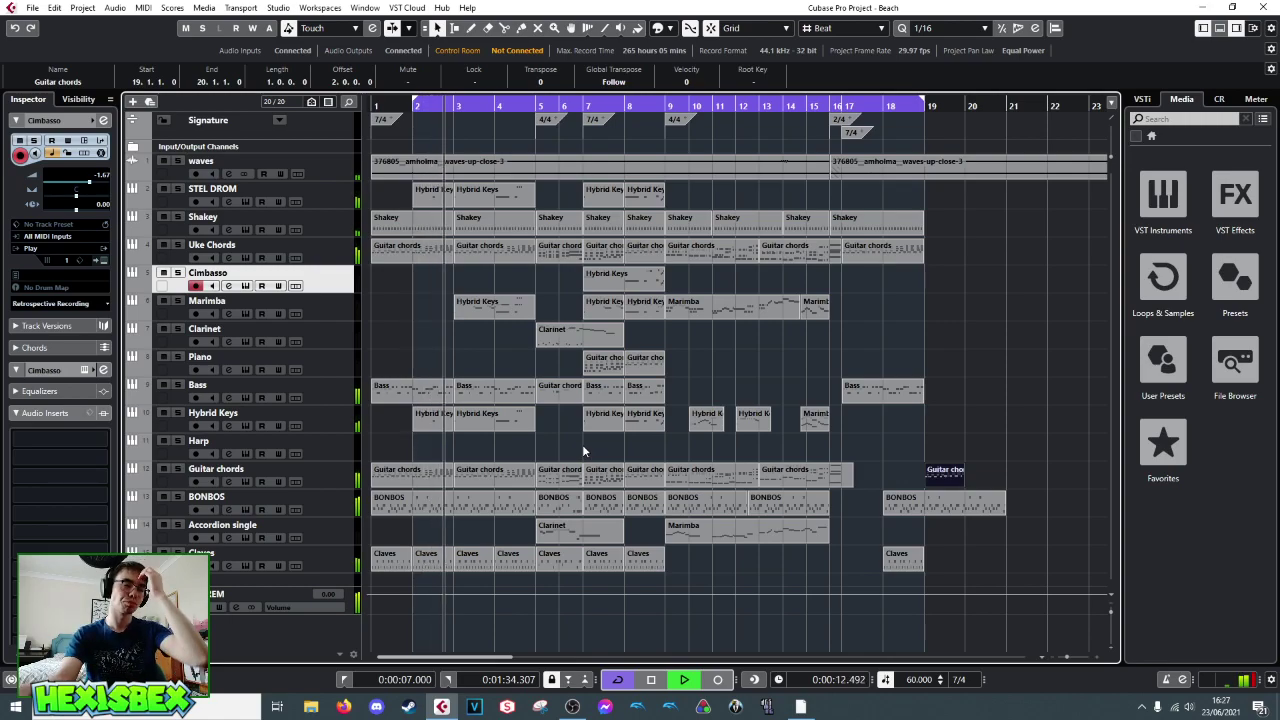
{"action": "key", "text": "space"}
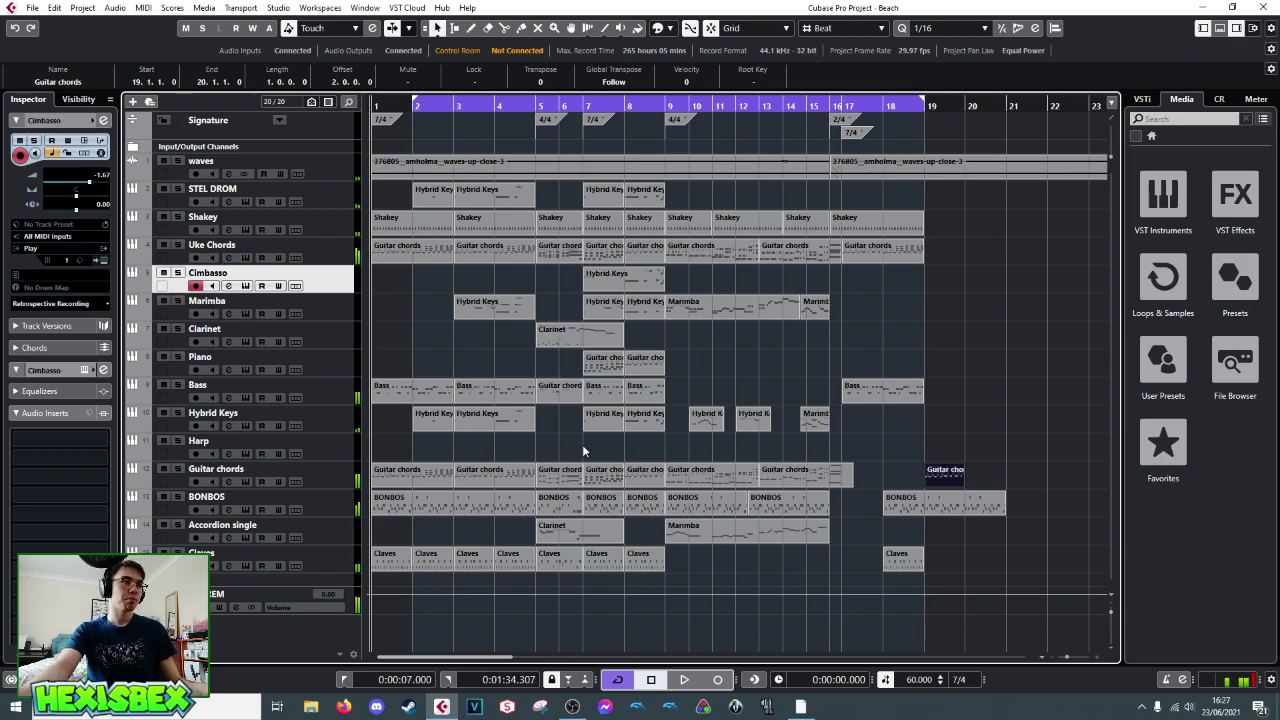
- Select the Harp track and play the arrangement from bar 9
{"action": "left_click", "coordinate": [657, 107]}
{"action": "left_click", "coordinate": [329, 455]}
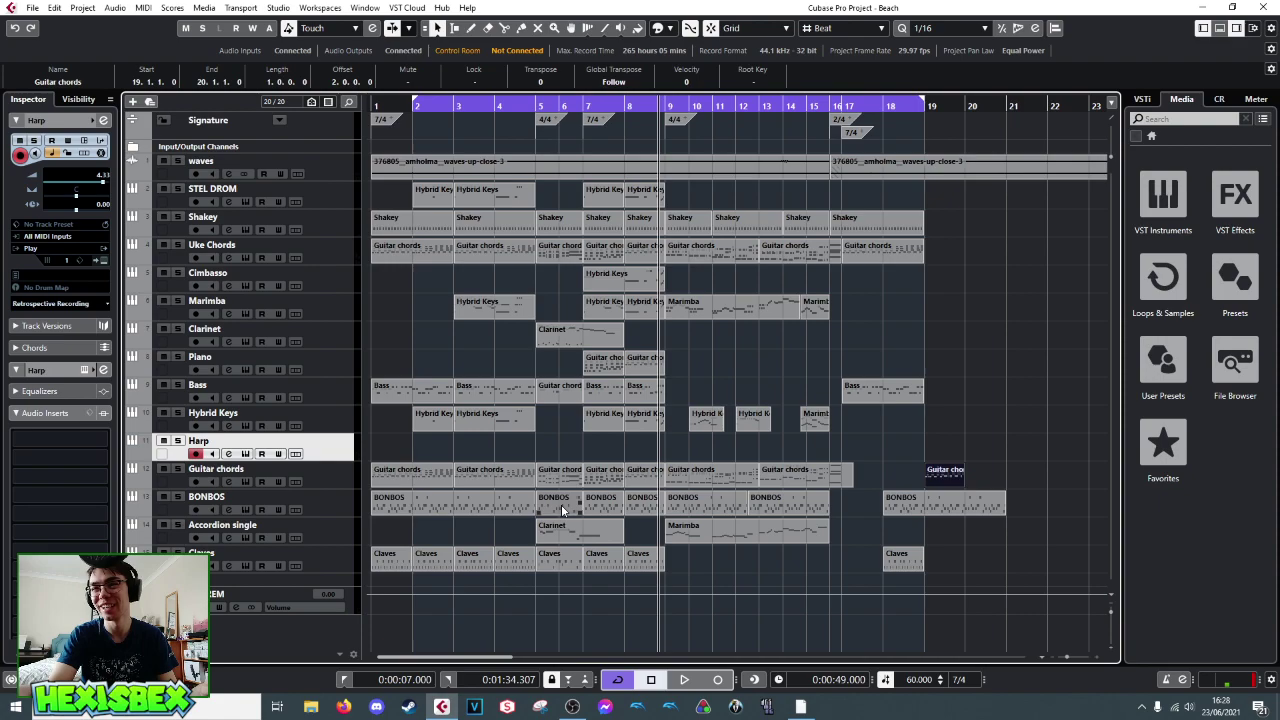
{"action": "left_click", "coordinate": [626, 106]}
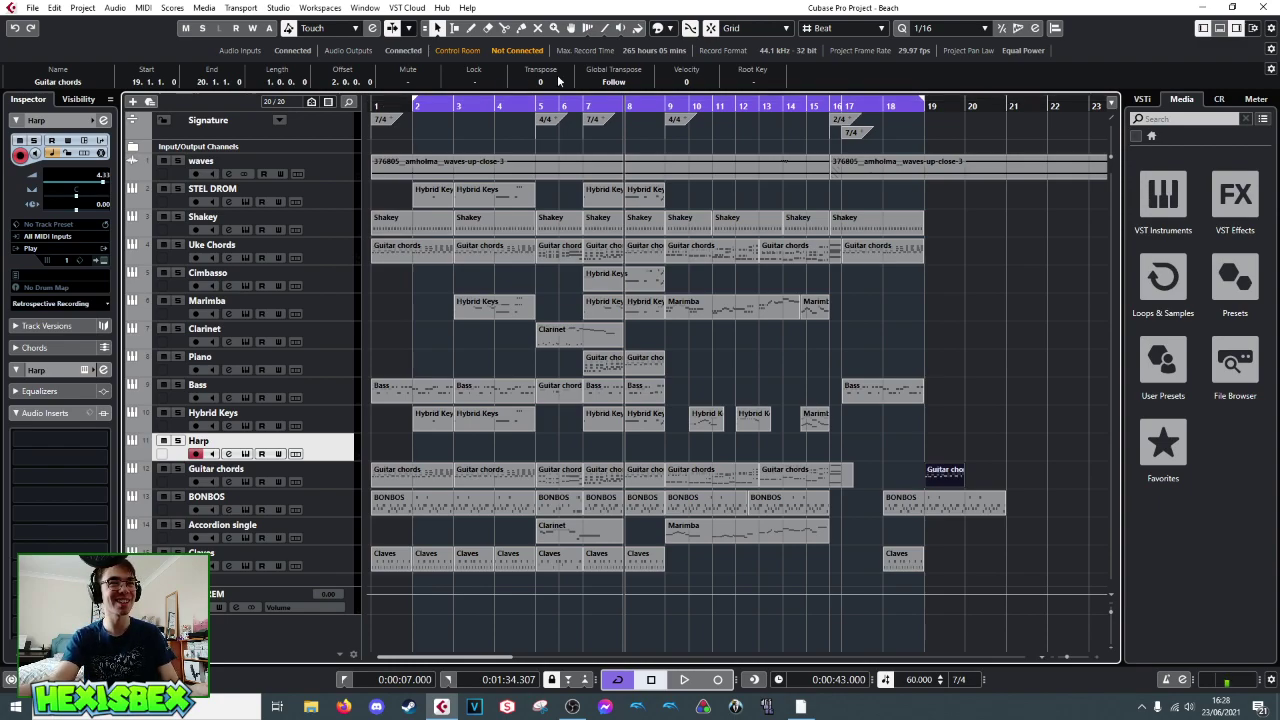
{"action": "left_click", "coordinate": [665, 106]}
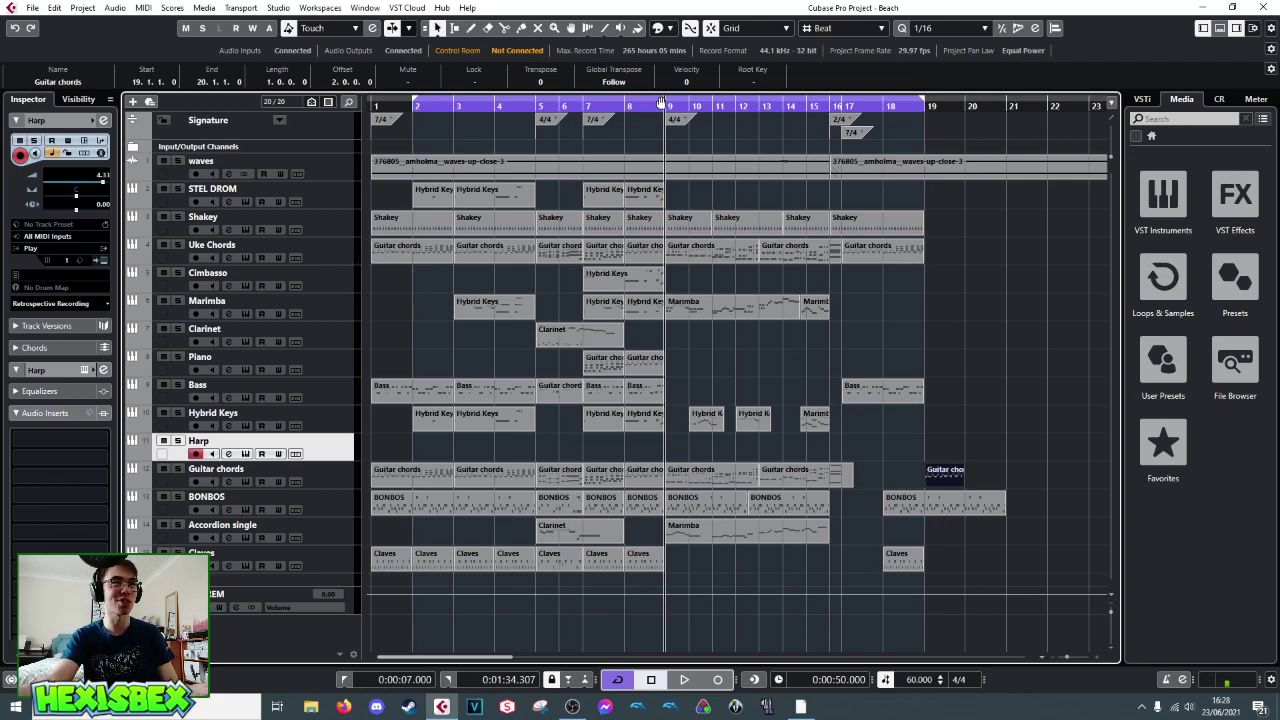
{"action": "key", "text": "space"}
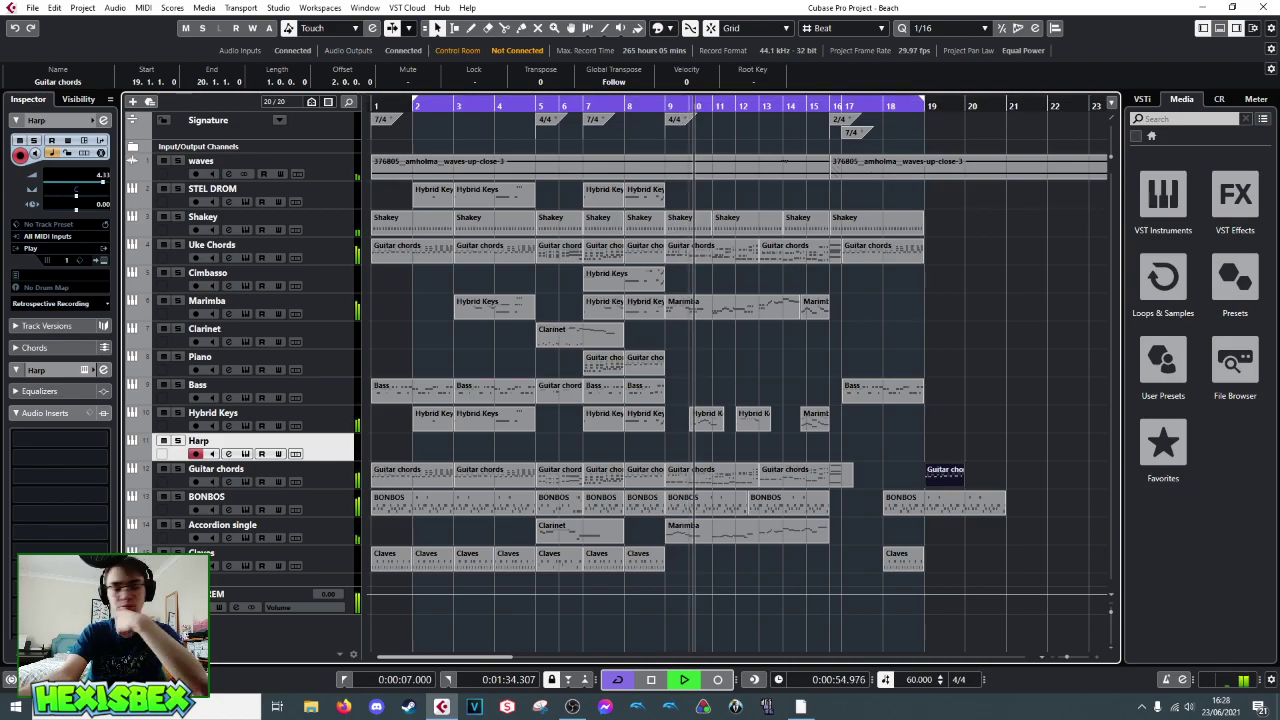
- Check the channel and output levels in the MixConsole during playback, reset the Stereo Out clip indicator, and close the mixer
{"action": "key", "text": "F3"}
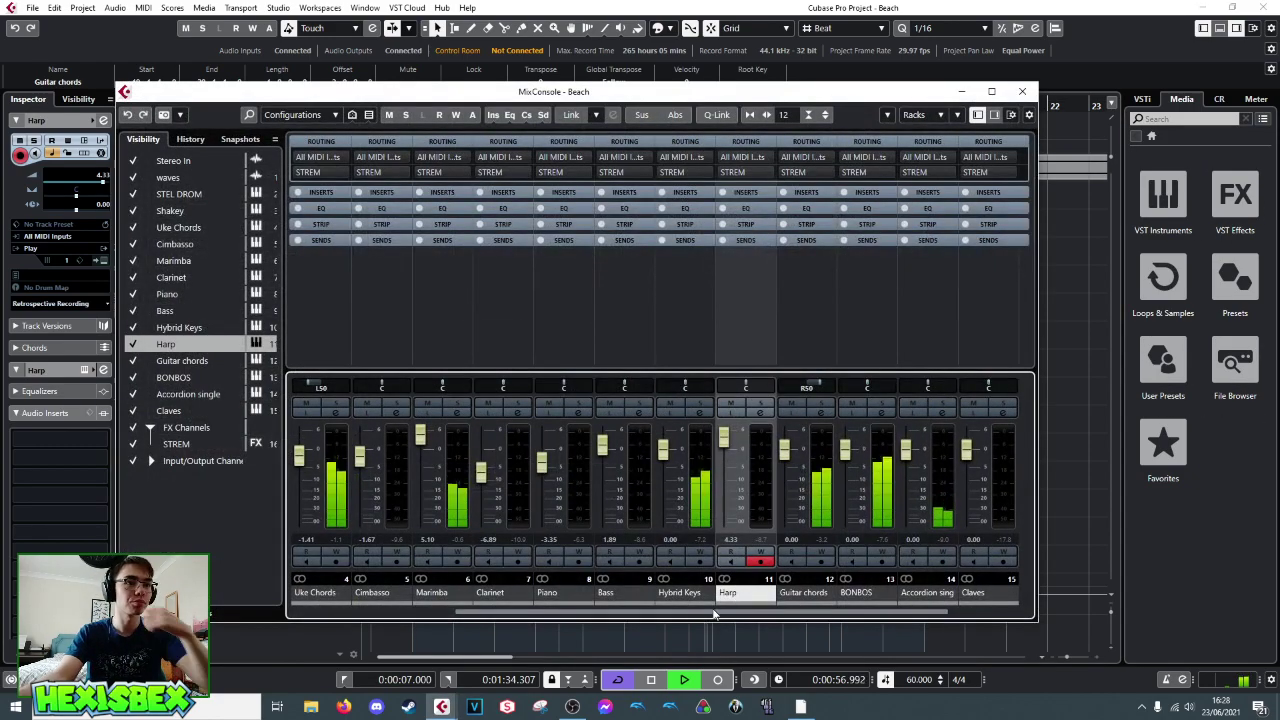
{"action": "left_click_drag", "start_coordinate": [714, 614], "coordinate": [803, 614]}
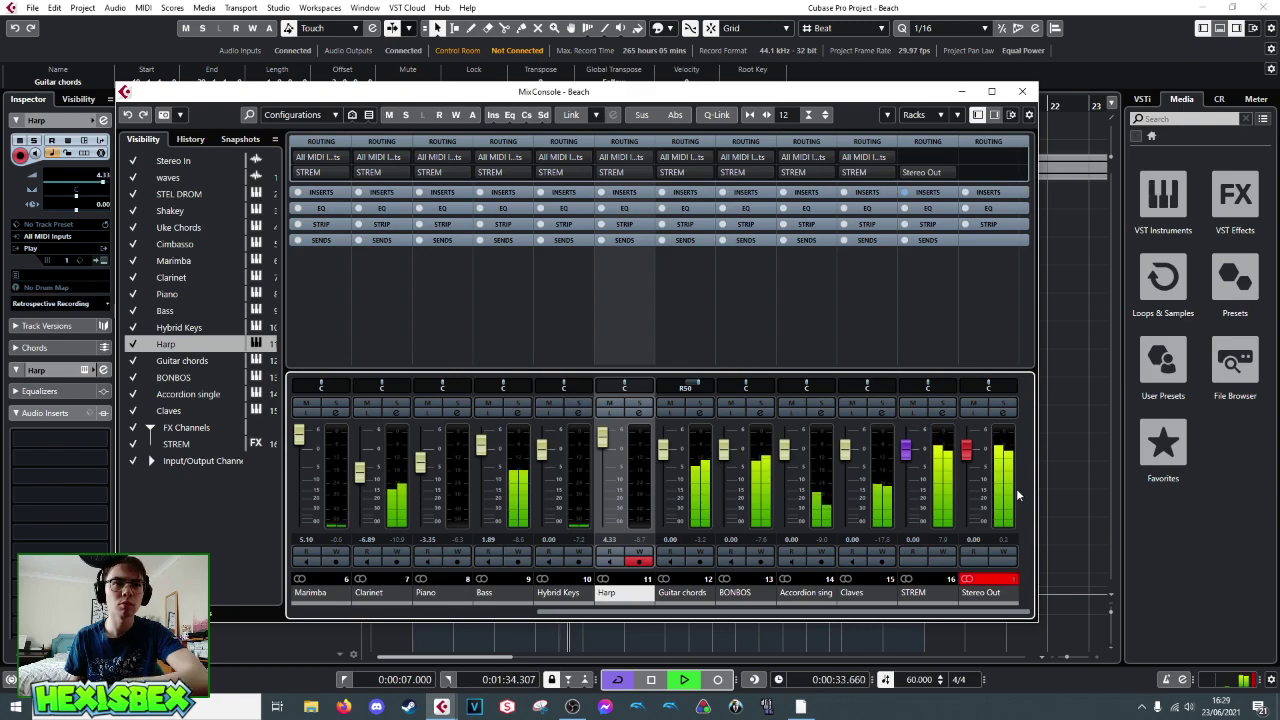
{"action": "key", "text": "space"}
{"action": "left_click", "coordinate": [985, 580]}
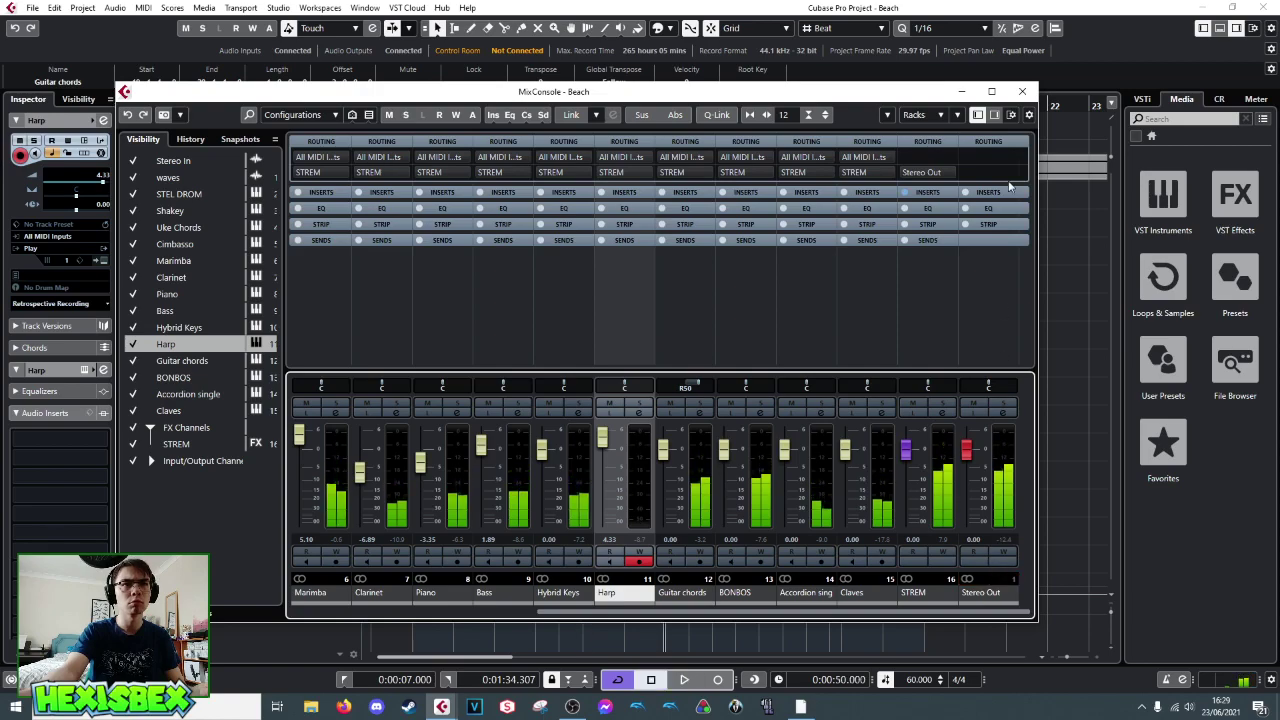
{"action": "left_click", "coordinate": [1024, 92]}
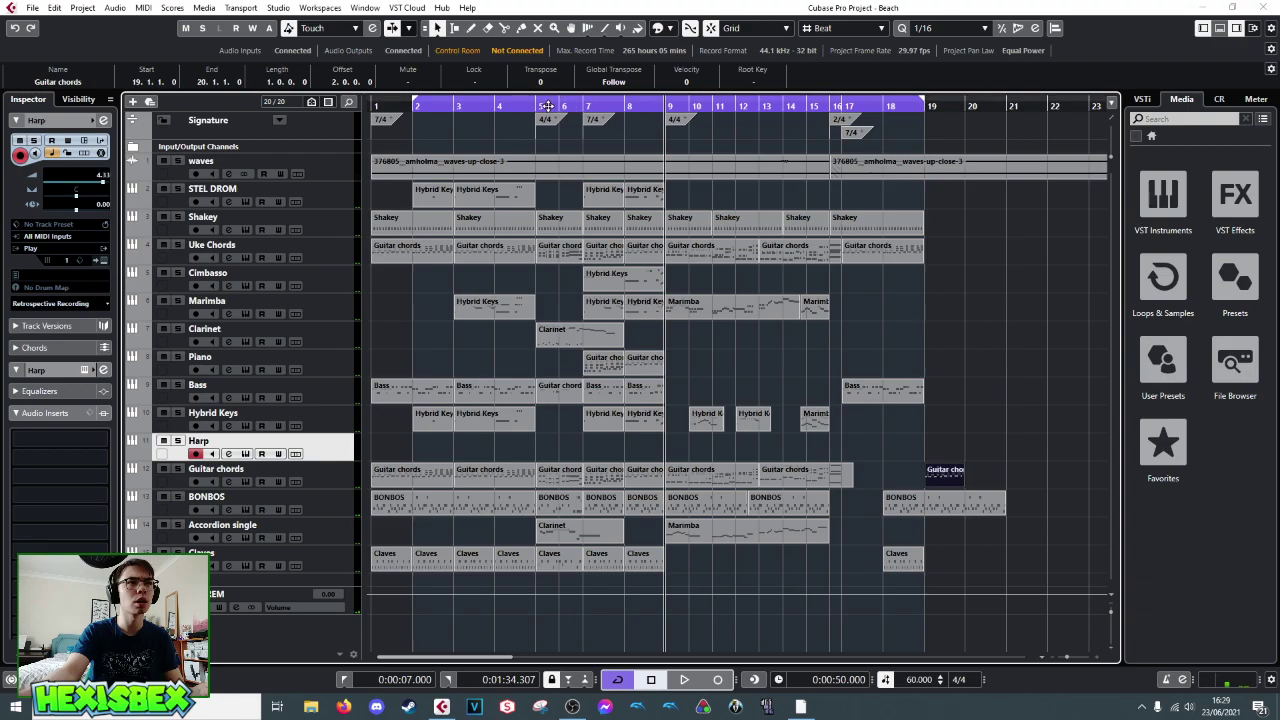
- Play from bar 4 with the MixConsole open to check the Stereo Out level, and move the mixer clear of the timeline ruler
{"action": "left_click", "coordinate": [490, 107]}
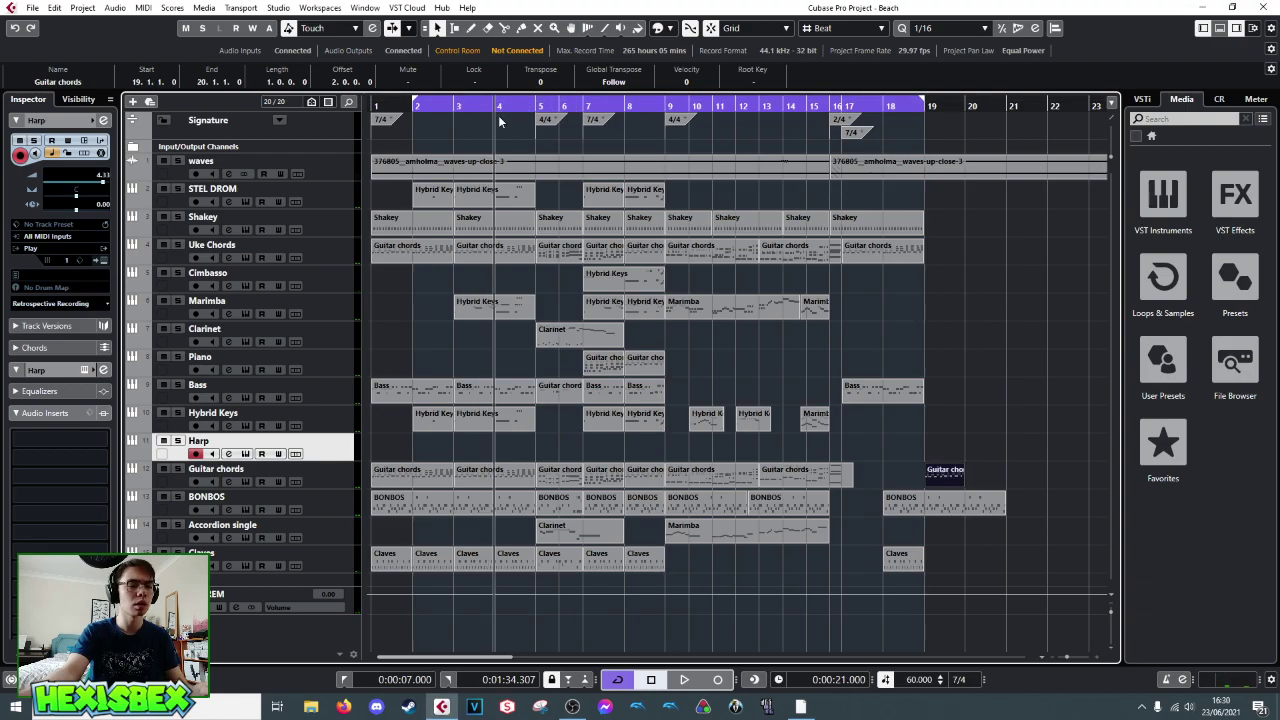
{"action": "key", "text": "F3"}
{"action": "key", "text": "space"}
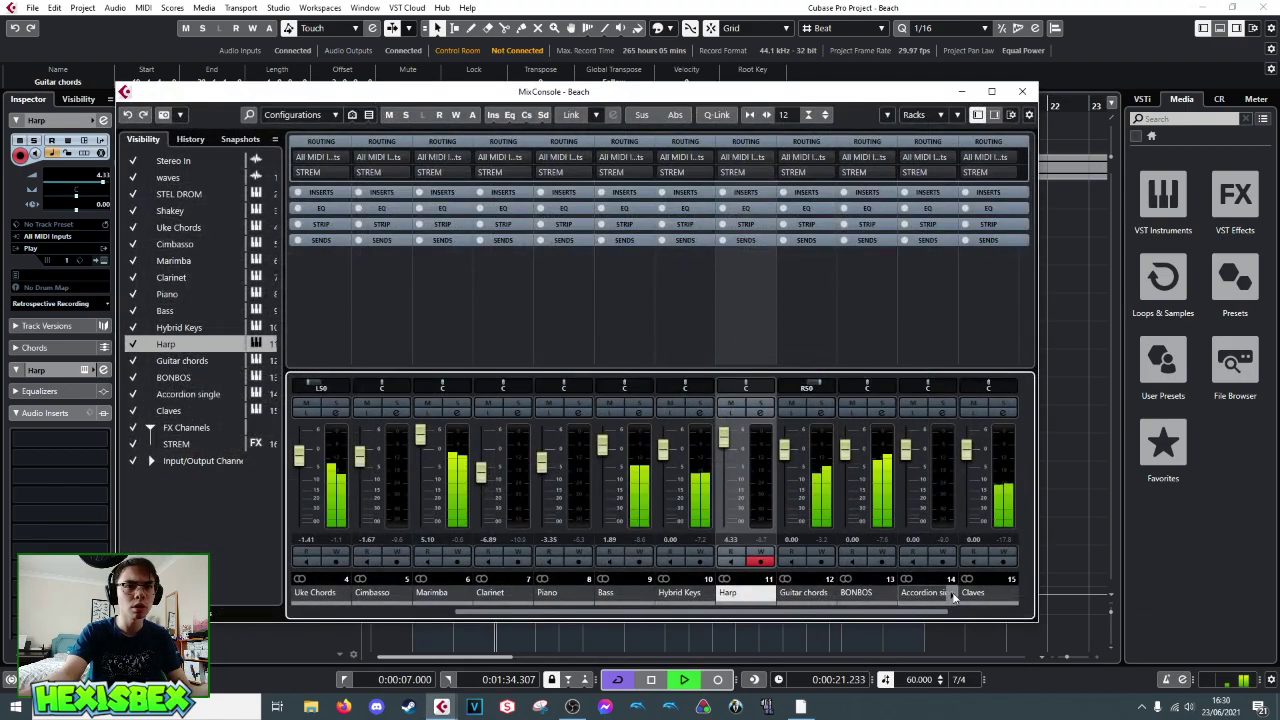
{"action": "scroll", "coordinate": [1036, 601], "scroll_direction": "right", "scroll_amount": 2}
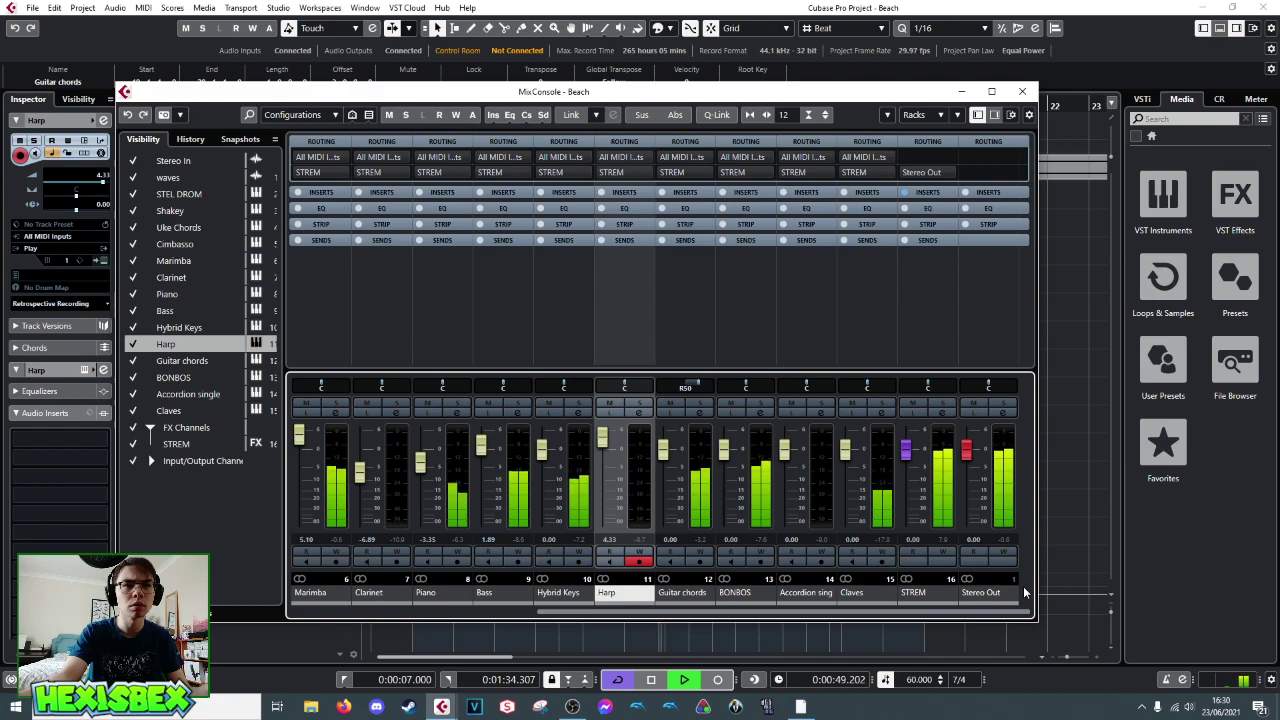
{"action": "key", "text": "space"}
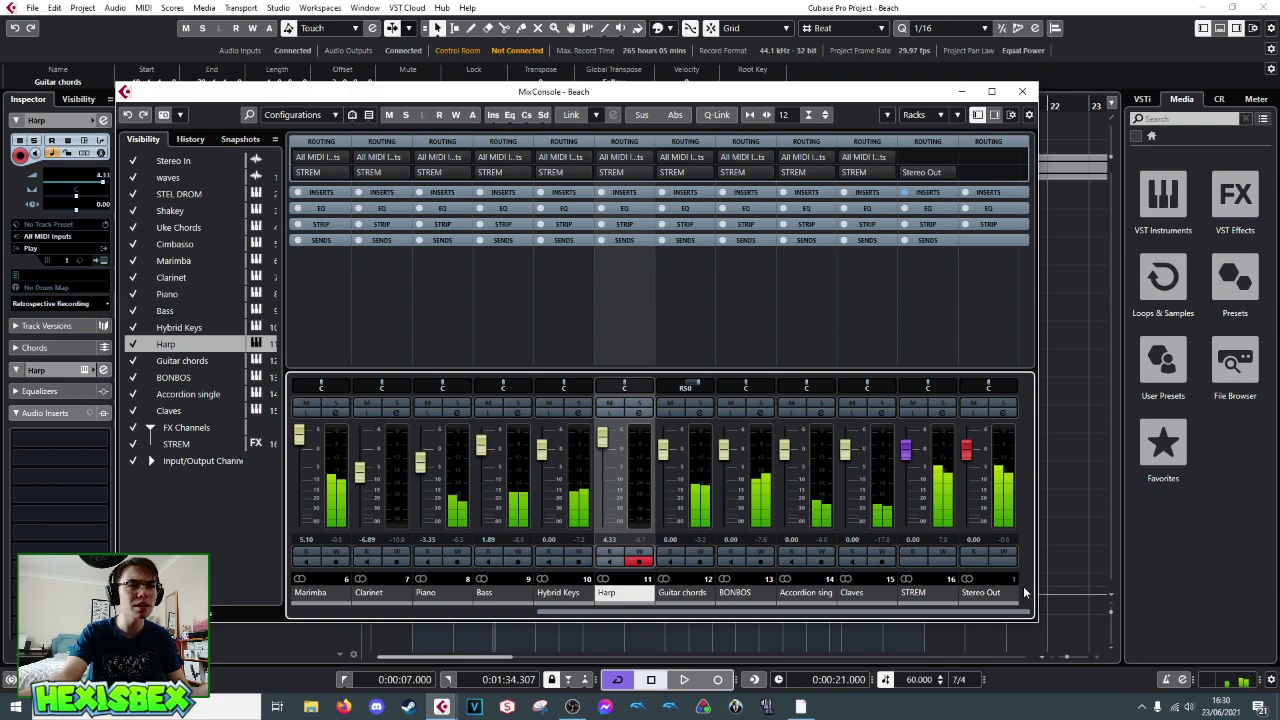
{"action": "left_click_drag", "start_coordinate": [463, 94], "coordinate": [480, 268]}
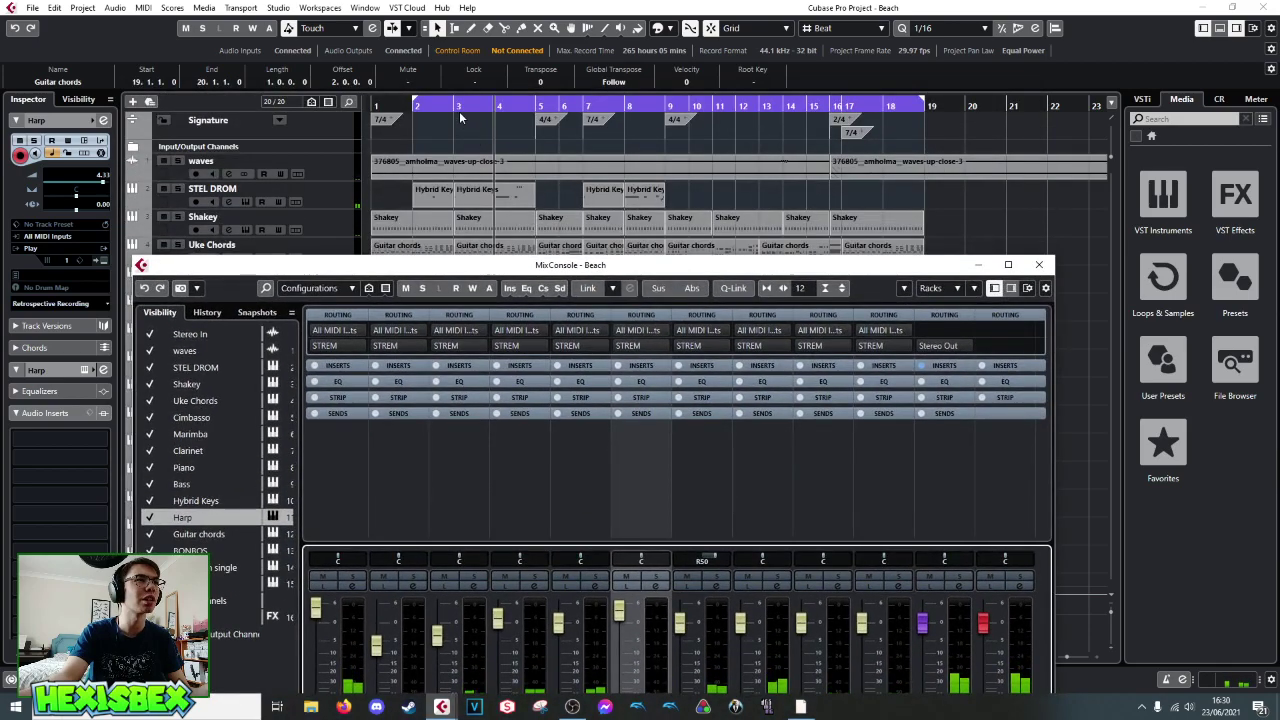
- Play from bar 3 with the MixConsole open and examine the levels across all channels
{"action": "key", "text": "F3"}
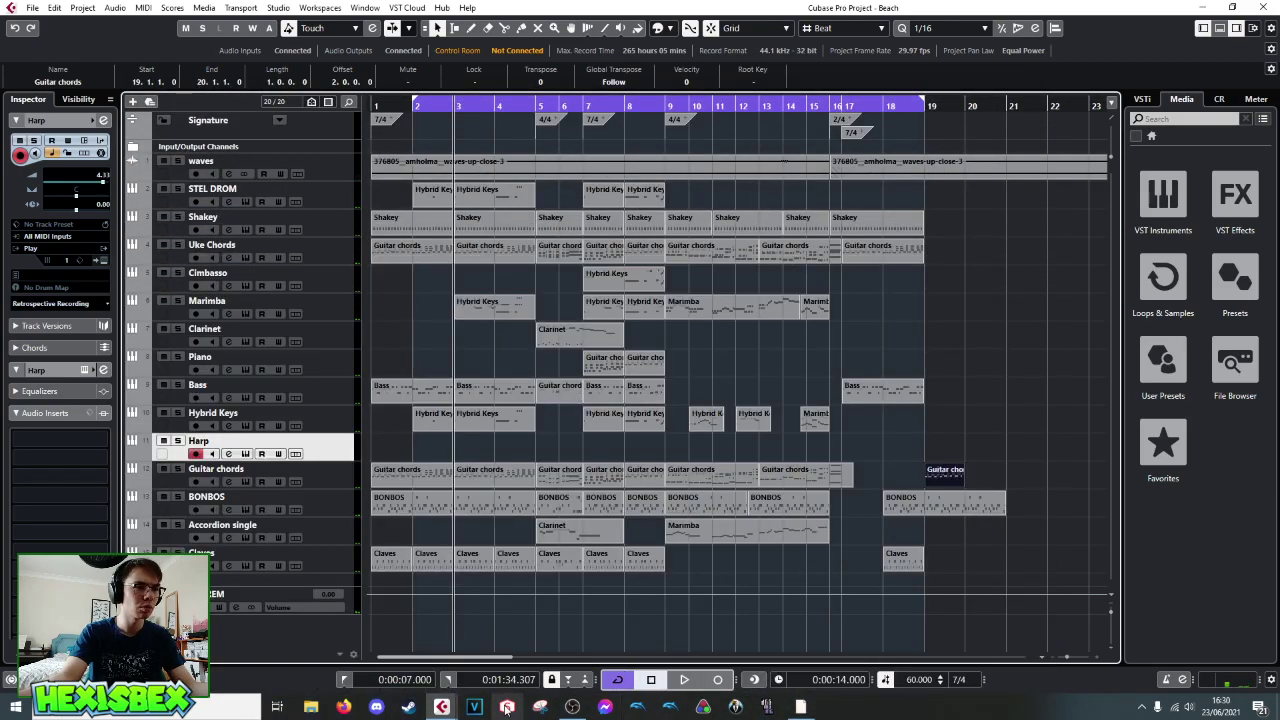
{"action": "key", "text": "F3"}
{"action": "left_click_drag", "start_coordinate": [693, 268], "coordinate": [768, 100]}
{"action": "key", "text": "space"}
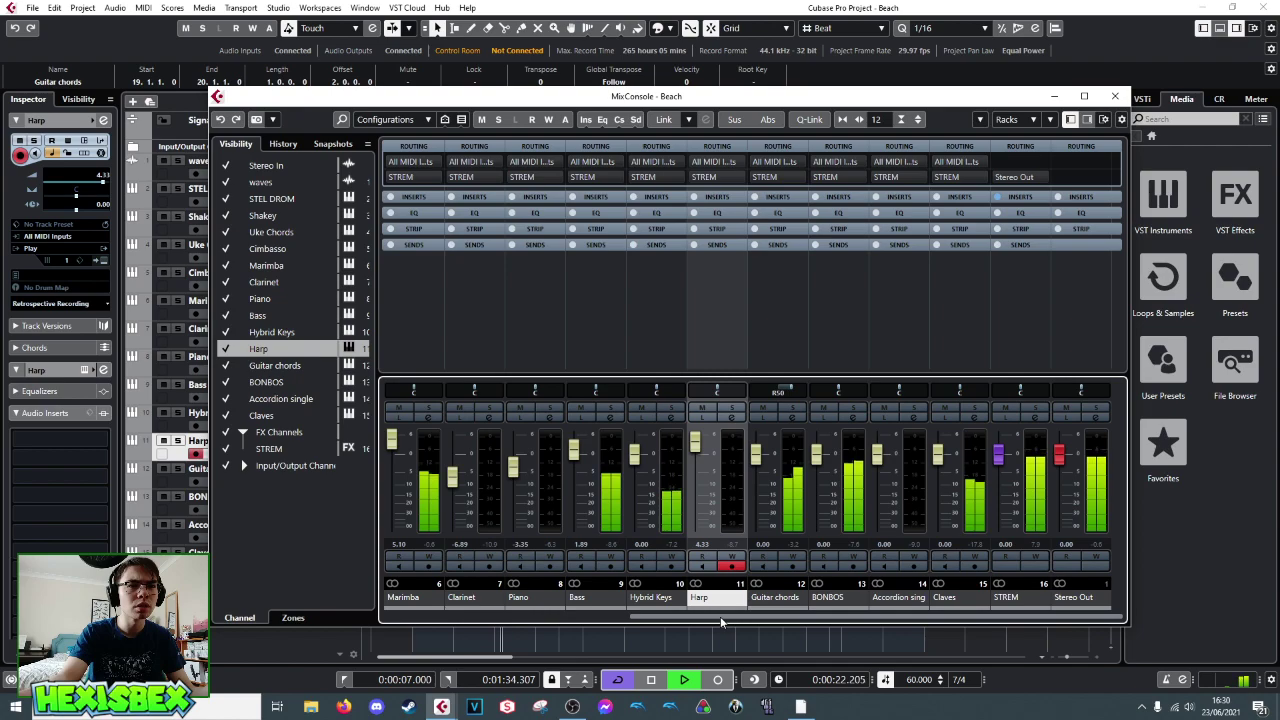
{"action": "left_click_drag", "start_coordinate": [720, 616], "coordinate": [512, 625]}
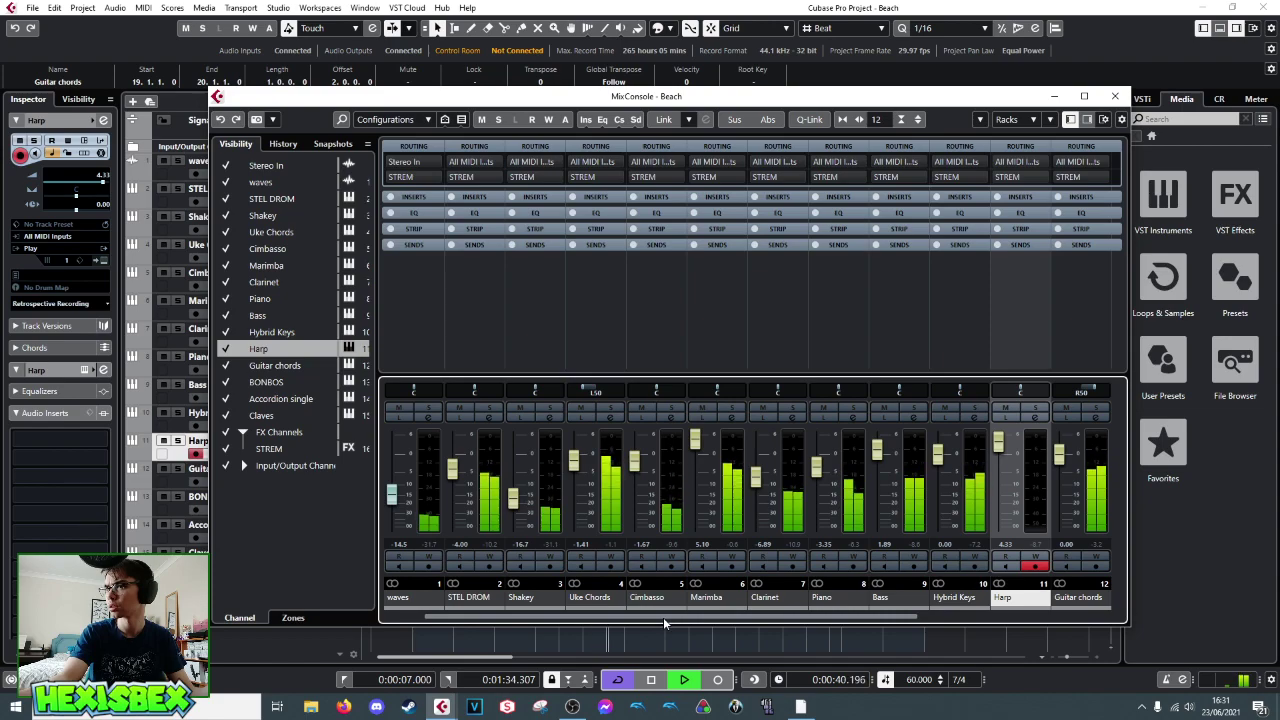
{"action": "key", "text": "space"}
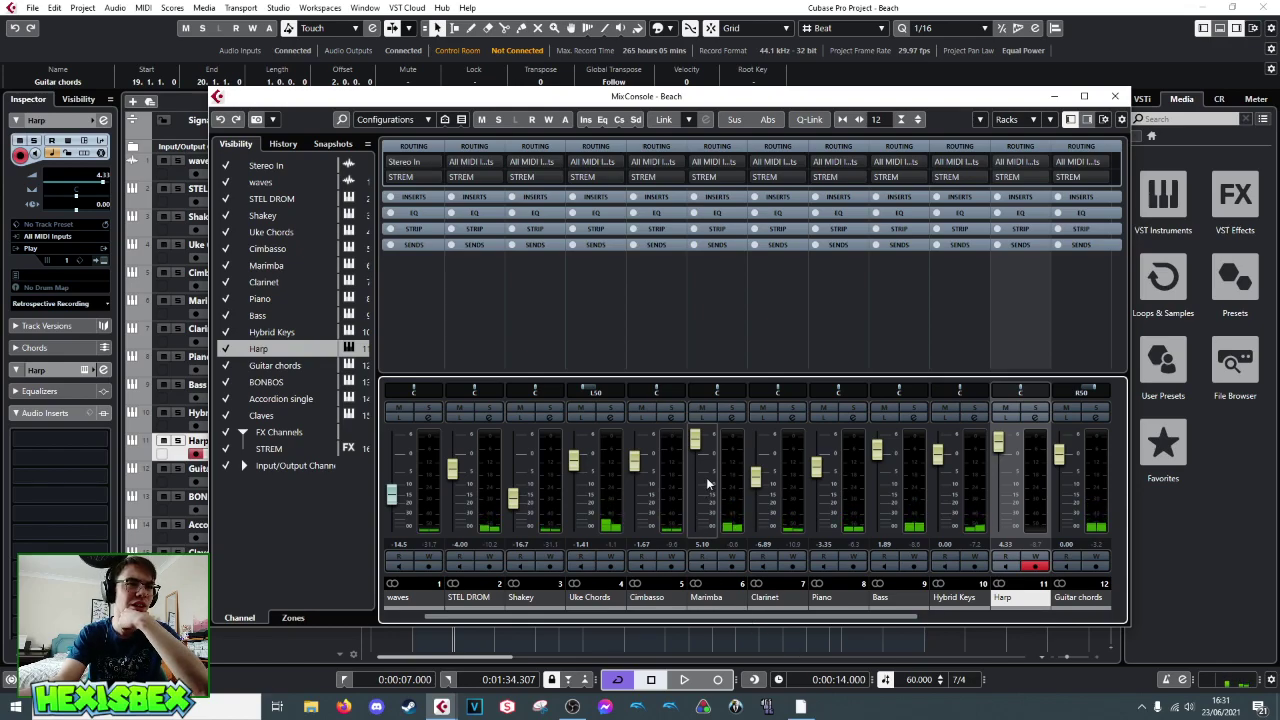
- Lower the Marimba channel's fader to 4.19 and close the MixConsole
{"action": "left_click", "coordinate": [695, 450]}
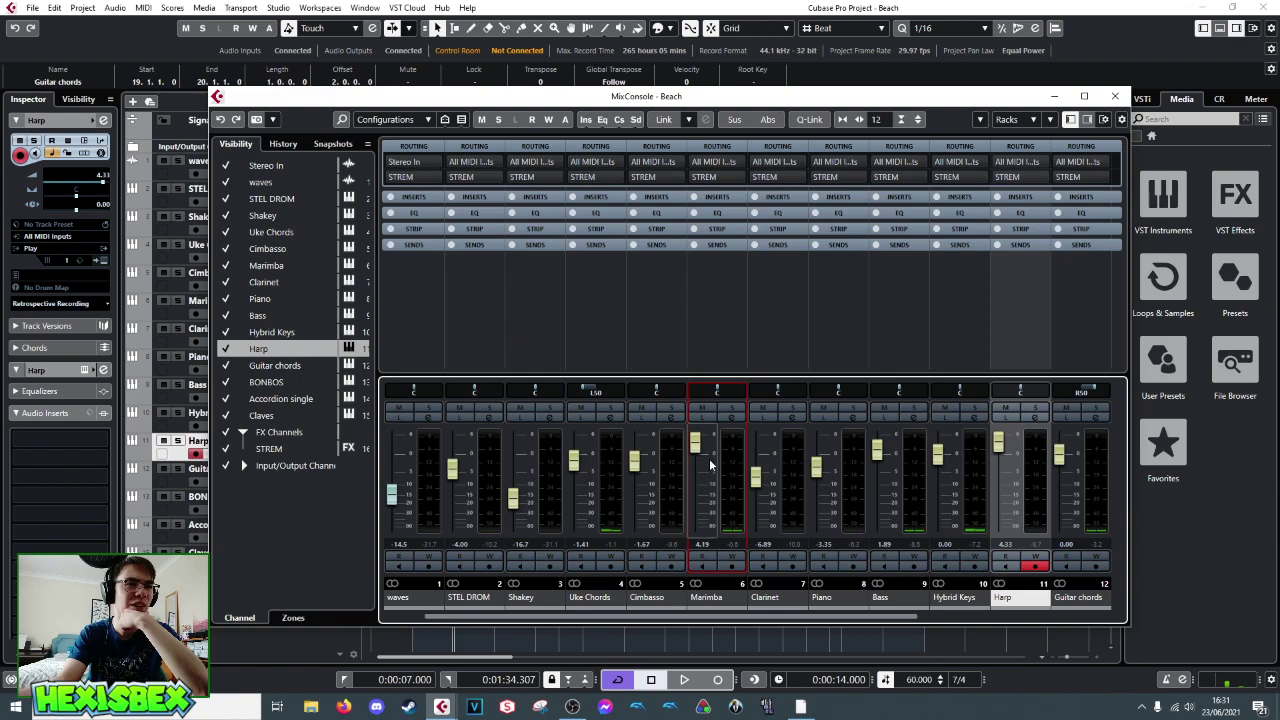
{"action": "left_click", "coordinate": [1114, 97]}
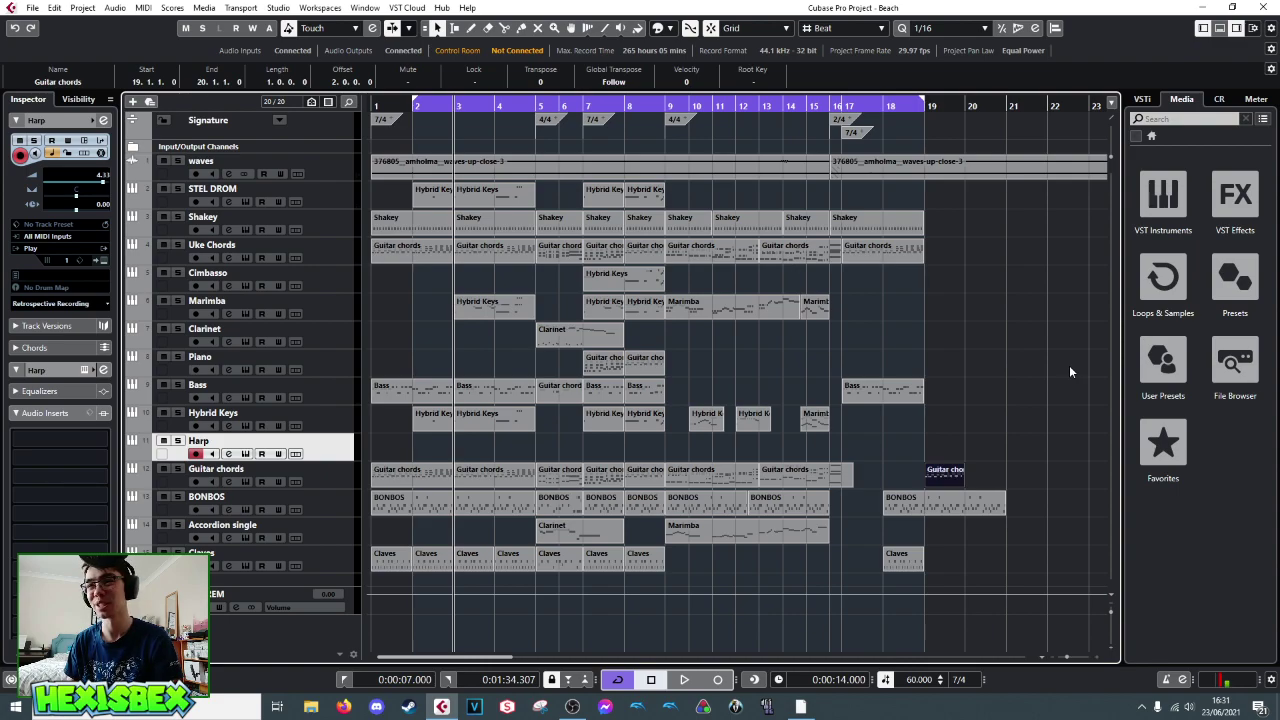
- Play from bar 3 to check the output for clipping, and reset the output clip indicator
{"action": "key", "text": "space"}
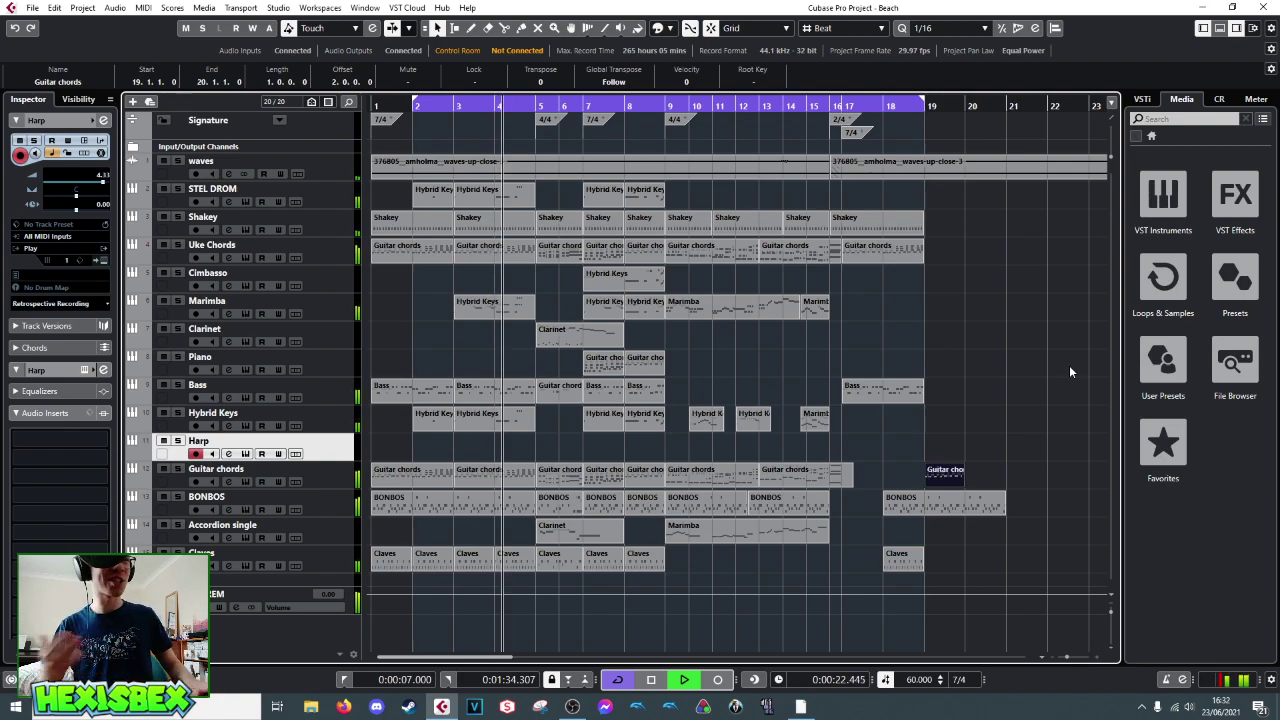
{"action": "key", "text": "space"}
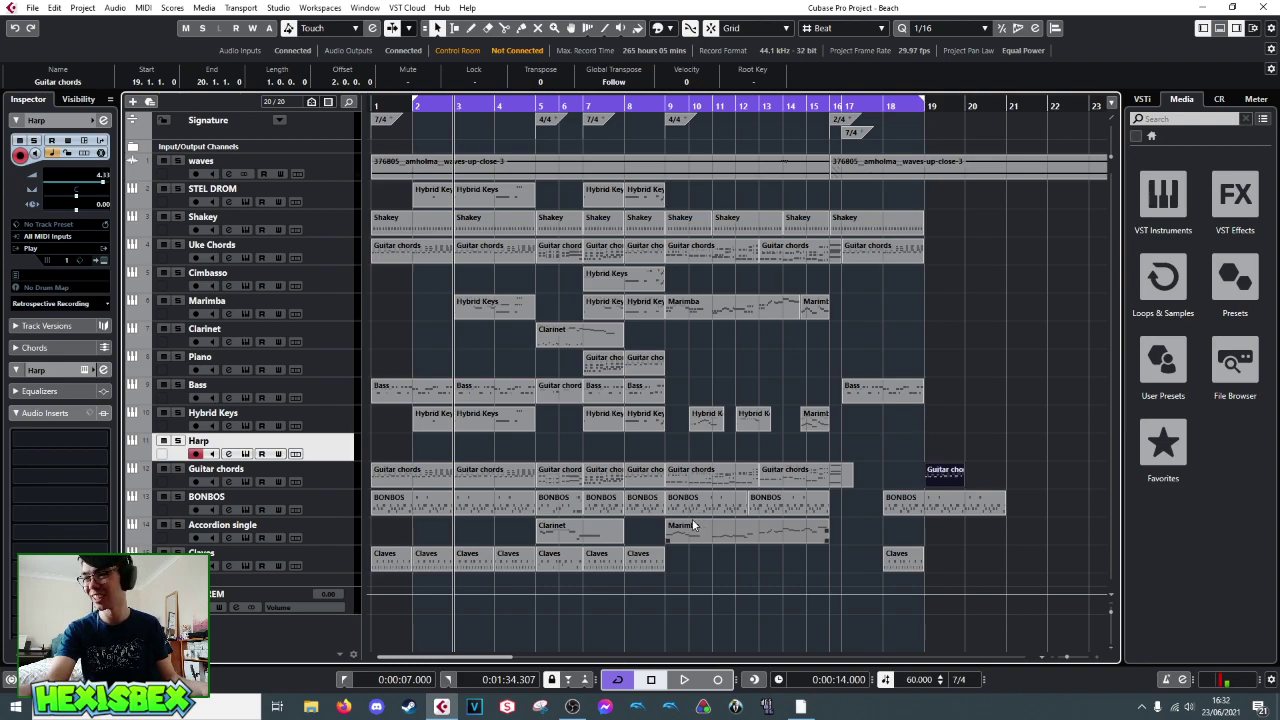
{"action": "left_click", "coordinate": [1222, 681]}
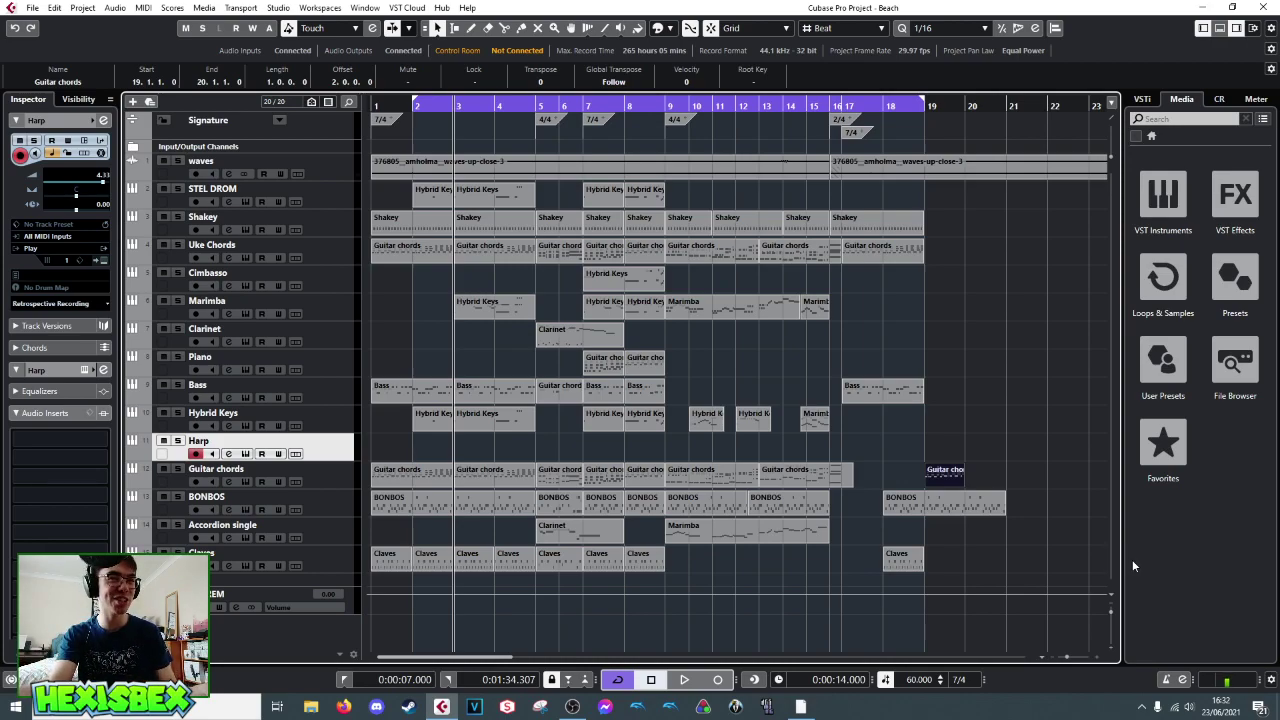
- Play the arrangement from bar 2 to review the full mix
{"action": "left_click", "coordinate": [414, 106]}
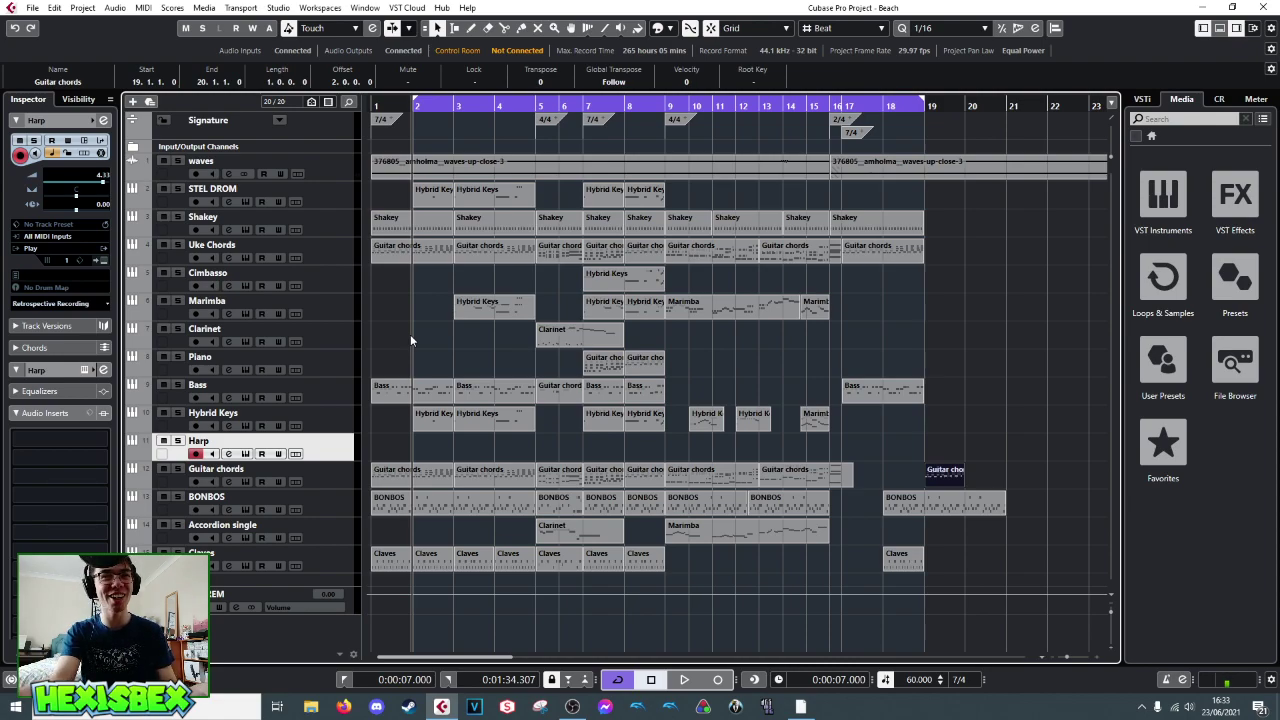
{"action": "key", "text": "space"}
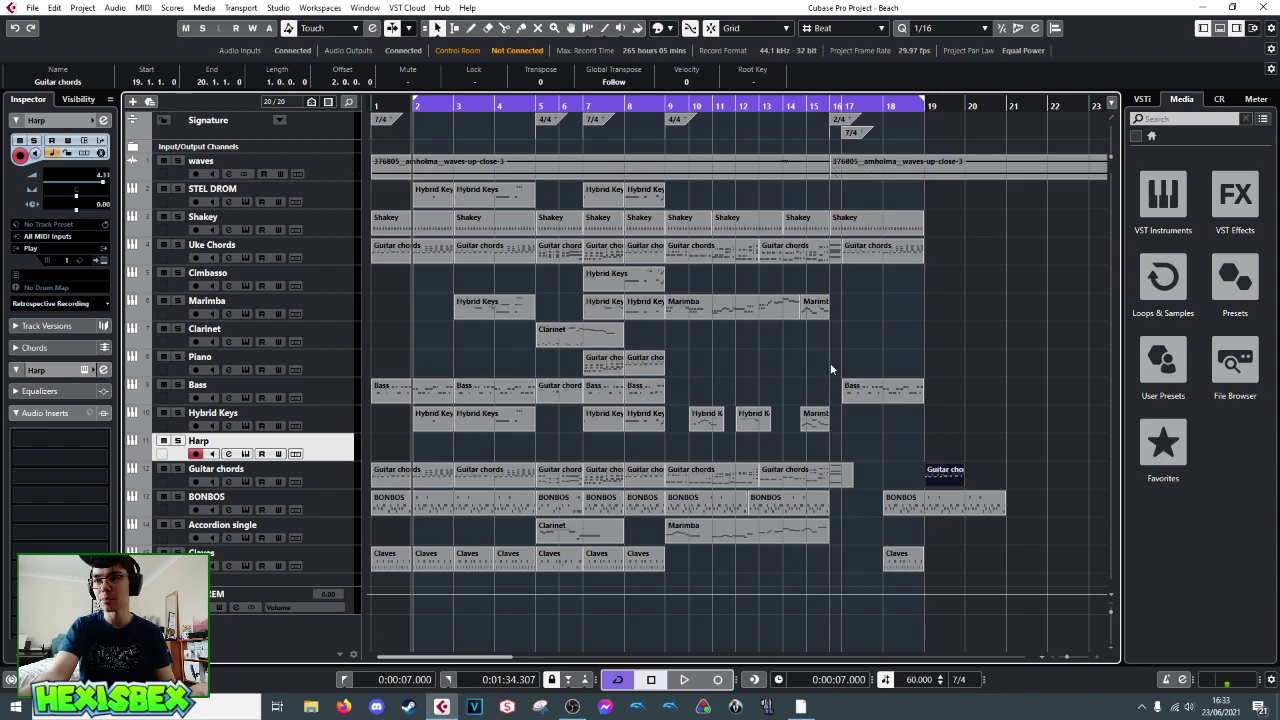
{"action": "key", "text": "space"}
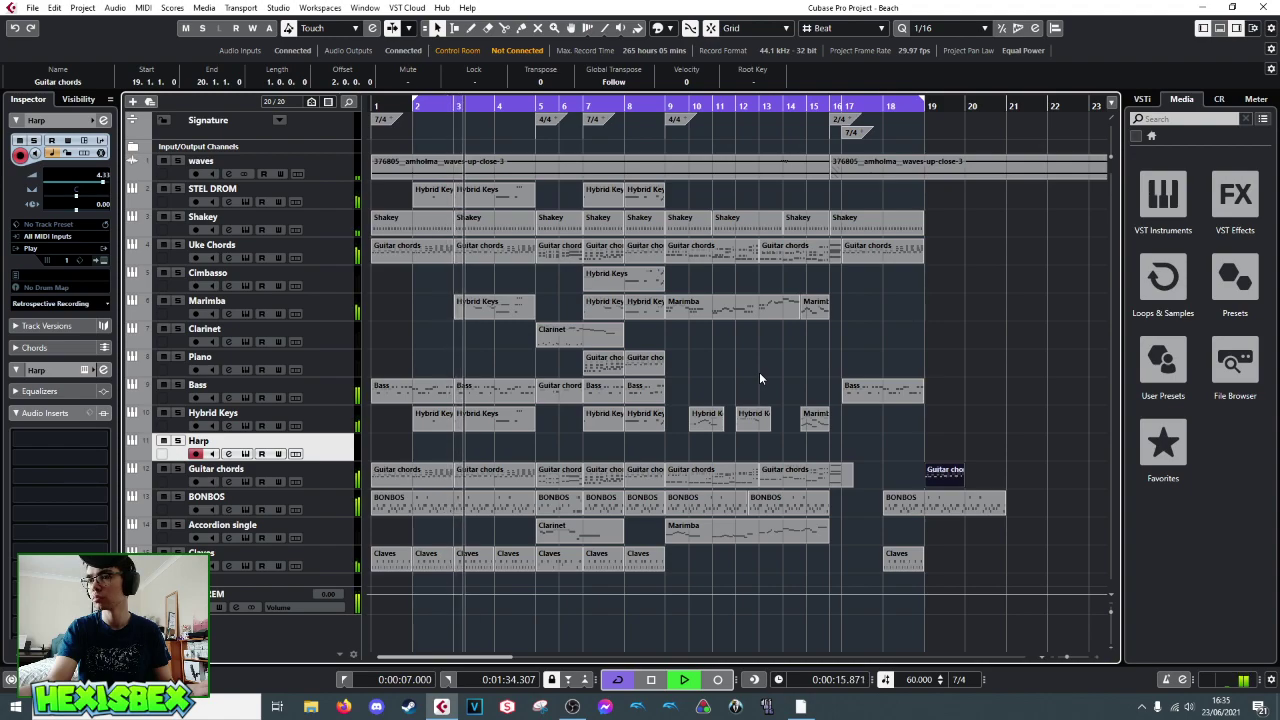
{"action": "key", "text": "space"}
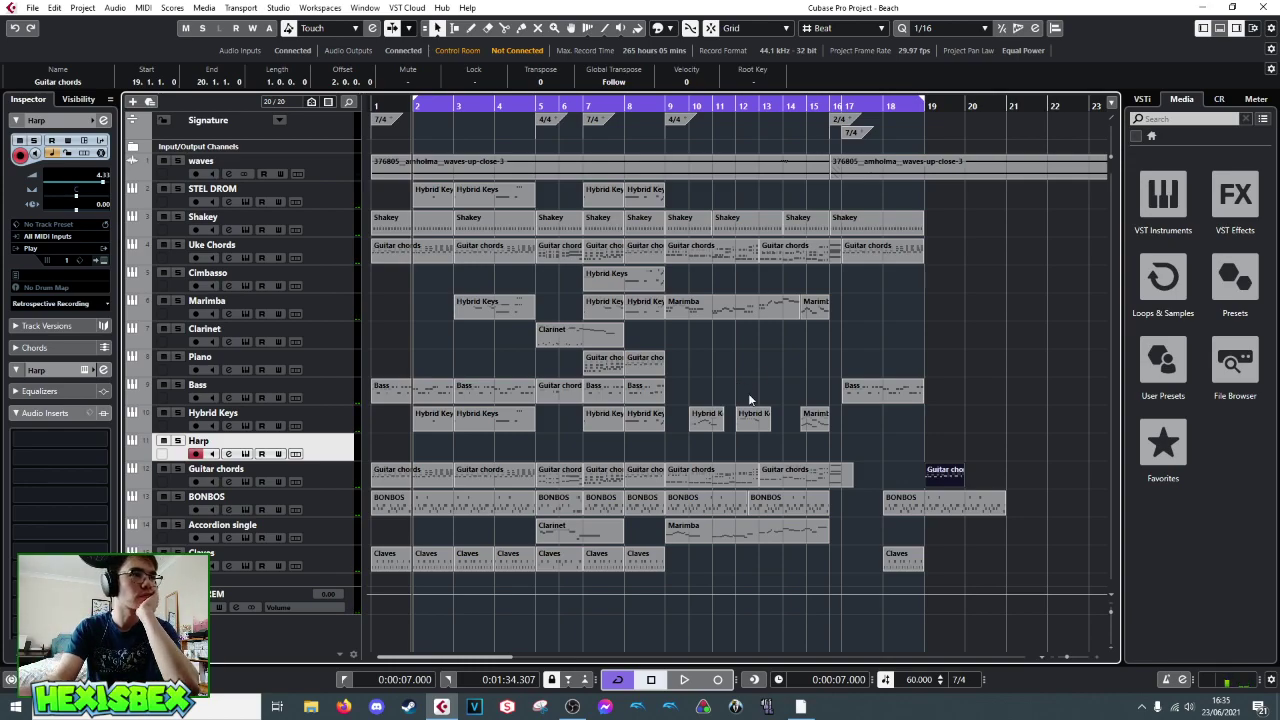
- Select the STEL DROM track and play the arrangement from bar 9
{"action": "left_click", "coordinate": [340, 179]}
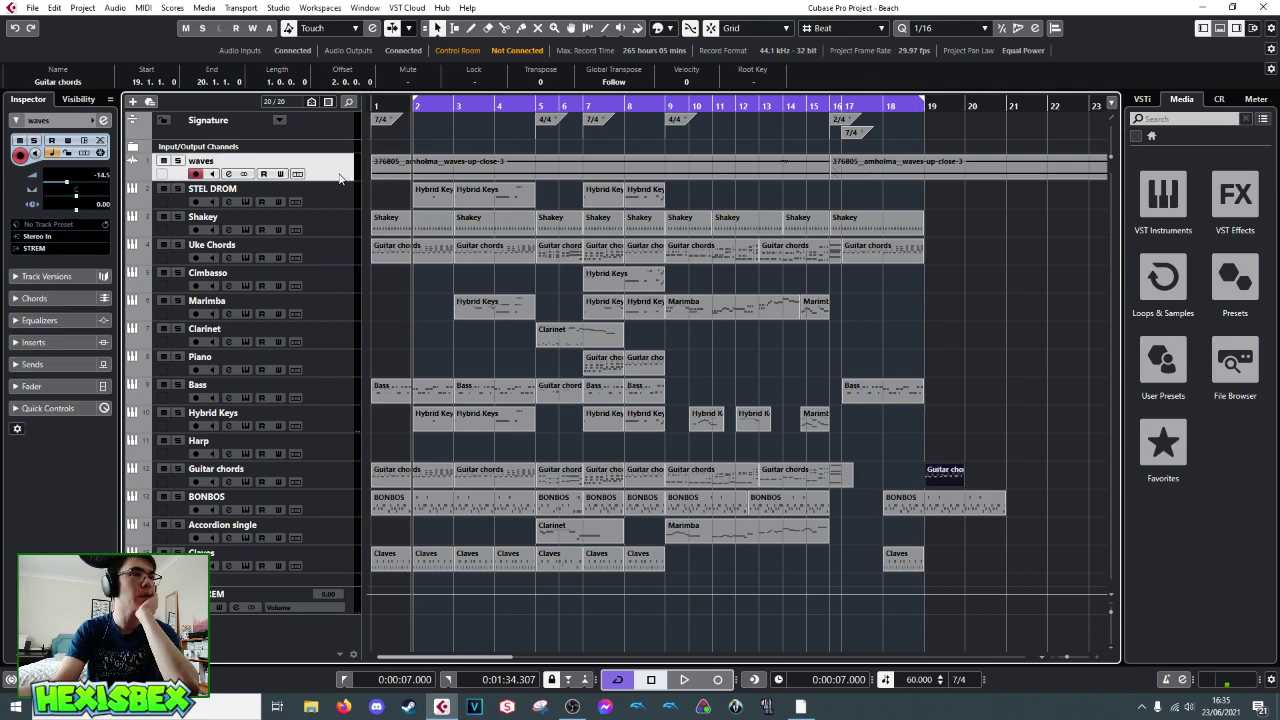
{"action": "left_click", "coordinate": [28, 8]}
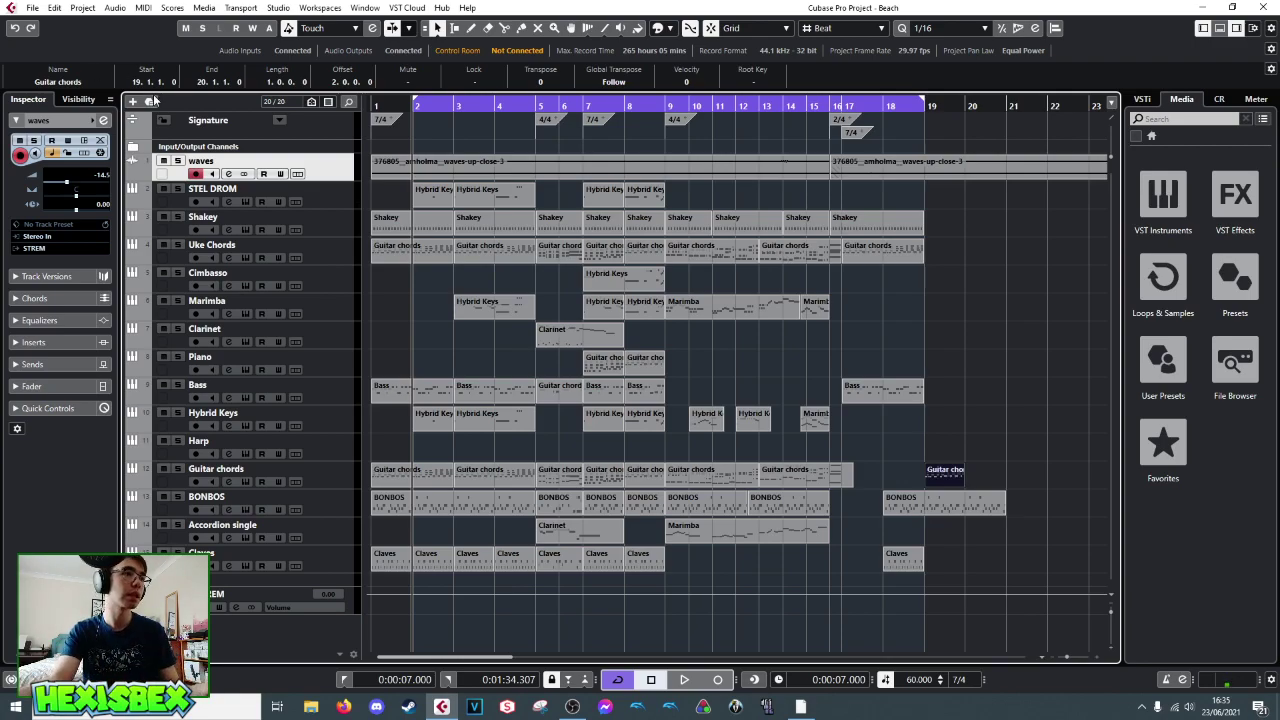
{"action": "left_click", "coordinate": [325, 203]}
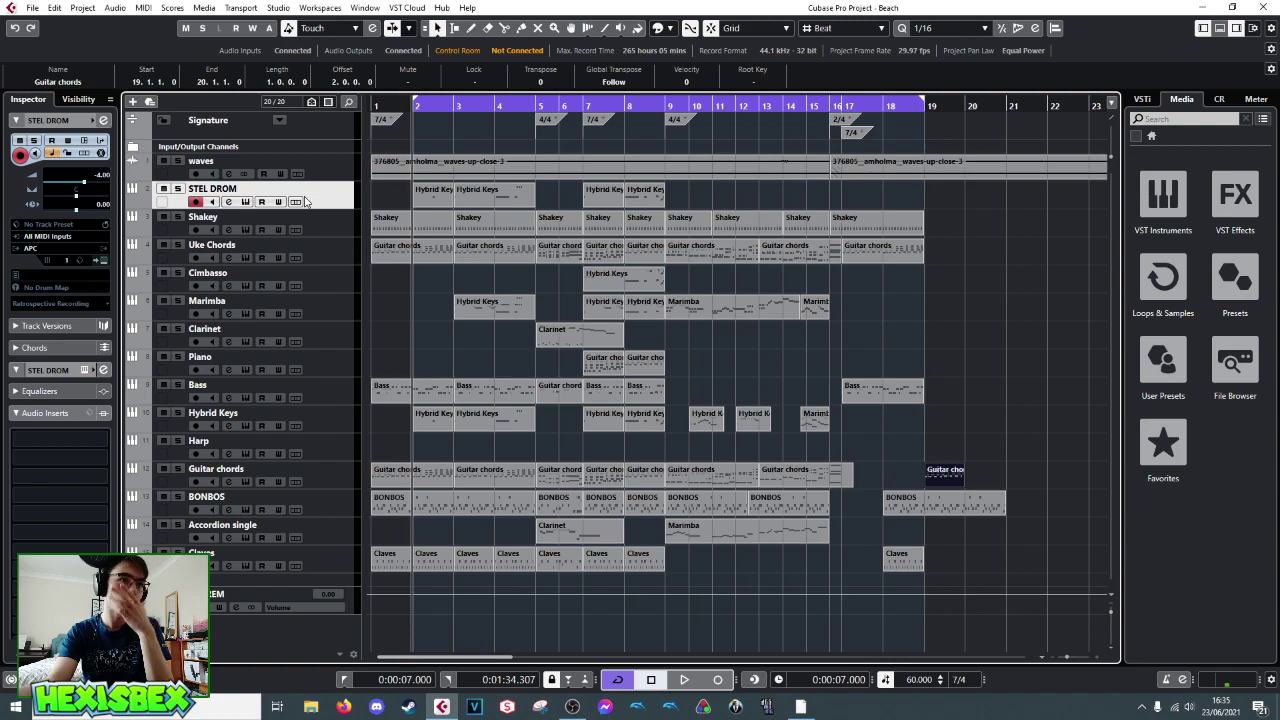
{"action": "left_click", "coordinate": [666, 104]}
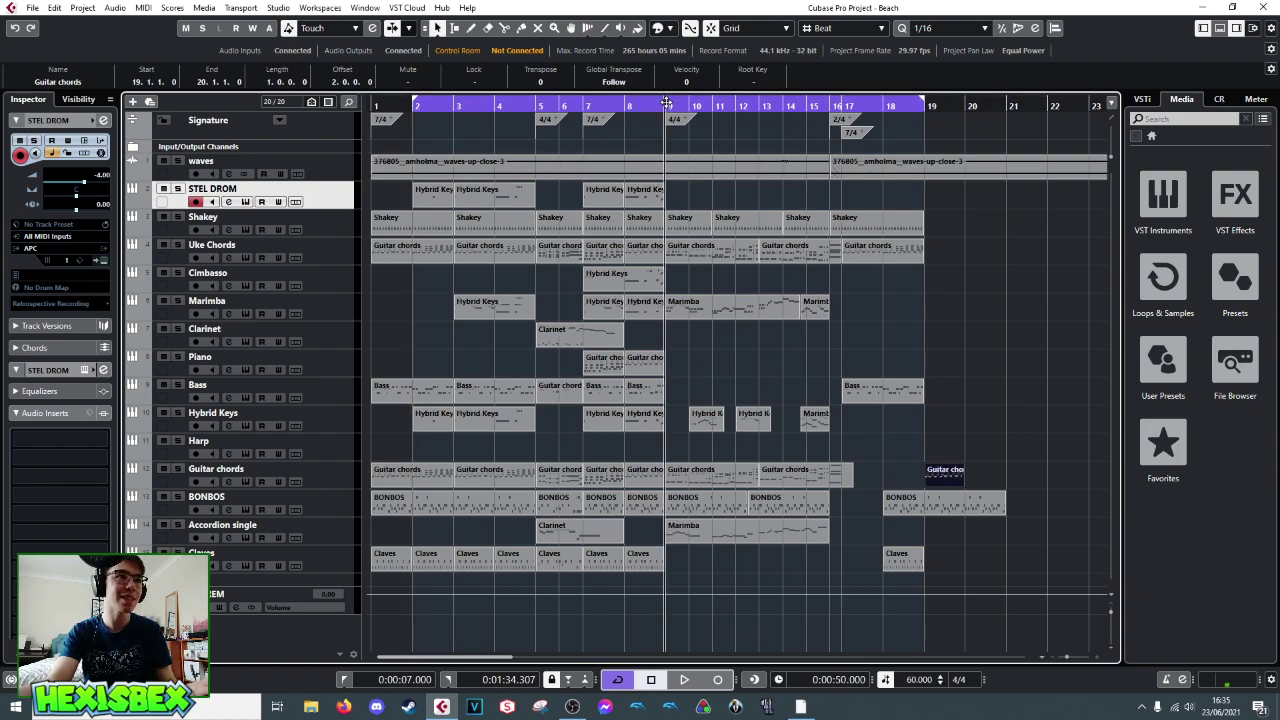
{"action": "key", "text": "space"}
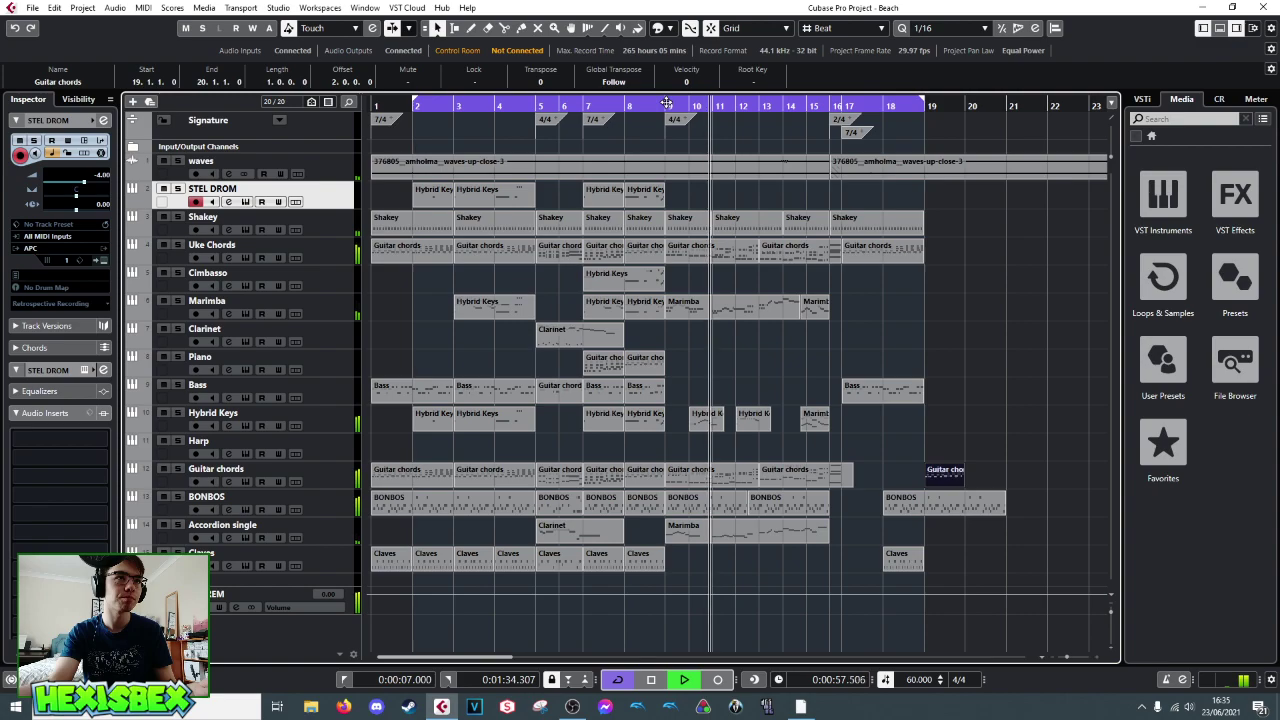
{"action": "key", "text": "space"}
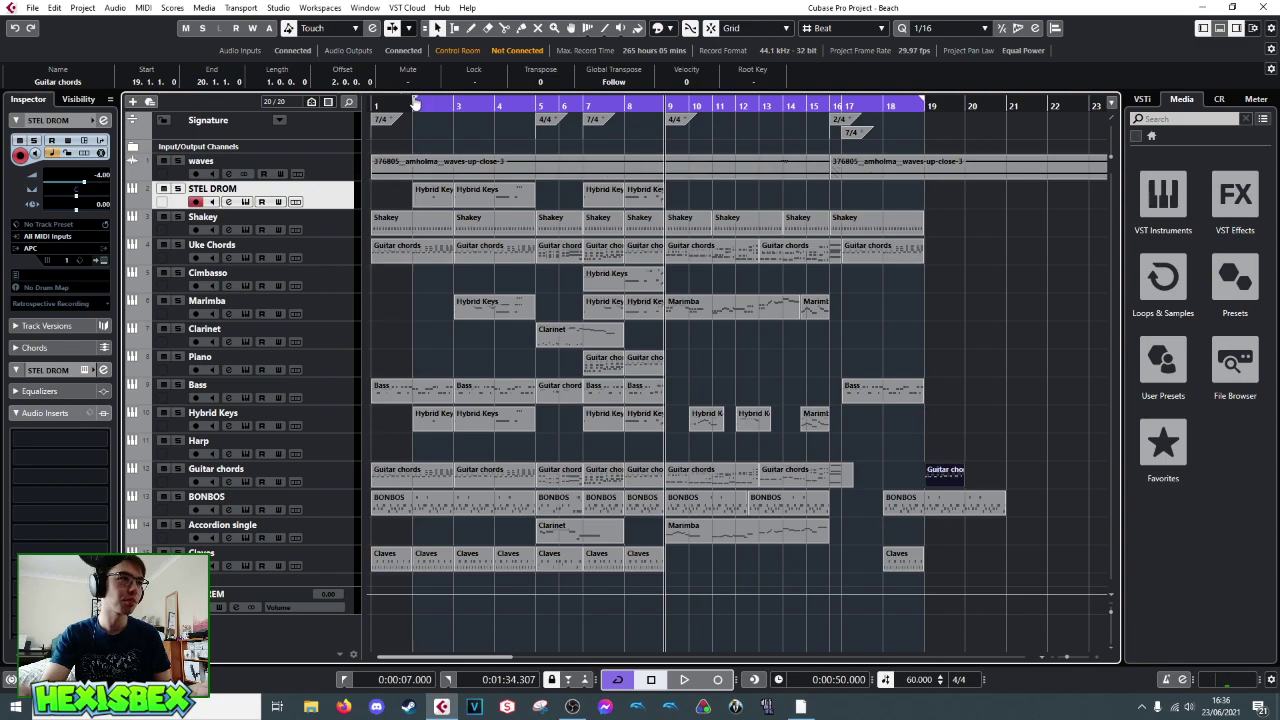
- Name the audio mixdown Beach, select STEL DROM as its export channel, and close the export settings
{"action": "left_click", "coordinate": [33, 7]}
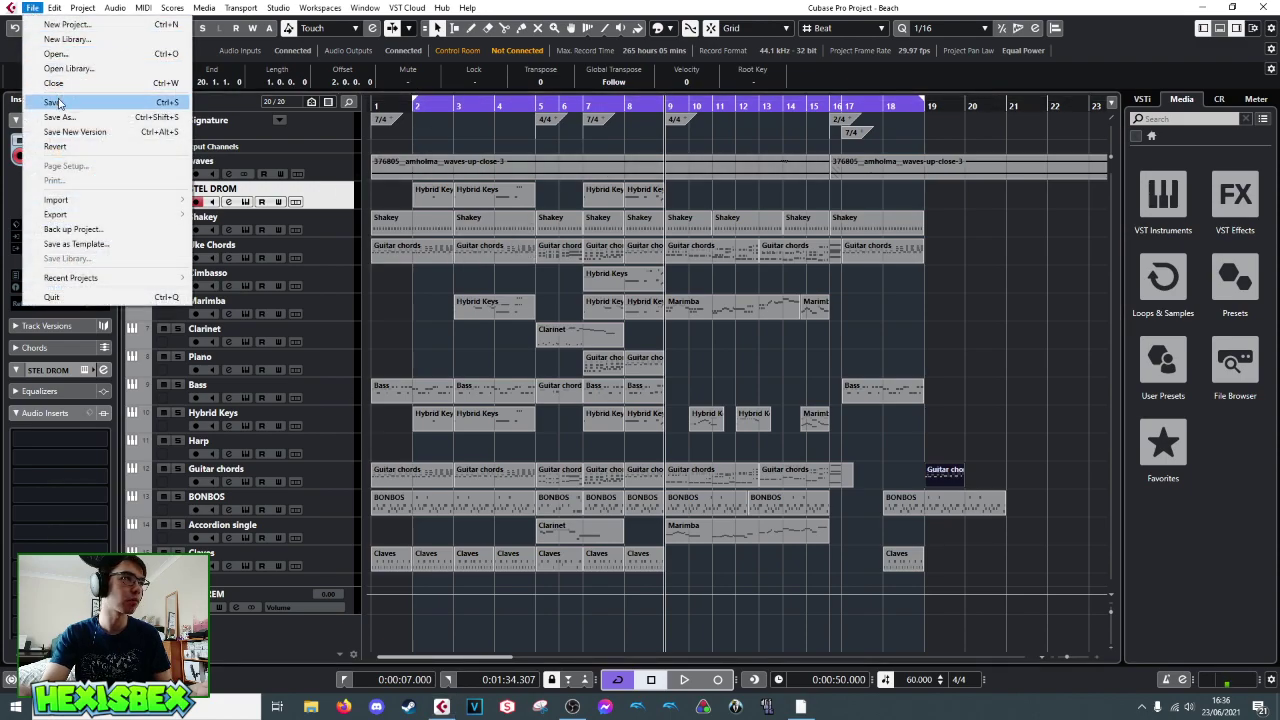
{"action": "key", "text": "Escape"}
{"action": "left_click", "coordinate": [35, 8]}
{"action": "mouse_move", "coordinate": [103, 216]}
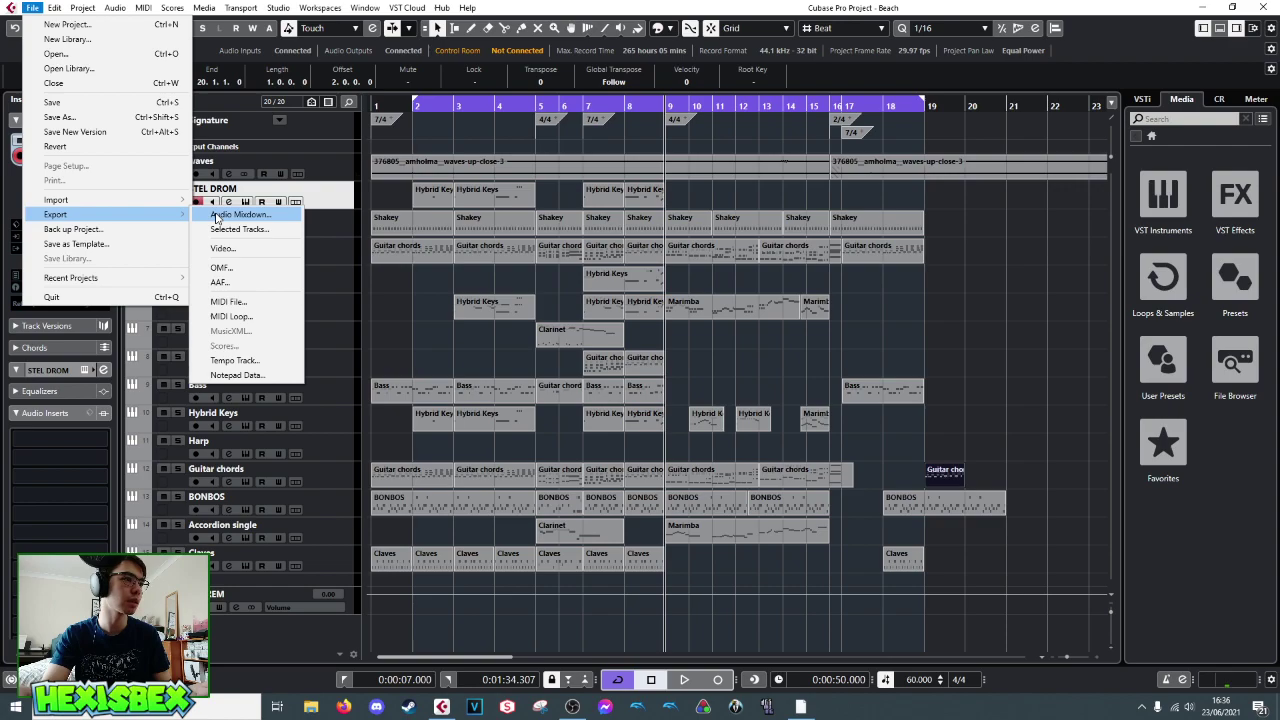
{"action": "left_click", "coordinate": [216, 216]}
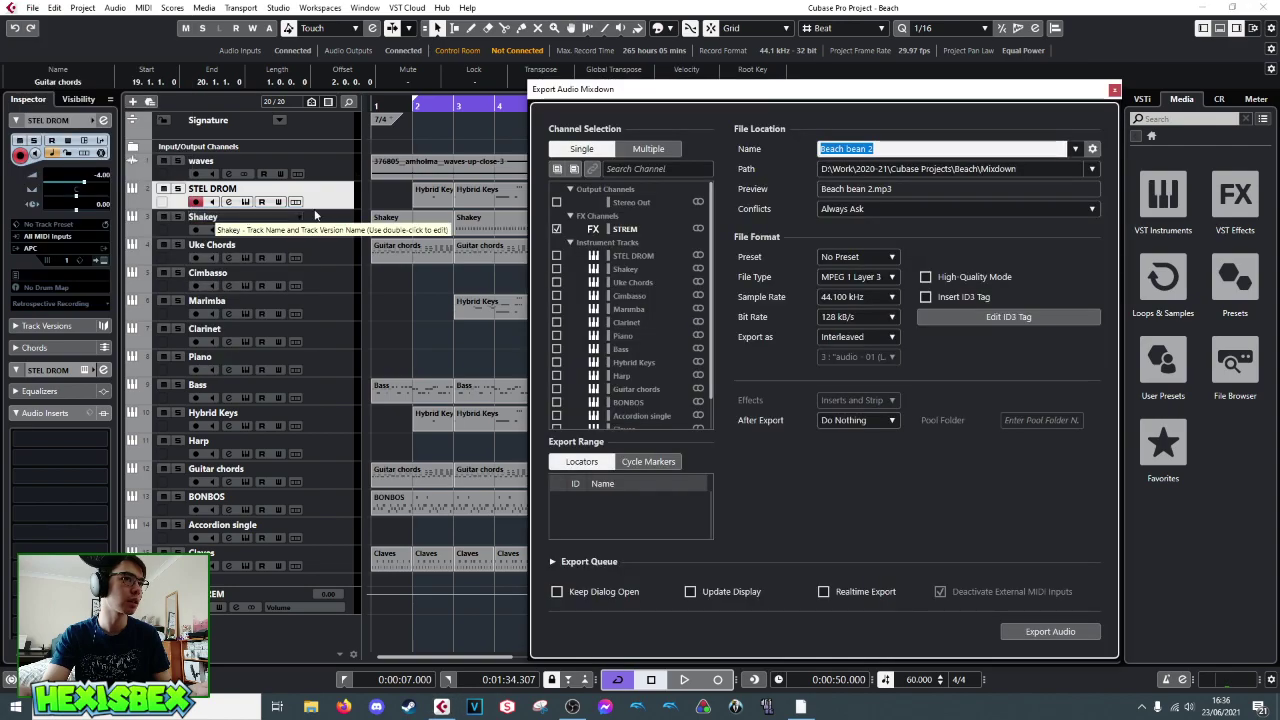
{"action": "left_click_drag", "start_coordinate": [800, 90], "coordinate": [664, 88]}
{"action": "key", "text": "BackSpace"}
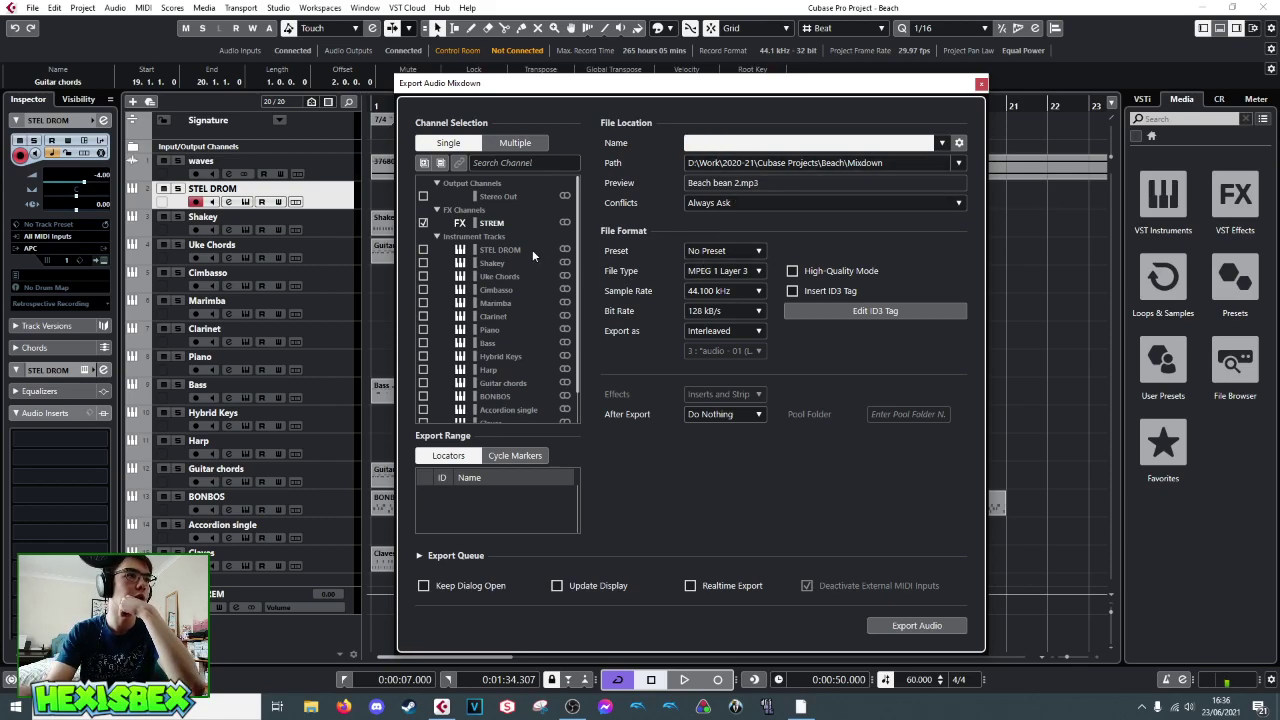
{"action": "left_click", "coordinate": [423, 250]}
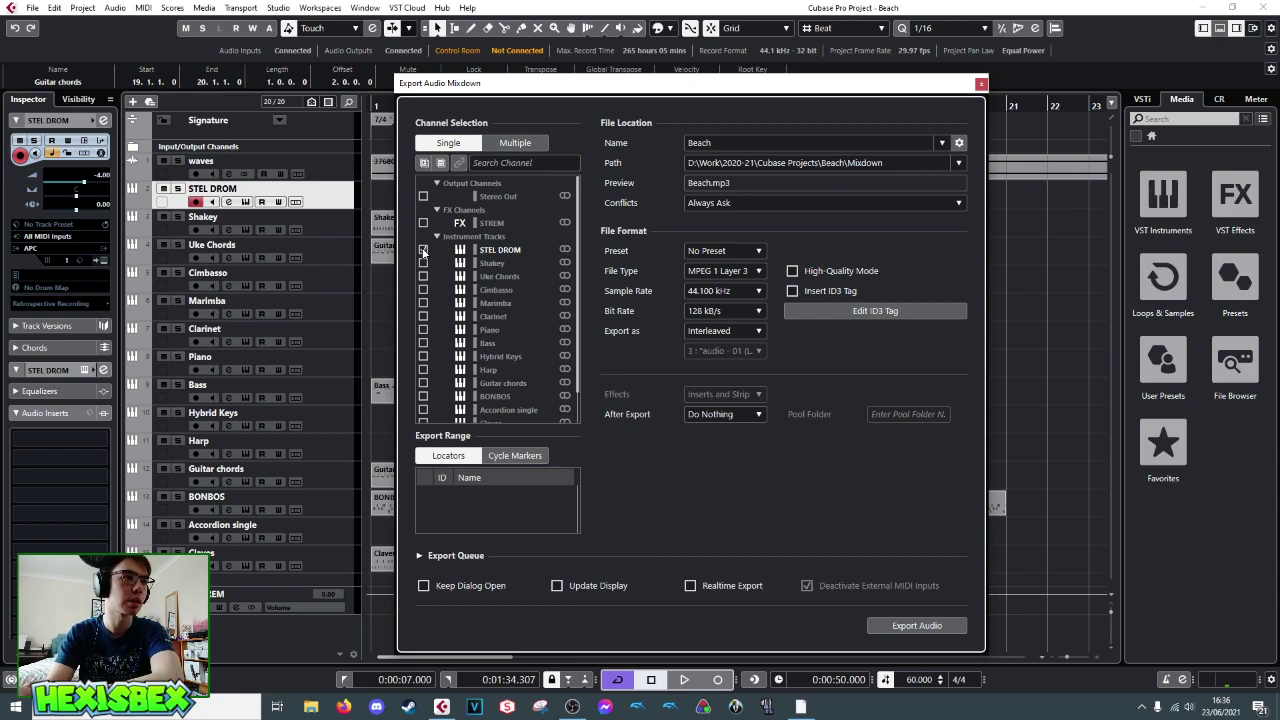
{"action": "left_click", "coordinate": [982, 86]}
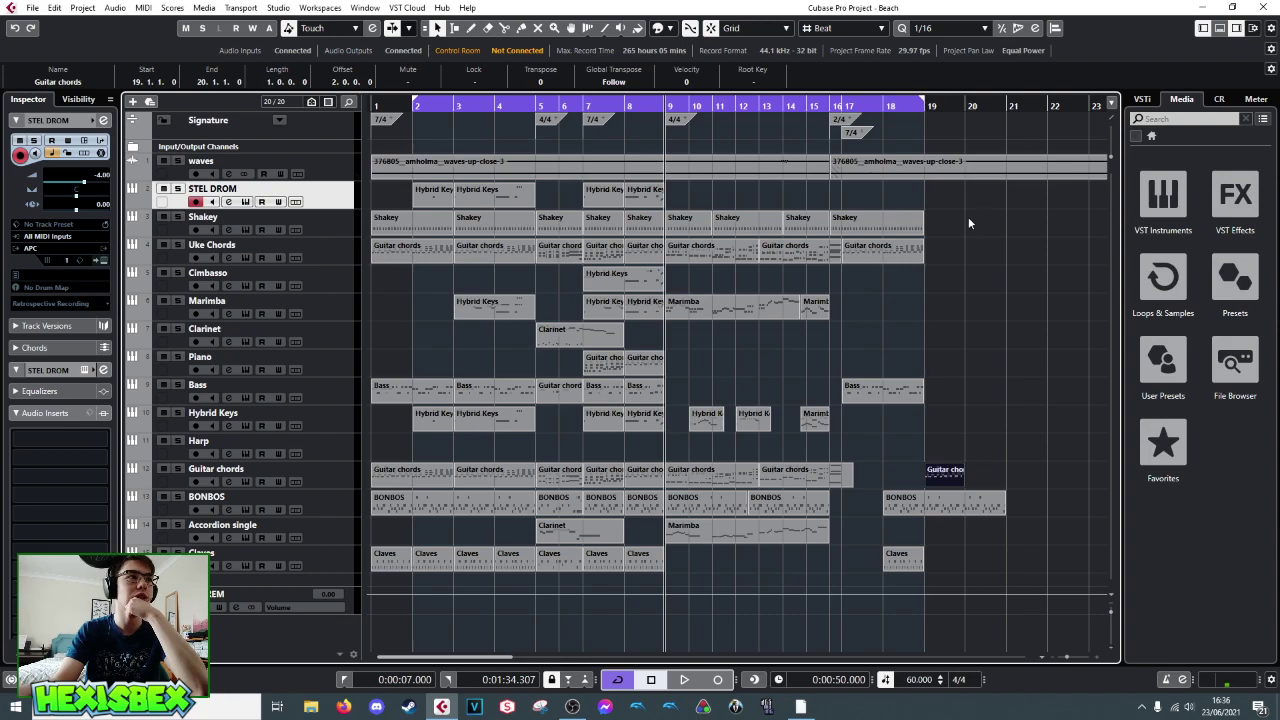
- Extend the locator range back to bar 1 and save the project with the waves track selected
{"action": "left_click_drag", "start_coordinate": [416, 104], "coordinate": [368, 100]}
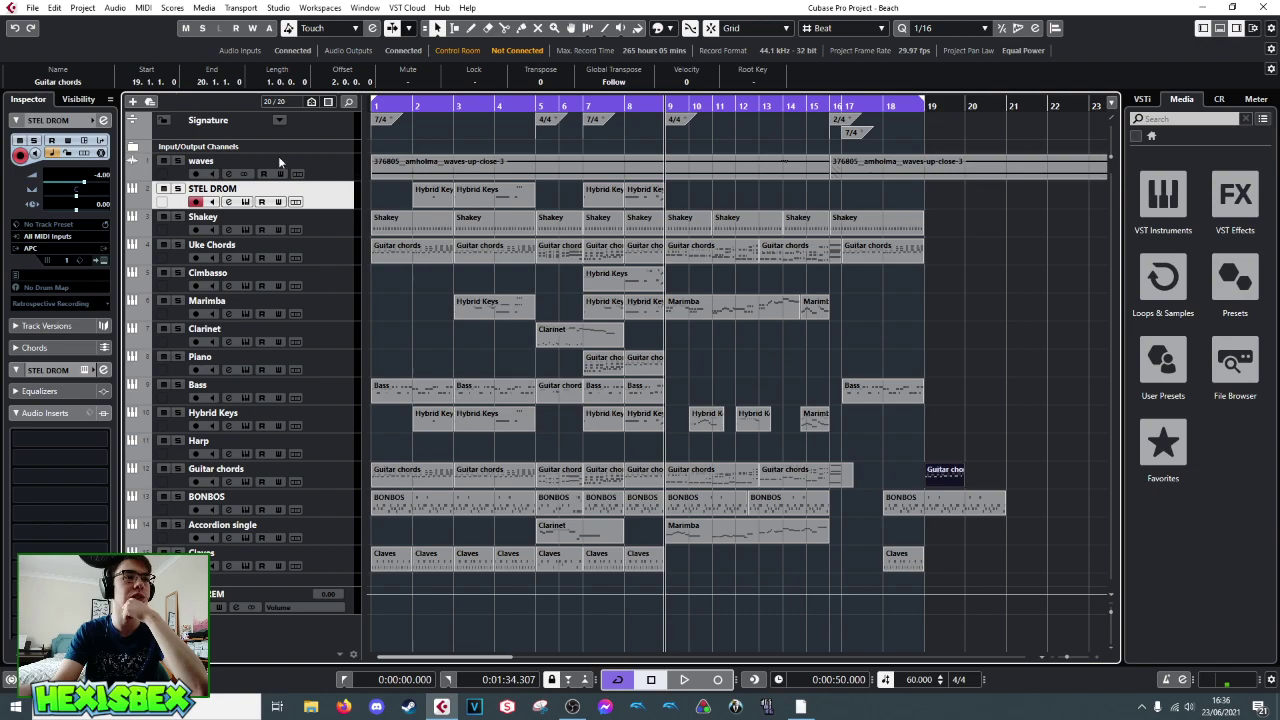
{"action": "left_click", "coordinate": [923, 104]}
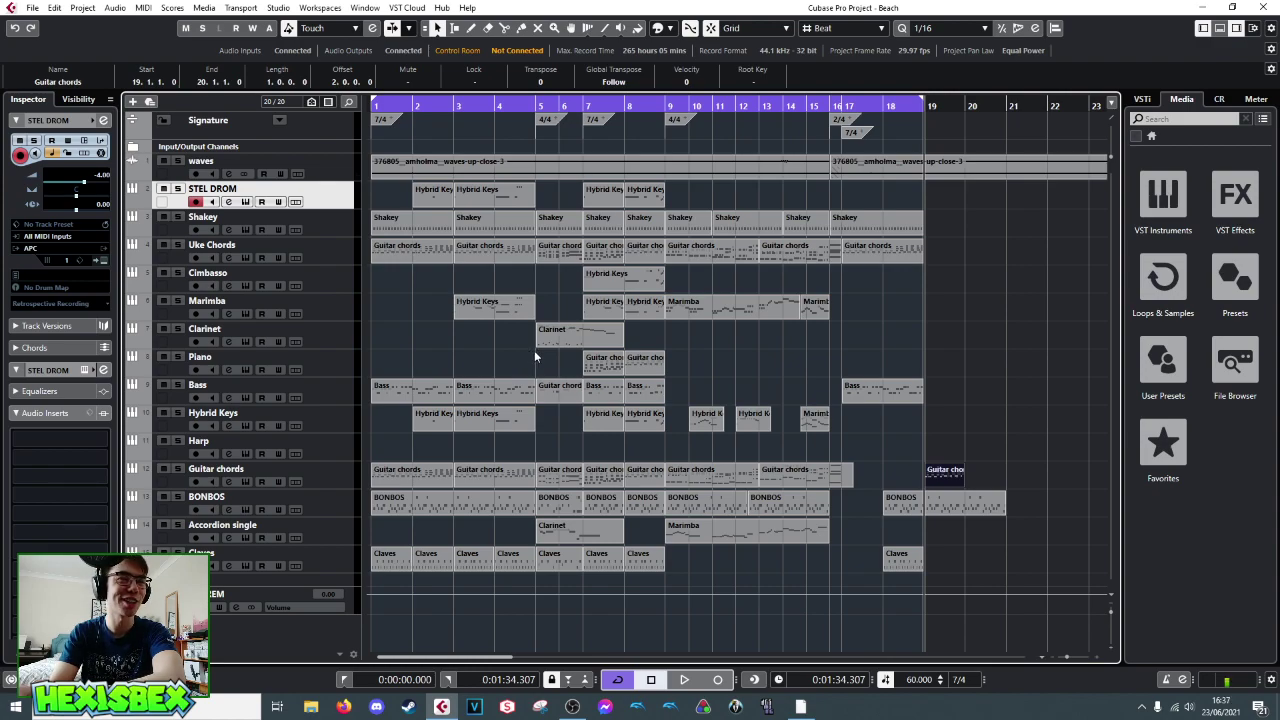
{"action": "left_click", "coordinate": [331, 173]}
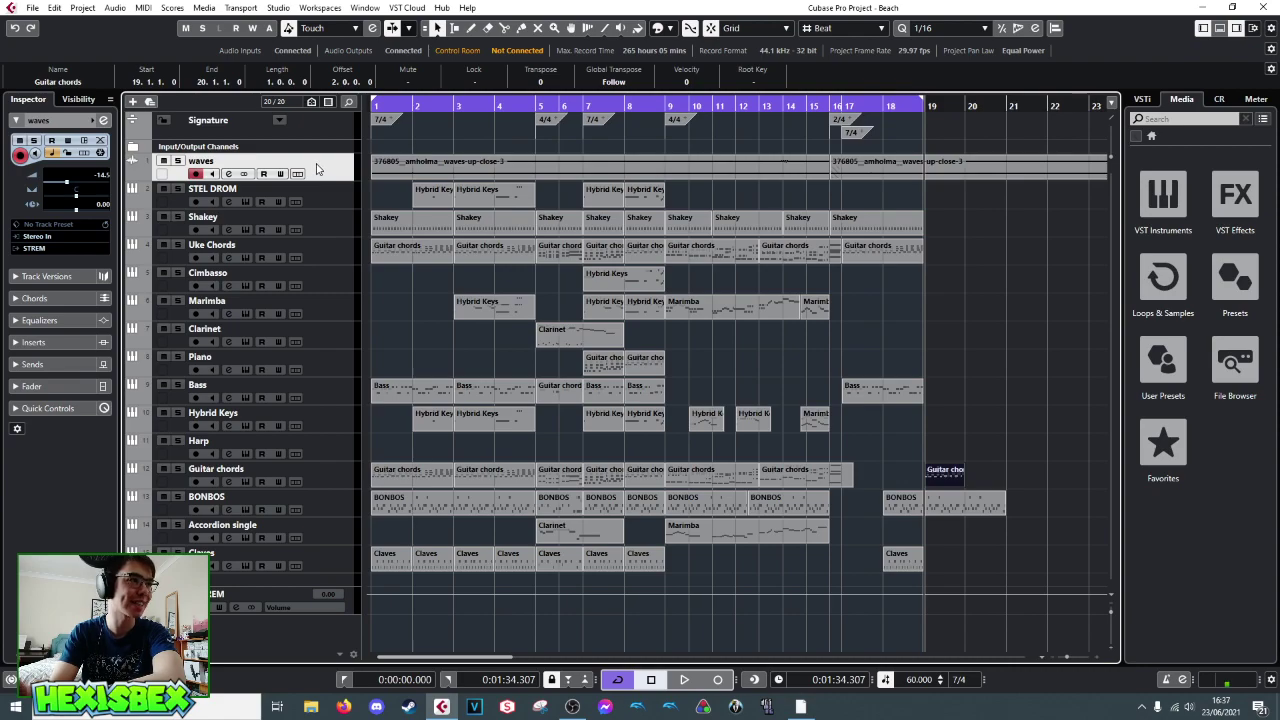
{"action": "left_click", "coordinate": [32, 7]}
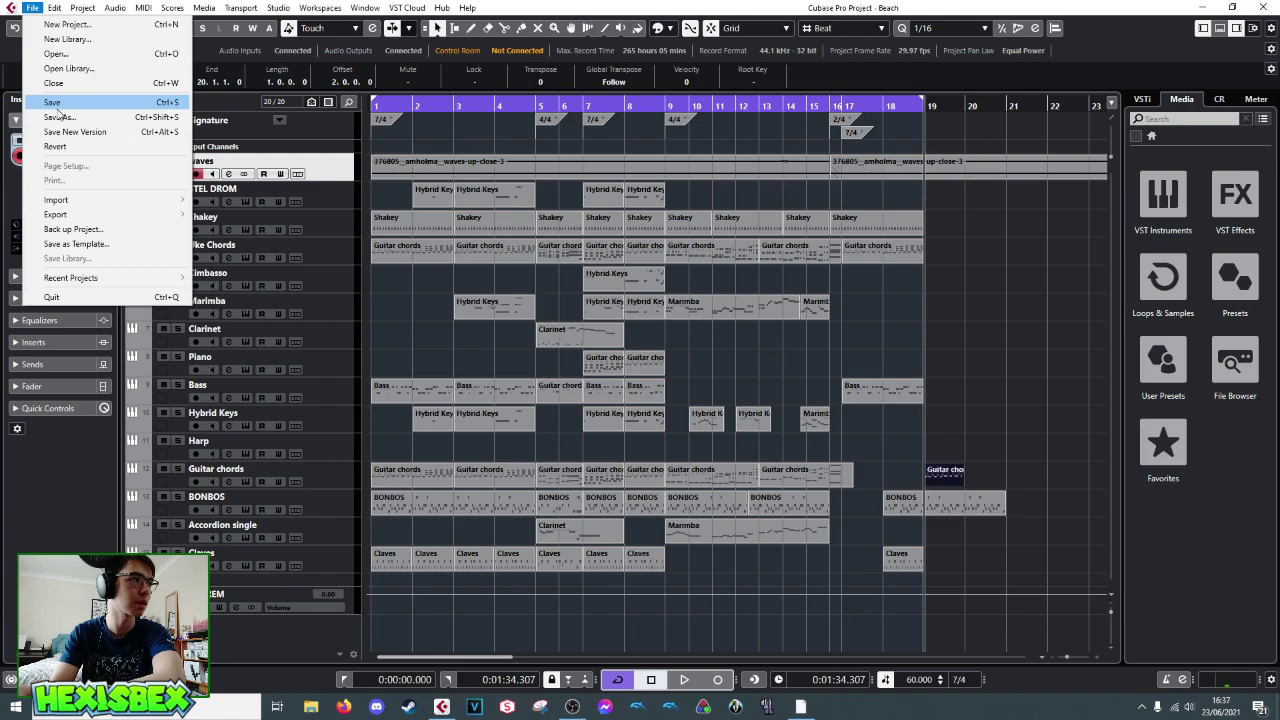
{"action": "left_click", "coordinate": [52, 103]}
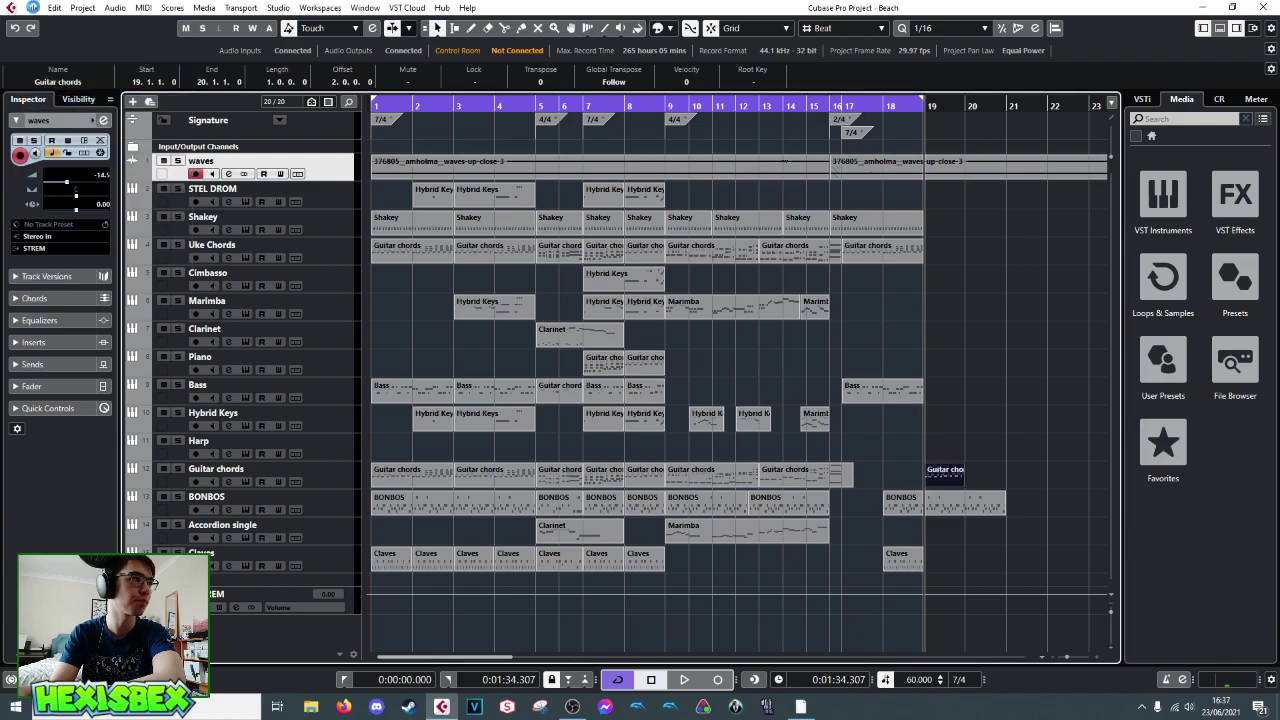
{"action": "left_click", "coordinate": [32, 7]}
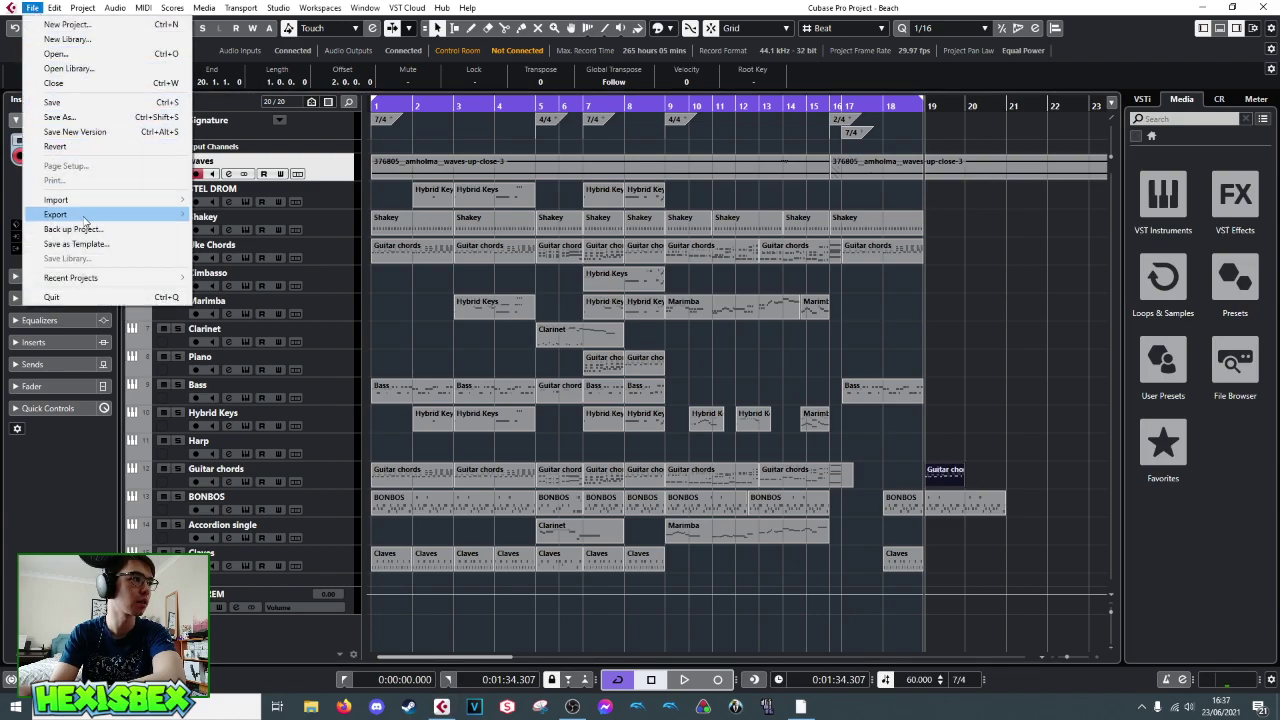
{"action": "mouse_move", "coordinate": [85, 216]}
{"action": "left_click", "coordinate": [228, 229]}
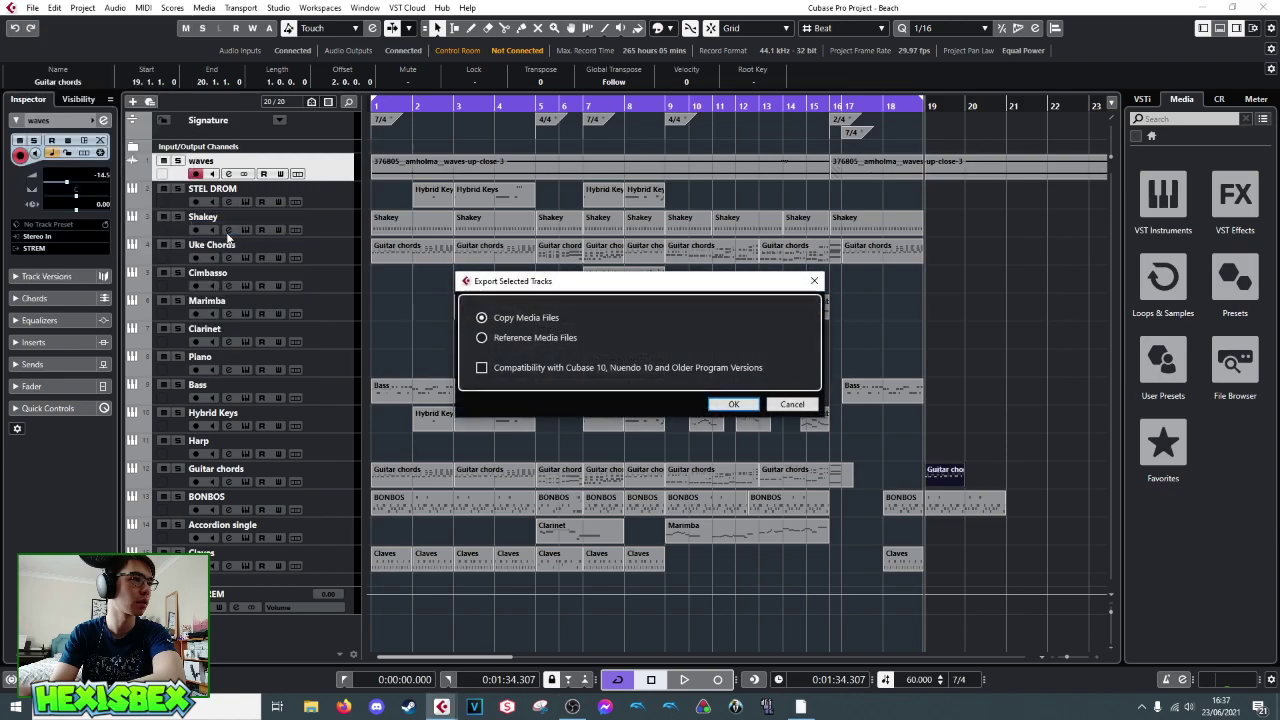
{"action": "left_click", "coordinate": [809, 405]}
- Open the audio mixdown export settings for the project
{"action": "left_click", "coordinate": [32, 7]}
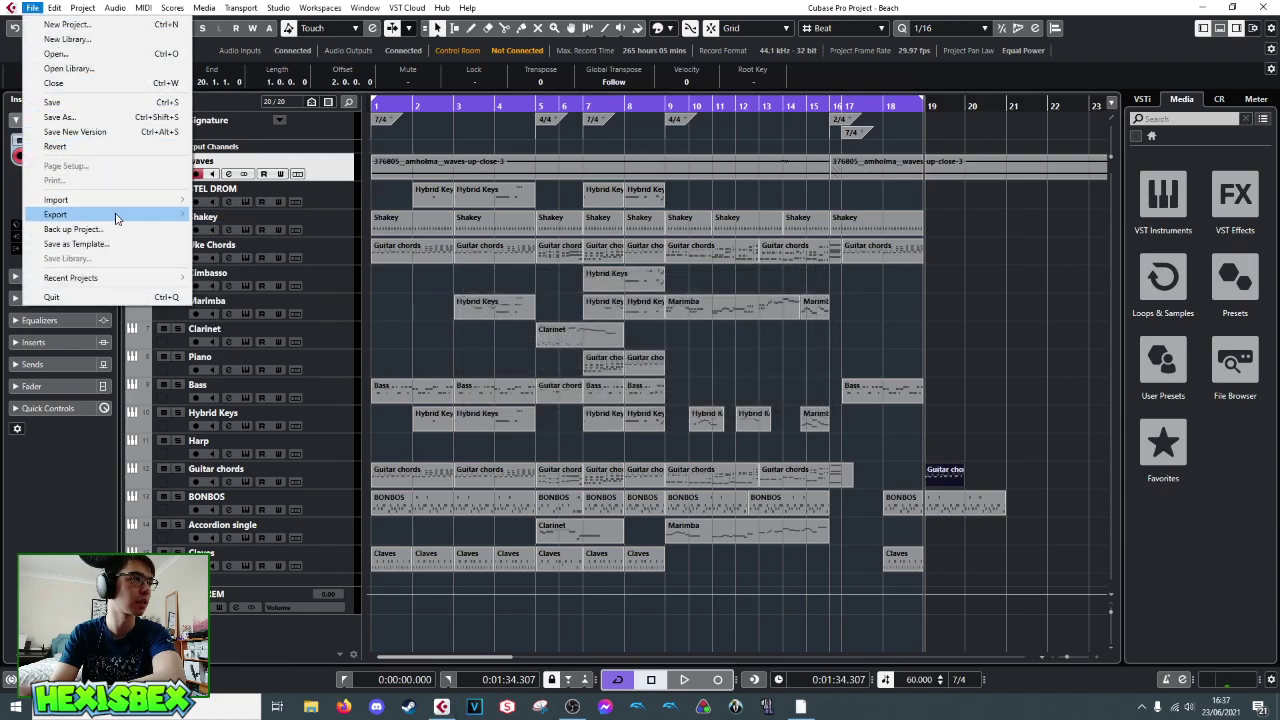
{"action": "mouse_move", "coordinate": [117, 218]}
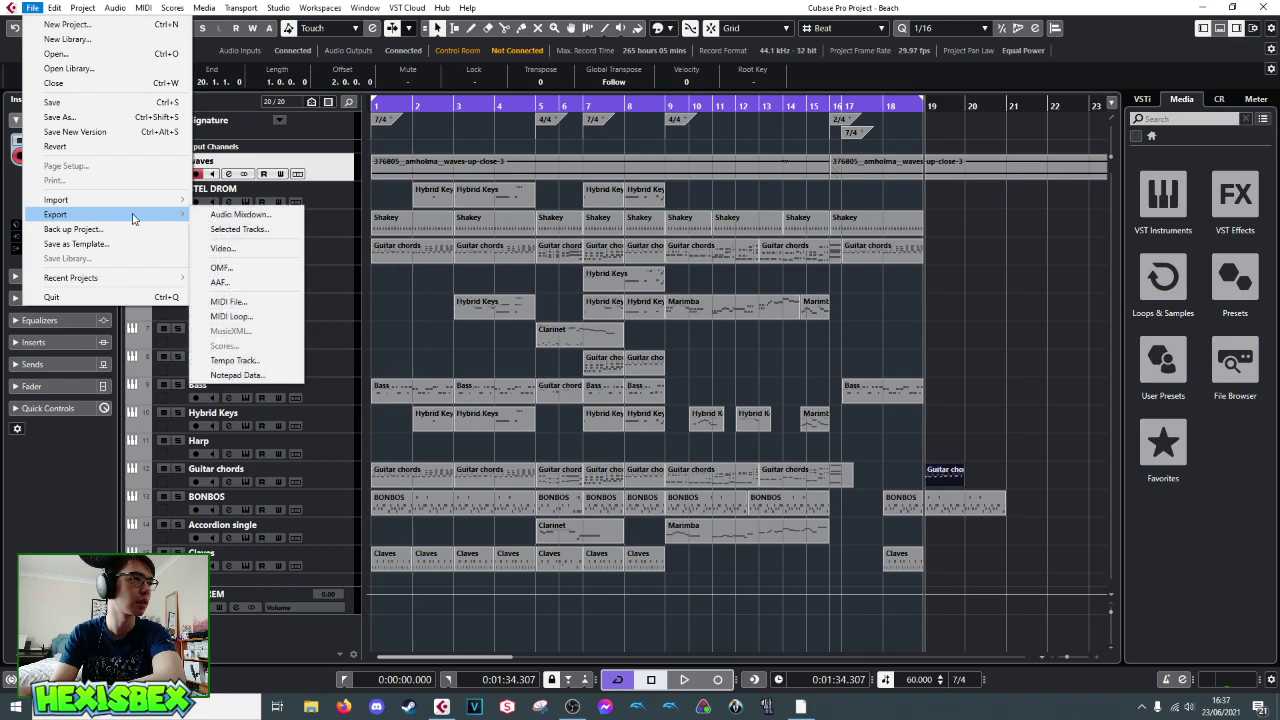
{"action": "left_click", "coordinate": [230, 216]}
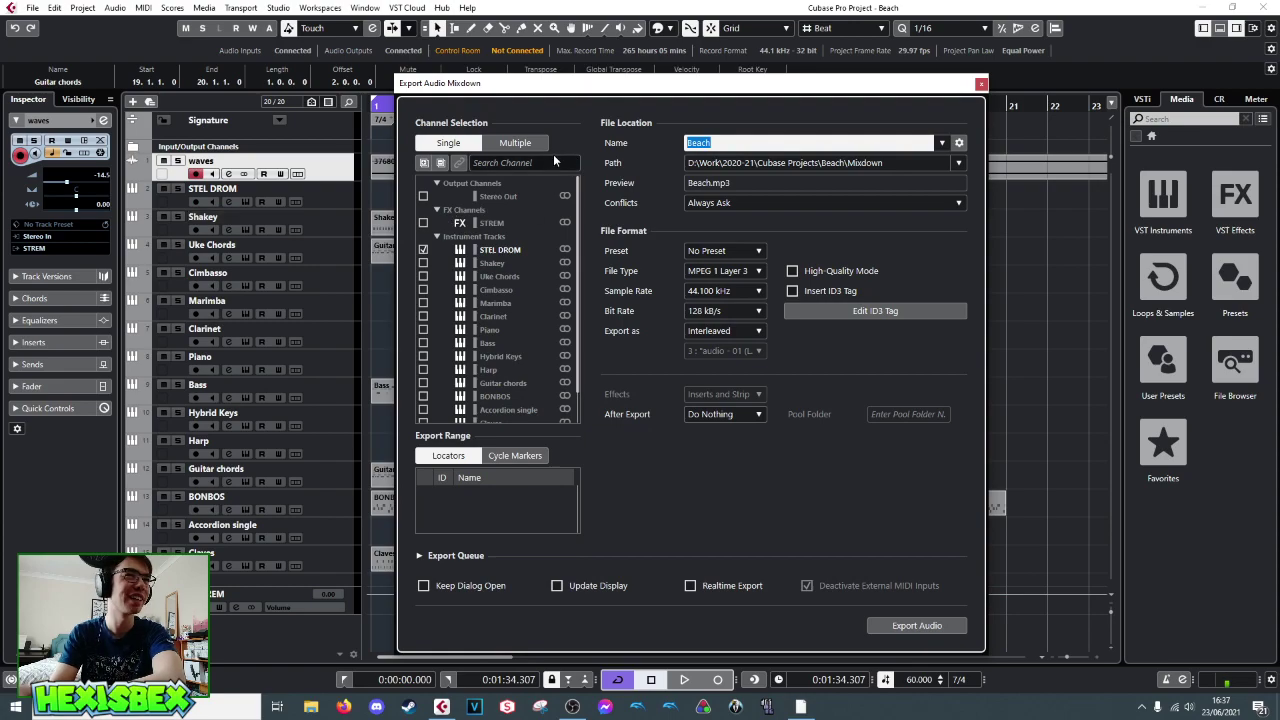
{"action": "left_click", "coordinate": [501, 146]}
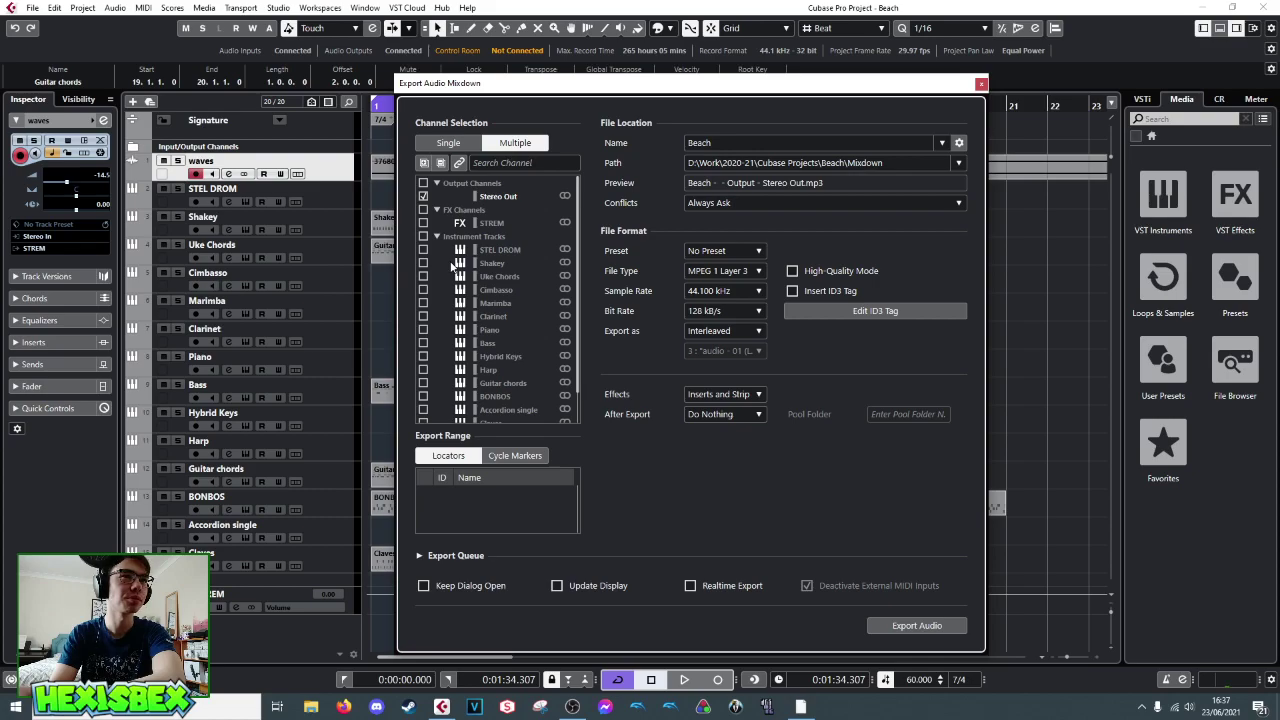
{"action": "left_click", "coordinate": [423, 249]}
{"action": "left_click", "coordinate": [423, 263]}
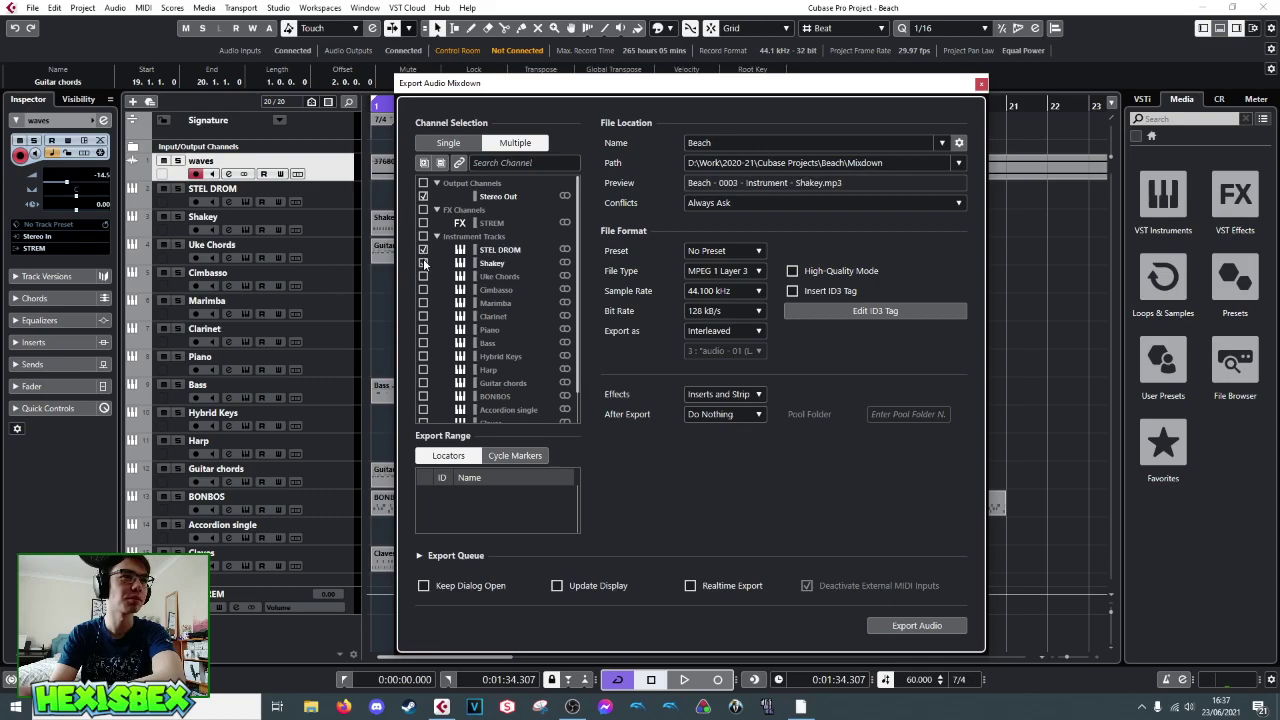
{"action": "left_click", "coordinate": [423, 263]}
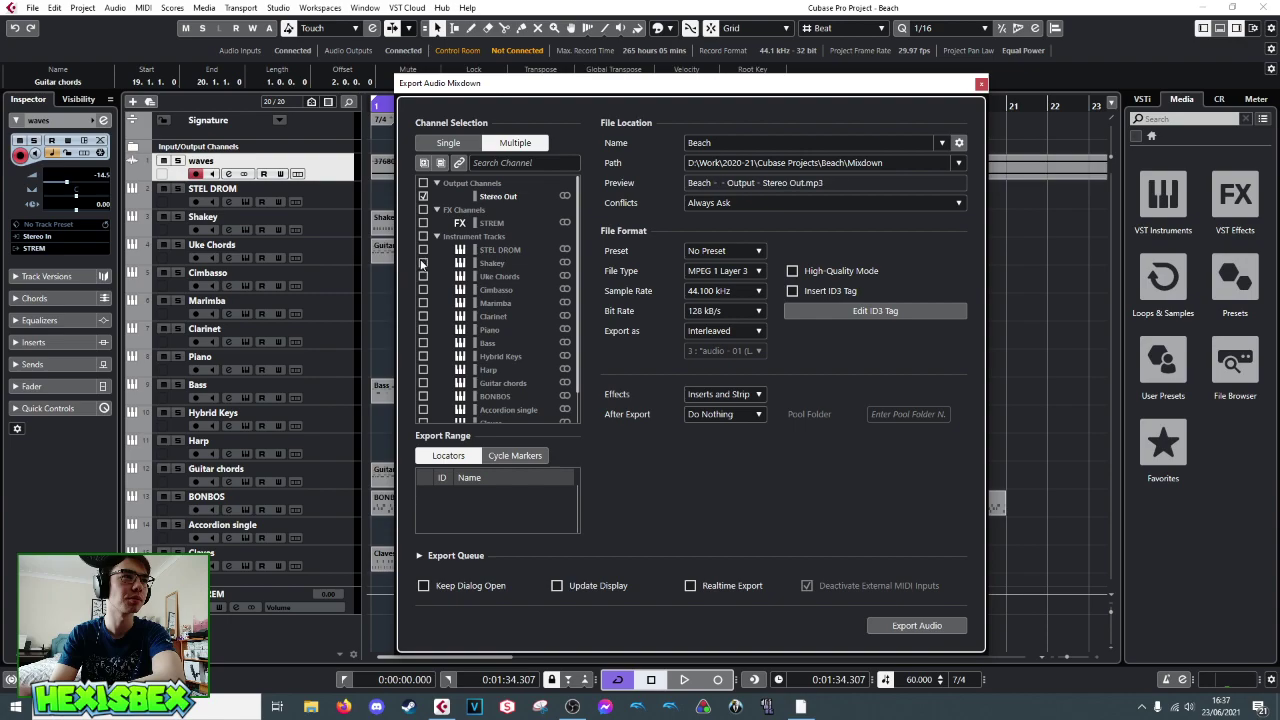
{"action": "left_click", "coordinate": [447, 145]}
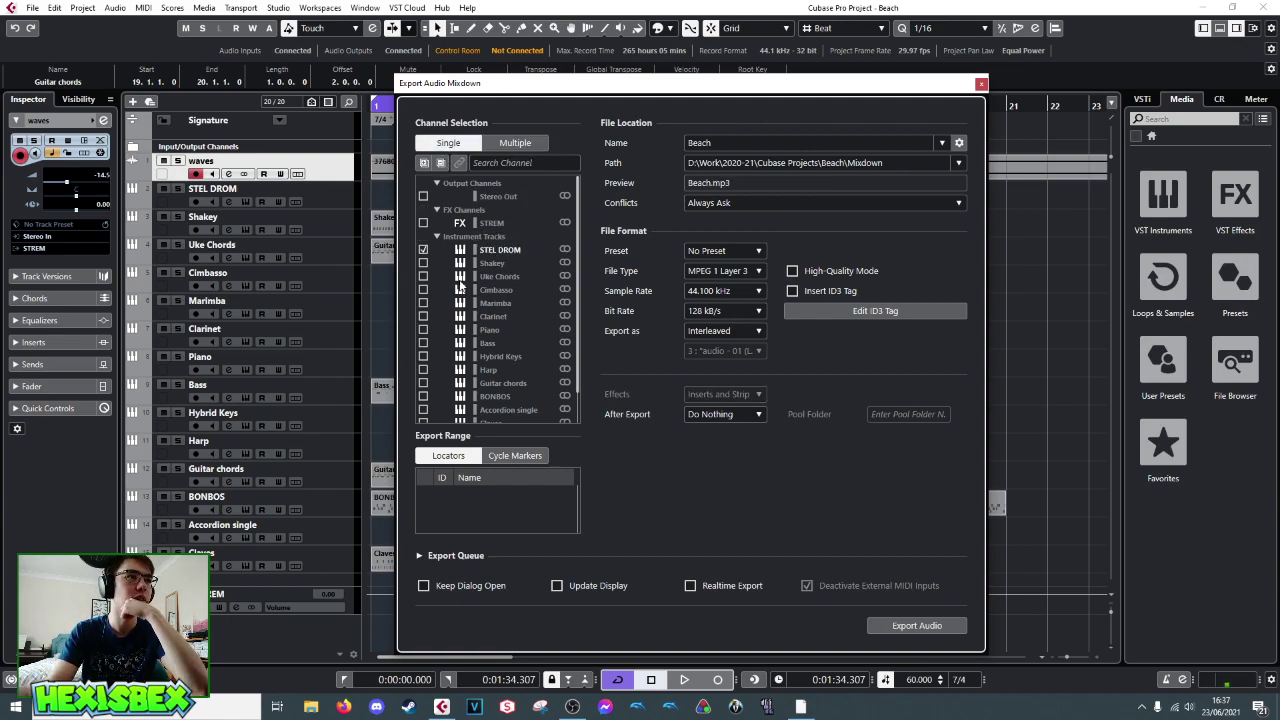
- Select the STREM effects channel as the export channel and name the mixdown Beach PreMix
{"action": "left_click", "coordinate": [423, 250]}
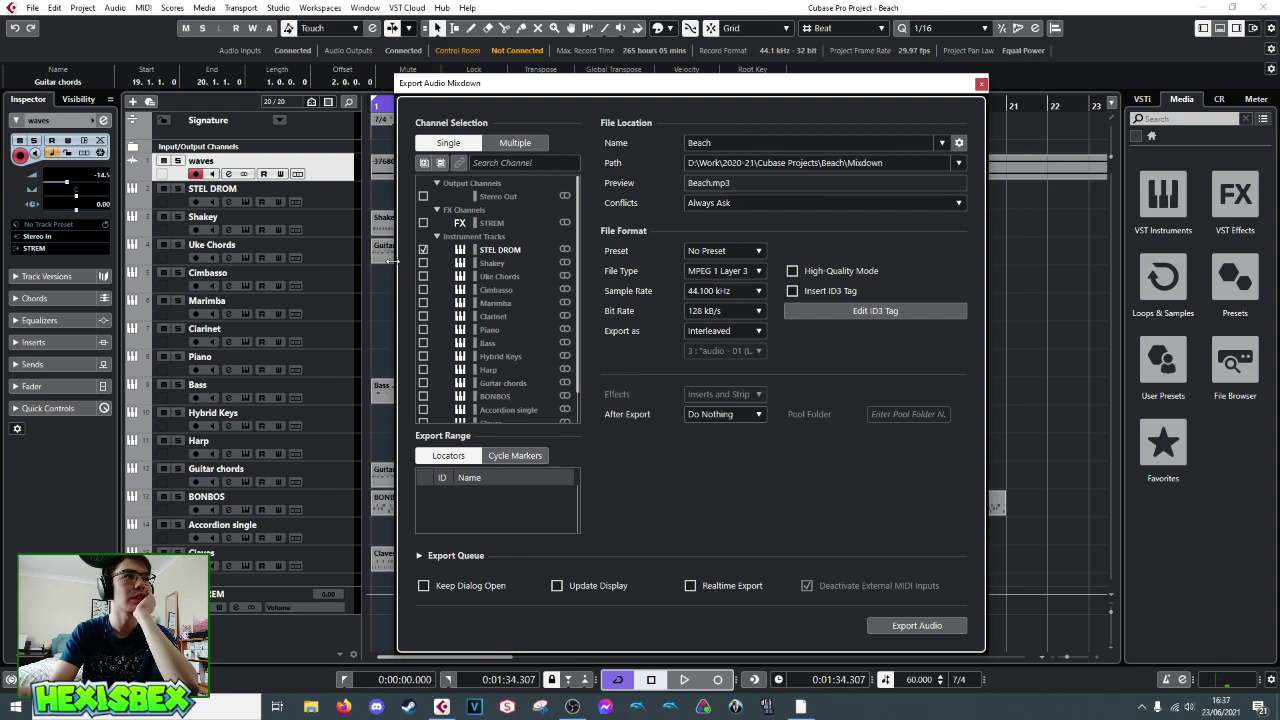
{"action": "left_click", "coordinate": [423, 222]}
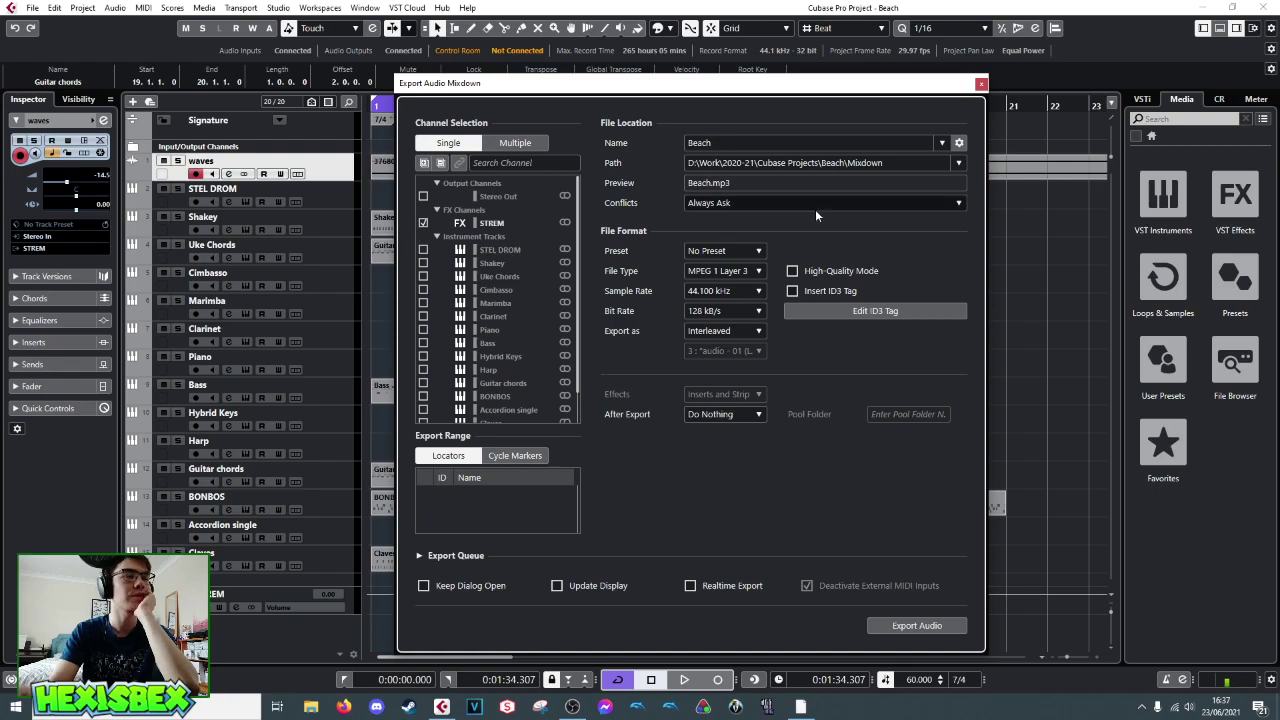
{"action": "left_click", "coordinate": [788, 142]}
{"action": "left_click", "coordinate": [788, 142]}
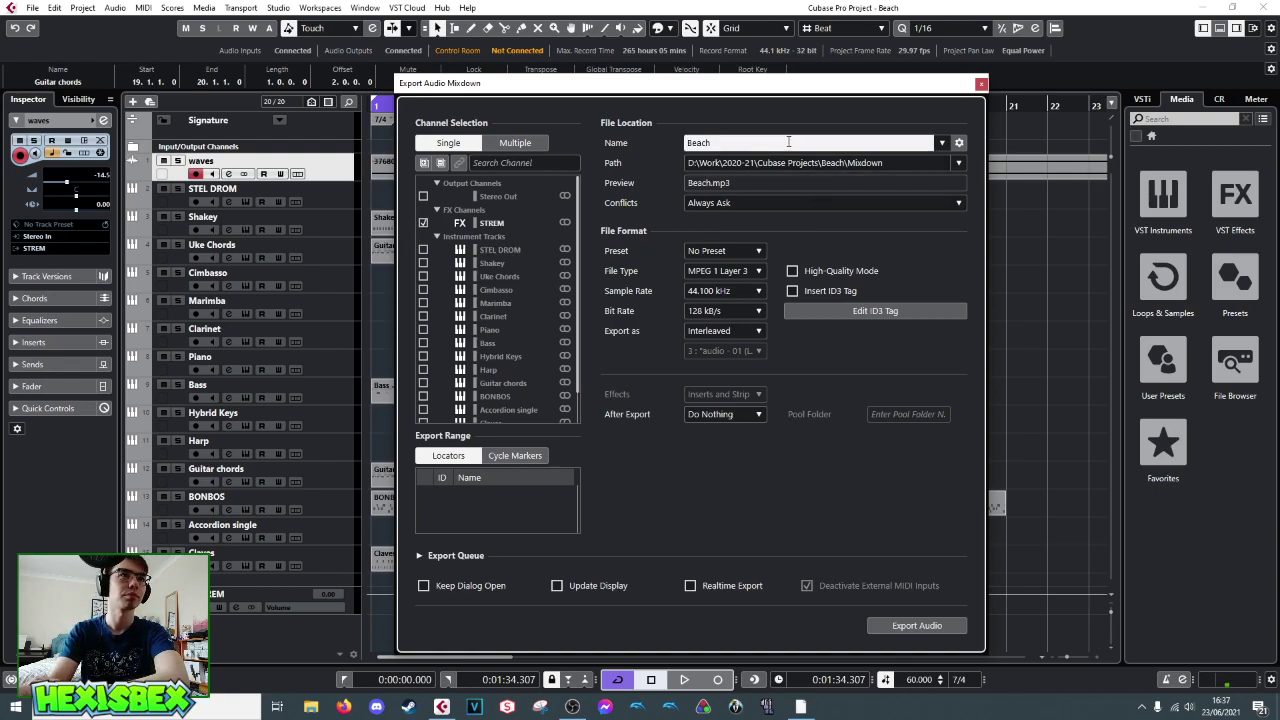
{"action": "type", "text": "PreMix"}
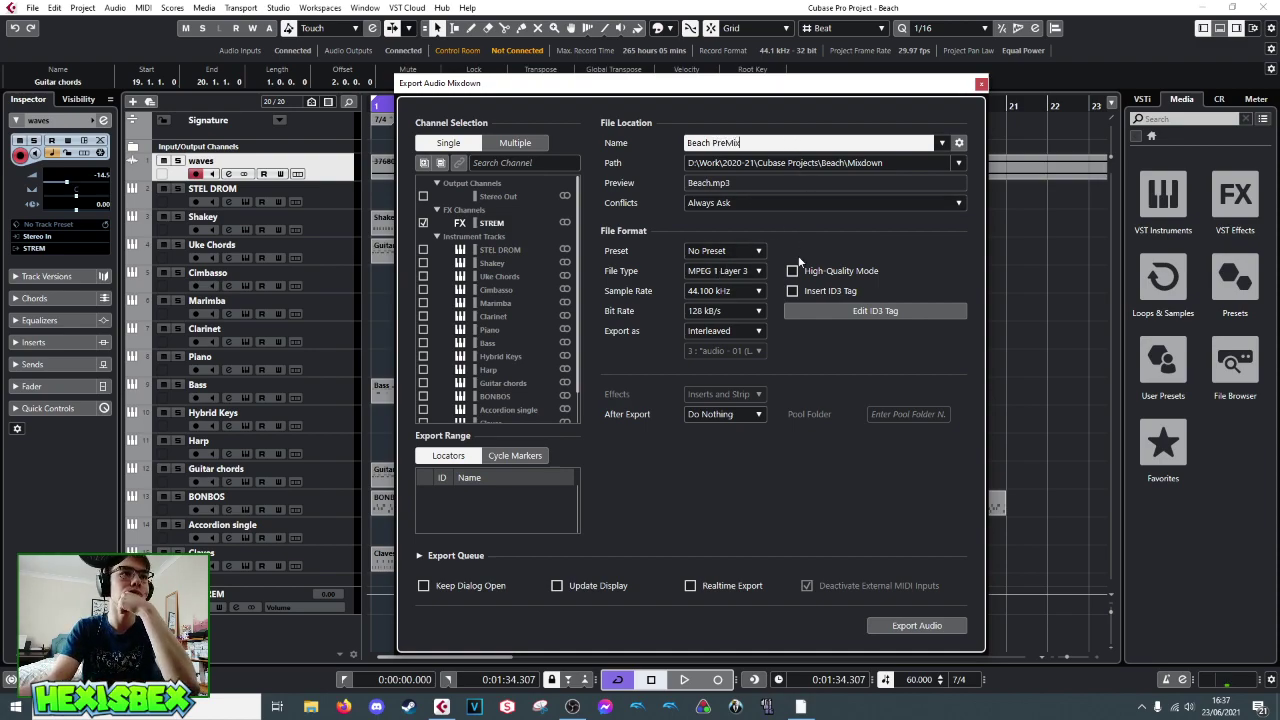
- Set the export file type to Wave and save the file format as a preset named Standard WAV
{"action": "left_click", "coordinate": [724, 271]}
{"action": "left_click", "coordinate": [725, 290]}
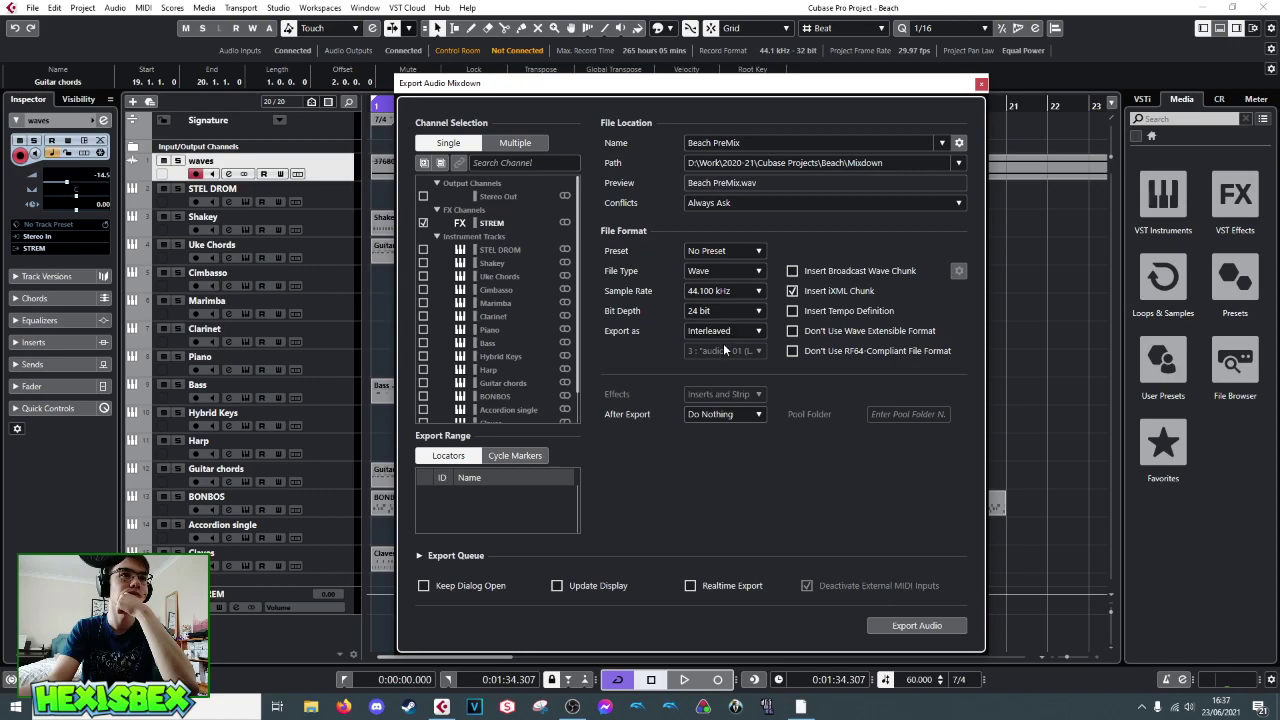
{"action": "left_click", "coordinate": [755, 252]}
{"action": "left_click", "coordinate": [756, 254]}
{"action": "left_click", "coordinate": [758, 253]}
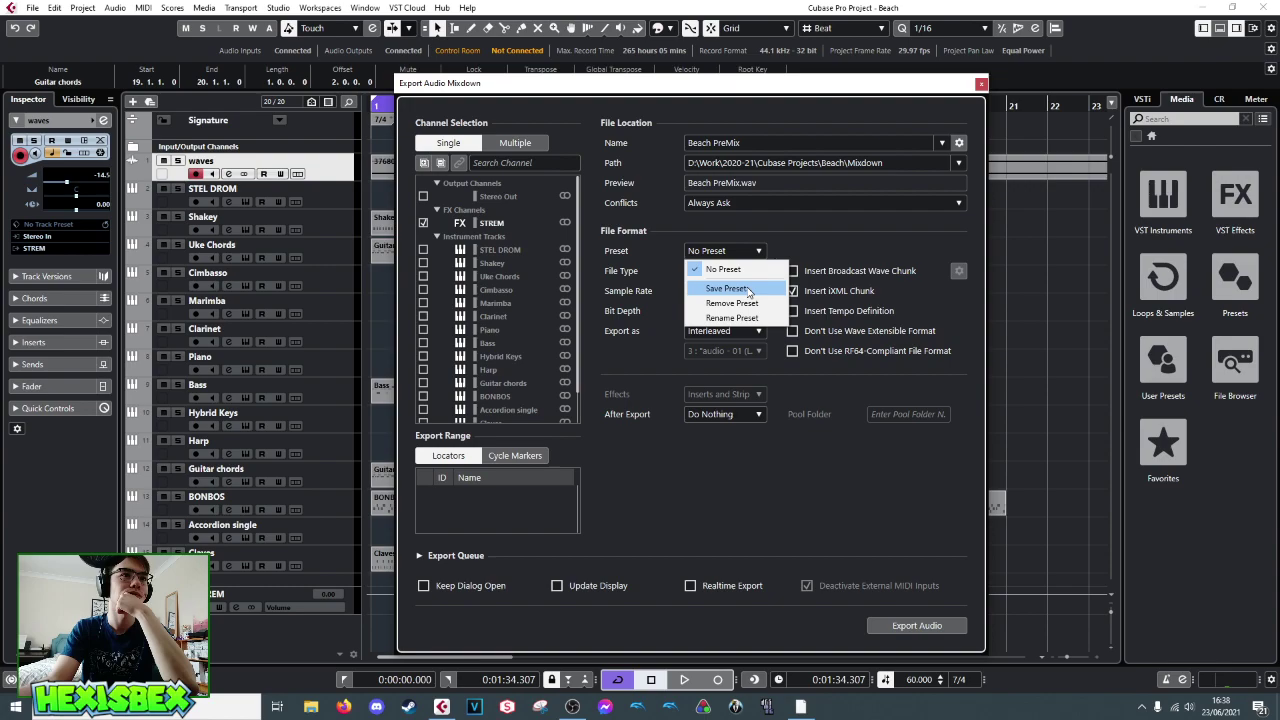
{"action": "left_click", "coordinate": [787, 238]}
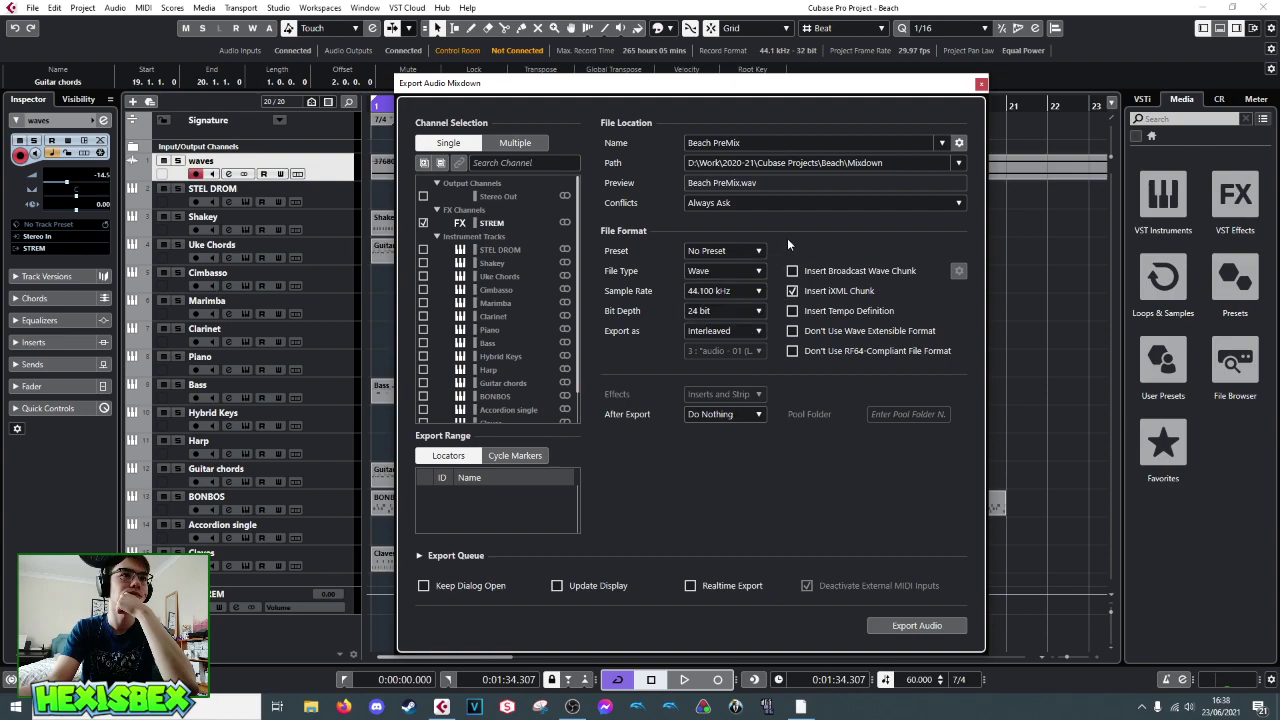
{"action": "left_click", "coordinate": [742, 334]}
{"action": "left_click", "coordinate": [741, 335]}
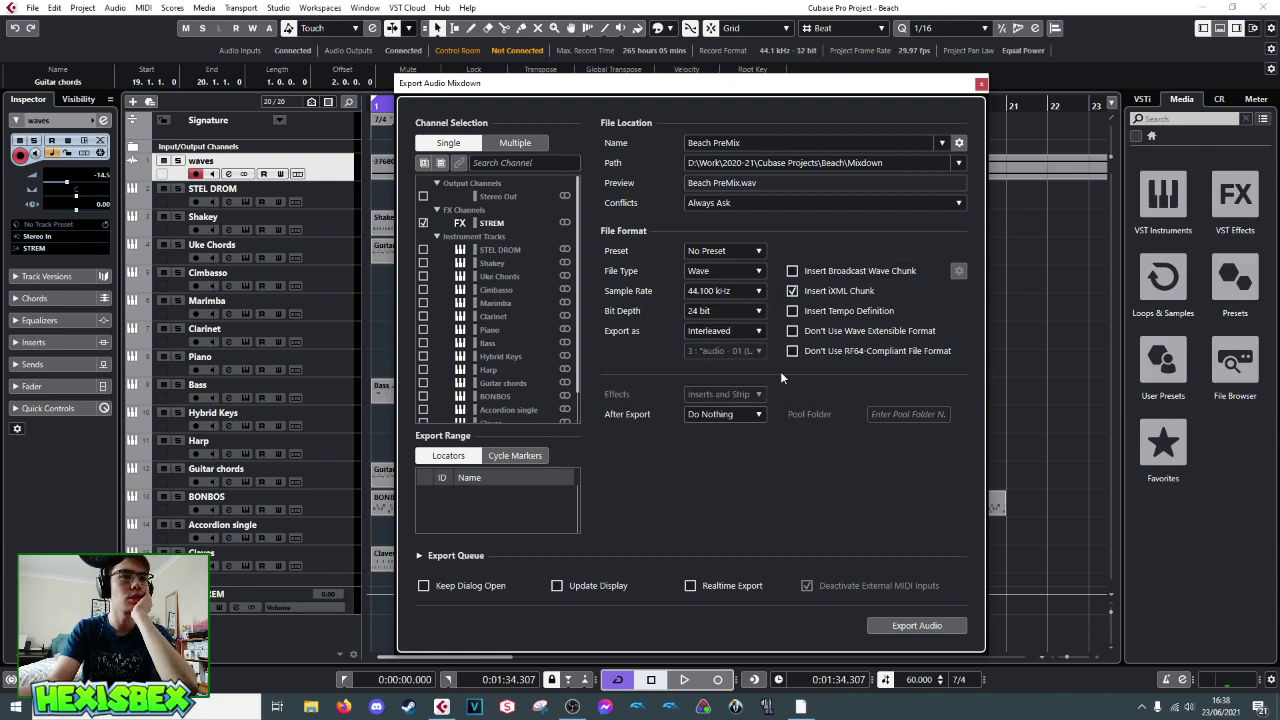
{"action": "left_click", "coordinate": [722, 251]}
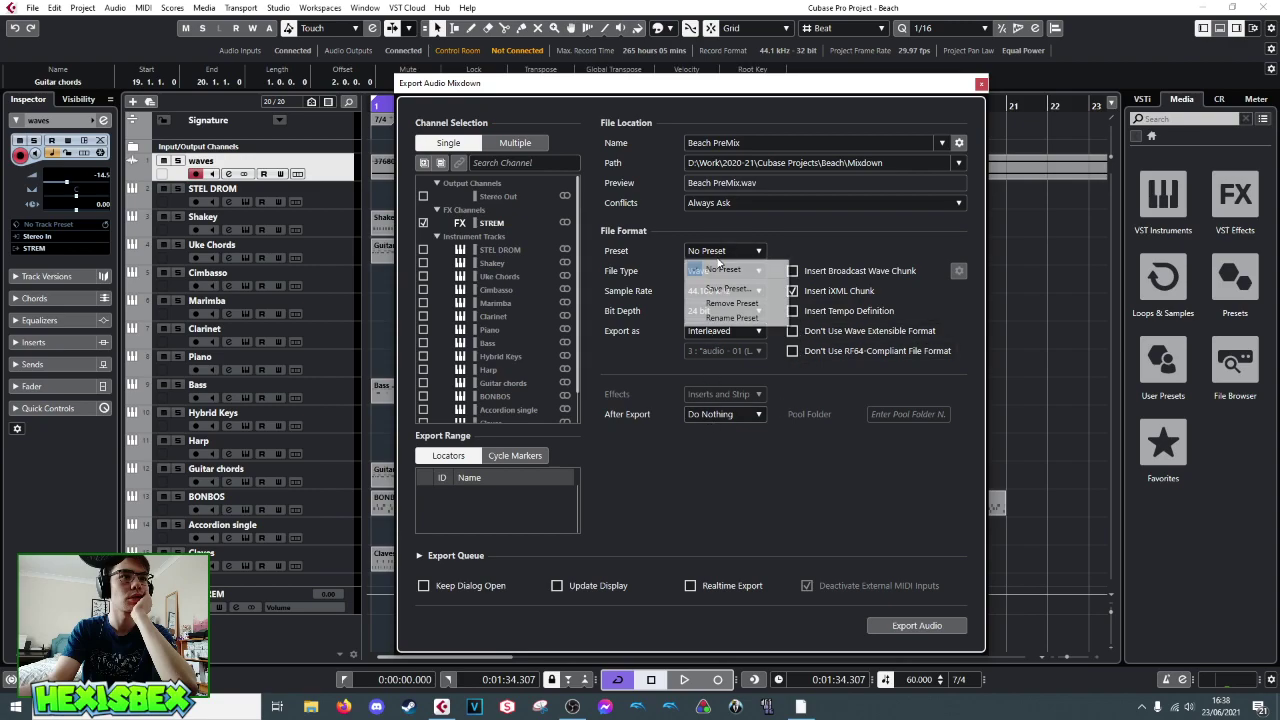
{"action": "left_click", "coordinate": [722, 288]}
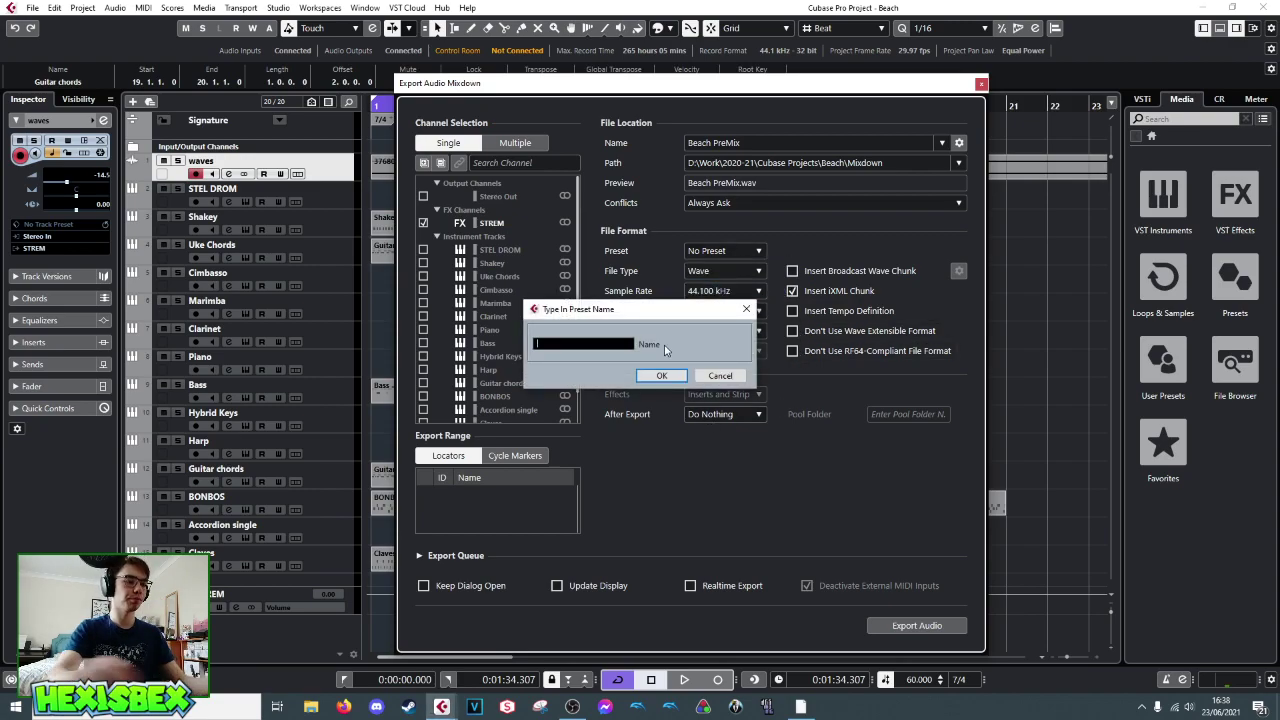
{"action": "type", "text": "Standard WAV"}
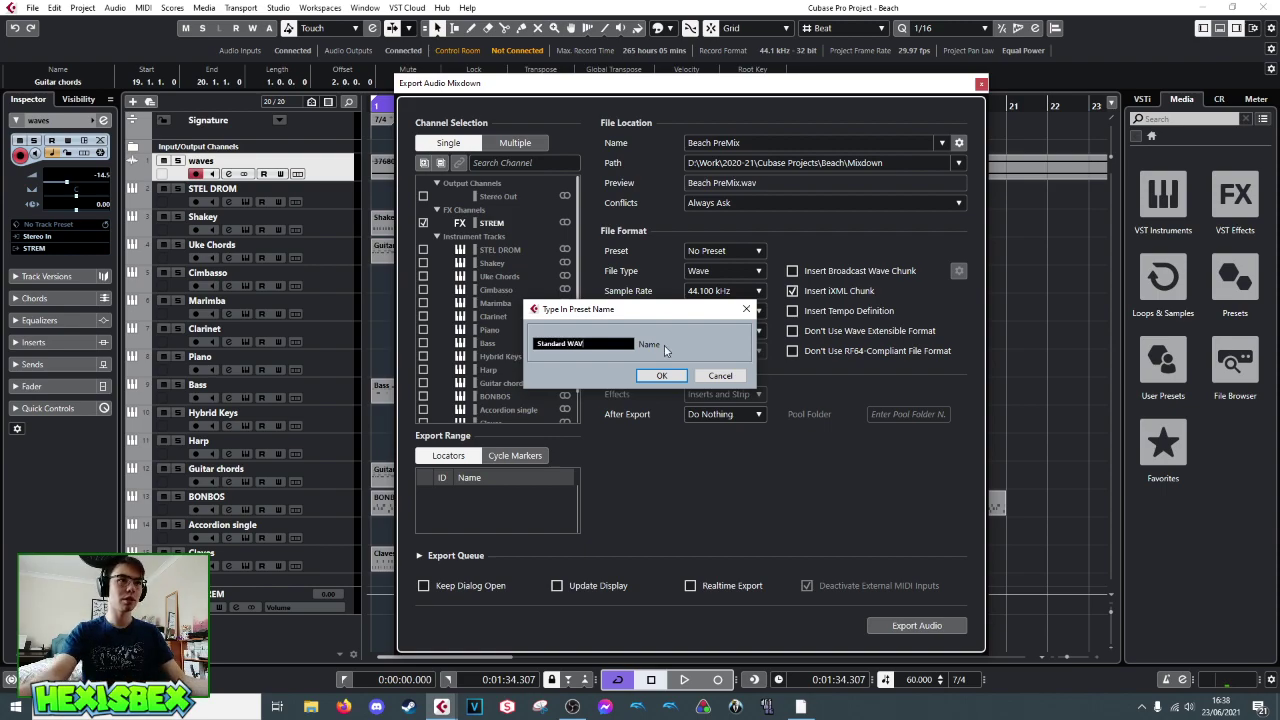
{"action": "left_click", "coordinate": [666, 375]}
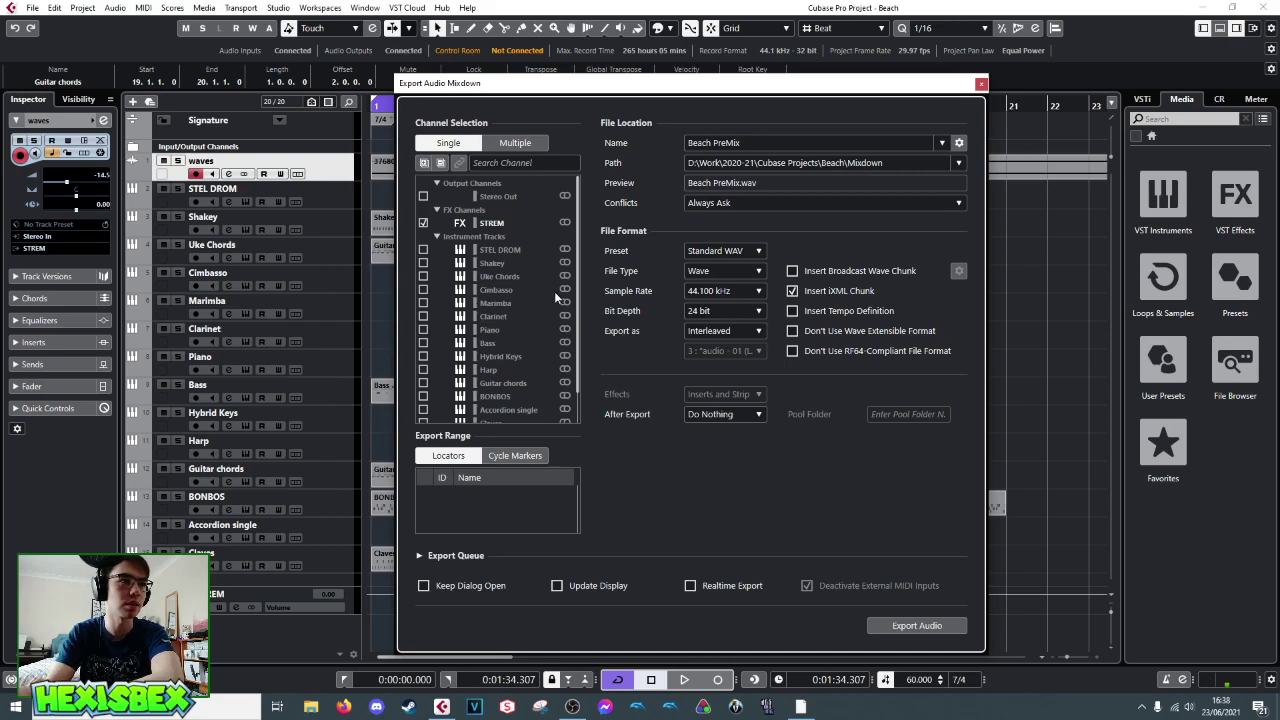
- Close the export settings without exporting and save the project as a new version
{"action": "scroll", "coordinate": [545, 296], "scroll_direction": "down", "scroll_amount": 1}
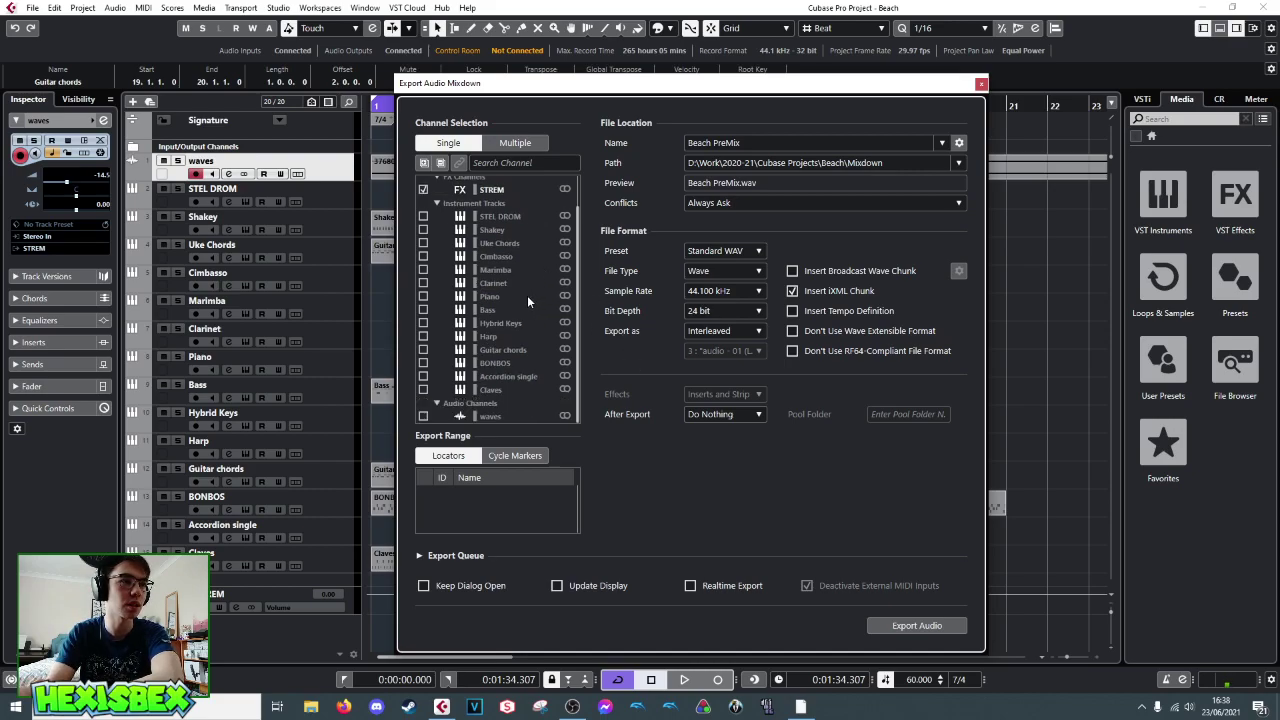
{"action": "scroll", "coordinate": [518, 301], "scroll_direction": "up", "scroll_amount": 1}
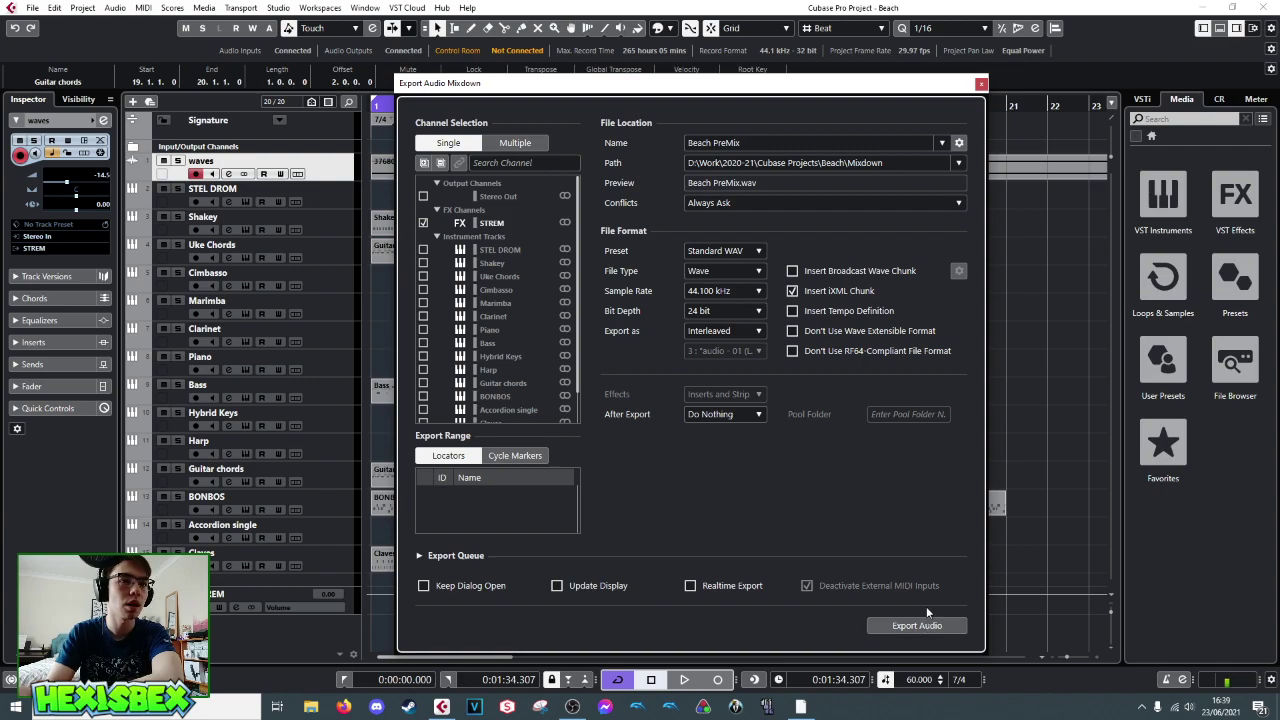
{"action": "left_click", "coordinate": [981, 84]}
{"action": "left_click", "coordinate": [32, 7]}
{"action": "left_click", "coordinate": [65, 130]}
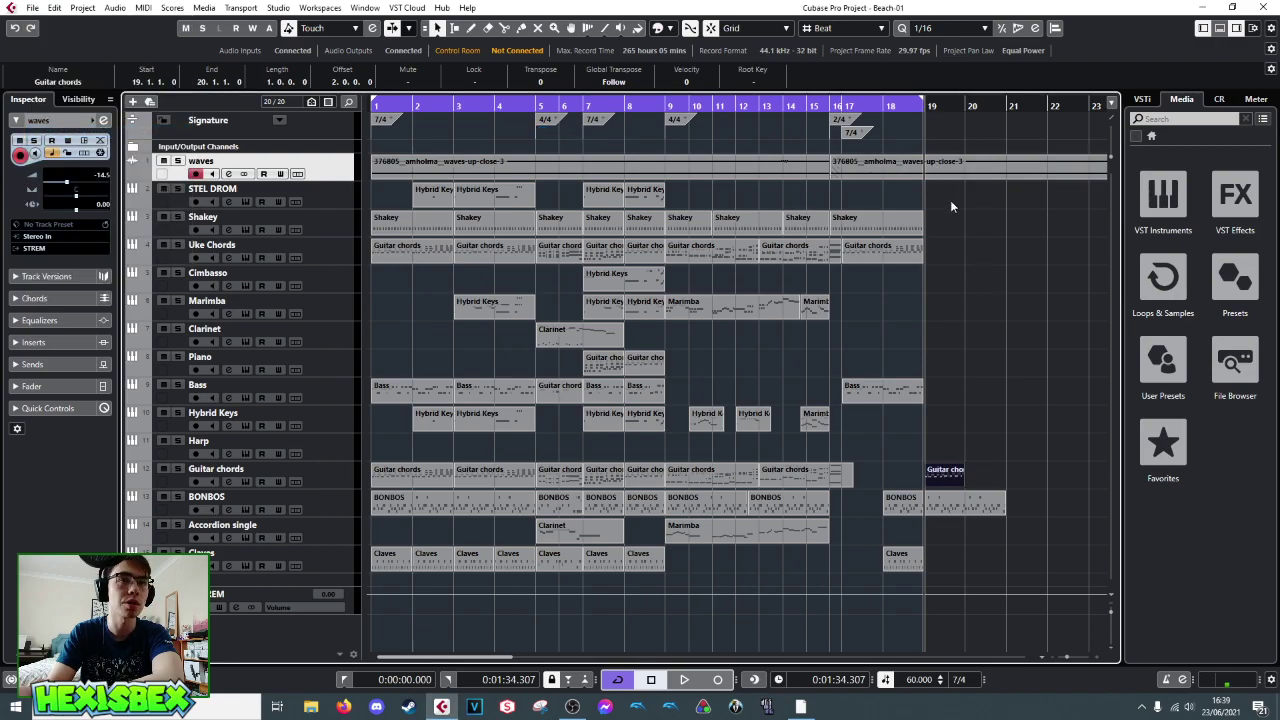
- Split the Uke Chords, Guitar chords and BONBOS parts at bar 2, with the left locator set to bar 2
{"action": "left_click_drag", "start_coordinate": [961, 97], "coordinate": [377, 121]}
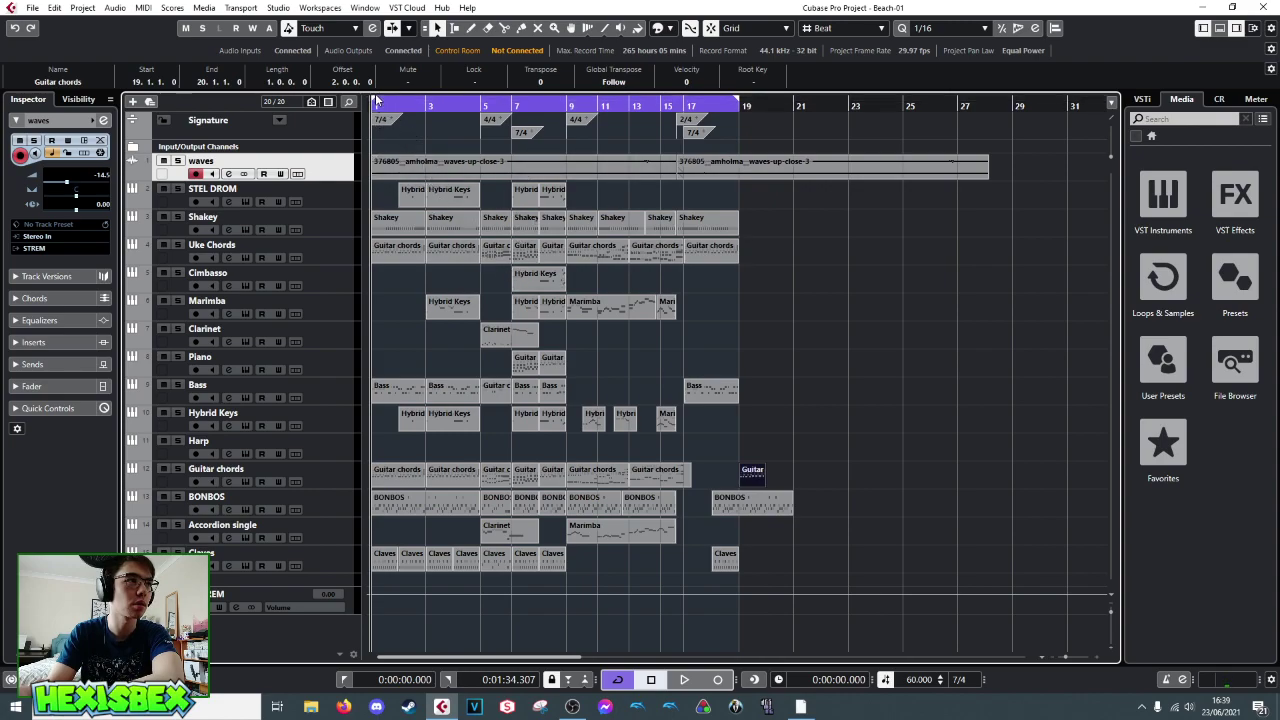
{"action": "left_click_drag", "start_coordinate": [376, 99], "coordinate": [556, 175]}
{"action": "right_click", "coordinate": [561, 445]}
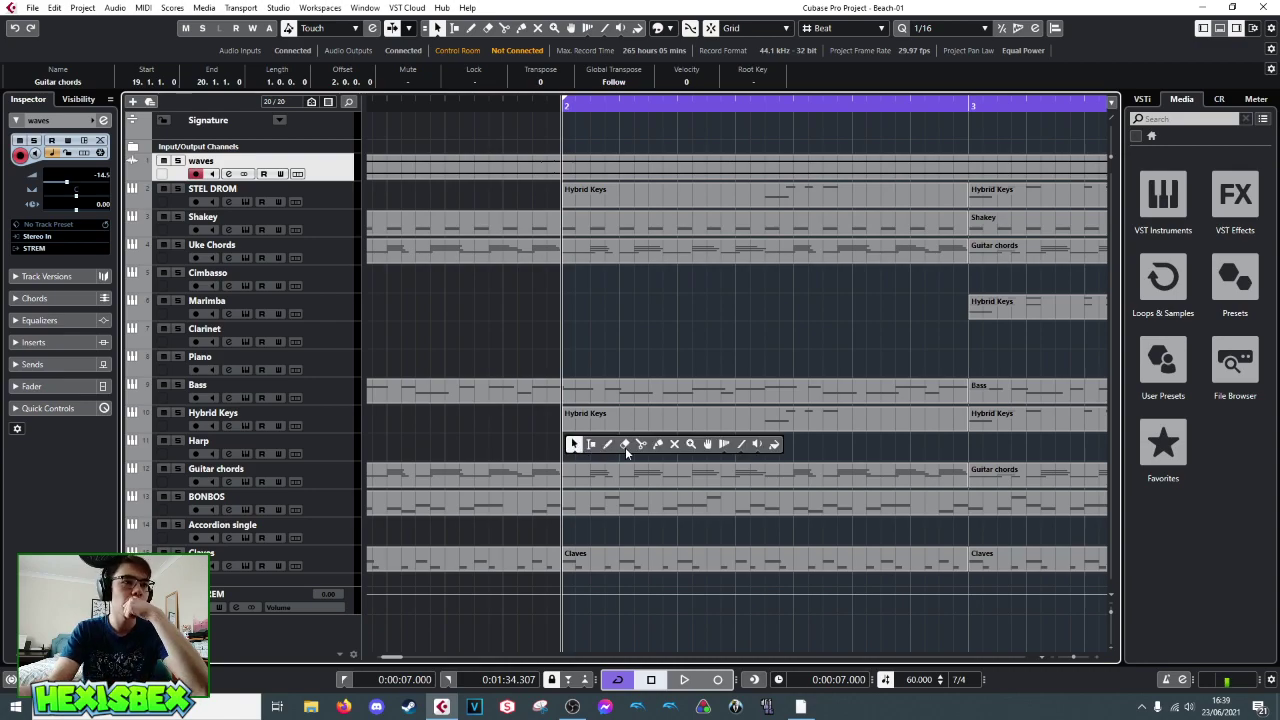
{"action": "left_click", "coordinate": [625, 447]}
{"action": "left_click", "coordinate": [565, 476]}
{"action": "left_click", "coordinate": [565, 503]}
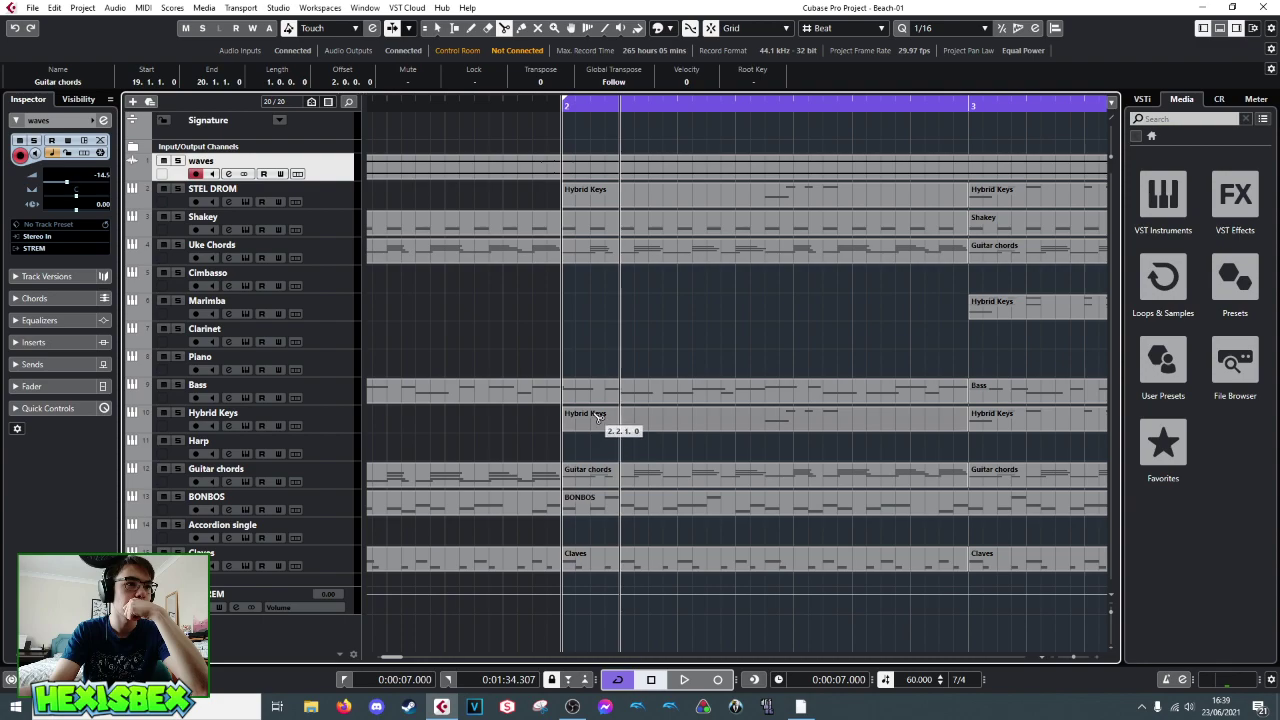
{"action": "left_click", "coordinate": [563, 254]}
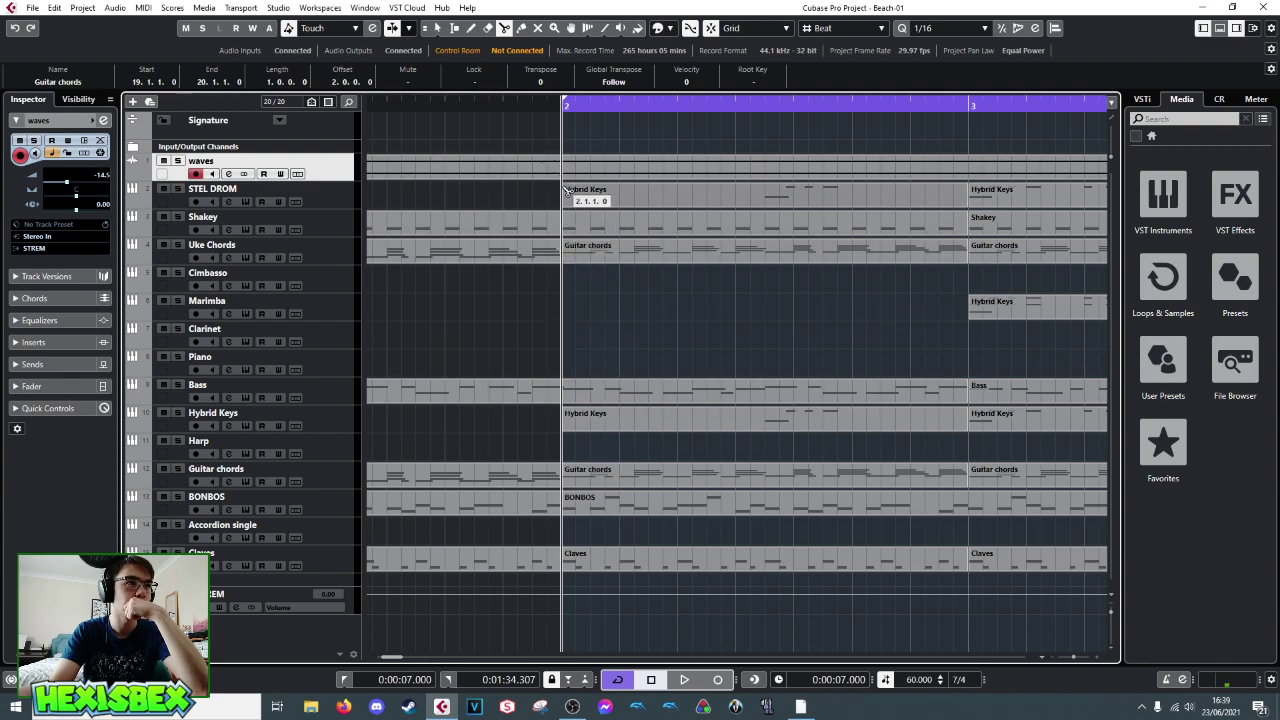
{"action": "right_click", "coordinate": [640, 312]}
{"action": "left_click", "coordinate": [596, 297]}
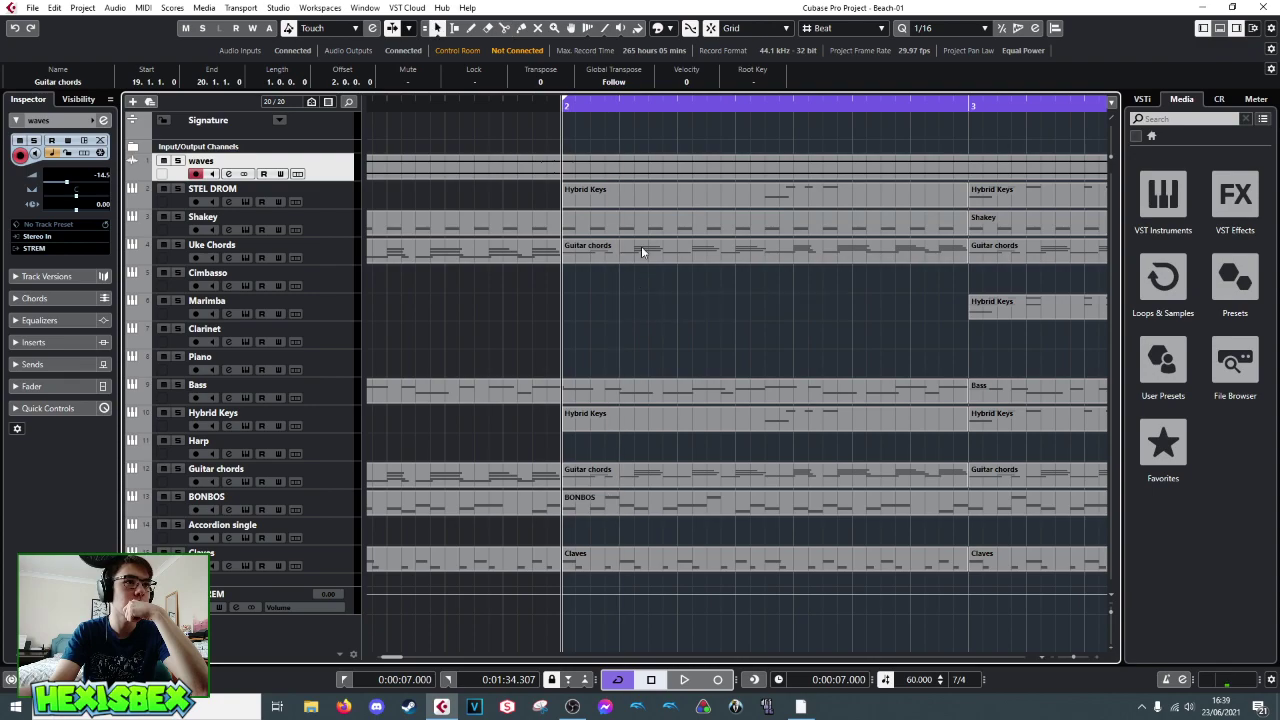
- Duplicate the parts spanning bars 2 to 4 and place the copies at the end of the arrangement from bar 22
{"action": "left_click_drag", "start_coordinate": [656, 114], "coordinate": [628, 72]}
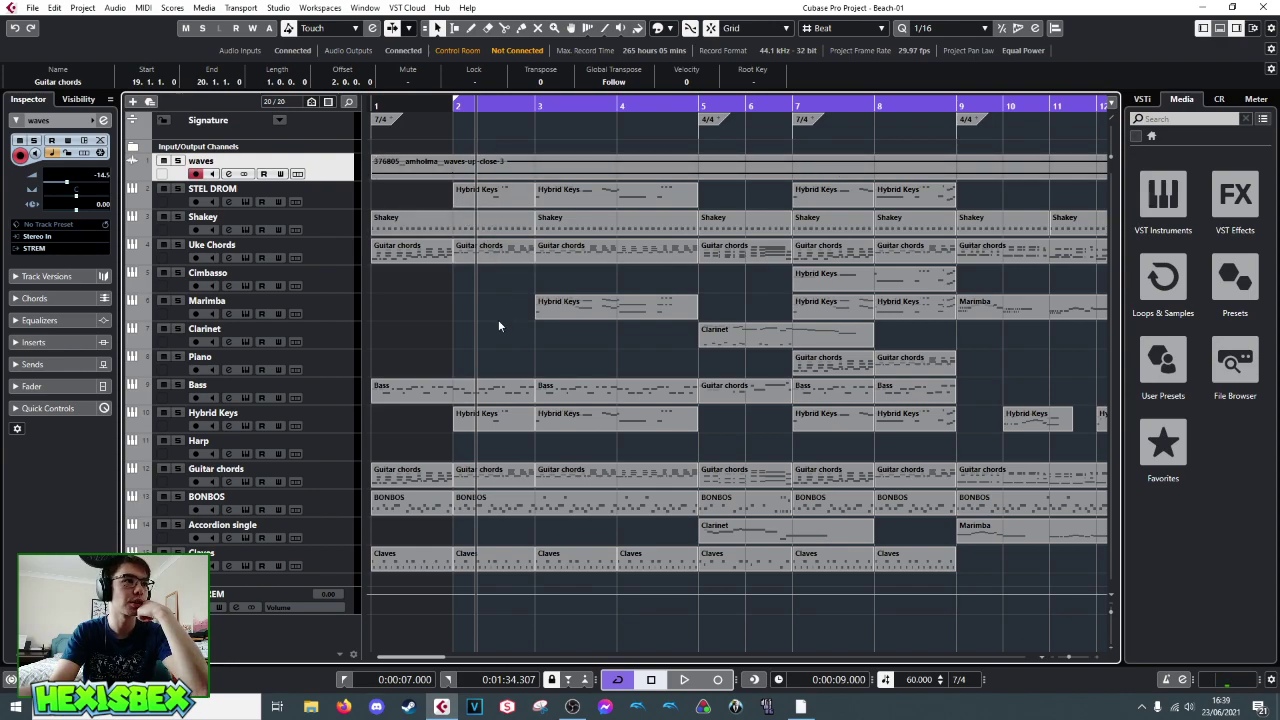
{"action": "left_click_drag", "start_coordinate": [502, 614], "coordinate": [570, 192]}
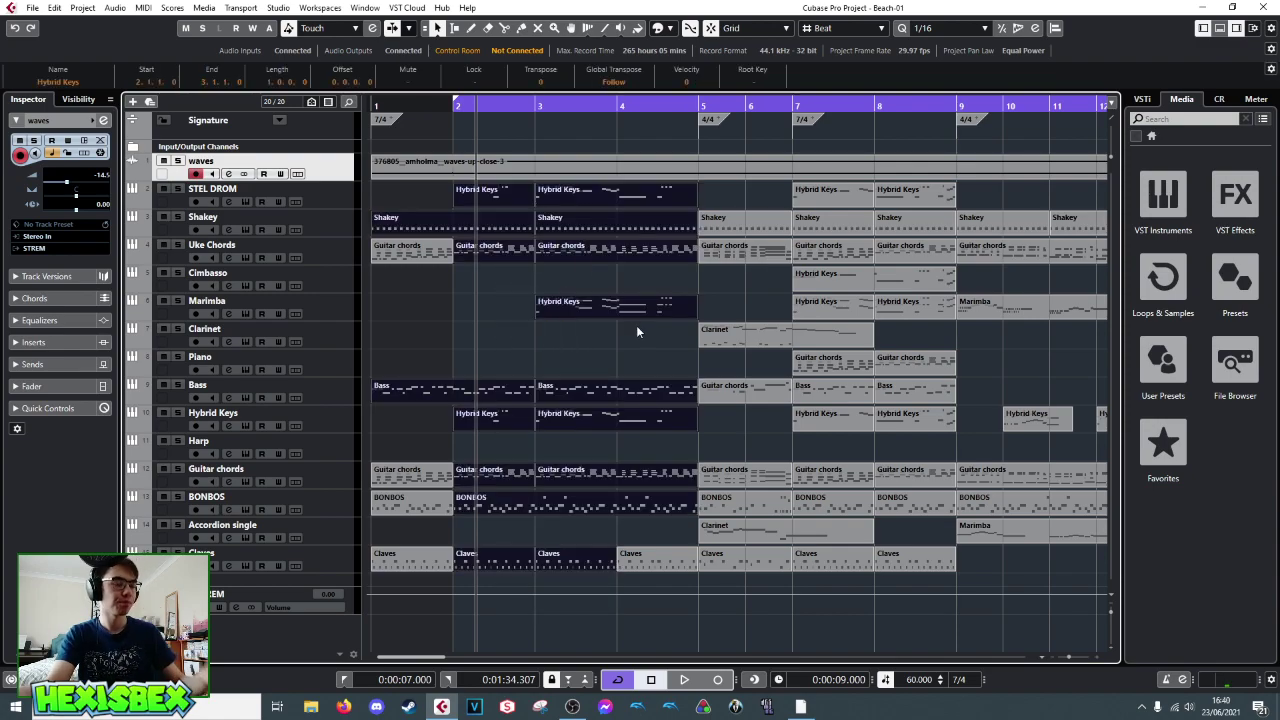
{"action": "key", "text": "ctrl+d"}
{"action": "mouse_move", "coordinate": [756, 232]}
{"action": "left_mouse_down"}
{"action": "mouse_move", "coordinate": [943, 214]}
{"action": "mouse_move", "coordinate": [1105, 226]}
{"action": "mouse_move", "coordinate": [1008, 234]}
{"action": "mouse_move", "coordinate": [1104, 240]}
{"action": "mouse_move", "coordinate": [860, 236]}
{"action": "left_mouse_up"}
{"action": "left_click_drag", "start_coordinate": [956, 238], "coordinate": [1012, 240]}
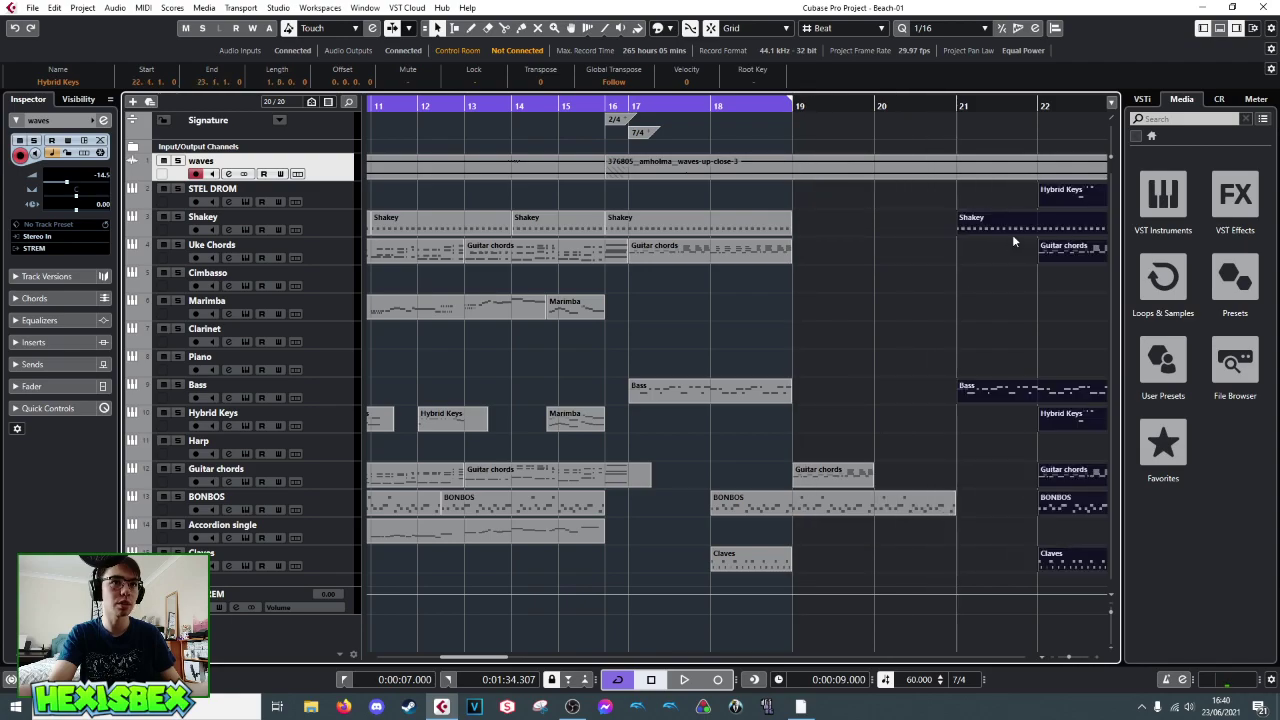
- Shorten the final BONBOS part to end at bar 19 and move the Guitar chords part at bar 19 to bar 22
{"action": "left_click_drag", "start_coordinate": [955, 513], "coordinate": [797, 510]}
{"action": "left_click_drag", "start_coordinate": [853, 478], "coordinate": [964, 492]}
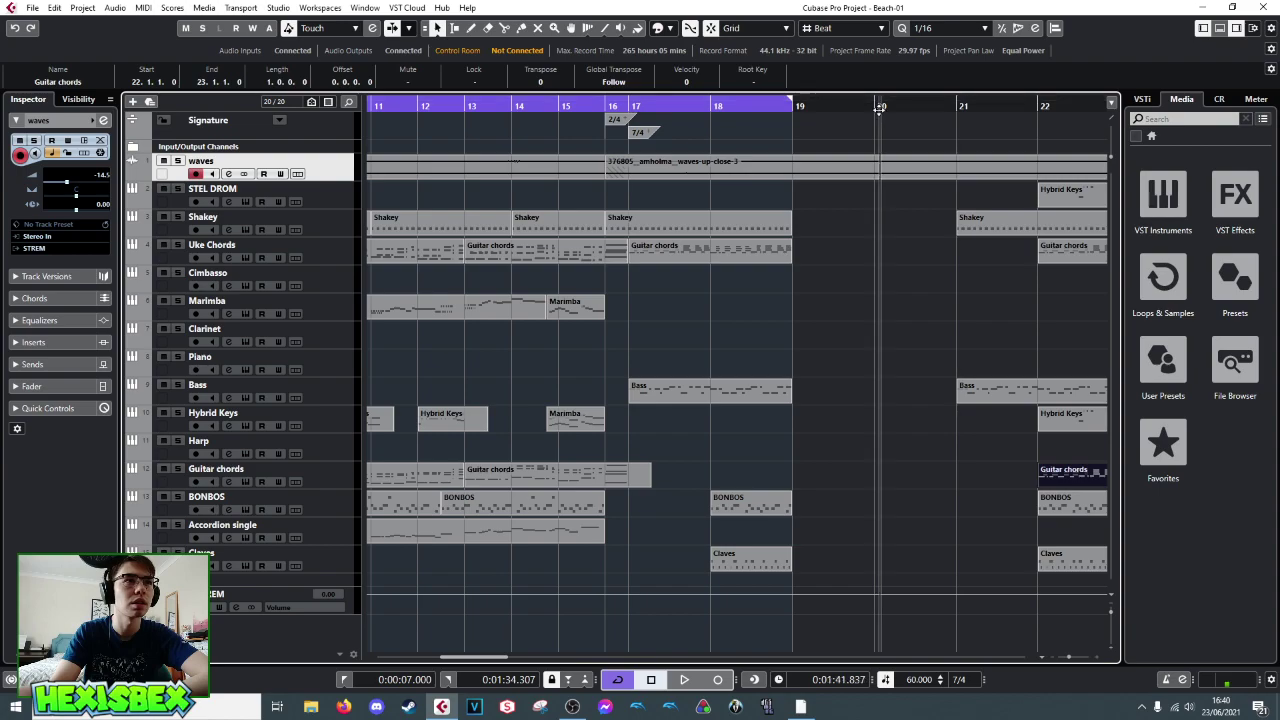
- Trim the start of the copied Shakey part from bar 21 to bar 22
{"action": "scroll", "coordinate": [880, 110], "scroll_direction": "left", "scroll_amount": 5}
{"action": "key", "text": "Home"}
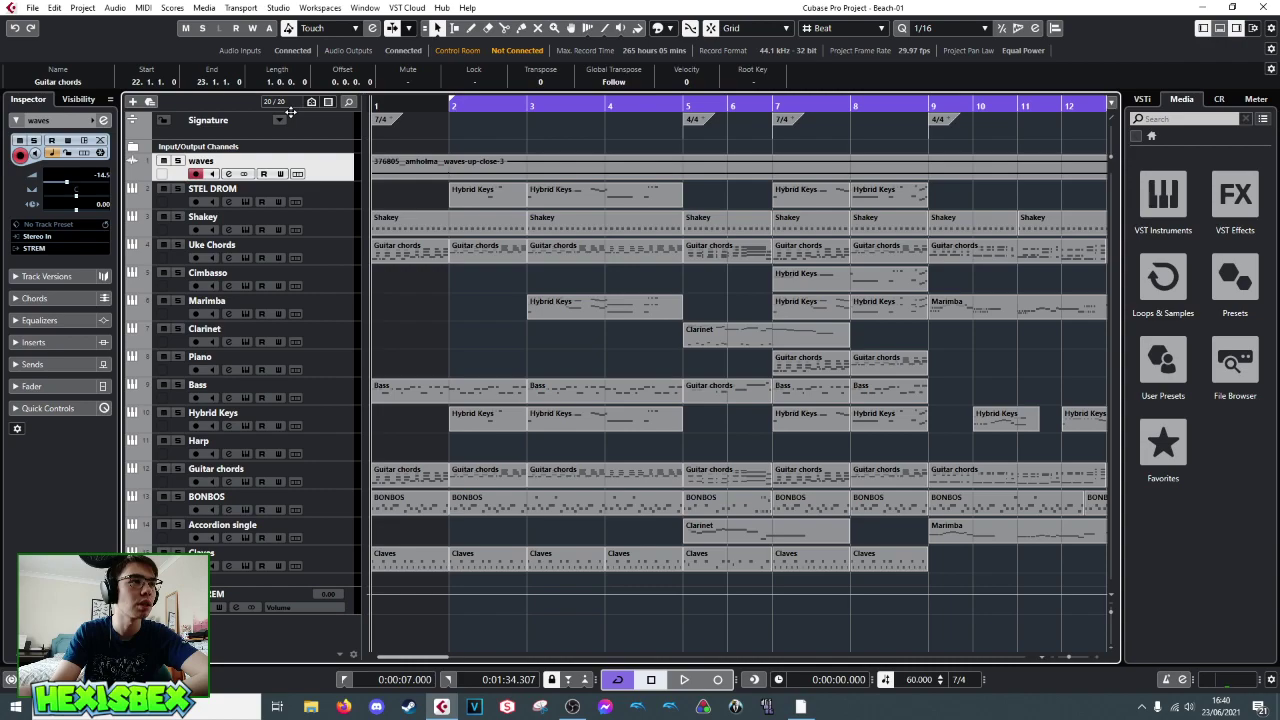
{"action": "scroll", "coordinate": [749, 194], "scroll_direction": "right", "scroll_amount": 10}
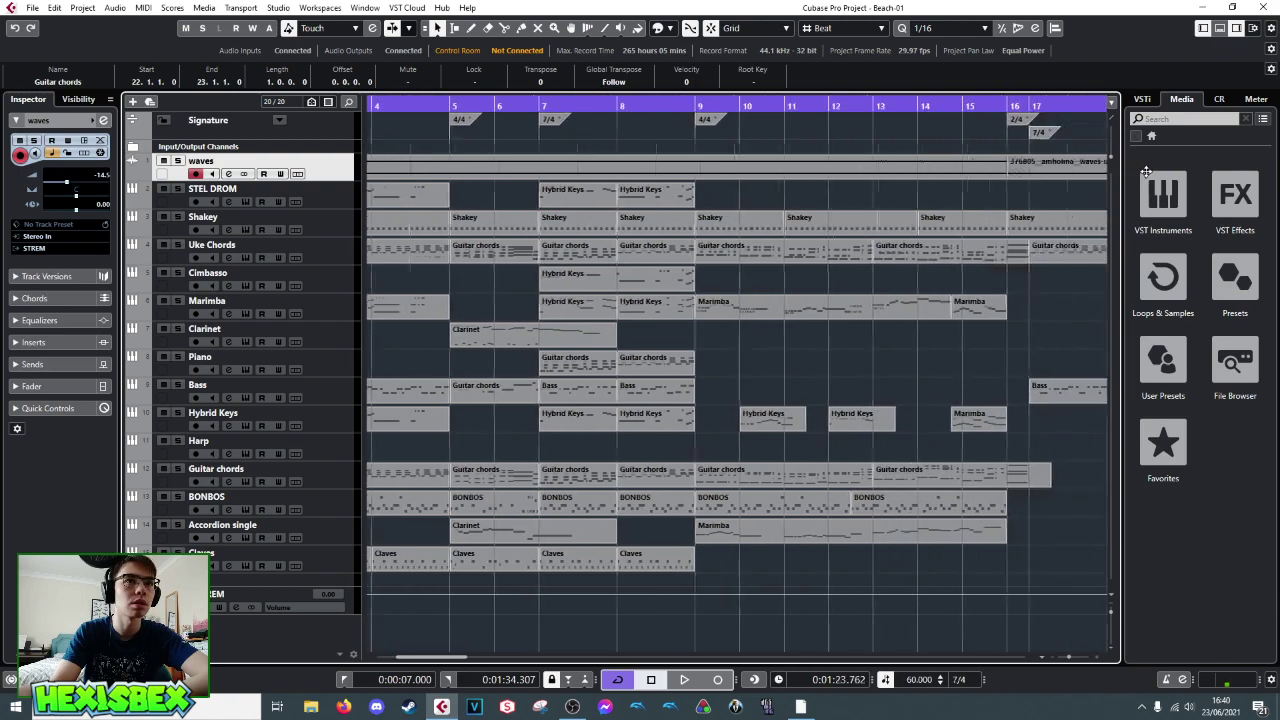
{"action": "left_click", "coordinate": [626, 235]}
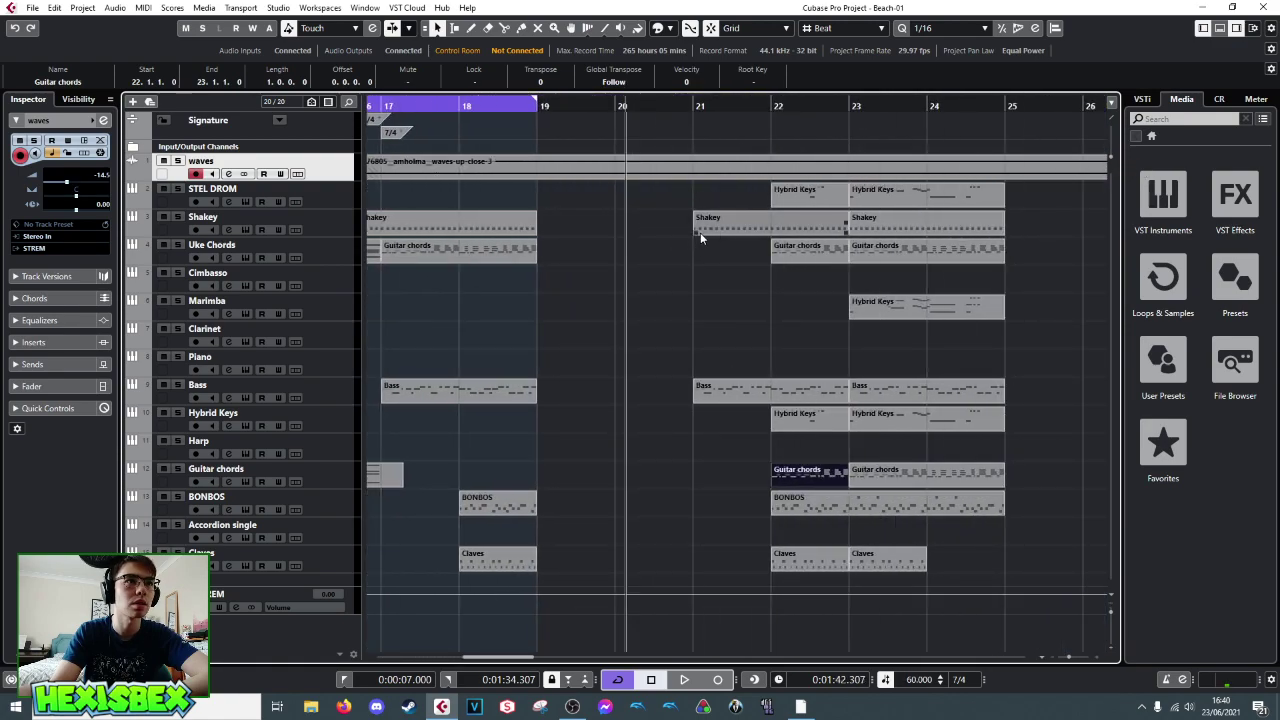
{"action": "left_click_drag", "start_coordinate": [700, 232], "coordinate": [778, 232]}
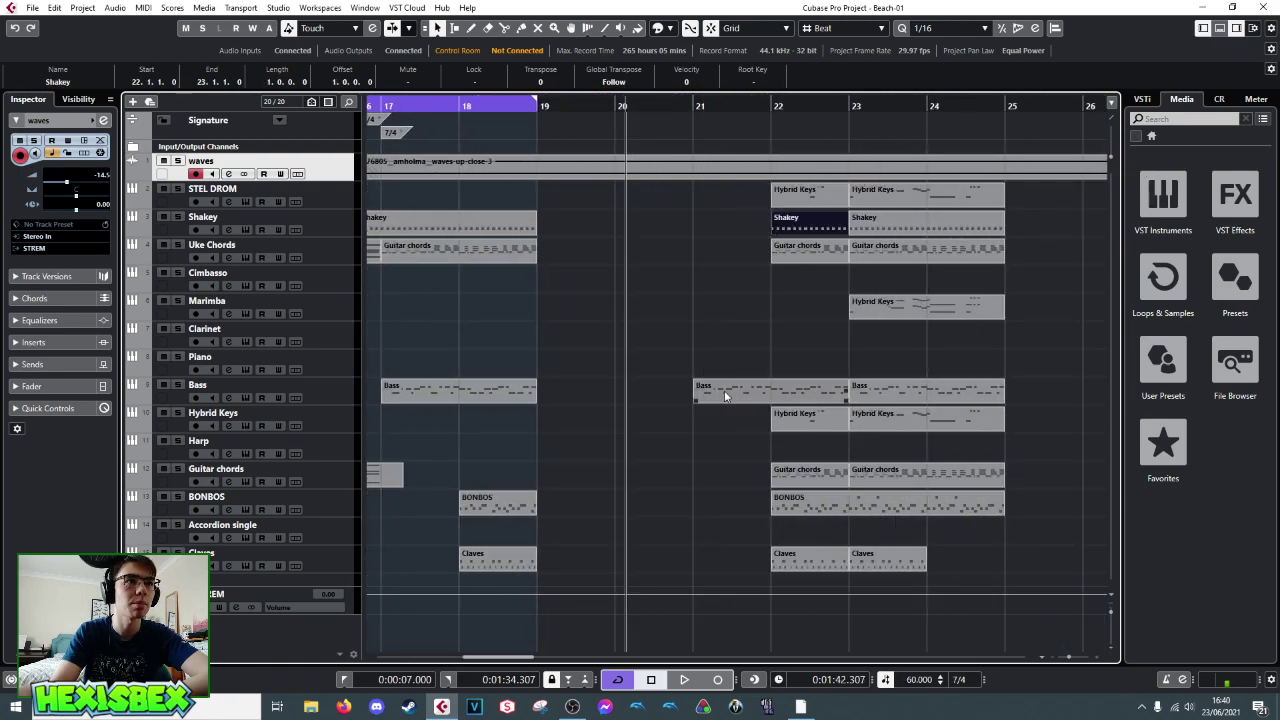
- Trim the start of the copied Bass part to bar 22 and move all the copied parts to begin at bar 19
{"action": "left_click_drag", "start_coordinate": [696, 403], "coordinate": [771, 403]}
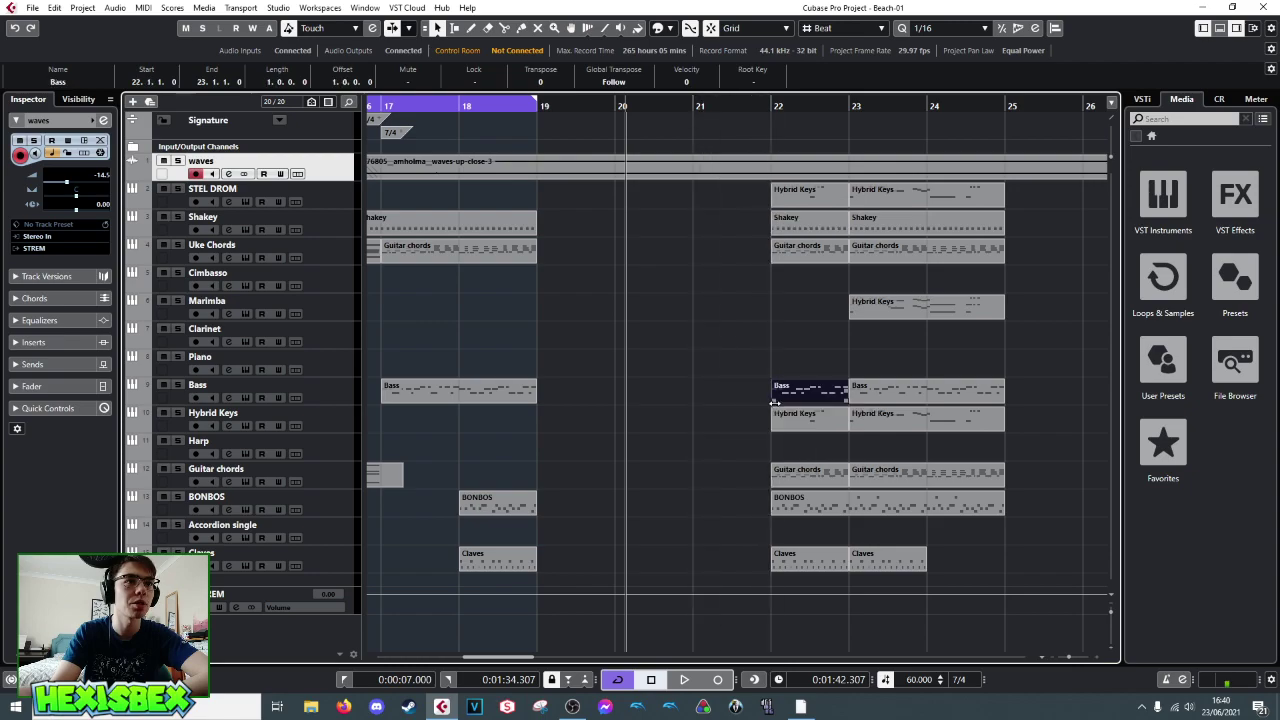
{"action": "left_click_drag", "start_coordinate": [953, 573], "coordinate": [1003, 566]}
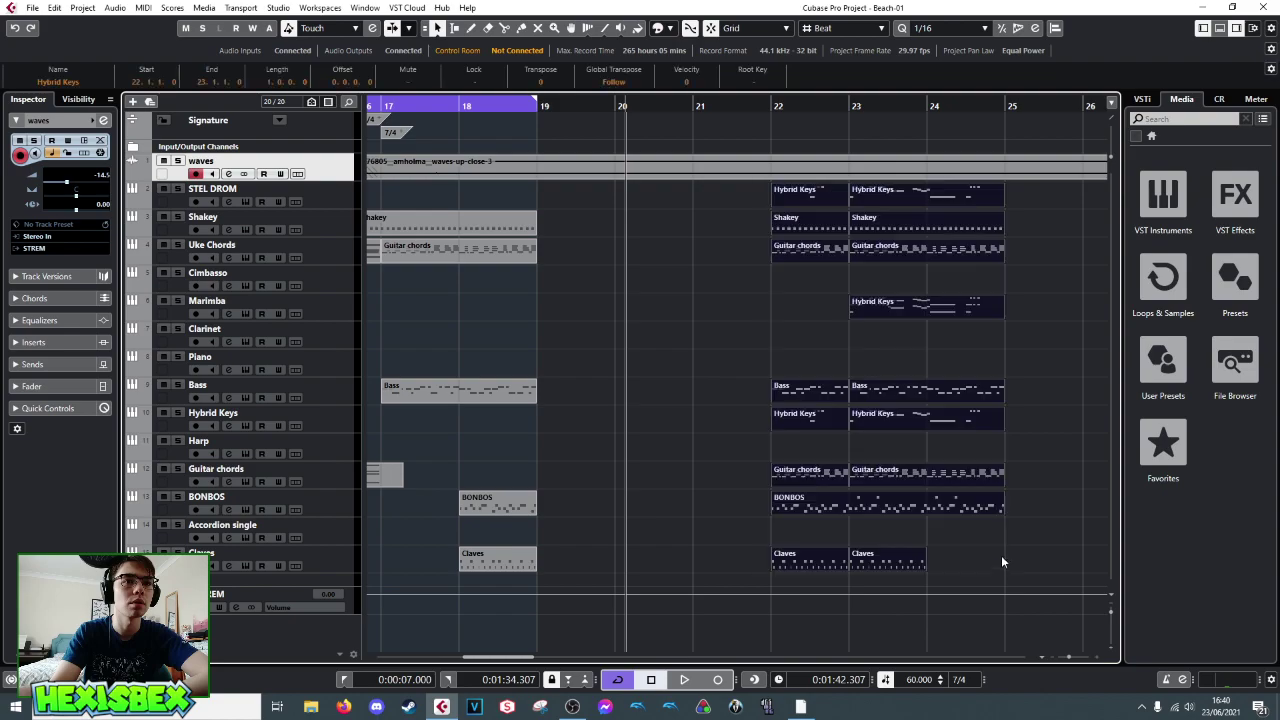
{"action": "left_click_drag", "start_coordinate": [953, 200], "coordinate": [723, 200]}
{"action": "left_click", "coordinate": [891, 358]}
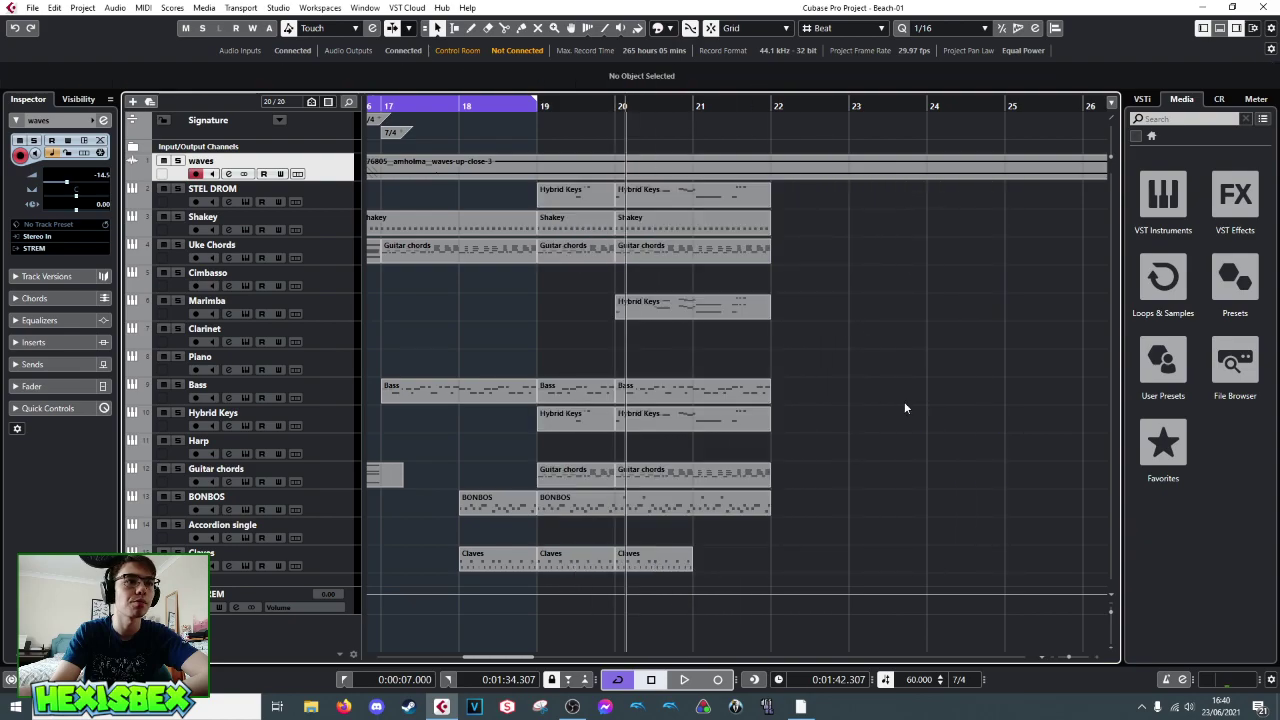
- Play back the arrangement from bars 20, 19 and 18 to check the transition into the moved parts
{"action": "key", "text": "space"}
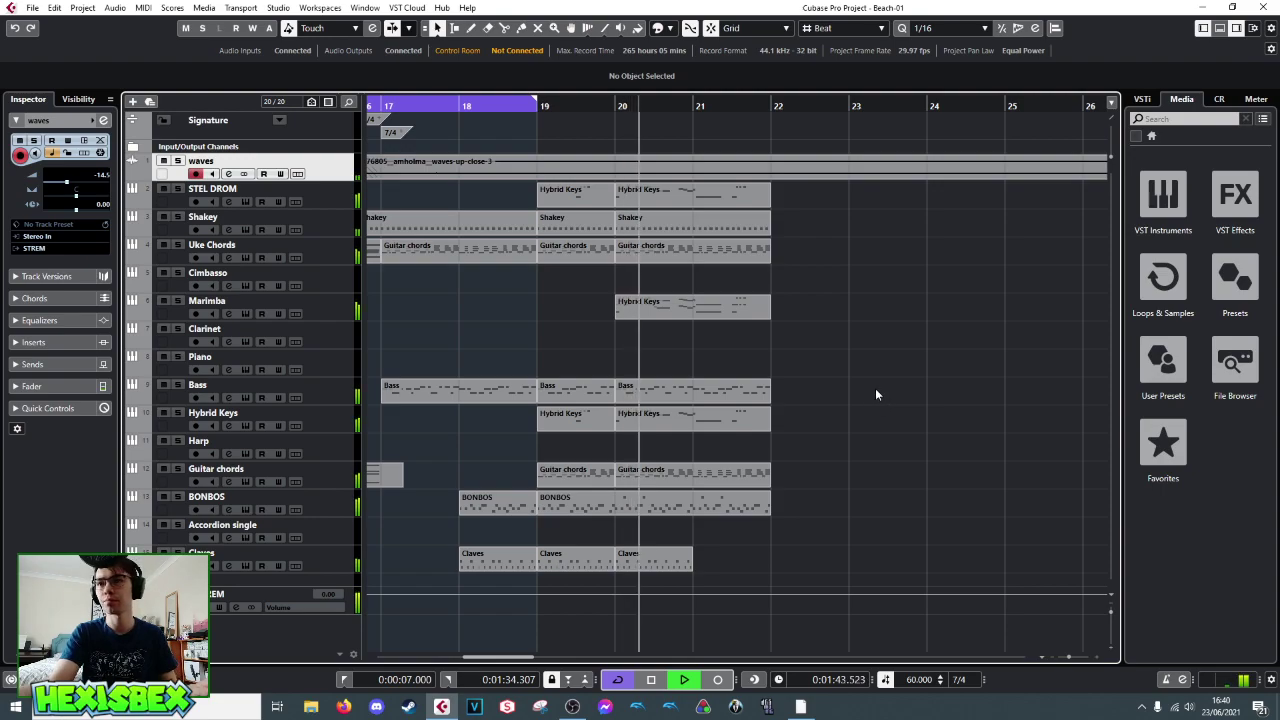
{"action": "key", "text": "space"}
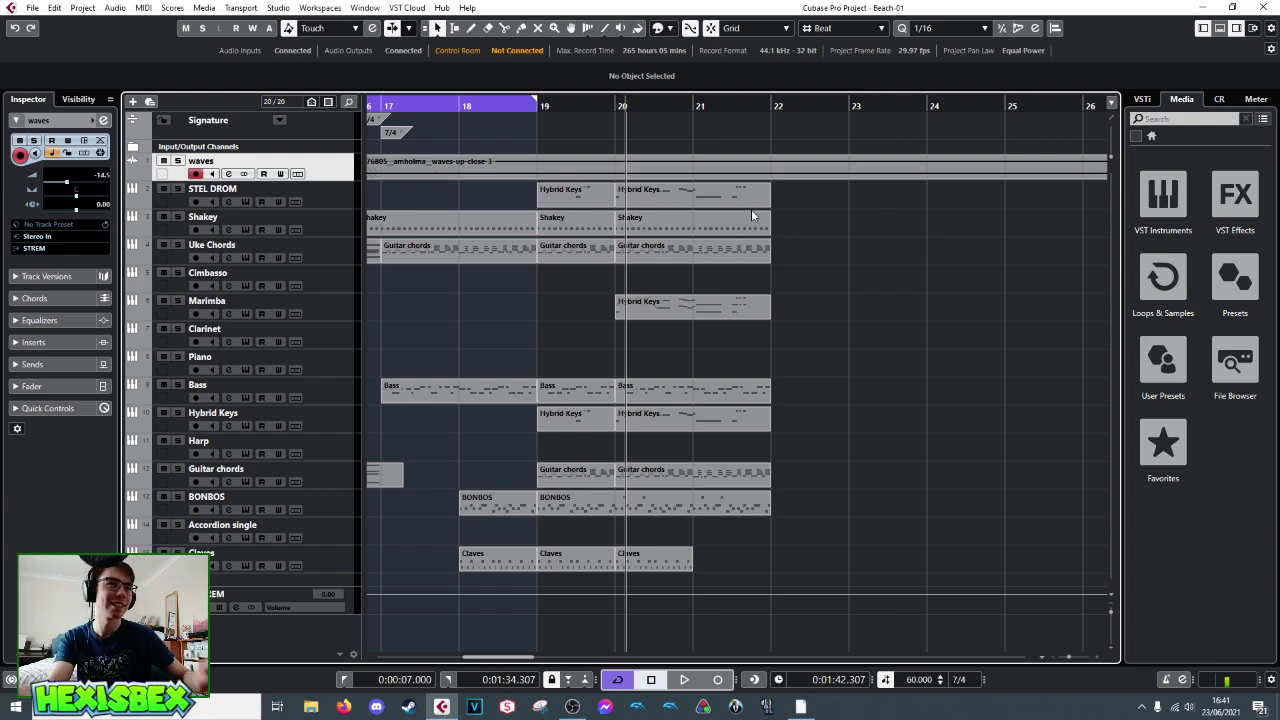
{"action": "left_click", "coordinate": [547, 105]}
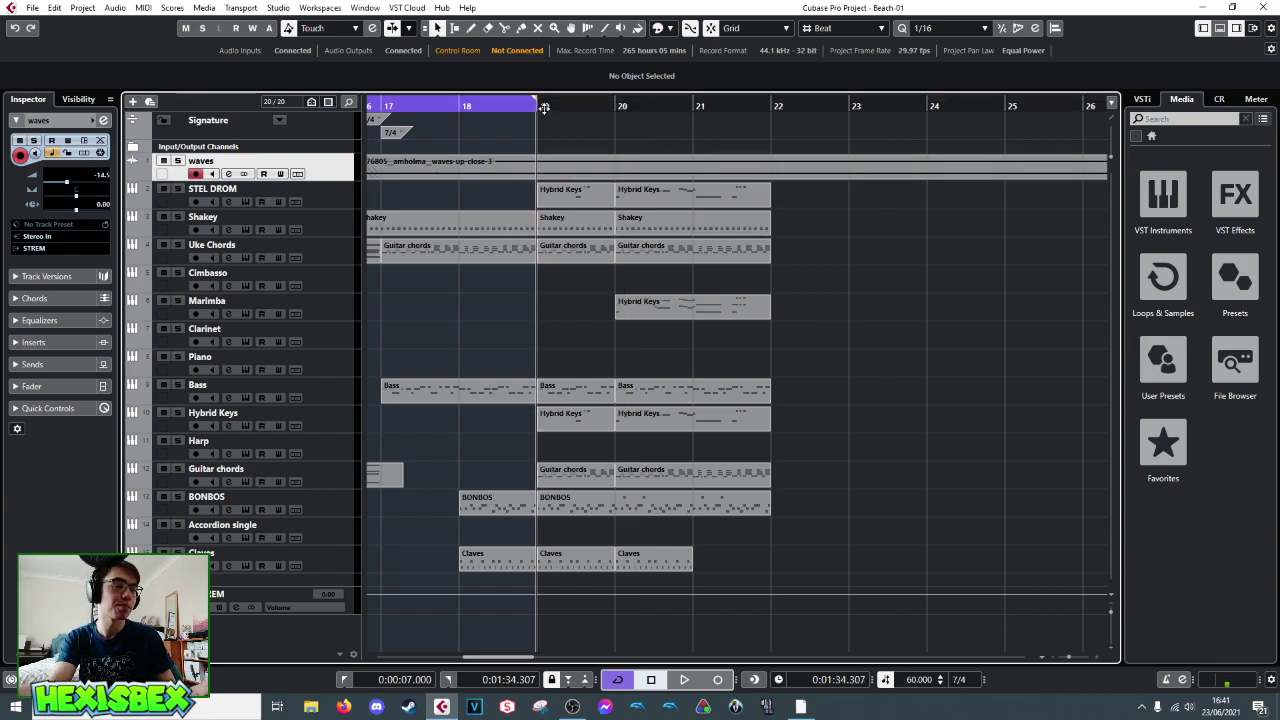
{"action": "key", "text": "space"}
{"action": "key", "text": "space"}
{"action": "left_click", "coordinate": [459, 105]}
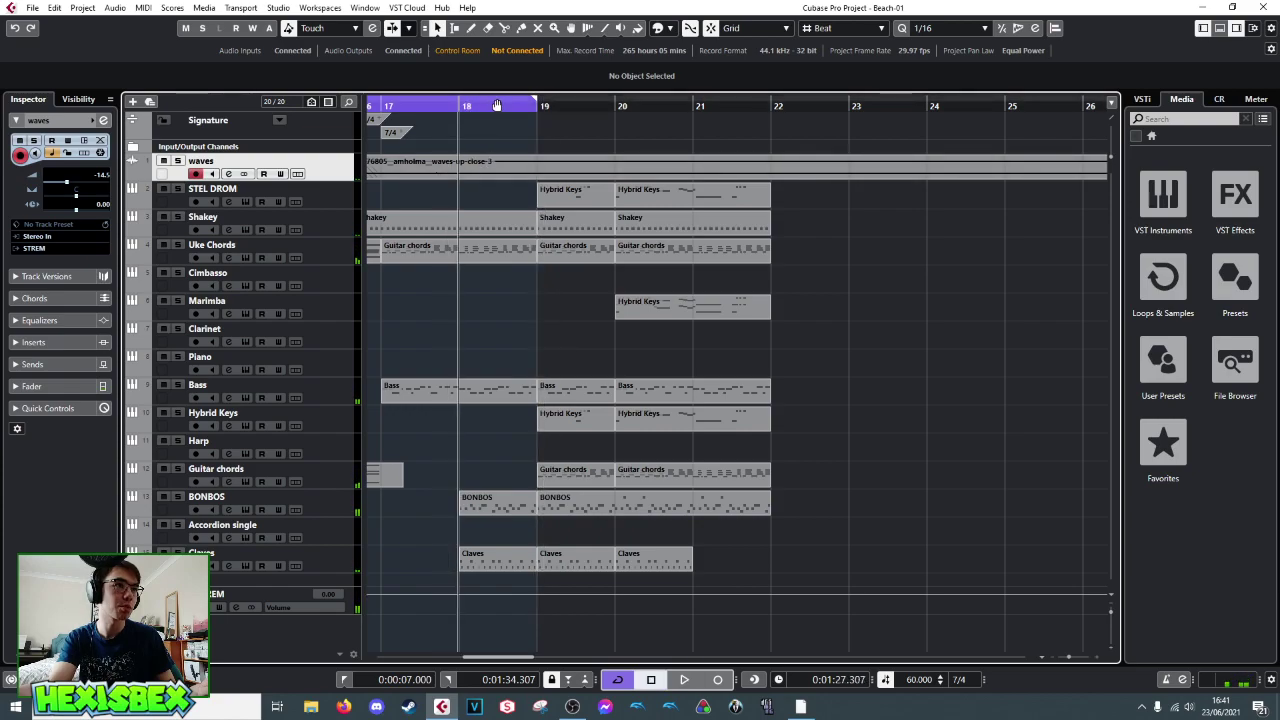
{"action": "key", "text": "space"}
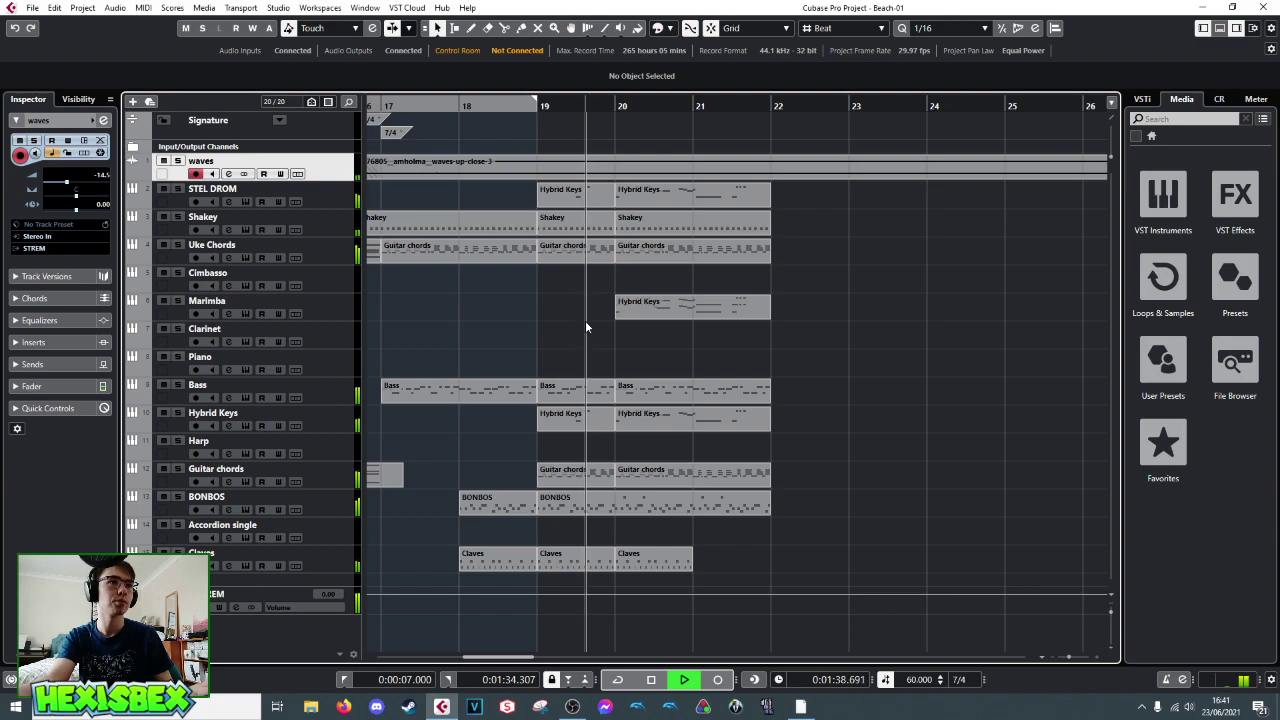
{"action": "key", "text": "space"}
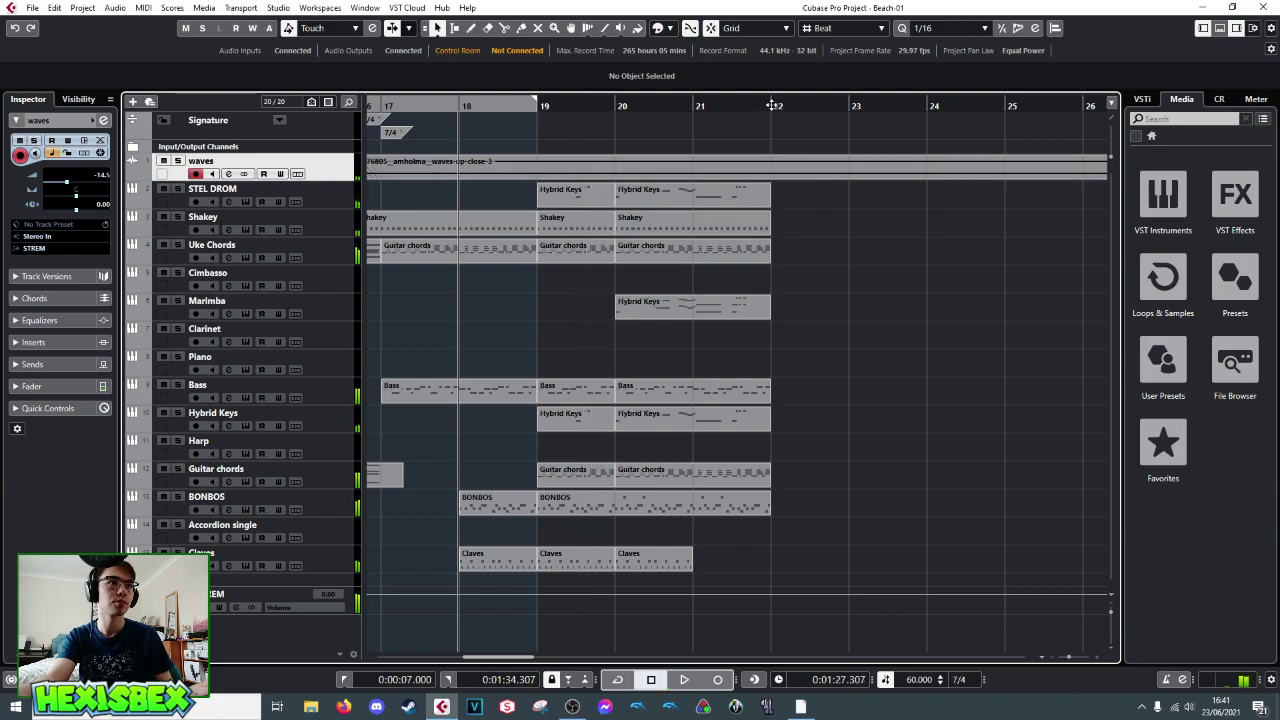
- Extend the right locator to bar 22 and export the mixdown with the Standard WAV preset as Beach PreMix Fade
{"action": "left_click_drag", "start_coordinate": [540, 103], "coordinate": [762, 108]}
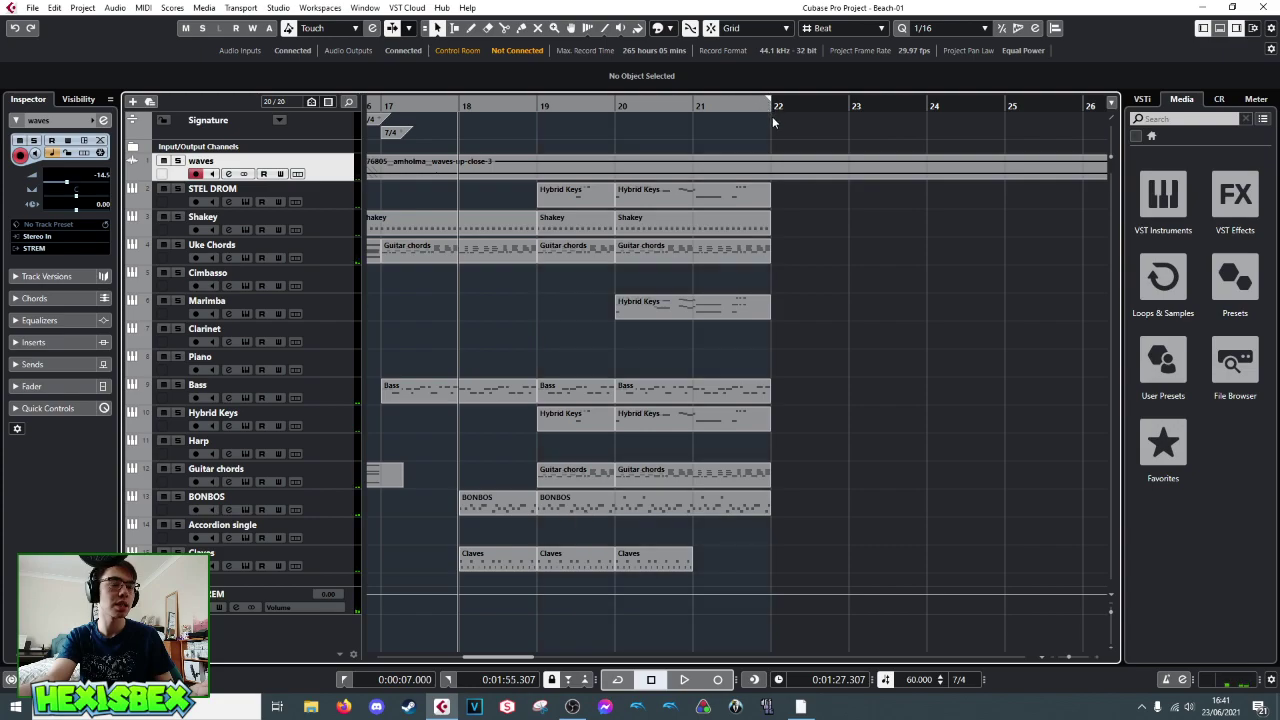
{"action": "left_click", "coordinate": [35, 8]}
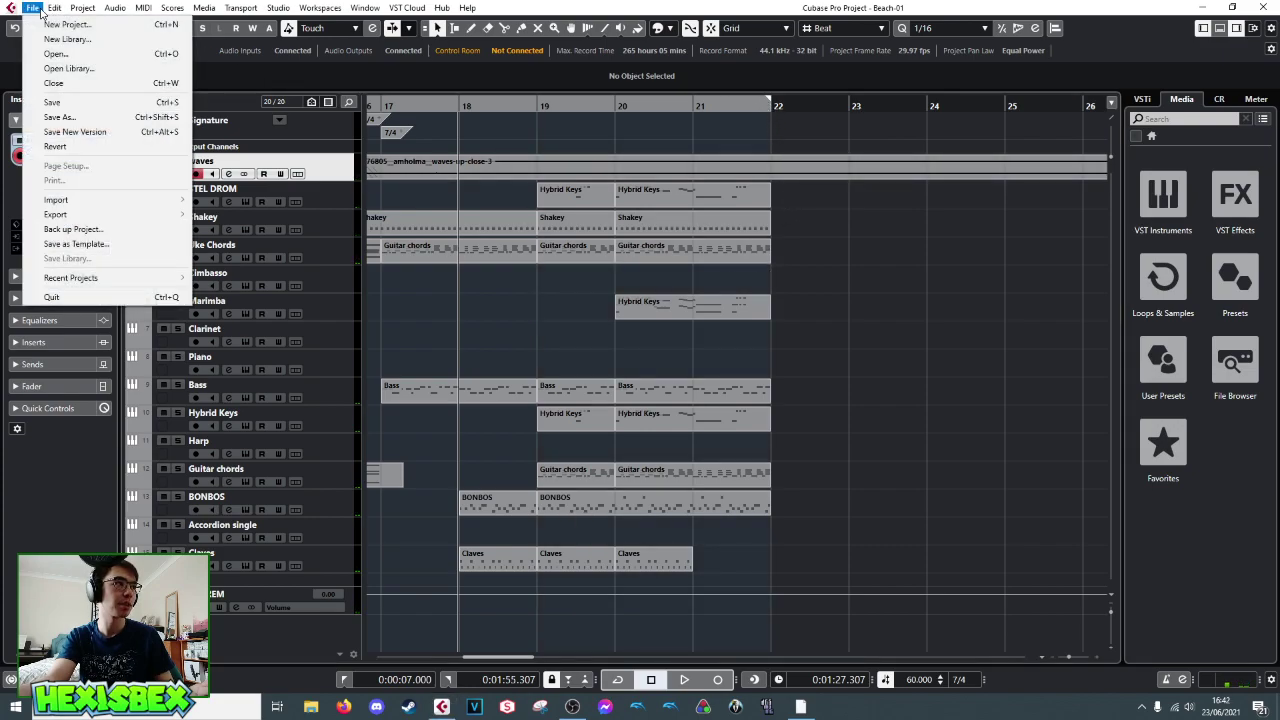
{"action": "mouse_move", "coordinate": [72, 213]}
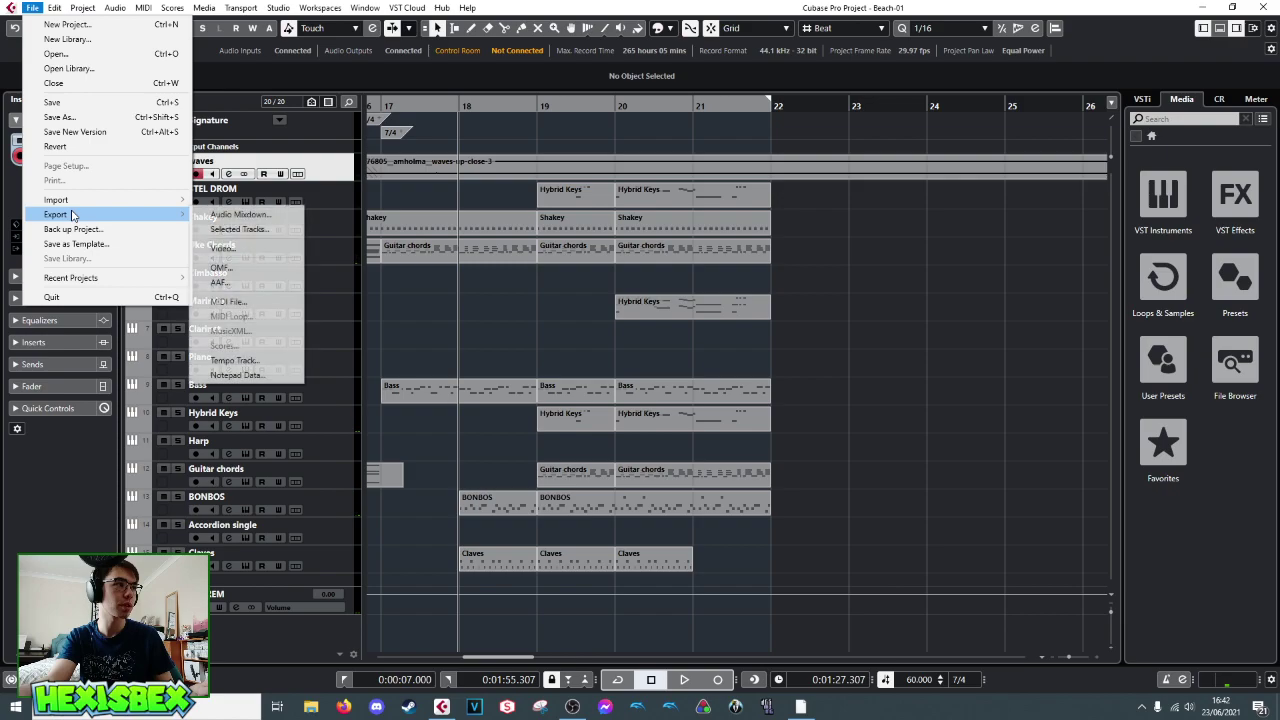
{"action": "left_click", "coordinate": [228, 214]}
{"action": "left_click", "coordinate": [725, 250]}
{"action": "left_click", "coordinate": [726, 286]}
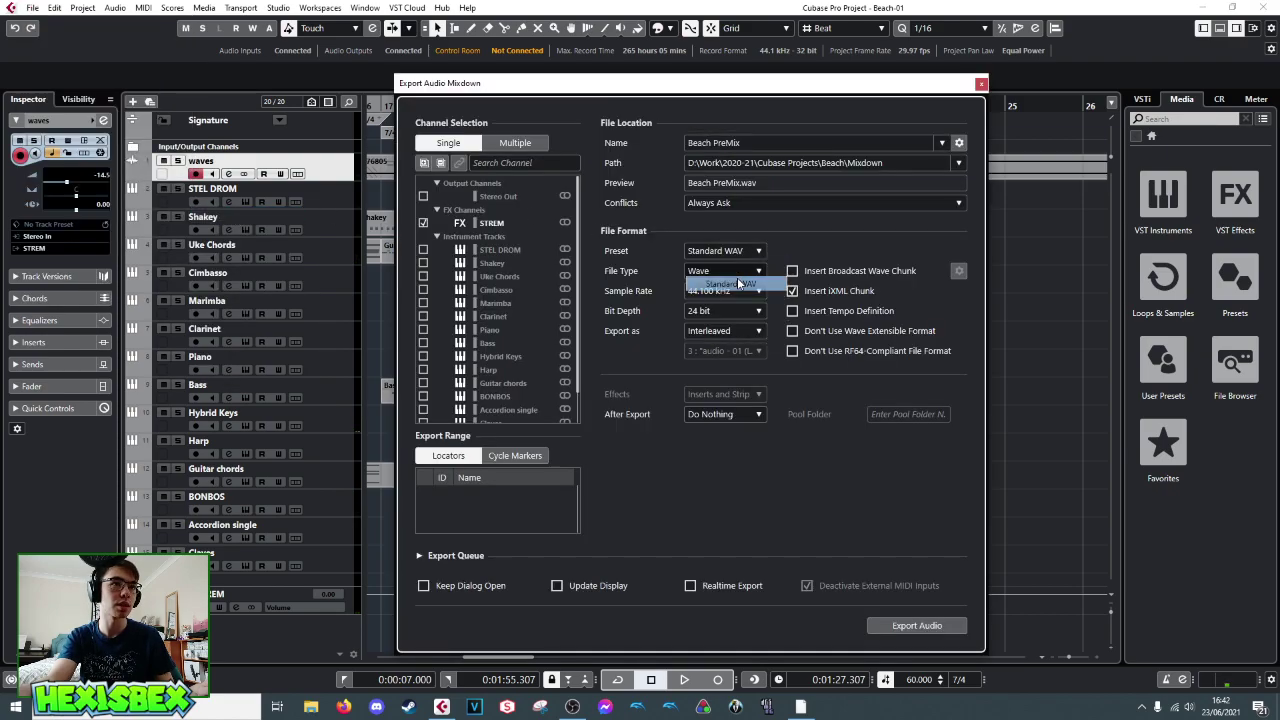
{"action": "left_click", "coordinate": [767, 144]}
{"action": "left_click", "coordinate": [767, 144]}
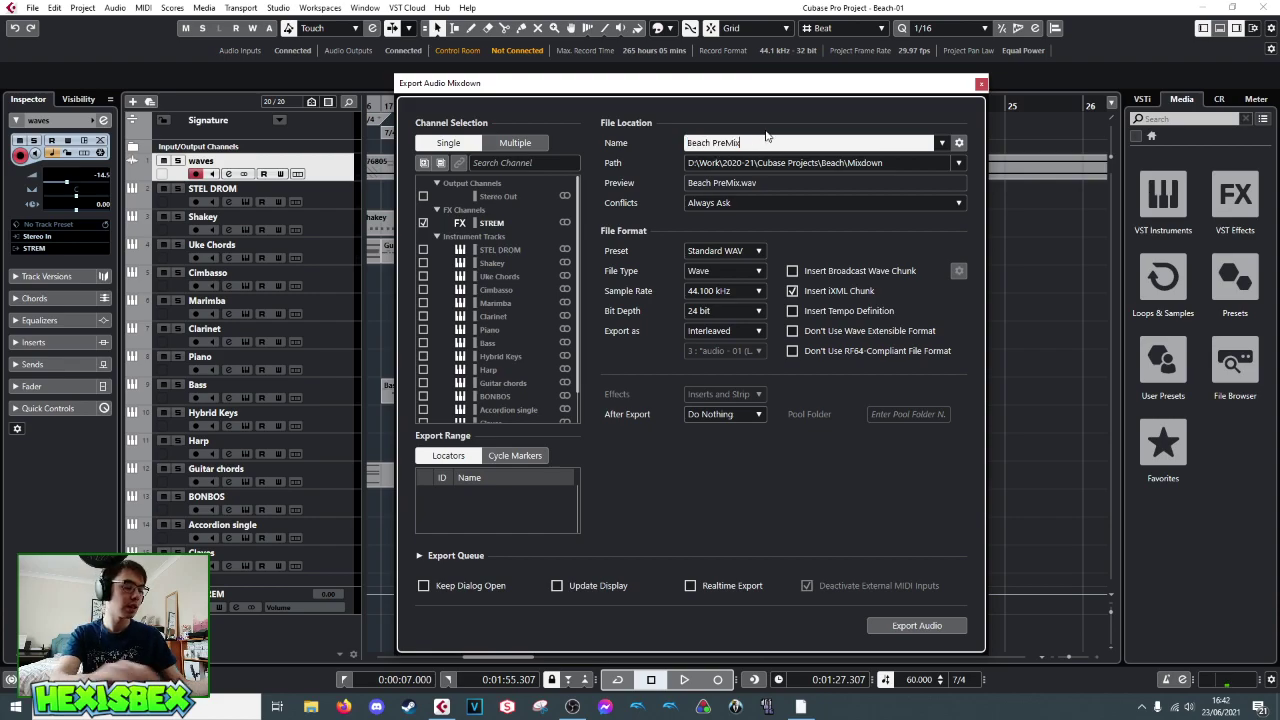
{"action": "type", "text": "Fade"}
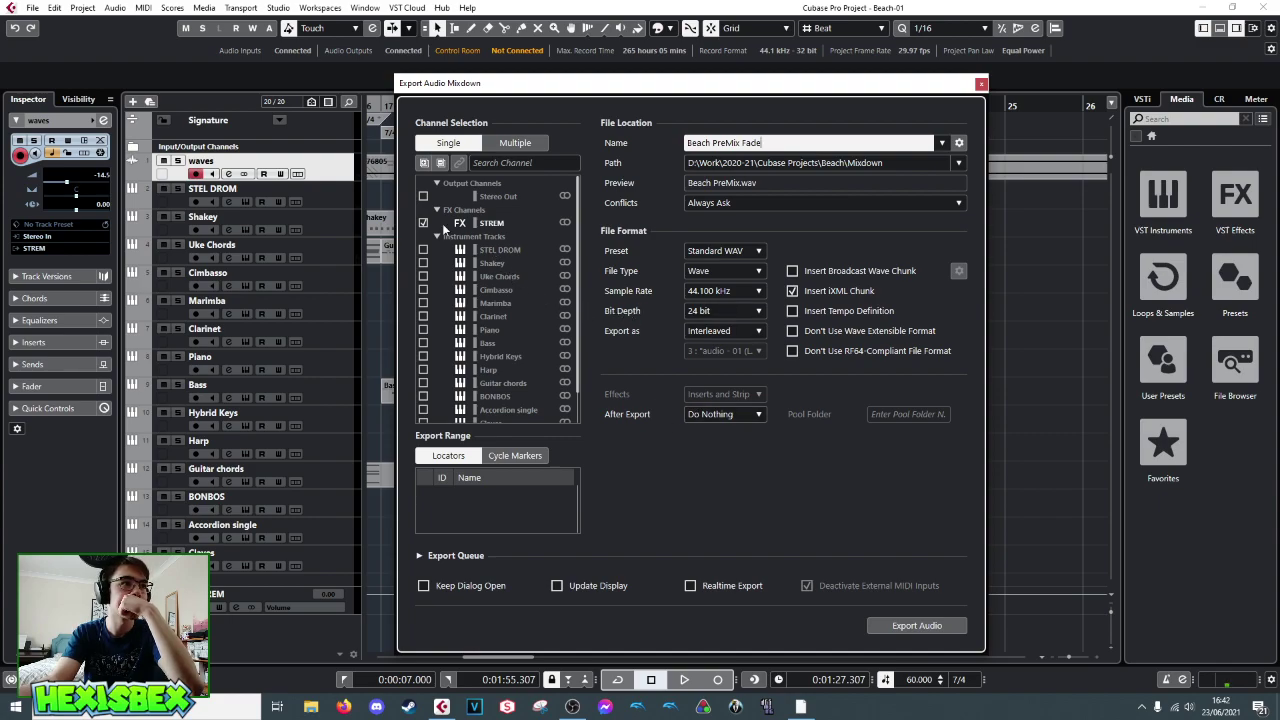
{"action": "left_click", "coordinate": [911, 625]}
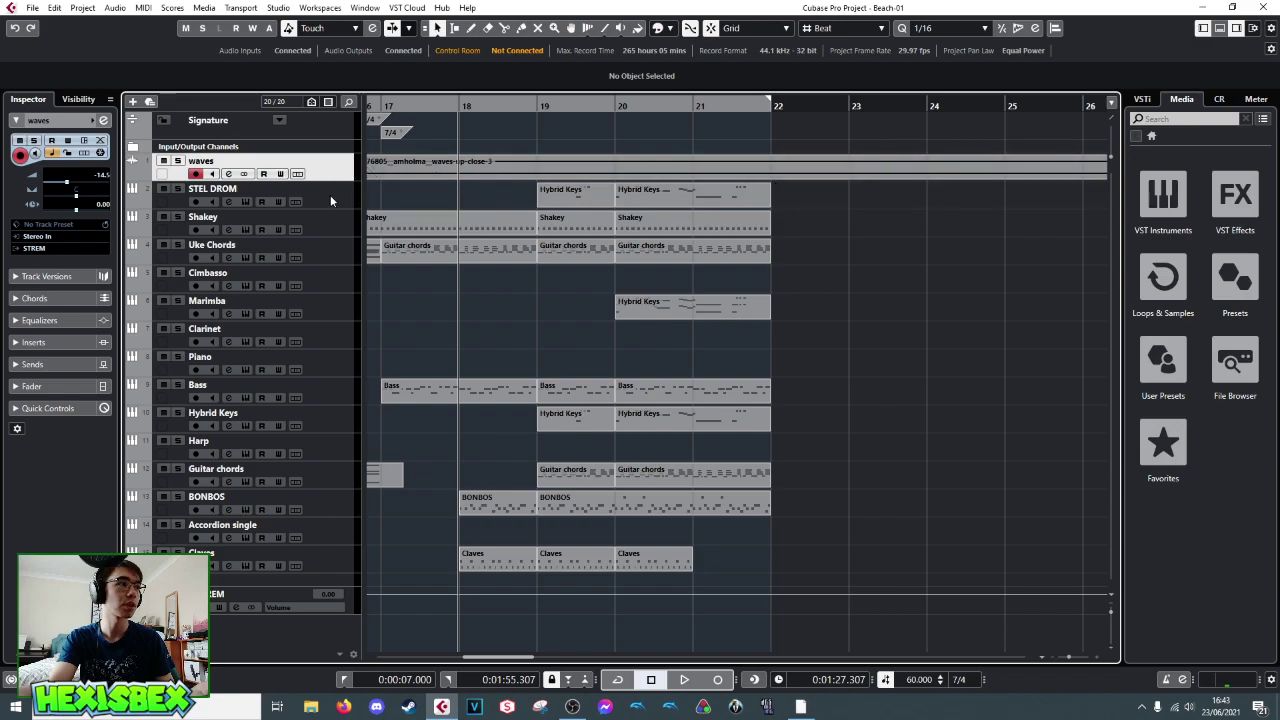
{"action": "right_click", "coordinate": [347, 633]}
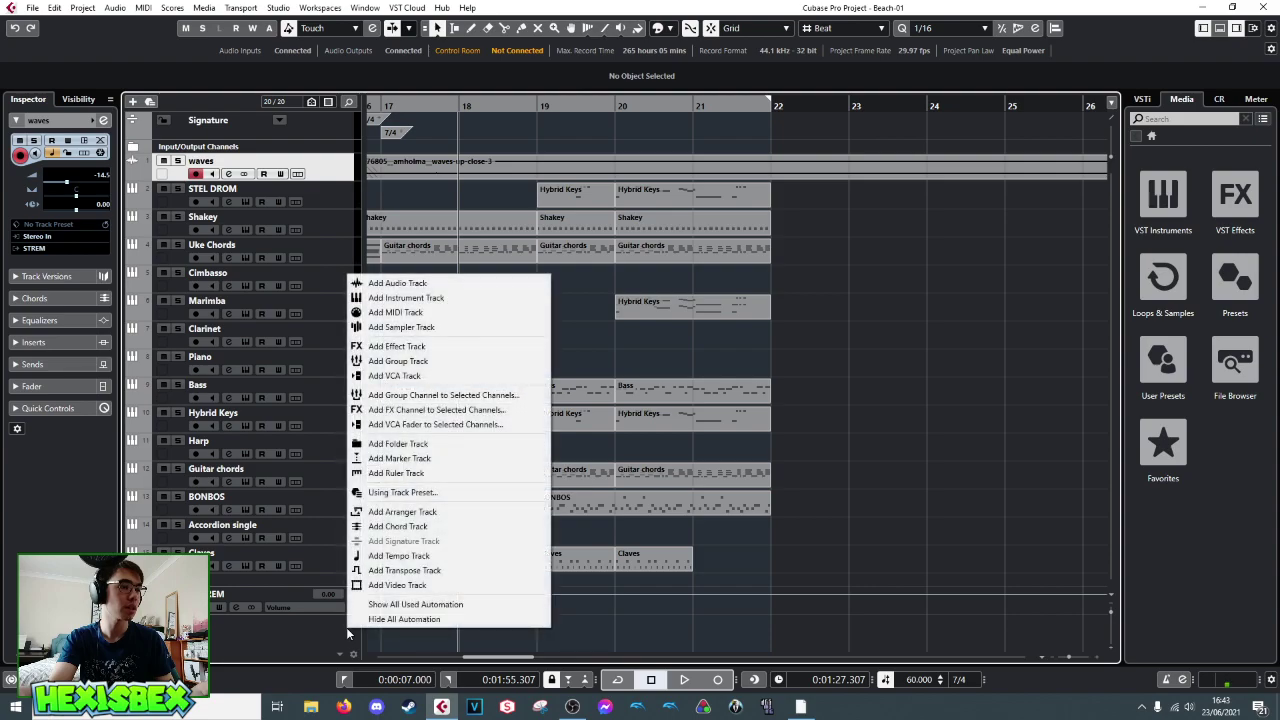
{"action": "left_click", "coordinate": [394, 283]}
{"action": "left_click", "coordinate": [724, 352]}
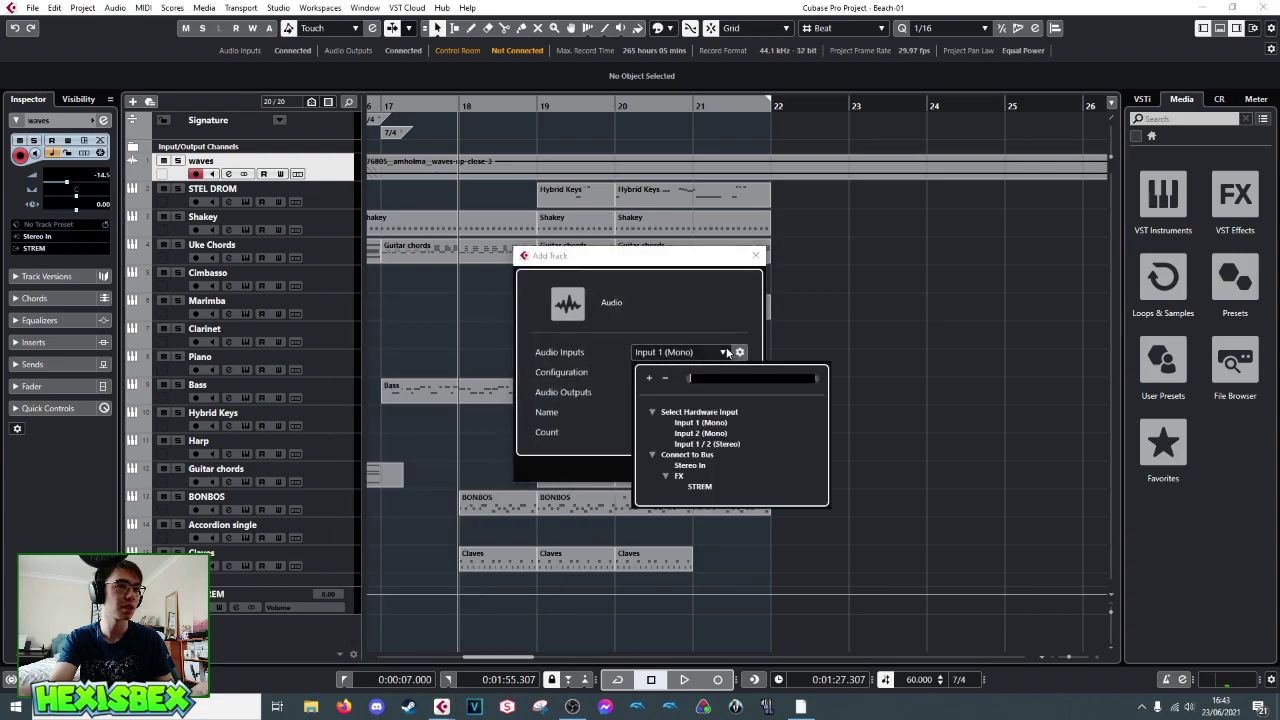
{"action": "left_click", "coordinate": [591, 431]}
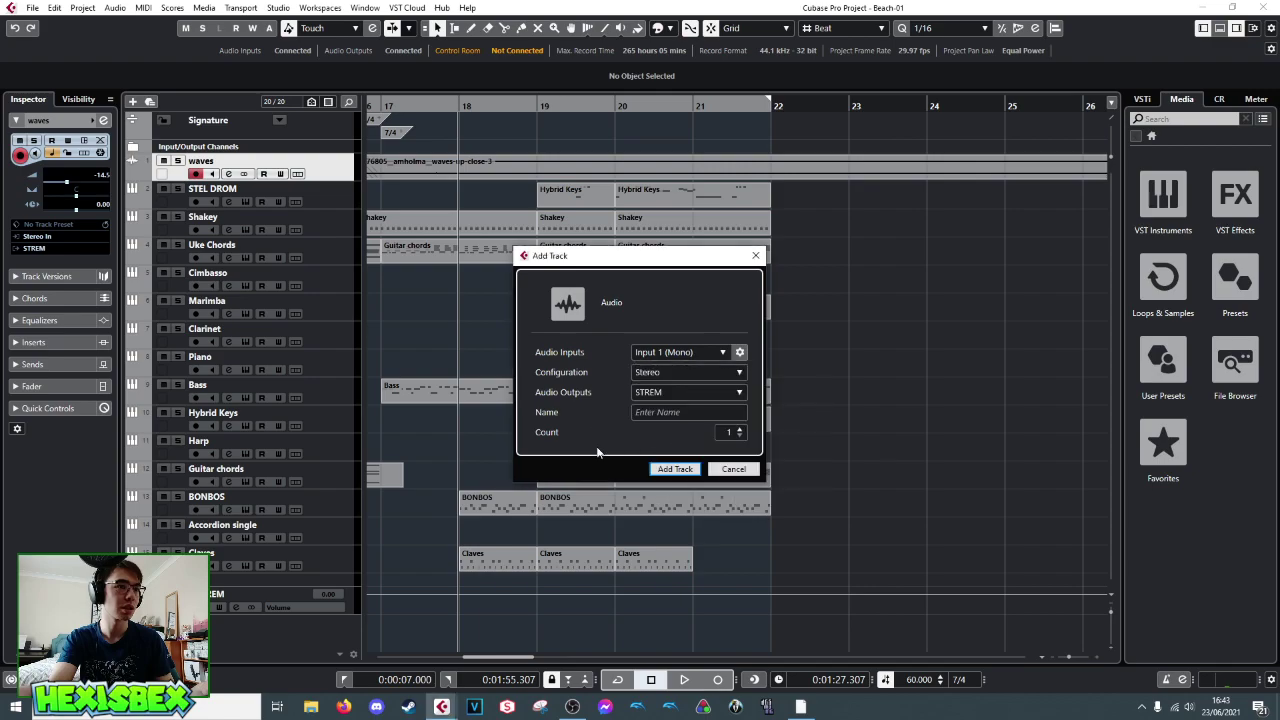
{"action": "left_click", "coordinate": [733, 469]}
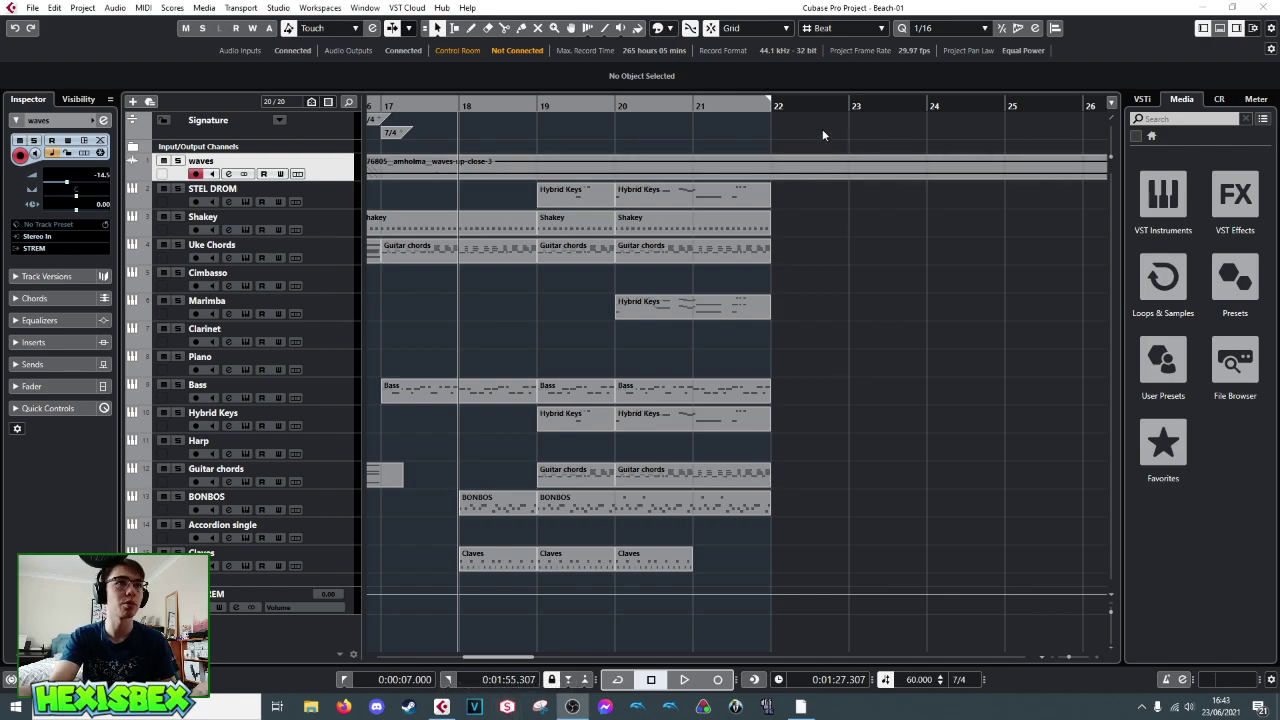
{"action": "left_click", "coordinate": [771, 104]}
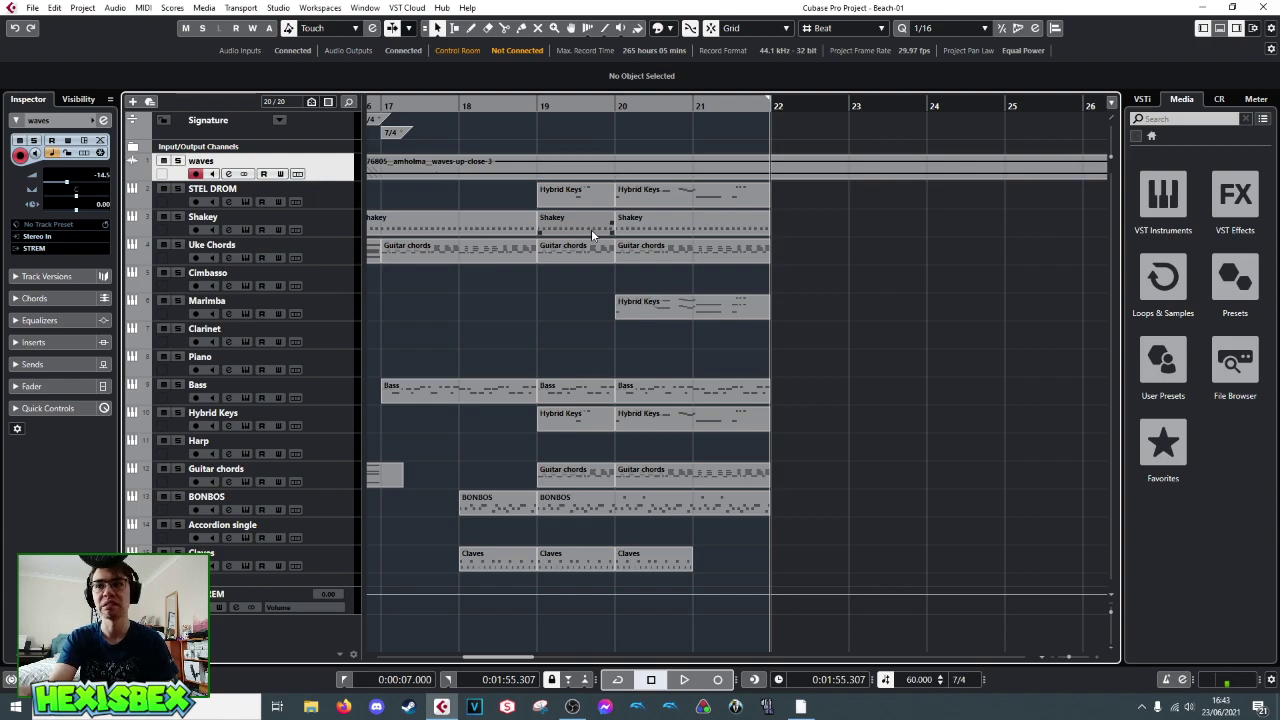
{"action": "mouse_move", "coordinate": [771, 106]}
{"action": "left_mouse_down"}
{"action": "mouse_move", "coordinate": [771, 117]}
{"action": "mouse_move", "coordinate": [769, 88]}
{"action": "mouse_move", "coordinate": [784, 92]}
{"action": "mouse_move", "coordinate": [757, 91]}
{"action": "left_mouse_up"}
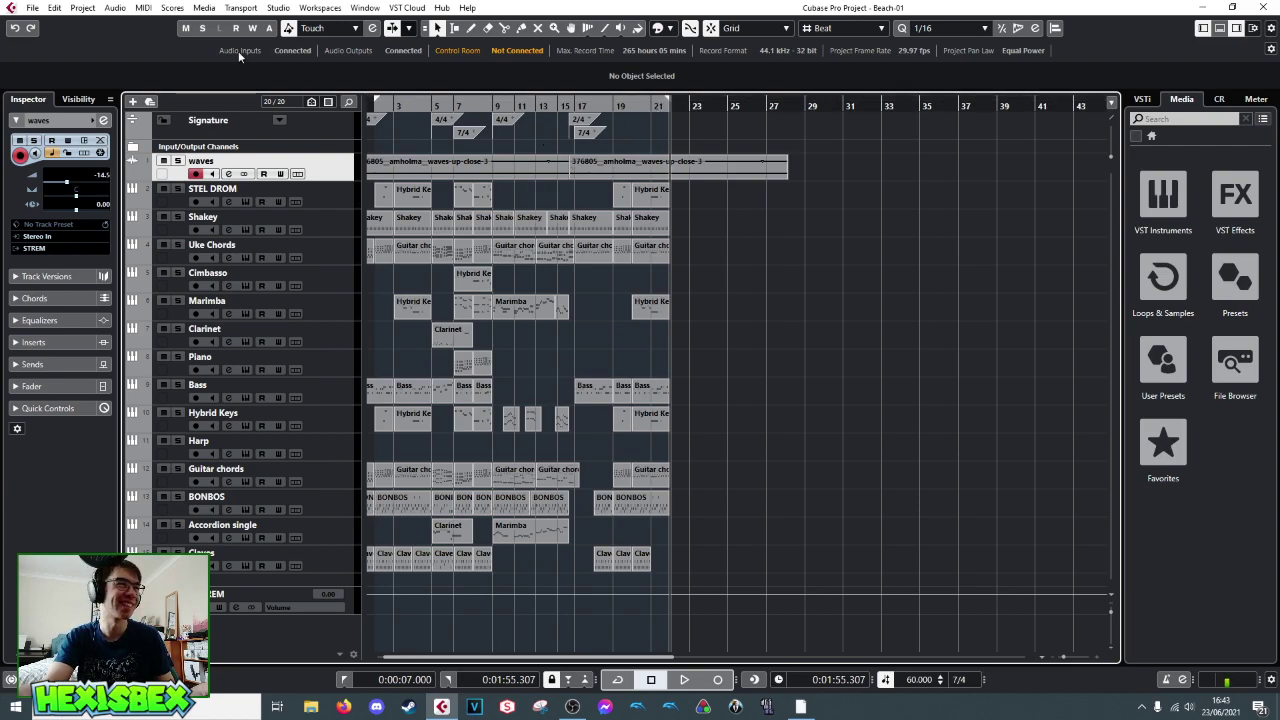
{"action": "key", "text": "Home"}
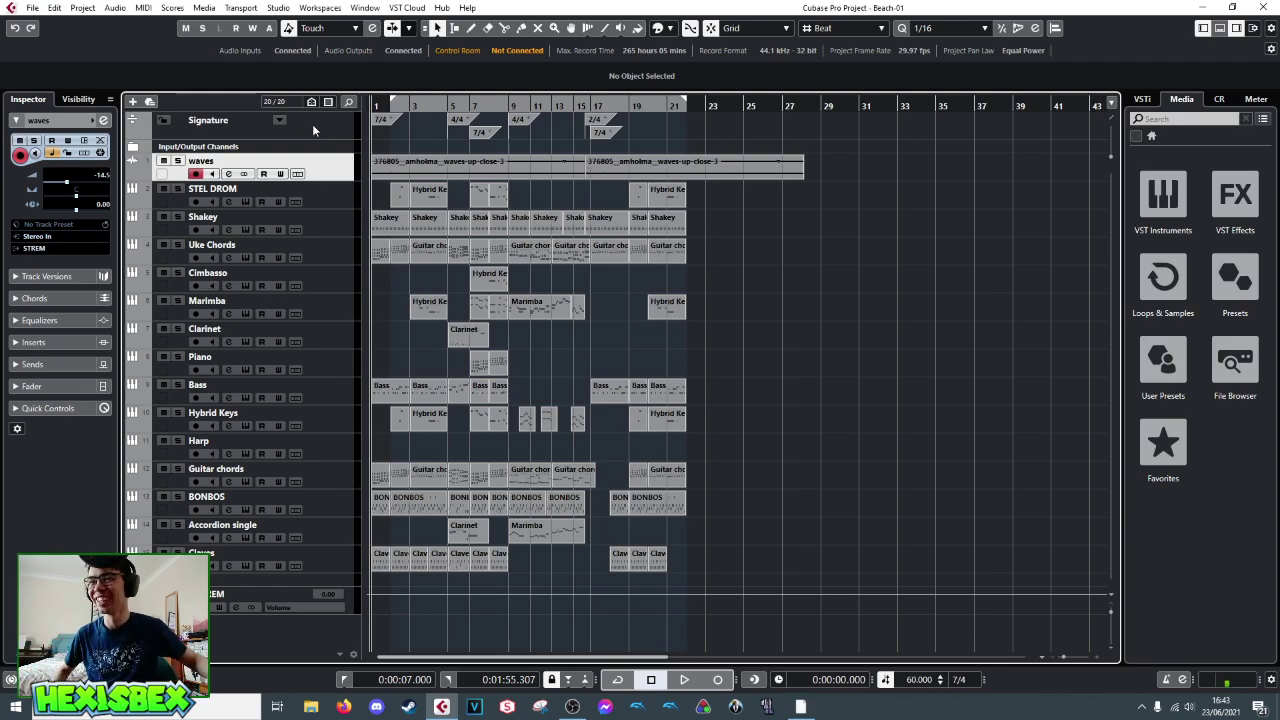
- Create a new empty project in the default location with the project folder named Beach Mix1
{"action": "left_click", "coordinate": [34, 8]}
{"action": "left_click", "coordinate": [47, 27]}
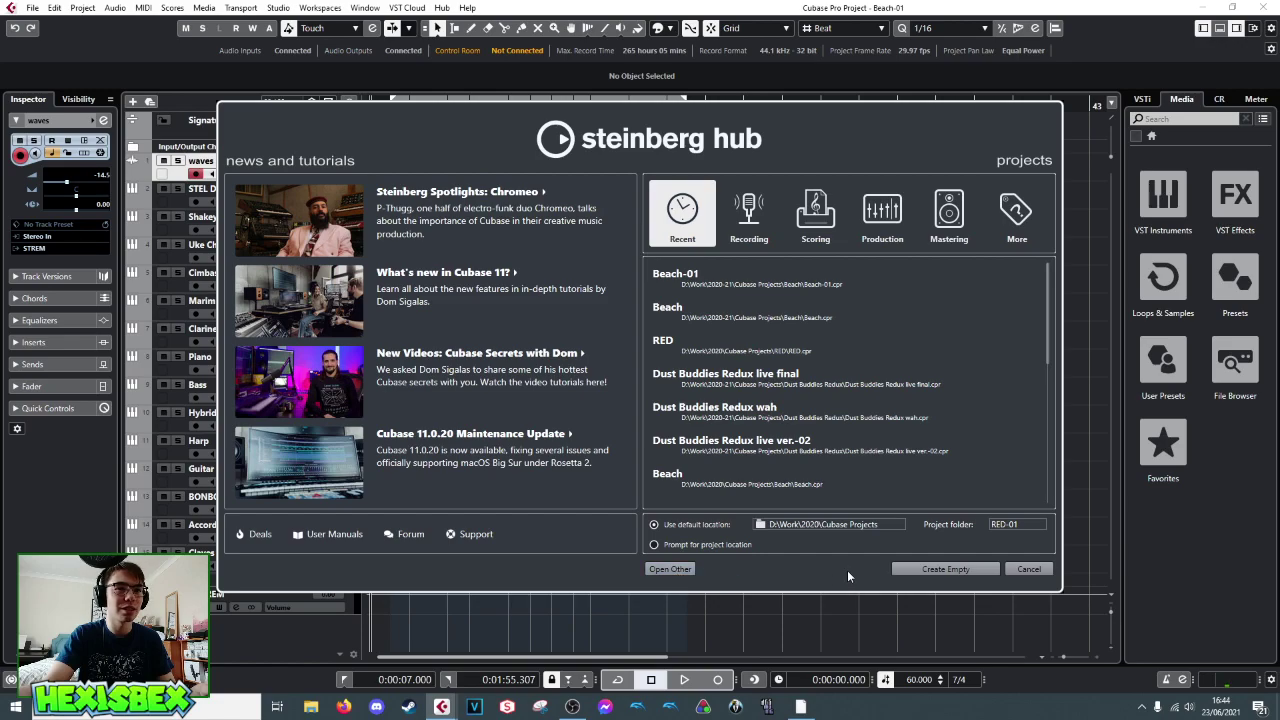
{"action": "left_click", "coordinate": [1012, 524]}
{"action": "key", "text": "BackSpace"}
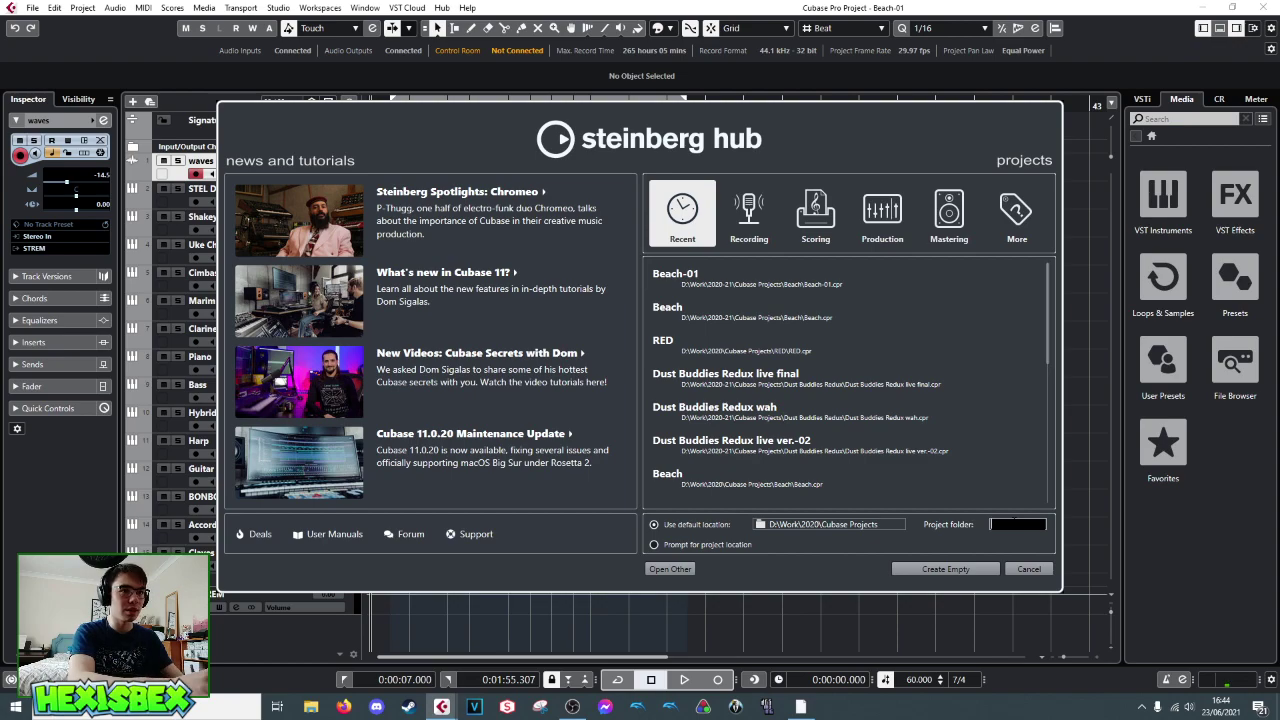
{"action": "type", "text": "Beach Mix 1"}
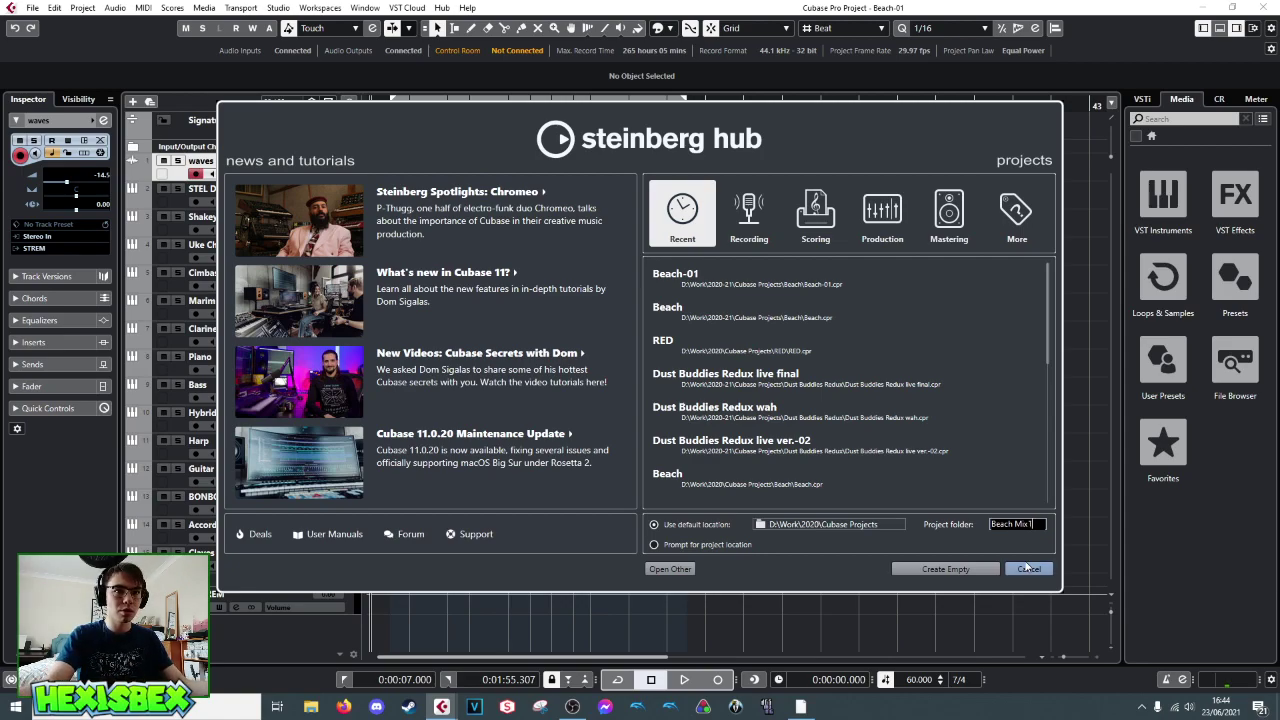
{"action": "left_click", "coordinate": [922, 568]}
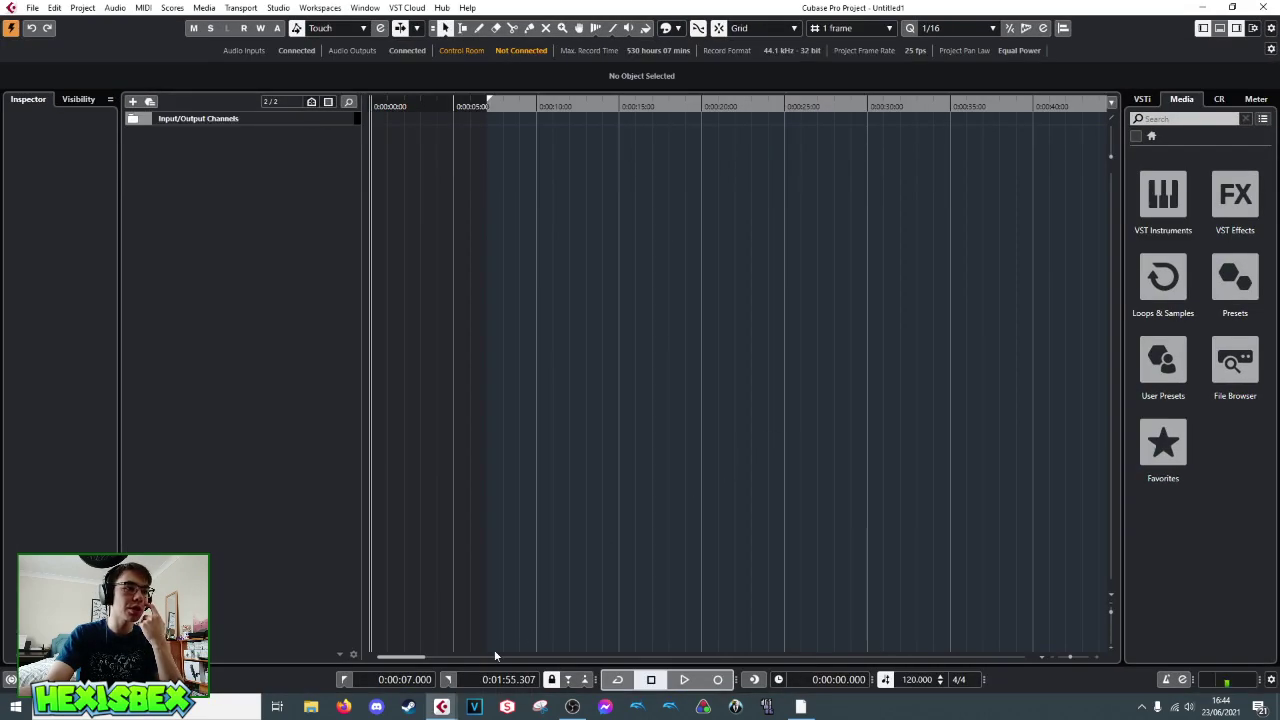
- Close the Beach-01 project and save its changes, keeping the new empty project open
{"action": "mouse_move", "coordinate": [441, 706]}
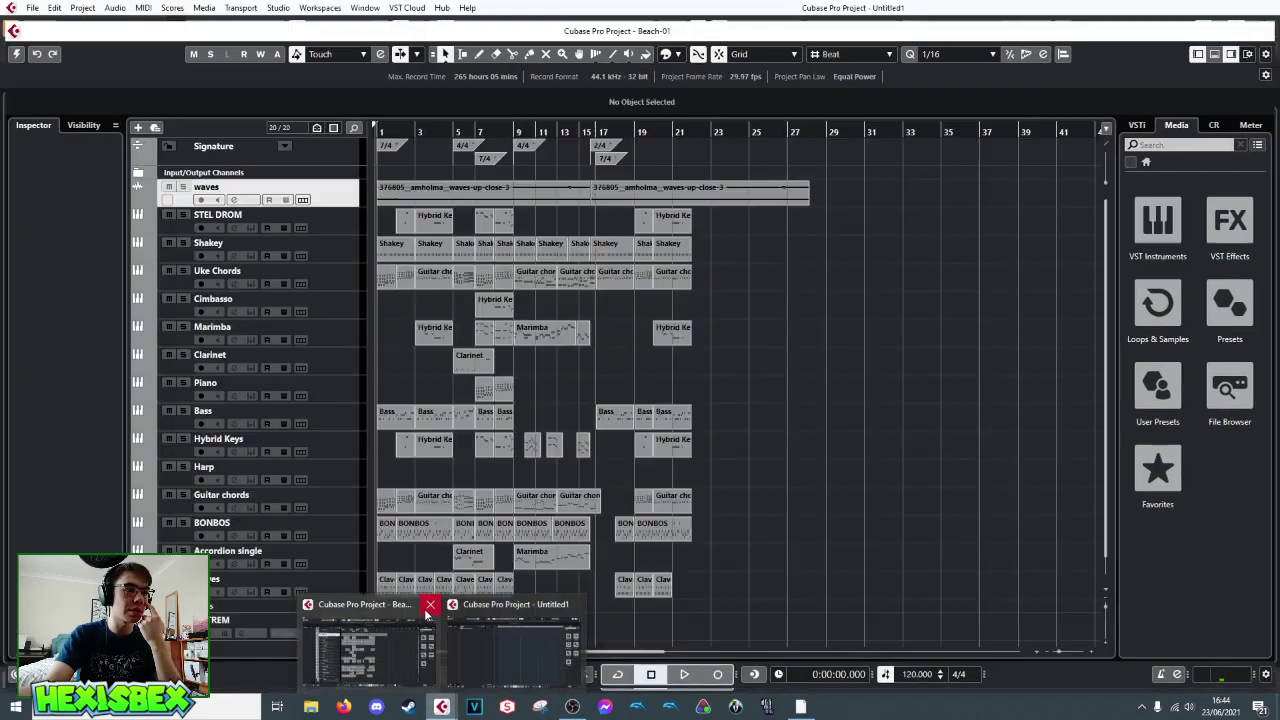
{"action": "left_click", "coordinate": [430, 605]}
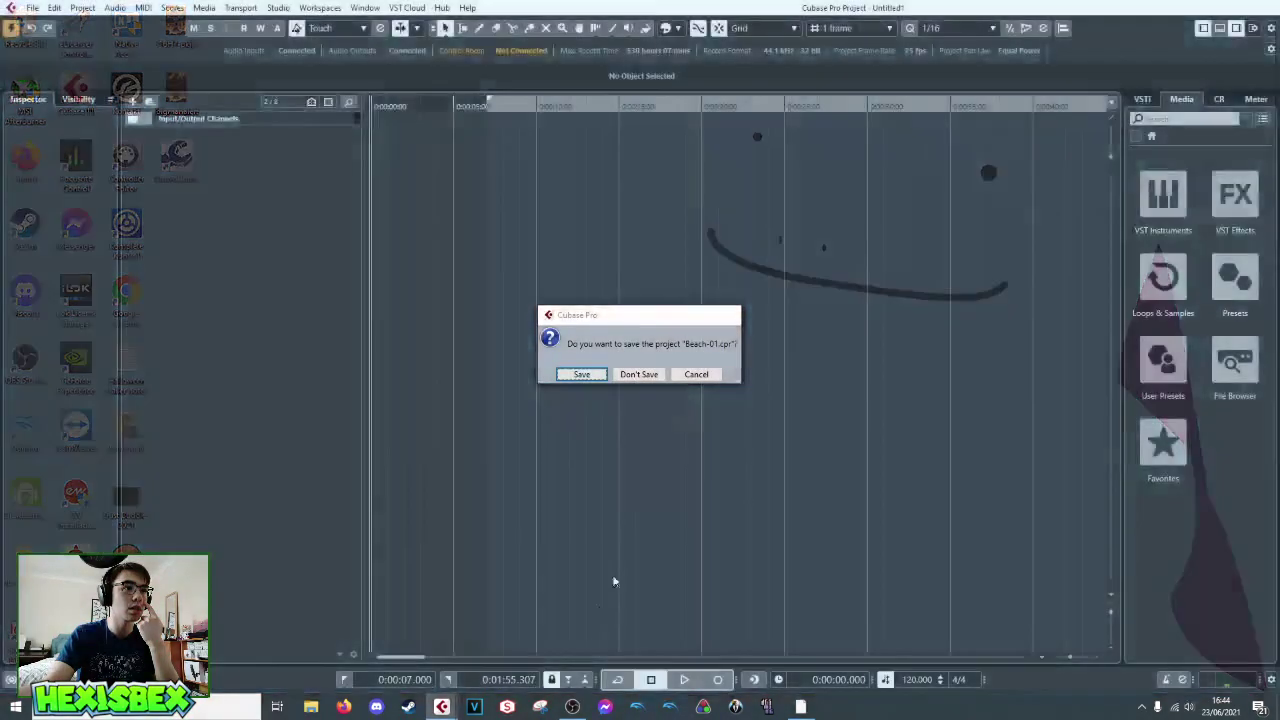
{"action": "left_click", "coordinate": [560, 645]}
{"action": "left_click", "coordinate": [580, 371]}
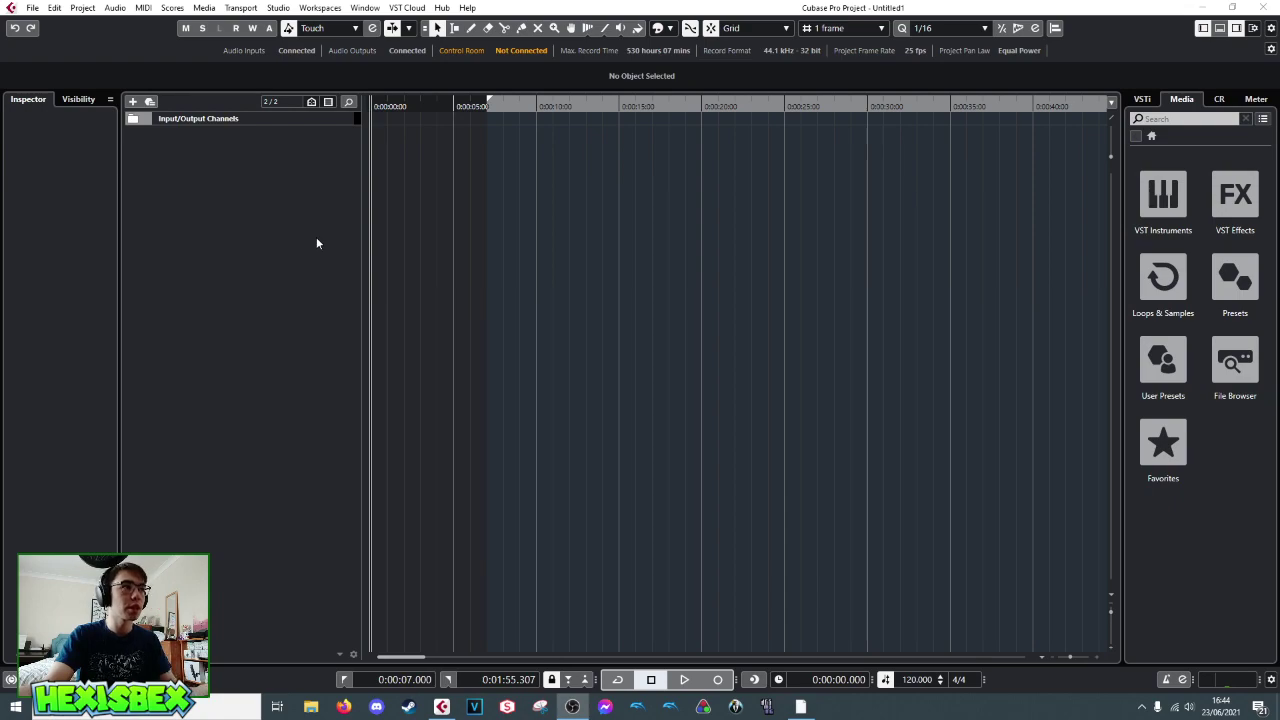
- Add one stereo audio track named Mix with Stereo In as input and Stereo Out as output
{"action": "right_click", "coordinate": [287, 153]}
{"action": "left_click", "coordinate": [318, 163]}
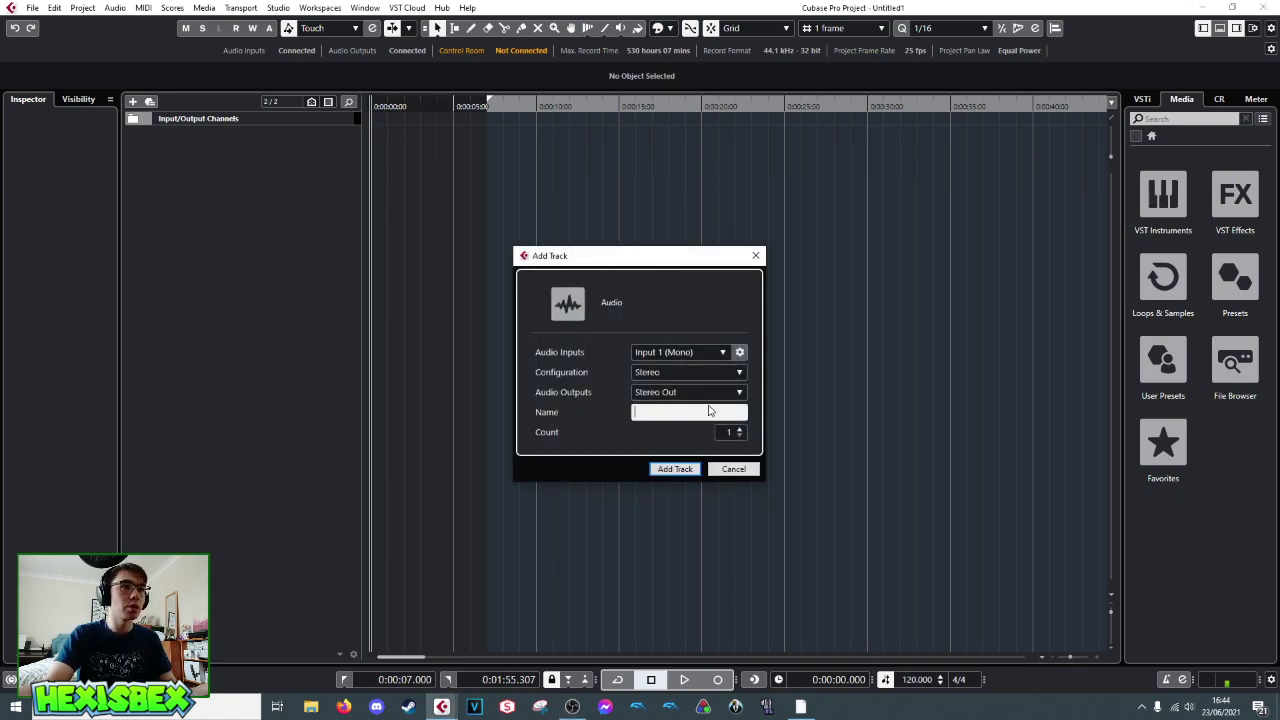
{"action": "left_click", "coordinate": [710, 353]}
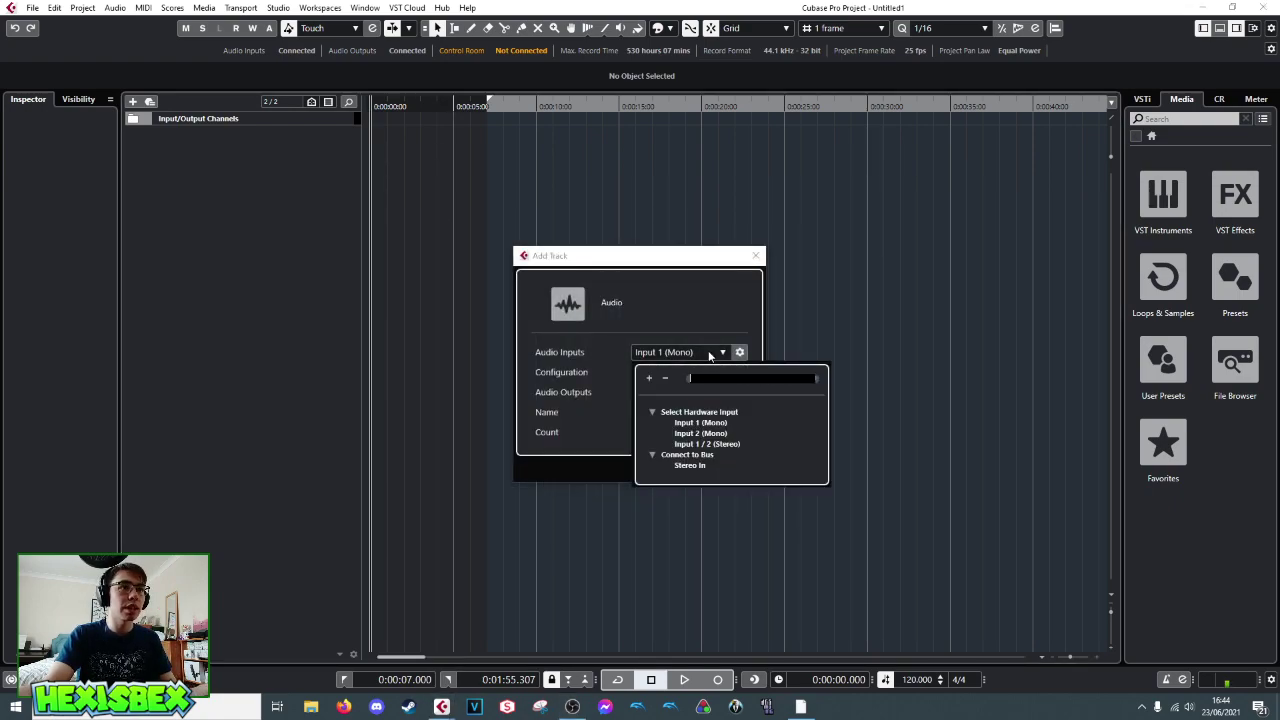
{"action": "left_click", "coordinate": [689, 445]}
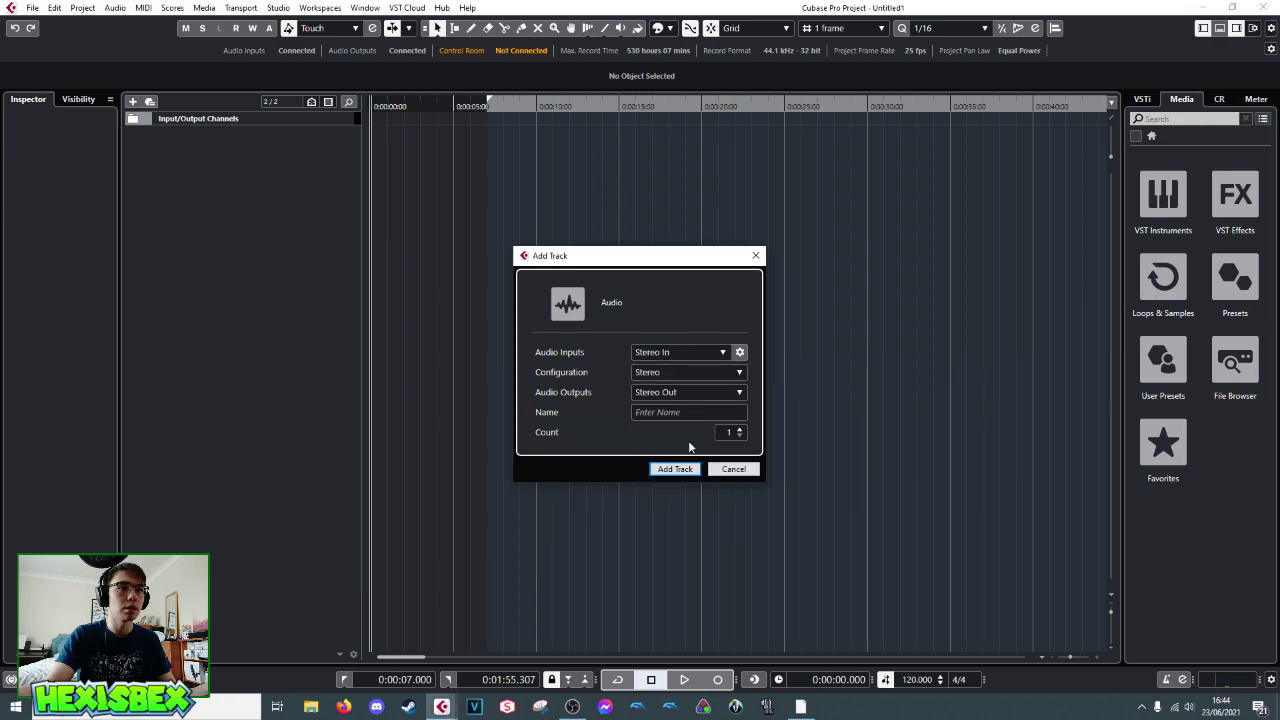
{"action": "left_click", "coordinate": [676, 376]}
{"action": "left_click", "coordinate": [676, 376]}
{"action": "left_click", "coordinate": [676, 394]}
{"action": "left_click", "coordinate": [676, 393]}
{"action": "left_click", "coordinate": [666, 415]}
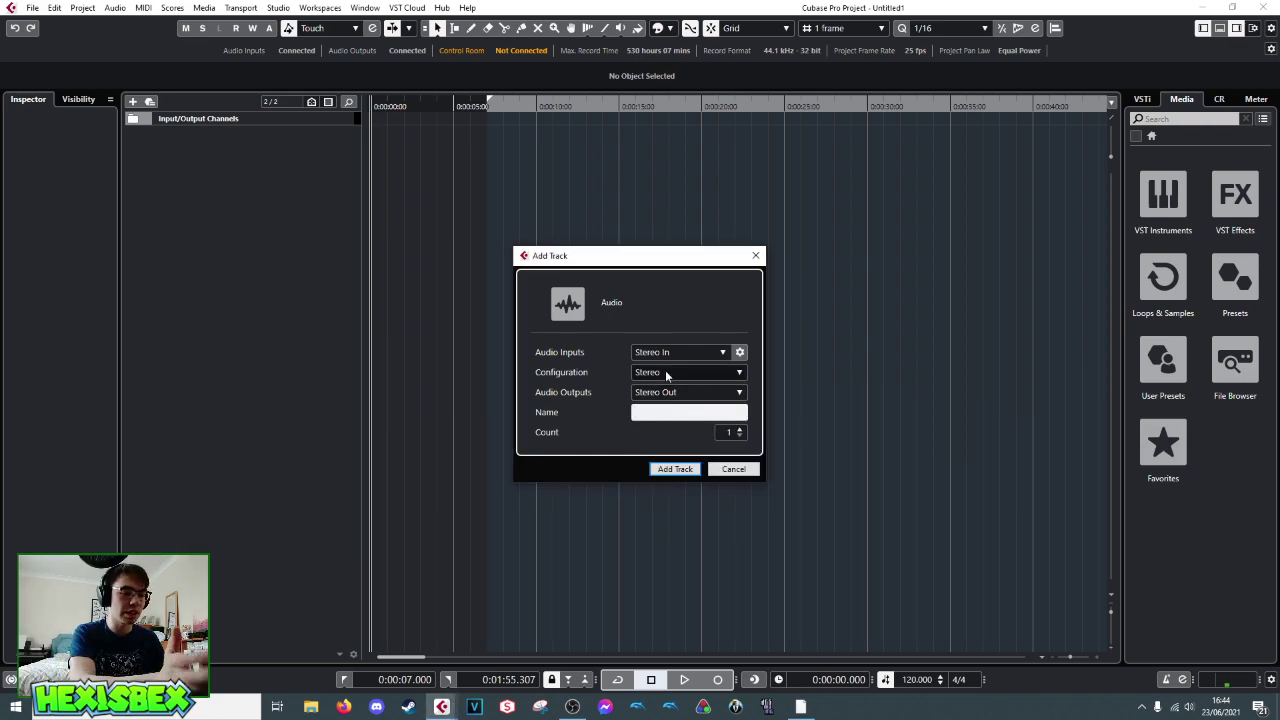
{"action": "type", "text": "Mix"}
{"action": "key", "text": "Return"}
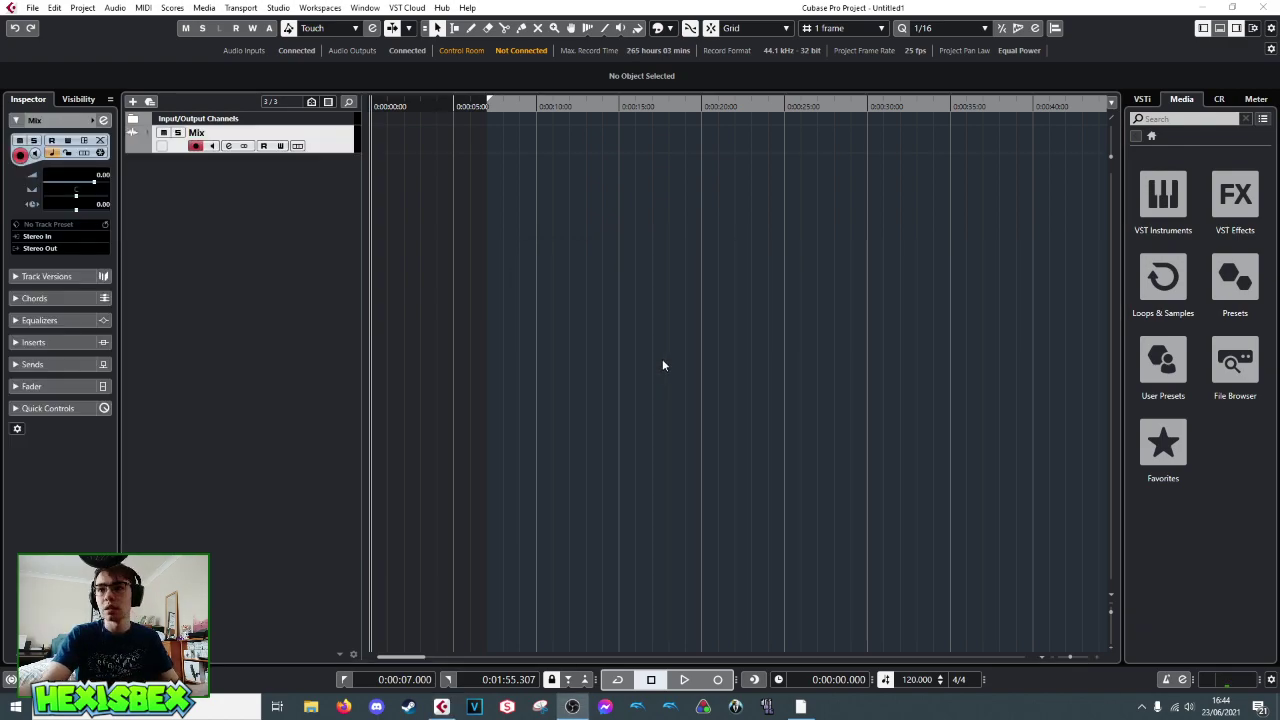
- Move the left locator to about 0:01:55.320, beside the right locator, and return the view to the project start
{"action": "scroll", "coordinate": [1065, 120], "scroll_direction": "right", "scroll_amount": 2}
{"action": "scroll", "coordinate": [1080, 118], "scroll_direction": "right", "scroll_amount": 10}
{"action": "scroll", "coordinate": [1065, 118], "scroll_direction": "right", "scroll_amount": 10}
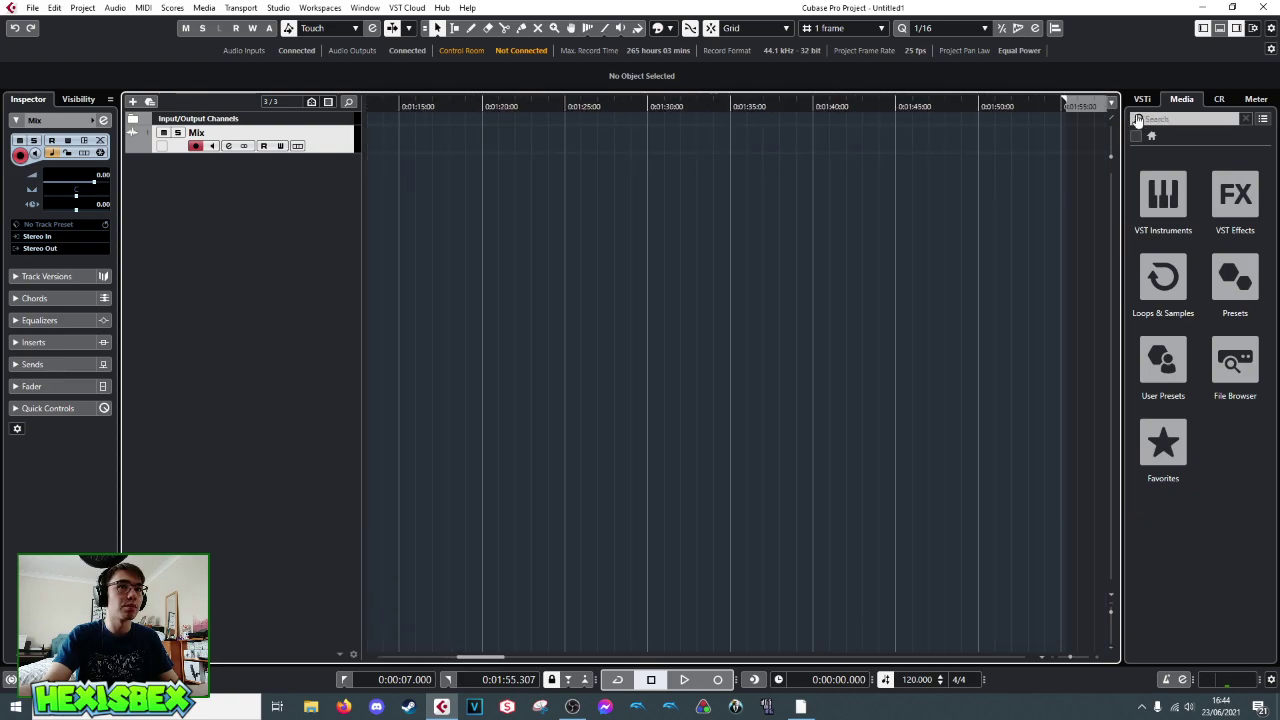
{"action": "left_click_drag", "start_coordinate": [1055, 119], "coordinate": [739, 119]}
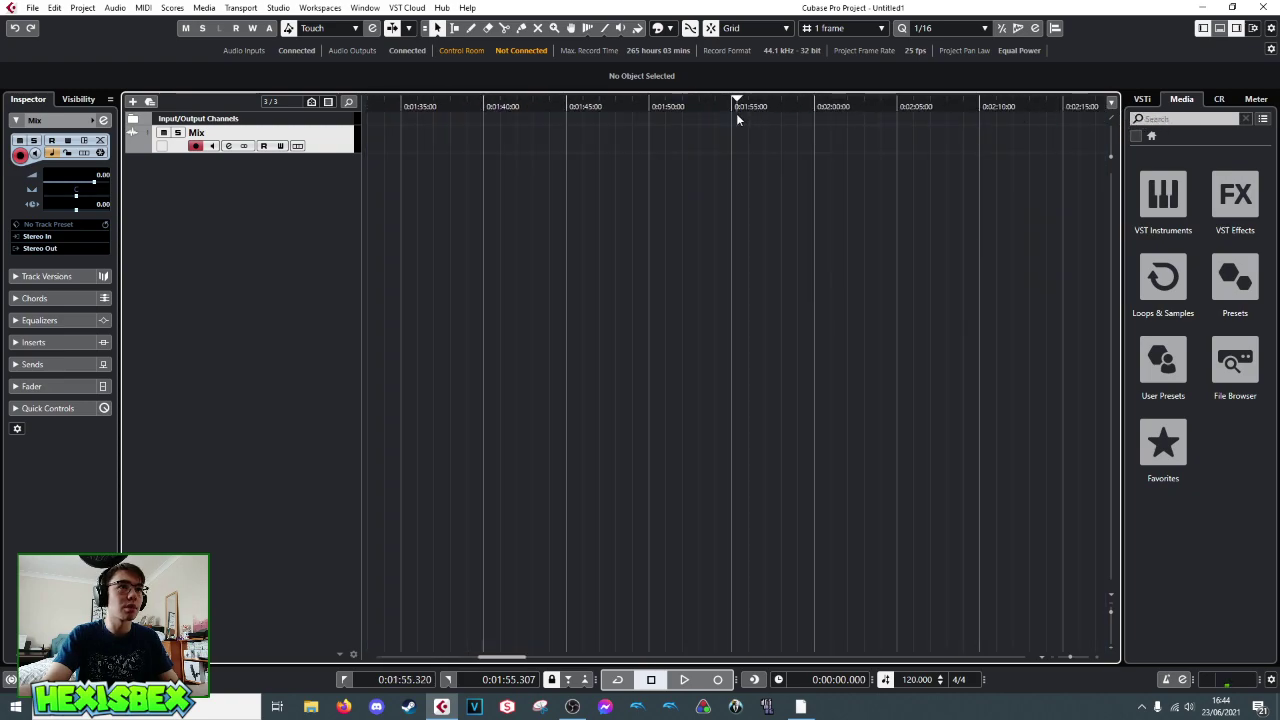
{"action": "left_click_drag", "start_coordinate": [647, 104], "coordinate": [81, 121]}
{"action": "key", "text": "Home"}
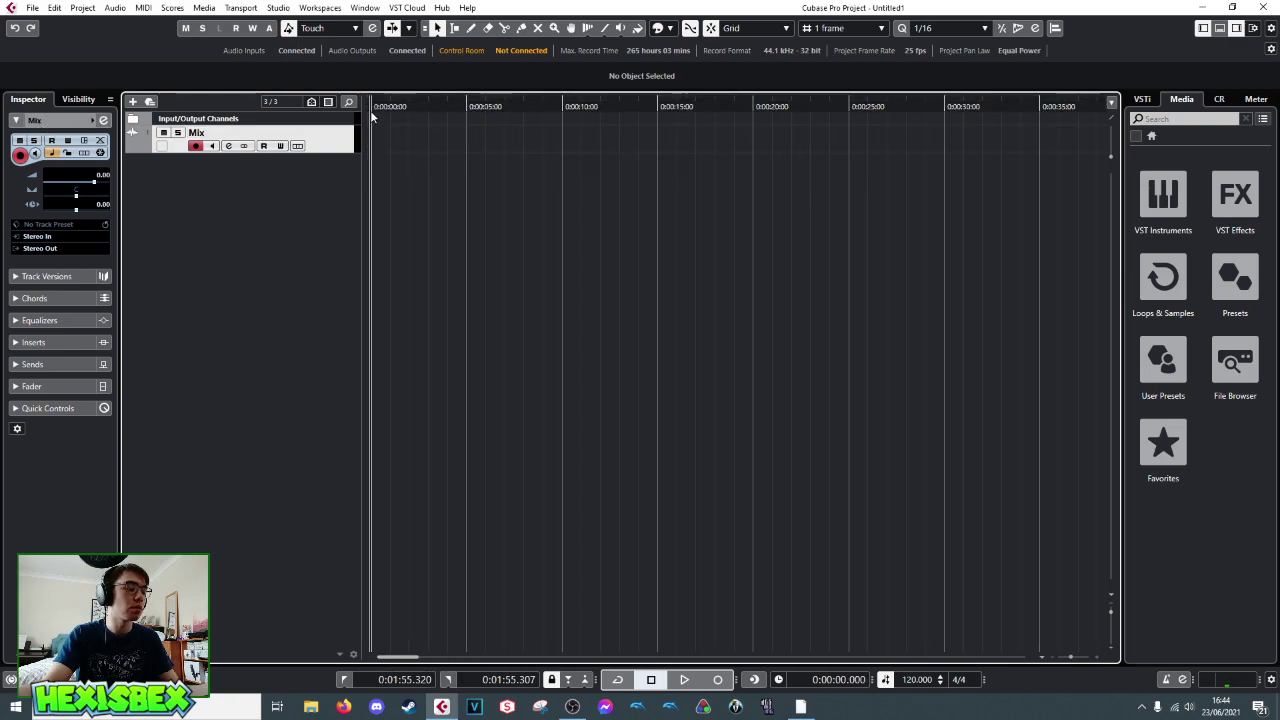
- Start a media import in the Pool and browse to the Work folder on Seagate Expansion Drive (D:)
{"action": "key", "text": "ctrl+p"}
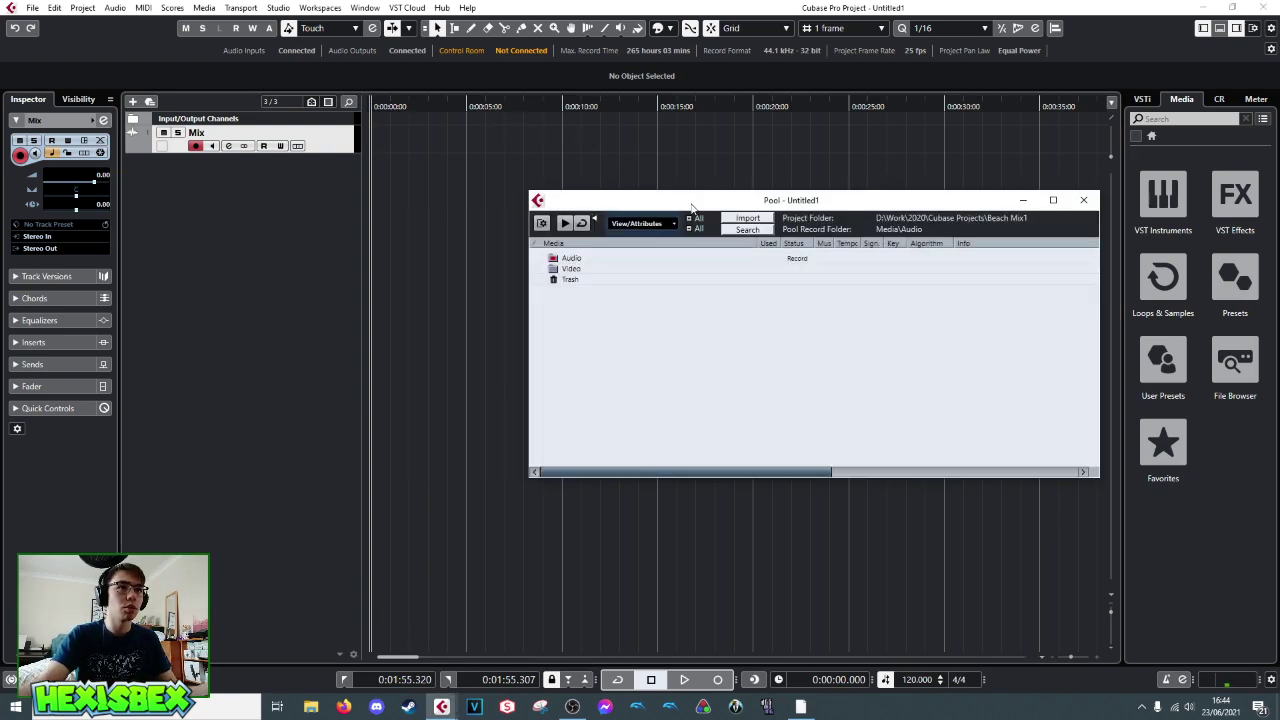
{"action": "left_click", "coordinate": [748, 218]}
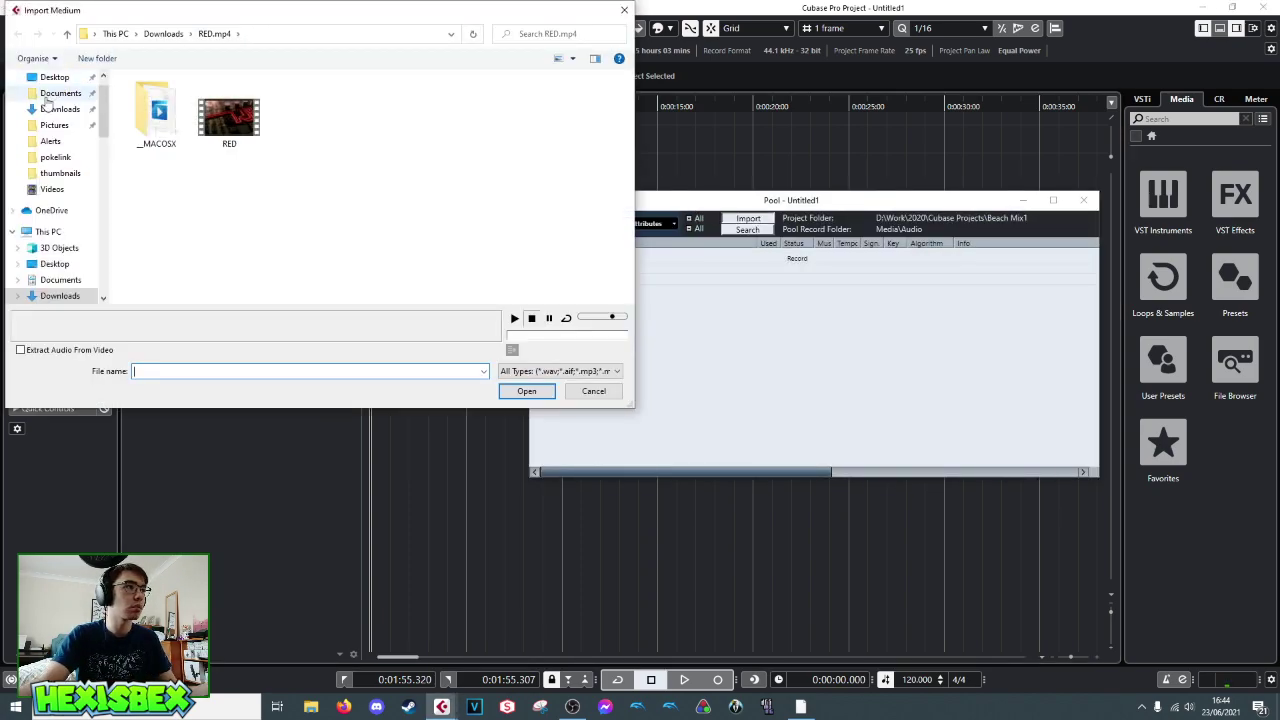
{"action": "scroll", "coordinate": [57, 128], "scroll_direction": "up", "scroll_amount": 1}
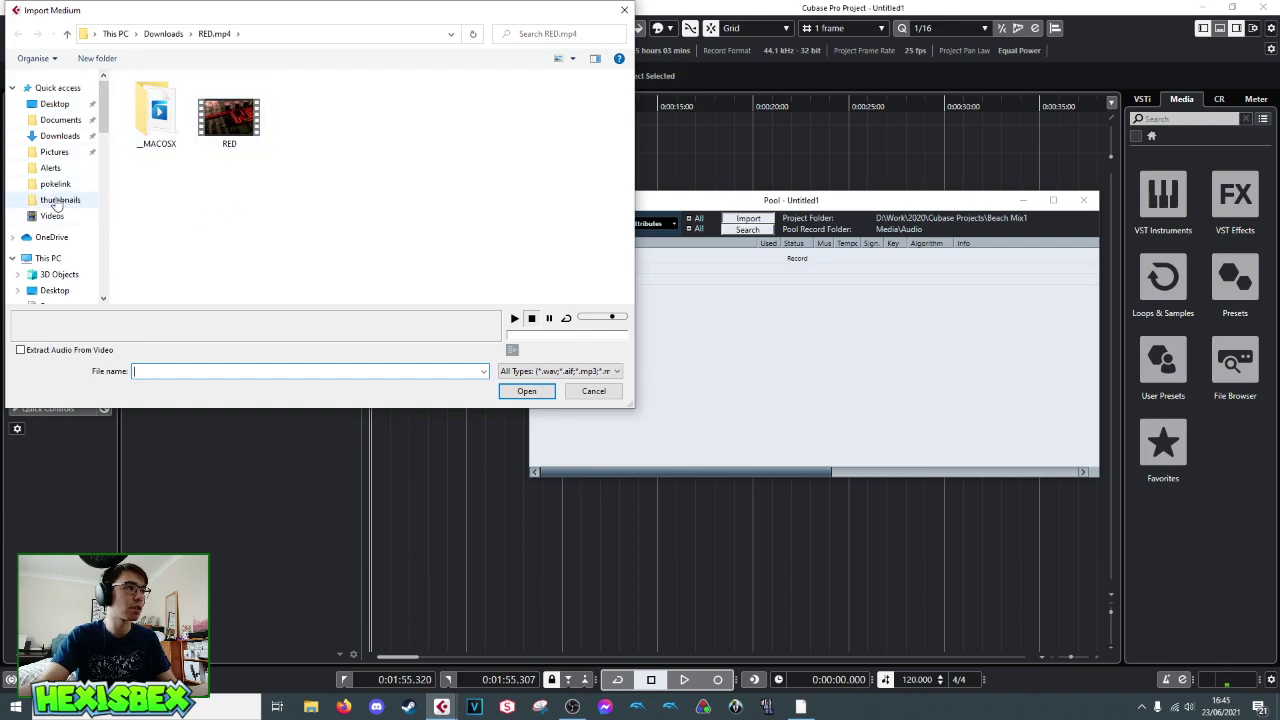
{"action": "left_click", "coordinate": [50, 136]}
{"action": "left_click", "coordinate": [55, 120]}
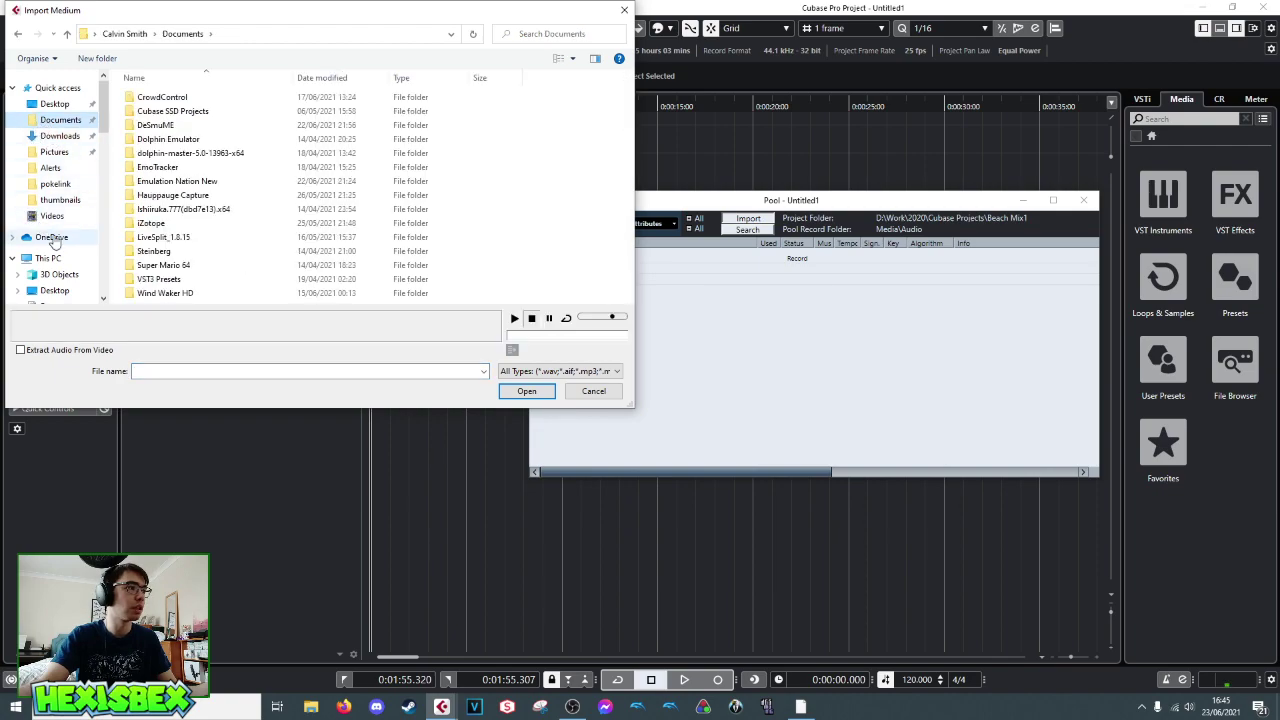
{"action": "scroll", "coordinate": [55, 240], "scroll_direction": "down", "scroll_amount": 2}
{"action": "scroll", "coordinate": [55, 240], "scroll_direction": "down", "scroll_amount": 1}
{"action": "left_click", "coordinate": [62, 280]}
{"action": "scroll", "coordinate": [214, 190], "scroll_direction": "down", "scroll_amount": 5}
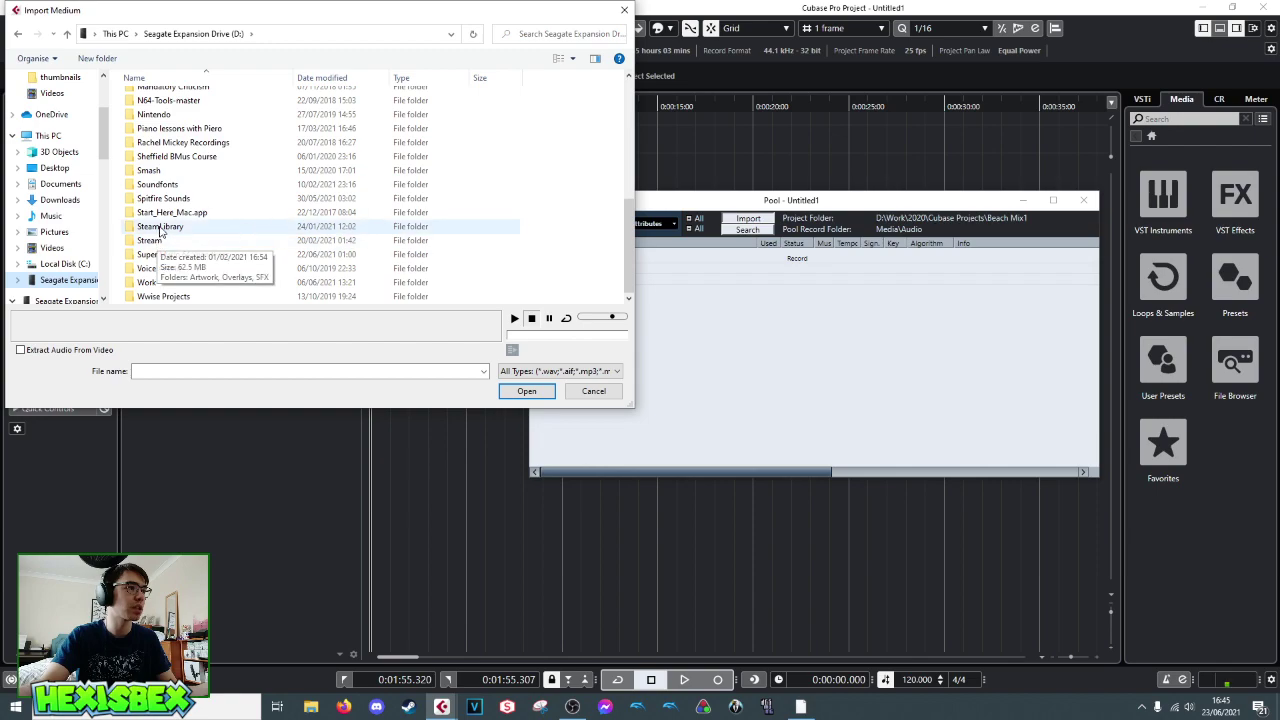
{"action": "left_click", "coordinate": [166, 284]}
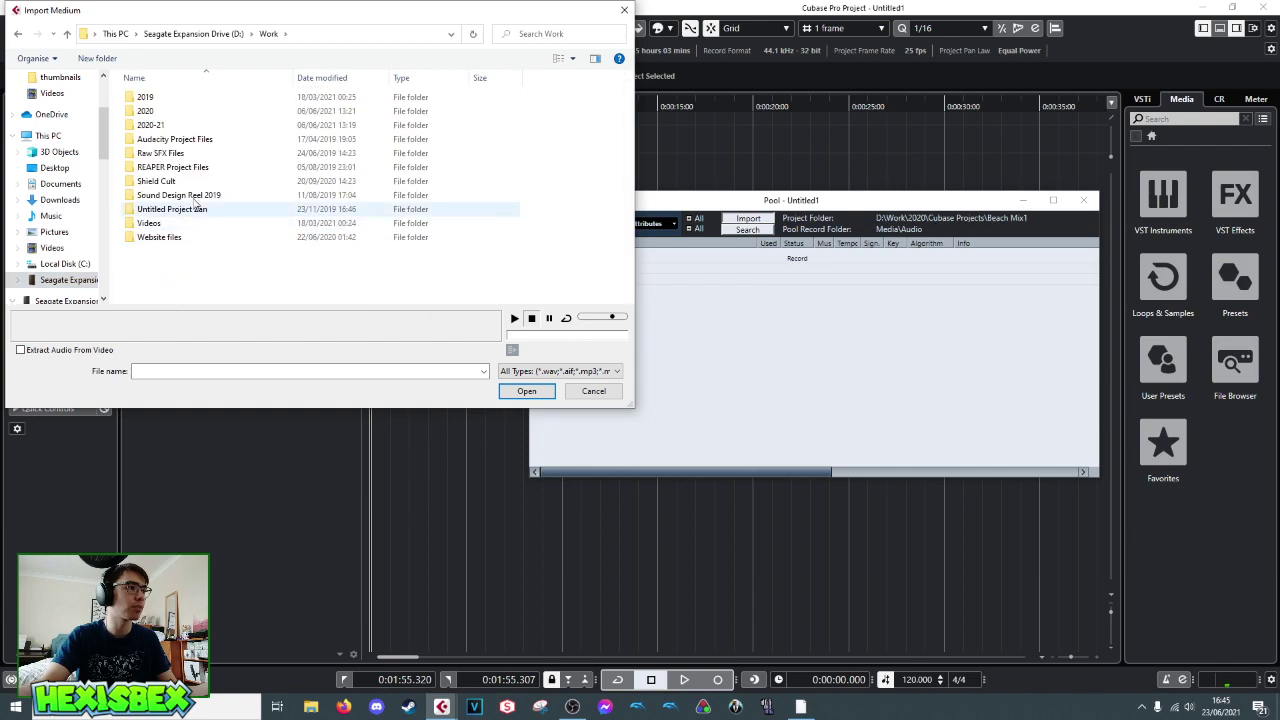
- Import Beach PreMix Fade from the 2020-21, Cubase Projects, Beach, Mixdown folder into the Pool
{"action": "double_click", "coordinate": [157, 125]}
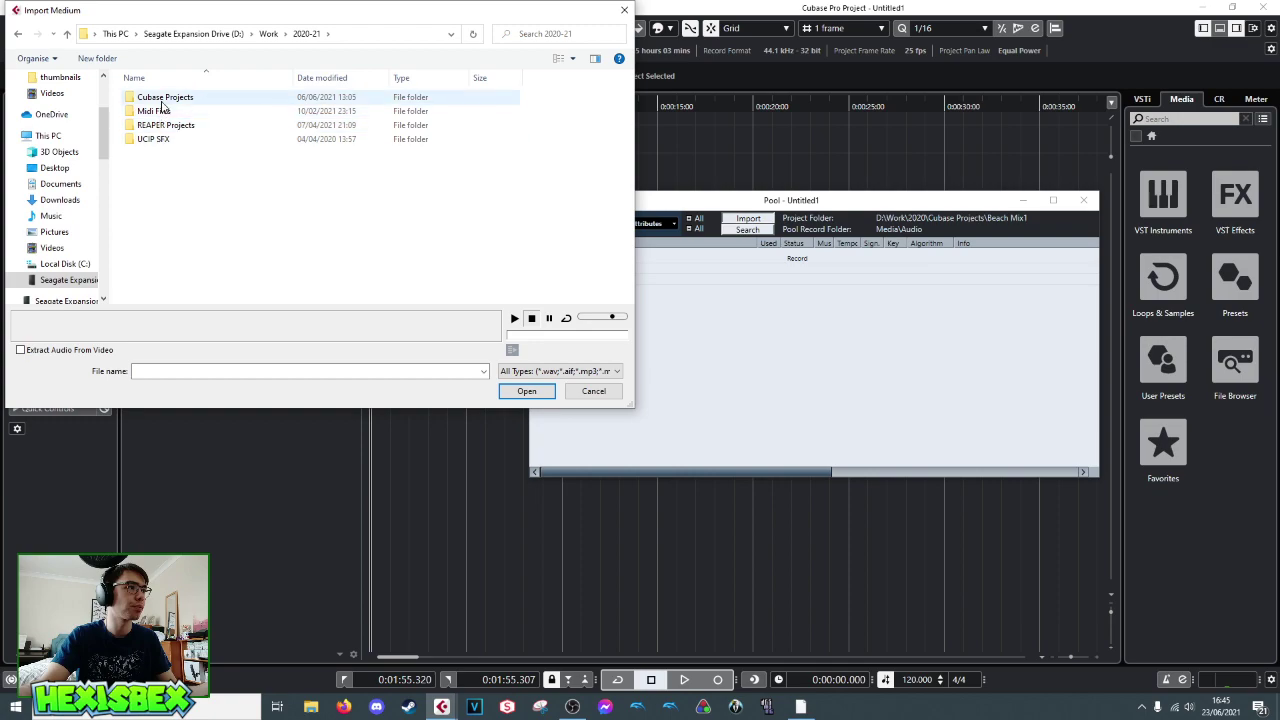
{"action": "double_click", "coordinate": [160, 97]}
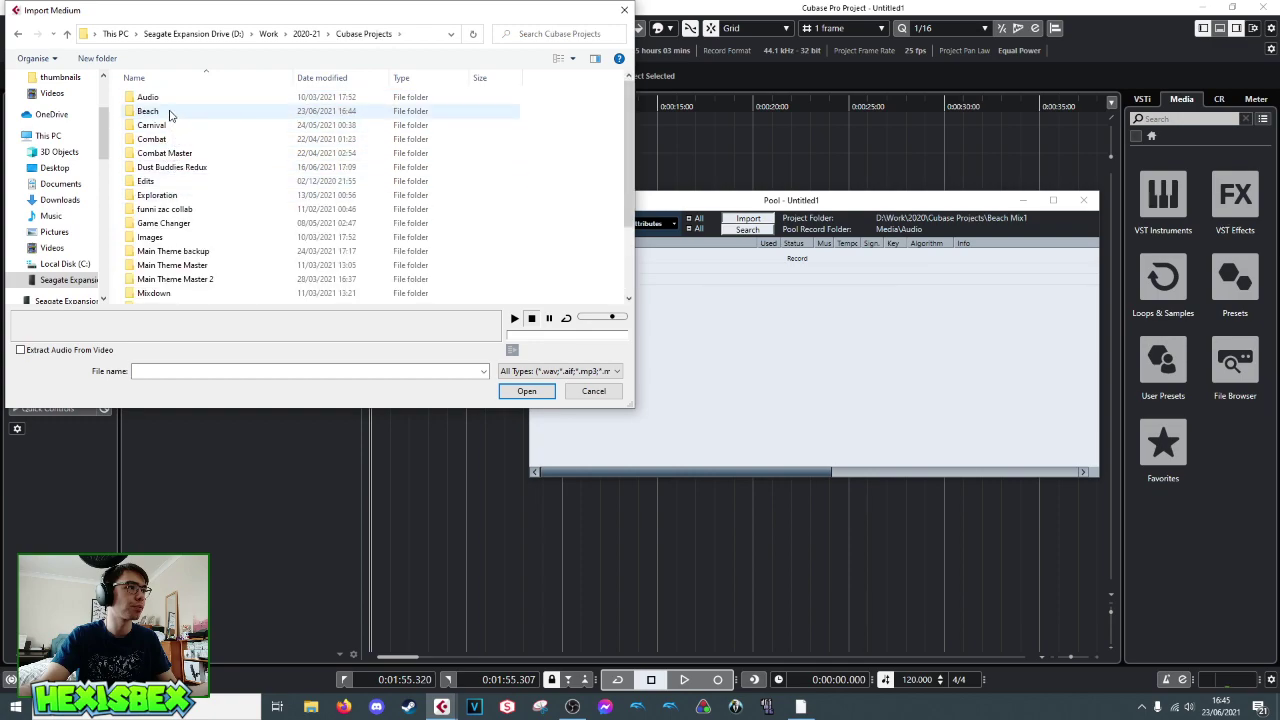
{"action": "double_click", "coordinate": [165, 112]}
{"action": "double_click", "coordinate": [168, 125]}
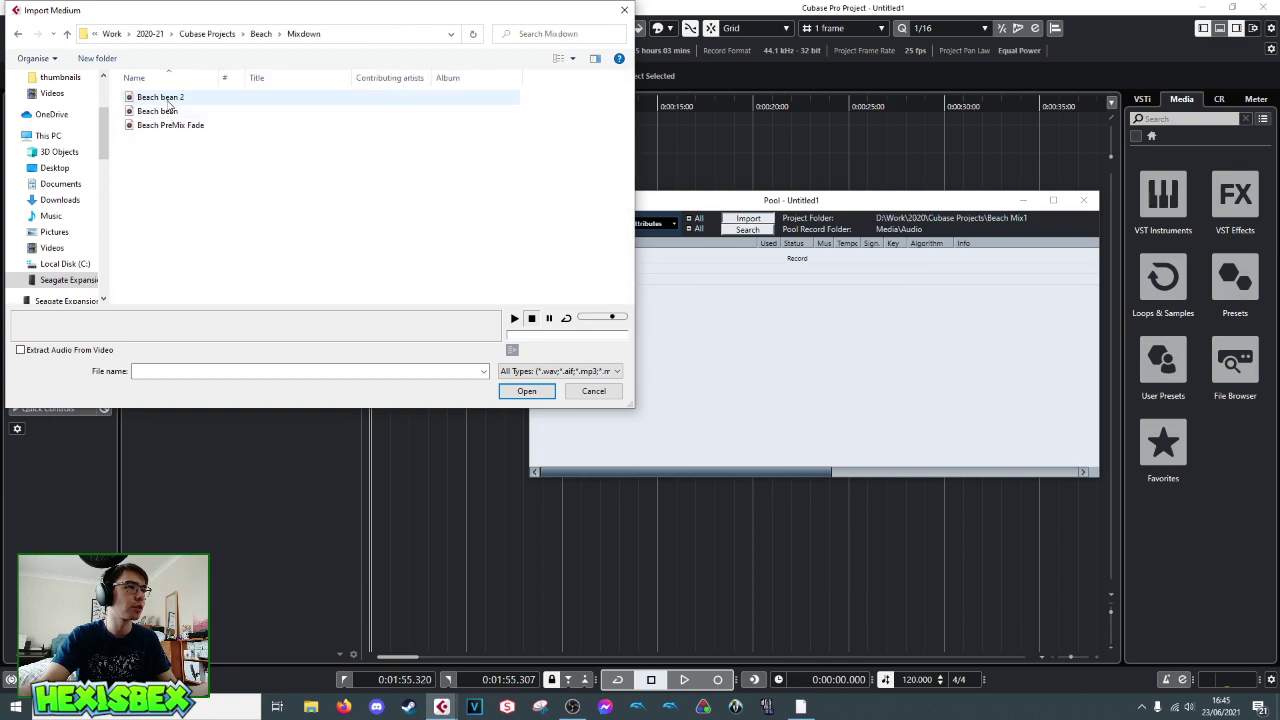
{"action": "left_click", "coordinate": [167, 127]}
{"action": "left_click", "coordinate": [511, 391]}
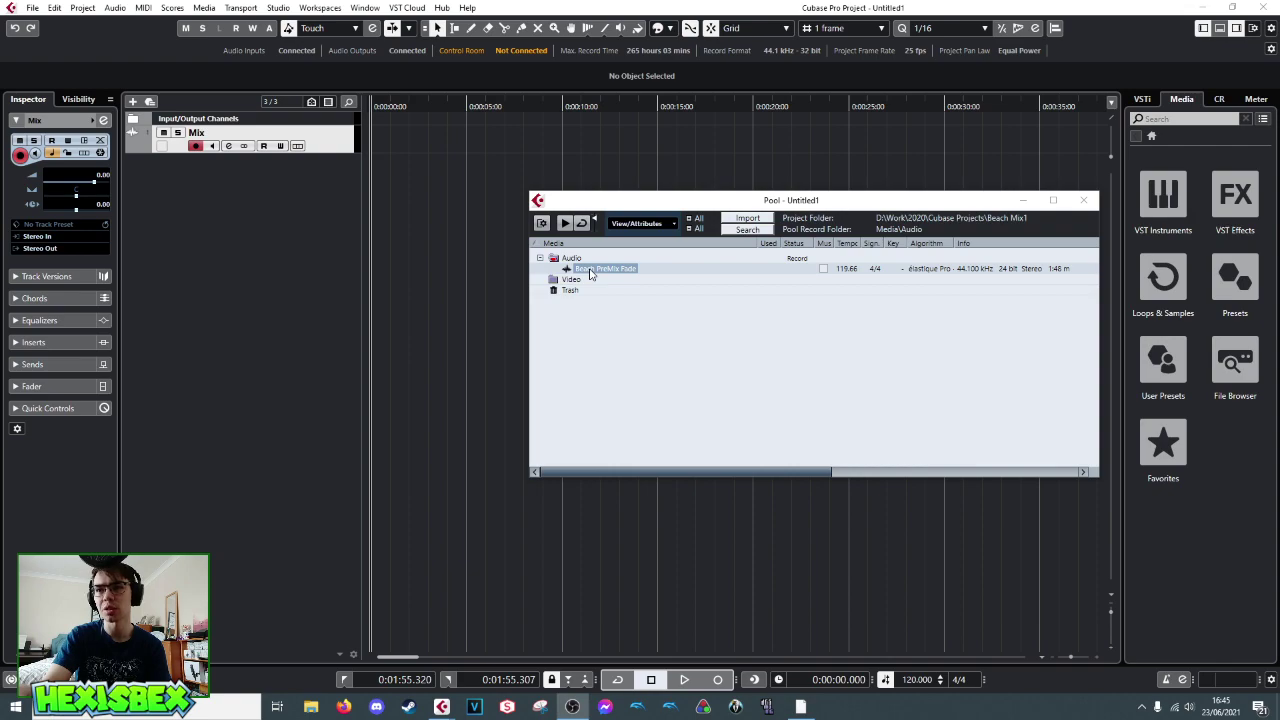
- Place Beach PreMix Fade on the Mix track at 0:00:00.000 and increase the track's height
{"action": "left_click_drag", "start_coordinate": [594, 274], "coordinate": [371, 143]}
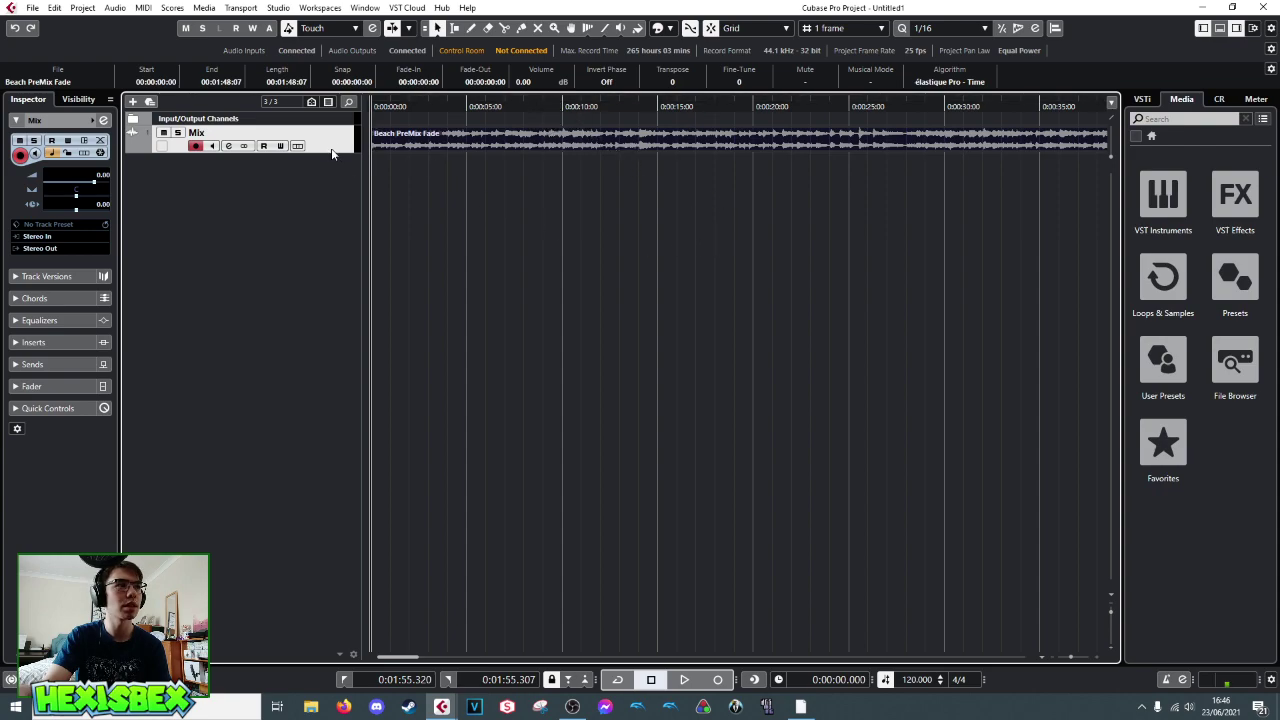
{"action": "left_click_drag", "start_coordinate": [334, 153], "coordinate": [334, 220]}
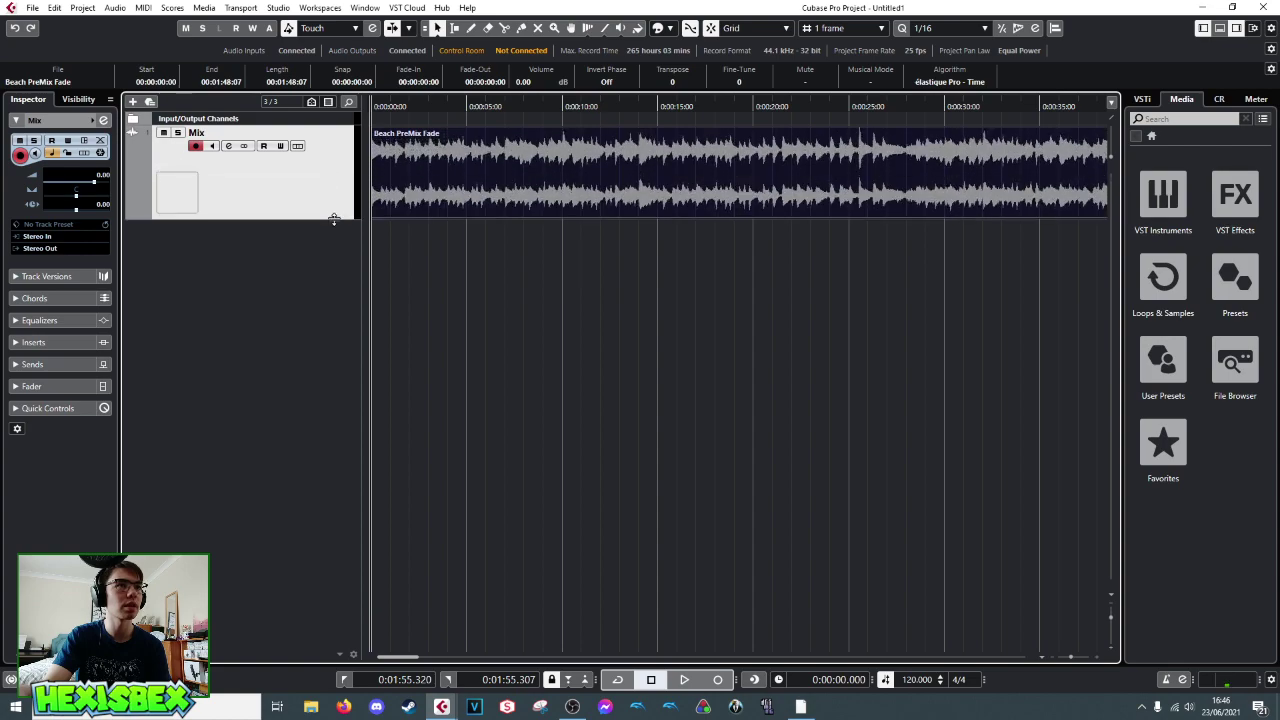
- Play the mix around the 25-second mark and inspect the waveform peak there up close
{"action": "double_click", "coordinate": [851, 106]}
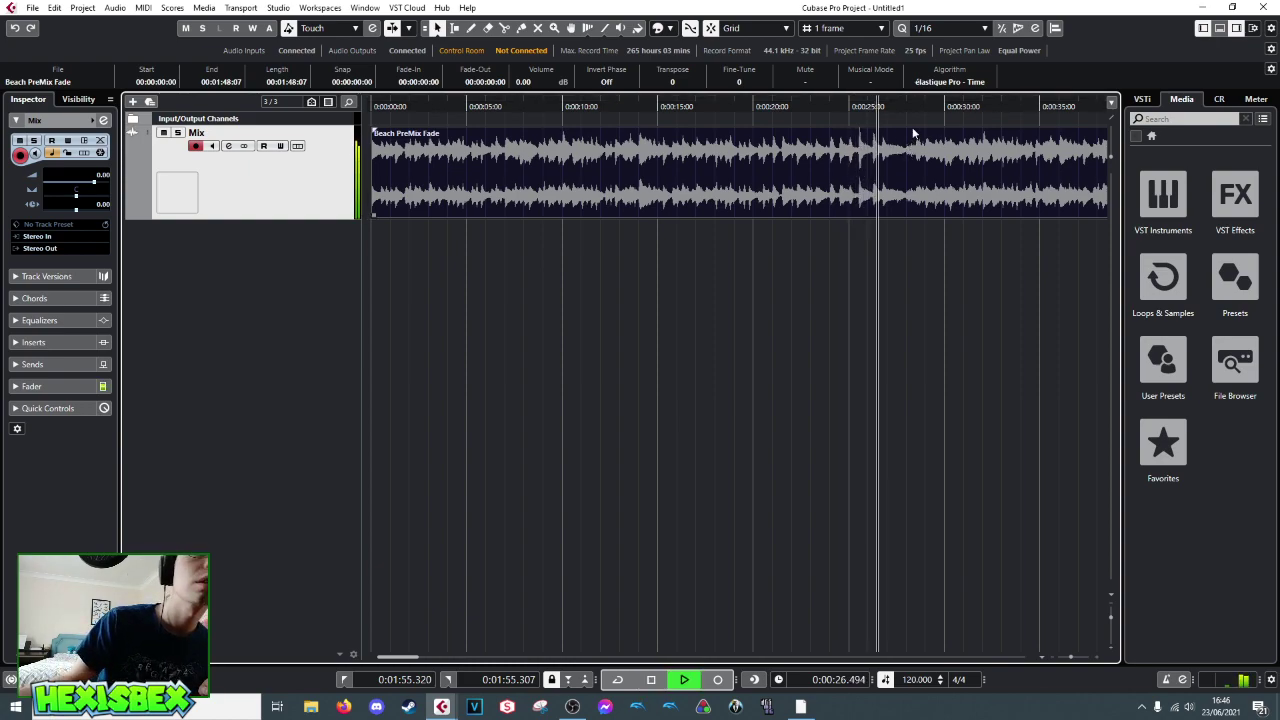
{"action": "left_click", "coordinate": [862, 117]}
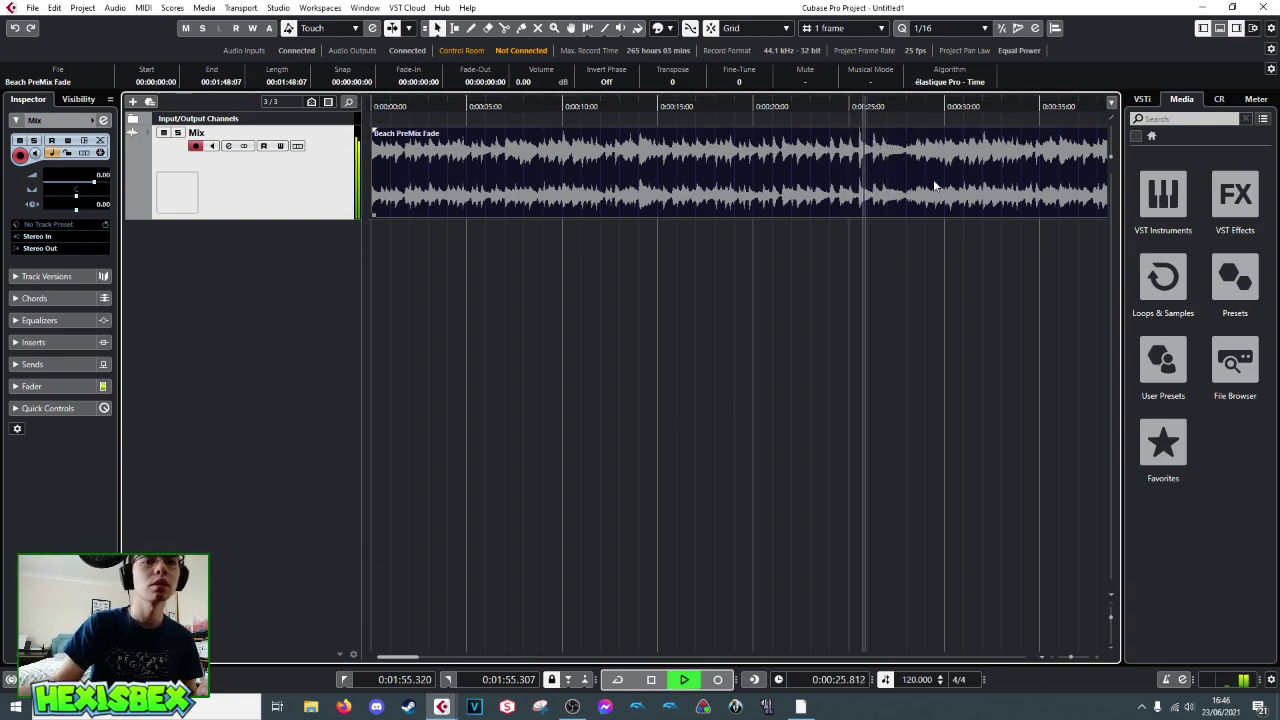
{"action": "key", "text": "space"}
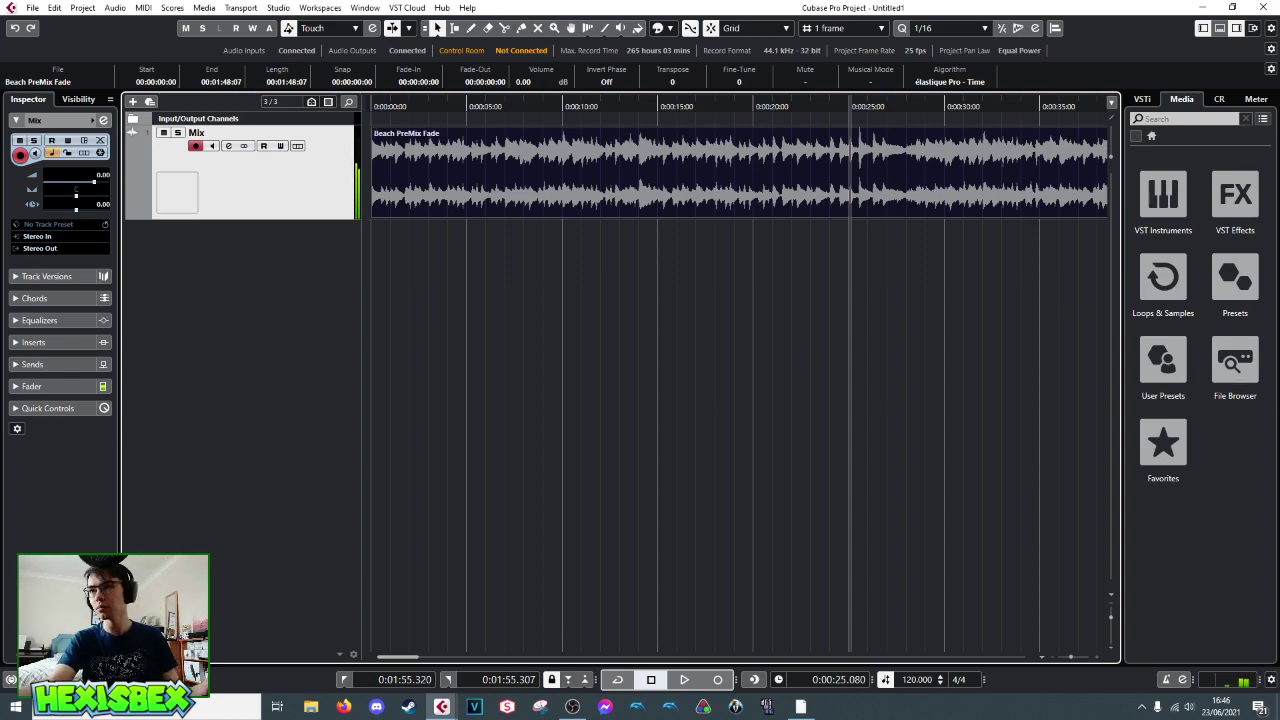
{"action": "left_click_drag", "start_coordinate": [635, 102], "coordinate": [672, 174]}
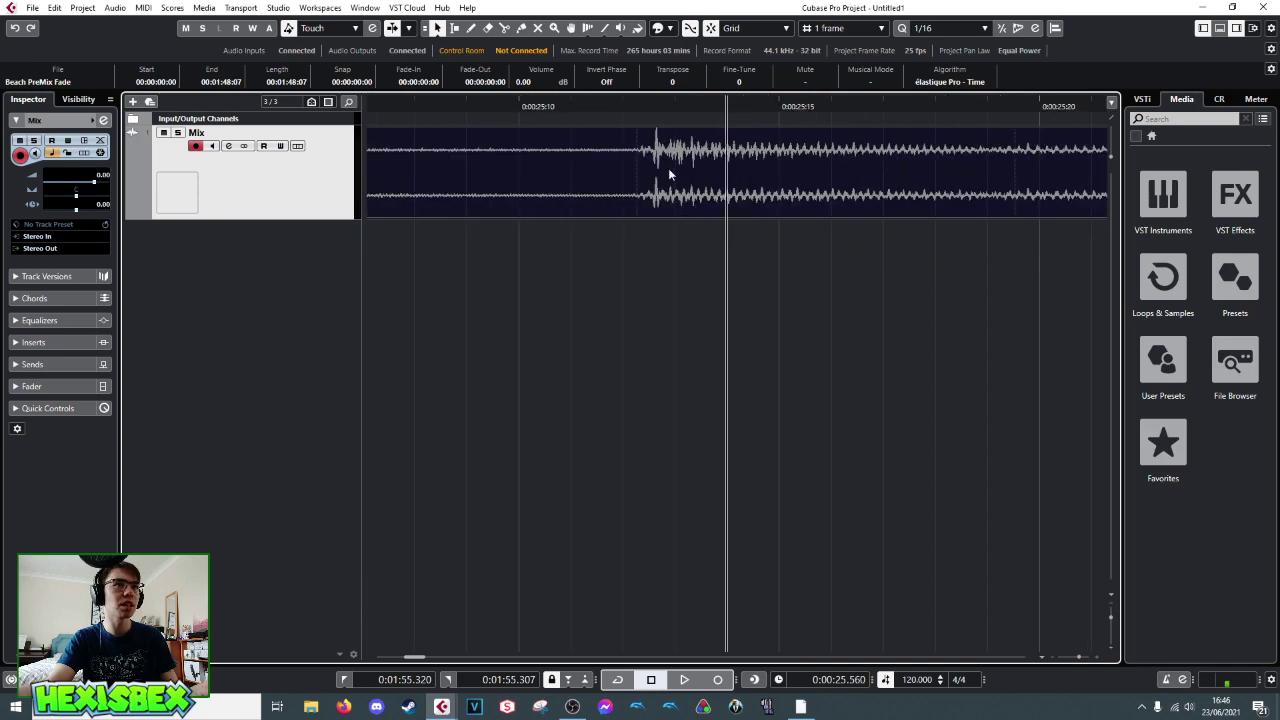
{"action": "left_click_drag", "start_coordinate": [654, 106], "coordinate": [631, 102]}
- Check the Mix and Stereo Out levels in the MixConsole by playing the passage around 25 seconds repeatedly
{"action": "key", "text": "F3"}
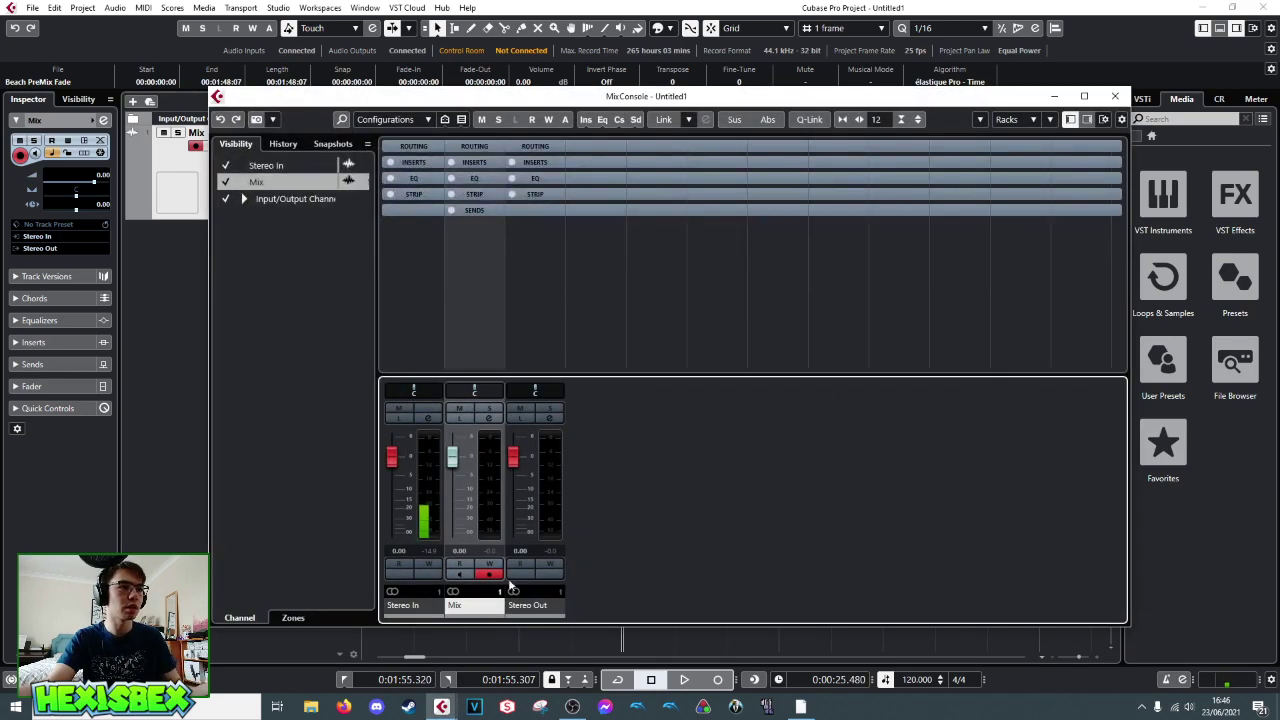
{"action": "key", "text": "space"}
{"action": "key", "text": "space"}
{"action": "key", "text": "space"}
{"action": "key", "text": "space"}
{"action": "key", "text": "space"}
{"action": "key", "text": "space"}
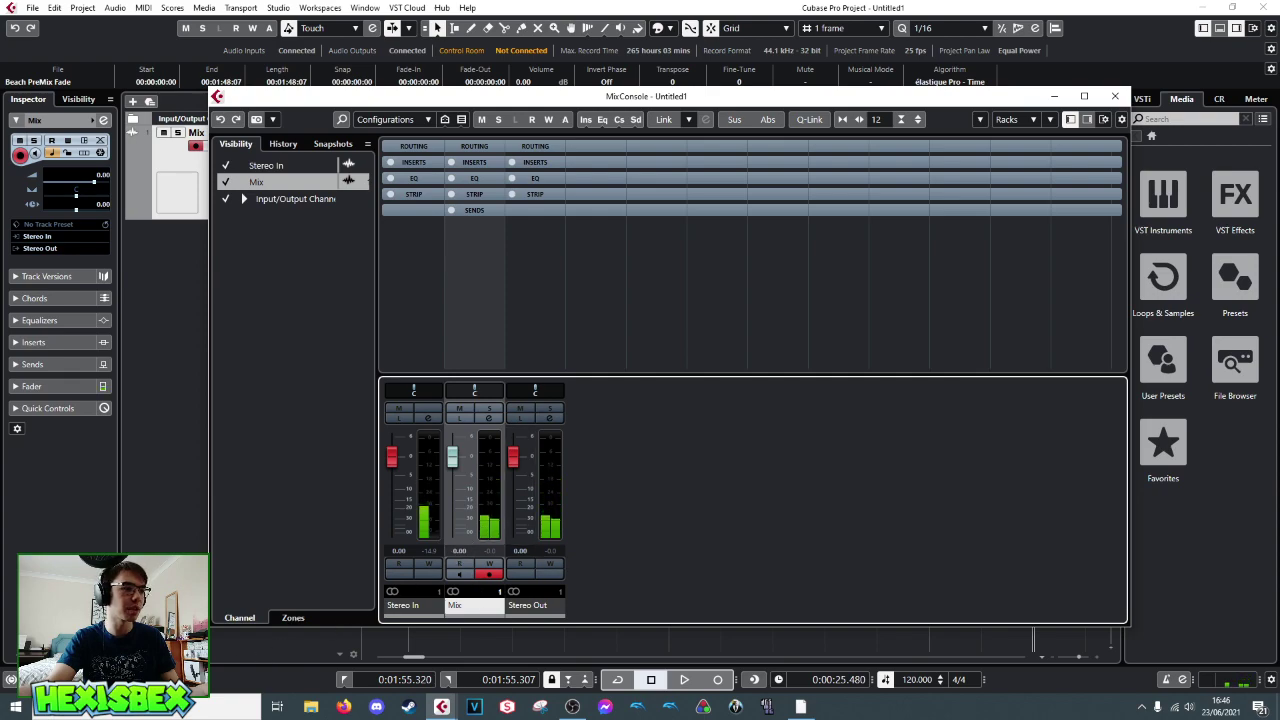
{"action": "left_click", "coordinate": [1115, 96]}
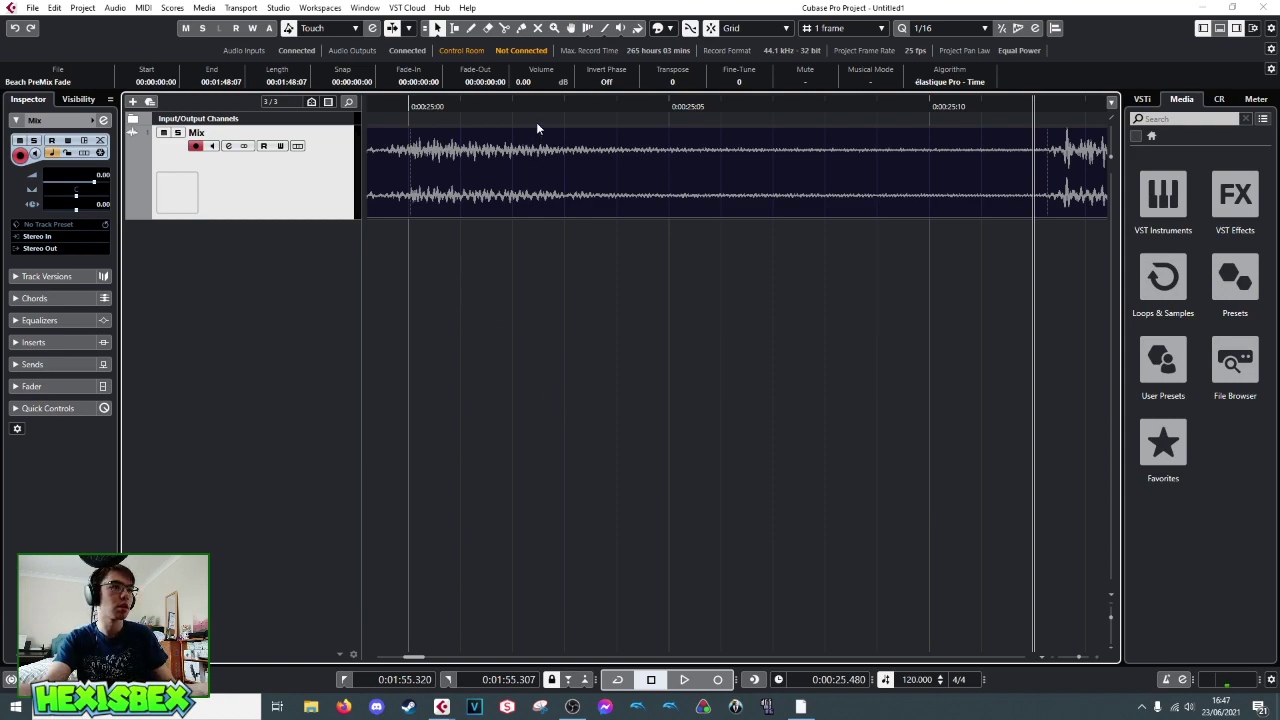
- Add a fade-out of 00:00:05:21 to the end of the Beach PreMix Fade clip
{"action": "left_click_drag", "start_coordinate": [536, 106], "coordinate": [288, 65]}
{"action": "left_click_drag", "start_coordinate": [424, 103], "coordinate": [315, 41]}
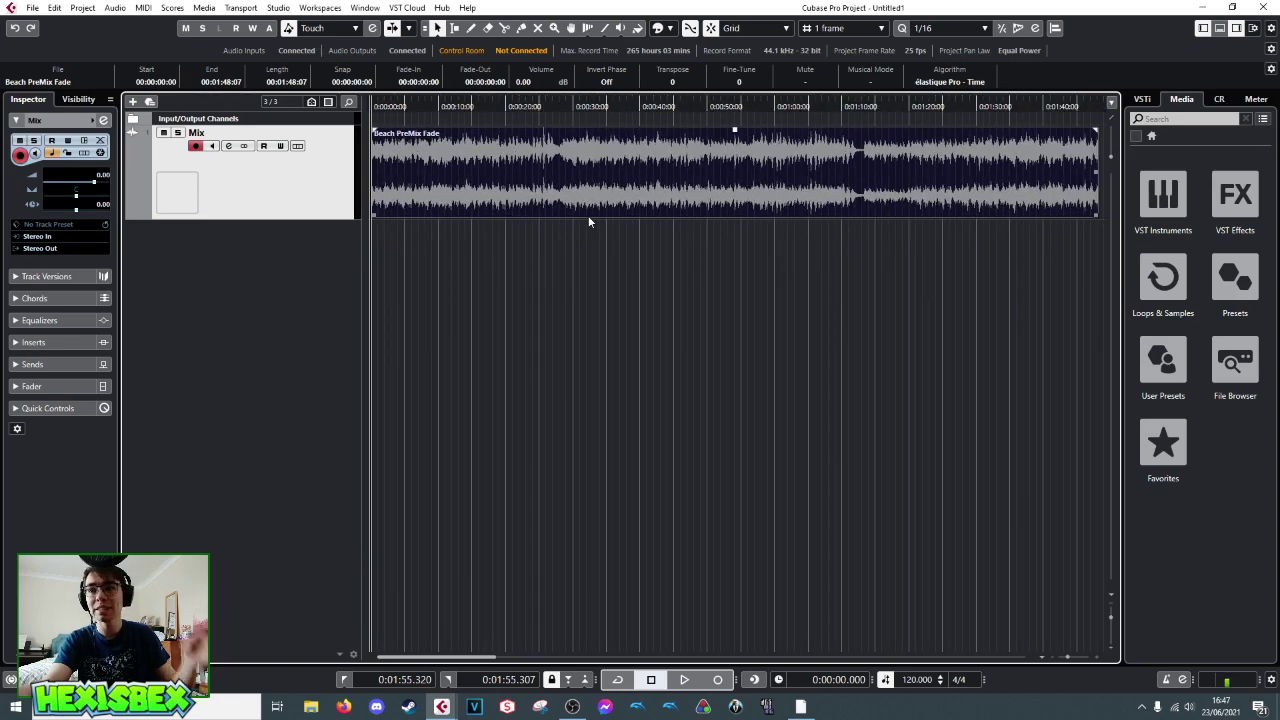
{"action": "left_click_drag", "start_coordinate": [1097, 130], "coordinate": [1058, 130]}
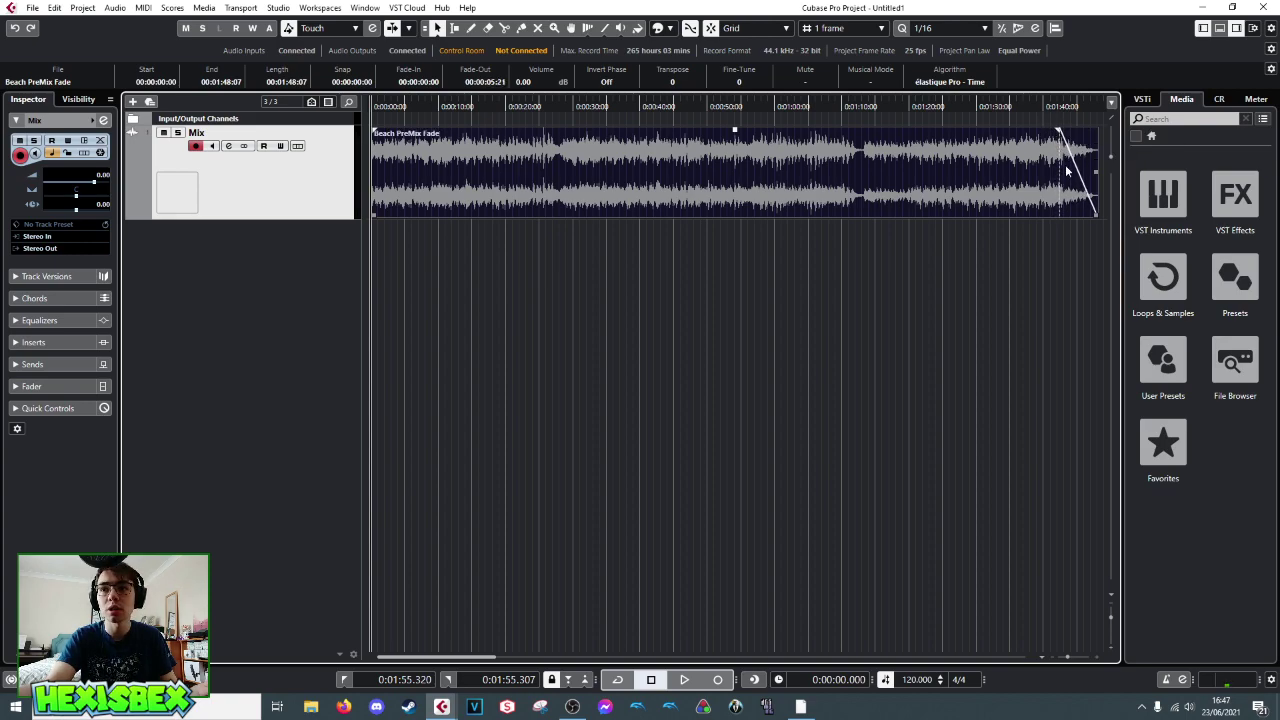
- Play the end of the mix from just before 0:01:30 to hear the fade-out, and show the whole clip again
{"action": "left_click", "coordinate": [969, 105]}
{"action": "key", "text": "space"}
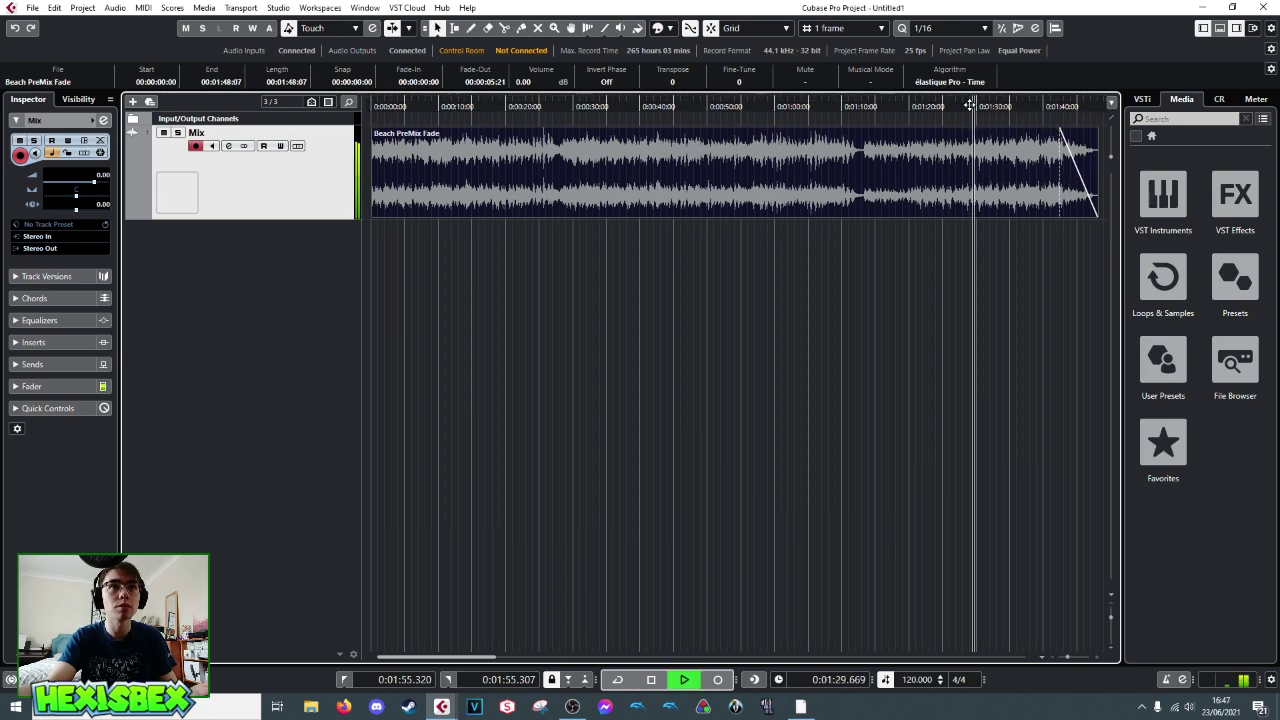
{"action": "left_click", "coordinate": [889, 110]}
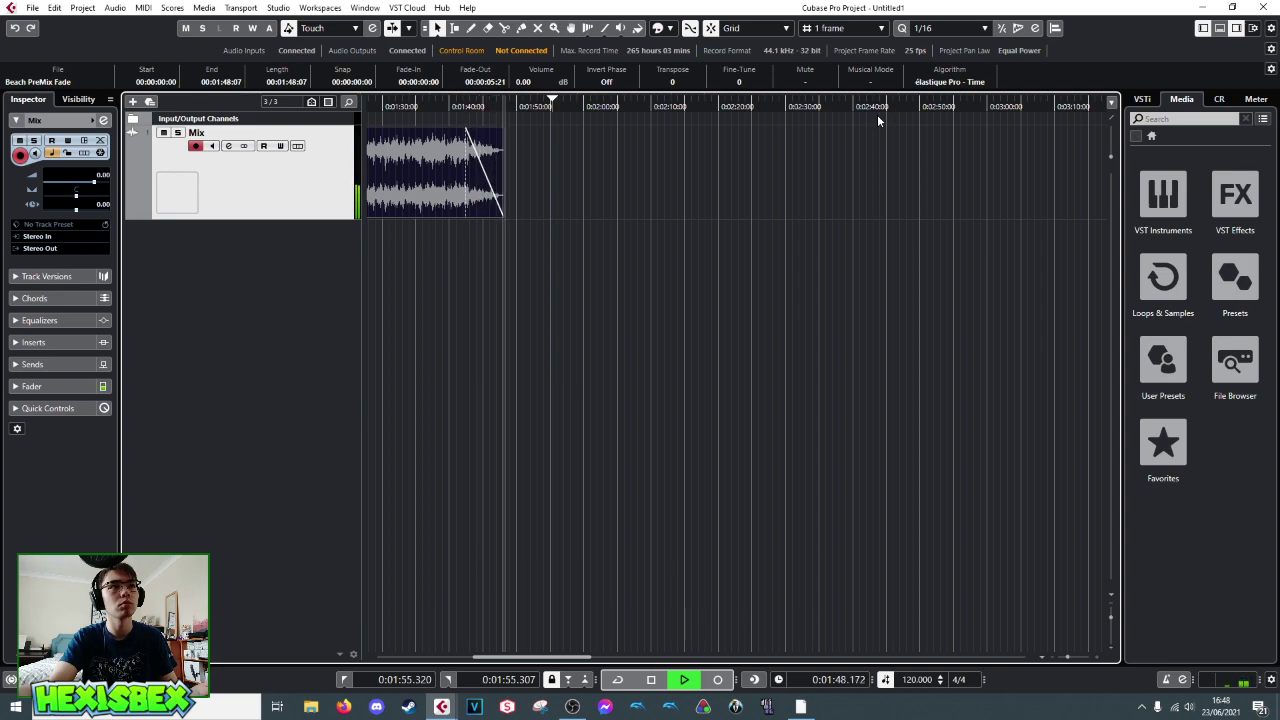
{"action": "key", "text": "space"}
{"action": "key", "text": "shift+f"}
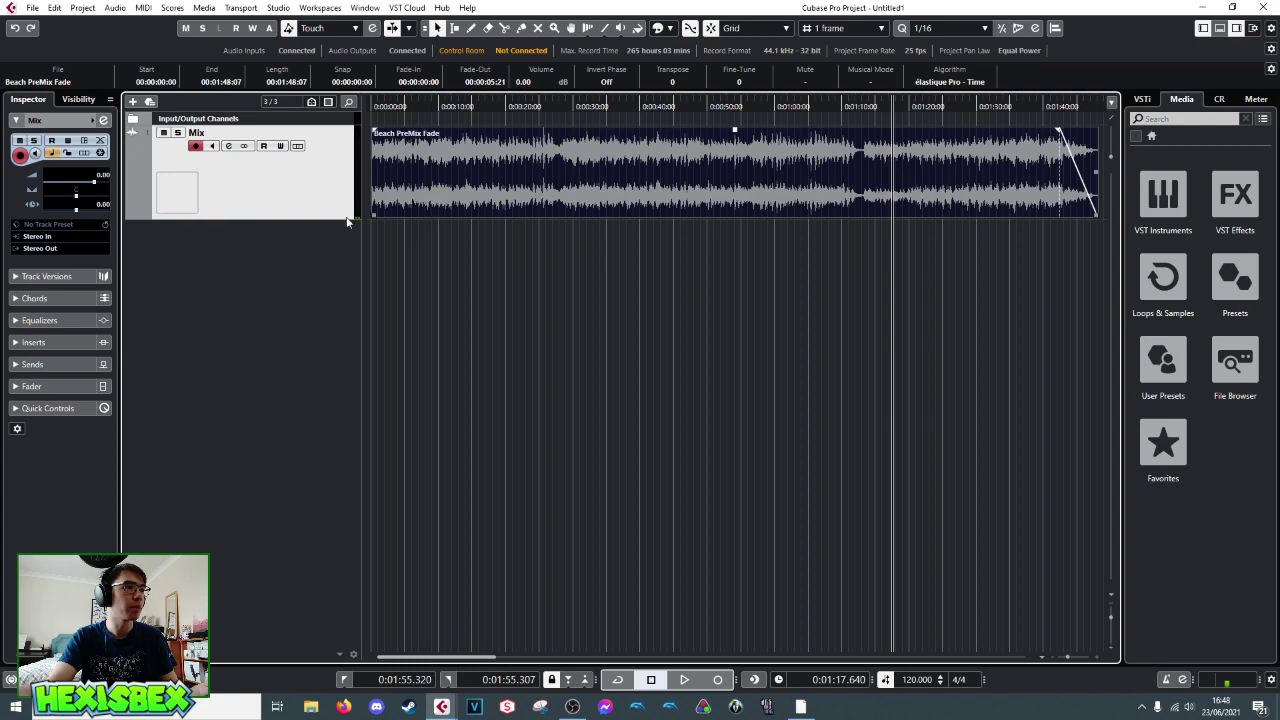
- Reduce the Mix track's height and insert a Compressor from the Dynamics effects in its first insert slot
{"action": "left_click_drag", "start_coordinate": [333, 219], "coordinate": [330, 179]}
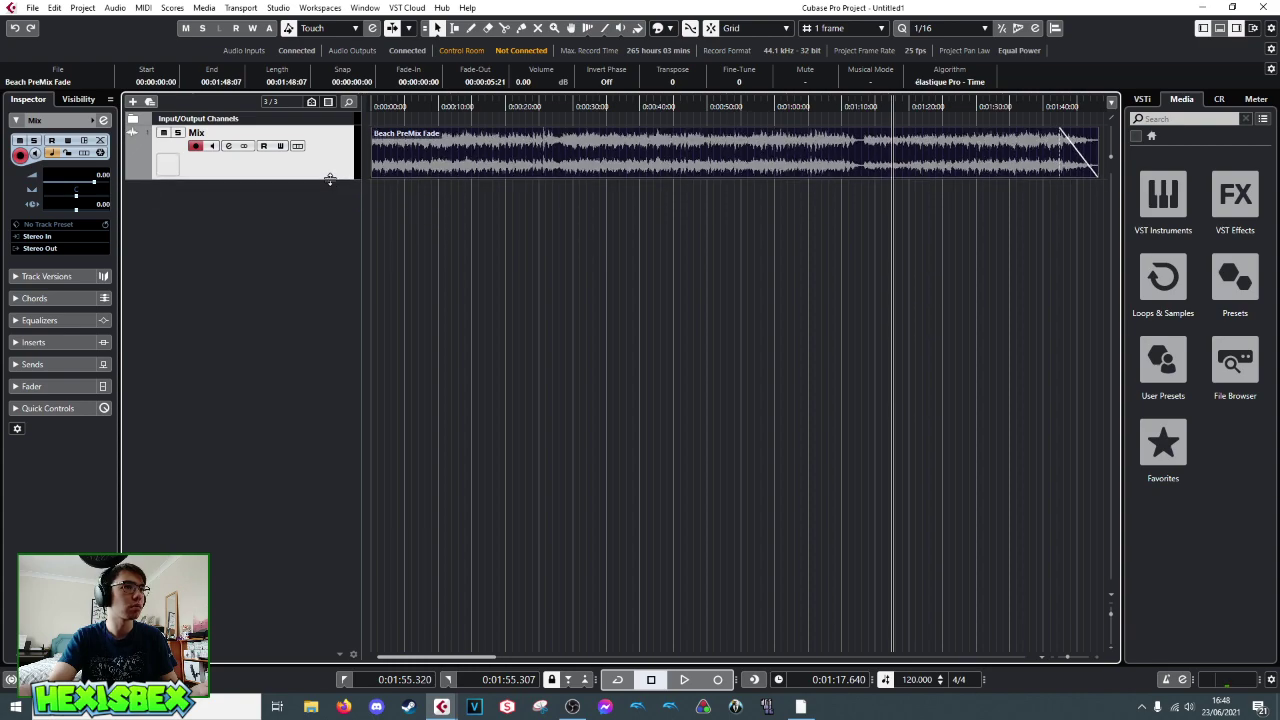
{"action": "left_click", "coordinate": [16, 343]}
{"action": "left_click", "coordinate": [62, 234]}
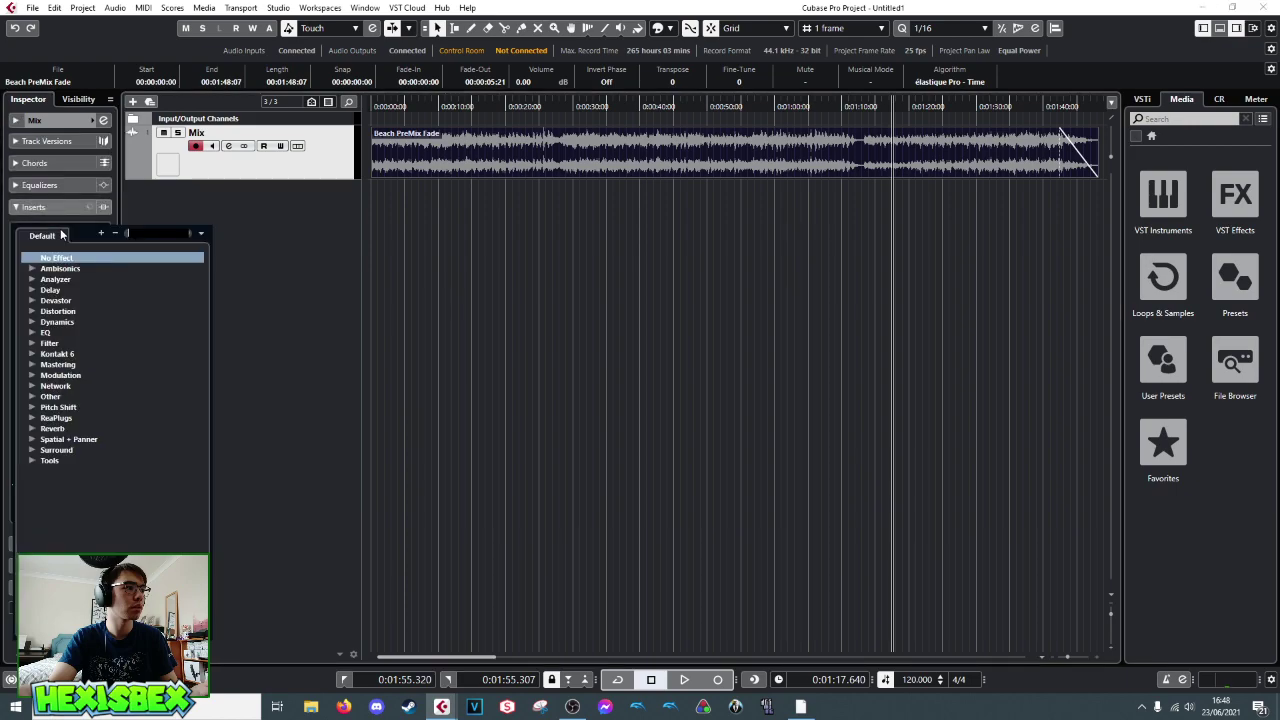
{"action": "left_click", "coordinate": [33, 322]}
{"action": "left_click", "coordinate": [56, 343]}
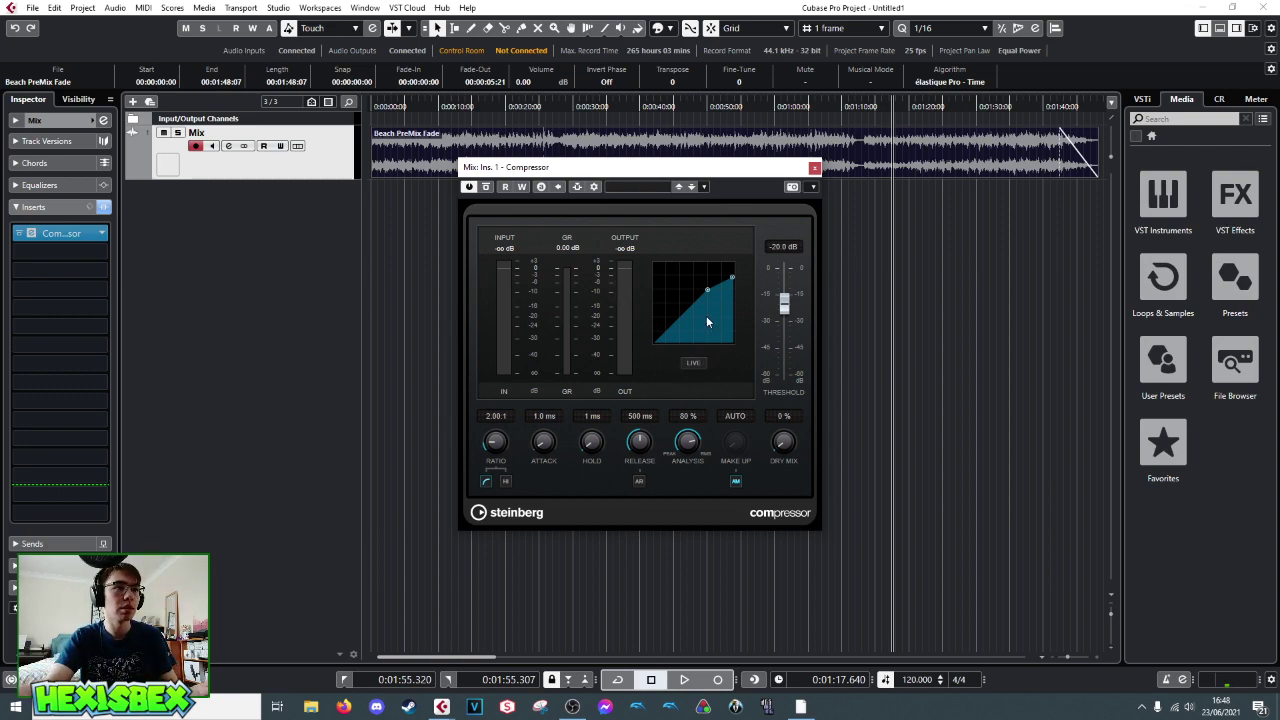
- Lower the Compressor's threshold to -31.5 dB and audition the mix from the current position and from the start
{"action": "left_click_drag", "start_coordinate": [708, 292], "coordinate": [692, 305]}
{"action": "mouse_move", "coordinate": [785, 328]}
{"action": "left_mouse_down"}
{"action": "mouse_move", "coordinate": [786, 278]}
{"action": "mouse_move", "coordinate": [783, 324]}
{"action": "left_mouse_up"}
{"action": "key", "text": "space"}
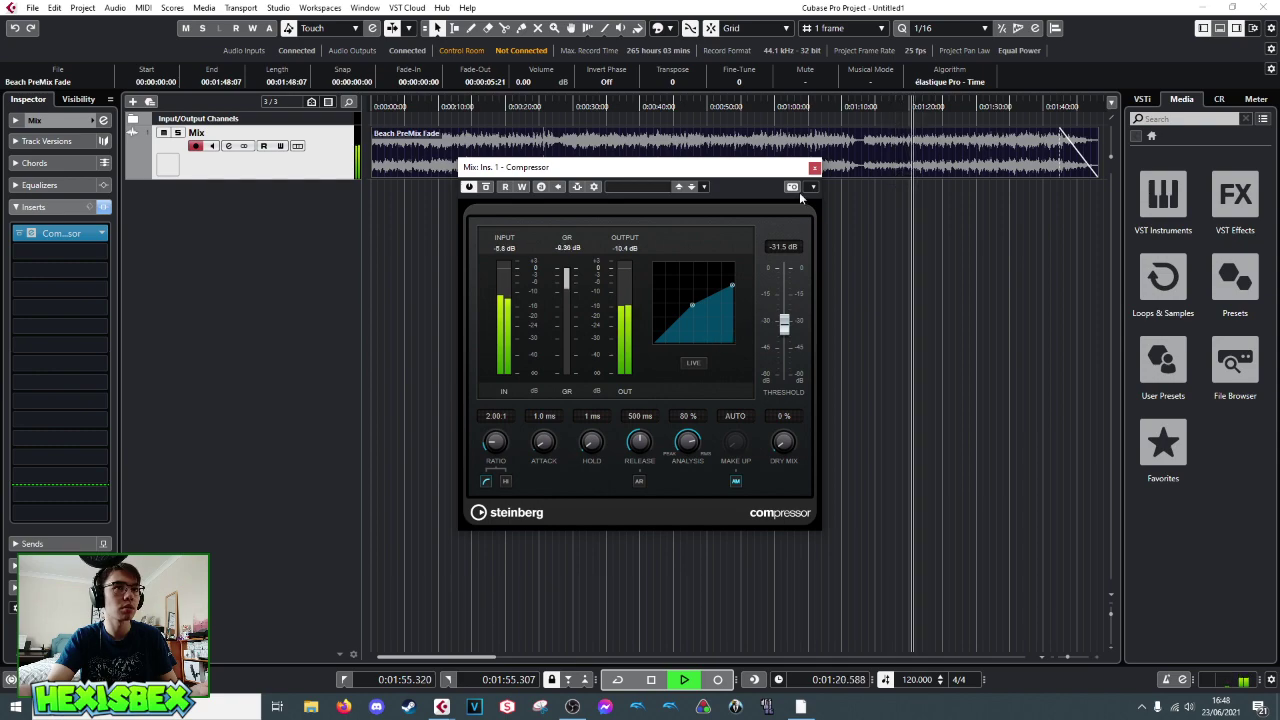
{"action": "left_click", "coordinate": [374, 106]}
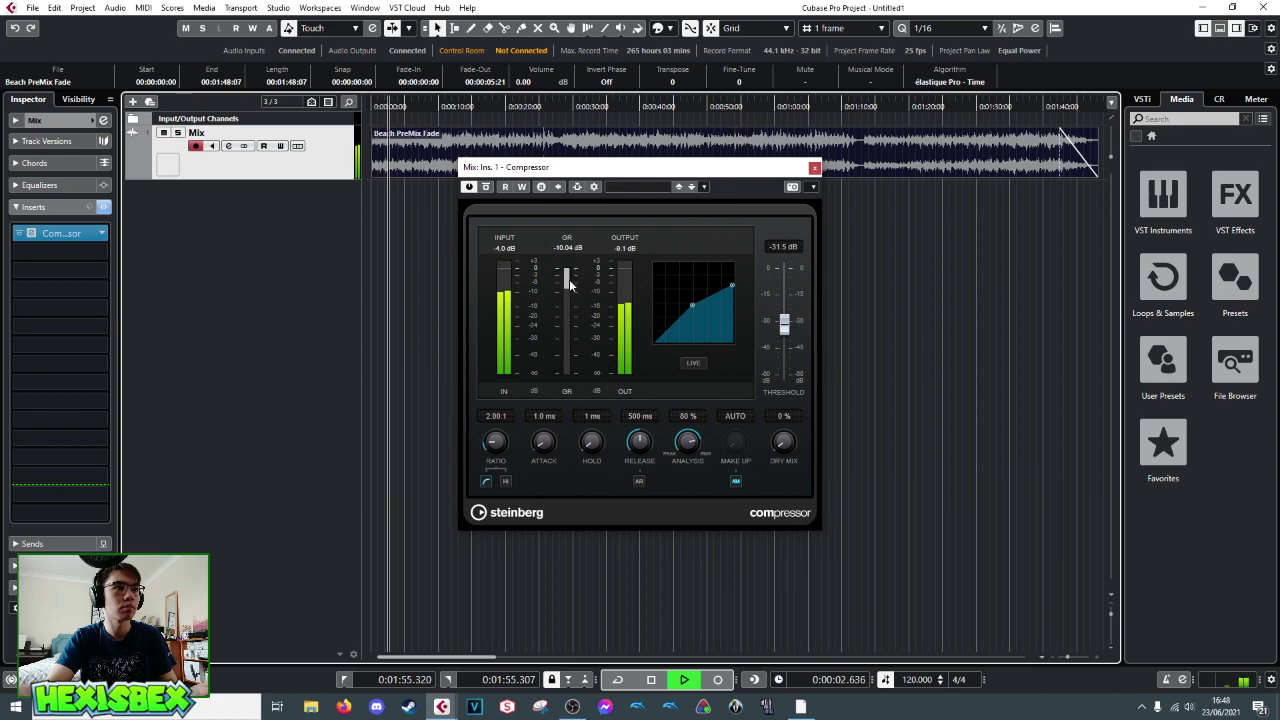
{"action": "key", "text": "space"}
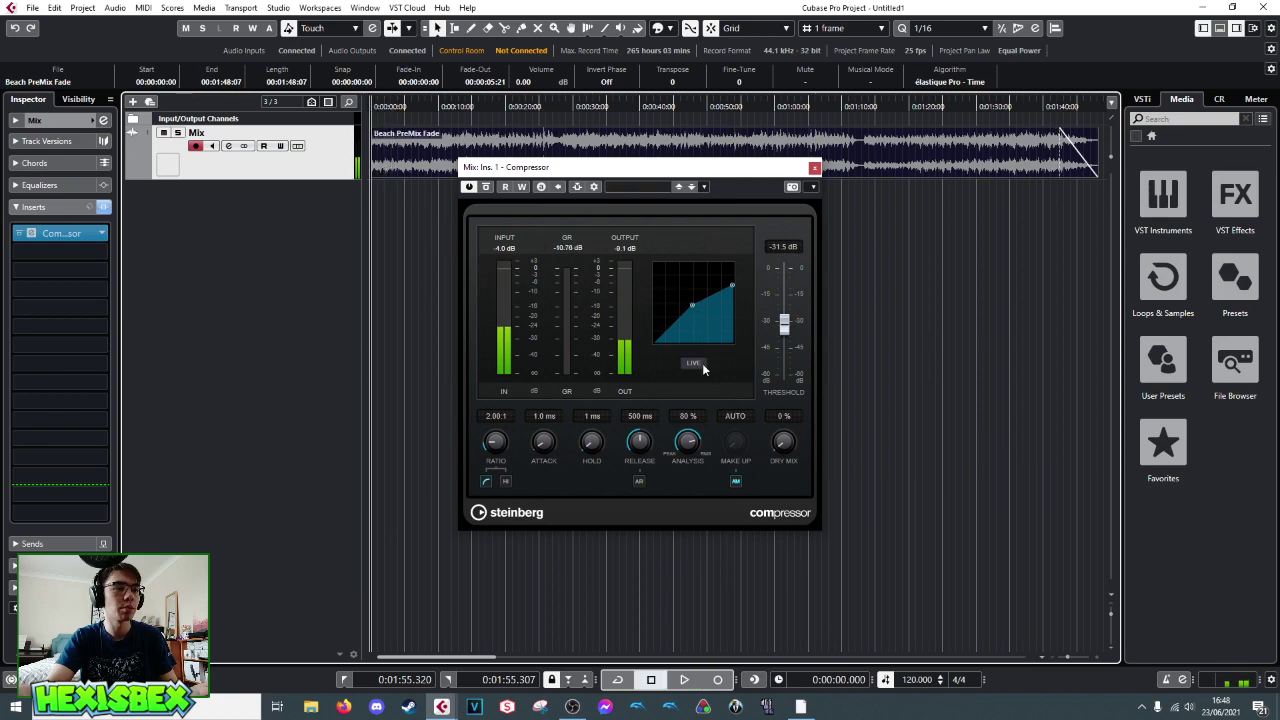
- Load the Strummed Acoustic Guitar preset into the Mix track's Compressor and audition it from the start
{"action": "left_click", "coordinate": [629, 187]}
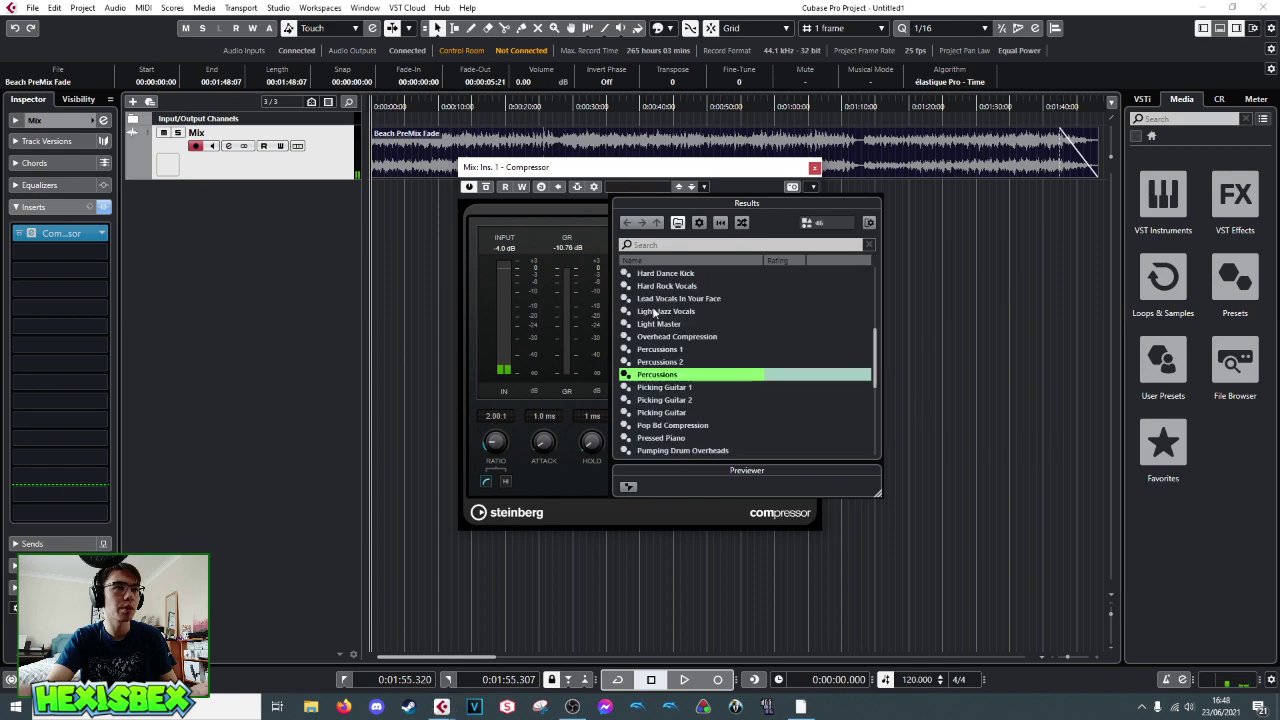
{"action": "scroll", "coordinate": [688, 365], "scroll_direction": "up", "scroll_amount": 1}
{"action": "scroll", "coordinate": [688, 365], "scroll_direction": "down", "scroll_amount": 10}
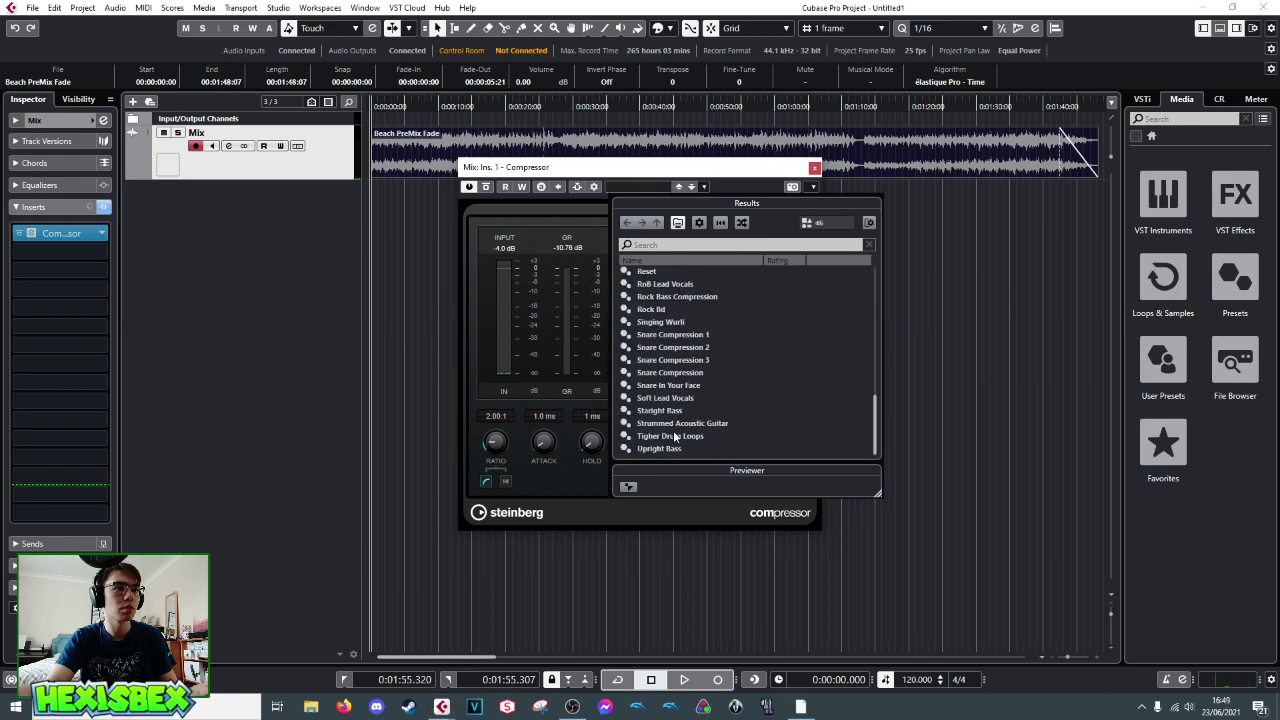
{"action": "left_click", "coordinate": [674, 425]}
{"action": "double_click", "coordinate": [674, 425]}
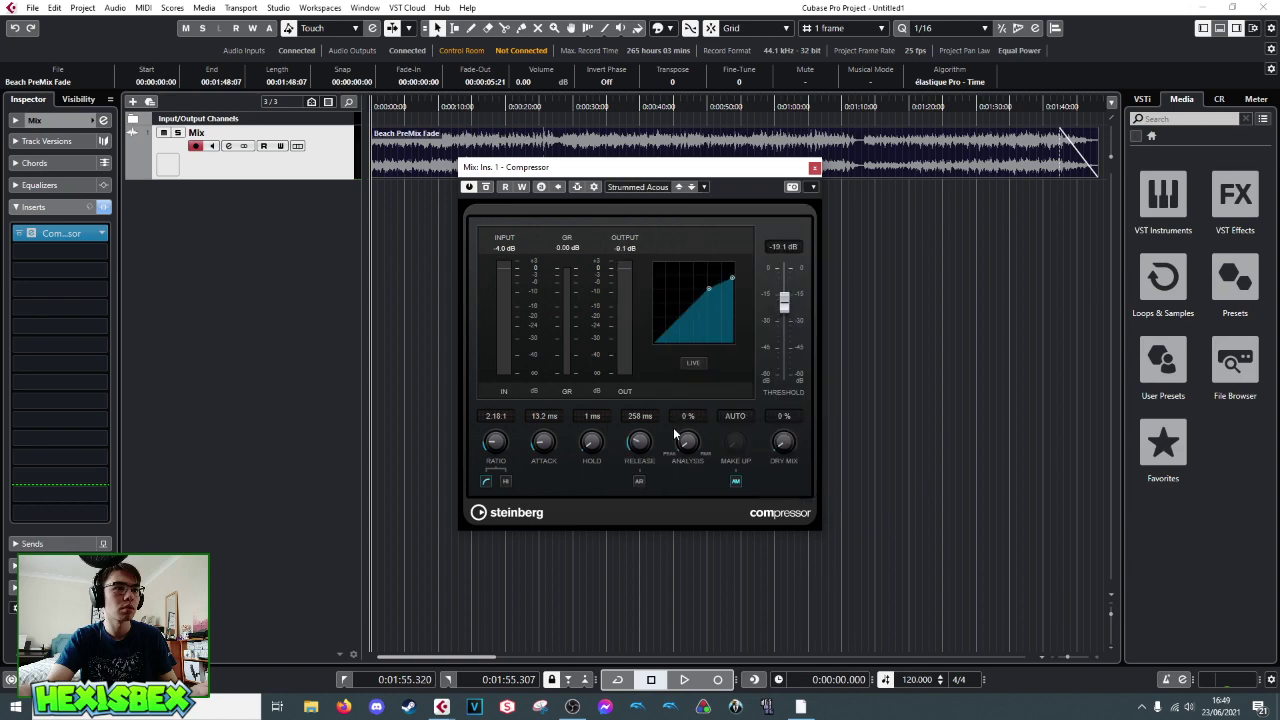
{"action": "key", "text": "space"}
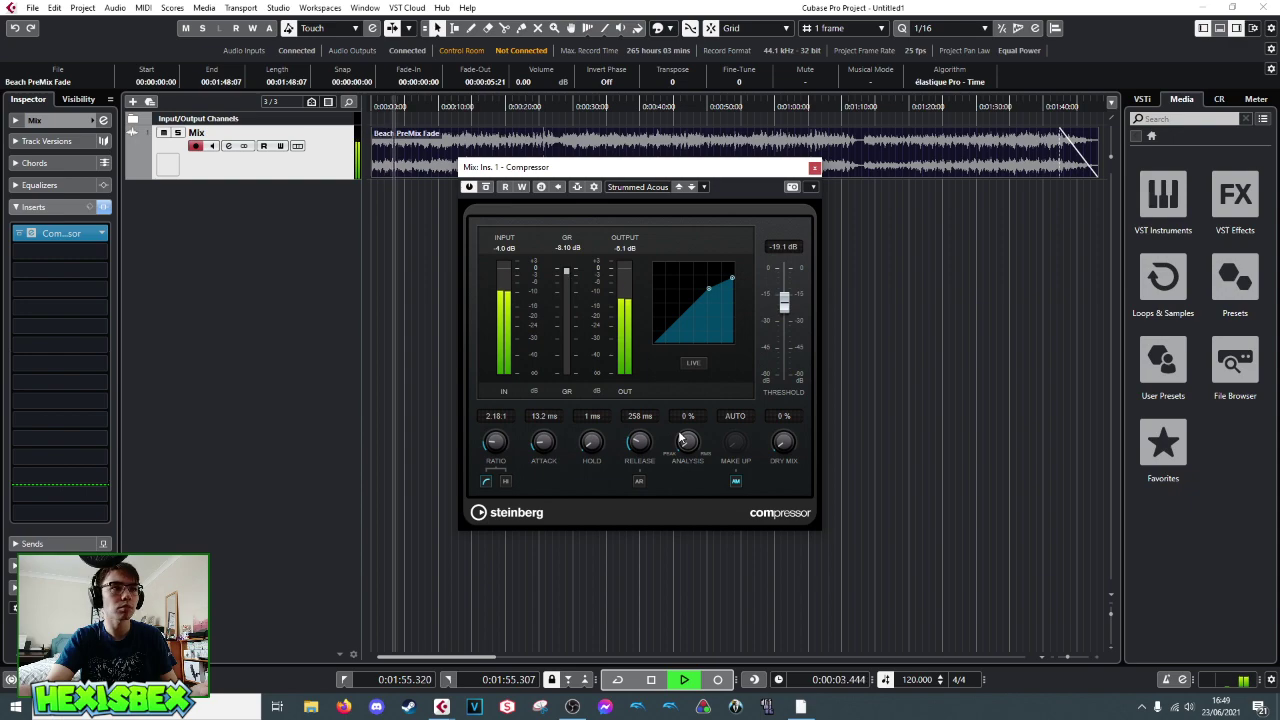
{"action": "key", "text": "space"}
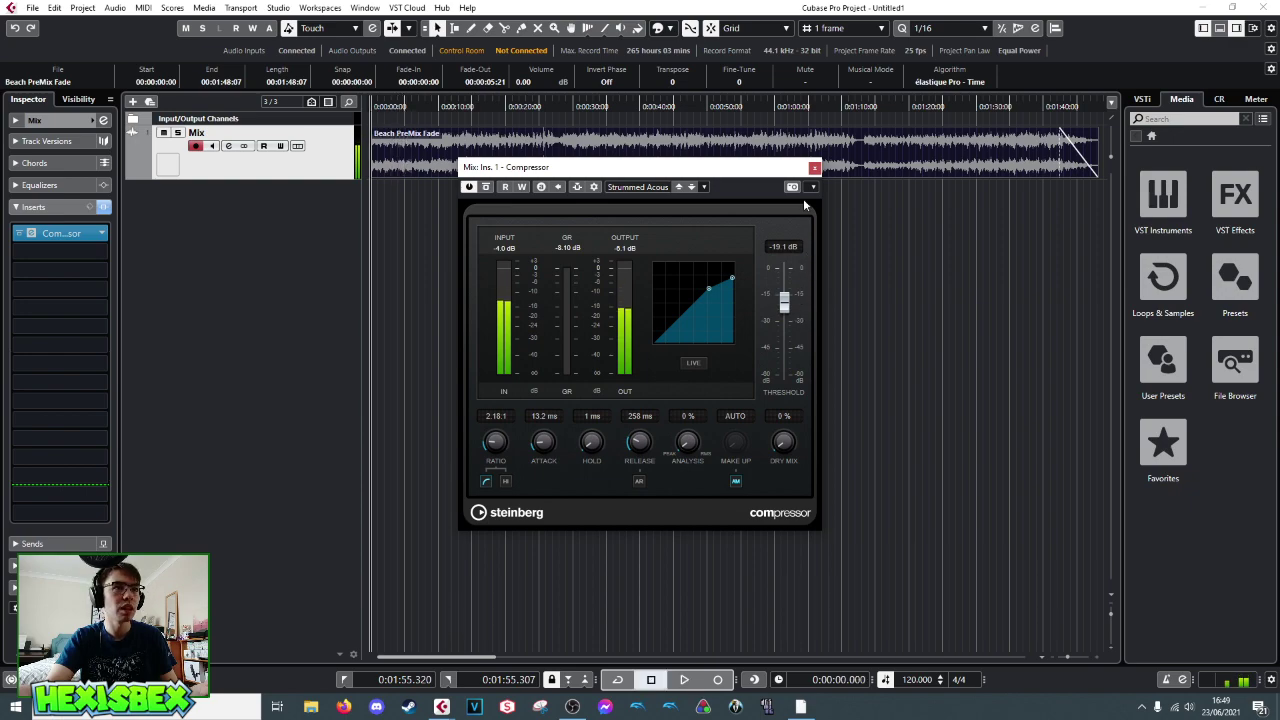
- Remove the Compressor from the Mix track's first insert slot and discard its changes
{"action": "left_click", "coordinate": [103, 234]}
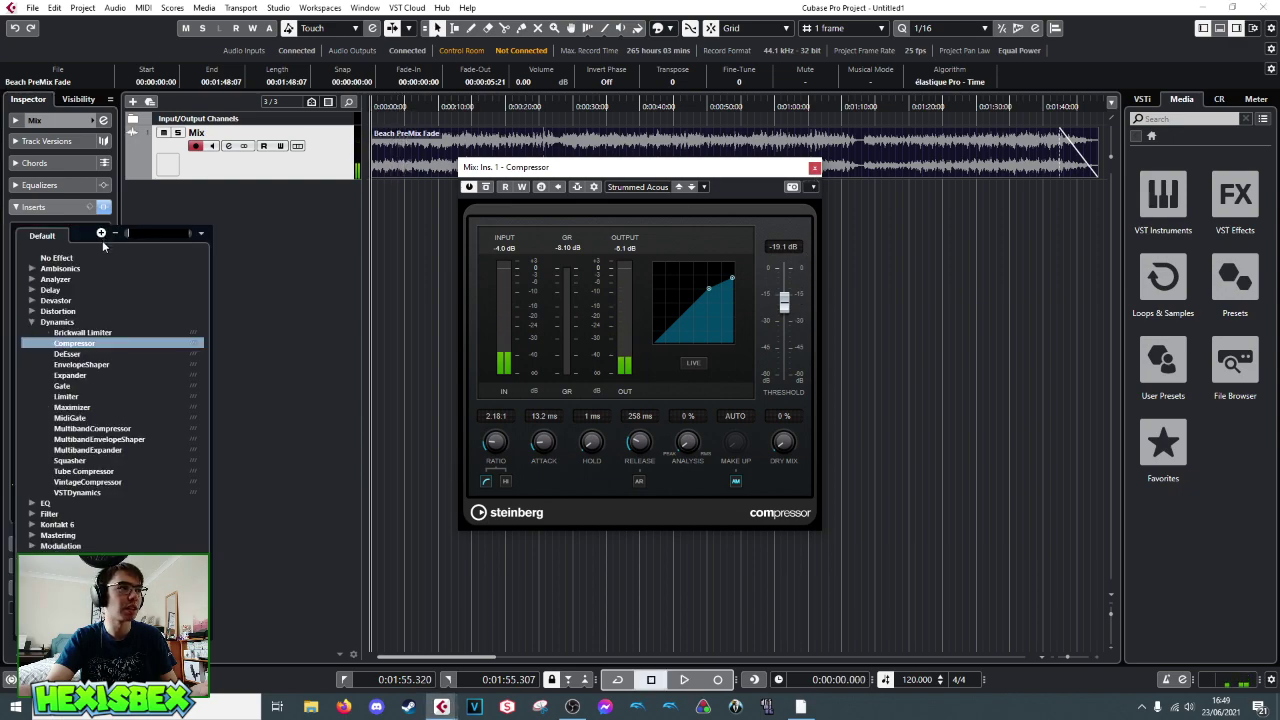
{"action": "left_click", "coordinate": [208, 266]}
{"action": "left_click", "coordinate": [620, 384]}
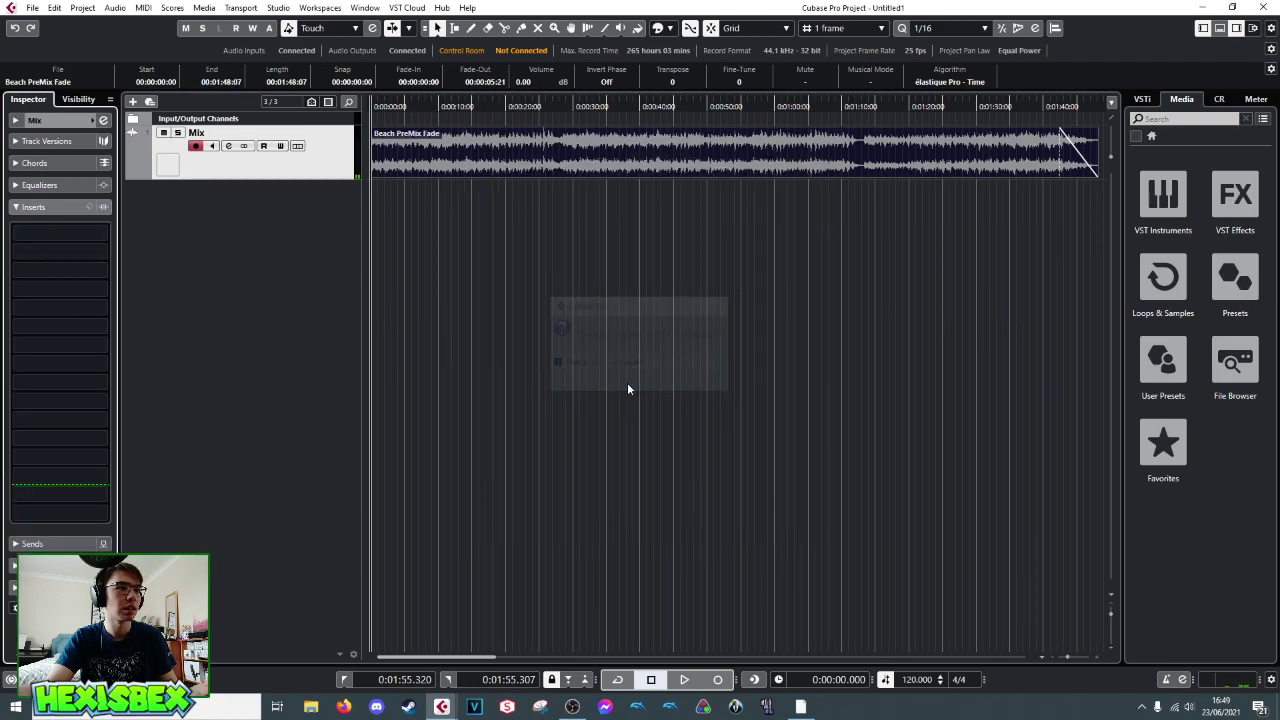
- Insert a StudioEQ from the EQ effects in the Mix track's first insert slot
{"action": "left_click", "coordinate": [62, 233]}
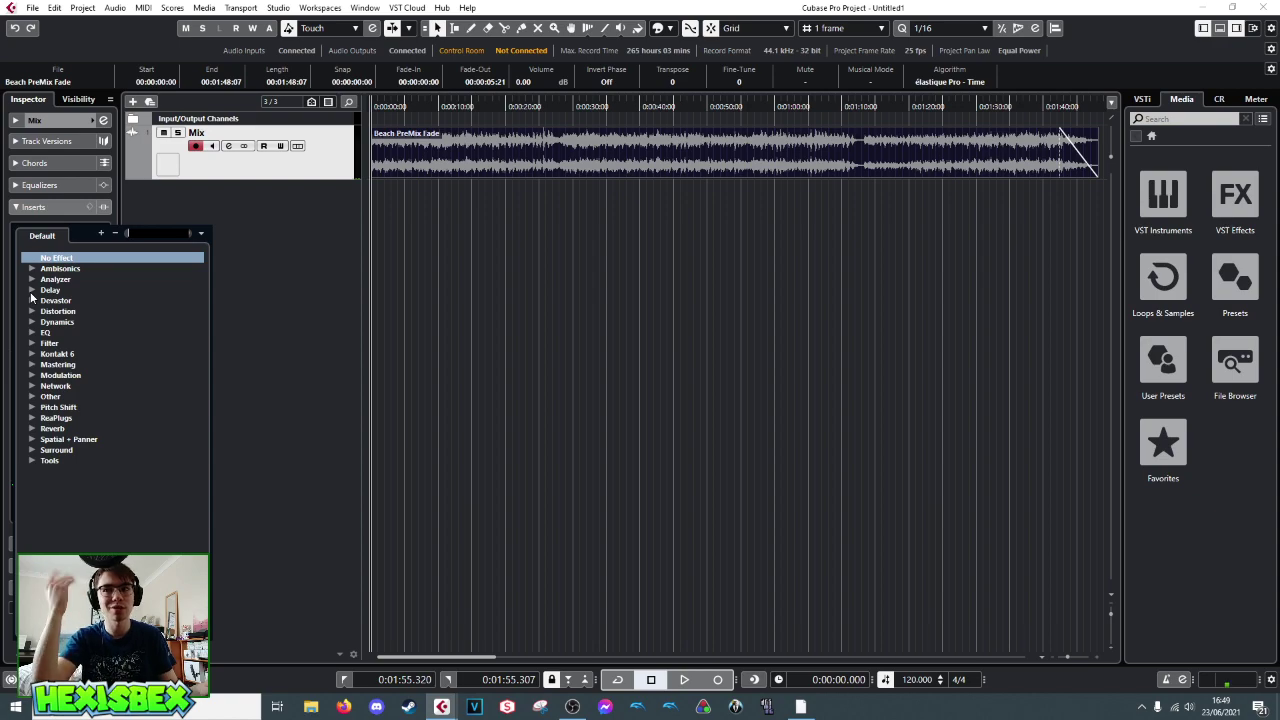
{"action": "left_click", "coordinate": [32, 333]}
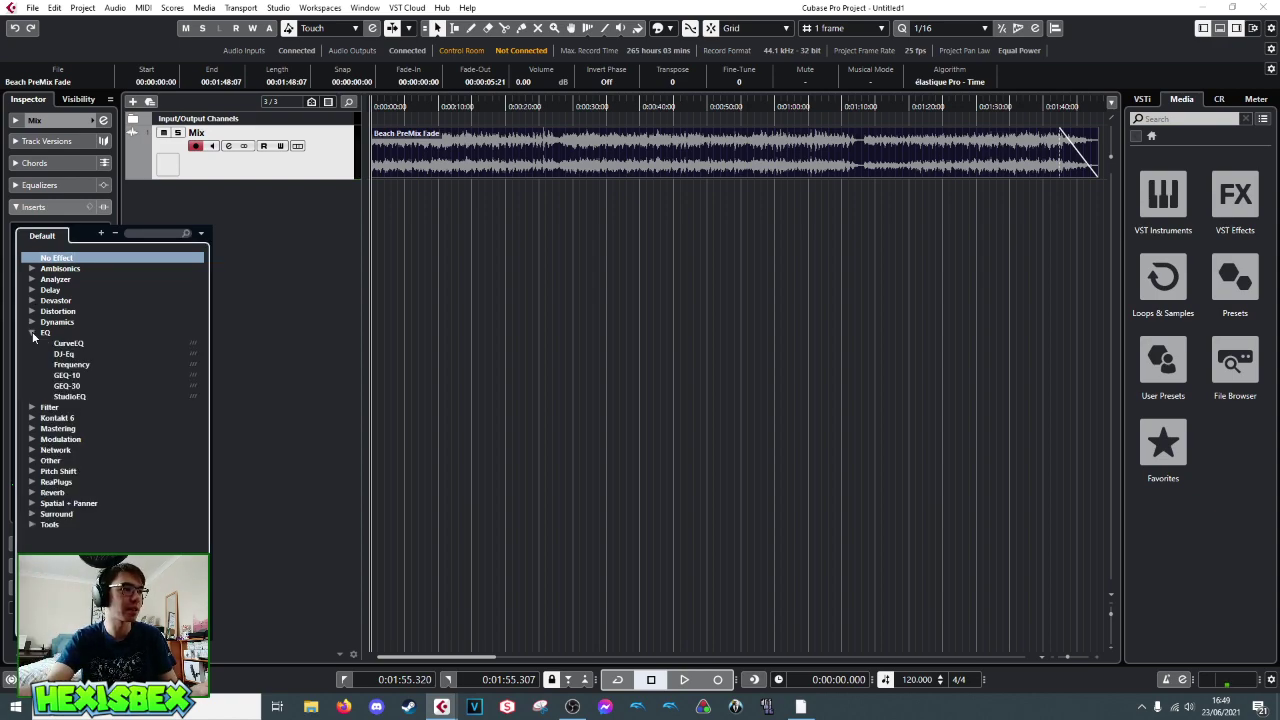
{"action": "left_click", "coordinate": [58, 397]}
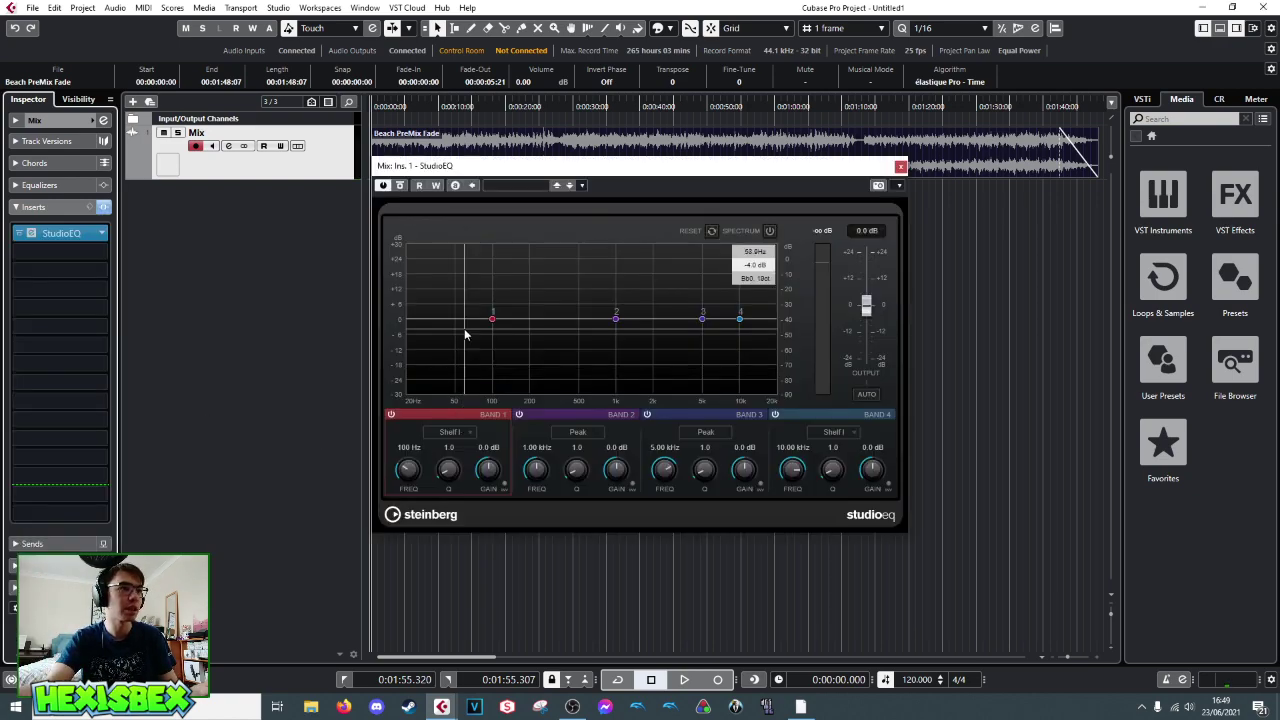
- Load the Strummed Ac Guitar preset into the StudioEQ and audition the mix from the start
{"action": "left_click", "coordinate": [536, 188]}
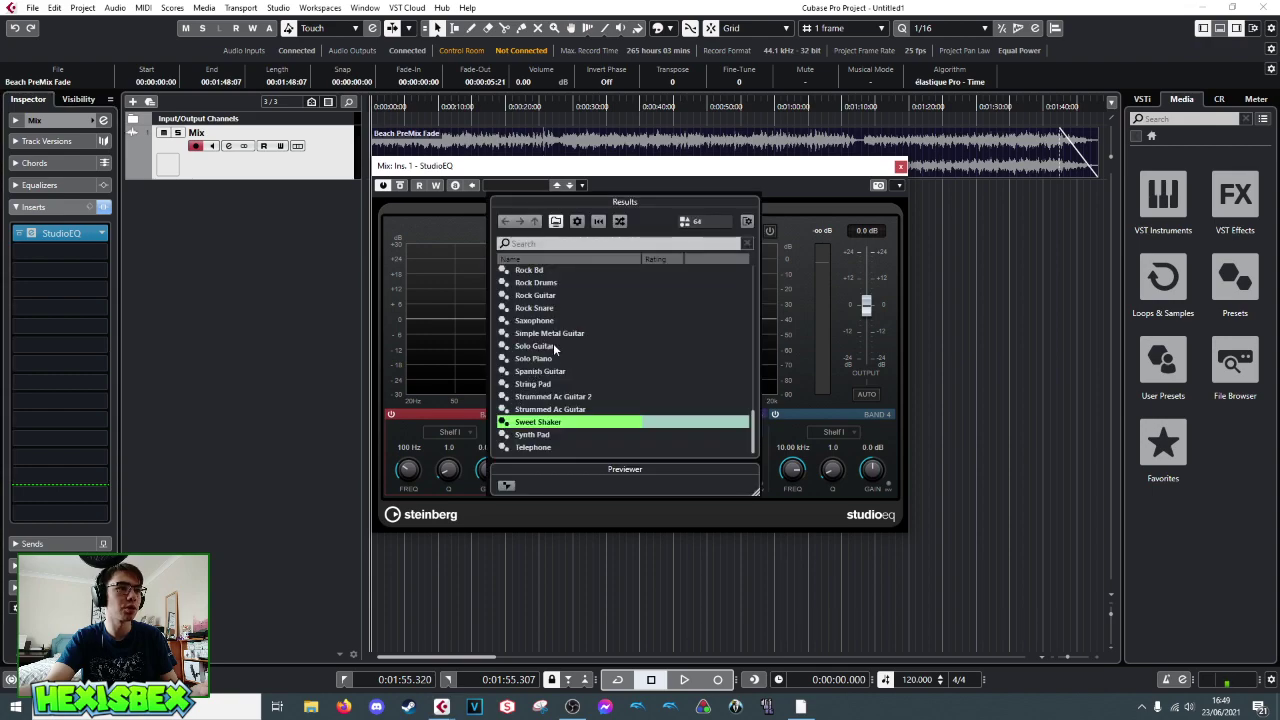
{"action": "left_click", "coordinate": [550, 410]}
{"action": "double_click", "coordinate": [548, 410]}
{"action": "key", "text": "space"}
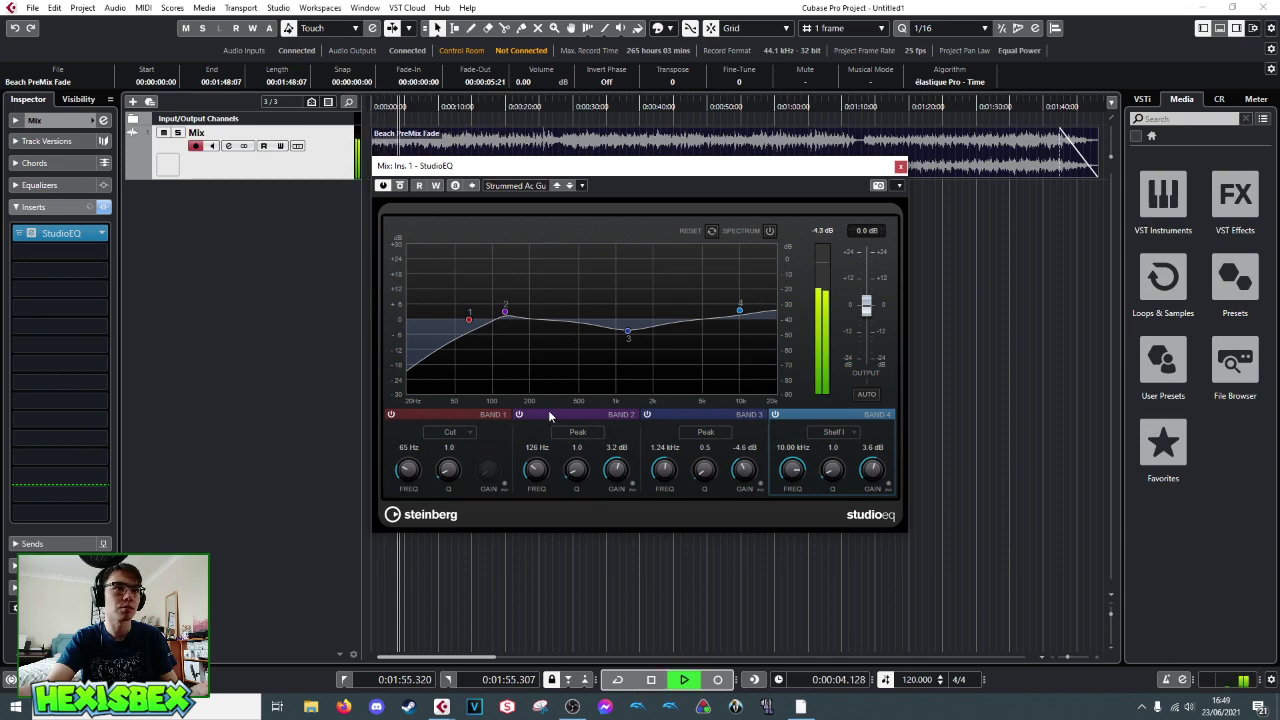
{"action": "key", "text": "space"}
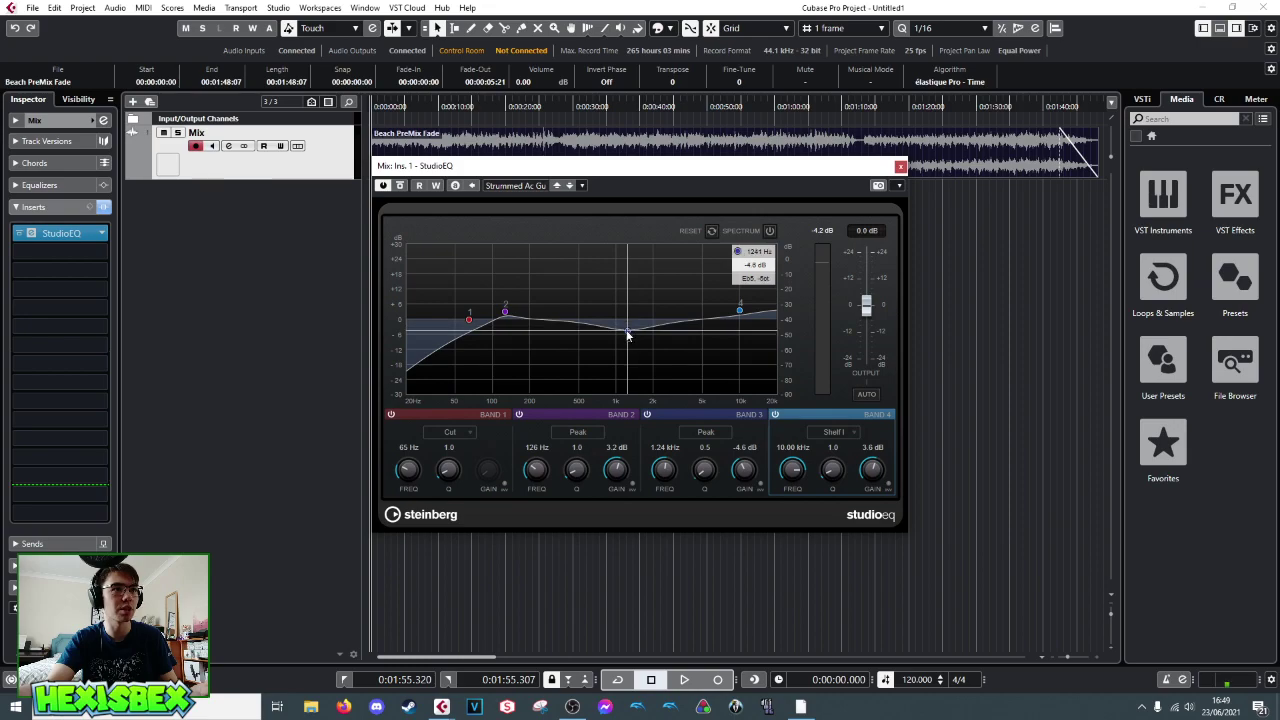
- Close the StudioEQ and remove it from the Mix track's first insert slot, discarding its changes
{"action": "left_click", "coordinate": [900, 168]}
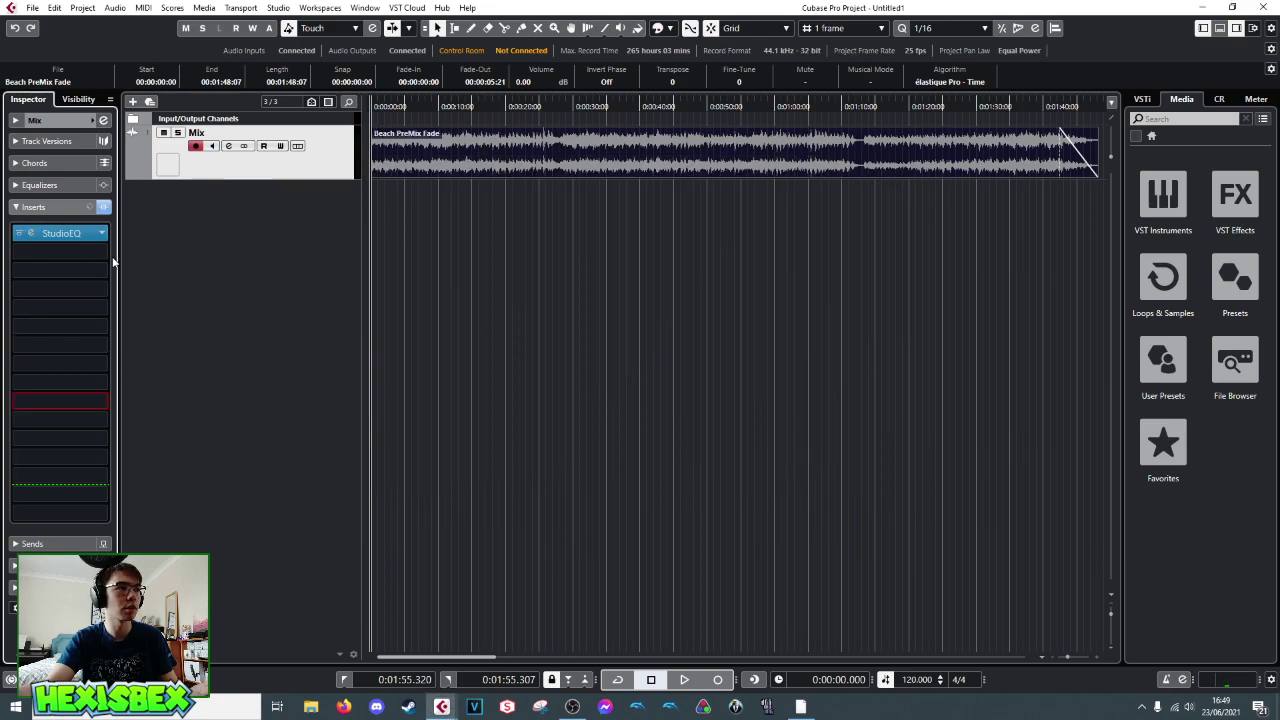
{"action": "left_click", "coordinate": [101, 233]}
{"action": "left_click", "coordinate": [53, 259]}
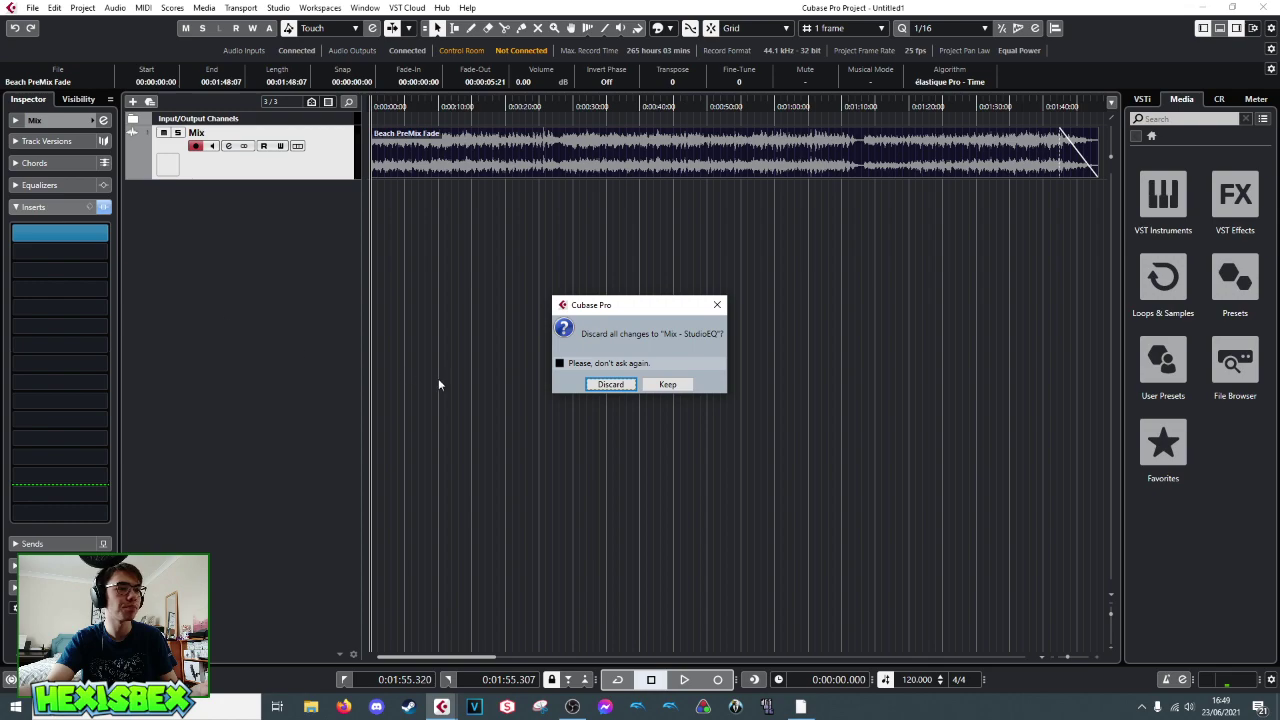
{"action": "left_click", "coordinate": [611, 385]}
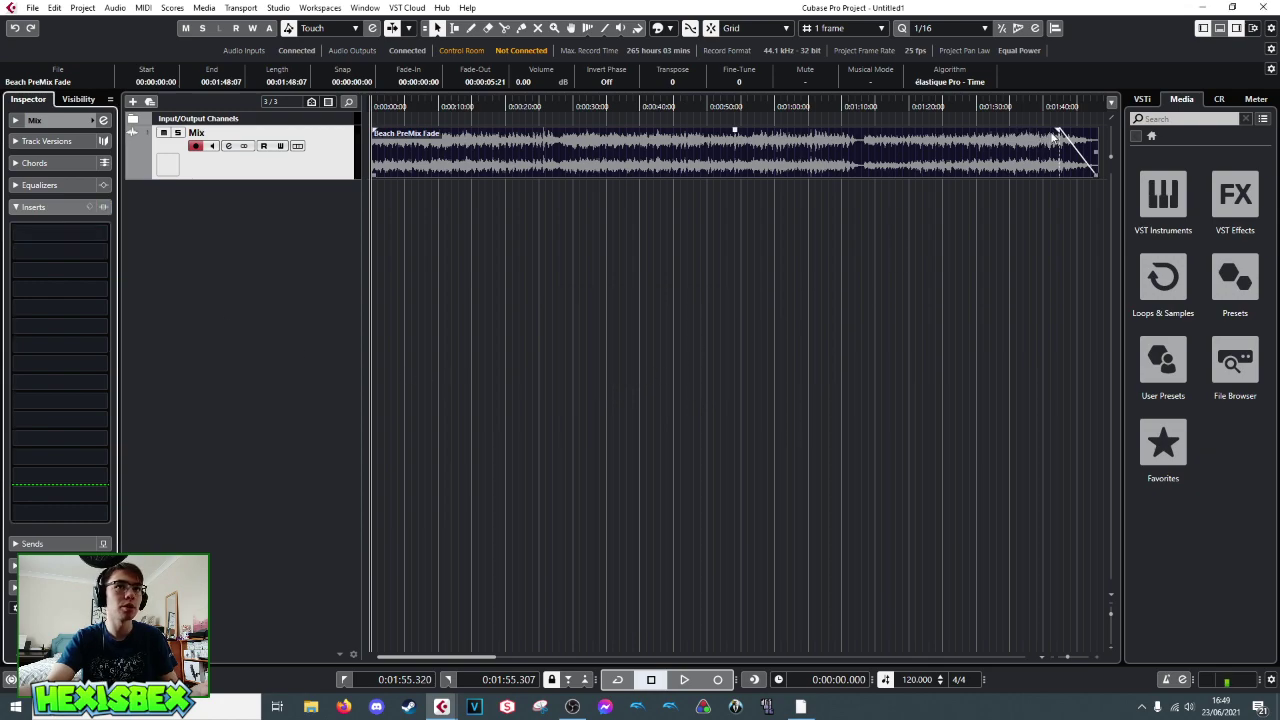
- Start an audio mixdown export of the project and apply the Standard WAV format preset
{"action": "left_click", "coordinate": [32, 7]}
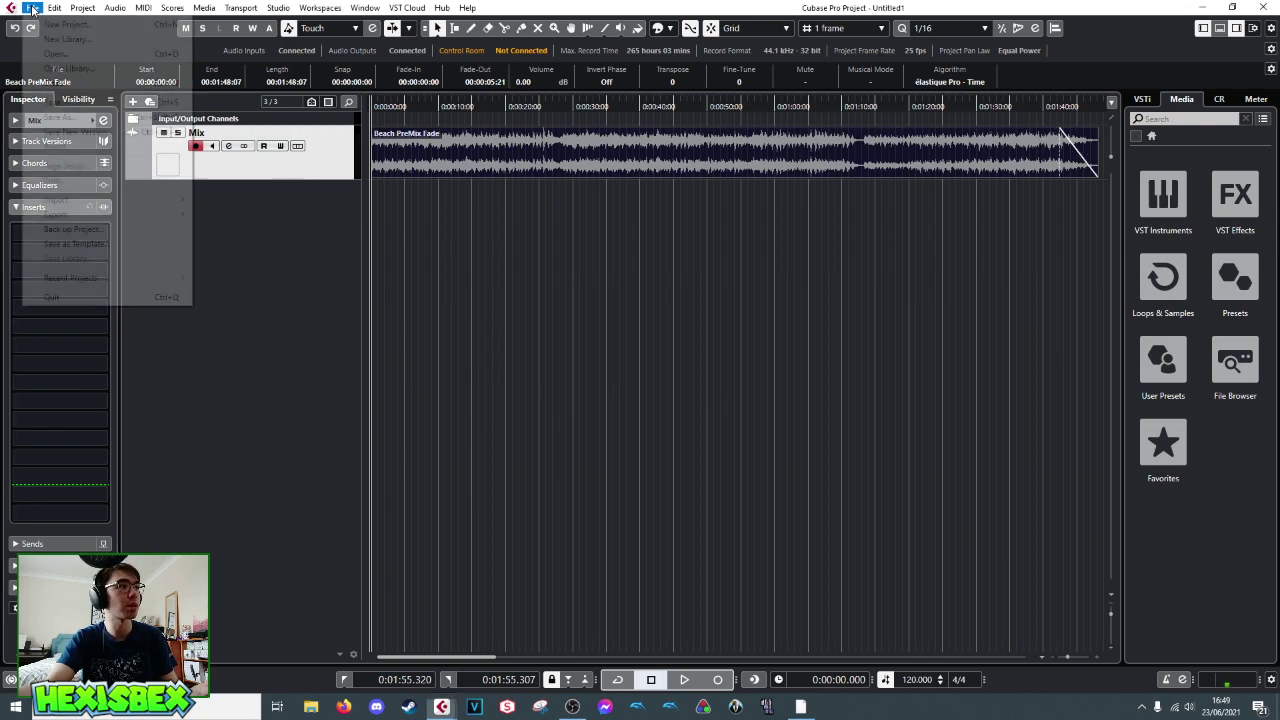
{"action": "mouse_move", "coordinate": [87, 213]}
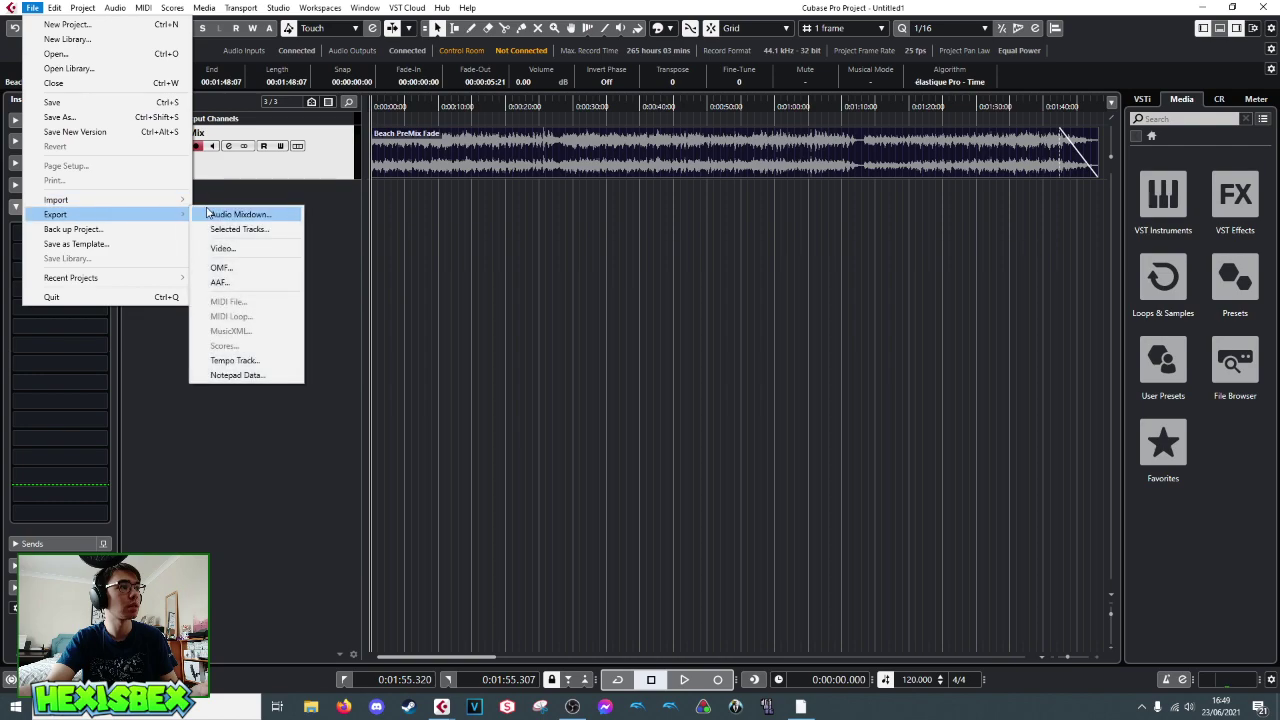
{"action": "left_click", "coordinate": [210, 214]}
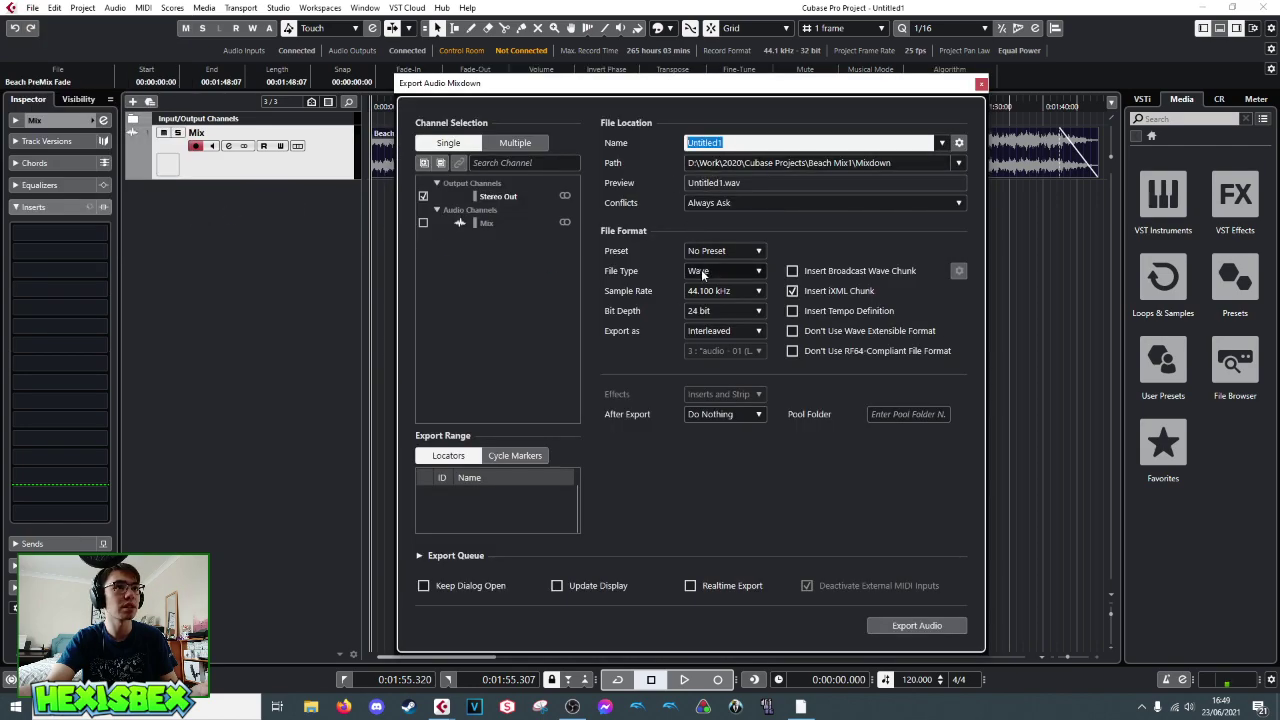
{"action": "left_click", "coordinate": [722, 251]}
{"action": "left_click", "coordinate": [734, 281]}
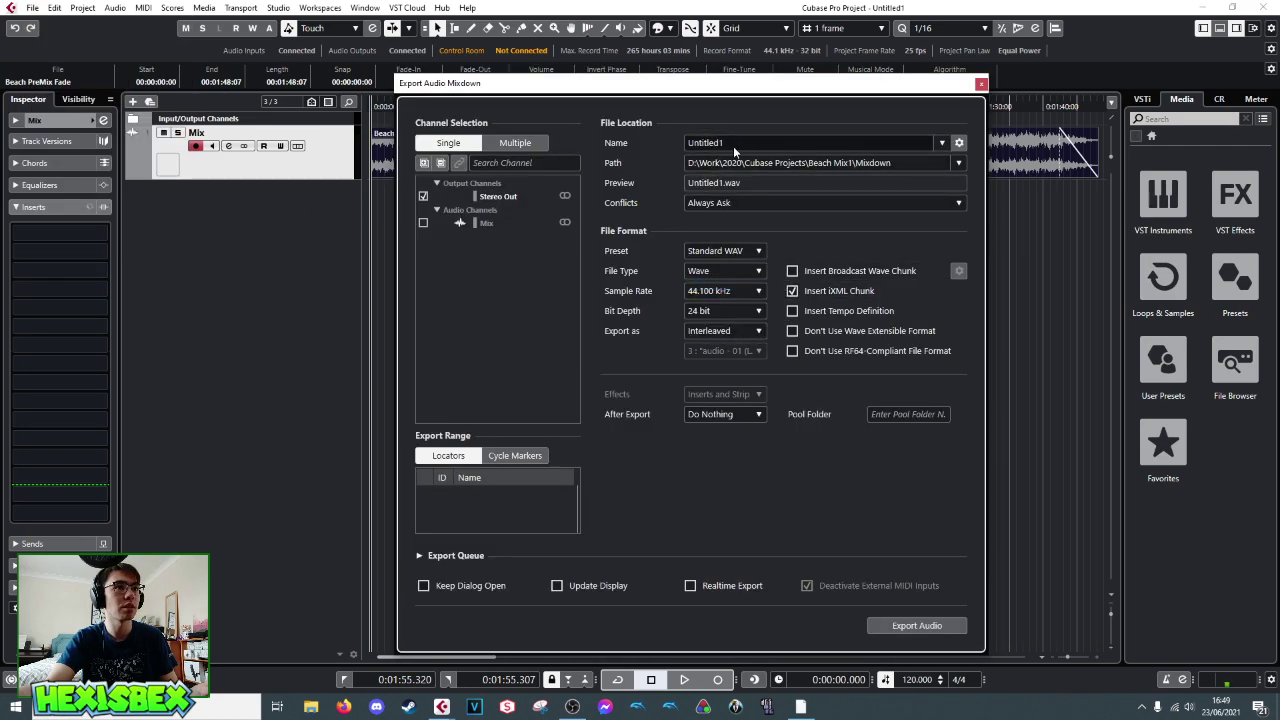
- Name the mixdown file Beach Mix1, try to export it, and close the export dialog
{"action": "left_click", "coordinate": [733, 146]}
{"action": "left_click_drag", "start_coordinate": [733, 146], "coordinate": [673, 141]}
{"action": "type", "text": "R"}
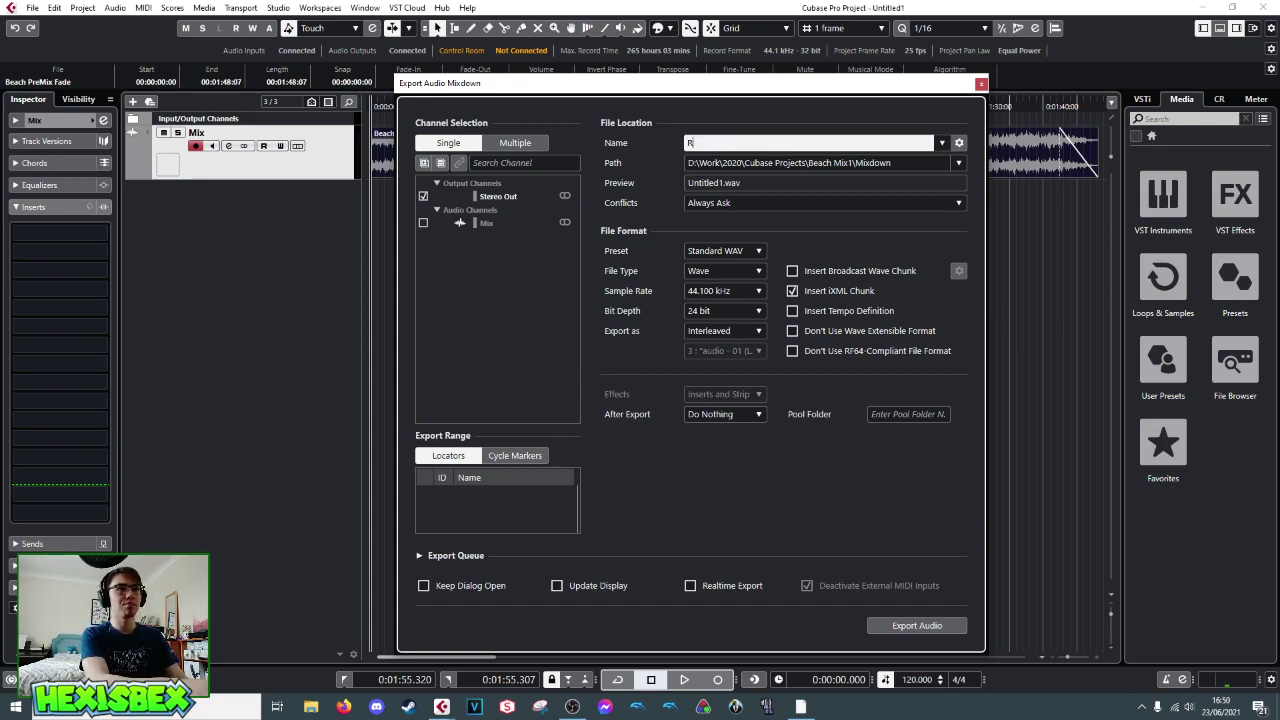
{"action": "type", "text": "oughBeach Mix1"}
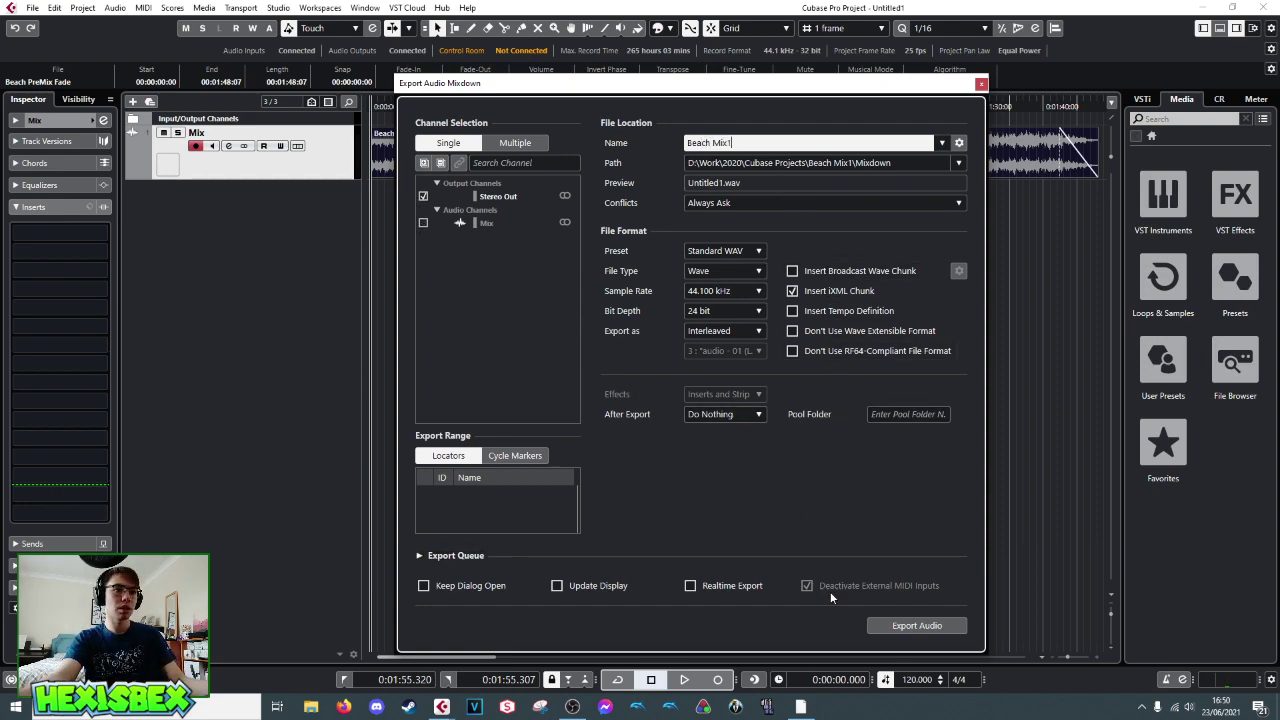
{"action": "left_click", "coordinate": [900, 625]}
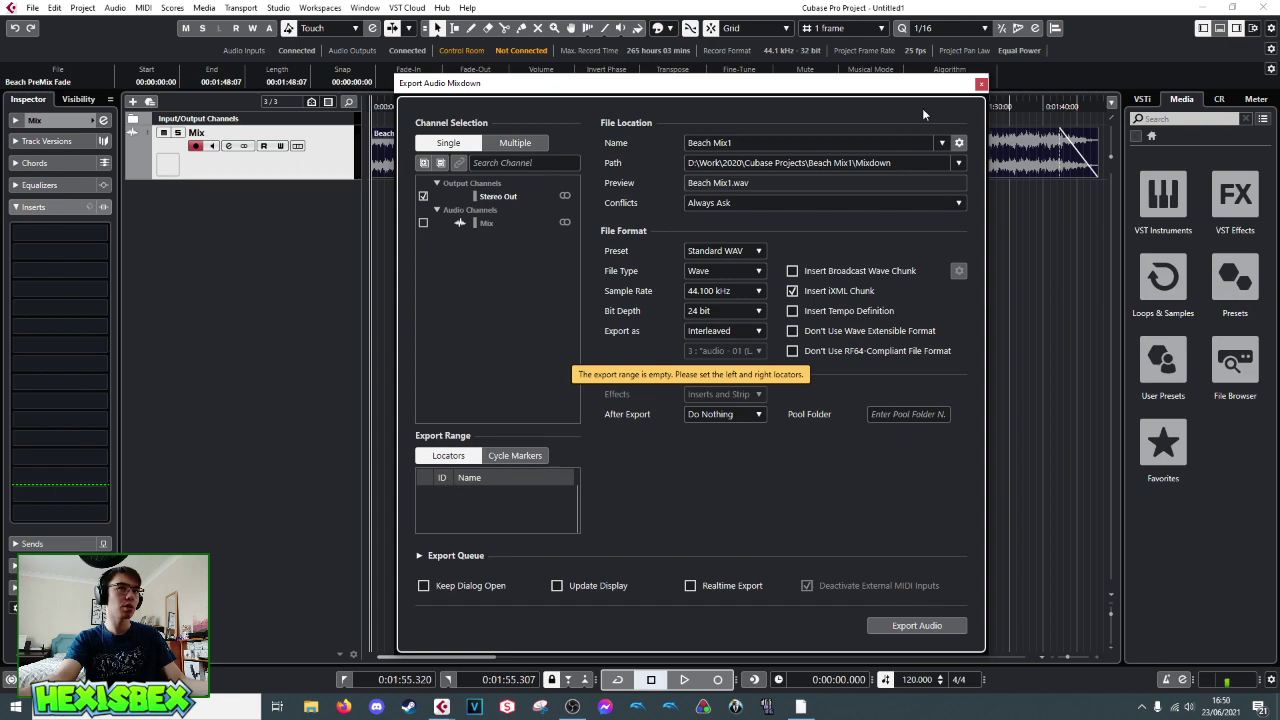
{"action": "left_click", "coordinate": [981, 84]}
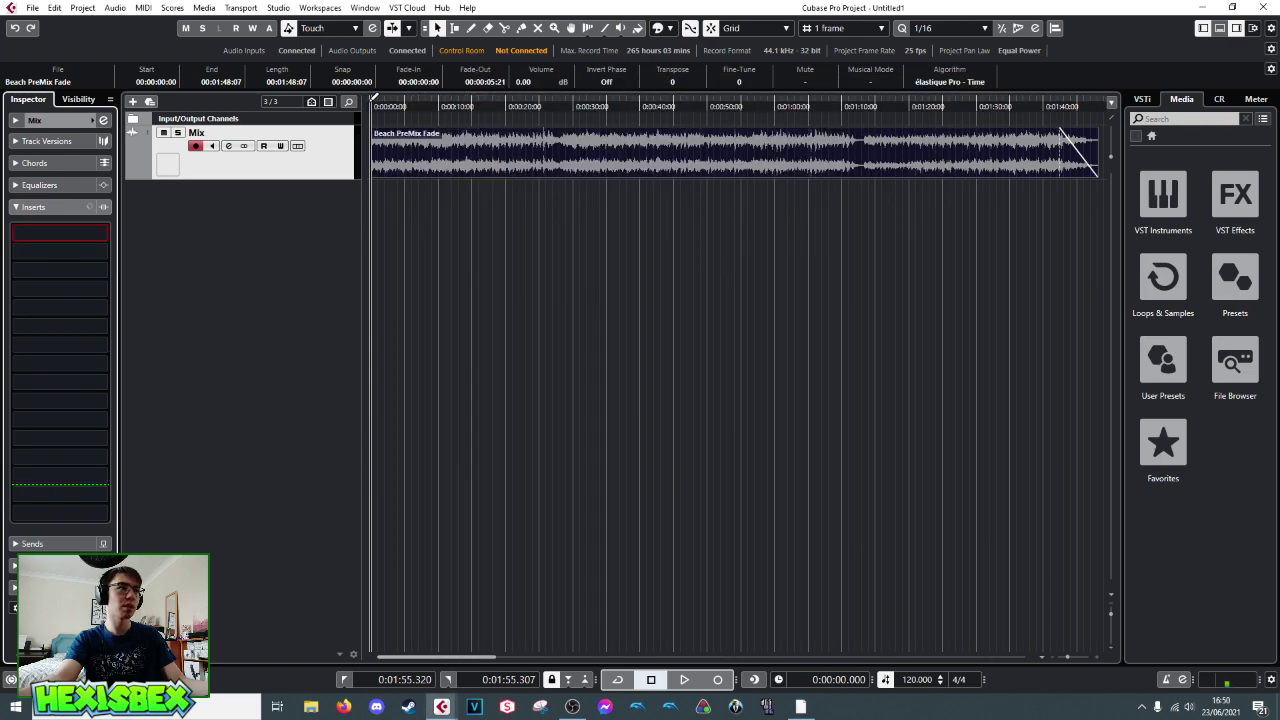
- Set the locator range from the project start to about 0:01:48.560, covering the whole Beach PreMix Fade clip
{"action": "left_click", "coordinate": [379, 96]}
{"action": "key", "text": "space"}
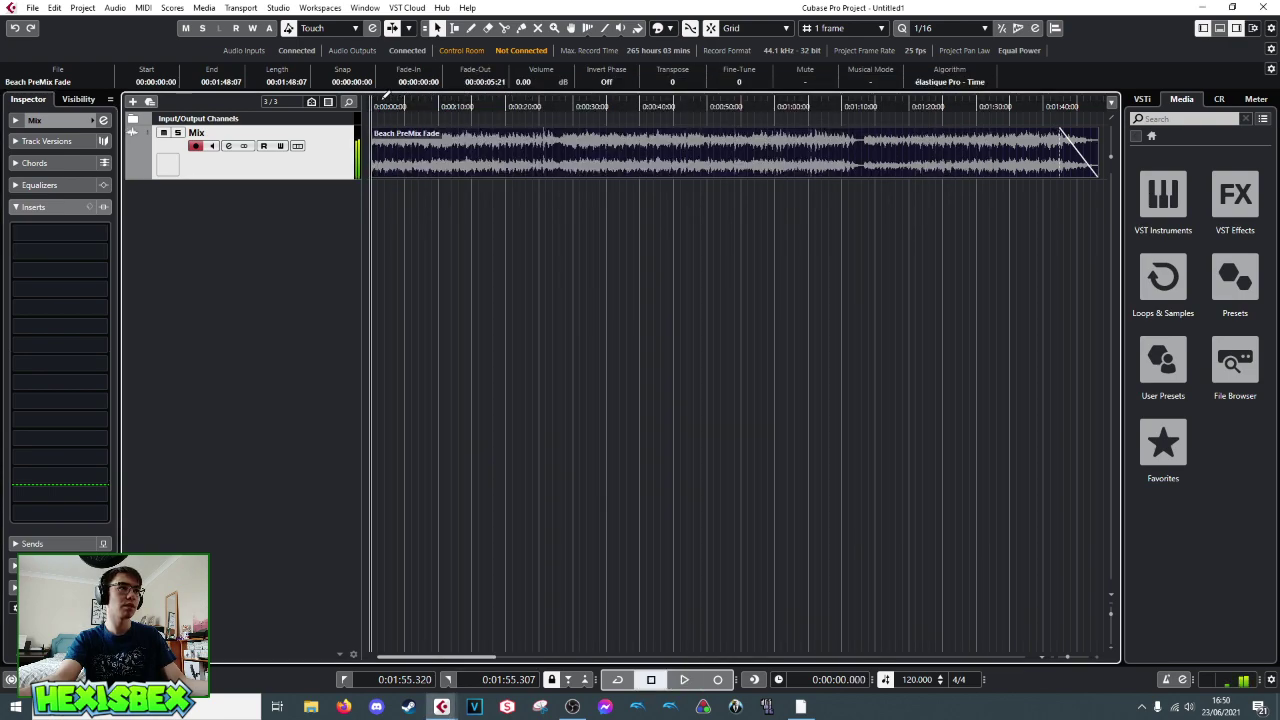
{"action": "left_click_drag", "start_coordinate": [374, 97], "coordinate": [1013, 115]}
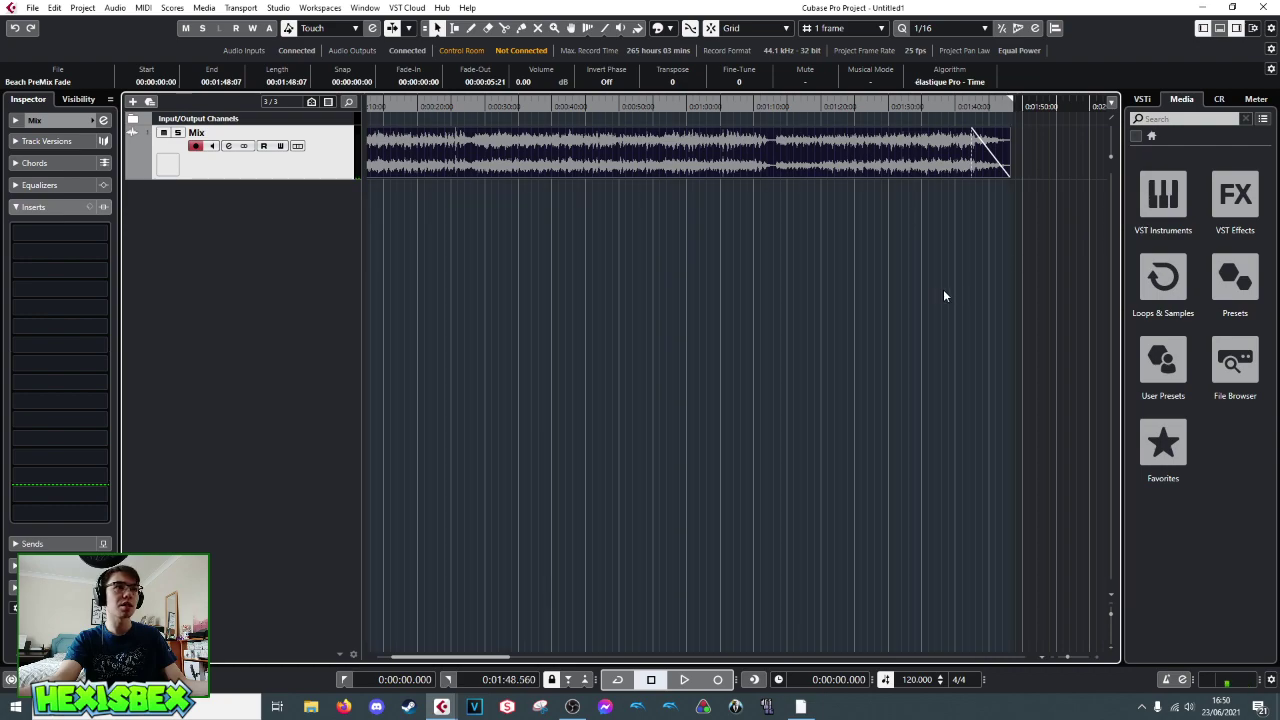
- Try aligning the right locator with the clip's end at 0:01:48.280, toggling snap off and on again
{"action": "left_click", "coordinate": [1018, 105]}
{"action": "key", "text": "h"}
{"action": "key", "text": "h"}
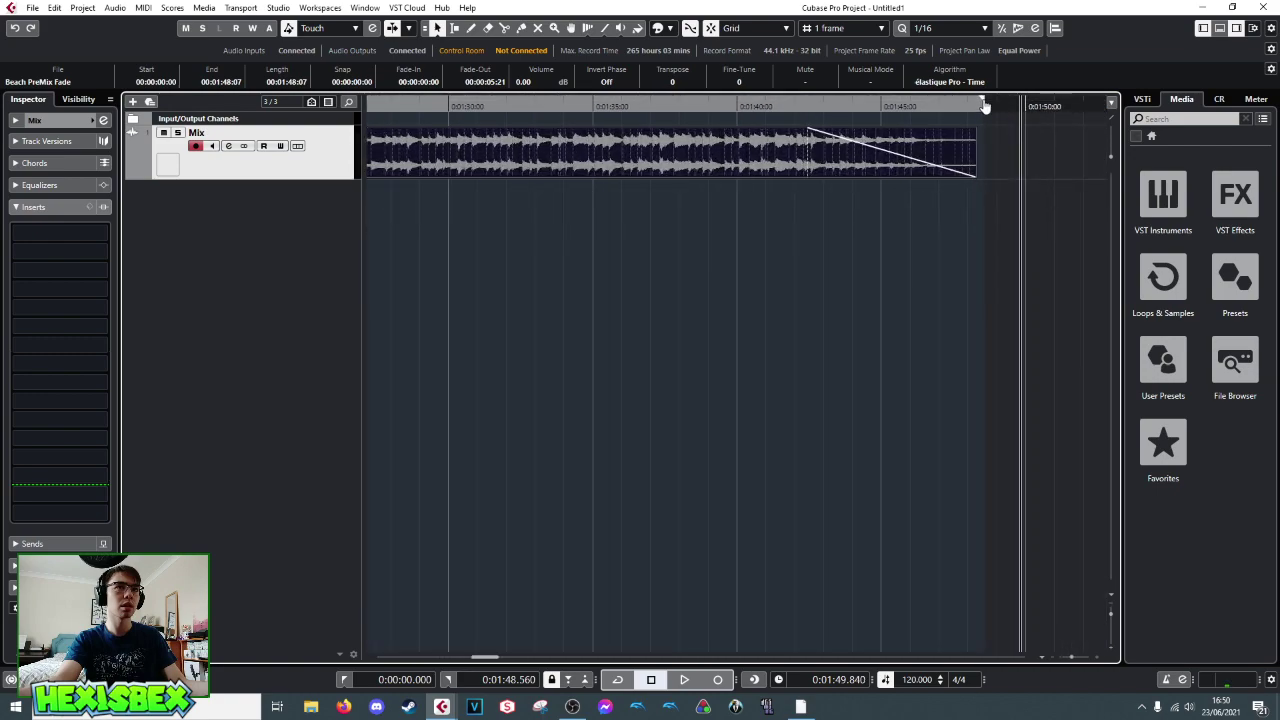
{"action": "left_click", "coordinate": [710, 30]}
{"action": "left_click", "coordinate": [710, 30]}
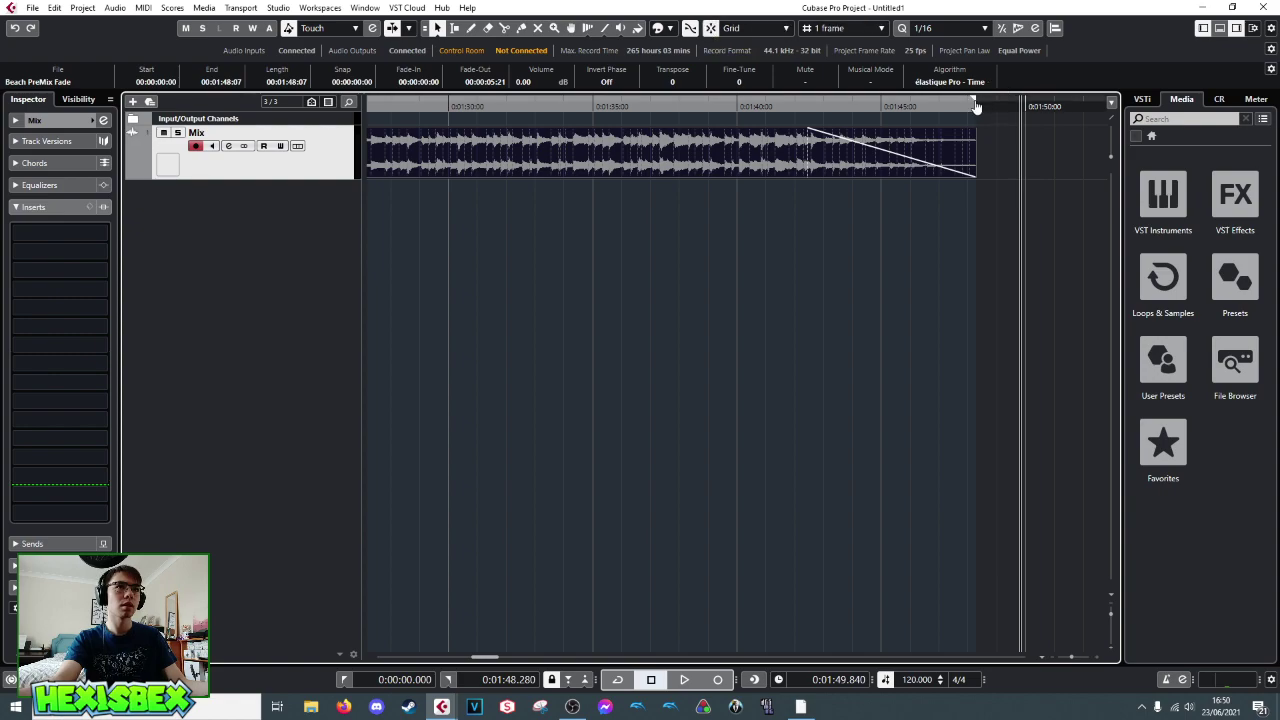
- Set the snap grid to 1 second and move the right locator to 0:01:49.000, just past the clip's end
{"action": "left_click", "coordinate": [850, 28]}
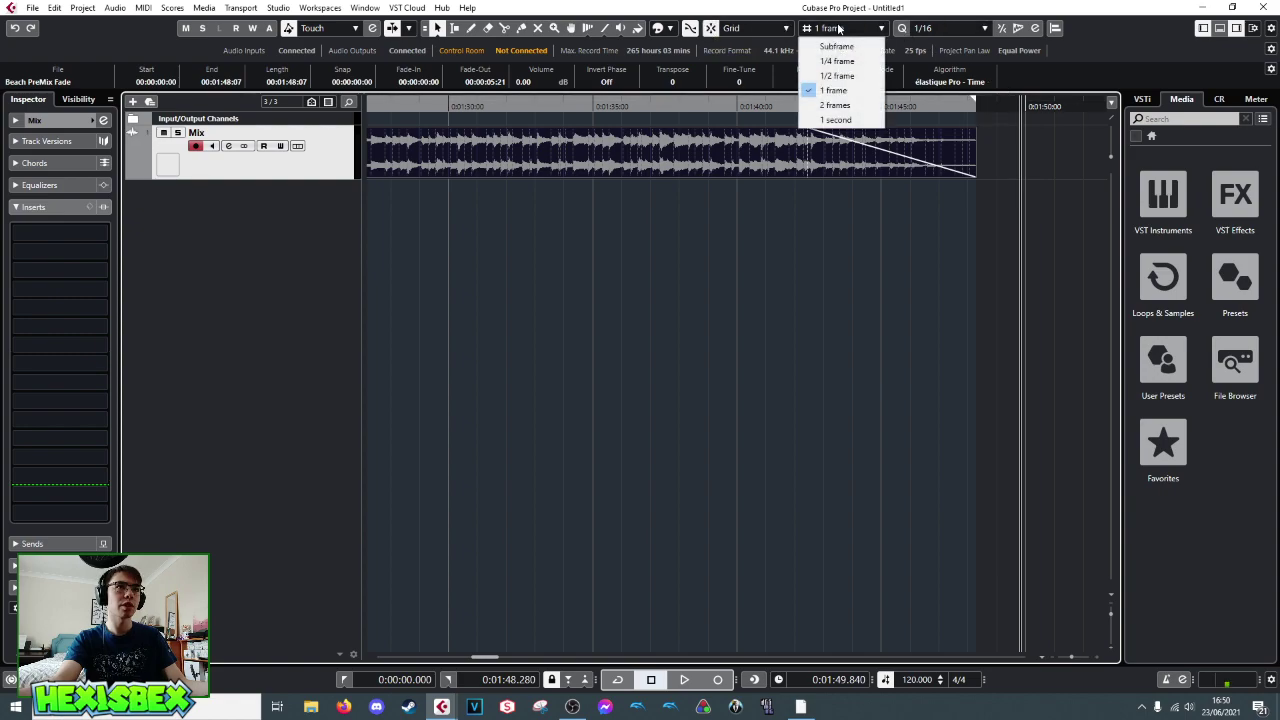
{"action": "left_click", "coordinate": [840, 113]}
{"action": "left_click_drag", "start_coordinate": [981, 106], "coordinate": [988, 105]}
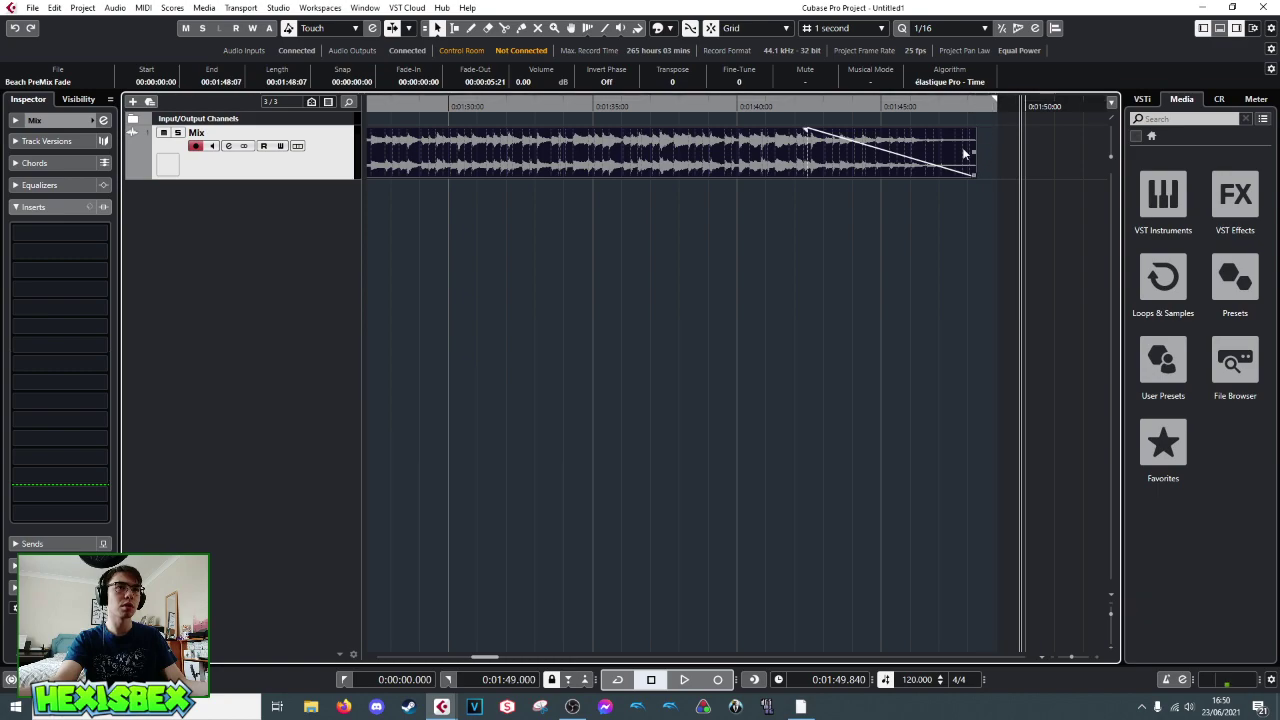
- Export the Stereo Out mixdown as Beach Mix1 with the Standard WAV preset into the project's Mixdown folder
{"action": "left_click", "coordinate": [32, 7]}
{"action": "mouse_move", "coordinate": [60, 214]}
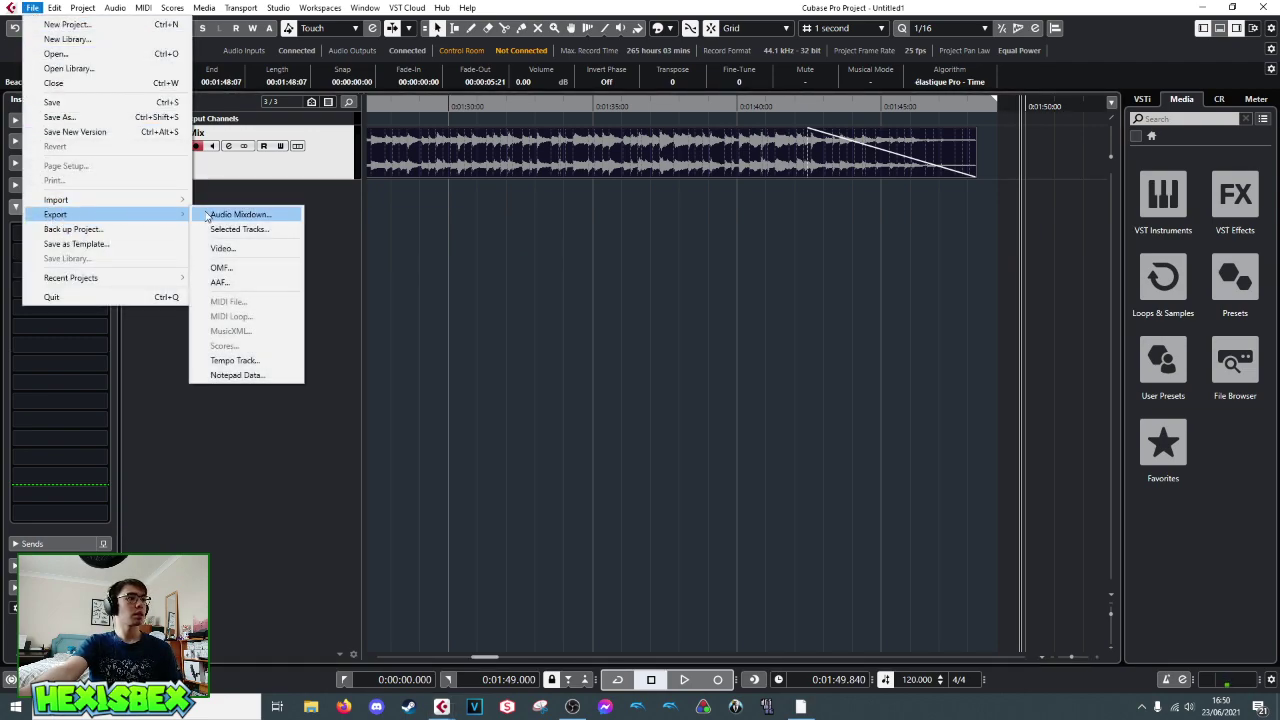
{"action": "left_click", "coordinate": [208, 216]}
{"action": "left_click", "coordinate": [722, 251]}
{"action": "left_click", "coordinate": [730, 284]}
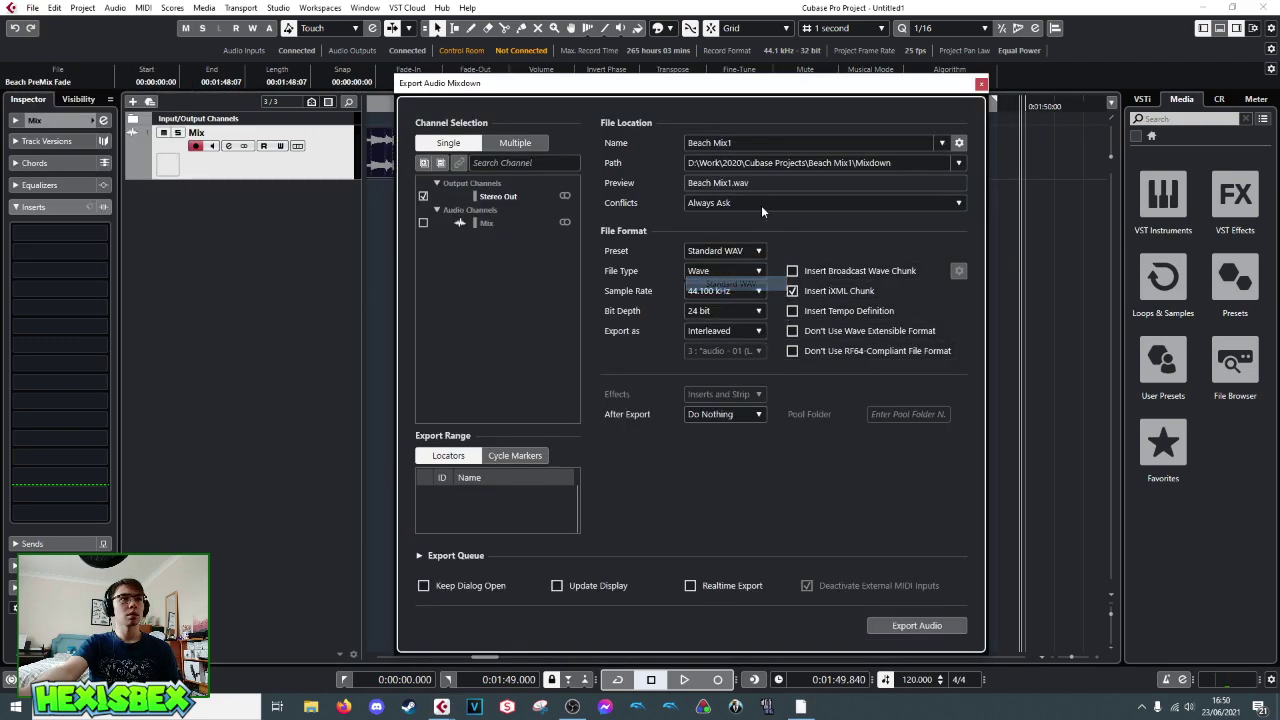
{"action": "left_click", "coordinate": [755, 142]}
{"action": "left_click", "coordinate": [798, 237]}
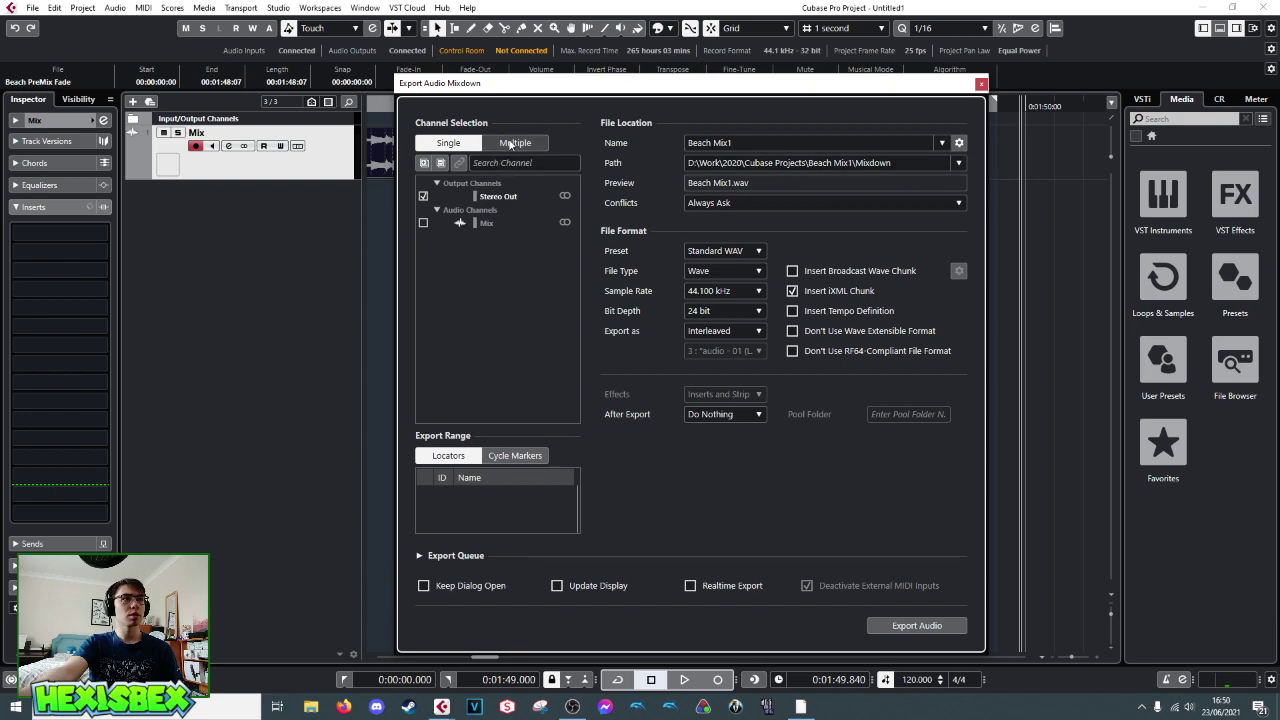
{"action": "left_click", "coordinate": [915, 626]}
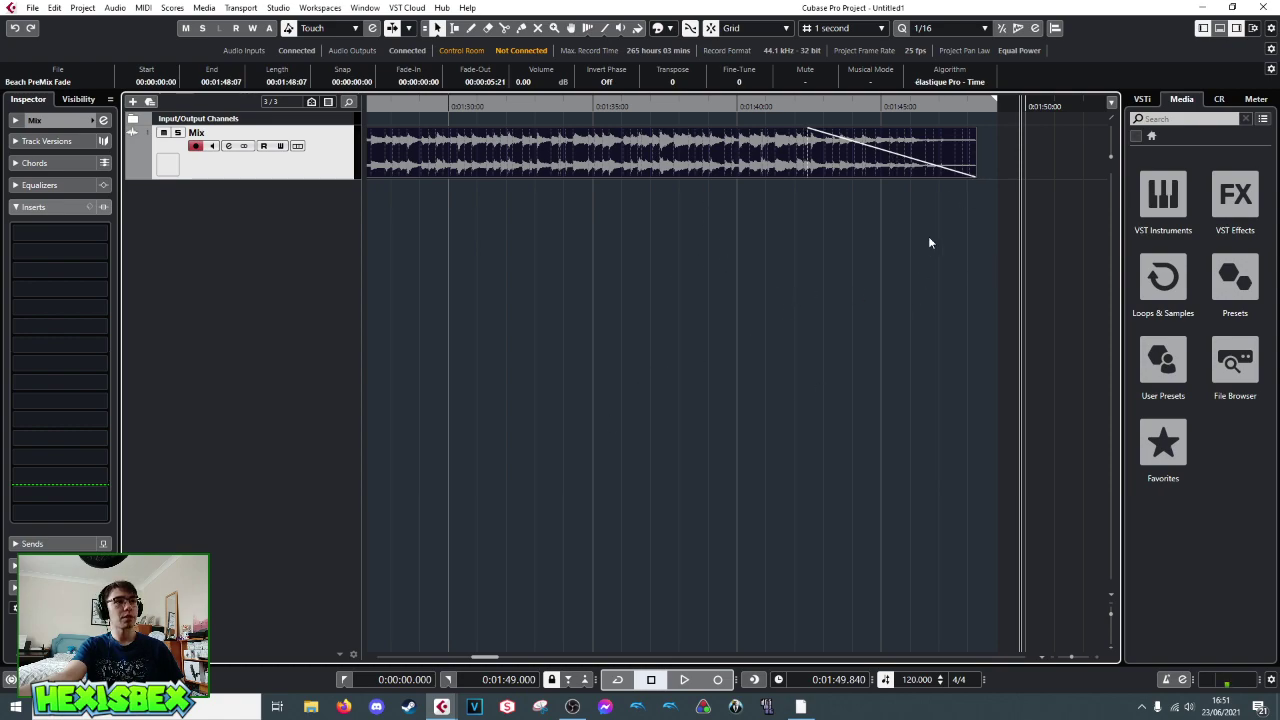
{"action": "left_click_drag", "start_coordinate": [1015, 106], "coordinate": [286, 115]}
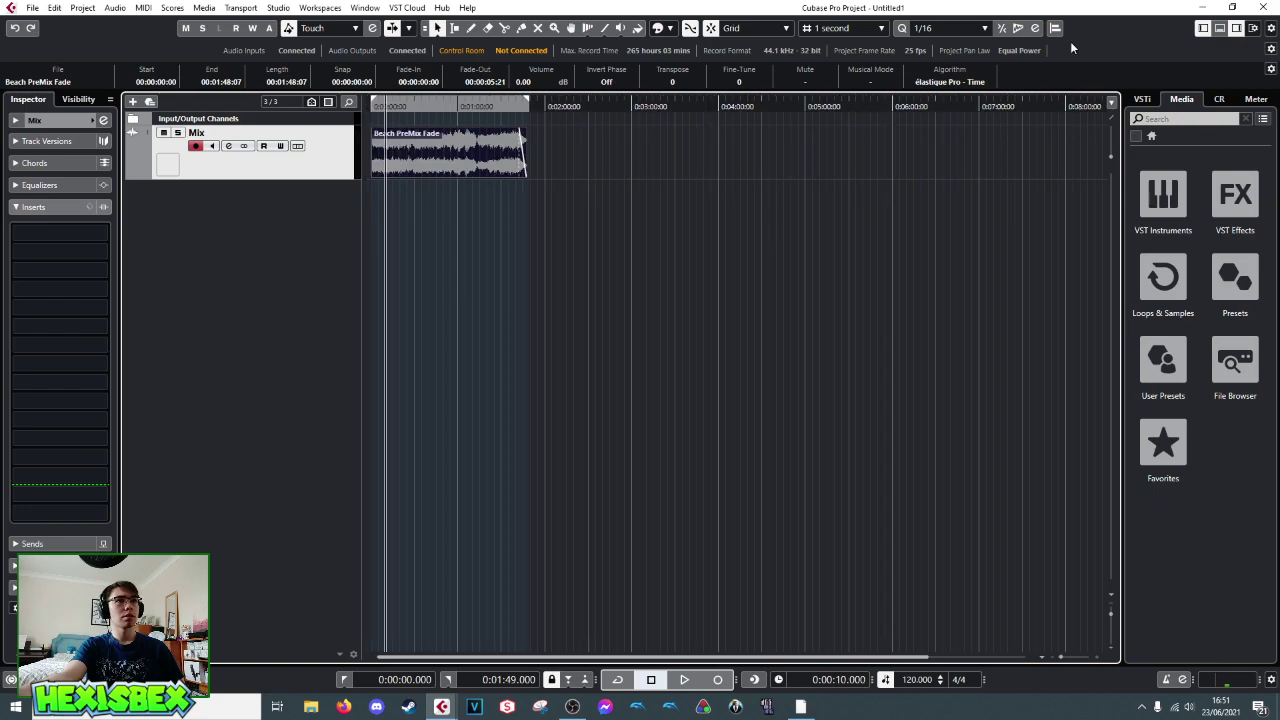
- Save the project as BeachMix1 in the Beach Mix1 project folder
{"action": "left_click", "coordinate": [34, 9]}
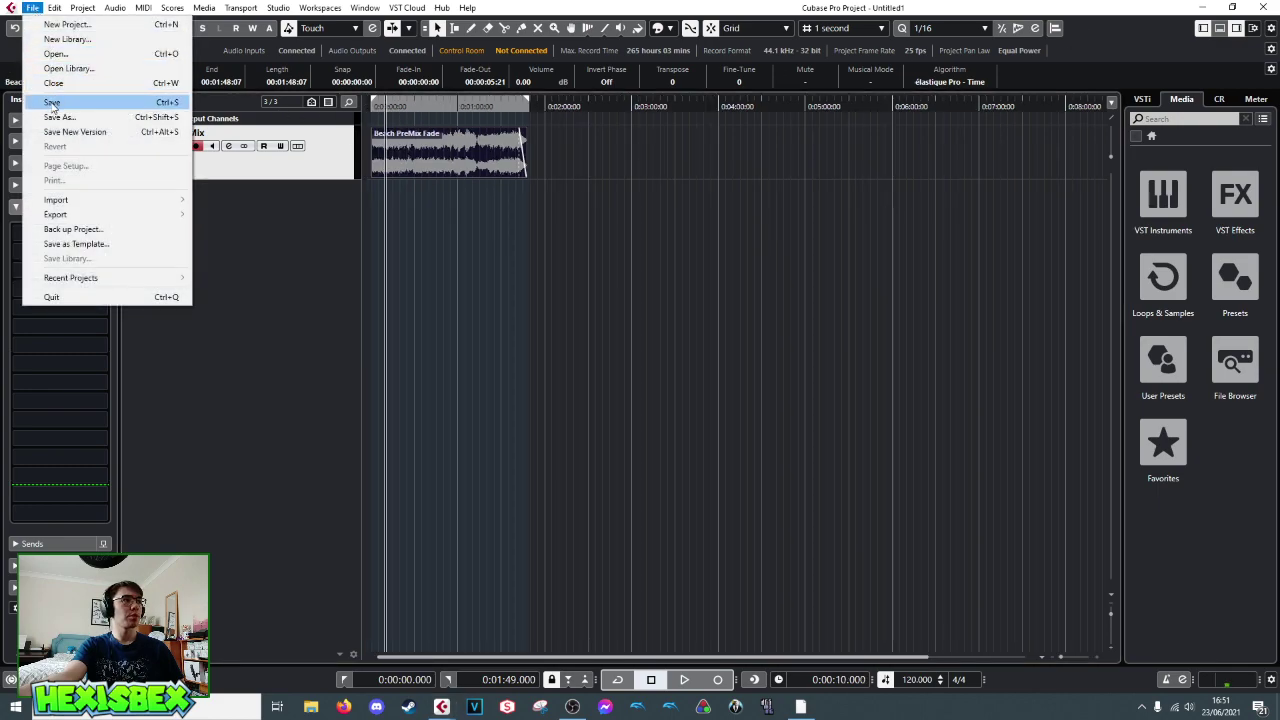
{"action": "left_click", "coordinate": [53, 104]}
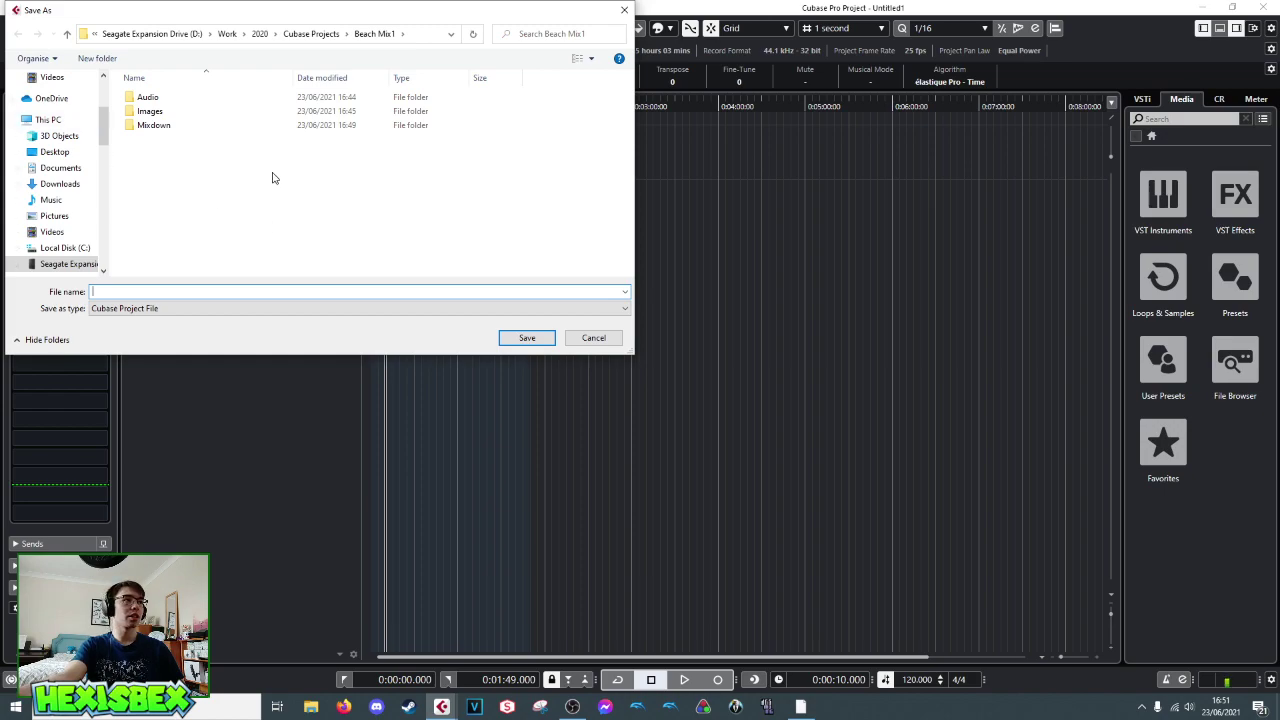
{"action": "double_click", "coordinate": [158, 126]}
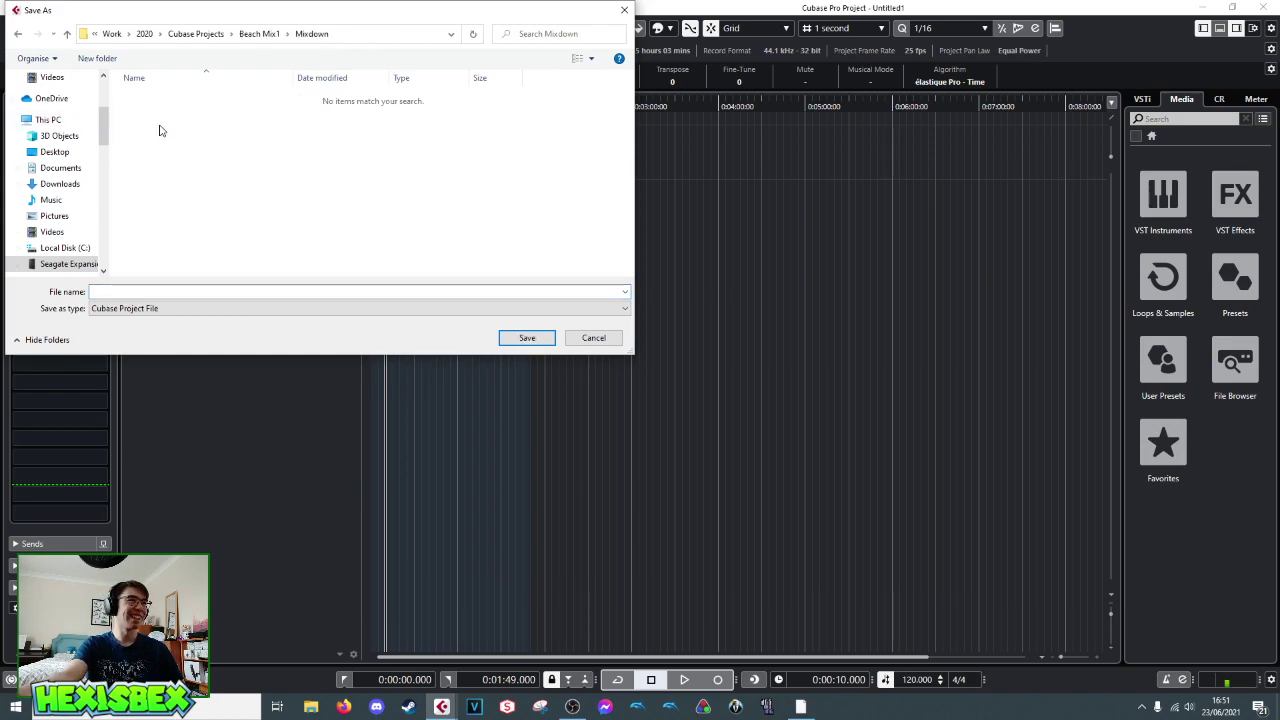
{"action": "left_click", "coordinate": [255, 34]}
{"action": "left_click", "coordinate": [175, 290]}
{"action": "type", "text": "BeachMix1"}
{"action": "key", "text": "Return"}
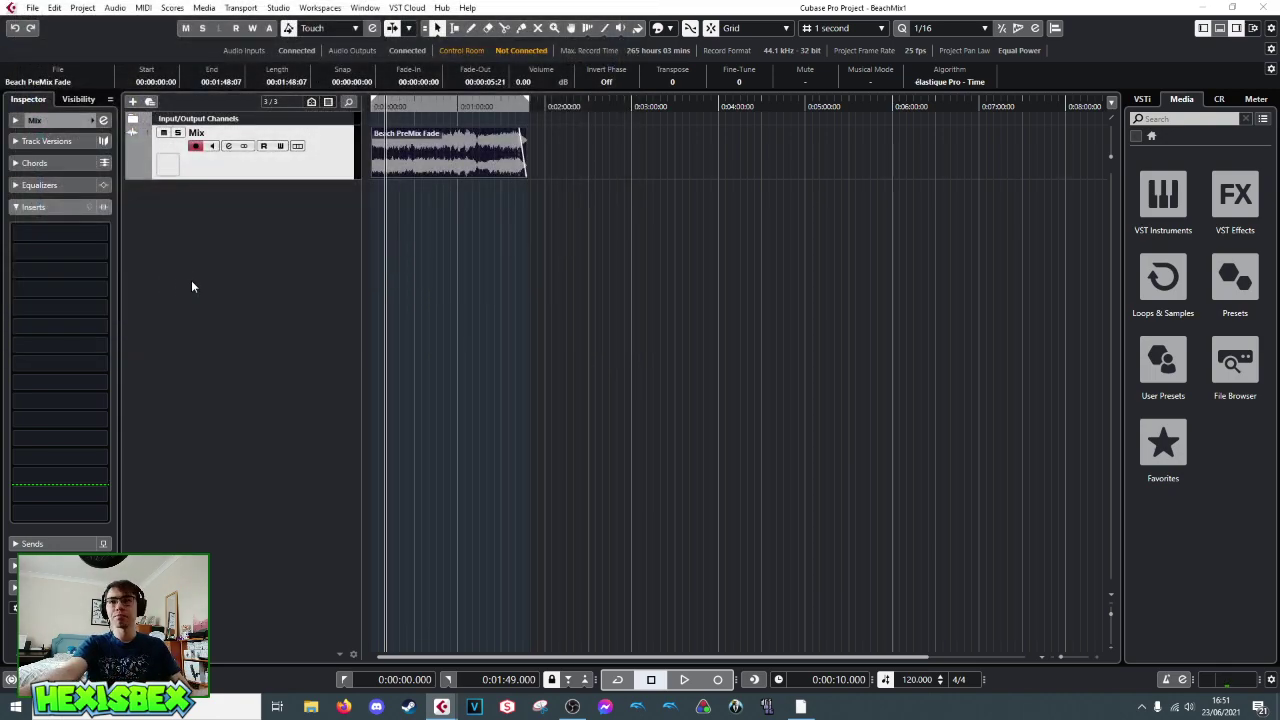
- Return the playhead to the project start, zoom in on the Beach PreMix Fade clip and briefly play its opening
{"action": "left_click", "coordinate": [373, 104]}
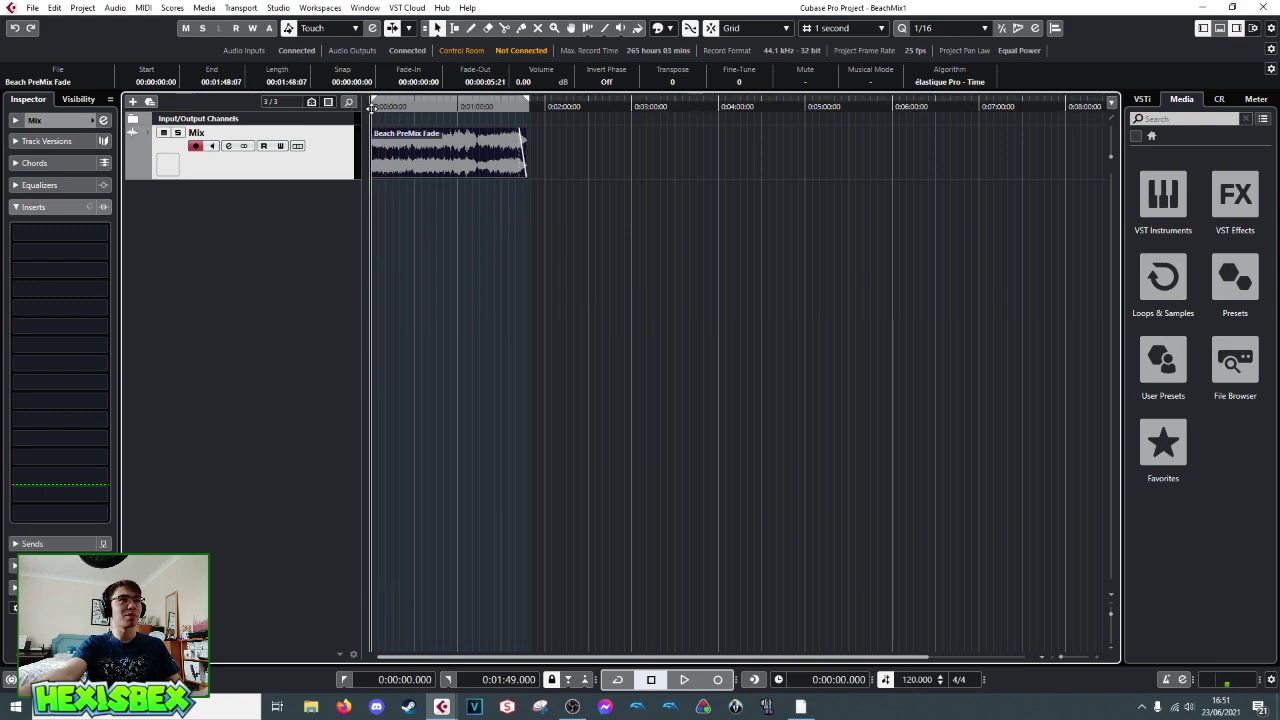
{"action": "left_click_drag", "start_coordinate": [370, 107], "coordinate": [362, 140]}
{"action": "key", "text": "space"}
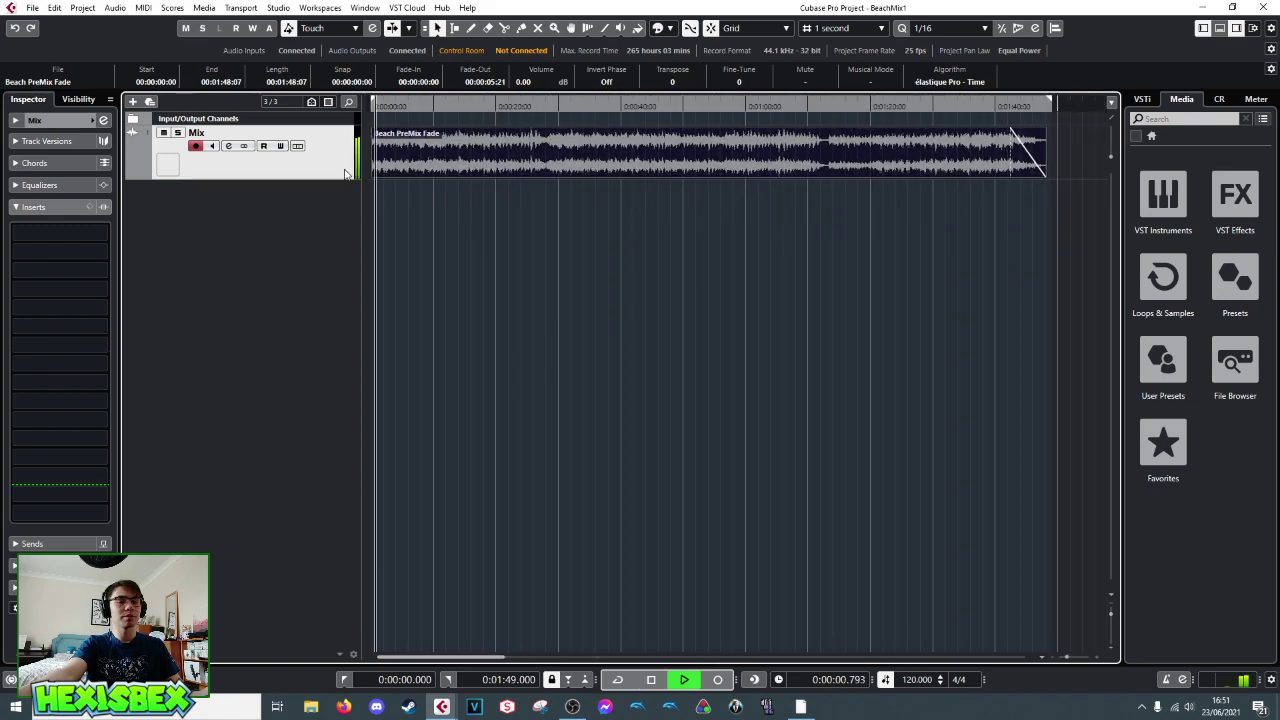
{"action": "key", "text": "space"}
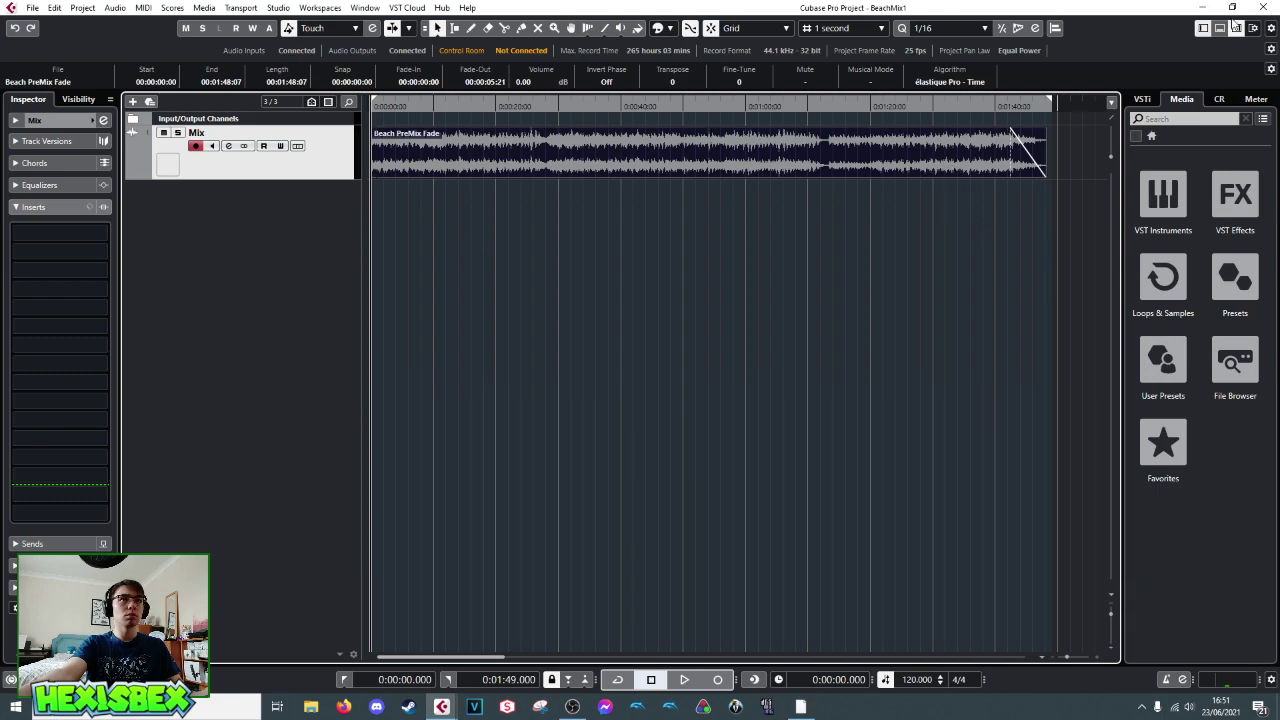
- Switch to File Explorer and open Work\2020-21\Cubase Projects on the Seagate Expansion Drive
{"action": "left_click", "coordinate": [311, 706]}
{"action": "scroll", "coordinate": [480, 400], "scroll_direction": "down", "scroll_amount": 6}
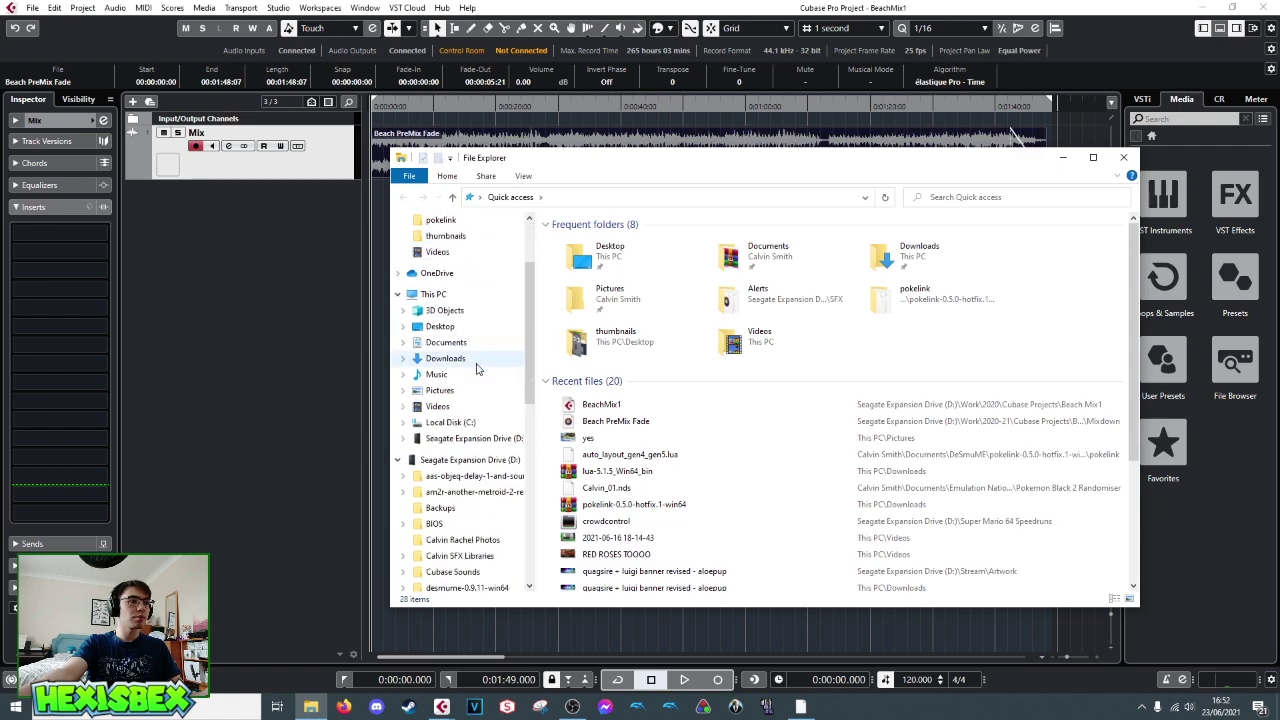
{"action": "scroll", "coordinate": [472, 460], "scroll_direction": "down", "scroll_amount": 6}
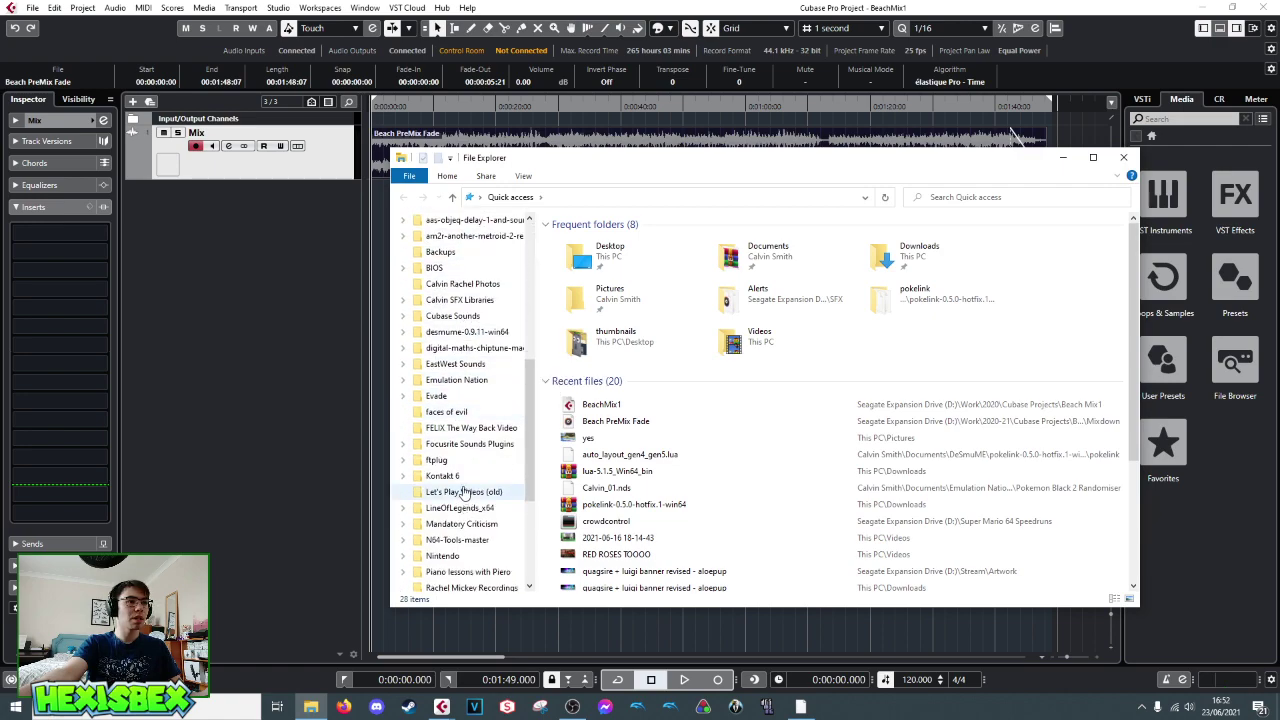
{"action": "left_click", "coordinate": [452, 544]}
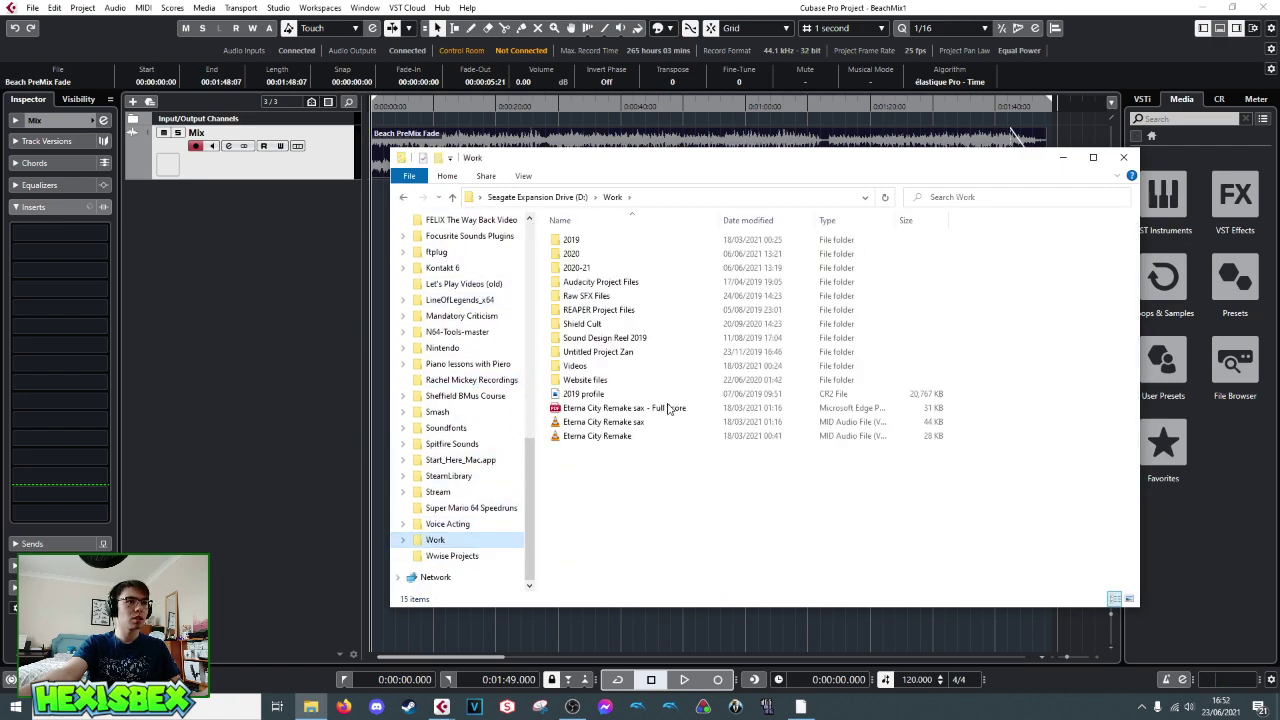
{"action": "double_click", "coordinate": [598, 281]}
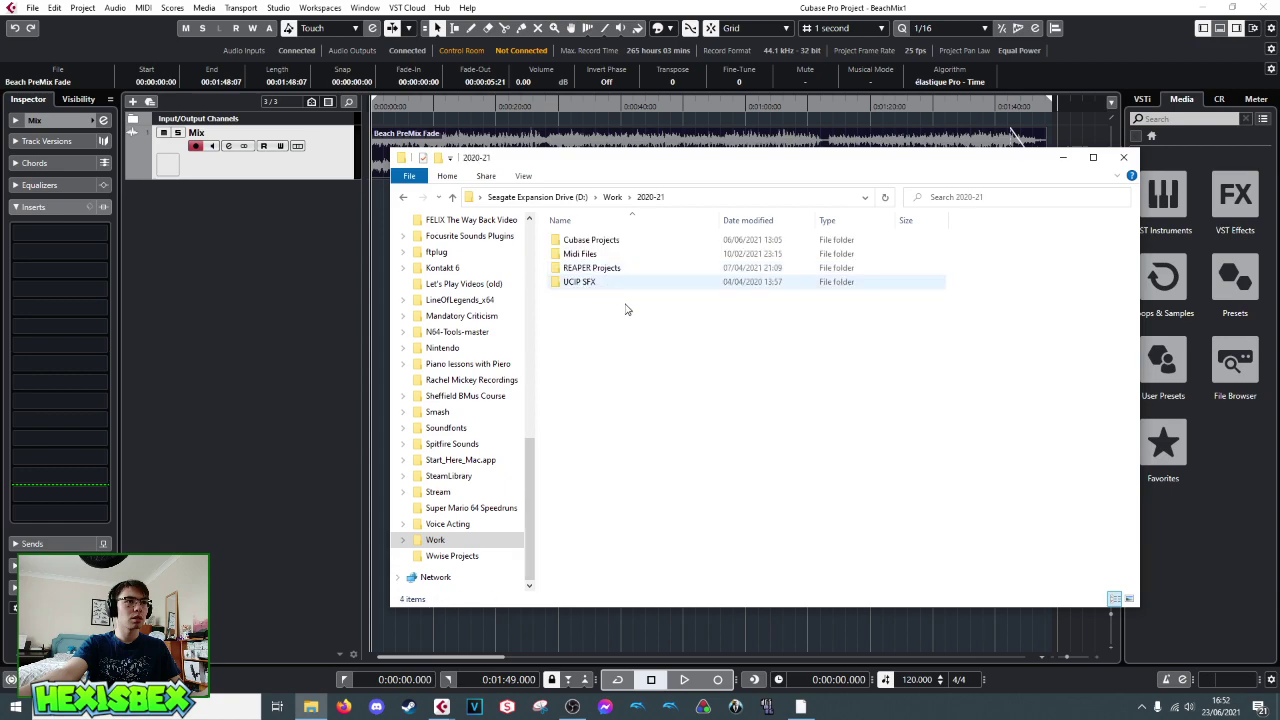
{"action": "double_click", "coordinate": [590, 240]}
- Look through the Cubase Projects folder and its Beach subfolder for the Beach Mix1 project
{"action": "scroll", "coordinate": [600, 310], "scroll_direction": "up", "scroll_amount": 3}
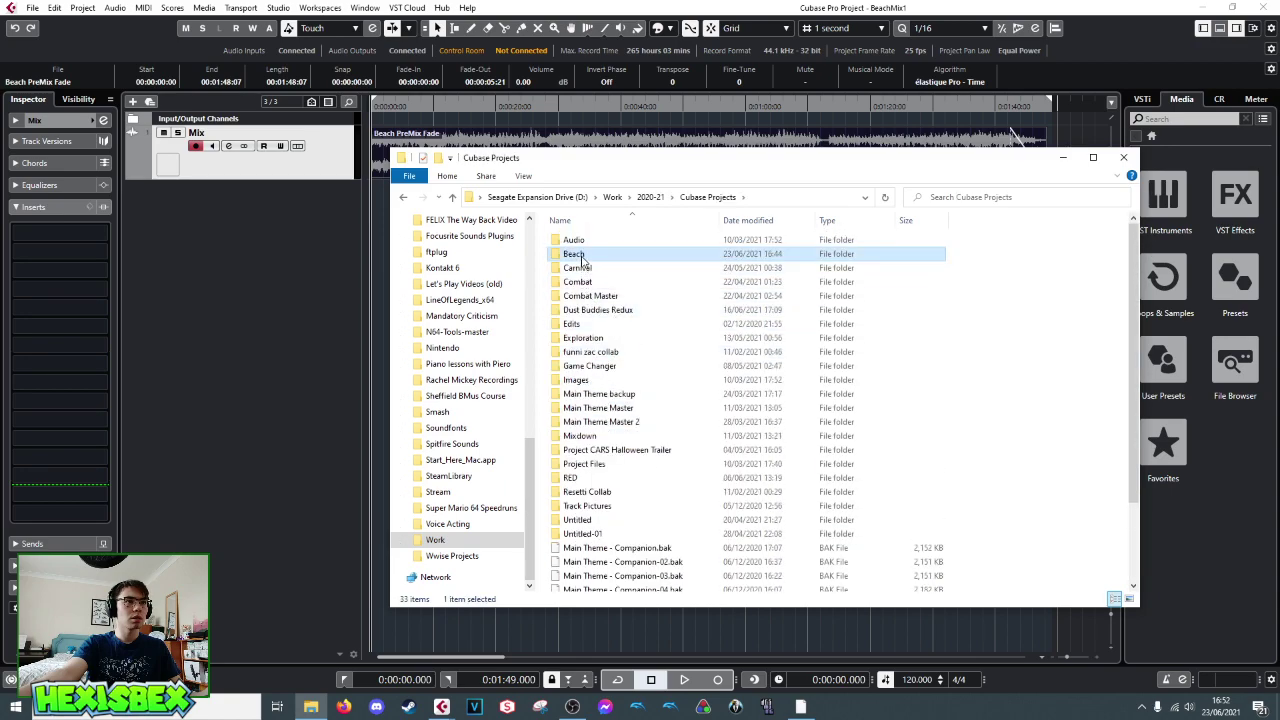
{"action": "double_click", "coordinate": [575, 254]}
{"action": "left_click", "coordinate": [707, 197]}
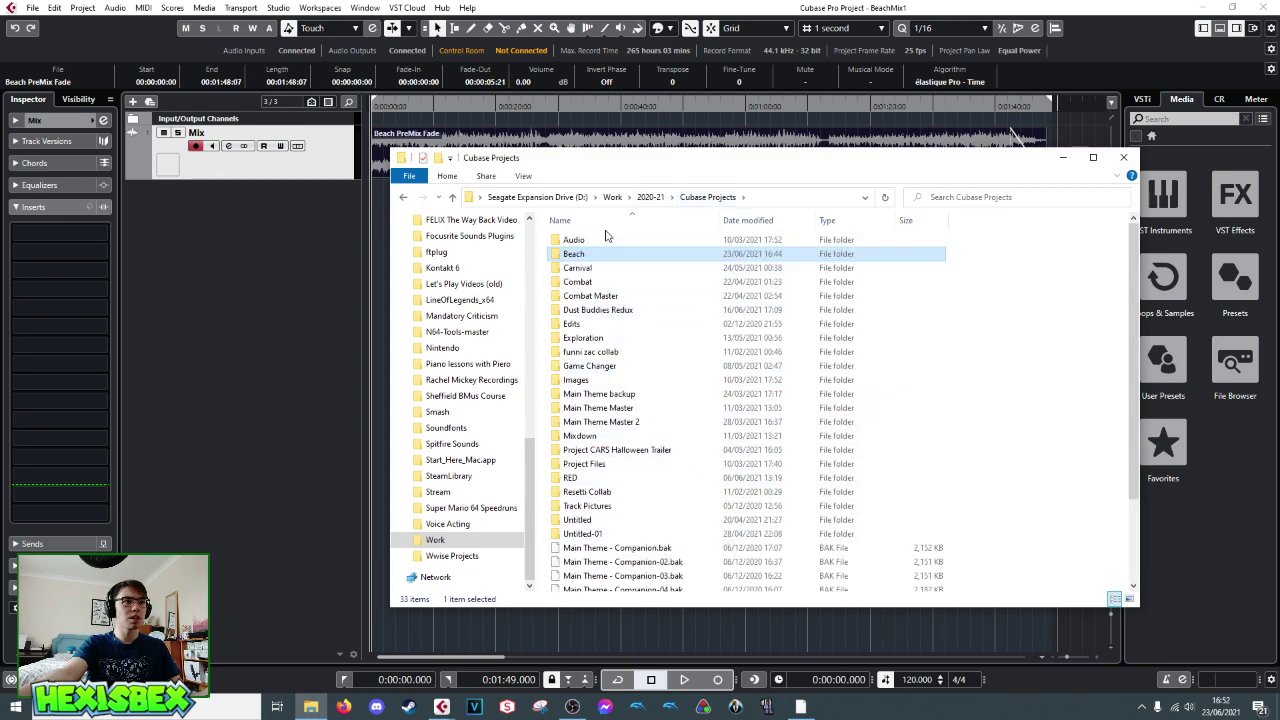
{"action": "double_click", "coordinate": [587, 257]}
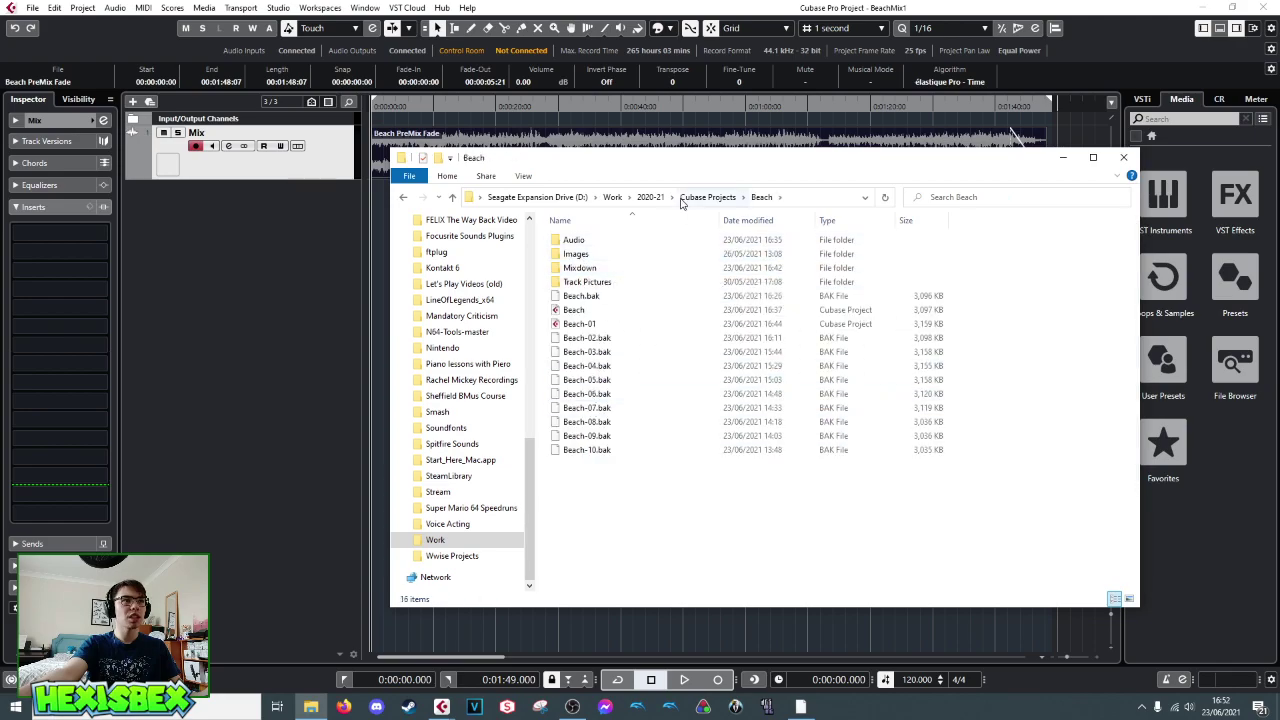
{"action": "left_click", "coordinate": [650, 197]}
{"action": "double_click", "coordinate": [614, 243]}
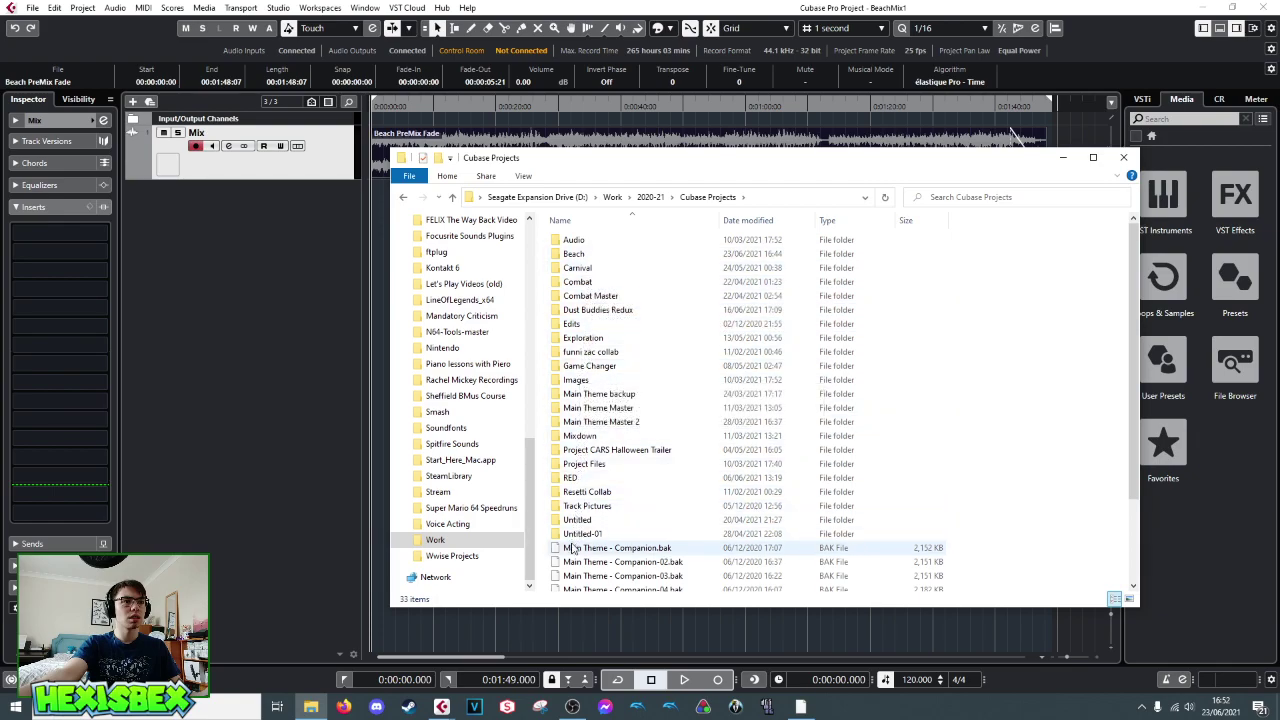
{"action": "scroll", "coordinate": [580, 540], "scroll_direction": "down", "scroll_amount": 2}
{"action": "scroll", "coordinate": [635, 505], "scroll_direction": "up", "scroll_amount": 2}
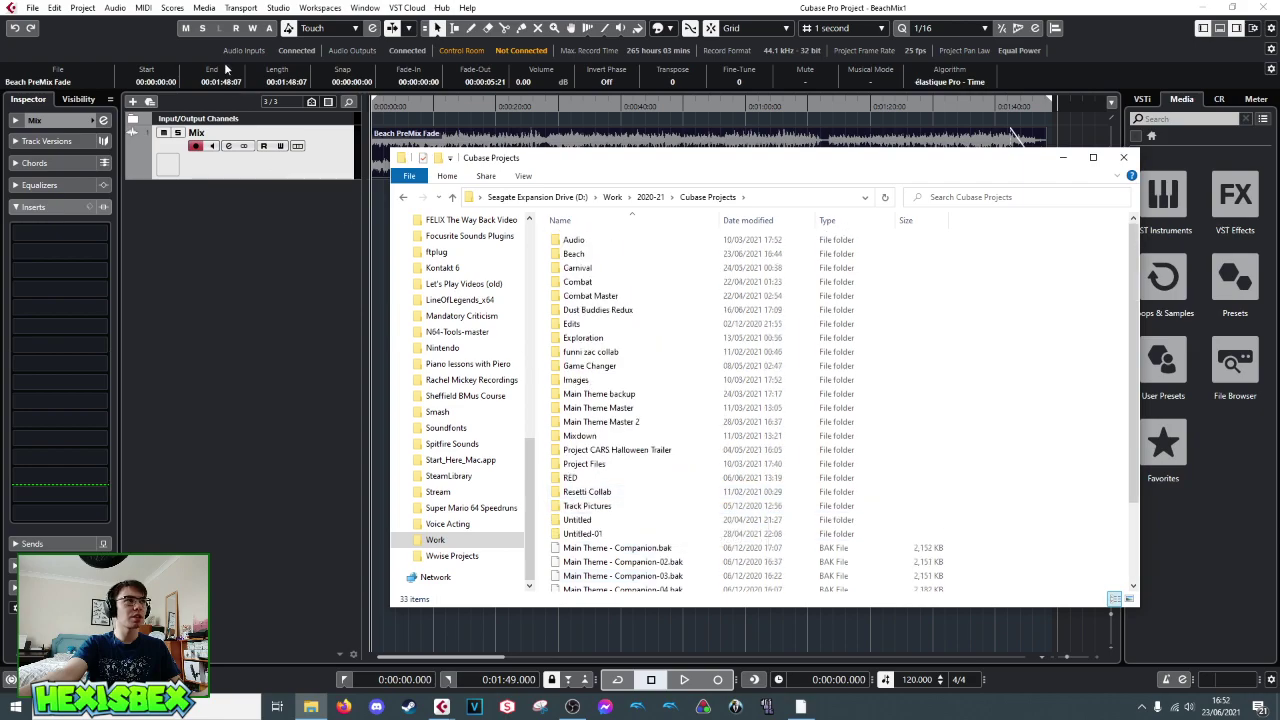
- Switch back to Cubase and check the project's save location in the Save As dialog without saving
{"action": "left_click", "coordinate": [230, 86]}
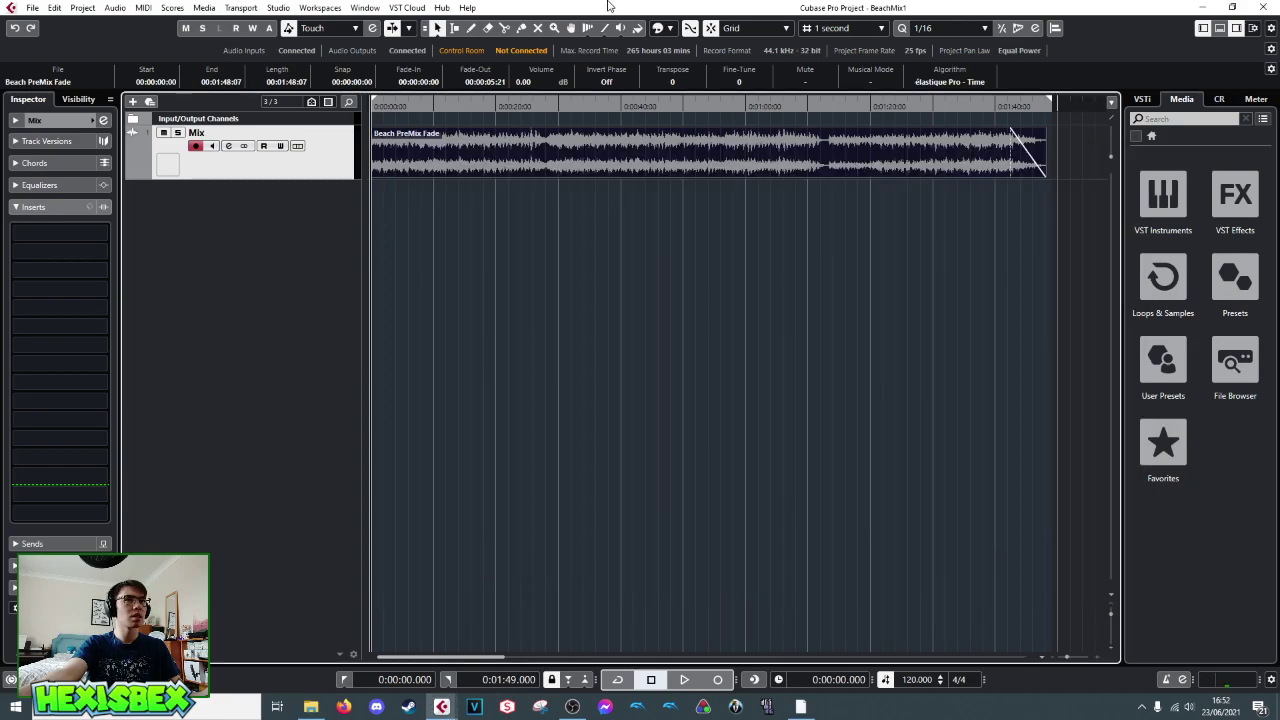
{"action": "left_click", "coordinate": [33, 7]}
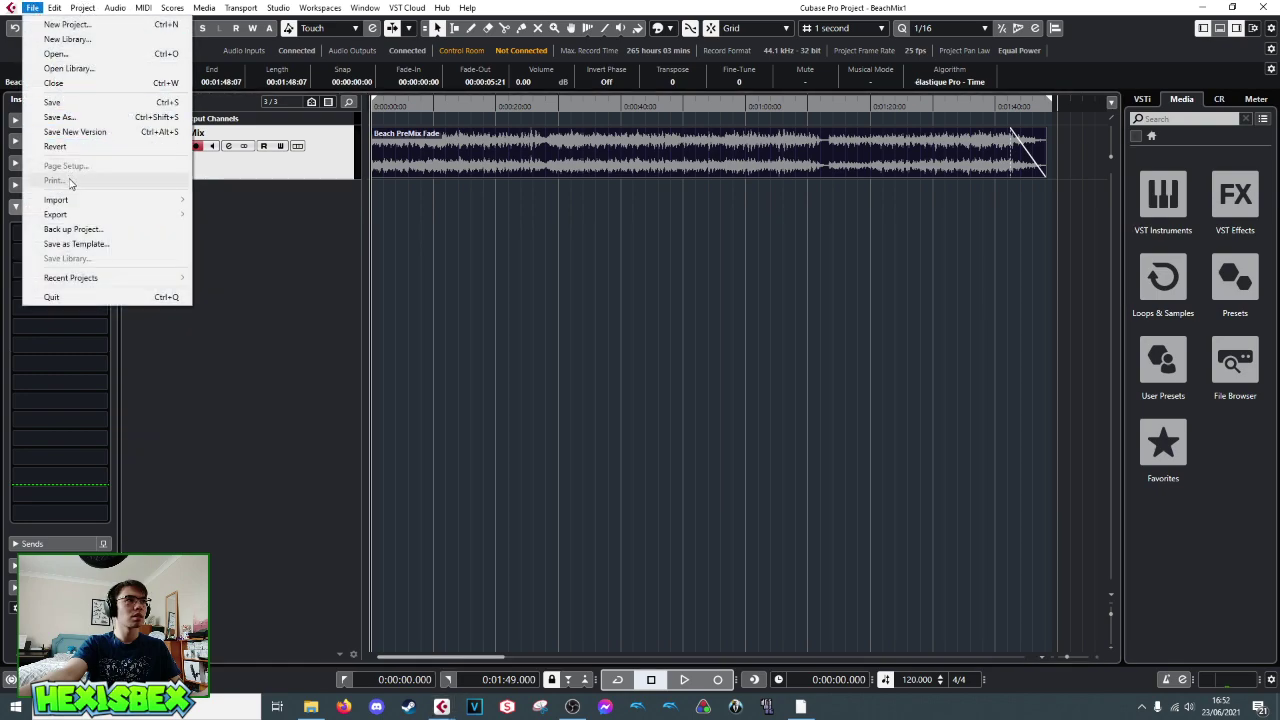
{"action": "left_click", "coordinate": [72, 122]}
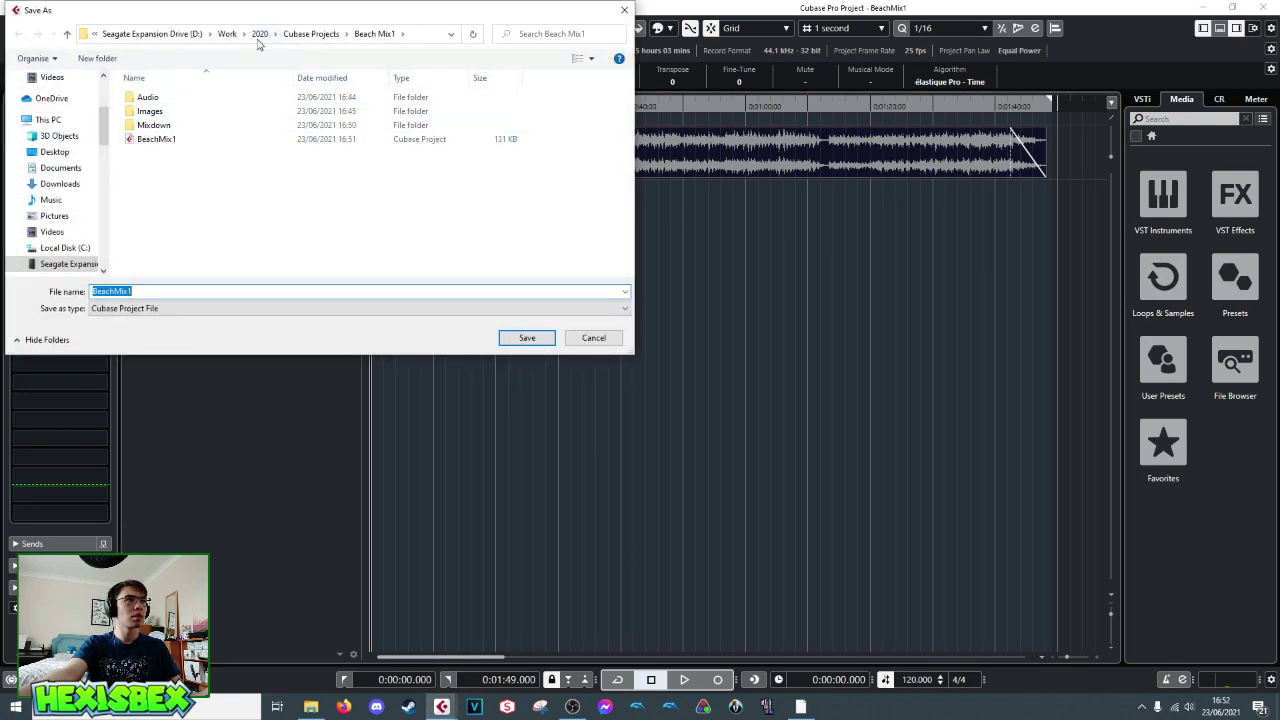
{"action": "left_click", "coordinate": [612, 337]}
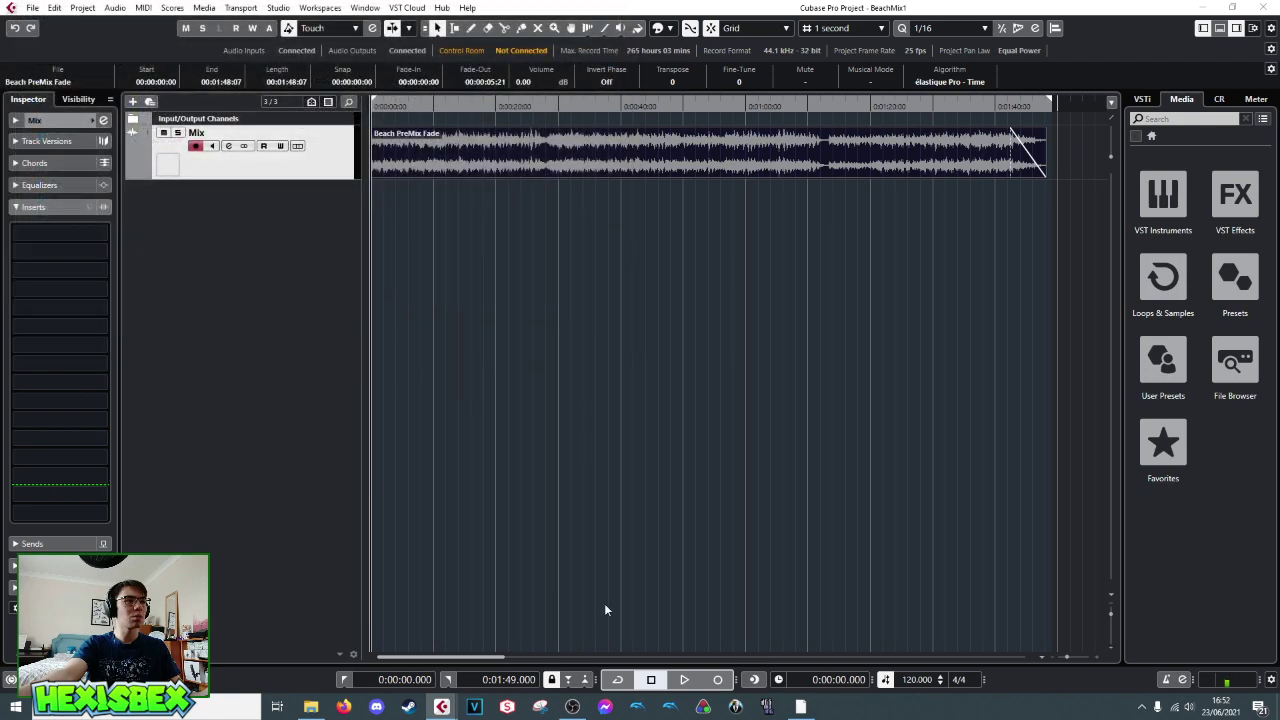
- In File Explorer, open the Mixdown folder under Work\2020\Cubase Projects\Beach Mix1
{"action": "left_click", "coordinate": [311, 706]}
{"action": "left_click", "coordinate": [629, 197]}
{"action": "left_click", "coordinate": [613, 197]}
{"action": "double_click", "coordinate": [594, 255]}
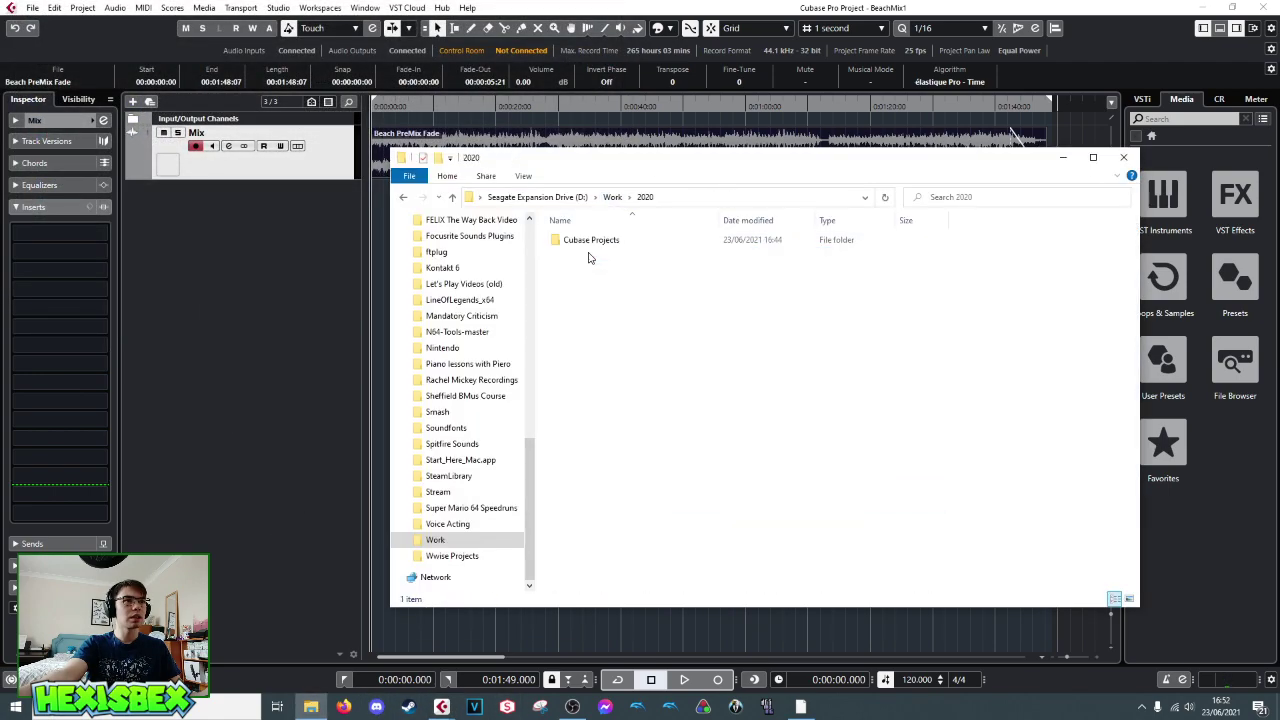
{"action": "double_click", "coordinate": [605, 242]}
{"action": "double_click", "coordinate": [585, 243]}
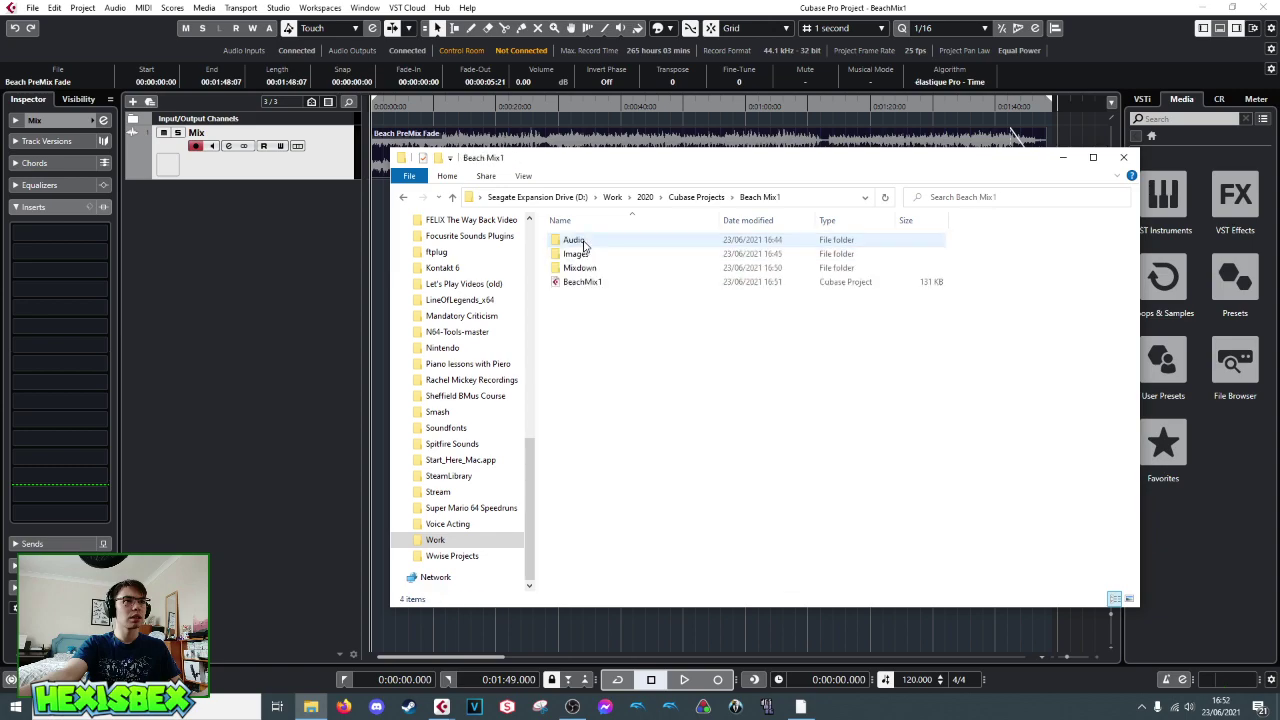
{"action": "double_click", "coordinate": [583, 267]}
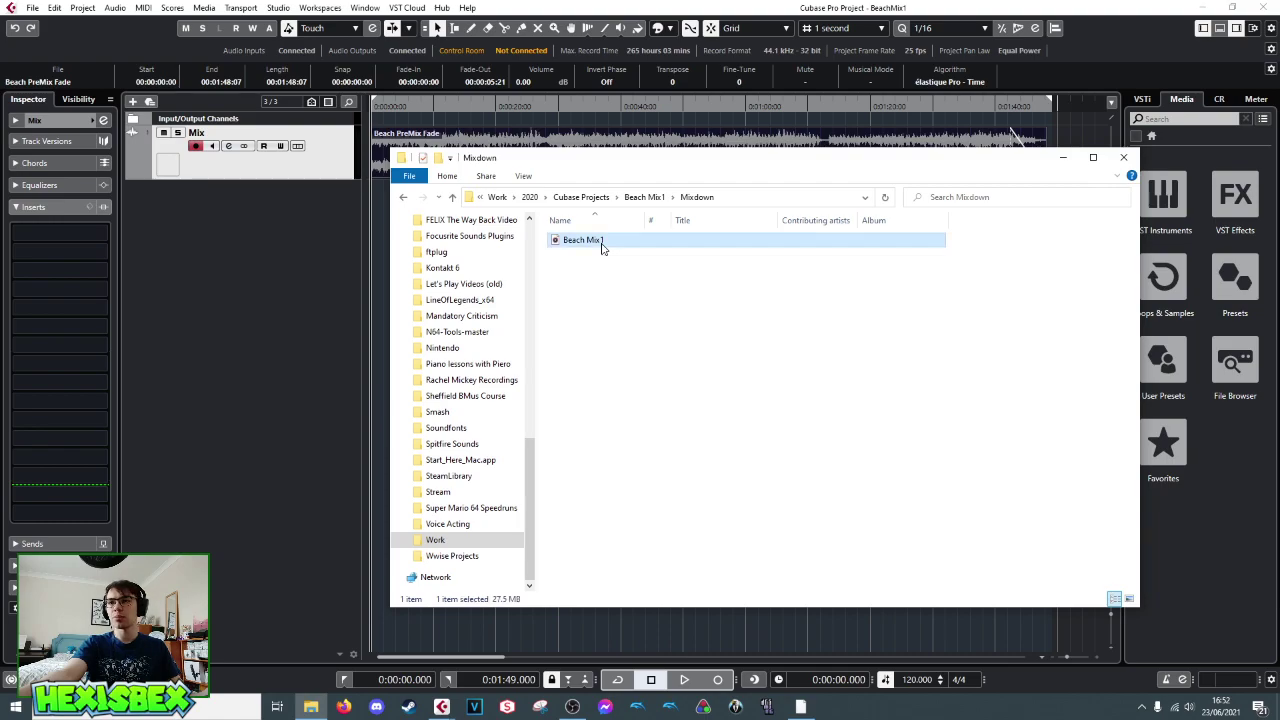
- Open the exported Beach Mix1 file in Groove Music, maximize the player and play the track from its start
{"action": "double_click", "coordinate": [580, 240]}
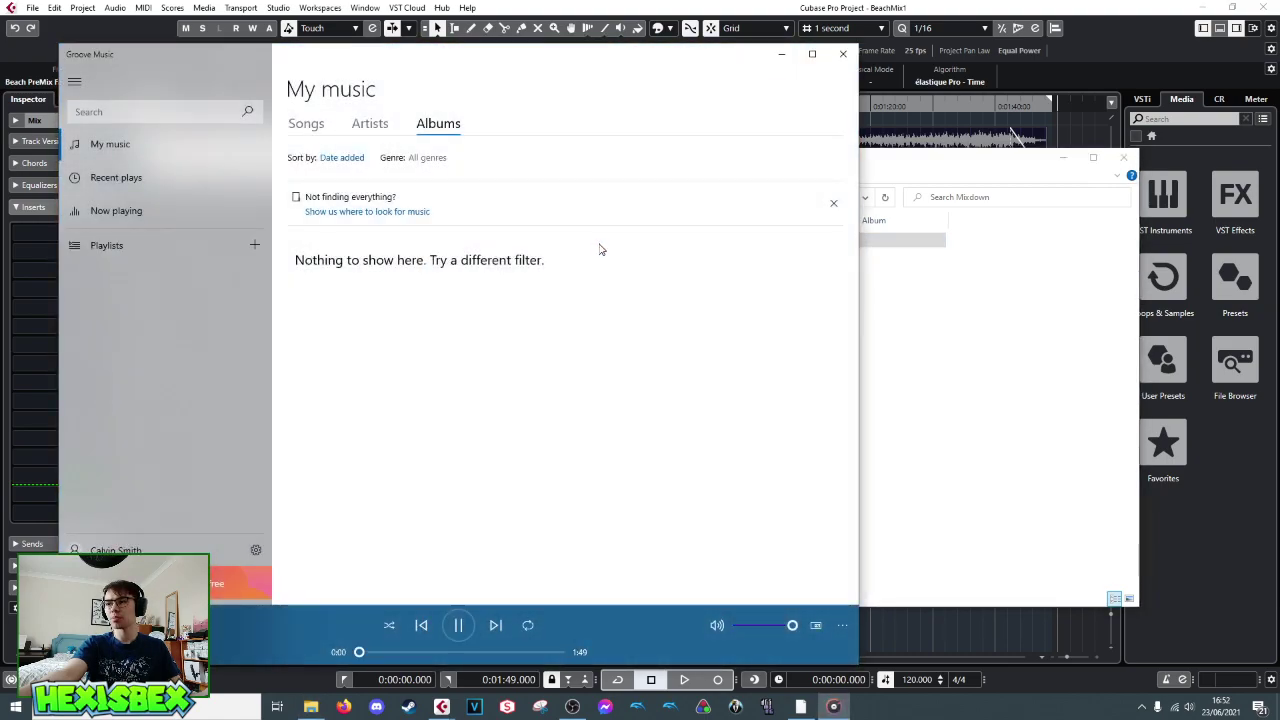
{"action": "left_click", "coordinate": [458, 625]}
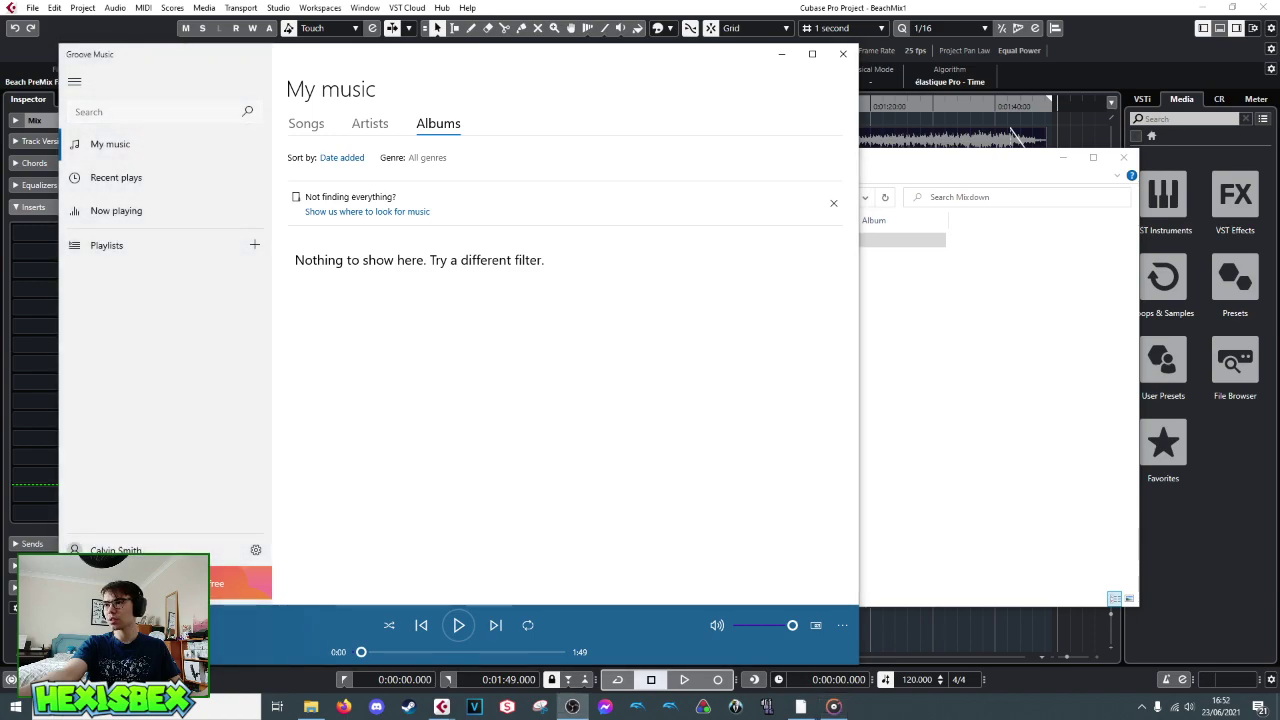
{"action": "left_click", "coordinate": [363, 653]}
{"action": "double_click", "coordinate": [609, 58]}
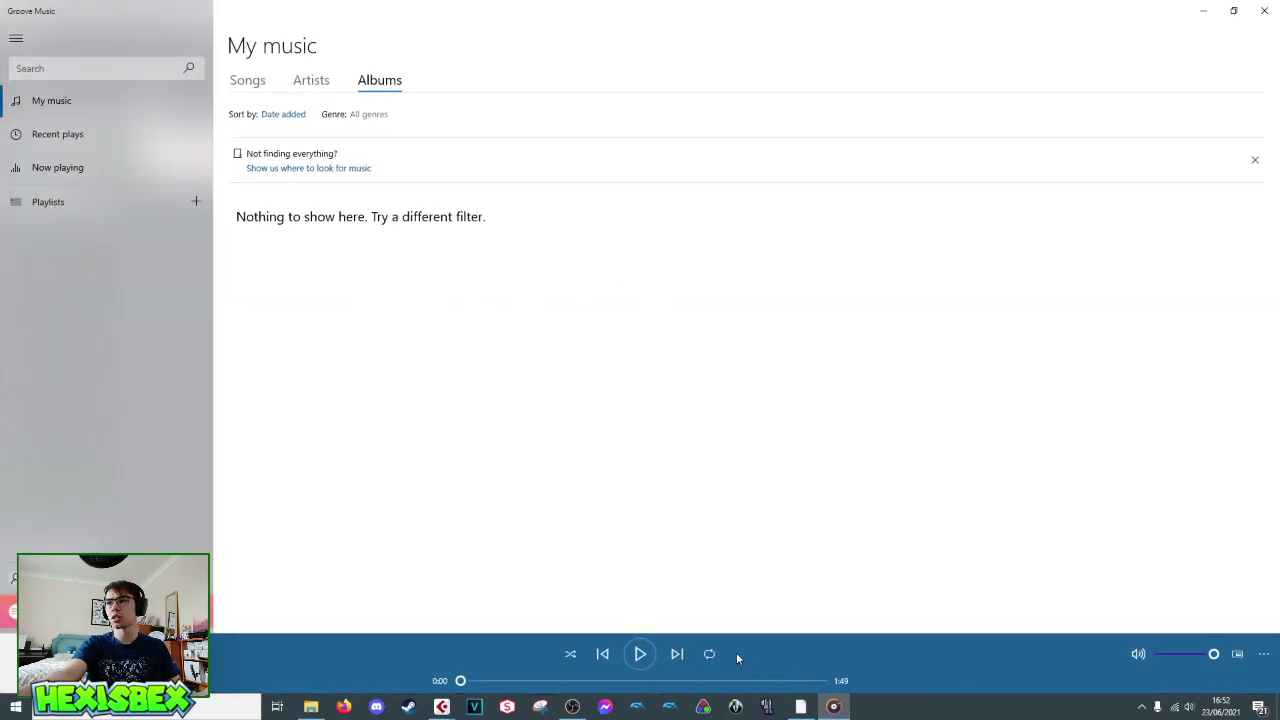
{"action": "left_click", "coordinate": [641, 653]}
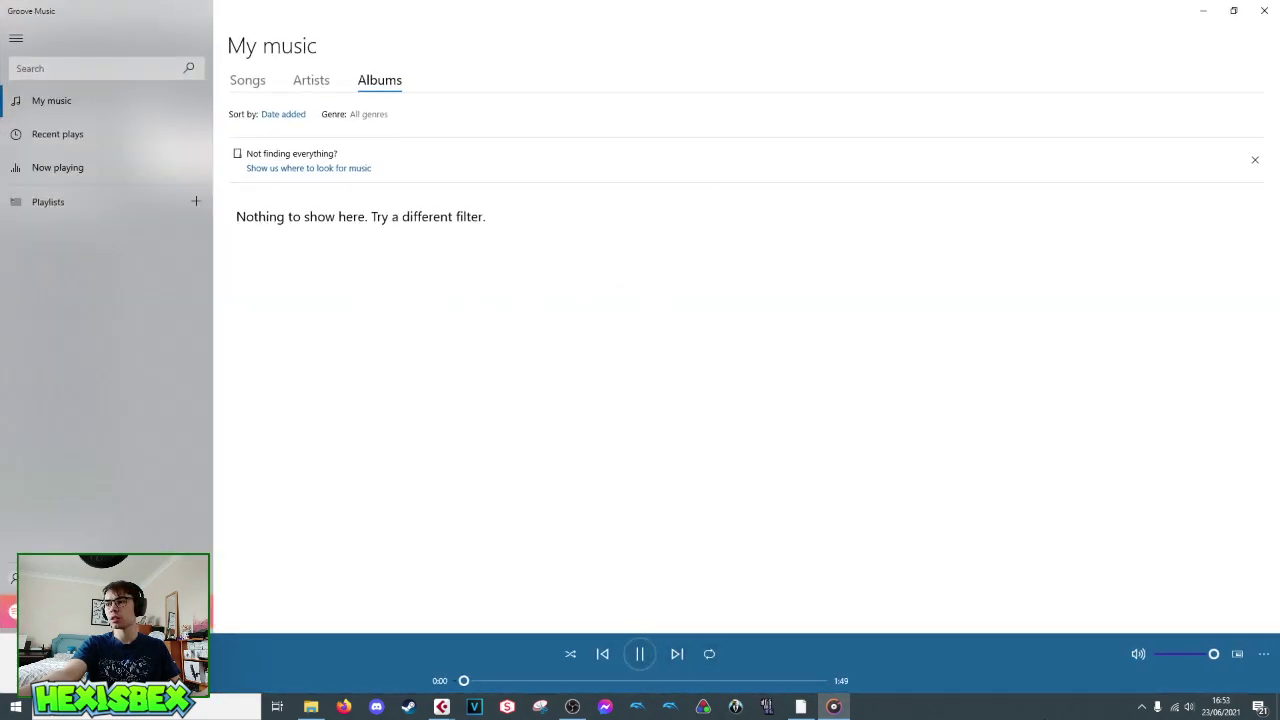